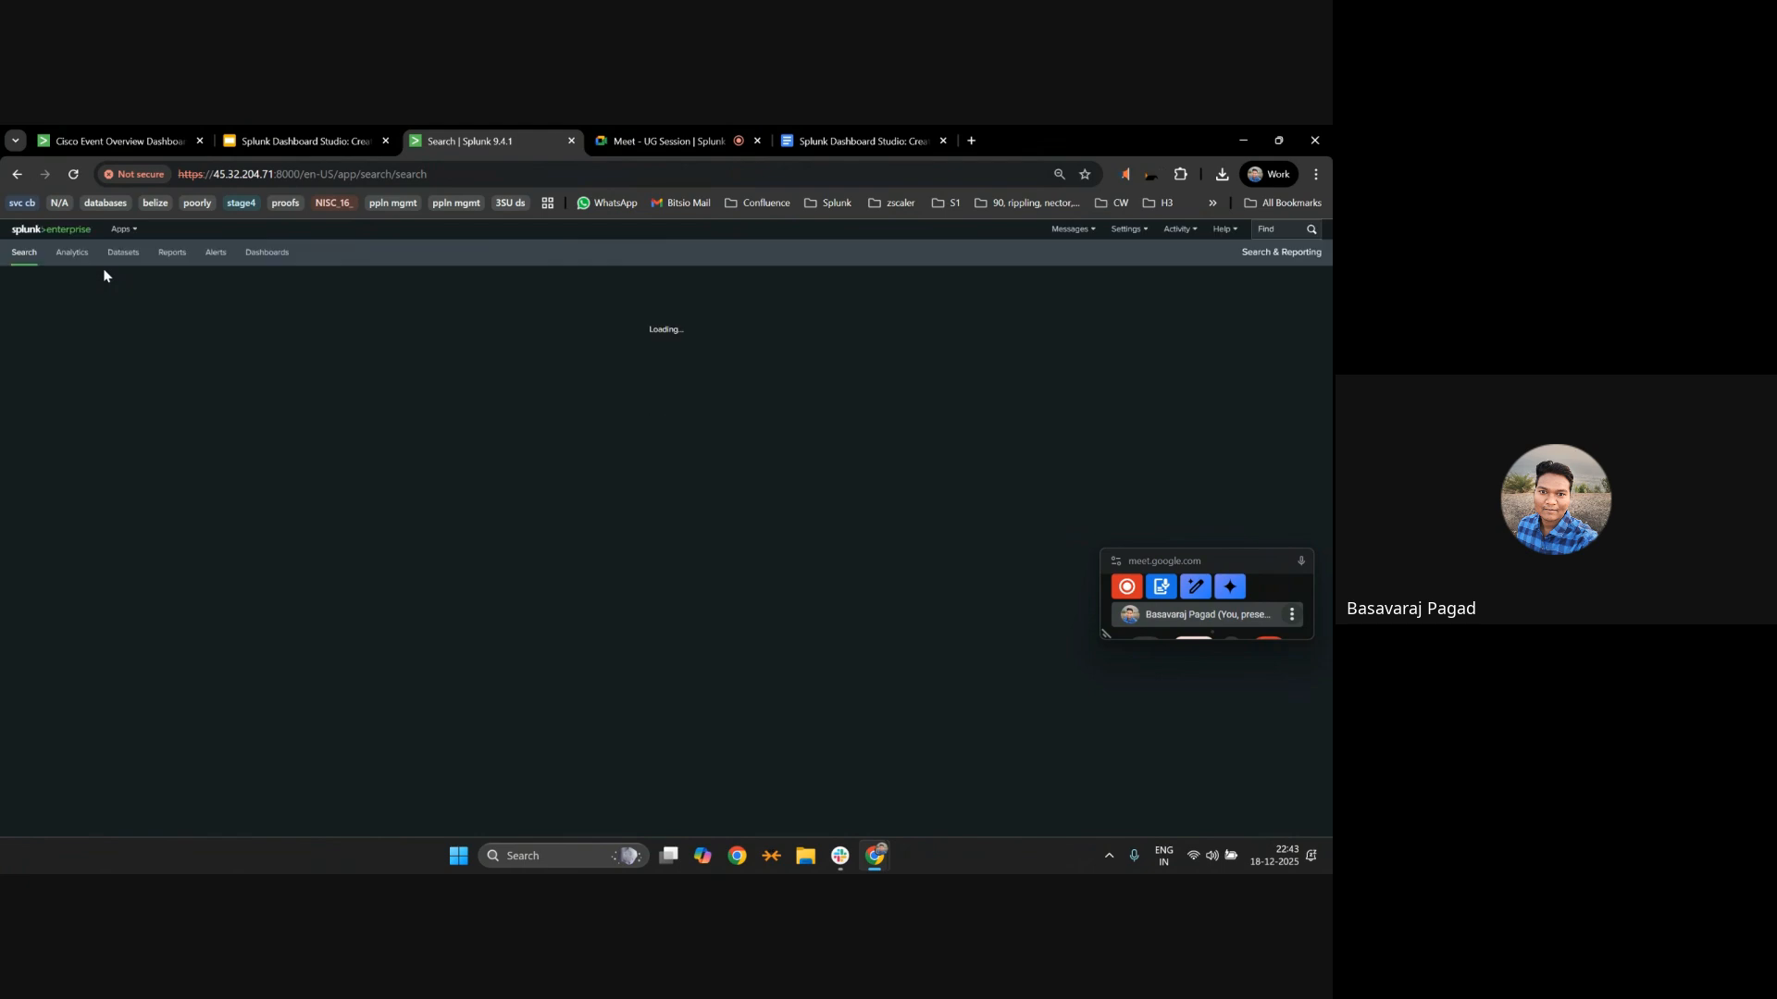
Start a new dashboard from the Dashboards list and title it "Cisco Events overview Dashboard 2".
{"action": "left_click", "coordinate": [256, 260]}
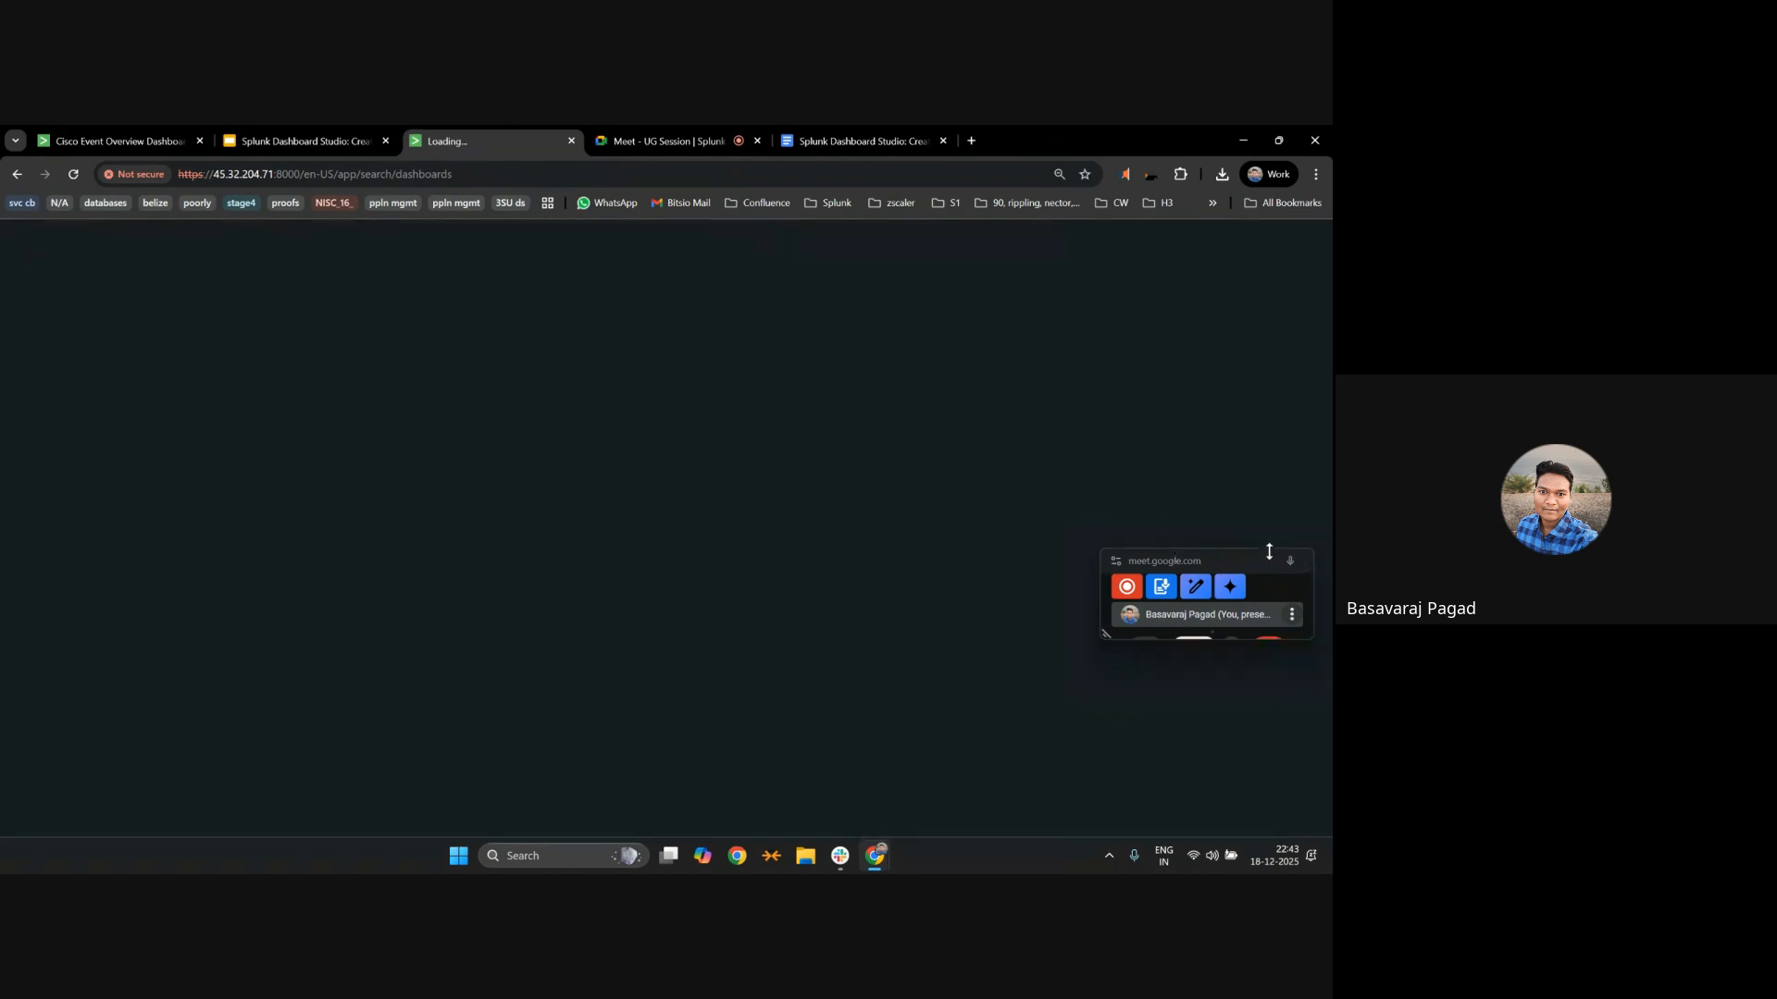
{"action": "left_click_drag", "start_coordinate": [1275, 560], "coordinate": [1196, 755]}
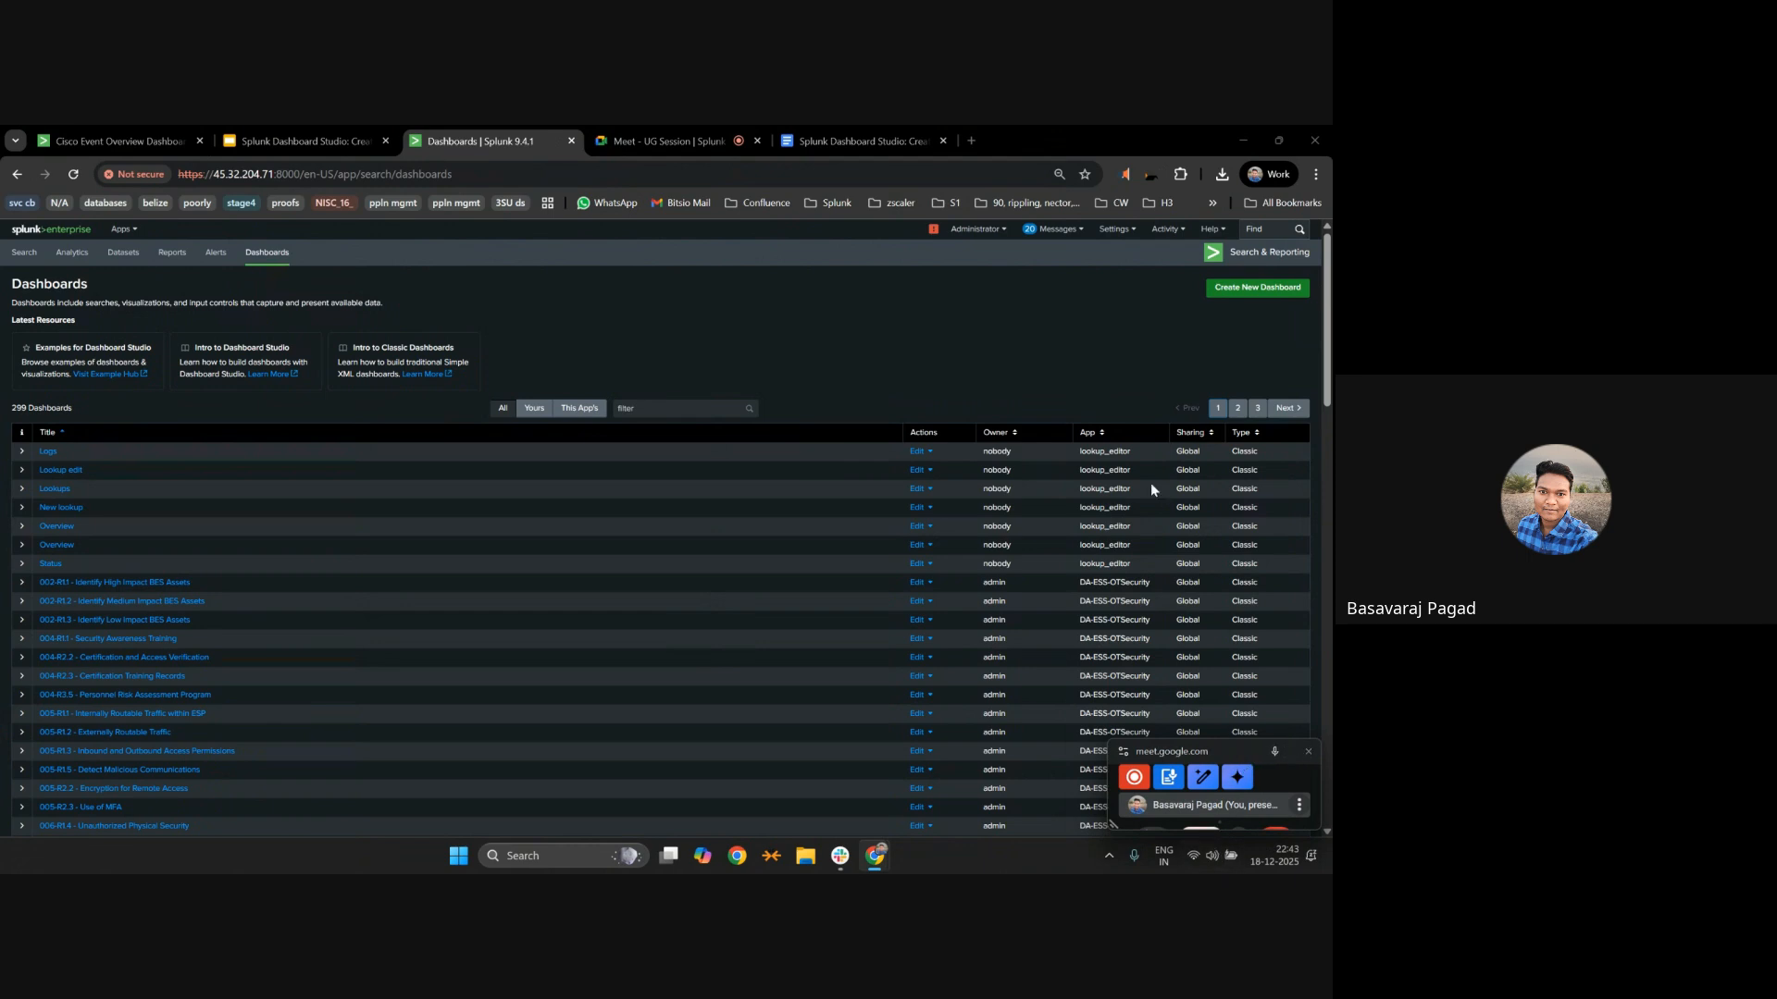
{"action": "left_click", "coordinate": [1125, 308]}
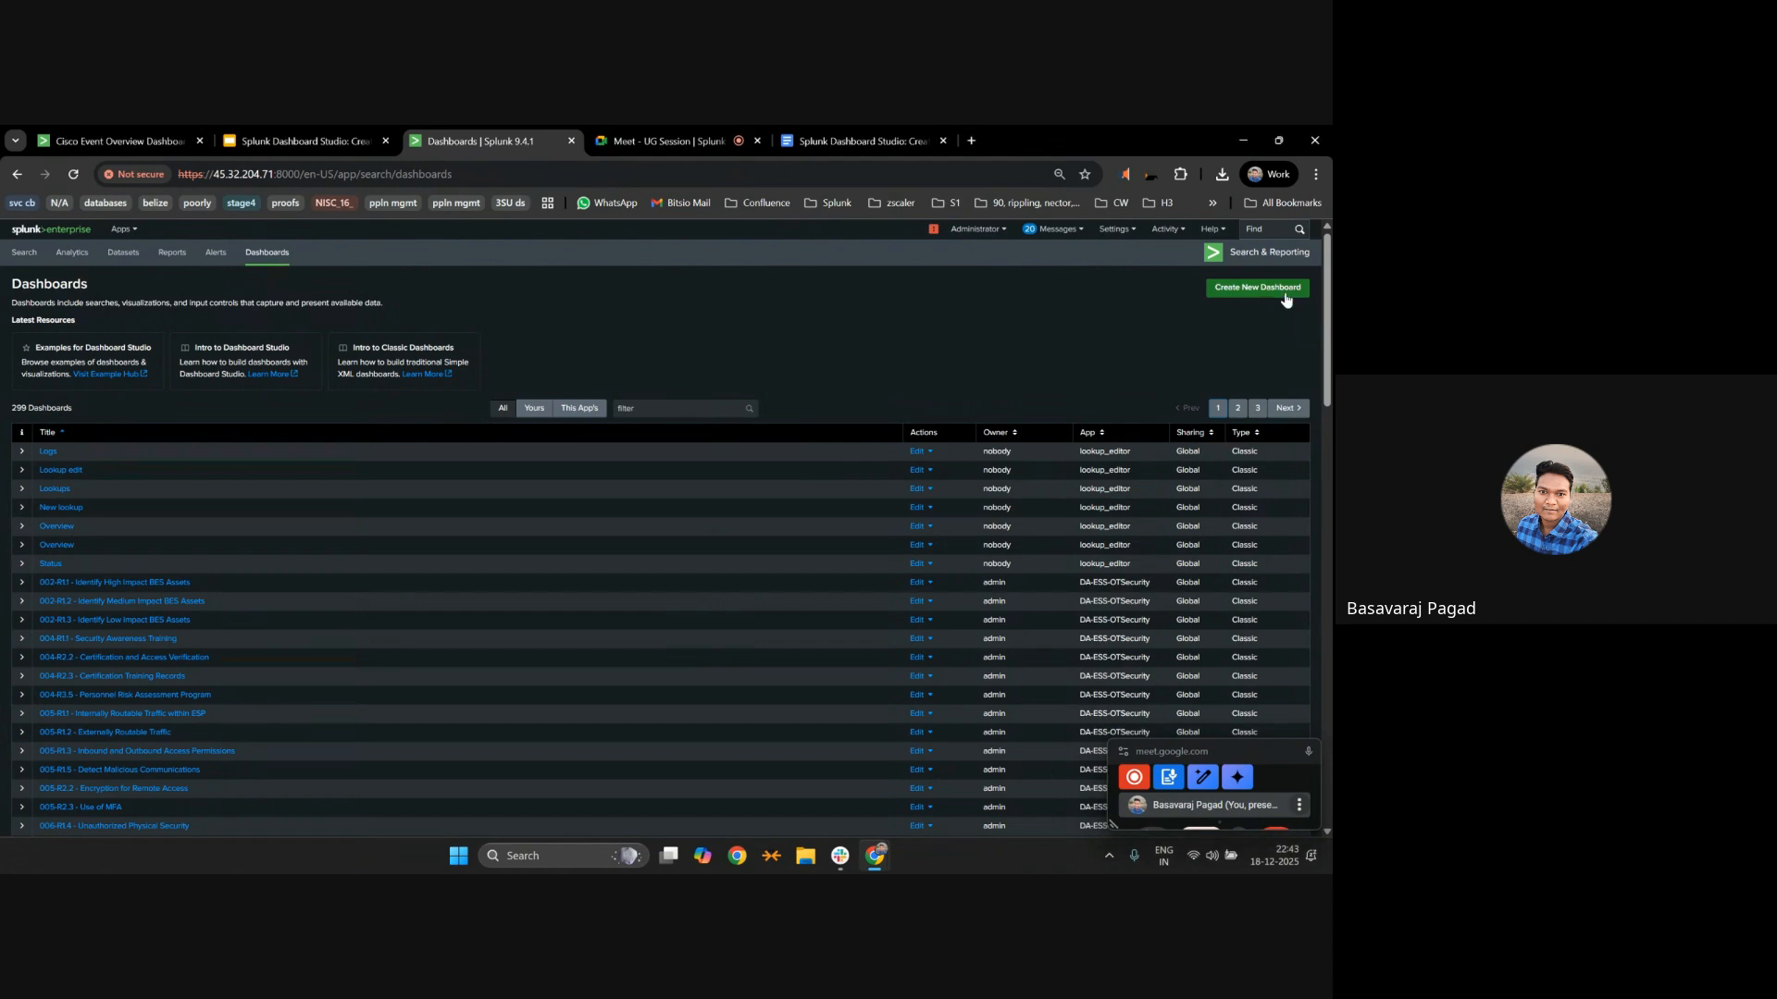
{"action": "left_click", "coordinate": [1263, 292]}
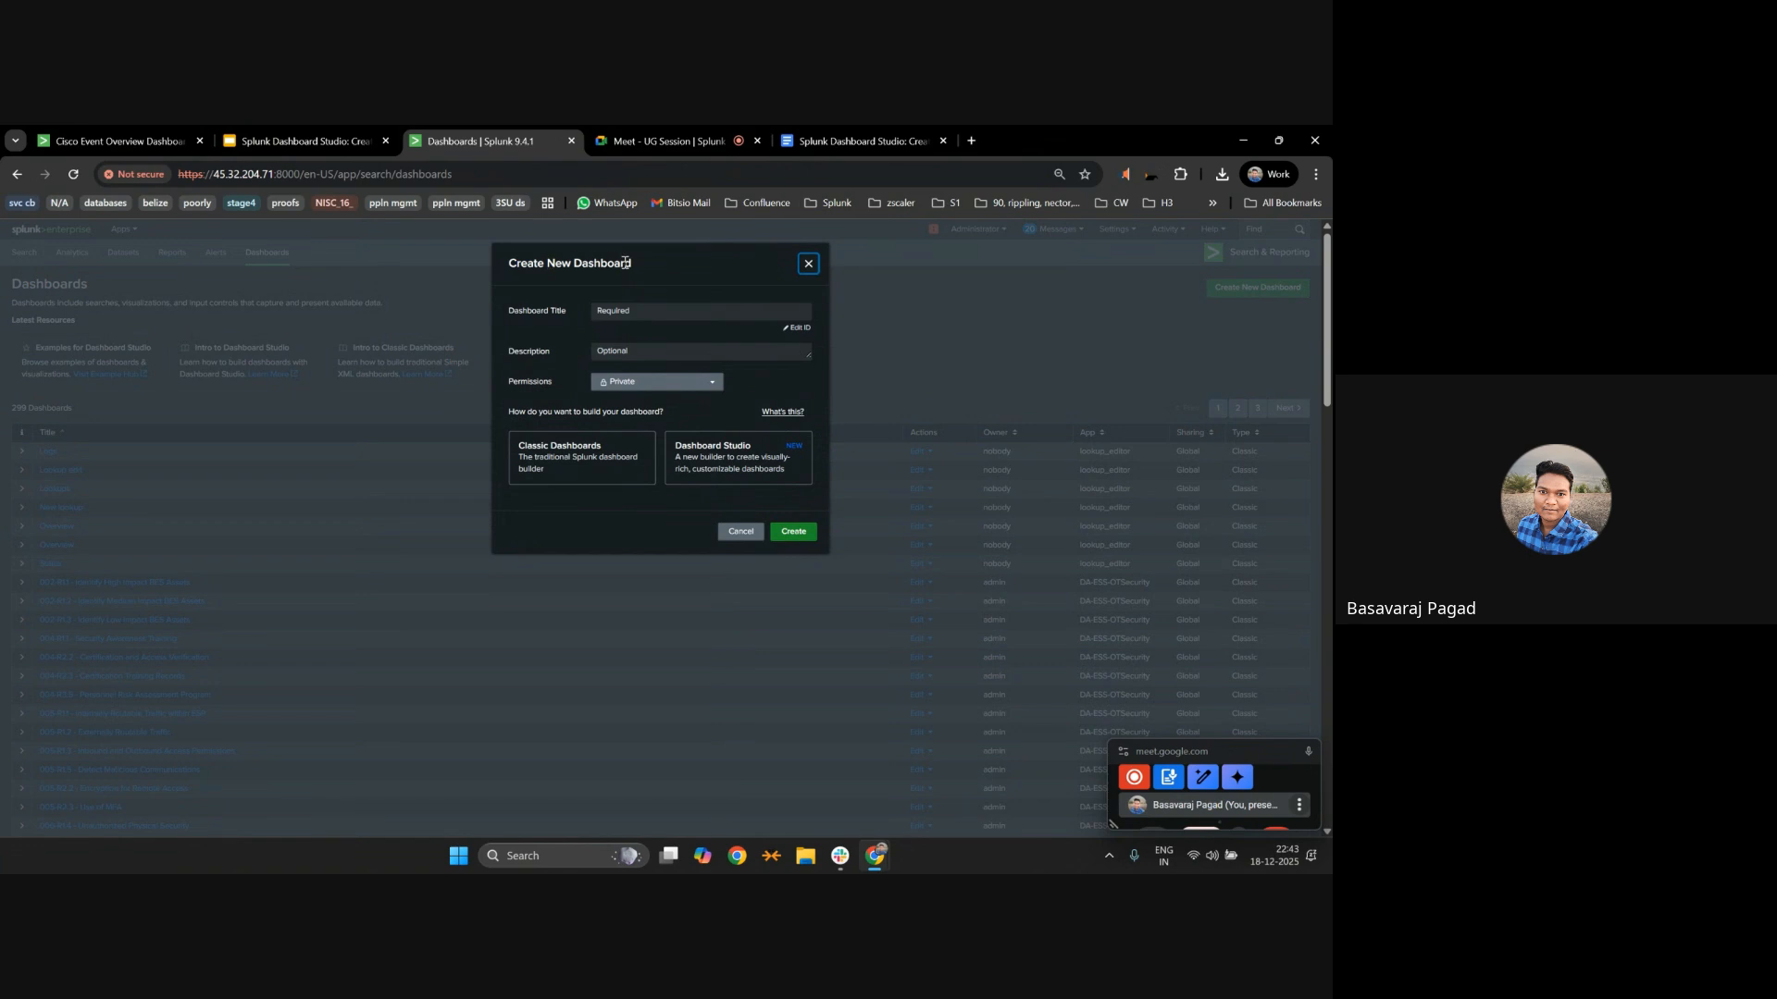
{"action": "left_click", "coordinate": [628, 313]}
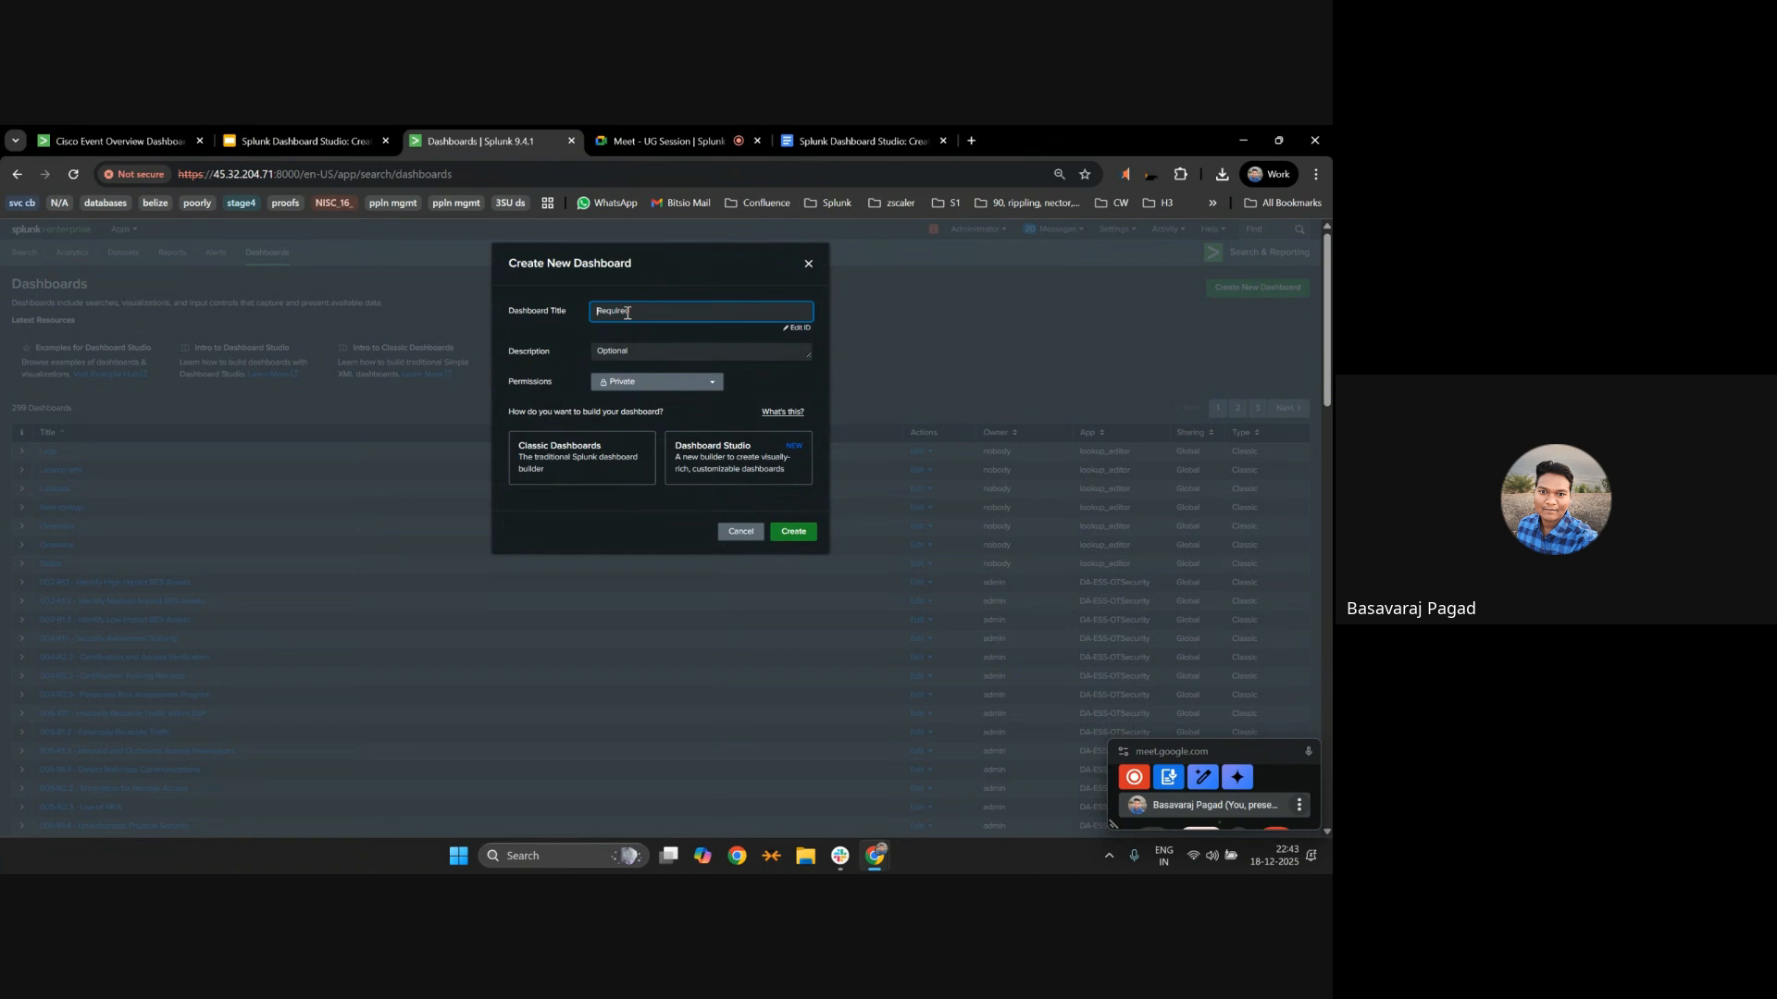
{"action": "type", "text": "Cl"}
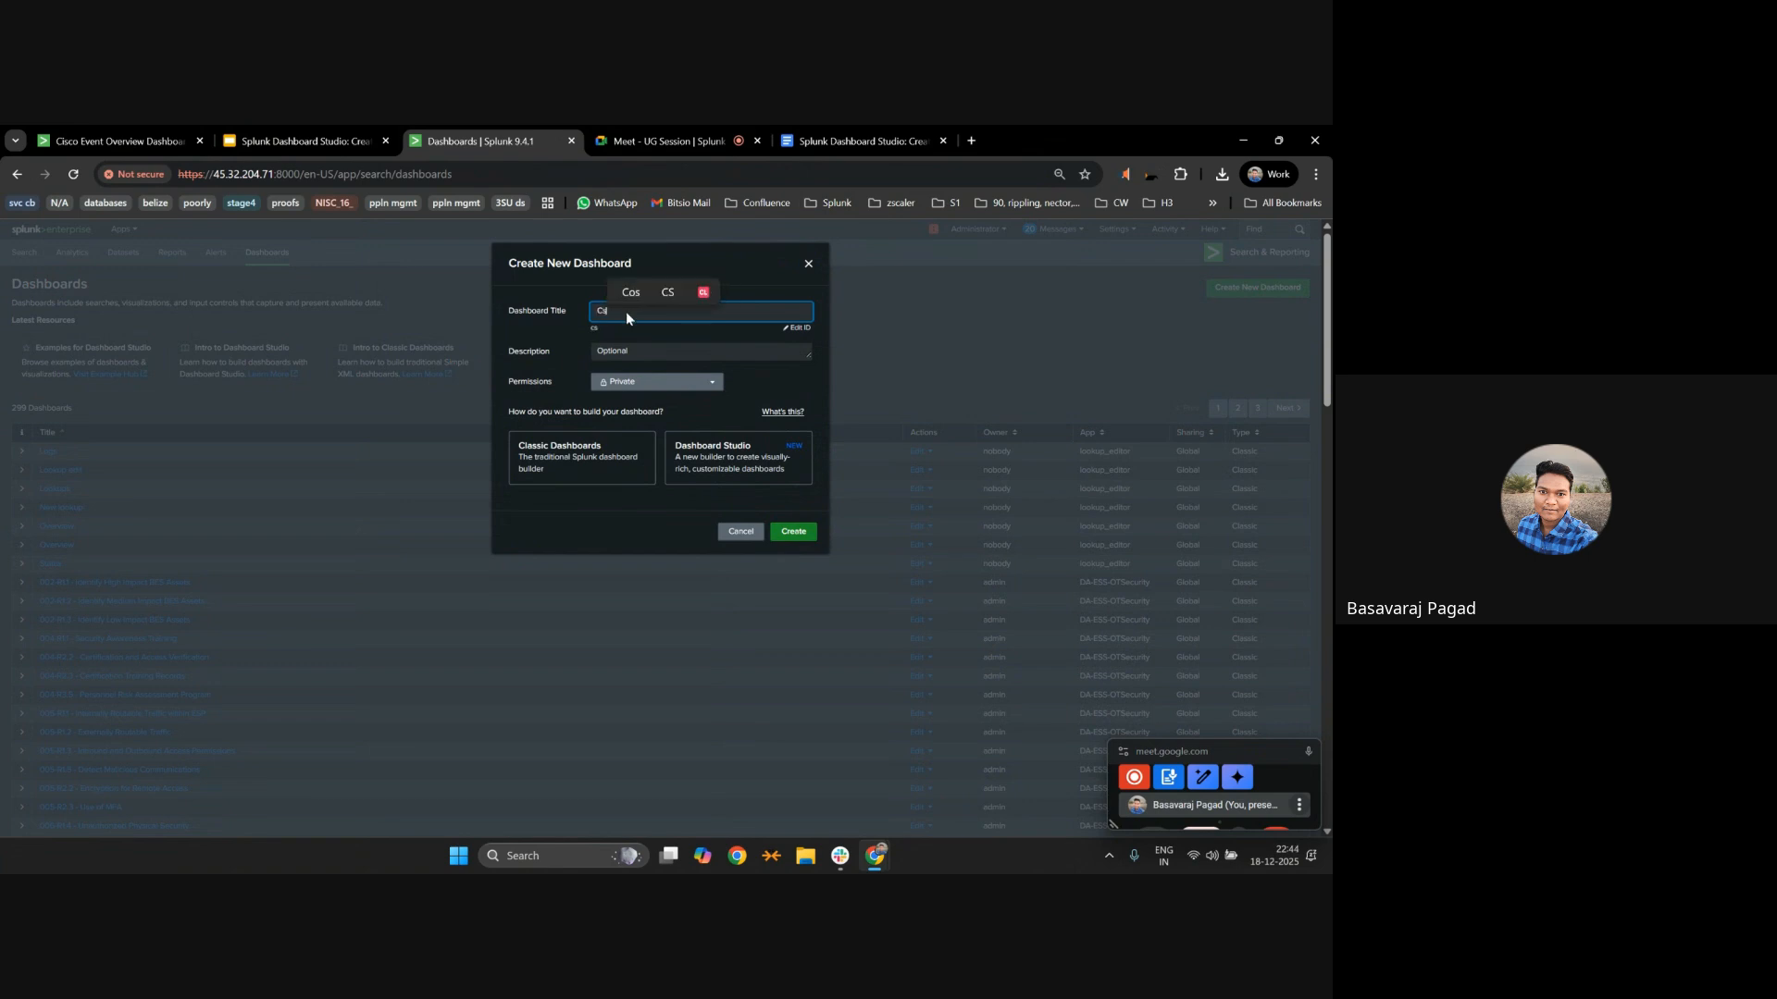
{"action": "type", "text": "sco"}
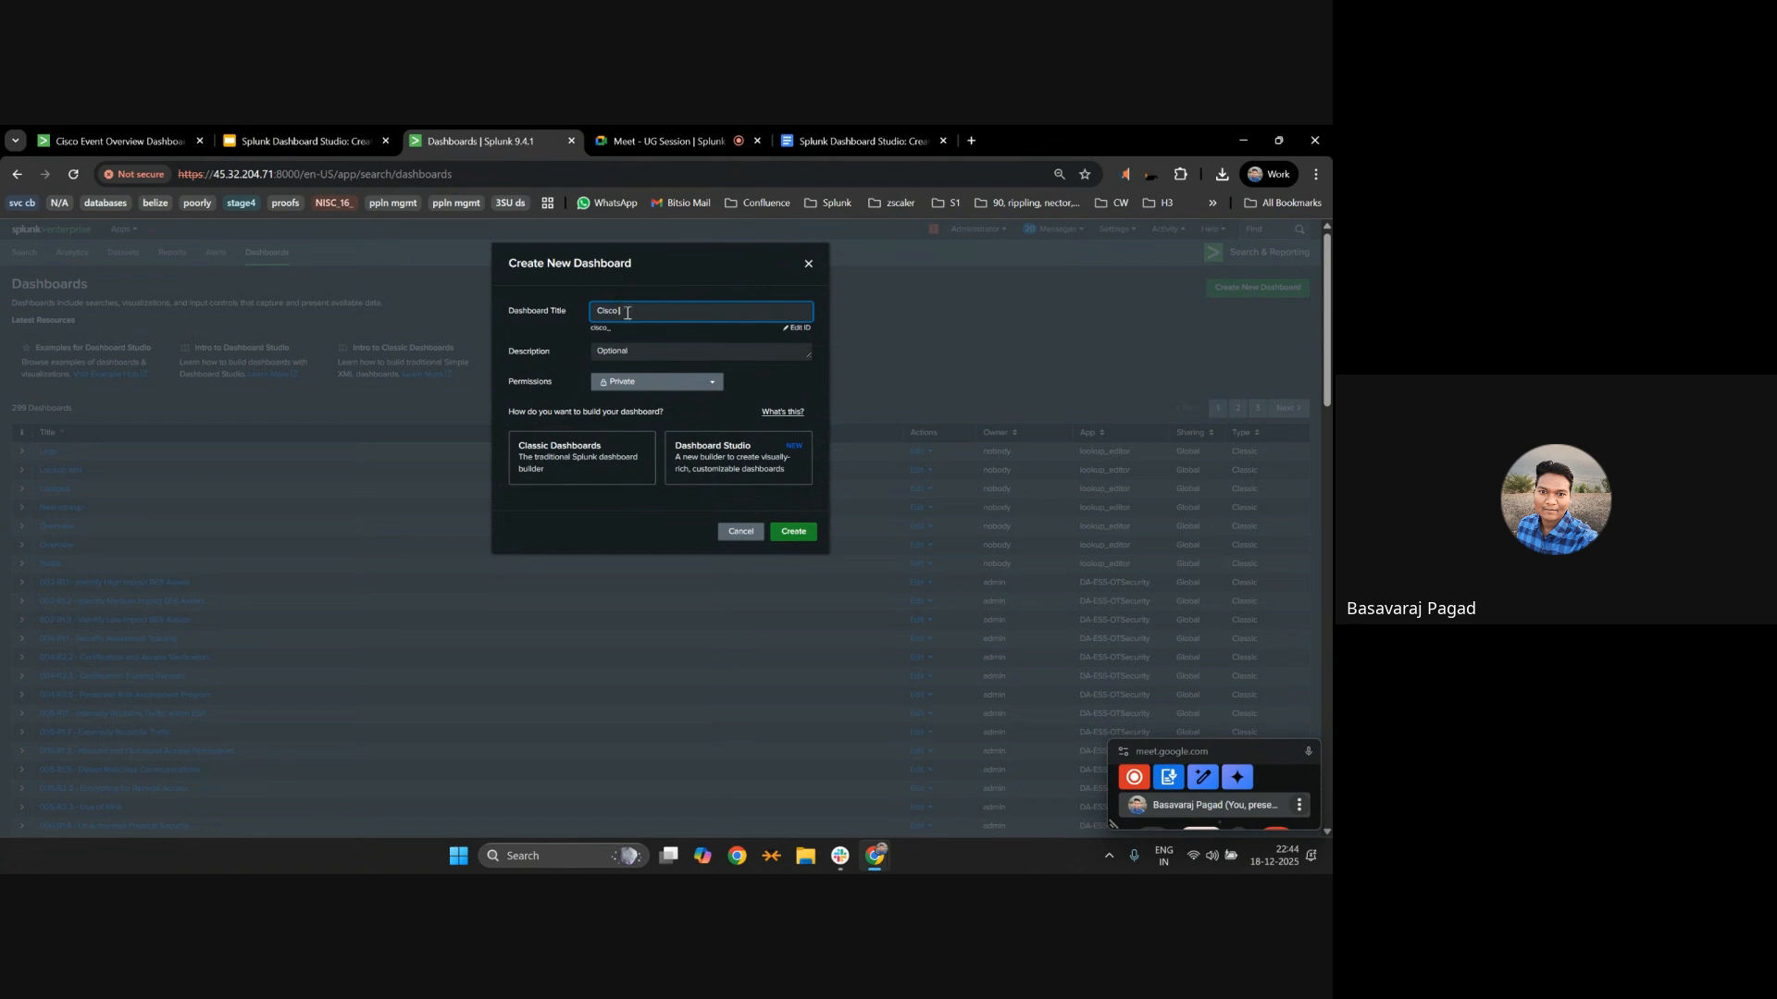
{"action": "type", "text": " Events over"}
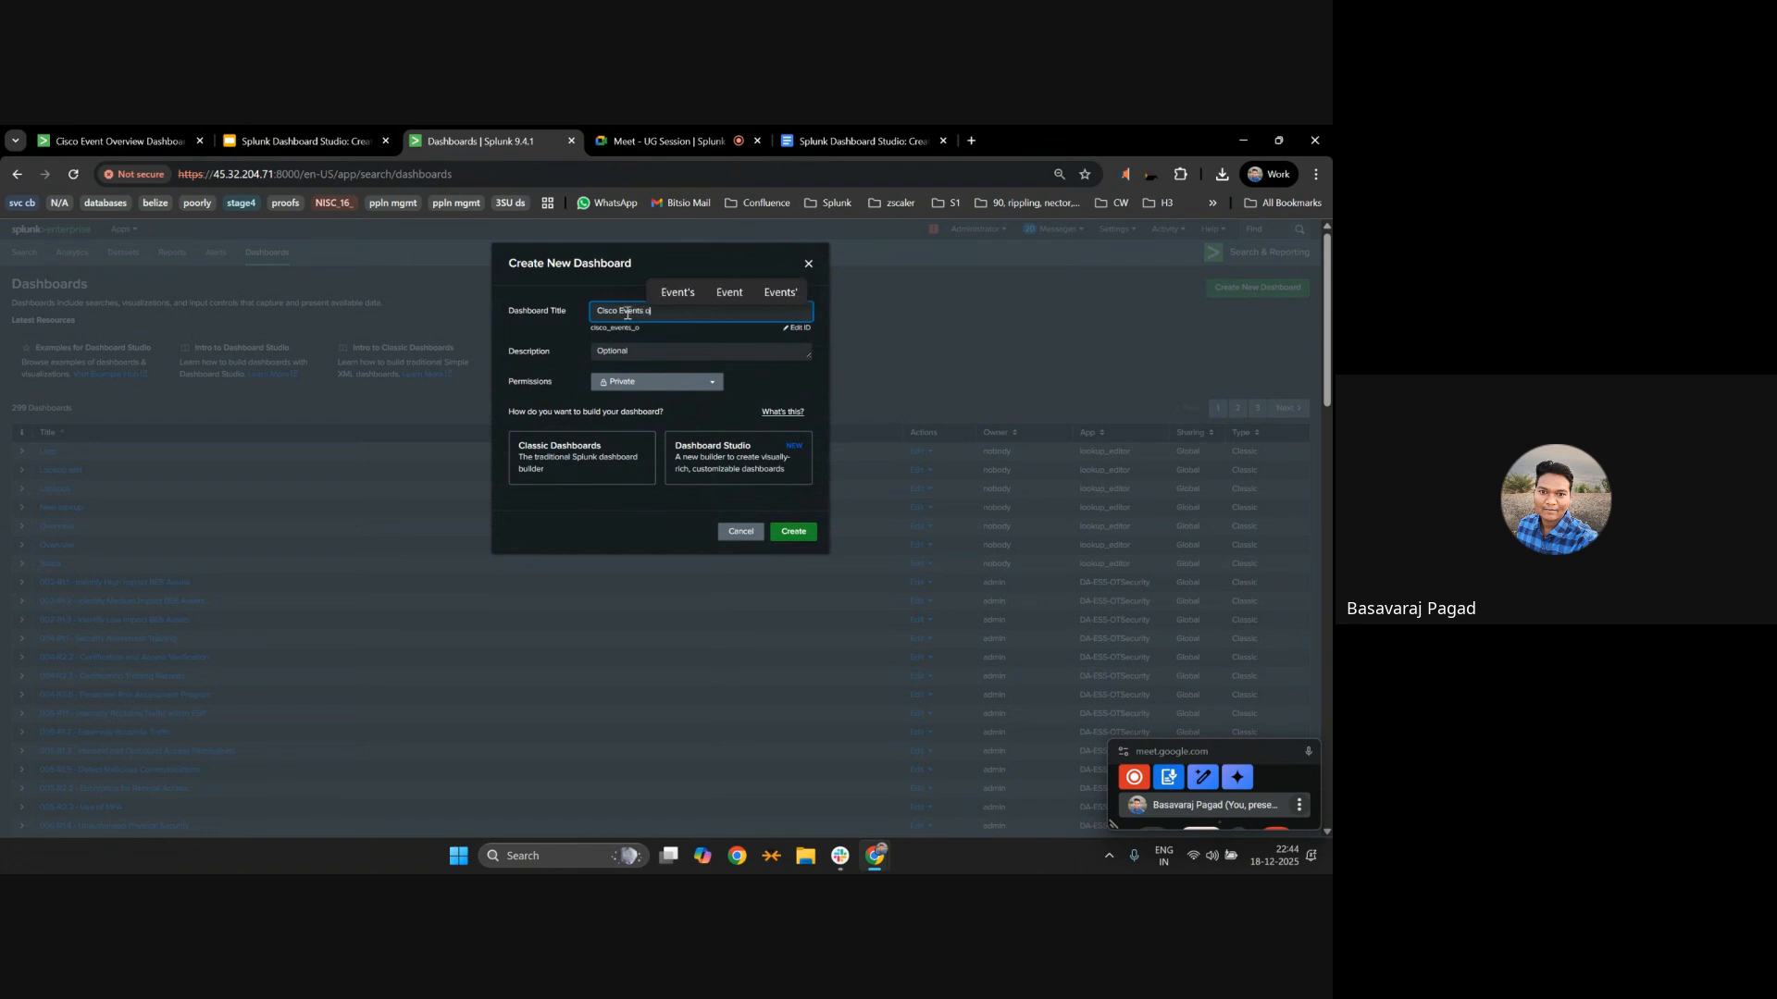
{"action": "type", "text": "view Dashboard"}
{"action": "key", "text": "BackSpace"}
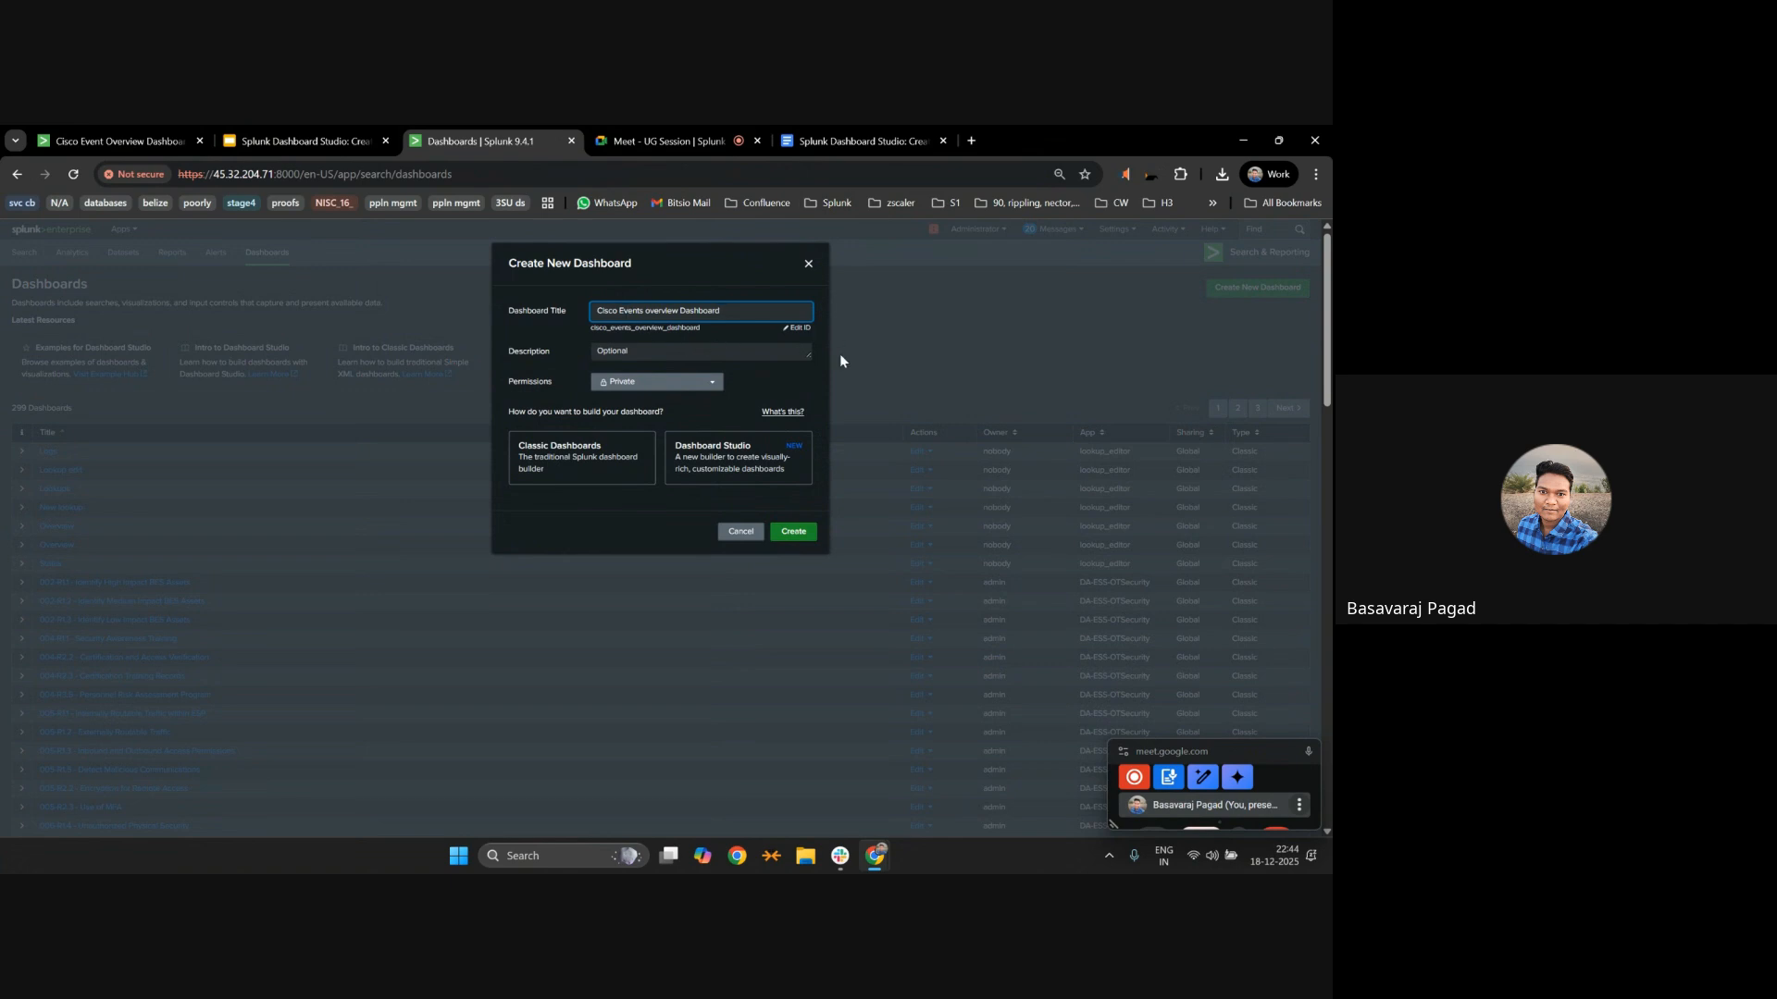
{"action": "type", "text": "2"}
Set the permissions to Shared in App and create the dashboard in Dashboard Studio with the Absolute layout.
{"action": "left_click", "coordinate": [698, 347]}
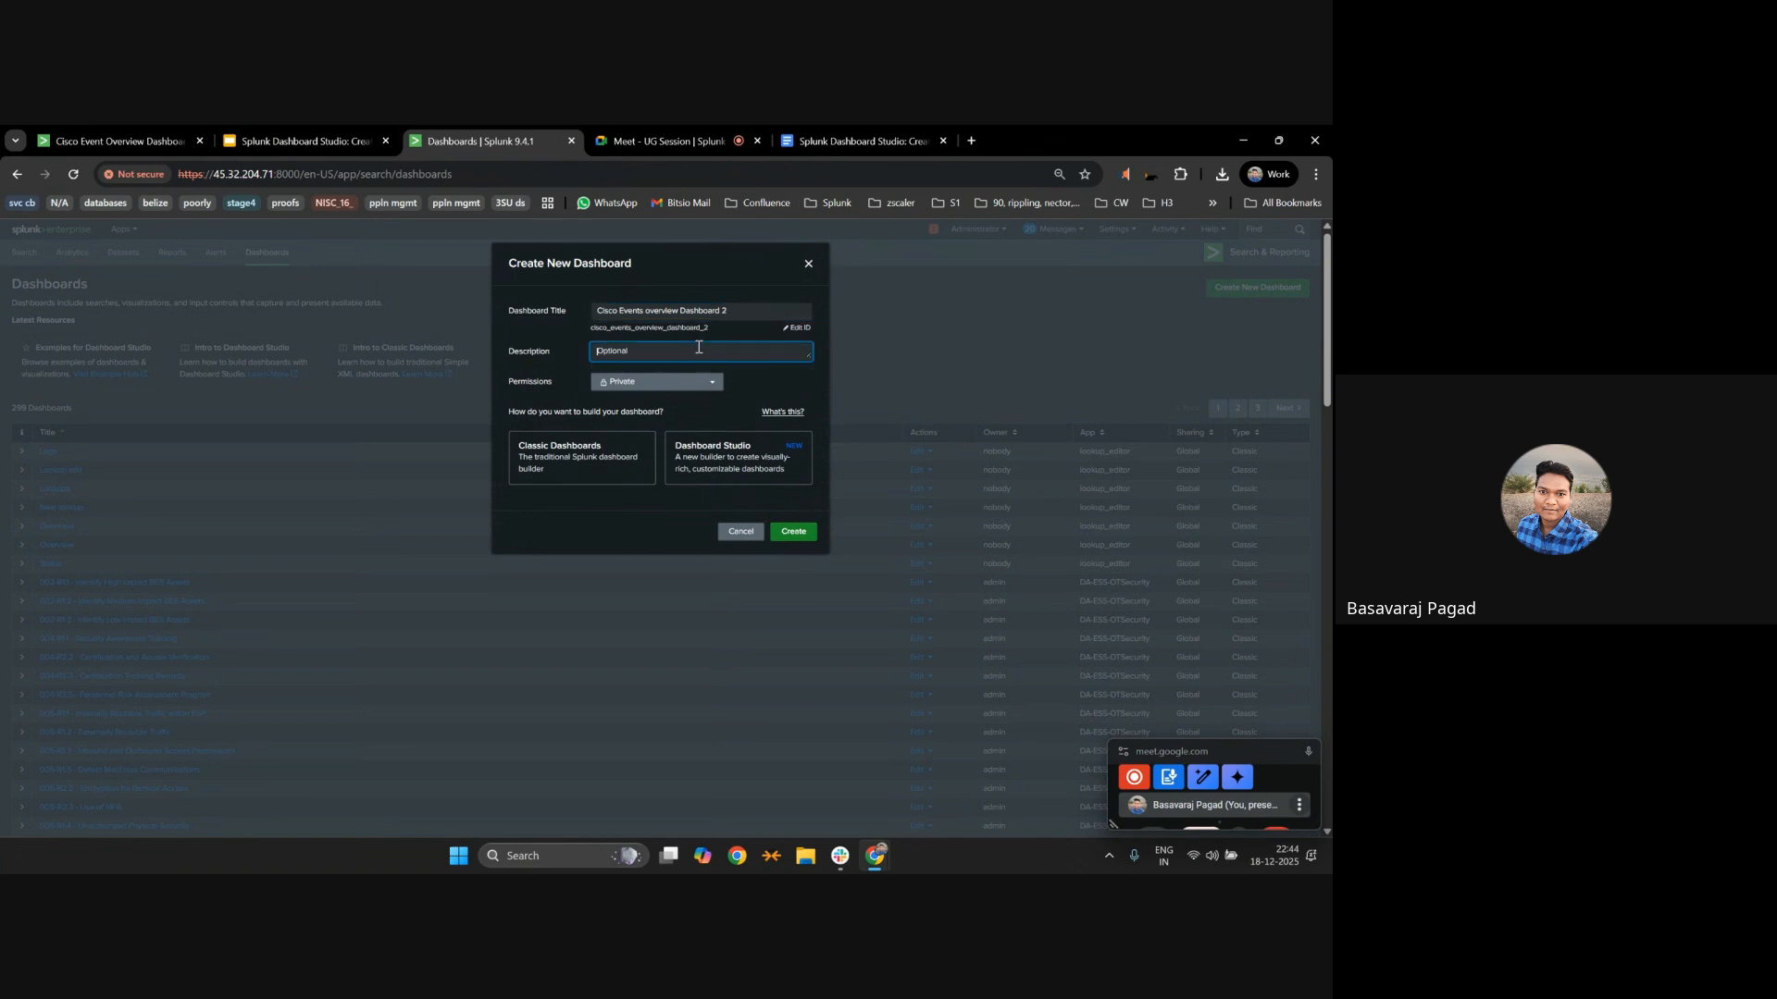
{"action": "left_click", "coordinate": [634, 383]}
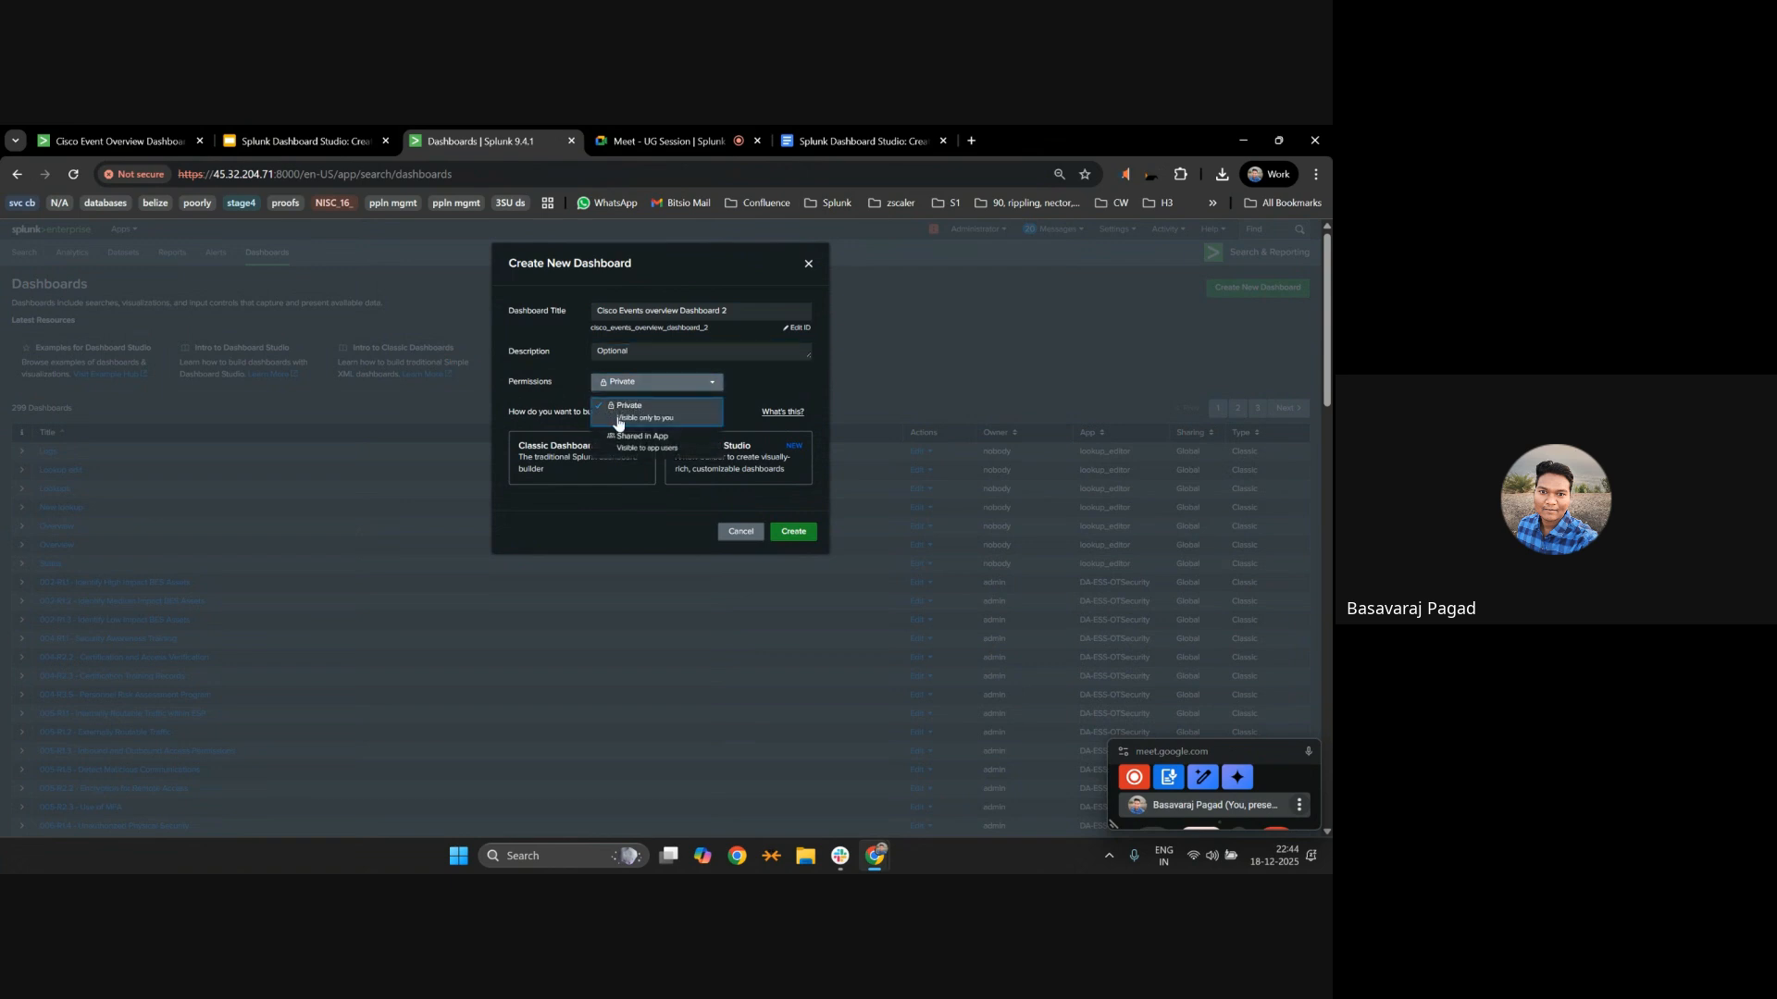
{"action": "left_click", "coordinate": [639, 441]}
{"action": "left_click", "coordinate": [759, 385]}
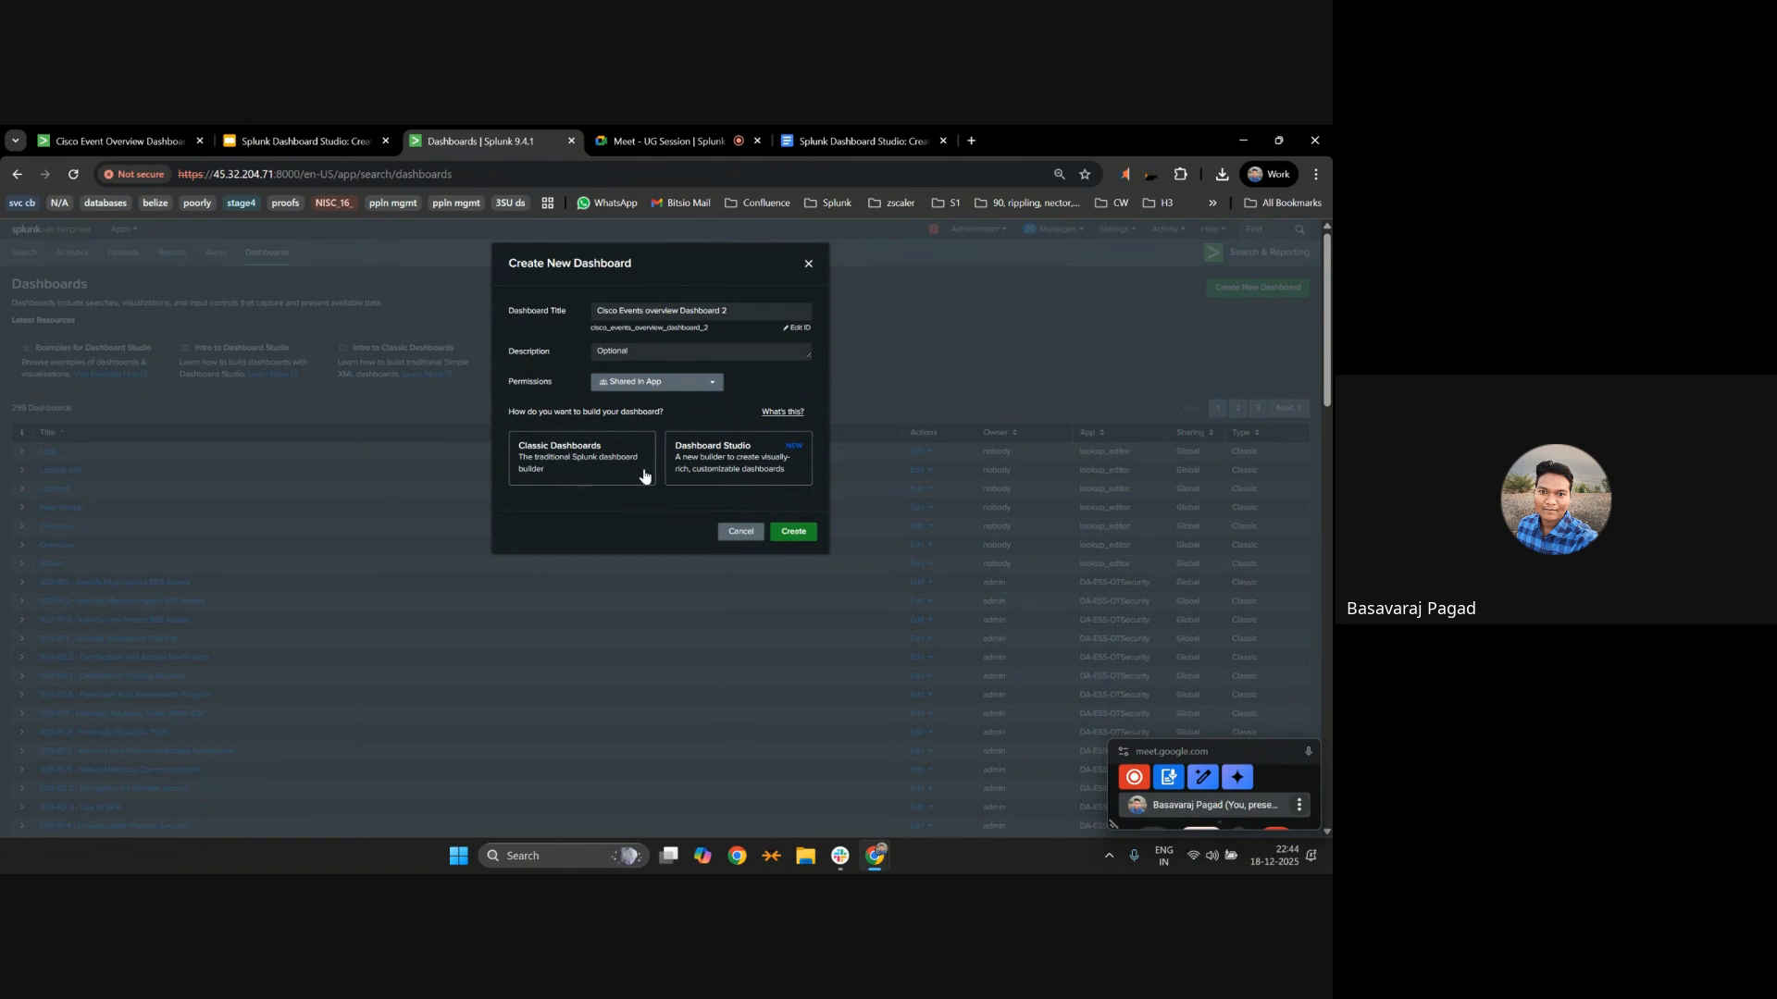
{"action": "left_click", "coordinate": [696, 468]}
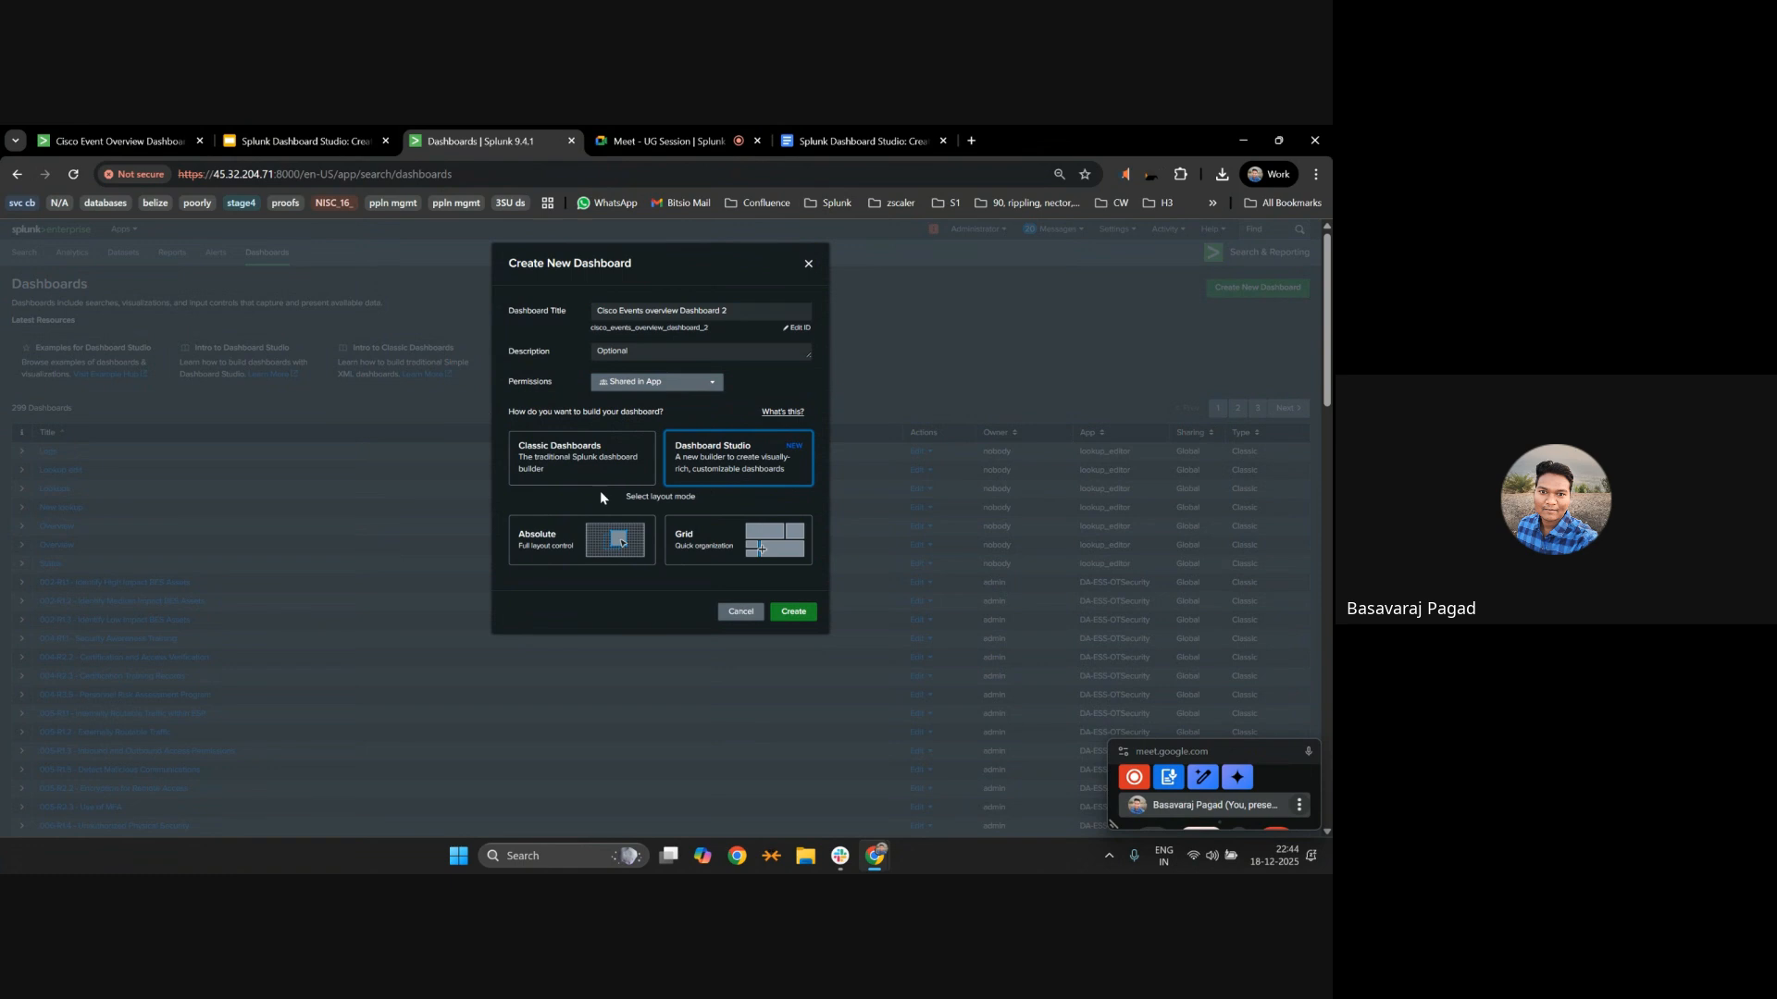
{"action": "left_click", "coordinate": [611, 553]}
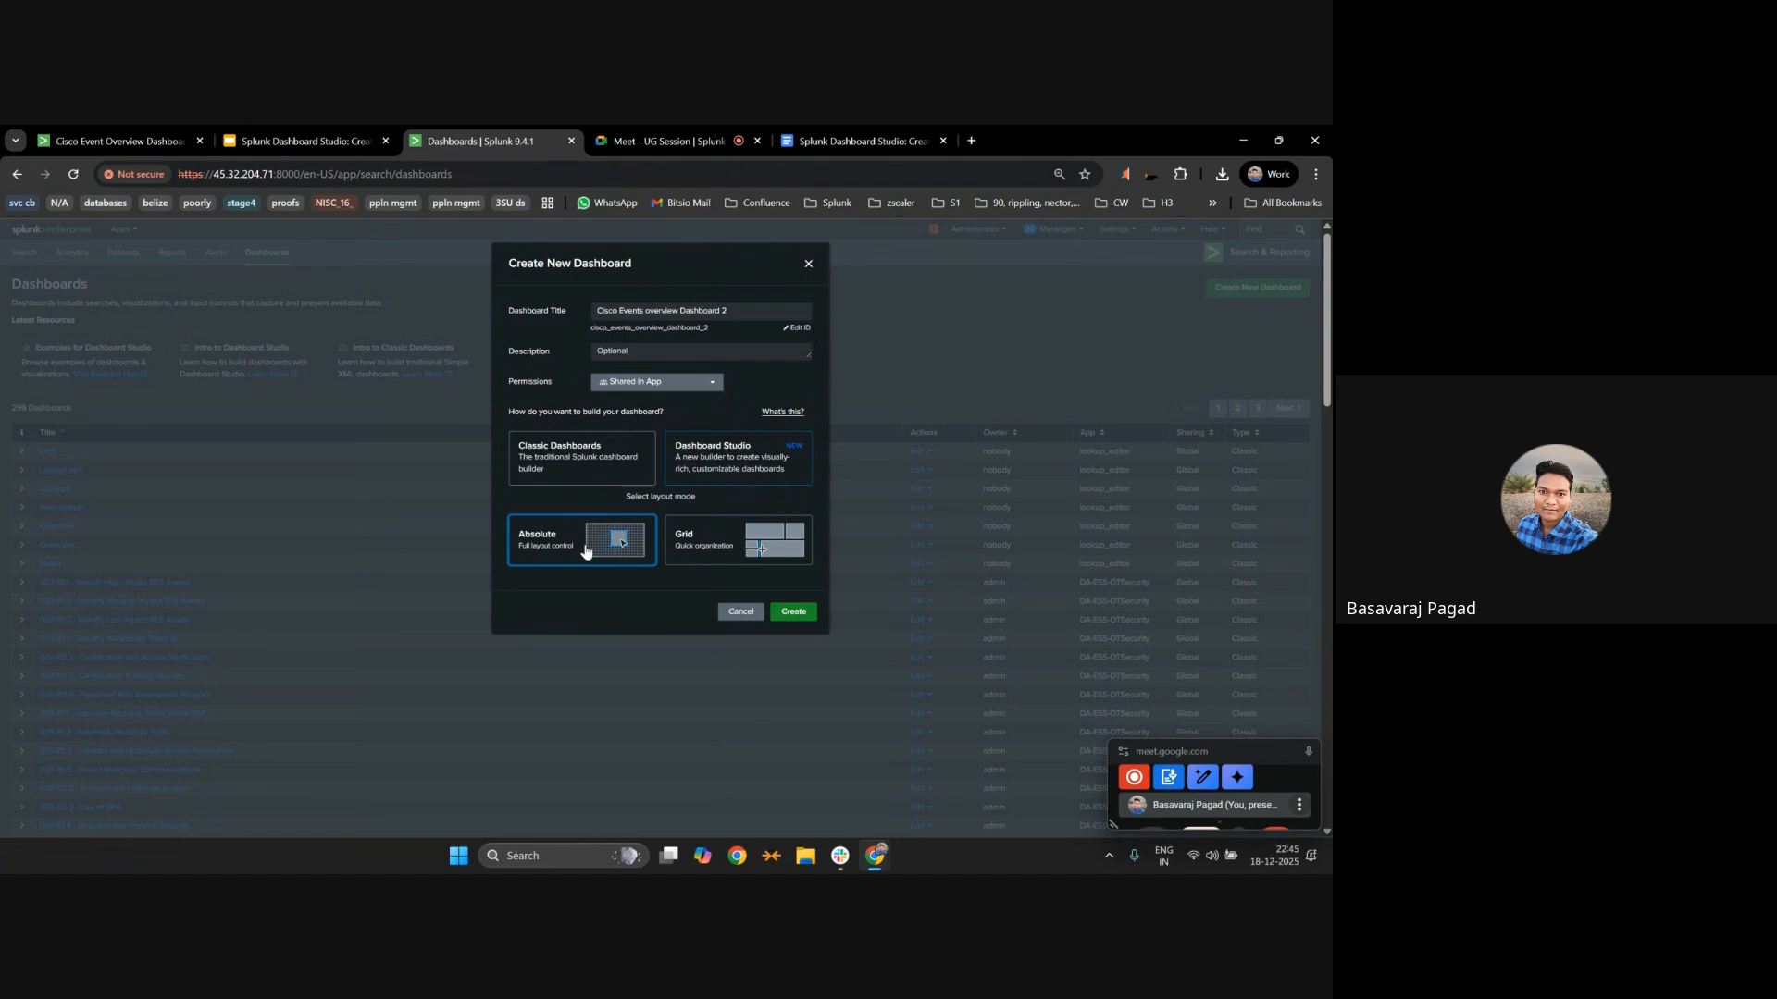
{"action": "left_click", "coordinate": [793, 612]}
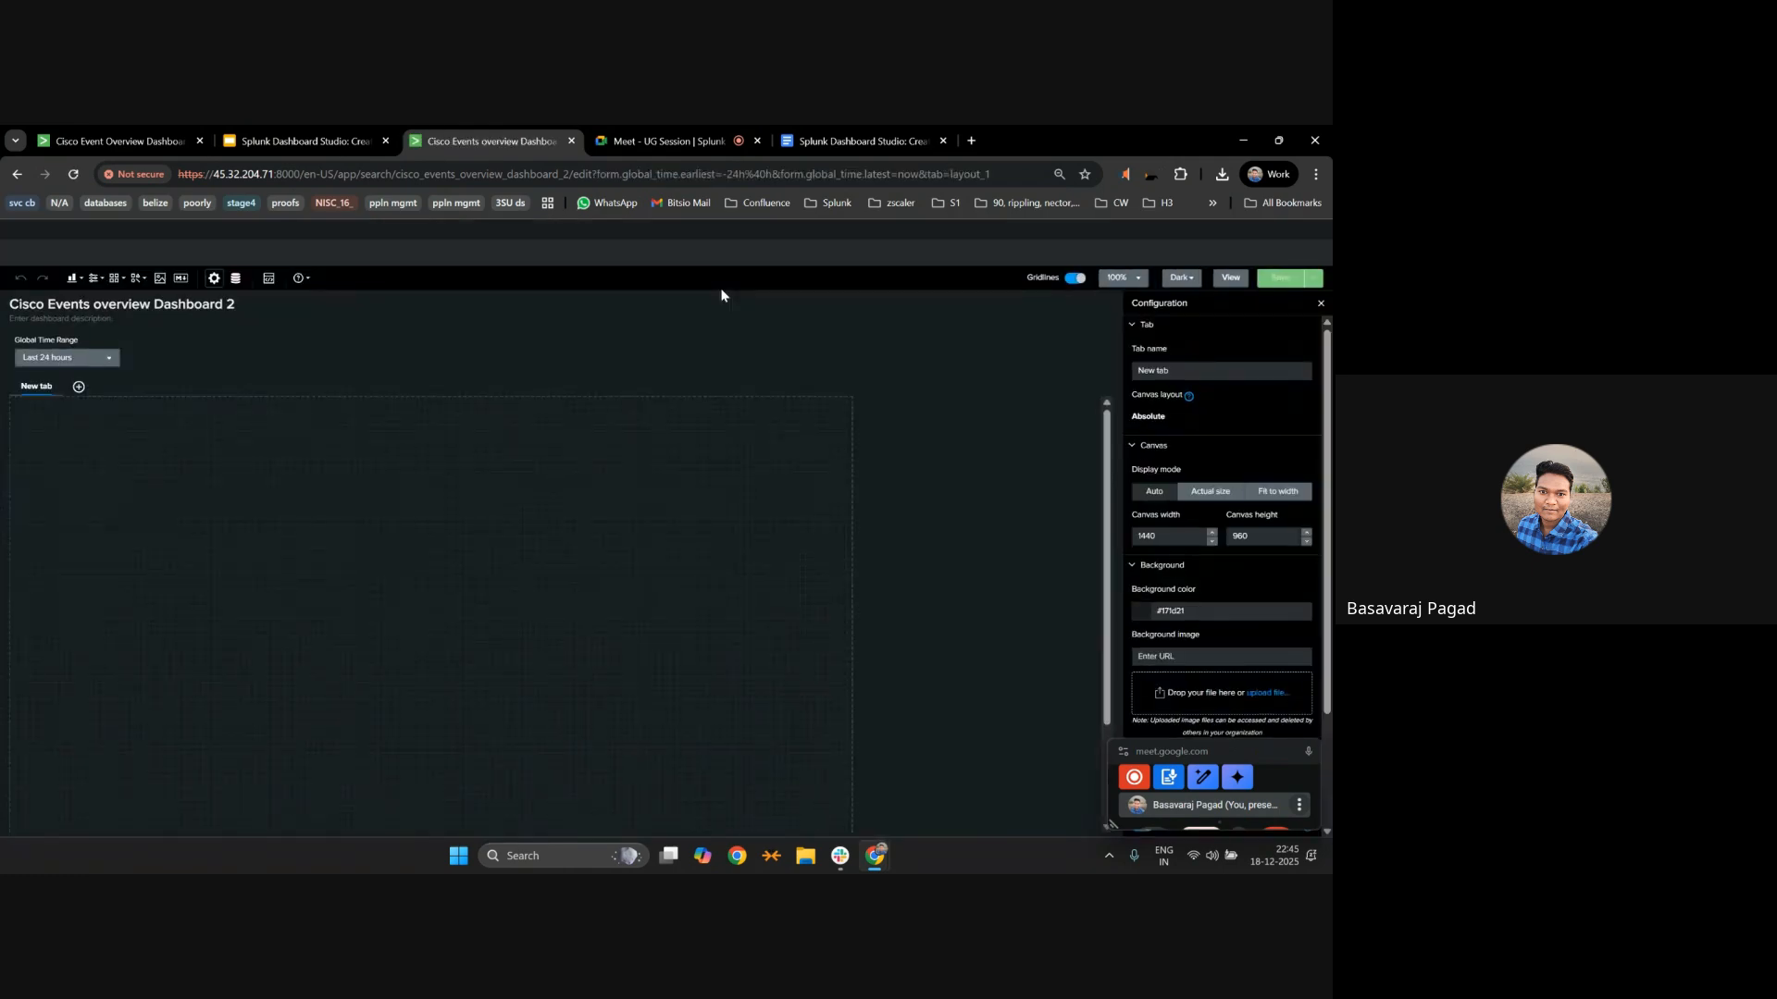
Examine the empty canvas and its configuration settings, including the display mode and canvas size.
{"action": "key", "text": "ctrl+plus"}
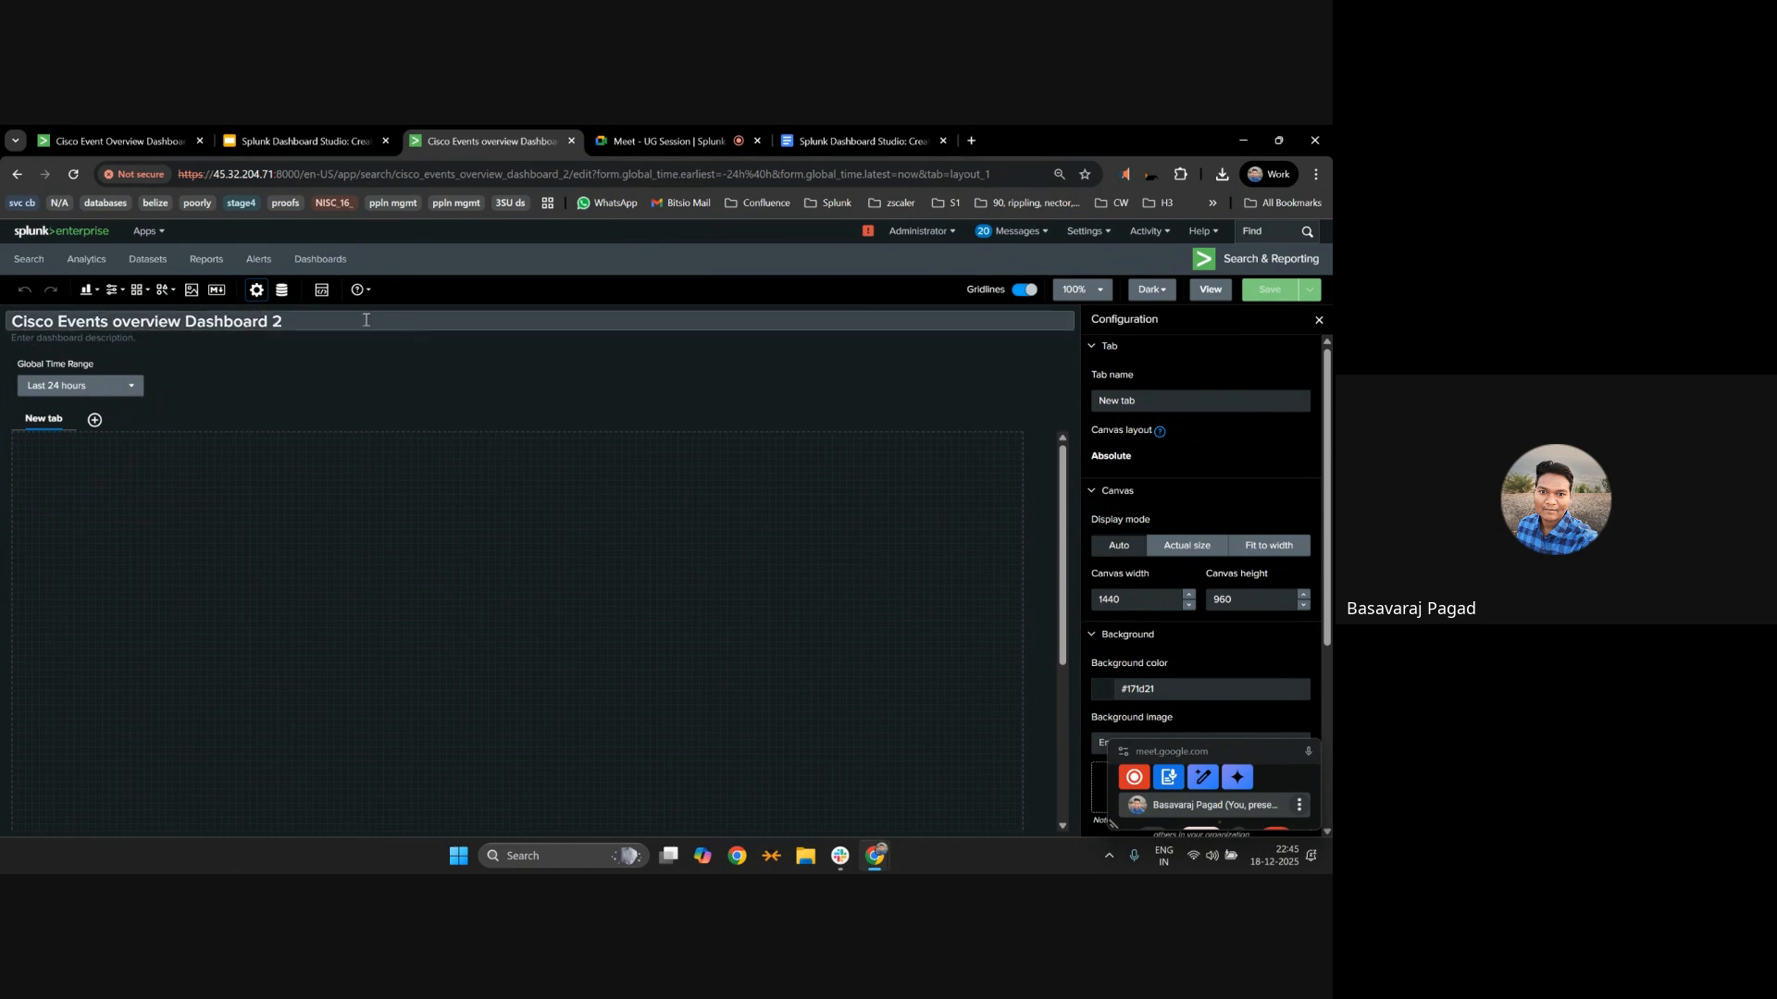
{"action": "left_click", "coordinate": [257, 292]}
{"action": "left_click", "coordinate": [256, 293]}
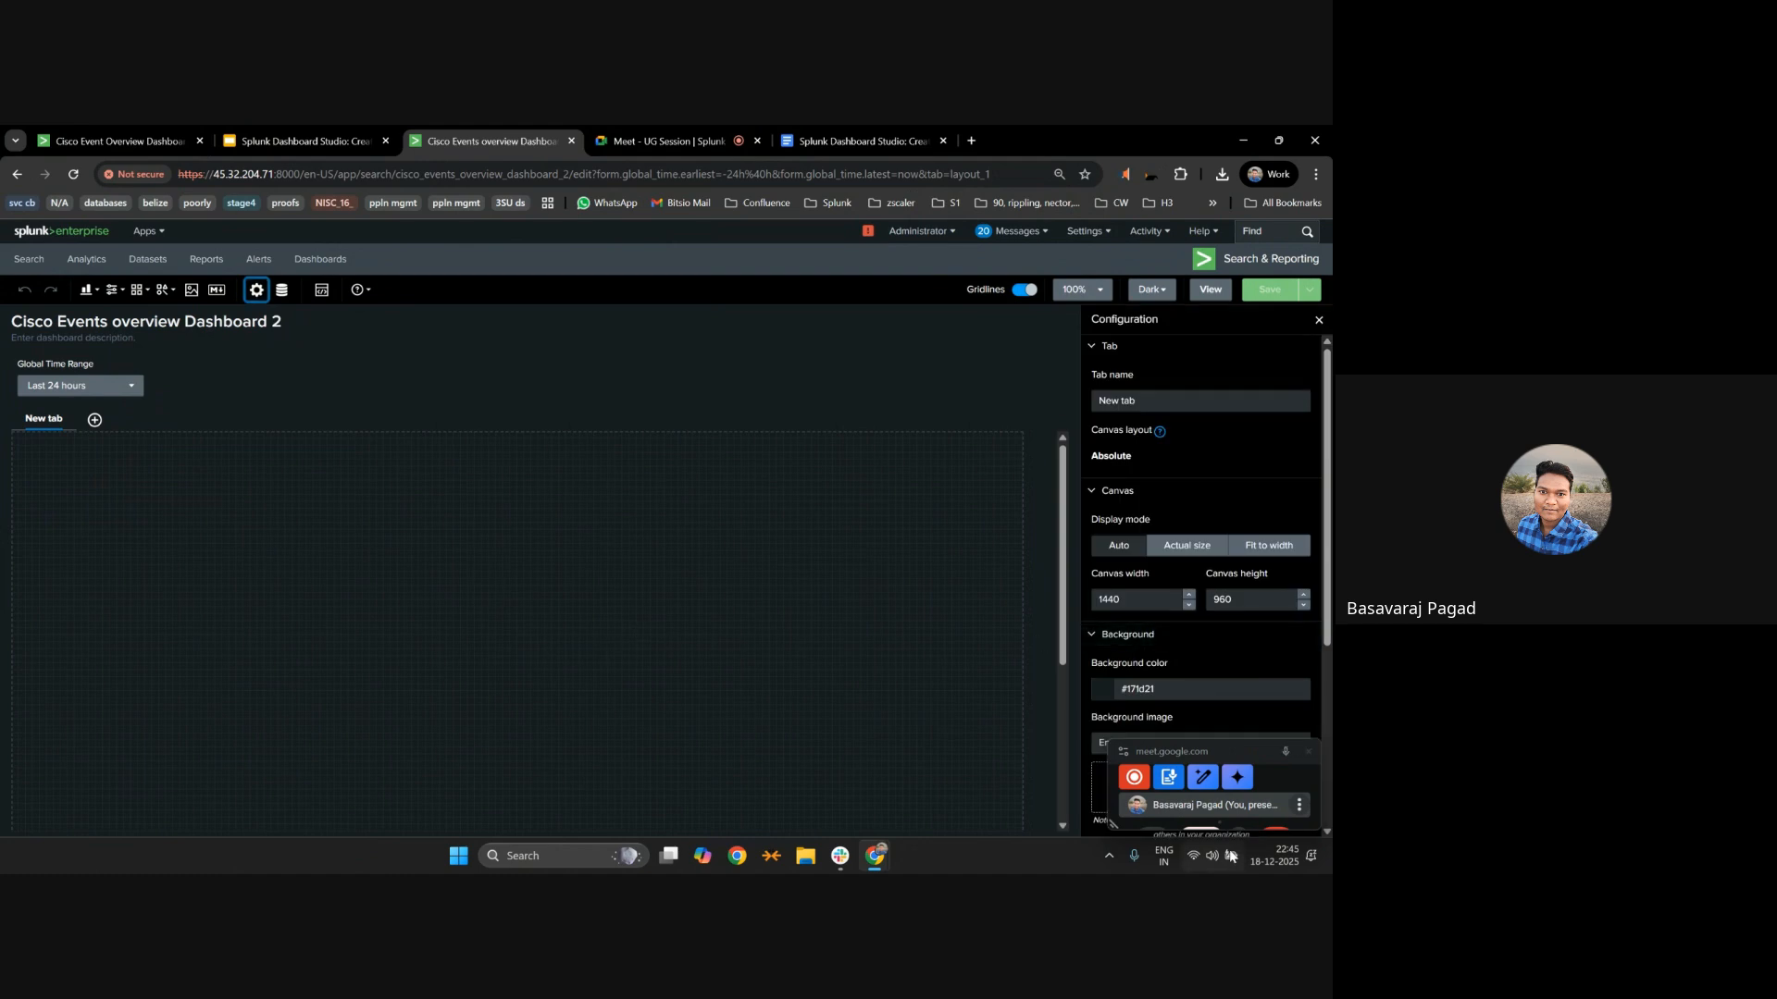
{"action": "left_click_drag", "start_coordinate": [1146, 748], "coordinate": [789, 715]}
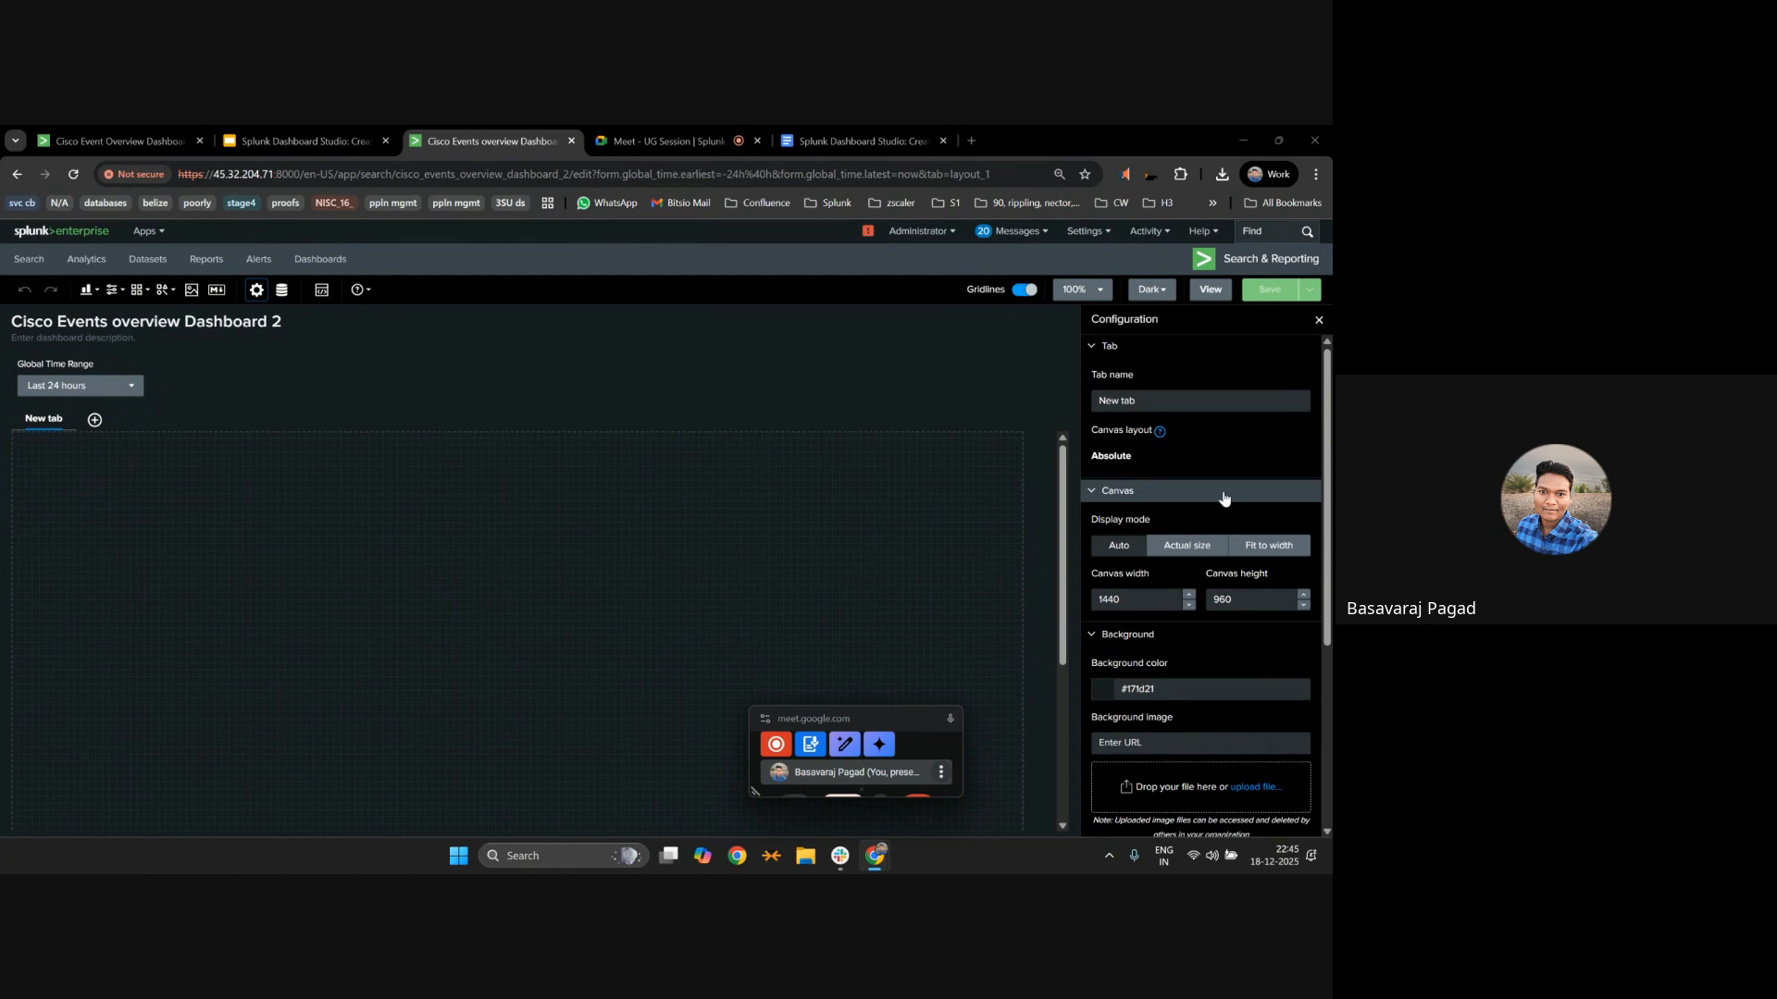
{"action": "scroll", "coordinate": [1224, 498], "scroll_direction": "down", "scroll_amount": 3}
{"action": "scroll", "coordinate": [1218, 556], "scroll_direction": "up", "scroll_amount": 3}
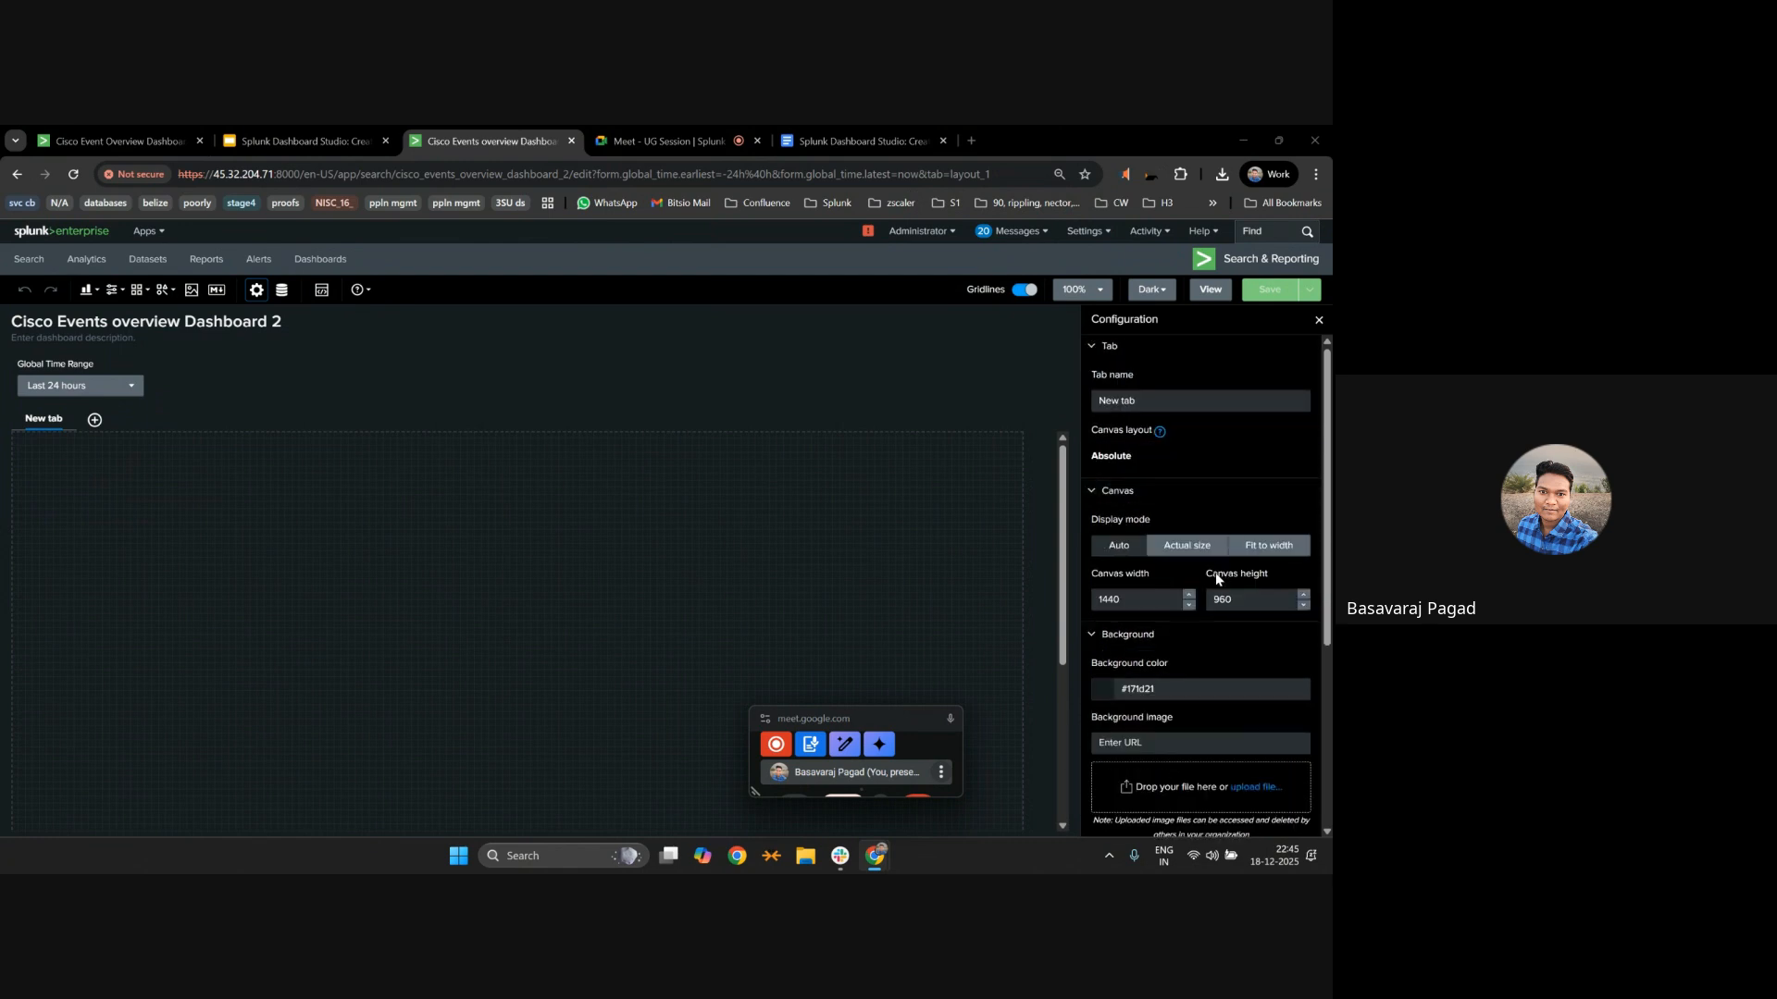
{"action": "double_click", "coordinate": [1133, 596]}
{"action": "scroll", "coordinate": [947, 529], "scroll_direction": "down", "scroll_amount": 3}
{"action": "left_click_drag", "start_coordinate": [879, 719], "coordinate": [985, 837]}
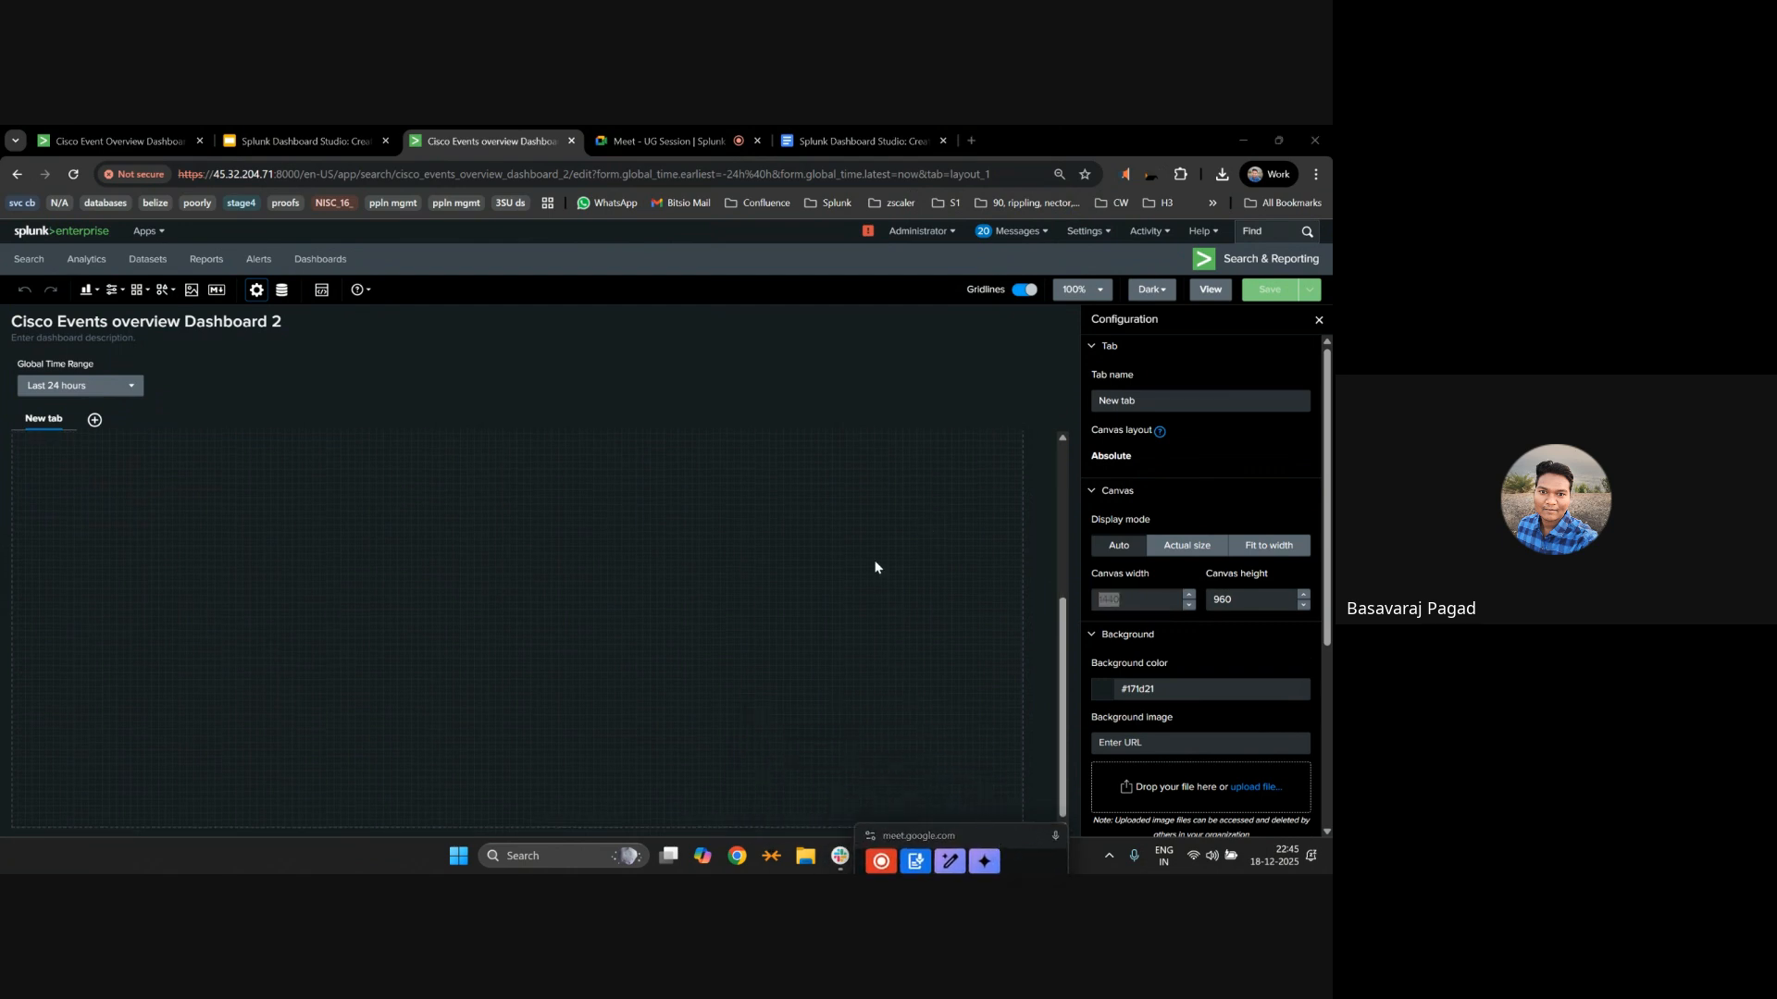
{"action": "scroll", "coordinate": [874, 568], "scroll_direction": "down", "scroll_amount": 6}
{"action": "scroll", "coordinate": [824, 561], "scroll_direction": "up", "scroll_amount": 1}
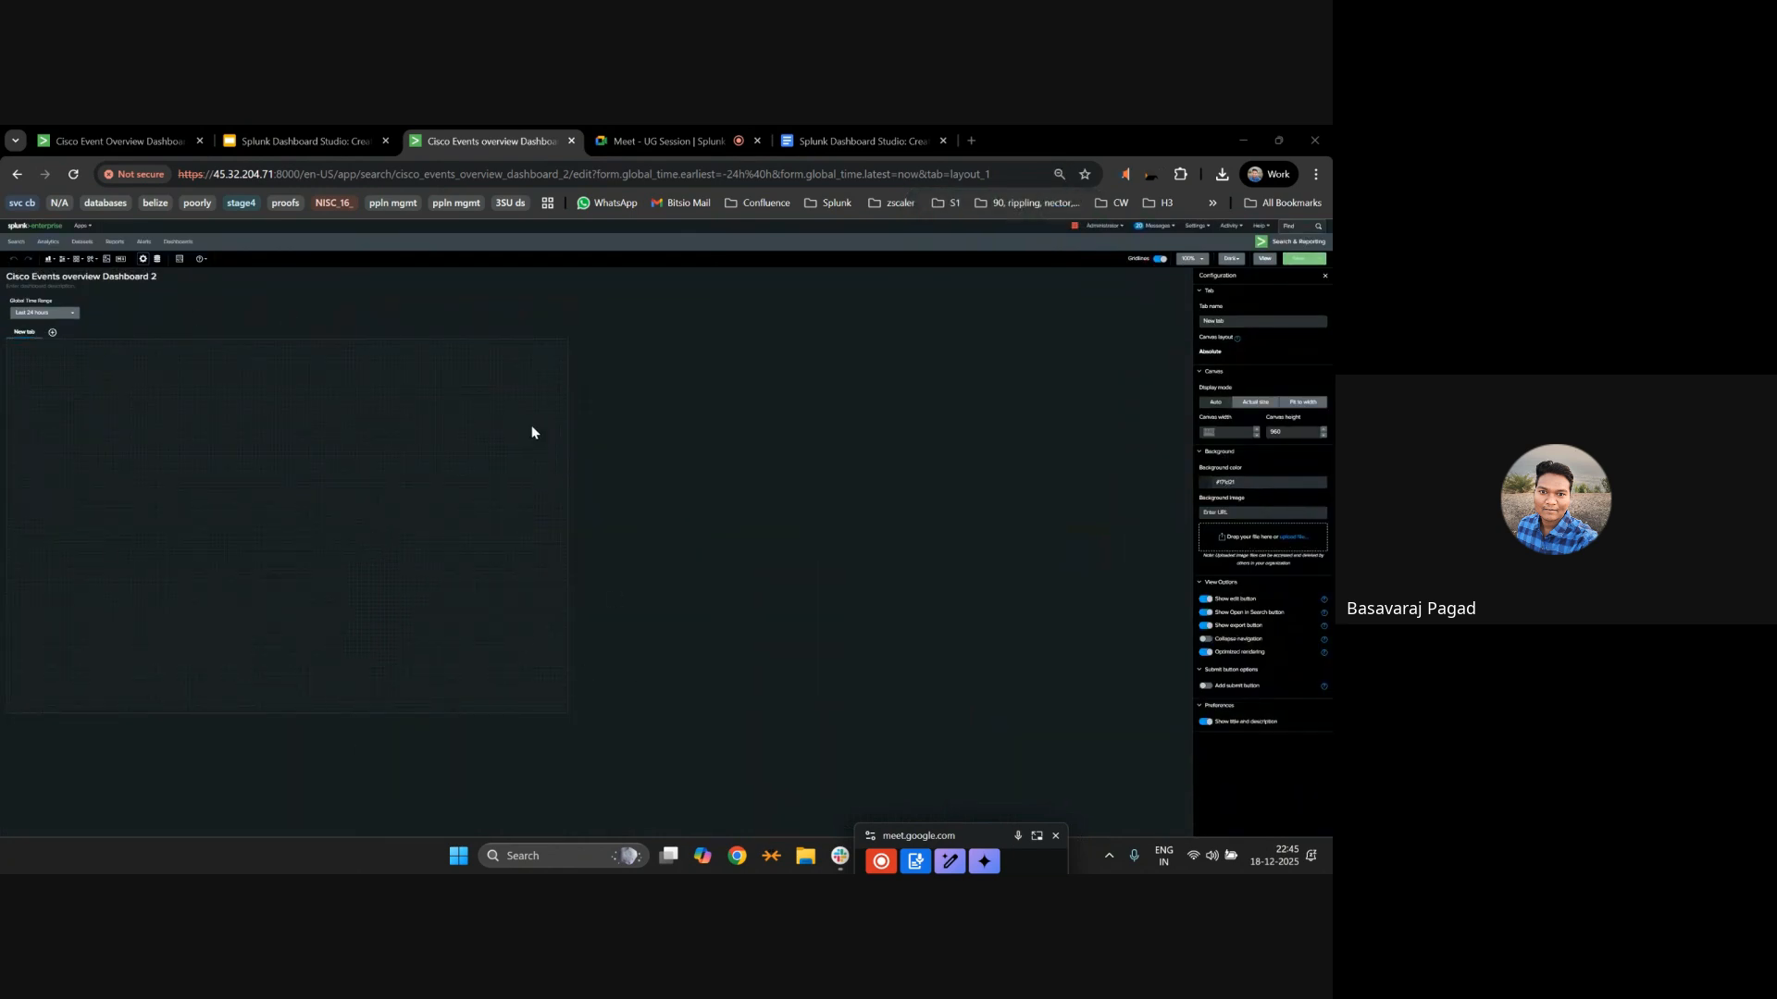
{"action": "scroll", "coordinate": [1116, 539], "scroll_direction": "up", "scroll_amount": 2}
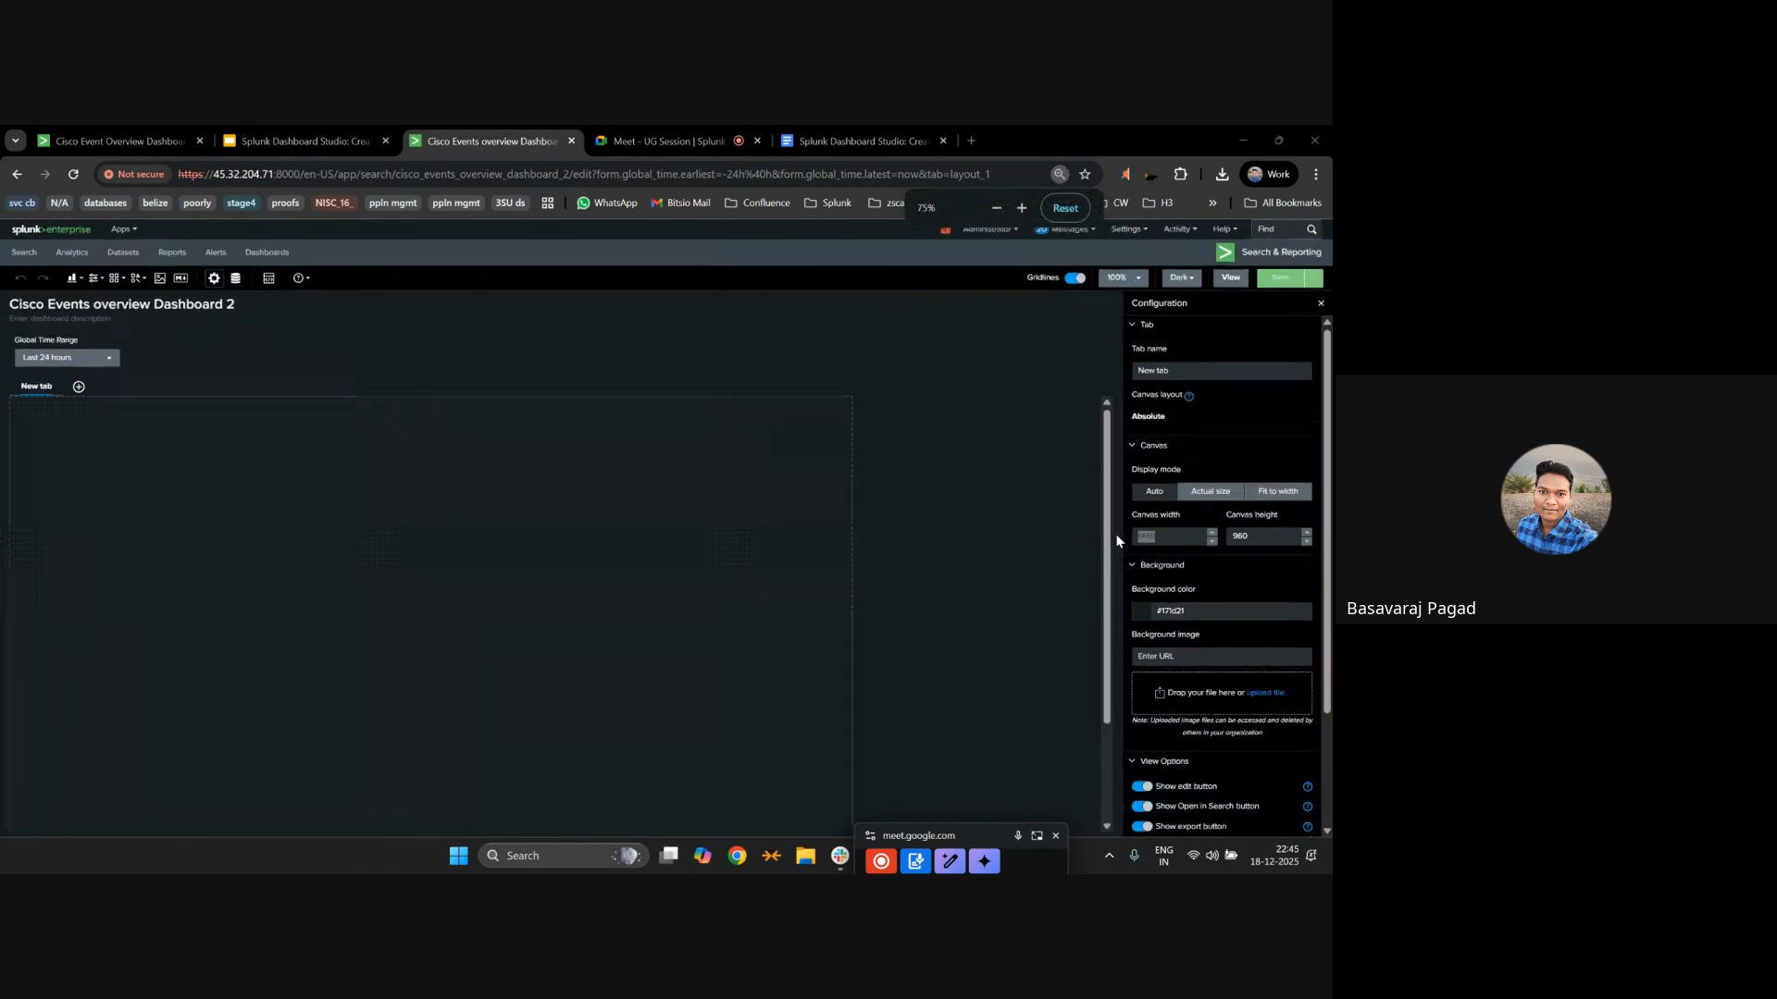
Try a canvas width of 400 and undo the change.
{"action": "left_click", "coordinate": [1182, 536]}
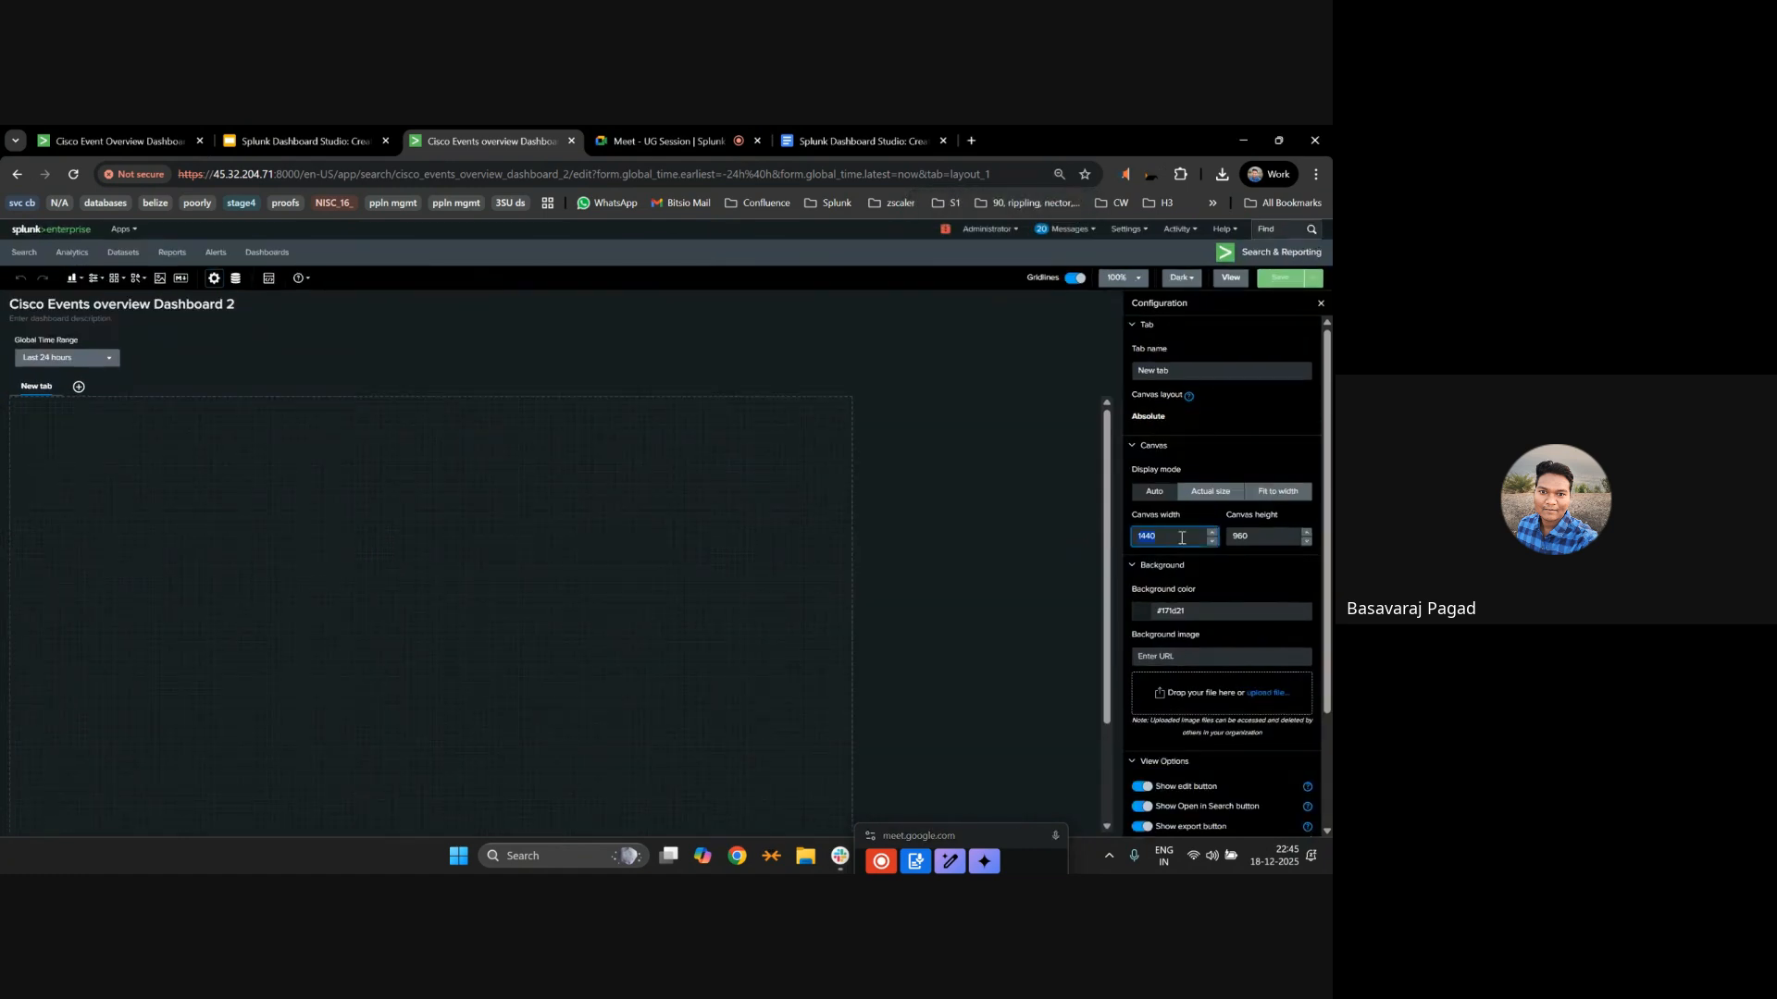
{"action": "type", "text": "4"}
{"action": "type", "text": "4"}
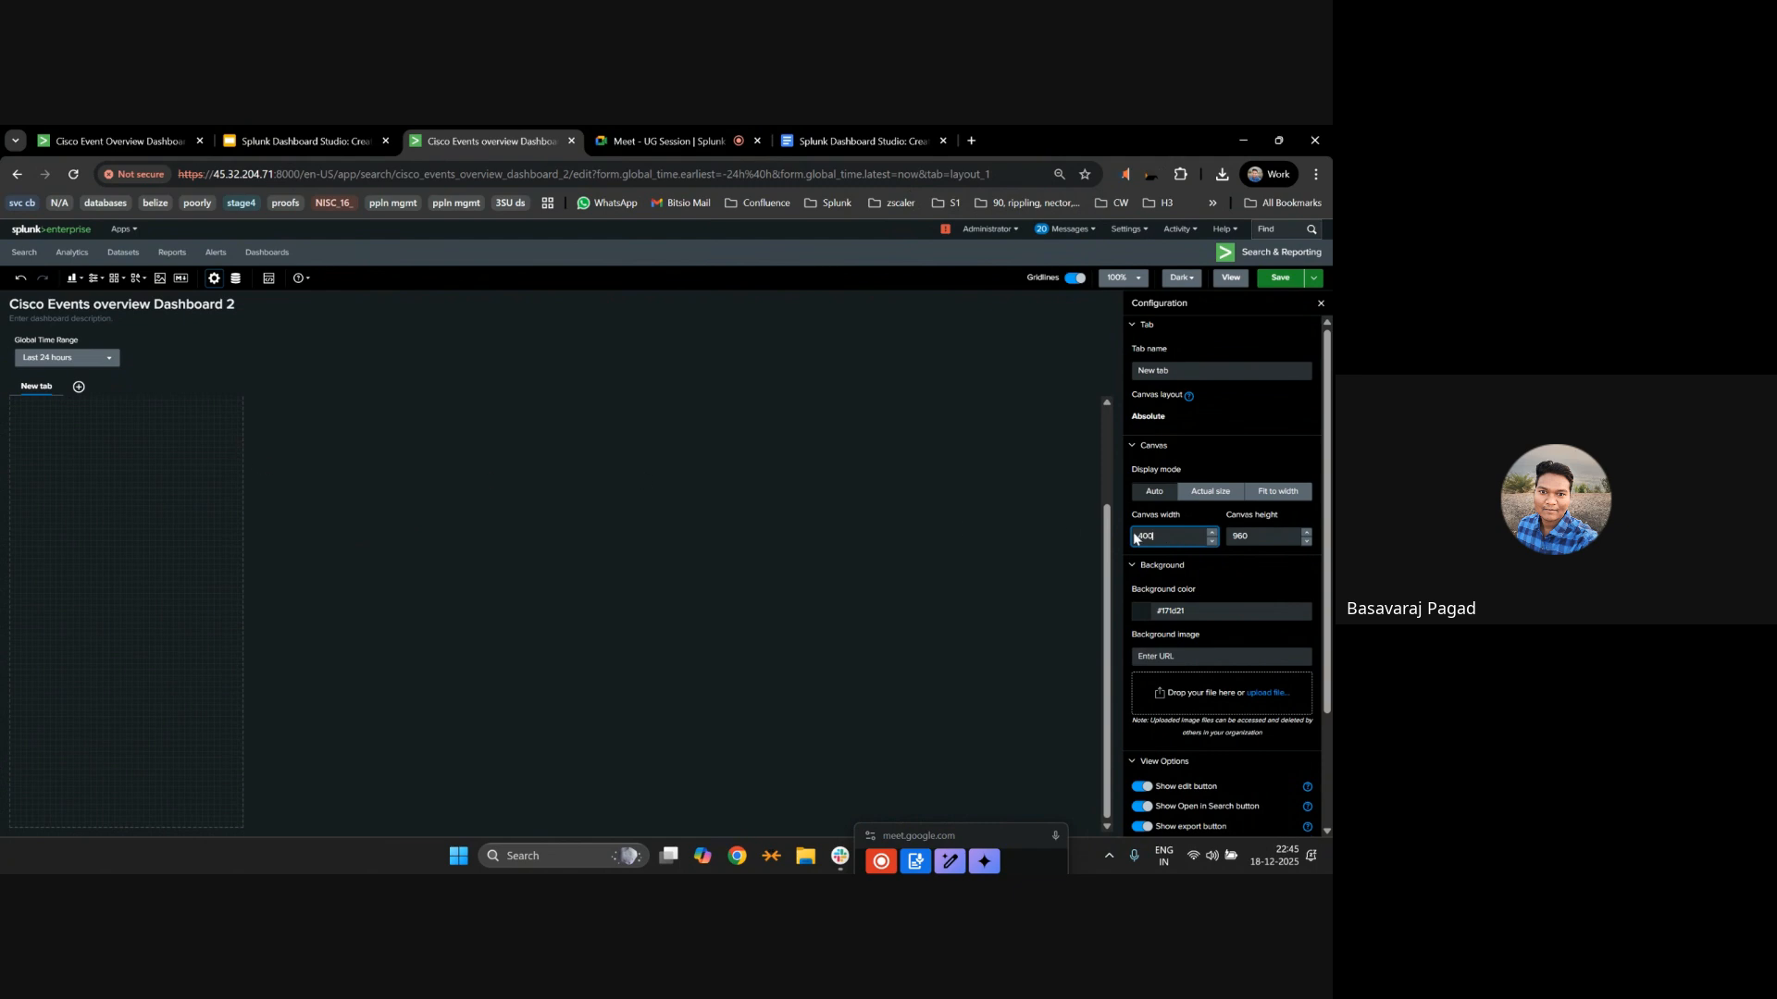
{"action": "key", "text": "ctrl+z"}
{"action": "key", "text": "ctrl+z"}
Set the canvas display mode to Fit to width.
{"action": "left_click", "coordinate": [1261, 495]}
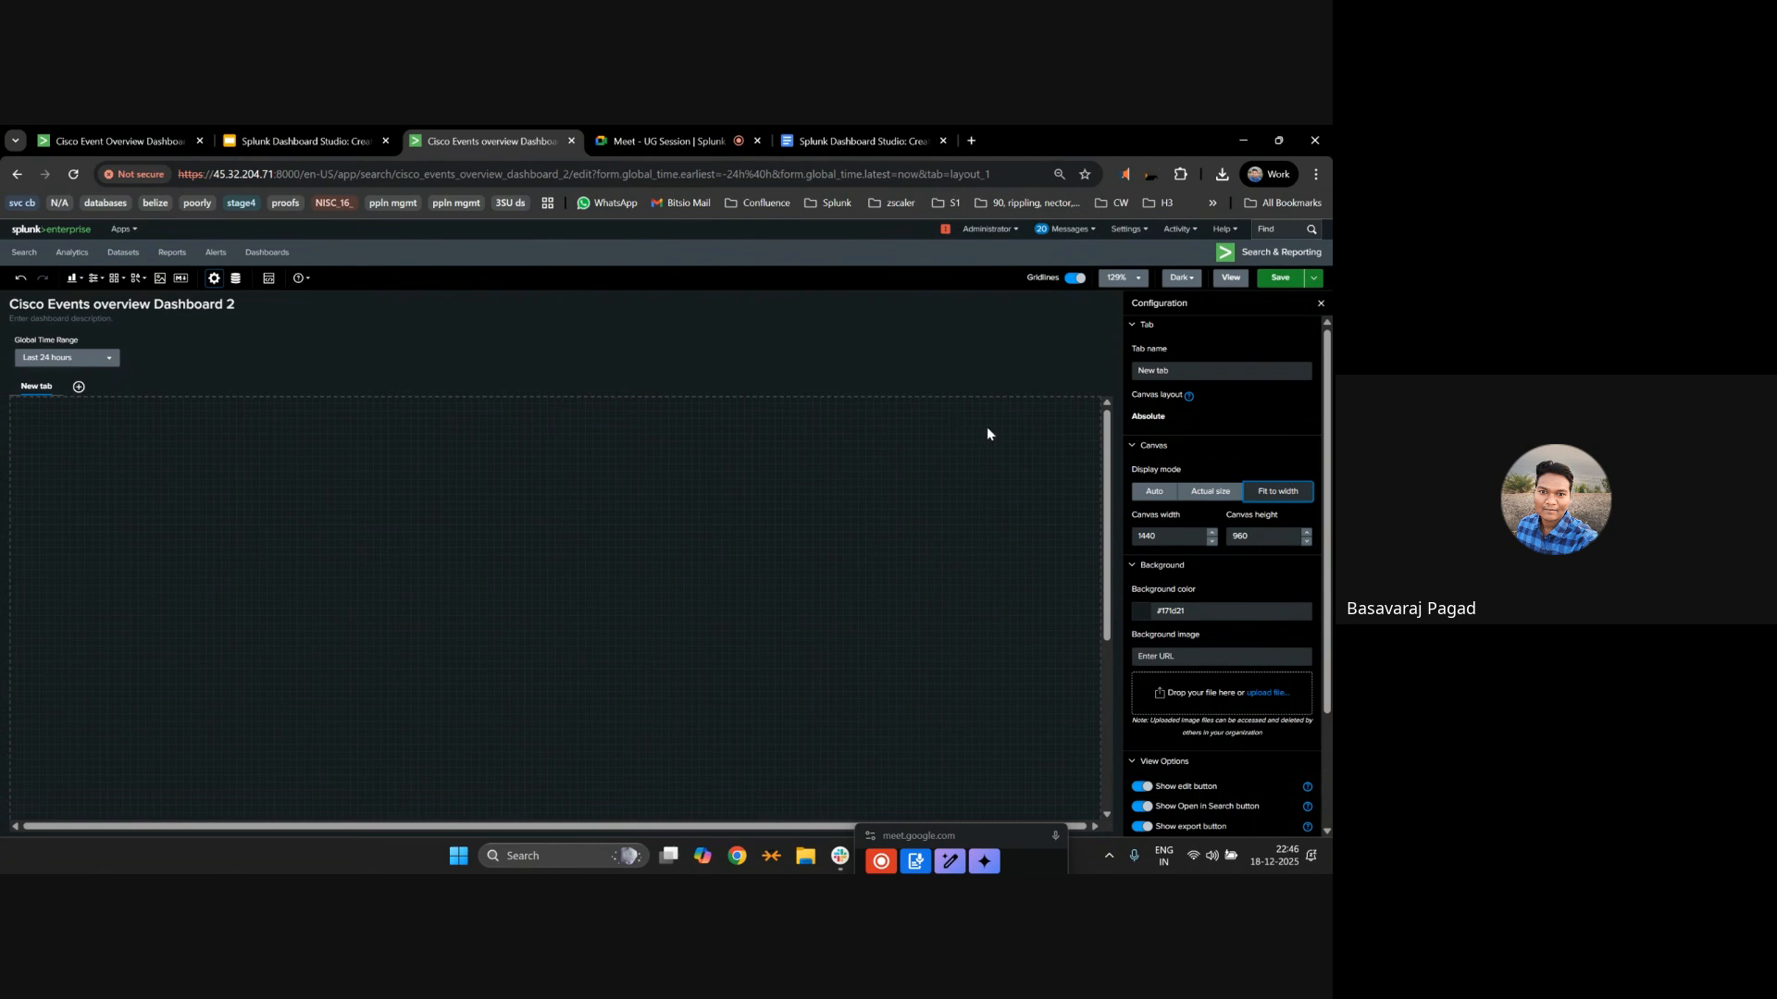
Upload the layout image from Downloads as the canvas background and remove it again.
{"action": "scroll", "coordinate": [1244, 516], "scroll_direction": "down", "scroll_amount": 3}
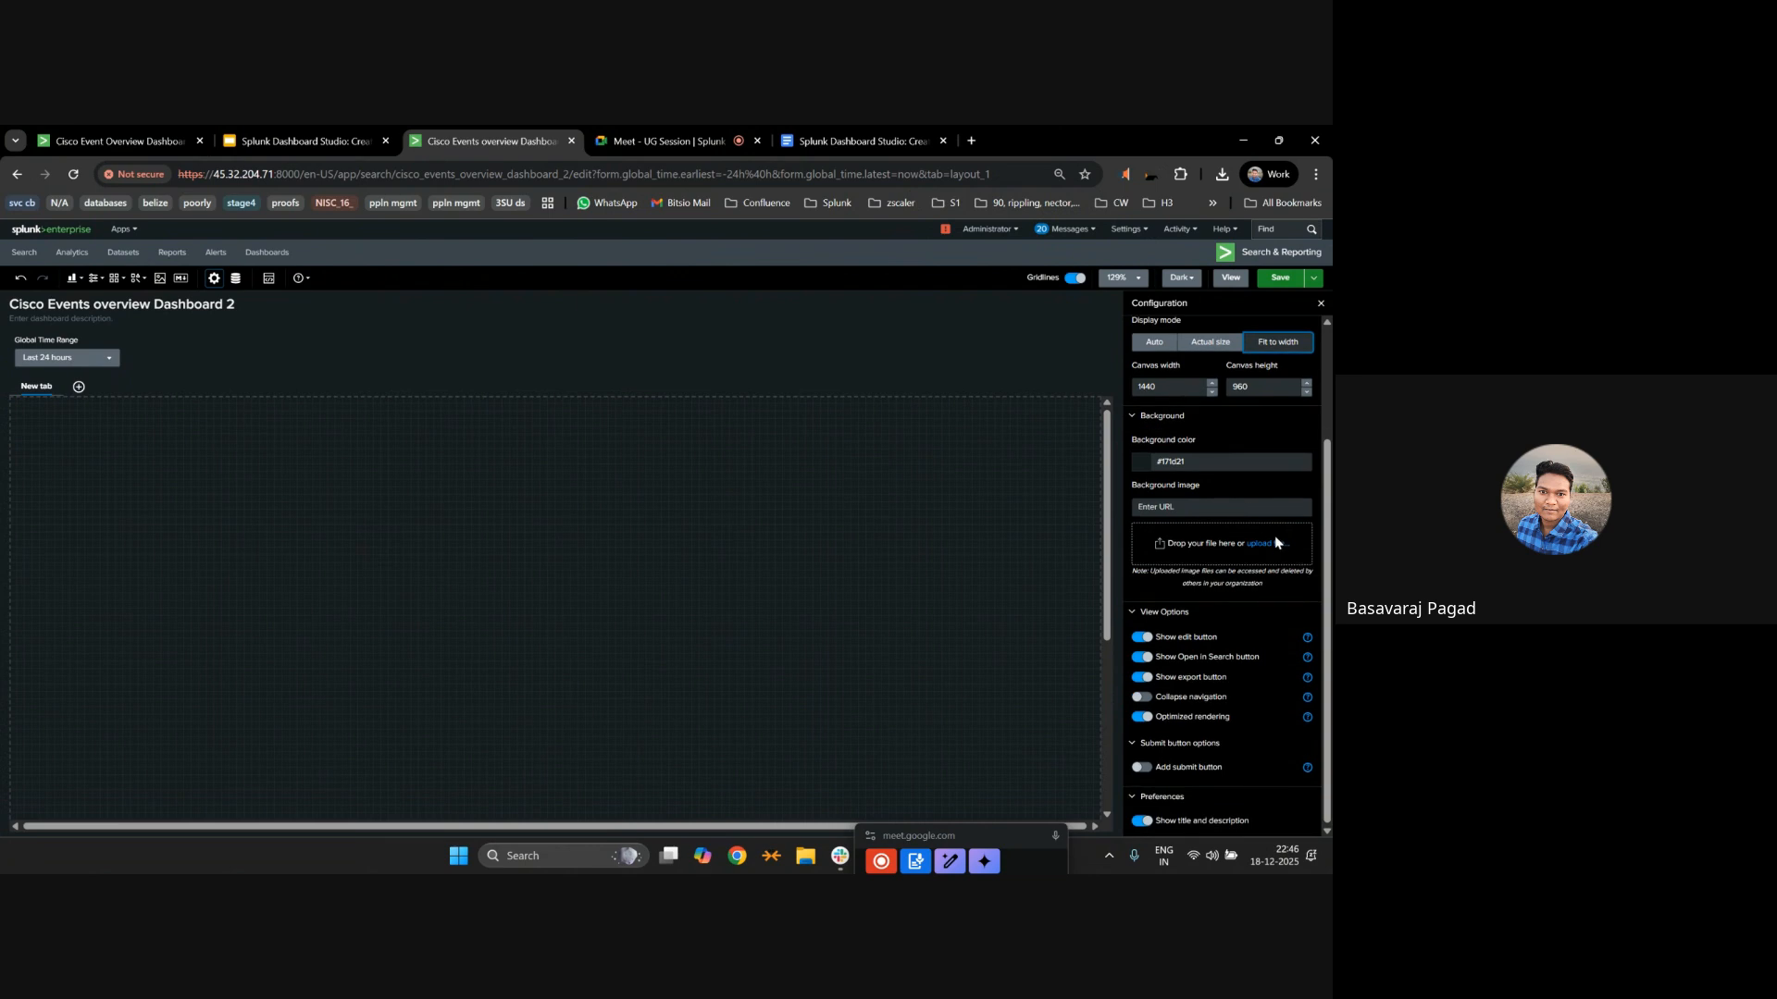
{"action": "left_click", "coordinate": [1158, 506]}
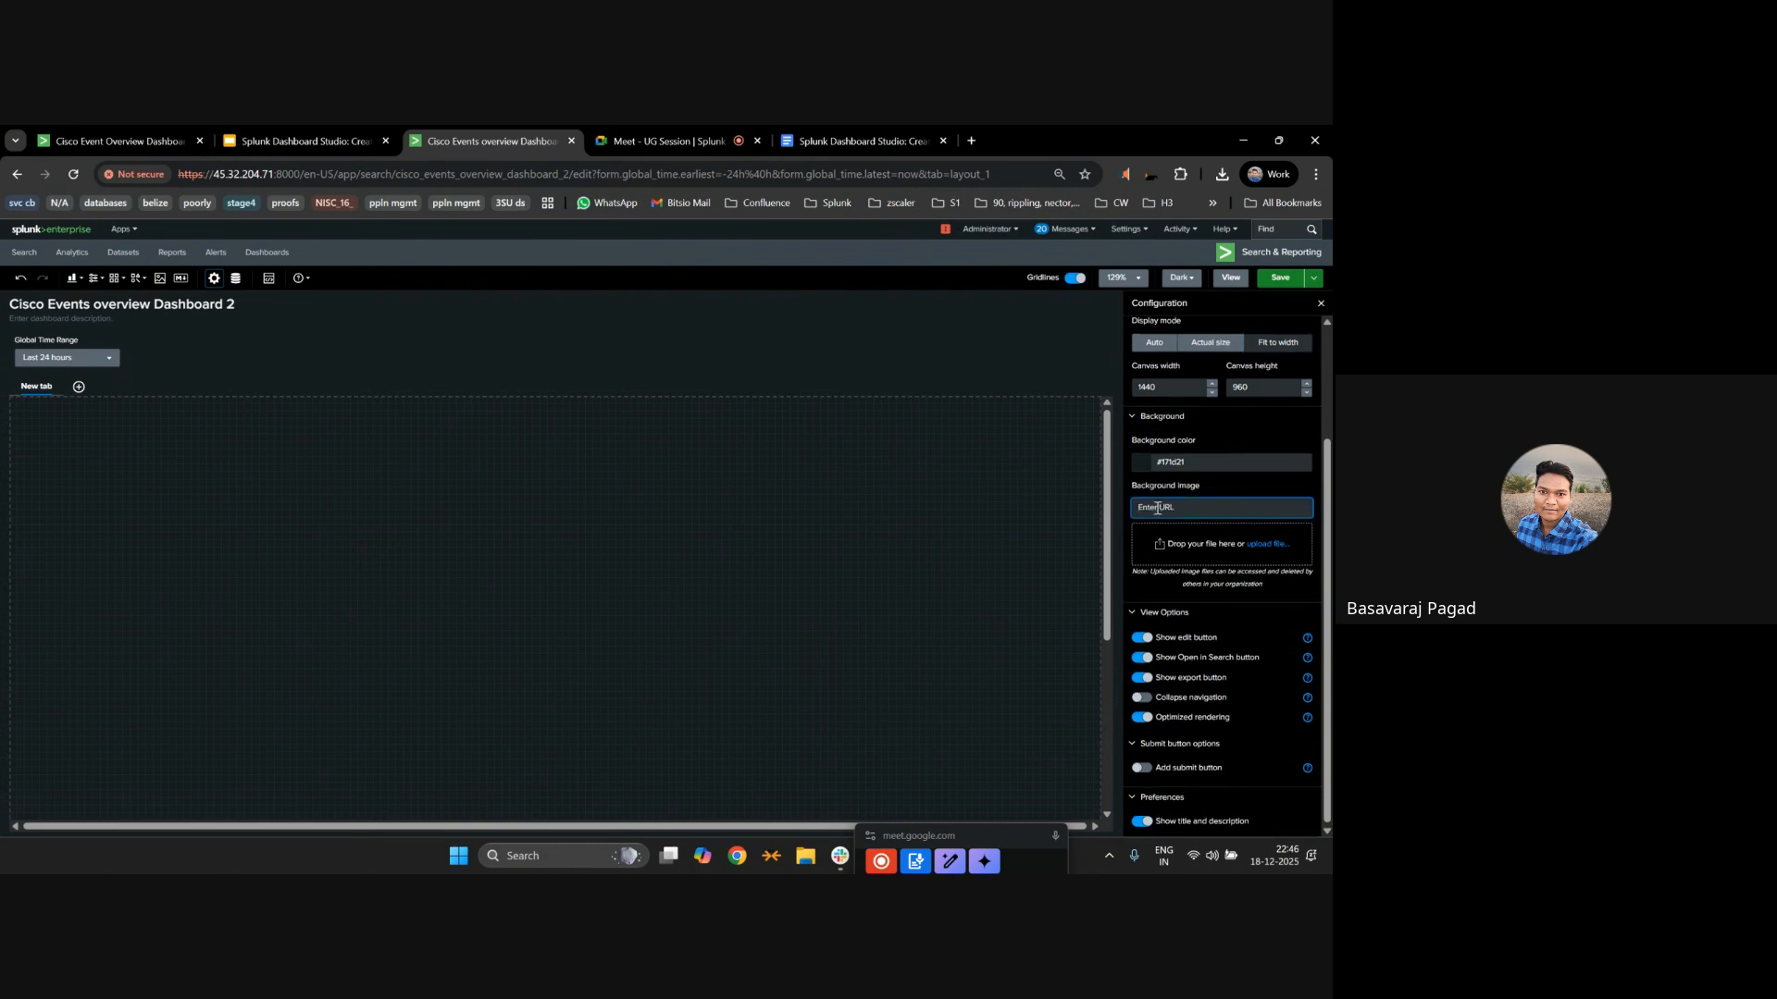
{"action": "left_click", "coordinate": [1268, 545]}
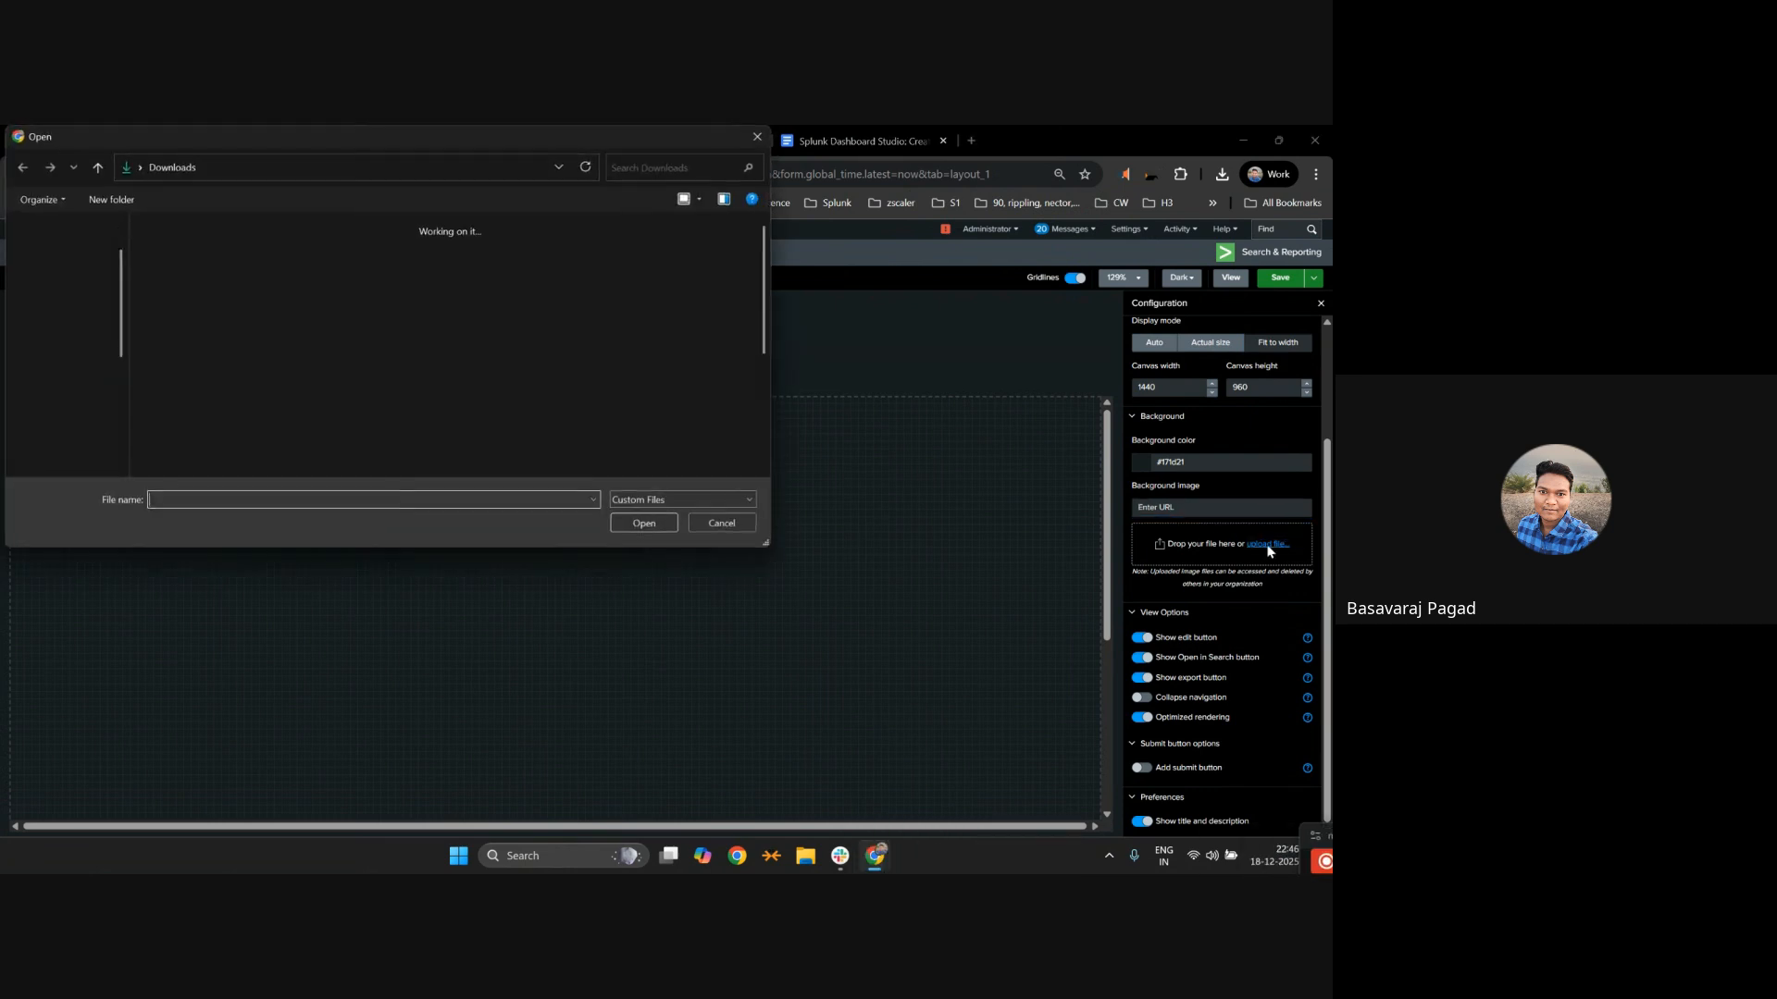
{"action": "left_click", "coordinate": [294, 291]}
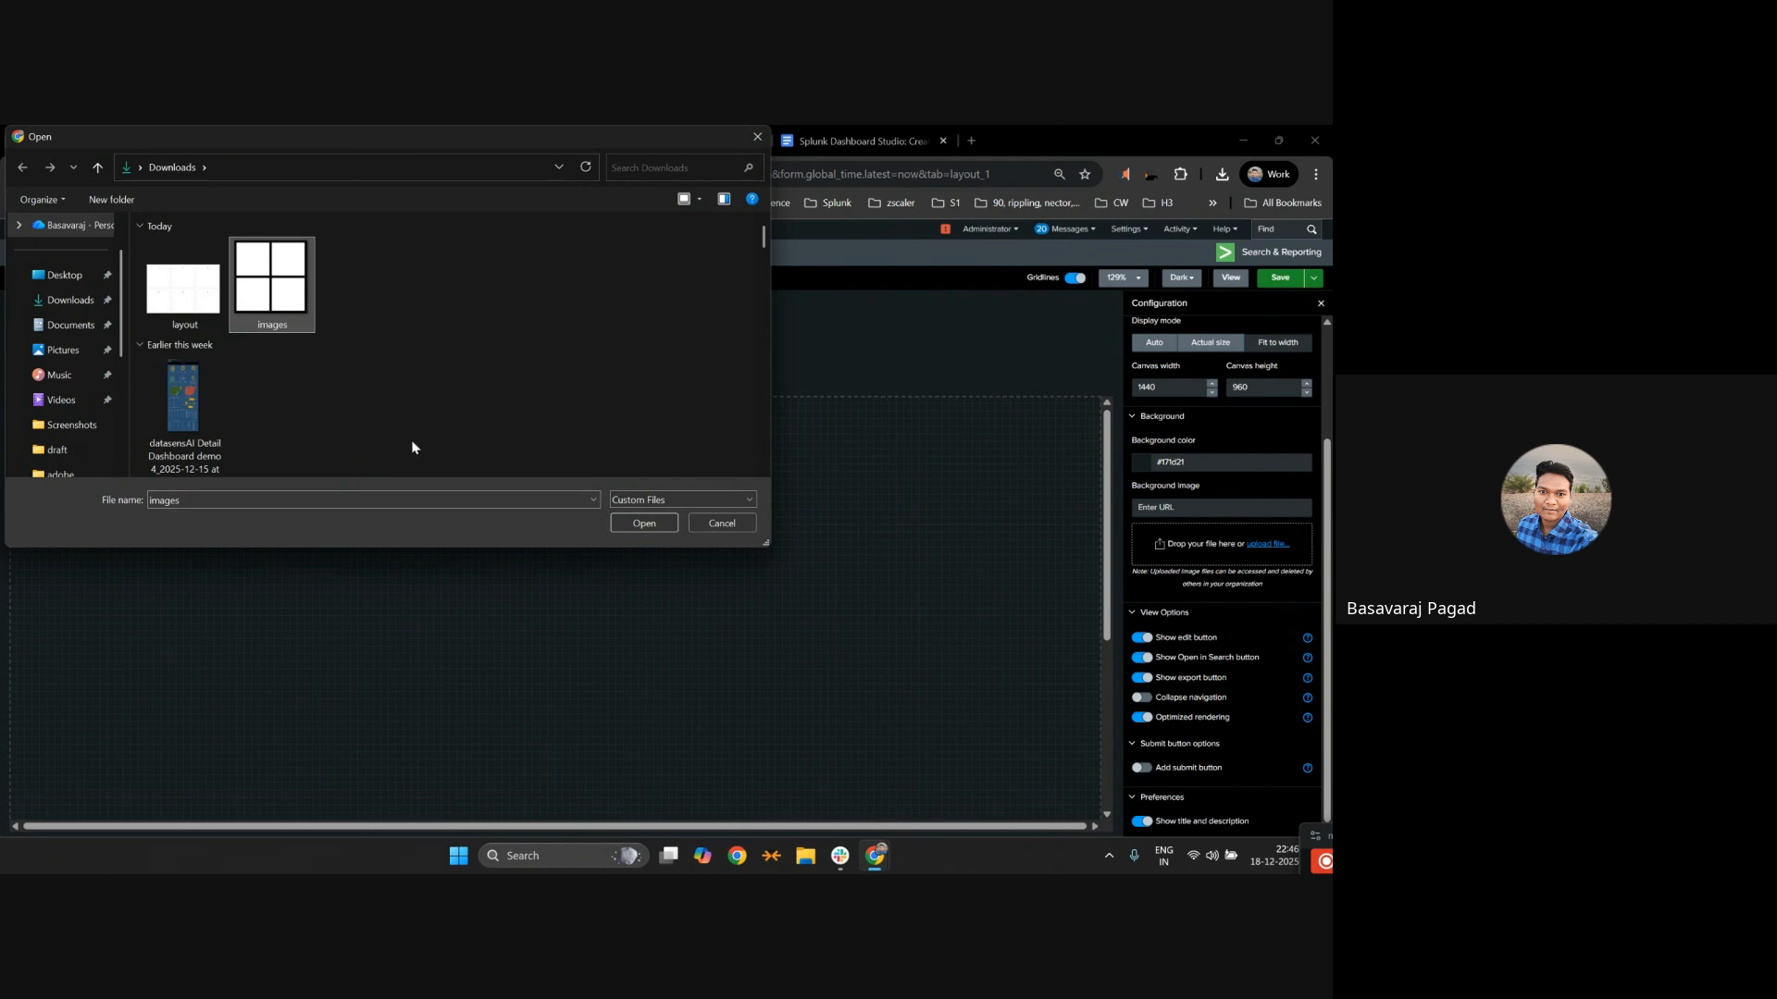
{"action": "left_click", "coordinate": [166, 301]}
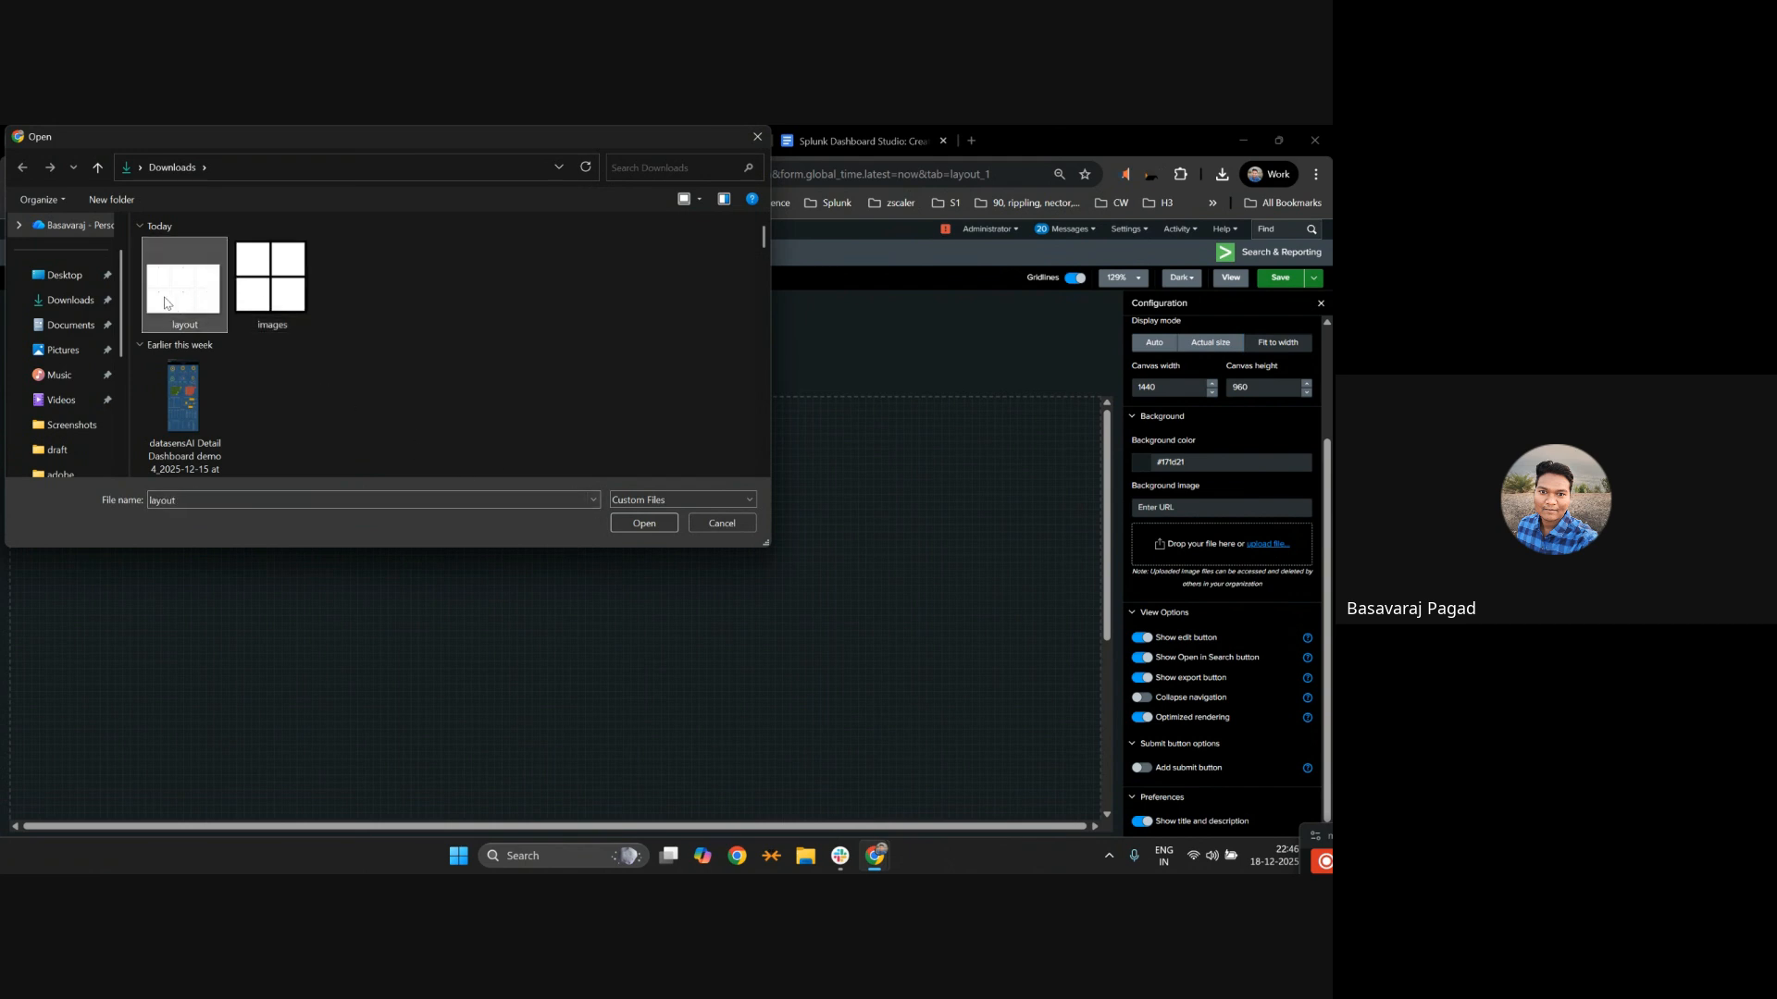
{"action": "left_click", "coordinate": [644, 522]}
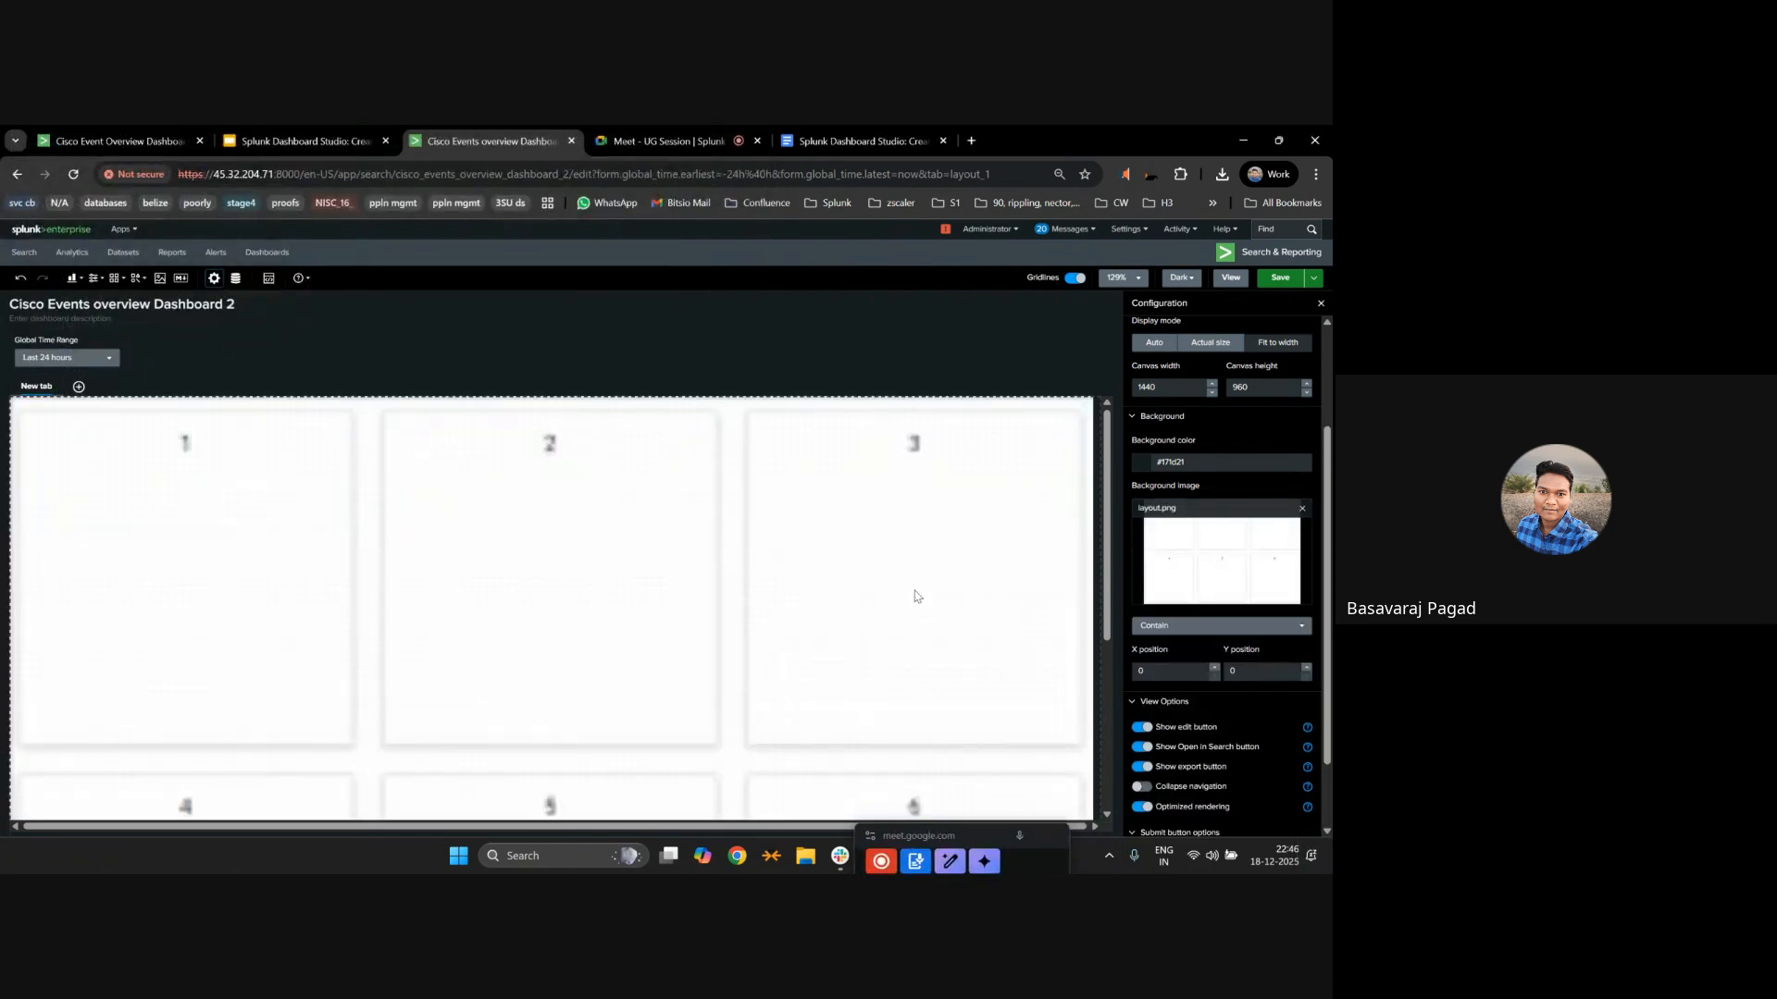
{"action": "left_click", "coordinate": [1301, 511]}
Upload the file "images" from Downloads as the canvas background image and set its sizing to Cover.
{"action": "left_click", "coordinate": [1268, 544]}
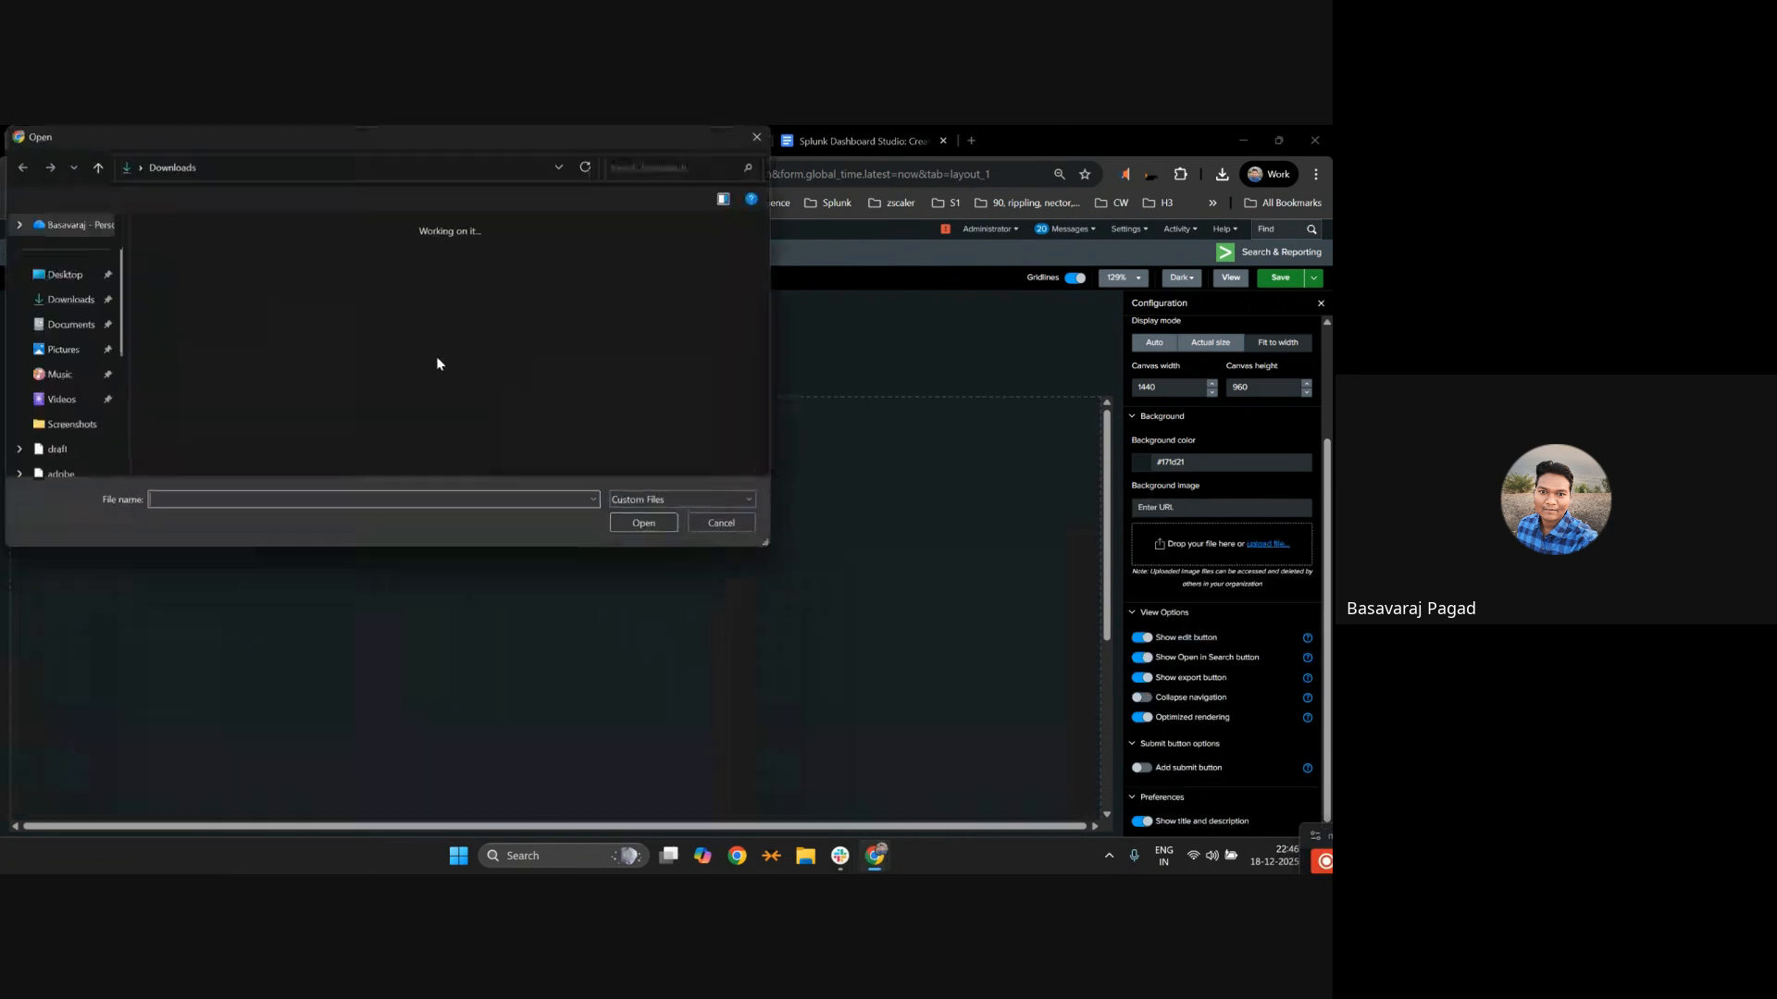
{"action": "left_click", "coordinate": [274, 321]}
{"action": "left_click", "coordinate": [645, 523]}
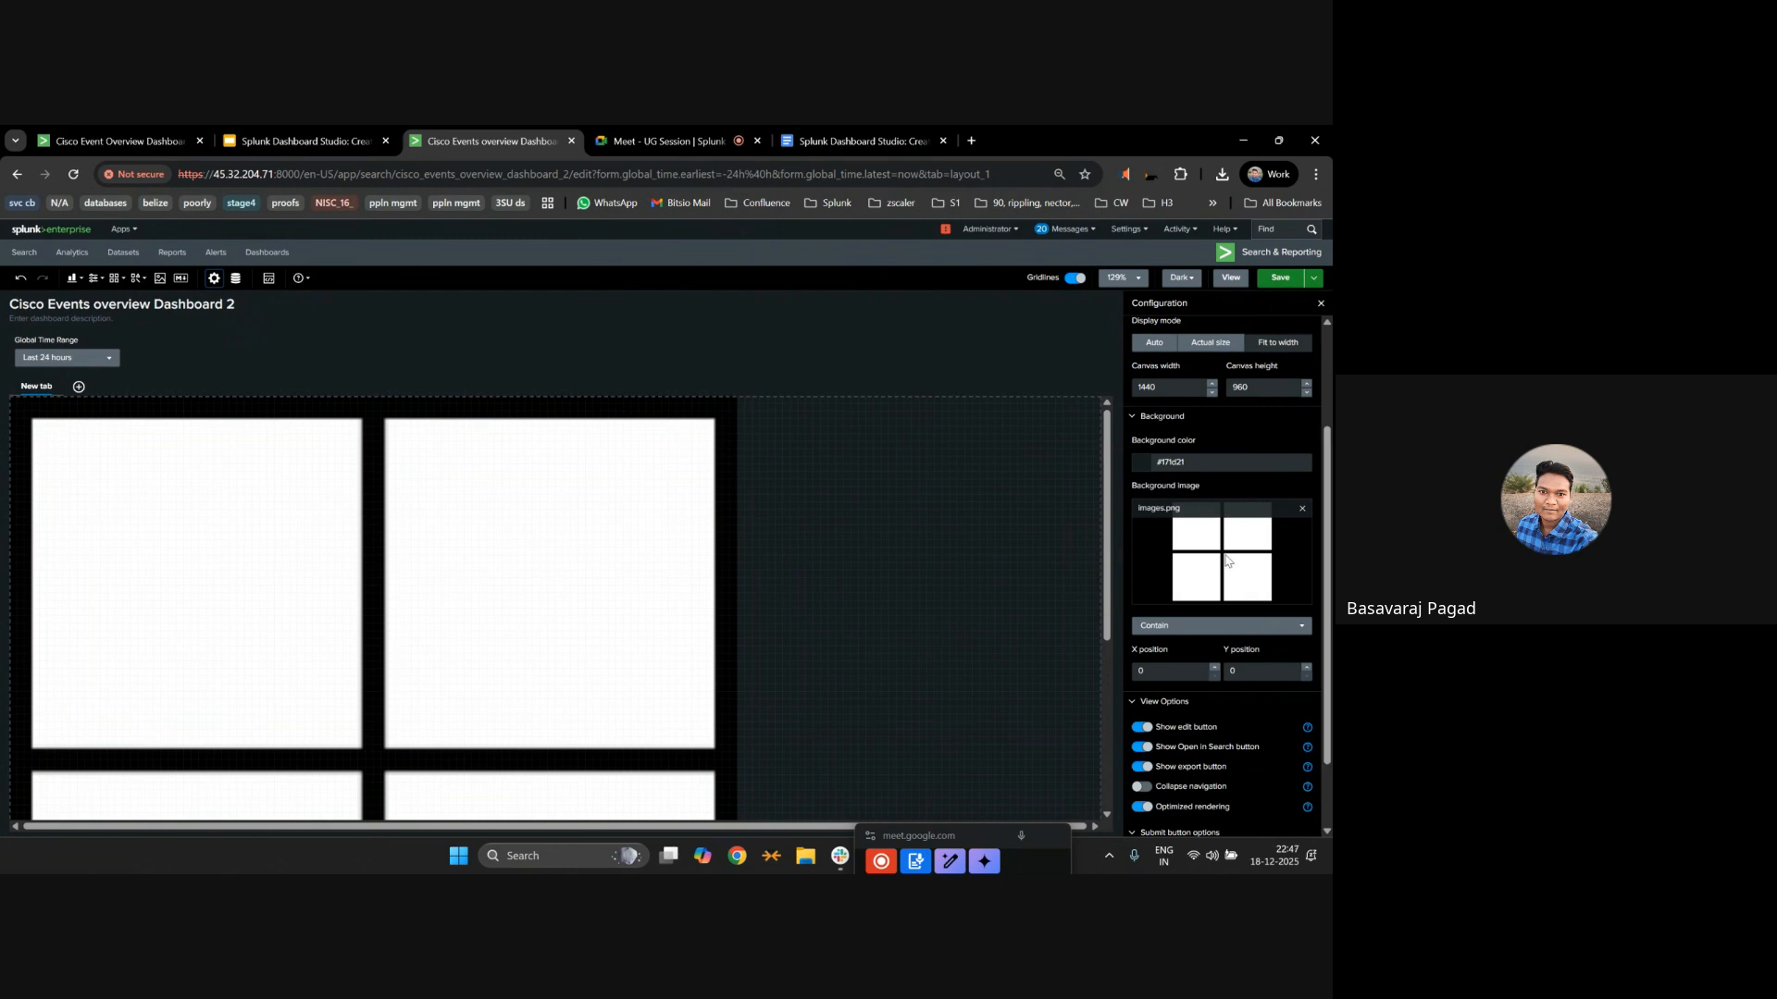
{"action": "left_click", "coordinate": [1225, 627]}
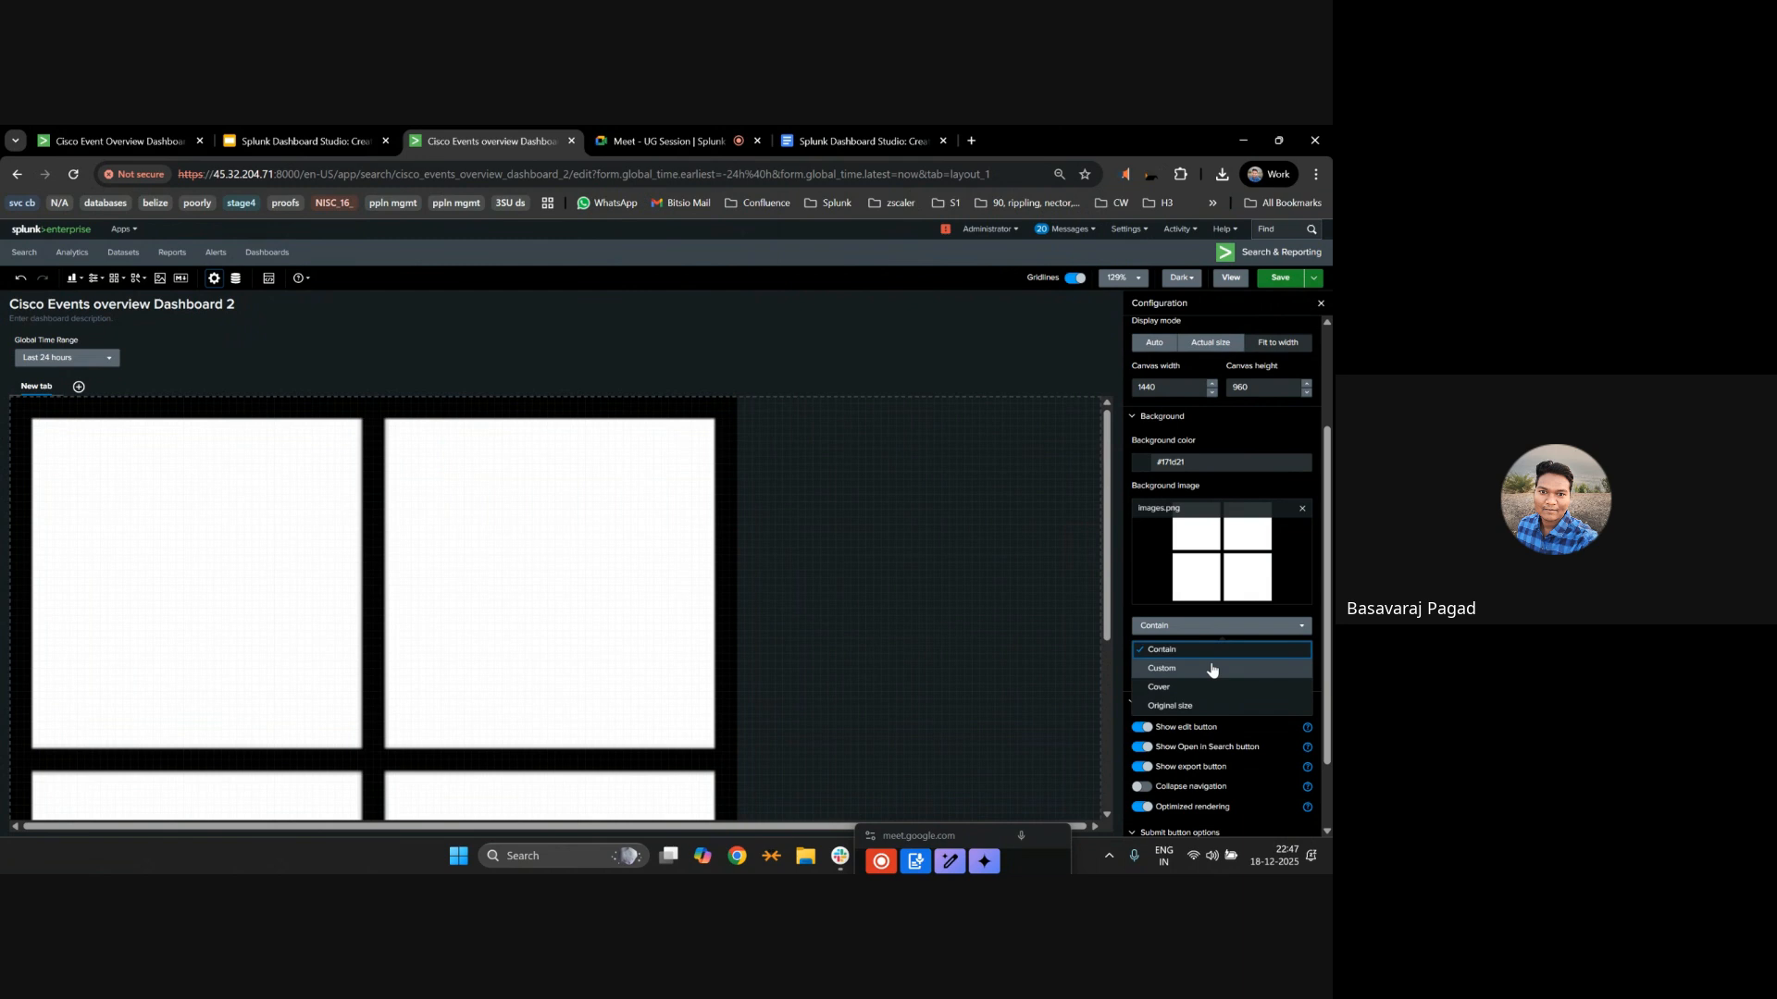
{"action": "left_click", "coordinate": [1168, 687]}
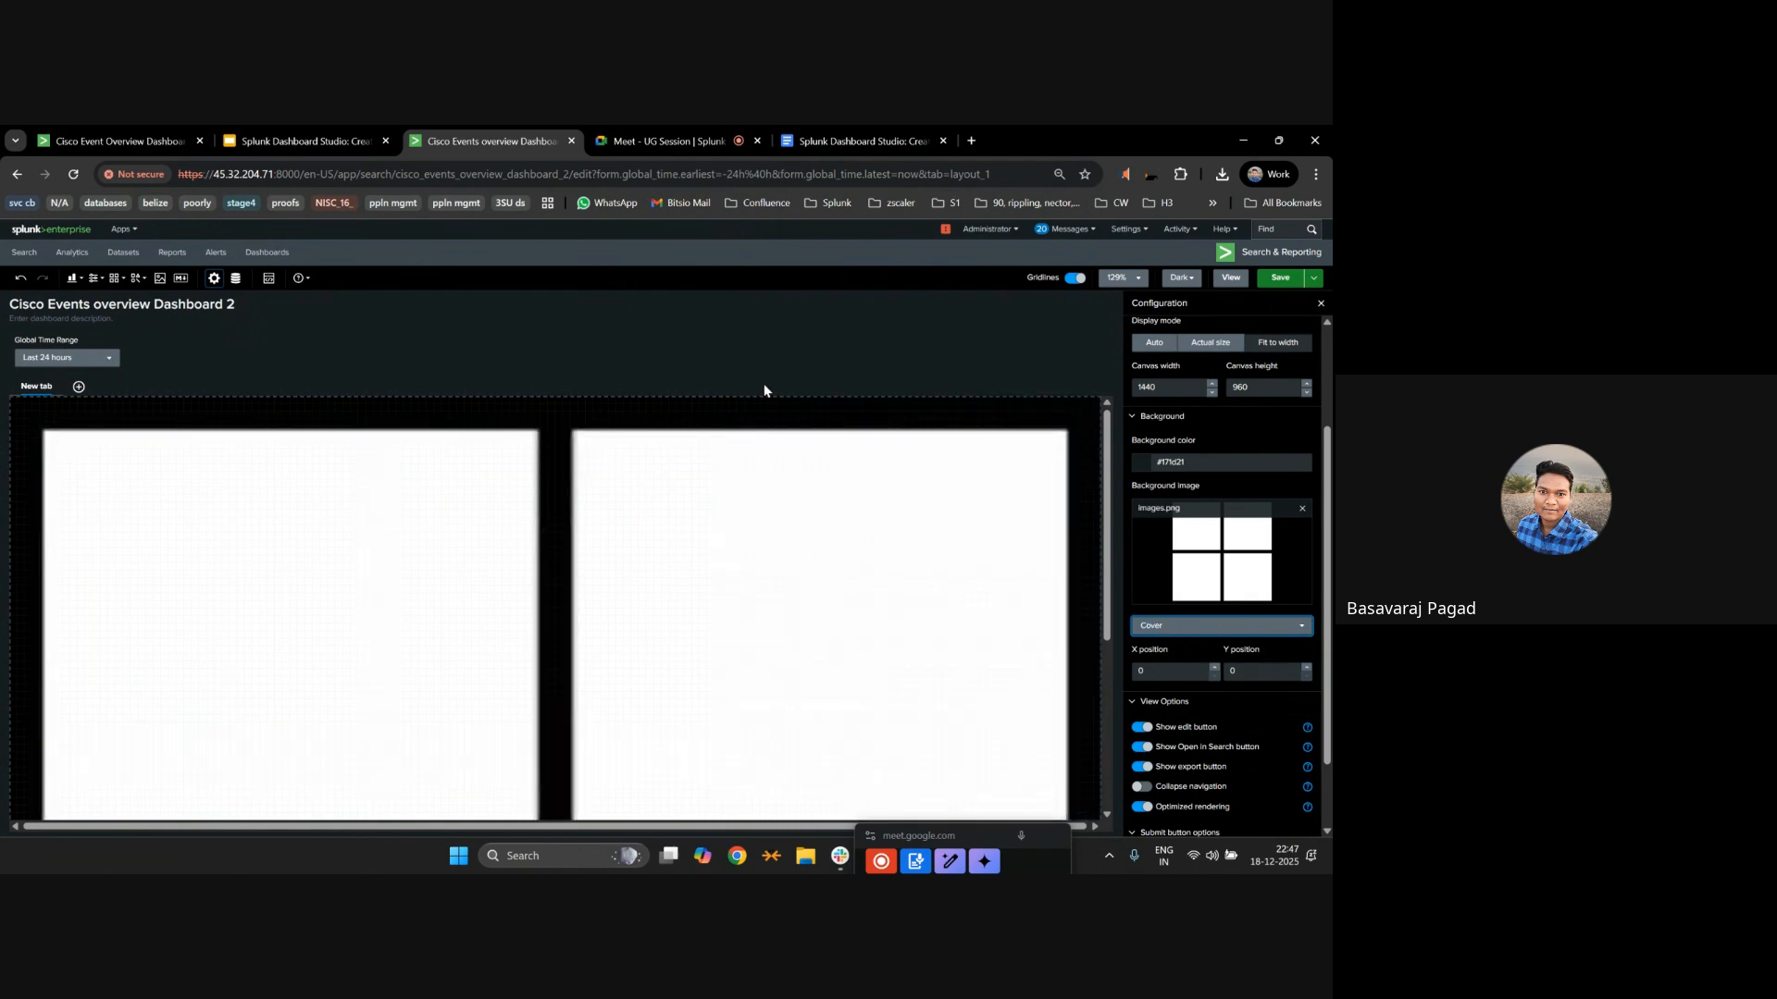
Remove the background image from the canvas.
{"action": "key", "text": "ctrl+minus"}
{"action": "key", "text": "ctrl+plus"}
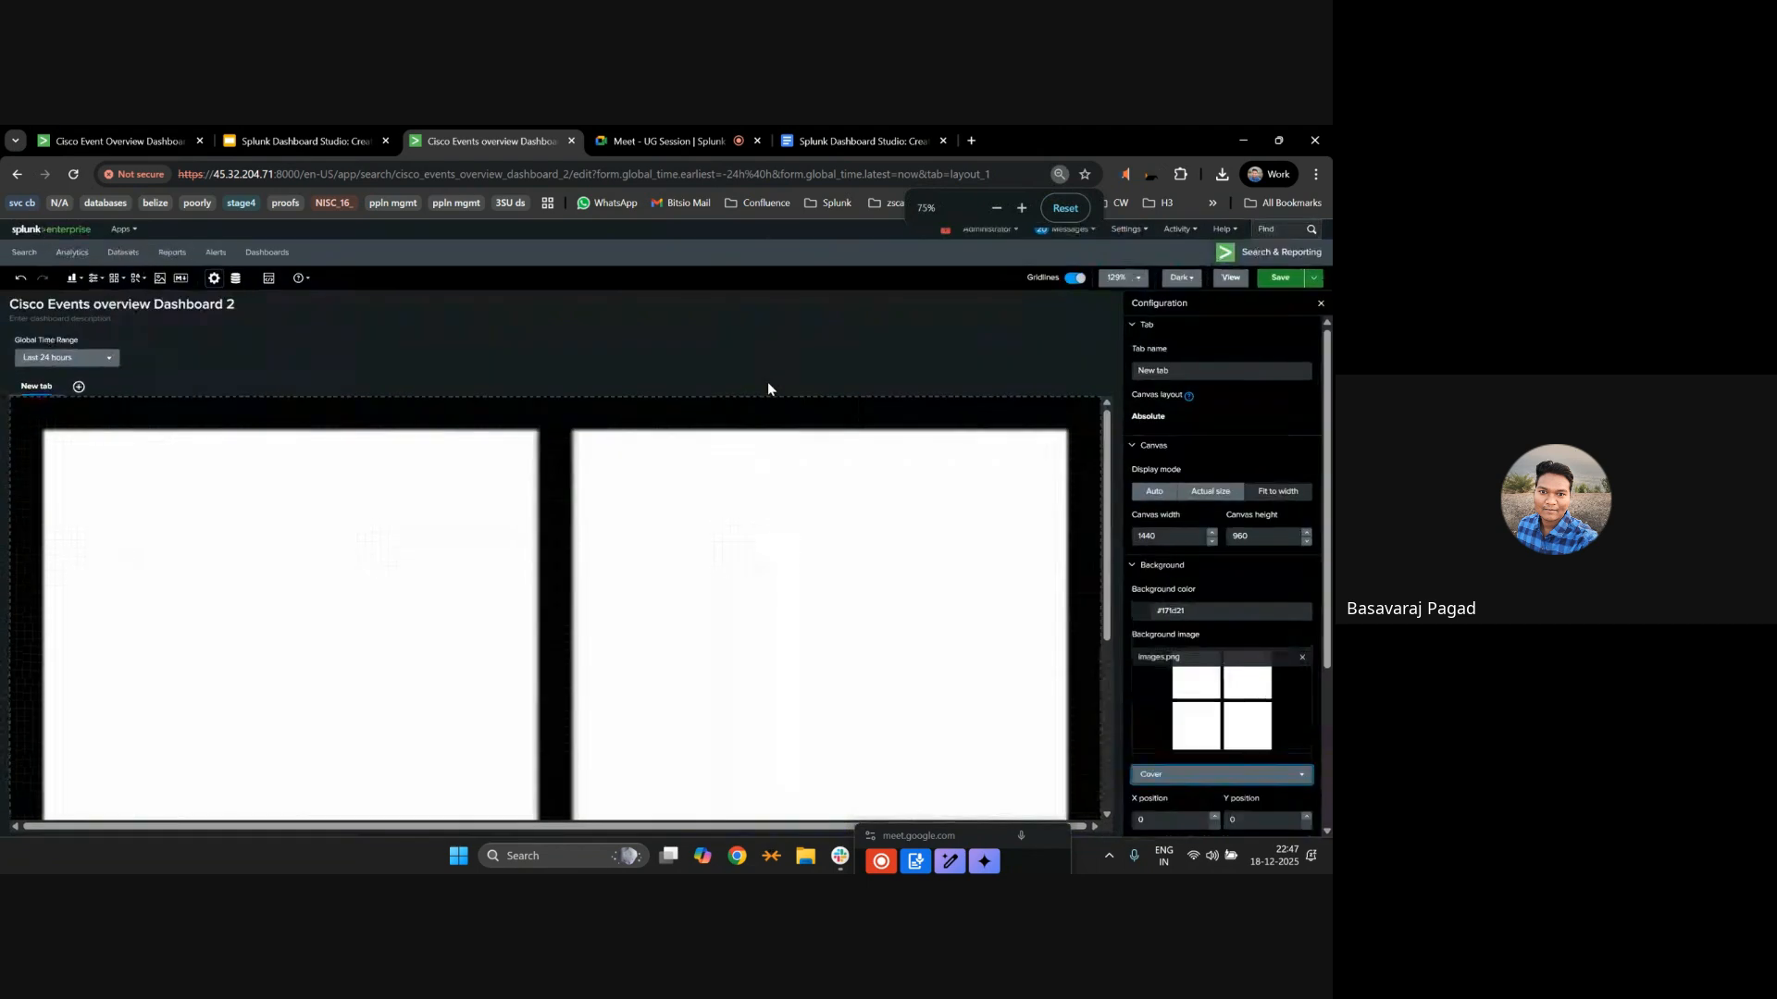
{"action": "scroll", "coordinate": [944, 474], "scroll_direction": "down", "scroll_amount": 5}
{"action": "scroll", "coordinate": [944, 473], "scroll_direction": "up", "scroll_amount": 5}
{"action": "left_click", "coordinate": [944, 466]}
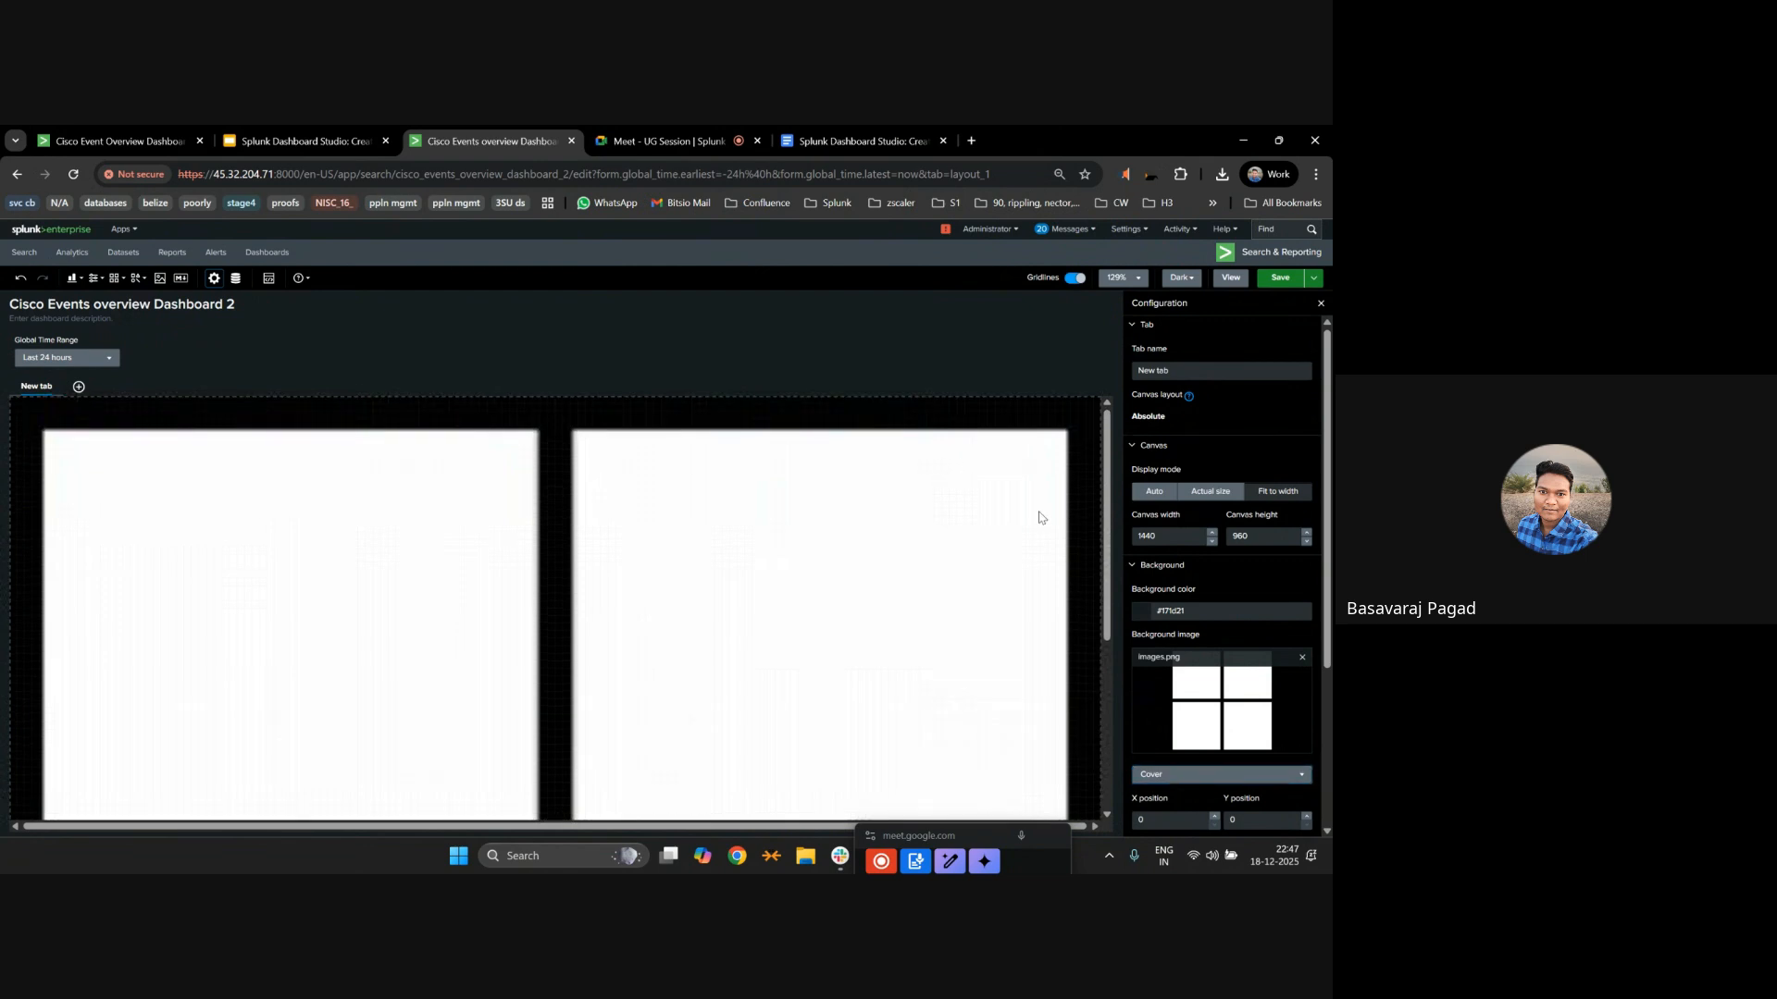
{"action": "left_click", "coordinate": [1302, 659]}
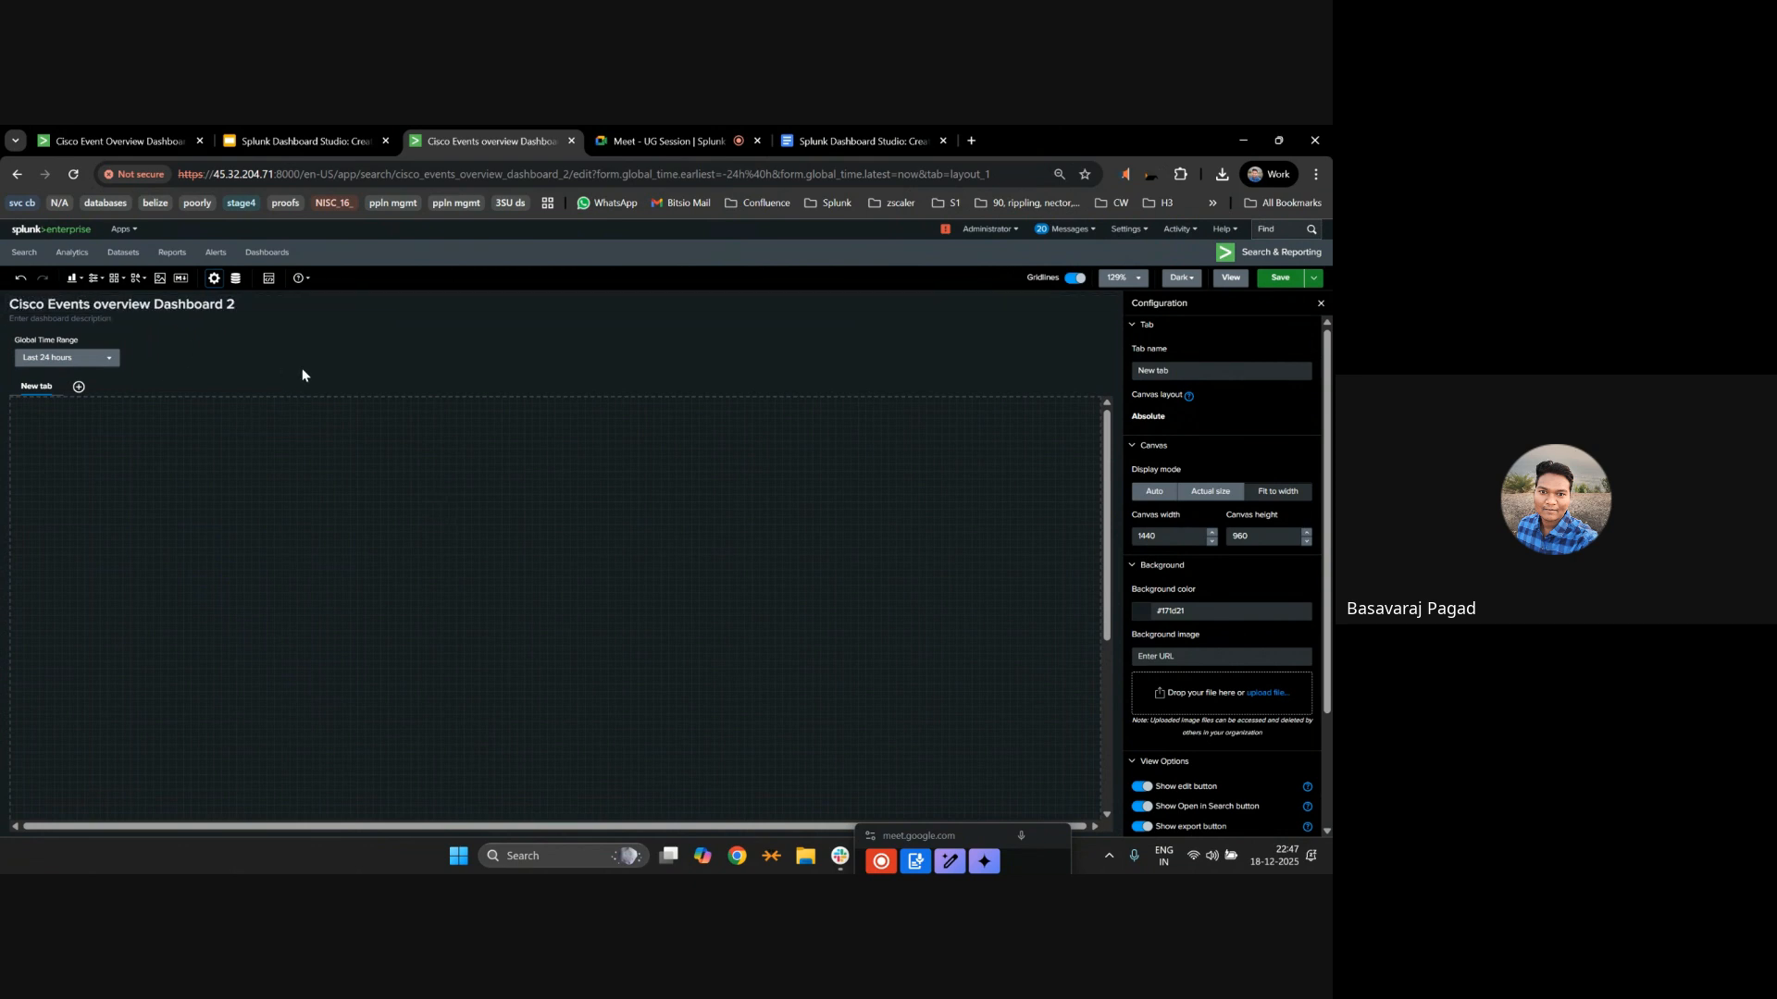
View the data source overview and the dashboard's source code, and return to the canvas.
{"action": "key", "text": "ctrl+plus"}
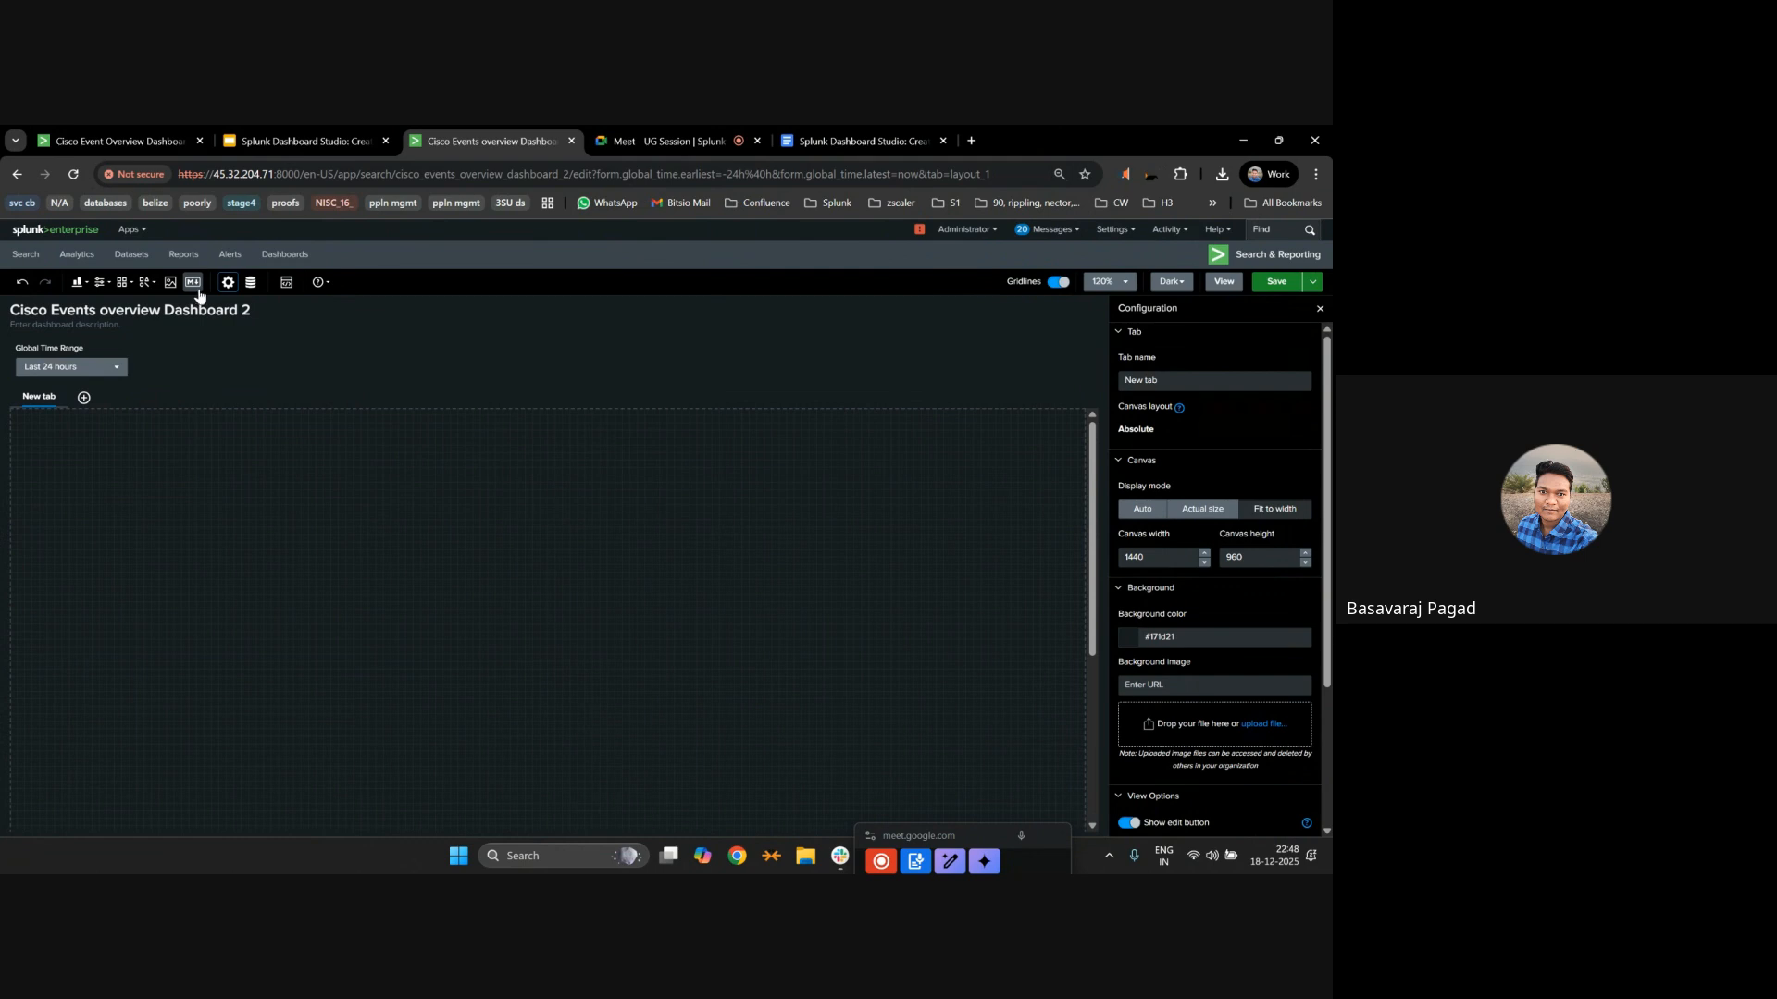
{"action": "left_click", "coordinate": [248, 284]}
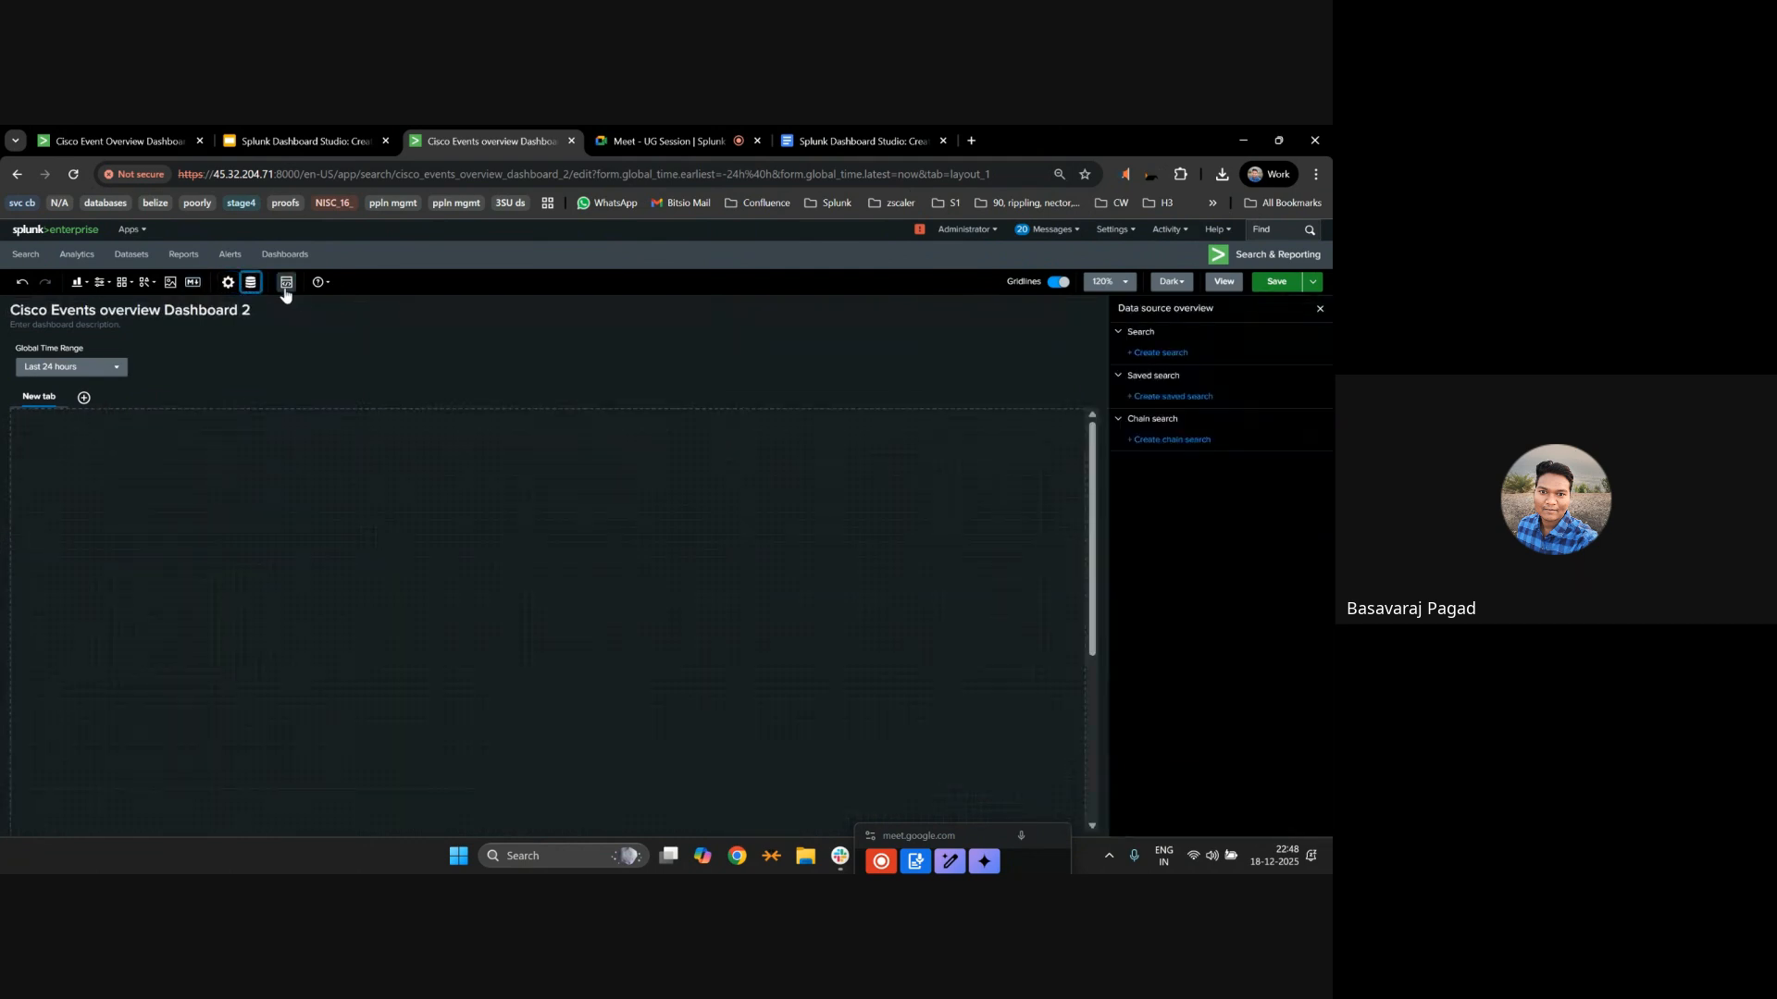
{"action": "left_click", "coordinate": [285, 283]}
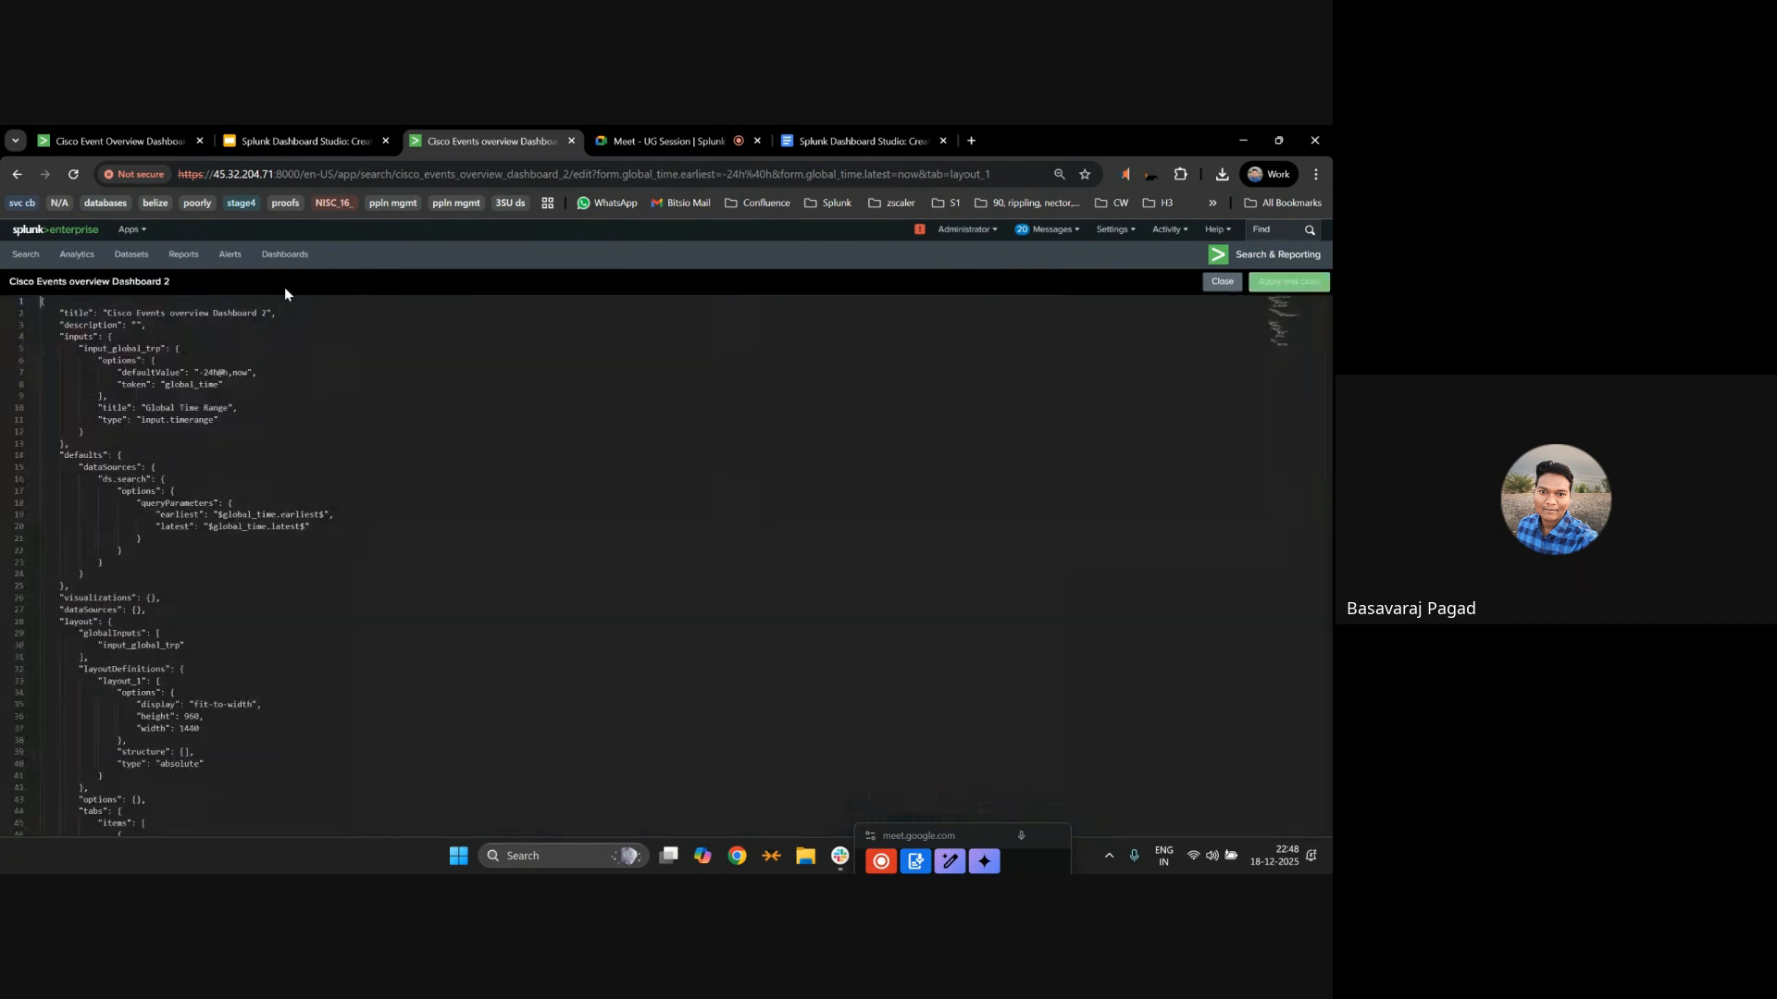
{"action": "left_click", "coordinate": [1221, 283]}
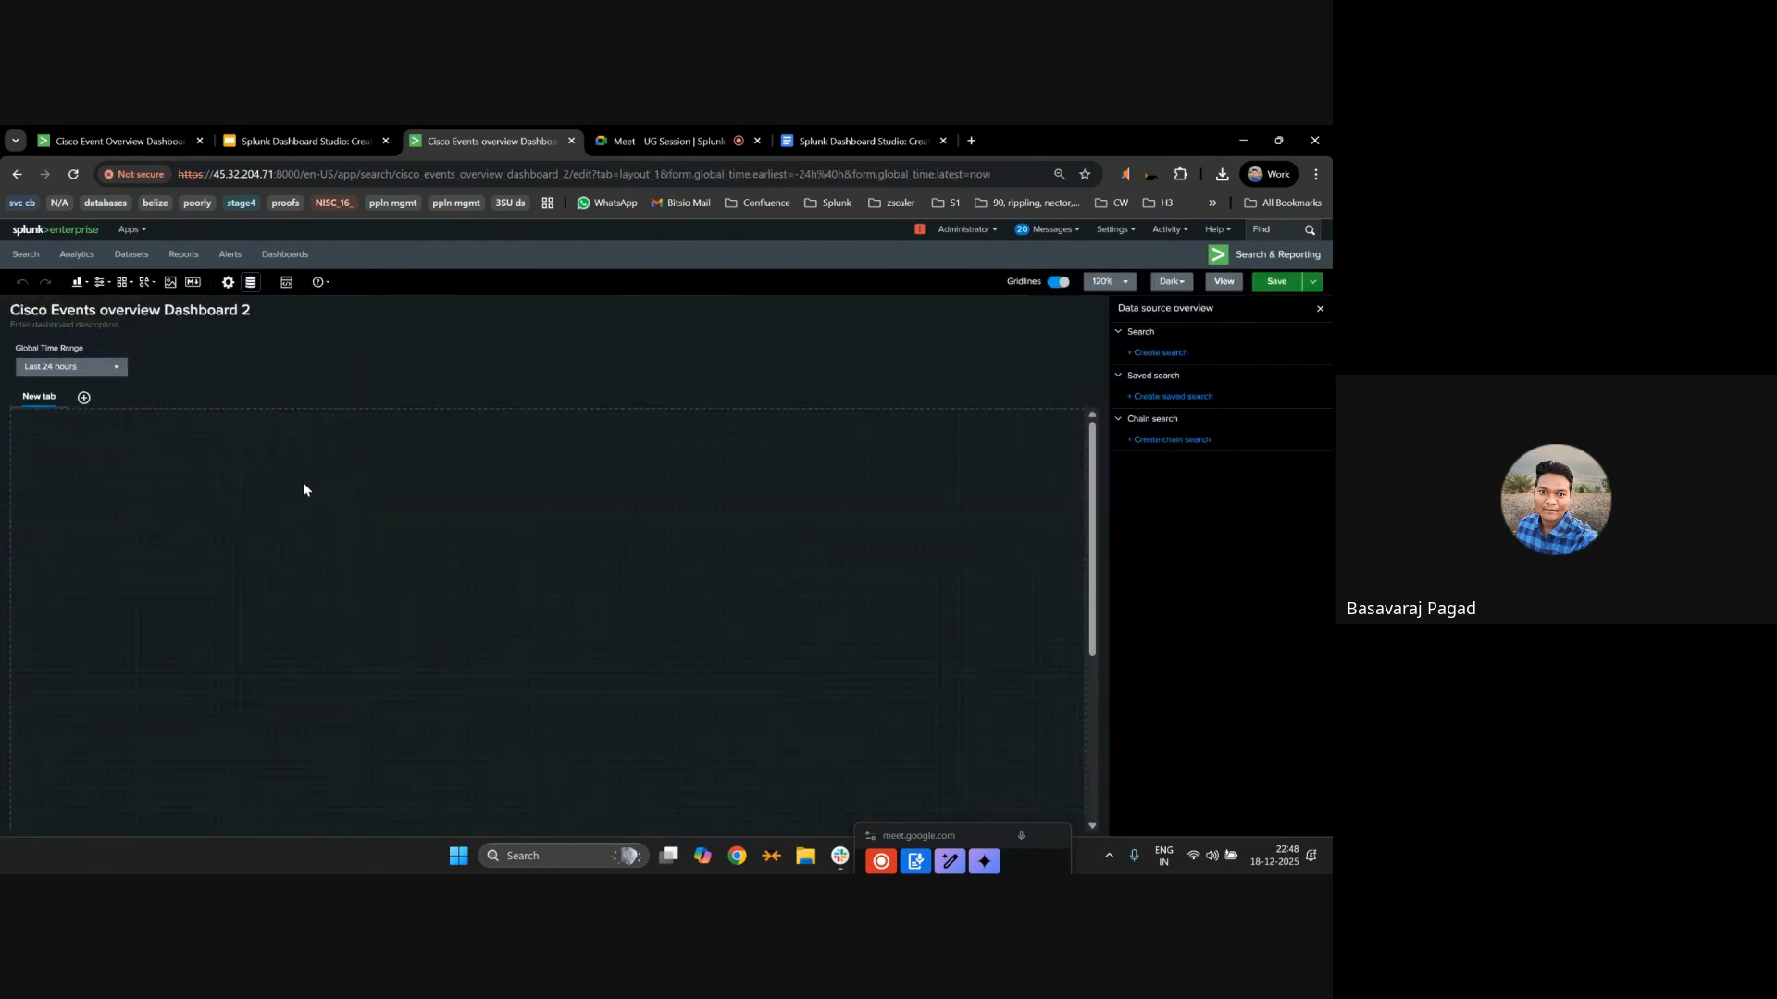
Add a bar chart to the canvas and place it at X position 30, Y position 20.
{"action": "left_click", "coordinate": [81, 290]}
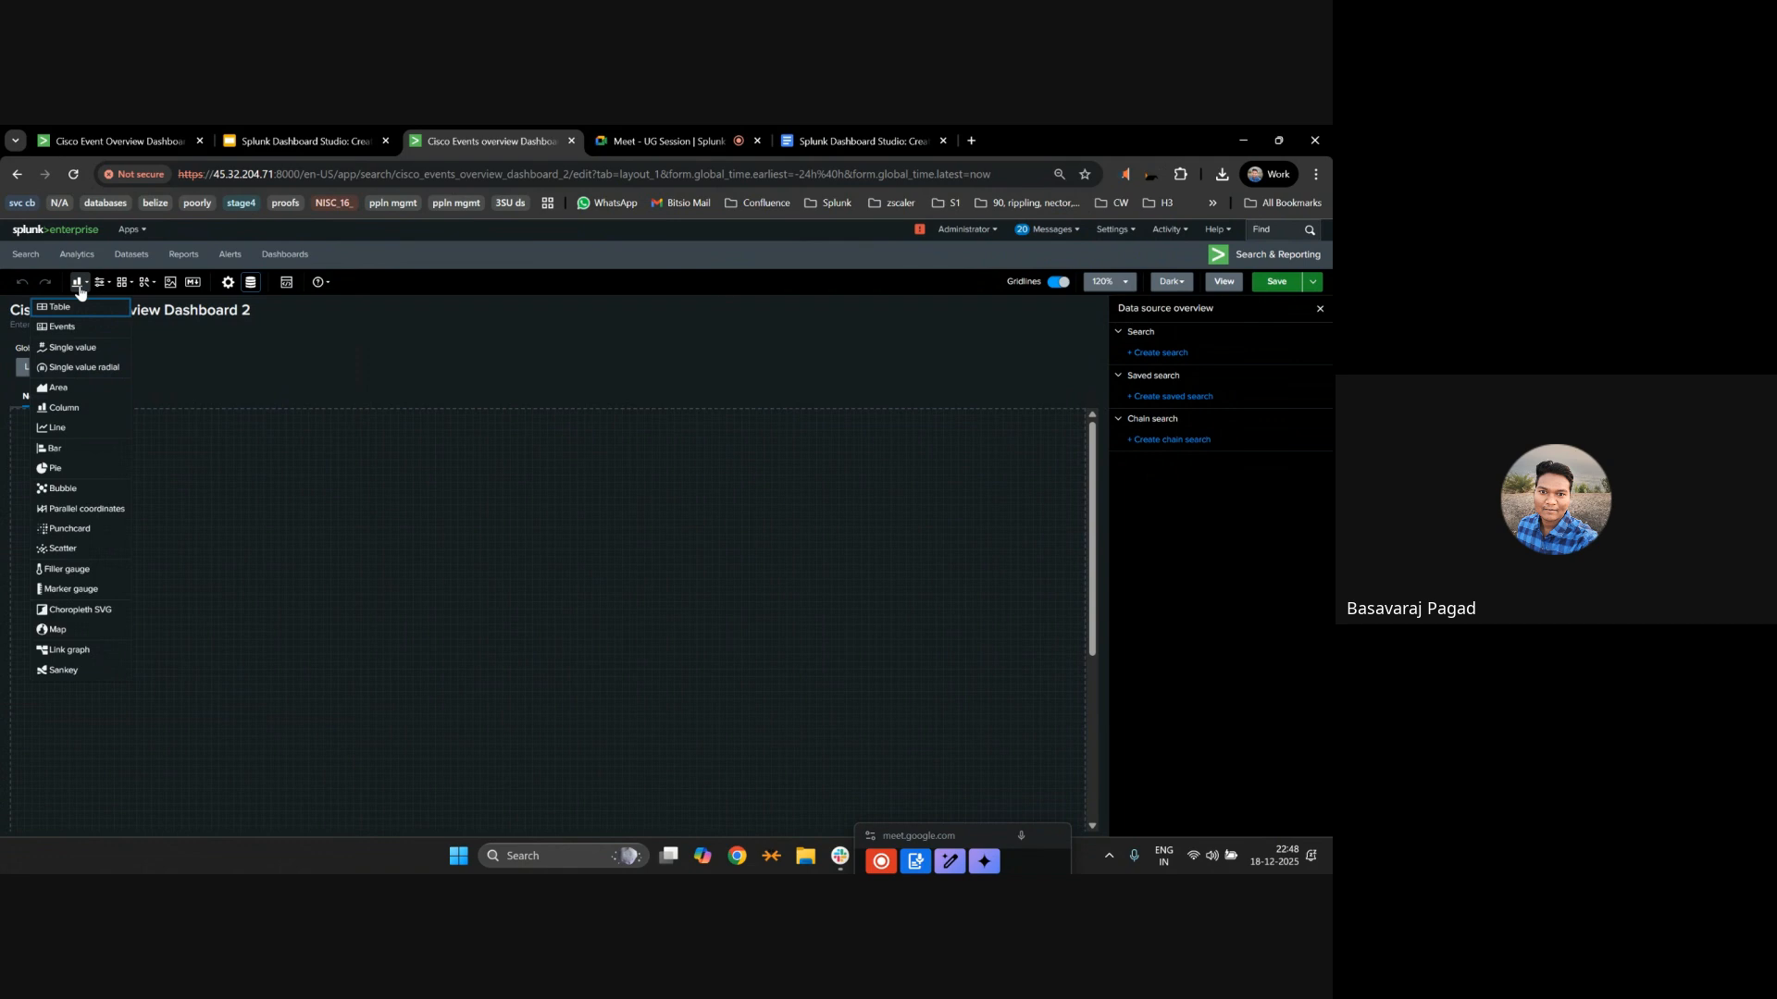
{"action": "left_click", "coordinate": [56, 449]}
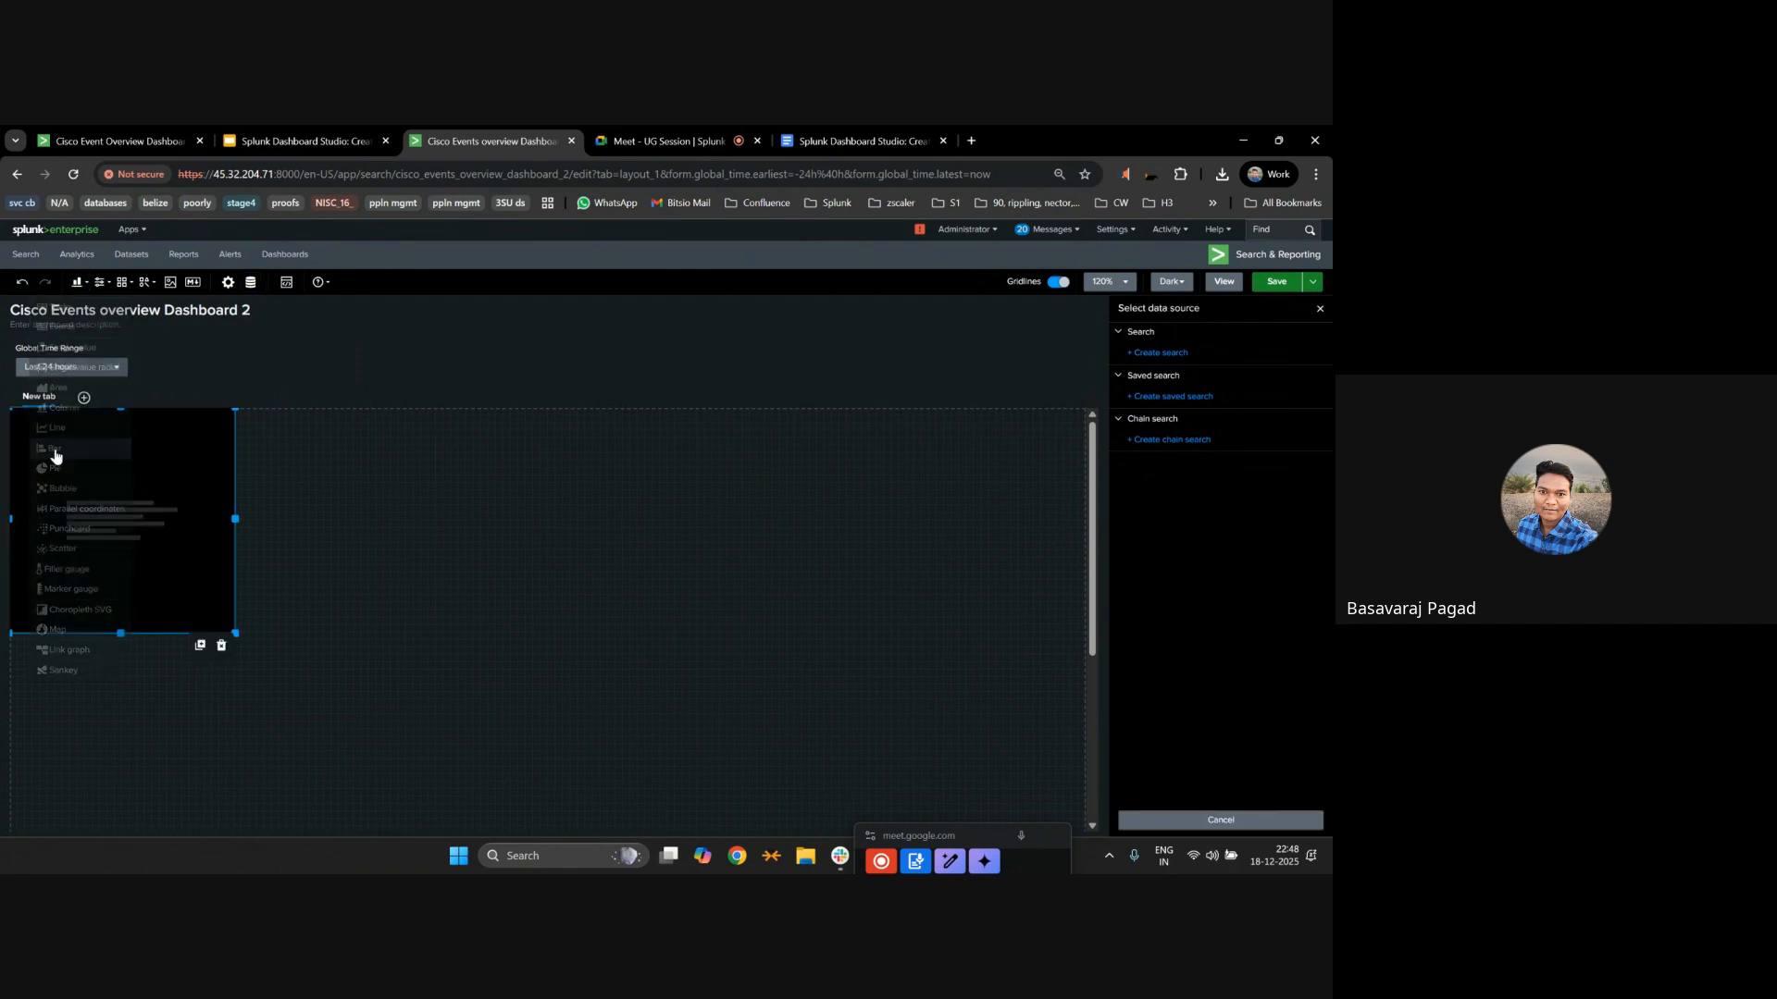
{"action": "left_click_drag", "start_coordinate": [133, 495], "coordinate": [192, 496]}
{"action": "left_click", "coordinate": [362, 374]}
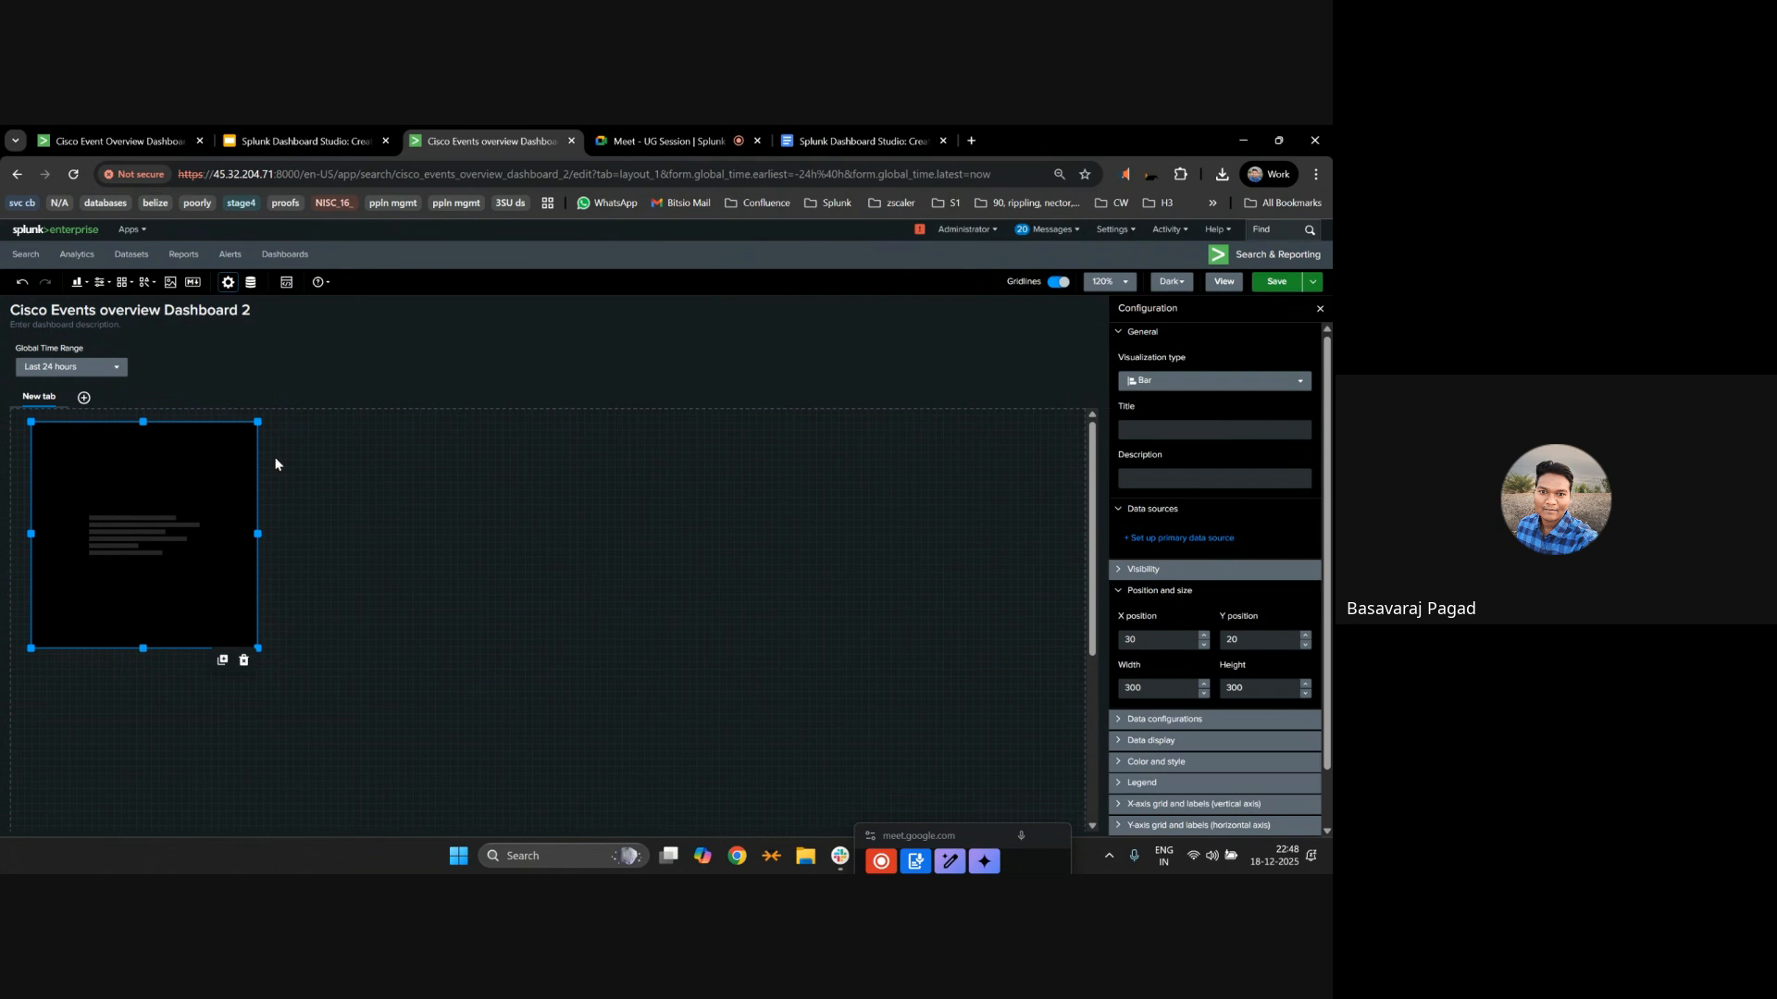
Copy the SPL query for "Event Count by Severity" from the Demo Notes slide in the Google Slides presentation.
{"action": "left_click", "coordinate": [1168, 545]}
{"action": "left_click", "coordinate": [344, 131]}
{"action": "scroll", "coordinate": [103, 572], "scroll_direction": "down", "scroll_amount": 3}
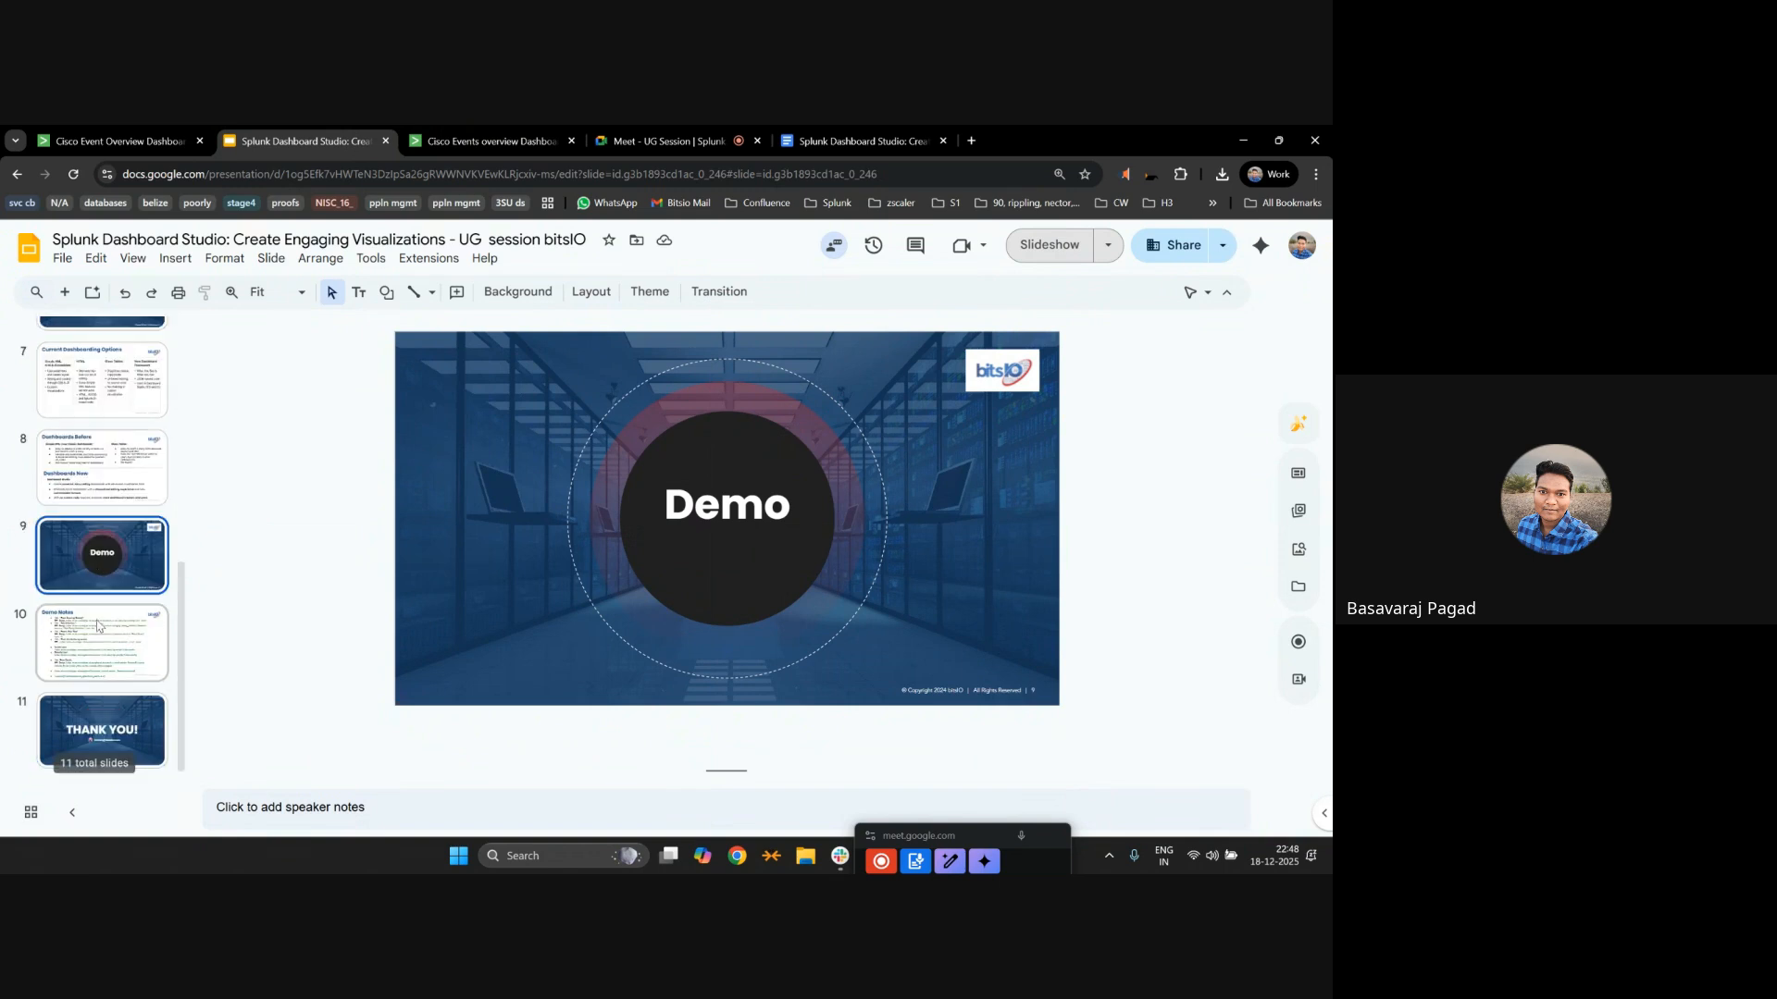
{"action": "left_click", "coordinate": [81, 615]}
{"action": "scroll", "coordinate": [666, 528], "scroll_direction": "up", "scroll_amount": 1}
{"action": "scroll", "coordinate": [666, 528], "scroll_direction": "down", "scroll_amount": 1}
{"action": "left_click", "coordinate": [571, 450]}
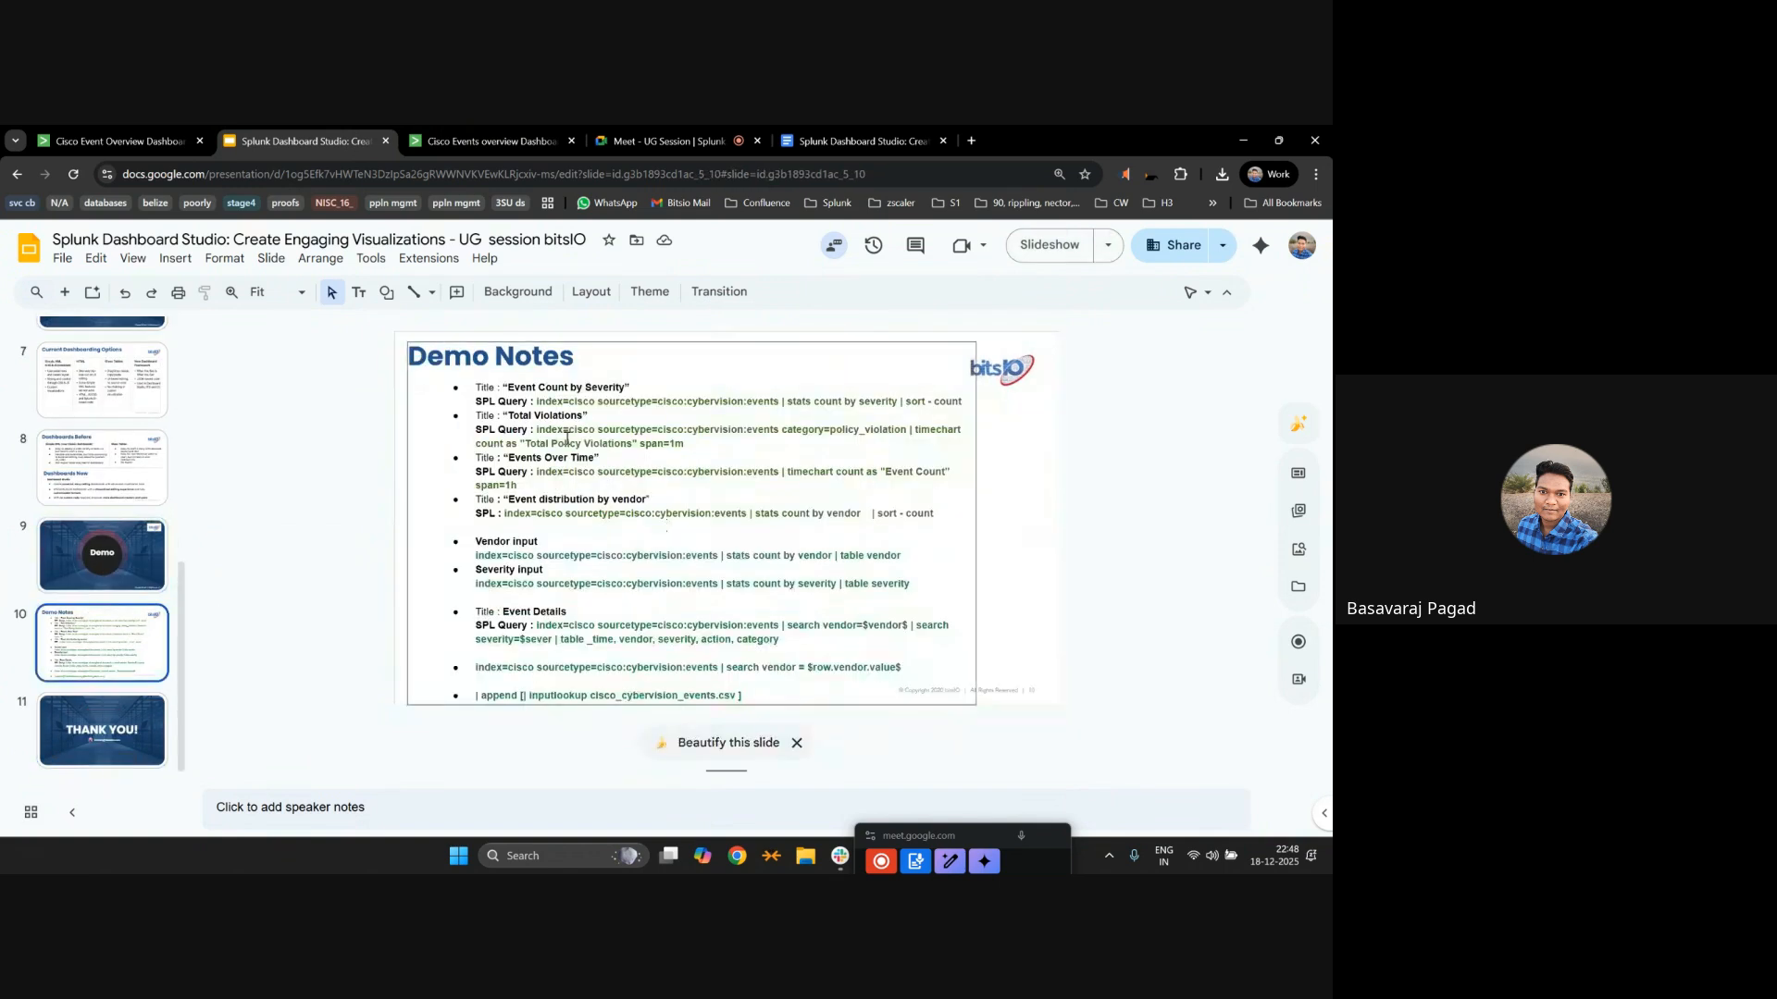
{"action": "left_click", "coordinate": [542, 395]}
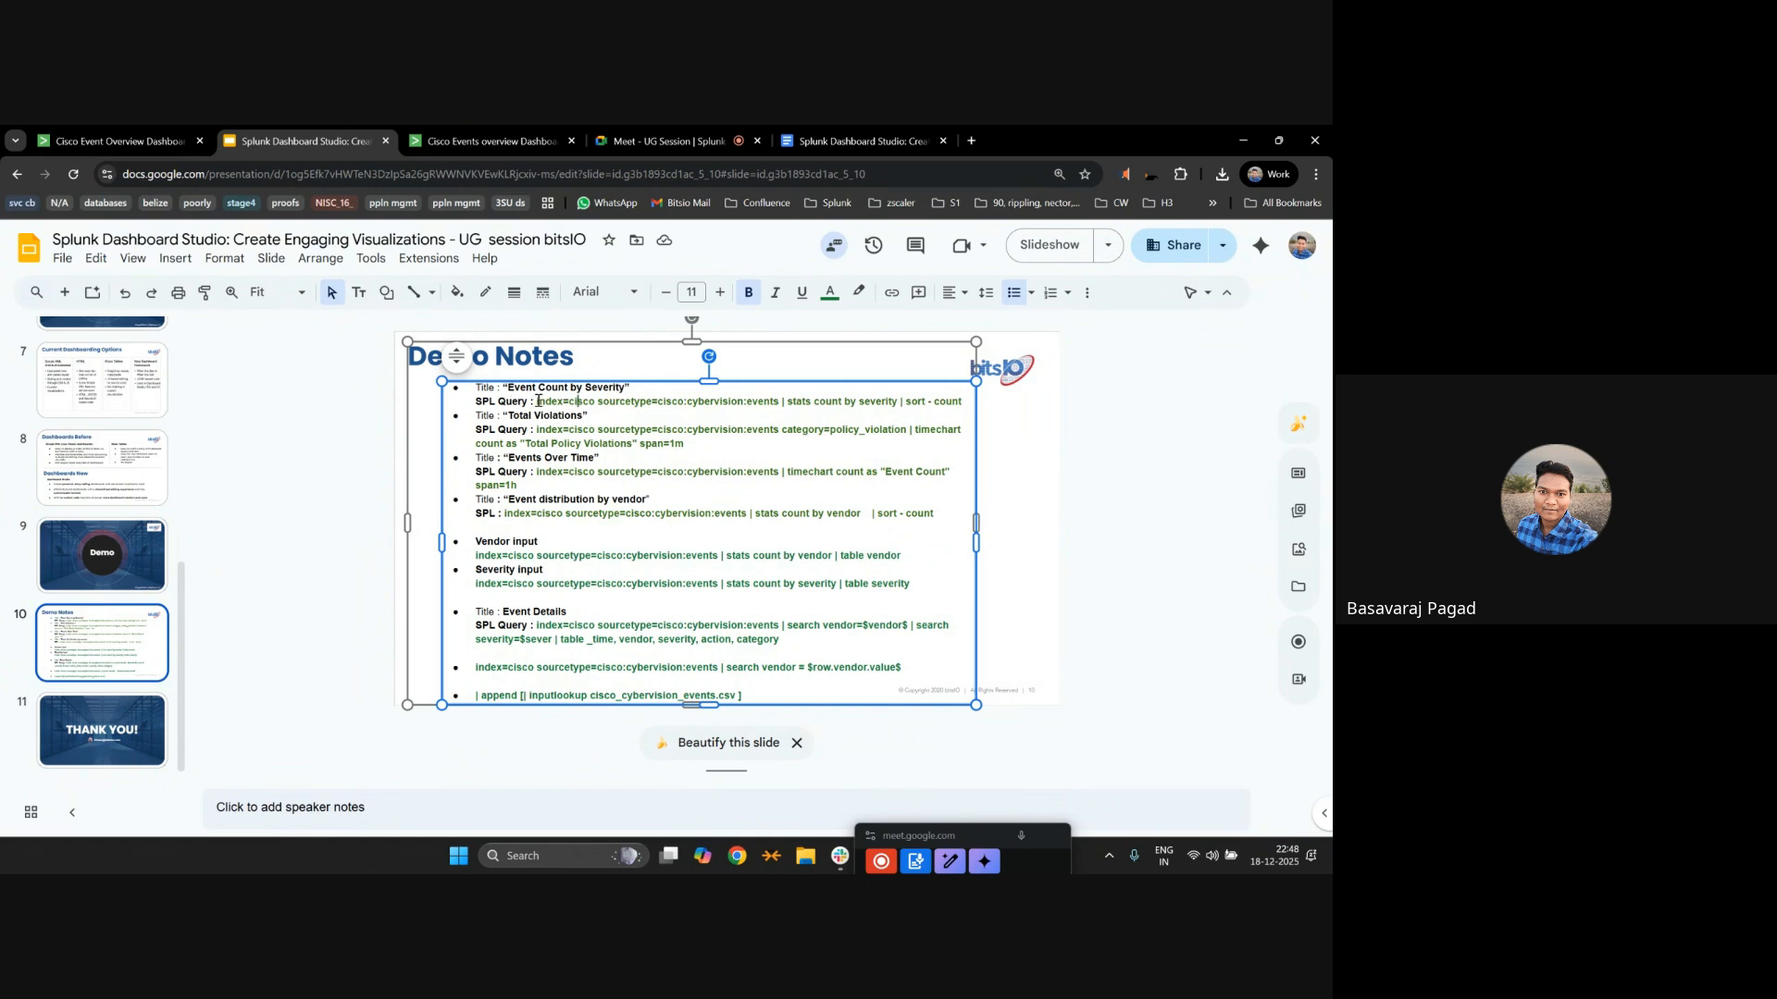
{"action": "left_click_drag", "start_coordinate": [538, 401], "coordinate": [960, 404]}
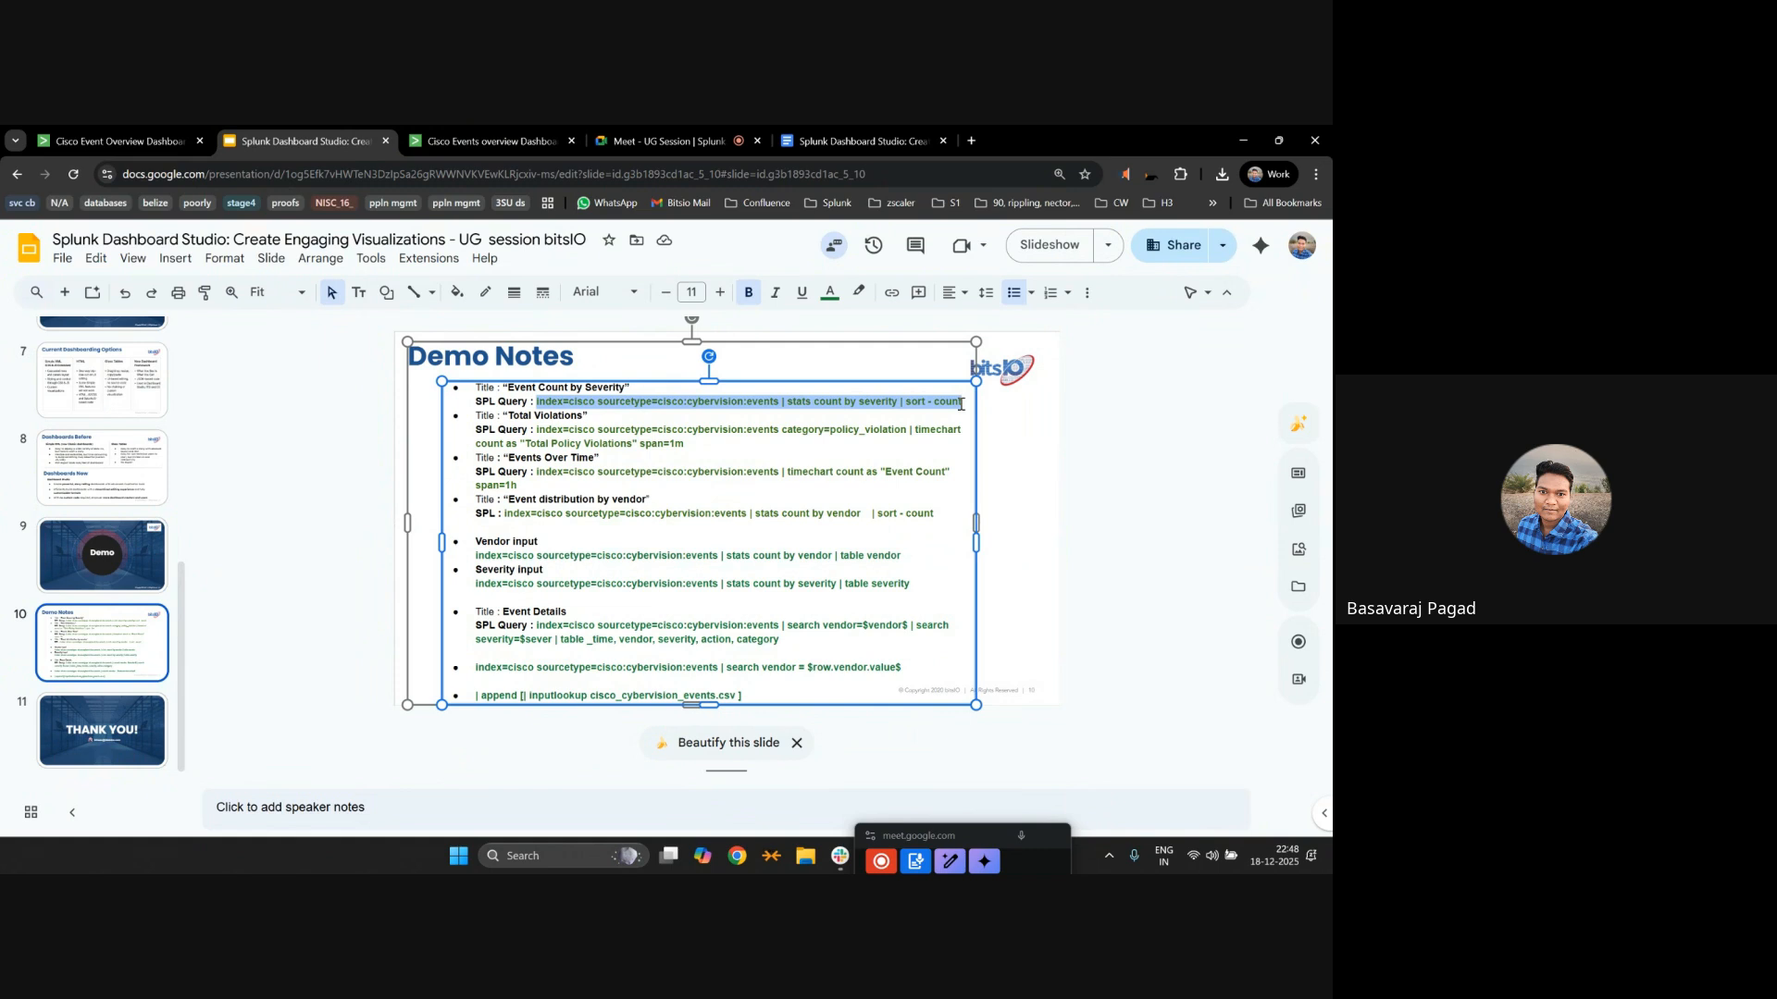
Run the copied severity count query in a separate Splunk search tab with the time range set to All time.
{"action": "left_click", "coordinate": [490, 141]}
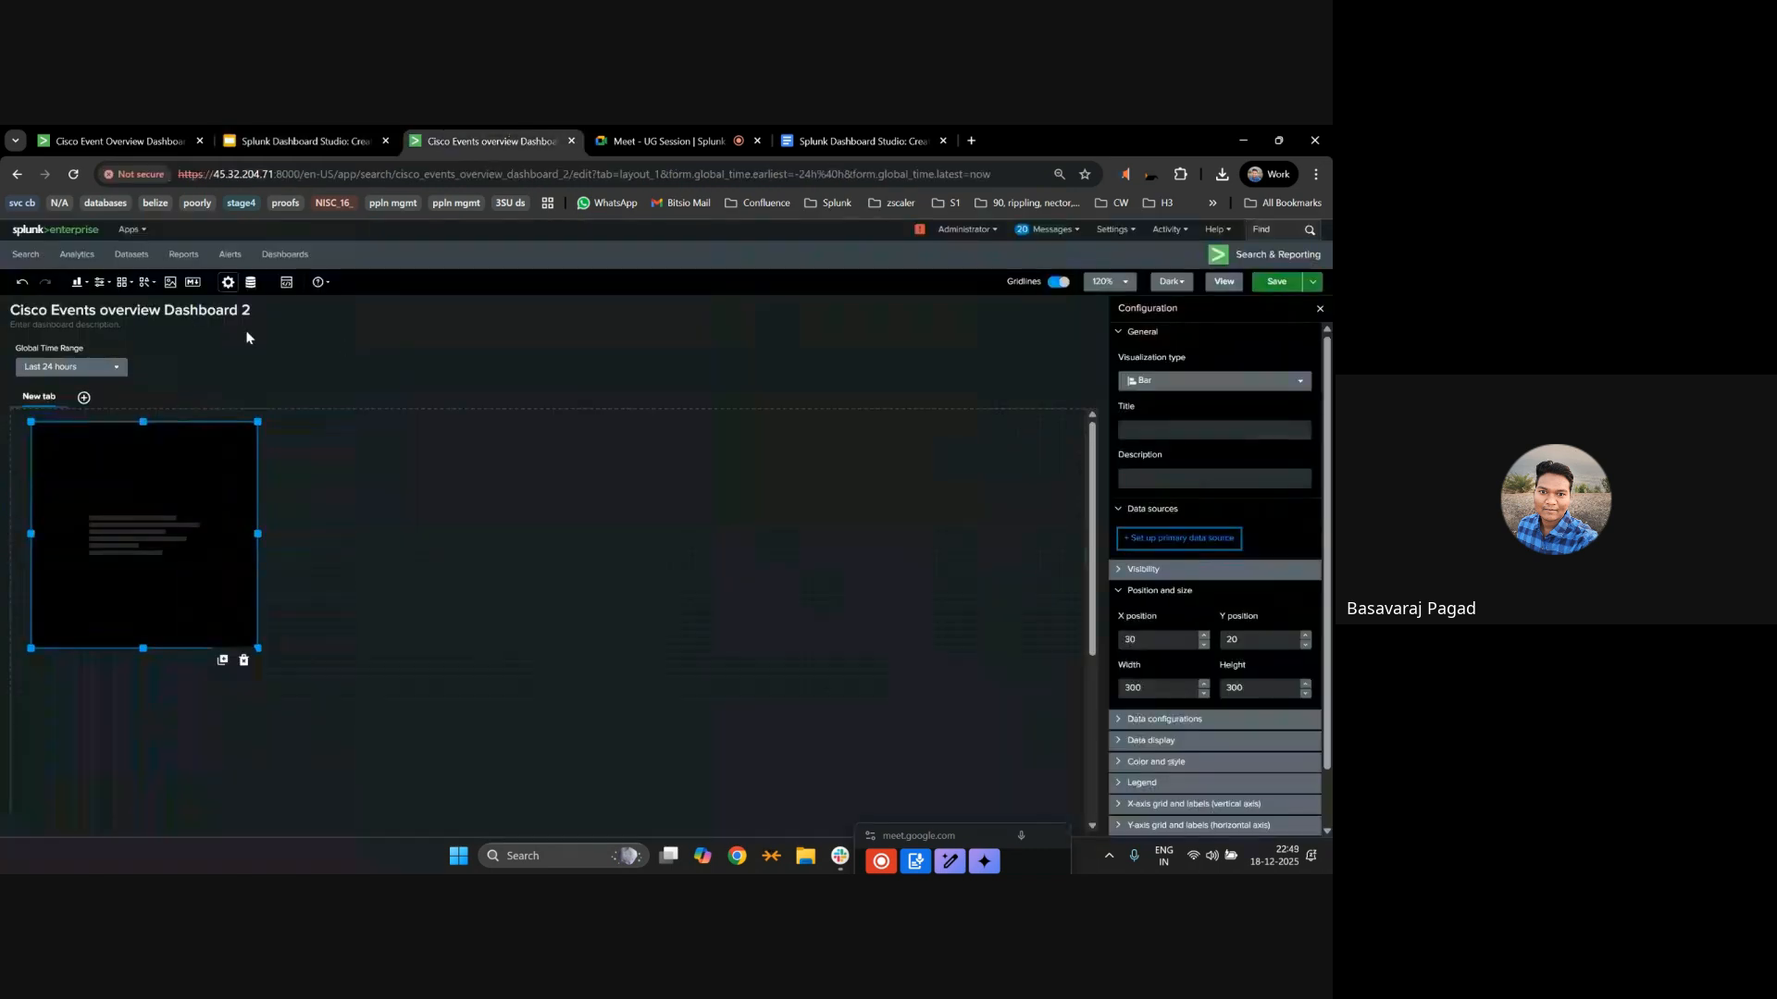
{"action": "left_click", "coordinate": [24, 259], "text": "ctrl"}
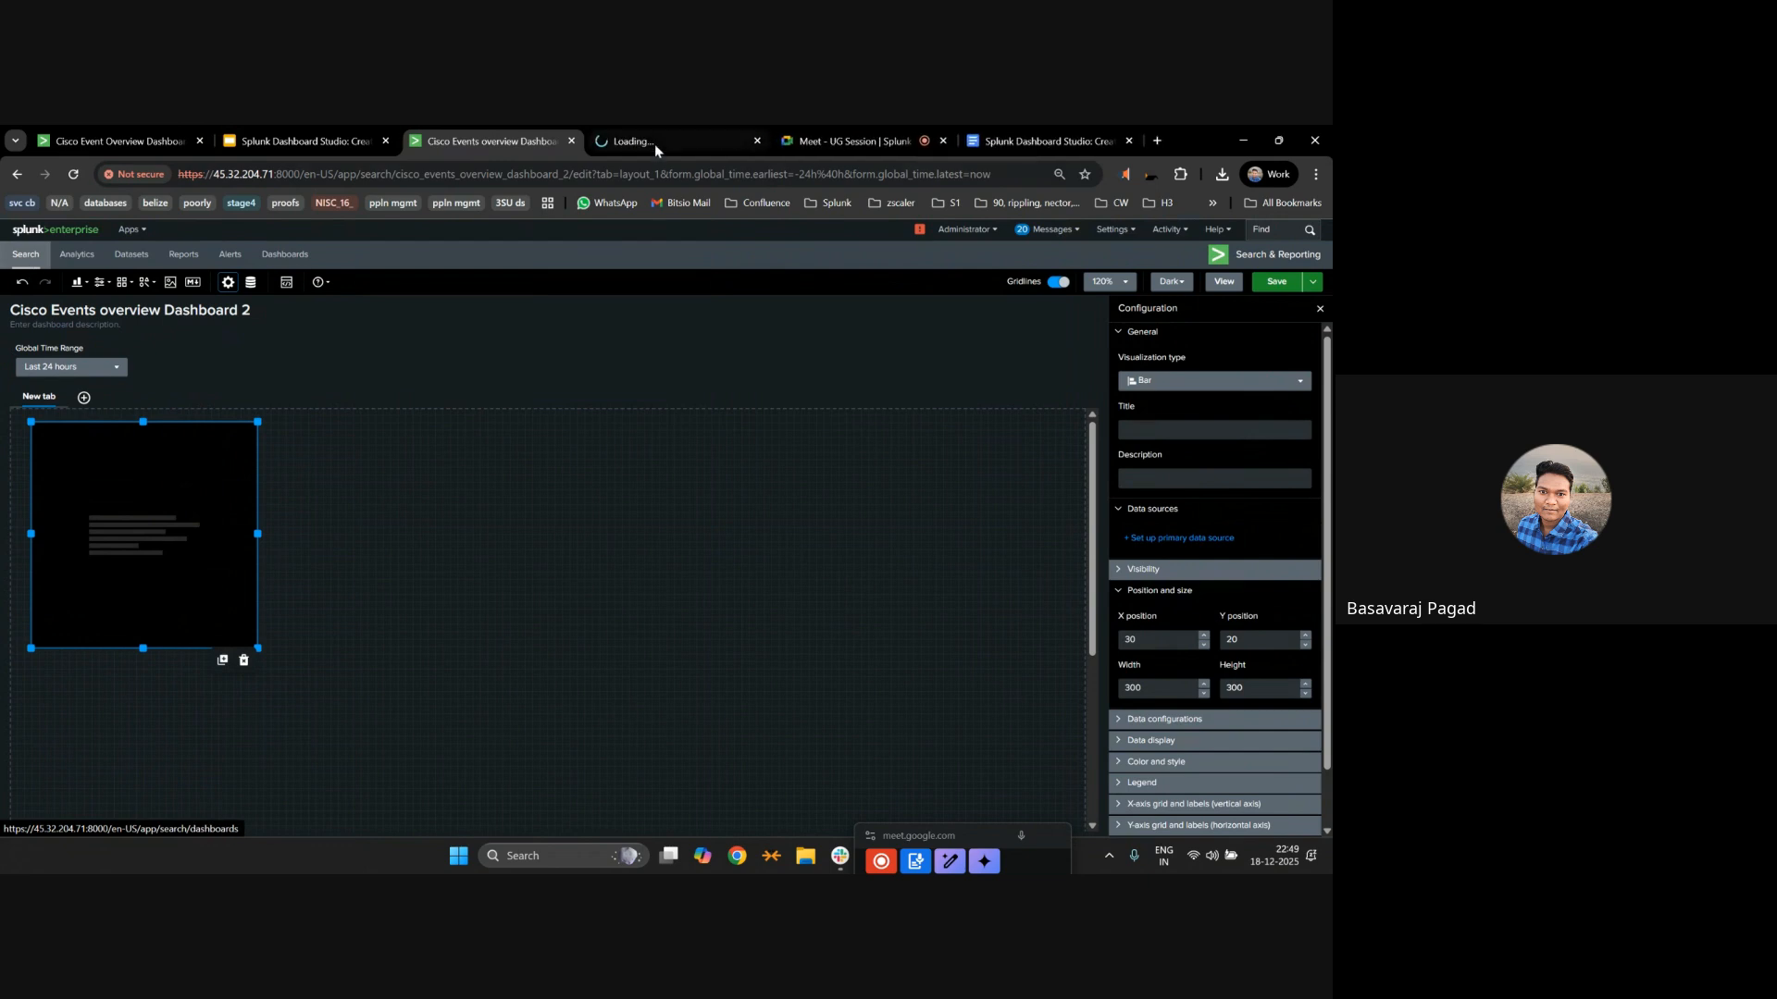
{"action": "left_click", "coordinate": [655, 147]}
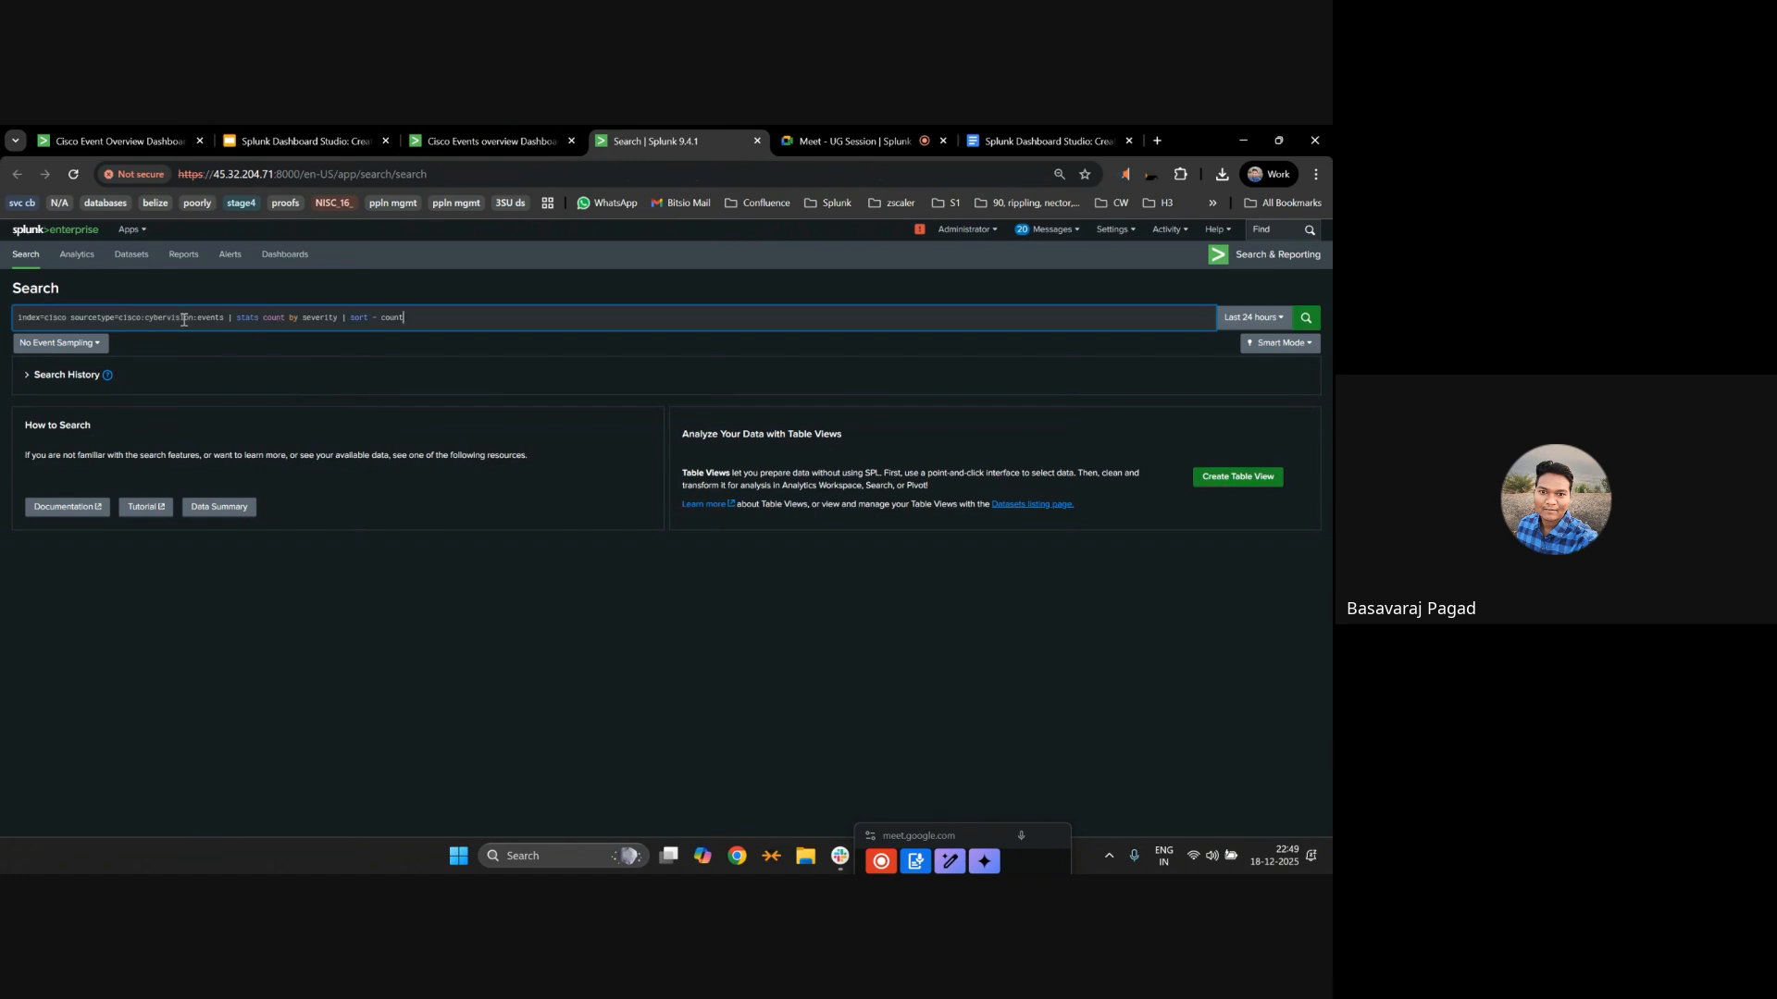
{"action": "key", "text": "Return"}
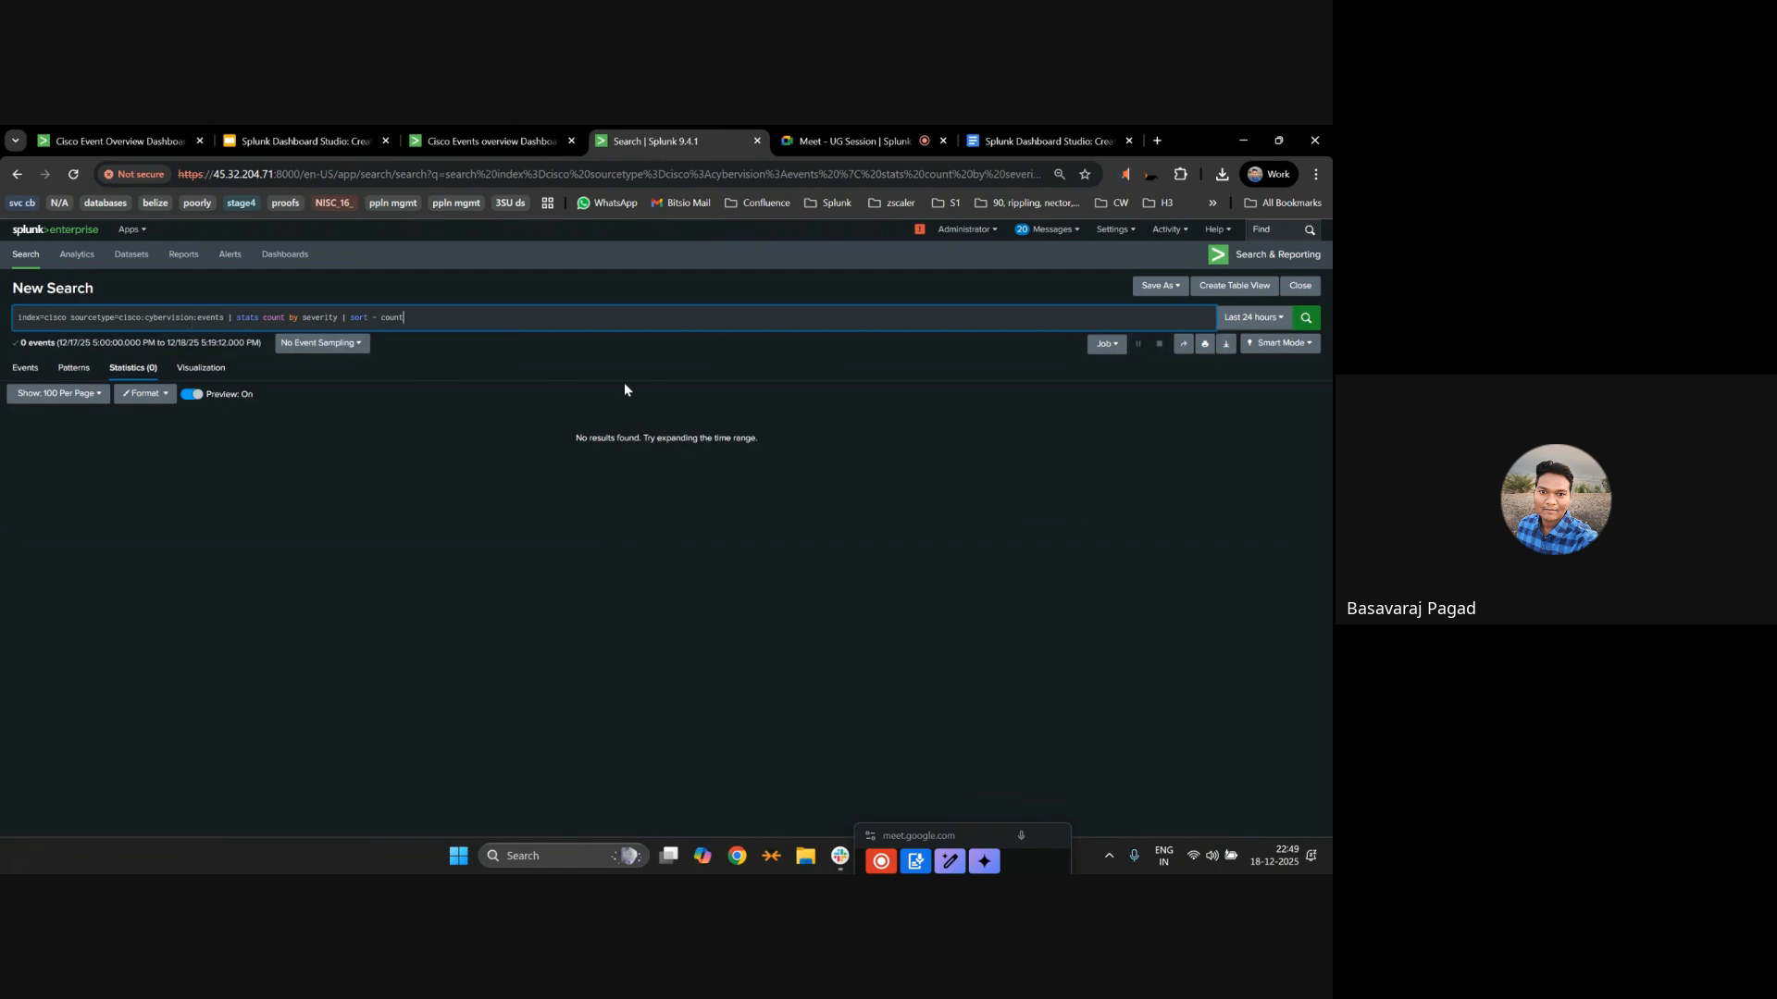
{"action": "left_click", "coordinate": [1252, 318]}
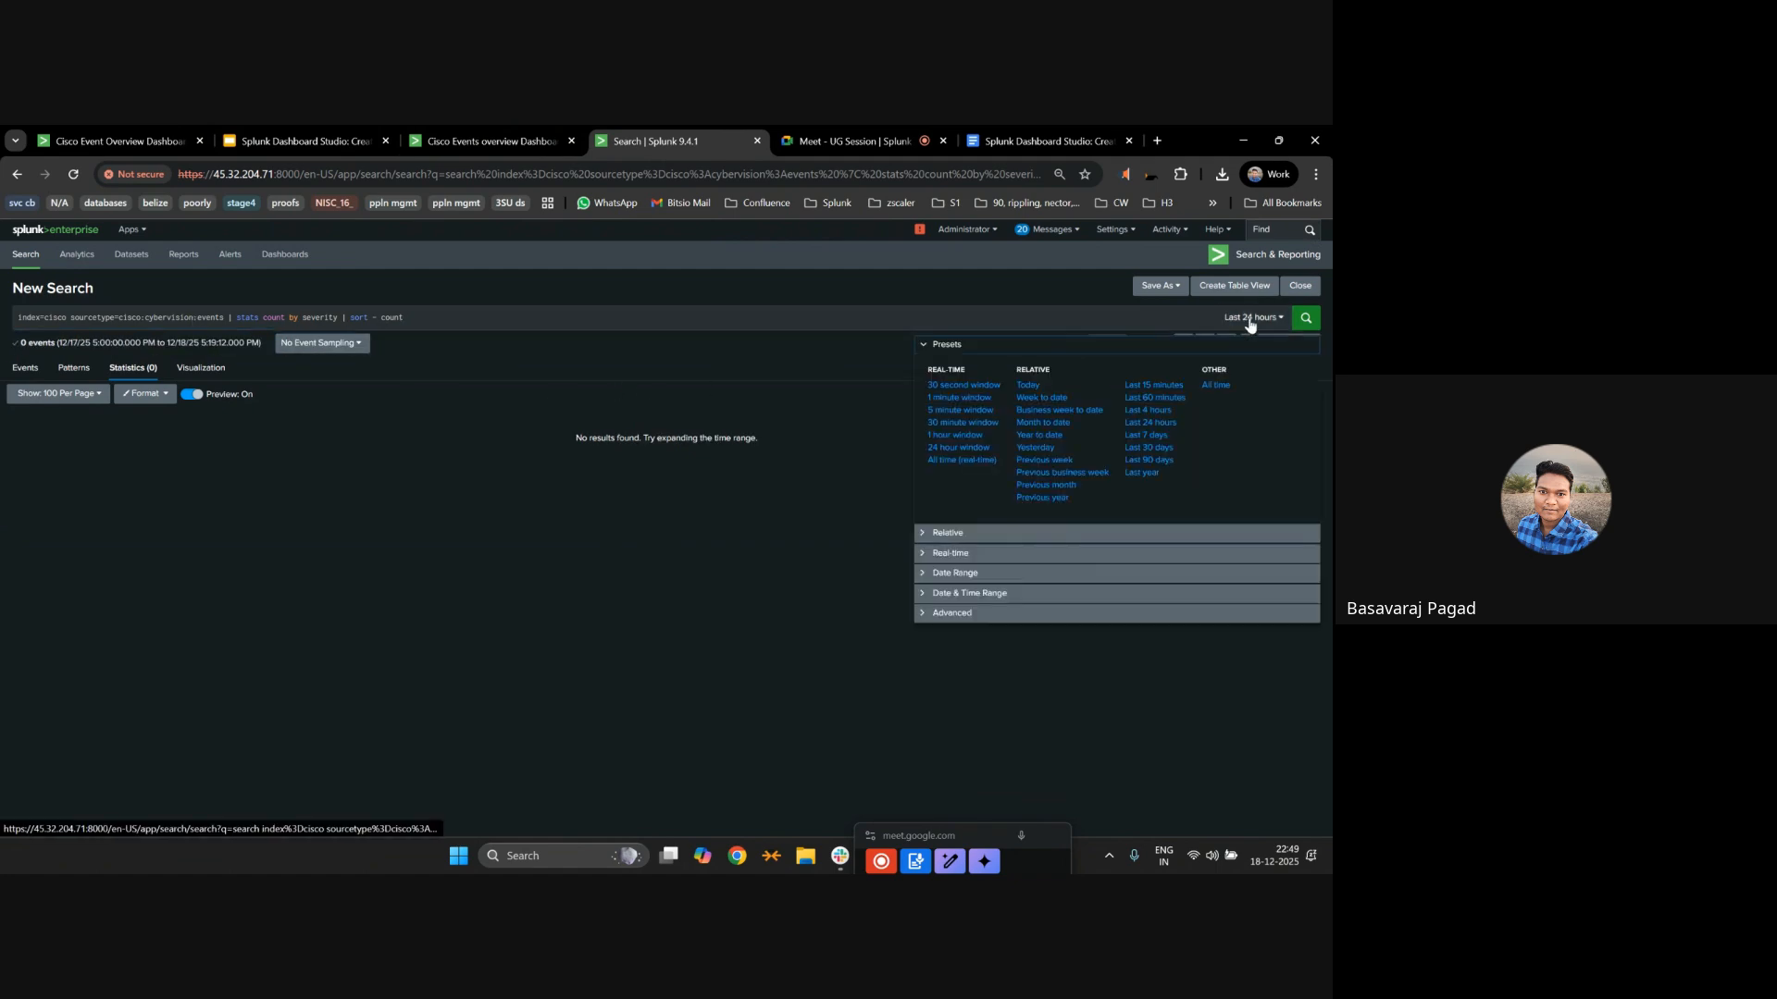
{"action": "left_click", "coordinate": [1216, 388]}
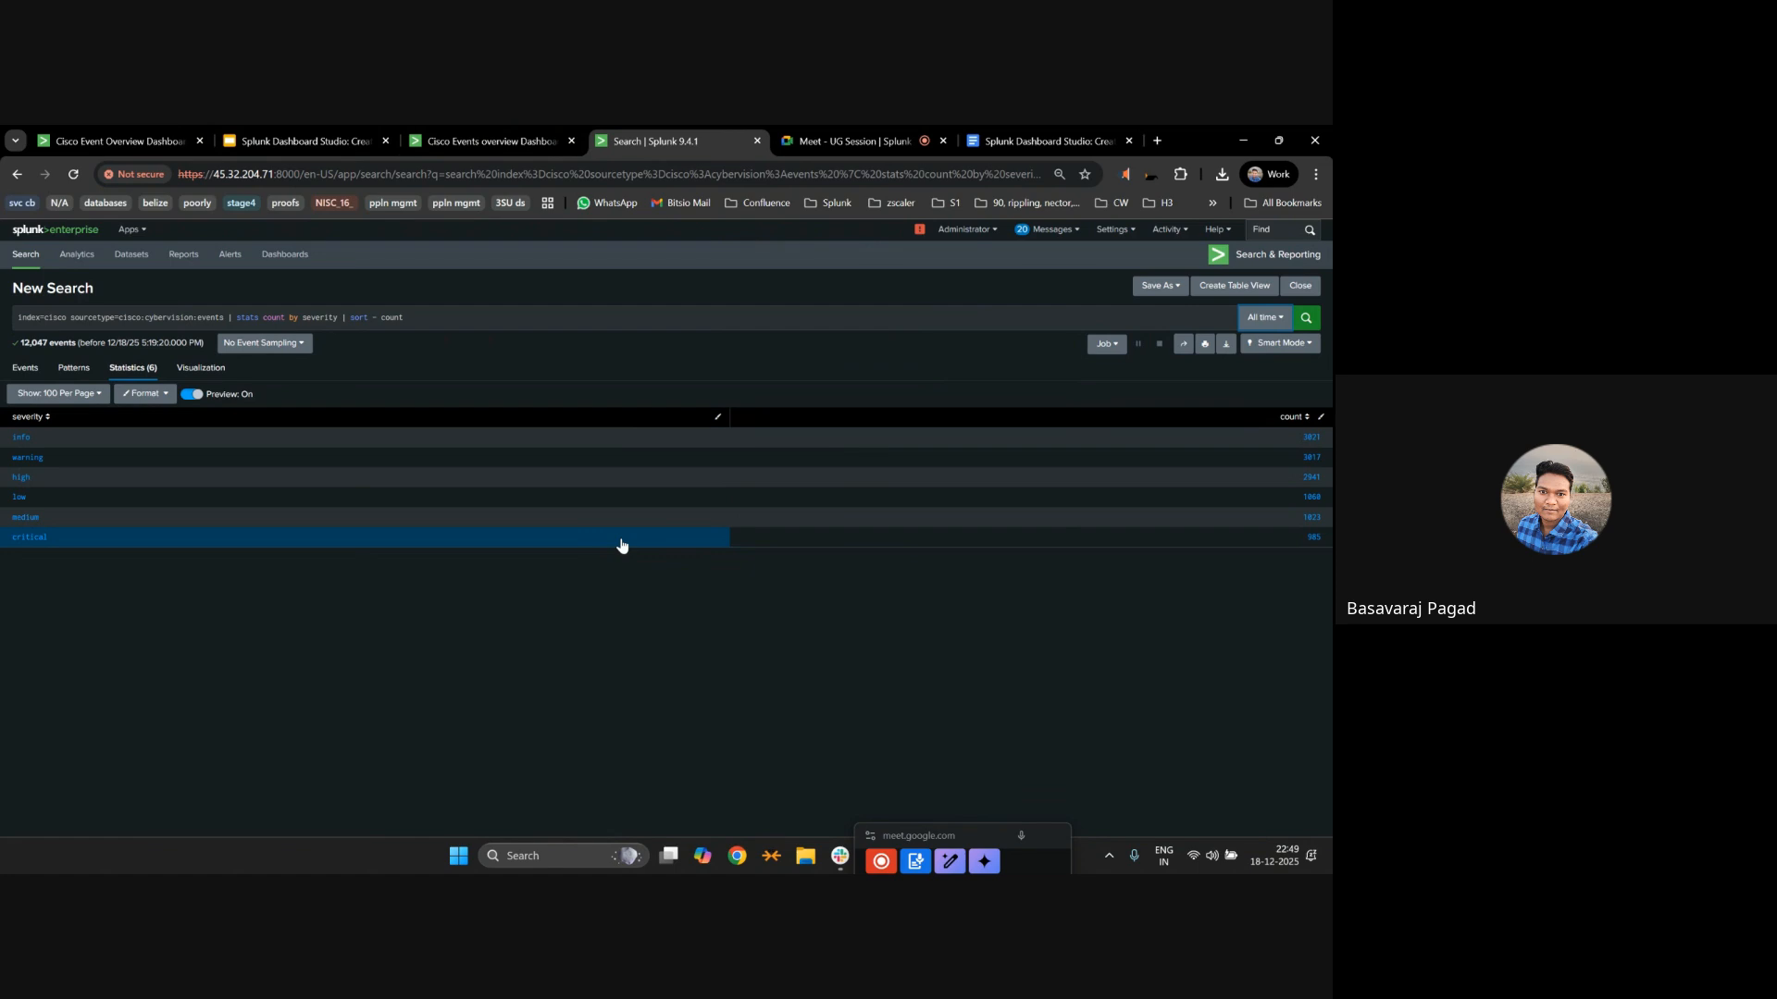
Create a search data source for the bar chart with the query "index=cisco sourcetype=cisco:cybervision:events | stats count by severity | sort - count".
{"action": "left_click", "coordinate": [509, 139]}
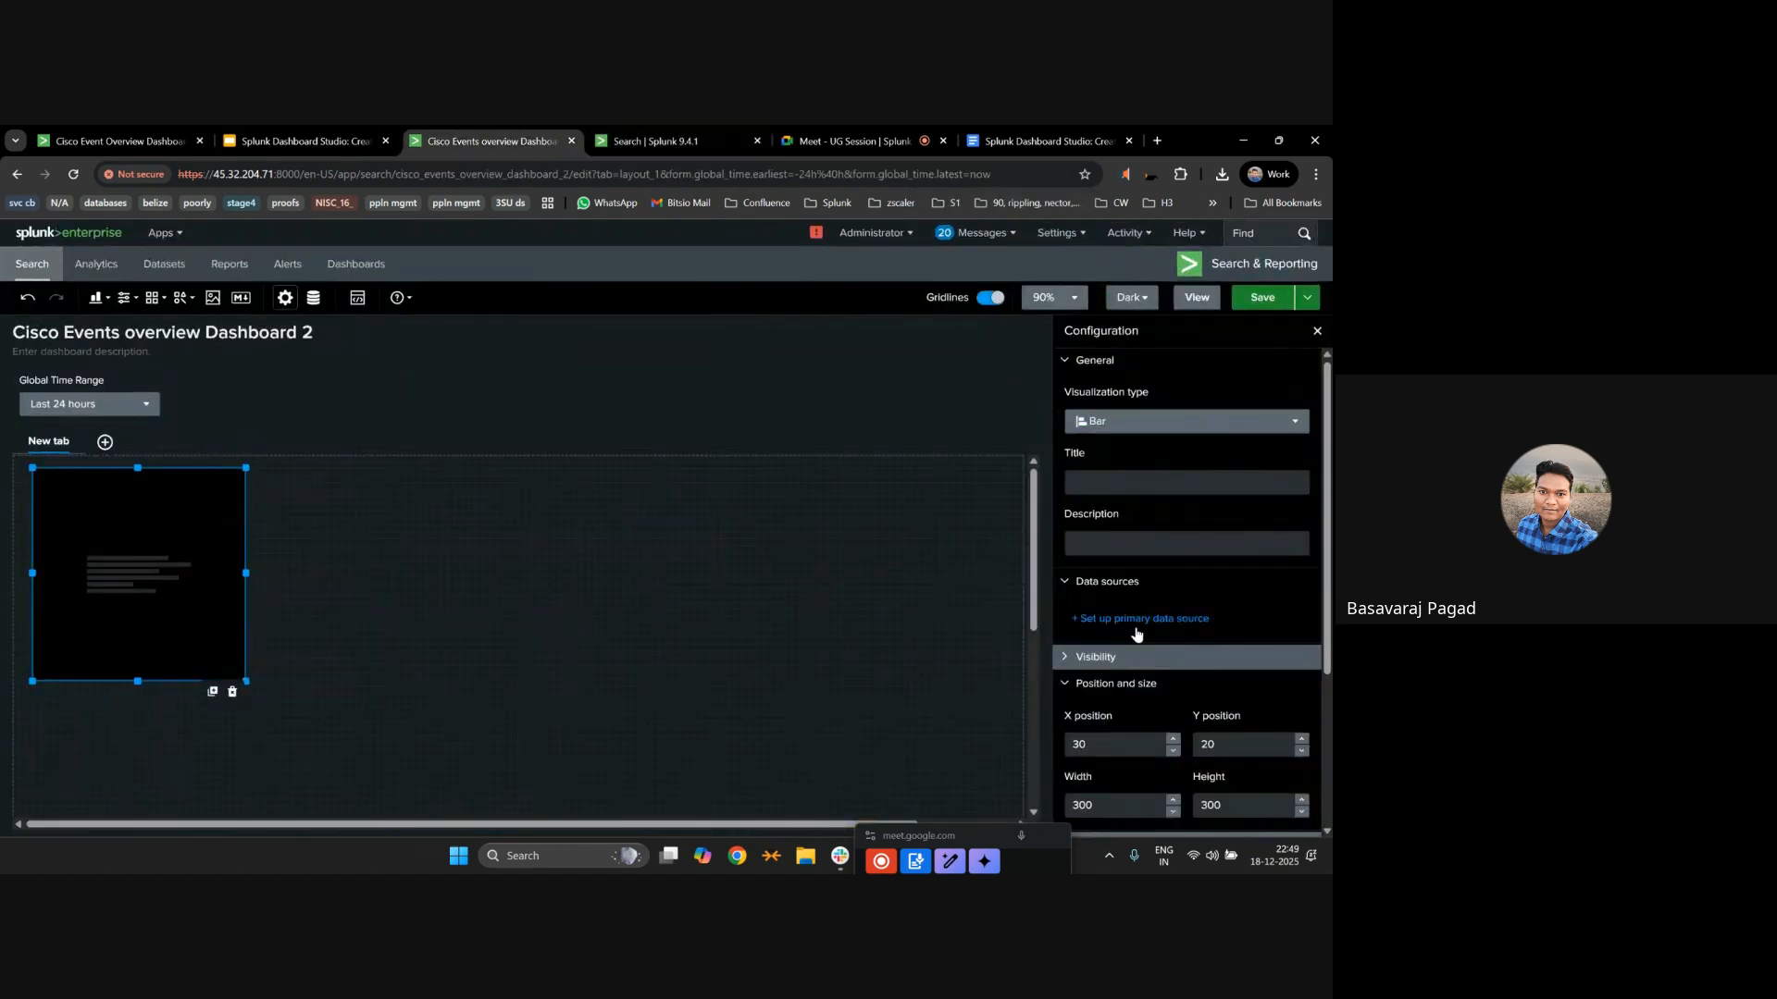
{"action": "left_click", "coordinate": [1147, 619]}
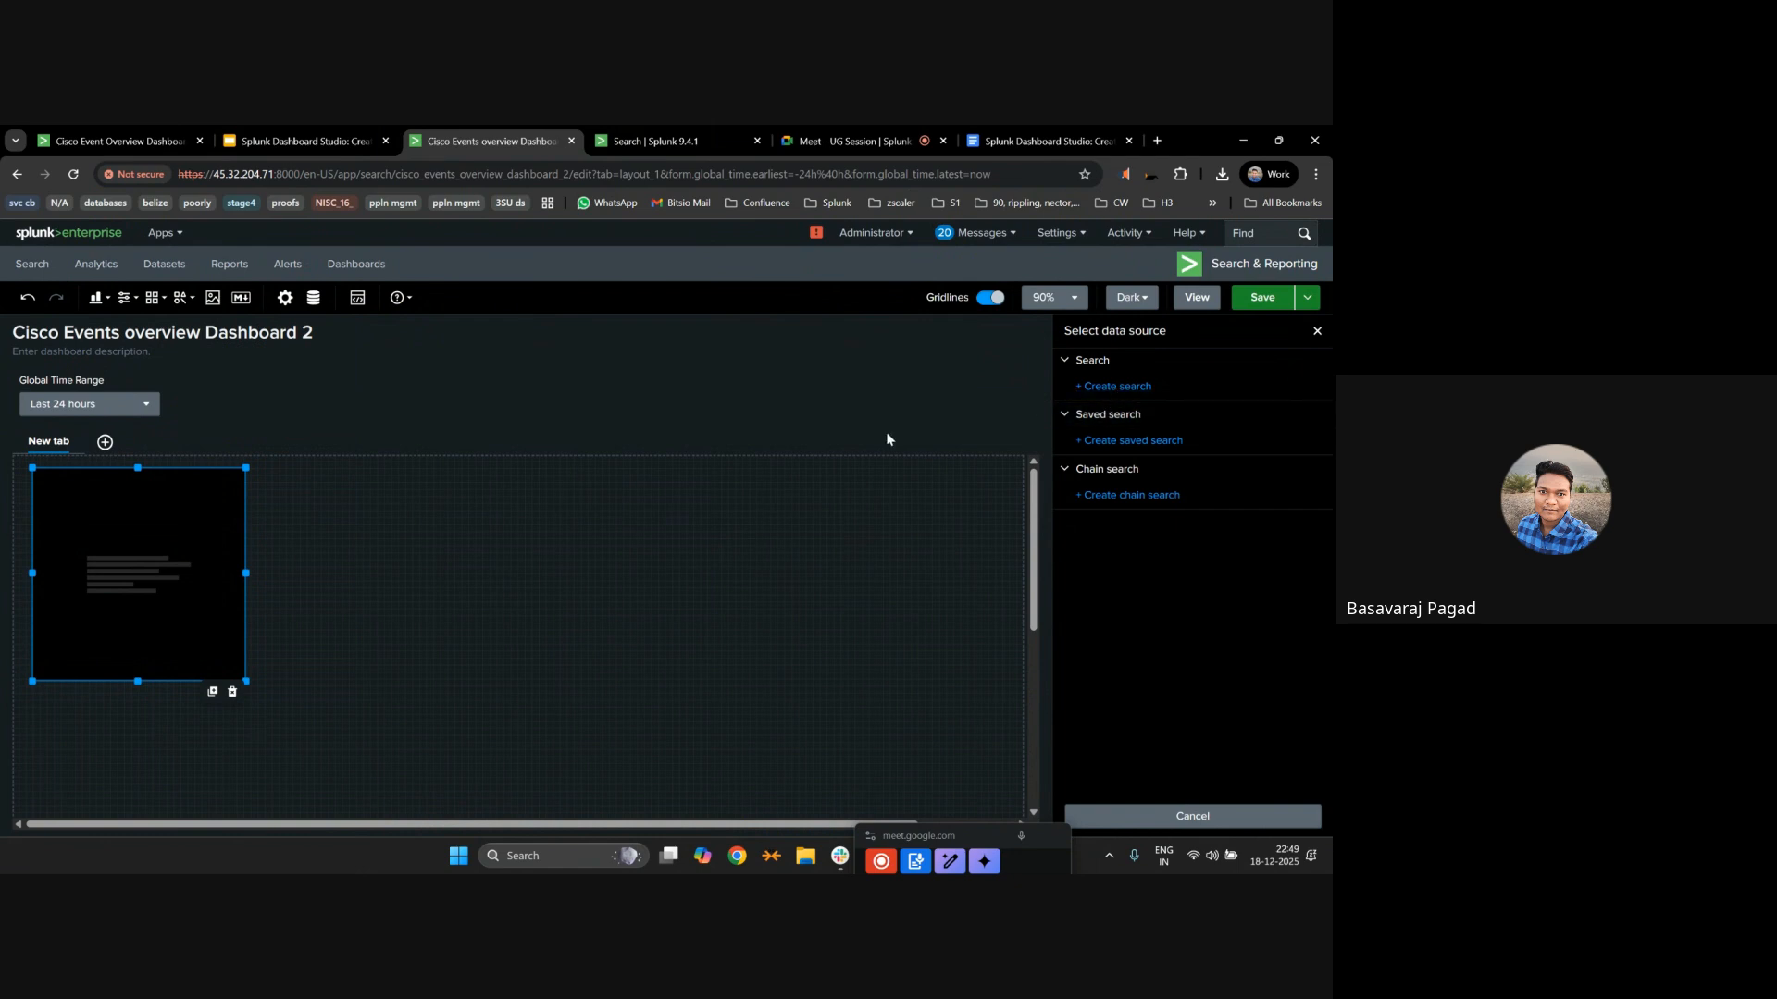
{"action": "left_click", "coordinate": [1115, 387]}
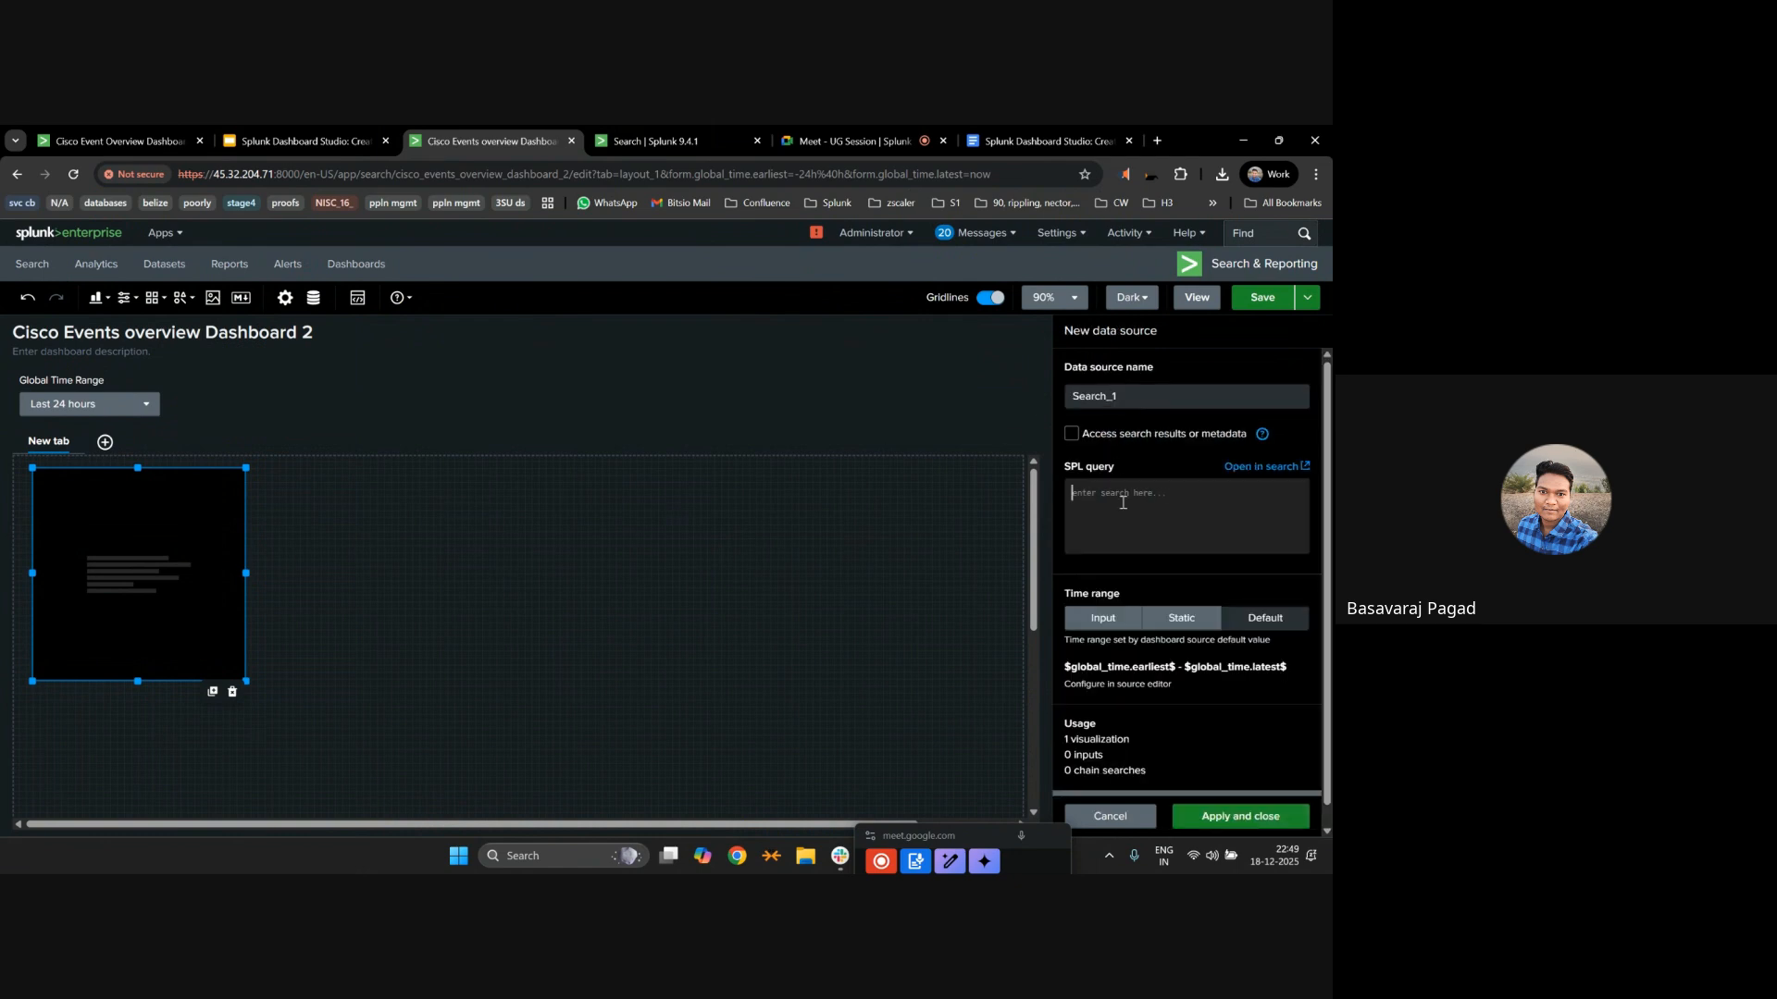
Copy the title "Event Count by Severity" from the Demo Notes slide and use it as the data source name.
{"action": "left_click", "coordinate": [305, 141]}
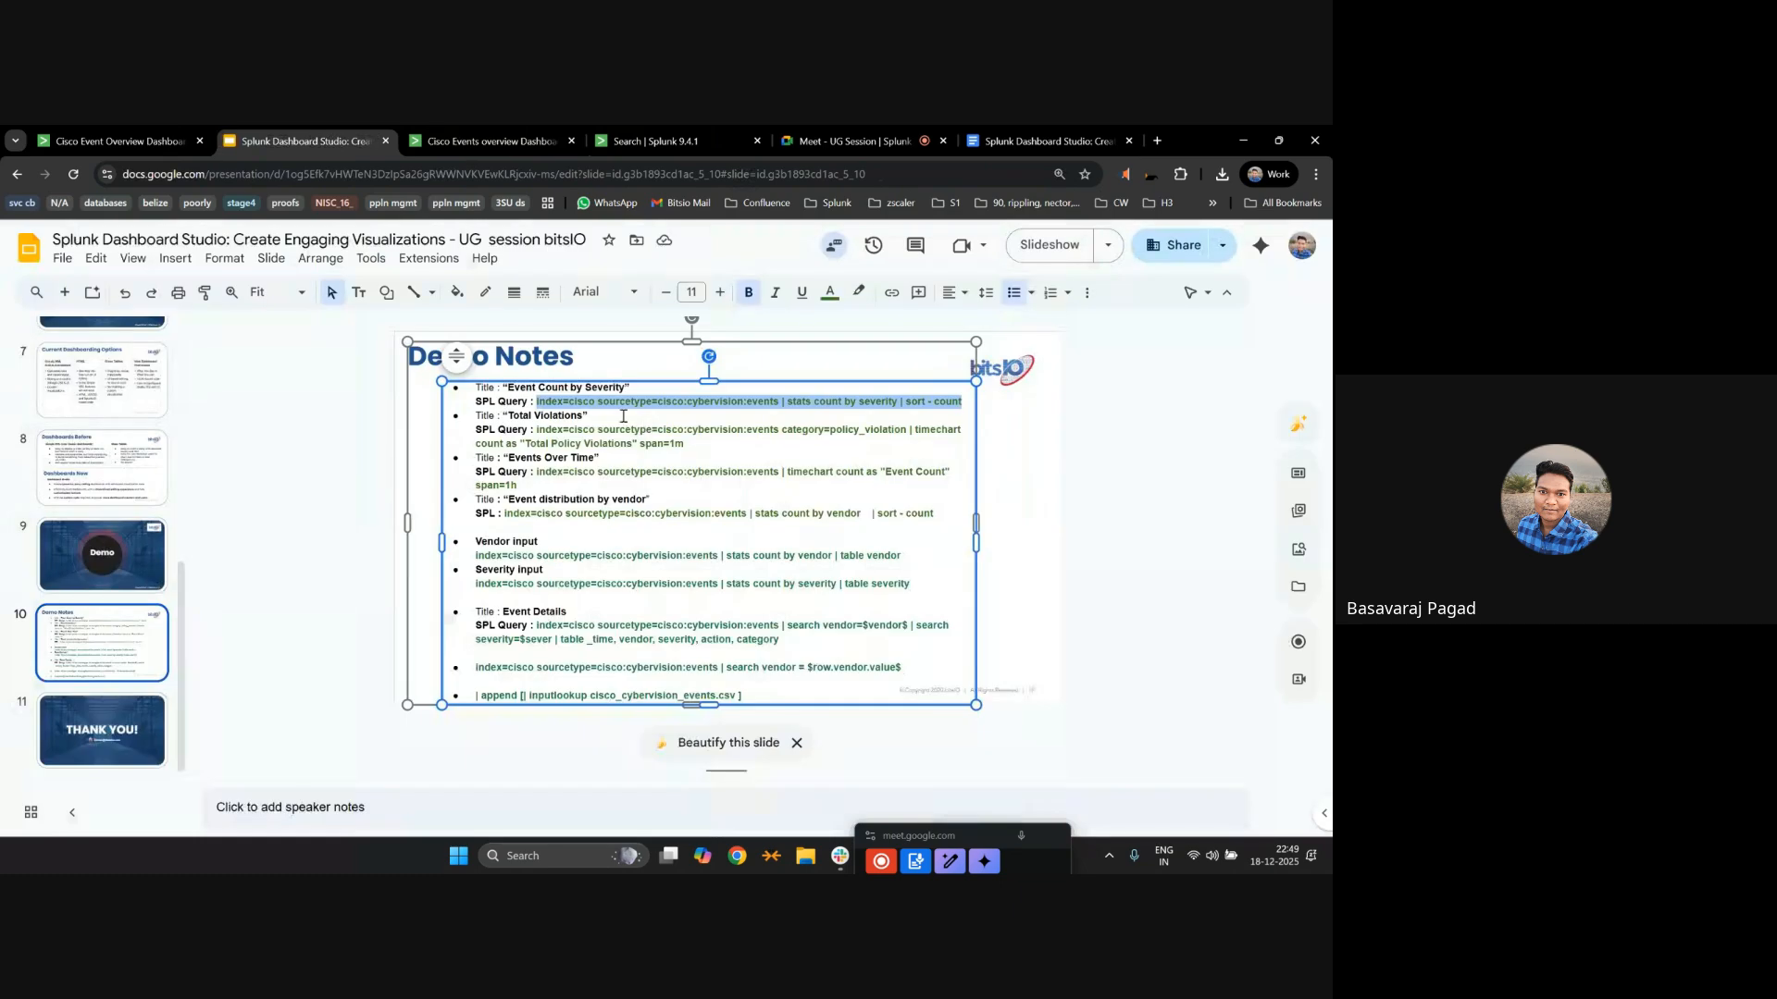
{"action": "left_click", "coordinate": [544, 389]}
{"action": "left_click_drag", "start_coordinate": [627, 389], "coordinate": [509, 388]}
{"action": "key", "text": "ctrl+c"}
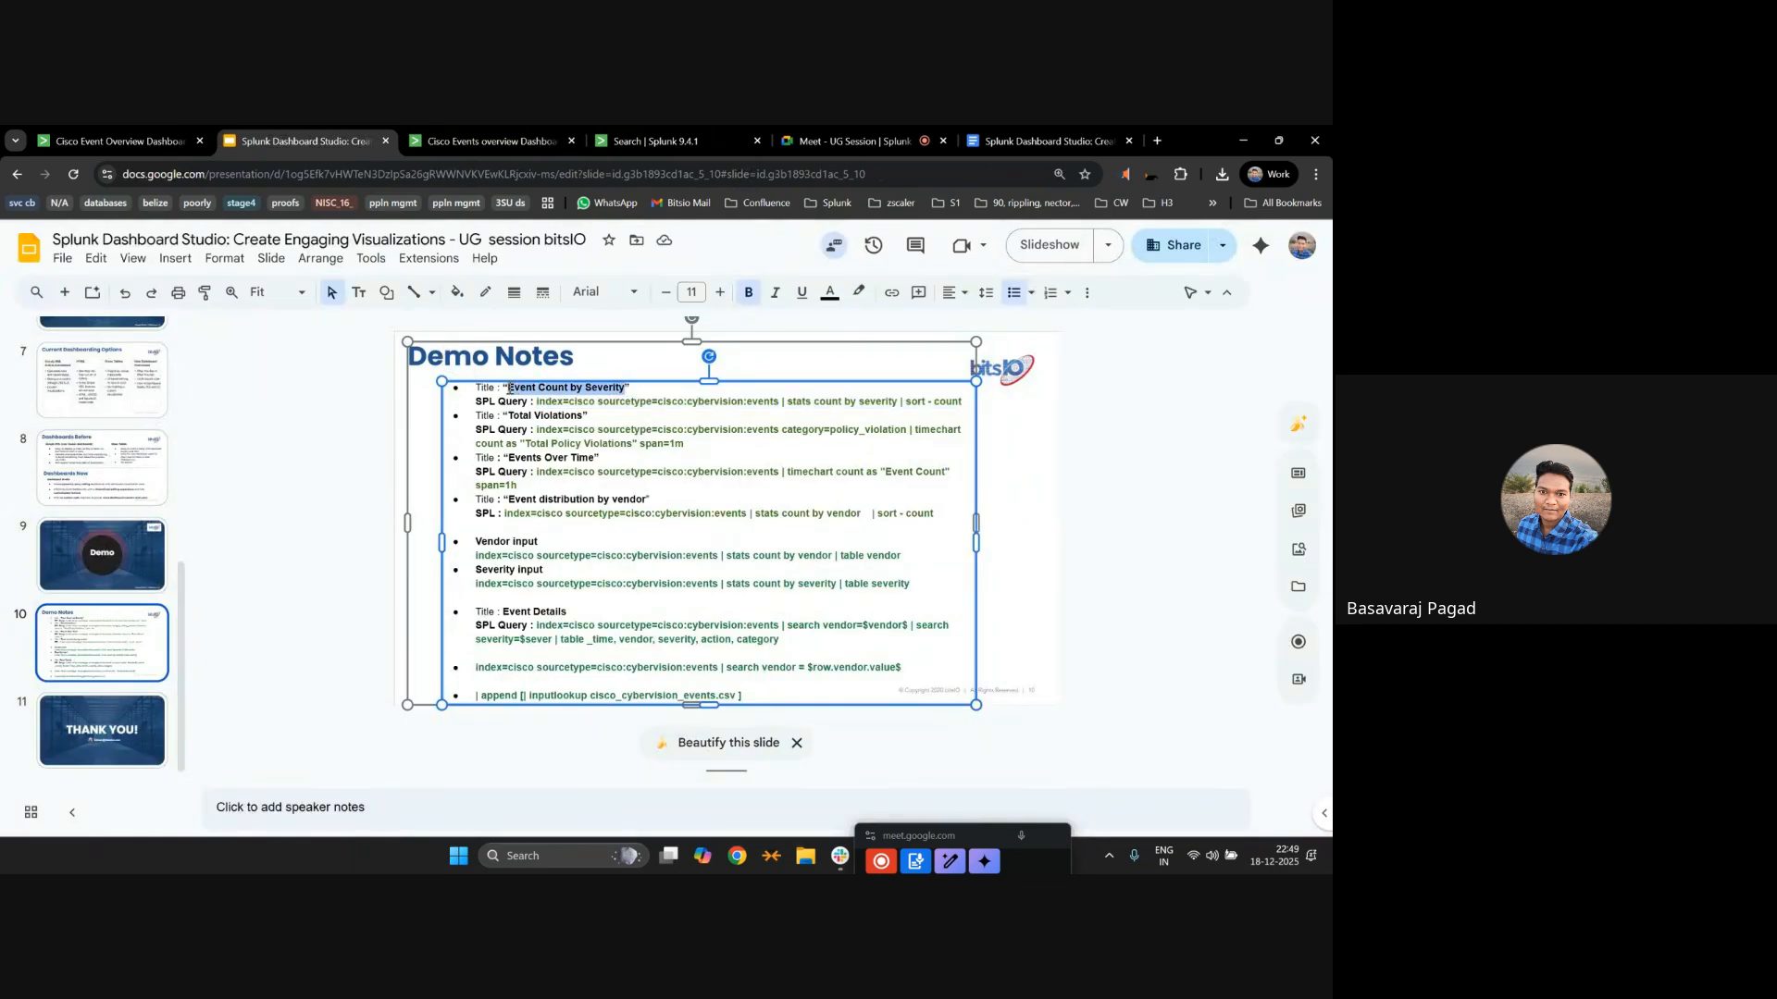
{"action": "left_click", "coordinate": [158, 139]}
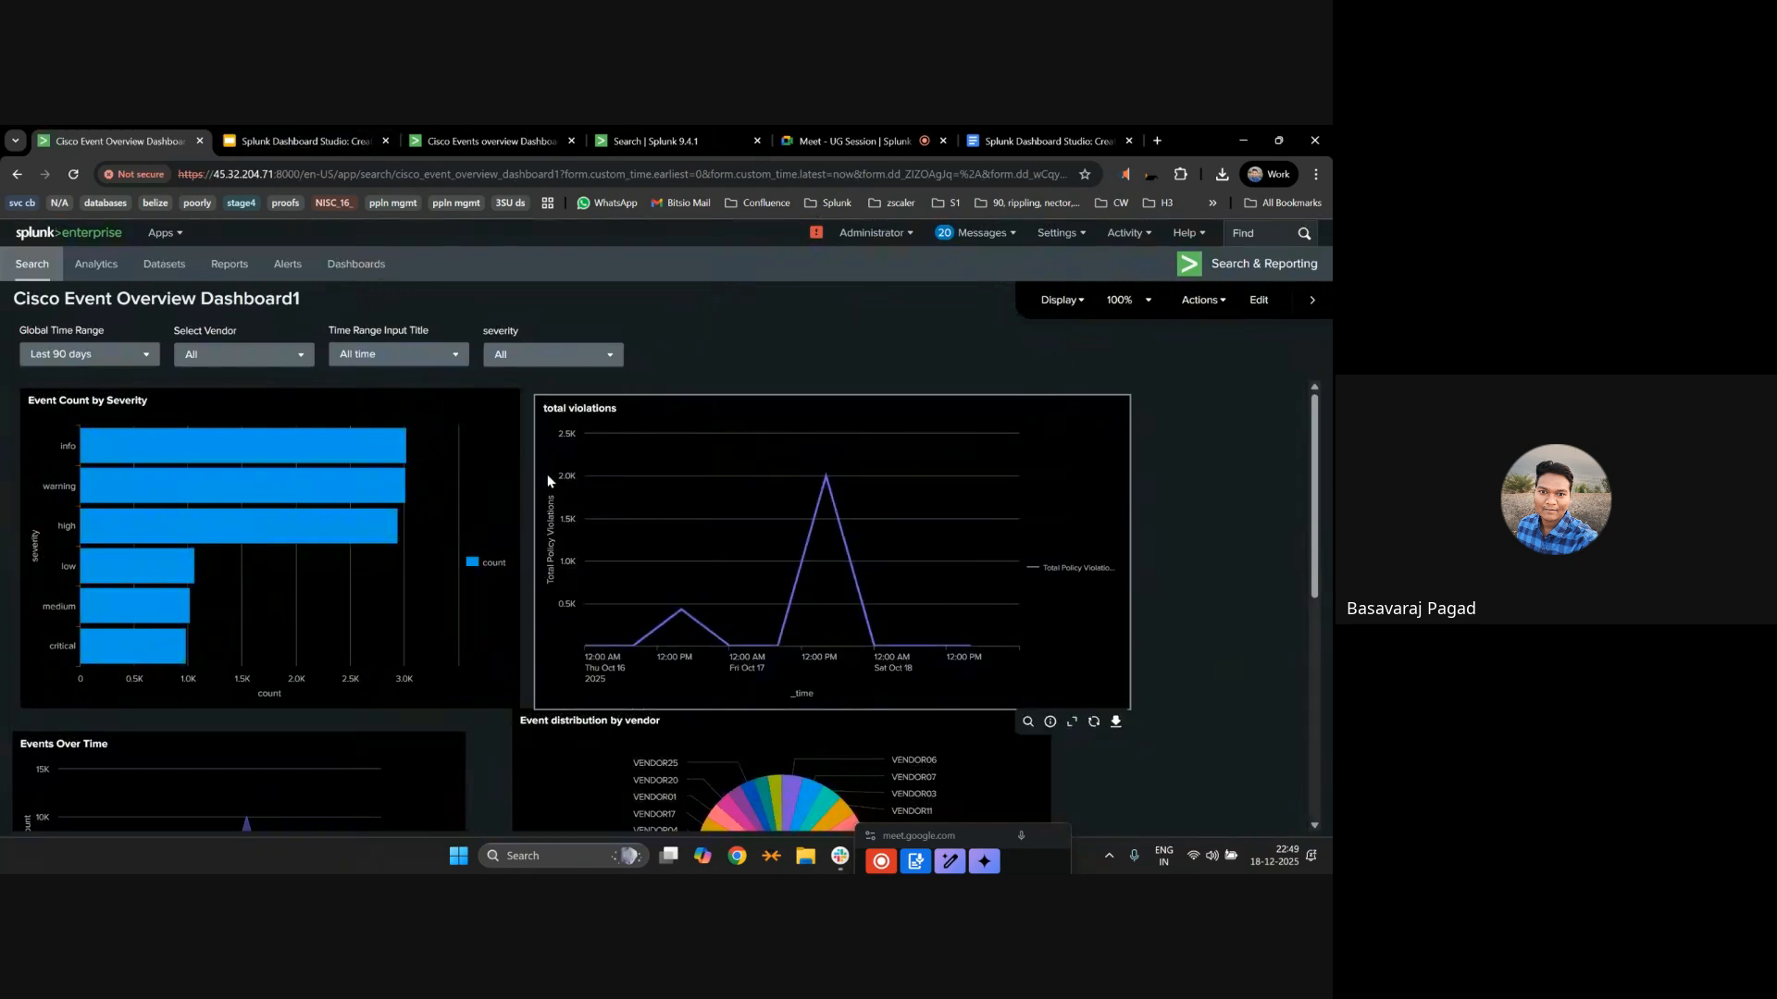
{"action": "left_click", "coordinate": [423, 137]}
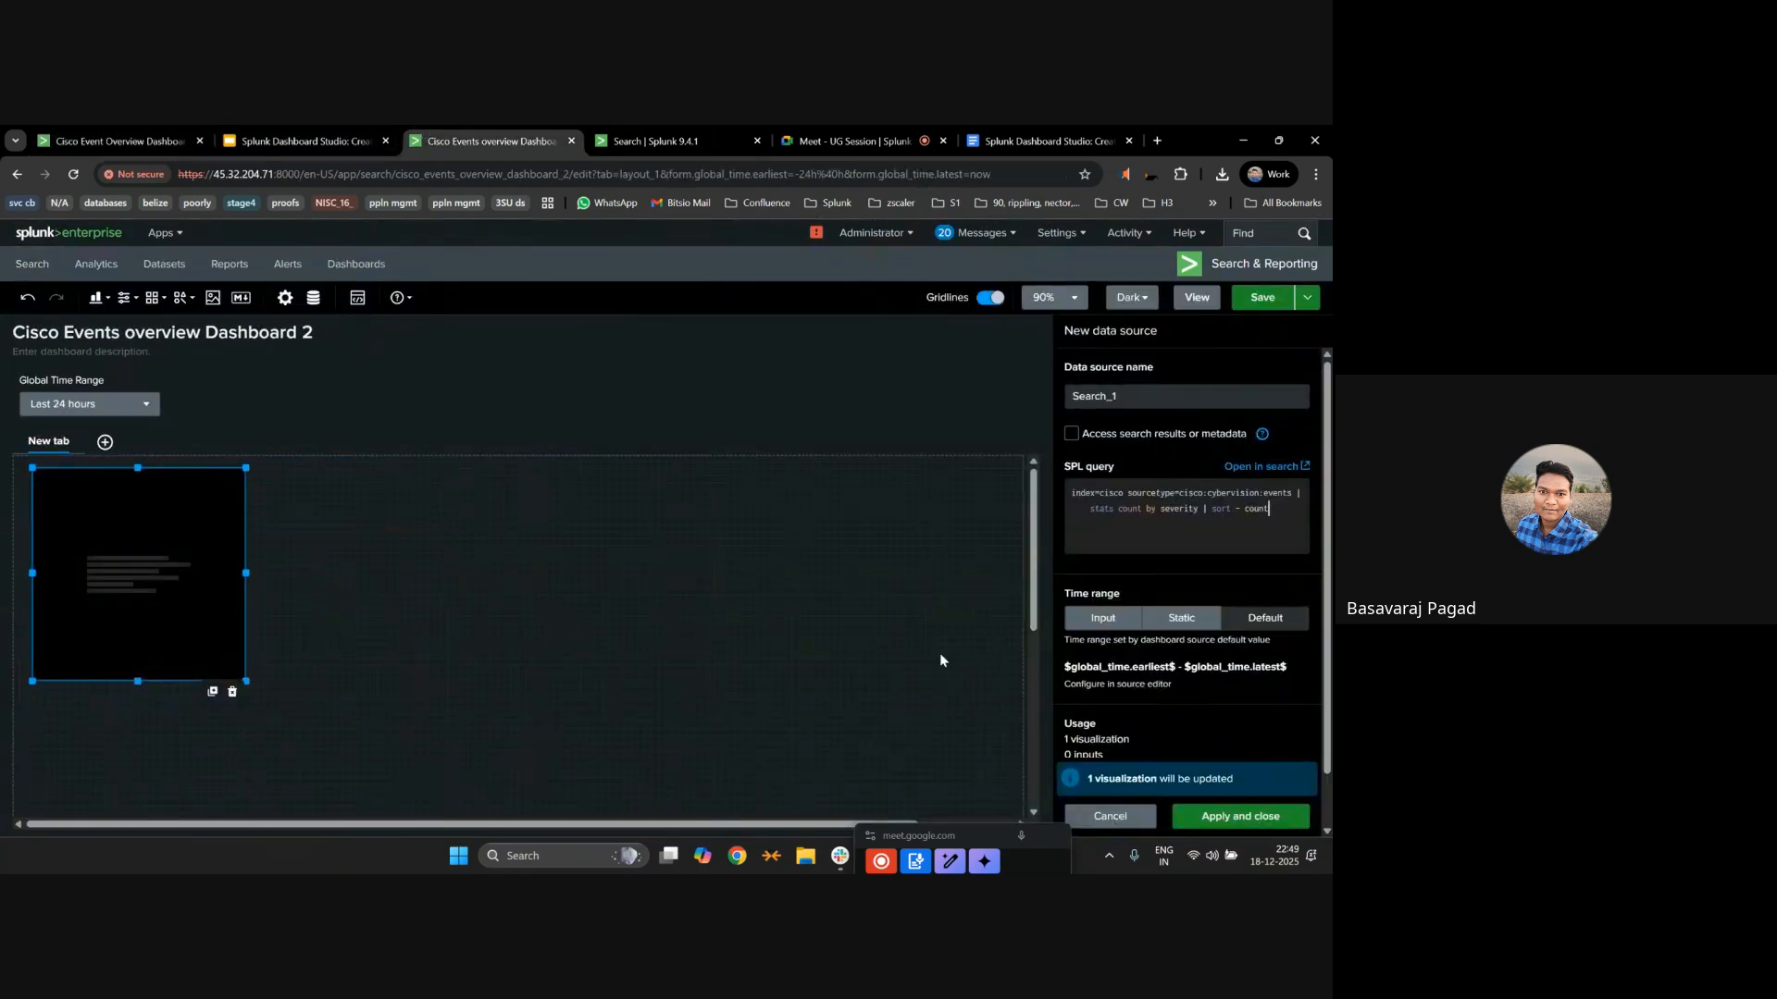
{"action": "double_click", "coordinate": [1111, 396]}
{"action": "key", "text": "ctrl+v"}
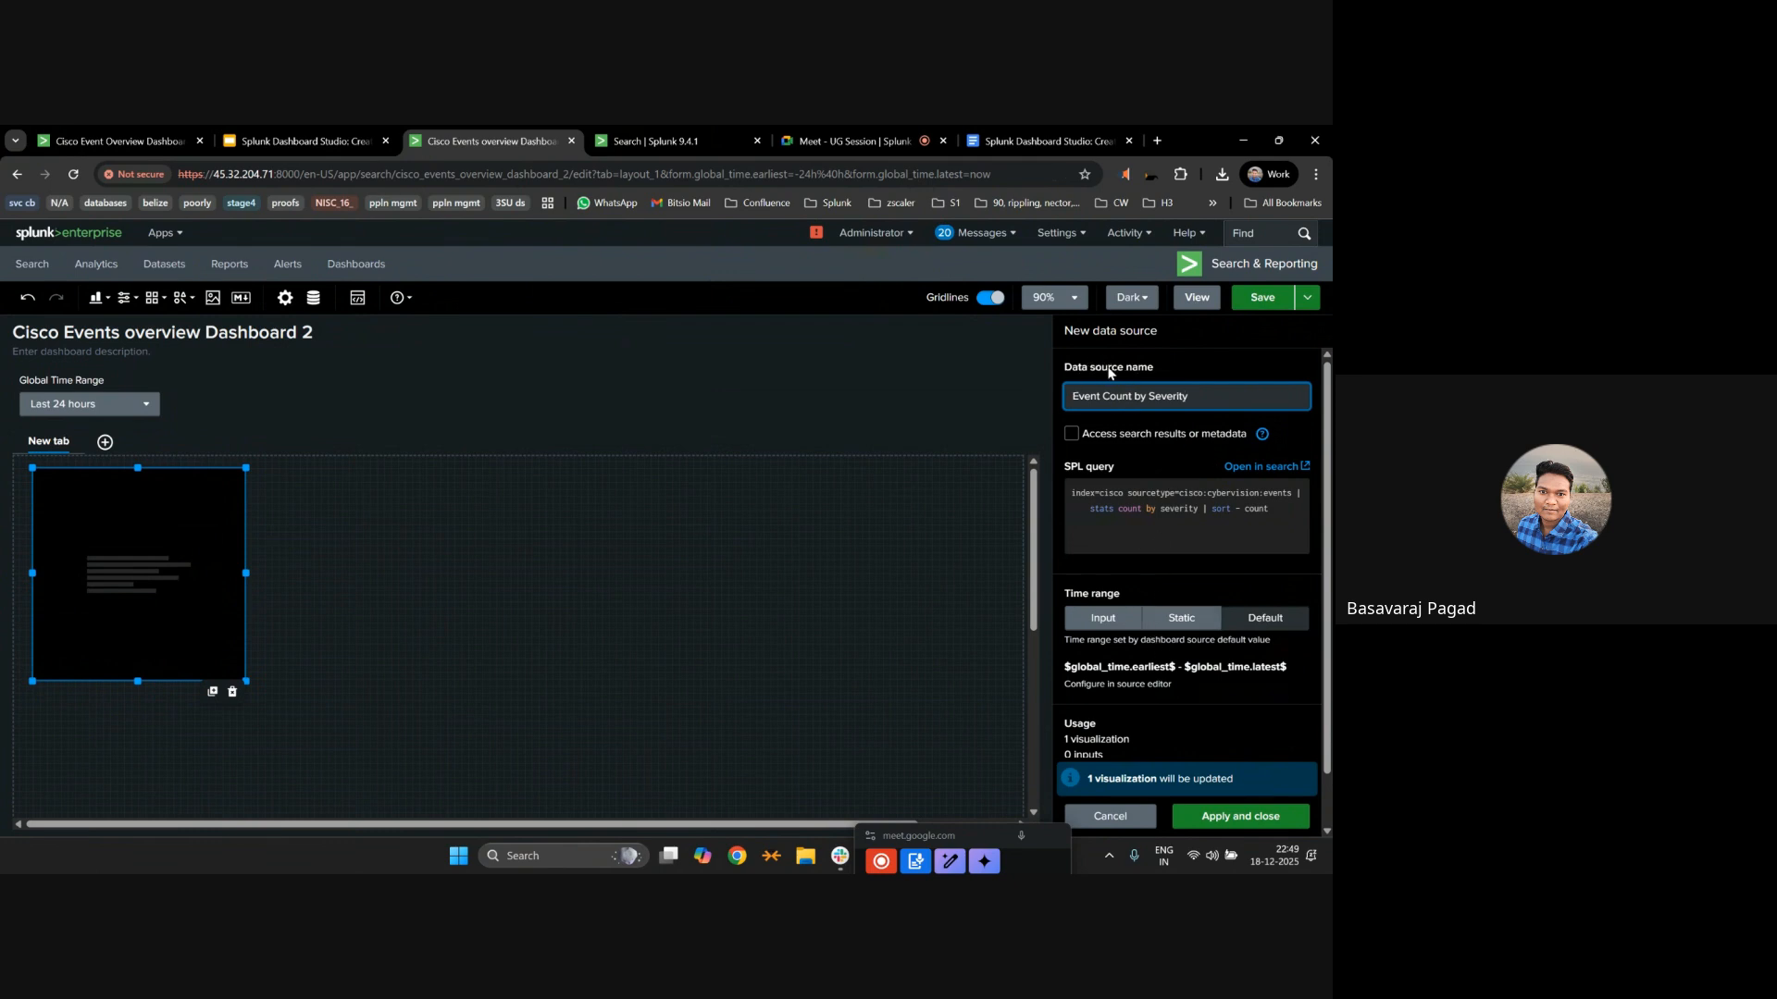
{"action": "left_click", "coordinate": [1133, 516]}
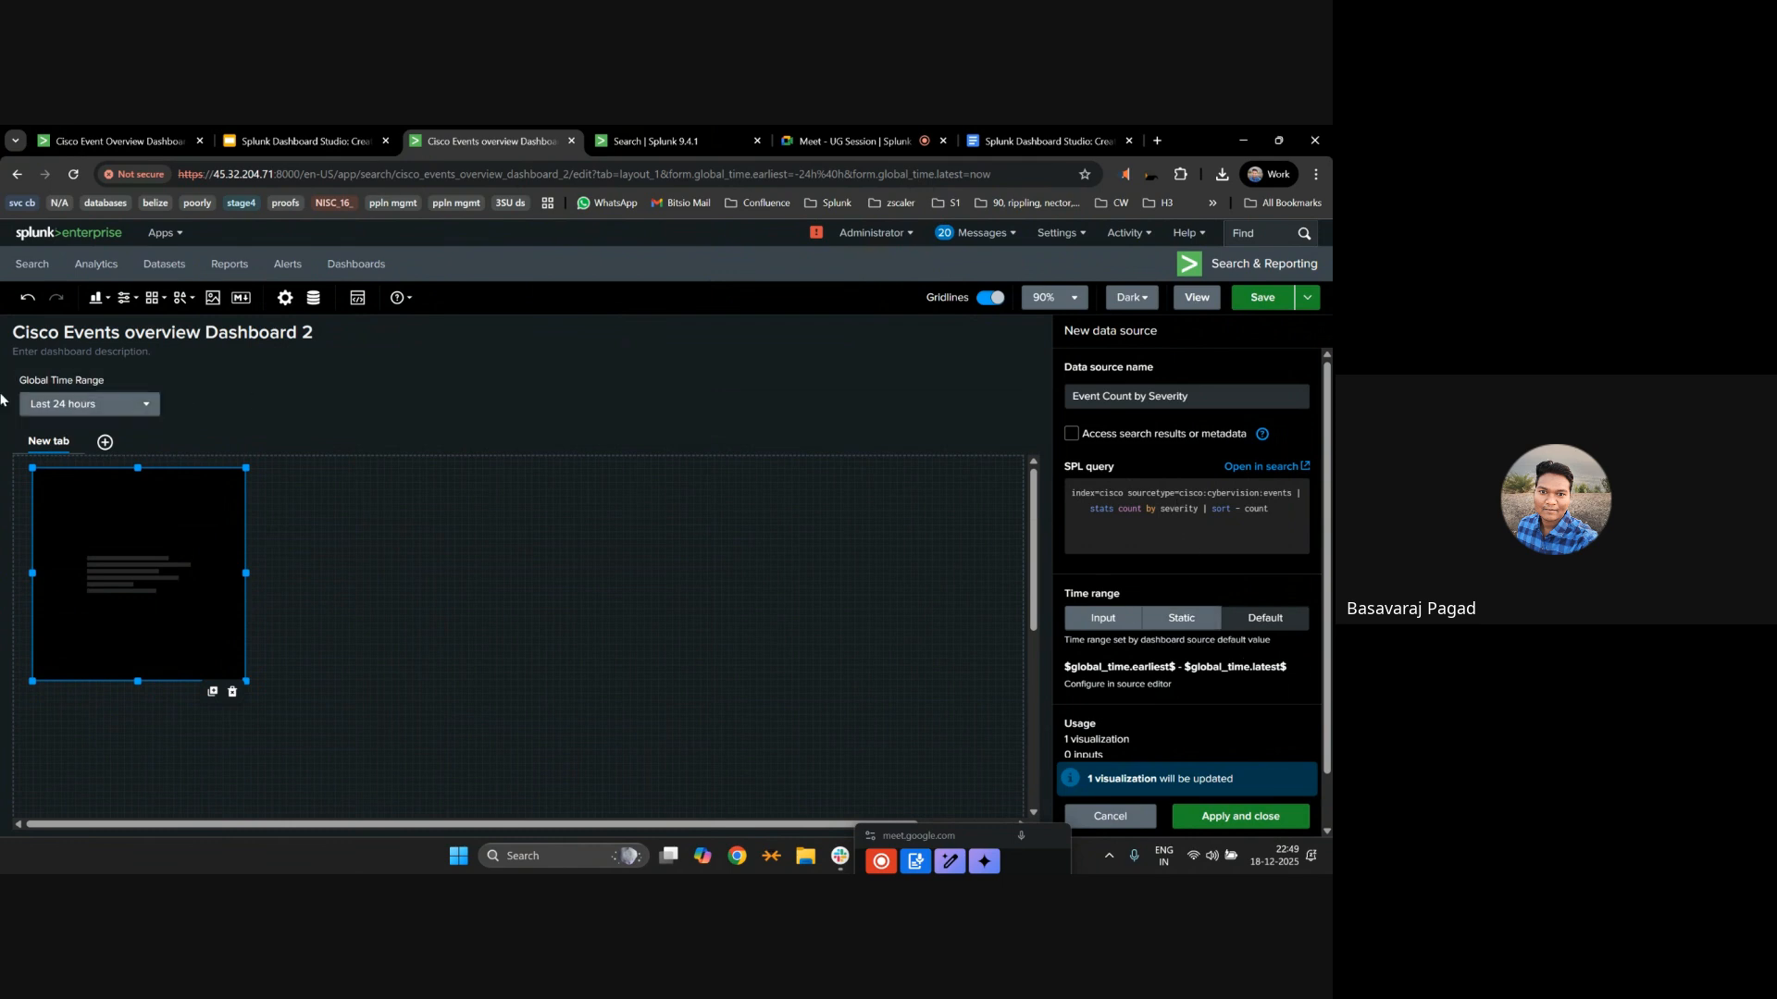
Give the data source a static time range of Last 90 days and apply it to the bar chart.
{"action": "left_click", "coordinate": [1172, 616]}
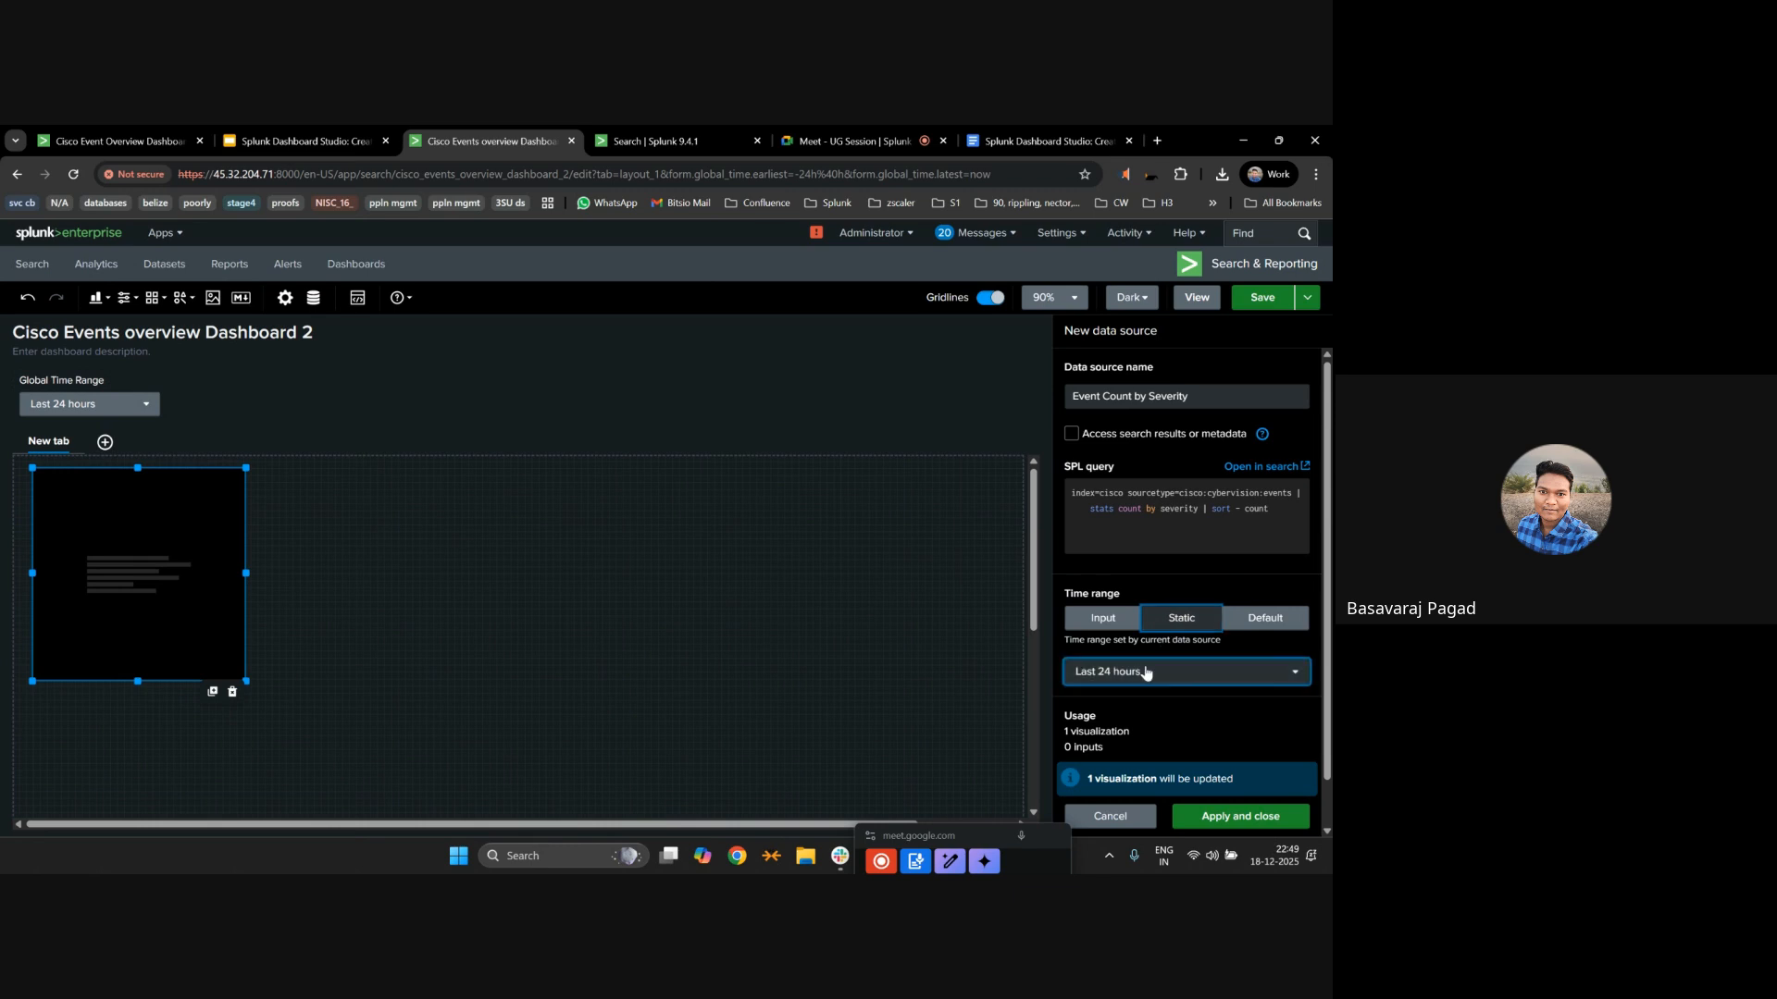
{"action": "left_click", "coordinate": [1184, 672]}
{"action": "left_click", "coordinate": [1224, 358]}
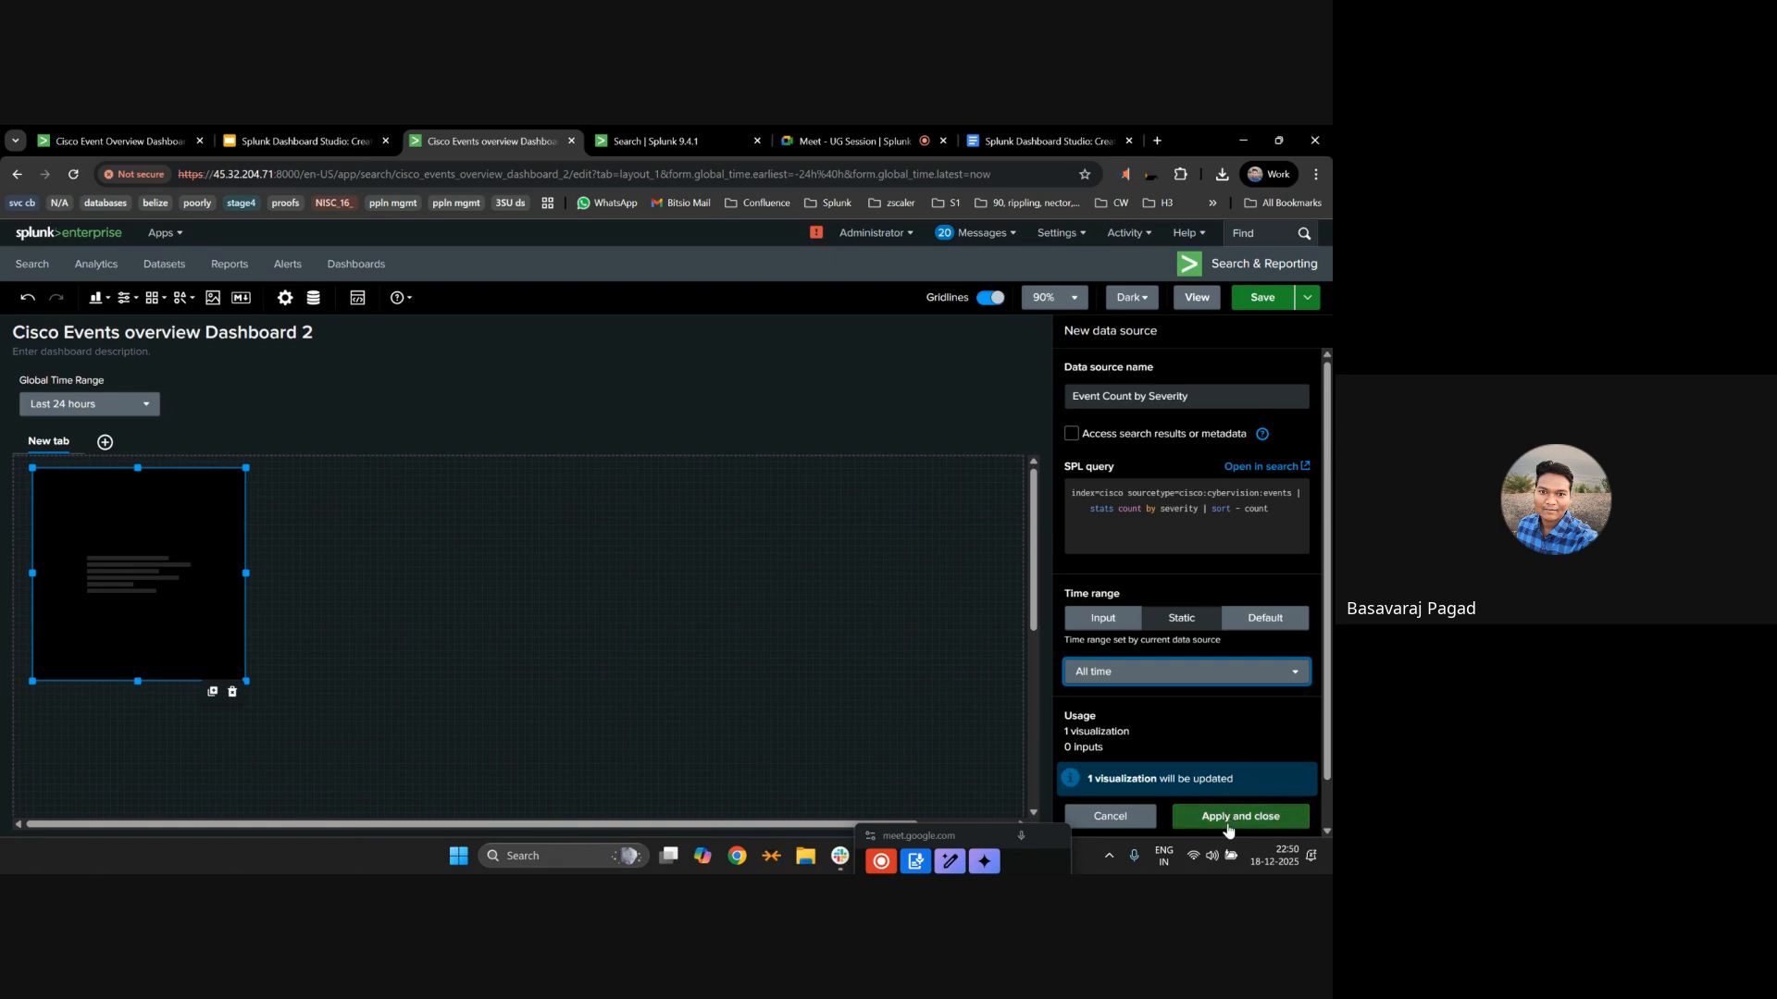
{"action": "left_click", "coordinate": [1182, 681]}
{"action": "left_click", "coordinate": [1111, 467]}
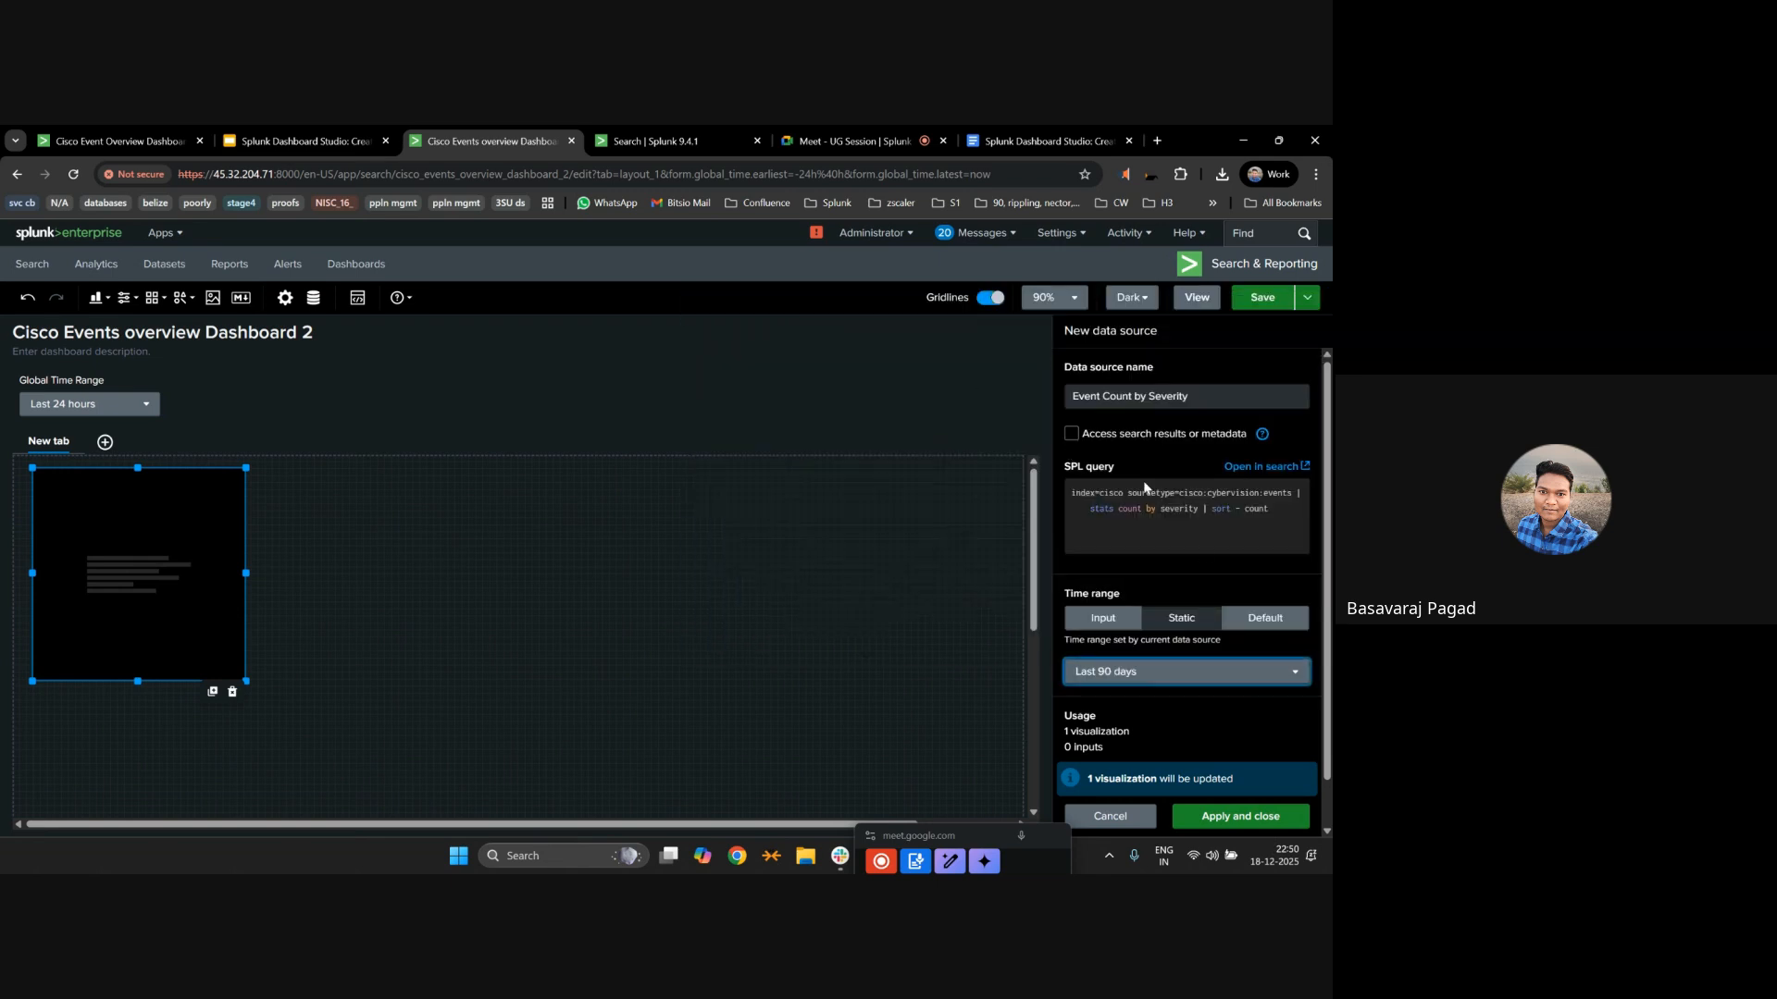
{"action": "left_click", "coordinate": [1231, 817]}
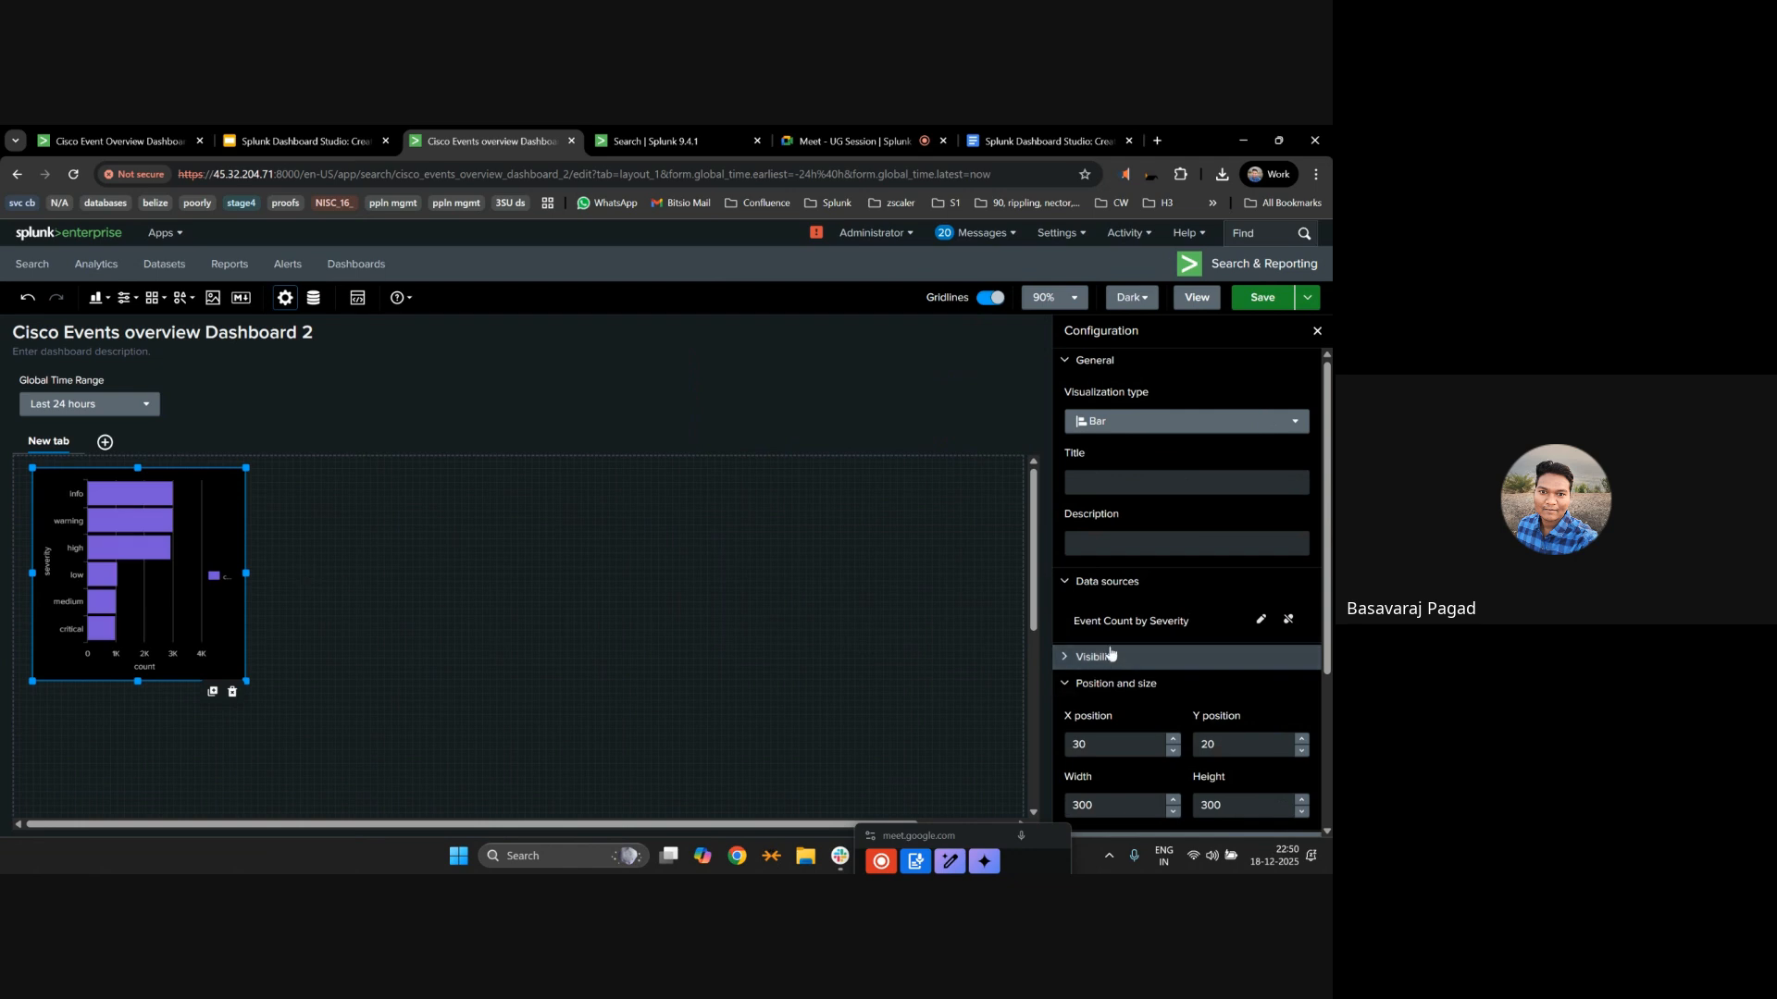
{"action": "left_click", "coordinate": [1260, 619]}
{"action": "left_click", "coordinate": [1155, 395]}
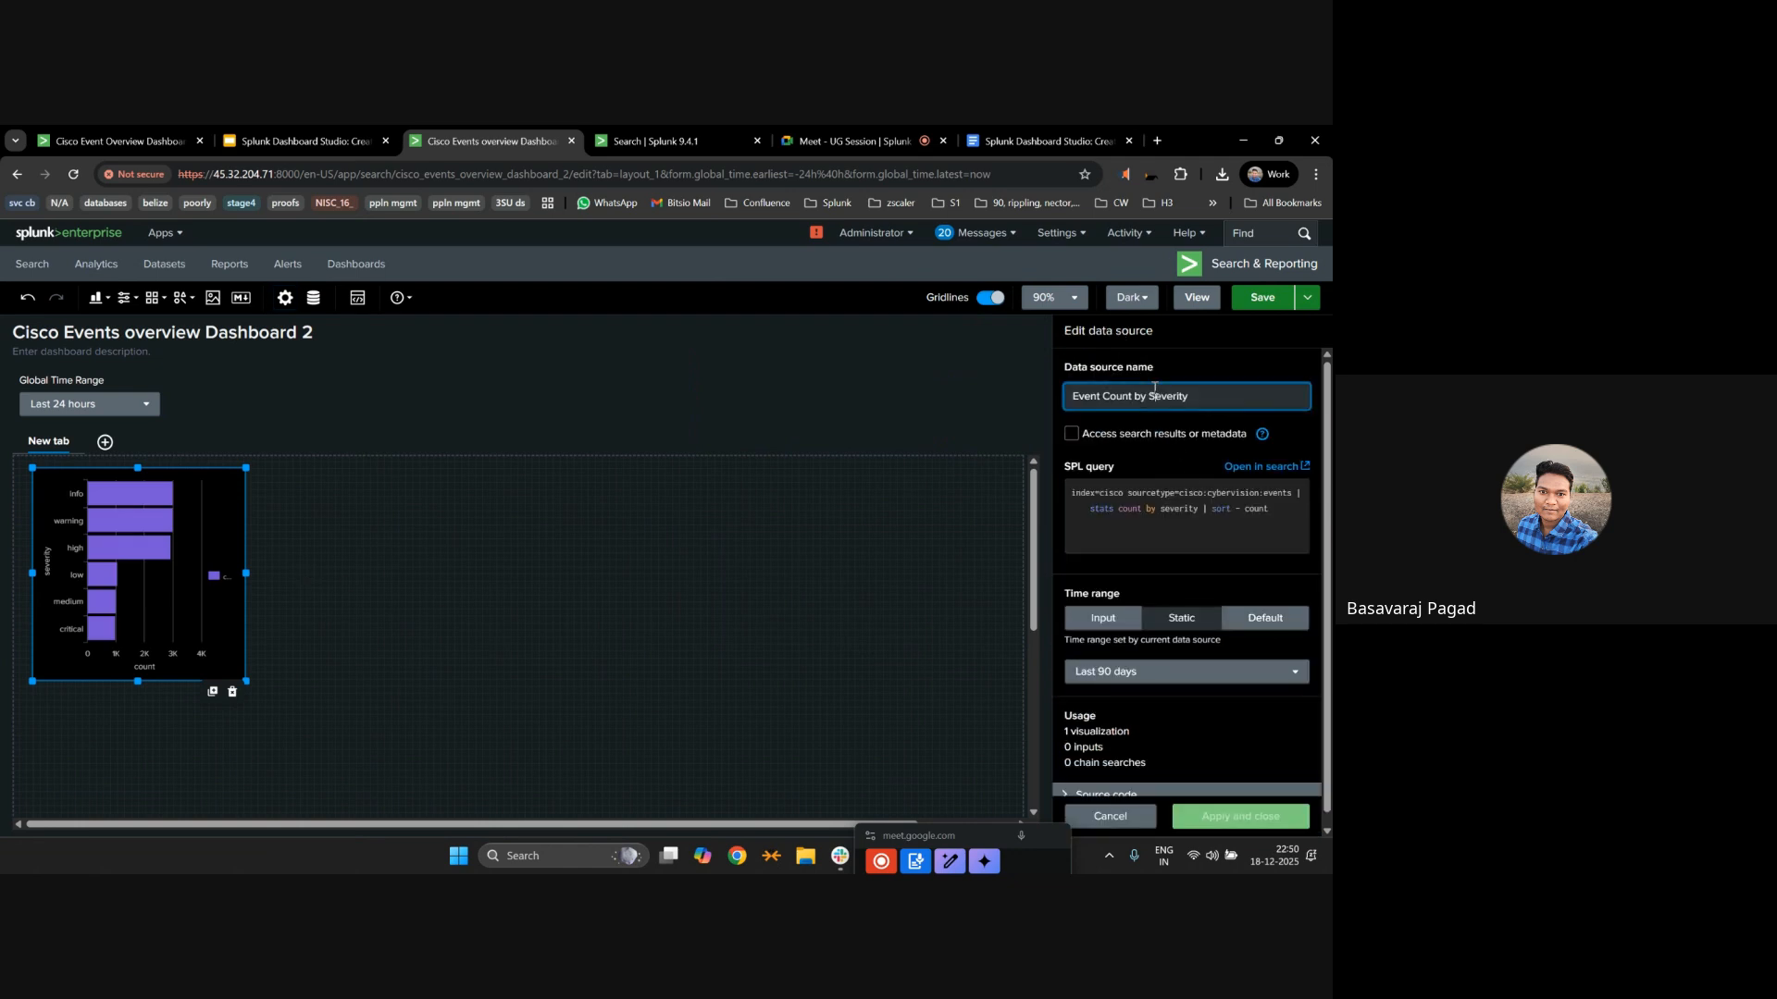
{"action": "left_click", "coordinate": [1110, 816]}
Set the bar chart's title to "Event Count by Severity".
{"action": "left_click", "coordinate": [1094, 480]}
{"action": "key", "text": "ctrl+v"}
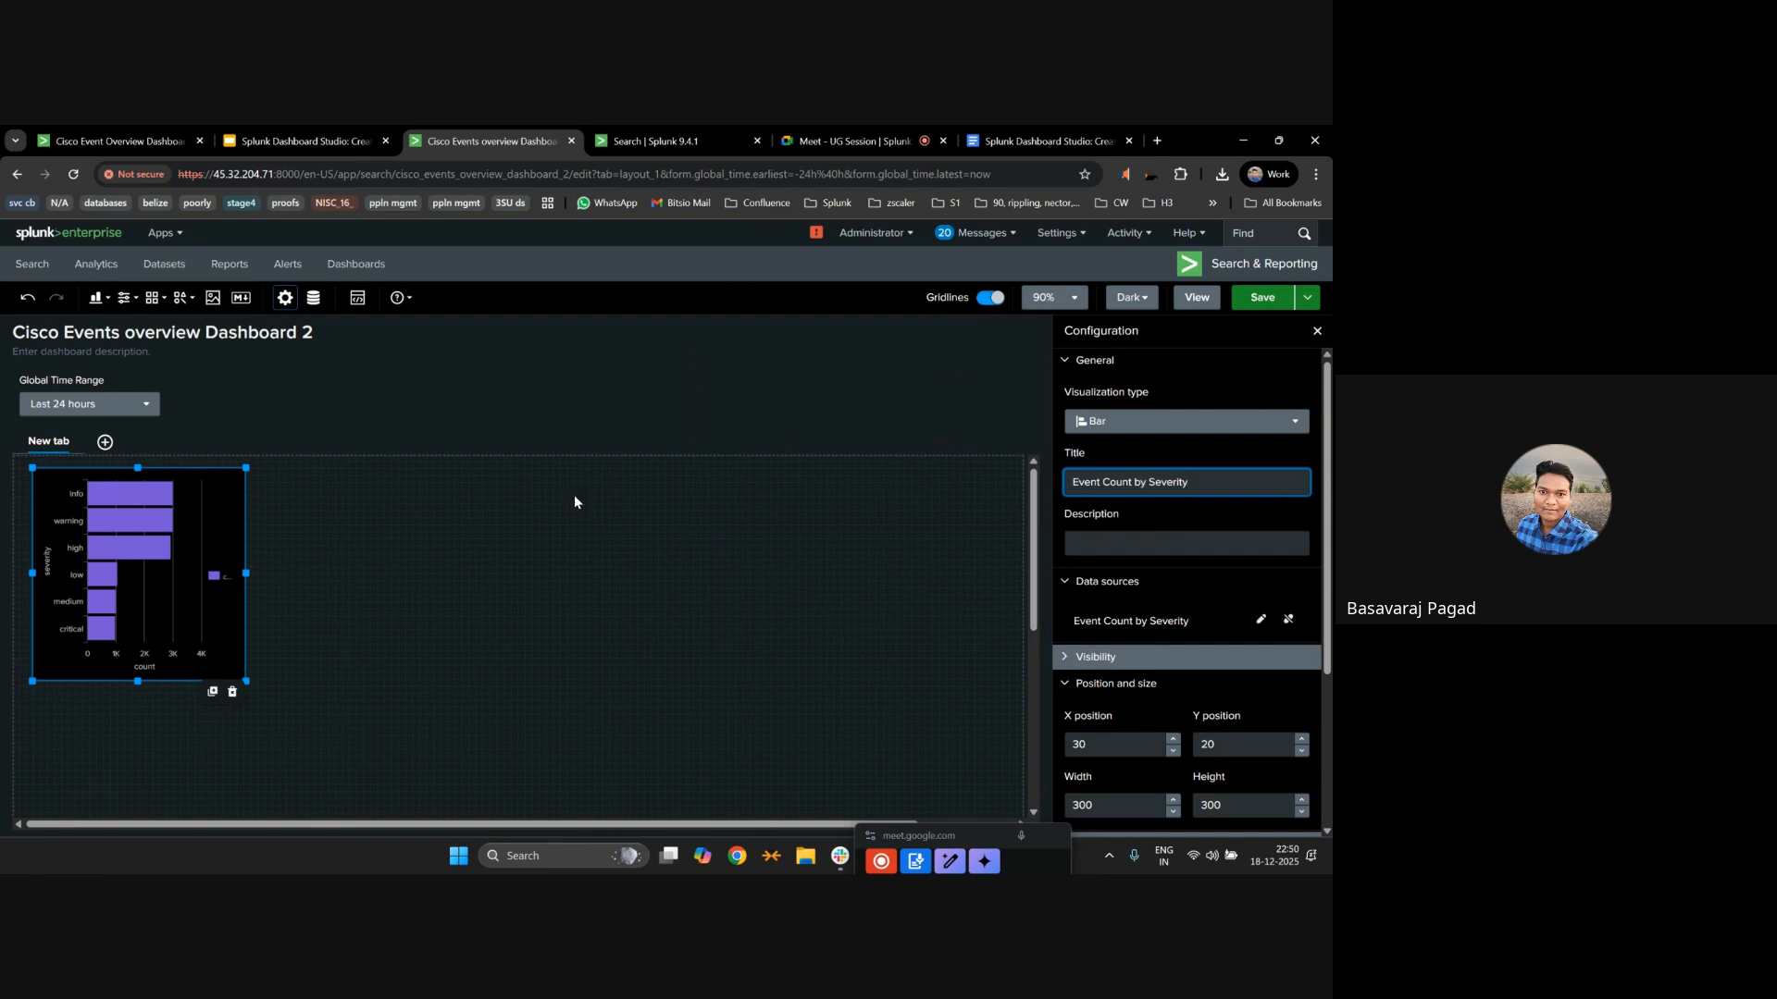
Enlarge the Event Count by Severity bar chart to a height of about 400 and set its width to 500.
{"action": "left_click", "coordinate": [453, 496]}
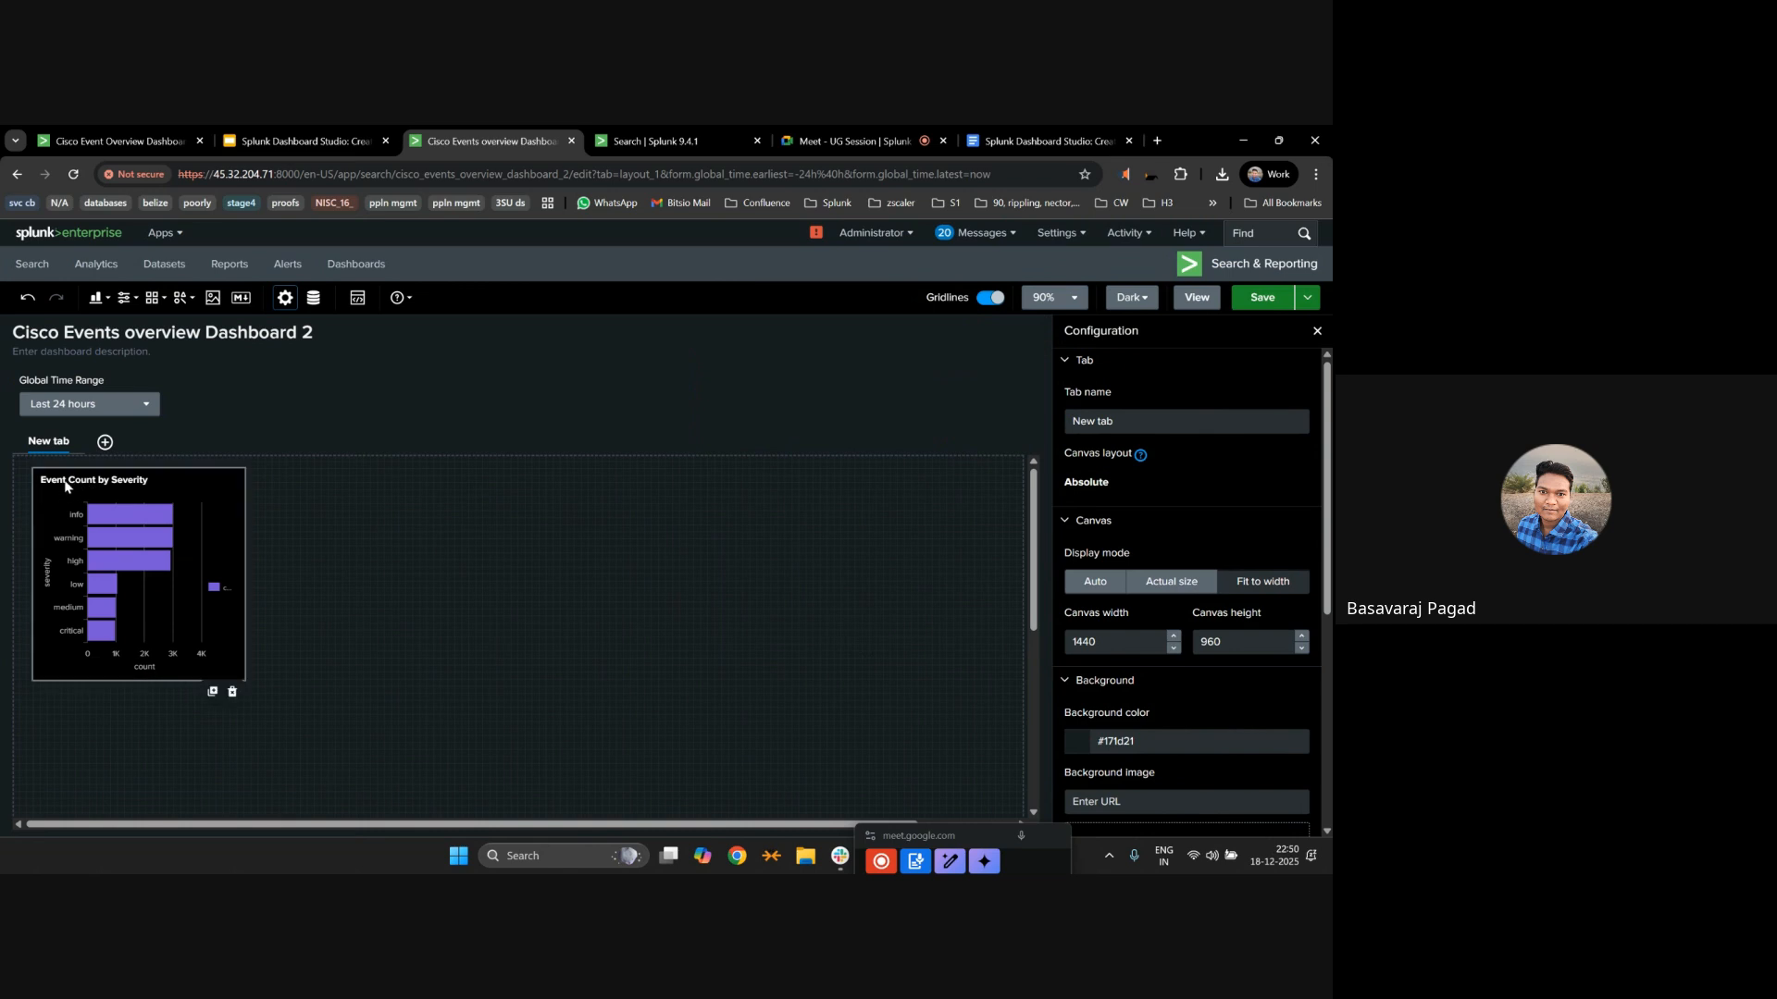
{"action": "left_click", "coordinate": [204, 581]}
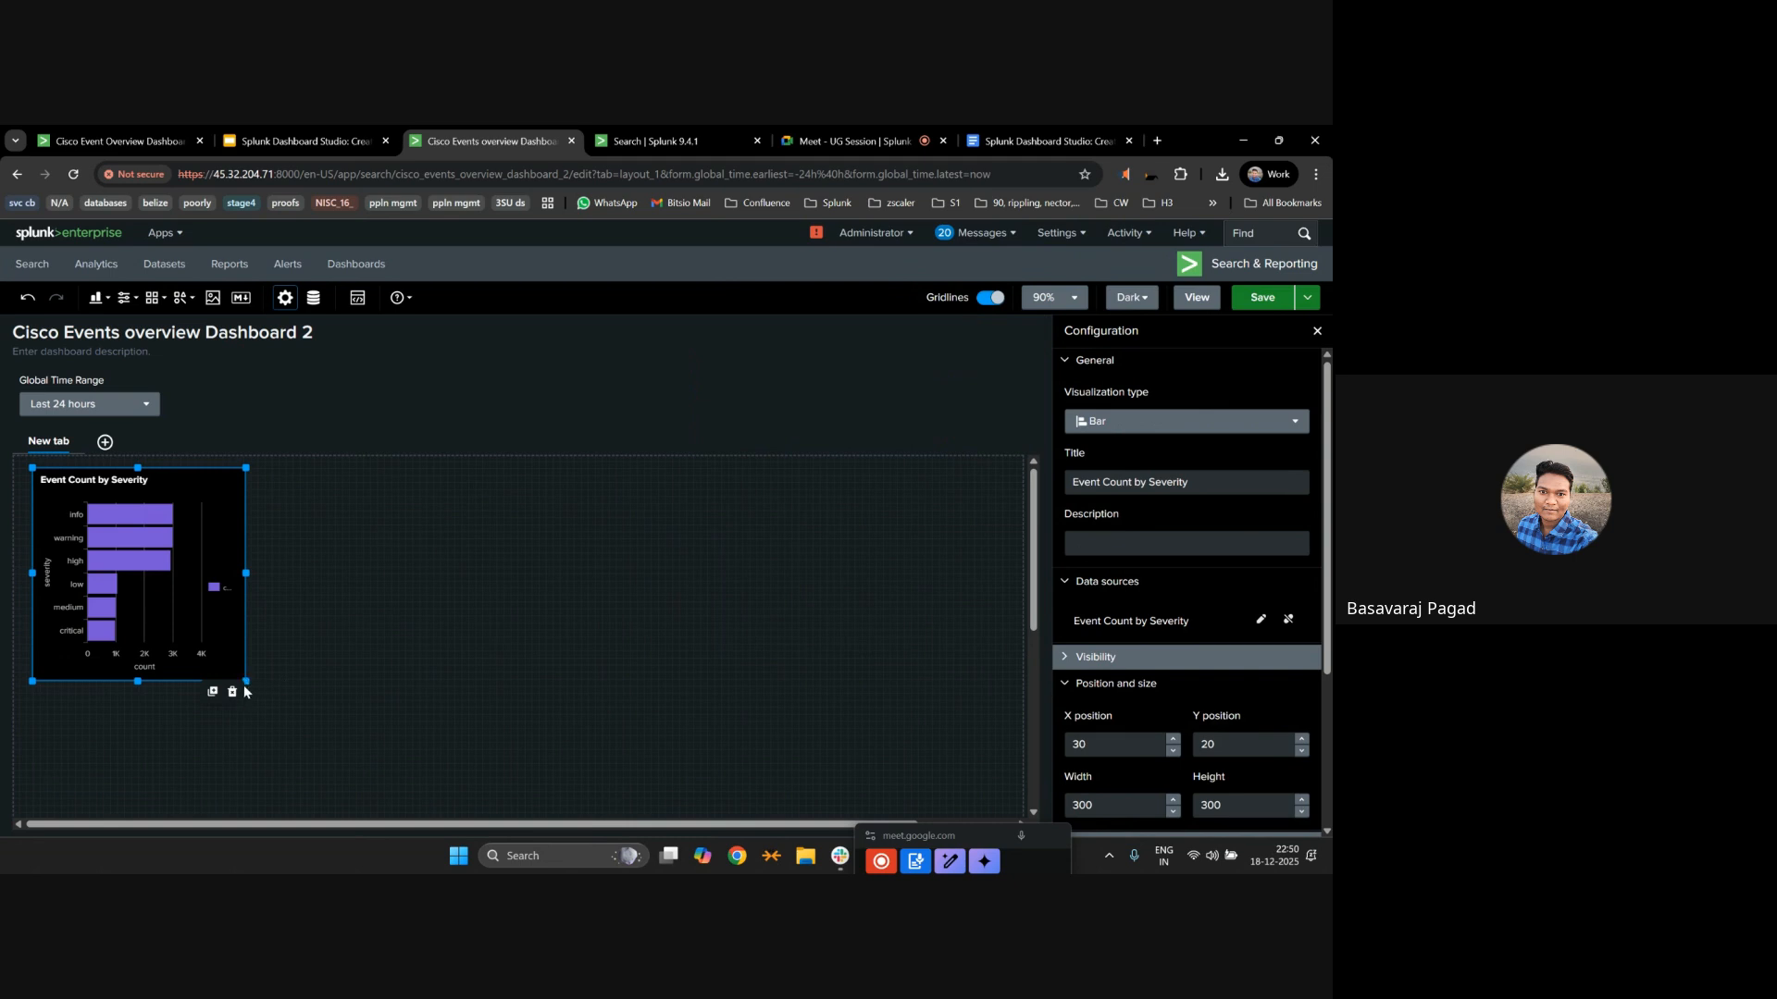
{"action": "left_click_drag", "start_coordinate": [247, 682], "coordinate": [428, 751]}
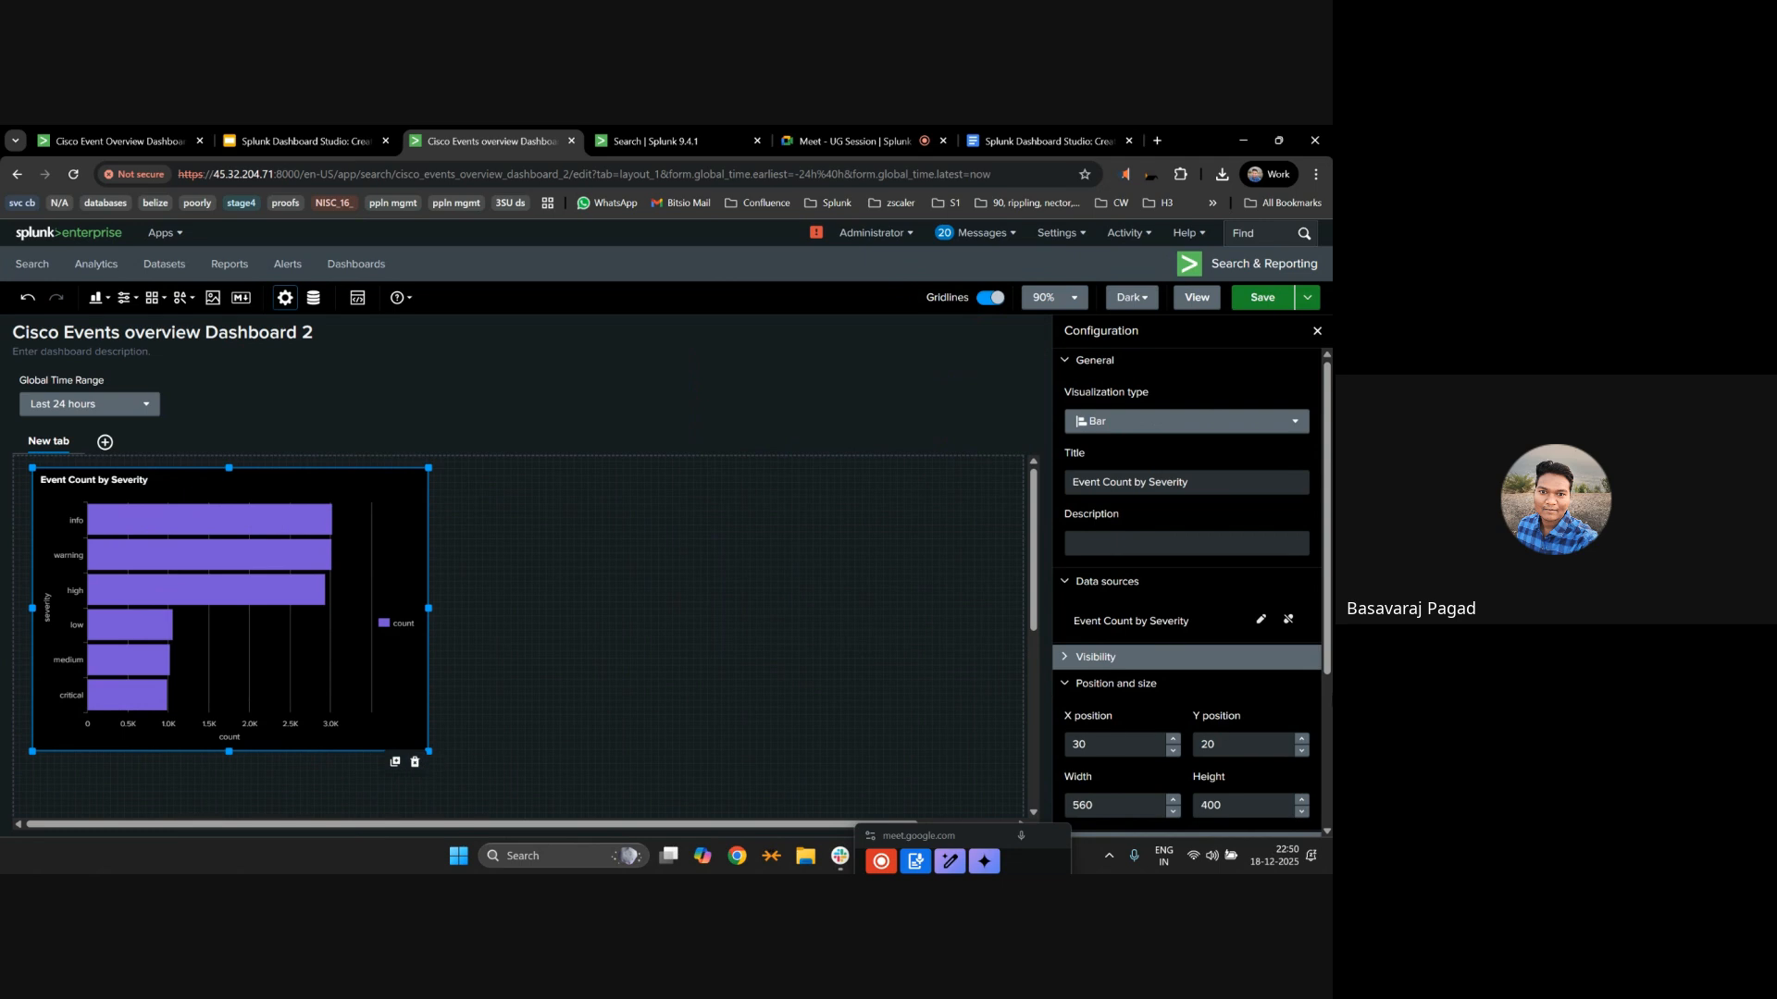
{"action": "scroll", "coordinate": [1184, 602], "scroll_direction": "down", "scroll_amount": 2}
{"action": "double_click", "coordinate": [1115, 648]}
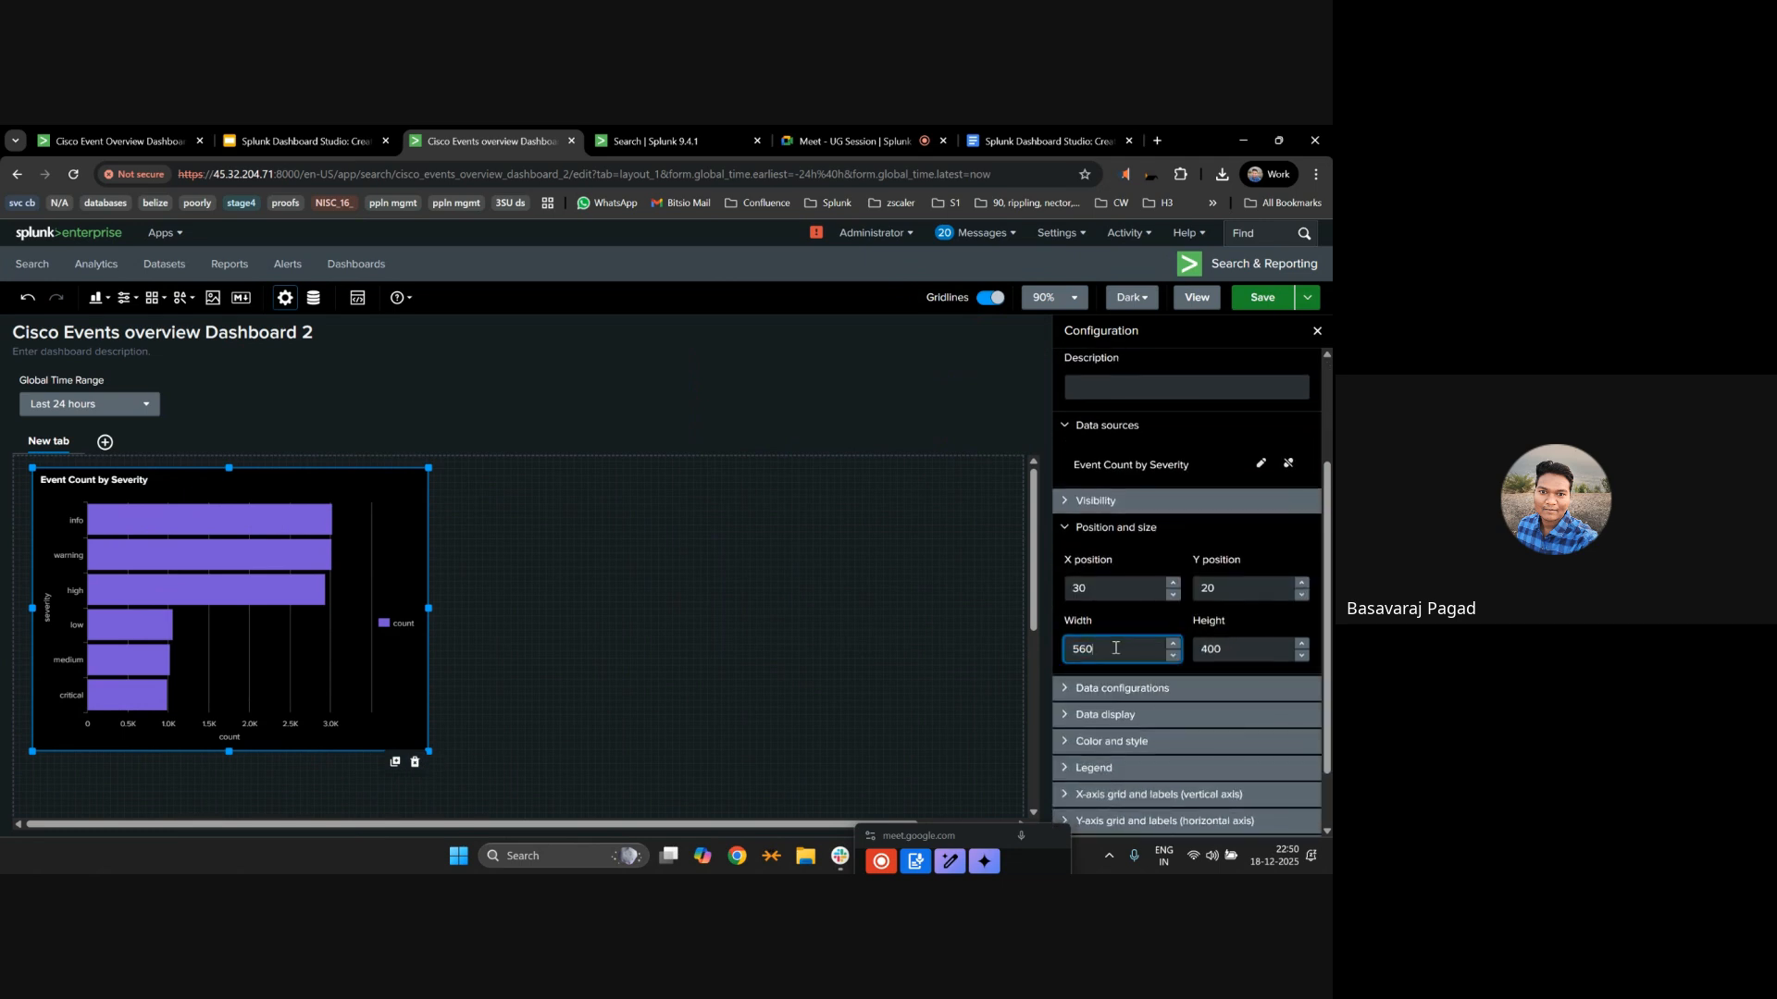
{"action": "type", "text": "500"}
{"action": "left_click", "coordinate": [322, 617]}
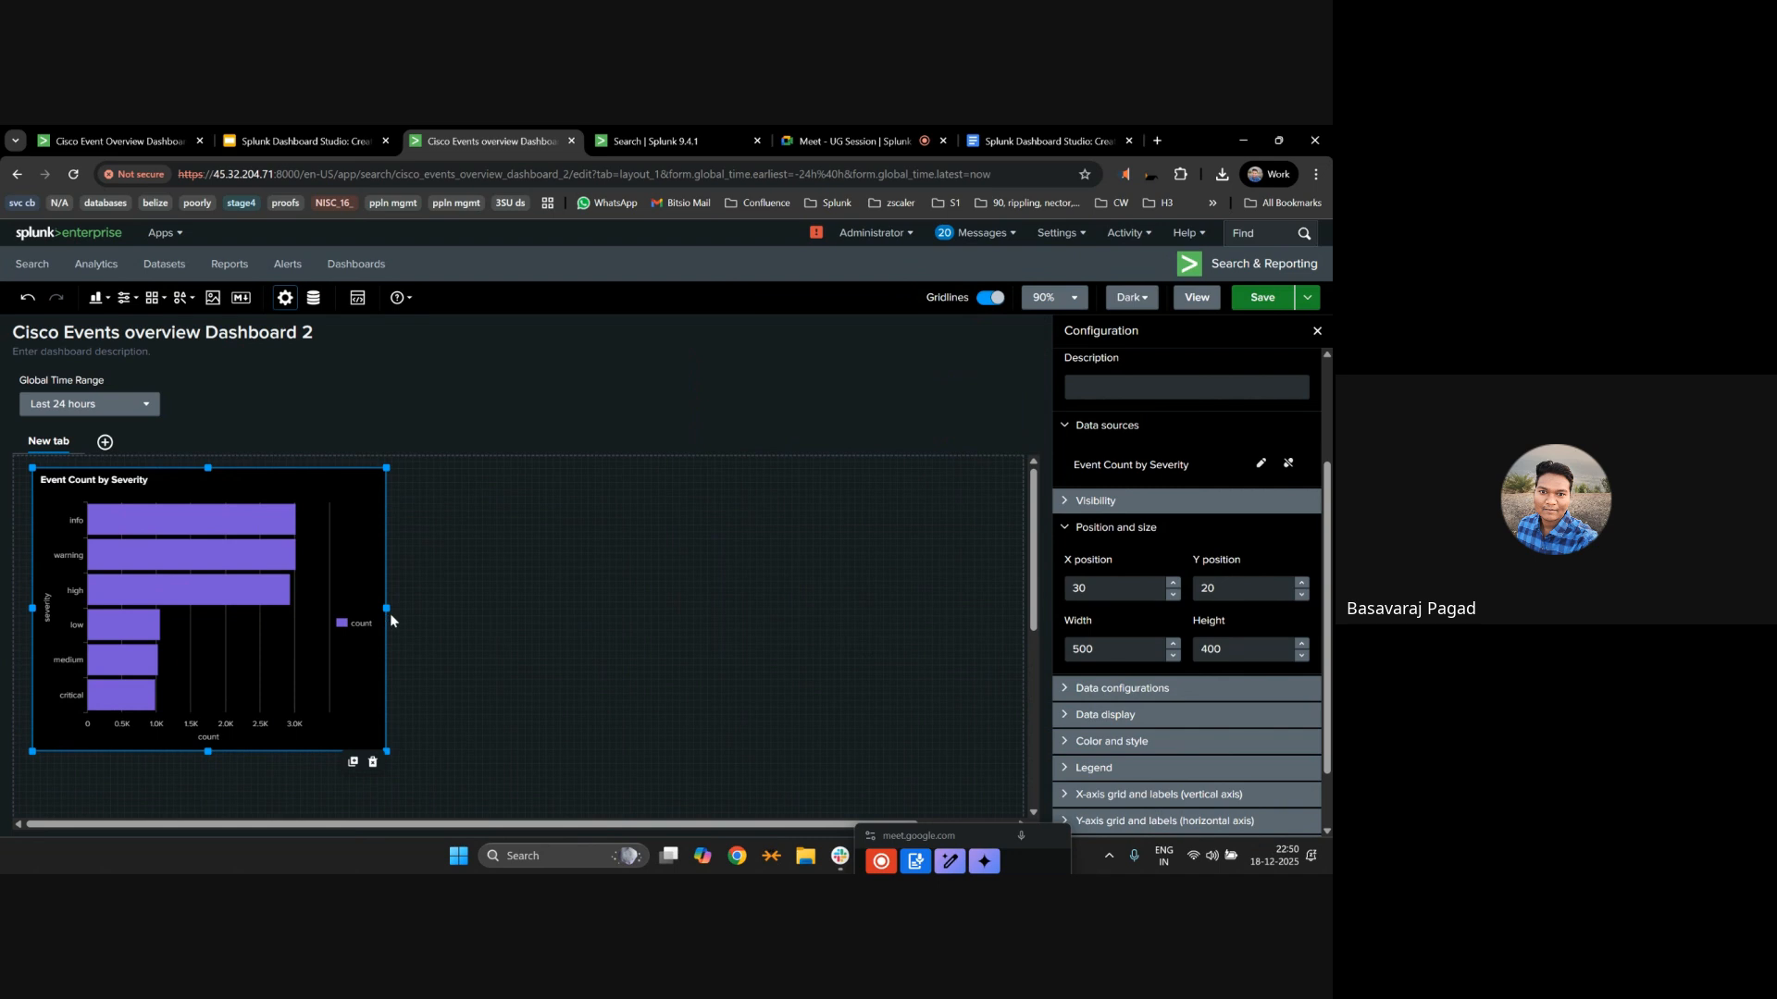
Widen the Event Count by Severity bar chart to about 650.
{"action": "left_click_drag", "start_coordinate": [387, 608], "coordinate": [496, 592]}
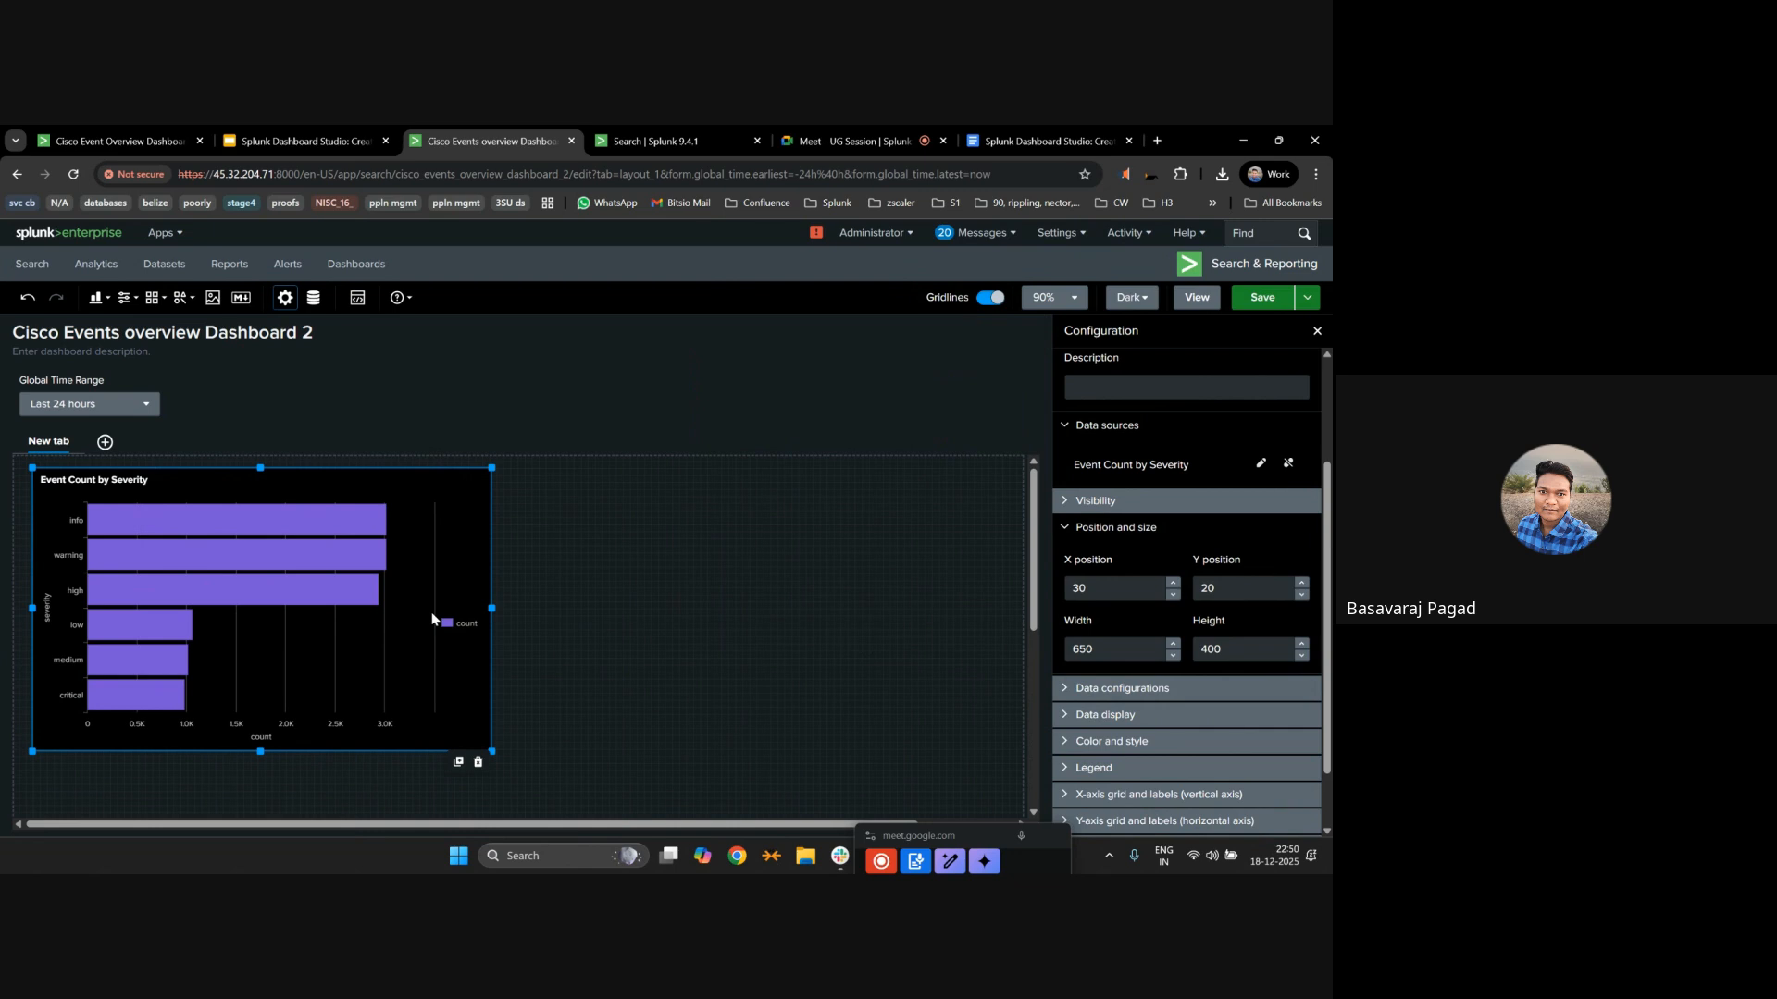
{"action": "scroll", "coordinate": [432, 619], "scroll_direction": "down", "scroll_amount": 1}
{"action": "scroll", "coordinate": [432, 620], "scroll_direction": "up", "scroll_amount": 1}
Add a line chart beside the bar chart, sized about 690 by 380 at about X 720, Y 30.
{"action": "left_click", "coordinate": [108, 300]}
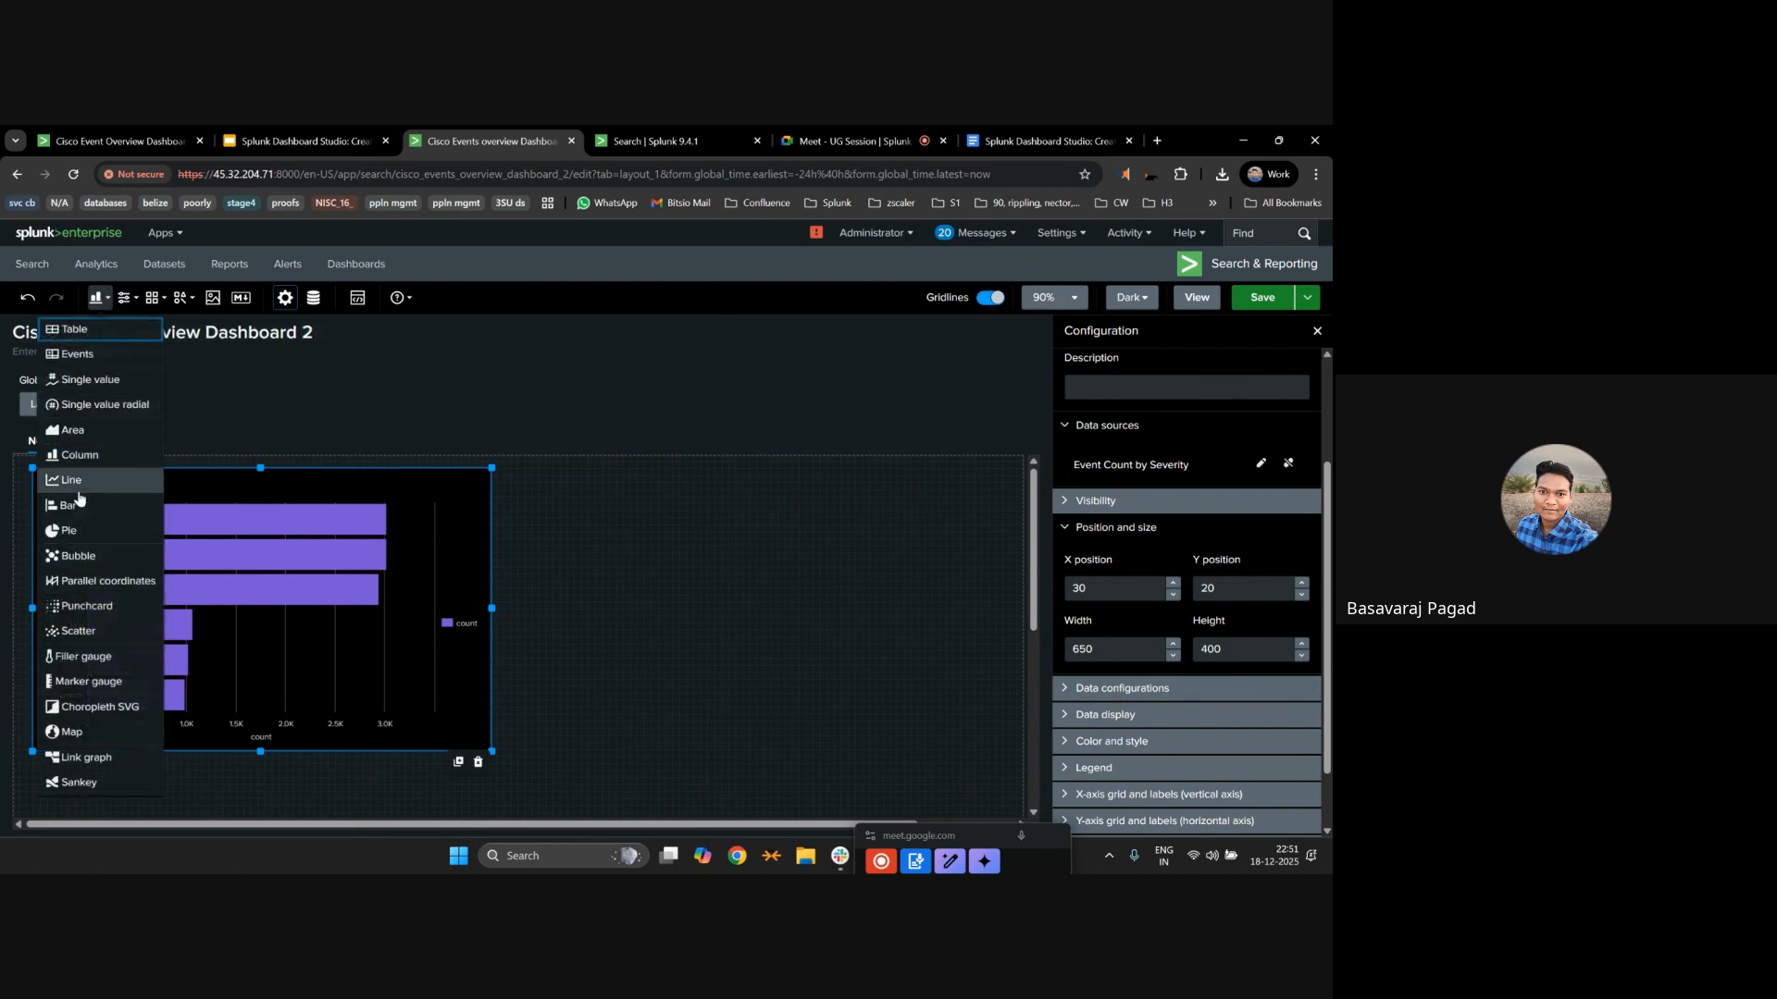
{"action": "left_click", "coordinate": [79, 491]}
{"action": "mouse_move", "coordinate": [681, 586]}
{"action": "left_mouse_down"}
{"action": "mouse_move", "coordinate": [760, 642]}
{"action": "mouse_move", "coordinate": [647, 589]}
{"action": "left_mouse_up"}
{"action": "left_click_drag", "start_coordinate": [731, 689], "coordinate": [1004, 743]}
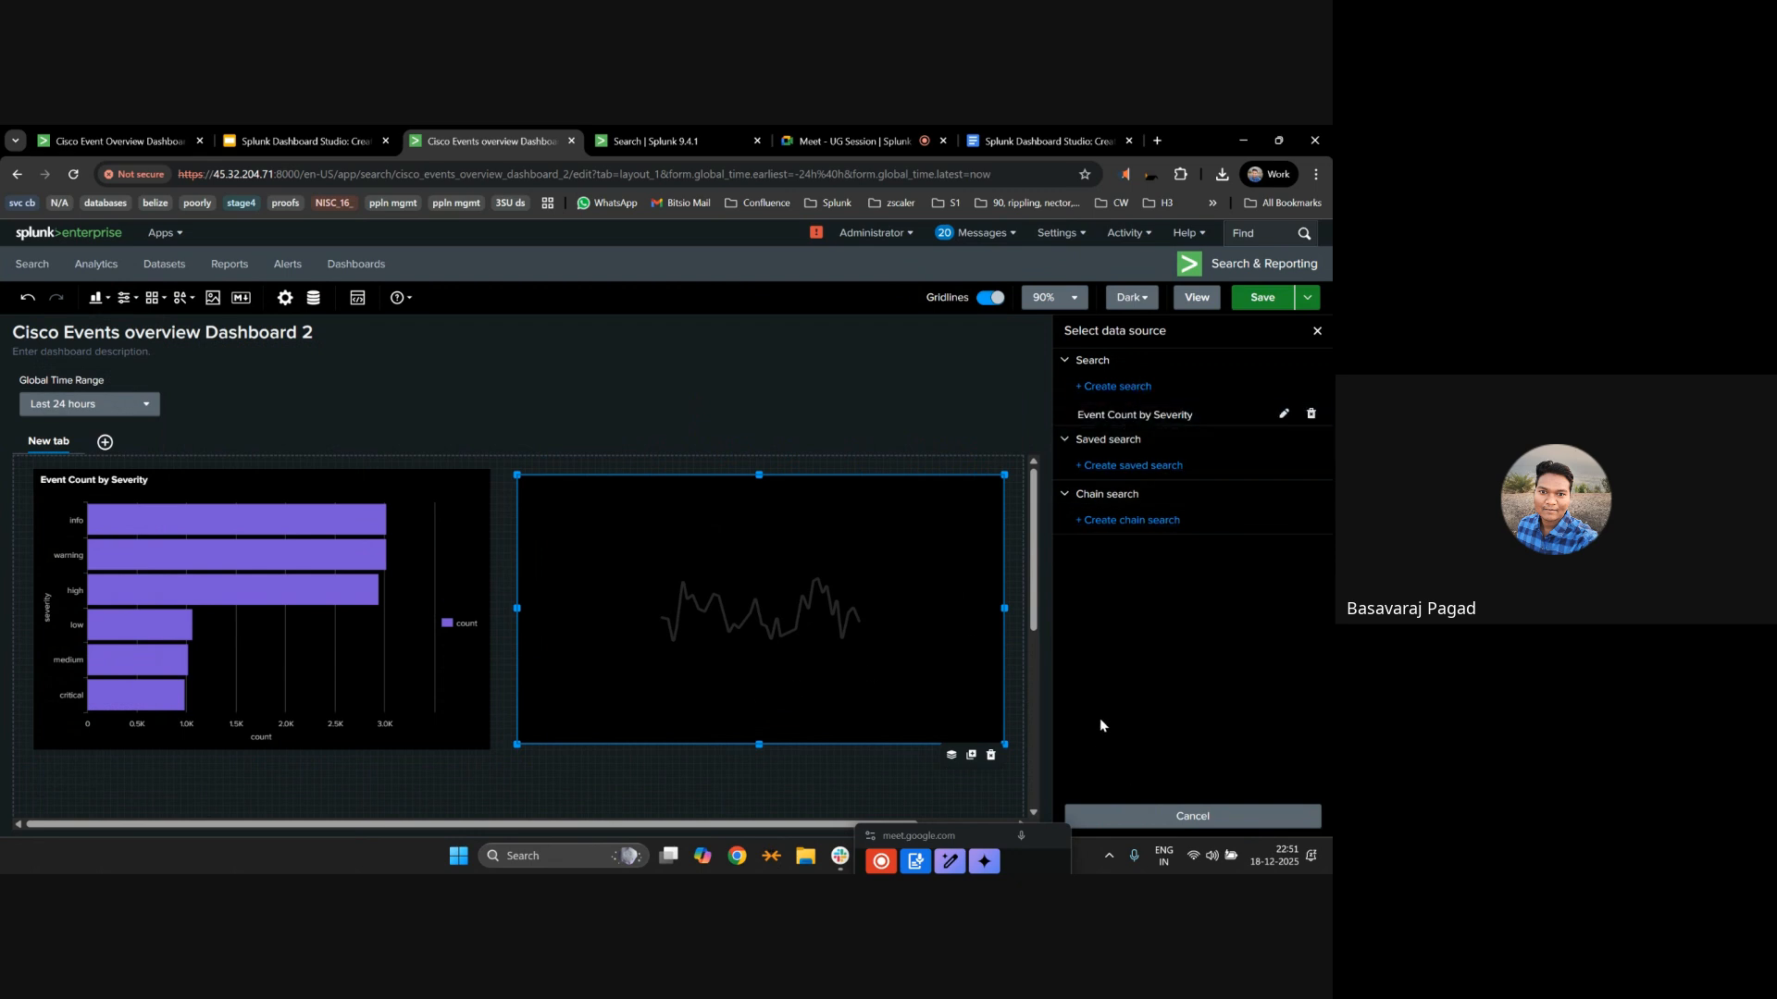
Create a search data source for the line chart and name it "Total Violations", copied from the Demo Notes slide.
{"action": "left_click", "coordinate": [583, 700]}
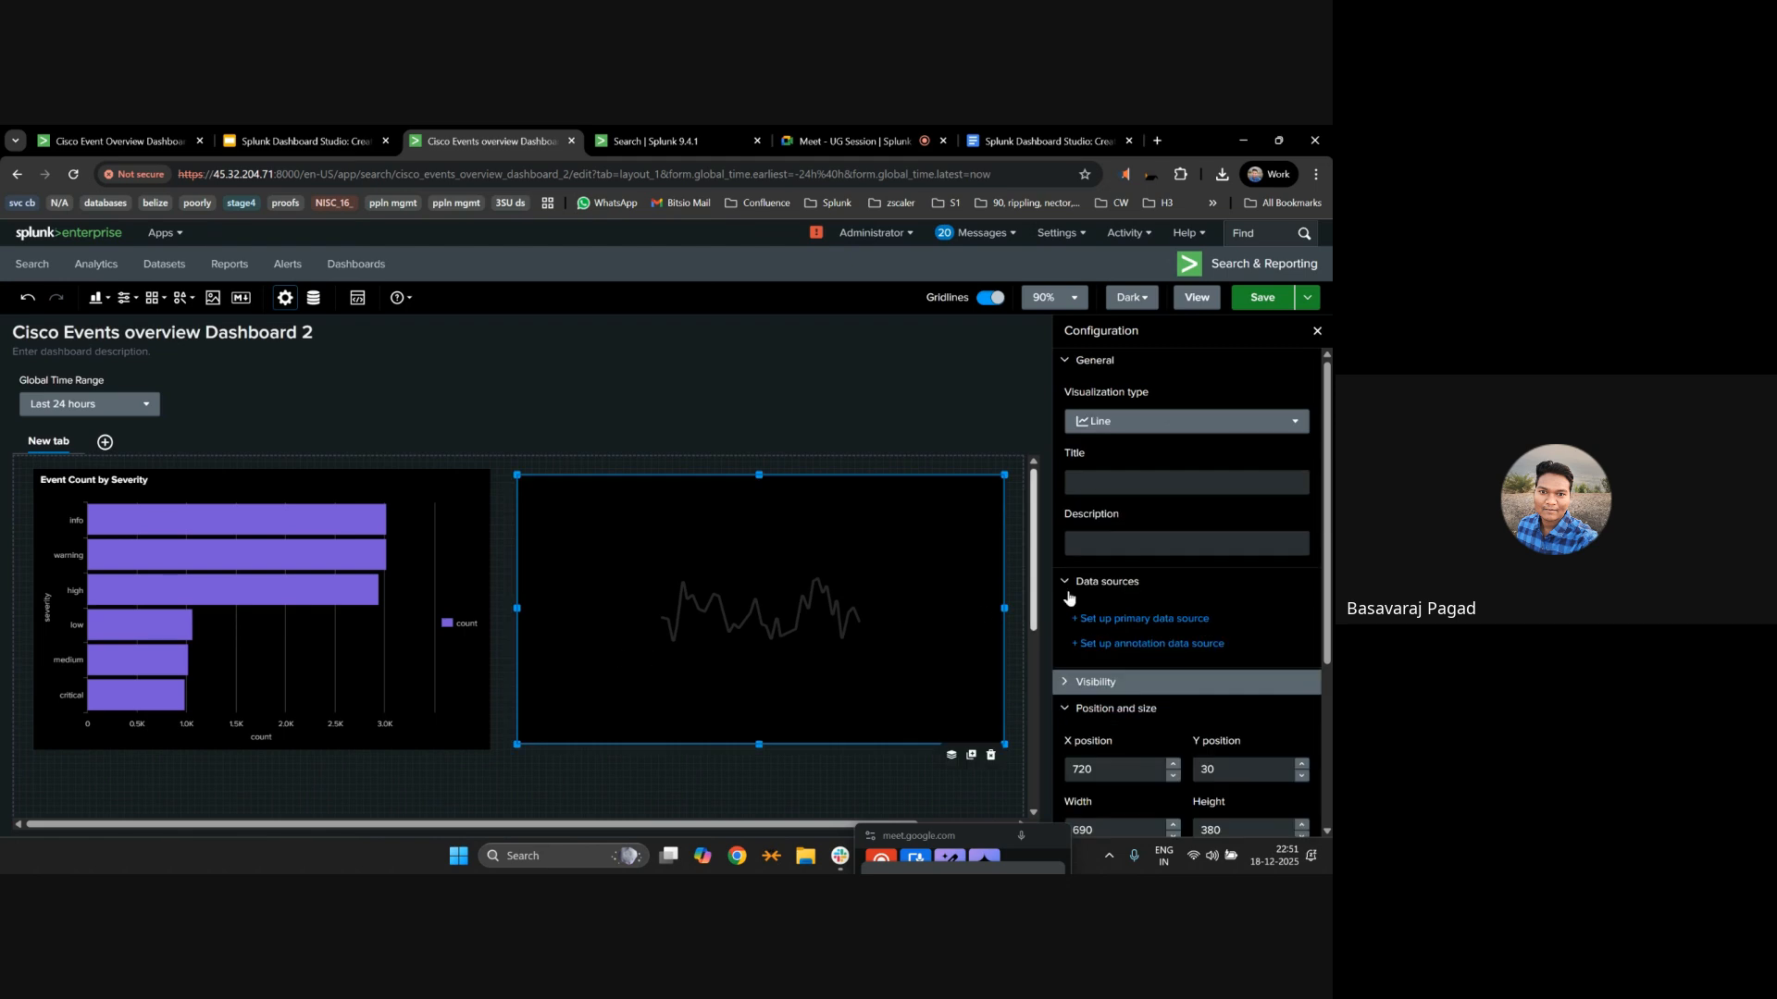
{"action": "left_click", "coordinate": [1127, 619]}
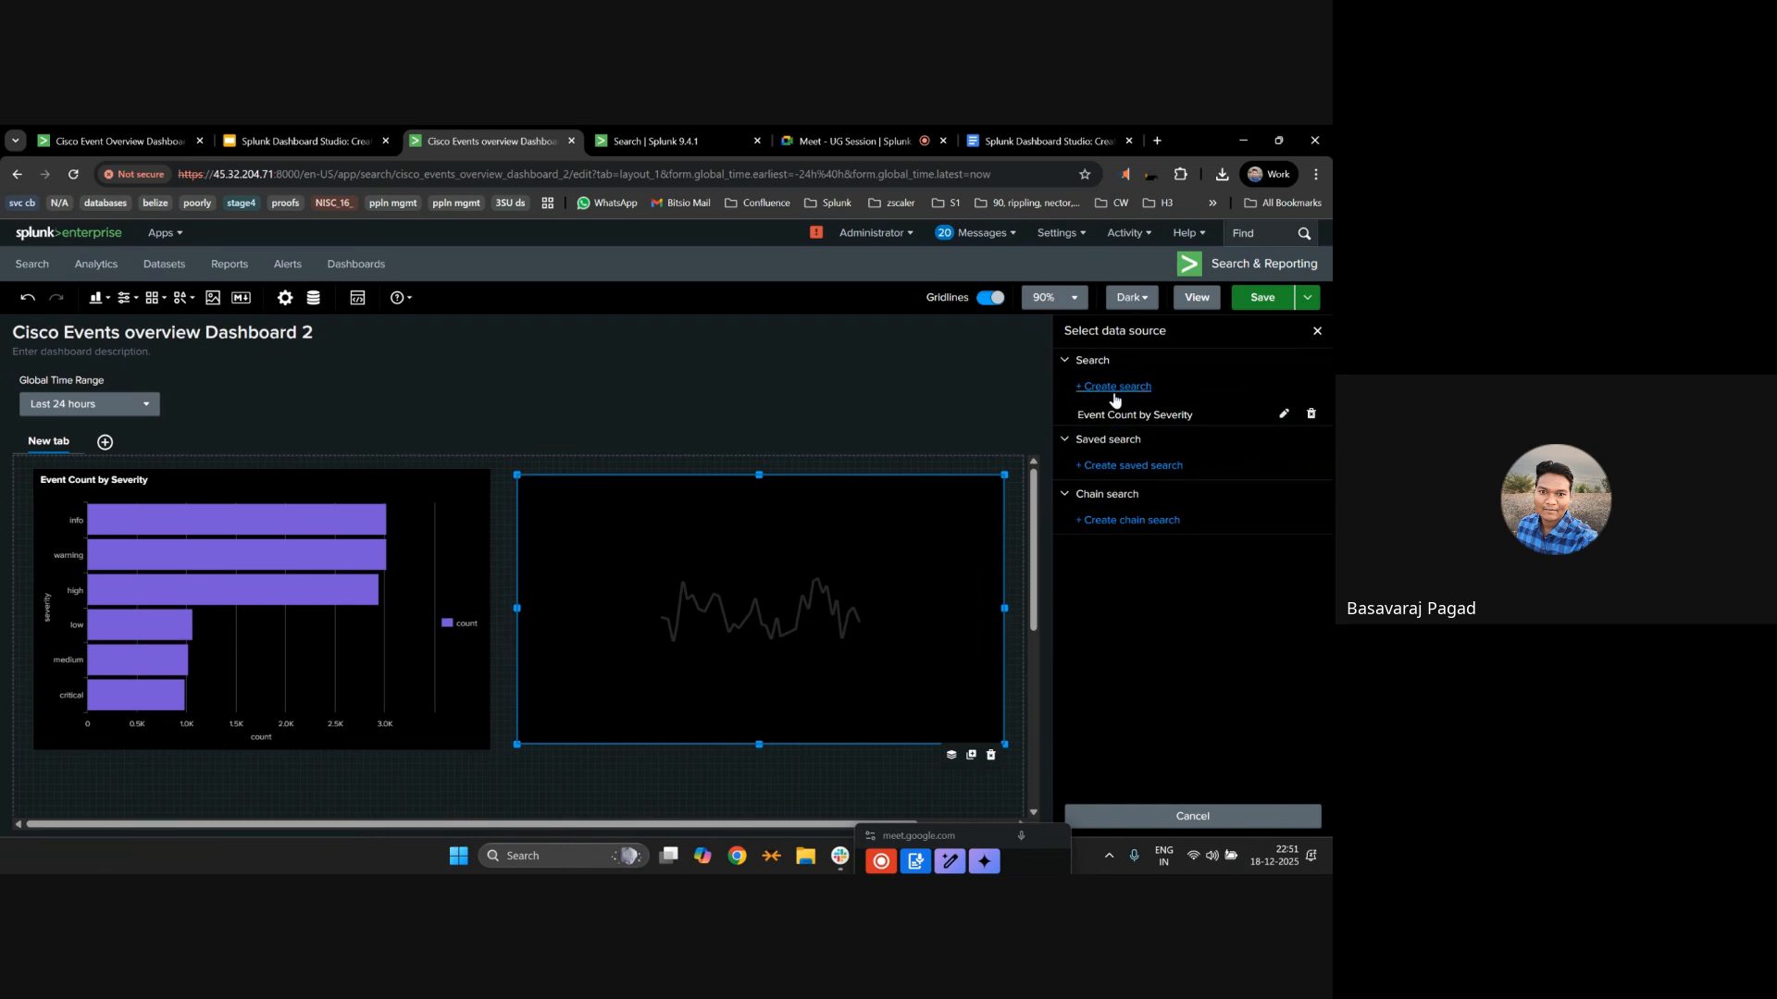
{"action": "left_click", "coordinate": [1115, 389]}
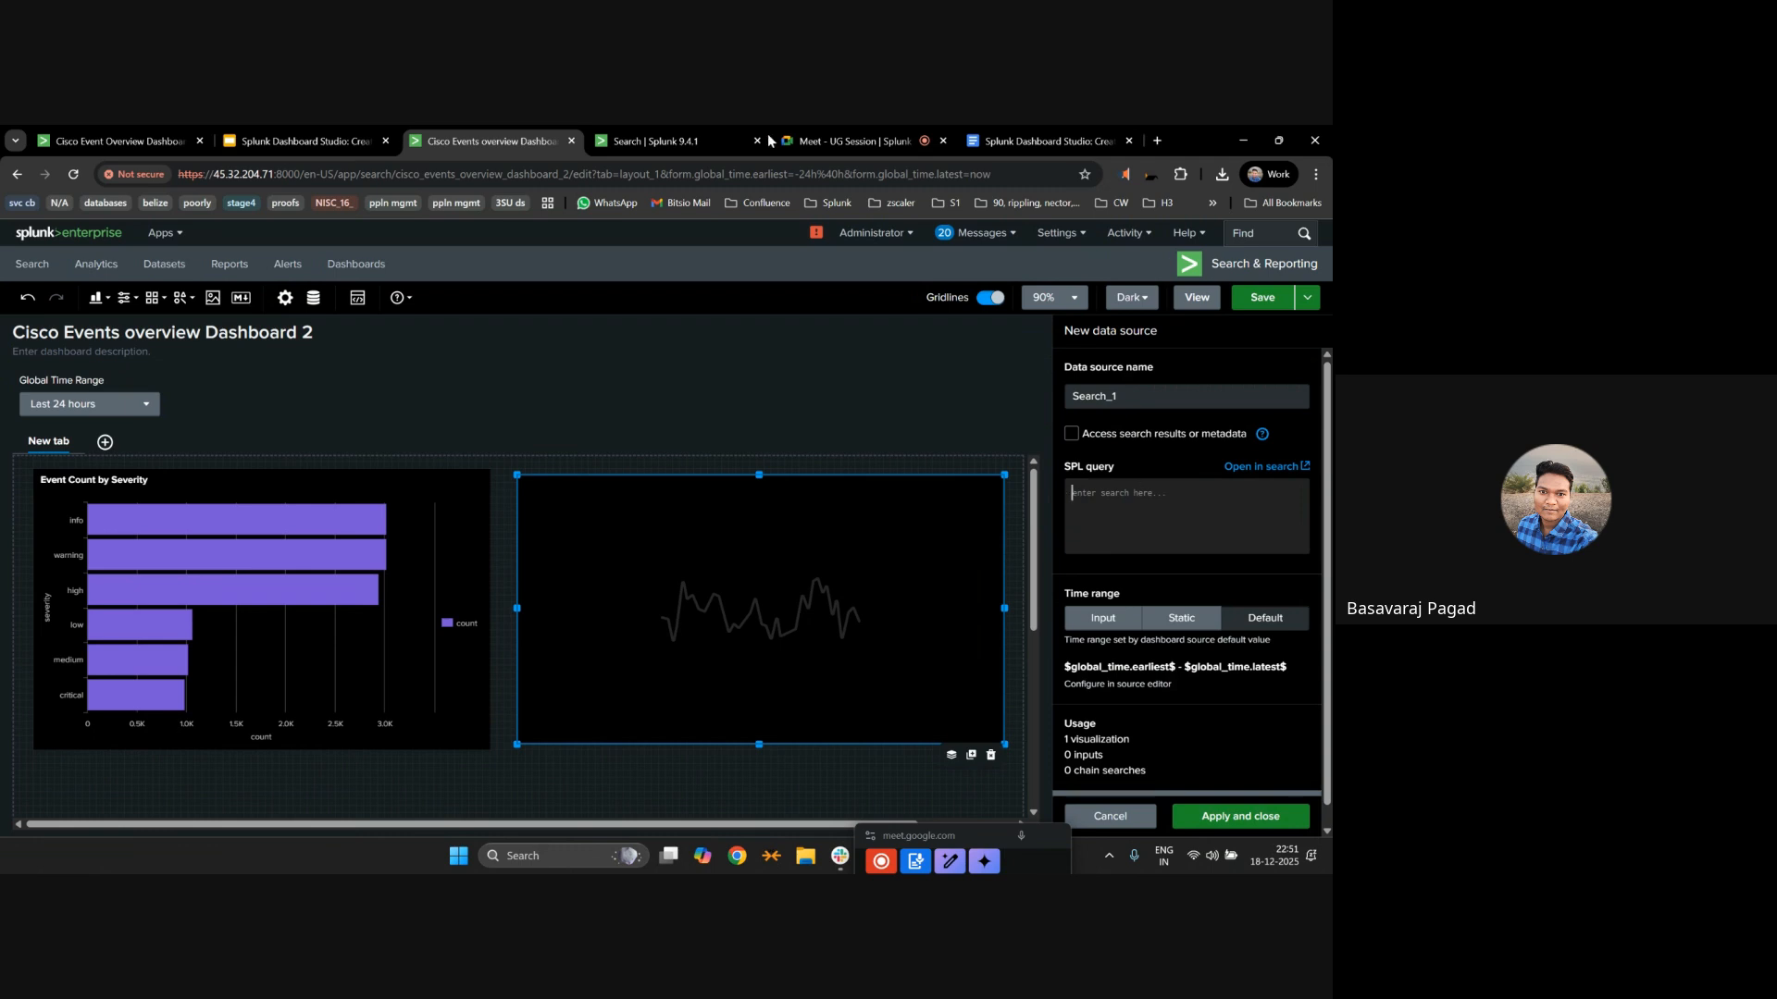
{"action": "left_click", "coordinate": [701, 134]}
{"action": "left_click", "coordinate": [292, 139]}
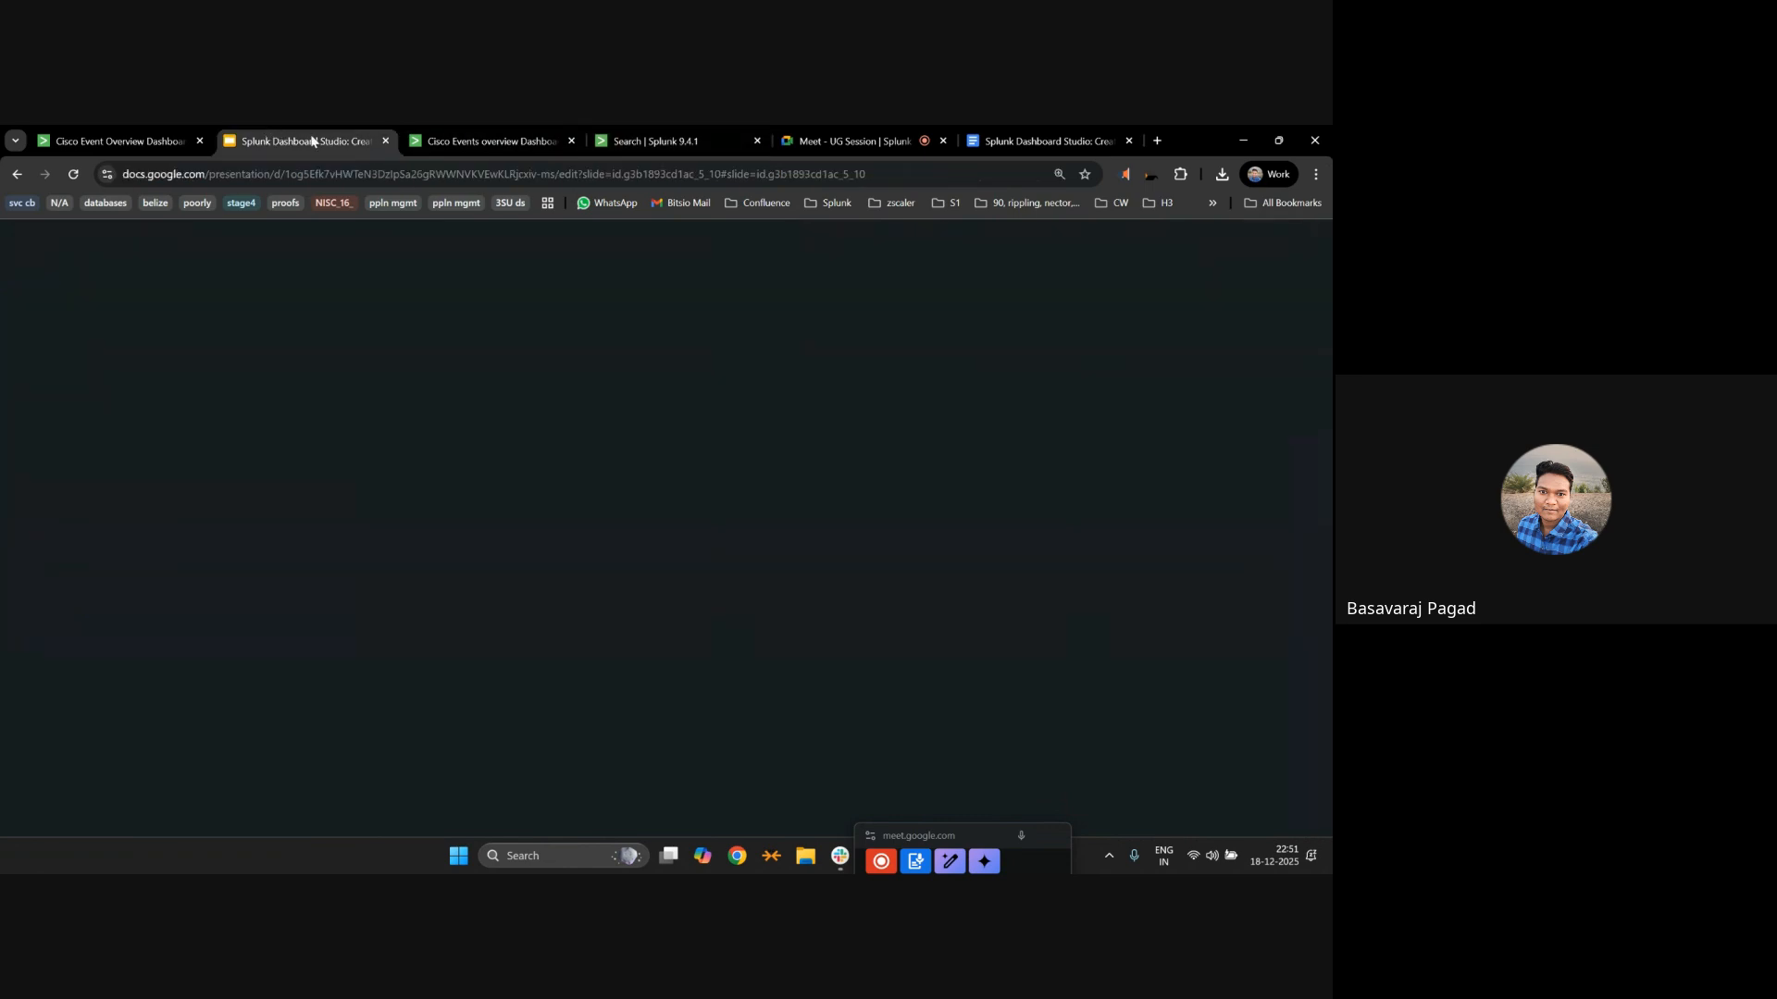
{"action": "mouse_move", "coordinate": [584, 416]}
{"action": "left_mouse_down"}
{"action": "mouse_move", "coordinate": [507, 416]}
{"action": "mouse_move", "coordinate": [583, 417]}
{"action": "left_mouse_up"}
{"action": "key", "text": "ctrl+c"}
{"action": "left_click", "coordinate": [510, 418]}
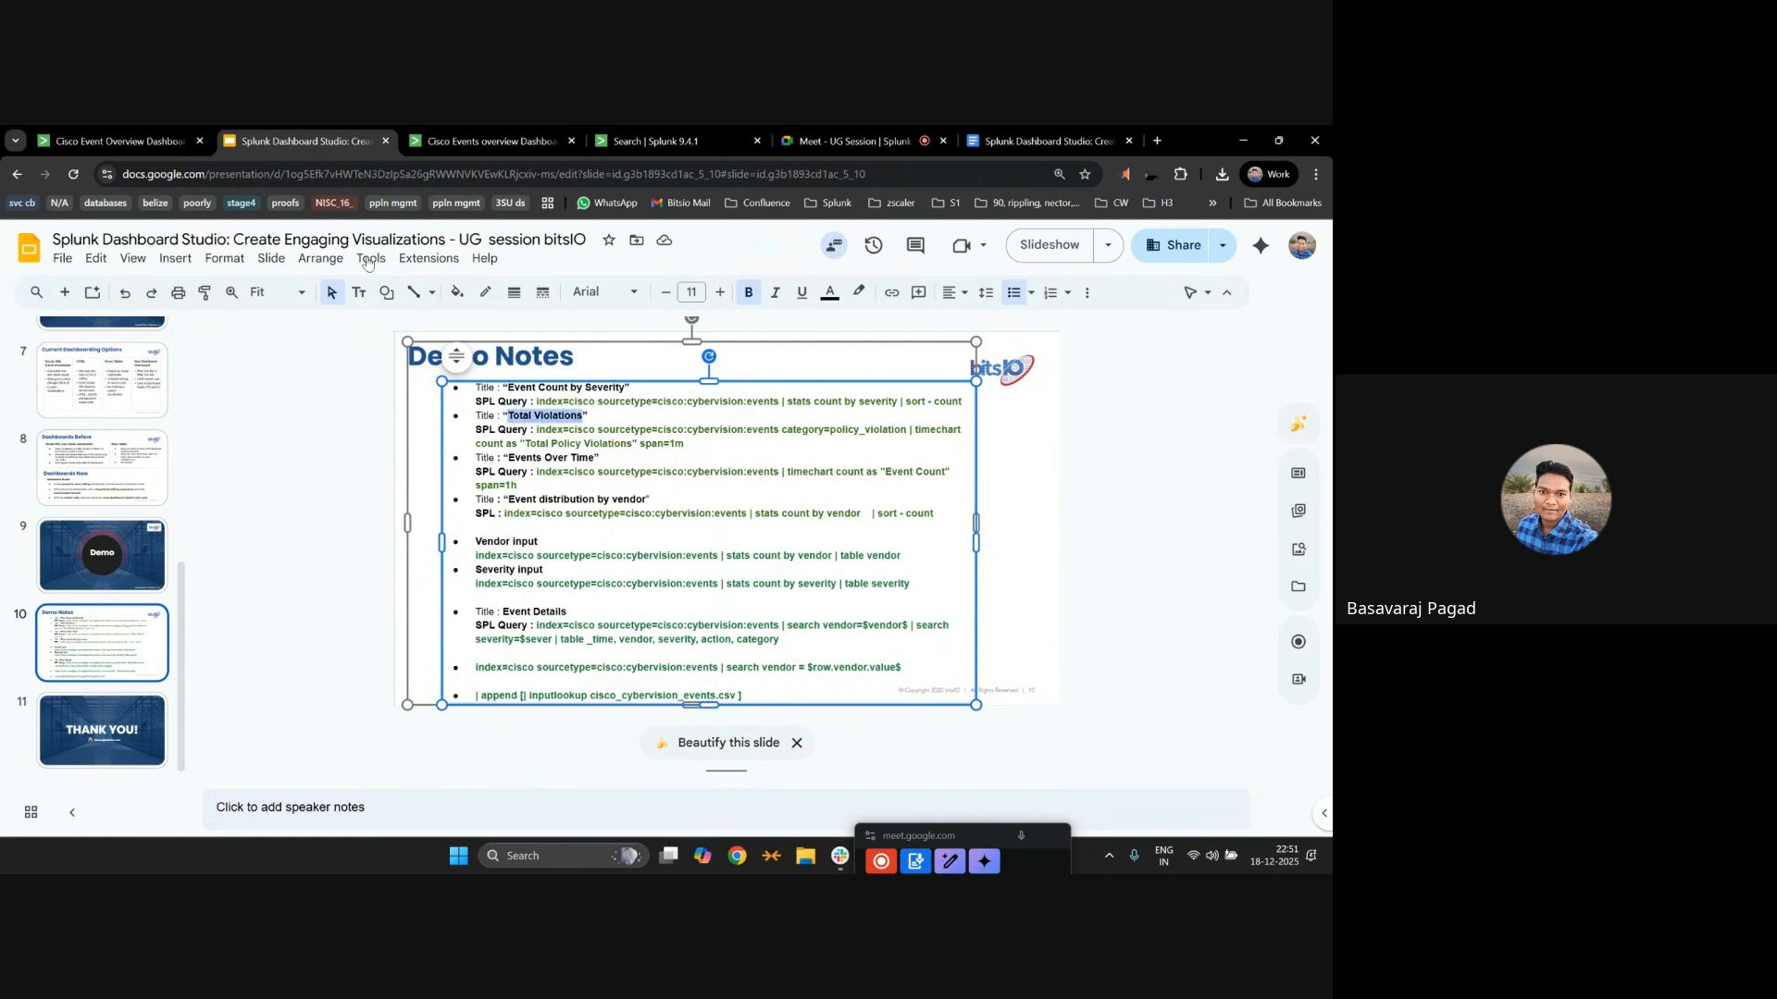
{"action": "left_click", "coordinate": [119, 141]}
{"action": "left_click", "coordinate": [452, 139]}
{"action": "left_click", "coordinate": [1144, 397]}
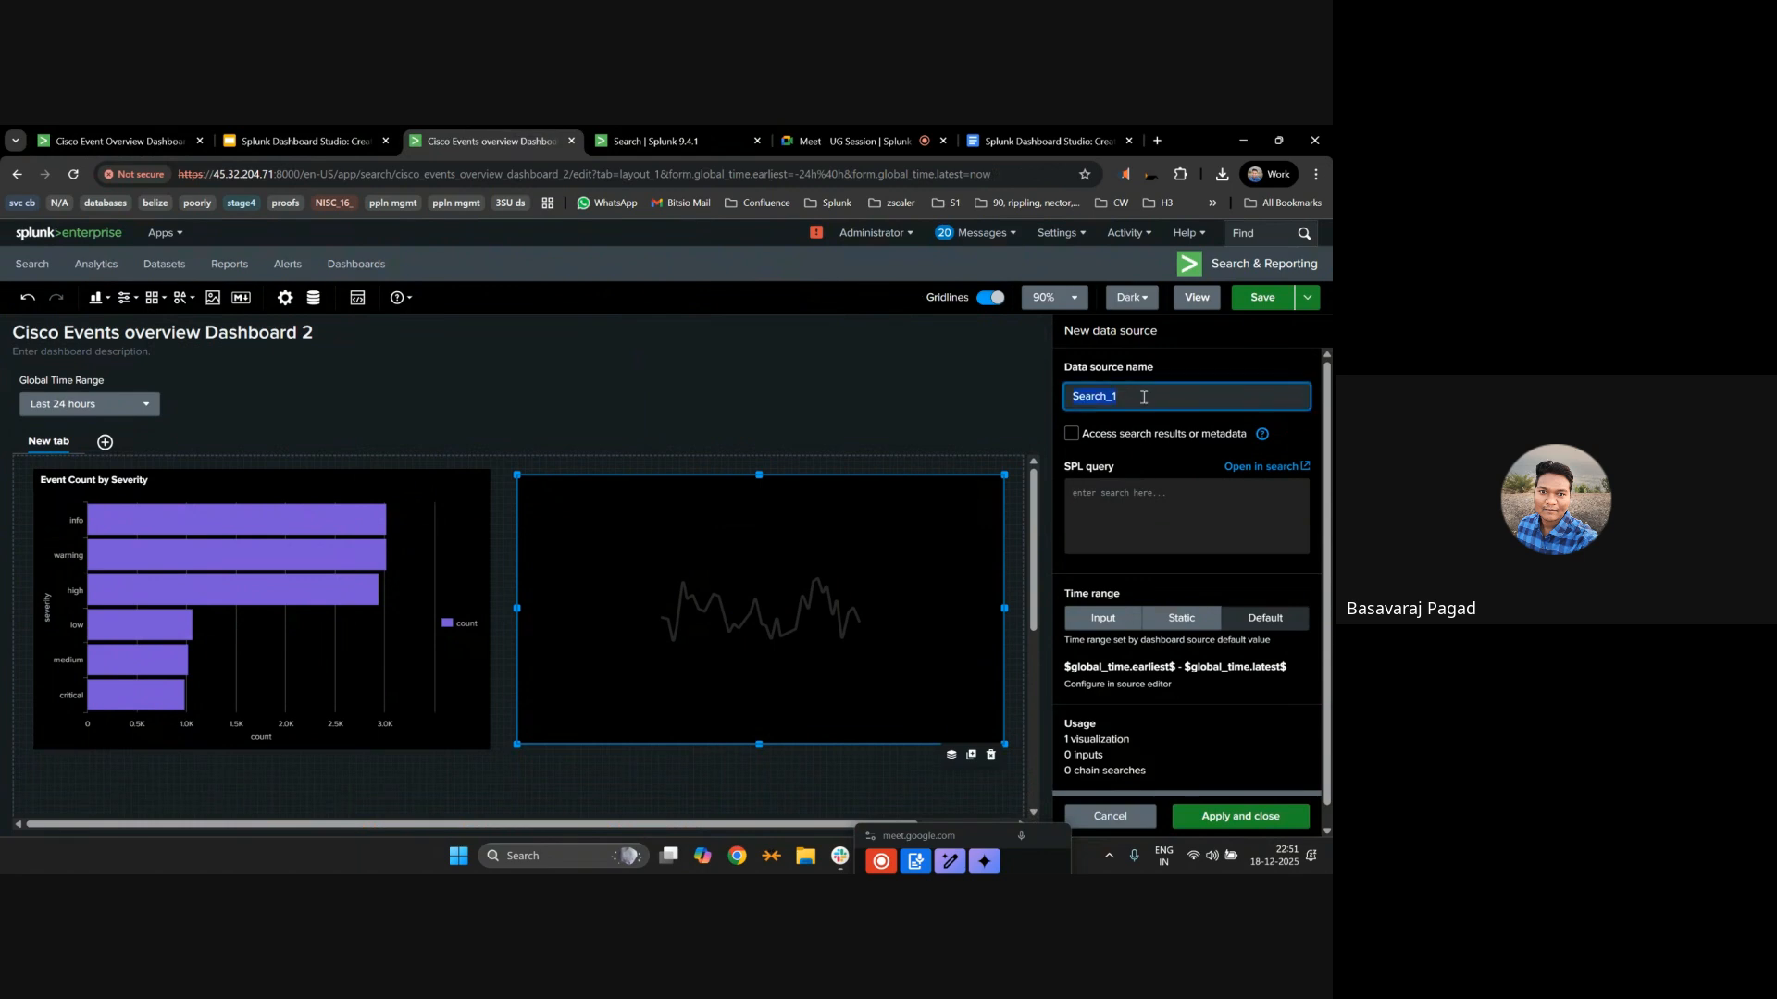
{"action": "key", "text": "ctrl+v"}
Copy the query 'index=cisco sourcetype=cisco:cybervision:events category=policy_violation | timechart count as "Total Policy Violations" span=1m' from the Demo Notes slide into the data source.
{"action": "left_click", "coordinate": [309, 139]}
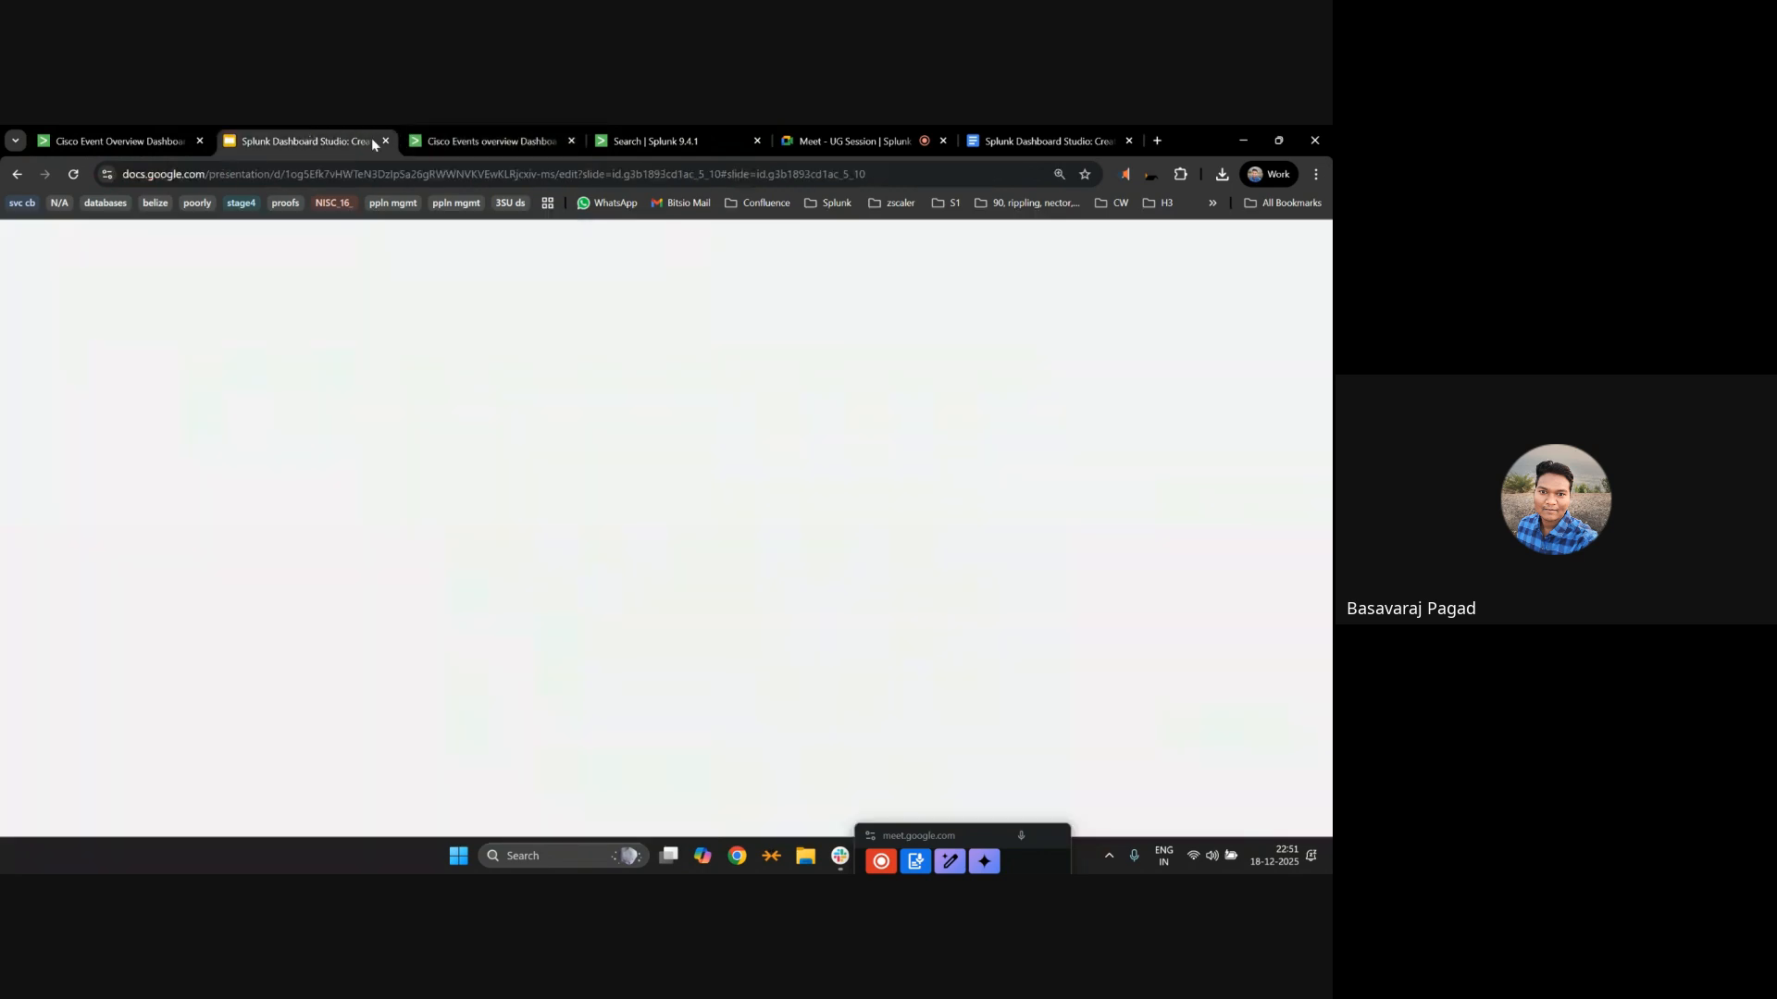
{"action": "left_click_drag", "start_coordinate": [685, 445], "coordinate": [539, 433]}
{"action": "key", "text": "ctrl+c"}
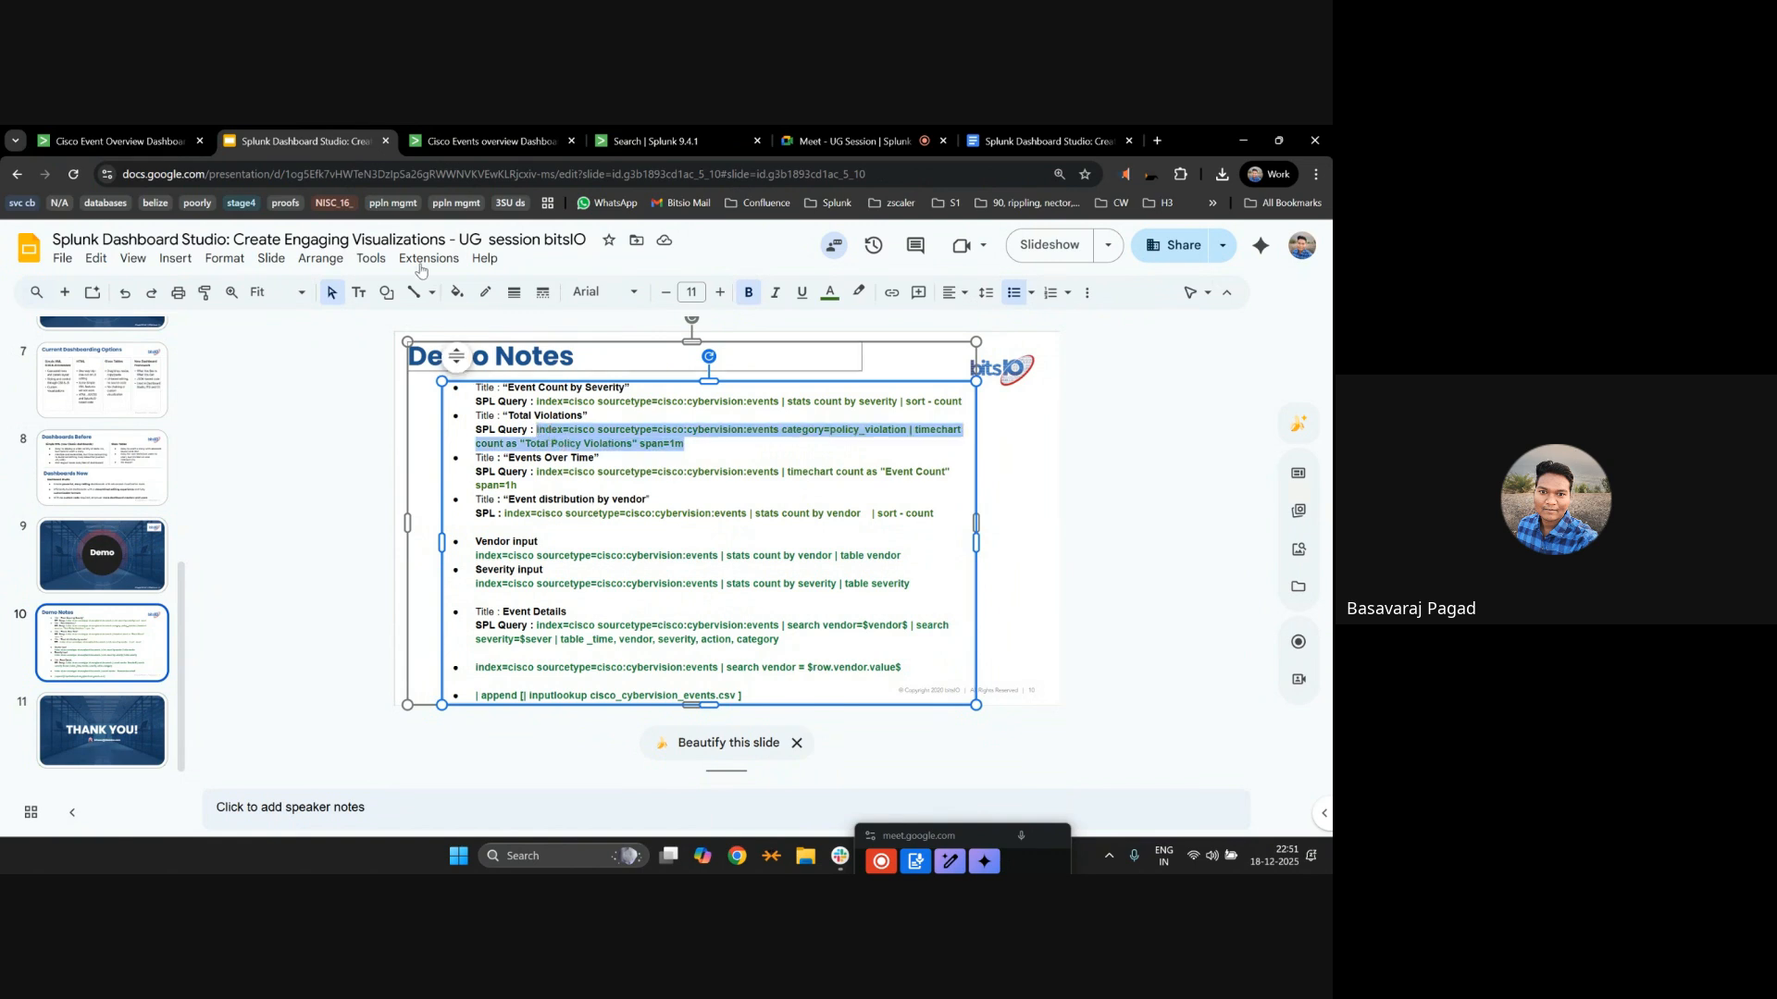
{"action": "left_click", "coordinate": [464, 139]}
{"action": "left_click", "coordinate": [1177, 515]}
{"action": "key", "text": "ctrl+v"}
Copy the applied data source's name "Total Violations" into the line chart's title and save the dashboard.
{"action": "left_click", "coordinate": [1166, 393]}
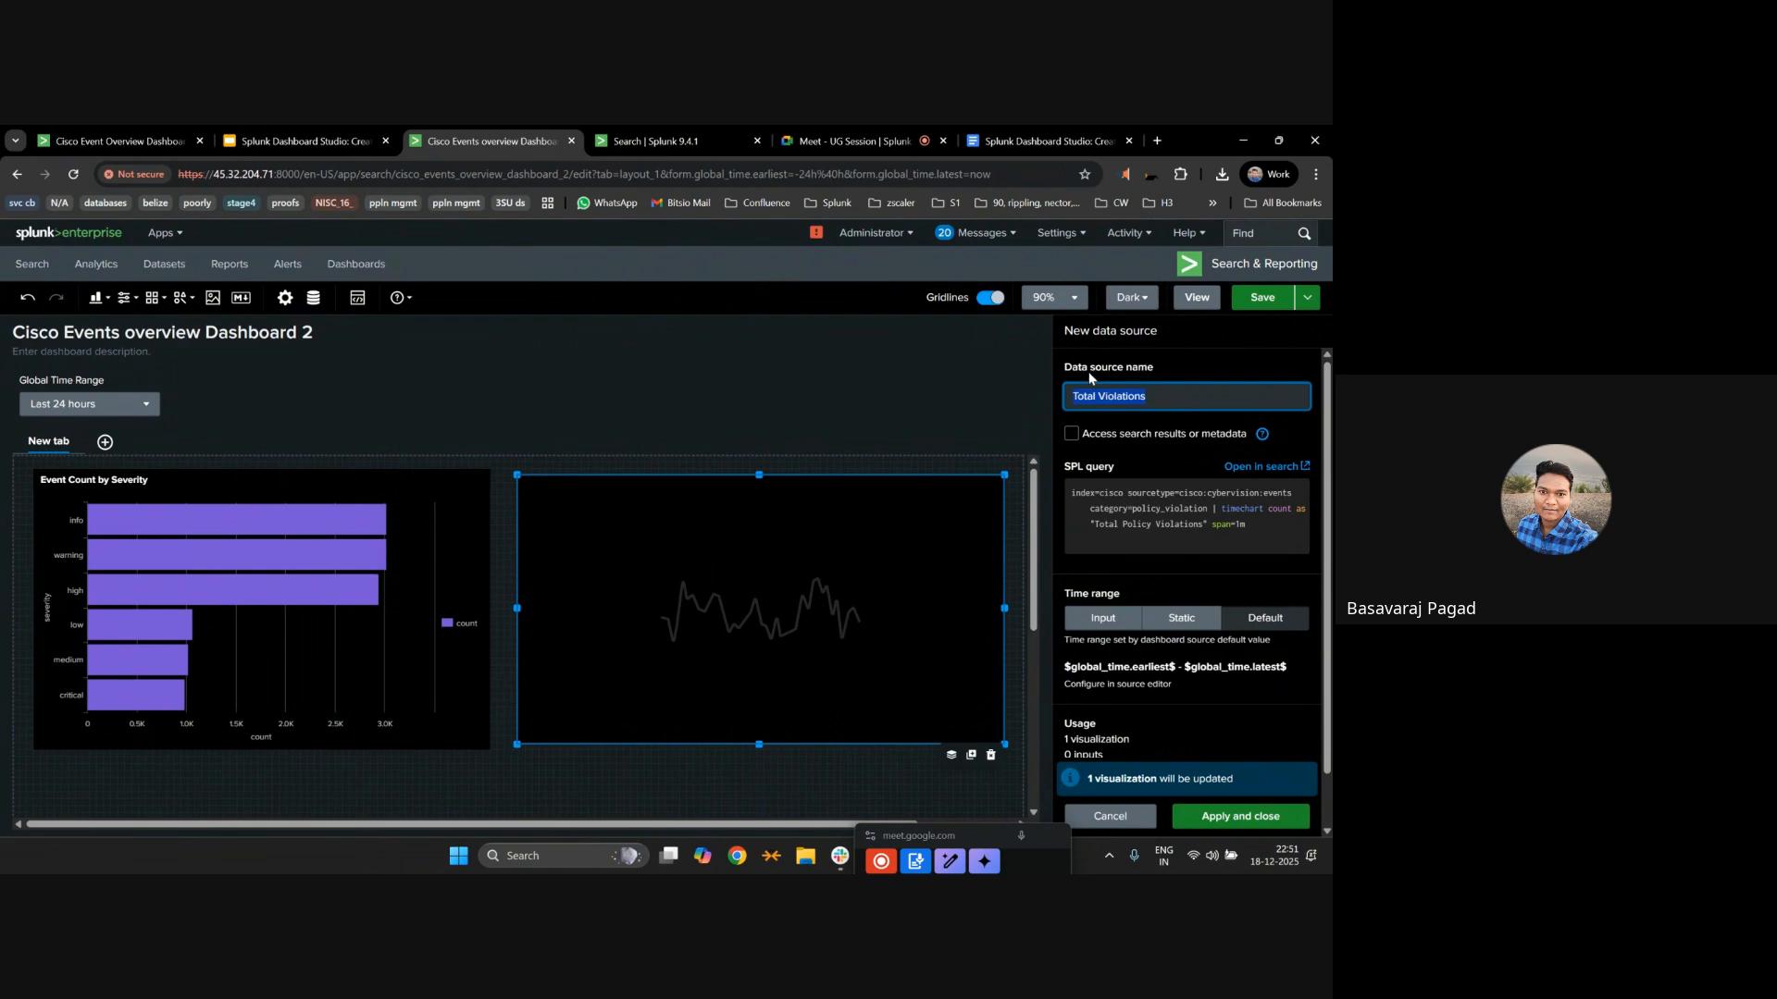
{"action": "left_click", "coordinate": [1223, 818]}
{"action": "left_click", "coordinate": [1113, 483]}
{"action": "type", "text": "Total Violations"}
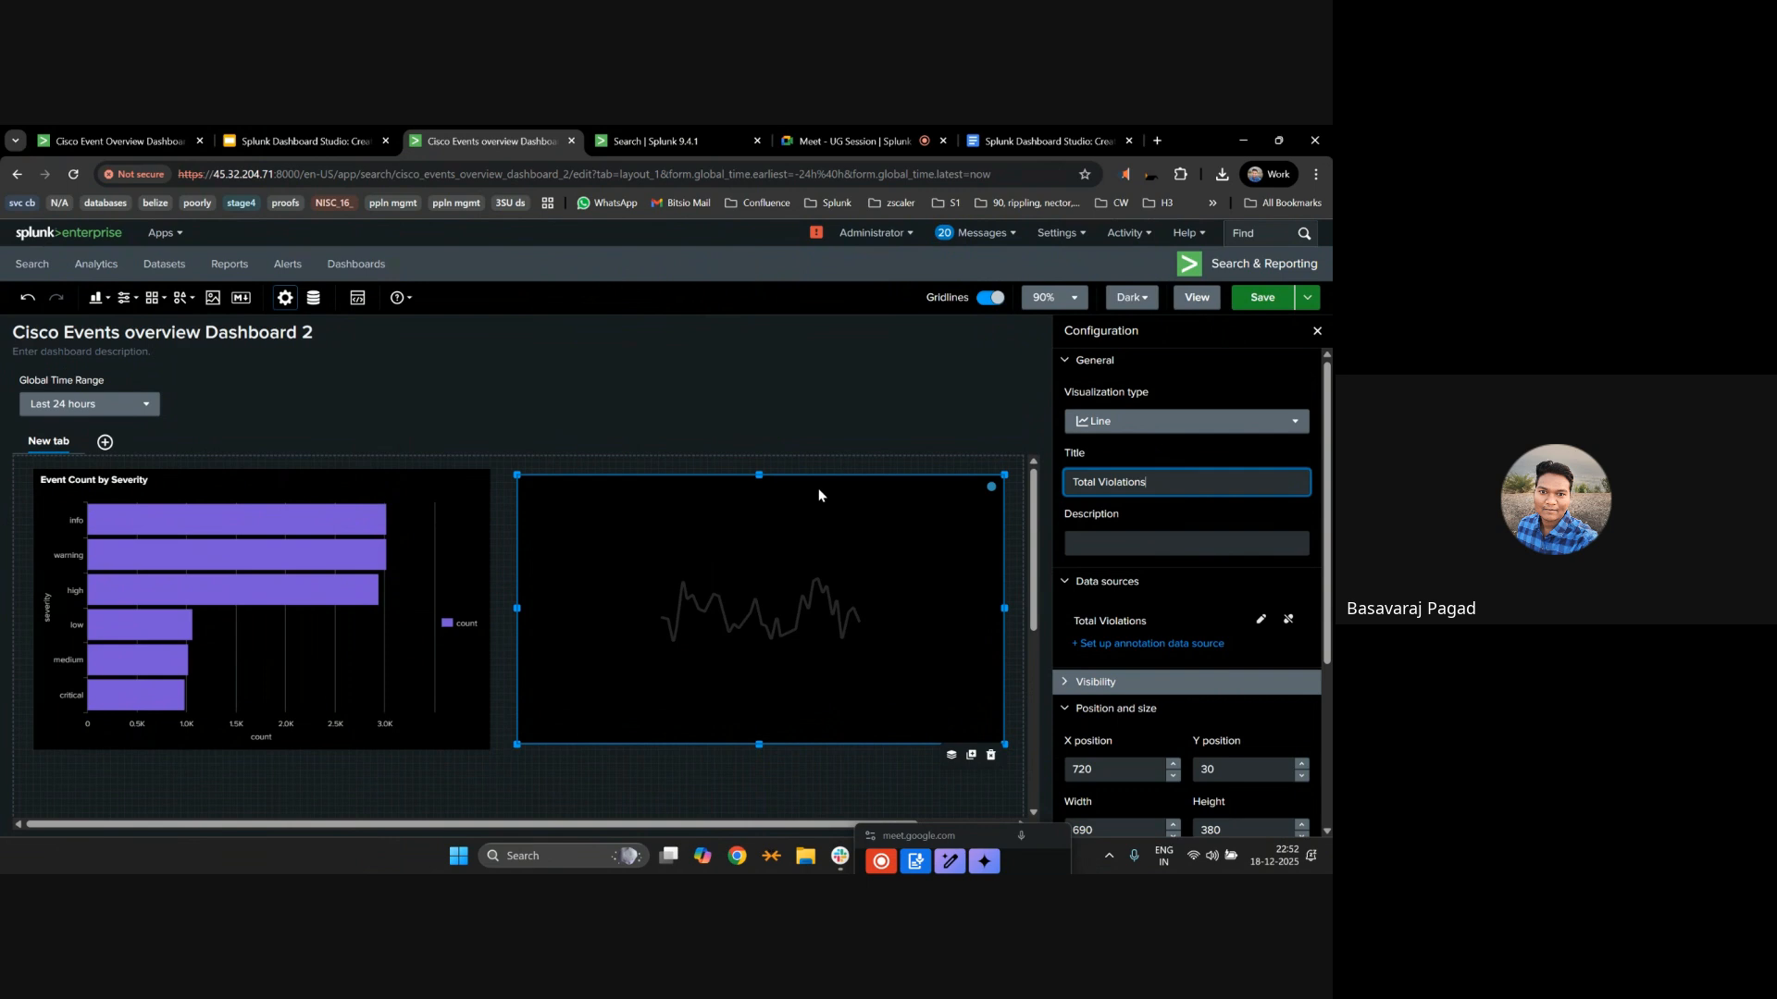
{"action": "left_click", "coordinate": [1262, 297]}
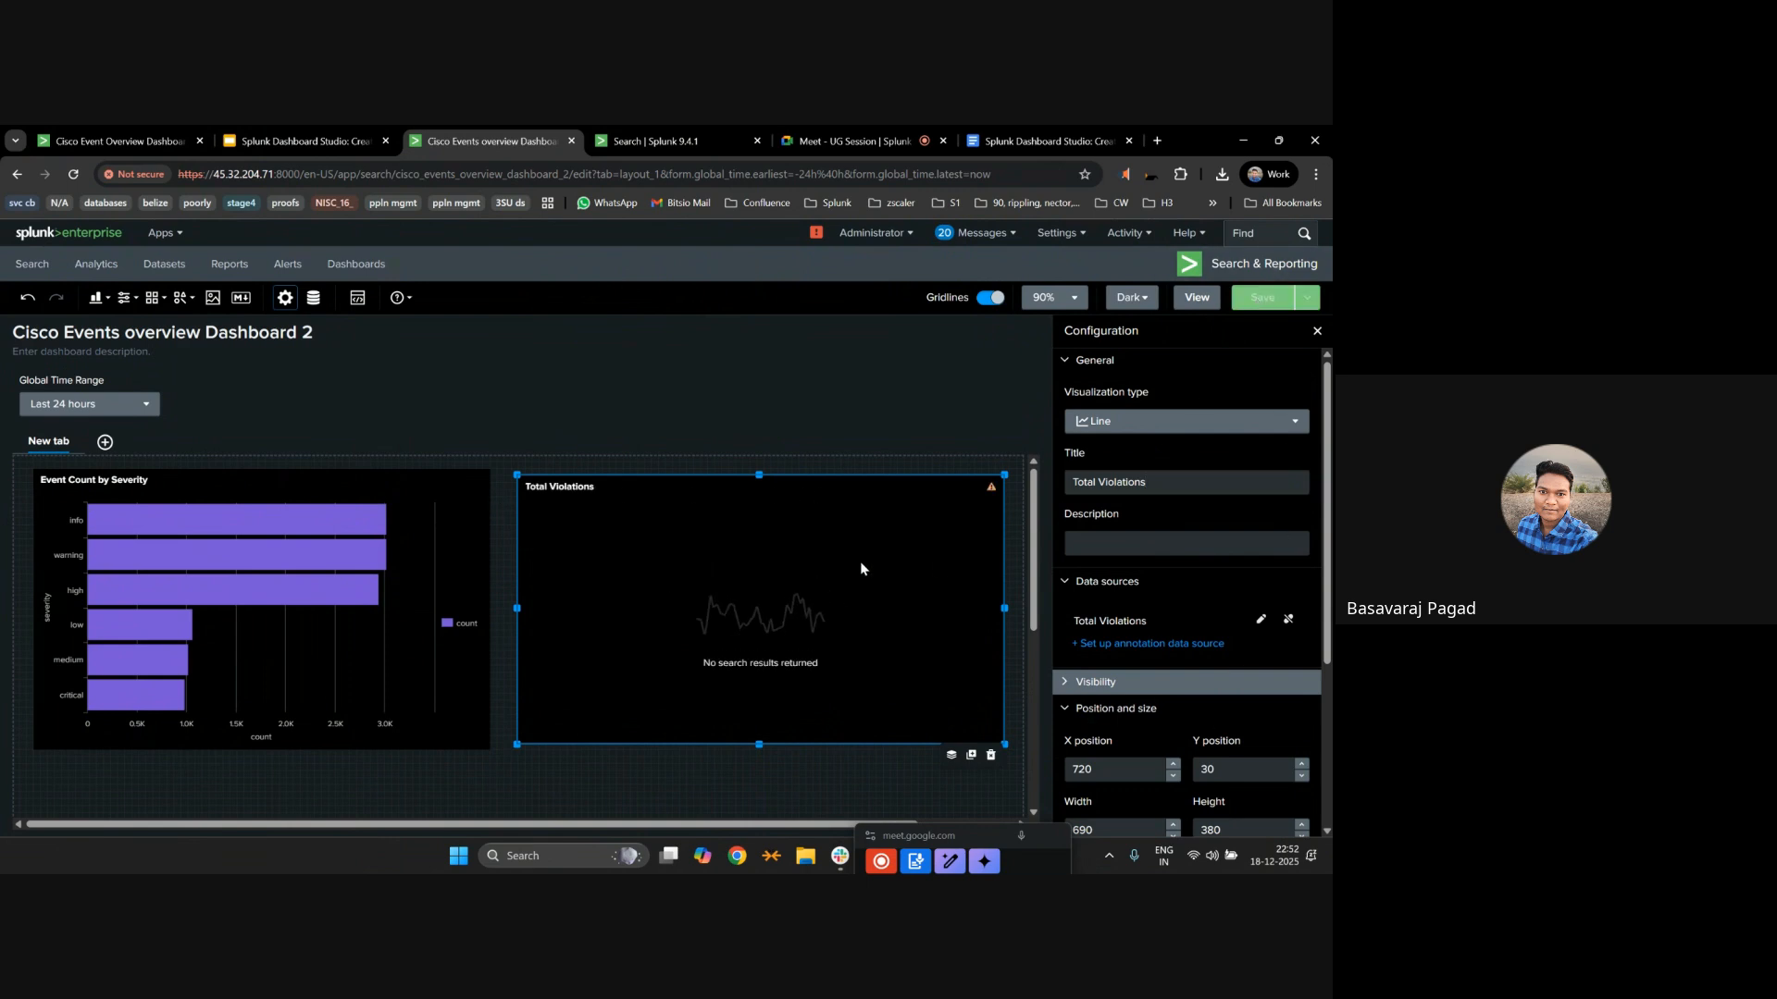
Give the Total Violations data source a static time range of Last 90 days and apply it to the line chart.
{"action": "left_click", "coordinate": [1261, 618]}
{"action": "scroll", "coordinate": [1215, 512], "scroll_direction": "down", "scroll_amount": 1}
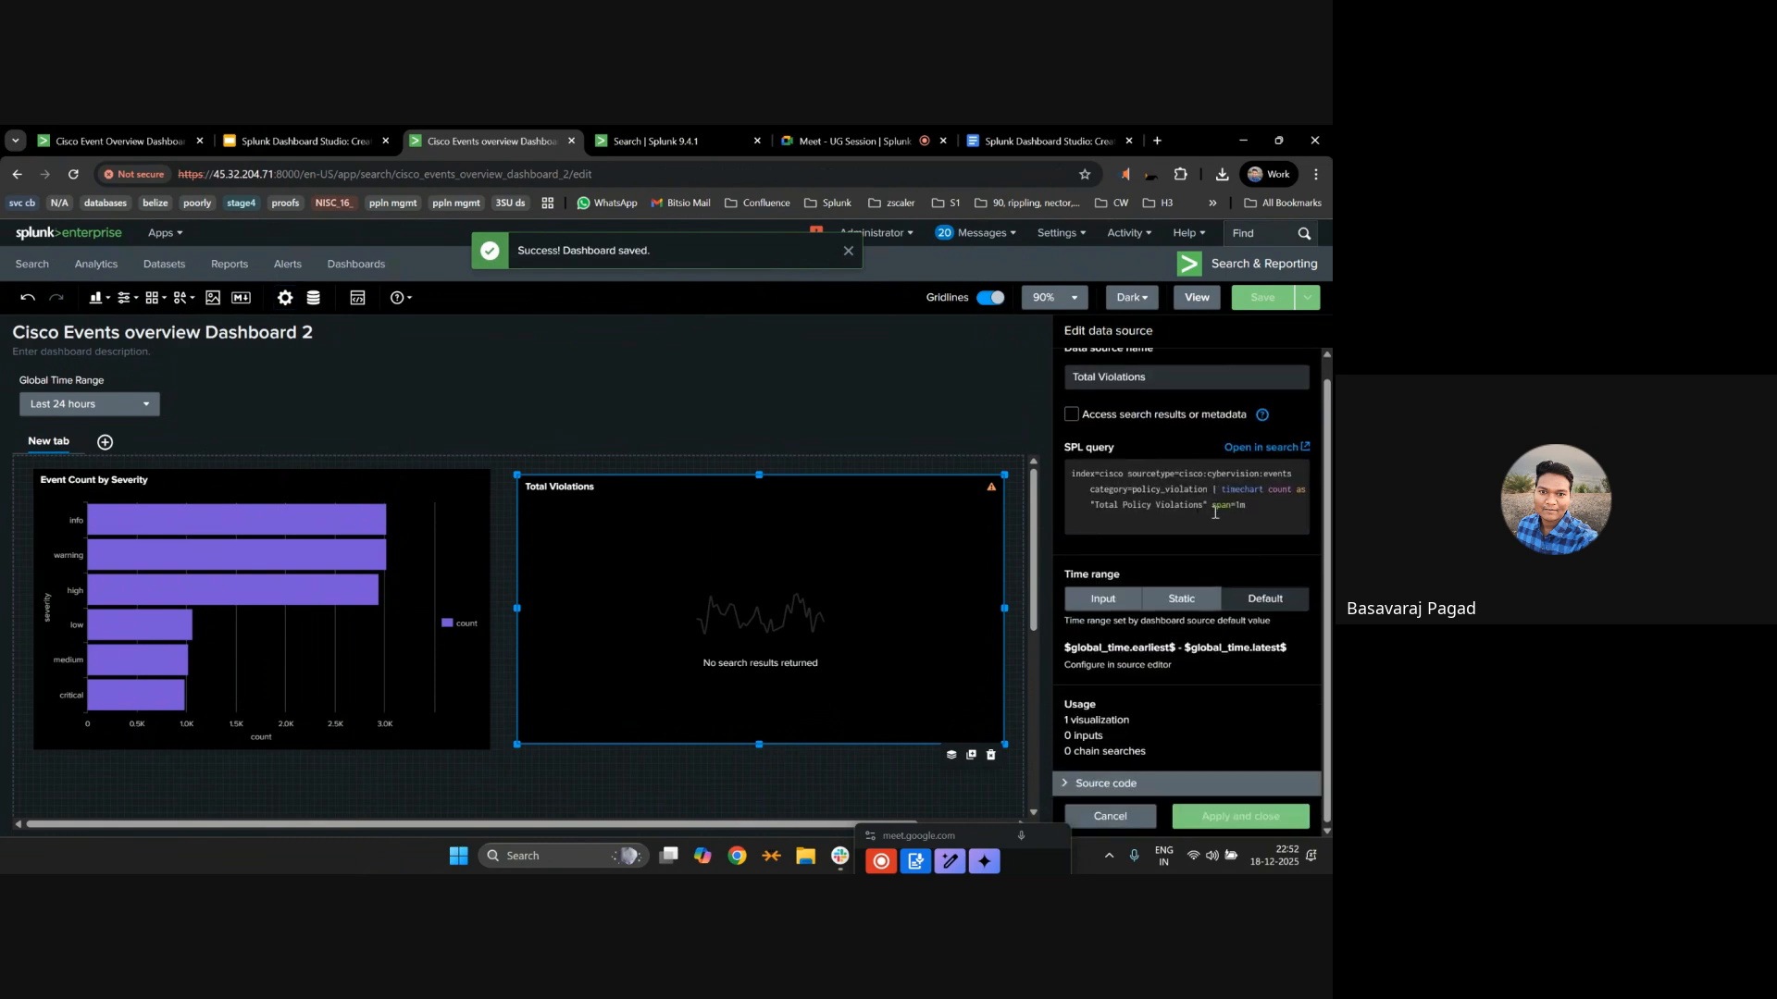
{"action": "left_click", "coordinate": [1182, 601]}
{"action": "left_click", "coordinate": [1161, 658]}
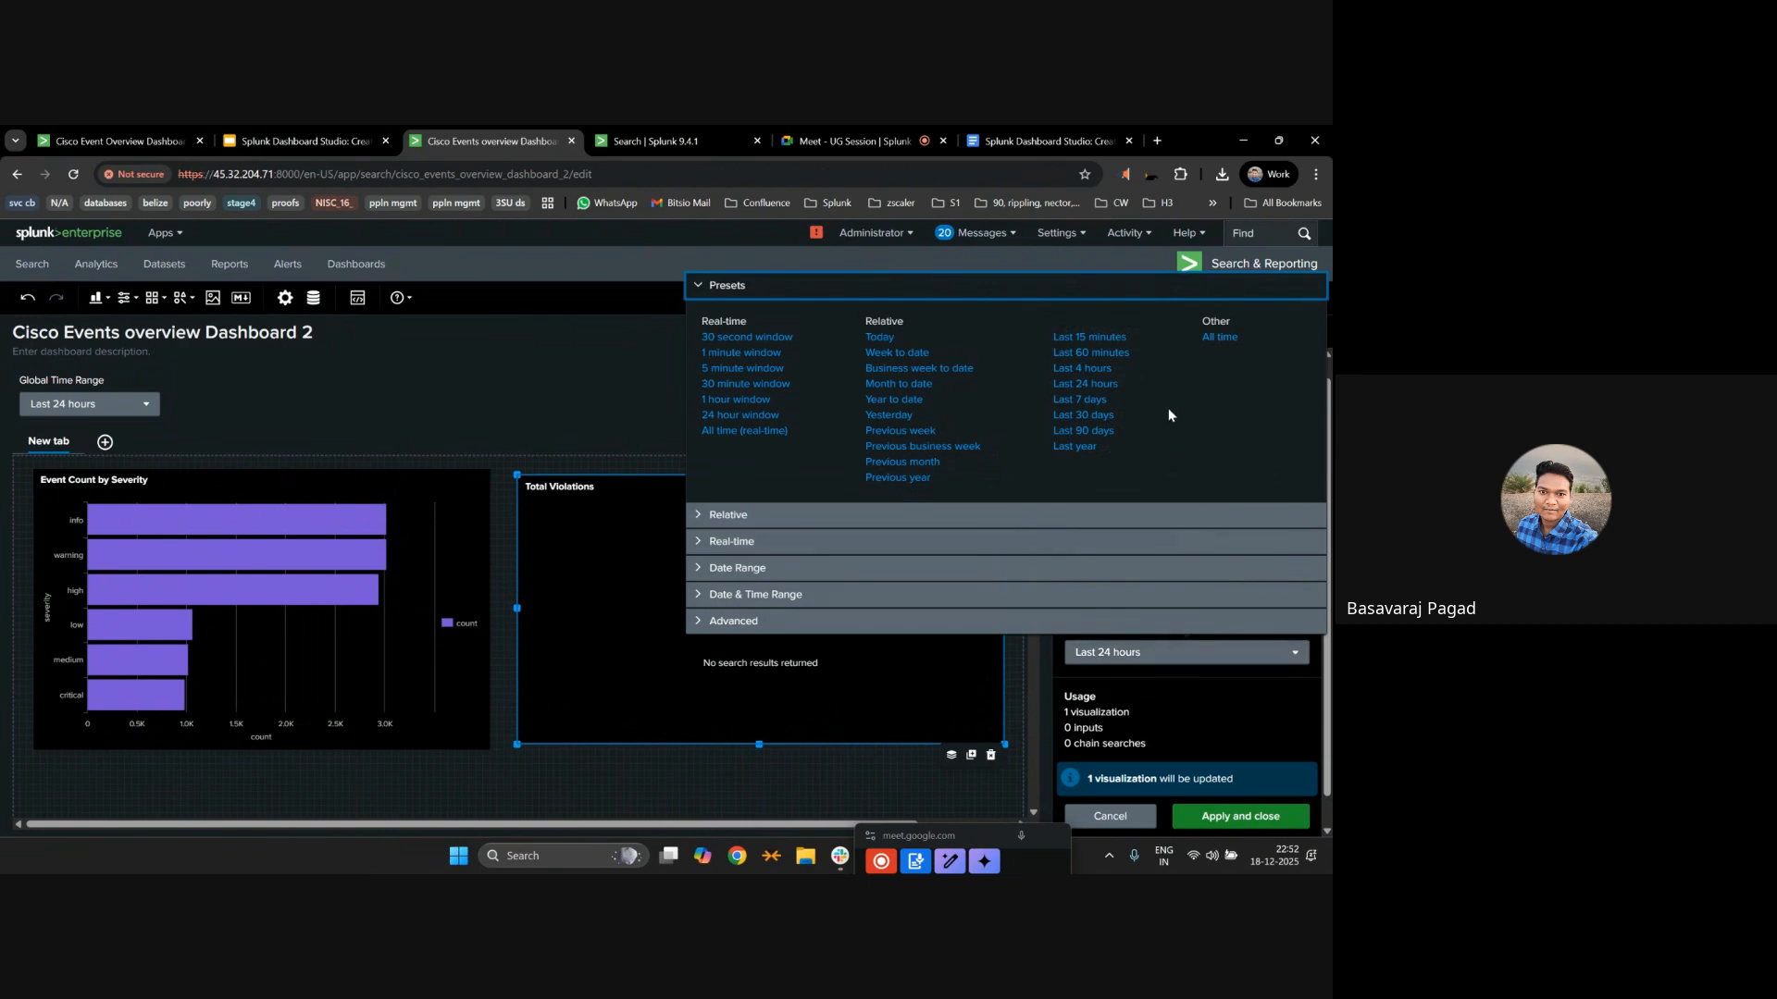
{"action": "left_click", "coordinate": [1090, 432]}
{"action": "left_click", "coordinate": [1240, 816]}
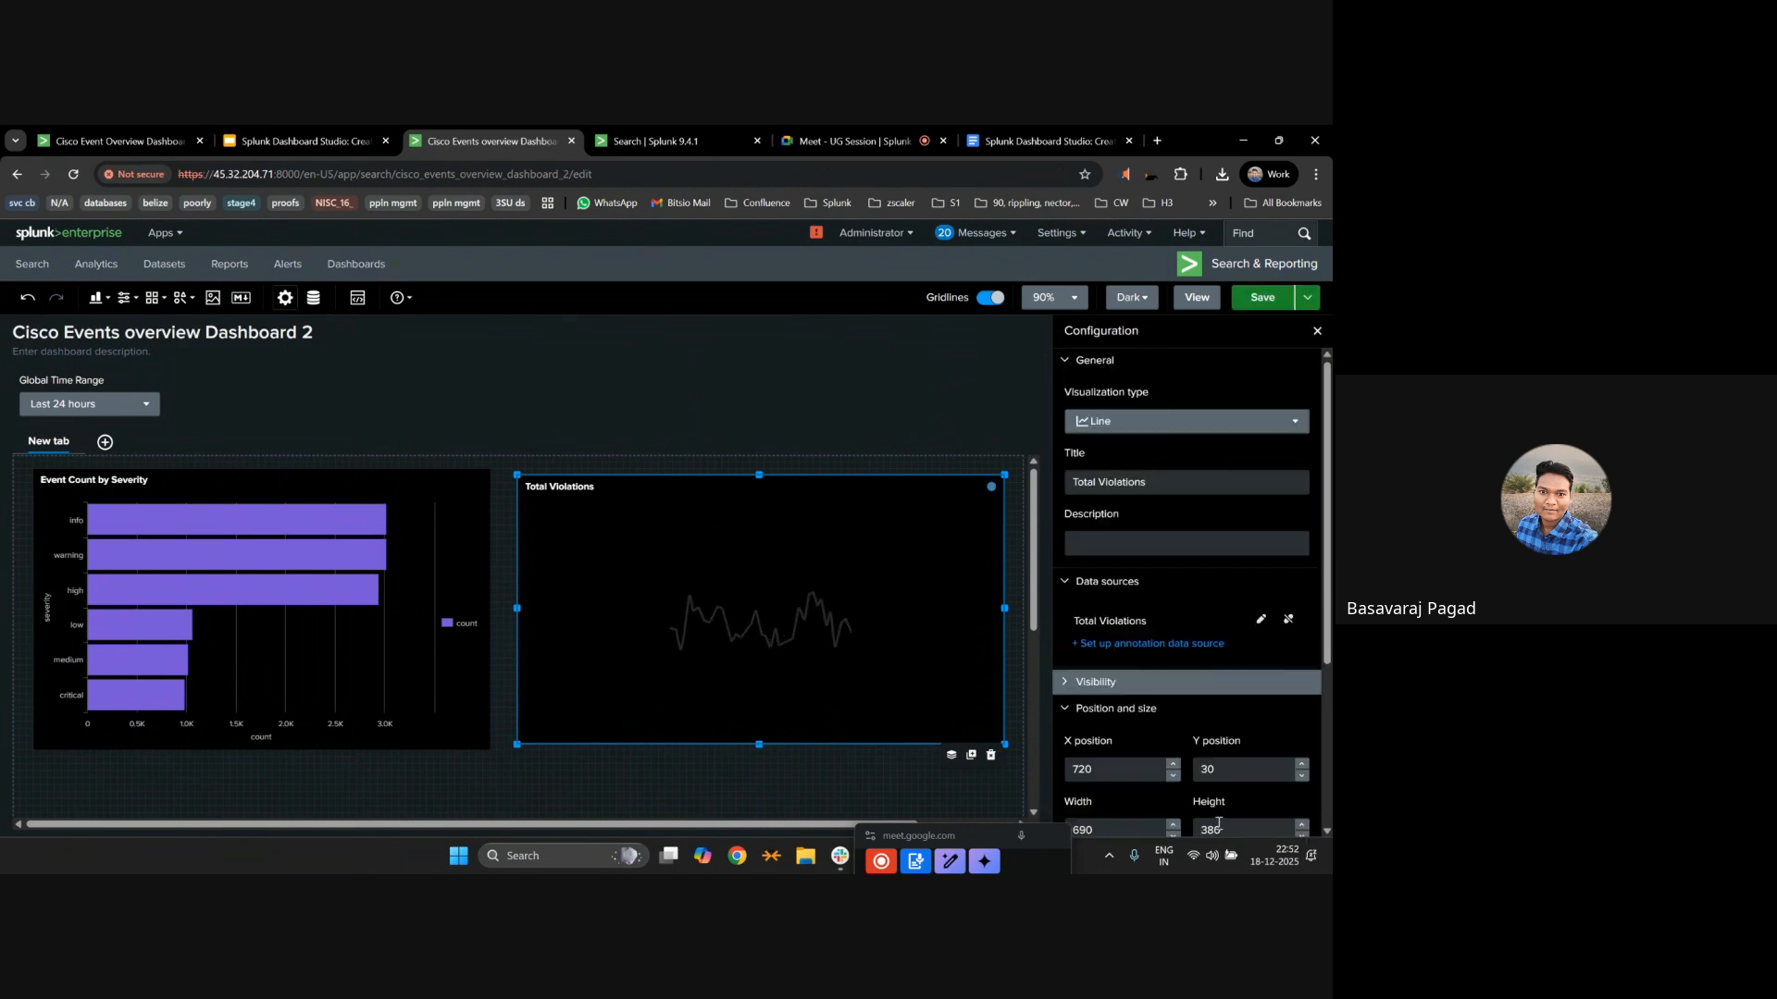
Save the dashboard and check the Total Violations line chart in view mode before returning to editing.
{"action": "left_click", "coordinate": [1262, 297]}
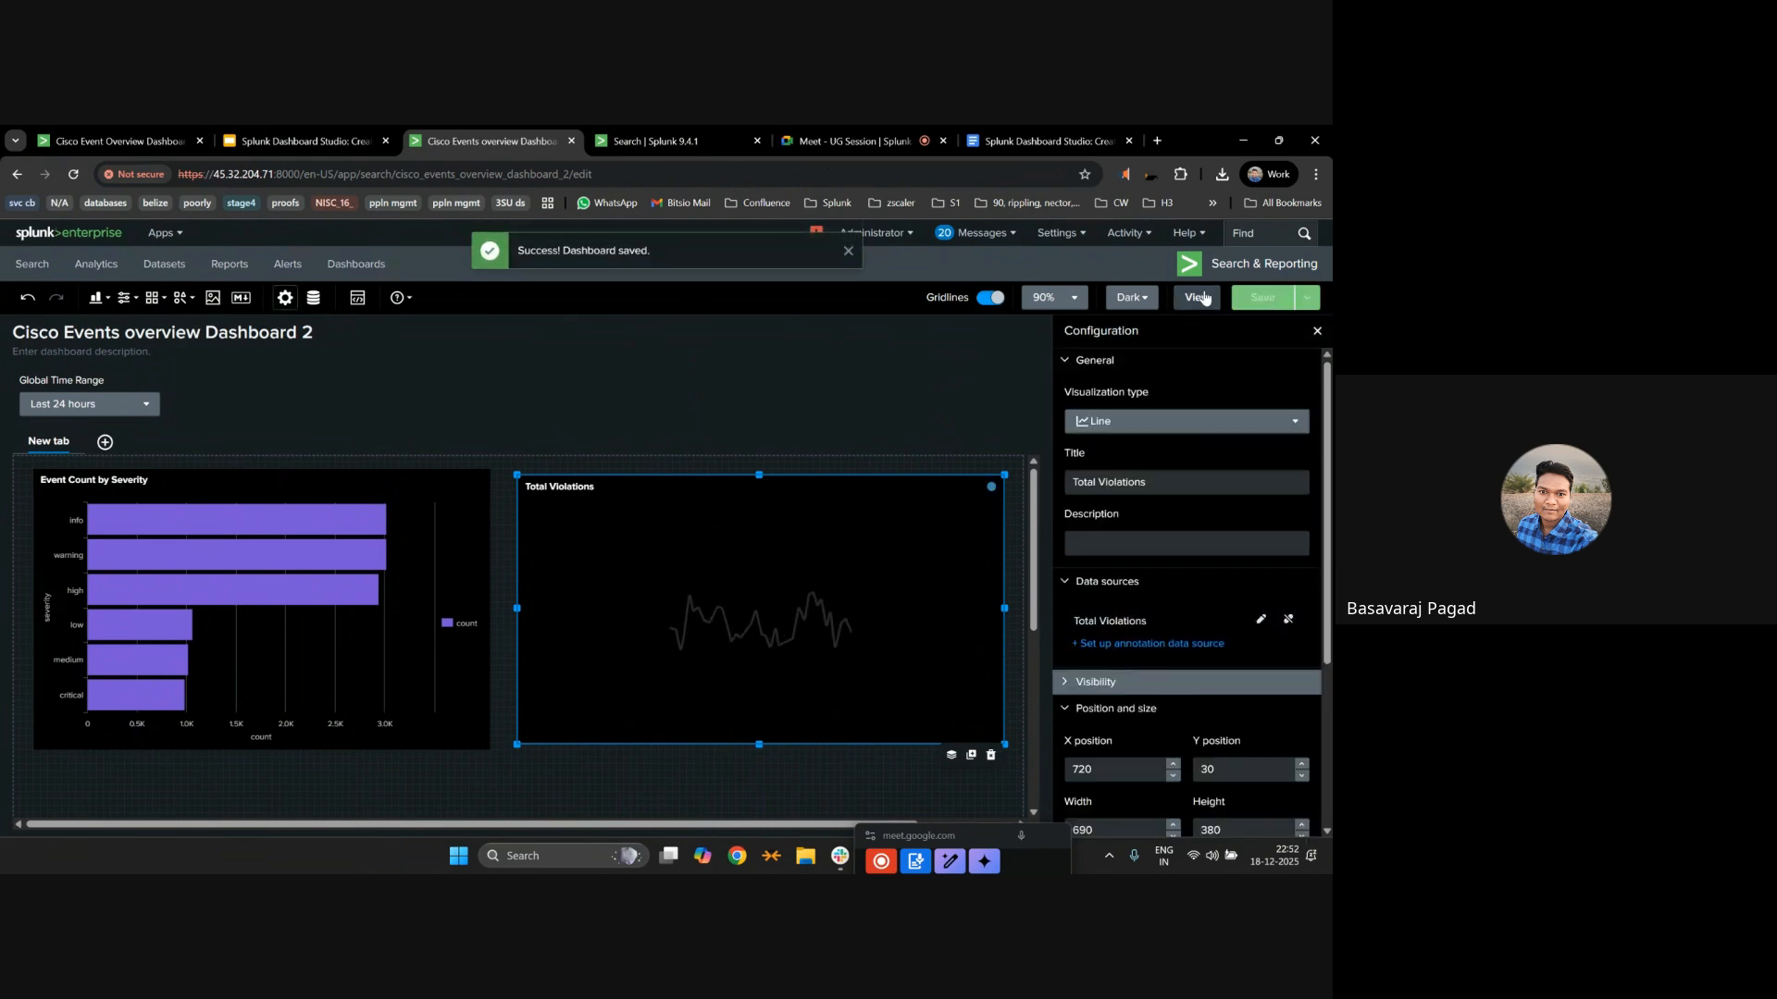
{"action": "left_click", "coordinate": [1196, 297]}
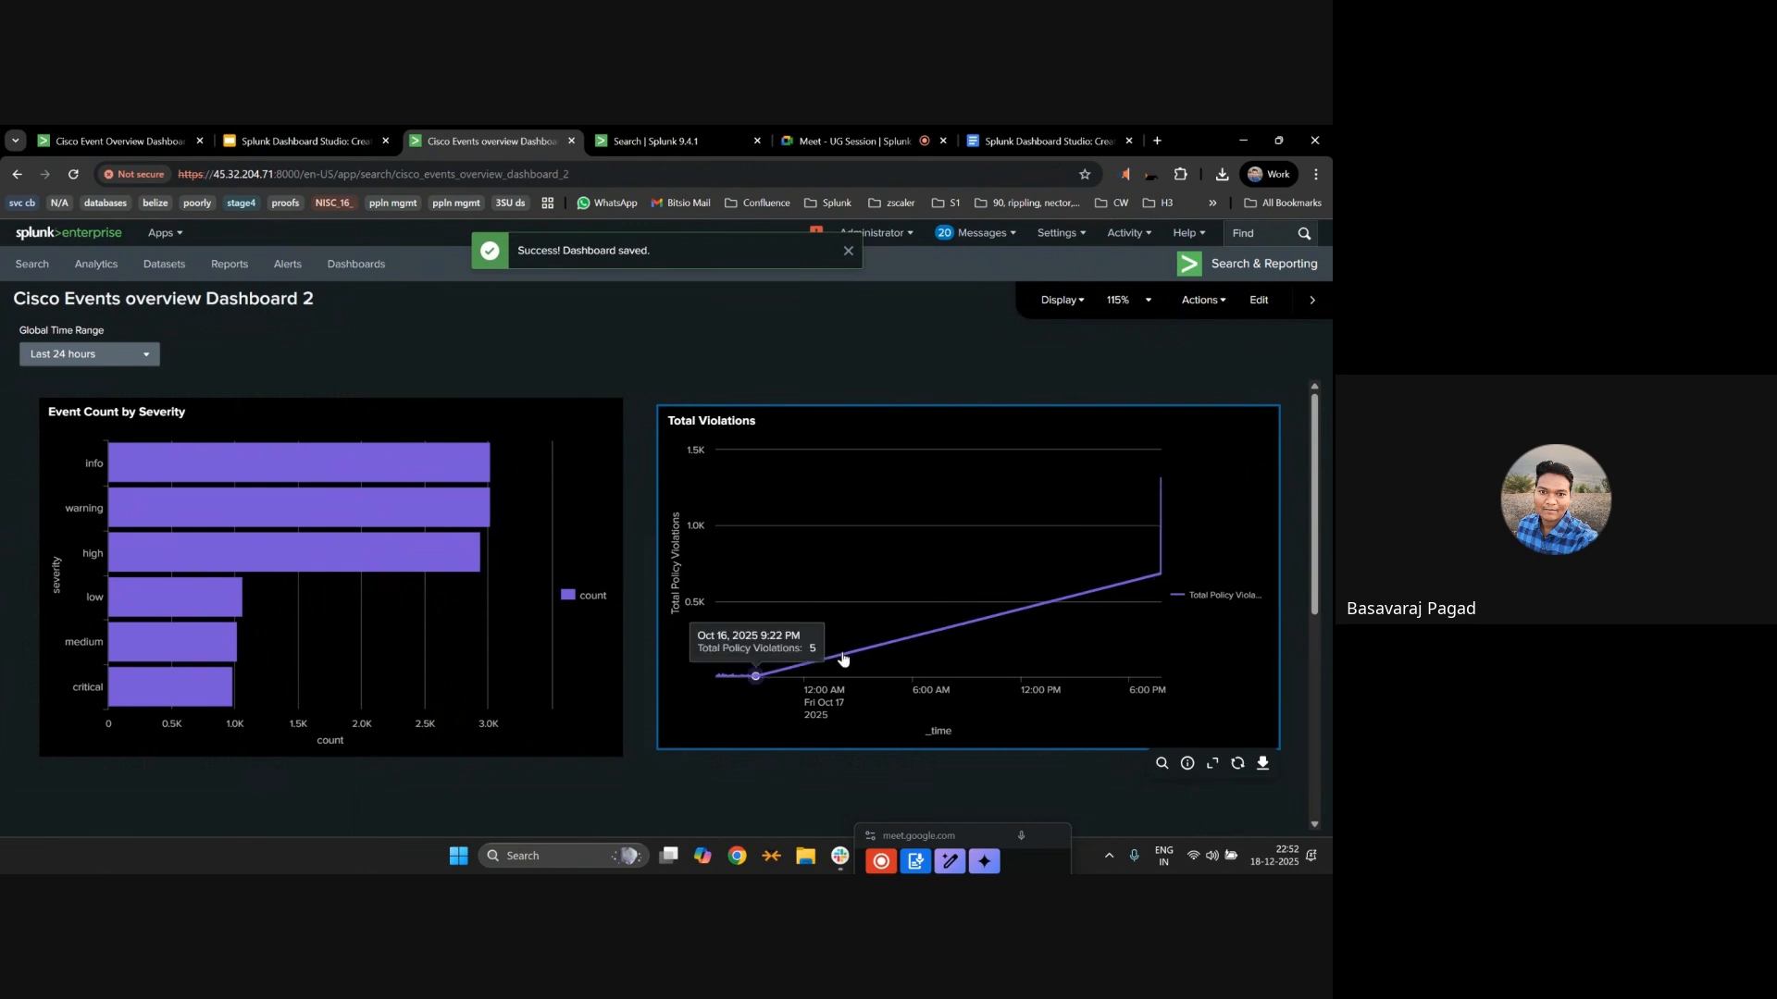
{"action": "left_click", "coordinate": [1259, 300]}
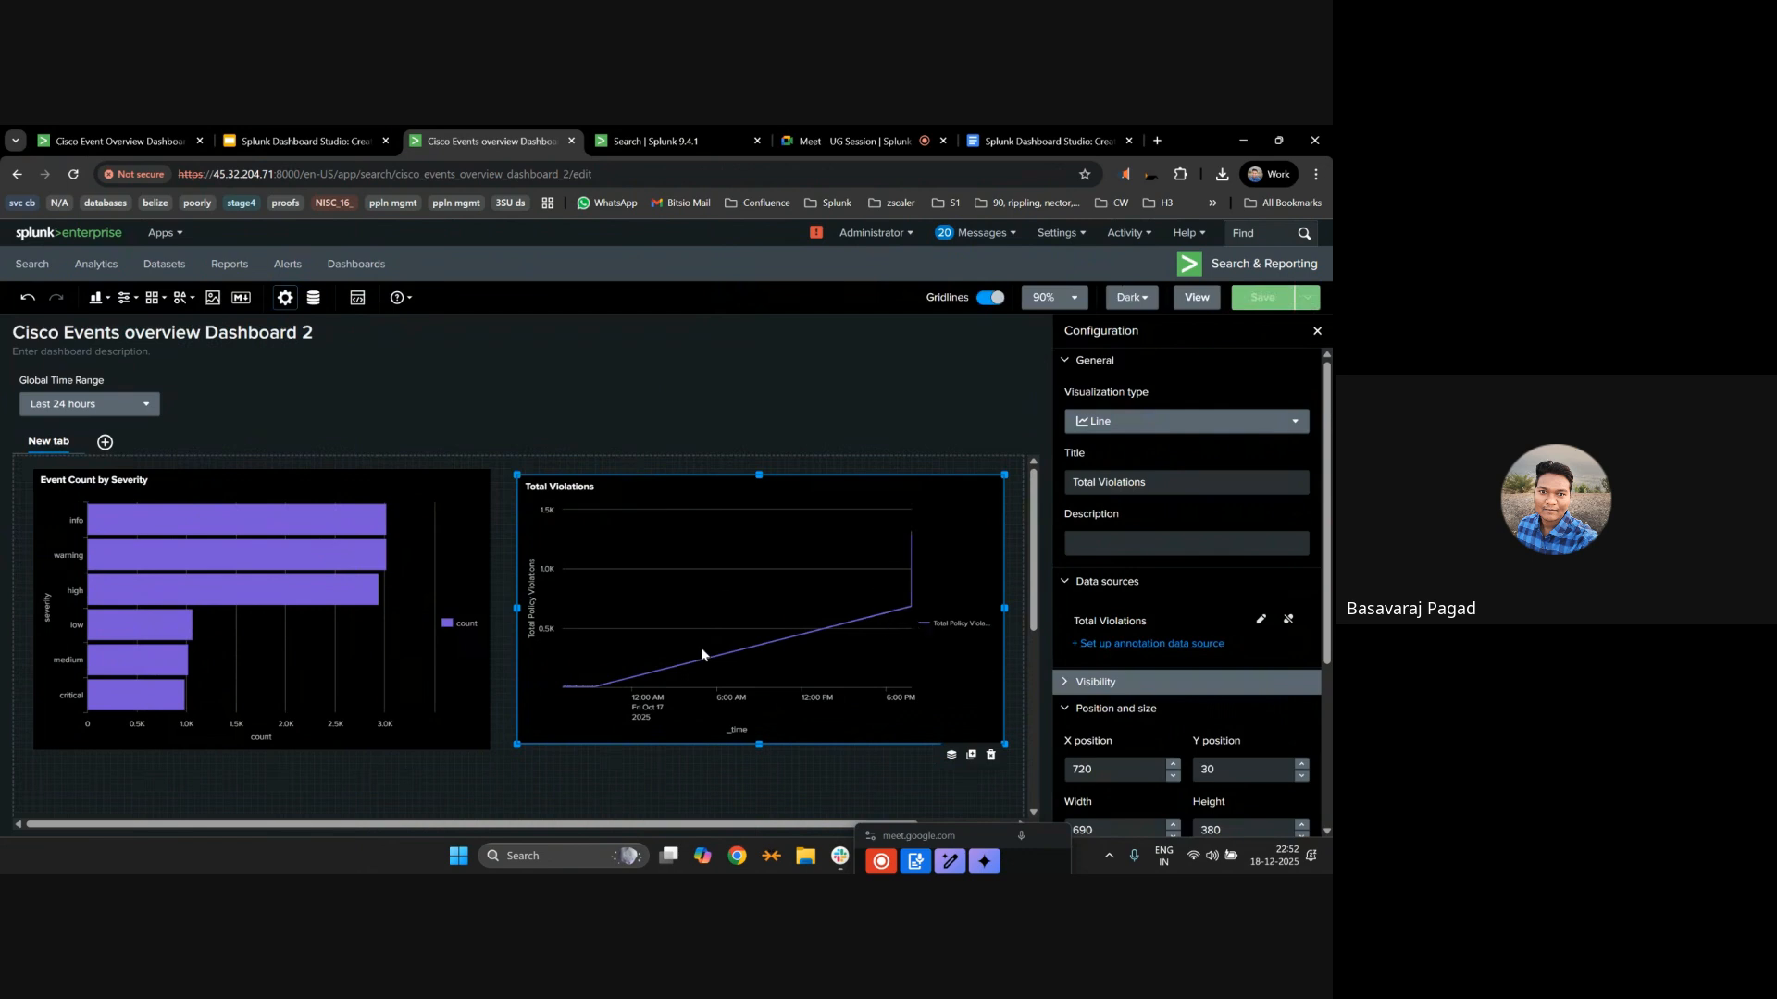
{"action": "left_click", "coordinate": [1259, 619]}
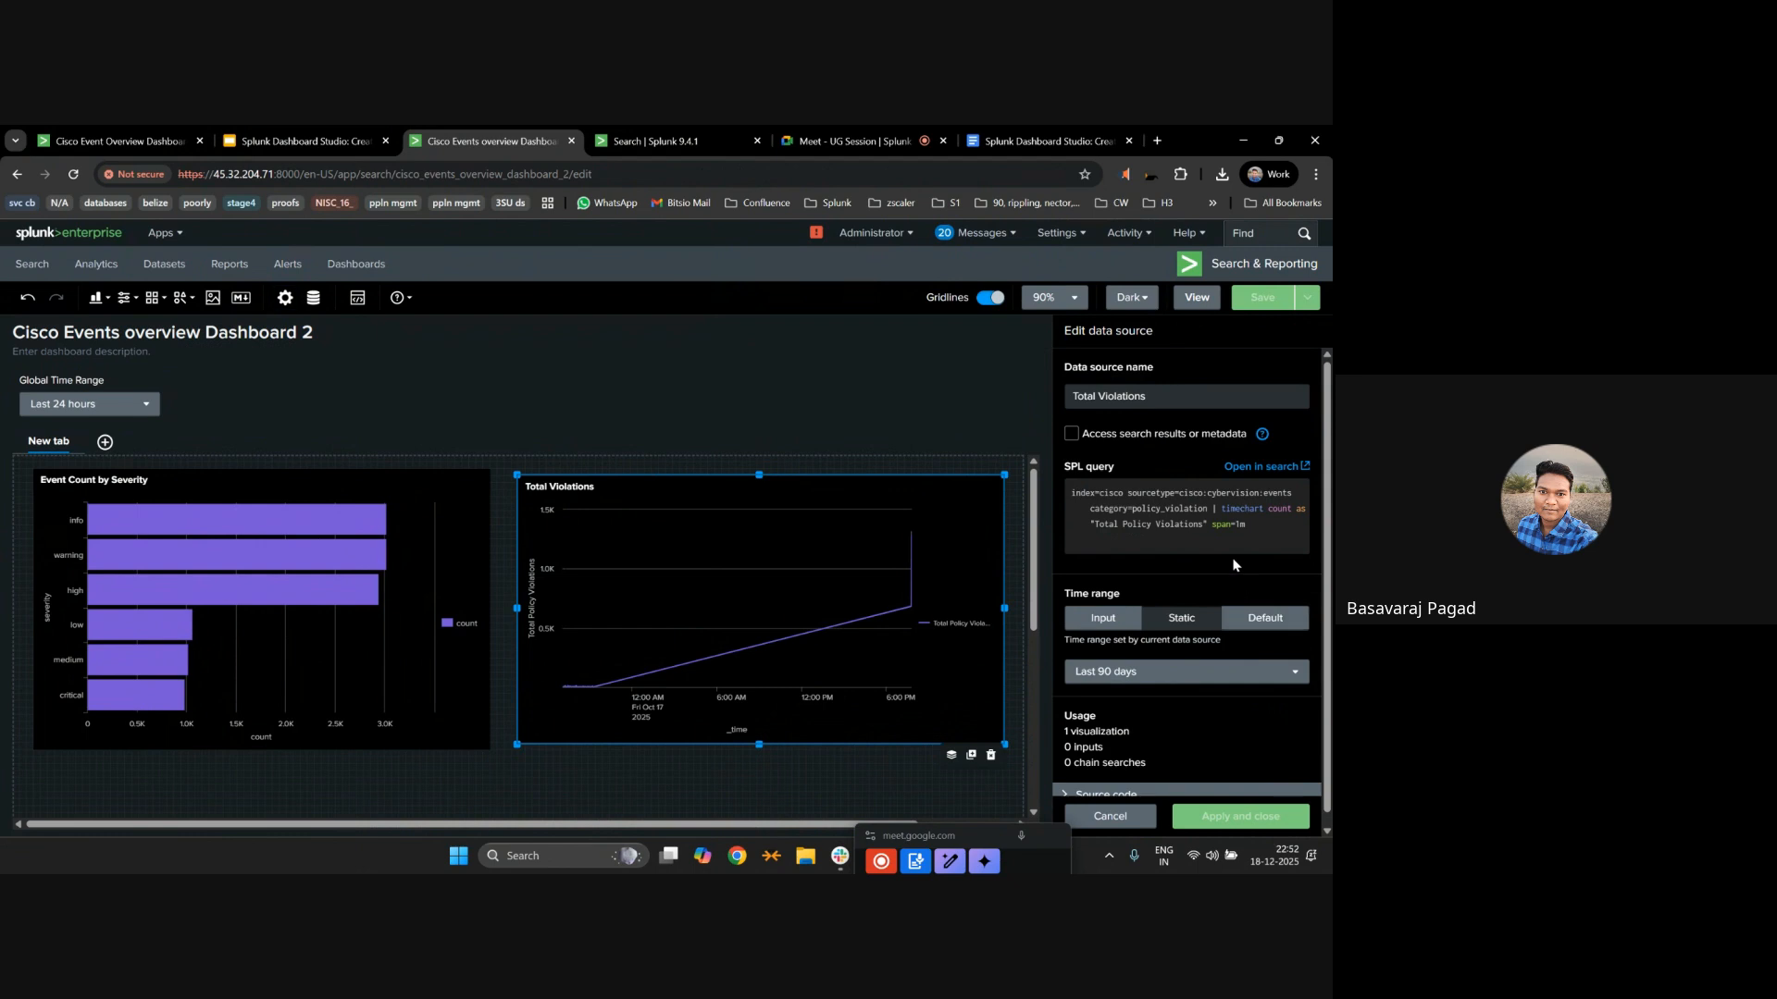
{"action": "left_click", "coordinate": [1162, 671]}
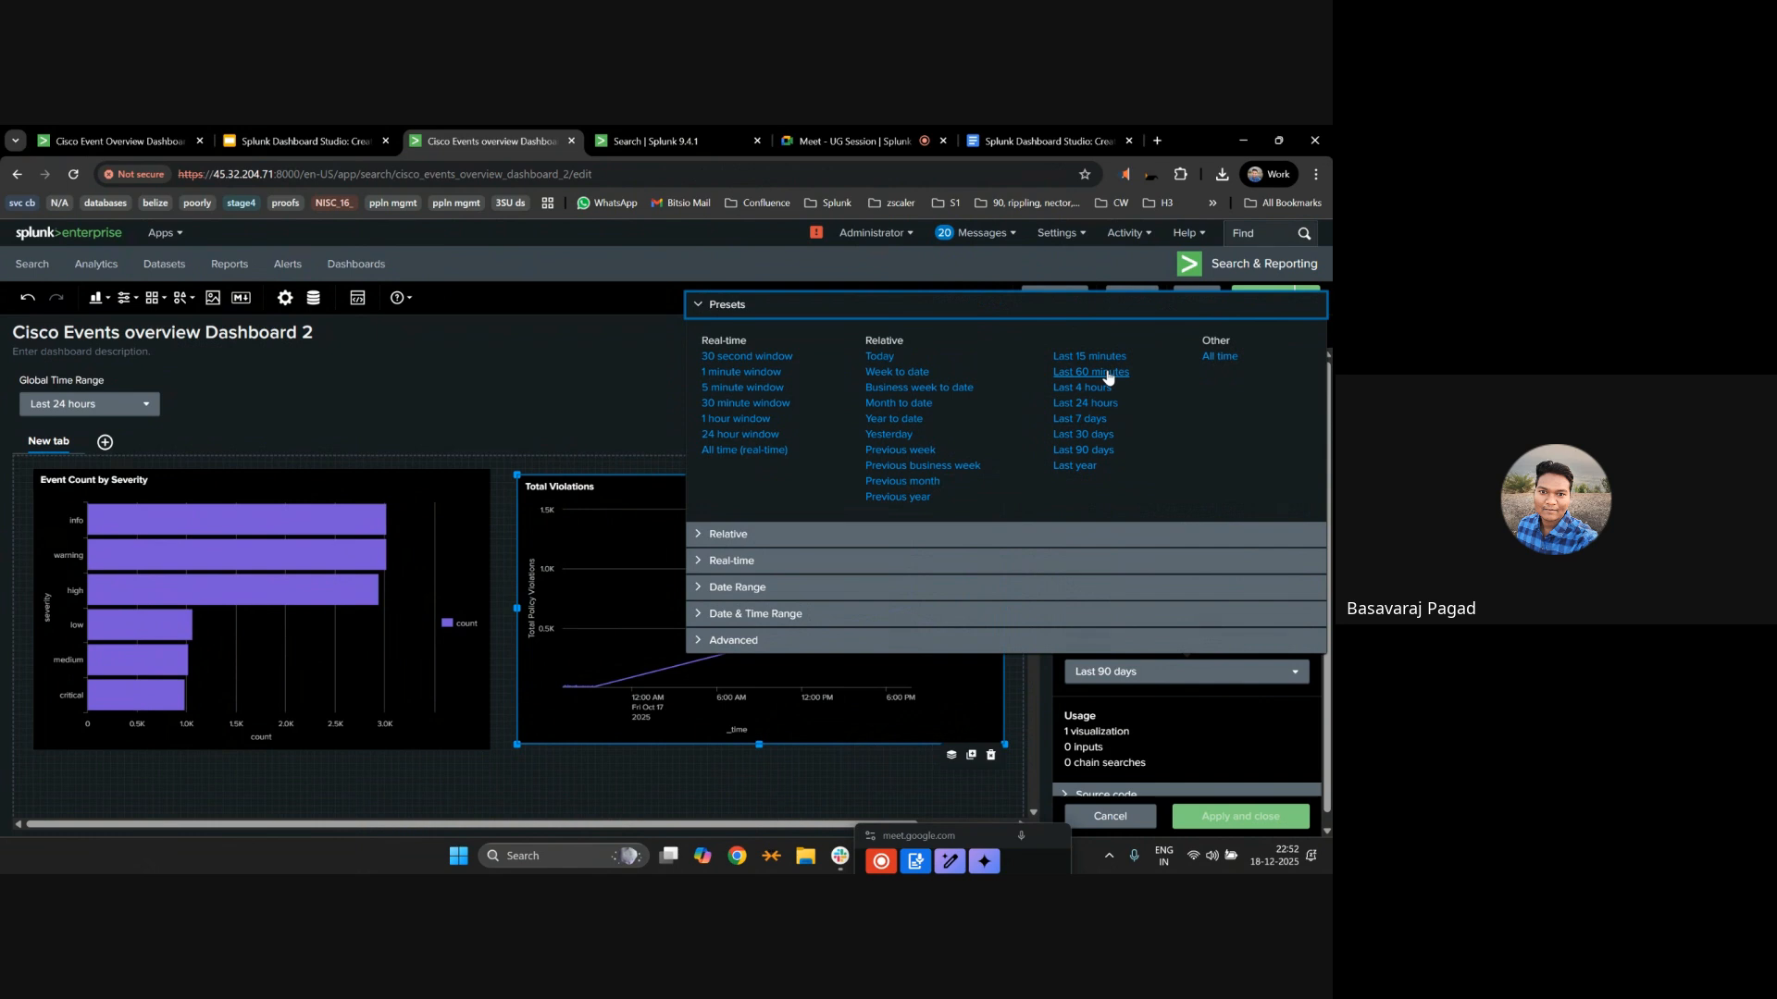
{"action": "left_click", "coordinate": [1220, 356]}
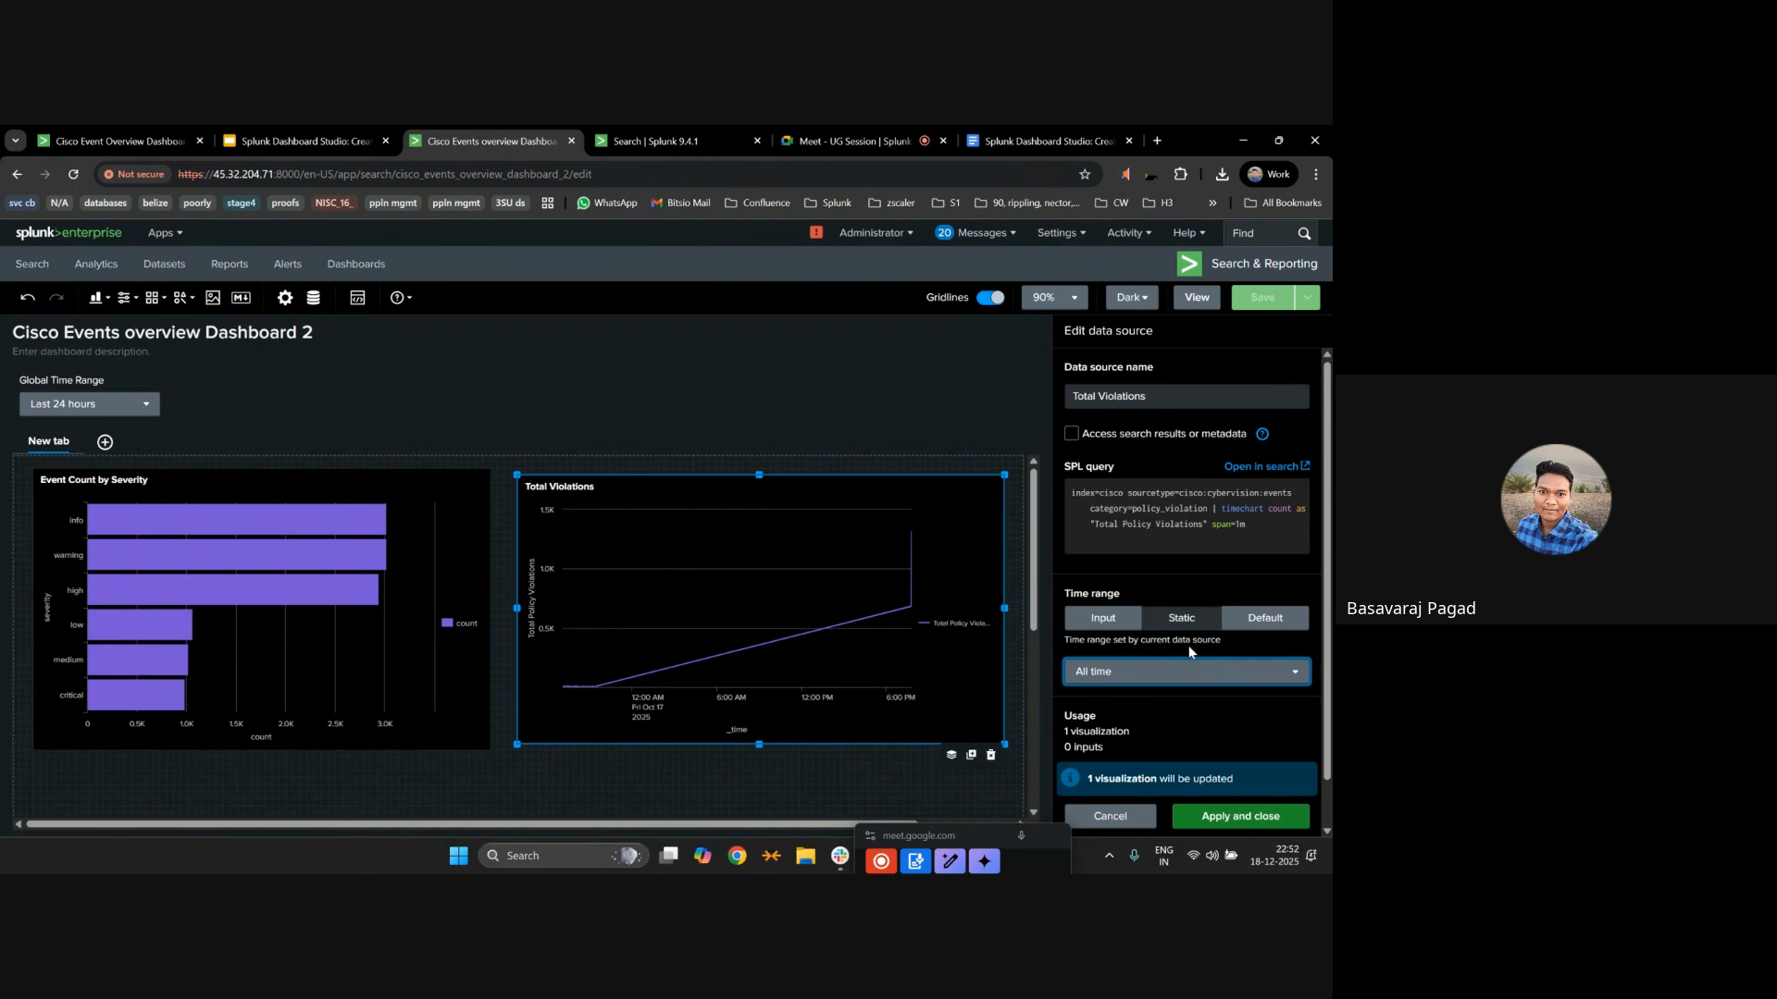
{"action": "left_click", "coordinate": [1183, 672]}
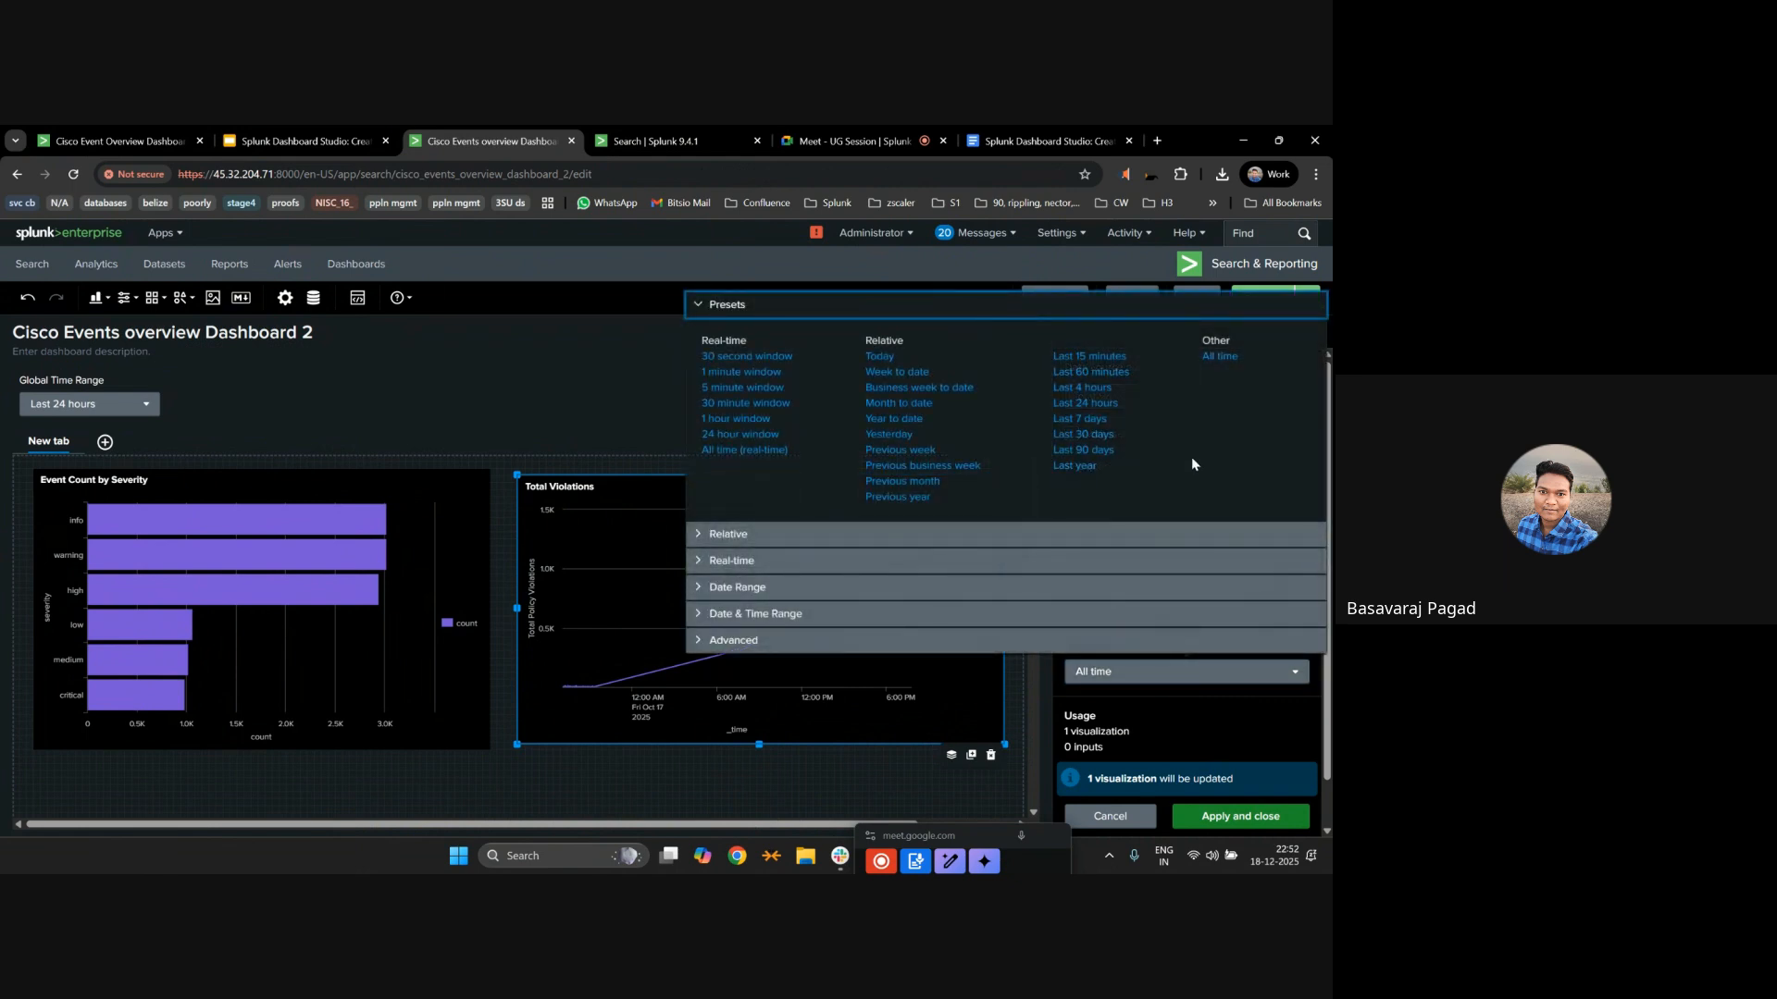
{"action": "left_click", "coordinate": [523, 347]}
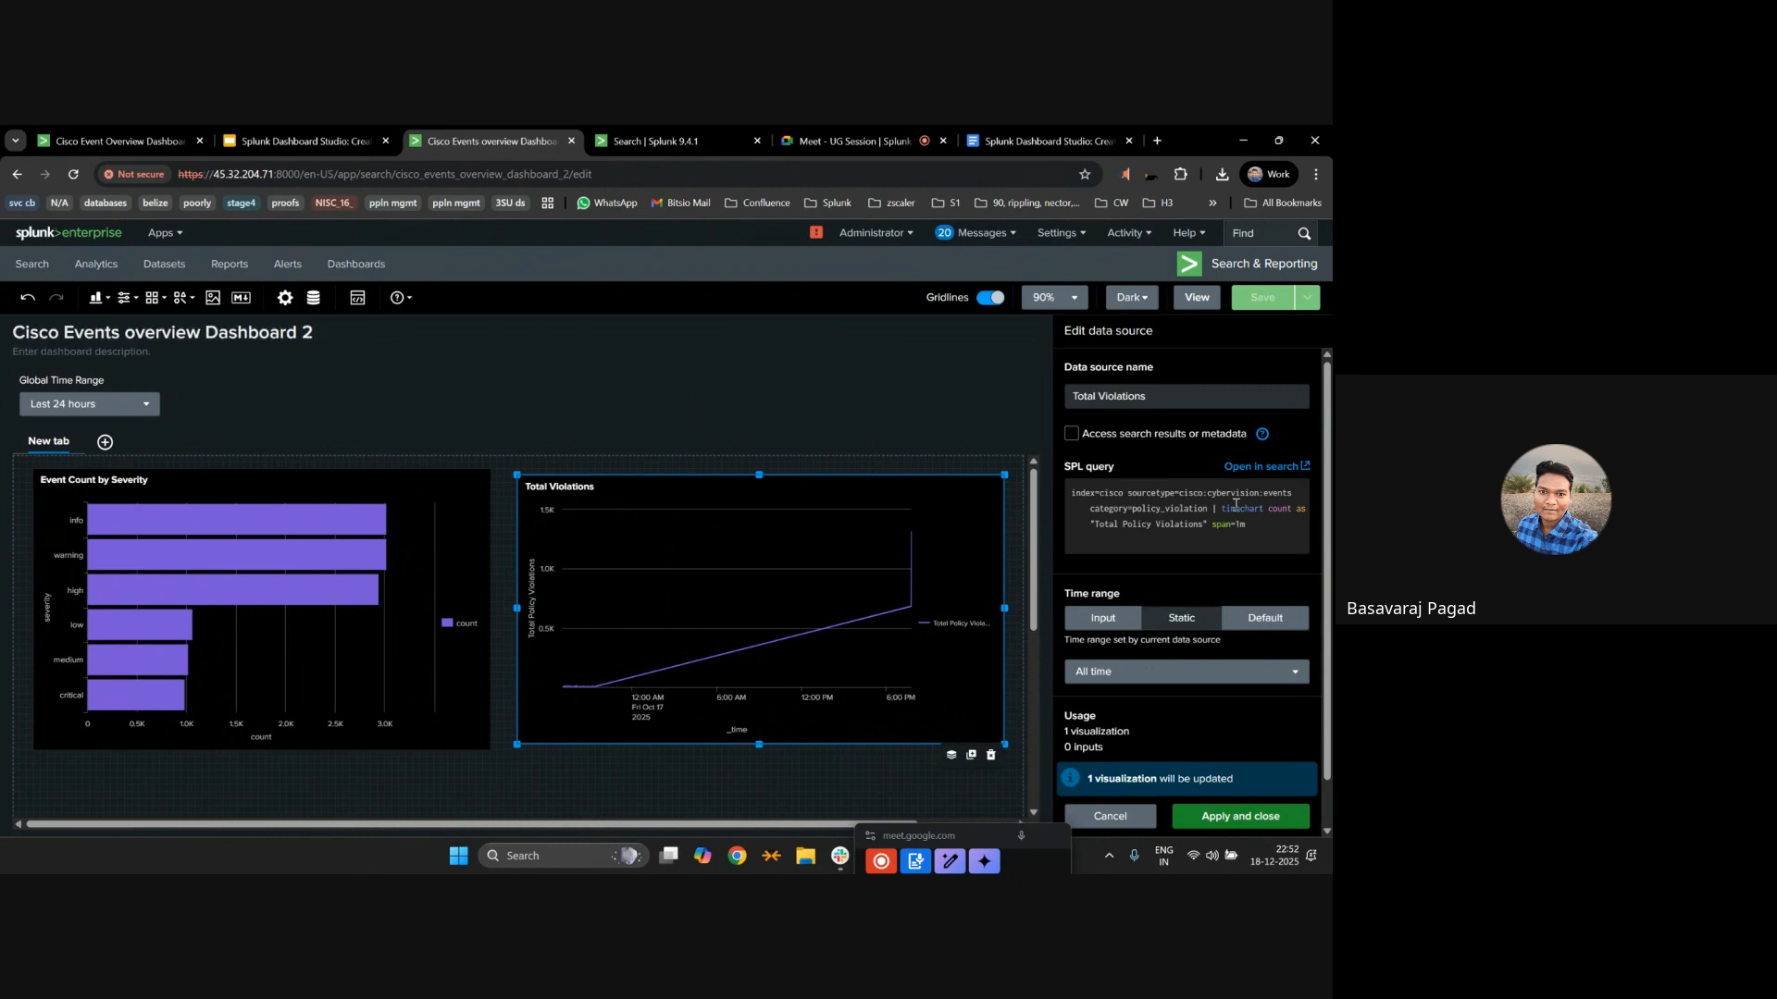
{"action": "left_click_drag", "start_coordinate": [1248, 526], "coordinate": [1209, 528]}
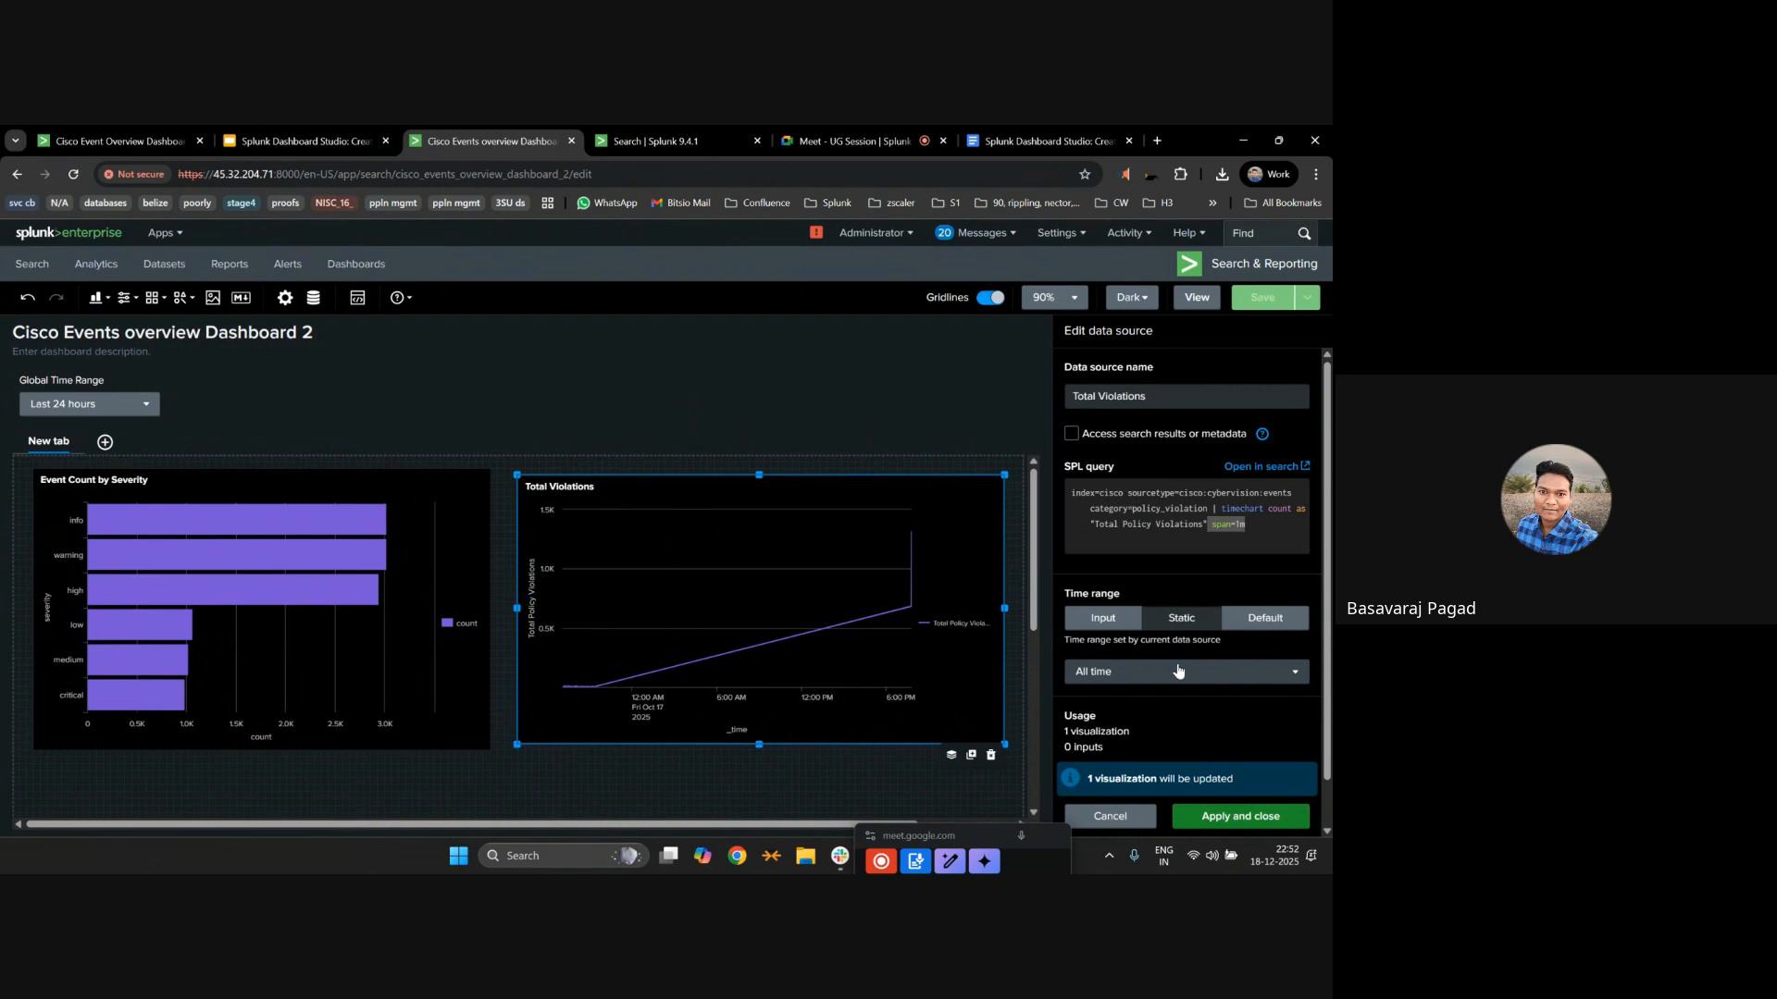
Open the Total Violations chart's query in Search from the dashboard's view mode and sort the results by Total Policy Violations.
{"action": "left_click", "coordinate": [1199, 309]}
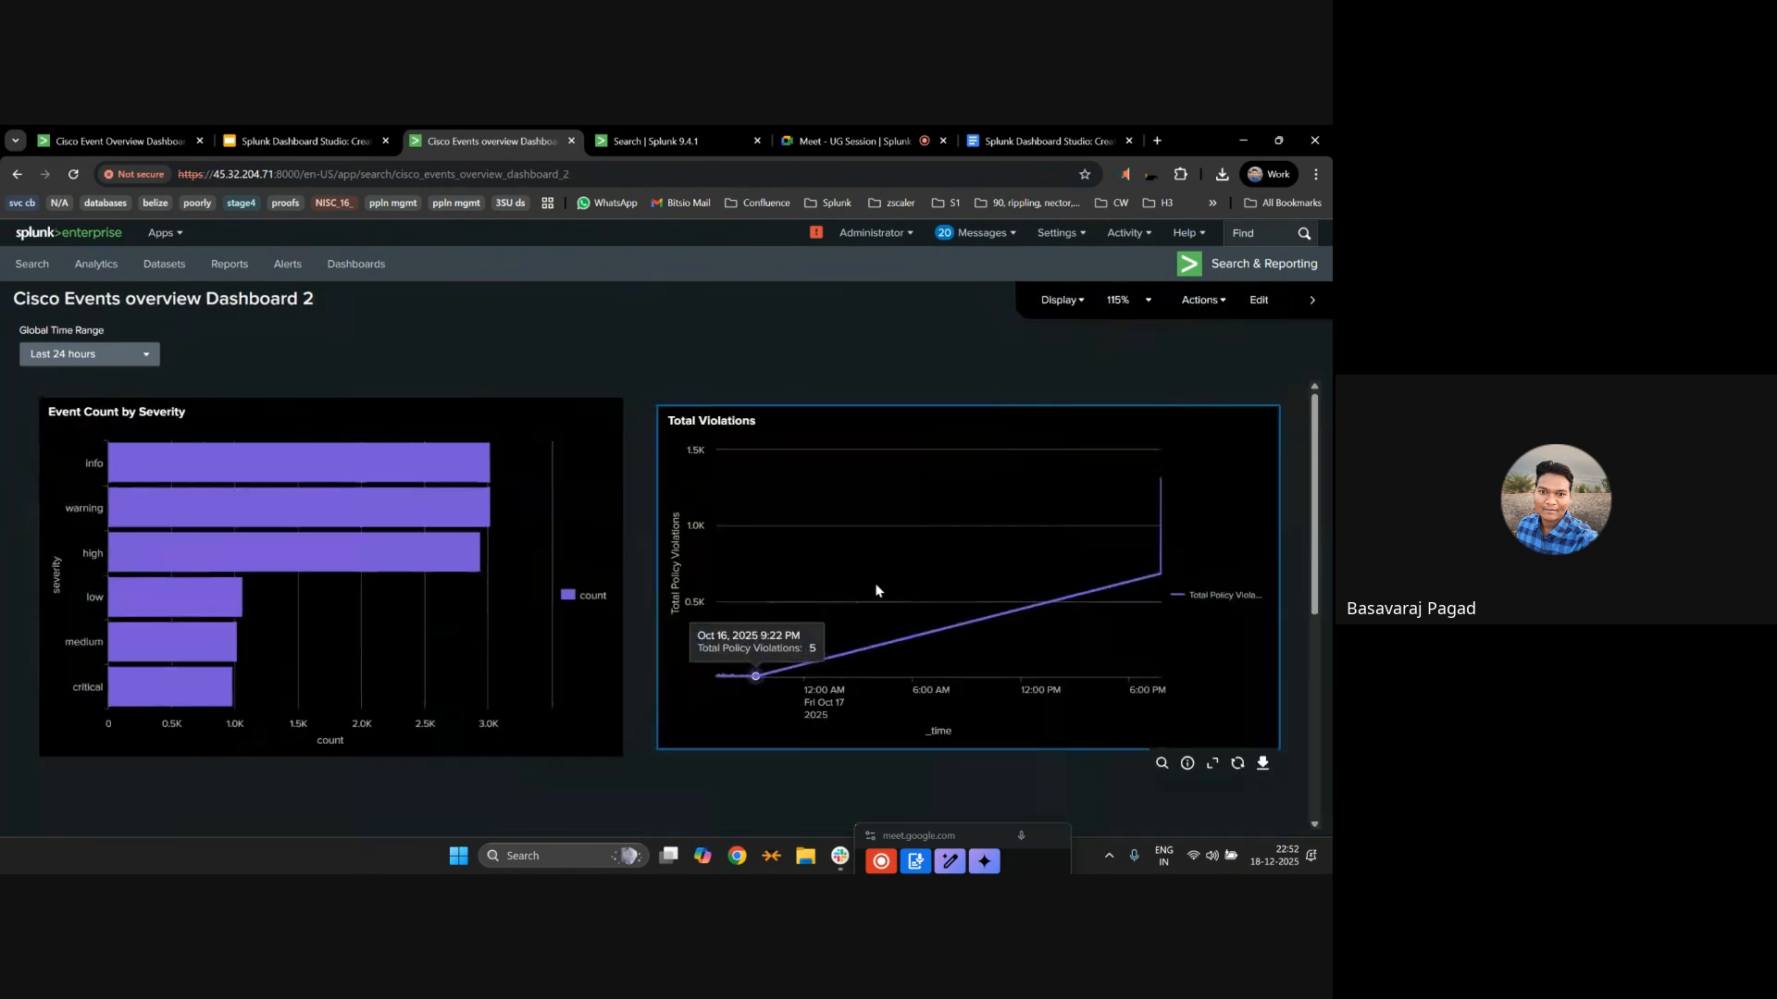
{"action": "left_click", "coordinate": [1163, 764]}
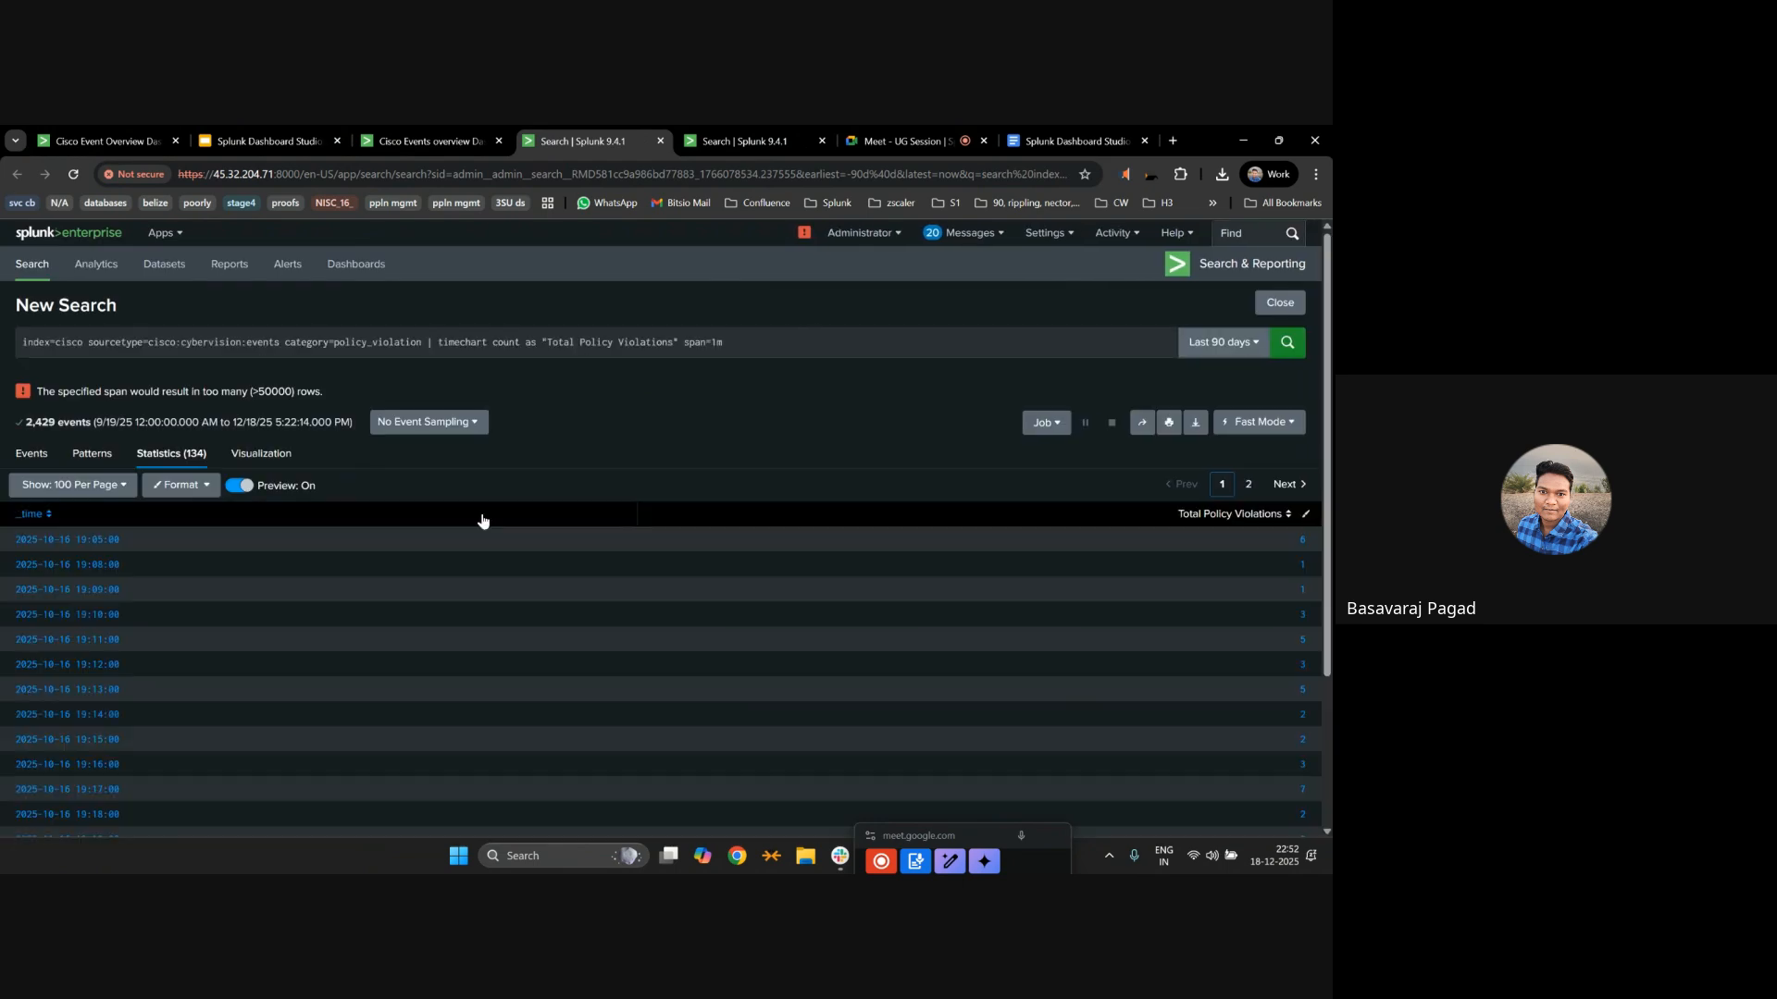
{"action": "left_click", "coordinate": [1229, 514]}
{"action": "left_click_drag", "start_coordinate": [14, 544], "coordinate": [141, 634]}
{"action": "left_click", "coordinate": [803, 382]}
Set the search's time range to between 10/16/2025 and 10/18/2025 and apply it.
{"action": "left_click", "coordinate": [1221, 343]}
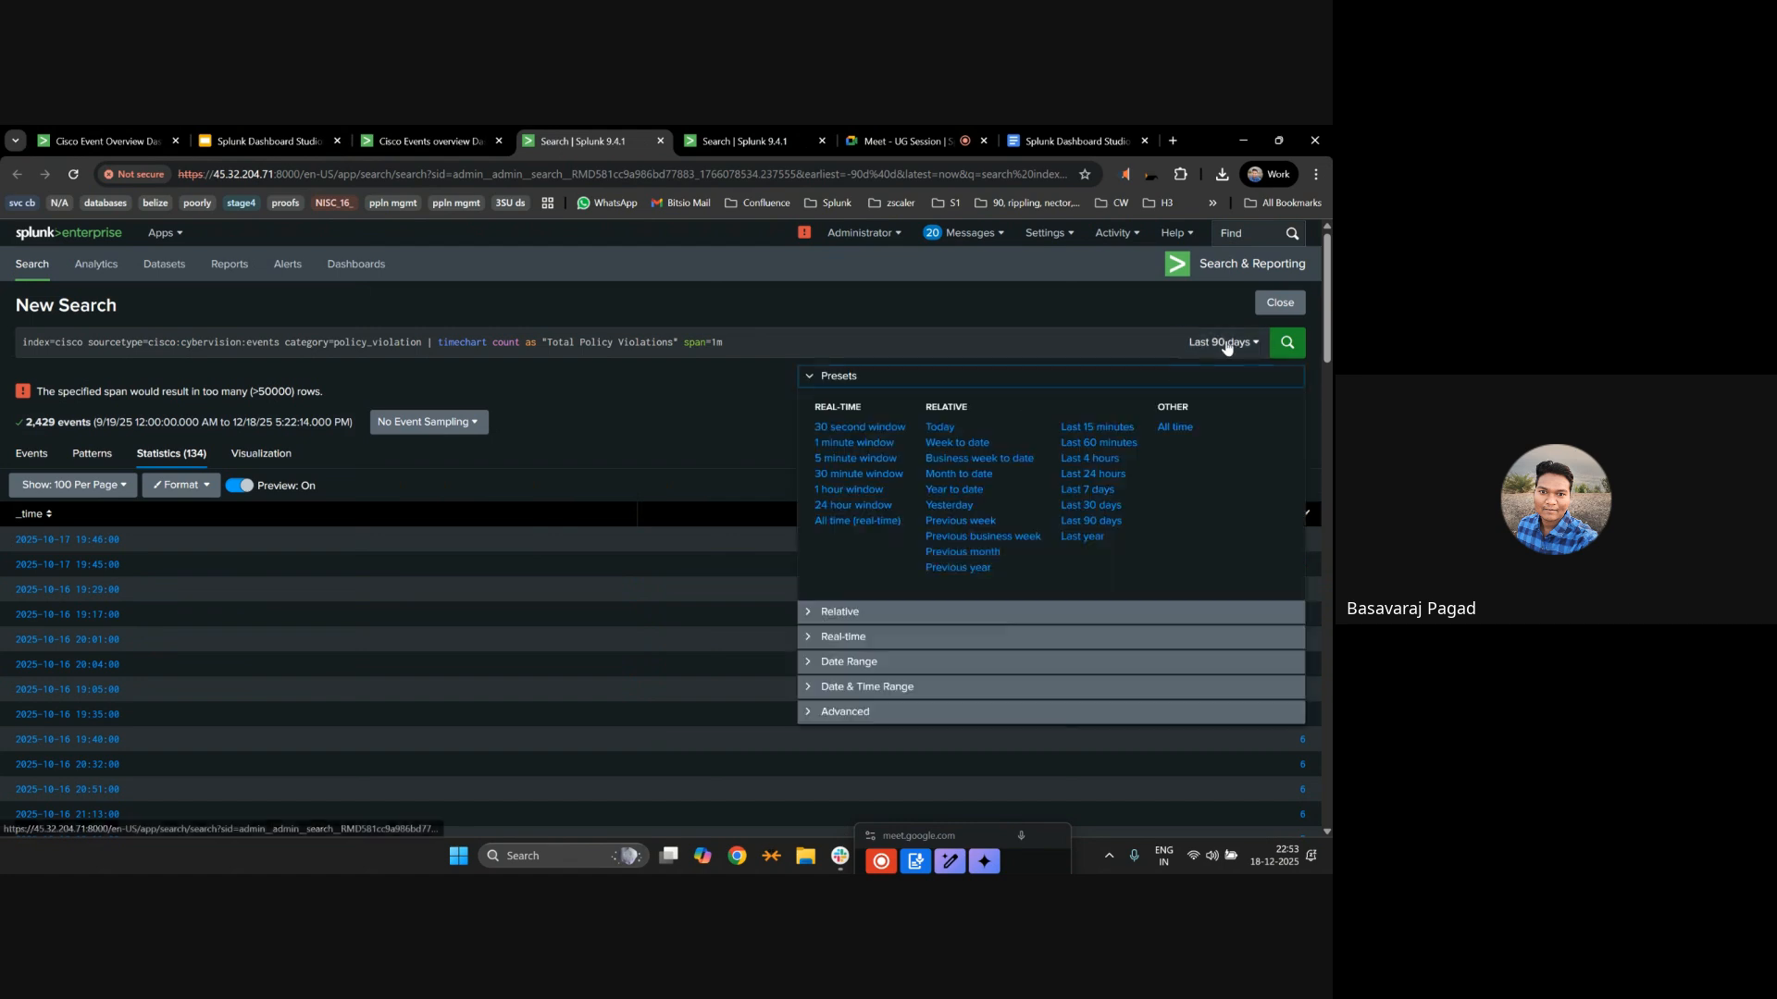
{"action": "left_click", "coordinate": [837, 678]}
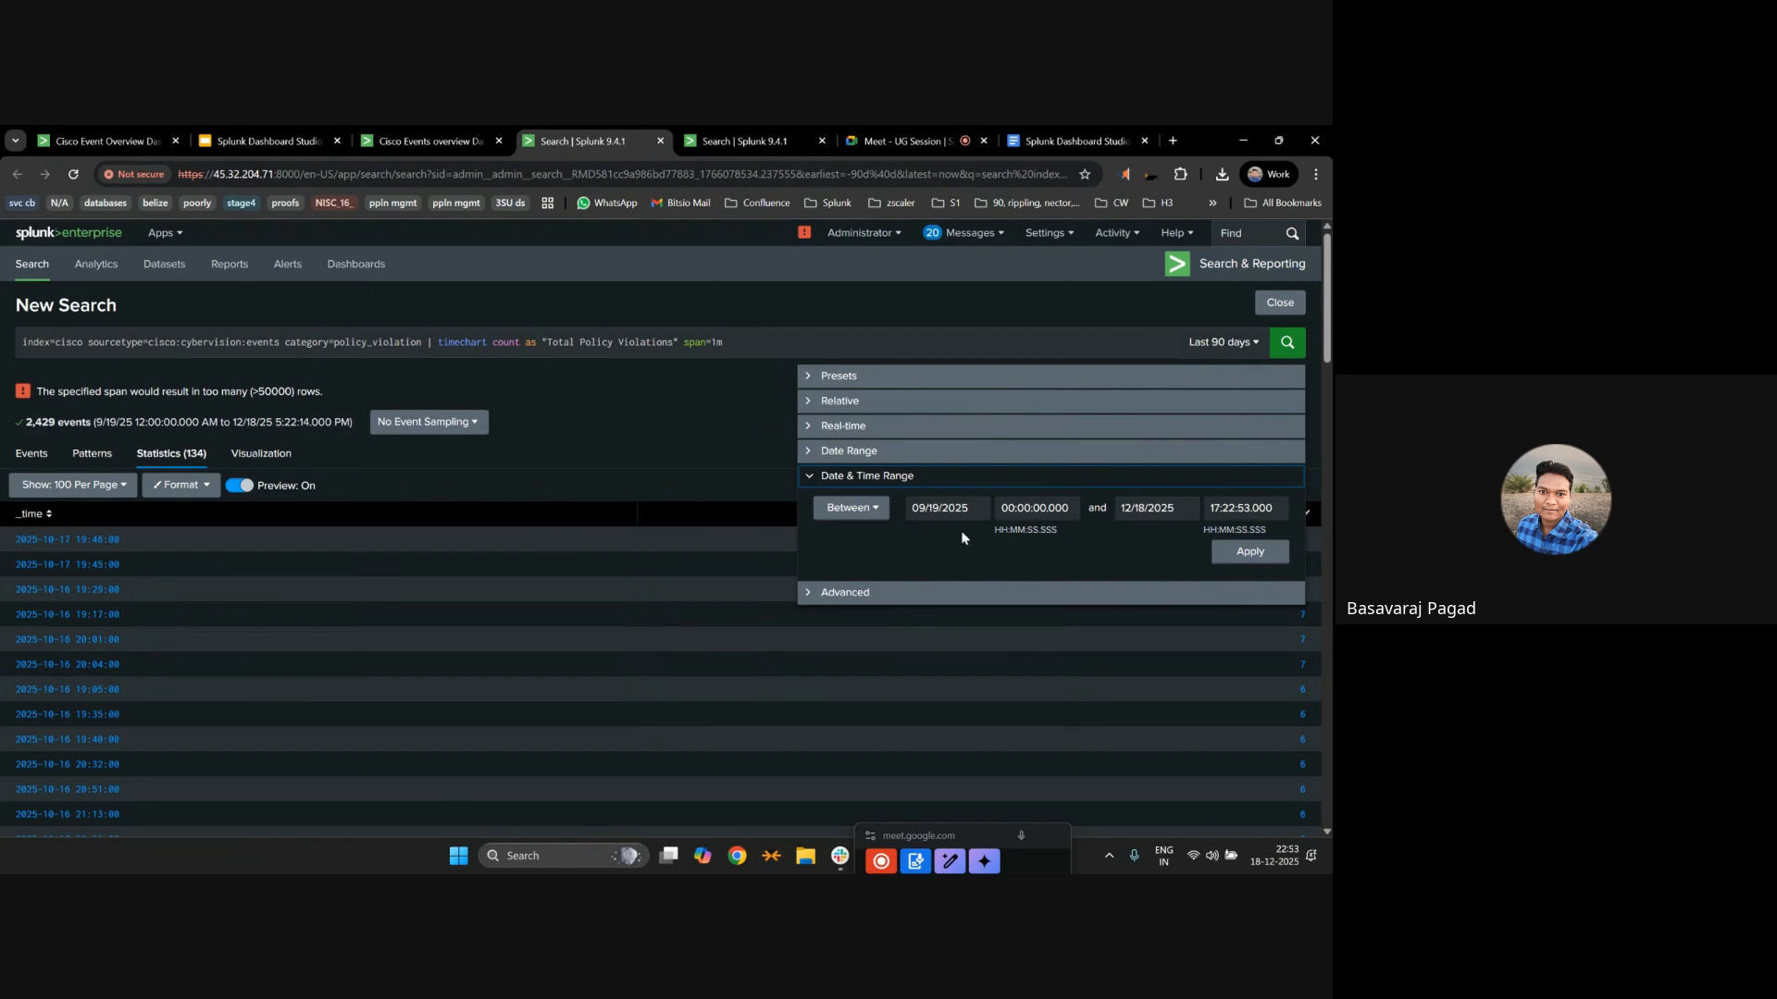
{"action": "left_click", "coordinate": [922, 509]}
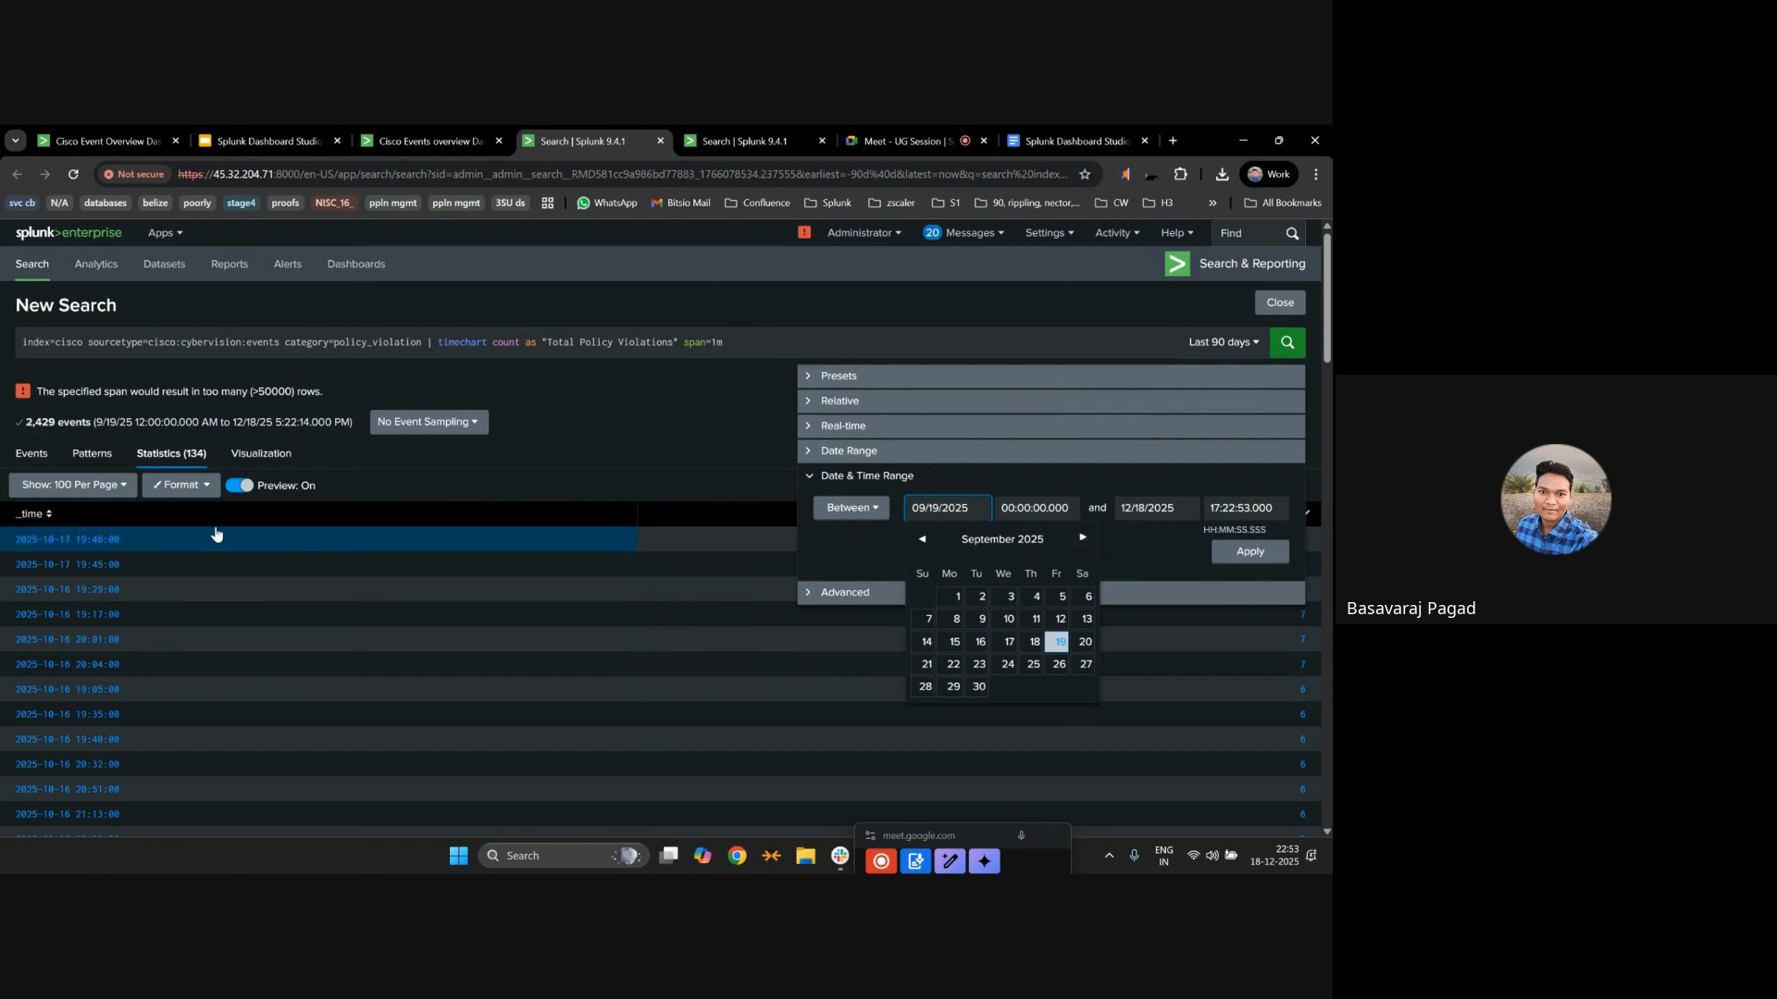
{"action": "left_click", "coordinate": [1085, 542]}
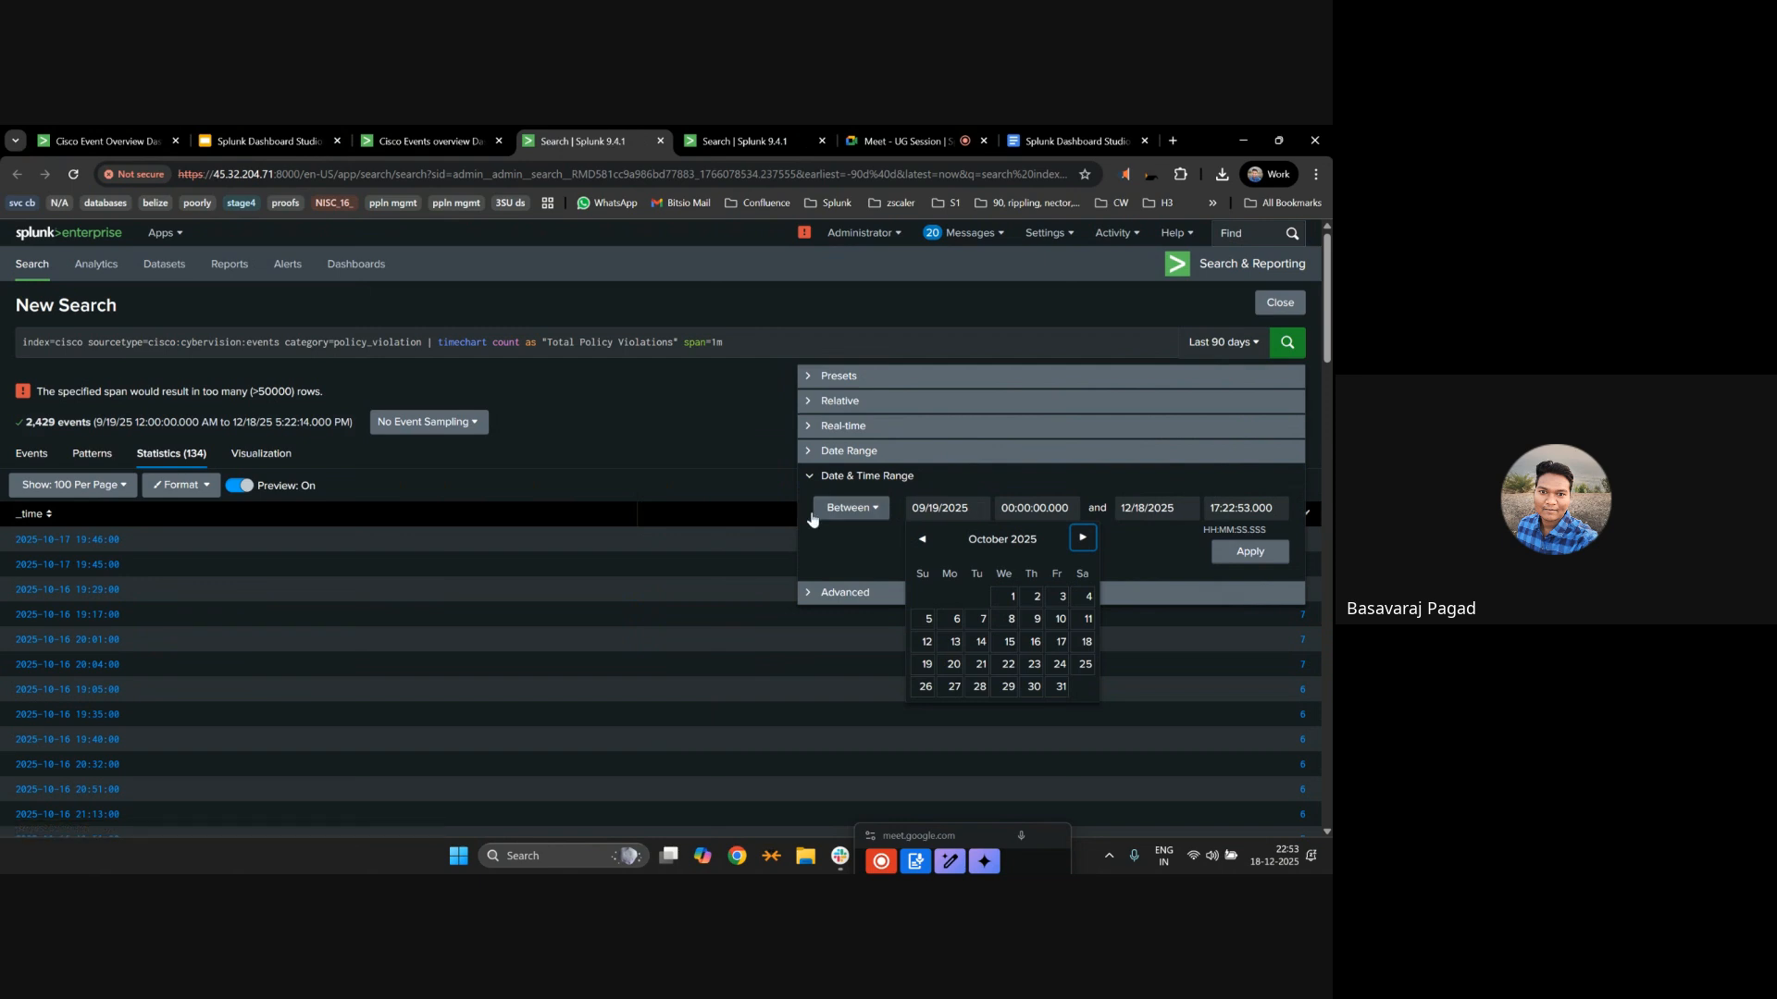
{"action": "left_click", "coordinate": [1036, 642]}
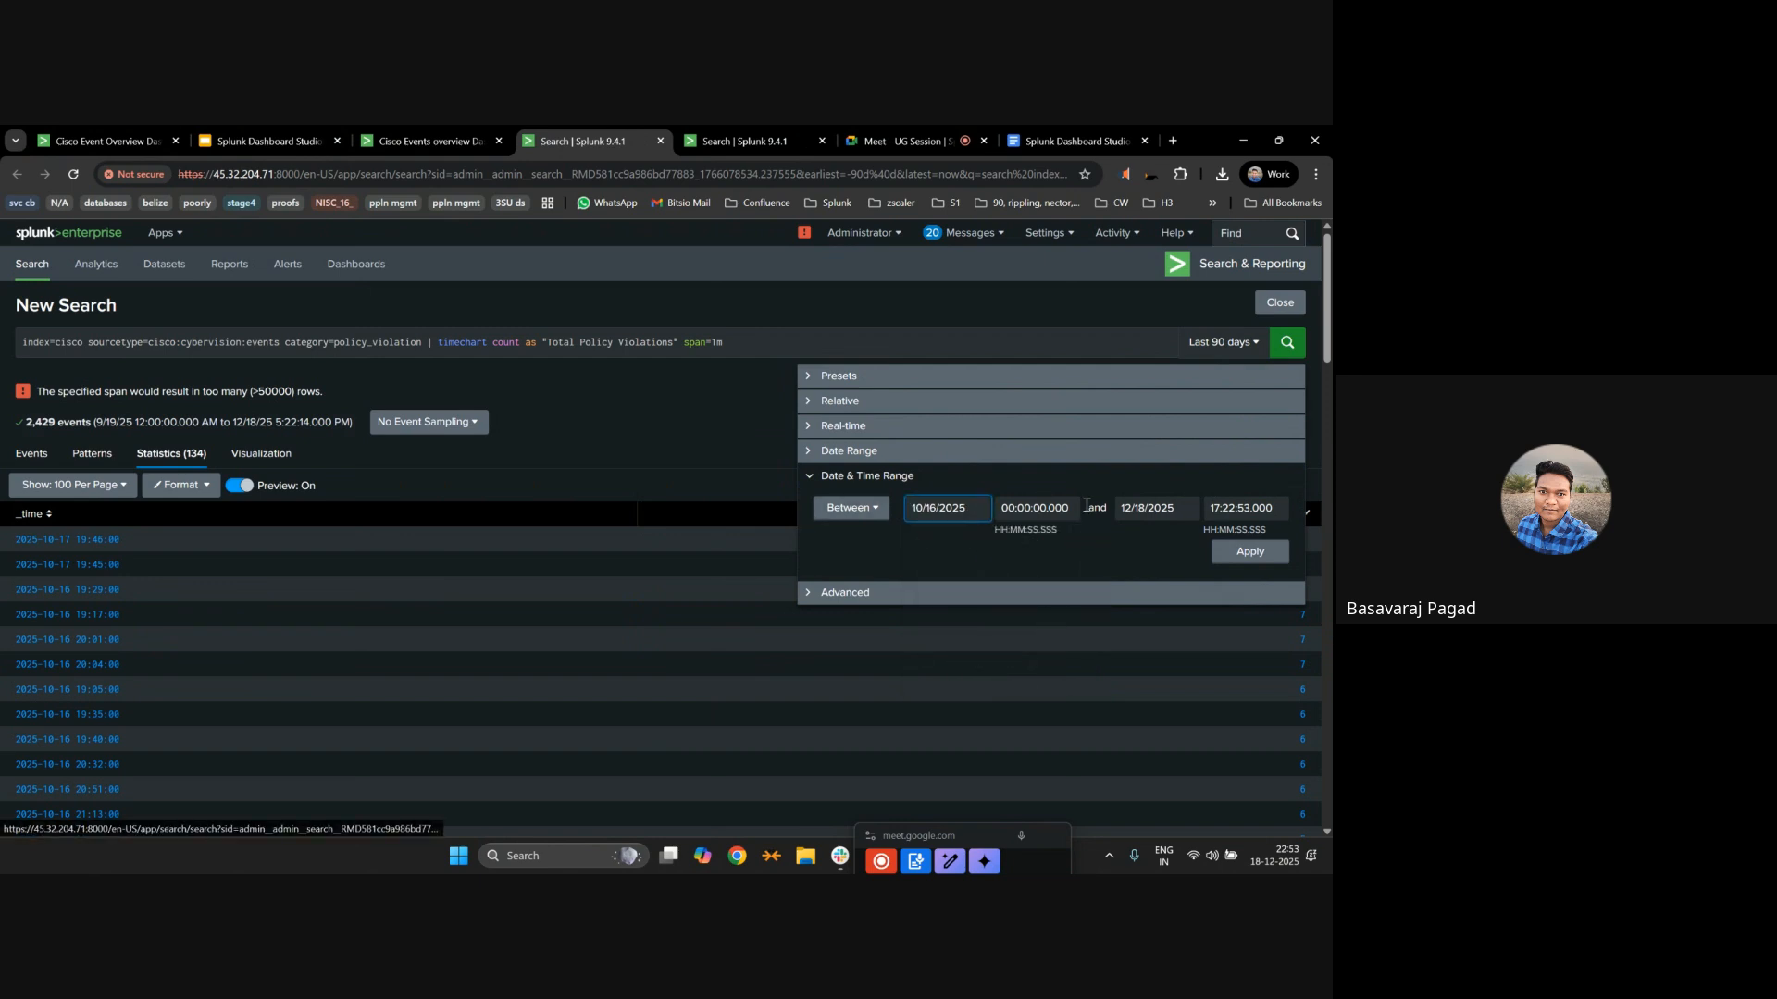
{"action": "left_click", "coordinate": [1185, 510]}
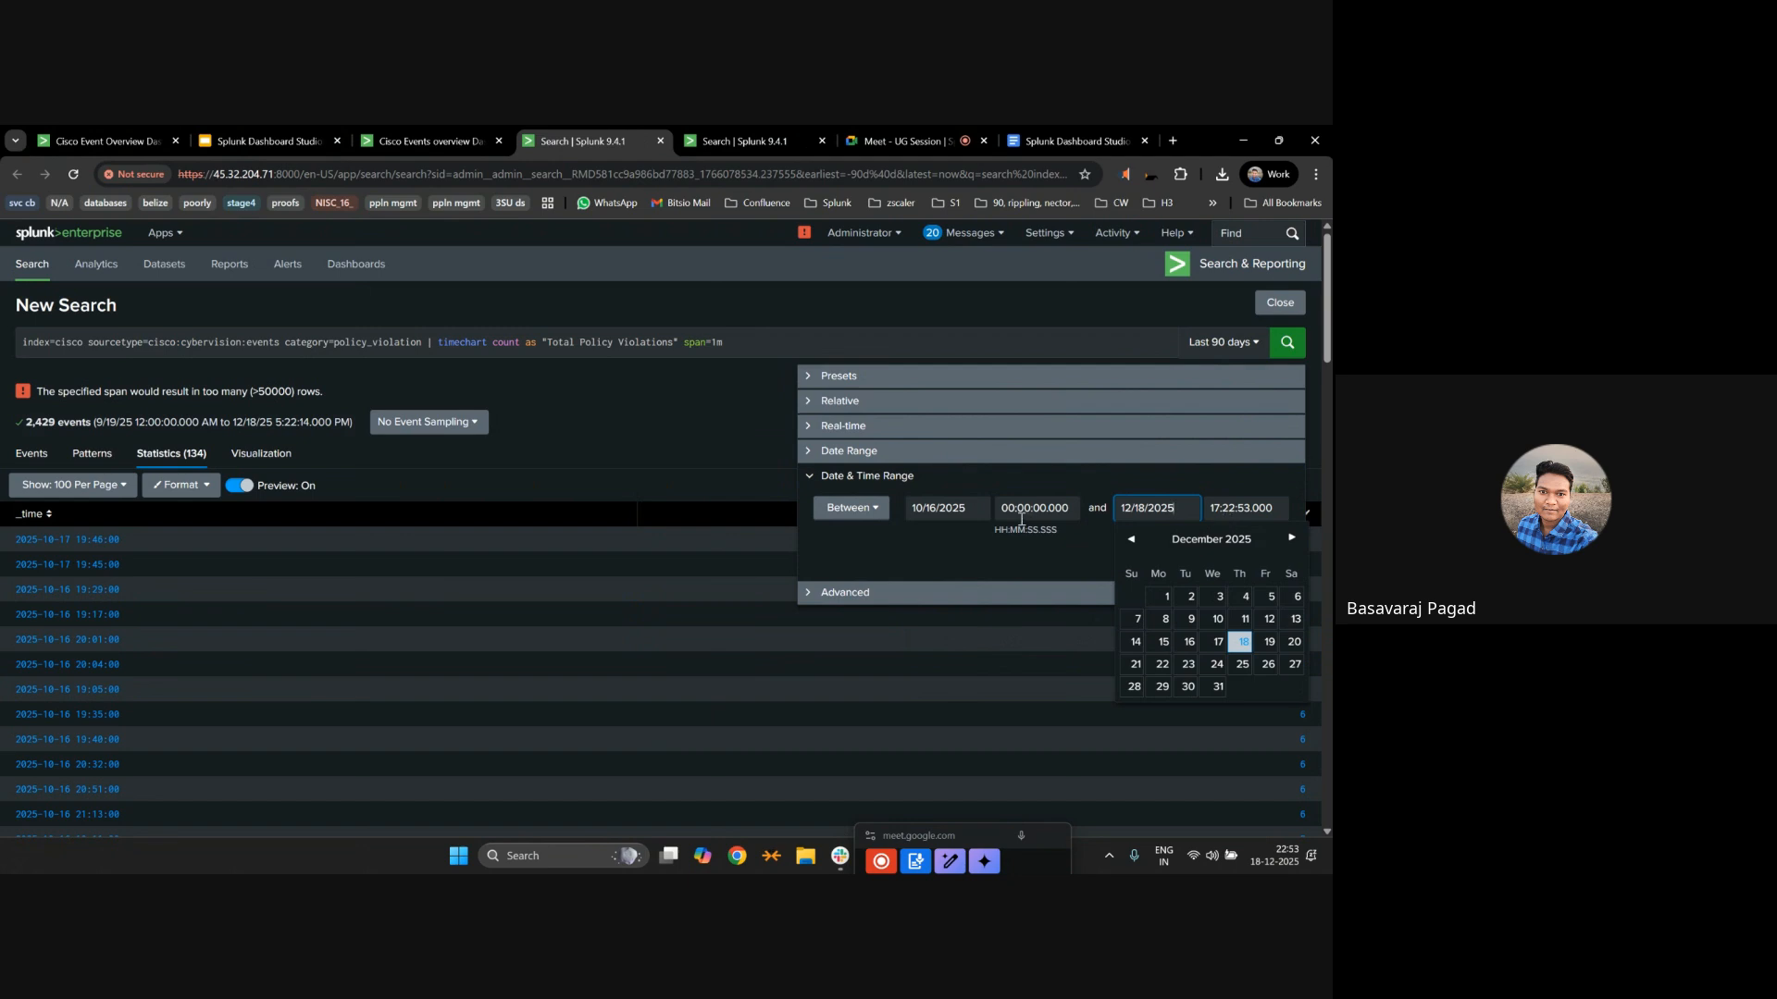
{"action": "left_click", "coordinate": [1130, 538]}
{"action": "left_click", "coordinate": [1131, 539]}
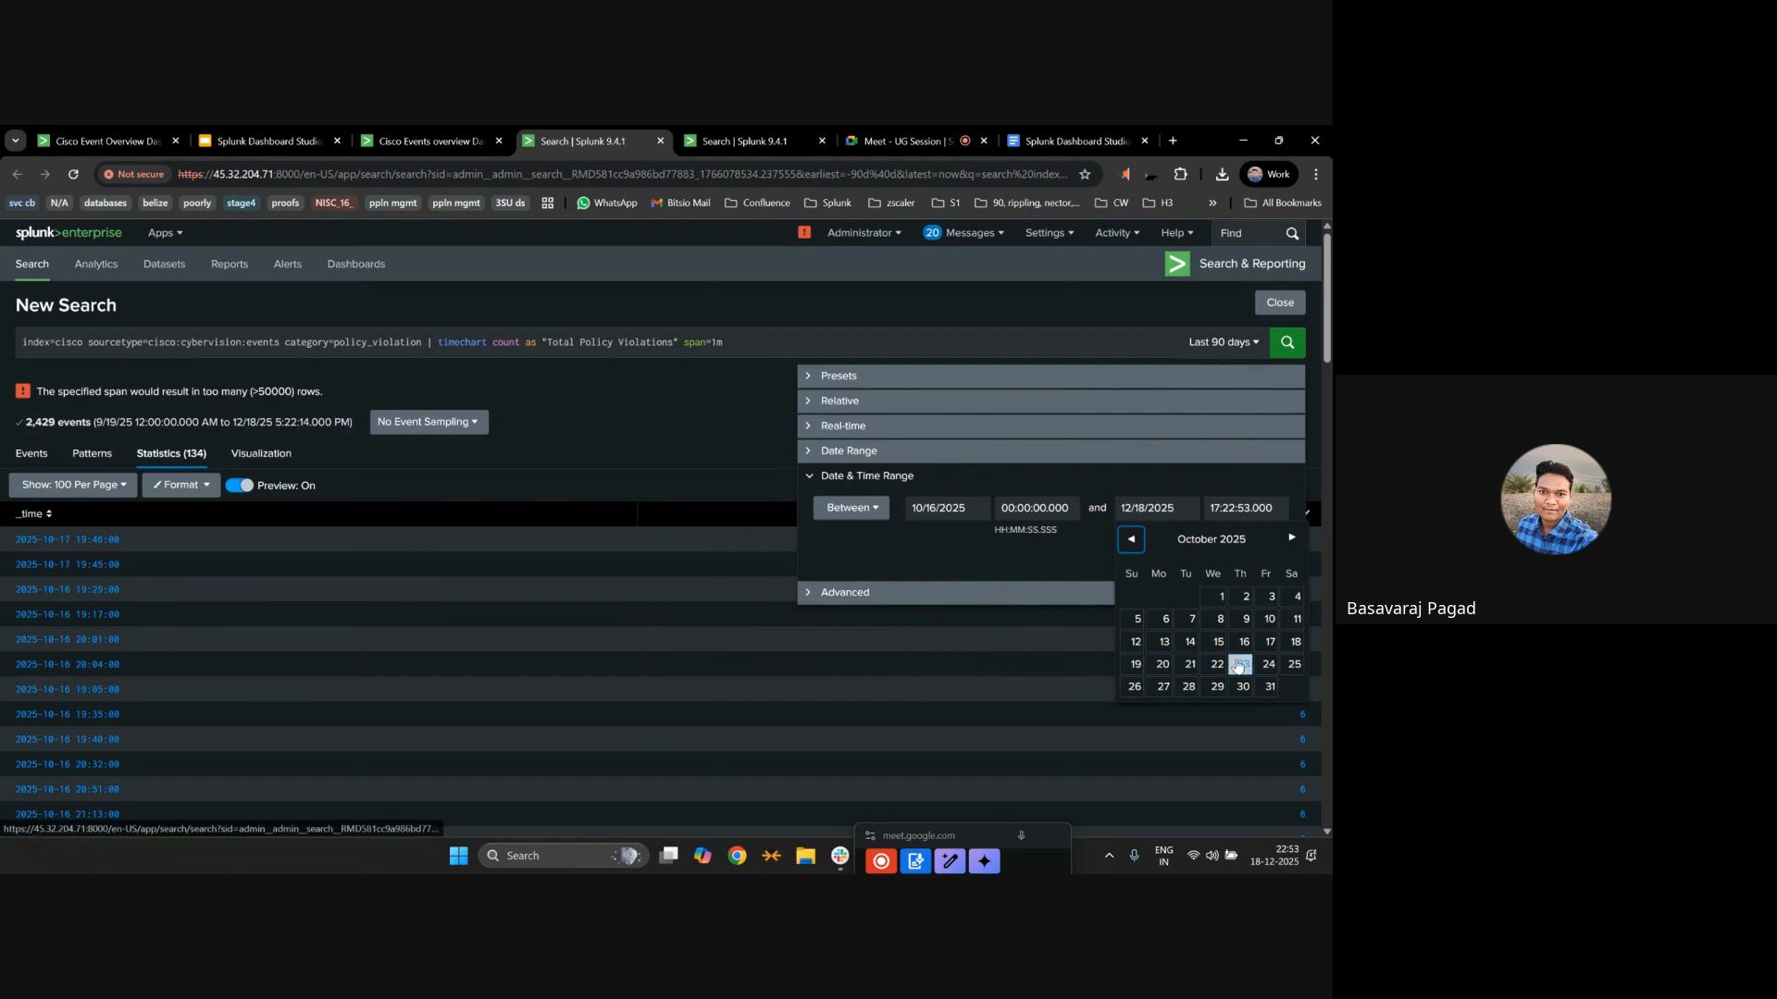
{"action": "left_click", "coordinate": [1295, 641]}
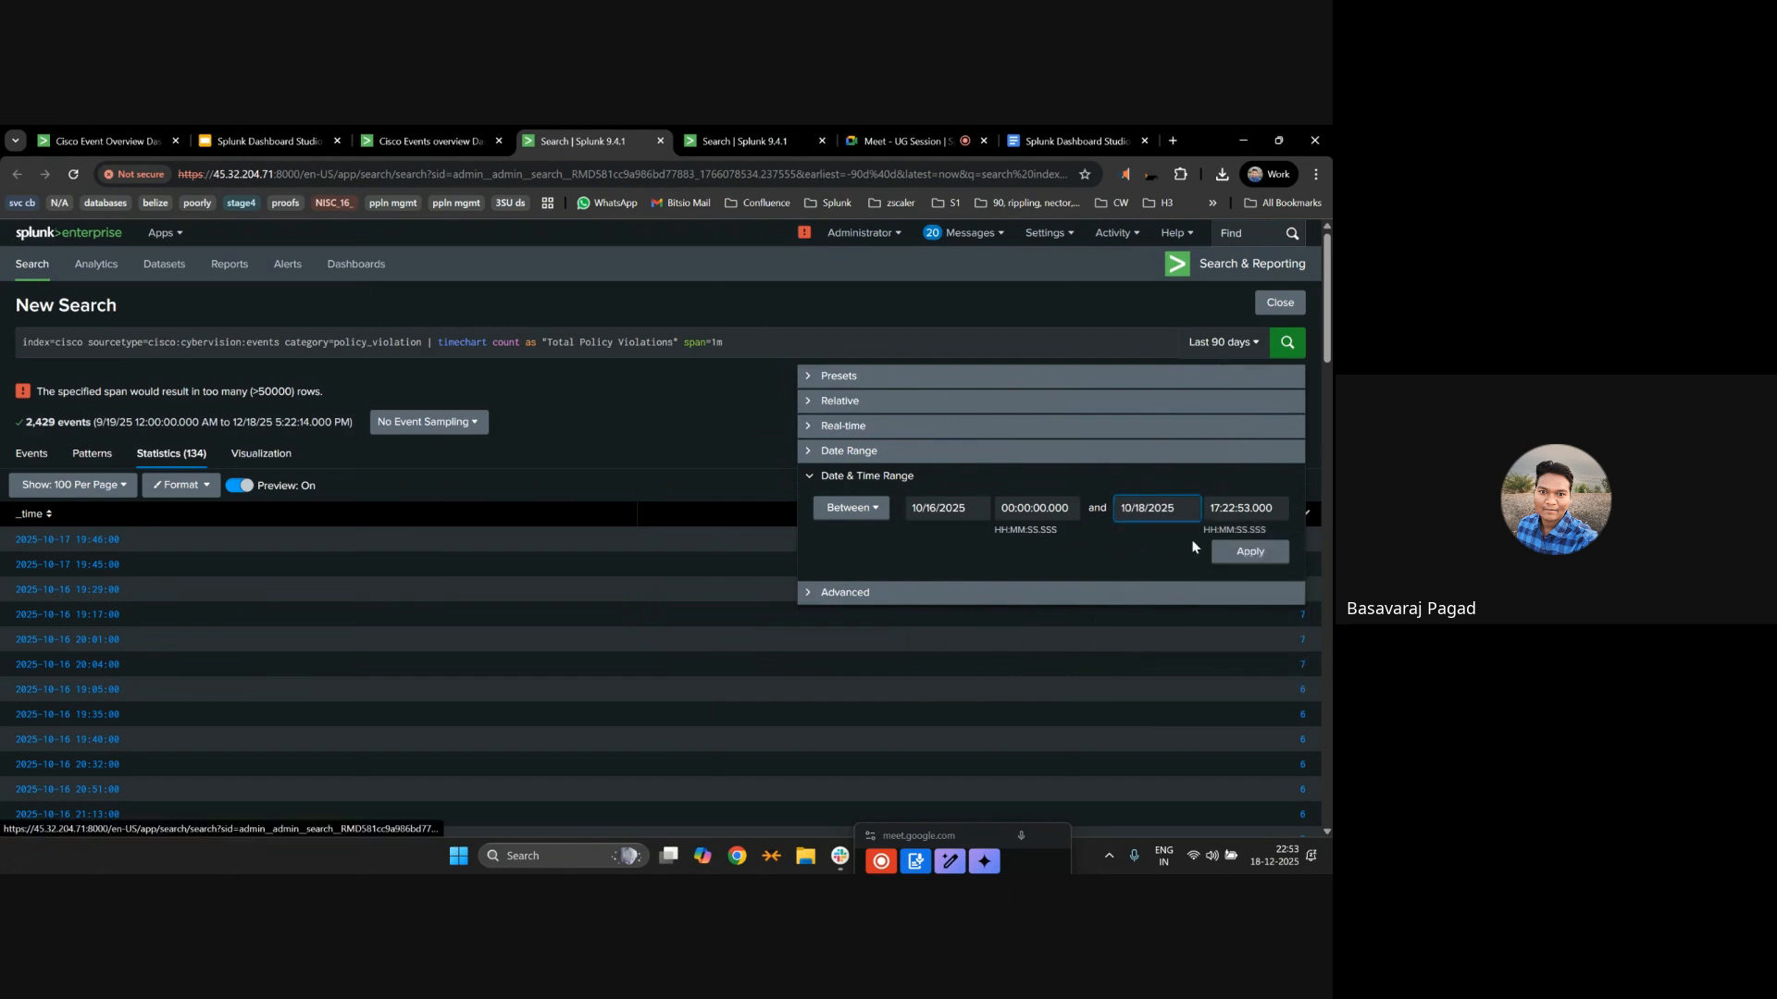
{"action": "left_click", "coordinate": [1249, 552]}
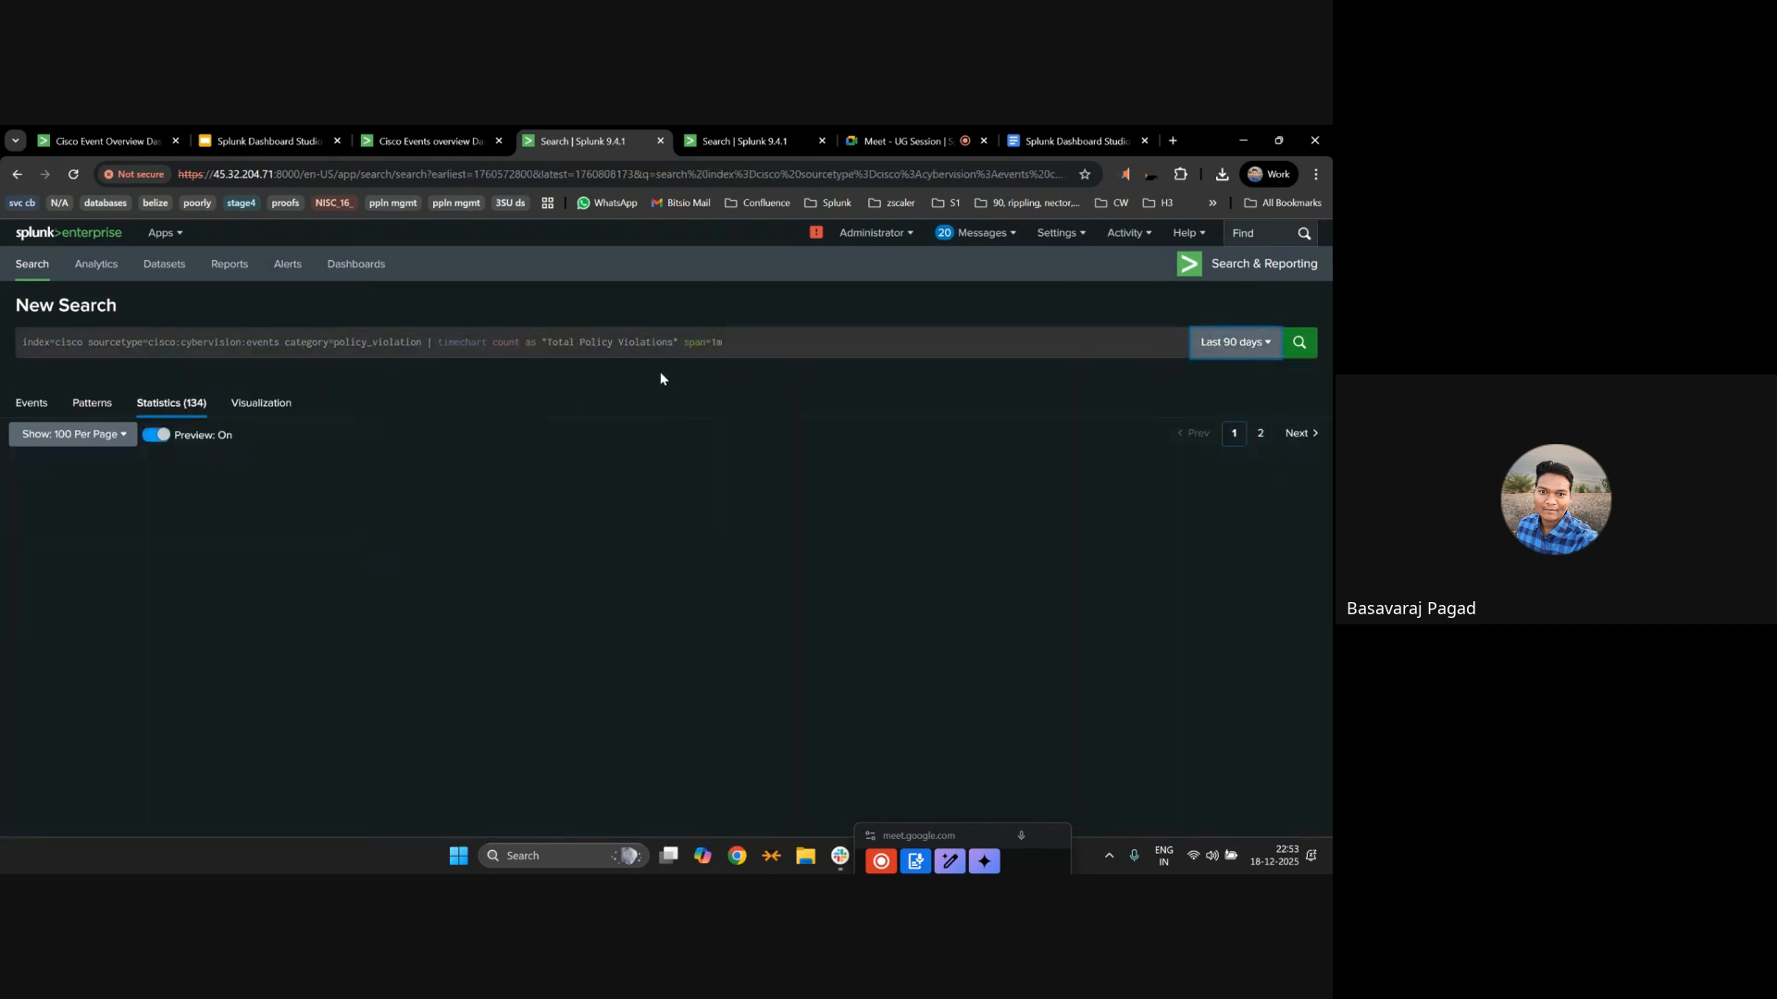
Set the timechart span to 12h, rerun the search and examine the Total Policy Violations per time period.
{"action": "left_click", "coordinate": [718, 341]}
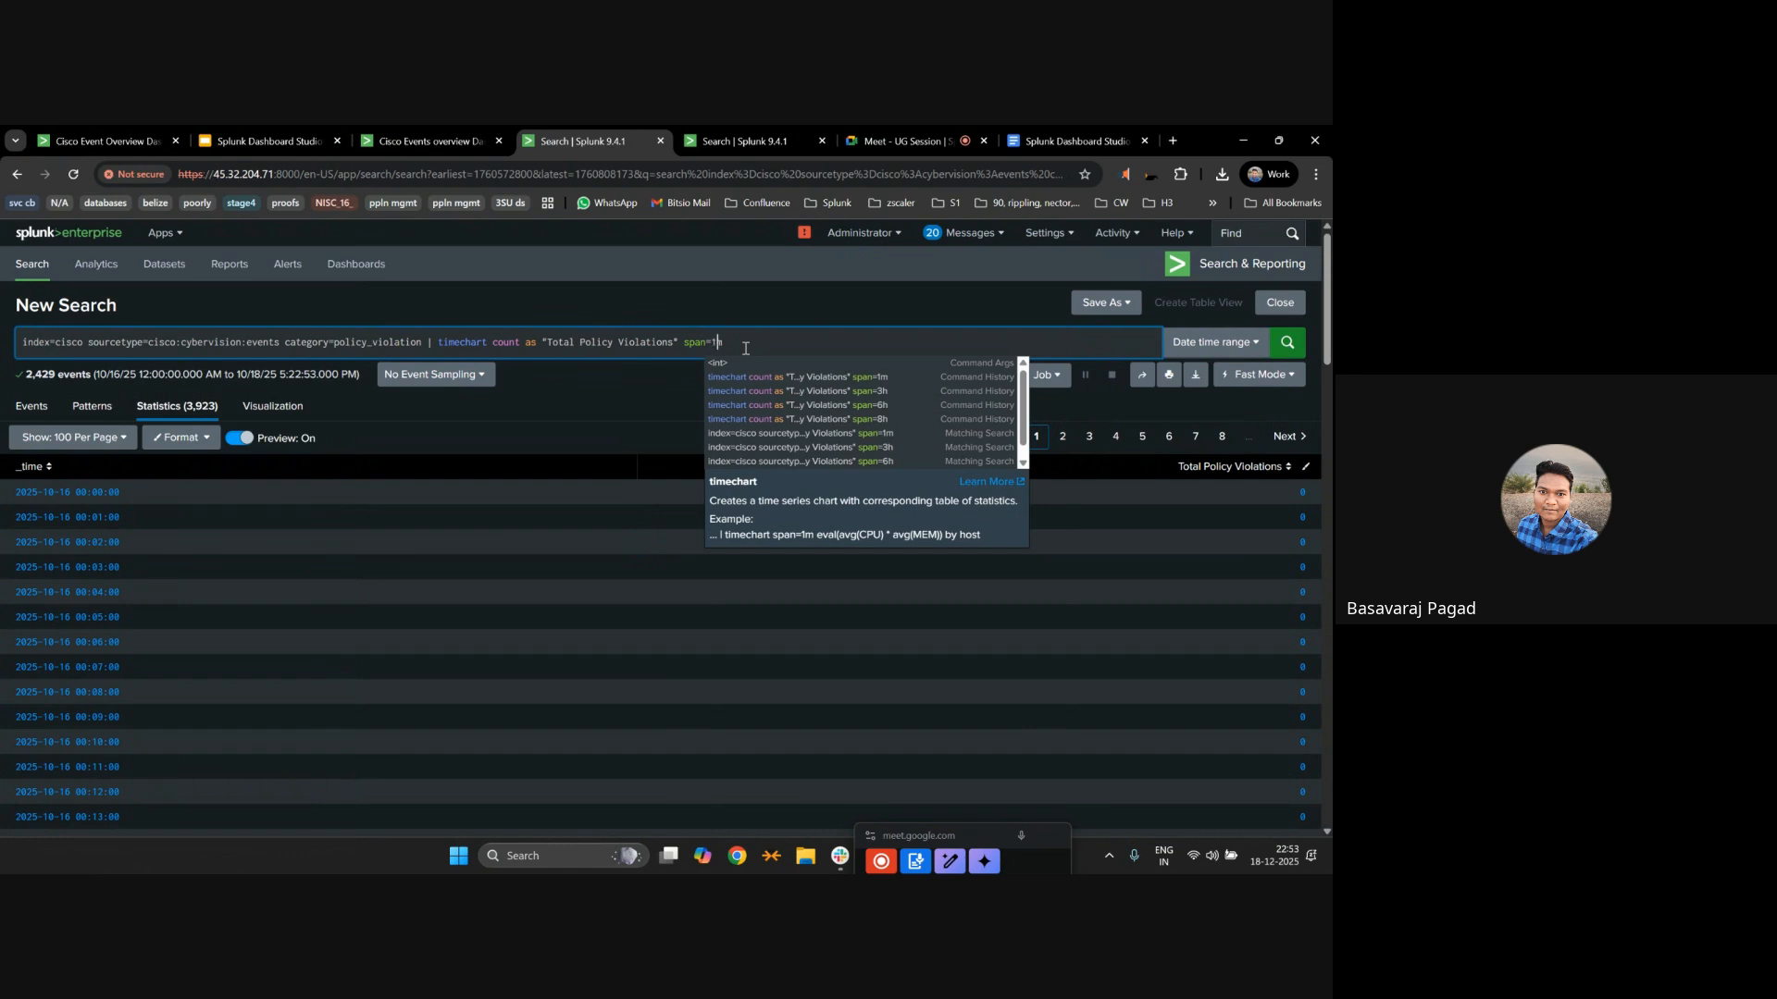
{"action": "left_click", "coordinate": [746, 348]}
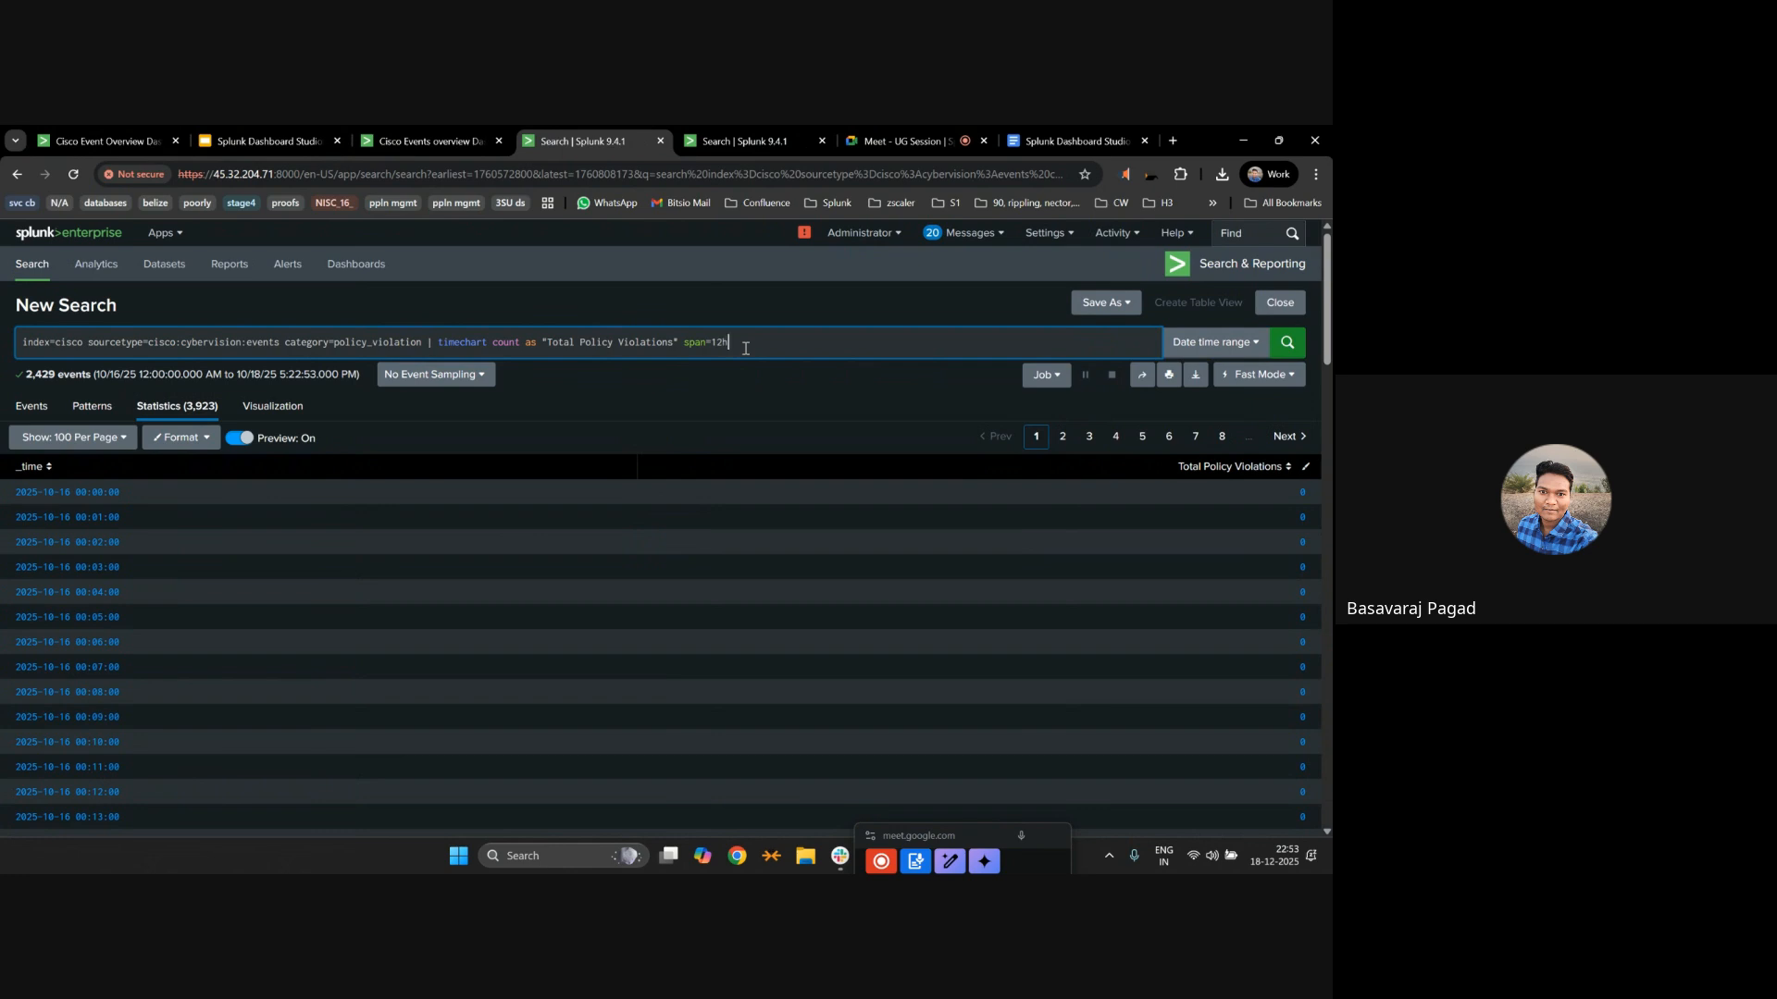
{"action": "key", "text": "Return"}
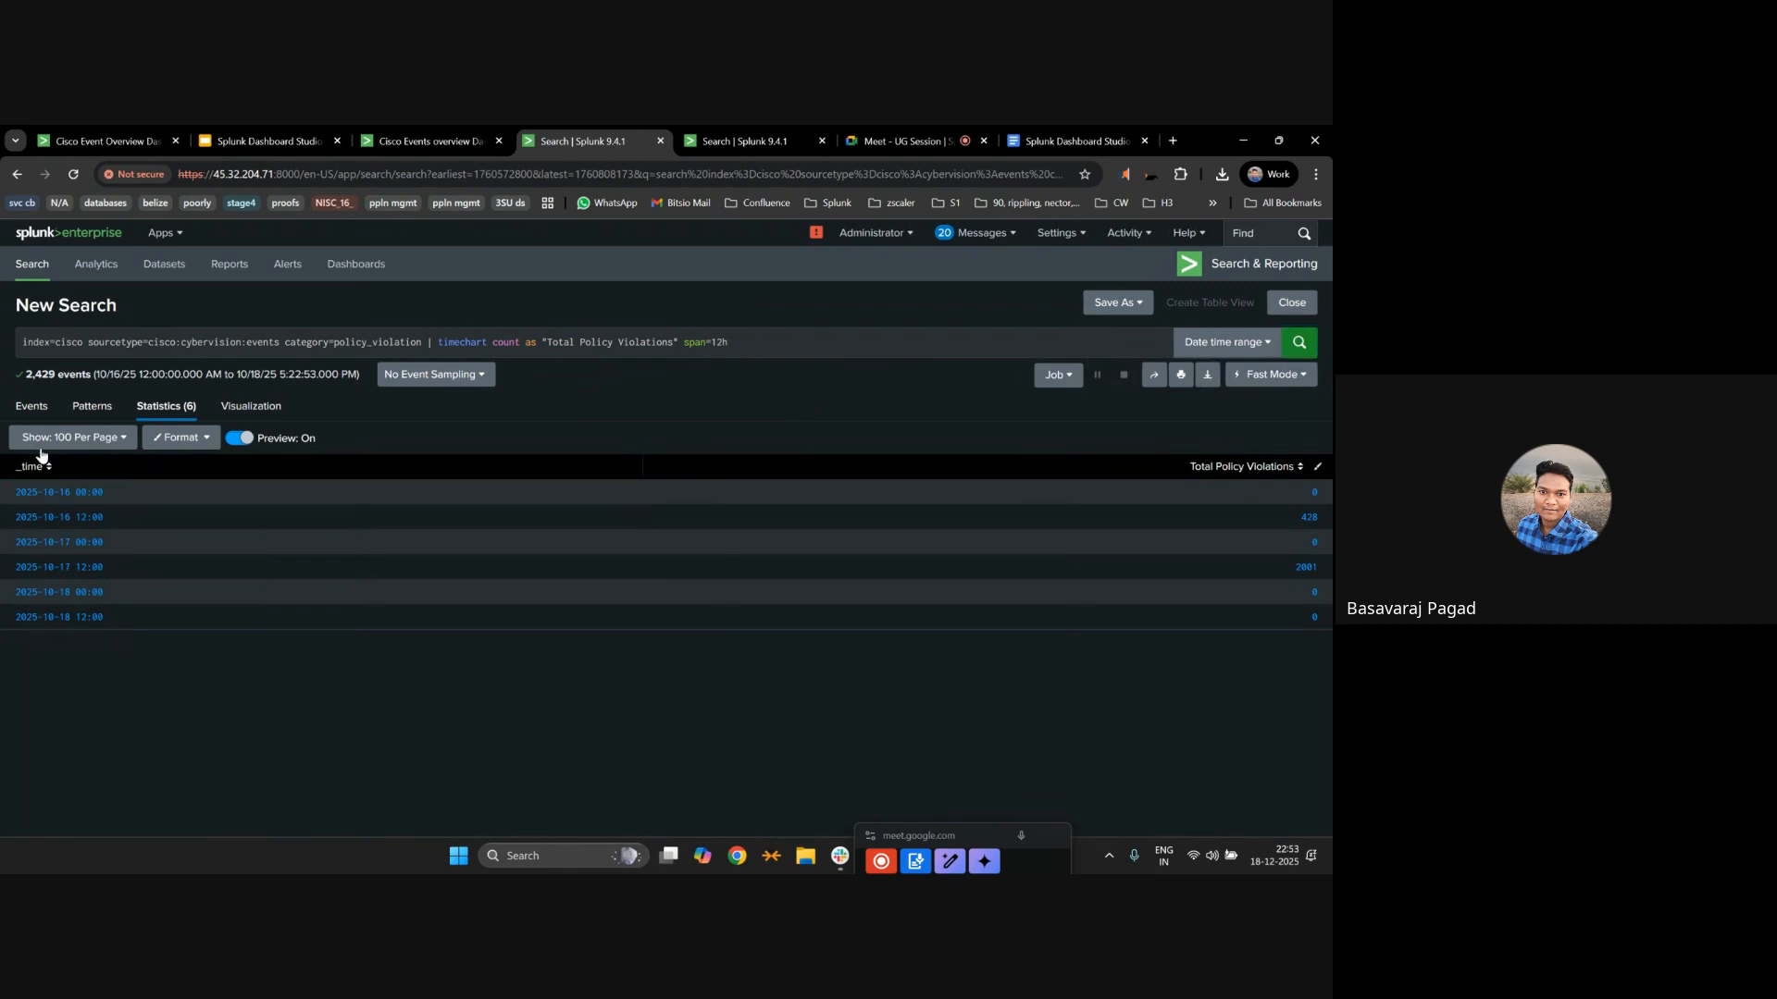
{"action": "left_click_drag", "start_coordinate": [12, 492], "coordinate": [121, 661]}
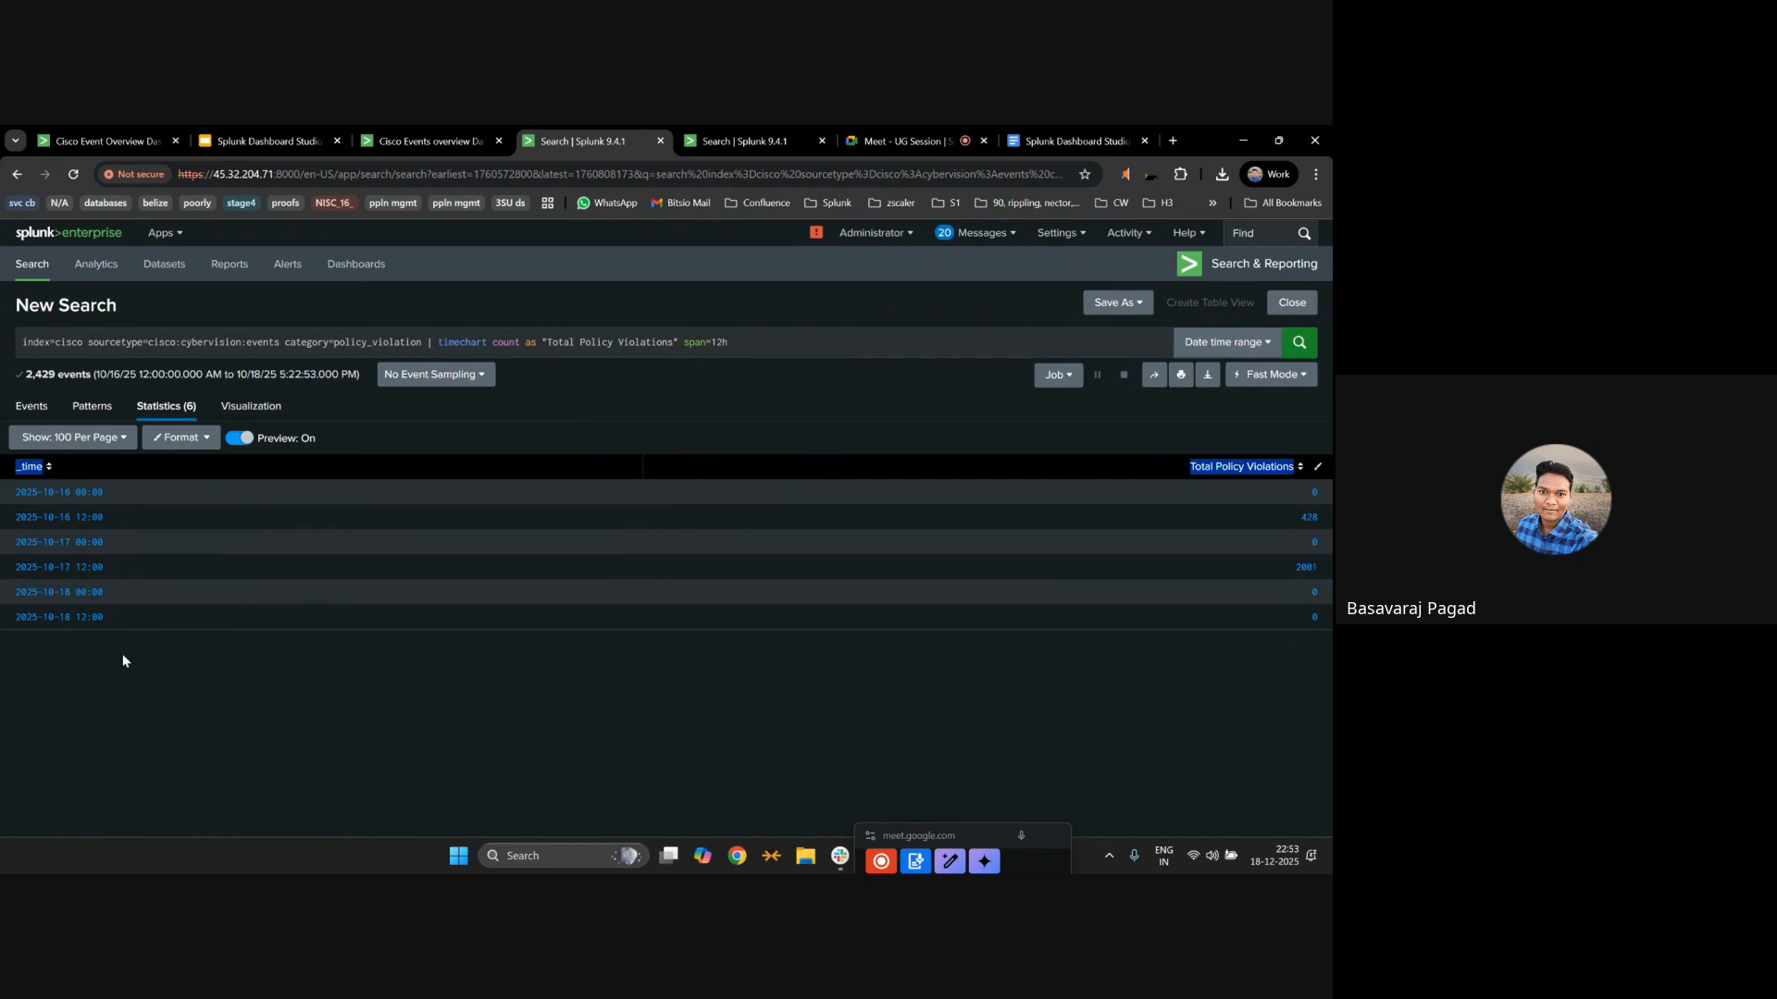
{"action": "left_click", "coordinate": [698, 400]}
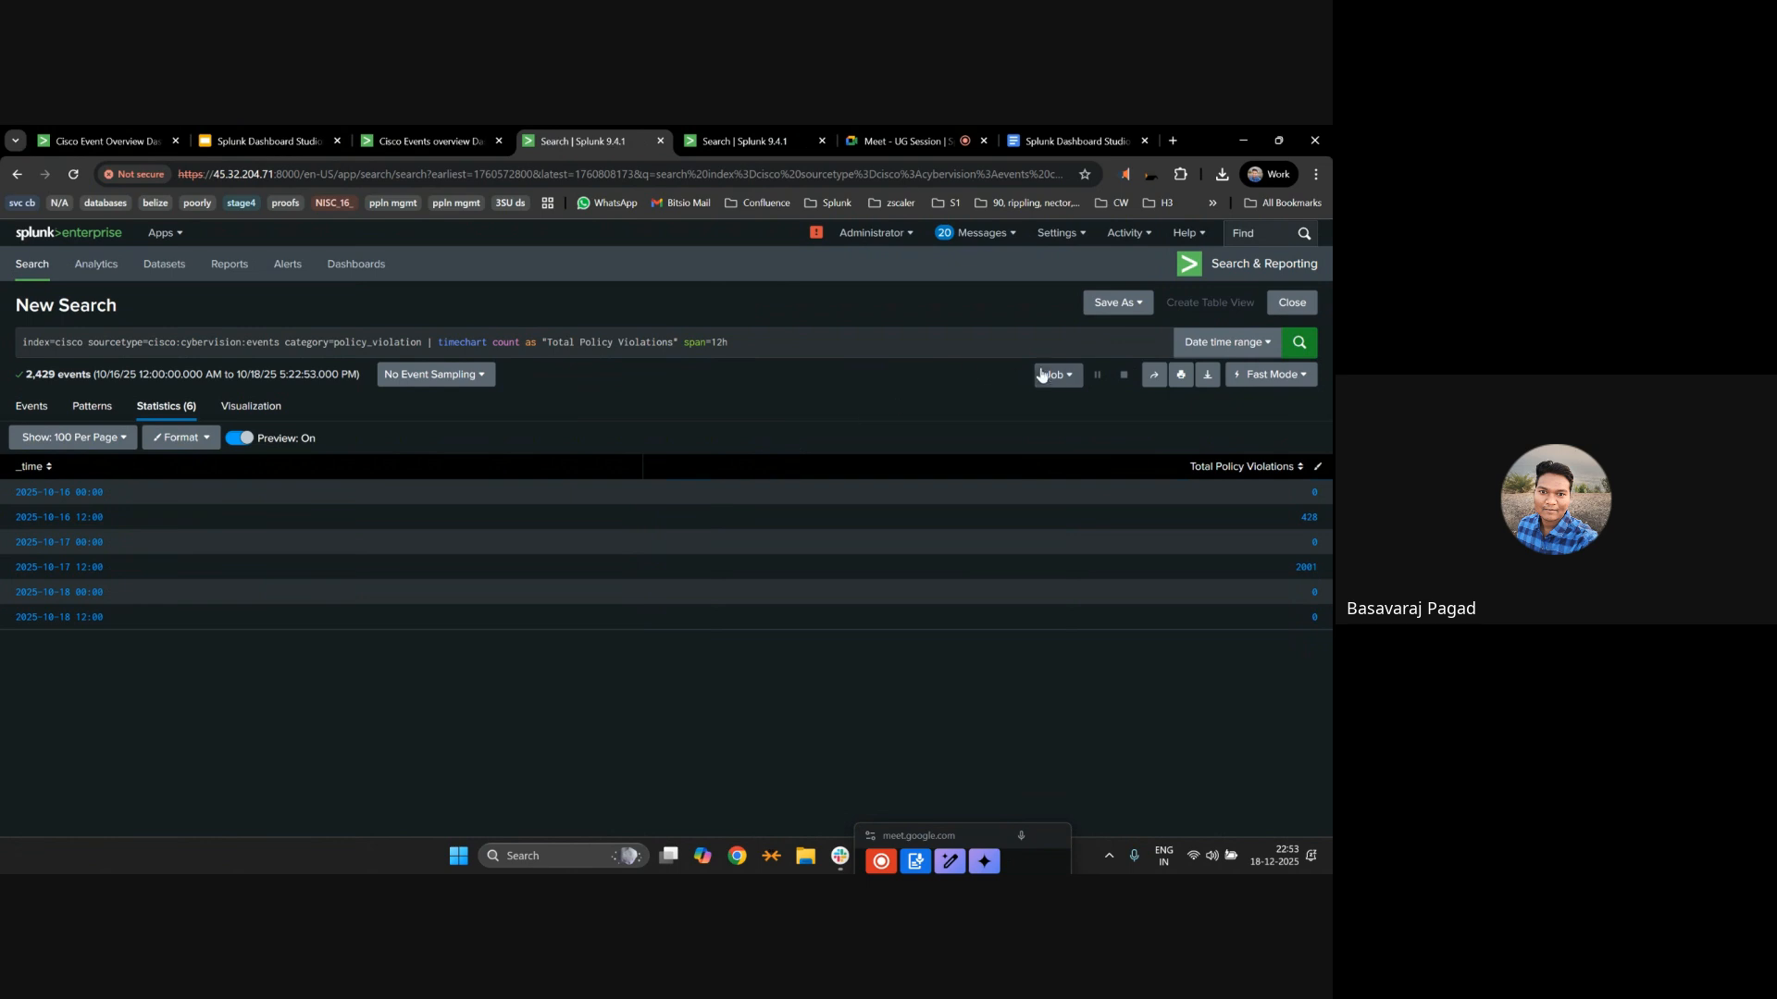
{"action": "left_click_drag", "start_coordinate": [4, 574], "coordinate": [255, 576]}
{"action": "left_click_drag", "start_coordinate": [5, 517], "coordinate": [210, 519]}
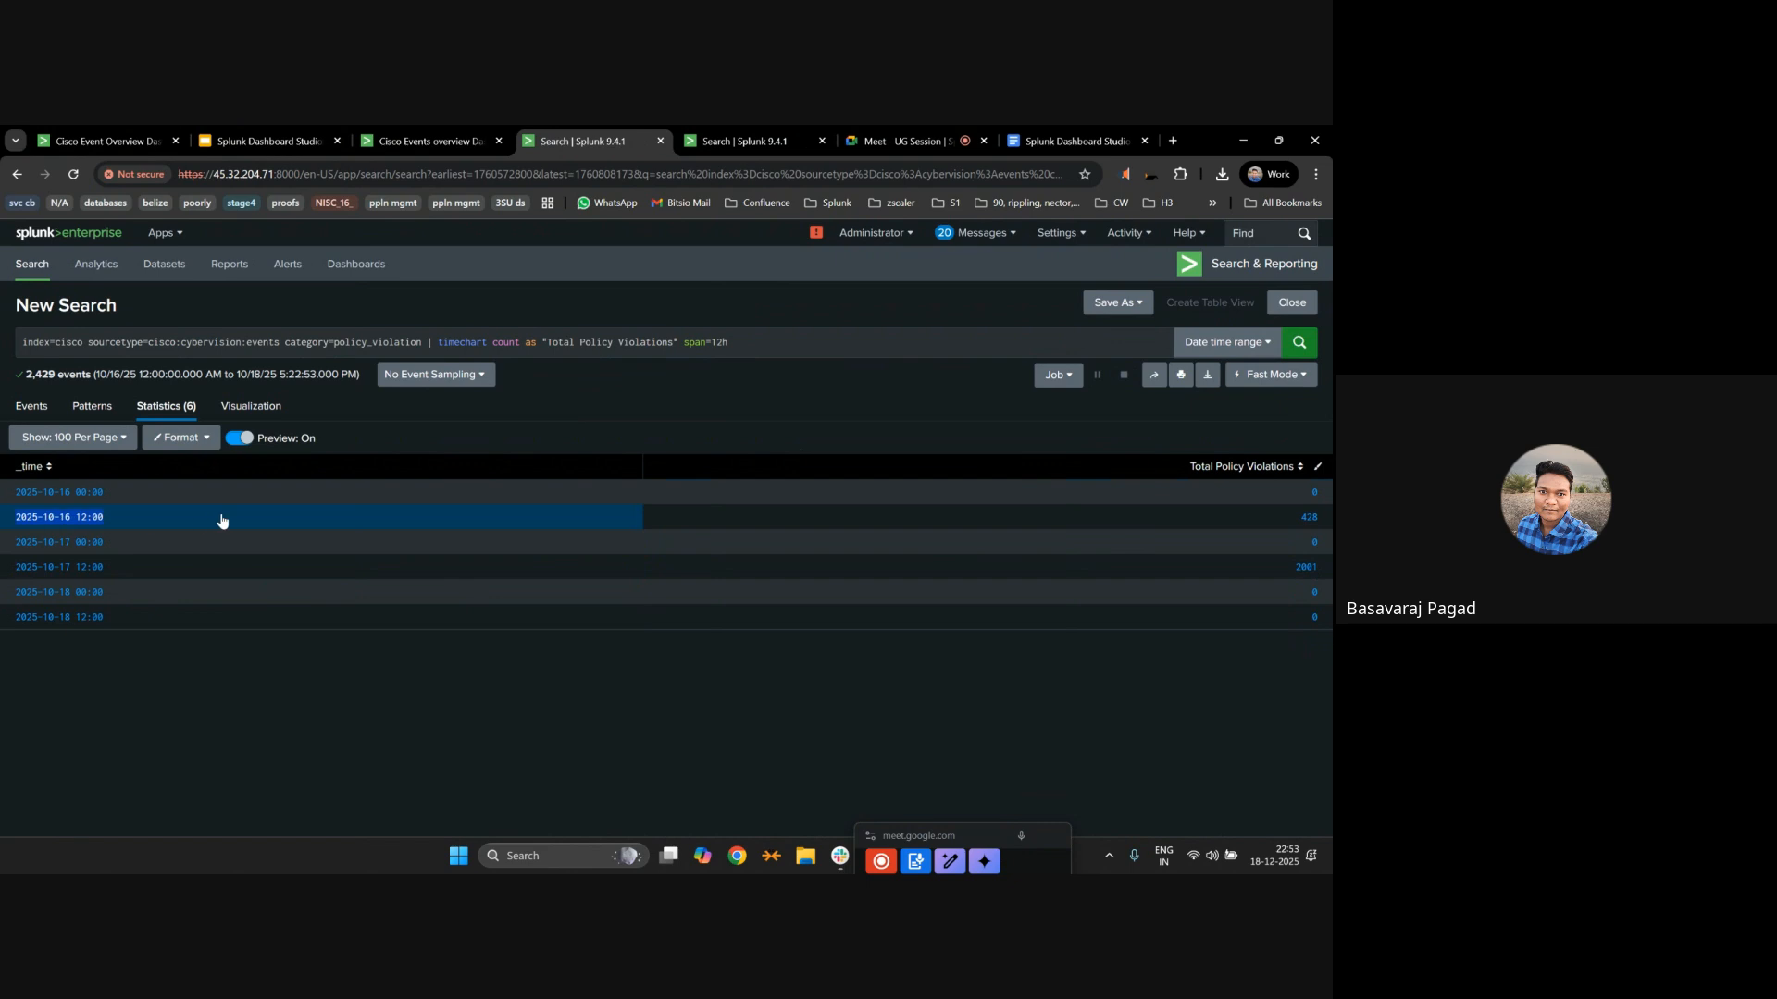
{"action": "left_click", "coordinate": [793, 424]}
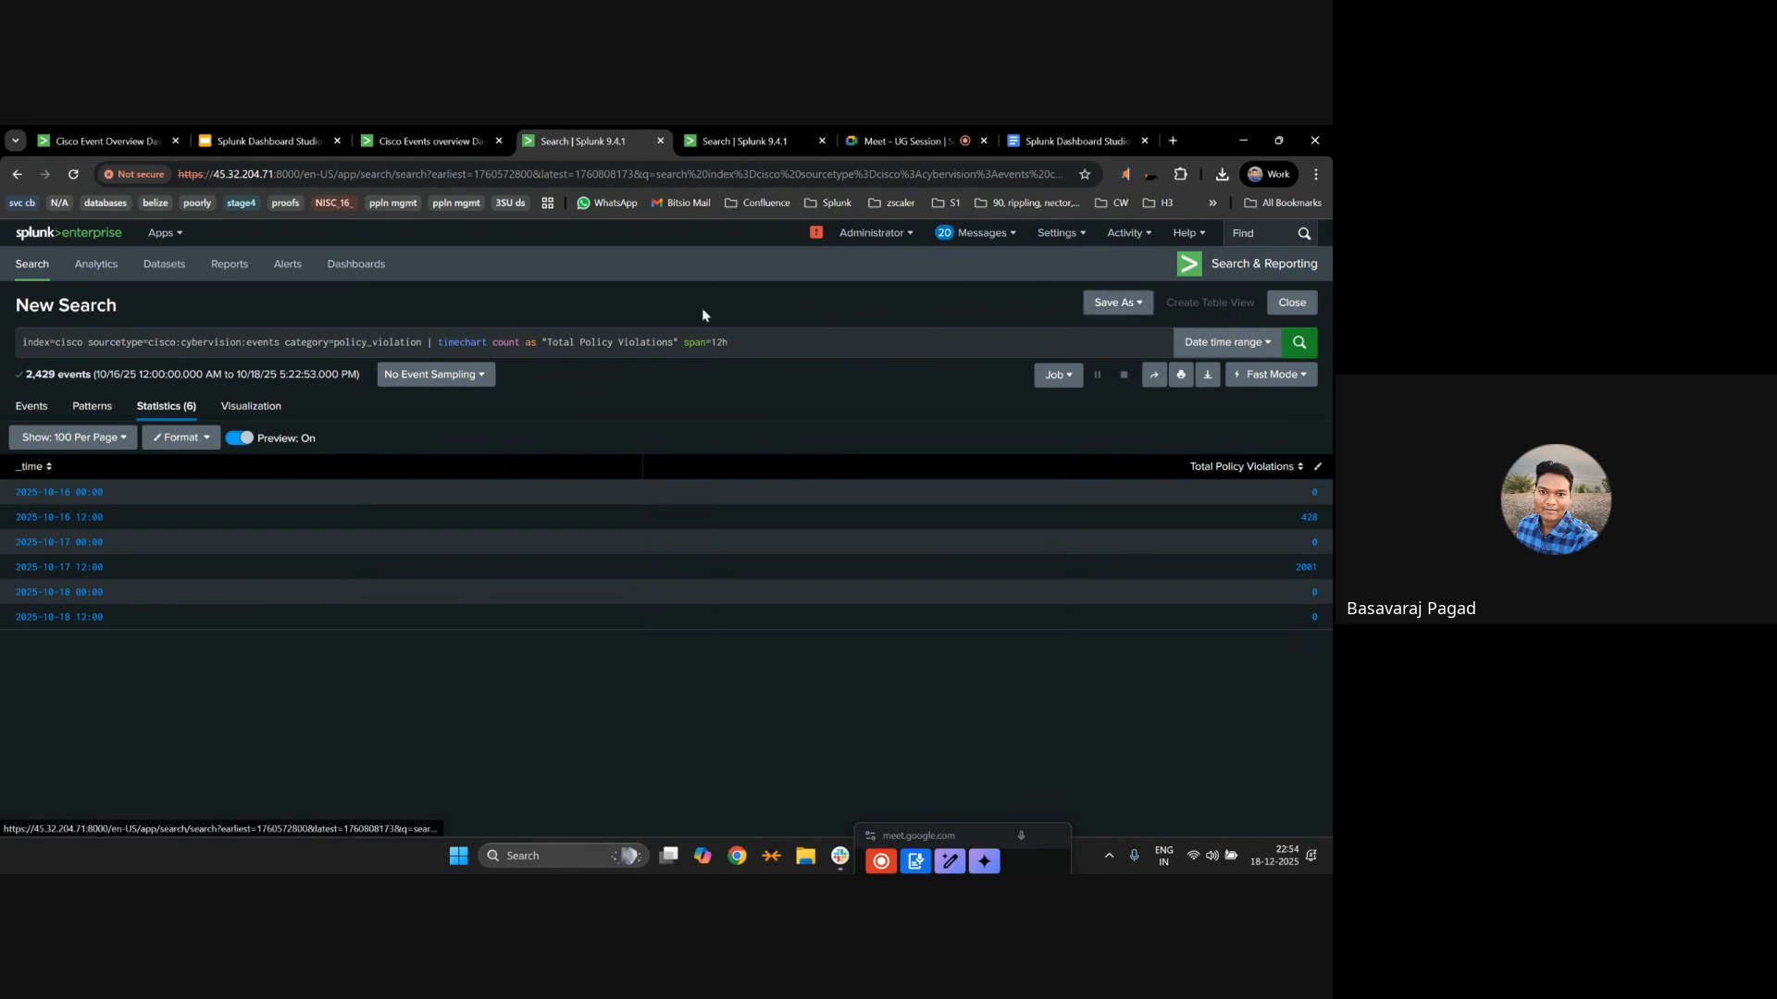
{"action": "double_click", "coordinate": [719, 342]}
Save the search to the existing dashboard Cisco Events overview Dashboard 2 as a statistics table panel titled "something".
{"action": "left_click", "coordinate": [1117, 302]}
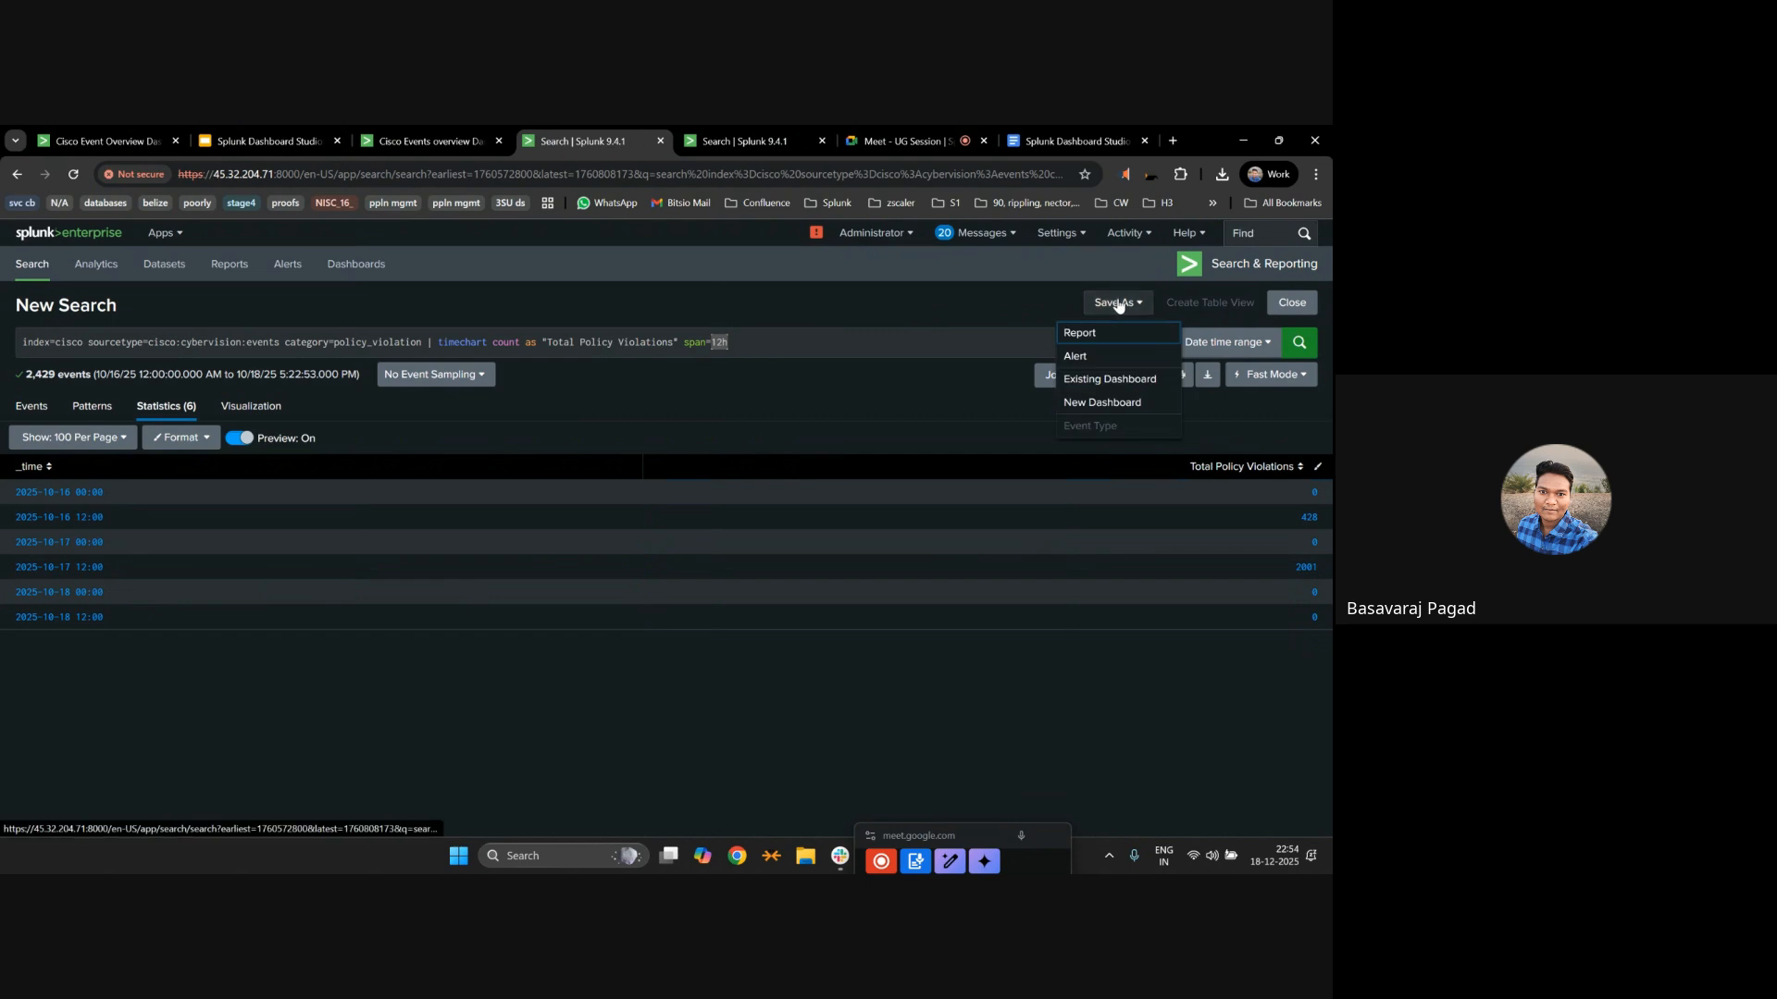
{"action": "left_click", "coordinate": [1107, 381]}
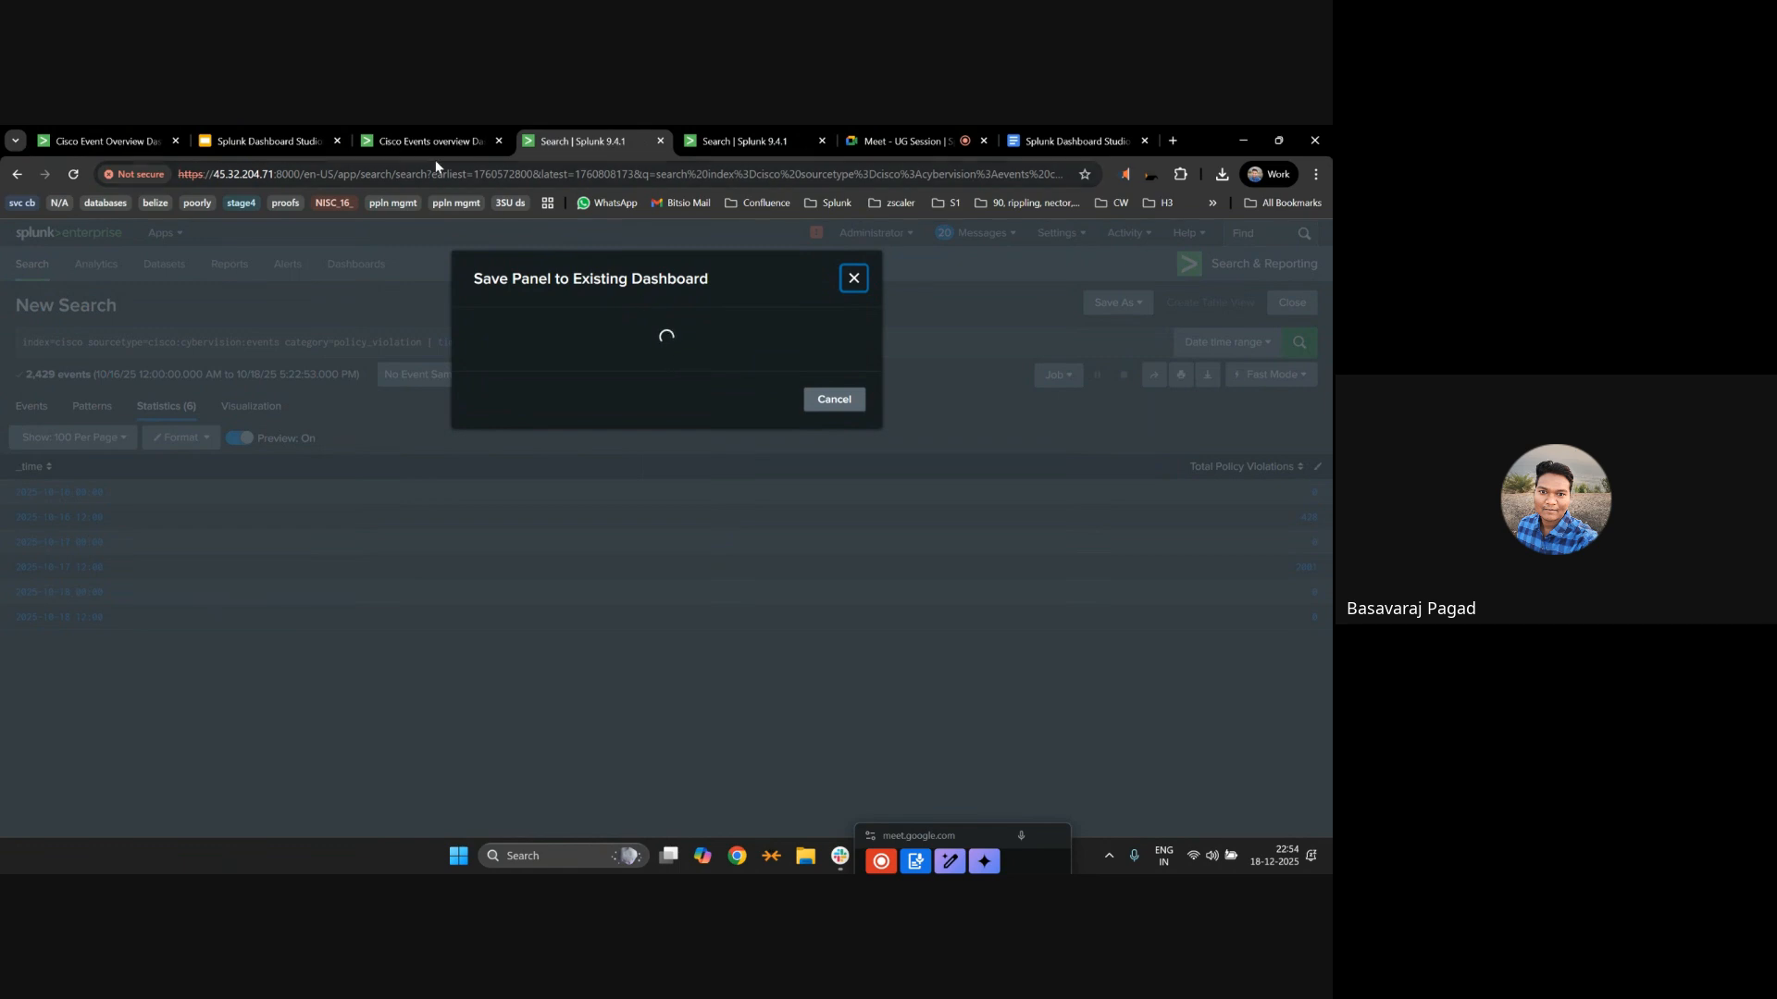
{"action": "left_click", "coordinate": [431, 141]}
{"action": "triple_click", "coordinate": [326, 301]}
{"action": "key", "text": "ctrl+c"}
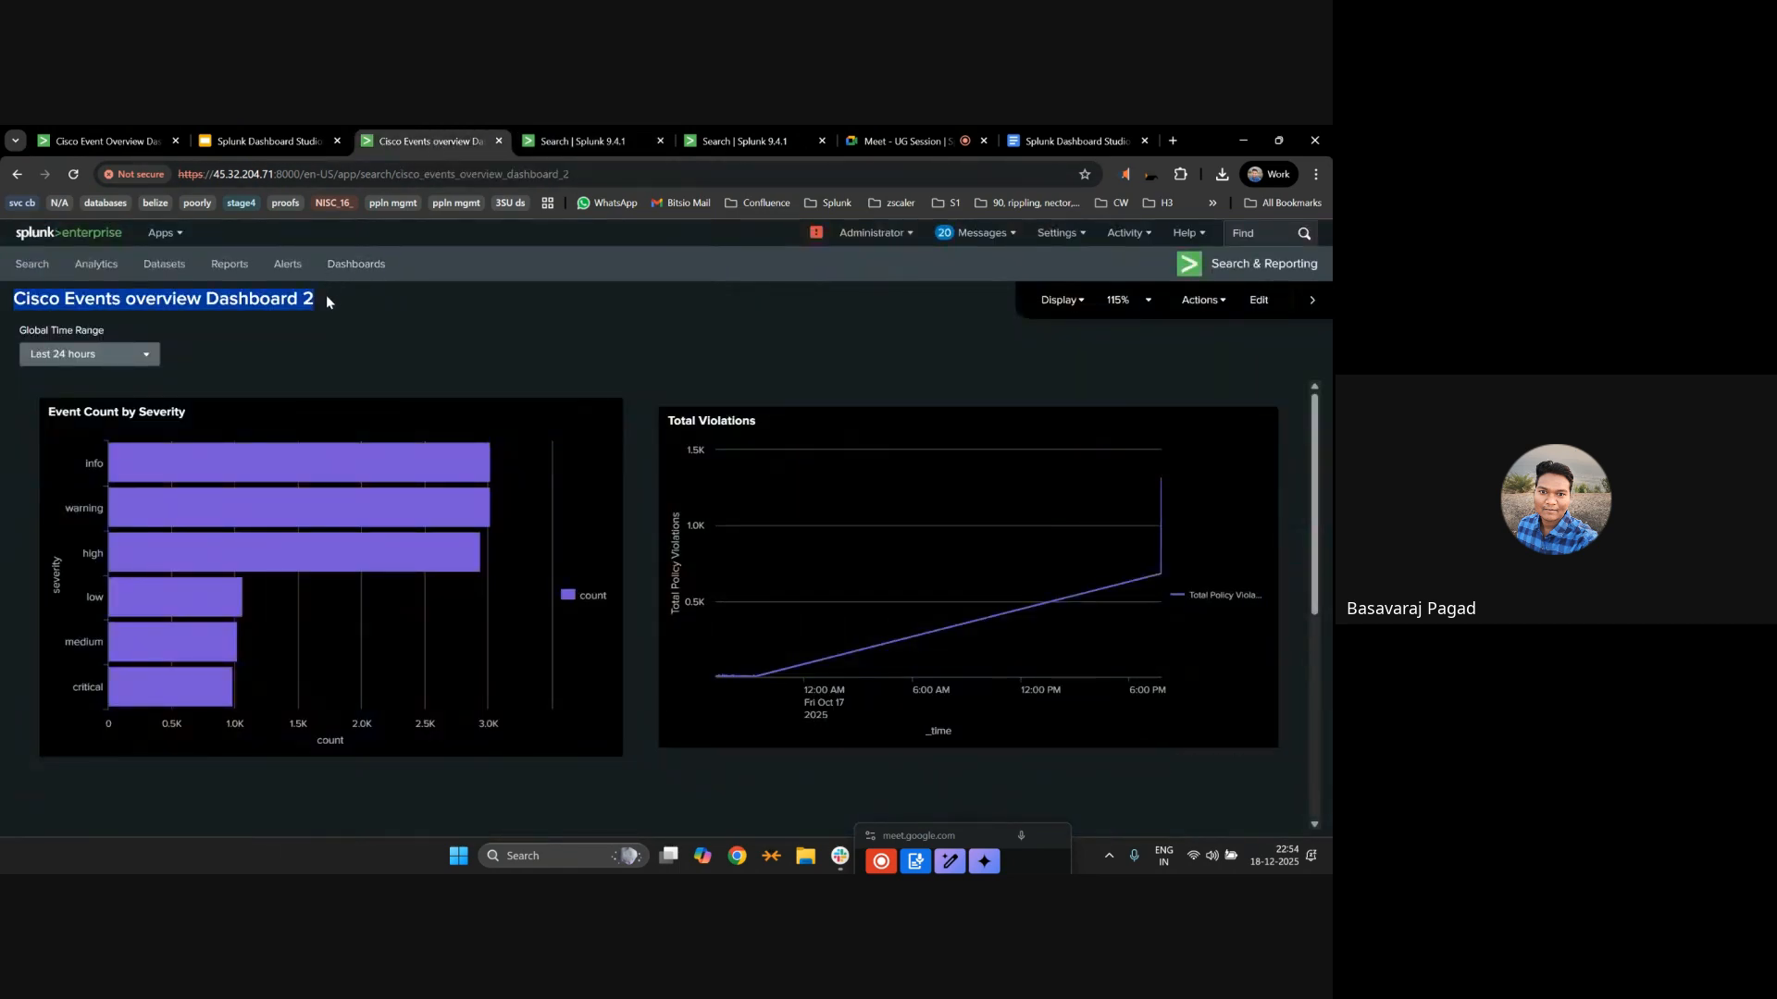
{"action": "left_click", "coordinate": [564, 142]}
{"action": "left_click", "coordinate": [641, 375]}
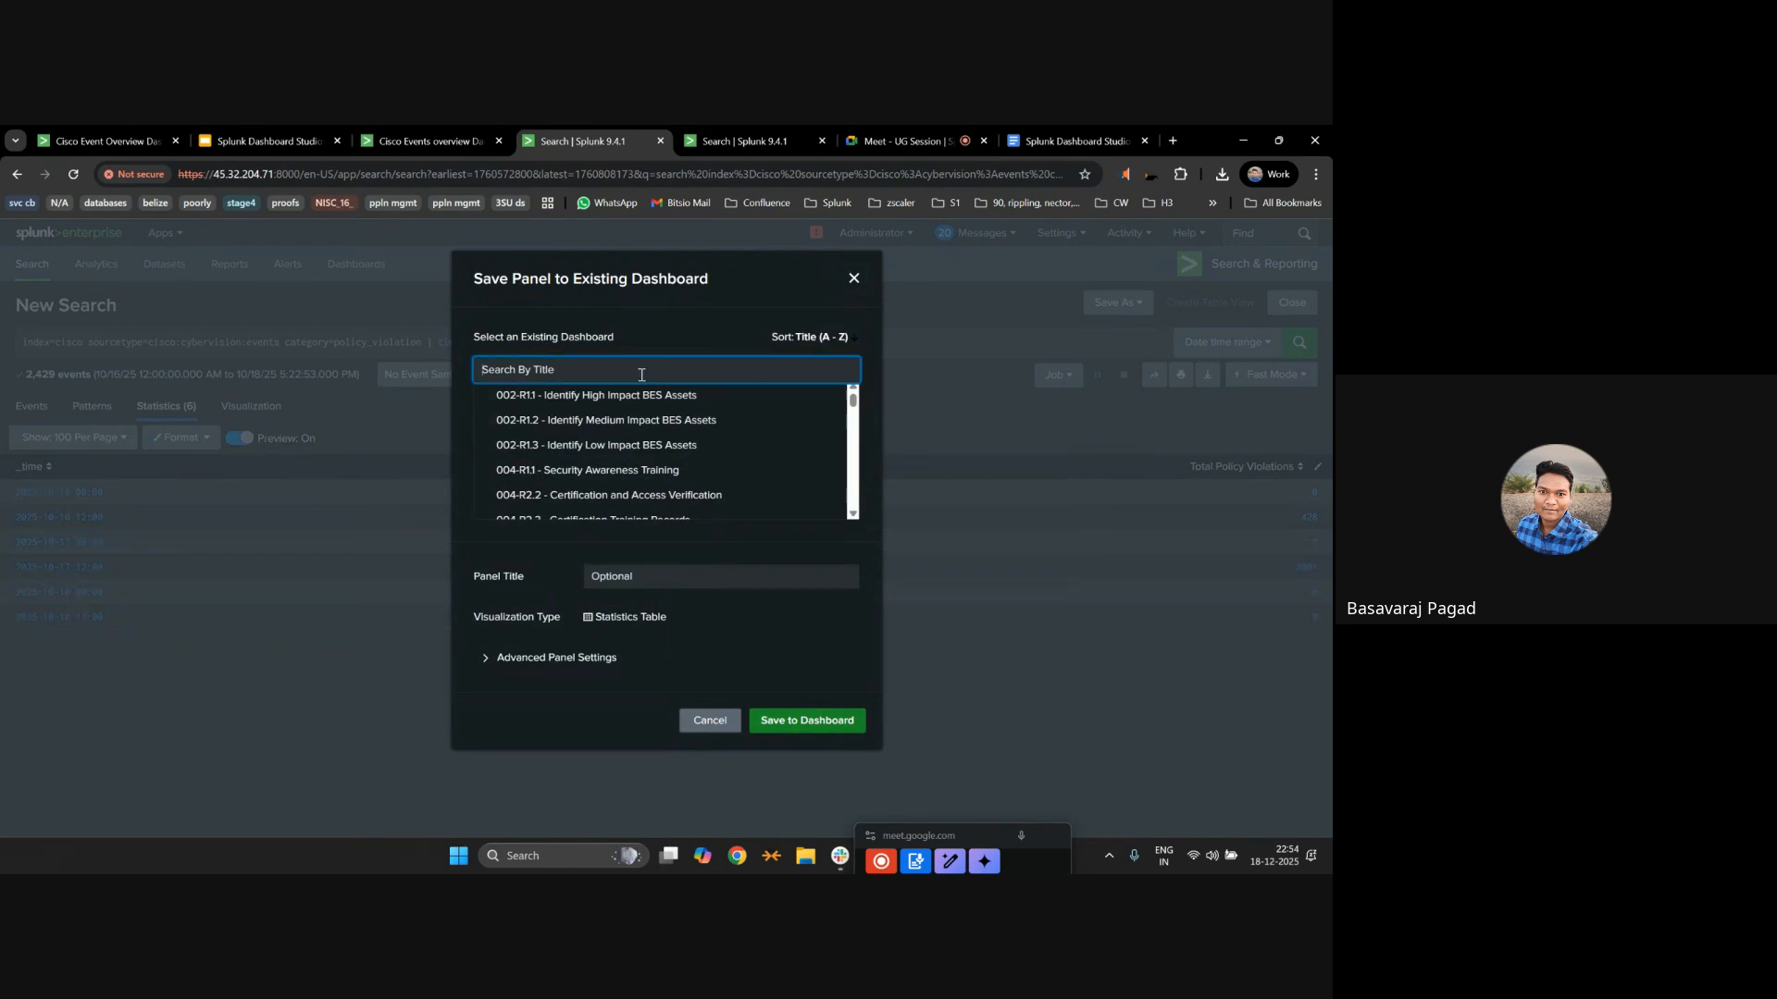
{"action": "key", "text": "ctrl+v"}
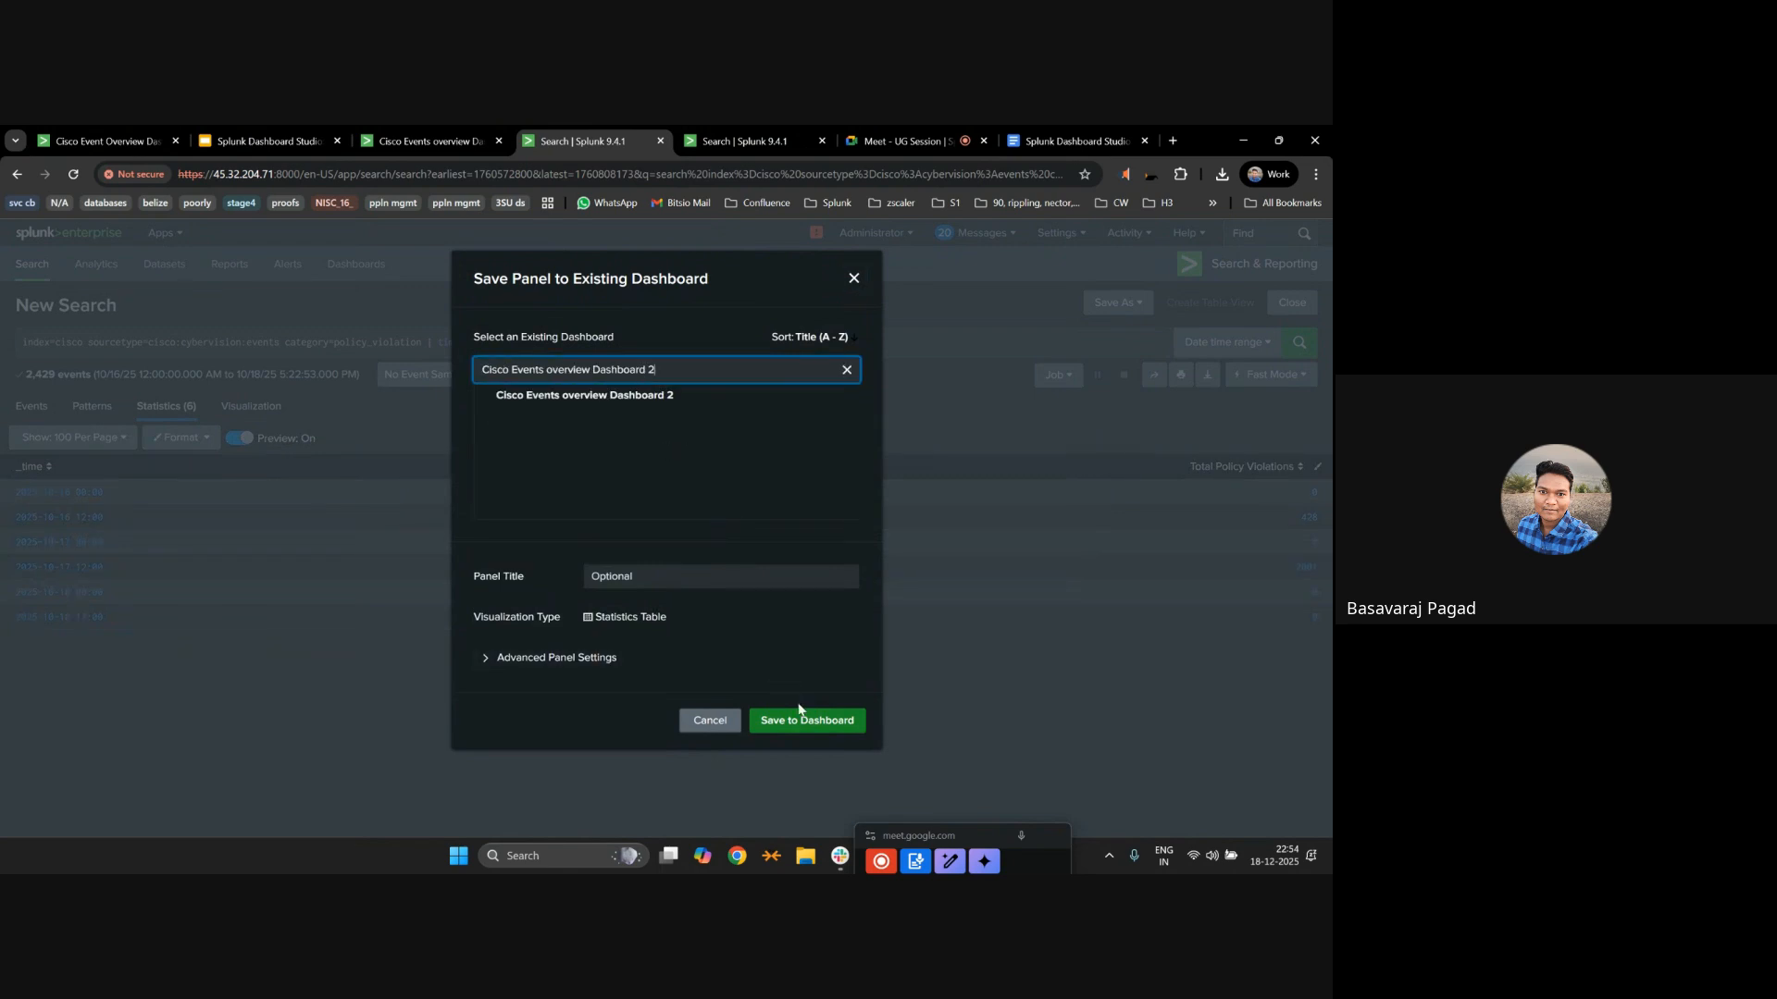
{"action": "left_click", "coordinate": [630, 399]}
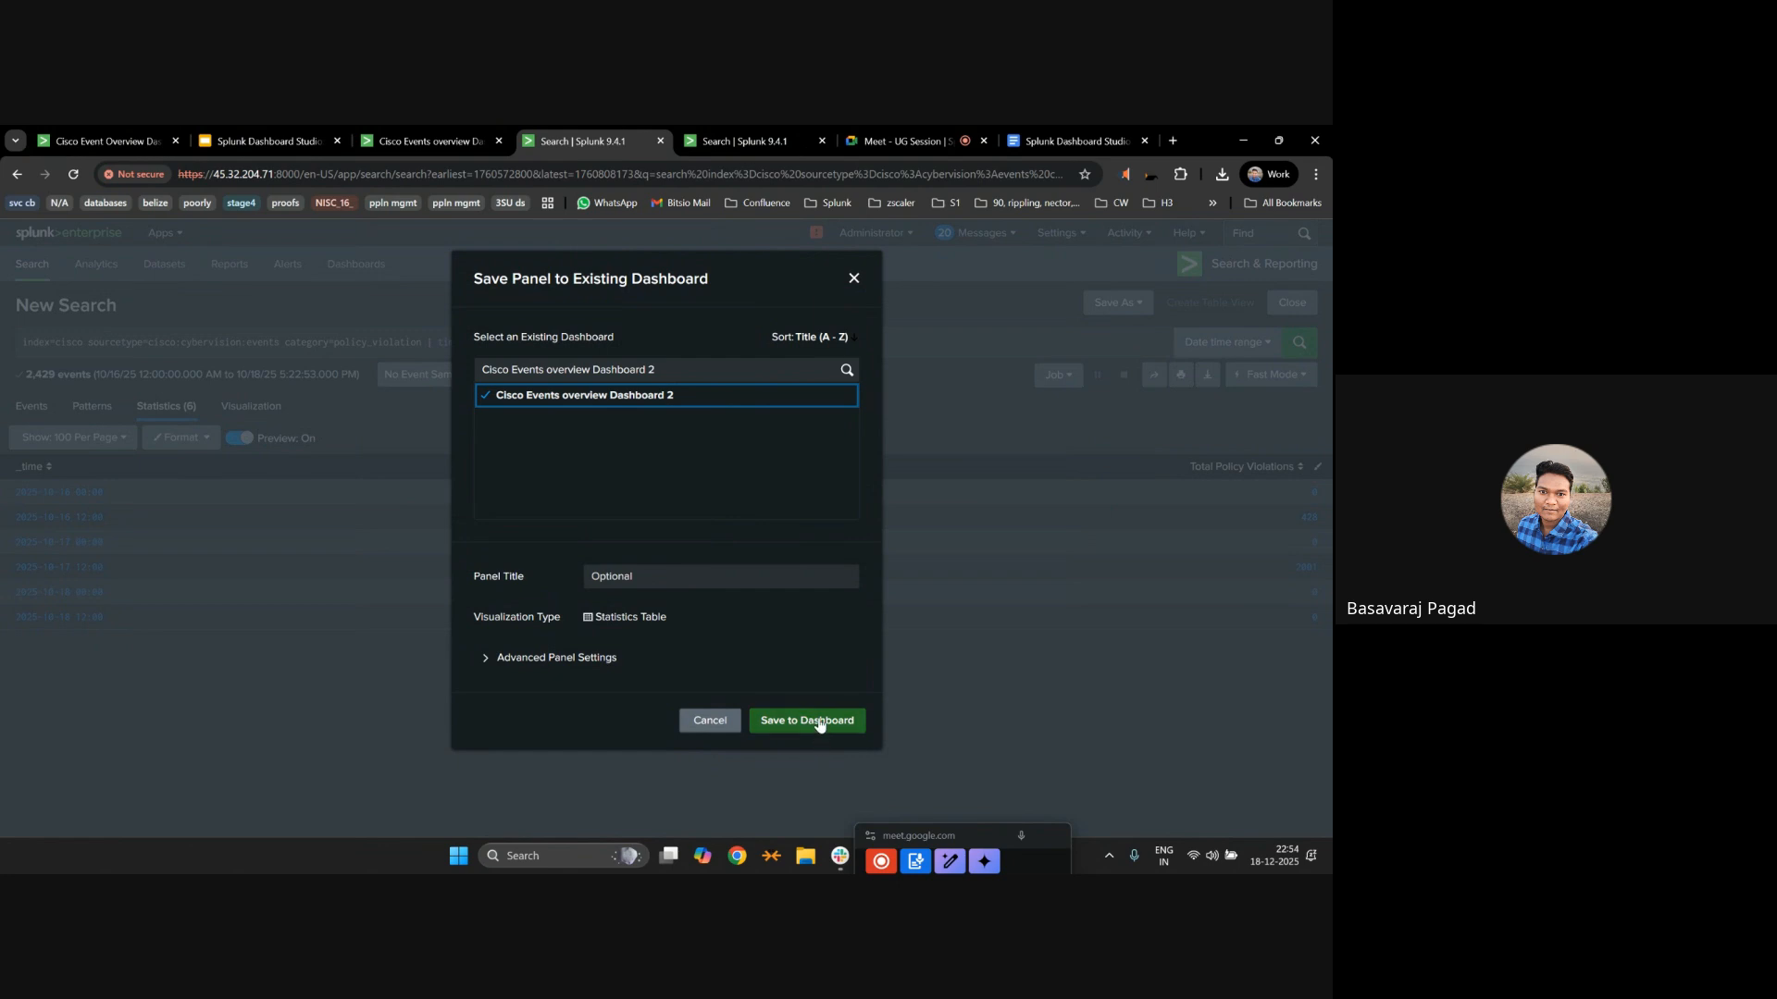
{"action": "left_click", "coordinate": [652, 578]}
{"action": "type", "text": "something"}
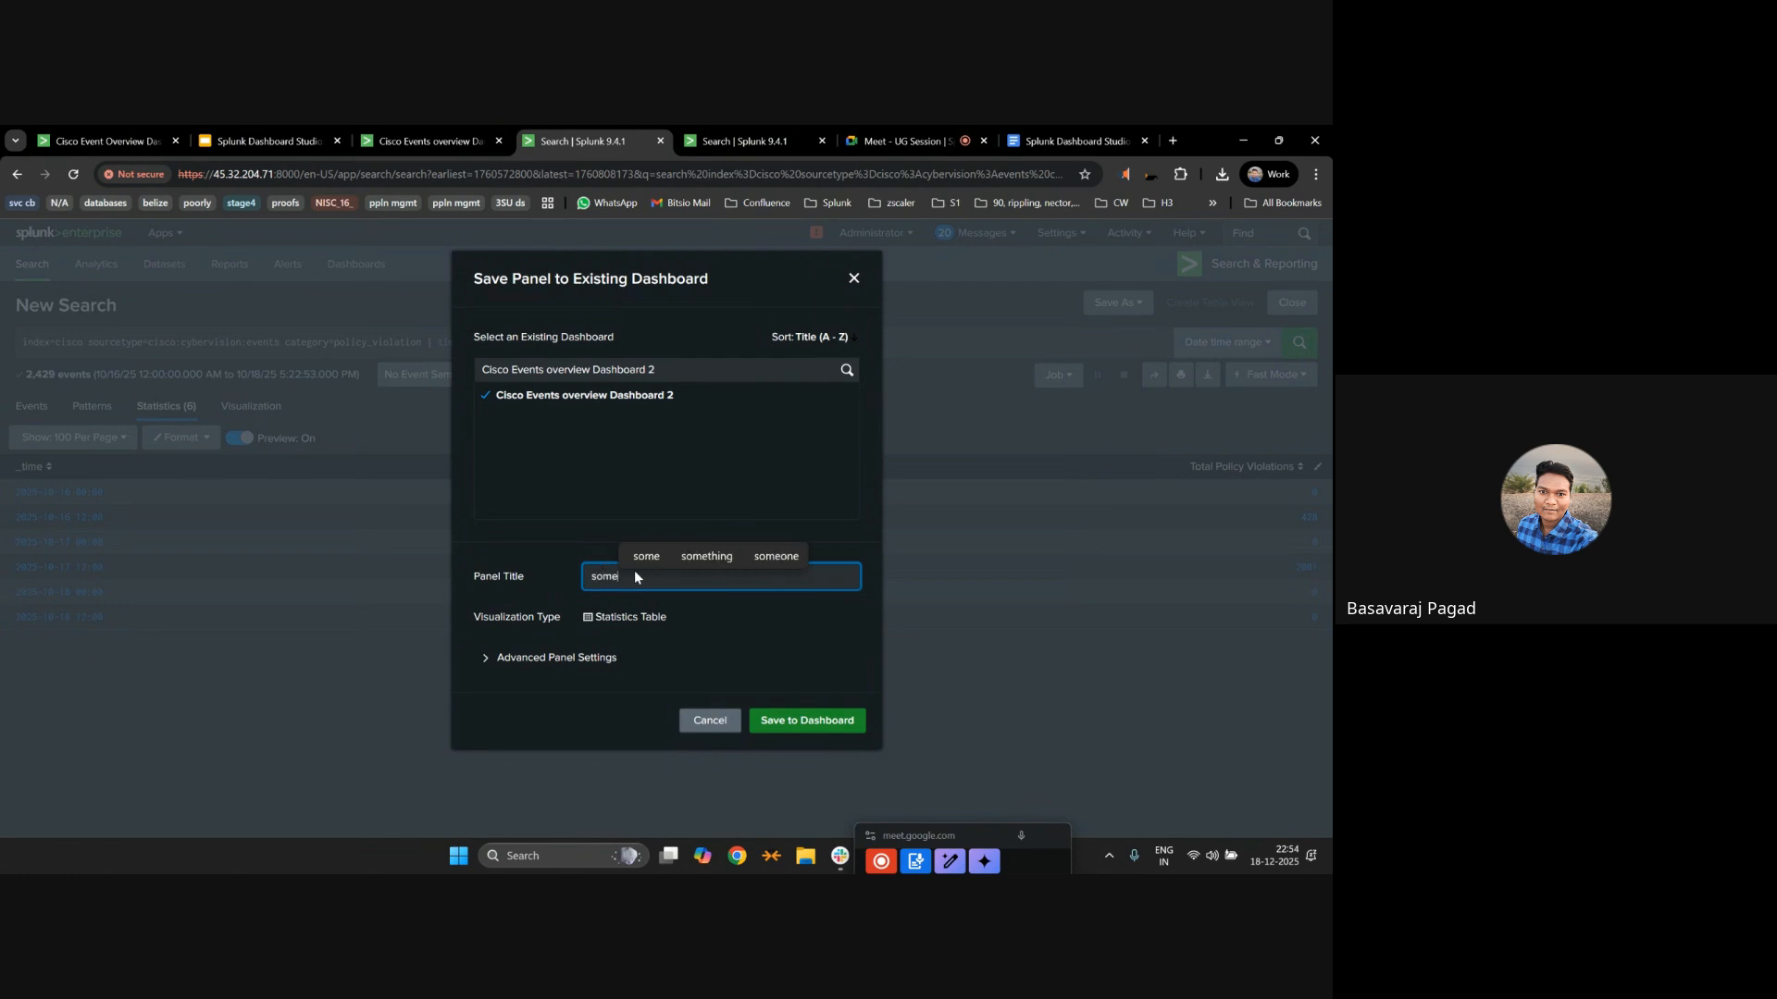
{"action": "left_click", "coordinate": [780, 725]}
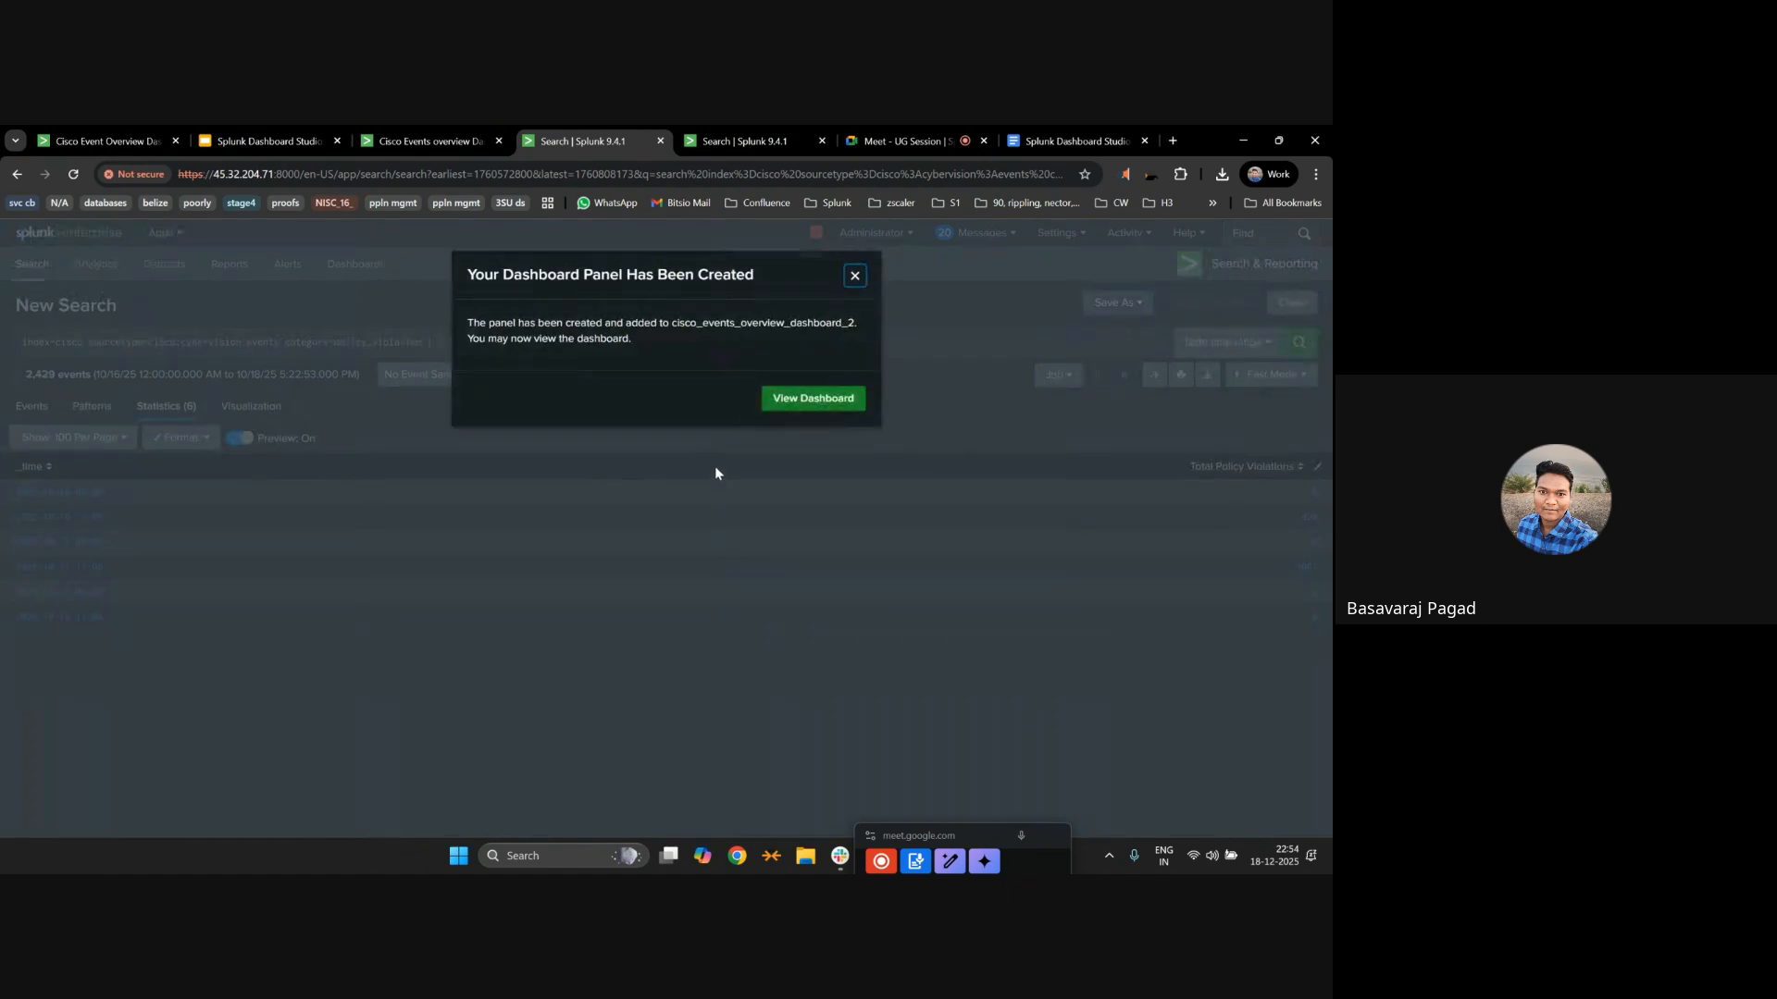
View the dashboard from the saved search, close its older browser tab and open the dashboard for editing.
{"action": "left_click", "coordinate": [786, 404]}
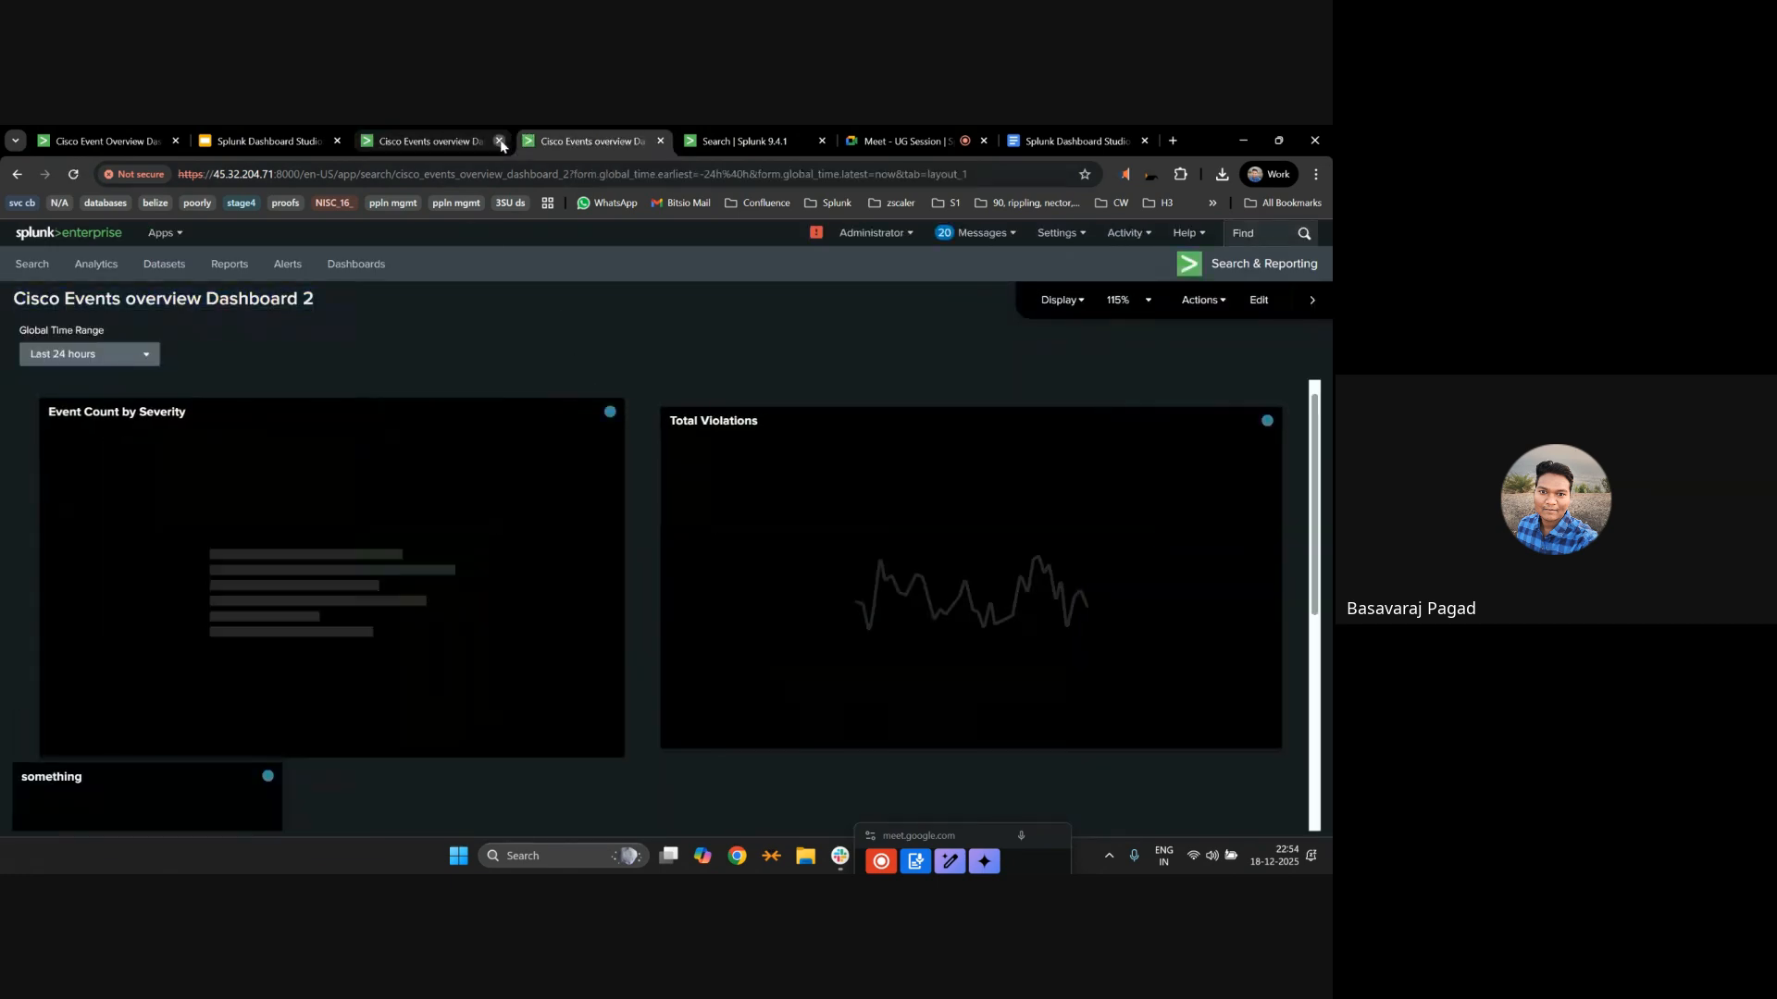
{"action": "left_click", "coordinate": [500, 142]}
{"action": "left_click", "coordinate": [1259, 300]}
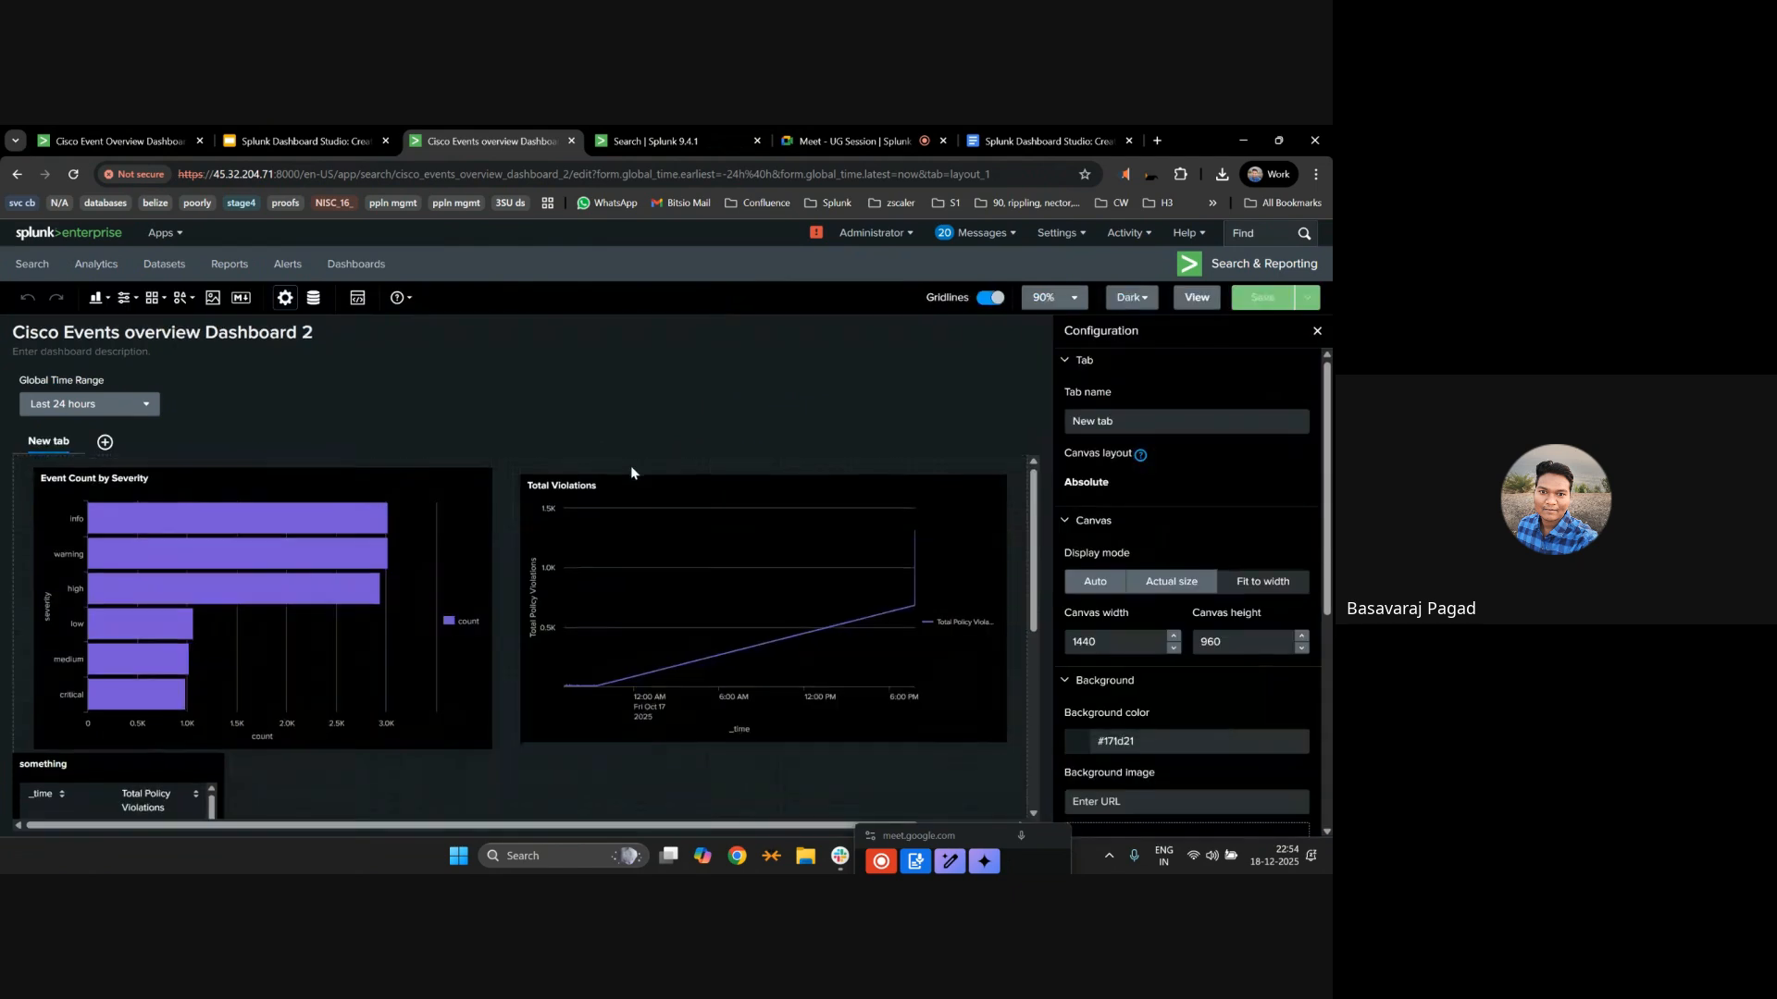
Place the "something" table below the two charts at X 380, Y 420 and resize it to 800 by 330.
{"action": "scroll", "coordinate": [370, 592], "scroll_direction": "down", "scroll_amount": 2}
{"action": "left_click_drag", "start_coordinate": [169, 690], "coordinate": [408, 710]}
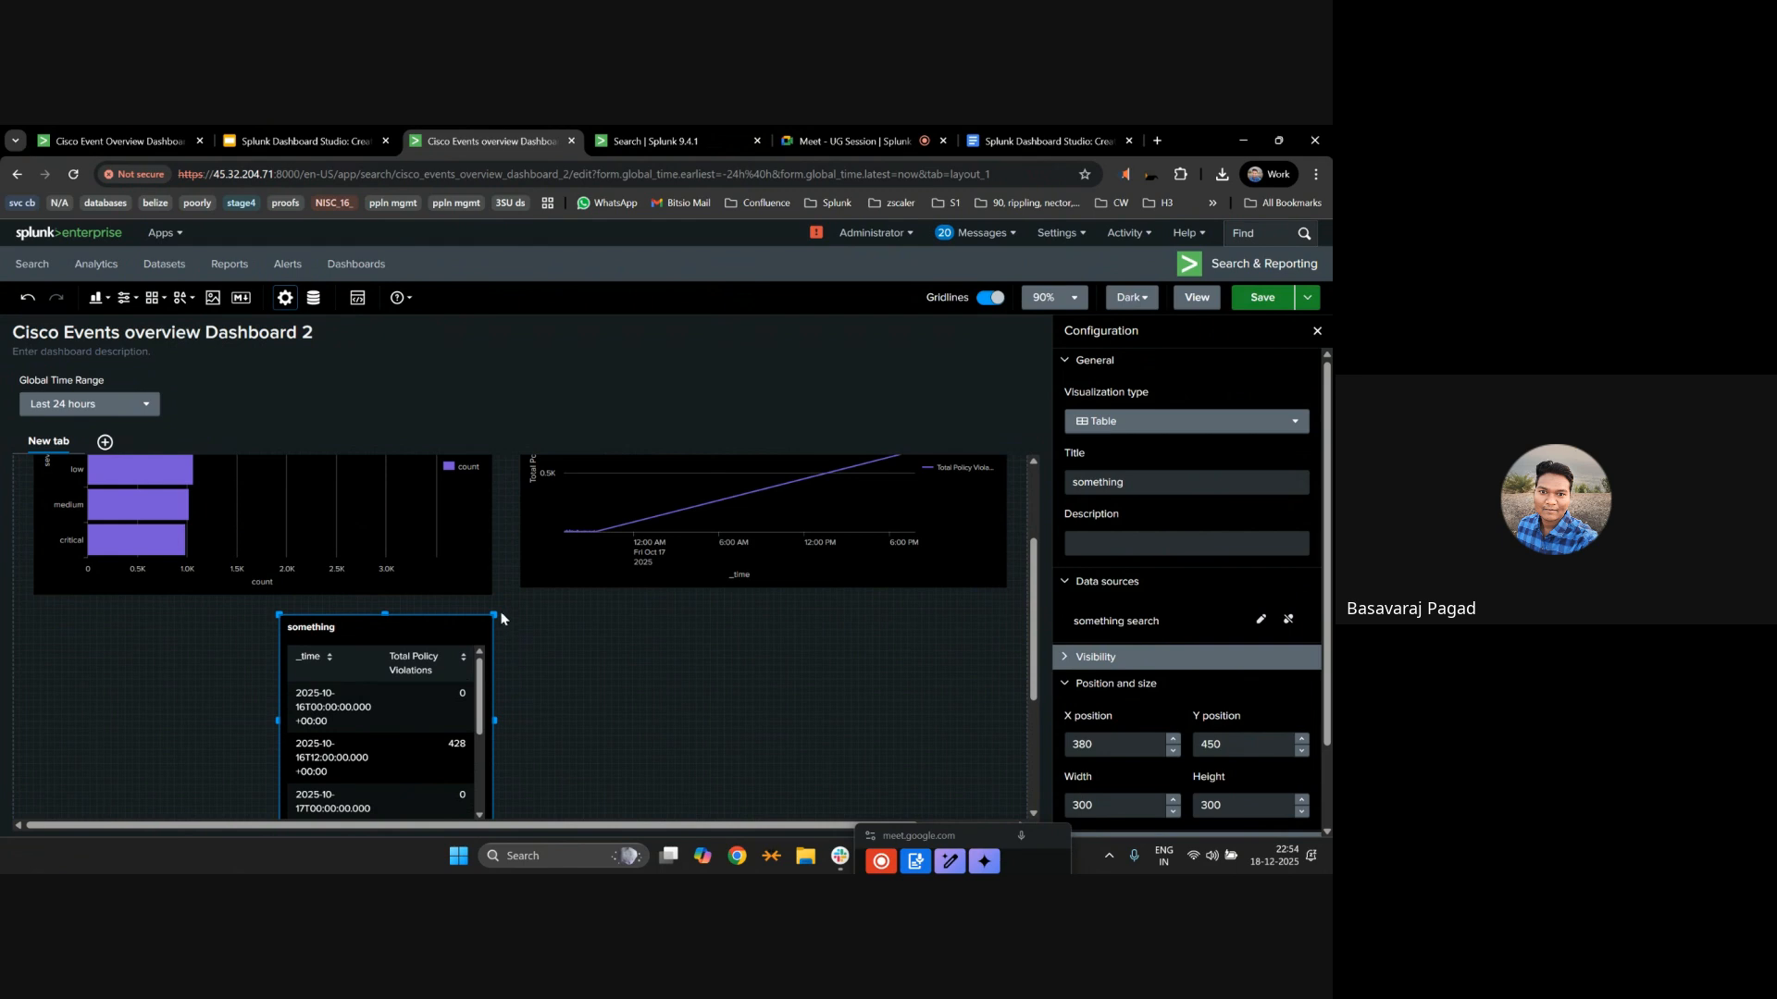
{"action": "left_click_drag", "start_coordinate": [488, 617], "coordinate": [849, 593]}
{"action": "scroll", "coordinate": [912, 673], "scroll_direction": "up", "scroll_amount": 2}
{"action": "scroll", "coordinate": [893, 600], "scroll_direction": "down", "scroll_amount": 2}
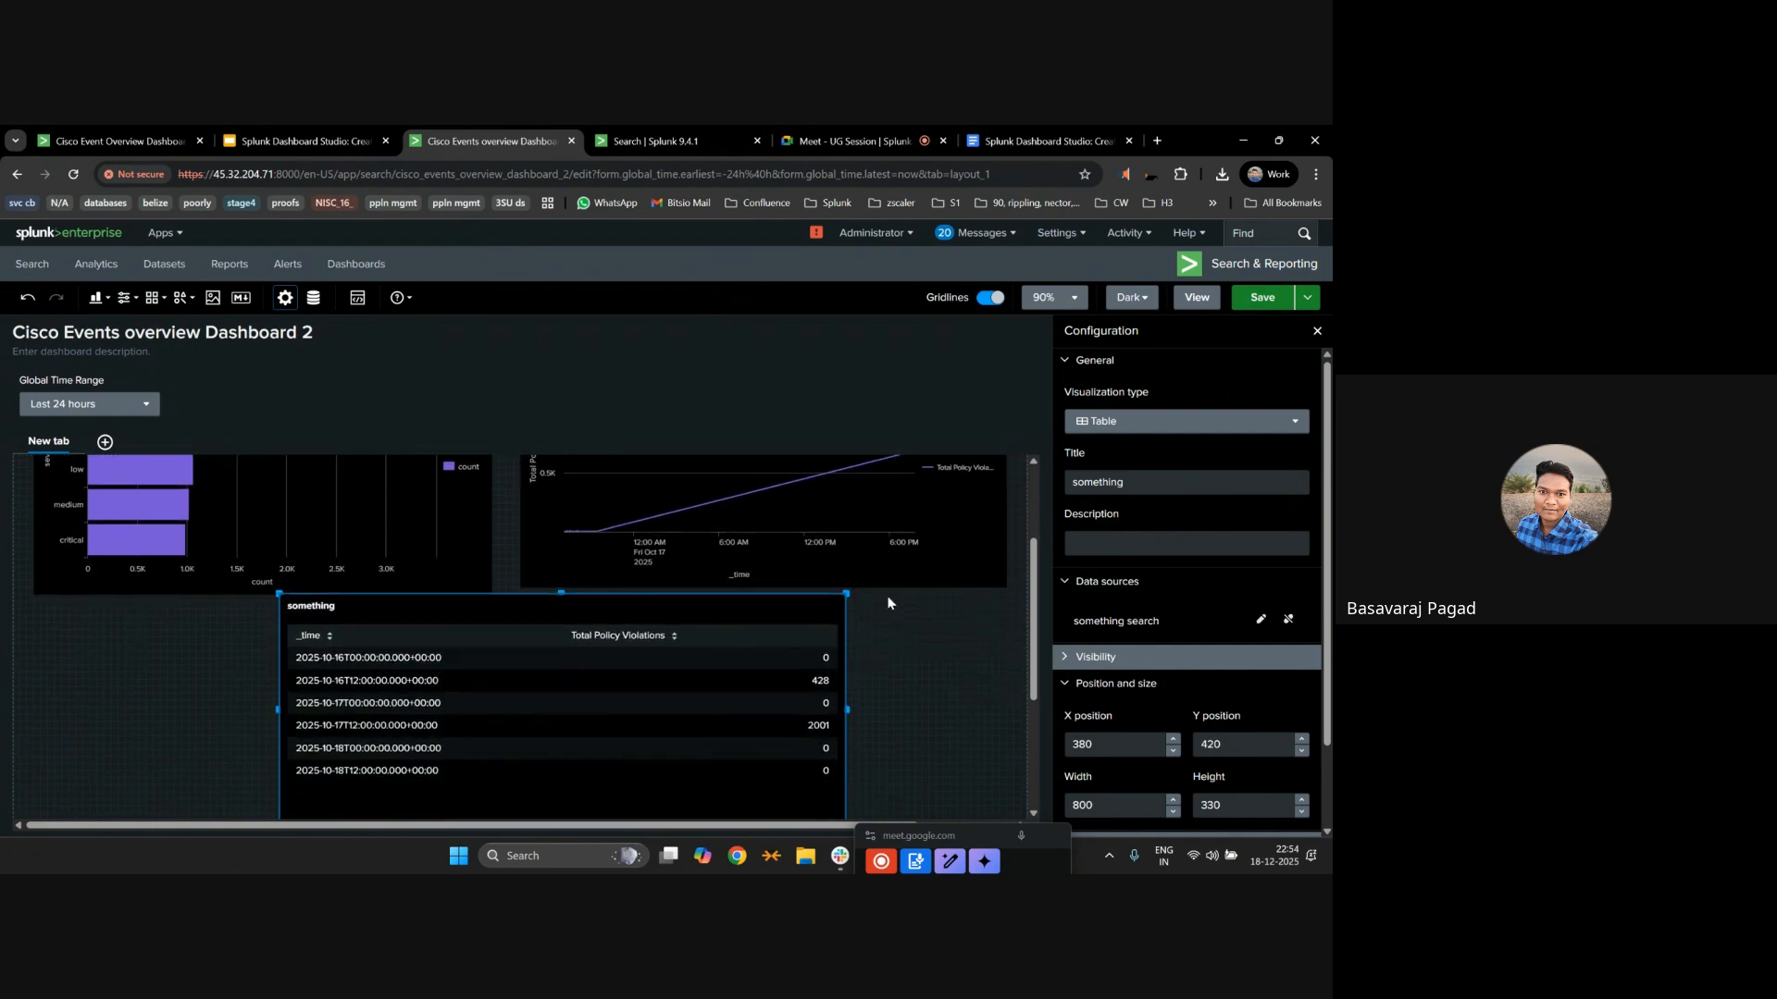
Check the "something" table's contents and data source, and delete the table from the dashboard.
{"action": "scroll", "coordinate": [736, 680], "scroll_direction": "down", "scroll_amount": 2}
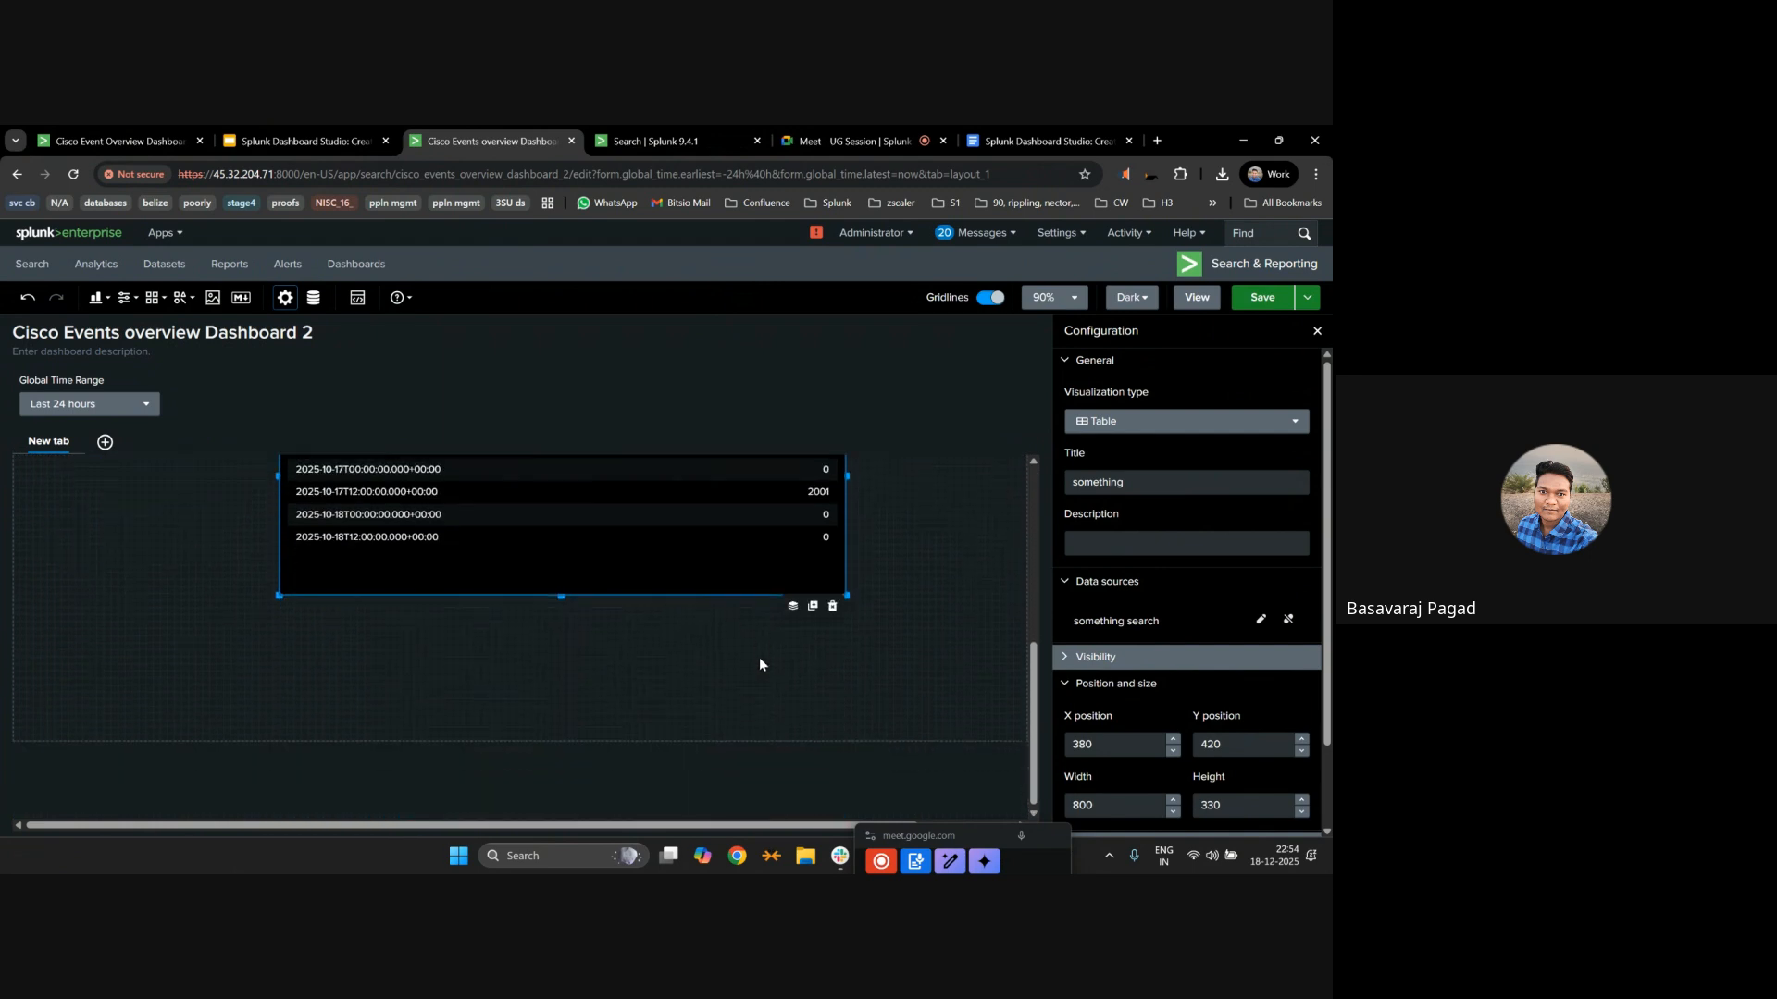
{"action": "scroll", "coordinate": [759, 657], "scroll_direction": "up", "scroll_amount": 1}
{"action": "left_click_drag", "start_coordinate": [1070, 628], "coordinate": [1162, 628]}
{"action": "scroll", "coordinate": [823, 606], "scroll_direction": "up", "scroll_amount": 2}
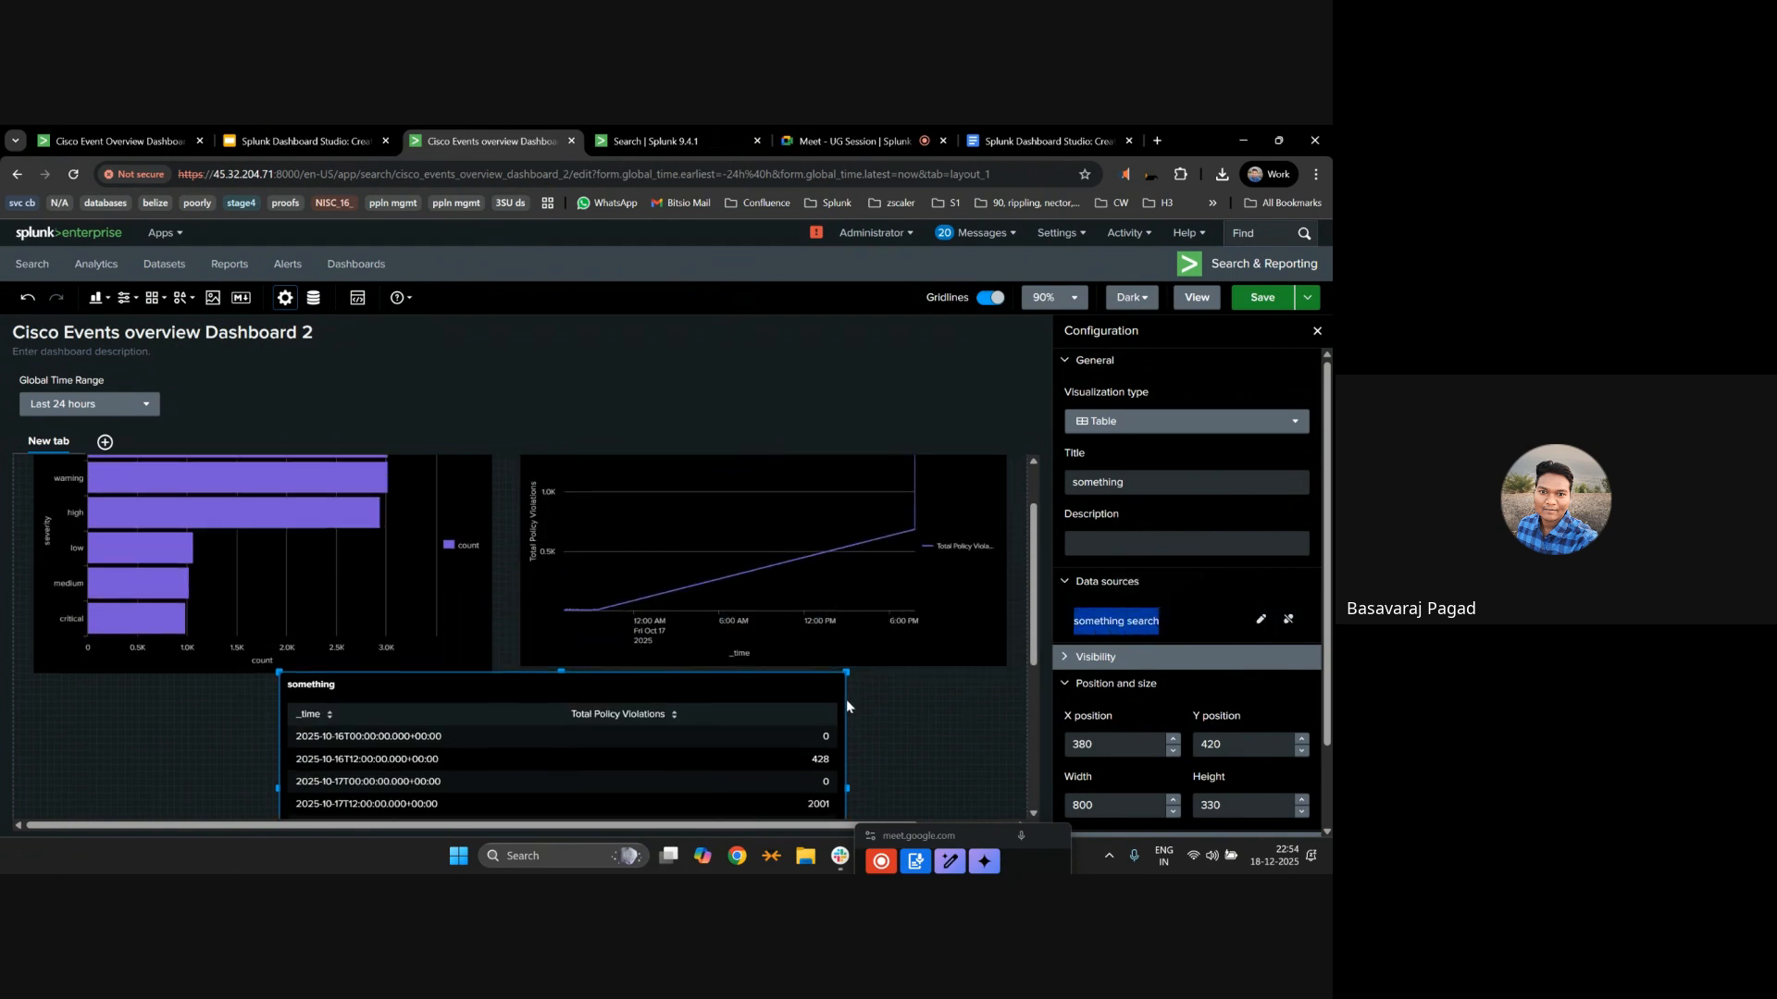
{"action": "scroll", "coordinate": [852, 556], "scroll_direction": "up", "scroll_amount": 1}
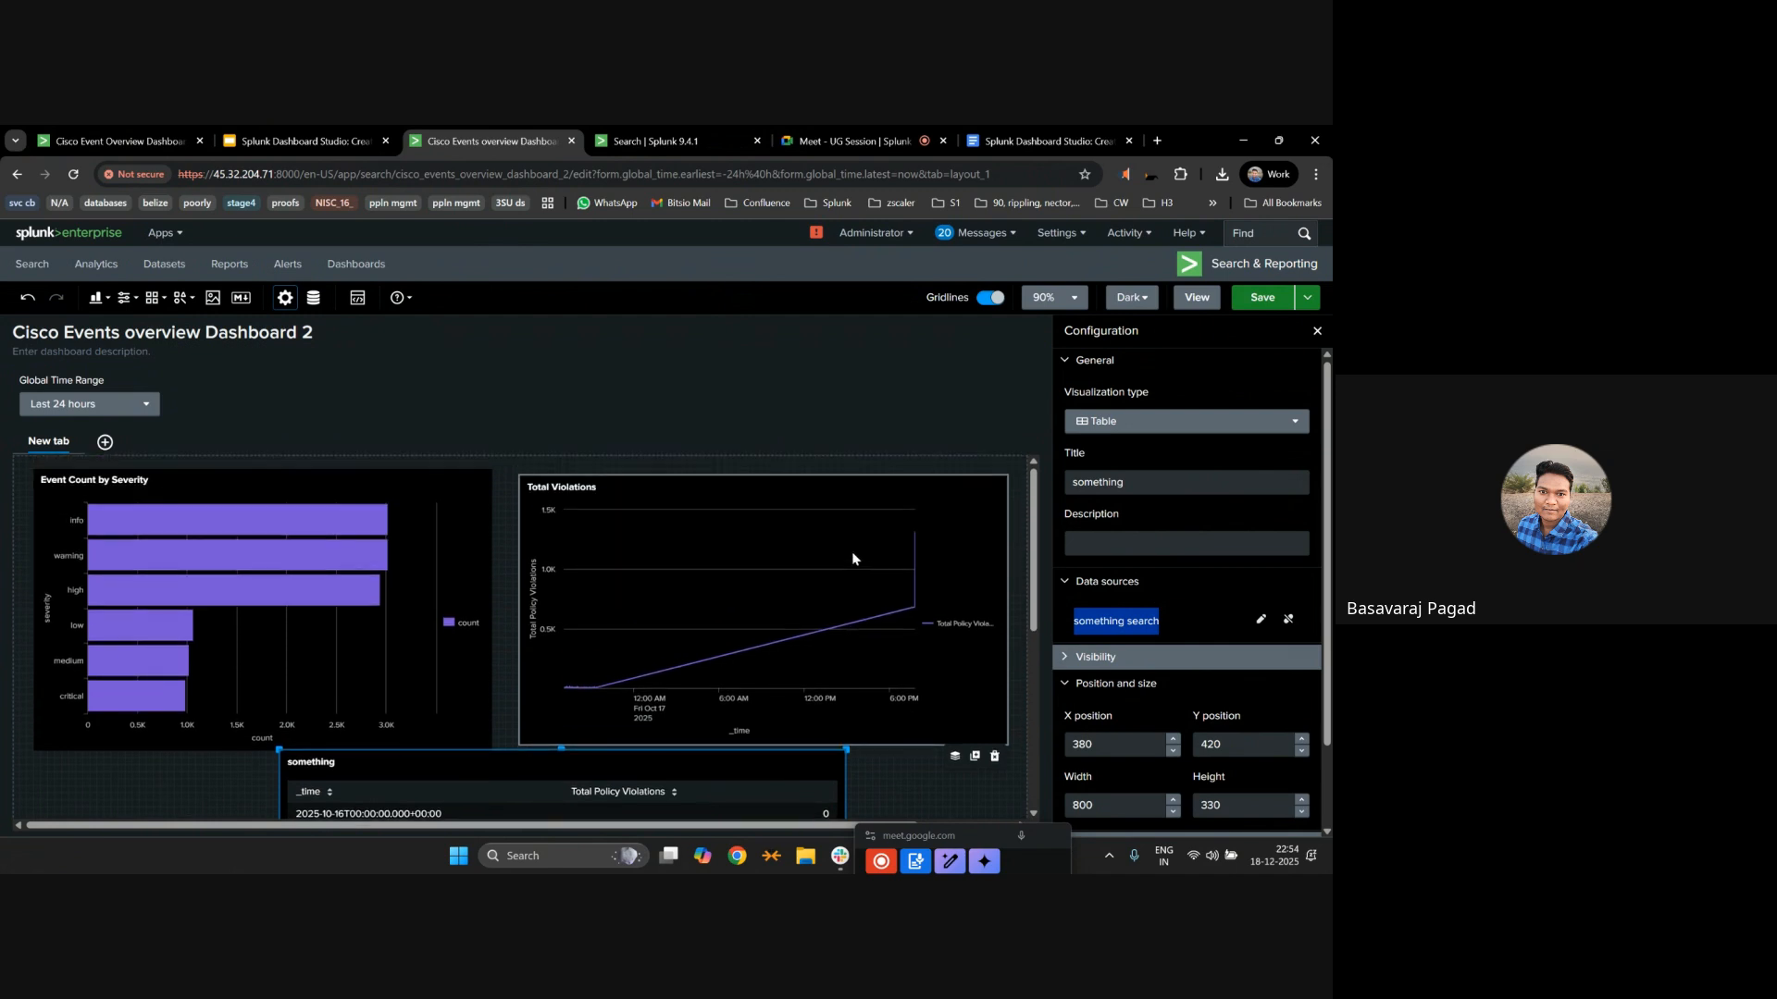
{"action": "scroll", "coordinate": [778, 625], "scroll_direction": "down", "scroll_amount": 3}
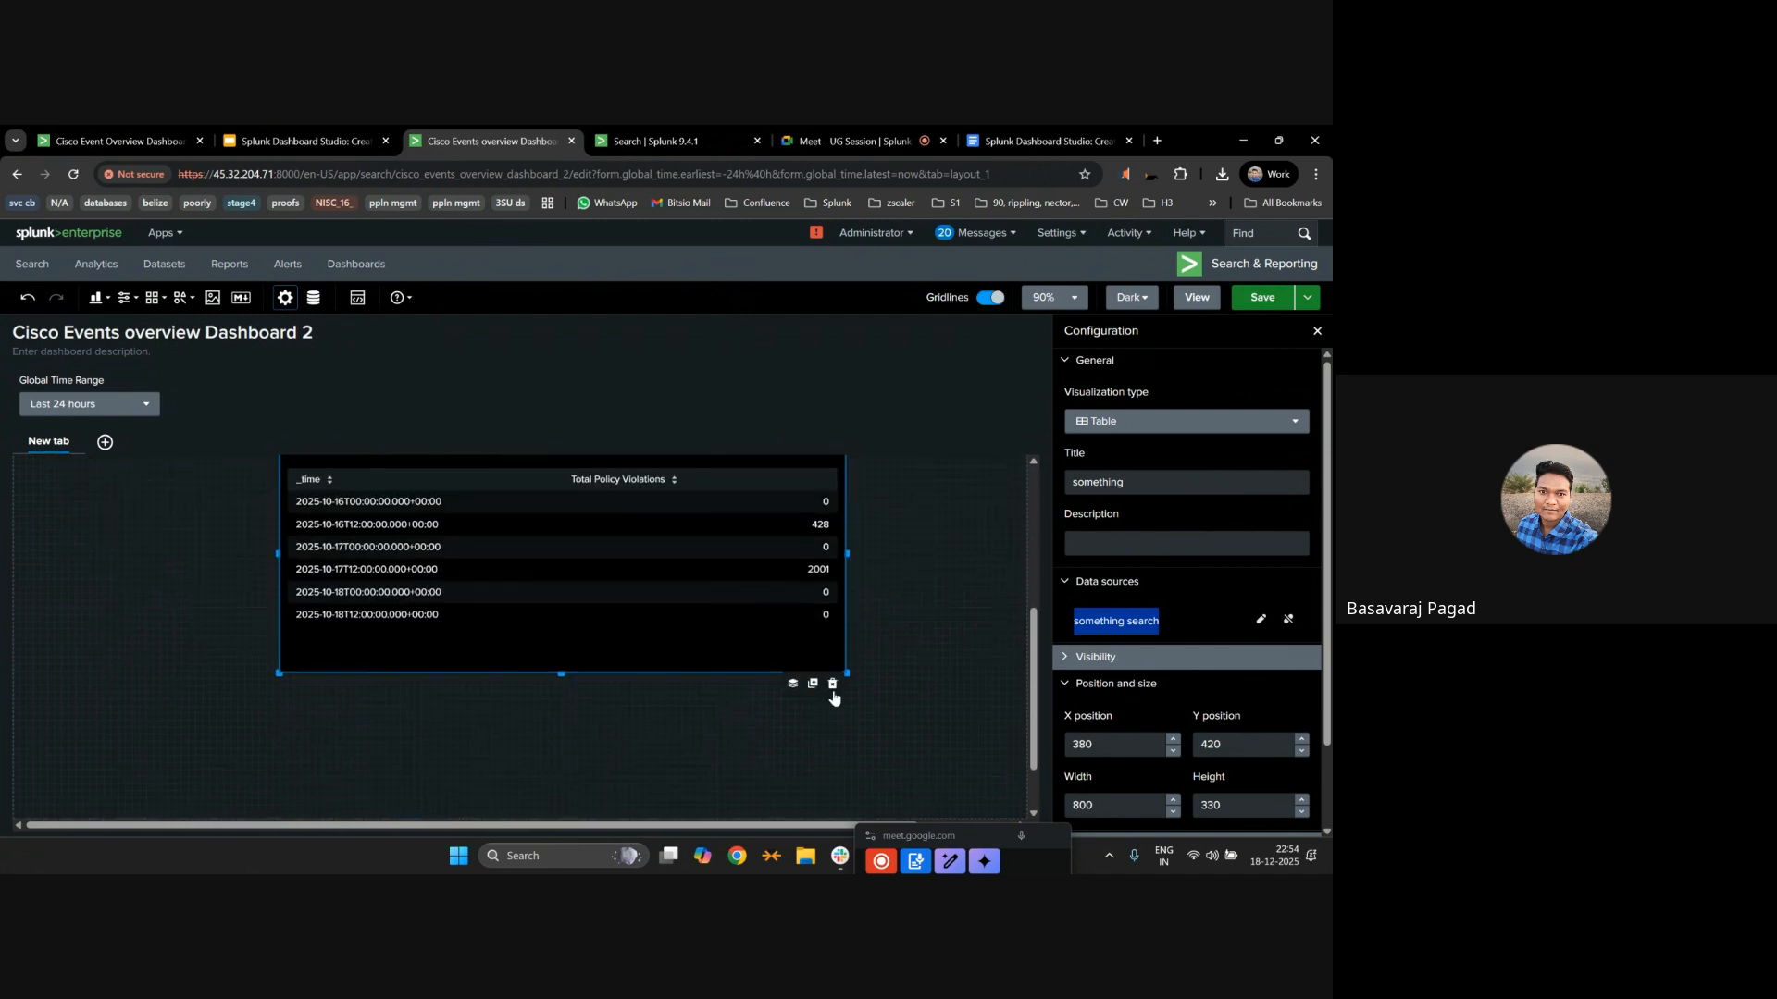
{"action": "left_click", "coordinate": [830, 685]}
Open the Total Violations line chart's data source, review its settings and return to the chart's configuration.
{"action": "left_click", "coordinate": [848, 622]}
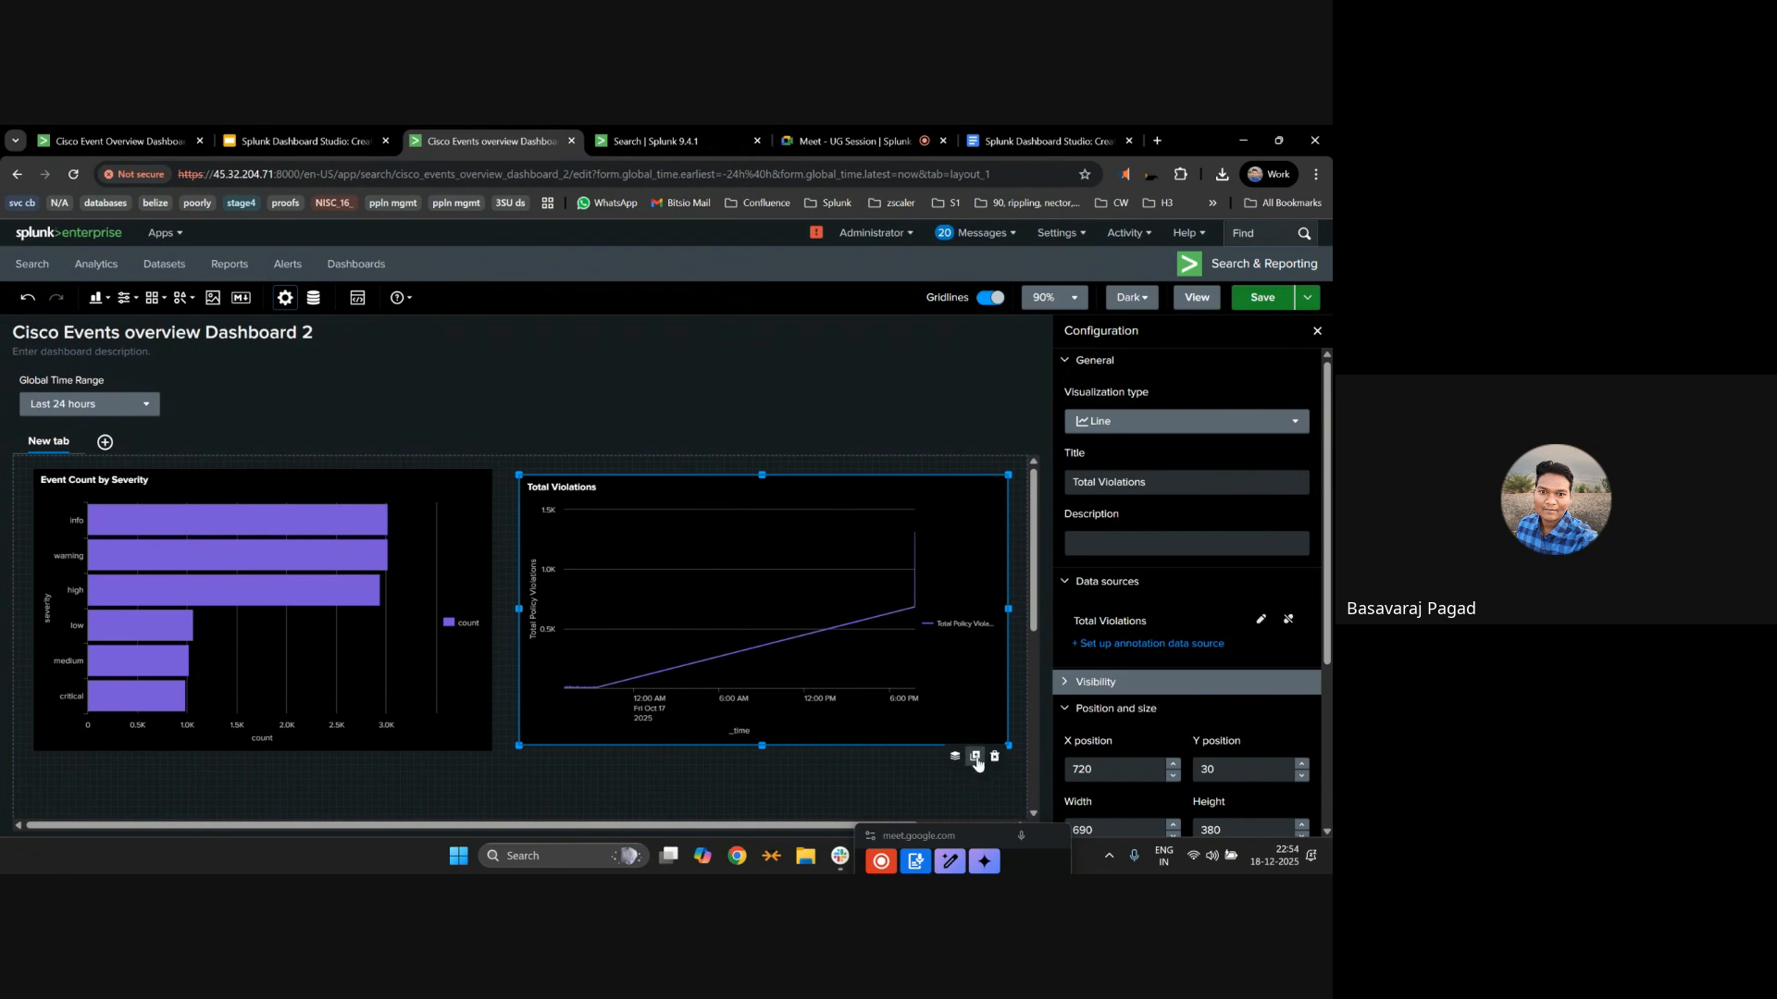
{"action": "left_click", "coordinate": [1260, 619]}
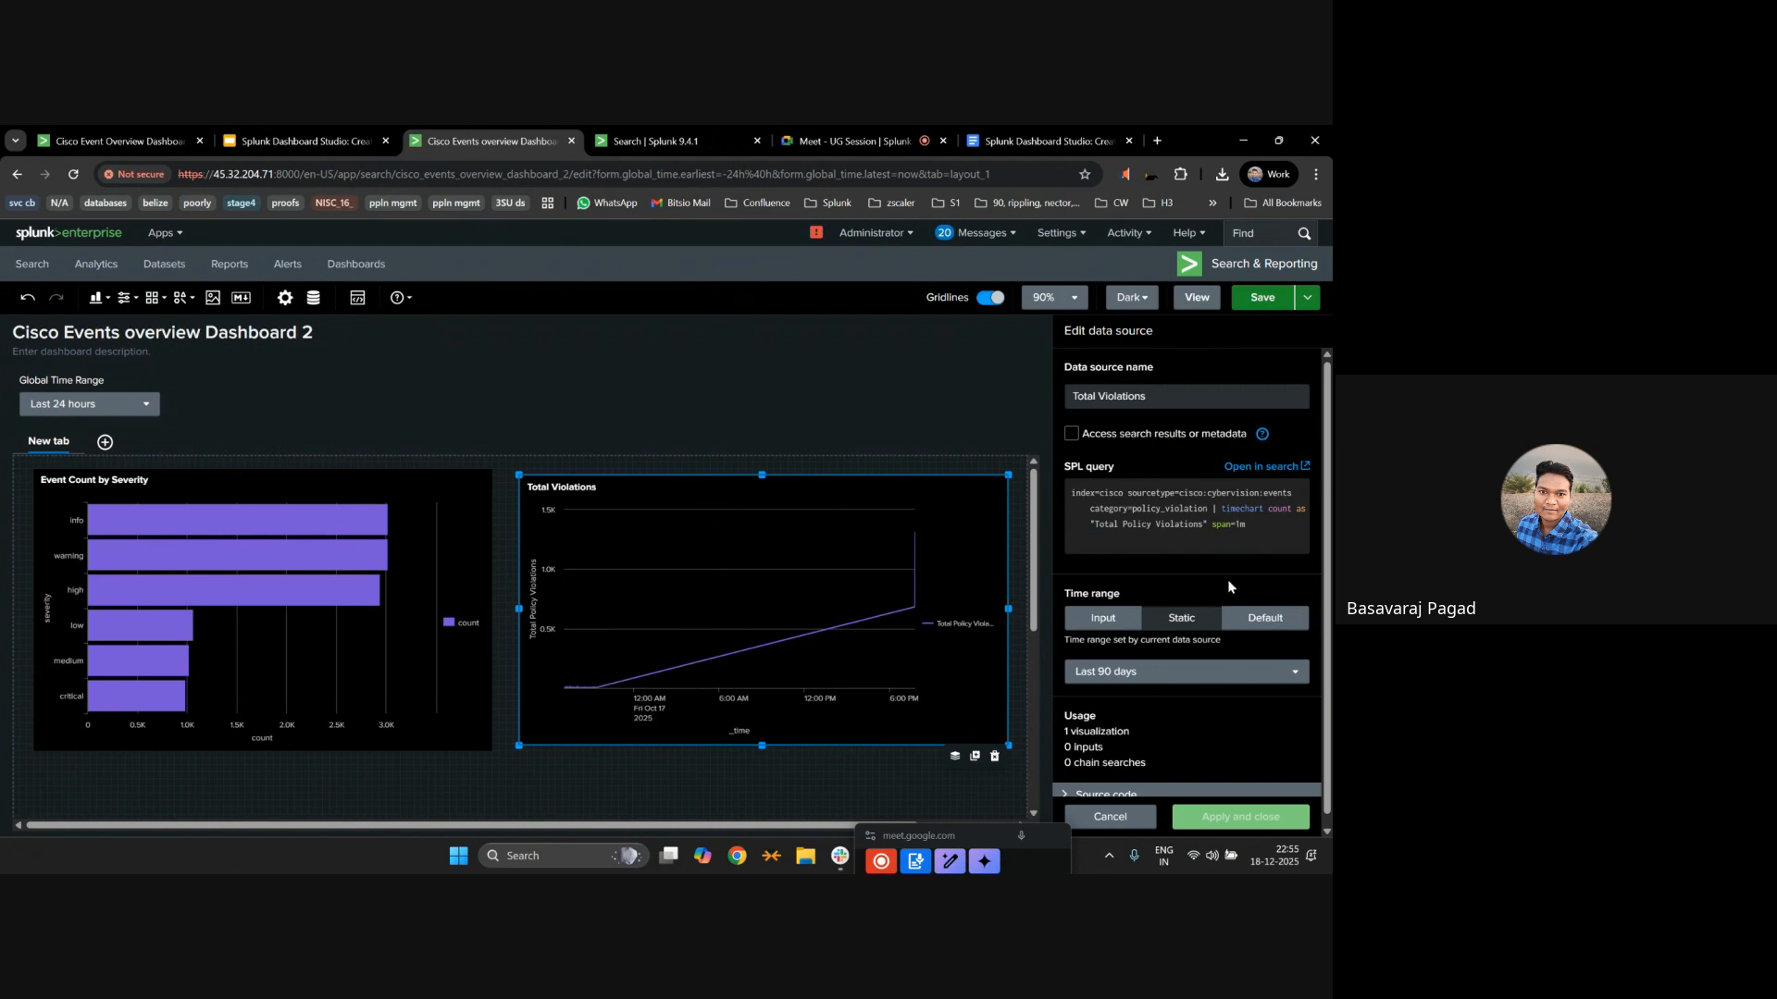
{"action": "triple_click", "coordinate": [1145, 396]}
{"action": "key", "text": "ctrl+c"}
{"action": "left_click", "coordinate": [828, 514]}
{"action": "left_click", "coordinate": [802, 548]}
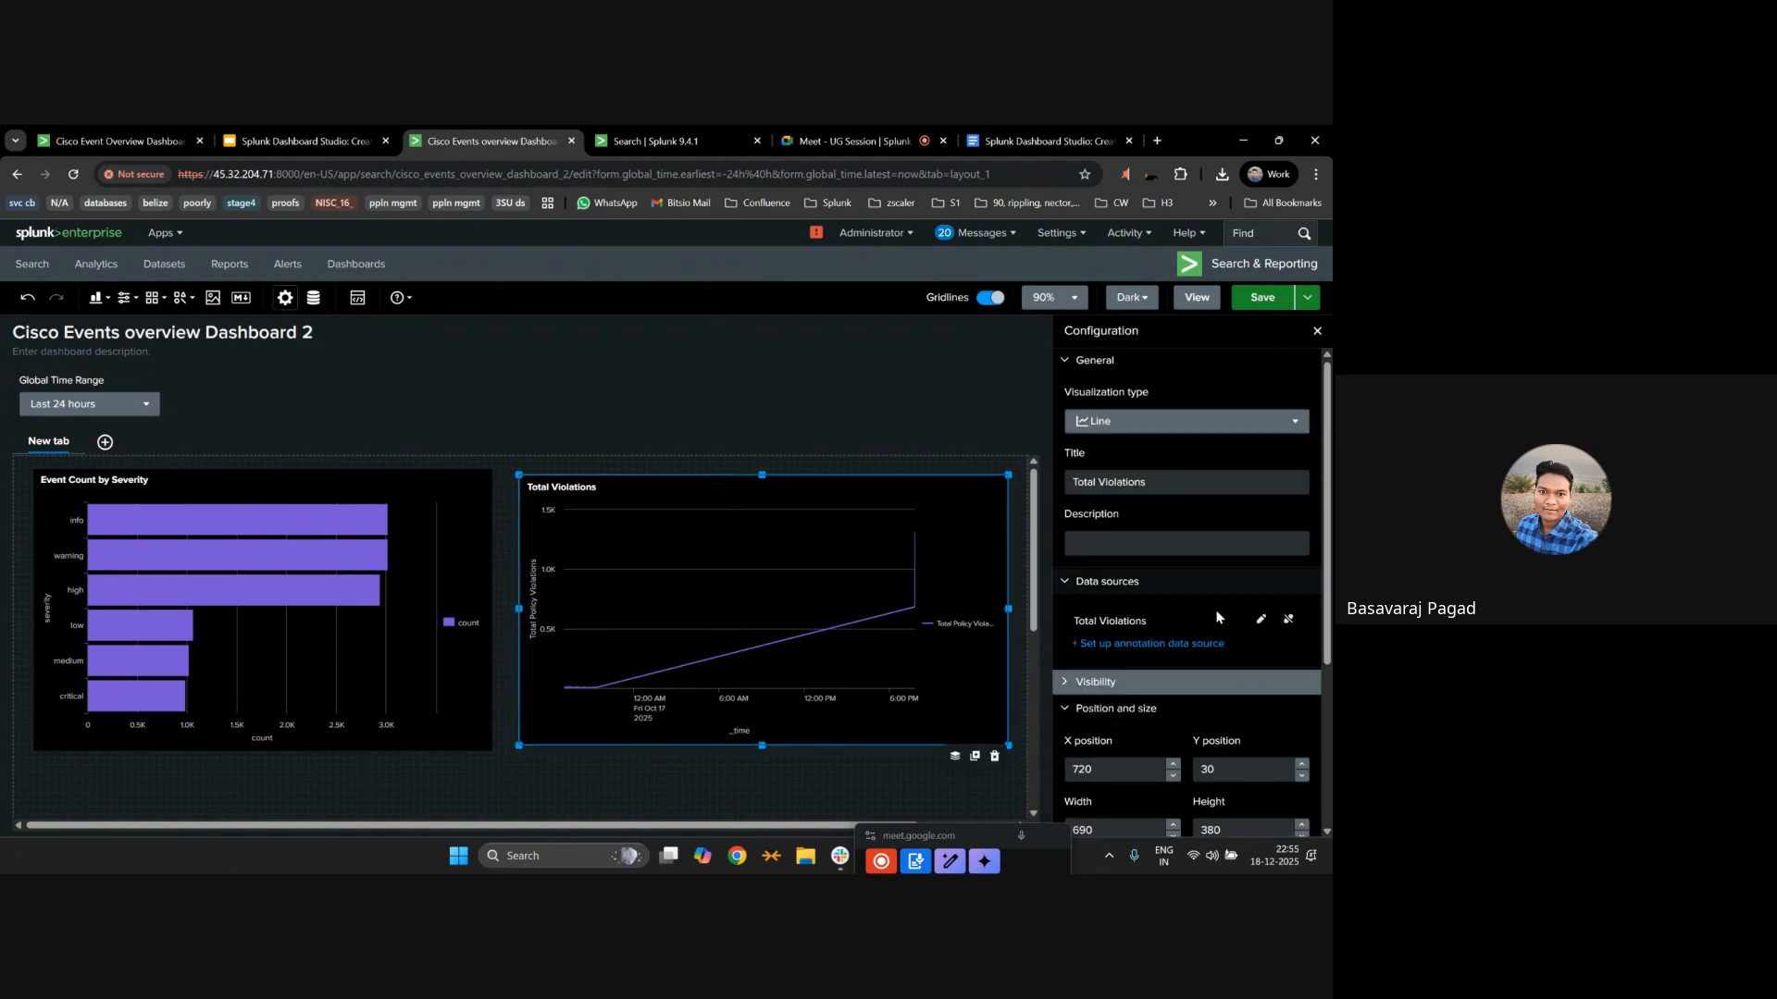
Detach the Total Violations search from the line chart, delete that unused search and assign "something search" as the chart's data source.
{"action": "left_click", "coordinate": [1295, 625]}
{"action": "left_click", "coordinate": [1163, 627]}
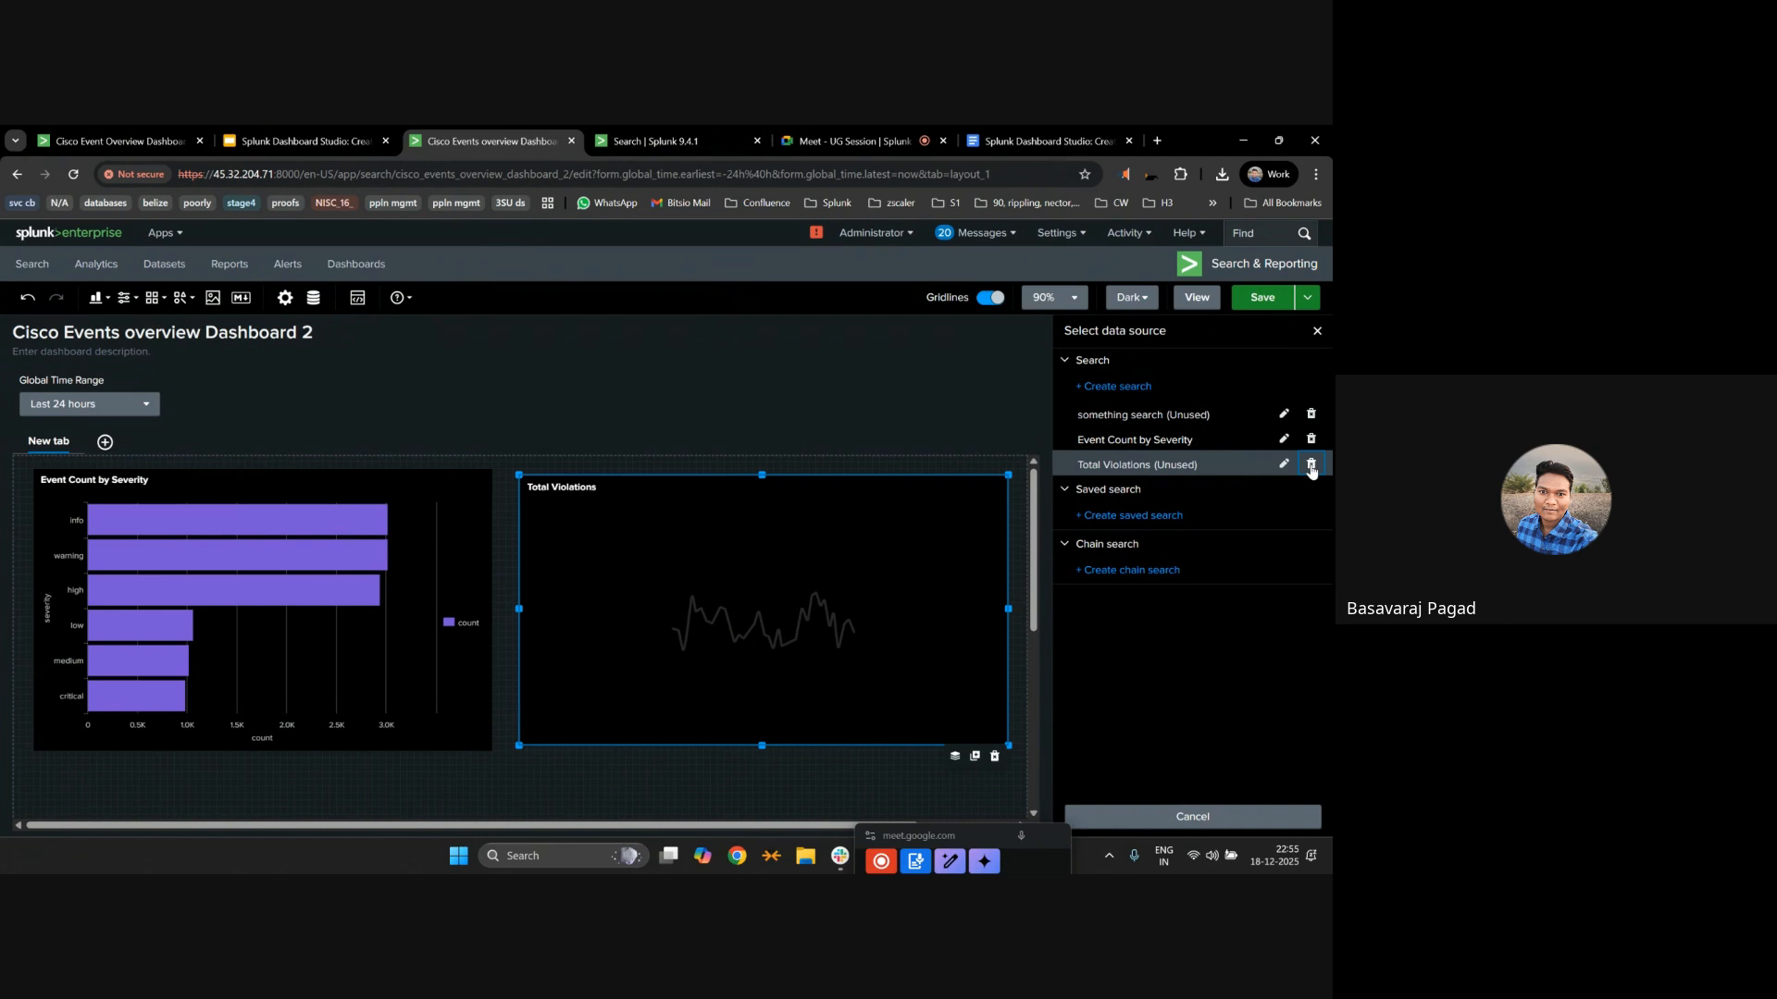
{"action": "left_click", "coordinate": [1148, 414]}
Rename the line chart's data source as "Total Violations", apply the change and save the dashboard.
{"action": "double_click", "coordinate": [1127, 486]}
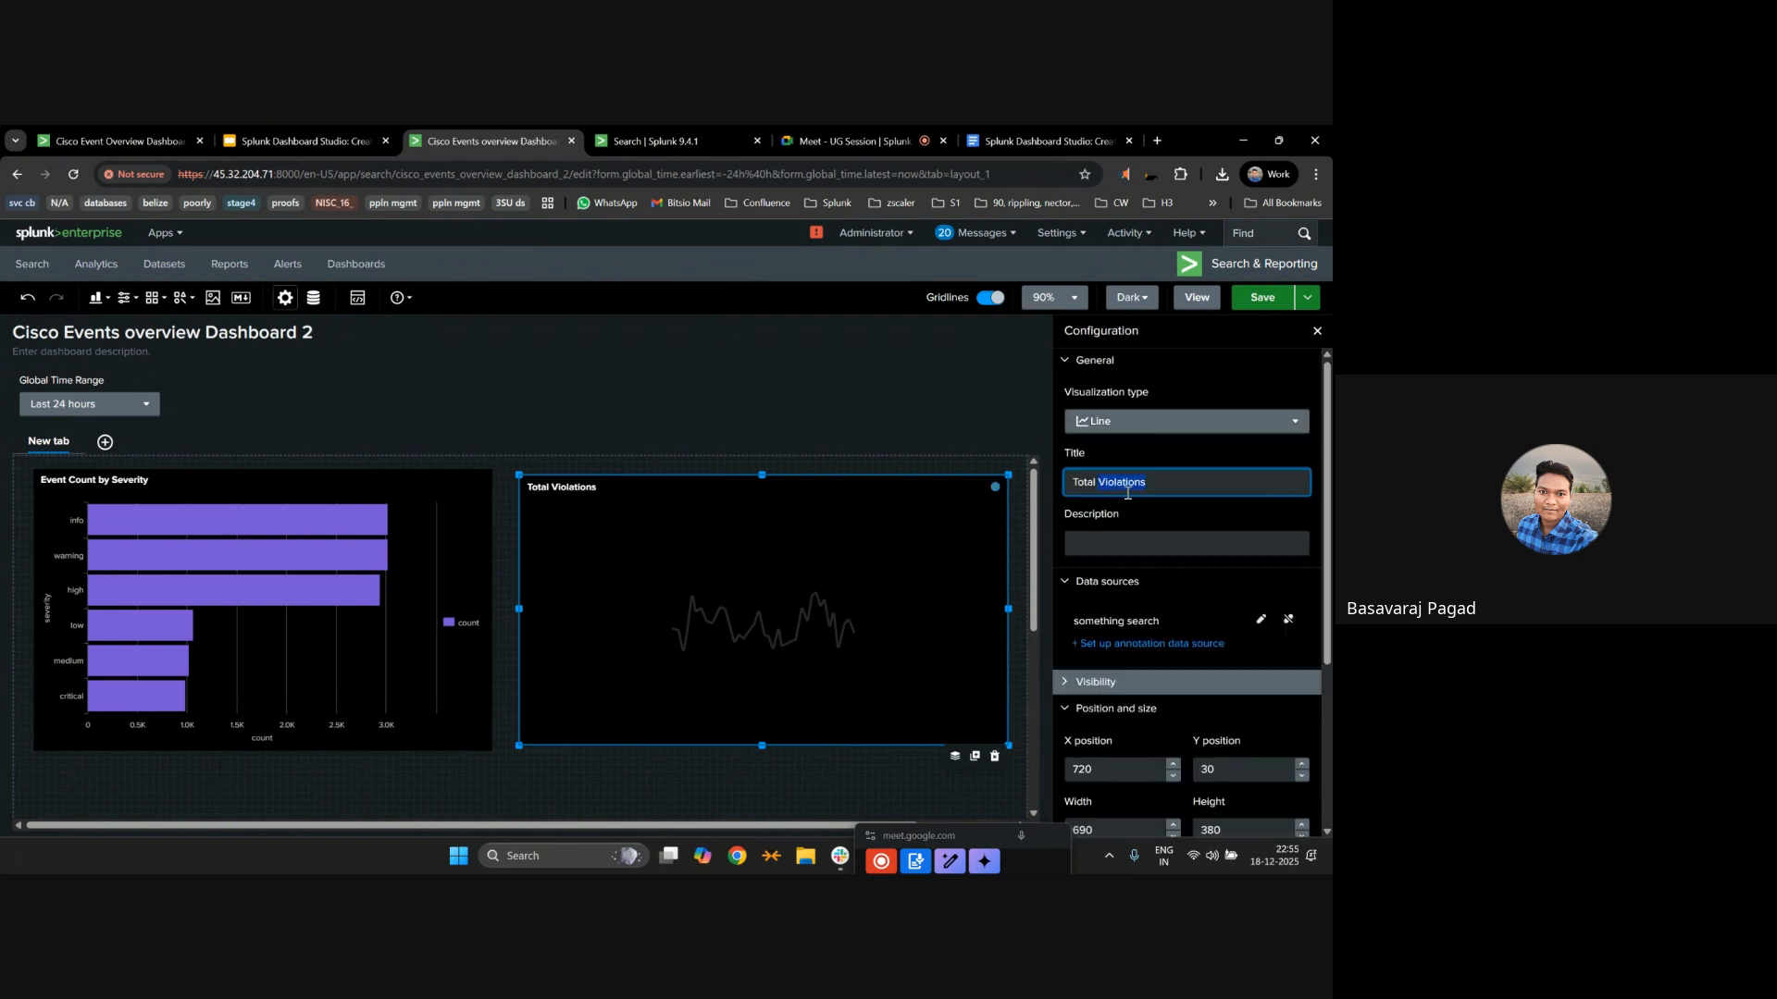
{"action": "left_click", "coordinate": [1261, 619]}
{"action": "triple_click", "coordinate": [1142, 398]}
{"action": "key", "text": "ctrl+v"}
{"action": "left_click", "coordinate": [1223, 815]}
{"action": "left_click", "coordinate": [1282, 301]}
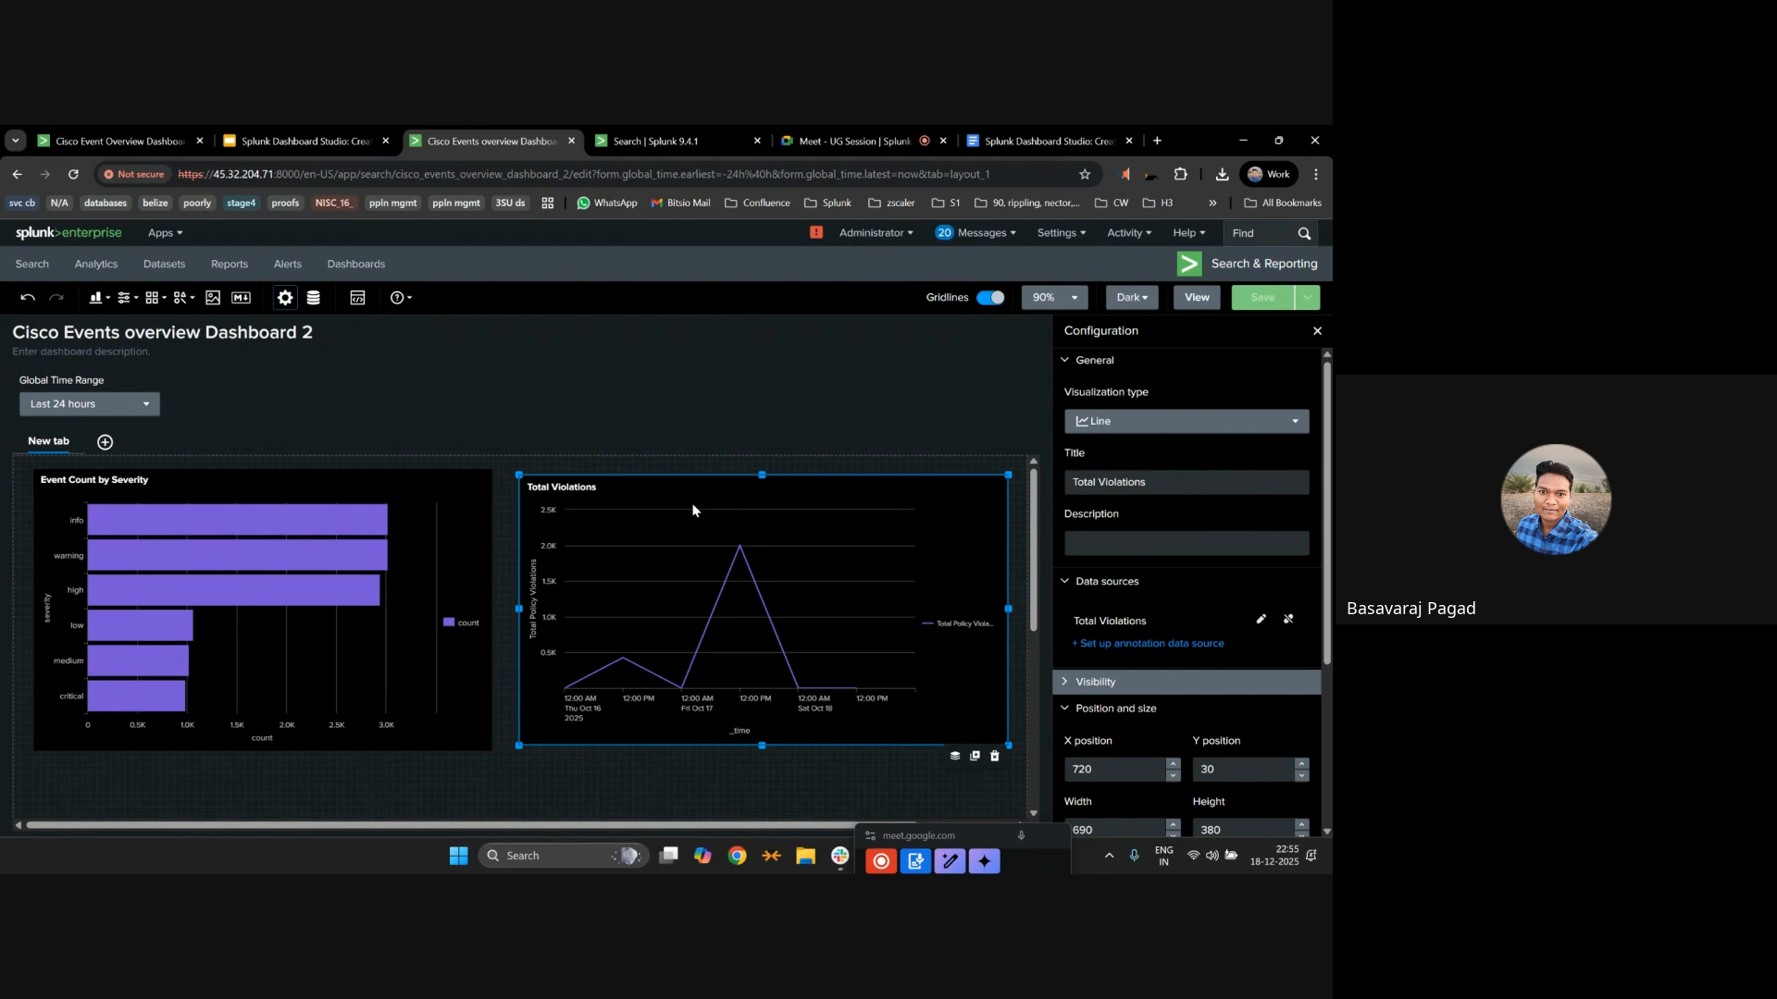
Add an area chart below the severity bar chart at X 40, Y 430 and resize it to 640 by 330.
{"action": "left_click", "coordinate": [492, 787]}
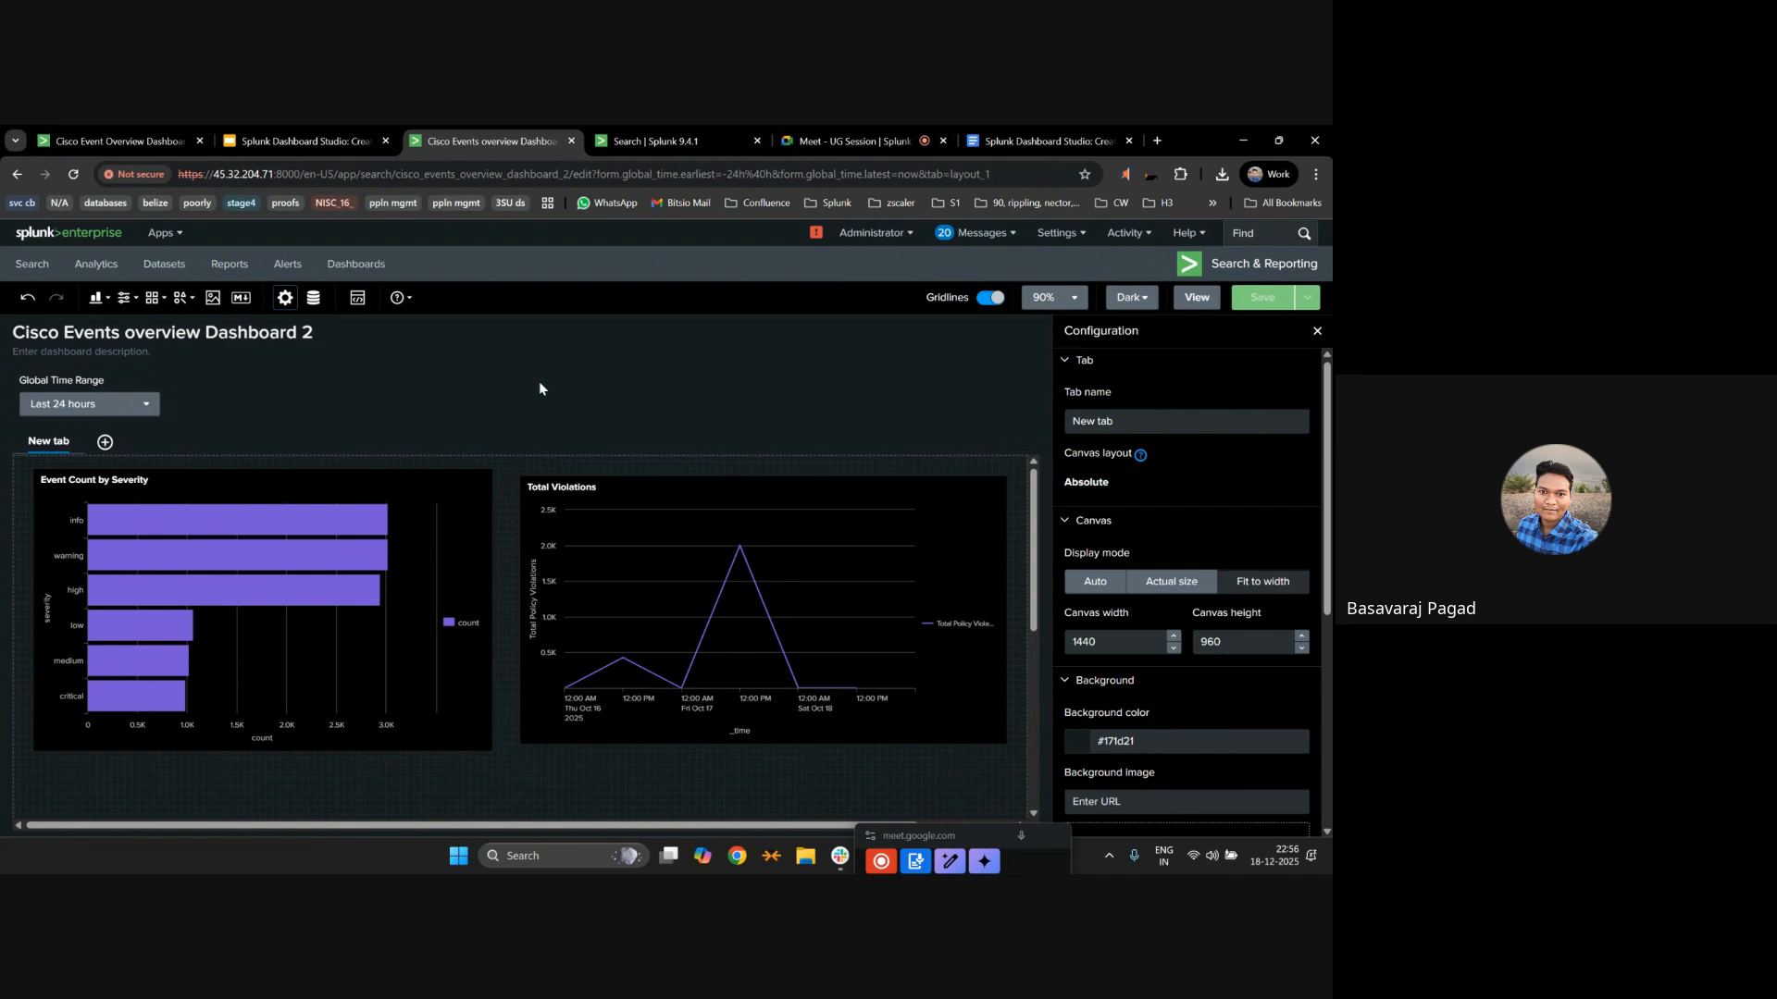
{"action": "key", "text": "ctrl+minus"}
{"action": "key", "text": "ctrl+minus"}
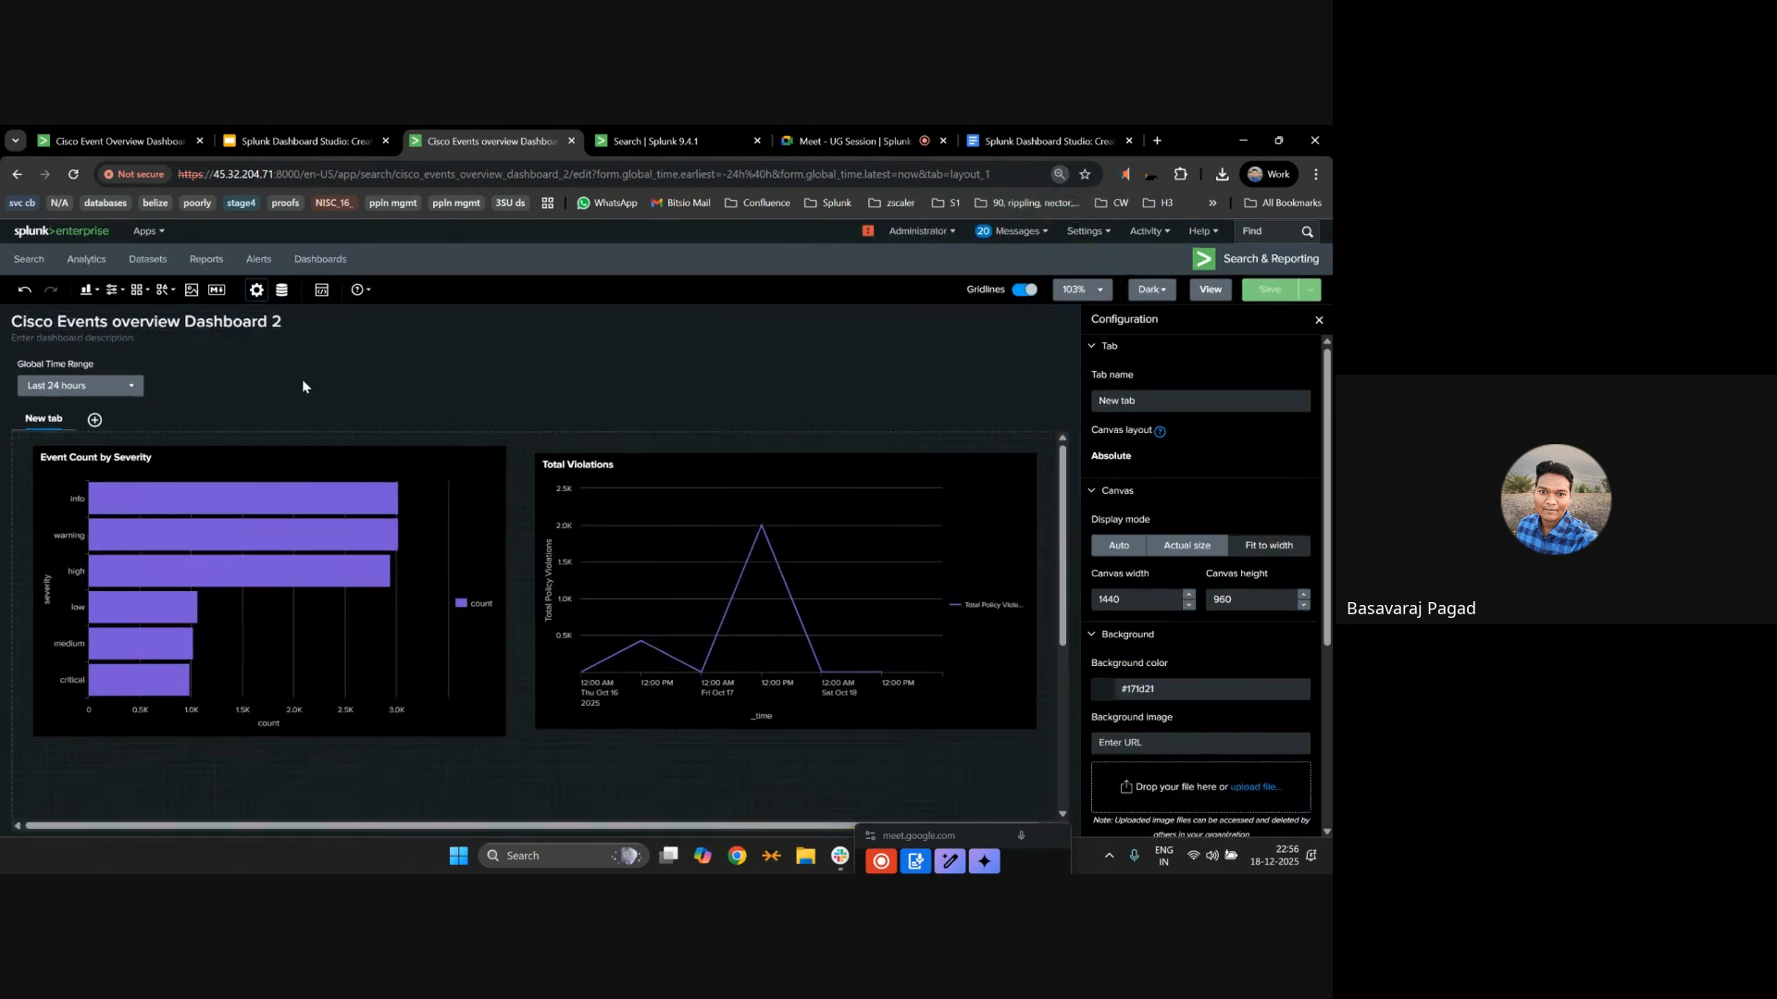
{"action": "left_click", "coordinate": [76, 289]}
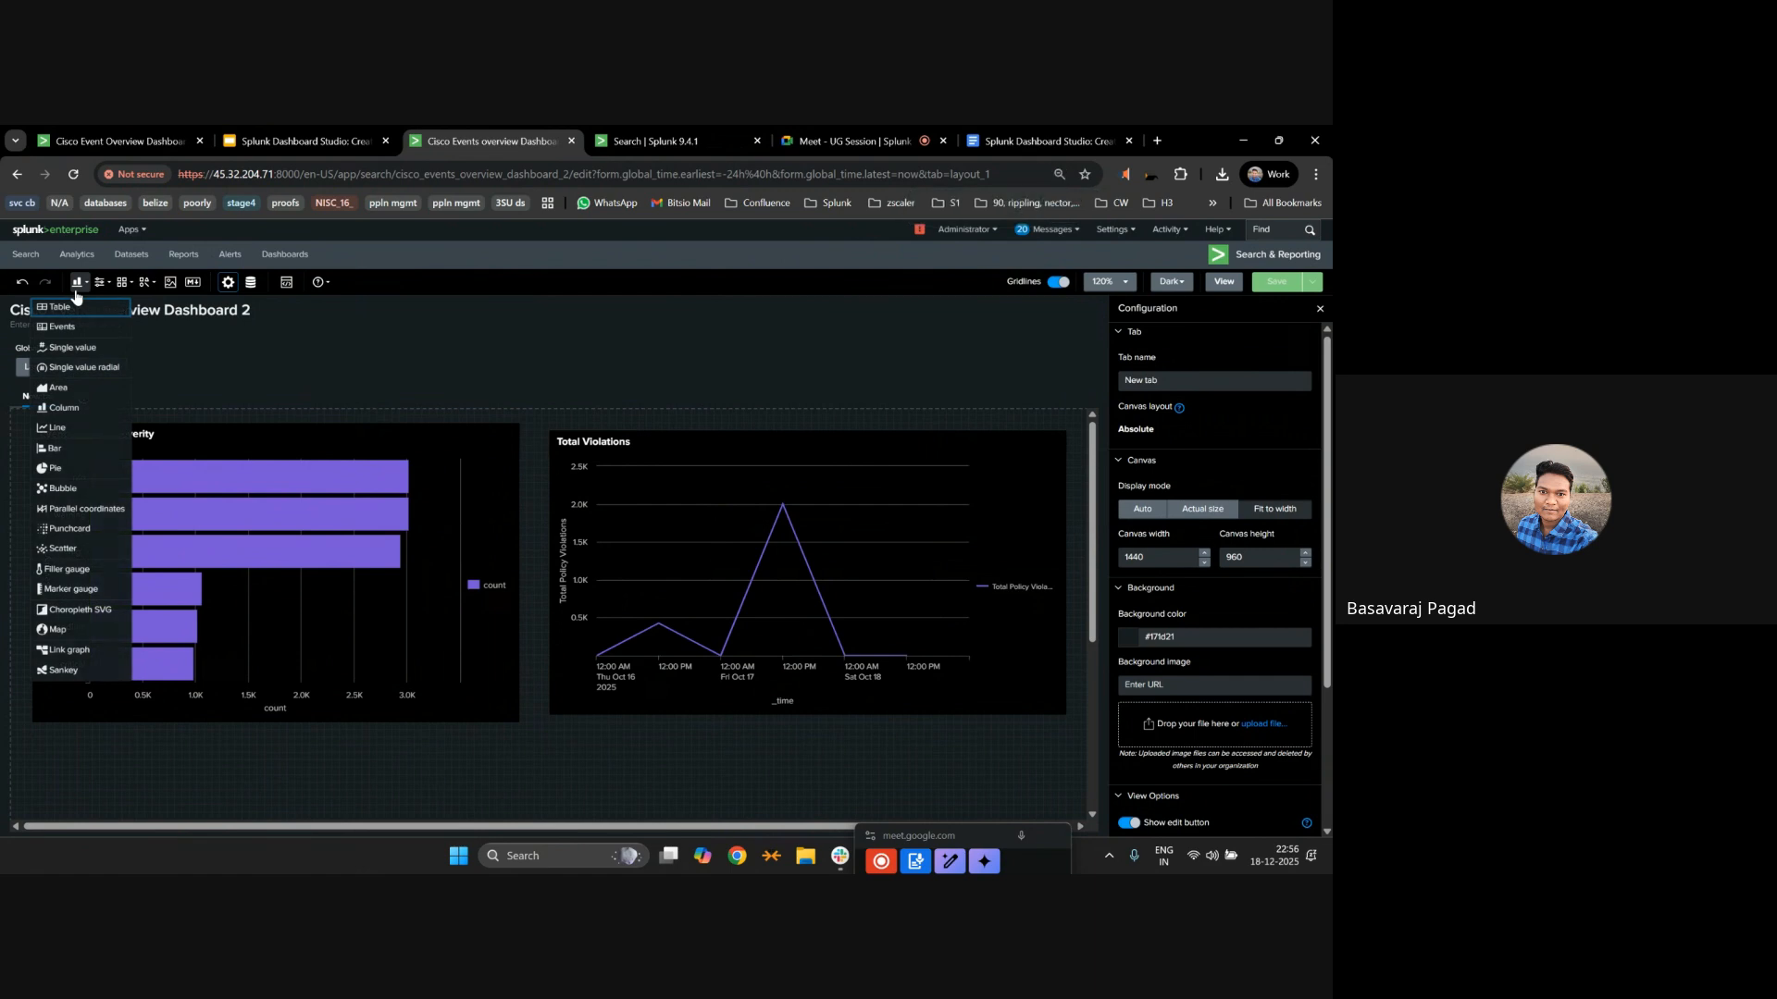
{"action": "left_click", "coordinate": [54, 389]}
{"action": "scroll", "coordinate": [344, 430], "scroll_direction": "down", "scroll_amount": 1}
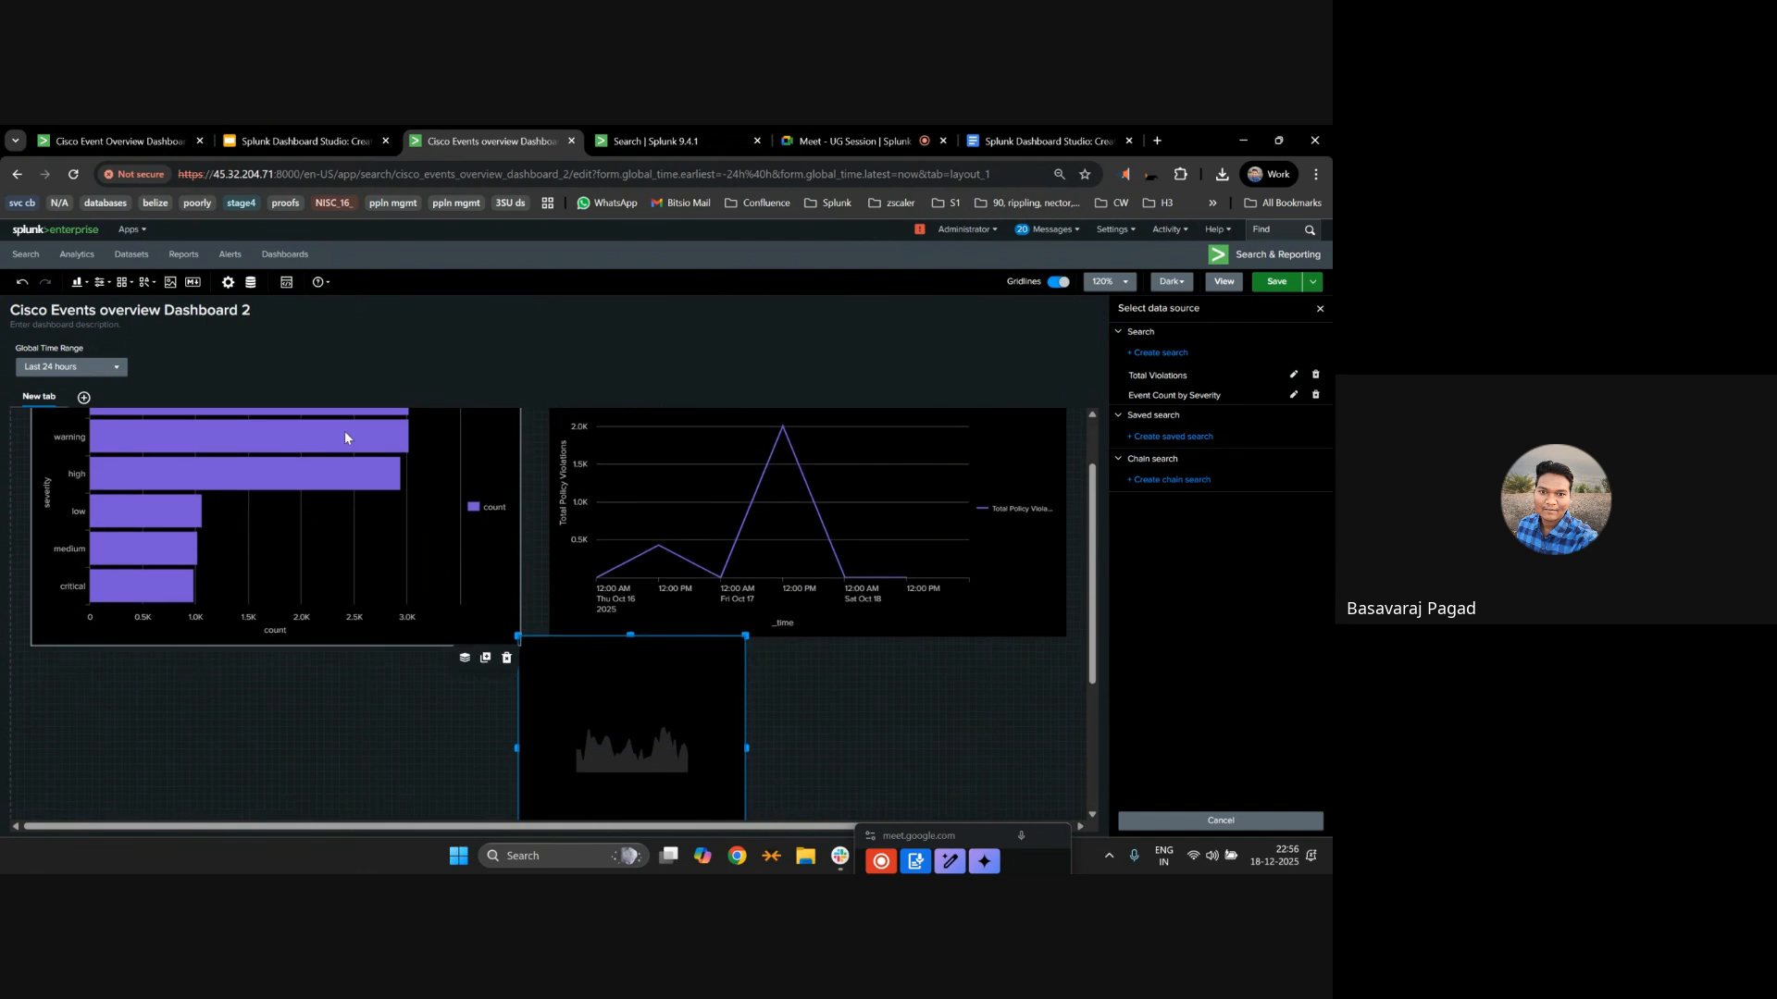
{"action": "left_click_drag", "start_coordinate": [551, 672], "coordinate": [130, 706]}
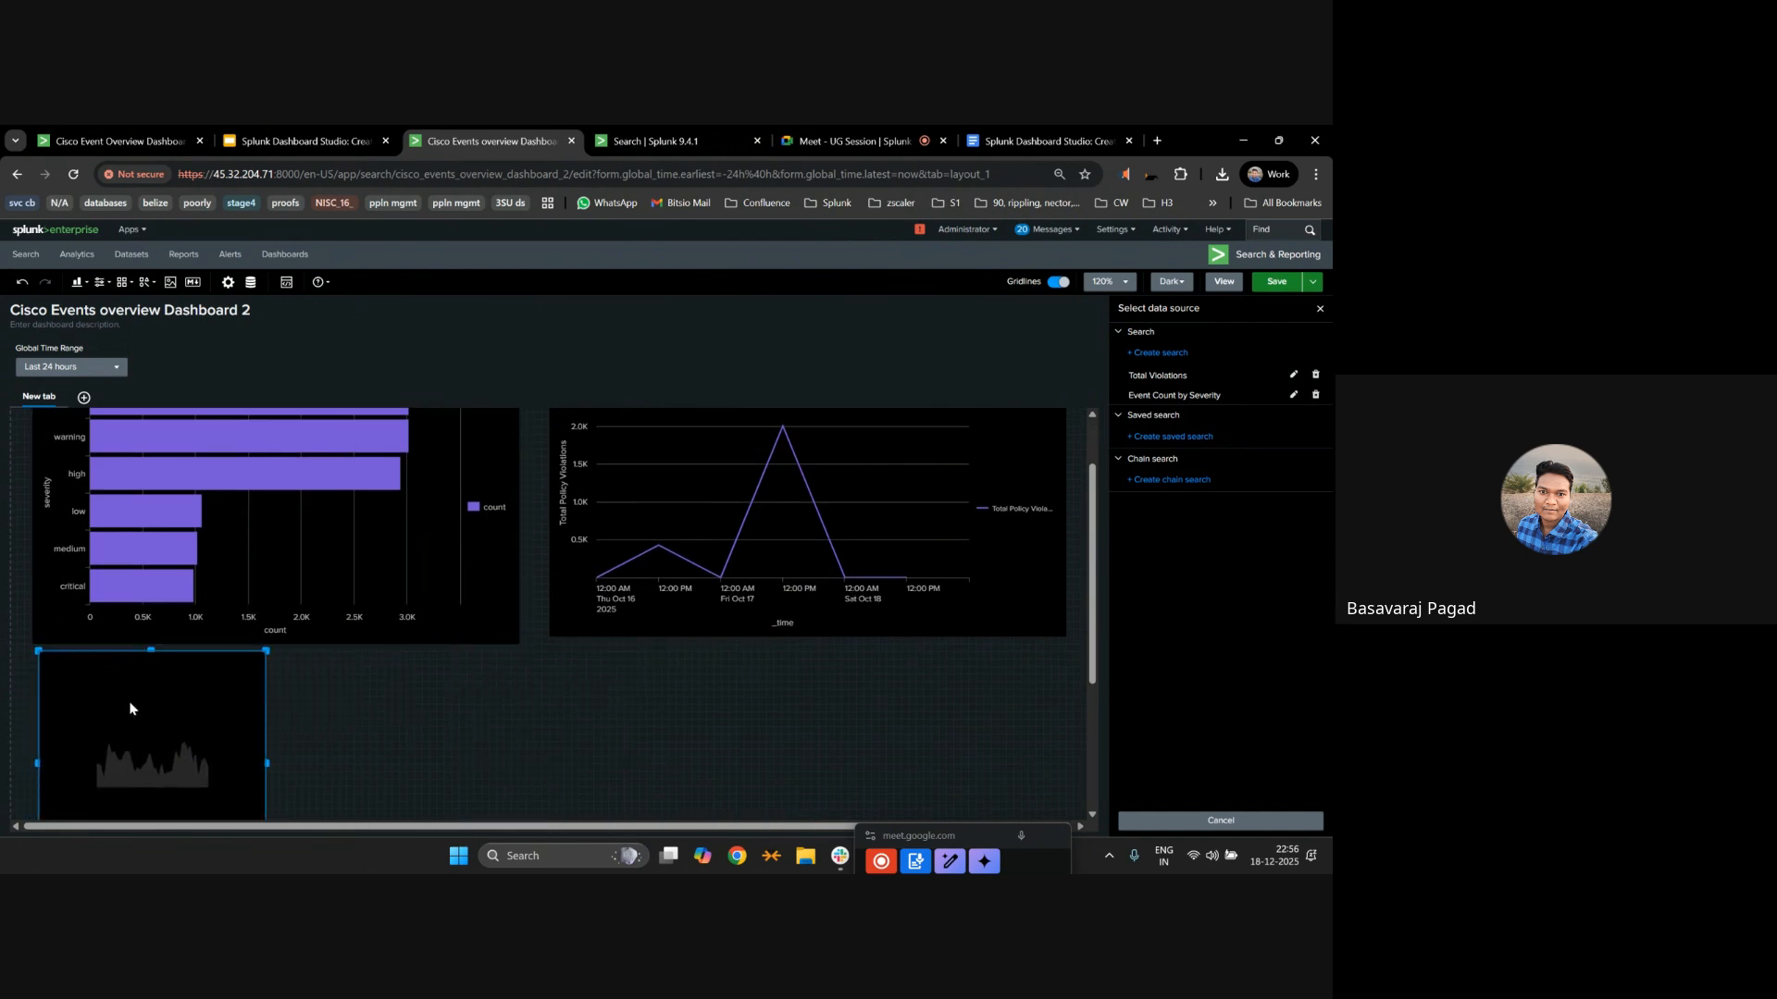
{"action": "scroll", "coordinate": [335, 685], "scroll_direction": "down", "scroll_amount": 3}
{"action": "left_click_drag", "start_coordinate": [266, 535], "coordinate": [521, 535]}
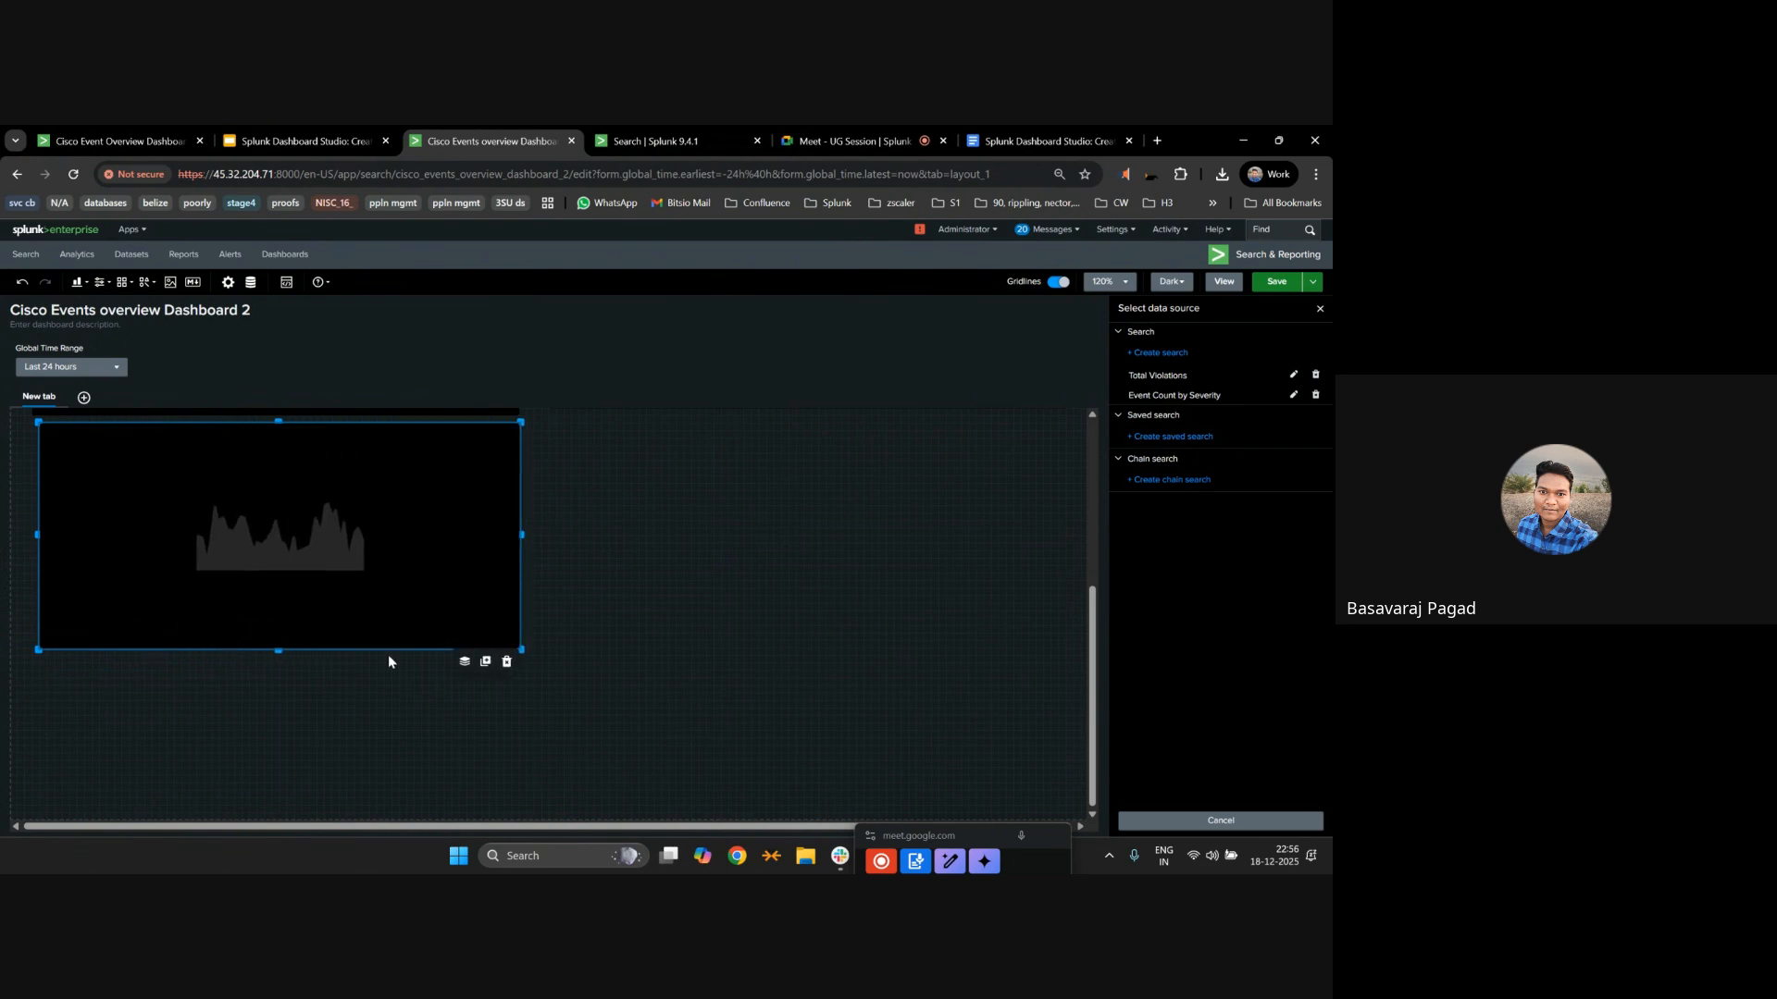
{"action": "left_click", "coordinate": [274, 652]}
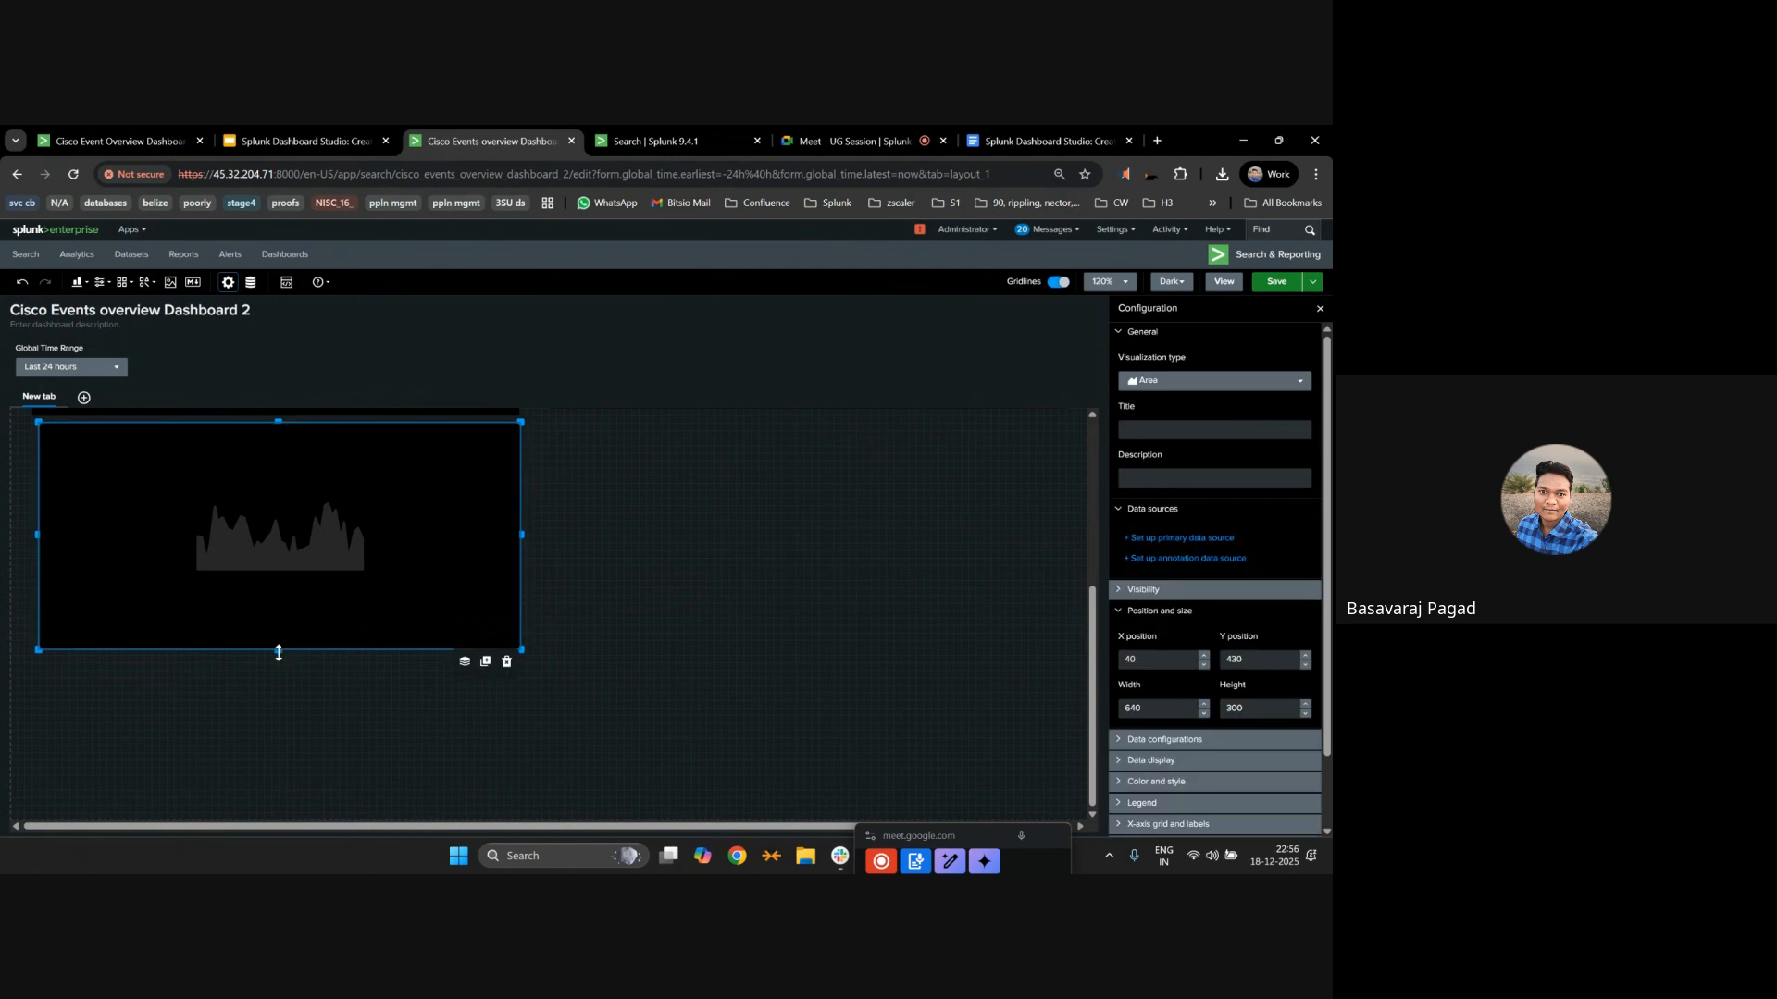
{"action": "scroll", "coordinate": [826, 543], "scroll_direction": "up", "scroll_amount": 4}
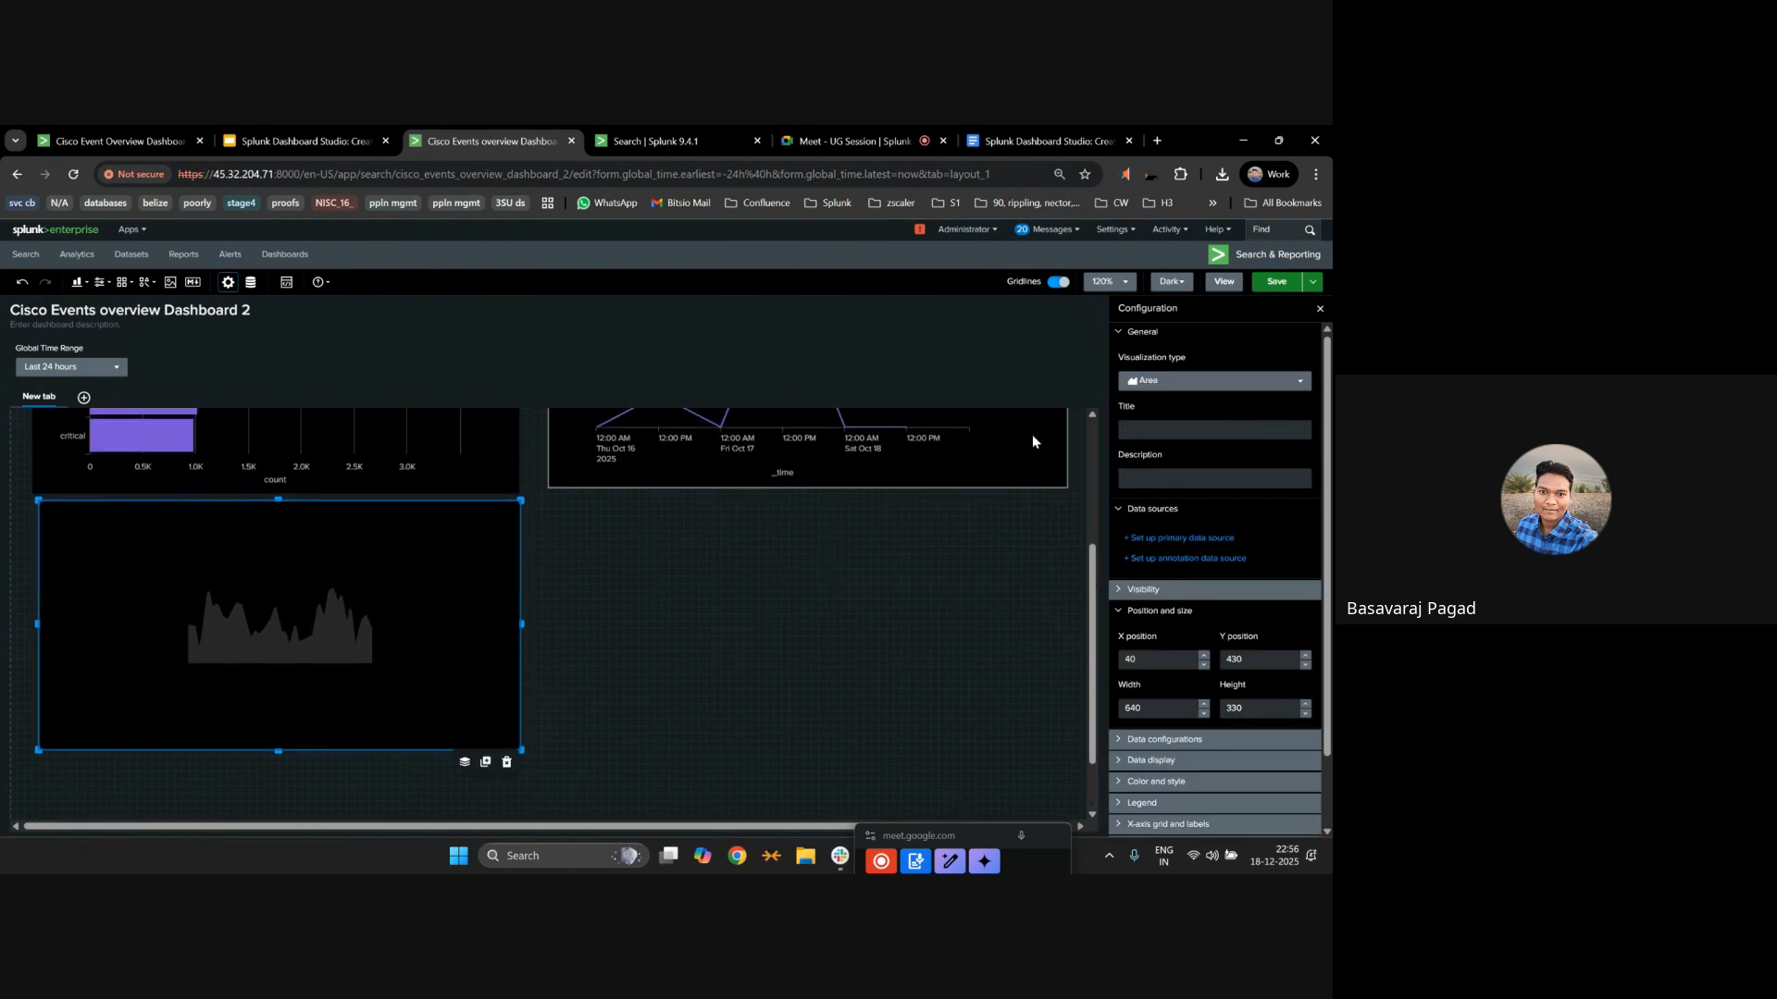
Review the visualization types offered for the Total Violations chart, keep its type and reselect the empty area chart.
{"action": "left_click", "coordinate": [912, 548]}
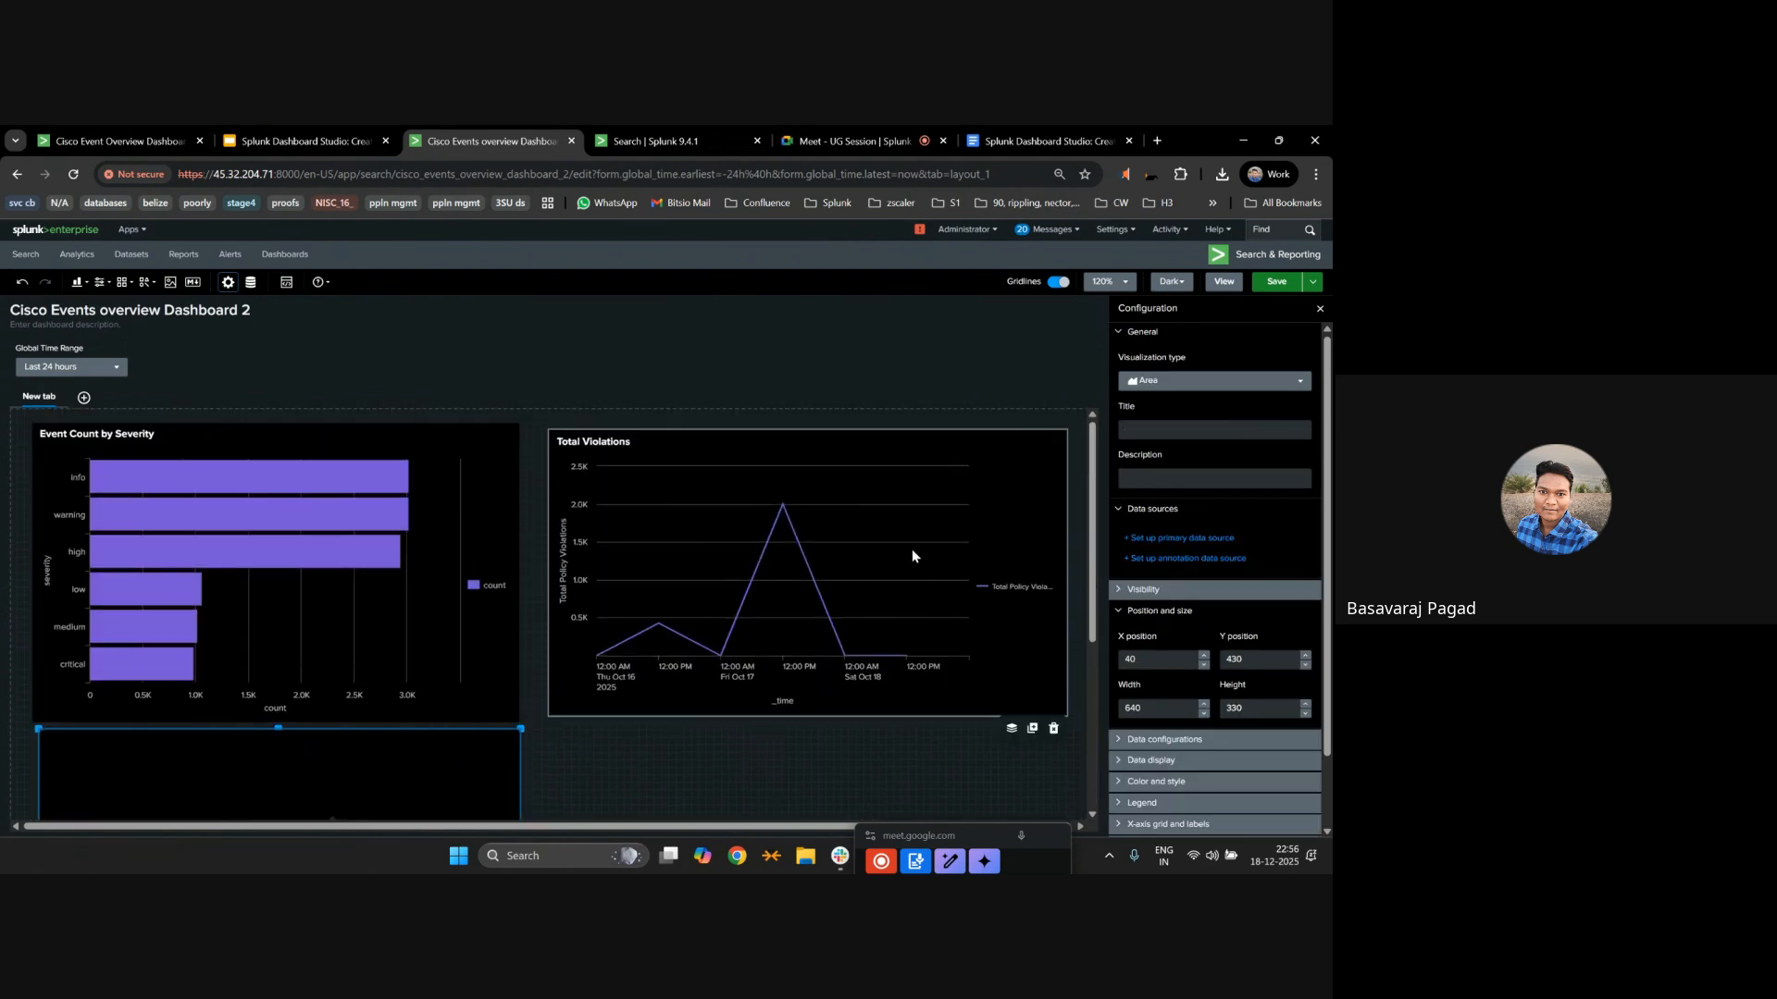
{"action": "left_click", "coordinate": [1145, 381]}
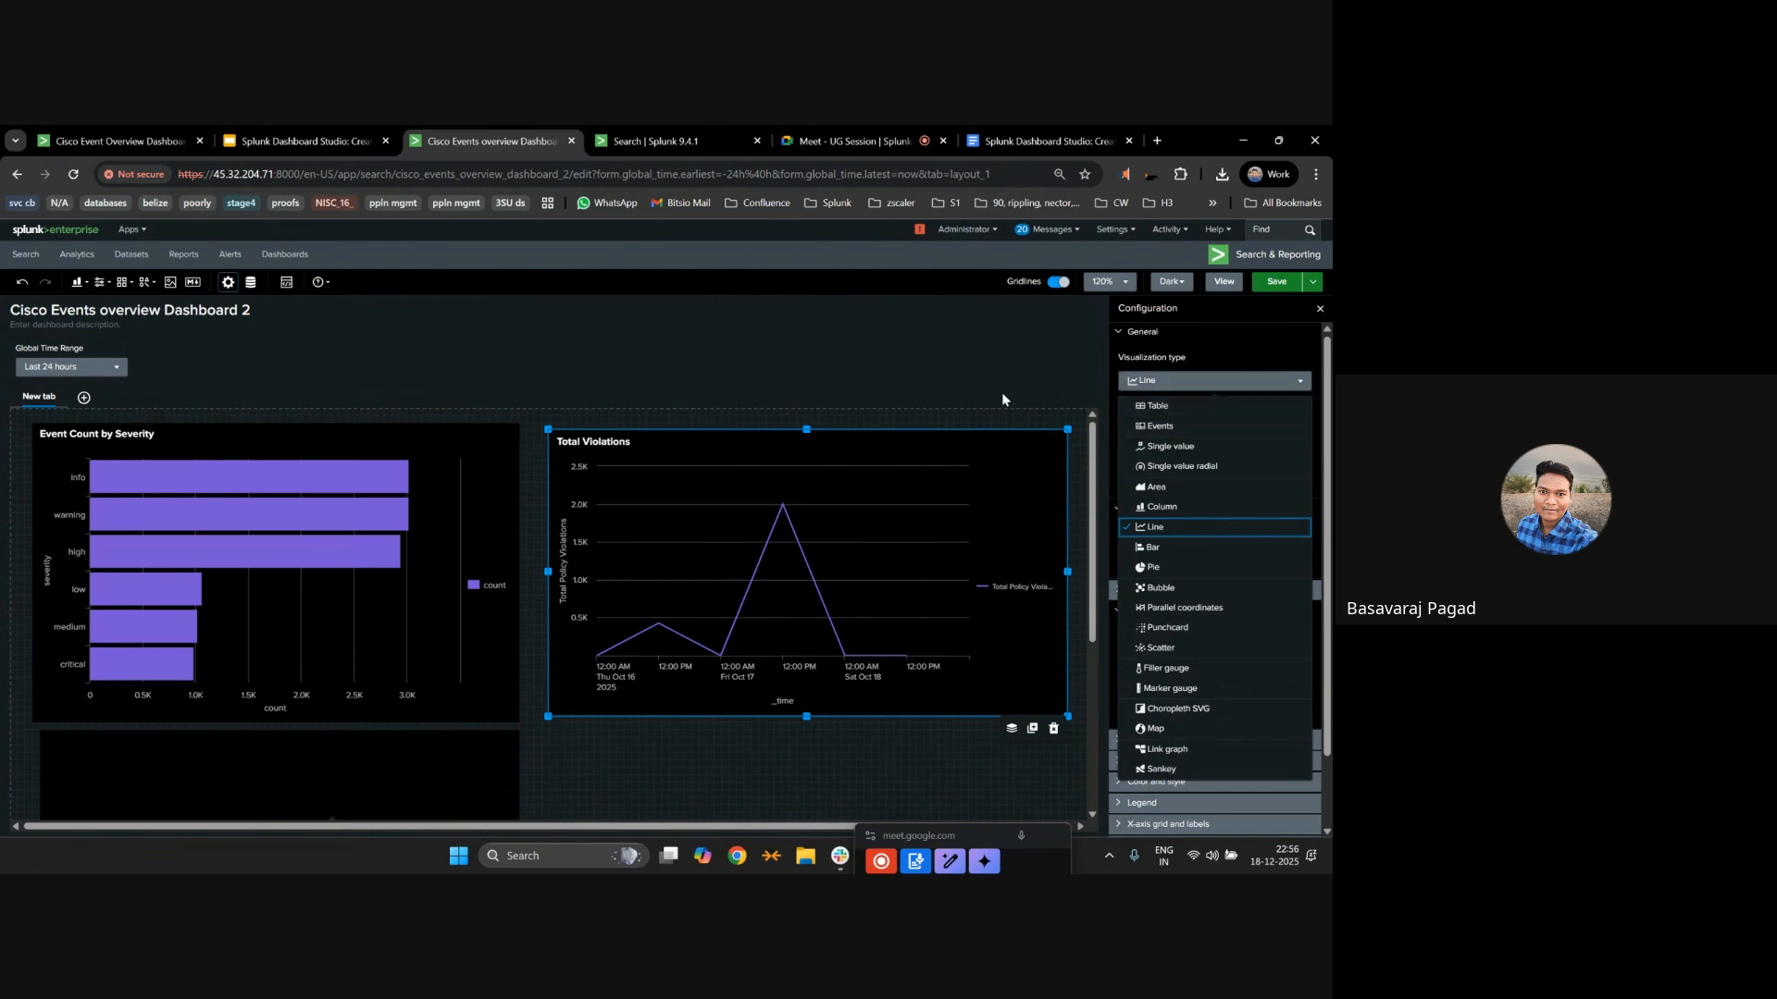
{"action": "left_click", "coordinate": [1053, 385]}
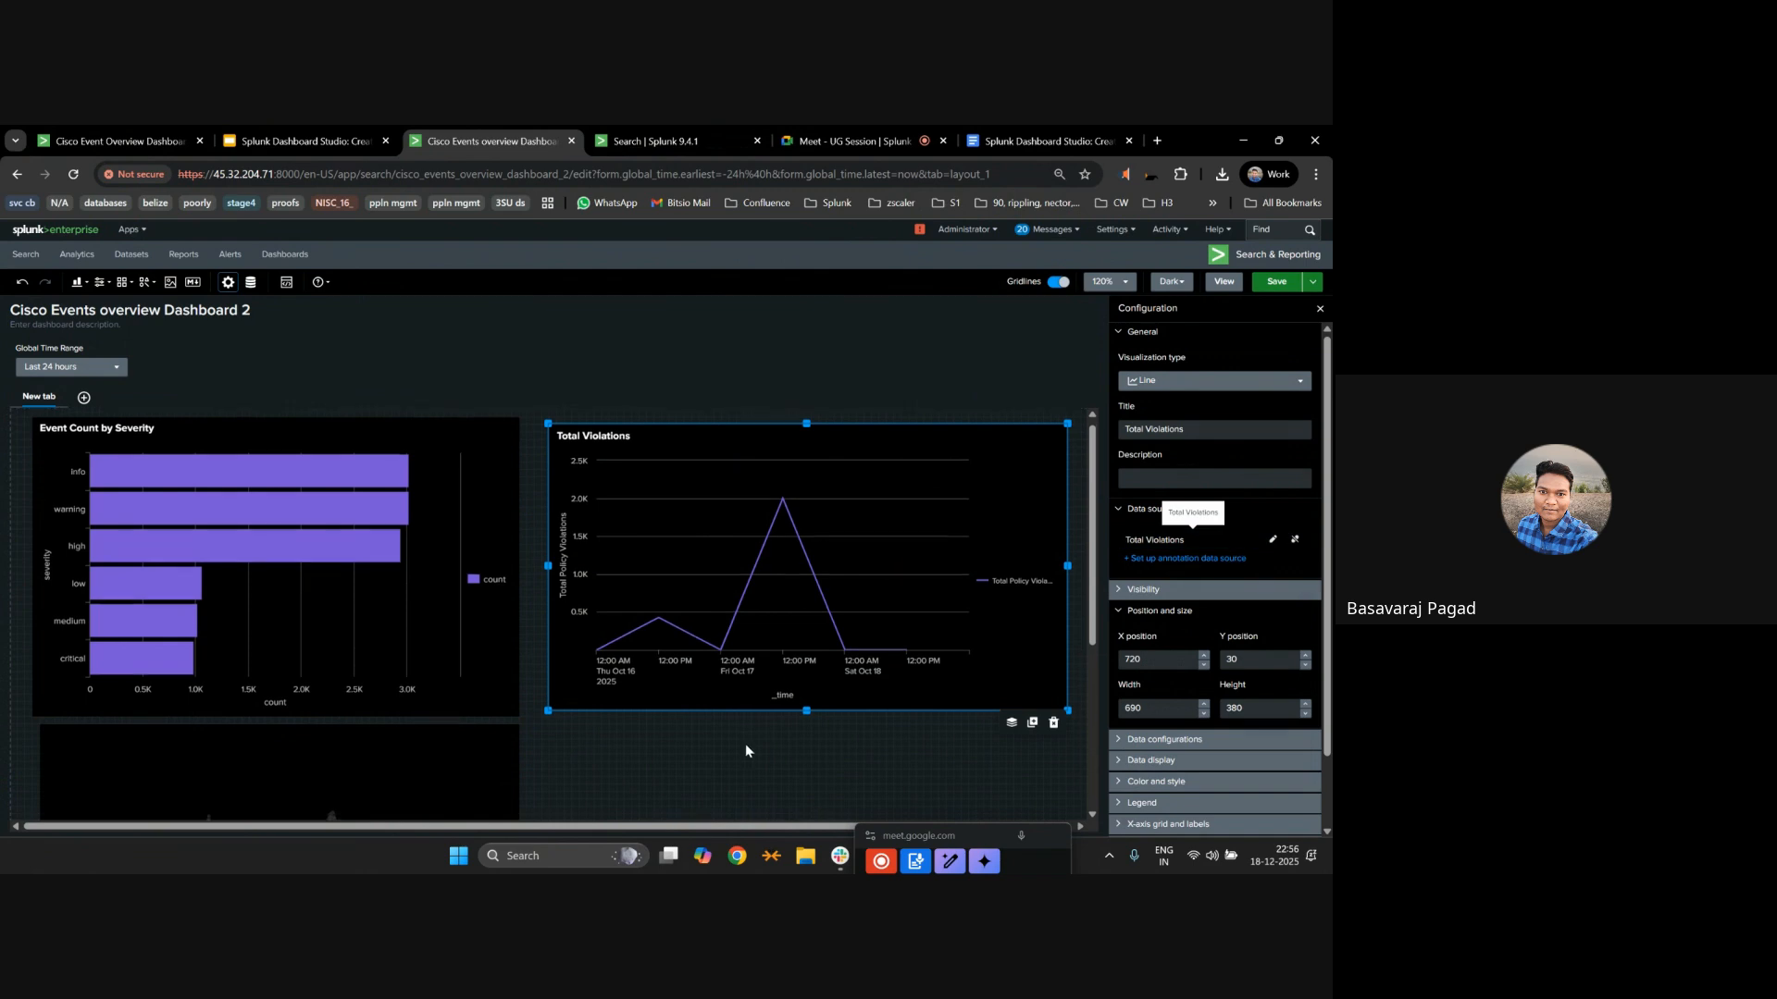
{"action": "scroll", "coordinate": [746, 743], "scroll_direction": "down", "scroll_amount": 2}
{"action": "left_click", "coordinate": [380, 657]}
{"action": "scroll", "coordinate": [380, 653], "scroll_direction": "down", "scroll_amount": 2}
{"action": "scroll", "coordinate": [711, 601], "scroll_direction": "up", "scroll_amount": 2}
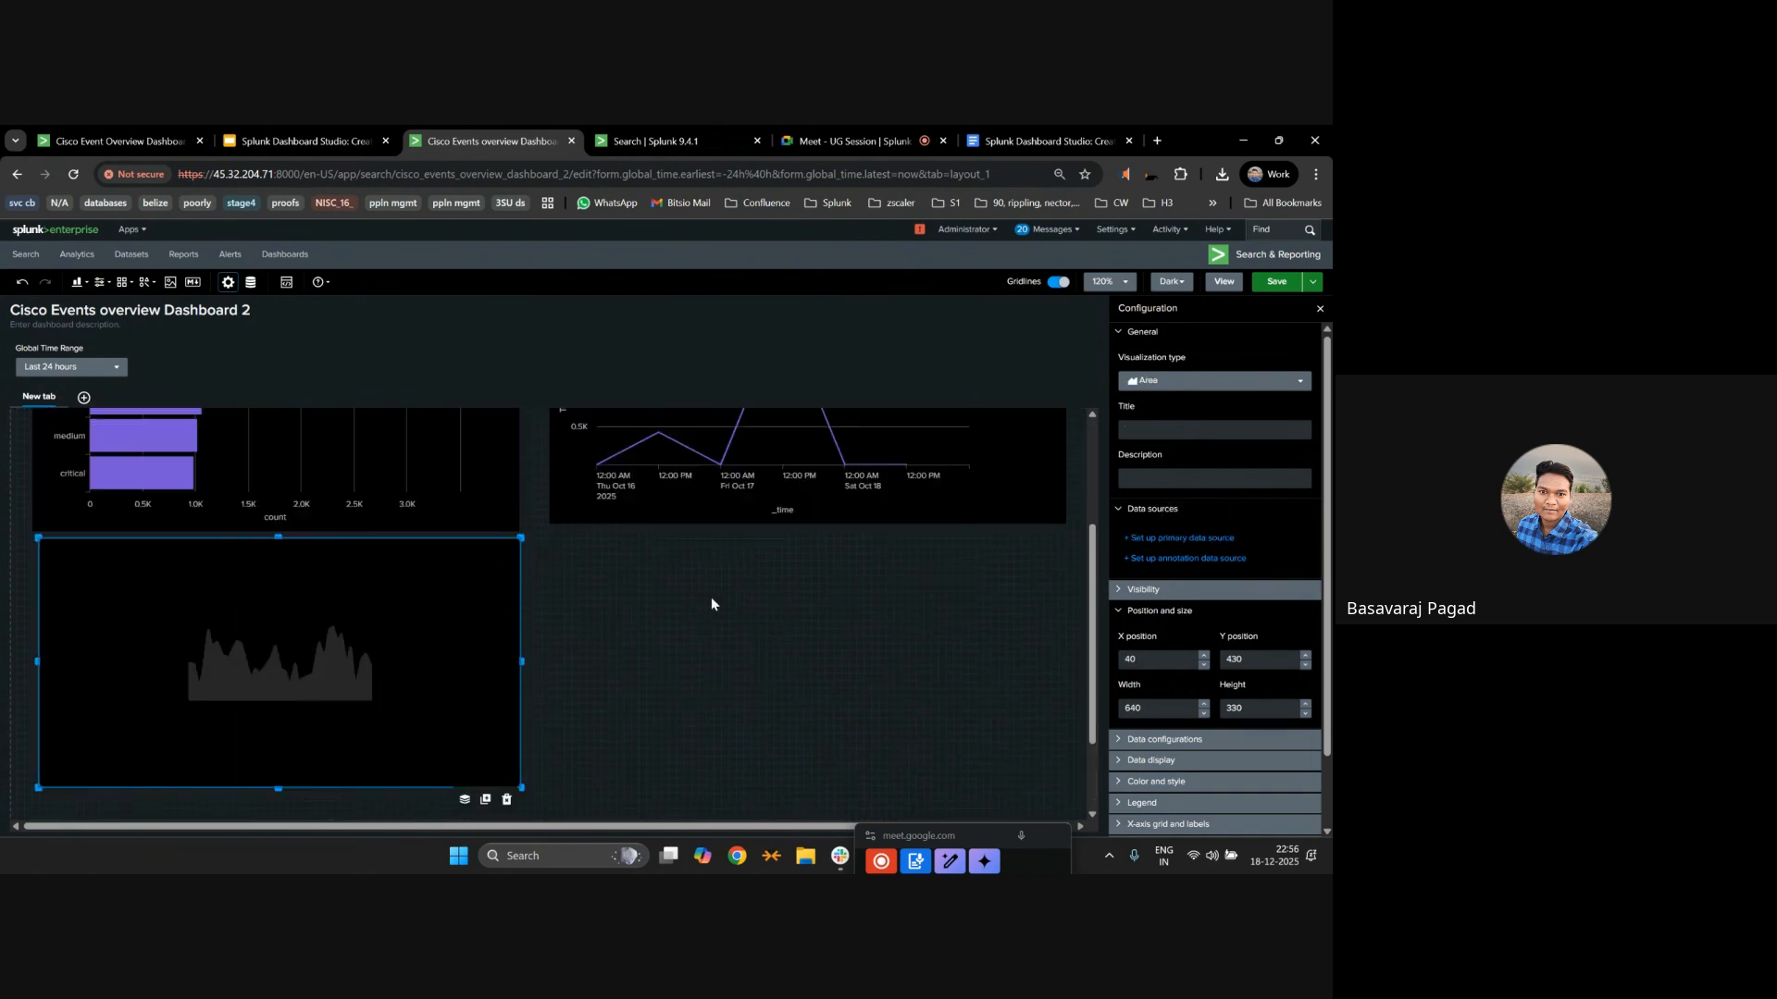
Switch to the Demo Notes slide in Google Slides and copy the "Events Over Time" SPL query.
{"action": "left_click", "coordinate": [324, 141]}
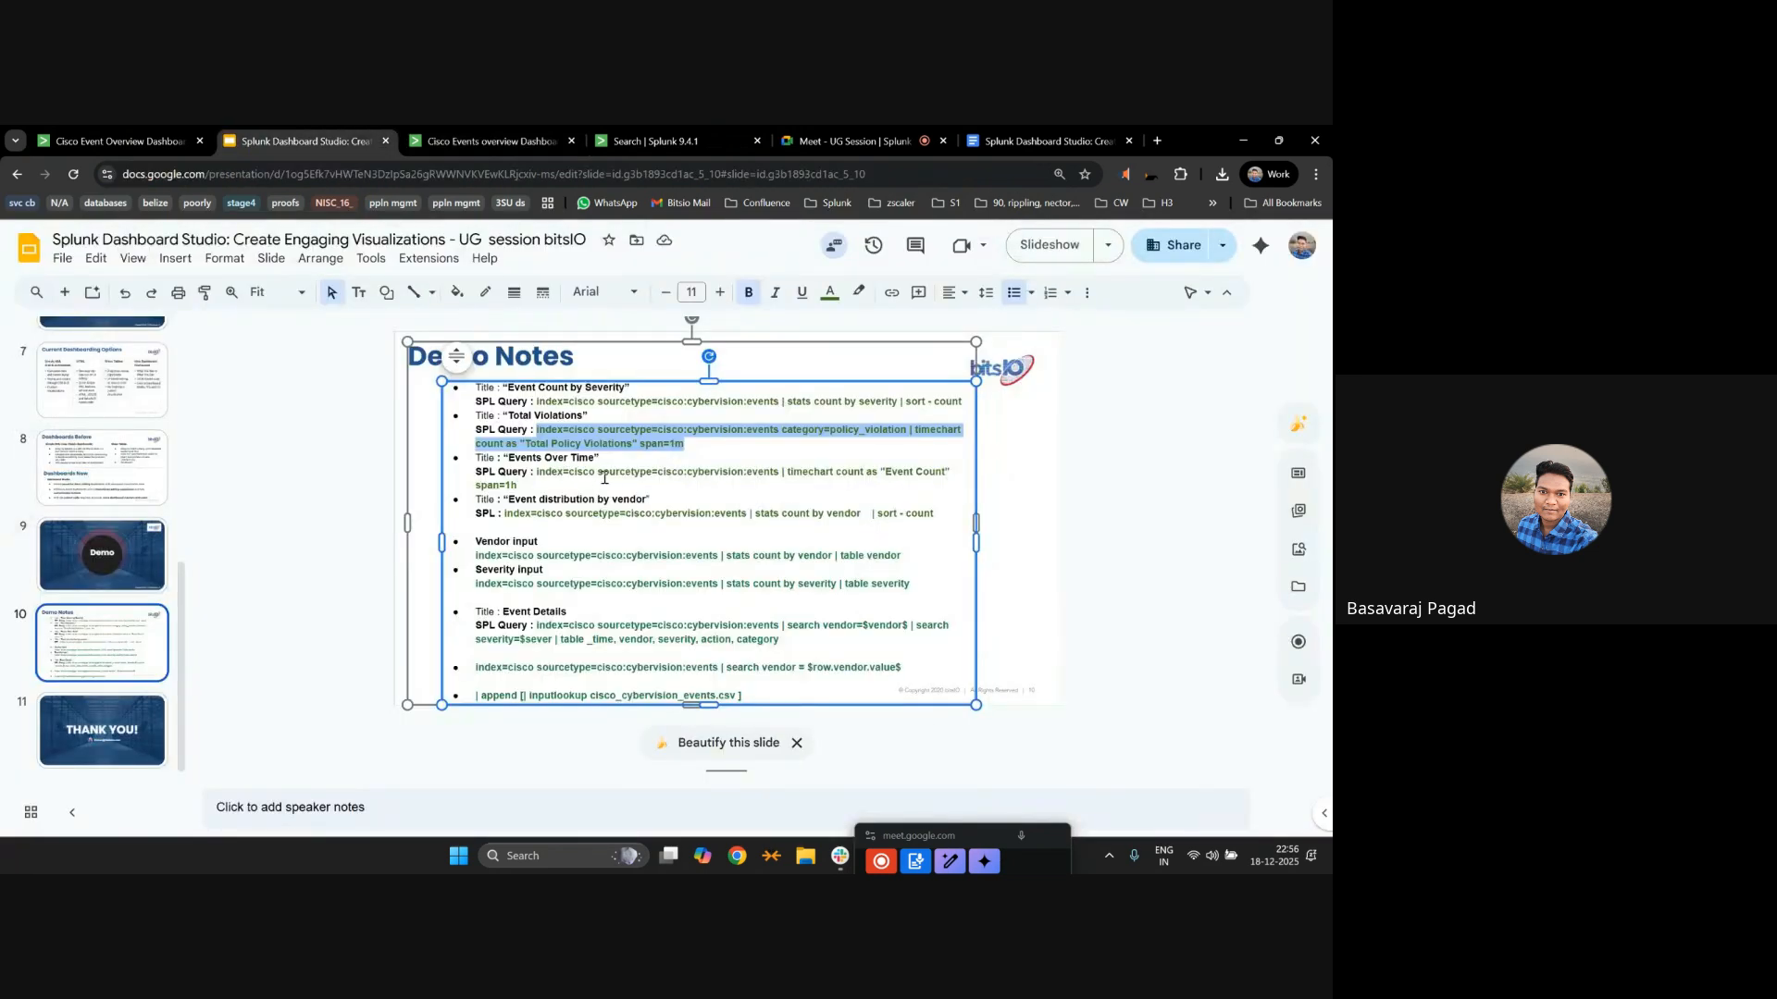
{"action": "left_click_drag", "start_coordinate": [595, 459], "coordinate": [511, 457]}
{"action": "left_click", "coordinate": [548, 485]}
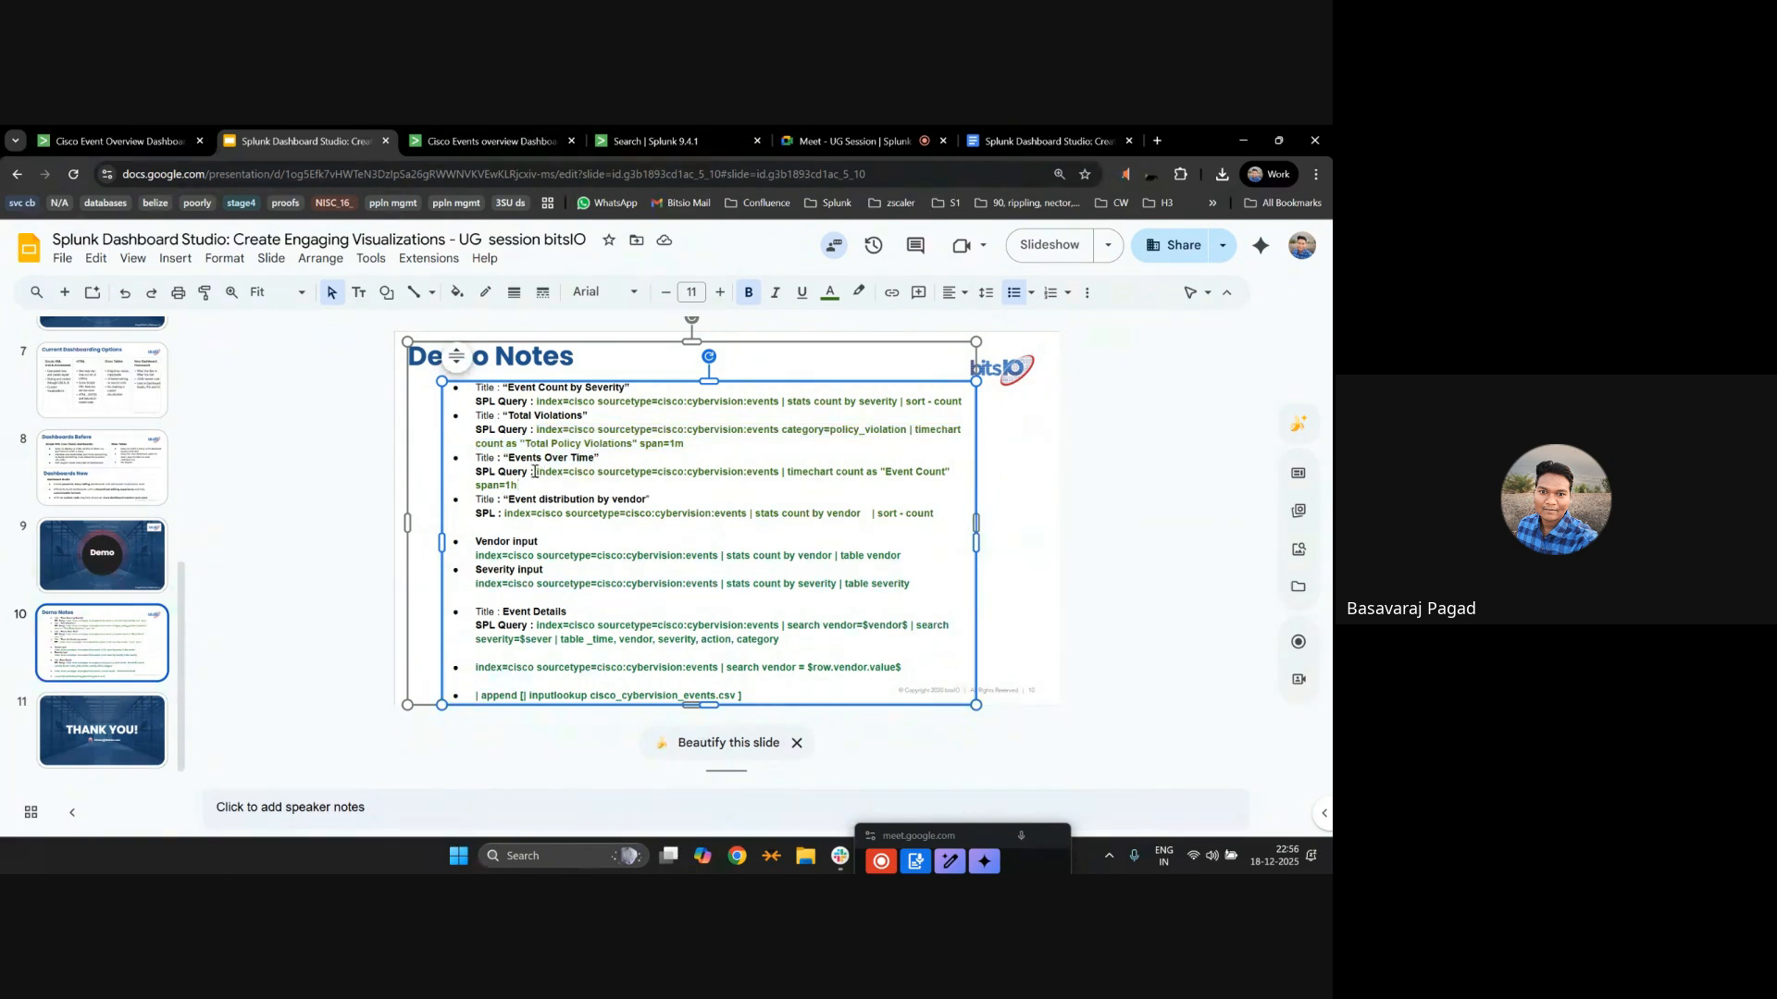
{"action": "left_click", "coordinate": [536, 472], "text": "shift"}
{"action": "key", "text": "ctrl+c"}
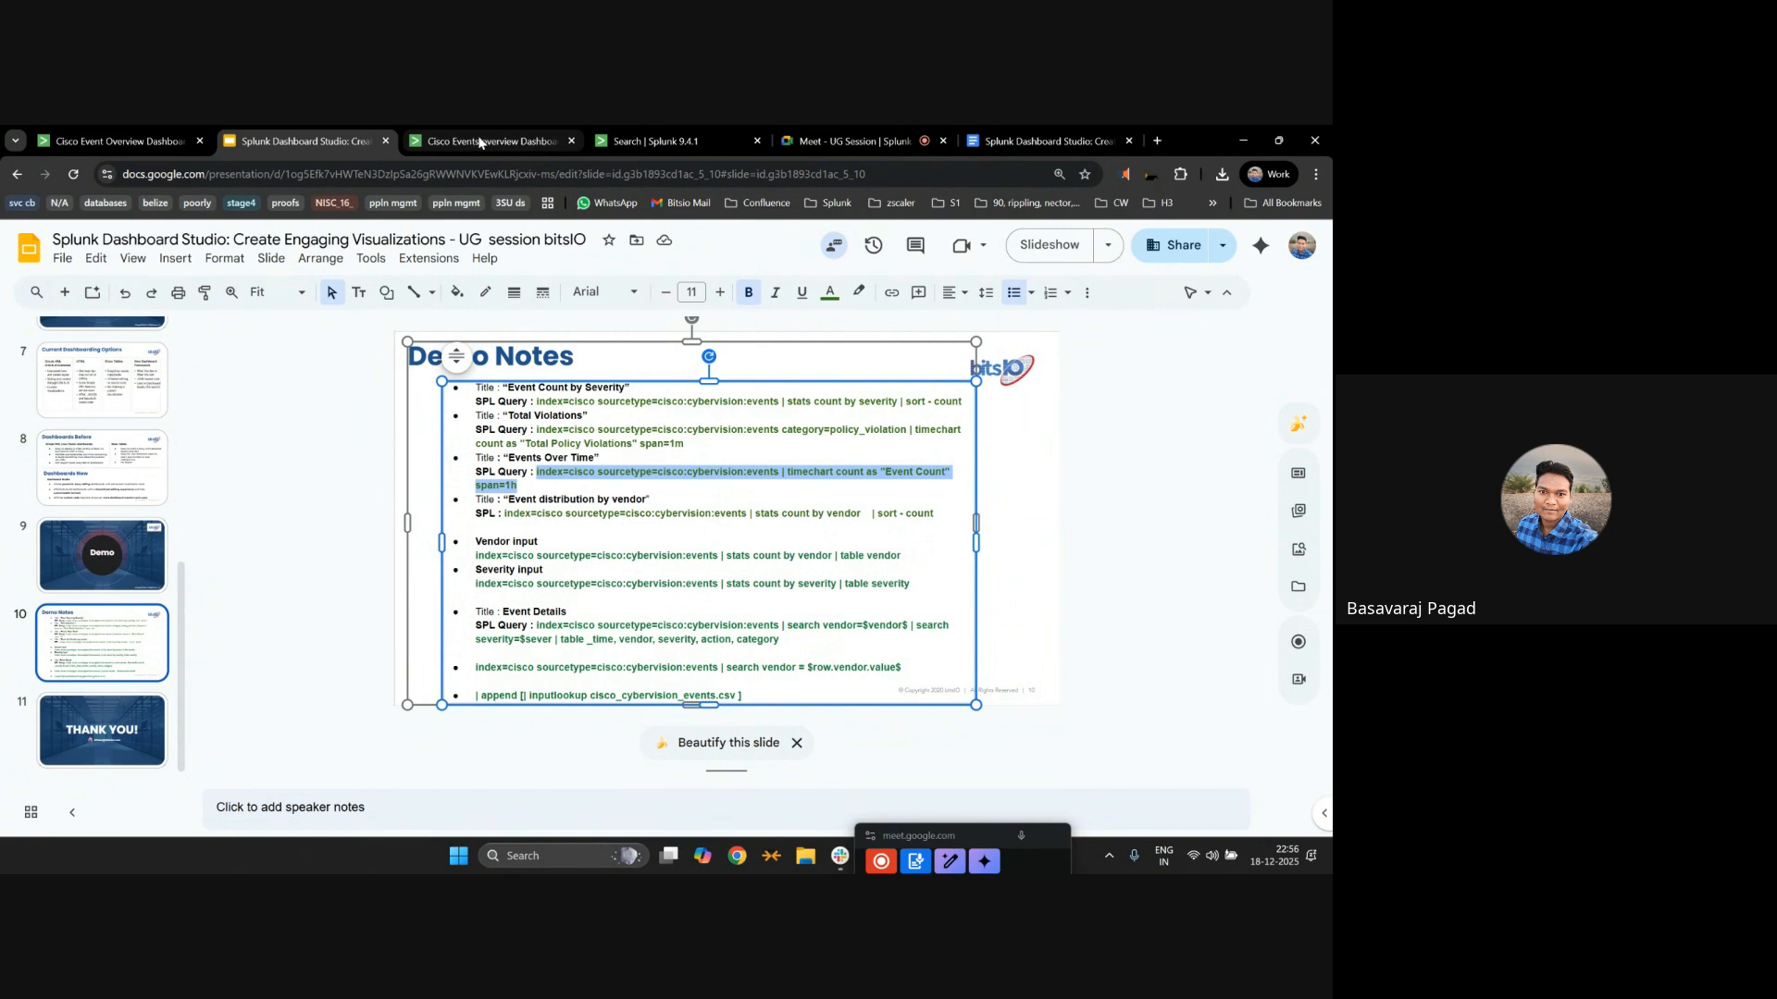
Replace the query on the Splunk Search page with the copied "Event Count" timechart query using span=1h.
{"action": "left_click", "coordinate": [566, 140]}
{"action": "left_click", "coordinate": [428, 315]}
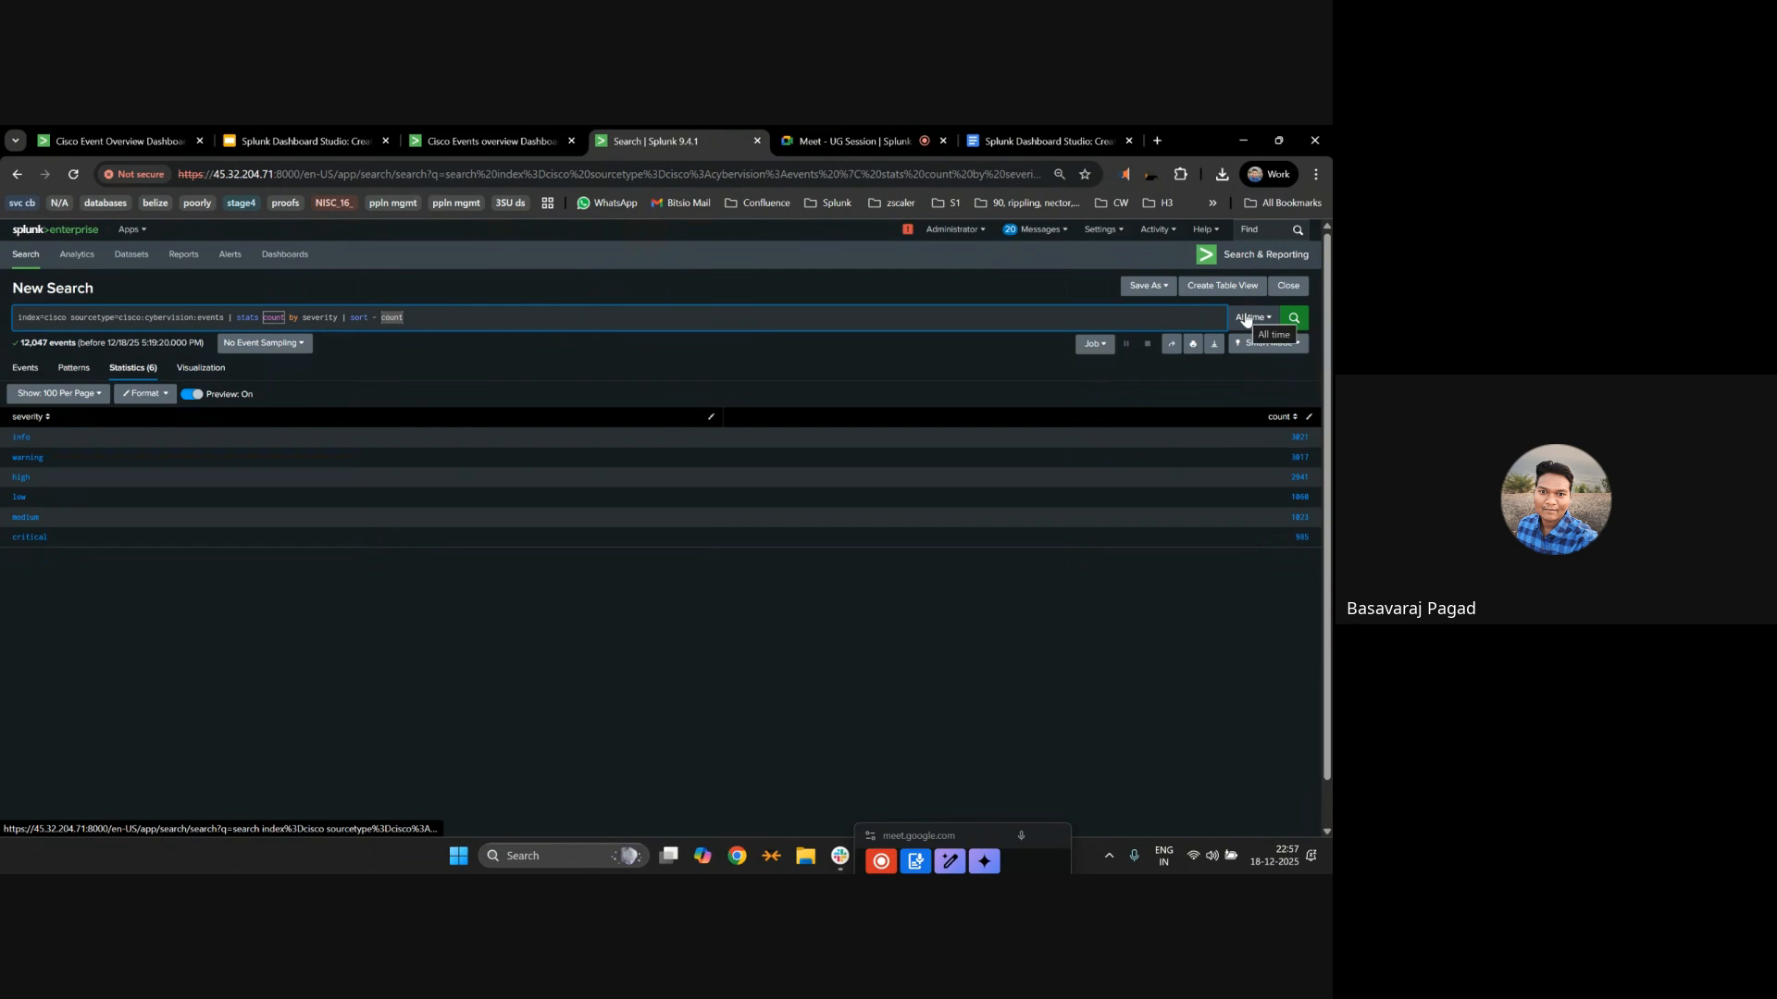
{"action": "key", "text": "ctrl+a"}
{"action": "key", "text": "ctrl+v"}
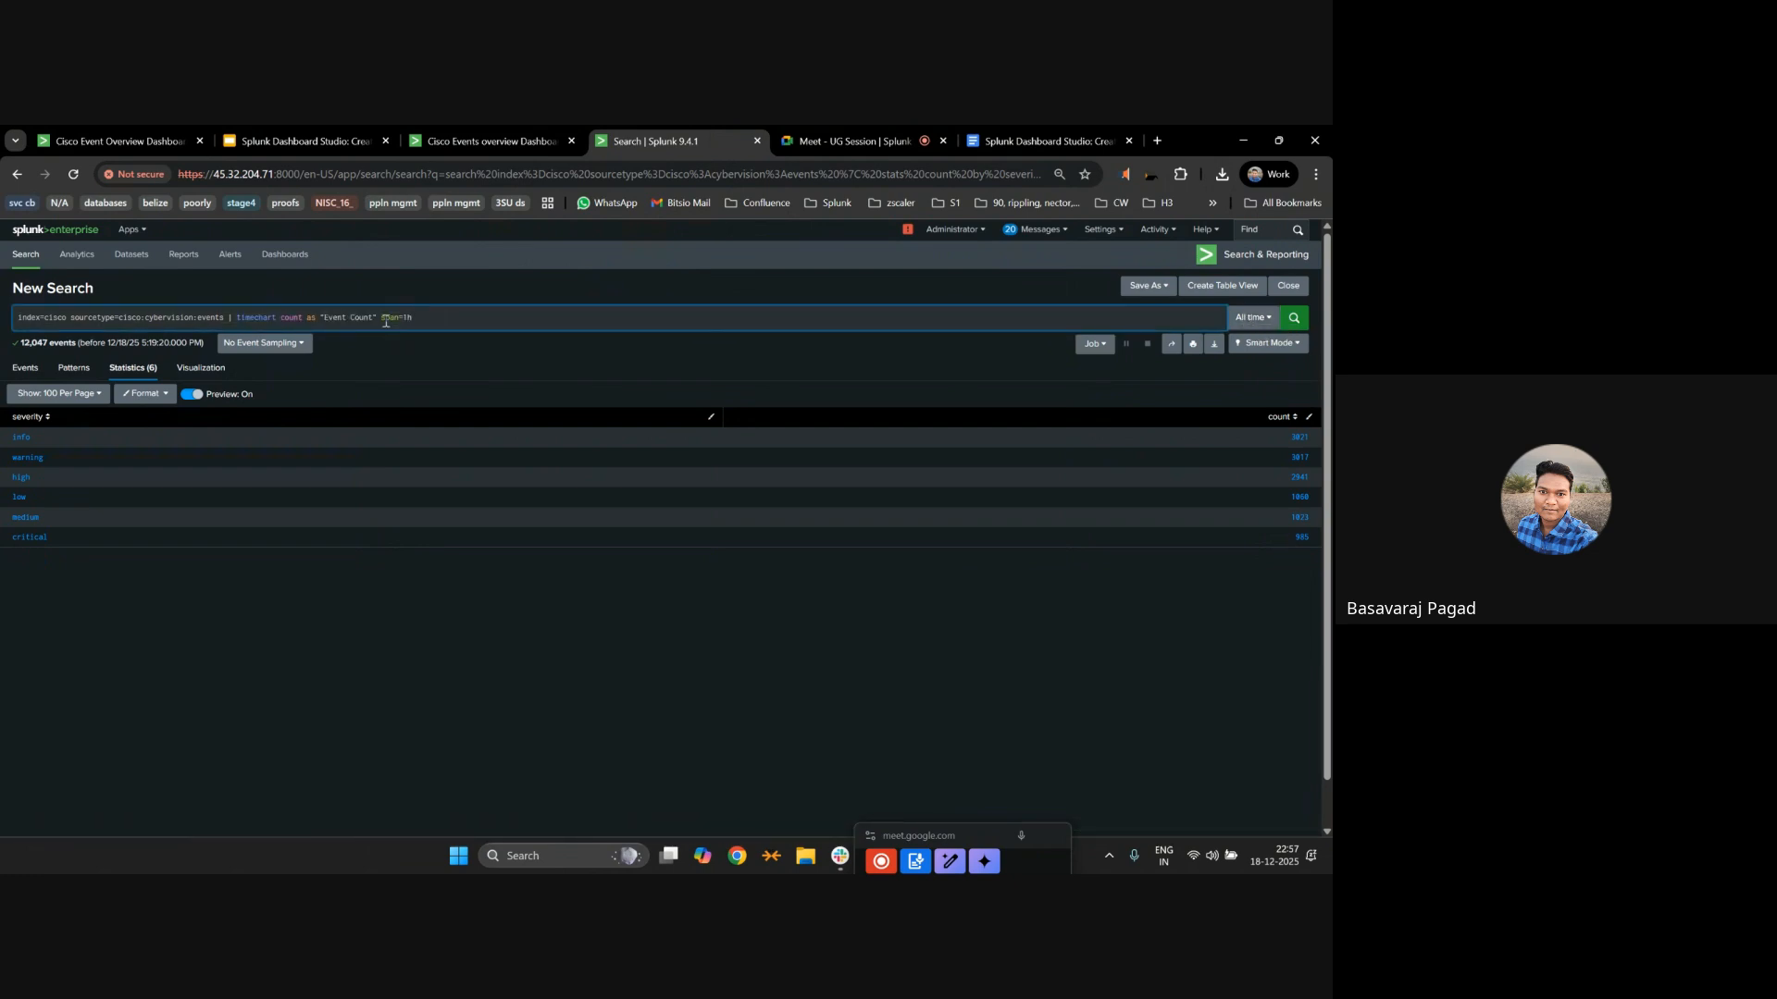
Return to the Cisco Events overview Dashboard 2 editor and delete the empty area chart.
{"action": "left_click", "coordinate": [495, 137]}
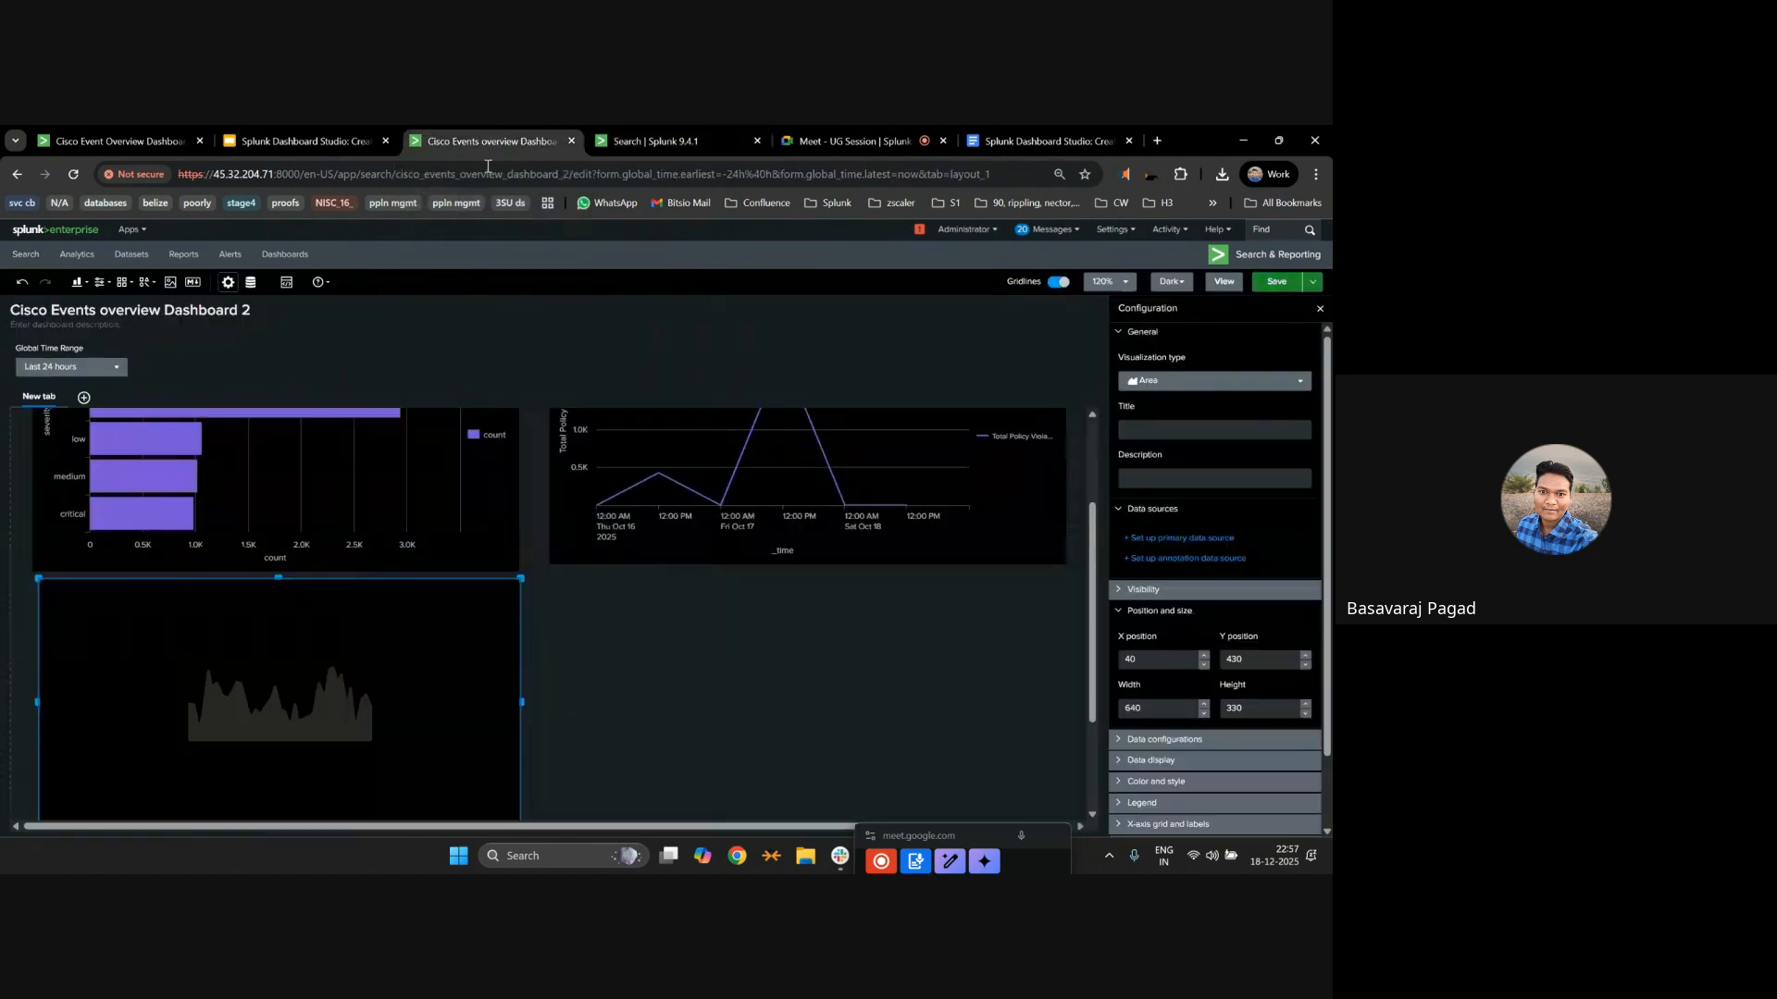
{"action": "scroll", "coordinate": [626, 656], "scroll_direction": "up", "scroll_amount": 2}
{"action": "scroll", "coordinate": [524, 681], "scroll_direction": "down", "scroll_amount": 4}
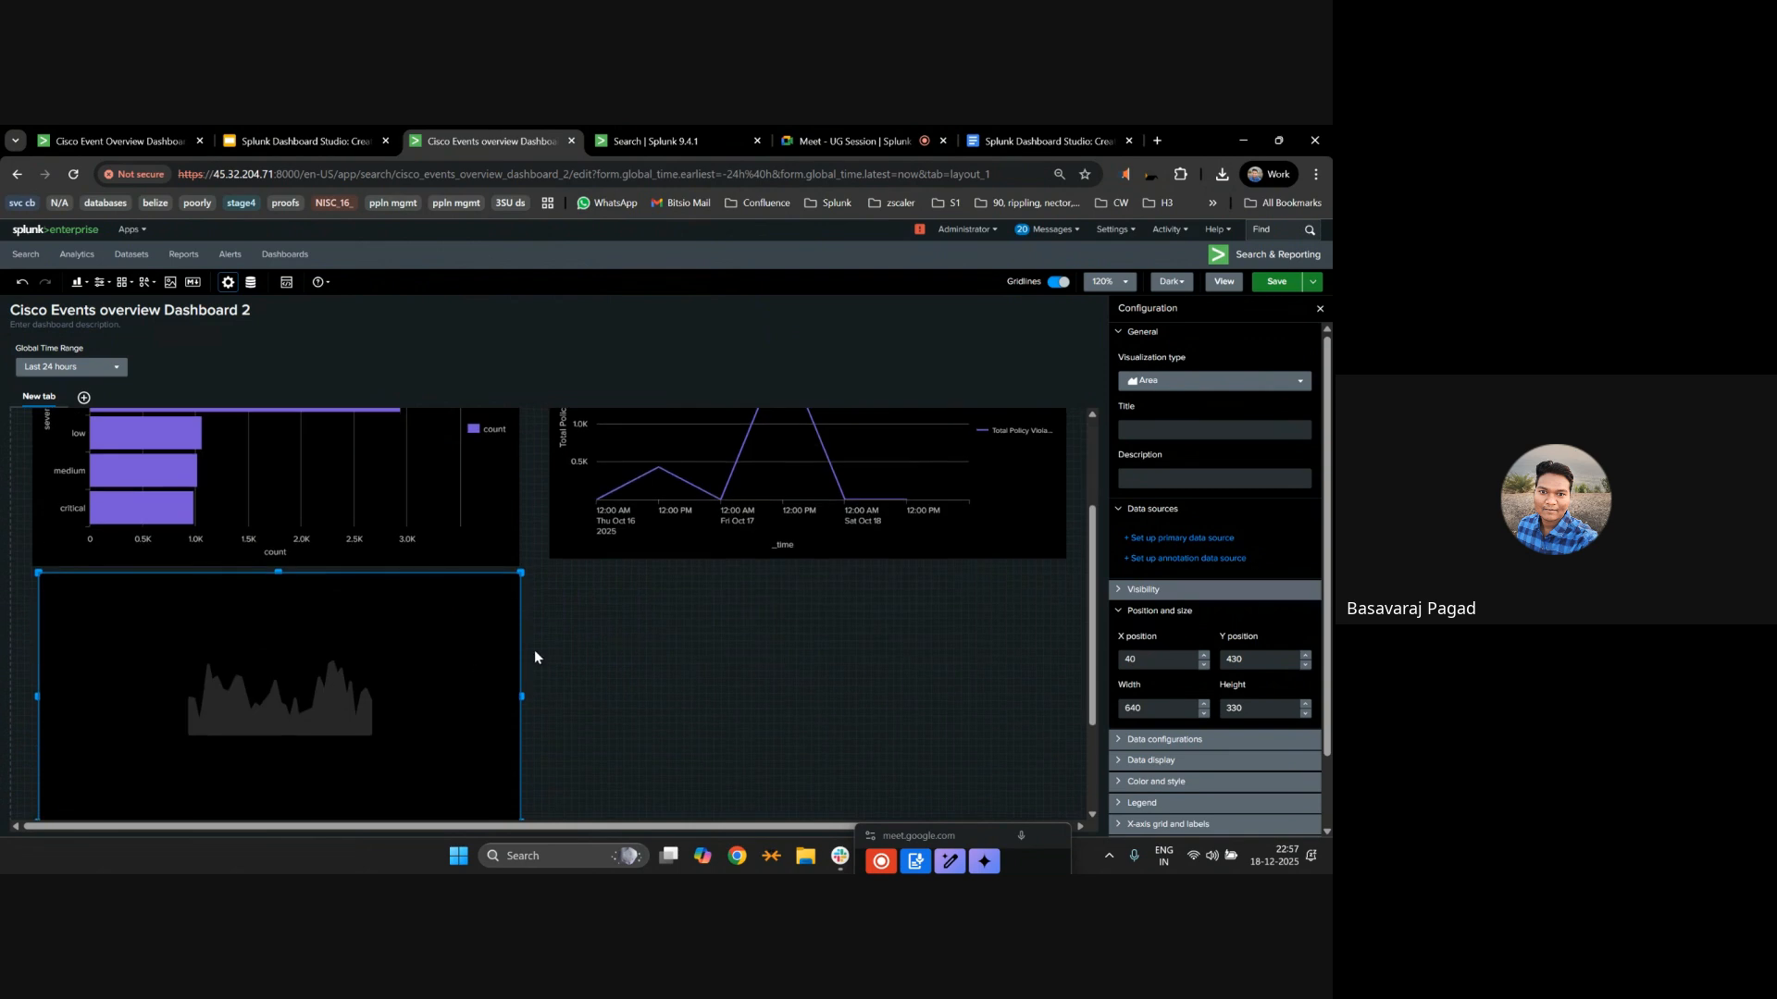
{"action": "left_click", "coordinate": [508, 685]}
Check the custom time range in the Total Violations chart's data source and close it without changes.
{"action": "scroll", "coordinate": [592, 681], "scroll_direction": "up", "scroll_amount": 4}
{"action": "left_click", "coordinate": [752, 607]}
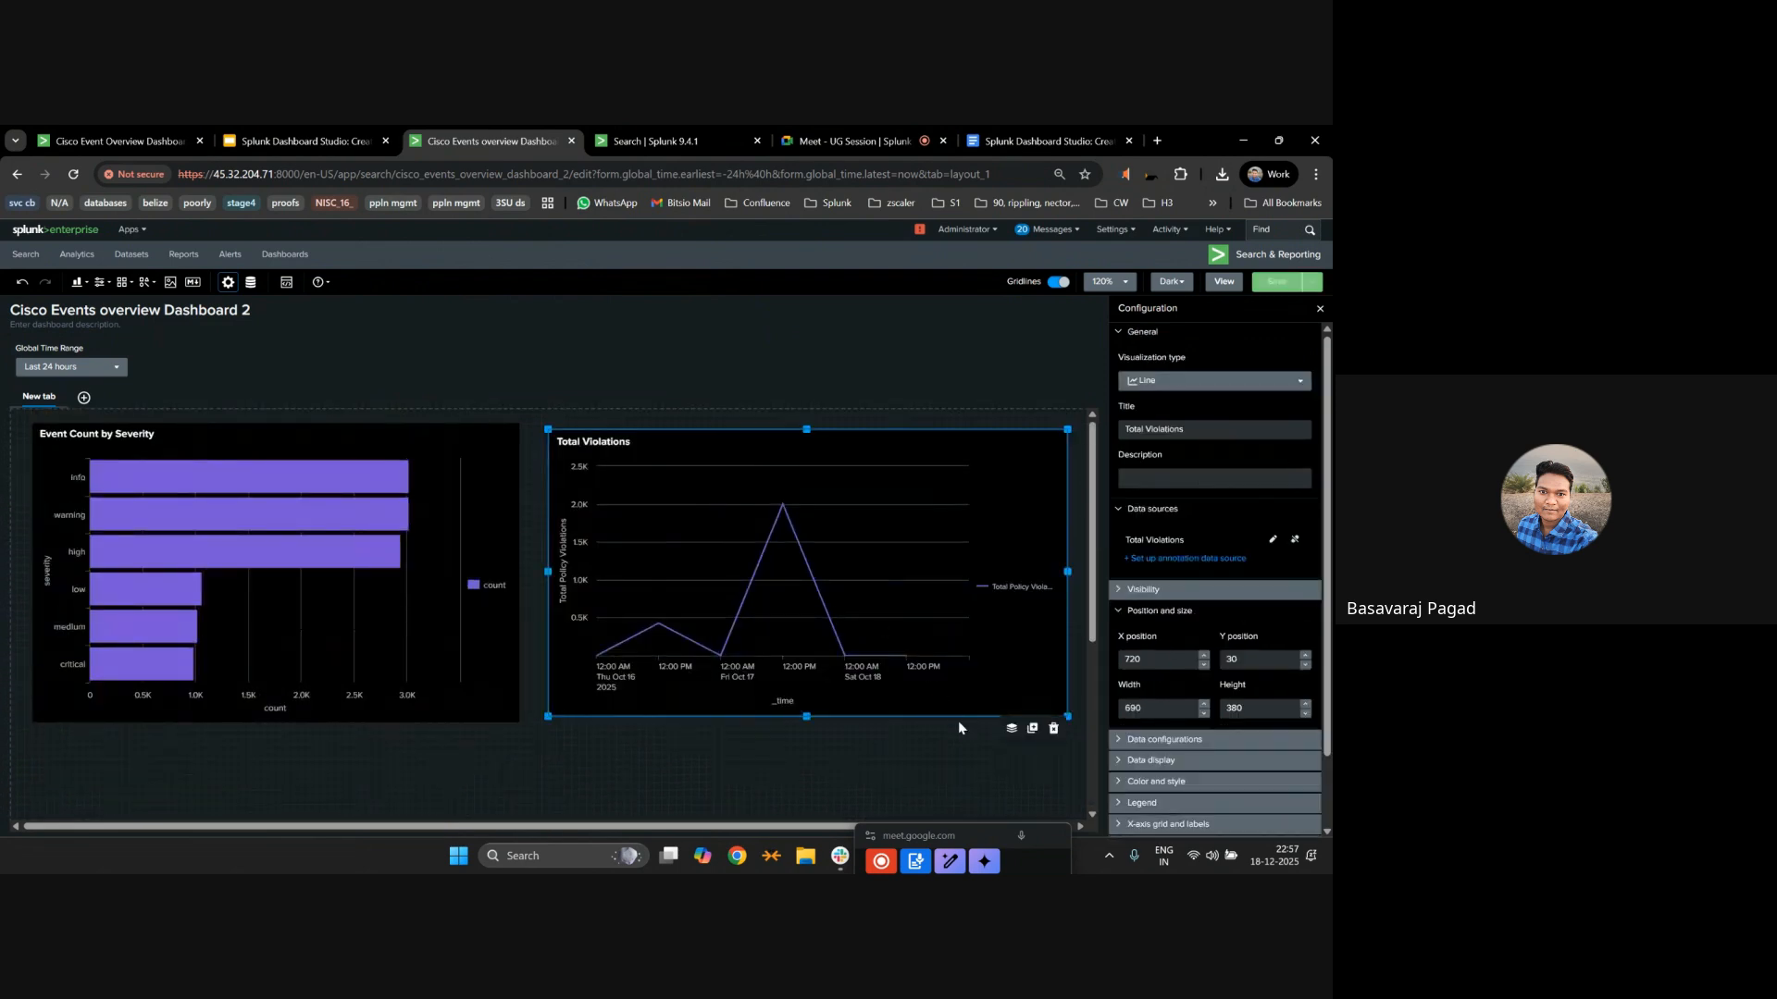
{"action": "left_click", "coordinate": [1272, 540]}
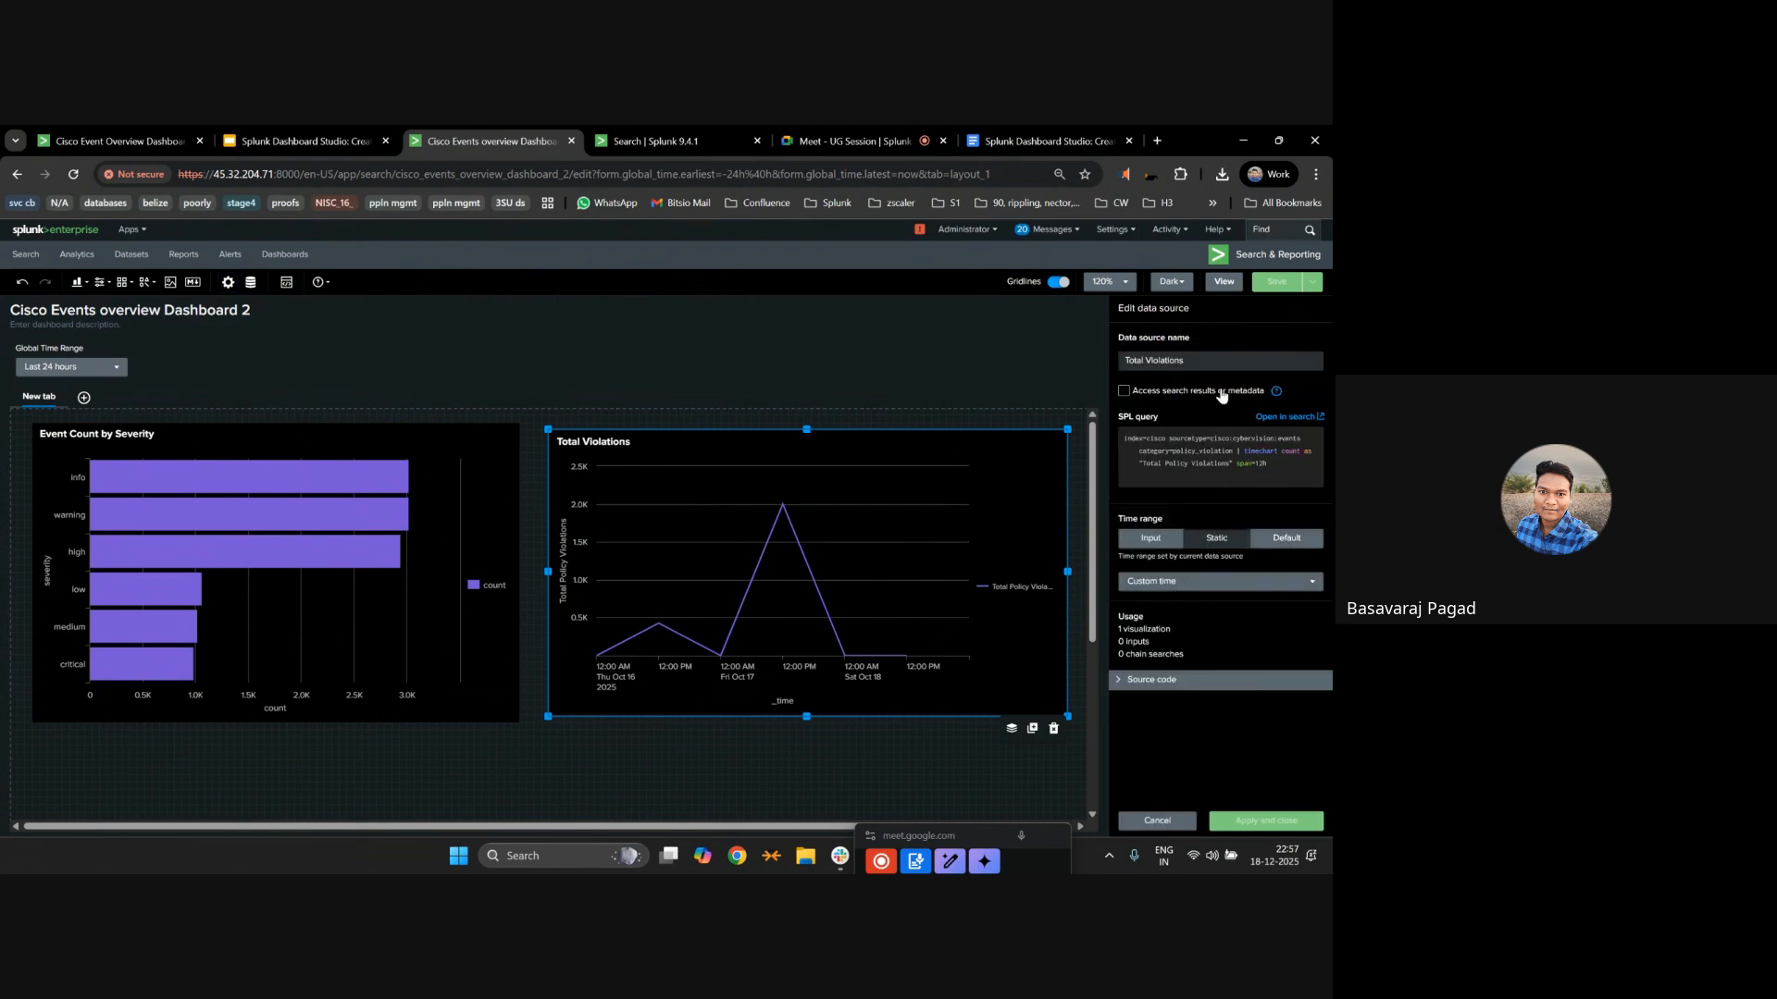
{"action": "left_click", "coordinate": [1164, 583]}
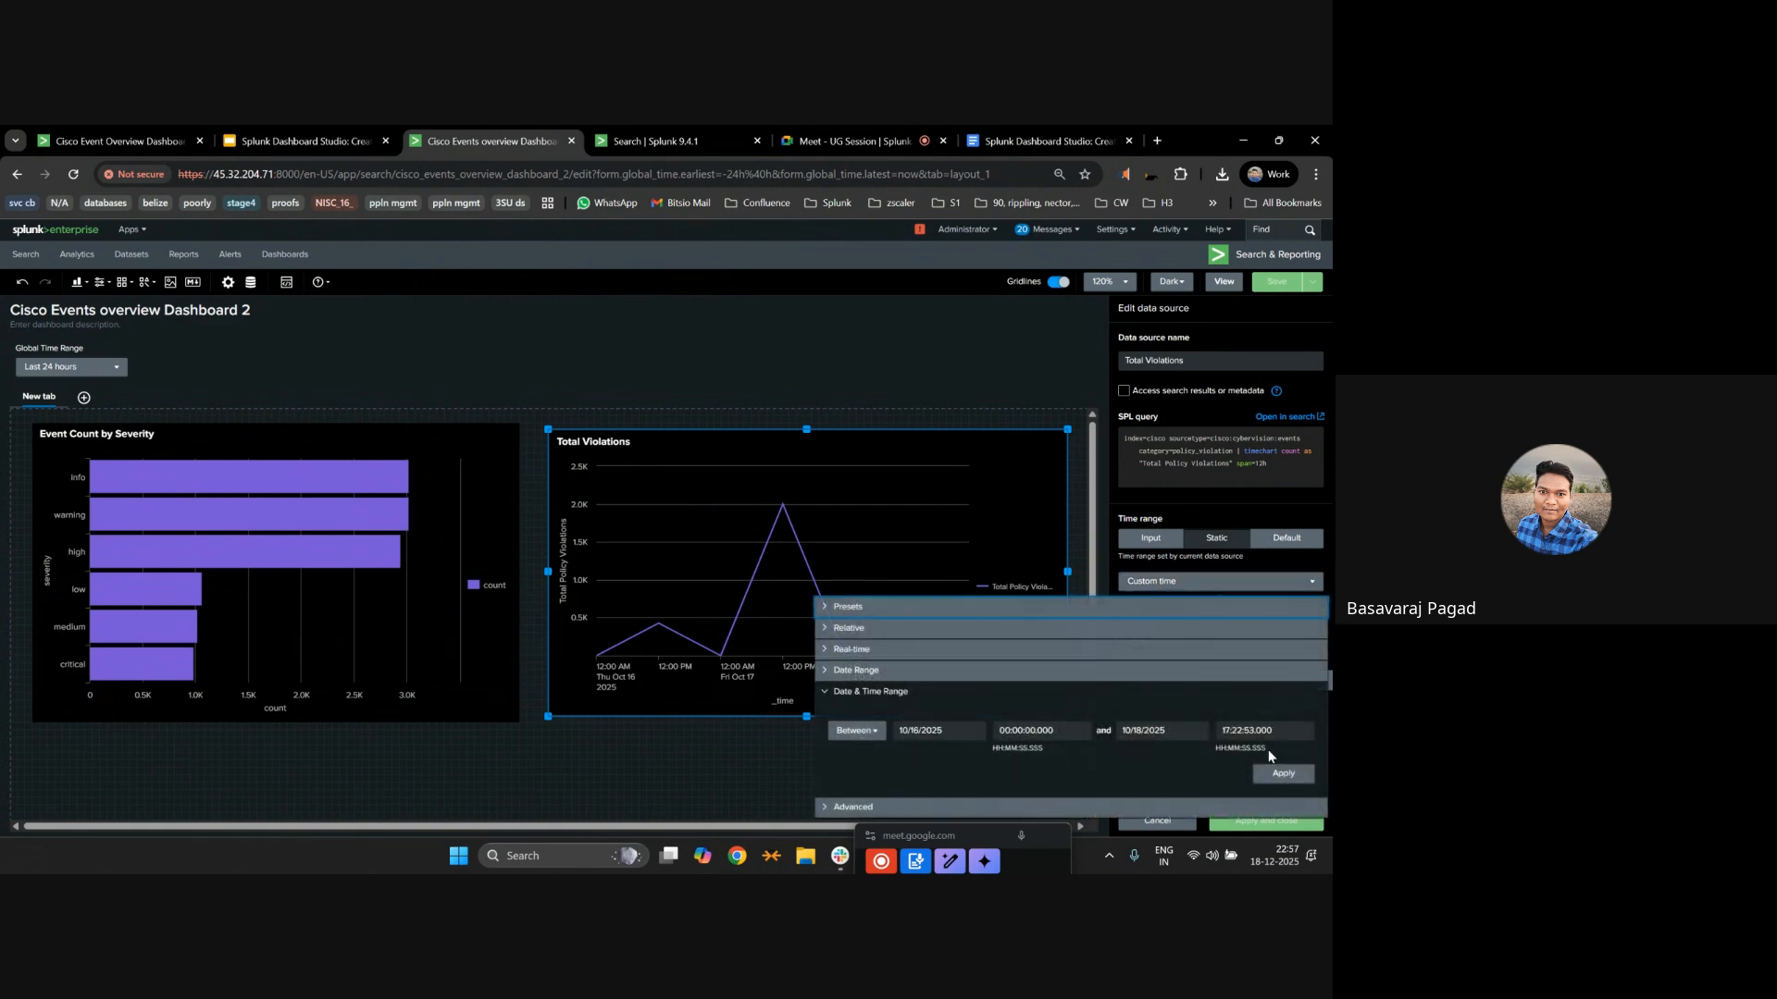
{"action": "left_click", "coordinate": [813, 375]}
{"action": "left_click", "coordinate": [806, 433]}
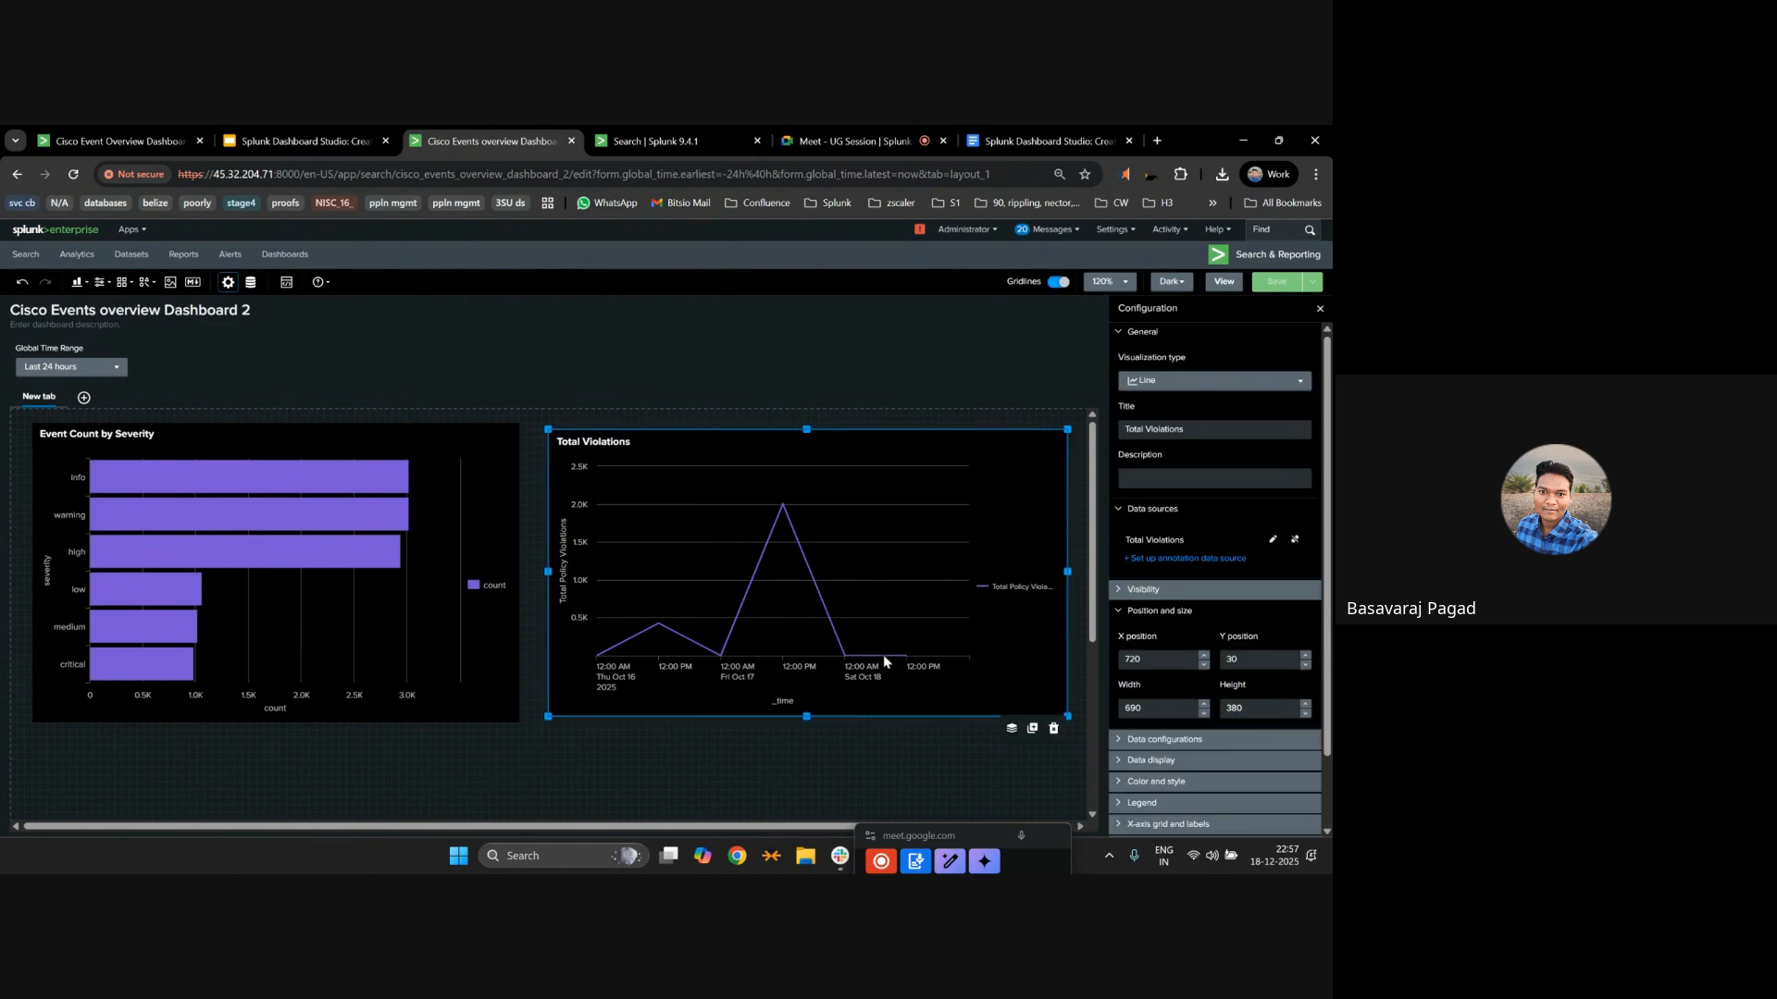
Clone the Total Violations chart within the current dashboard tab and place the copy at X 70, Y 450.
{"action": "left_click", "coordinate": [1038, 738]}
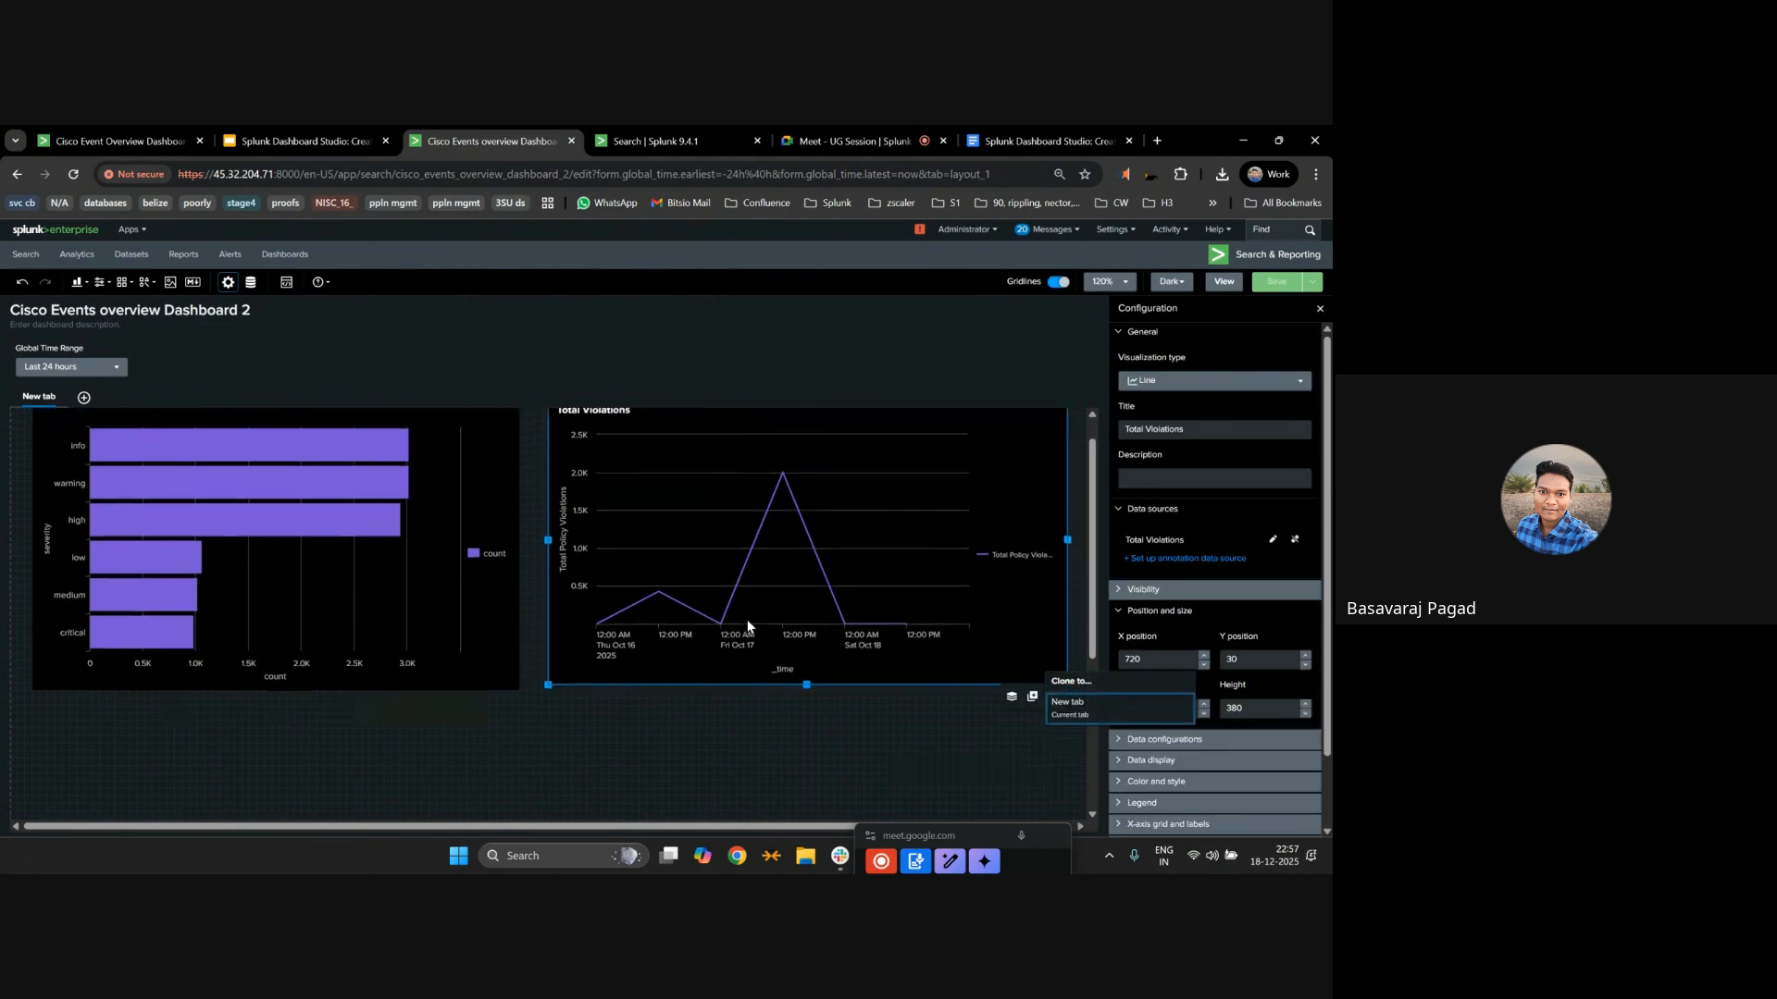
{"action": "mouse_move", "coordinate": [801, 626]}
{"action": "left_mouse_down"}
{"action": "mouse_move", "coordinate": [194, 786]}
{"action": "mouse_move", "coordinate": [209, 687]}
{"action": "mouse_move", "coordinate": [178, 661]}
{"action": "mouse_move", "coordinate": [269, 666]}
{"action": "left_mouse_up"}
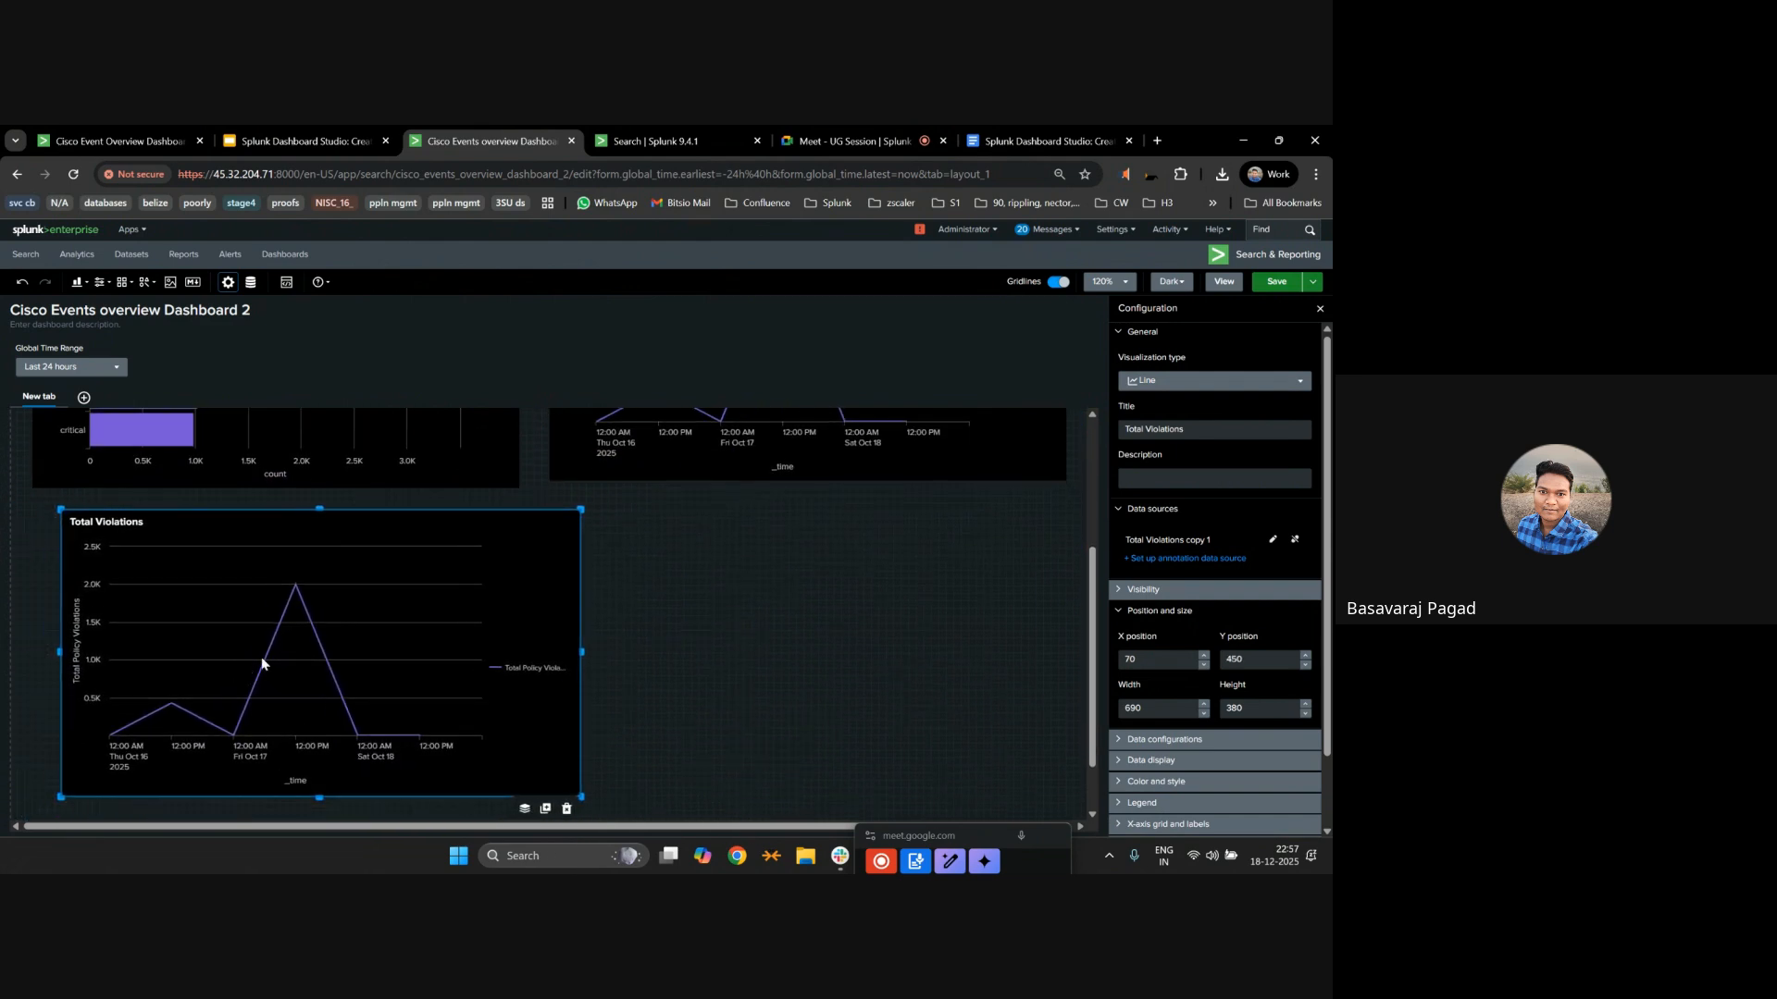
Give the cloned chart's data source the copied "Event Count" timechart query and name it "Events Over Time", copying the name from the Demo Notes slide.
{"action": "left_click", "coordinate": [1272, 539]}
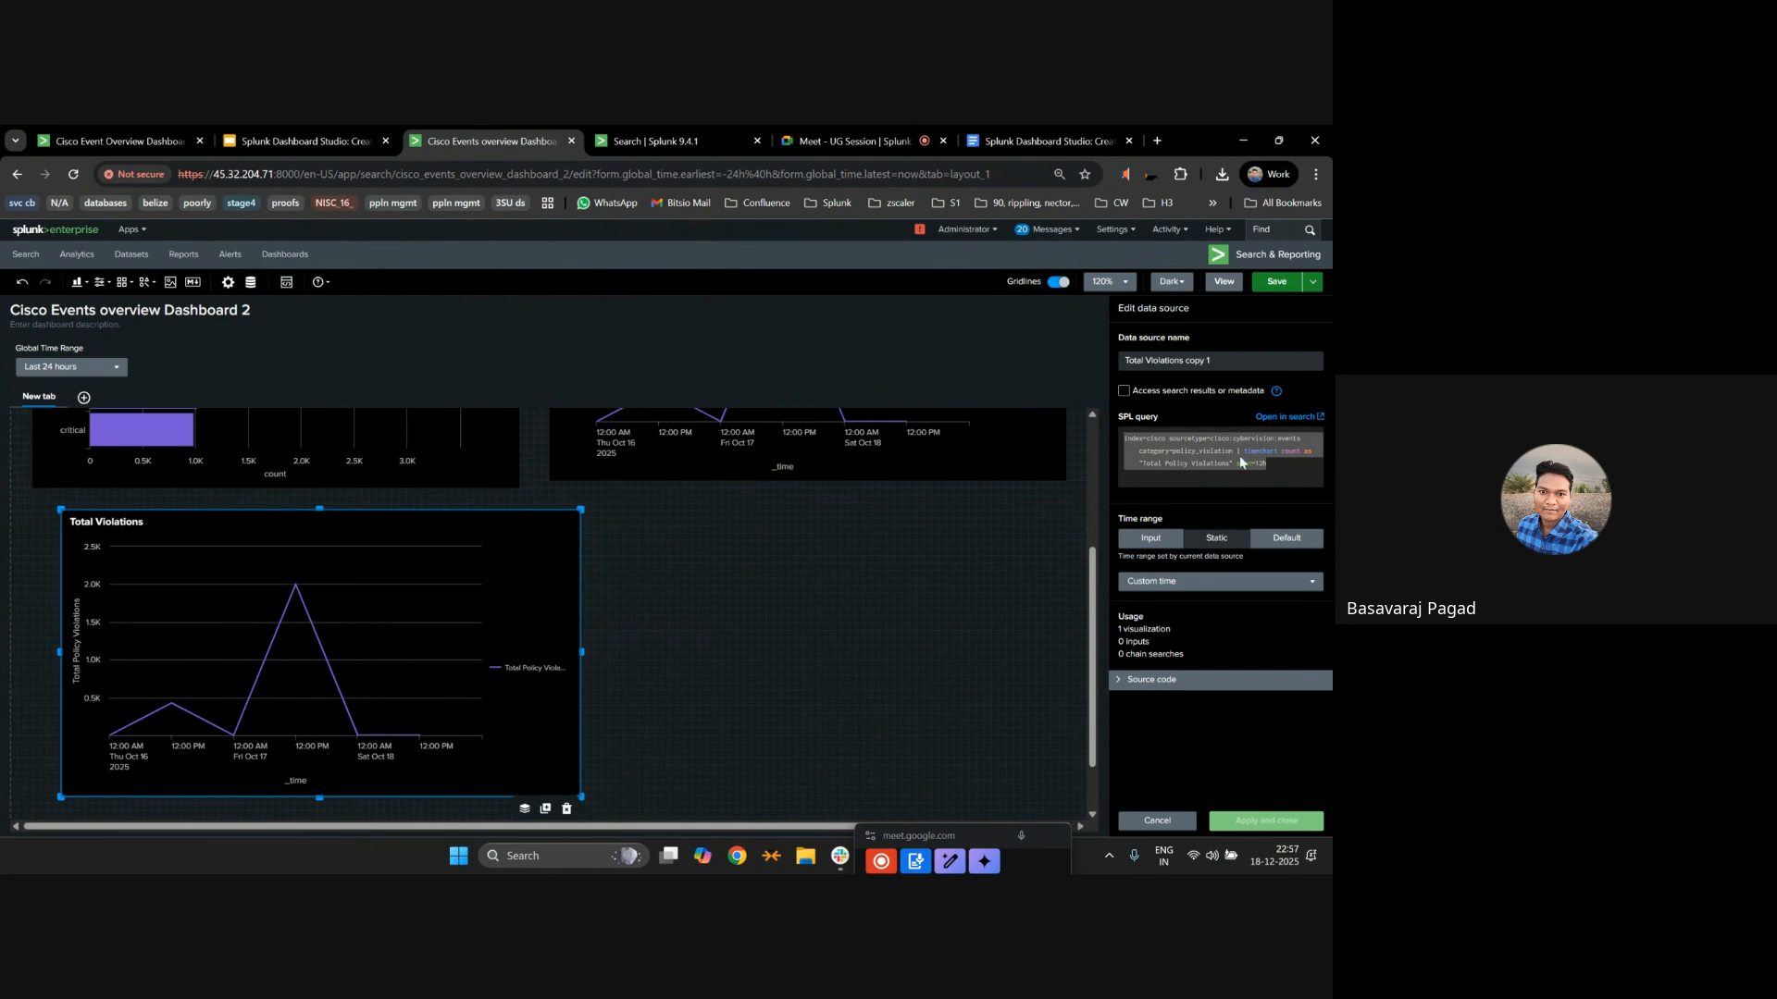
{"action": "left_click", "coordinate": [305, 141]}
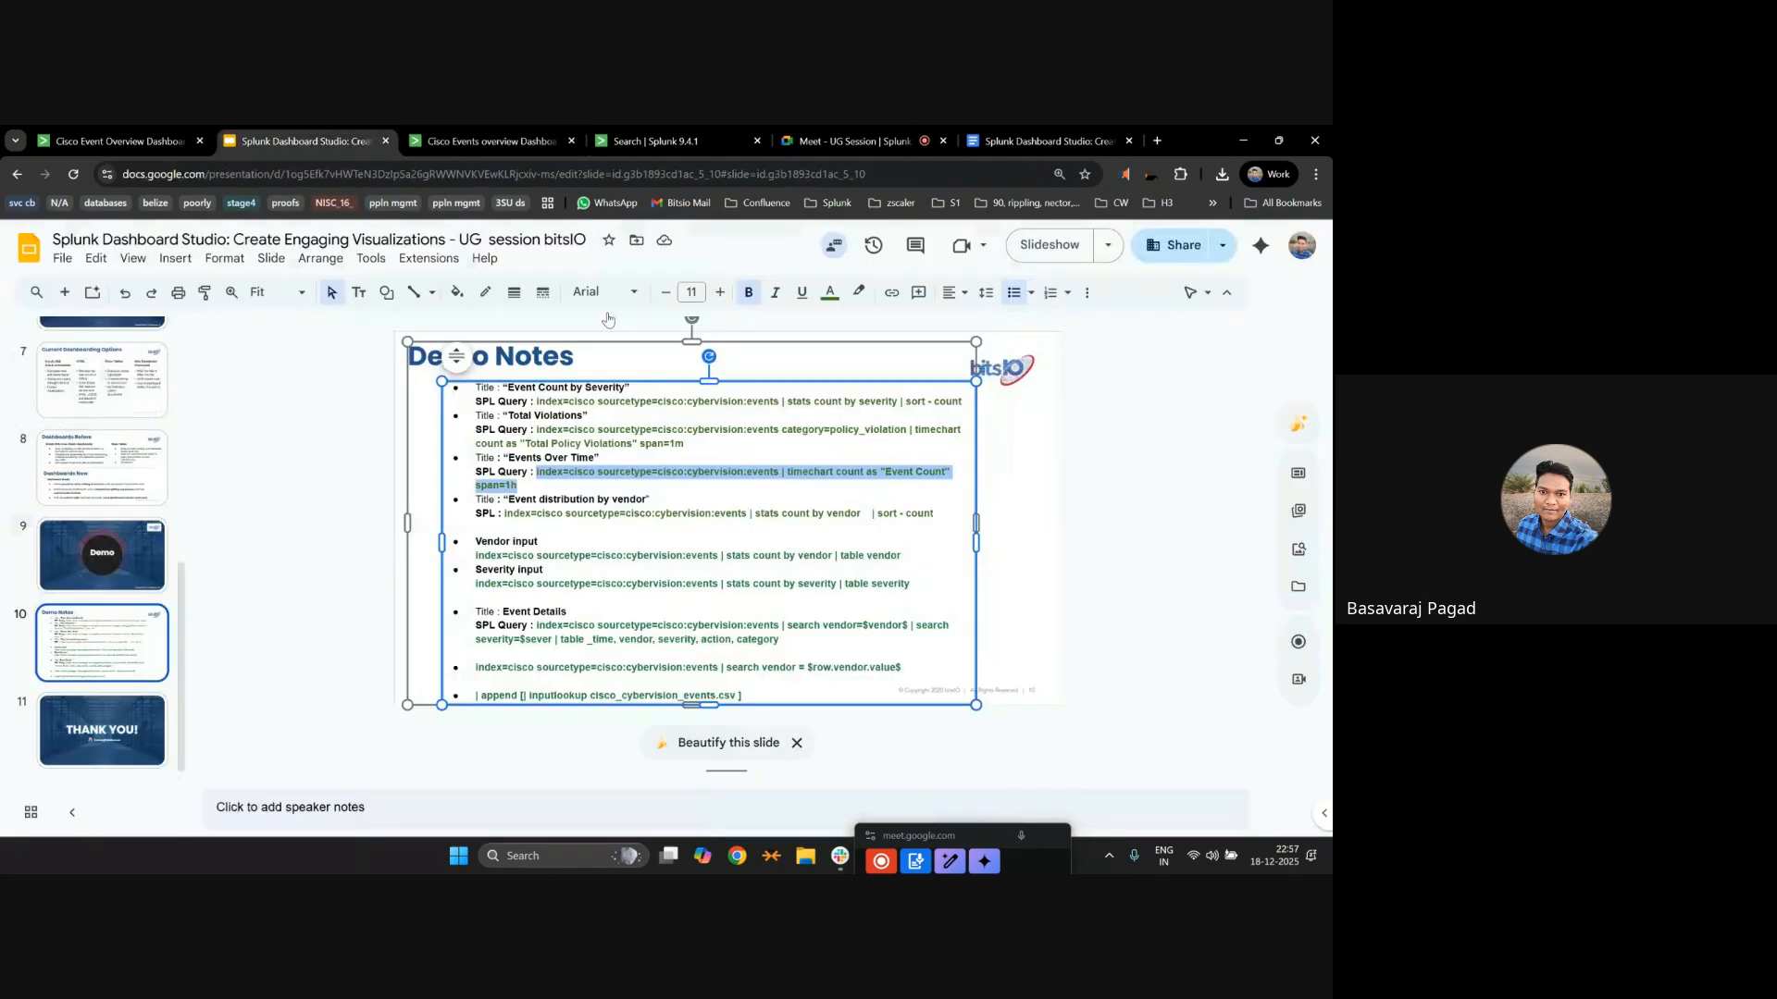
{"action": "left_click_drag", "start_coordinate": [595, 457], "coordinate": [512, 458]}
{"action": "key", "text": "ctrl+c"}
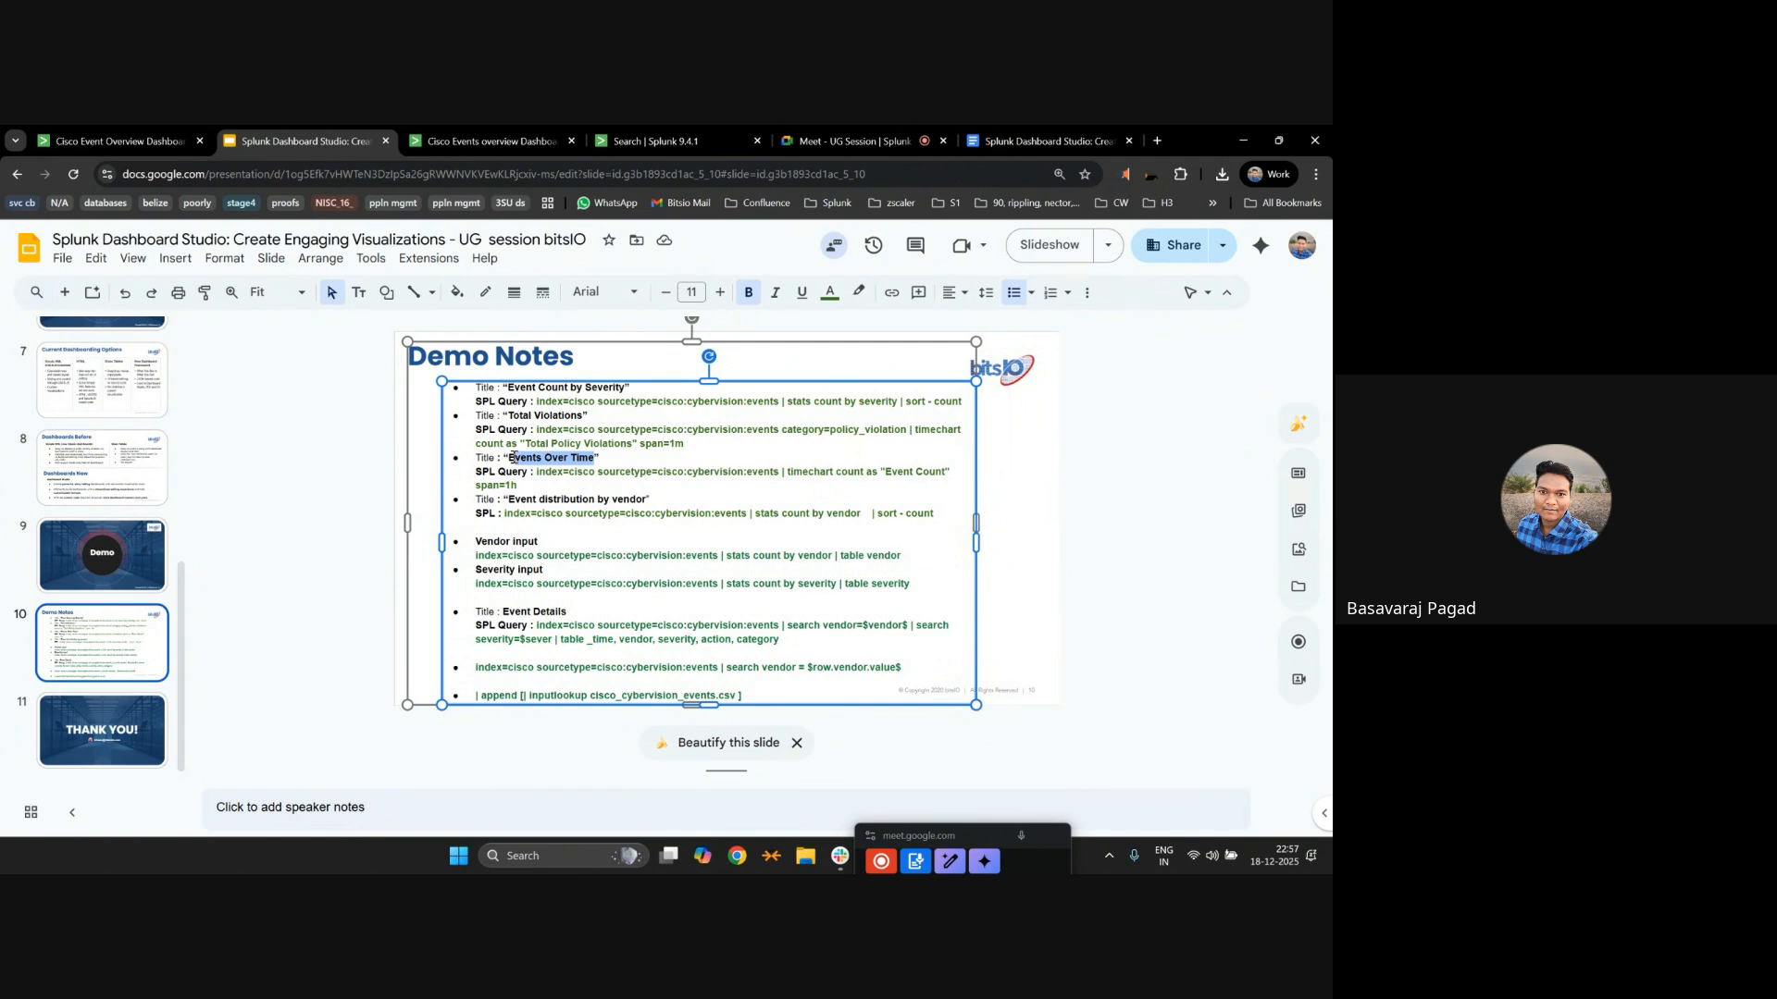
{"action": "left_click", "coordinate": [463, 141]}
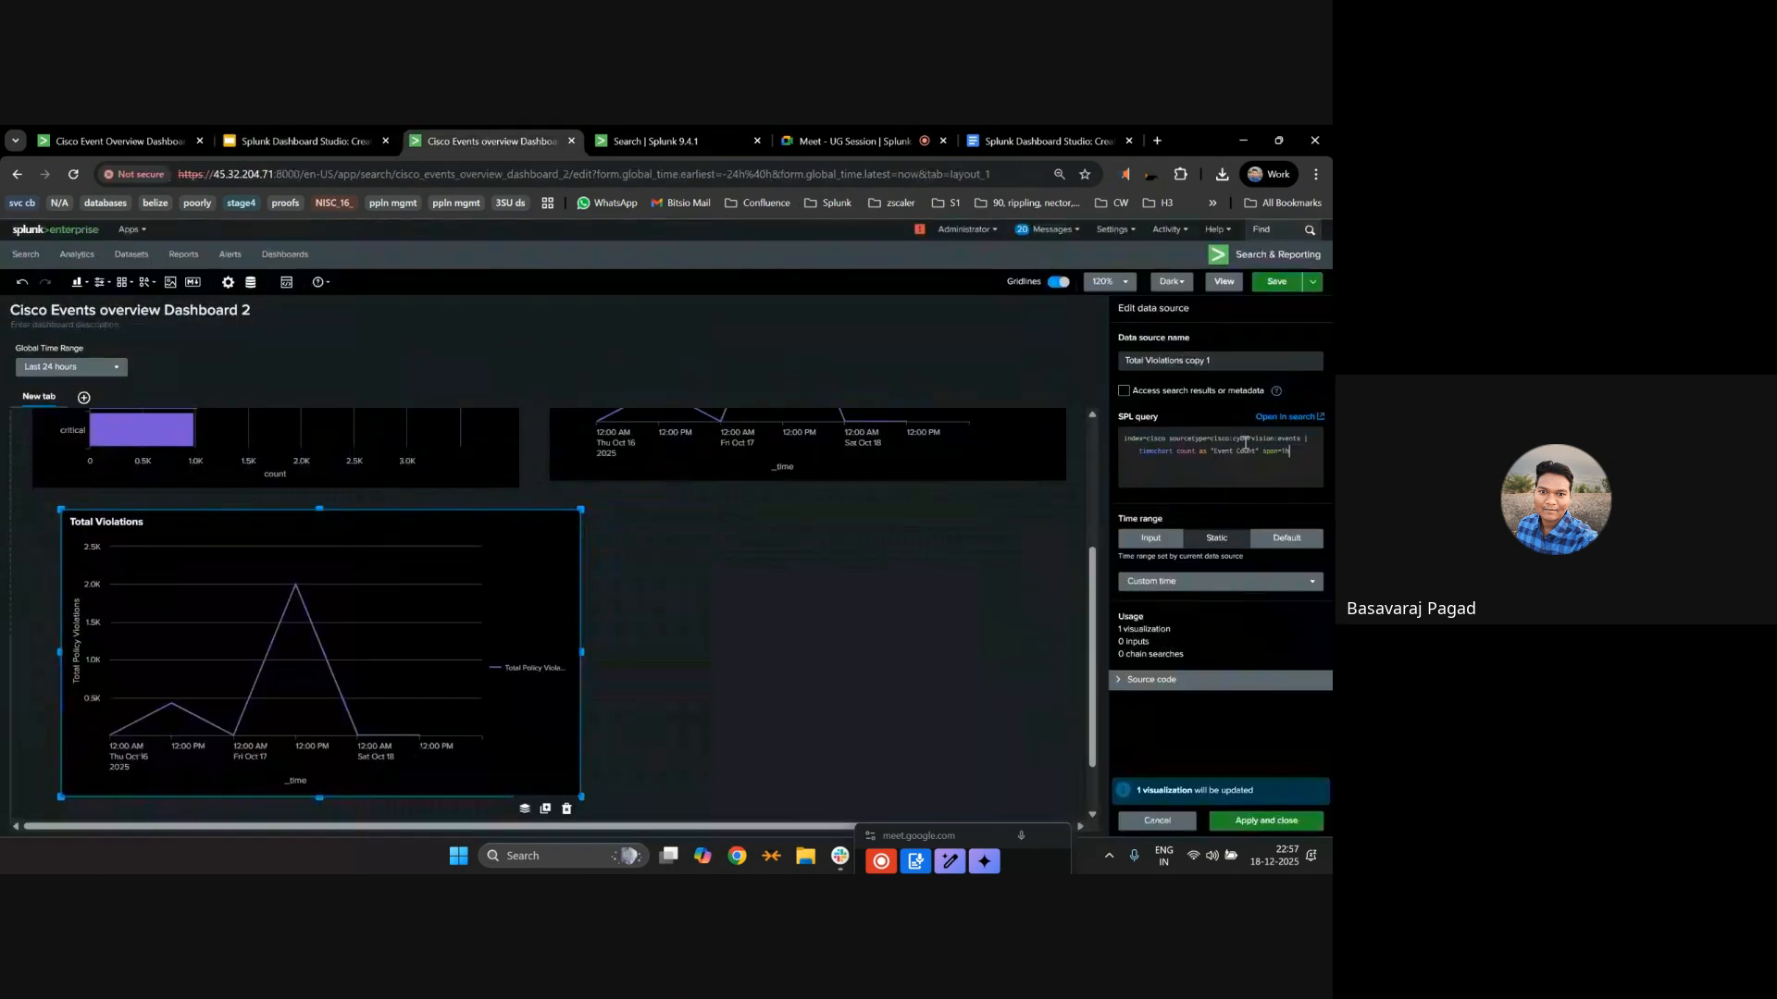
{"action": "triple_click", "coordinate": [1209, 363]}
{"action": "key", "text": "ctrl+v"}
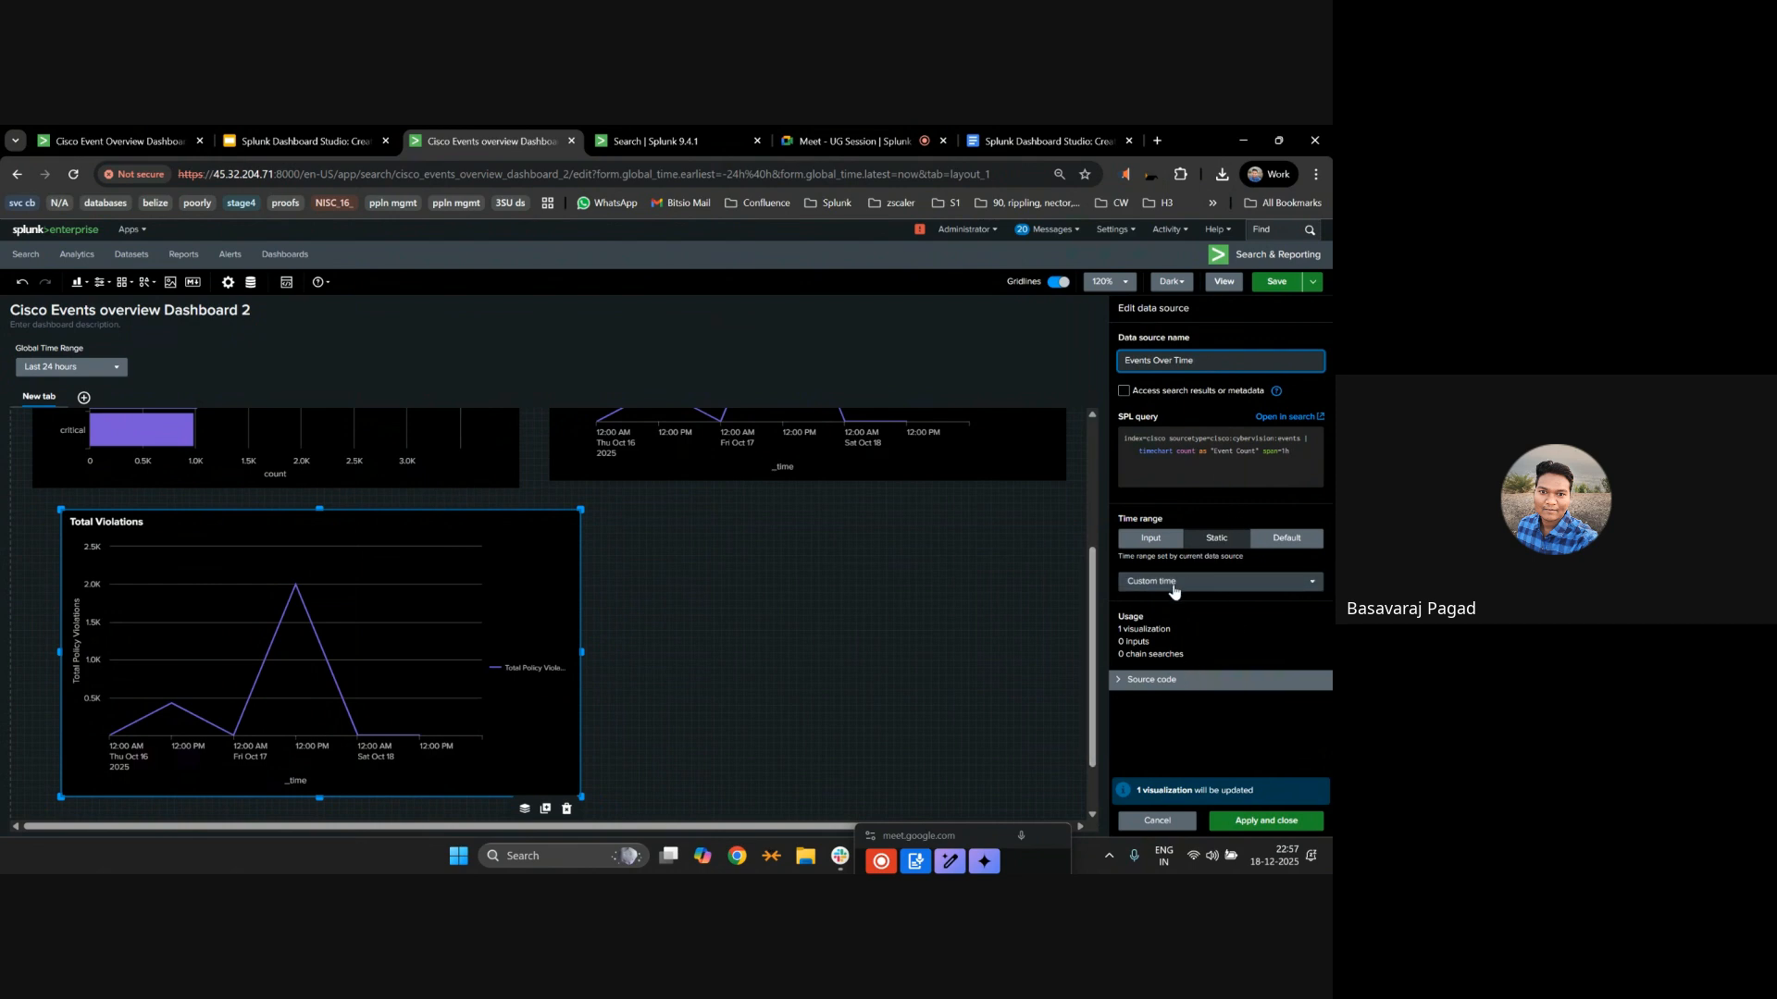
Apply the custom range 10/16/2025 00:00:00 to 10/18/2025 17:22:53 to the Events Over Time data source and apply its changes.
{"action": "left_click", "coordinate": [1217, 583]}
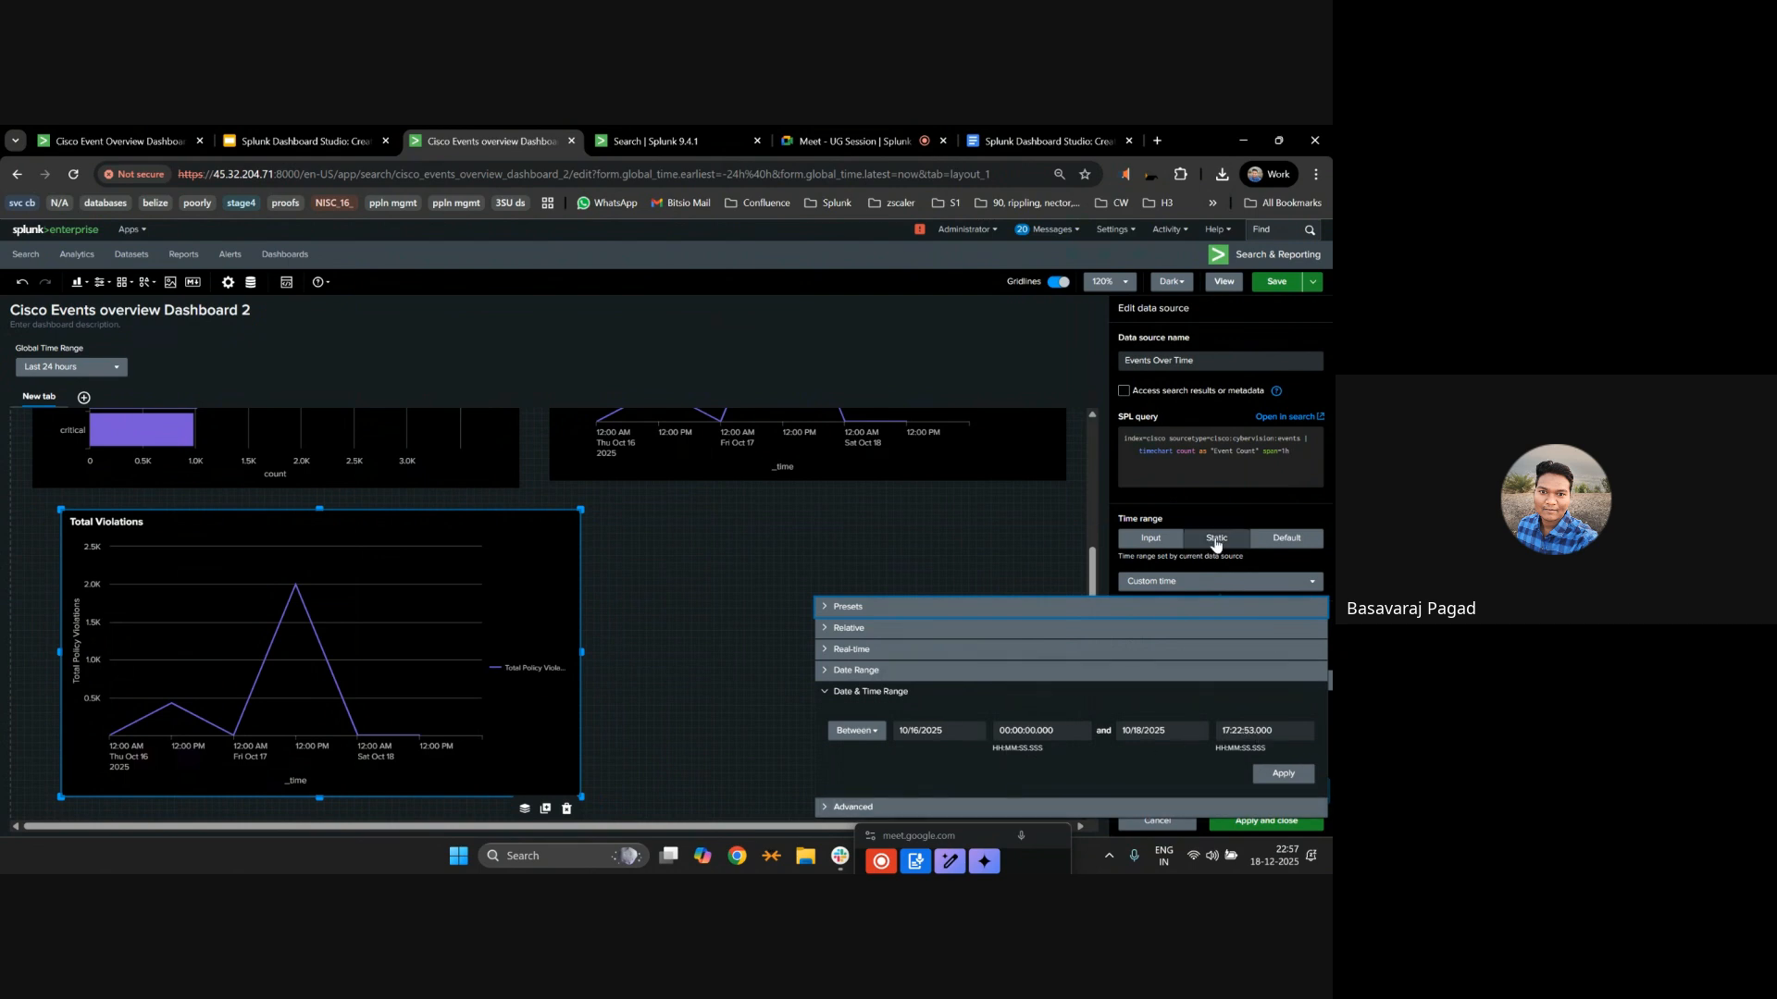
{"action": "left_click", "coordinate": [1281, 774]}
{"action": "left_click", "coordinate": [1266, 820]}
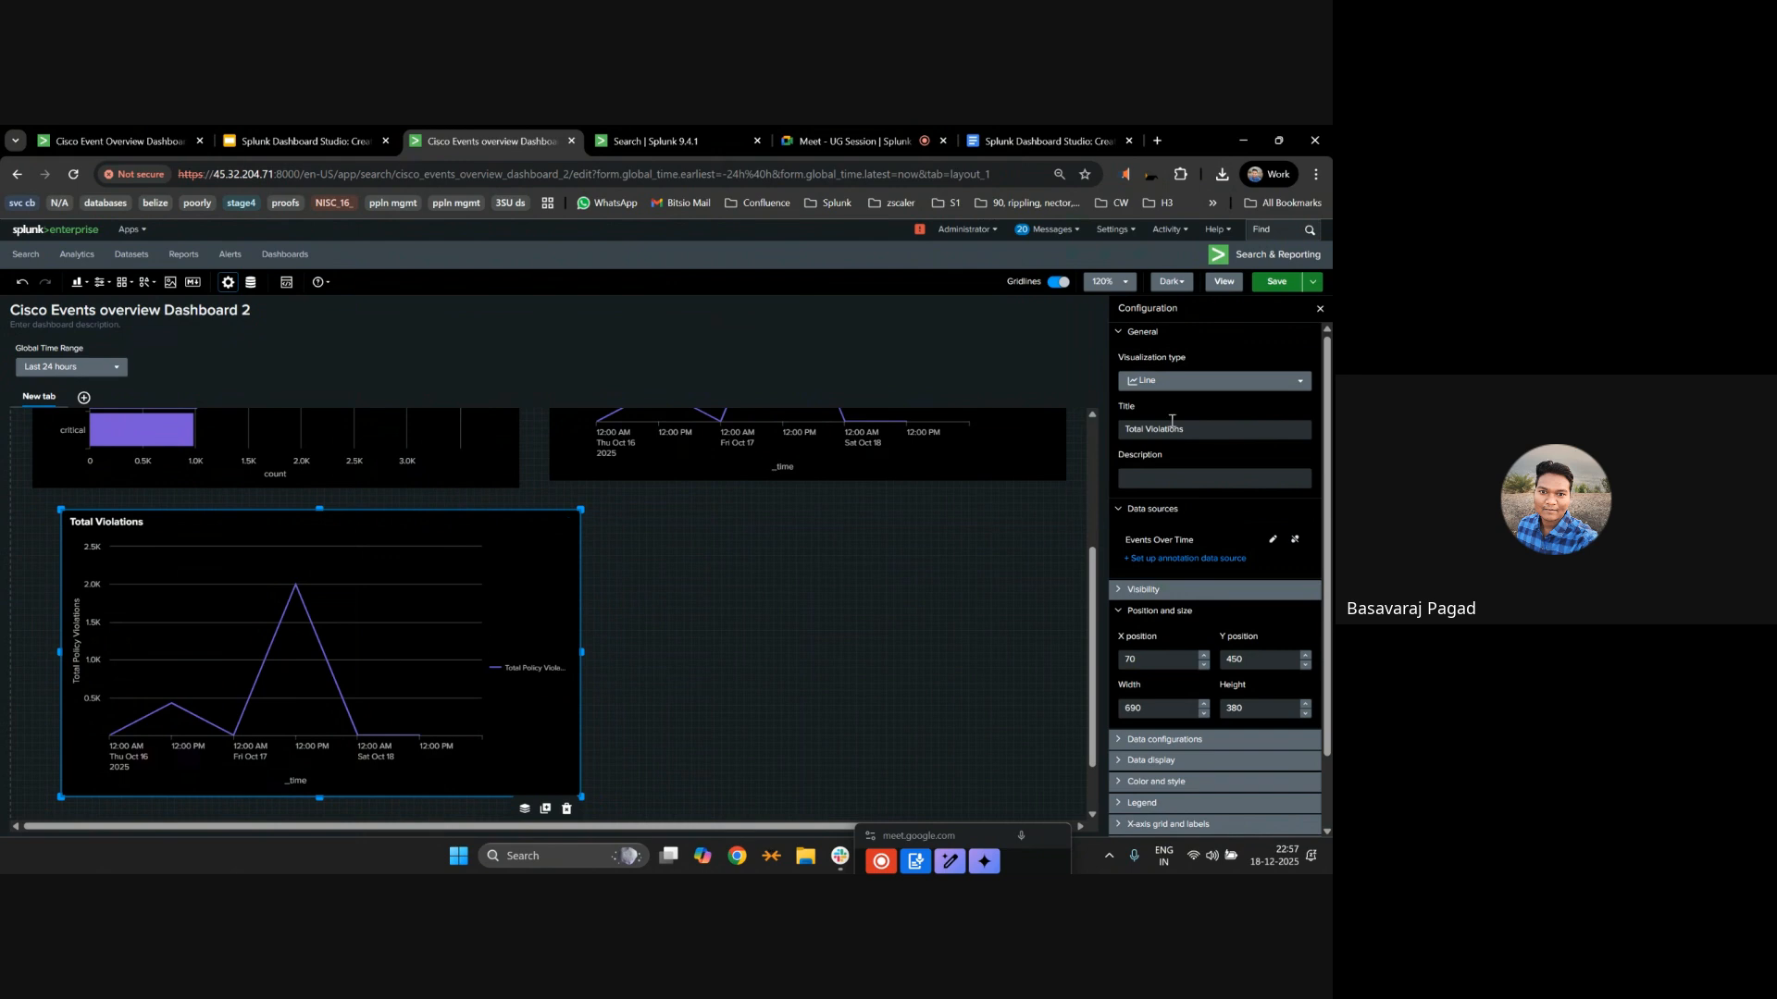
Change the cloned chart to the Area type and edit the span value in its Events Over Time query, saving the dashboard.
{"action": "left_click", "coordinate": [1157, 383]}
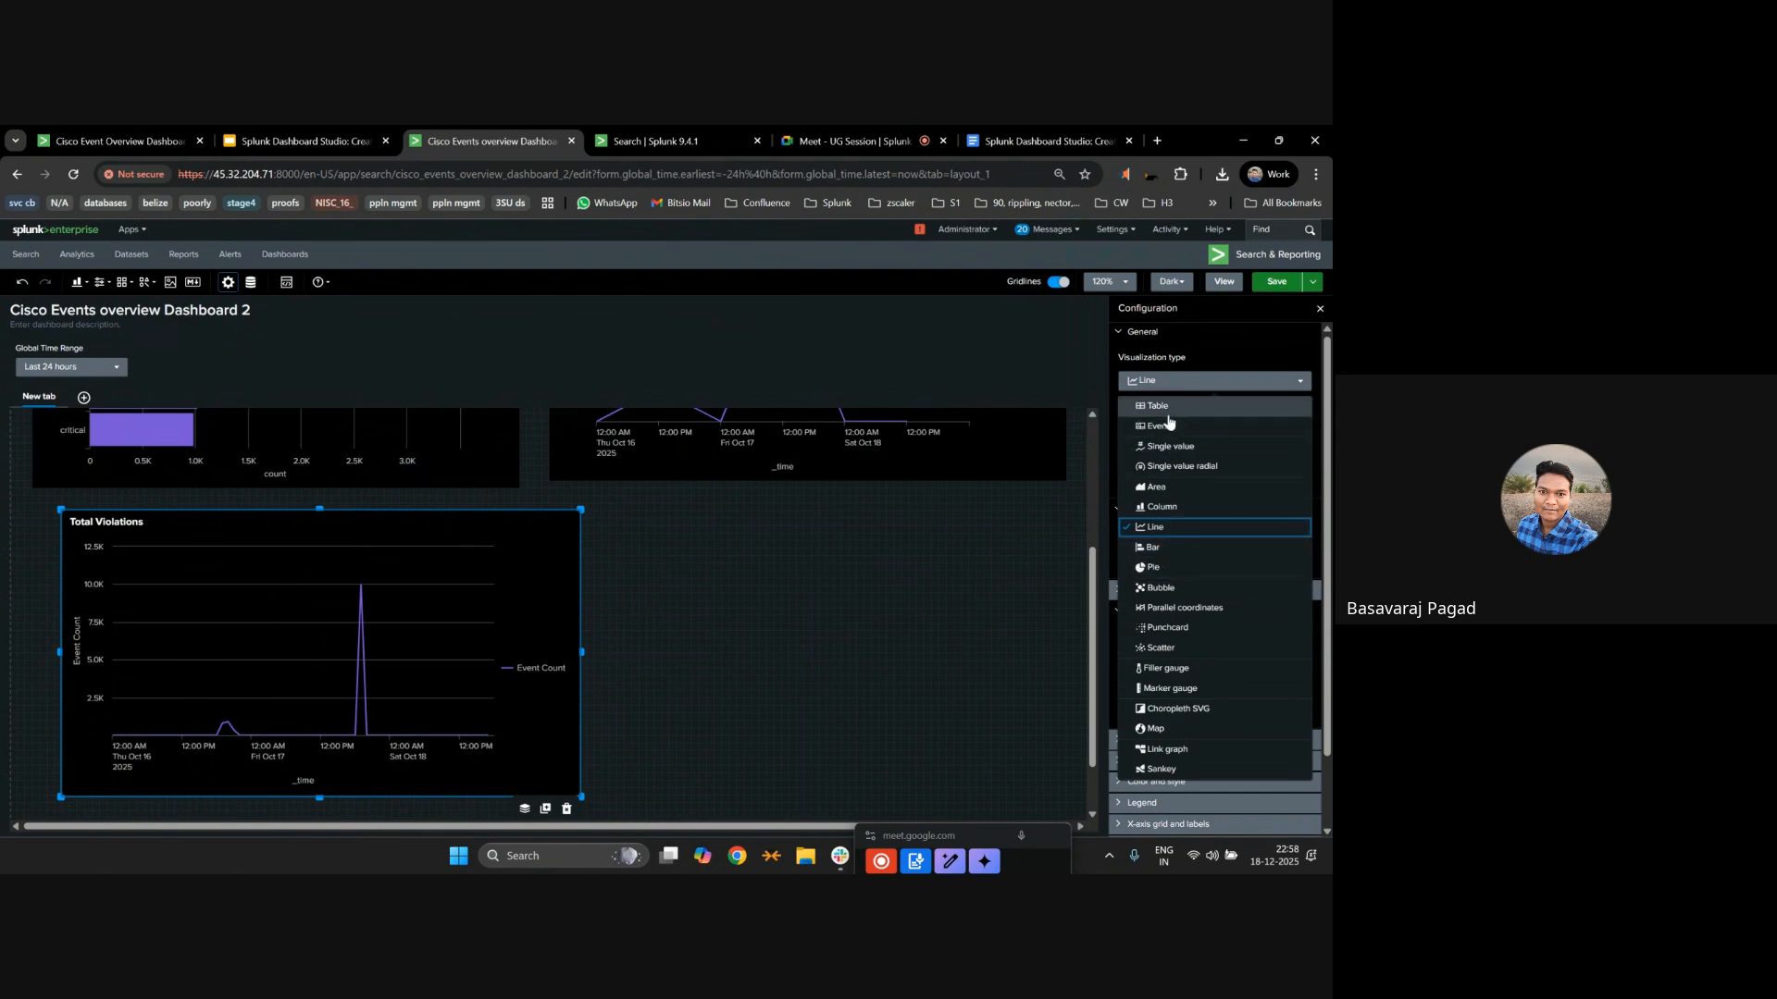
{"action": "left_click", "coordinate": [1156, 486]}
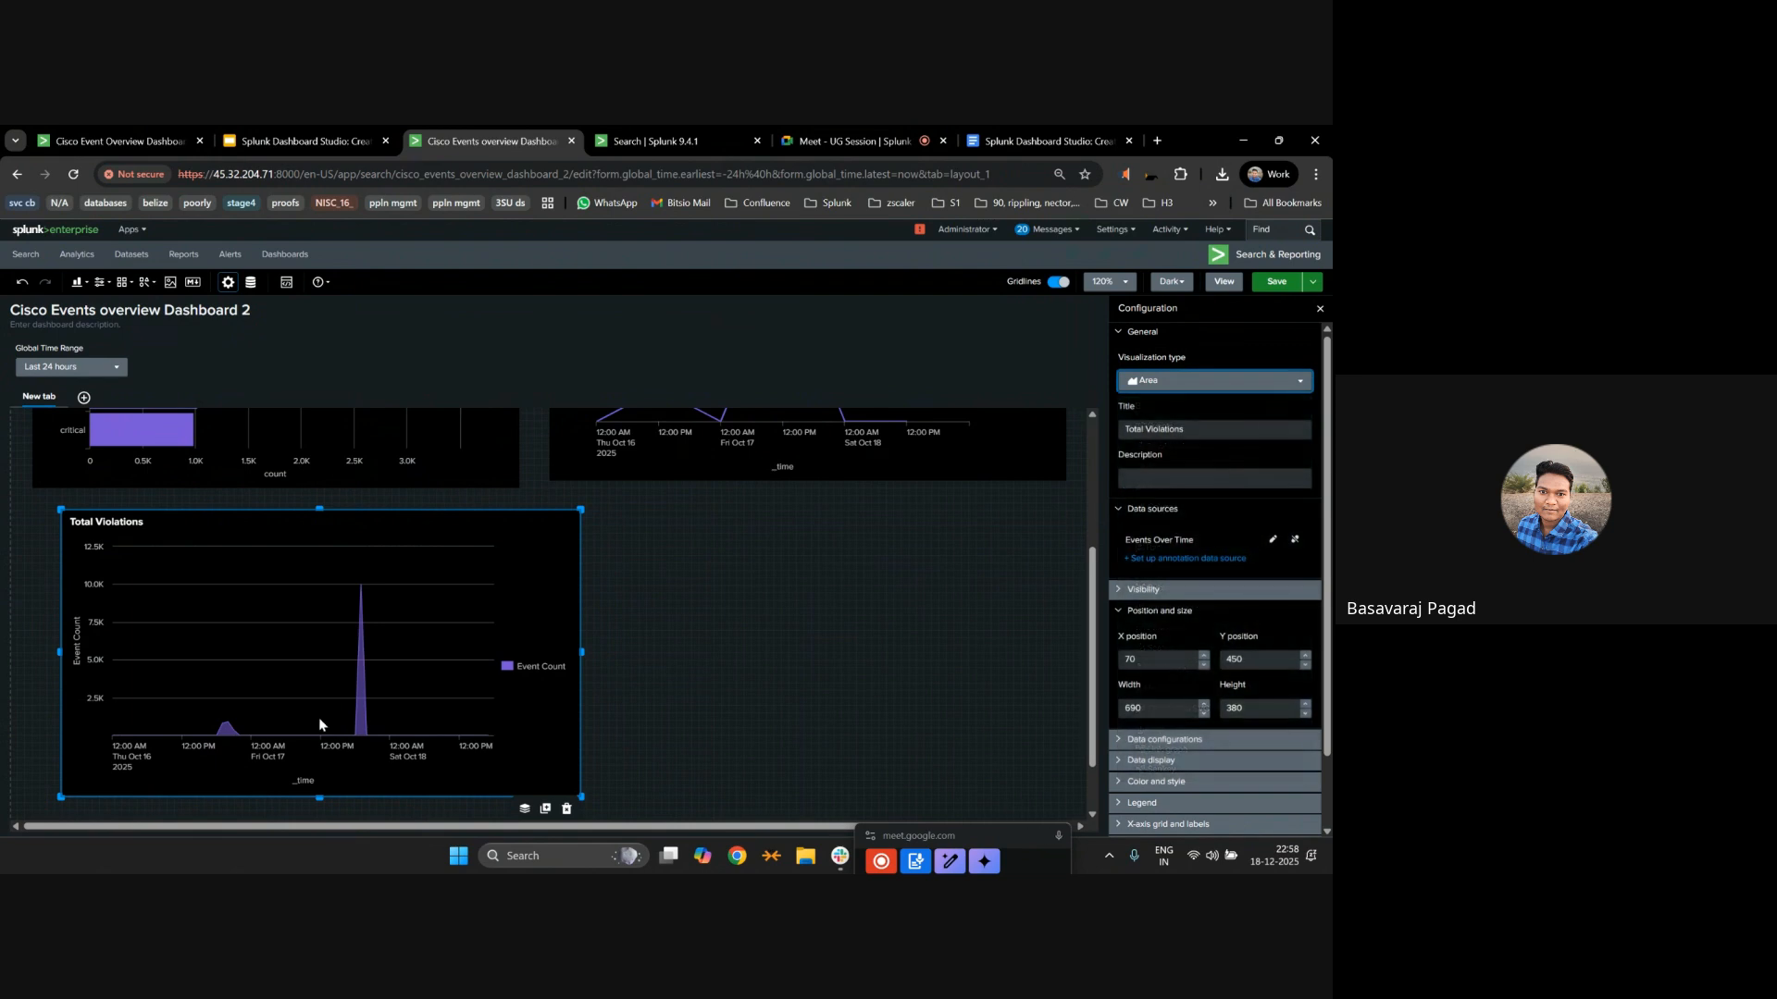
{"action": "left_click", "coordinate": [1273, 539]}
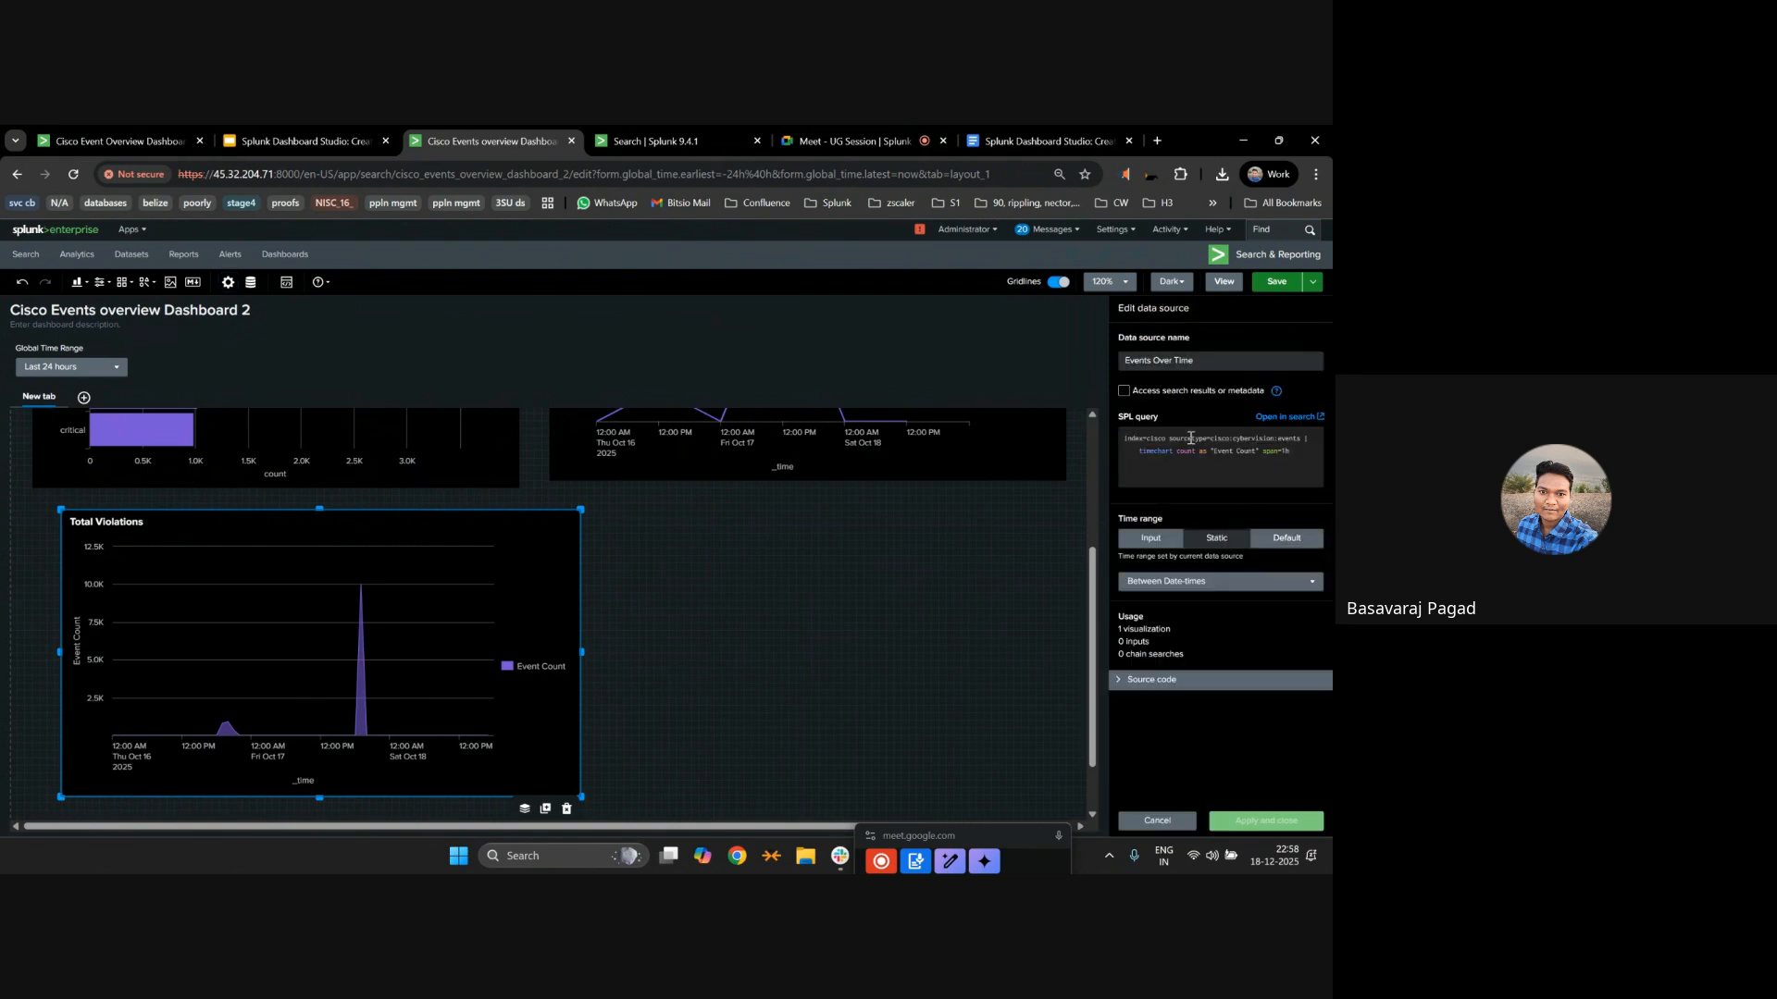
{"action": "left_click", "coordinate": [1284, 485]}
{"action": "key", "text": "BackSpace"}
{"action": "key", "text": "BackSpace"}
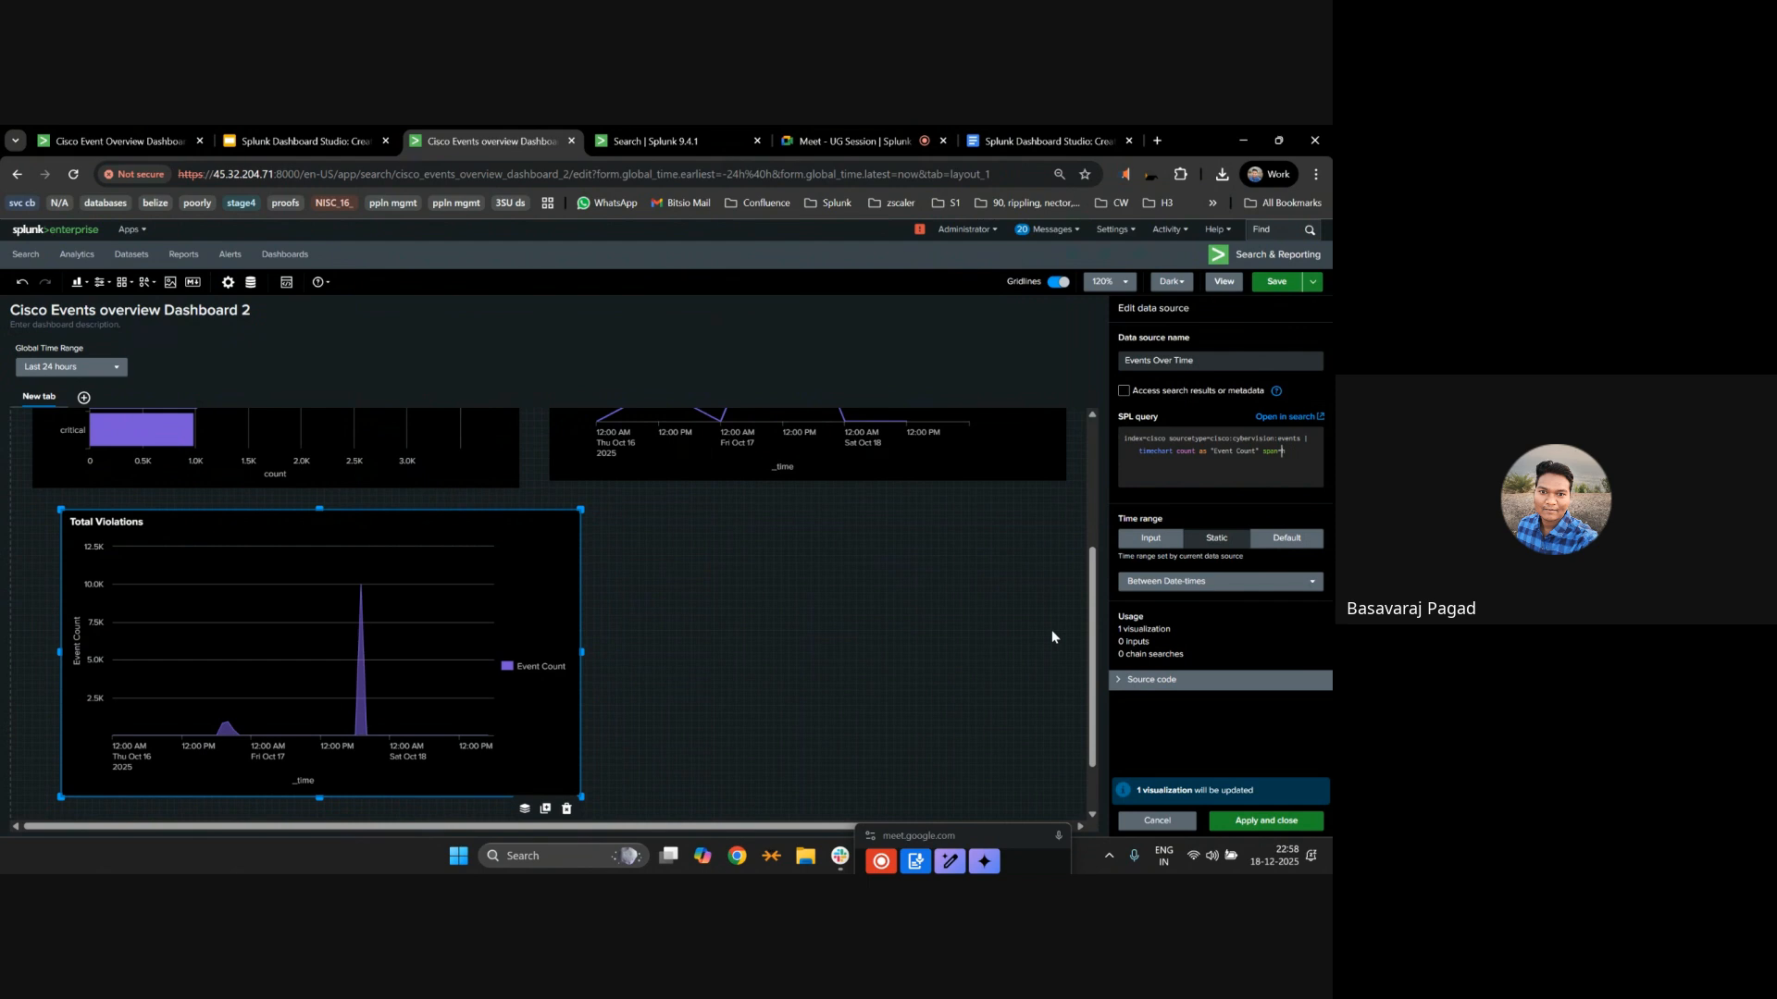
{"action": "left_click", "coordinate": [1267, 822]}
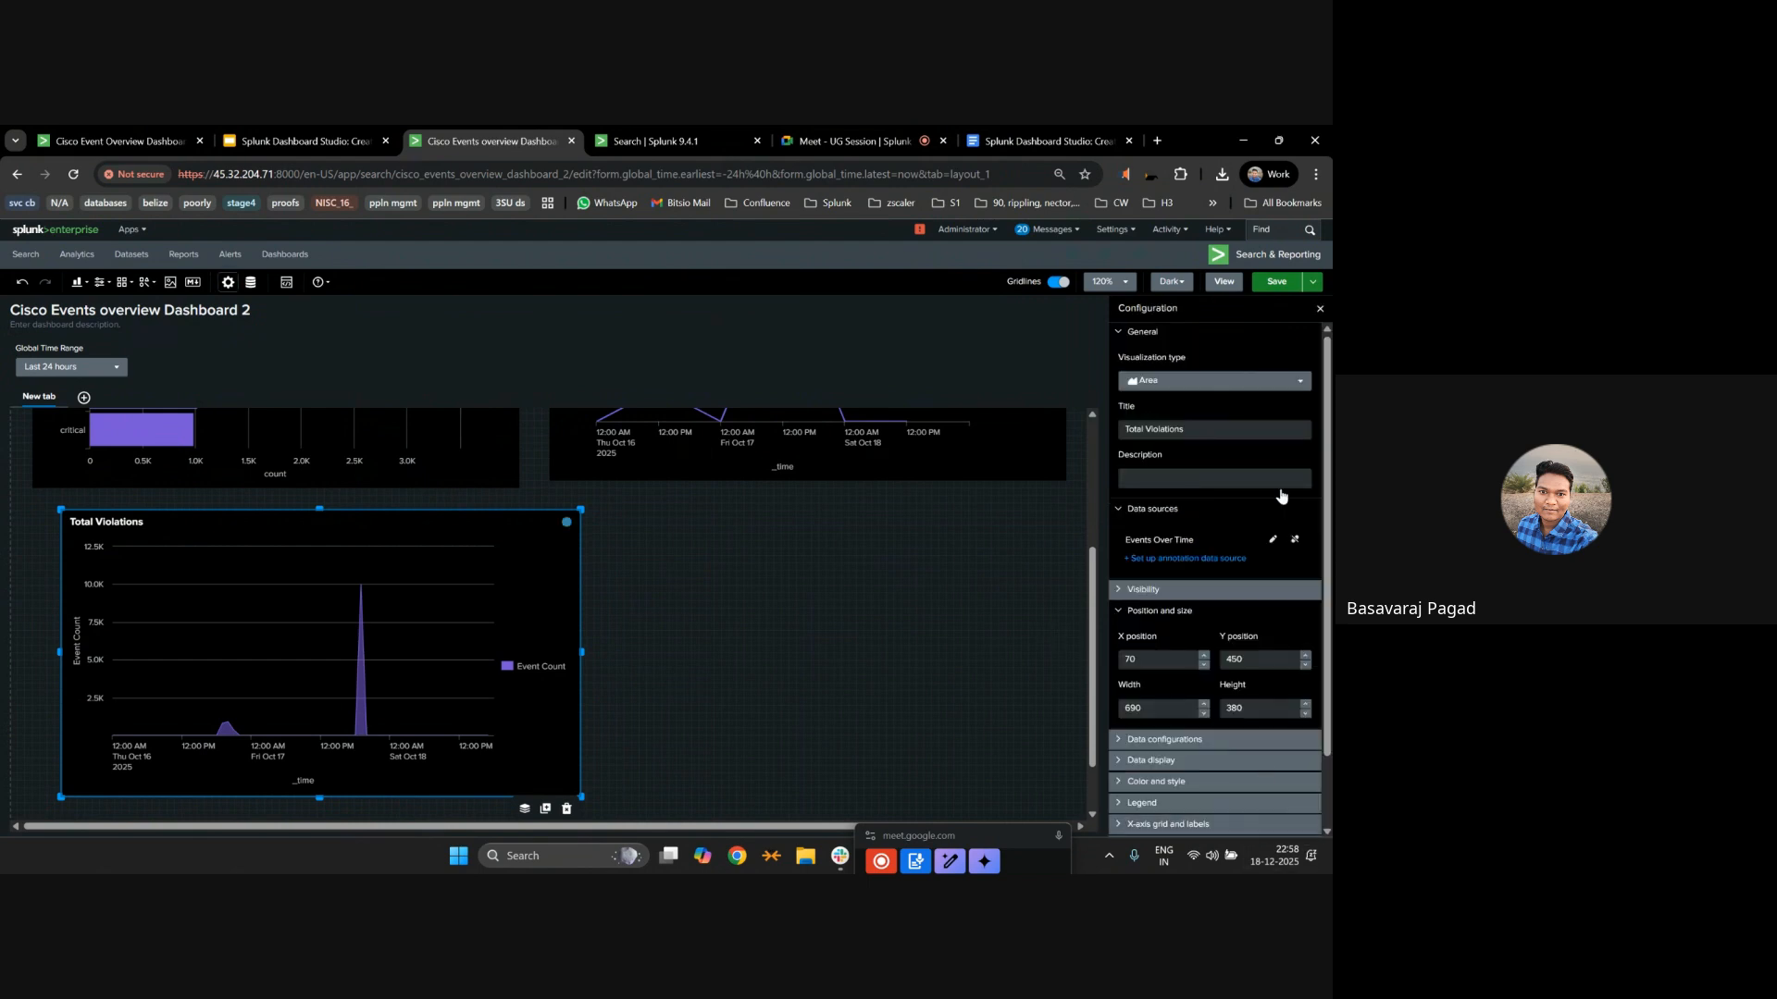
{"action": "left_click", "coordinate": [1278, 284]}
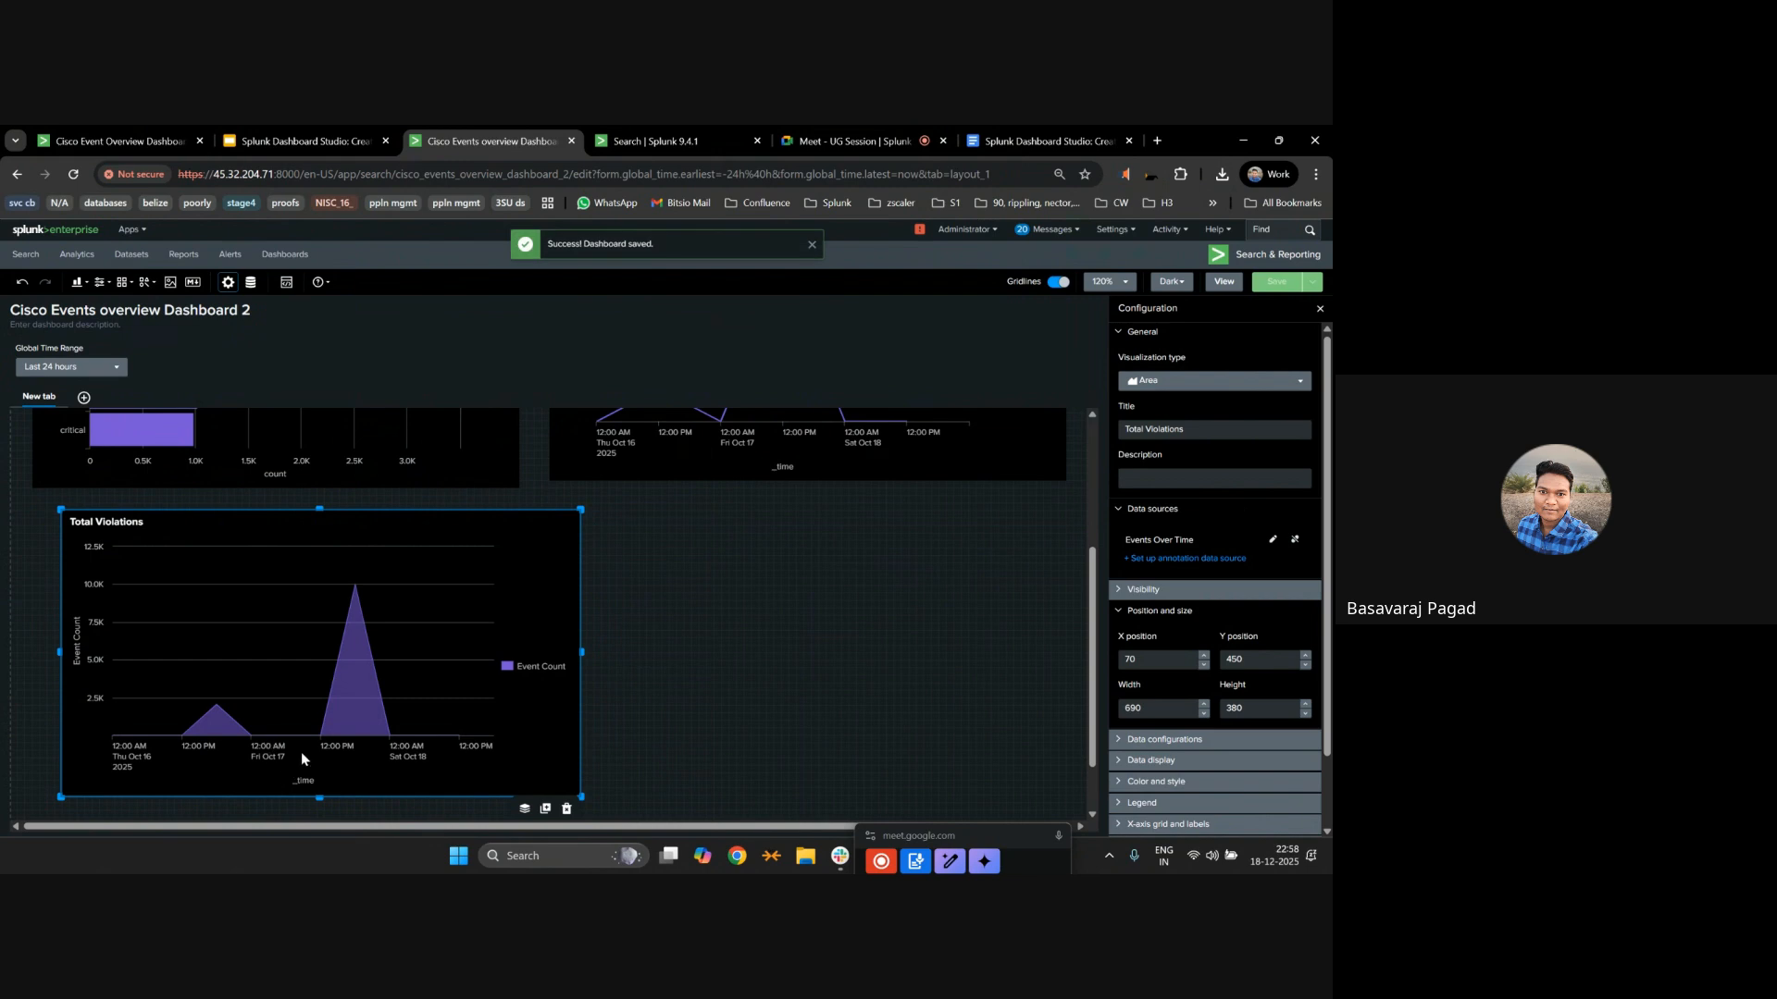
Move the Events Over Time area chart to X 20, Y 440 and set its width to 650.
{"action": "scroll", "coordinate": [326, 696], "scroll_direction": "up", "scroll_amount": 1}
{"action": "scroll", "coordinate": [327, 696], "scroll_direction": "down", "scroll_amount": 1}
{"action": "left_click_drag", "start_coordinate": [424, 595], "coordinate": [418, 594]}
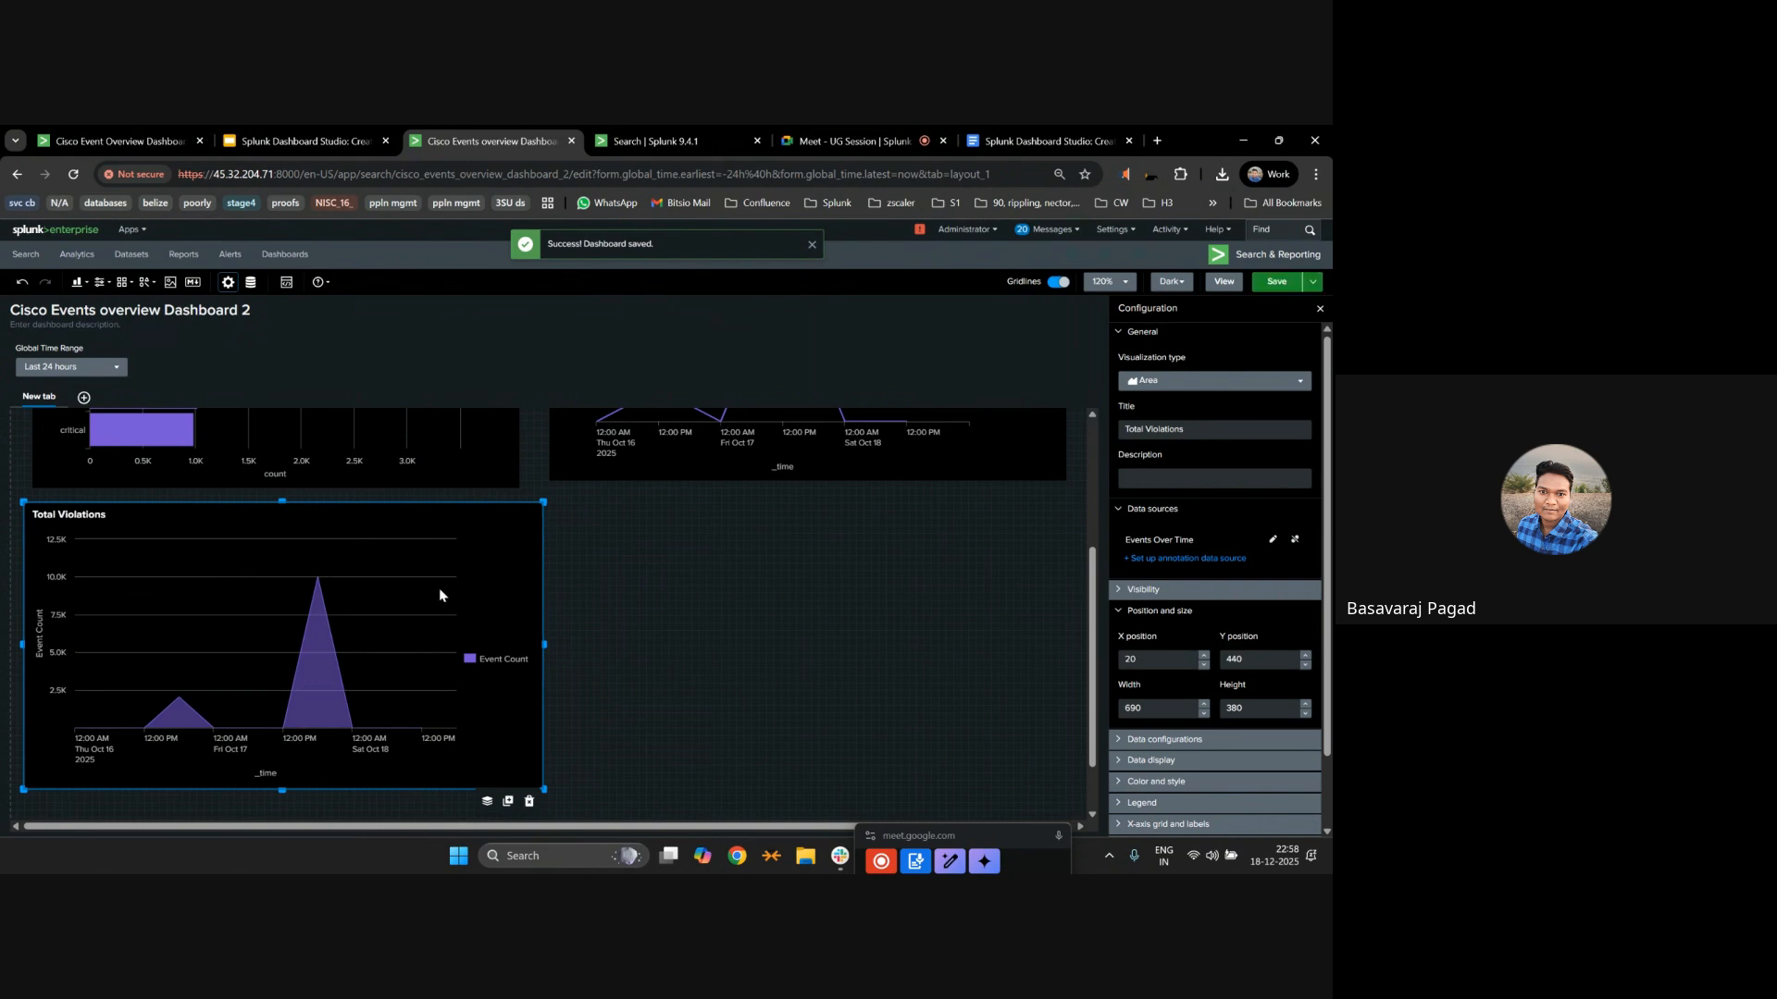
{"action": "left_click_drag", "start_coordinate": [543, 645], "coordinate": [511, 643]}
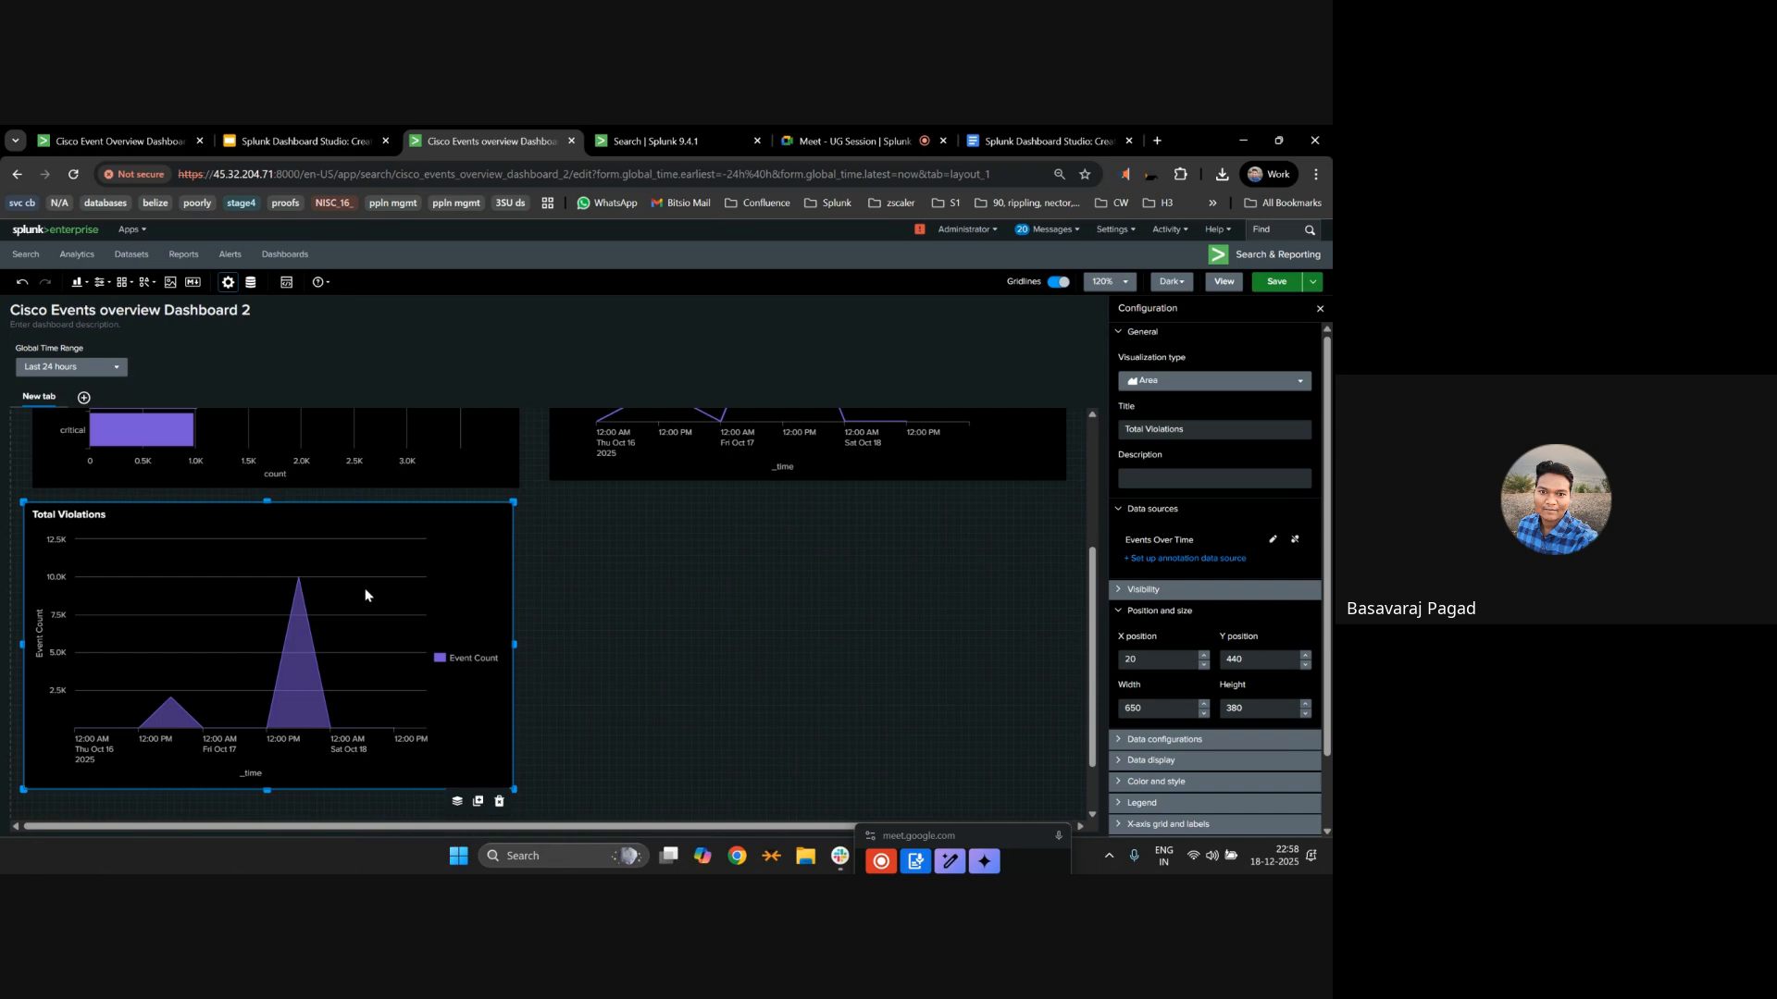
Add a Pie visualization and place it in the empty canvas space beside the area chart.
{"action": "scroll", "coordinate": [378, 603], "scroll_direction": "down", "scroll_amount": 1}
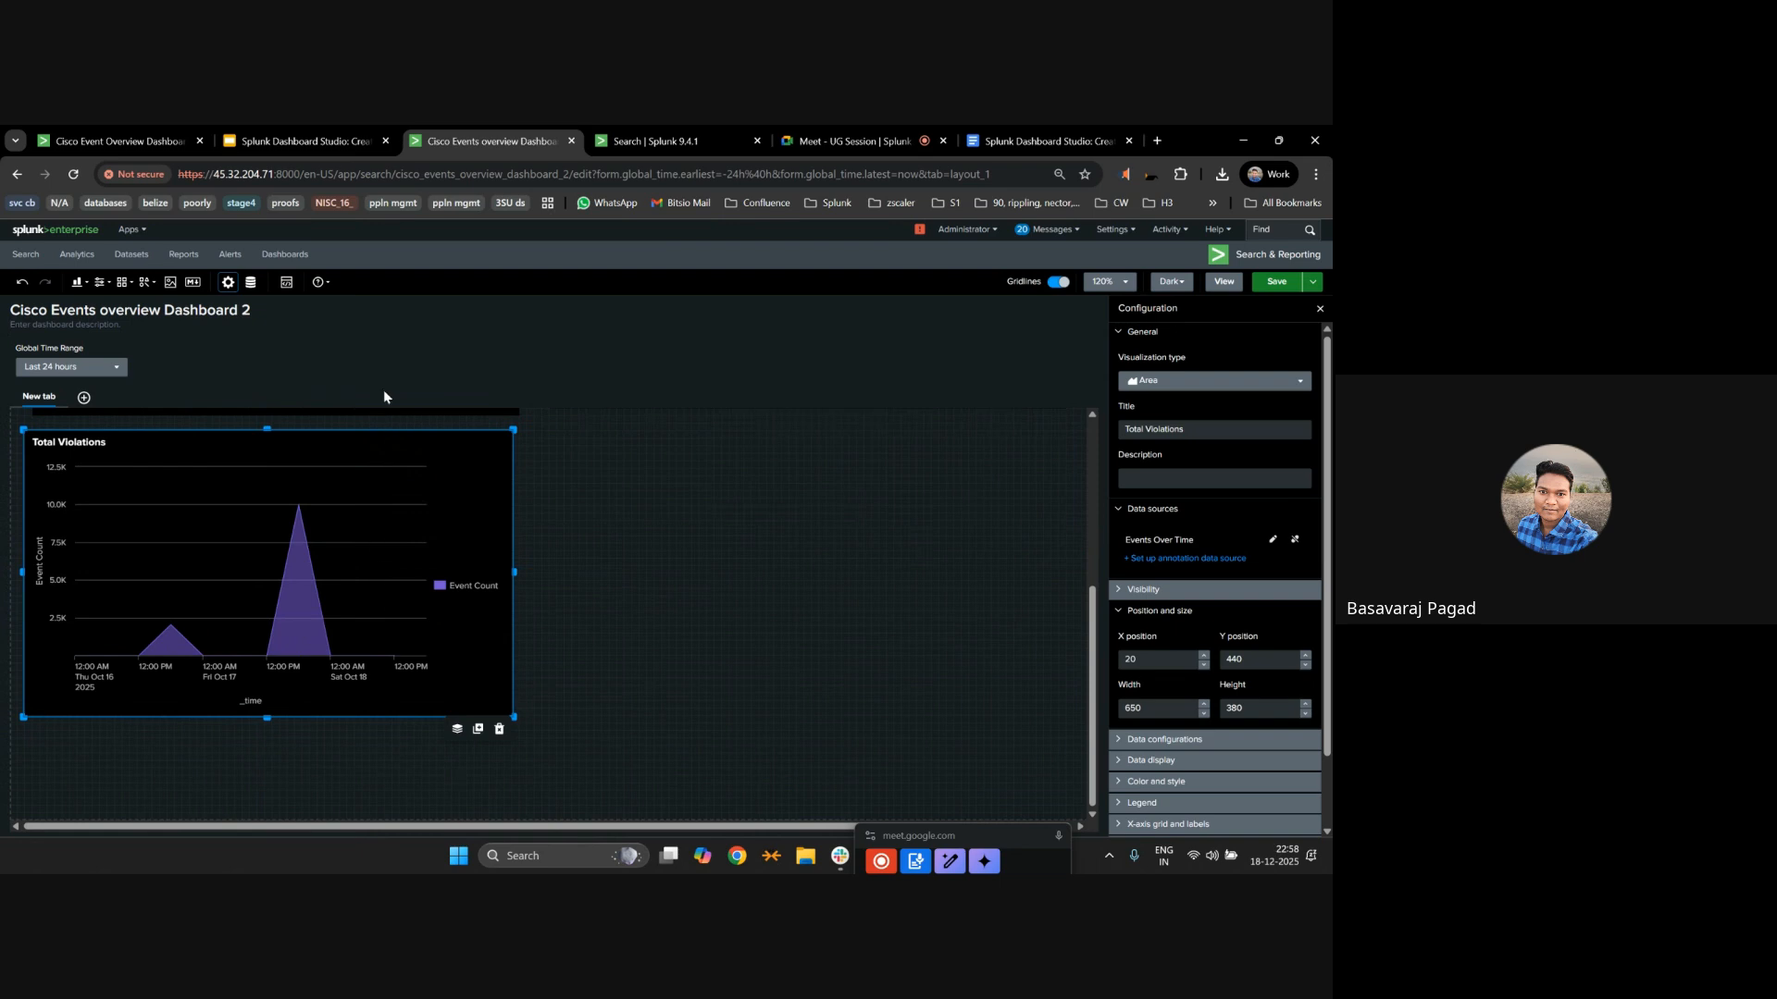
{"action": "left_click", "coordinate": [79, 283]}
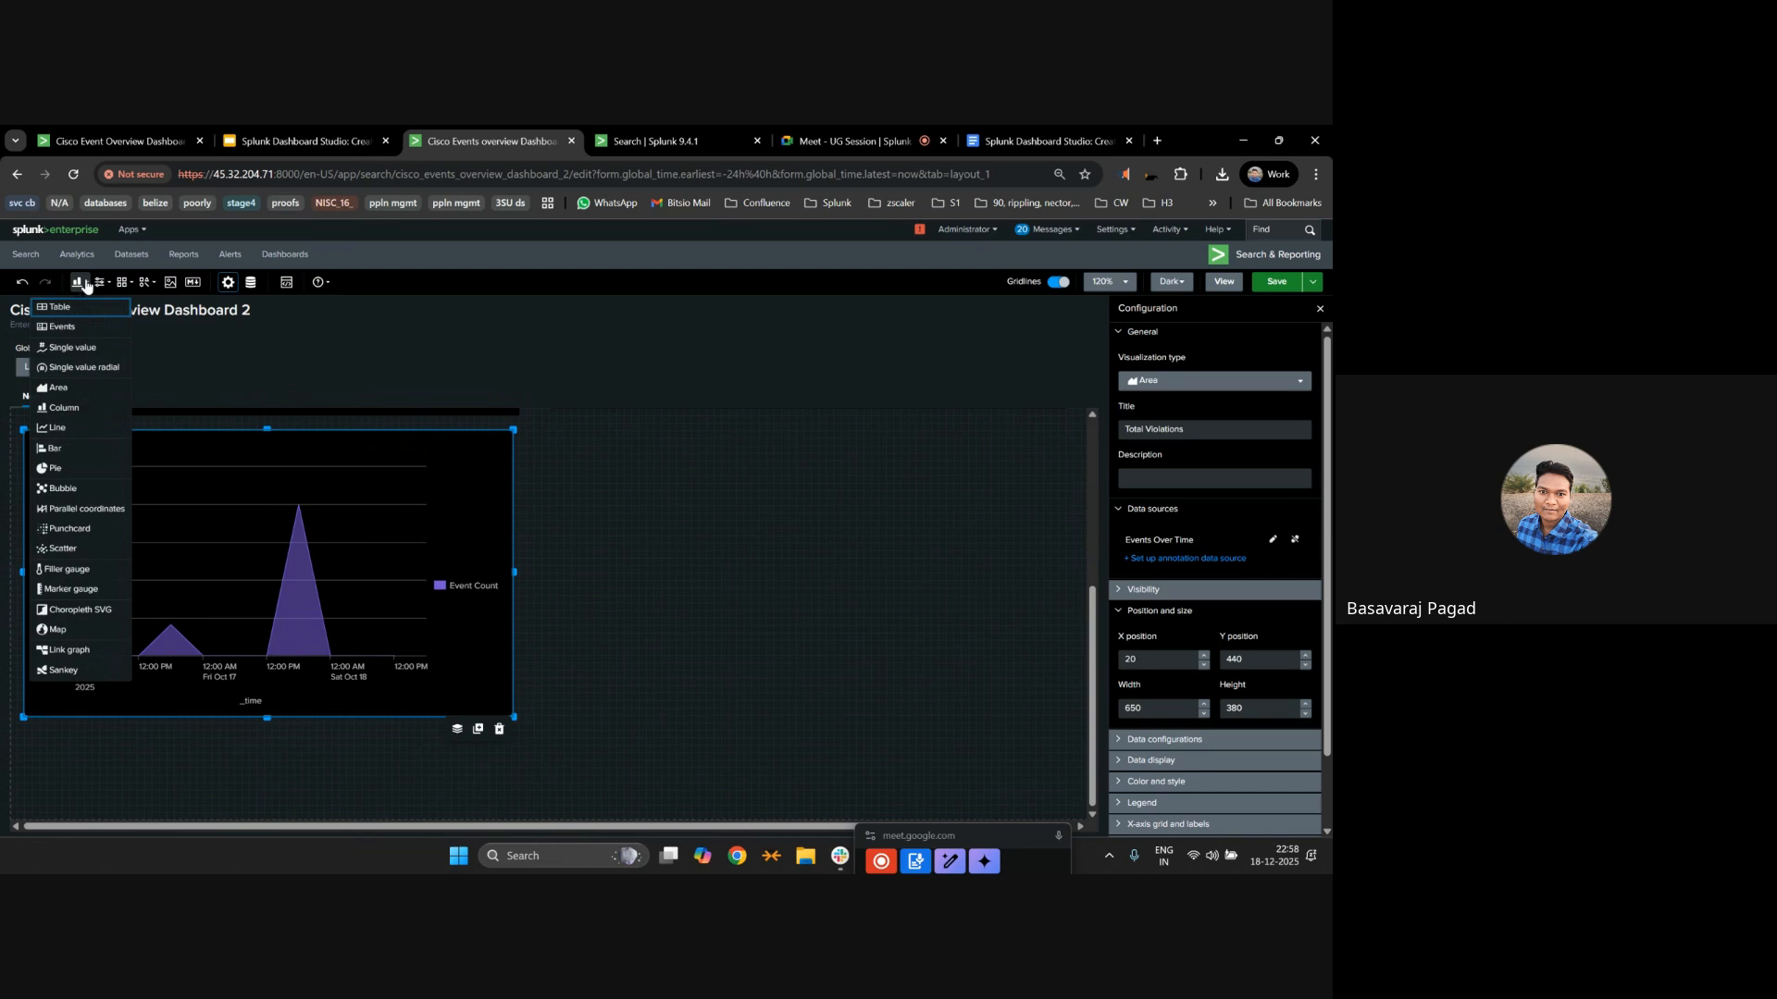
{"action": "left_click", "coordinate": [43, 476]}
{"action": "left_click_drag", "start_coordinate": [628, 516], "coordinate": [686, 559]}
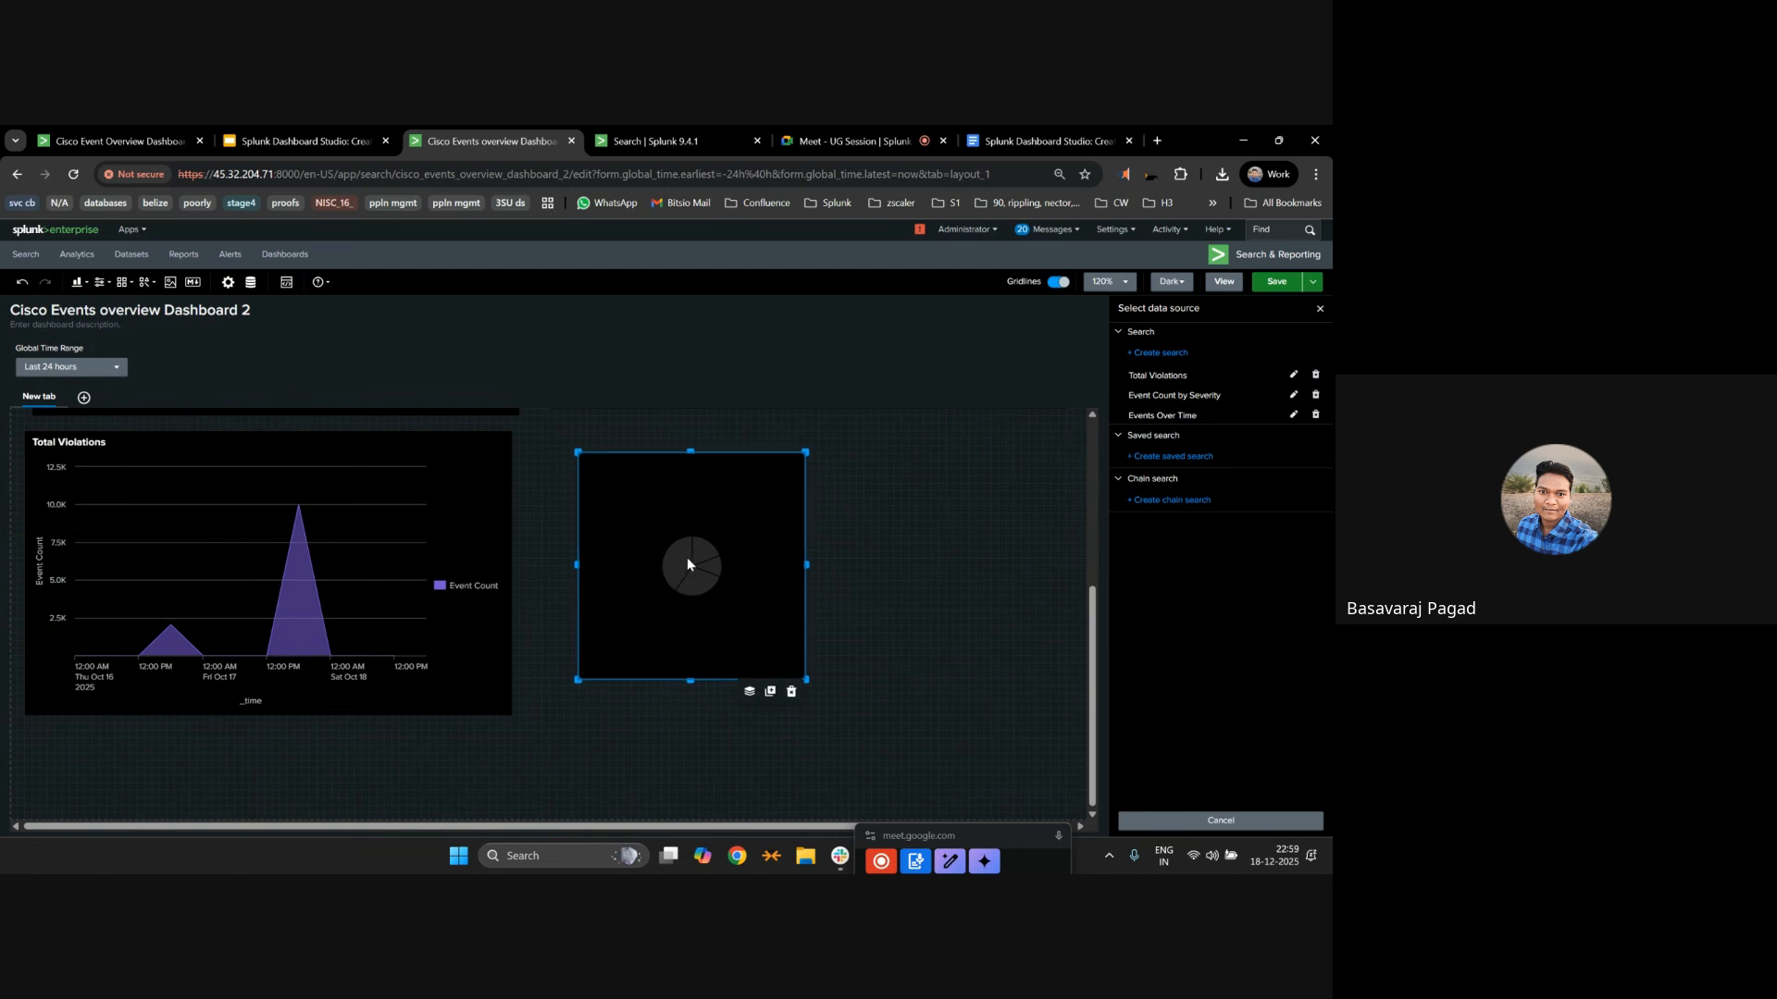
Widen the area chart slightly and resize the empty pie chart to 680 by 360 at X 720, Y 440.
{"action": "scroll", "coordinate": [686, 559], "scroll_direction": "up", "scroll_amount": 3}
{"action": "scroll", "coordinate": [686, 561], "scroll_direction": "down", "scroll_amount": 2}
{"action": "left_click", "coordinate": [477, 606]}
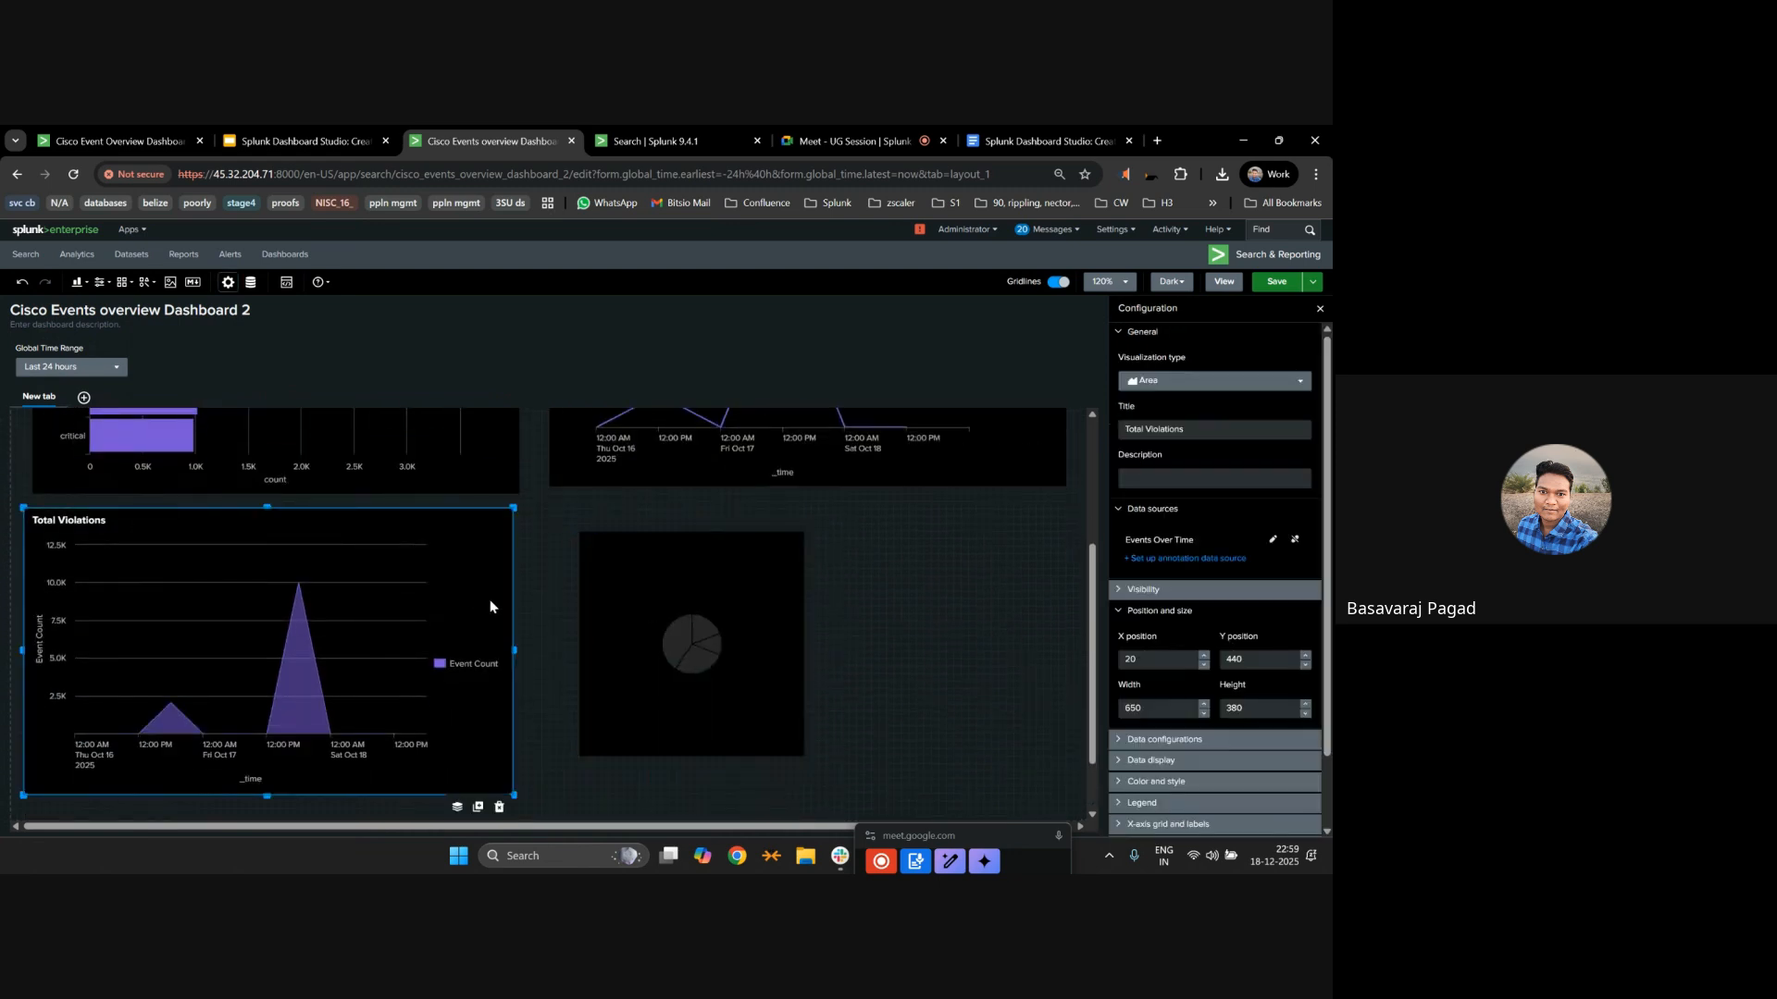
{"action": "left_click_drag", "start_coordinate": [512, 651], "coordinate": [520, 653]}
{"action": "left_click", "coordinate": [684, 636]}
{"action": "left_click_drag", "start_coordinate": [577, 530], "coordinate": [546, 508]}
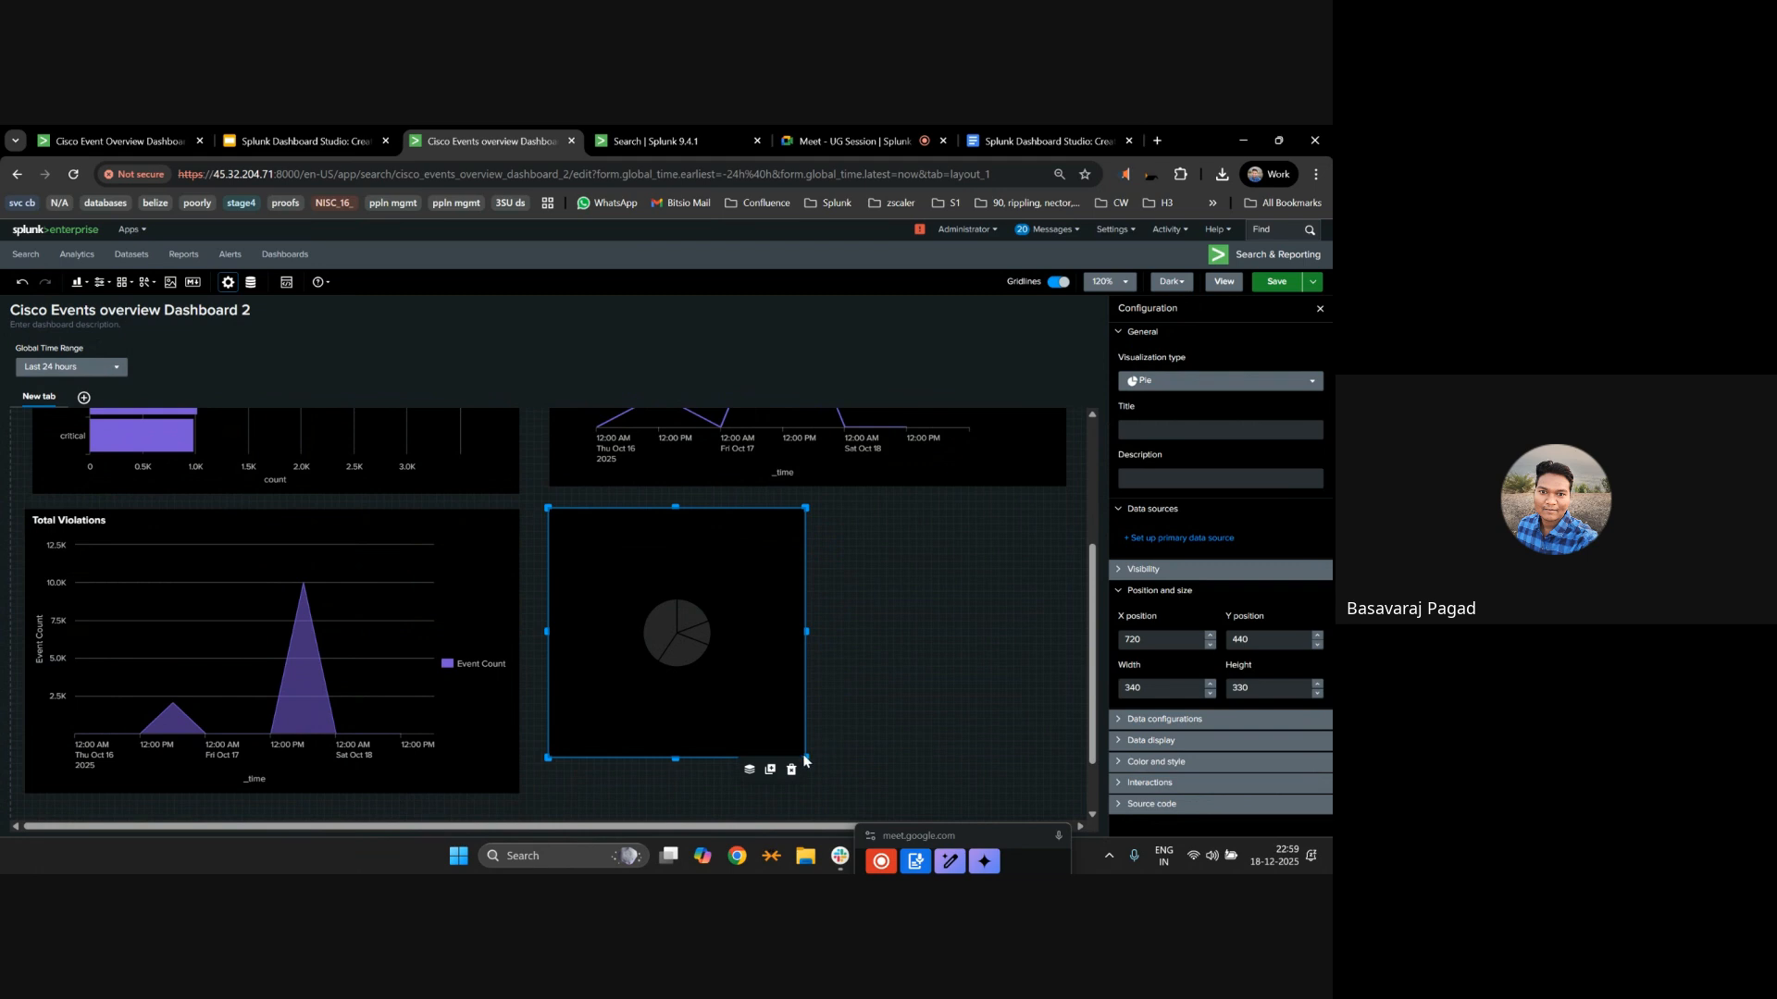
{"action": "left_click_drag", "start_coordinate": [805, 758], "coordinate": [1061, 786]}
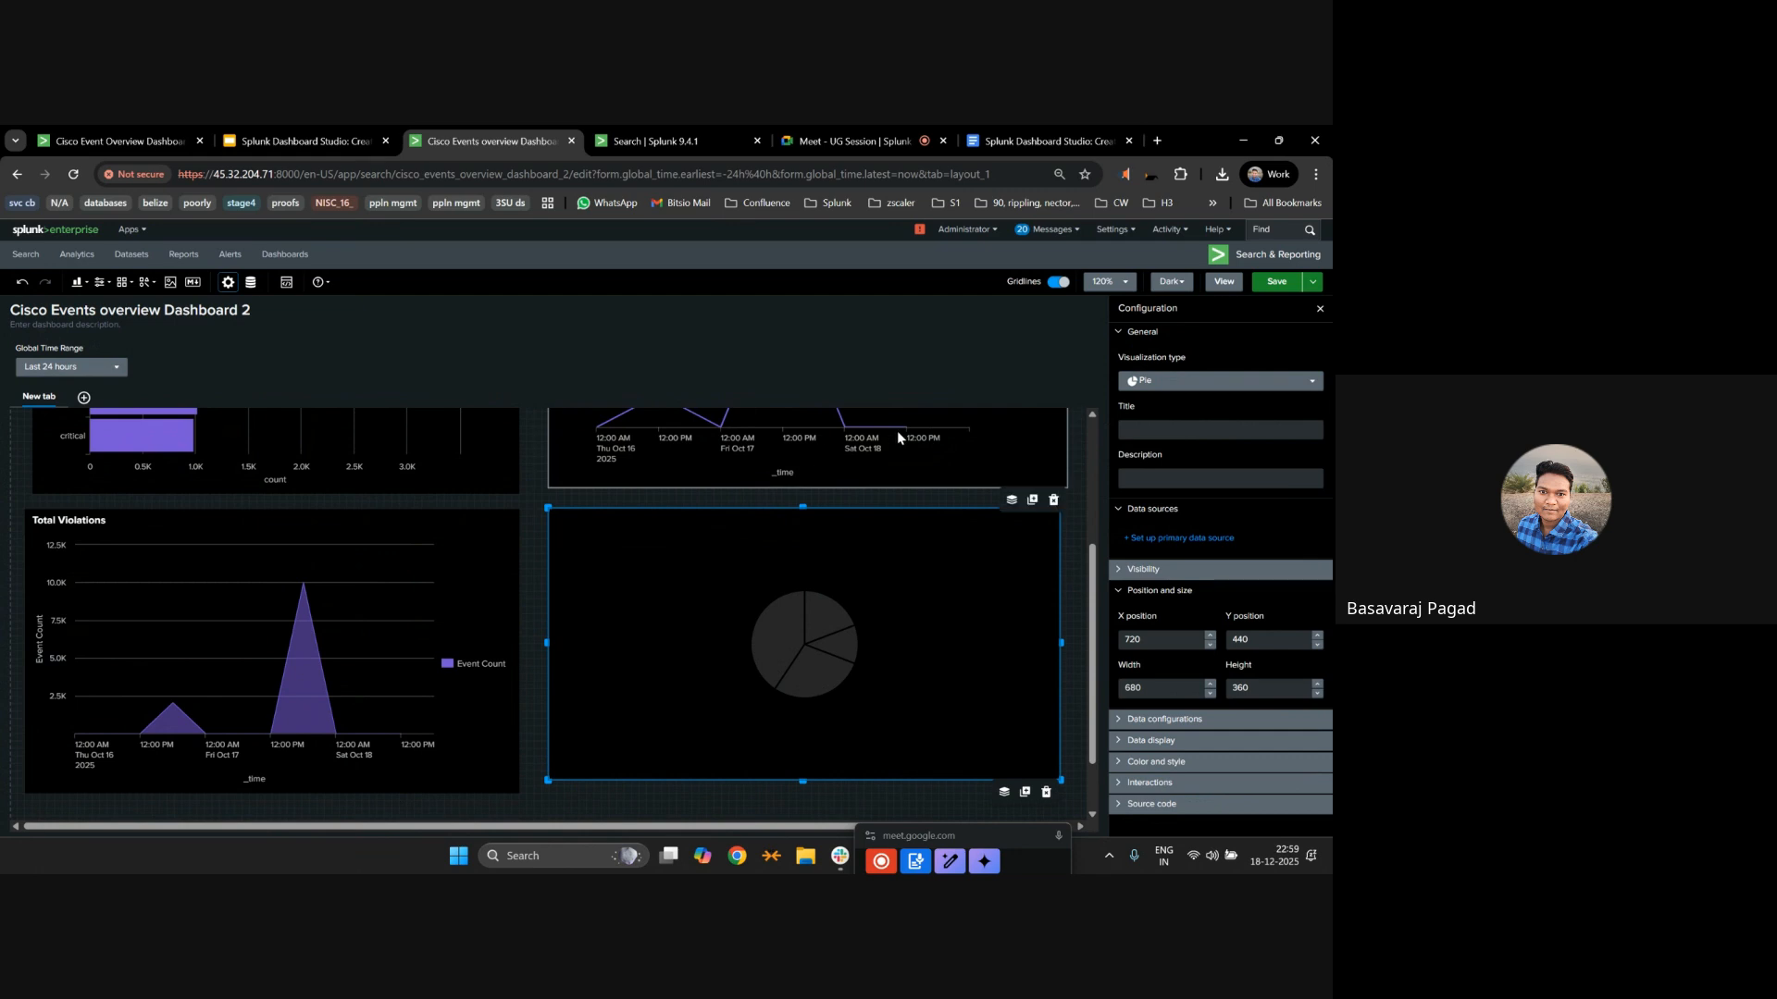
{"action": "scroll", "coordinate": [701, 608], "scroll_direction": "up", "scroll_amount": 3}
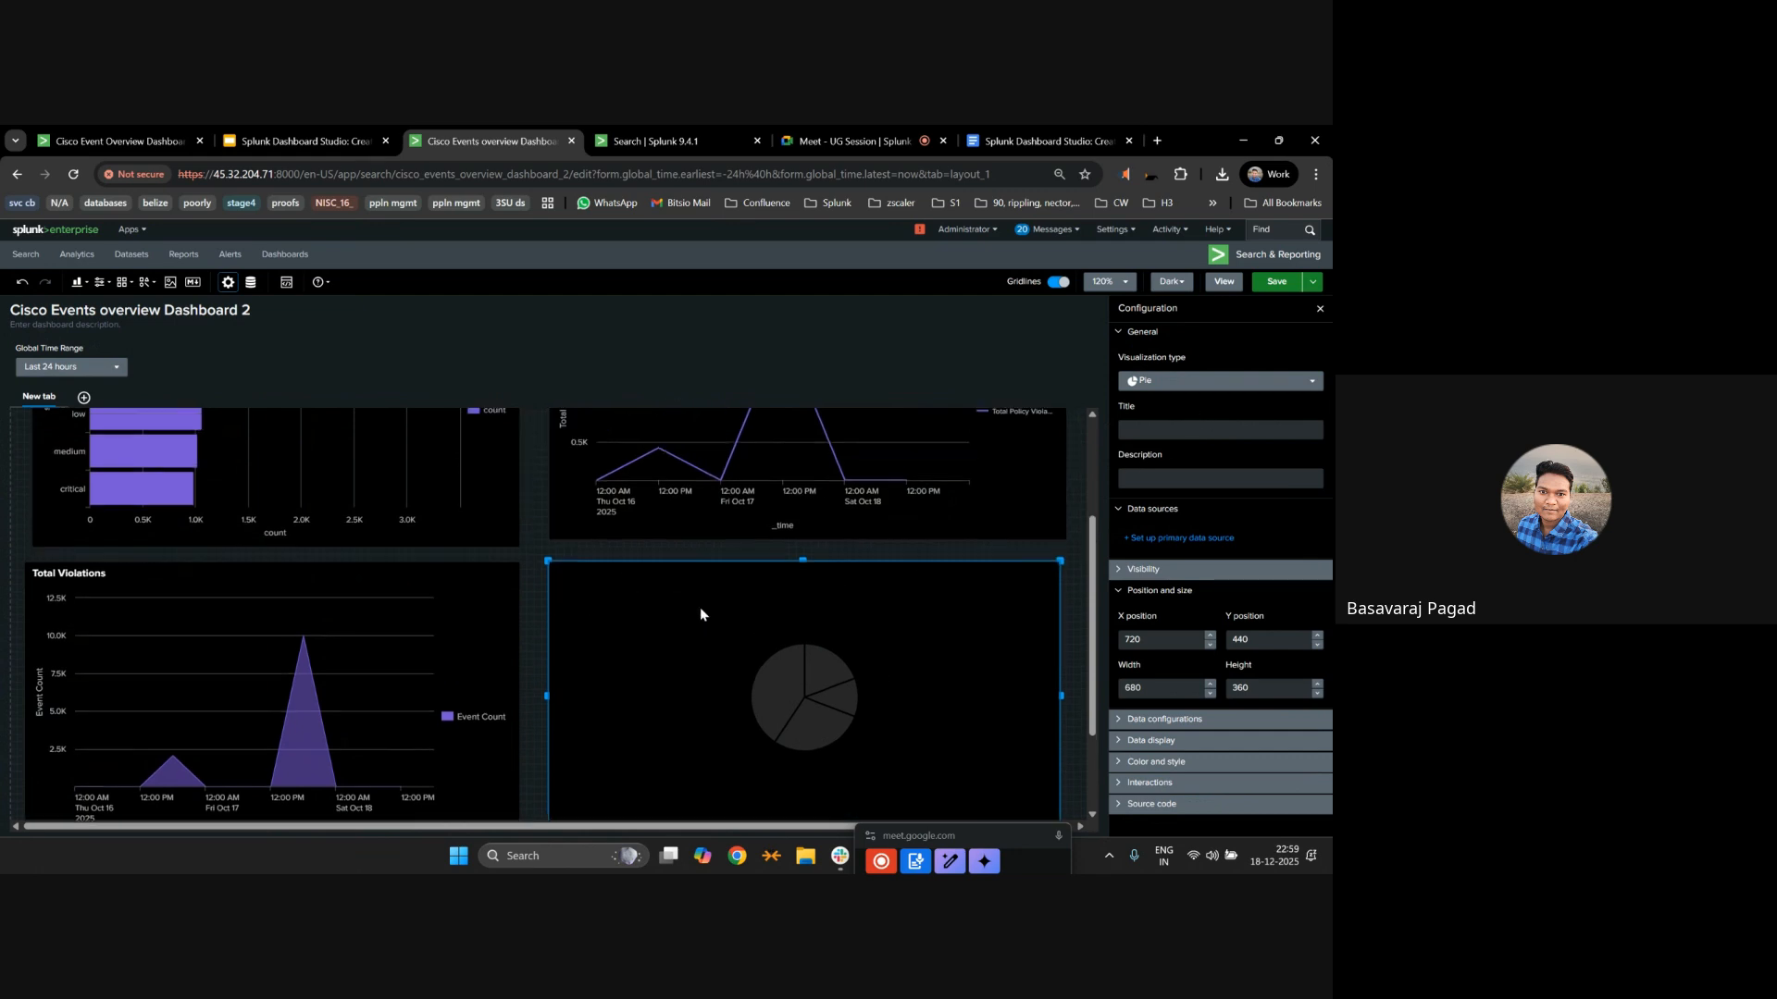
{"action": "scroll", "coordinate": [700, 607], "scroll_direction": "down", "scroll_amount": 2}
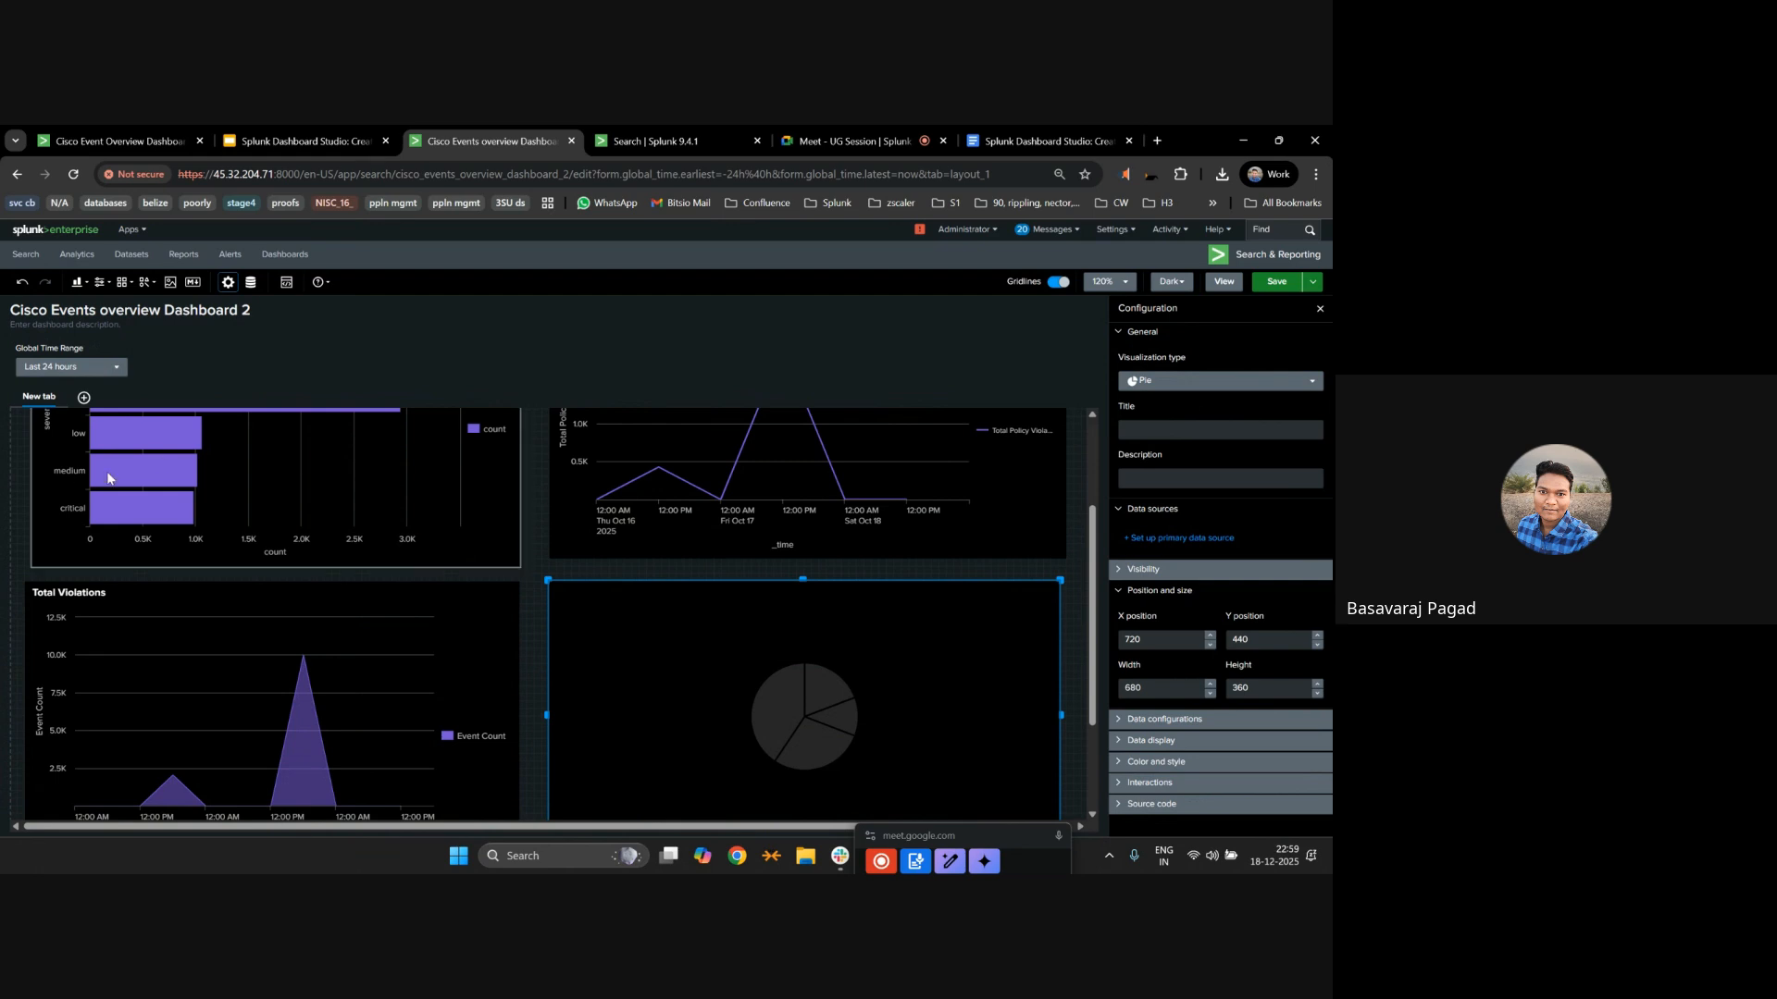
{"action": "scroll", "coordinate": [520, 455], "scroll_direction": "up", "scroll_amount": 3}
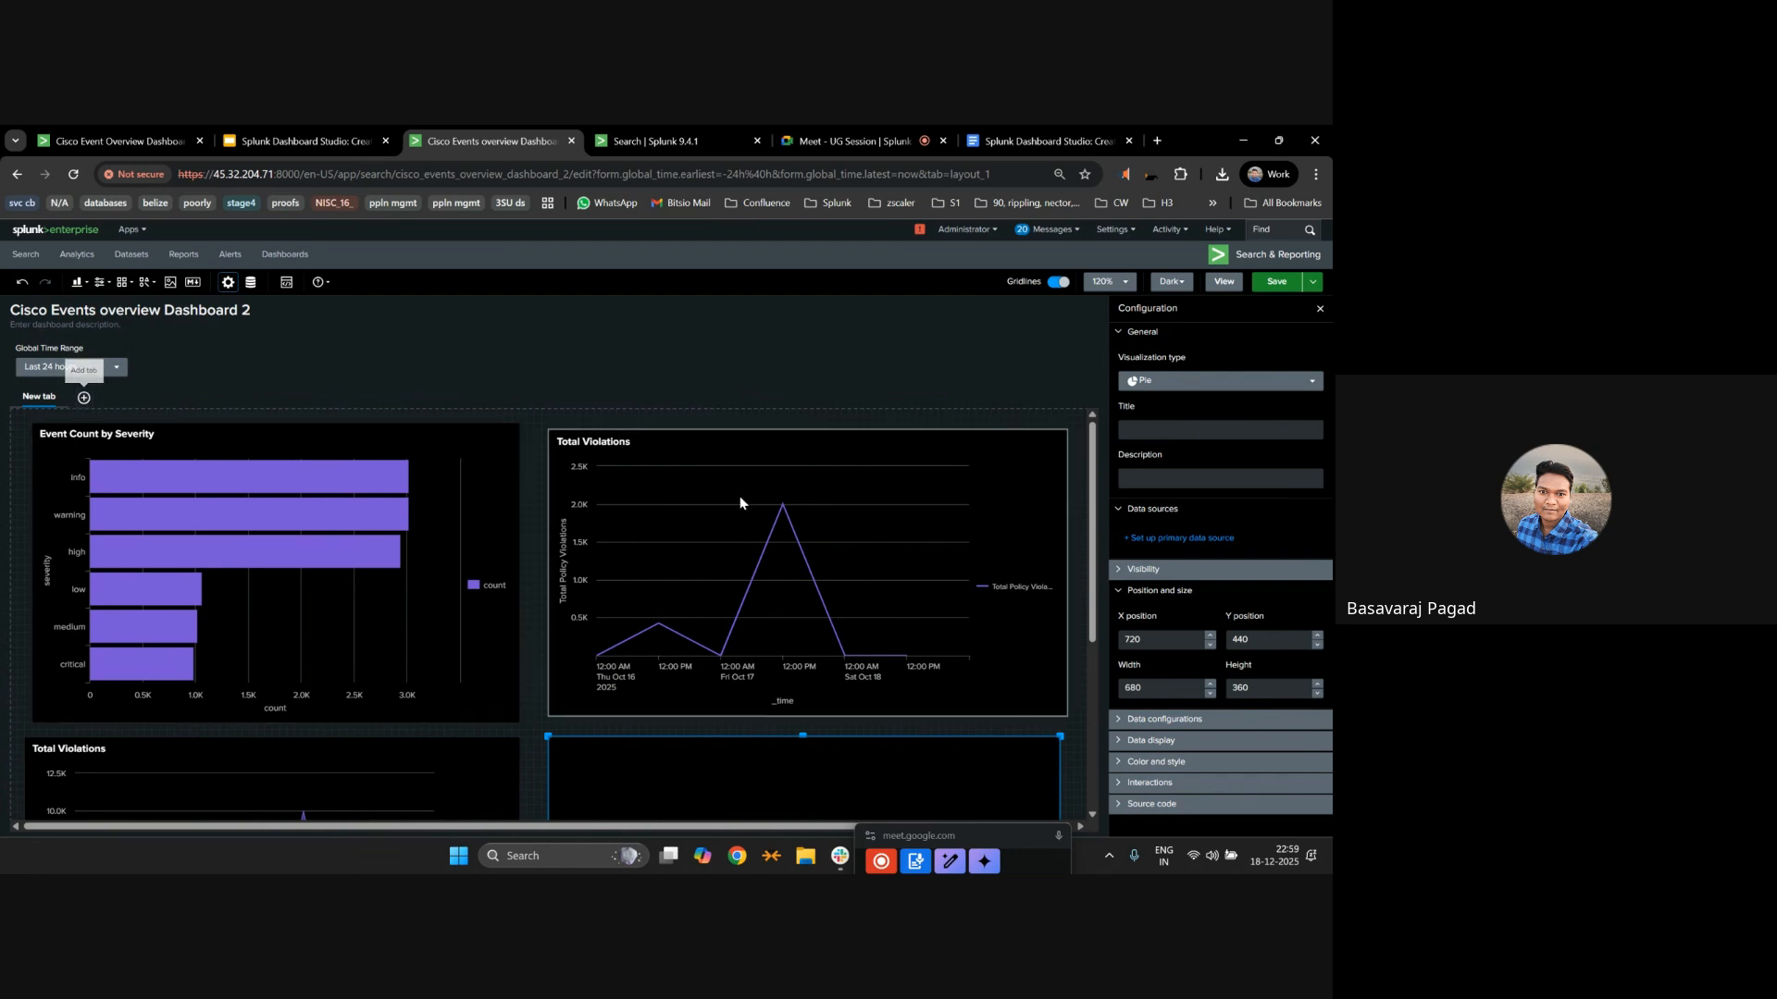
{"action": "scroll", "coordinate": [777, 569], "scroll_direction": "down", "scroll_amount": 3}
{"action": "scroll", "coordinate": [713, 658], "scroll_direction": "down", "scroll_amount": 3}
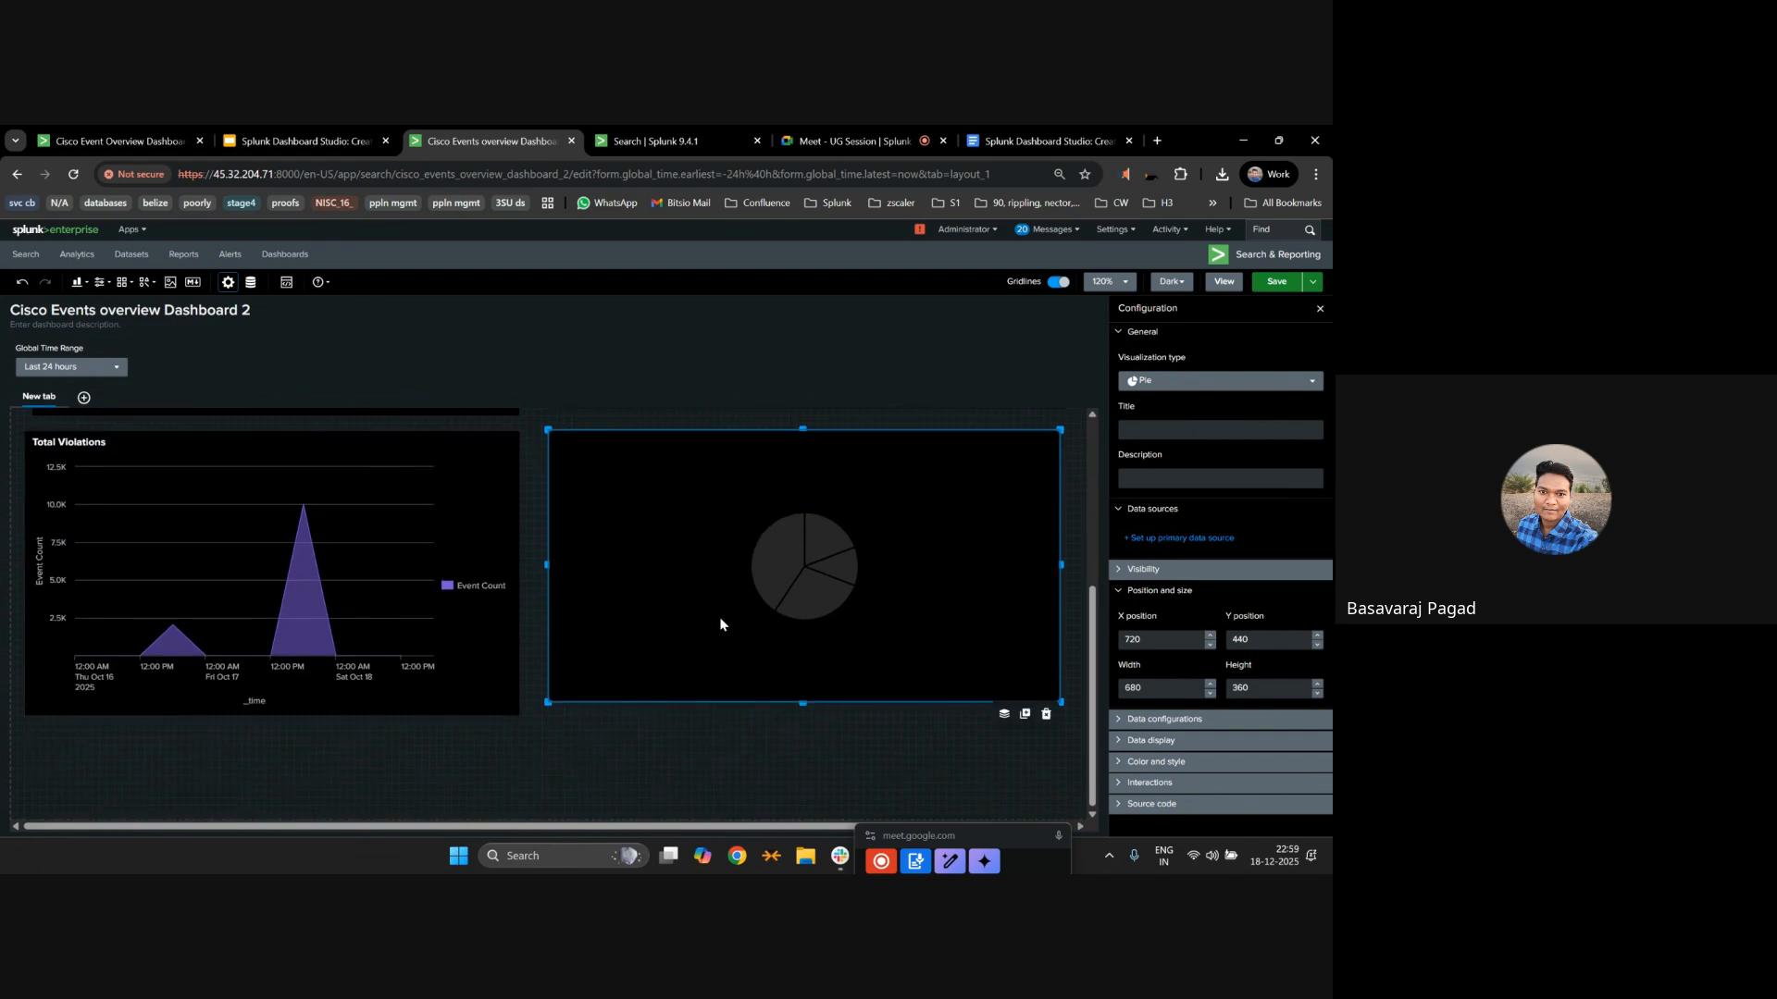
Create a search data source for the pie chart using the "stats count by vendor | sort - count" query copied from the Demo Notes slide.
{"action": "left_click", "coordinate": [301, 141]}
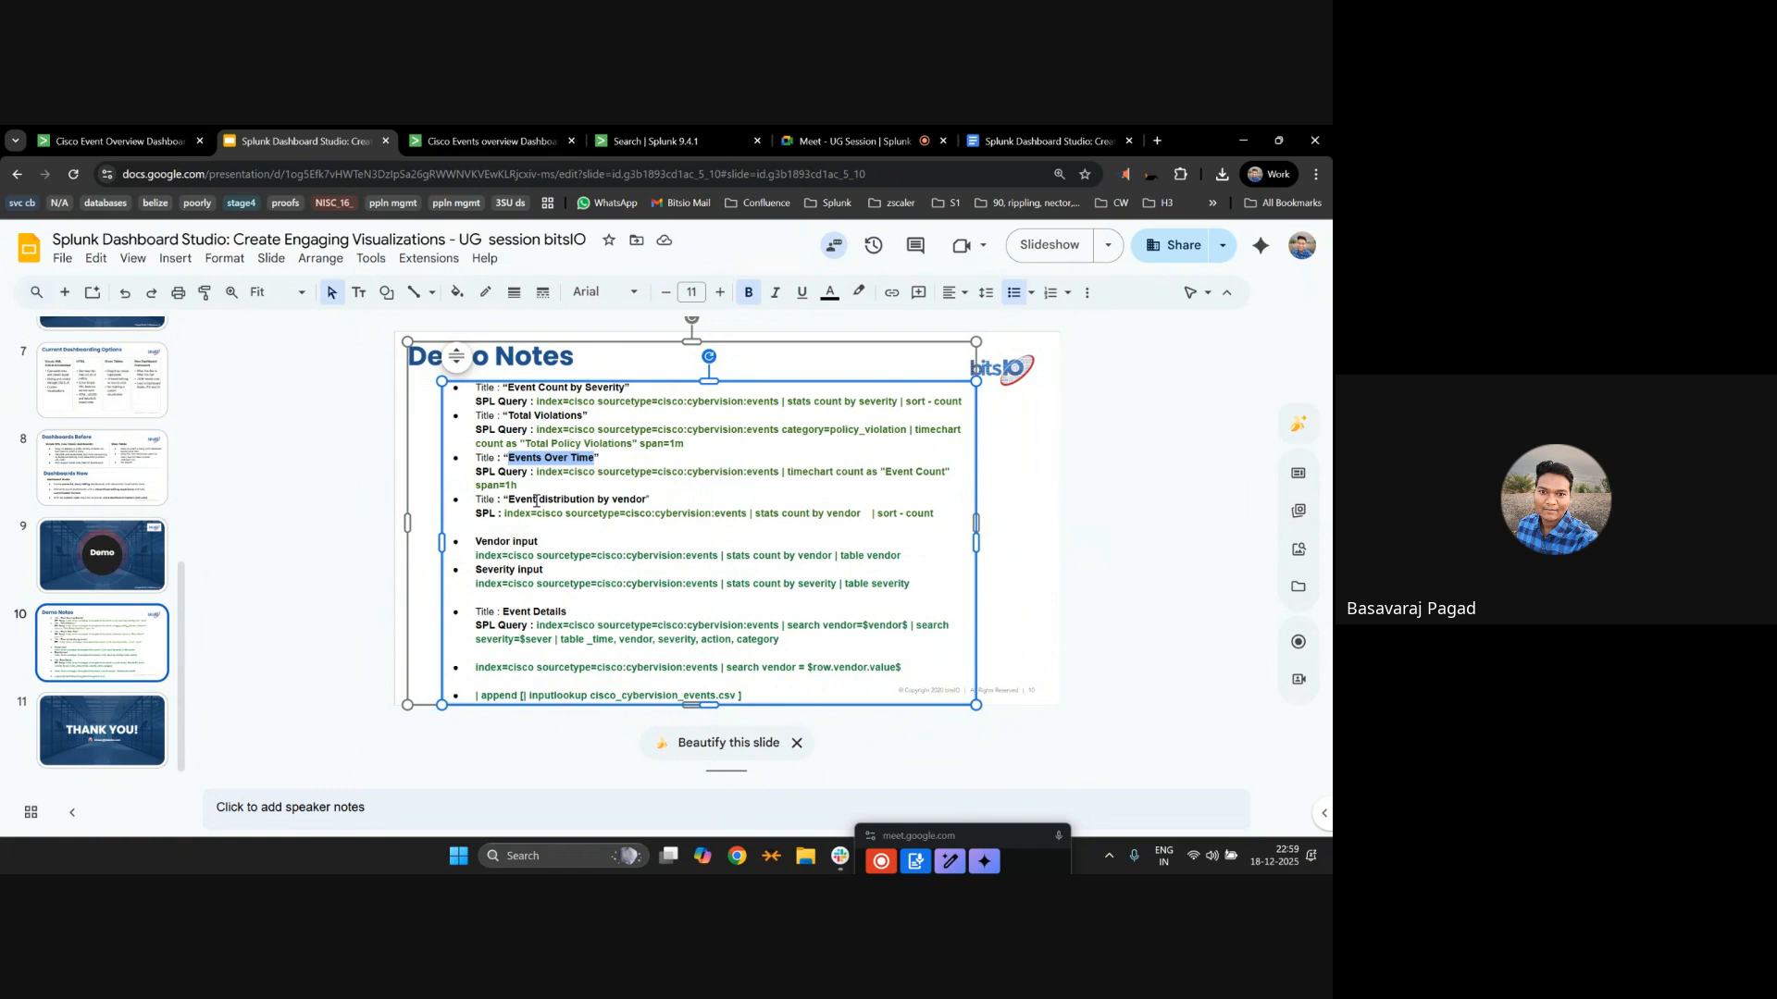
{"action": "left_click_drag", "start_coordinate": [505, 512], "coordinate": [939, 513]}
{"action": "key", "text": "ctrl+c"}
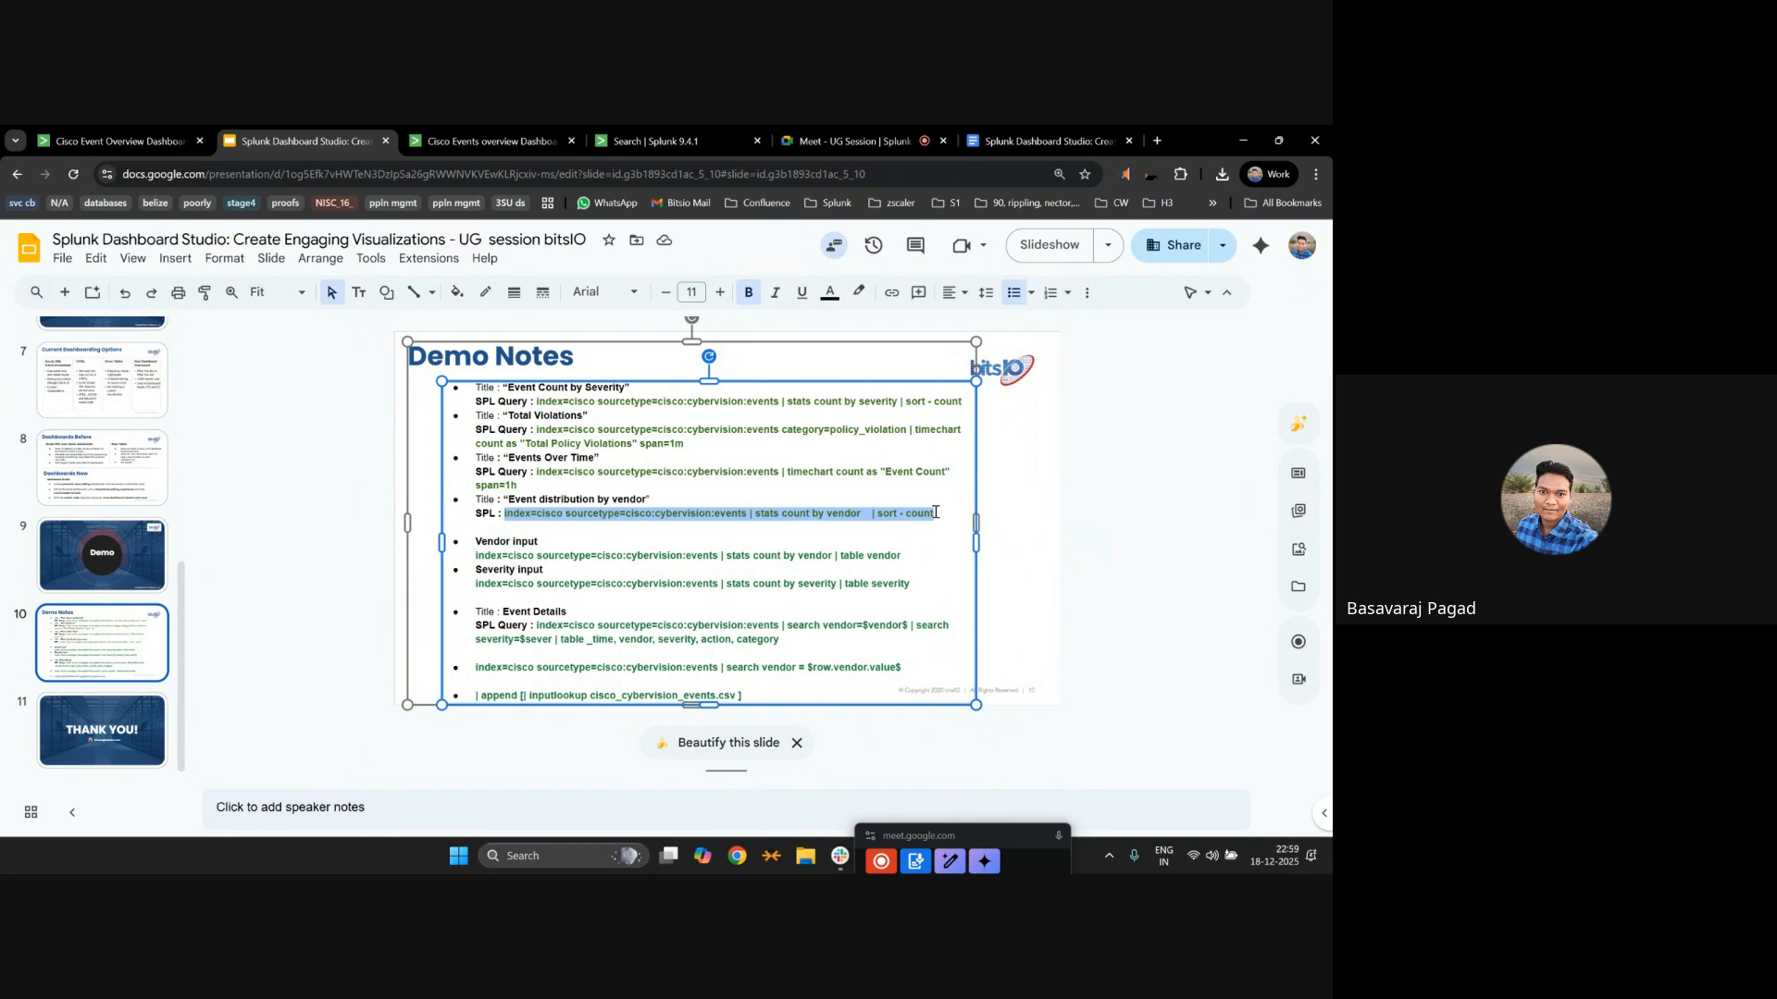
{"action": "left_click", "coordinate": [485, 141]}
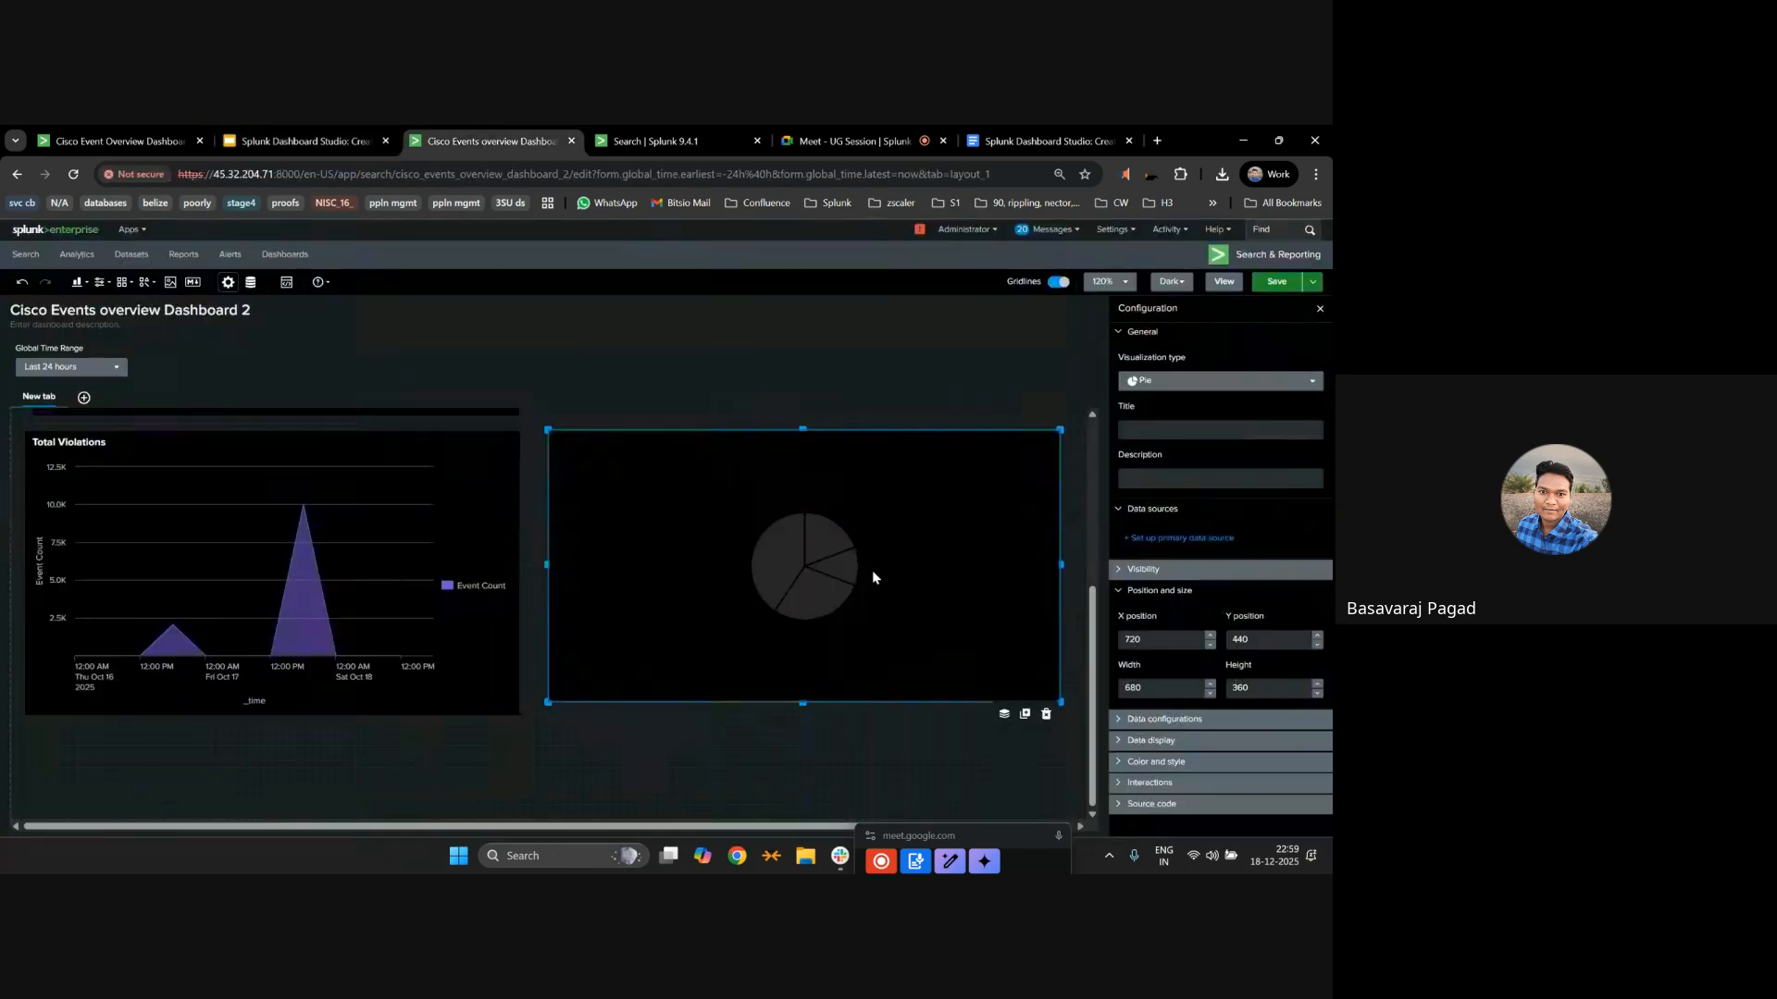
{"action": "left_click", "coordinate": [1203, 539]}
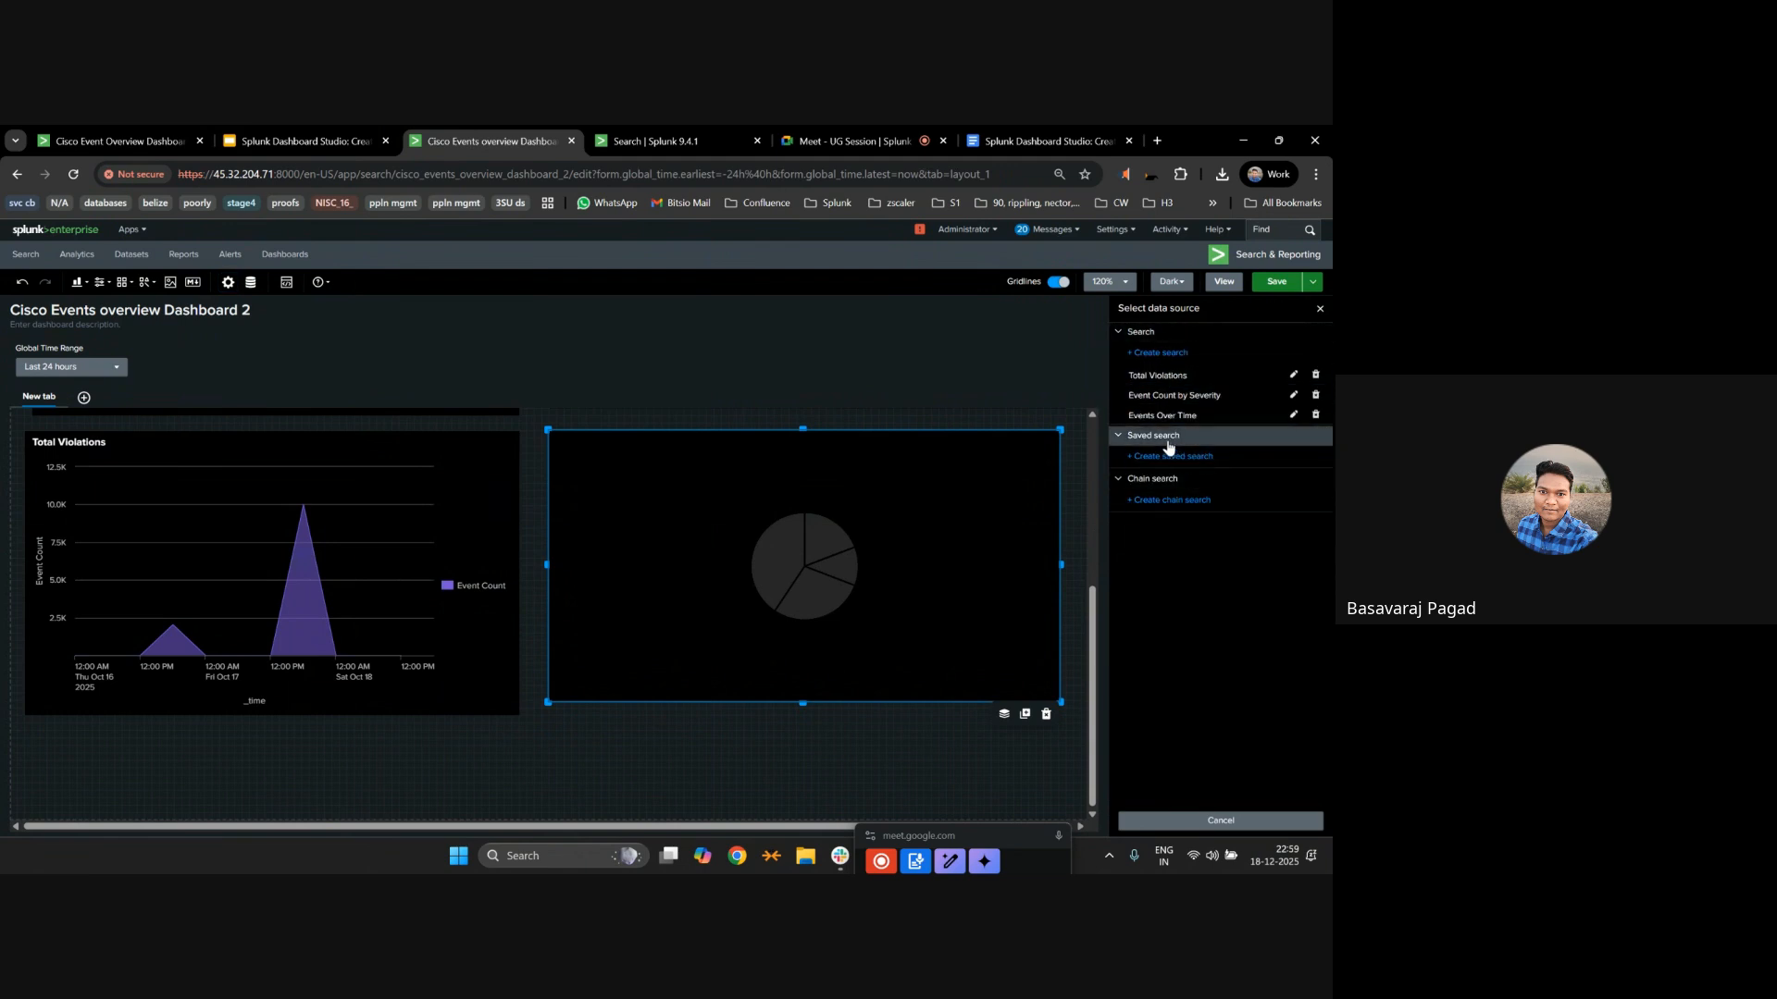
{"action": "left_click", "coordinate": [1159, 354]}
{"action": "key", "text": "ctrl+v"}
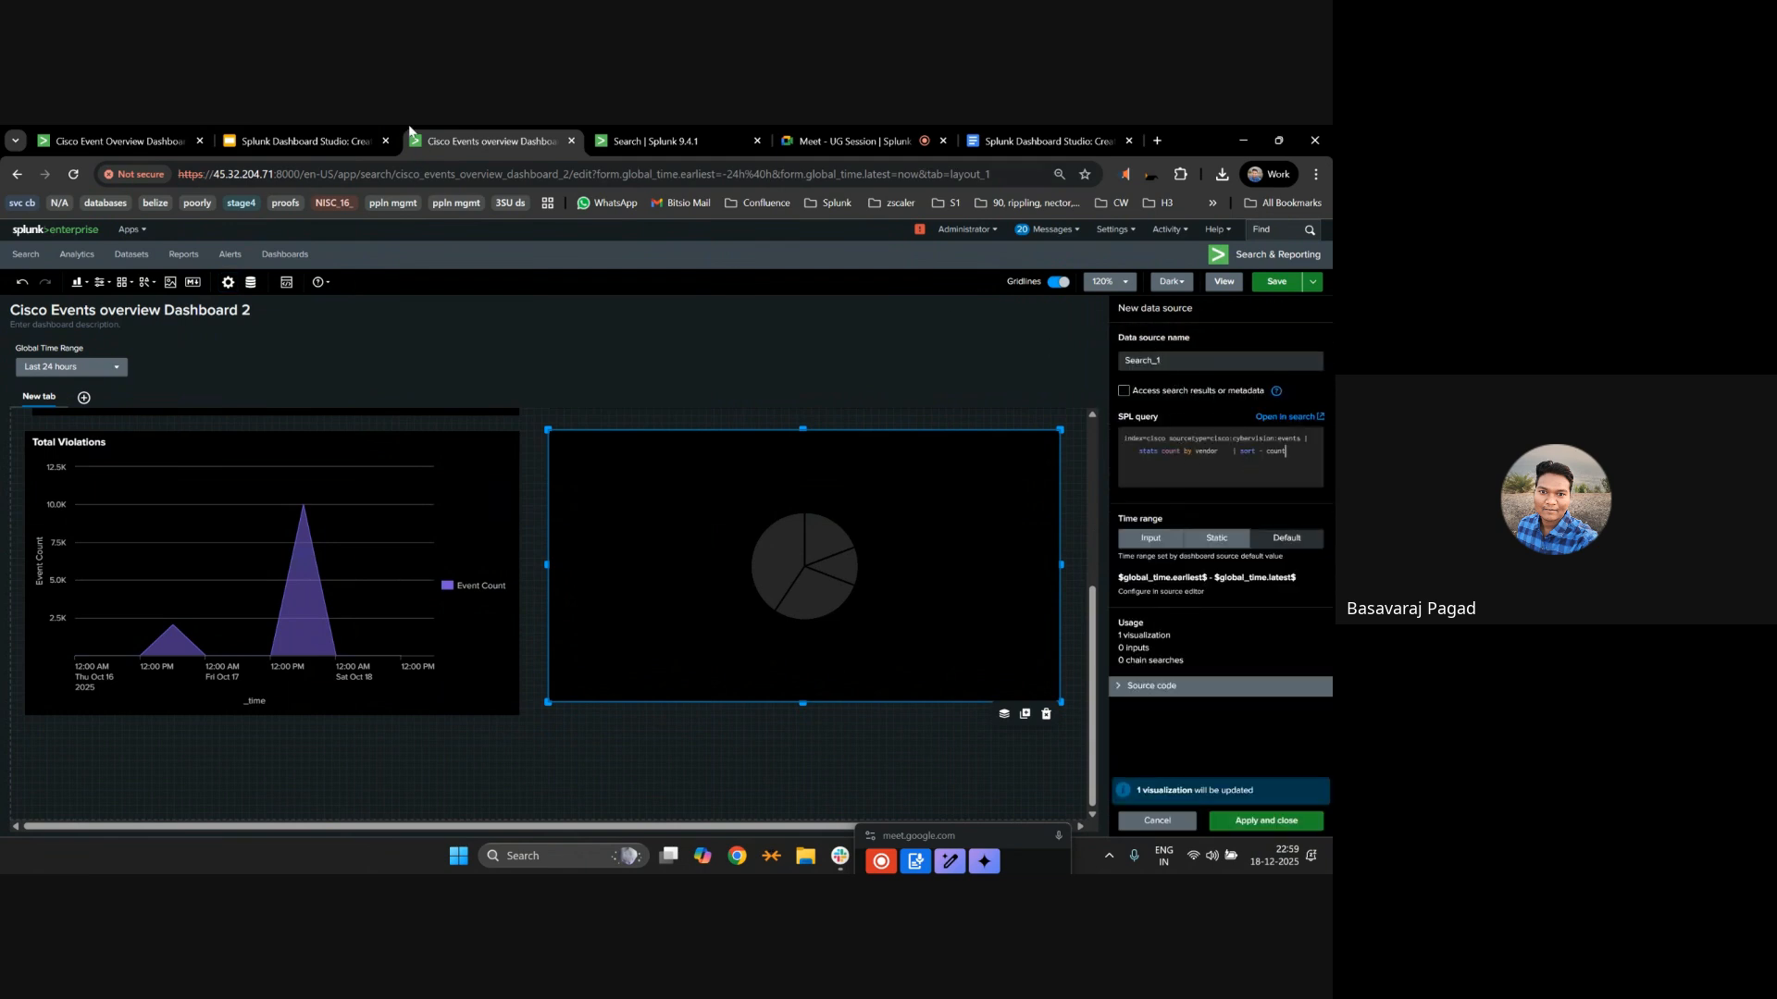
Name the new data source "Event distribution by vendor", copying the title from the Demo Notes slide without its quotation mark.
{"action": "left_click", "coordinate": [305, 140]}
{"action": "left_click_drag", "start_coordinate": [645, 499], "coordinate": [510, 497]}
{"action": "key", "text": "ctrl+c"}
{"action": "left_click", "coordinate": [545, 136]}
{"action": "double_click", "coordinate": [1221, 357]}
{"action": "key", "text": "ctrl+v"}
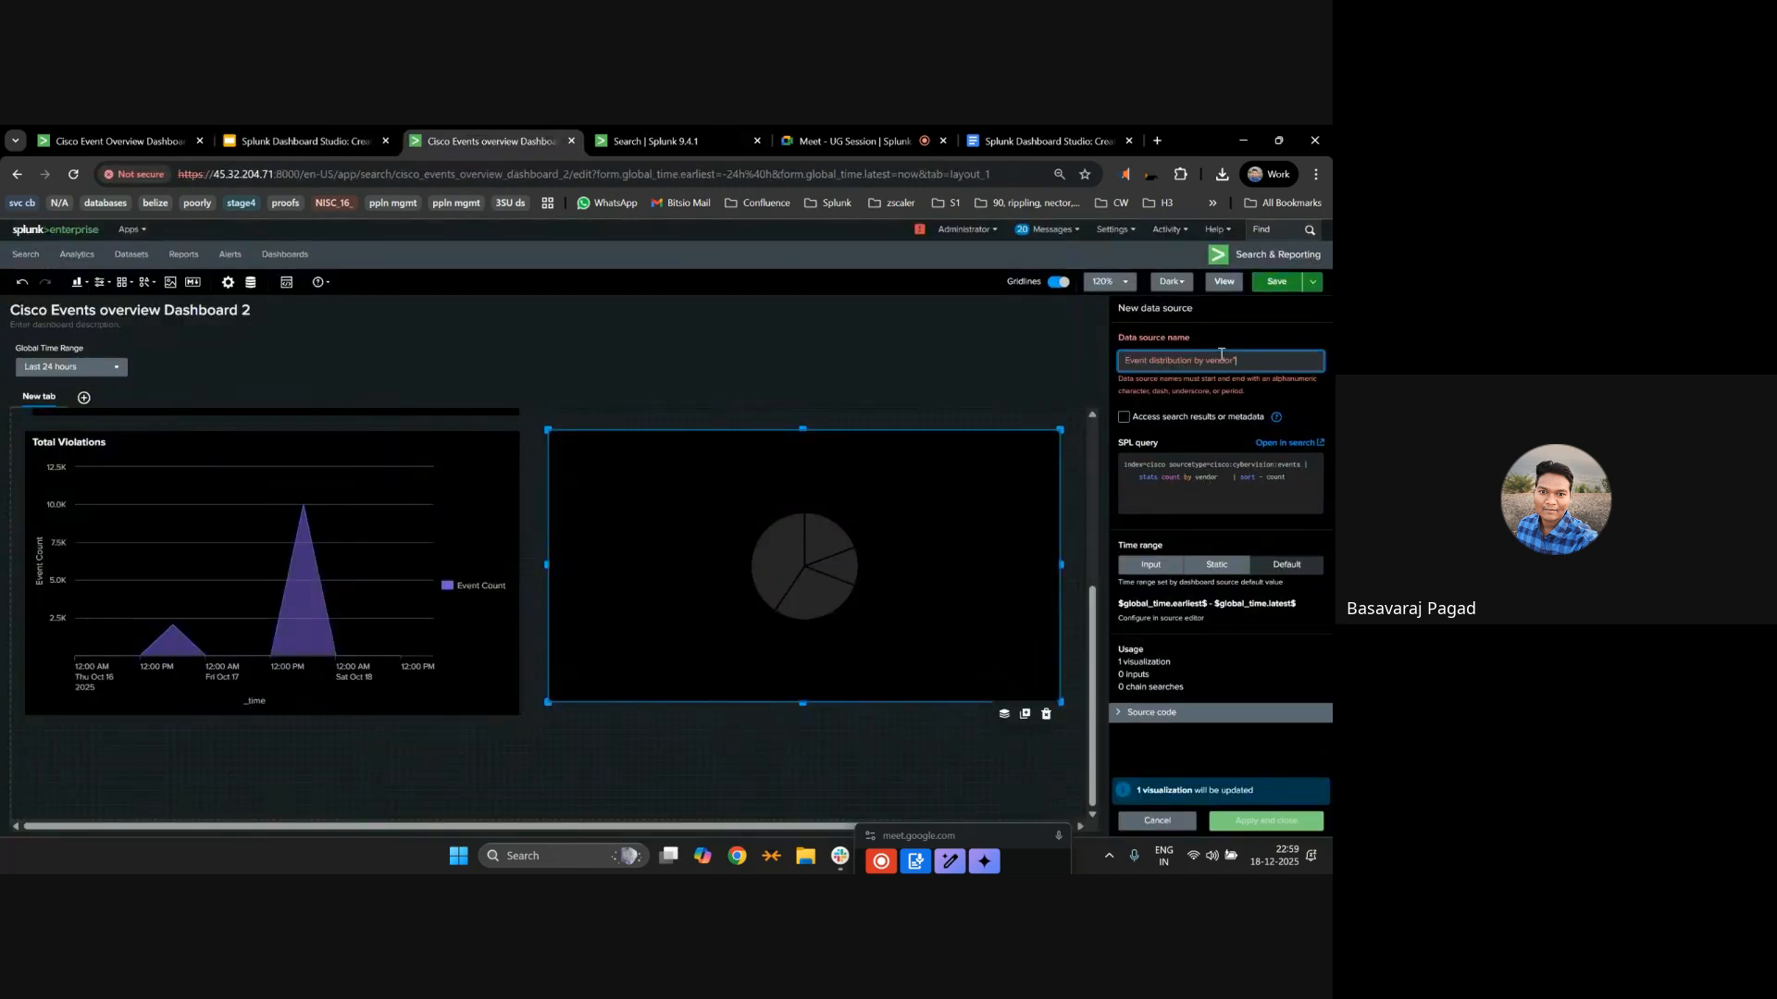
{"action": "key", "text": "BackSpace"}
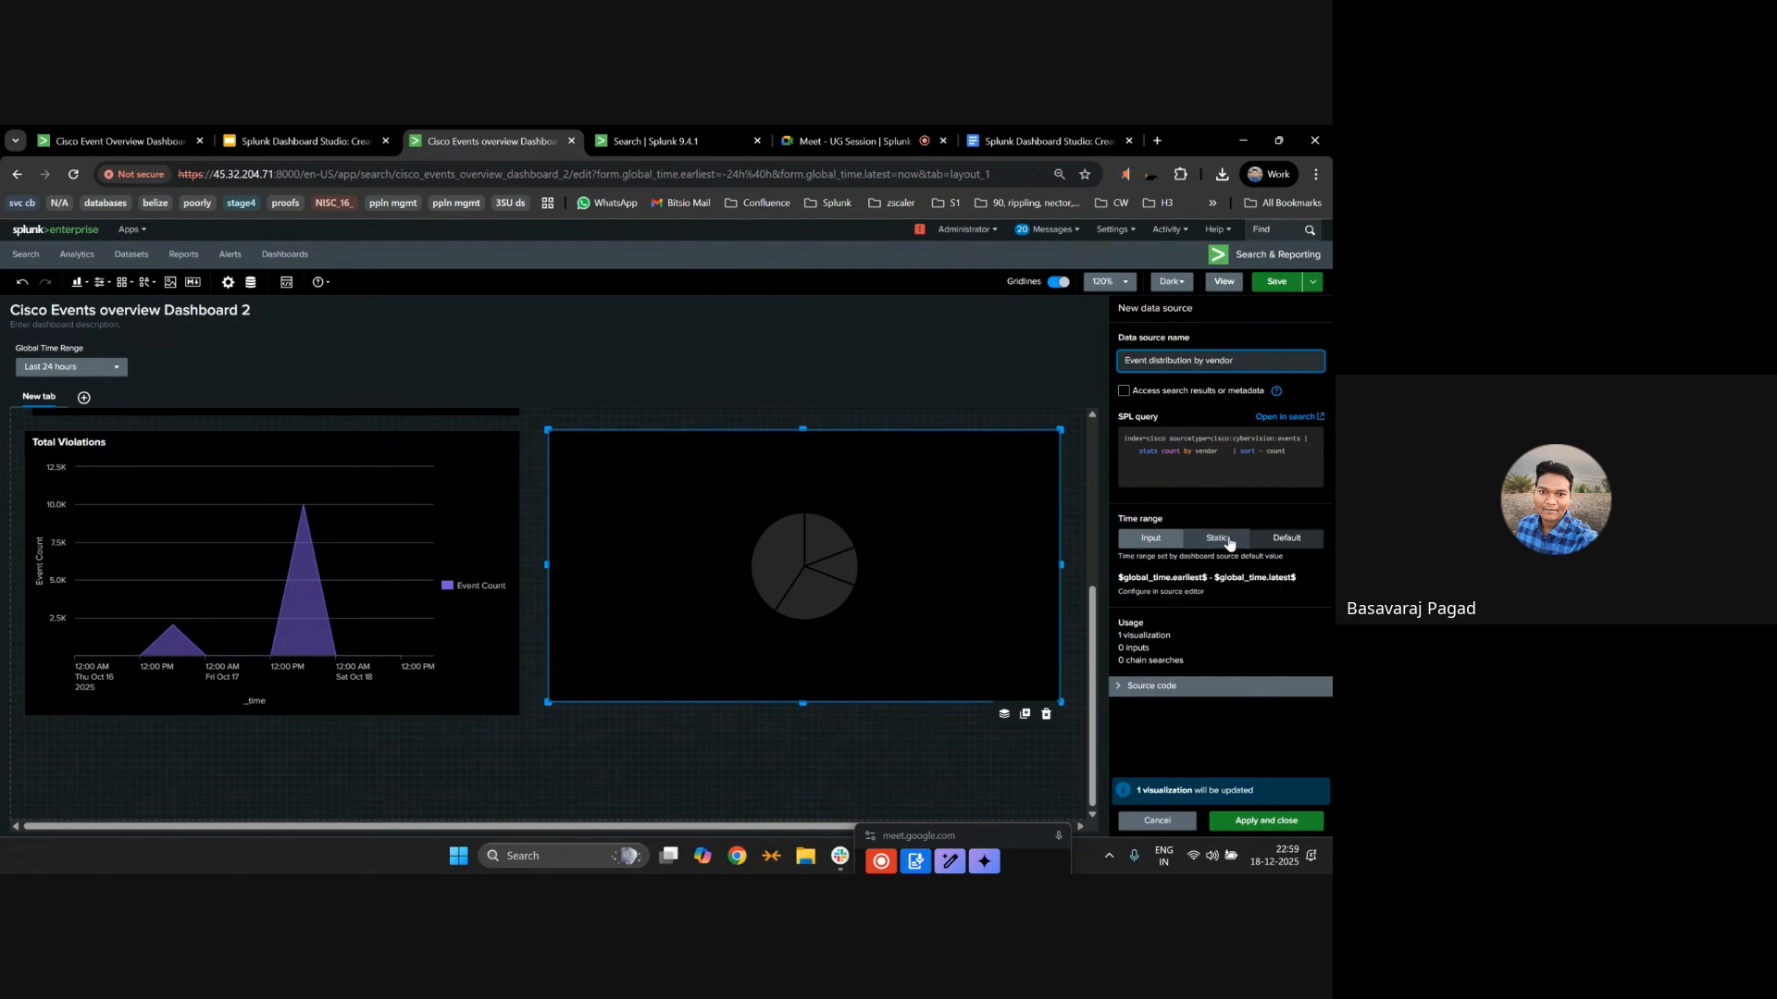
Give the vendor data source a static time range of Last 90 days and apply it to the pie chart.
{"action": "left_click", "coordinate": [1266, 541]}
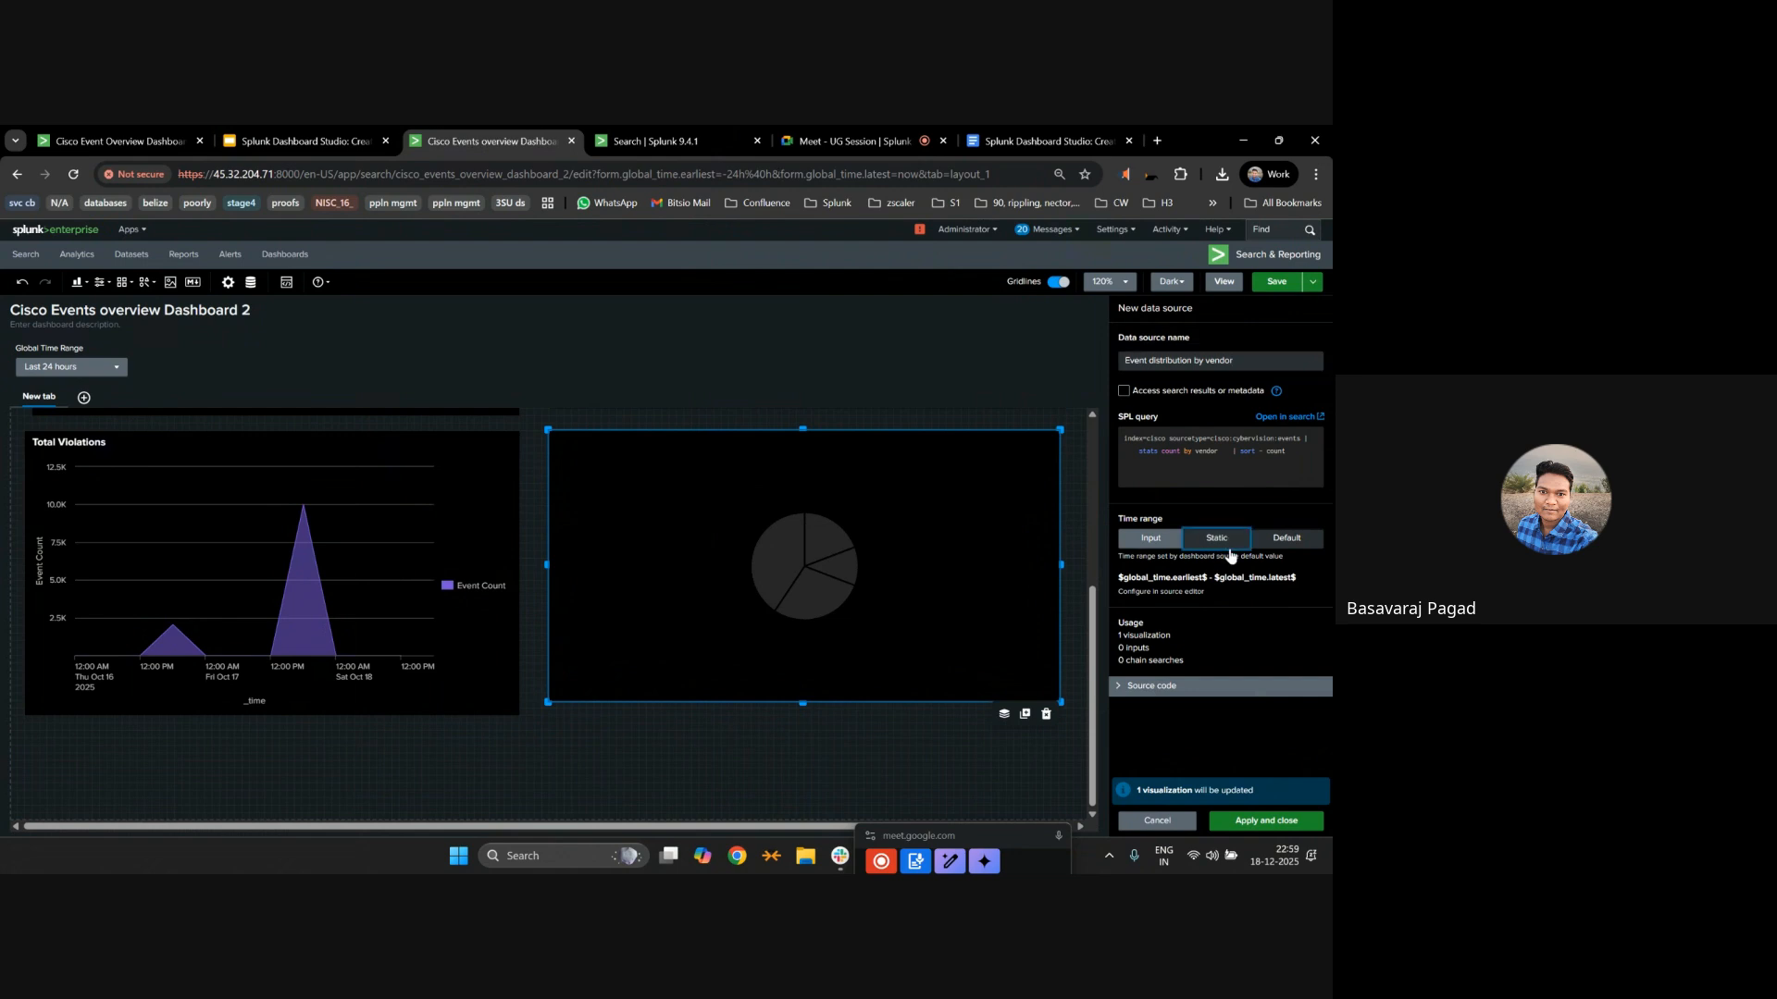
{"action": "left_click", "coordinate": [1264, 583]}
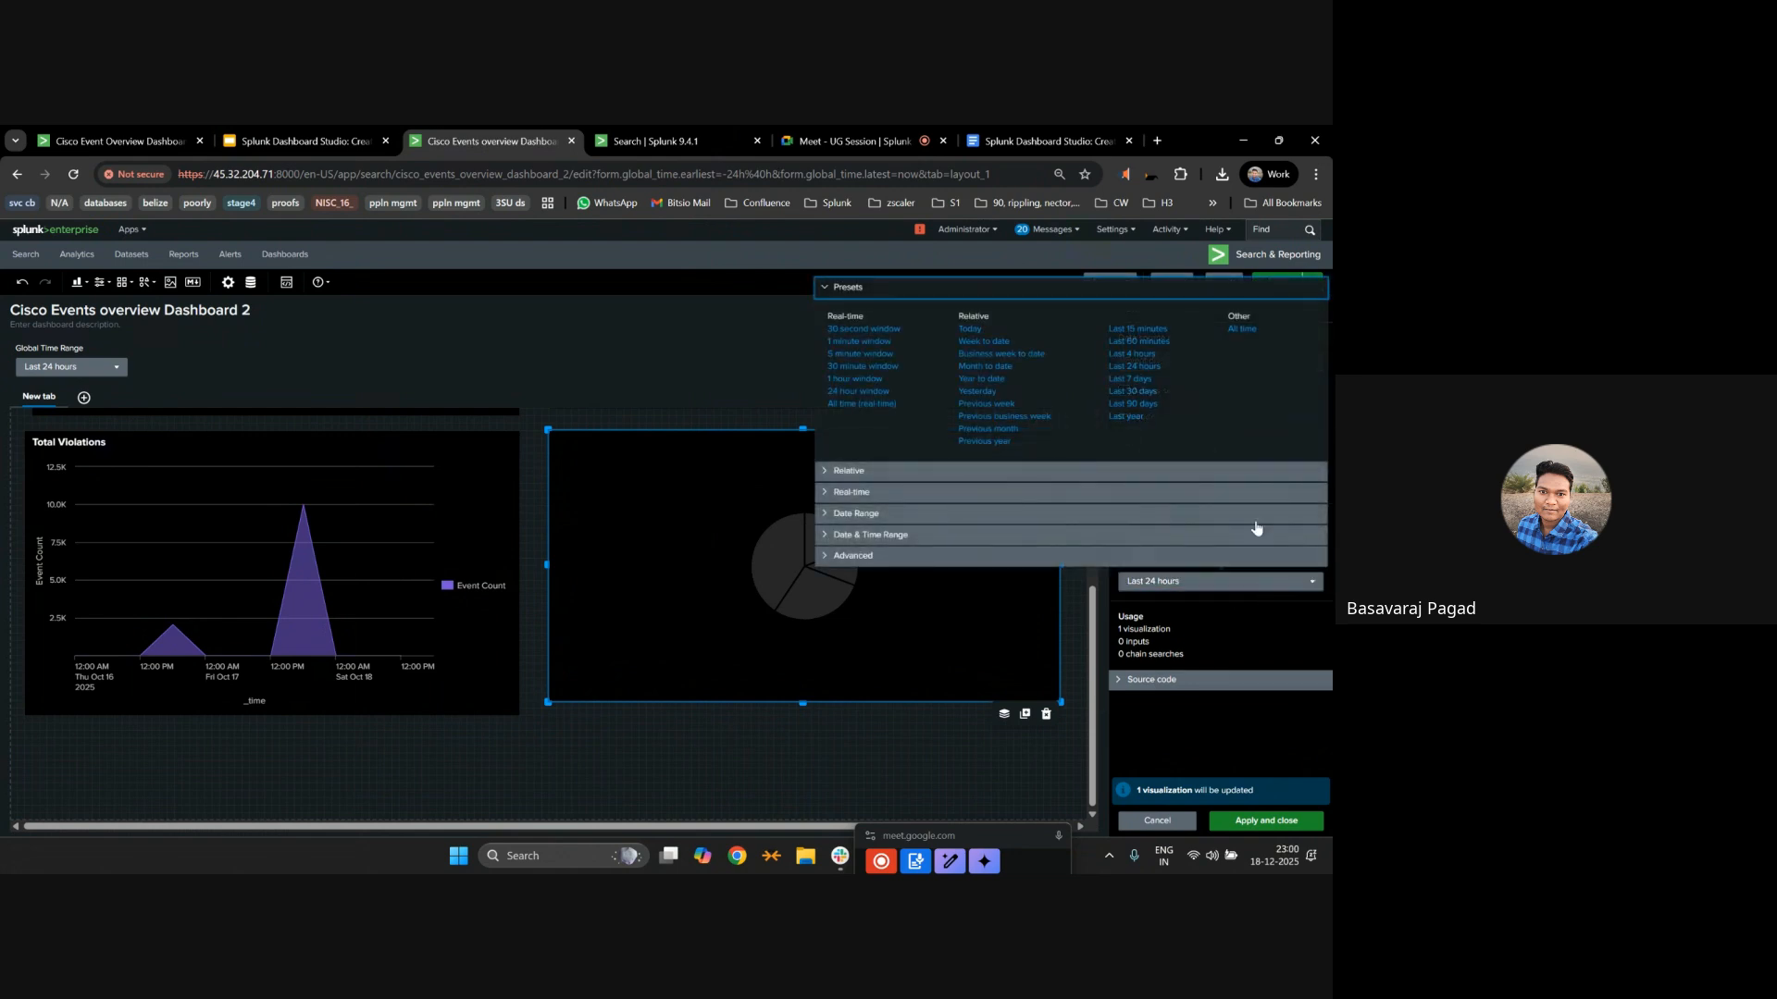
{"action": "left_click", "coordinate": [1133, 405]}
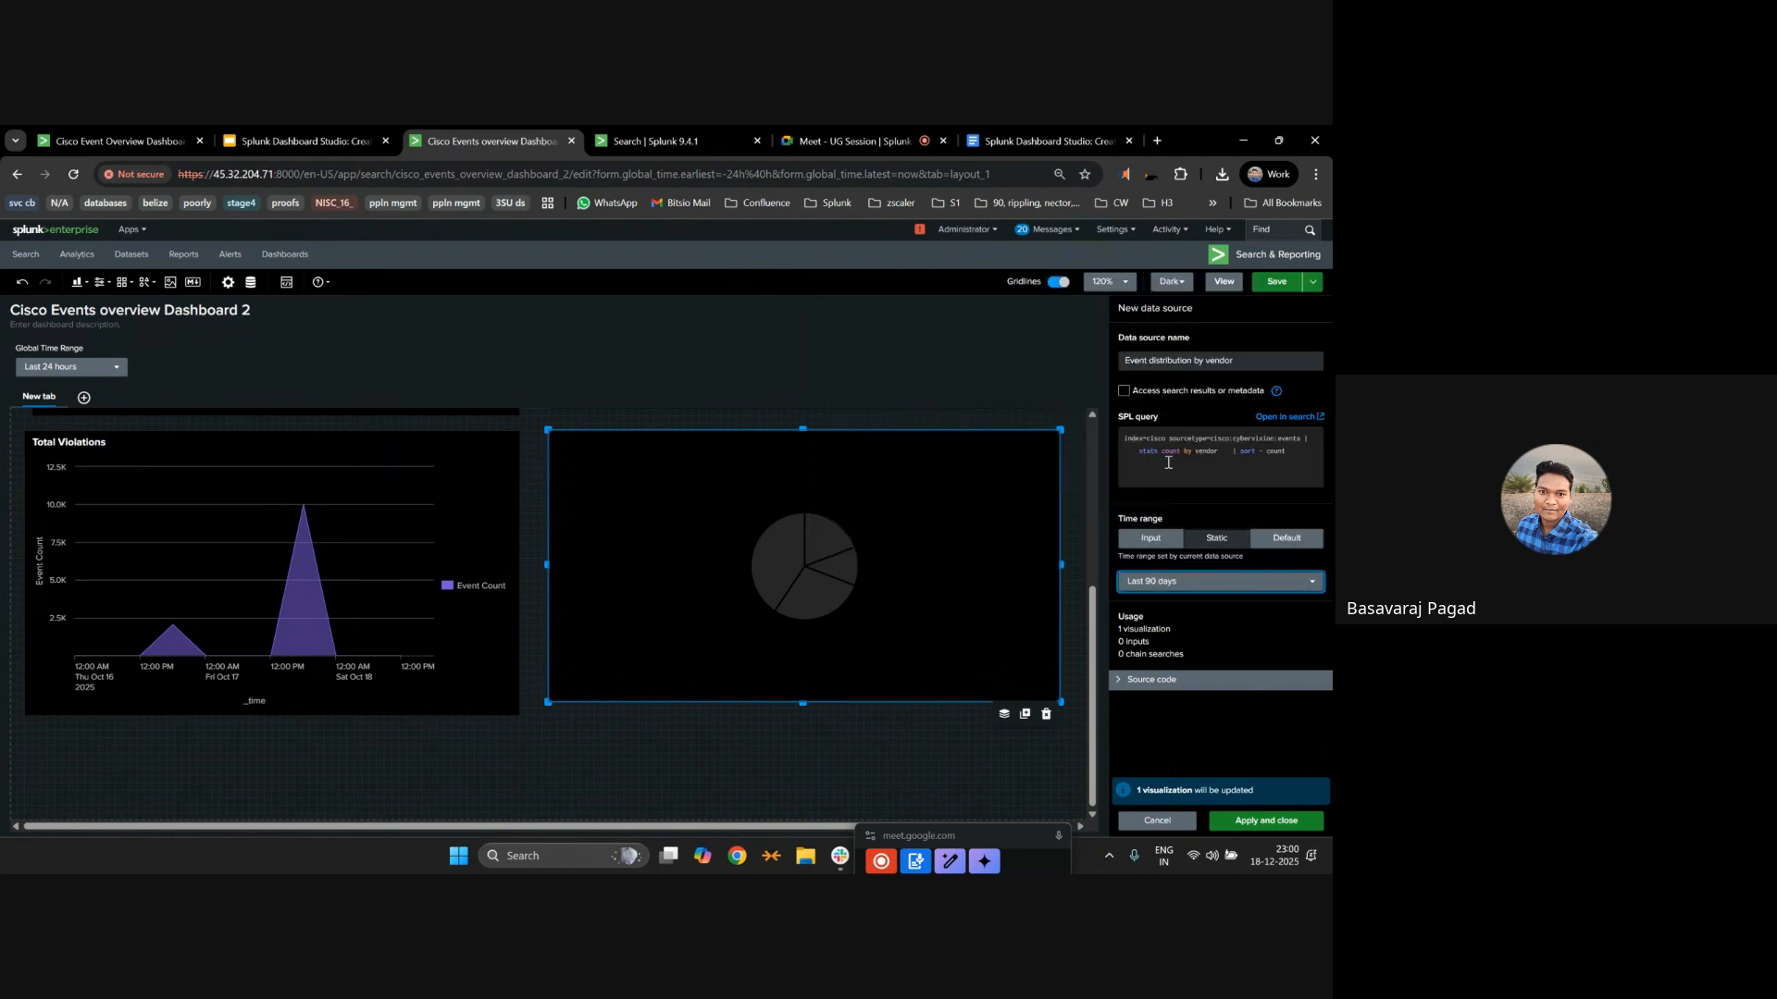
{"action": "left_click", "coordinate": [1255, 822]}
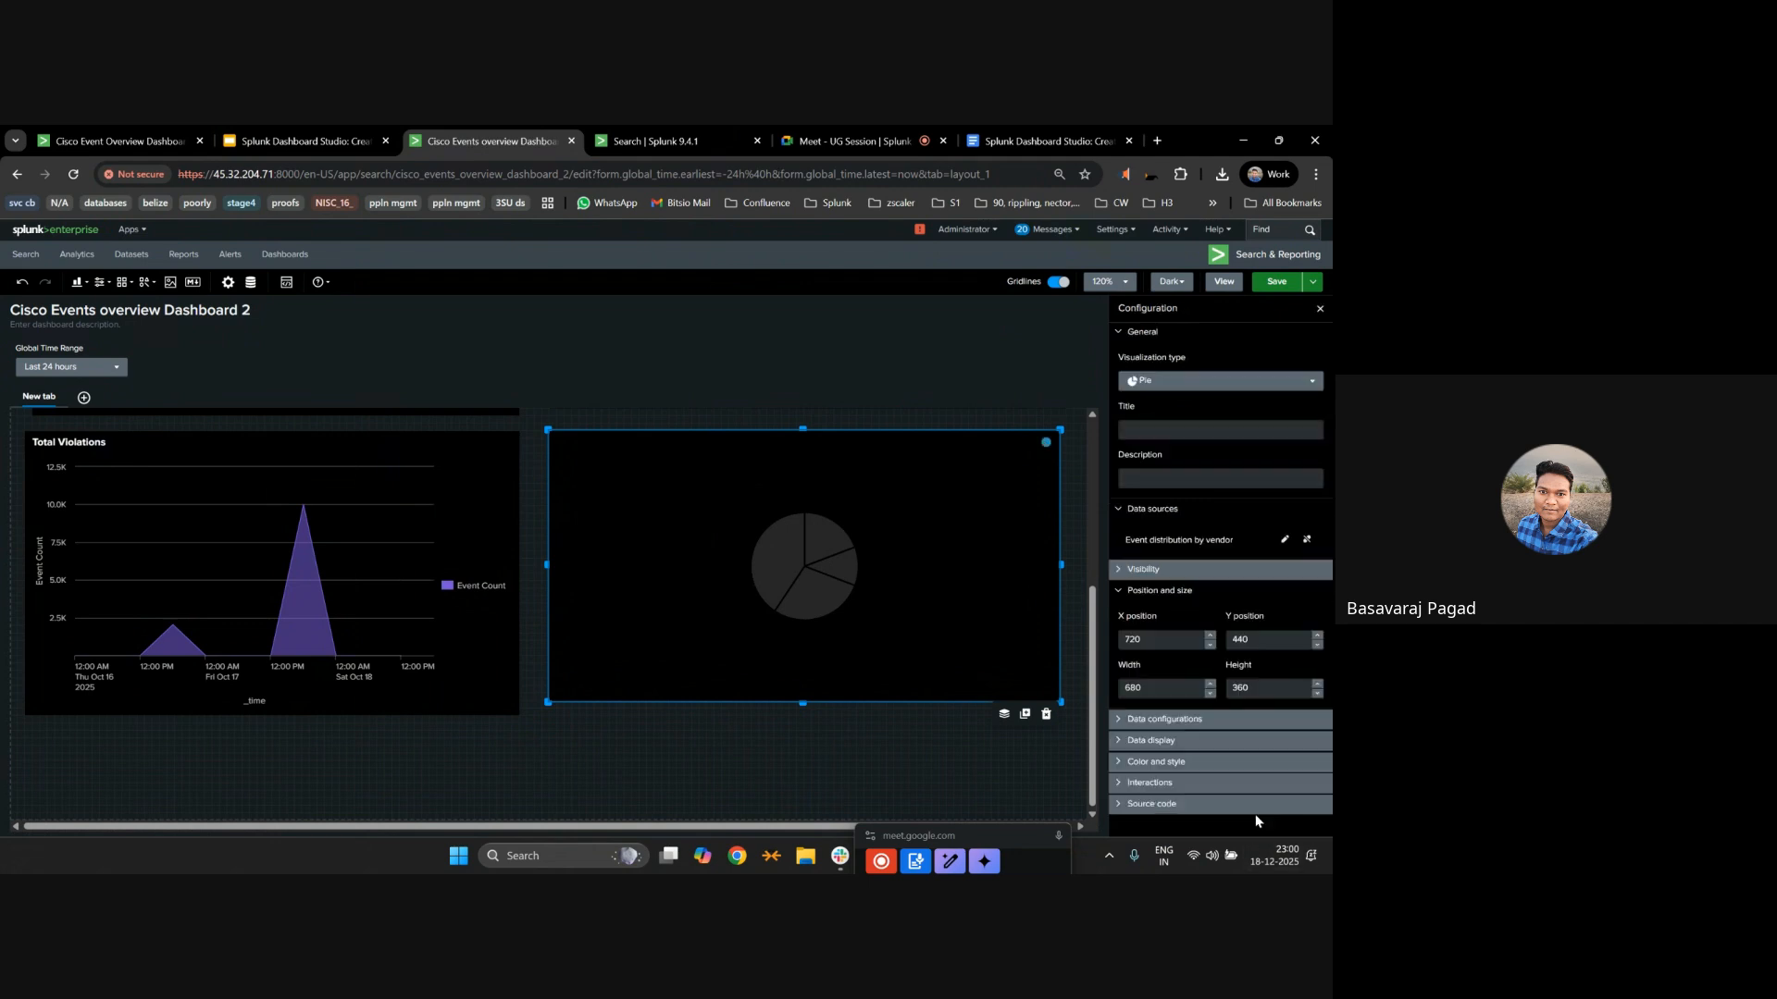
Title the pie chart "Event distribution by vendor" and save the dashboard.
{"action": "left_click", "coordinate": [1165, 432]}
{"action": "key", "text": "ctrl+v"}
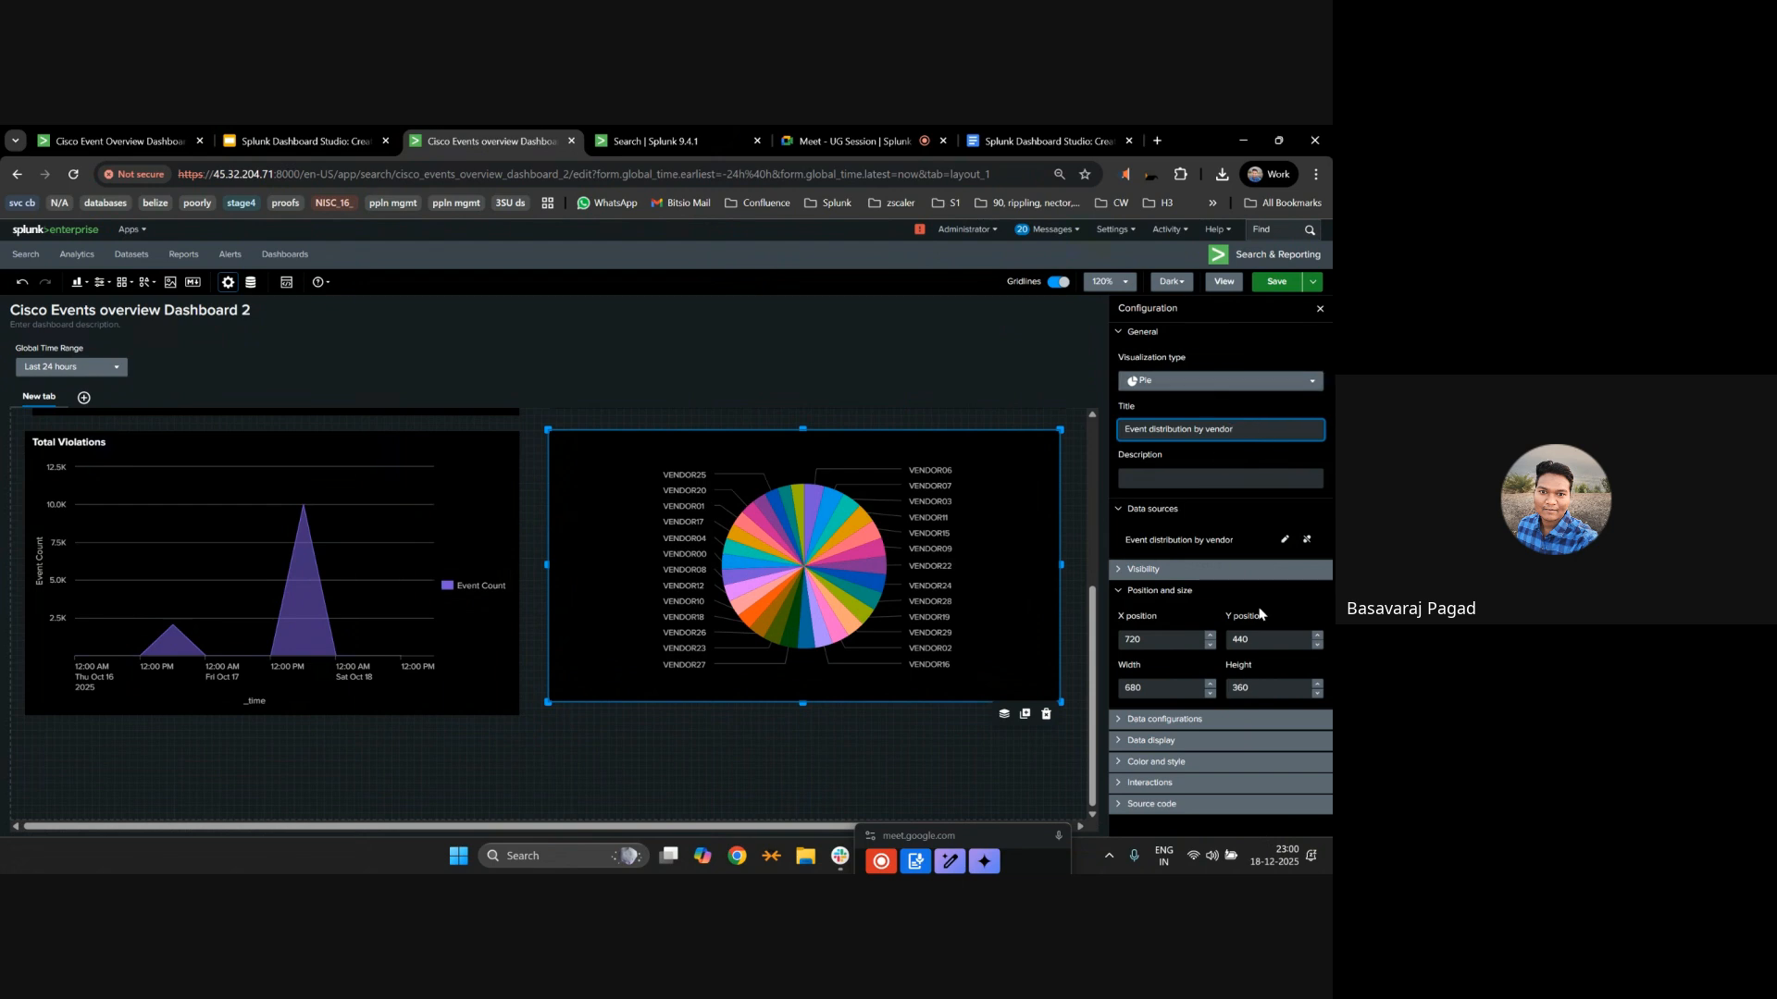
{"action": "left_click", "coordinate": [1276, 285]}
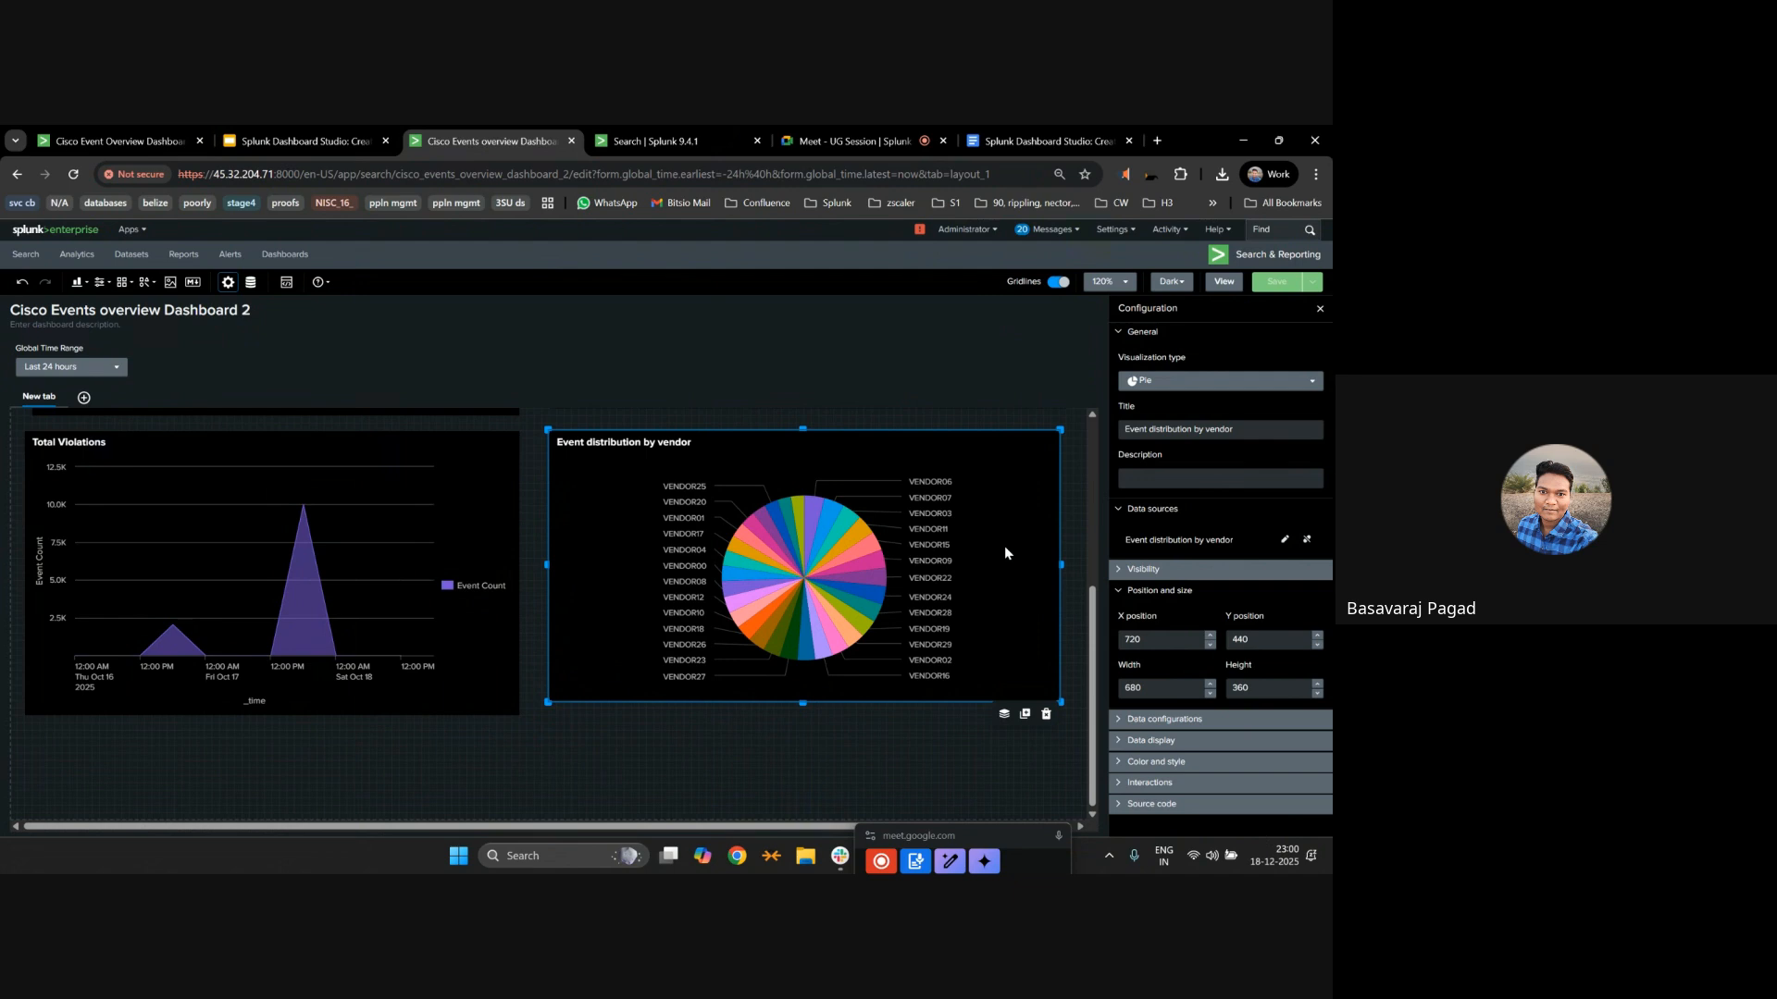
{"action": "scroll", "coordinate": [1005, 553], "scroll_direction": "up", "scroll_amount": 1}
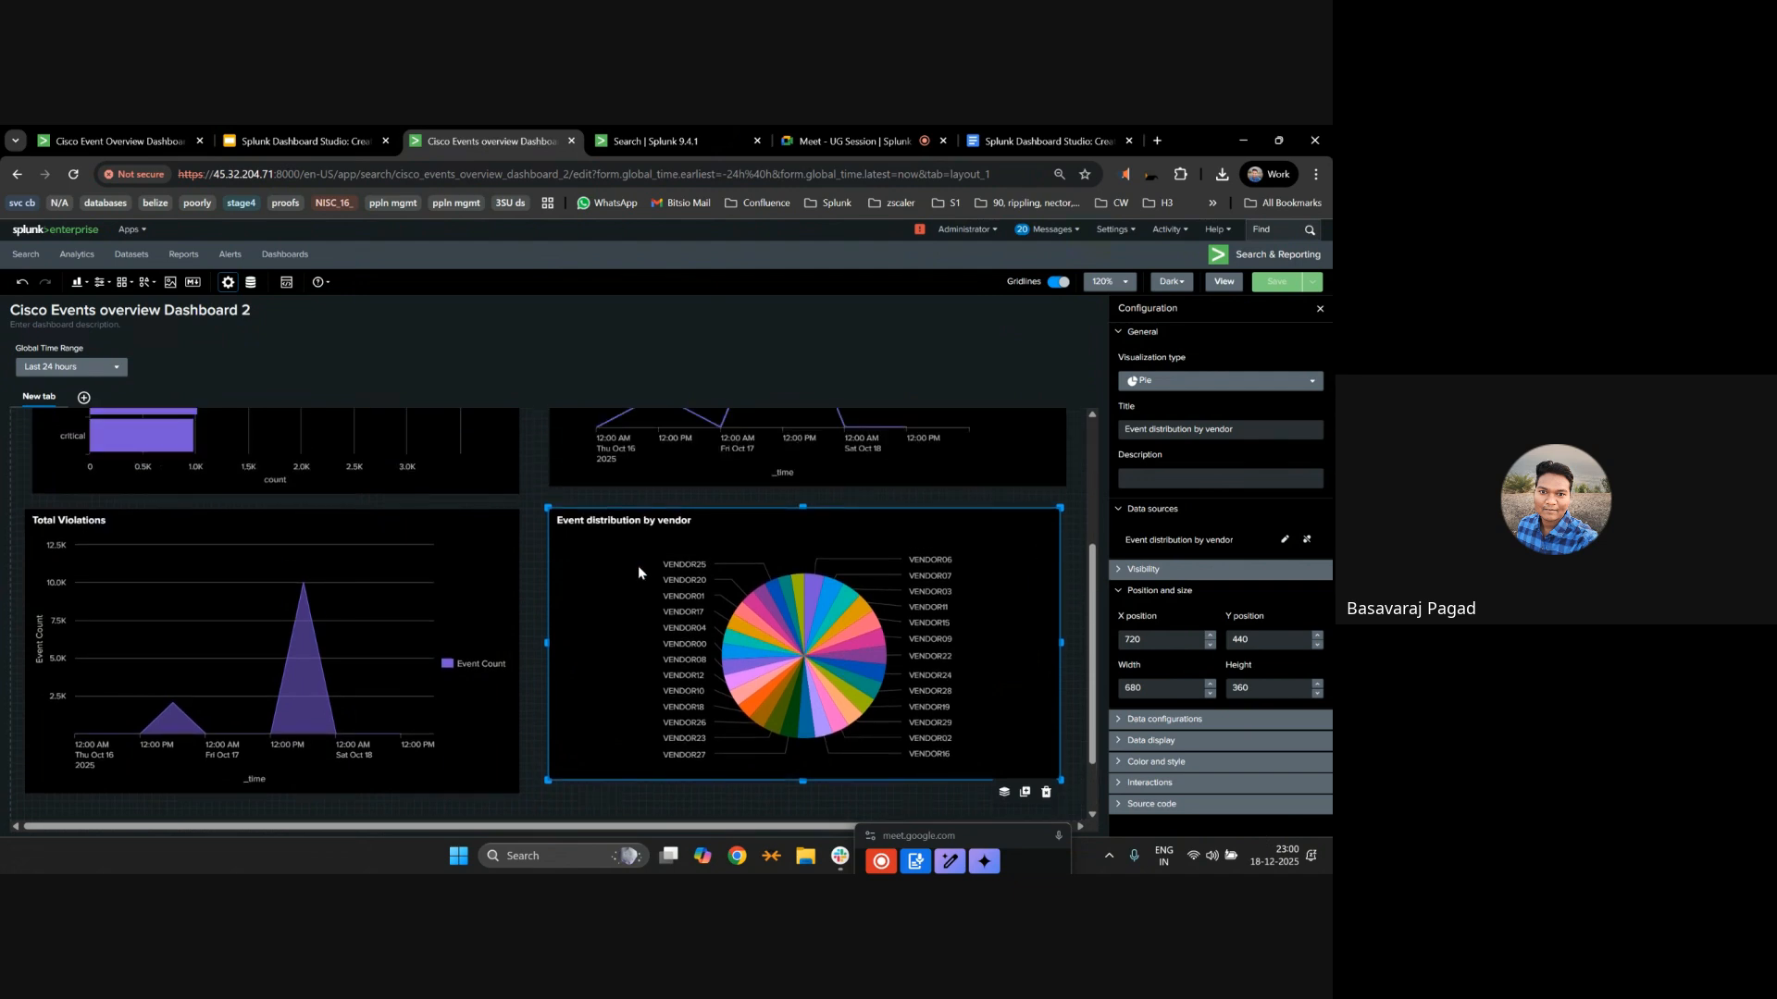
{"action": "left_click", "coordinate": [534, 589]}
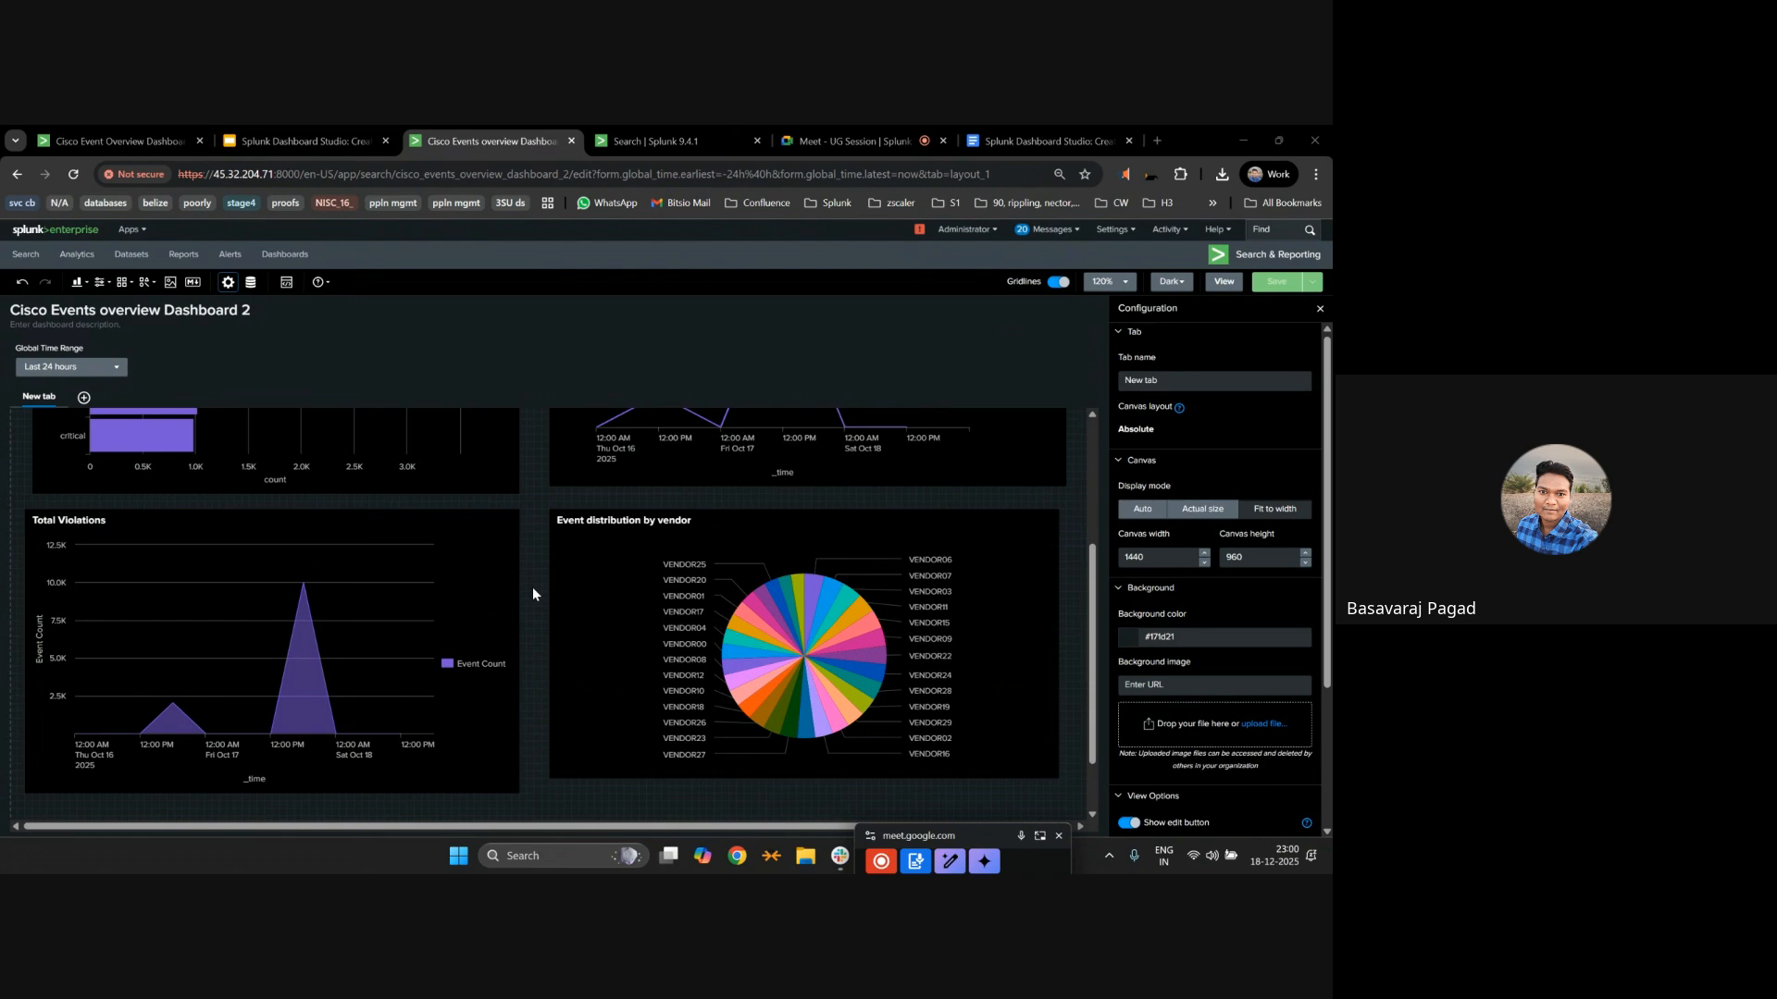
{"action": "scroll", "coordinate": [534, 590], "scroll_direction": "up", "scroll_amount": 3}
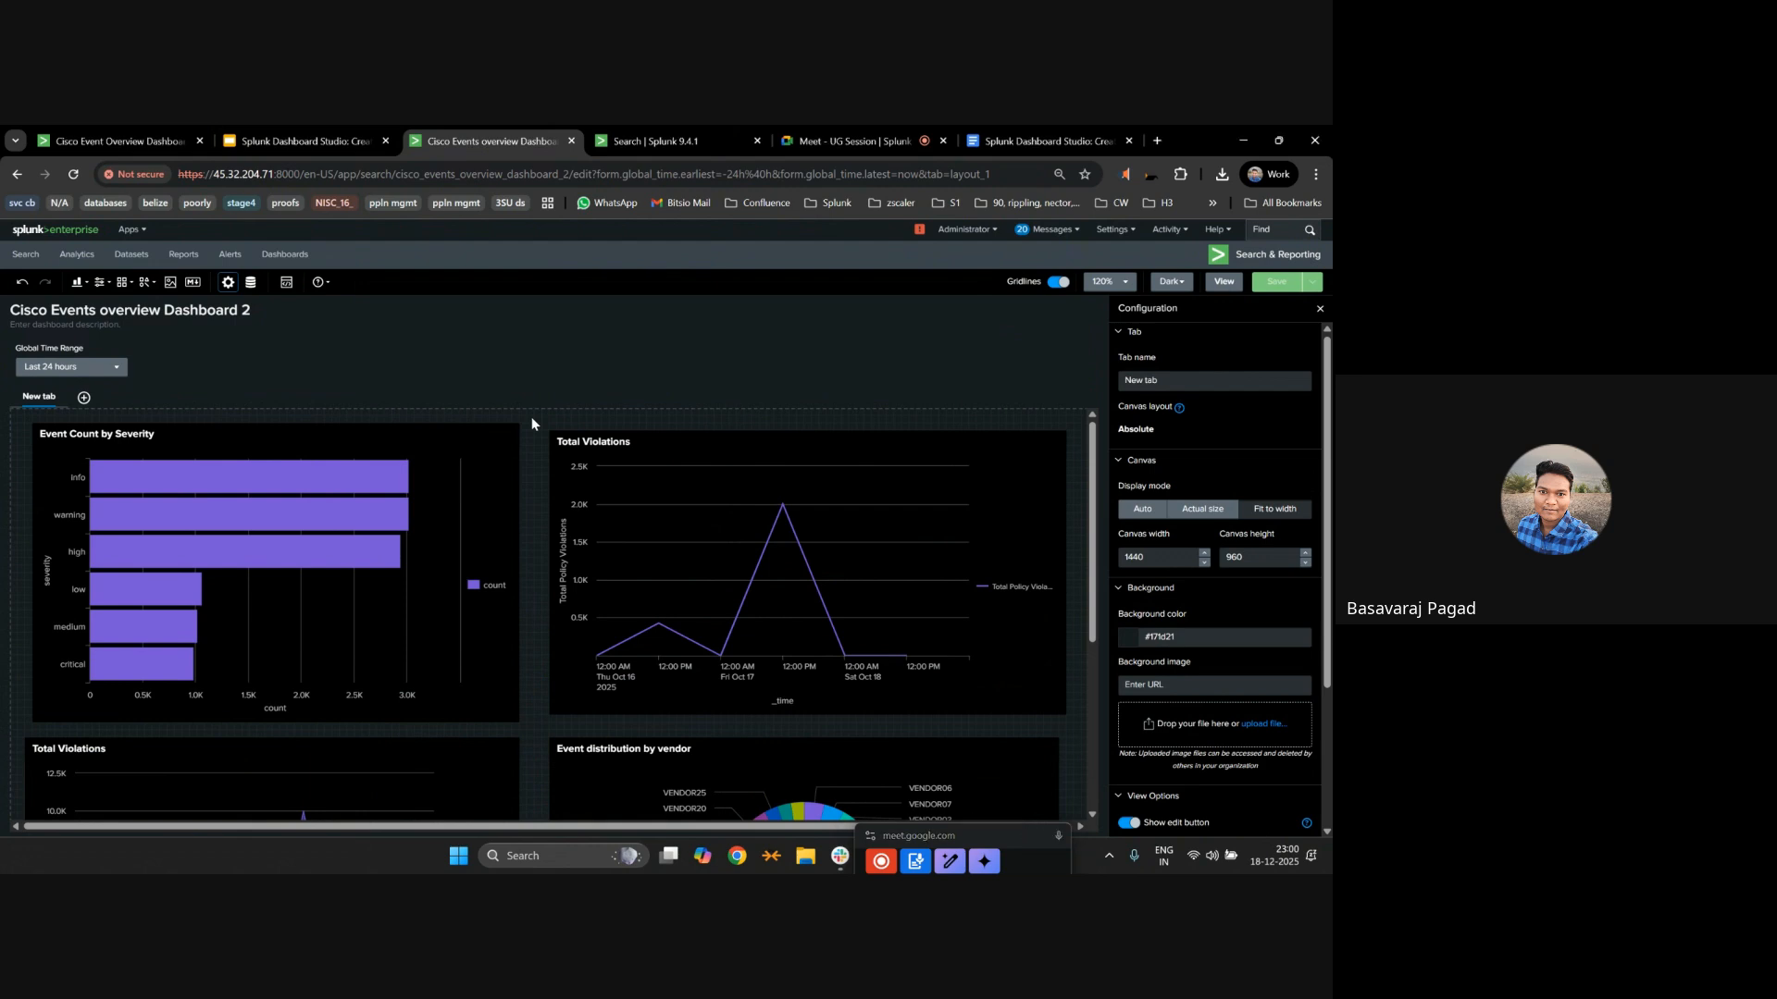
{"action": "left_click", "coordinate": [371, 574]}
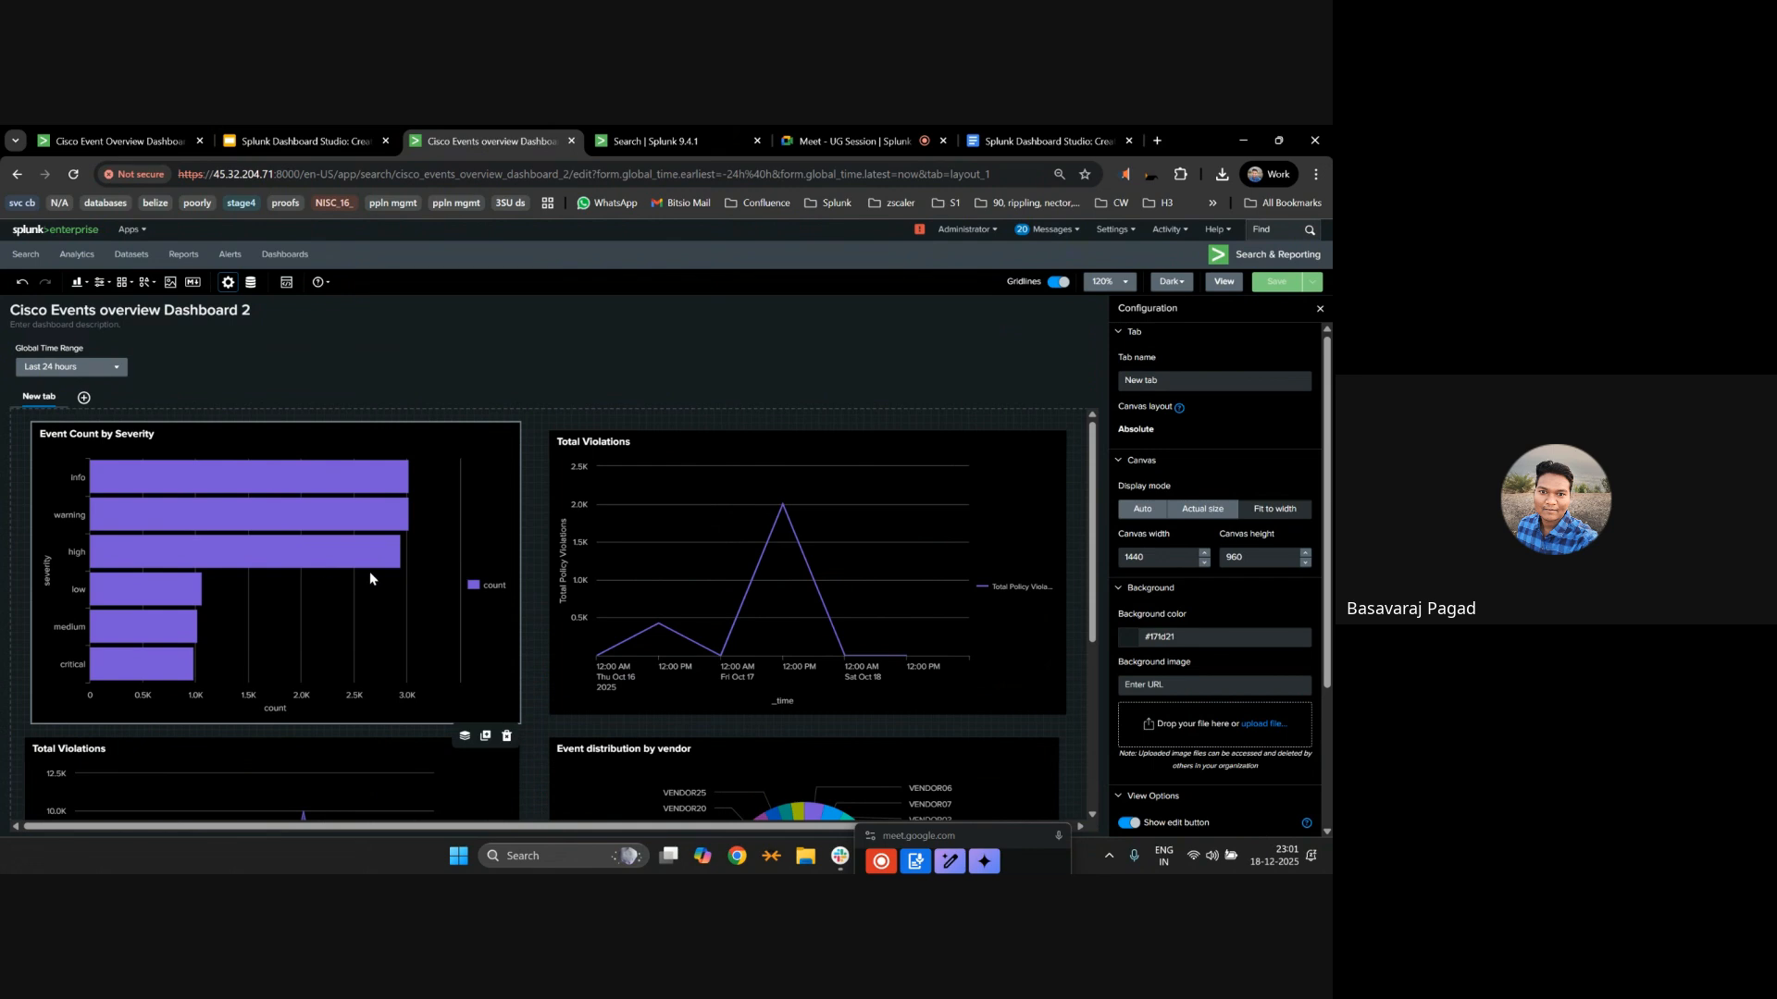
Stretch the "Event distribution by vendor" pie chart slightly taller by lowering its bottom edge.
{"action": "scroll", "coordinate": [551, 613], "scroll_direction": "down", "scroll_amount": 3}
{"action": "left_click", "coordinate": [526, 606]}
{"action": "left_click", "coordinate": [463, 603]}
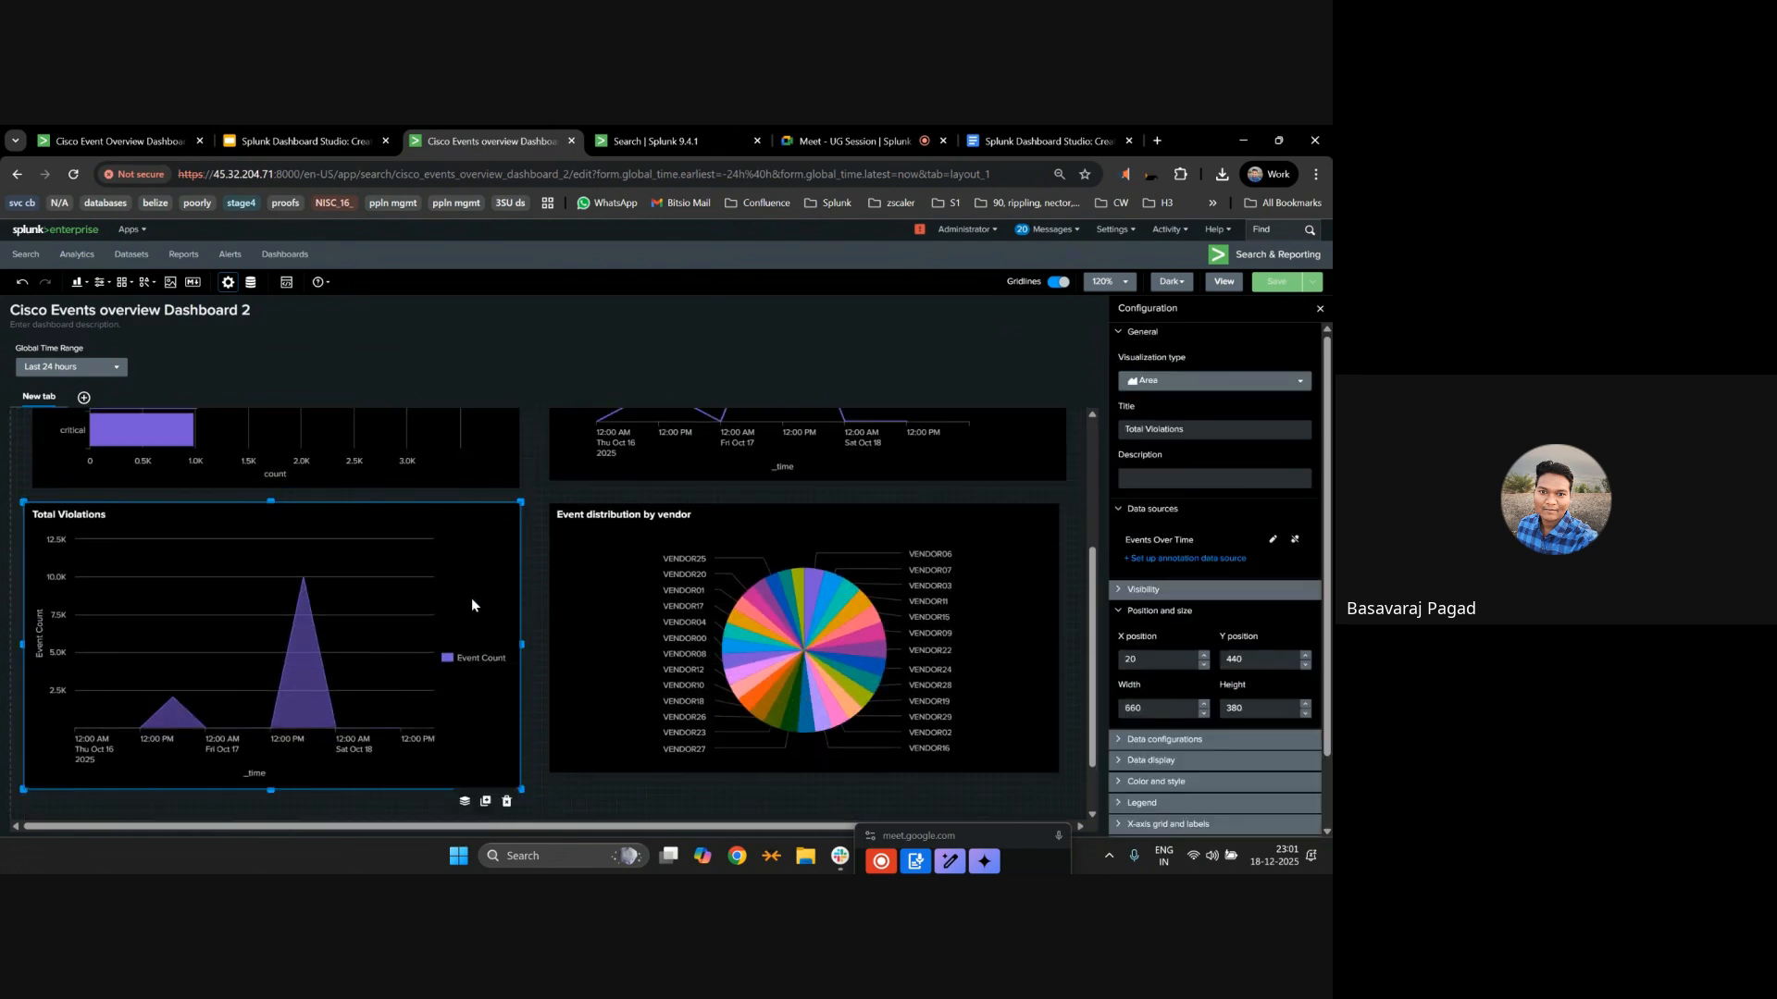
{"action": "left_click", "coordinate": [737, 665]}
{"action": "left_click_drag", "start_coordinate": [802, 775], "coordinate": [805, 785]}
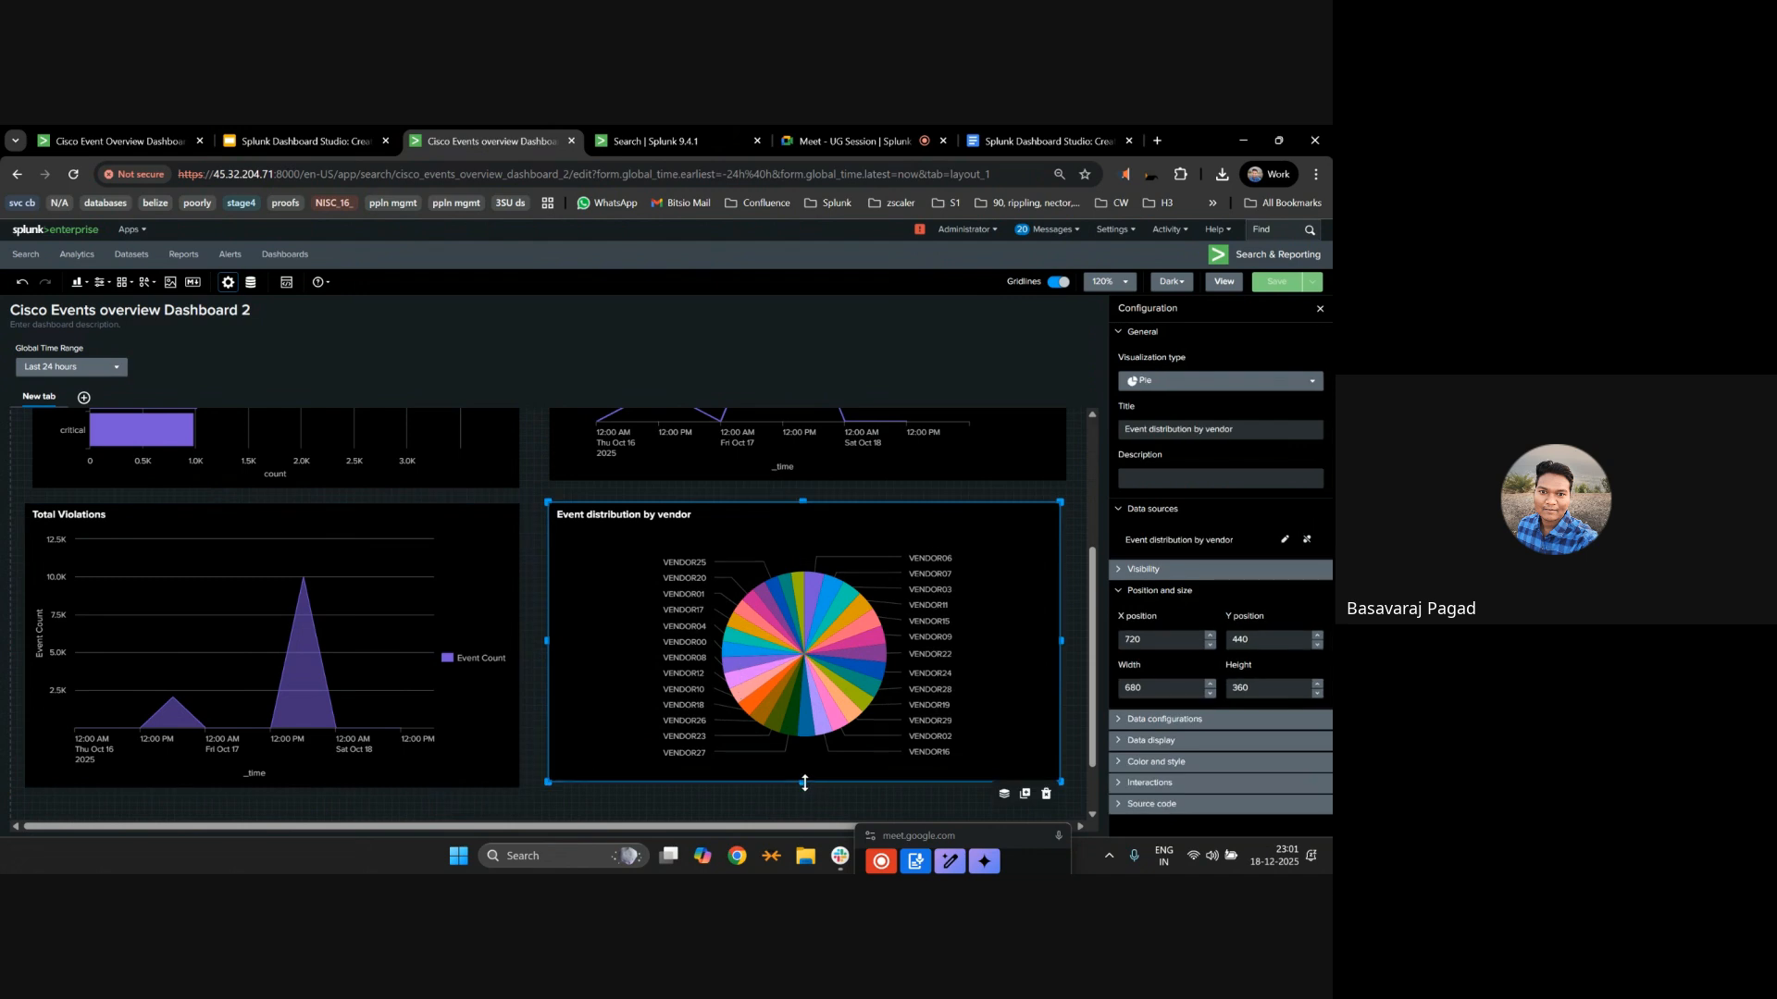
{"action": "left_click", "coordinate": [534, 629]}
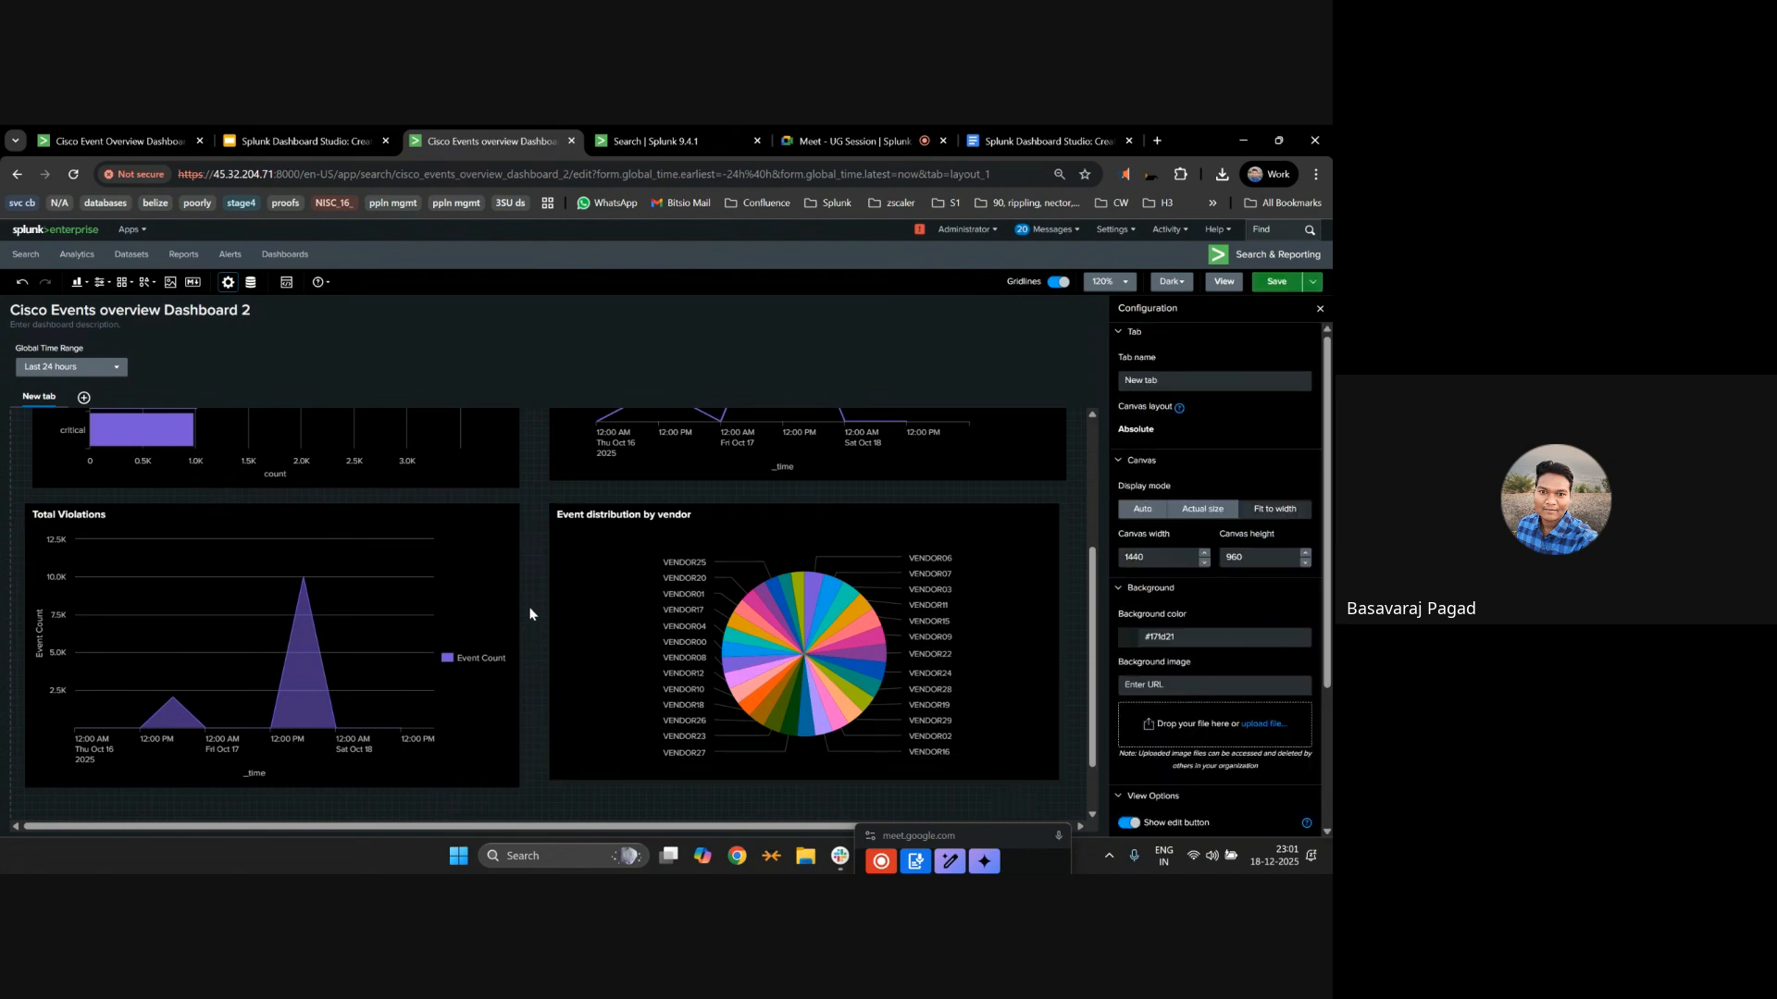
Save the dashboard with the resized pie chart and switch it to view mode.
{"action": "left_click_drag", "start_coordinate": [962, 843], "coordinate": [1024, 832]}
{"action": "scroll", "coordinate": [613, 418], "scroll_direction": "up", "scroll_amount": 3}
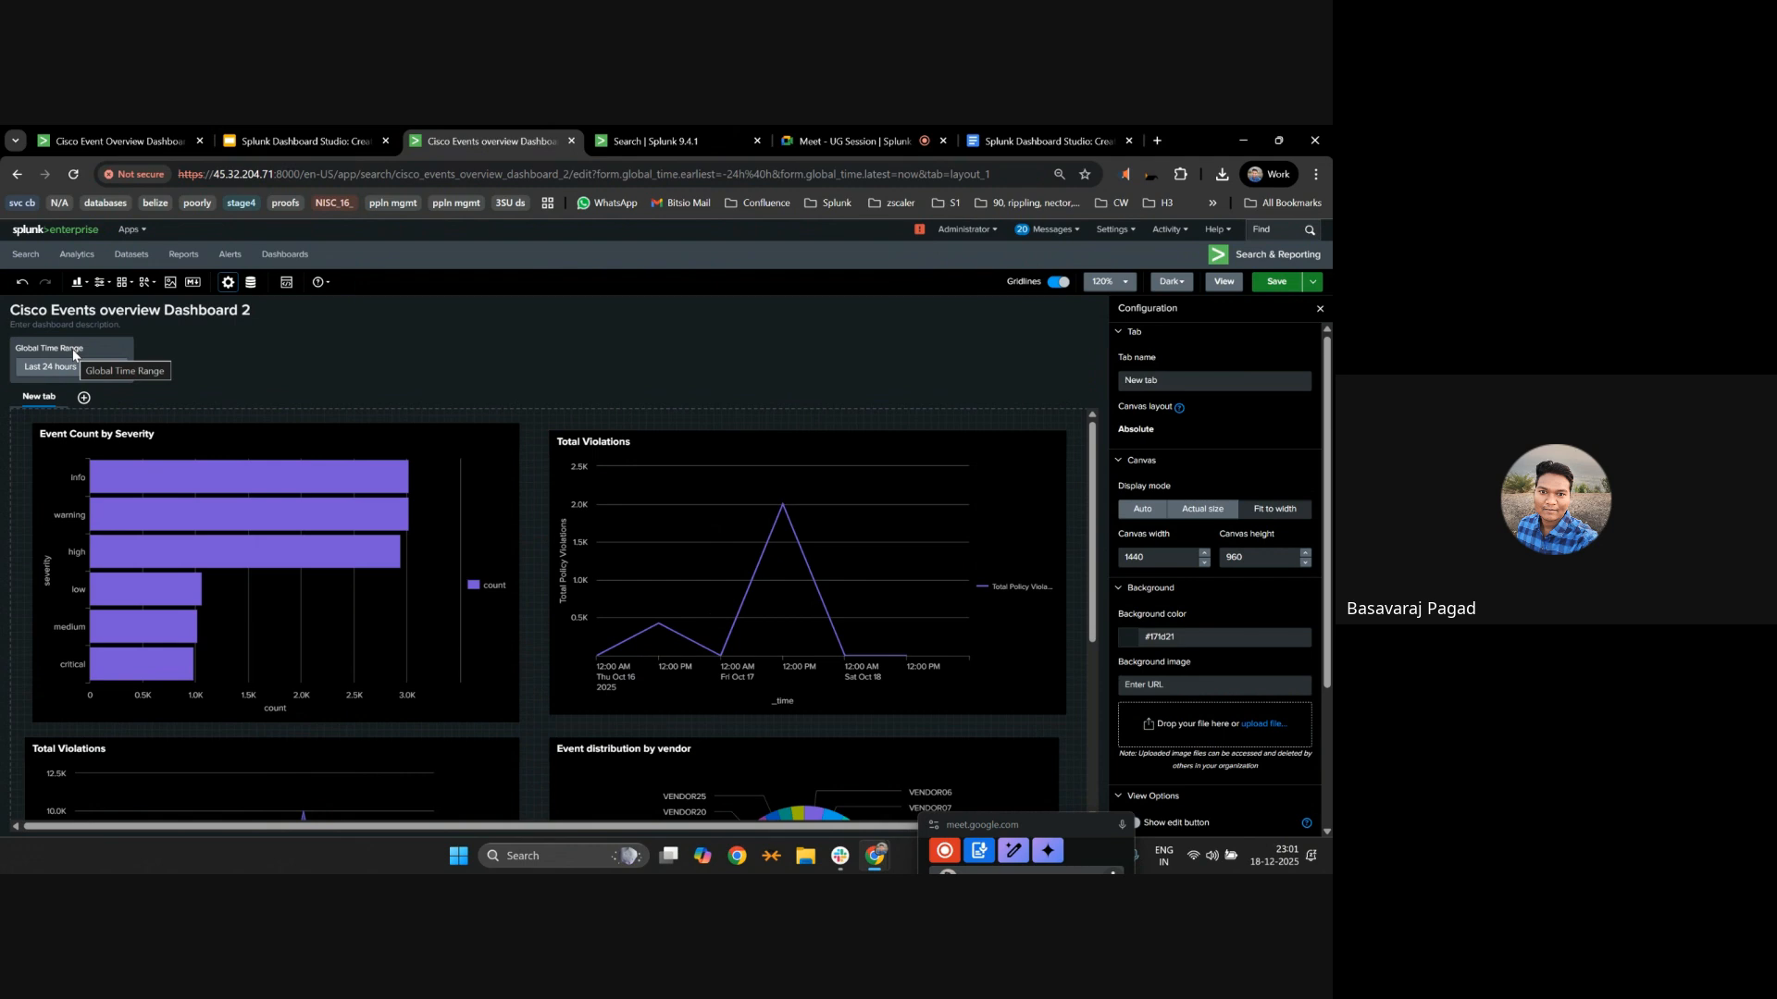
{"action": "scroll", "coordinate": [730, 499], "scroll_direction": "down", "scroll_amount": 3}
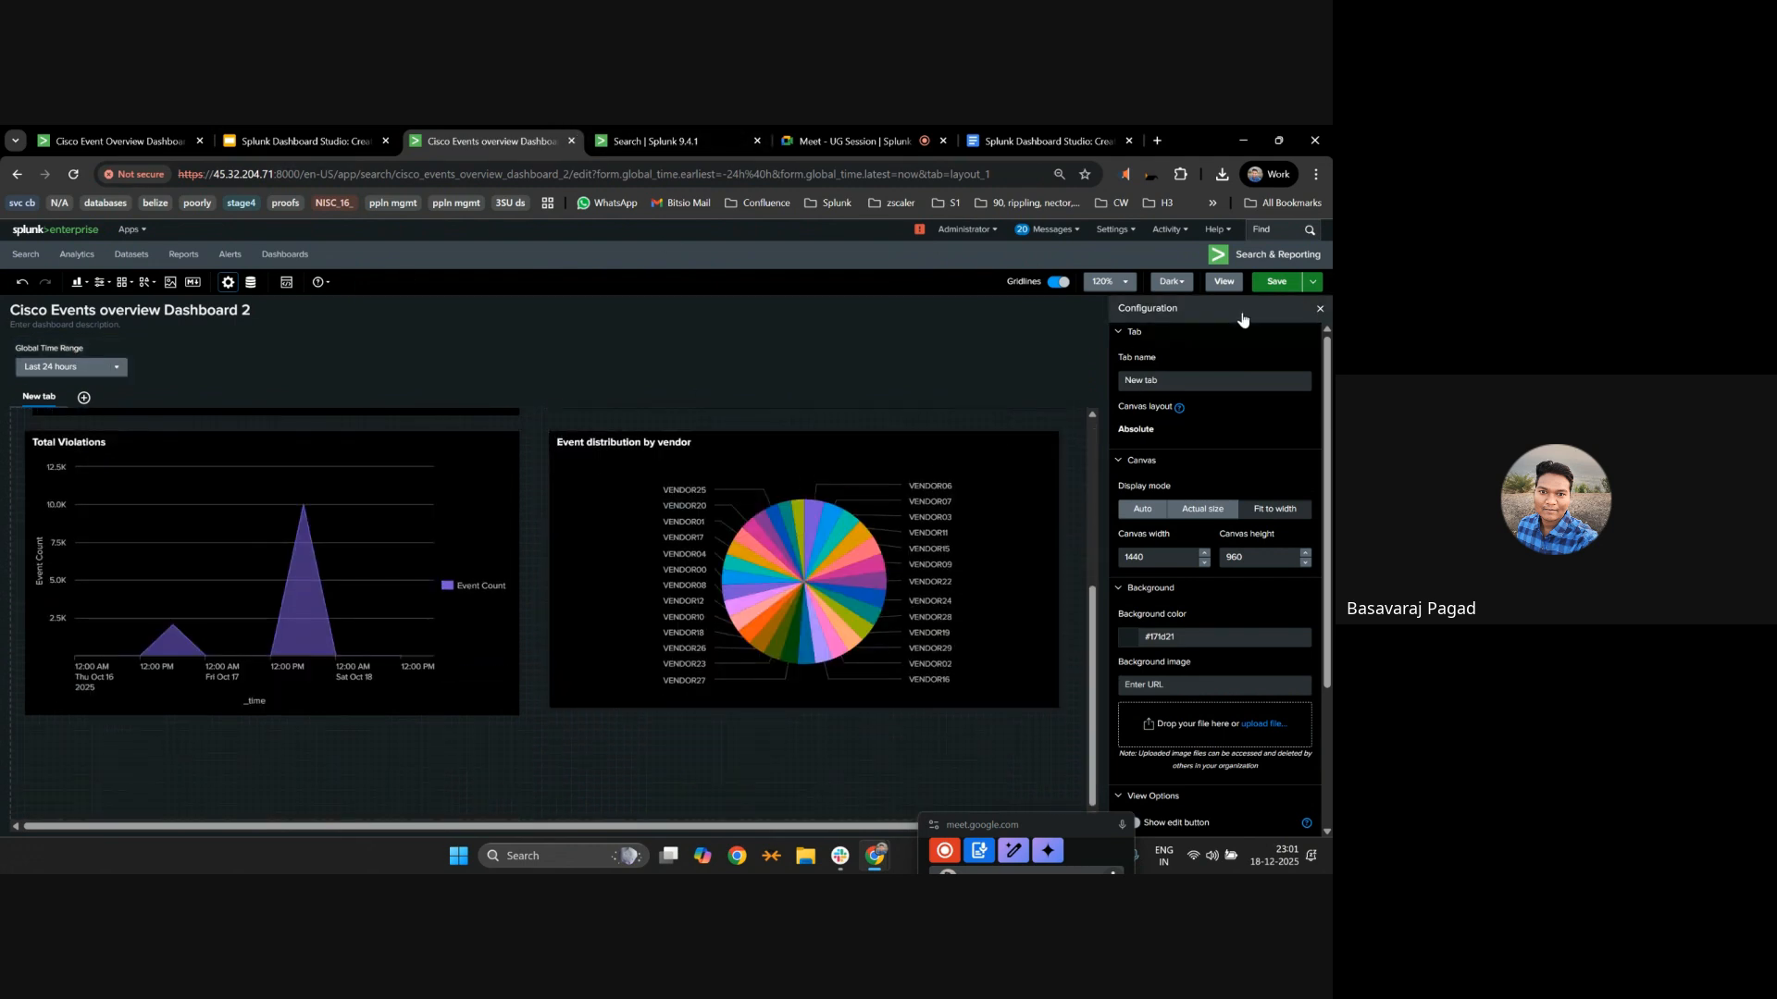
{"action": "left_click", "coordinate": [1277, 282]}
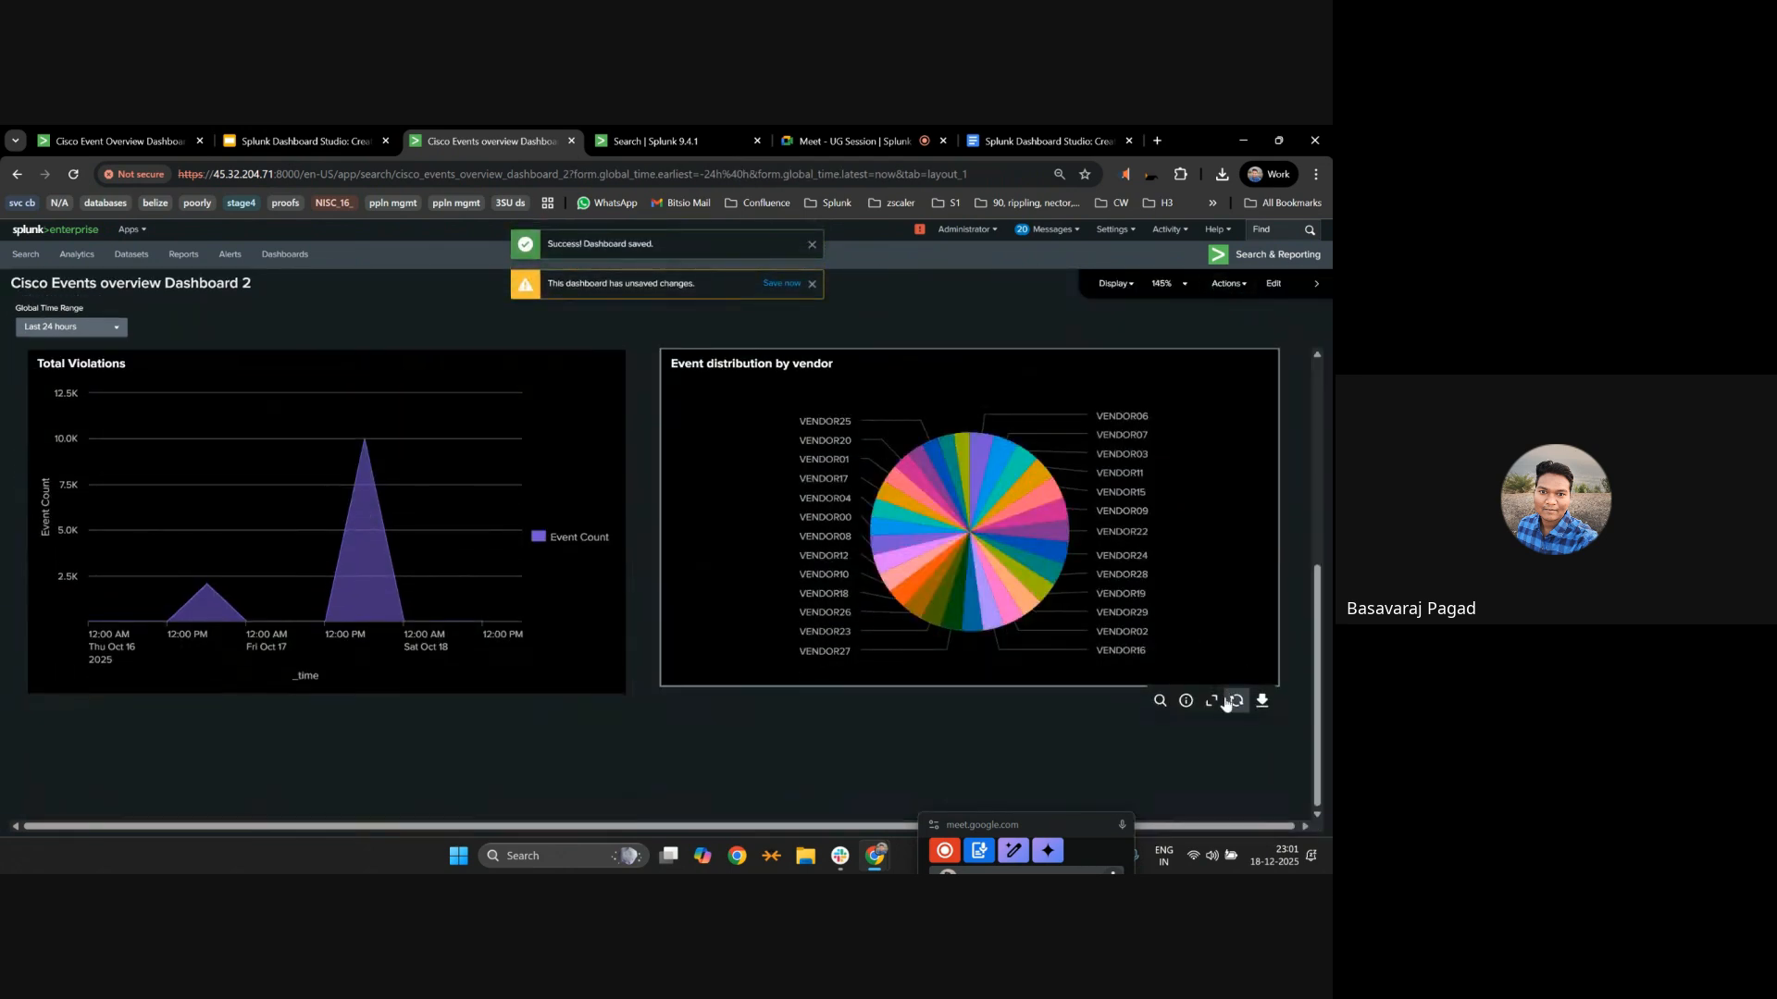
Open the vendor pie chart's query in search and copy the vendor value VENDOR06 from the first result row.
{"action": "left_click", "coordinate": [1160, 702]}
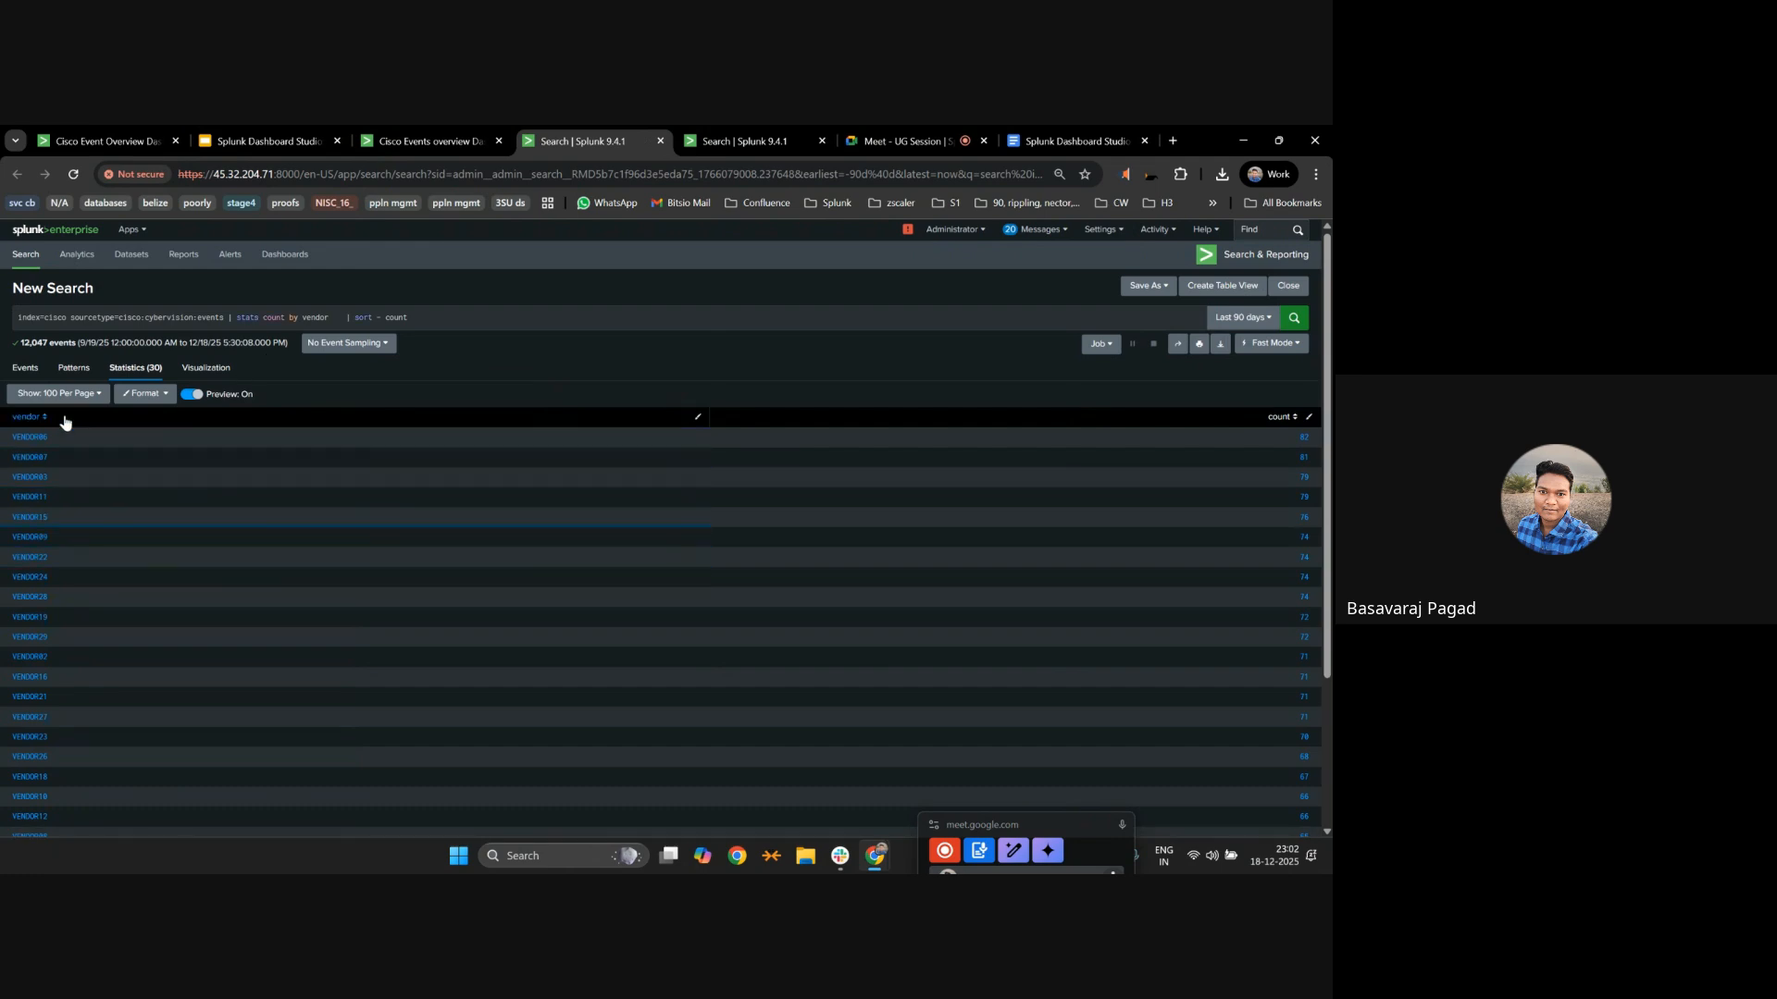
{"action": "double_click", "coordinate": [14, 441]}
{"action": "key", "text": "ctrl+c"}
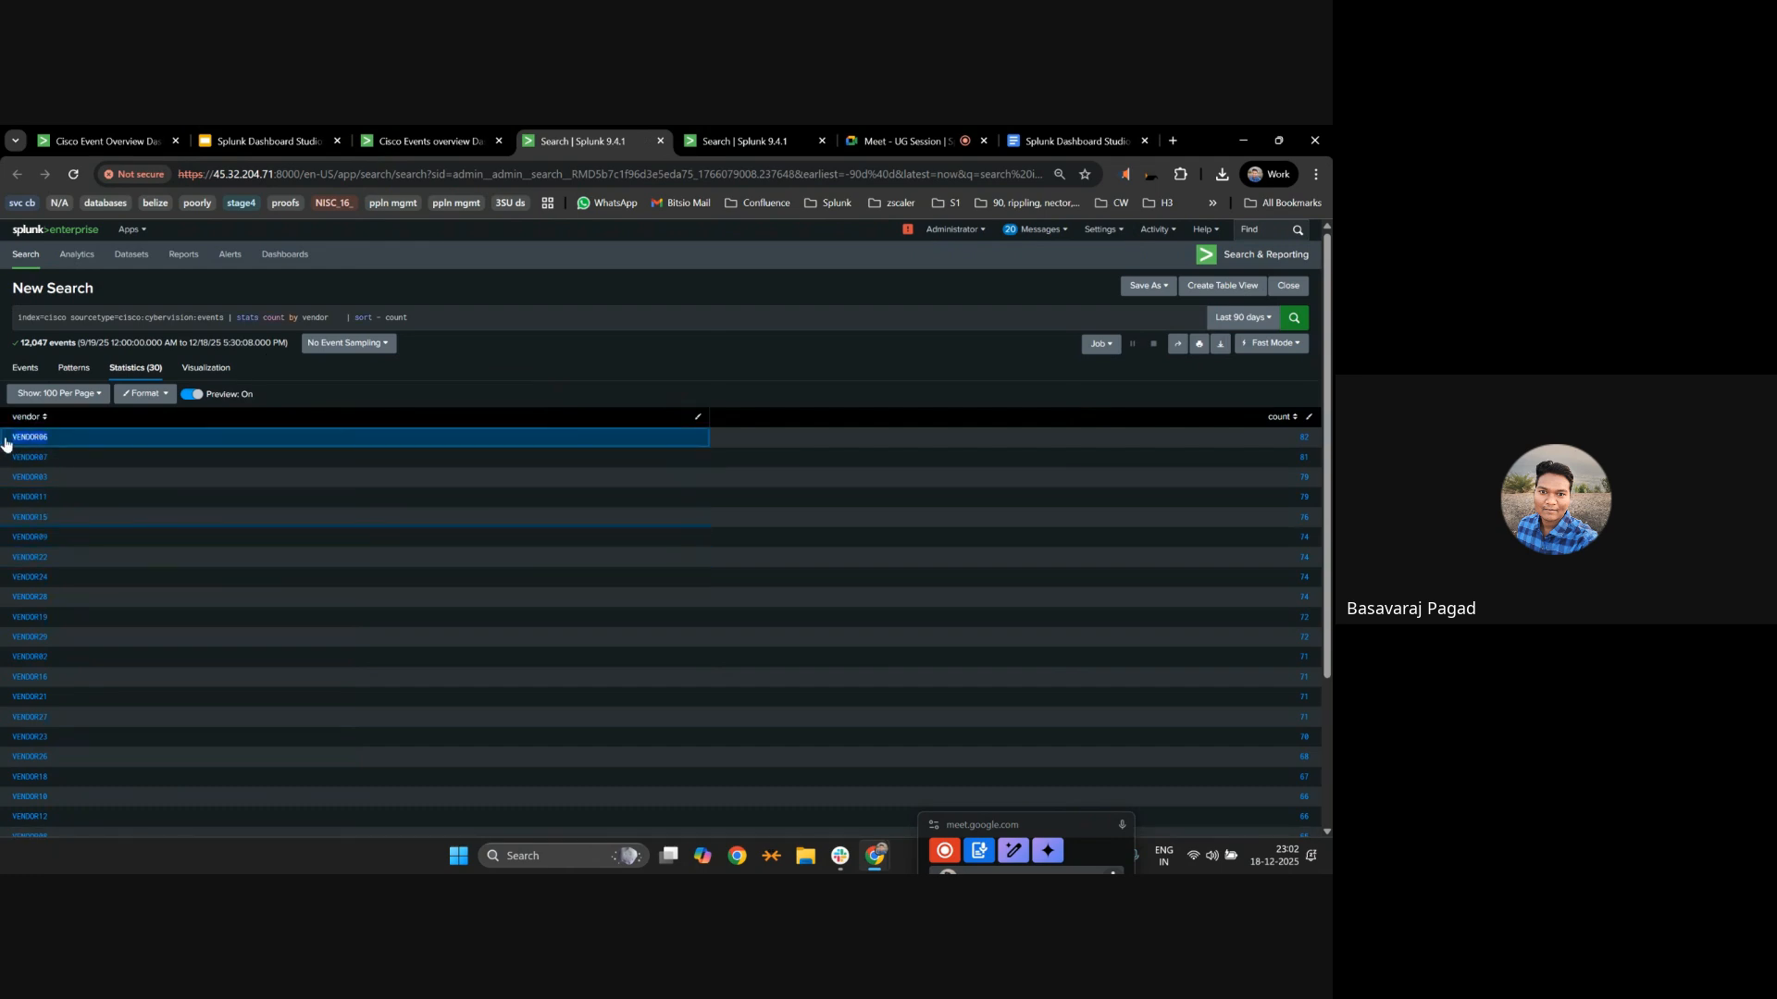
{"action": "key", "text": "ctrl+plus"}
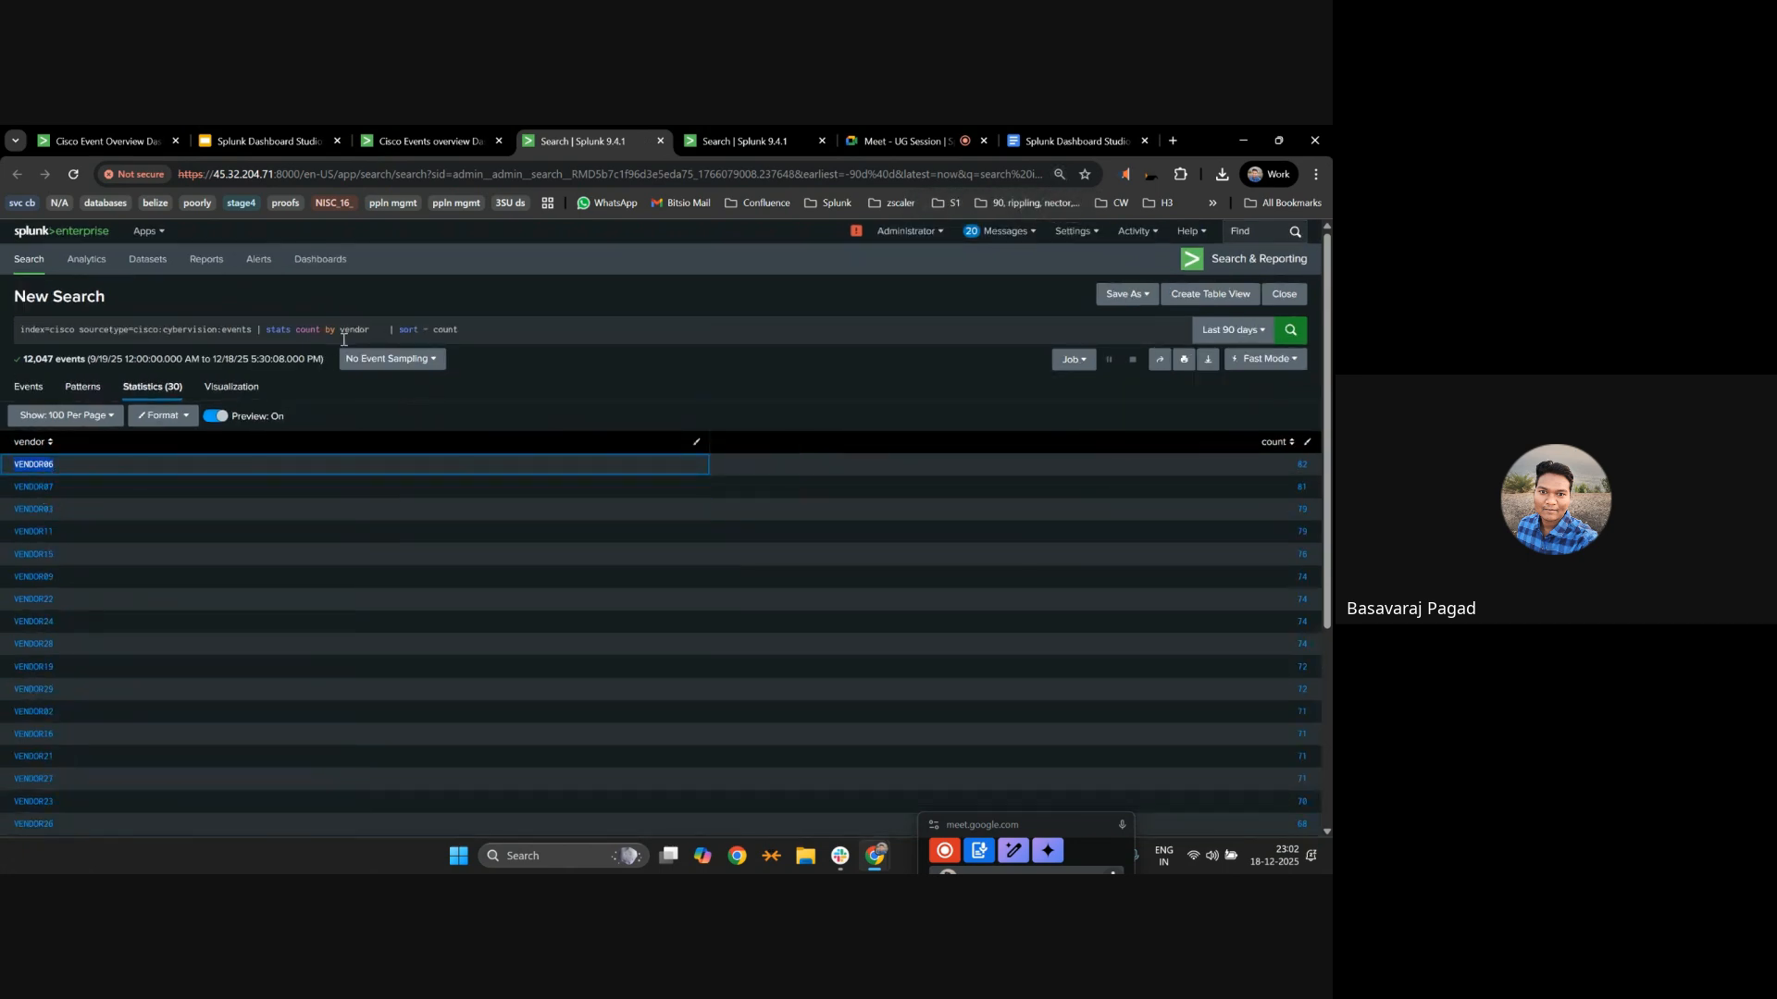
{"action": "left_click", "coordinate": [267, 330]}
{"action": "type", "text": "| seach"}
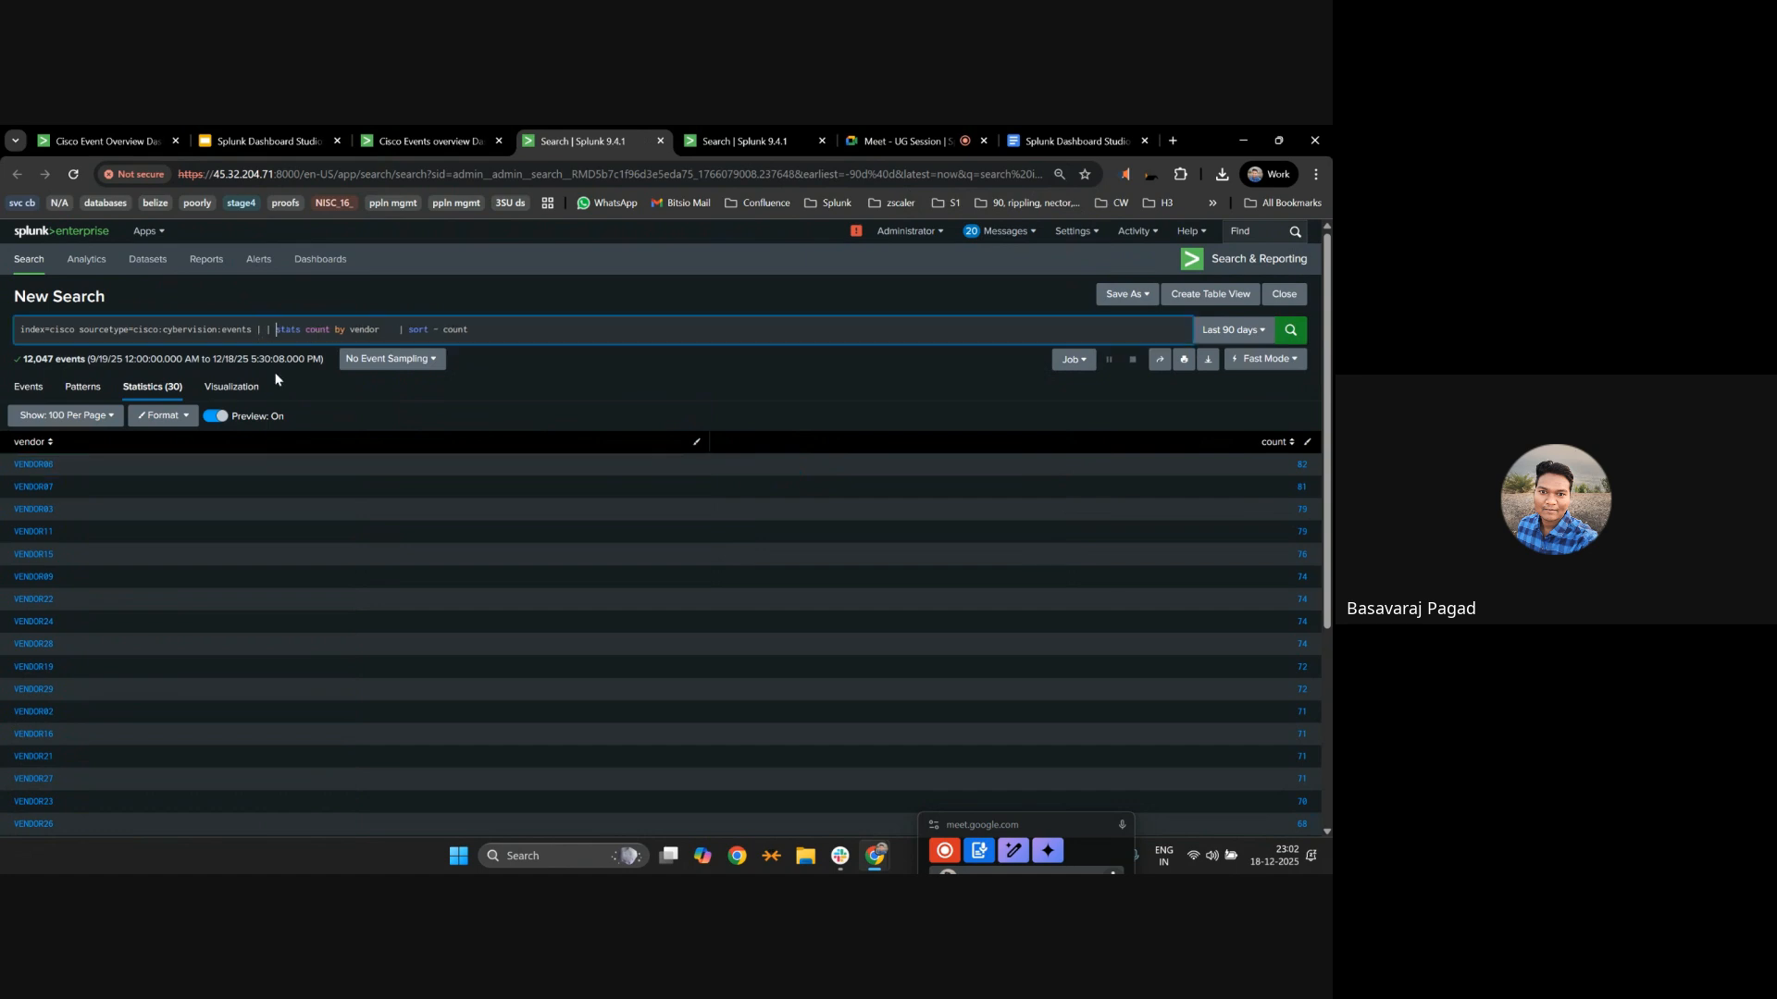
{"action": "key", "text": "BackSpace"}
{"action": "key", "text": "BackSpace"}
{"action": "key", "text": "BackSpace"}
{"action": "key", "text": "BackSpace"}
{"action": "key", "text": "BackSpace"}
{"action": "key", "text": "BackSpace"}
{"action": "key", "text": "BackSpace"}
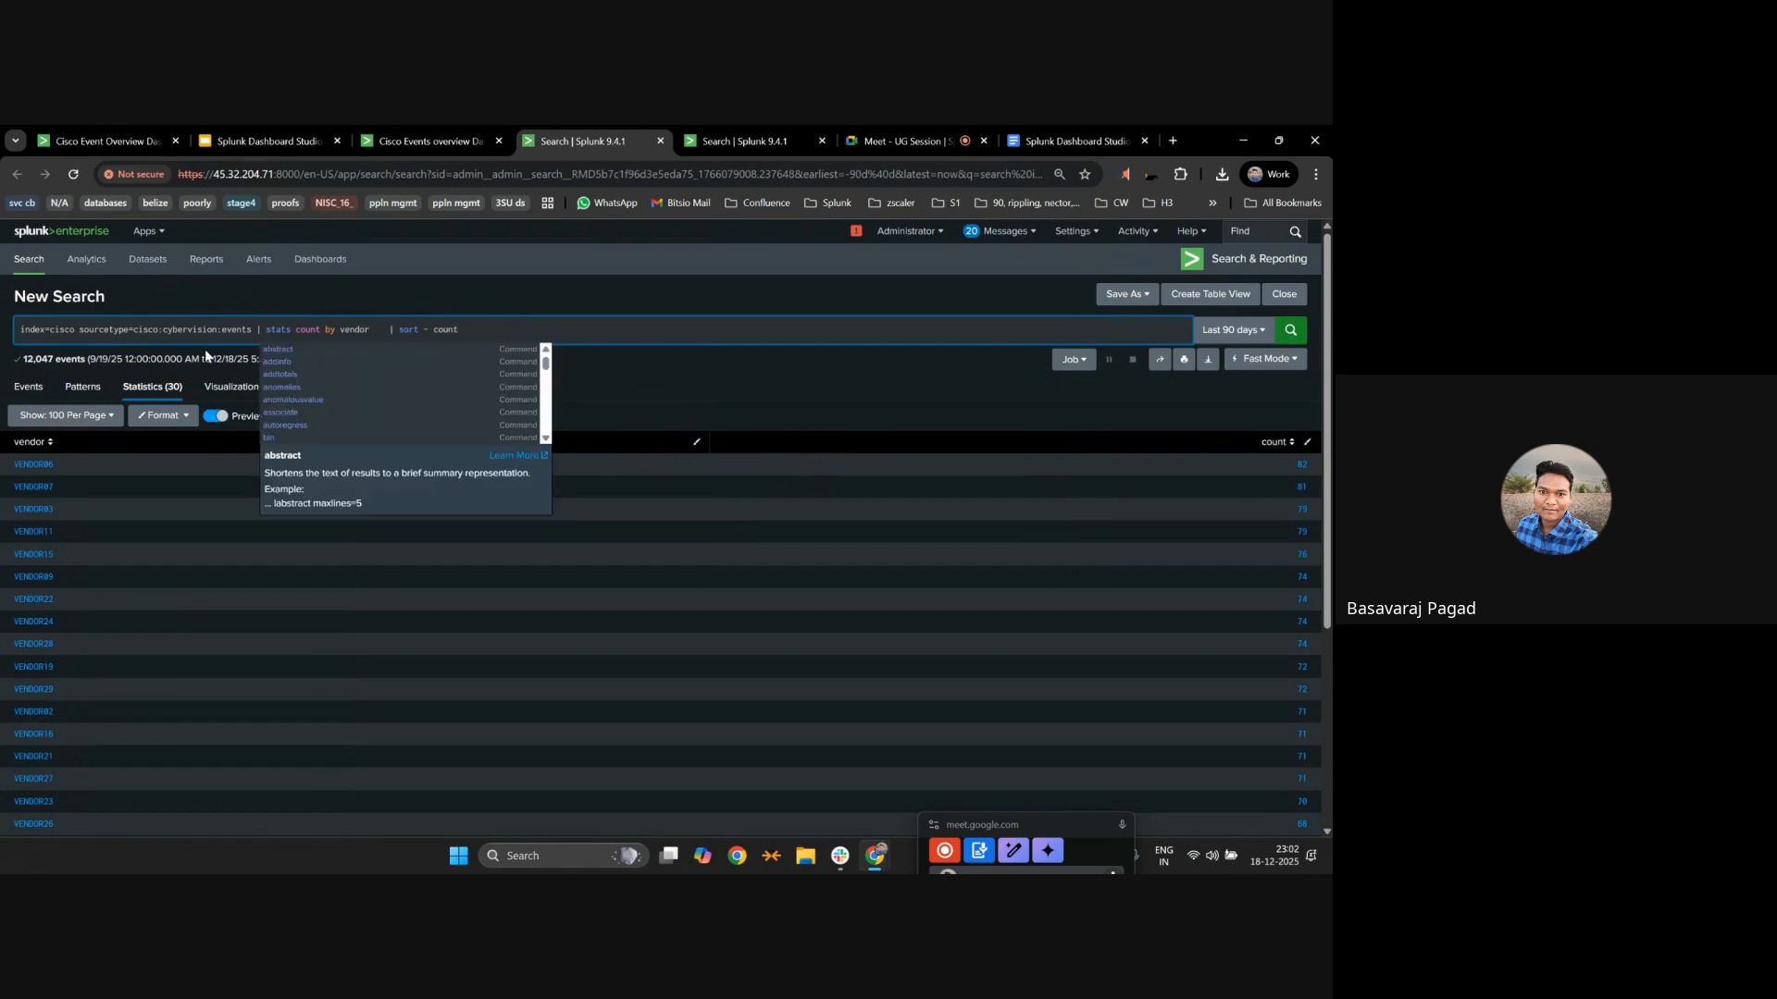
Insert the filter "| search vendor=VENDOR0*" before the stats command and run the search.
{"action": "type", "text": "| searc"}
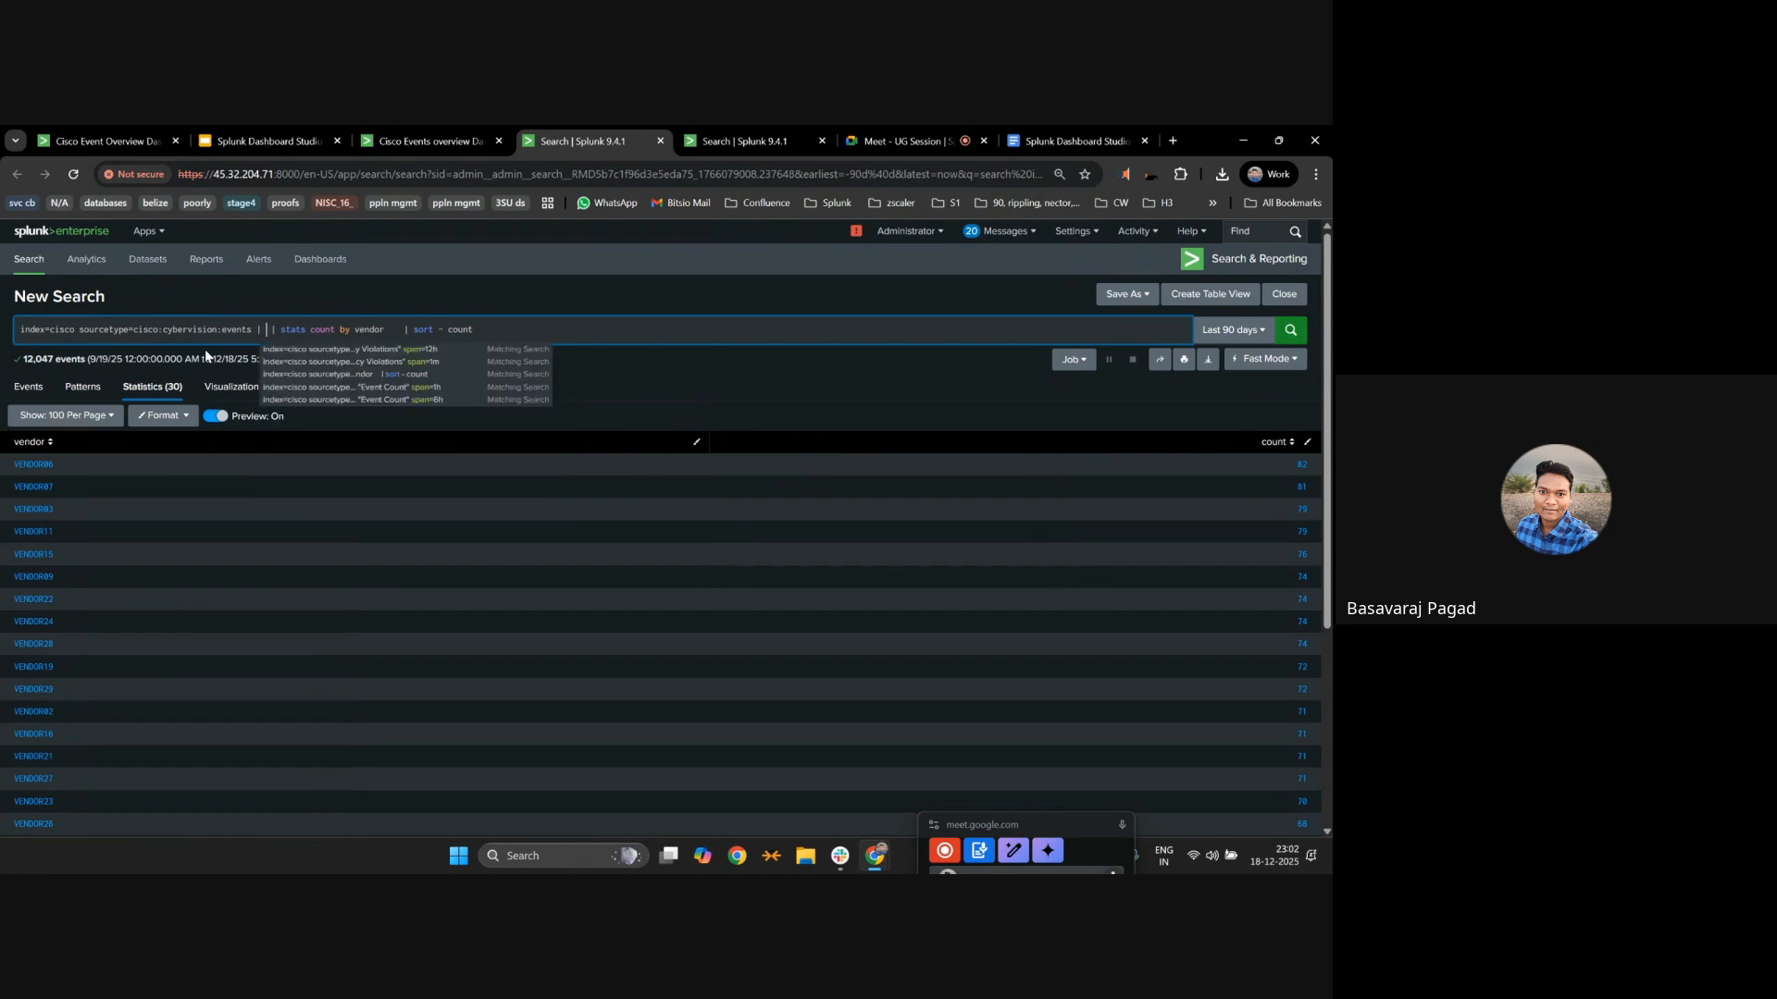
{"action": "type", "text": "h ve"}
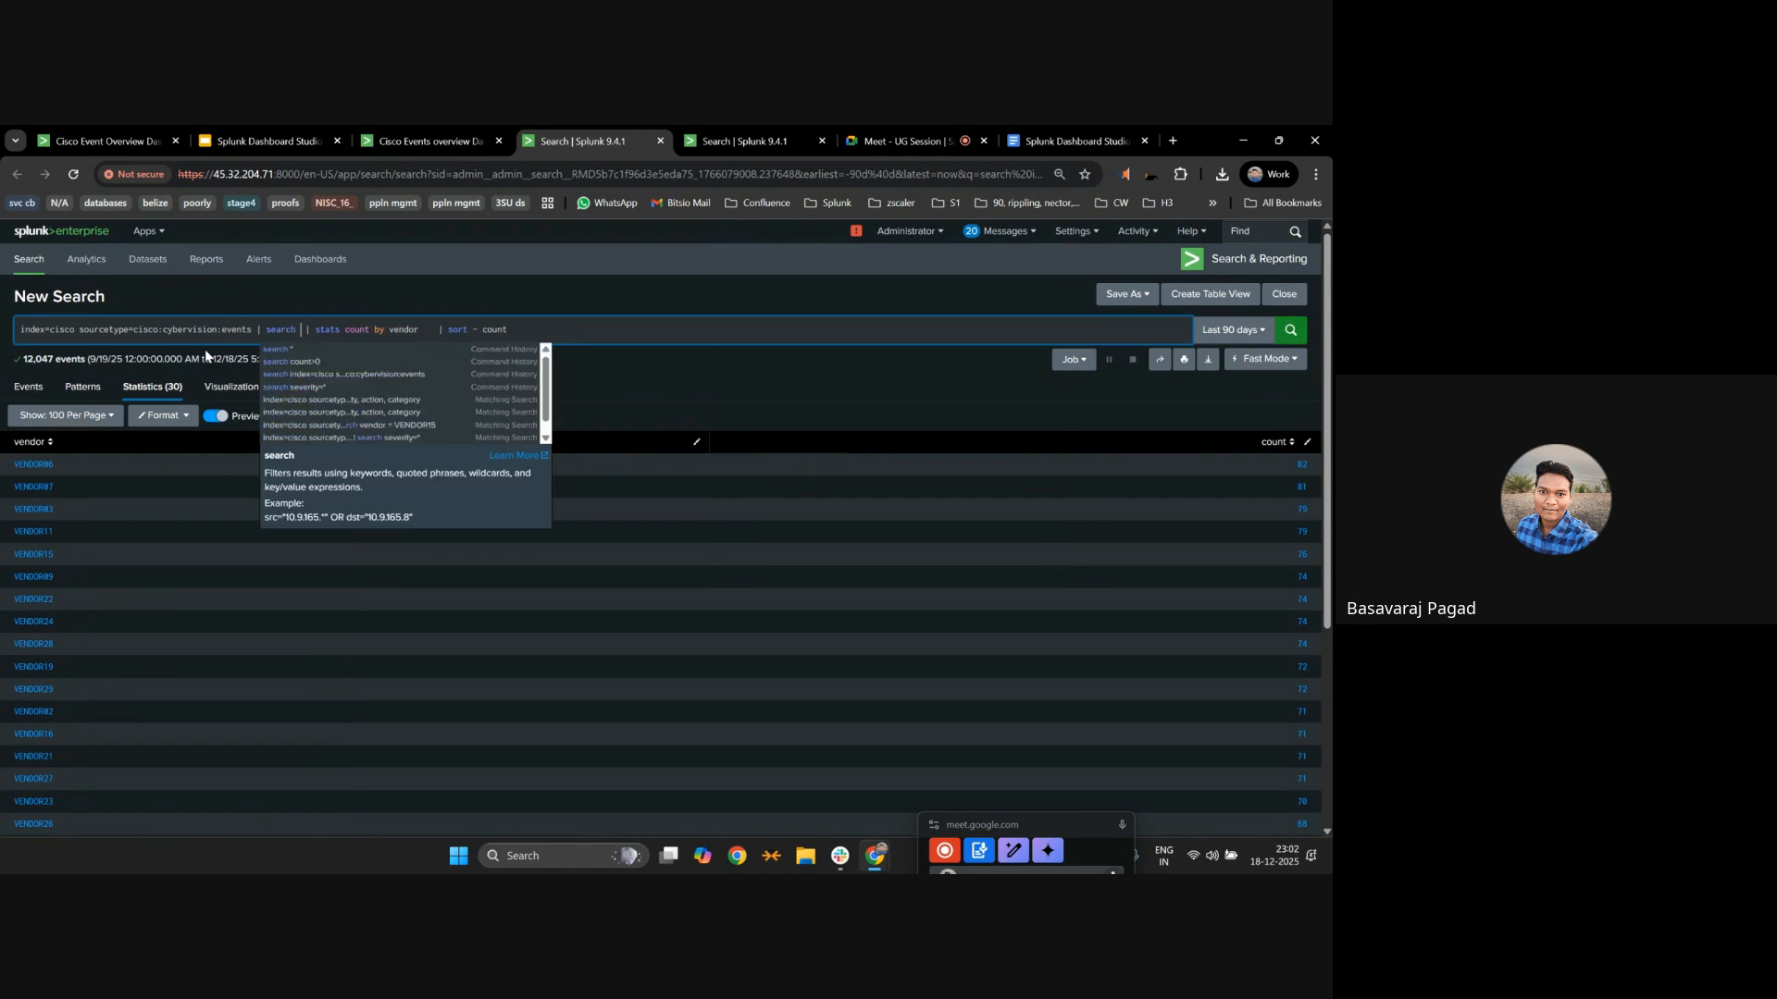
{"action": "type", "text": "ndor "}
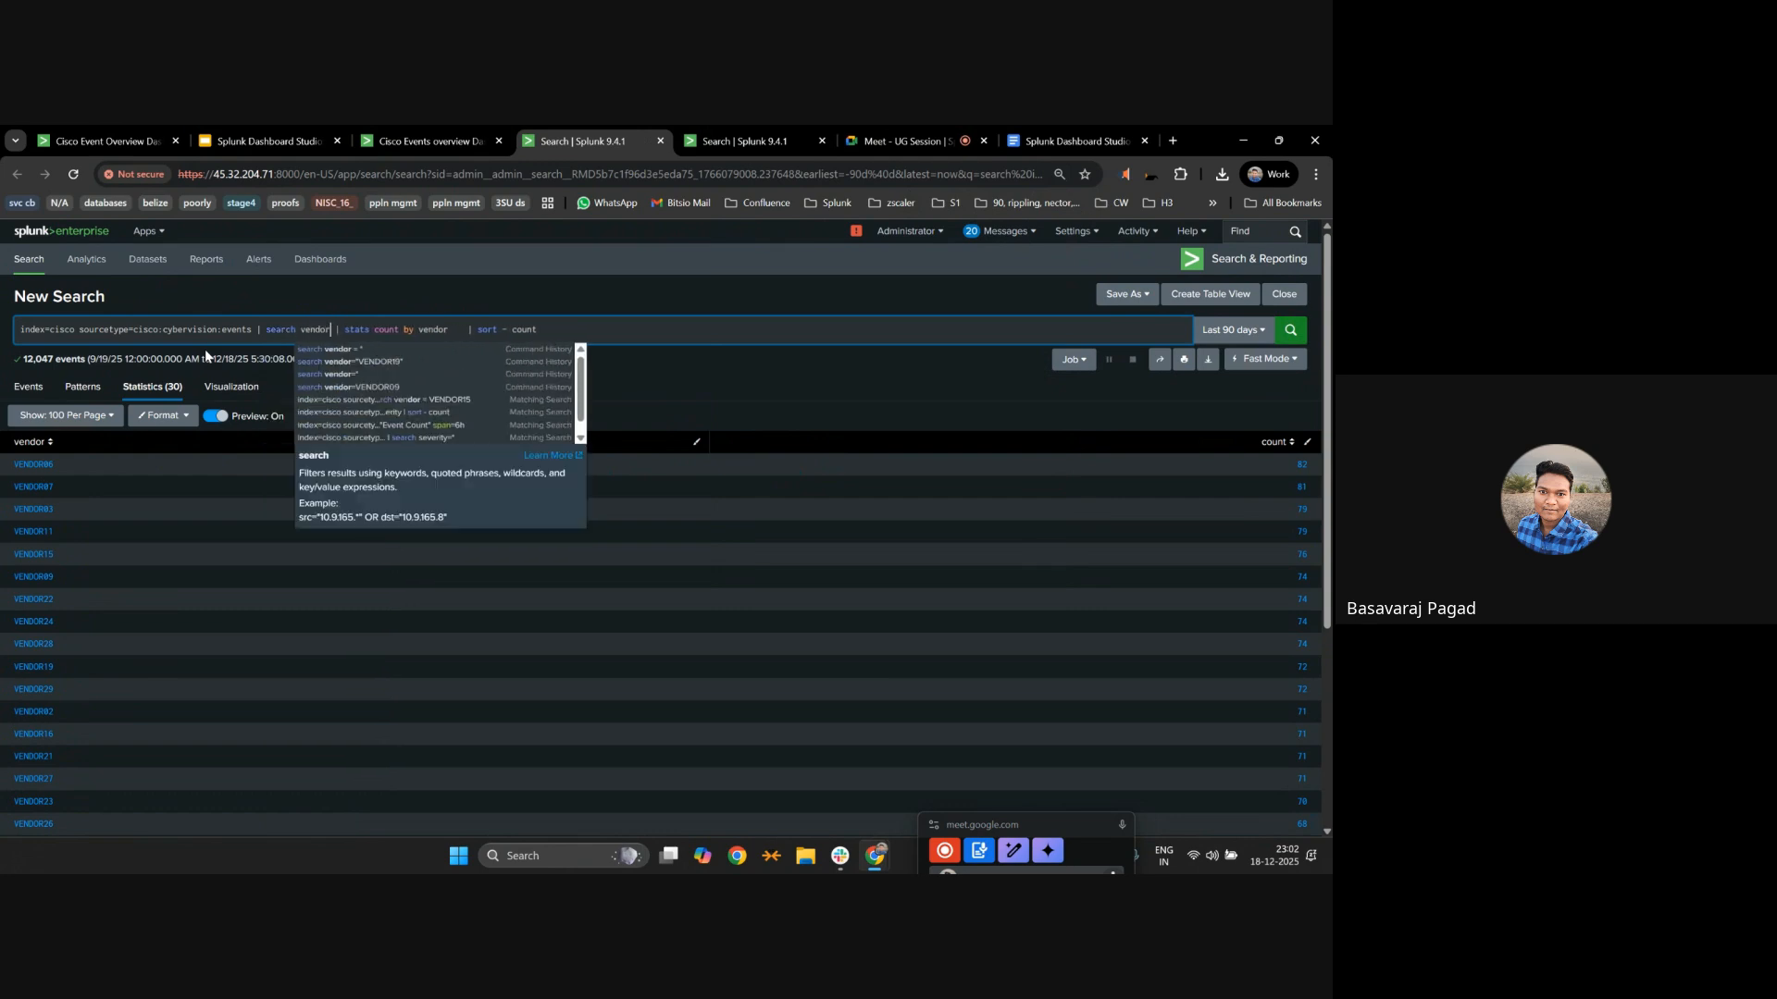
{"action": "type", "text": "="}
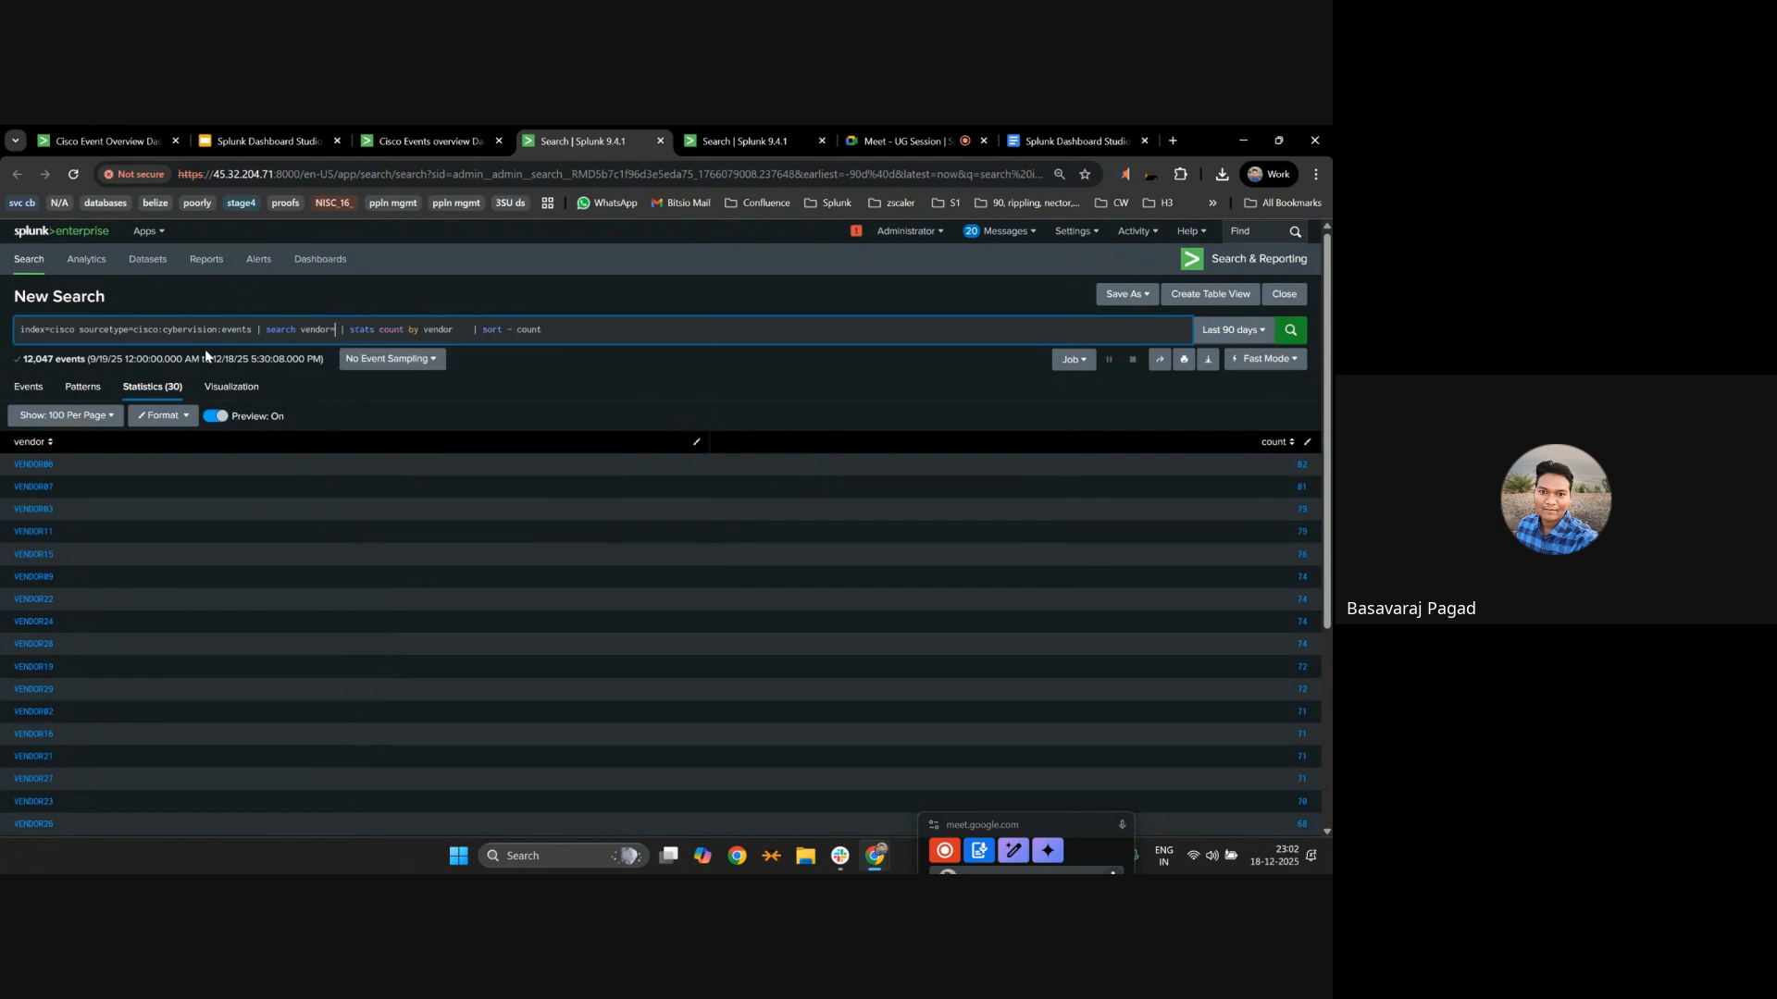
{"action": "key", "text": "ctrl+v"}
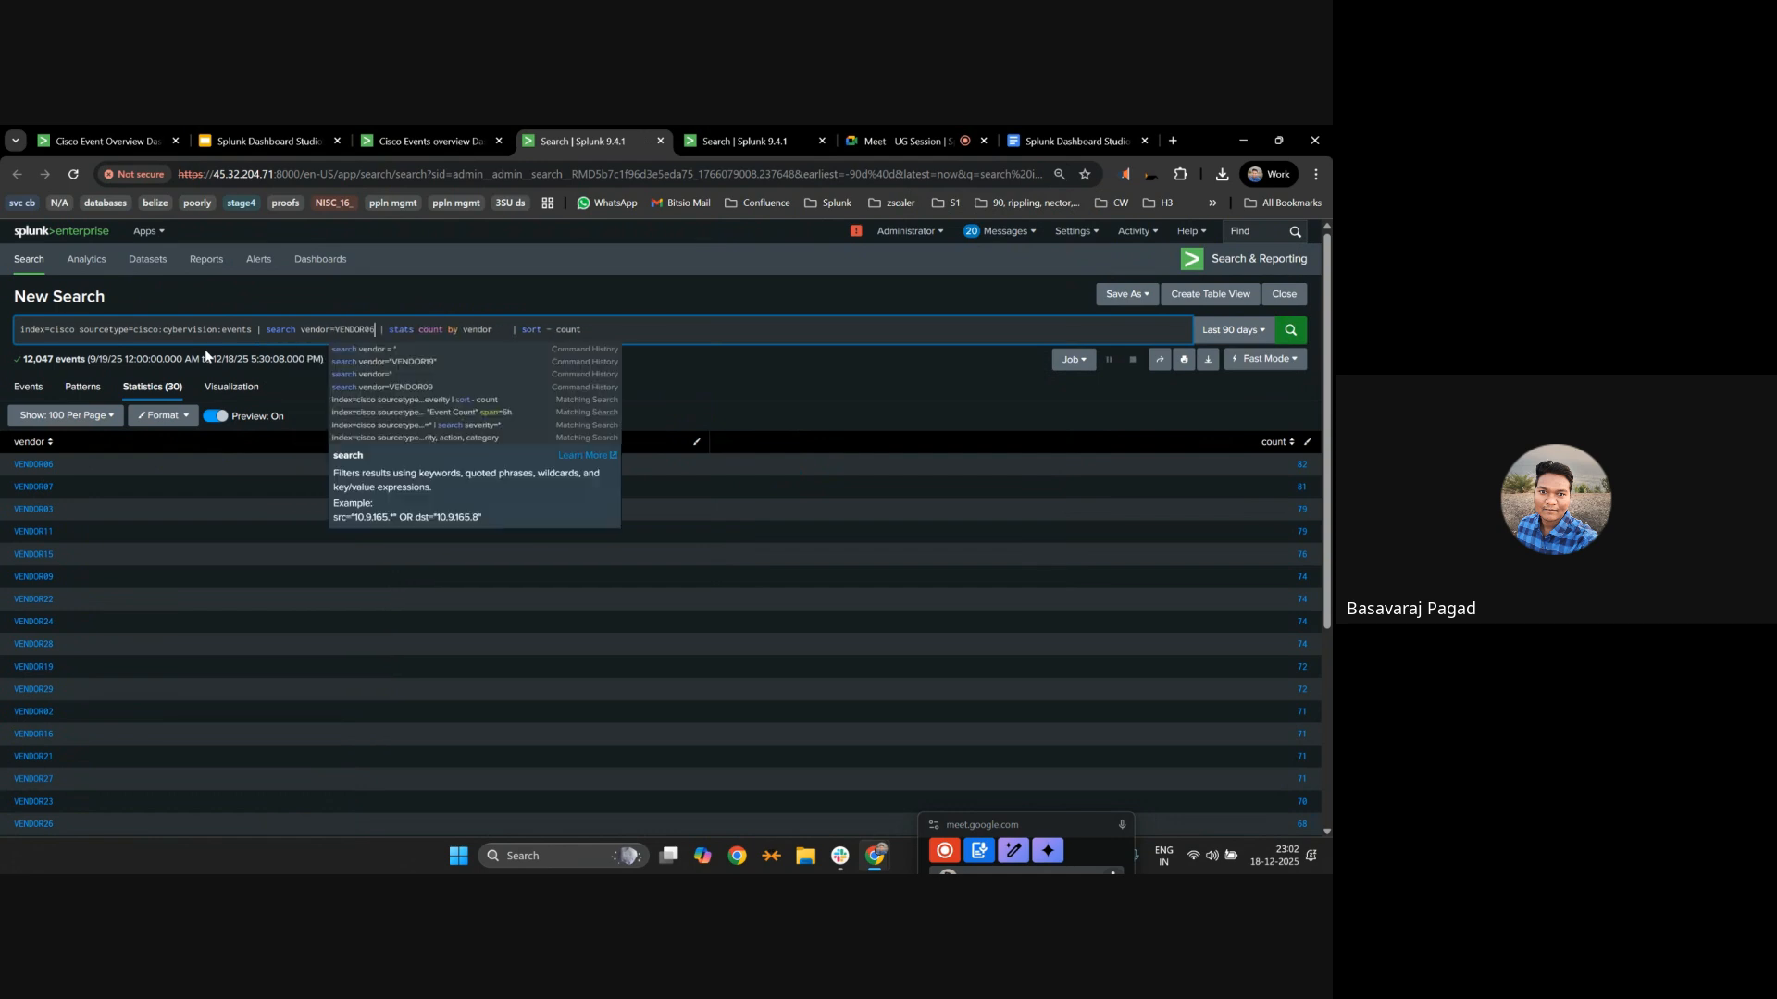
{"action": "key", "text": "BackSpace"}
{"action": "type", "text": "*"}
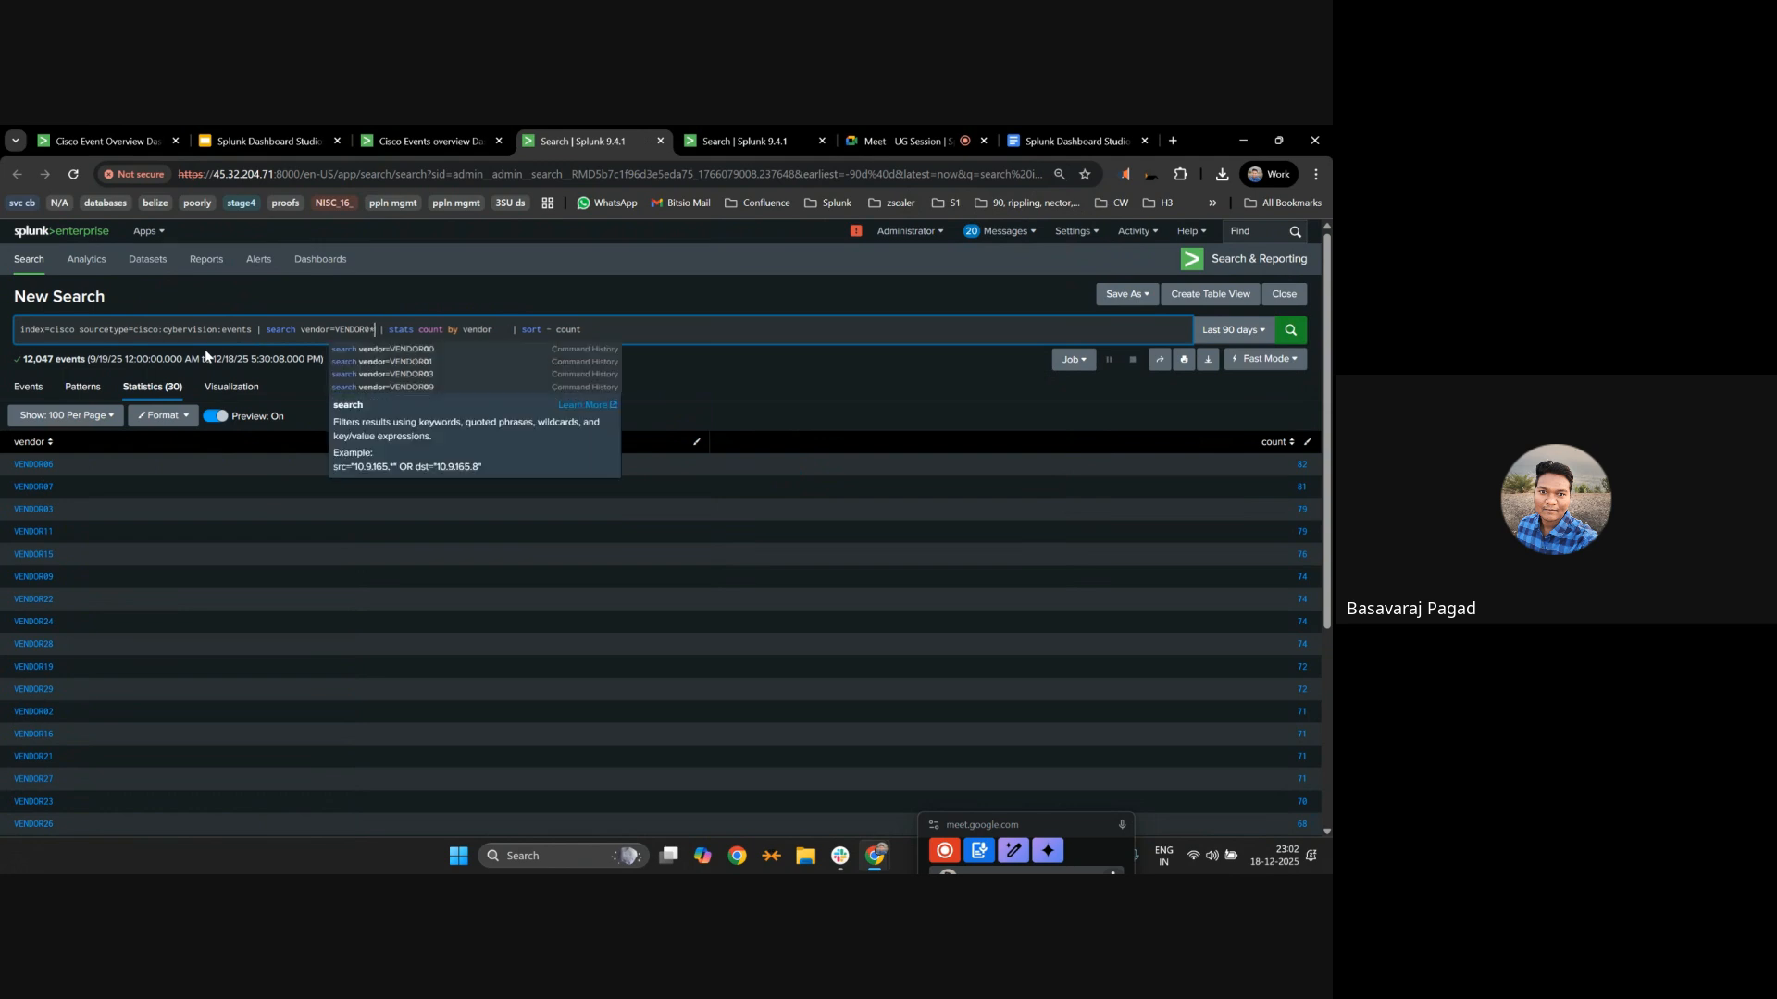
{"action": "left_click", "coordinate": [1283, 334]}
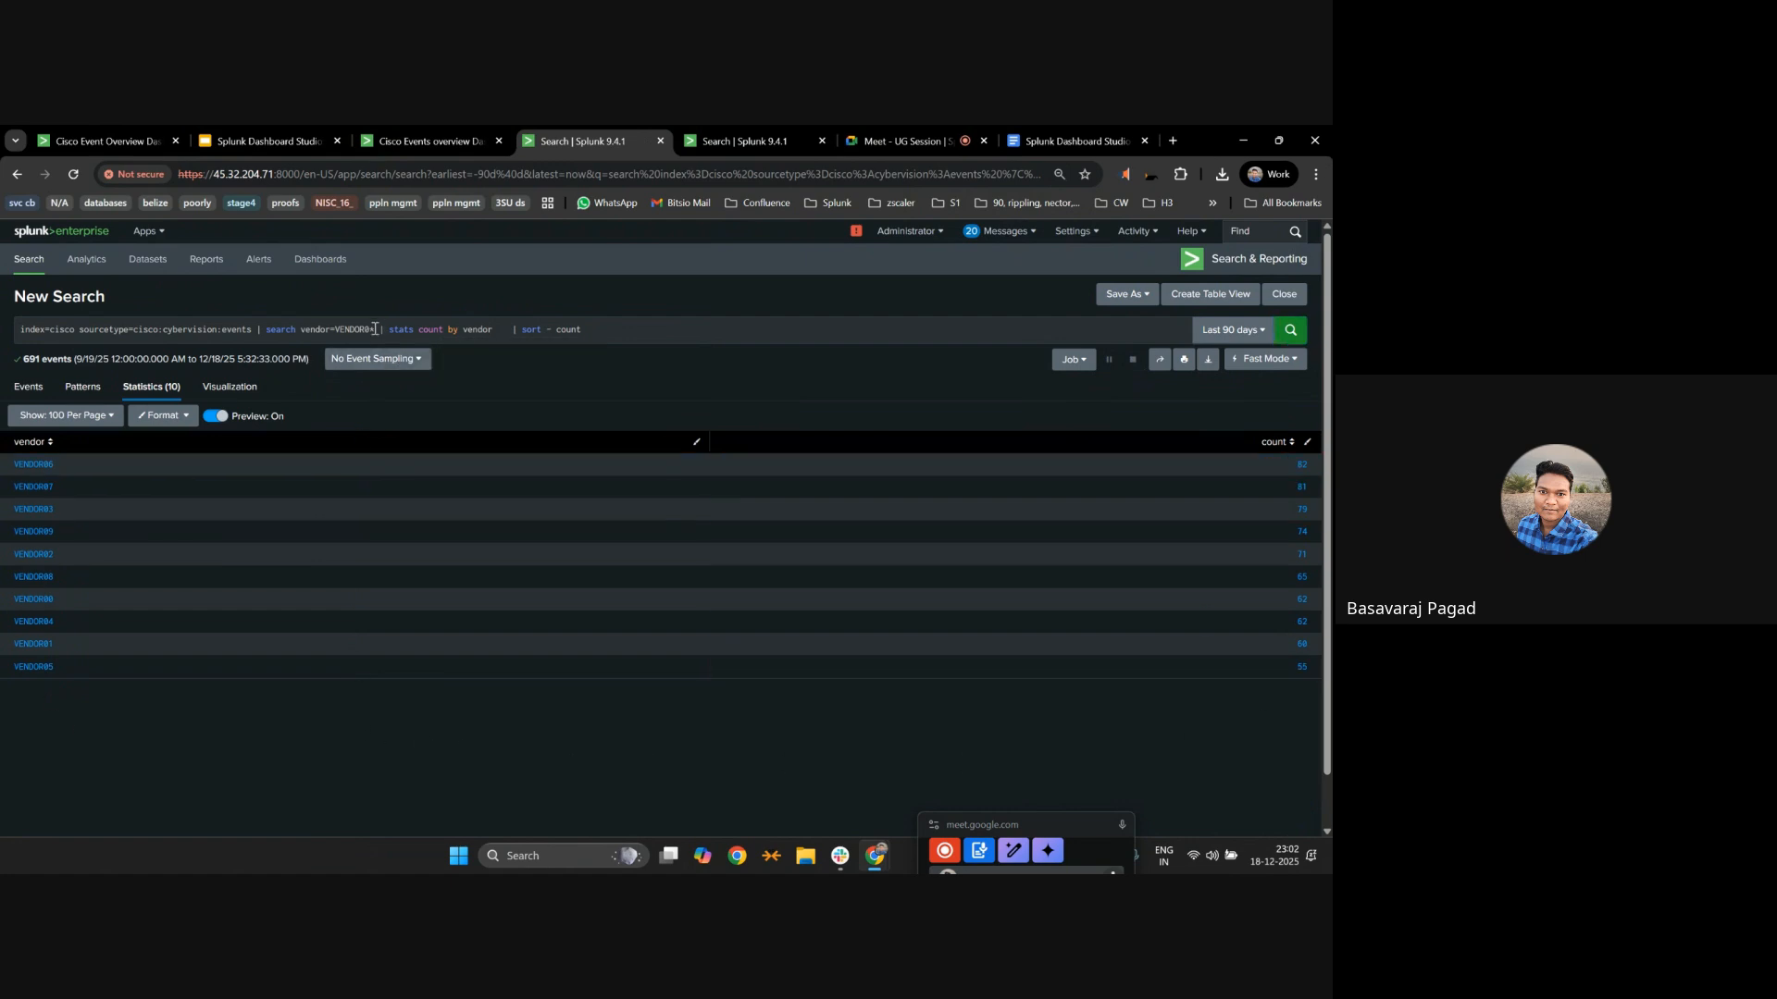
{"action": "left_click_drag", "start_coordinate": [374, 329], "coordinate": [335, 331]}
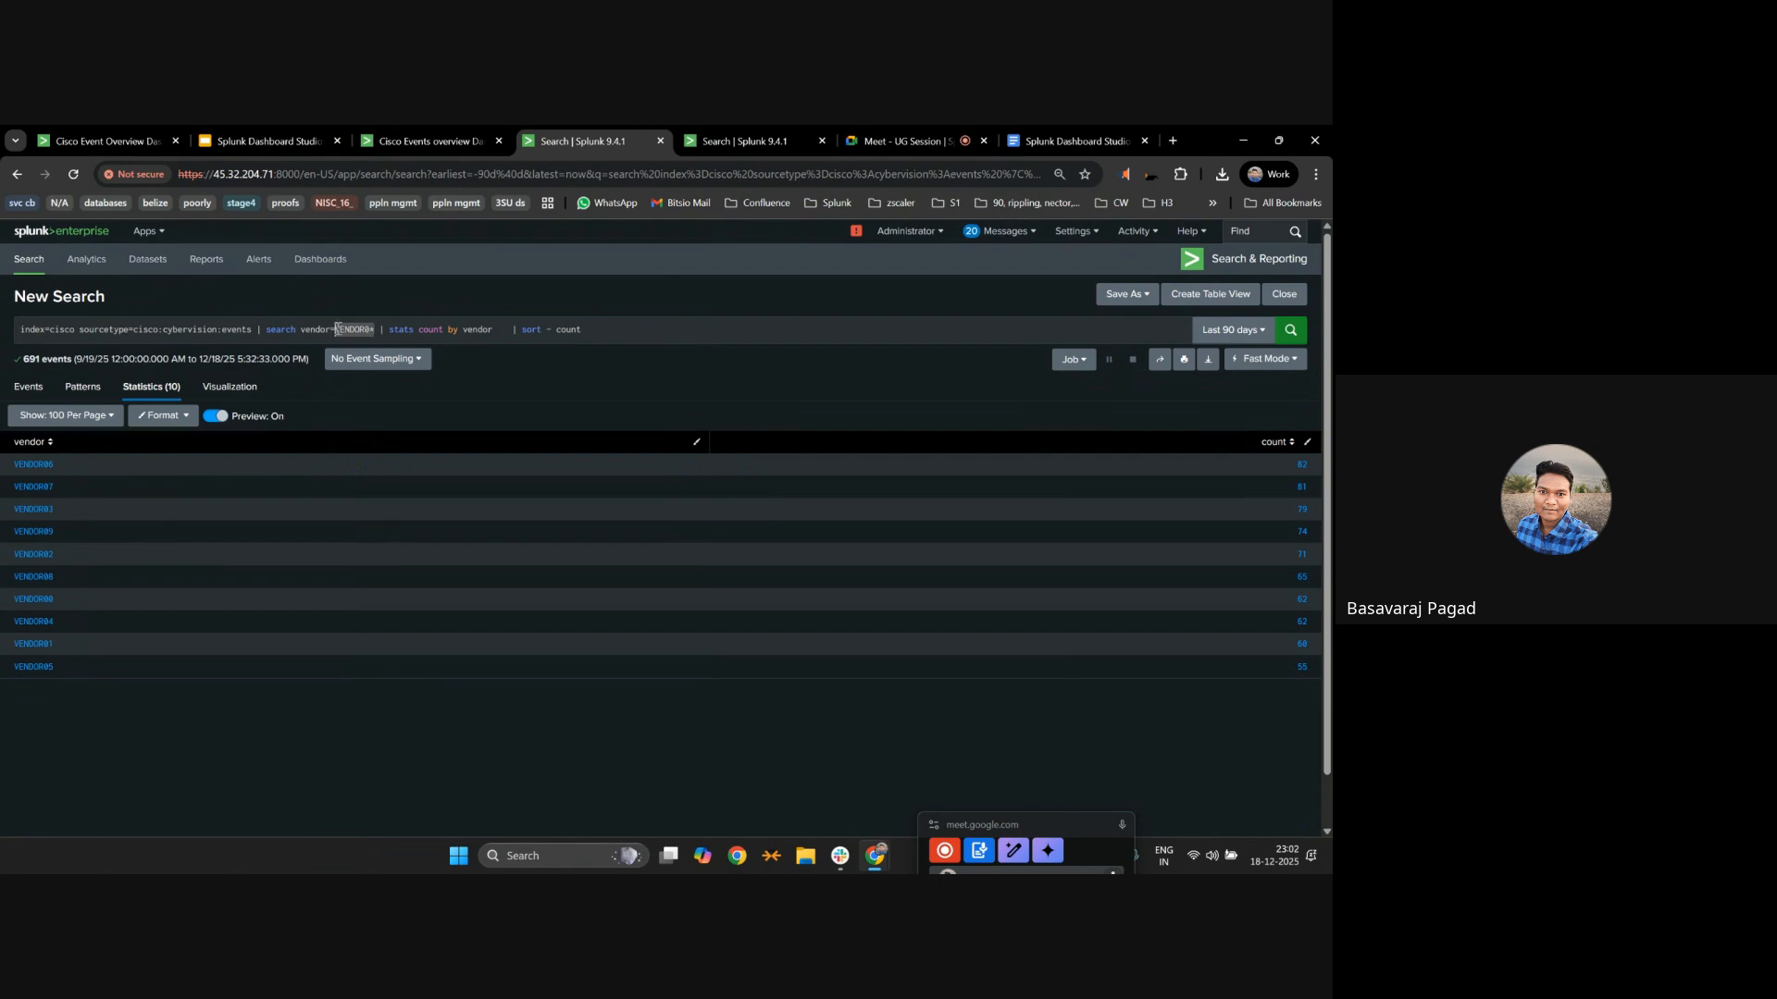
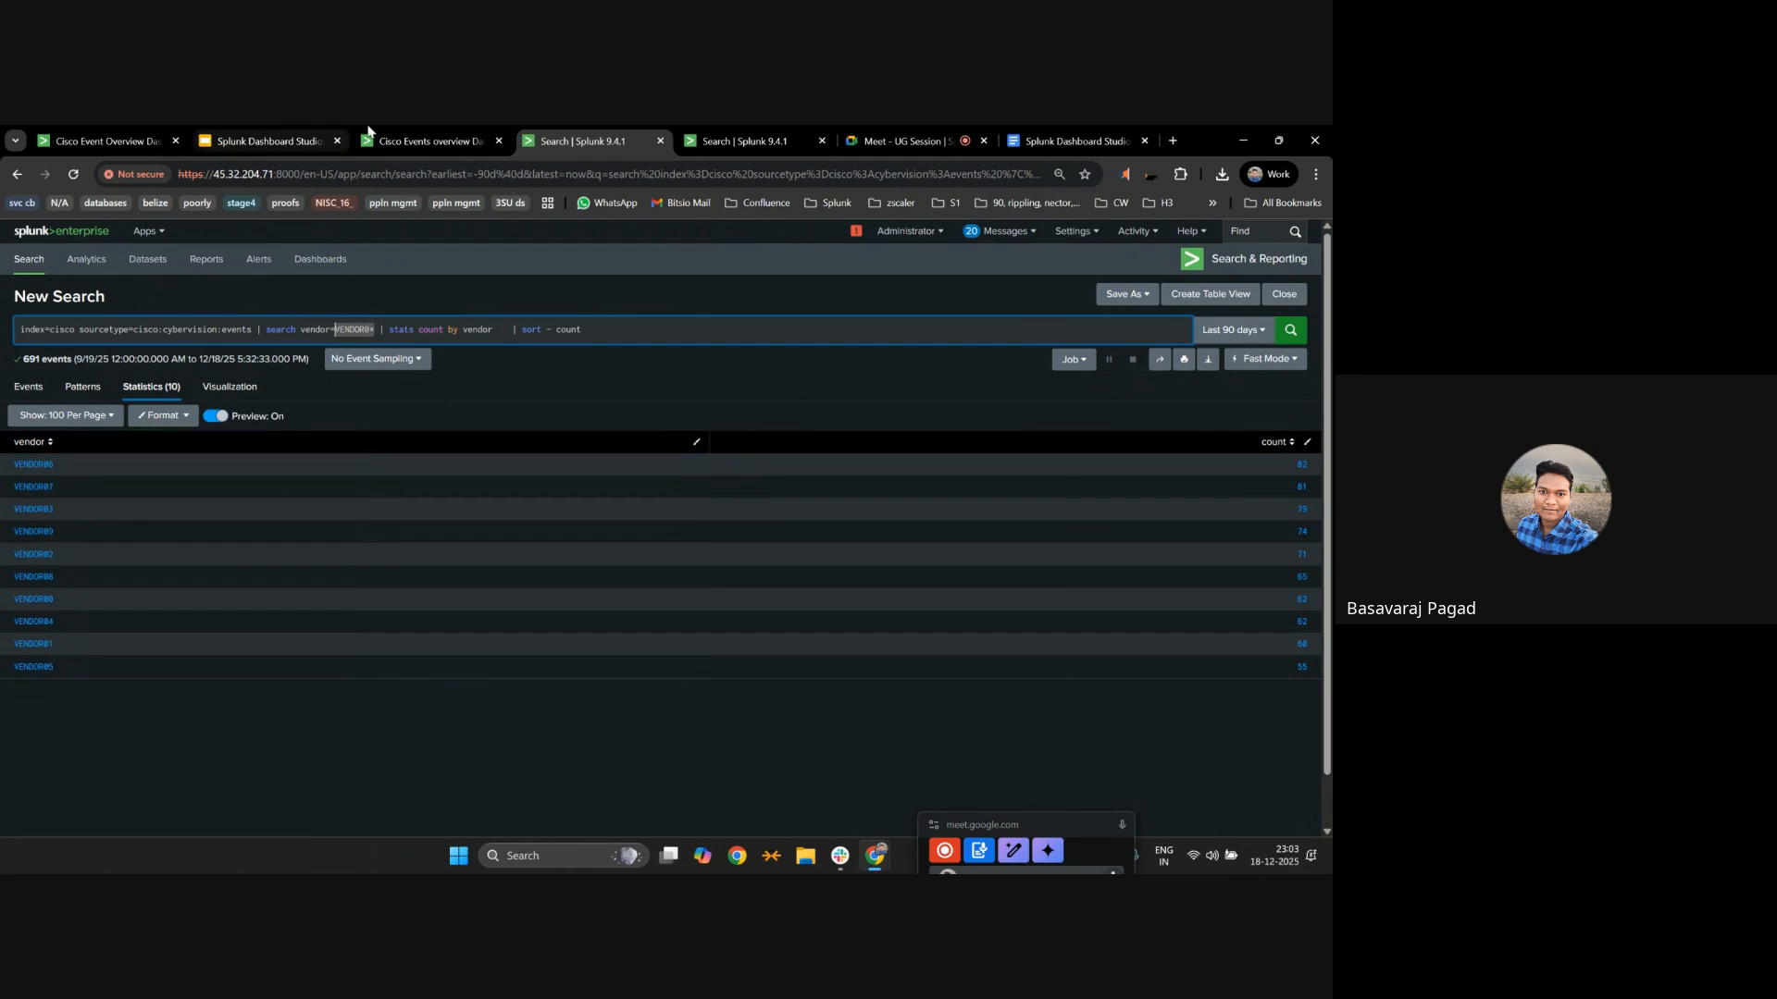
Return to Cisco Events overview Dashboard 2, open it for editing and inspect the Global Time Range input's token name.
{"action": "left_click", "coordinate": [391, 127]}
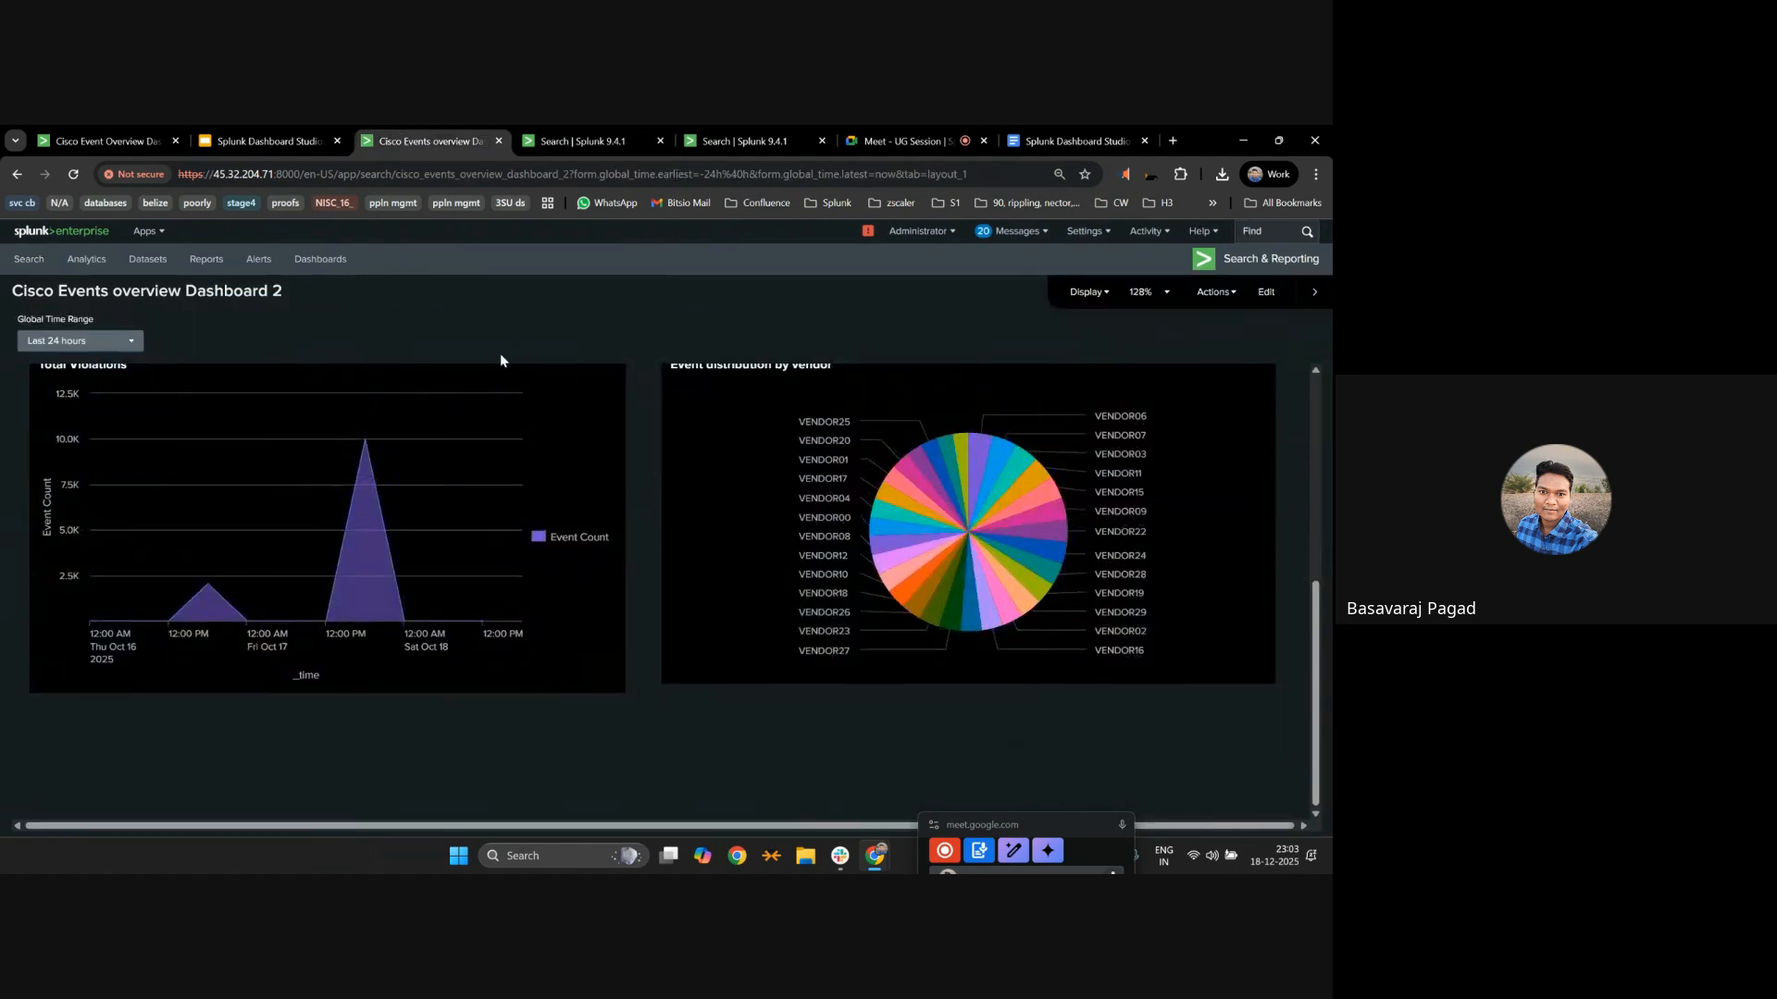
{"action": "scroll", "coordinate": [479, 435], "scroll_direction": "up", "scroll_amount": 4}
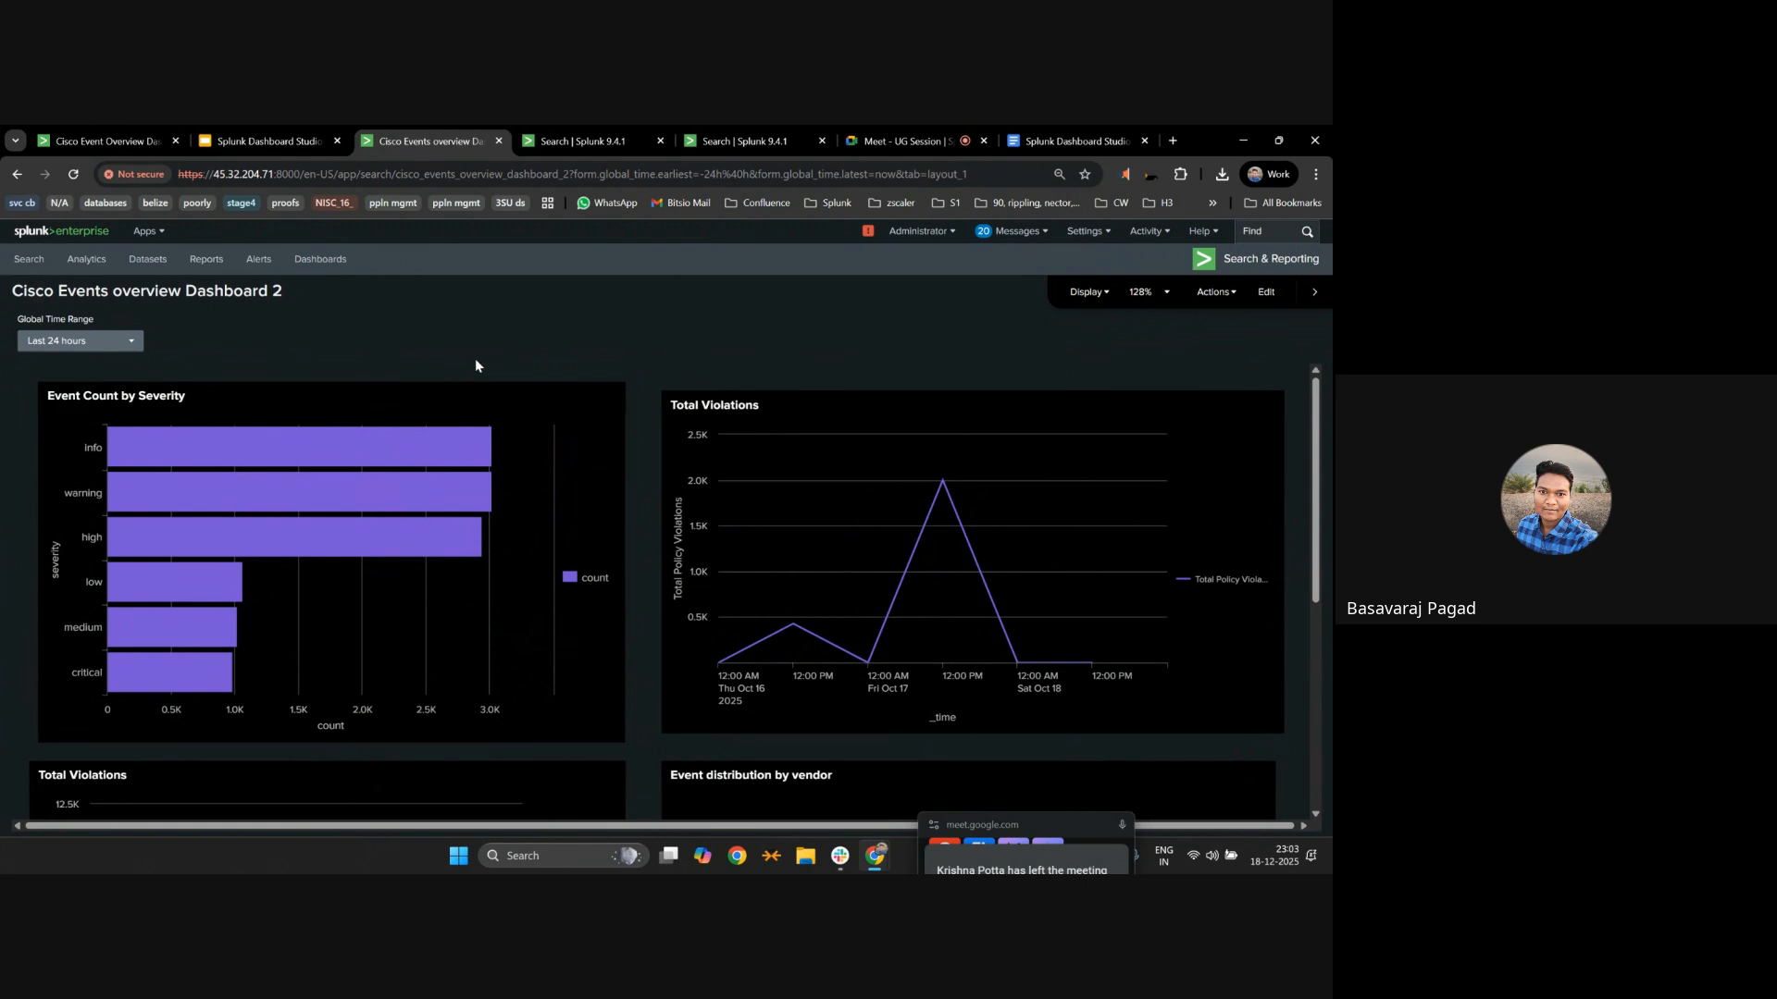
{"action": "left_click", "coordinate": [1266, 291]}
{"action": "left_click", "coordinate": [104, 361]}
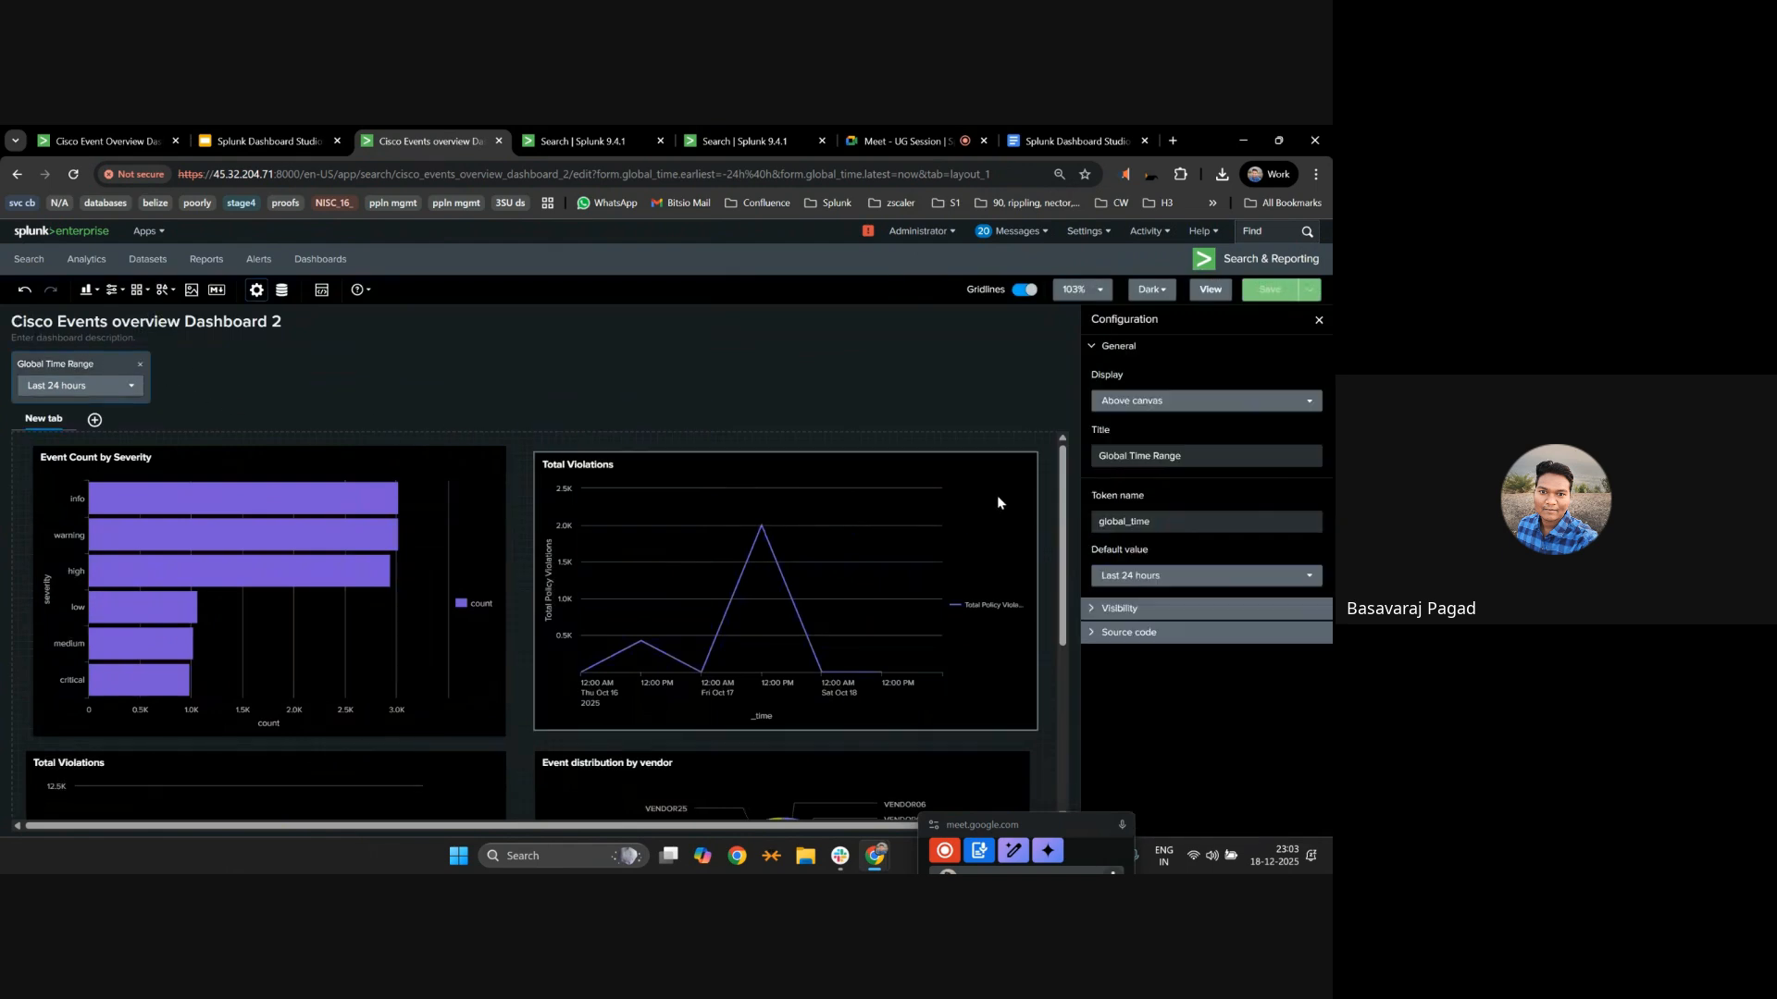
{"action": "double_click", "coordinate": [1162, 520]}
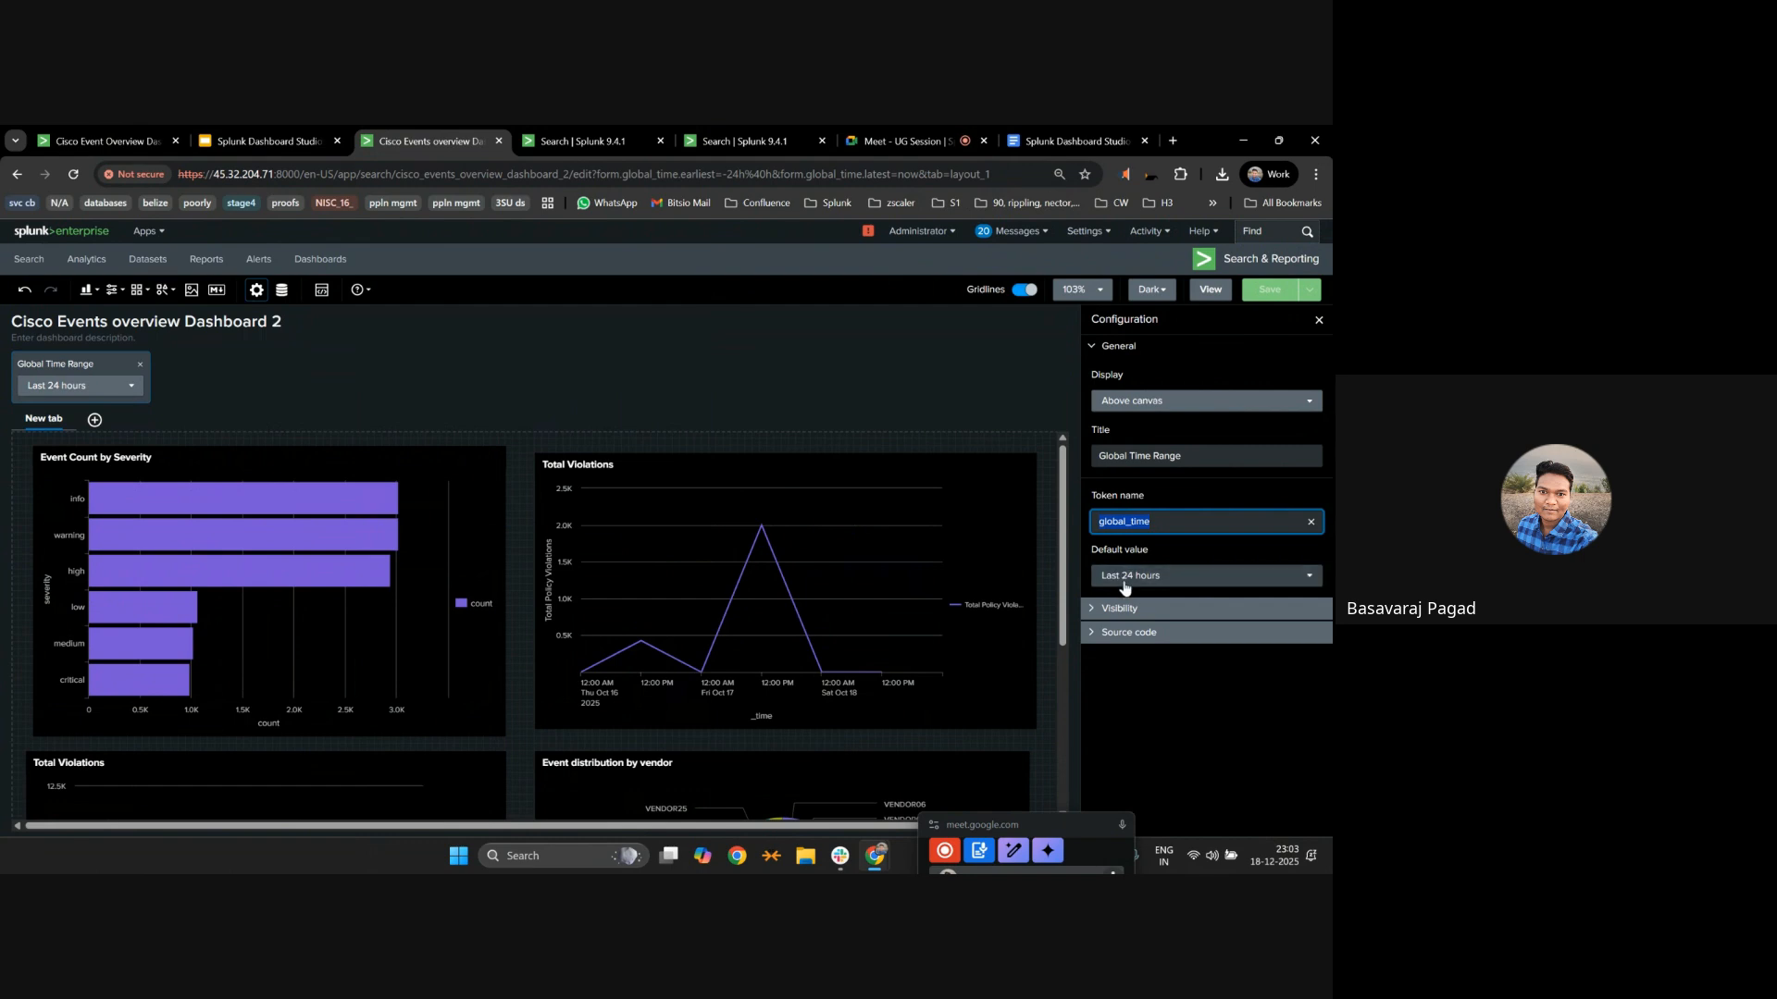
{"action": "left_click", "coordinate": [585, 385]}
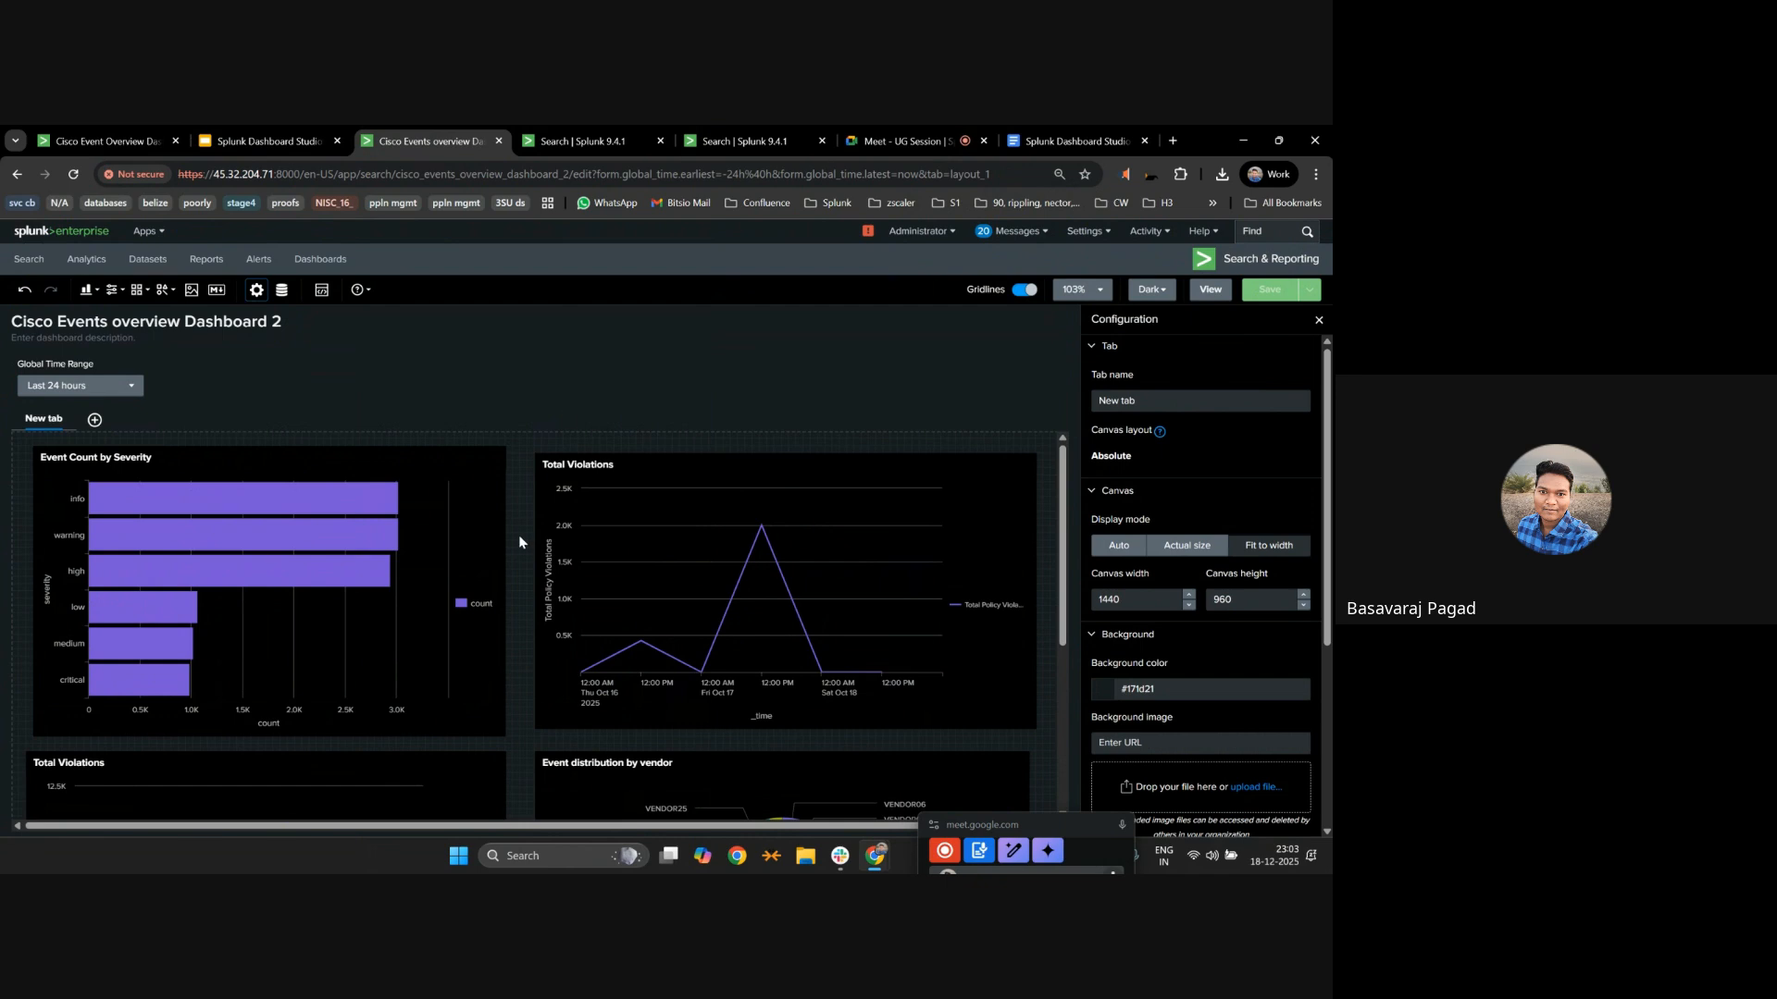
Edit the severity bar chart's "Event Count by Severity" data source, review the time presets and choose the Default time range.
{"action": "left_click", "coordinate": [280, 453]}
{"action": "scroll", "coordinate": [400, 559], "scroll_direction": "down", "scroll_amount": 1}
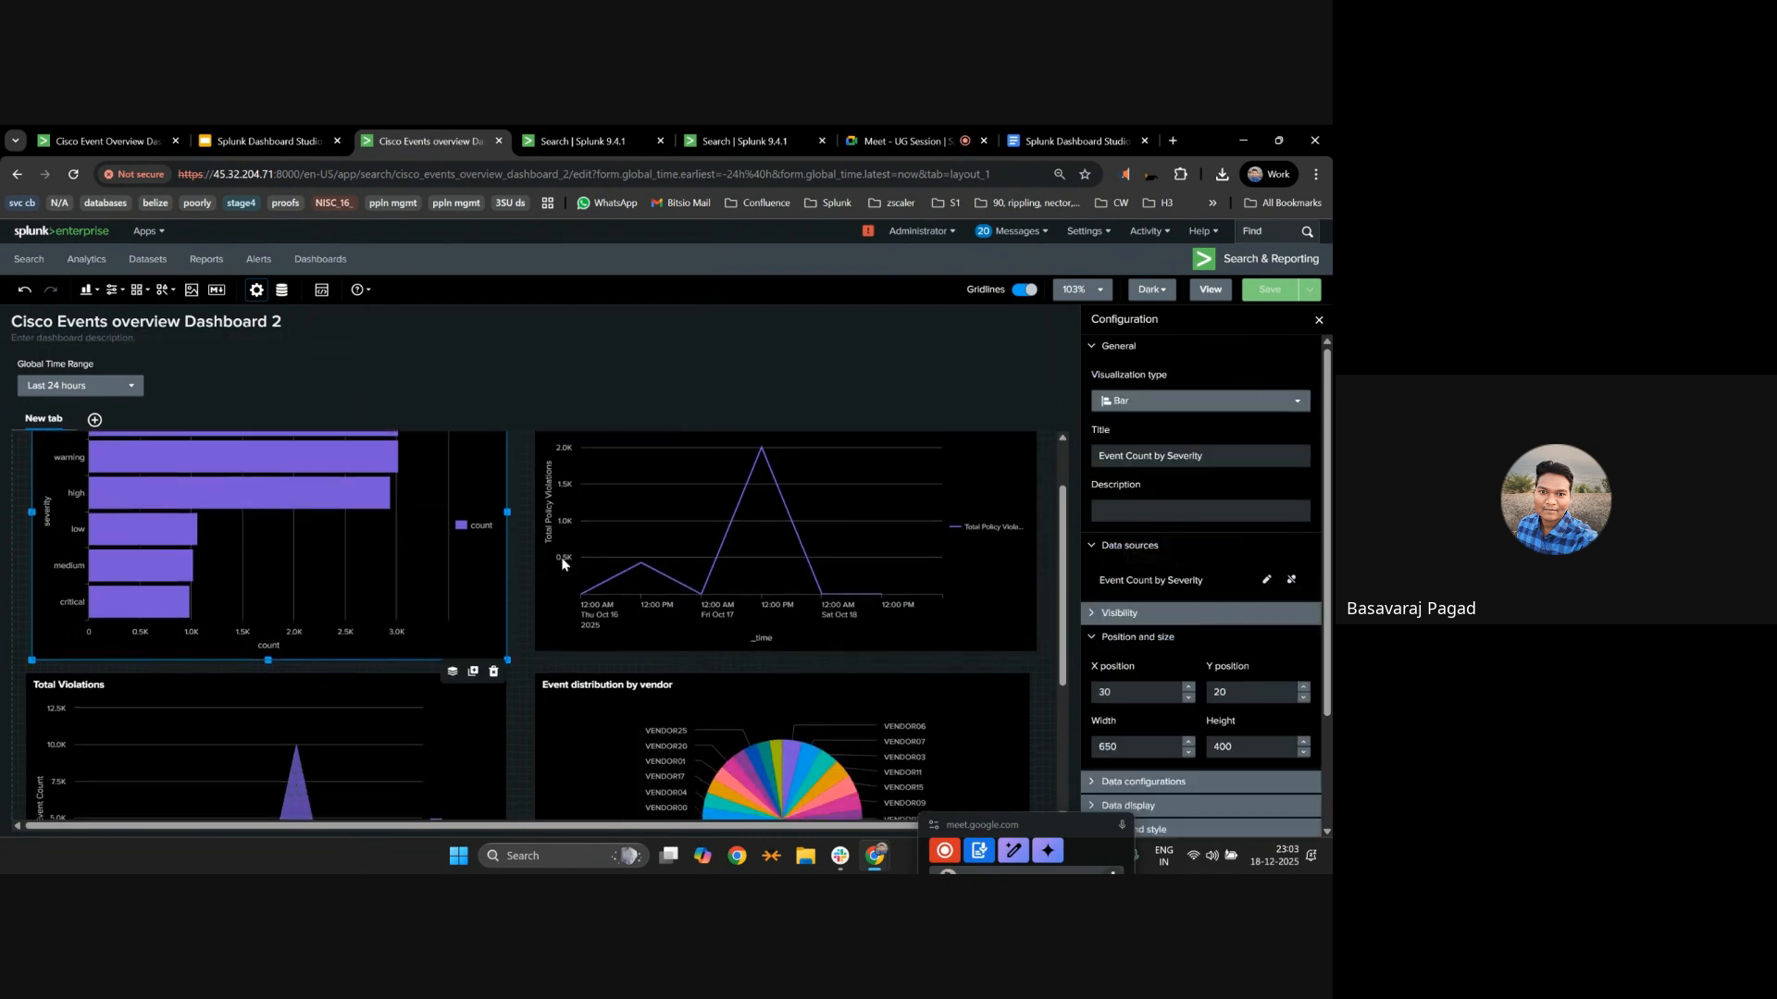
{"action": "left_click", "coordinate": [1266, 581]}
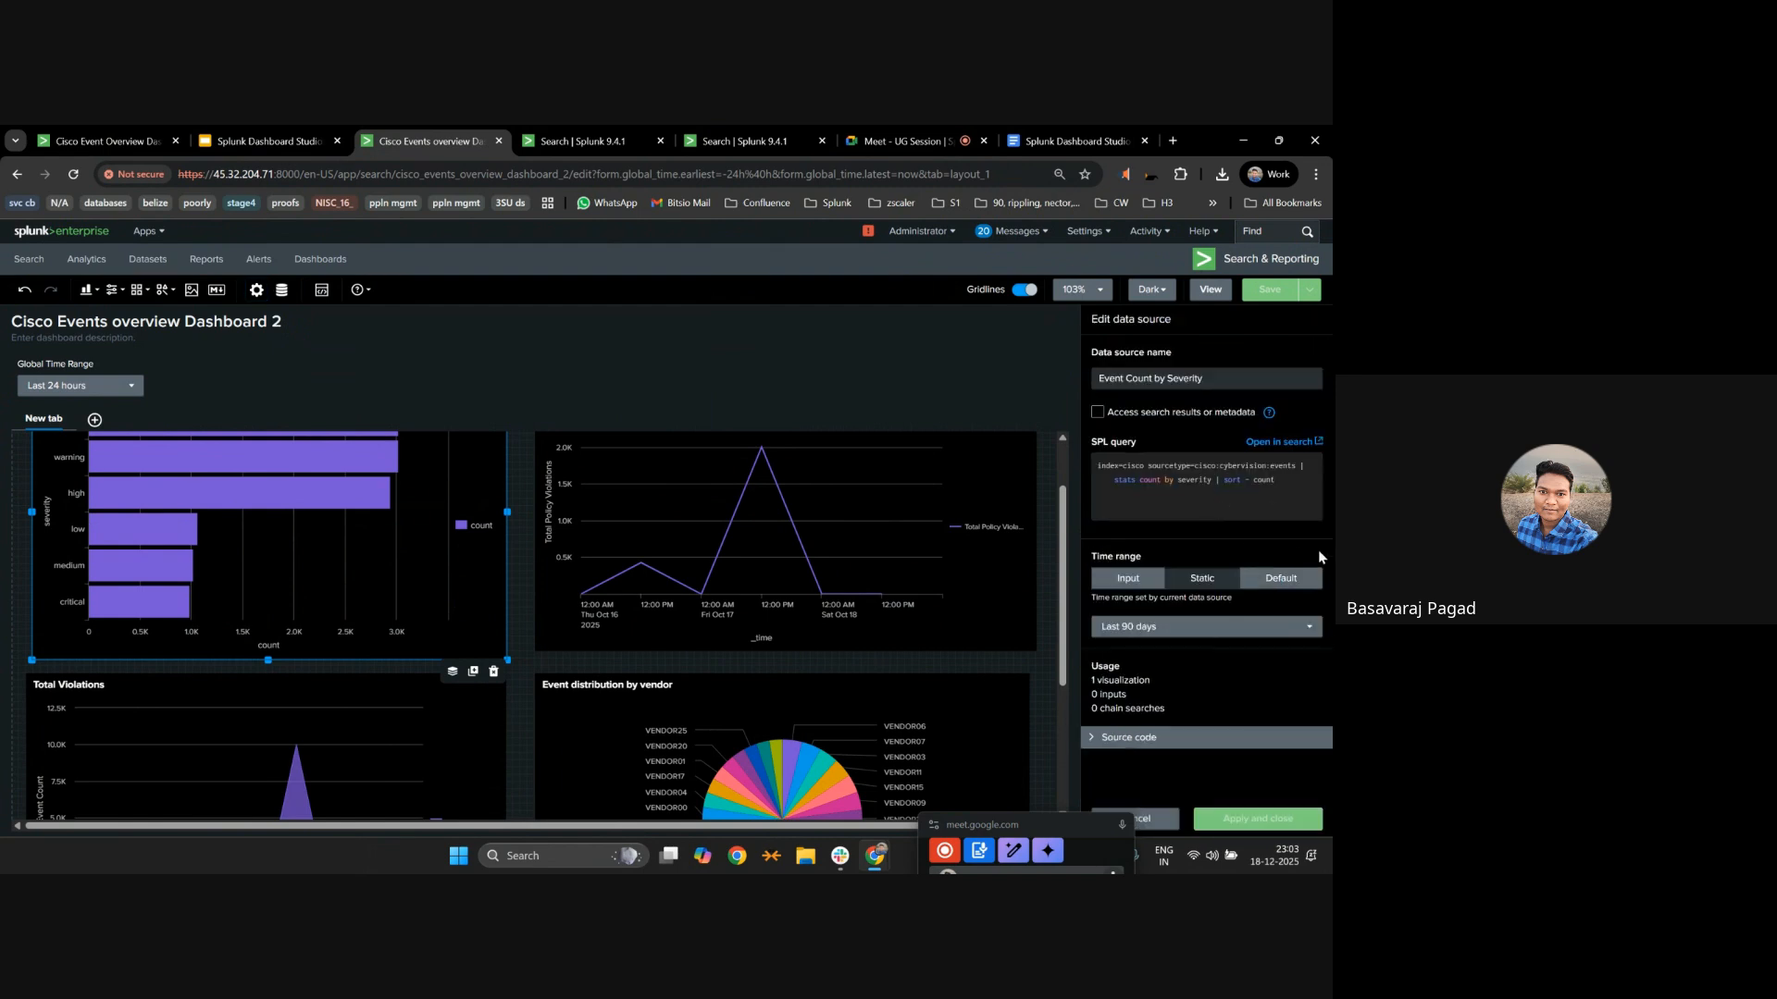
{"action": "left_click", "coordinate": [1203, 627]}
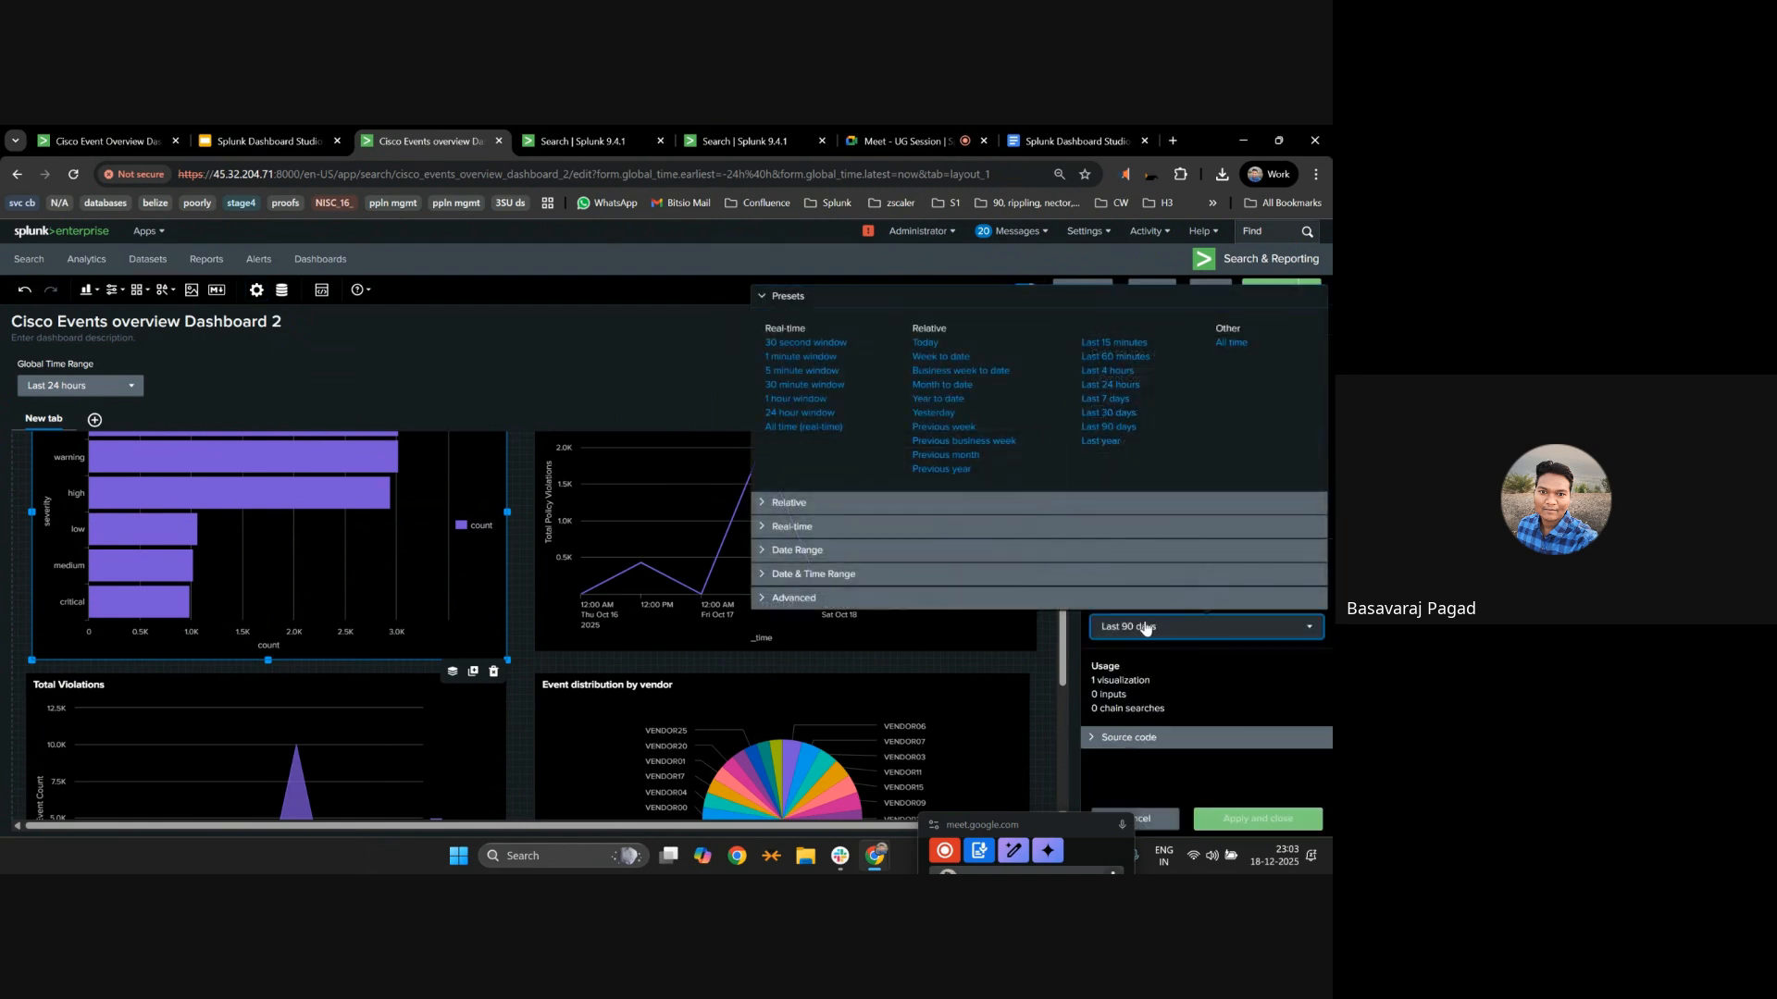
{"action": "key", "text": "Escape"}
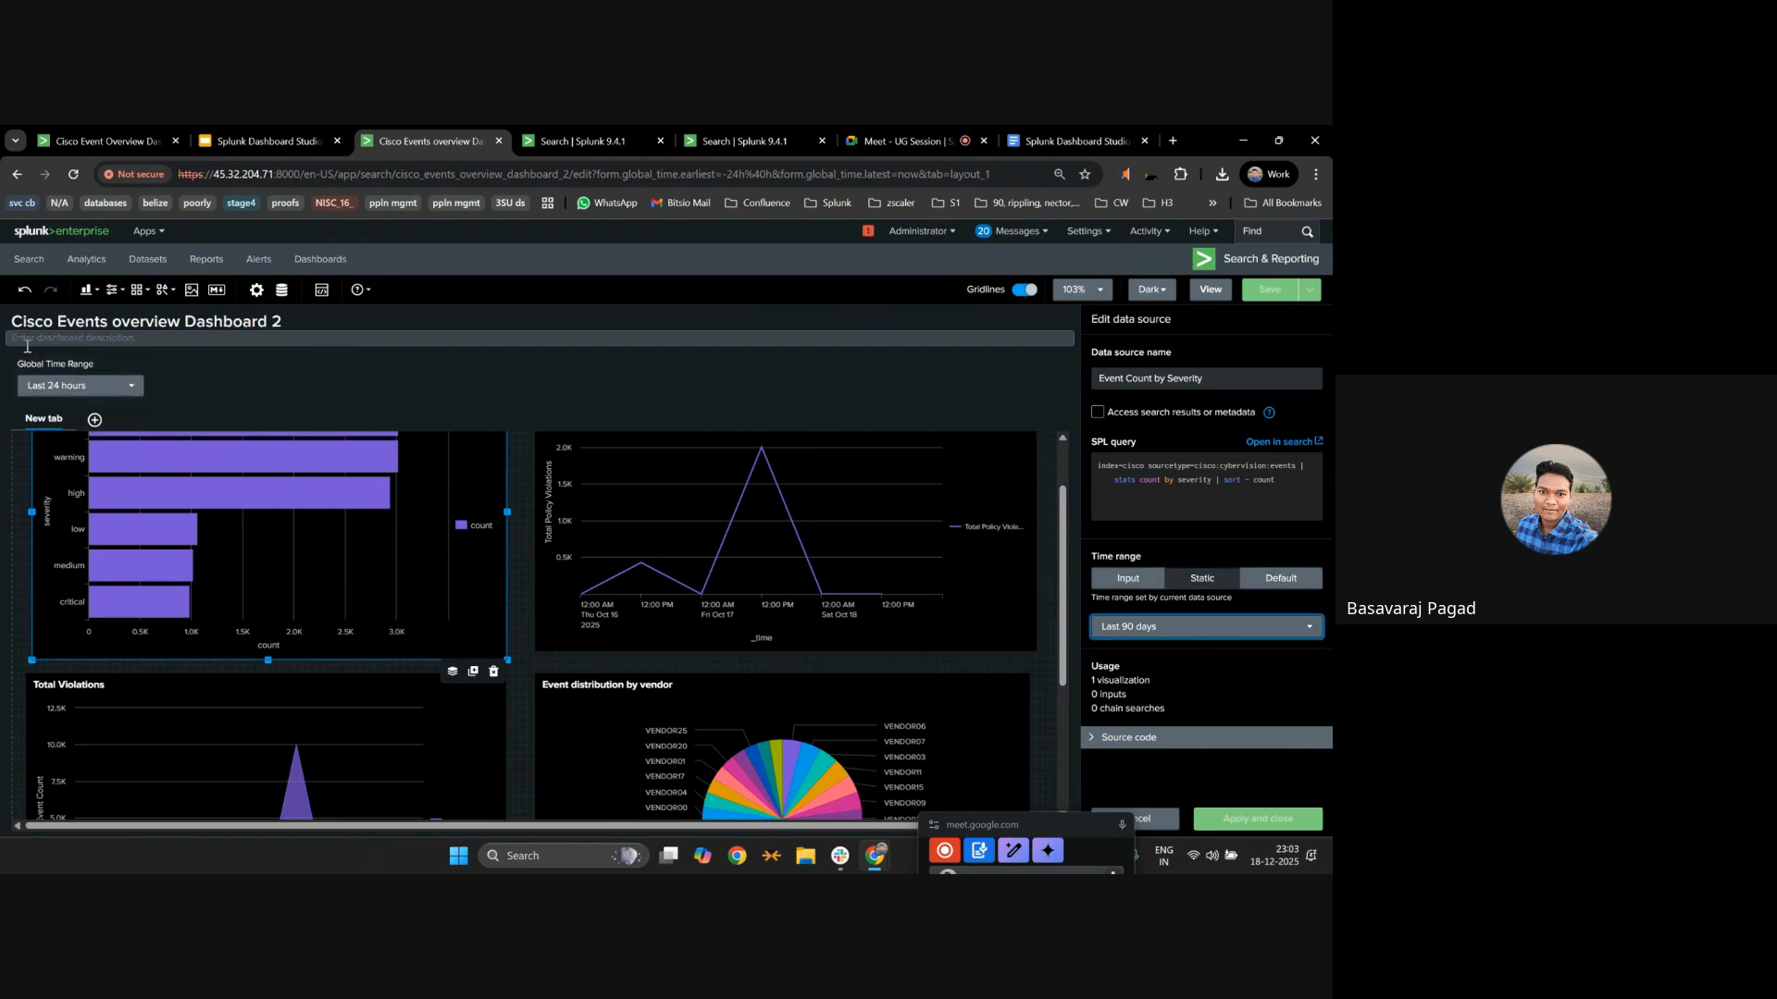
{"action": "left_click", "coordinate": [1283, 582]}
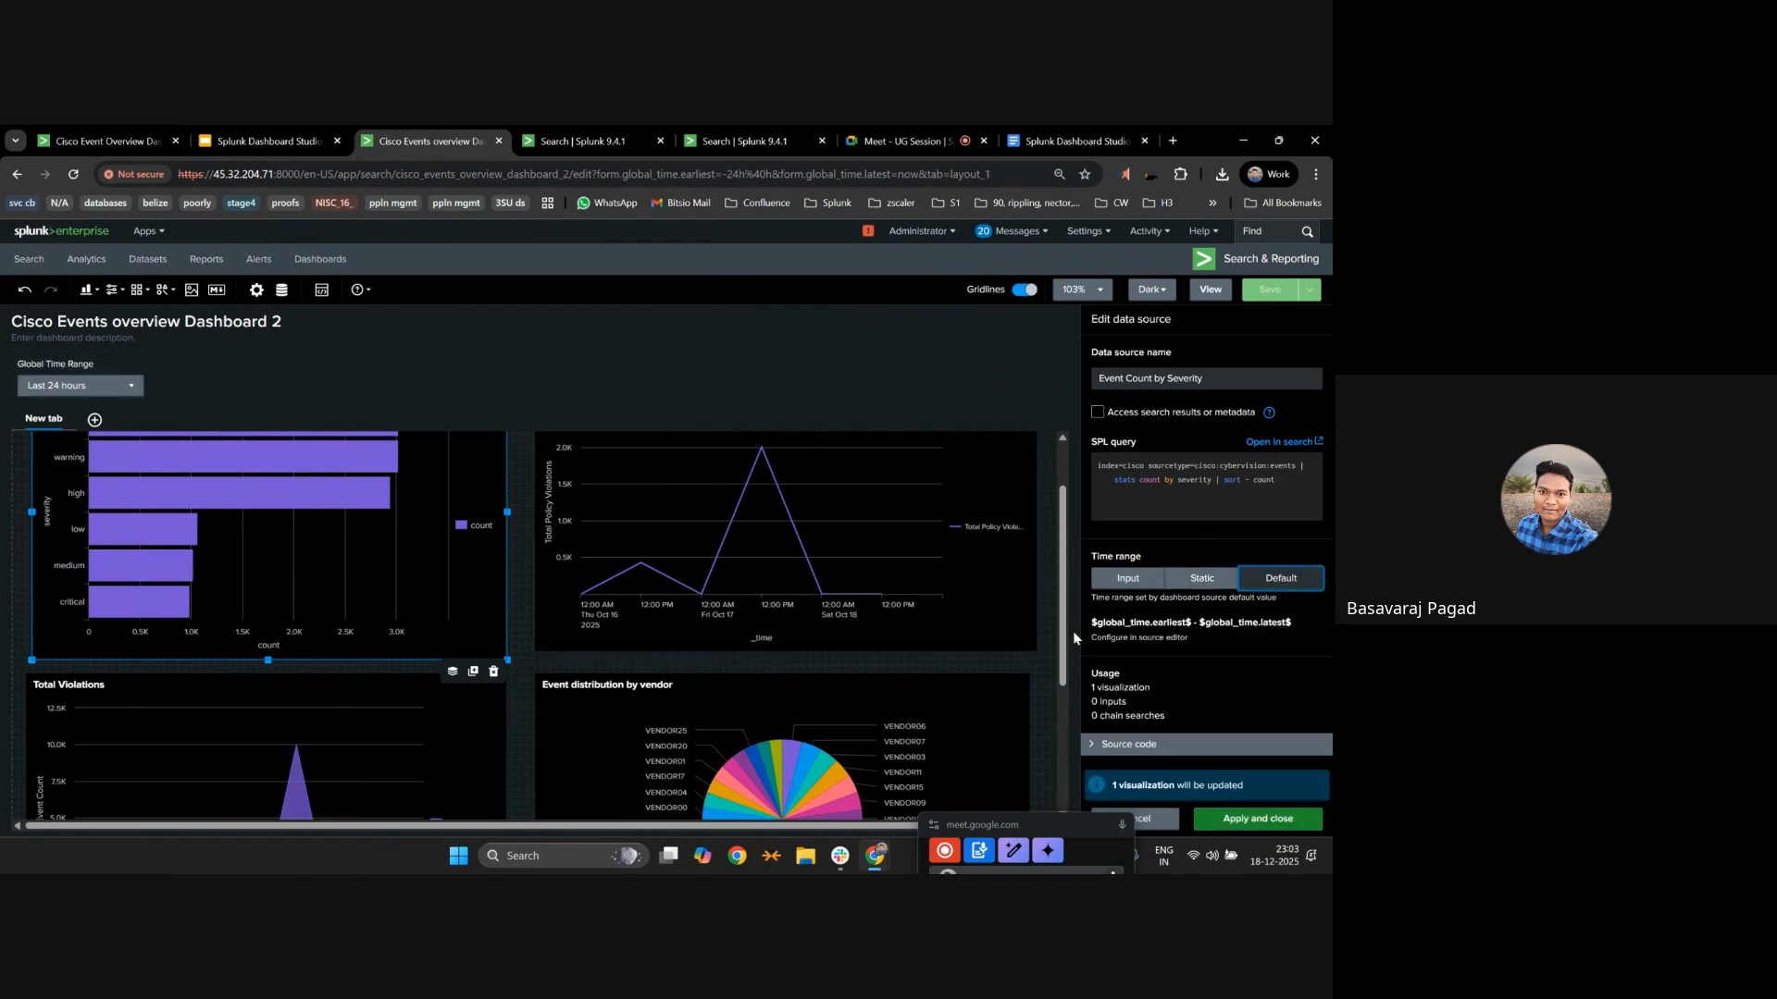
{"action": "left_click_drag", "start_coordinate": [1091, 622], "coordinate": [1292, 623]}
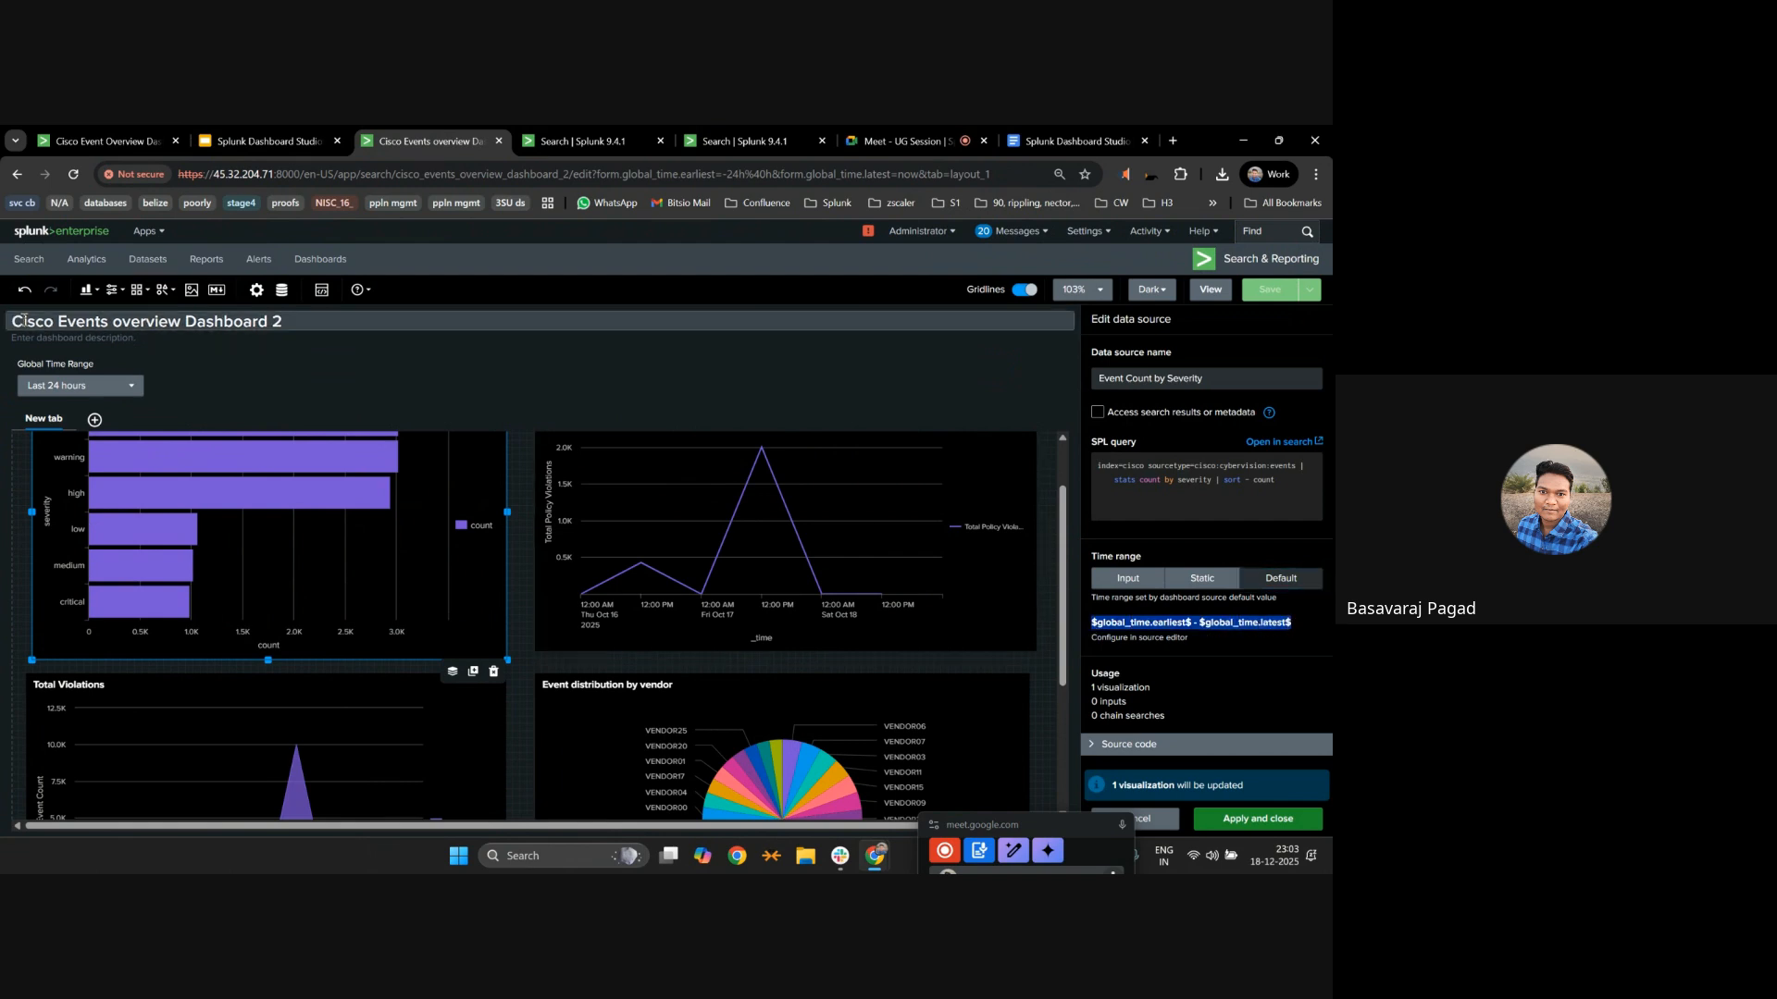
Switch the severity data source's time range to Input, using Global Time Range (global_time).
{"action": "left_click", "coordinate": [1118, 581]}
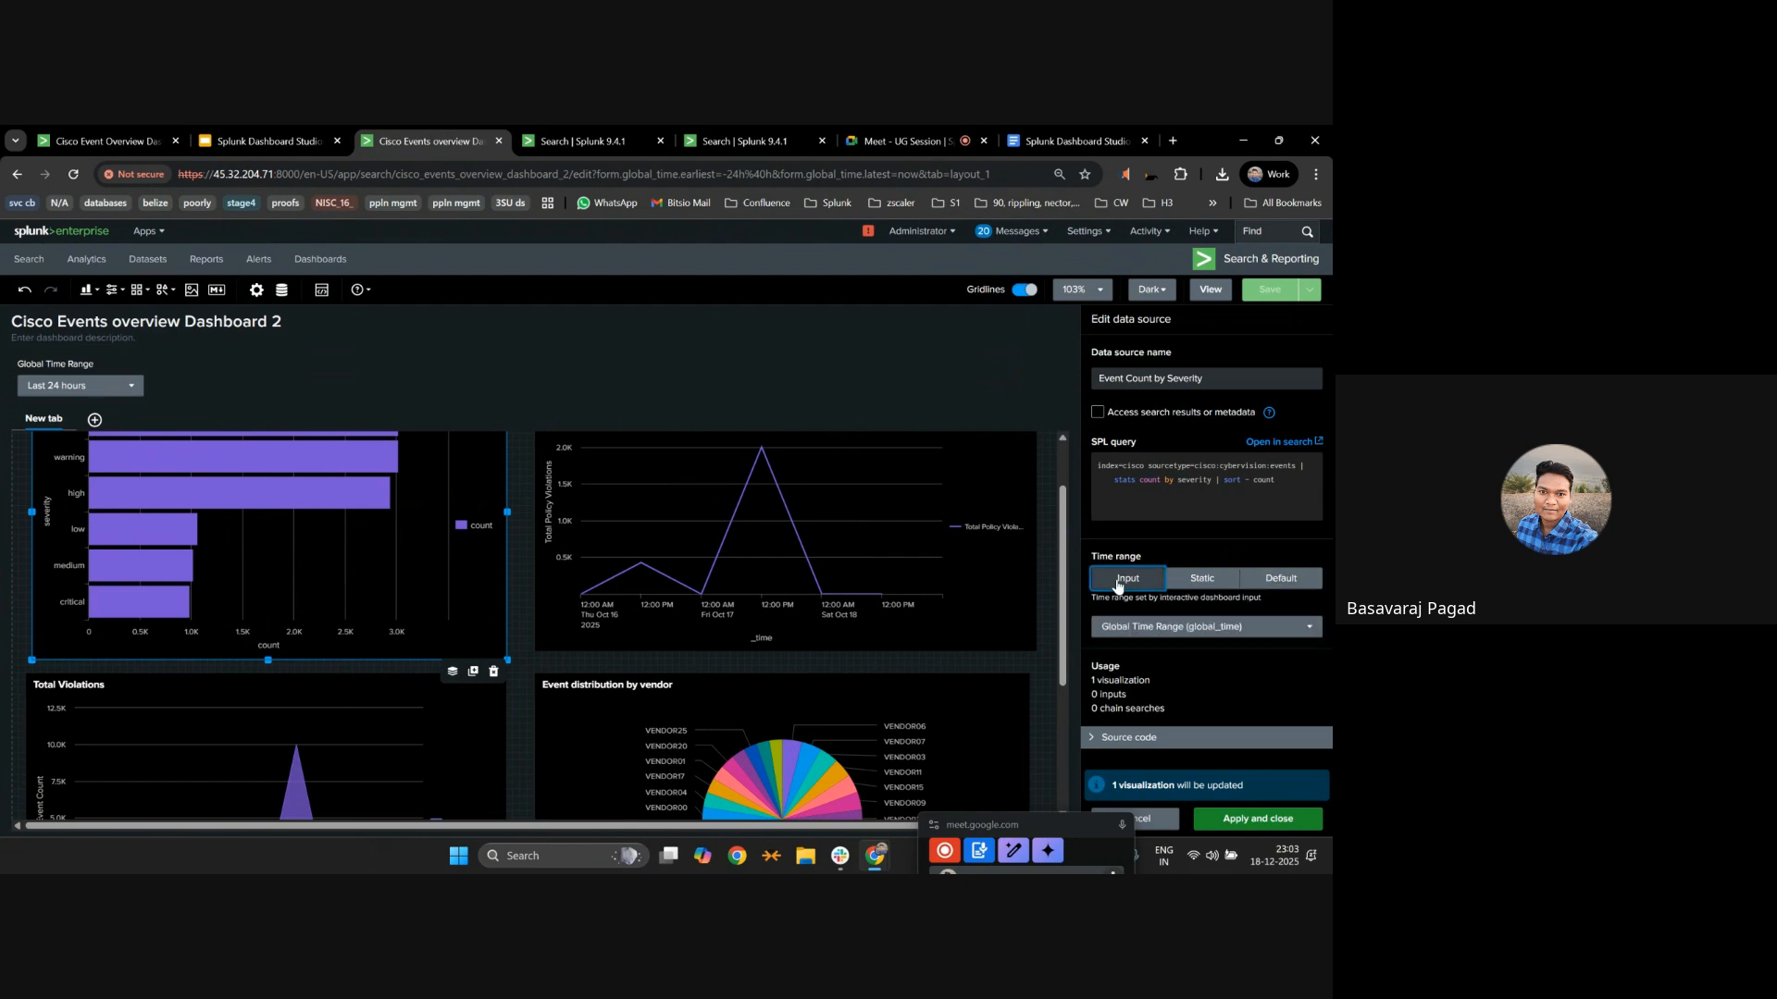
{"action": "left_click", "coordinate": [1126, 627]}
{"action": "left_click", "coordinate": [1124, 665]}
Switch the severity data source's time range back to Default and examine its $global_time.earliest$ and $global_time.latest$ tokens.
{"action": "left_click", "coordinate": [1294, 583]}
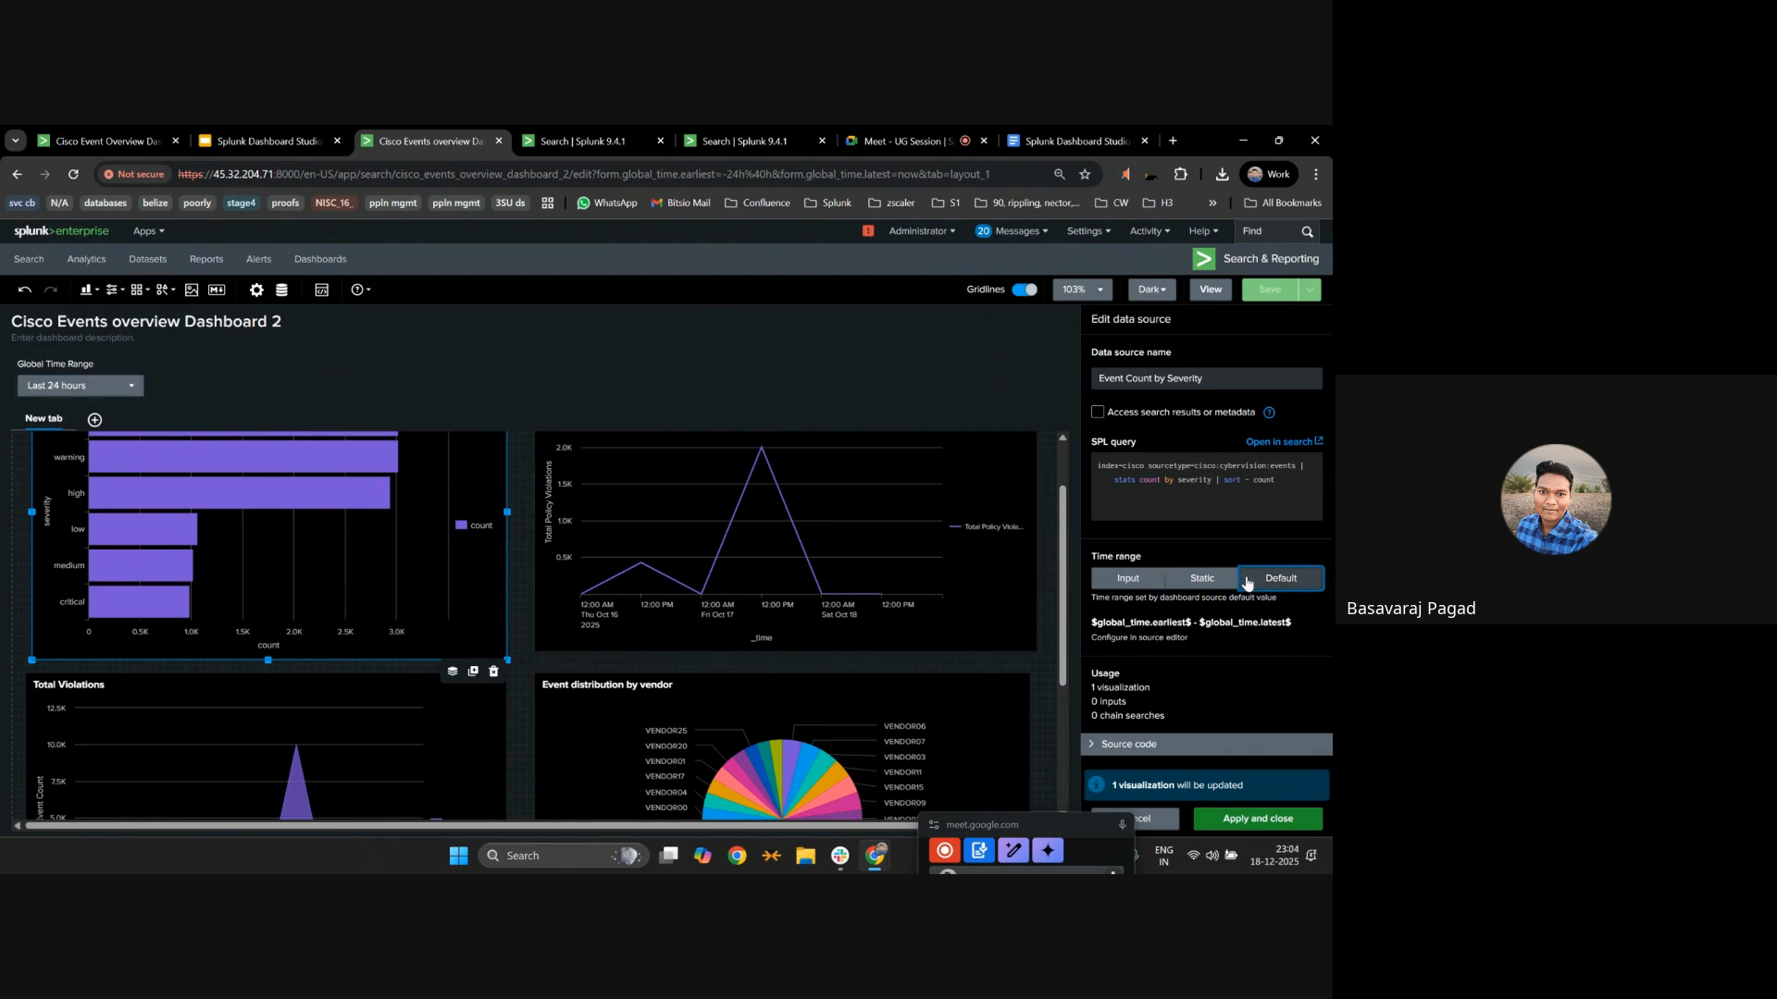
{"action": "mouse_move", "coordinate": [1192, 623]}
{"action": "left_mouse_down"}
{"action": "mouse_move", "coordinate": [1097, 622]}
{"action": "mouse_move", "coordinate": [1294, 622]}
{"action": "mouse_move", "coordinate": [1179, 629]}
{"action": "mouse_move", "coordinate": [1200, 623]}
{"action": "left_mouse_up"}
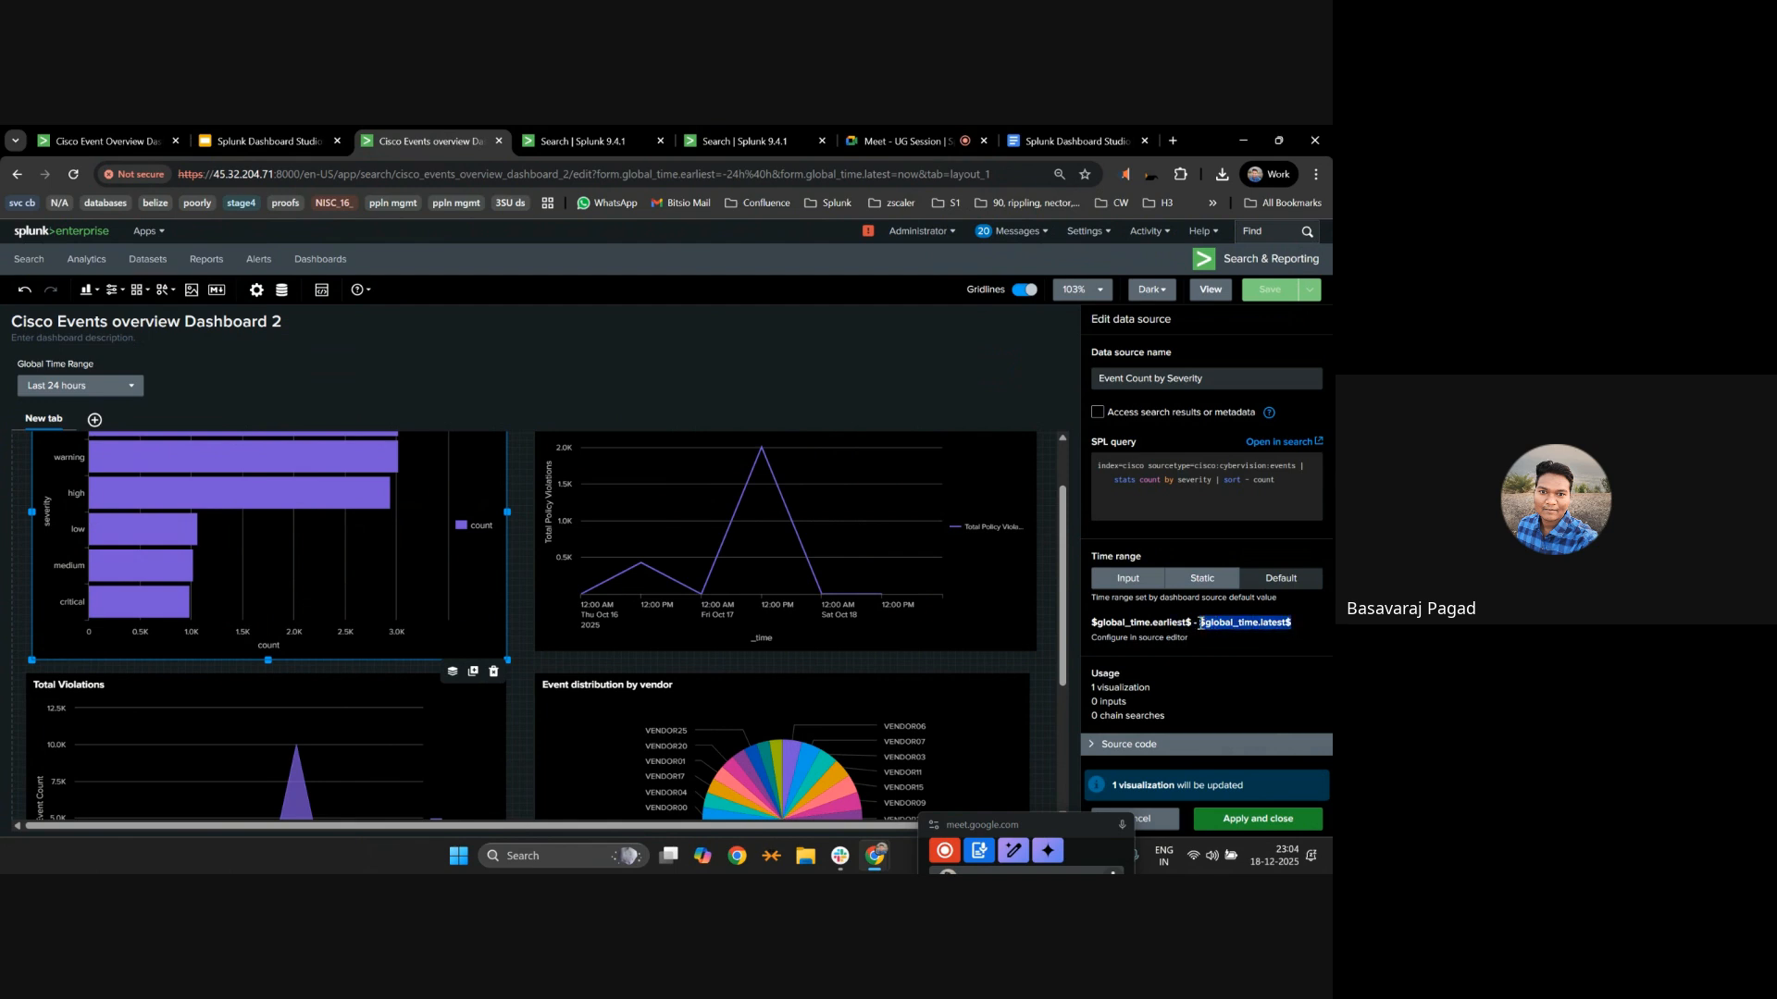
{"action": "left_click", "coordinate": [1203, 636]}
{"action": "left_click_drag", "start_coordinate": [1154, 622], "coordinate": [1183, 621]}
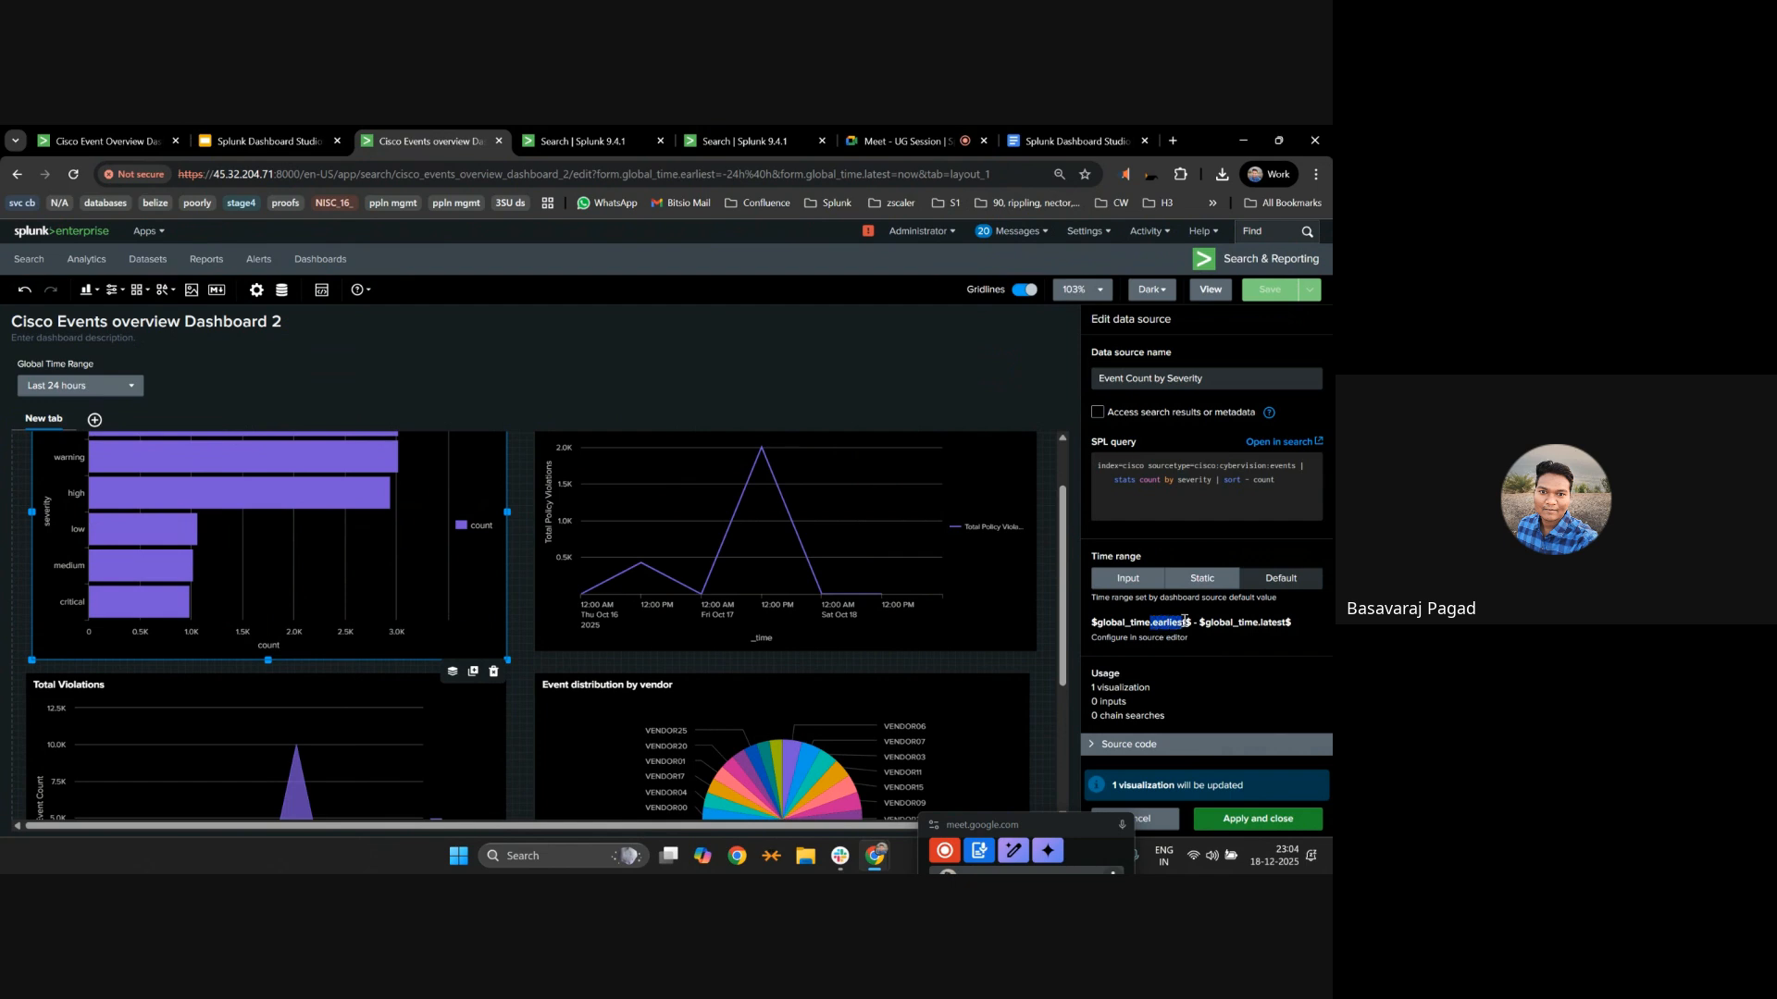
Apply the severity data source's Default time range with the global_time tokens and save the dashboard.
{"action": "left_click_drag", "start_coordinate": [1152, 623], "coordinate": [1186, 622]}
{"action": "left_click", "coordinate": [1254, 825]}
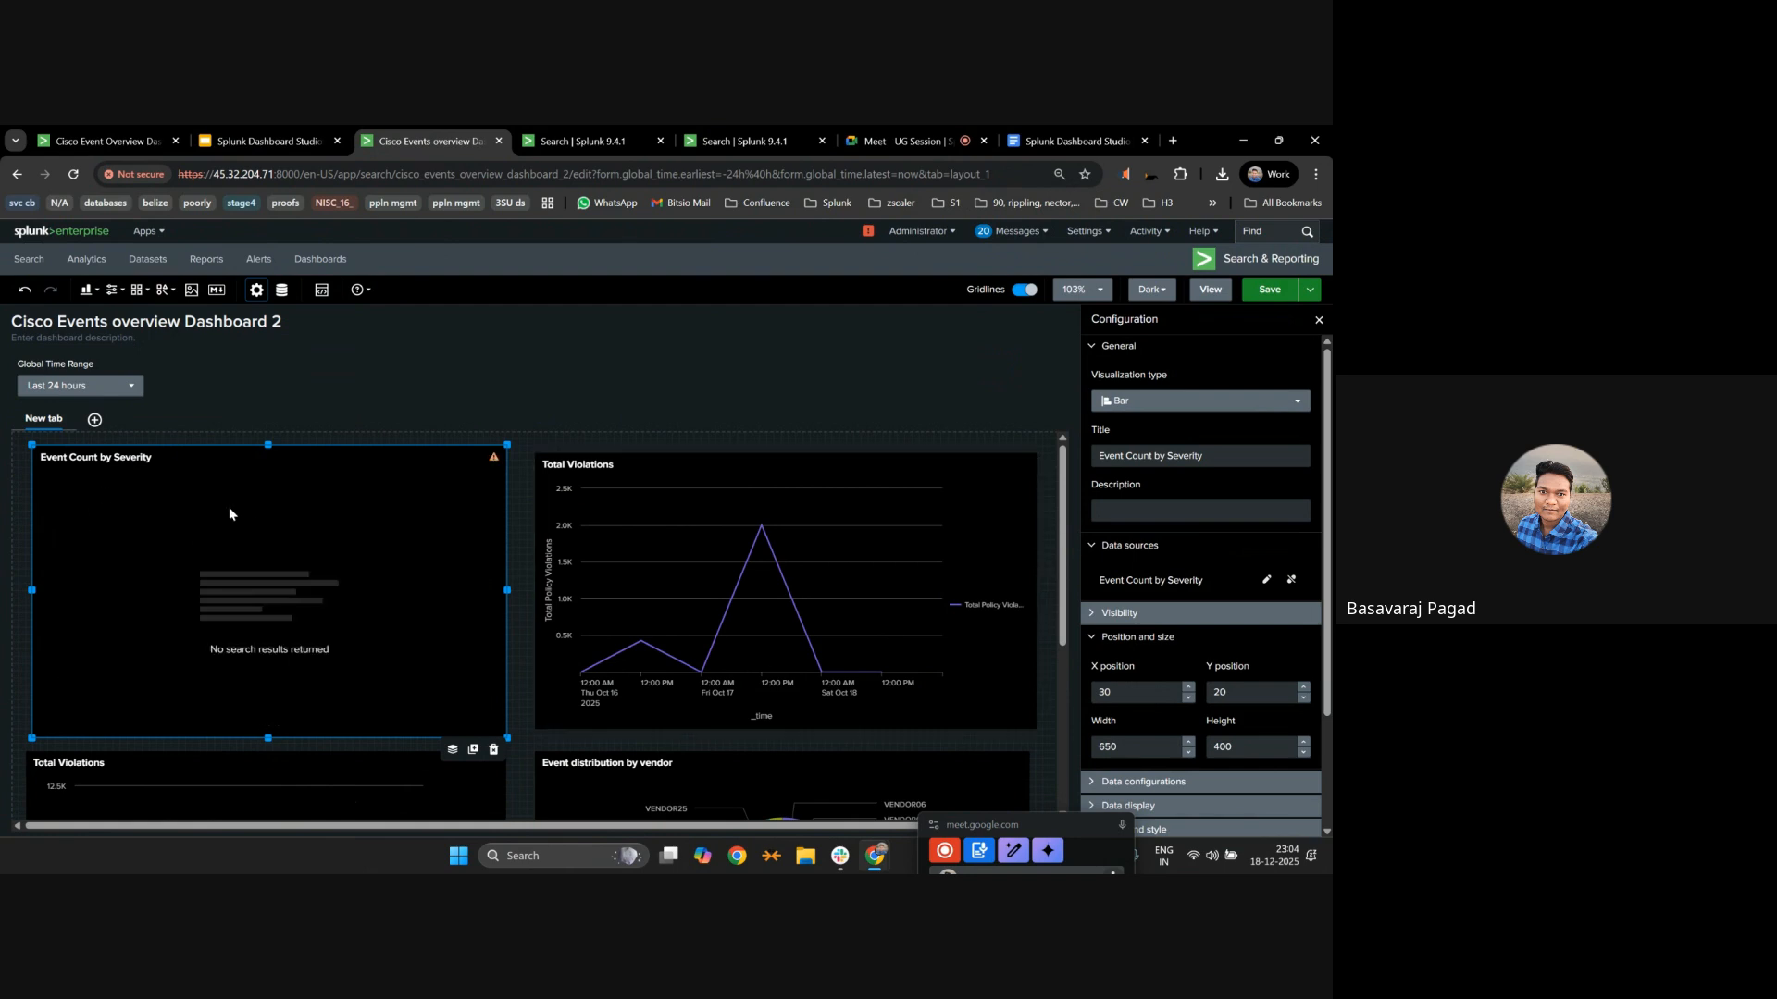
{"action": "left_click", "coordinate": [1268, 289]}
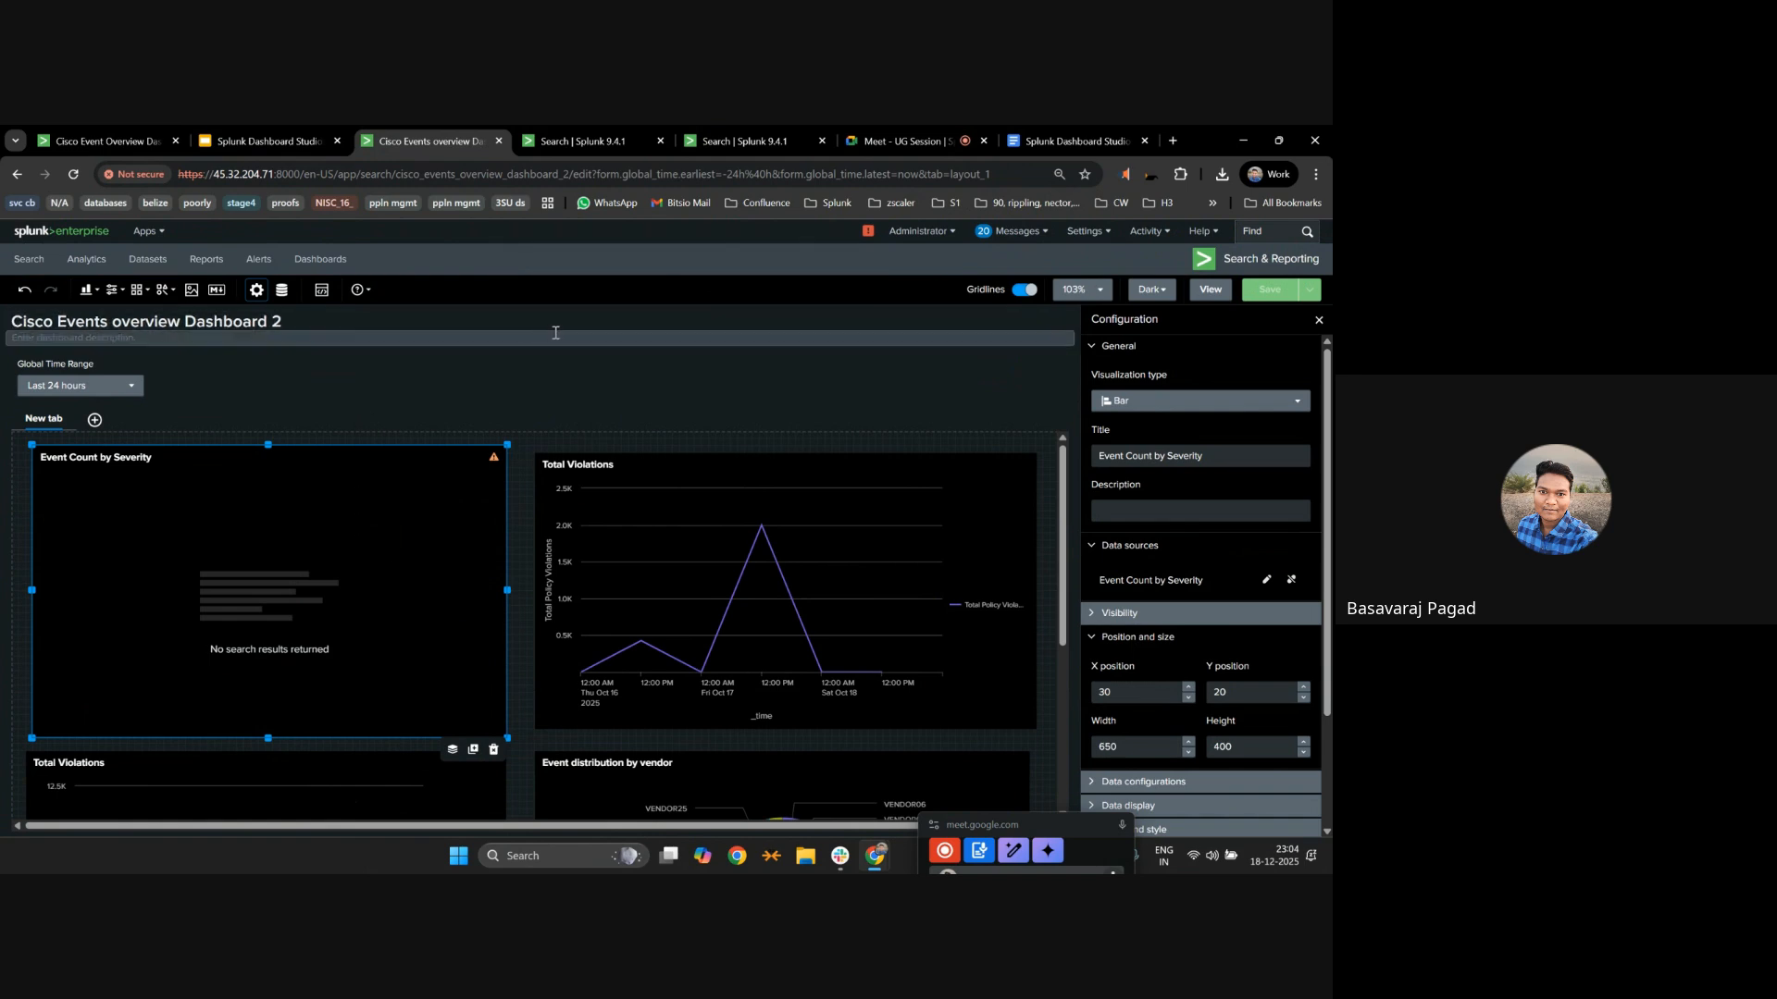
Set the Global Time Range input's default value to Last 90 days and save the dashboard.
{"action": "left_click", "coordinate": [63, 360]}
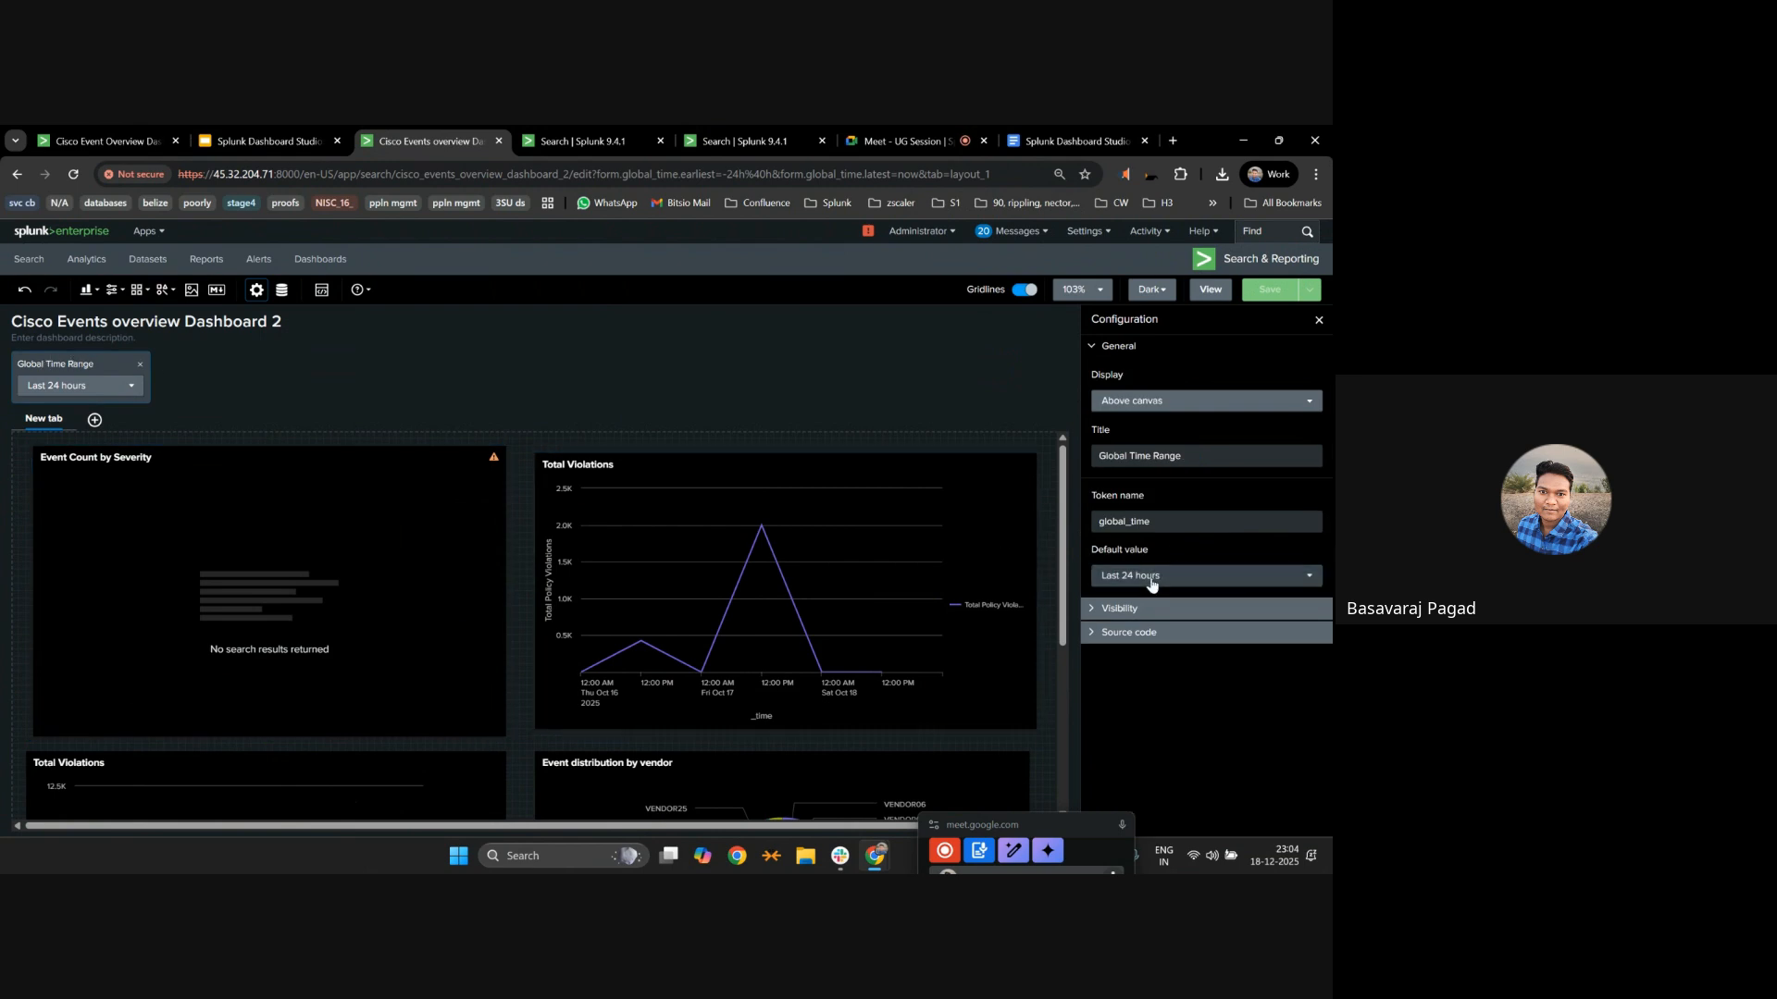
{"action": "left_click_drag", "start_coordinate": [572, 174], "coordinate": [189, 196]}
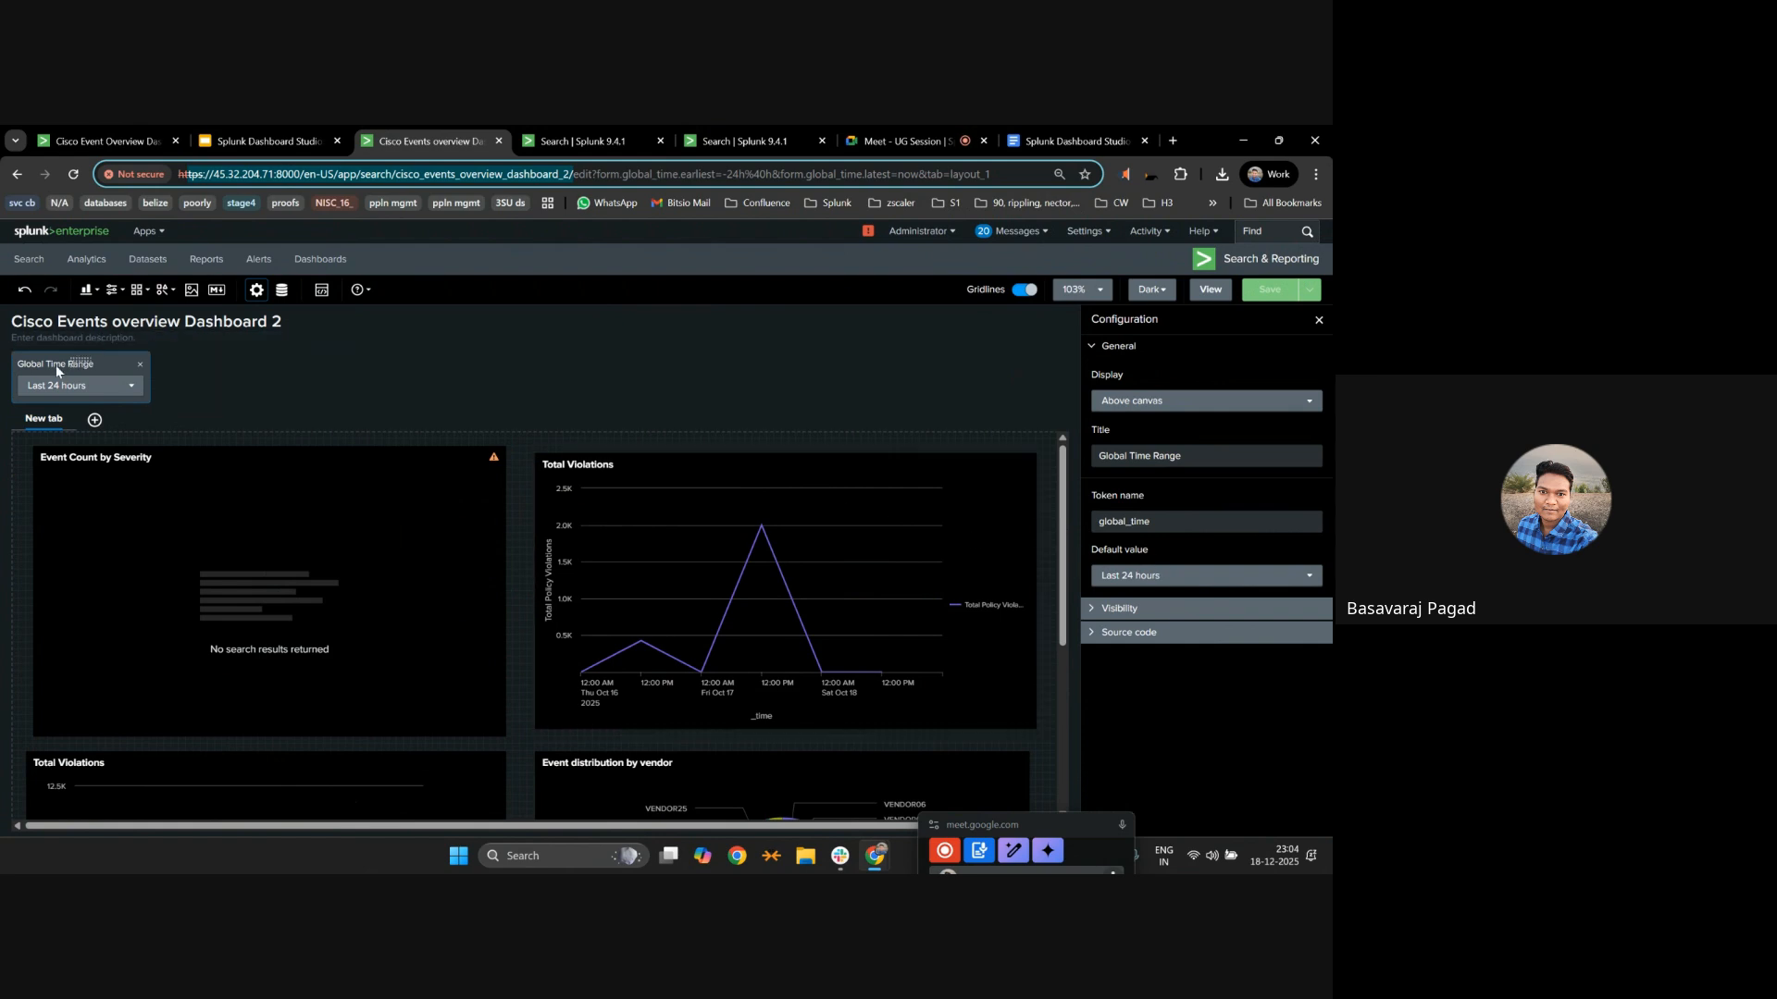
{"action": "left_click_drag", "start_coordinate": [1170, 553], "coordinate": [1099, 555]}
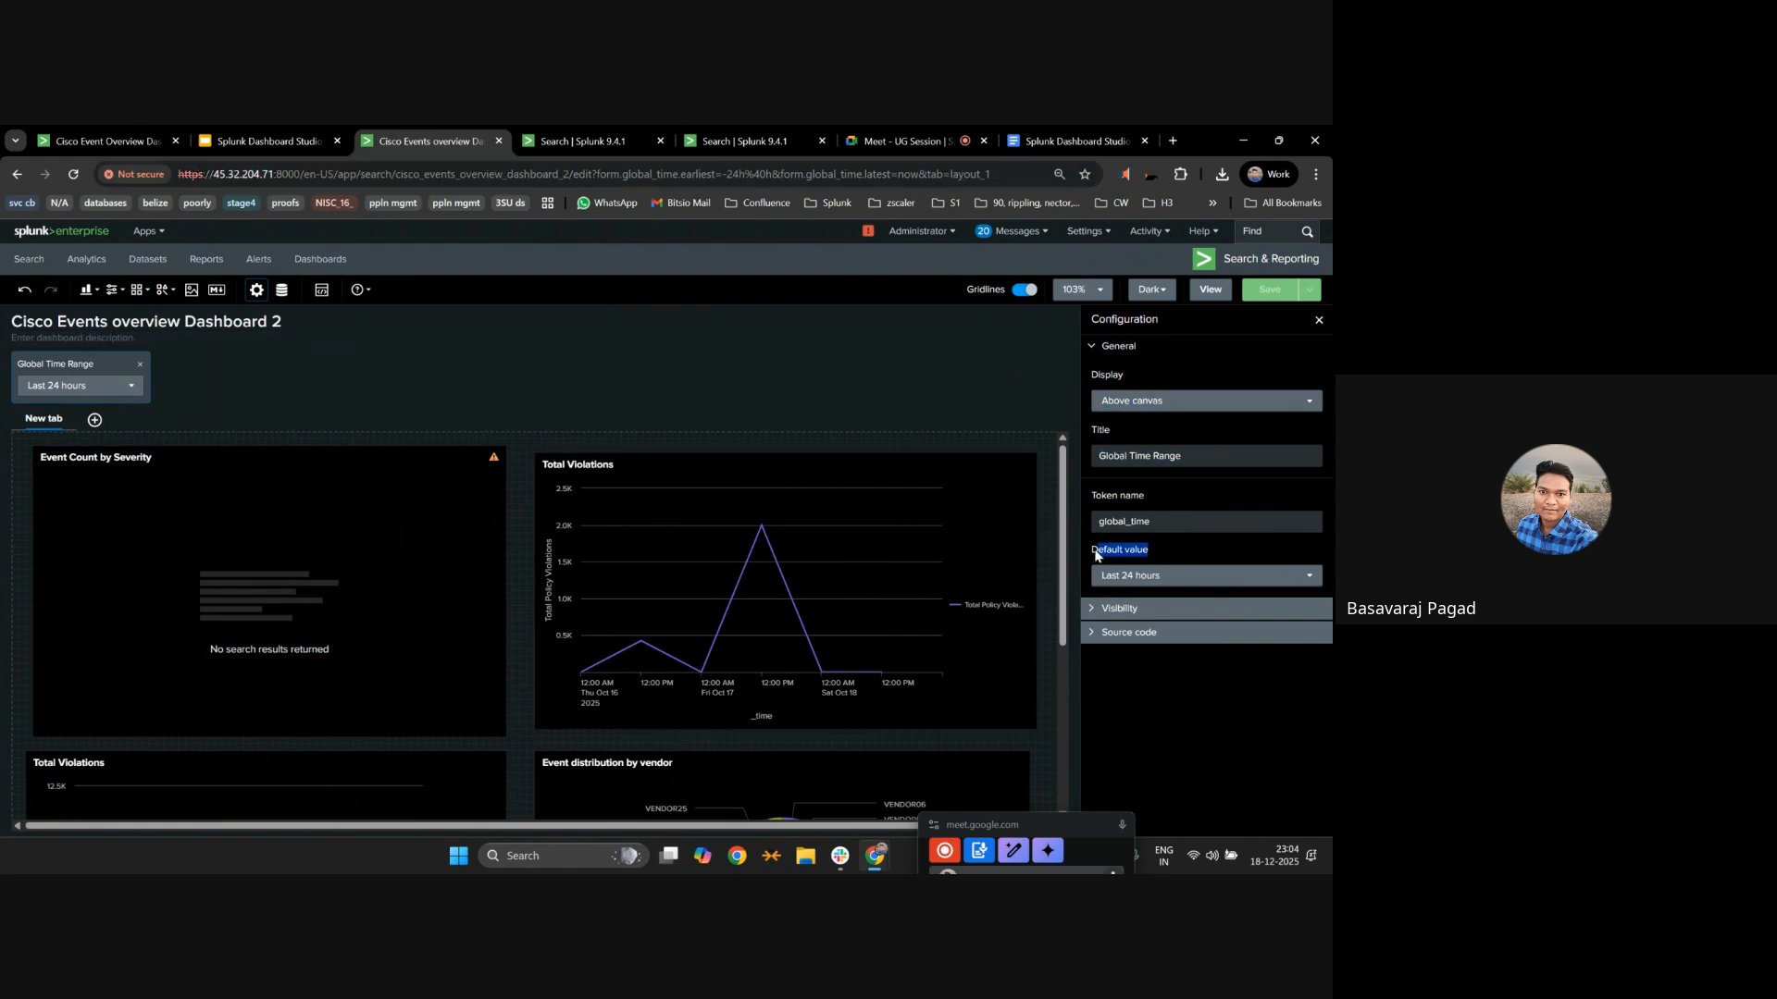
{"action": "left_click", "coordinate": [1110, 574]}
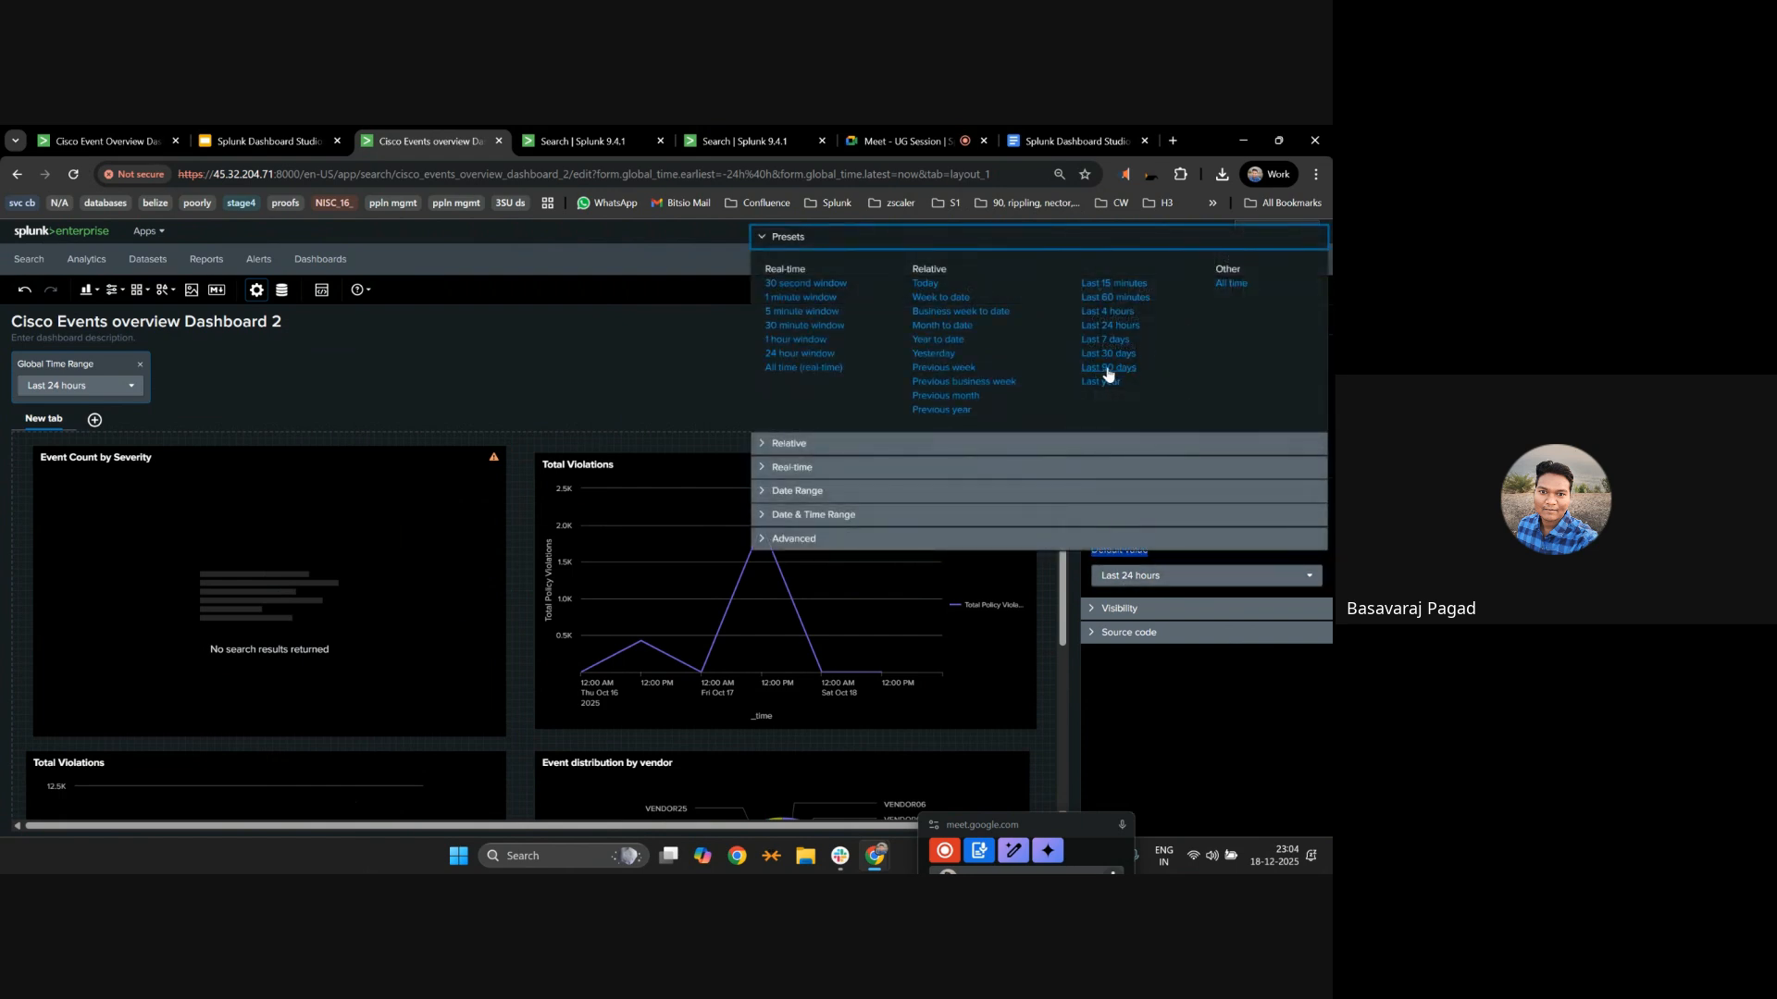
{"action": "left_click", "coordinate": [1109, 373]}
{"action": "left_click", "coordinate": [1270, 288]}
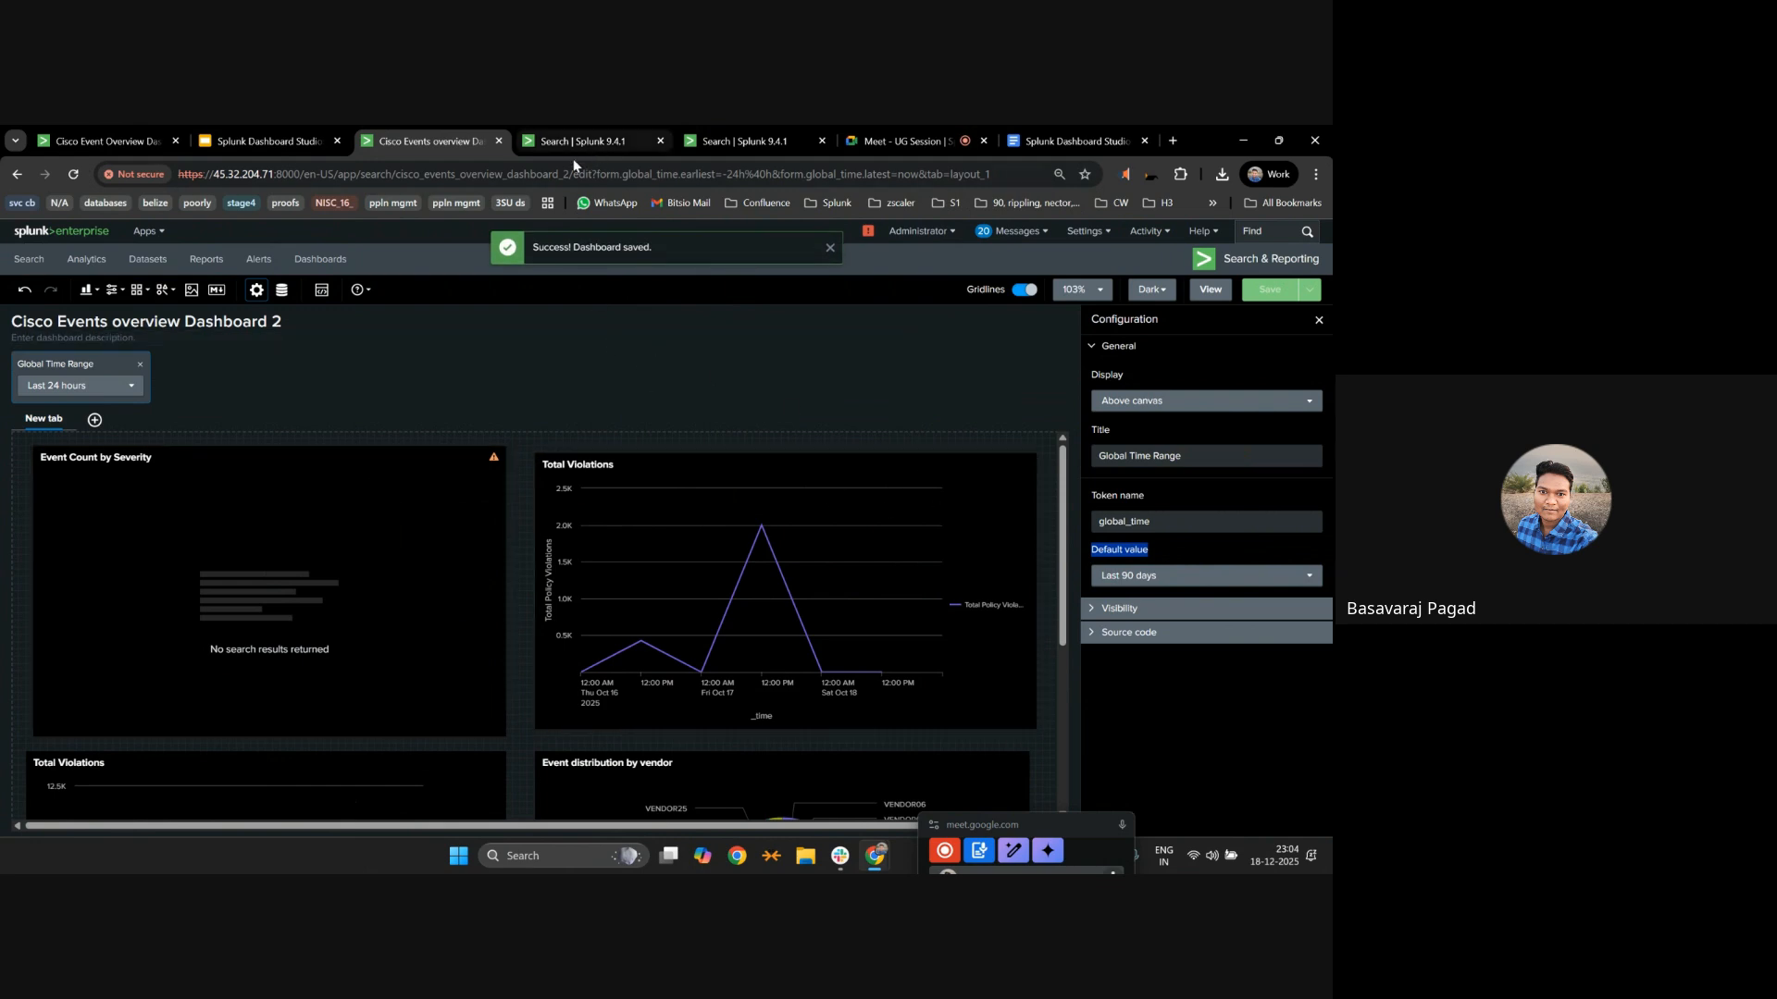
Reload Cisco Events overview Dashboard 2 from its base URL without the edit path and time parameters.
{"action": "left_click_drag", "start_coordinate": [569, 178], "coordinate": [3, 184]}
{"action": "key", "text": "ctrl+c"}
{"action": "key", "text": "ctrl+a"}
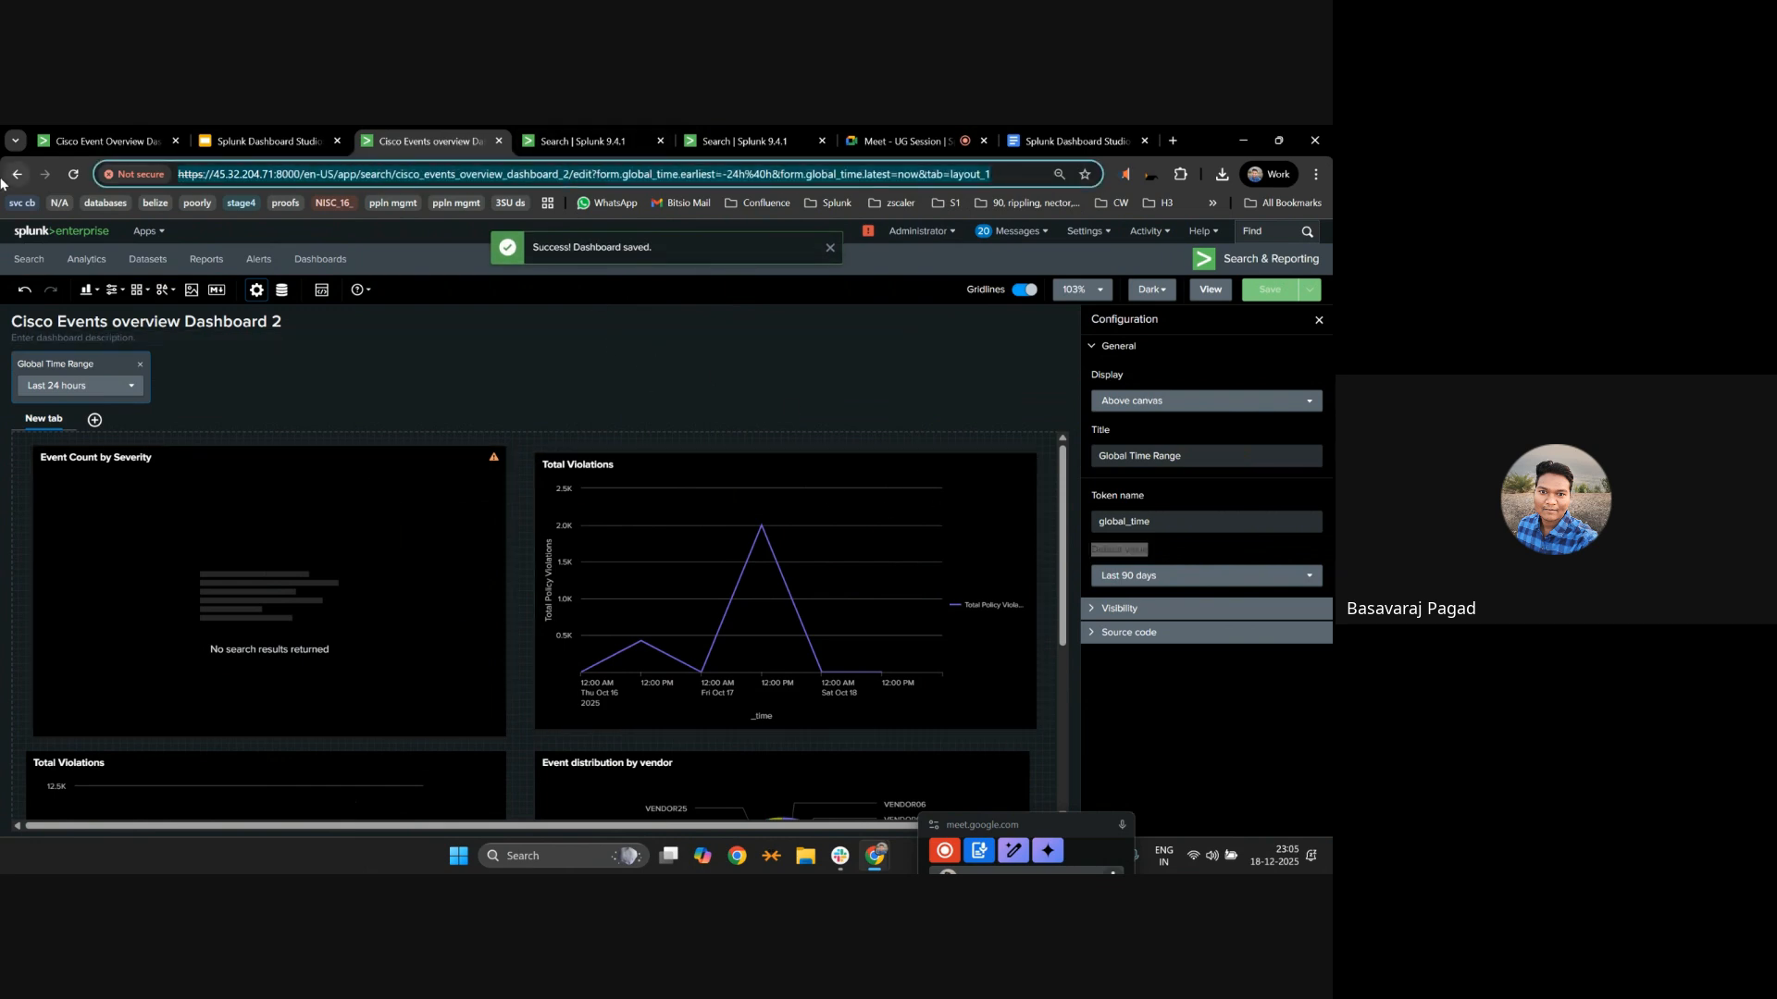
{"action": "key", "text": "ctrl+v"}
{"action": "key", "text": "Return"}
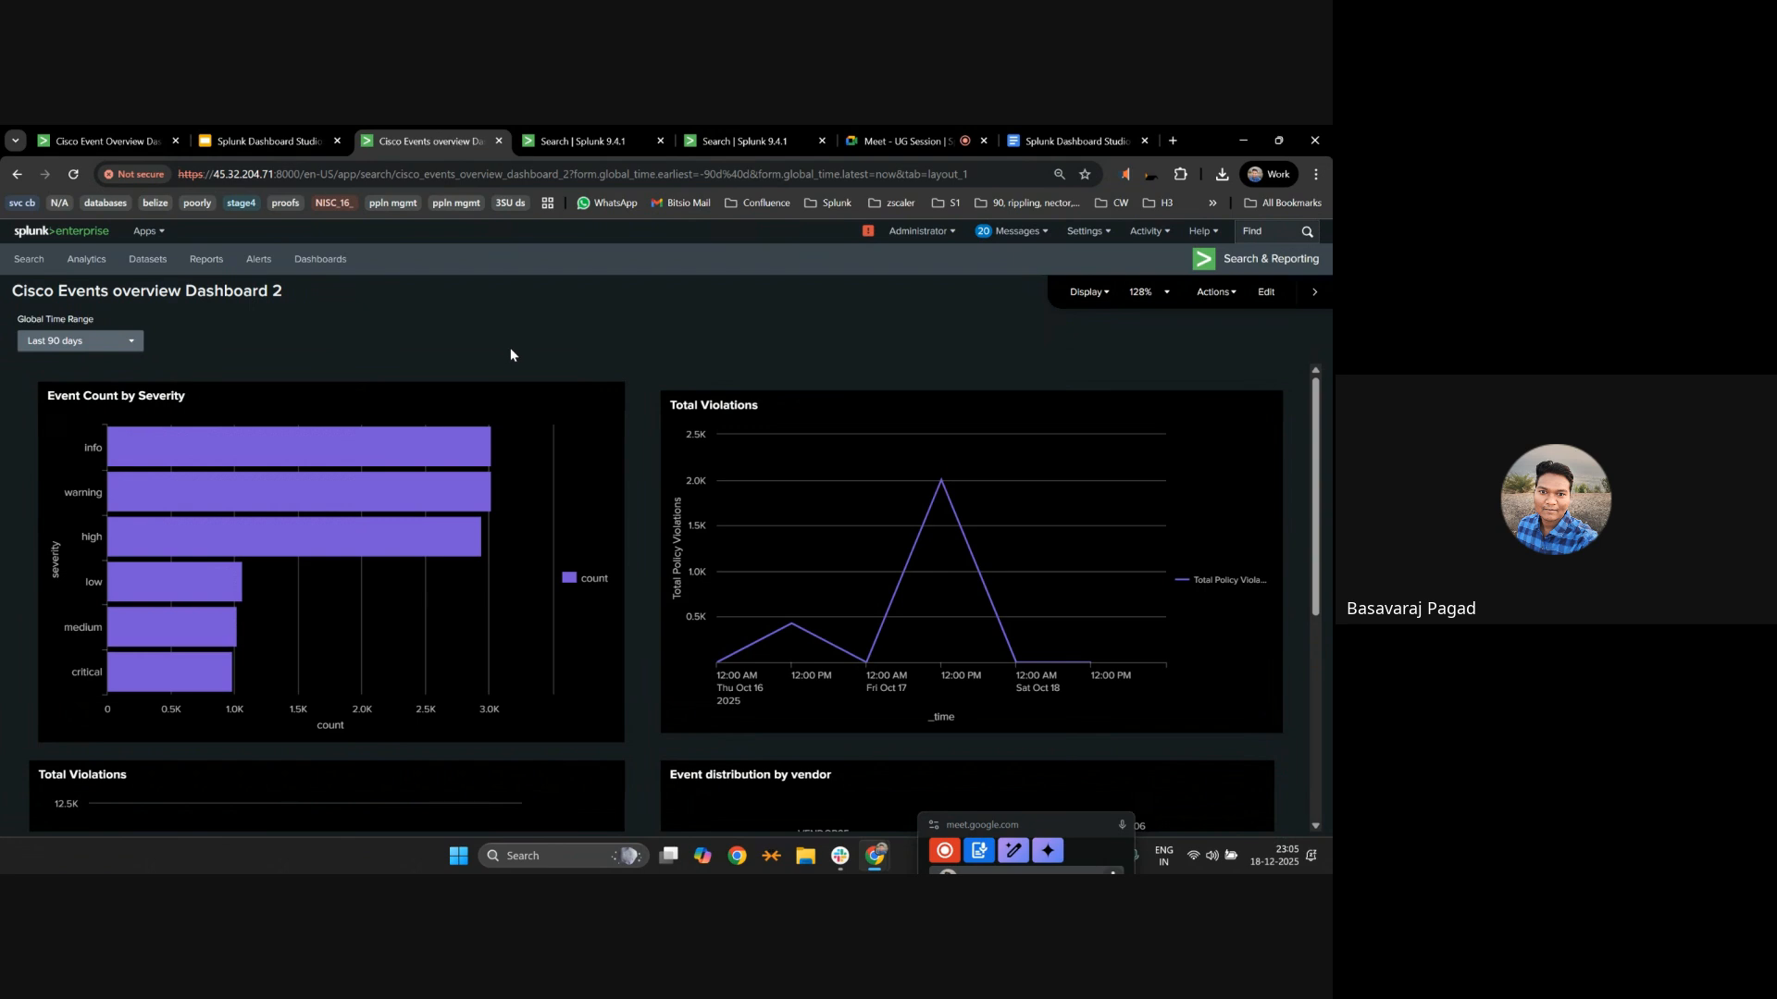
Reopen the dashboard for editing and inspect the Global Time Range input's token name.
{"action": "left_click", "coordinate": [1266, 291]}
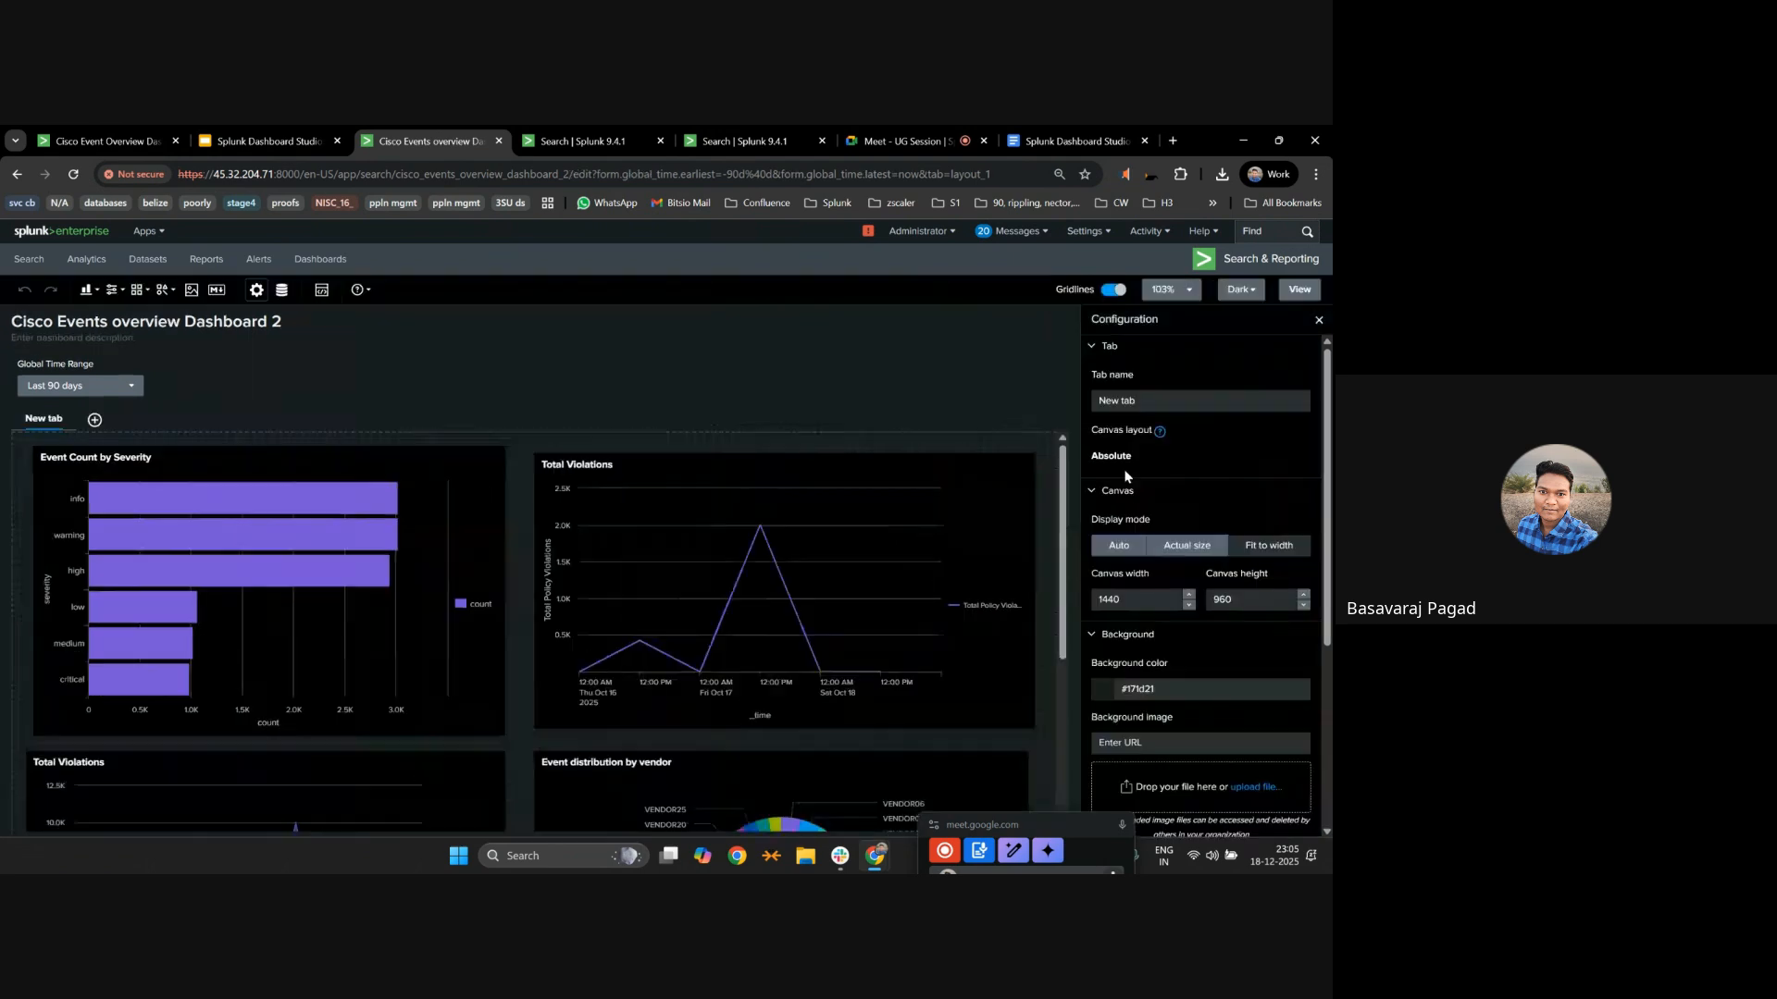
{"action": "left_click", "coordinate": [63, 364]}
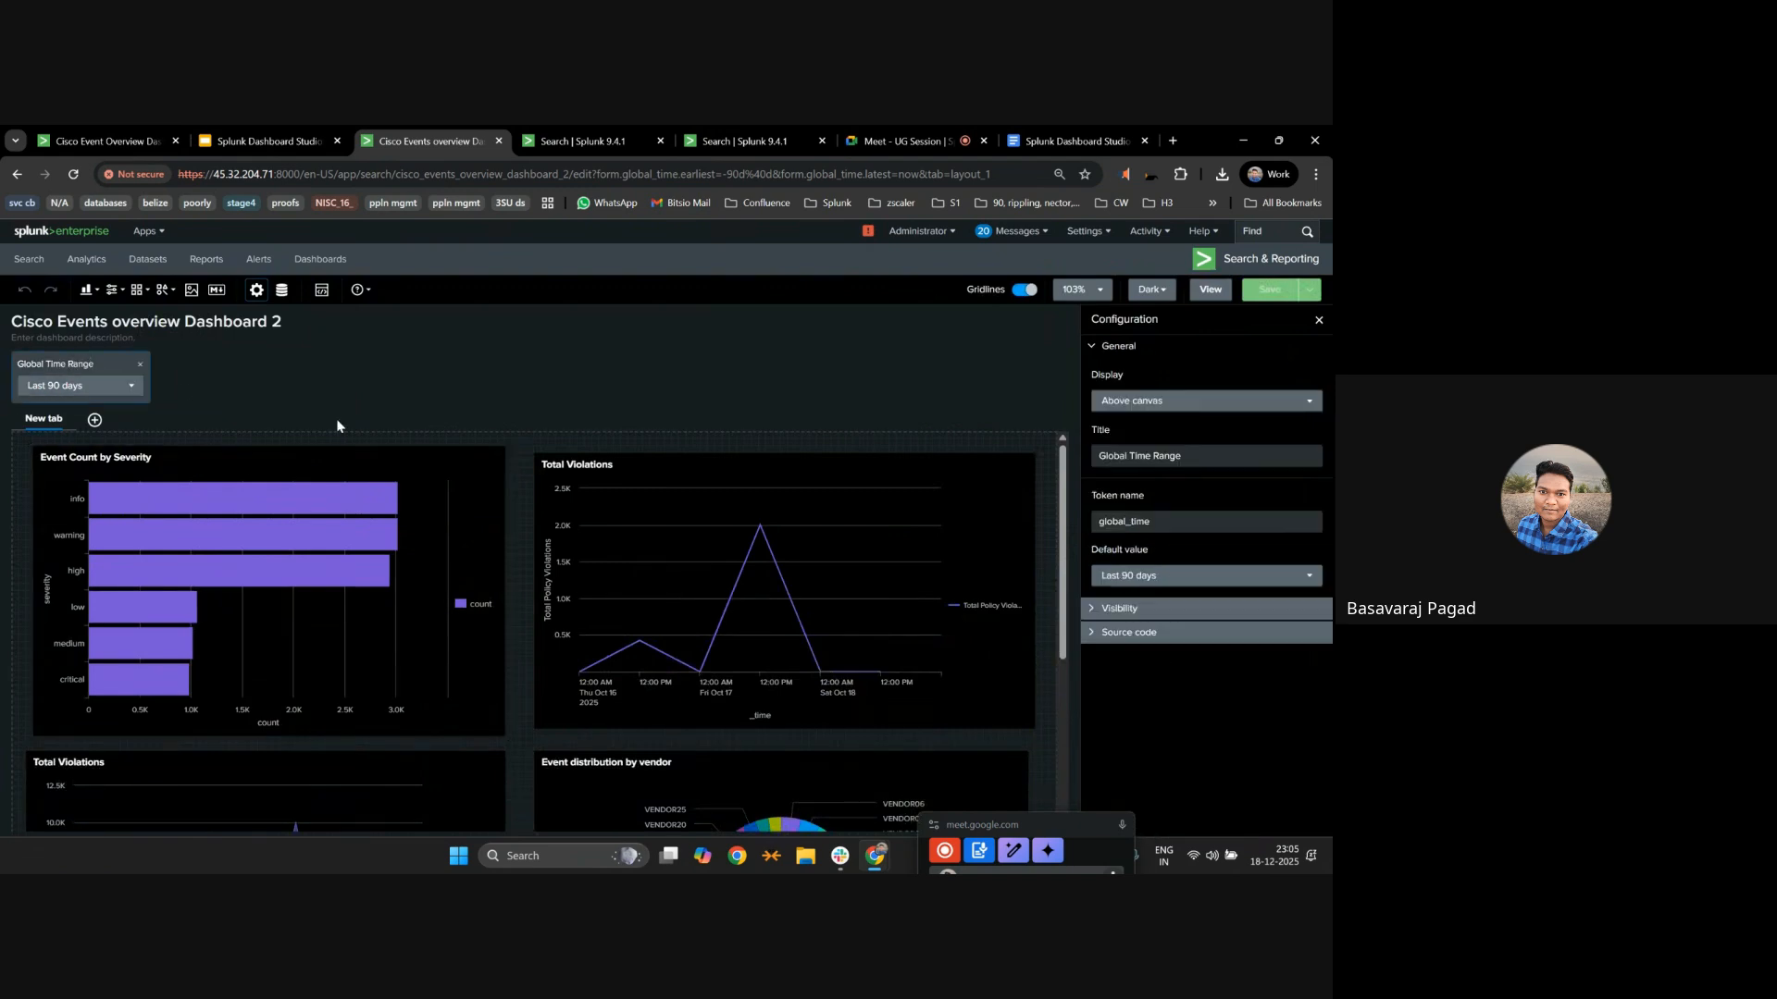
{"action": "triple_click", "coordinate": [1131, 498]}
{"action": "double_click", "coordinate": [1137, 519]}
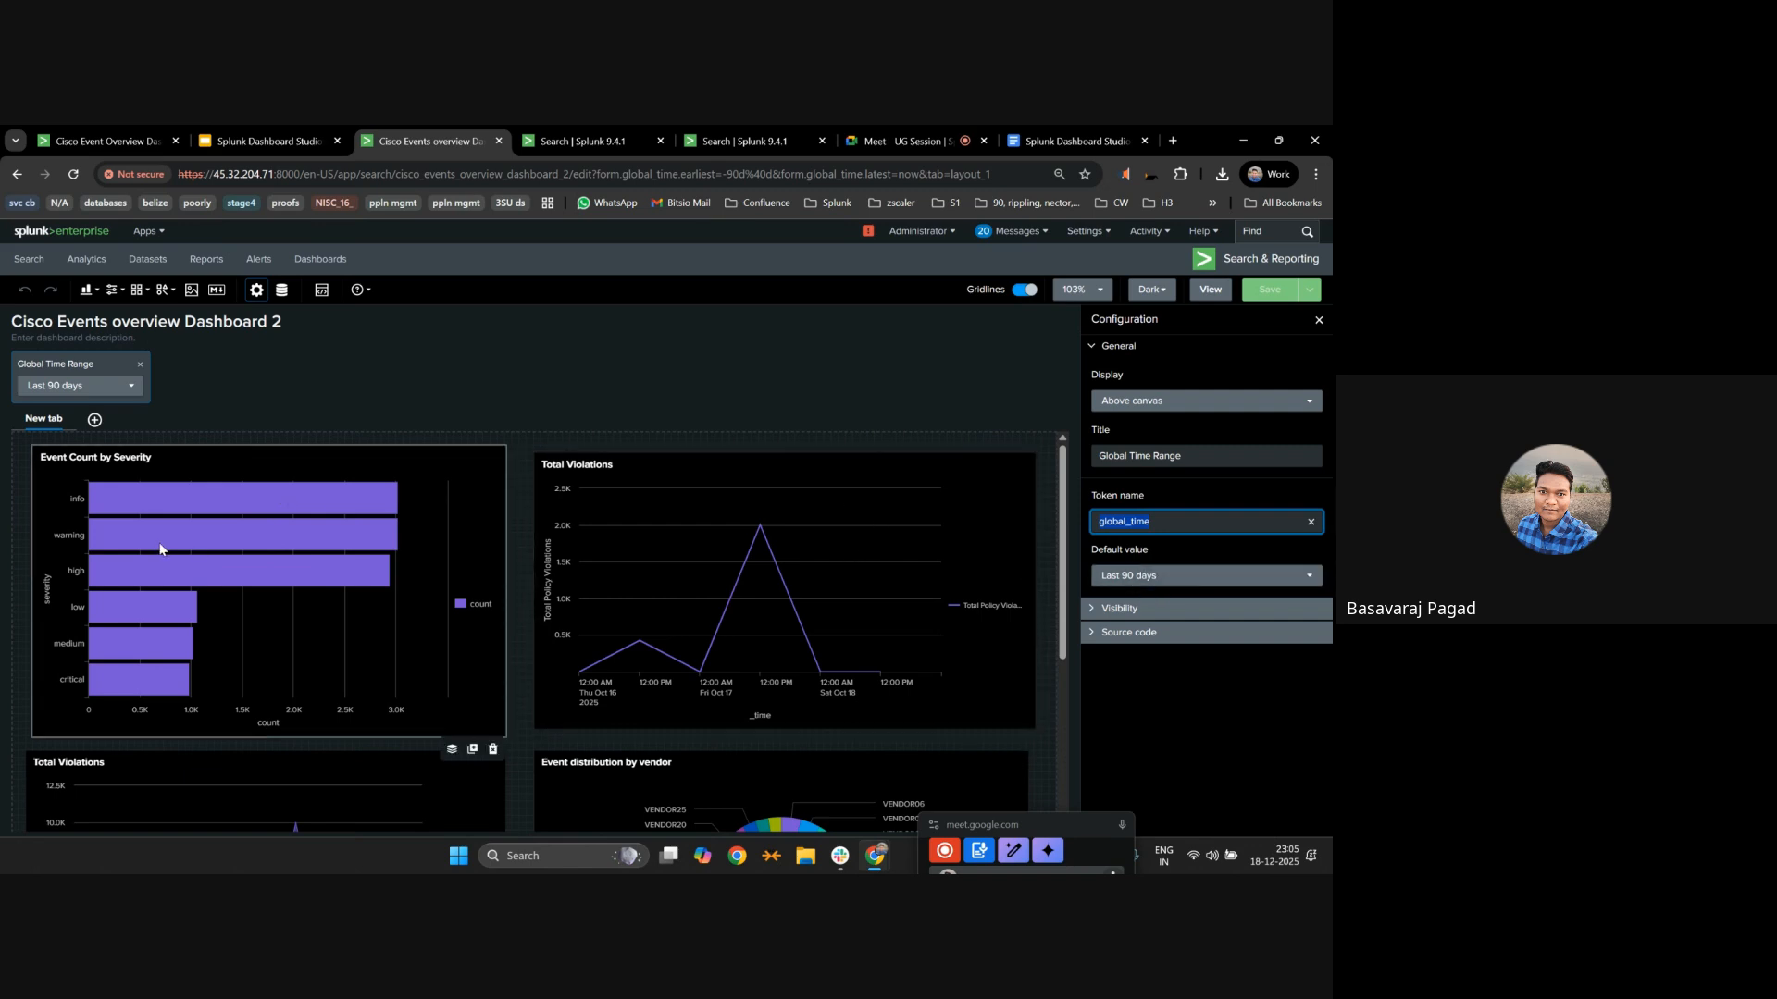
Open the severity bar chart's "Event Count by Severity" data source and examine its time range setting.
{"action": "left_click", "coordinate": [239, 524]}
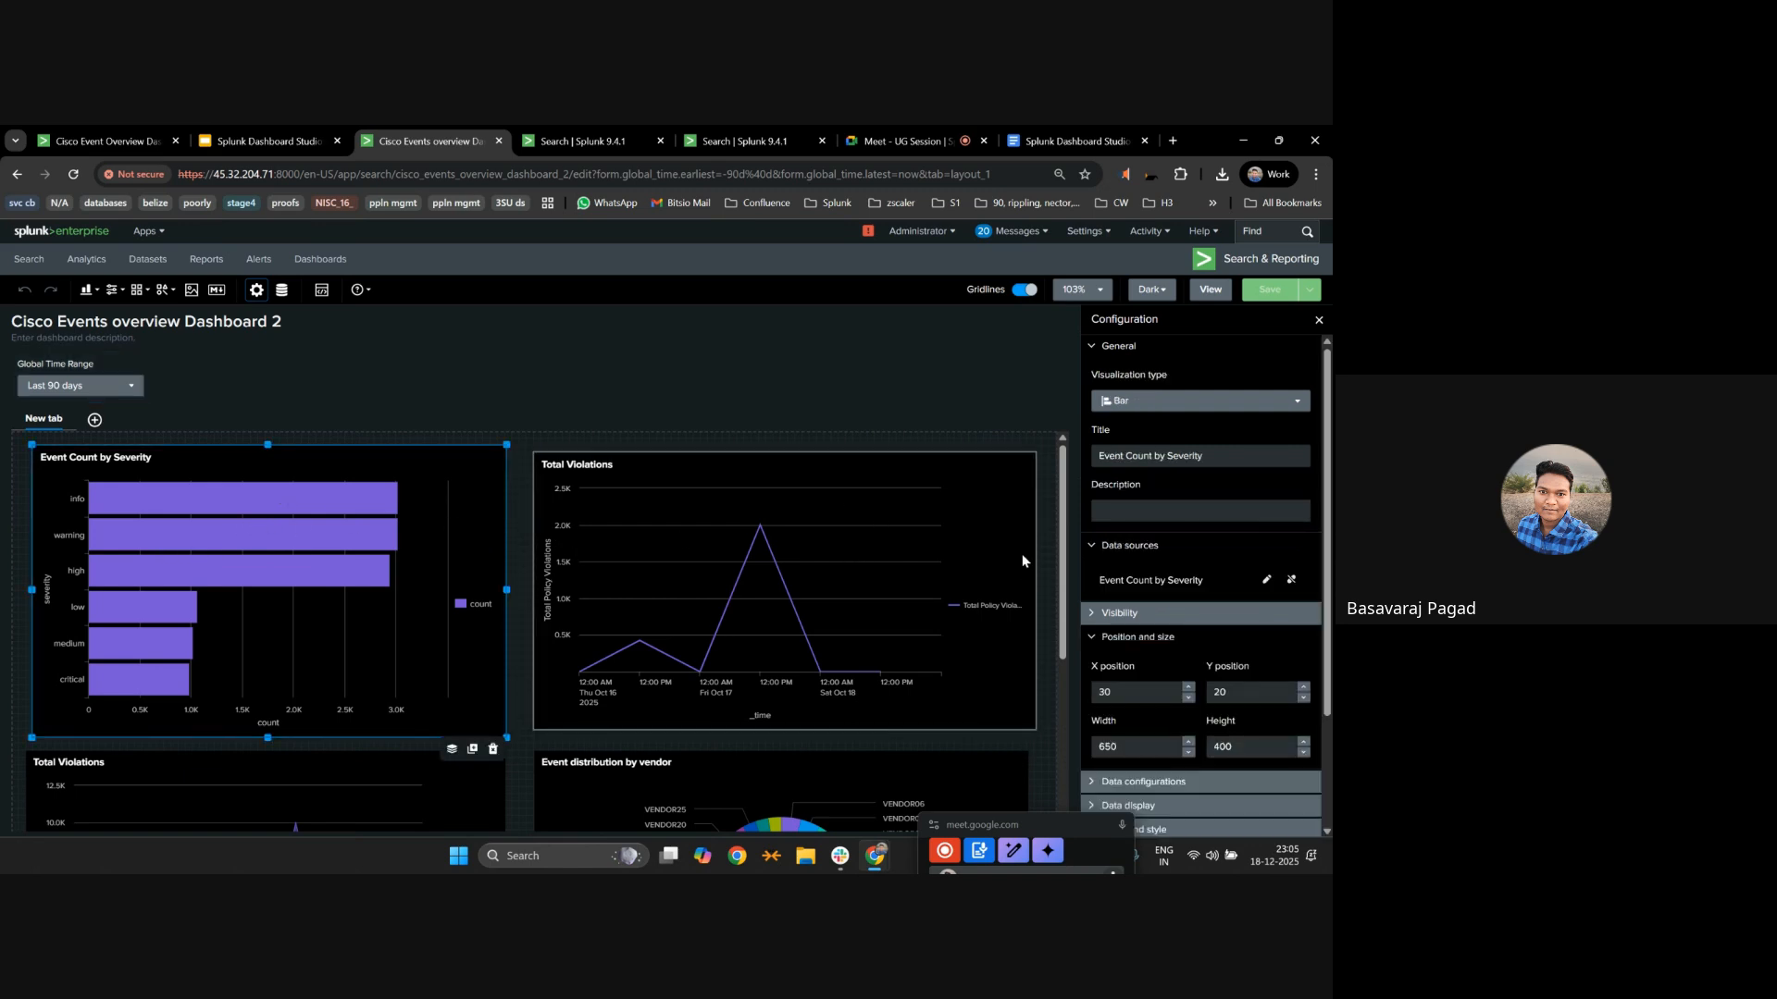
{"action": "left_click", "coordinate": [1266, 580]}
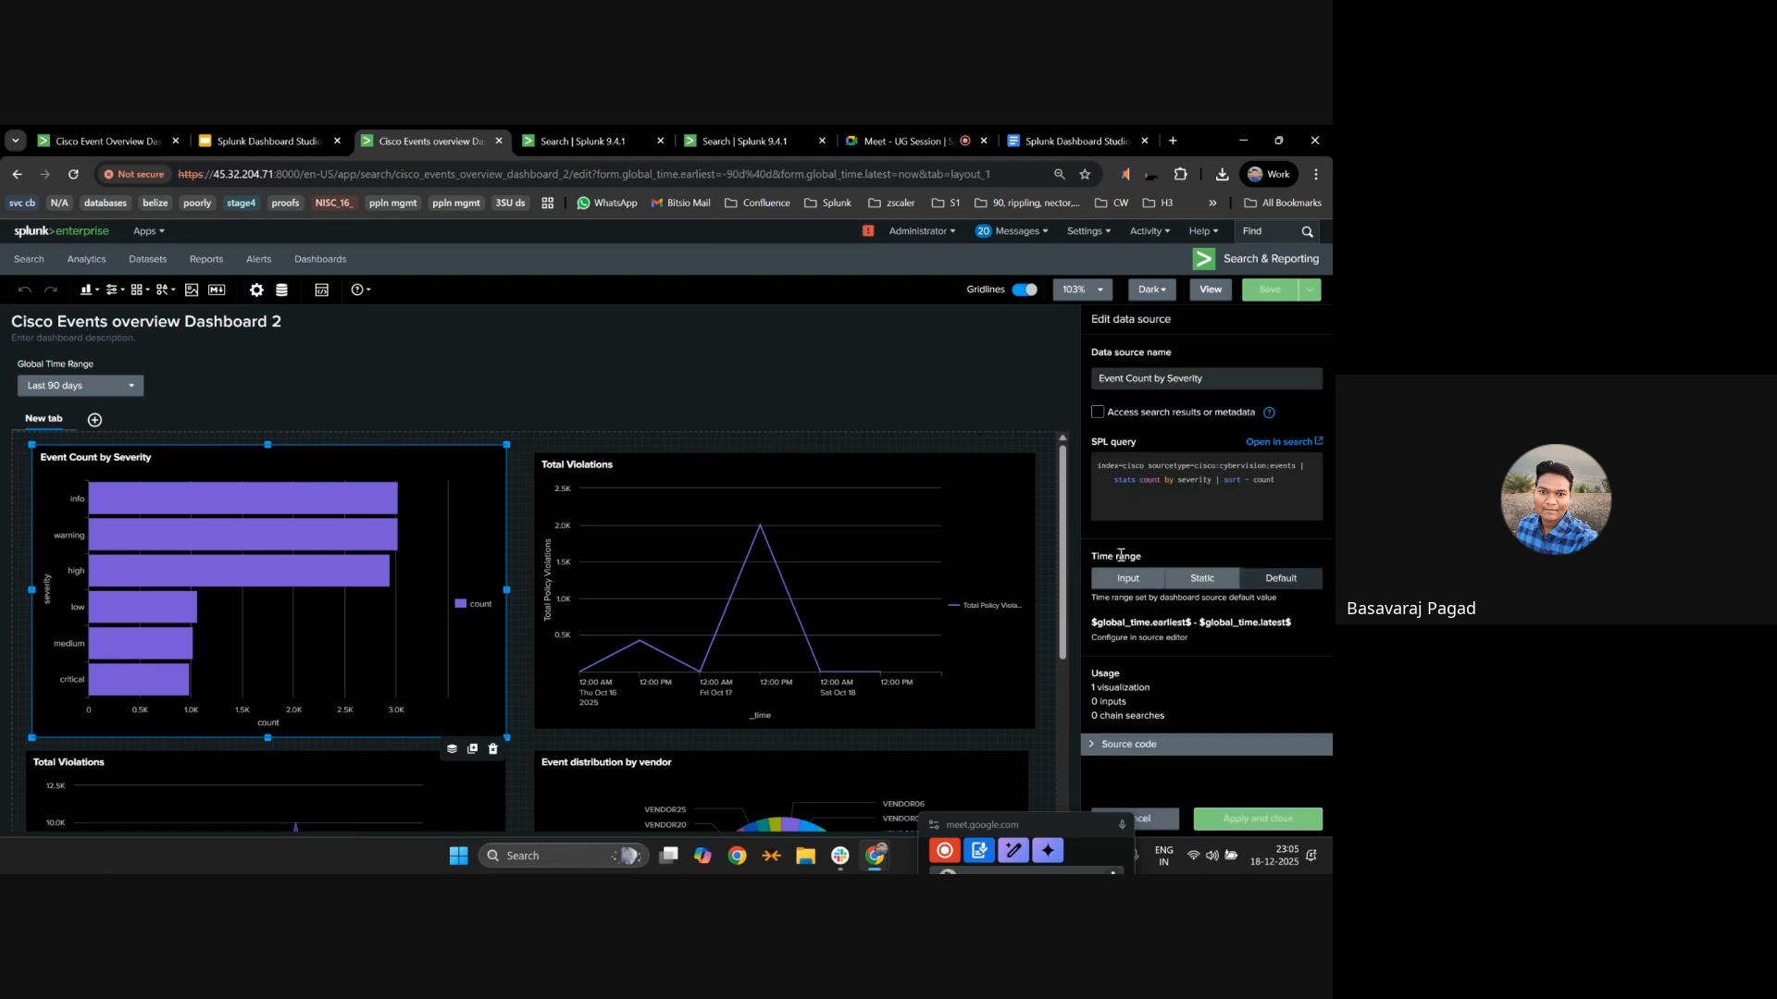
{"action": "left_click_drag", "start_coordinate": [1098, 558], "coordinate": [1277, 567]}
Try adding earliest="$global_time.earliest$" to the severity SPL query, then remove it and cancel the data source edit.
{"action": "left_click", "coordinate": [1302, 466]}
{"action": "left_click_drag", "start_coordinate": [1091, 622], "coordinate": [1190, 620]}
{"action": "left_click", "coordinate": [1297, 469]}
{"action": "type", "text": "earliest="}
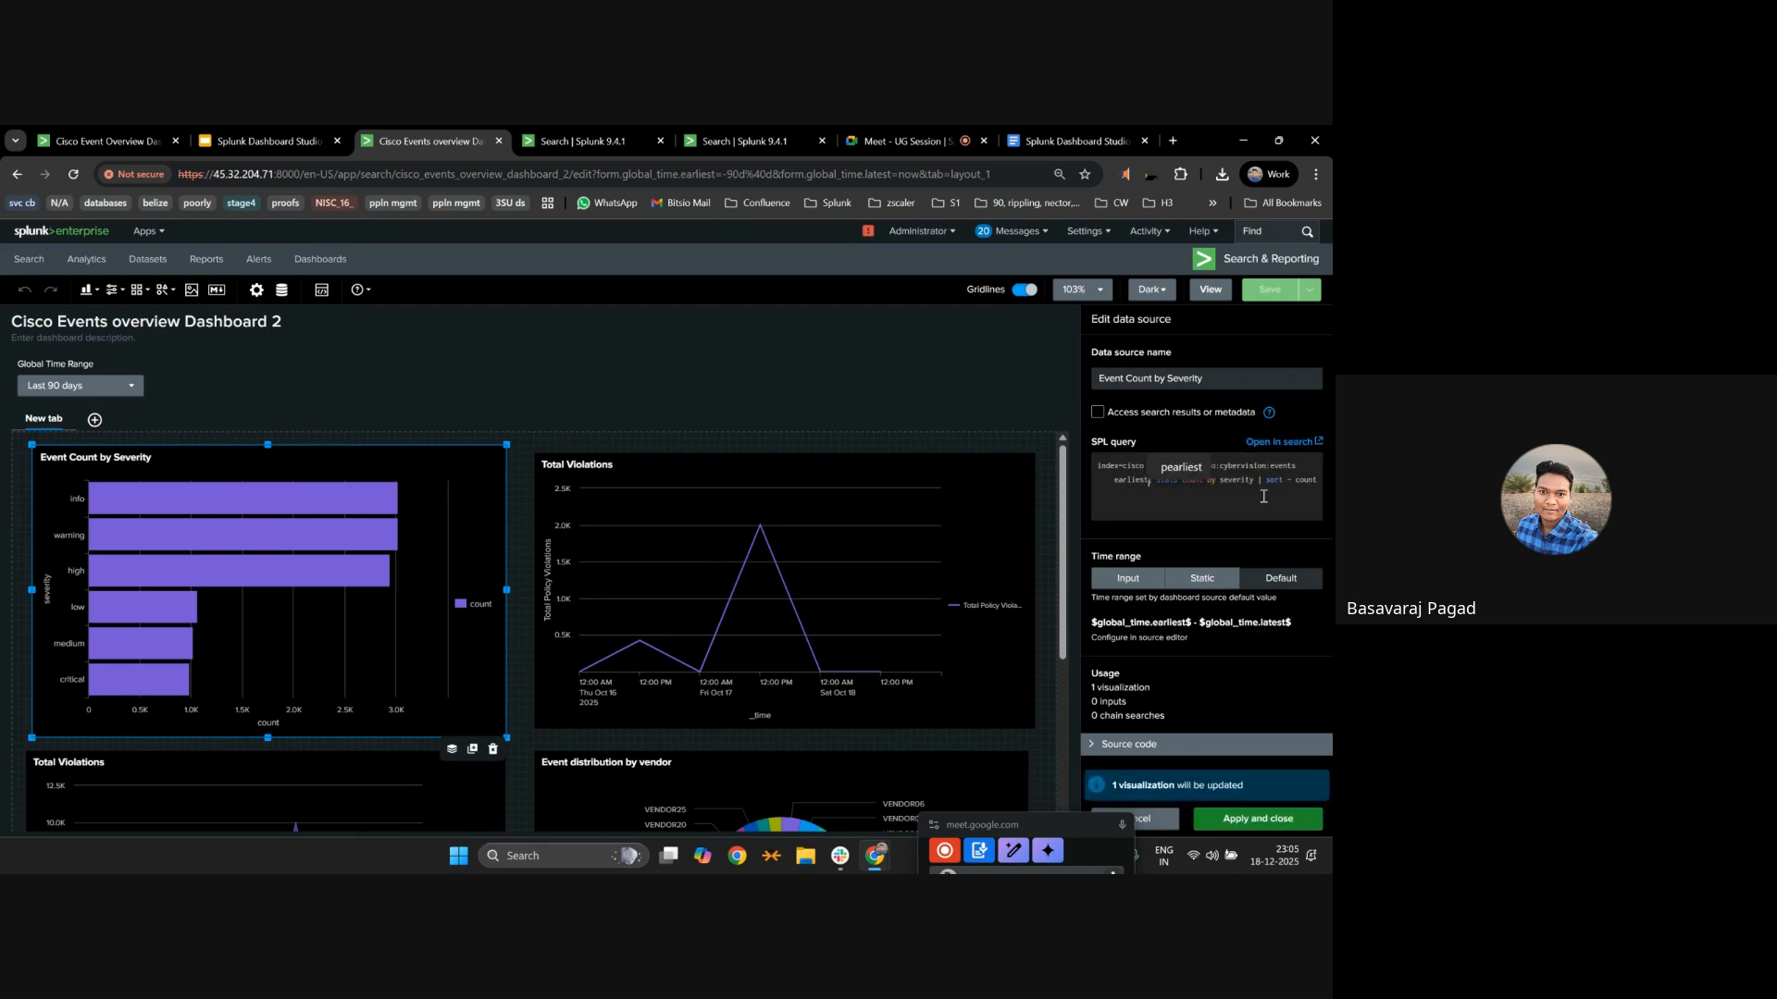
{"action": "type", "text": "\""}
{"action": "key", "text": "ctrl+v"}
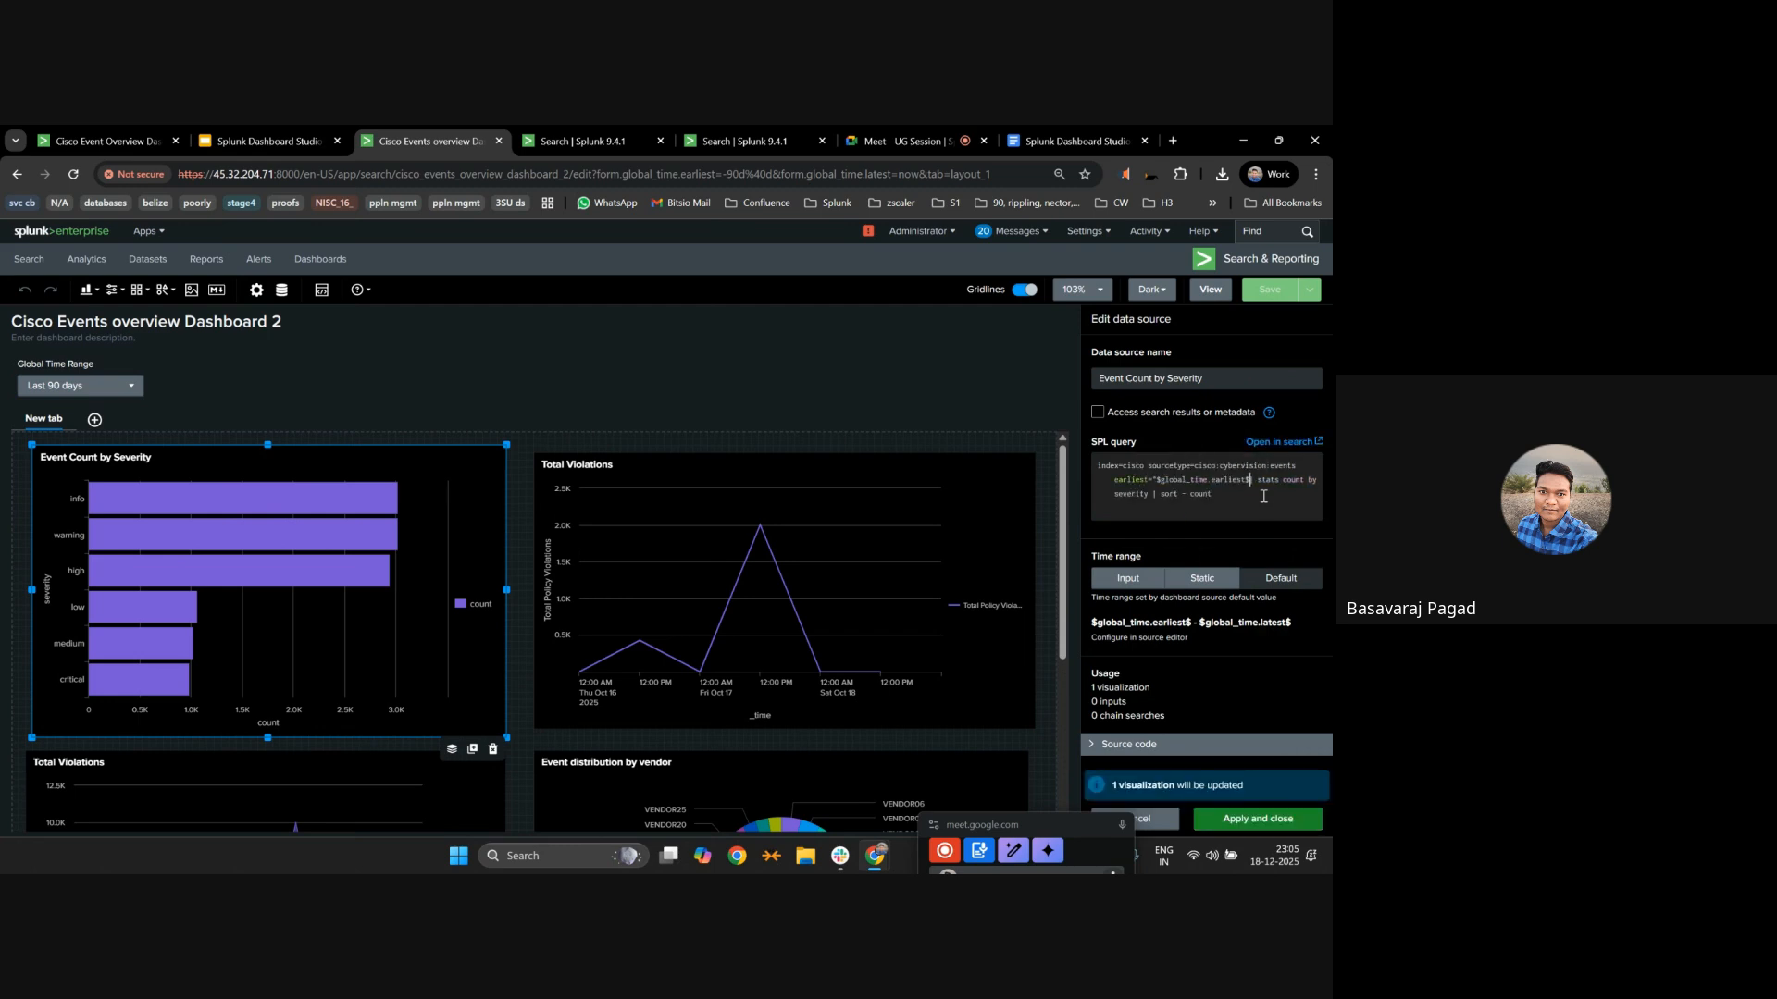
{"action": "type", "text": "\""}
{"action": "left_click_drag", "start_coordinate": [1256, 479], "coordinate": [1104, 480]}
{"action": "key", "text": "BackSpace"}
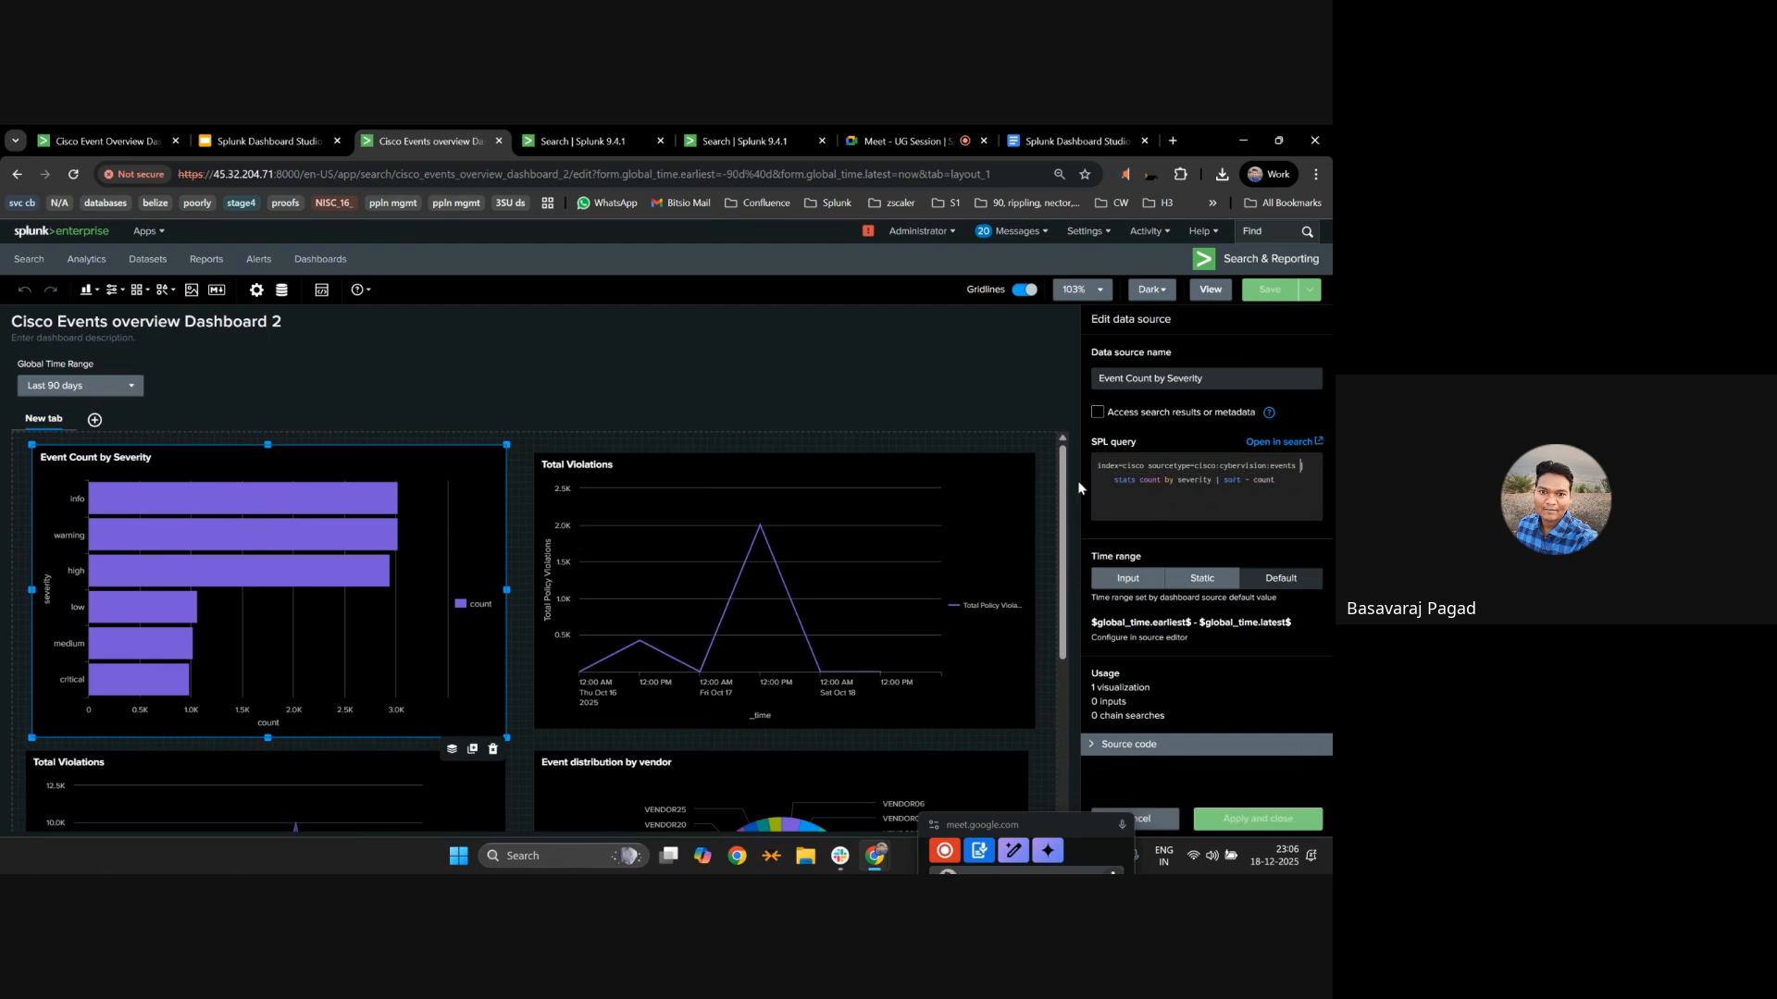
{"action": "left_click", "coordinate": [1152, 816]}
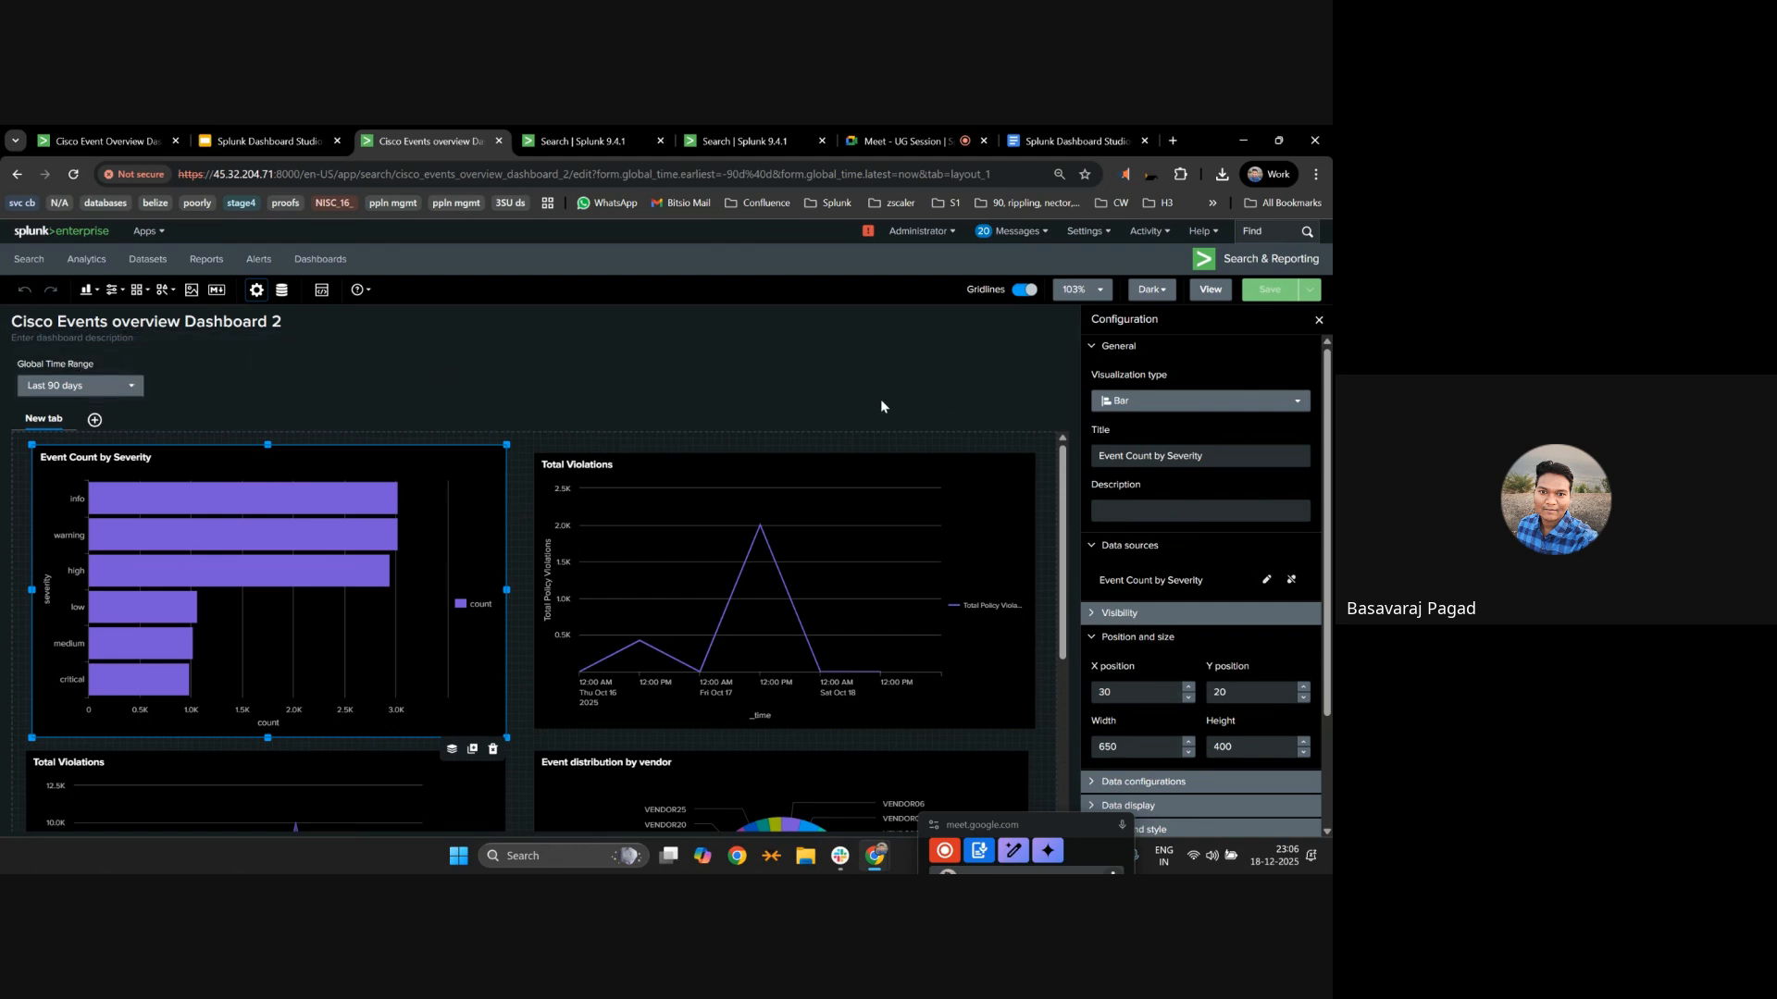
Set the Global Time Range input's display to In canvas and place it over the severity bar chart.
{"action": "left_click", "coordinate": [82, 371]}
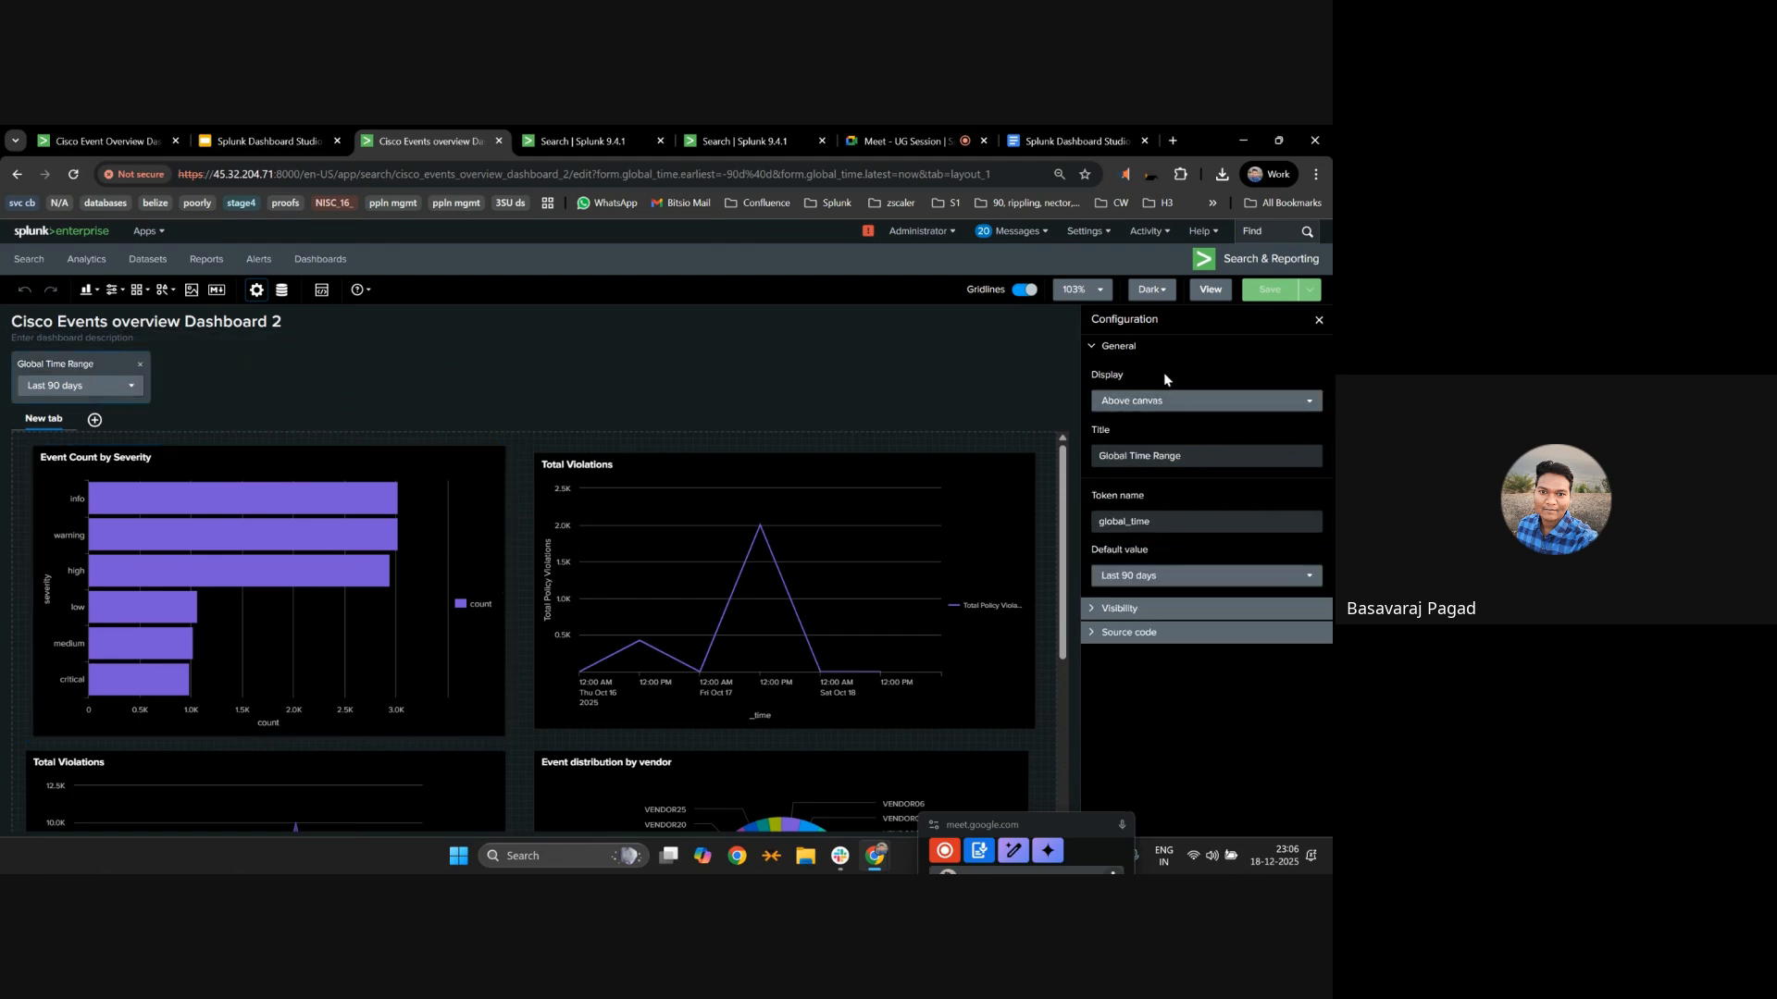
{"action": "left_click", "coordinate": [1165, 406]}
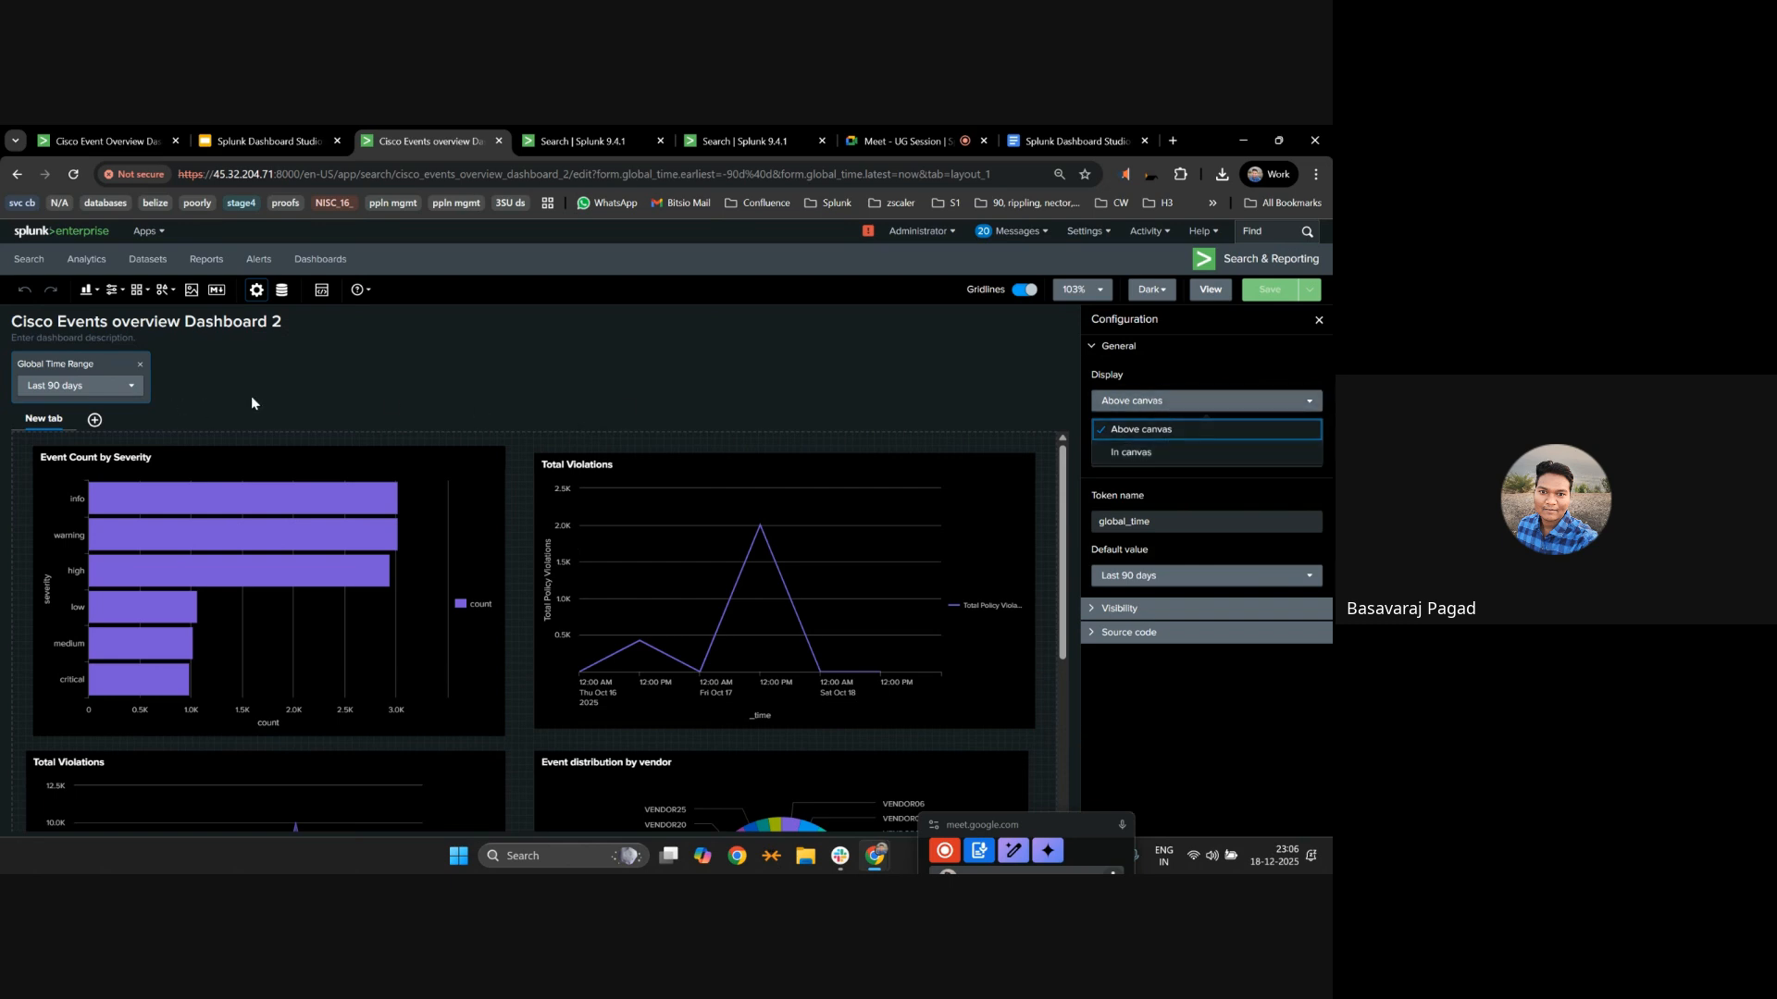
{"action": "left_click", "coordinate": [1131, 453]}
{"action": "scroll", "coordinate": [252, 374], "scroll_direction": "down", "scroll_amount": 3}
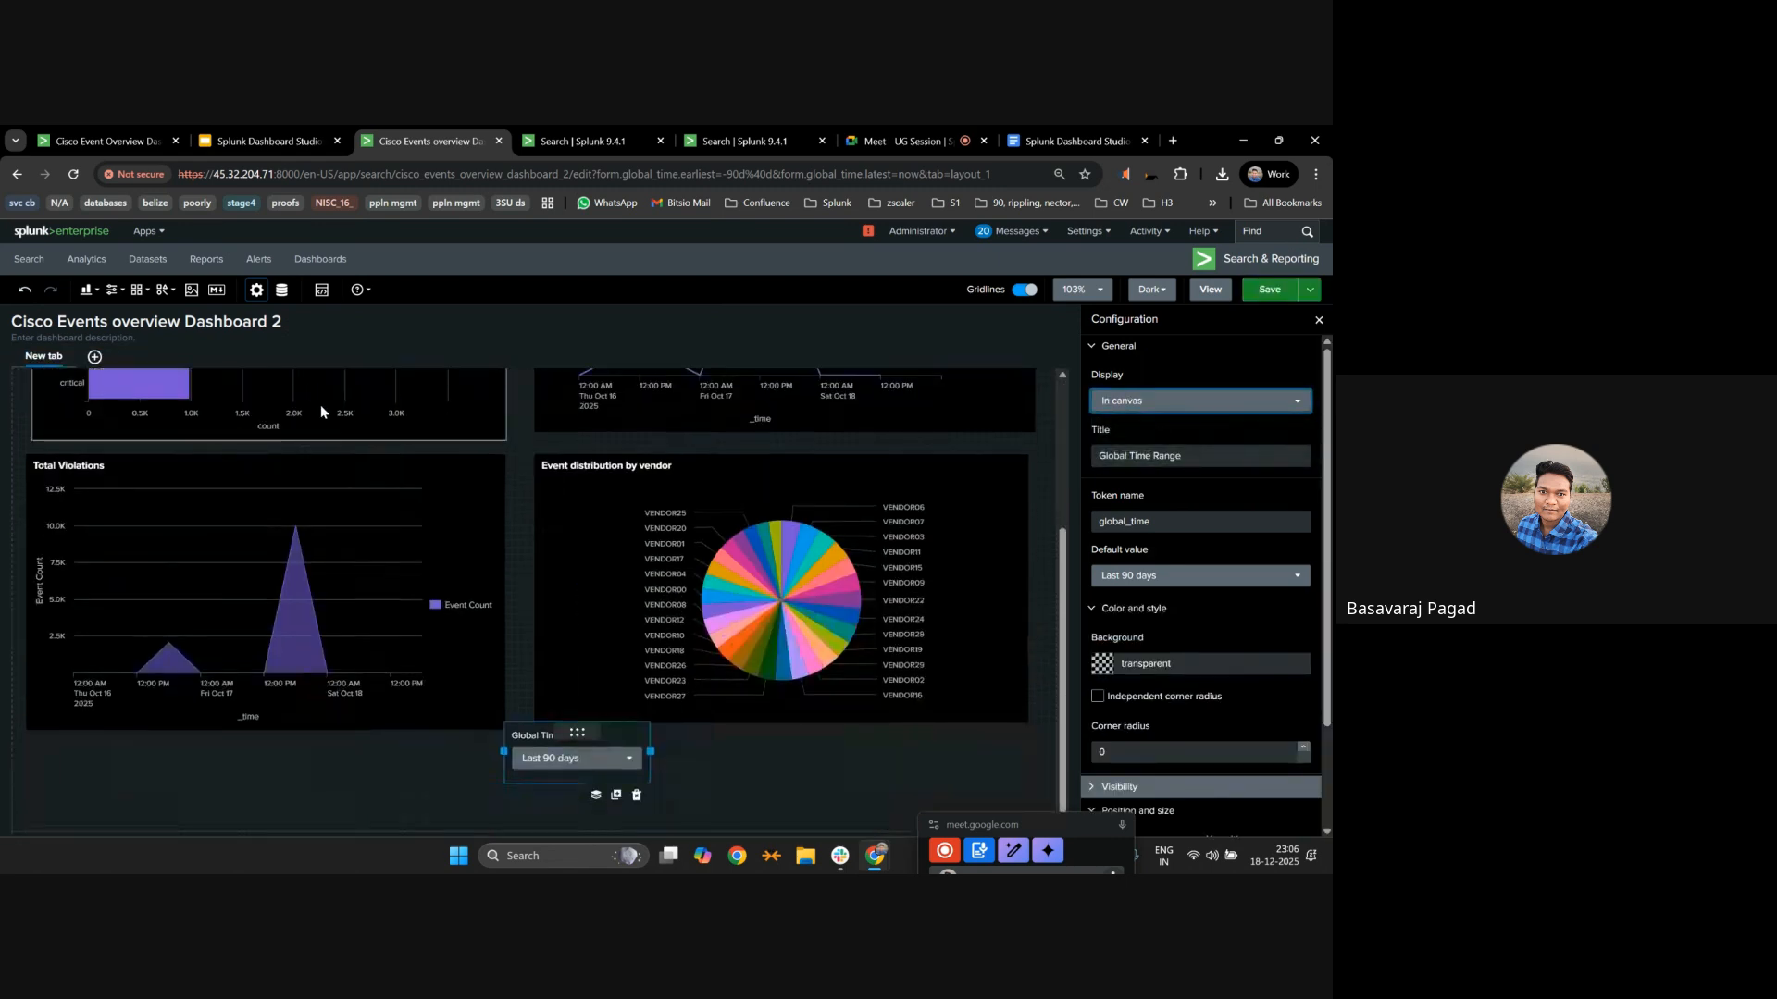
{"action": "left_click_drag", "start_coordinate": [596, 731], "coordinate": [255, 493]}
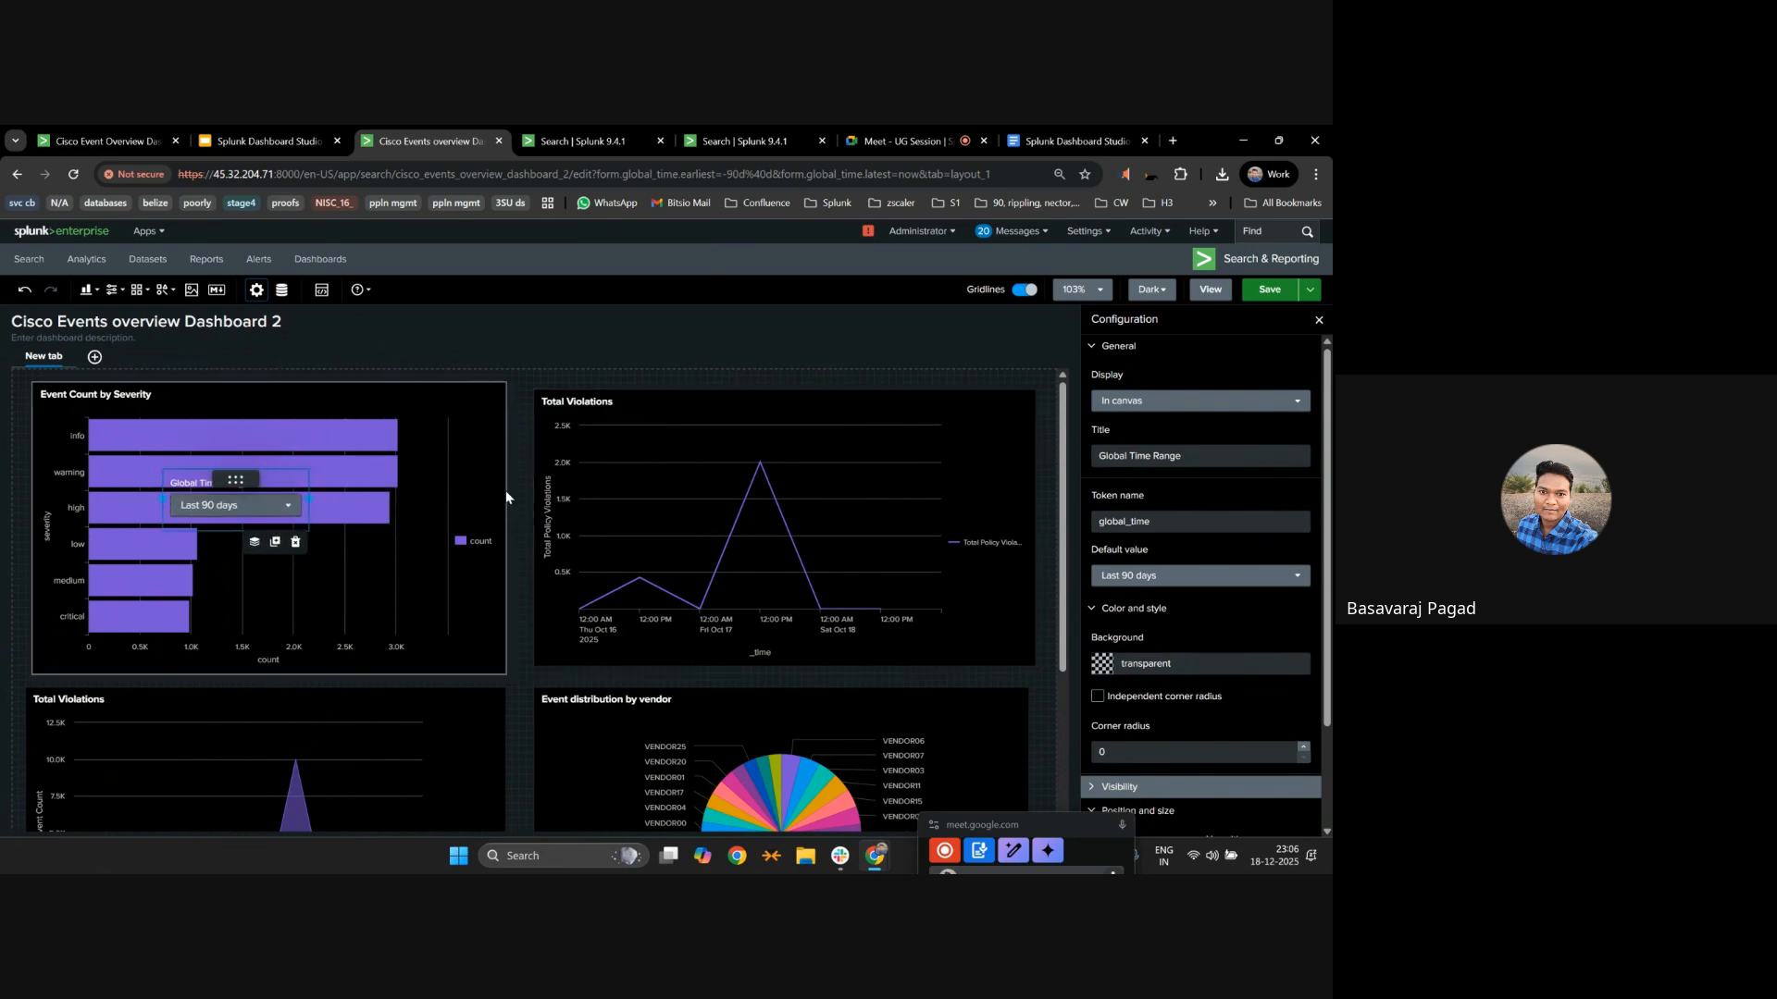
Switch the Global Time Range input's display back to Above canvas.
{"action": "left_click", "coordinate": [1194, 401]}
{"action": "left_click", "coordinate": [1144, 430]}
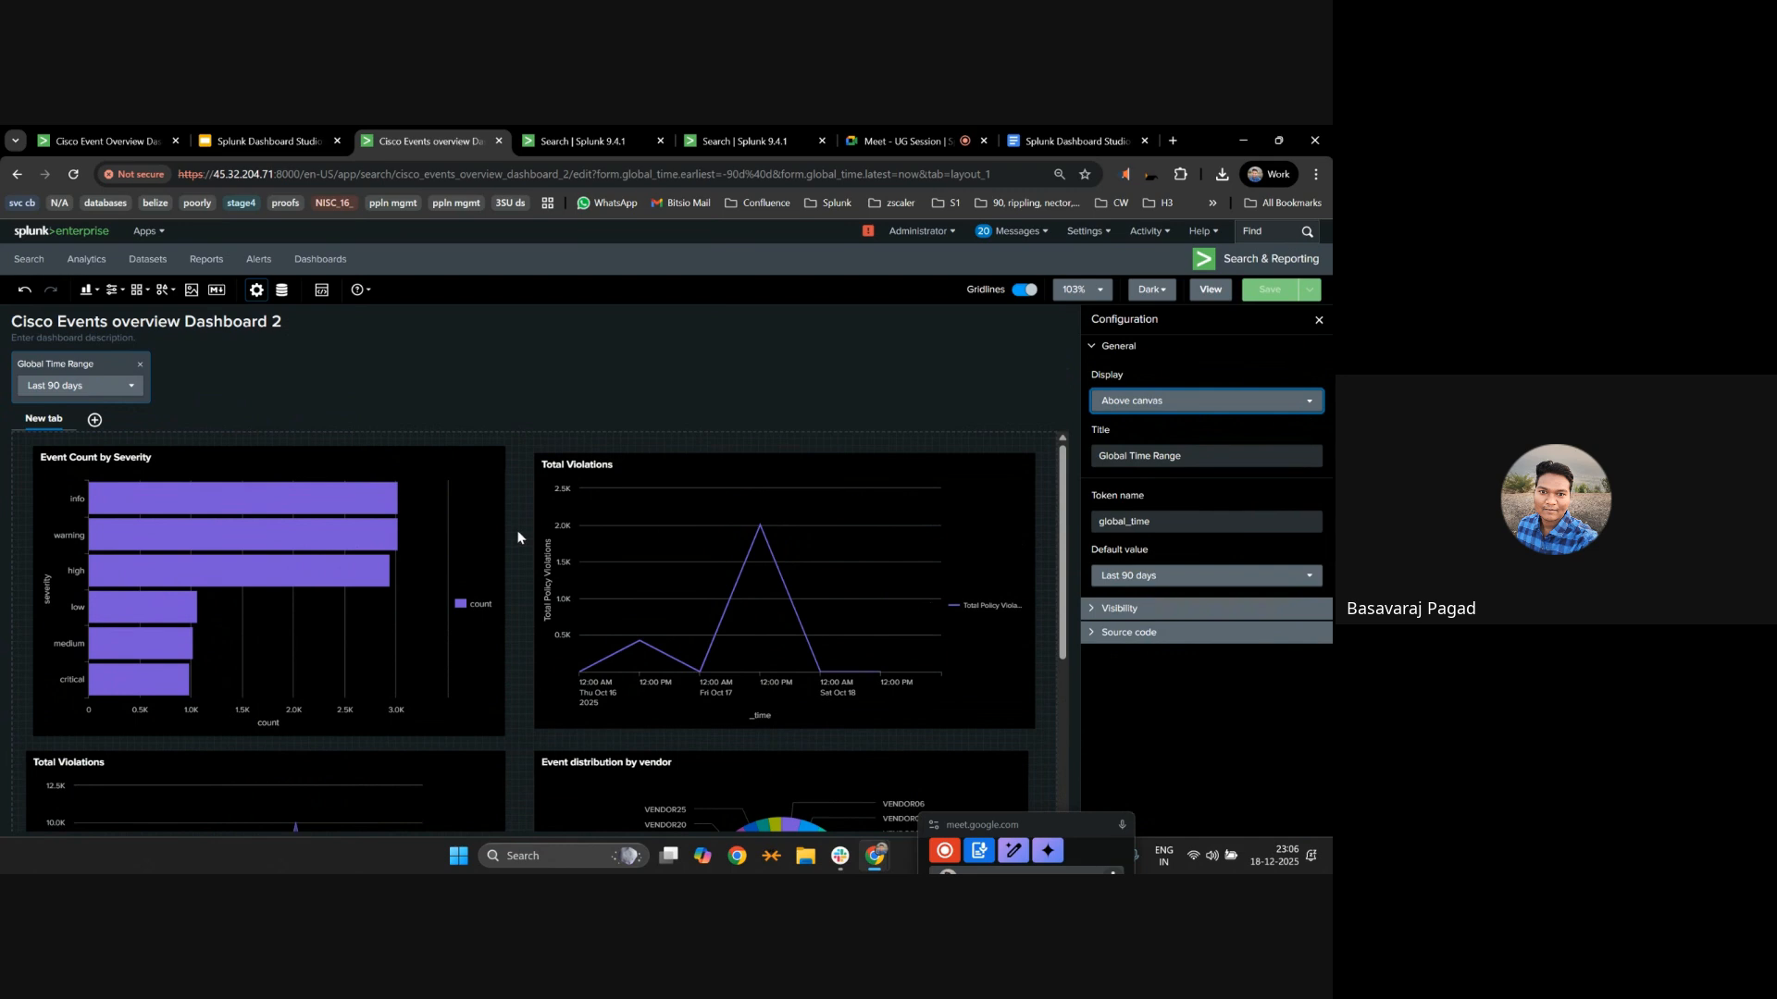
{"action": "left_click", "coordinate": [62, 365]}
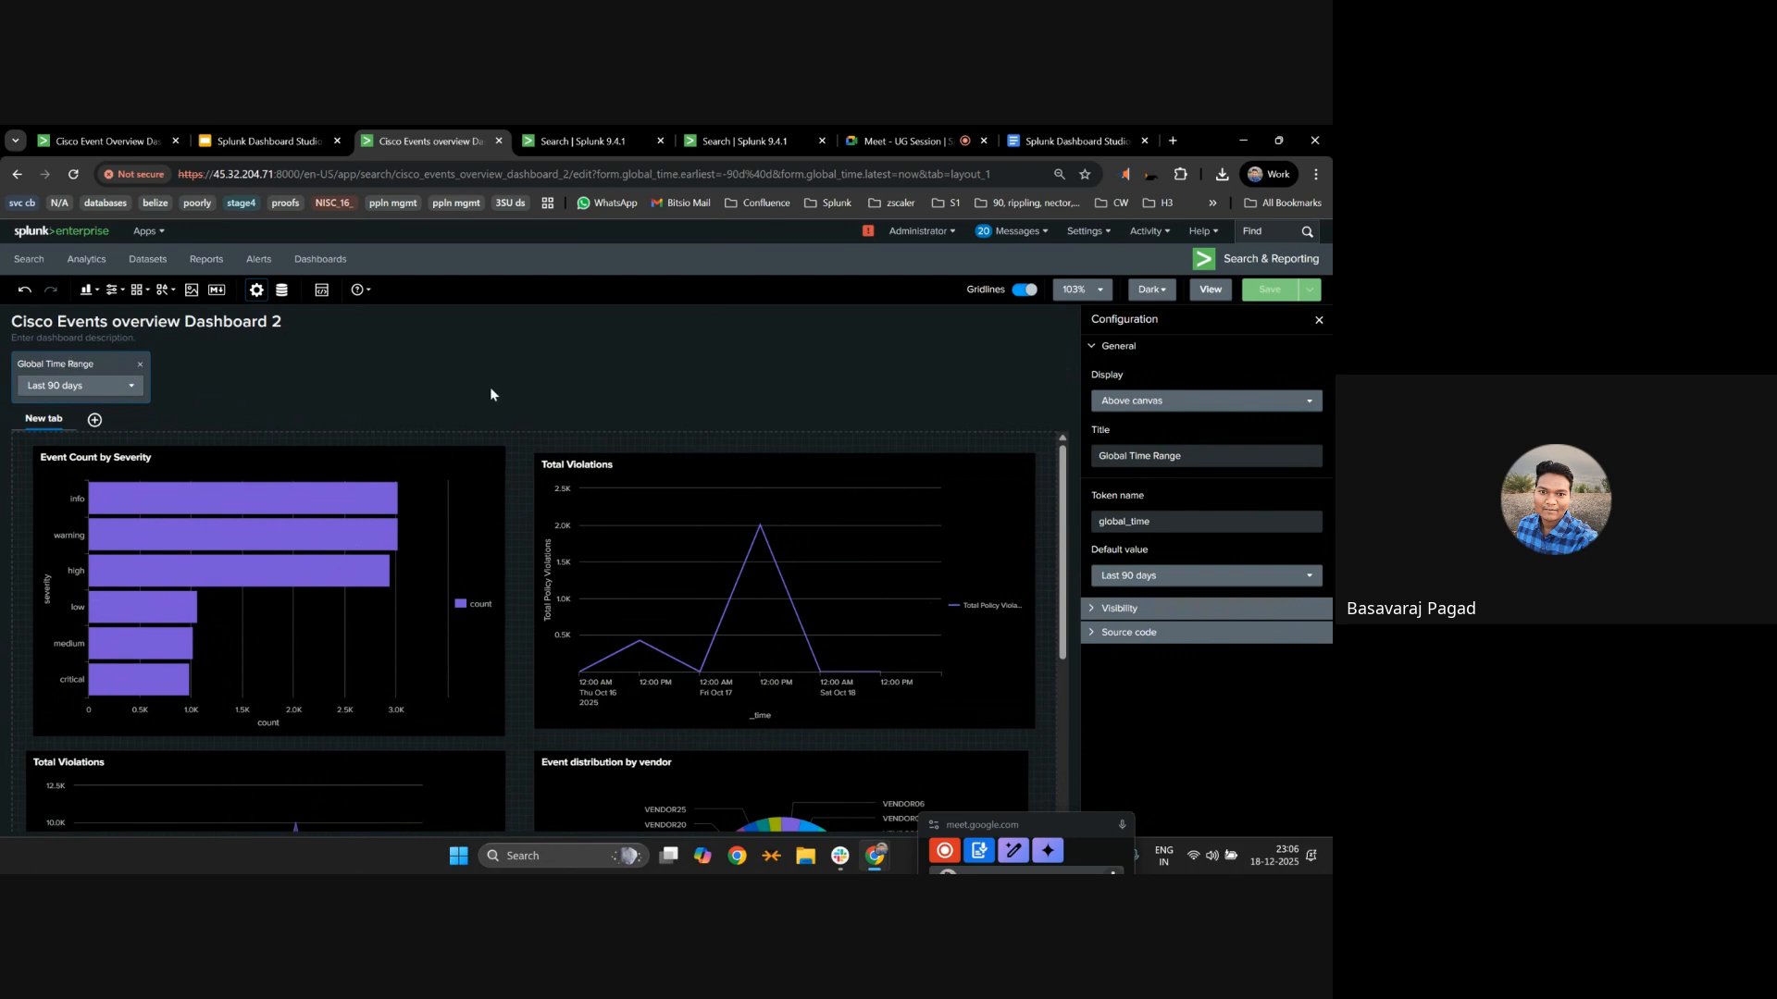
{"action": "scroll", "coordinate": [648, 555], "scroll_direction": "down", "scroll_amount": 3}
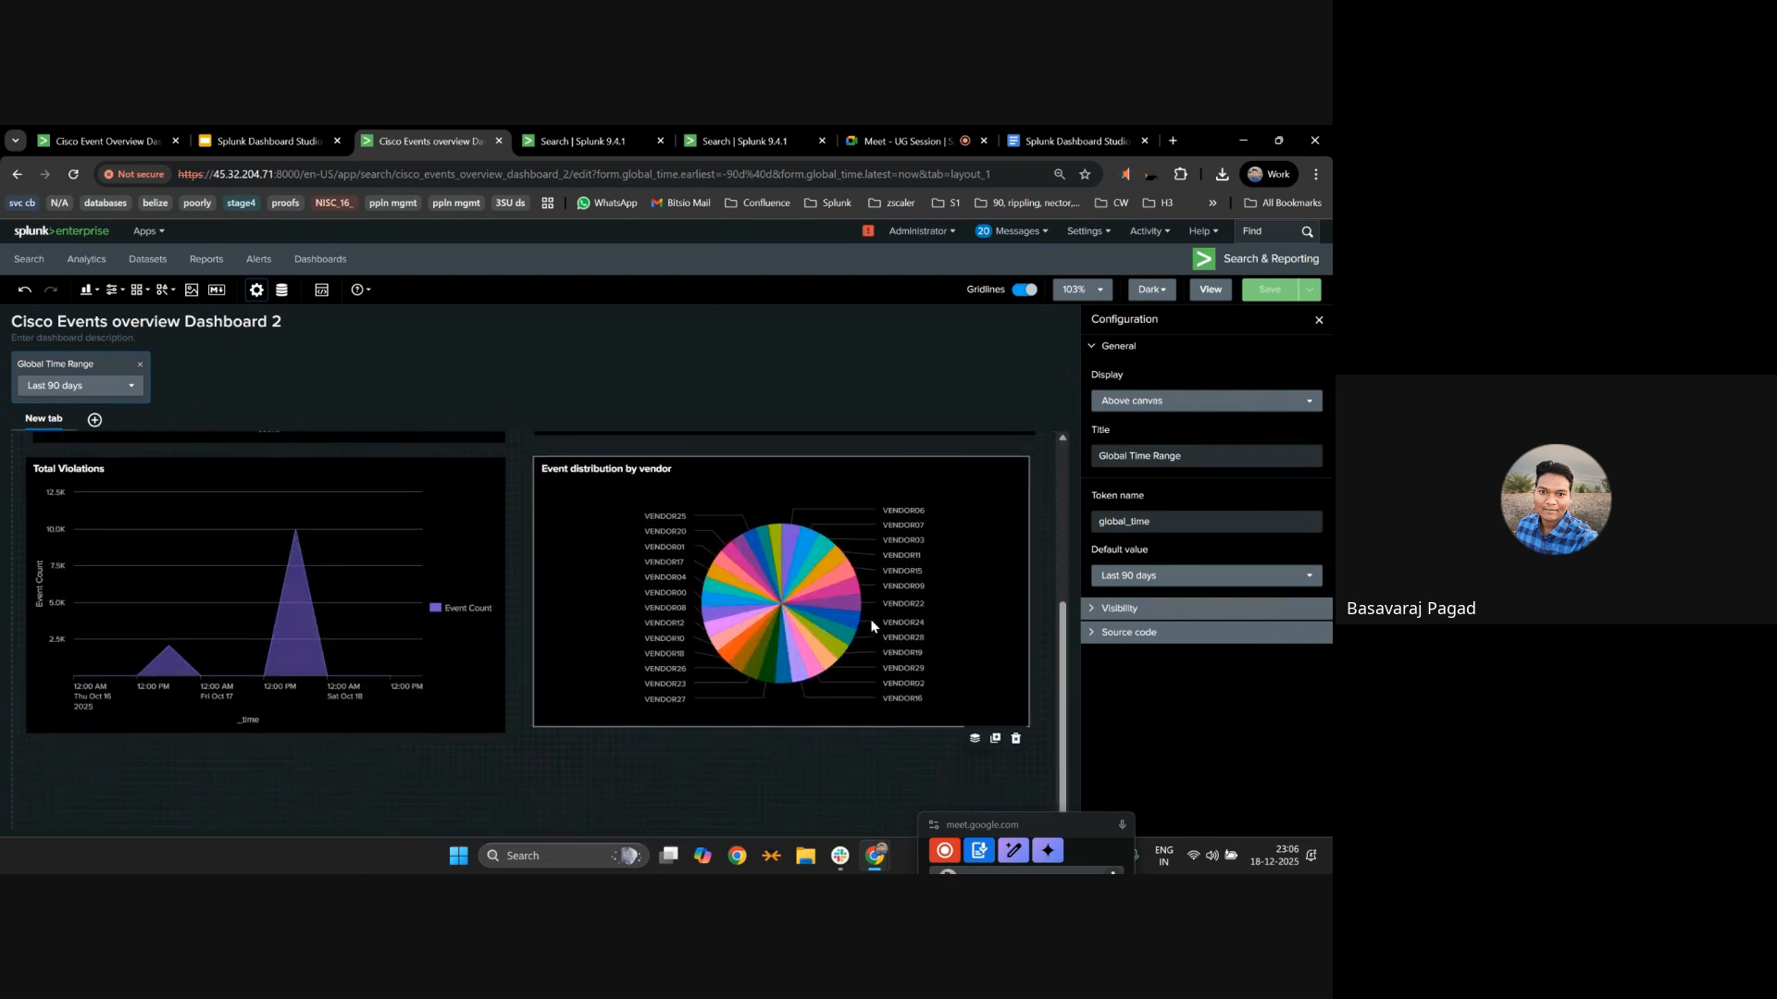
{"action": "scroll", "coordinate": [879, 628], "scroll_direction": "up", "scroll_amount": 2}
{"action": "left_click", "coordinate": [1001, 601]}
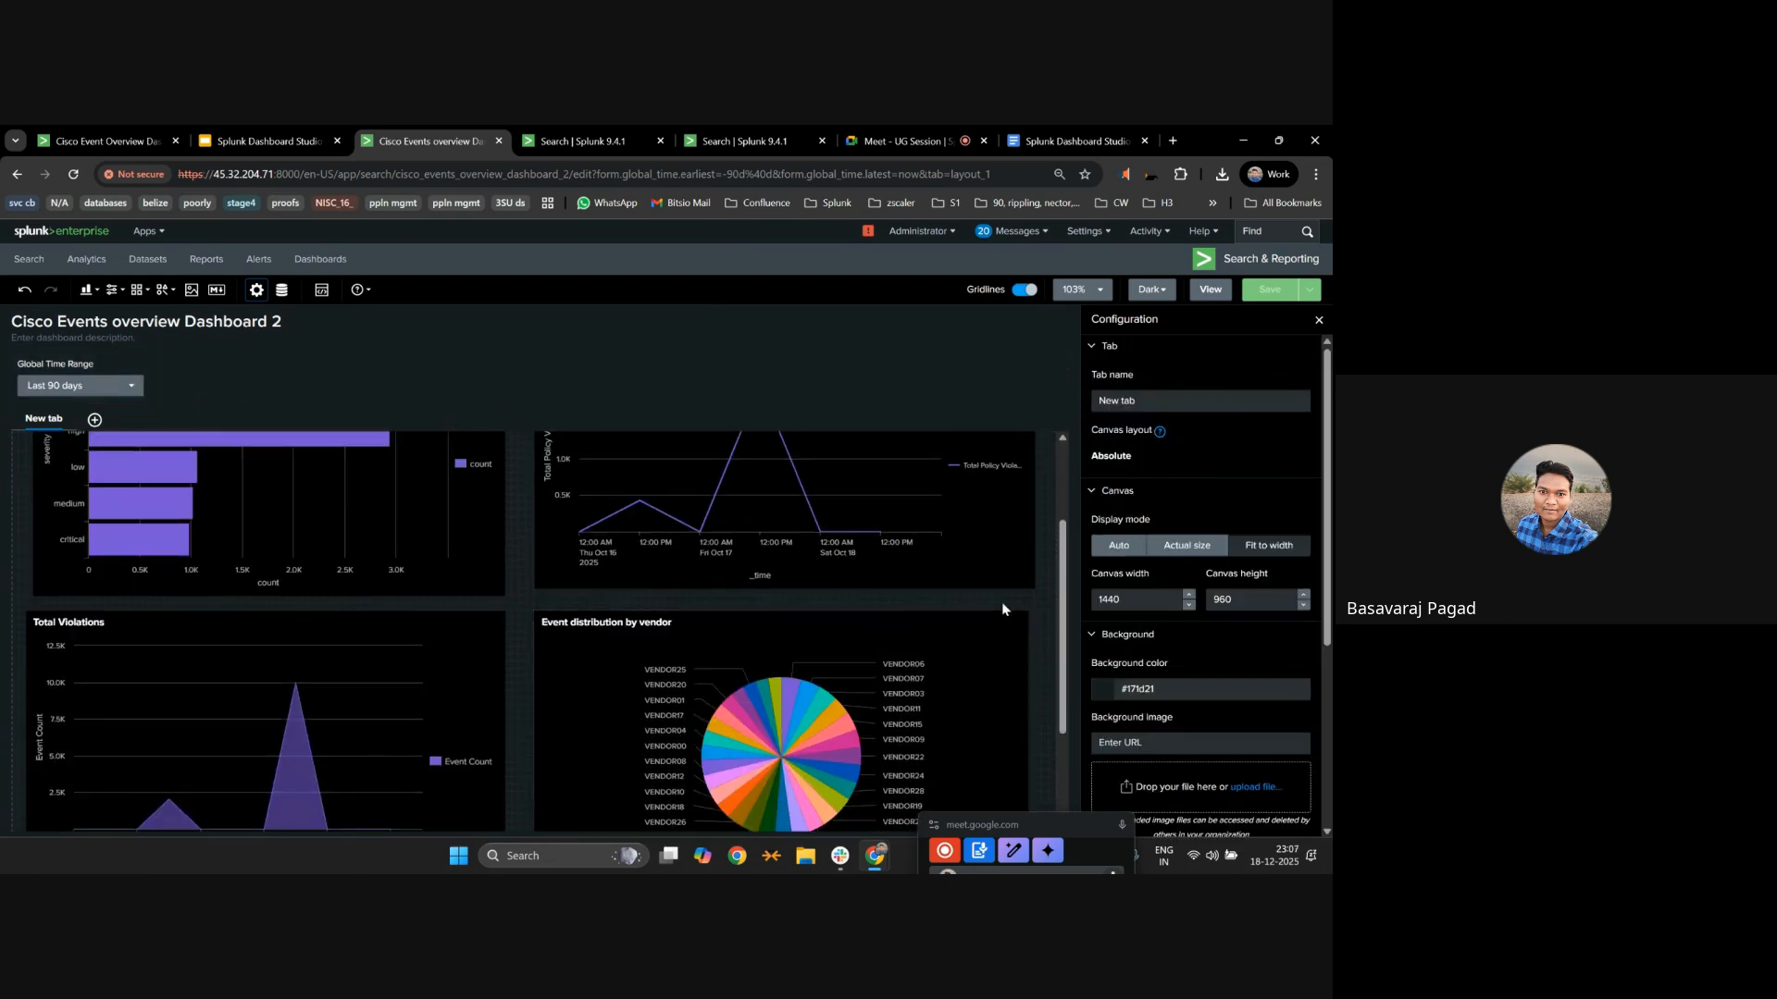
{"action": "left_click", "coordinate": [52, 372]}
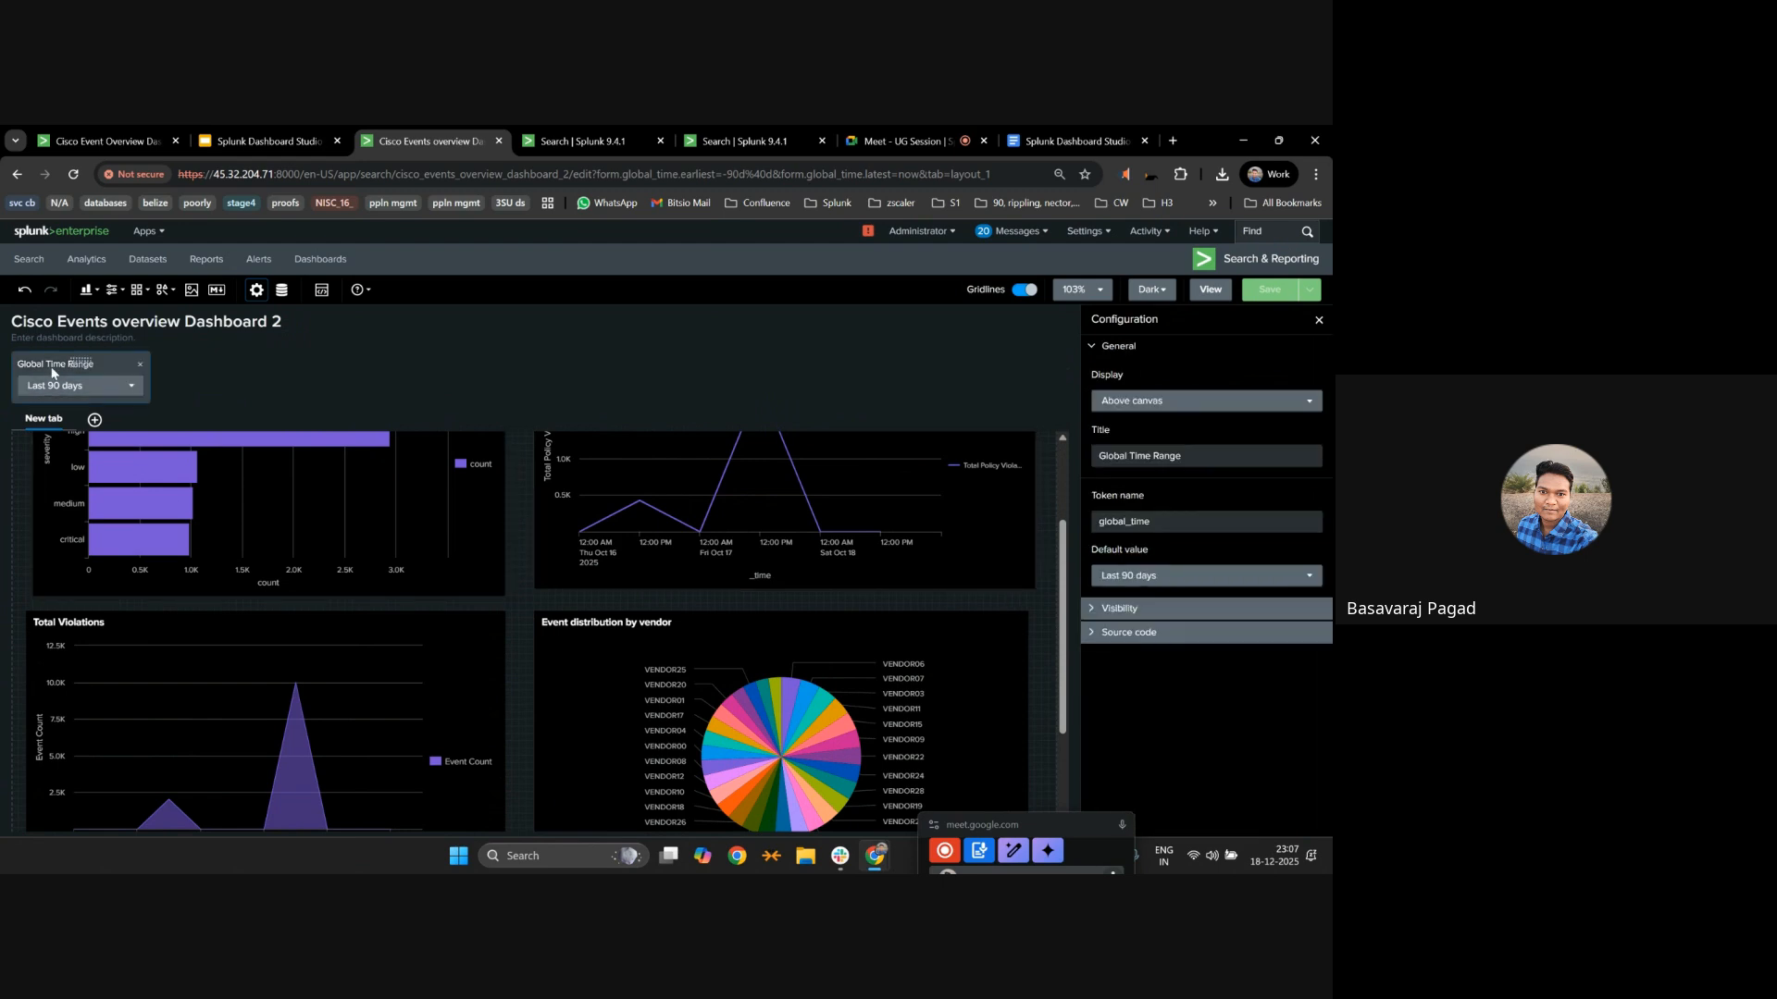
{"action": "left_click", "coordinate": [319, 394]}
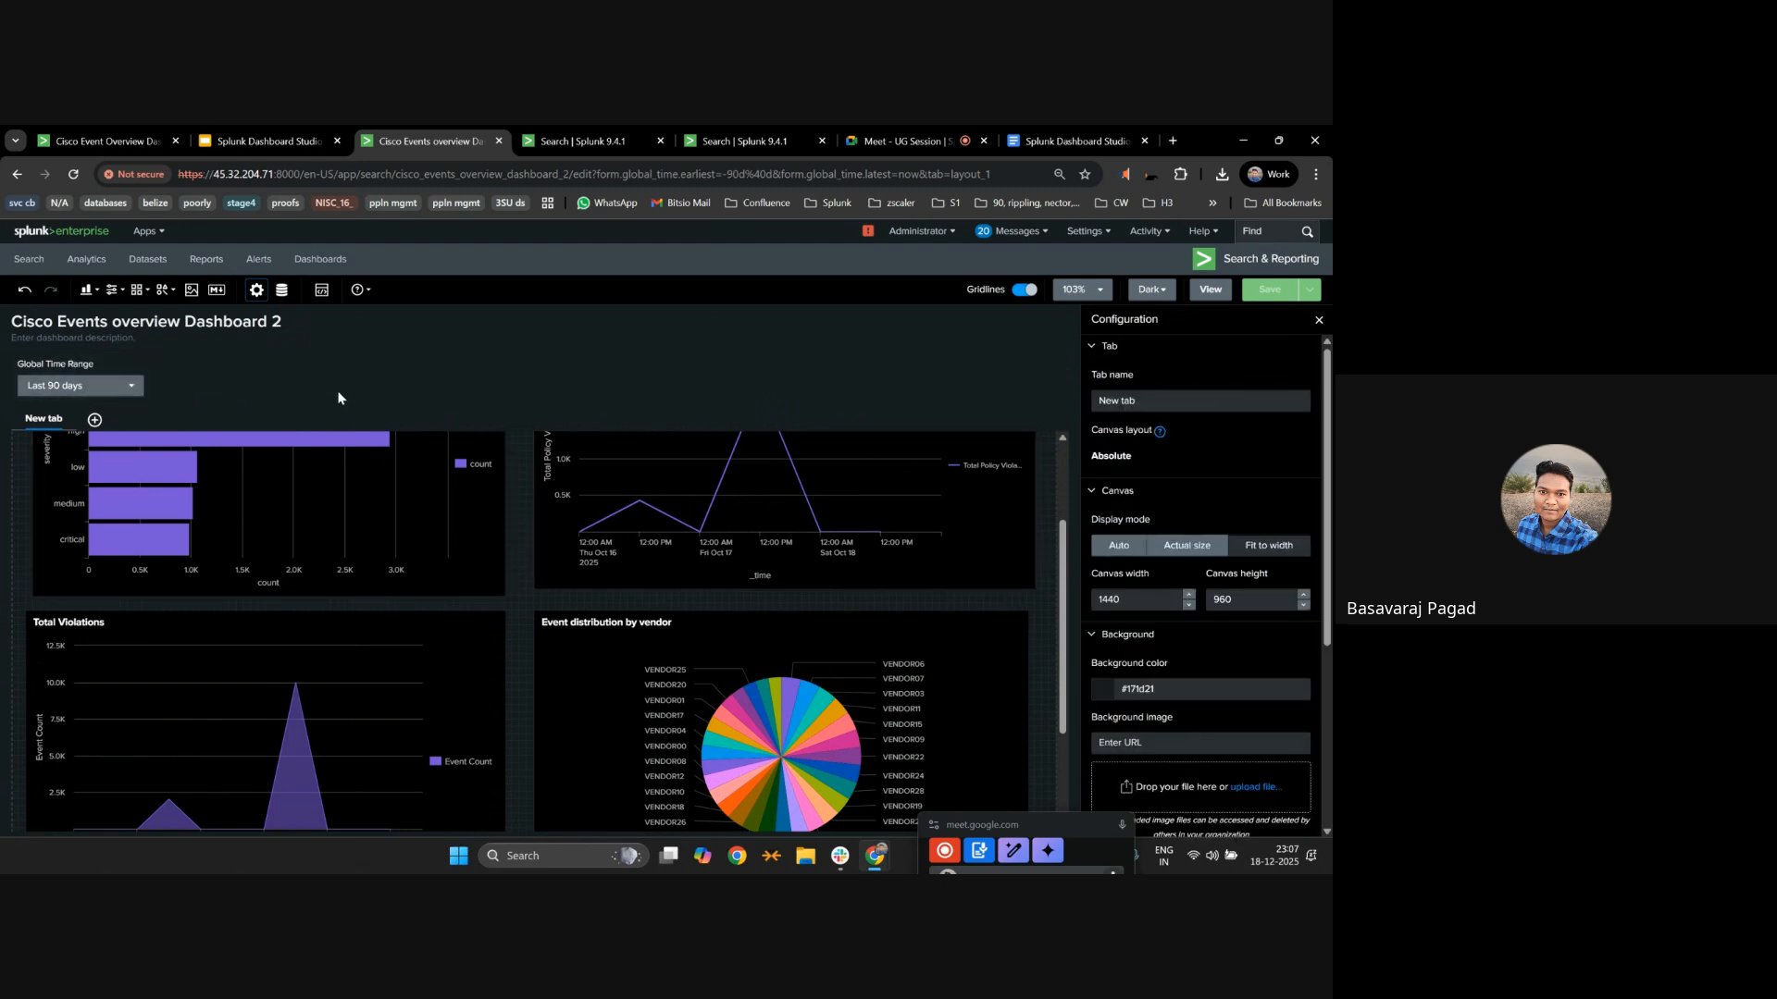
{"action": "left_click", "coordinate": [821, 634]}
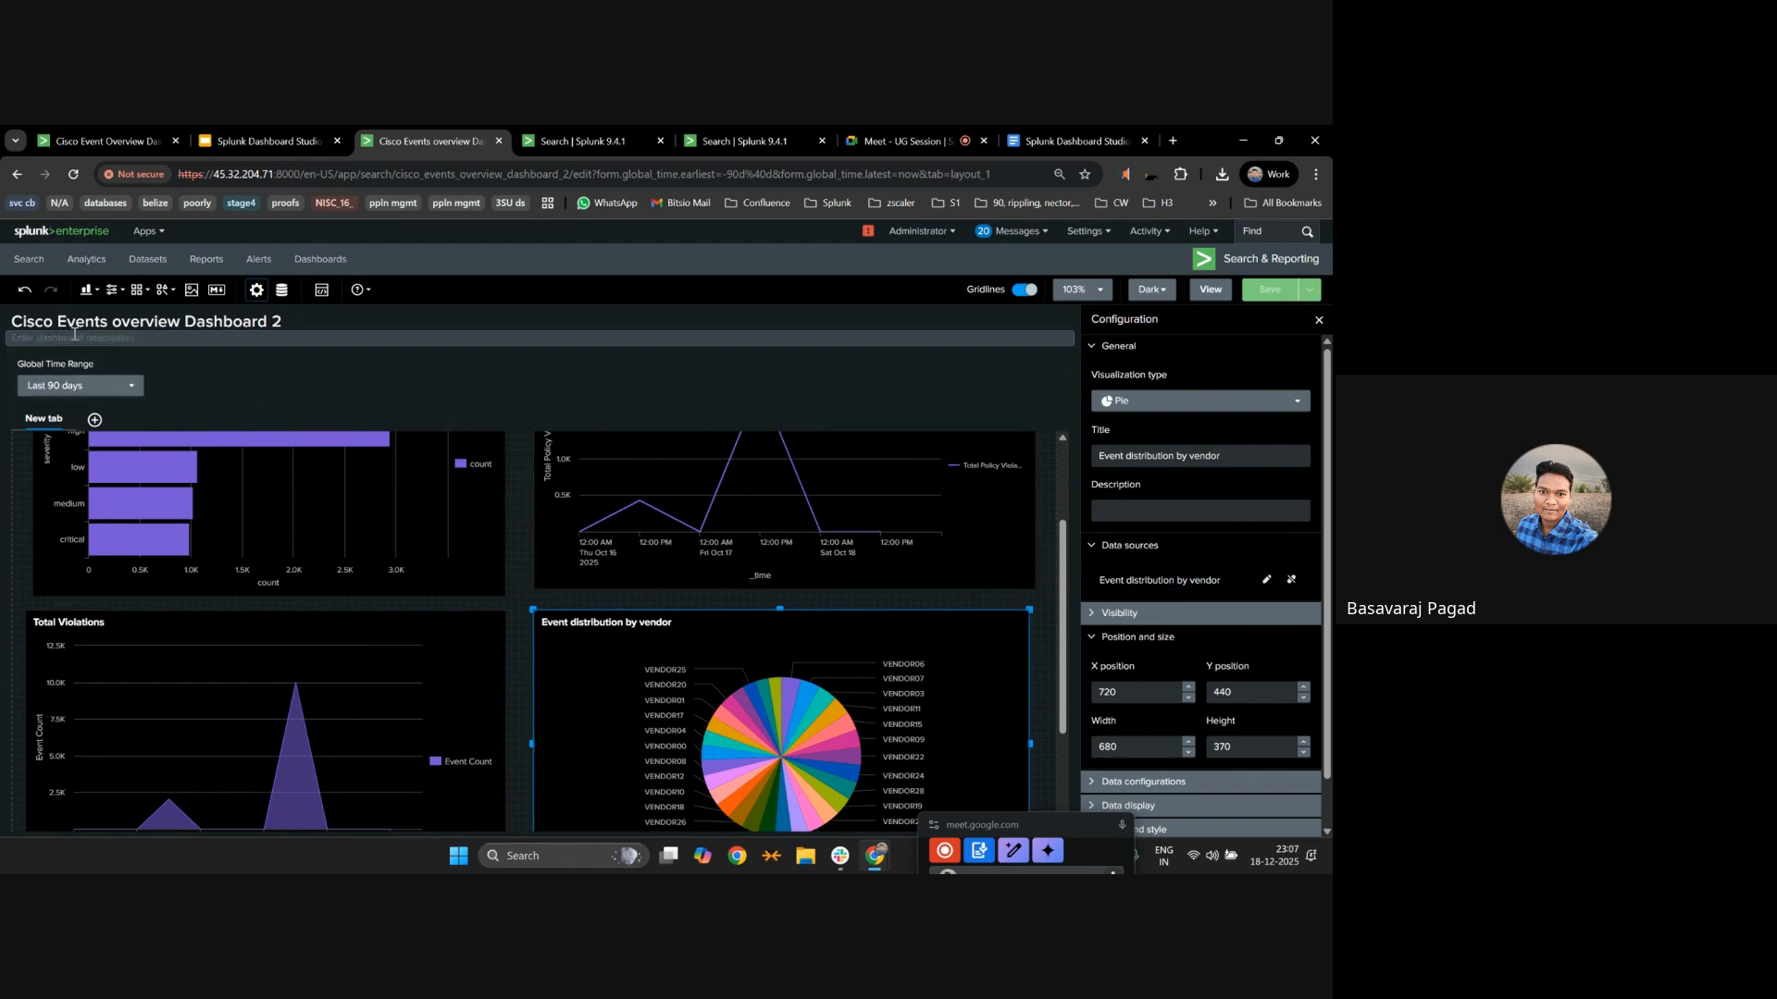
Add a second time range input to the dashboard and name its token custom_time.
{"action": "left_click", "coordinate": [114, 292]}
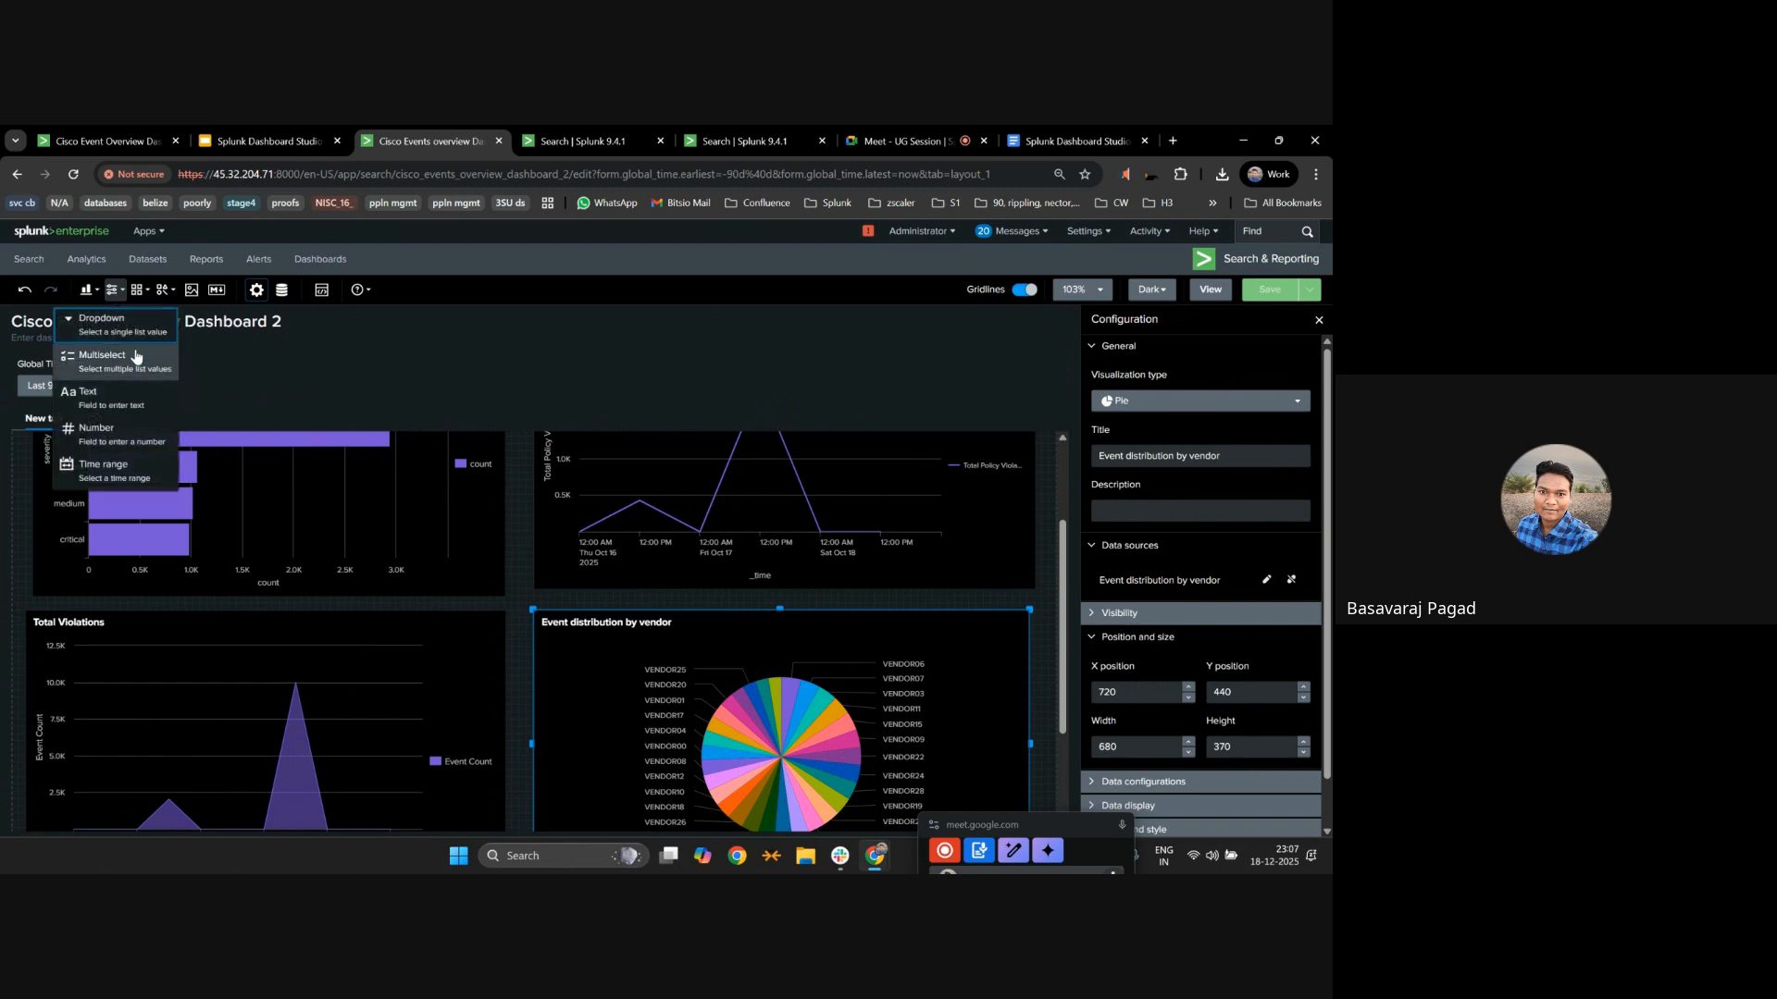
{"action": "left_click", "coordinate": [125, 470]}
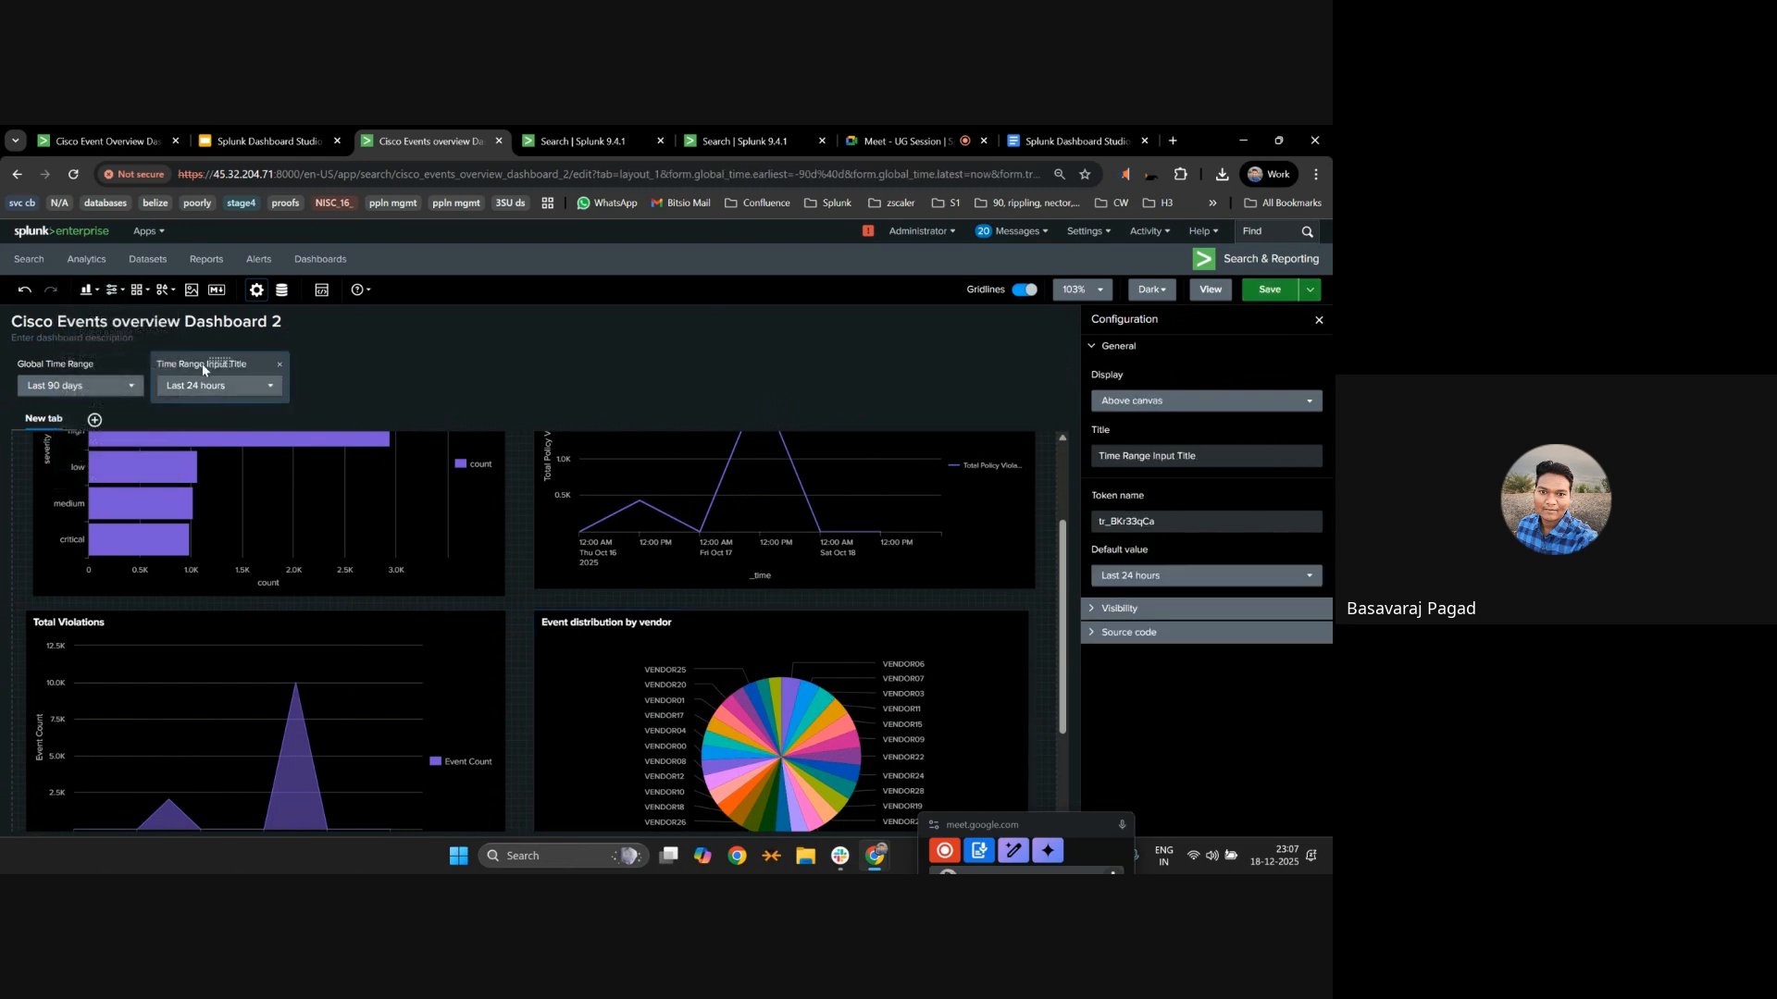
{"action": "left_click", "coordinate": [1171, 520]}
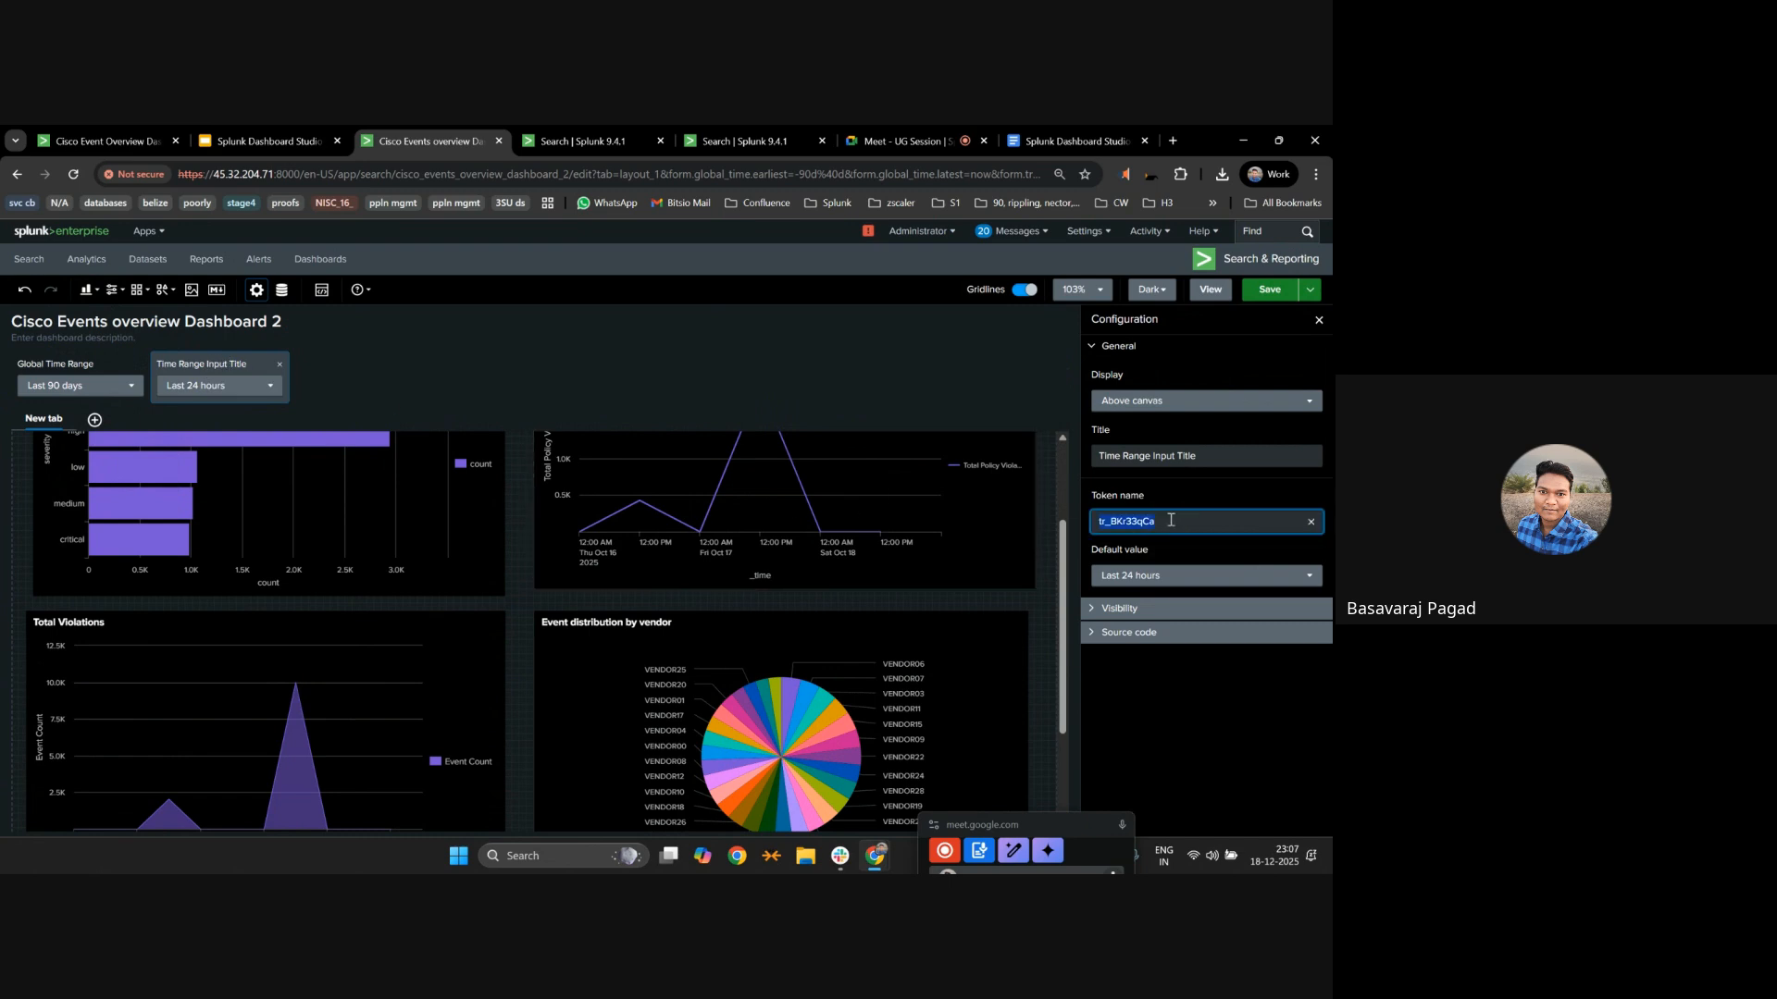
{"action": "type", "text": "custpme"}
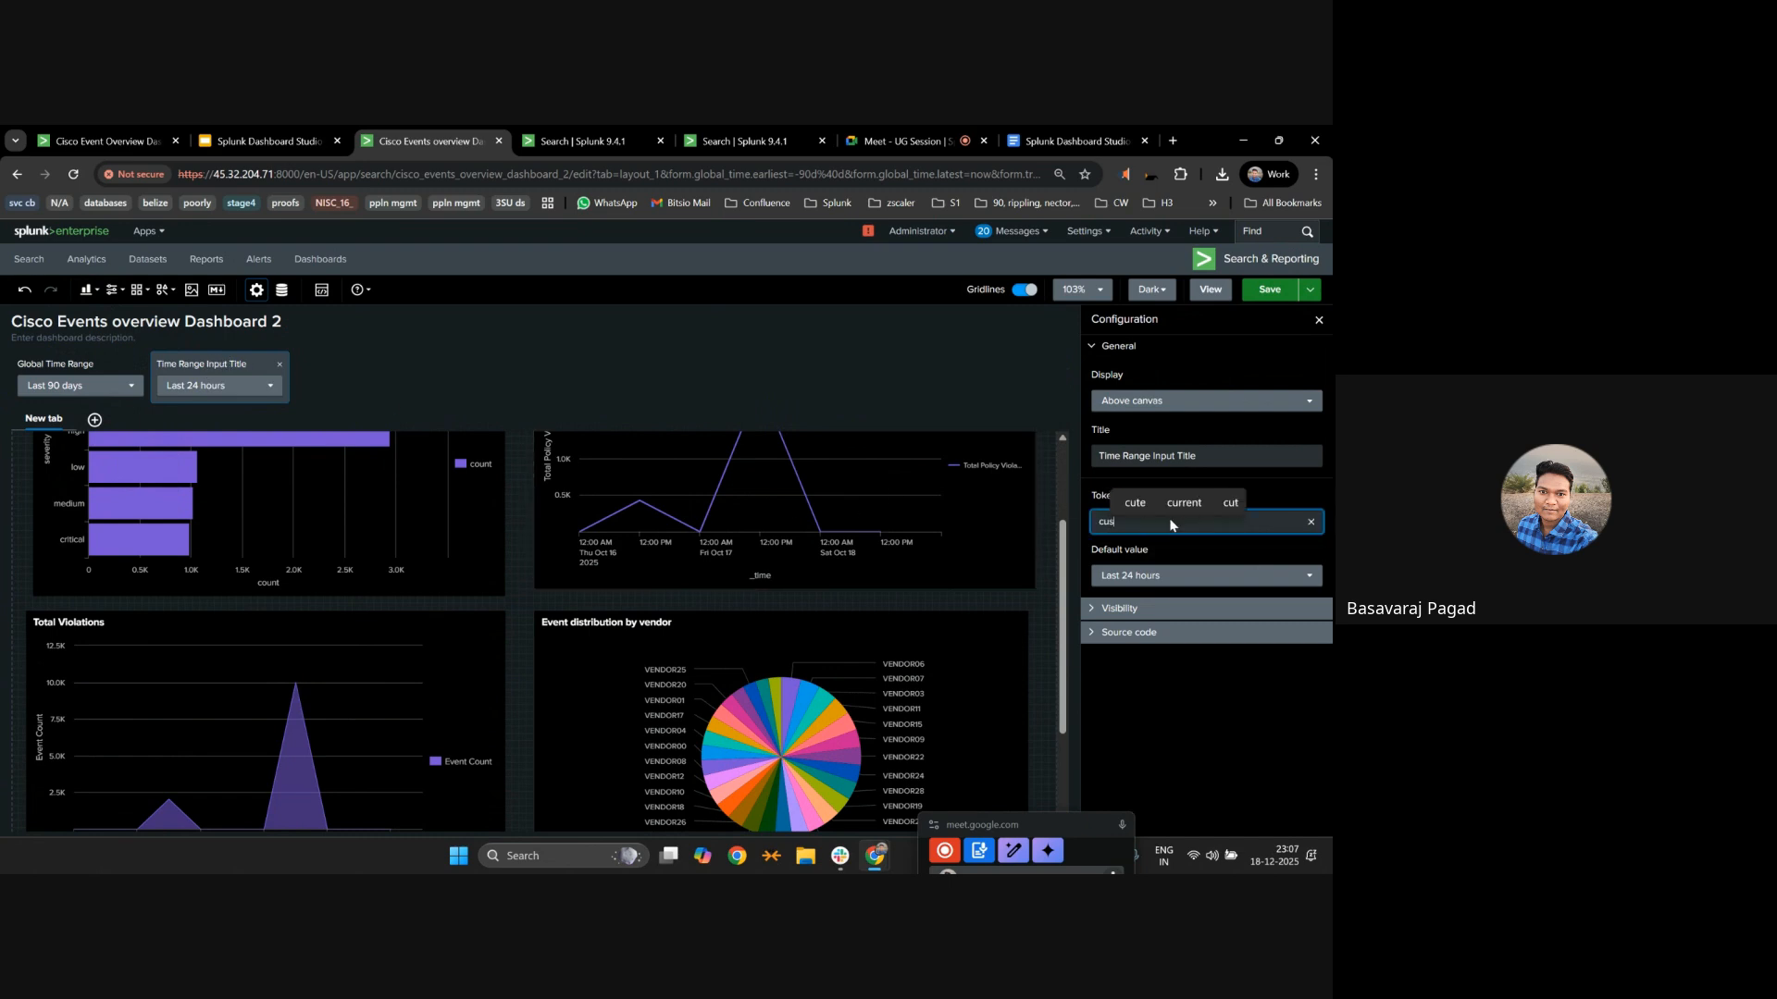
{"action": "key", "text": "BackSpace"}
{"action": "key", "text": "BackSpace"}
{"action": "key", "text": "BackSpace"}
{"action": "type", "text": "om_tm"}
{"action": "key", "text": "BackSpace"}
{"action": "type", "text": "ime"}
{"action": "key", "text": "ctrl+a"}
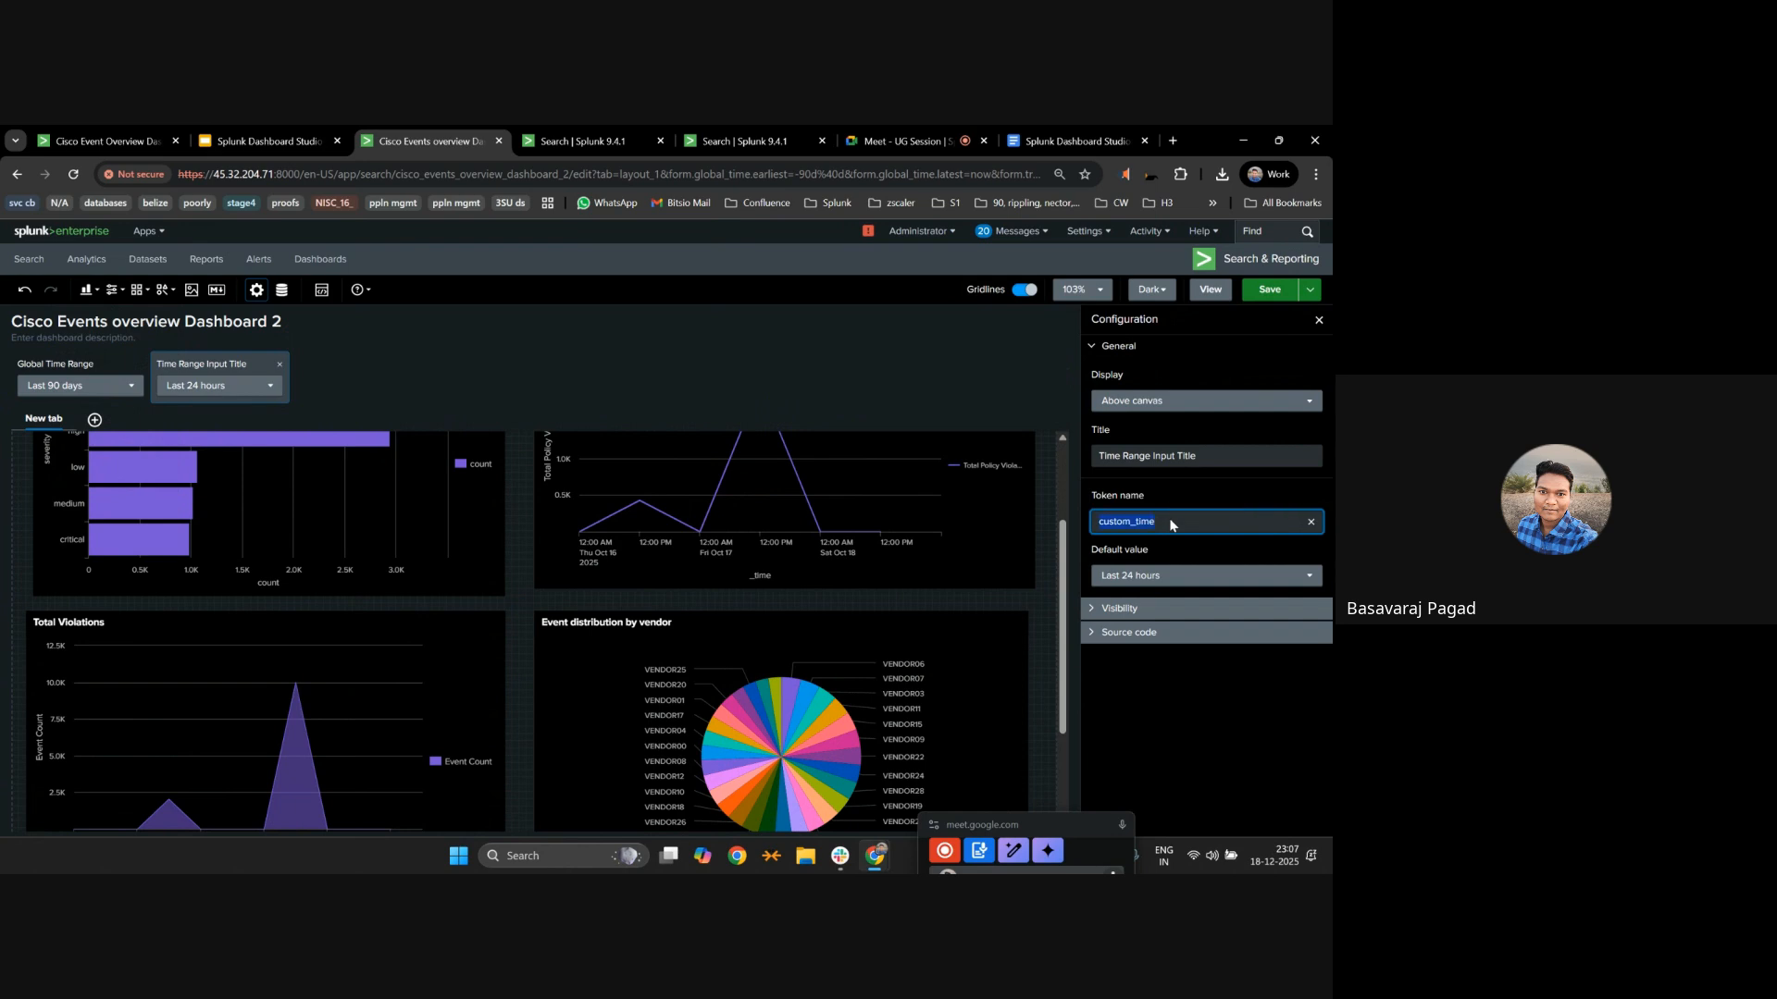
Set the custom_time input's default value to All time and save the dashboard.
{"action": "left_click", "coordinate": [1168, 572]}
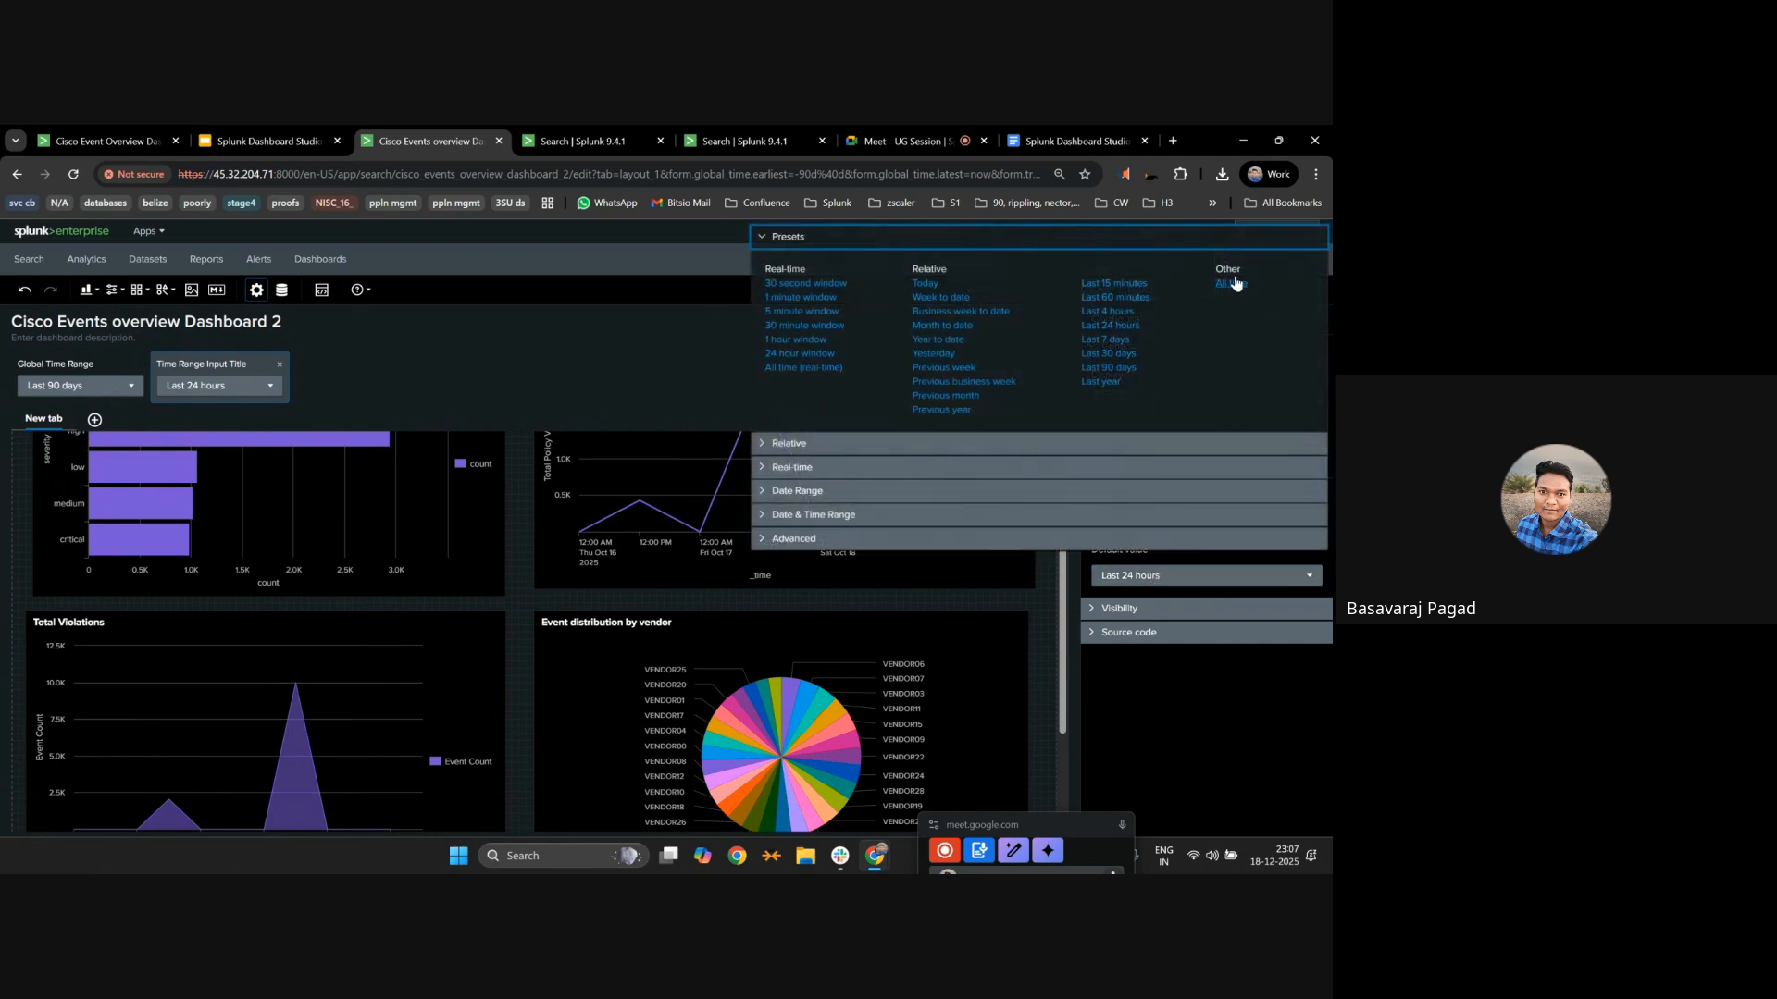
{"action": "left_click", "coordinate": [1234, 283]}
{"action": "left_click", "coordinate": [1264, 295]}
Set the Event distribution by vendor pie chart's data source time range to the custom_time input, apply it and save the dashboard.
{"action": "left_click", "coordinate": [879, 670]}
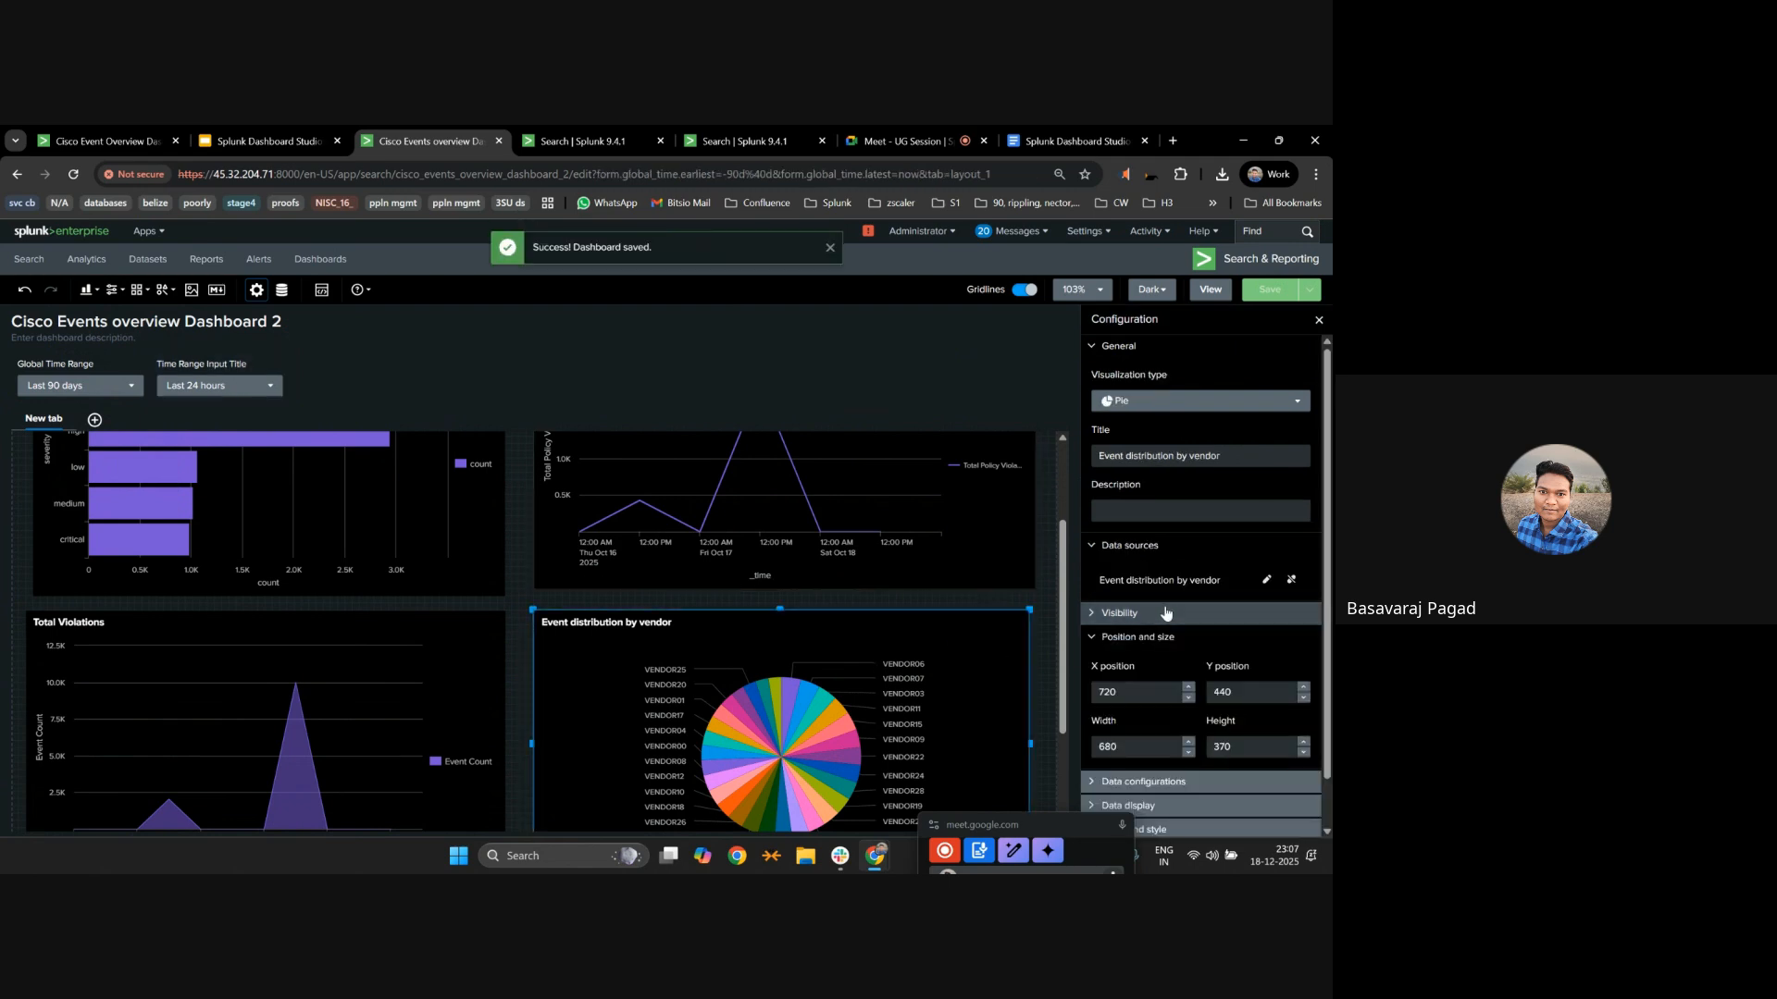
{"action": "scroll", "coordinate": [1157, 613], "scroll_direction": "down", "scroll_amount": 1}
{"action": "left_click", "coordinate": [1266, 529]}
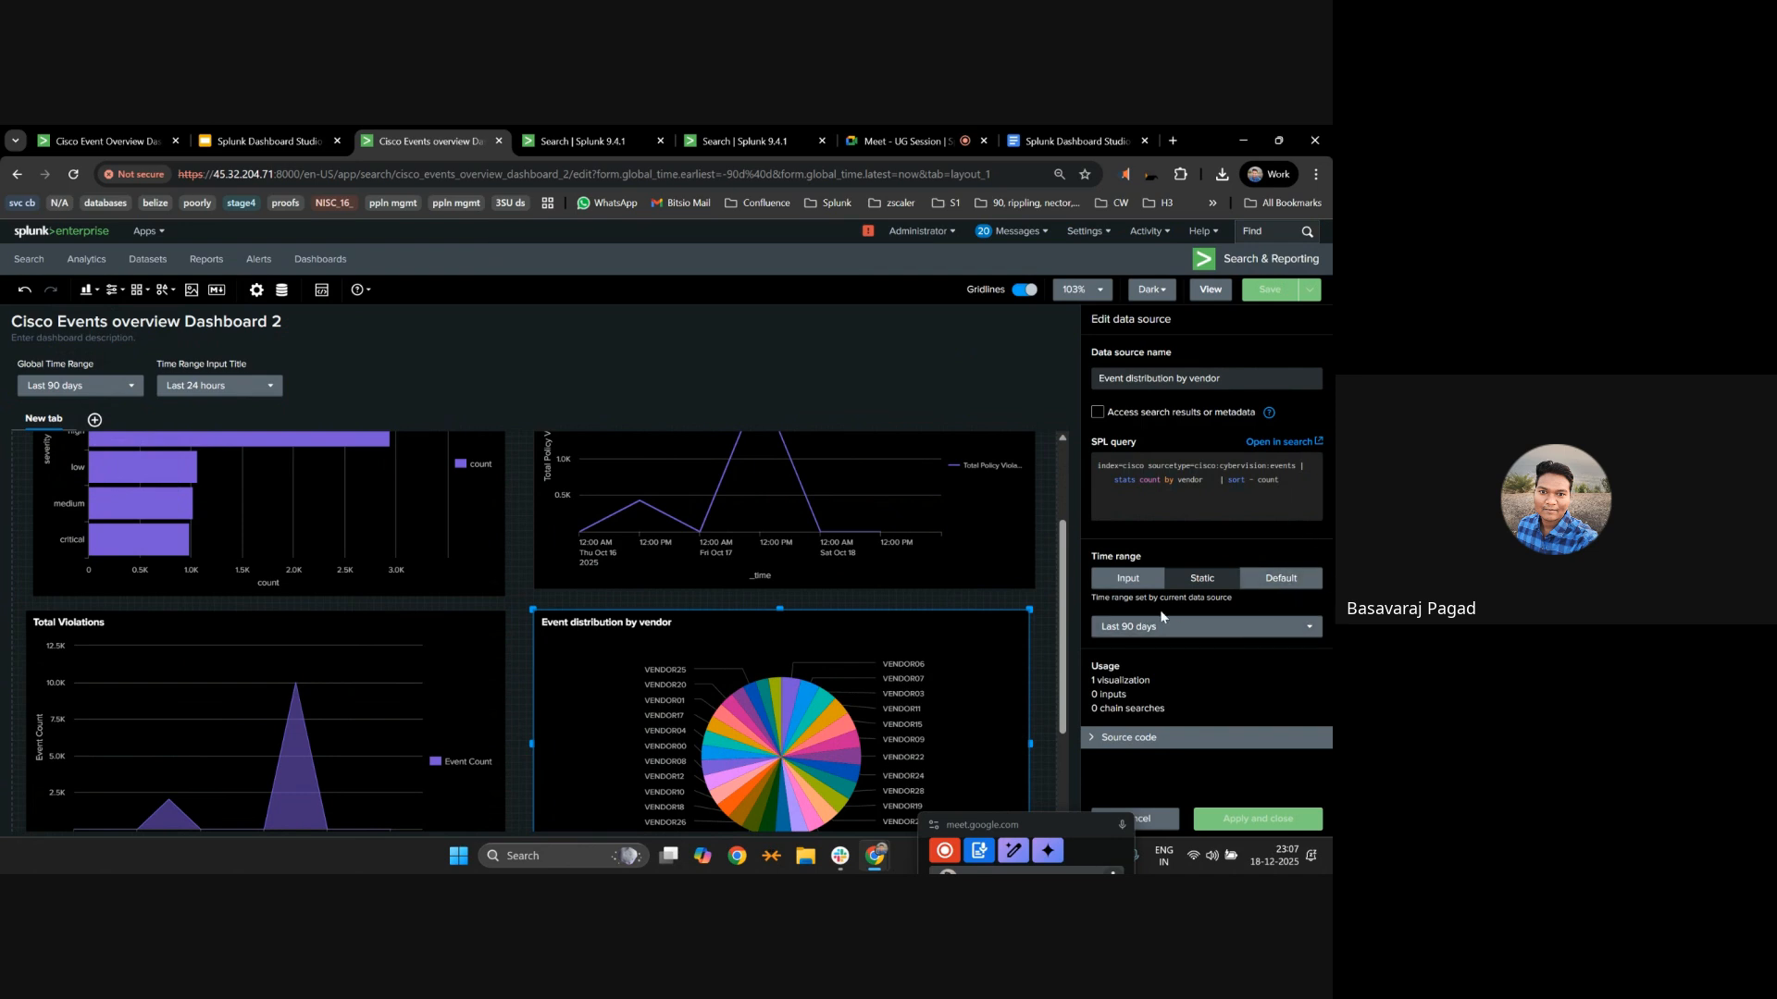
{"action": "left_click", "coordinate": [1300, 581]}
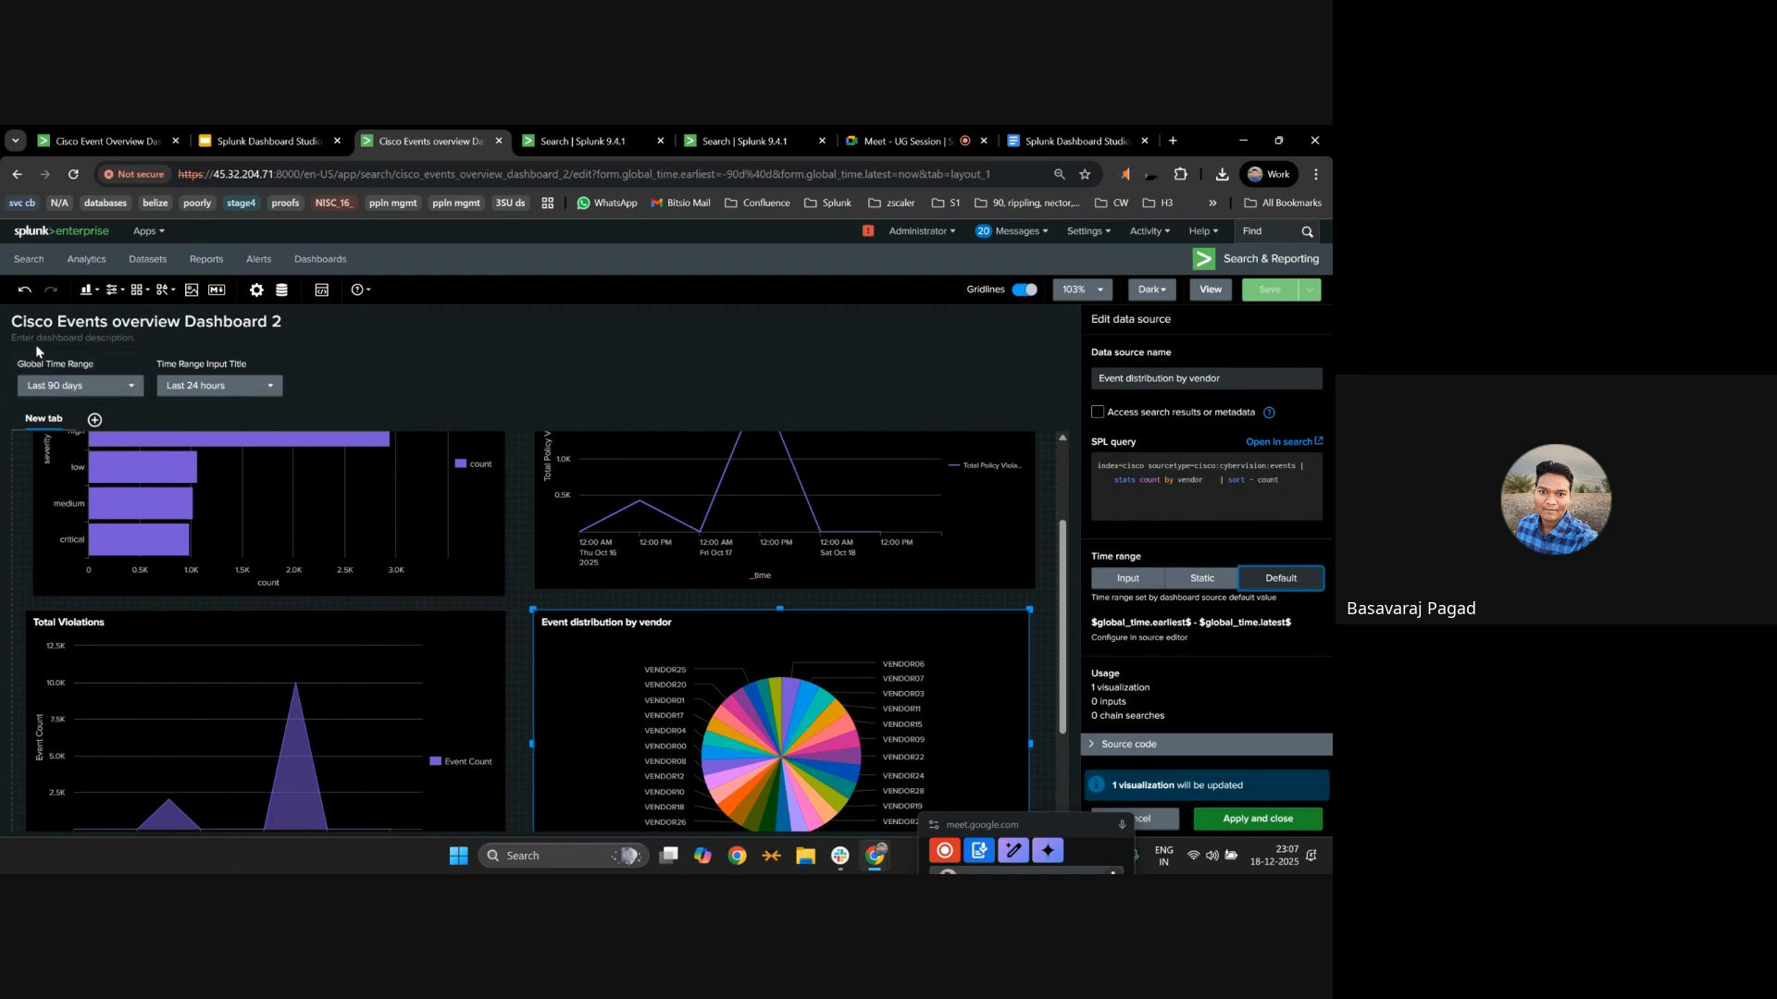
{"action": "left_click", "coordinate": [1126, 583]}
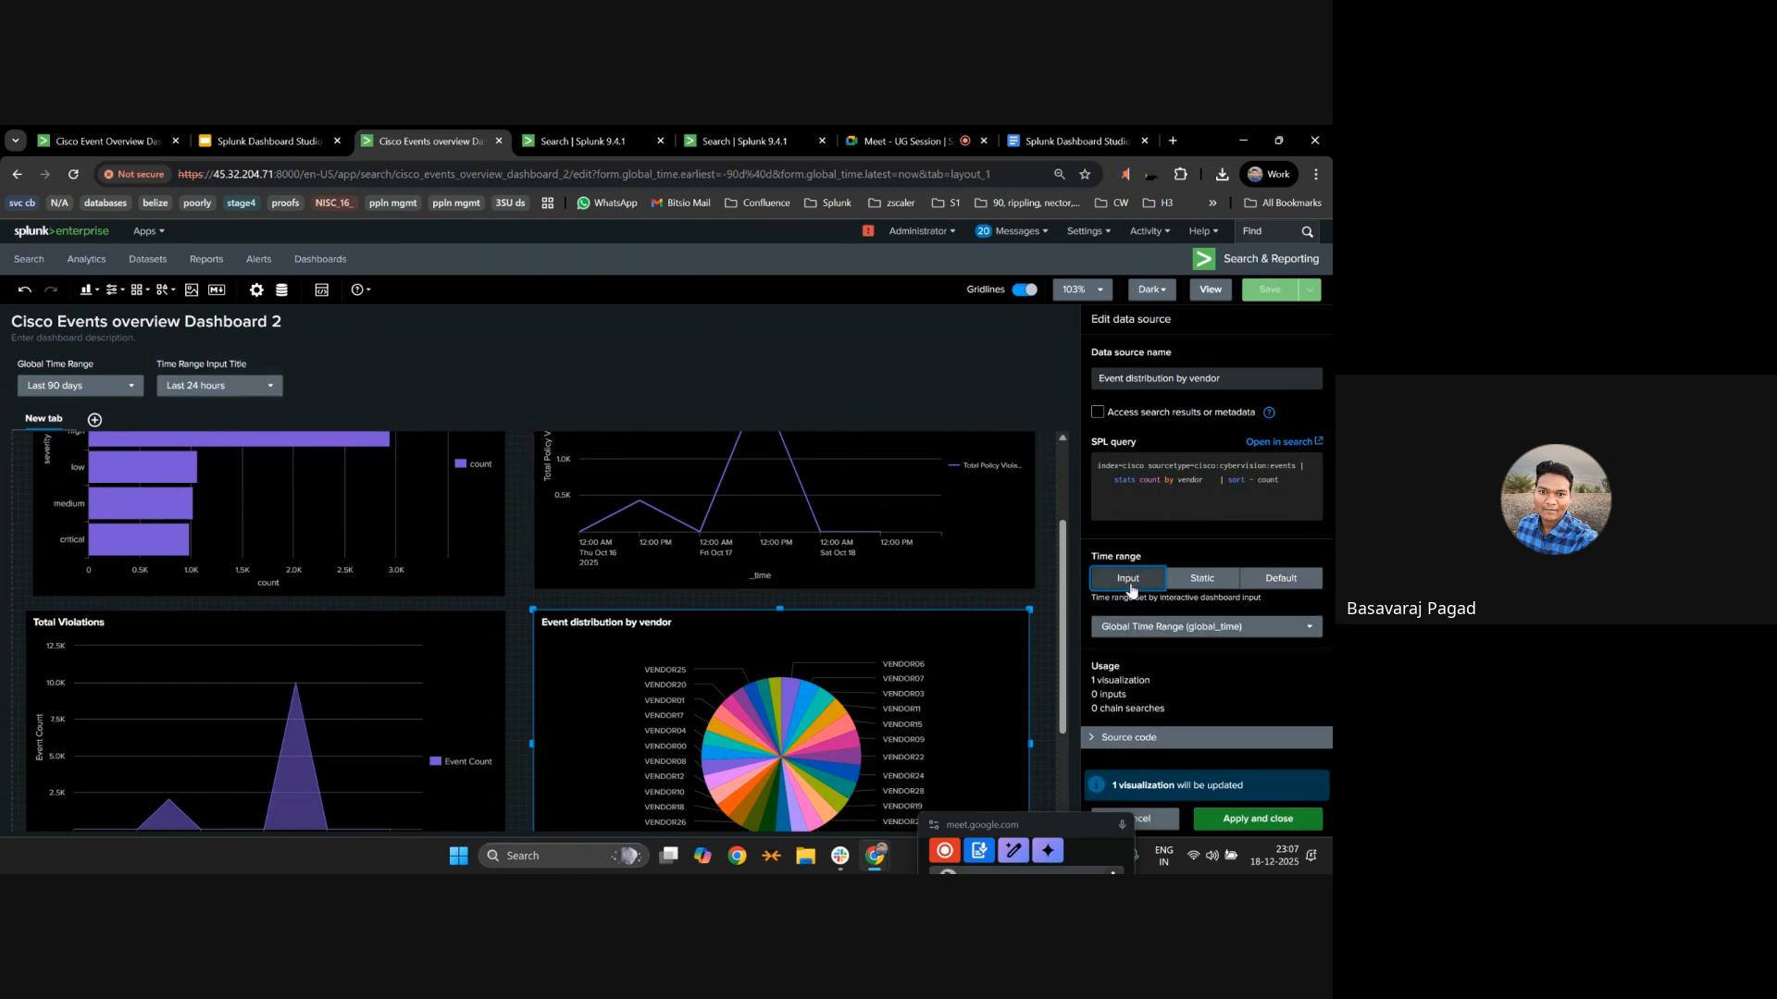
{"action": "left_click", "coordinate": [1148, 638]}
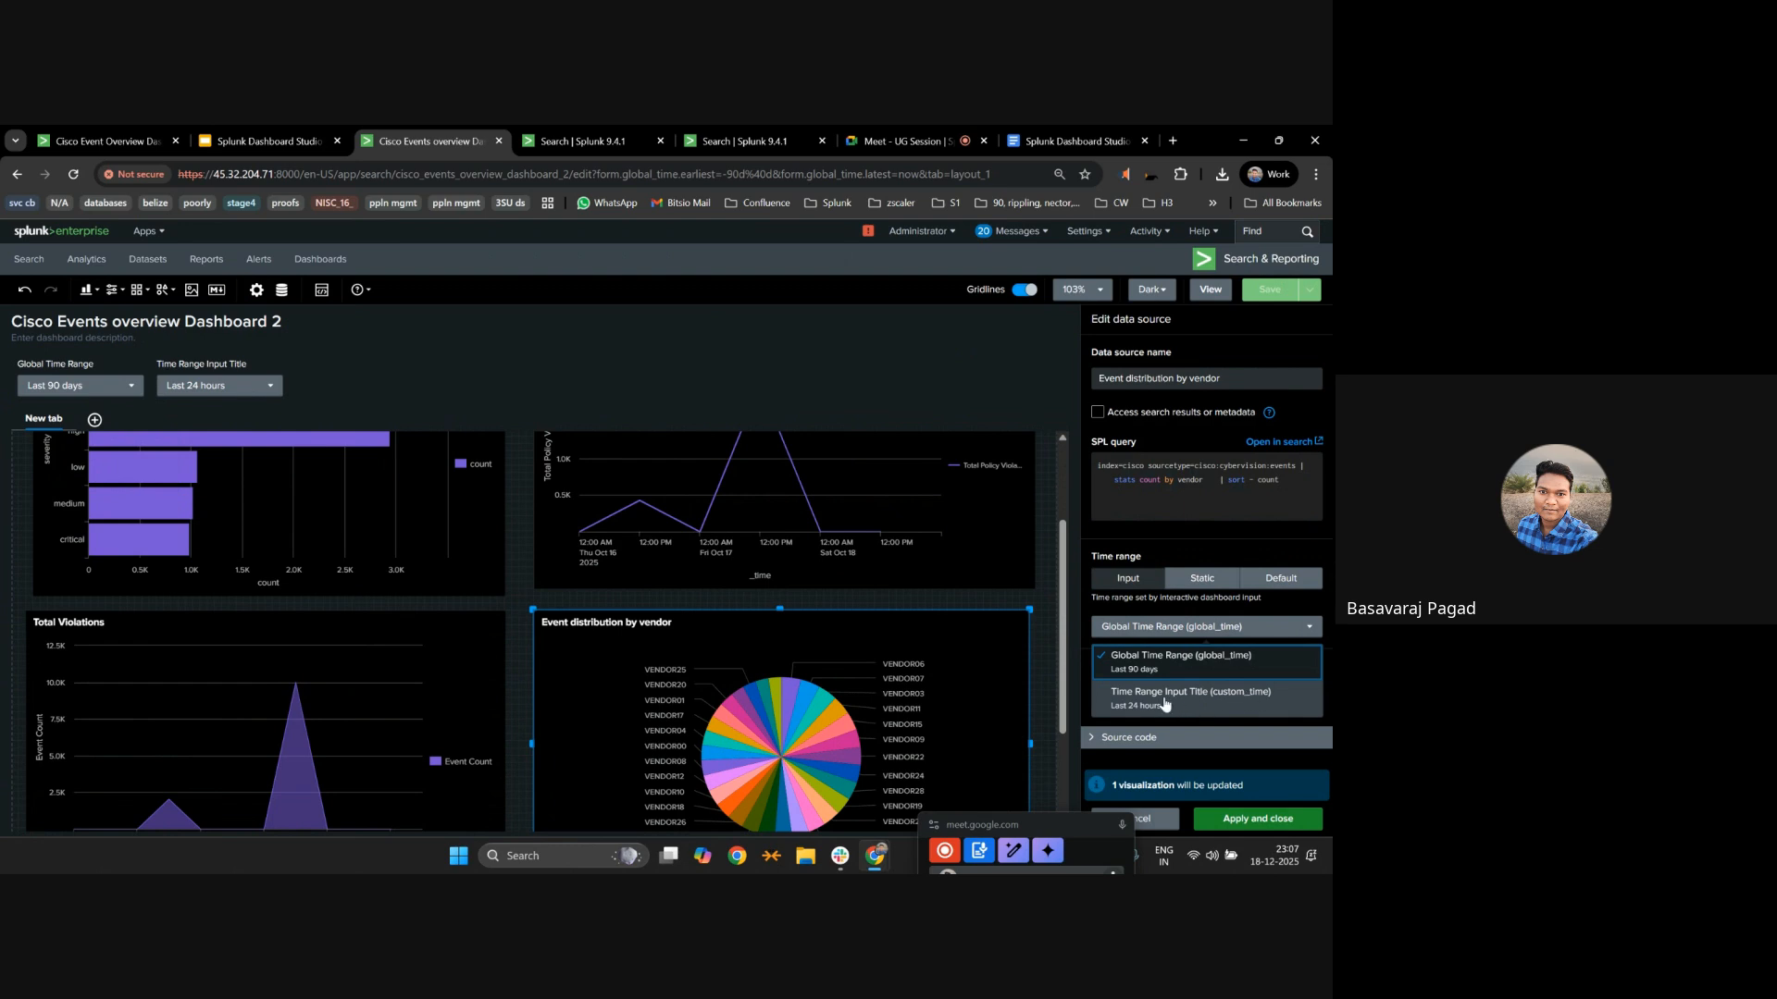
{"action": "left_click", "coordinate": [1167, 701]}
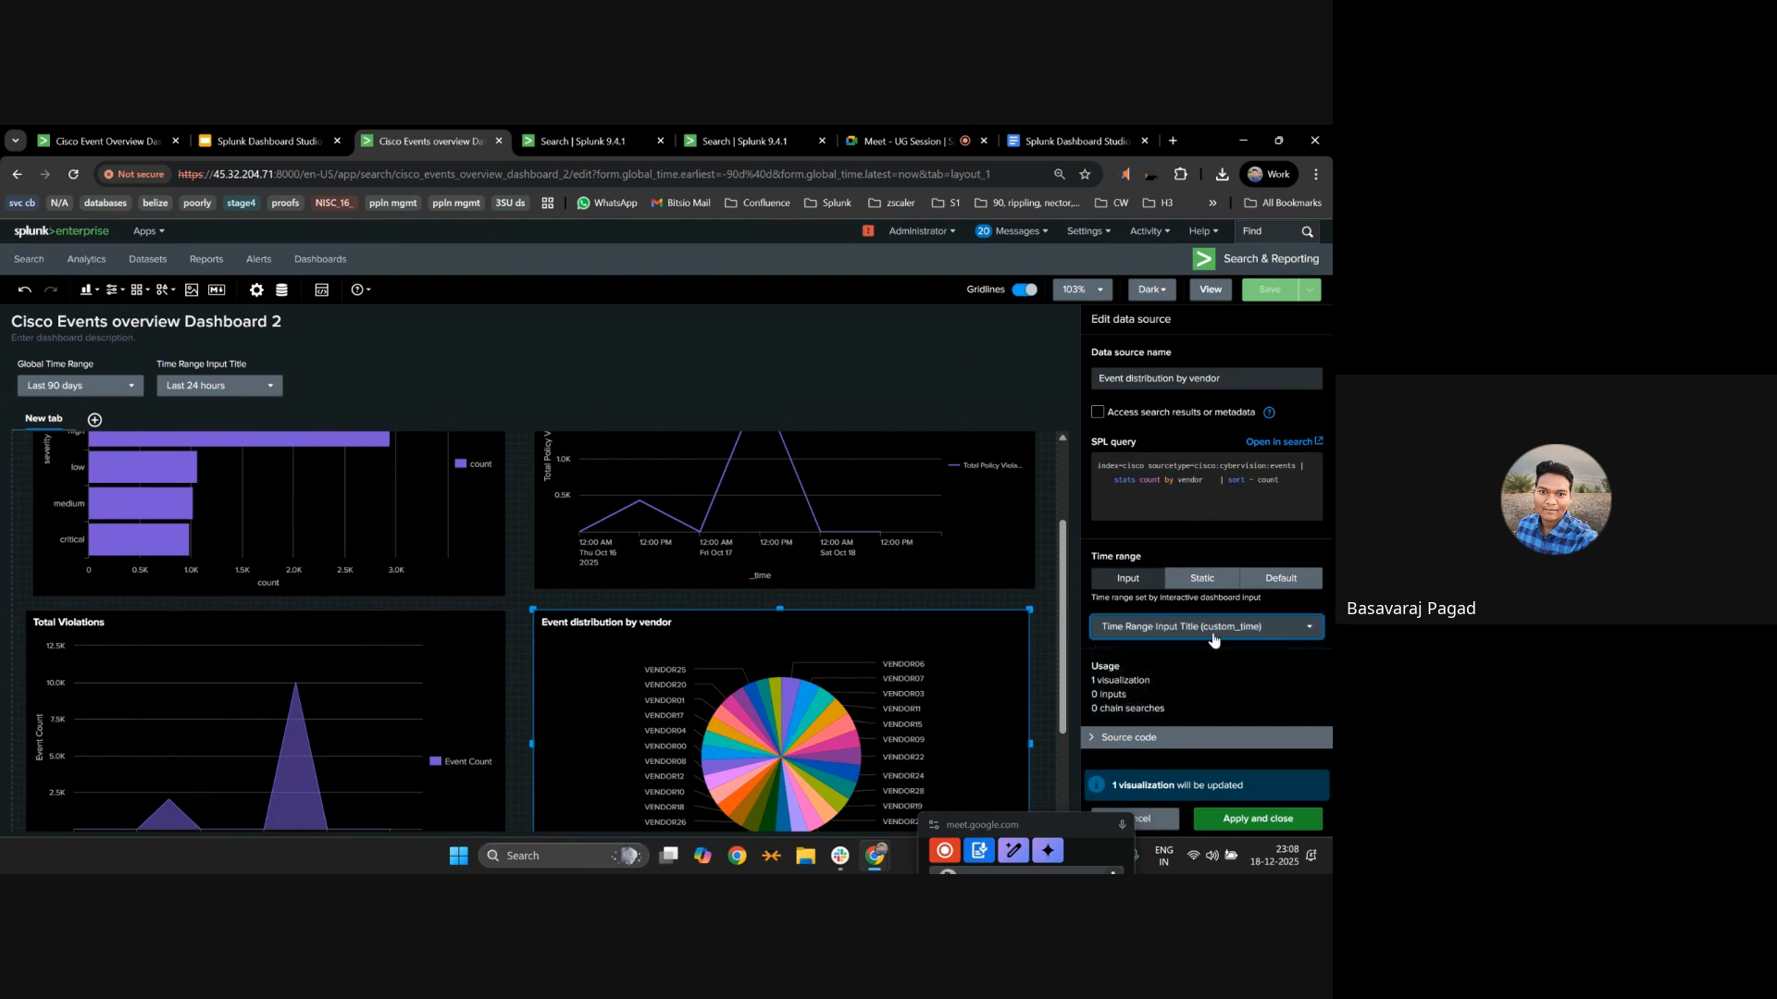
{"action": "left_click", "coordinate": [1206, 627]}
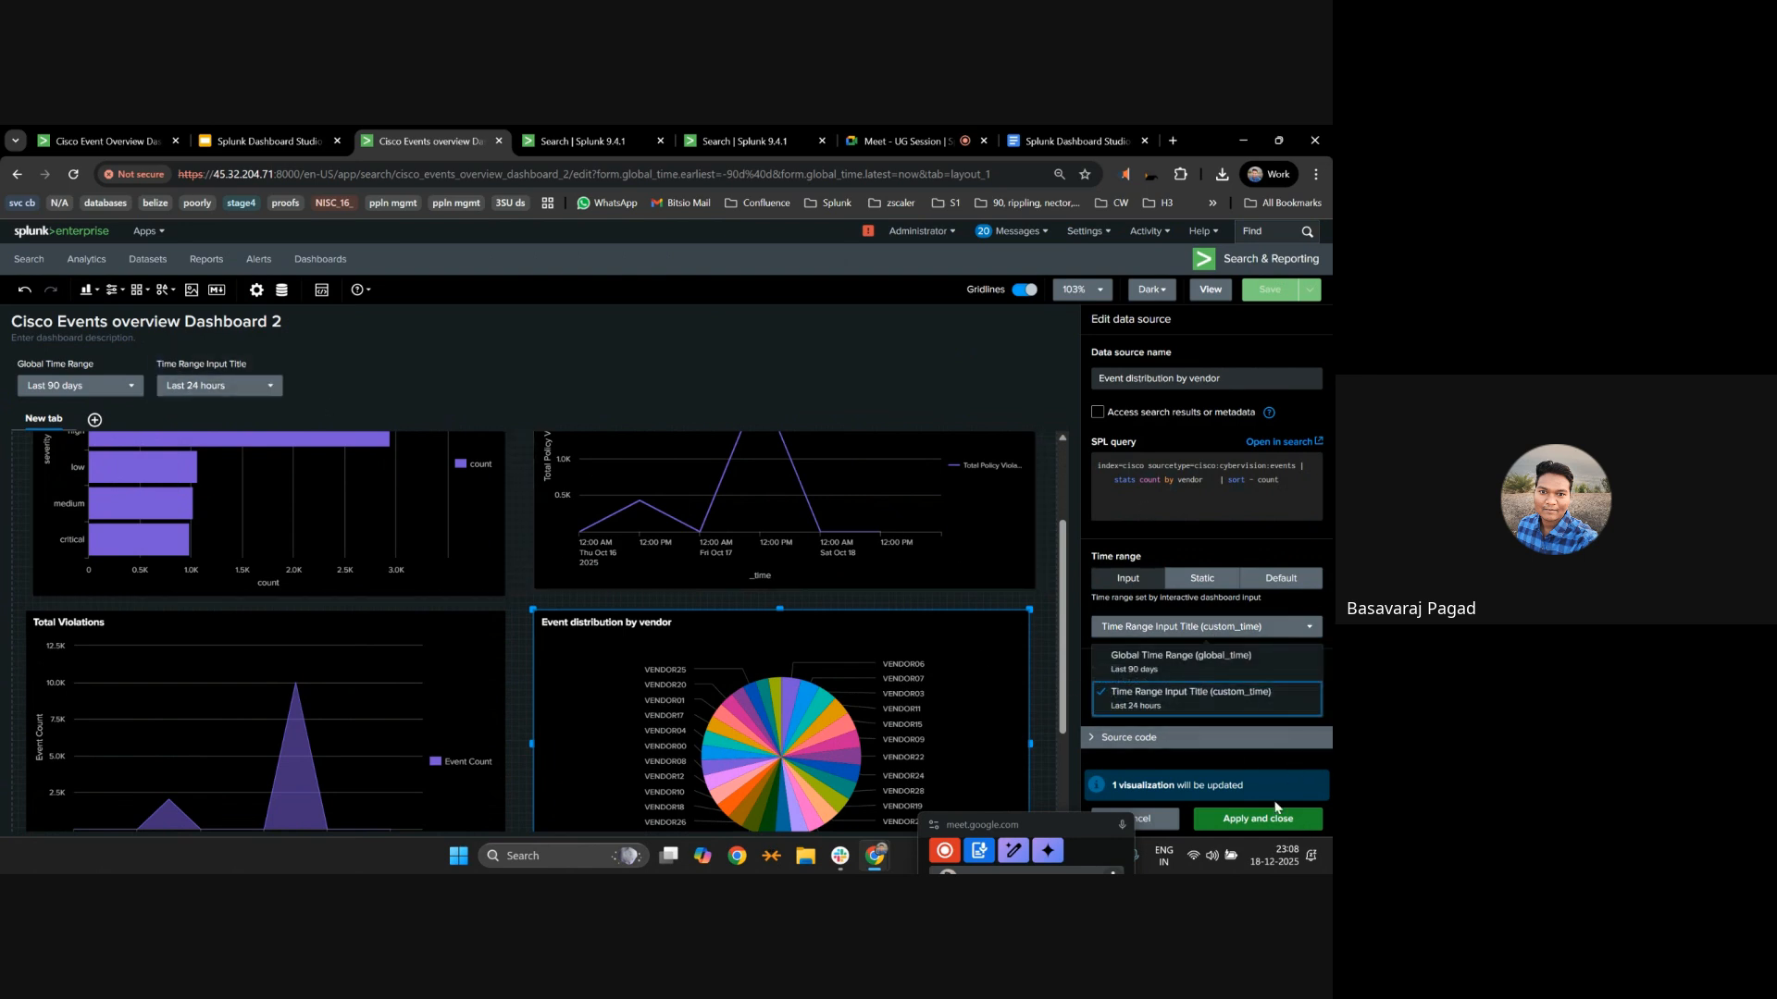
{"action": "left_click", "coordinate": [1240, 819]}
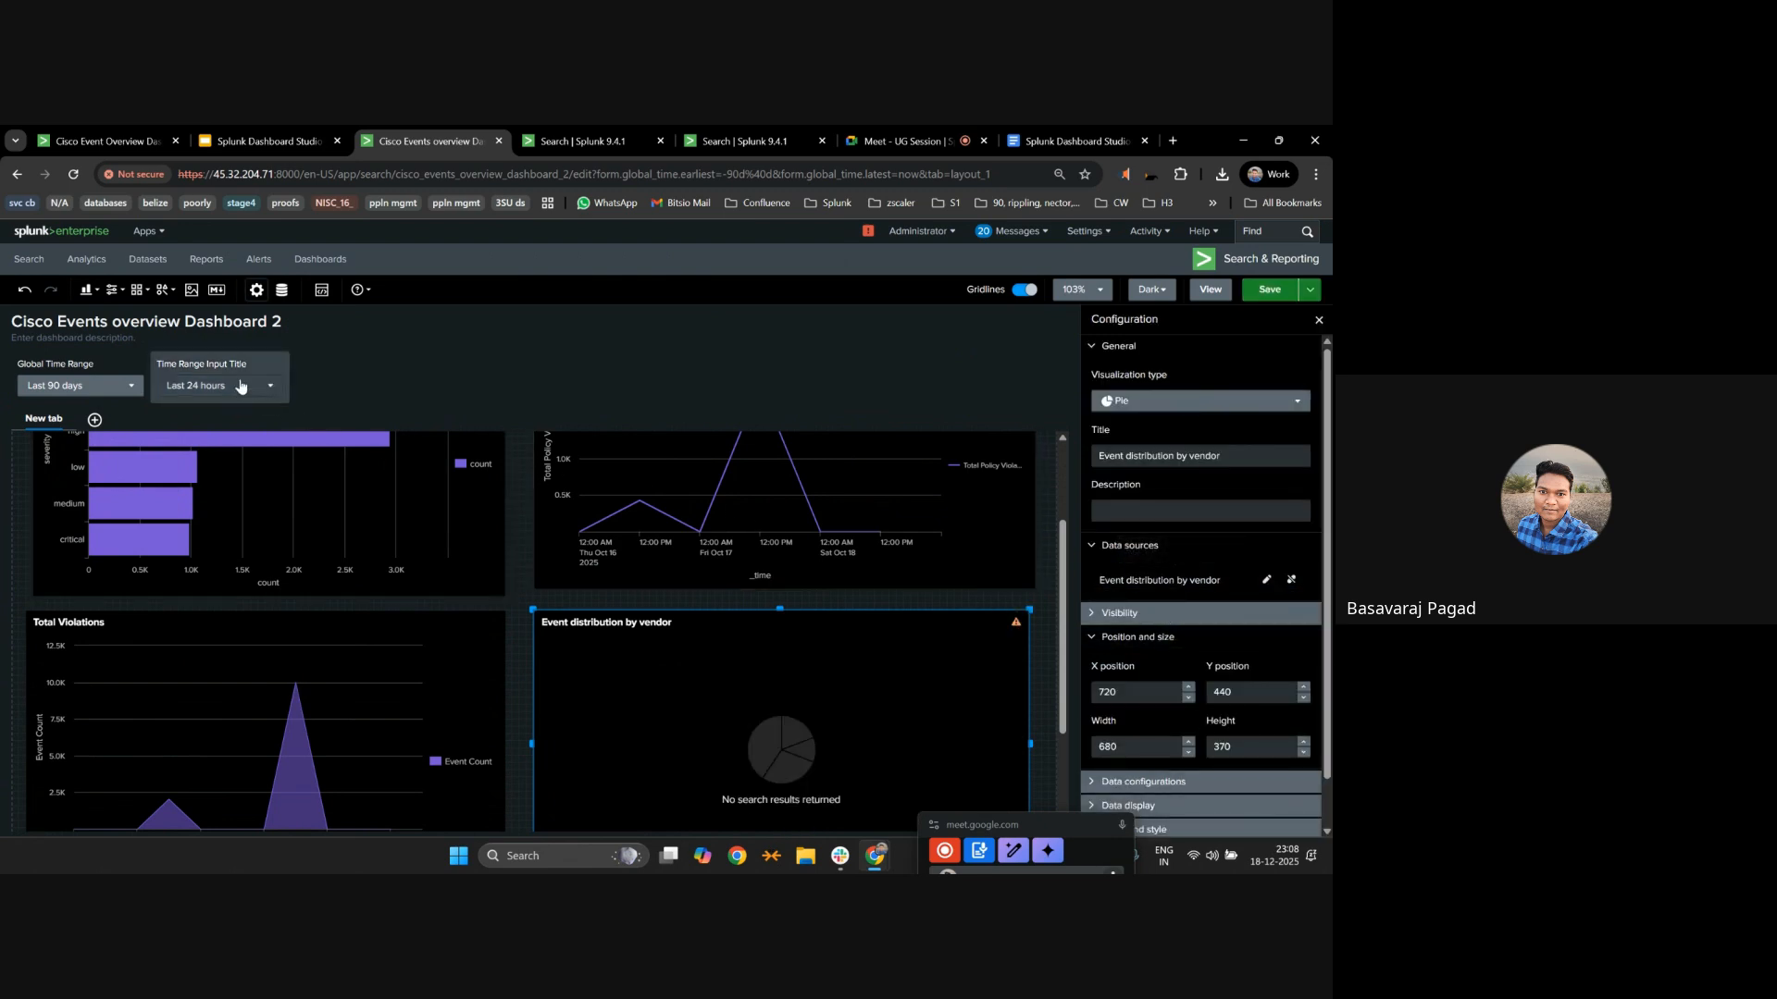
{"action": "left_click", "coordinate": [206, 386]}
{"action": "left_click", "coordinate": [1270, 289]}
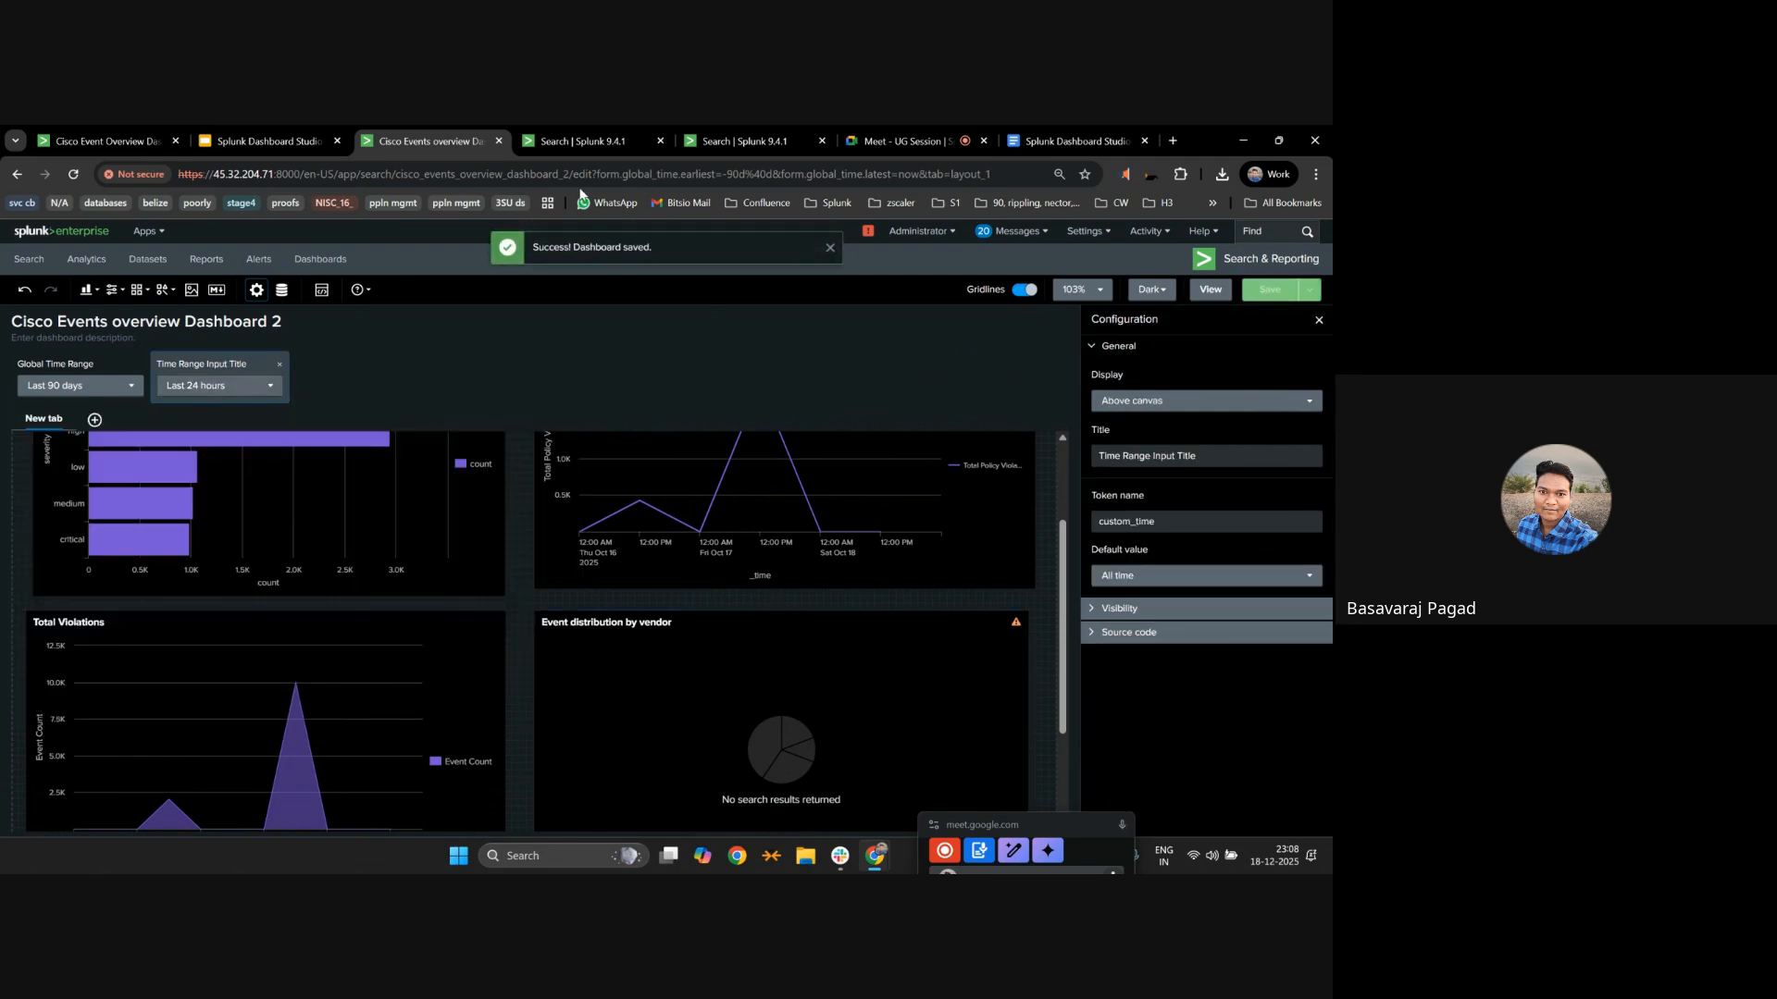
Reload the dashboard in view mode from its base address ending in cisco_events_overview_dashboard_2, without the edit path and time parameters.
{"action": "left_click", "coordinate": [219, 385]}
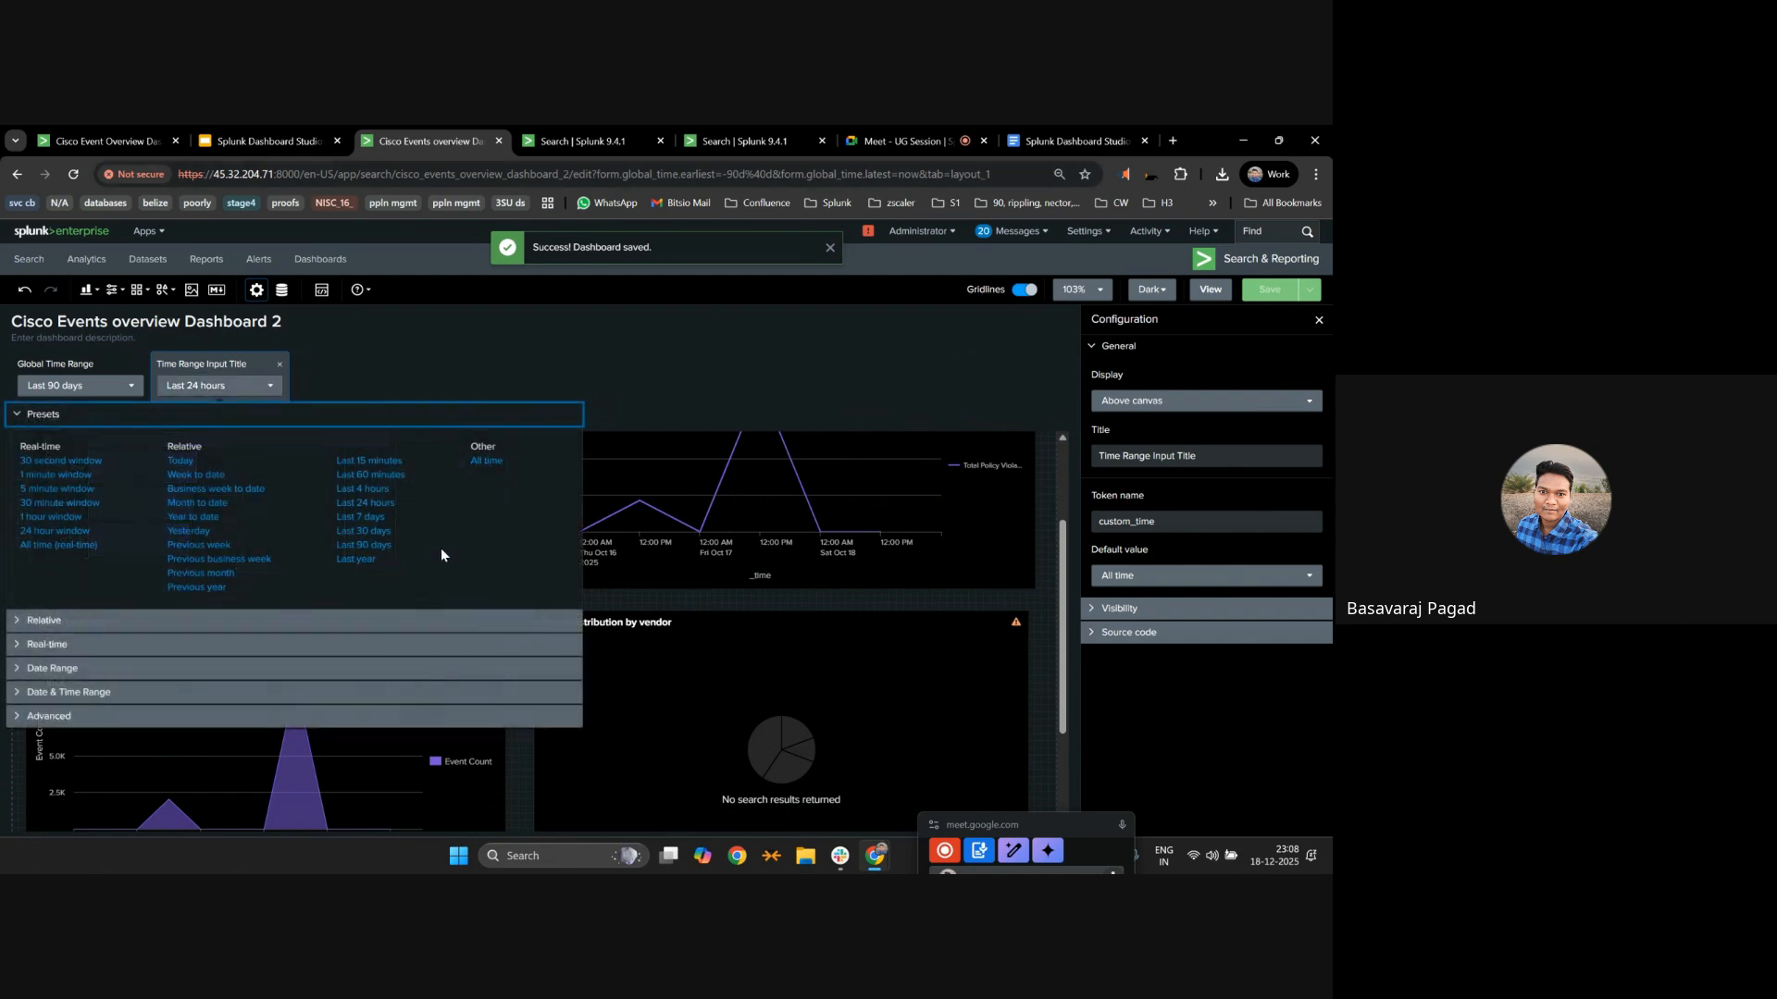
{"action": "left_click_drag", "start_coordinate": [565, 176], "coordinate": [91, 159]}
{"action": "left_click_drag", "start_coordinate": [570, 174], "coordinate": [1, 174]}
{"action": "key", "text": "ctrl+c"}
{"action": "key", "text": "ctrl+a"}
{"action": "key", "text": "ctrl+v"}
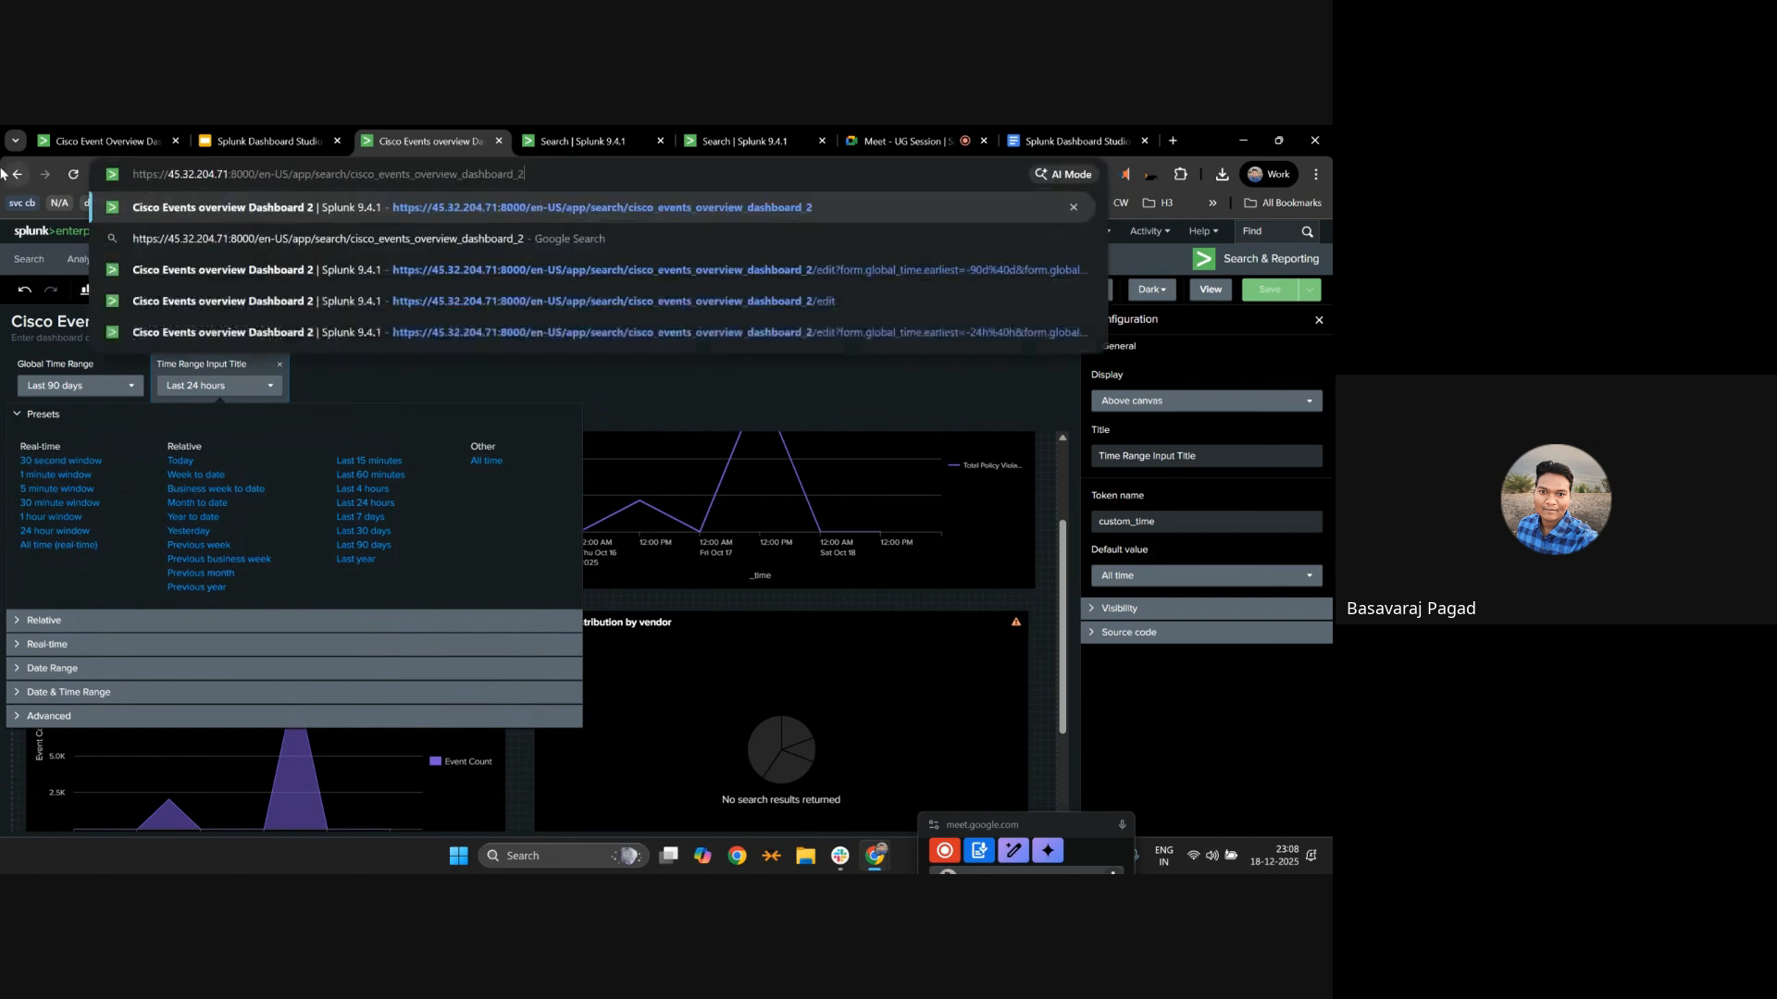
{"action": "key", "text": "Return"}
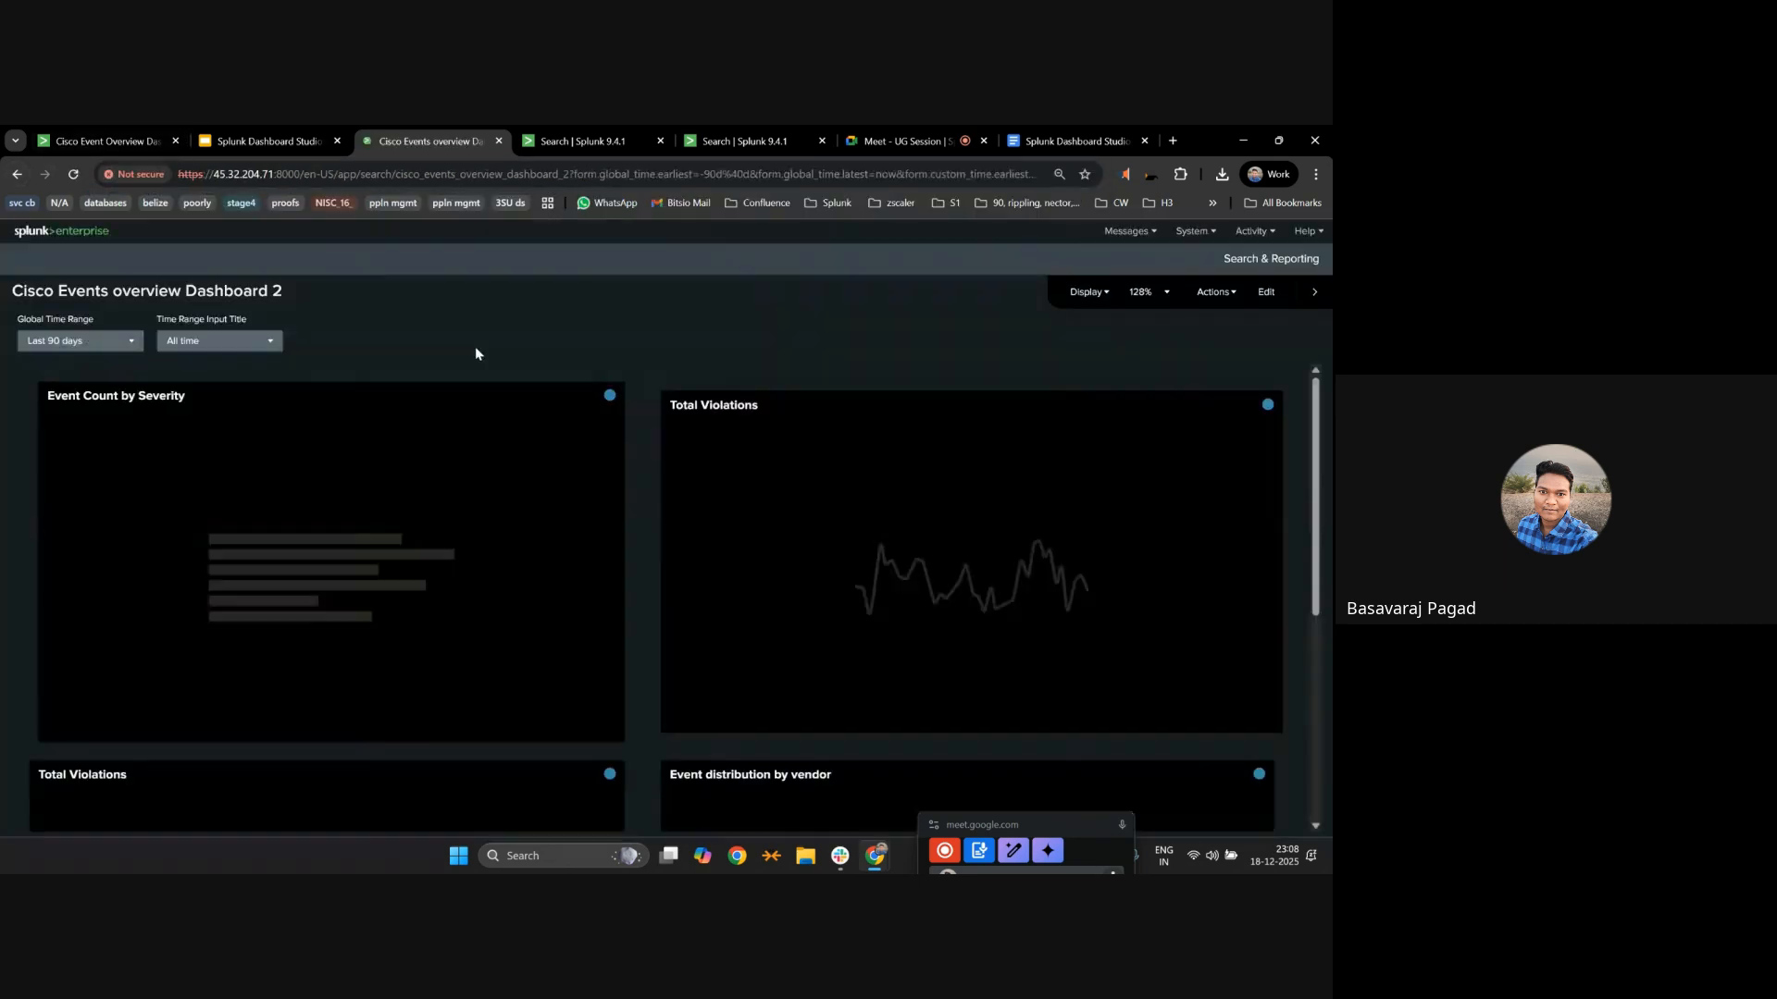
Check the custom_time input's configuration in edit mode, return to view mode and examine the dashboard's charts.
{"action": "left_click", "coordinate": [1265, 293]}
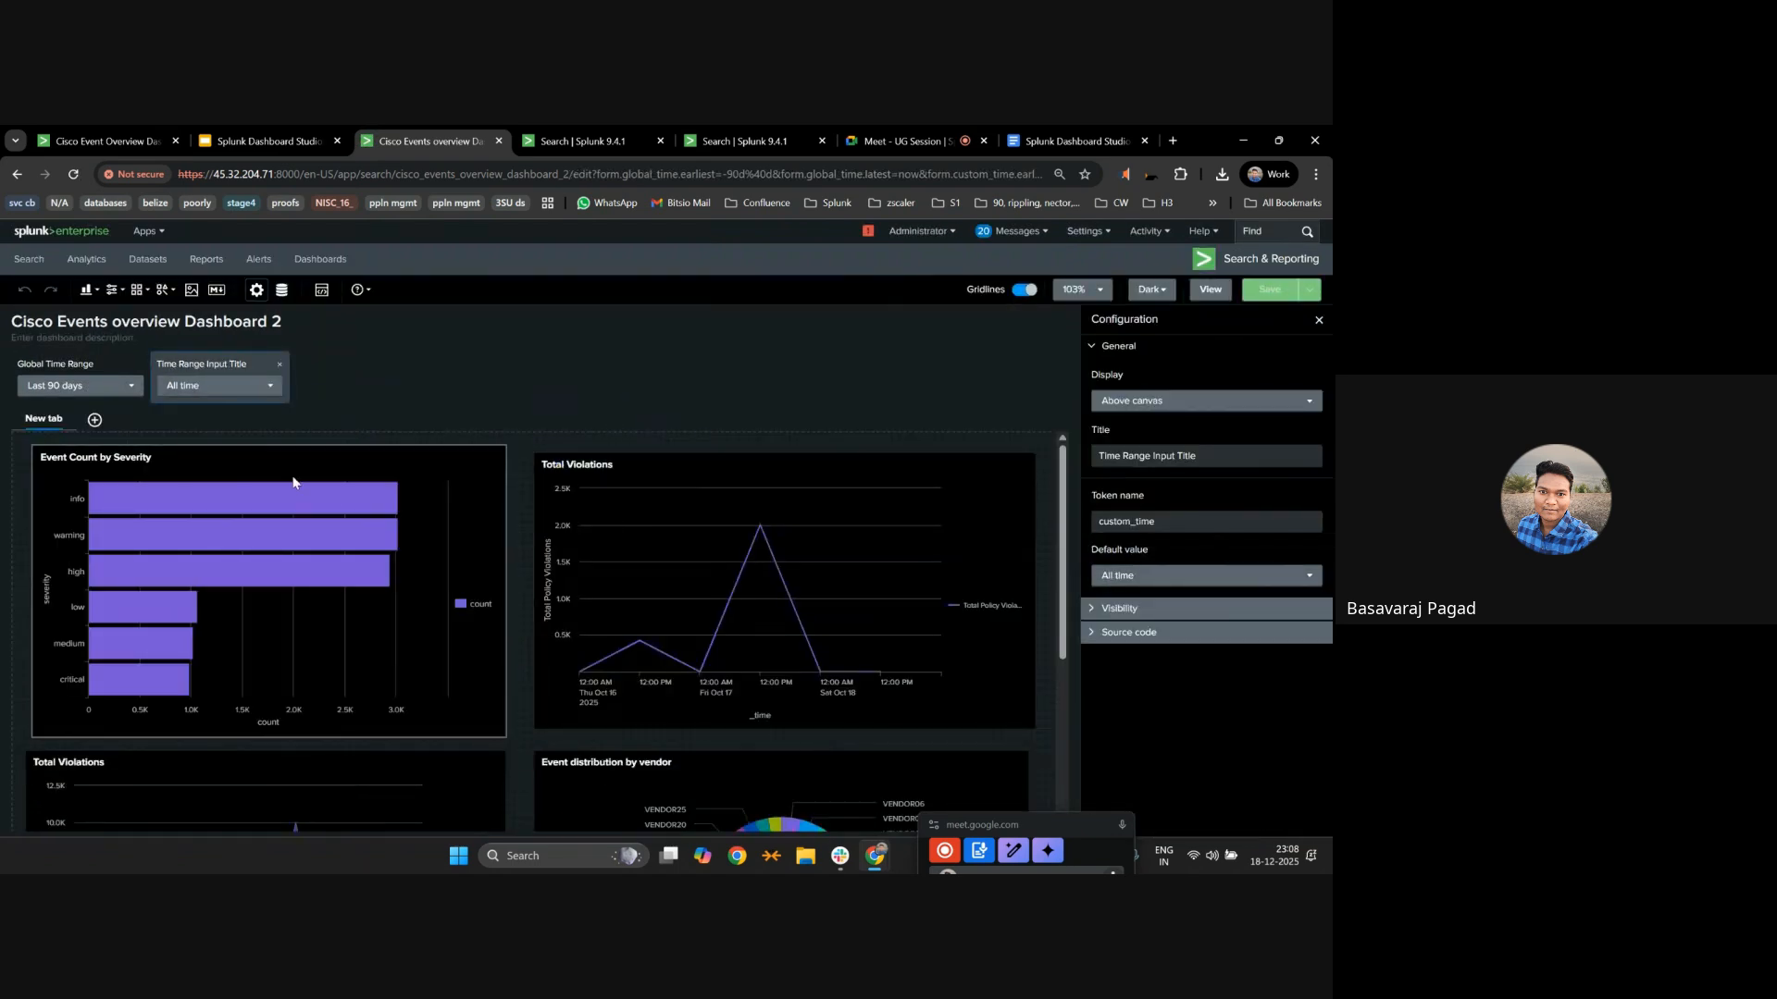
{"action": "double_click", "coordinate": [1134, 549]}
{"action": "left_click", "coordinate": [1162, 555]}
{"action": "left_click", "coordinate": [1255, 296]}
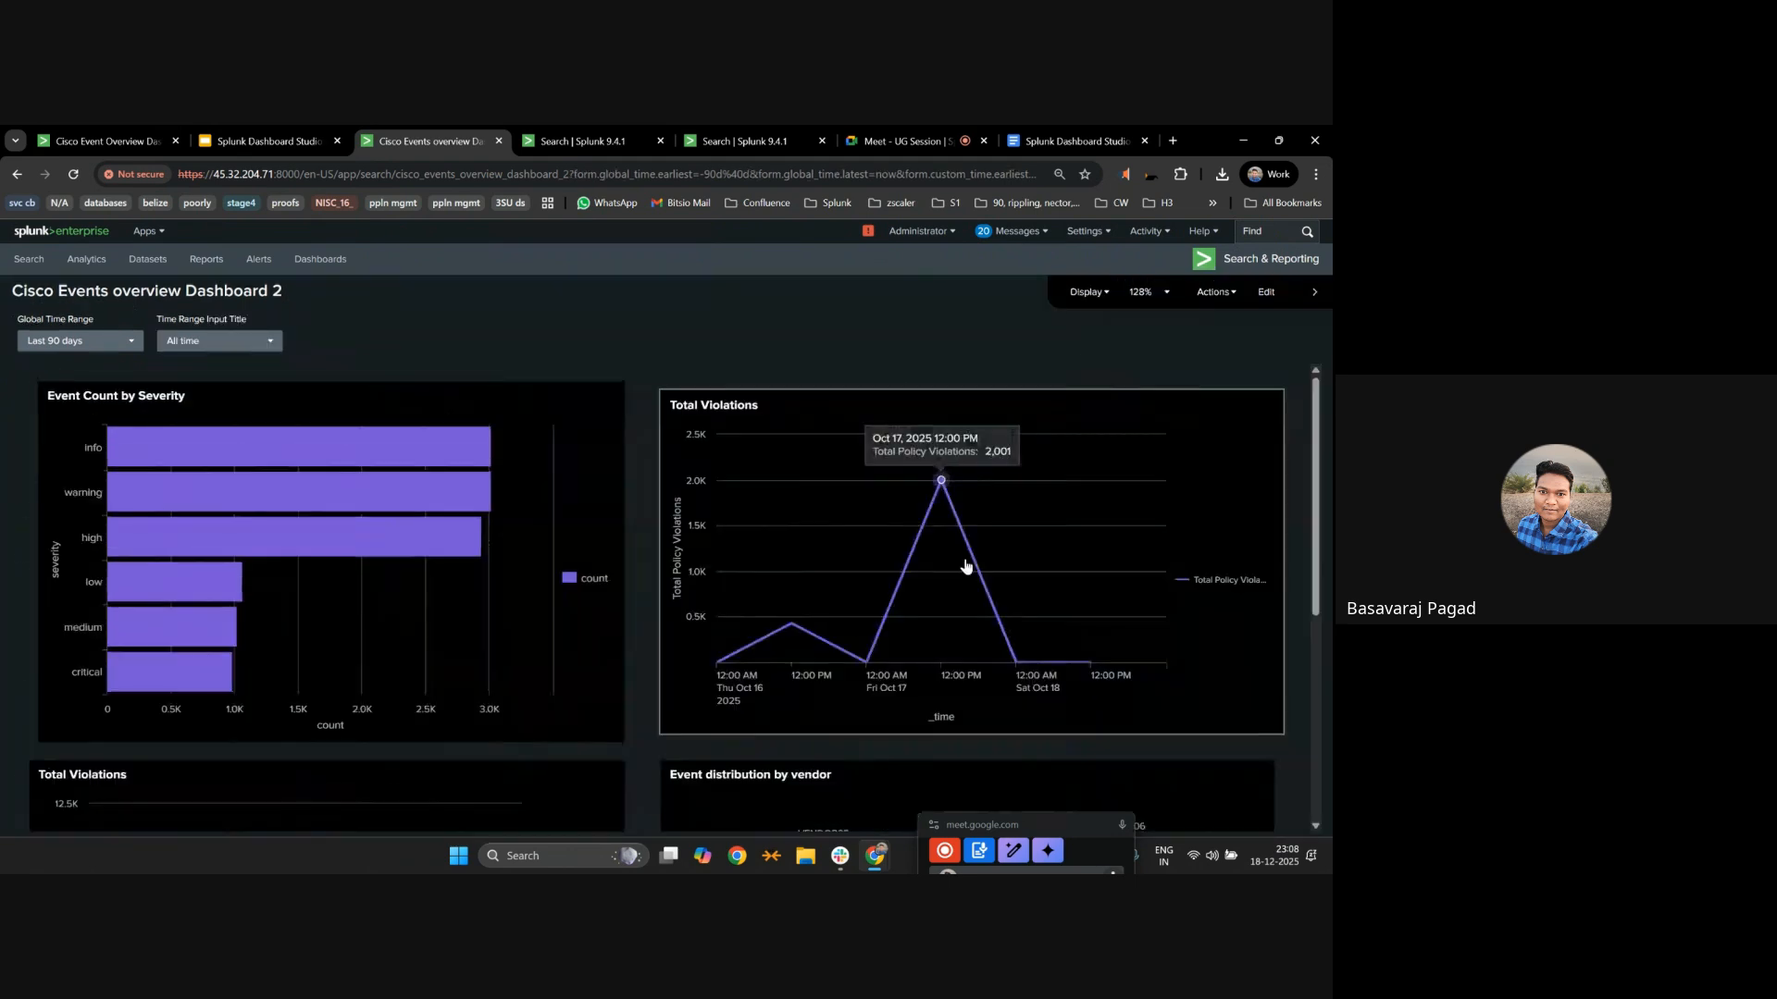
{"action": "scroll", "coordinate": [1039, 518], "scroll_direction": "down", "scroll_amount": 5}
{"action": "scroll", "coordinate": [1247, 606], "scroll_direction": "up", "scroll_amount": 4}
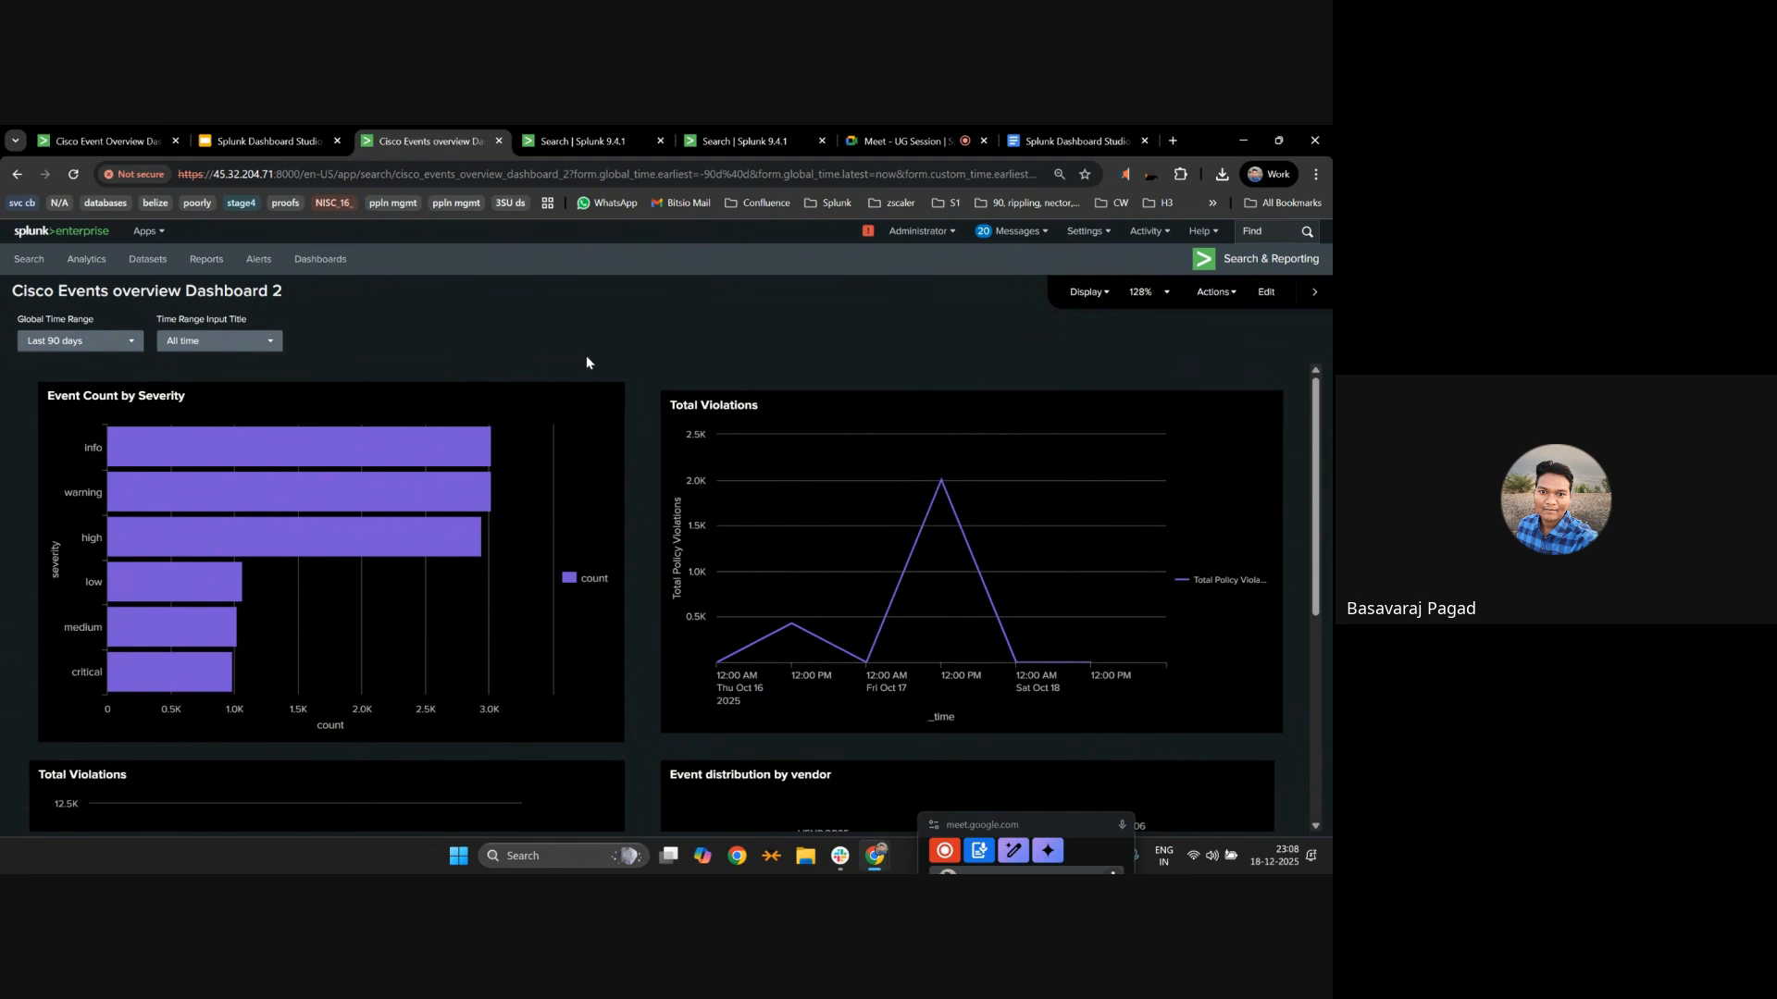
{"action": "left_click", "coordinate": [1266, 292]}
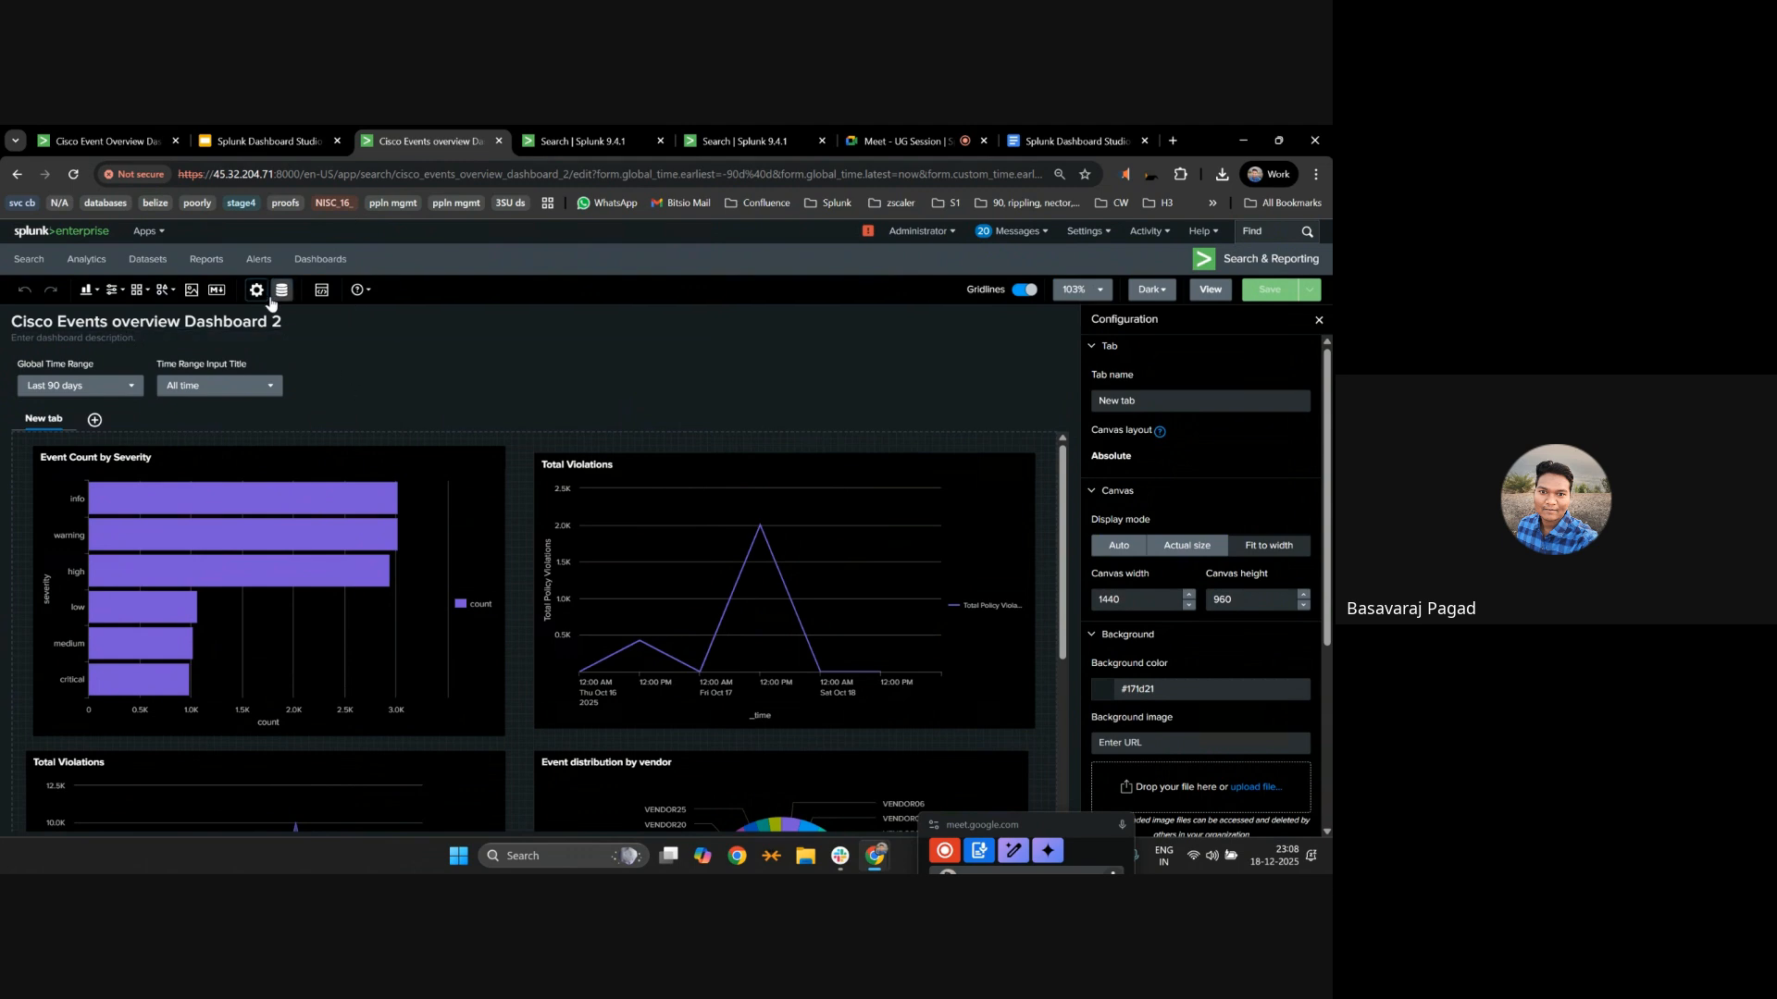
{"action": "left_click", "coordinate": [120, 290]}
{"action": "left_click", "coordinate": [533, 398]}
{"action": "scroll", "coordinate": [833, 648], "scroll_direction": "down", "scroll_amount": 3}
{"action": "left_click", "coordinate": [1210, 290]}
Review the vendor names in the vendor count search results and return to the dashboard.
{"action": "left_click", "coordinate": [585, 141]}
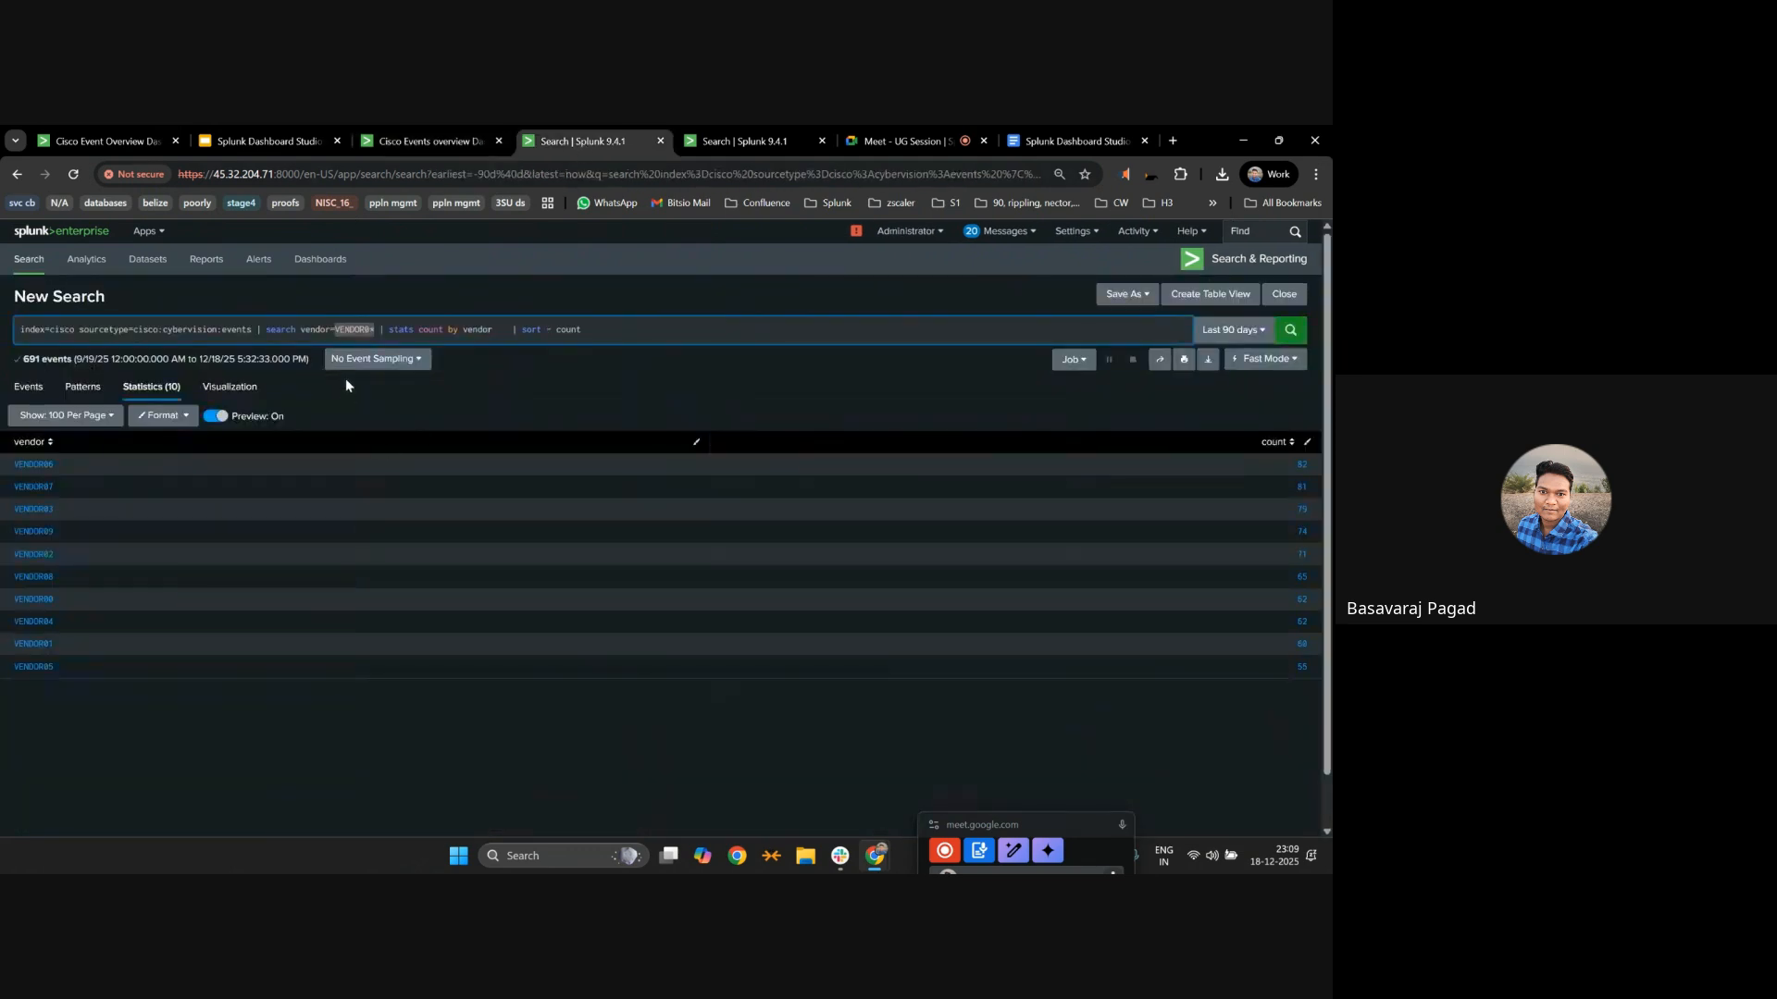
{"action": "left_click_drag", "start_coordinate": [2, 465], "coordinate": [2, 683]}
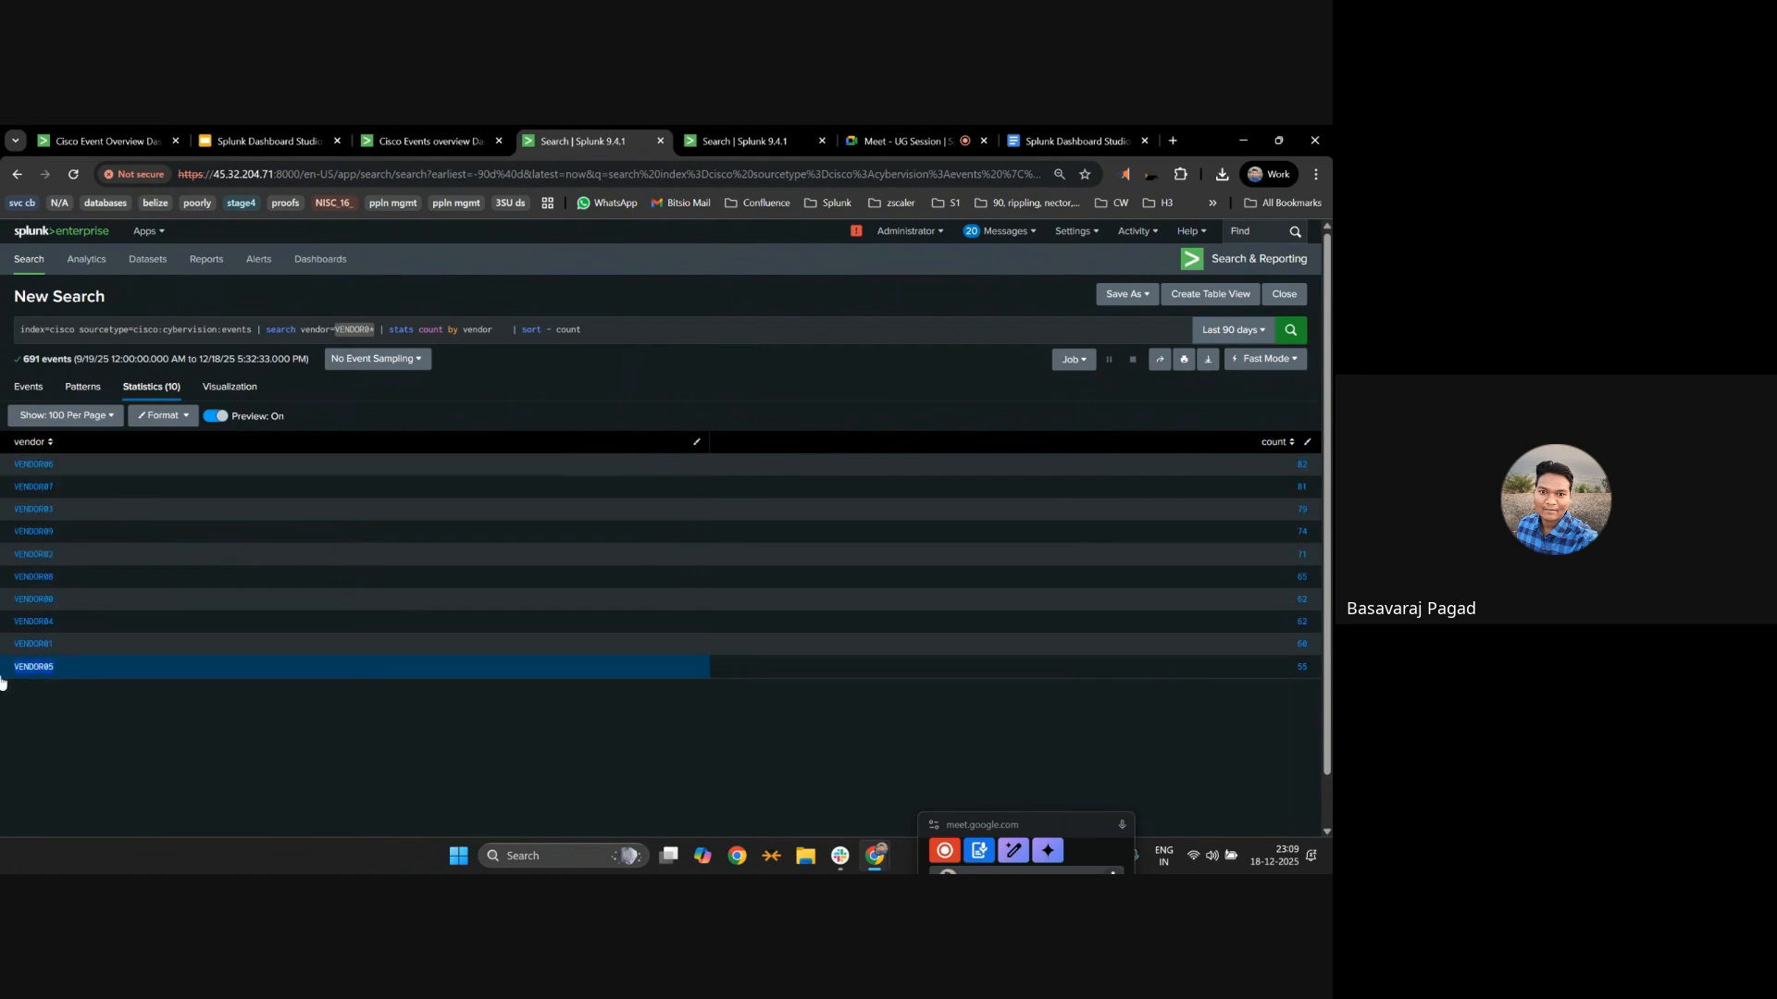
{"action": "right_click", "coordinate": [2, 683]}
{"action": "left_click", "coordinate": [403, 773]}
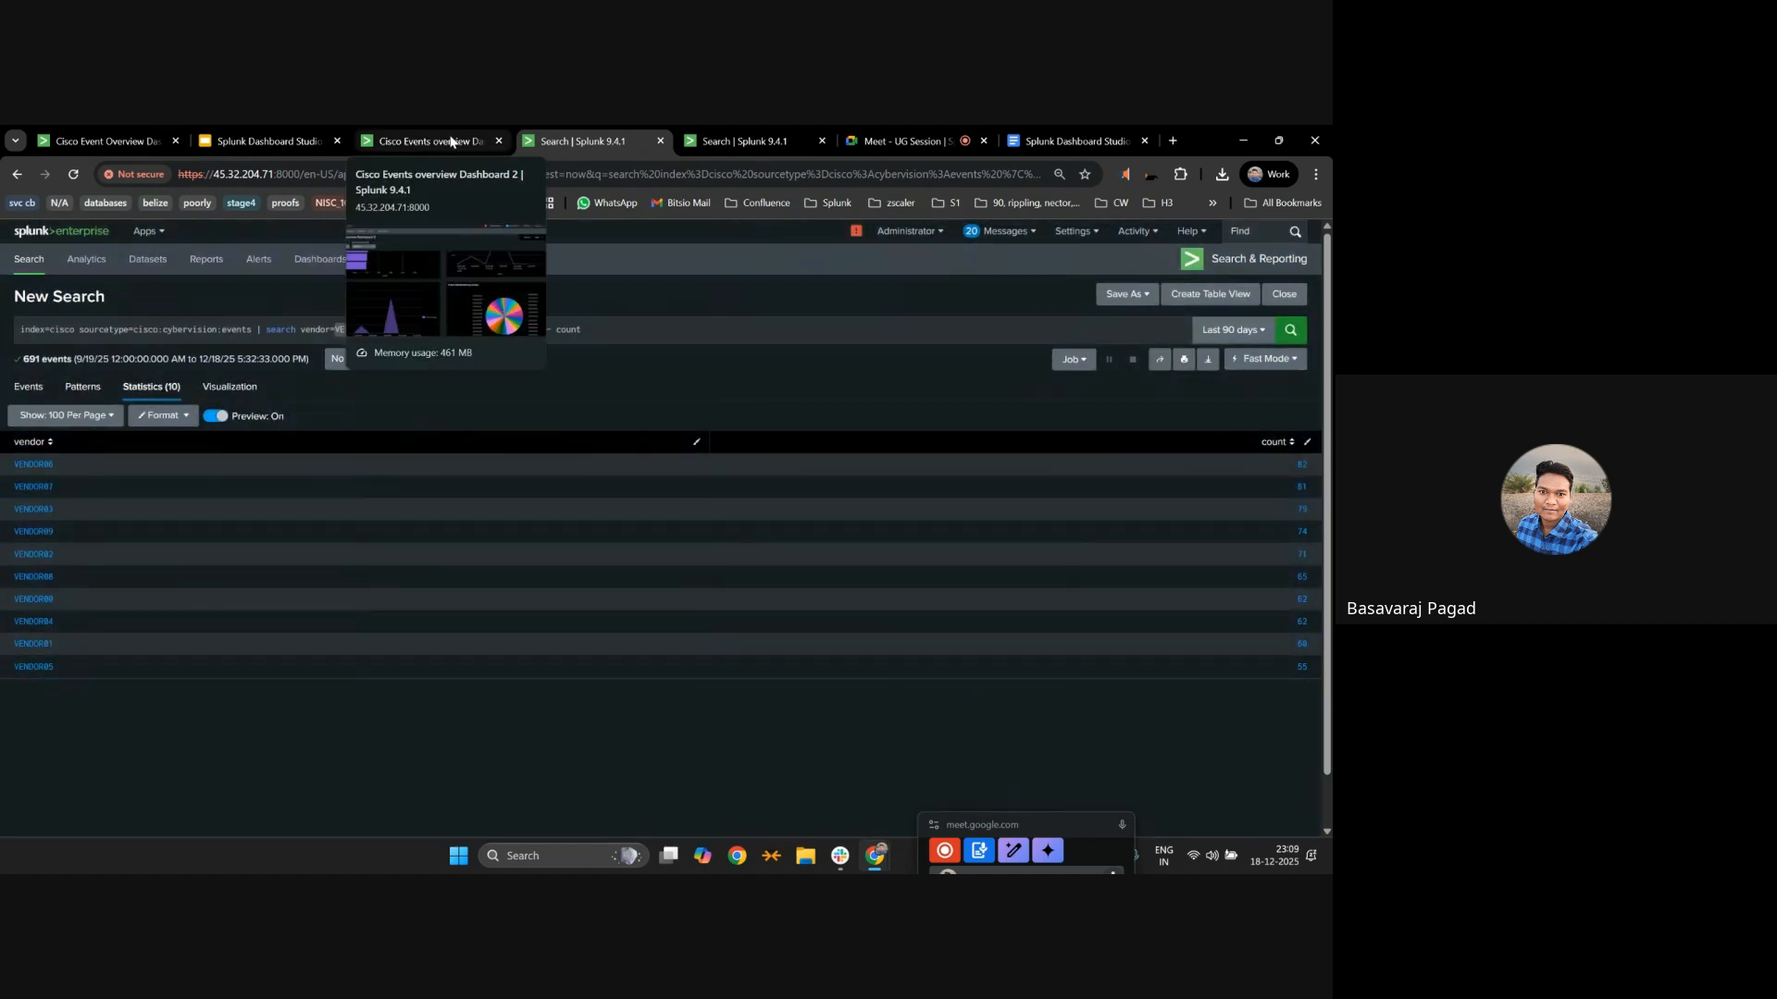
{"action": "left_click", "coordinate": [451, 141]}
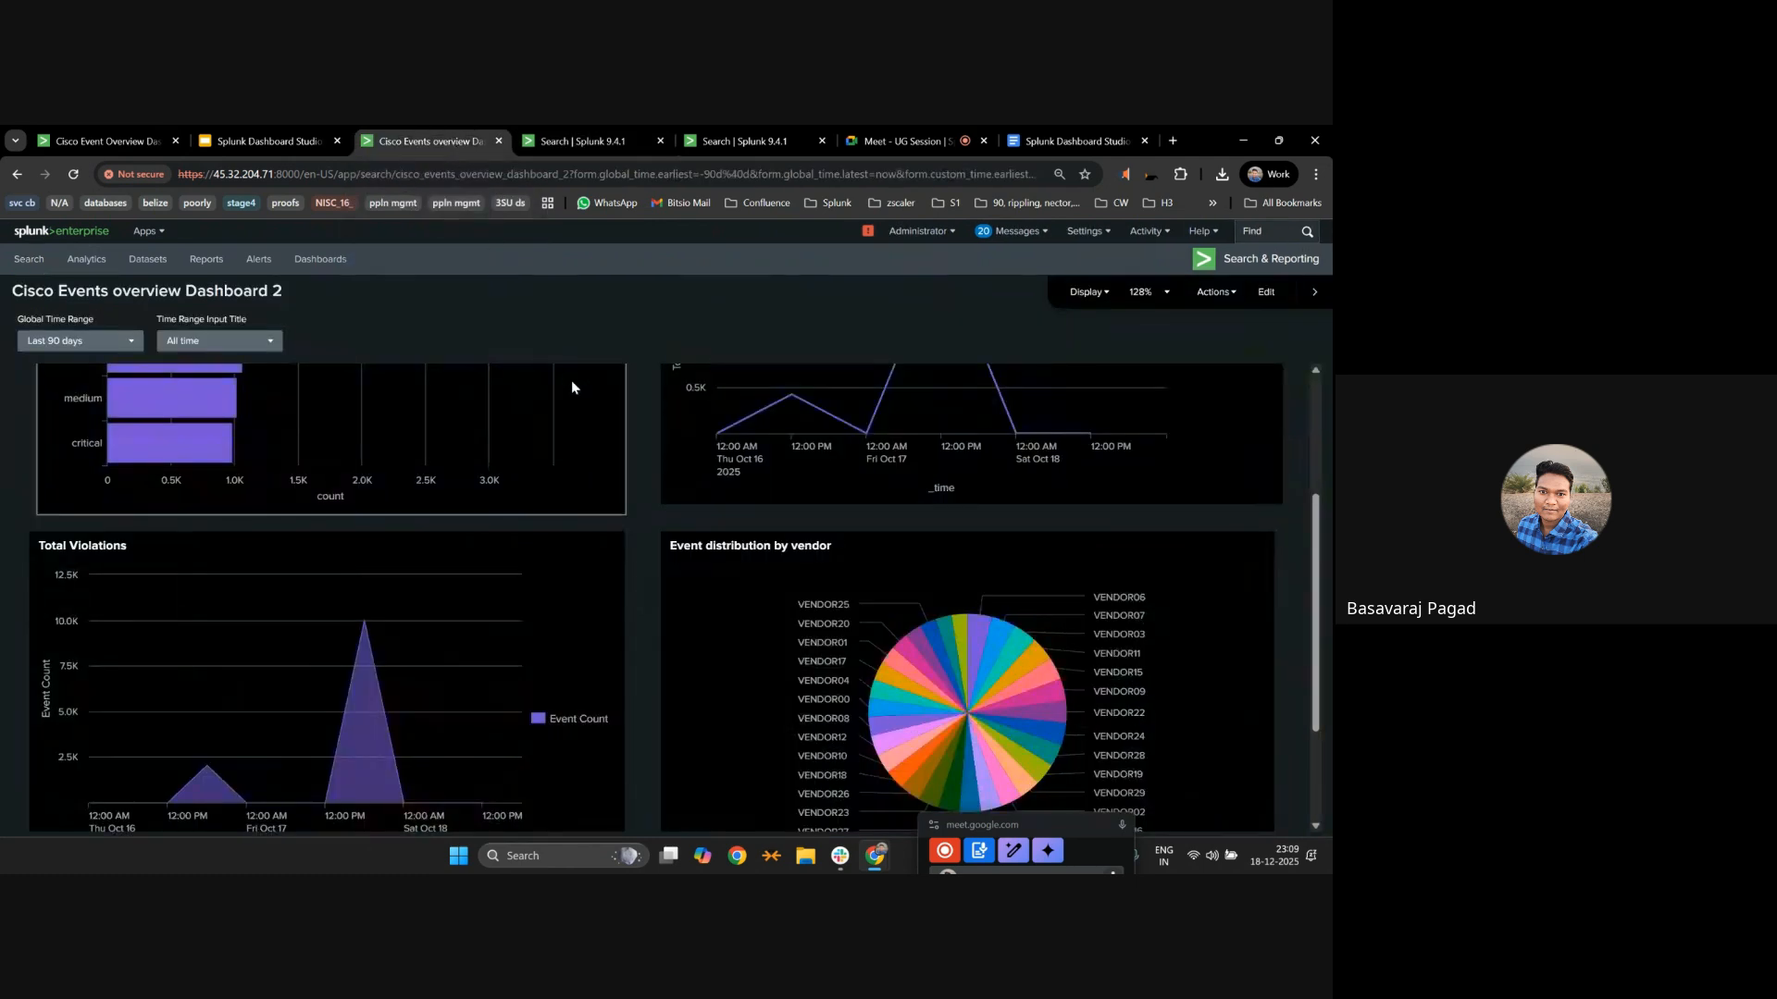
Add a dropdown input in edit mode, title it "select vendor" and name its token vendor.
{"action": "left_click", "coordinate": [1266, 292]}
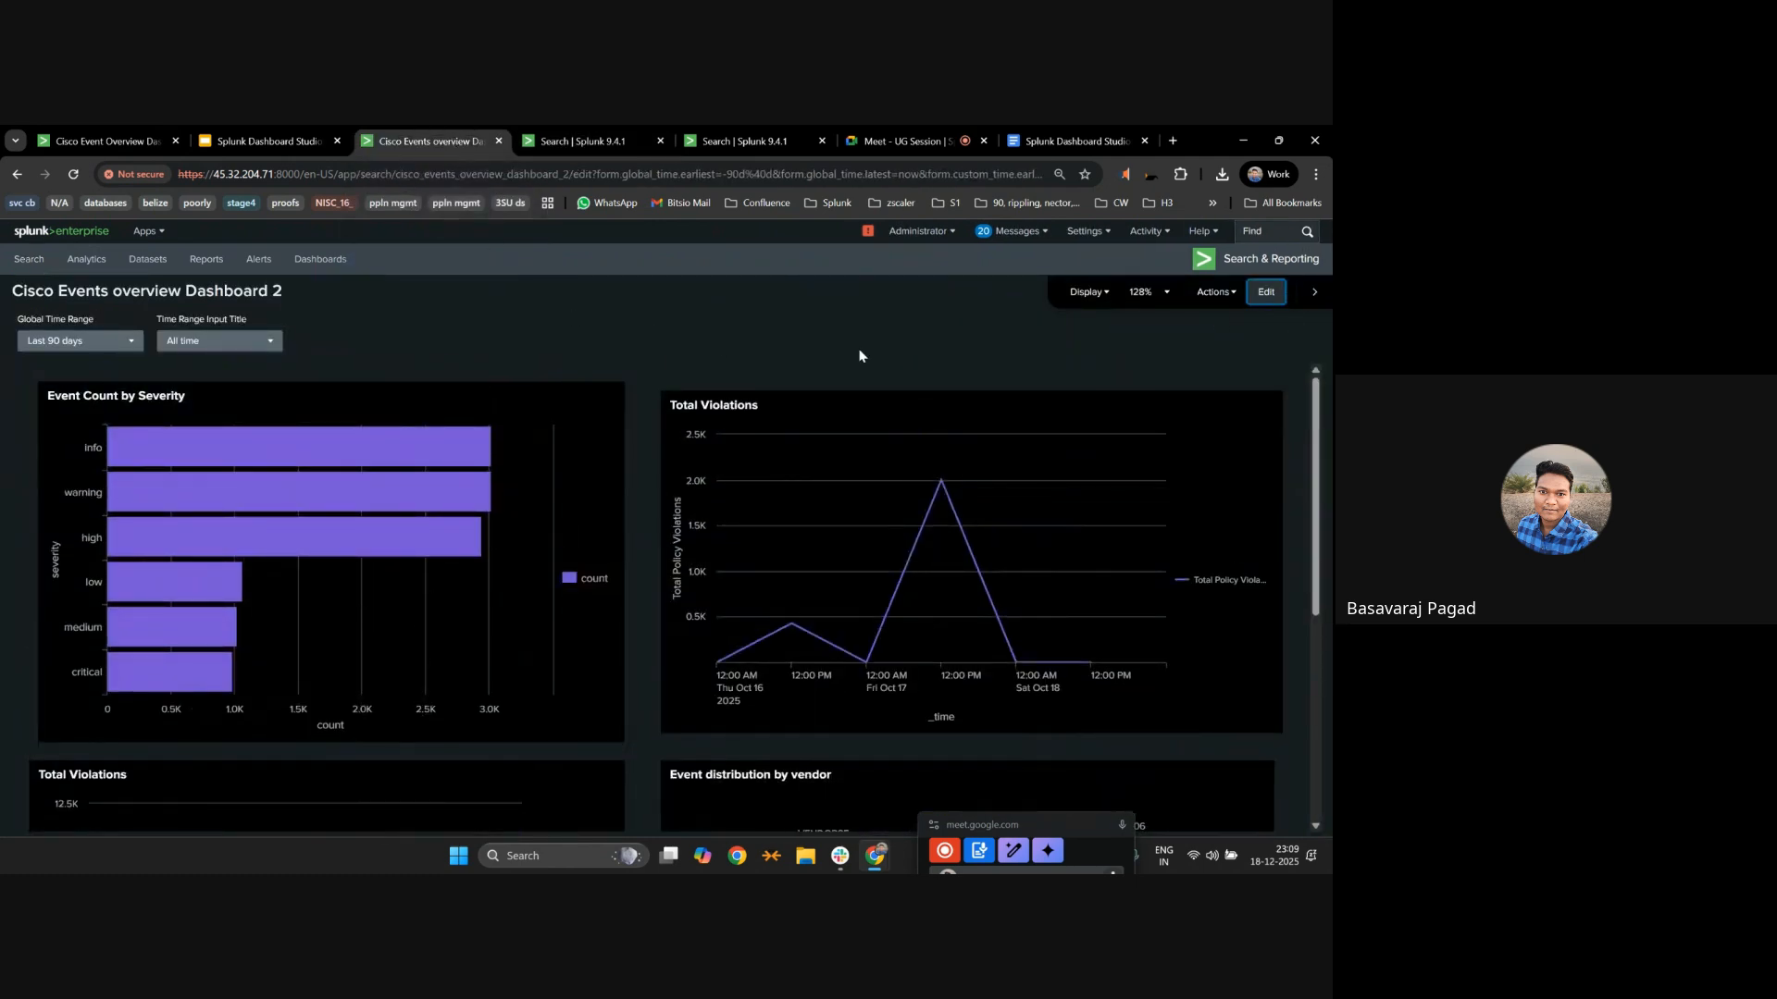
{"action": "left_click", "coordinate": [115, 290]}
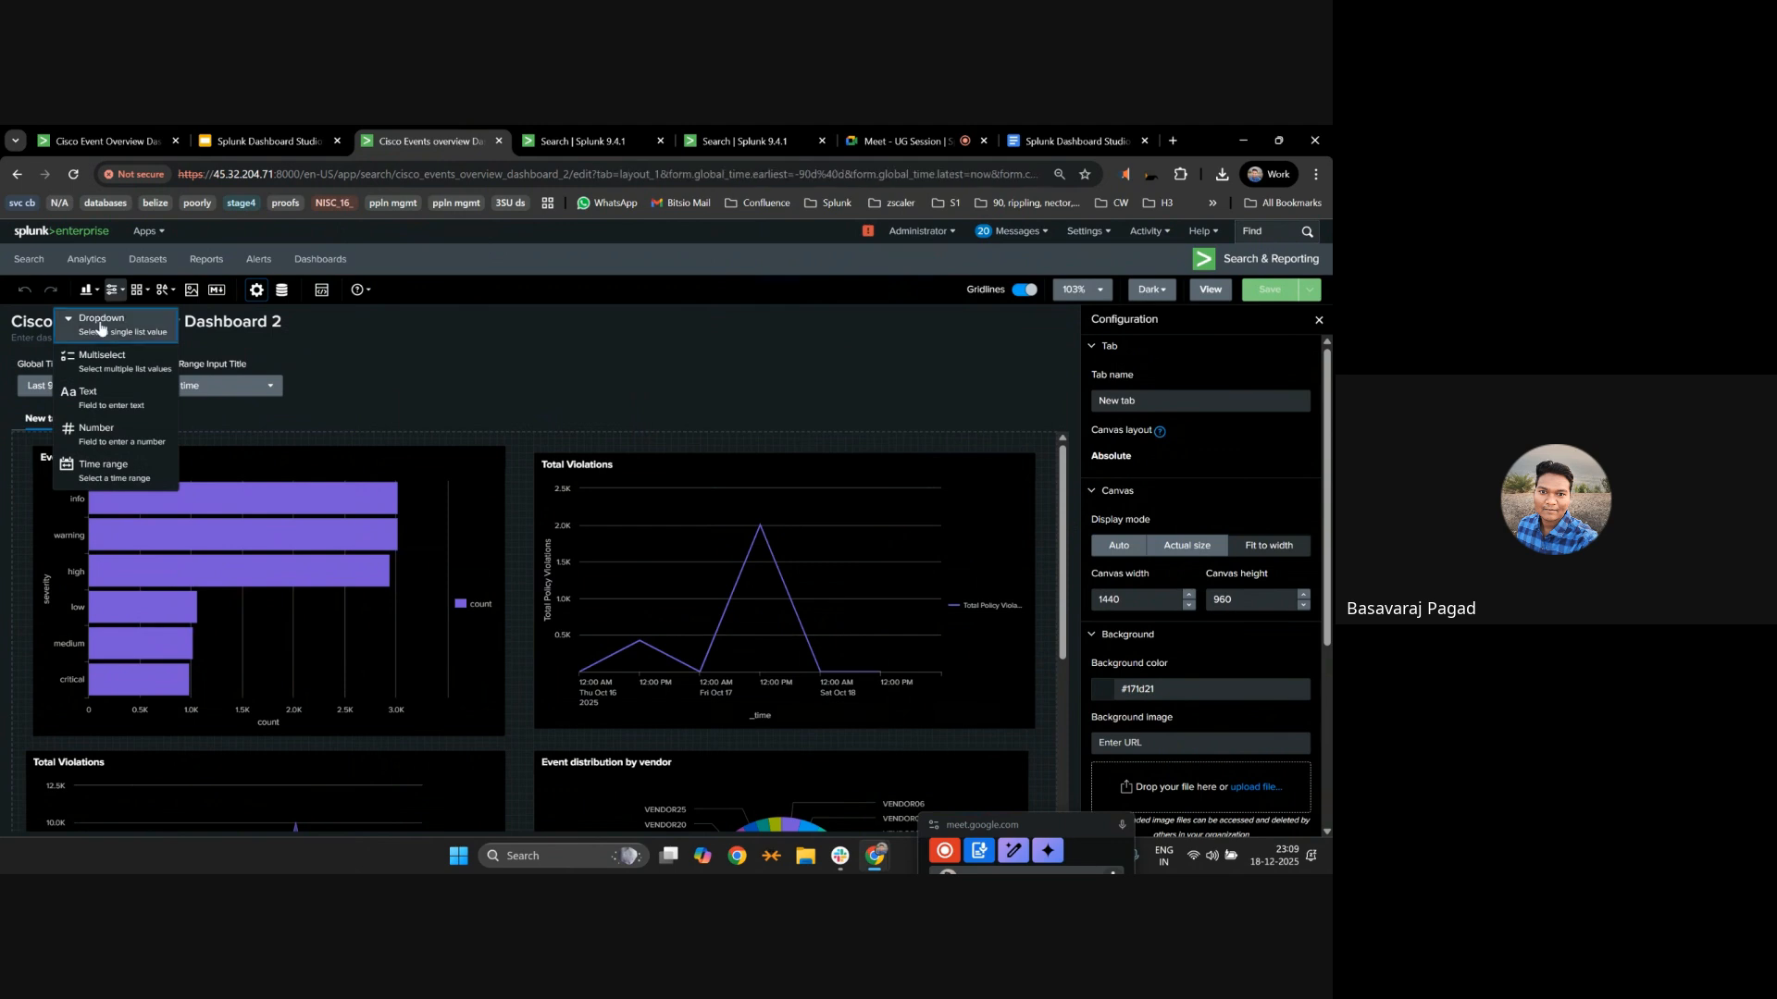
{"action": "left_click", "coordinate": [100, 324]}
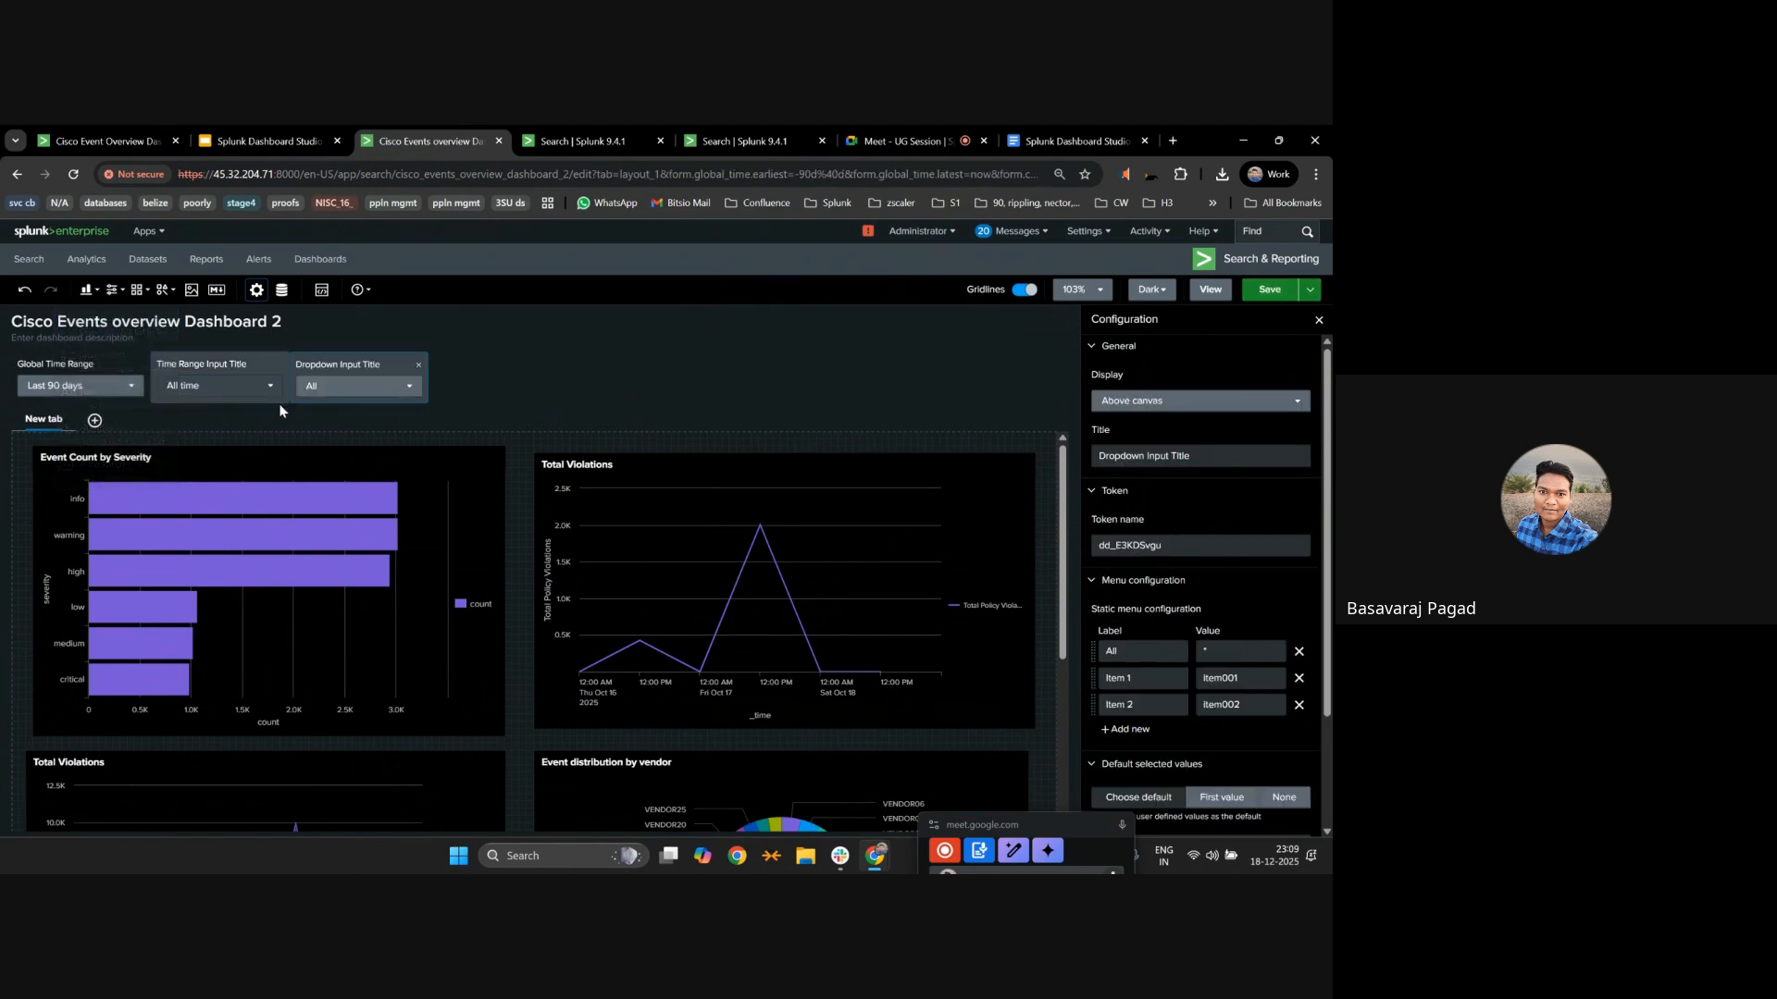
{"action": "triple_click", "coordinate": [1156, 455]}
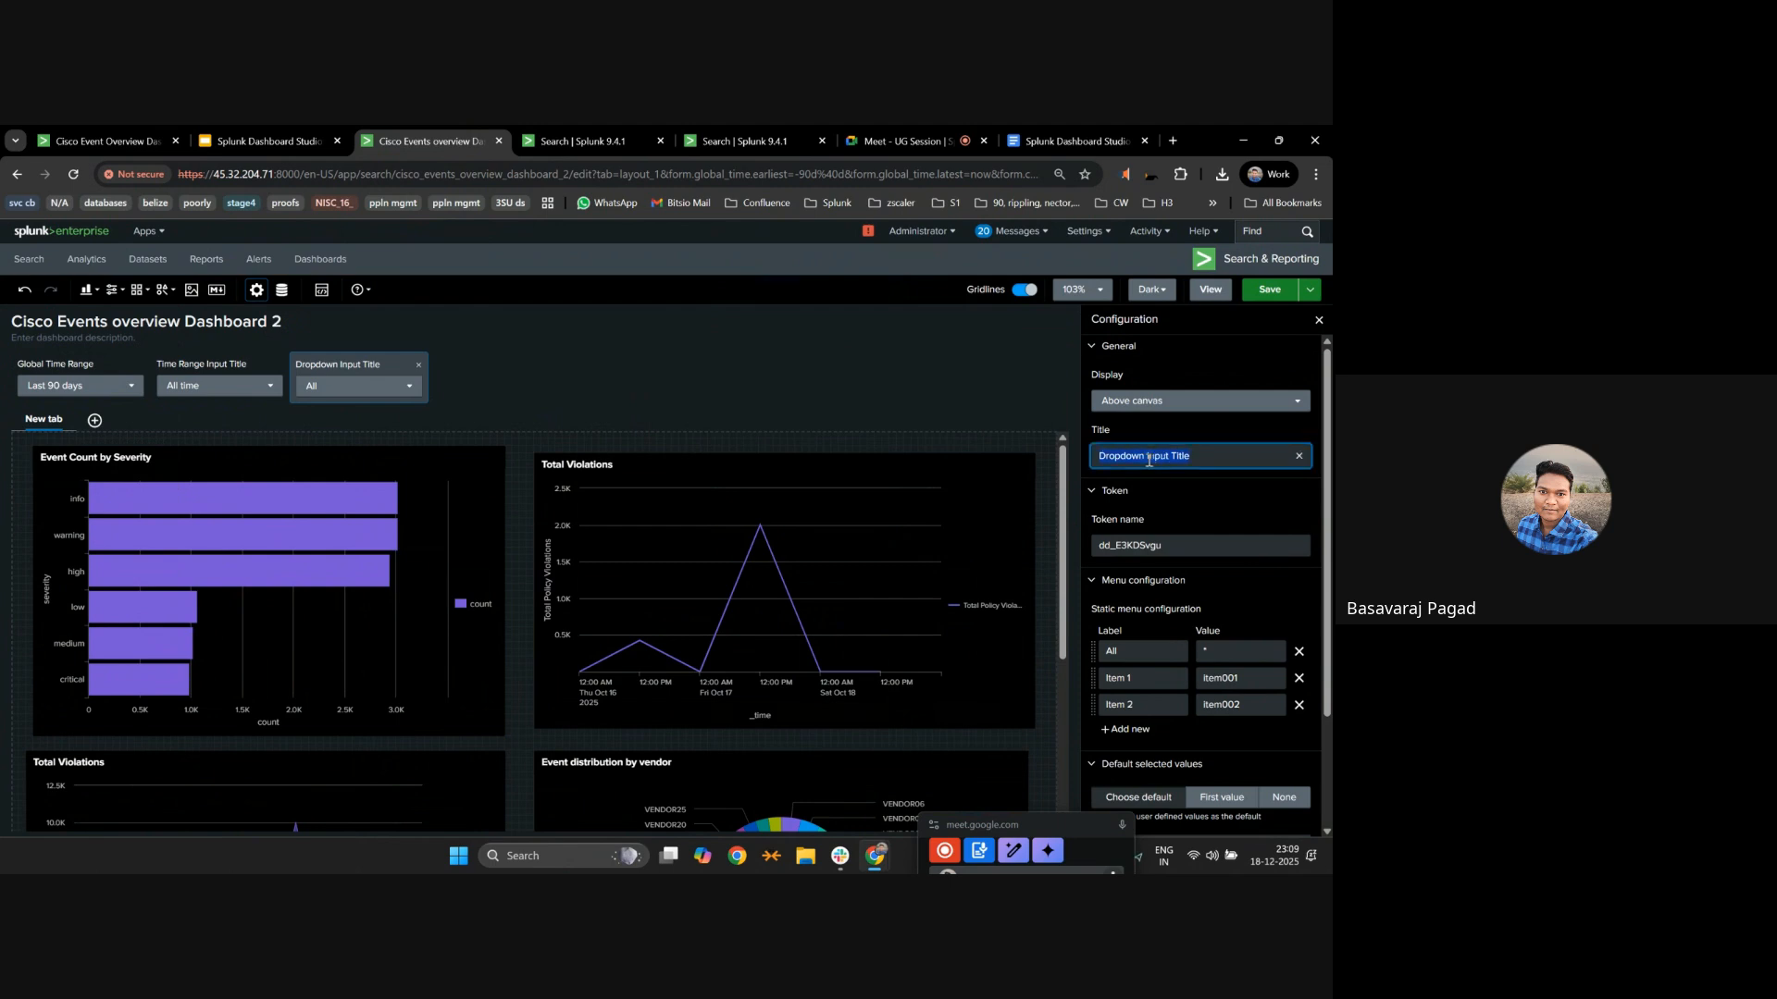
{"action": "type", "text": "select vendor"}
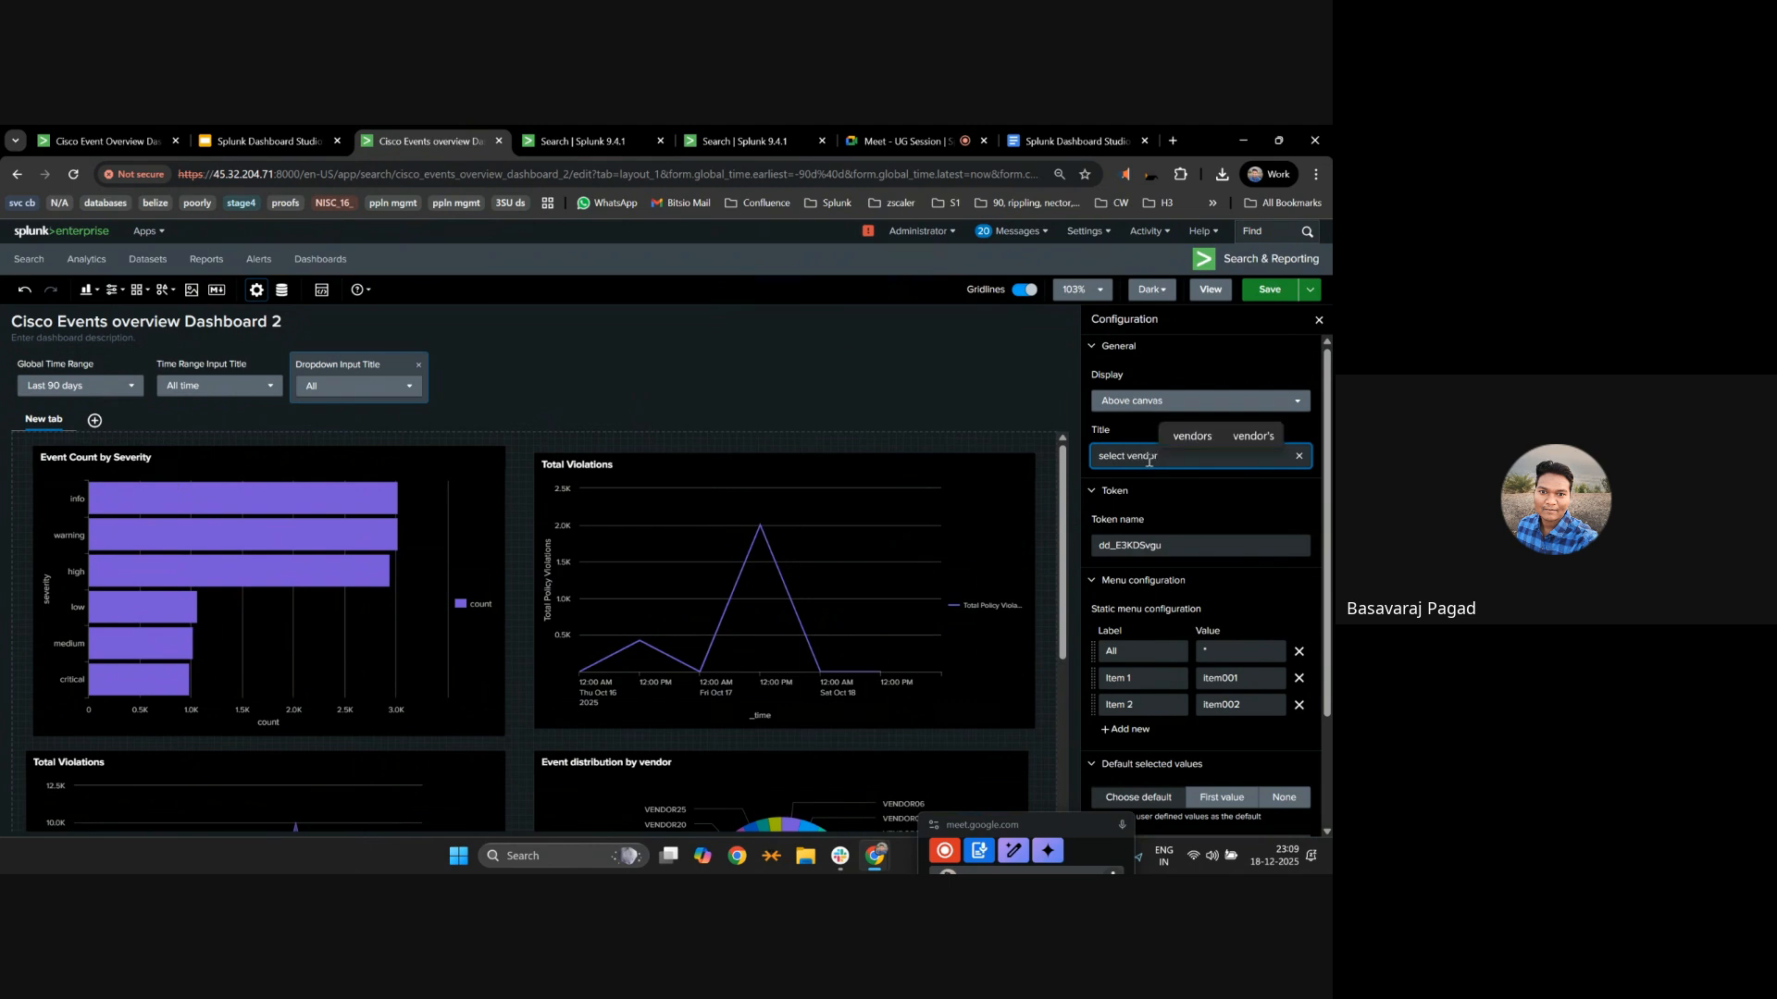
{"action": "triple_click", "coordinate": [1141, 545]}
{"action": "type", "text": "venod"}
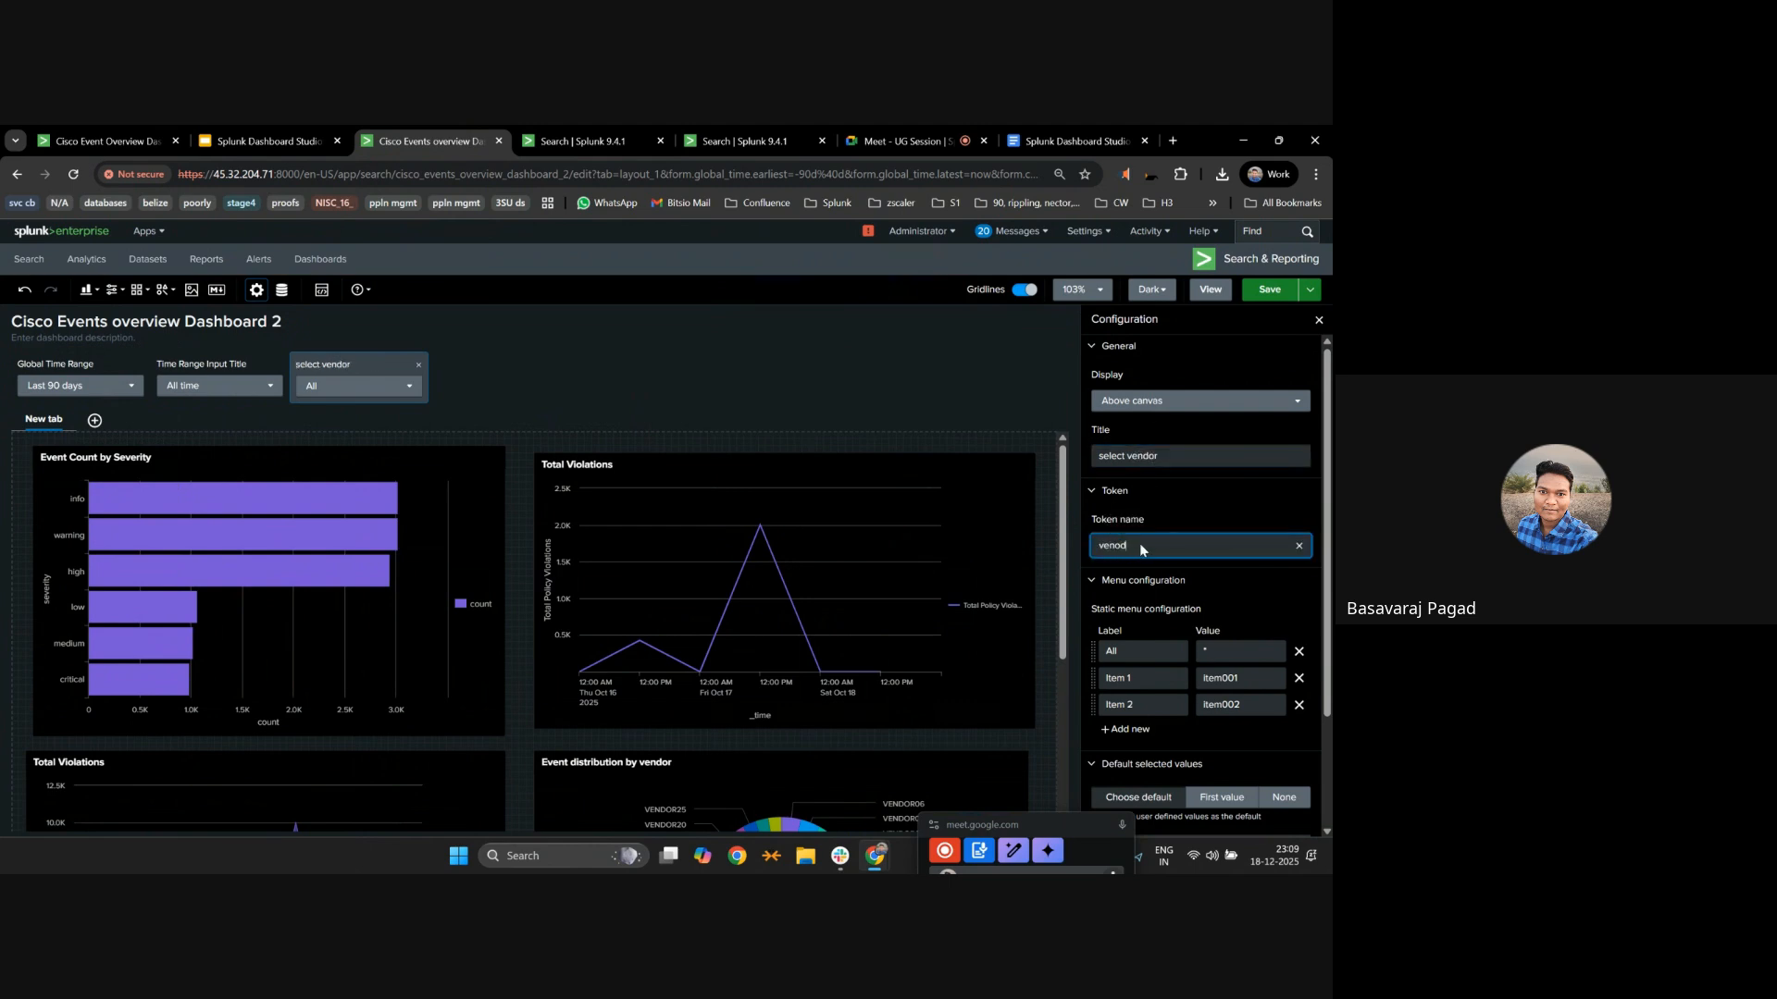
{"action": "type", "text": "rdor"}
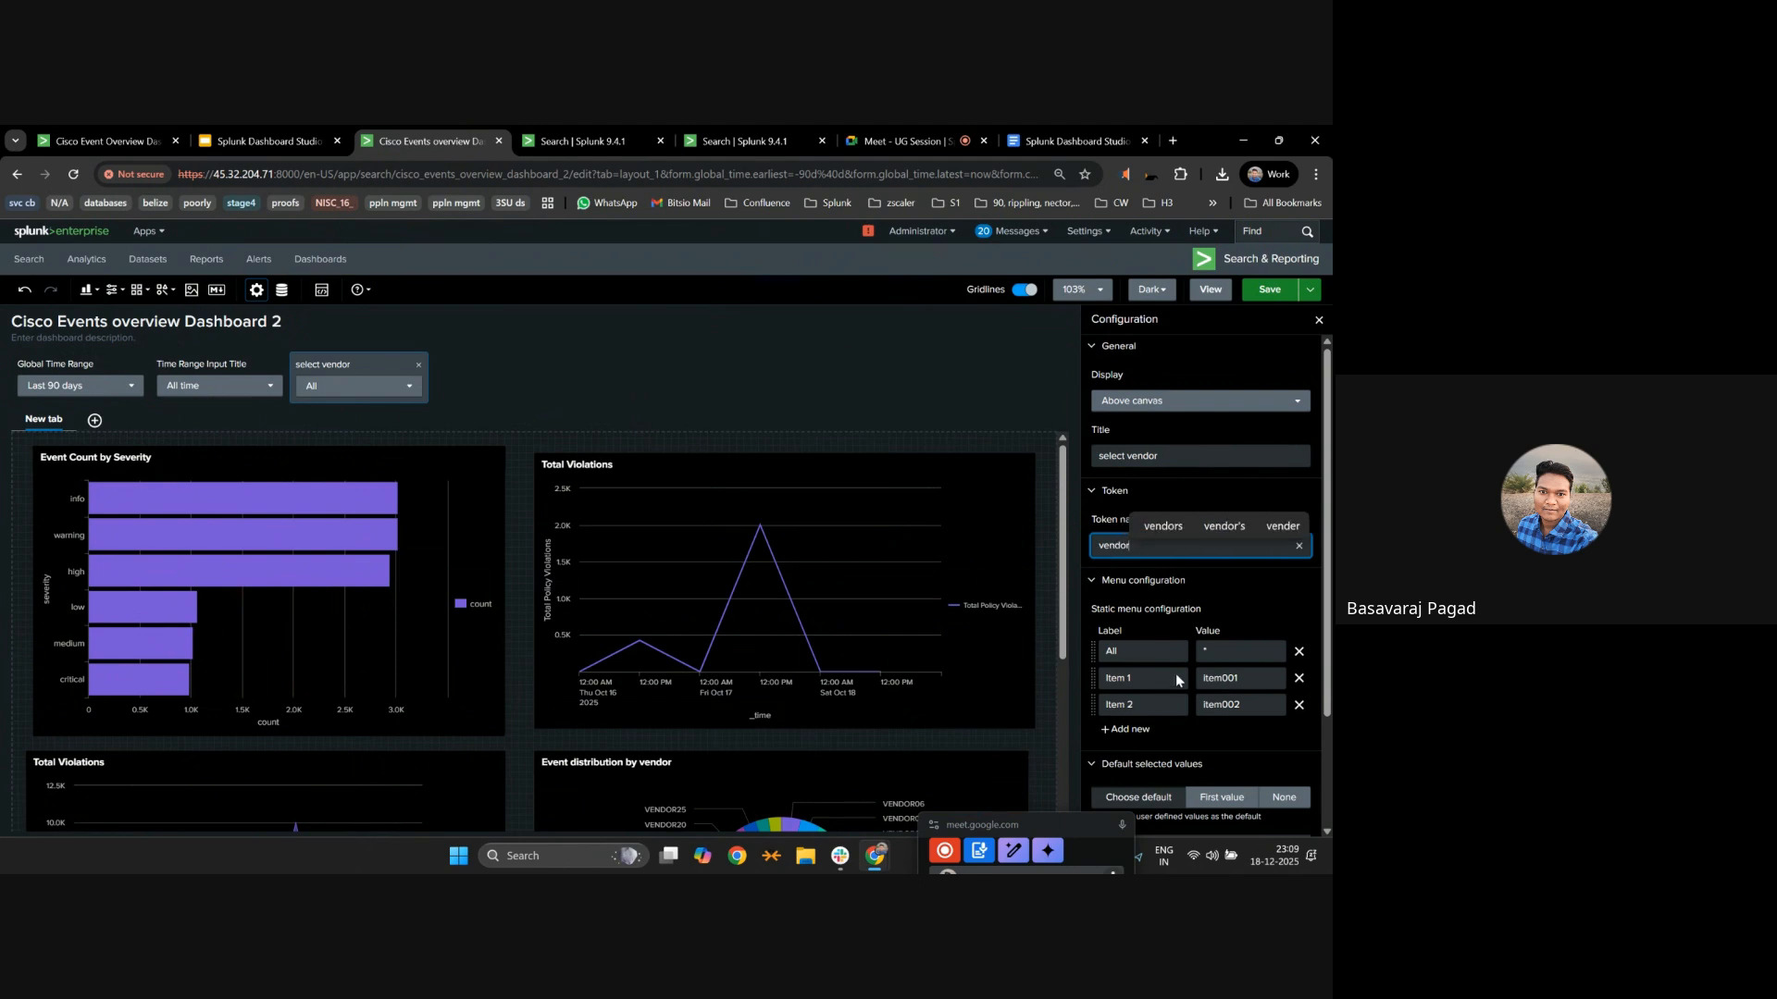
Try adding a static menu item labelled vex to the select vendor dropdown and preview the dropdown's options.
{"action": "scroll", "coordinate": [1169, 622], "scroll_direction": "down", "scroll_amount": 2}
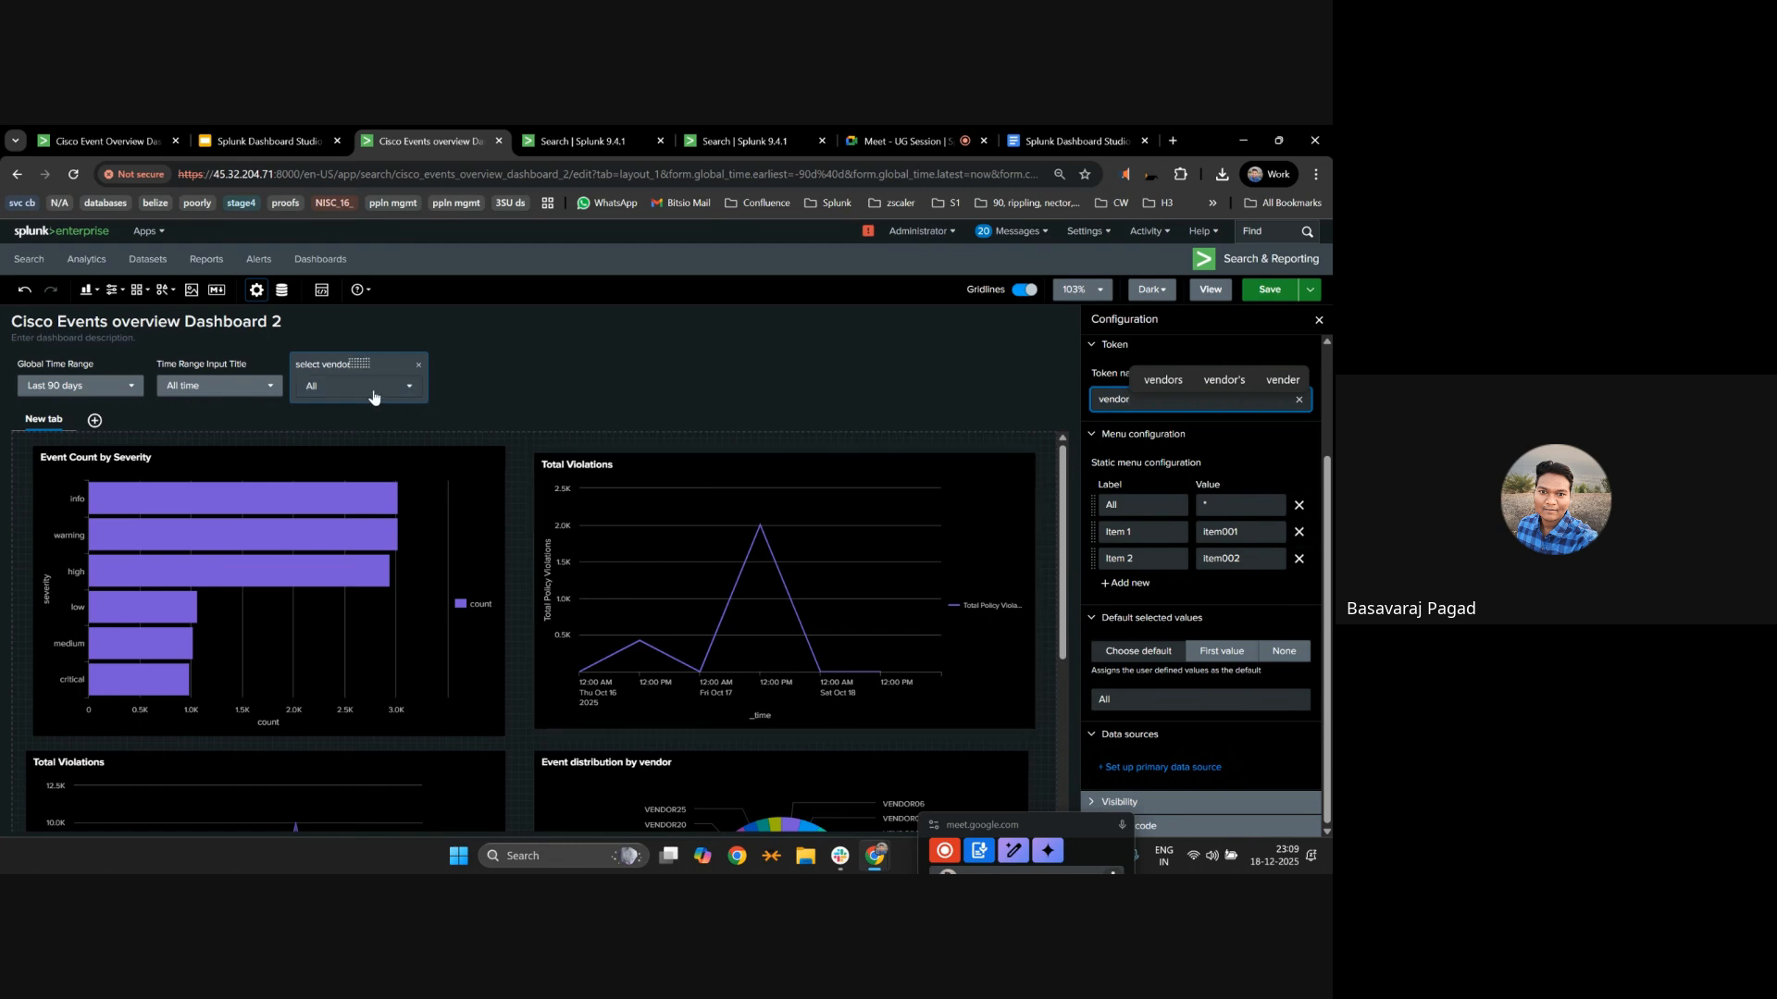
{"action": "left_click", "coordinate": [407, 387]}
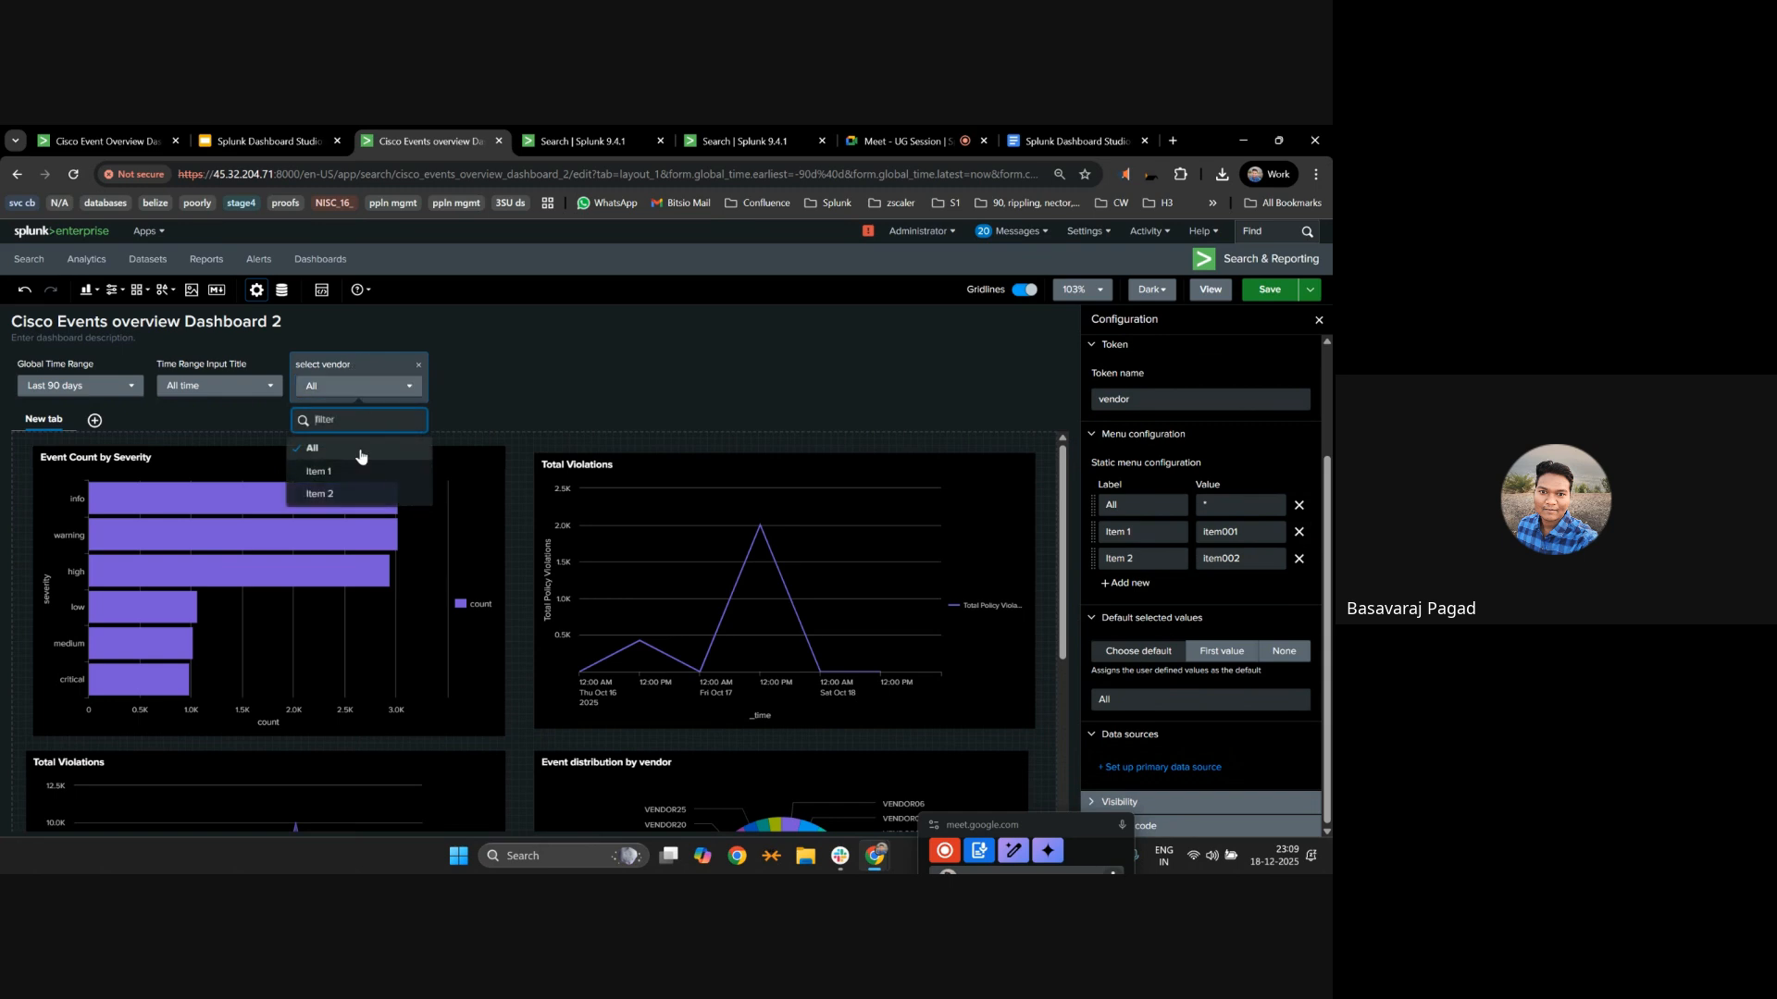
{"action": "left_click", "coordinate": [1125, 583]}
{"action": "double_click", "coordinate": [1145, 591]}
{"action": "type", "text": "vex"}
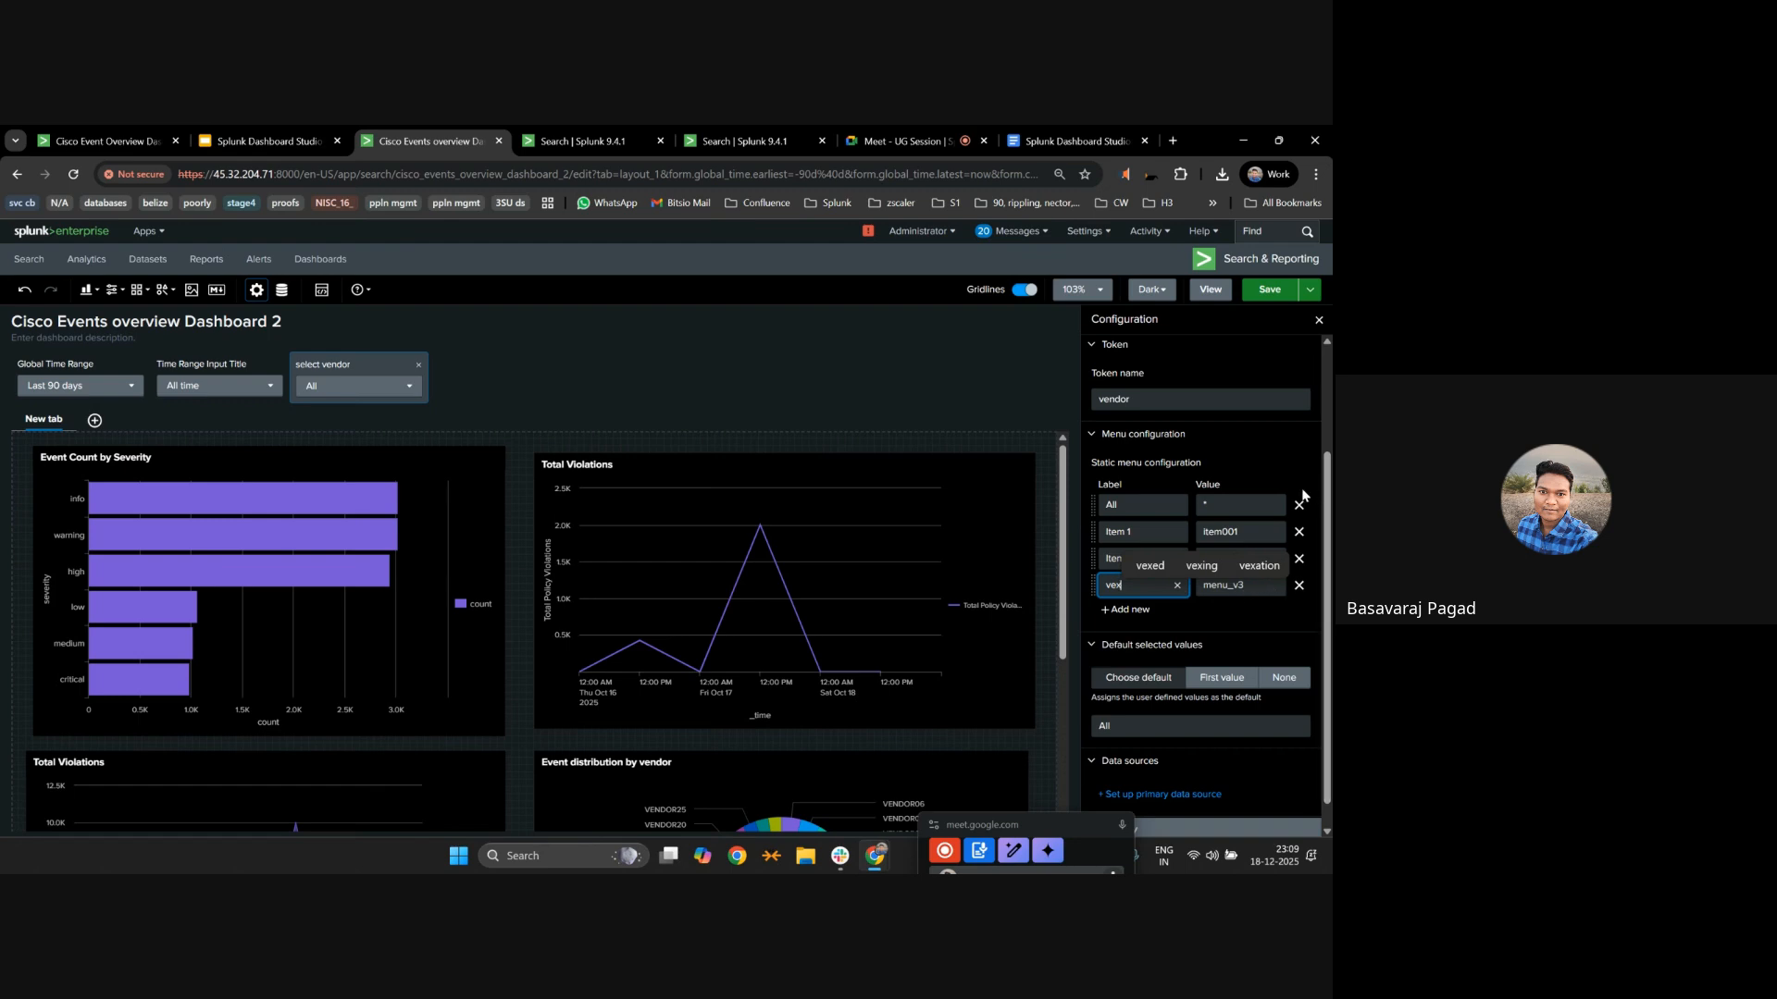
{"action": "left_click", "coordinate": [1135, 531]}
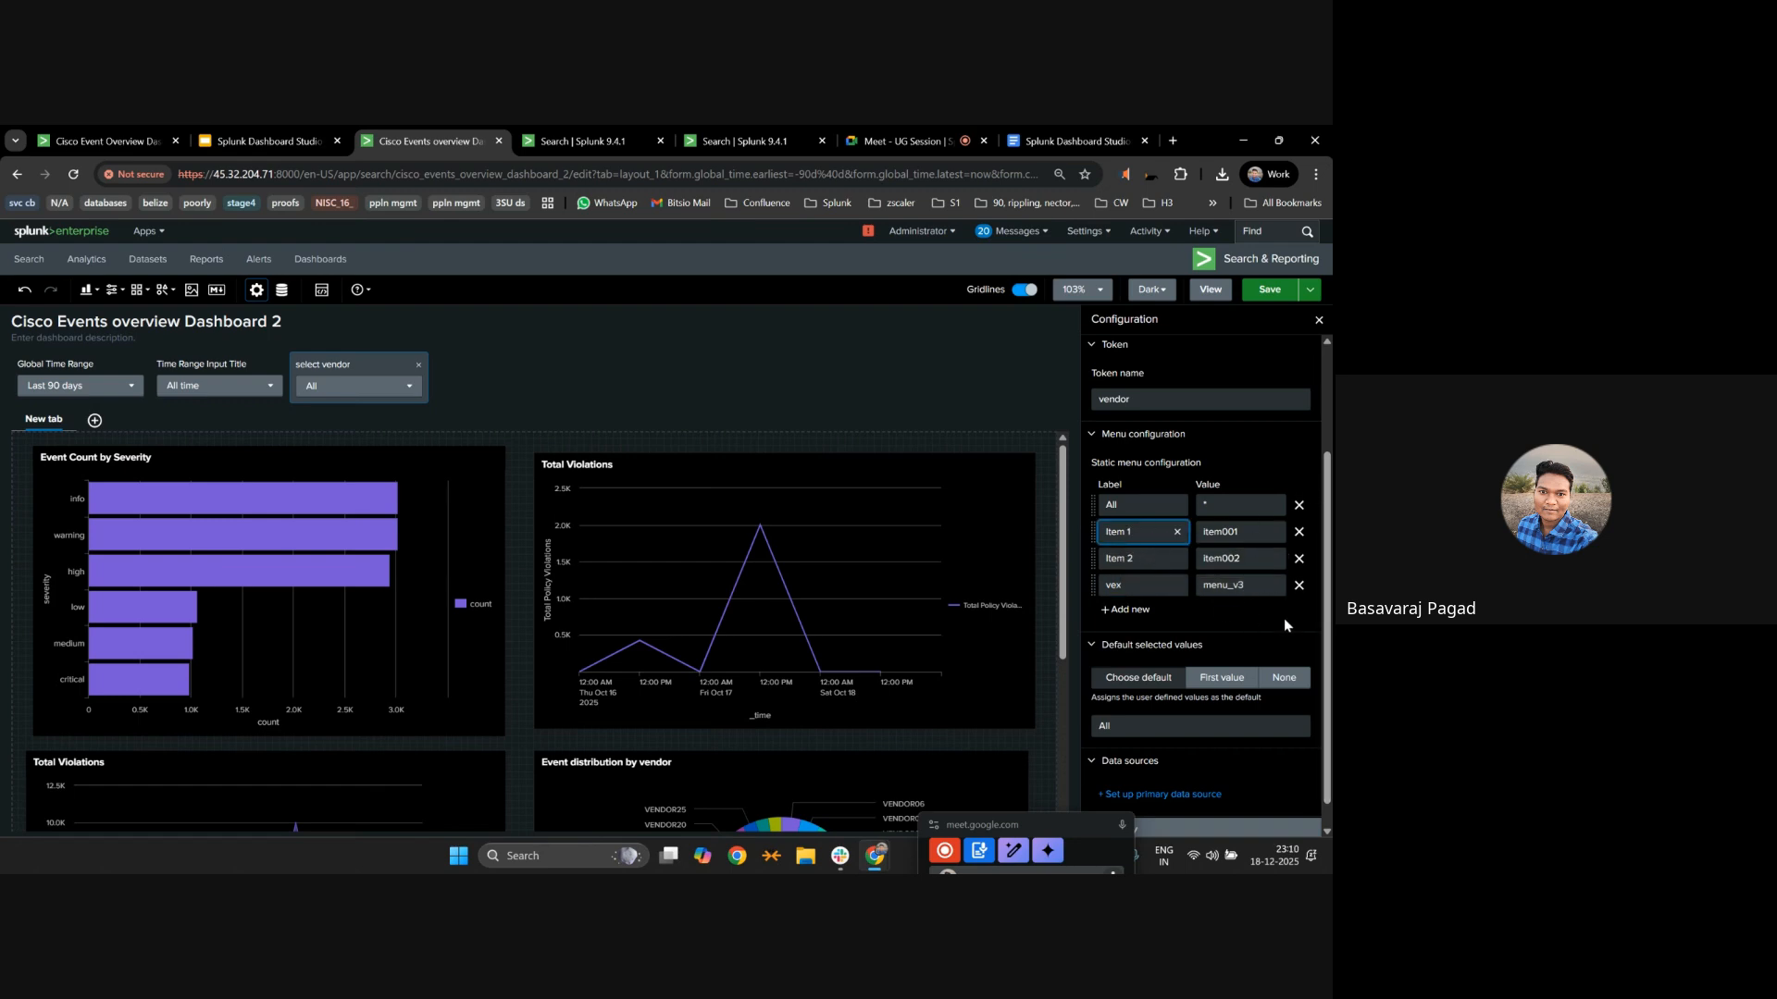
{"action": "left_click", "coordinate": [357, 386]}
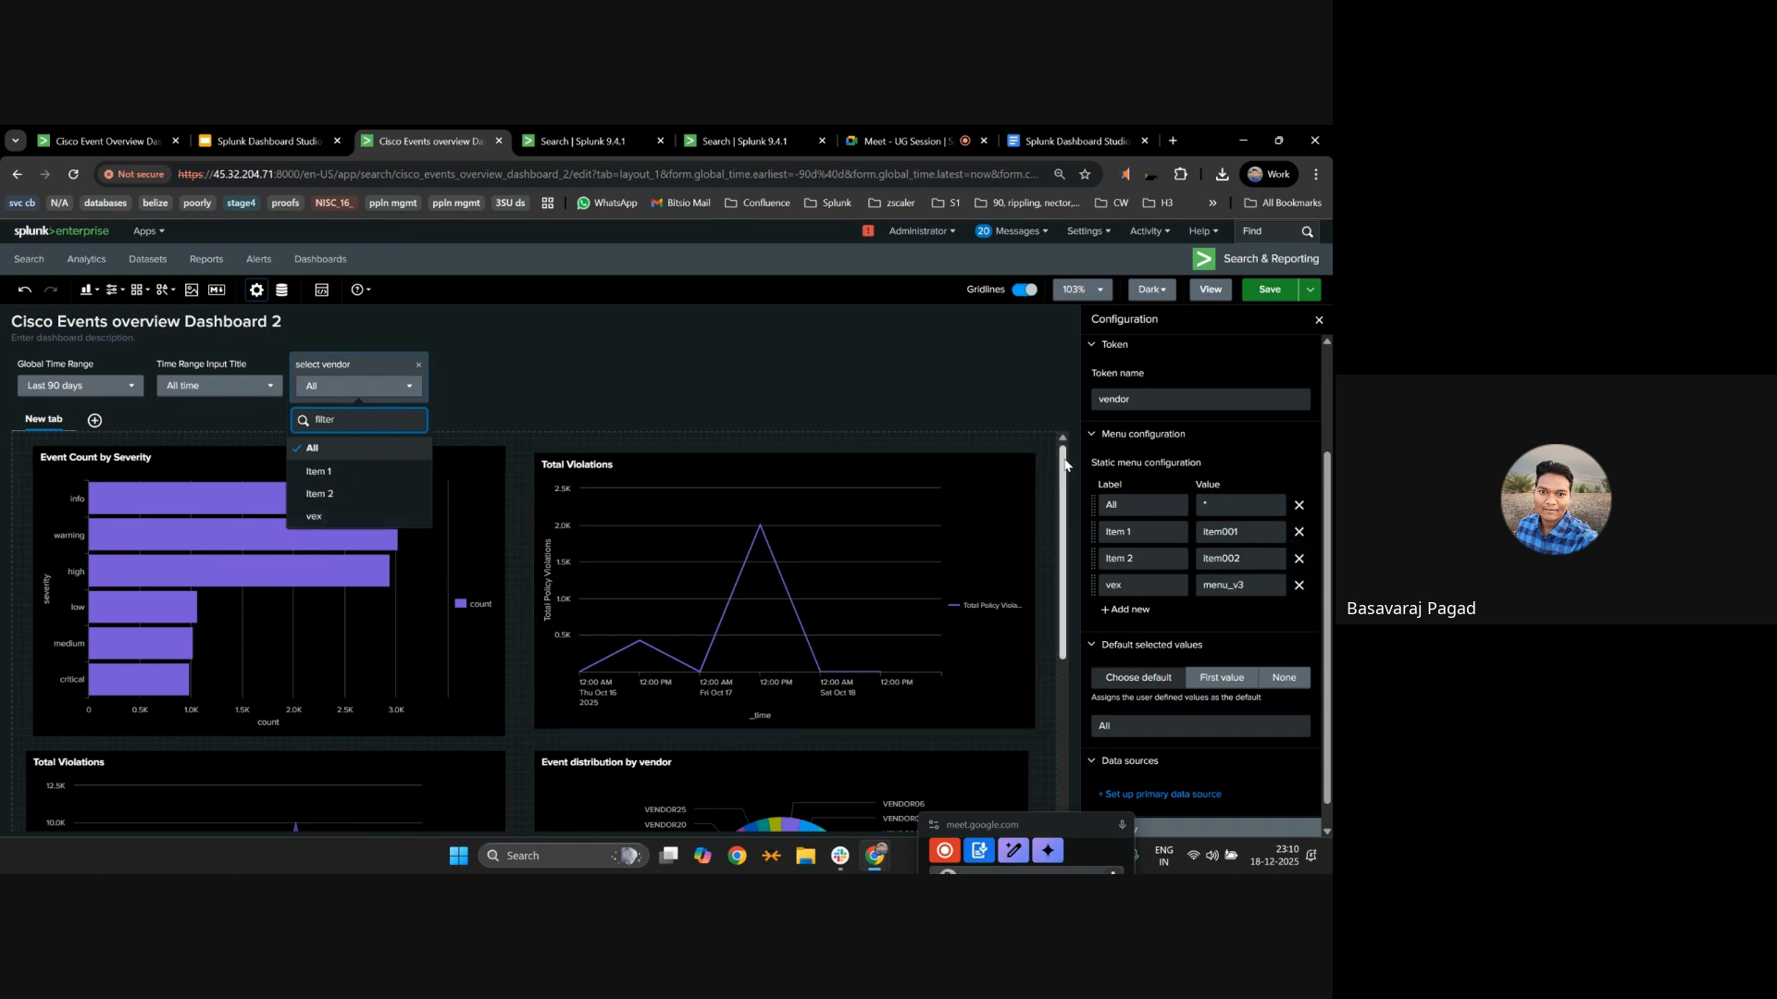
Remove the Item 1, Item 2 and vex entries from the select vendor dropdown's static menu, keeping only All.
{"action": "left_click", "coordinate": [1299, 532]}
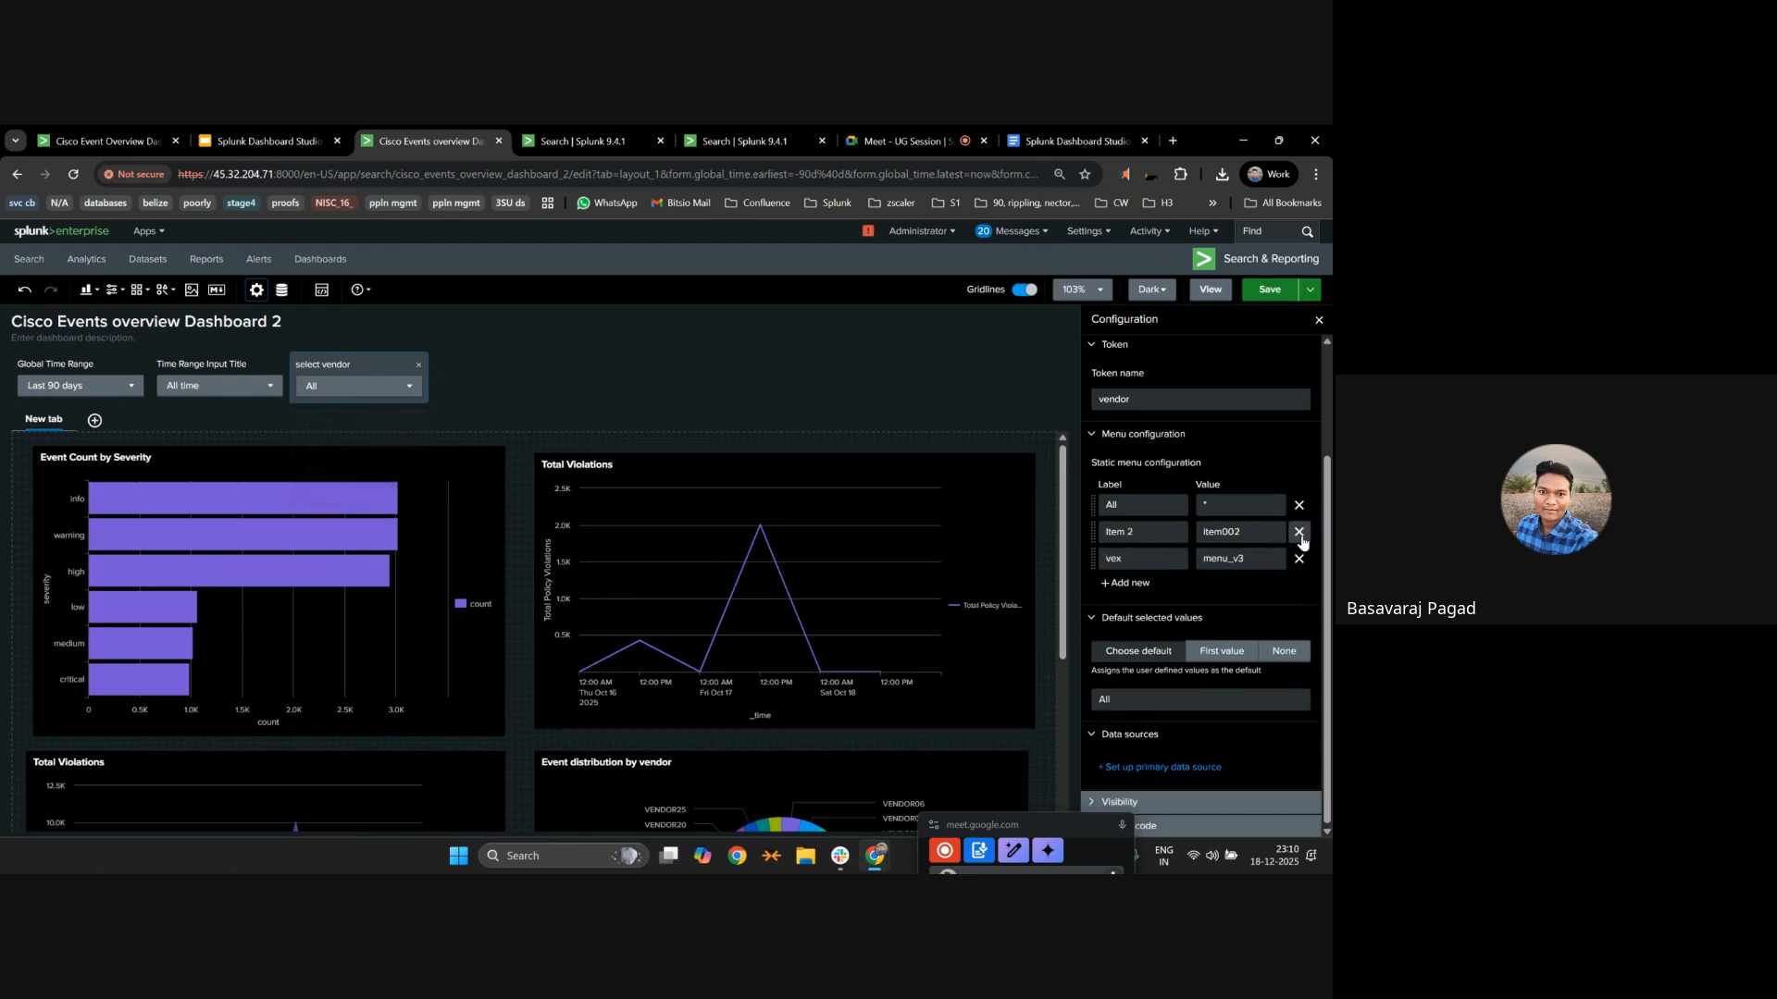
{"action": "left_click", "coordinate": [1300, 533]}
{"action": "left_click", "coordinate": [1299, 557]}
{"action": "left_click", "coordinate": [1112, 559]}
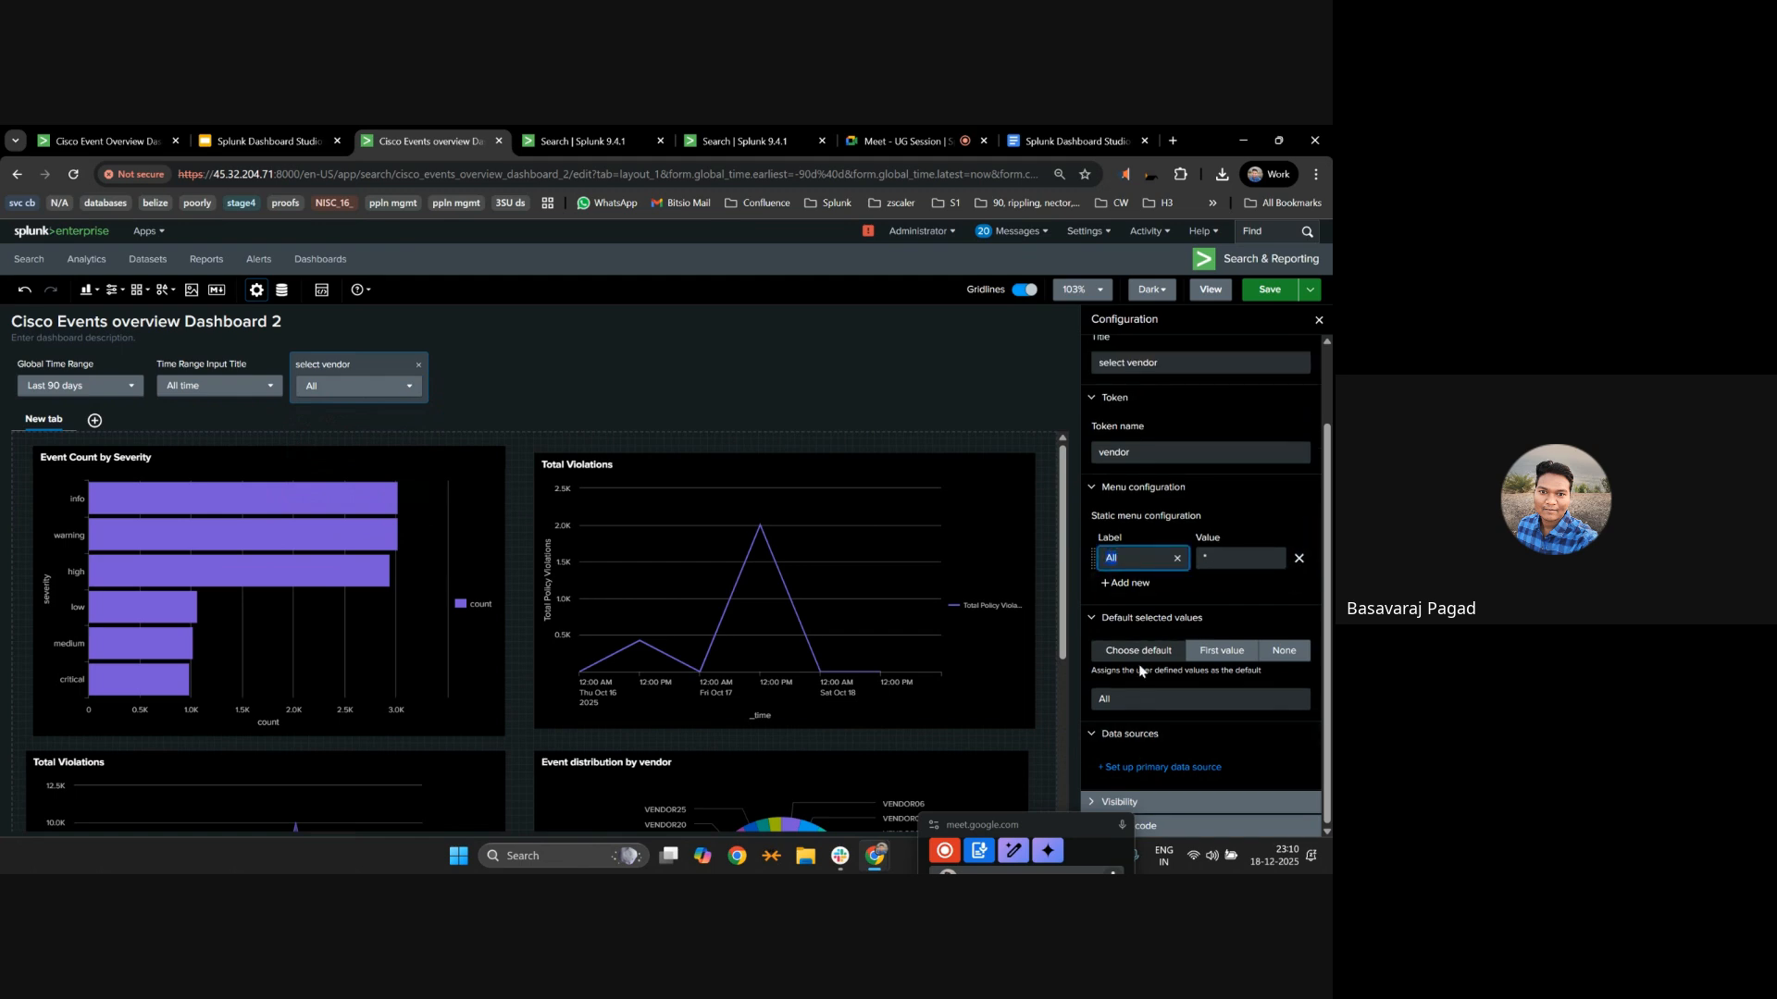
Review the select vendor dropdown's default value and token name, check the vendor filter in the vendor count search, and return to the dashboard.
{"action": "left_click", "coordinate": [1128, 696]}
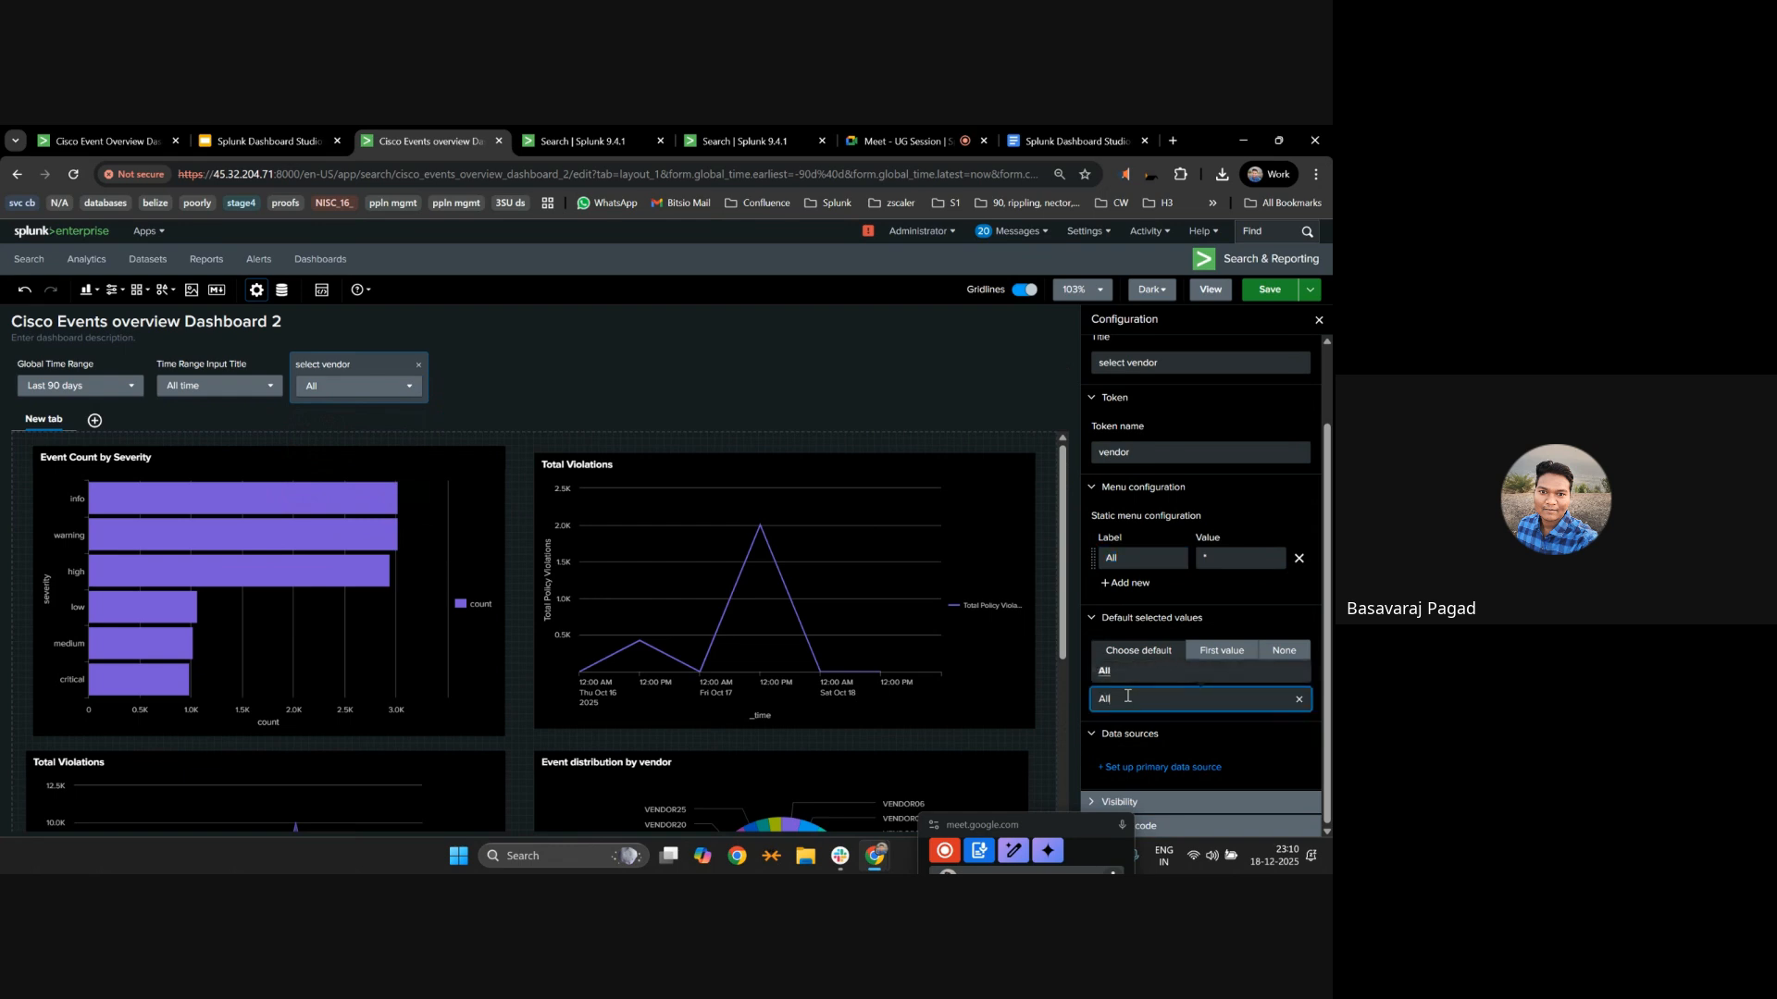
{"action": "double_click", "coordinate": [1158, 451]}
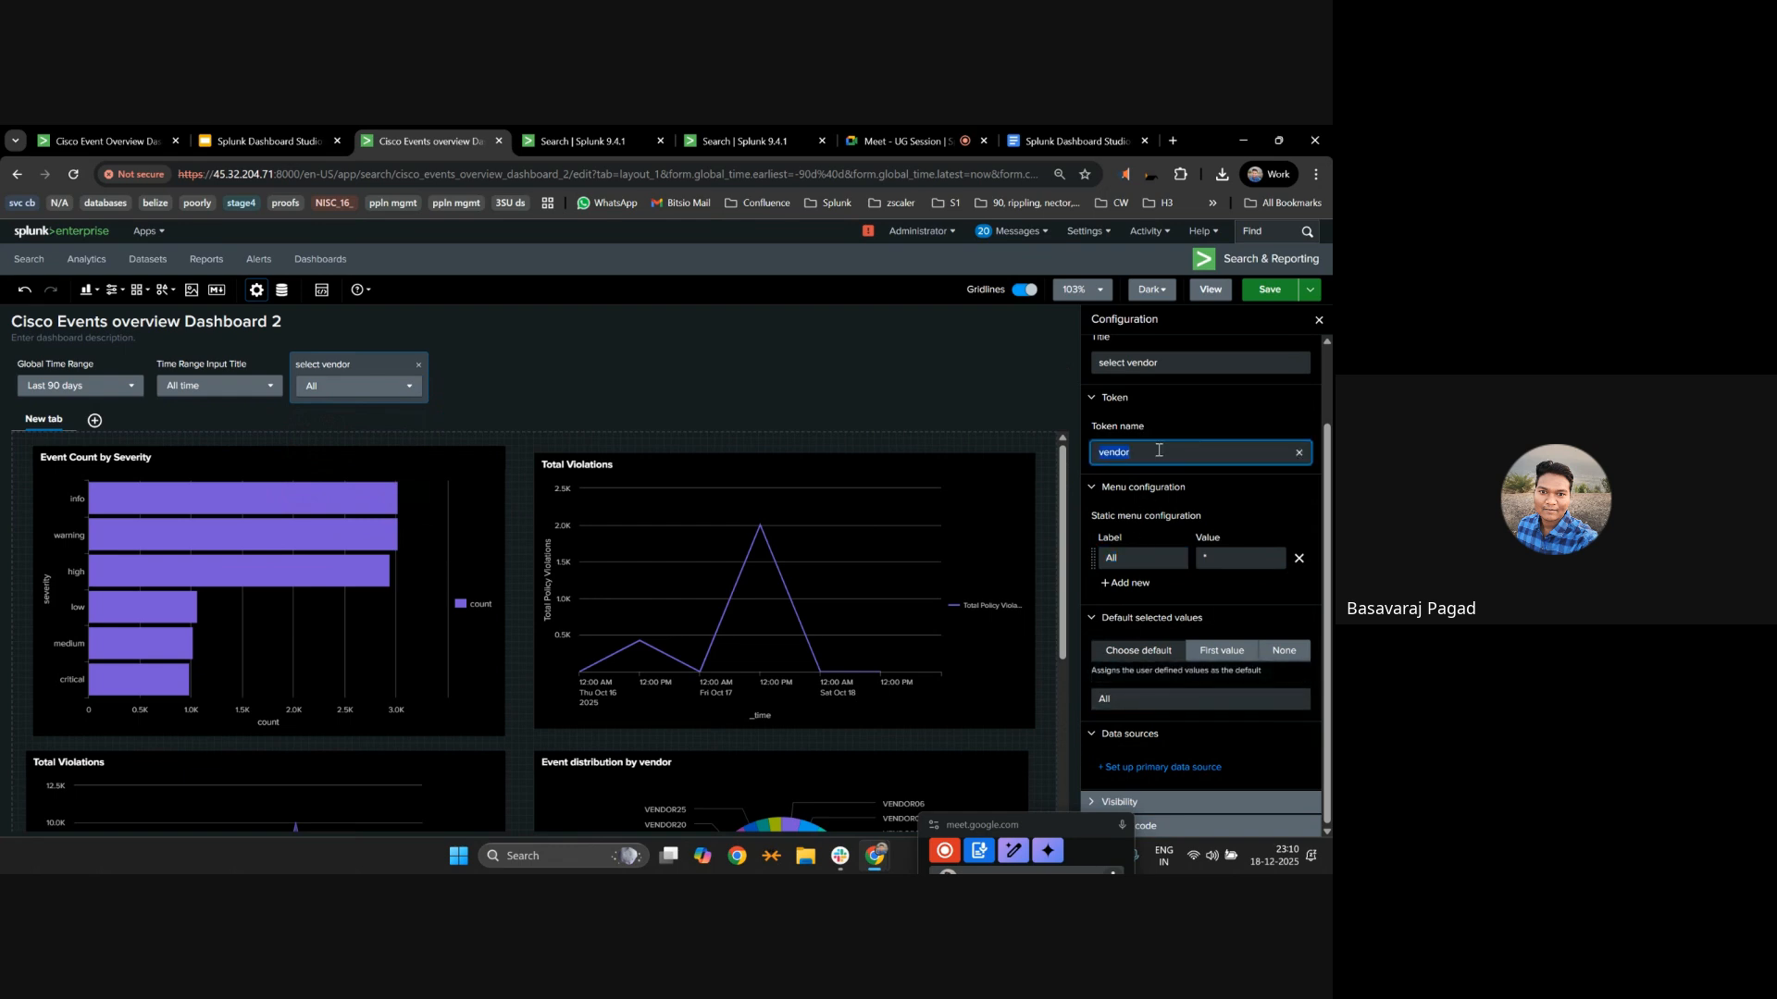
{"action": "left_click", "coordinate": [740, 140]}
{"action": "left_click", "coordinate": [583, 140]}
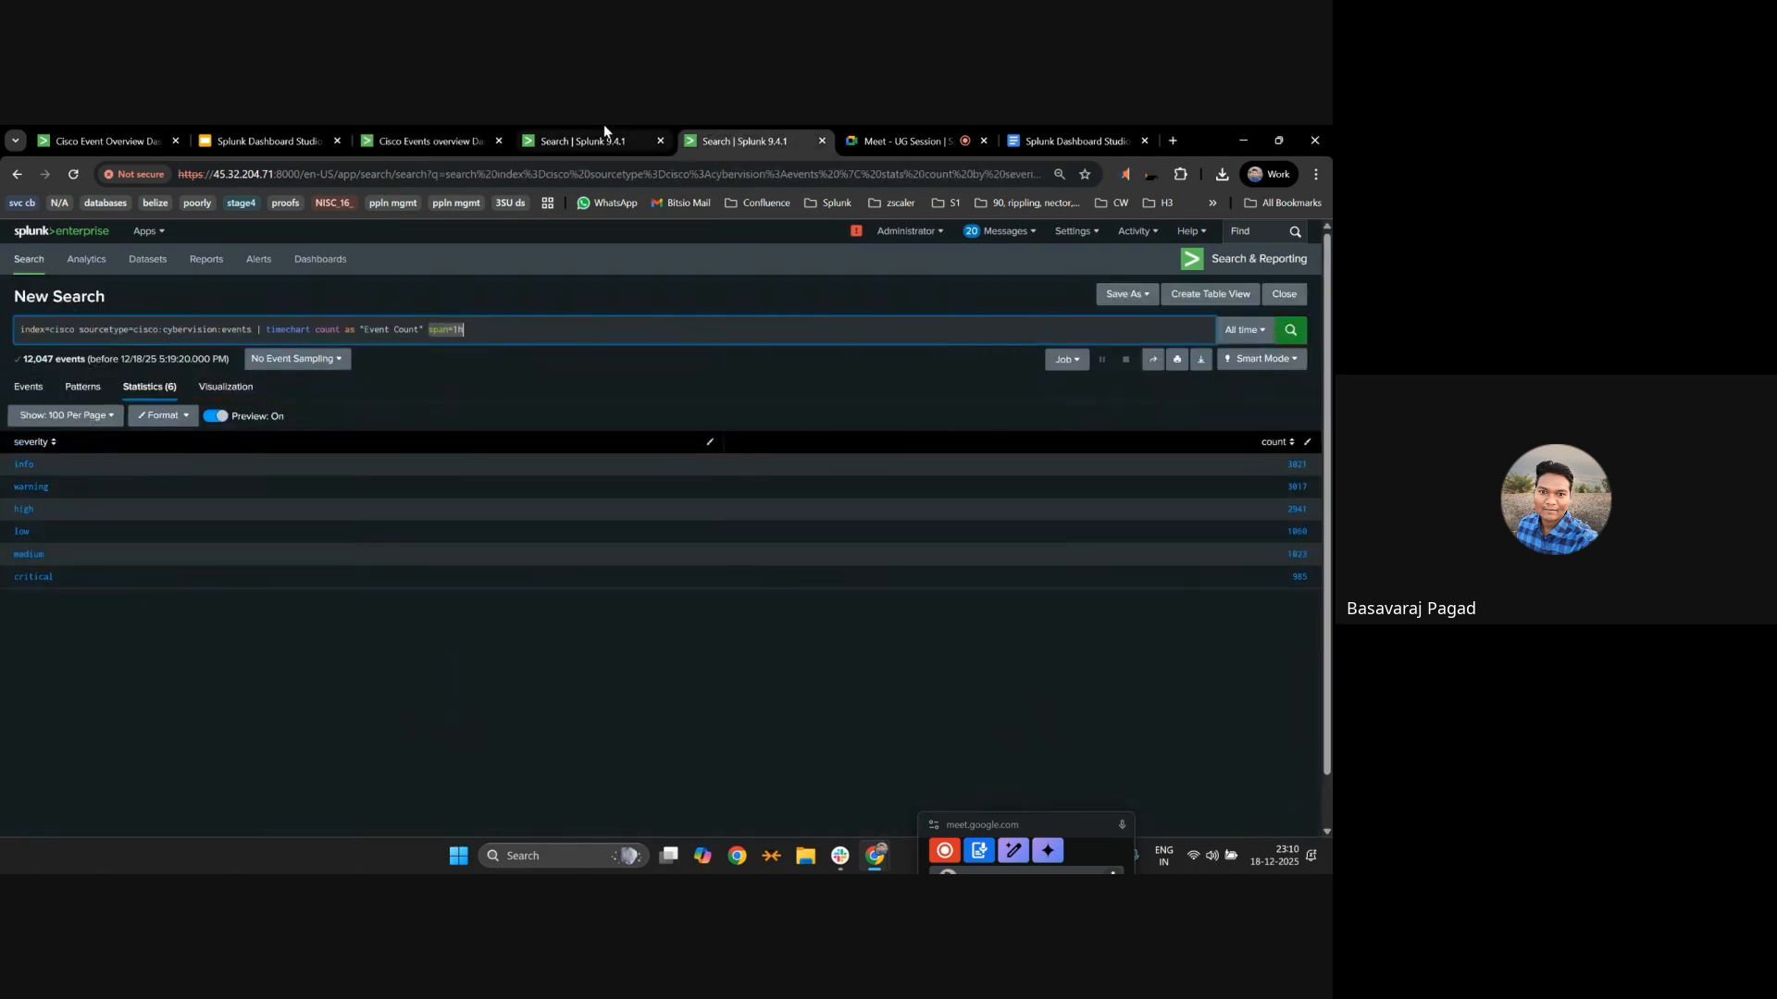
{"action": "left_click_drag", "start_coordinate": [376, 327], "coordinate": [338, 331]}
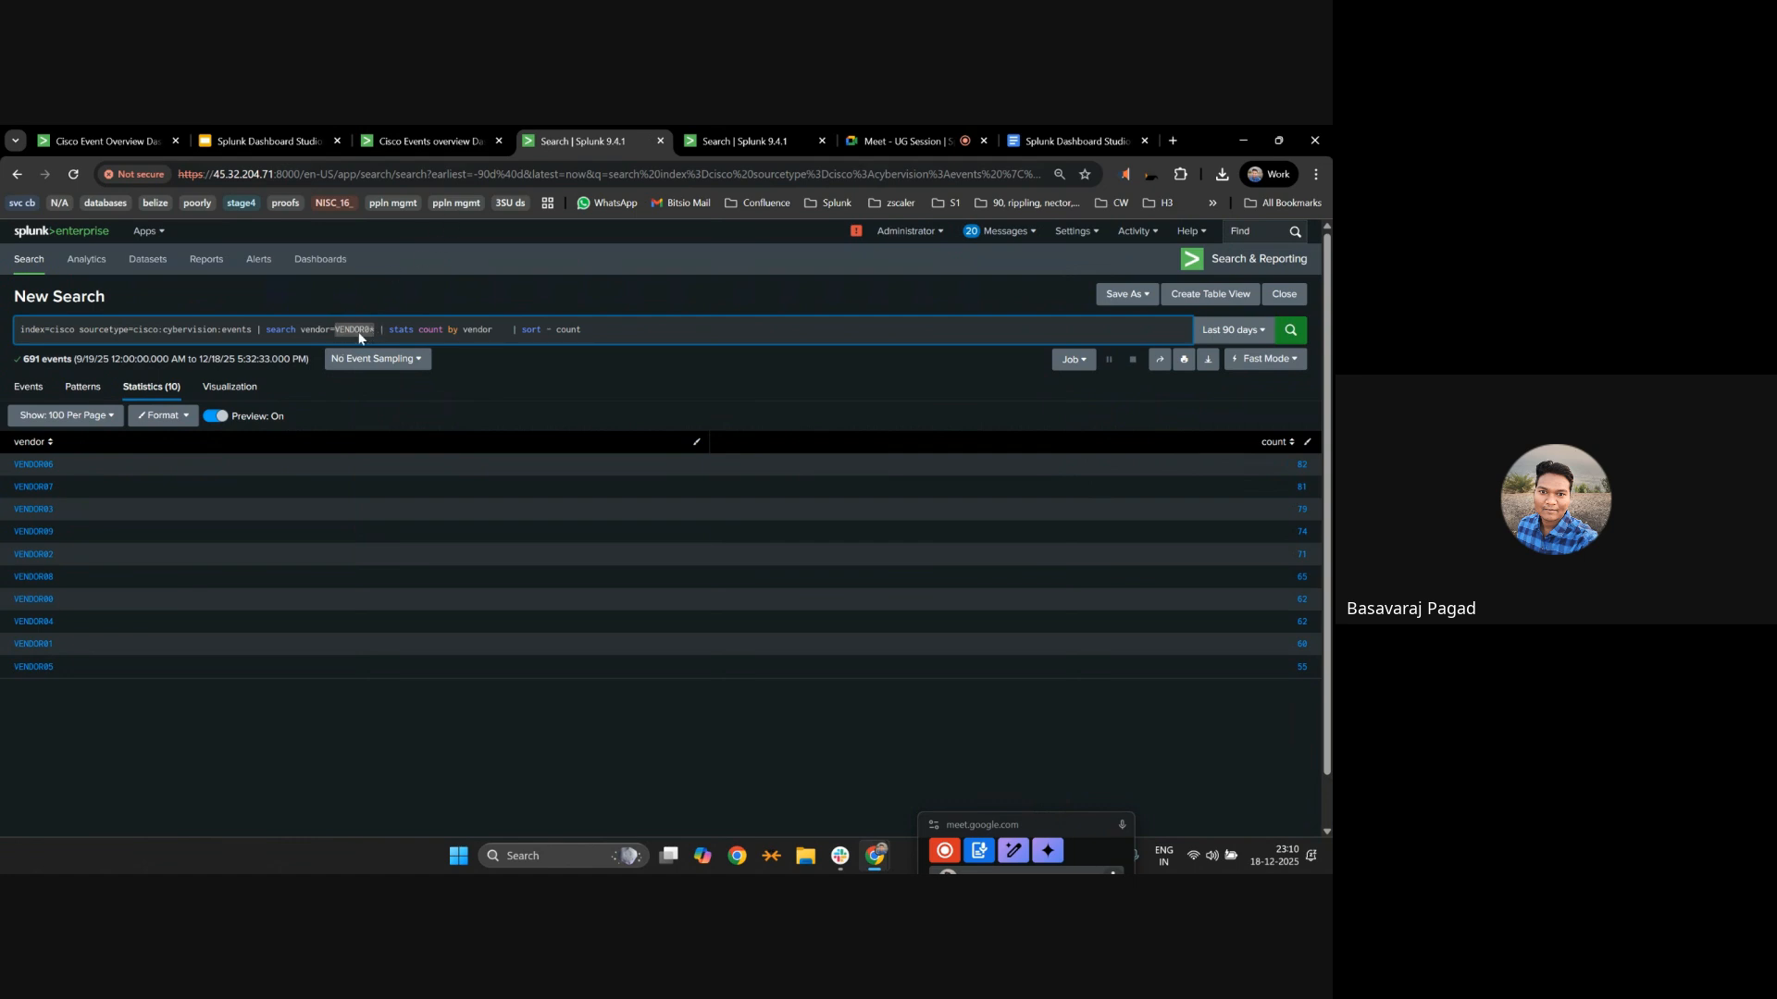
{"action": "left_click", "coordinate": [450, 131]}
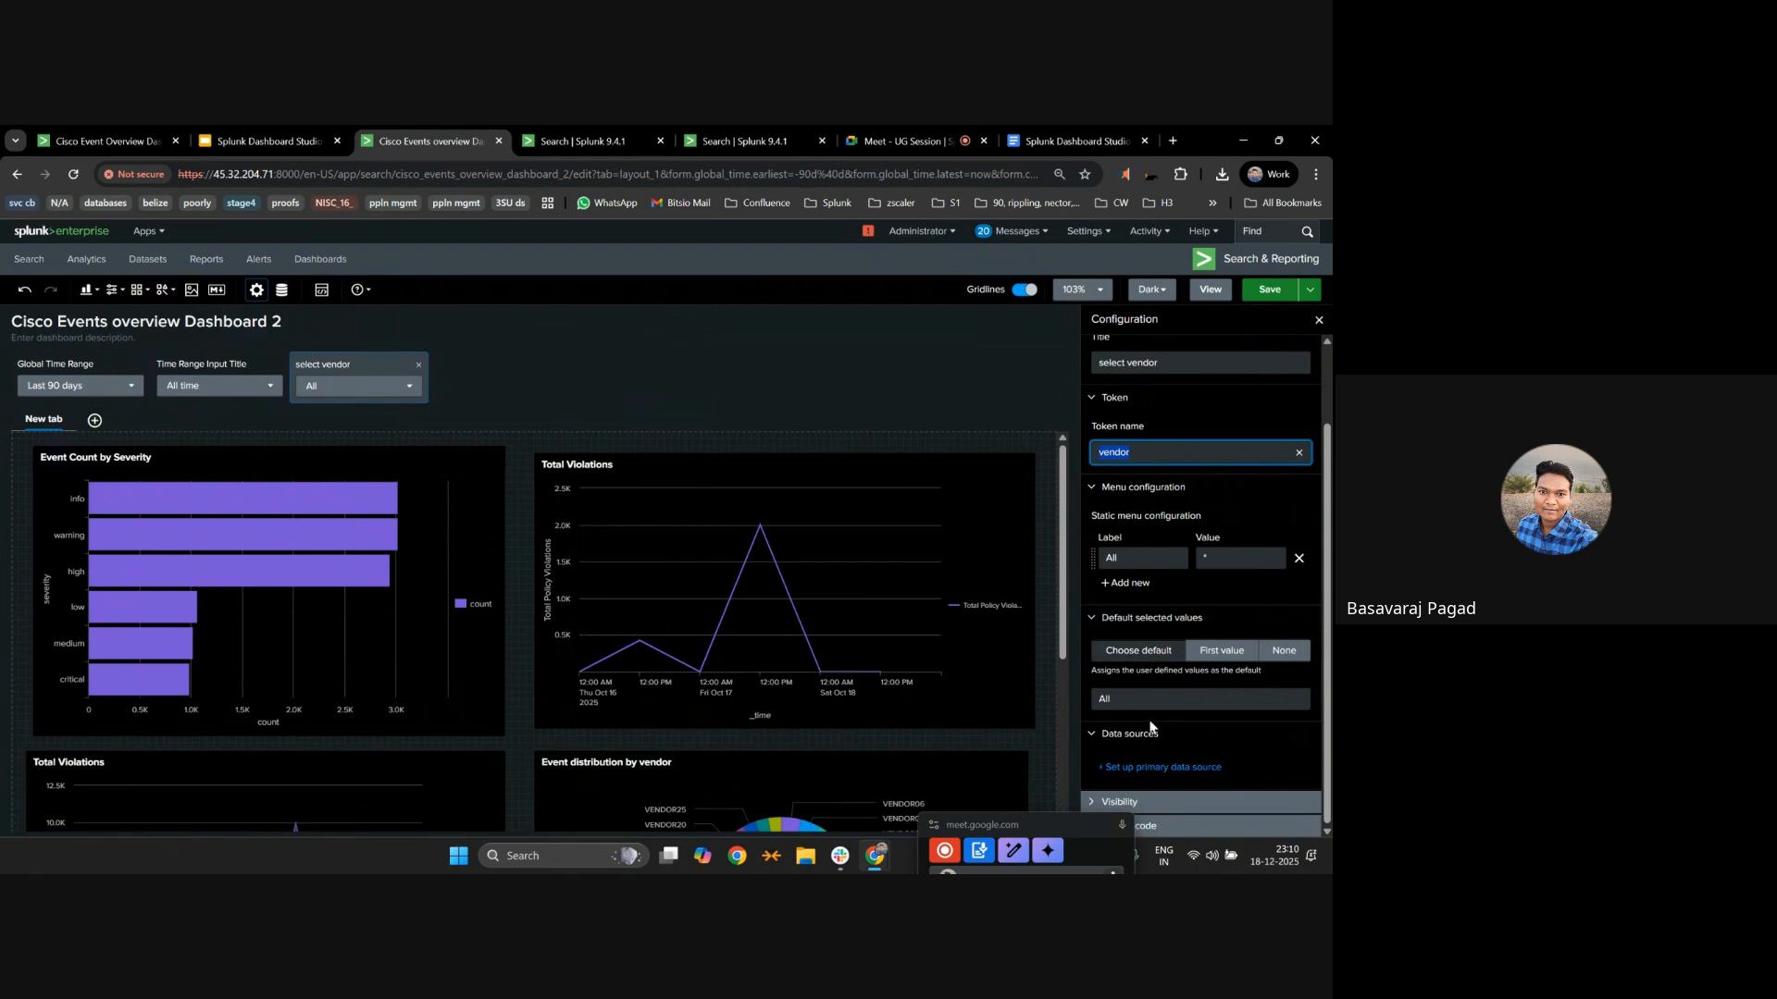
Start setting up the select vendor dropdown's primary data source and copy the Vendor input query from the Demo Notes slide.
{"action": "left_click", "coordinate": [1163, 768]}
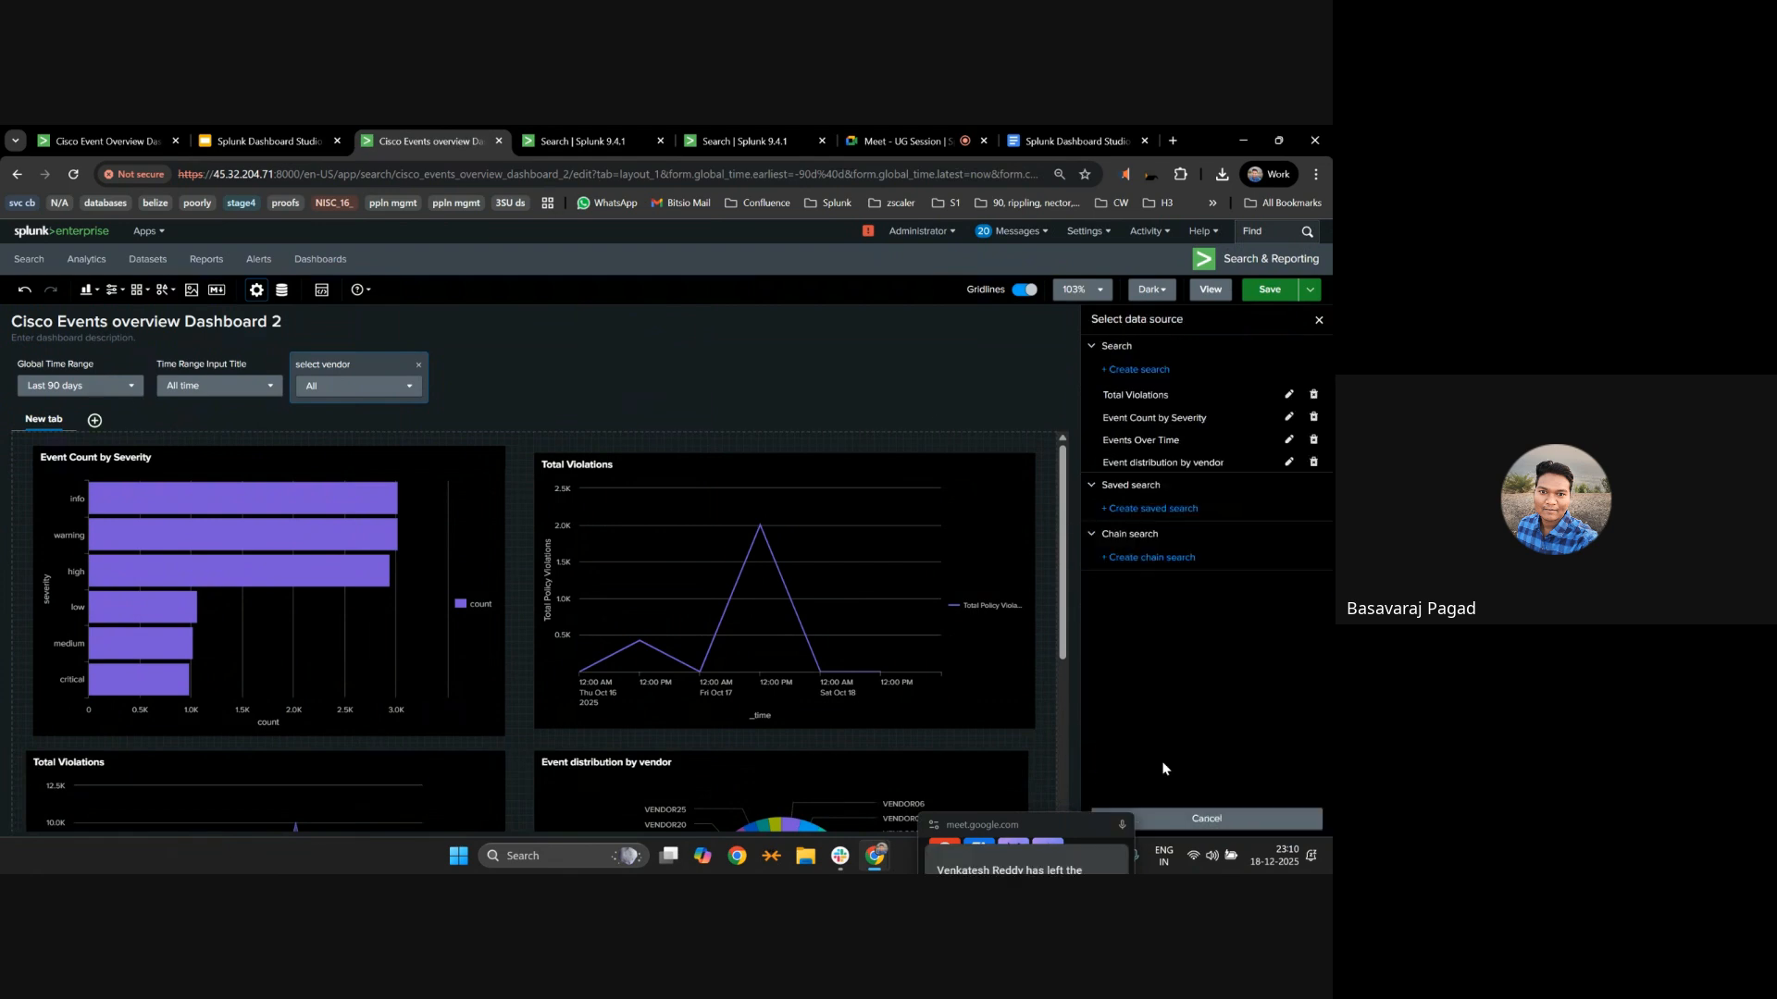
{"action": "left_click", "coordinate": [583, 141]}
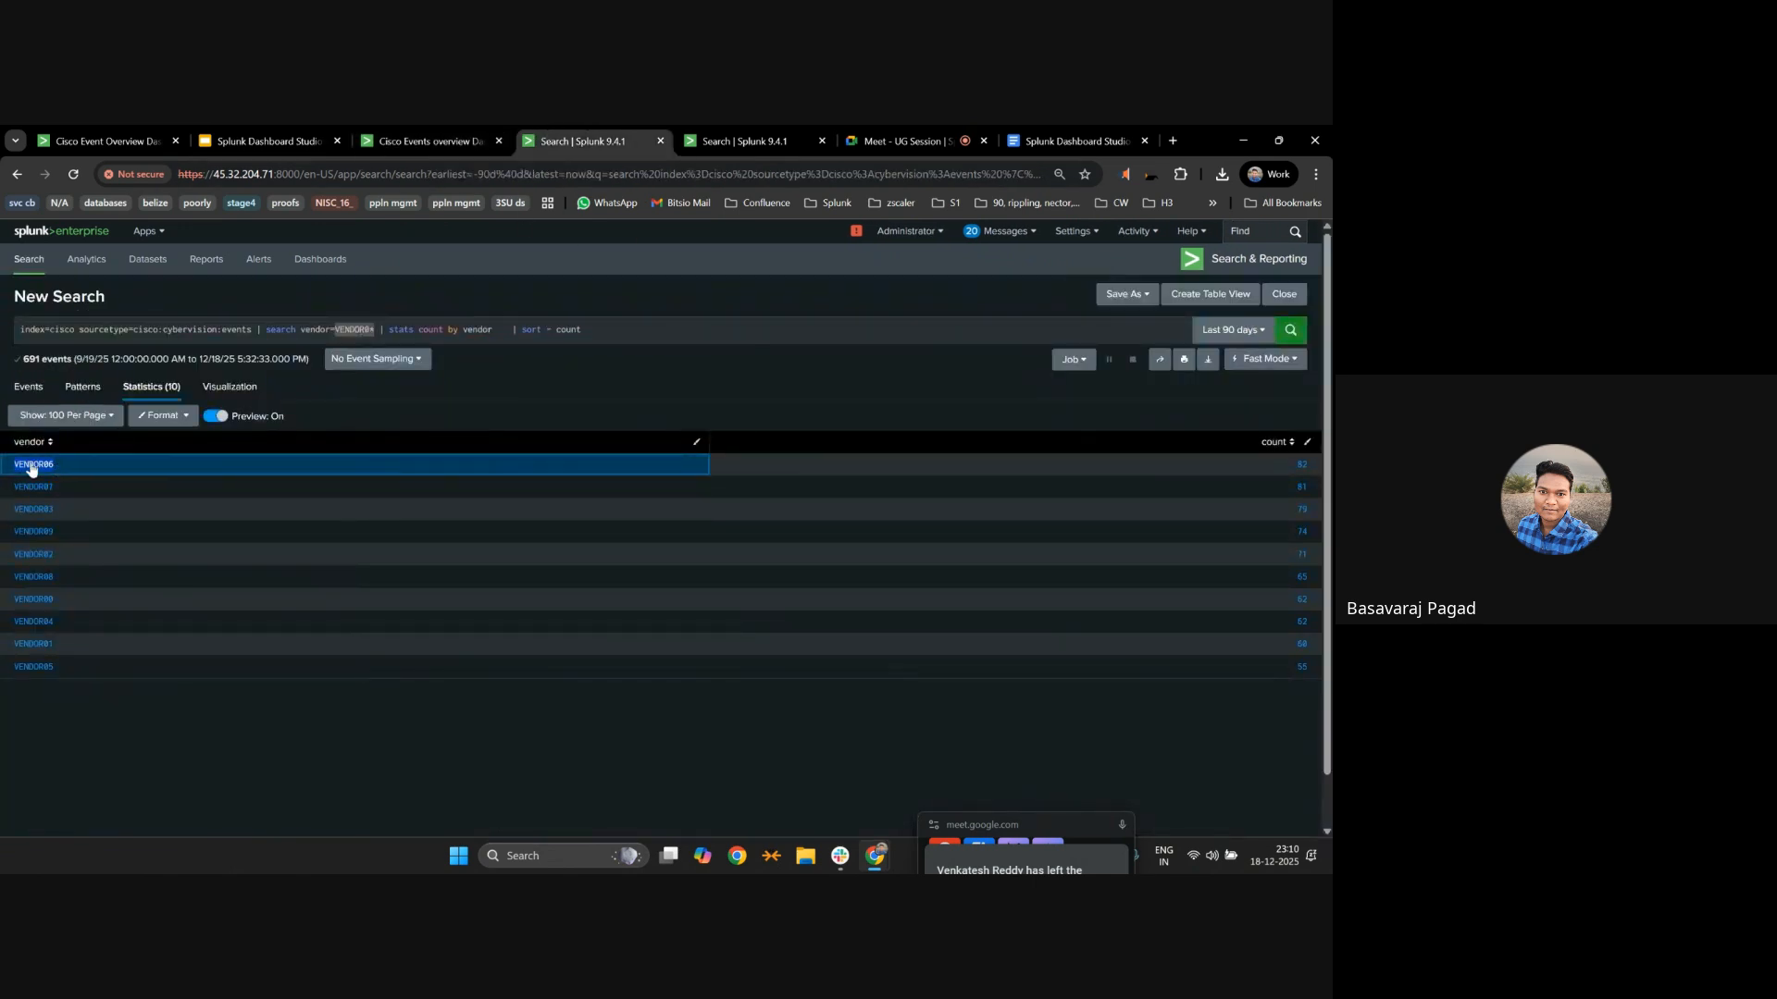
{"action": "left_click", "coordinate": [413, 139]}
{"action": "left_click", "coordinate": [205, 134]}
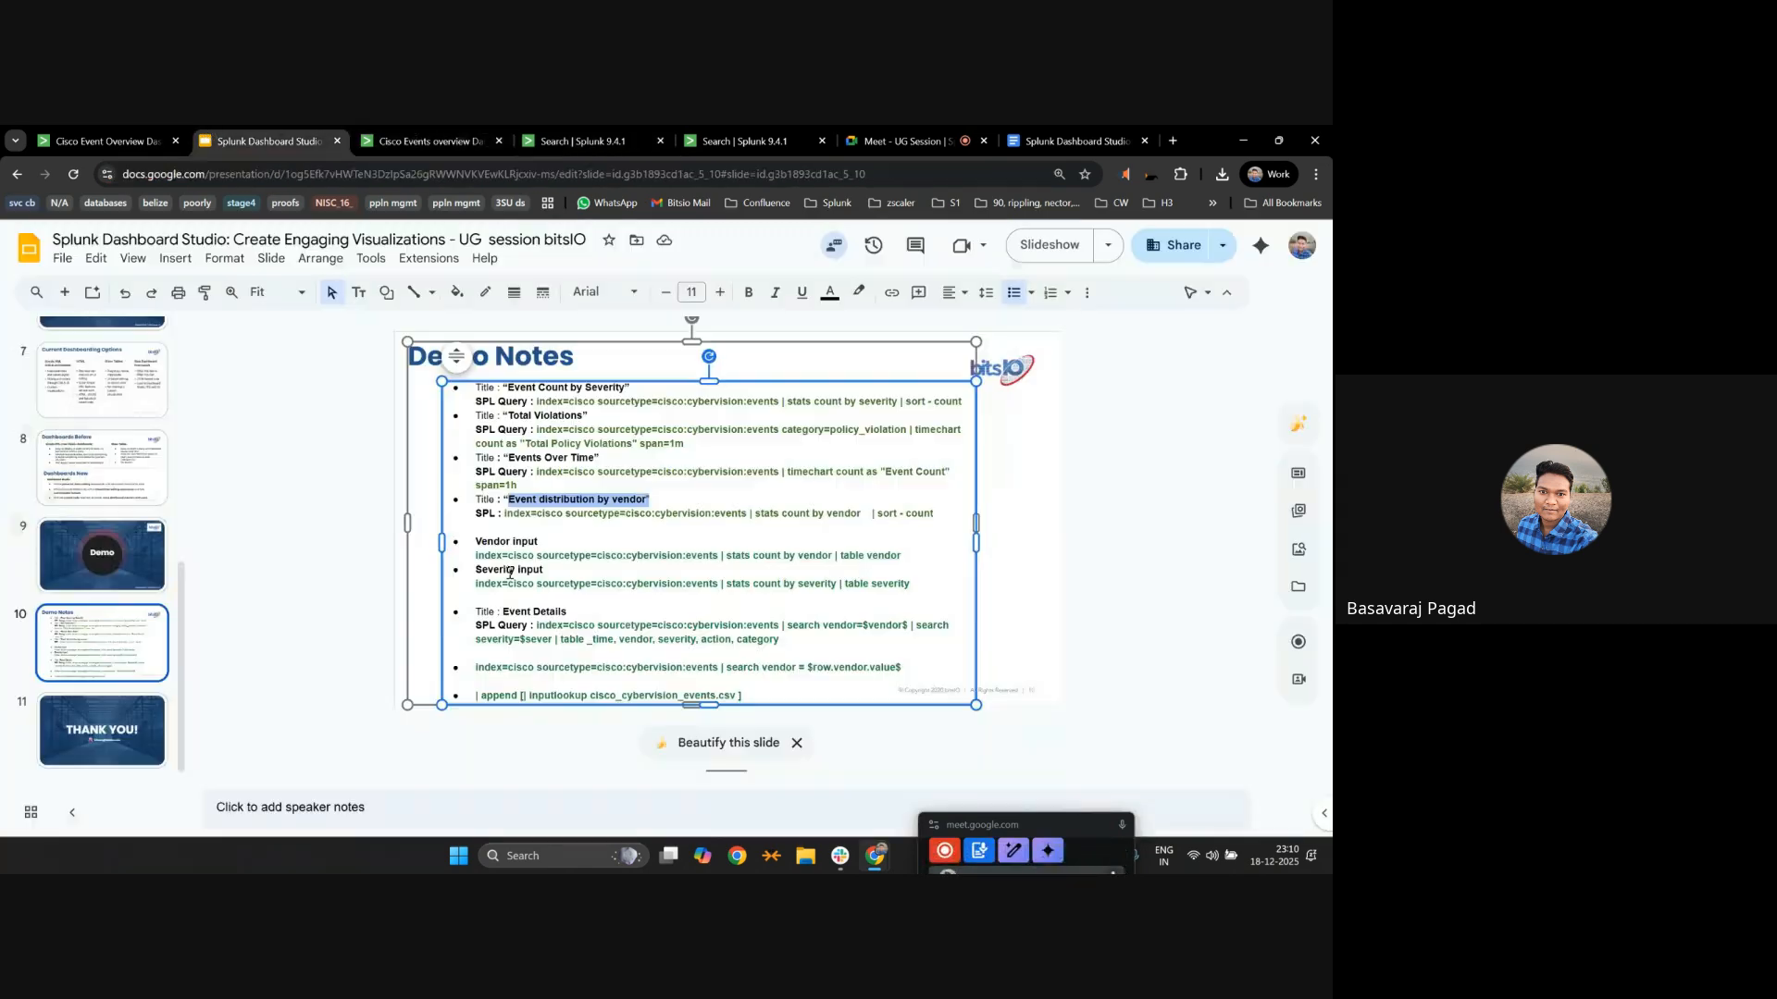
{"action": "left_click_drag", "start_coordinate": [905, 556], "coordinate": [422, 561]}
{"action": "key", "text": "ctrl+c"}
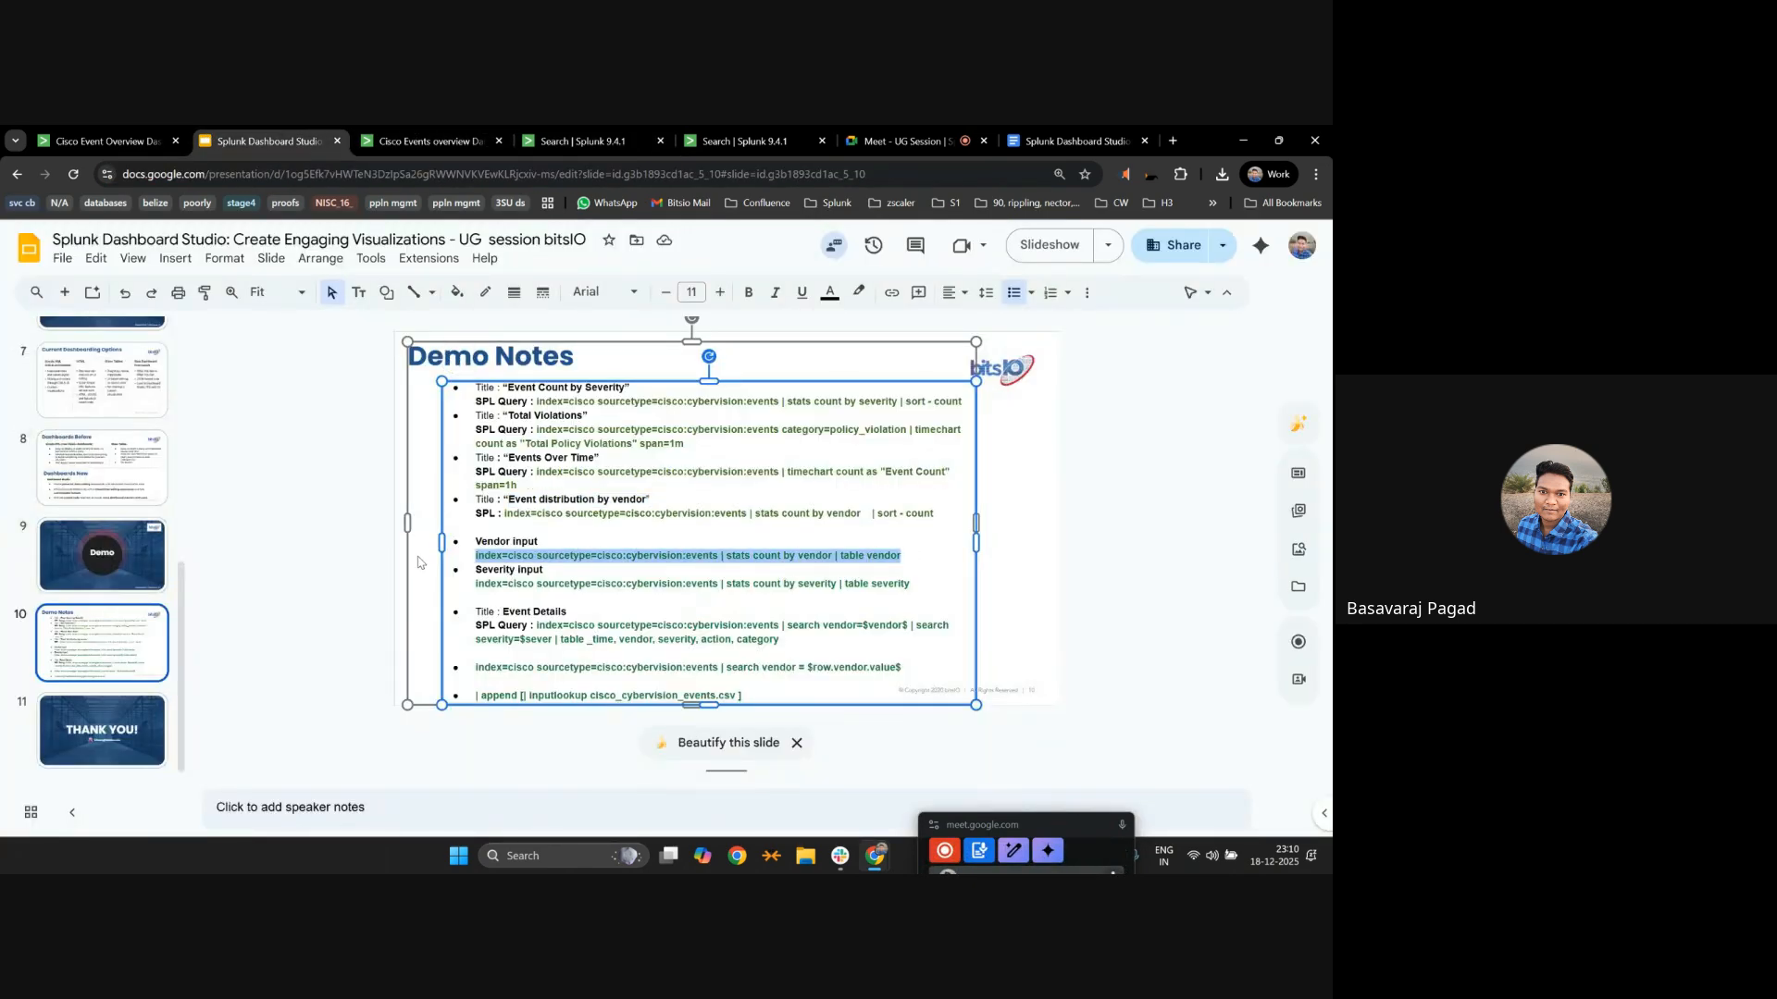
Create a search data source named vendor_token for the dropdown with the query index=cisco sourcetype=cisco:cybervision:events | stats count by vendor | table vendor, and apply it.
{"action": "left_click", "coordinate": [374, 138]}
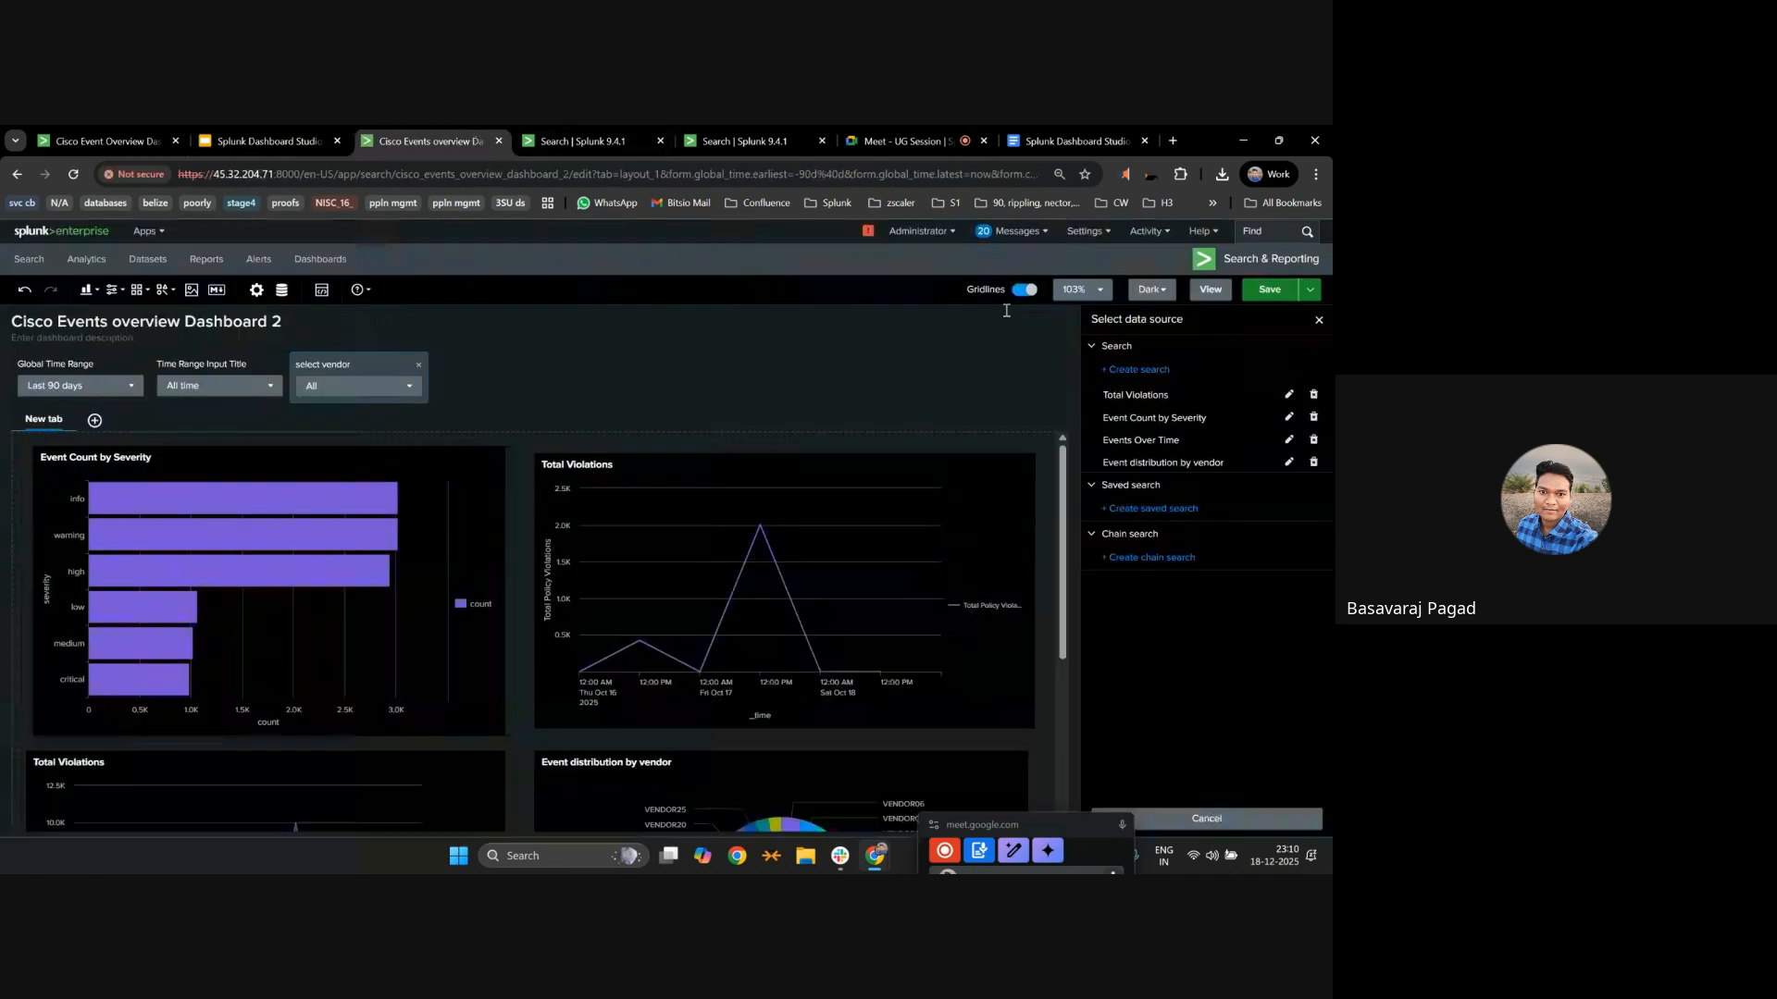
{"action": "left_click", "coordinate": [1142, 387]}
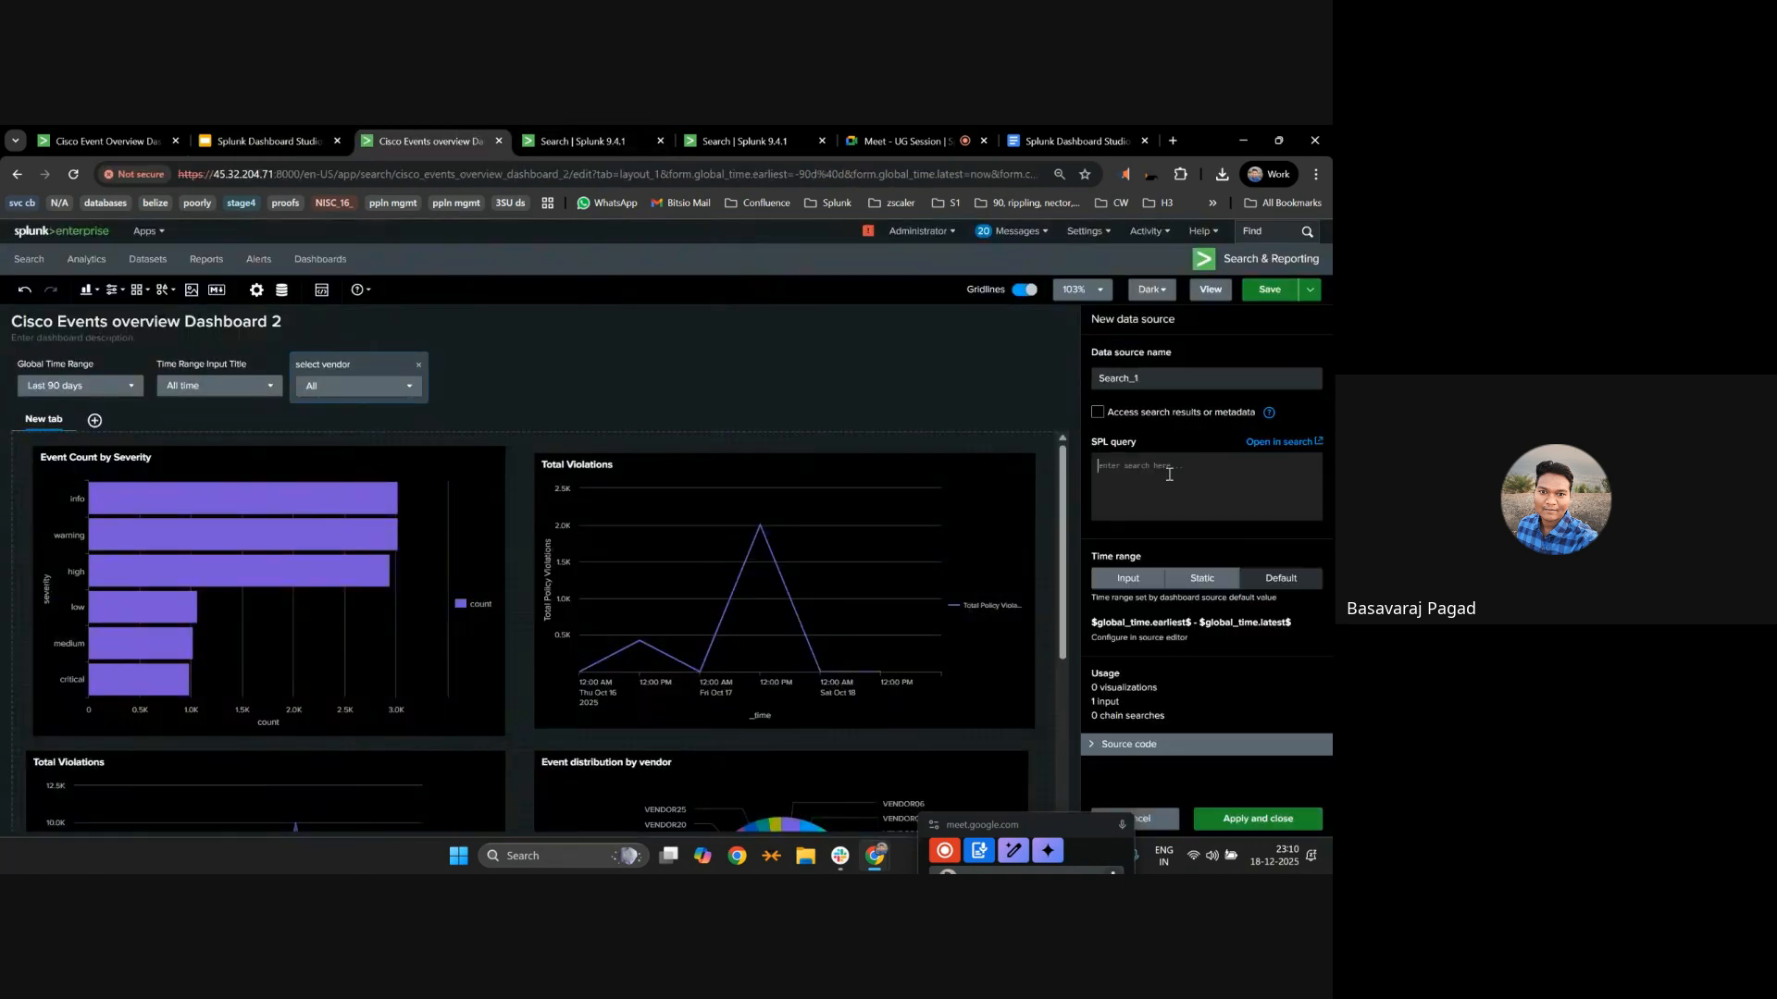
{"action": "key", "text": "ctrl+v"}
{"action": "double_click", "coordinate": [1162, 382]}
{"action": "type", "text": "venod"}
{"action": "key", "text": "BackSpace"}
{"action": "key", "text": "BackSpace"}
{"action": "type", "text": "dor_token"}
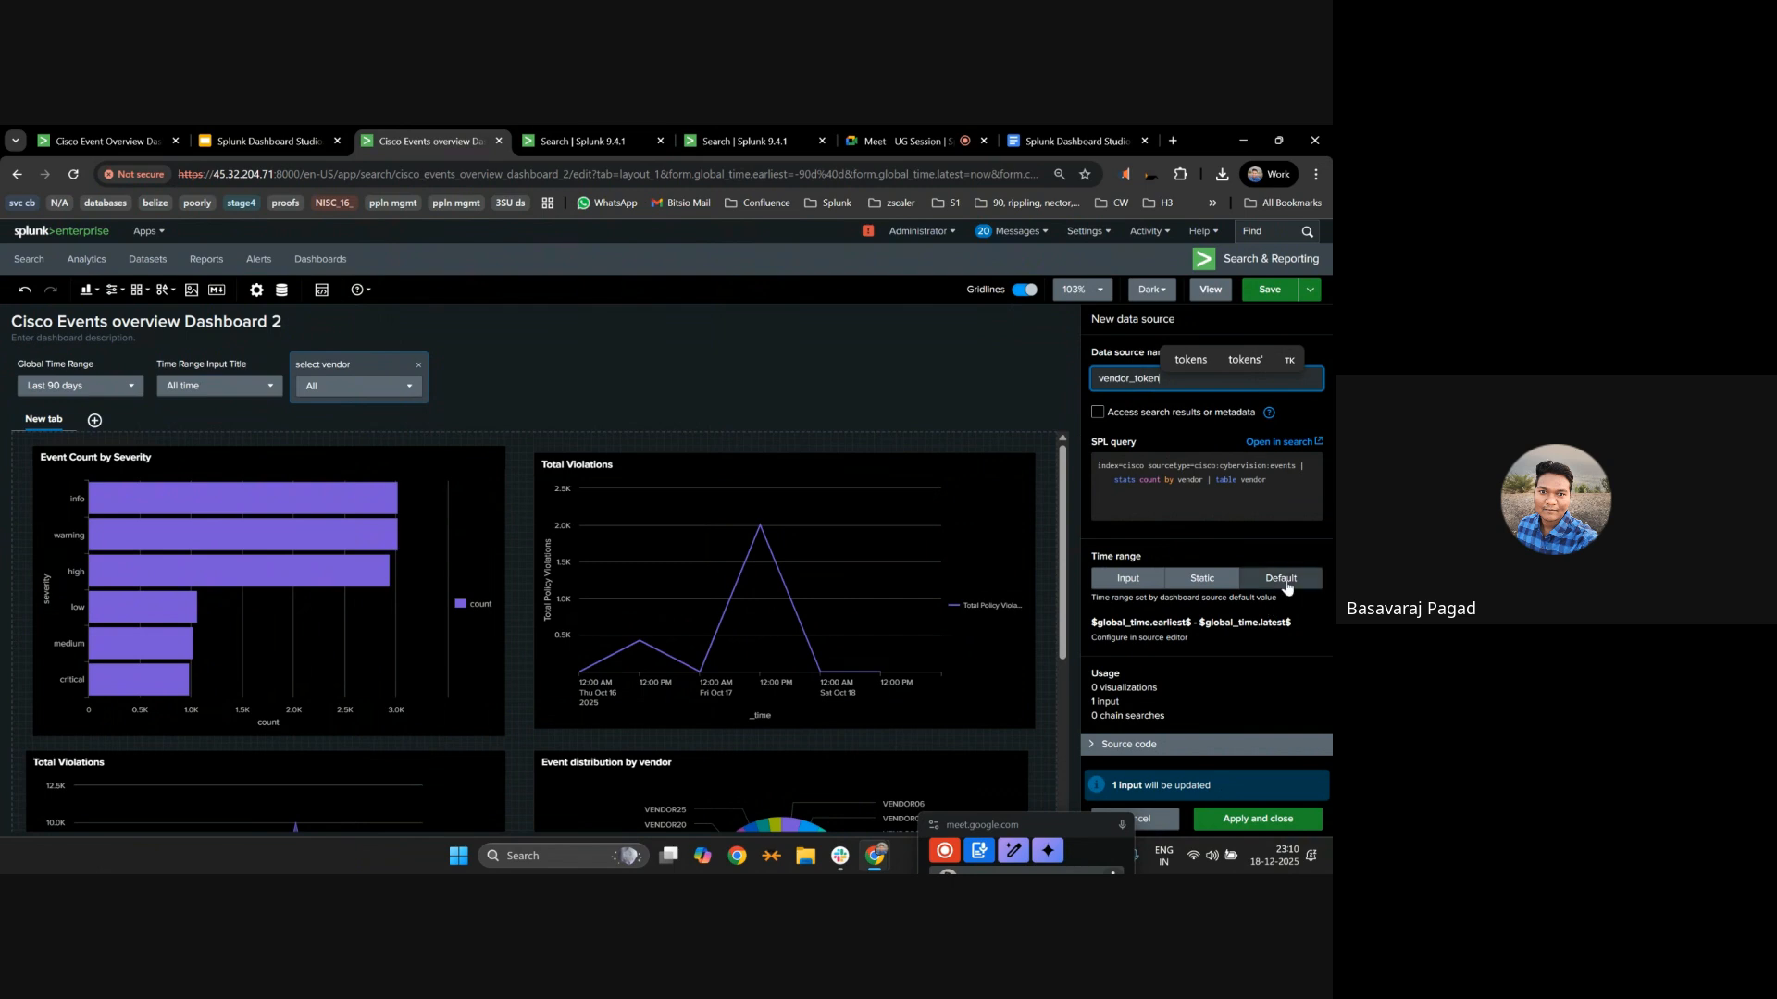
{"action": "left_click", "coordinate": [1239, 820]}
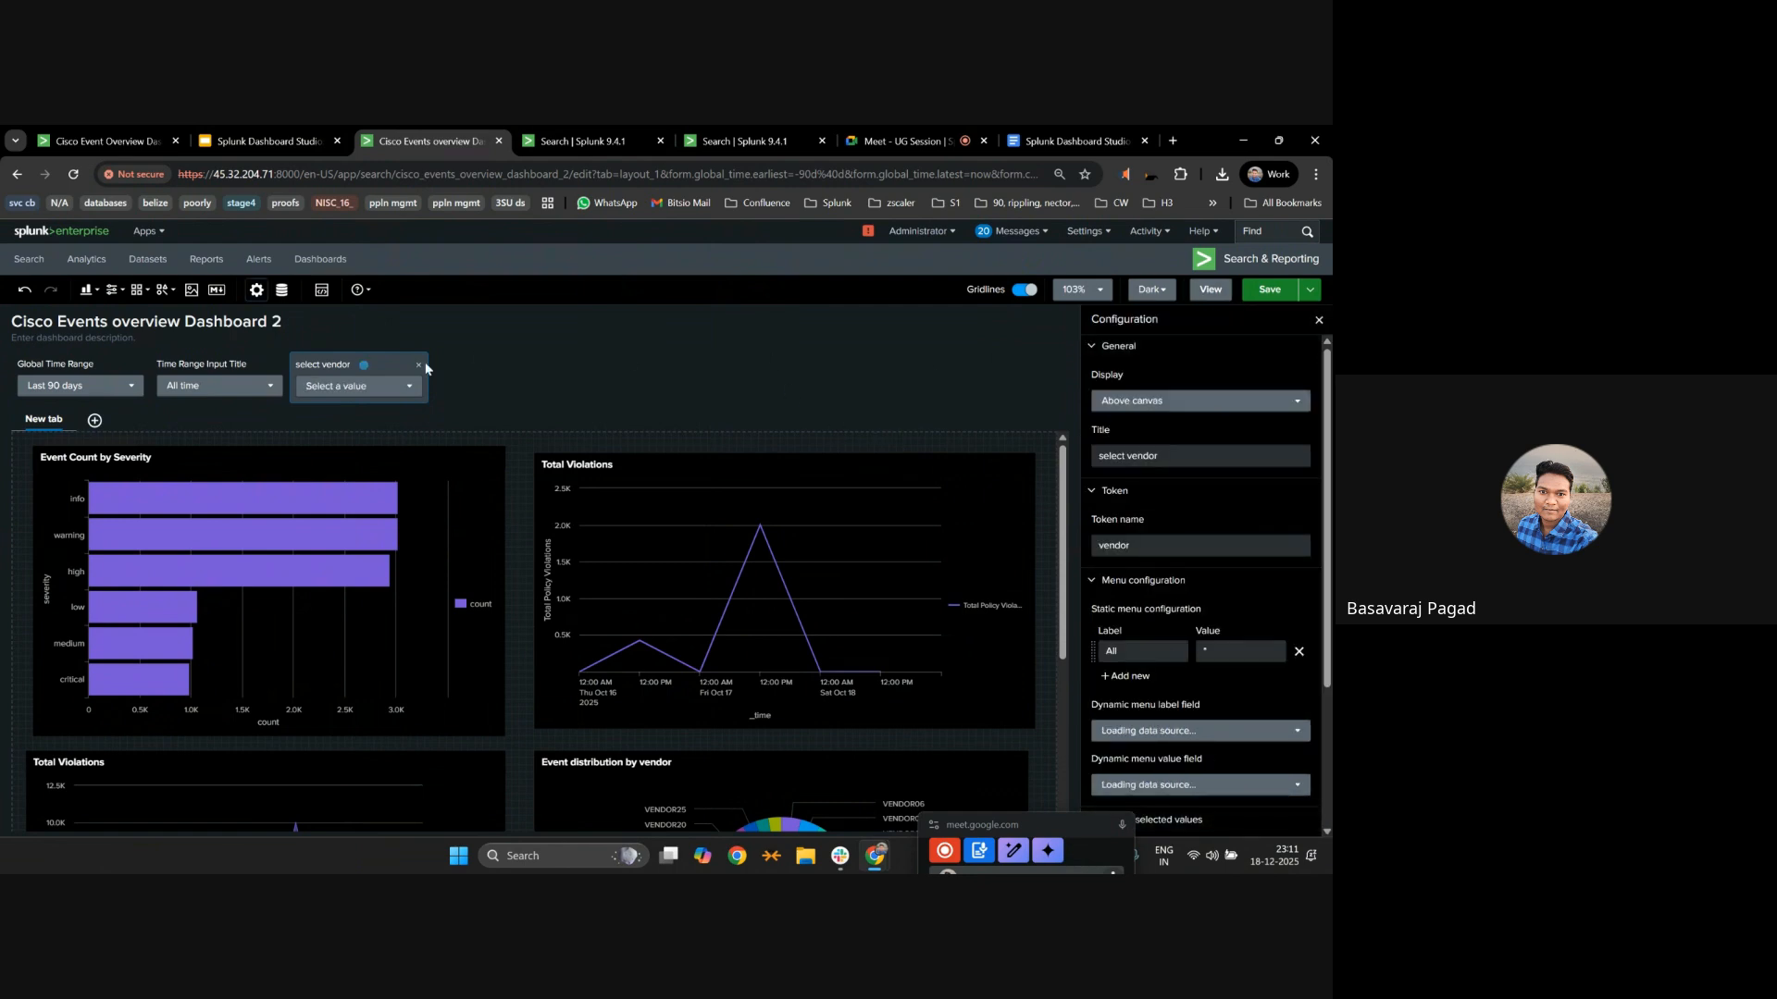
Check the select vendor dropdown's options against the Vendor input query in the Demo Notes and save the dashboard.
{"action": "left_click", "coordinate": [344, 387]}
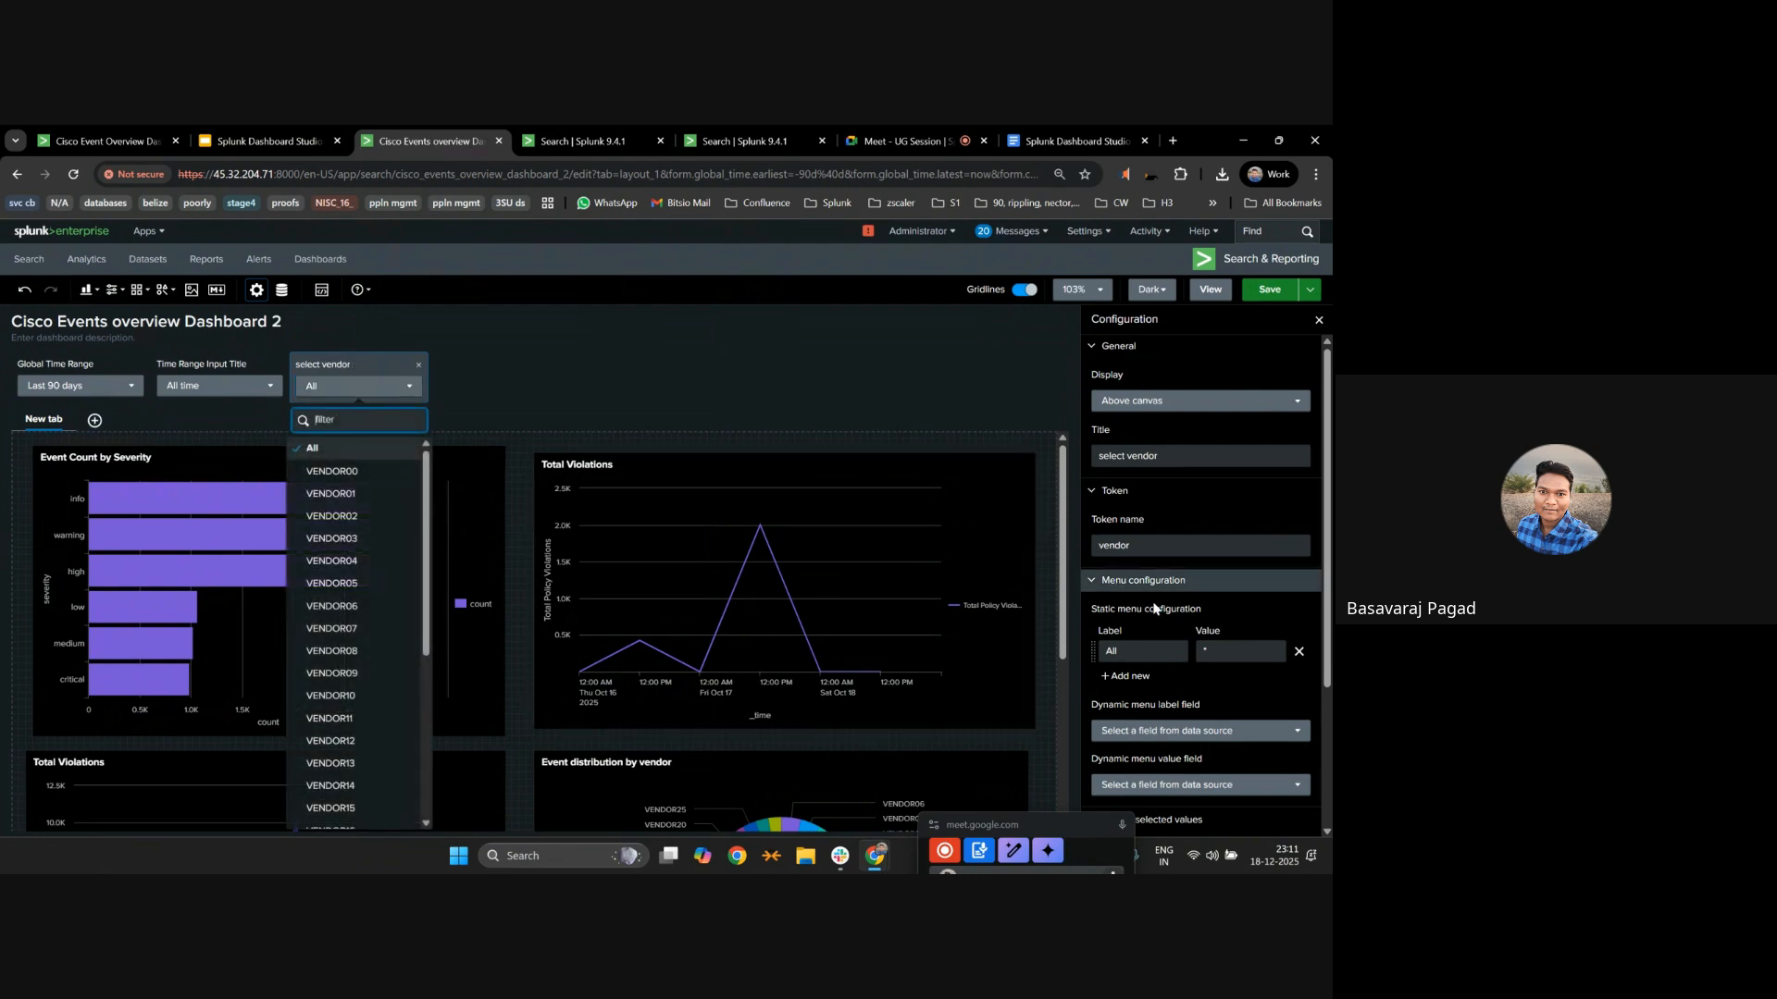
{"action": "scroll", "coordinate": [357, 467], "scroll_direction": "down", "scroll_amount": 5}
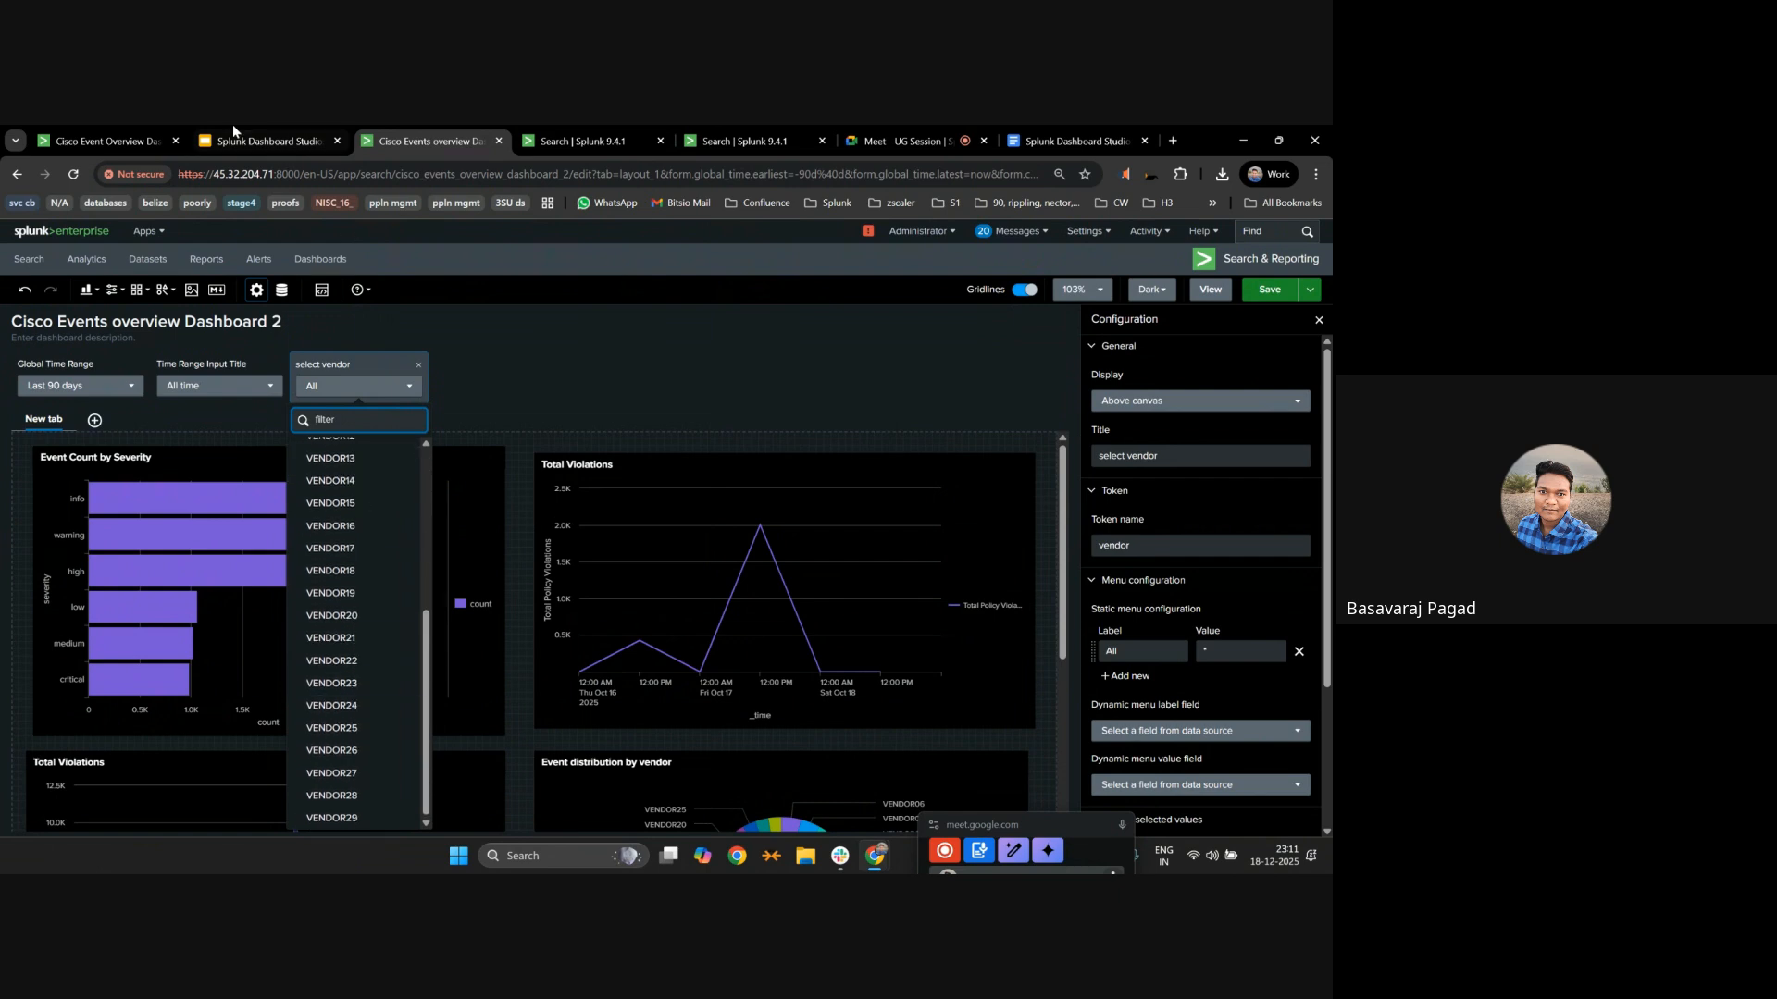
{"action": "left_click", "coordinate": [253, 144]}
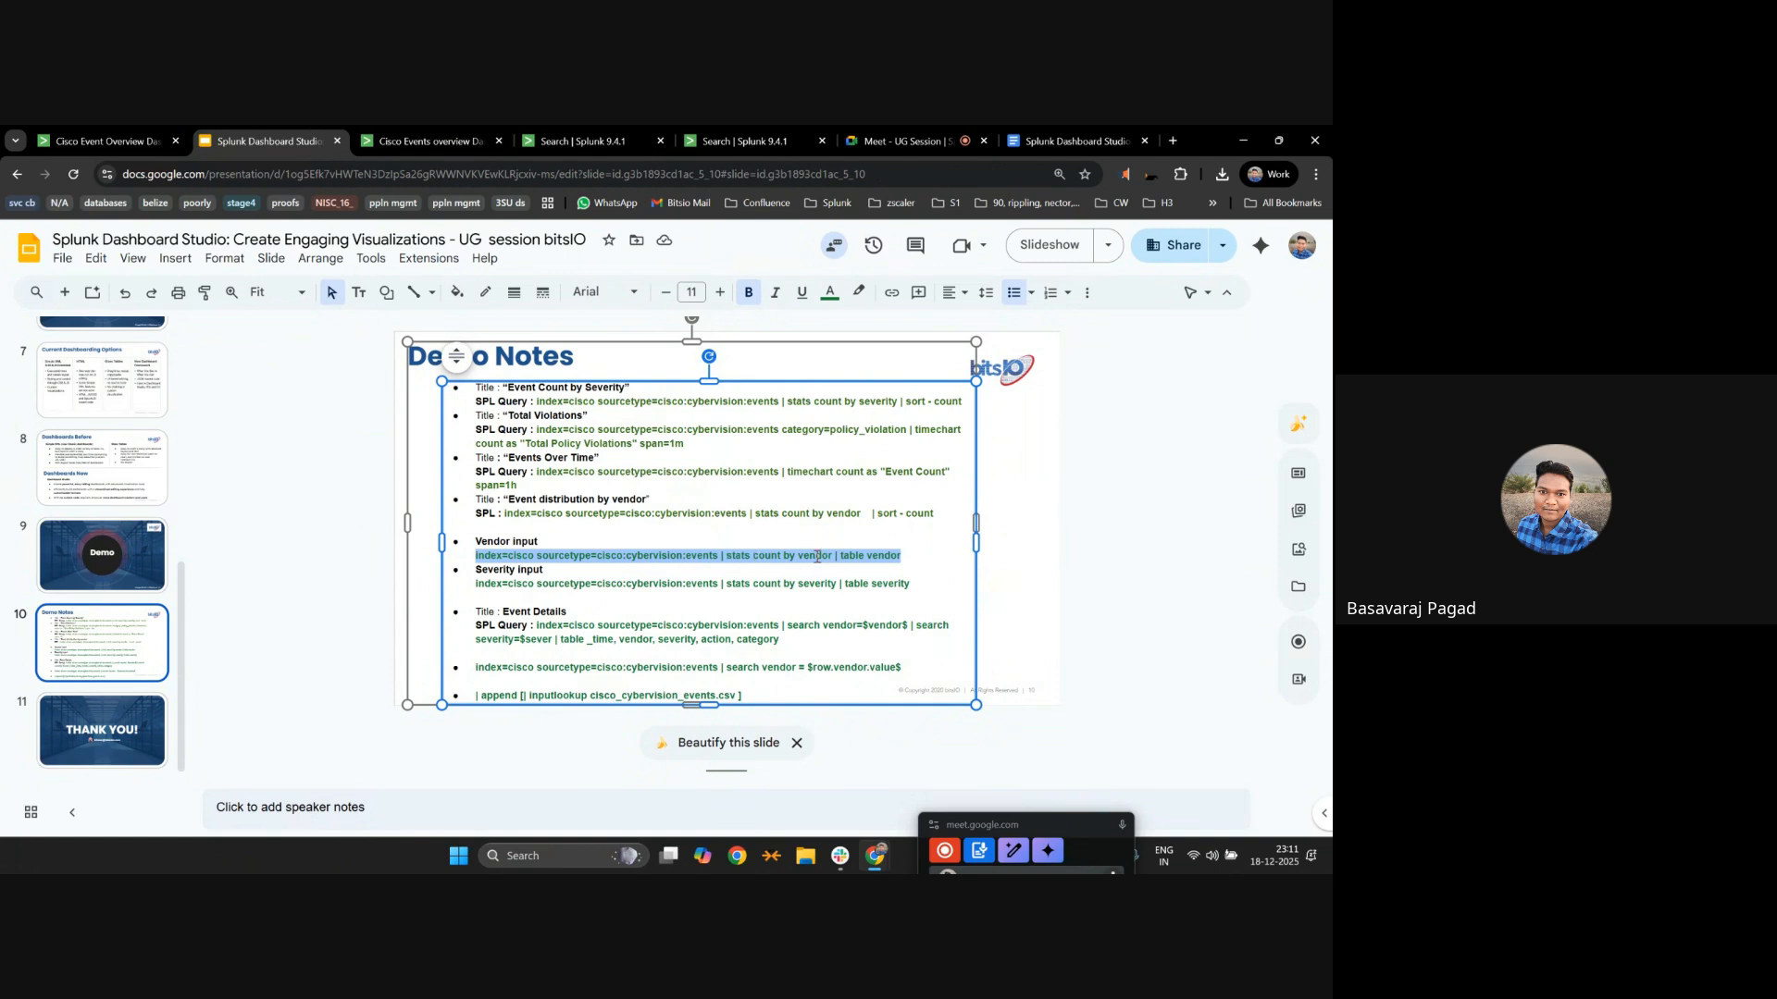
{"action": "left_click", "coordinate": [393, 134]}
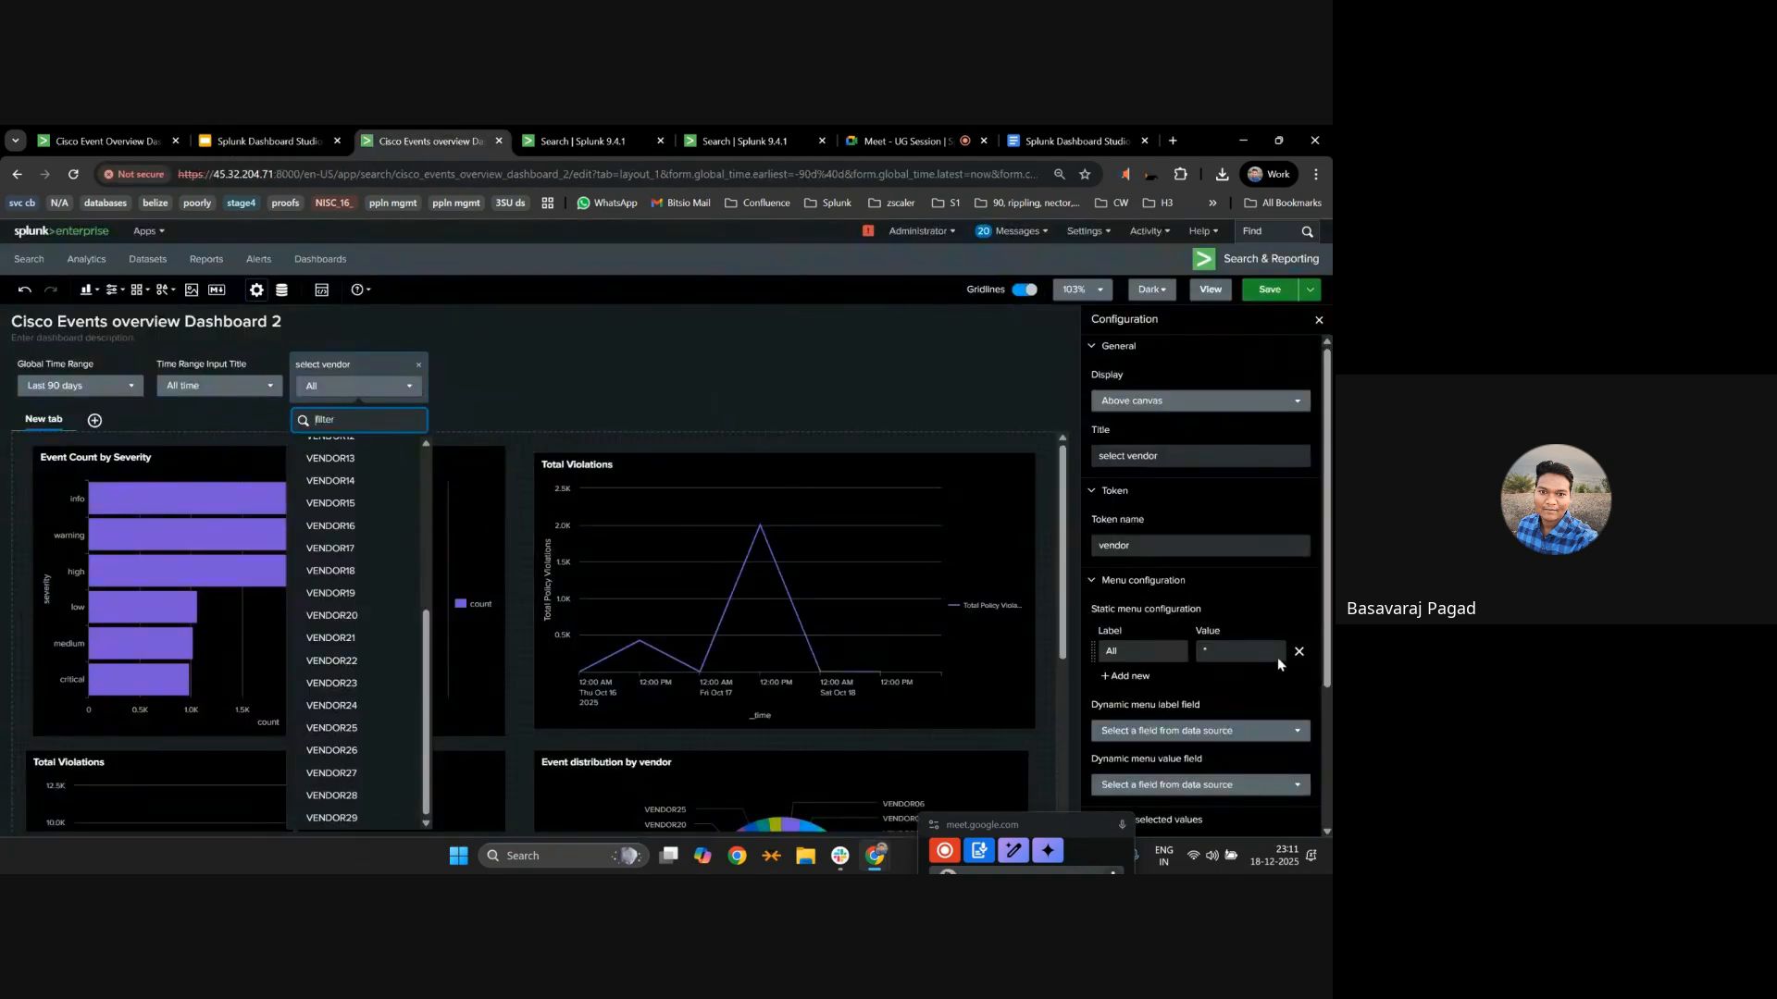
{"action": "scroll", "coordinate": [346, 517], "scroll_direction": "up", "scroll_amount": 5}
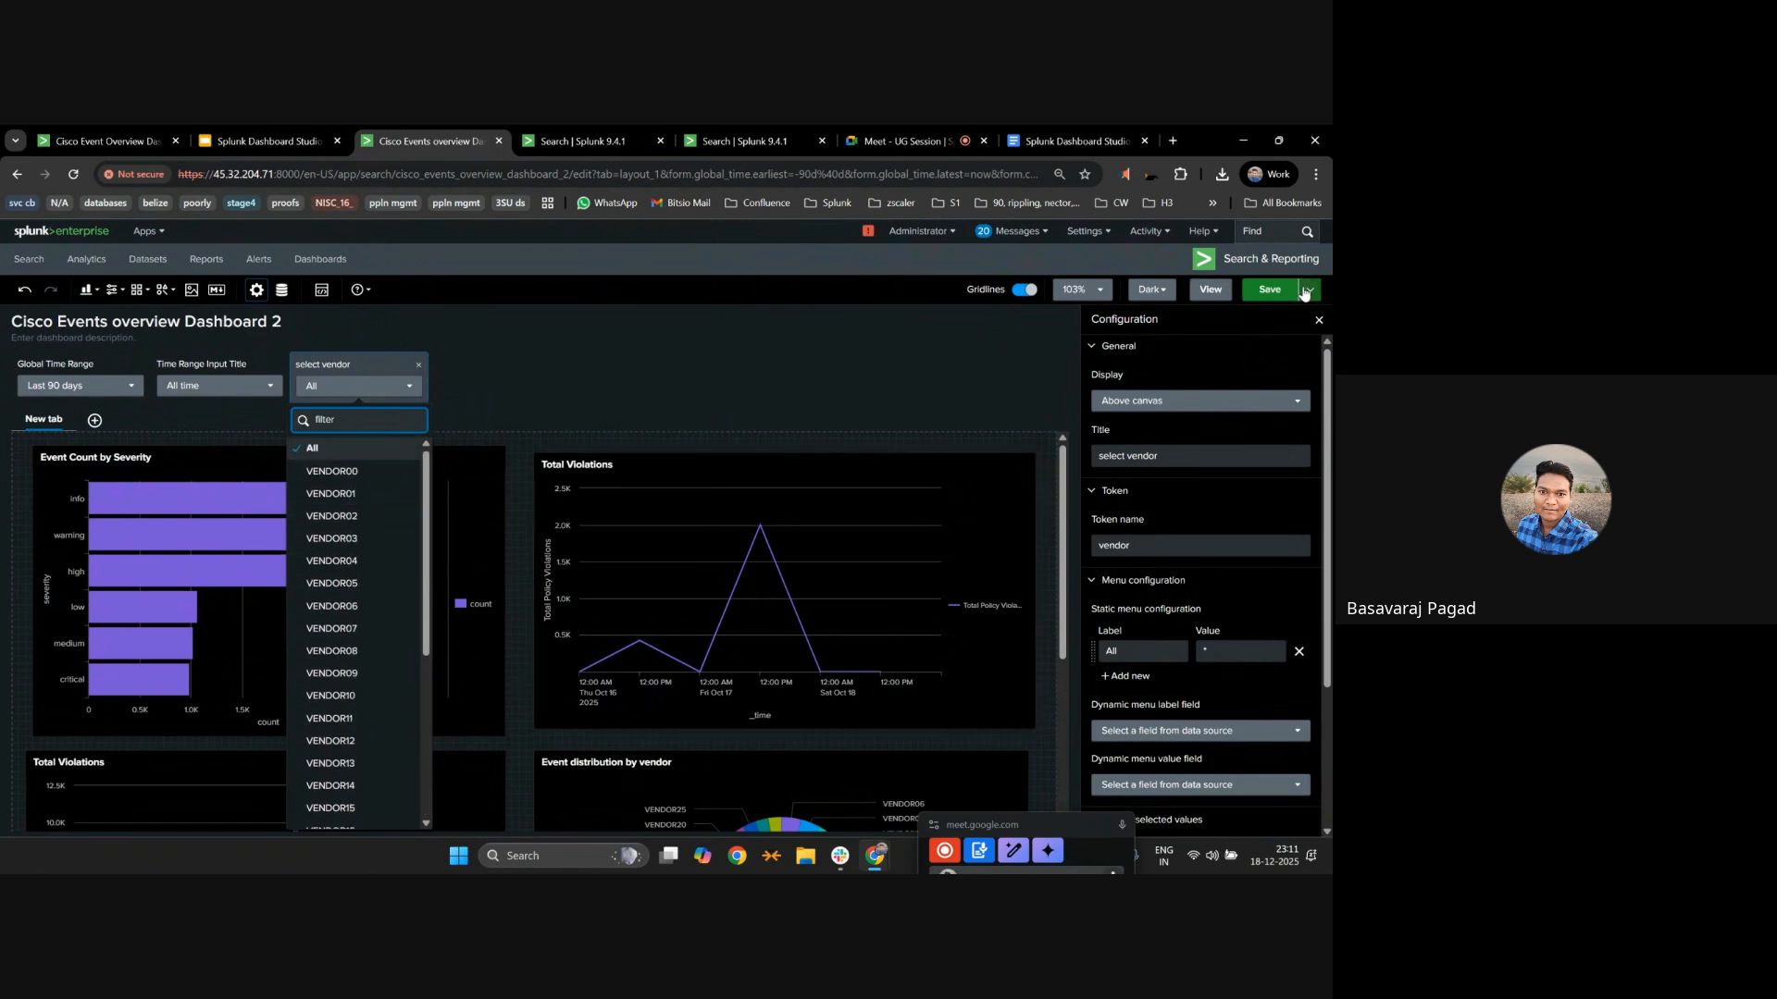
{"action": "left_click", "coordinate": [1268, 289]}
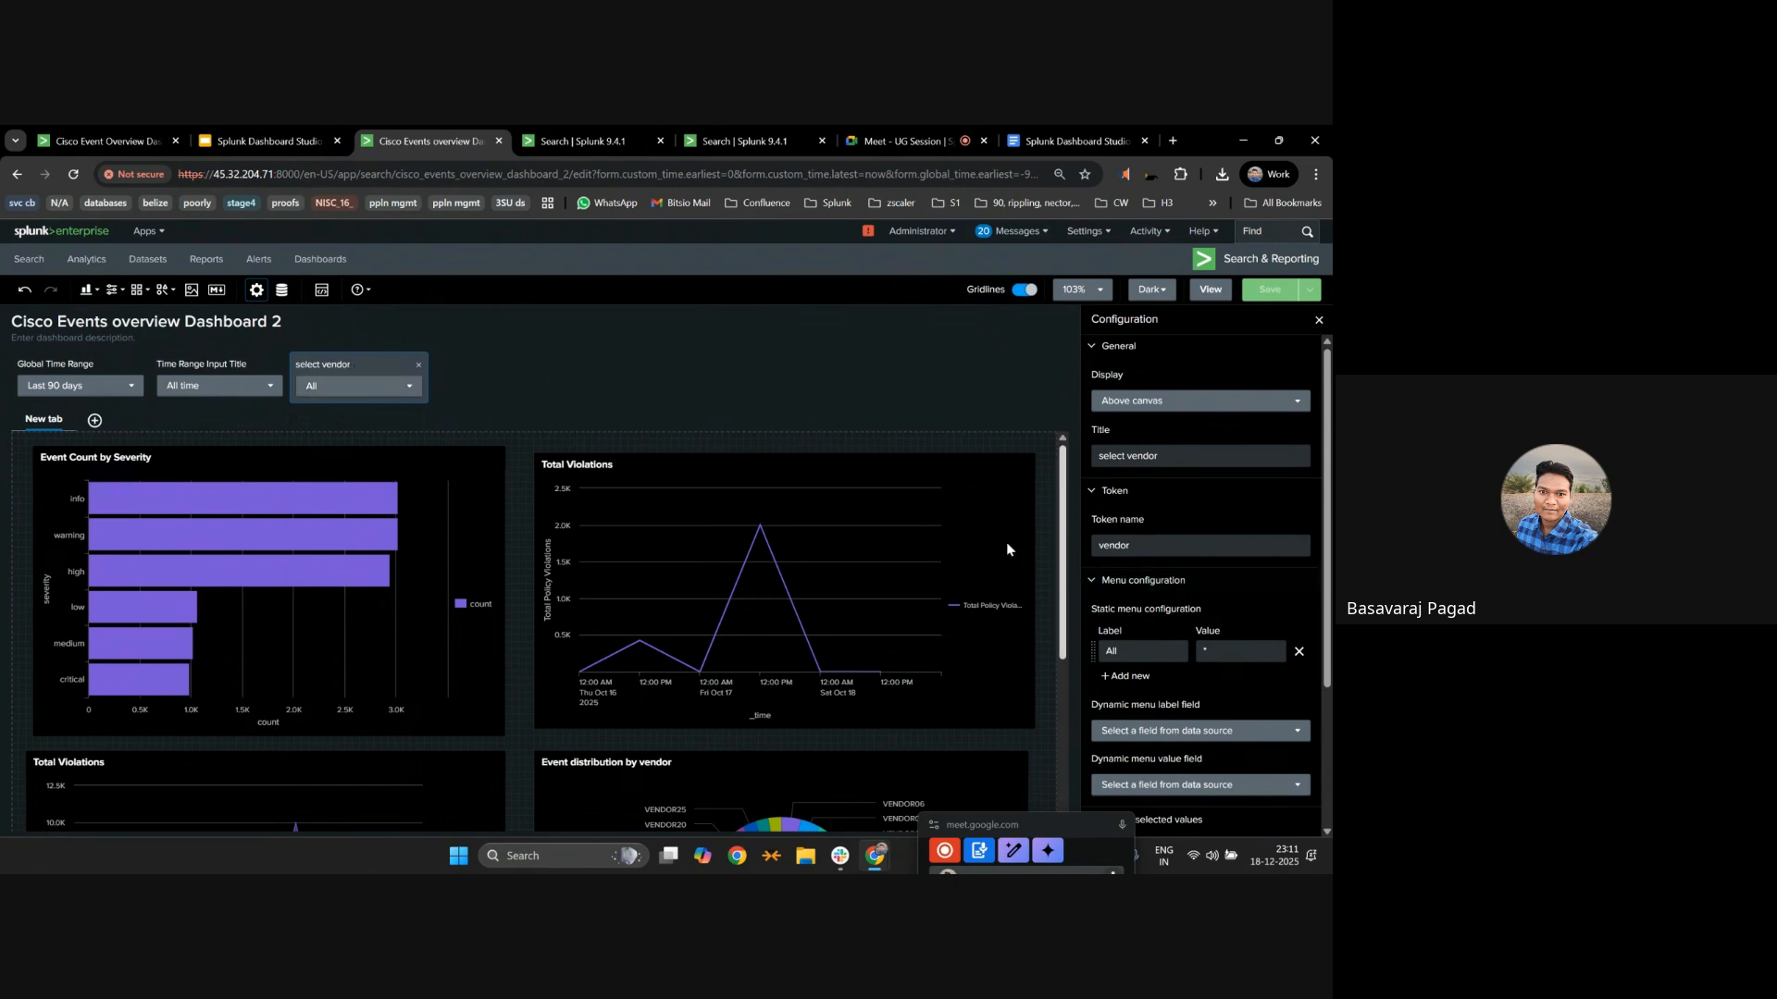
Copy the dropdown's token name and open the Event distribution by vendor chart's data source for editing.
{"action": "scroll", "coordinate": [786, 574], "scroll_direction": "down", "scroll_amount": 3}
{"action": "scroll", "coordinate": [1250, 567], "scroll_direction": "down", "scroll_amount": 2}
{"action": "scroll", "coordinate": [1250, 561], "scroll_direction": "up", "scroll_amount": 1}
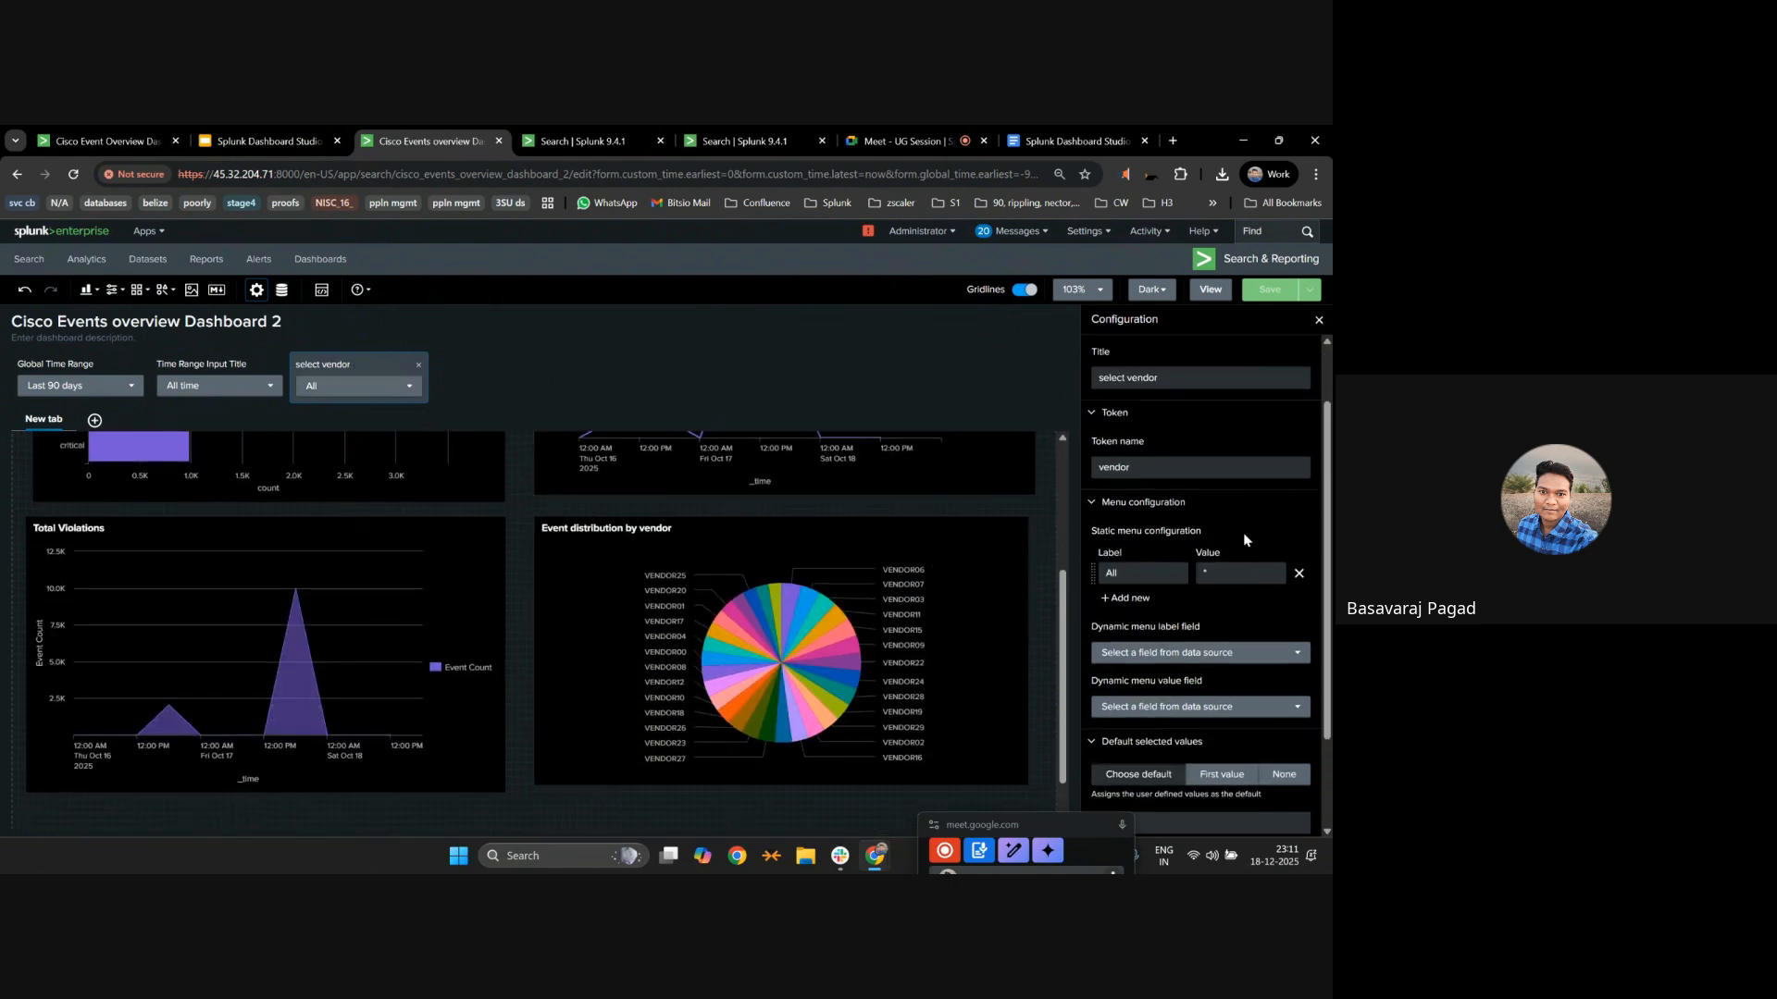
{"action": "double_click", "coordinate": [1156, 462]}
{"action": "key", "text": "ctrl+c"}
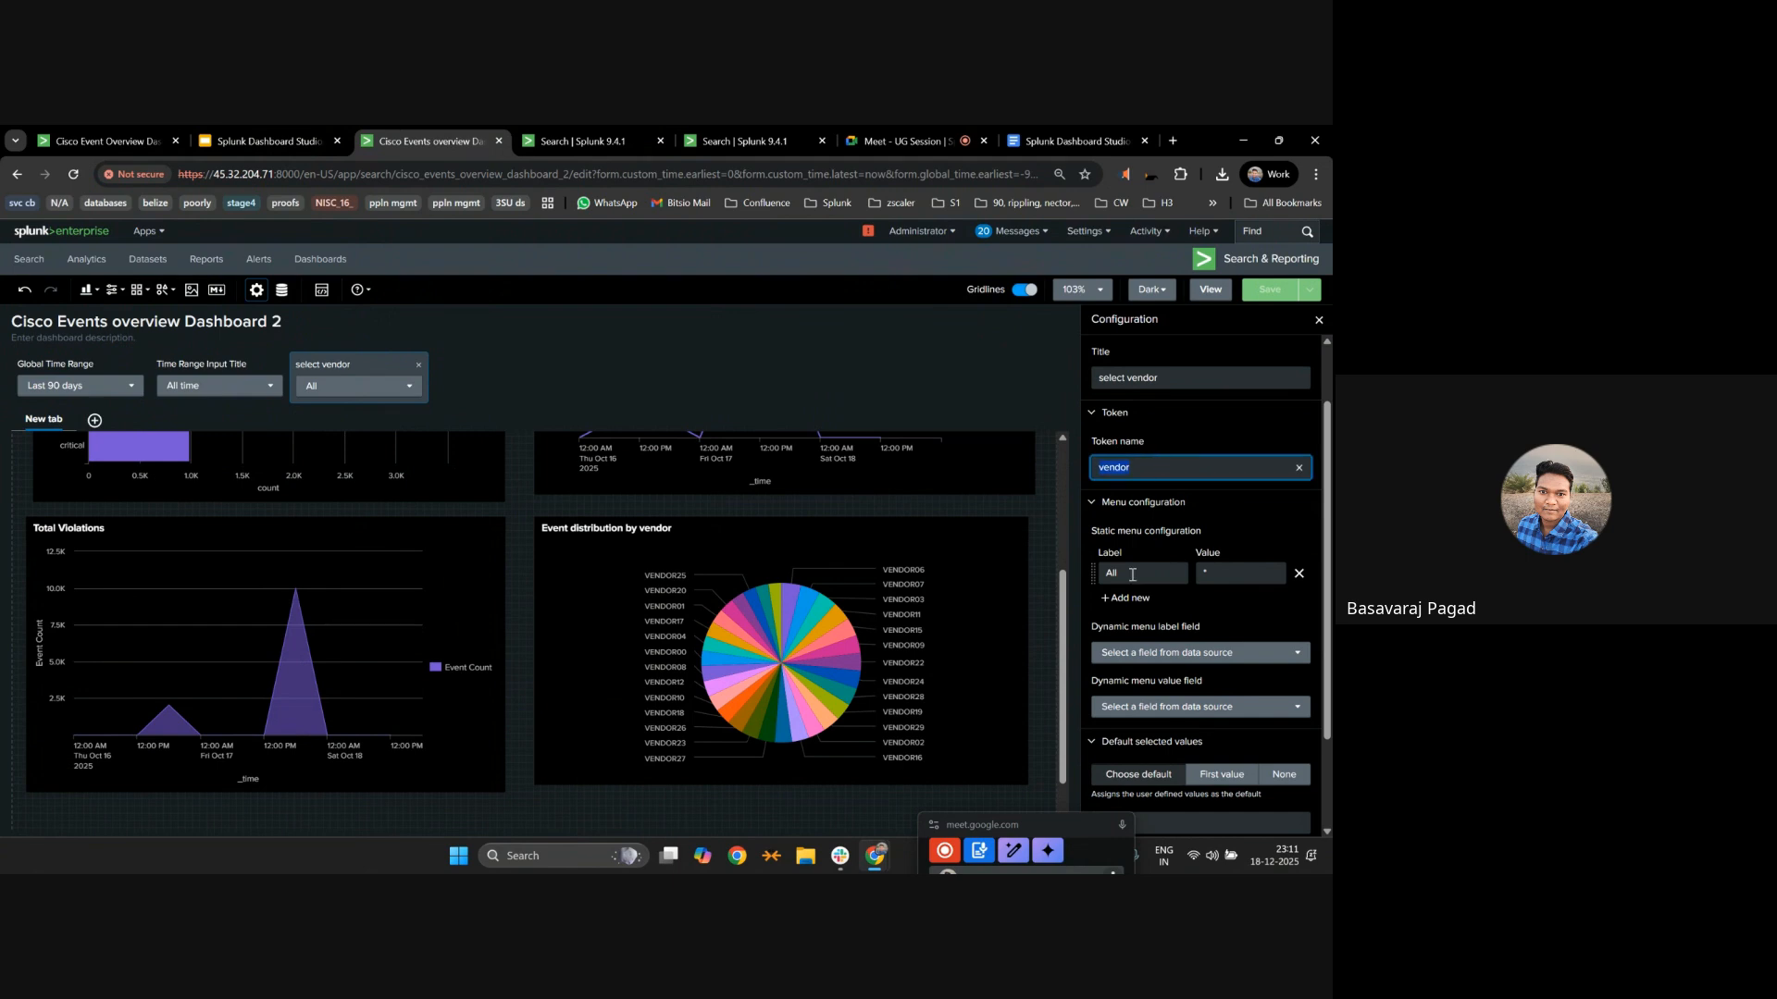
{"action": "left_click", "coordinate": [813, 652]}
{"action": "left_click", "coordinate": [1265, 528]}
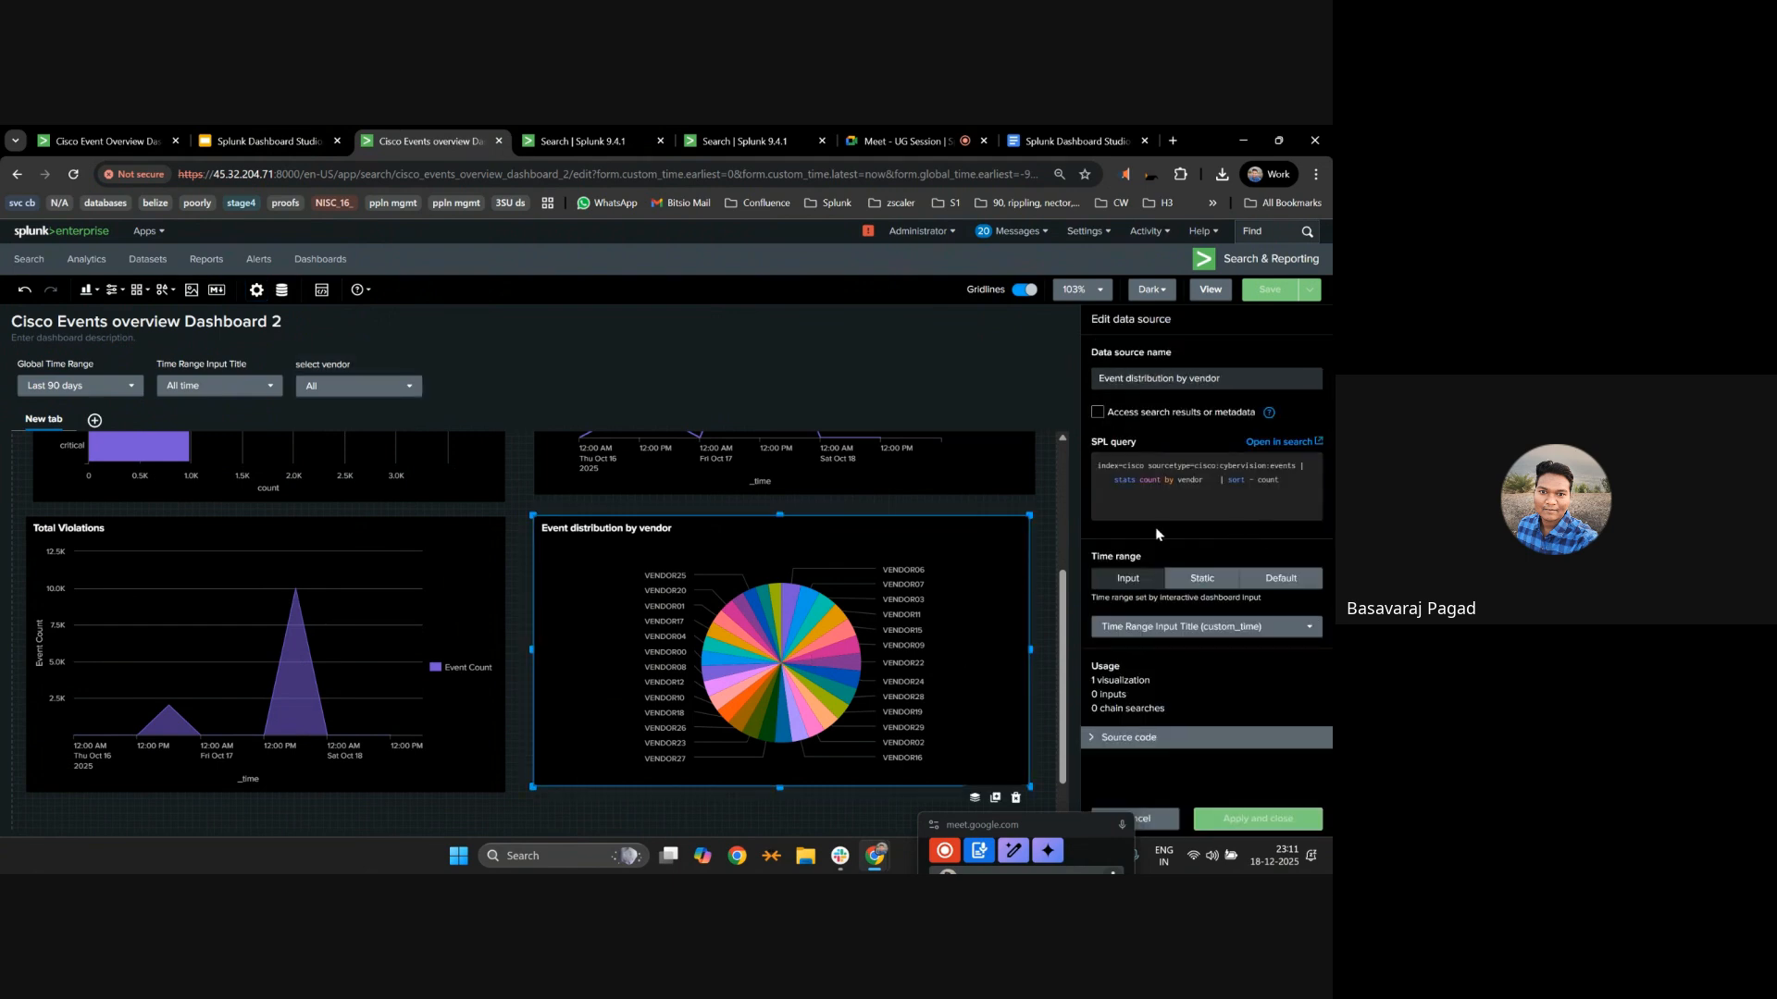
Replace the vendor filter value in the vendor count search with the copied token name vendor.
{"action": "left_click", "coordinate": [573, 140]}
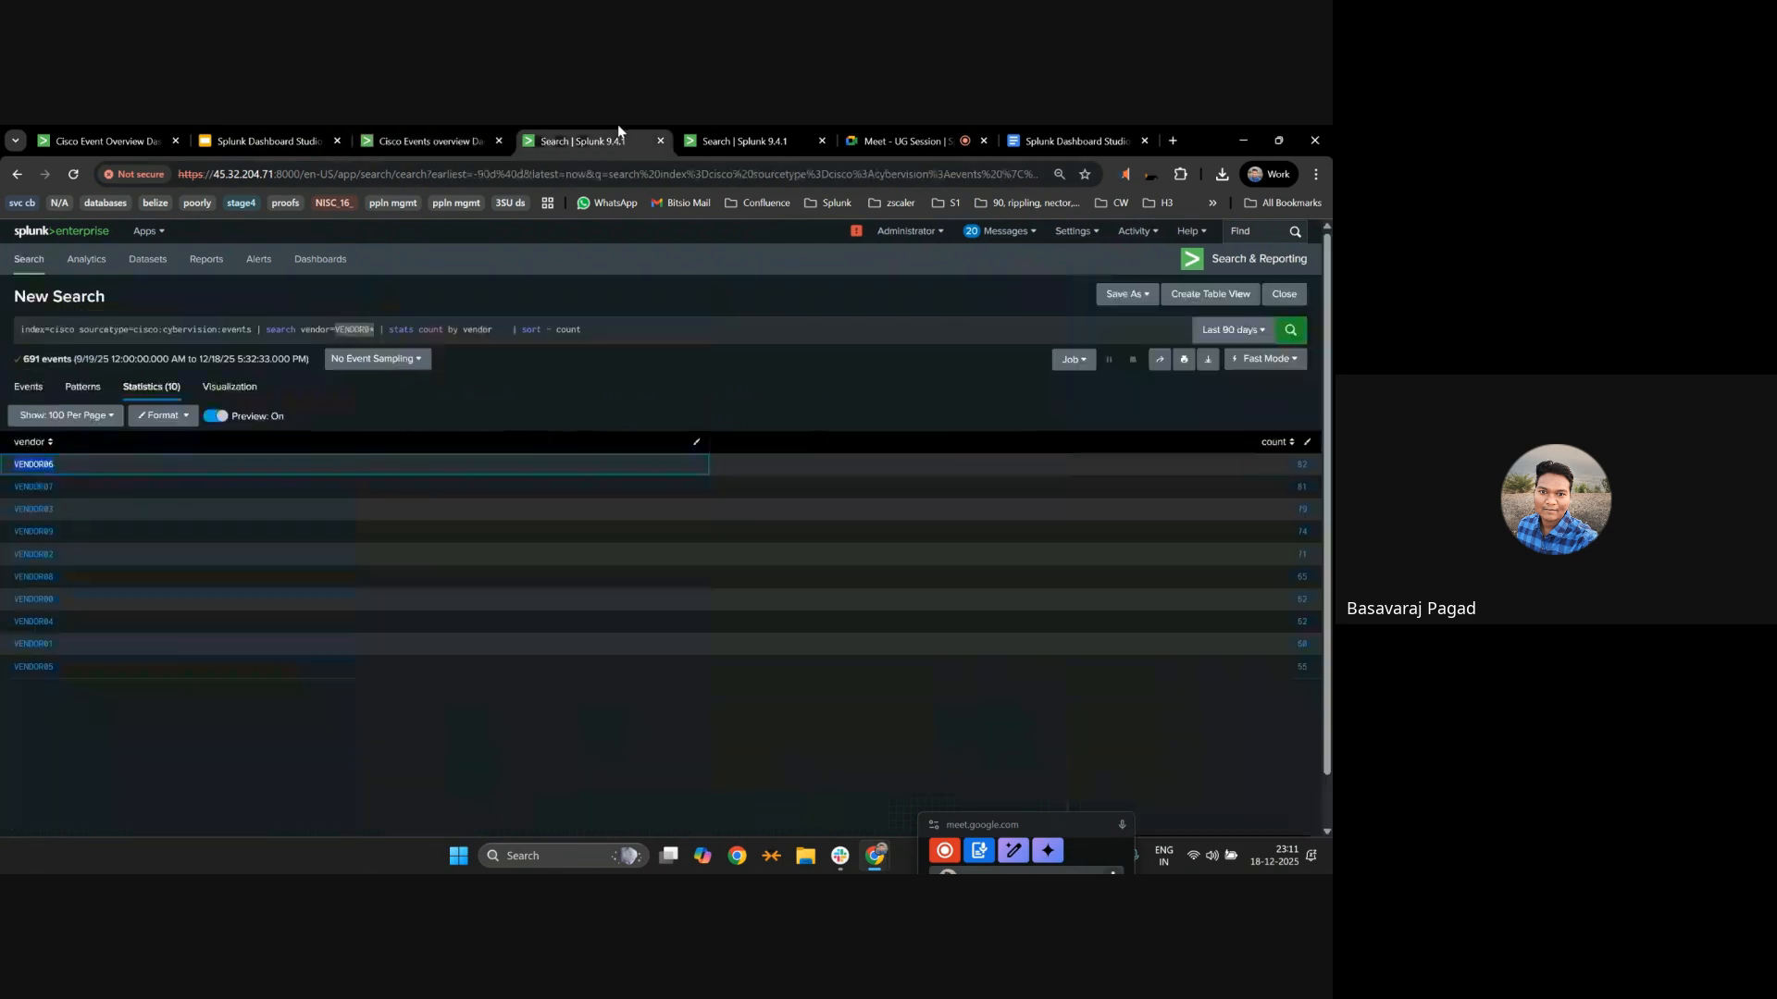
{"action": "left_click", "coordinate": [377, 330]}
{"action": "left_click_drag", "start_coordinate": [377, 330], "coordinate": [335, 330]}
{"action": "key", "text": "ctrl+v"}
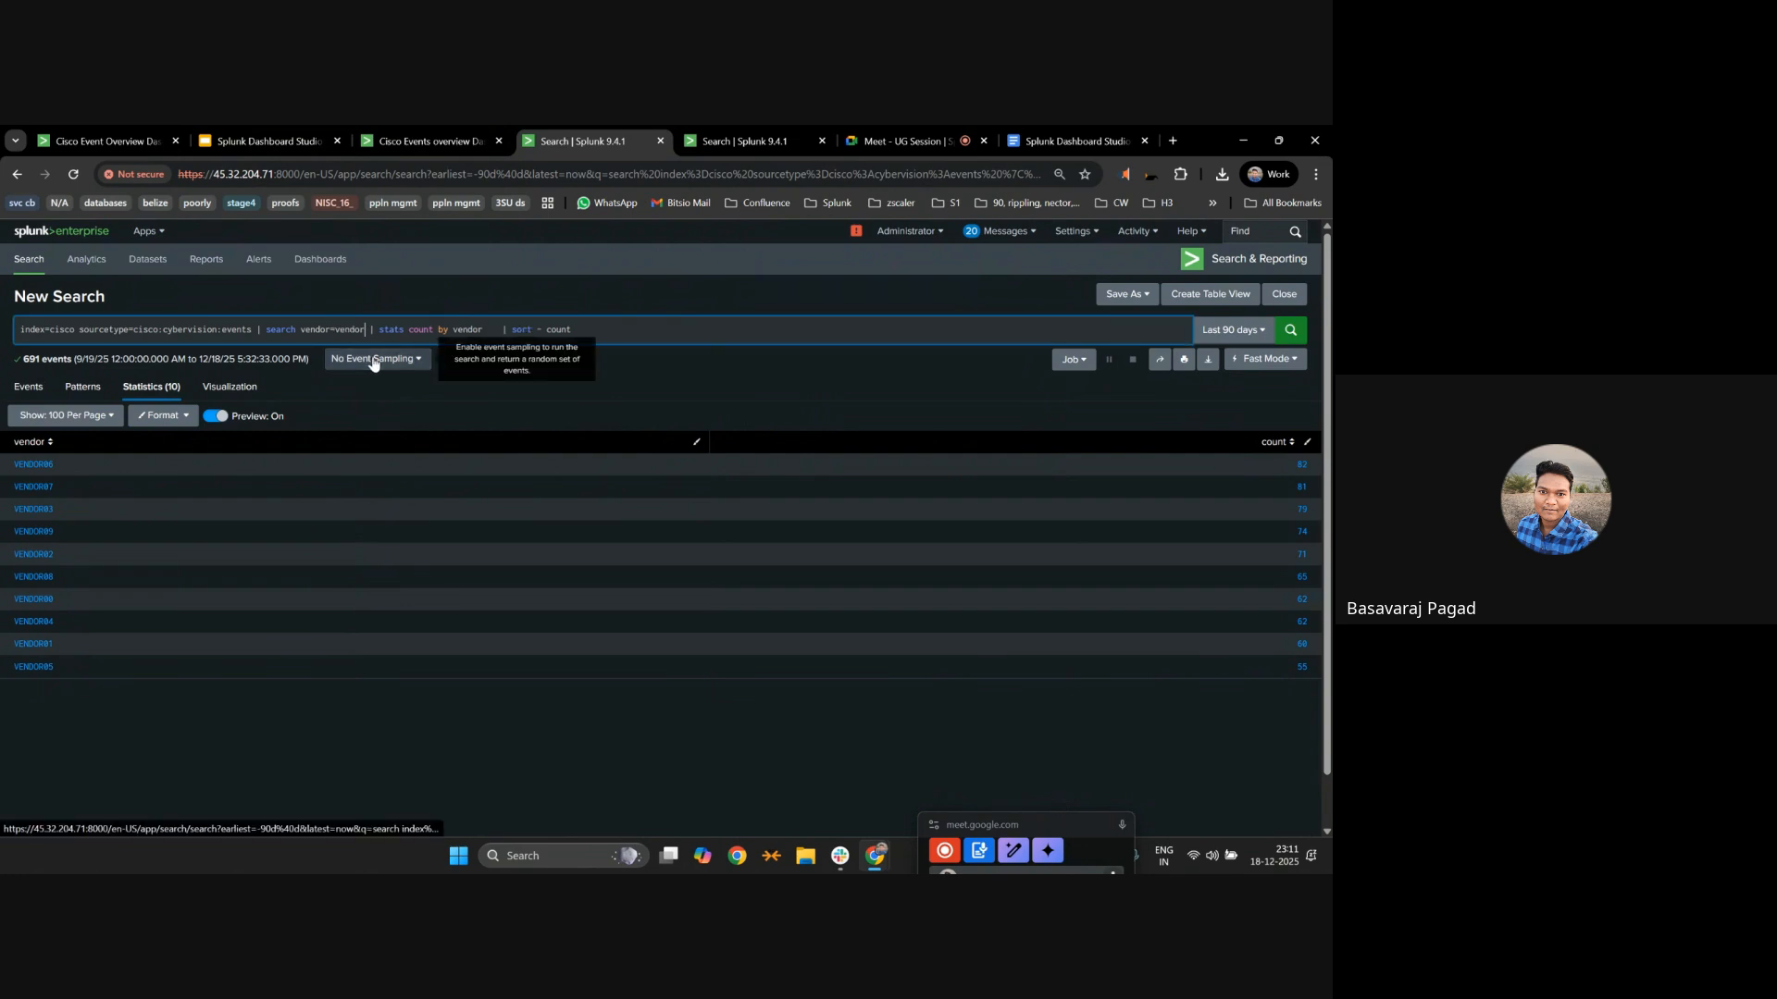
Complete the vendor filter in the search query as search vendor=$vendor$ and copy that filter clause with its leading pipe.
{"action": "type", "text": "$"}
{"action": "left_click", "coordinate": [335, 330]}
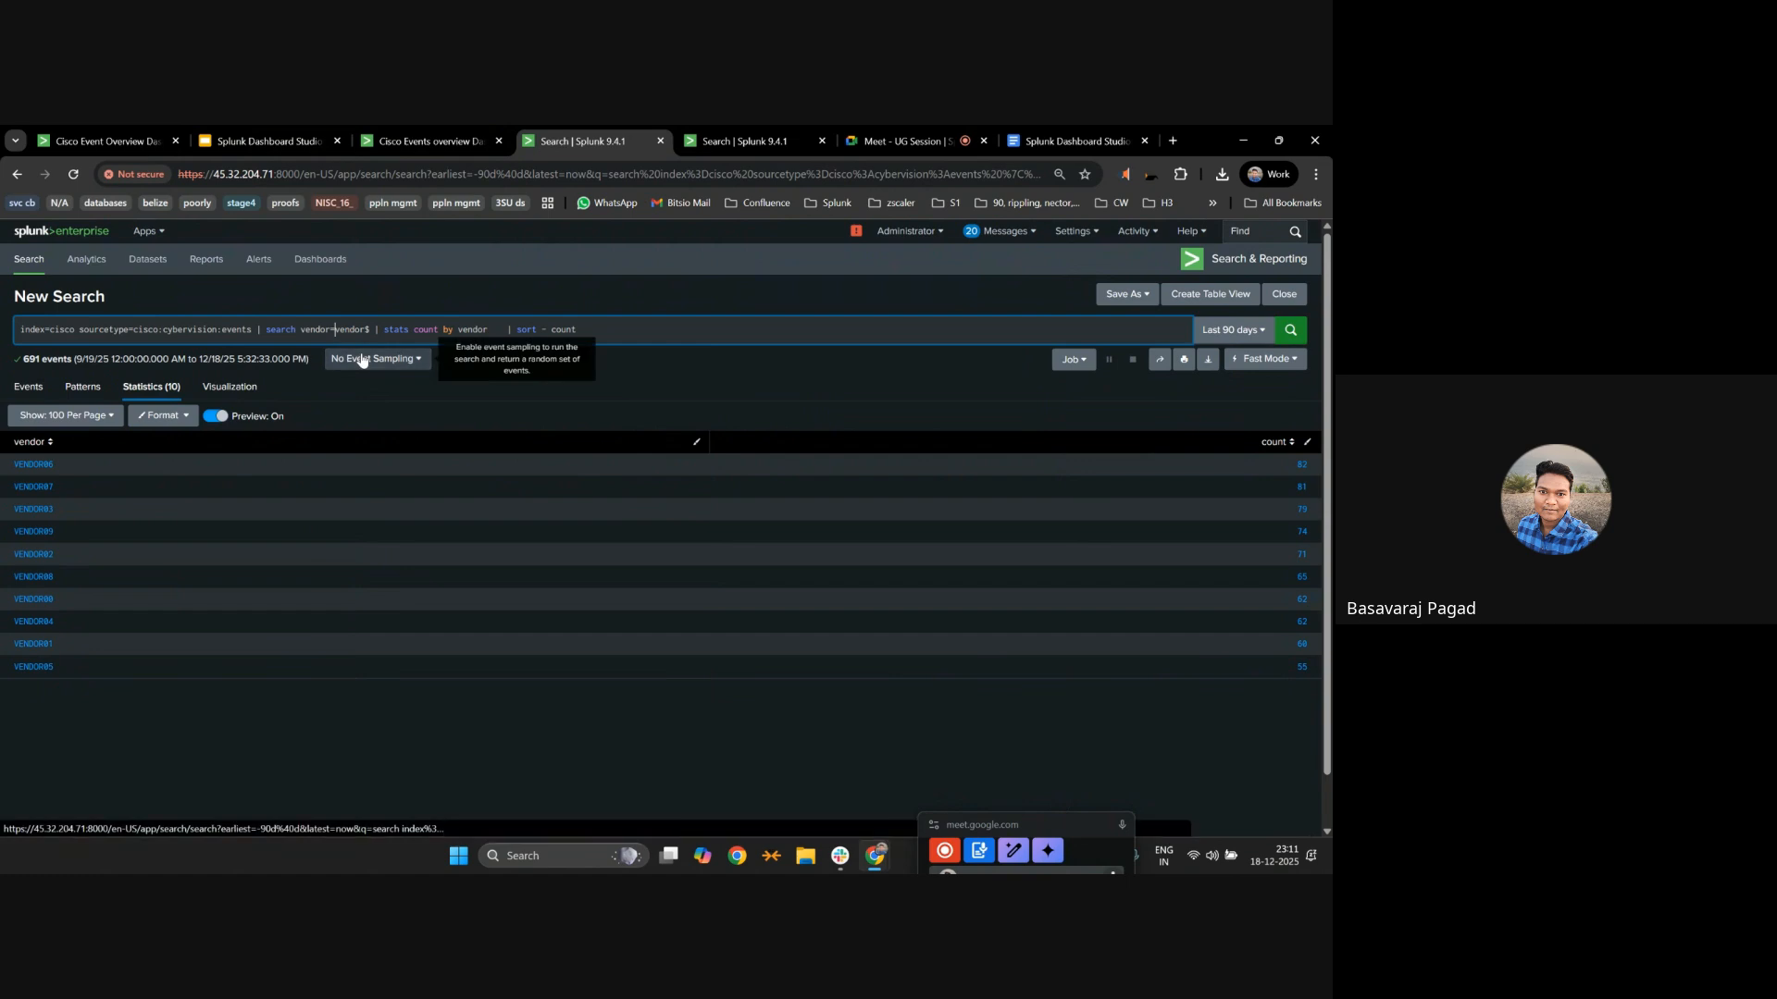
{"action": "type", "text": "$"}
{"action": "left_click_drag", "start_coordinate": [378, 331], "coordinate": [335, 332]}
{"action": "left_click", "coordinate": [370, 330]}
{"action": "left_click", "coordinate": [372, 331]}
{"action": "left_click_drag", "start_coordinate": [372, 331], "coordinate": [262, 327]}
{"action": "left_click", "coordinate": [373, 331]}
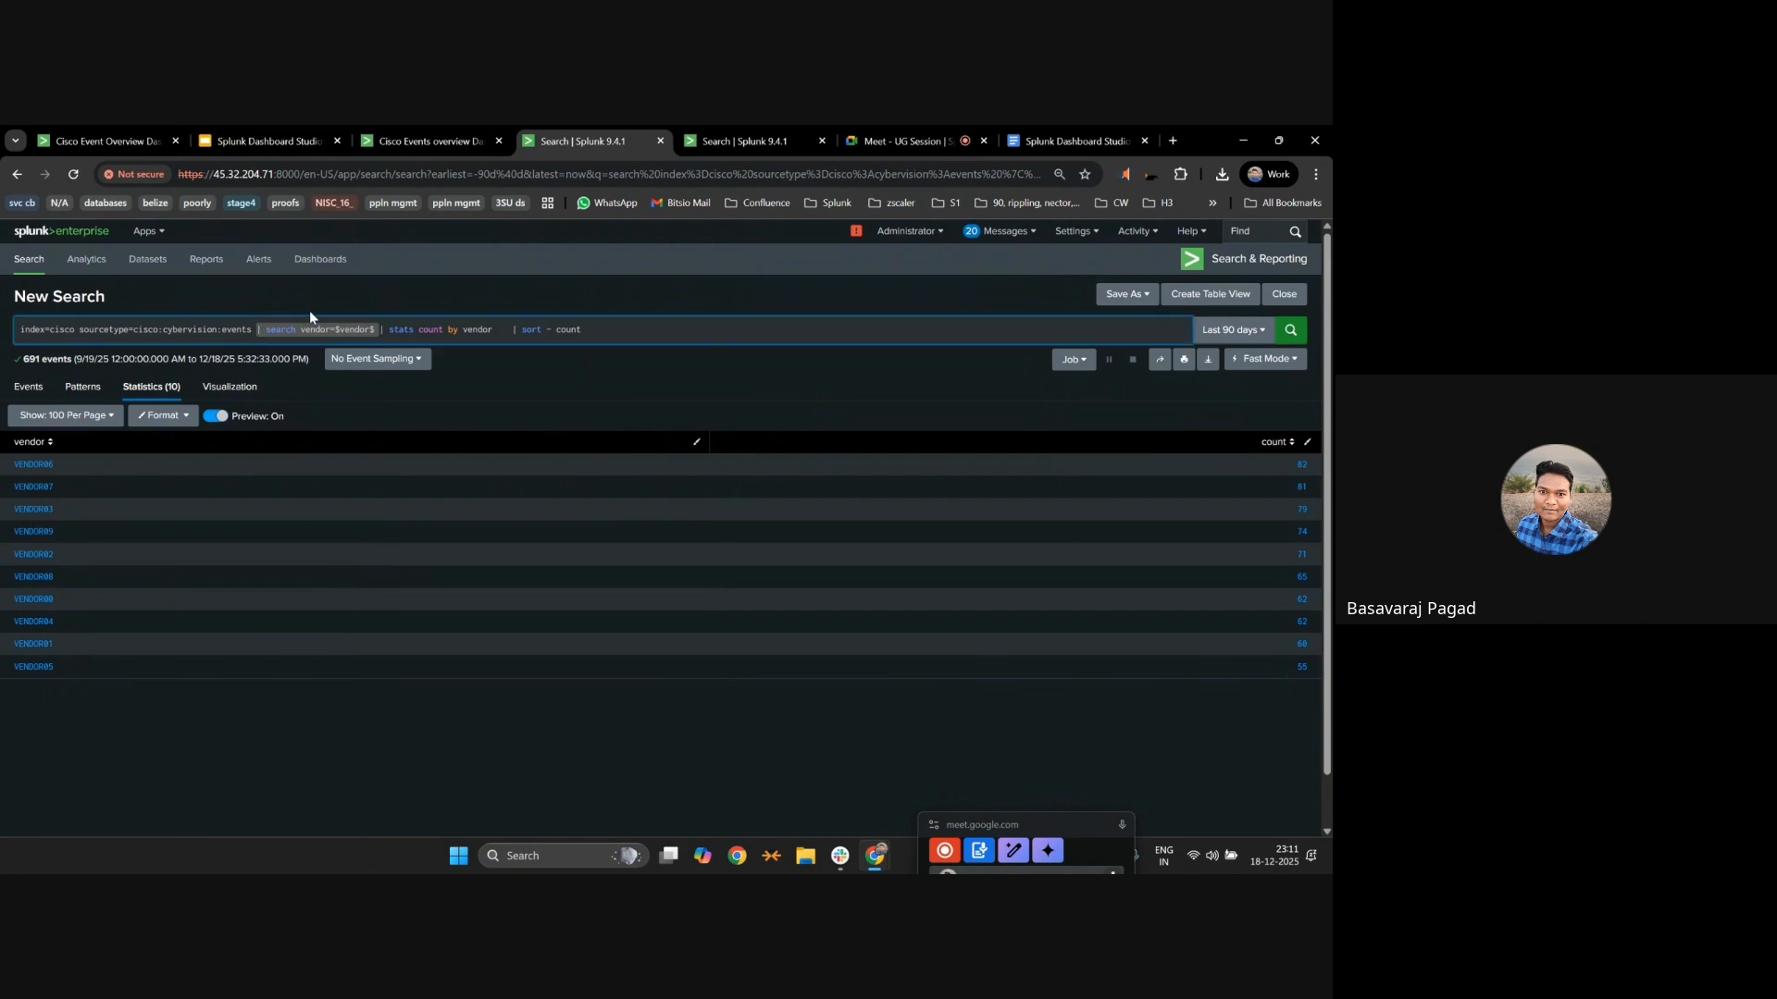
Insert search vendor=$vendor$ before the stats command in the "Event distribution by vendor" data source, apply it, and save the dashboard.
{"action": "left_click", "coordinate": [421, 140]}
{"action": "left_click", "coordinate": [1301, 465]}
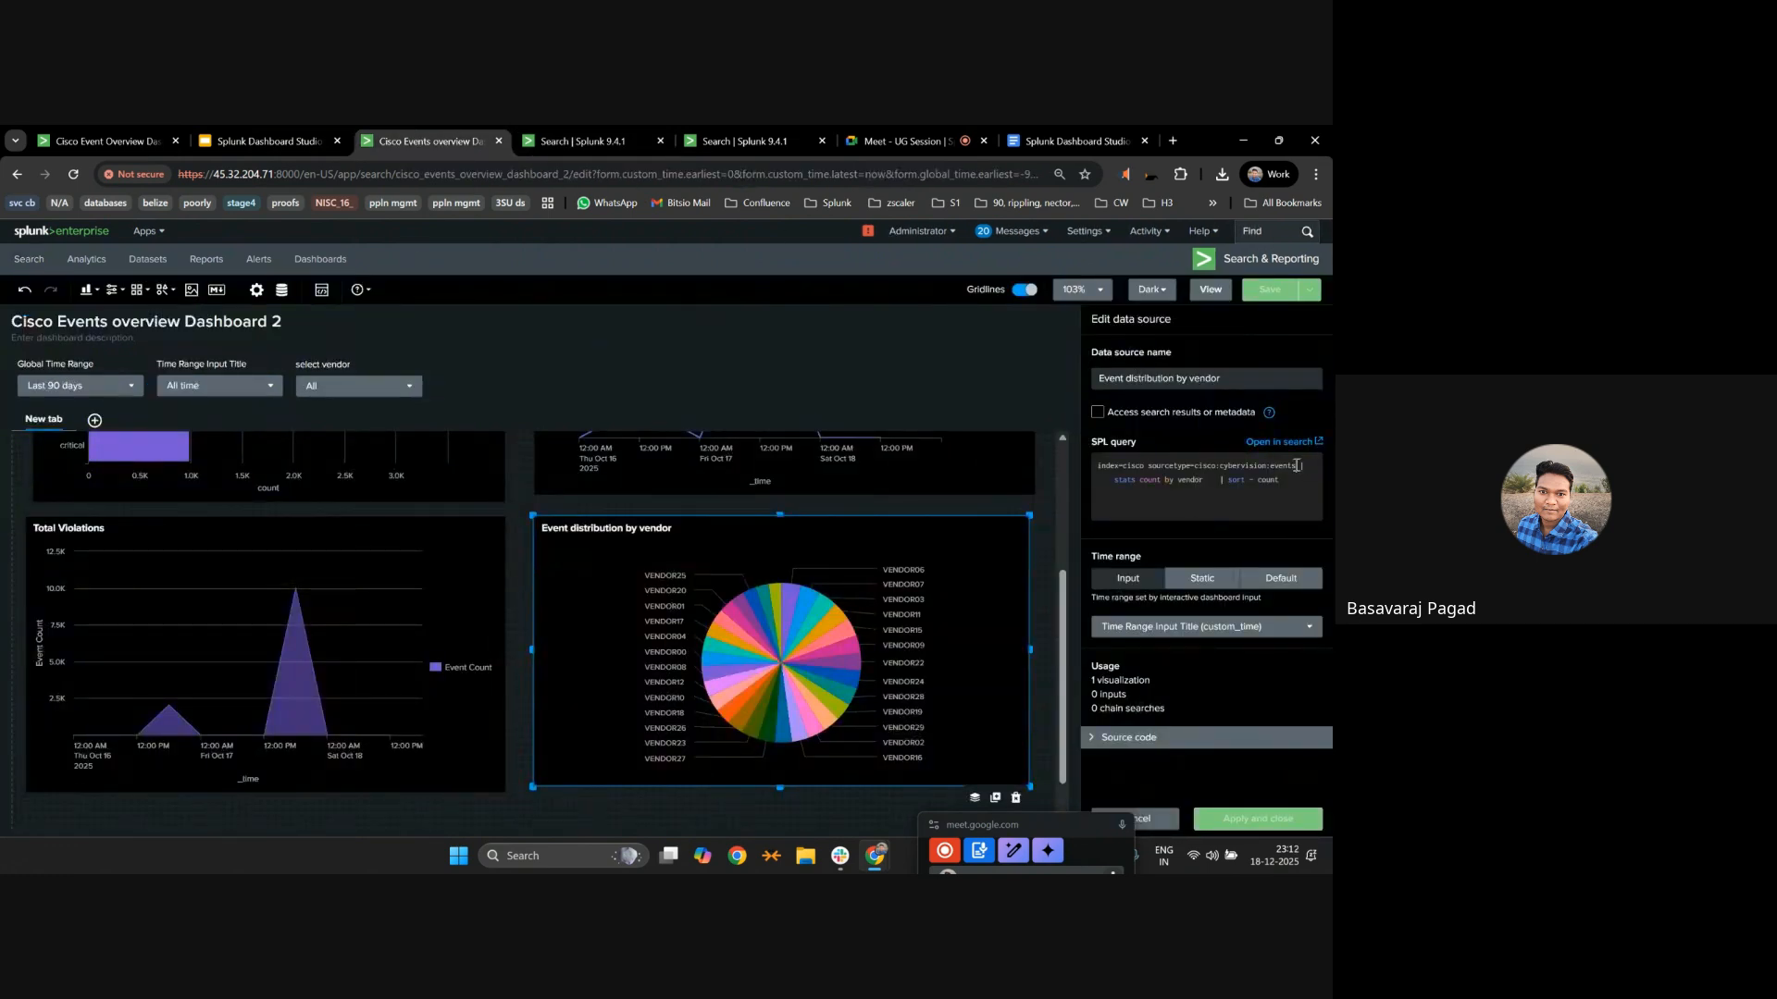
{"action": "type", "text": "search vendor=$vendor$ |"}
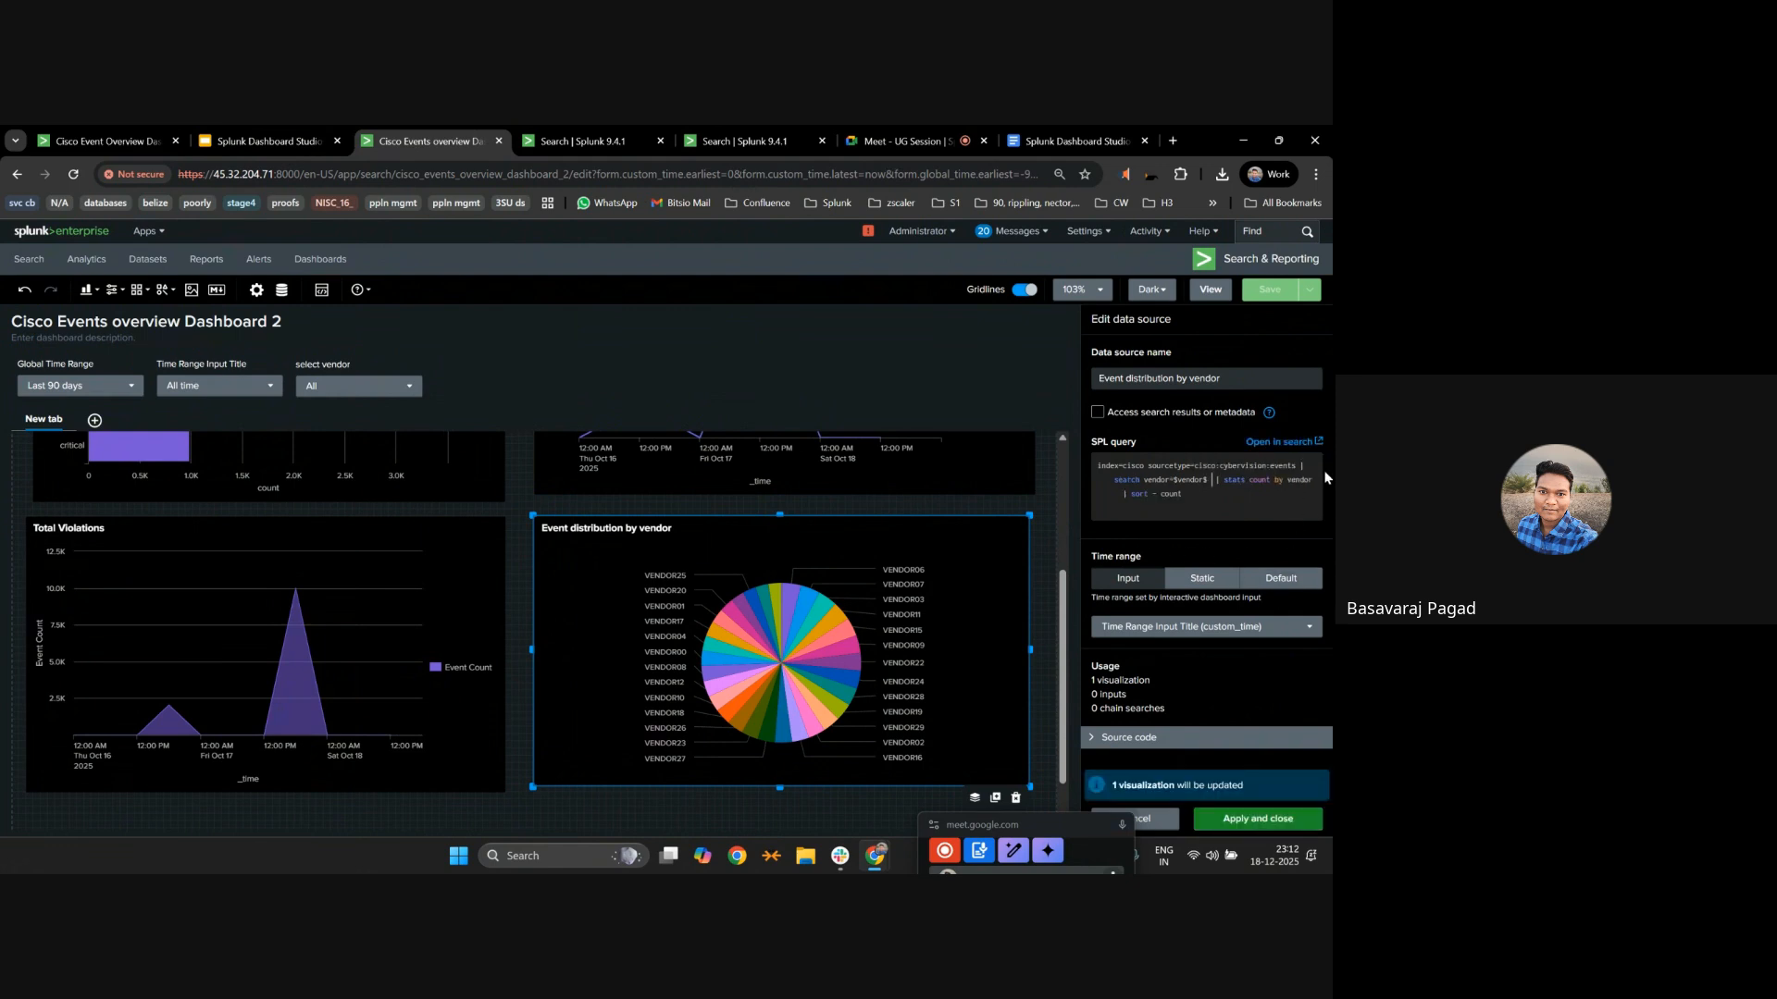
{"action": "left_click", "coordinate": [1256, 818]}
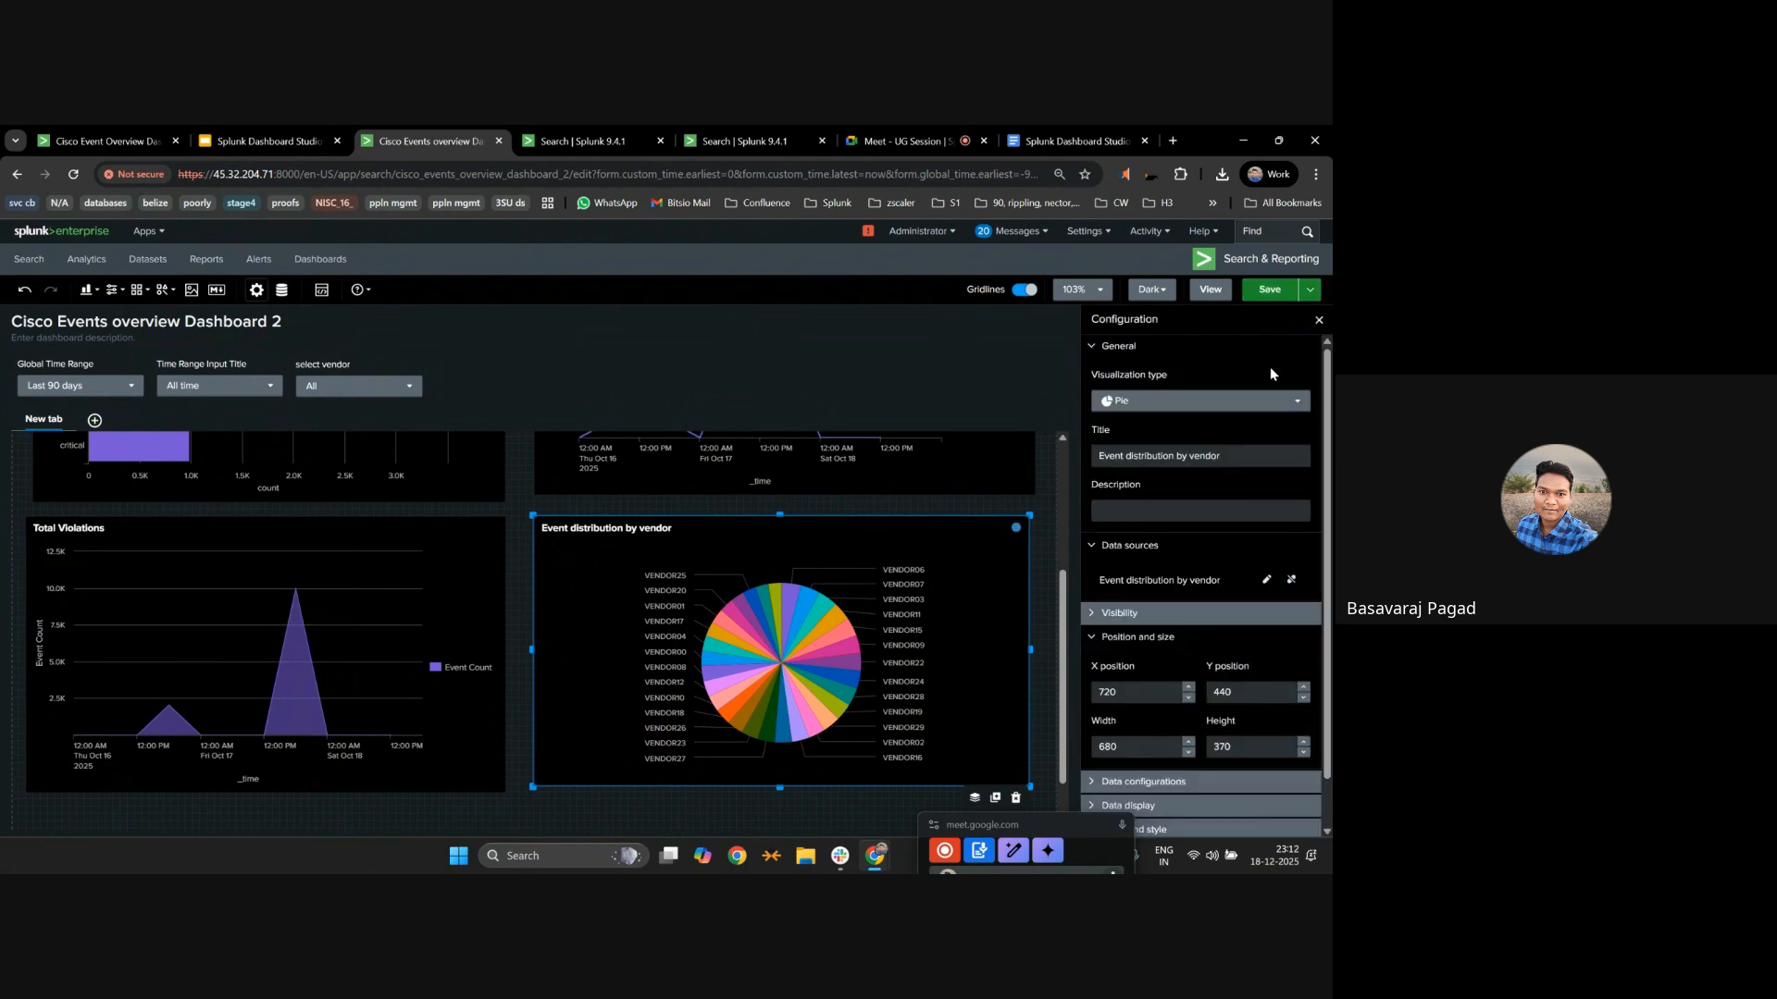
{"action": "left_click", "coordinate": [1268, 291]}
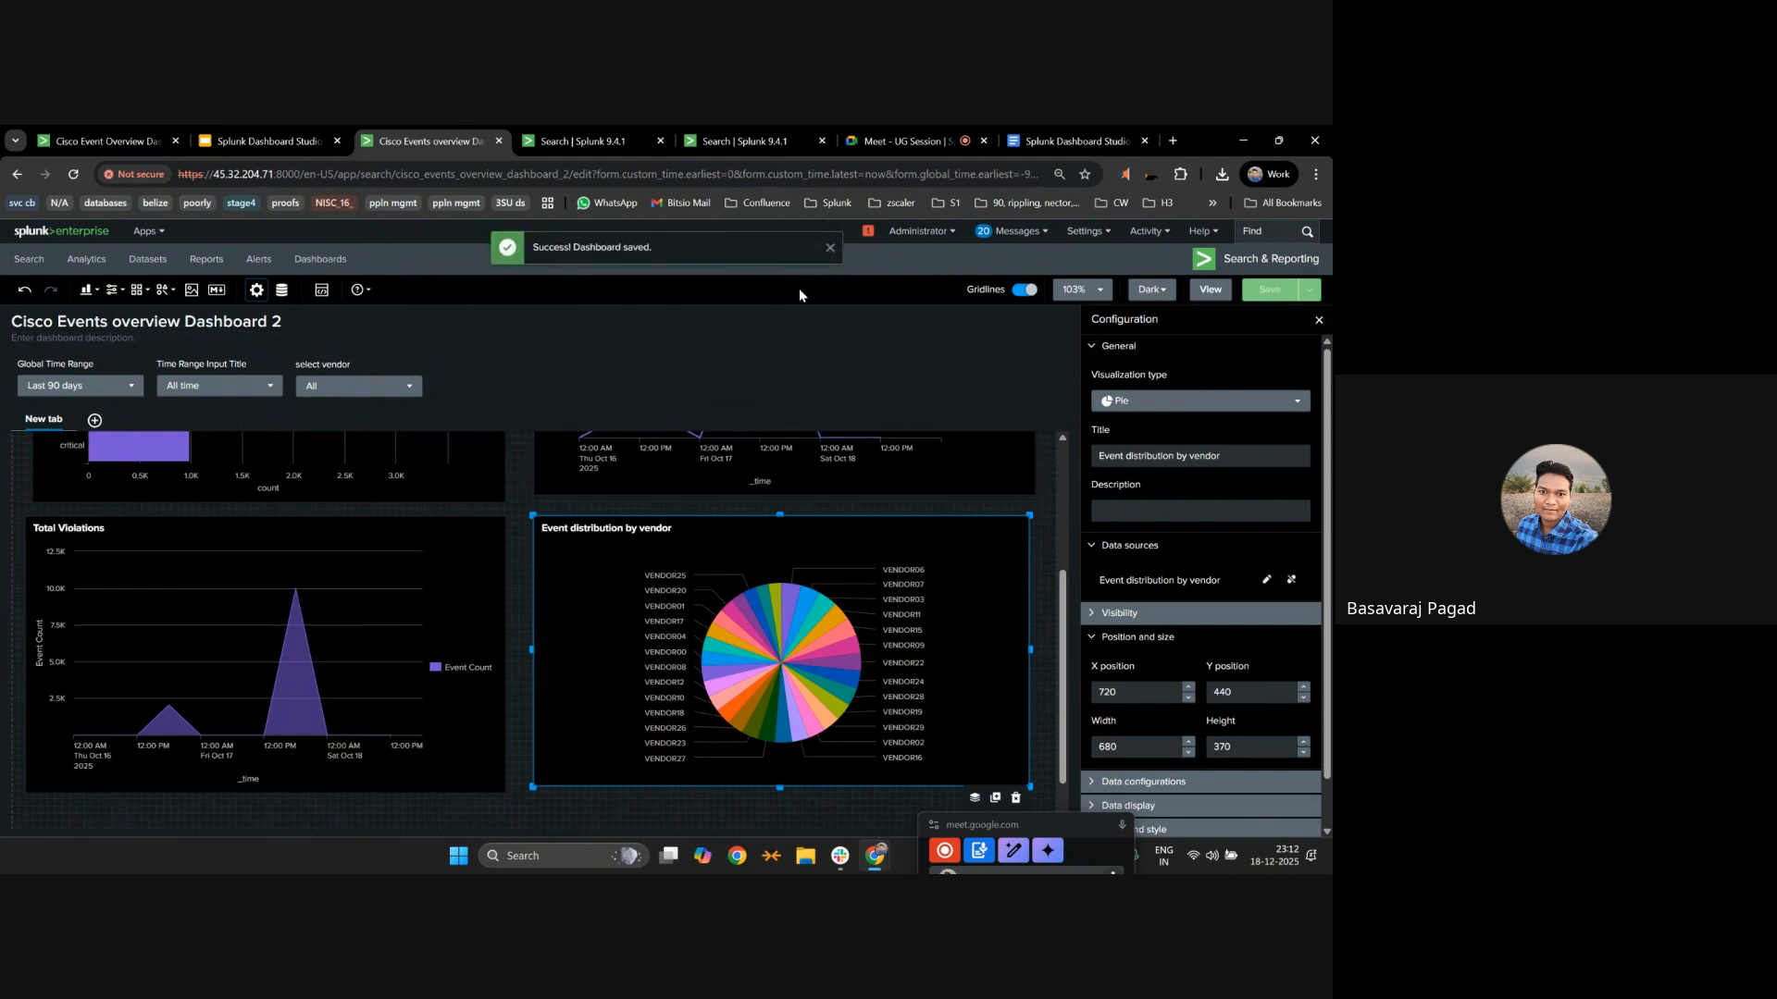
Test the select vendor input on the vendor pie chart with VENDOR00 and VENDOR02.
{"action": "left_click", "coordinate": [337, 364]}
{"action": "left_click", "coordinate": [337, 389]}
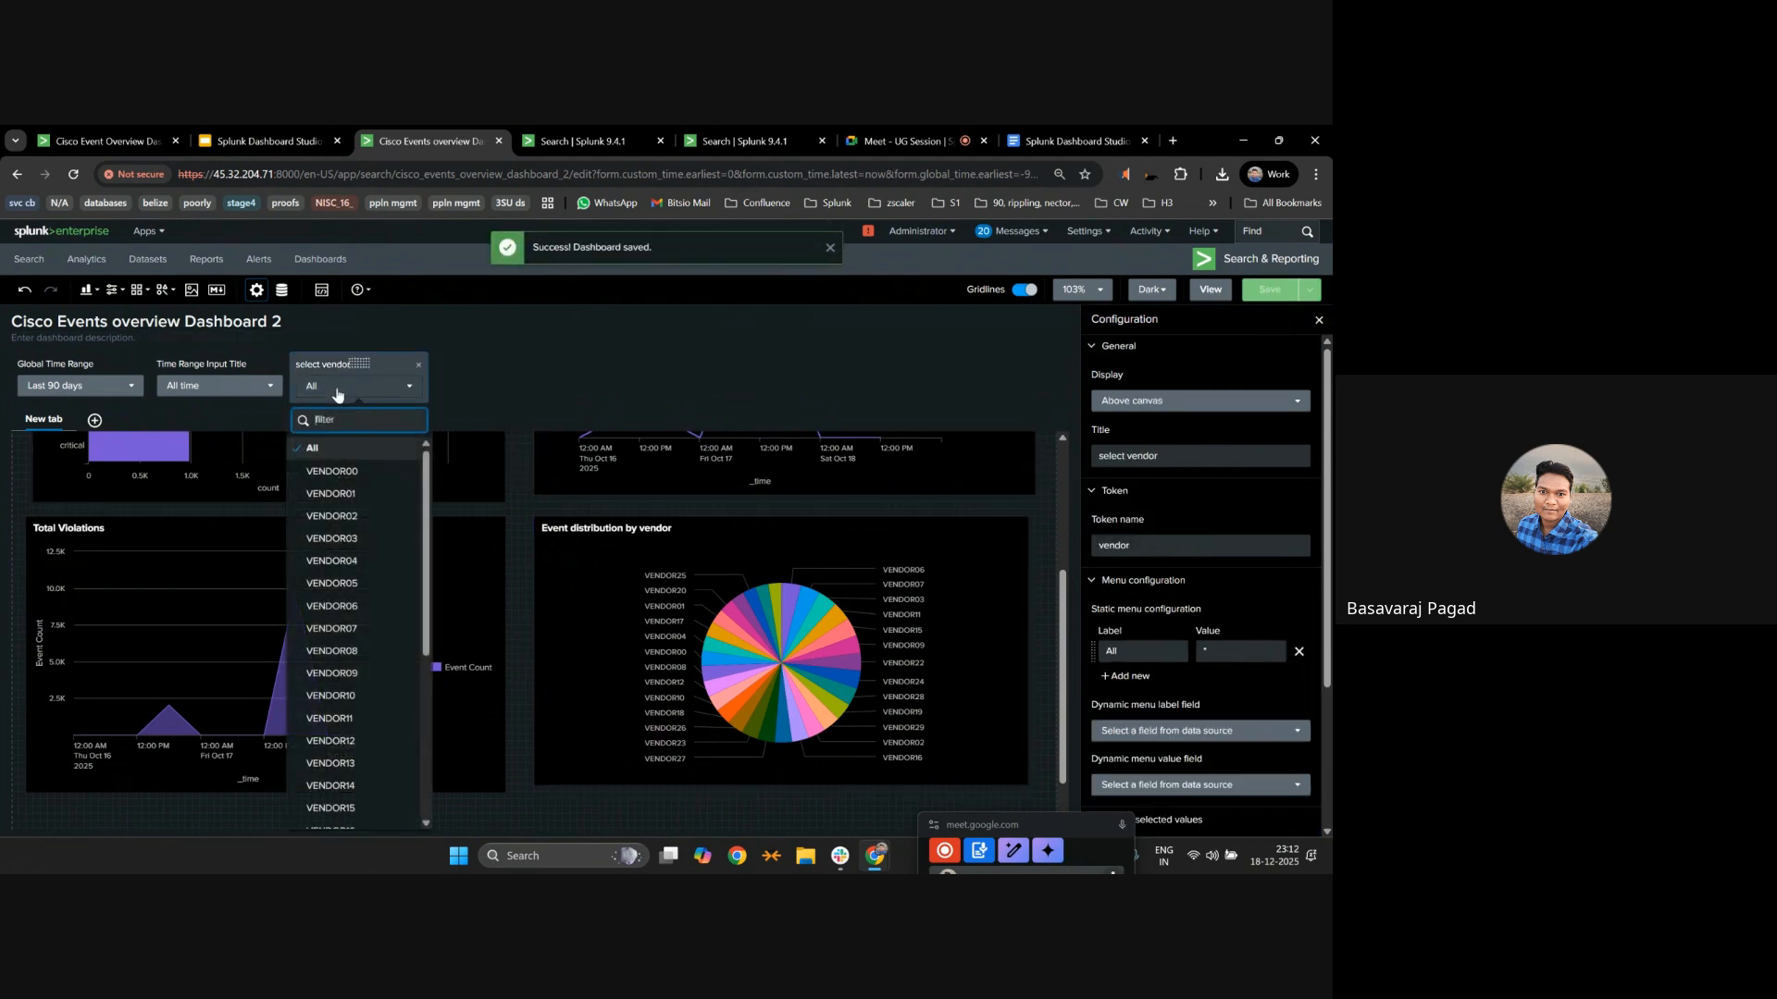
{"action": "left_click", "coordinate": [333, 471]}
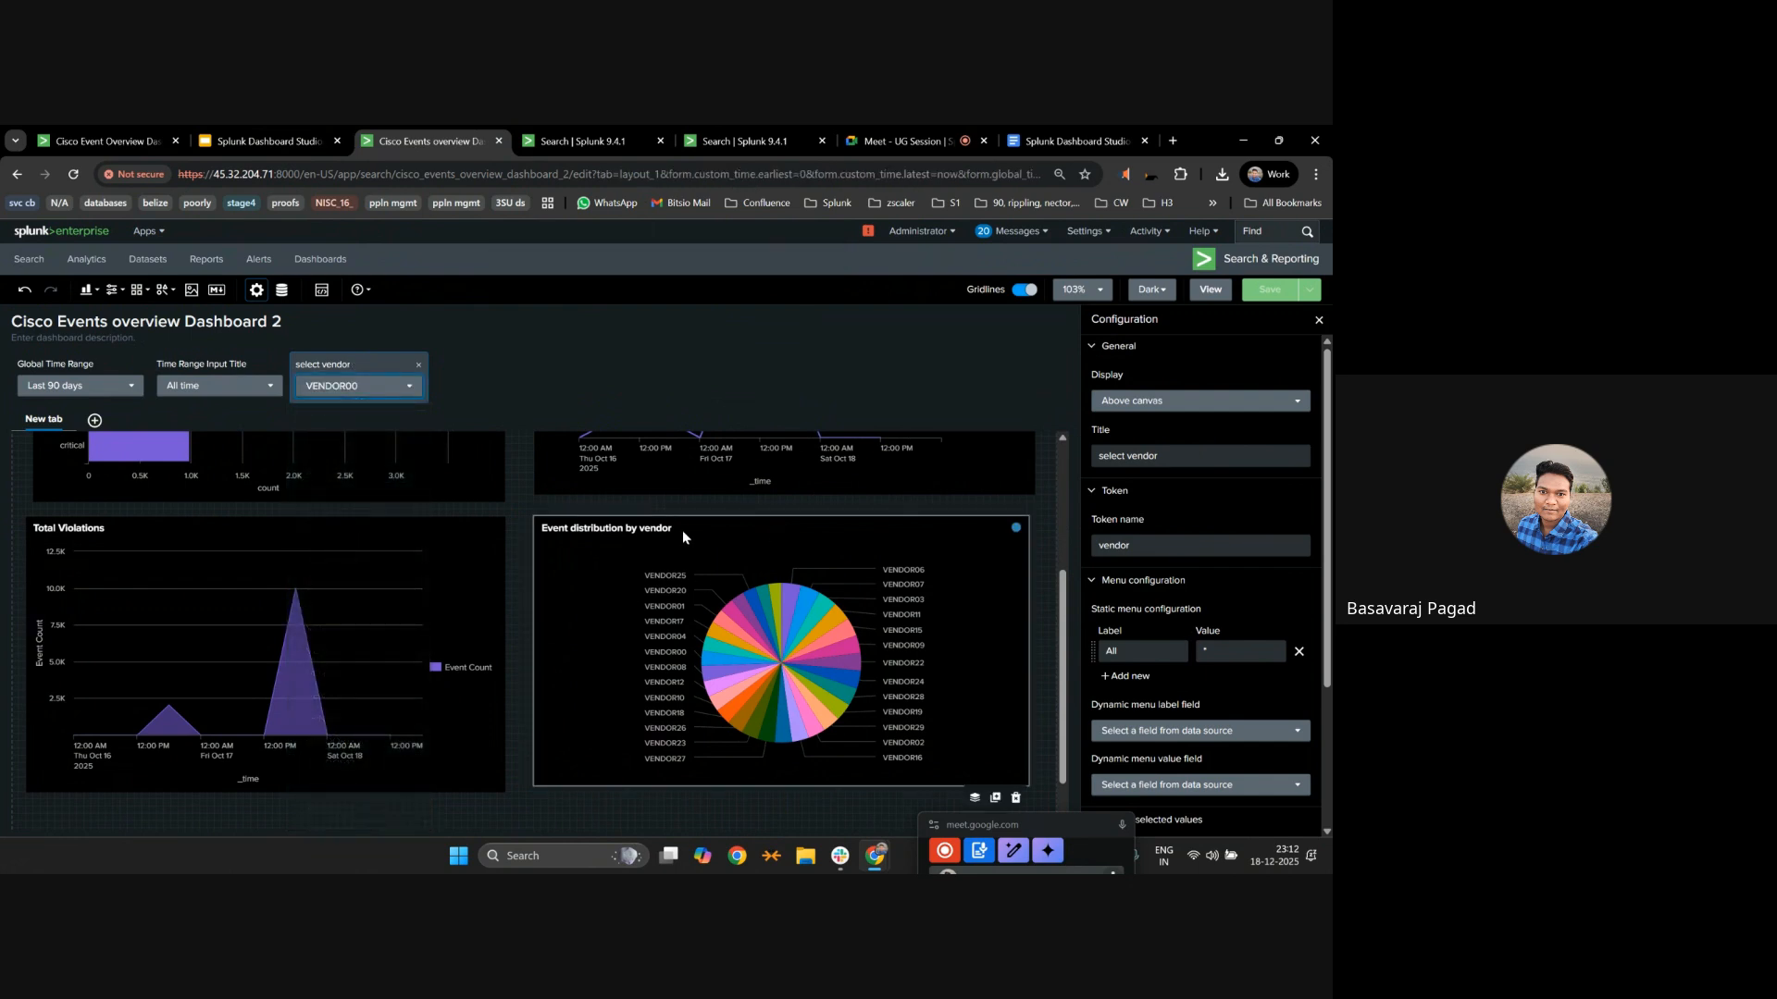
{"action": "left_click", "coordinate": [352, 386]}
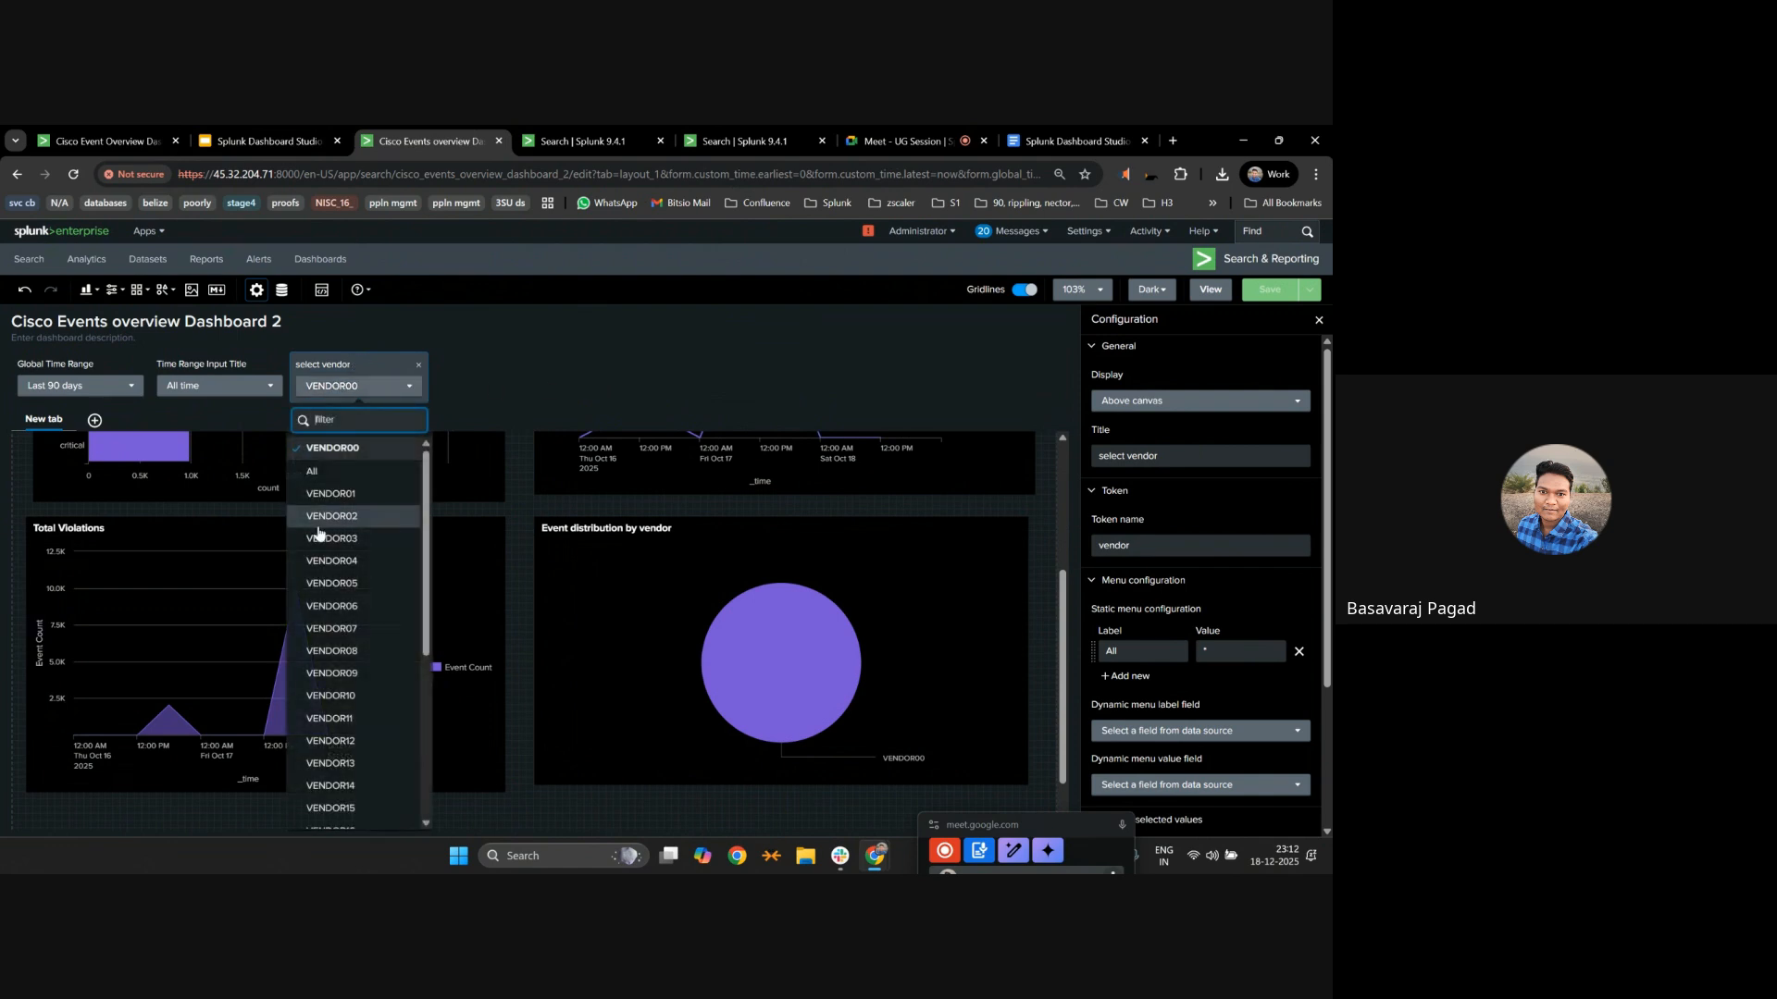
{"action": "left_click", "coordinate": [320, 519]}
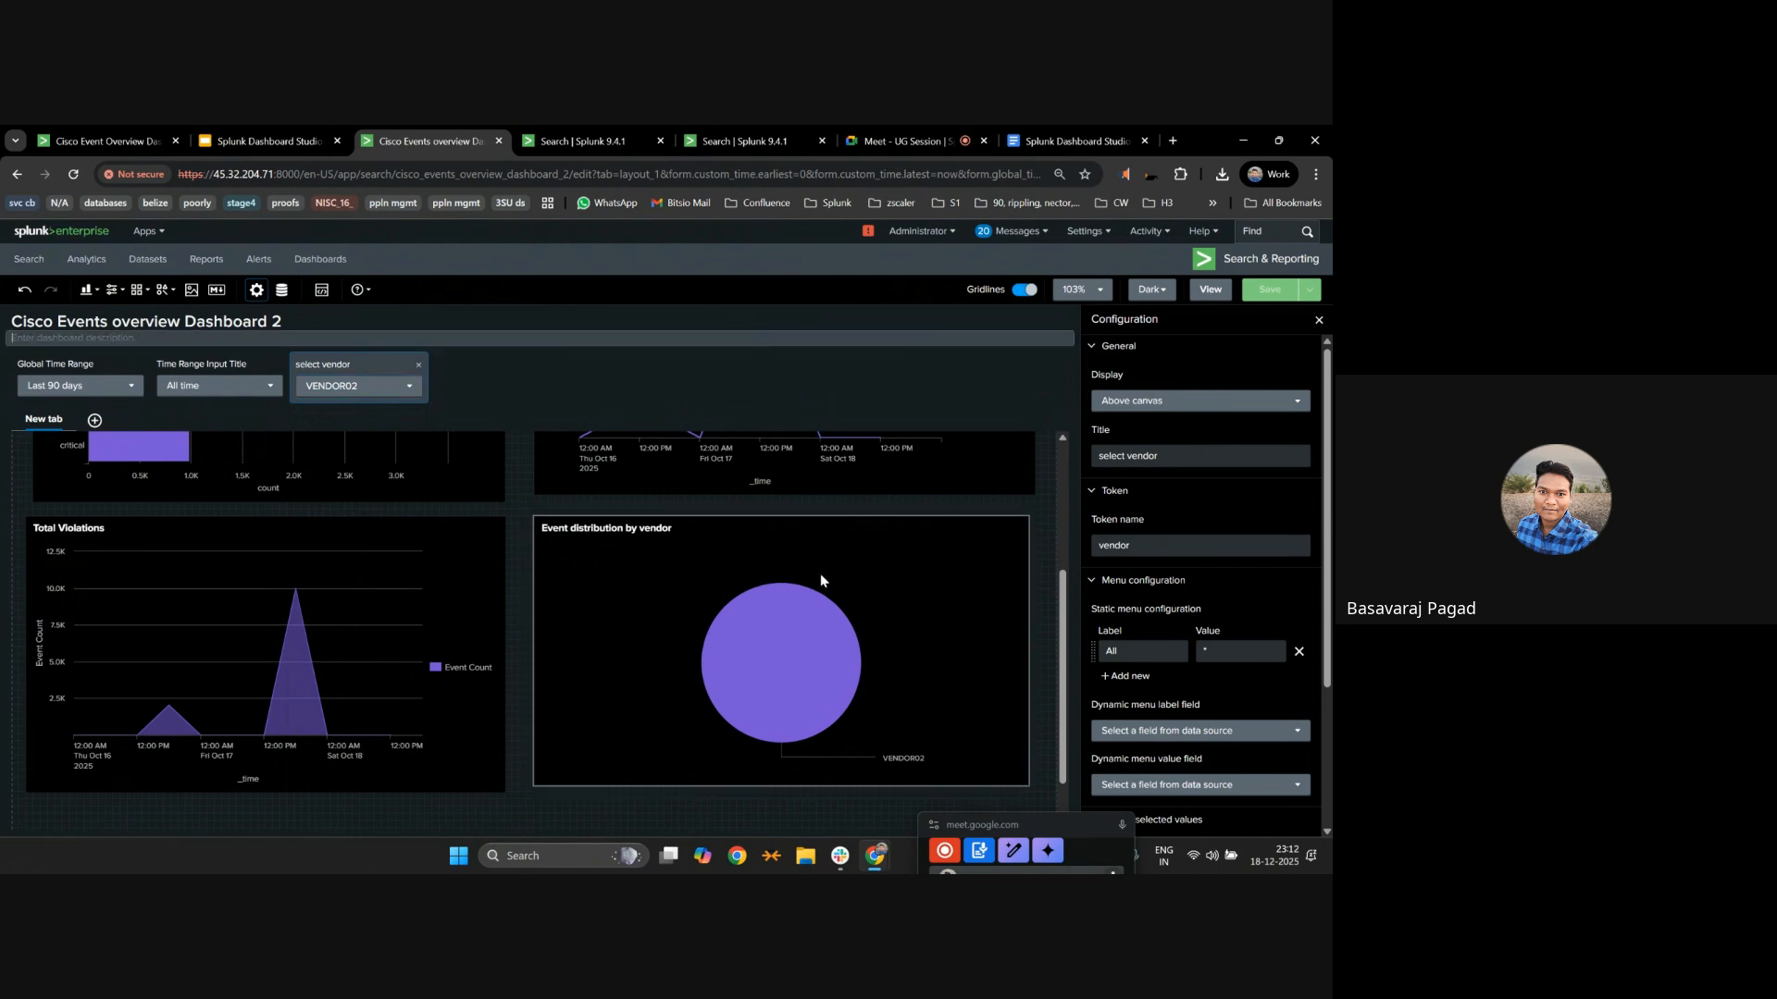
Show the dashboard in view mode, filter it by VENDOR03, and inspect the vendor pie slice.
{"action": "left_click", "coordinate": [1210, 290]}
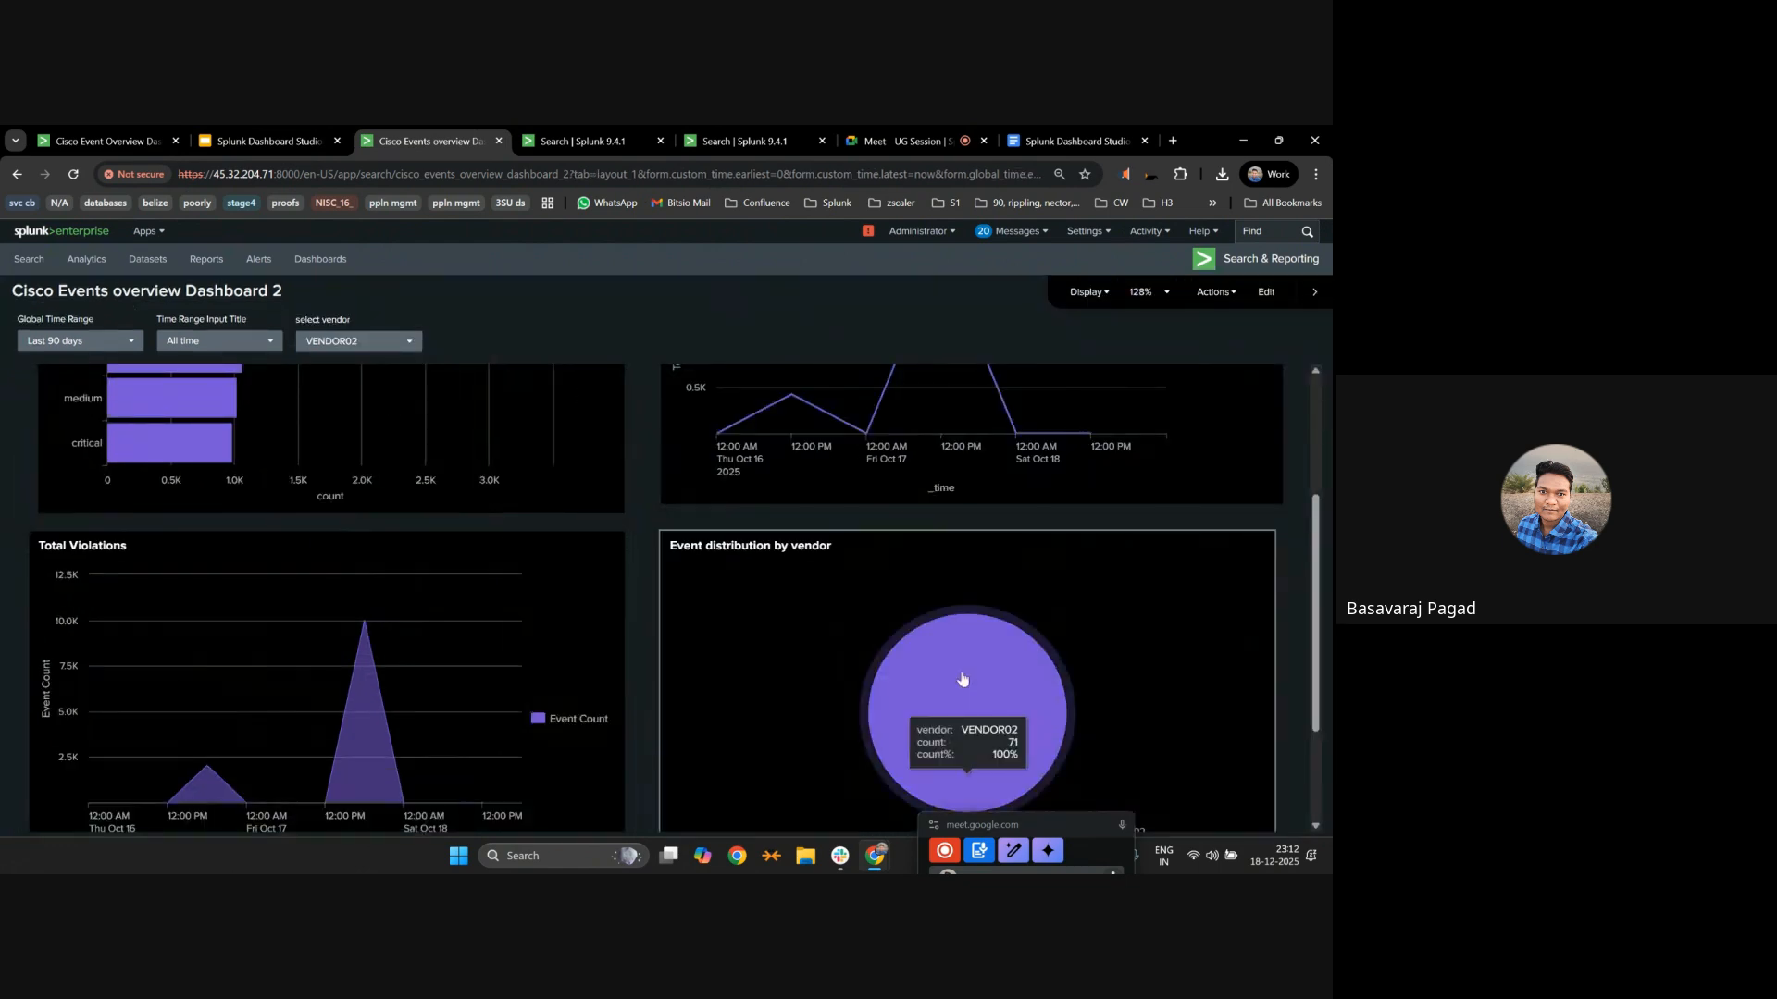
{"action": "left_click", "coordinate": [384, 342]}
{"action": "left_click", "coordinate": [340, 507]}
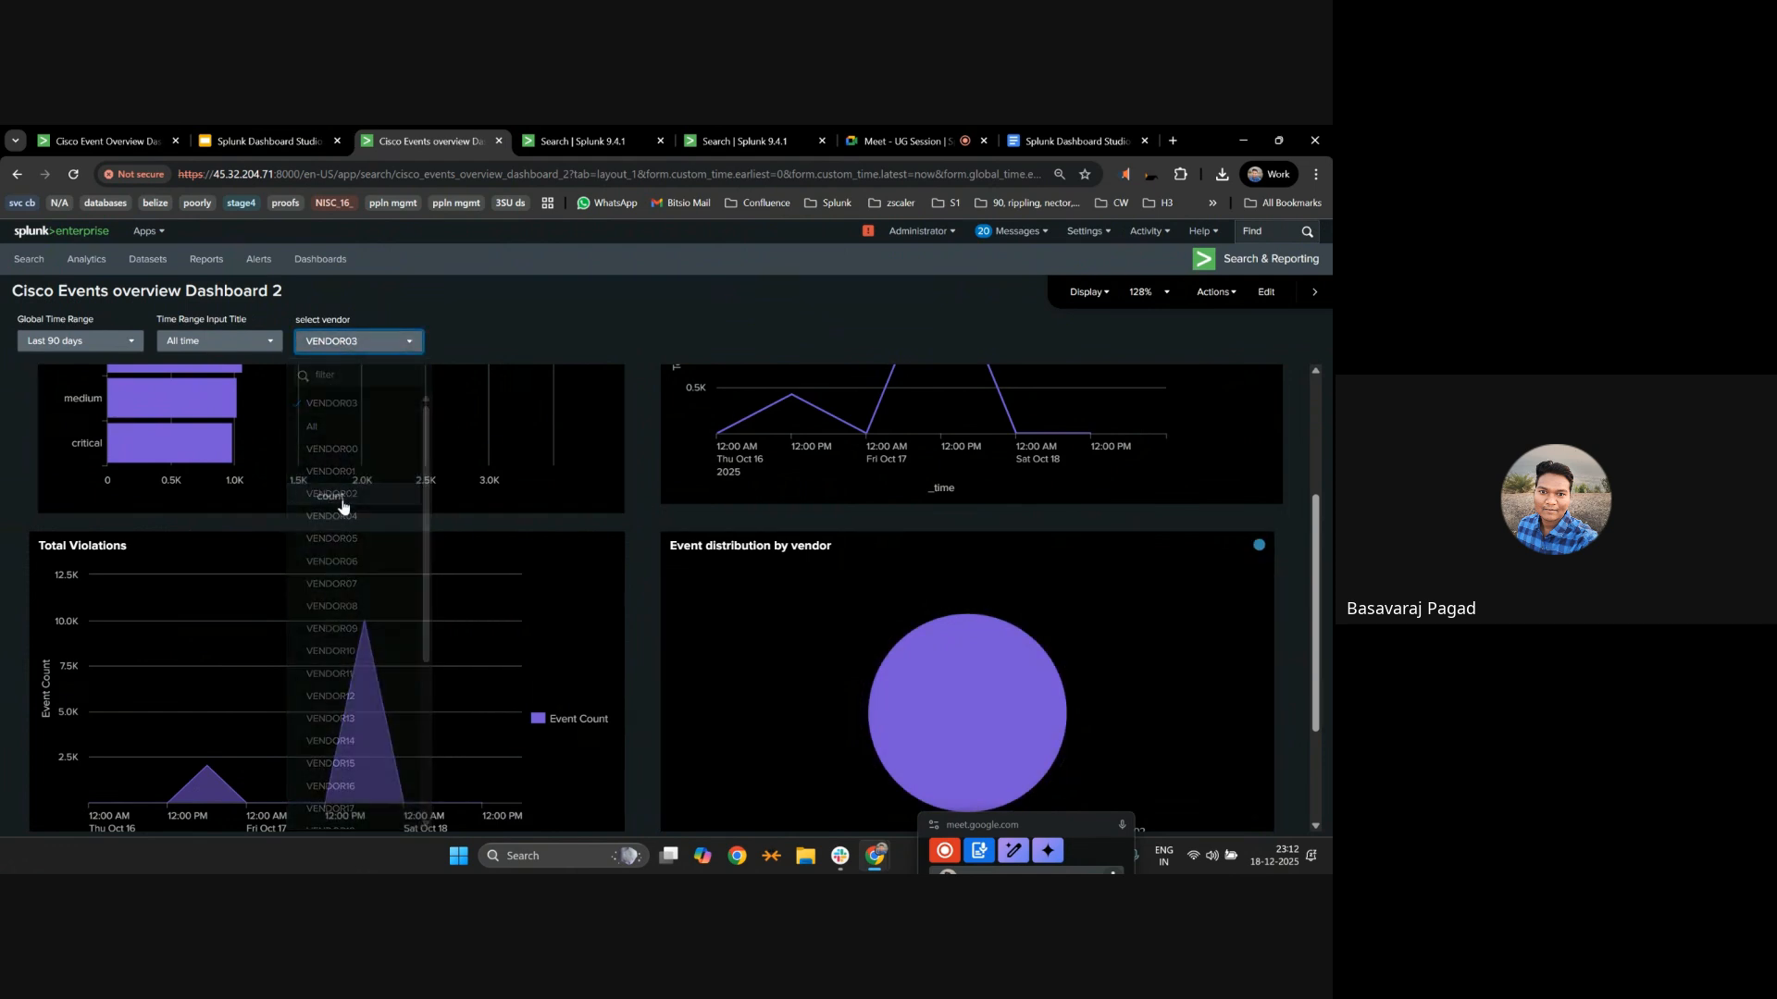
{"action": "mouse_move", "coordinate": [969, 713]}
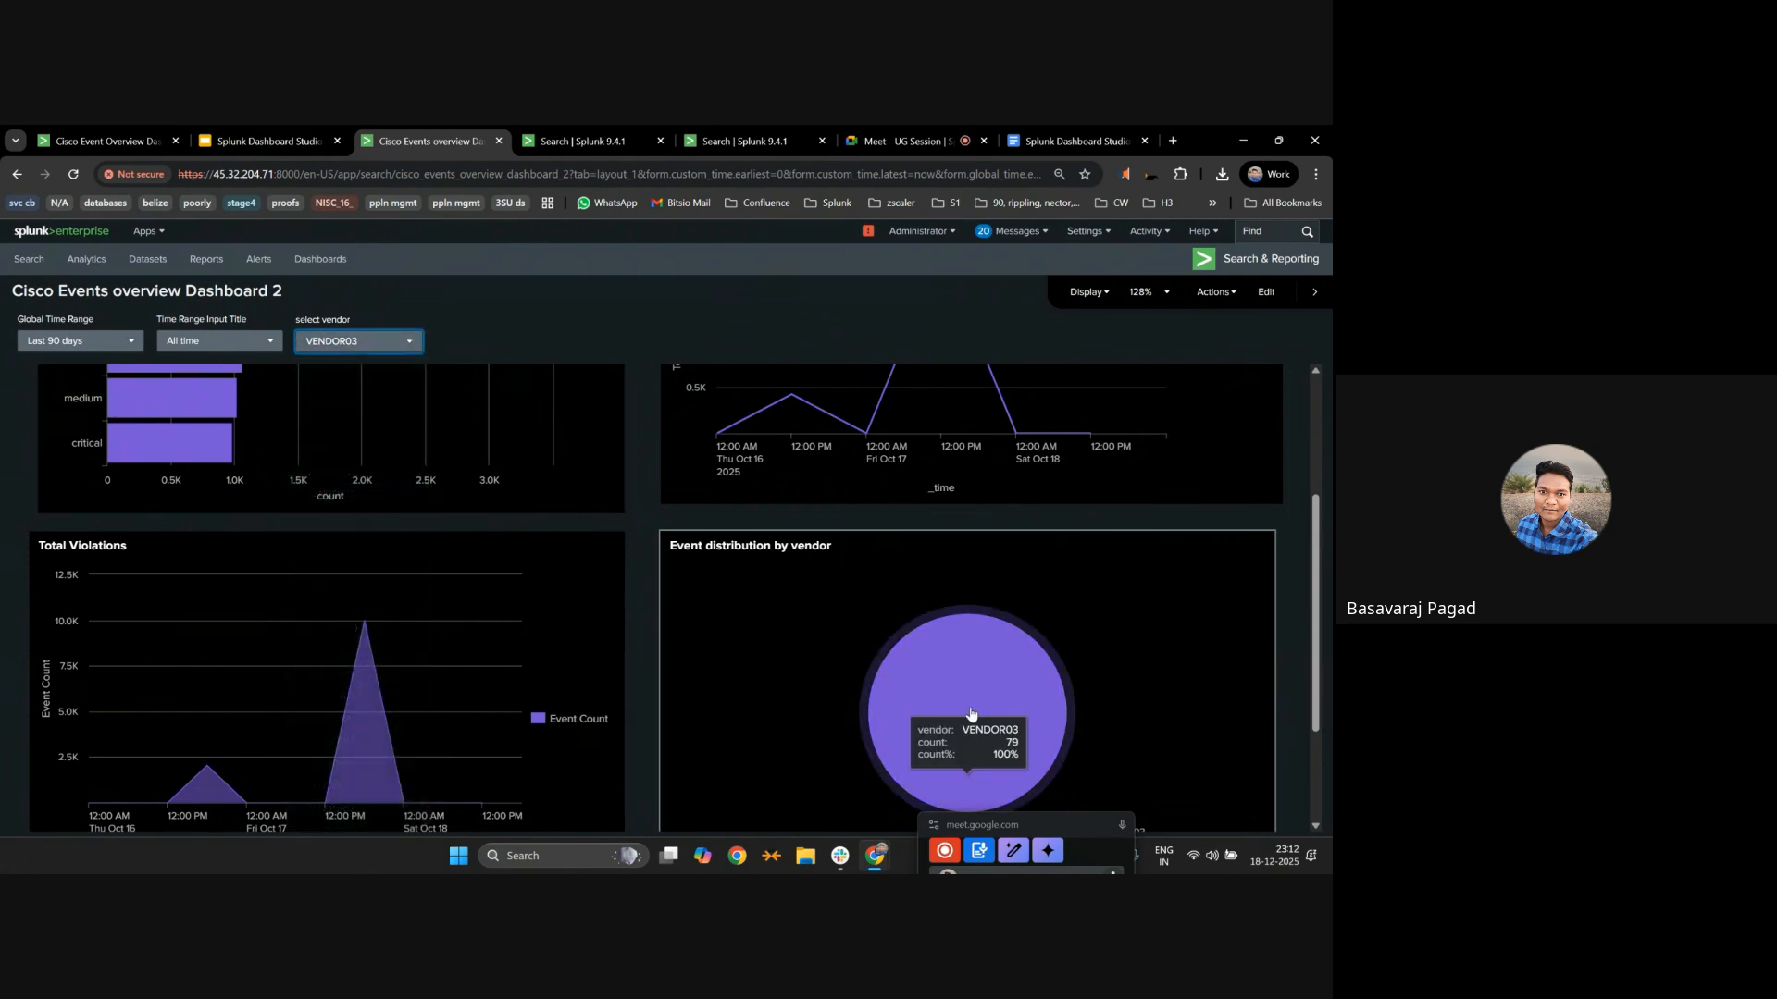
Reset the select vendor input to All and return the dashboard to edit mode.
{"action": "left_click", "coordinate": [351, 342]}
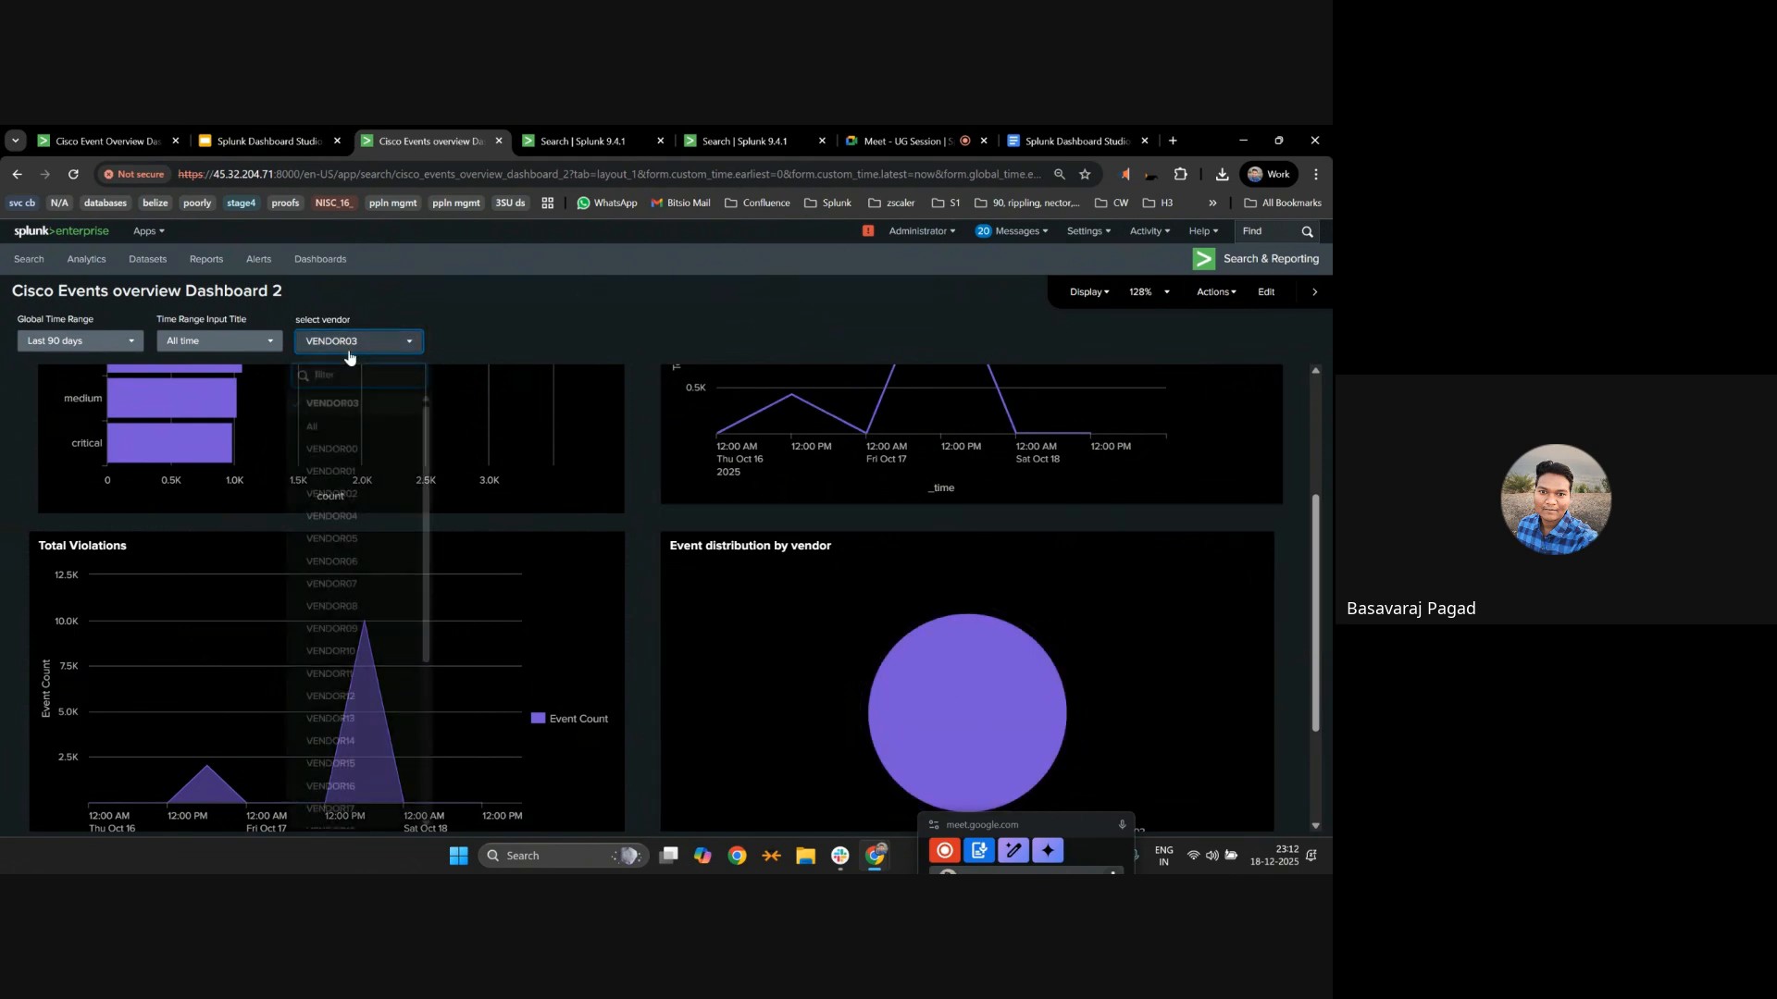
{"action": "left_click", "coordinate": [311, 427]}
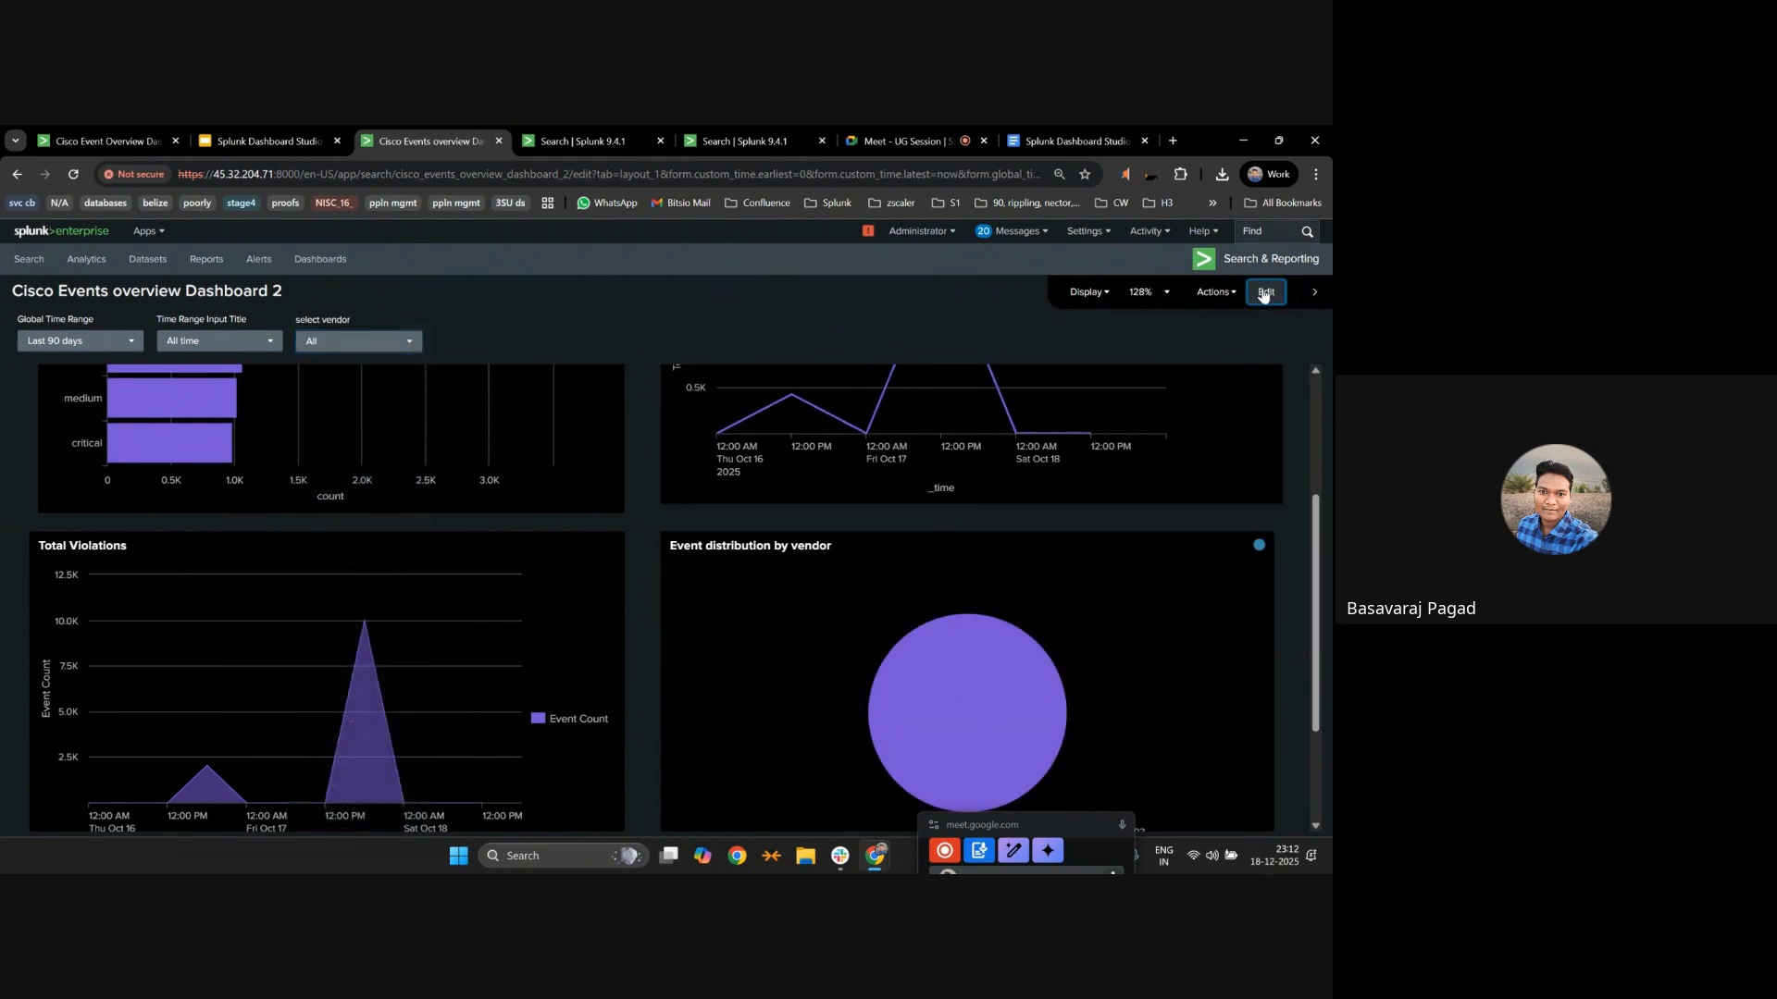
{"action": "left_click", "coordinate": [1266, 291]}
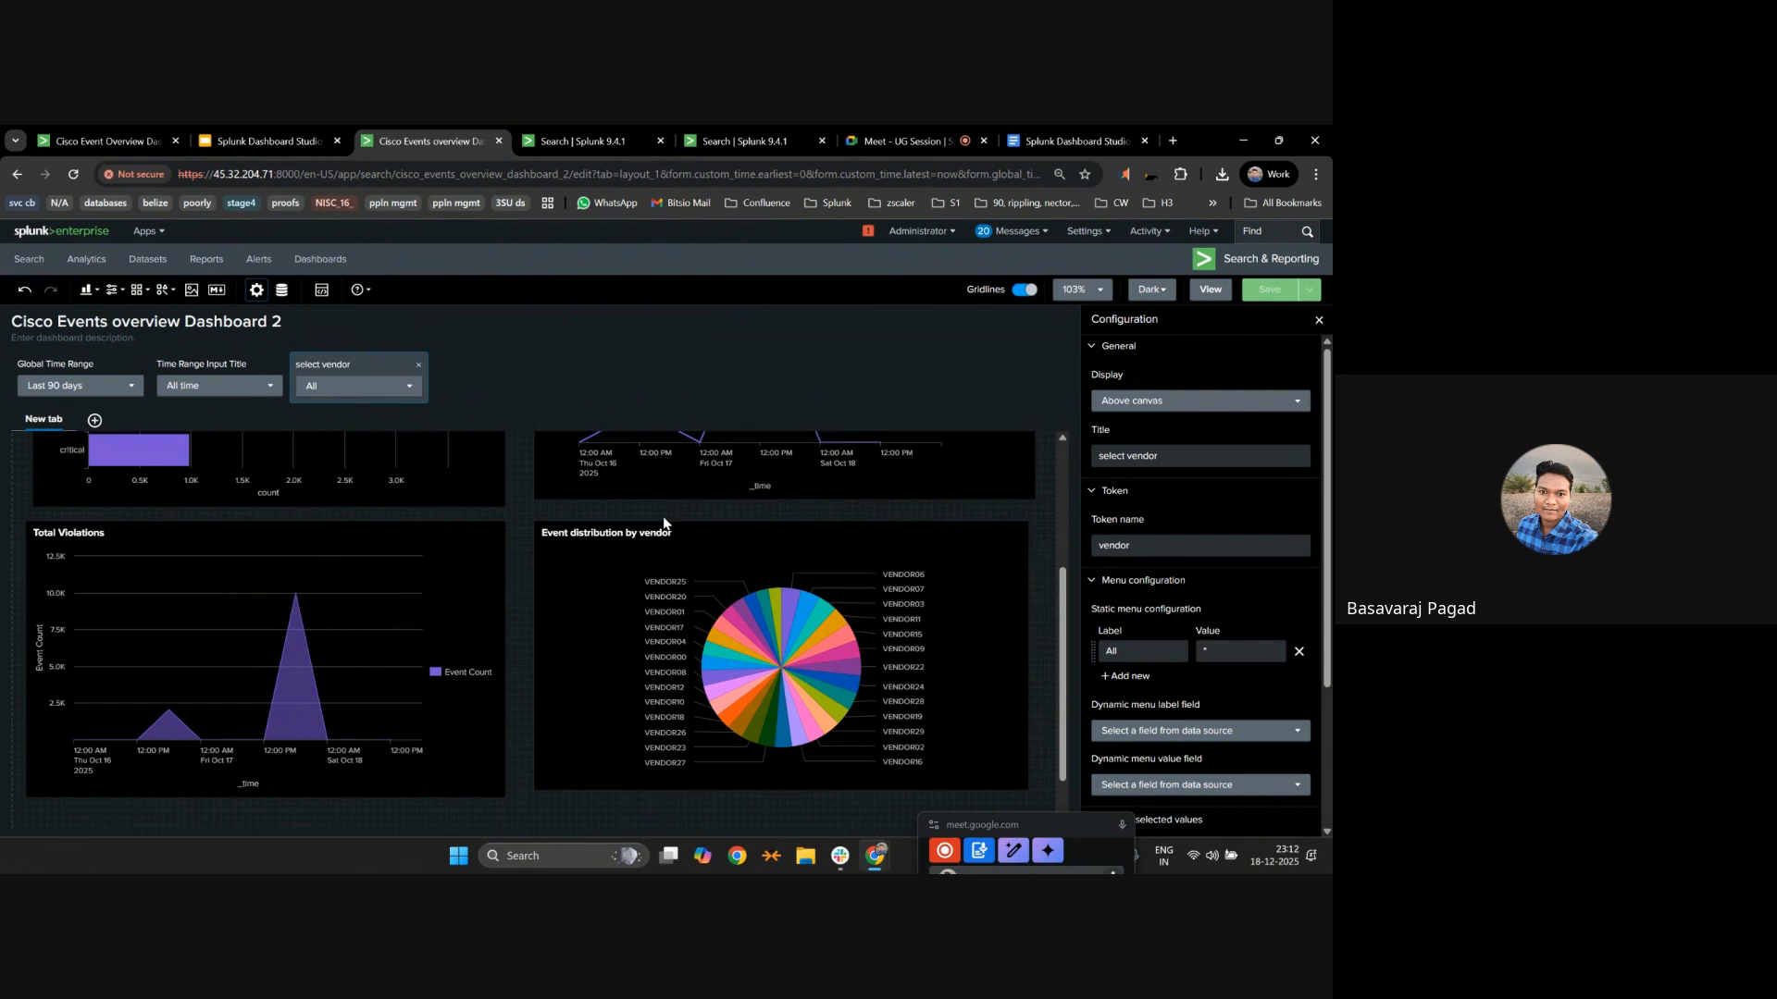
Open the data source query of the "Event distribution by vendor" chart and copy its search vendor=$vendor$ clause.
{"action": "scroll", "coordinate": [653, 465], "scroll_direction": "up", "scroll_amount": 3}
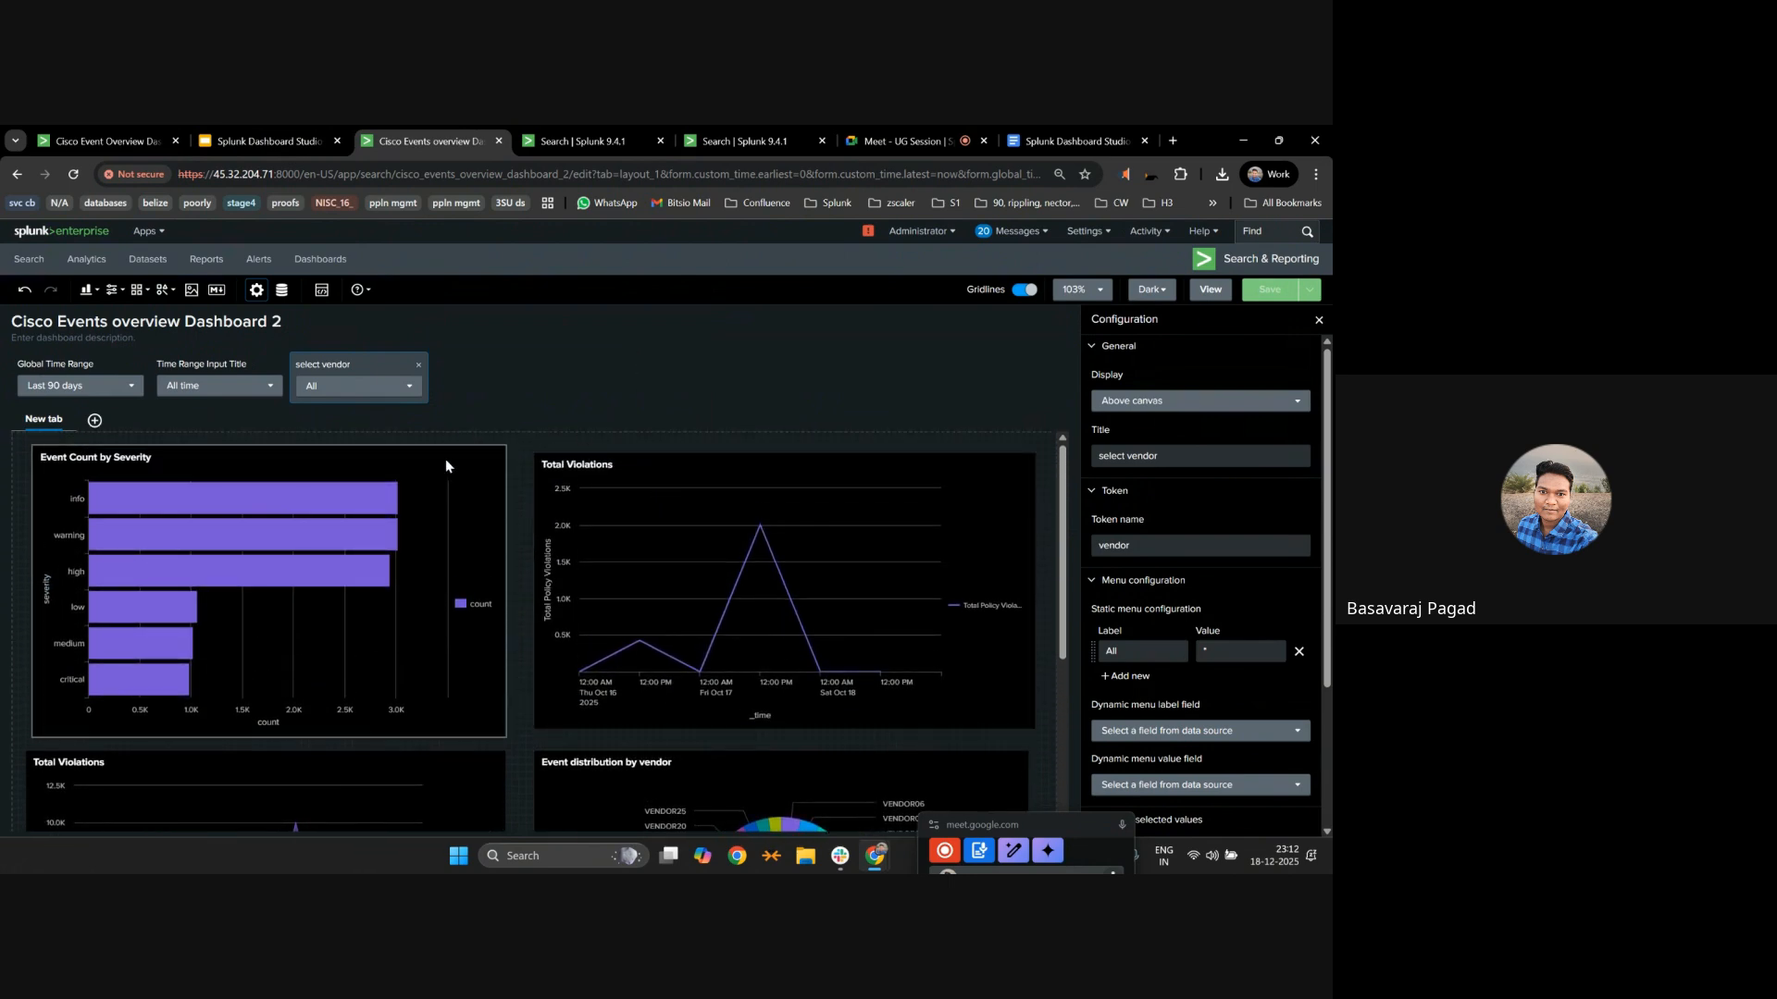
{"action": "left_click", "coordinate": [396, 465]}
{"action": "scroll", "coordinate": [810, 640], "scroll_direction": "down", "scroll_amount": 2}
{"action": "left_click", "coordinate": [810, 643]}
{"action": "left_click", "coordinate": [1266, 580]}
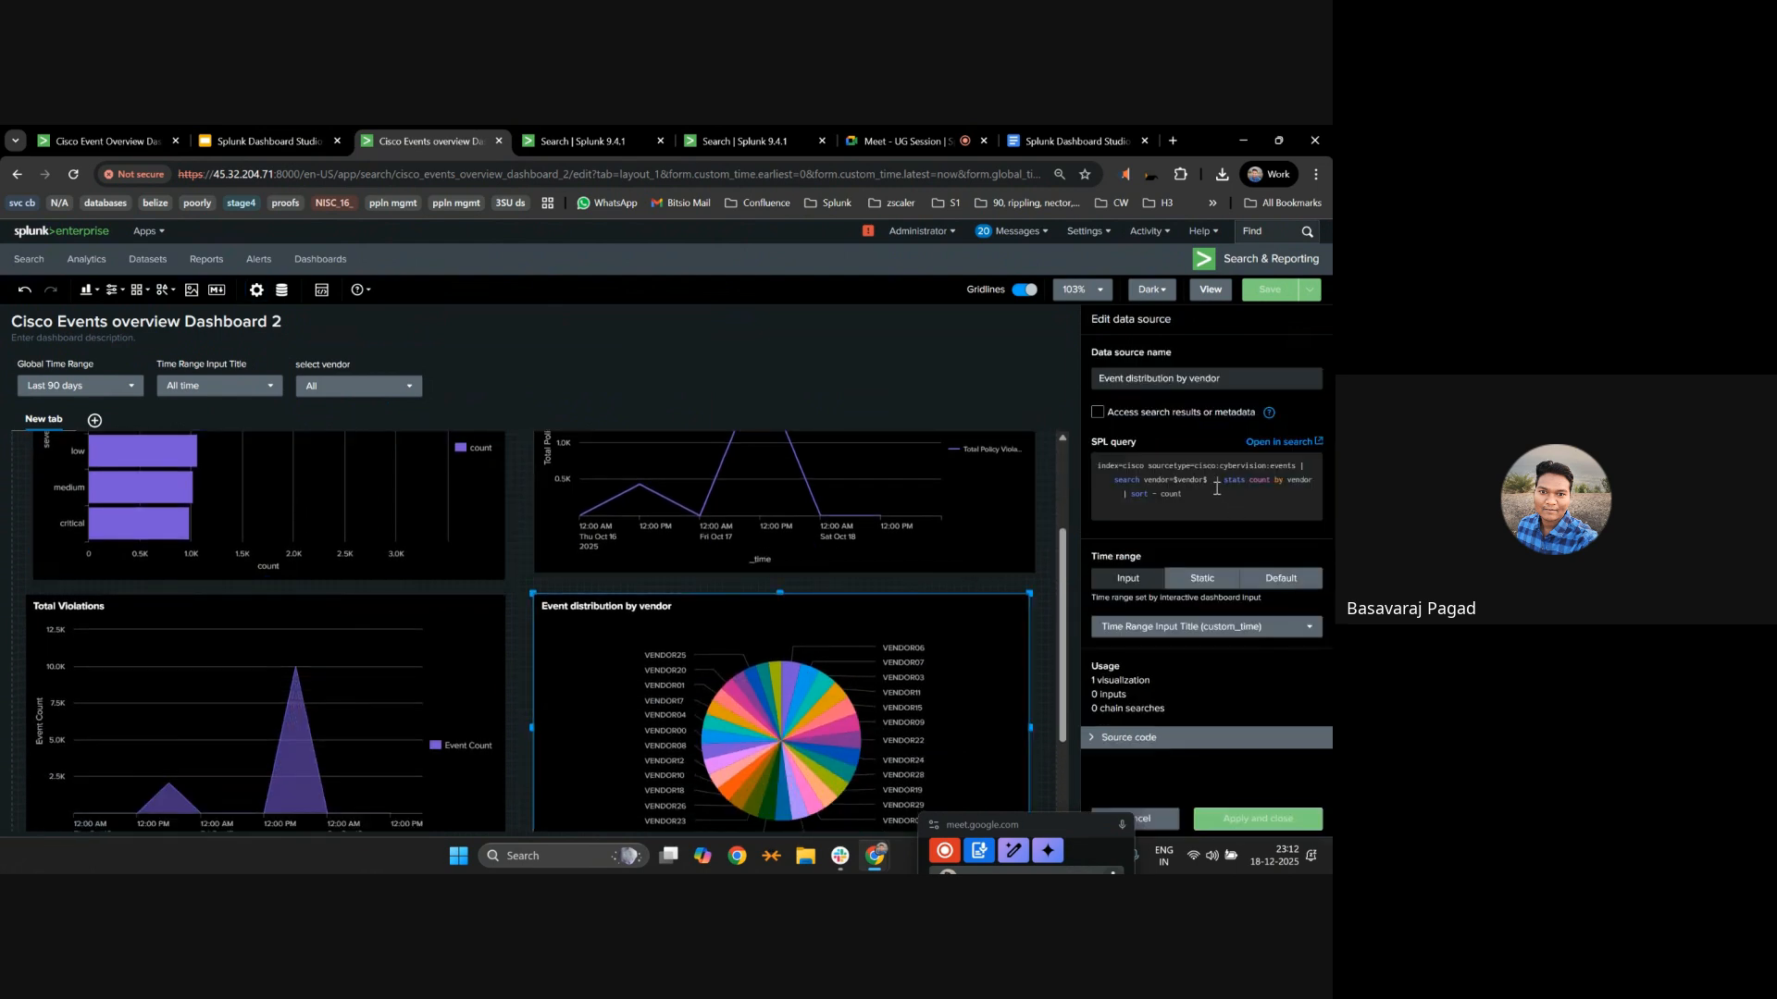
{"action": "left_click_drag", "start_coordinate": [1210, 478], "coordinate": [1119, 479]}
Add | search vendor=$vendor$ before the stats command in the "Event Count by Severity" data source, apply it, and save the dashboard.
{"action": "left_click", "coordinate": [385, 496]}
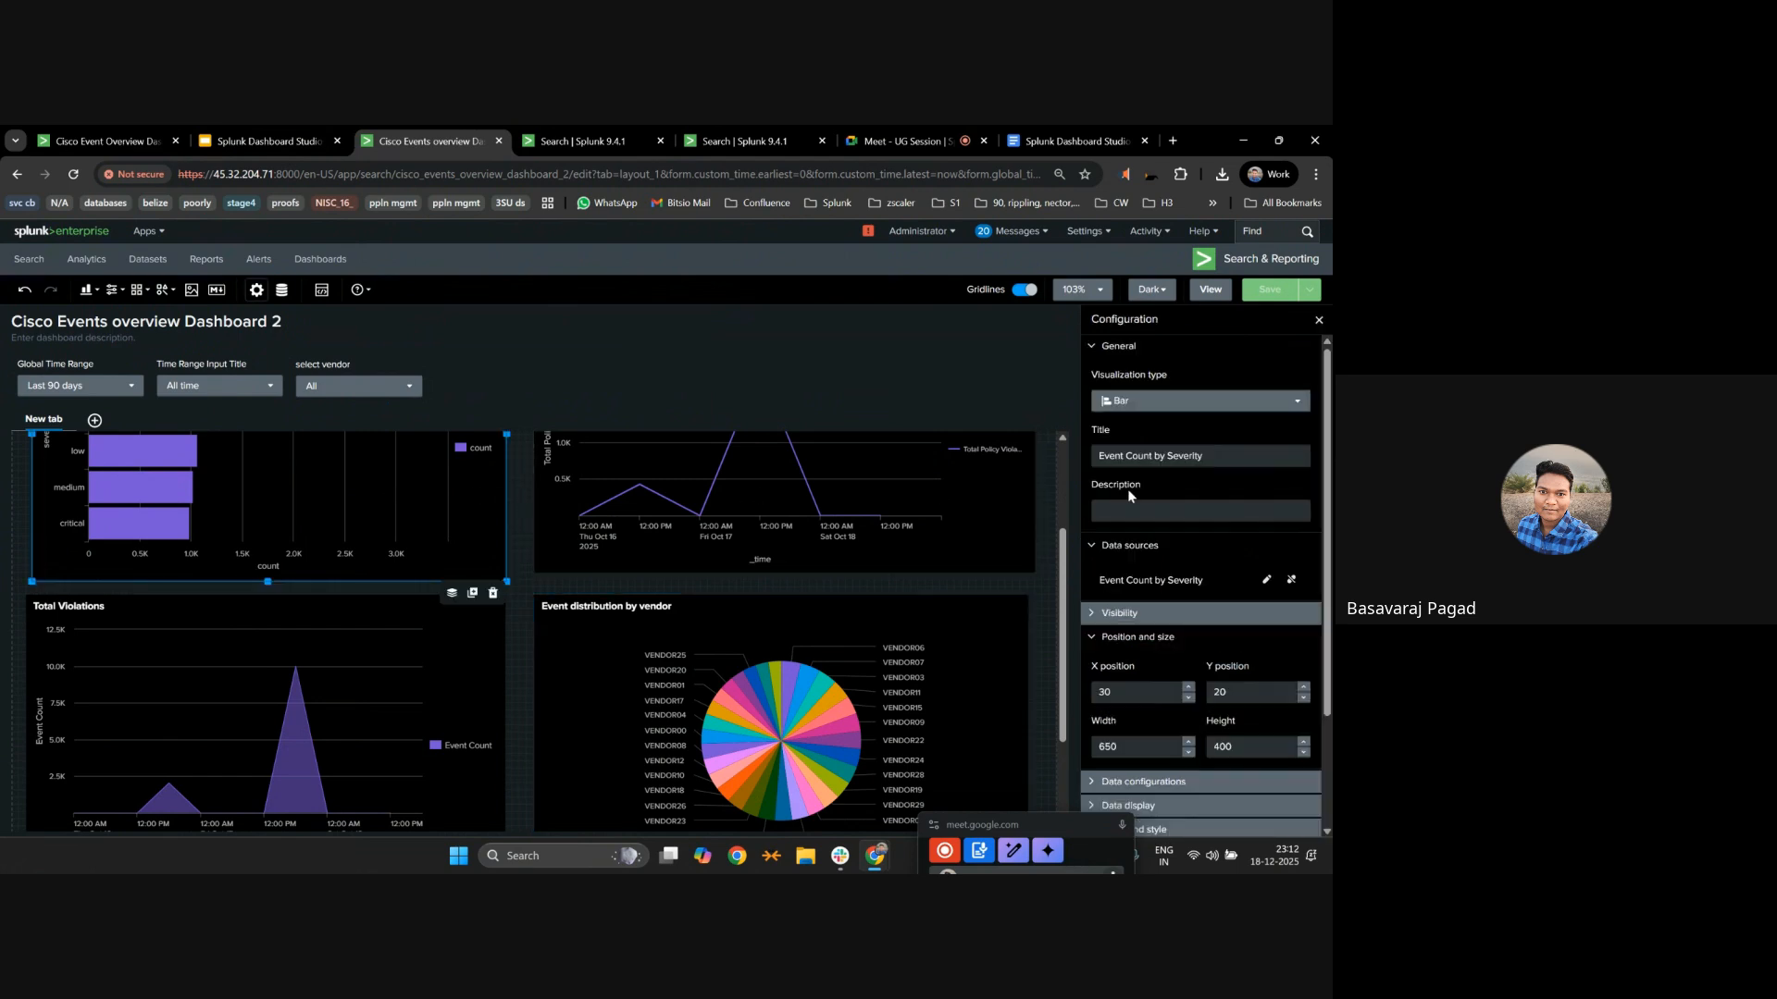
{"action": "left_click", "coordinate": [1267, 581]}
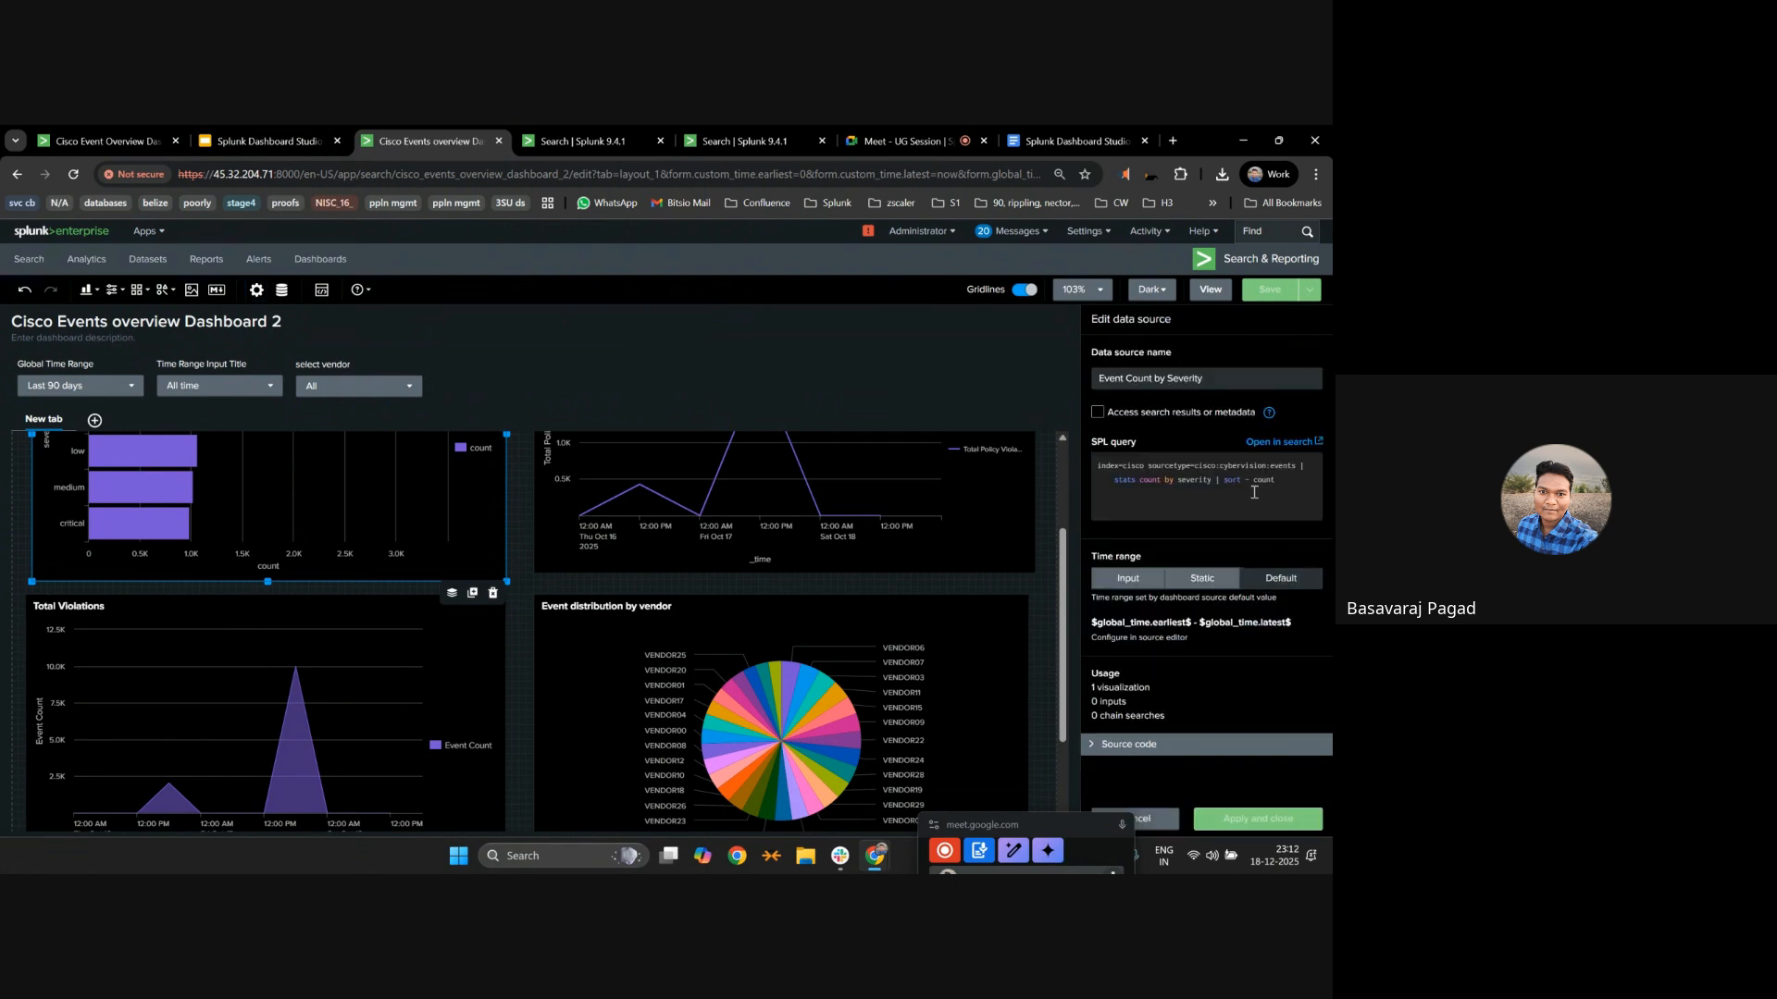
{"action": "type", "text": "| search vendor=$vendor$"}
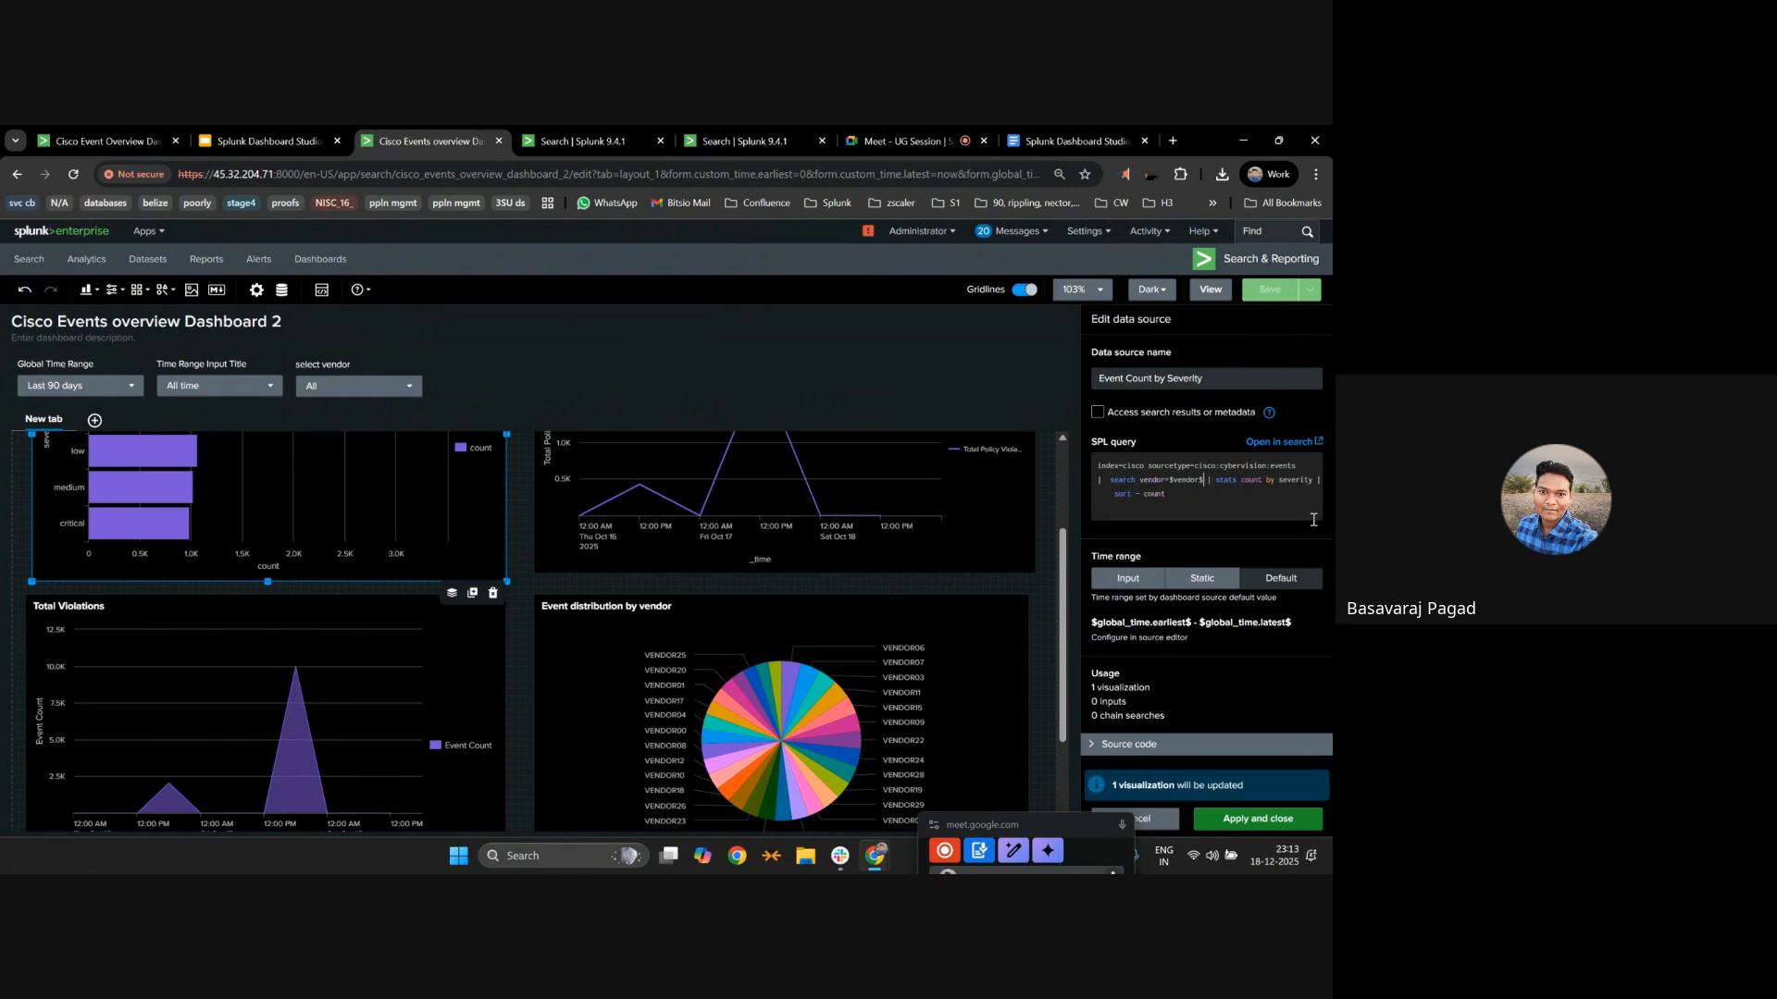
{"action": "left_click", "coordinate": [1106, 481]}
{"action": "left_click", "coordinate": [1235, 818]}
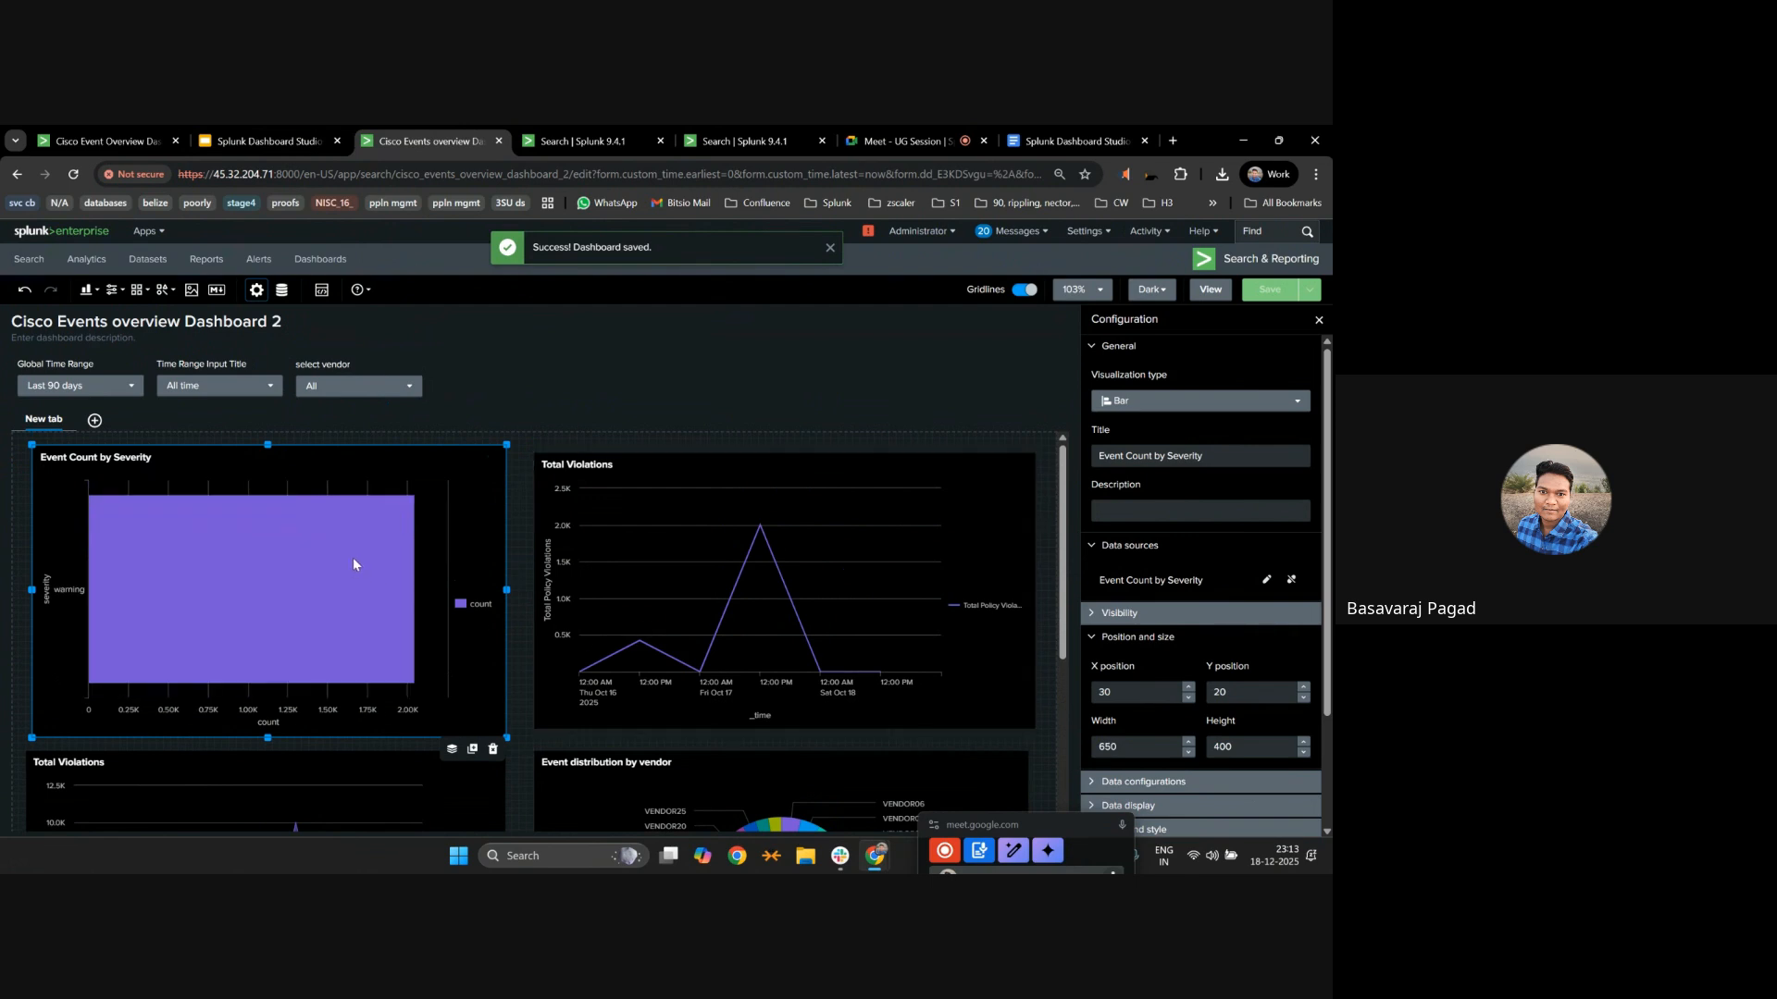
Open the "Event Count by Severity" chart's query in a search from view mode and check its results.
{"action": "left_click", "coordinate": [1211, 288]}
{"action": "left_click", "coordinate": [508, 759]}
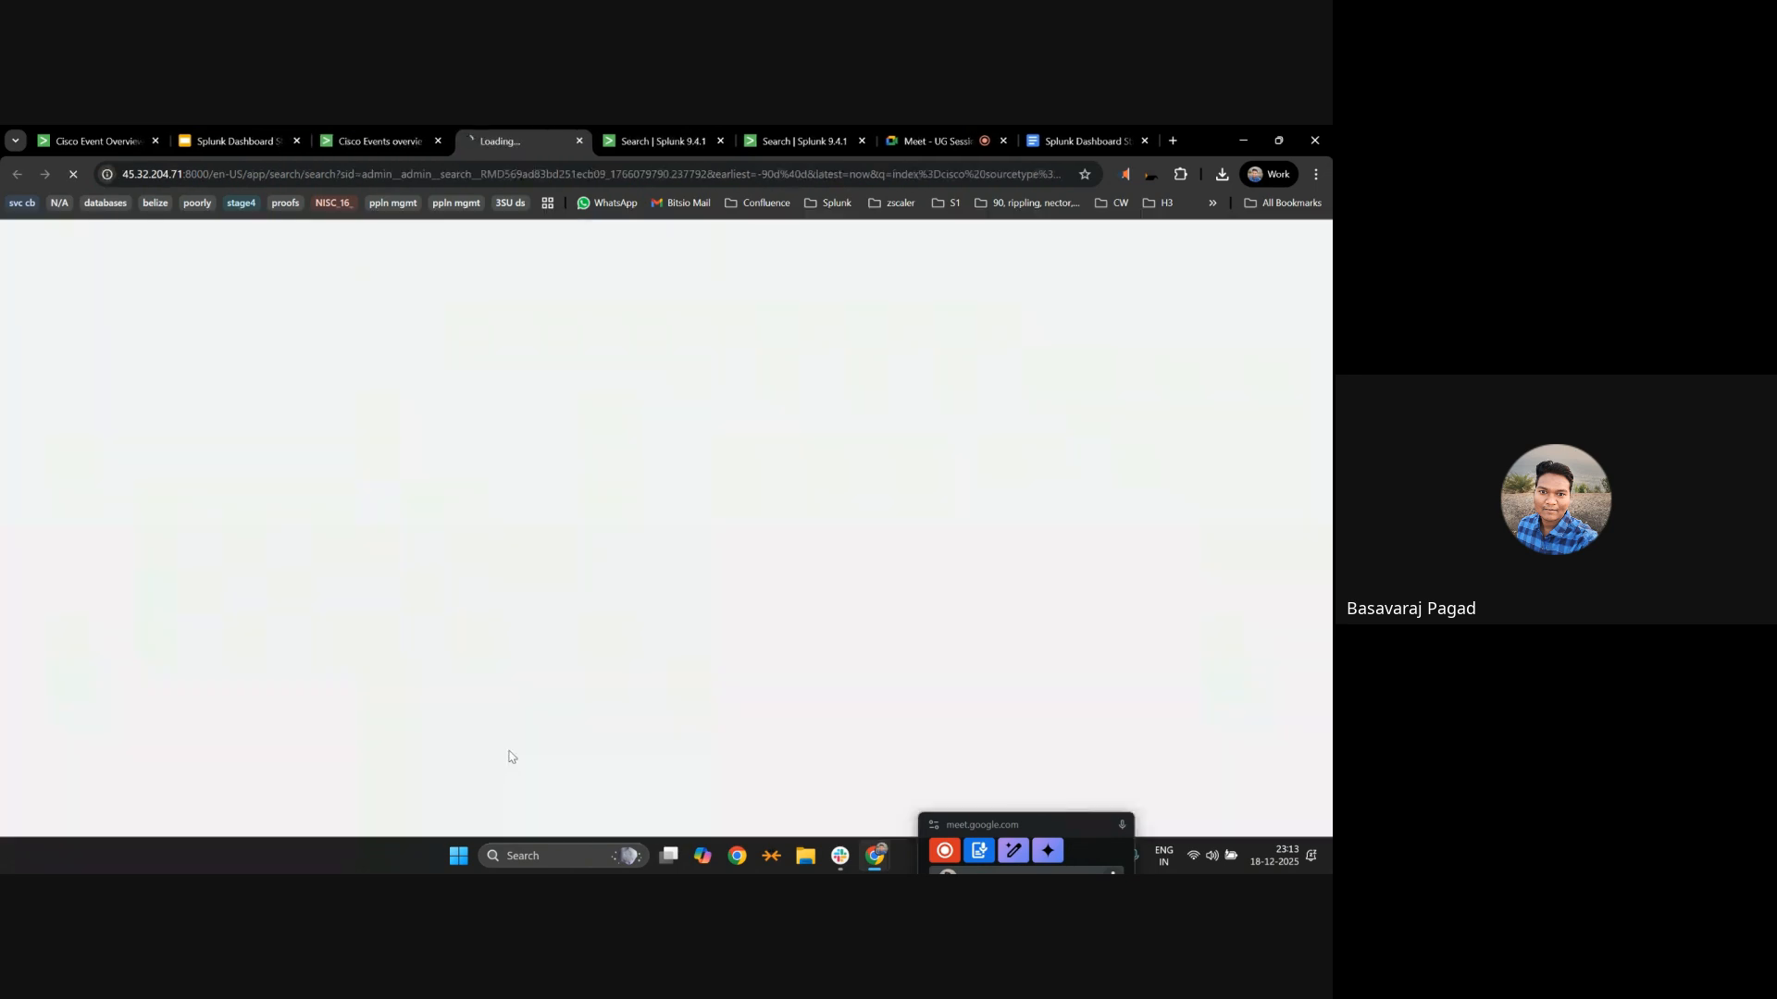
{"action": "left_click", "coordinate": [396, 141]}
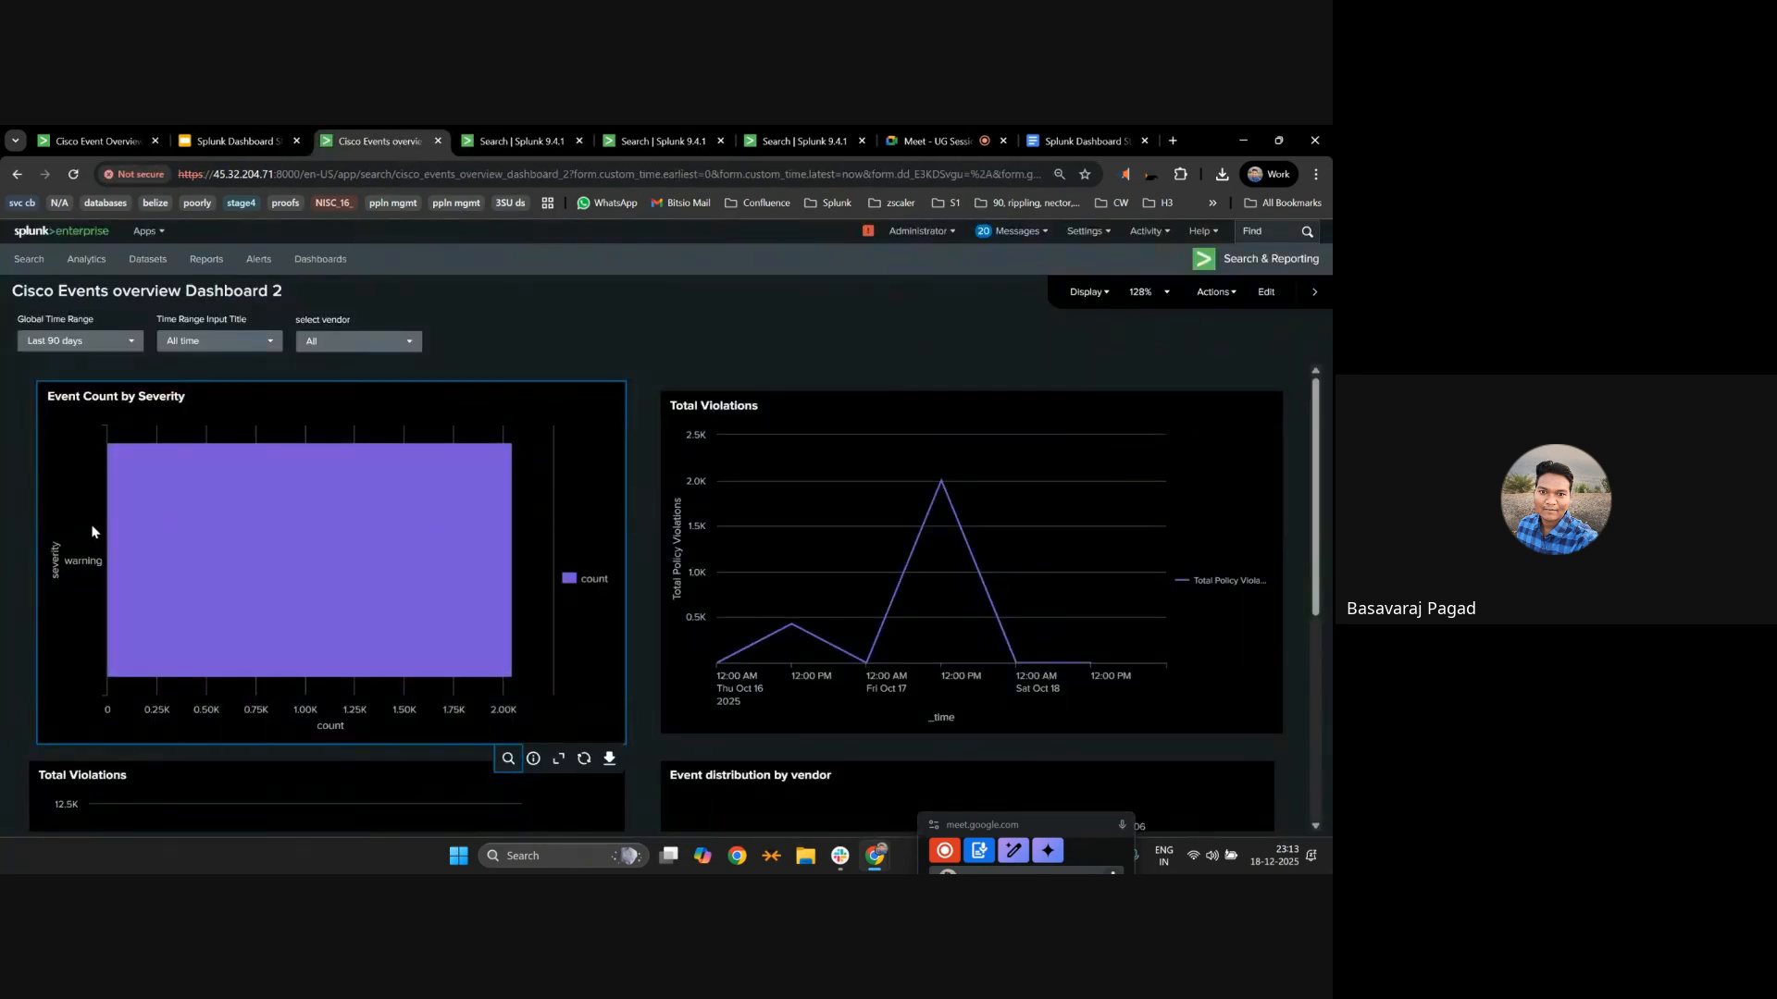
{"action": "left_click", "coordinate": [550, 140]}
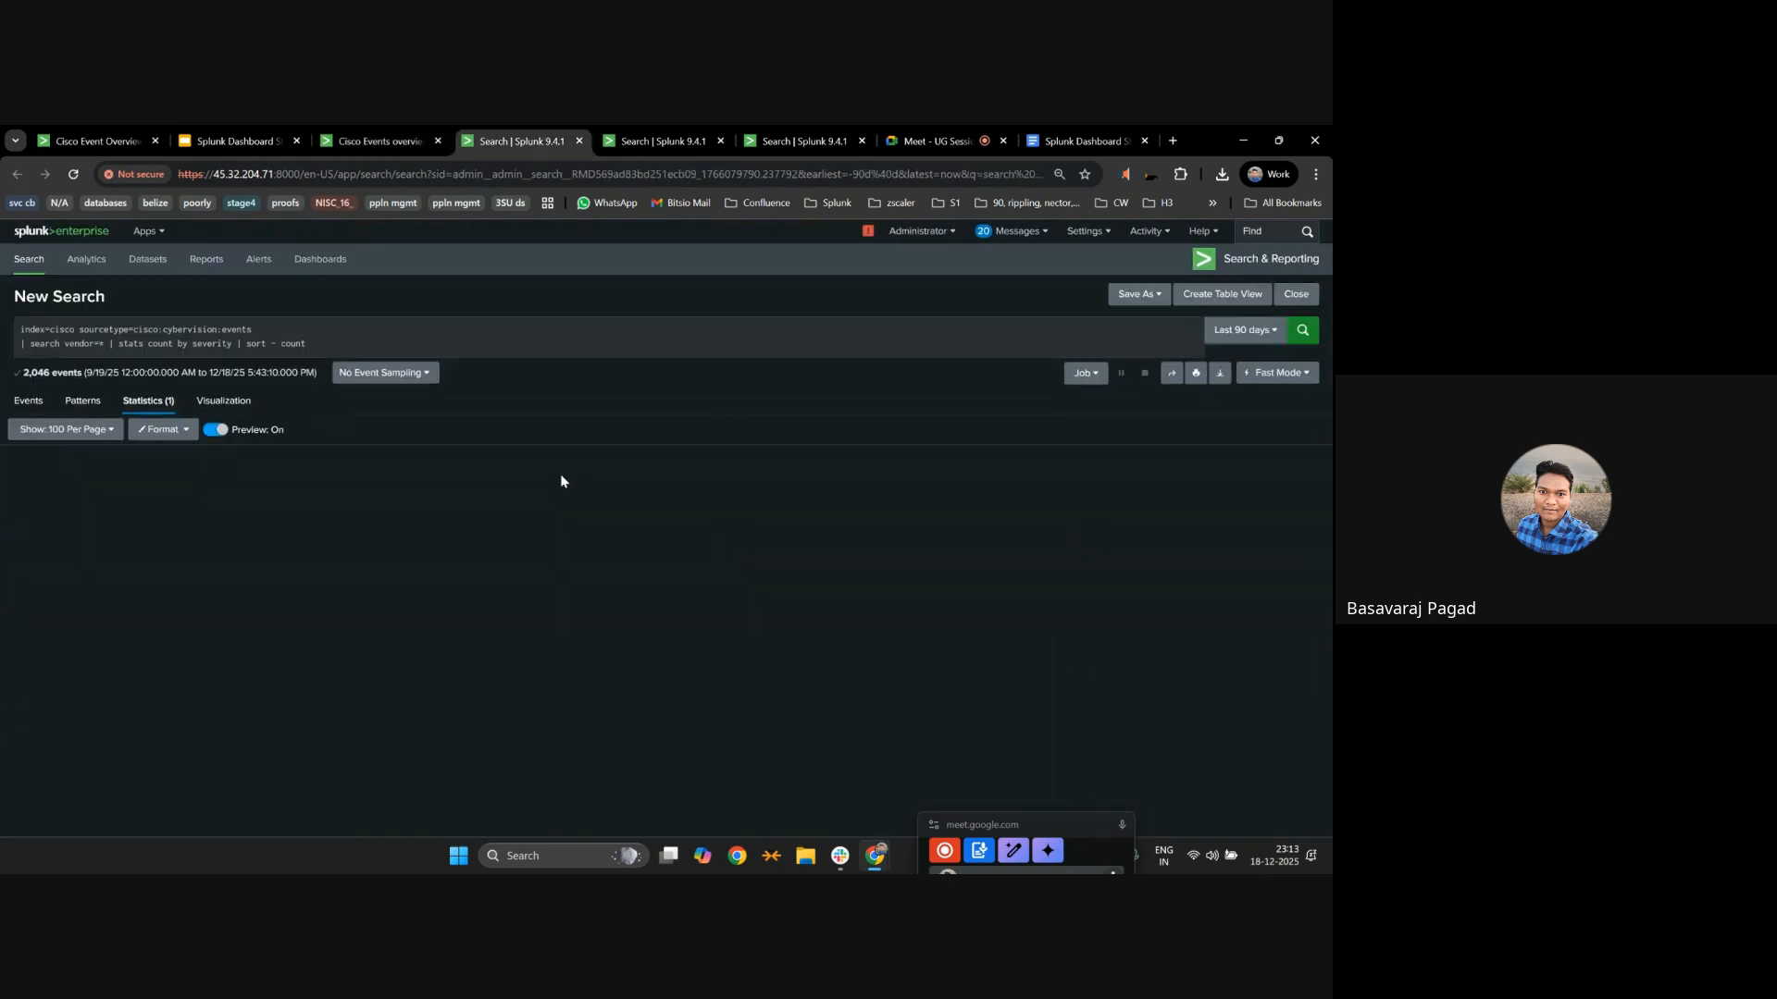
{"action": "left_click_drag", "start_coordinate": [3, 346], "coordinate": [132, 615]}
{"action": "left_click", "coordinate": [131, 617]}
Copy | append [| inputlookup cisco_cybervision_events.csv ] from the Demo Notes slide in Google Slides and put the Splunk dashboard in edit mode.
{"action": "left_click", "coordinate": [222, 135]}
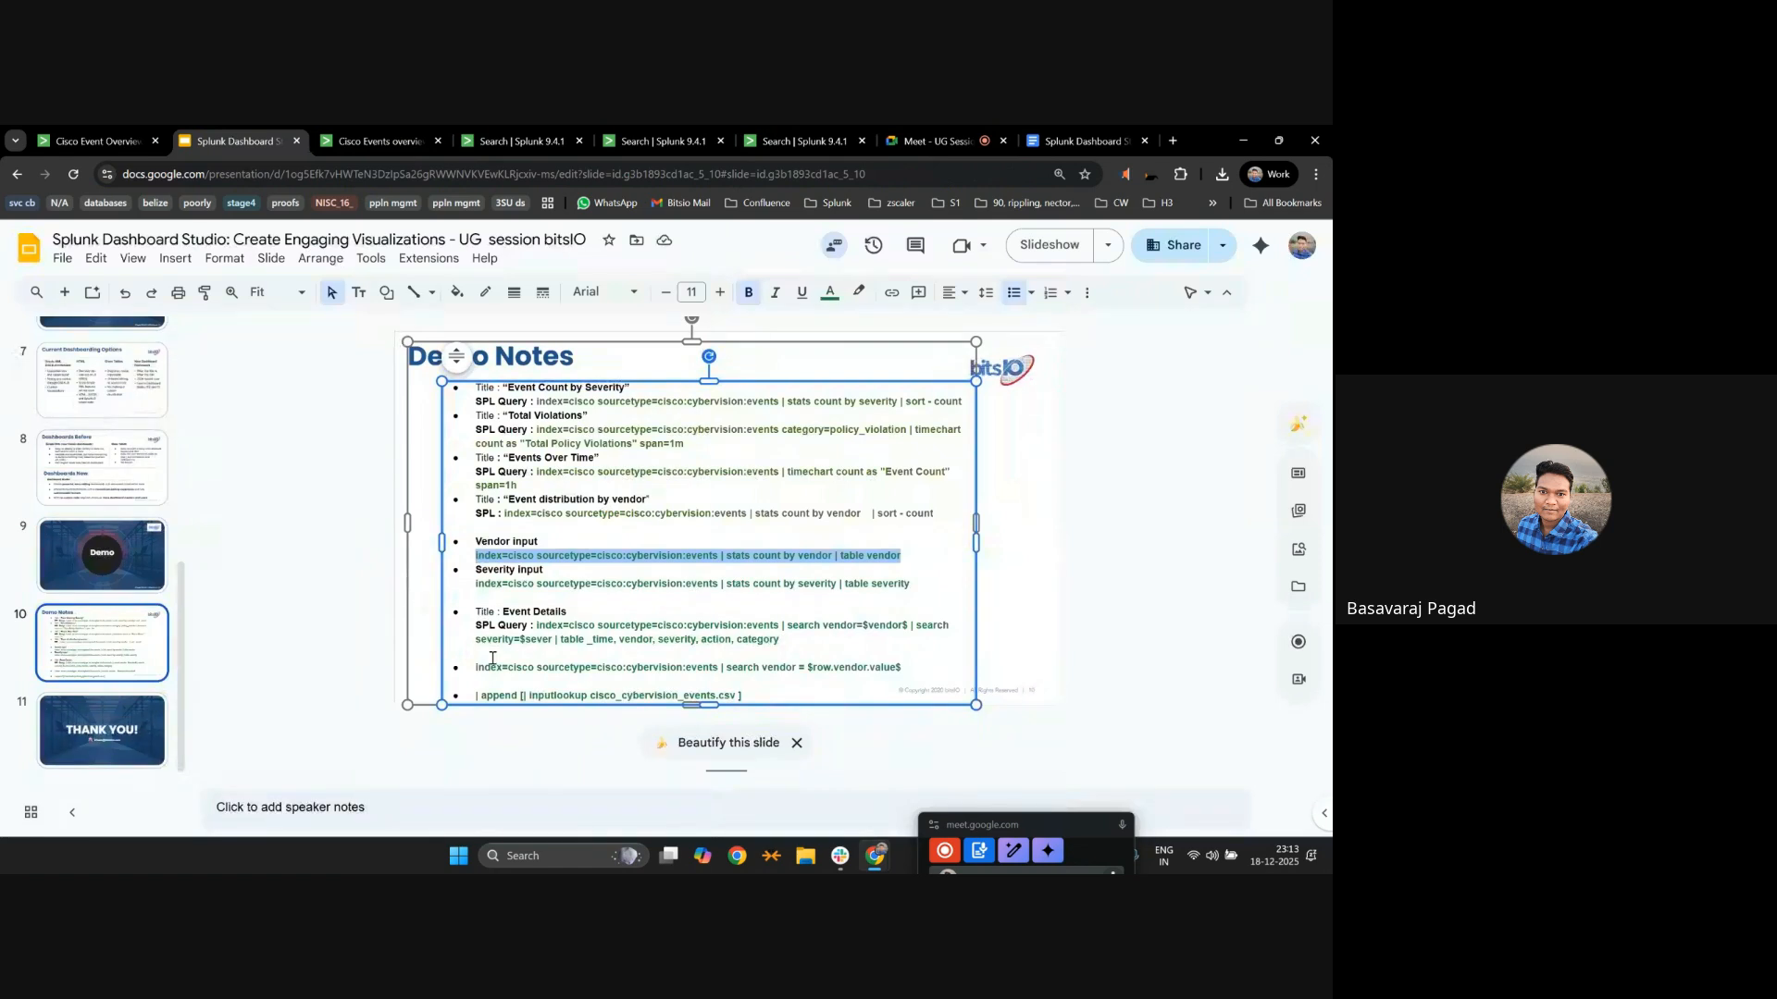
{"action": "left_click_drag", "start_coordinate": [767, 695], "coordinate": [496, 683]}
{"action": "key", "text": "ctrl+c"}
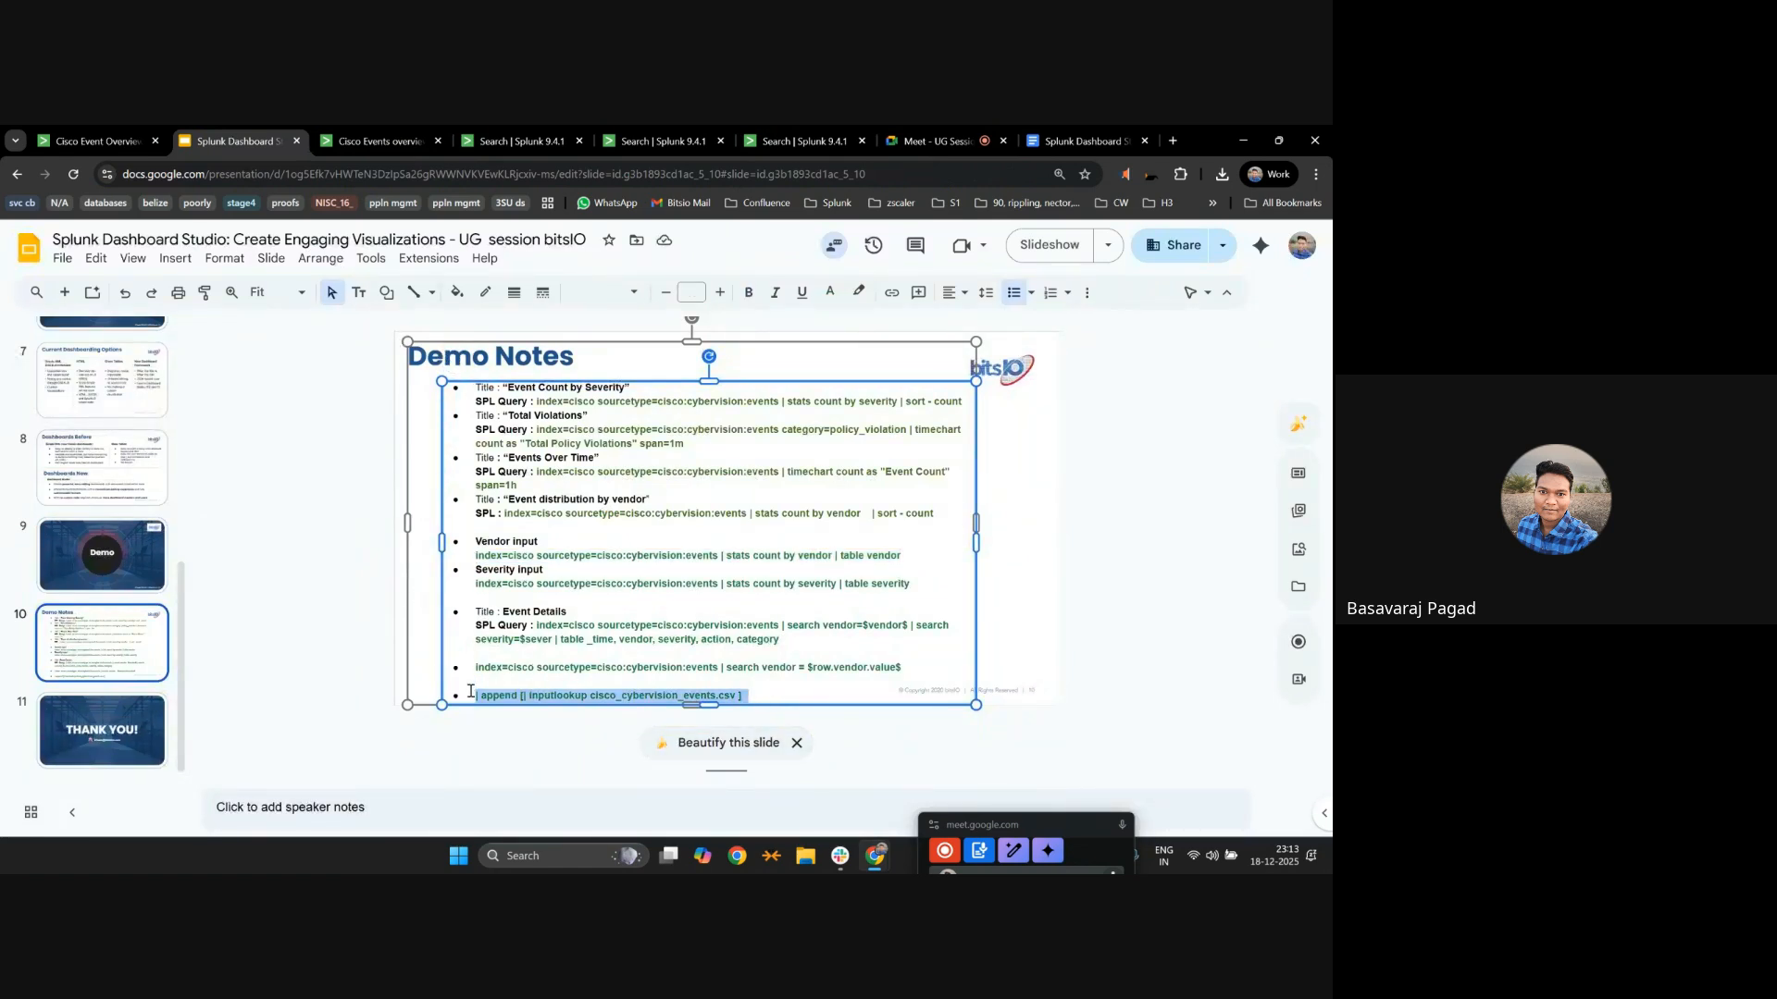
{"action": "left_click", "coordinate": [398, 141]}
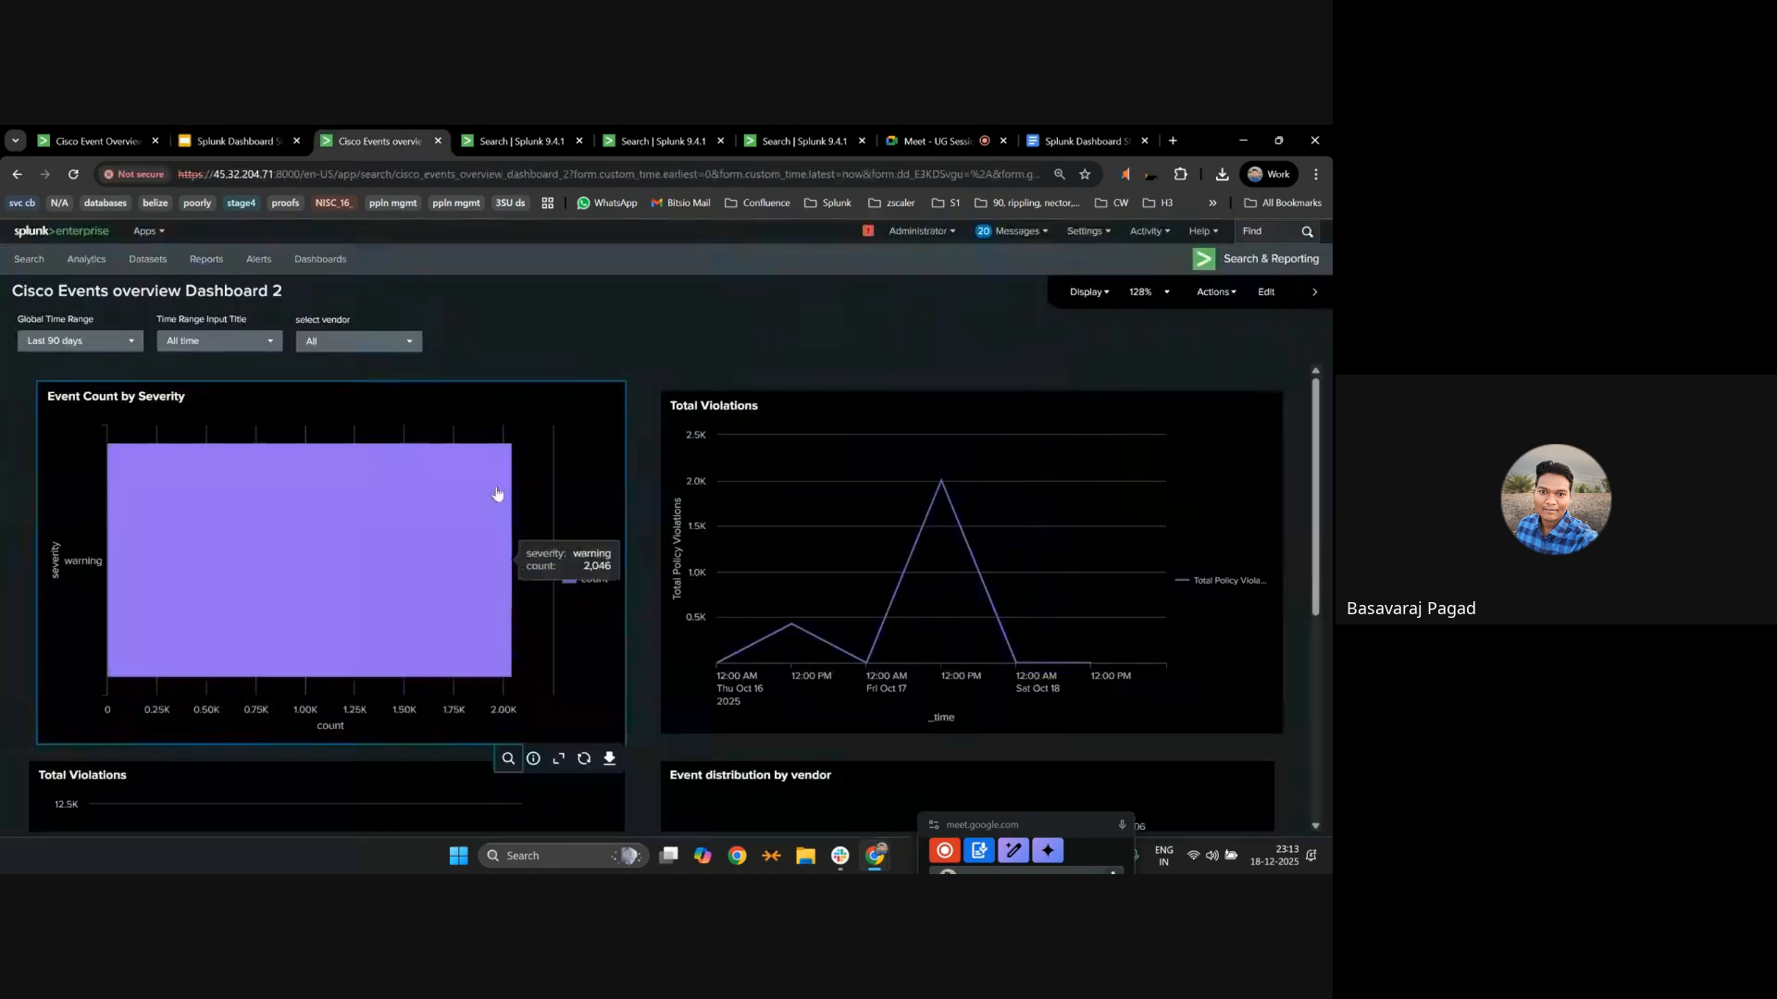
{"action": "left_click", "coordinate": [1266, 292]}
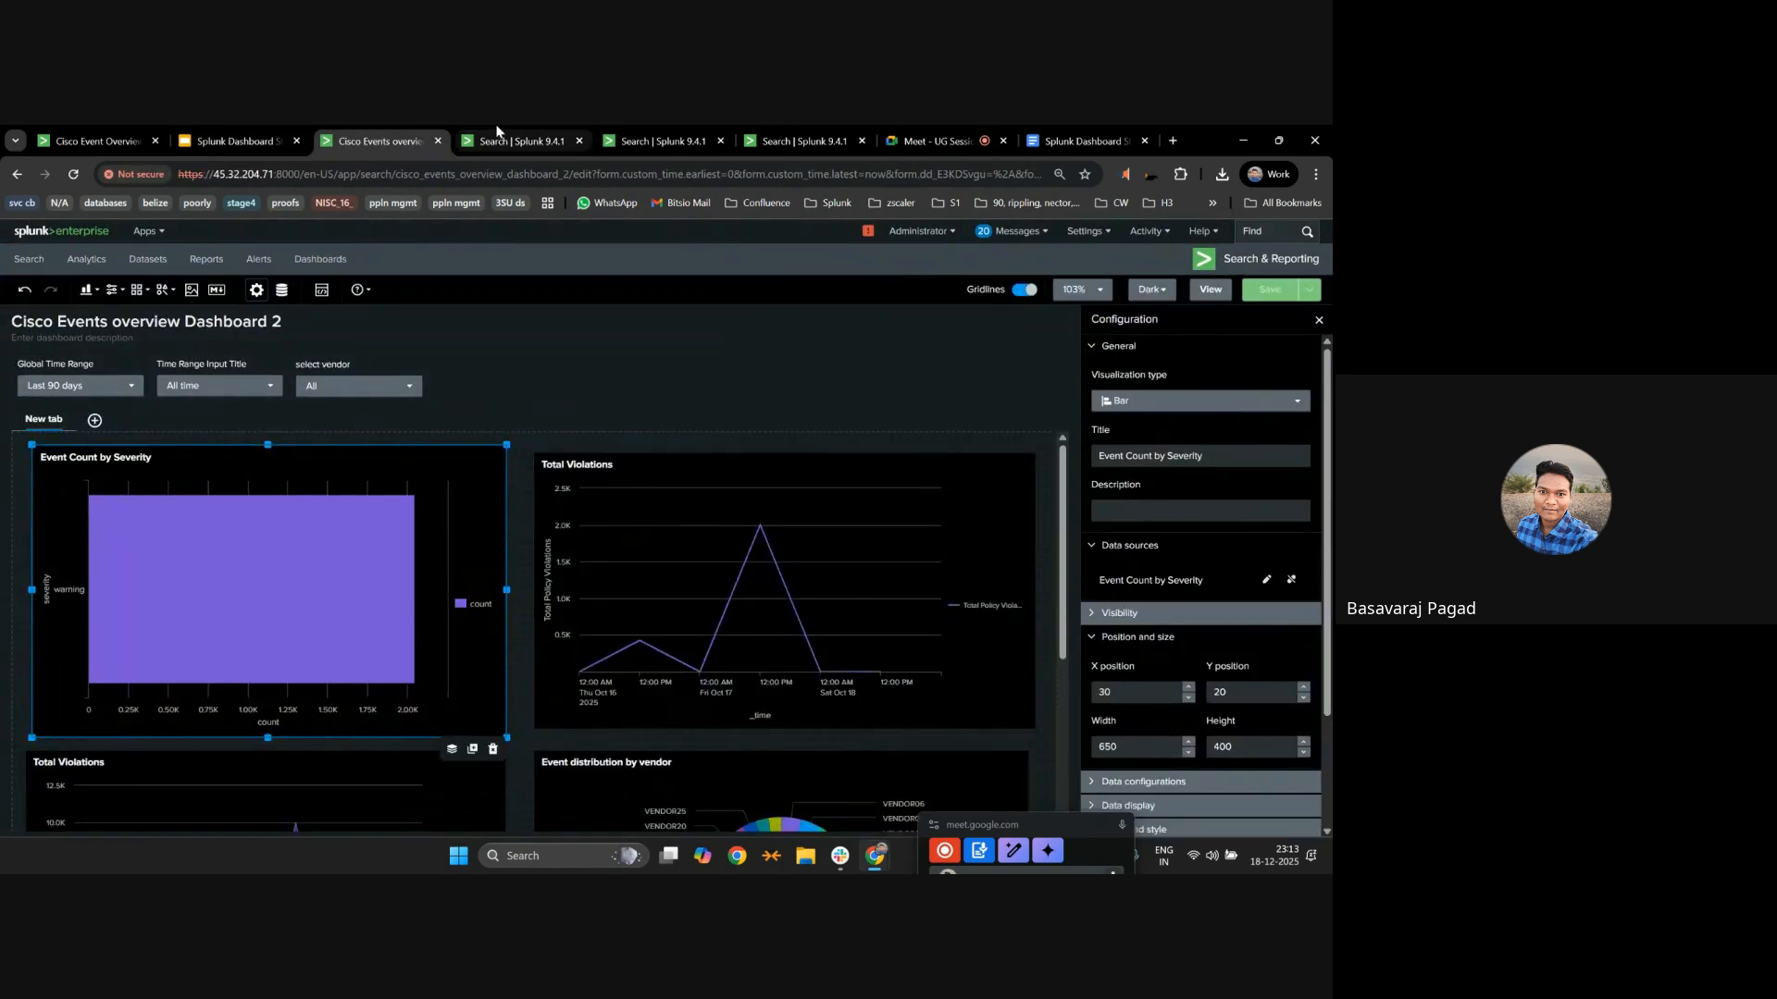
Insert | append [| inputlookup cisco_cybervision_events.csv ] before the stats command in the severity search, run it, and return to the dashboard.
{"action": "left_click", "coordinate": [498, 139]}
{"action": "left_click", "coordinate": [266, 336]}
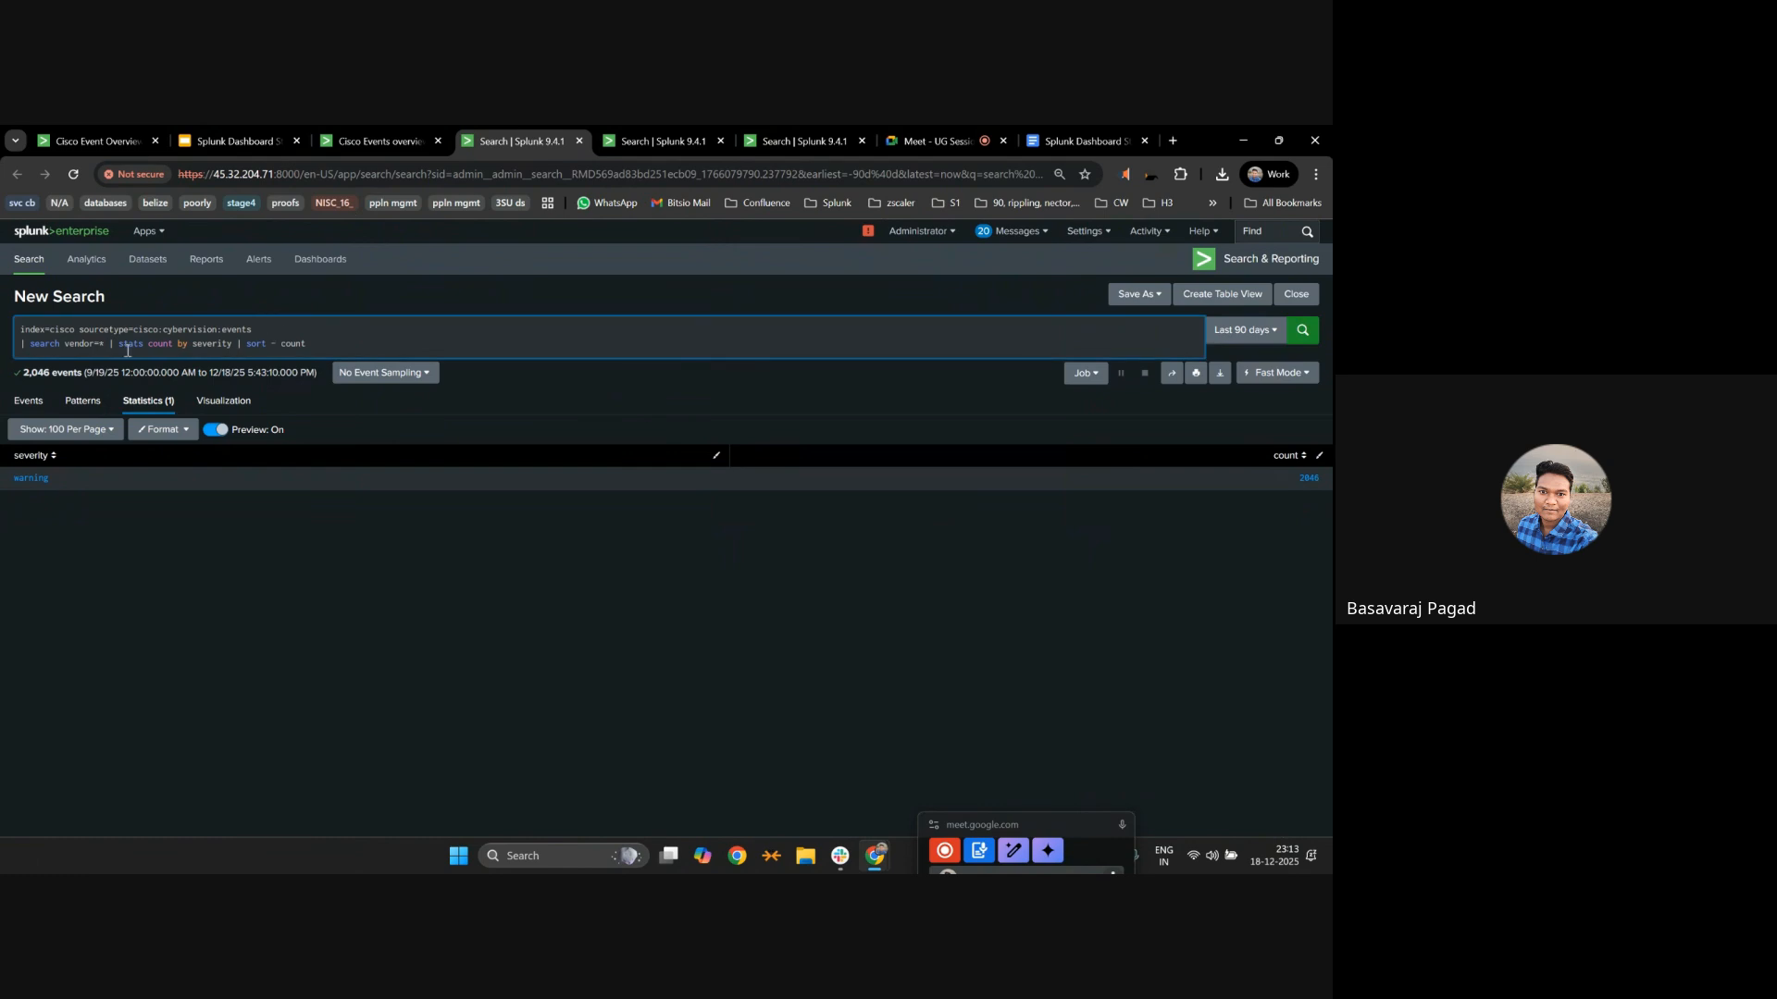
{"action": "key", "text": "Return"}
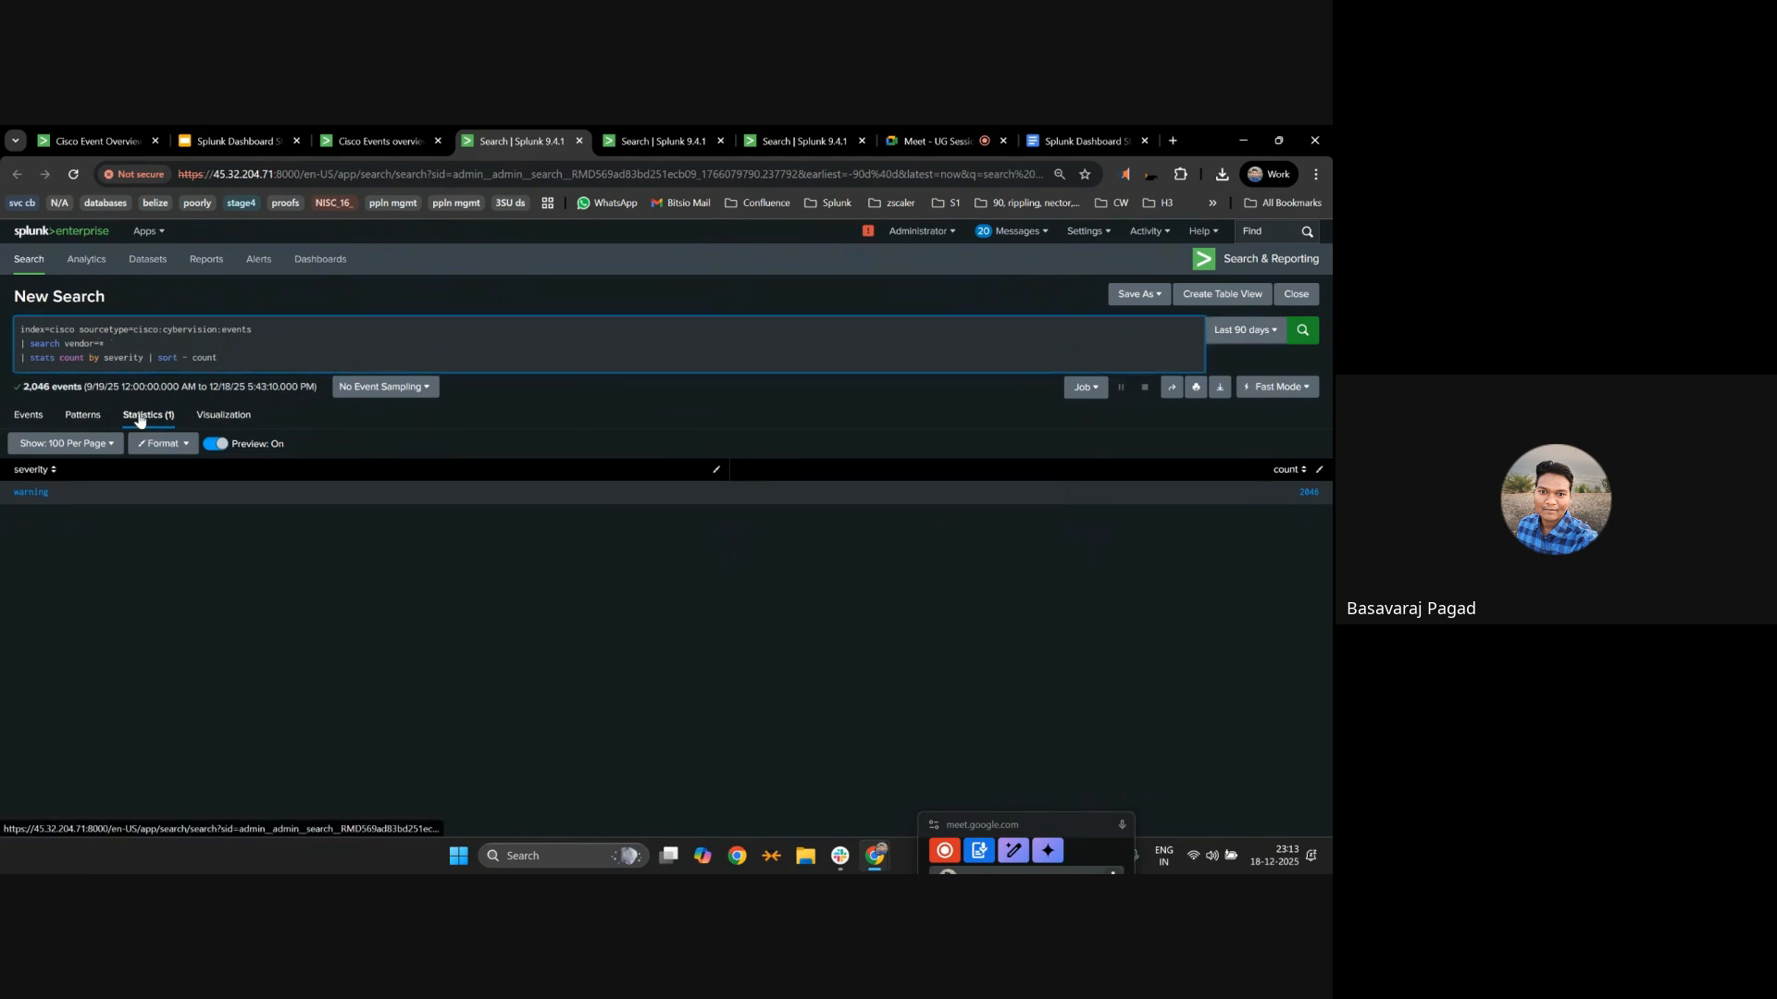
{"action": "key", "text": "Return"}
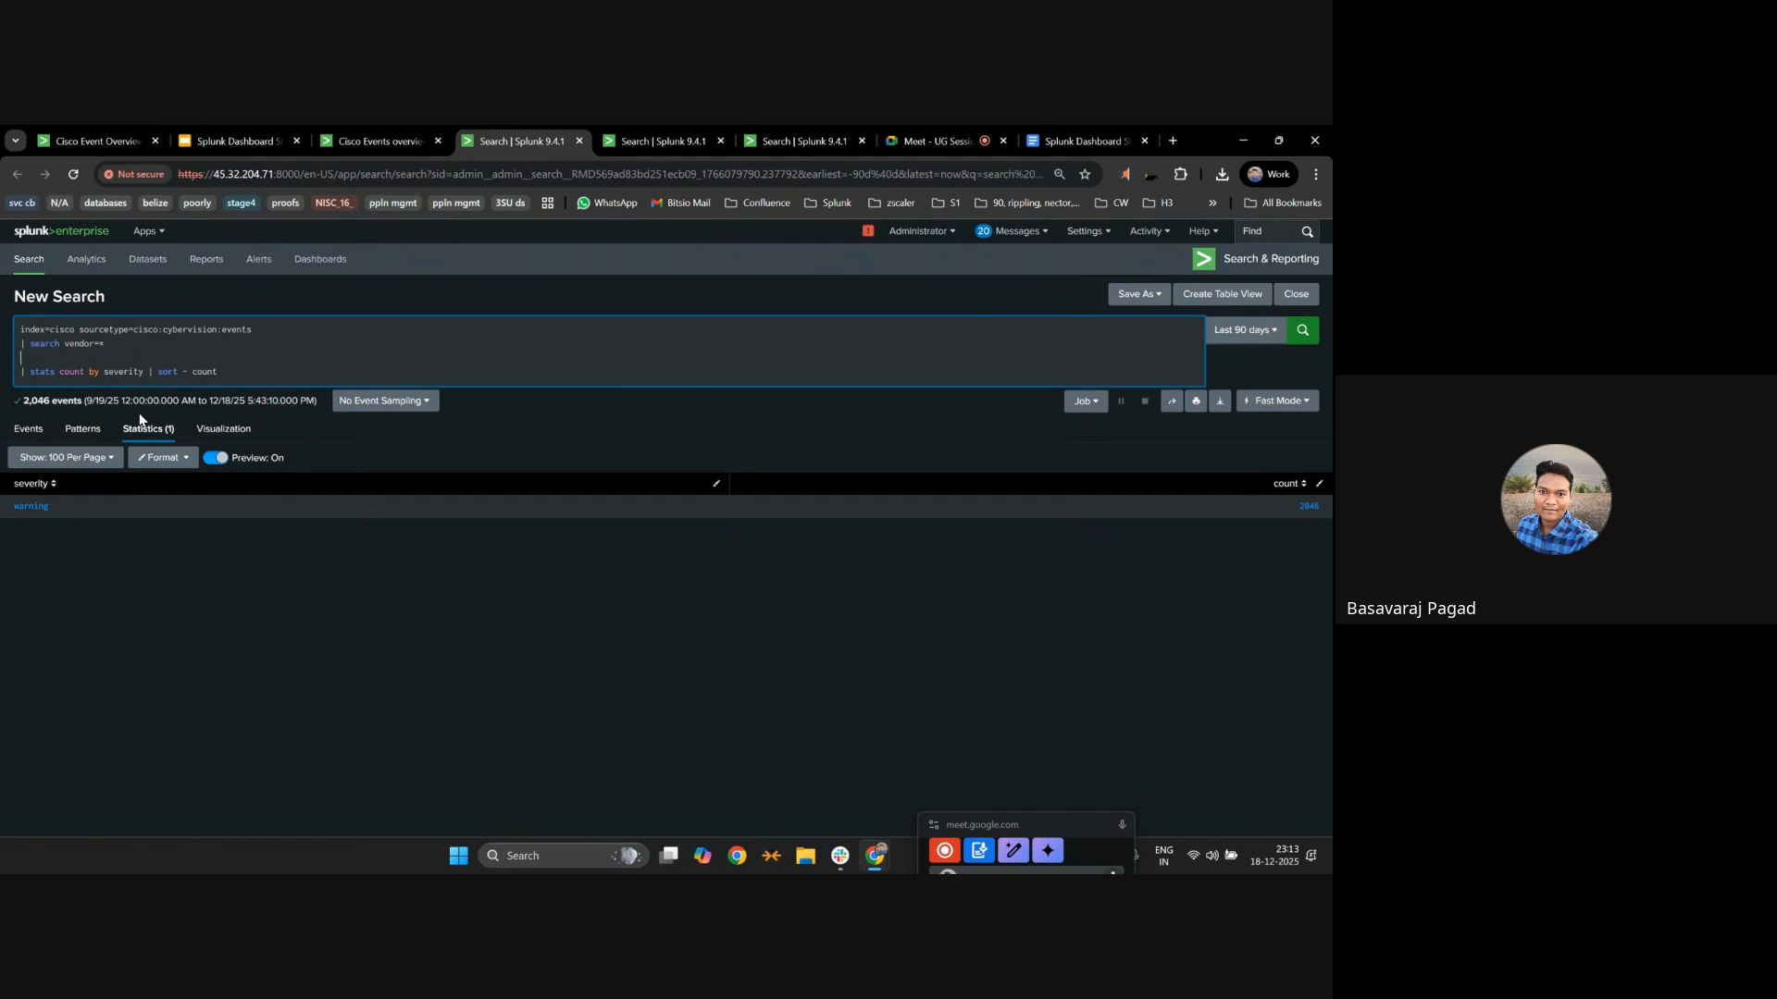
{"action": "key", "text": "ctrl+v"}
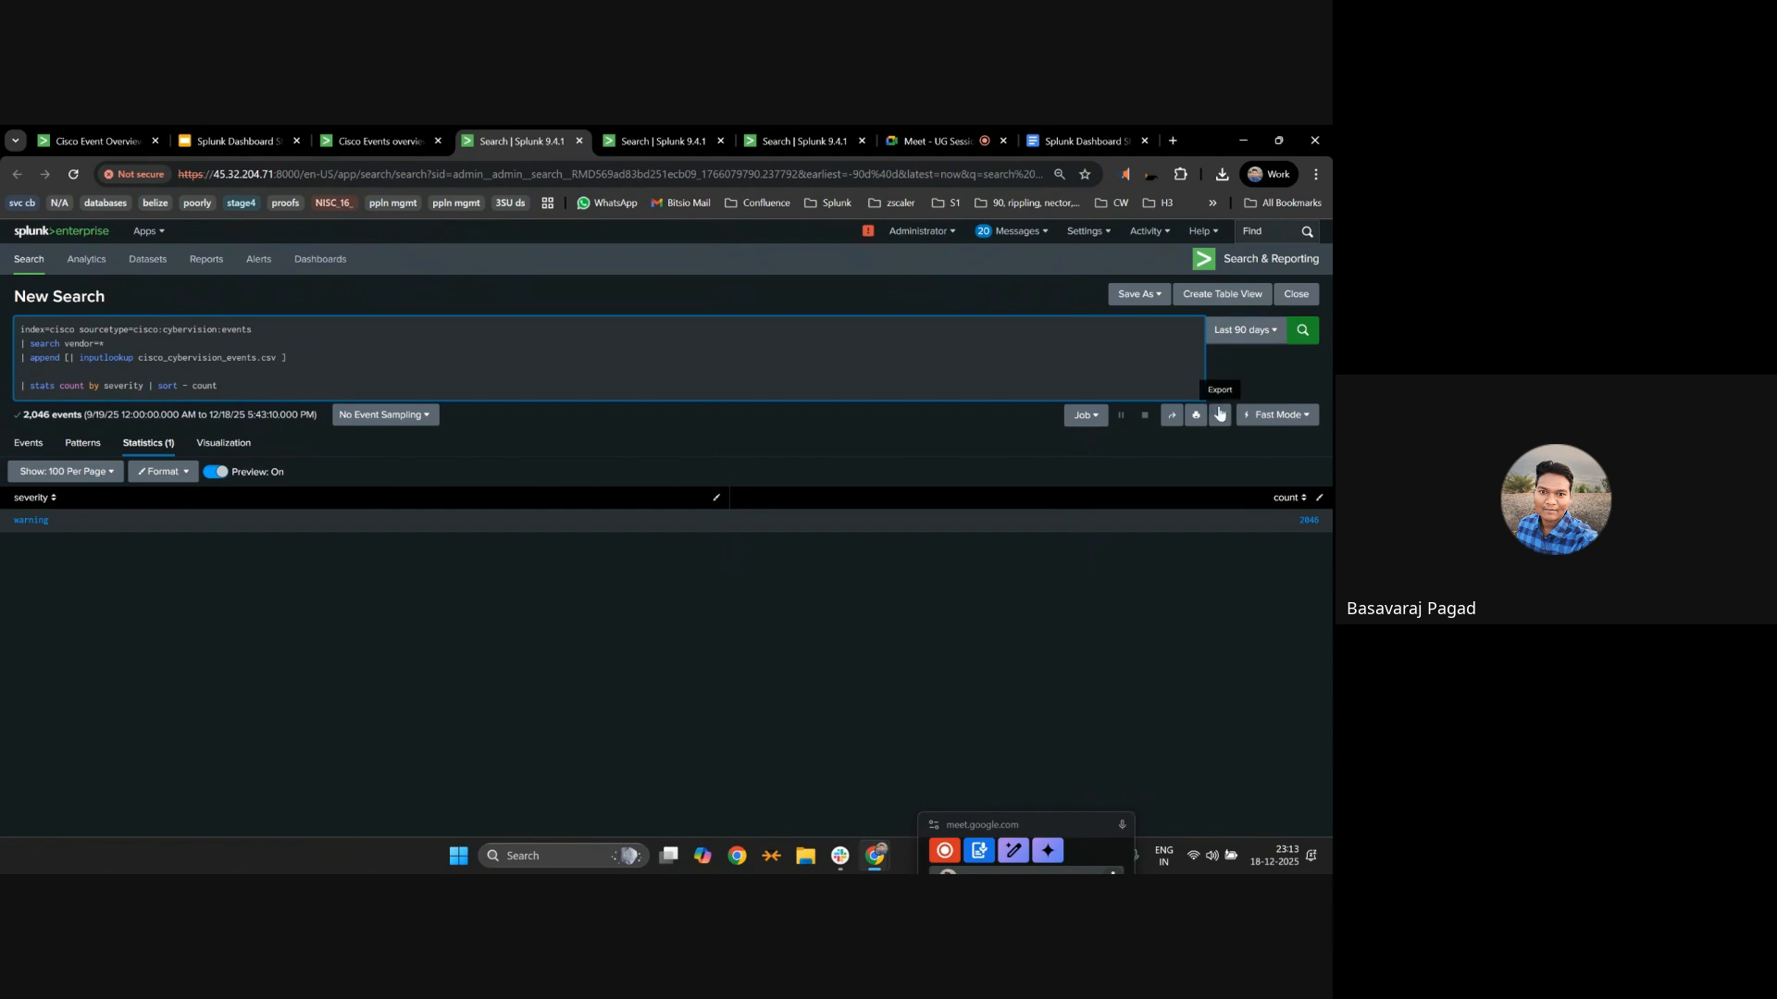
{"action": "left_click", "coordinate": [1295, 334]}
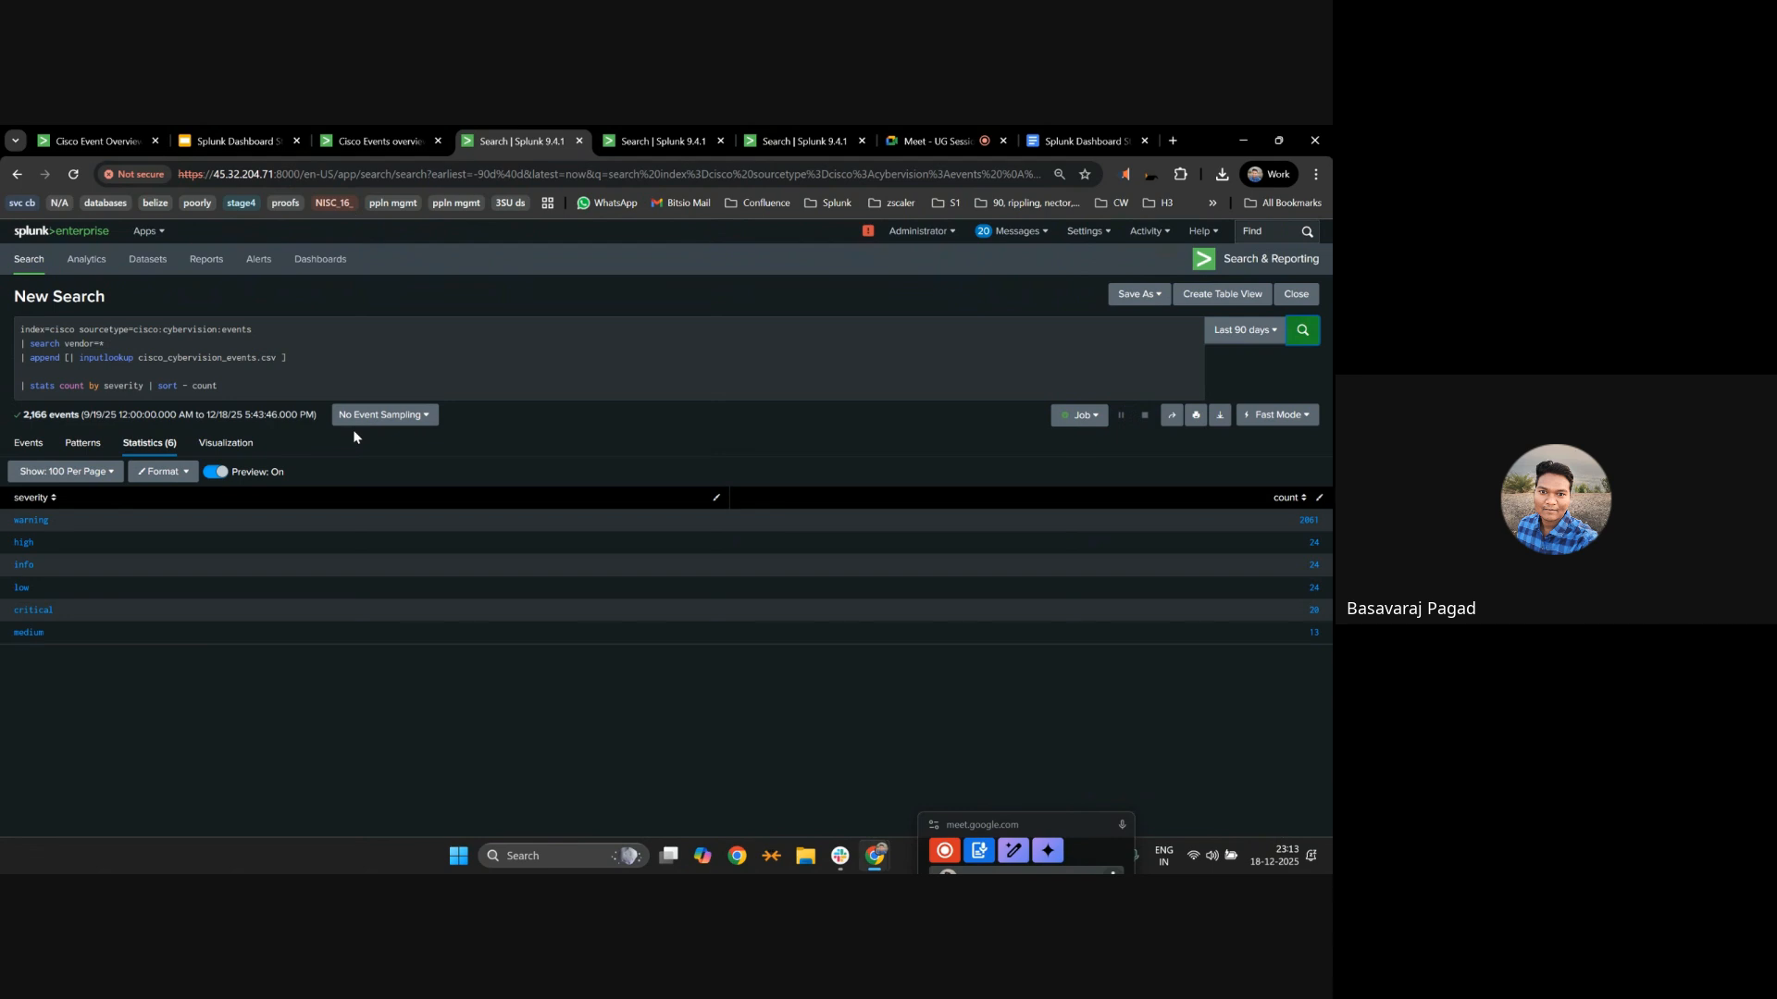
{"action": "left_click", "coordinate": [379, 141]}
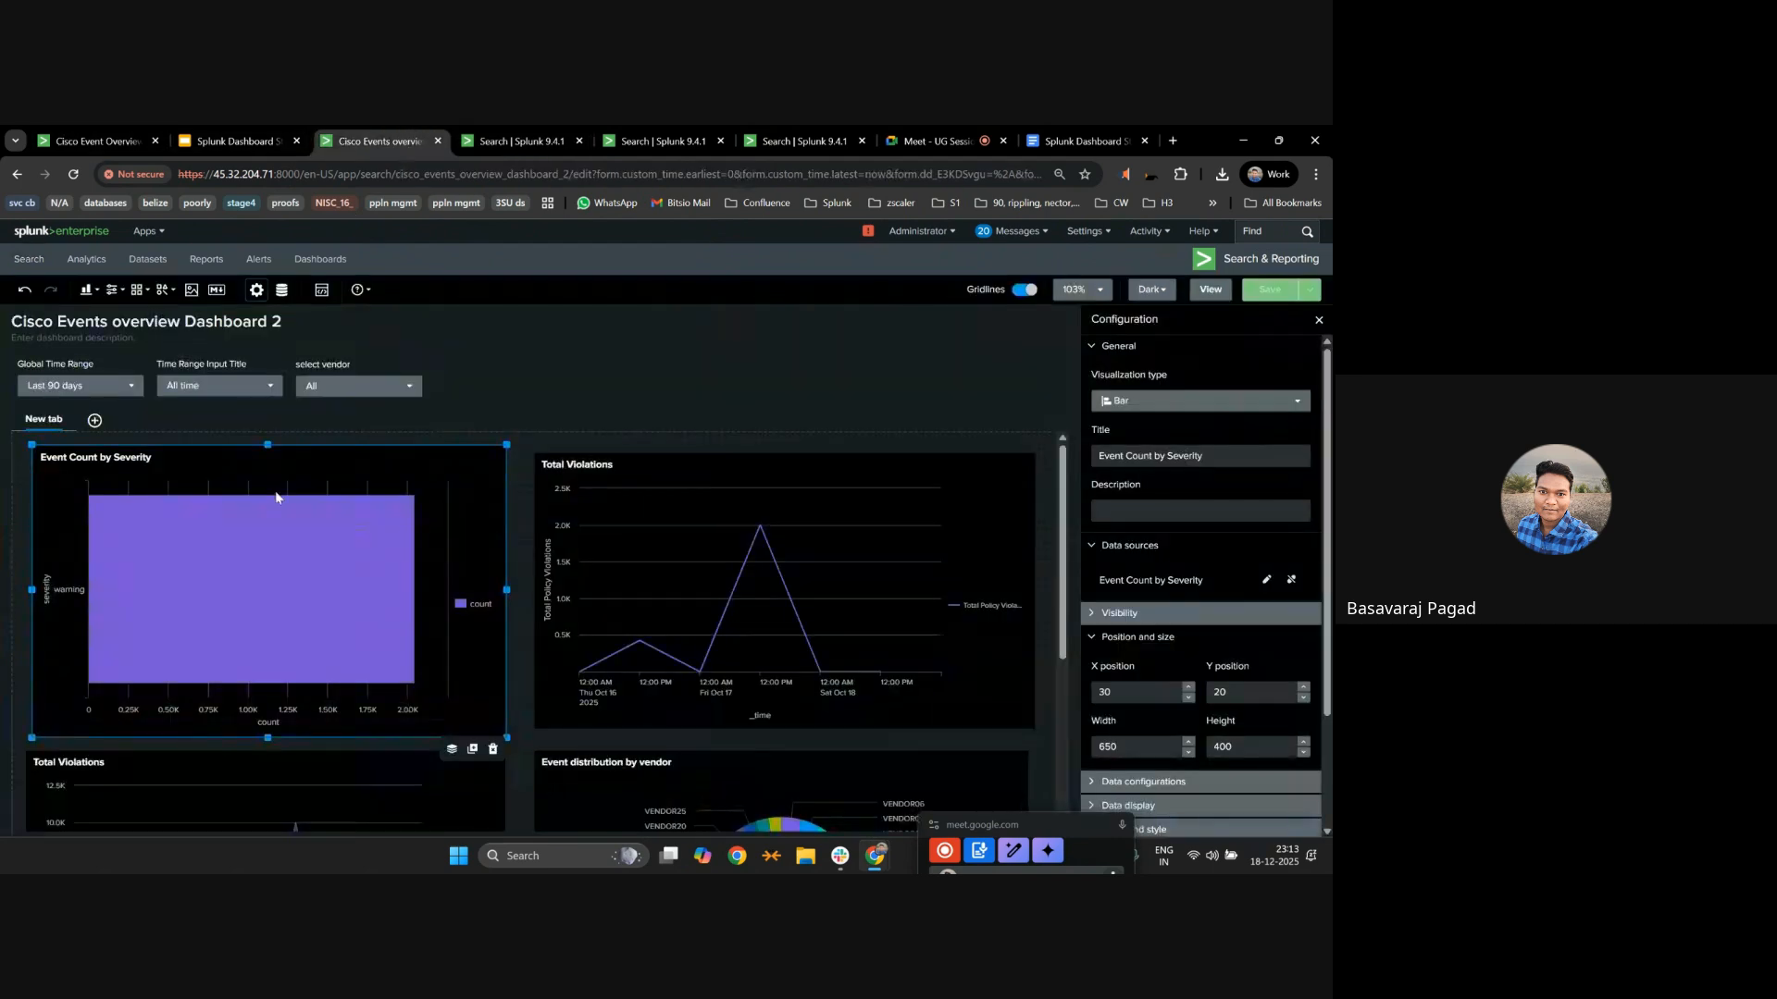
Insert | append [| inputlookup cisco_cybervision_events.csv ] before the stats command in the "Event Count by Severity" data source and apply it.
{"action": "left_click", "coordinate": [1266, 579]}
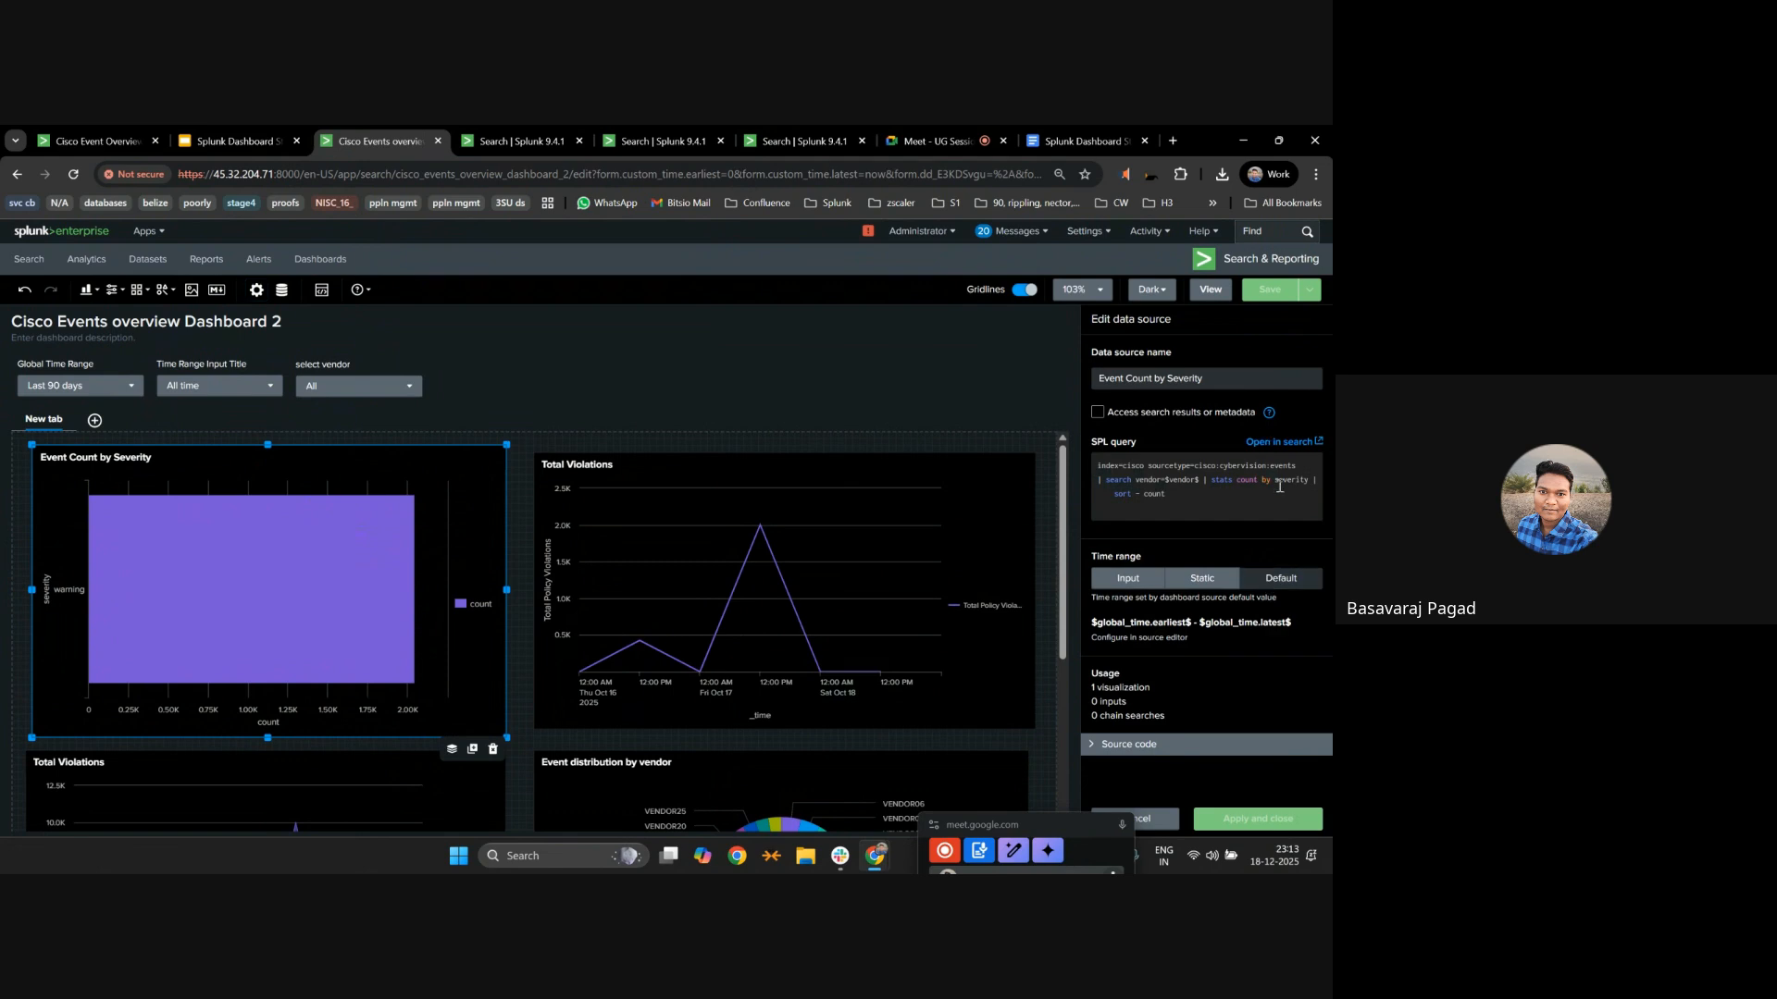
{"action": "key", "text": "ctrl+v"}
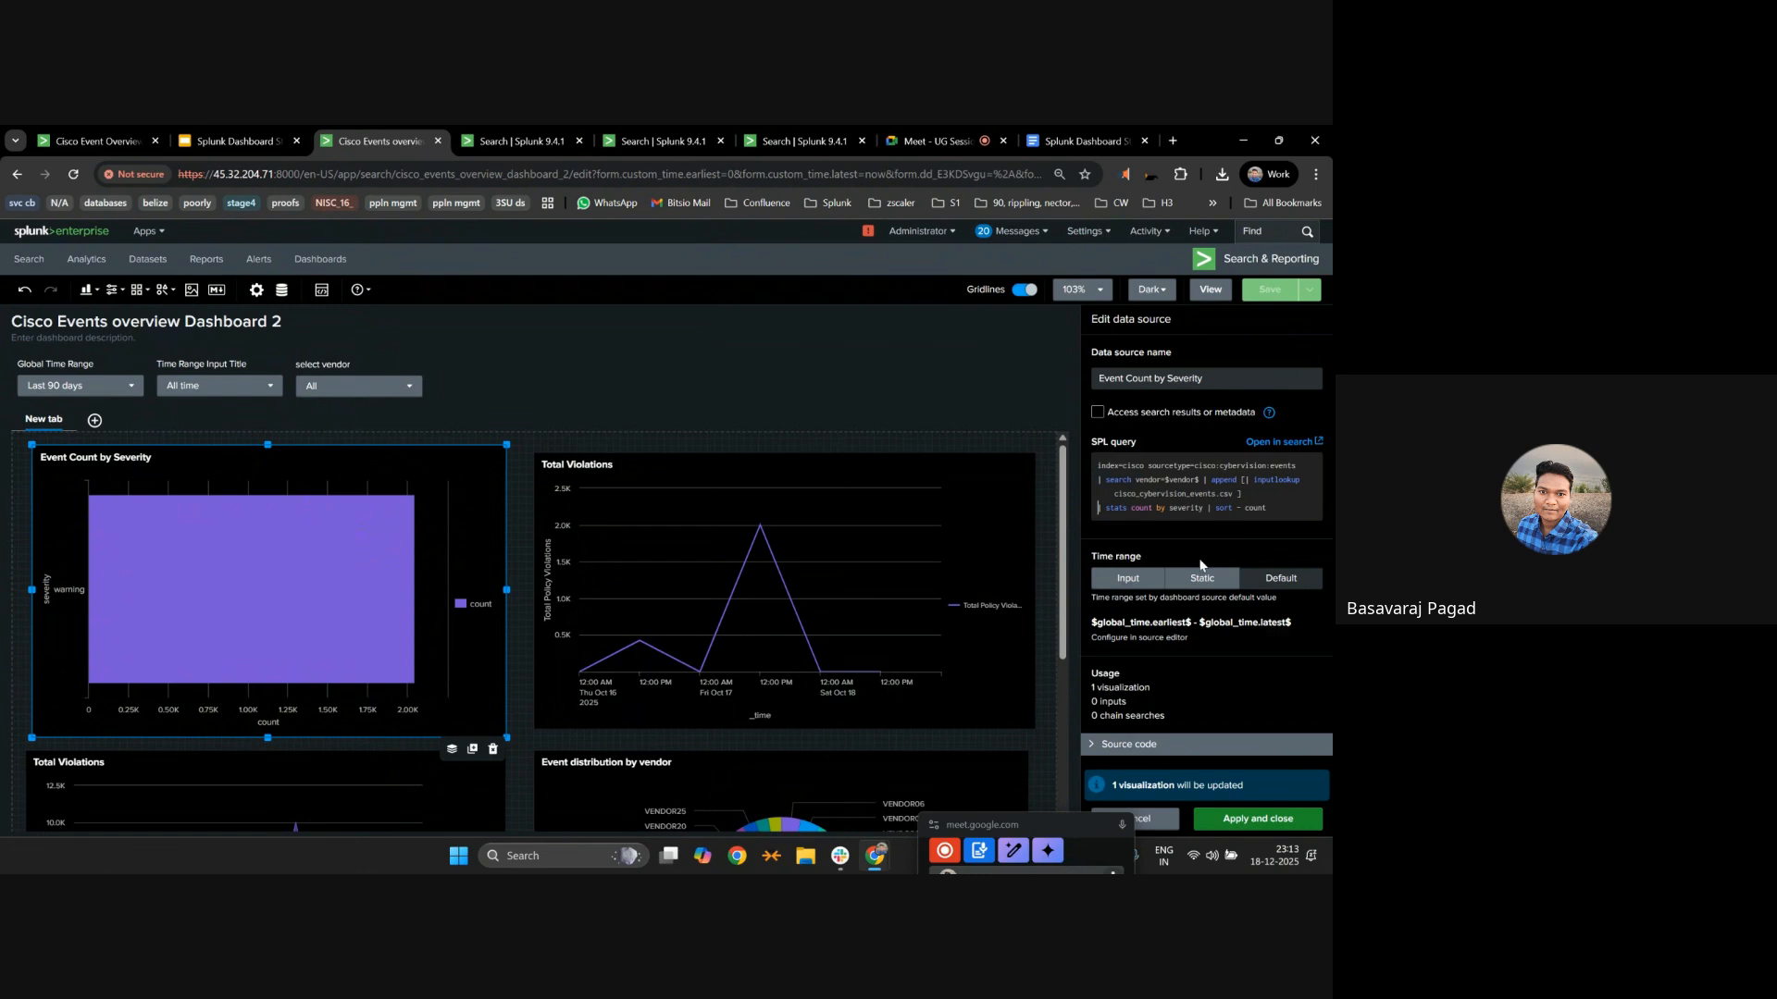
{"action": "key", "text": "Return"}
{"action": "left_click", "coordinate": [1249, 819]}
Add | append [| inputlookup cisco_cybervision_events.csv ] before the stats command in the "Event distribution by vendor" data source, apply it, and save the dashboard.
{"action": "scroll", "coordinate": [702, 618], "scroll_direction": "down", "scroll_amount": 3}
{"action": "left_click", "coordinate": [807, 609]}
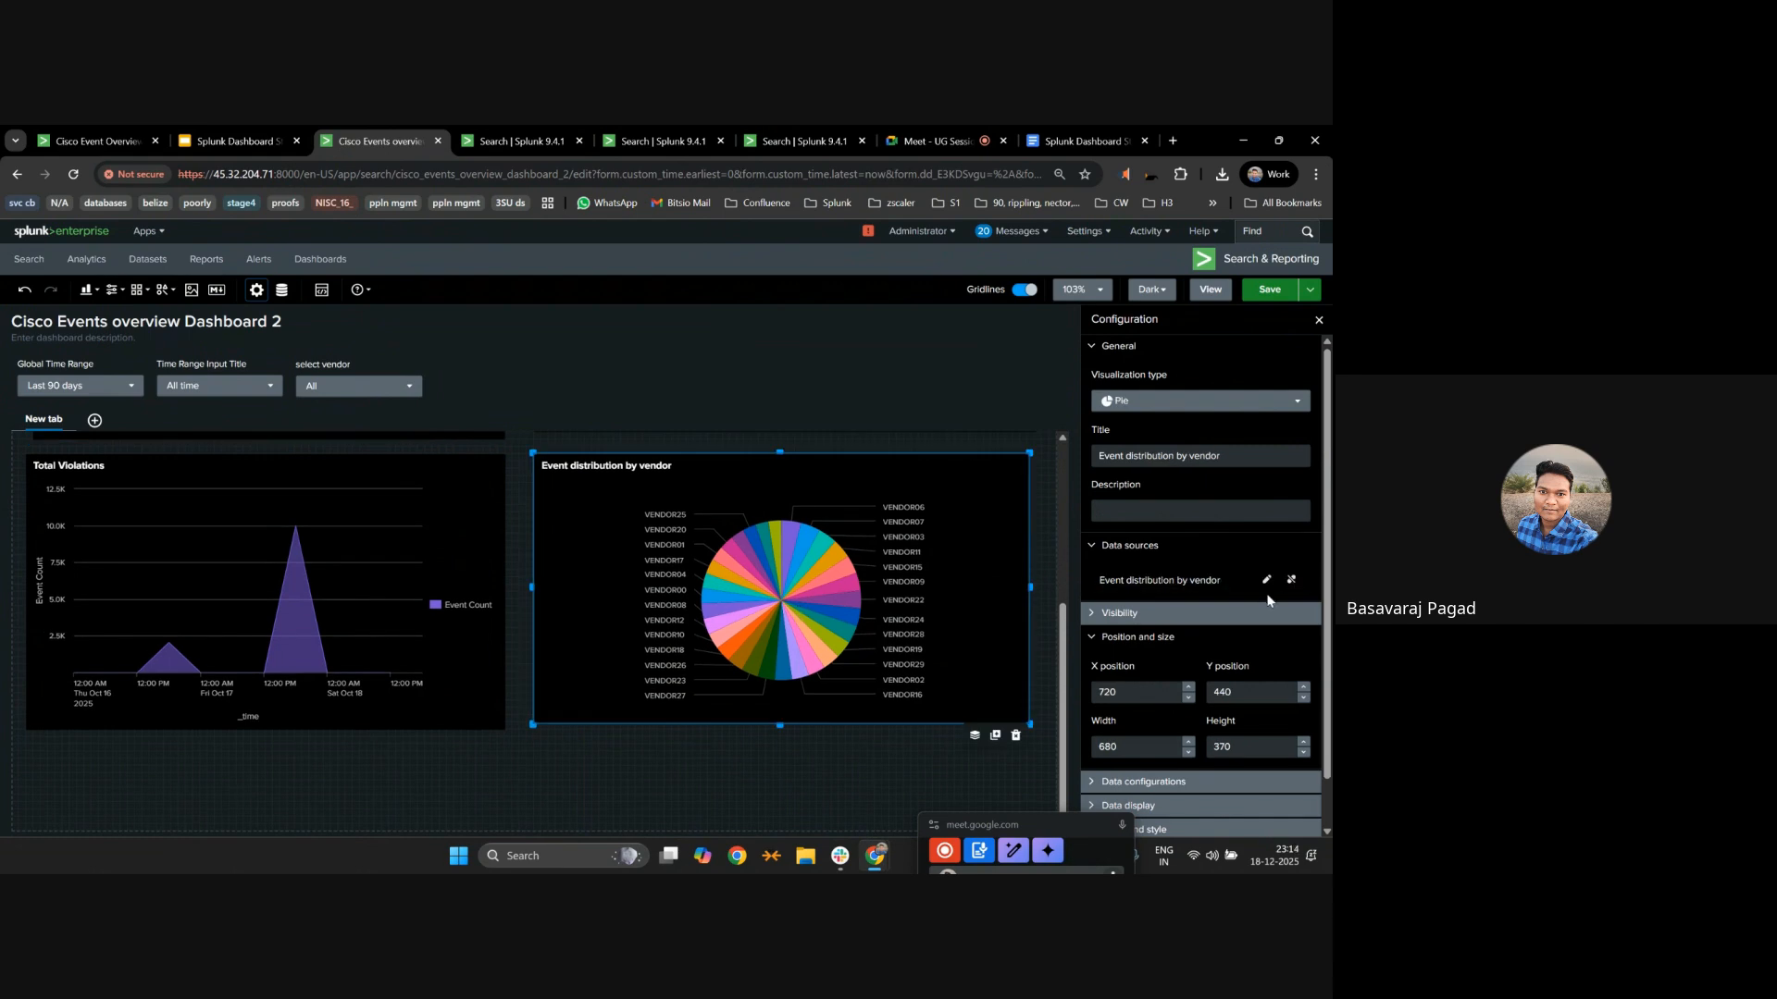
{"action": "left_click", "coordinate": [1266, 579]}
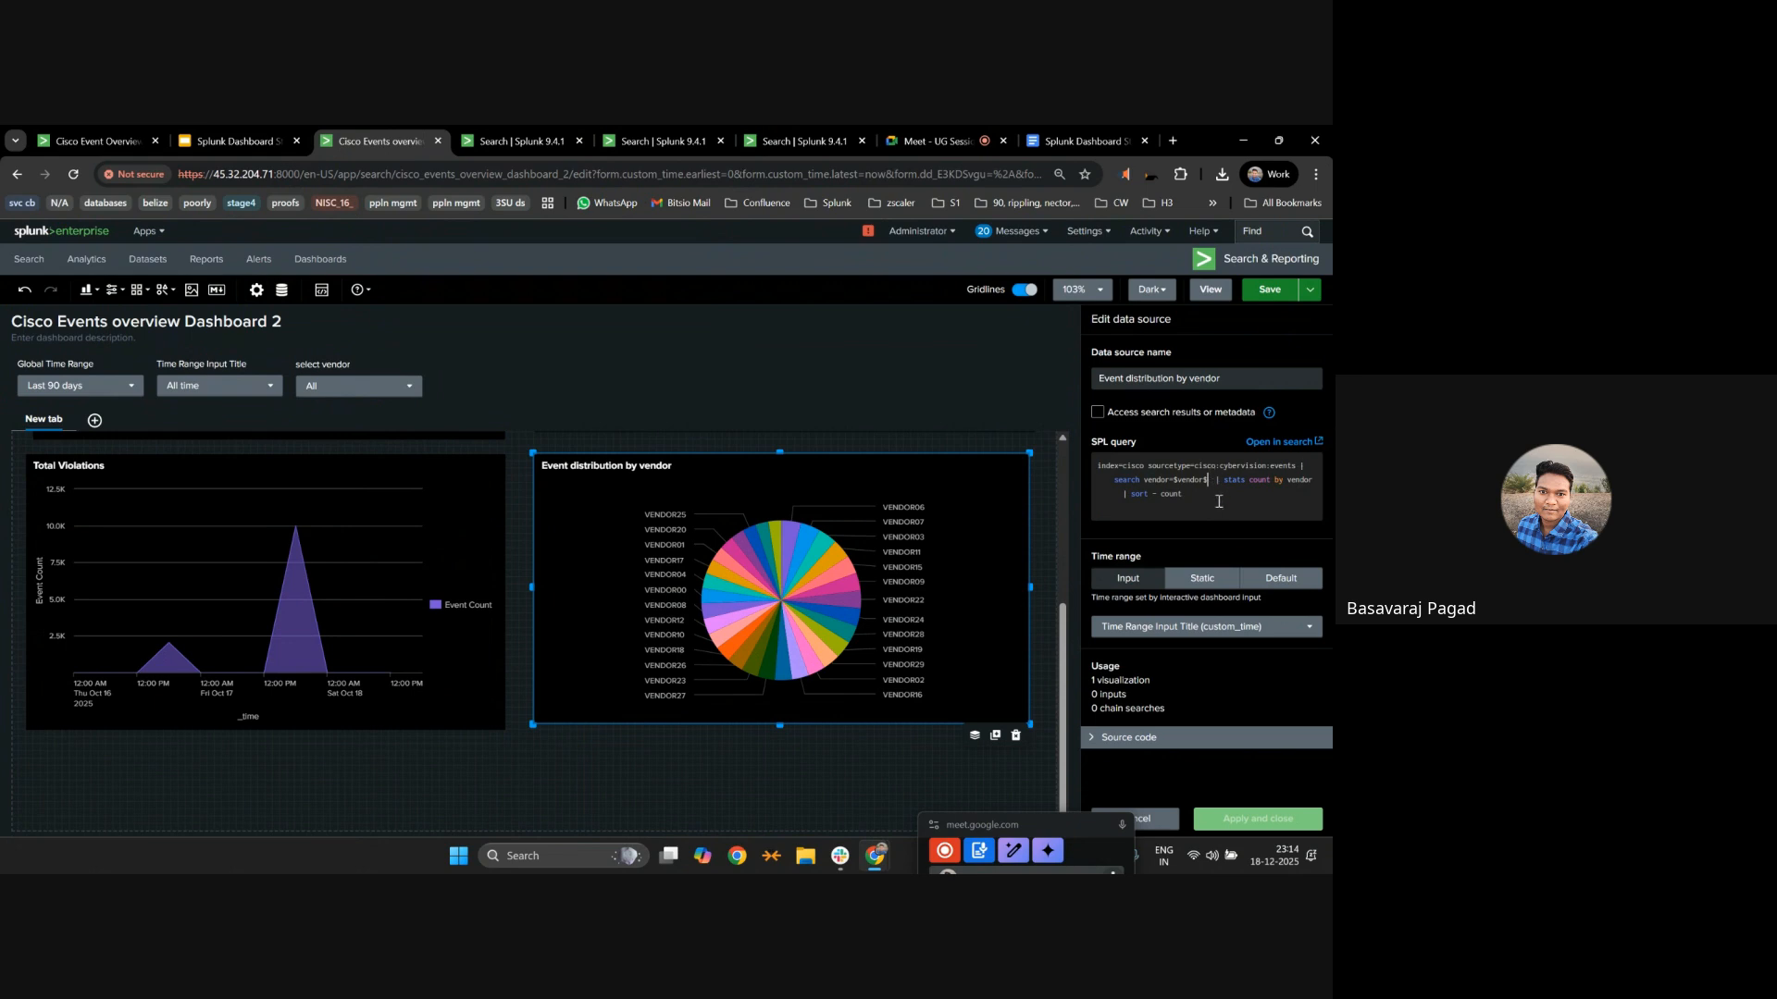
{"action": "key", "text": "Caps_Lock"}
{"action": "key", "text": "Return"}
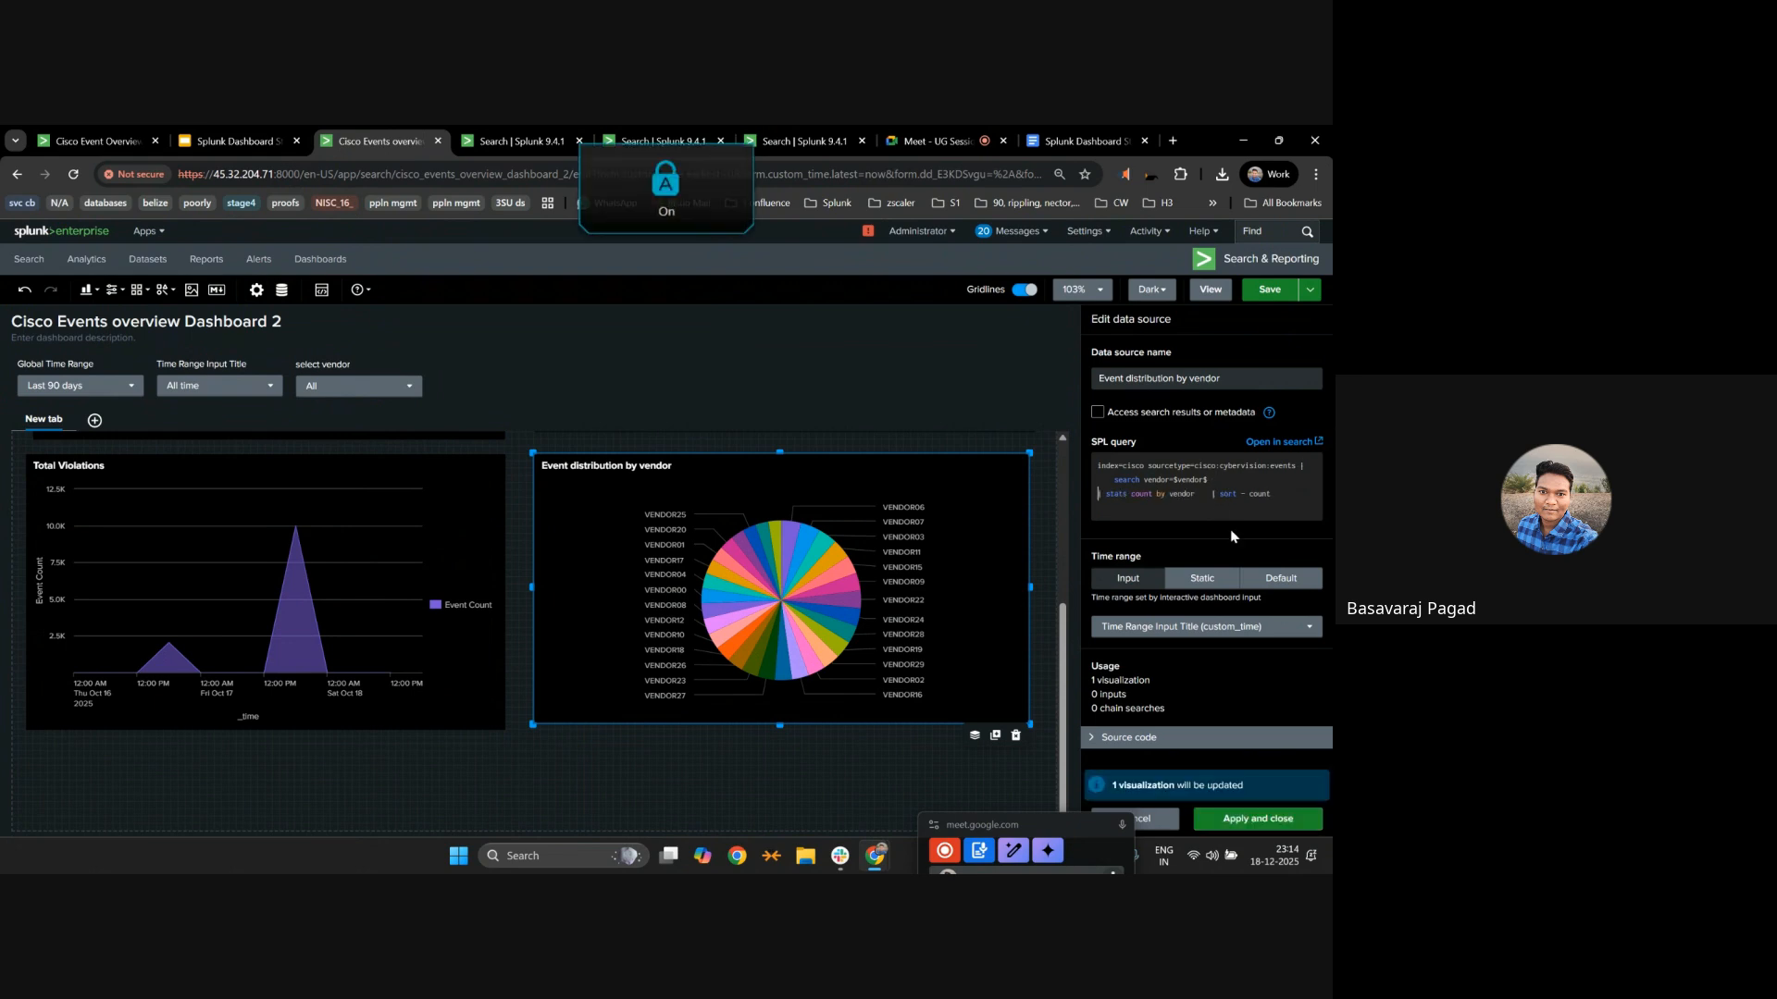
{"action": "key", "text": "Return"}
{"action": "key", "text": "ctrl+v"}
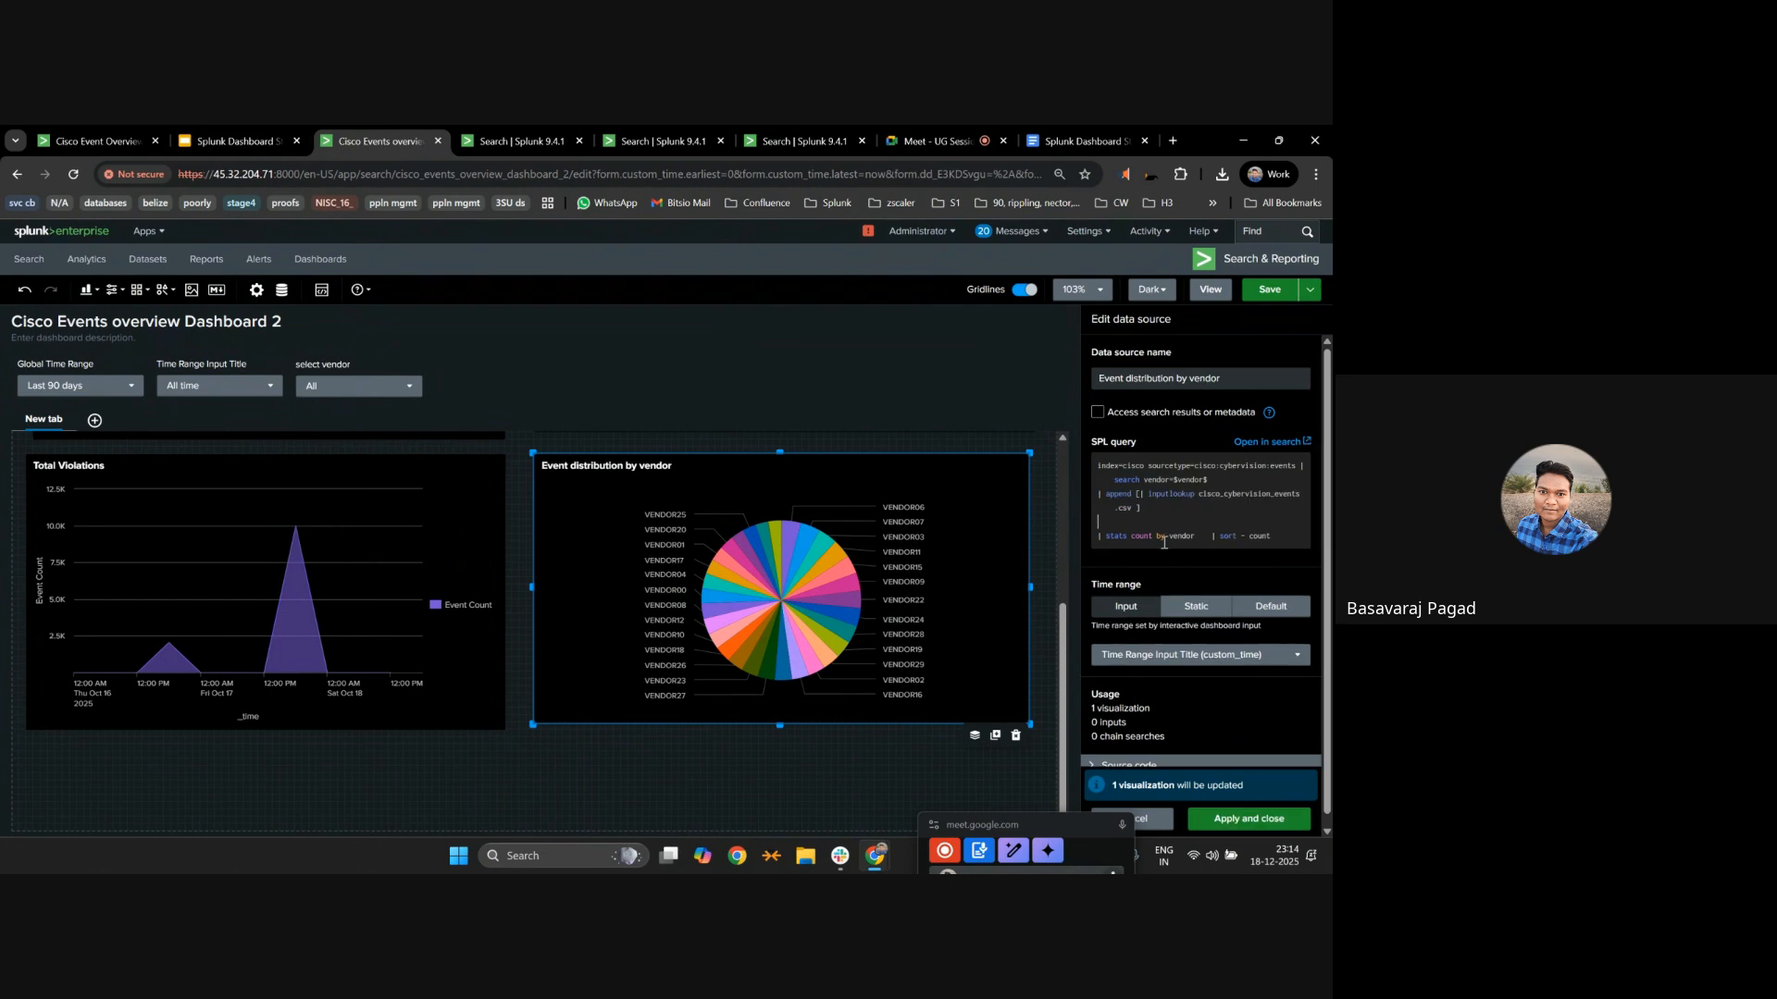
{"action": "left_click", "coordinate": [1223, 810]}
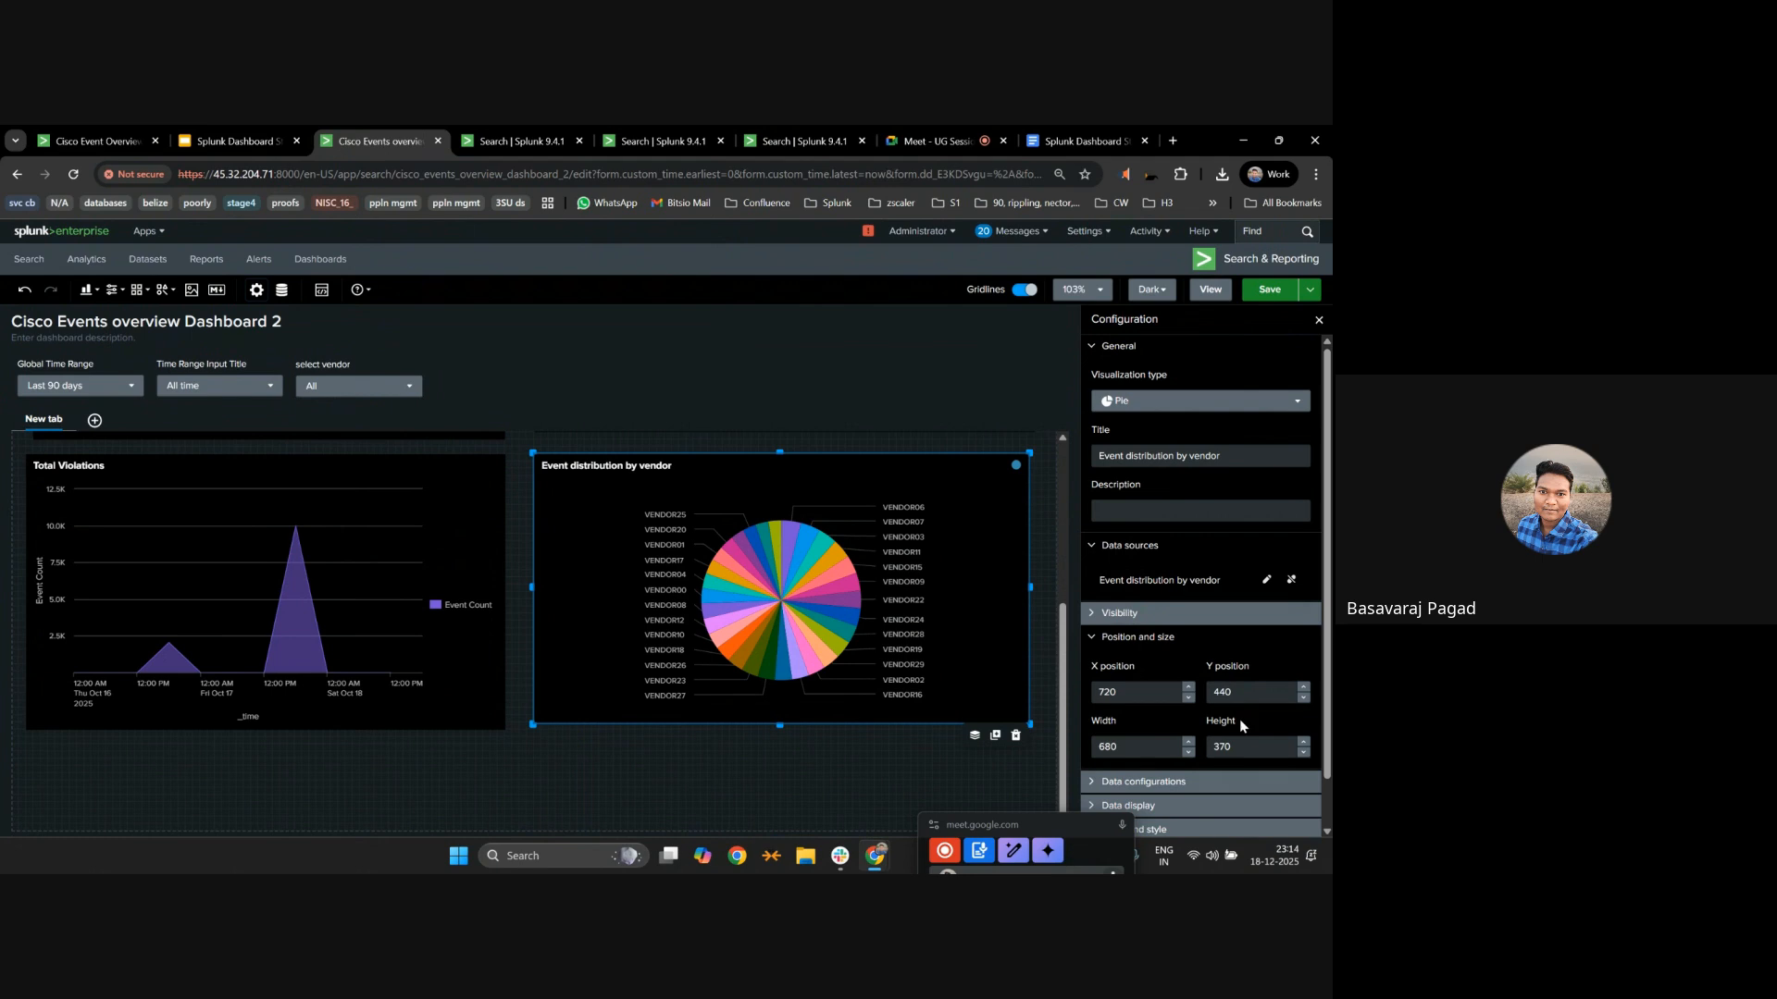
{"action": "left_click", "coordinate": [1269, 289]}
Switch the dashboard to view mode, set select vendor to VENDOR00, and check the "Event Count by Severity" chart.
{"action": "scroll", "coordinate": [842, 542], "scroll_direction": "down", "scroll_amount": 3}
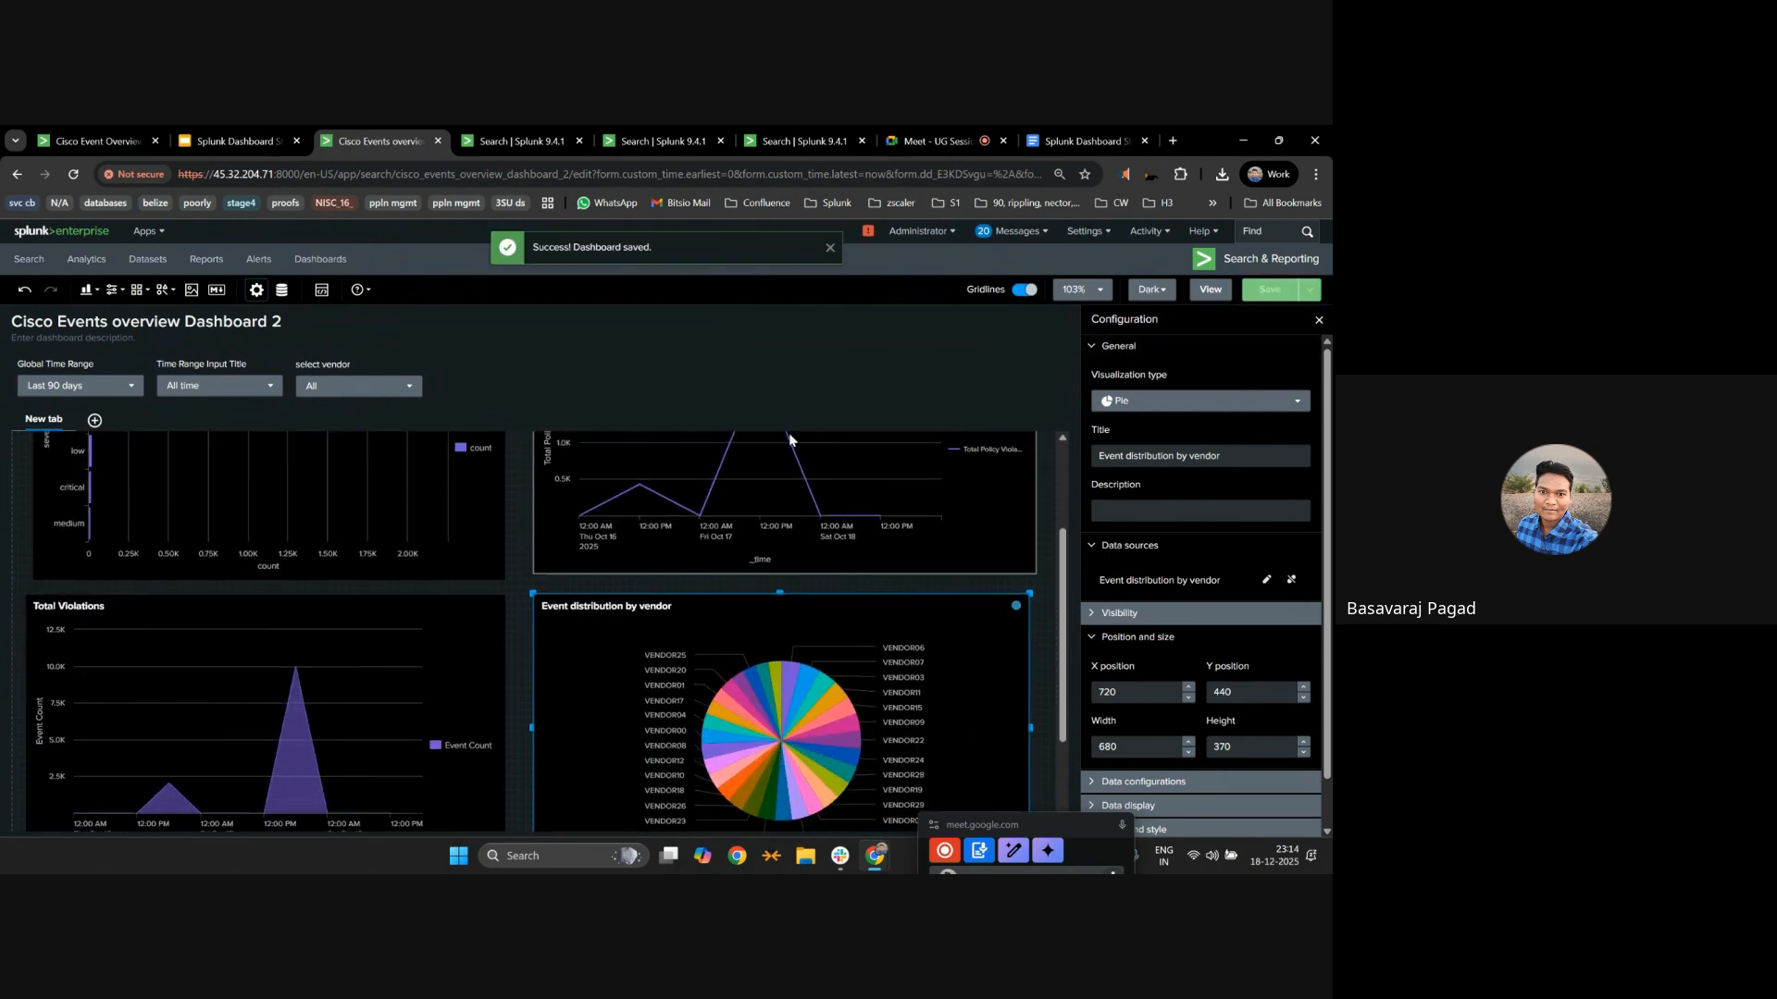
{"action": "scroll", "coordinate": [805, 462], "scroll_direction": "up", "scroll_amount": 3}
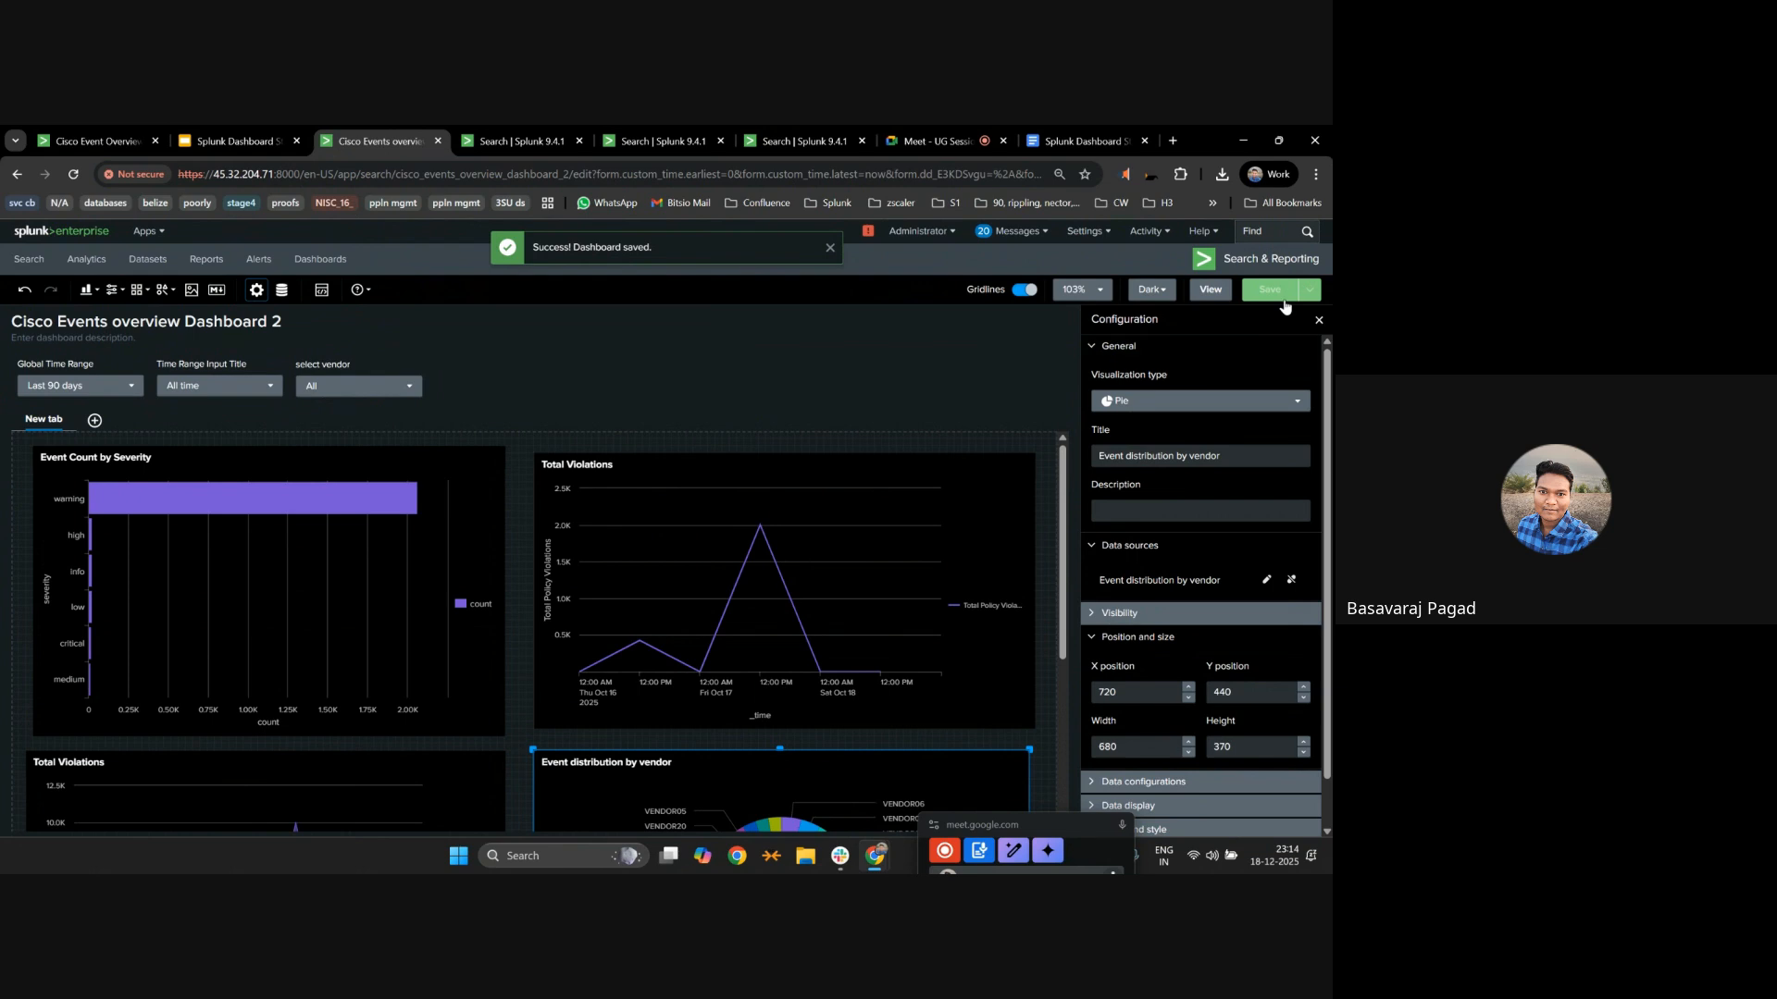
{"action": "left_click", "coordinate": [1210, 290]}
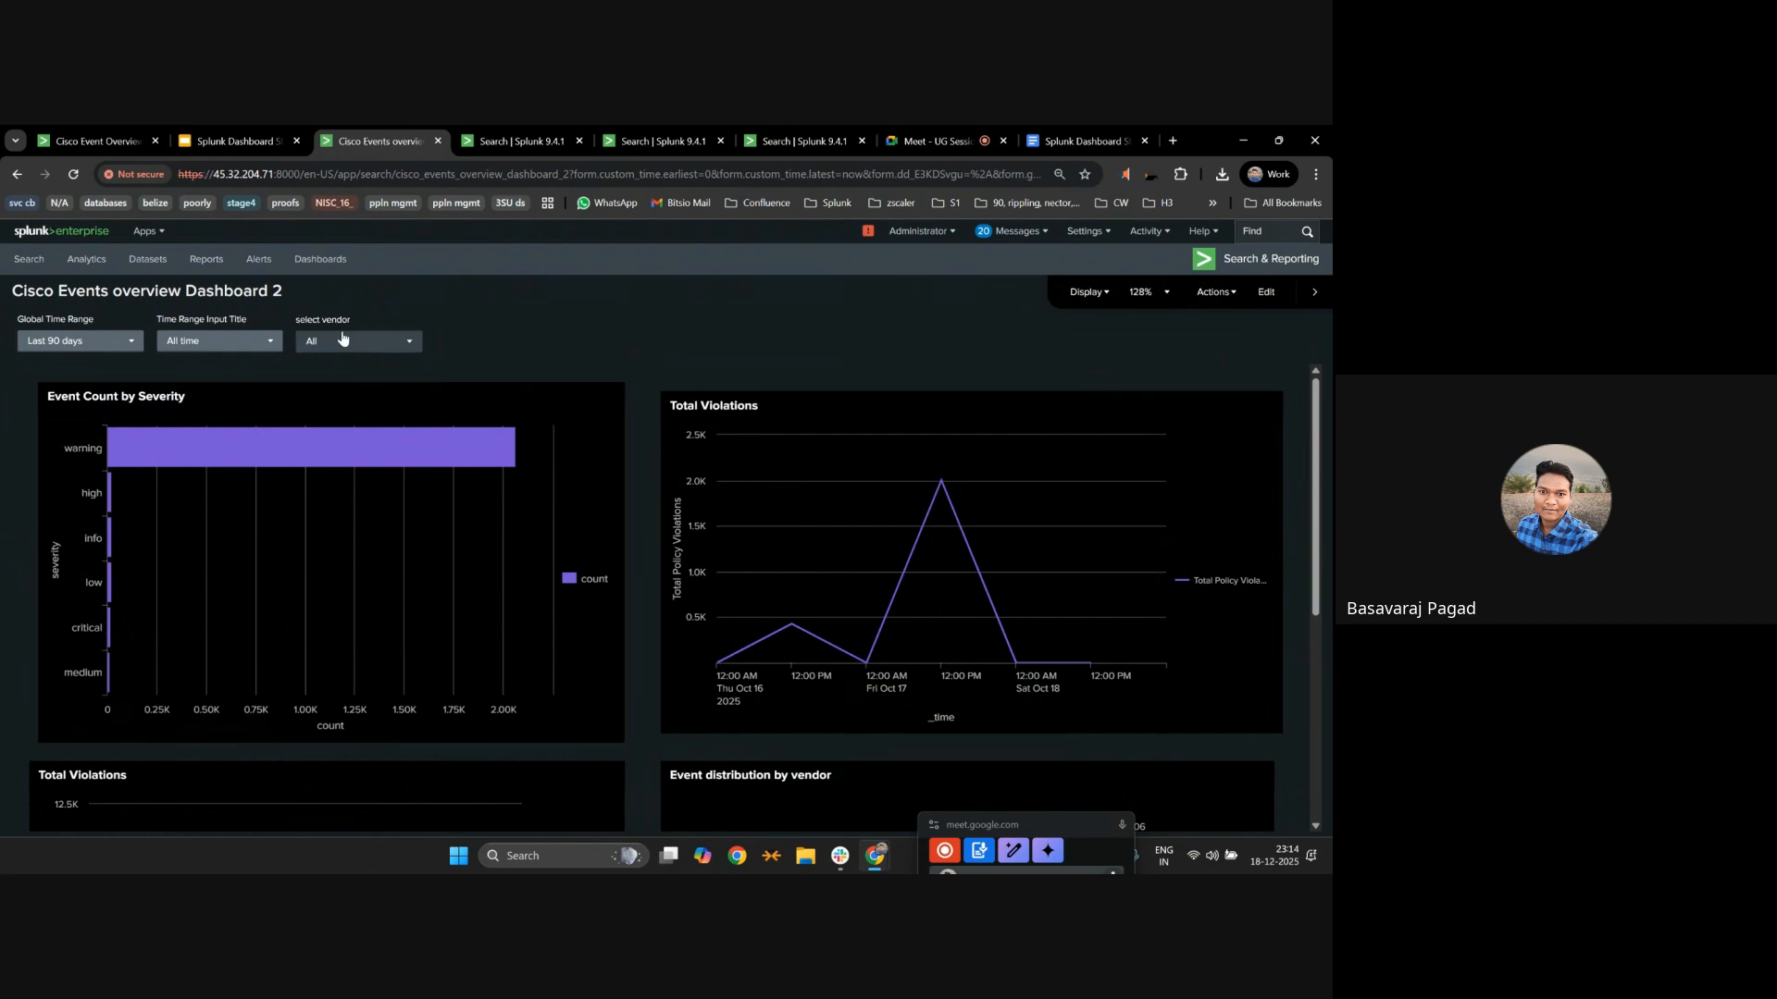
{"action": "mouse_move", "coordinate": [320, 454]}
{"action": "left_click", "coordinate": [335, 346]}
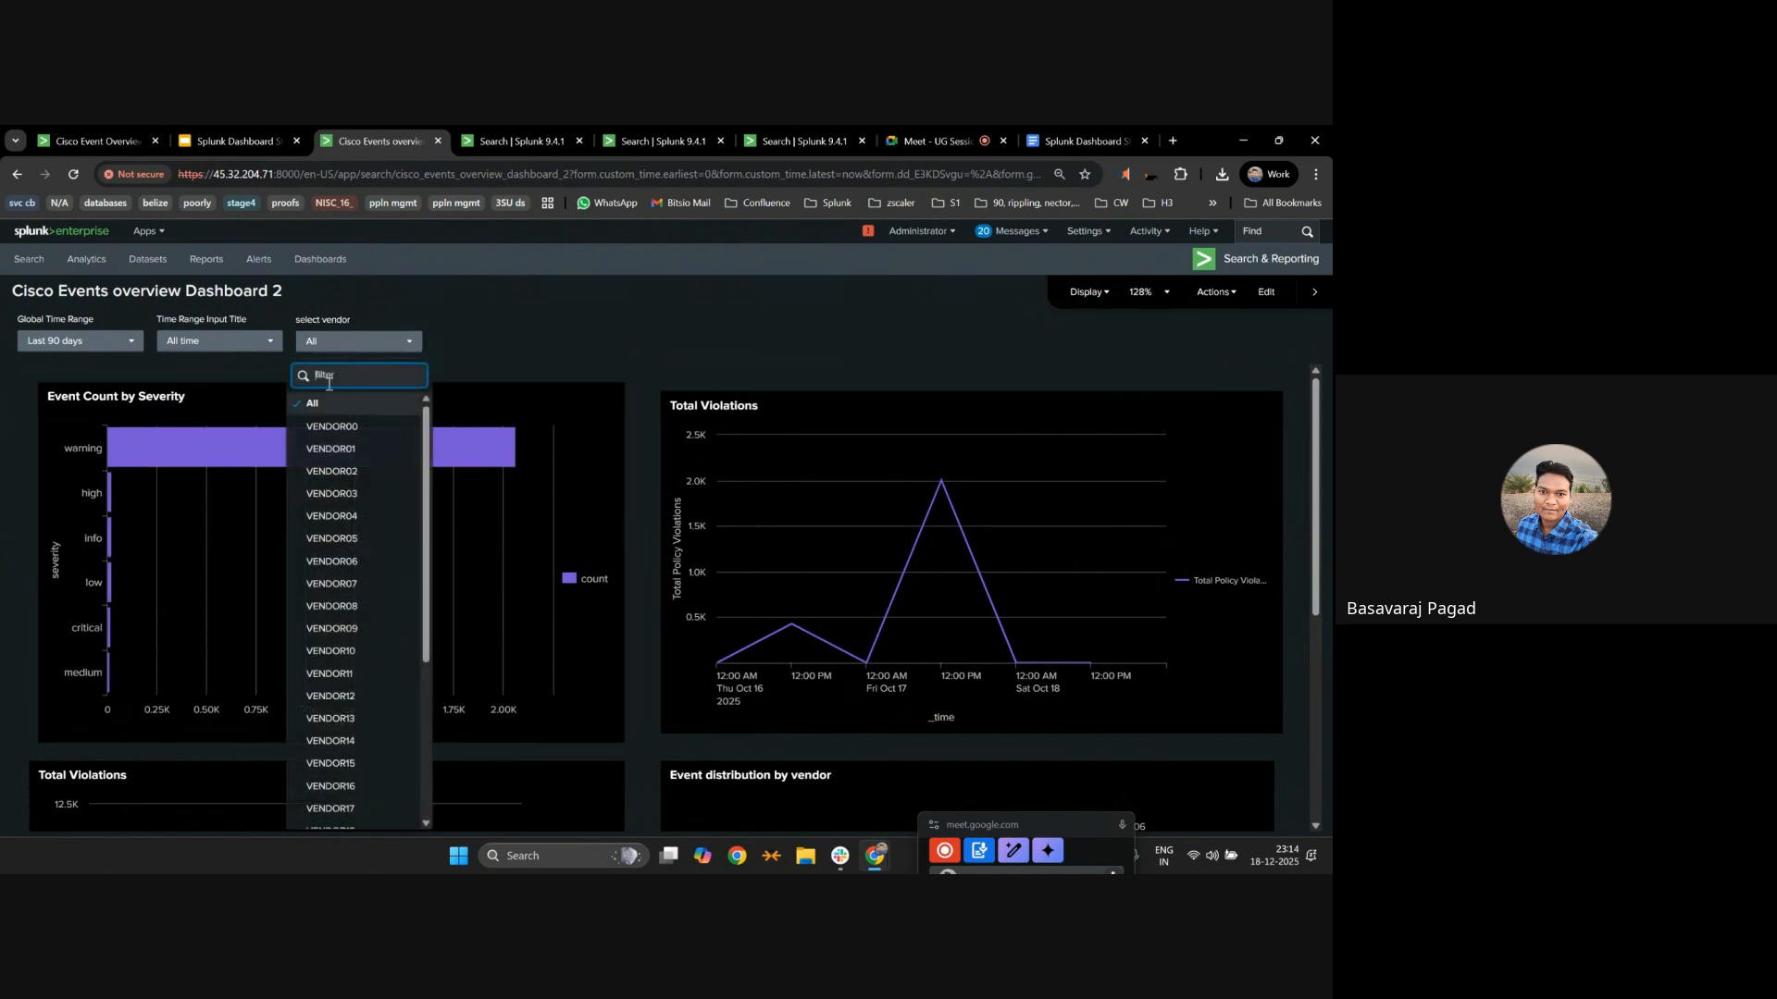
{"action": "left_click", "coordinate": [324, 438]}
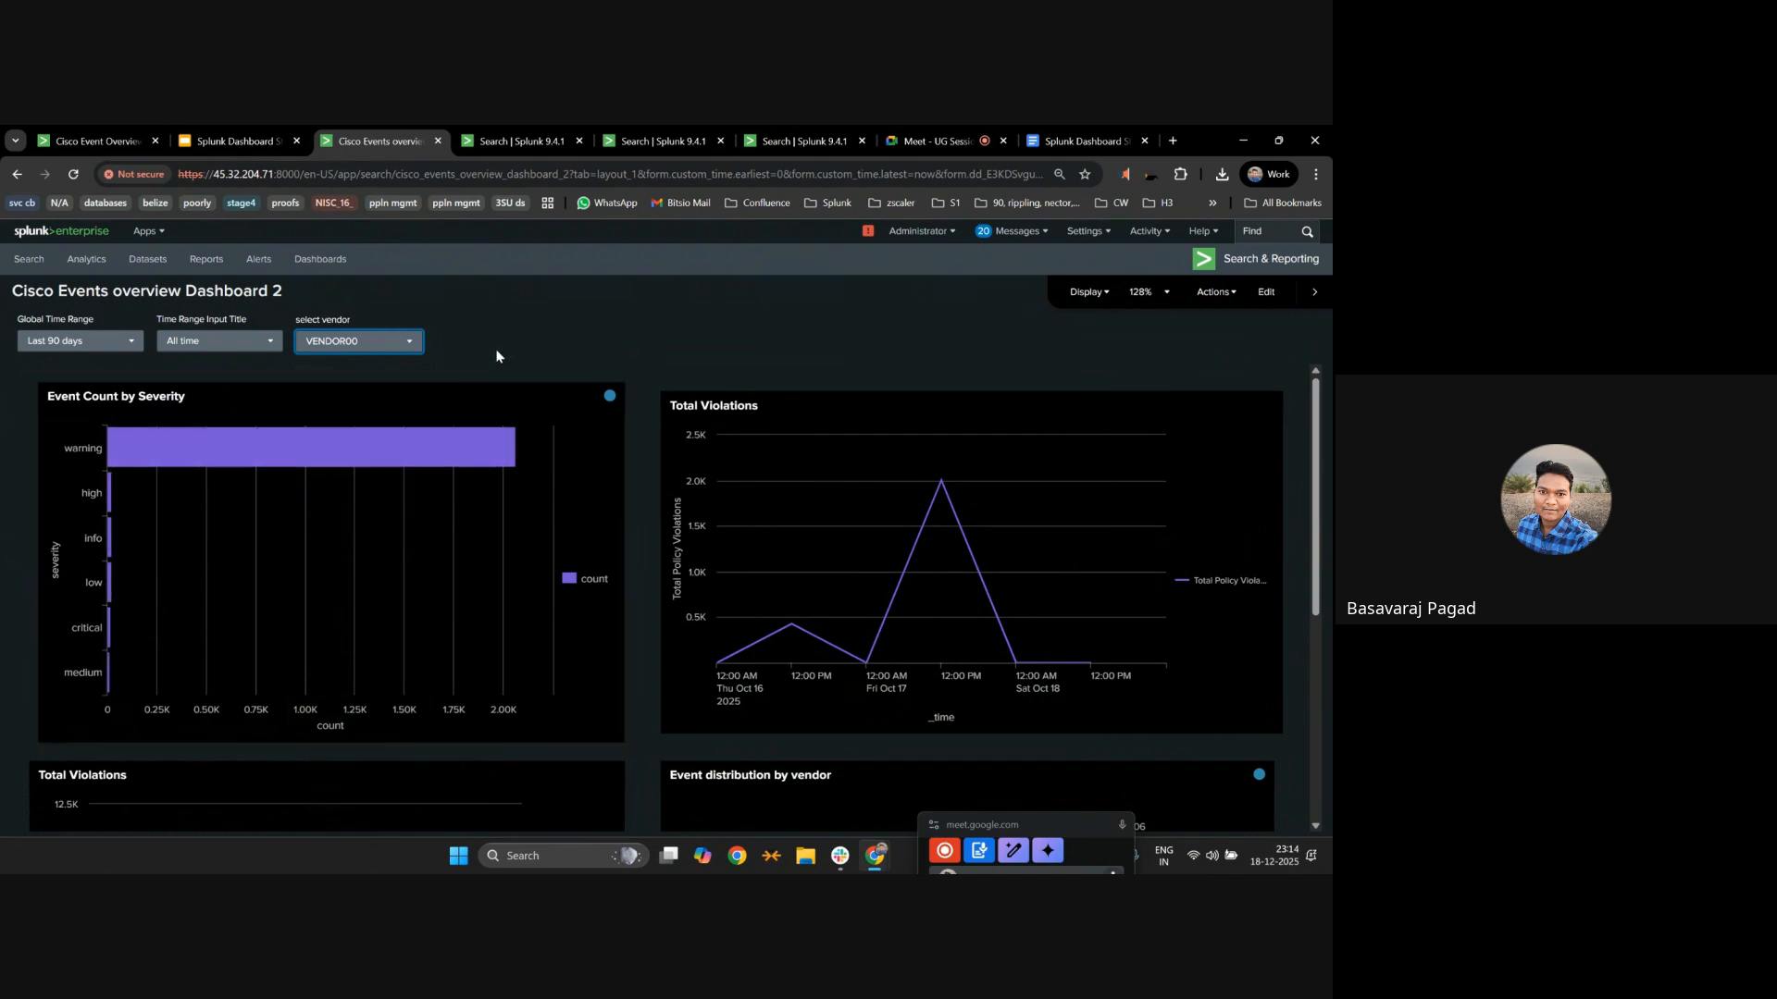
{"action": "mouse_move", "coordinate": [467, 464]}
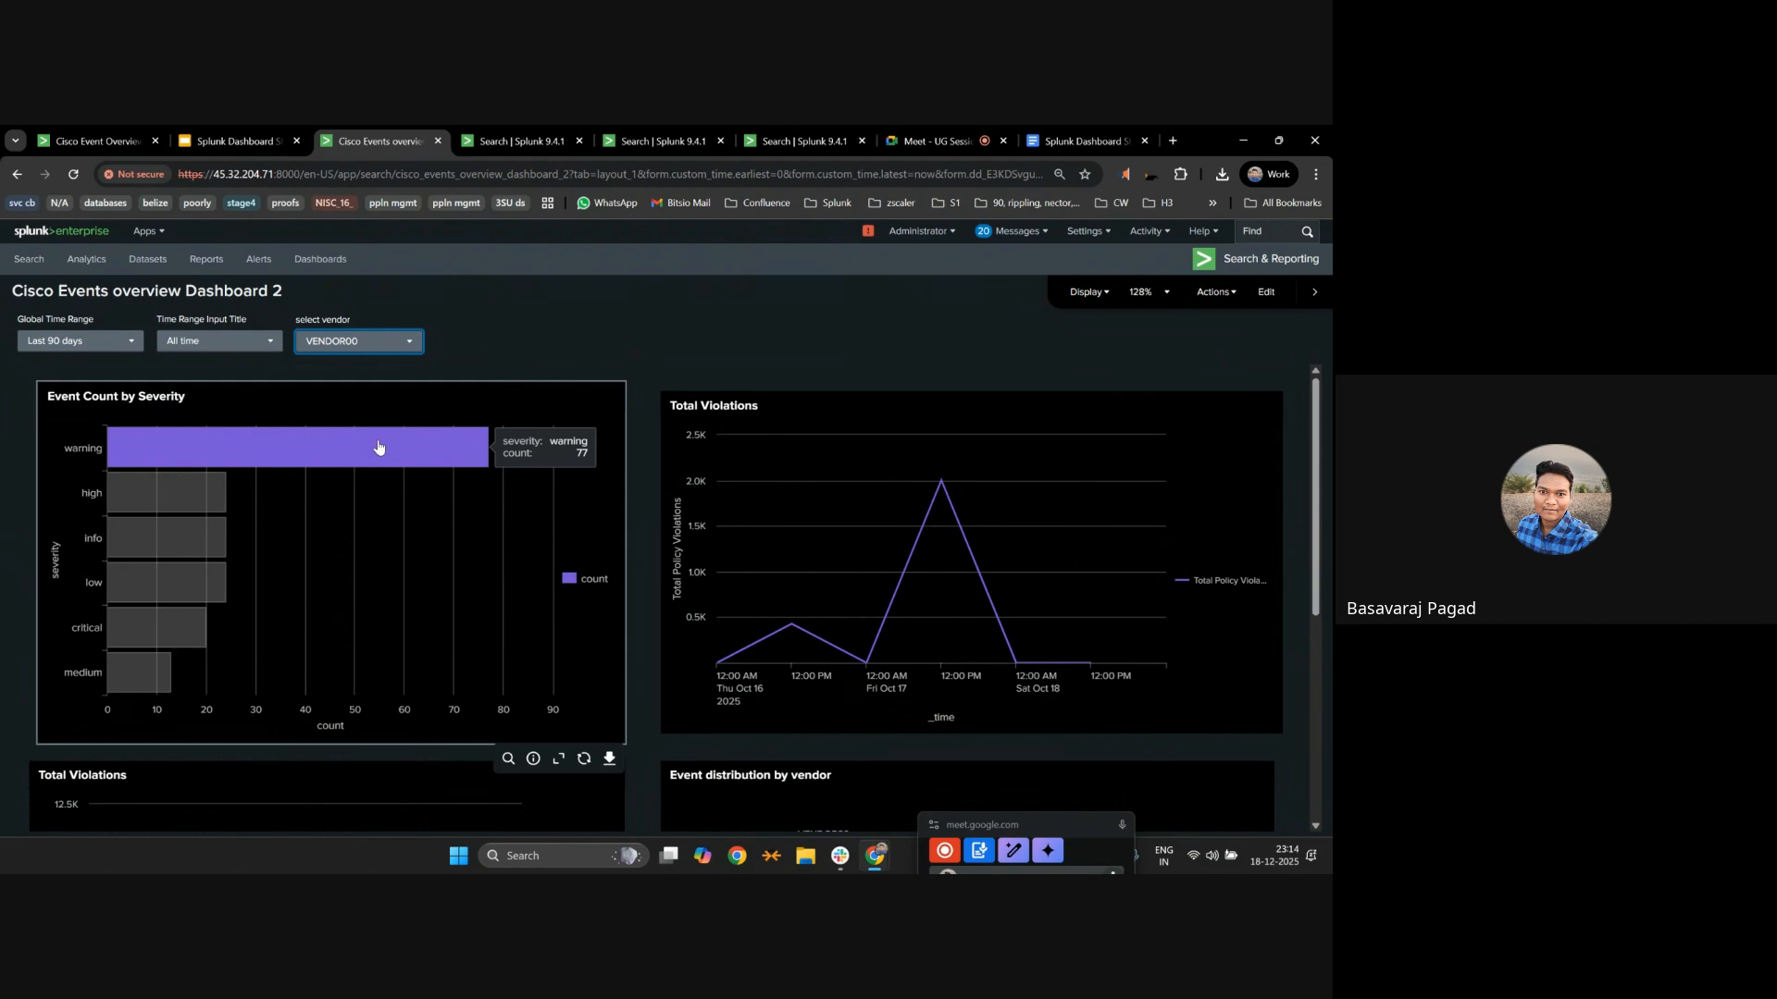
Set select vendor to VENDOR03 and VENDOR21 in turn, examining the severity chart's bars for each vendor.
{"action": "left_click", "coordinate": [348, 342]}
{"action": "left_click", "coordinate": [348, 343]}
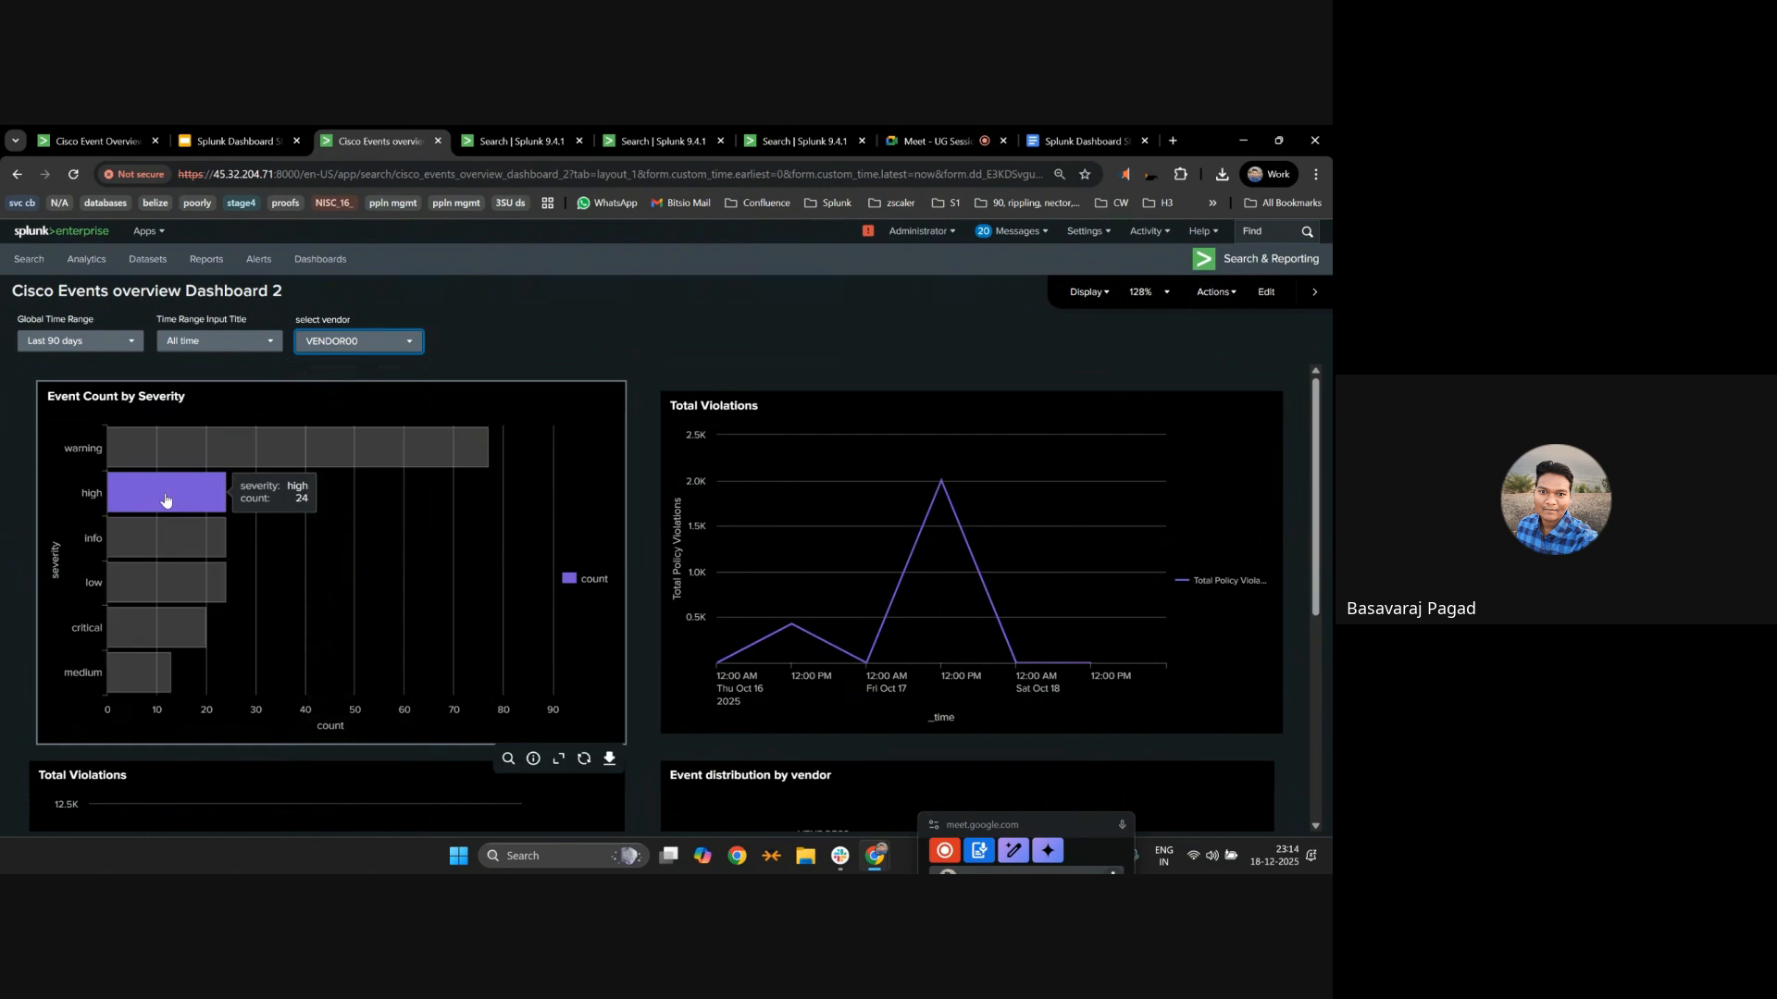
{"action": "left_click", "coordinate": [379, 342]}
{"action": "left_click", "coordinate": [334, 494]}
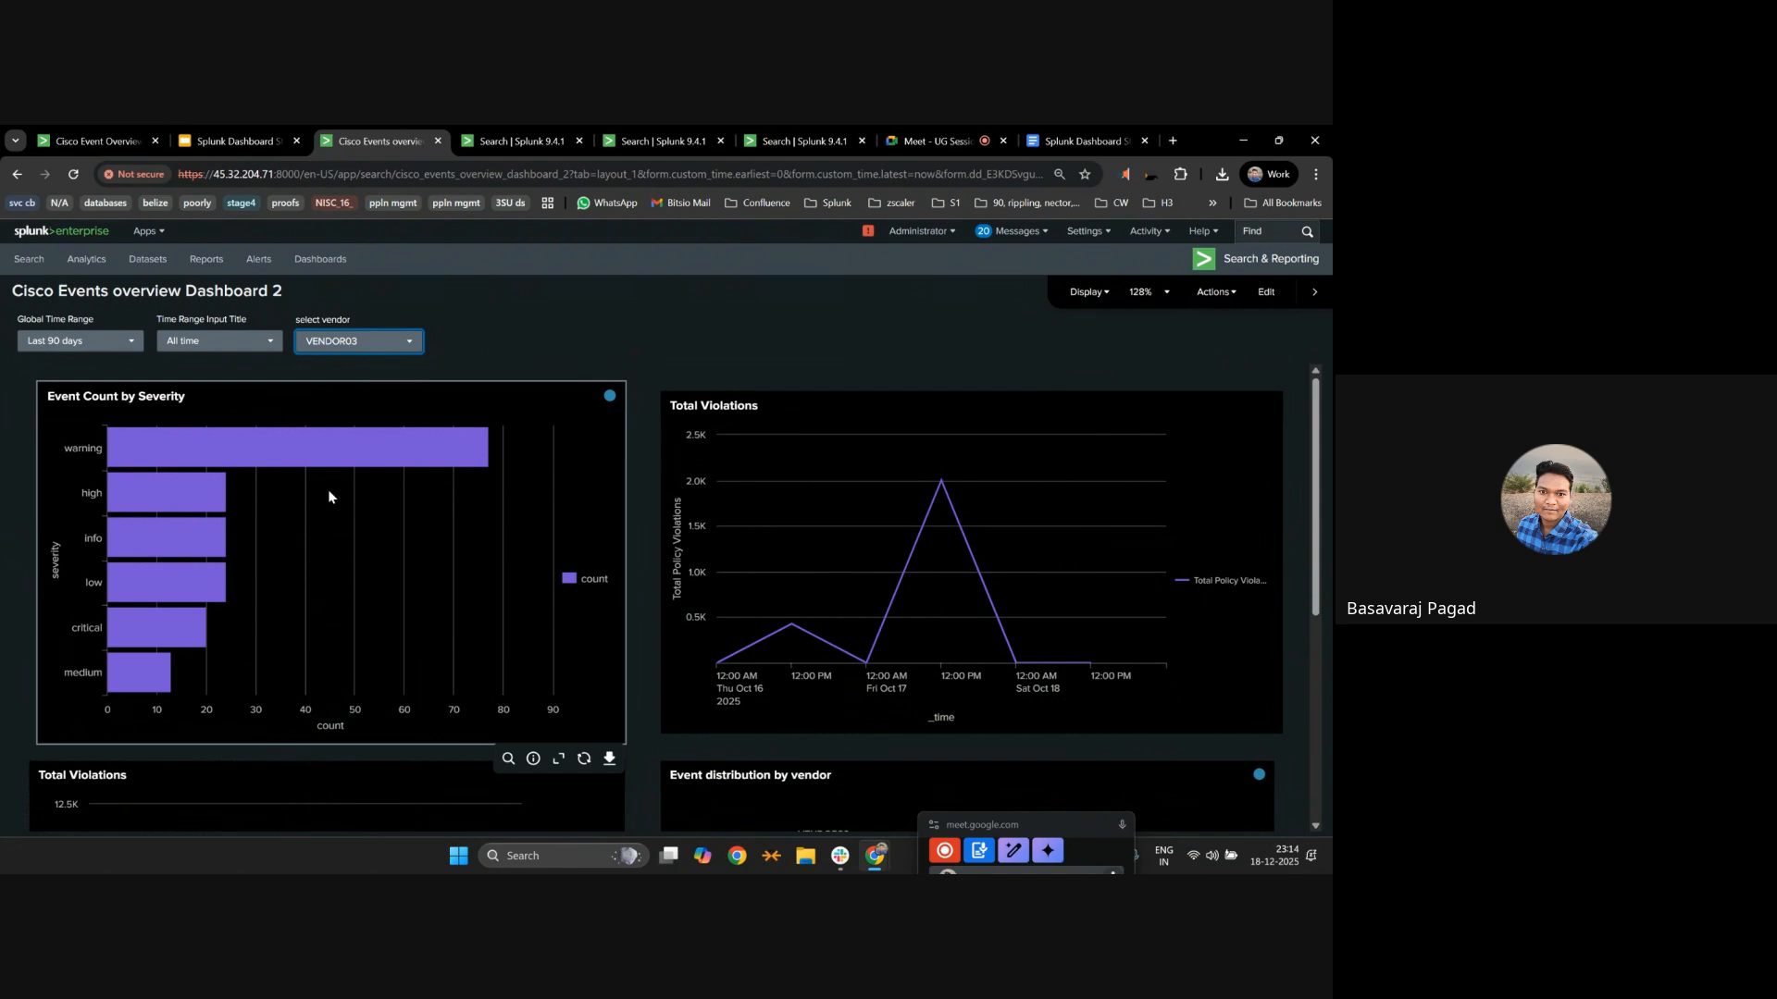
{"action": "mouse_move", "coordinate": [158, 511]}
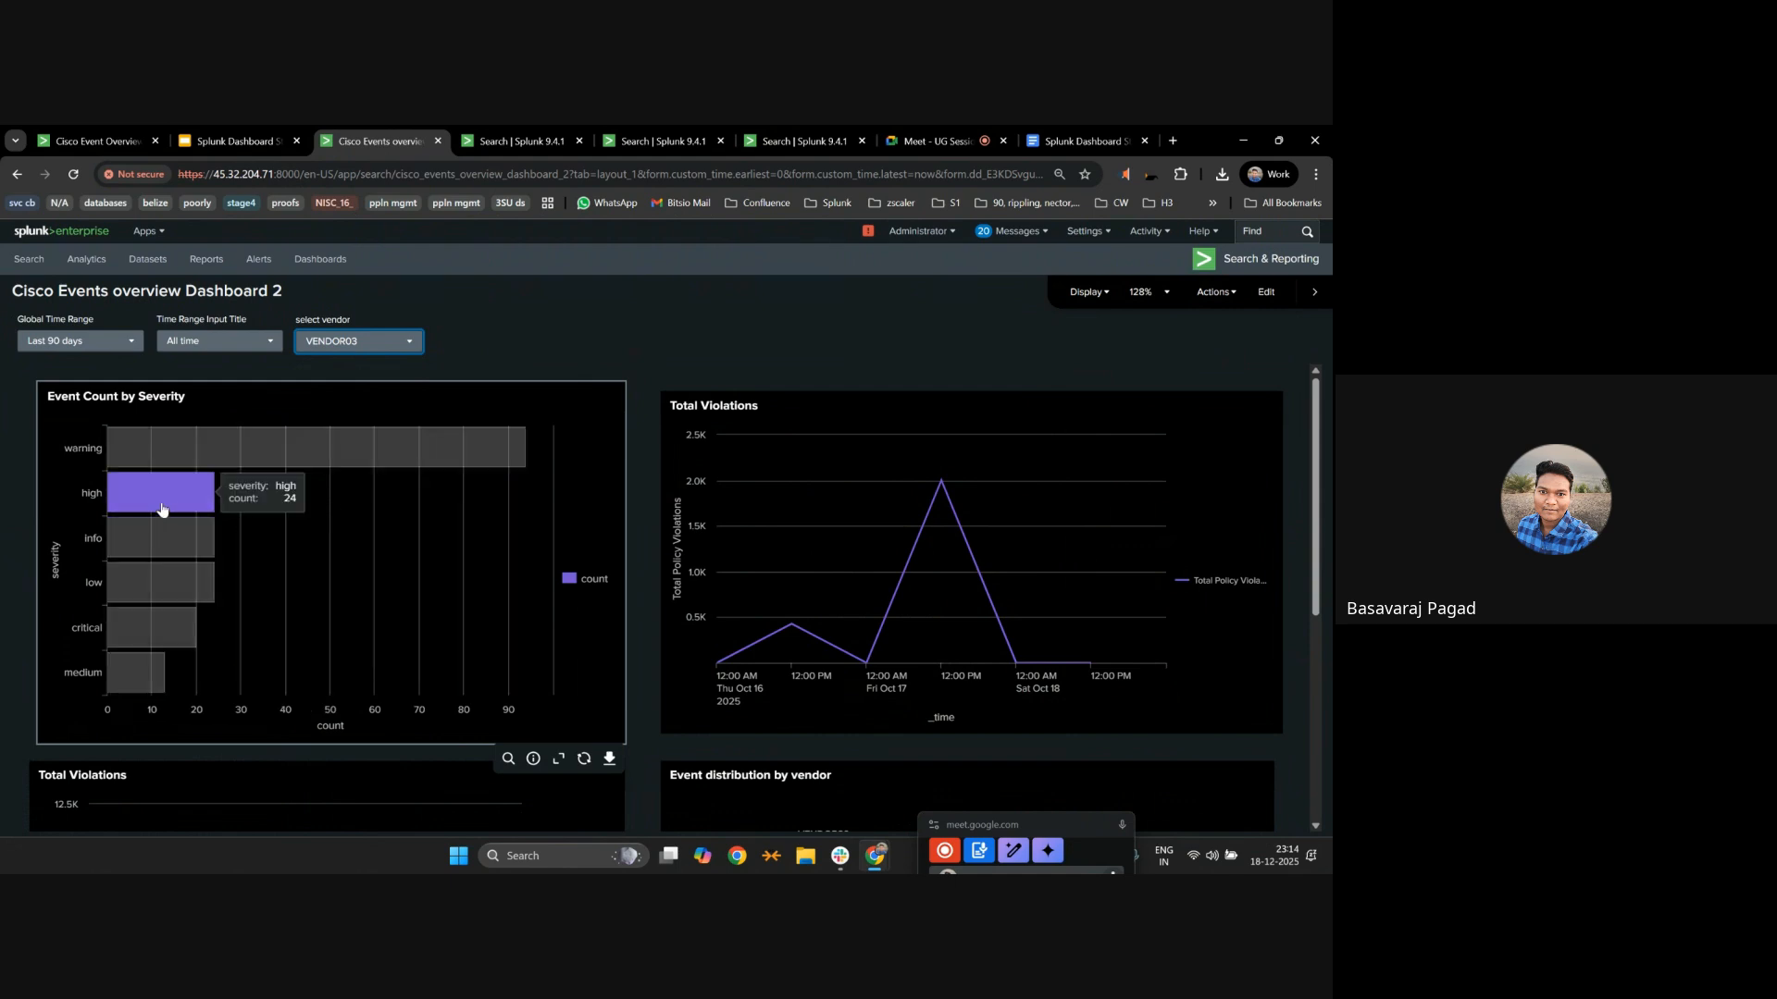
{"action": "left_click", "coordinate": [385, 342]}
{"action": "scroll", "coordinate": [347, 602], "scroll_direction": "down", "scroll_amount": 3}
{"action": "left_click", "coordinate": [344, 640]}
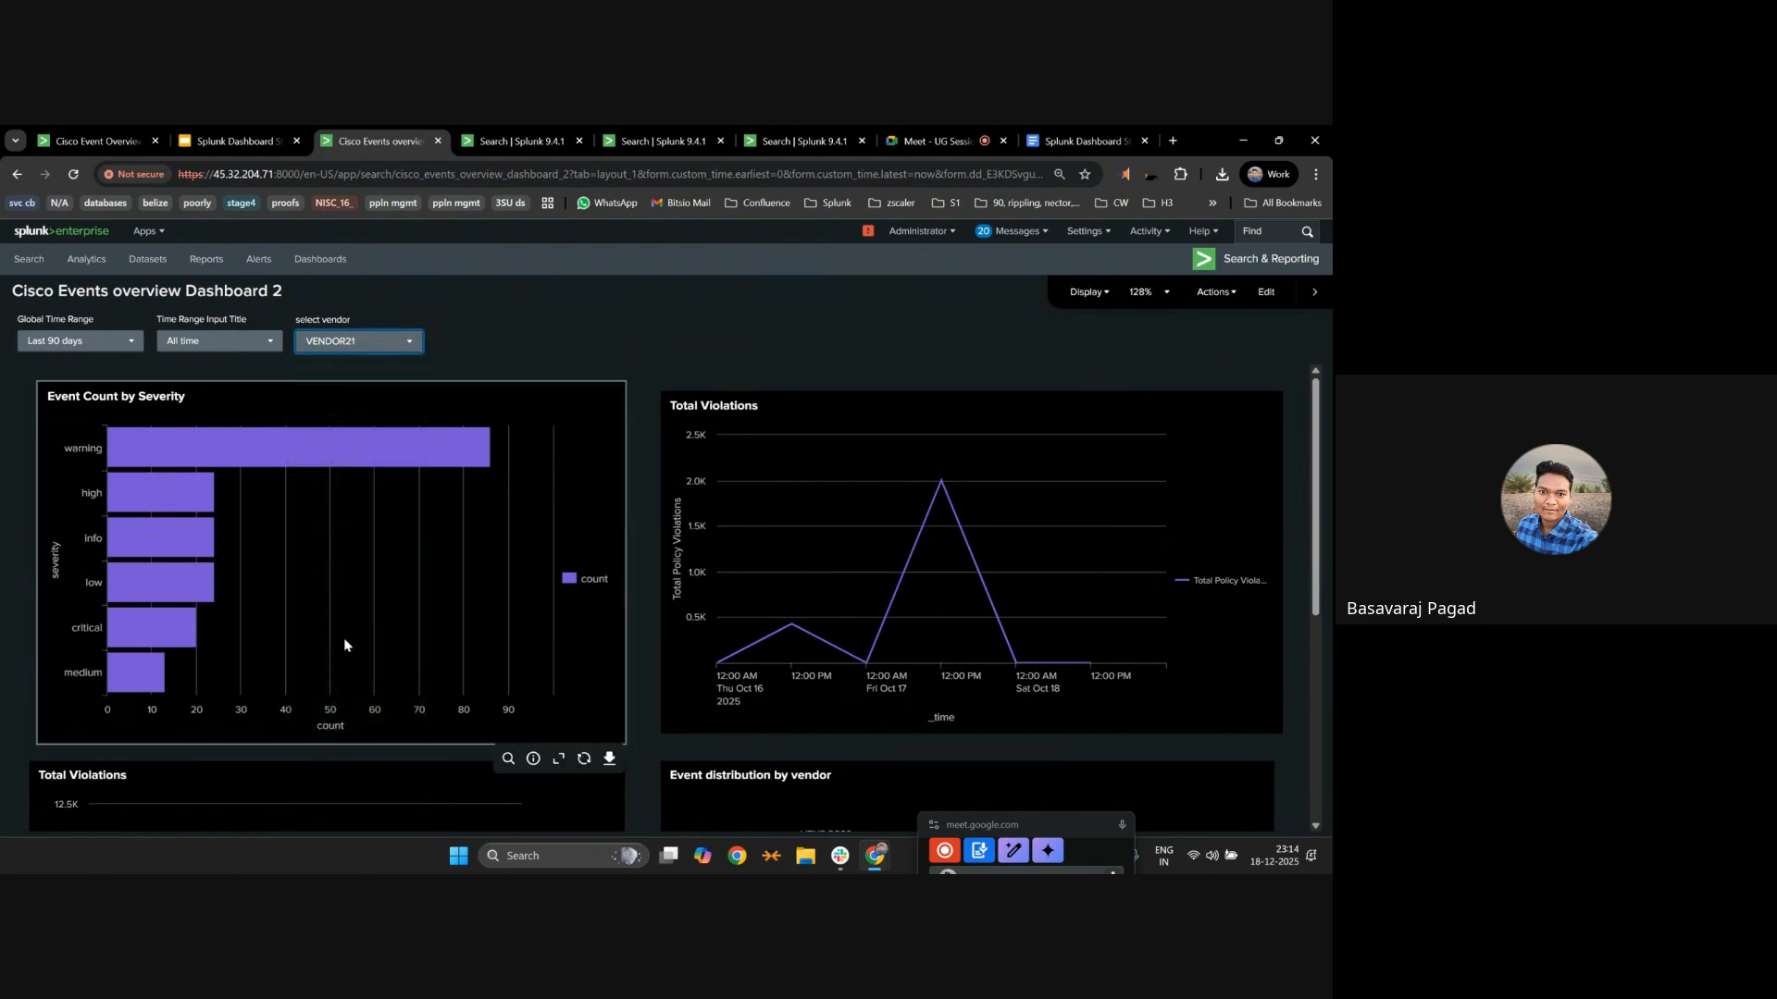
{"action": "mouse_move", "coordinate": [174, 589]}
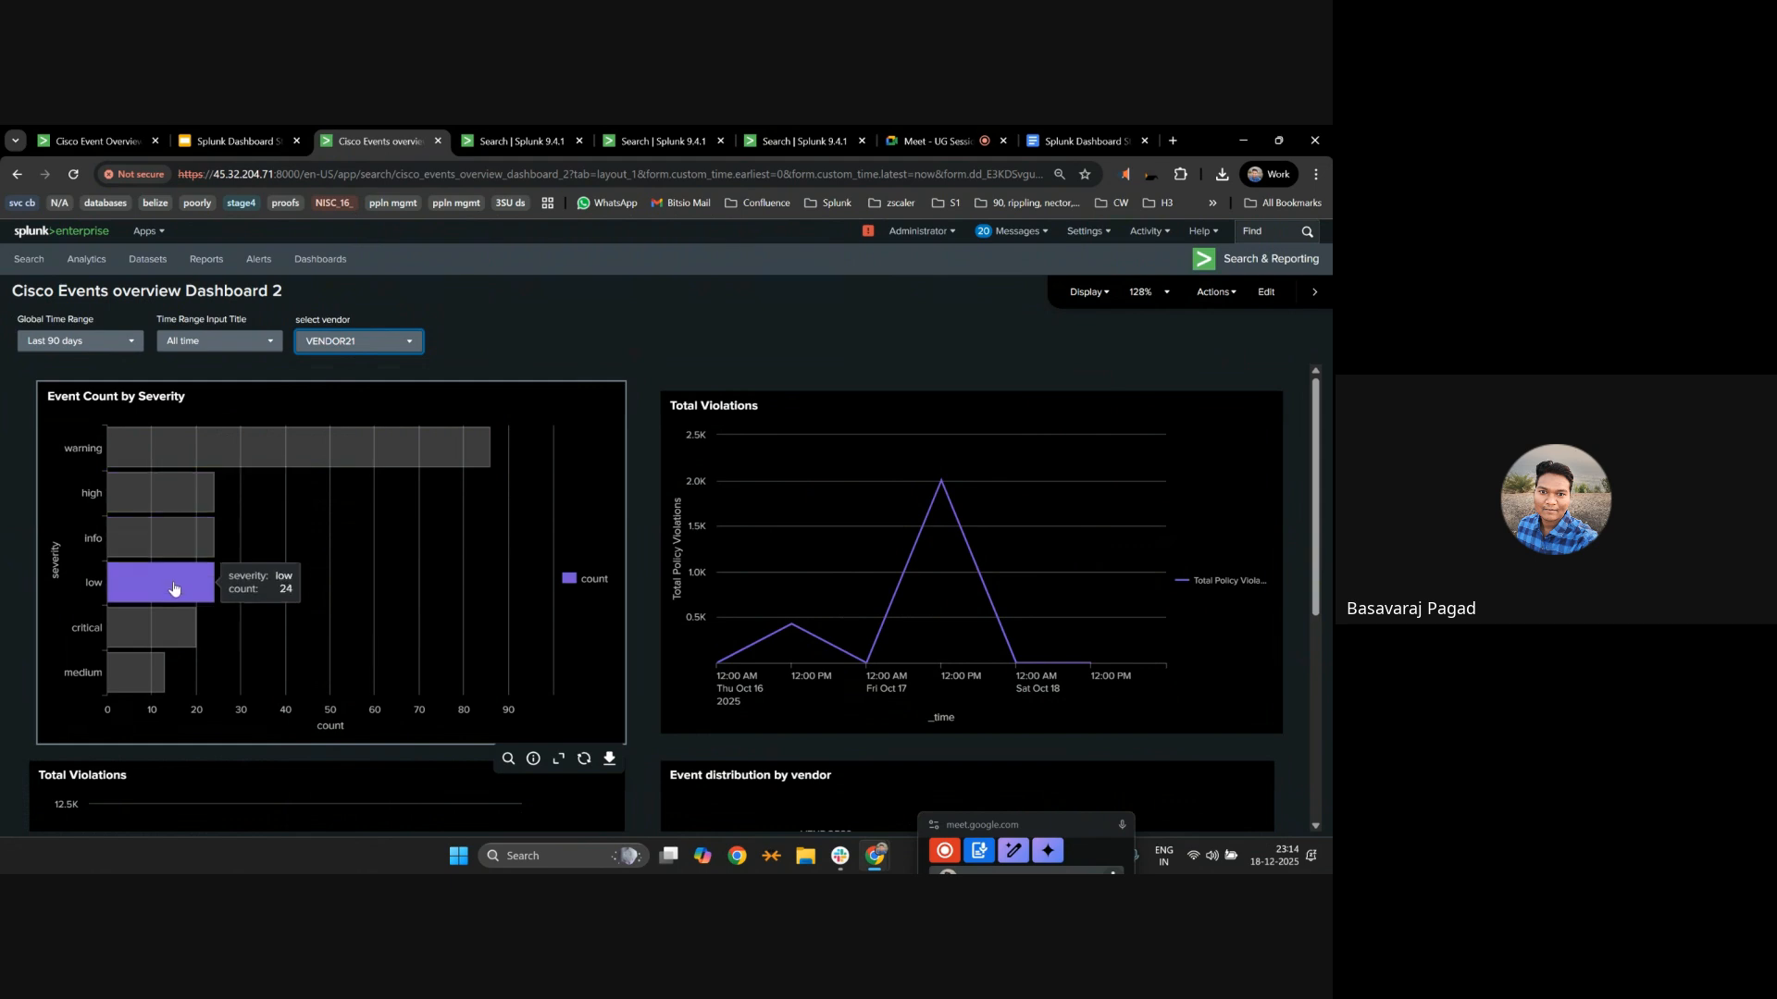
{"action": "mouse_move", "coordinate": [361, 448]}
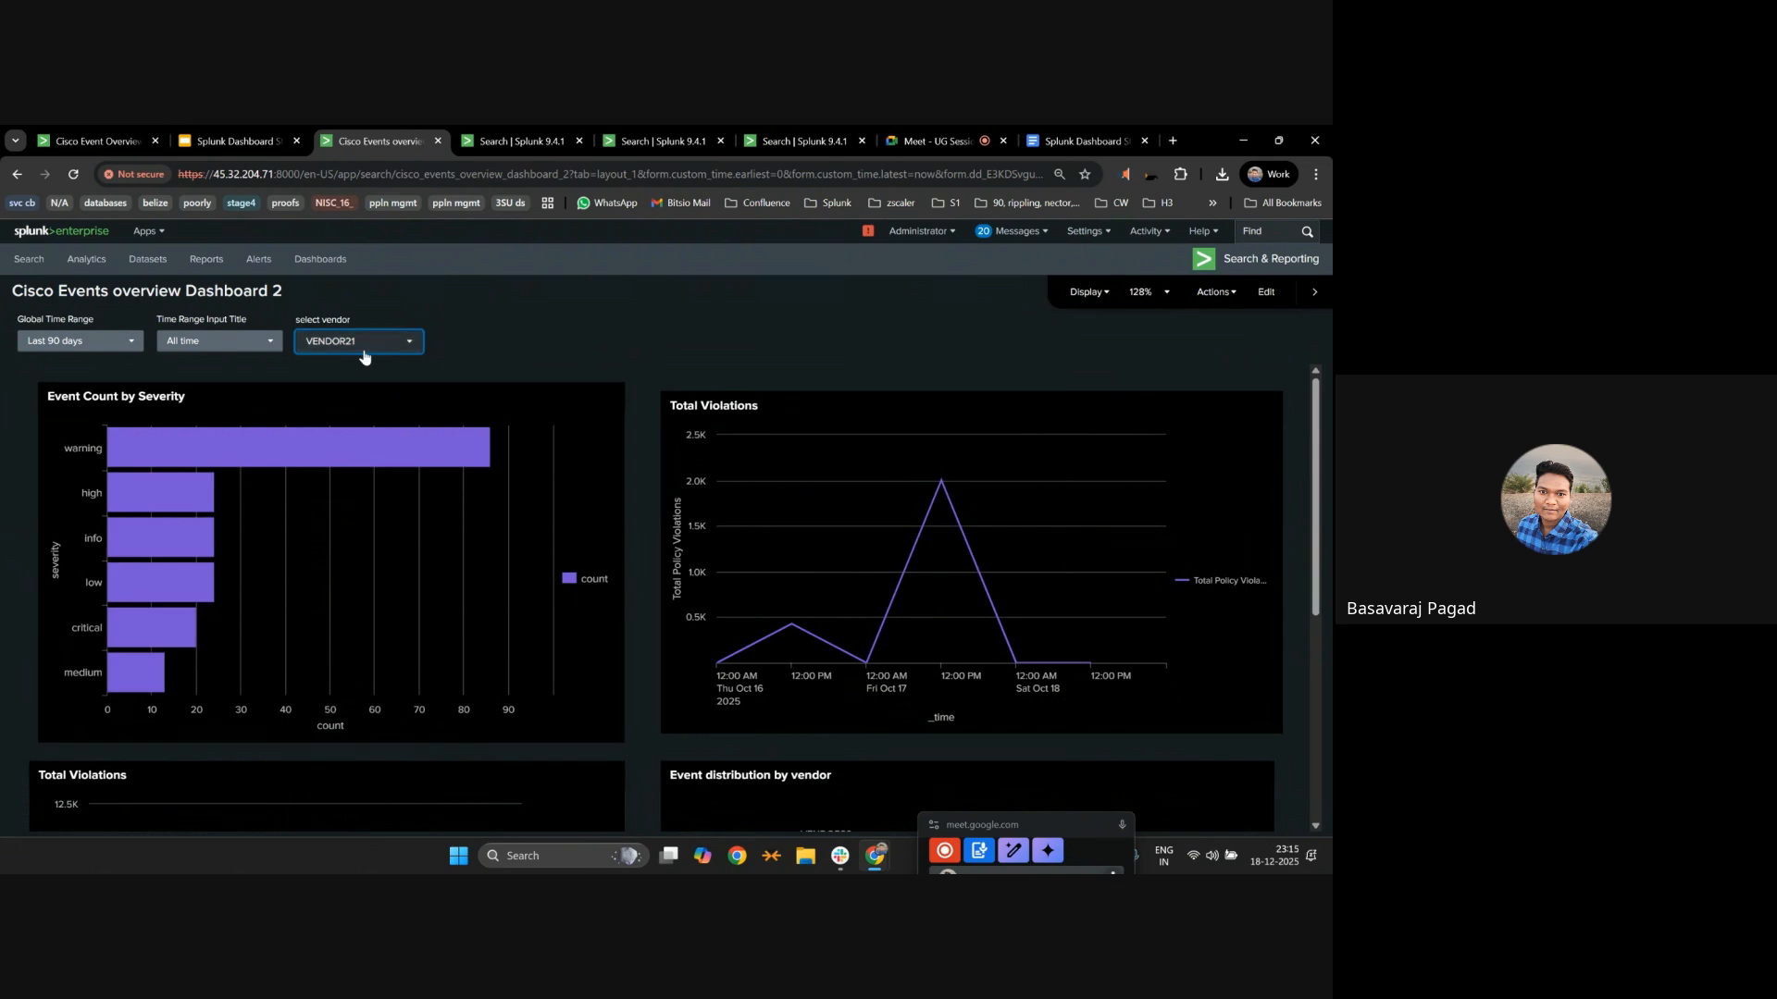
Set select vendor back to All and look over the dashboard's charts.
{"action": "left_click", "coordinate": [360, 345]}
{"action": "left_click", "coordinate": [343, 429]}
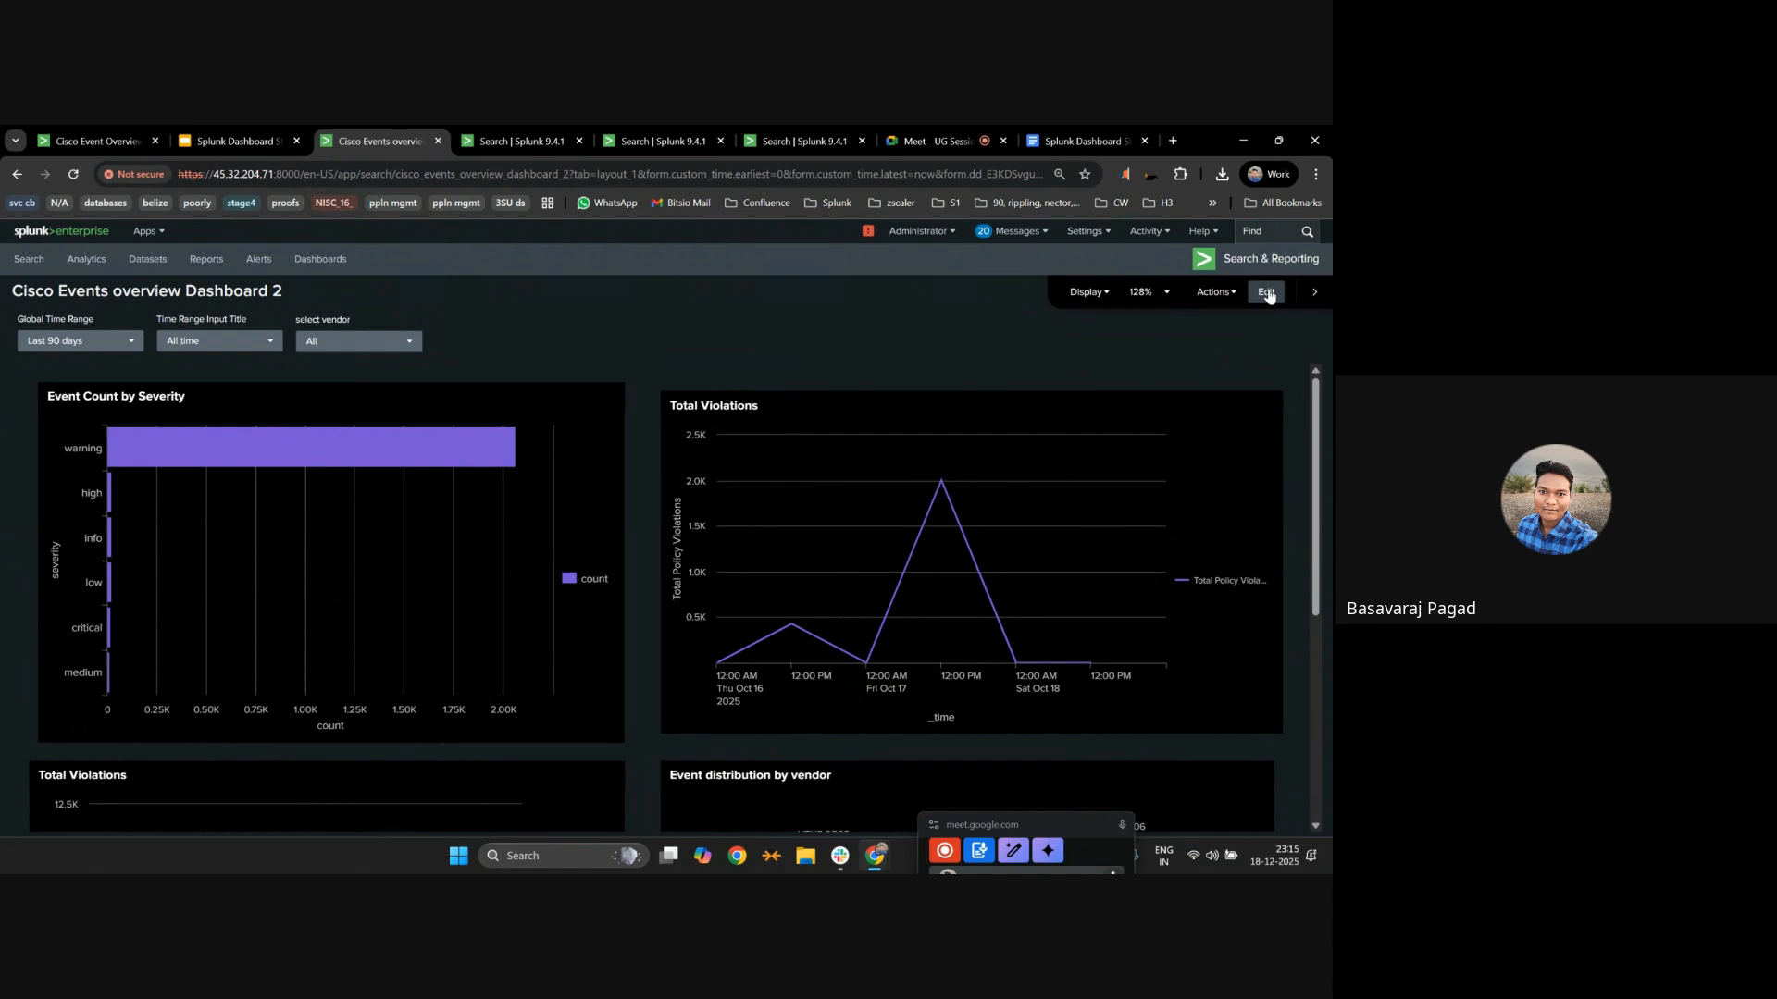
{"action": "scroll", "coordinate": [728, 381], "scroll_direction": "down", "scroll_amount": 2}
{"action": "scroll", "coordinate": [727, 381], "scroll_direction": "up", "scroll_amount": 2}
Put the dashboard in edit mode and add a dropdown input titled SELECT SEVERITY.
{"action": "left_click", "coordinate": [1268, 292]}
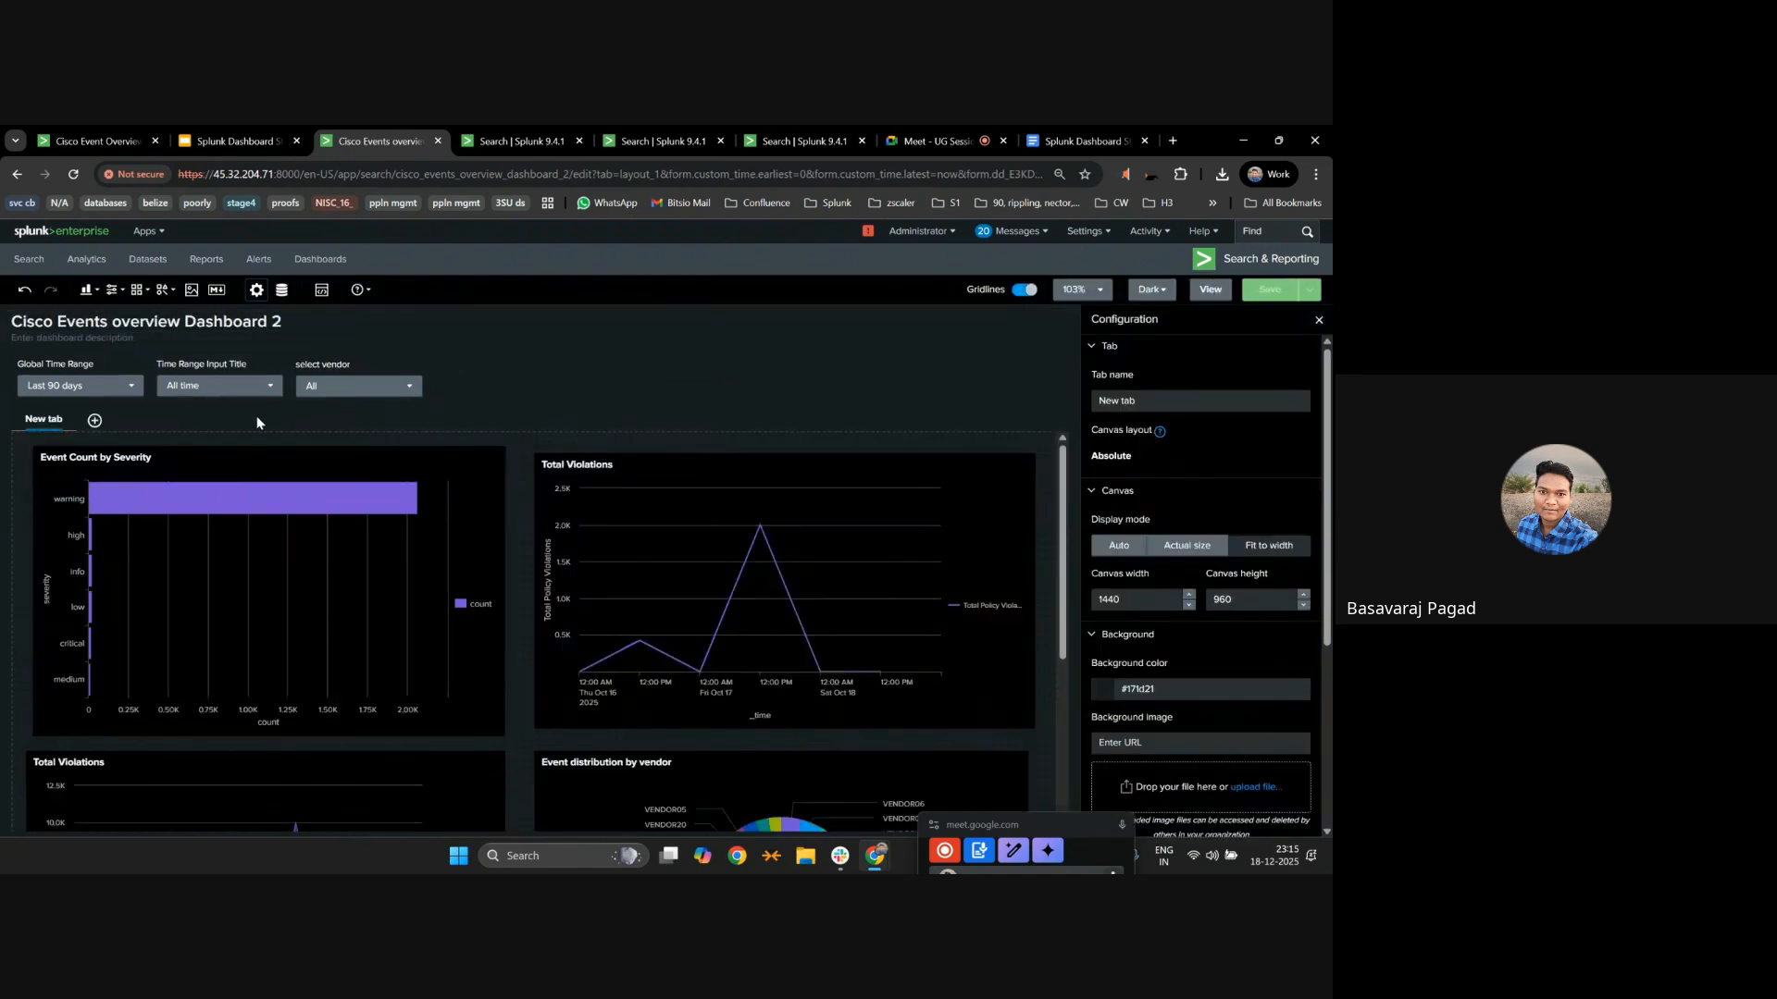
{"action": "left_click", "coordinate": [112, 291]}
{"action": "left_click", "coordinate": [102, 322]}
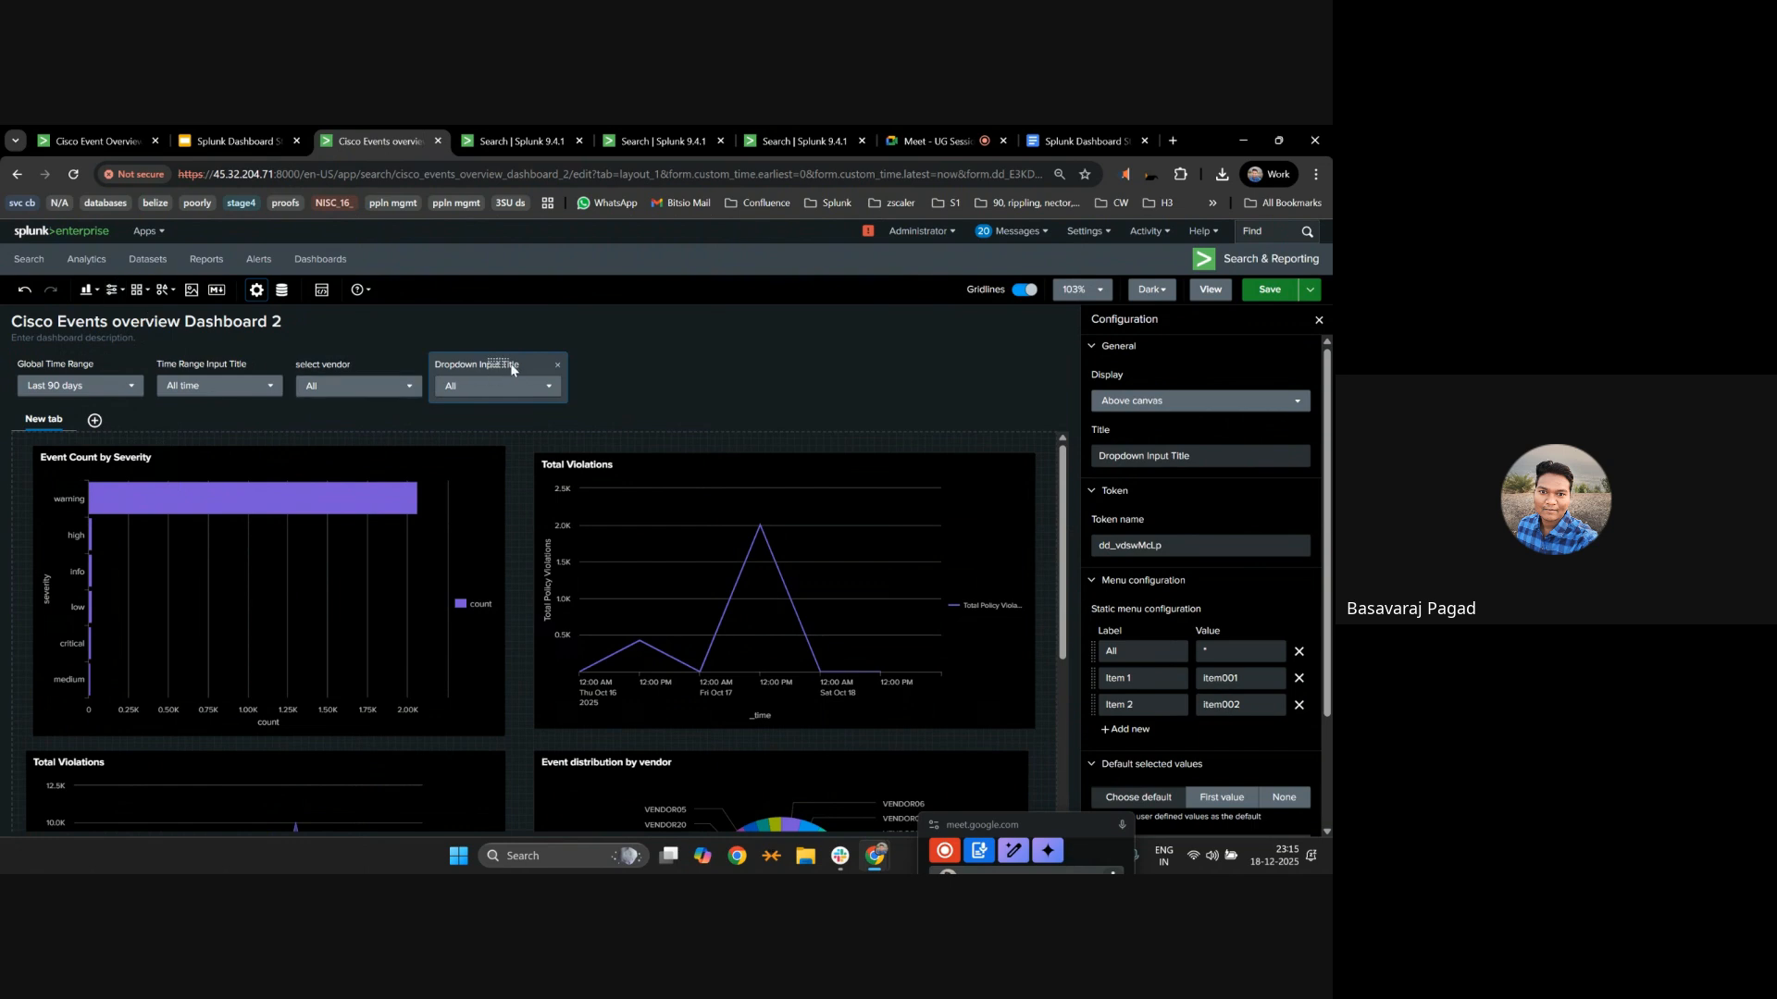
{"action": "double_click", "coordinate": [1215, 458]}
{"action": "type", "text": "SEVERITY"}
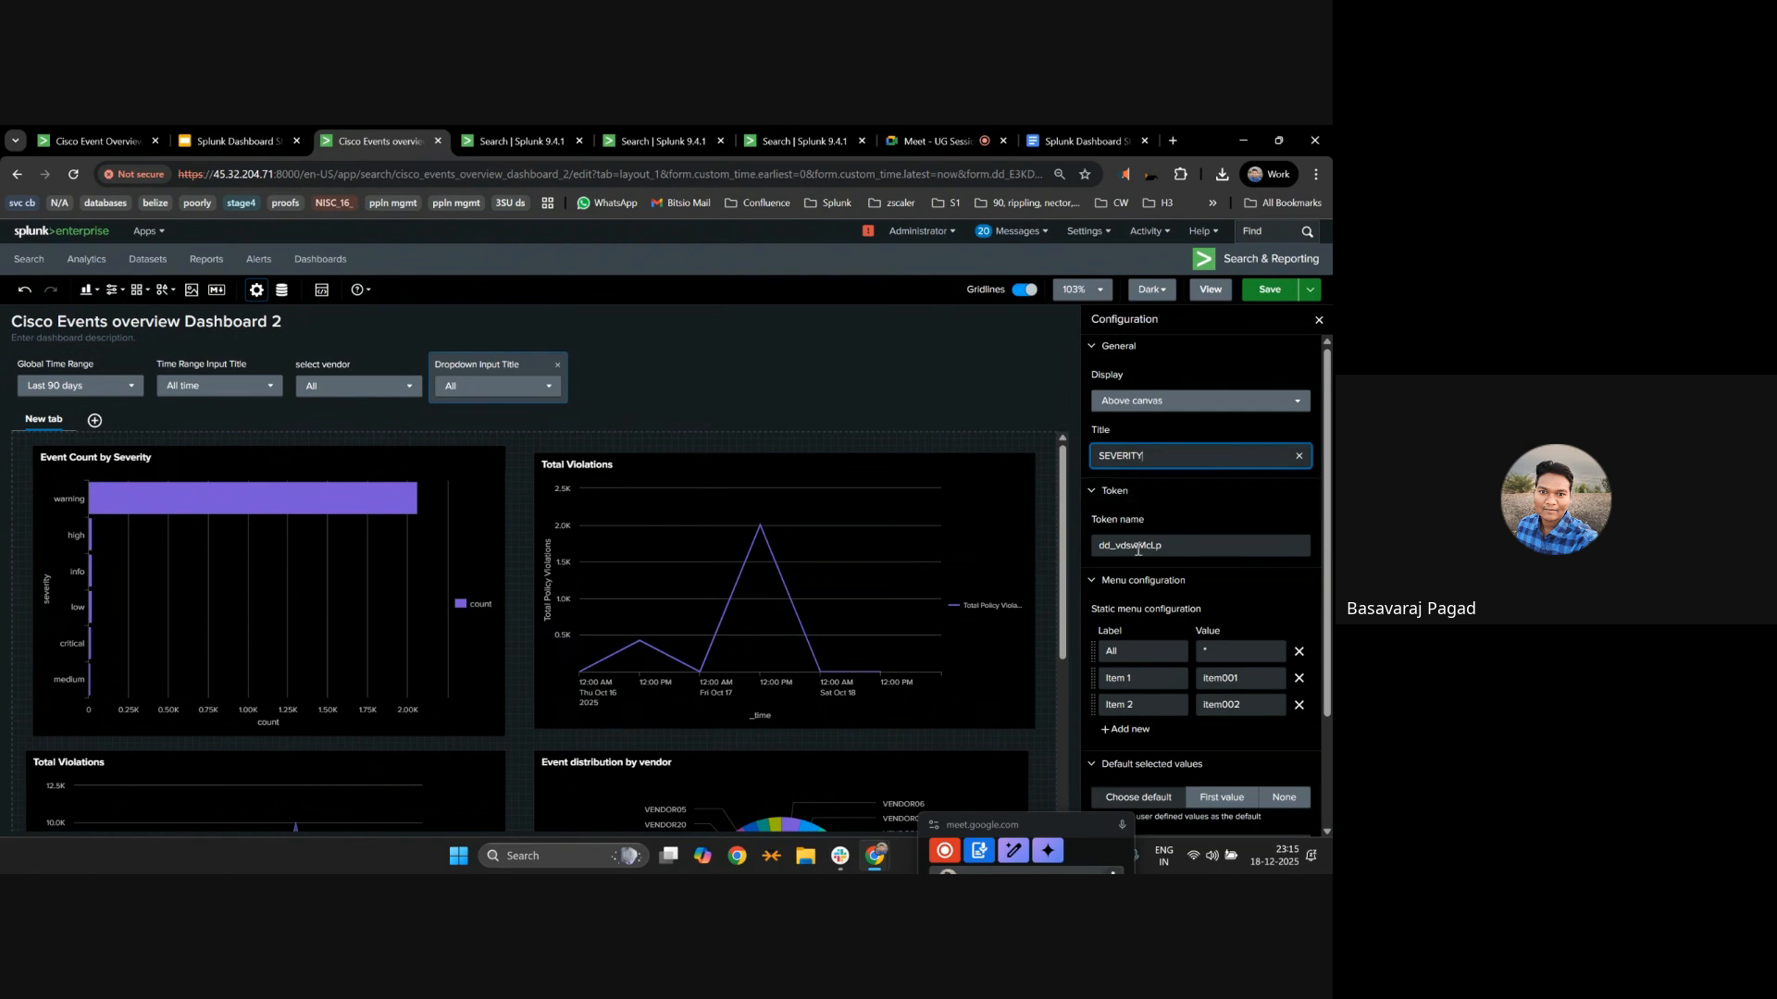
{"action": "left_click", "coordinate": [1100, 456]}
{"action": "type", "text": "SE"}
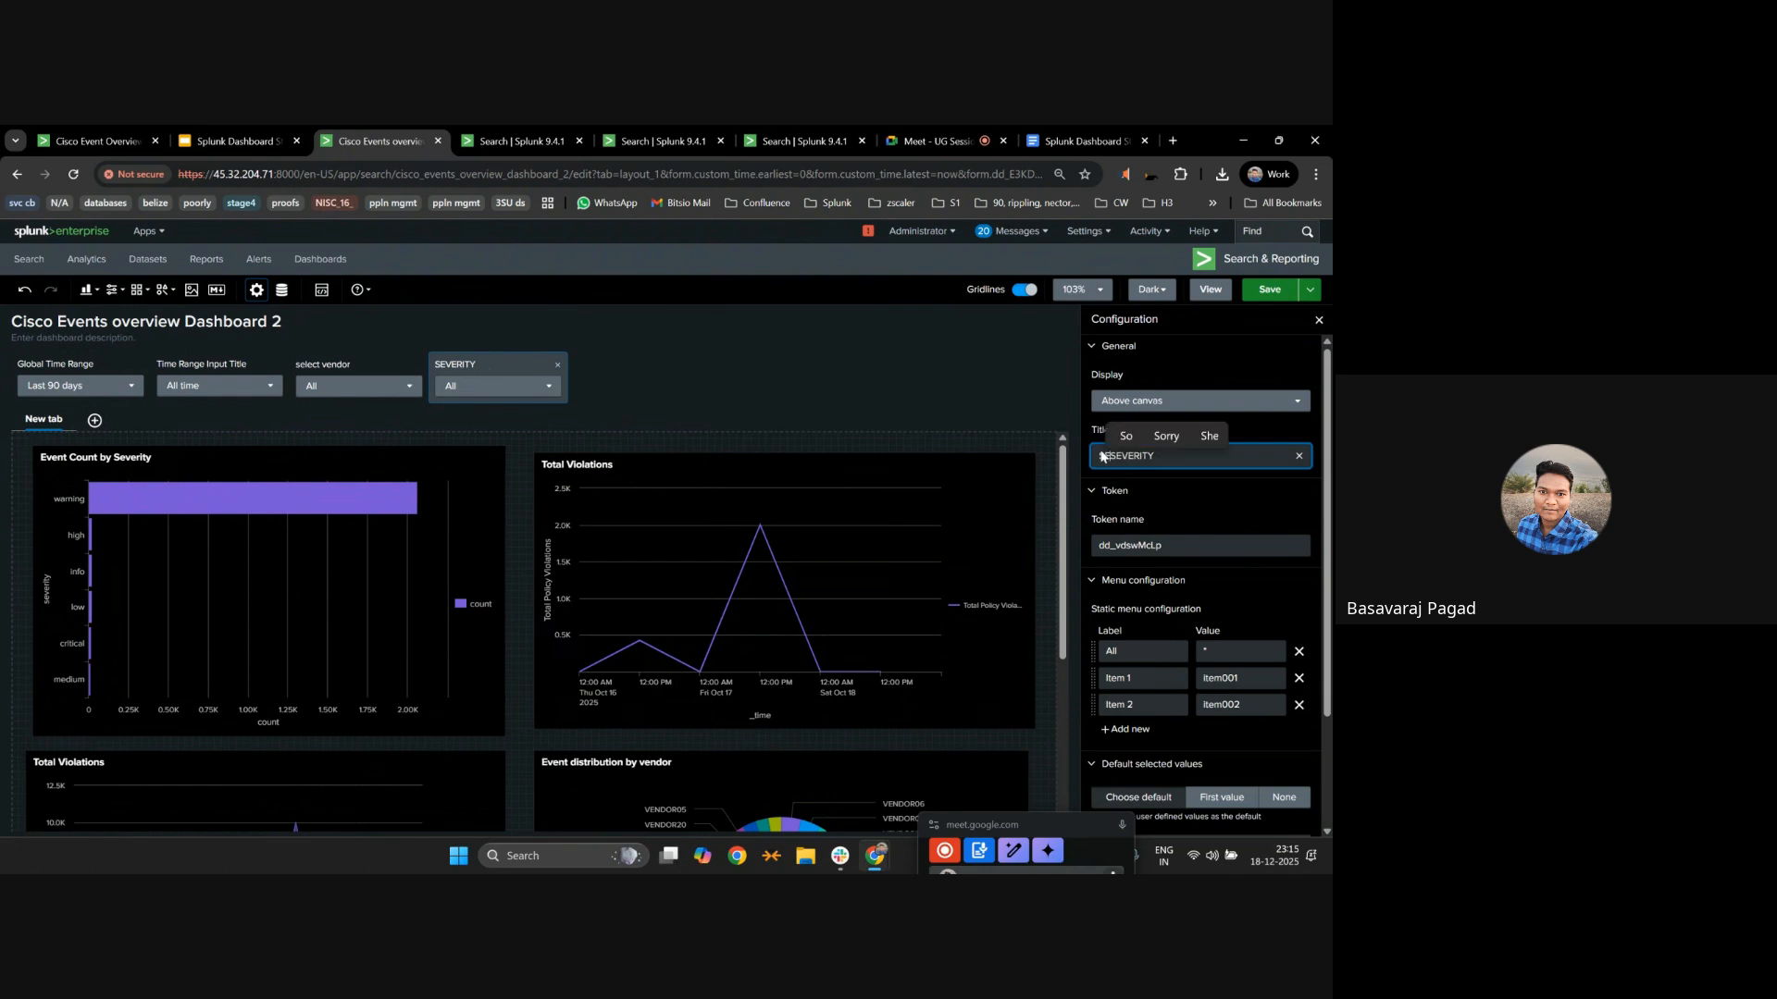
{"action": "type", "text": "LECT"}
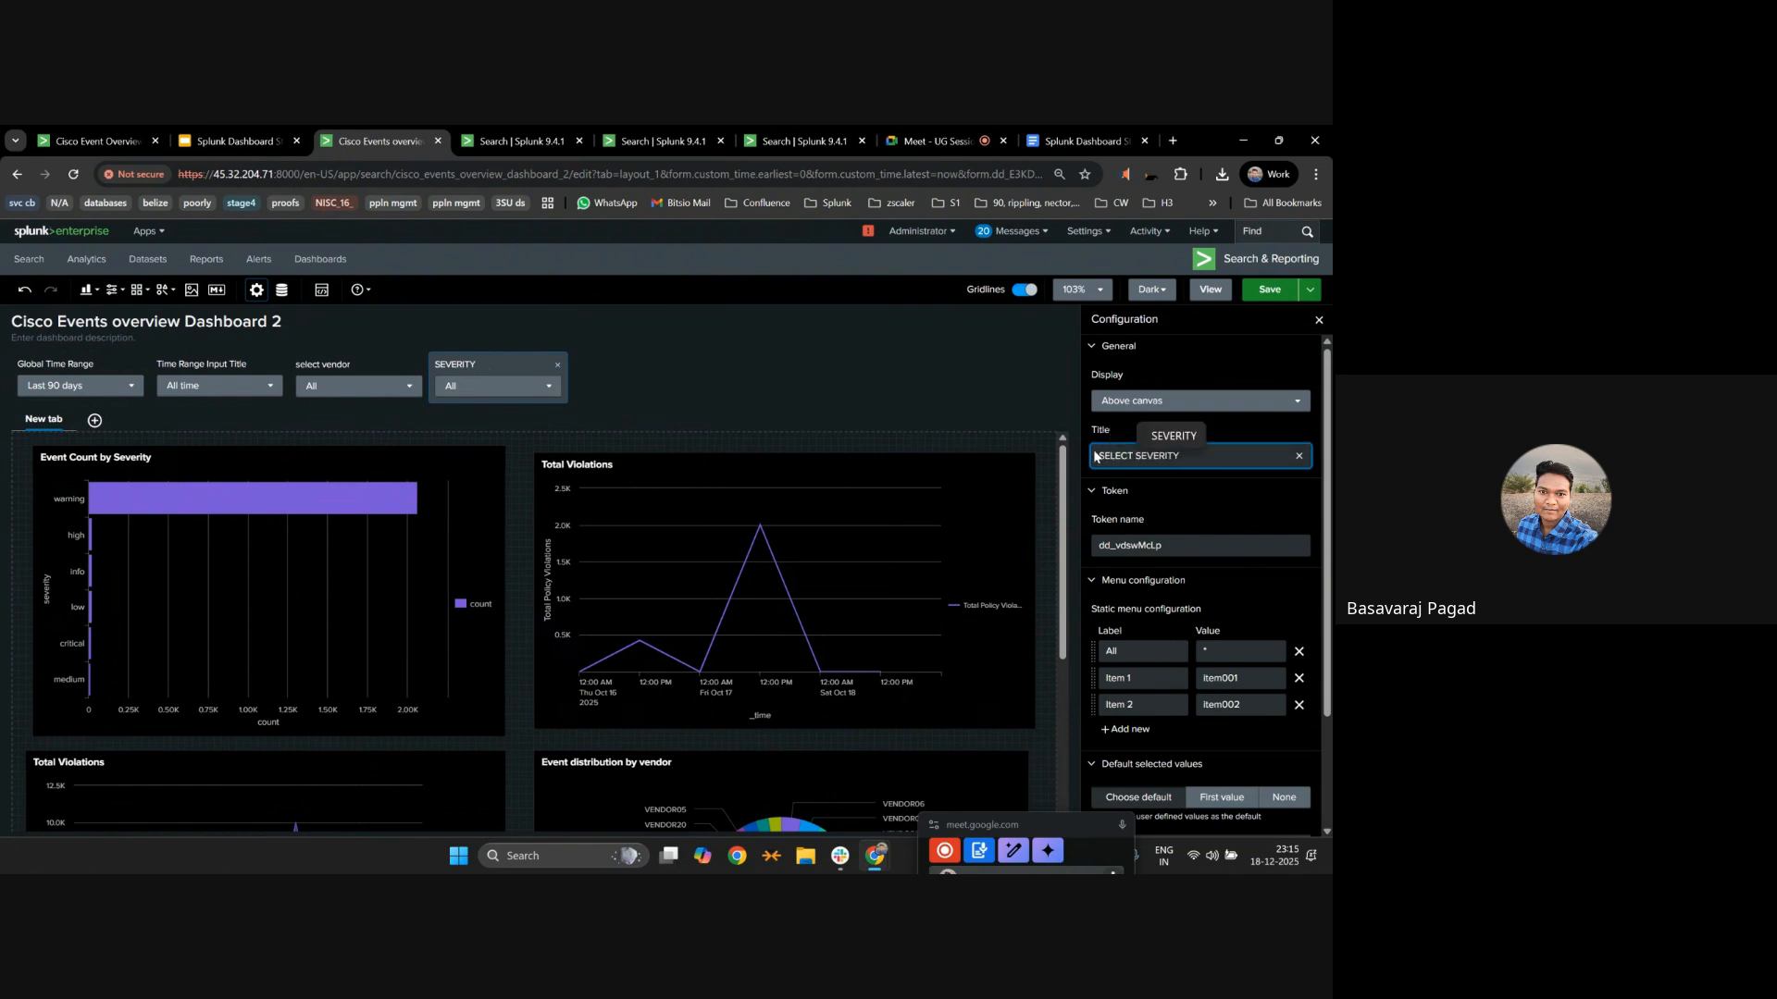
Set the SELECT SEVERITY dropdown's token name to severity.
{"action": "left_click", "coordinate": [1176, 517]}
{"action": "double_click", "coordinate": [1147, 544]}
{"action": "type", "text": "severity"}
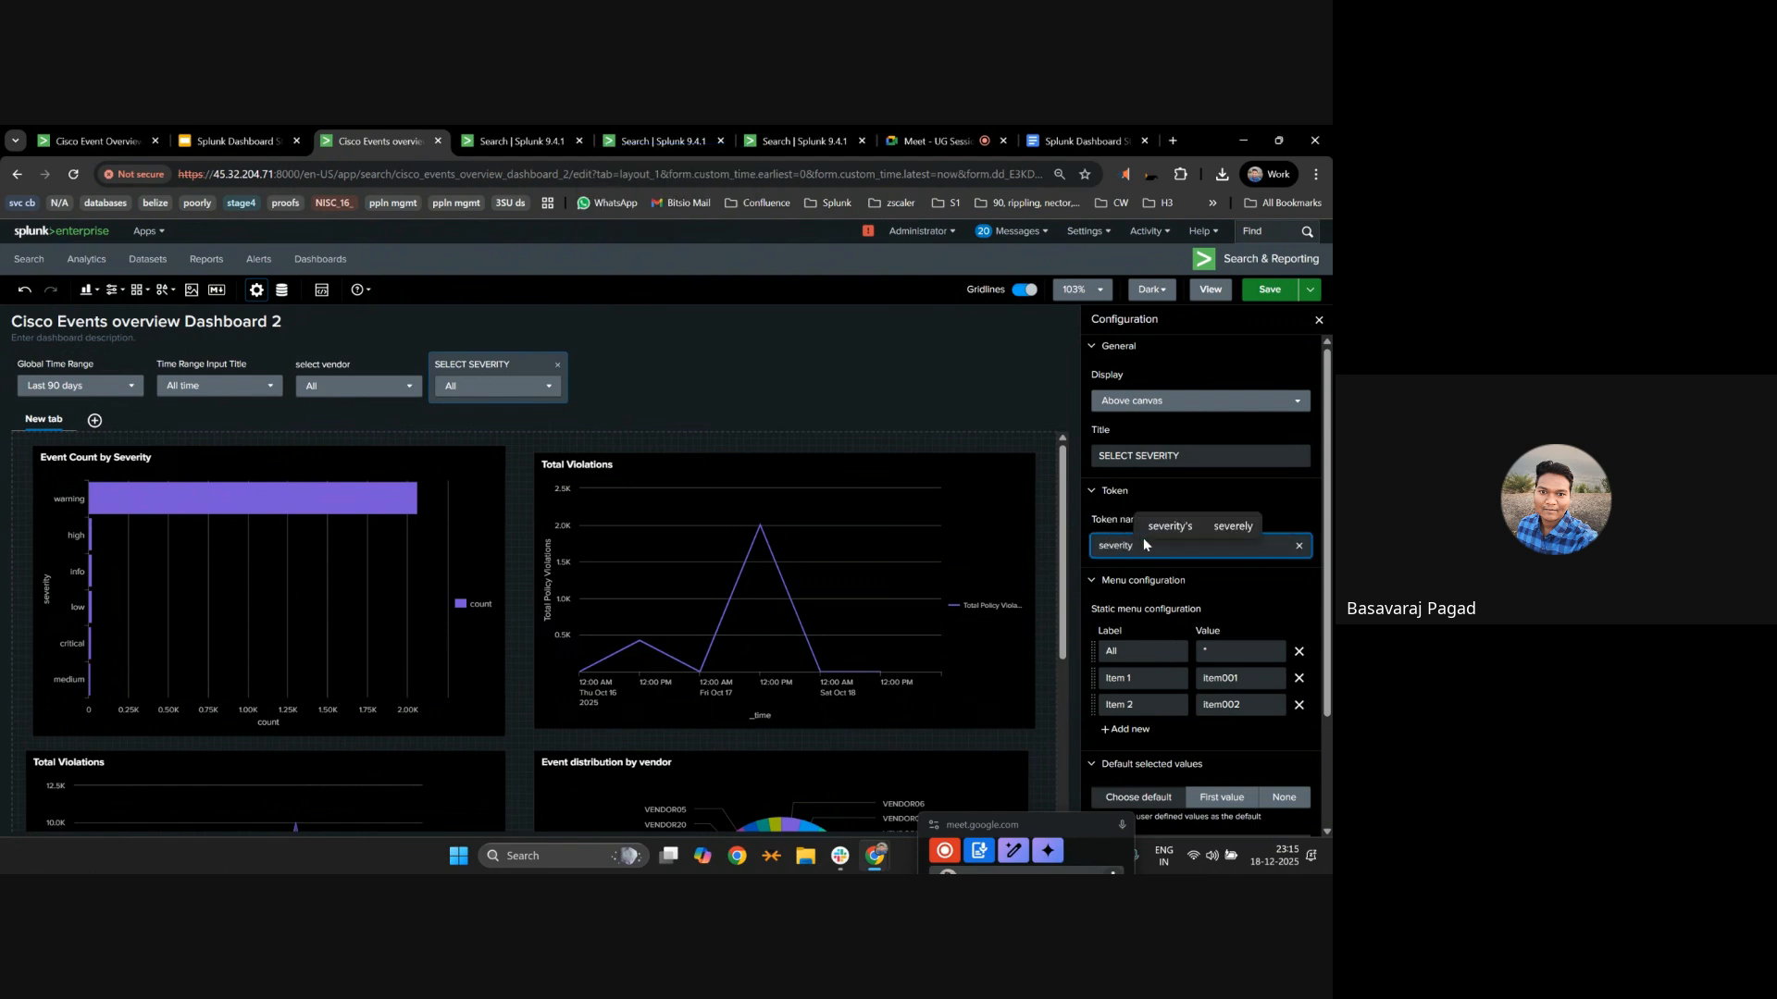
{"action": "key", "text": "ctrl+a"}
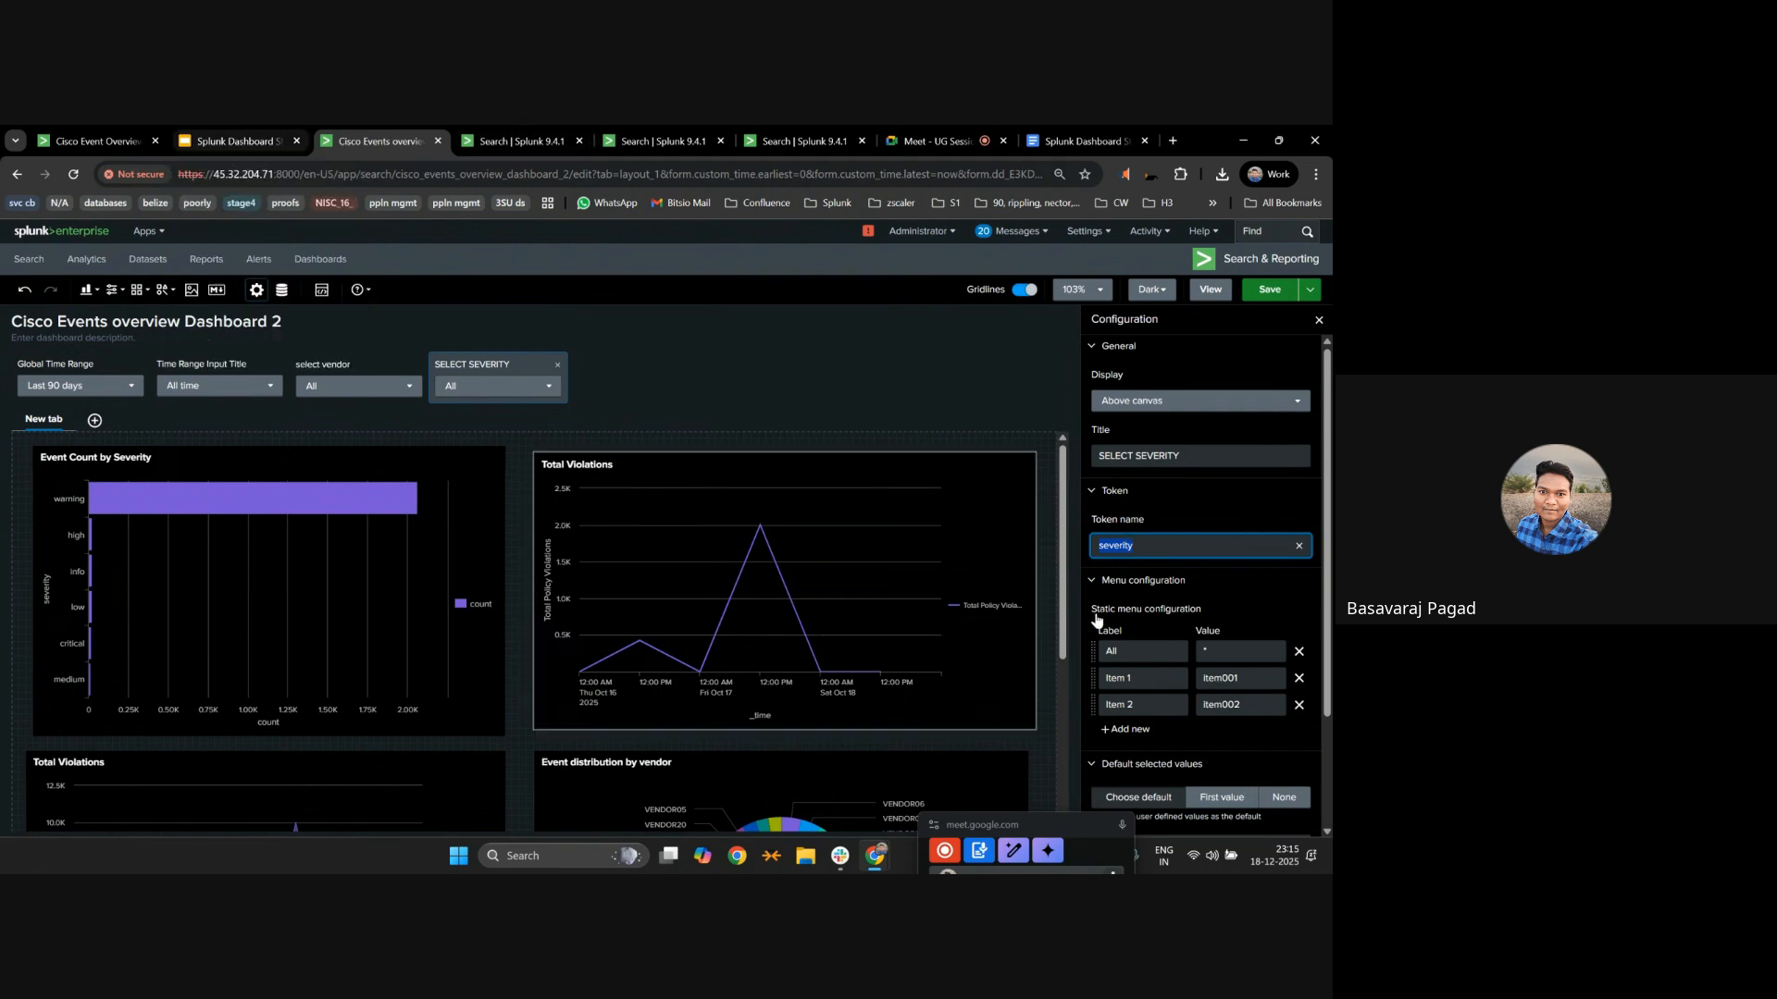
Remove the Item 1 and Item 2 static entries from the SELECT SEVERITY dropdown and save the dashboard.
{"action": "left_click", "coordinate": [1299, 680]}
{"action": "left_click", "coordinate": [1299, 685]}
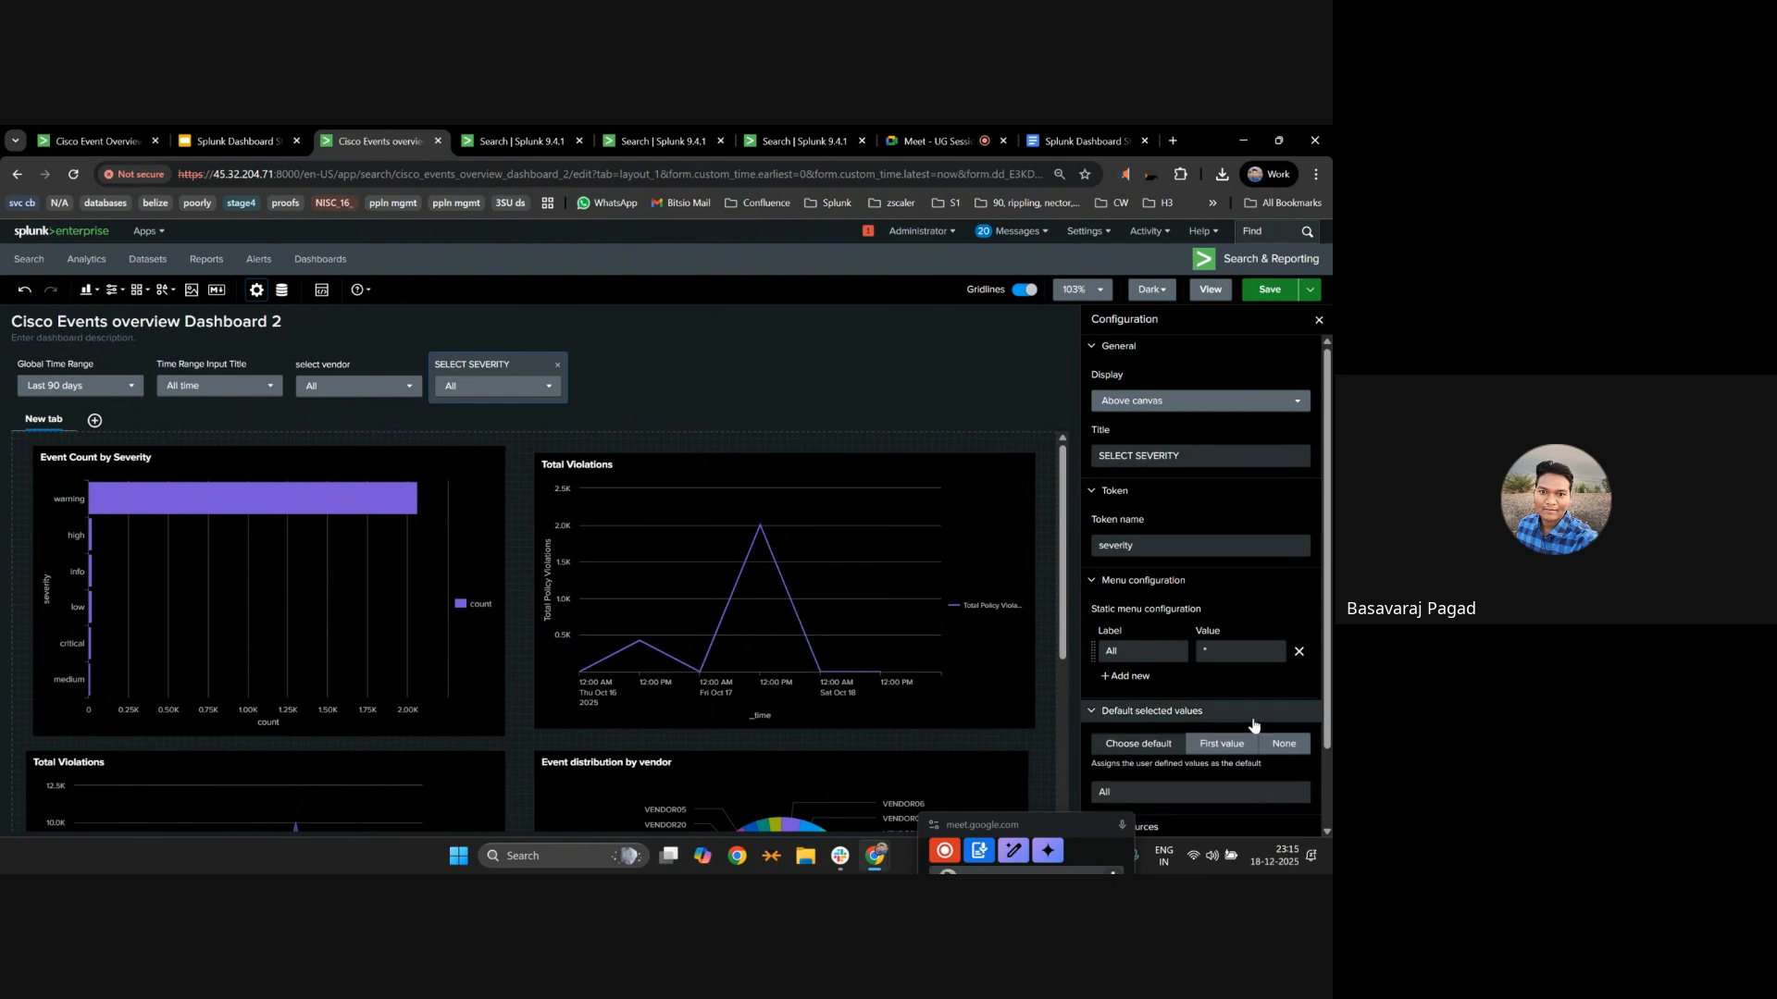
{"action": "scroll", "coordinate": [1203, 694], "scroll_direction": "down", "scroll_amount": 1}
{"action": "left_click", "coordinate": [1140, 700]}
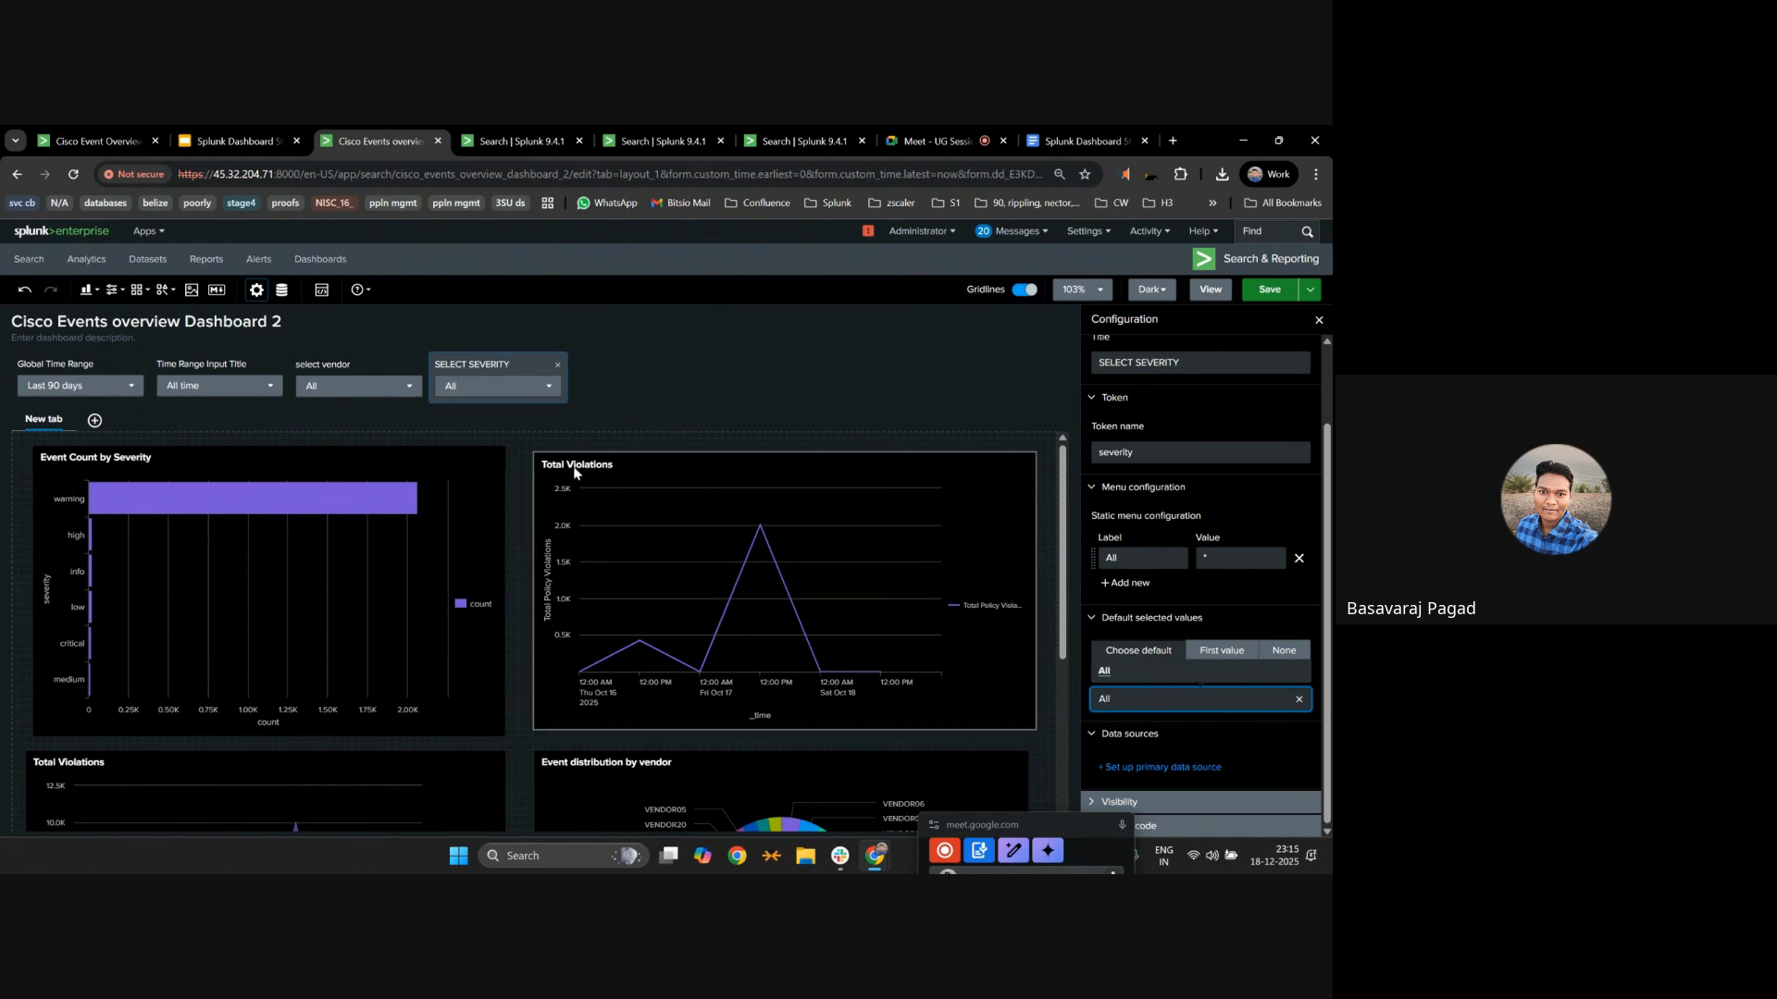
{"action": "left_click", "coordinate": [1275, 293]}
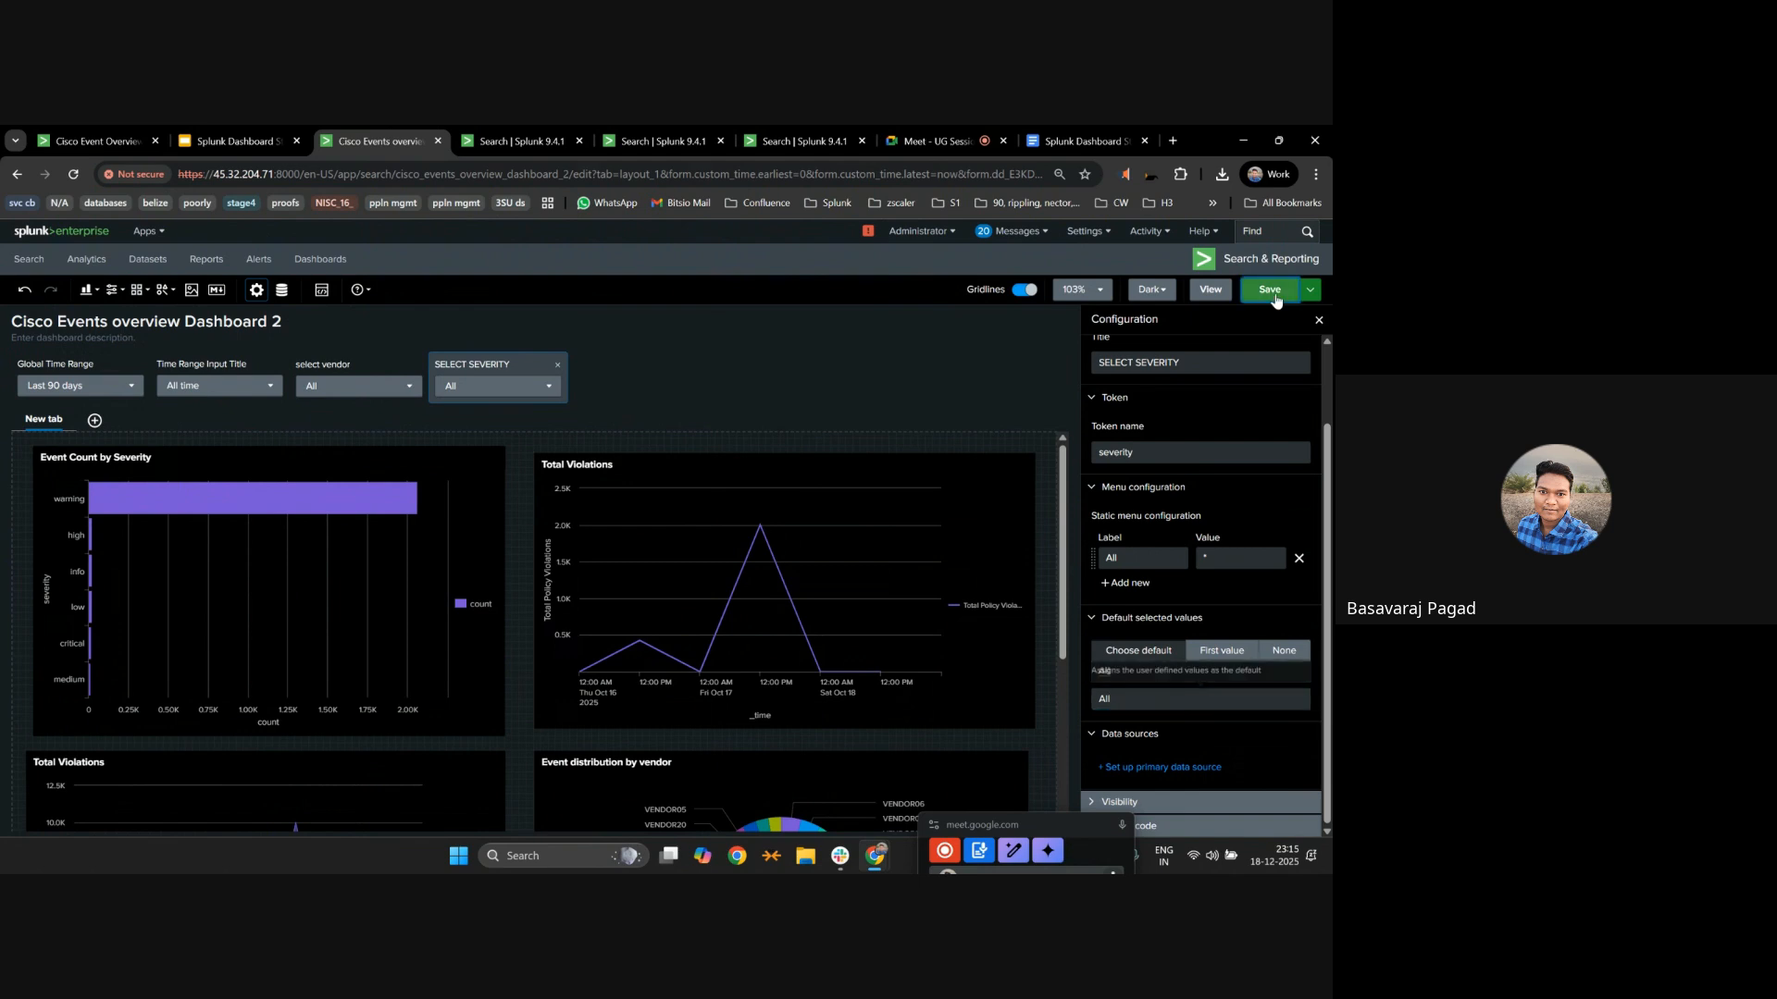
Clear the default selected value of the select vendor dropdown and save the dashboard.
{"action": "left_click", "coordinate": [333, 365]}
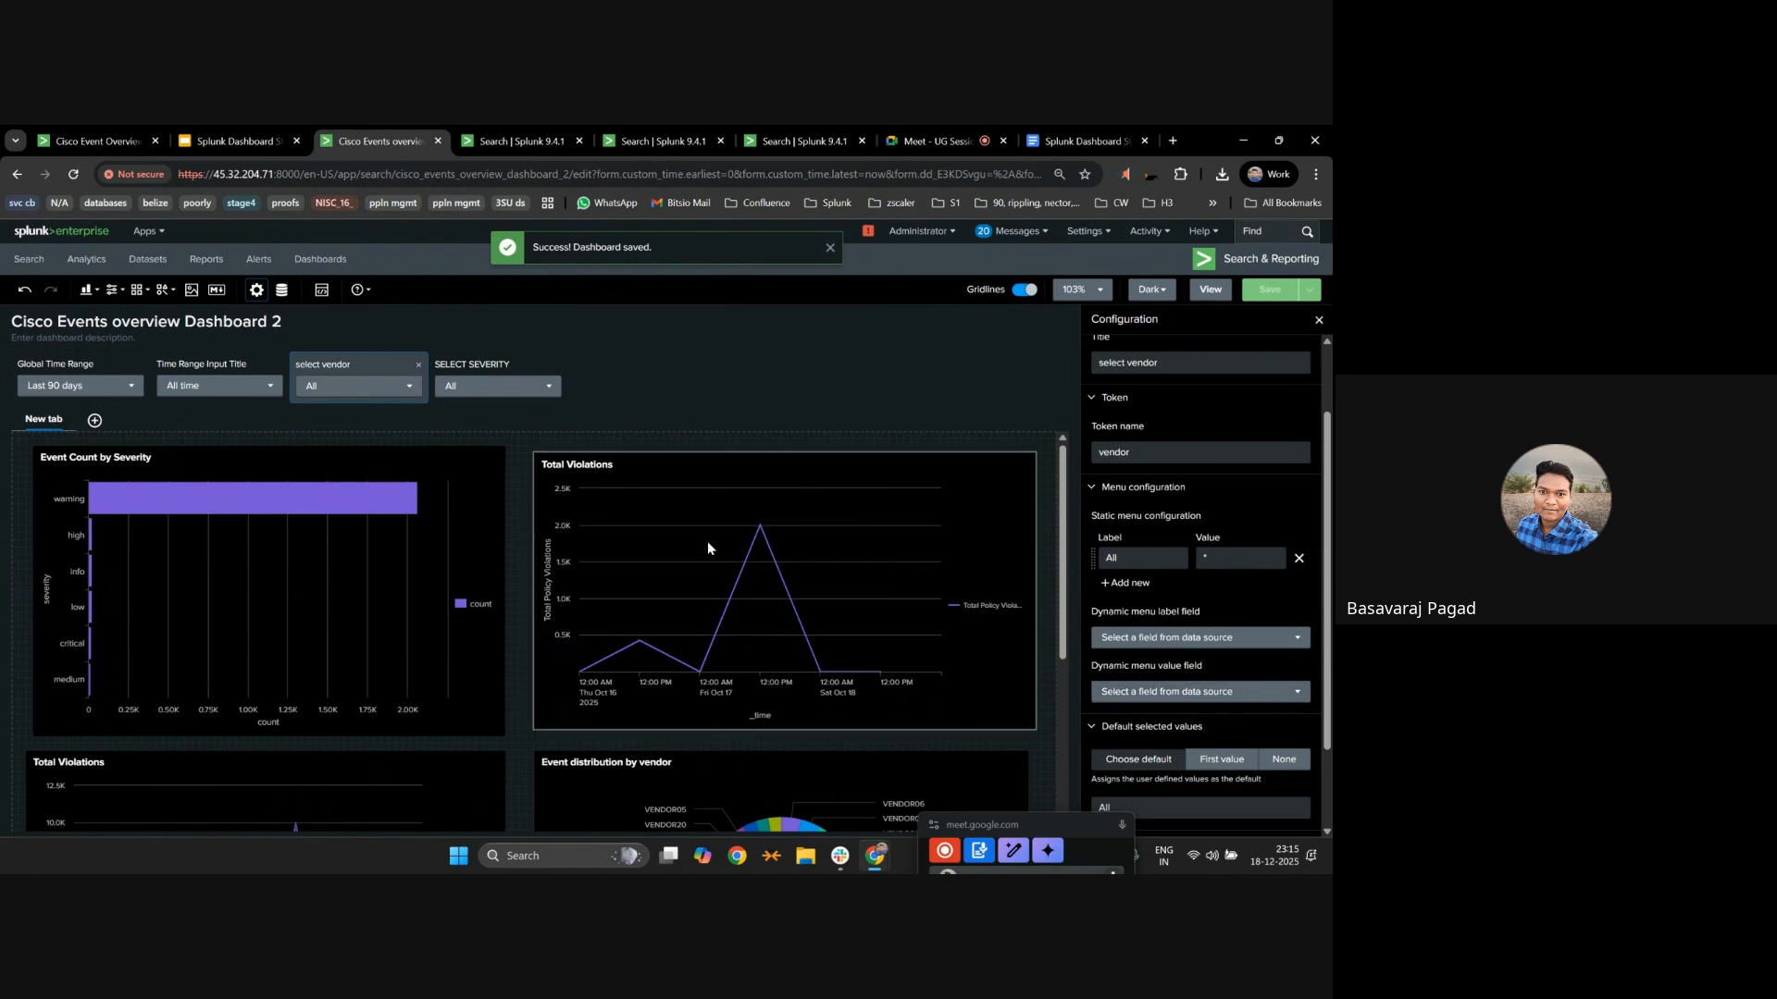
{"action": "left_click", "coordinate": [368, 388]}
{"action": "scroll", "coordinate": [1014, 565], "scroll_direction": "down", "scroll_amount": 3}
{"action": "scroll", "coordinate": [1167, 708], "scroll_direction": "down", "scroll_amount": 2}
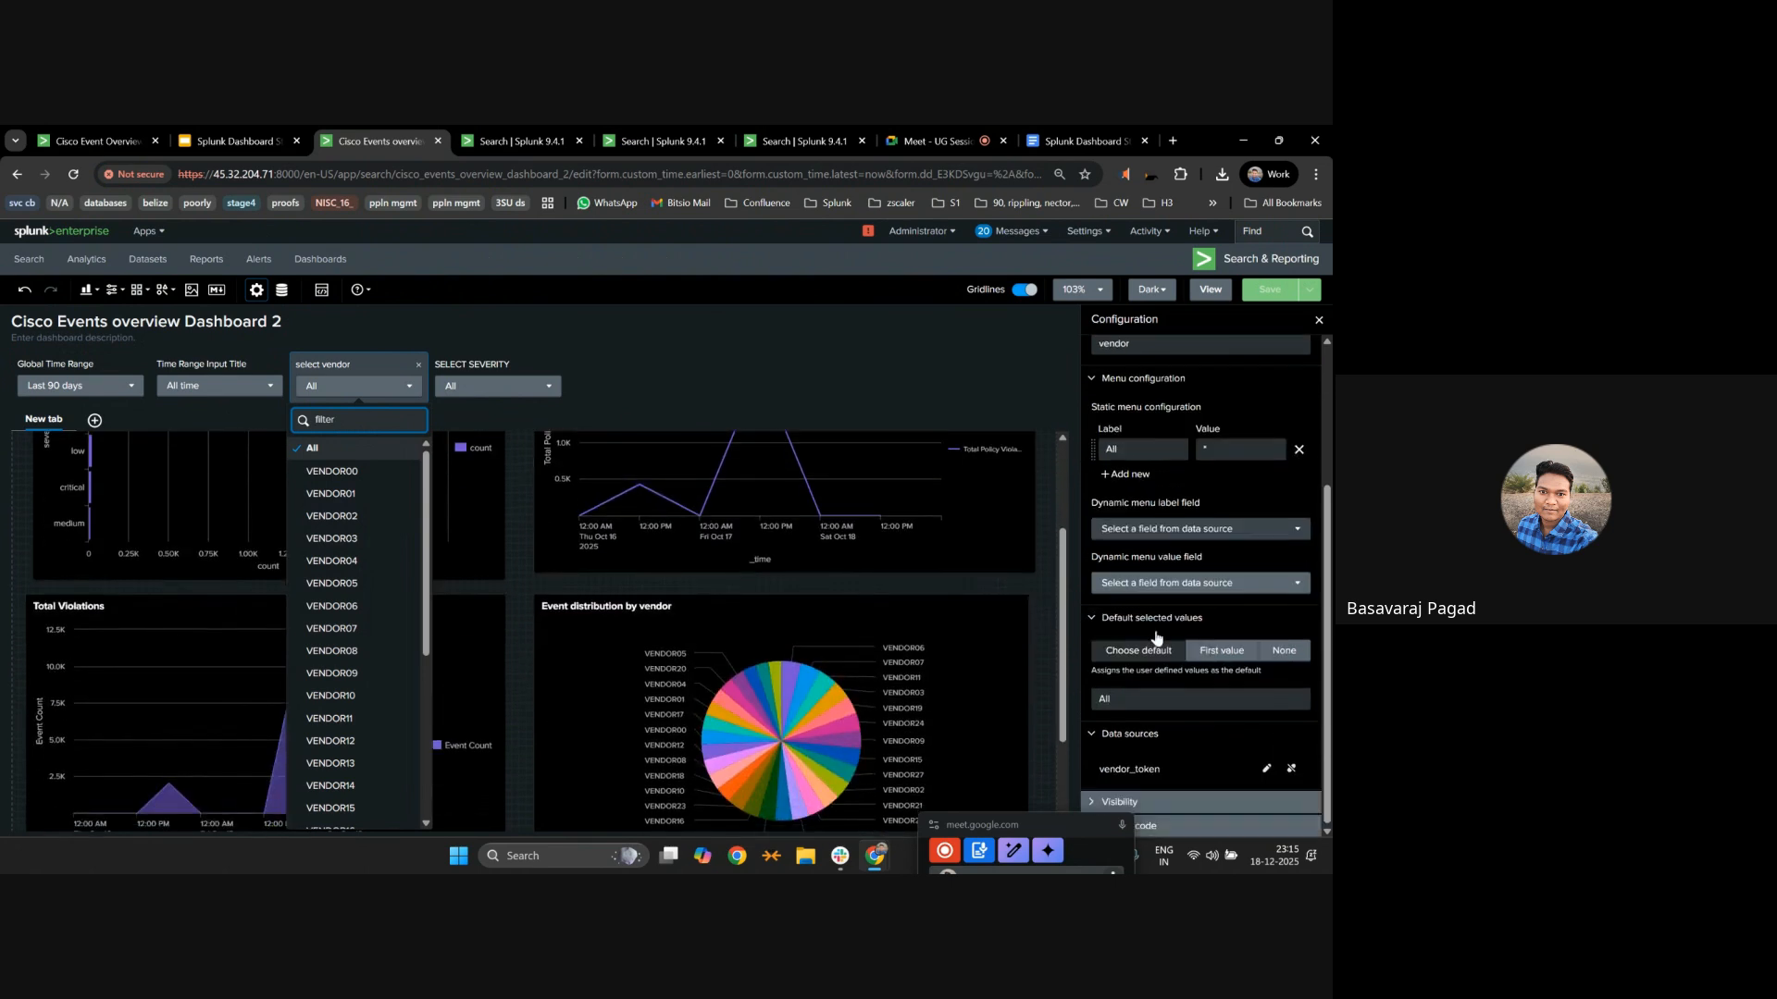
{"action": "left_click", "coordinate": [1124, 699]}
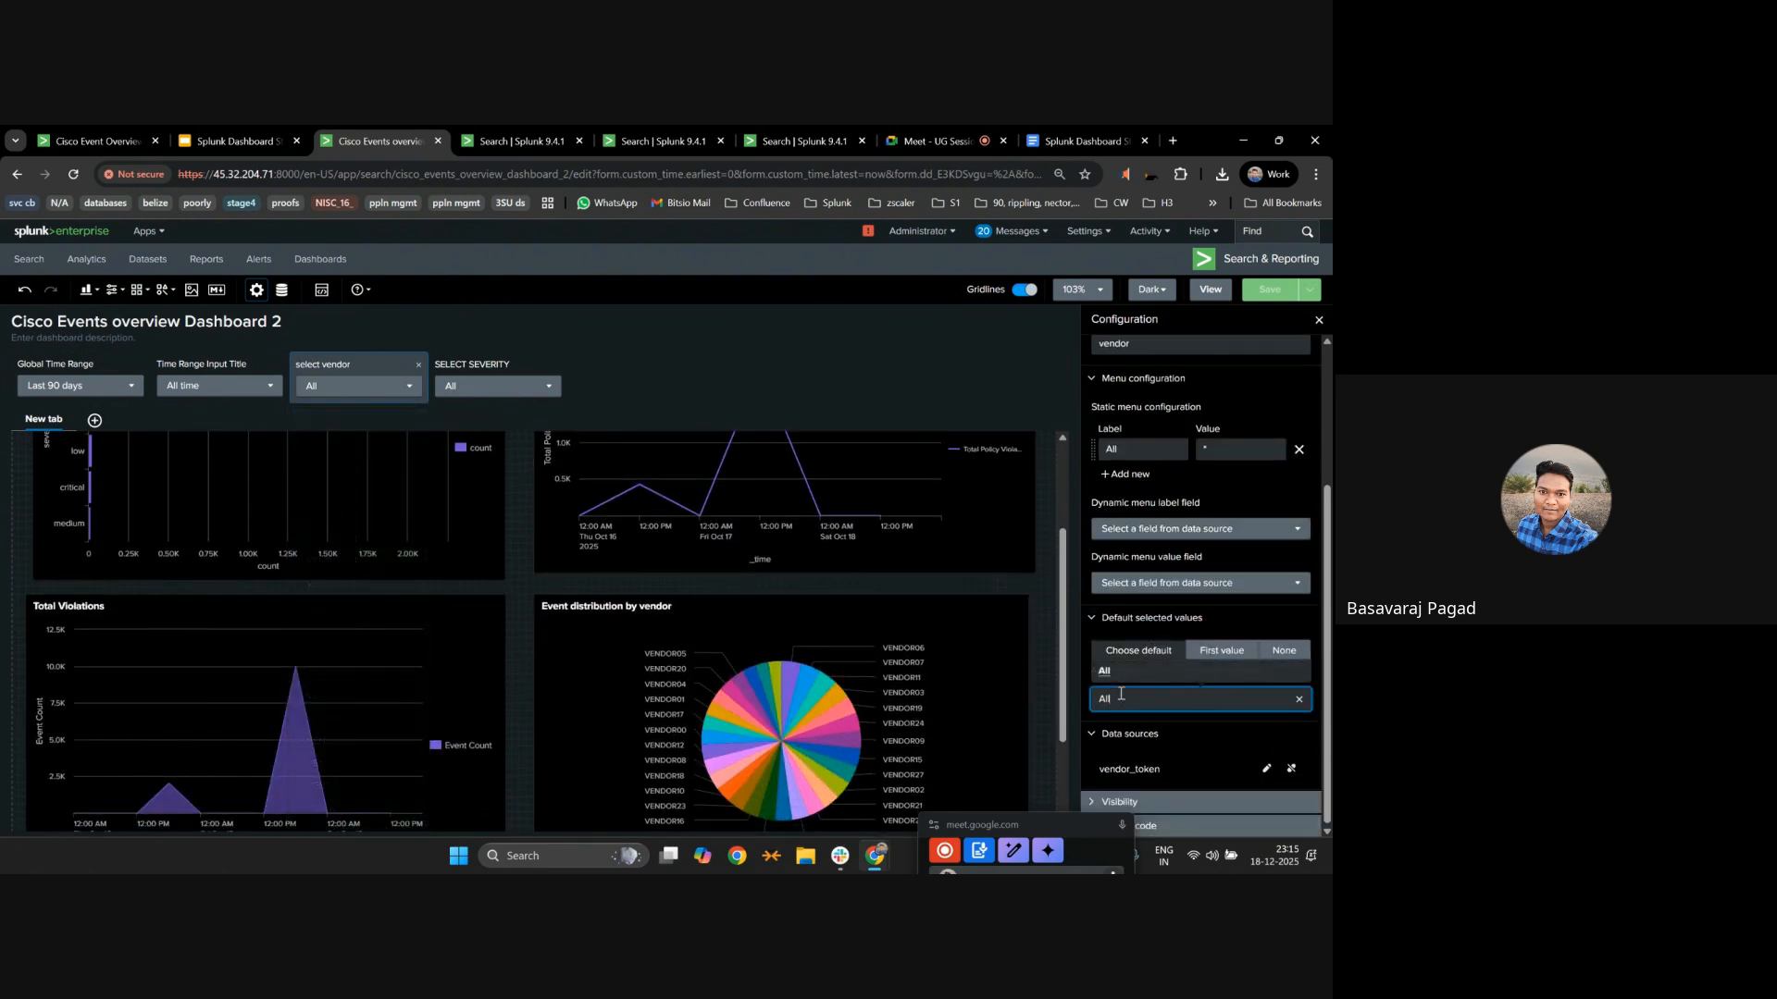
{"action": "left_click", "coordinate": [1299, 700]}
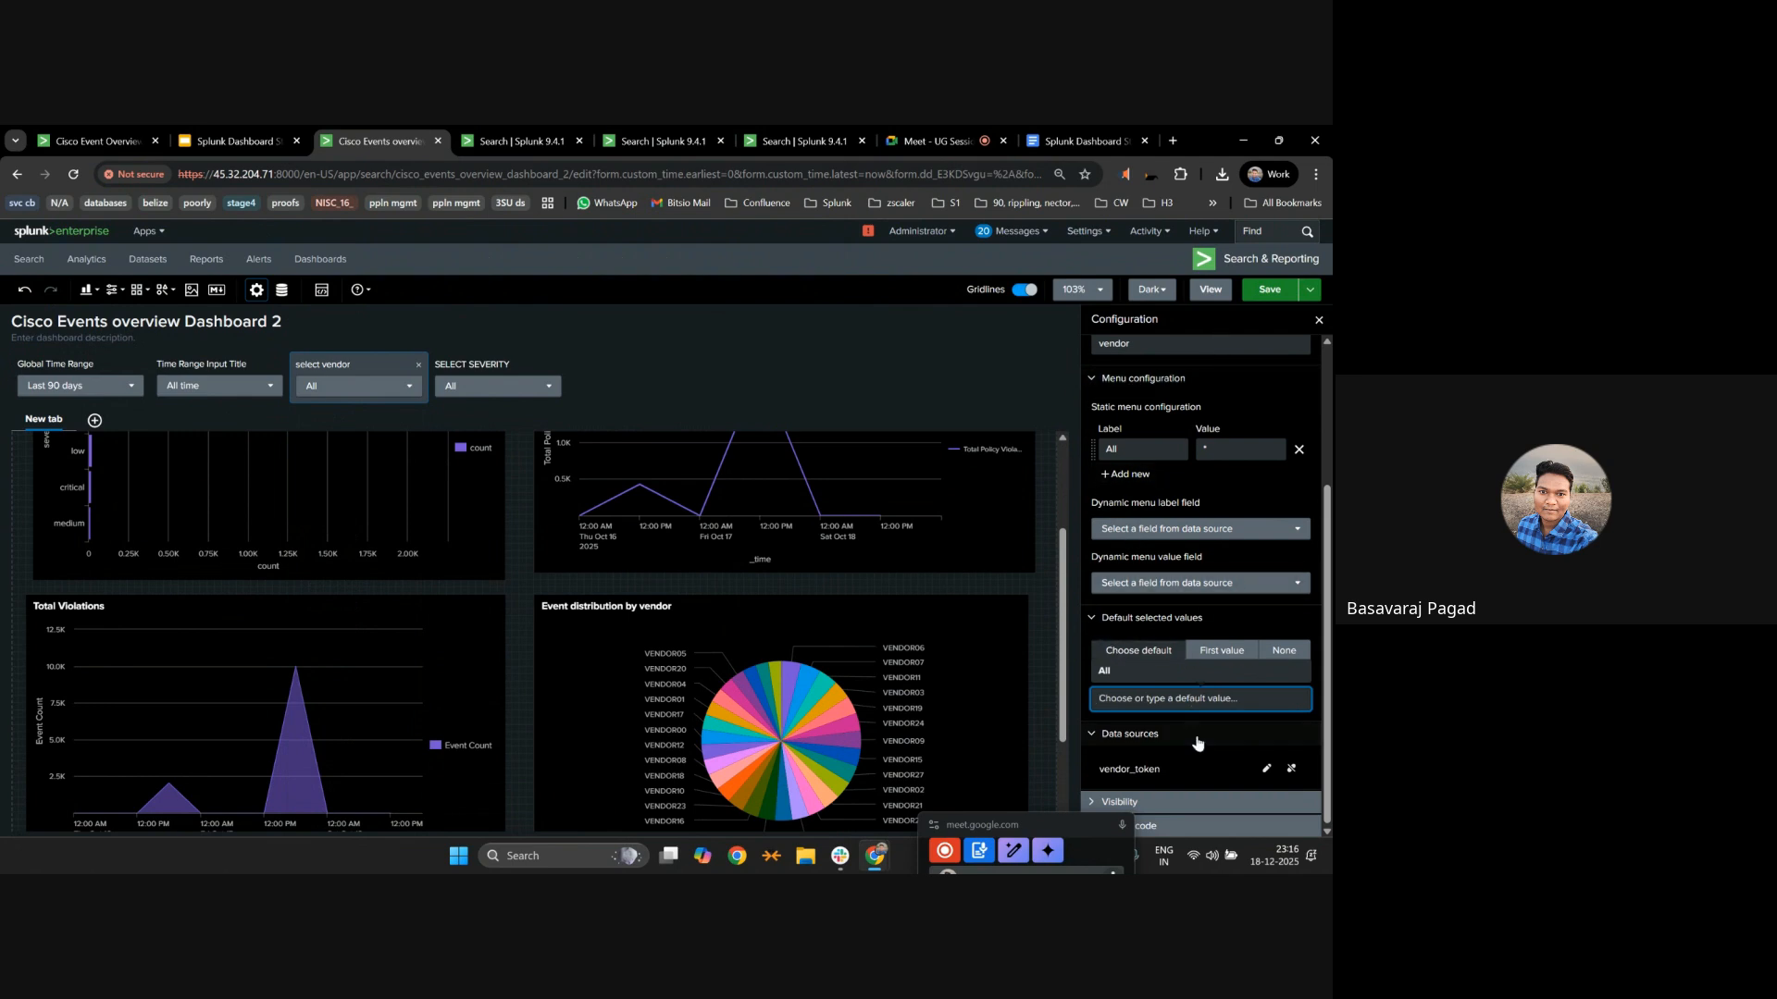
{"action": "left_click", "coordinate": [1205, 733]}
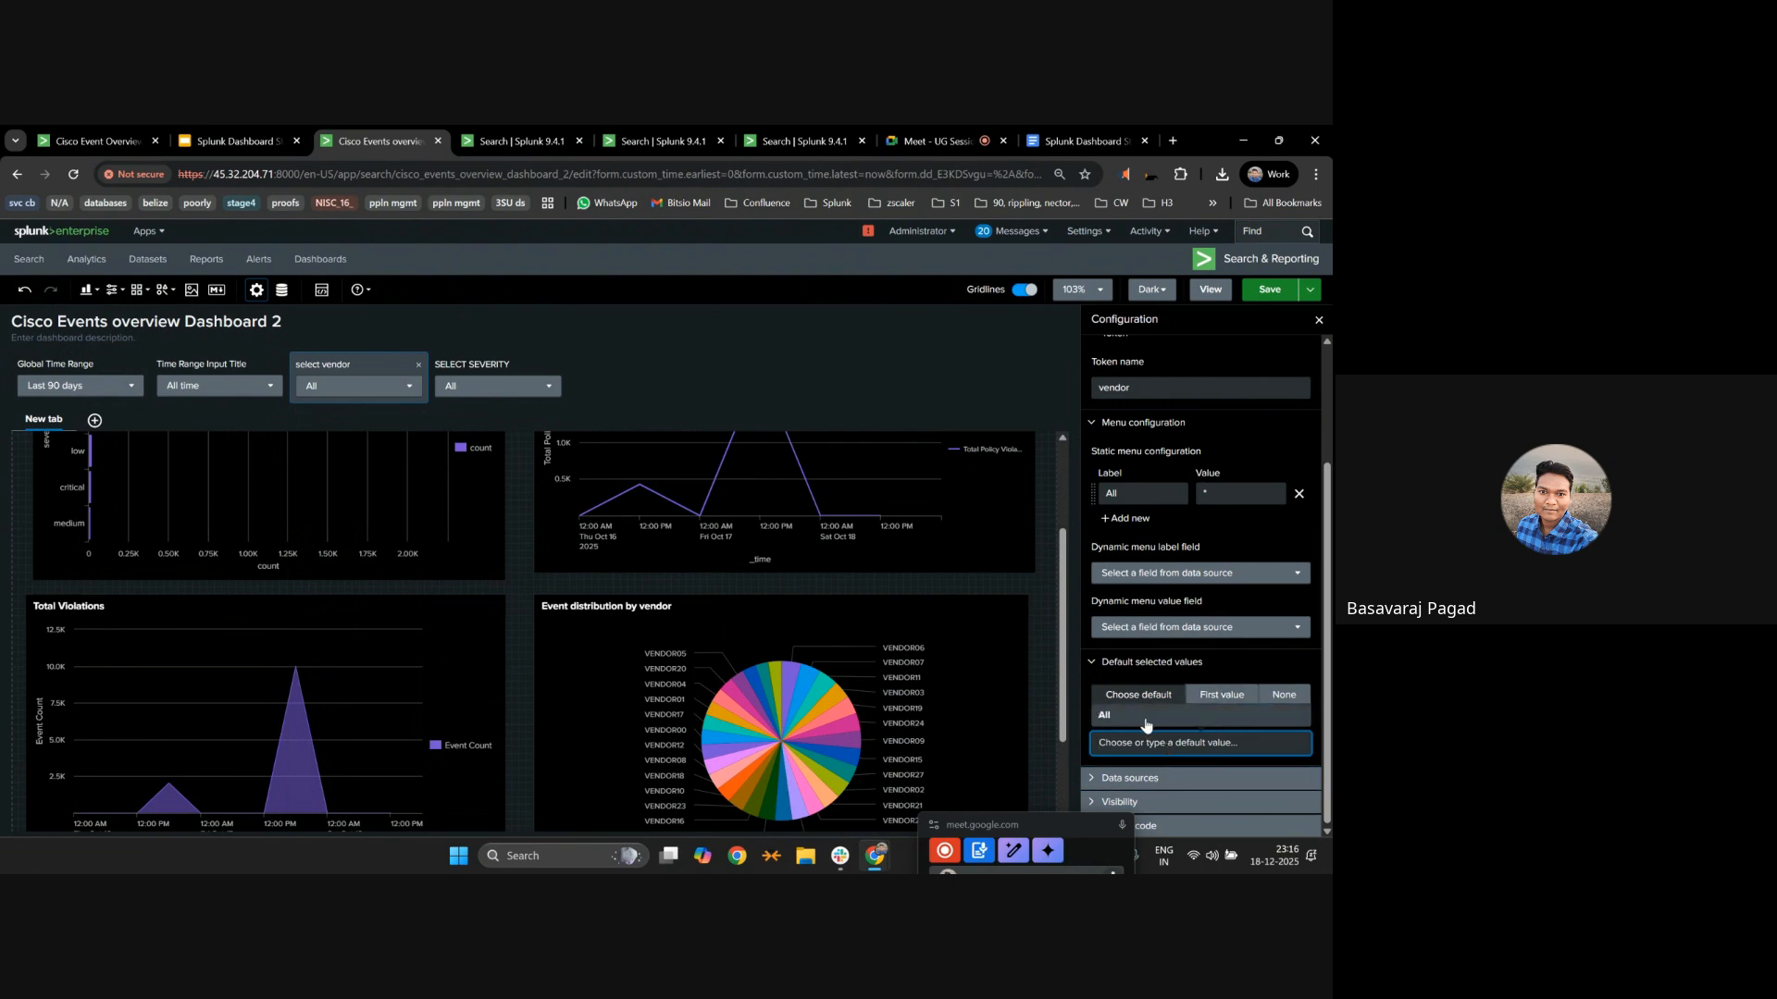
{"action": "left_click", "coordinate": [389, 385]}
{"action": "left_click", "coordinate": [814, 370]}
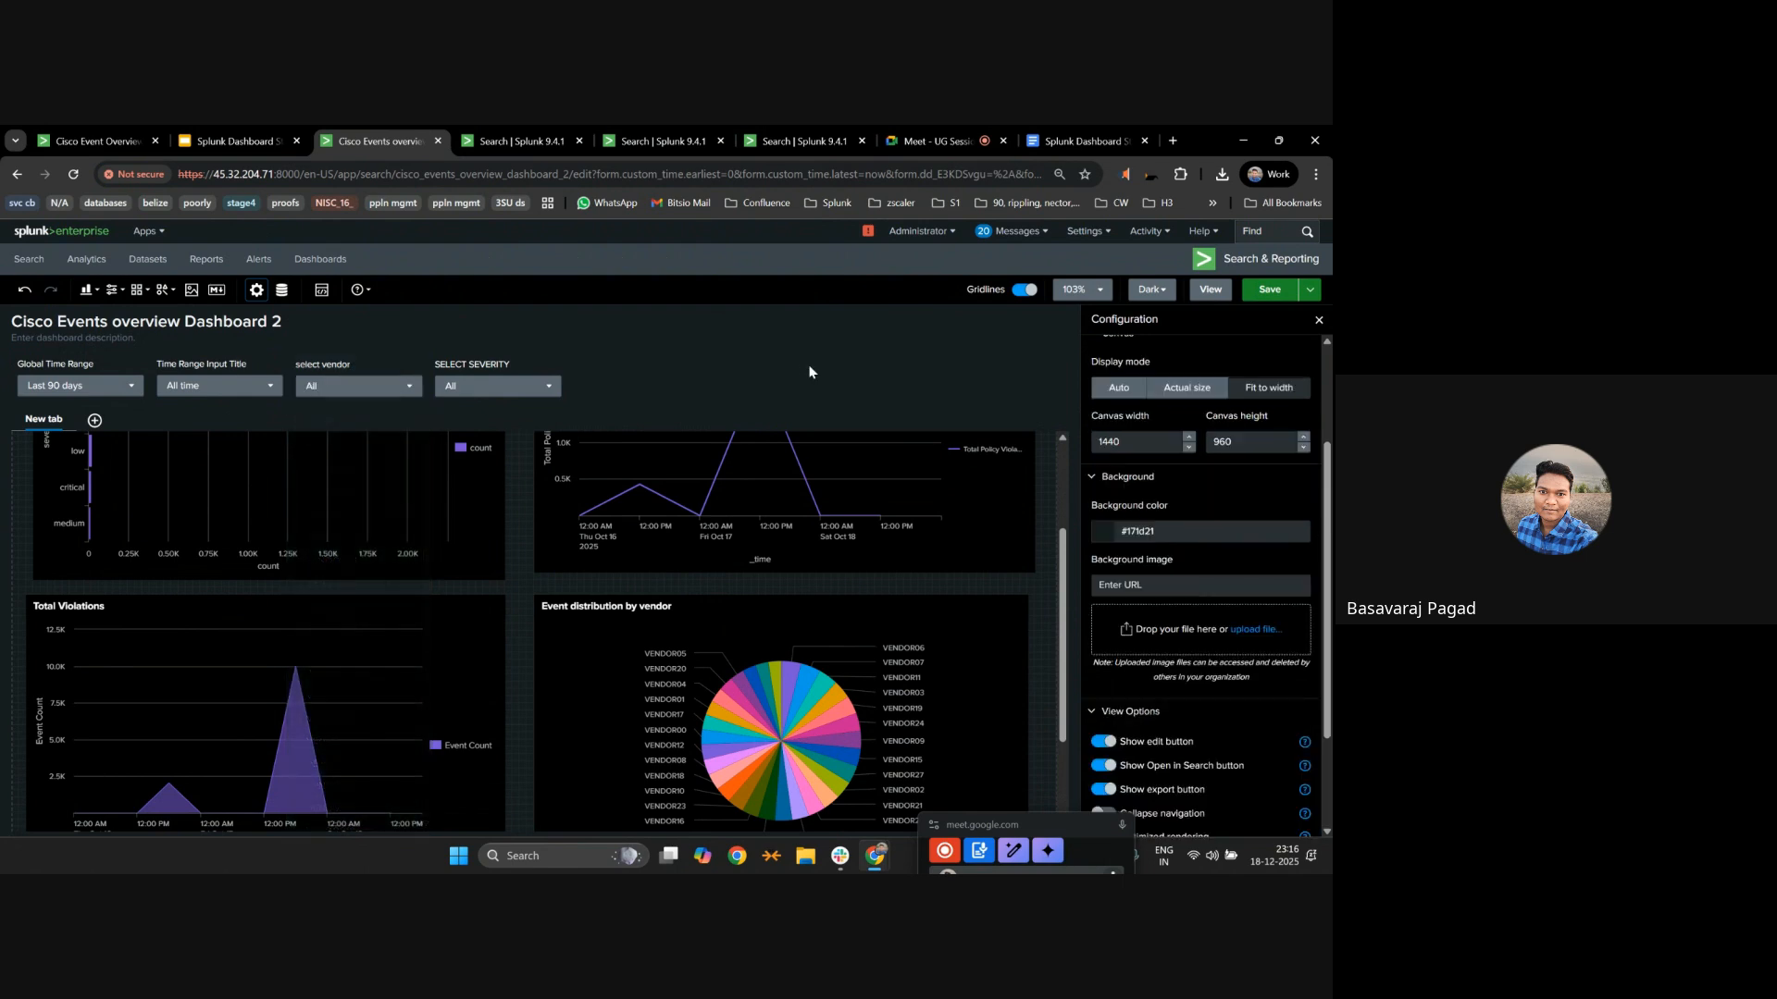
{"action": "left_click", "coordinate": [1267, 290]}
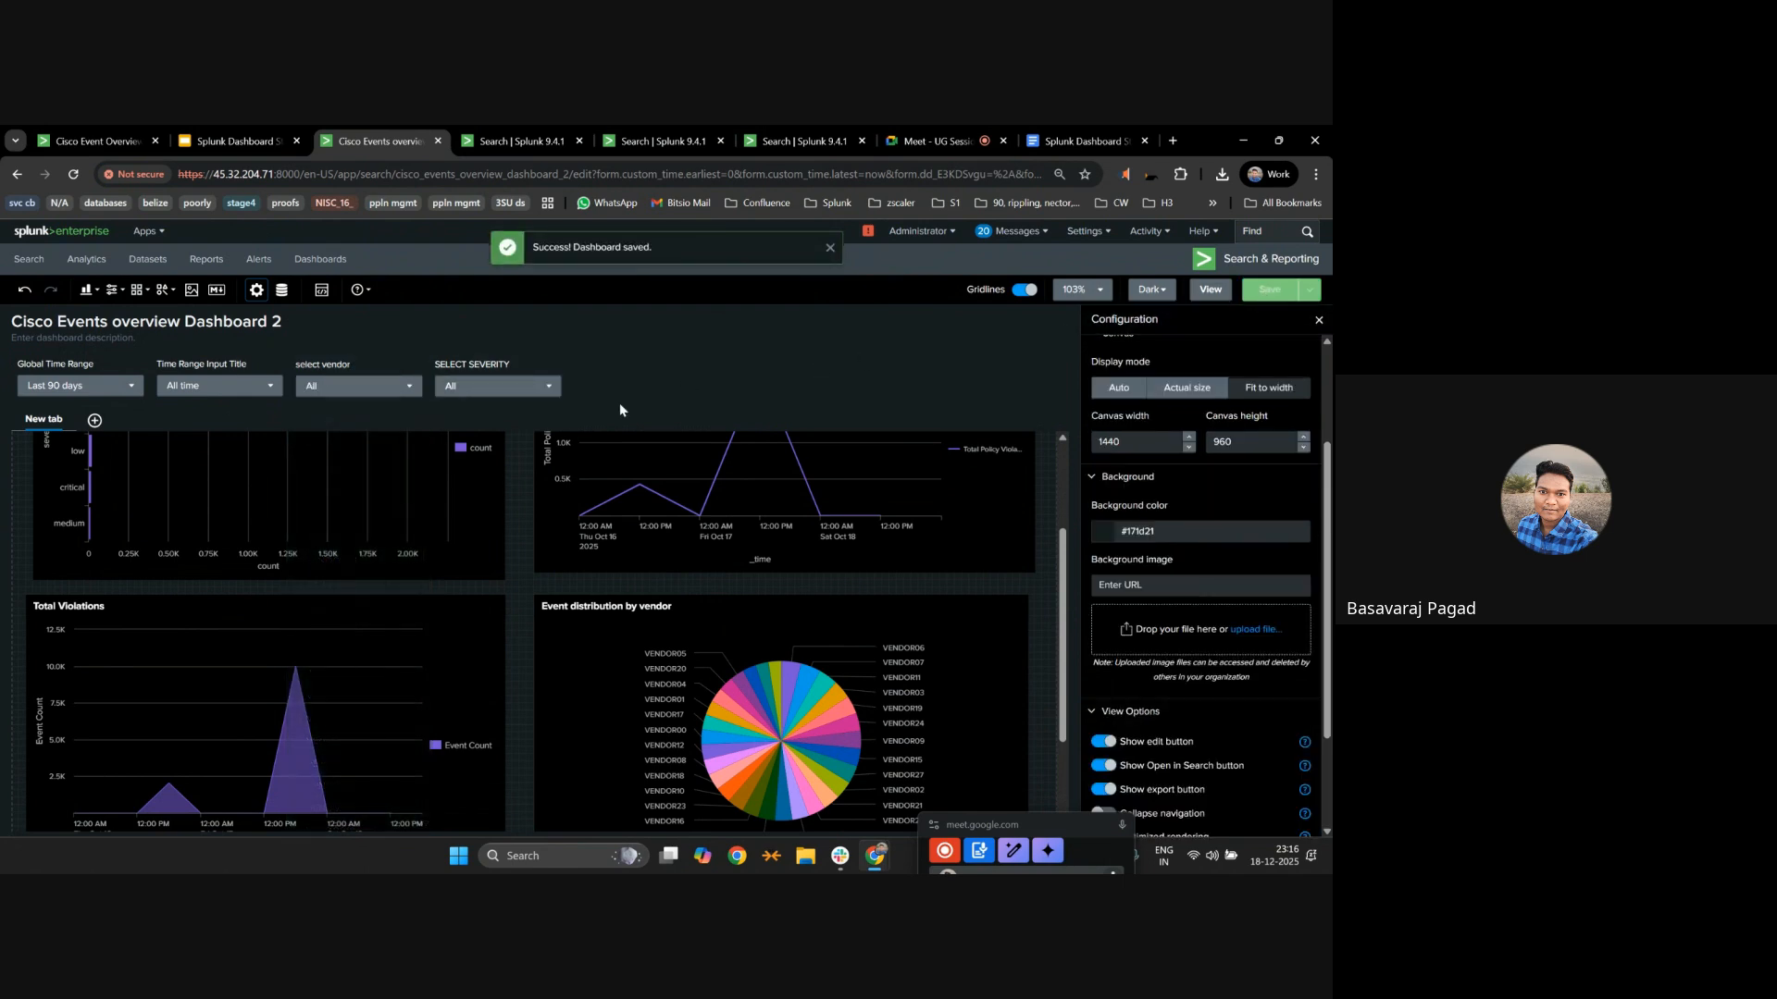
Set the select vendor dropdown's default value to All, save the dashboard and resume editing it.
{"action": "left_click", "coordinate": [356, 385]}
{"action": "left_click", "coordinate": [357, 385]}
{"action": "scroll", "coordinate": [1203, 703], "scroll_direction": "down", "scroll_amount": 1}
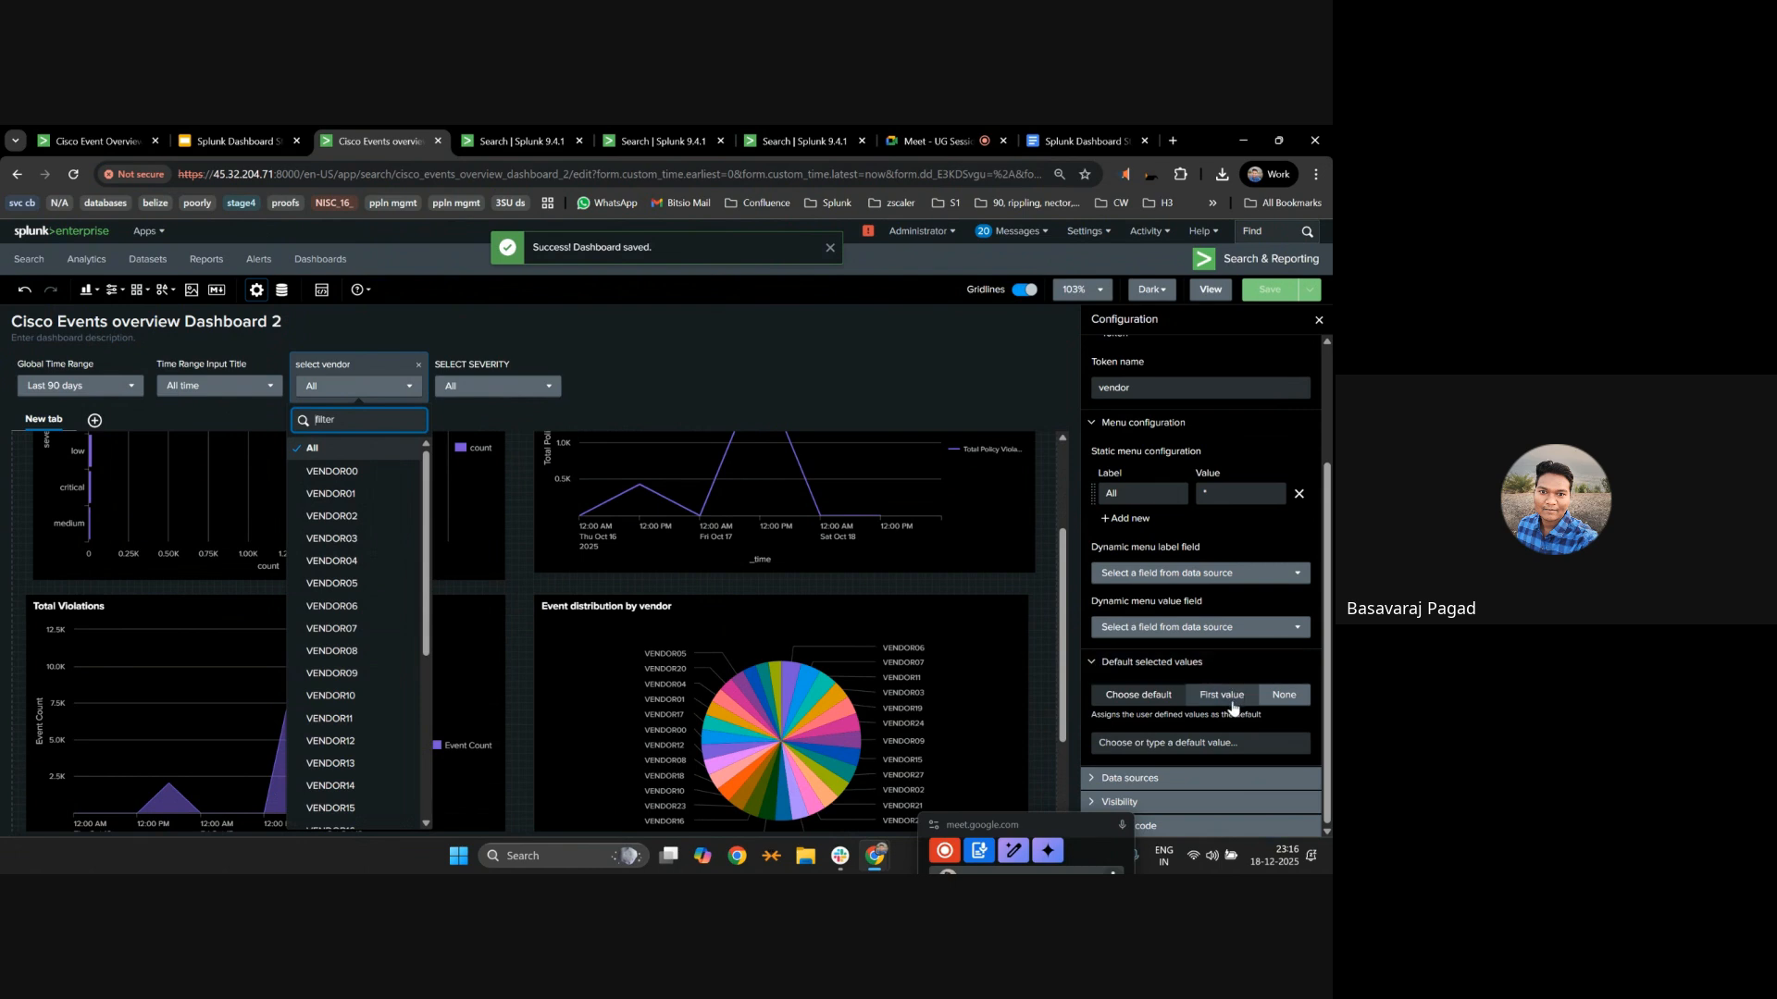
{"action": "left_click", "coordinate": [1111, 745]}
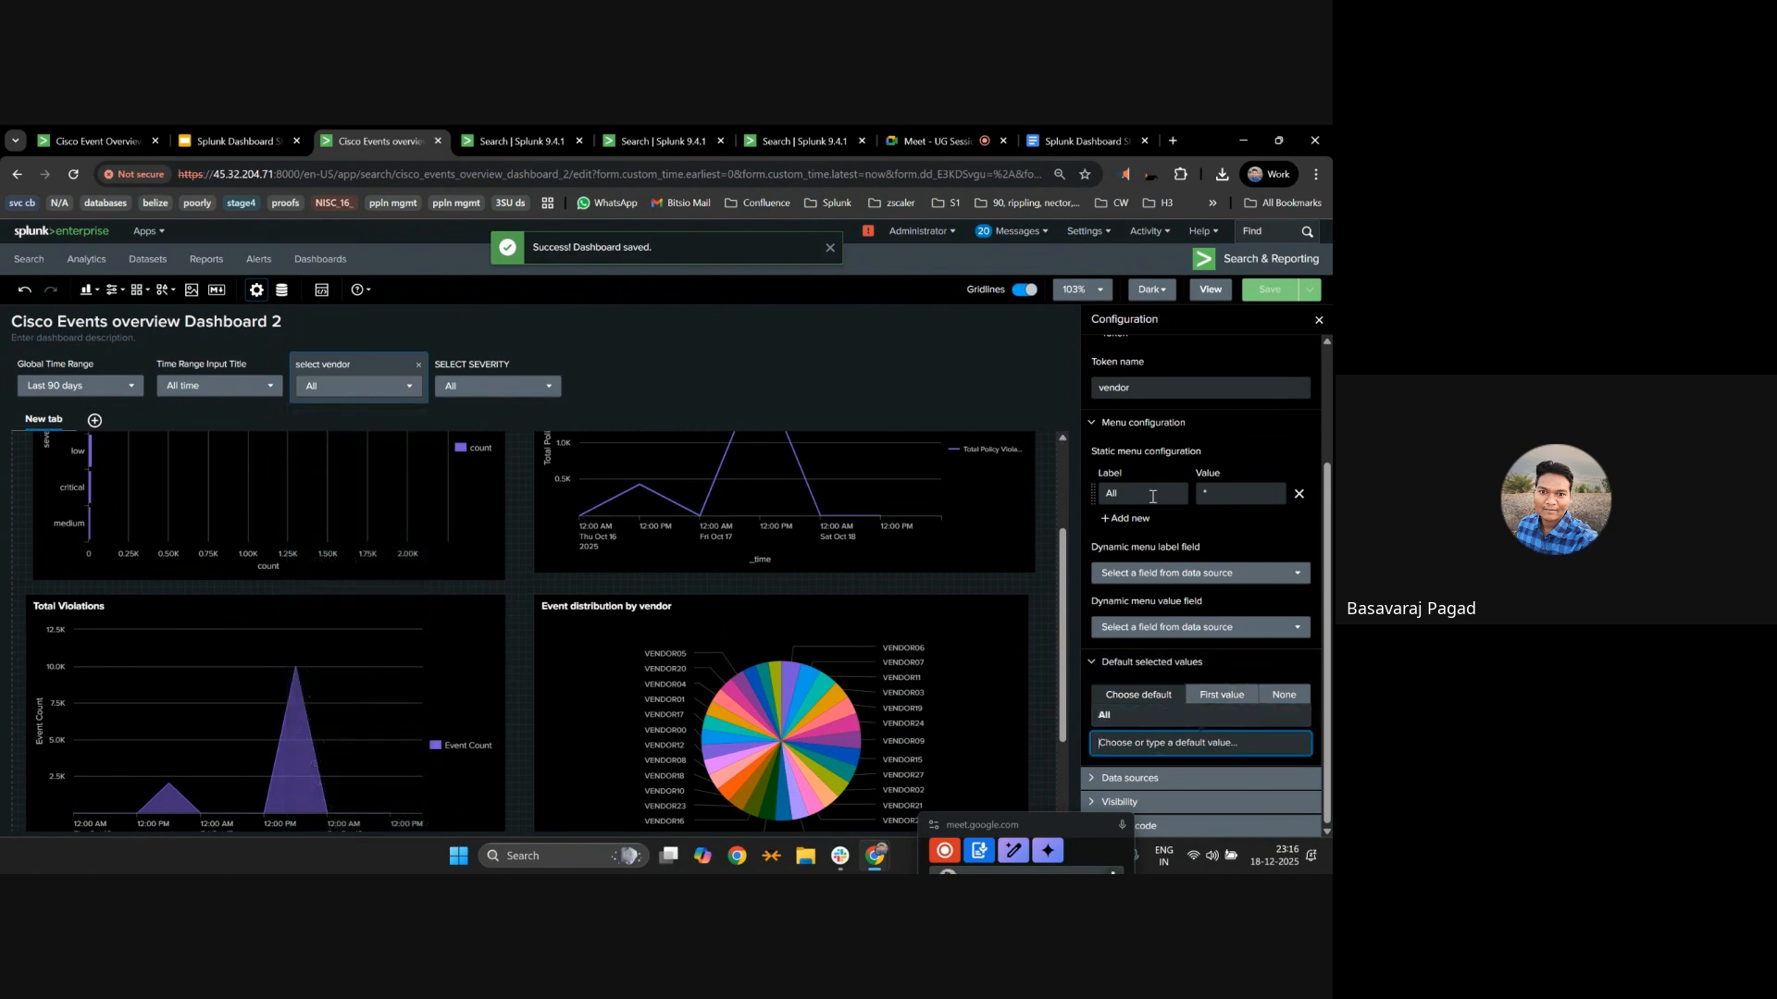
{"action": "left_click", "coordinate": [1118, 520]}
{"action": "left_click", "coordinate": [1138, 769]}
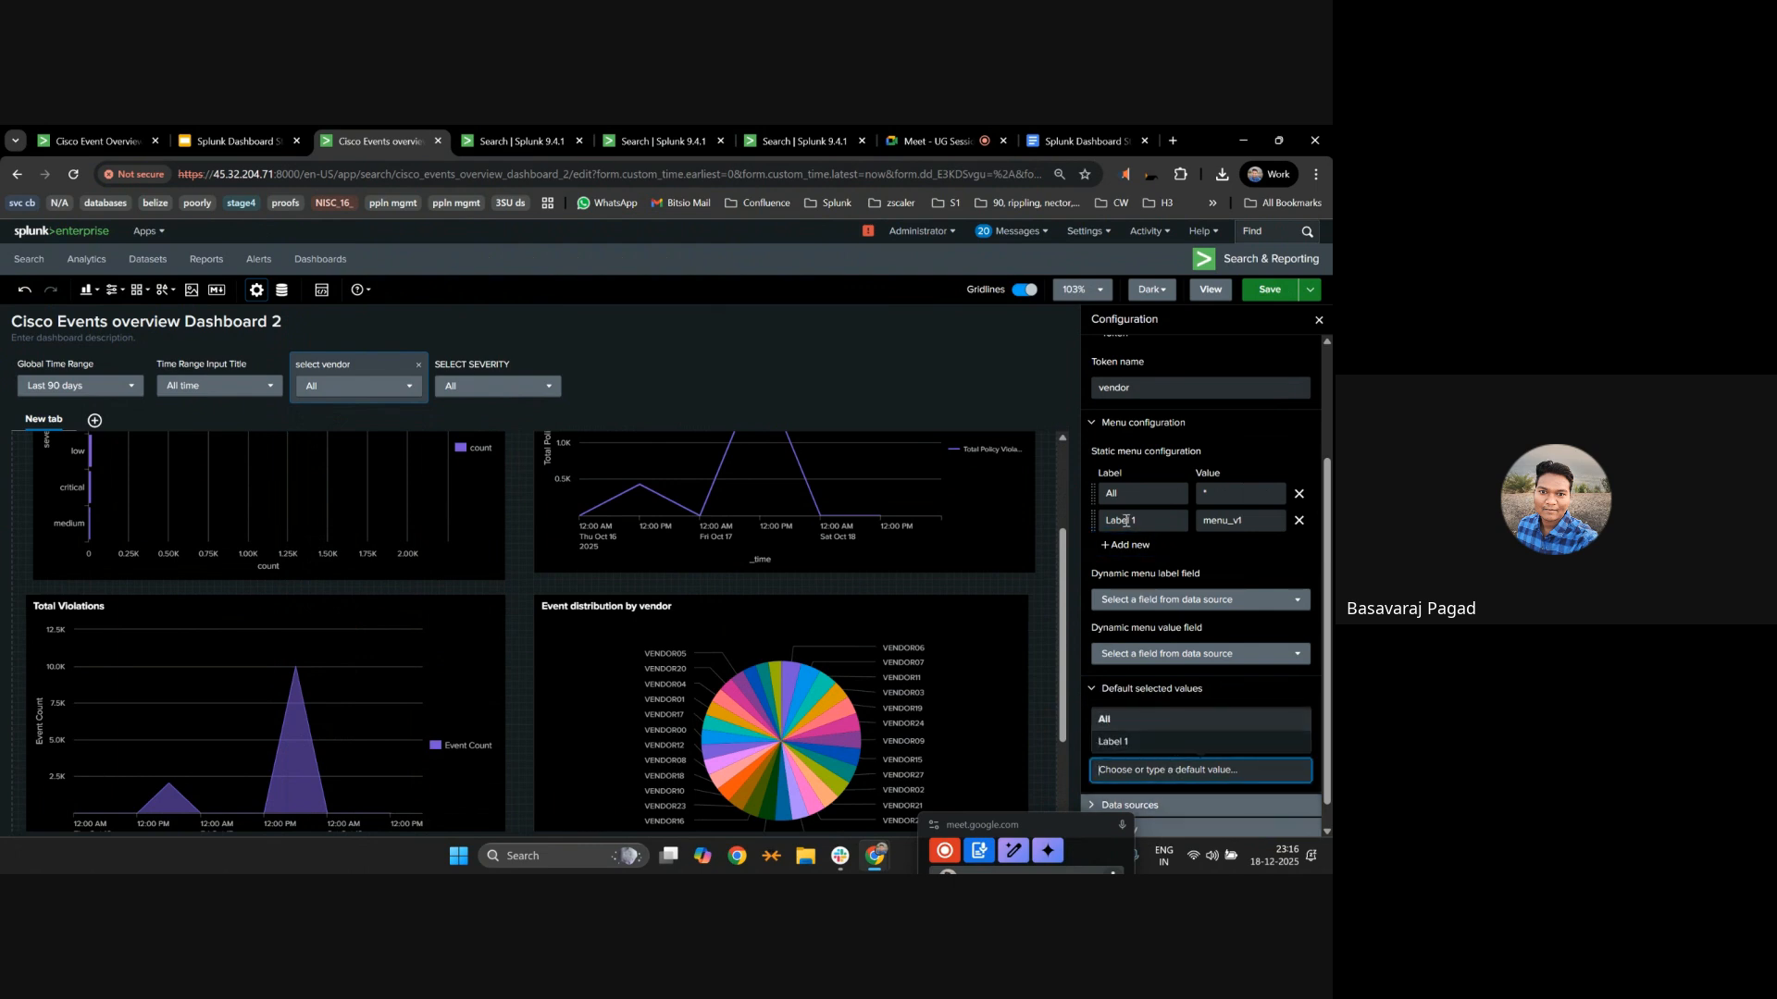
{"action": "left_click", "coordinate": [1299, 520]}
{"action": "left_click", "coordinate": [1139, 741]}
{"action": "left_click", "coordinate": [1137, 716]}
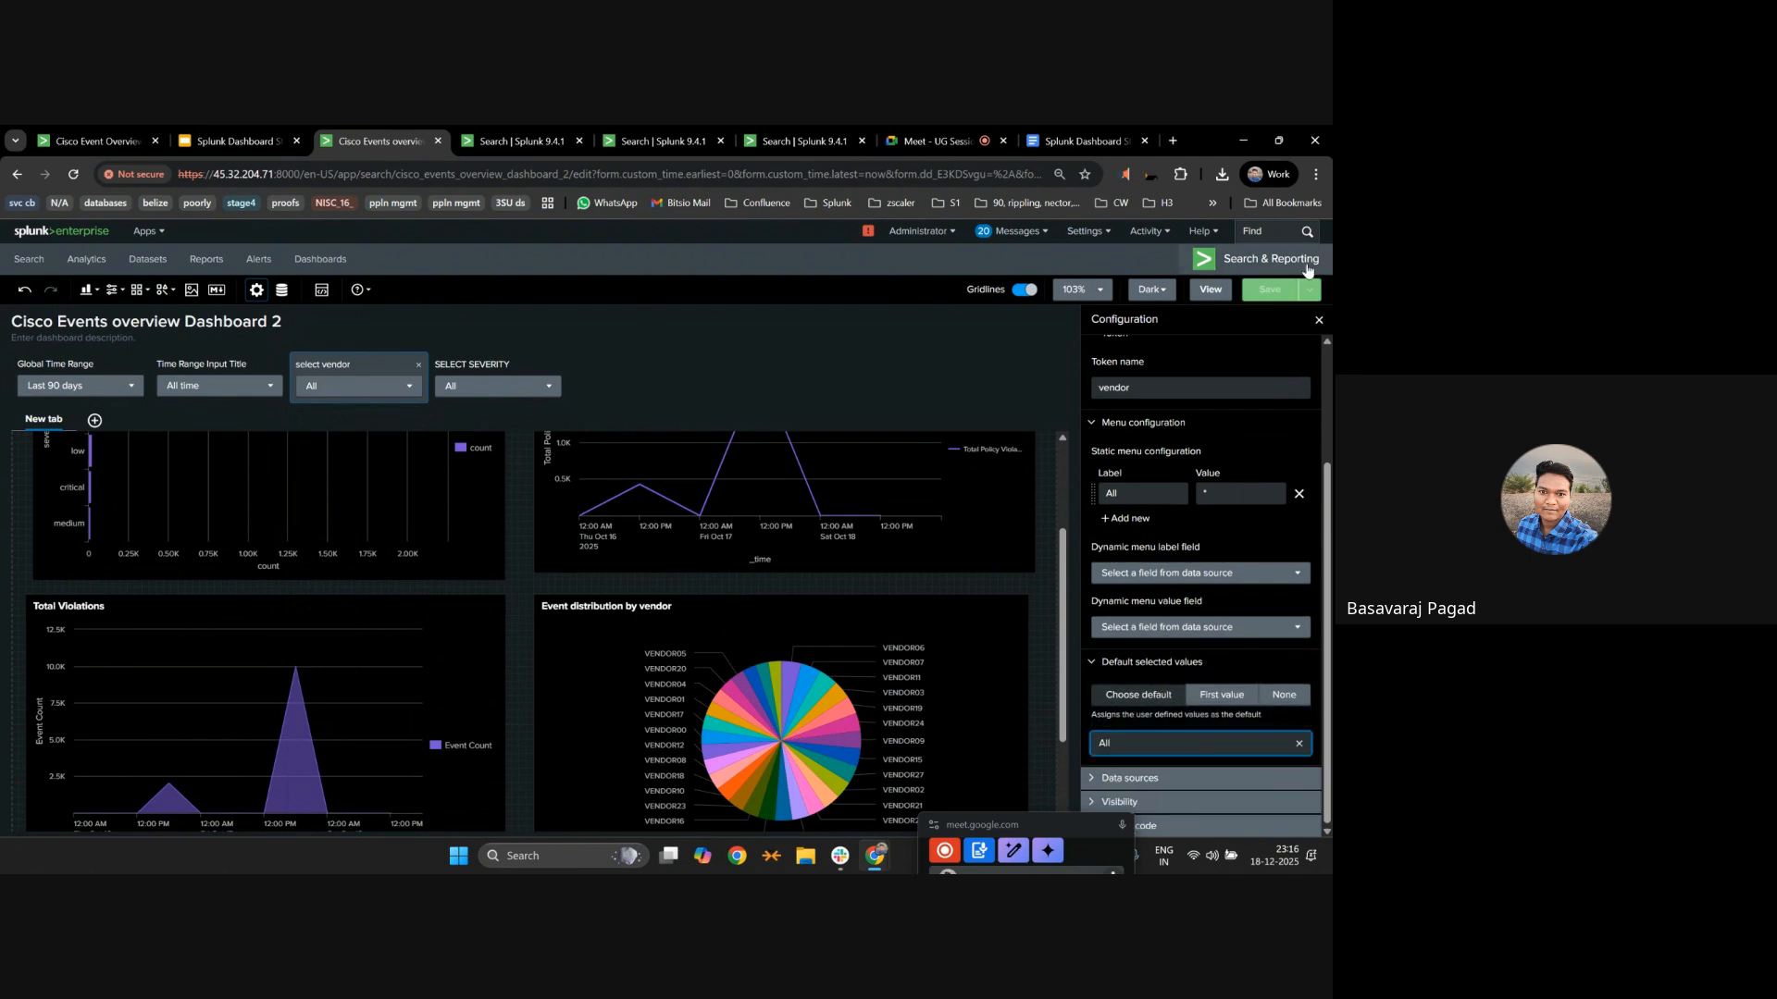
{"action": "left_click", "coordinate": [1203, 291]}
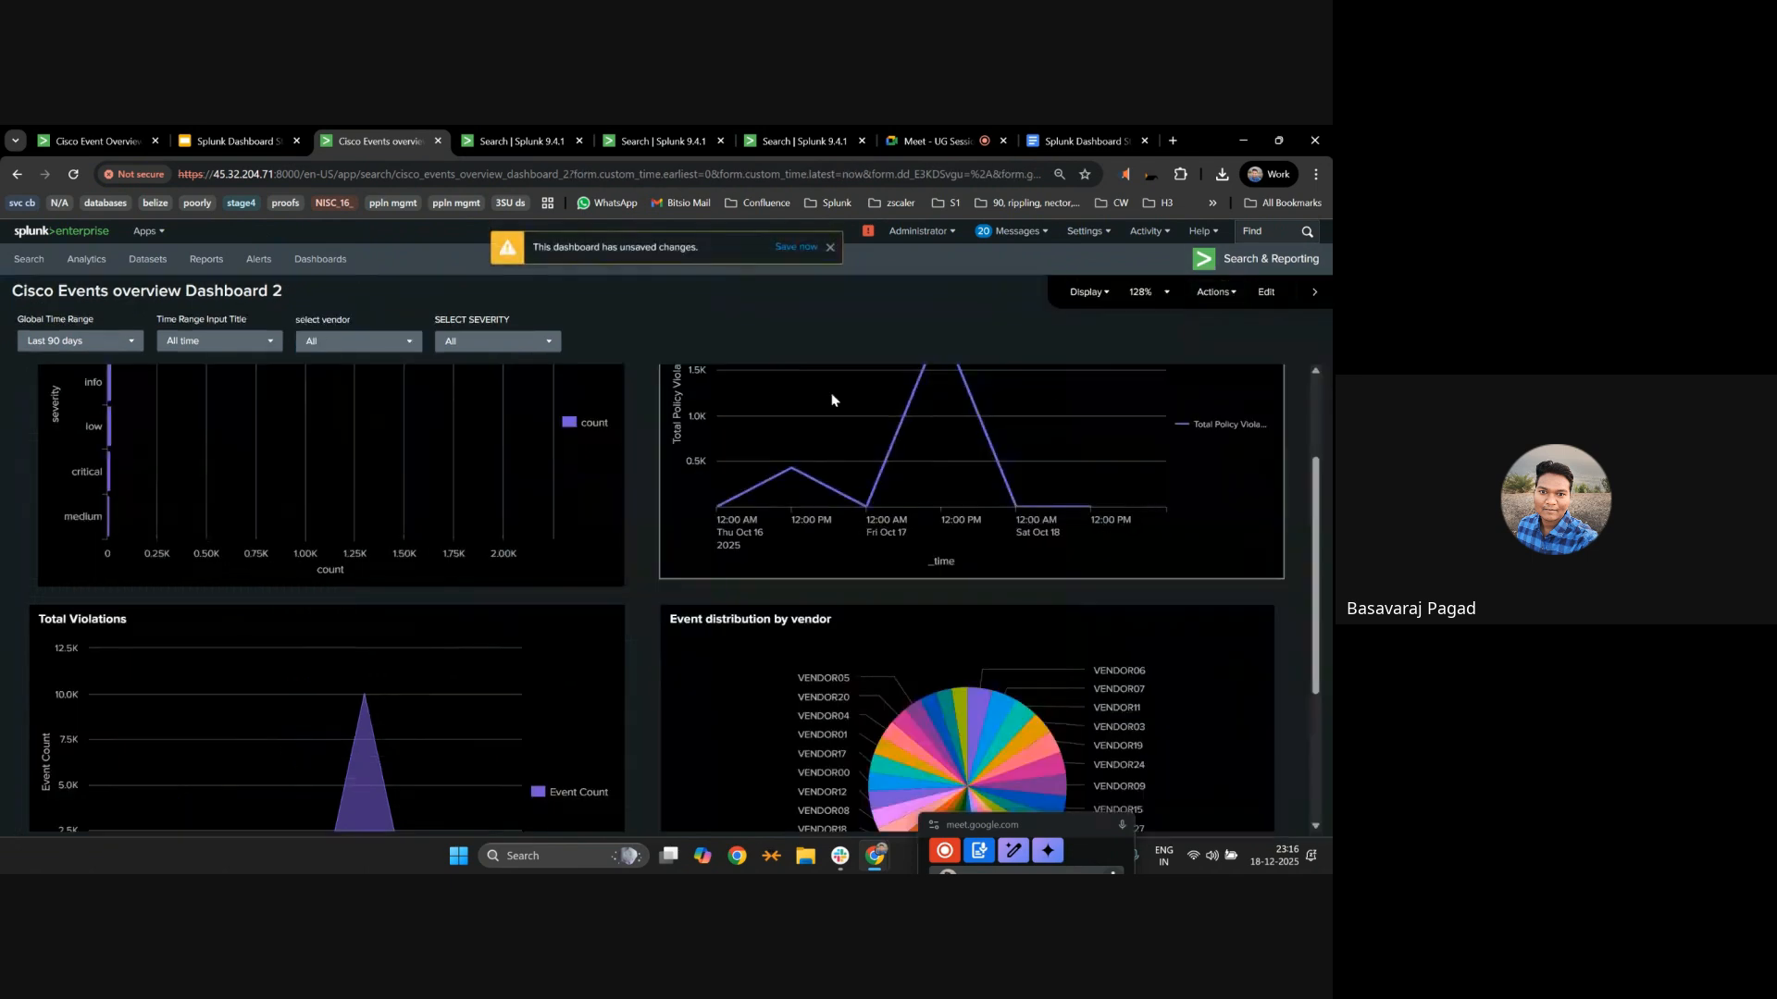
{"action": "left_click", "coordinate": [794, 250]}
{"action": "left_click", "coordinate": [1266, 292]}
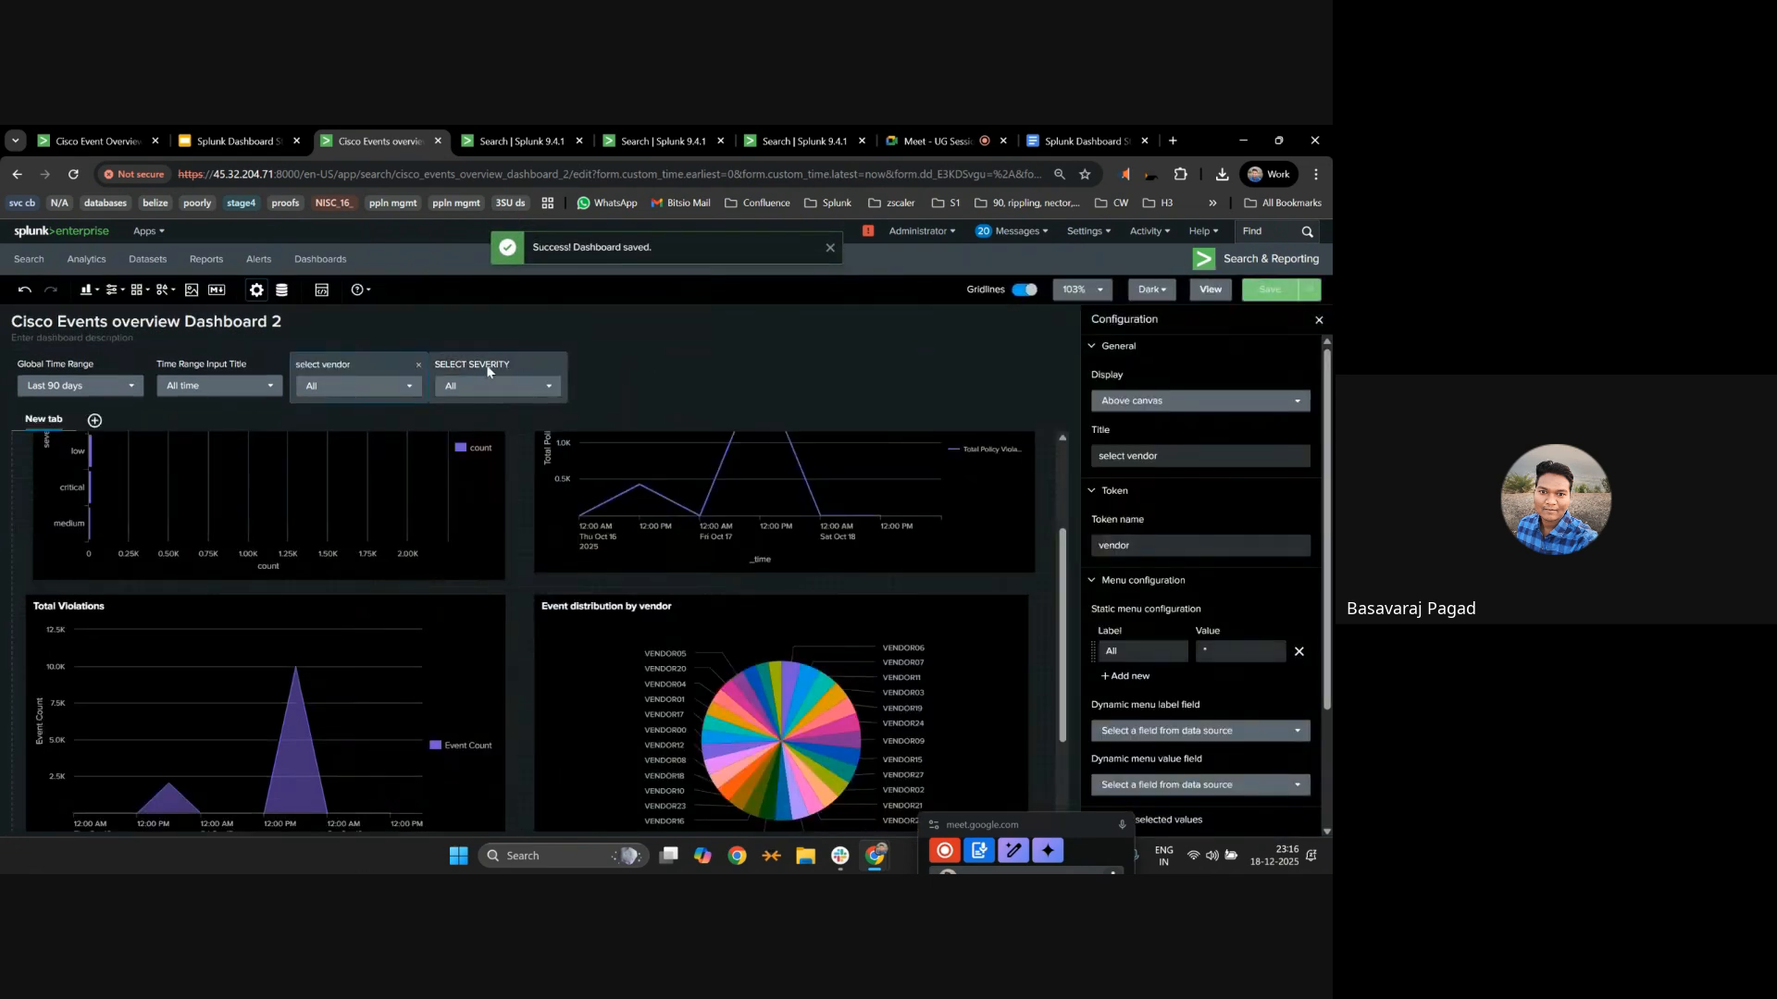
Begin setting up a primary data source for the SELECT SEVERITY dropdown.
{"action": "left_click", "coordinate": [500, 395]}
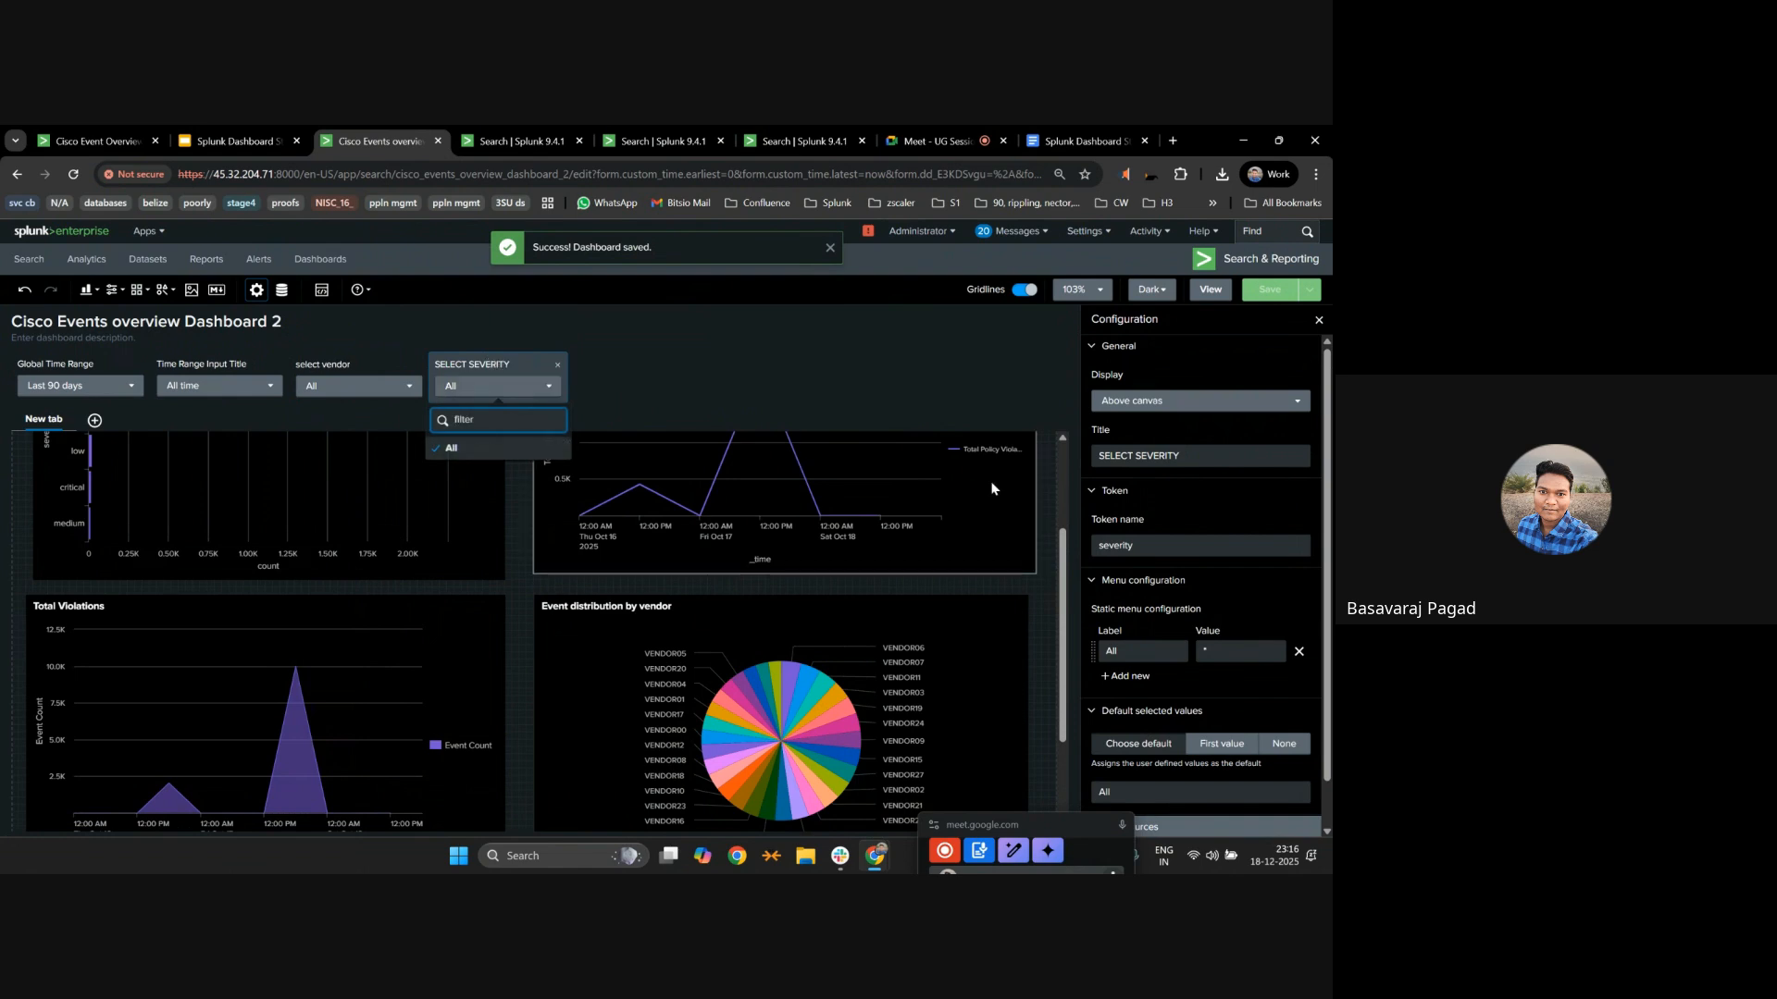
{"action": "scroll", "coordinate": [1018, 564], "scroll_direction": "down", "scroll_amount": 2}
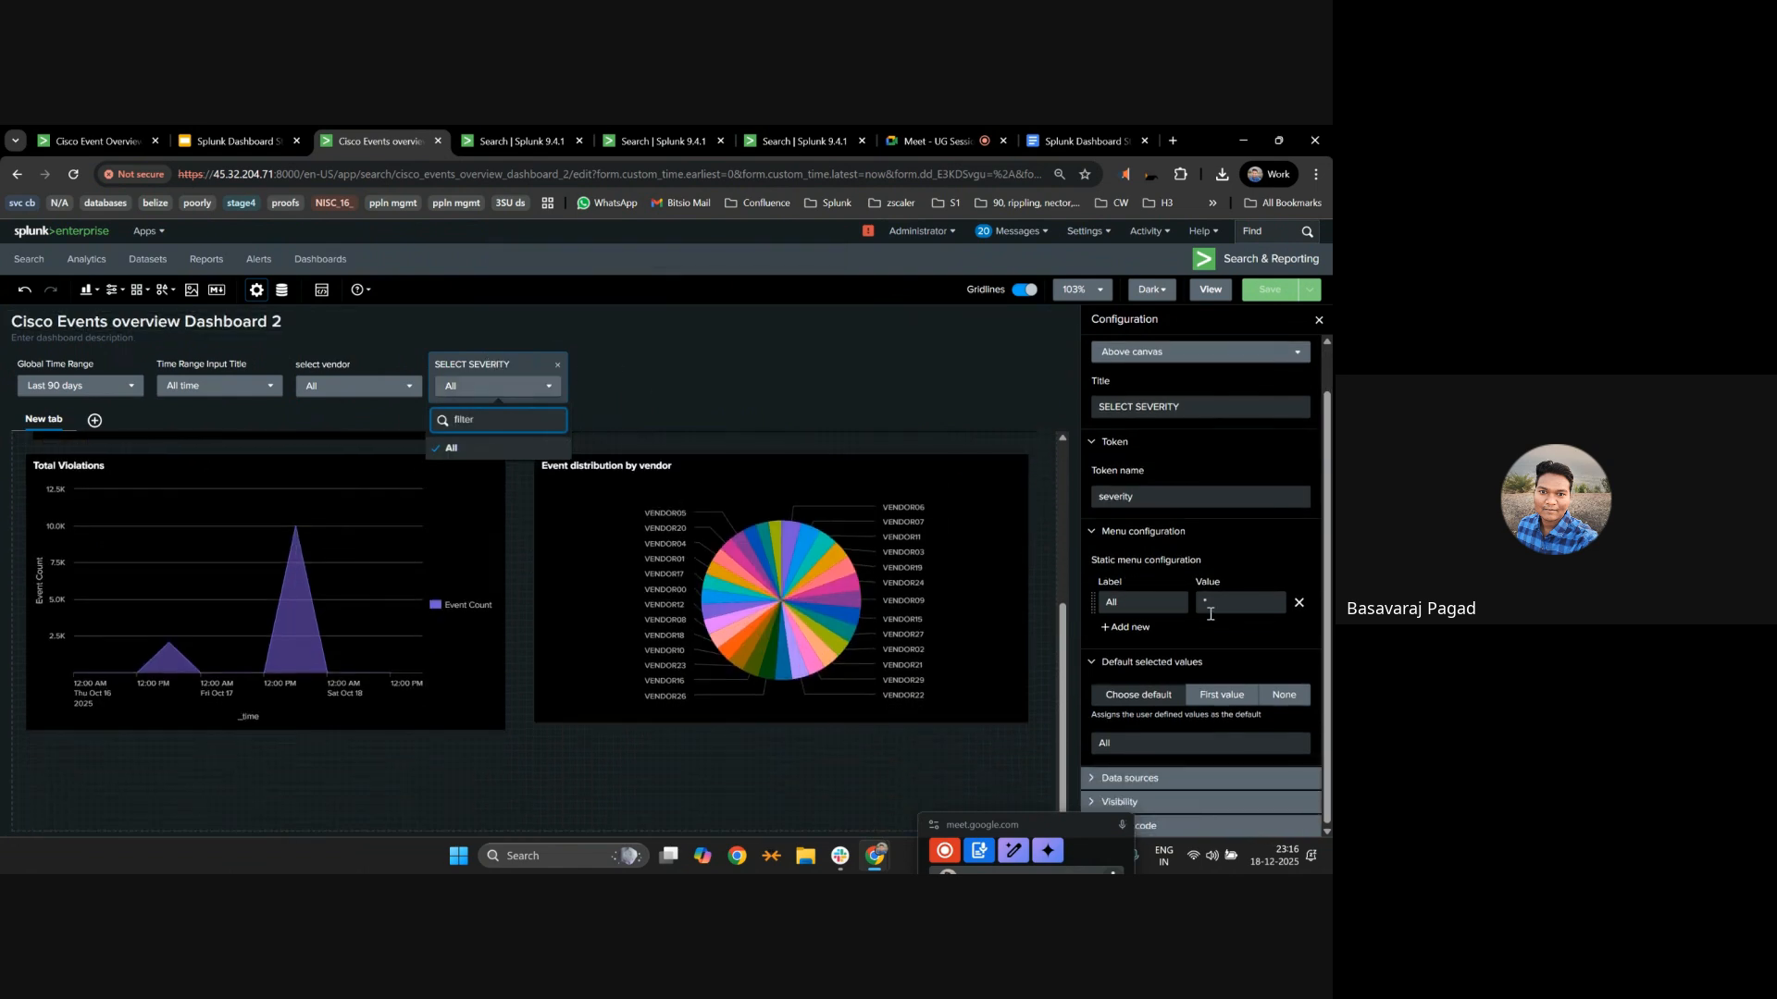
{"action": "left_click_drag", "start_coordinate": [1042, 819], "coordinate": [851, 825]}
{"action": "left_click", "coordinate": [1129, 778]}
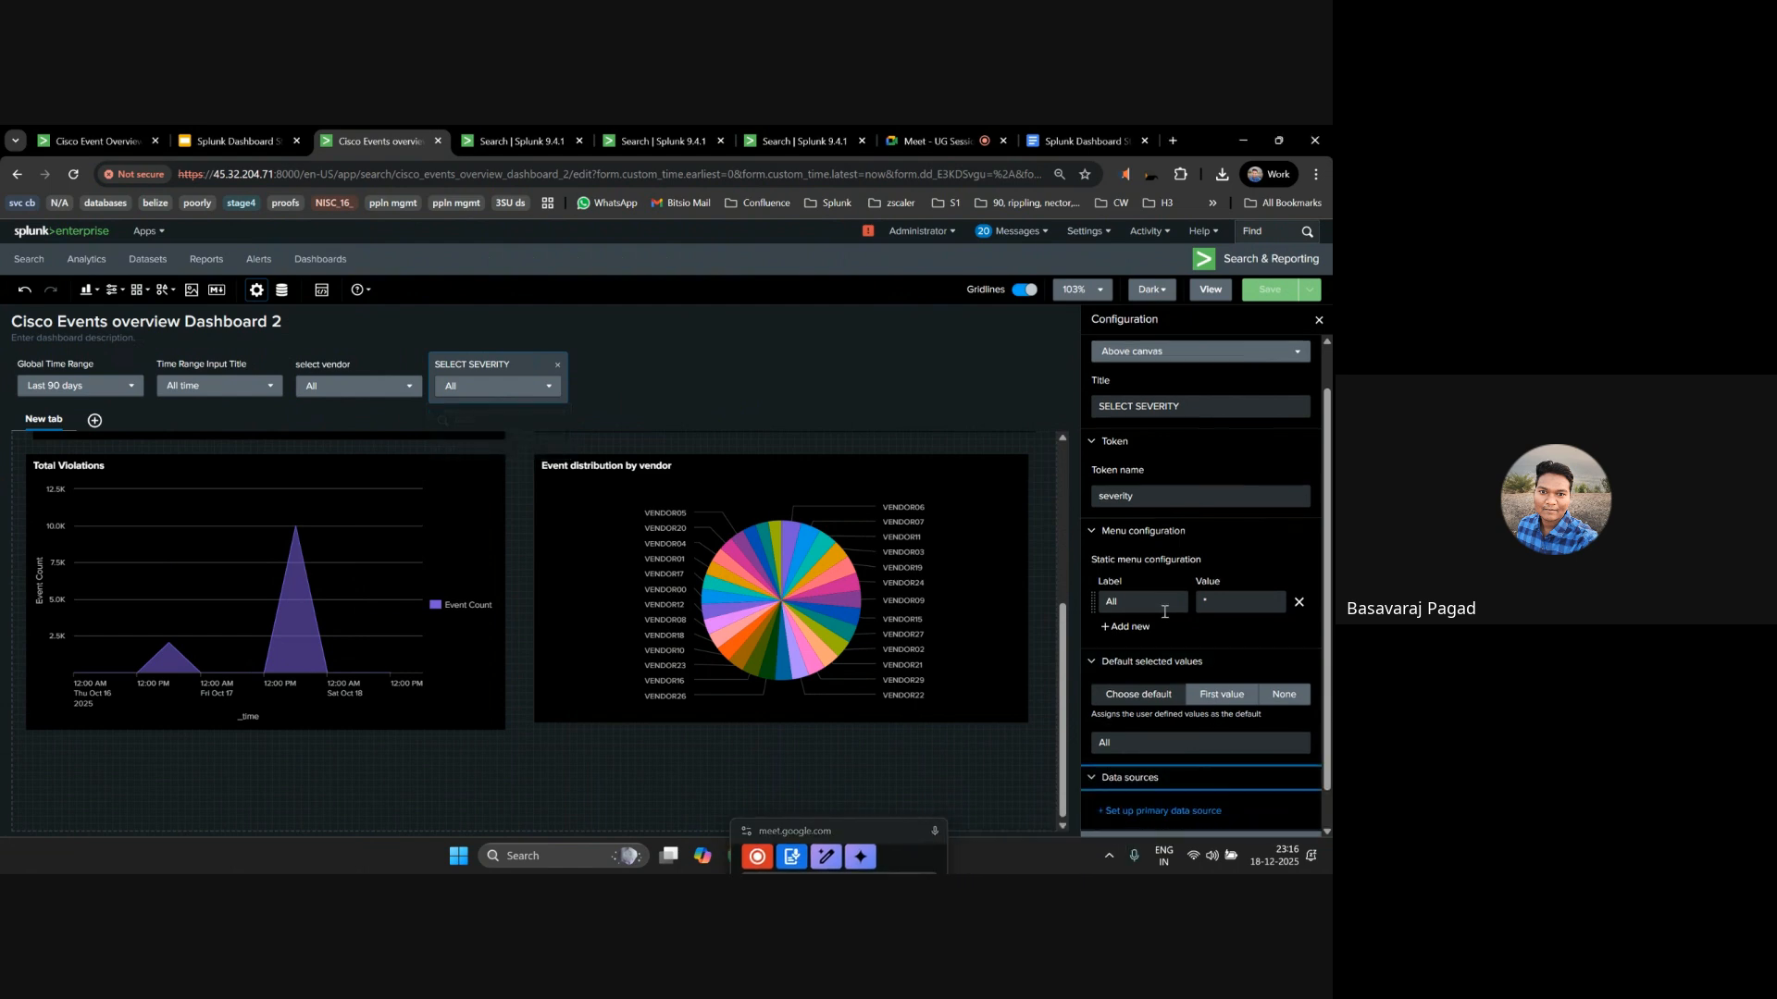
{"action": "left_click", "coordinate": [1168, 770]}
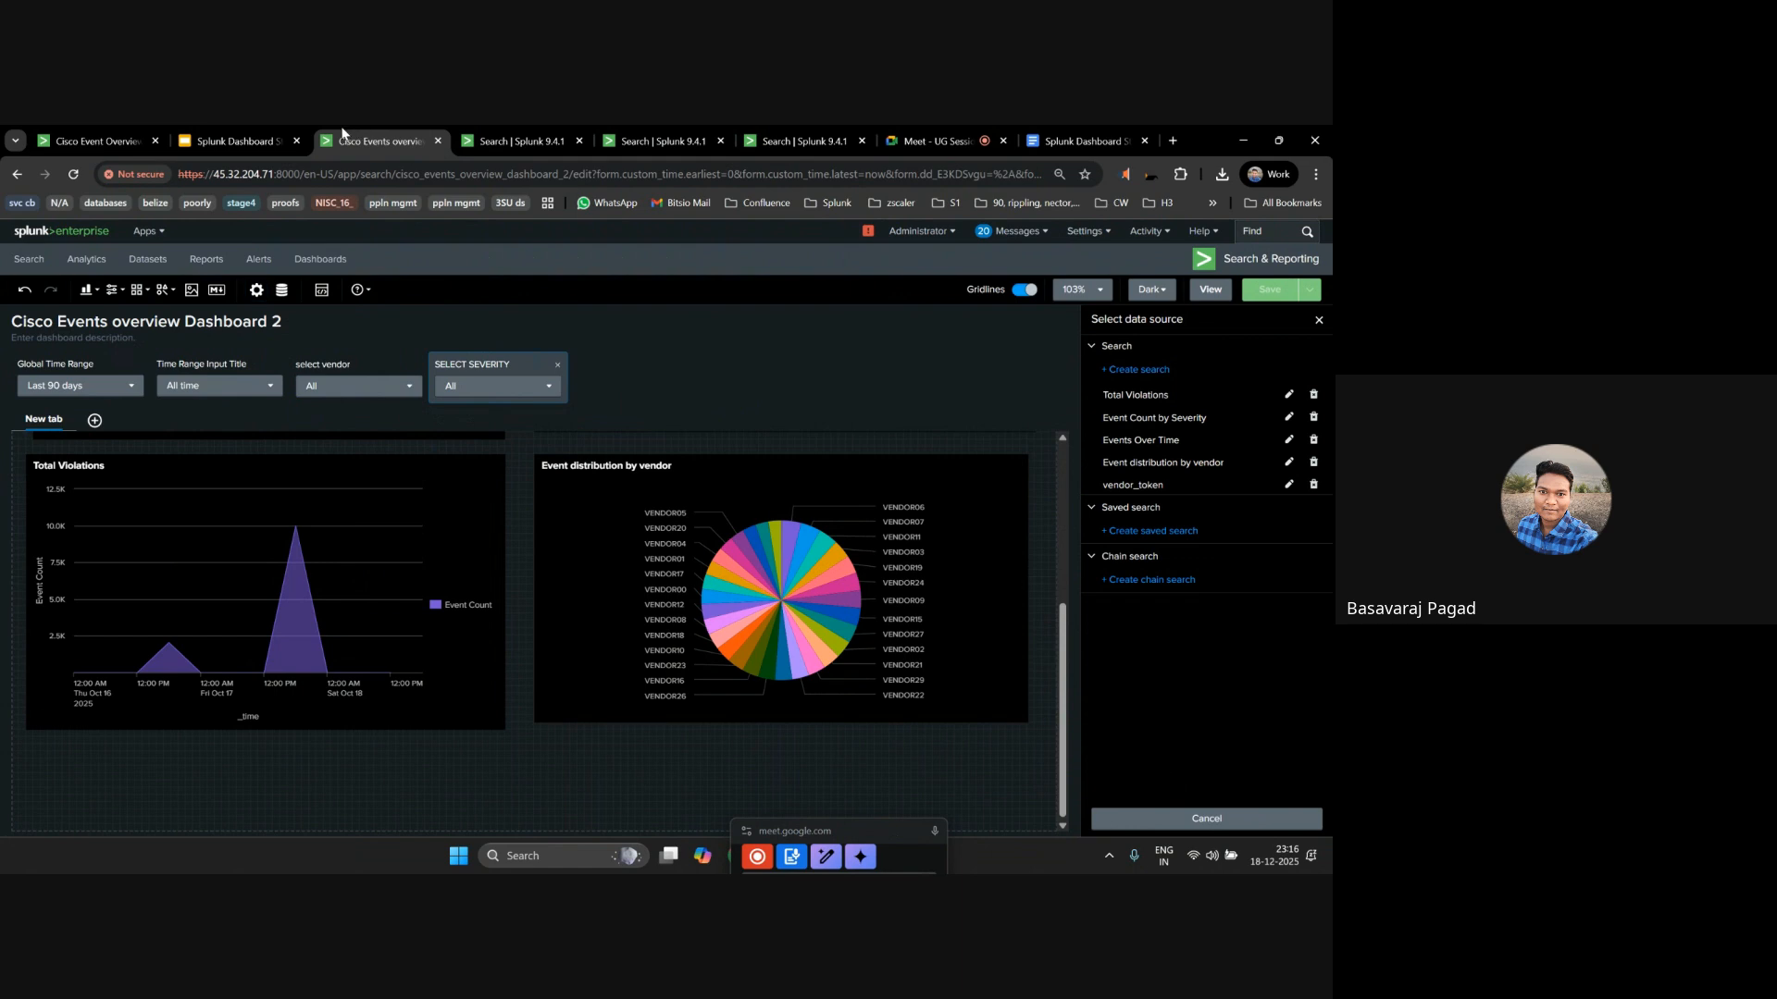
Copy the Severity input query from the Demo Notes slide and return to the Cisco Events overview dashboard.
{"action": "left_click", "coordinate": [206, 136]}
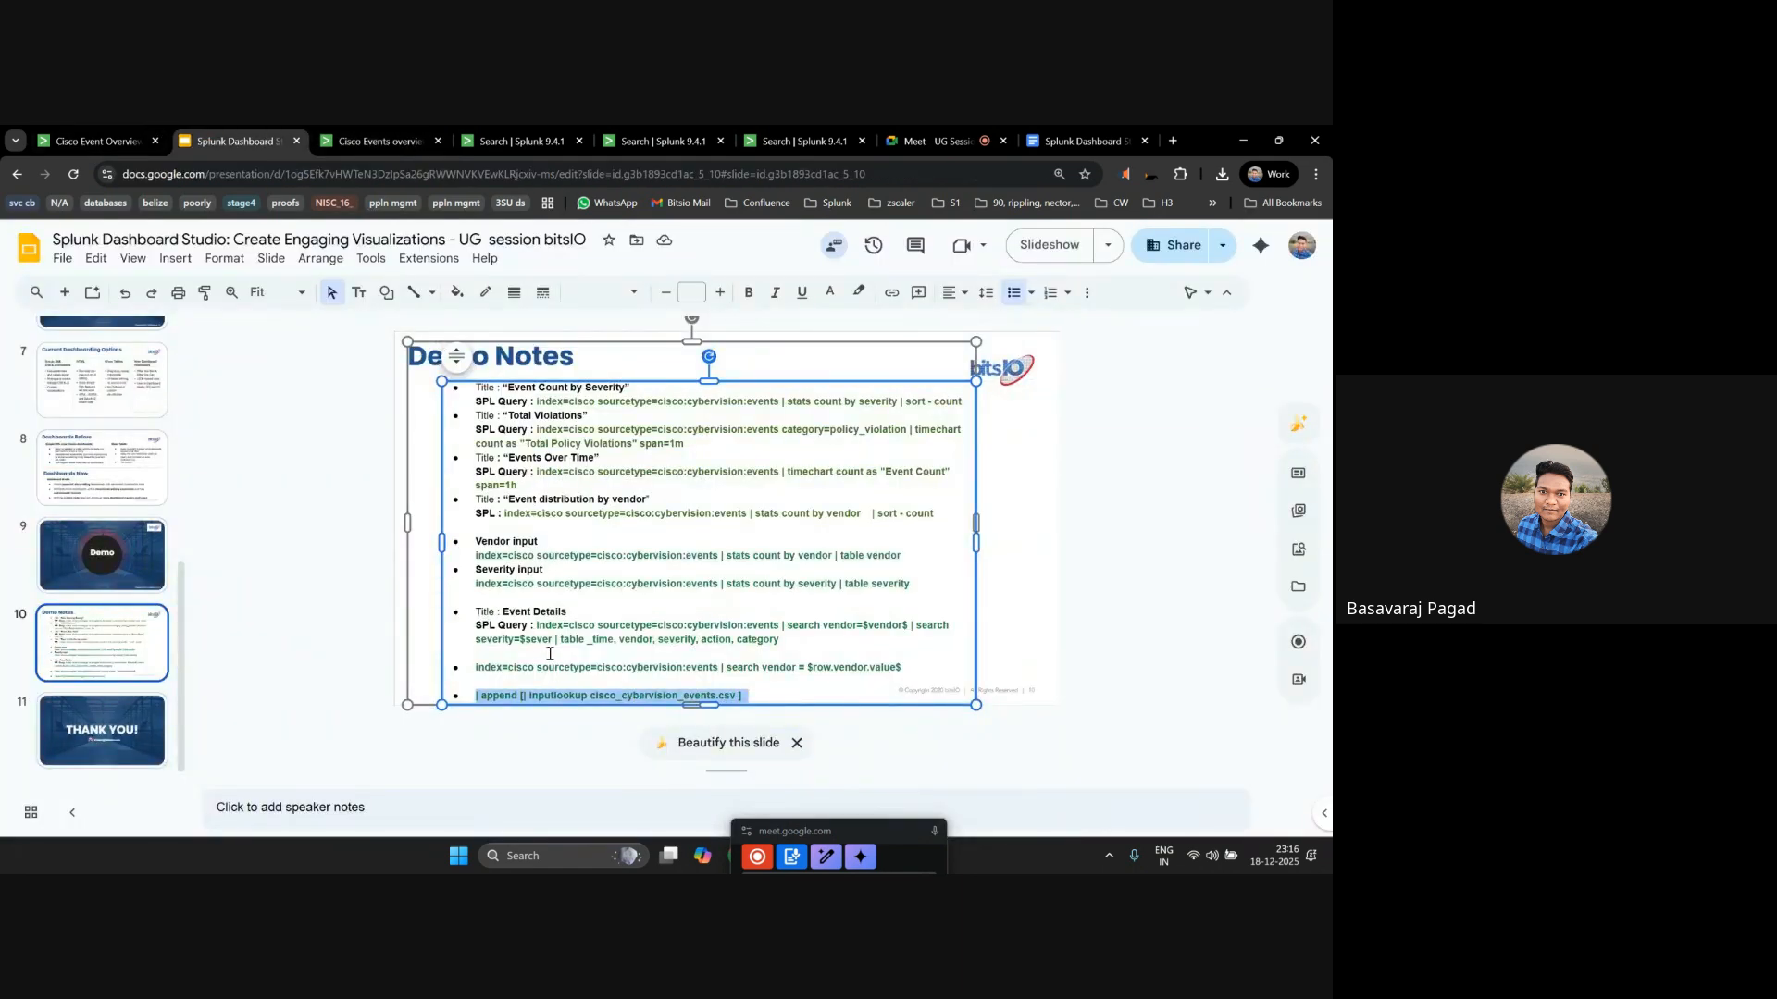
{"action": "left_click_drag", "start_coordinate": [908, 582], "coordinate": [474, 583]}
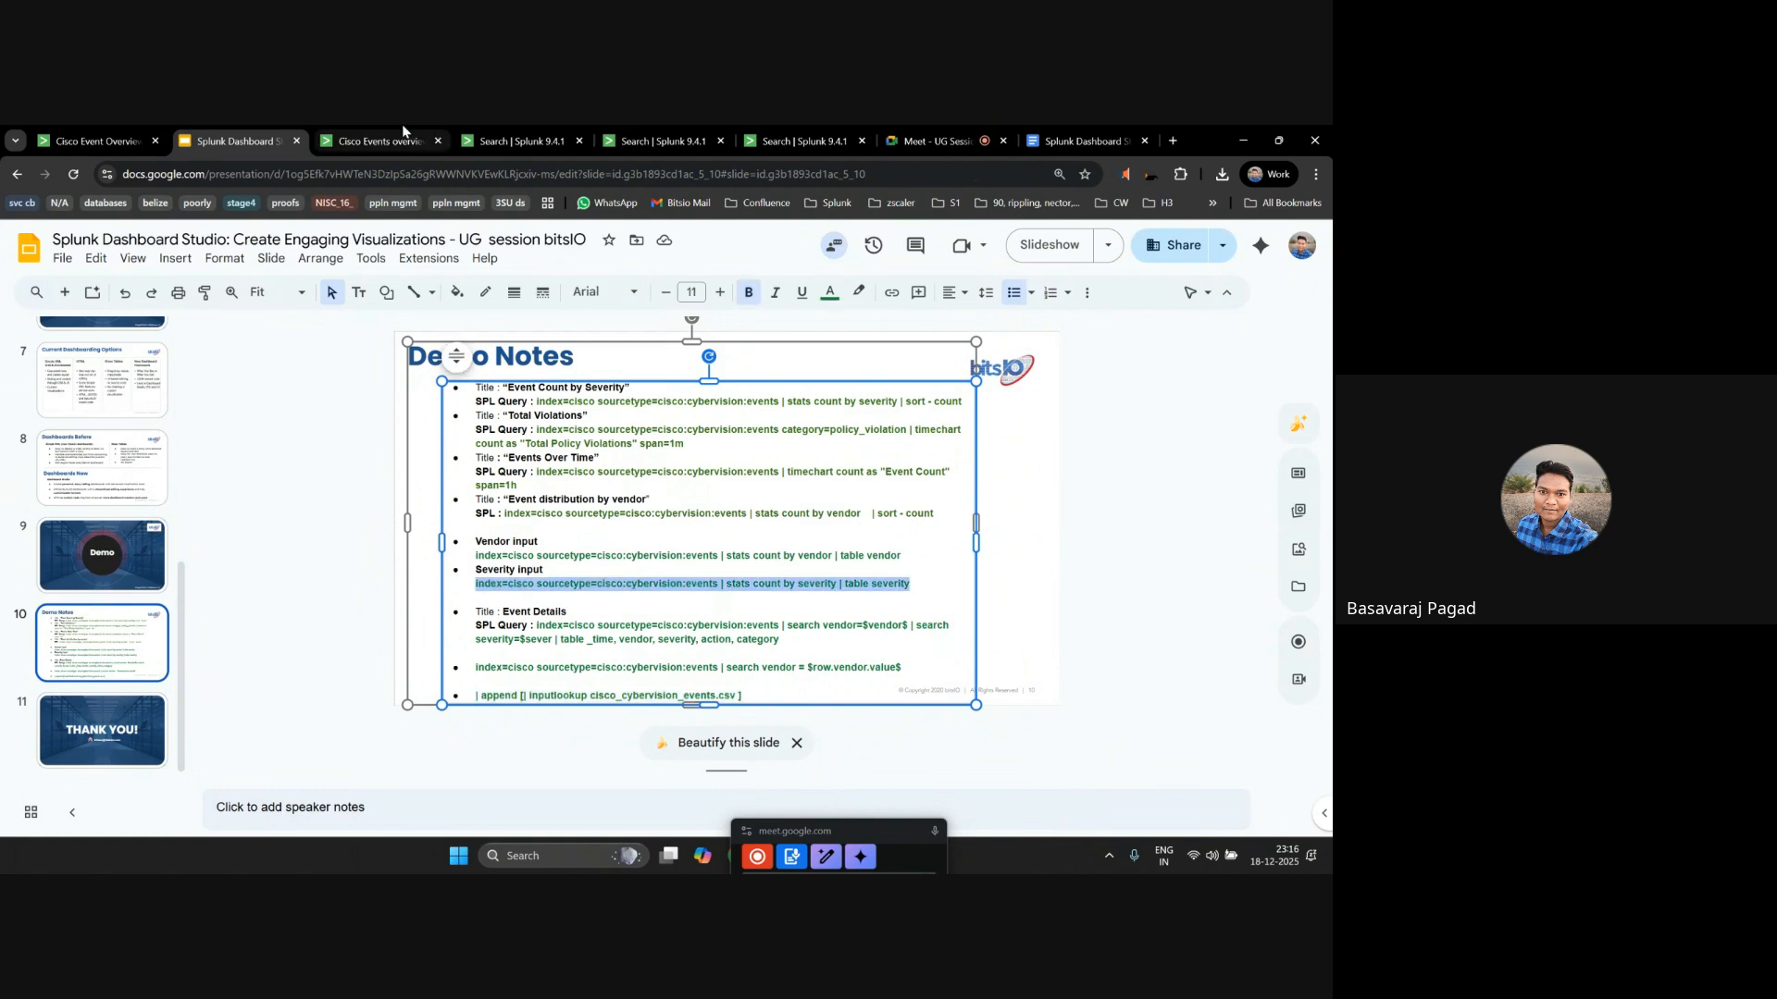
{"action": "left_click", "coordinate": [379, 141]}
{"action": "left_click", "coordinate": [1145, 537]}
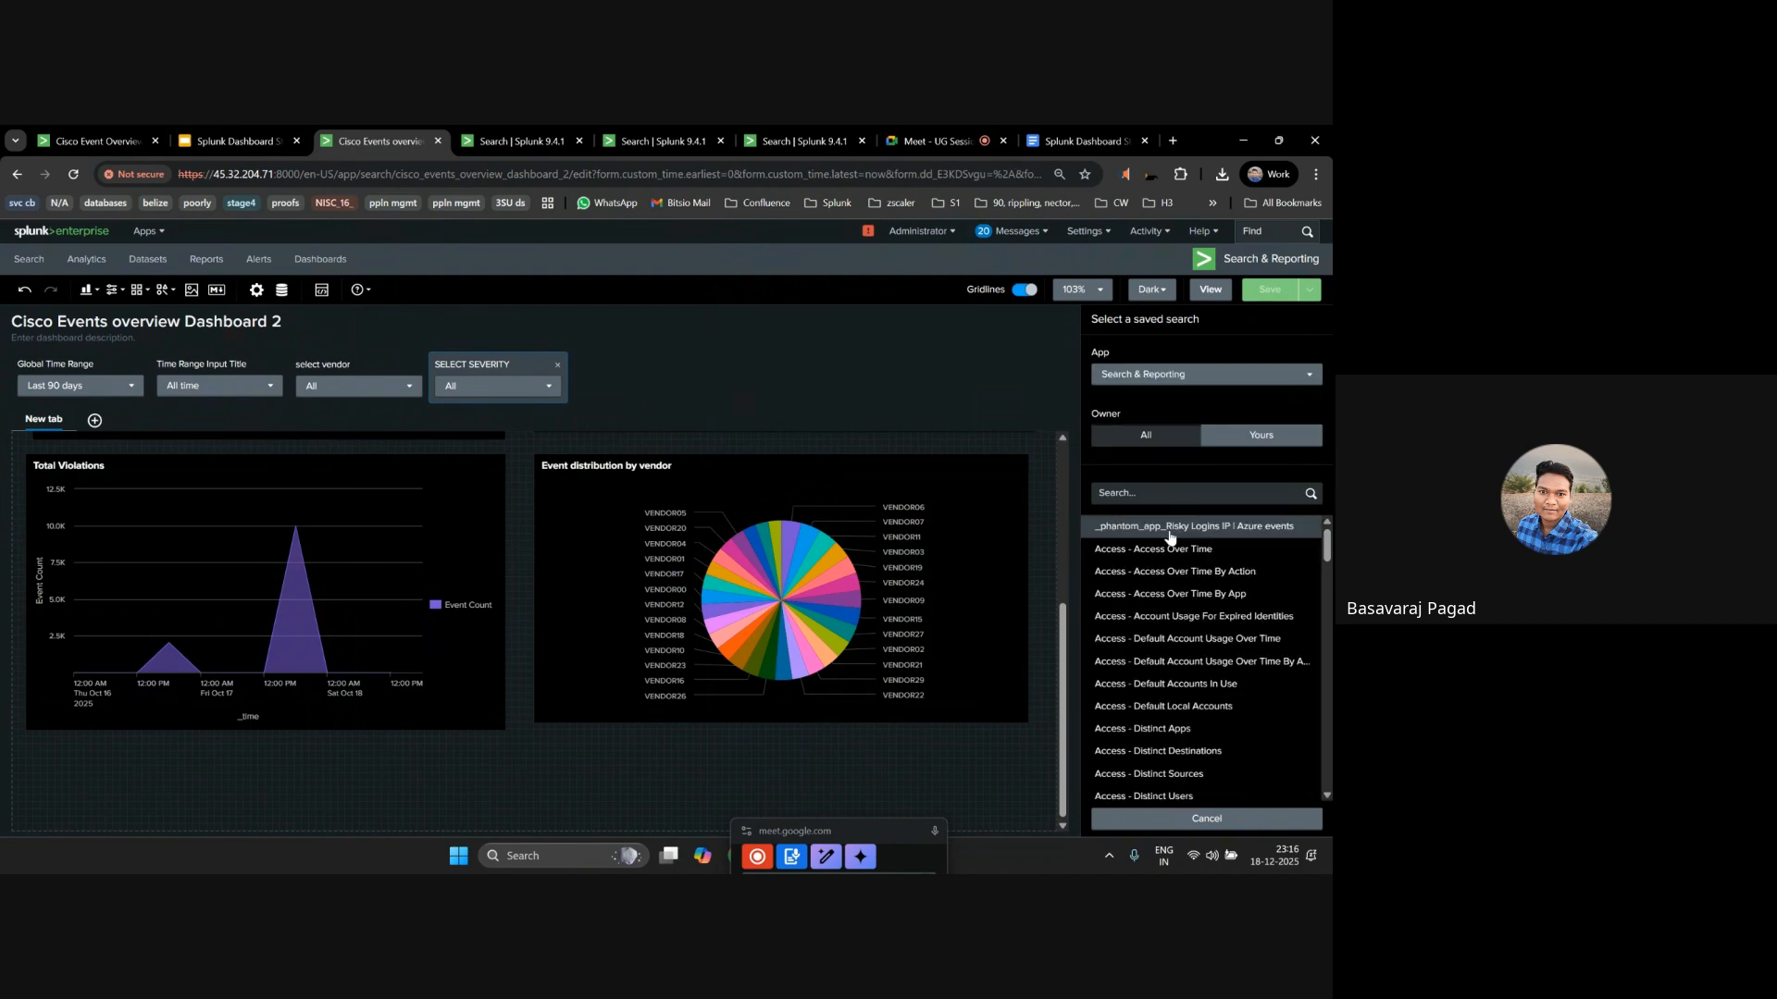
{"action": "left_click", "coordinate": [1206, 819]}
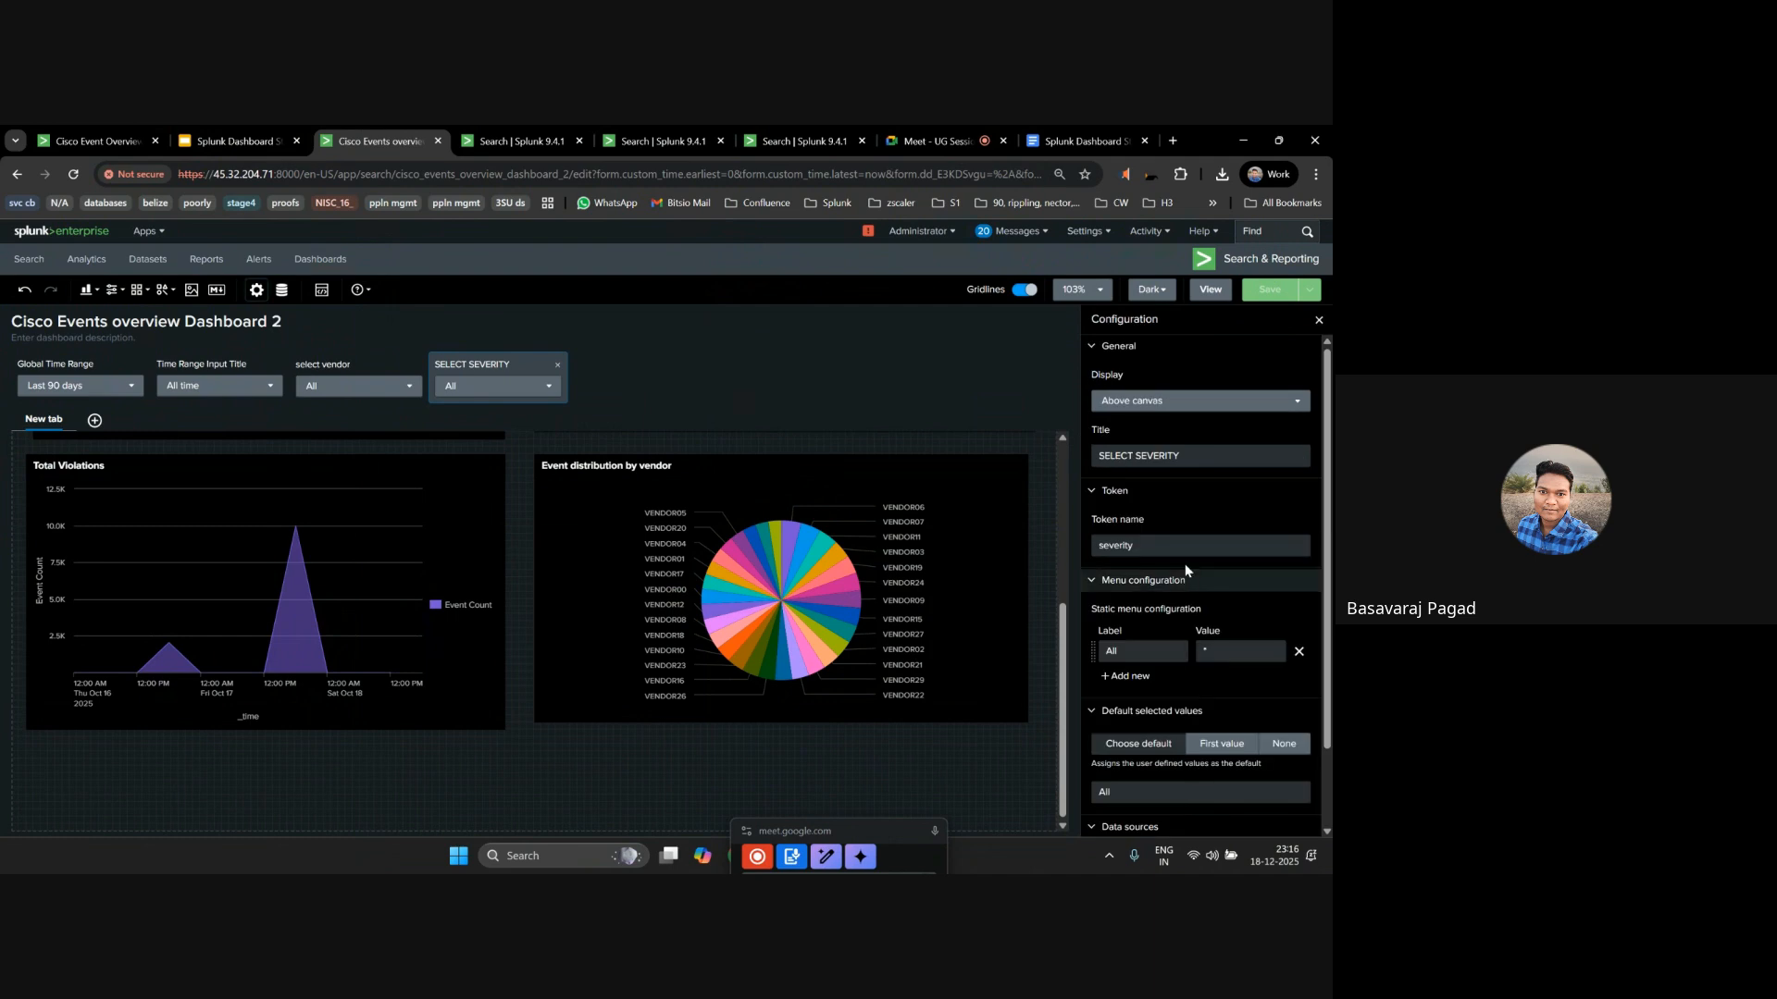
{"action": "scroll", "coordinate": [1162, 589], "scroll_direction": "down", "scroll_amount": 5}
{"action": "left_click", "coordinate": [1154, 768]}
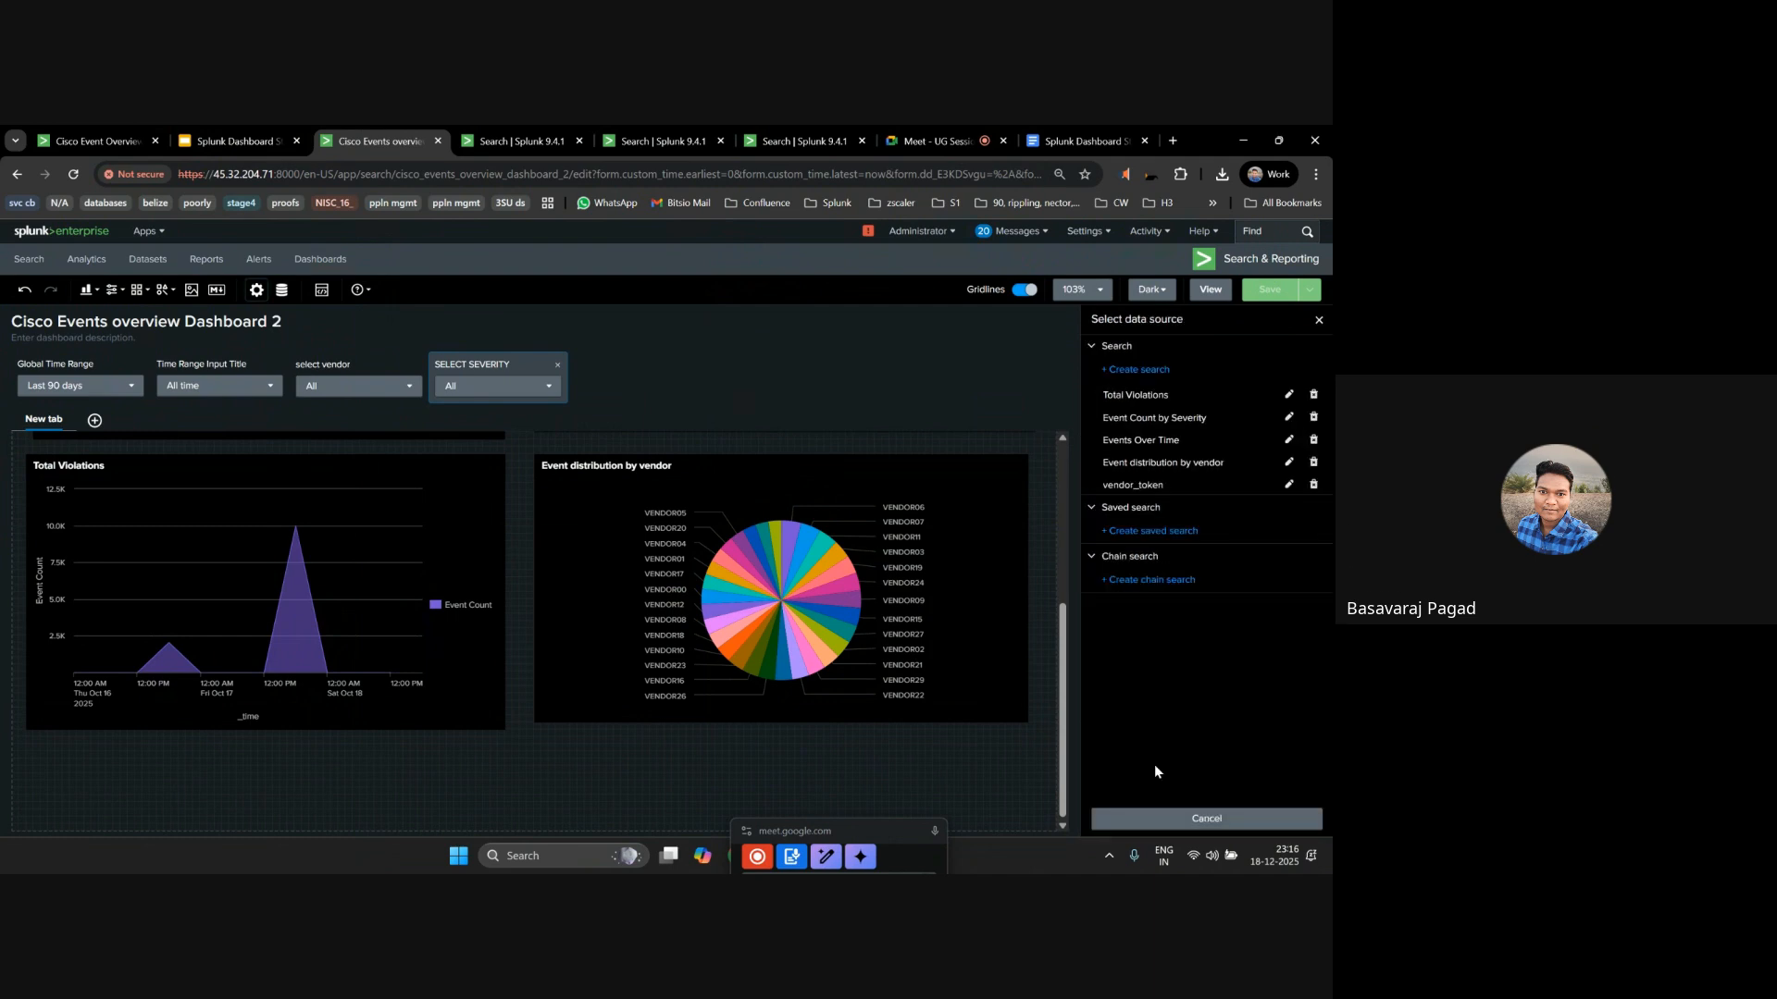
Create the dropdown's search index=cisco sourcetype=cisco:cybervision:events | stats count by severity | table severity, apply it, save the dashboard and check the SELECT SEVERITY options.
{"action": "left_click", "coordinate": [1127, 375]}
{"action": "type", "text": "index=cisco sourcetype=cisco:supervision:events | stats count by severity | table severity"}
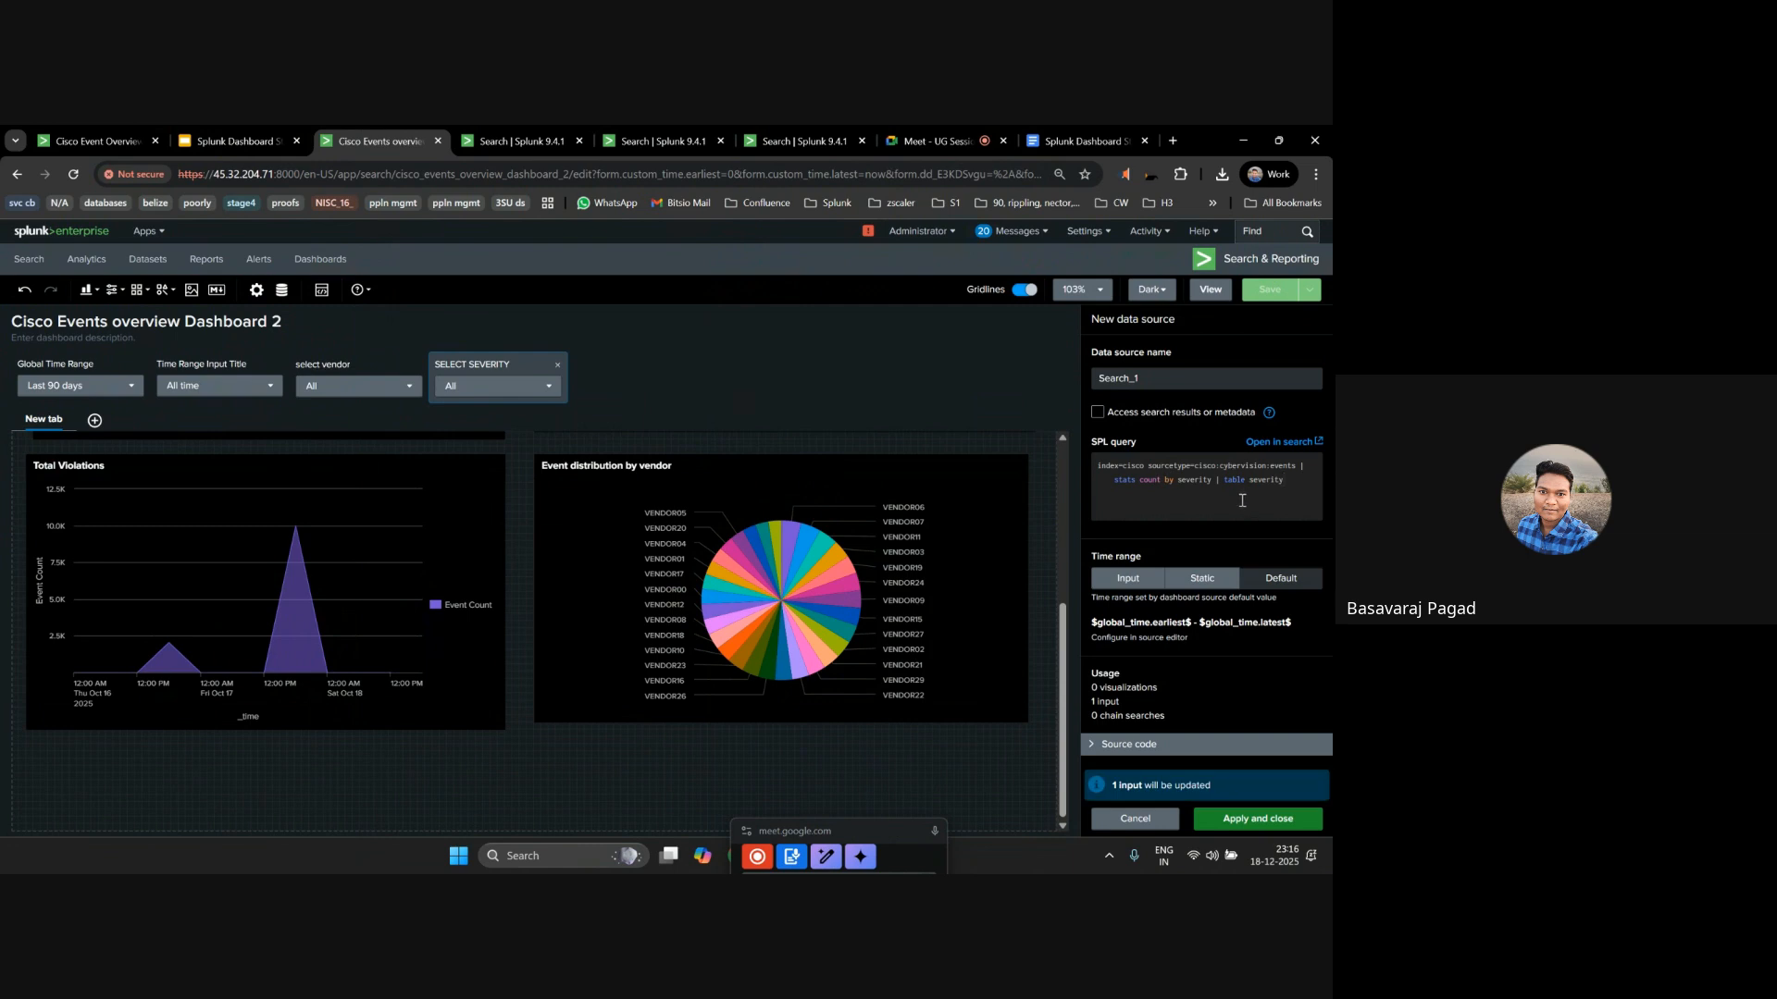
{"action": "left_click_drag", "start_coordinate": [1307, 480], "coordinate": [1220, 482]}
{"action": "left_click", "coordinate": [1120, 480]}
{"action": "left_click", "coordinate": [1255, 819]}
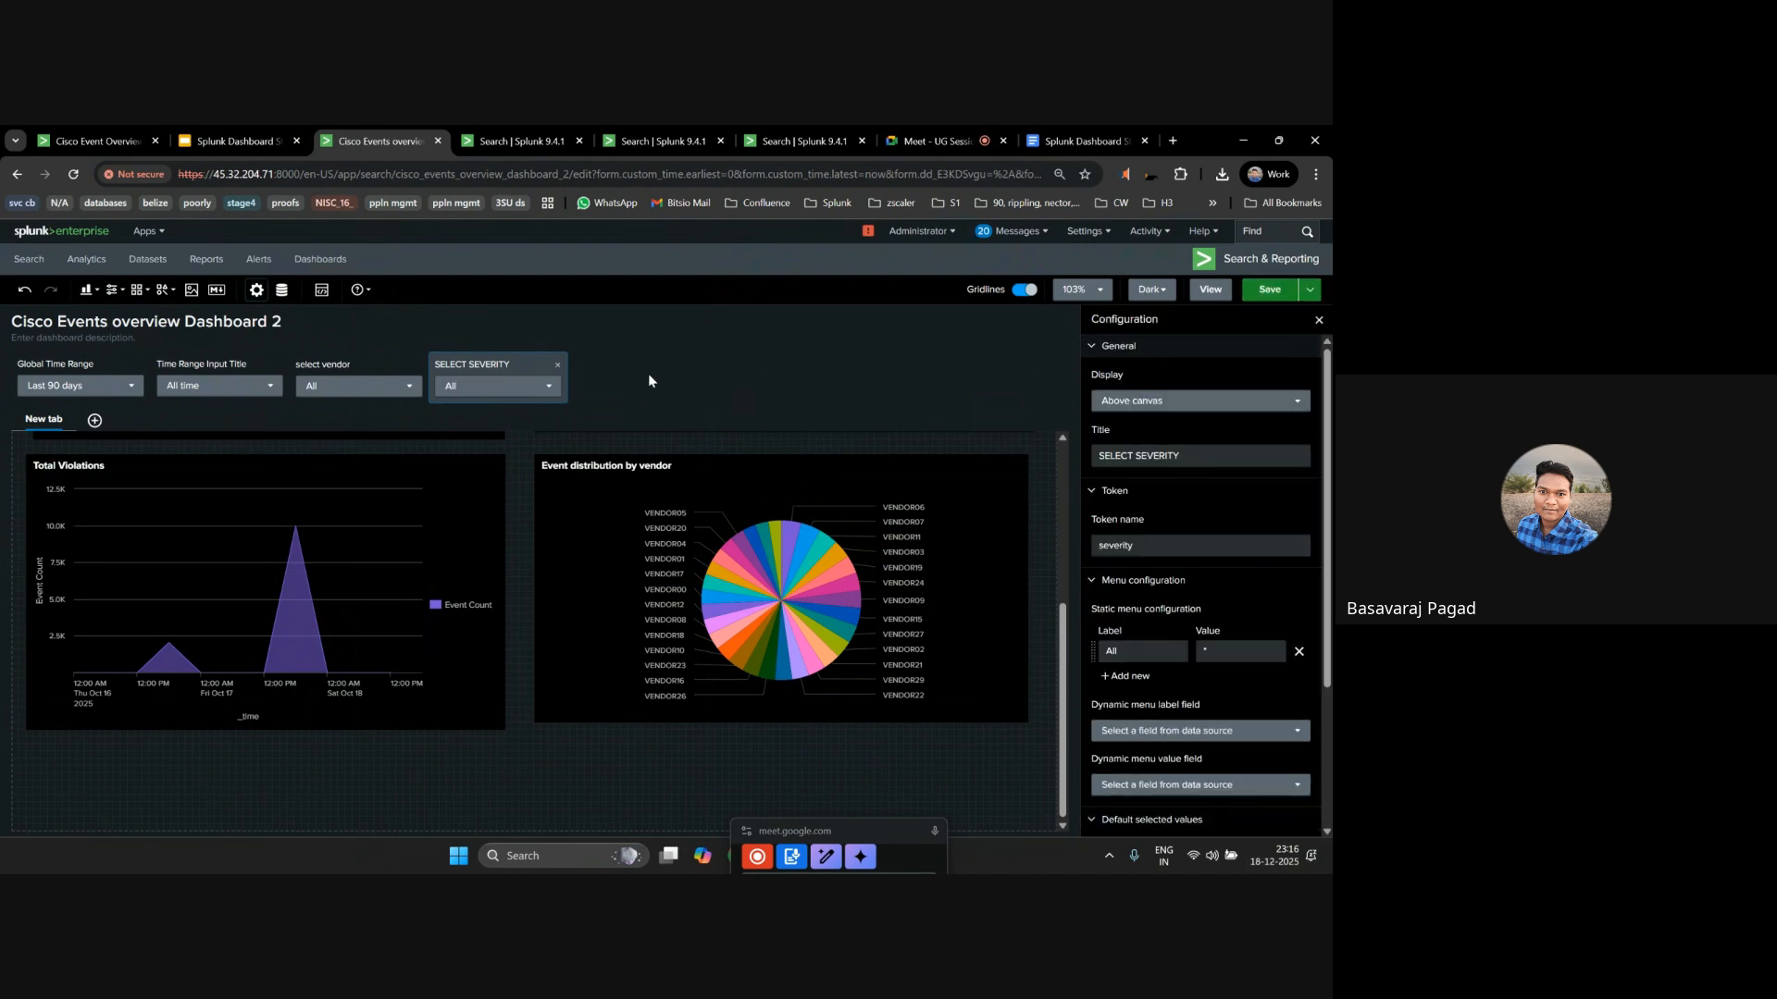
{"action": "double_click", "coordinate": [1260, 297]}
{"action": "left_click", "coordinate": [505, 386]}
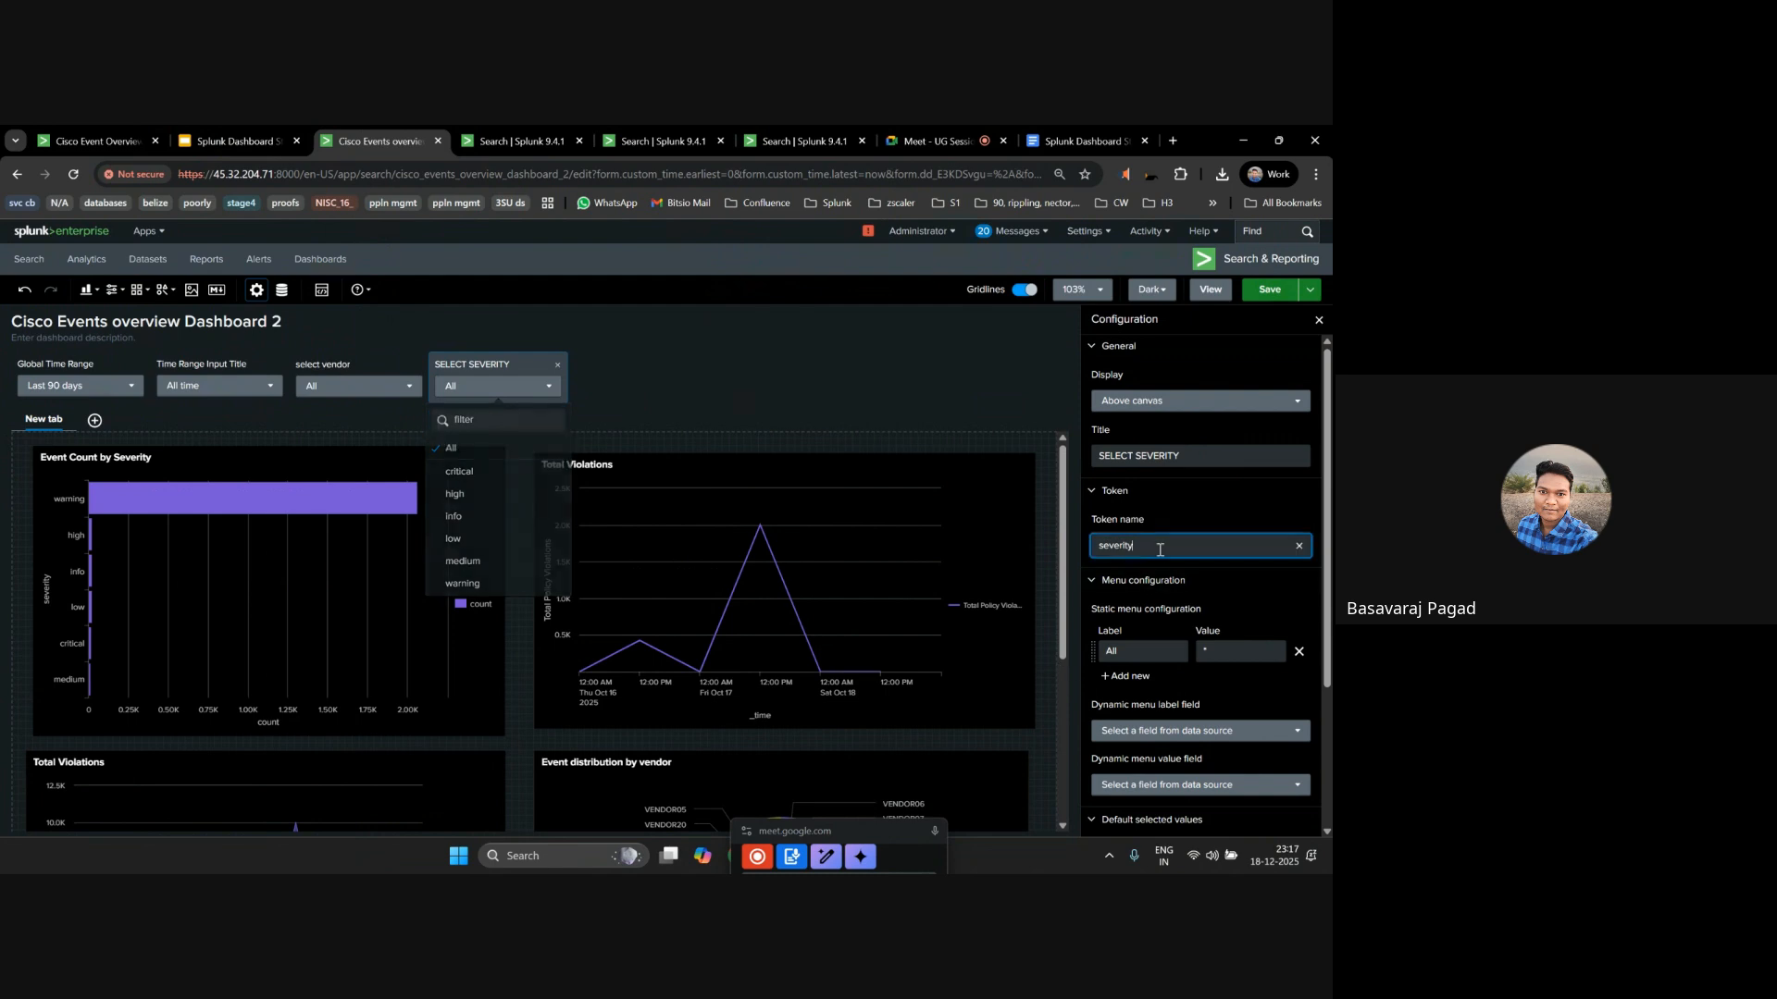
In the Event Count by Severity chart's query, duplicate the | search vendor=$vendor$ clause on a new line before the append.
{"action": "left_click", "coordinate": [269, 547]}
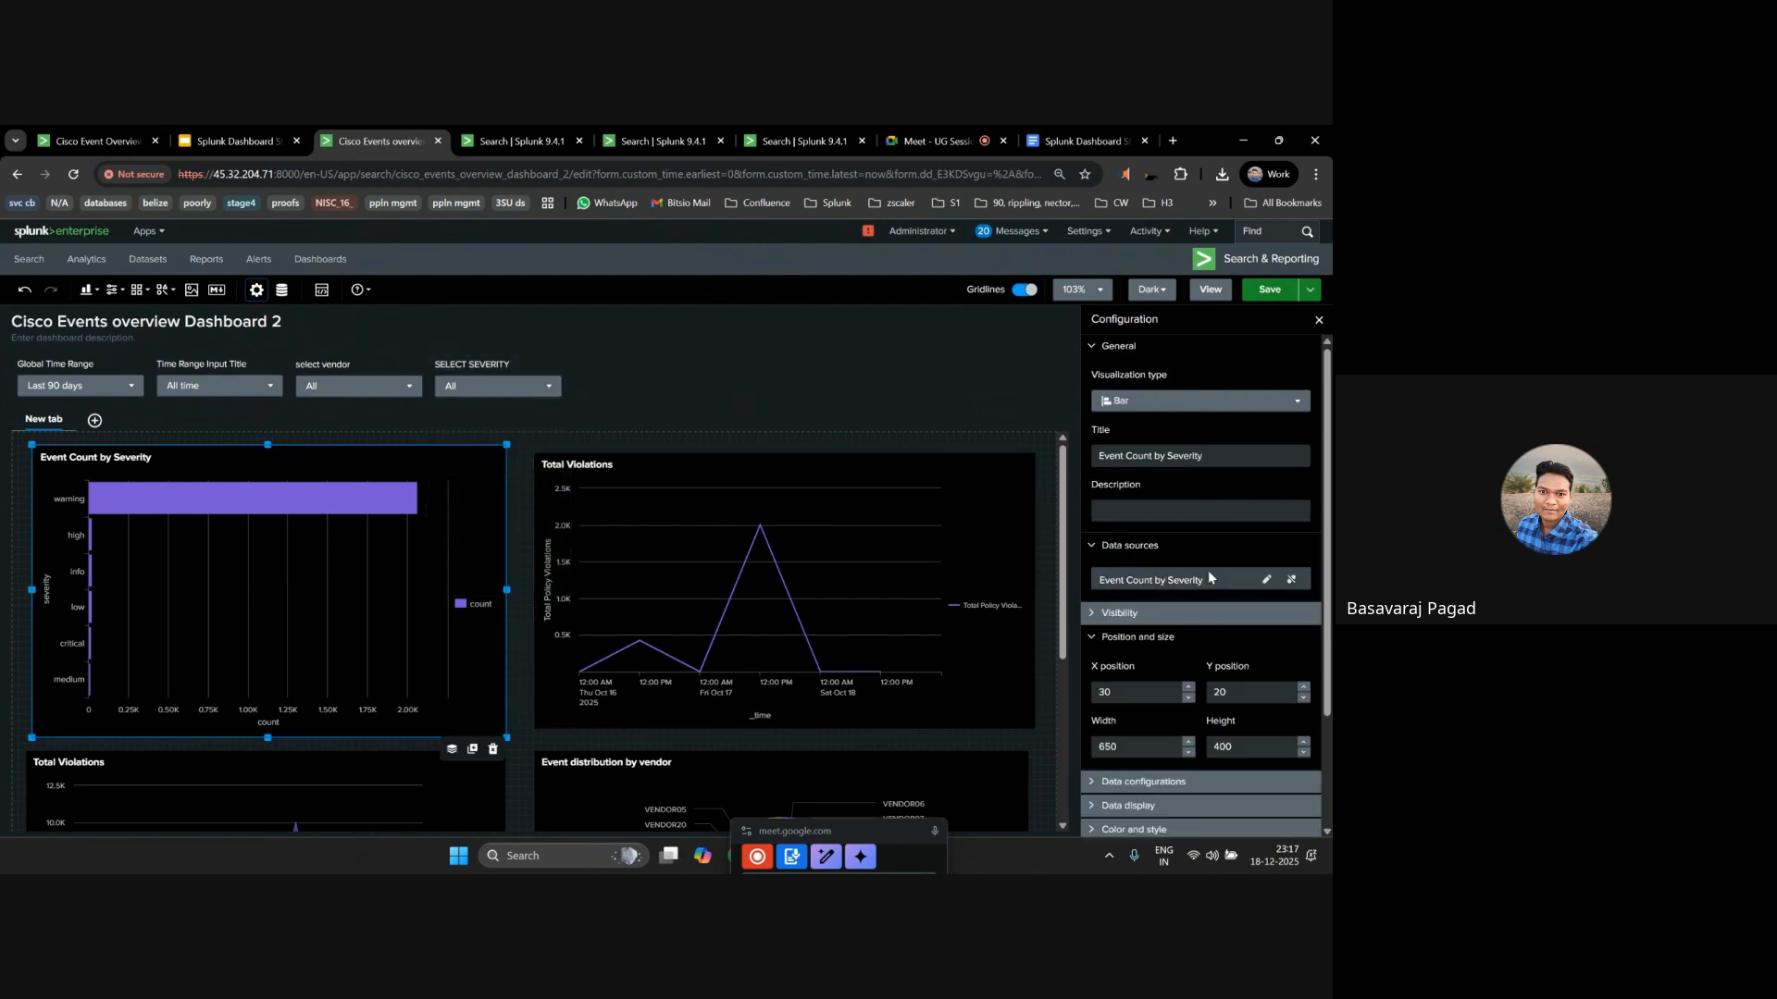
{"action": "left_click", "coordinate": [1265, 580]}
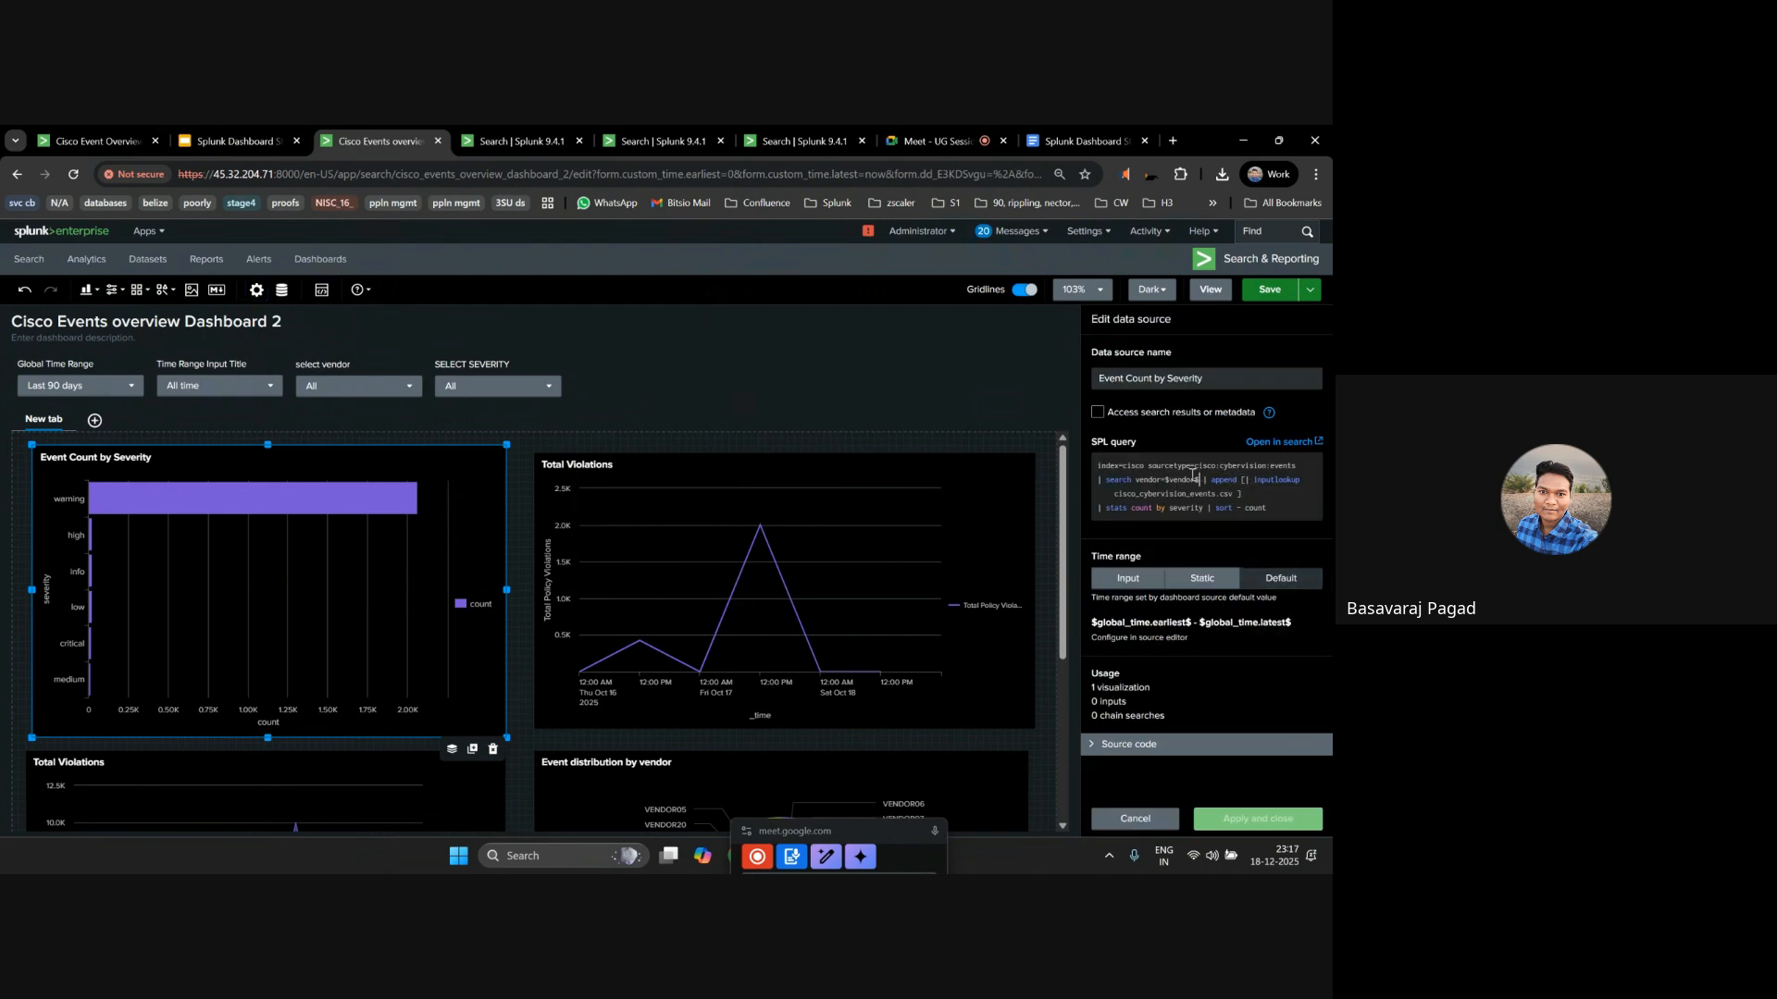
{"action": "left_click_drag", "start_coordinate": [1199, 480], "coordinate": [1081, 485]}
{"action": "key", "text": "ctrl+c"}
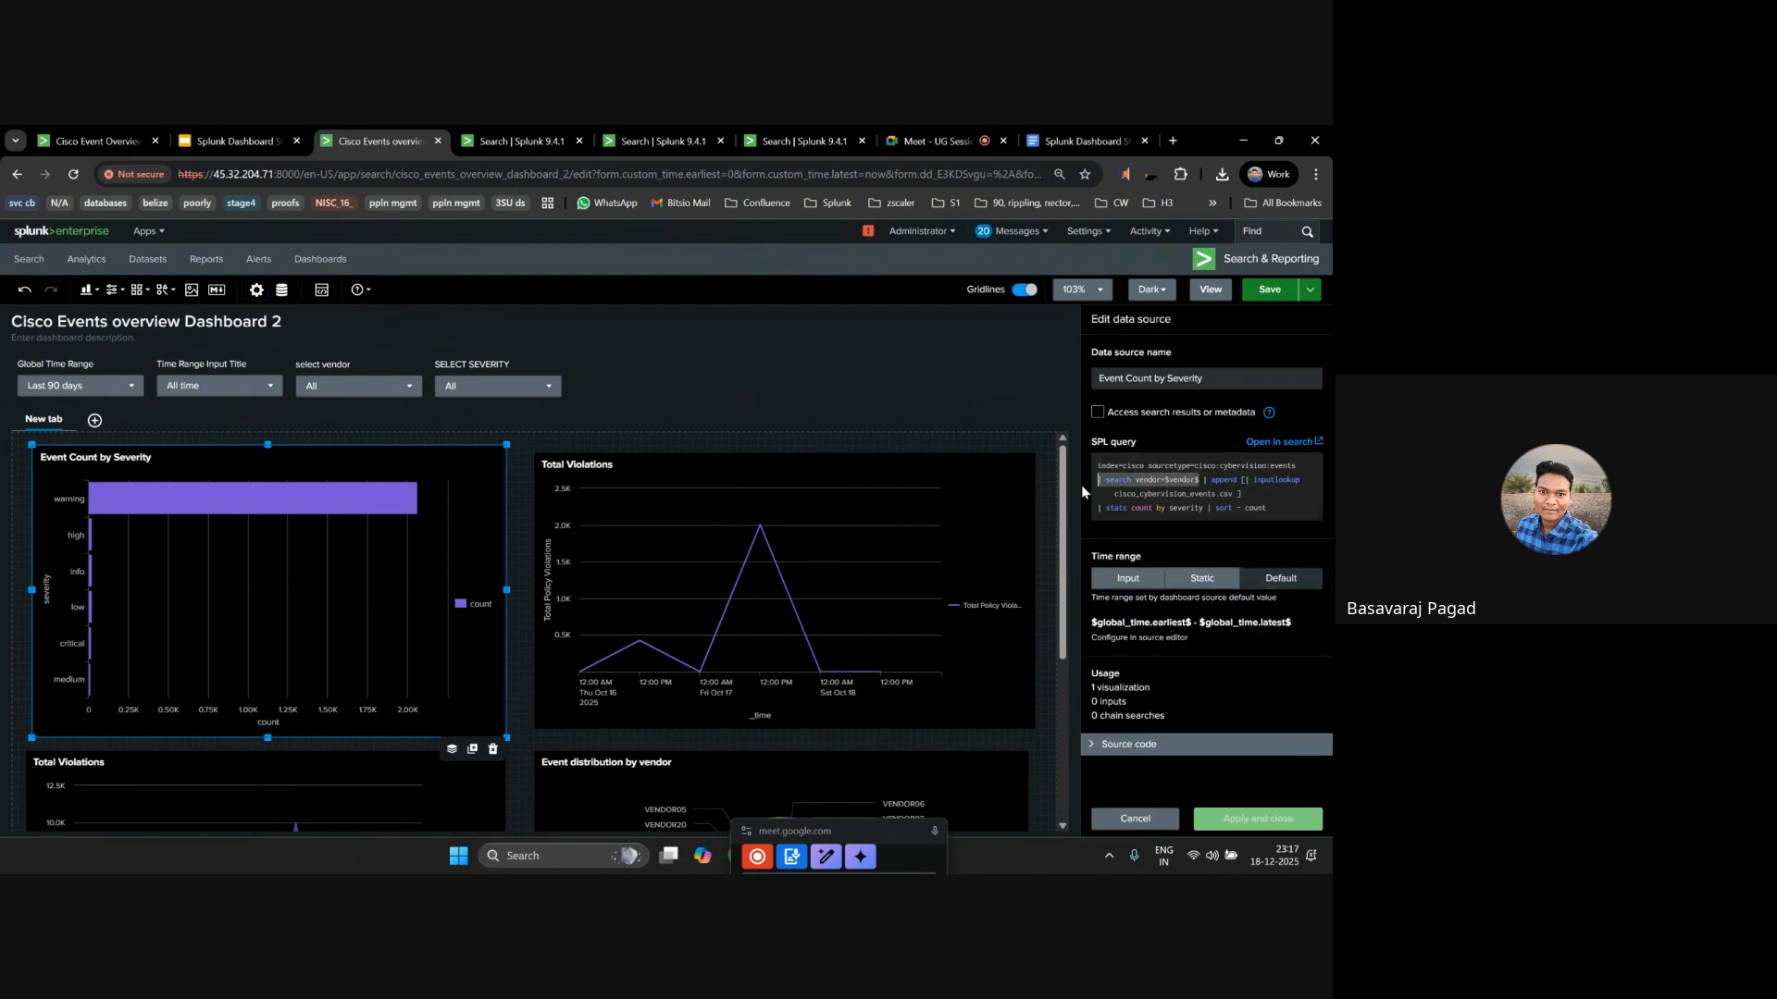
{"action": "left_click", "coordinate": [1203, 480]}
{"action": "key", "text": "Return"}
{"action": "key", "text": "Return"}
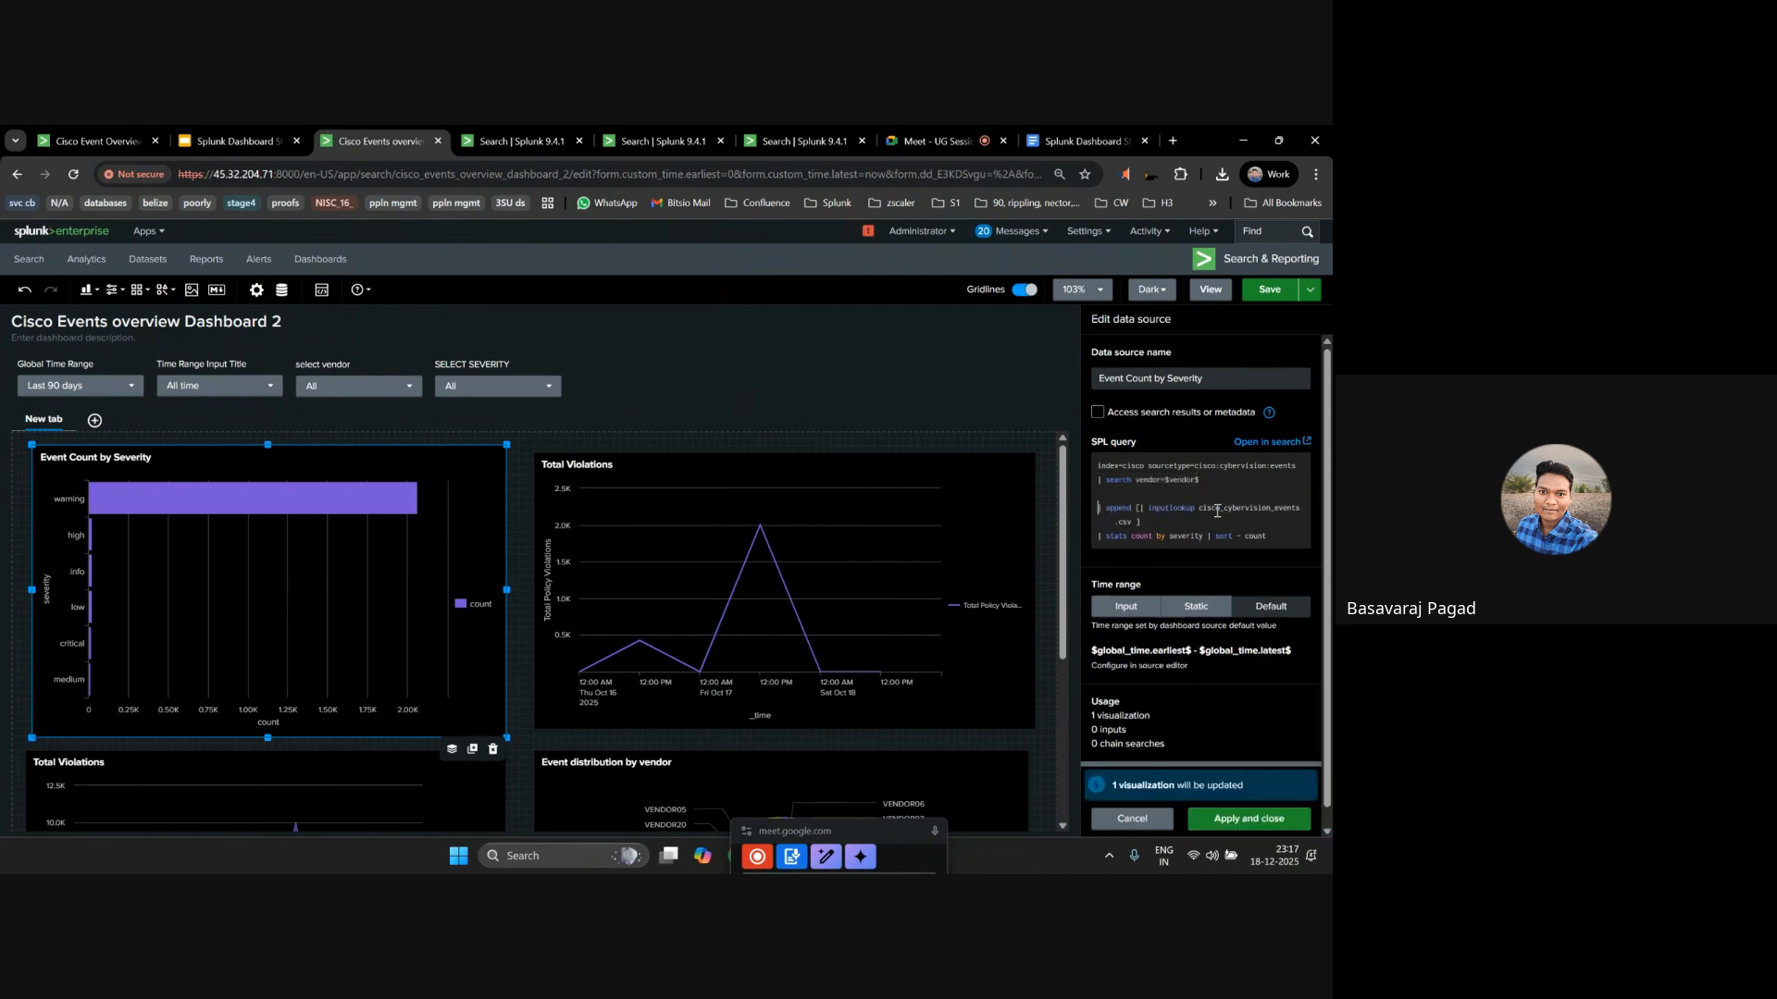
{"action": "key", "text": "ctrl+v"}
Change the duplicated clause to search severity=$severity$, apply the Event Count by Severity query and save the dashboard.
{"action": "double_click", "coordinate": [1147, 494]}
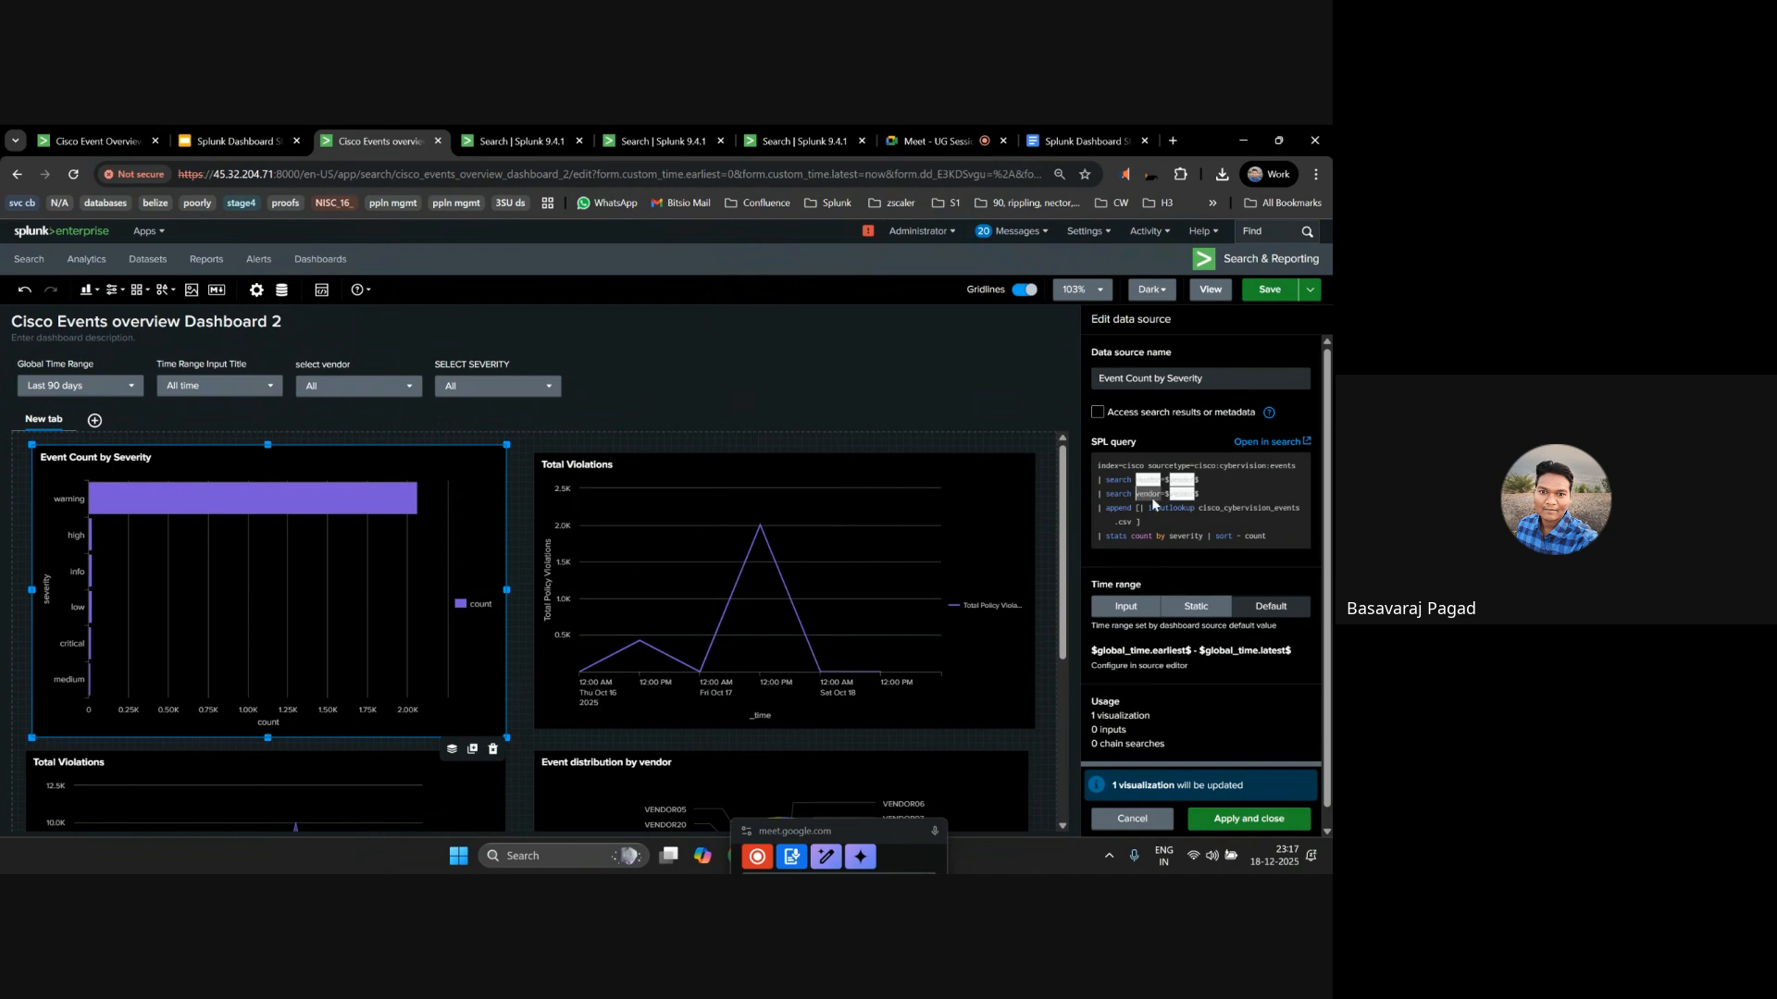
{"action": "type", "text": "sever"}
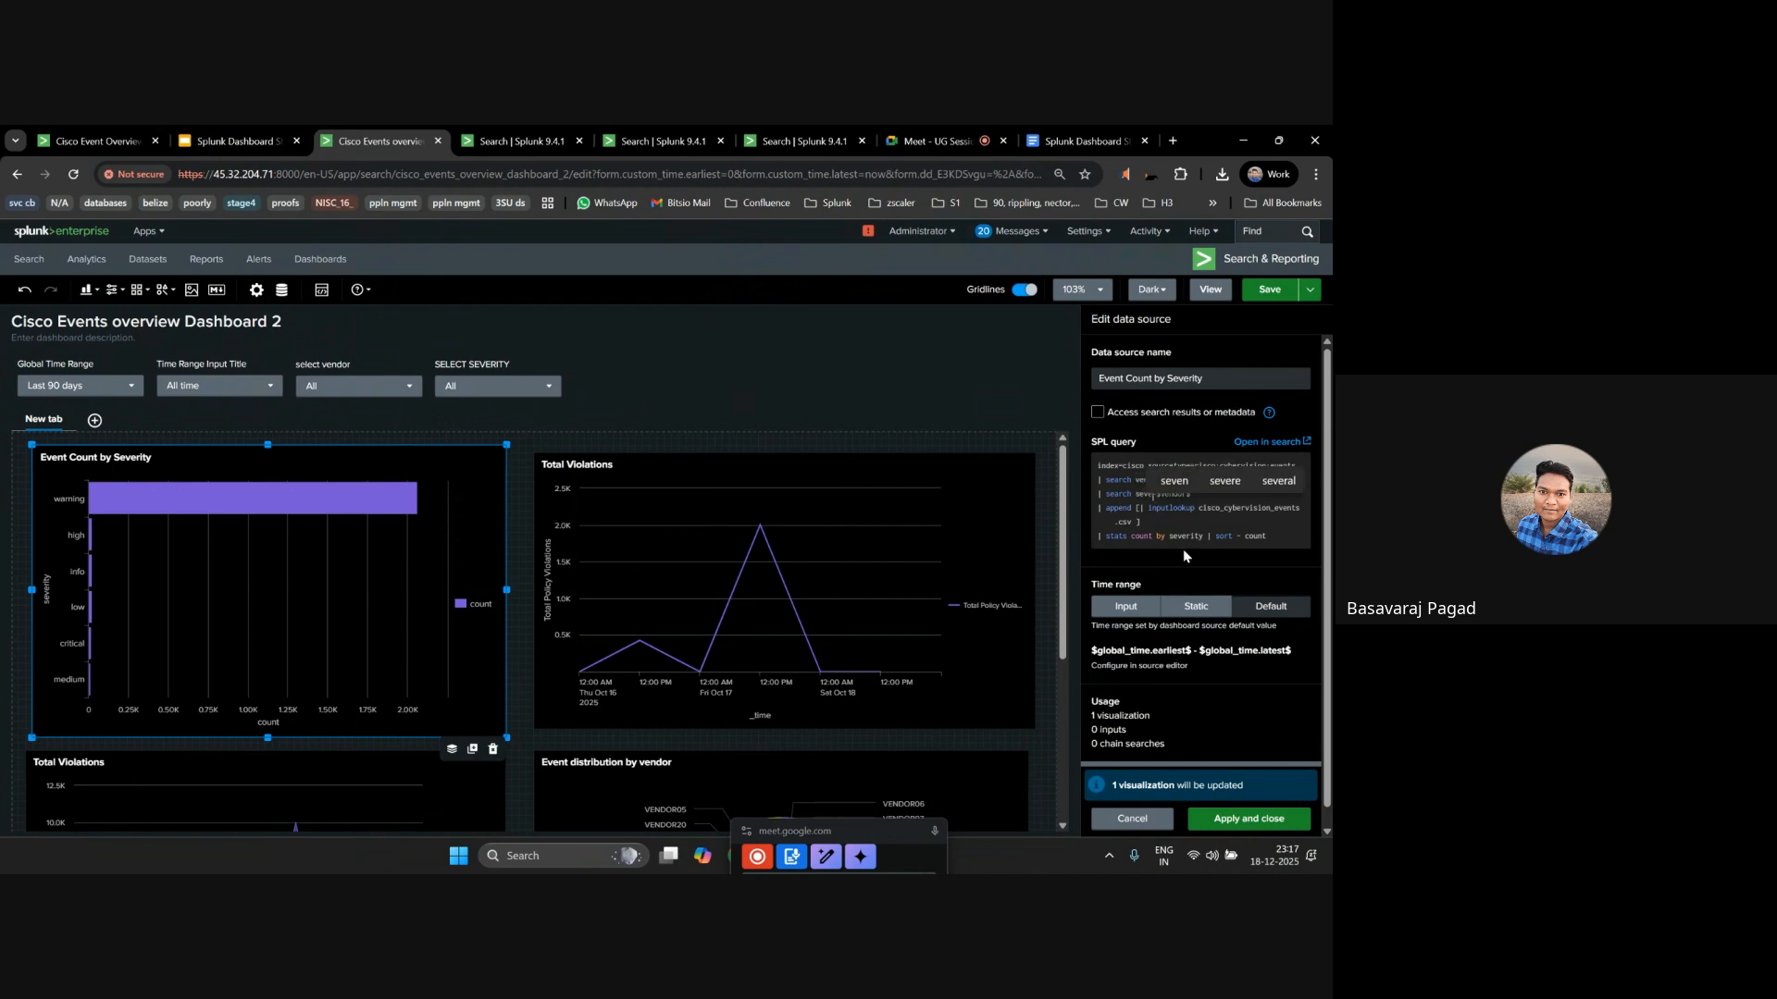
{"action": "type", "text": "ity"}
{"action": "key", "text": "End"}
{"action": "double_click", "coordinate": [1193, 494]}
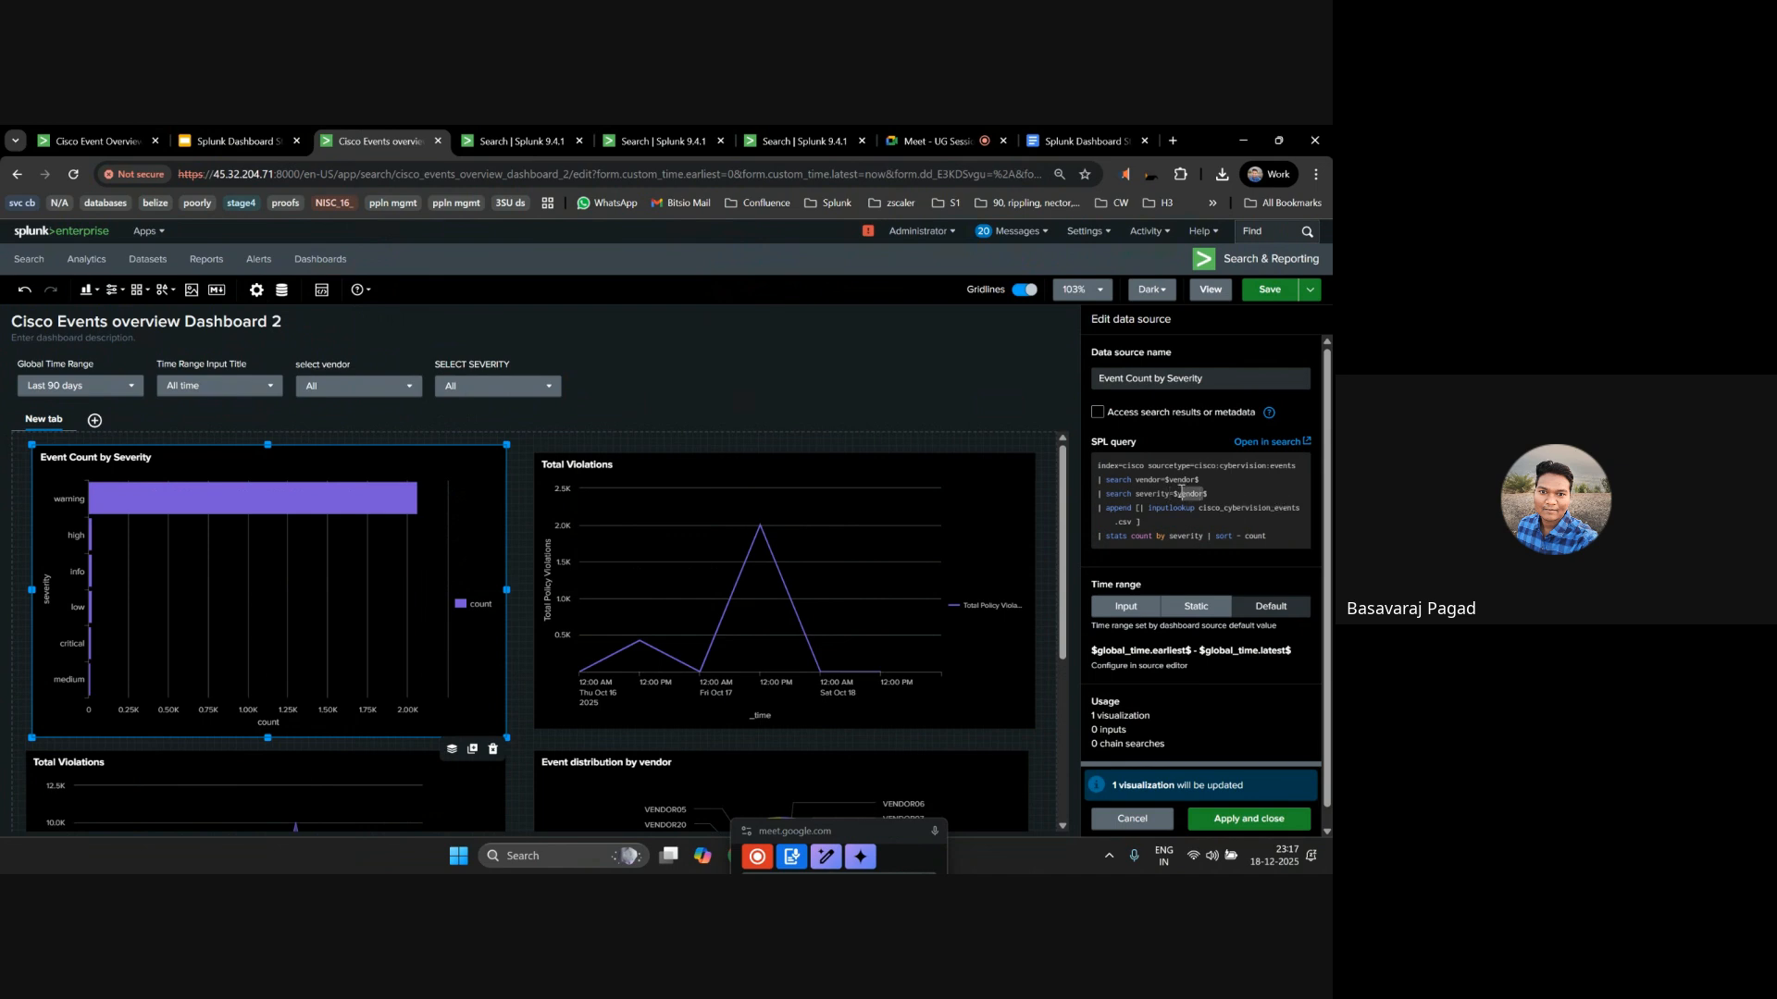
{"action": "key", "text": "BackSpace"}
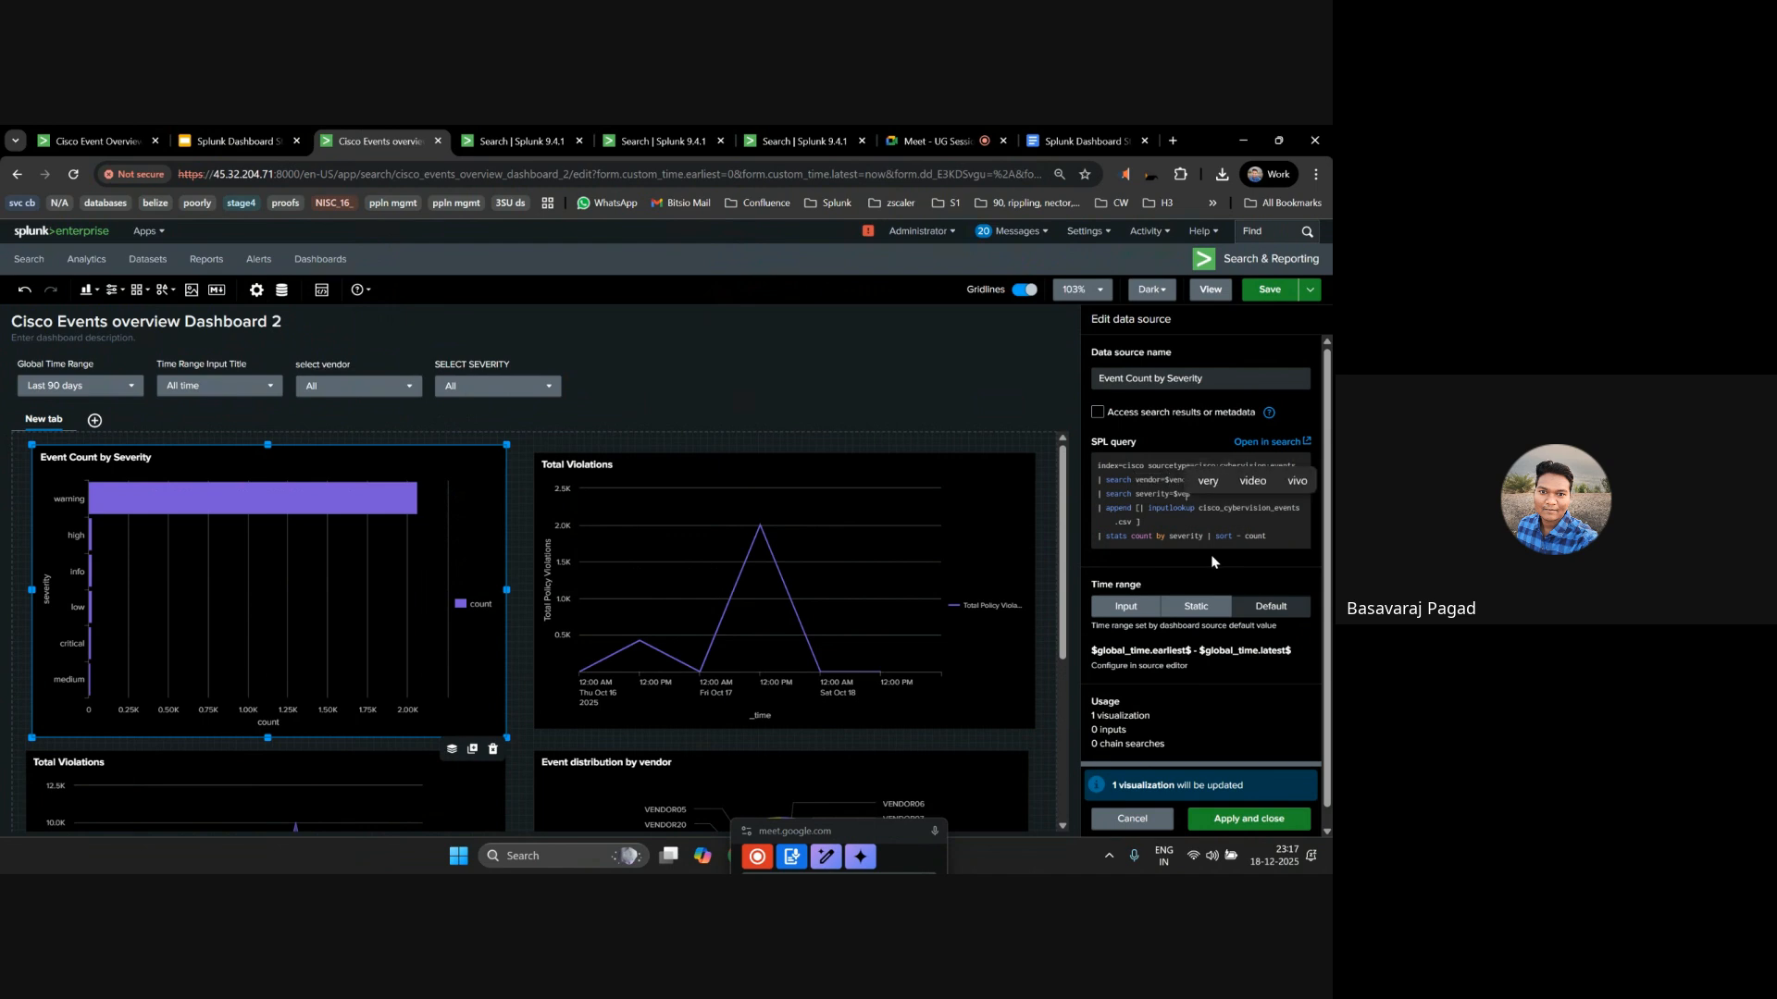
{"action": "type", "text": "severity"}
{"action": "left_click", "coordinate": [1208, 540]}
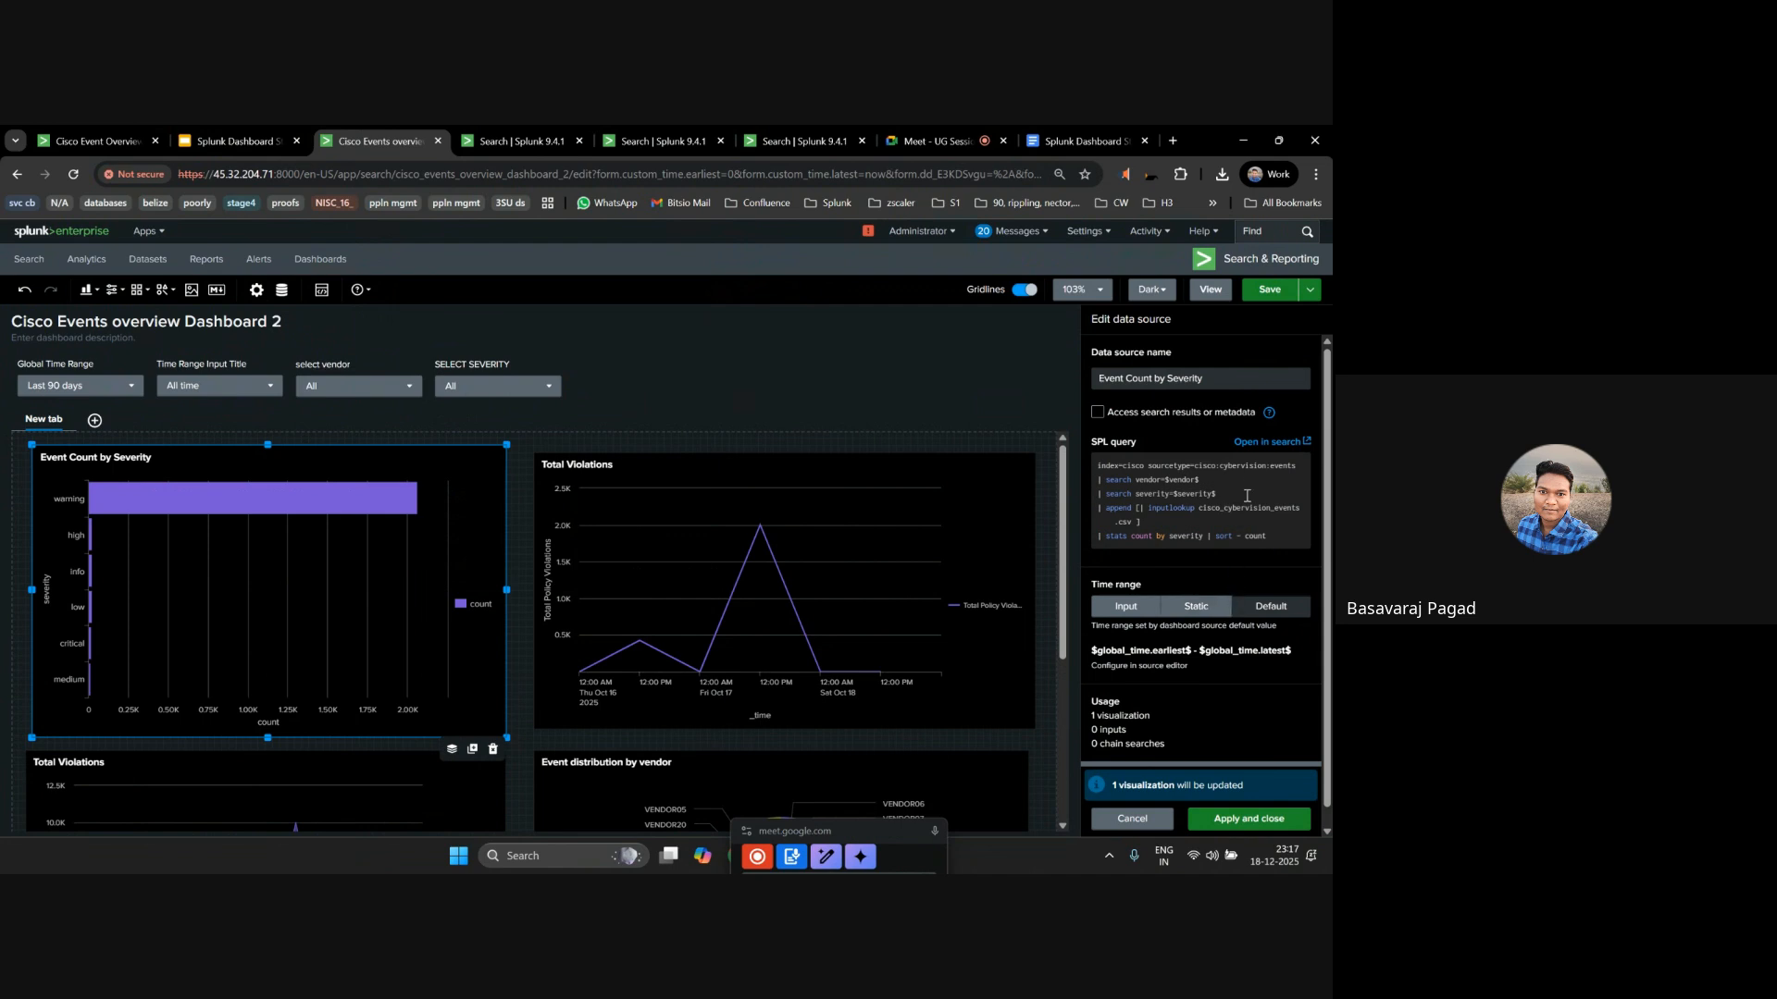
{"action": "left_click", "coordinate": [1249, 819]}
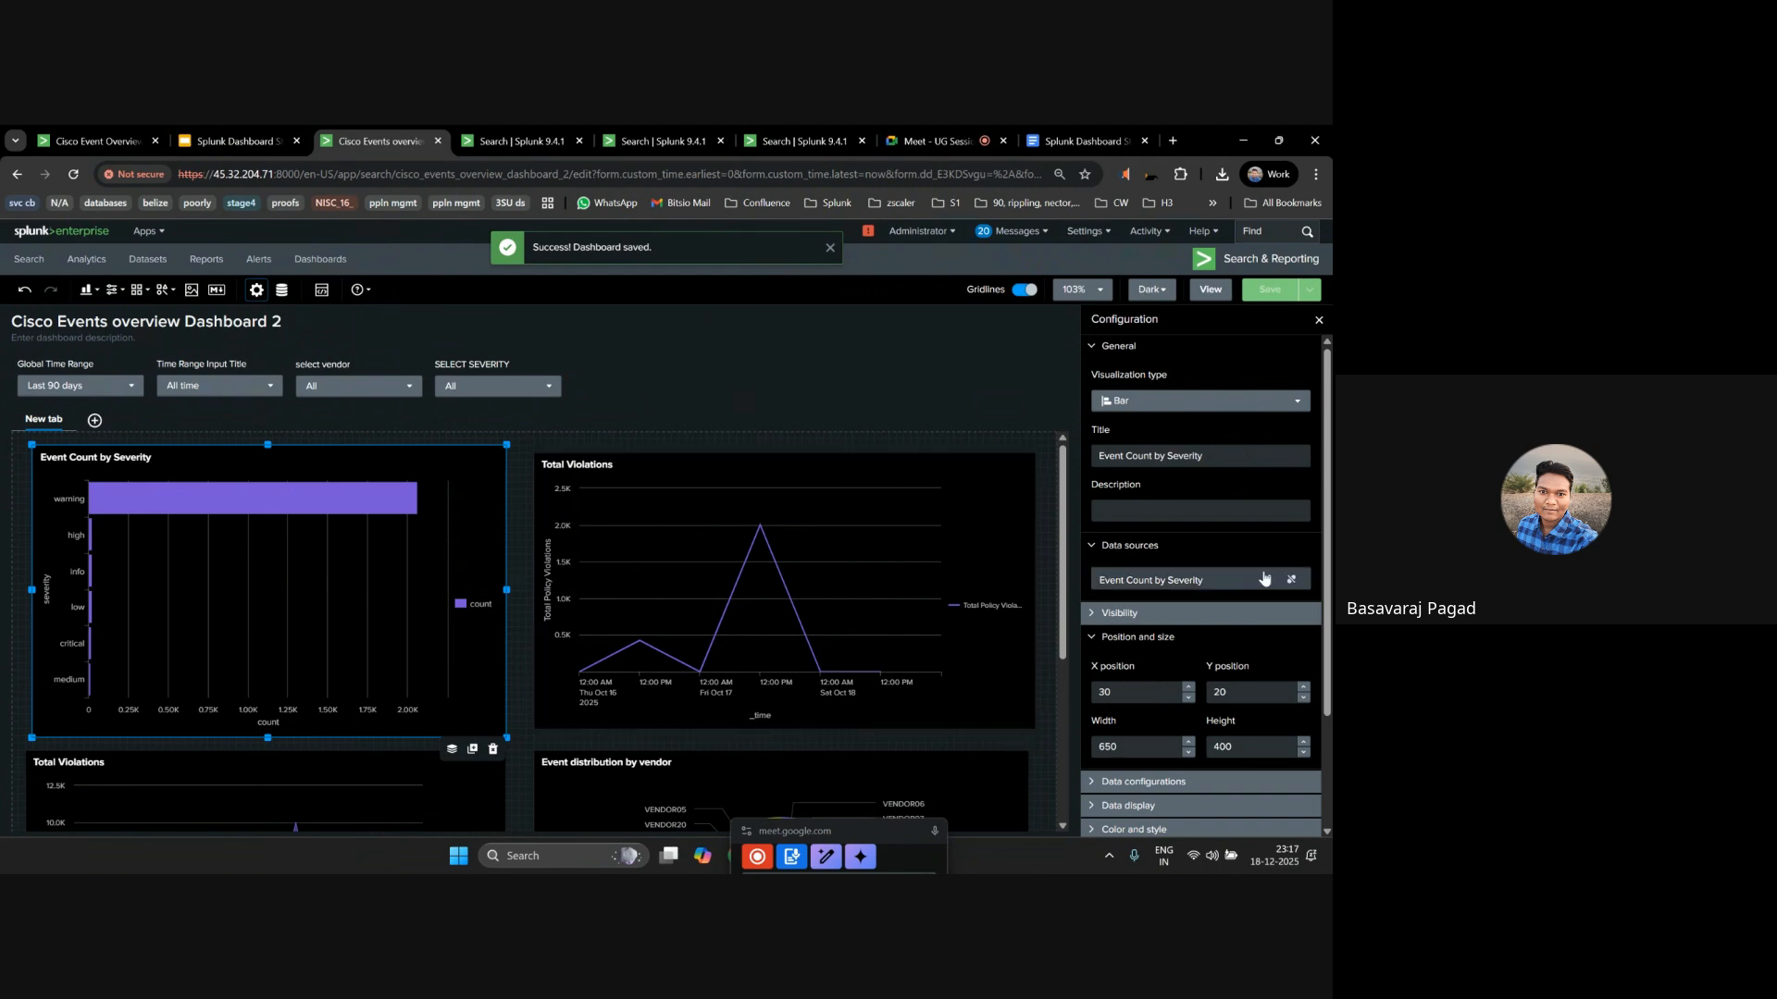
In the Event Count by Severity query, move the search vendor=$vendor$ and search severity=$severity$ clauses after the append and apply it.
{"action": "left_click", "coordinate": [1266, 579]}
{"action": "left_click_drag", "start_coordinate": [1239, 492], "coordinate": [1124, 475]}
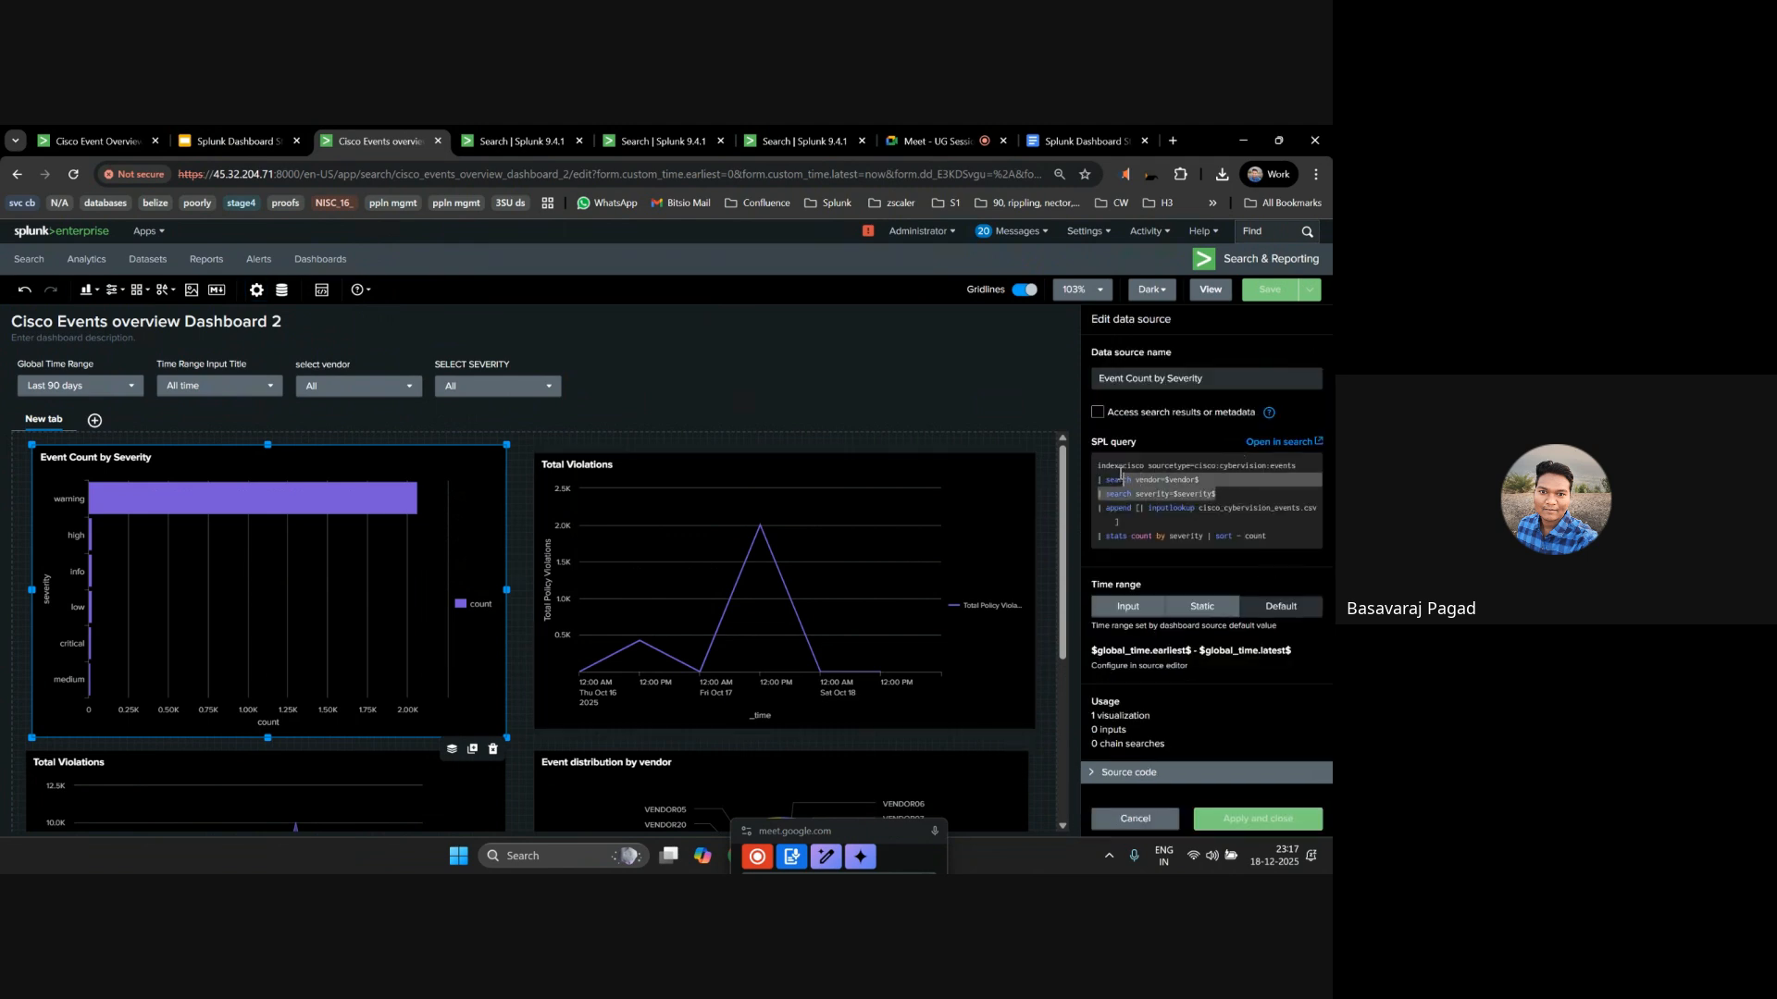
{"action": "left_click", "coordinate": [1150, 520]}
{"action": "type", "text": "| search vendor=$vendor$ | search severity=$severity$"}
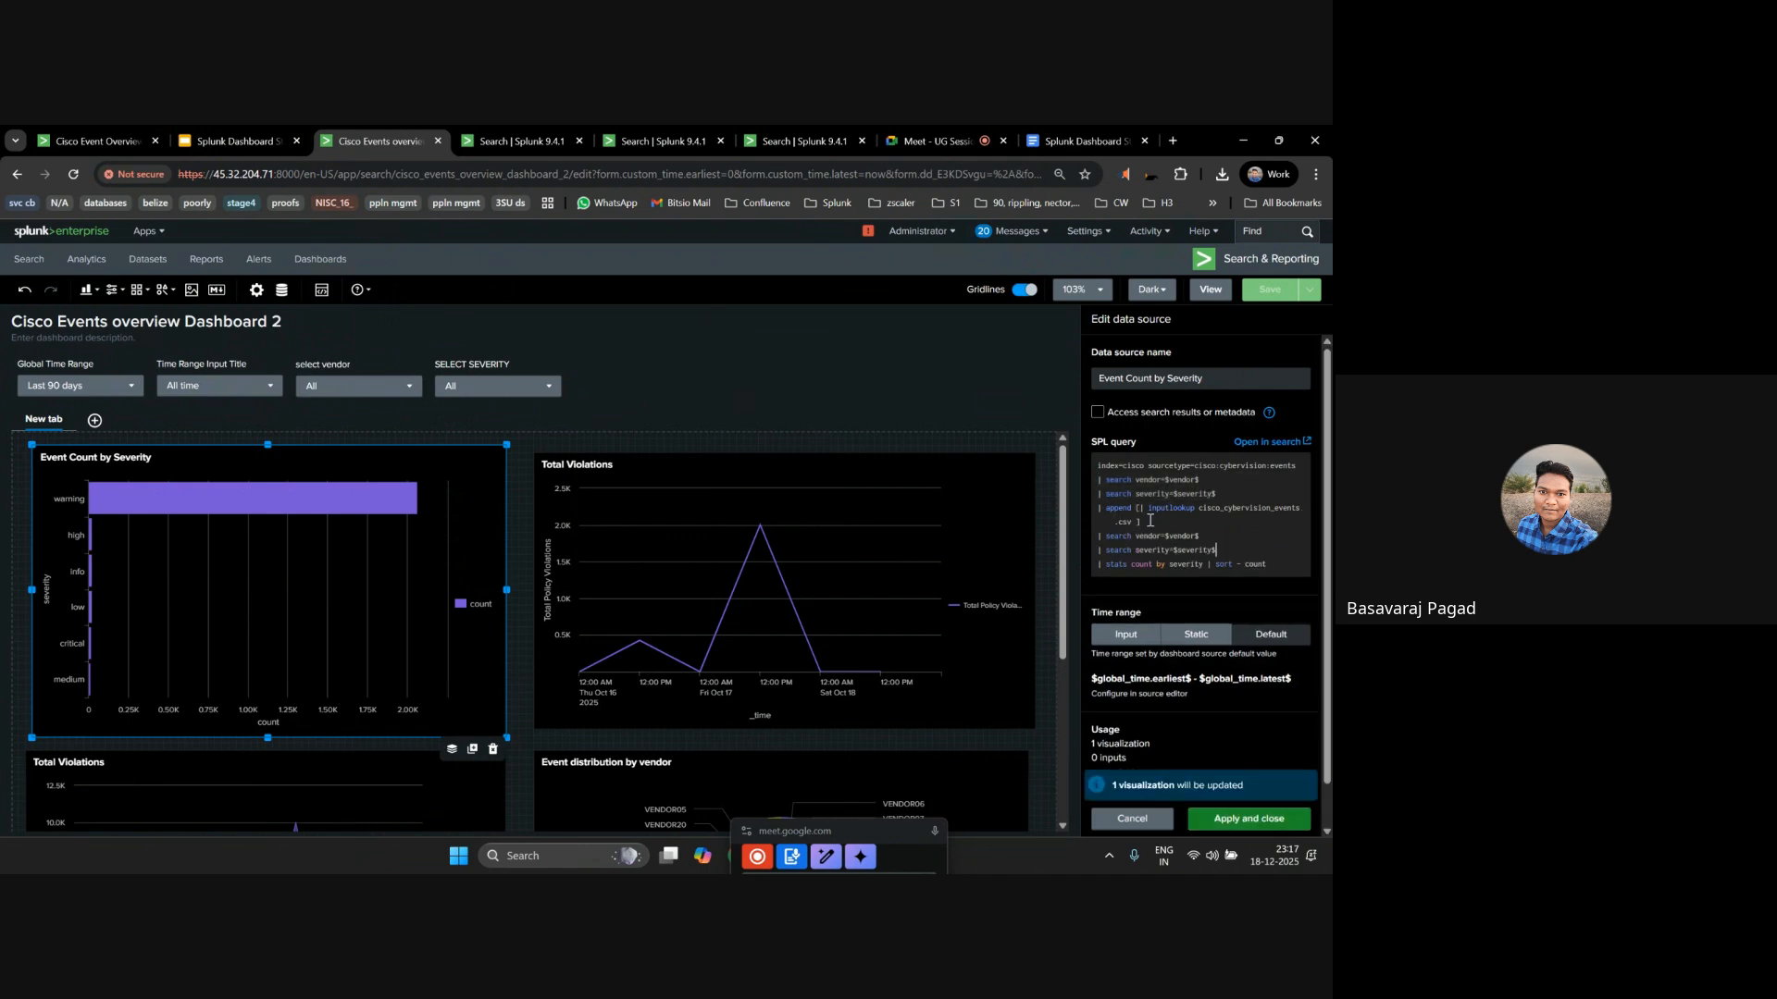
{"action": "left_click_drag", "start_coordinate": [1217, 493], "coordinate": [986, 469]}
{"action": "key", "text": "BackSpace"}
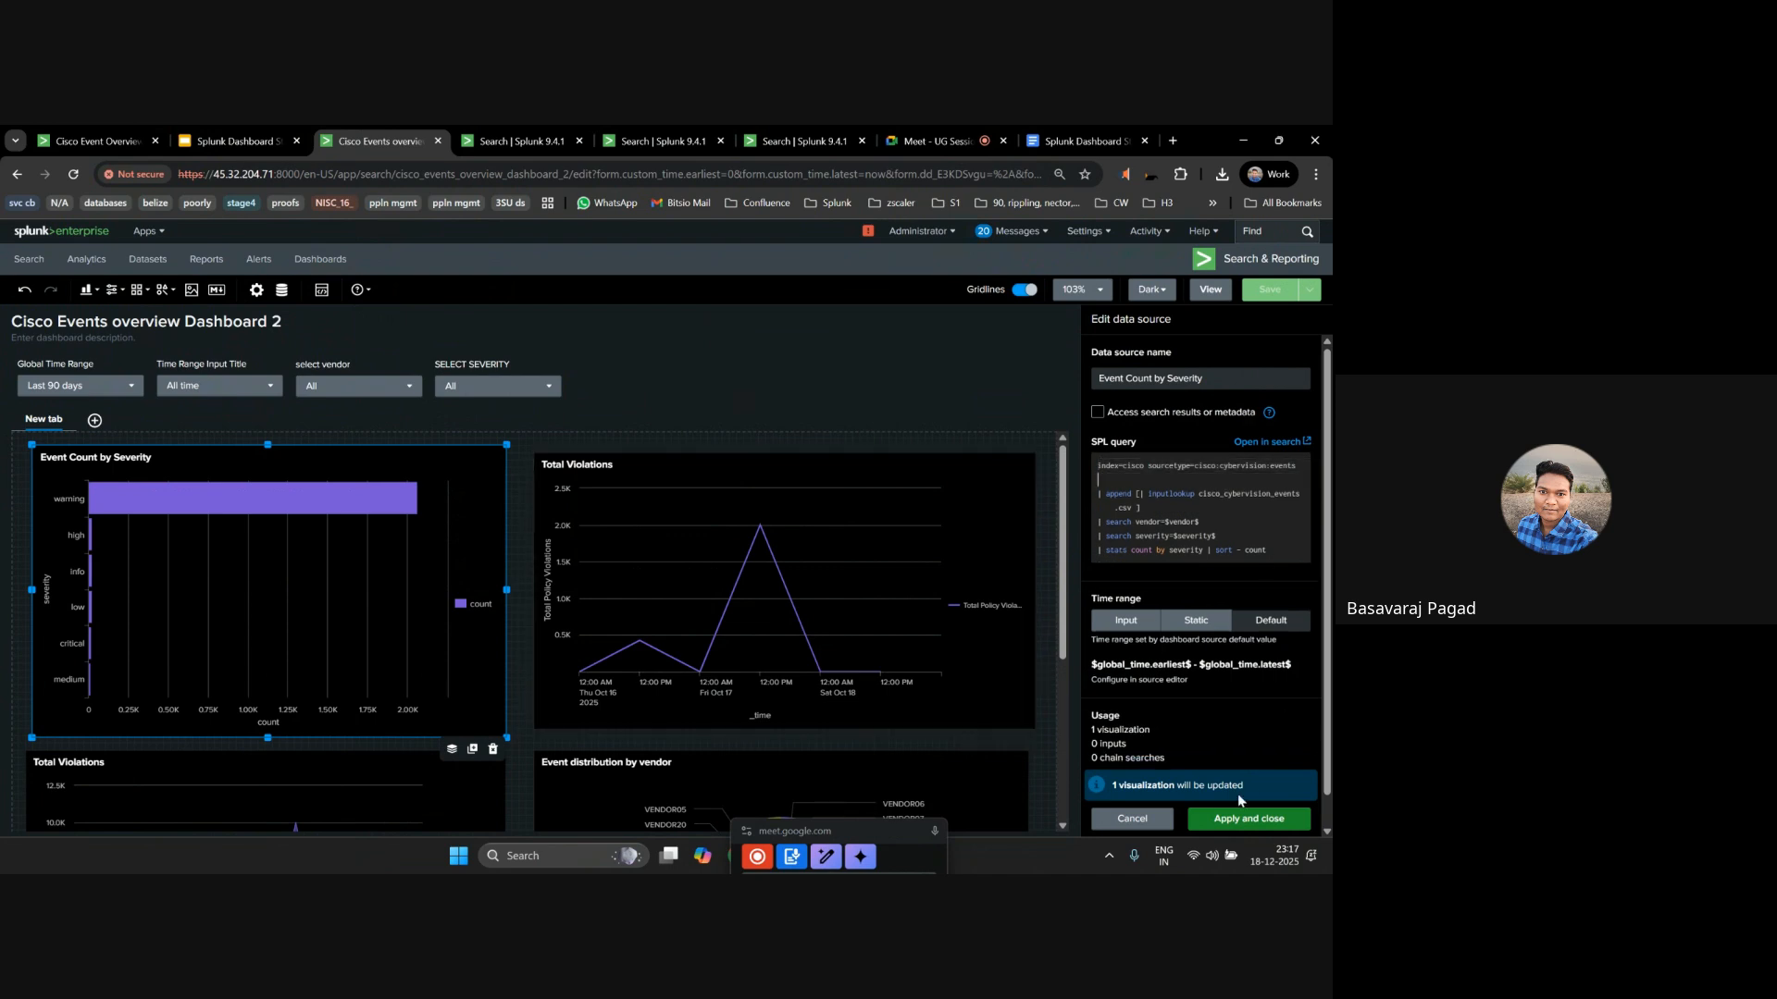
{"action": "left_click", "coordinate": [1237, 820]}
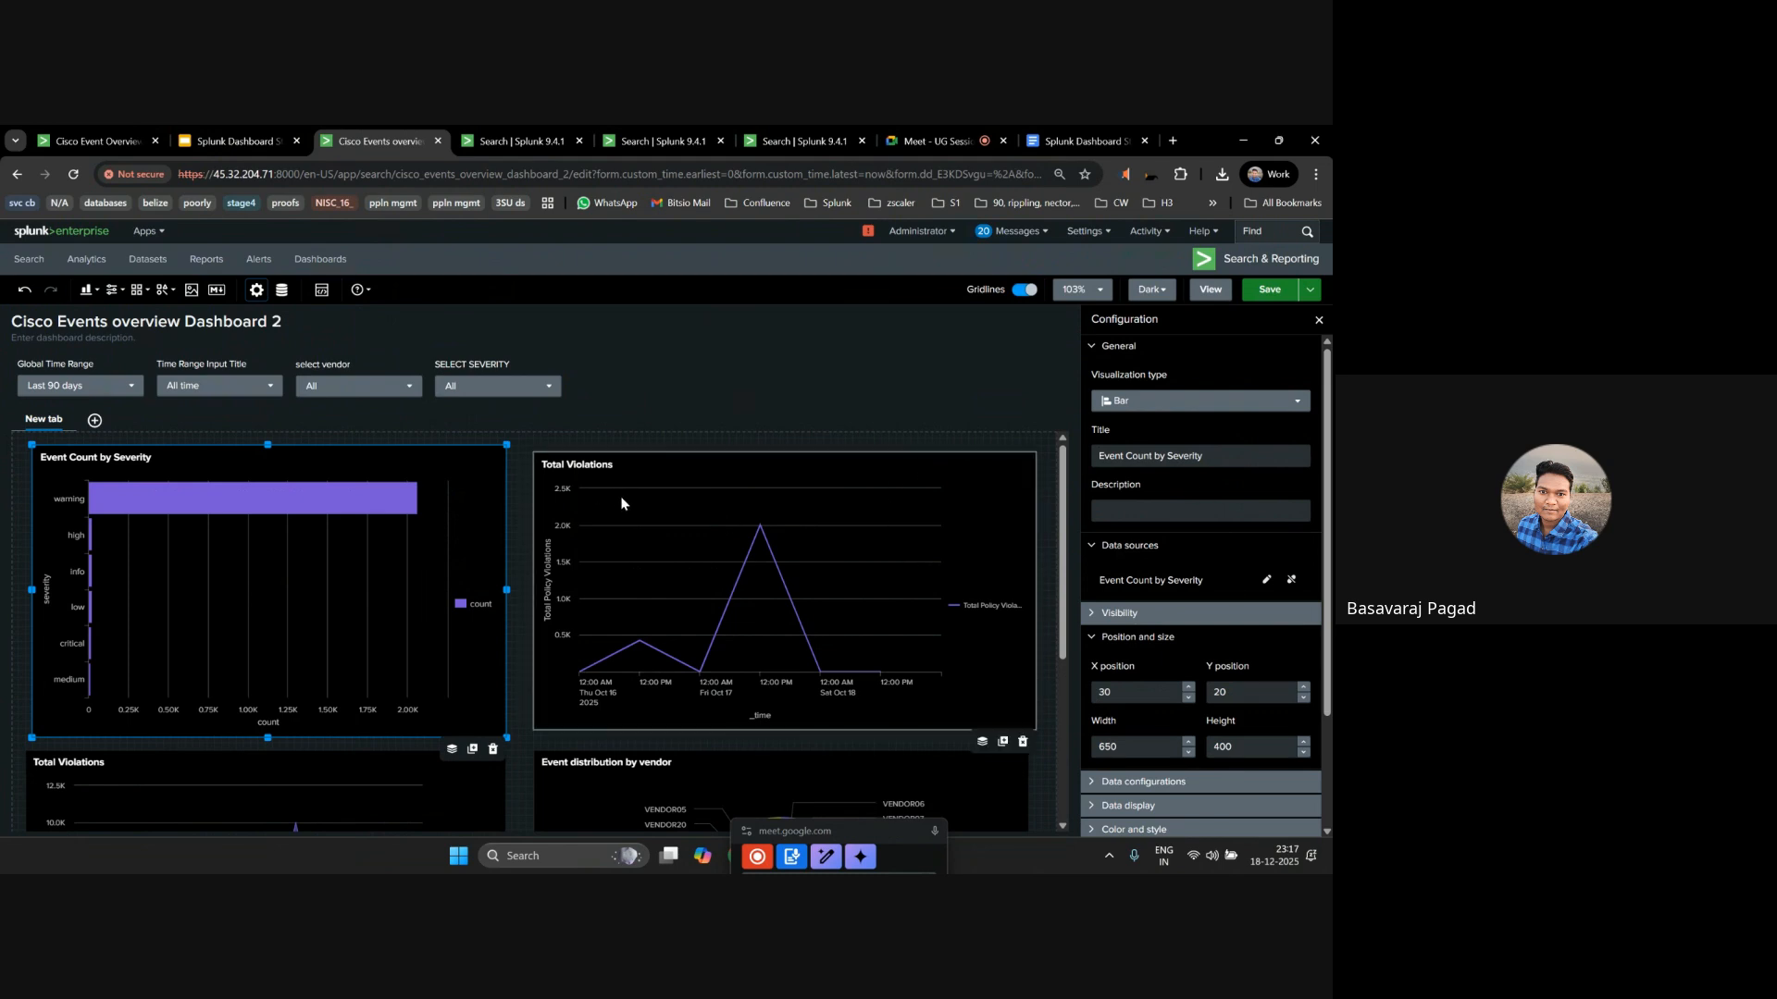
In the Event distribution by vendor query, replace the vendor clause before the append with $vendor$ and $severity$ search clauses after it, apply and save.
{"action": "scroll", "coordinate": [915, 575], "scroll_direction": "down", "scroll_amount": 3}
{"action": "left_click", "coordinate": [921, 627]}
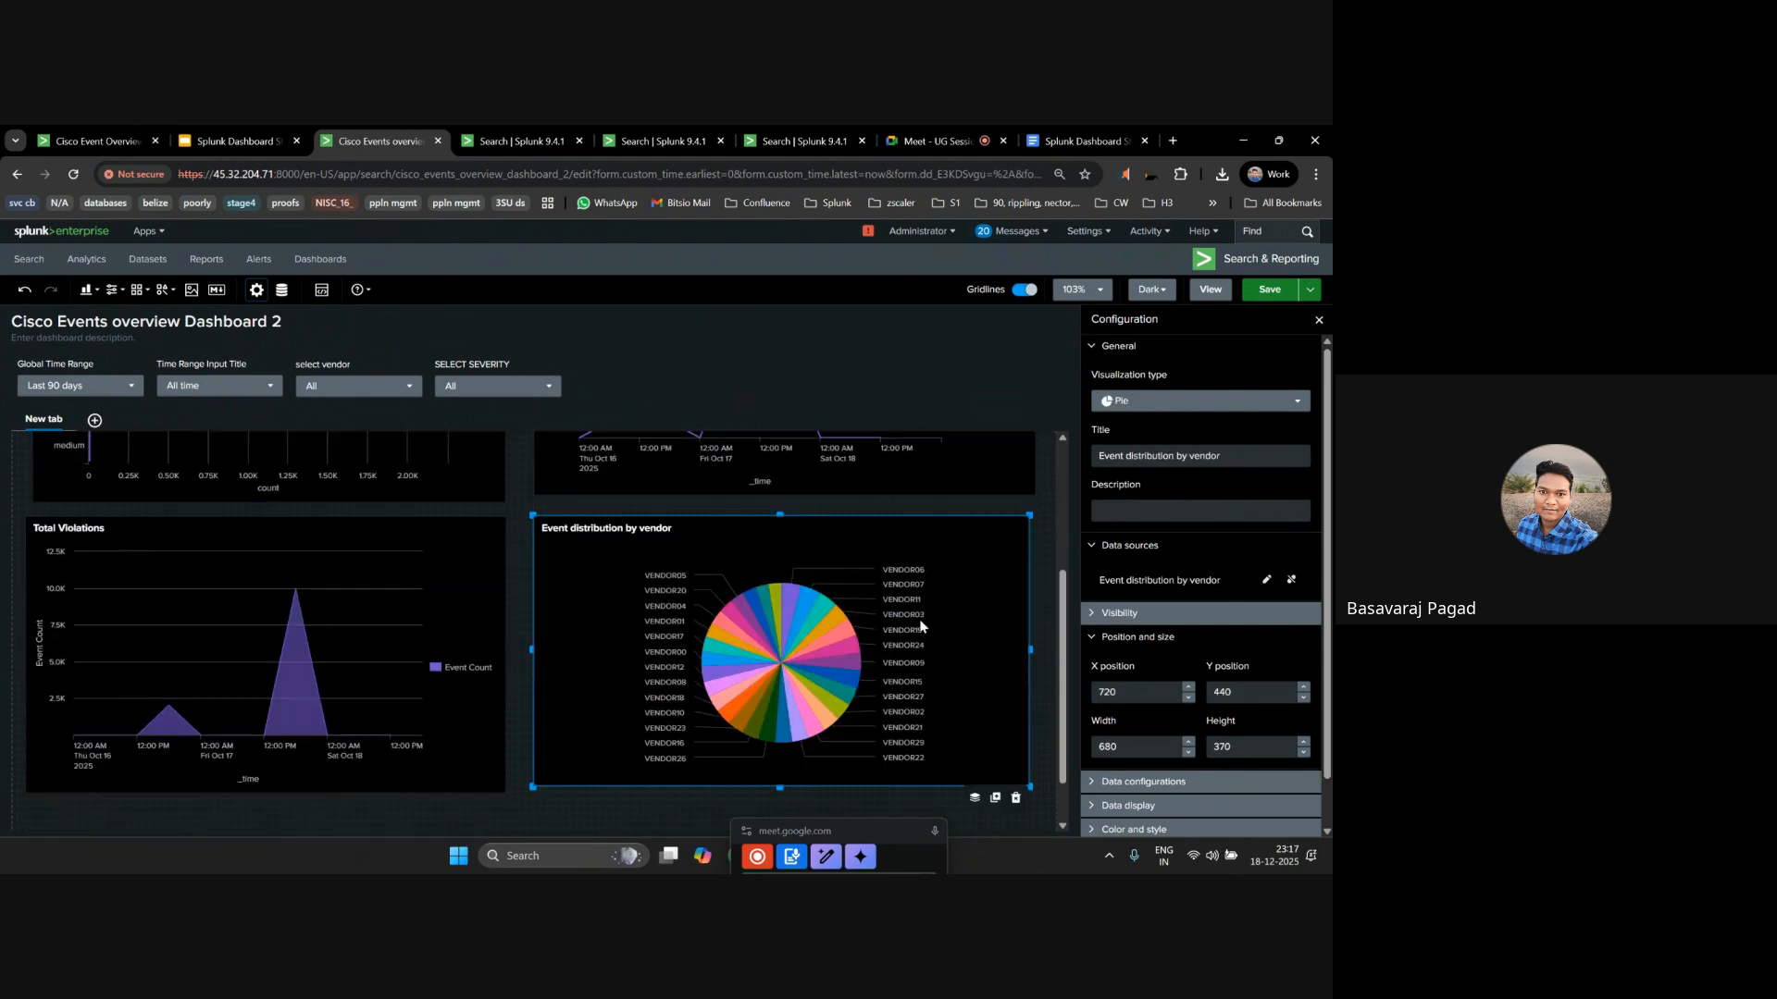
{"action": "left_click", "coordinate": [1265, 581]}
{"action": "left_click_drag", "start_coordinate": [1214, 479], "coordinate": [1065, 479]}
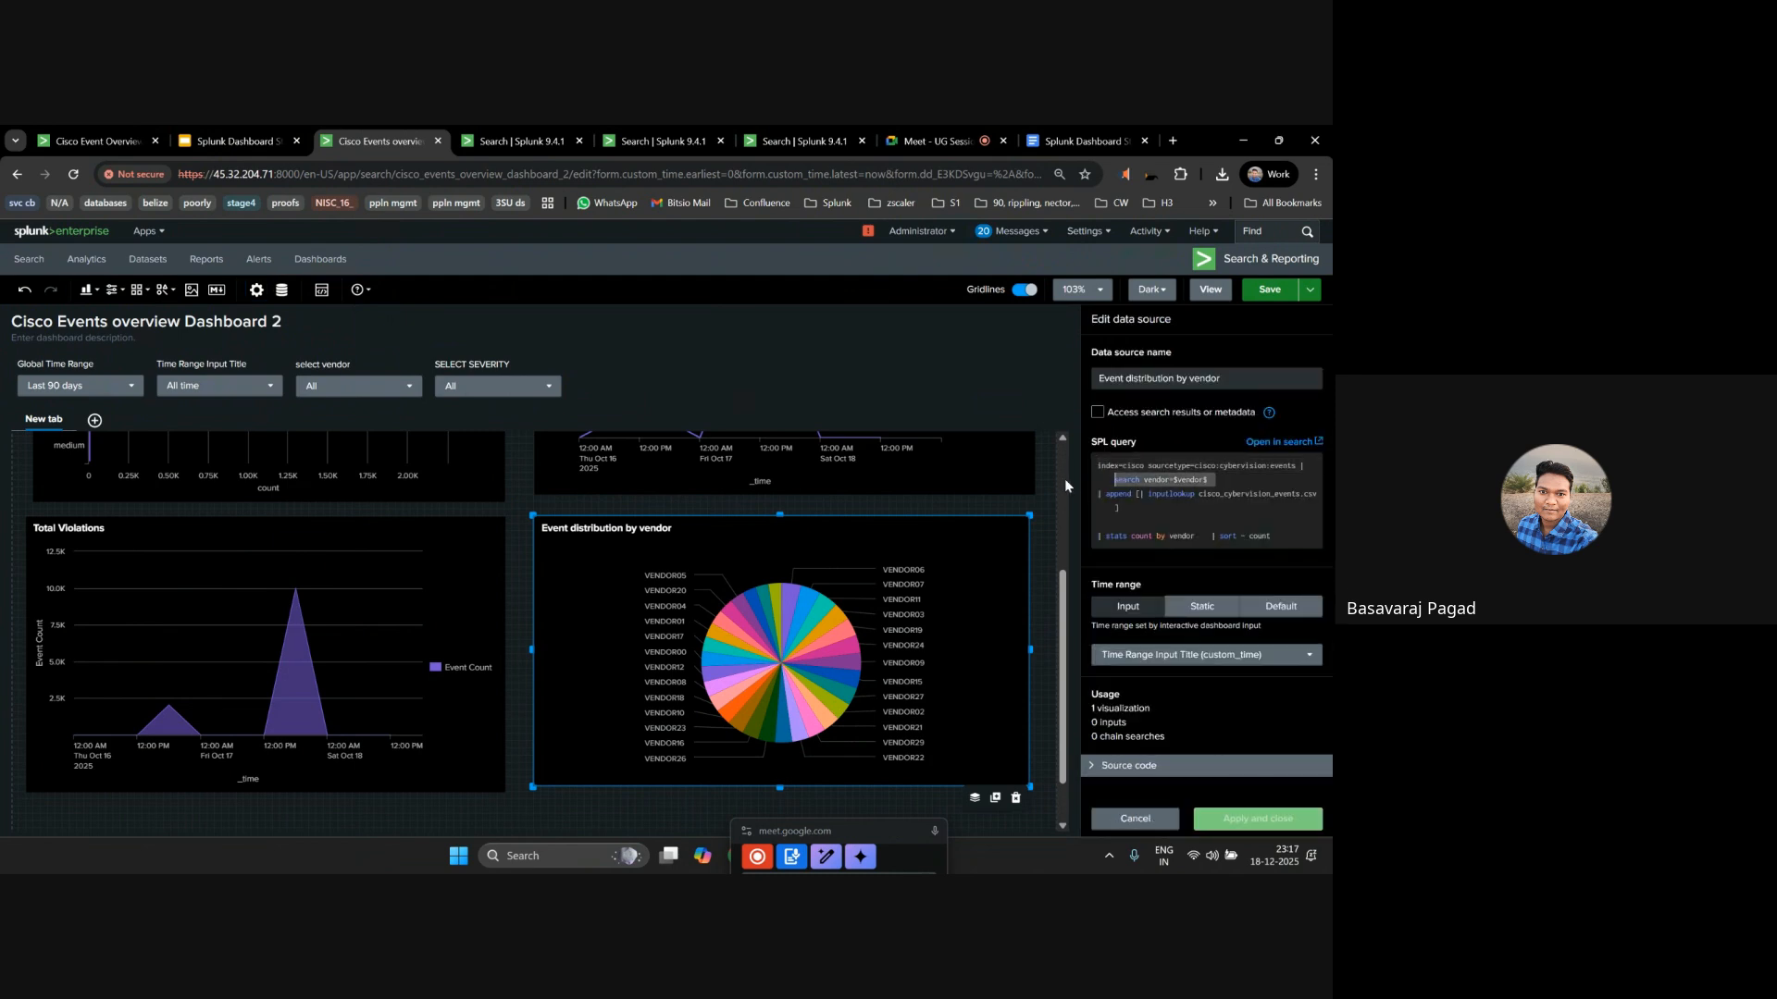
{"action": "key", "text": "BackSpace"}
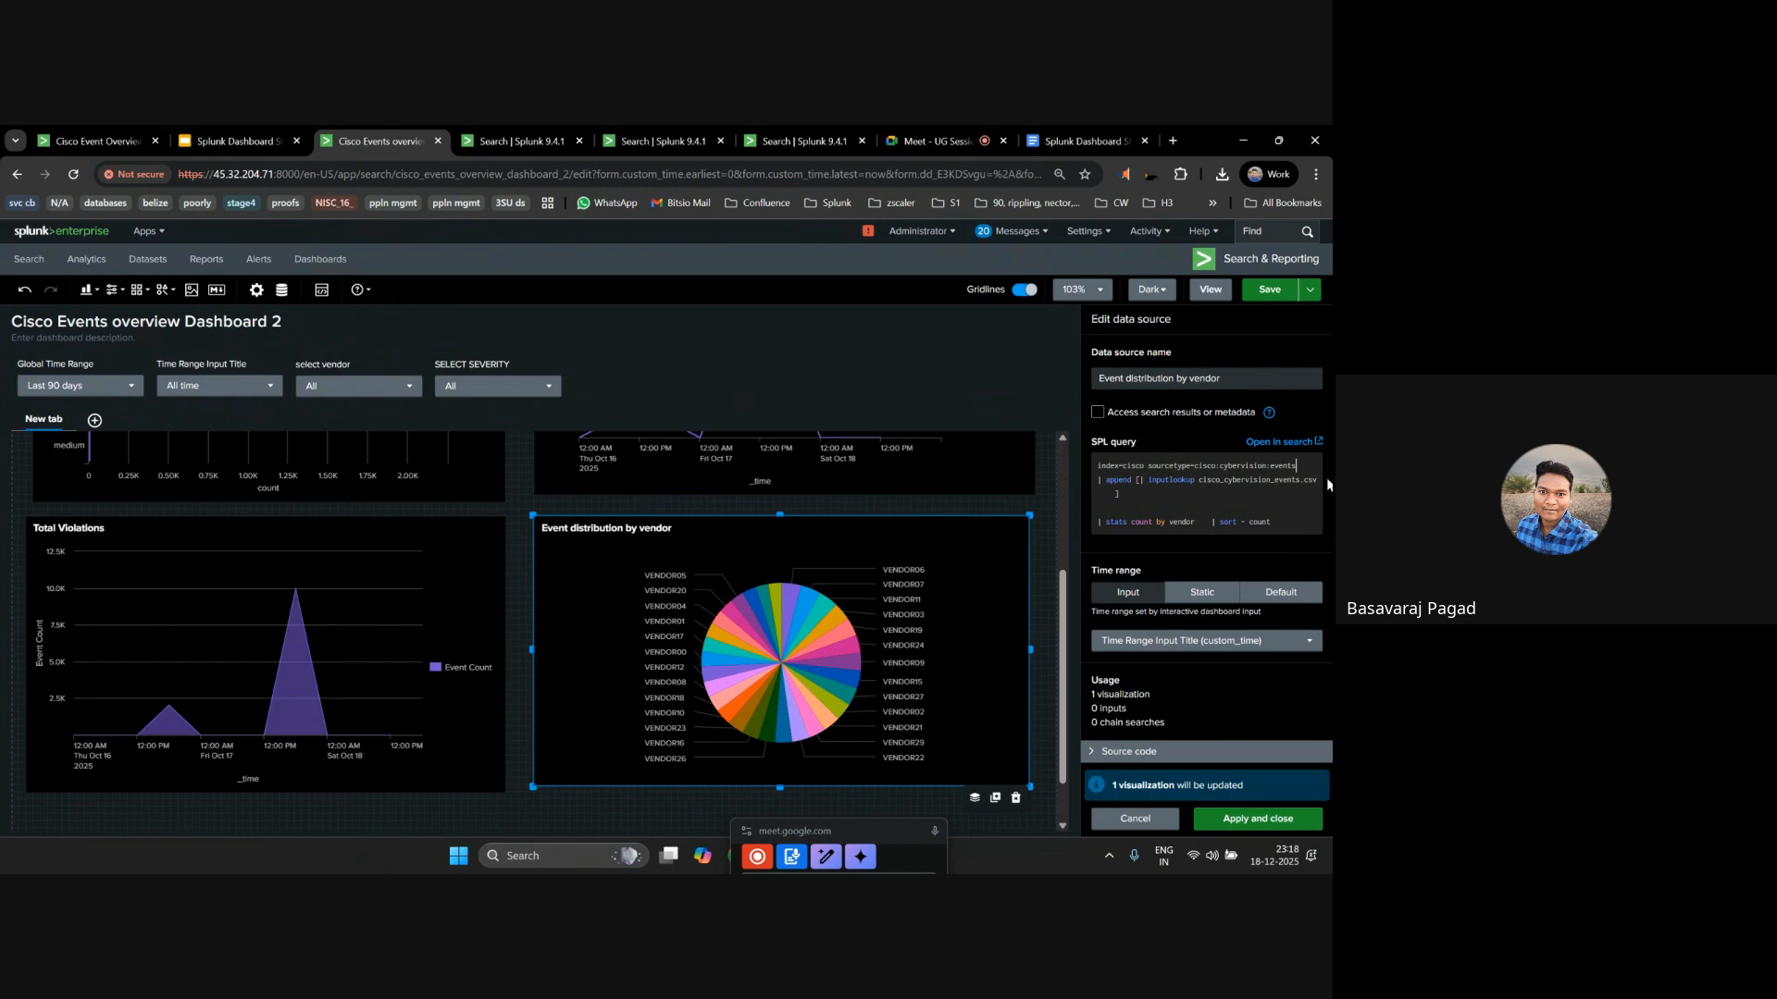
{"action": "key", "text": "ctrl+z"}
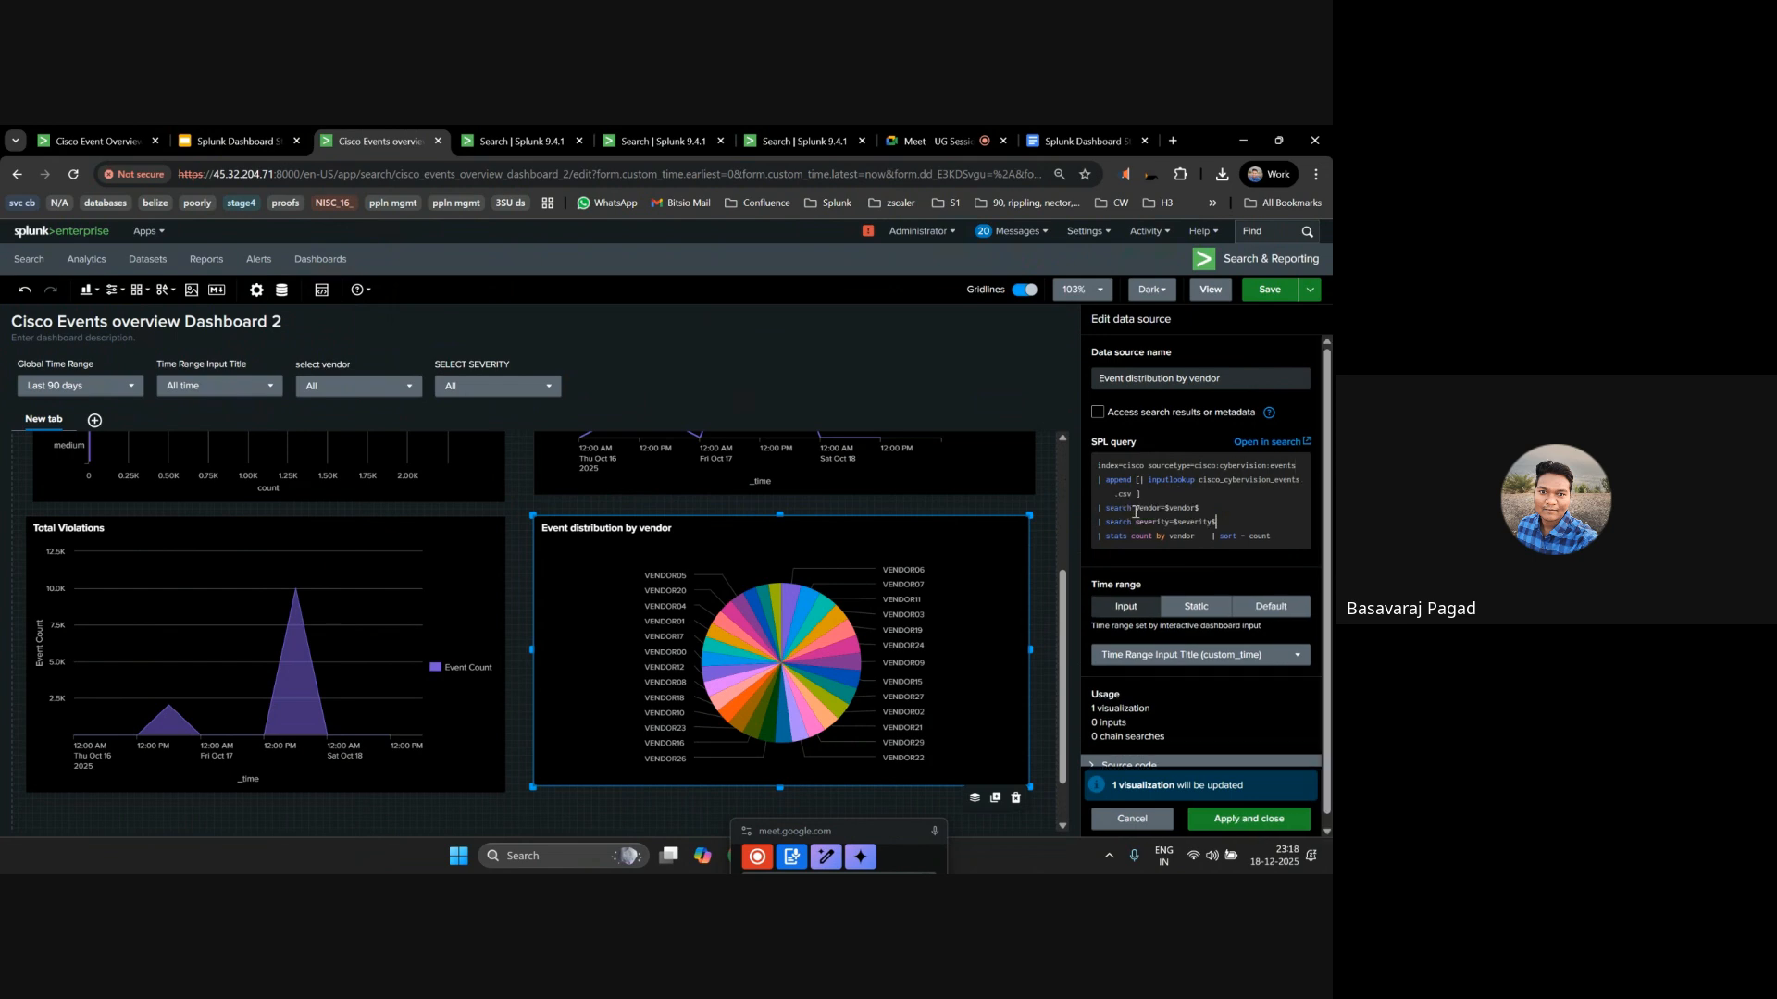
{"action": "left_click_drag", "start_coordinate": [1258, 523], "coordinate": [1076, 541]}
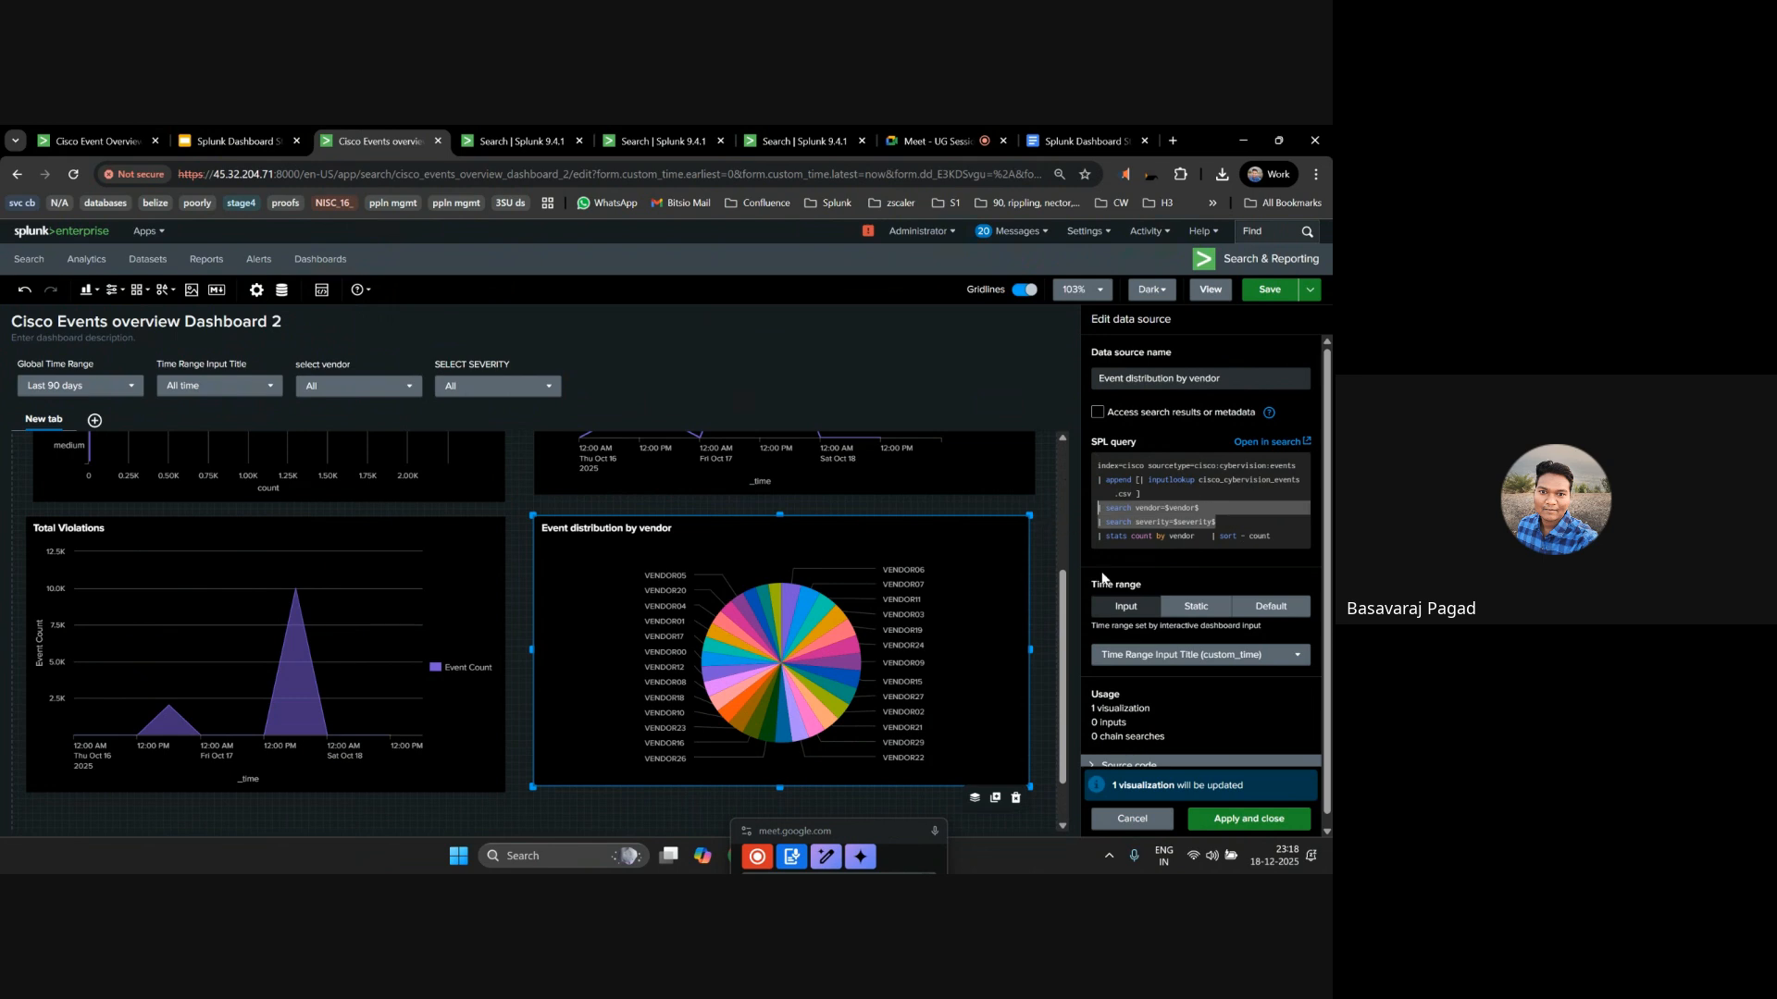
{"action": "left_click", "coordinate": [1219, 820]}
{"action": "left_click", "coordinate": [1269, 296]}
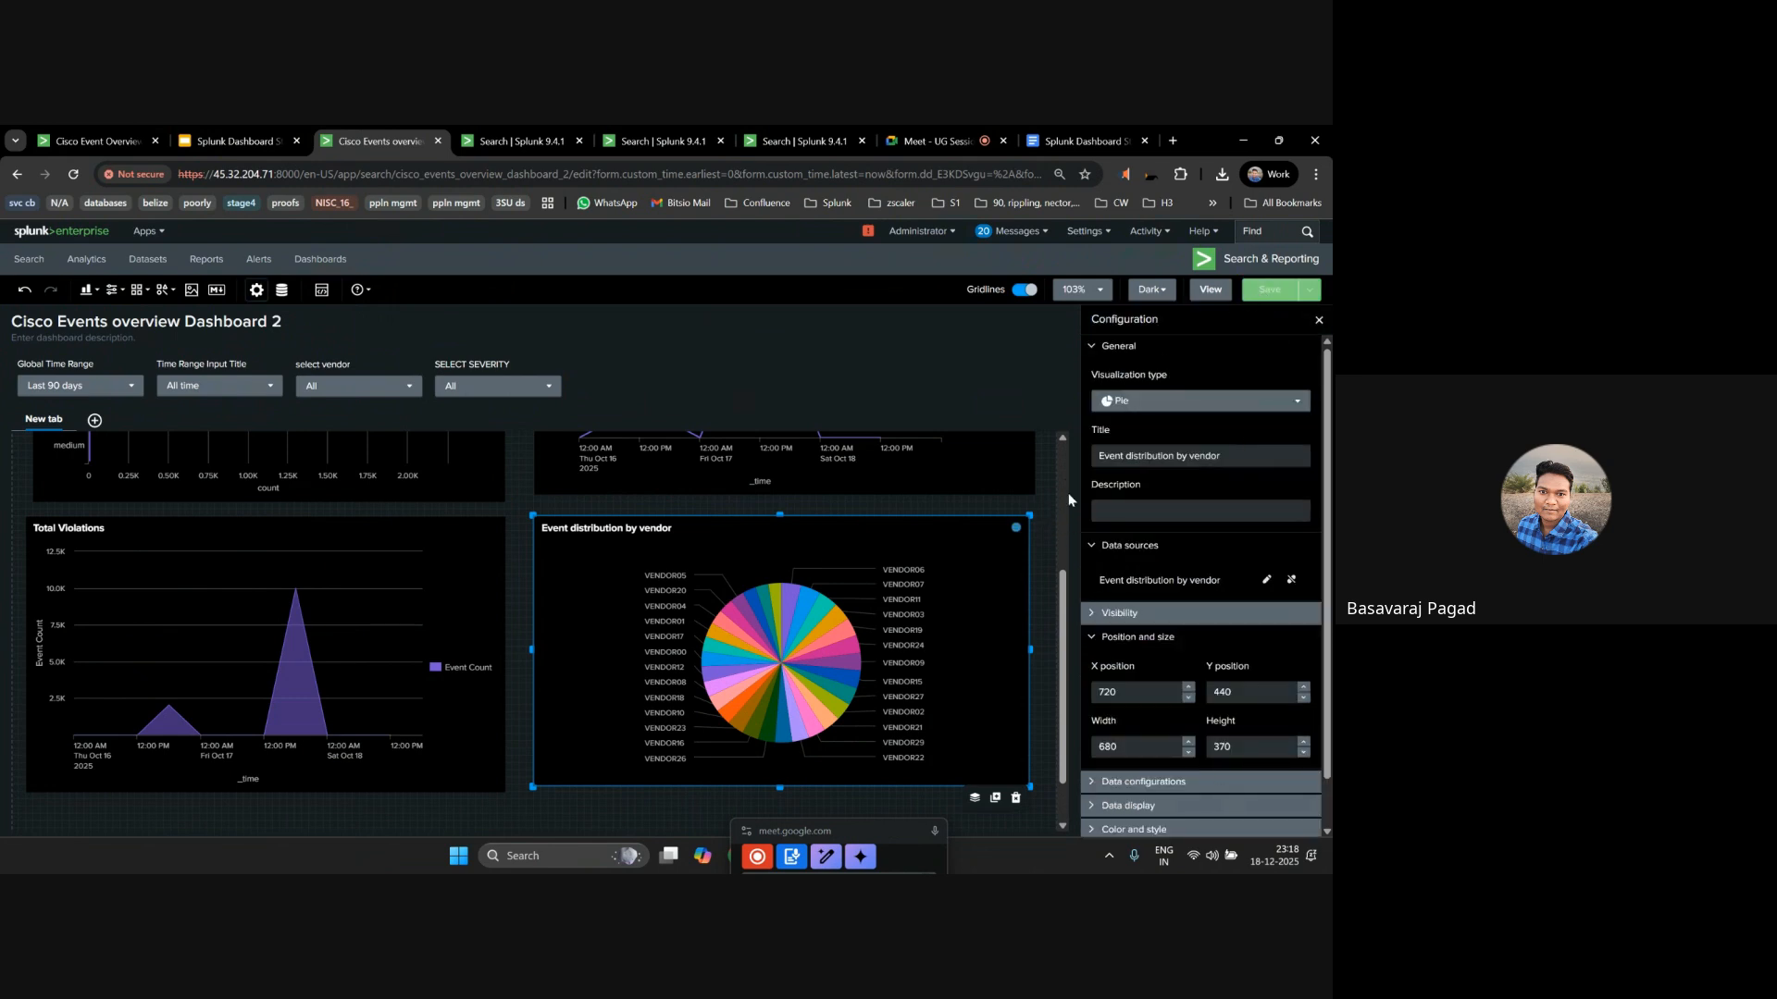
Switch the dashboard to view mode, set SELECT SEVERITY to high and check how the charts respond.
{"action": "left_click", "coordinate": [1211, 289]}
{"action": "scroll", "coordinate": [840, 504], "scroll_direction": "up", "scroll_amount": 3}
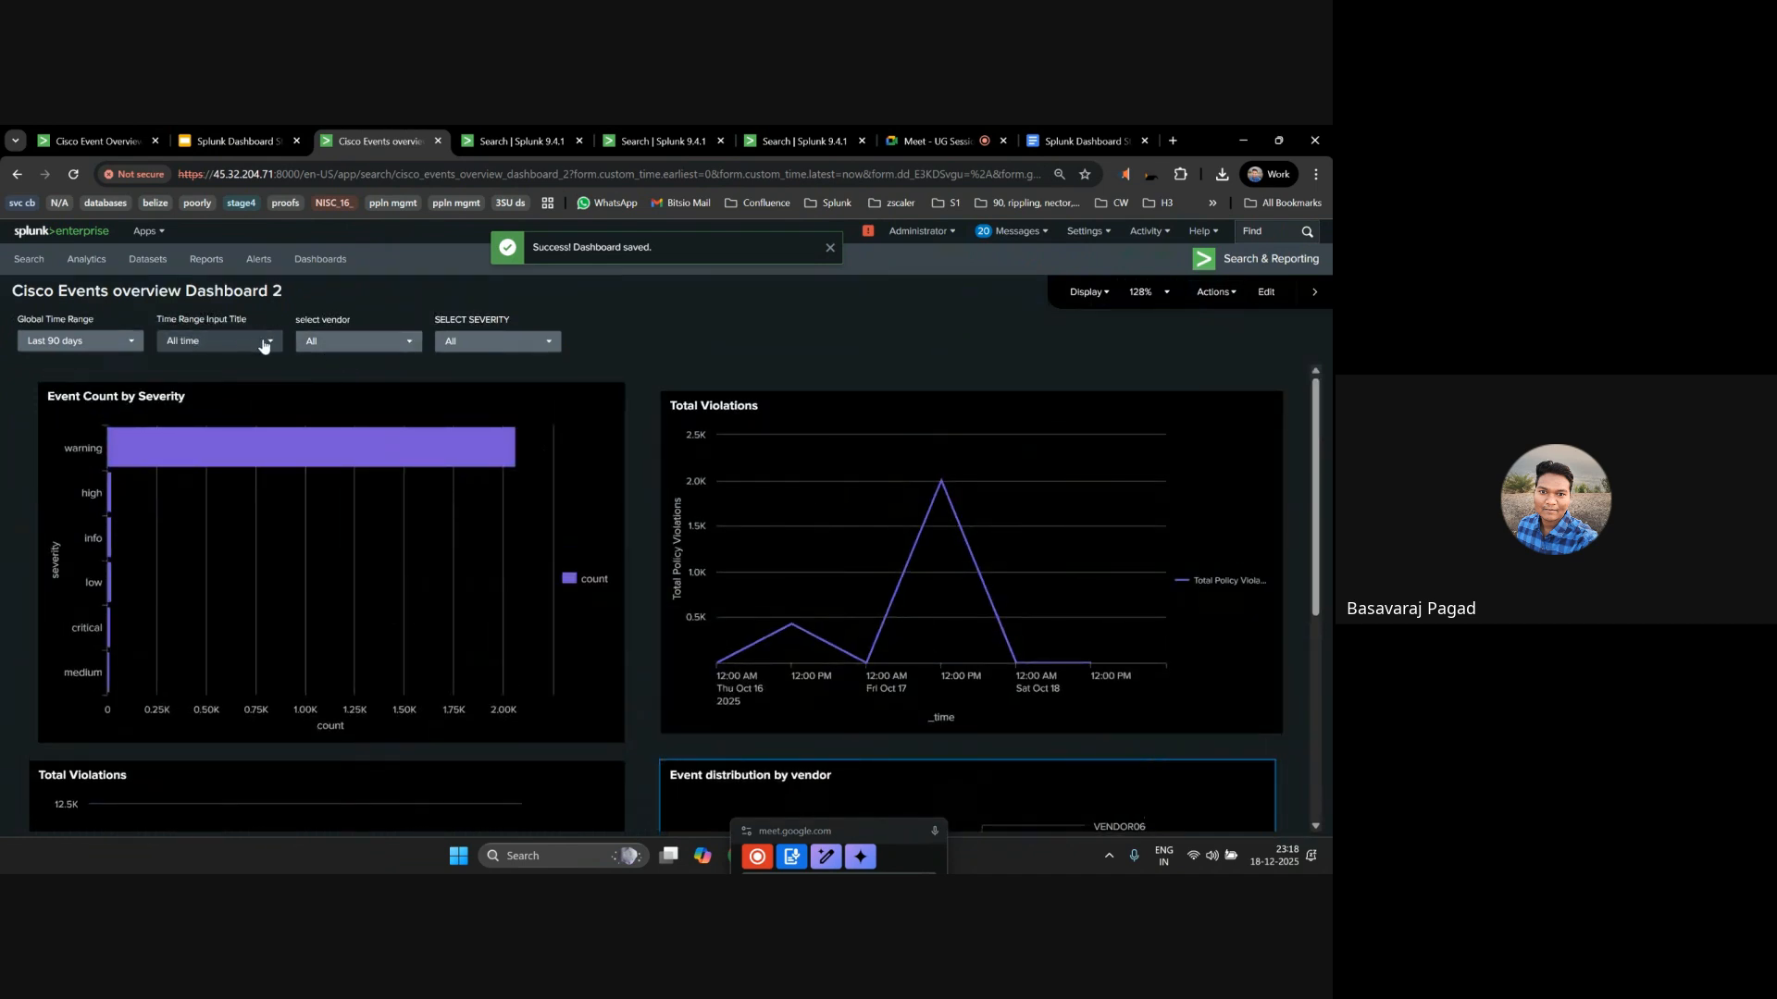
{"action": "left_click", "coordinate": [469, 344]}
{"action": "left_click", "coordinate": [462, 455]}
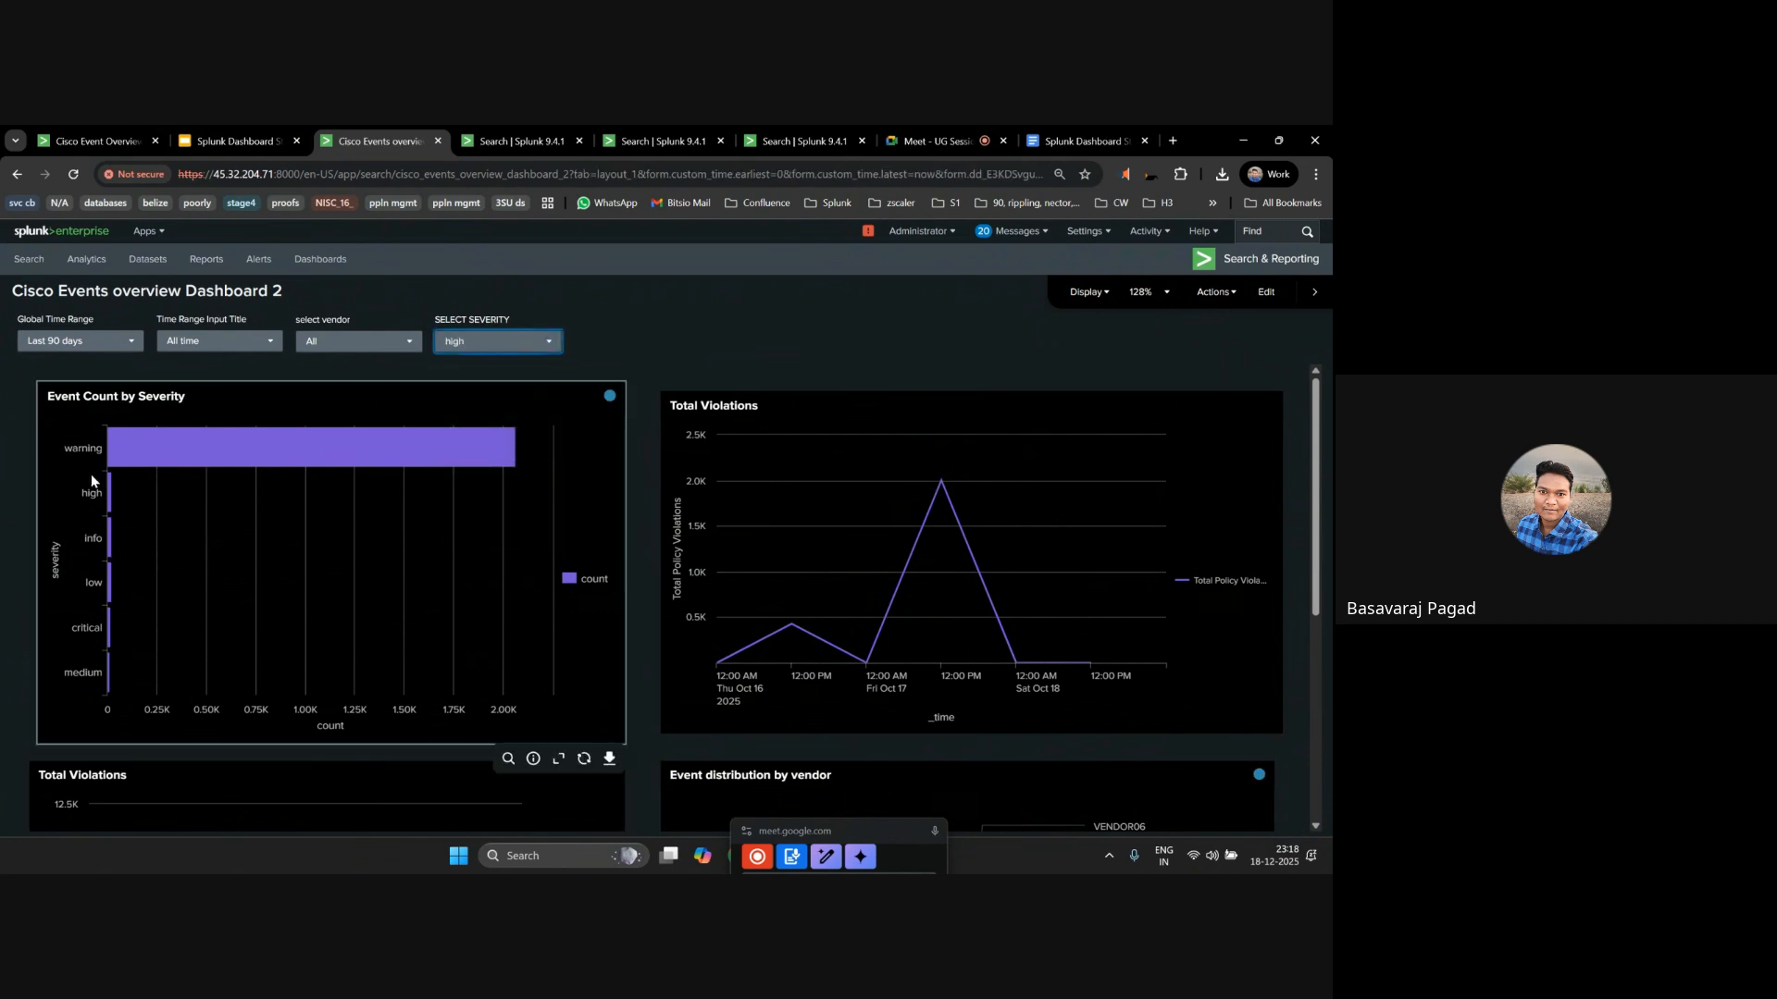
{"action": "scroll", "coordinate": [1070, 592], "scroll_direction": "down", "scroll_amount": 4}
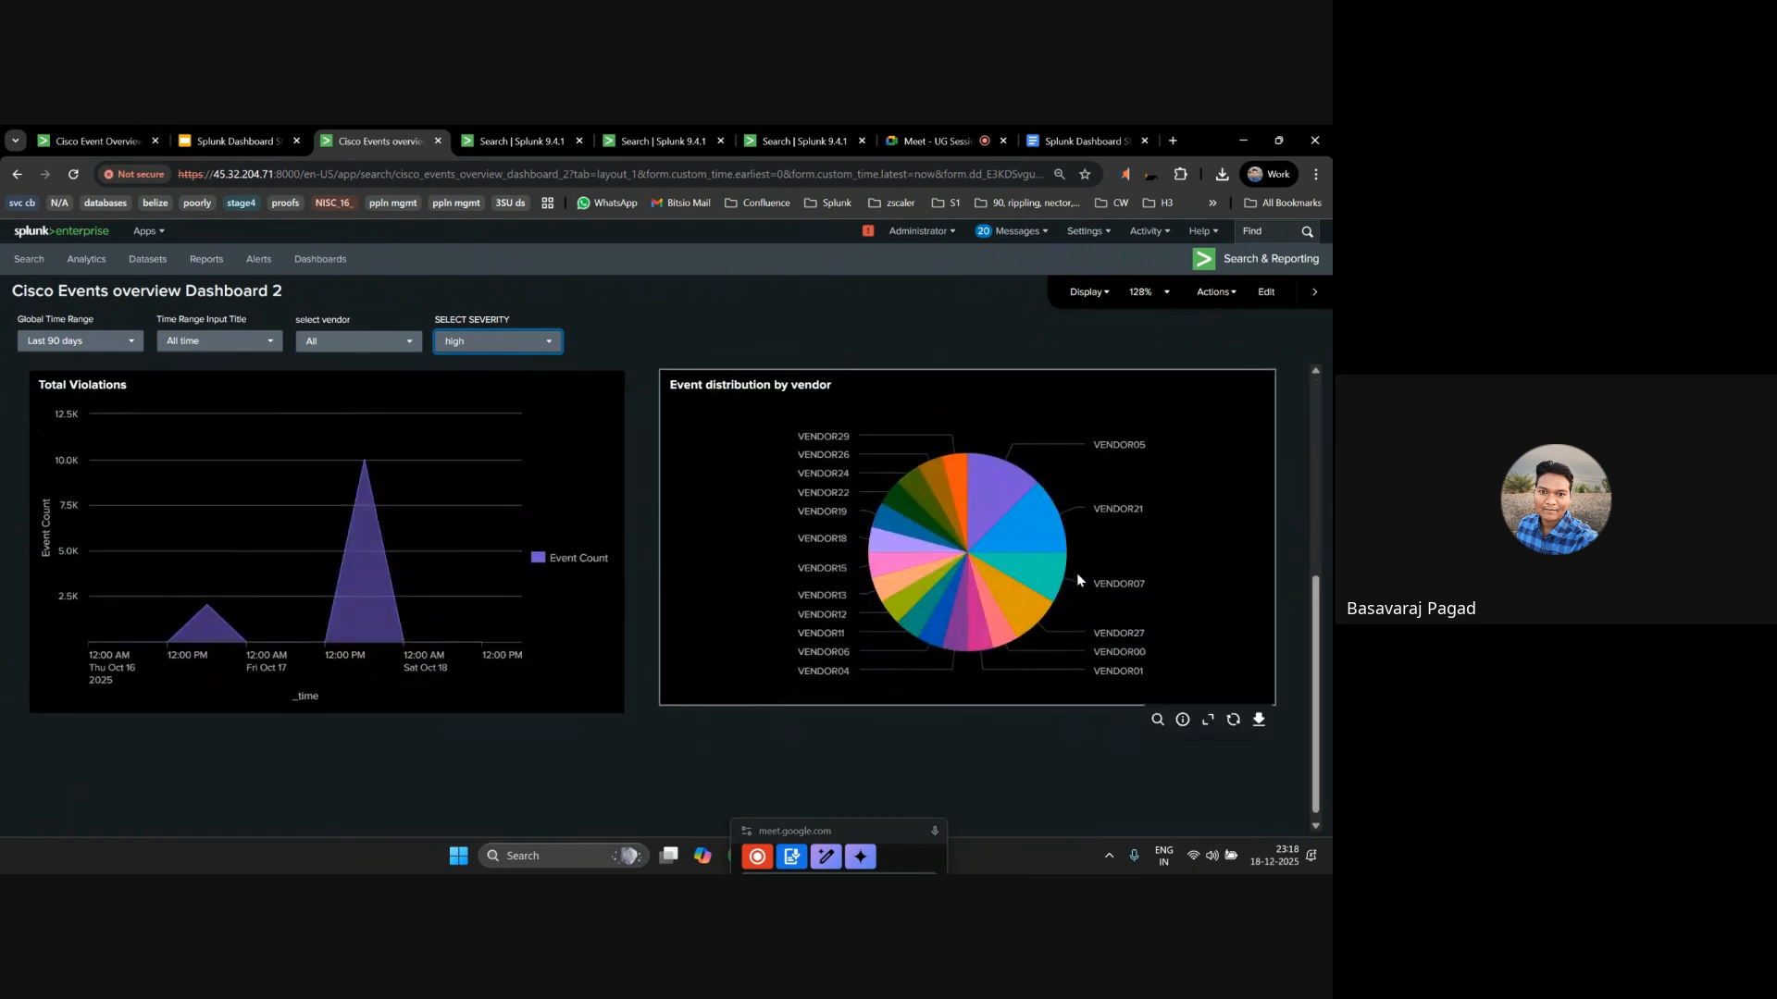
{"action": "scroll", "coordinate": [1214, 522], "scroll_direction": "up", "scroll_amount": 2}
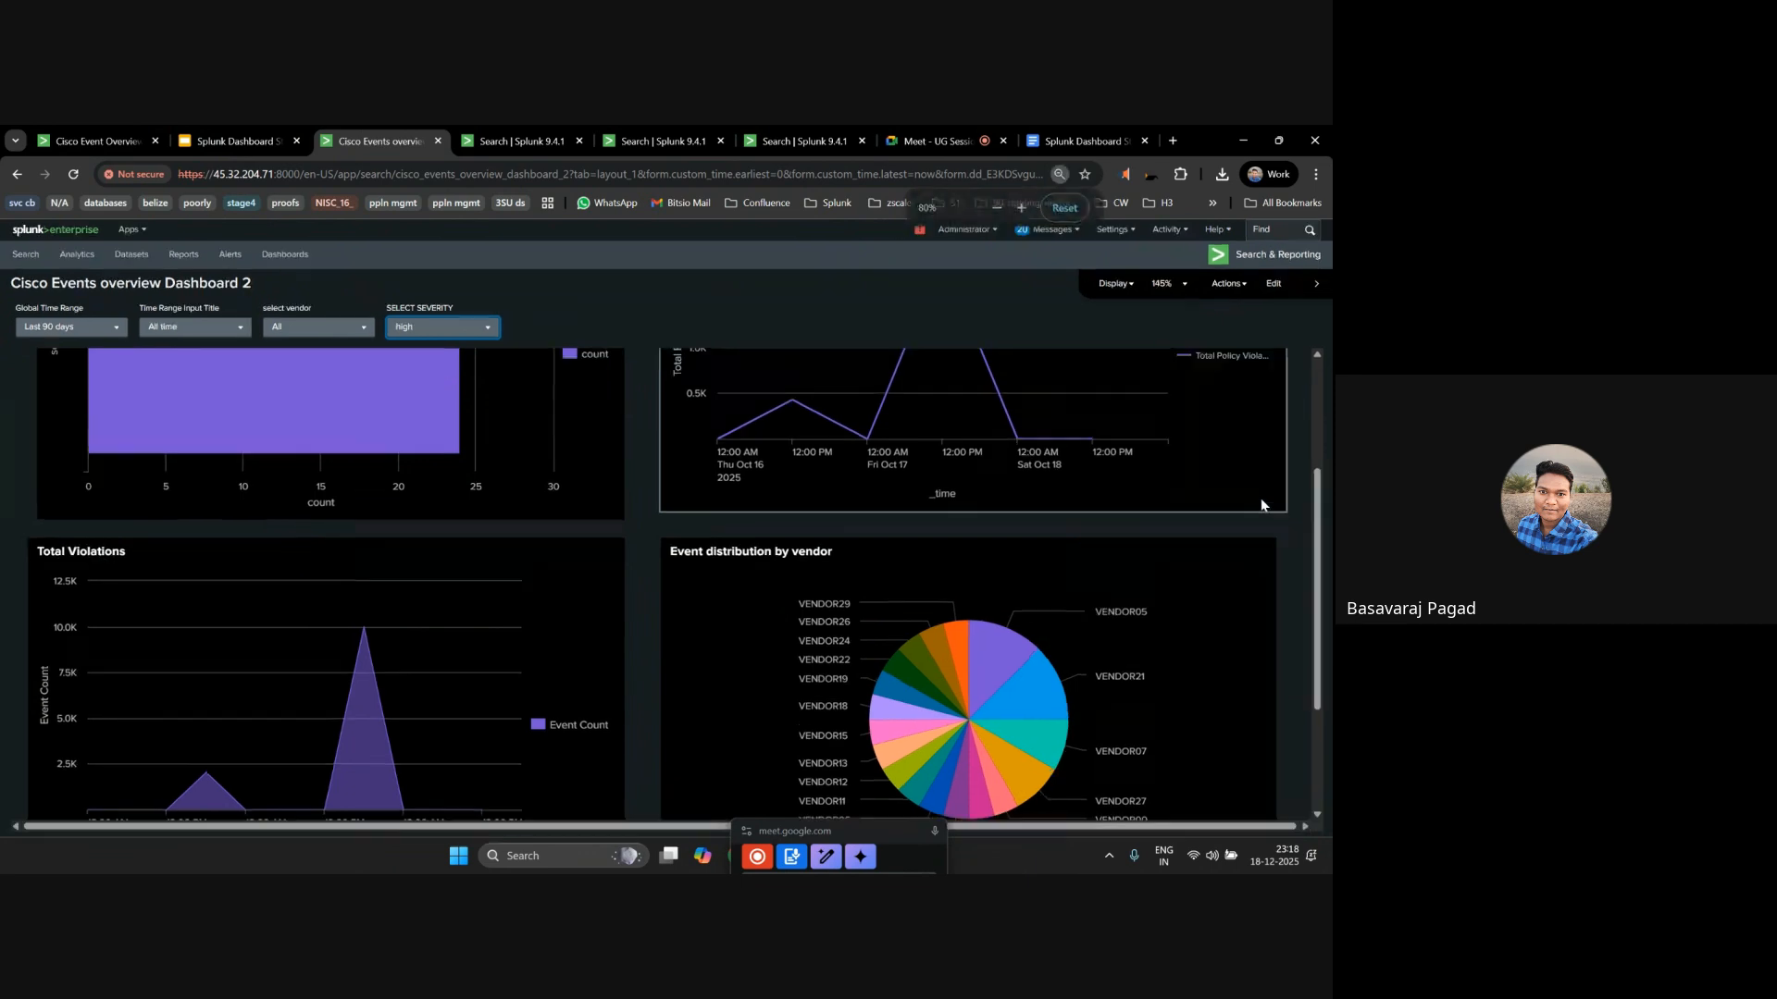
Set the dashboard's display zoom to 100% so more of the charts fit in the view.
{"action": "key", "text": "ctrl+minus"}
{"action": "key", "text": "ctrl+minus"}
{"action": "key", "text": "ctrl+minus"}
{"action": "key", "text": "ctrl+minus"}
{"action": "key", "text": "ctrl+minus"}
{"action": "key", "text": "ctrl+plus"}
{"action": "key", "text": "ctrl+plus"}
{"action": "key", "text": "ctrl+plus"}
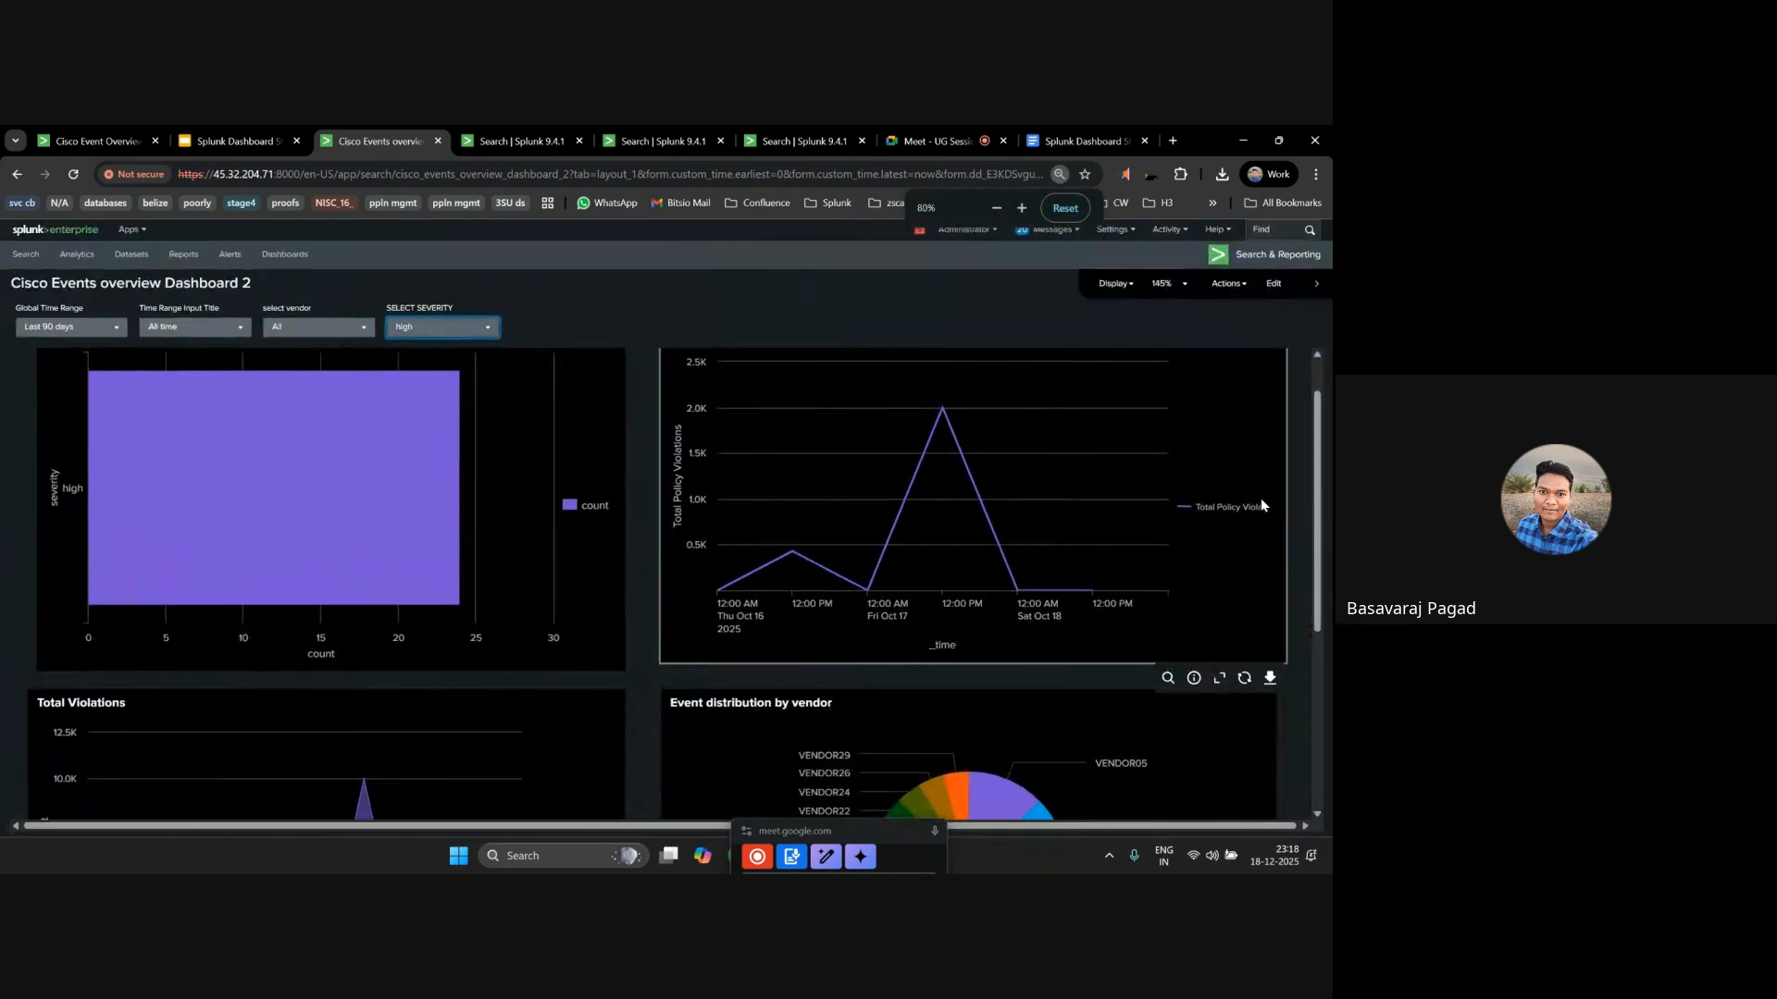
{"action": "left_click", "coordinate": [1164, 284]}
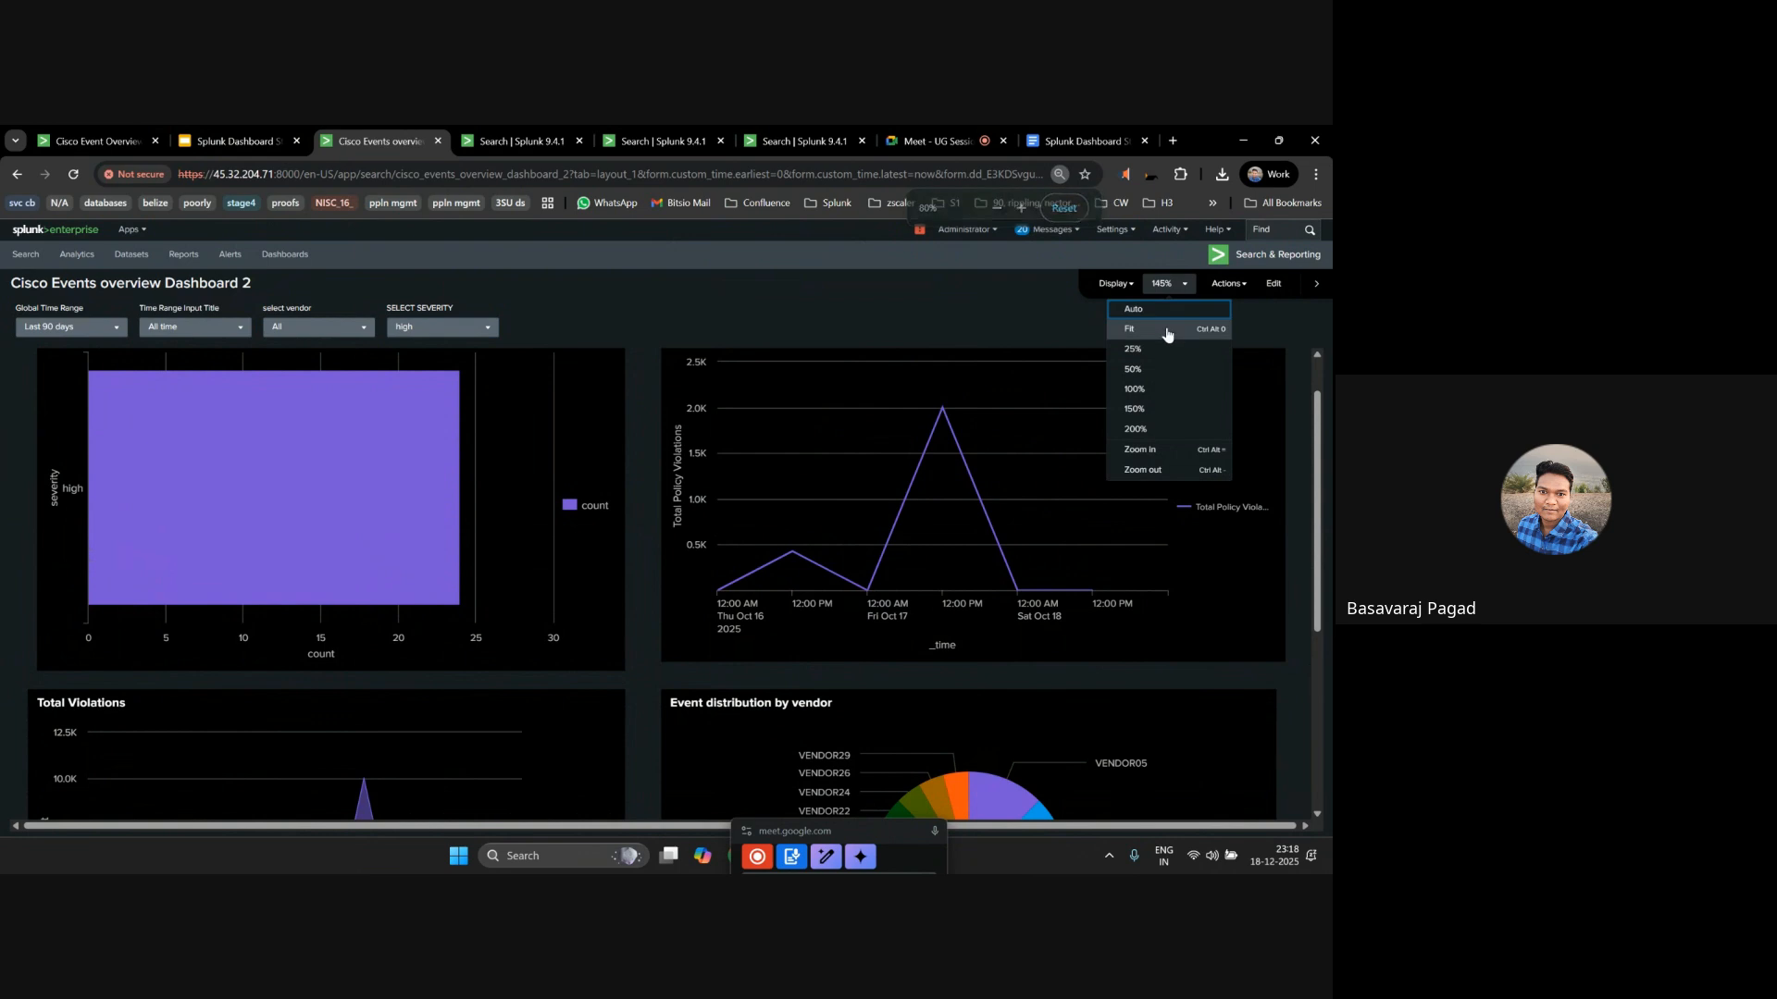
{"action": "left_click", "coordinate": [1140, 389]}
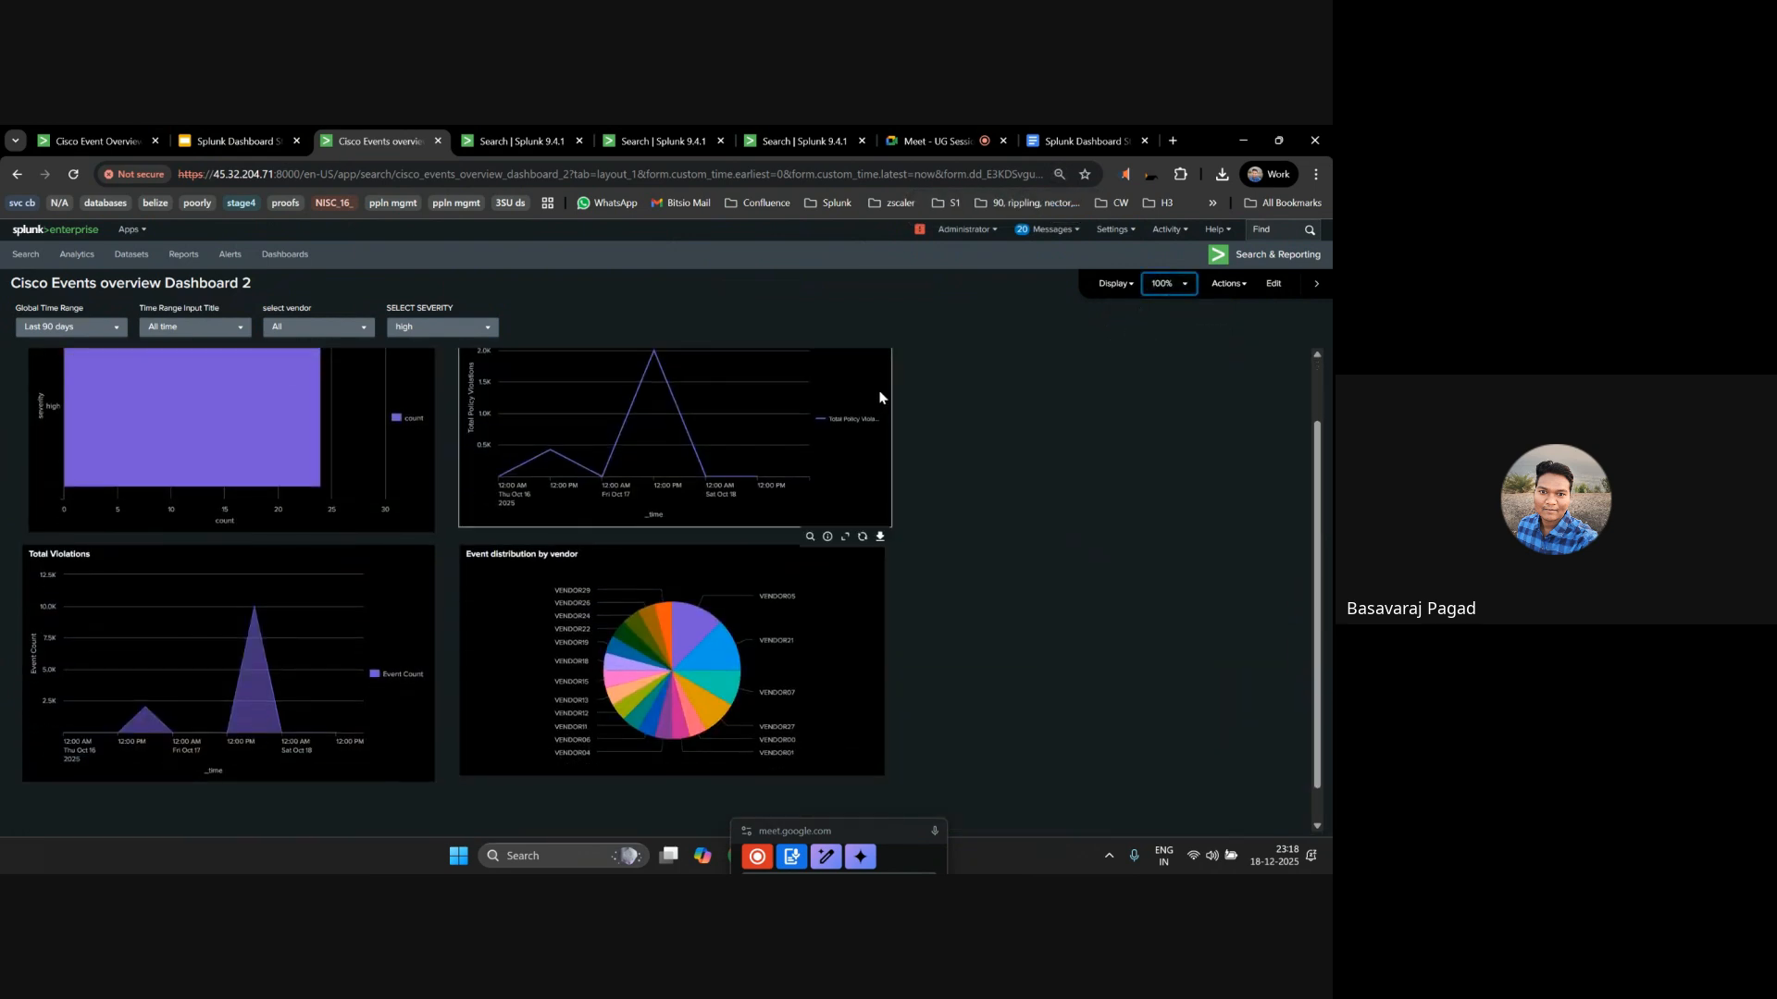
{"action": "key", "text": "ctrl+plus"}
{"action": "left_click", "coordinate": [1144, 291]}
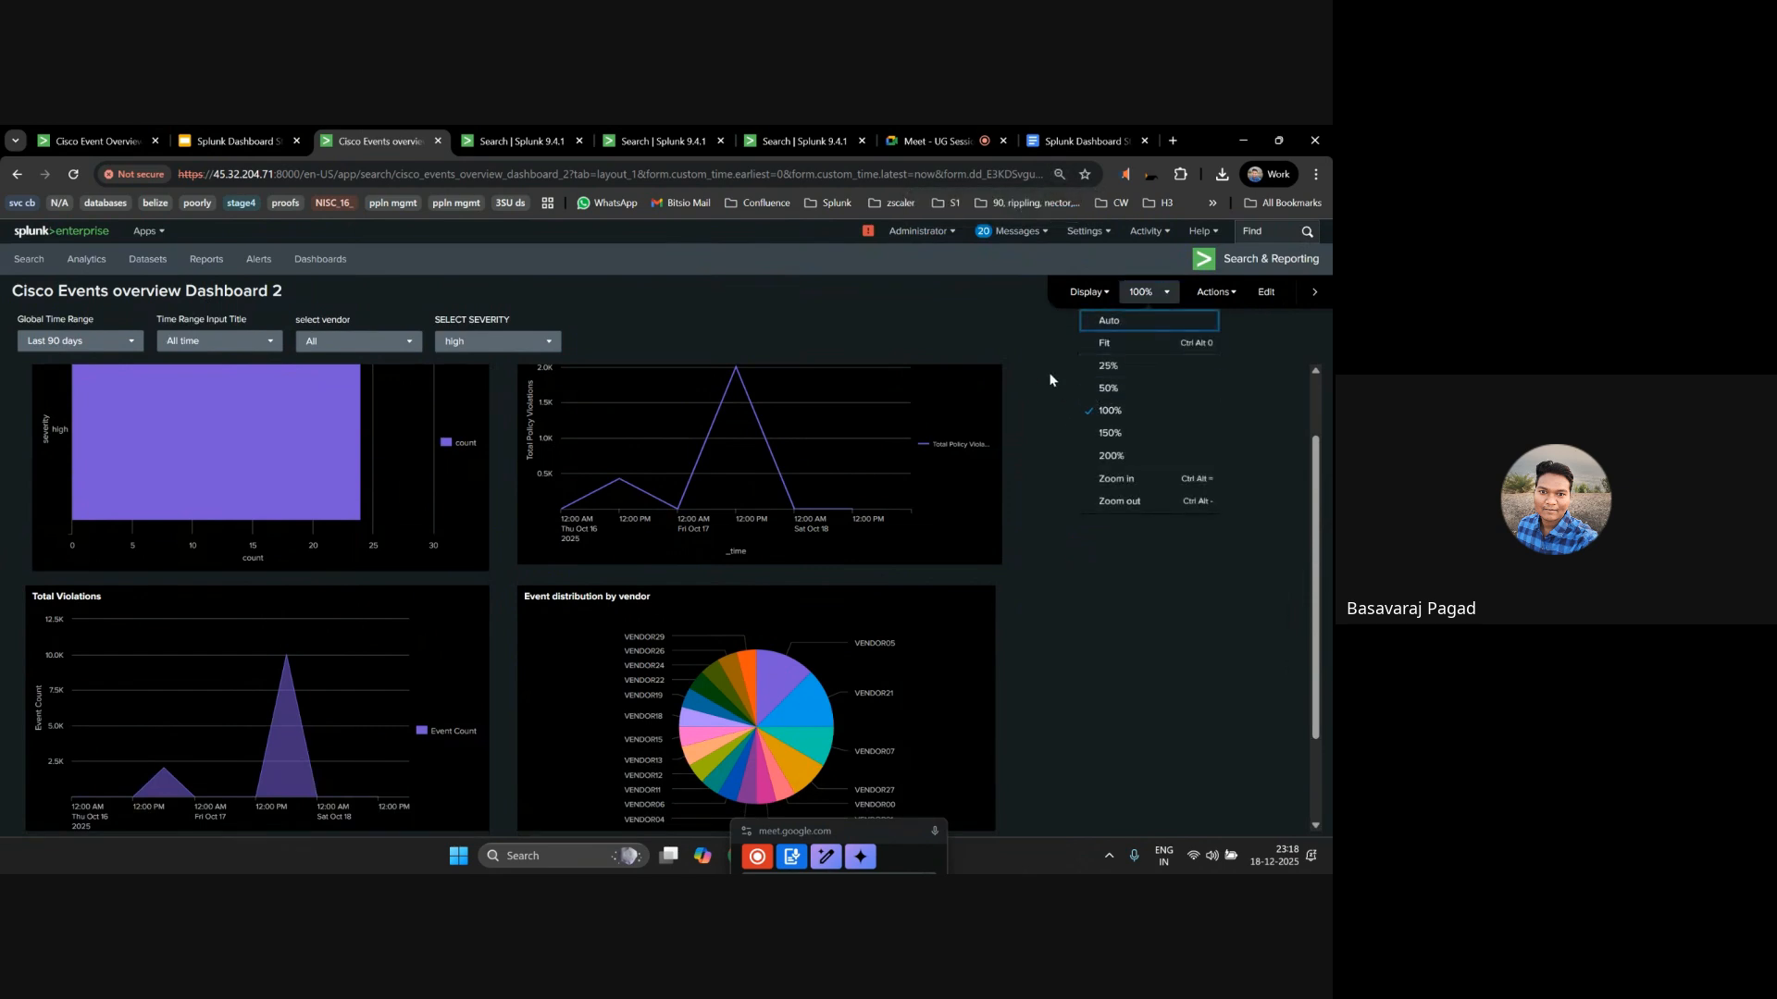
{"action": "left_click", "coordinate": [568, 379]}
{"action": "scroll", "coordinate": [567, 382], "scroll_direction": "up", "scroll_amount": 1}
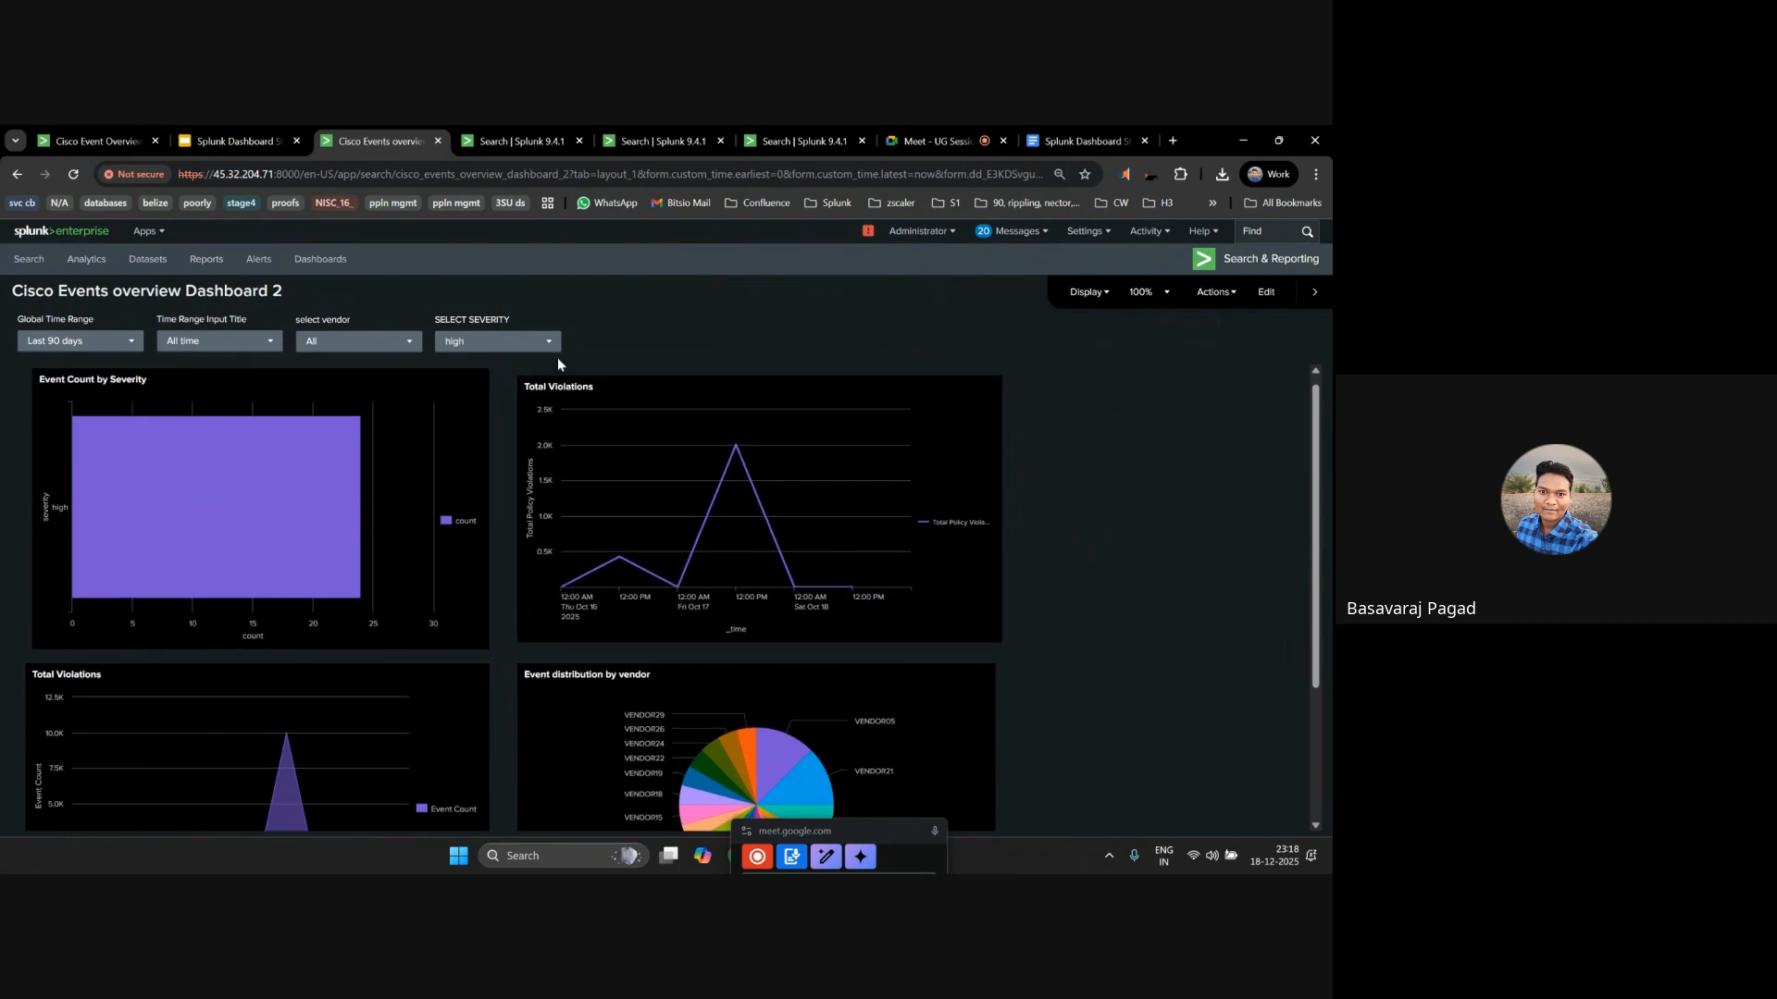
Test the severity filter by choosing warning, critical and finally All, checking the charts for each value.
{"action": "left_click", "coordinate": [501, 343]}
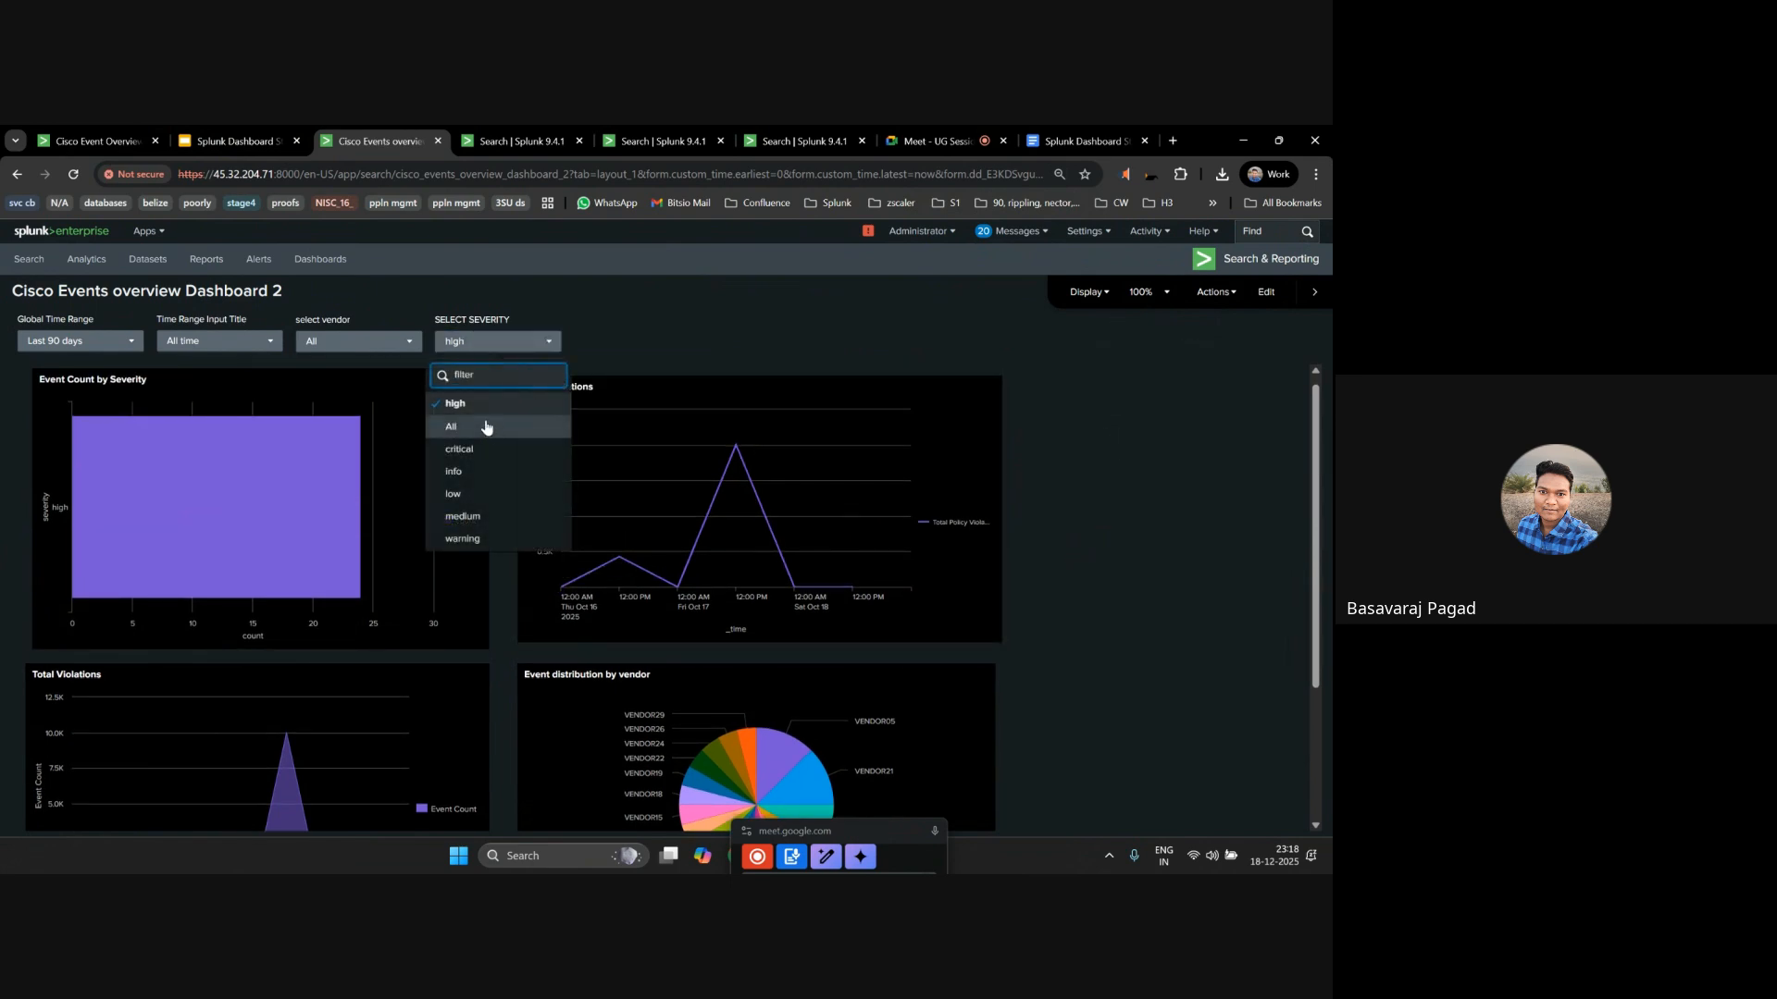
{"action": "left_click", "coordinate": [477, 542]}
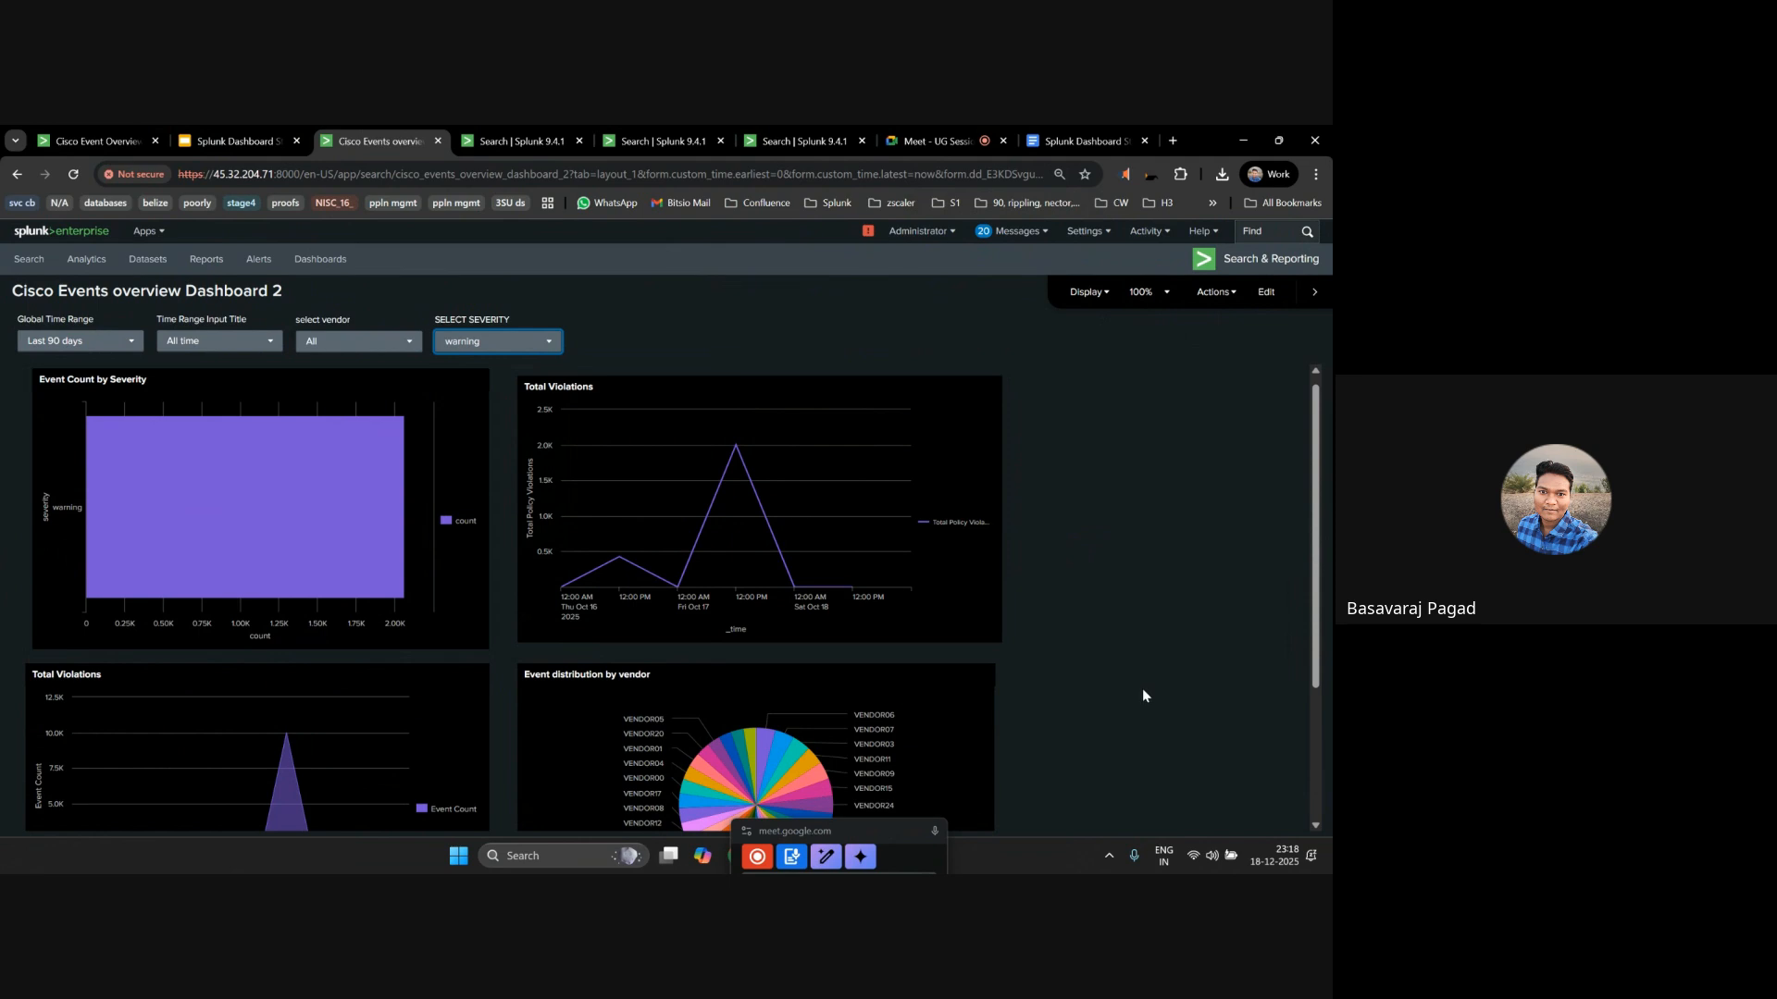
{"action": "left_click", "coordinate": [515, 343]}
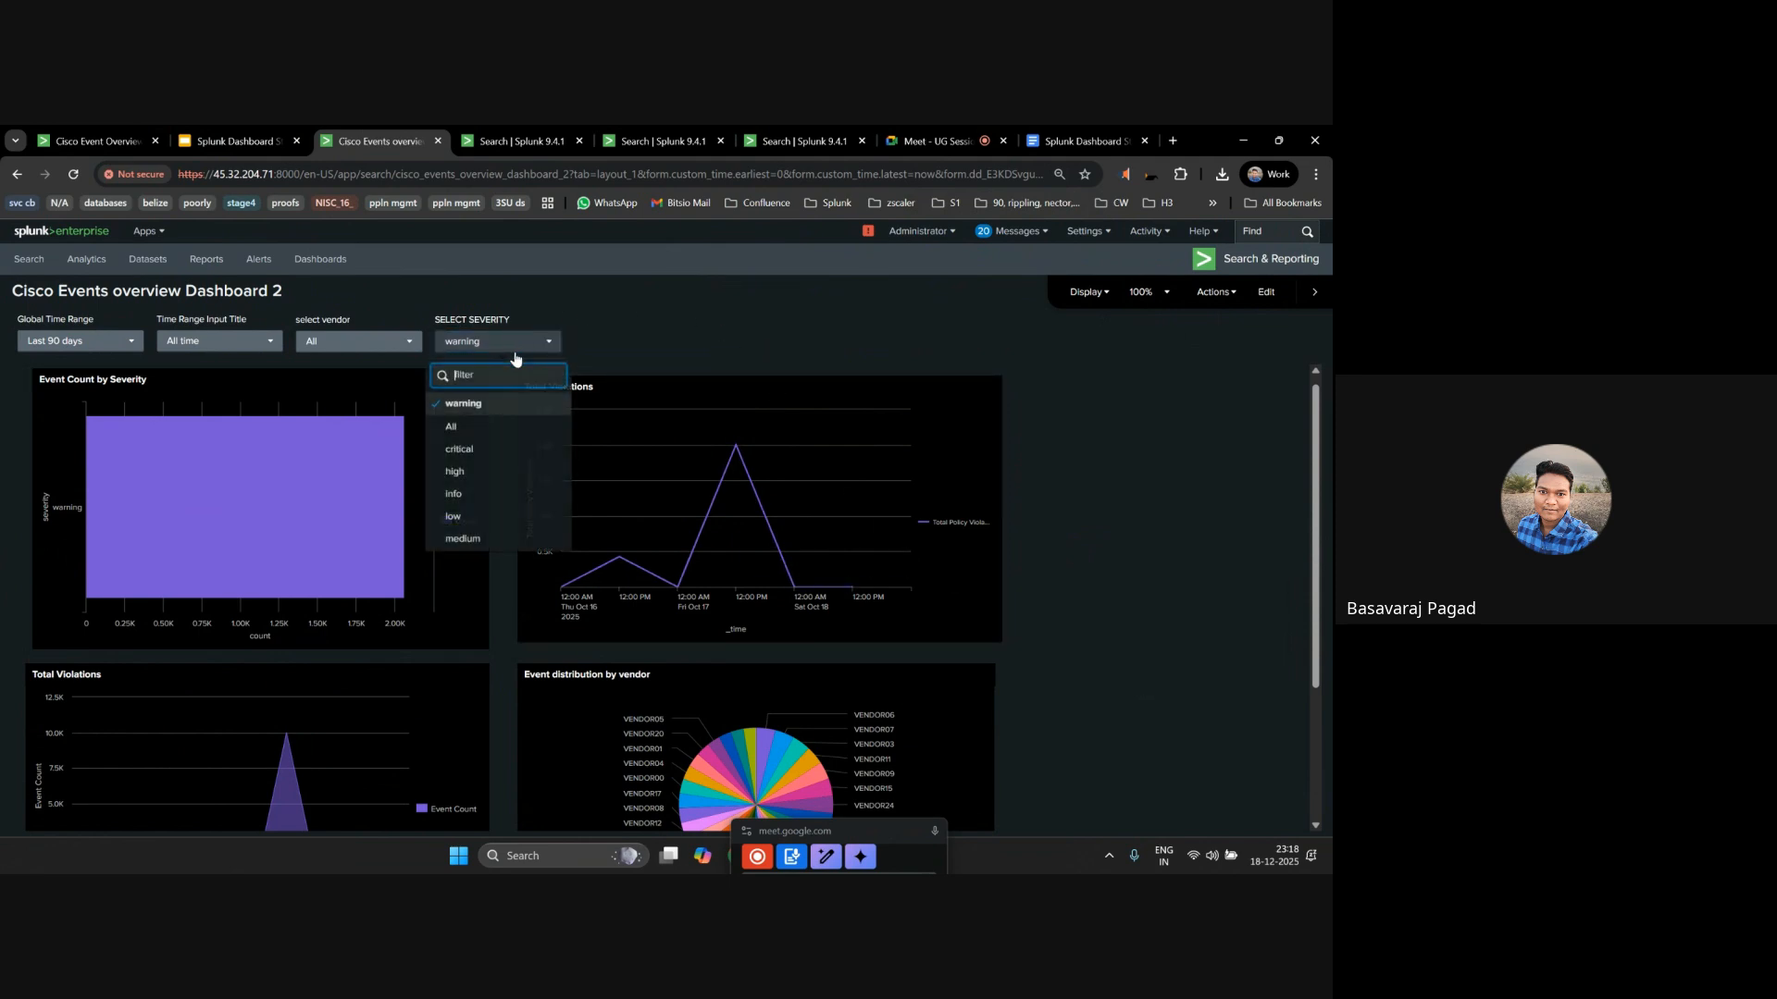
{"action": "left_click", "coordinate": [459, 449]}
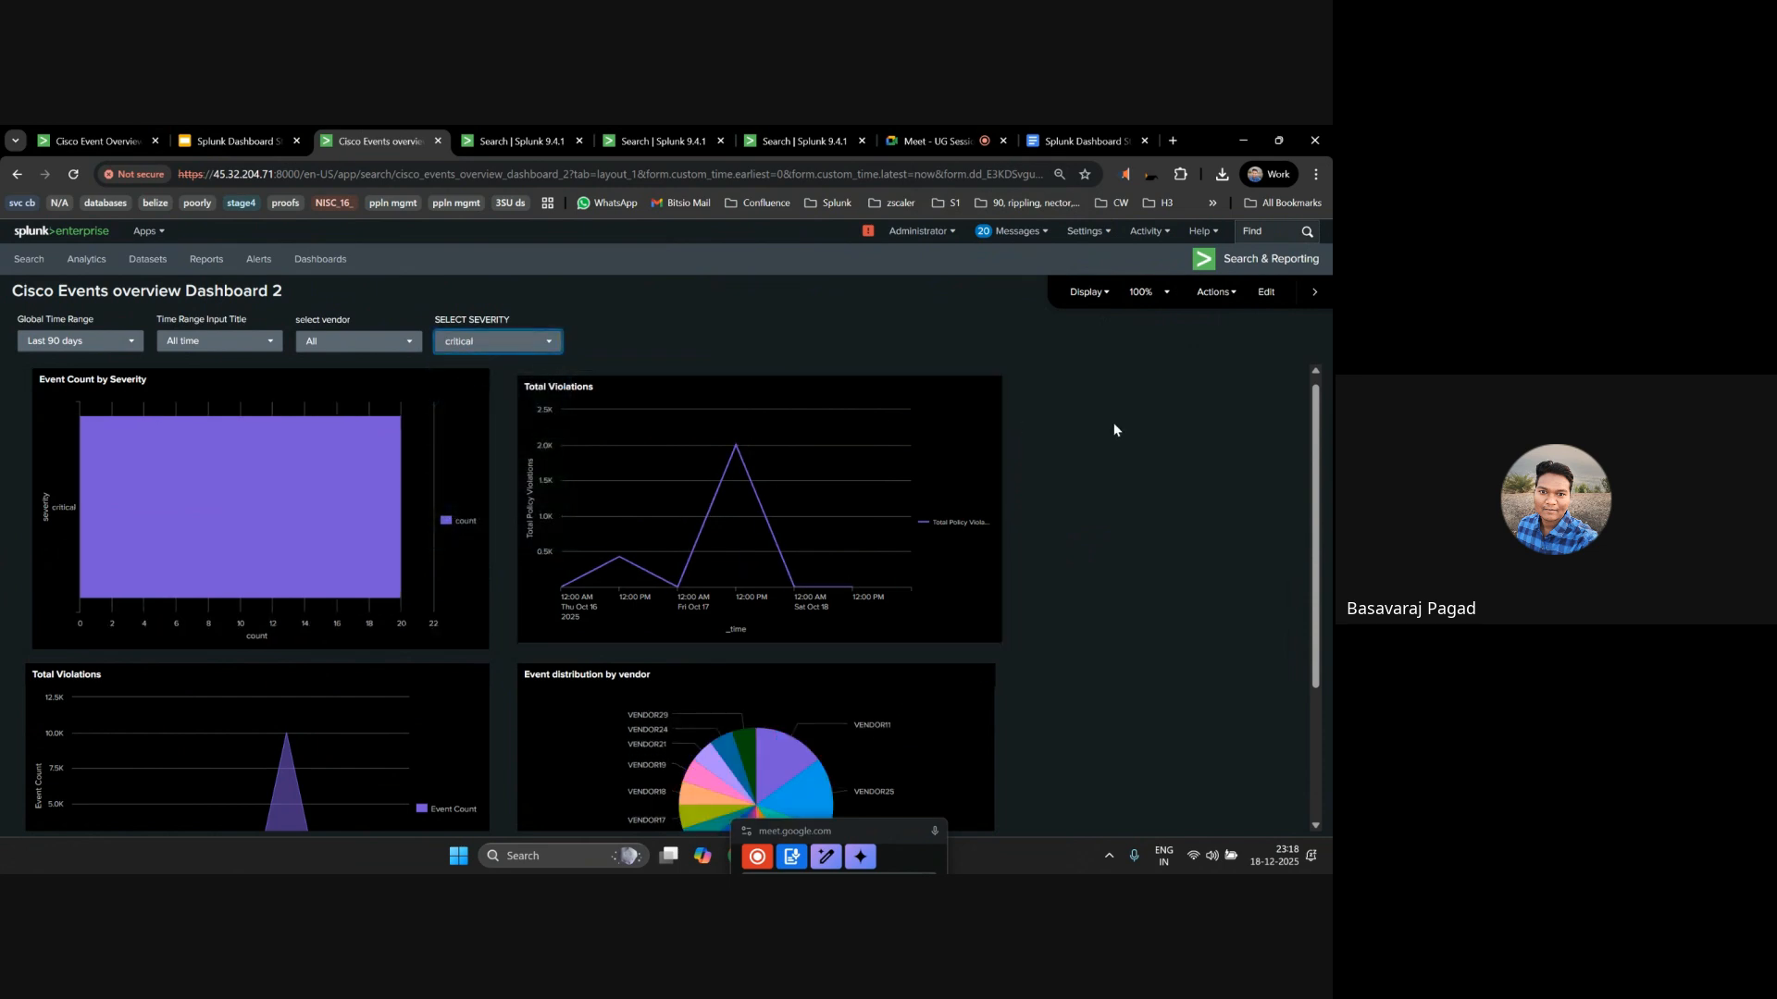
{"action": "scroll", "coordinate": [1114, 430], "scroll_direction": "down", "scroll_amount": 1}
{"action": "scroll", "coordinate": [1114, 429], "scroll_direction": "up", "scroll_amount": 1}
{"action": "left_click", "coordinate": [469, 346]}
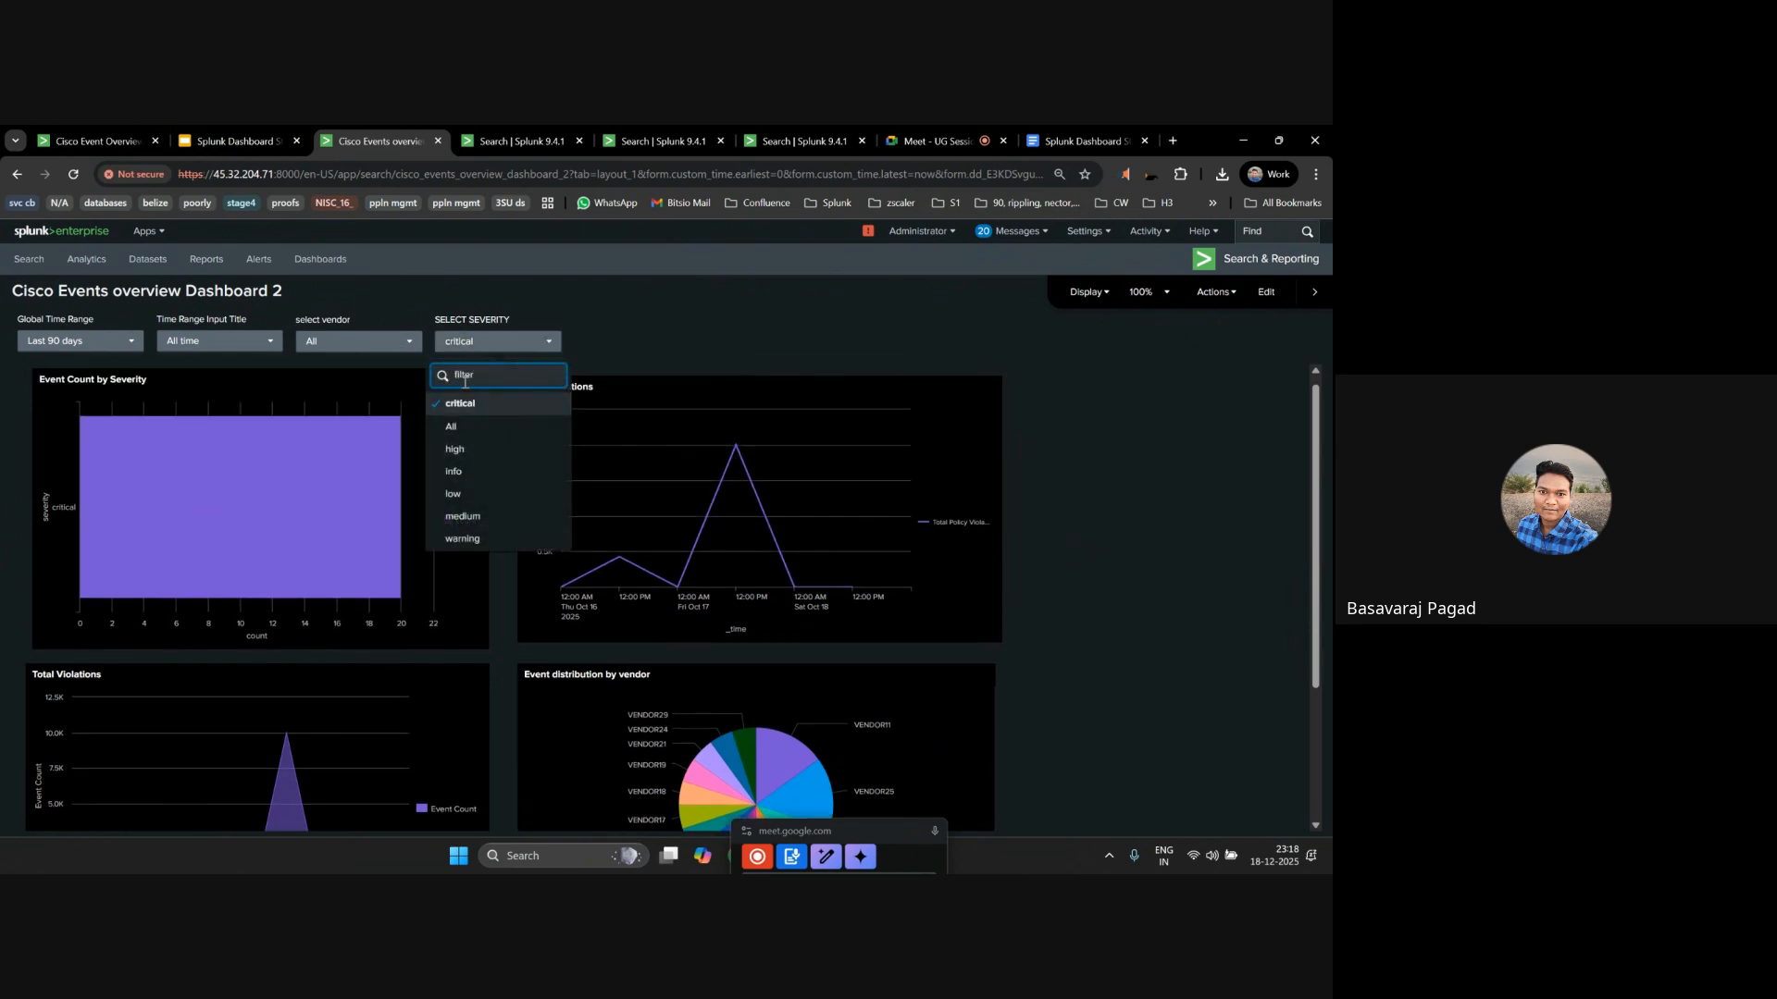
{"action": "left_click", "coordinate": [454, 426]}
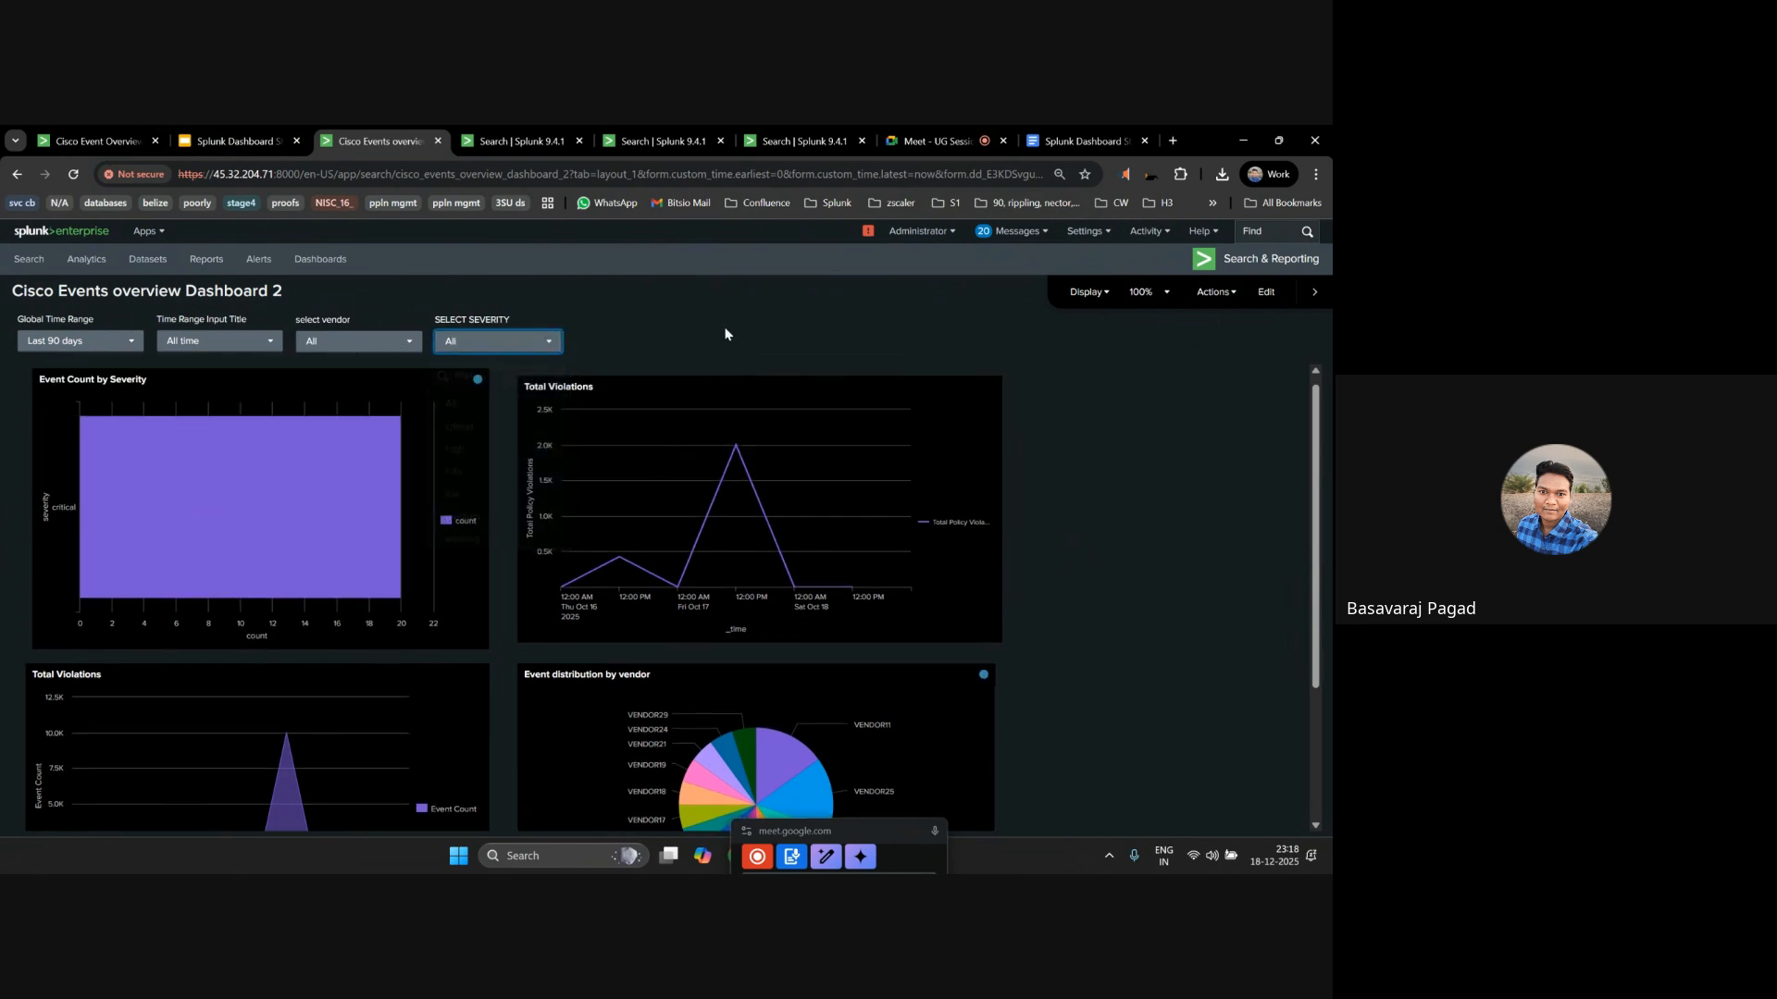
Test both filters together by selecting vendor VENDOR01 and severity critical.
{"action": "left_click", "coordinate": [456, 345]}
{"action": "left_click", "coordinate": [308, 345]}
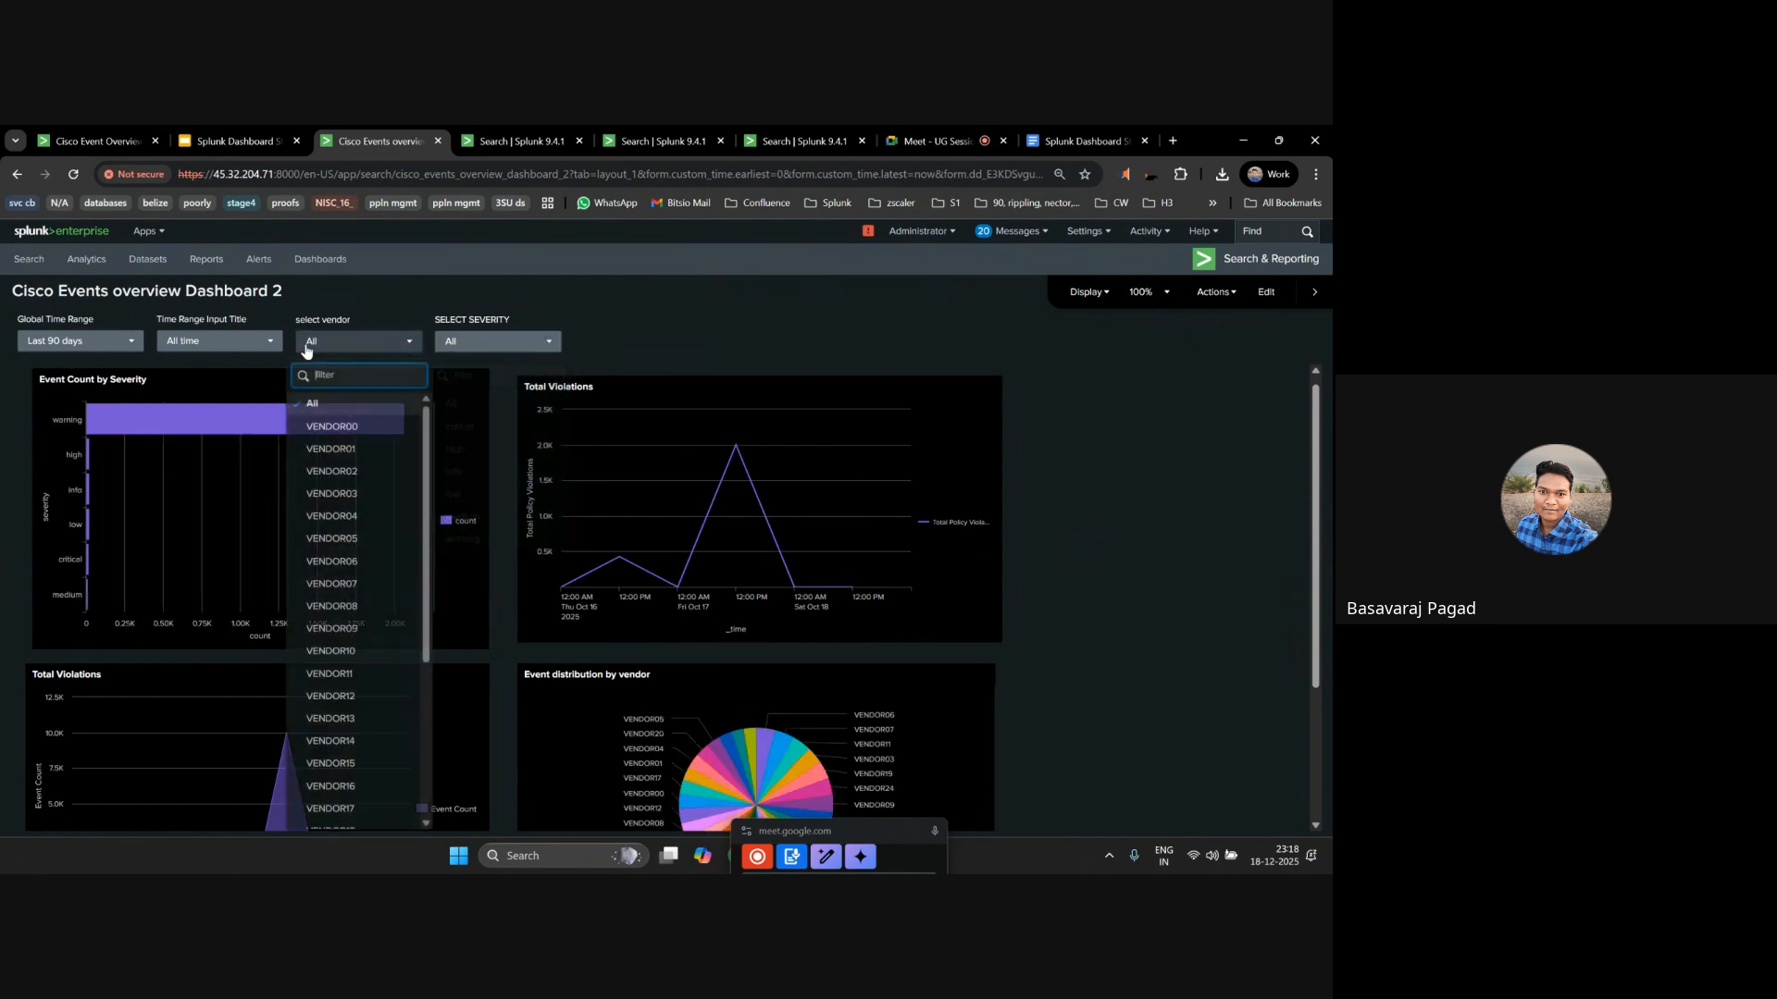
{"action": "left_click", "coordinate": [330, 449]}
{"action": "left_click", "coordinate": [476, 344]}
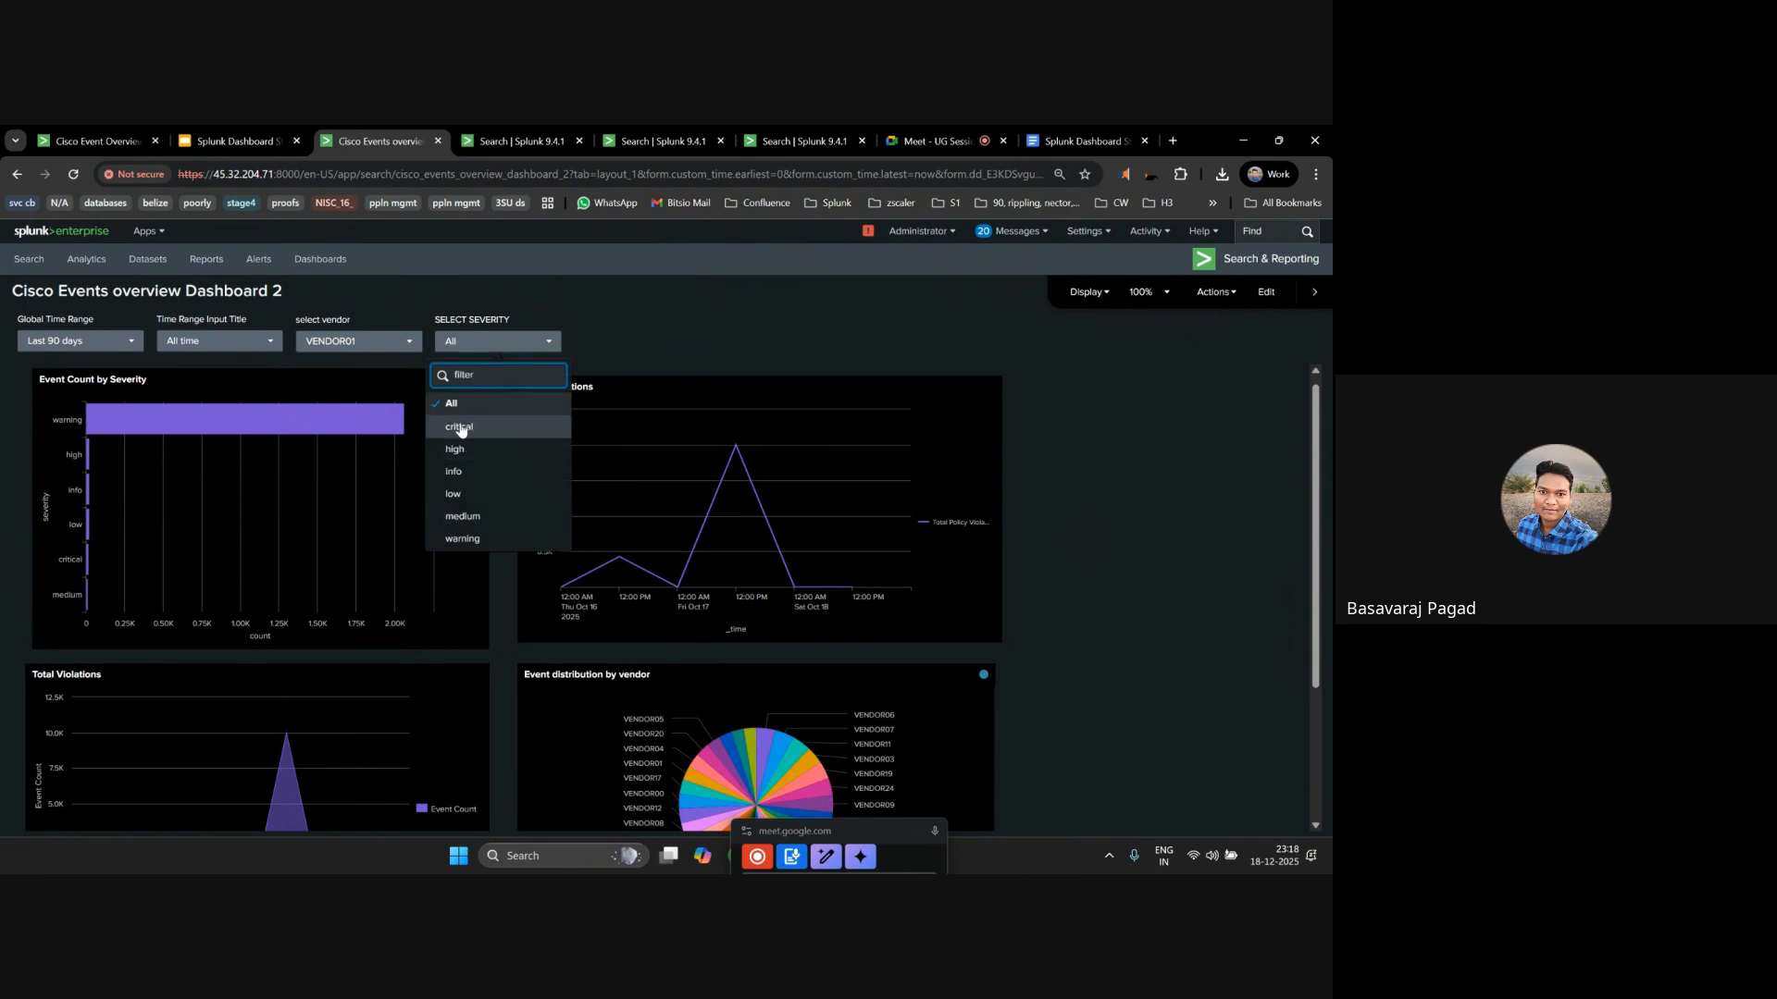
{"action": "left_click", "coordinate": [461, 427]}
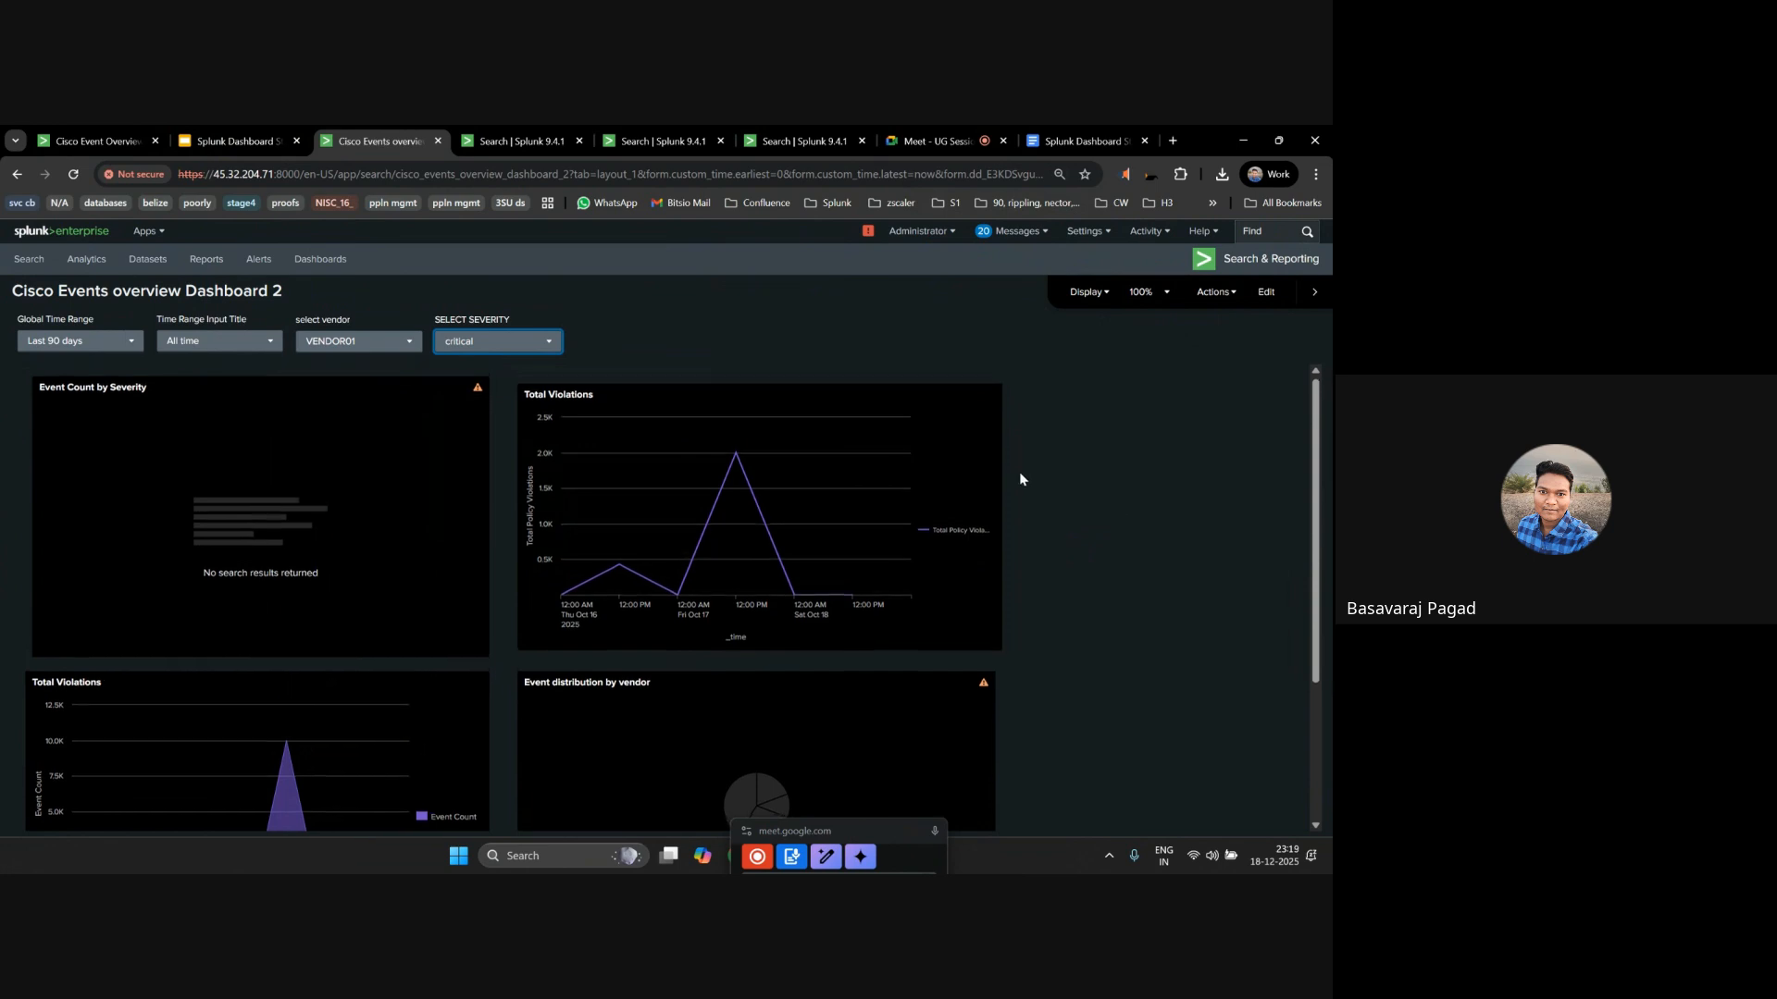
Try vendors VENDOR09 and VENDOR13 with the critical severity filter still applied.
{"action": "left_click", "coordinate": [370, 341]}
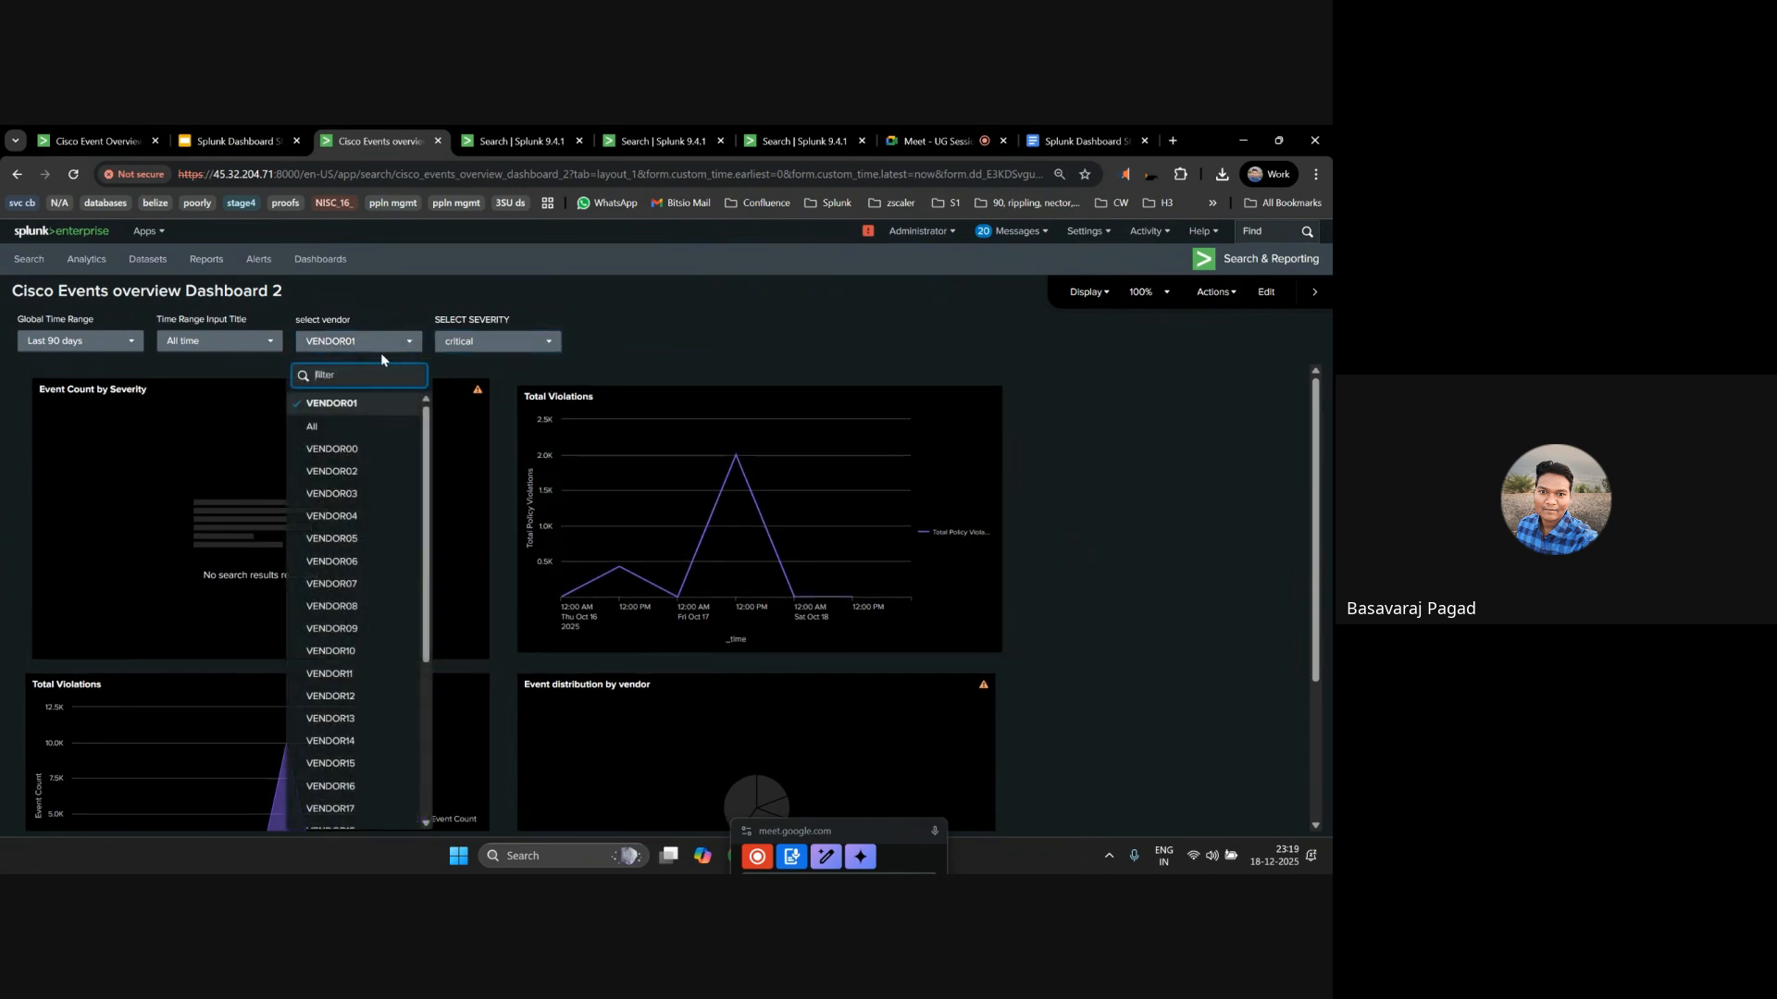
{"action": "left_click", "coordinate": [361, 629]}
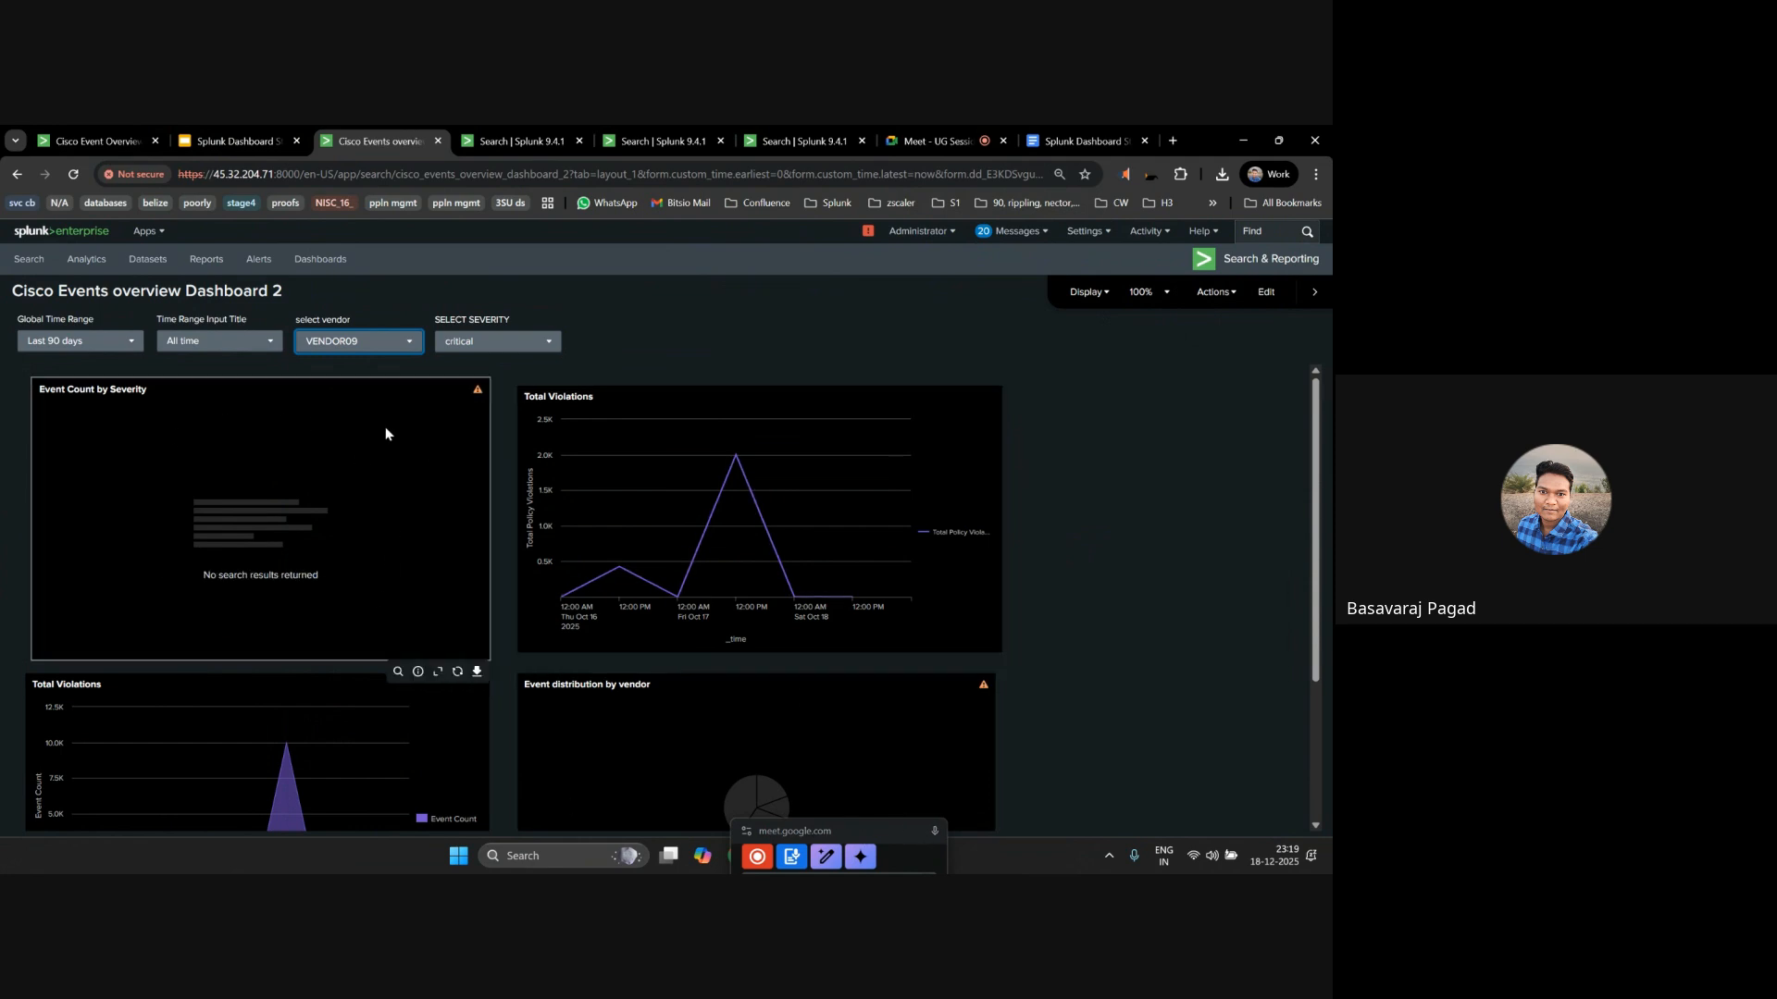
{"action": "left_click", "coordinate": [361, 340]}
{"action": "left_click", "coordinate": [335, 727]}
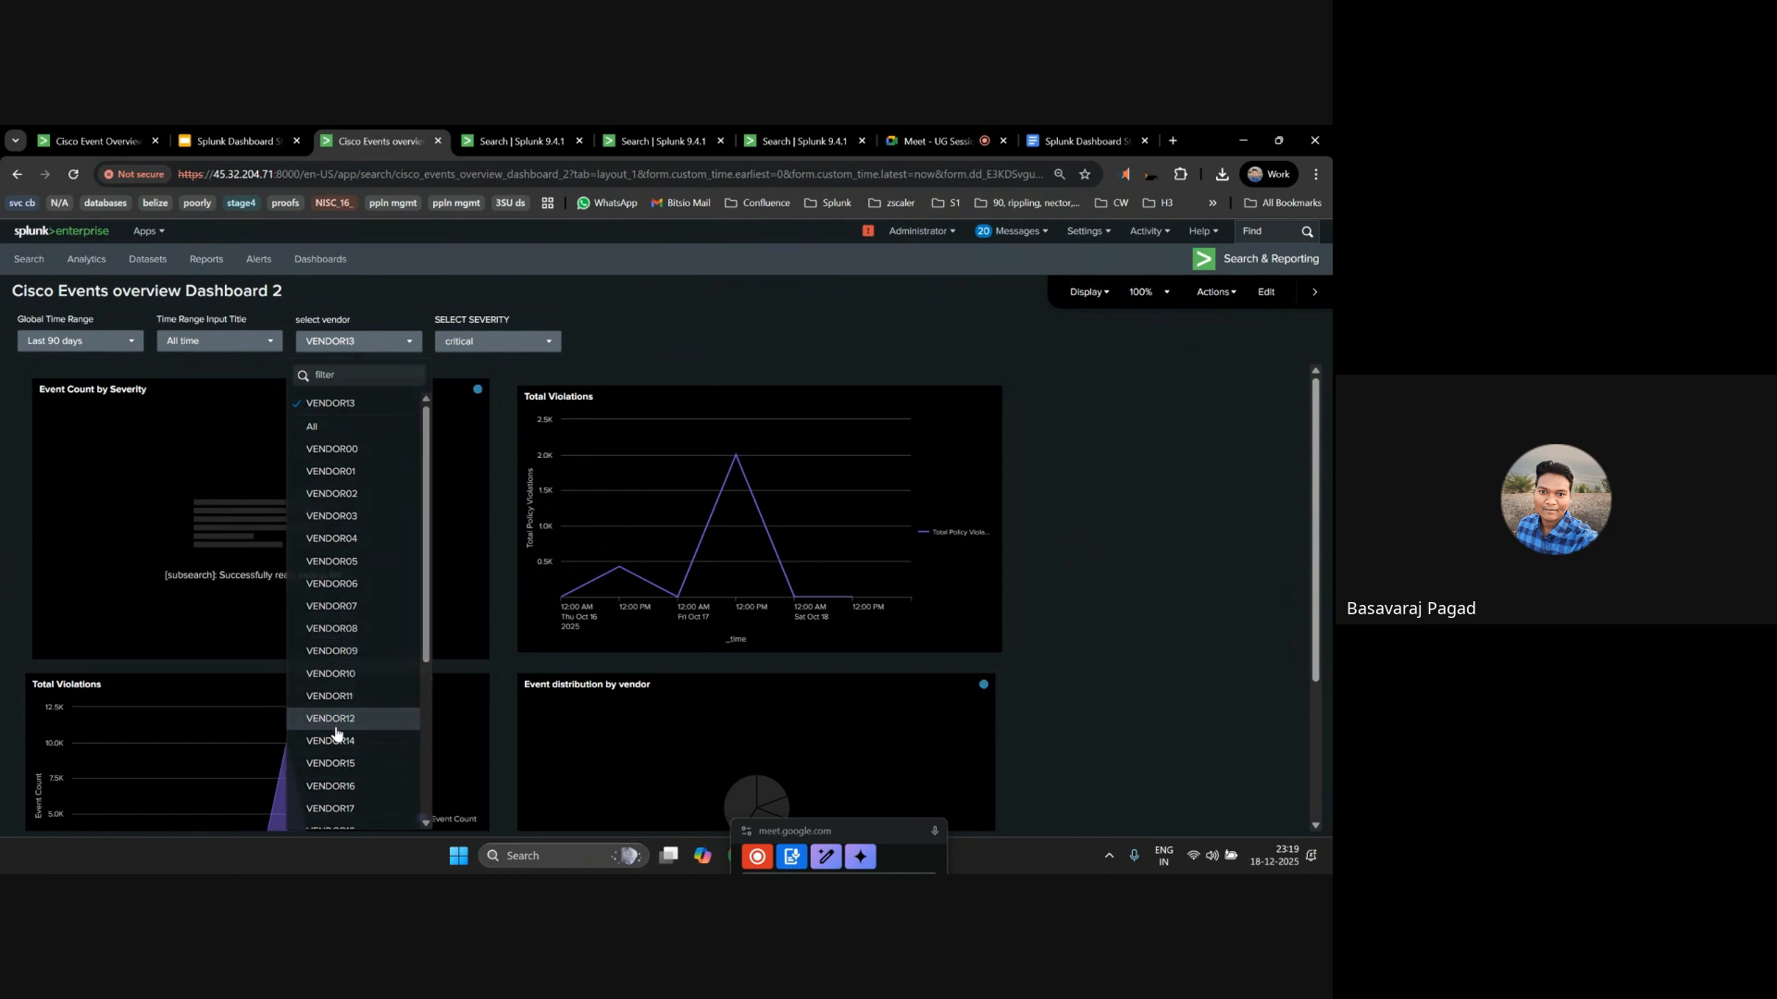
Reset both the SELECT SEVERITY and select vendor filters to All.
{"action": "left_click", "coordinate": [486, 342]}
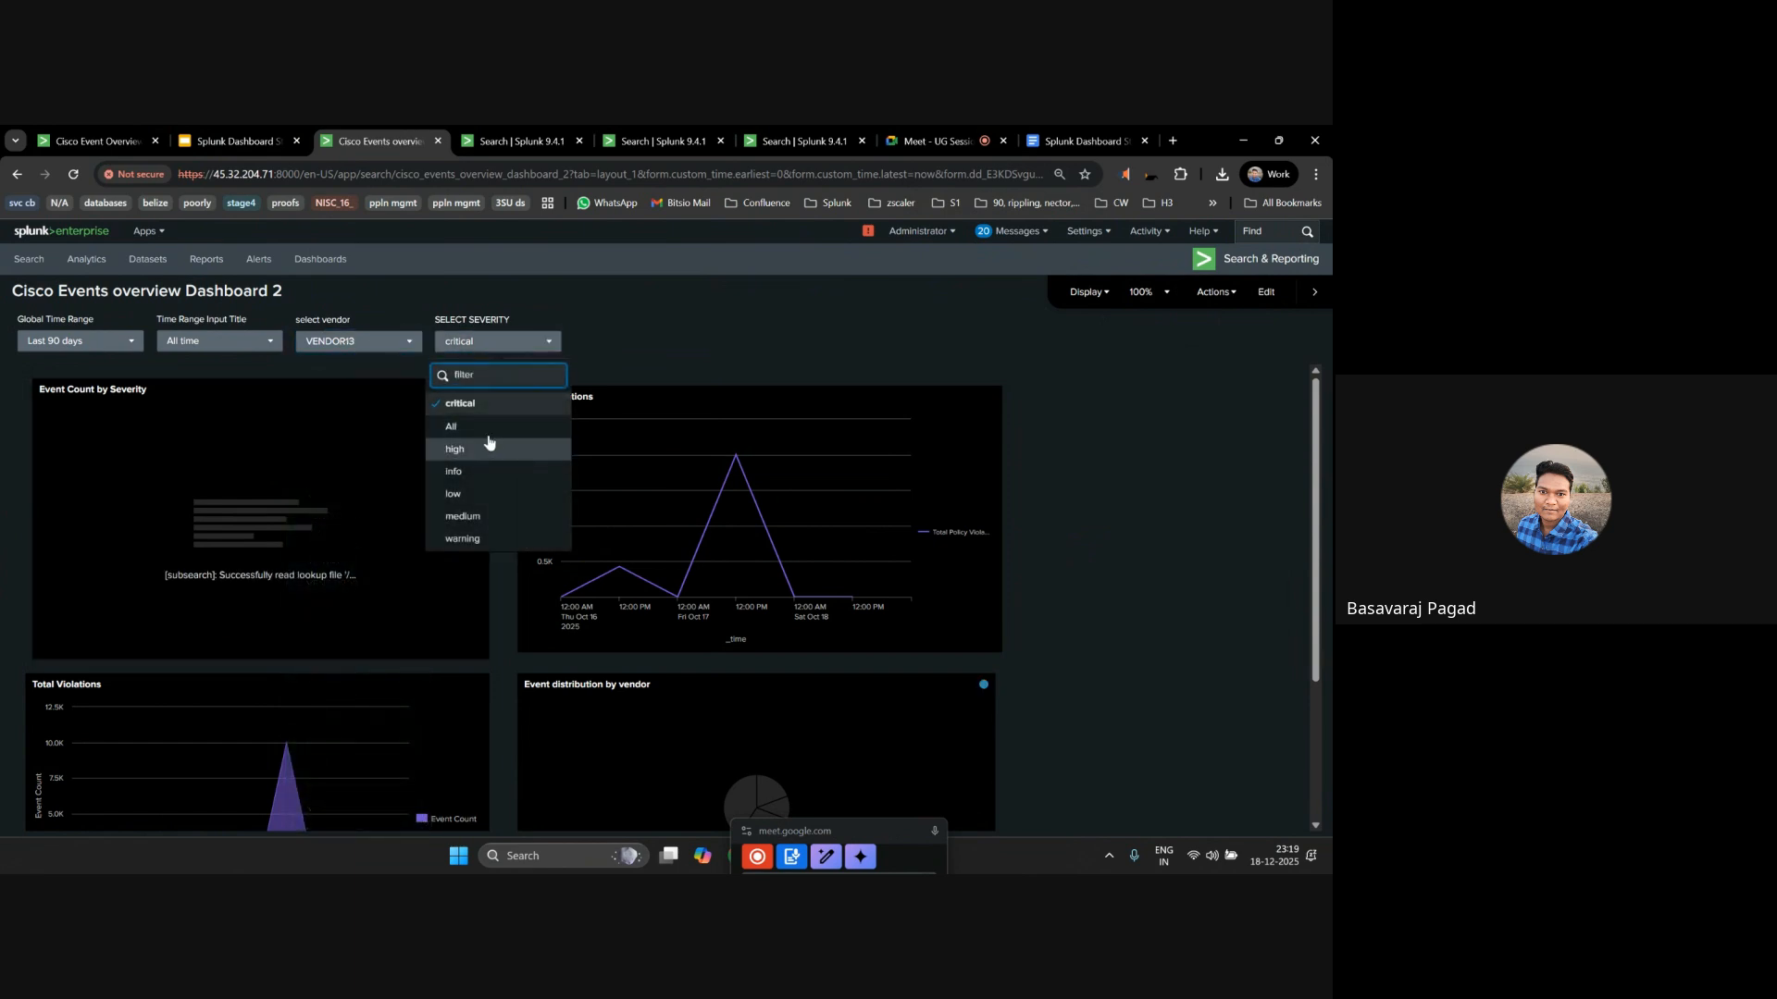
{"action": "left_click", "coordinate": [491, 344]}
{"action": "left_click", "coordinate": [492, 346]}
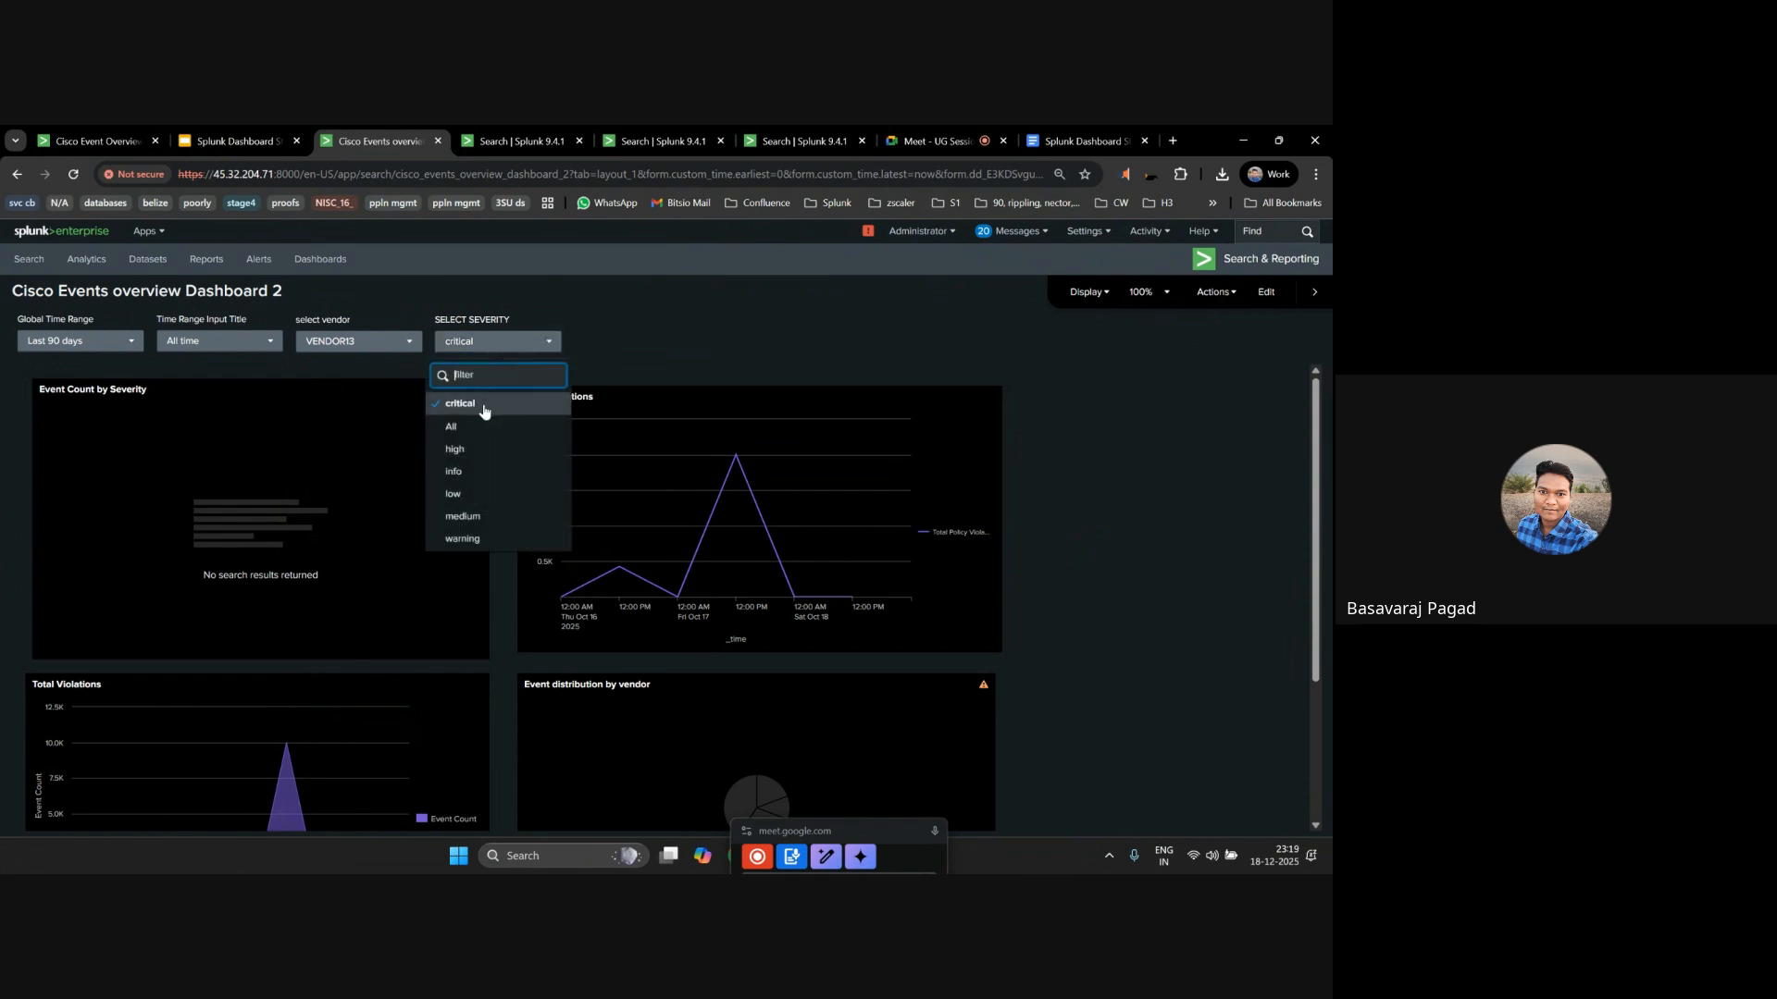
{"action": "left_click", "coordinate": [450, 426]}
{"action": "left_click", "coordinate": [360, 341]}
{"action": "left_click", "coordinate": [339, 439]}
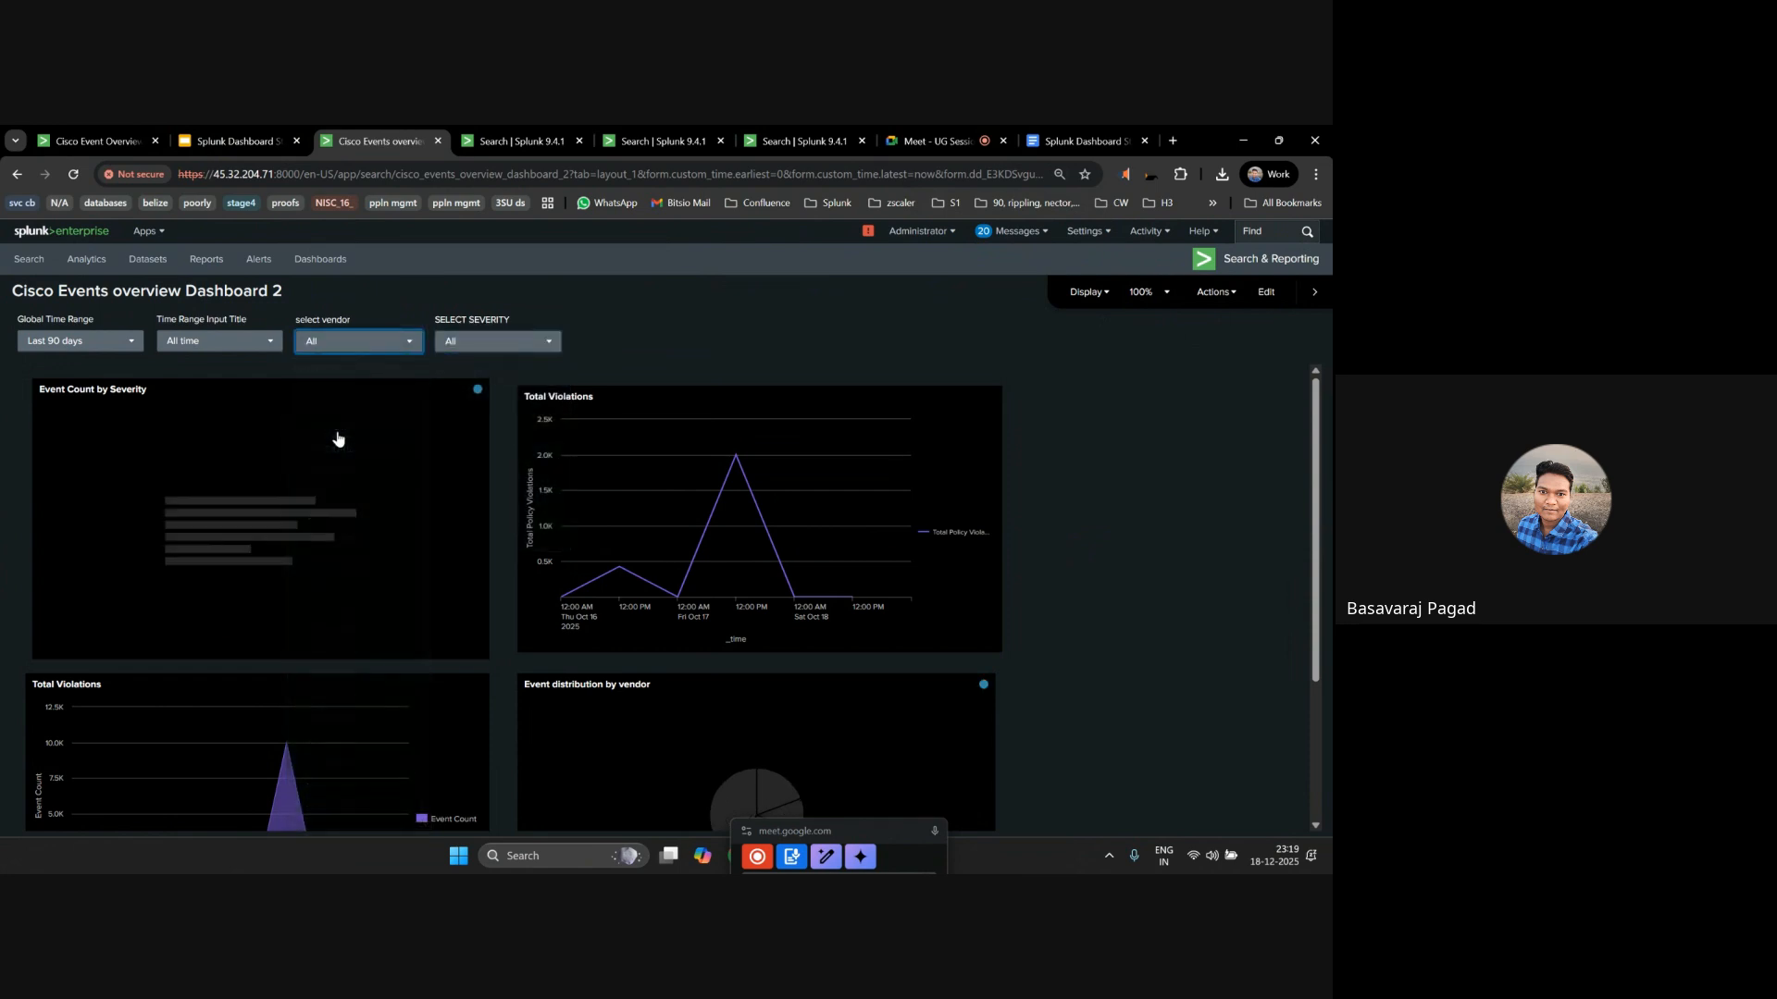
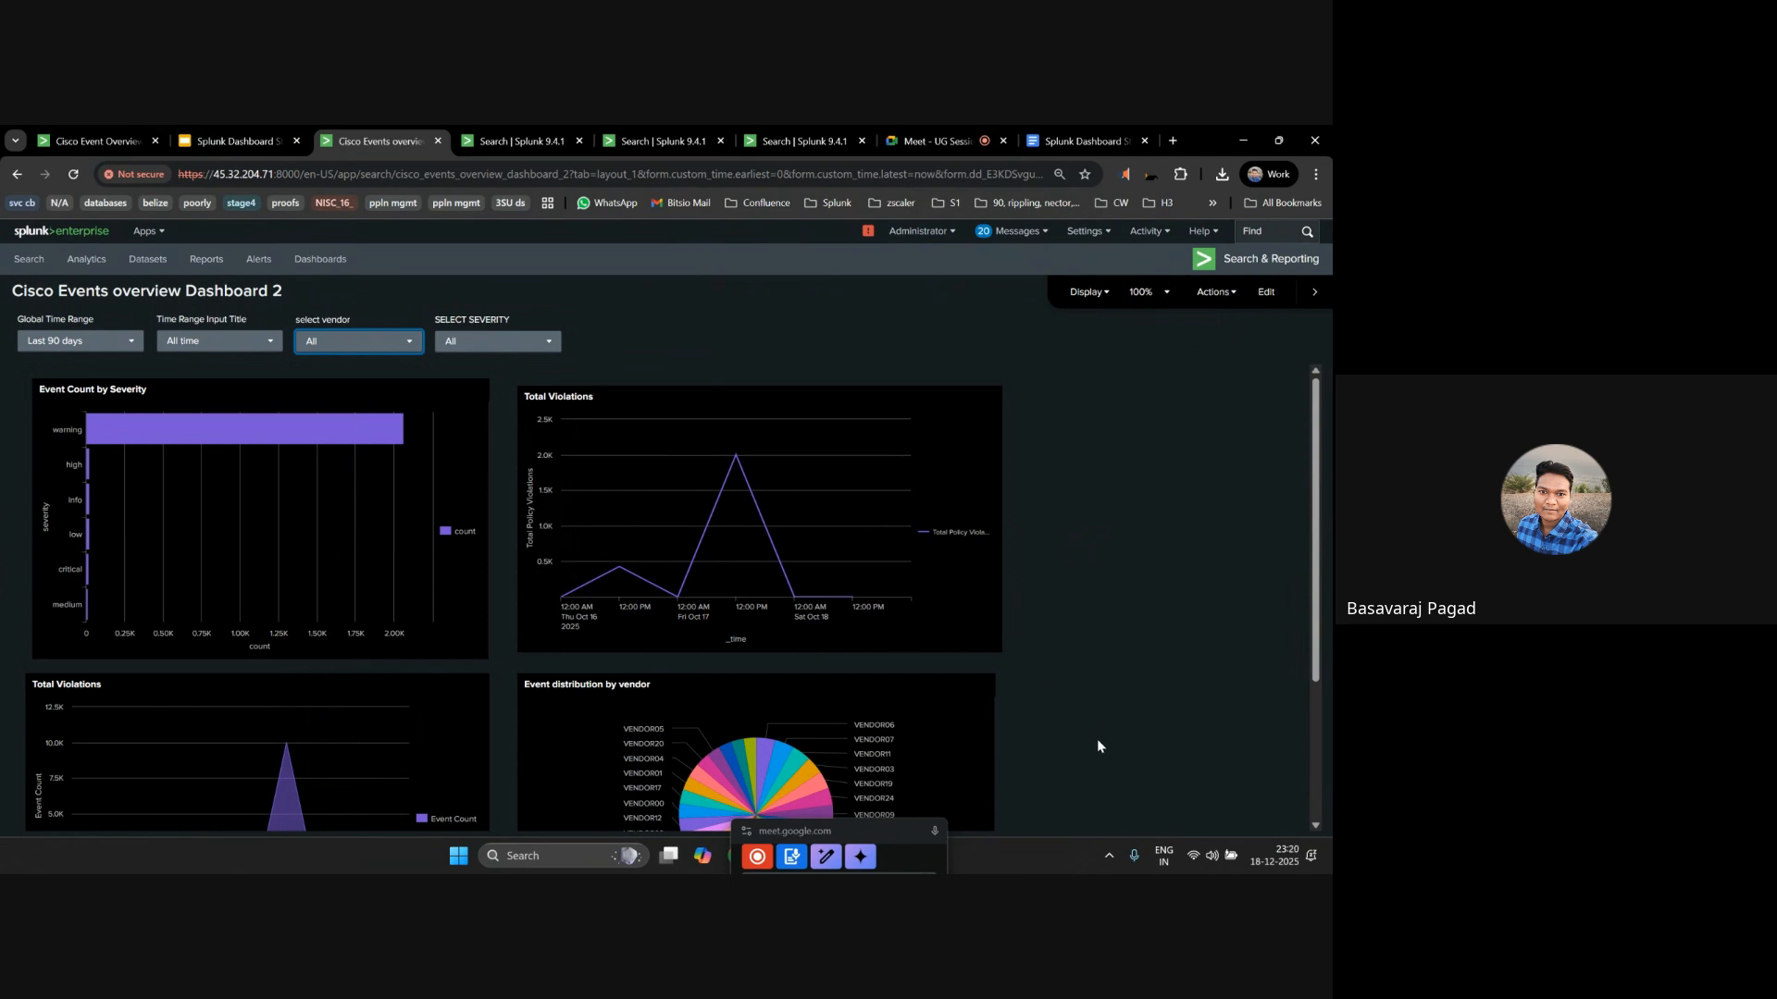
Examine the severity, violations and vendor distribution charts on the dashboard with both filters set to All.
{"action": "mouse_move", "coordinate": [288, 434]}
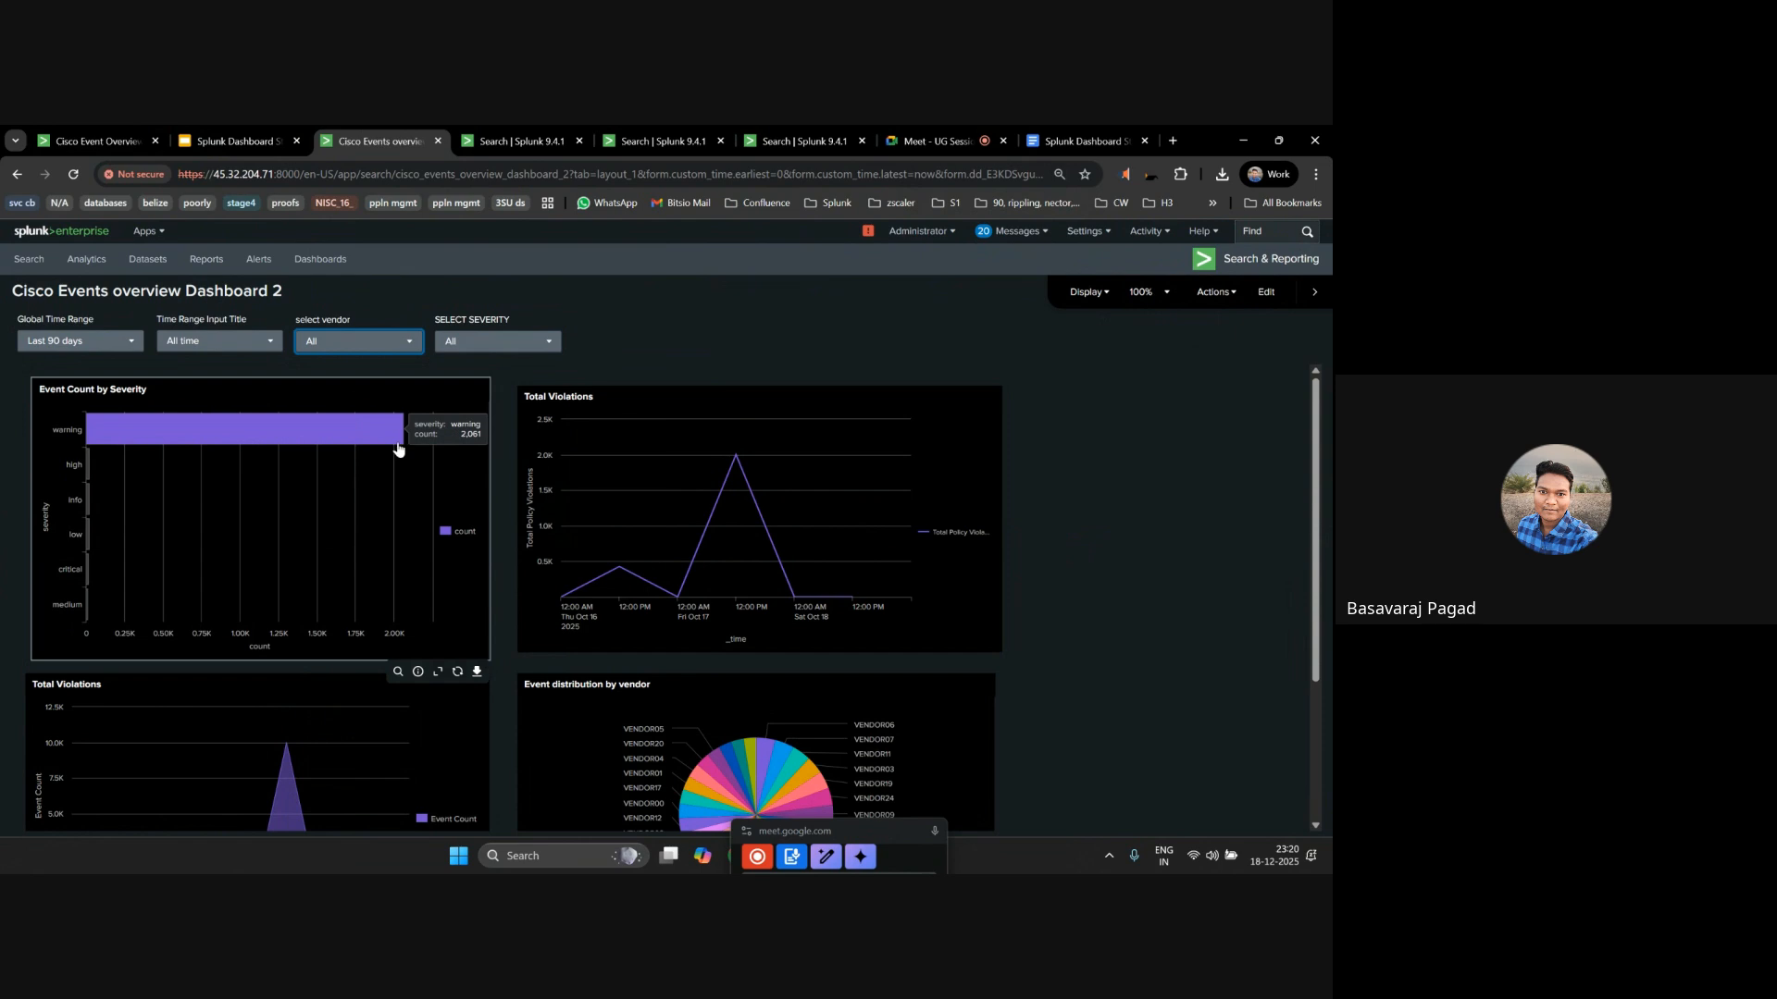
{"action": "scroll", "coordinate": [413, 500], "scroll_direction": "down", "scroll_amount": 1}
{"action": "scroll", "coordinate": [413, 500], "scroll_direction": "up", "scroll_amount": 1}
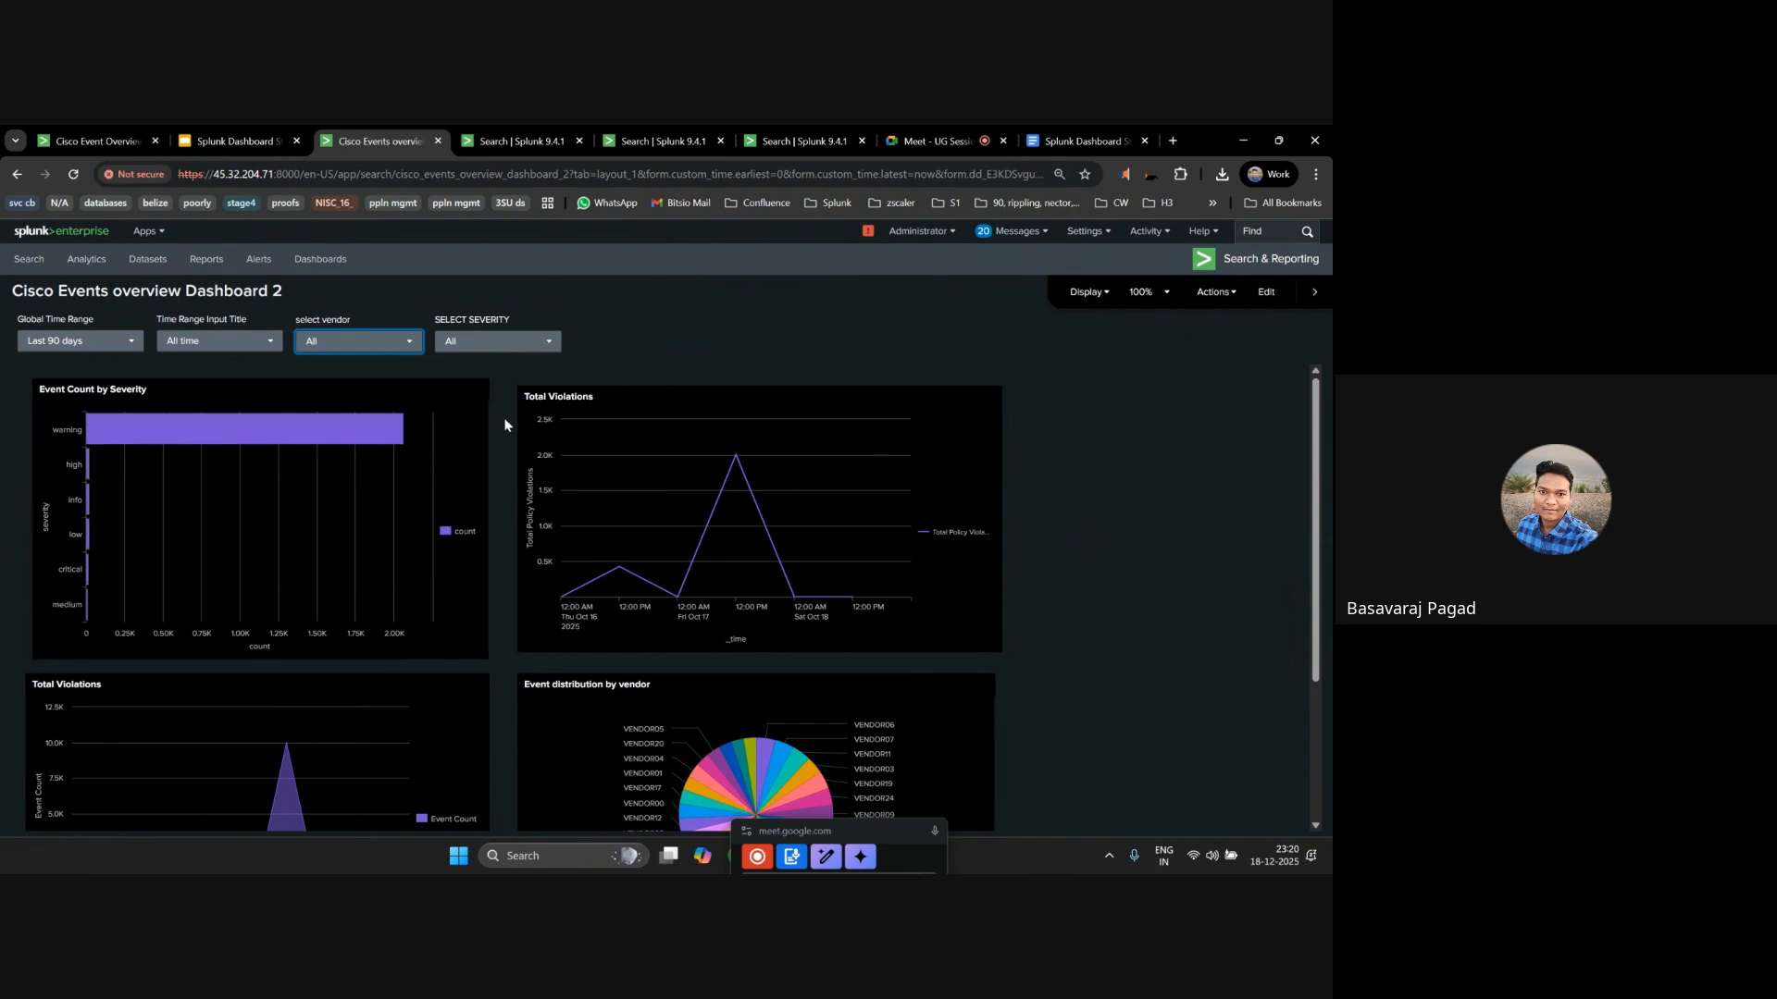
{"action": "mouse_move", "coordinate": [145, 433]}
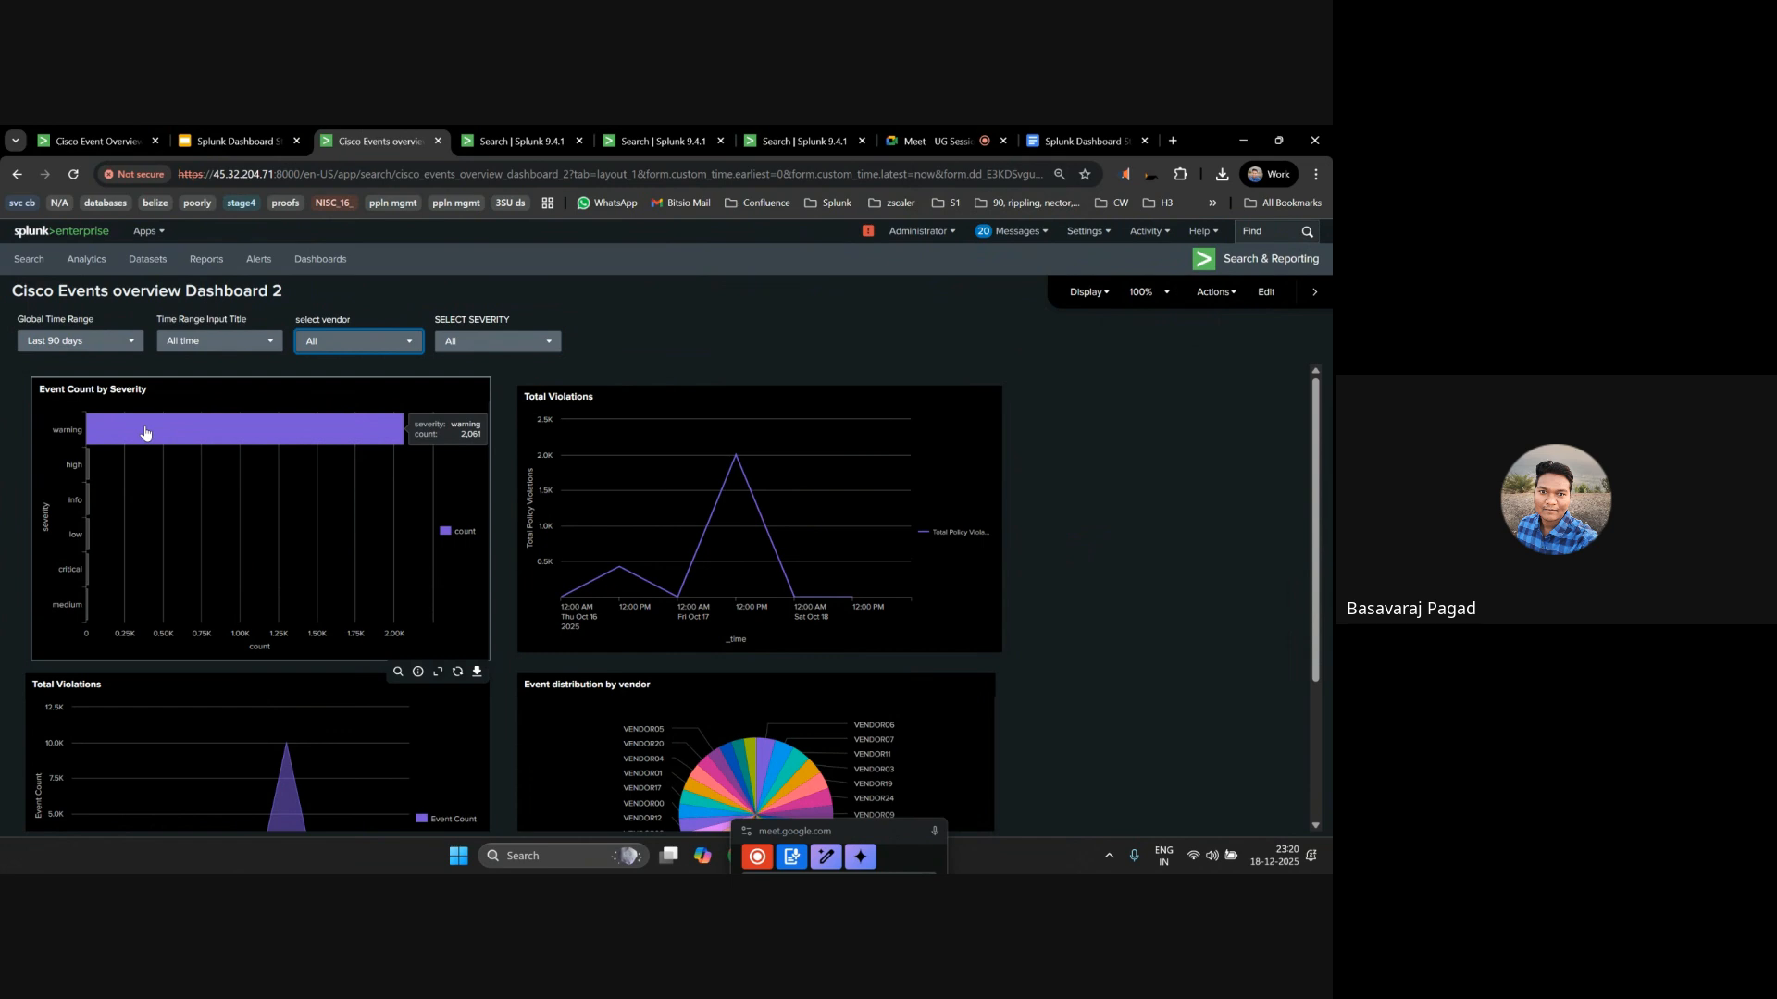
{"action": "left_click", "coordinate": [501, 666]}
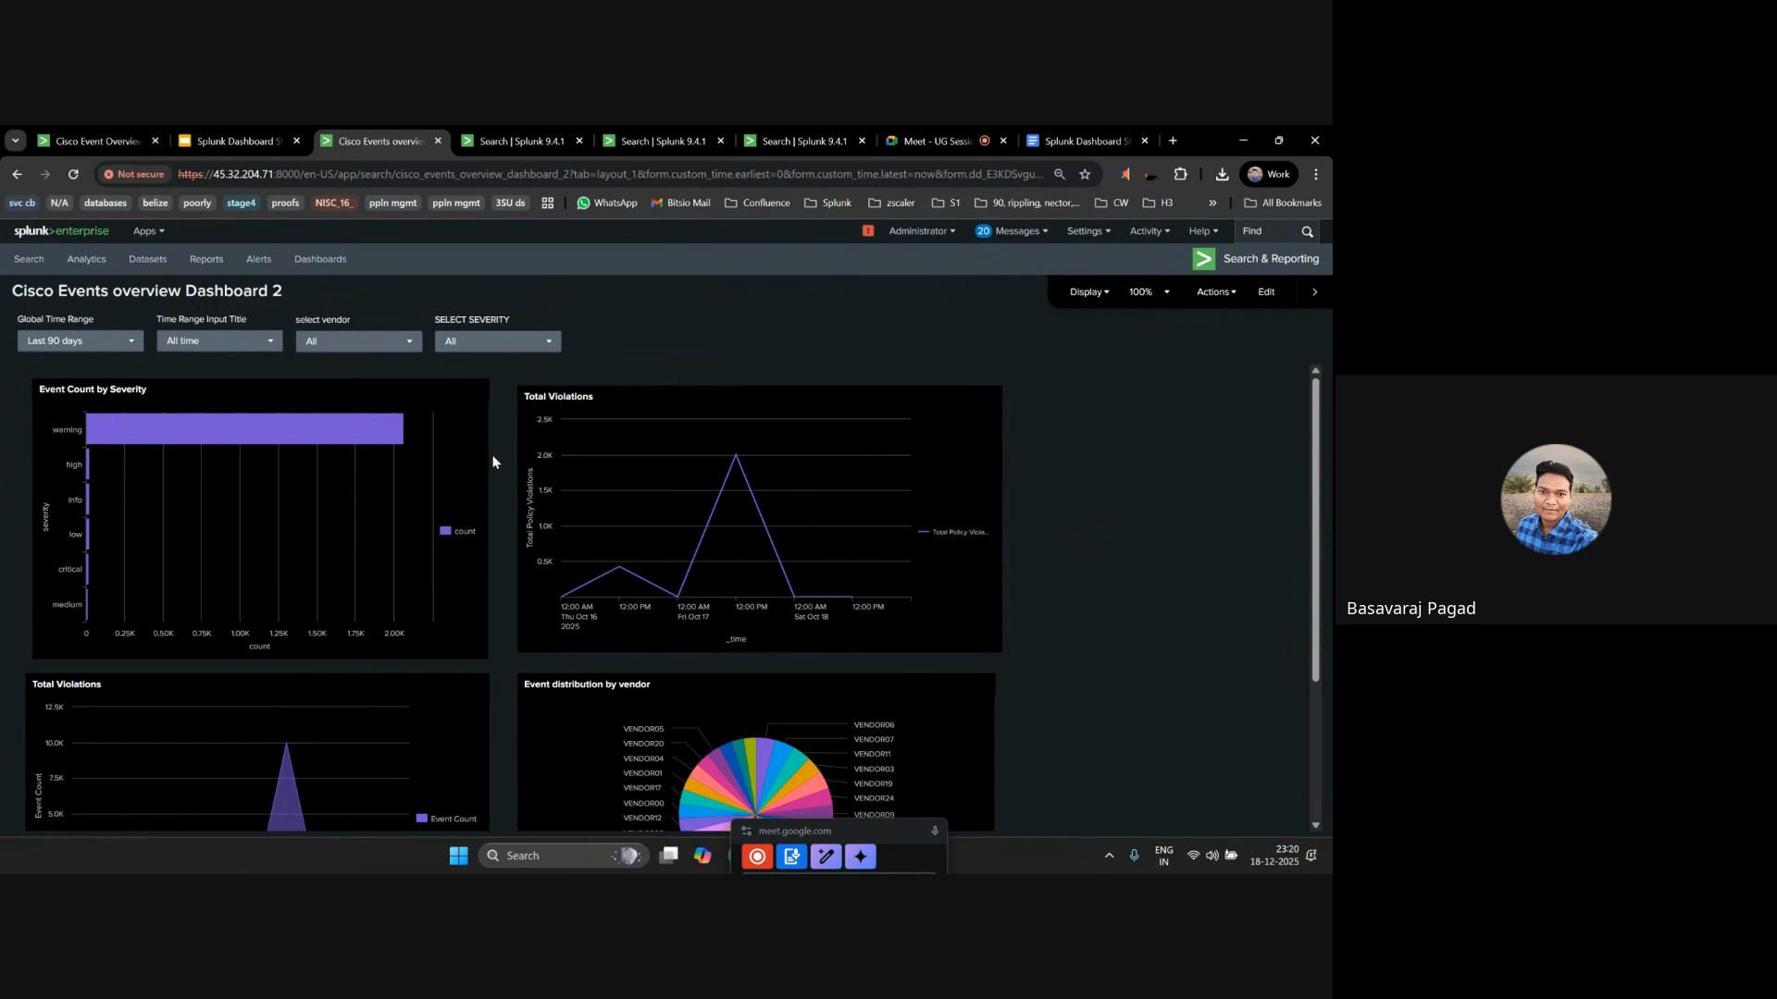
{"action": "scroll", "coordinate": [865, 573], "scroll_direction": "down", "scroll_amount": 1}
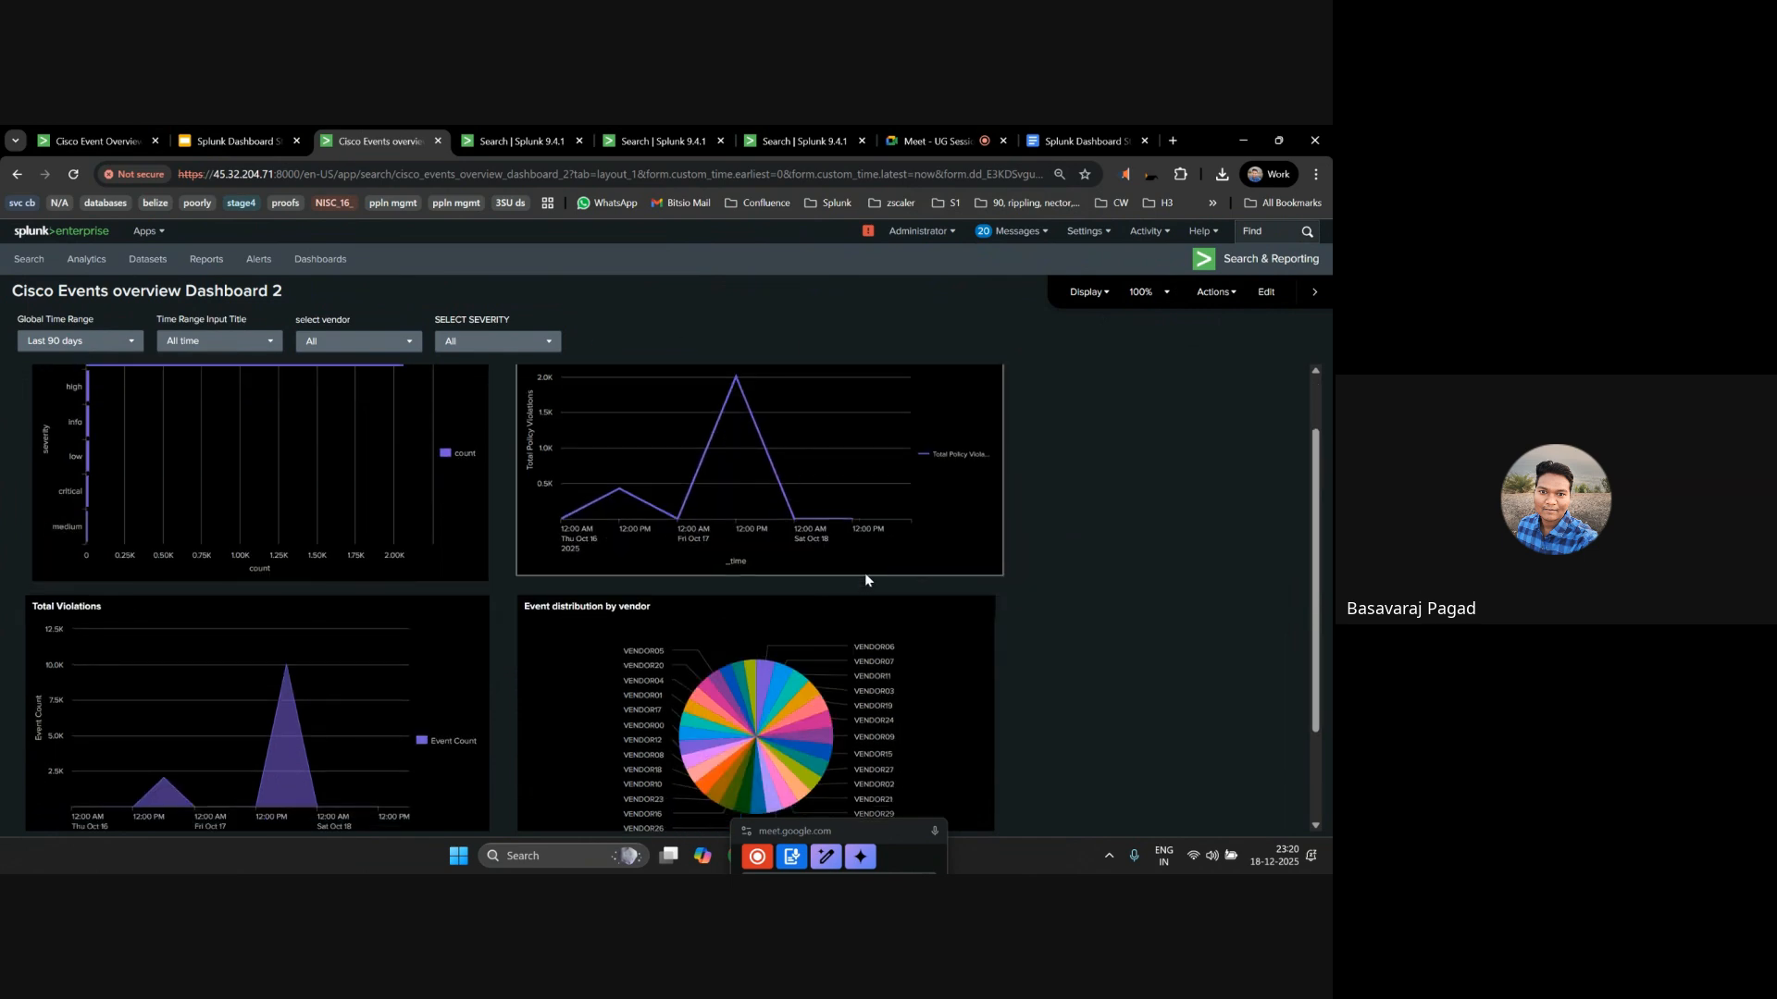
{"action": "scroll", "coordinate": [546, 474], "scroll_direction": "up", "scroll_amount": 1}
{"action": "scroll", "coordinate": [936, 670], "scroll_direction": "down", "scroll_amount": 2}
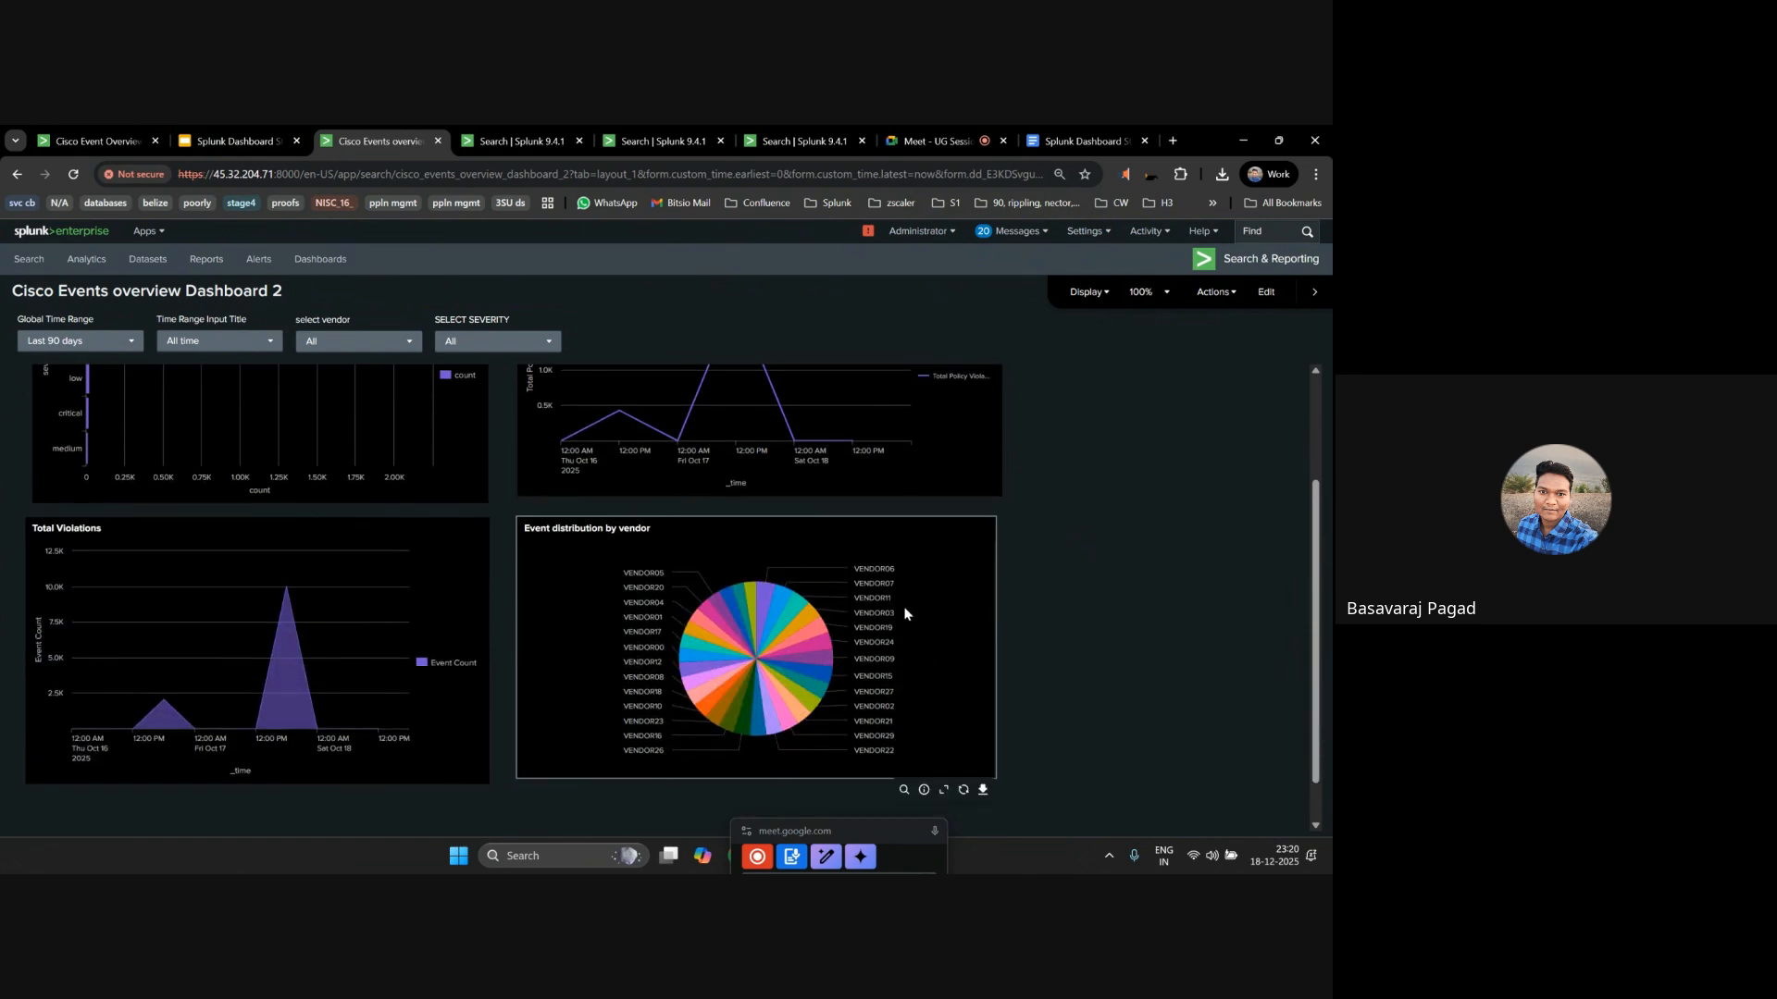
{"action": "scroll", "coordinate": [1025, 585], "scroll_direction": "up", "scroll_amount": 2}
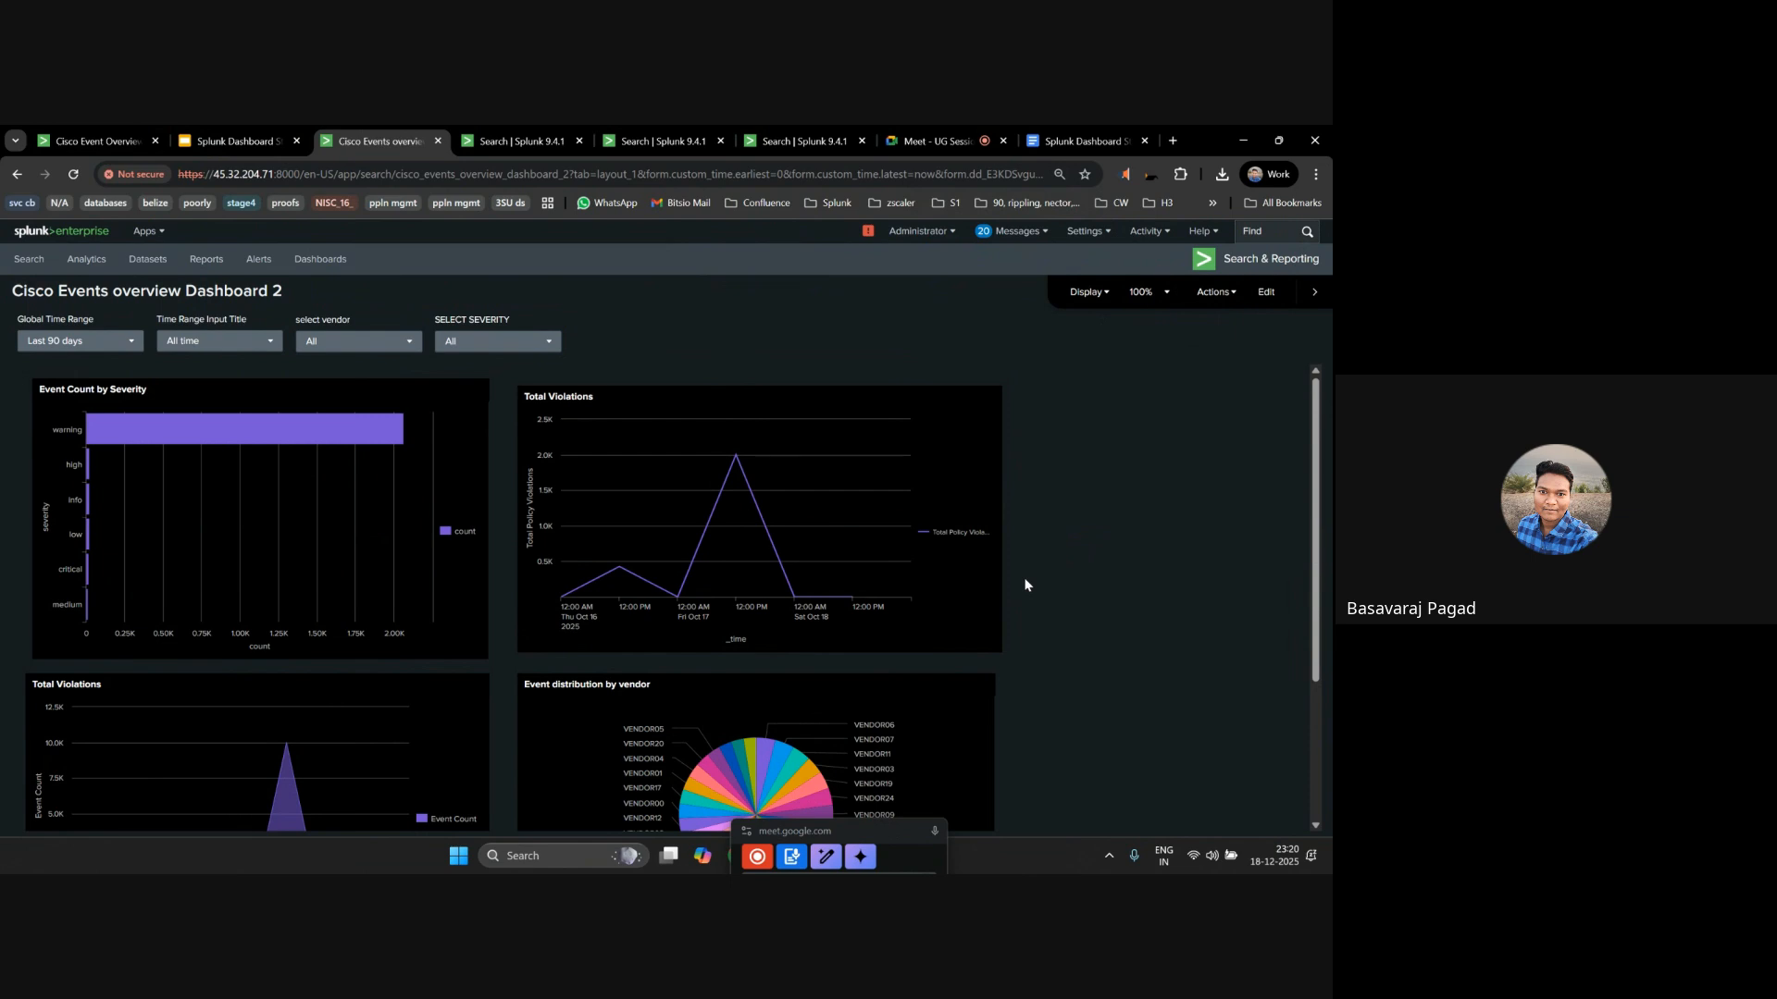
Switch to the Google Slides deck and copy the Event Details SPL query from the Demo Notes slide.
{"action": "left_click", "coordinate": [256, 139]}
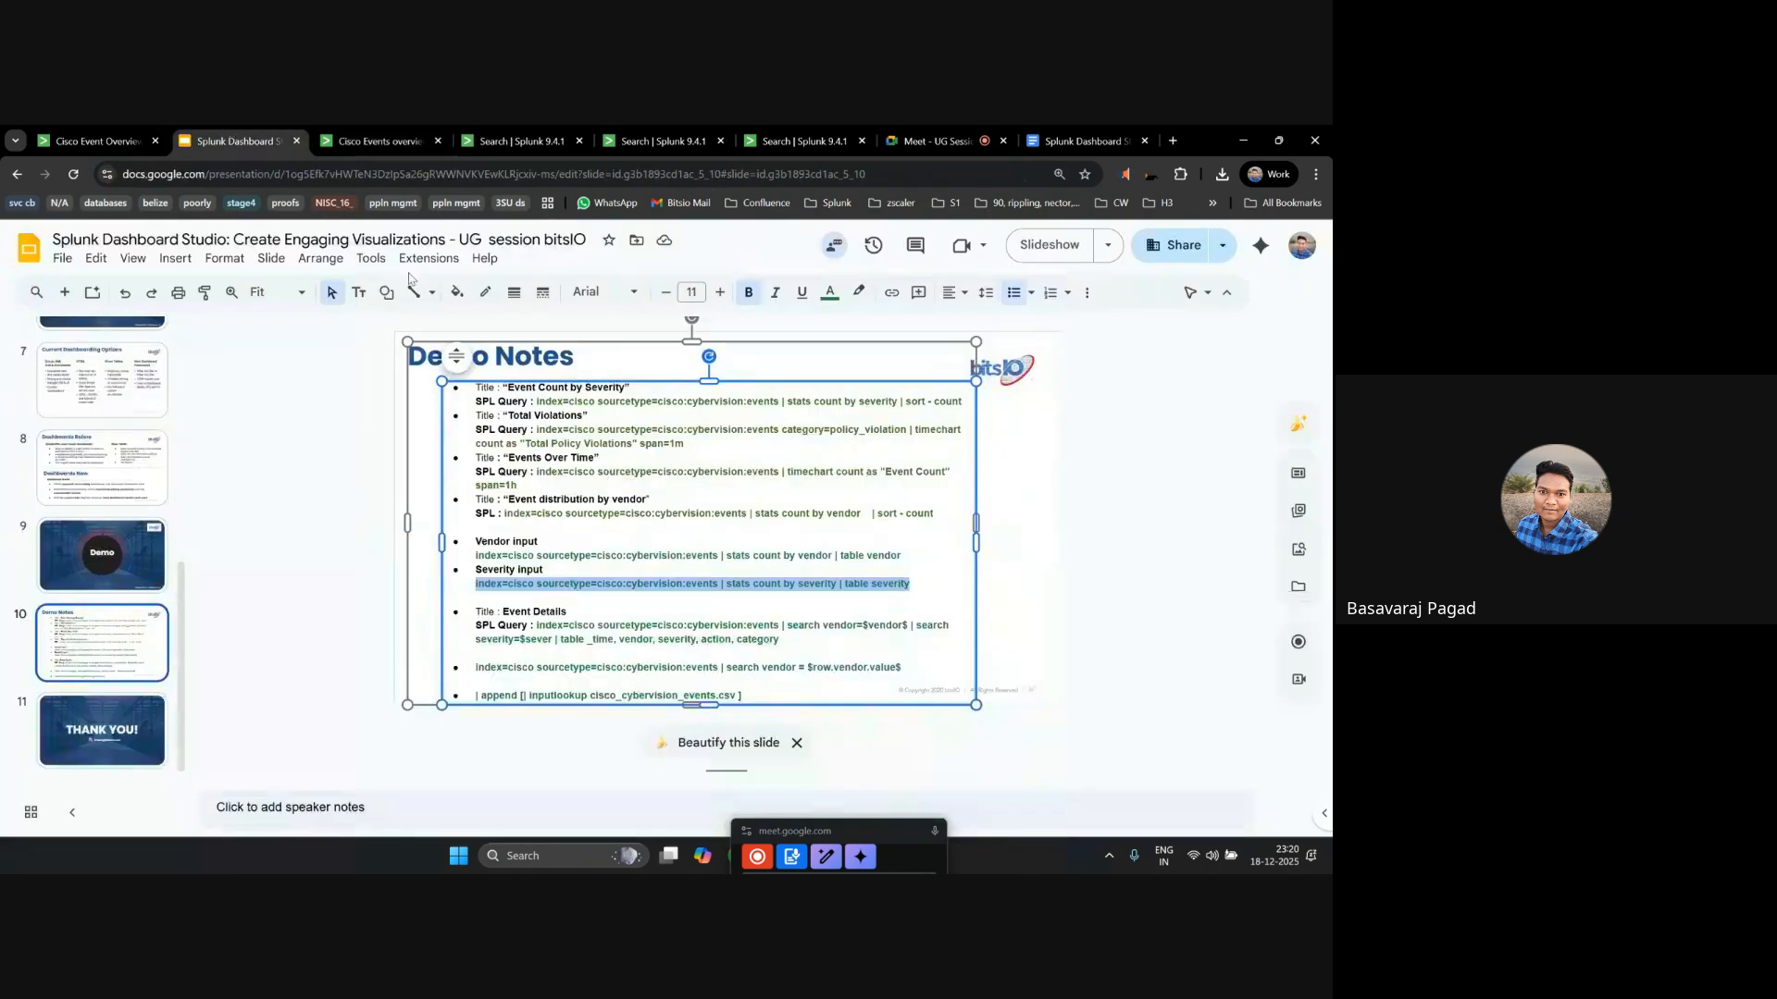
{"action": "scroll", "coordinate": [805, 610], "scroll_direction": "down", "scroll_amount": 1}
{"action": "scroll", "coordinate": [805, 610], "scroll_direction": "up", "scroll_amount": 1}
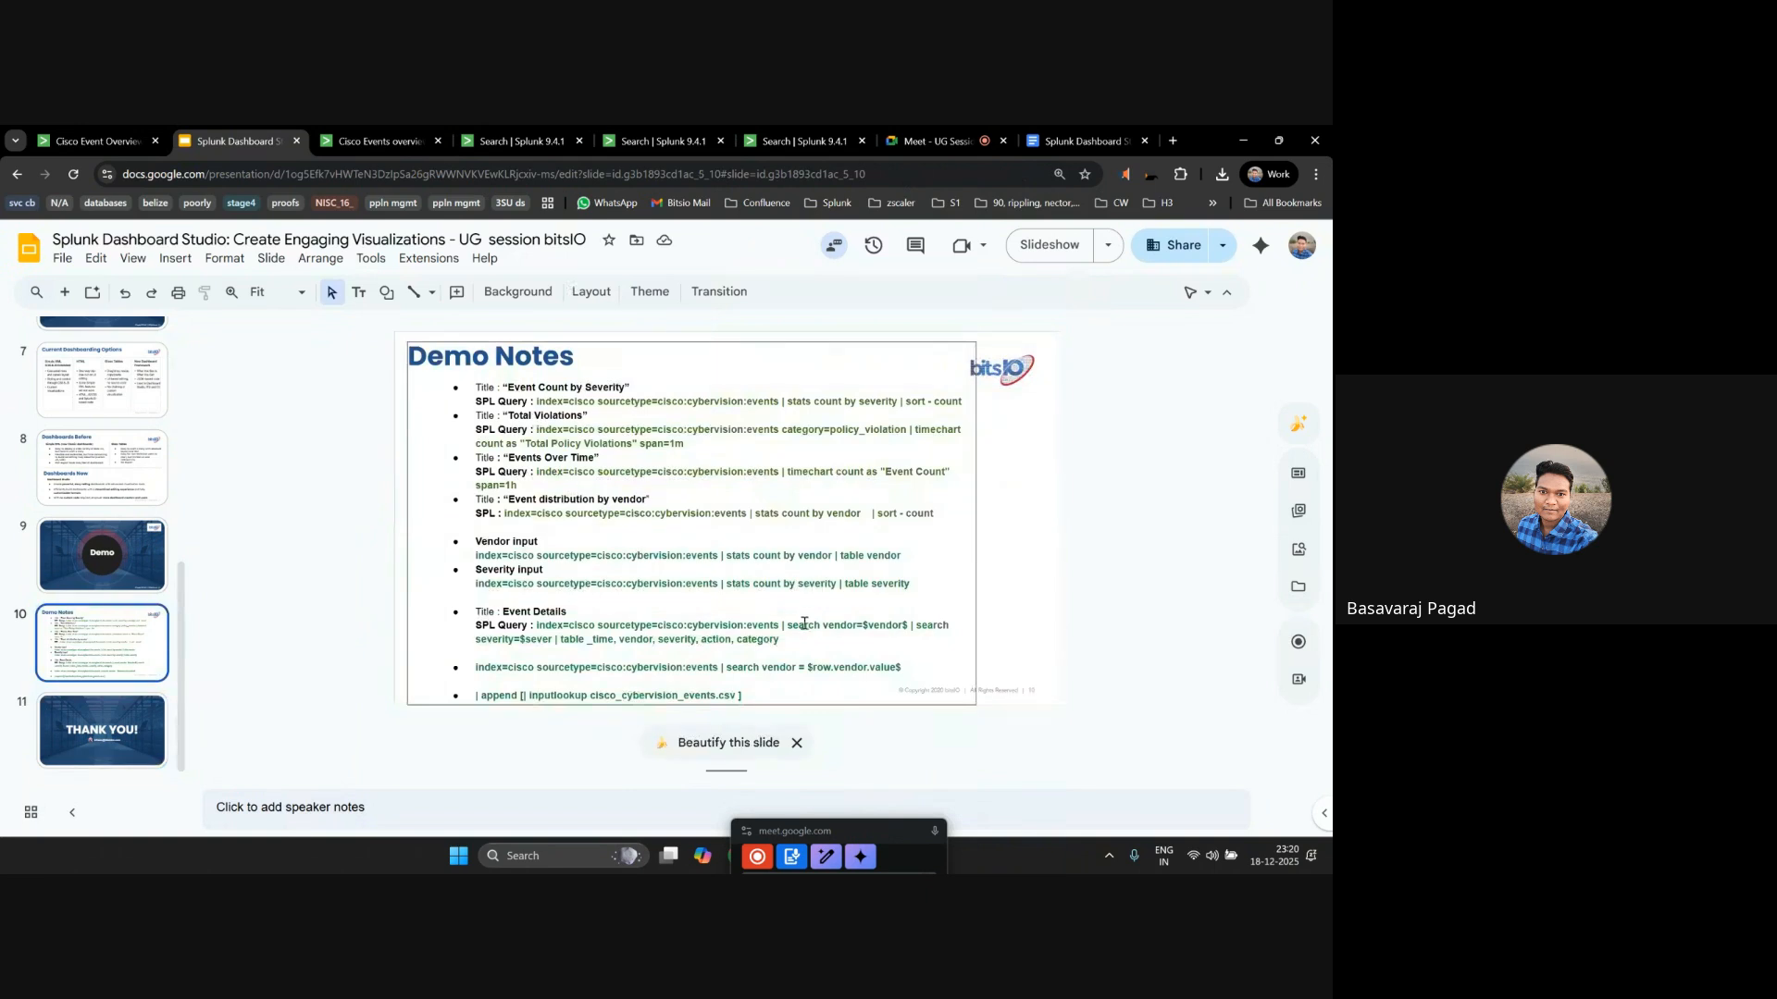
{"action": "left_click_drag", "start_coordinate": [801, 639], "coordinate": [543, 630]}
{"action": "key", "text": "ctrl+c"}
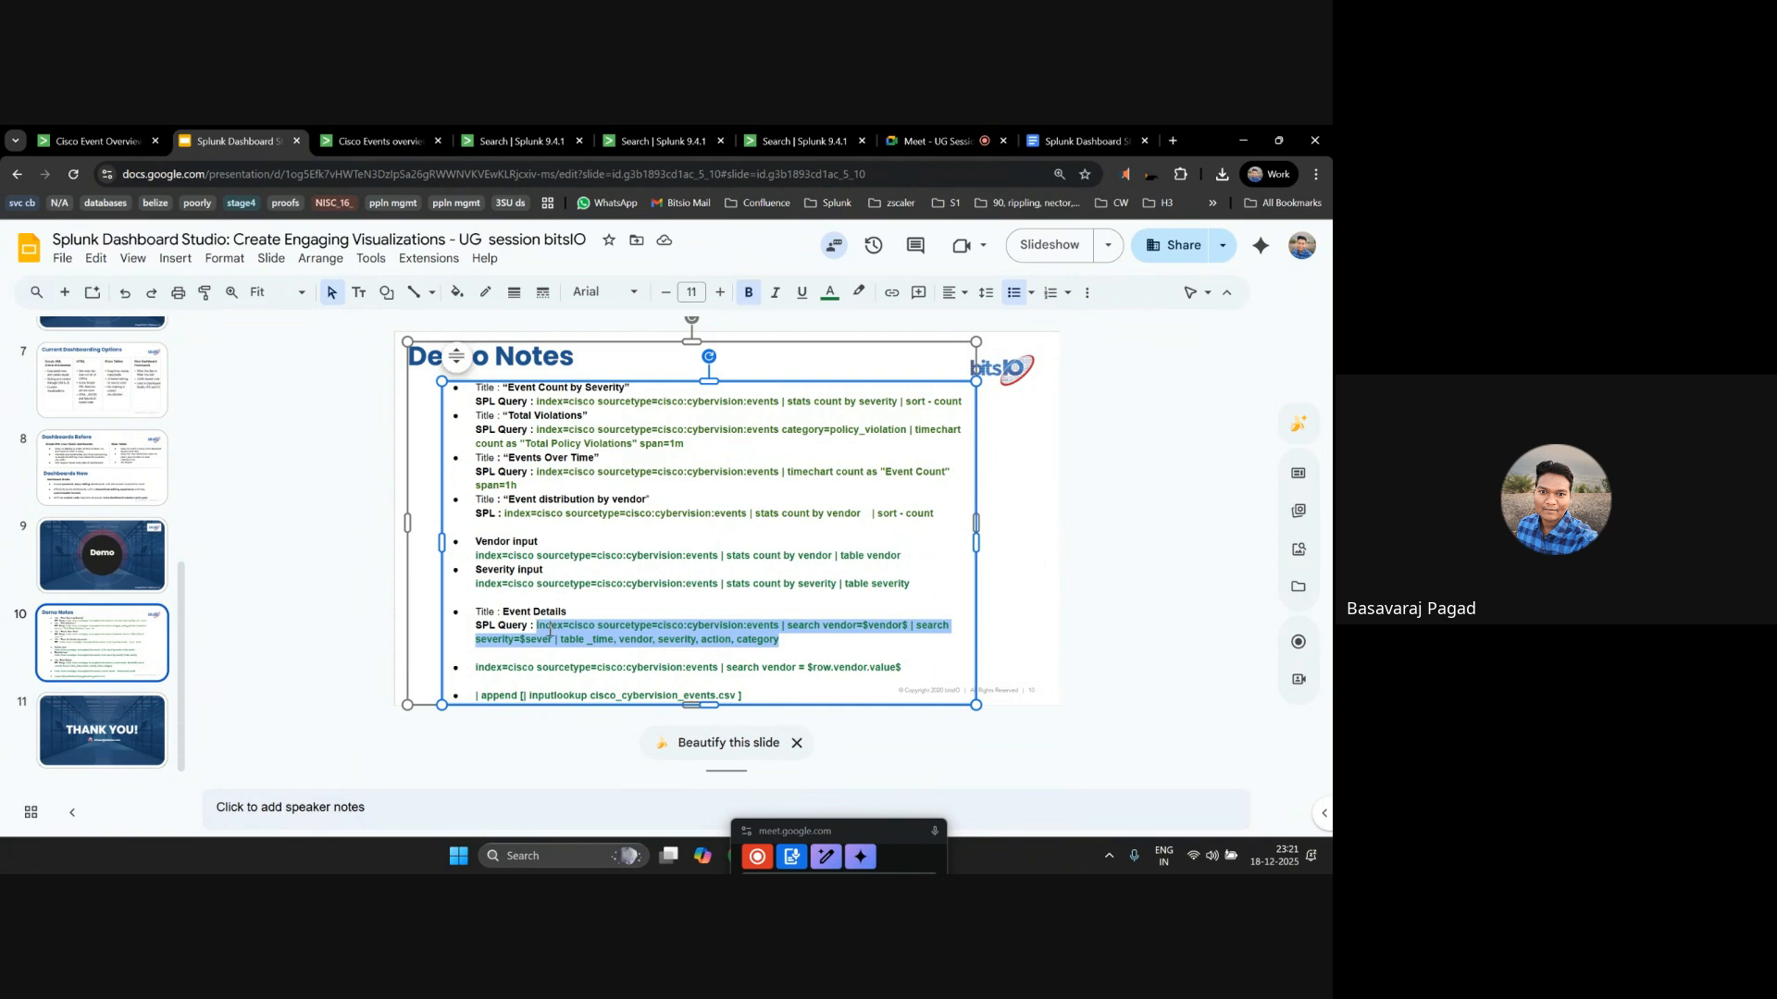
Return to Cisco Events overview Dashboard 2 in Splunk, open it for editing and add a Table visualization.
{"action": "left_click", "coordinate": [332, 152]}
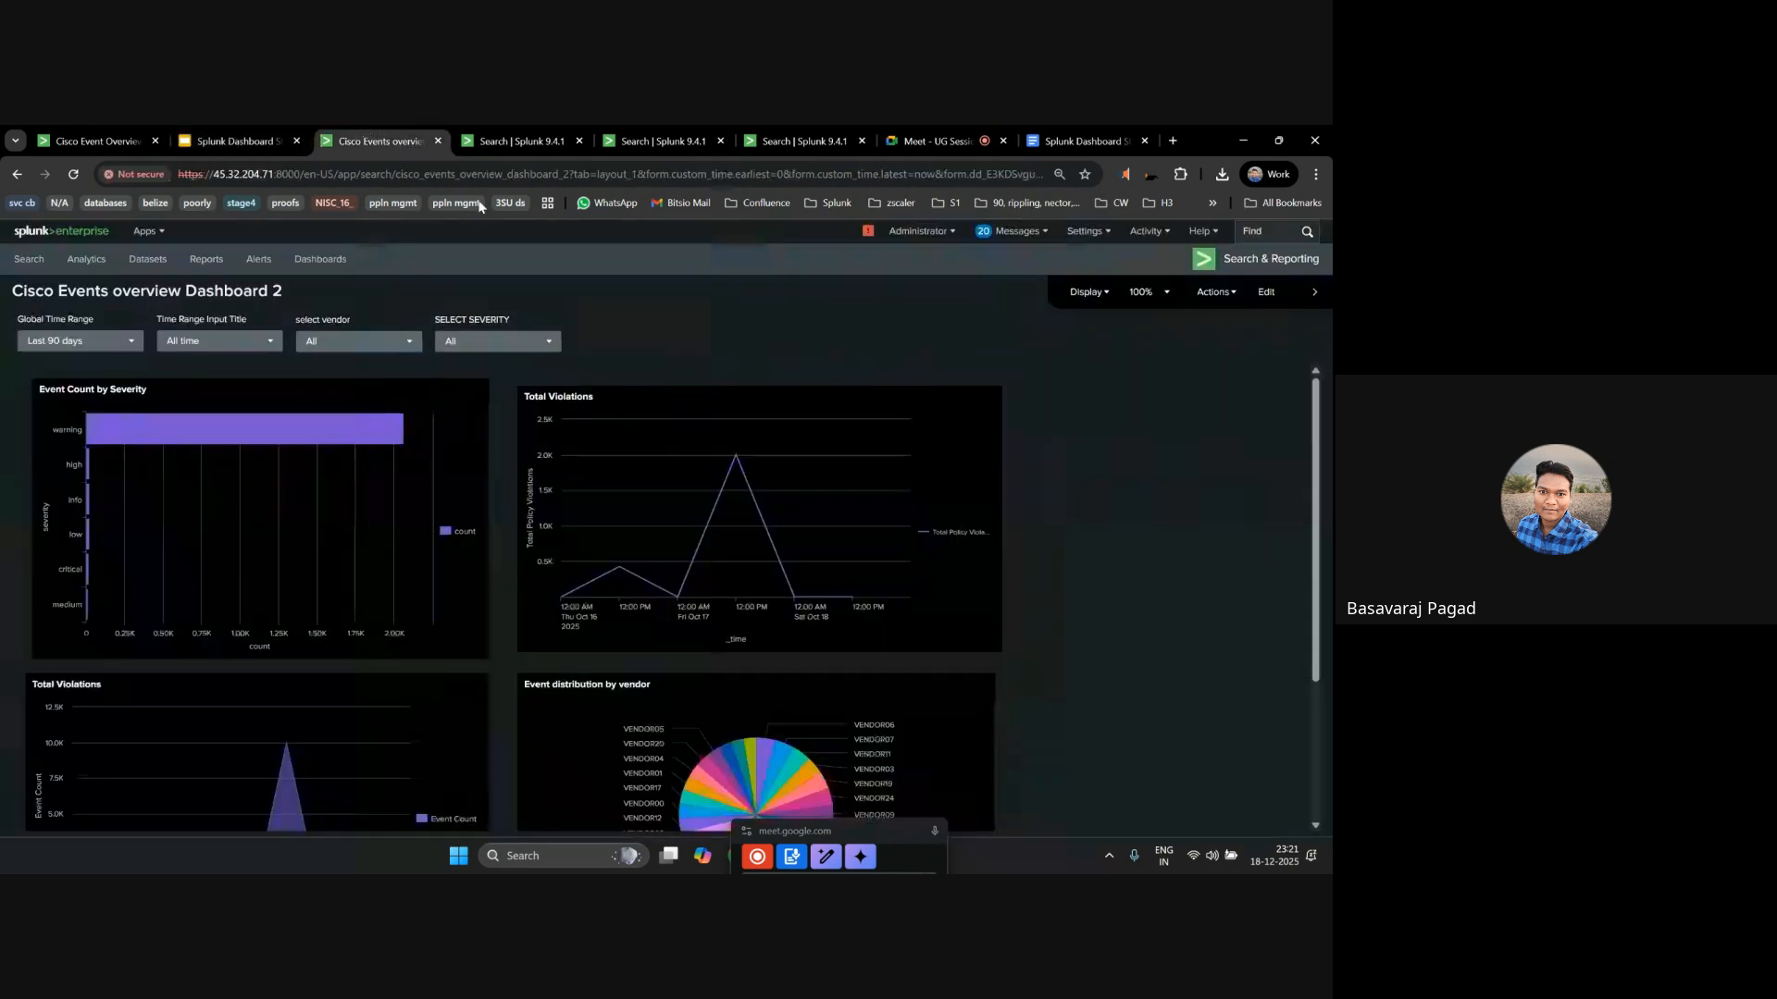
{"action": "scroll", "coordinate": [1115, 618], "scroll_direction": "down", "scroll_amount": 3}
{"action": "scroll", "coordinate": [1115, 618], "scroll_direction": "up", "scroll_amount": 3}
{"action": "left_click", "coordinate": [1266, 291]}
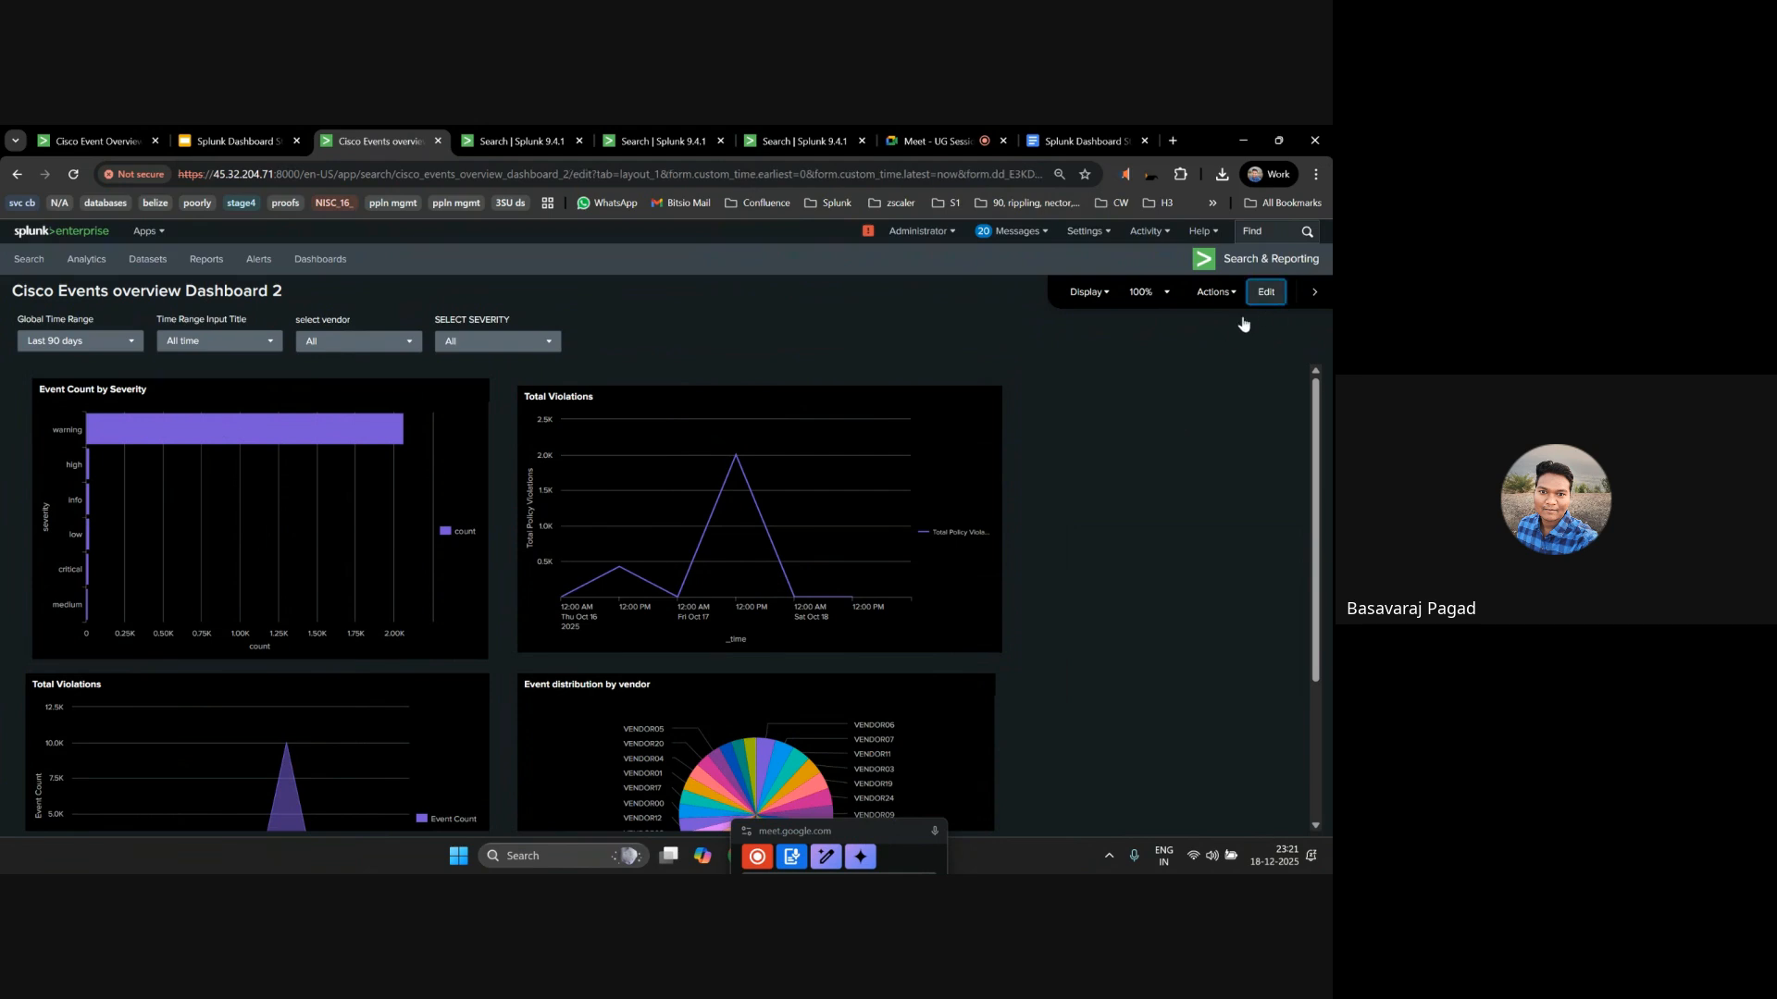
{"action": "scroll", "coordinate": [1029, 448], "scroll_direction": "down", "scroll_amount": 4}
{"action": "scroll", "coordinate": [1046, 481], "scroll_direction": "up", "scroll_amount": 3}
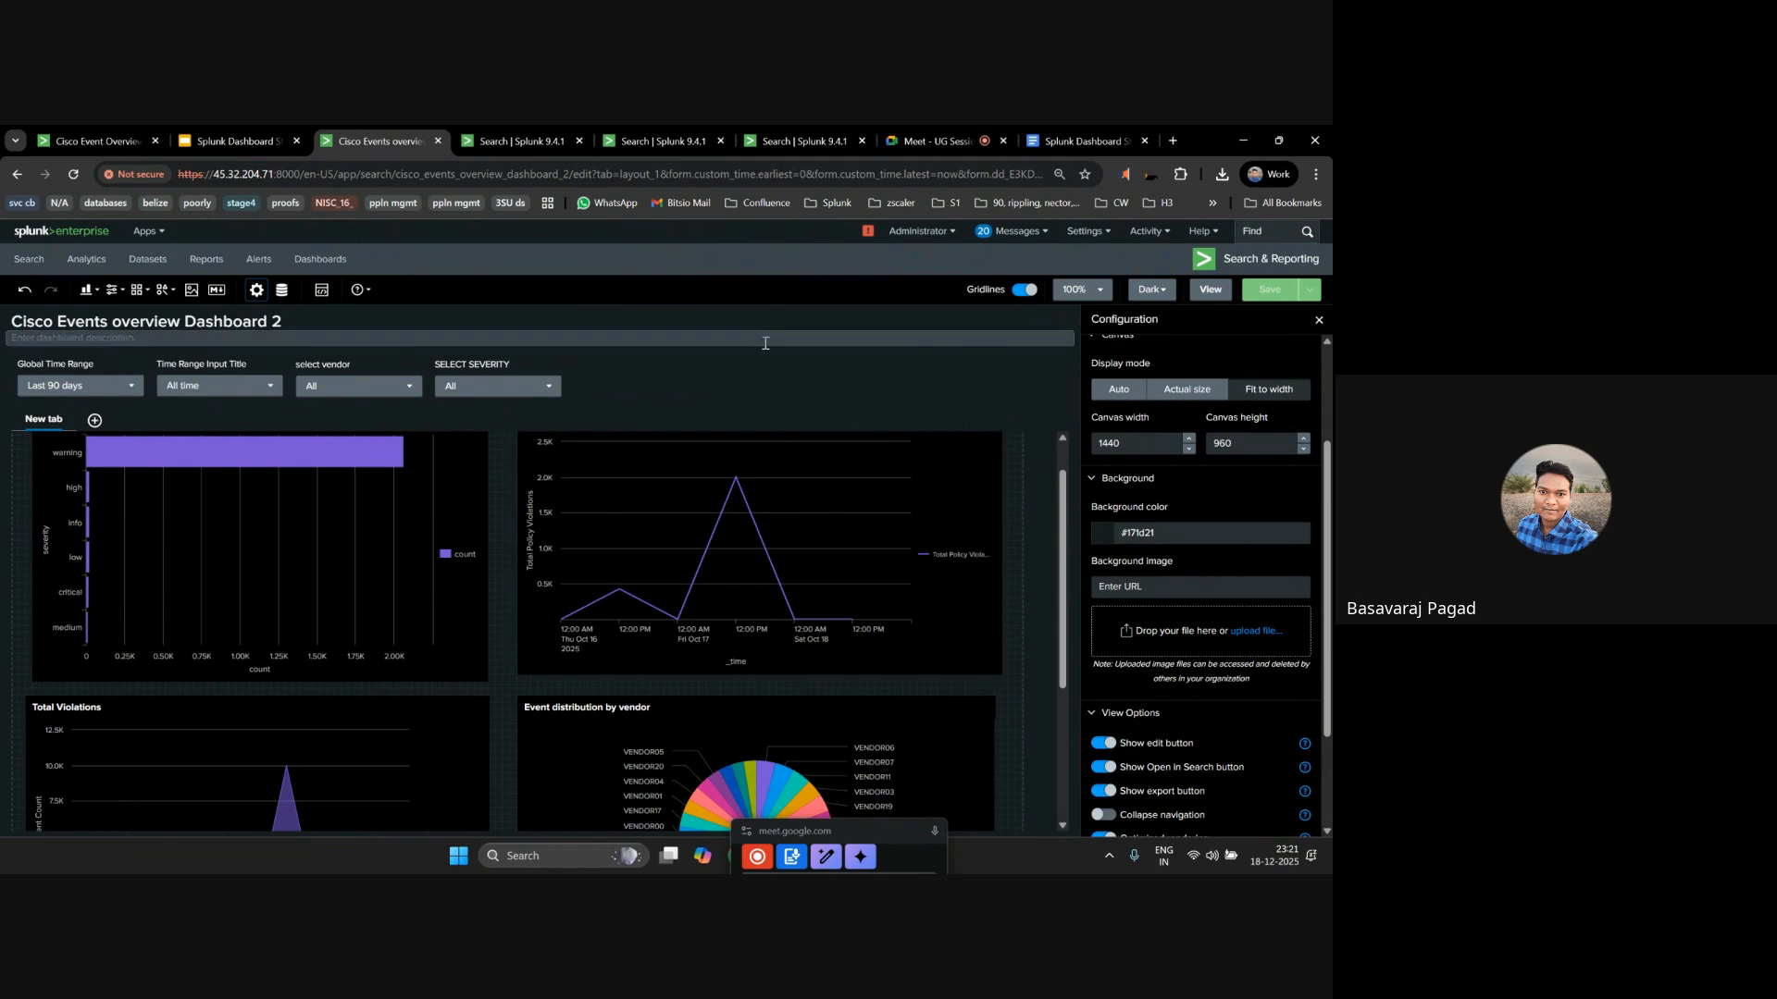
{"action": "left_click", "coordinate": [88, 291]}
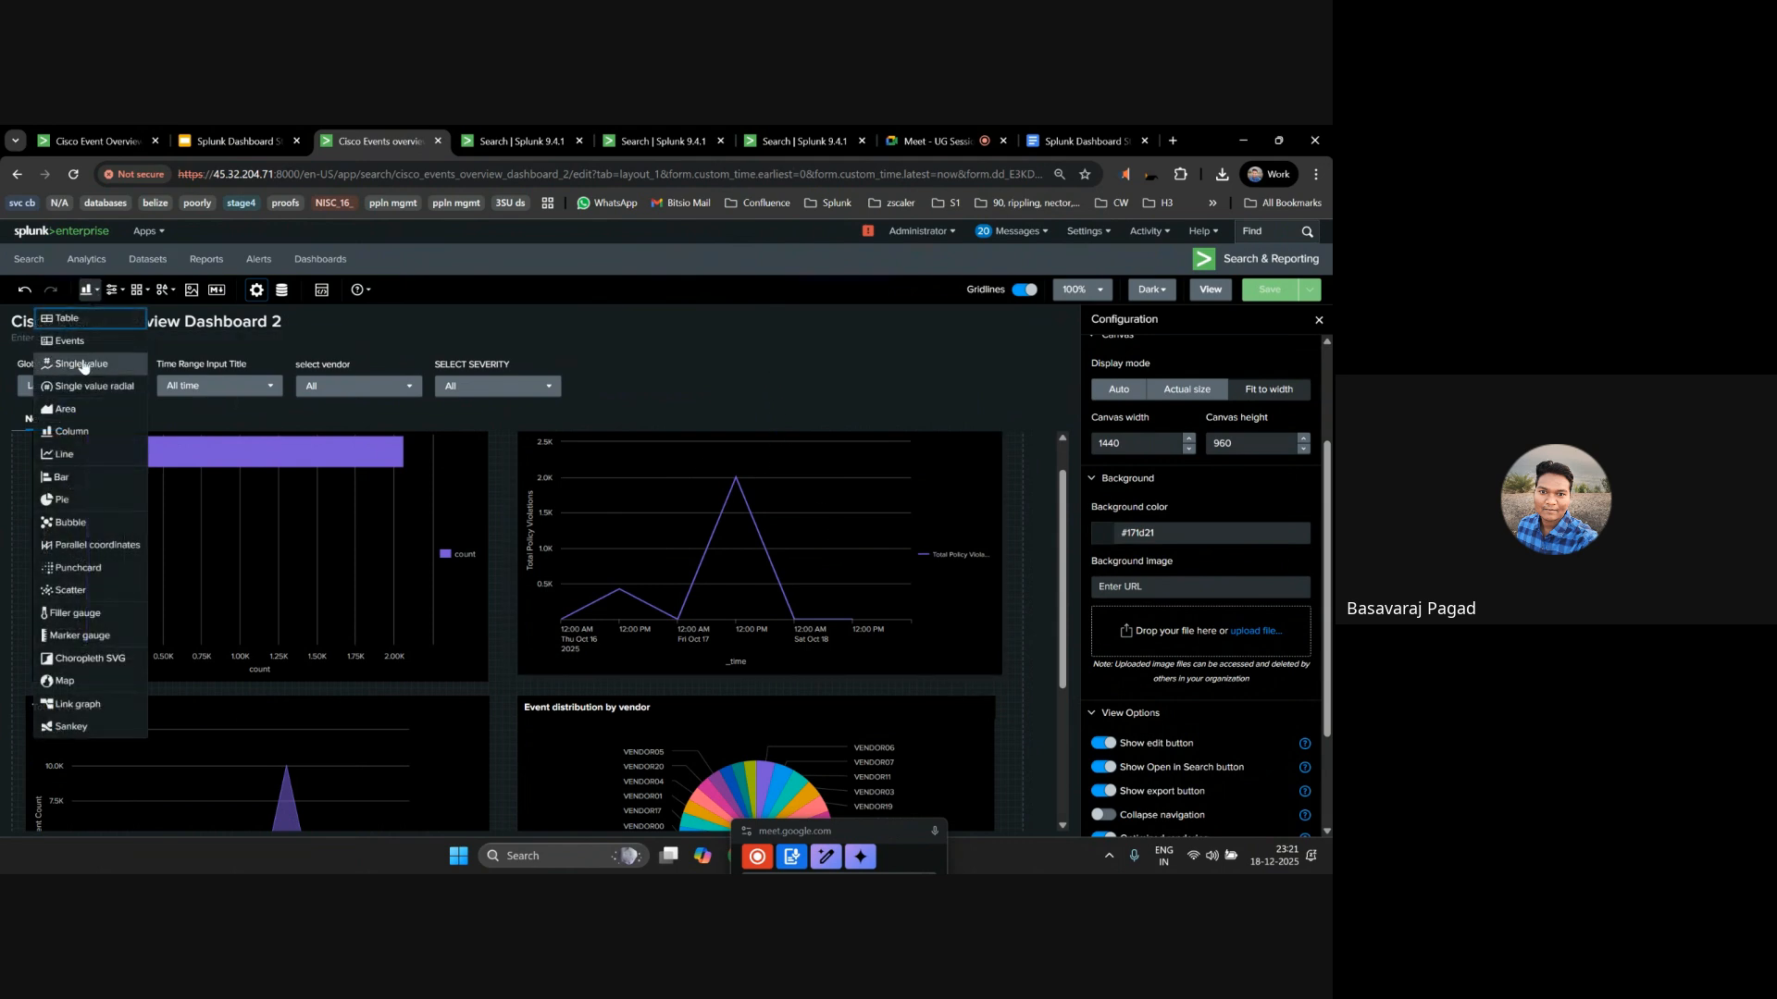
{"action": "left_click", "coordinate": [69, 320]}
Create a search data source for the table using the copied Event Details query and name it event.
{"action": "left_click", "coordinate": [1138, 369]}
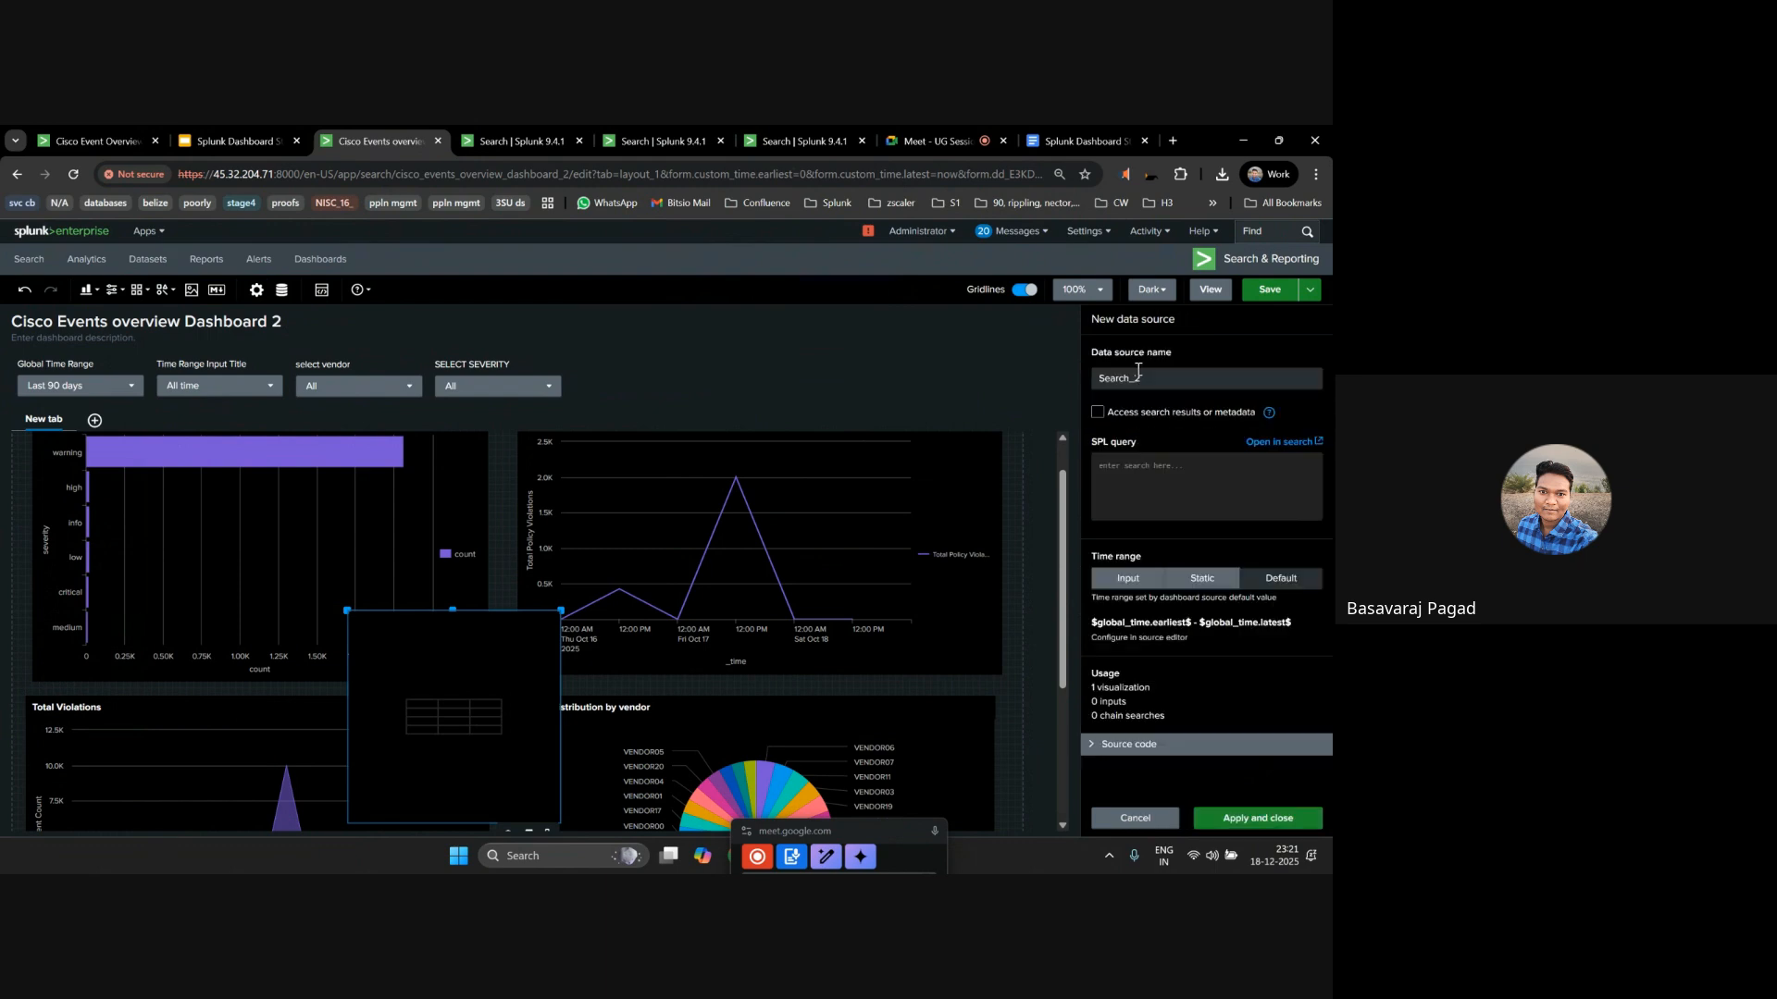
{"action": "left_click", "coordinate": [1167, 467]}
{"action": "key", "text": "ctrl+v"}
{"action": "left_click", "coordinate": [1158, 381]}
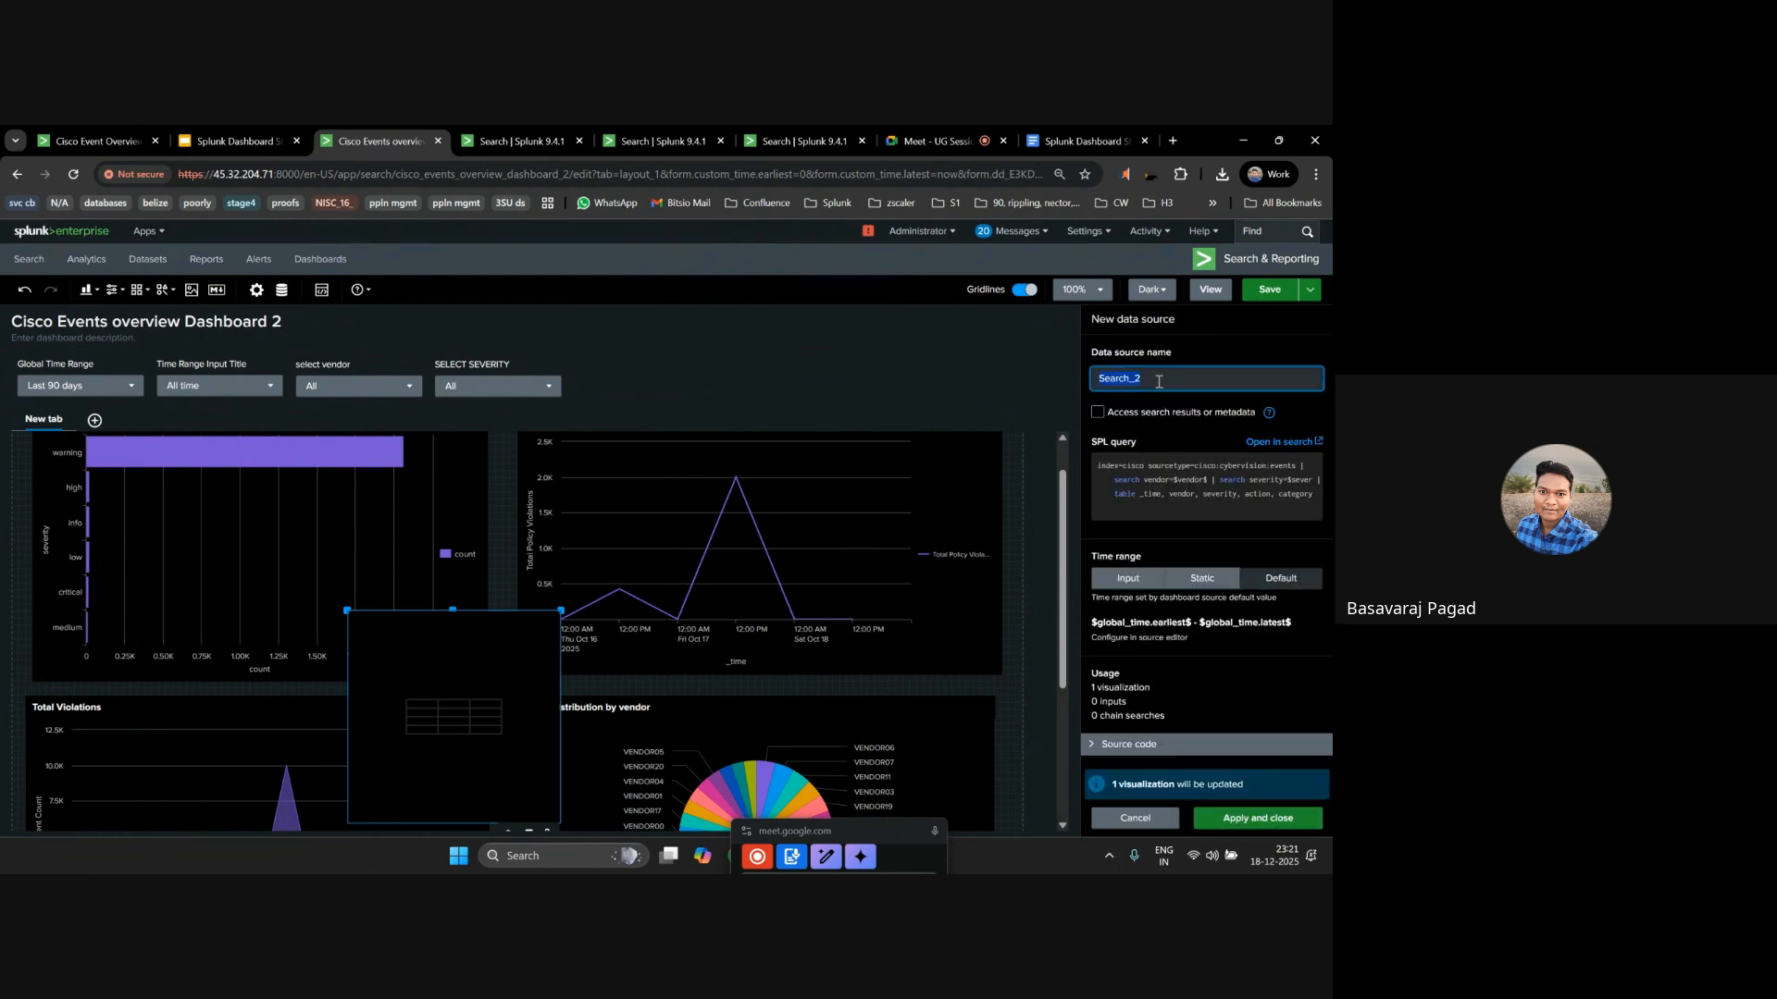
{"action": "type", "text": "events"}
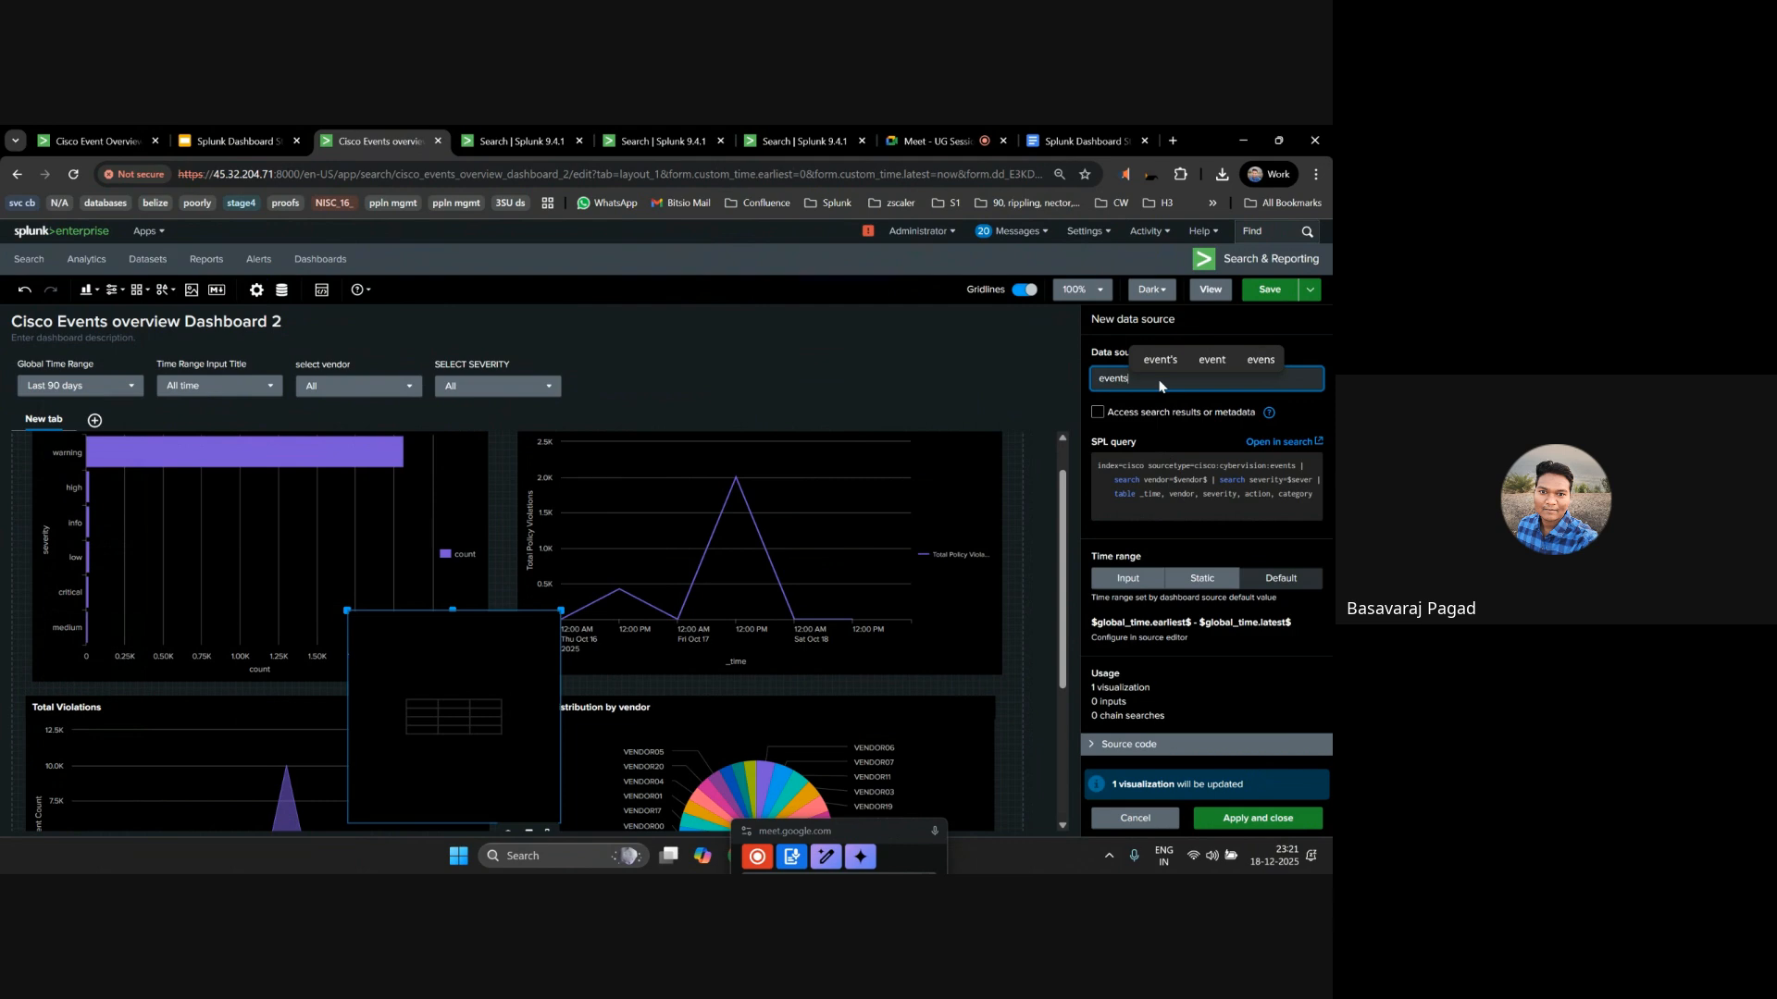
{"action": "key", "text": "BackSpace"}
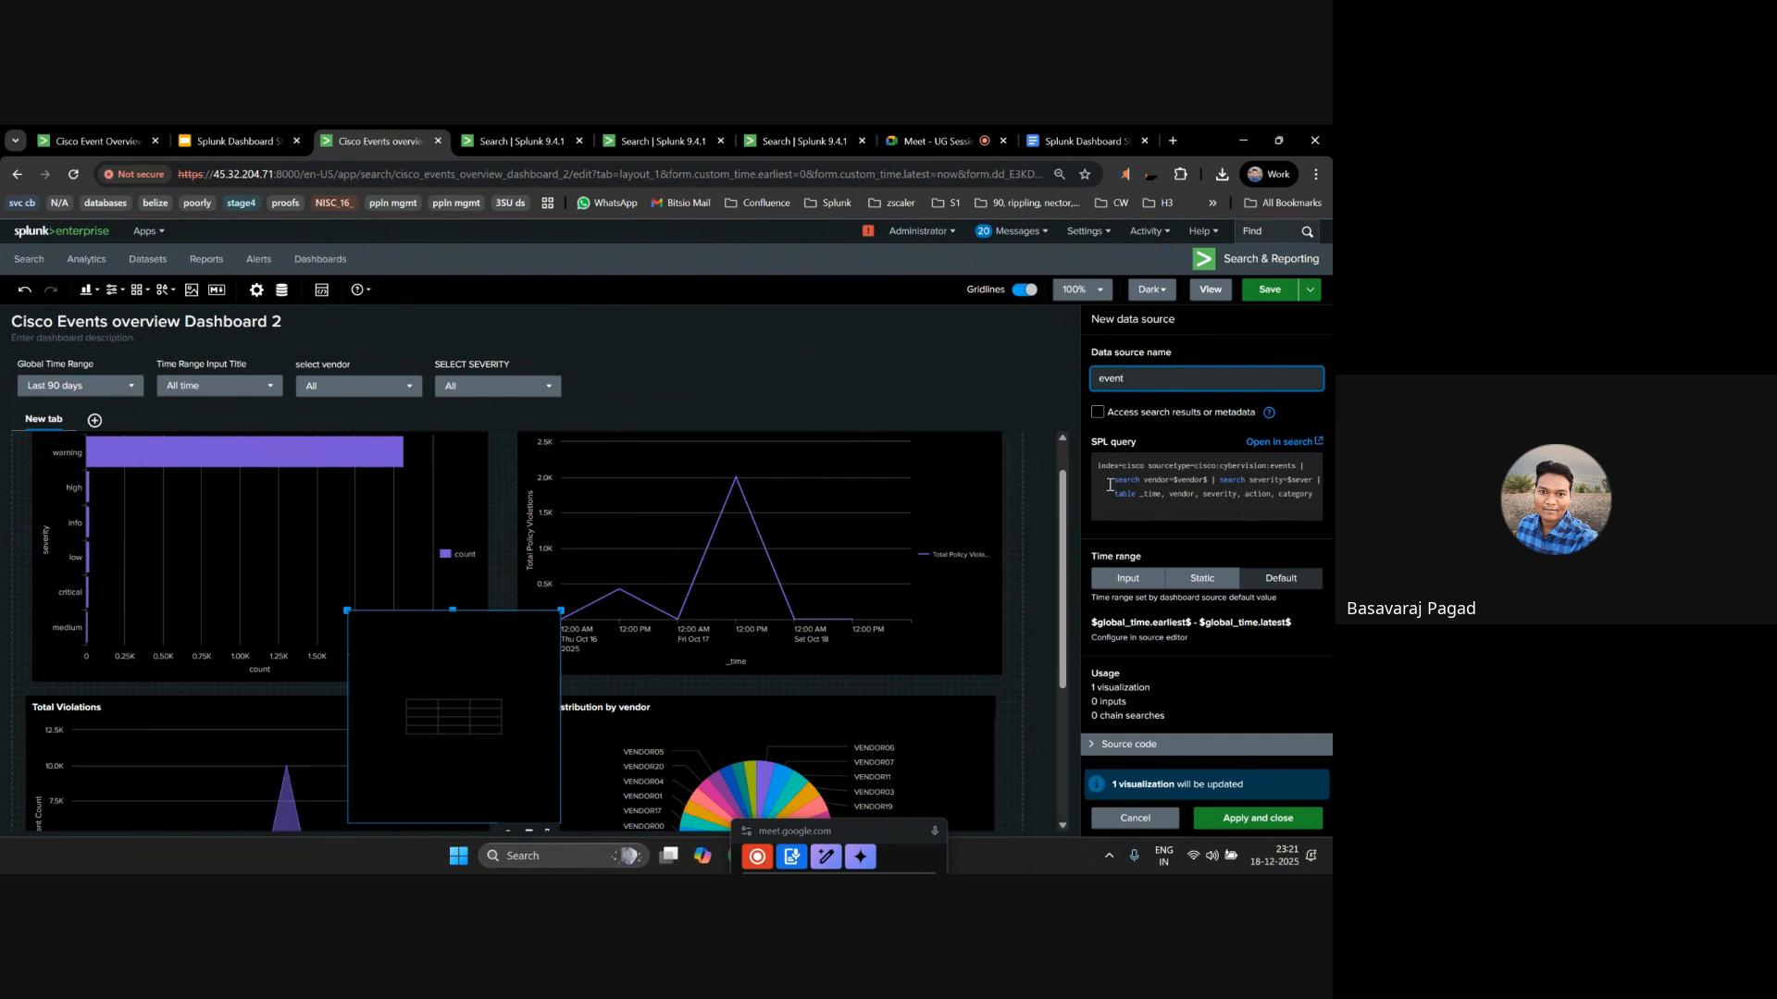
{"action": "left_click_drag", "start_coordinate": [1114, 479], "coordinate": [1312, 493]}
{"action": "type", "text": "head 20"}
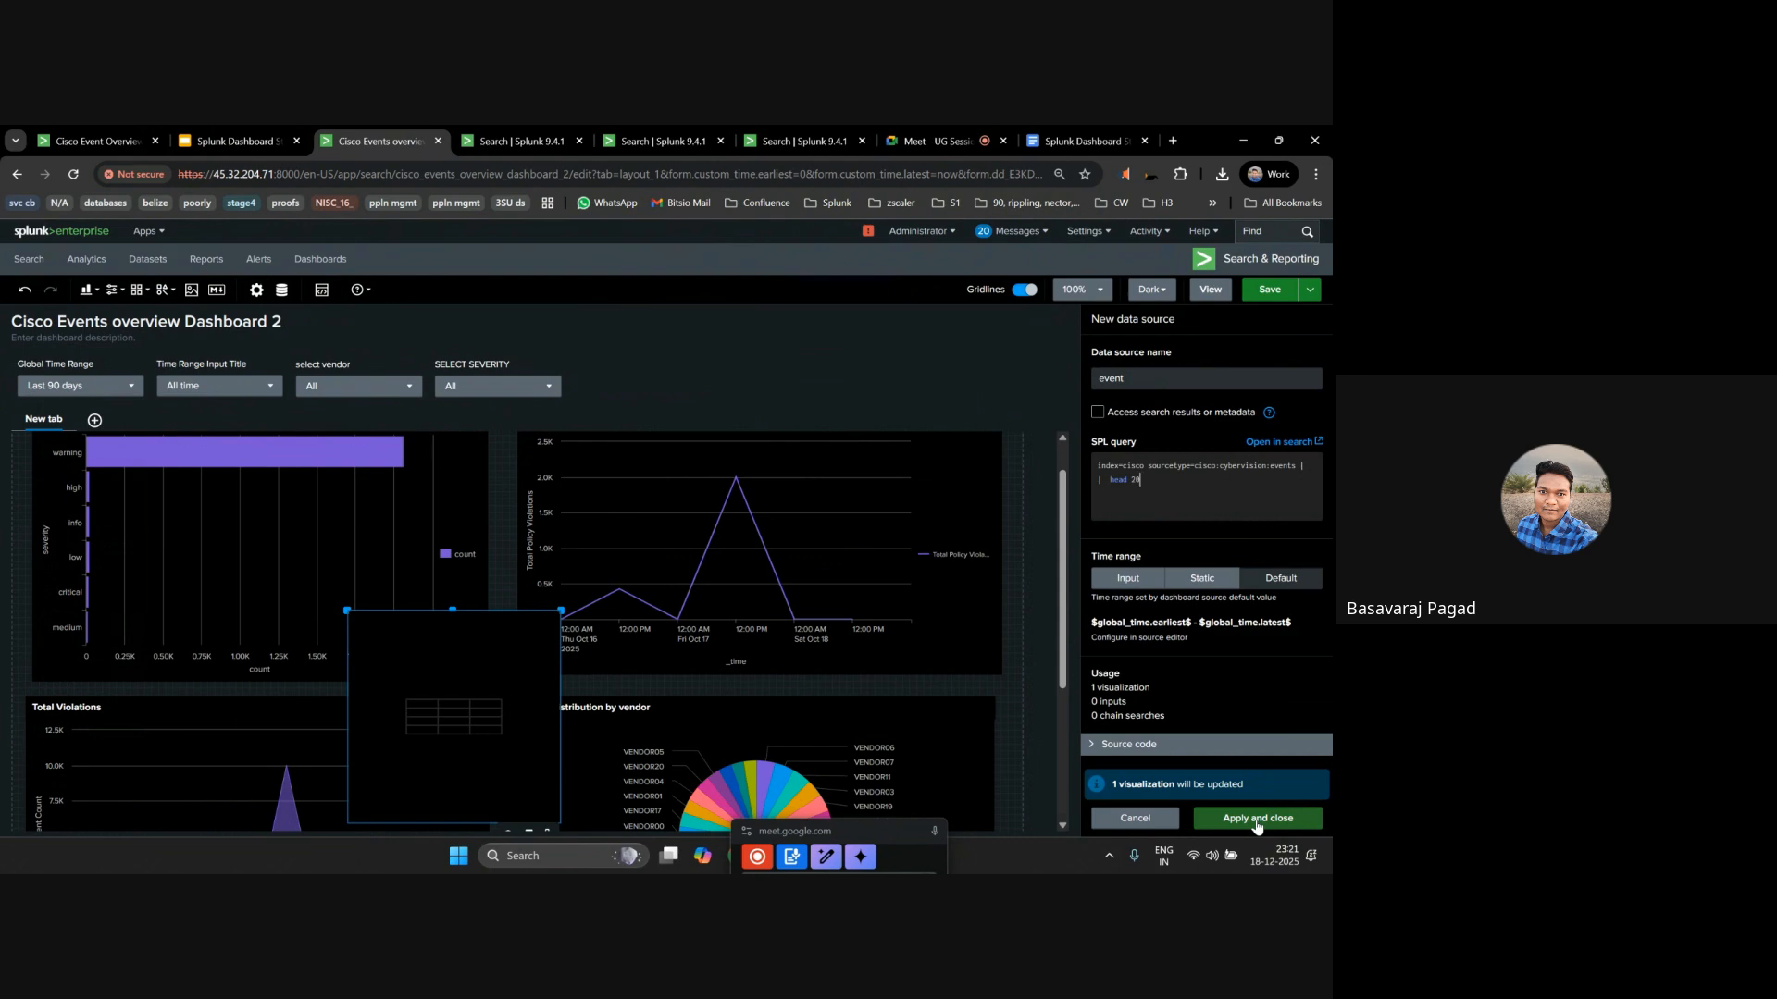
{"action": "key", "text": "BackSpace"}
{"action": "key", "text": "BackSpace"}
{"action": "key", "text": "BackSpace"}
{"action": "key", "text": "BackSpace"}
{"action": "key", "text": "BackSpace"}
{"action": "key", "text": "BackSpace"}
{"action": "key", "text": "BackSpace"}
{"action": "type", "text": "search vendor=$vendor$ | search severity=$severity$ | table _time, vendor, severity, action, category"}
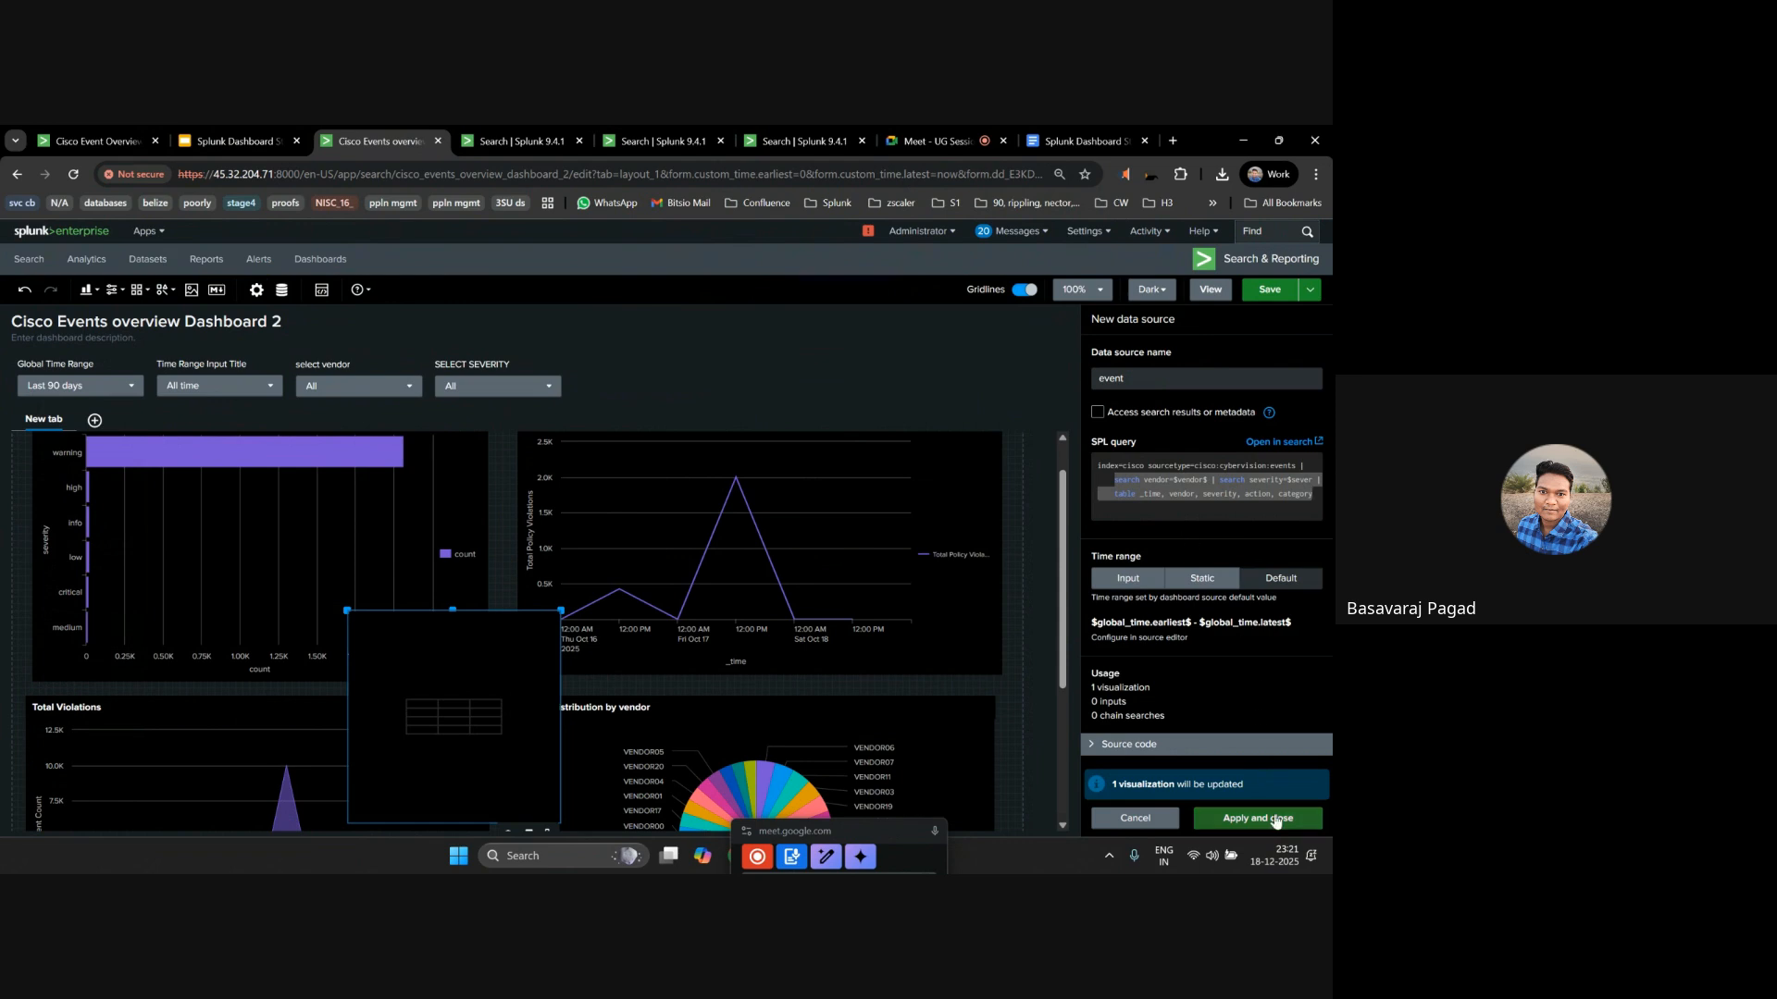
Rename the new data source events table, apply it to the table and save the dashboard.
{"action": "left_click", "coordinate": [1163, 374]}
{"action": "type", "text": "s table"}
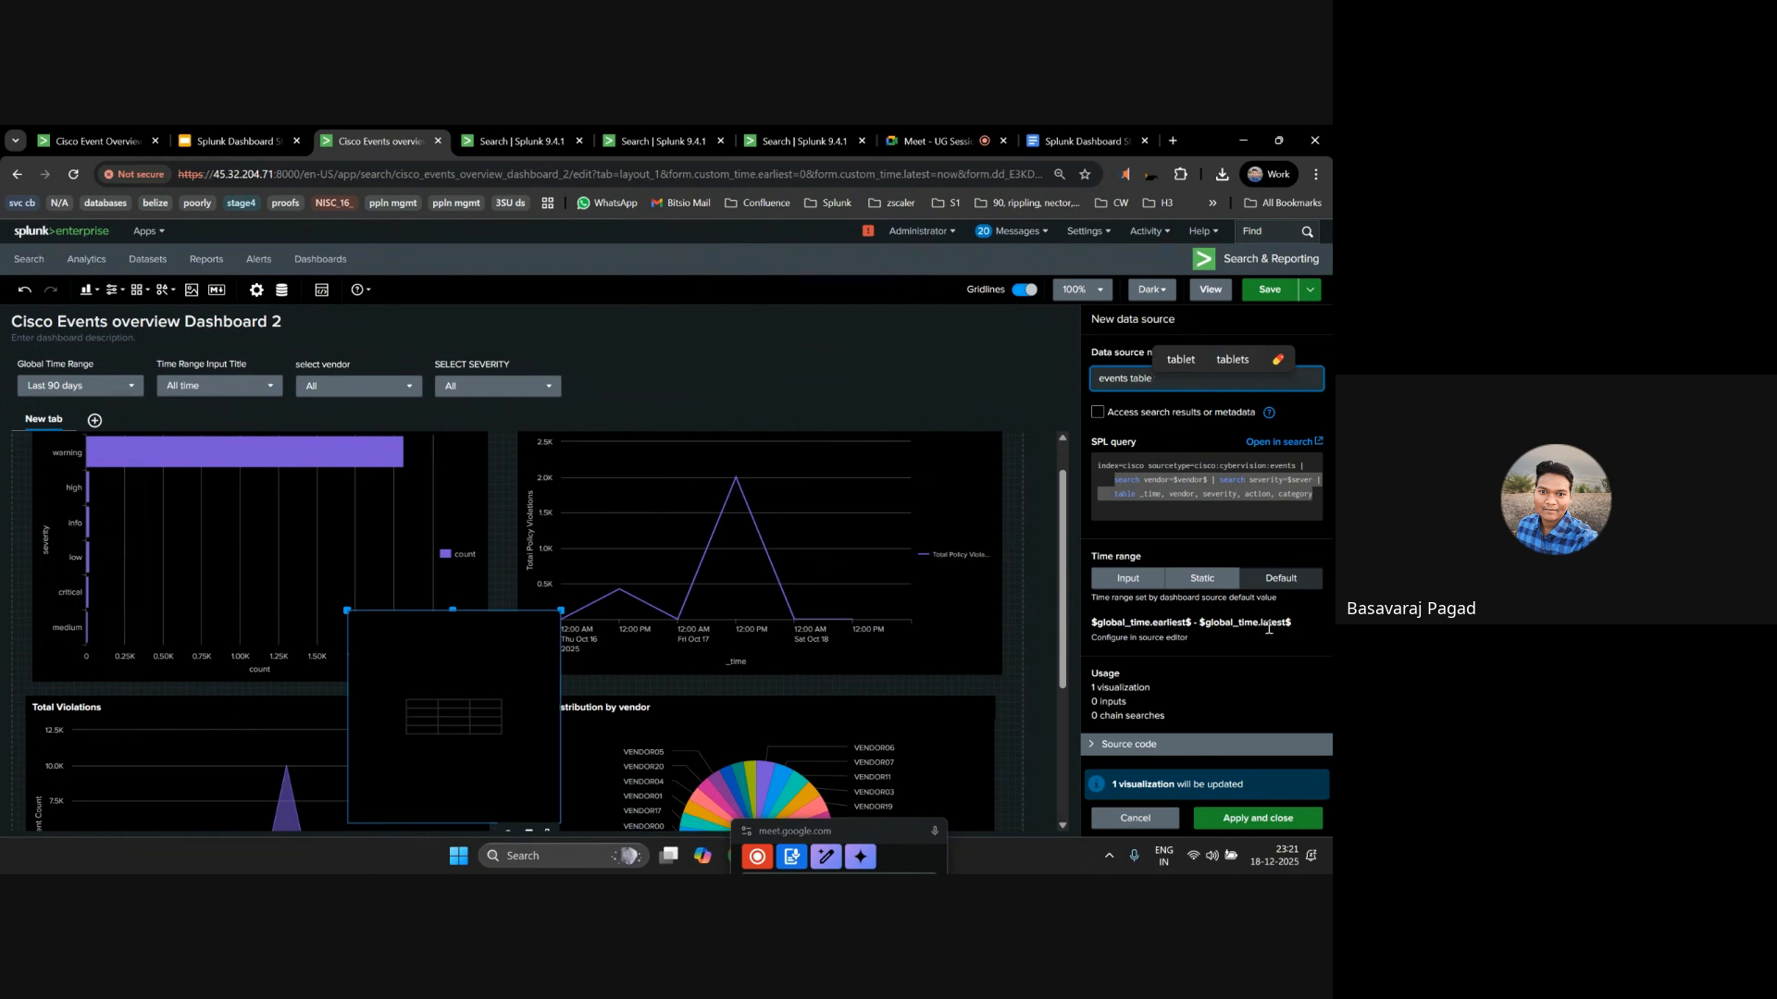
{"action": "left_click", "coordinate": [1256, 818]}
{"action": "left_click", "coordinate": [1287, 291]}
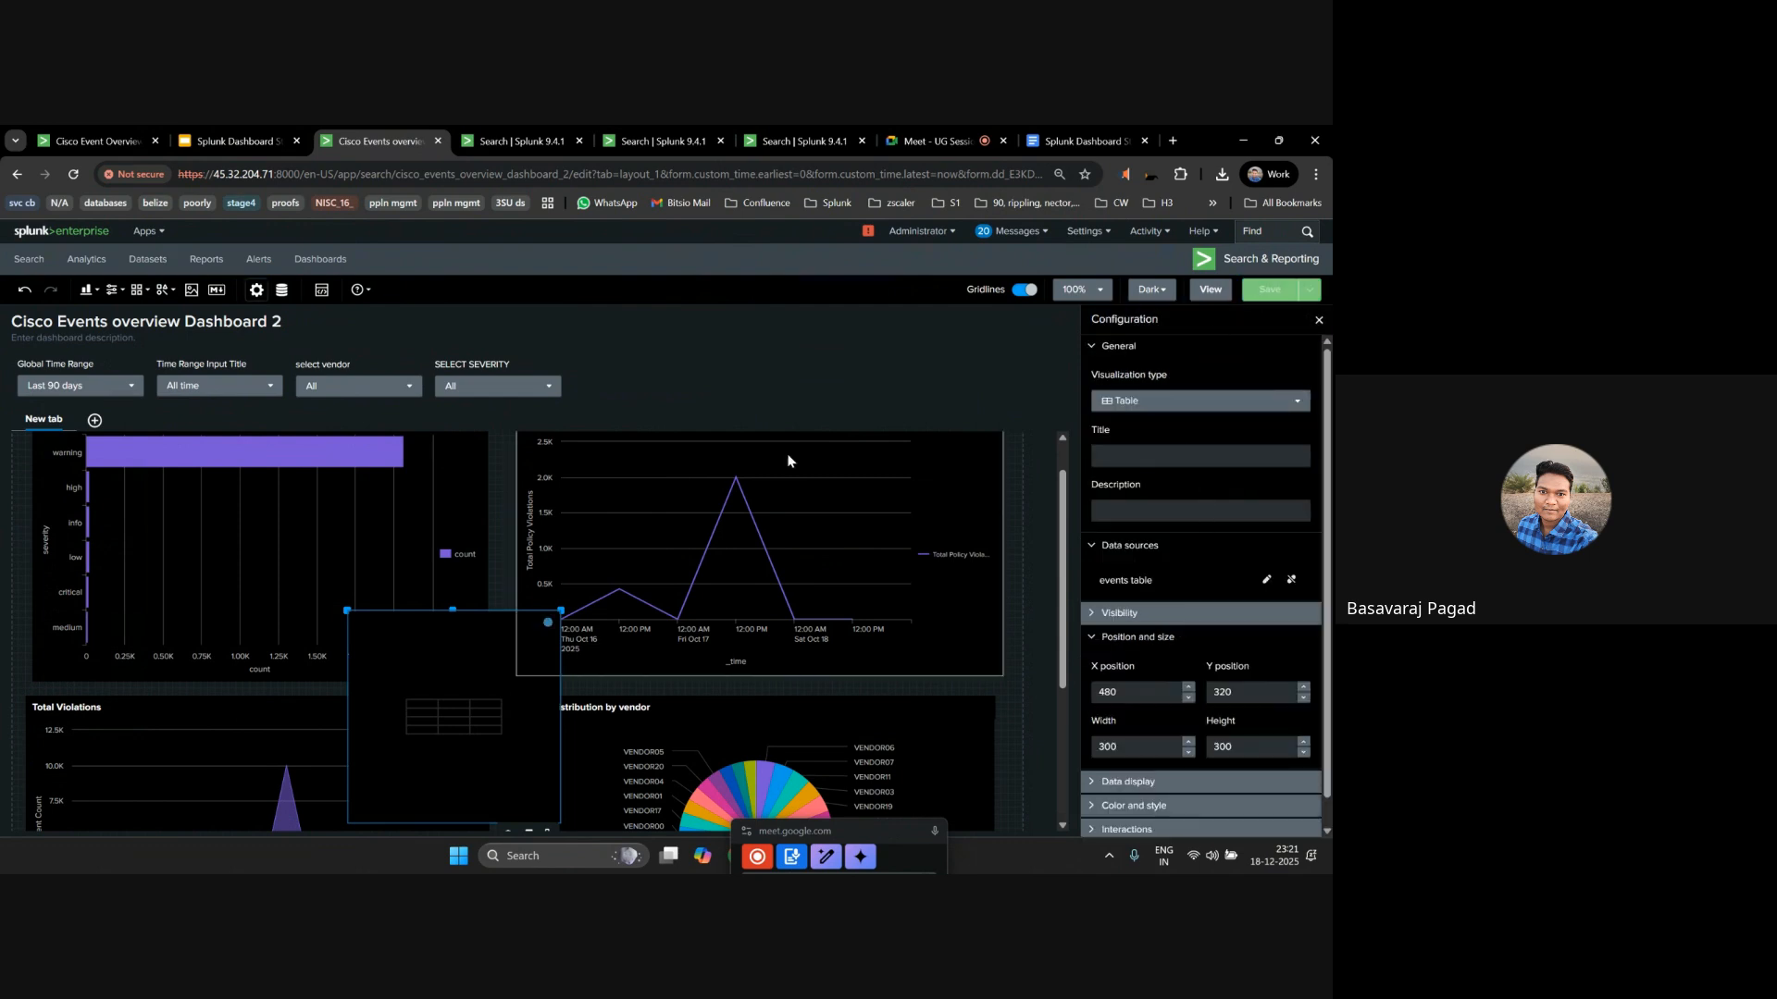
Move the new table below the Total Violations area chart and set the canvas height to 1200.
{"action": "scroll", "coordinate": [715, 472], "scroll_direction": "down", "scroll_amount": 3}
{"action": "left_click_drag", "start_coordinate": [490, 530], "coordinate": [275, 853]}
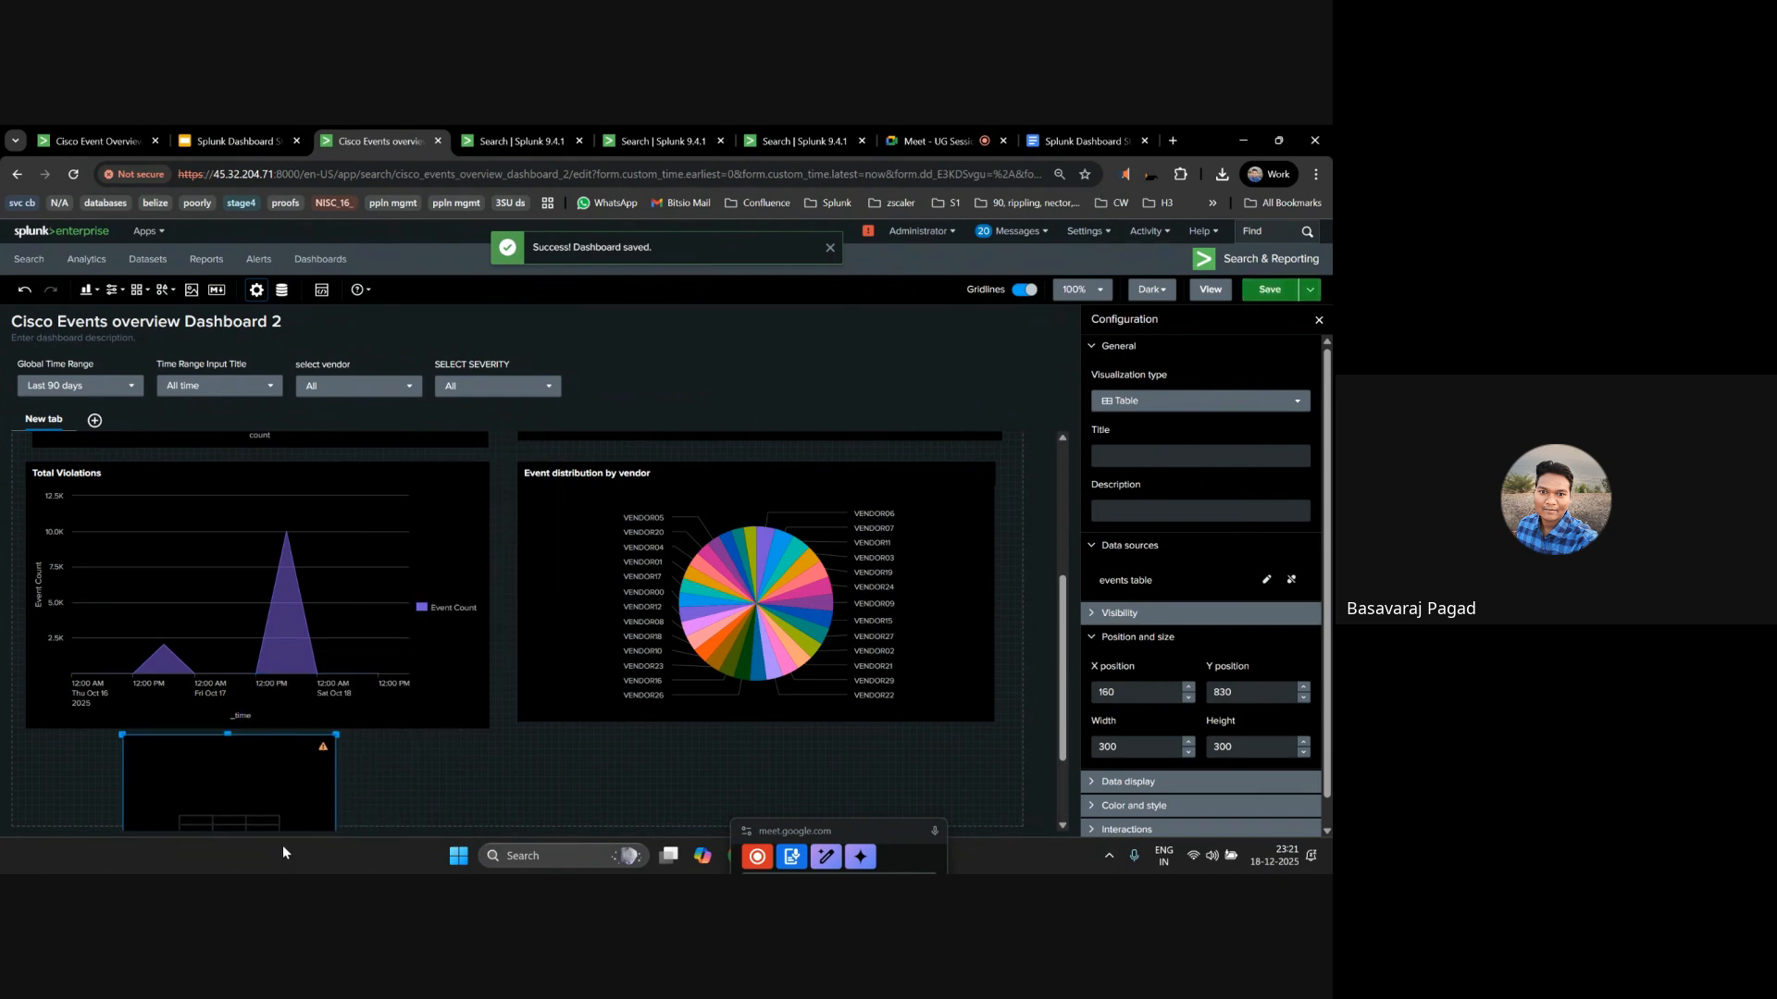
{"action": "scroll", "coordinate": [513, 703], "scroll_direction": "down", "scroll_amount": 2}
{"action": "left_click", "coordinate": [514, 703]}
{"action": "left_click", "coordinate": [1264, 599]}
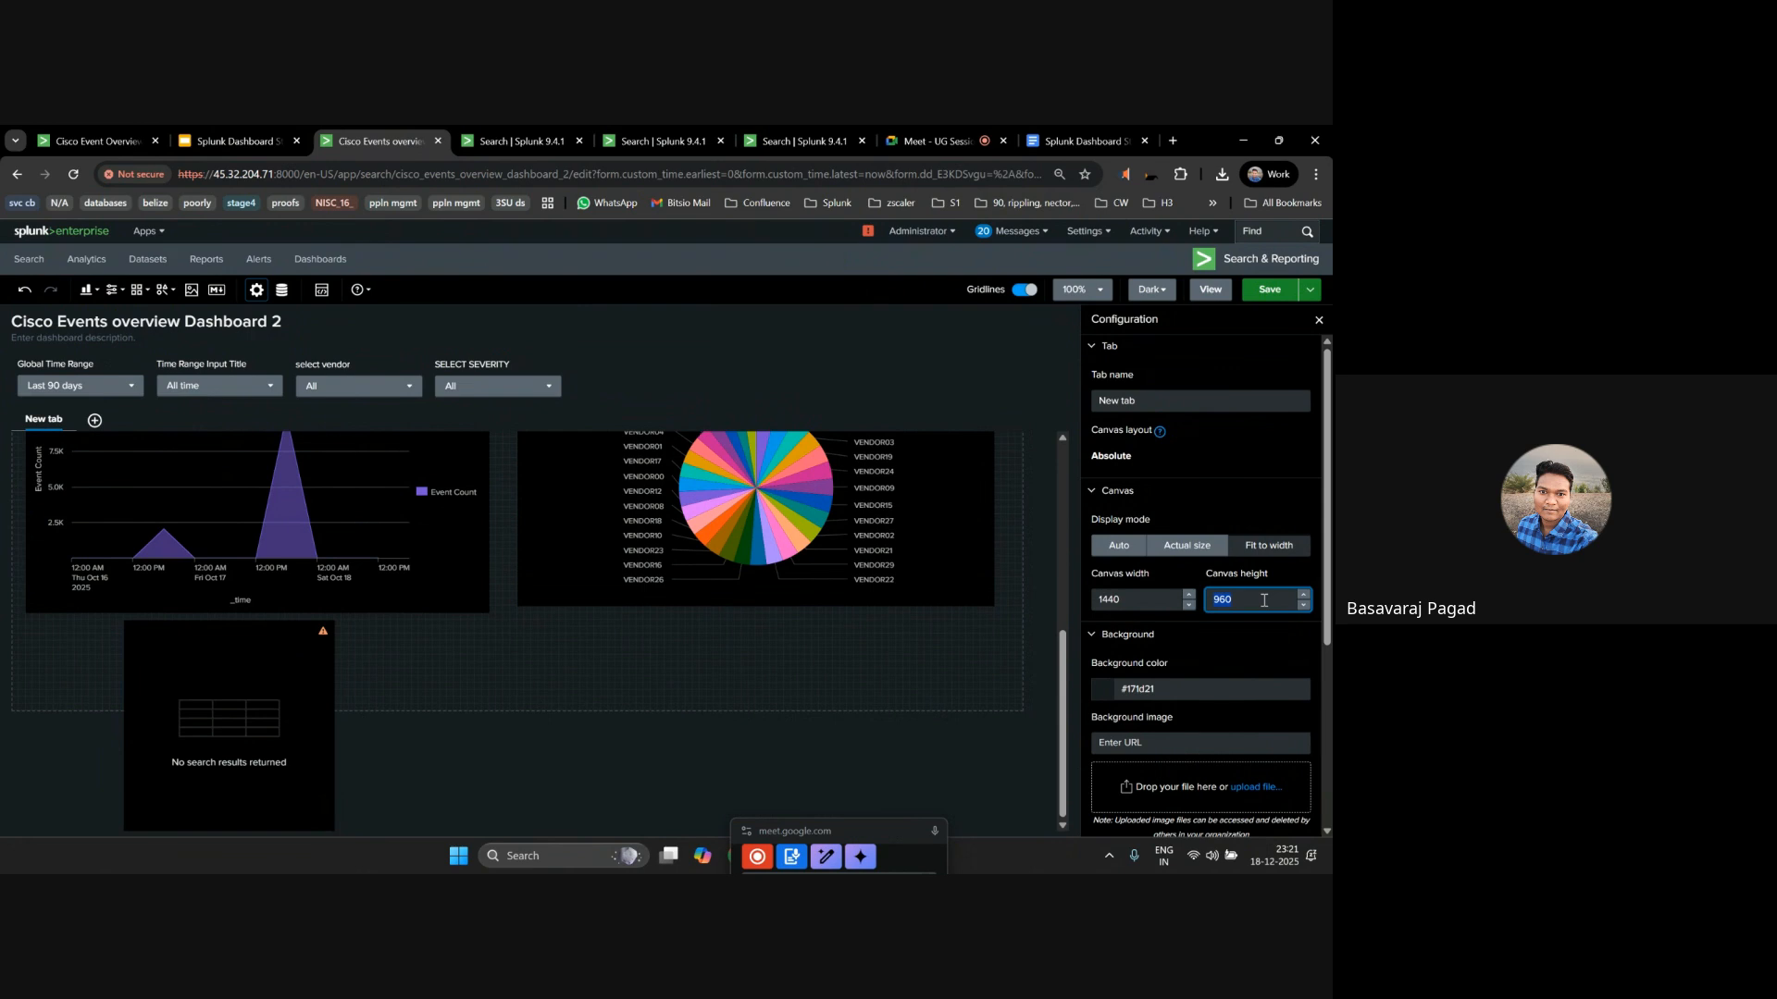
{"action": "type", "text": "1200"}
{"action": "scroll", "coordinate": [985, 625], "scroll_direction": "down", "scroll_amount": 1}
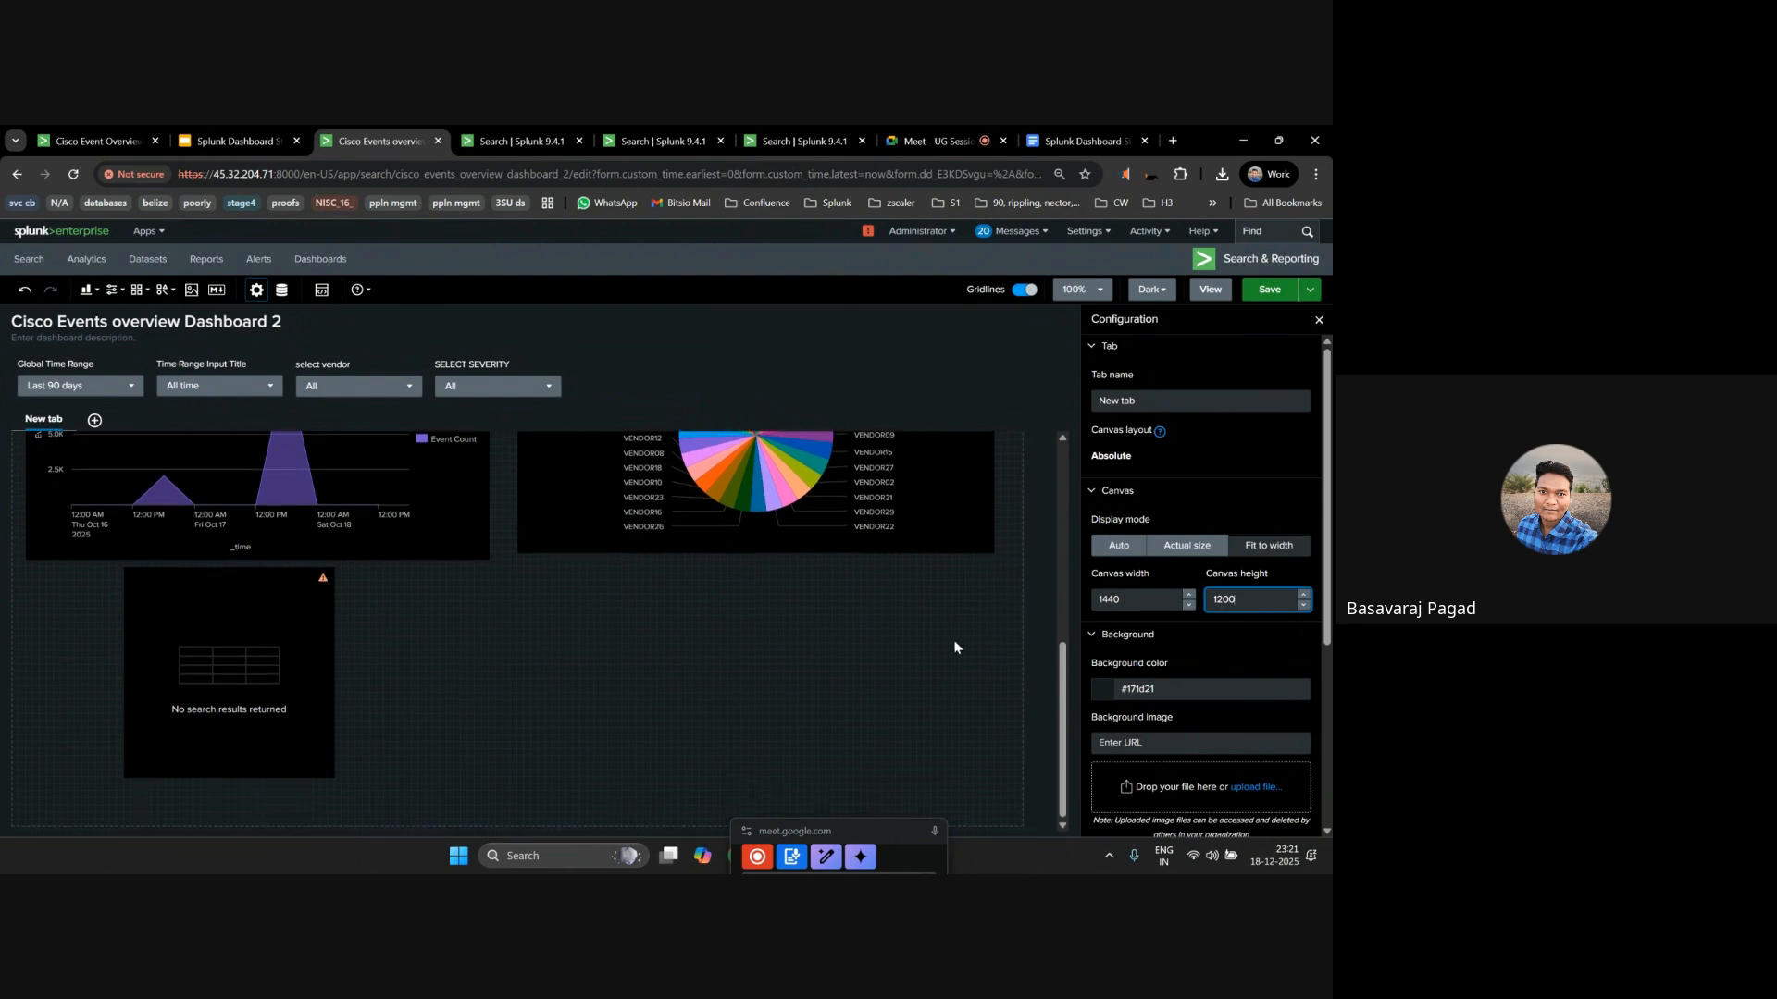
Place the table at X 40, Y 840, enlarge it to 690 by 380, review its query and save the dashboard.
{"action": "left_click_drag", "start_coordinate": [231, 675], "coordinate": [148, 682]}
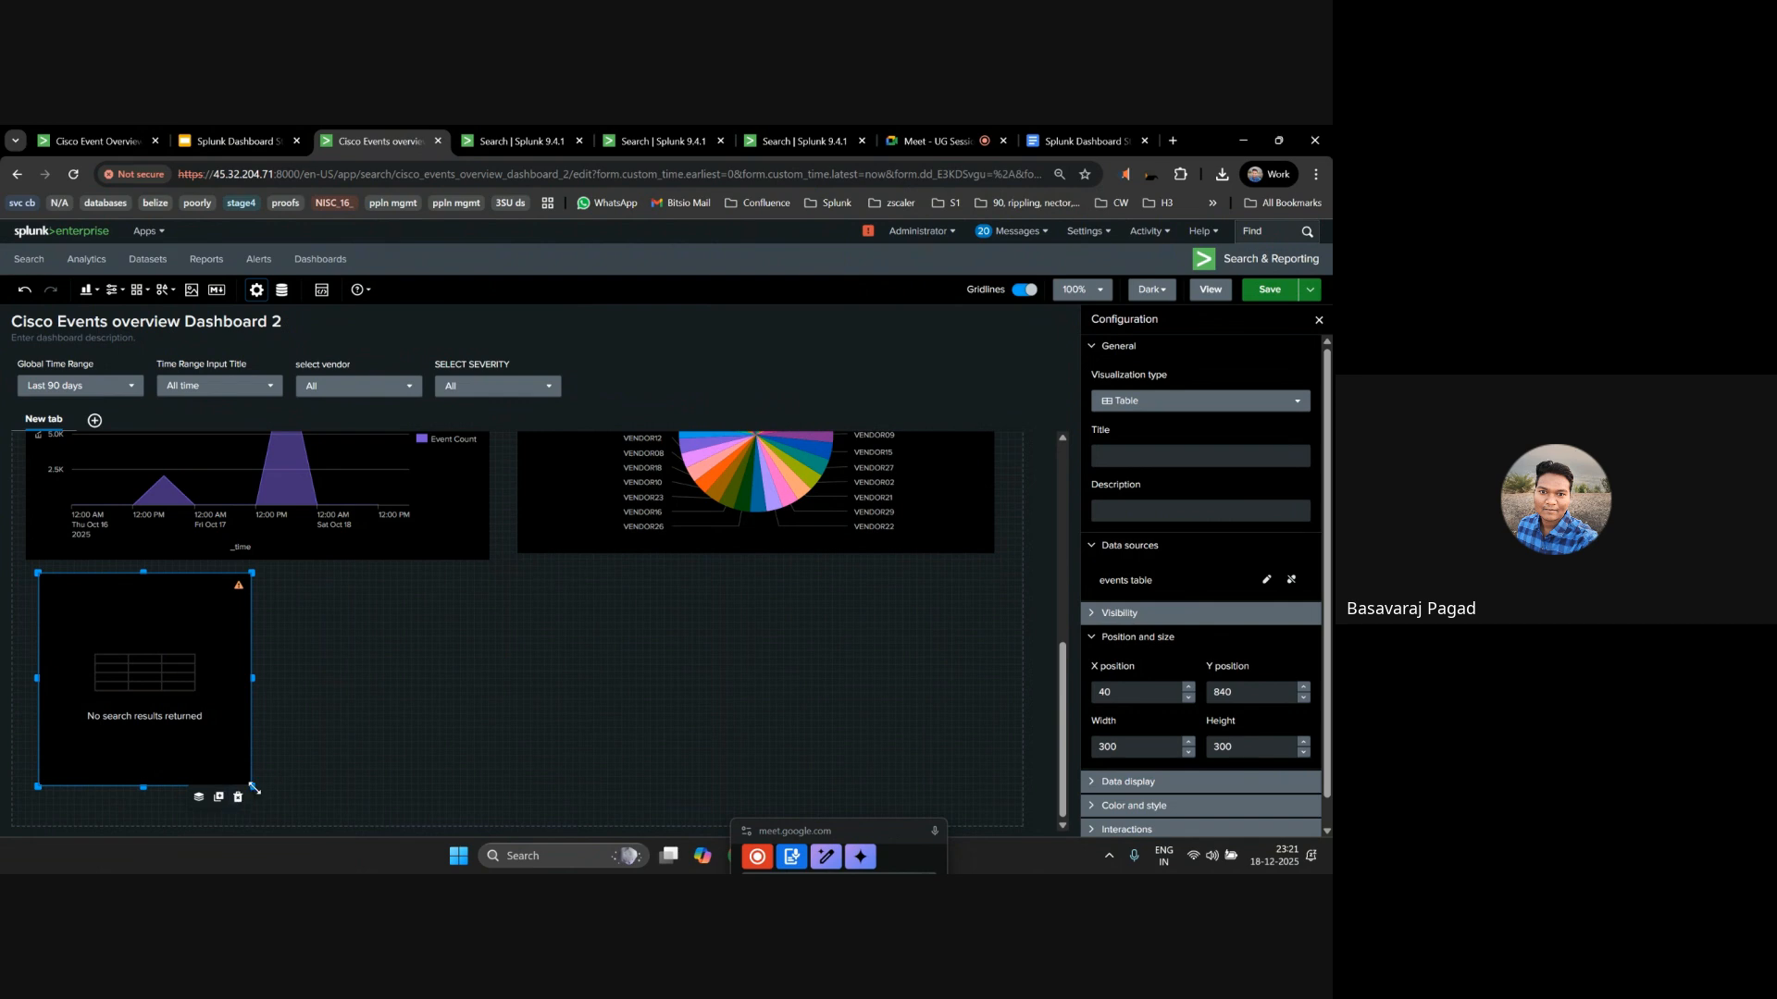
{"action": "left_click_drag", "start_coordinate": [253, 787], "coordinate": [526, 831]}
{"action": "left_click", "coordinate": [1266, 579]}
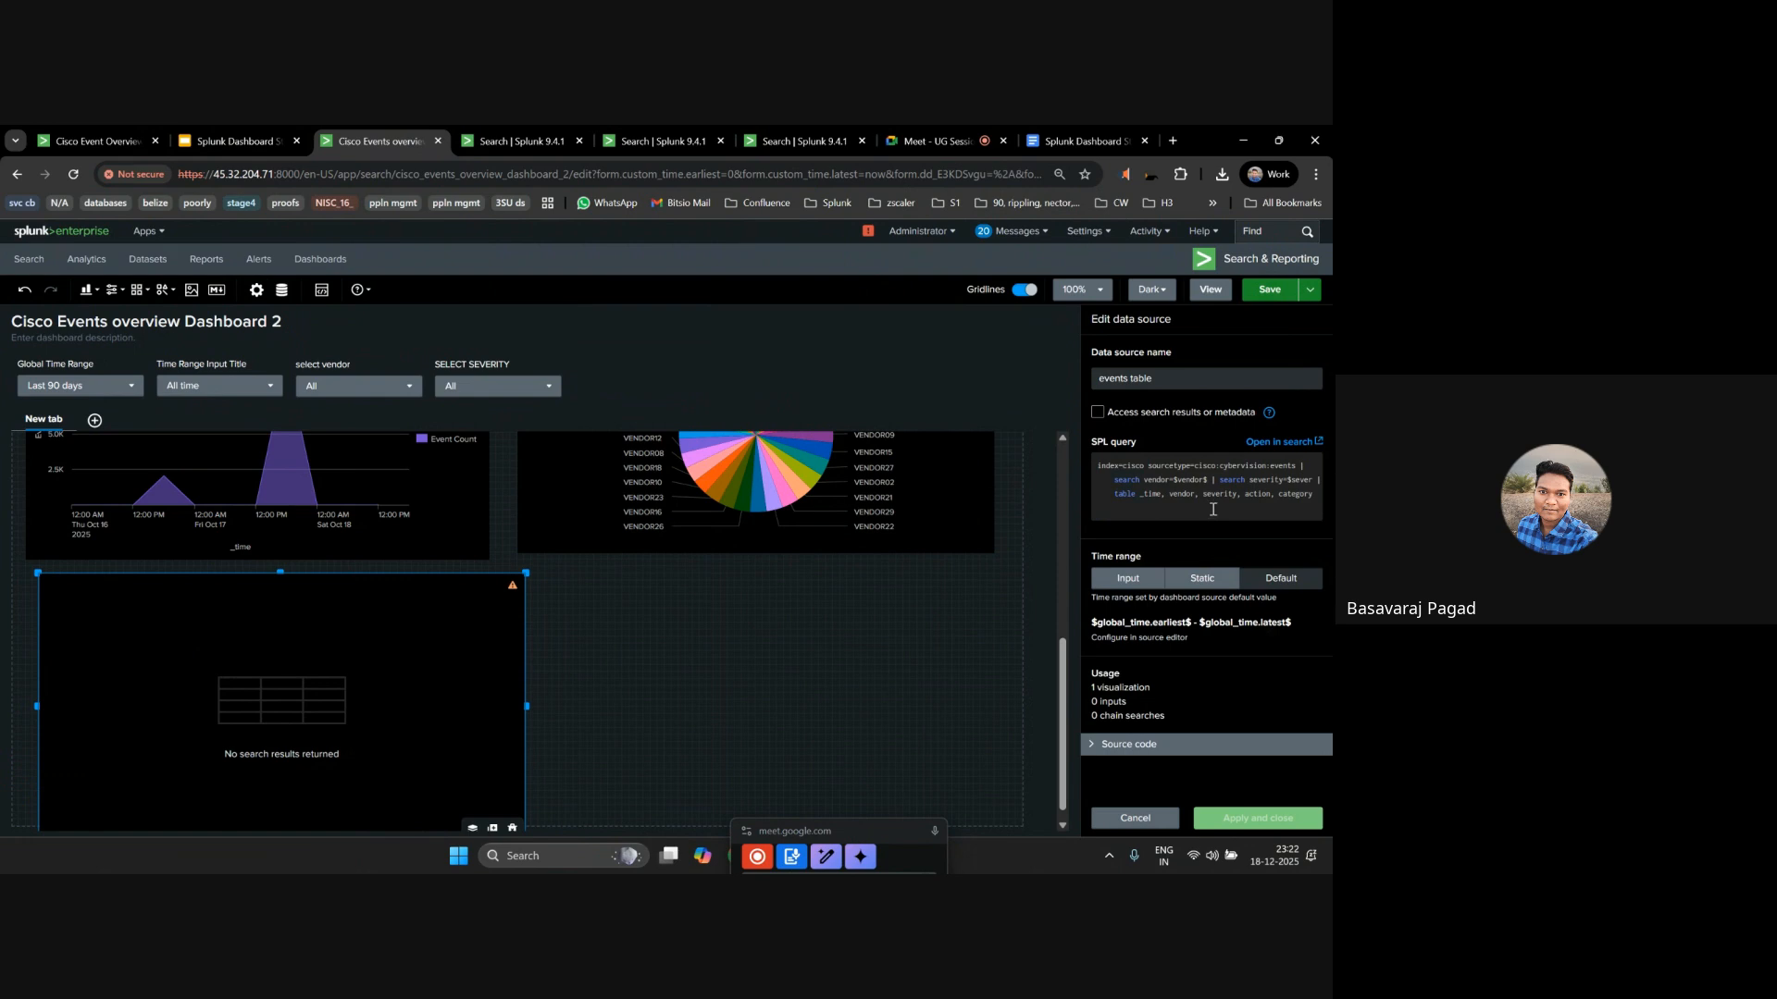
{"action": "scroll", "coordinate": [458, 588], "scroll_direction": "up", "scroll_amount": 3}
{"action": "scroll", "coordinate": [460, 593], "scroll_direction": "down", "scroll_amount": 3}
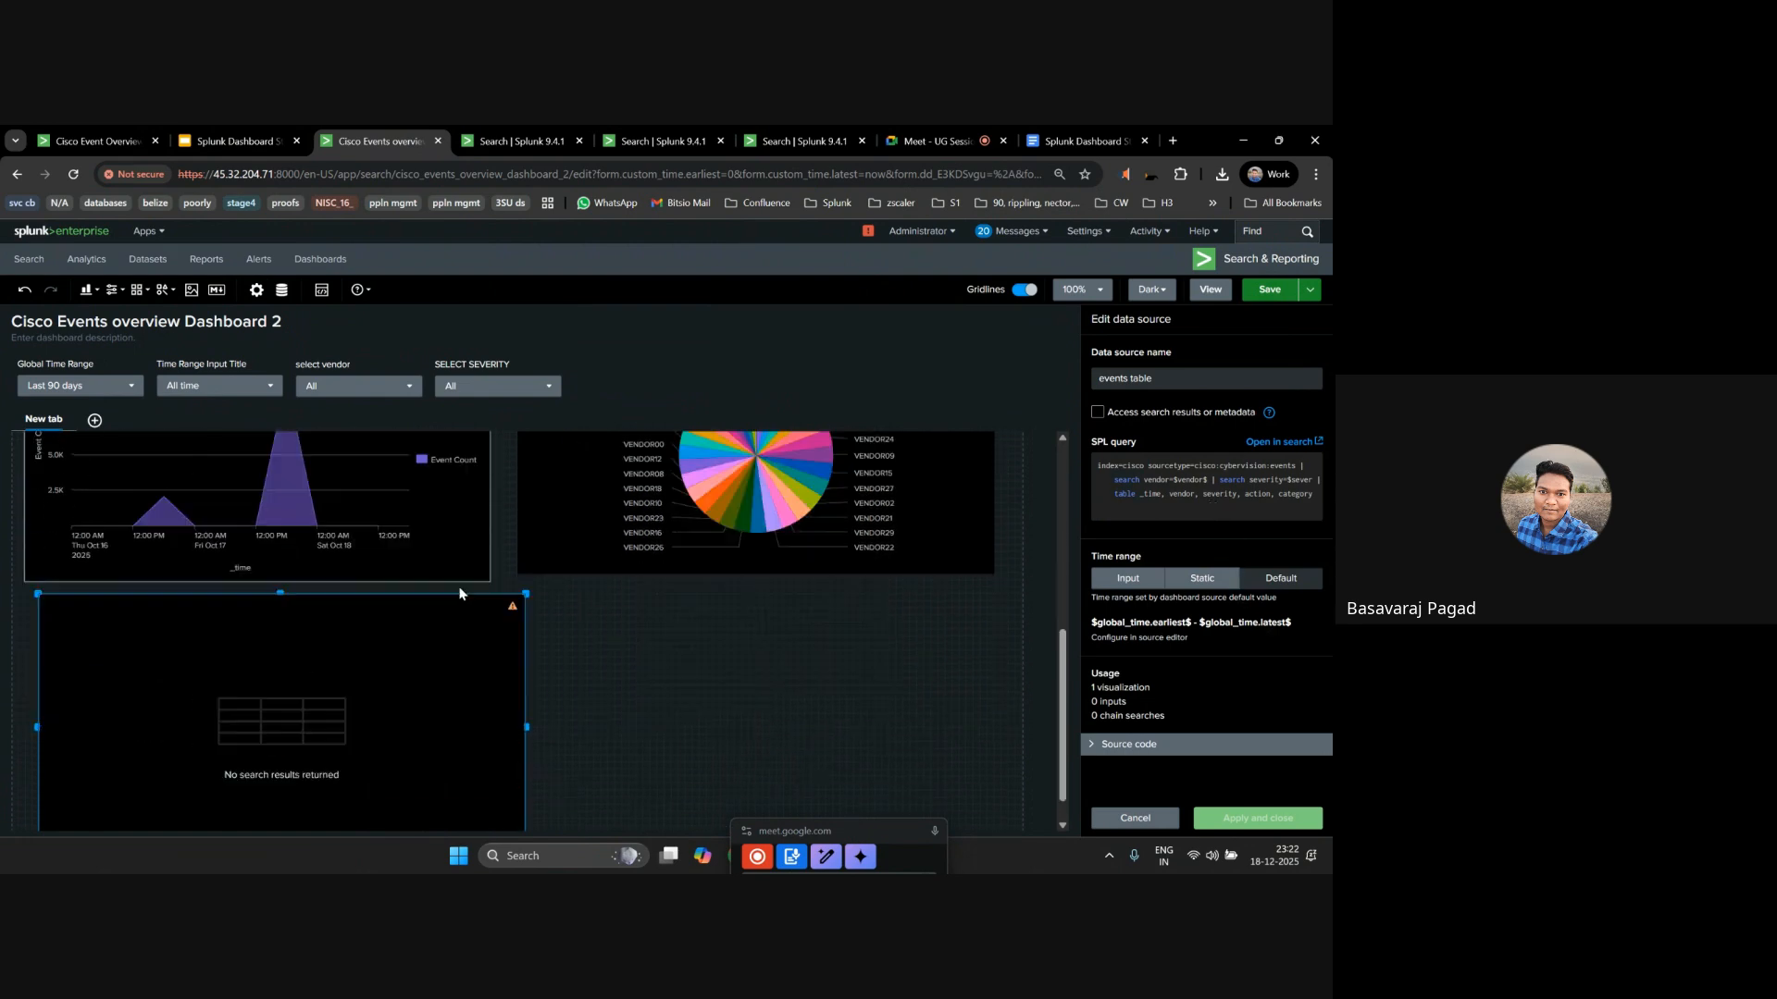
{"action": "left_click", "coordinate": [1136, 819]}
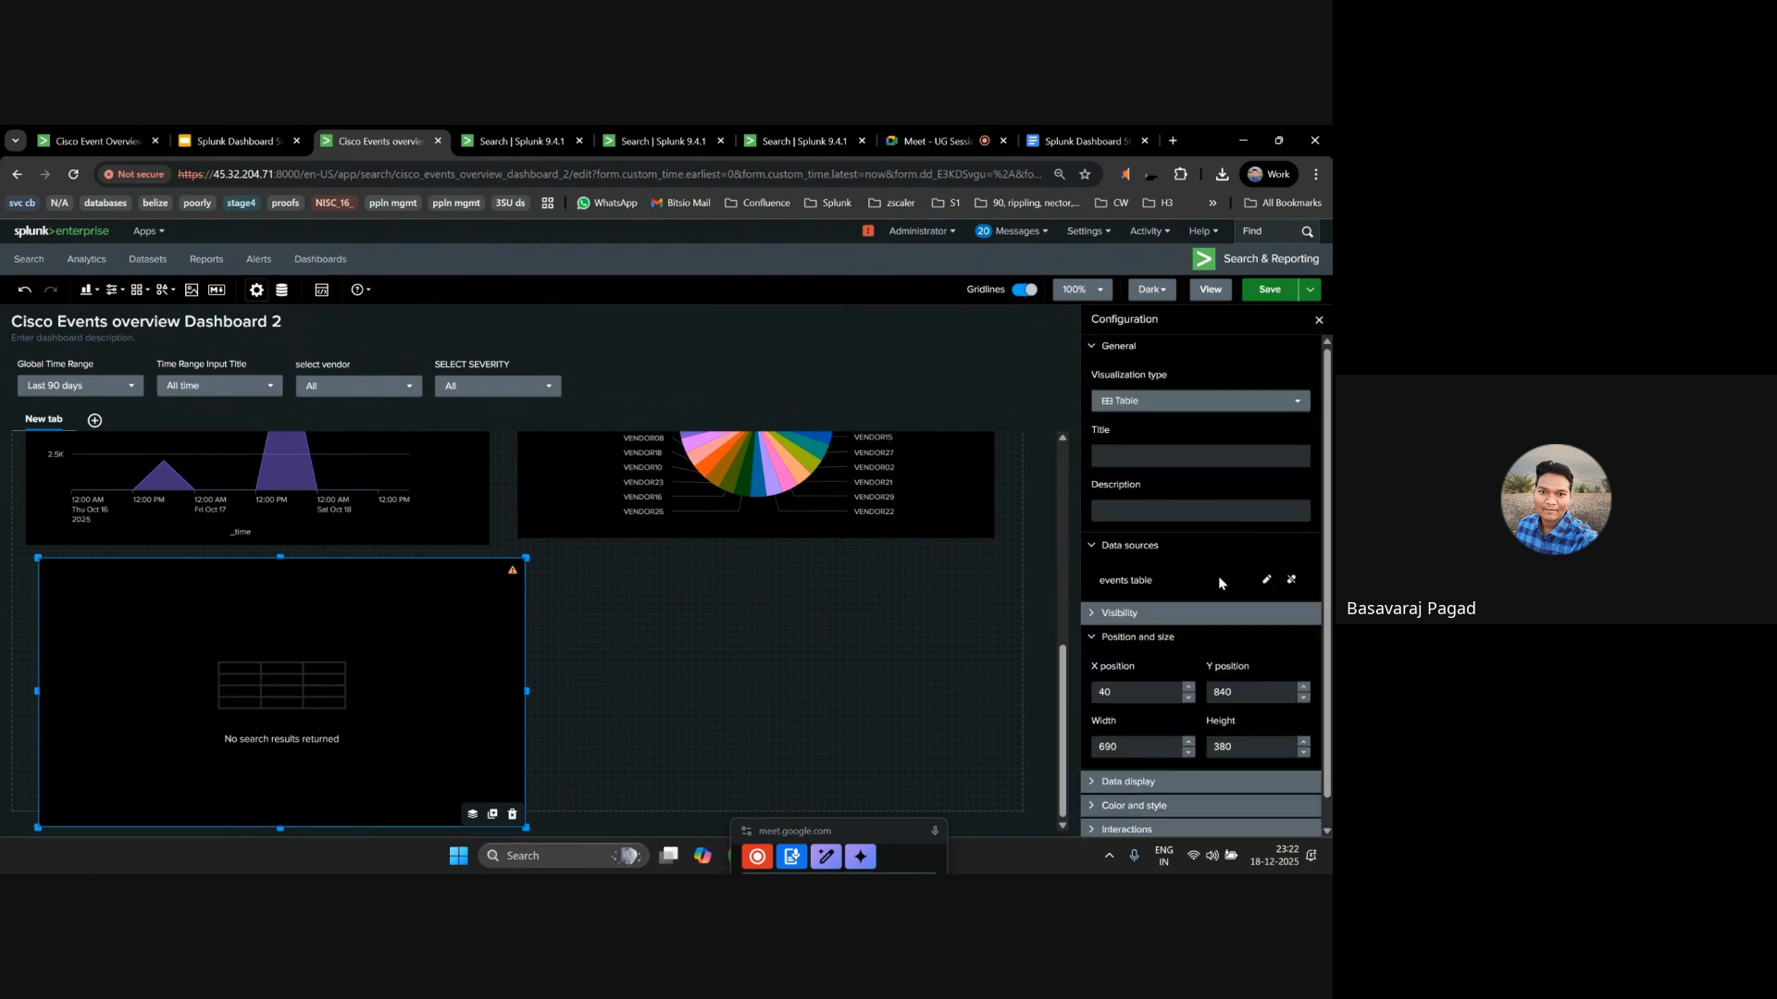
{"action": "left_click", "coordinate": [1269, 289]}
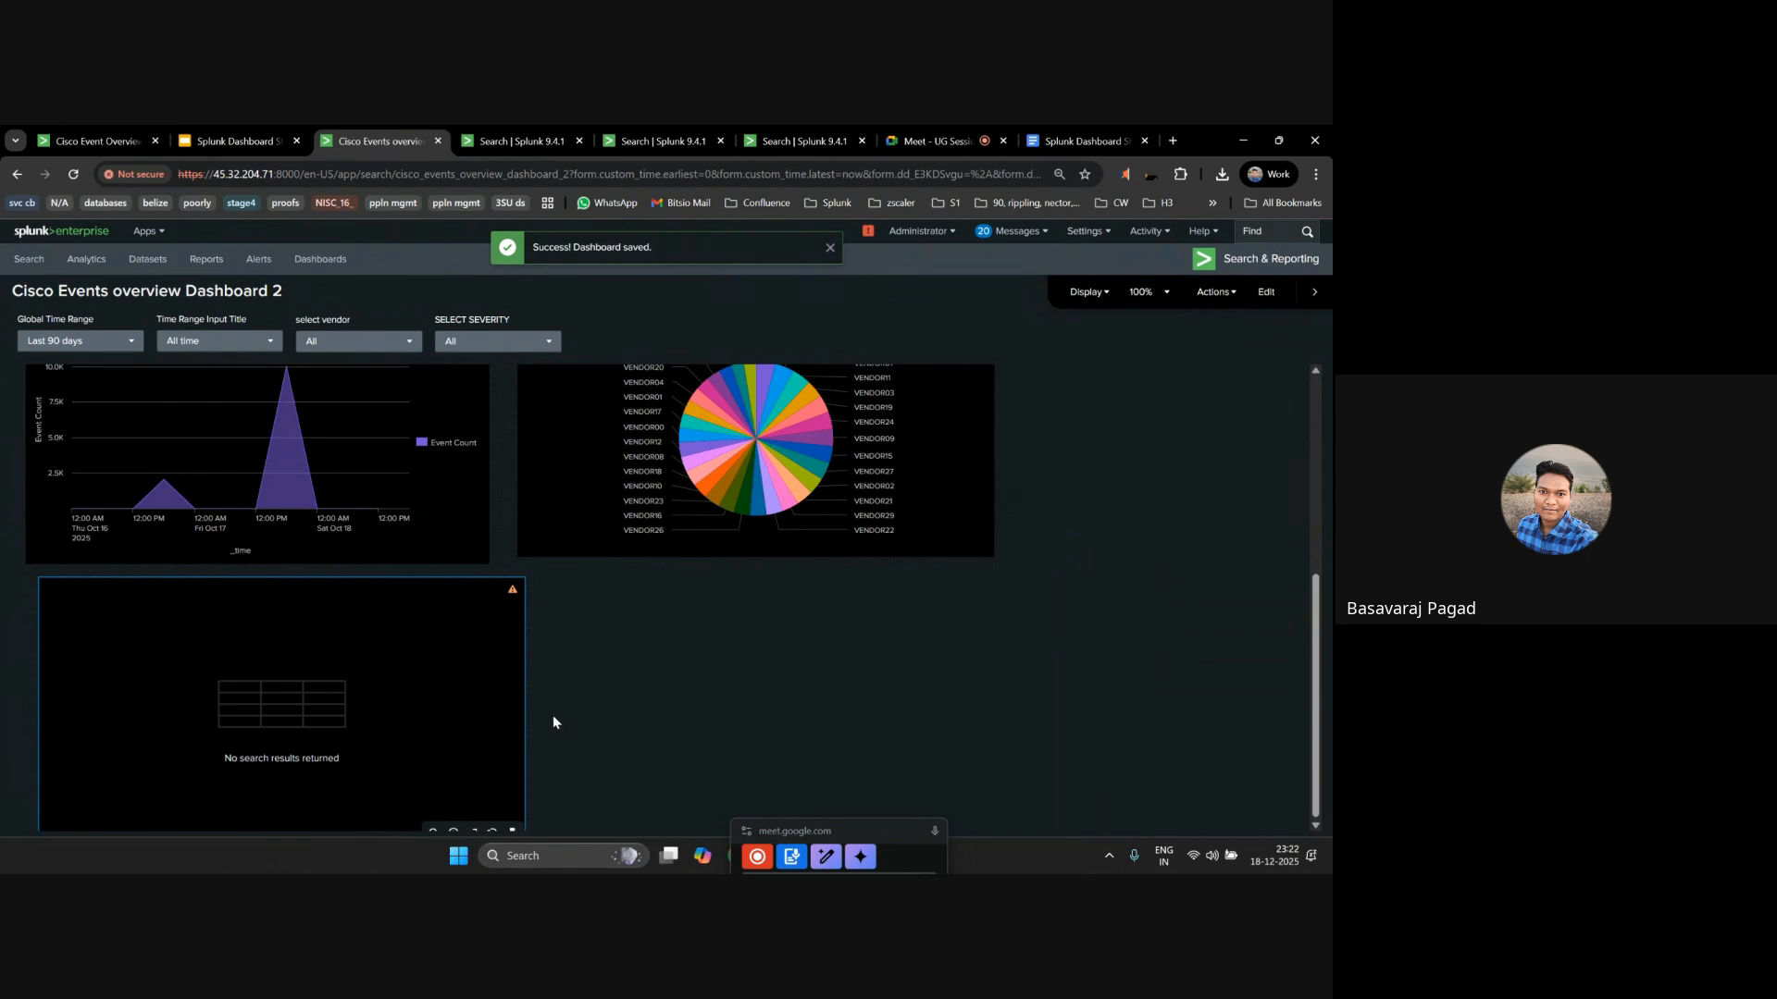
Open the table's query in Search and inspect its severity token.
{"action": "left_click", "coordinate": [432, 830]}
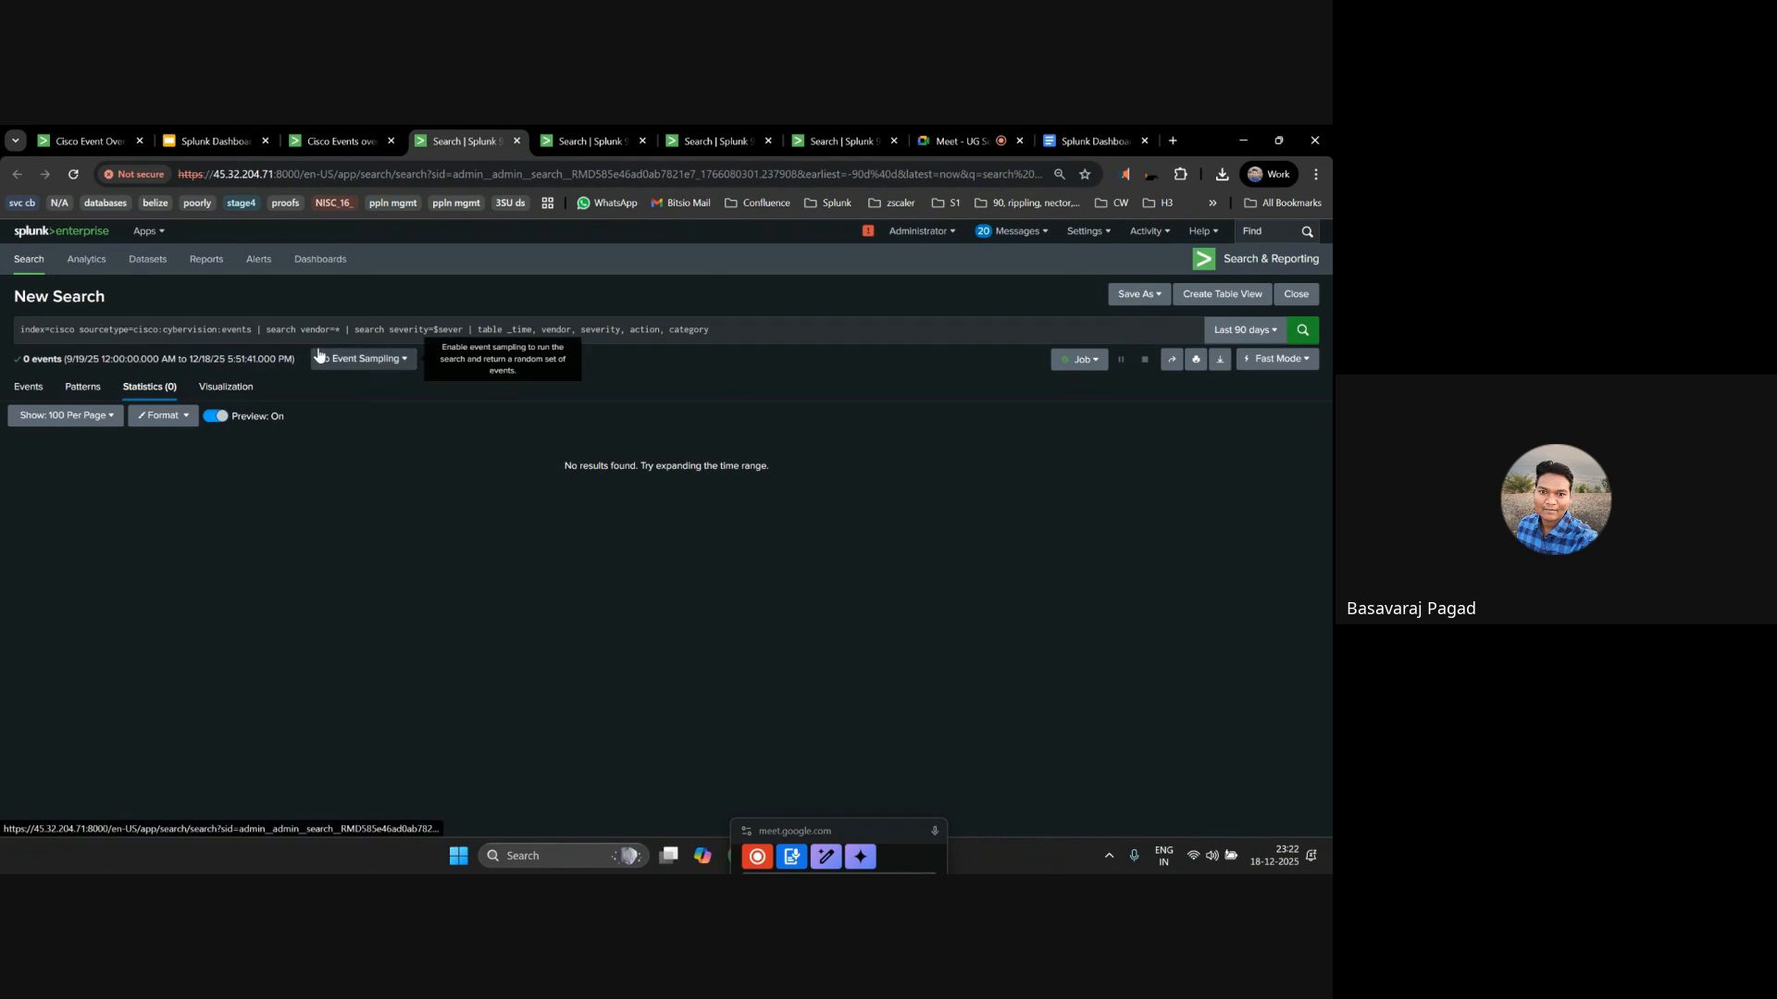
{"action": "left_click", "coordinate": [464, 330]}
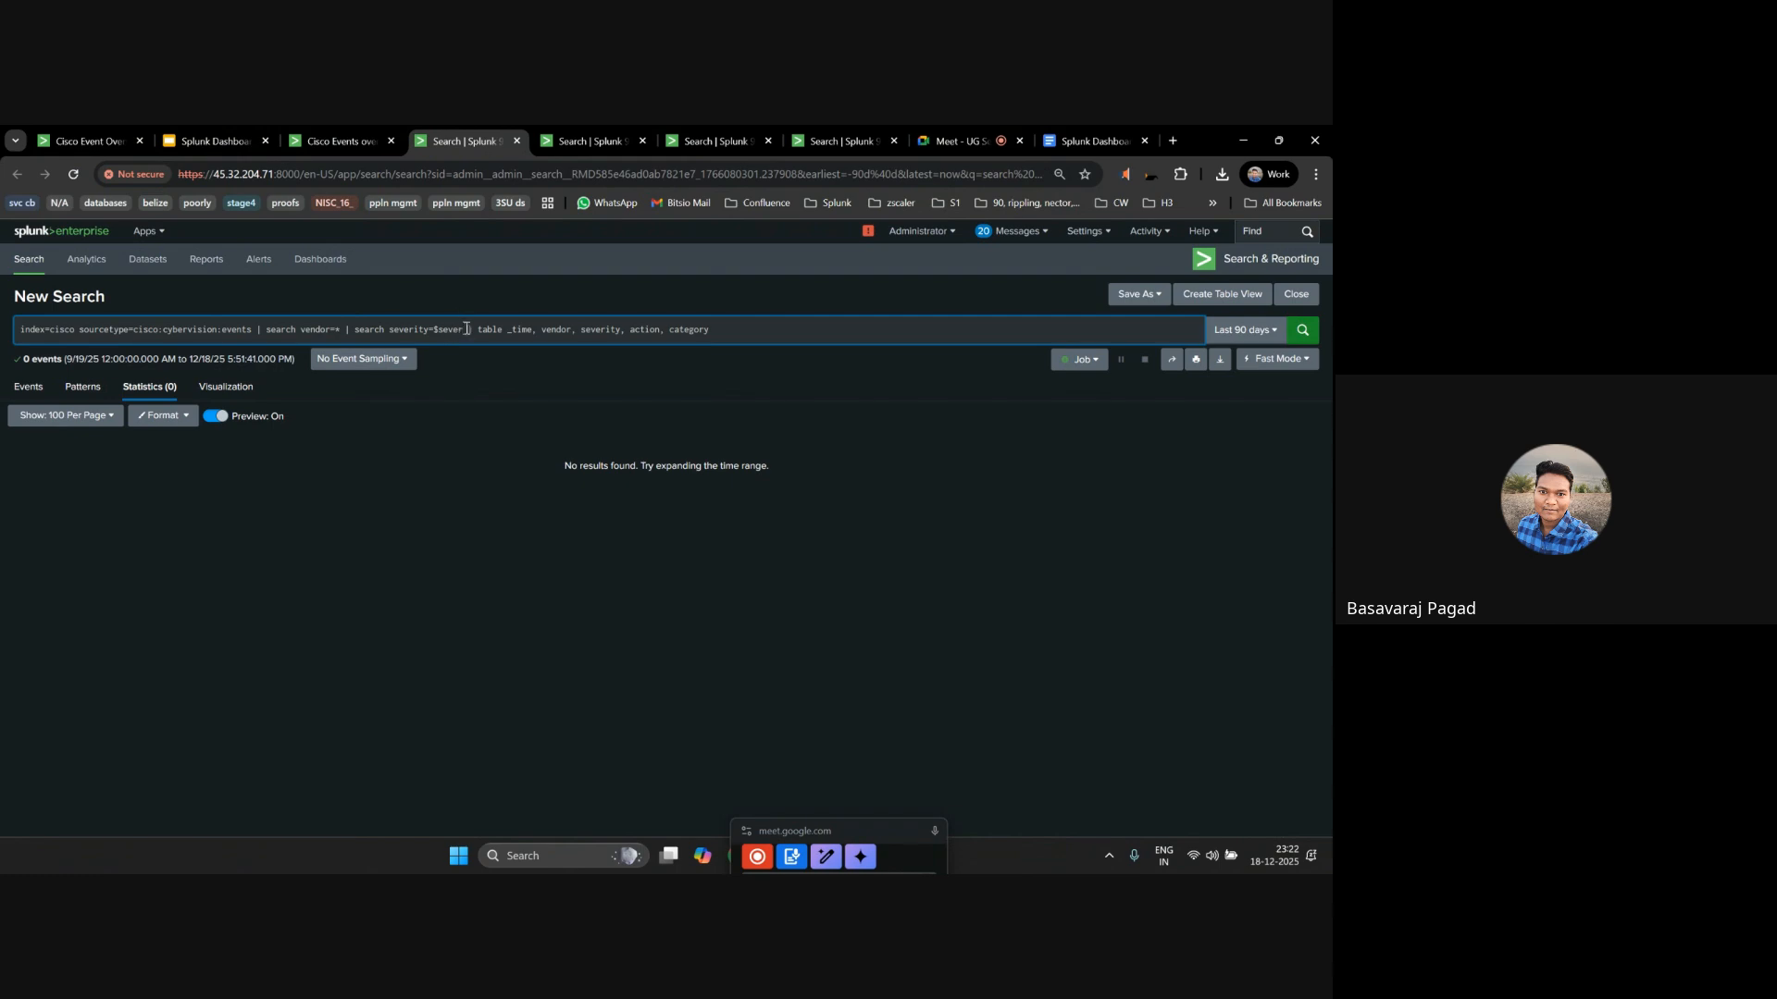
Back on the dashboard, correct the severity token in the events table query to $severity$, apply it and save.
{"action": "left_click", "coordinate": [339, 141]}
{"action": "left_click", "coordinate": [1287, 294]}
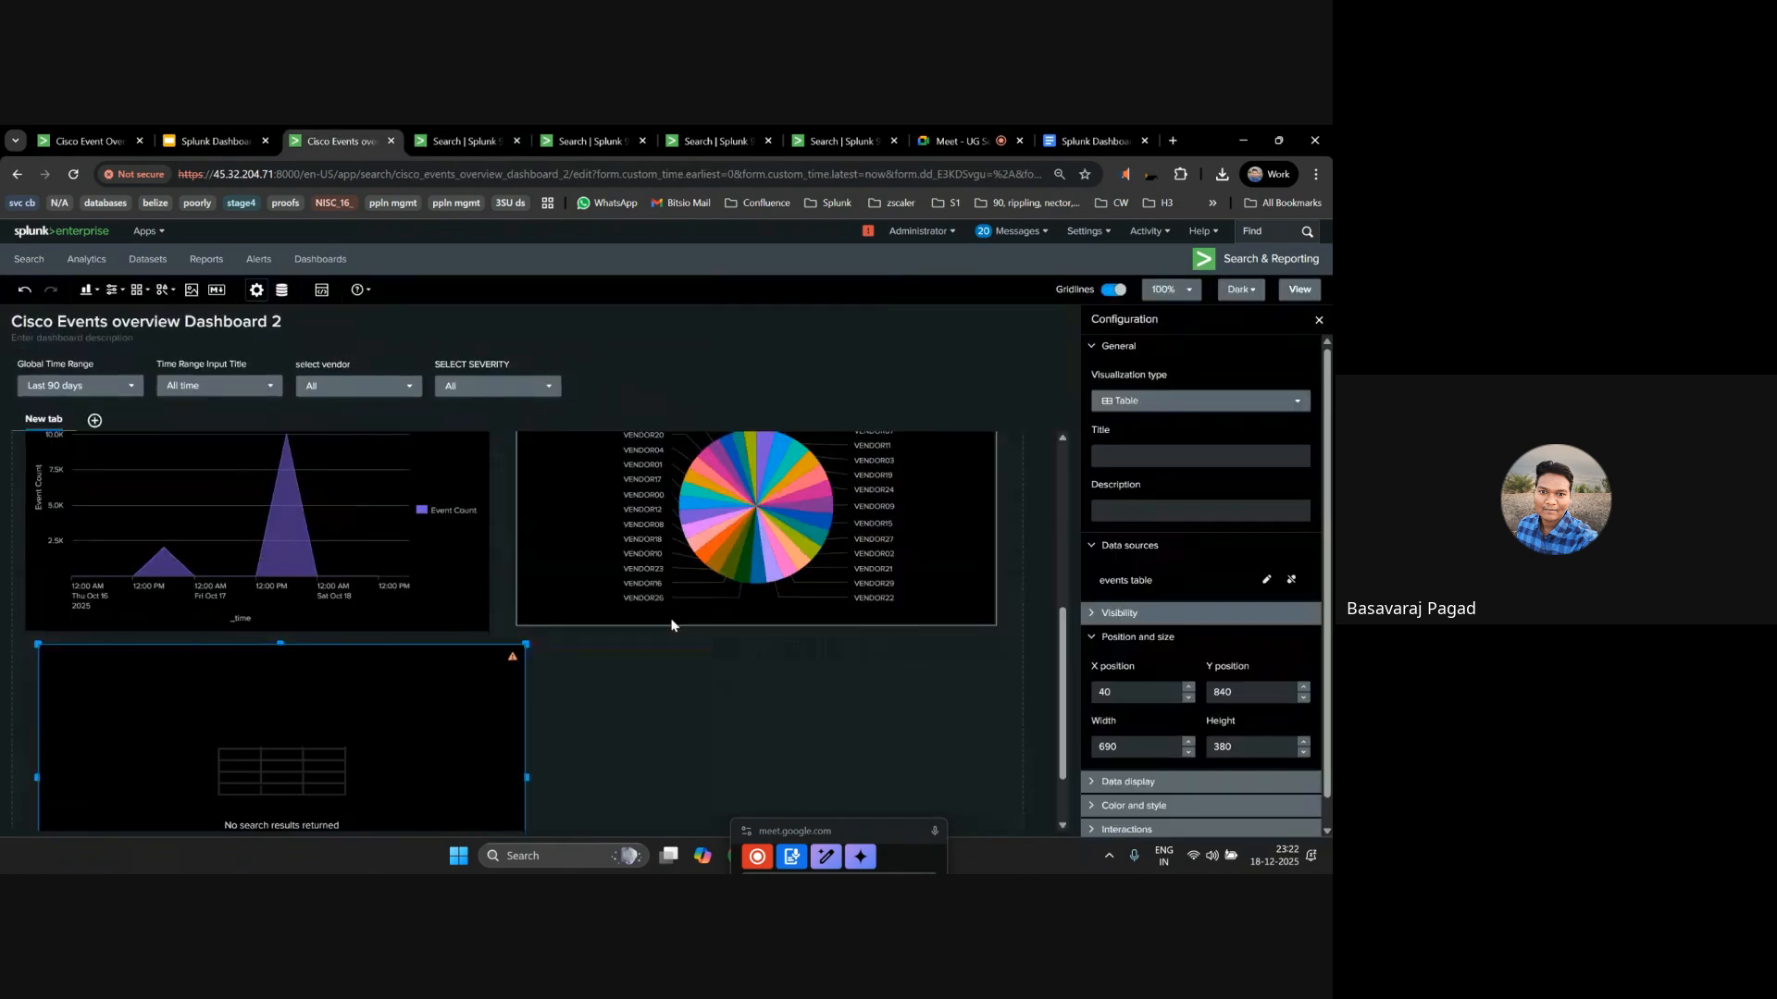
{"action": "left_click", "coordinate": [1266, 580]}
{"action": "left_click", "coordinate": [1314, 479]}
{"action": "type", "text": "ity"}
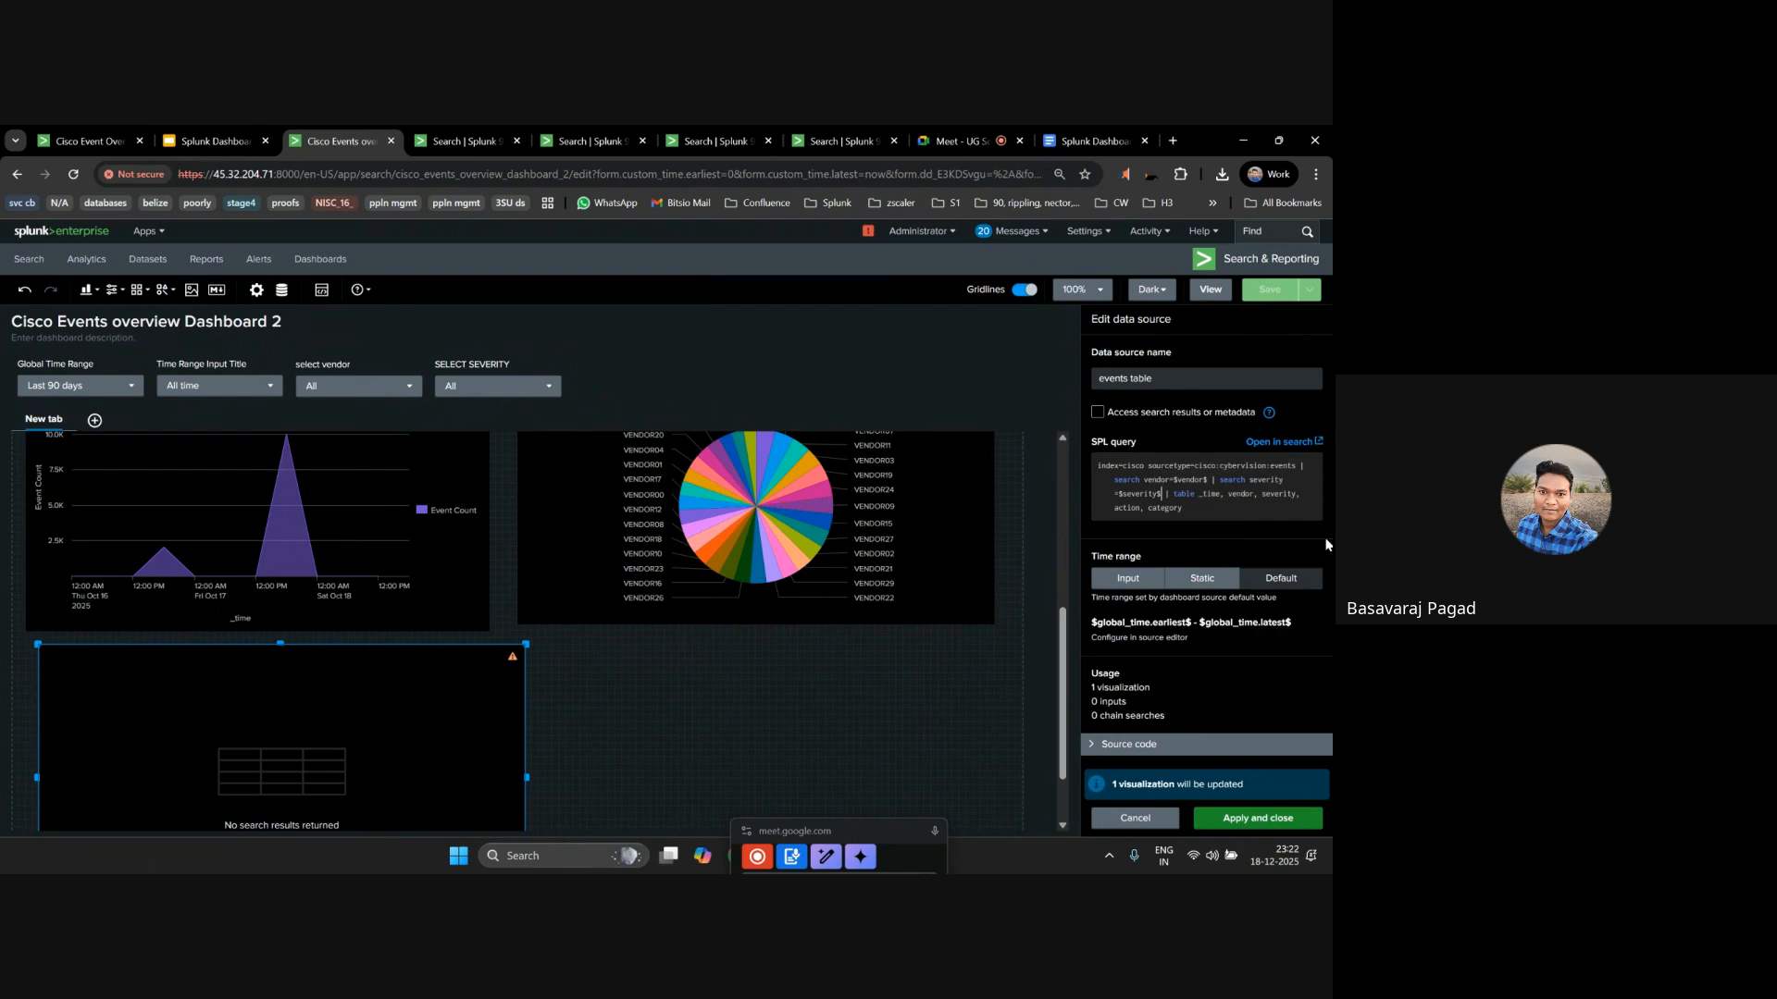
{"action": "left_click", "coordinate": [1257, 818]}
{"action": "left_click", "coordinate": [1270, 294]}
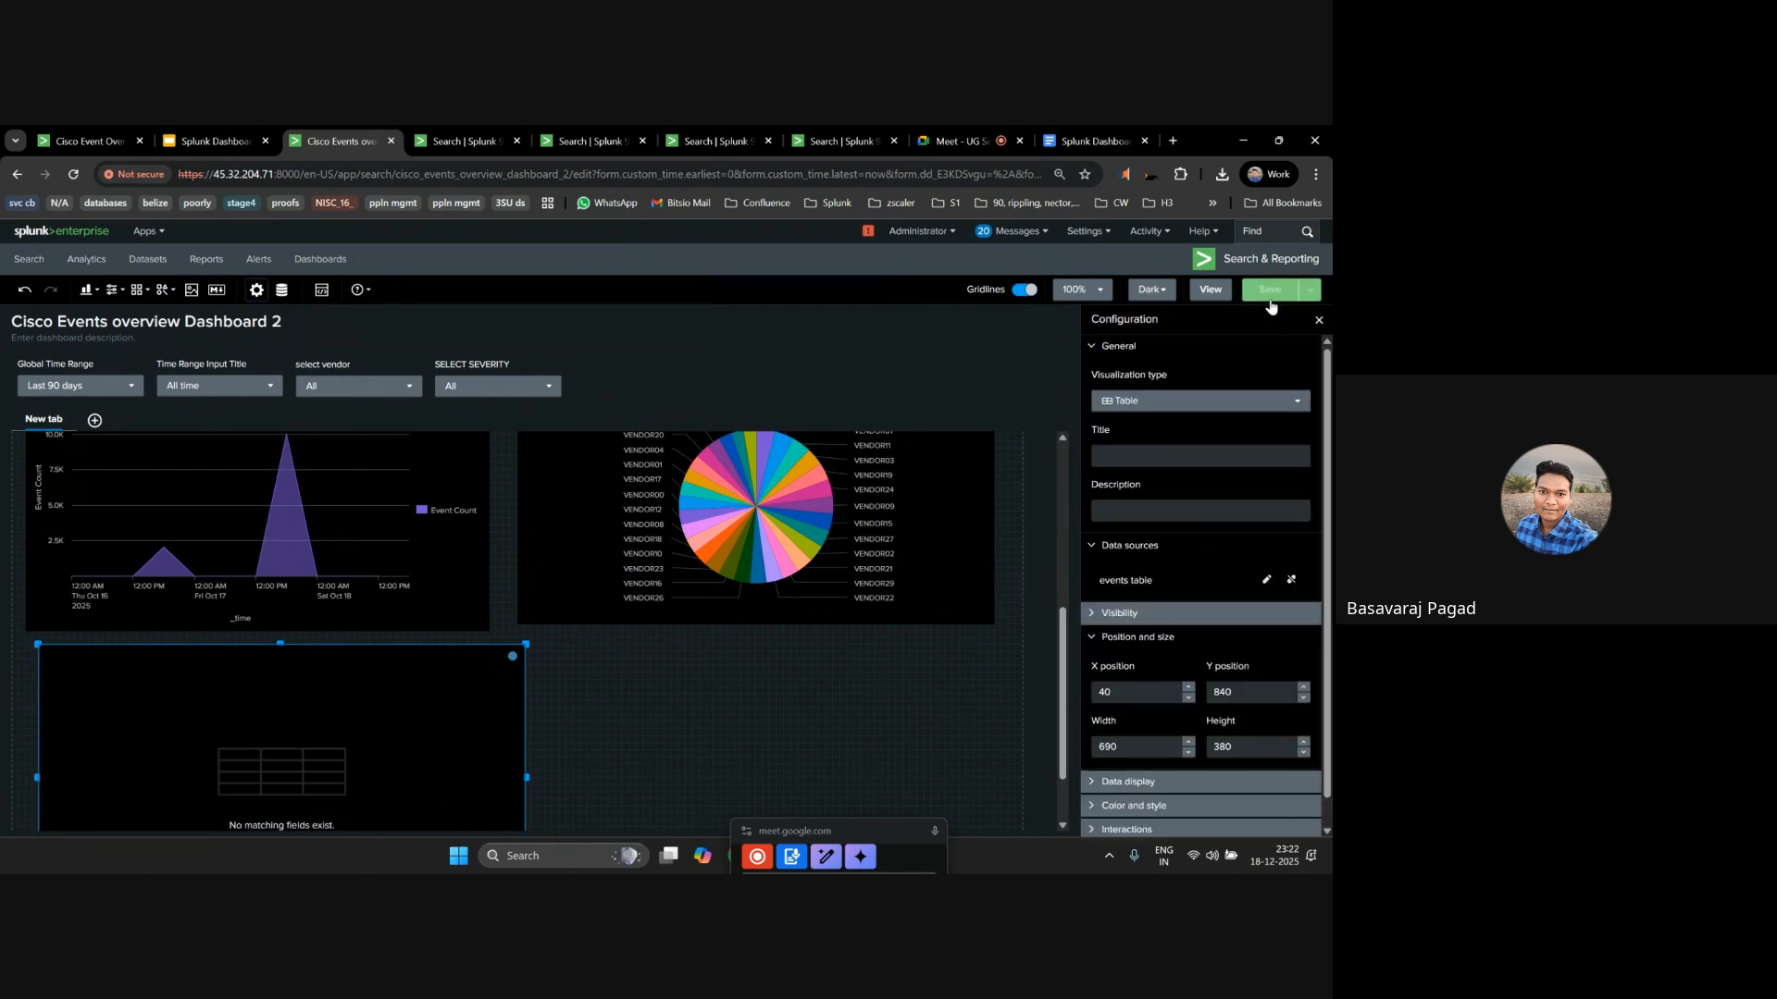
Copy the append [| inputlookup cisco_cybervision_events.csv ] clause from the vendor pie chart's query into the events table query before the vendor filter, apply and save.
{"action": "left_click", "coordinate": [716, 593]}
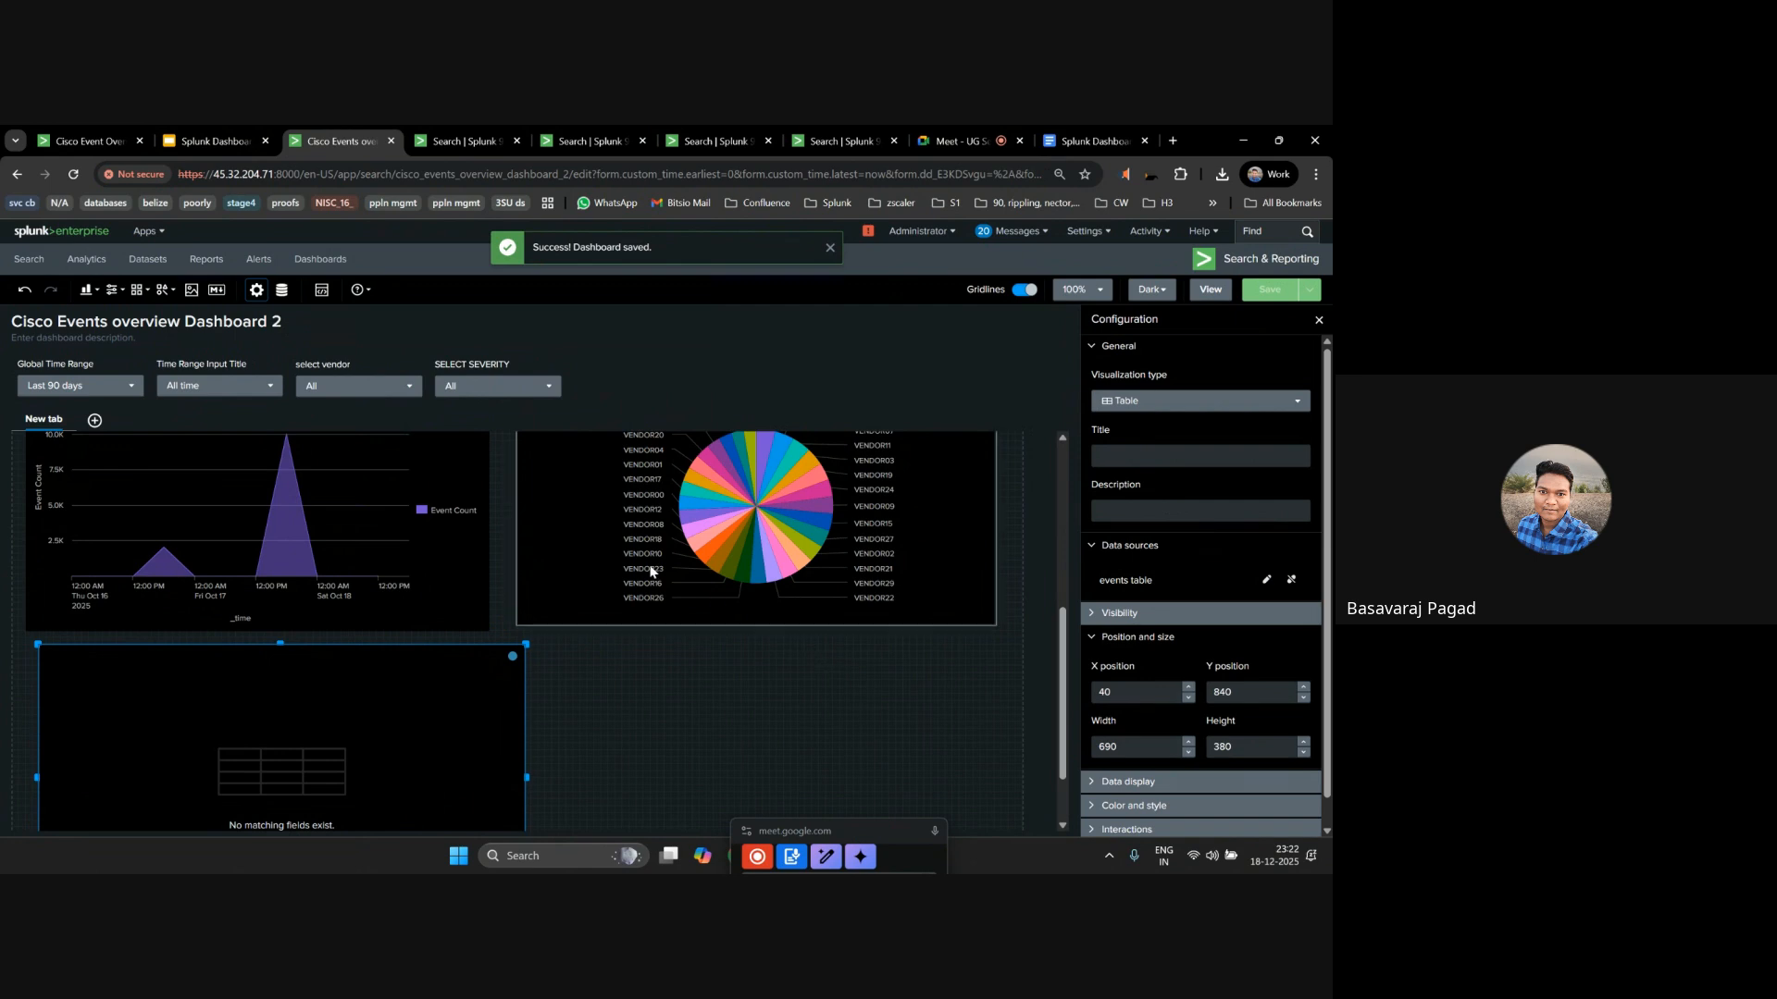
{"action": "left_click", "coordinate": [1267, 581]}
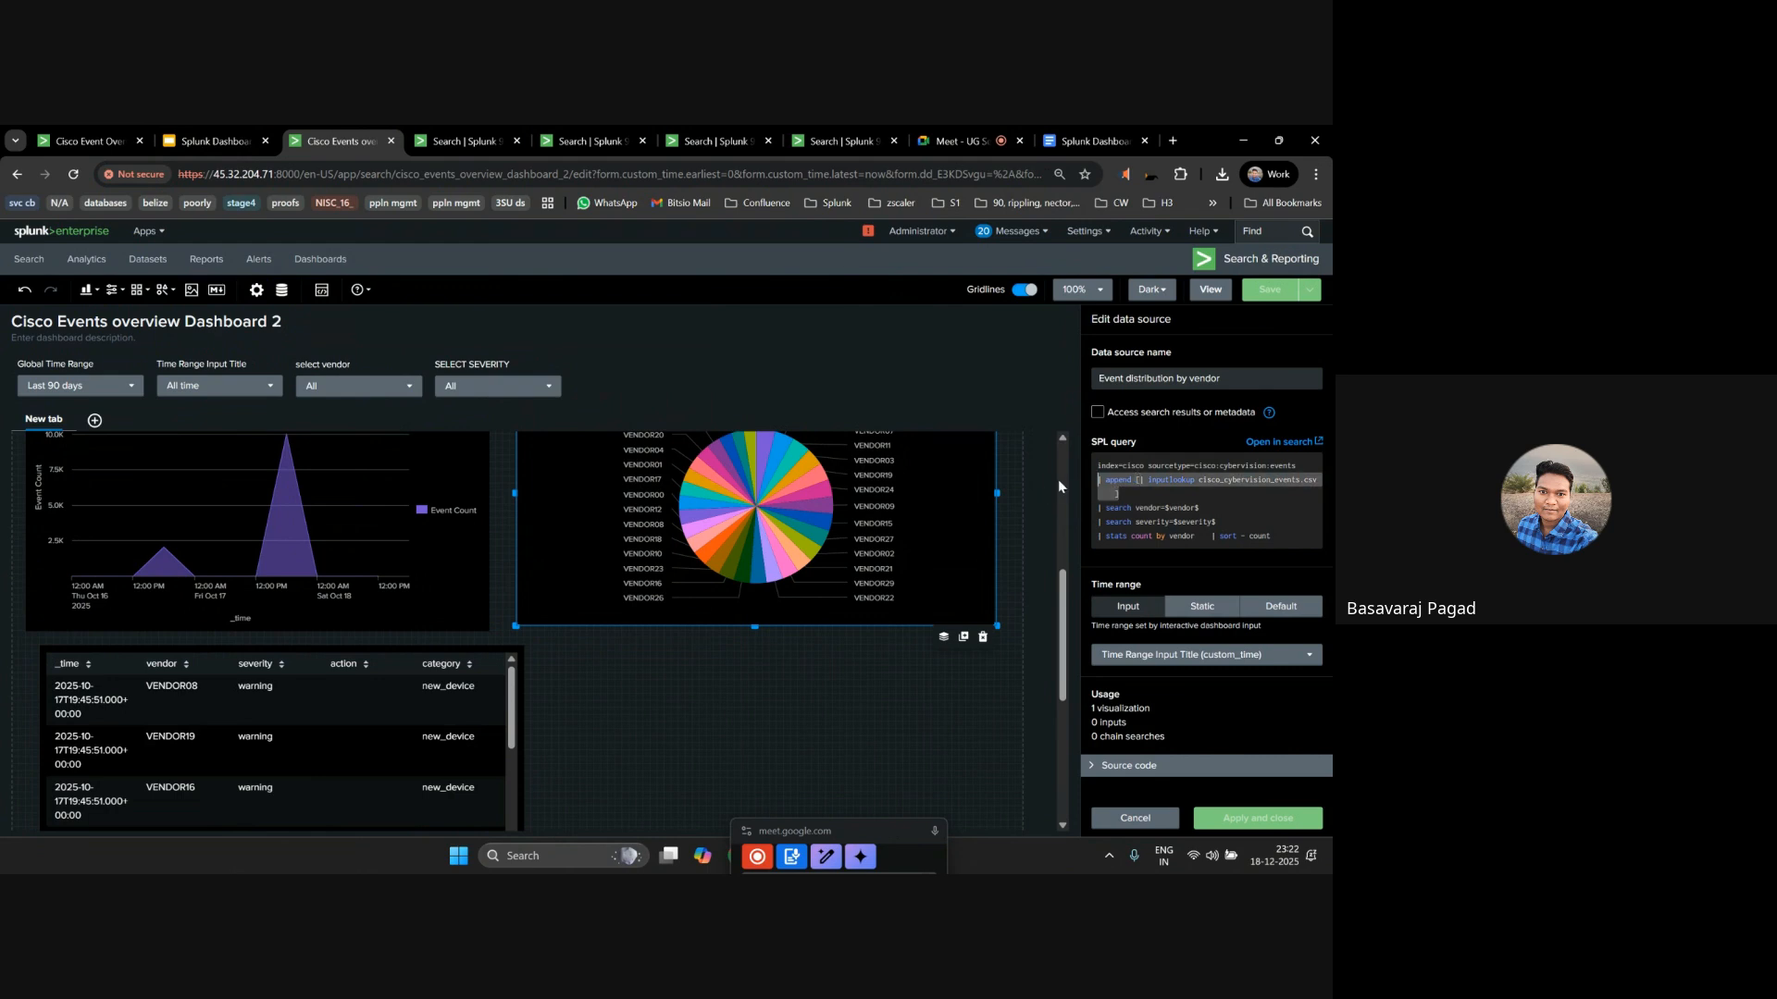
{"action": "left_click", "coordinate": [370, 694]}
{"action": "left_click", "coordinate": [1267, 581]}
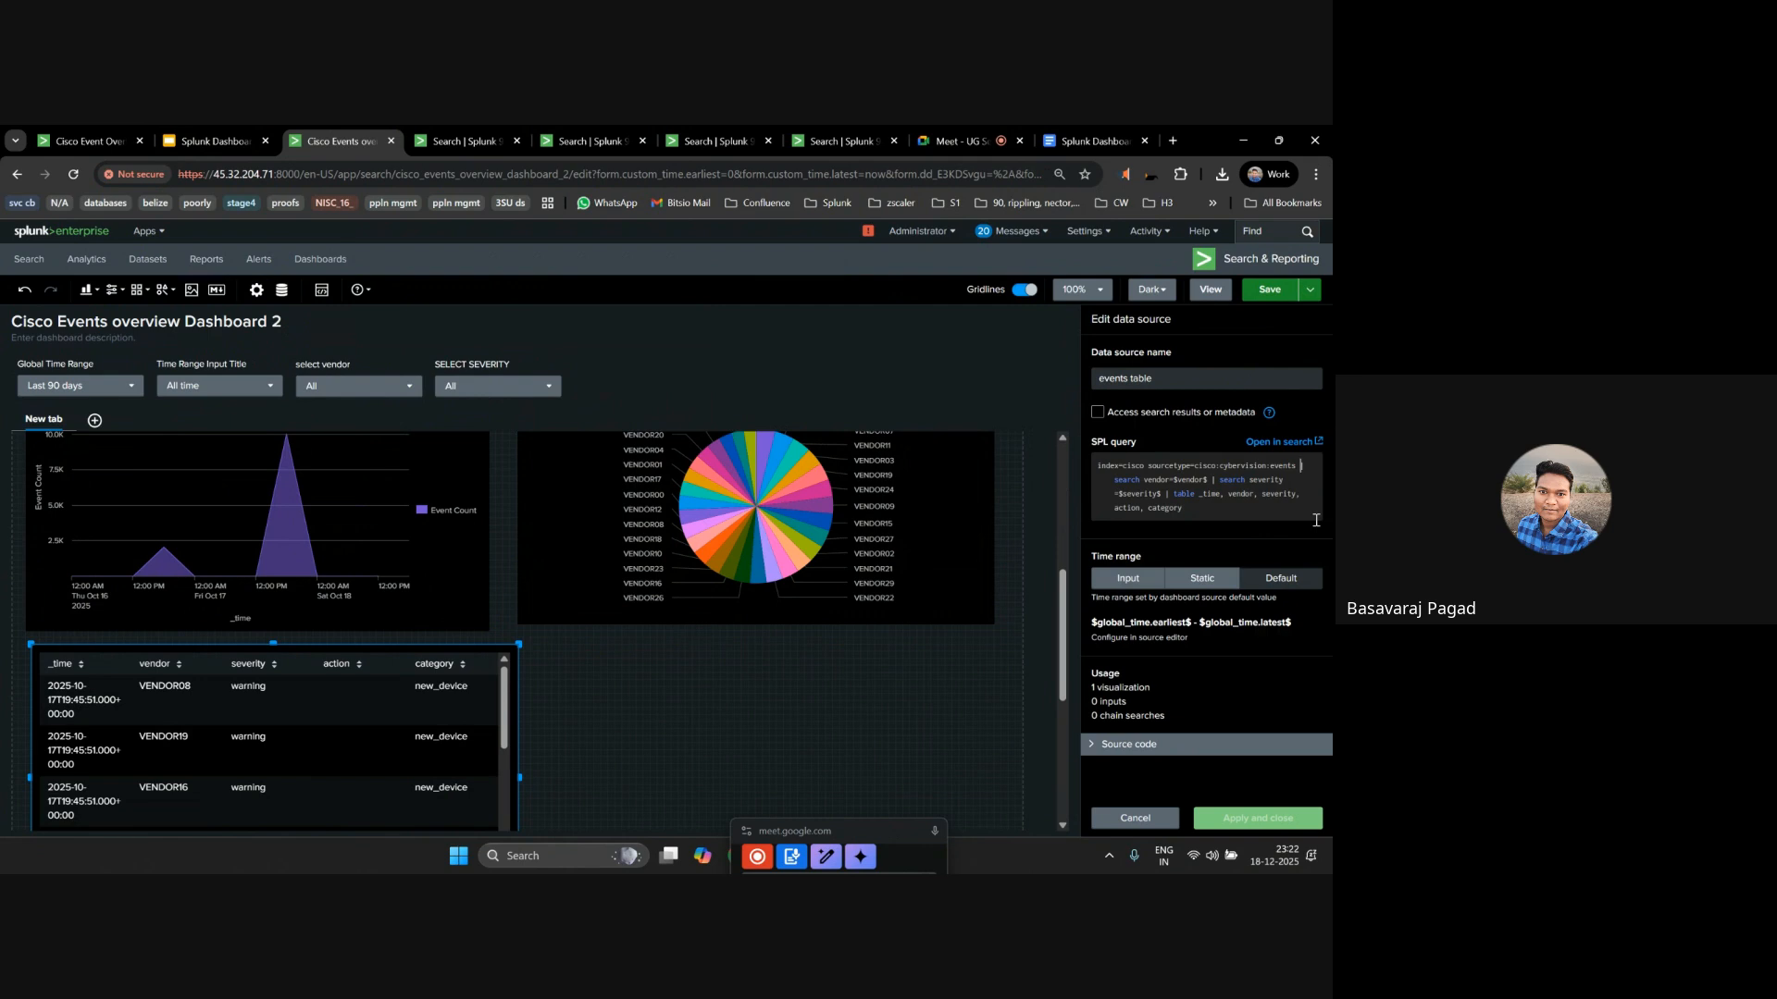
{"action": "type", "text": "append [| inputlookup cisco_cybervision_events.csv ]"}
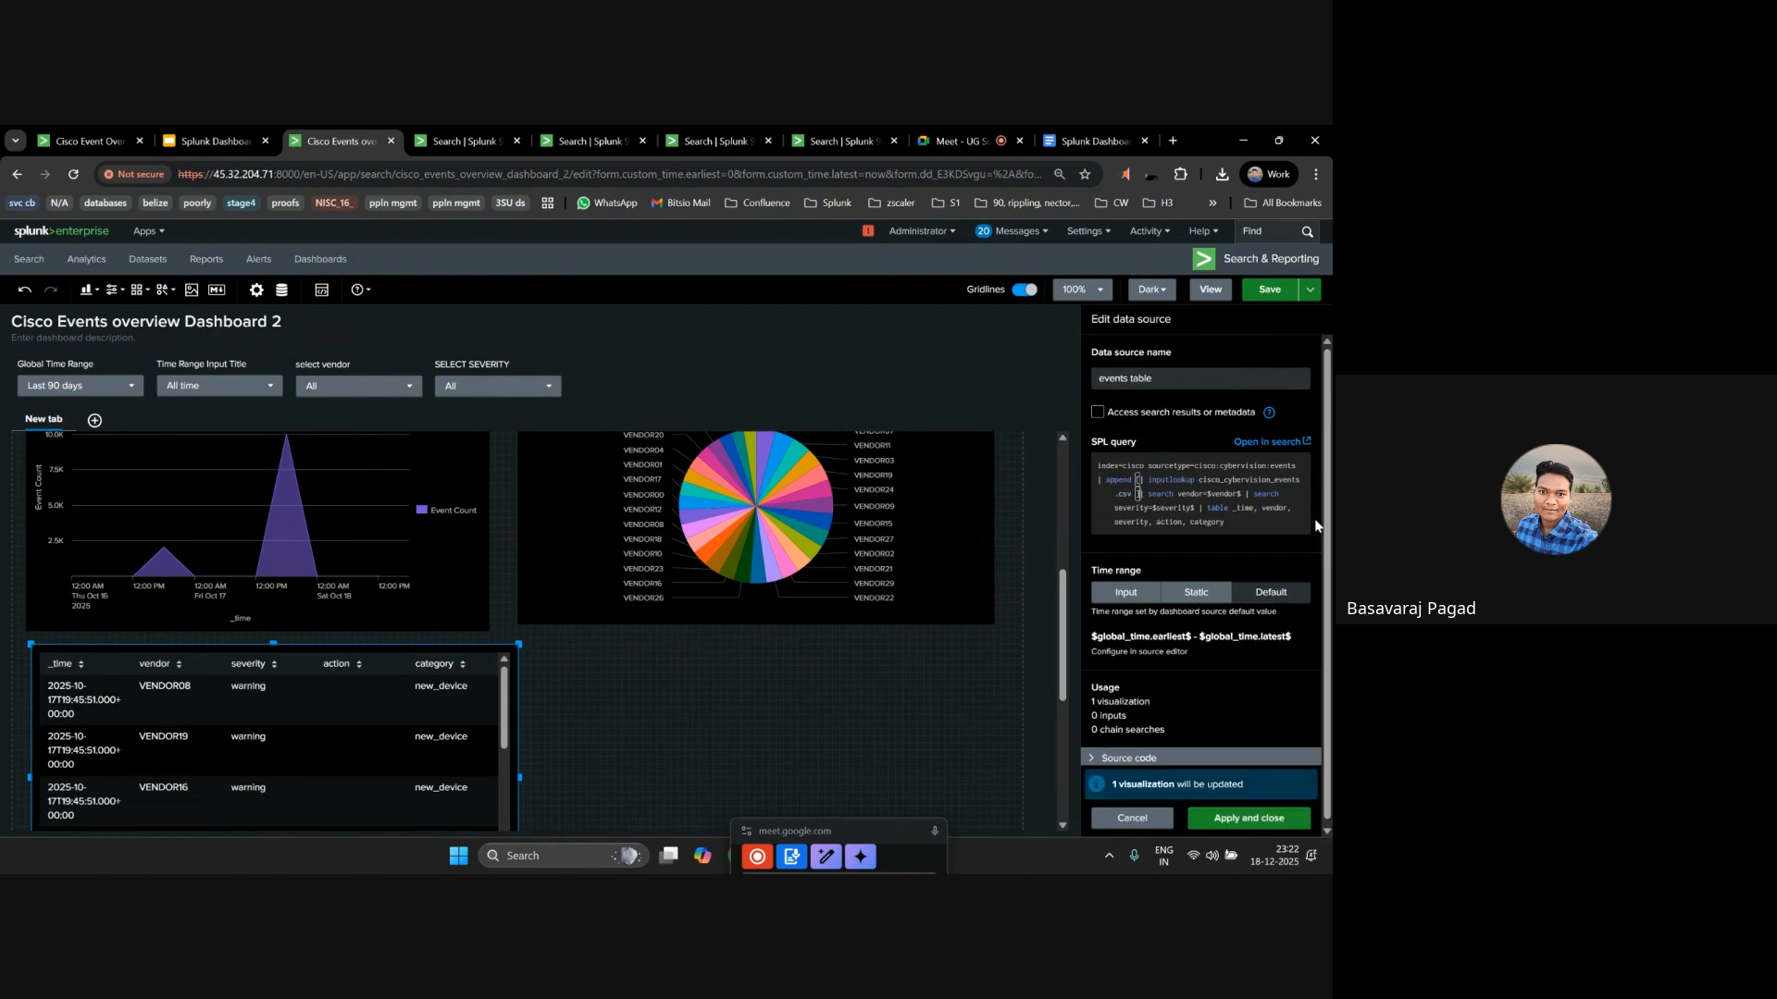
{"action": "key", "text": "Return"}
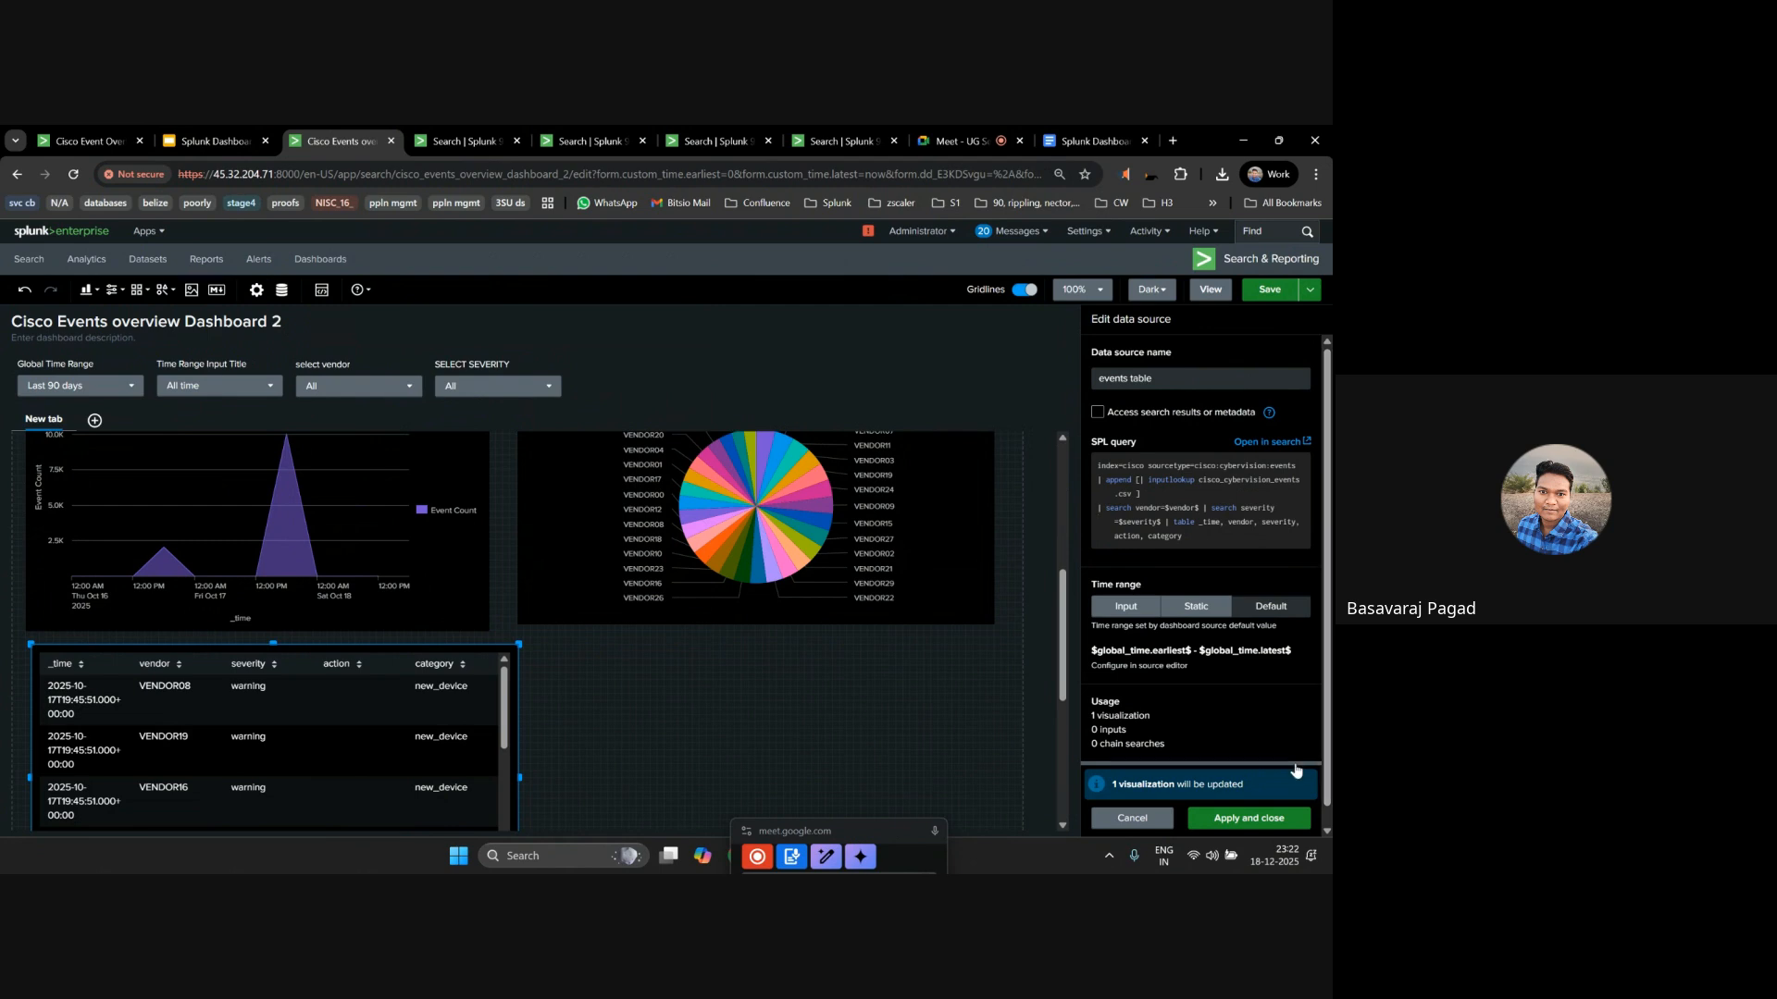
{"action": "left_click", "coordinate": [1243, 819]}
{"action": "left_click", "coordinate": [1271, 290]}
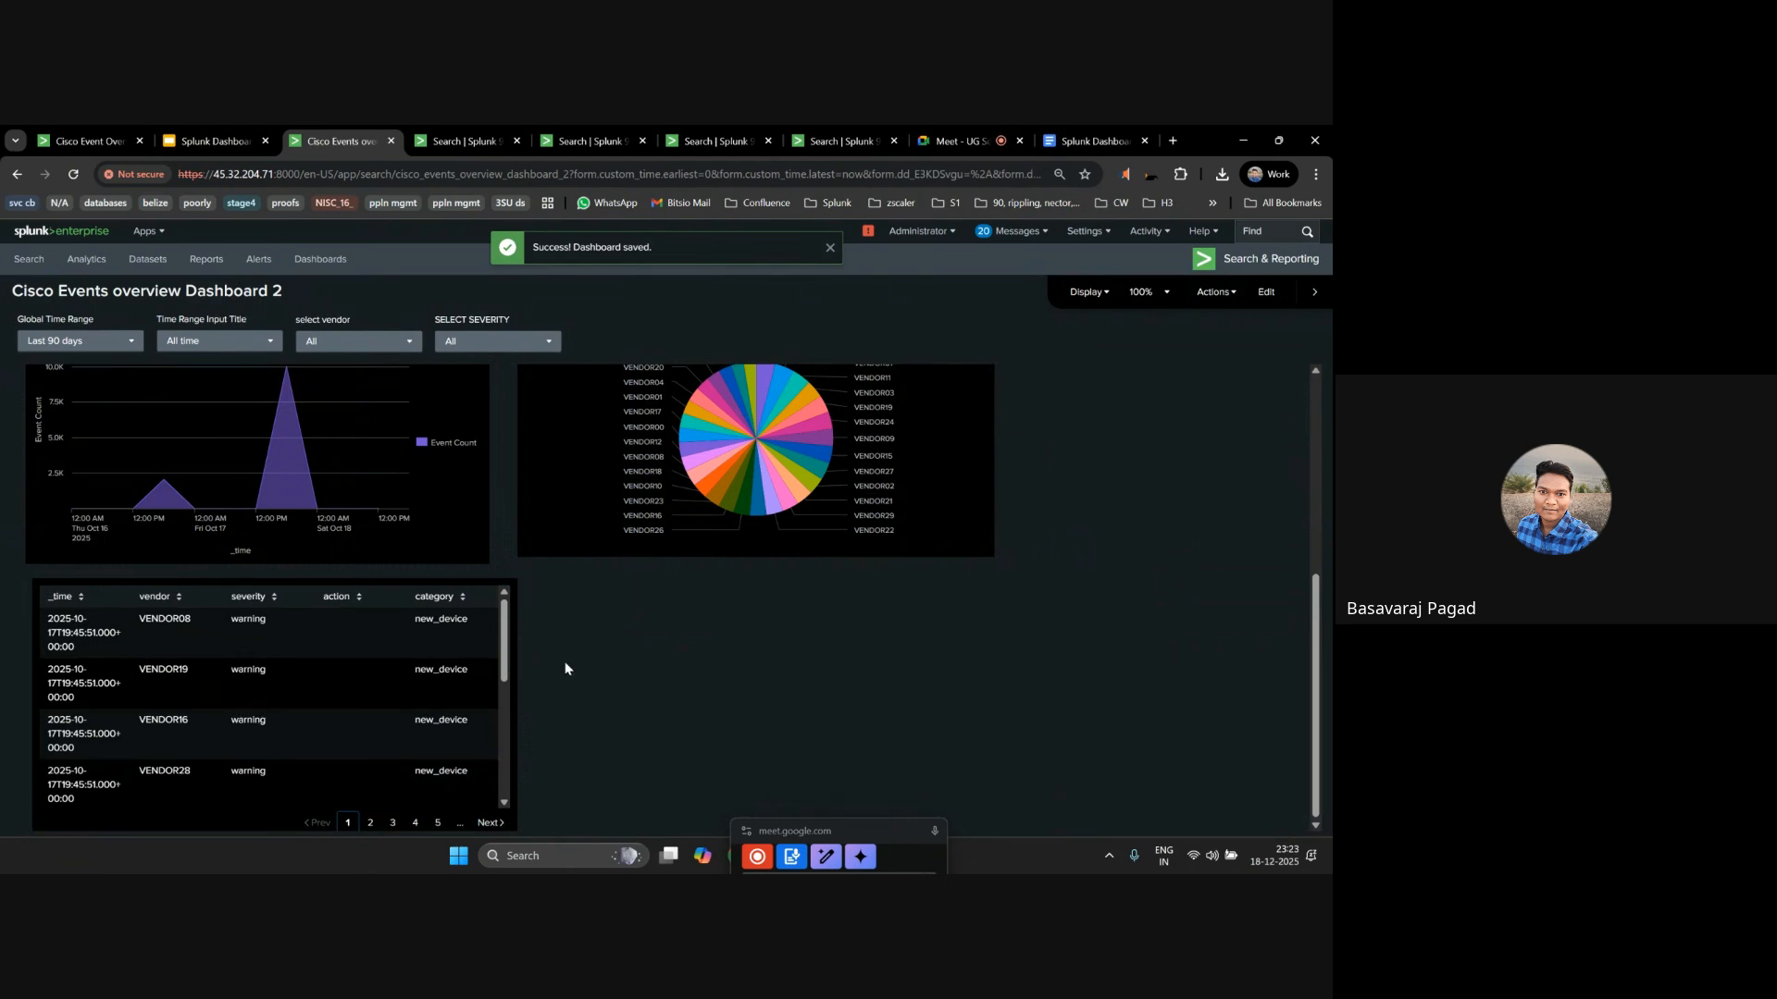
Return to editing the dashboard and title the events table "table".
{"action": "left_click", "coordinate": [1266, 292]}
{"action": "left_click", "coordinate": [368, 685]}
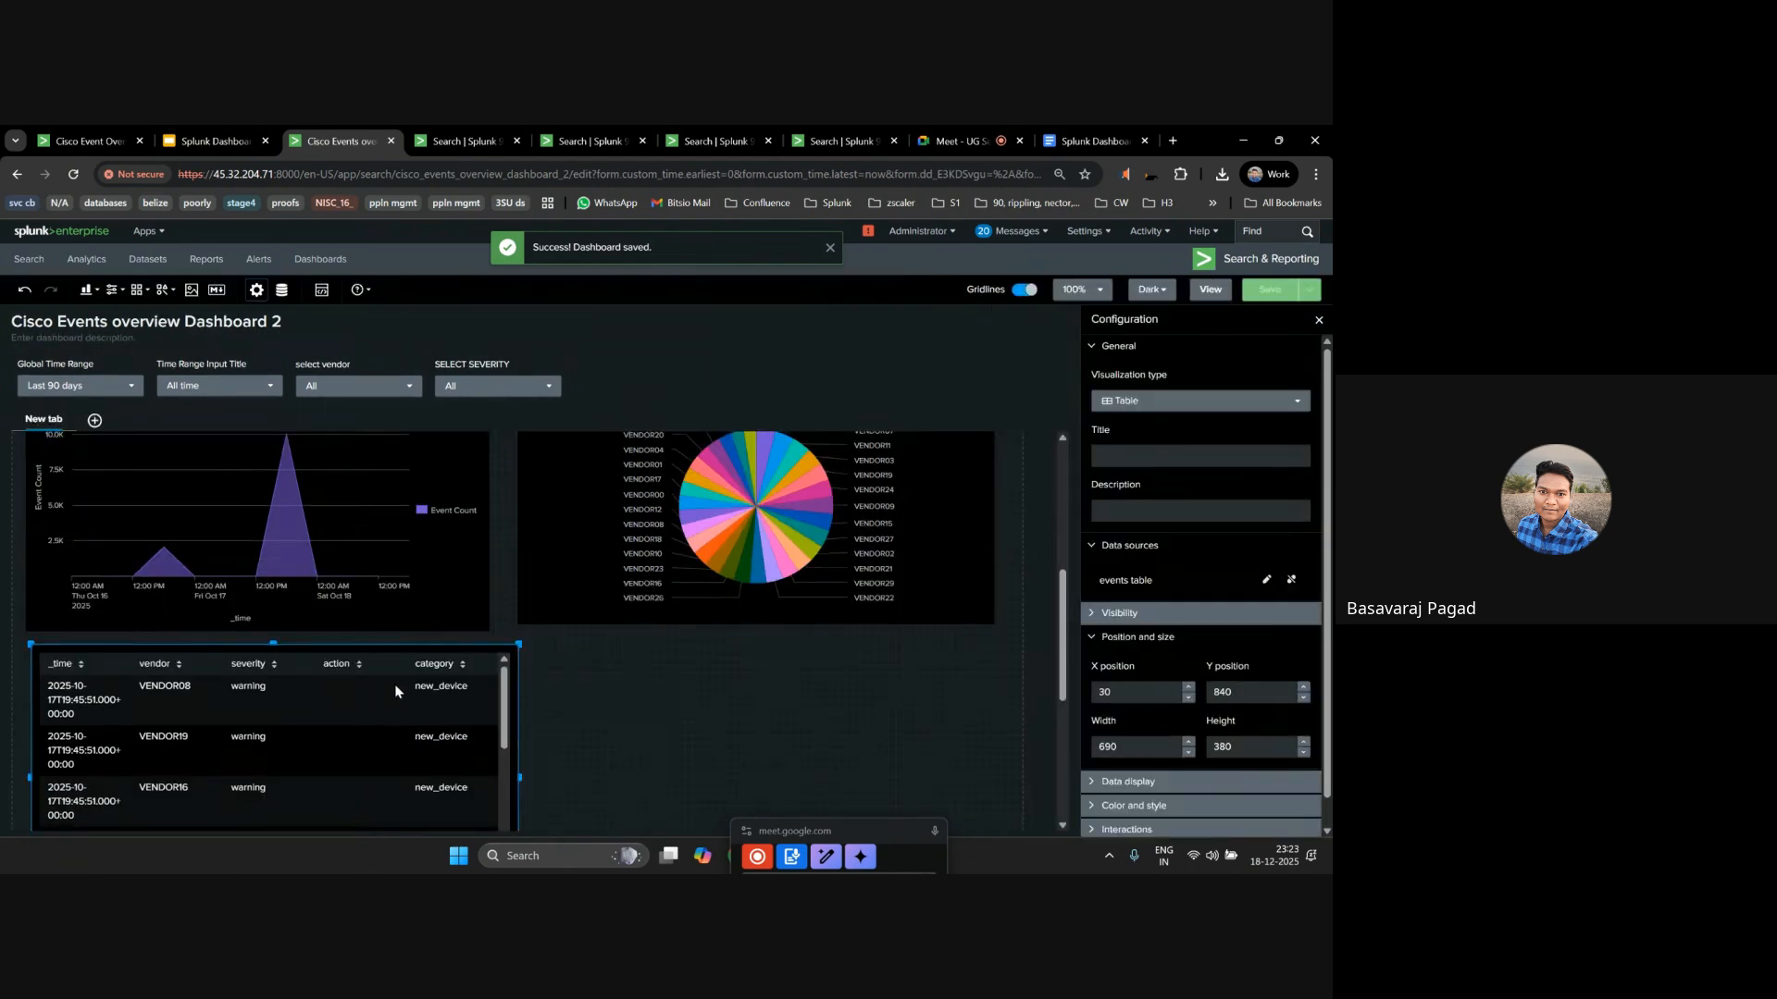
{"action": "scroll", "coordinate": [592, 689], "scroll_direction": "down", "scroll_amount": 3}
{"action": "scroll", "coordinate": [635, 636], "scroll_direction": "up", "scroll_amount": 1}
{"action": "left_click", "coordinate": [1113, 456]}
{"action": "type", "text": "table"}
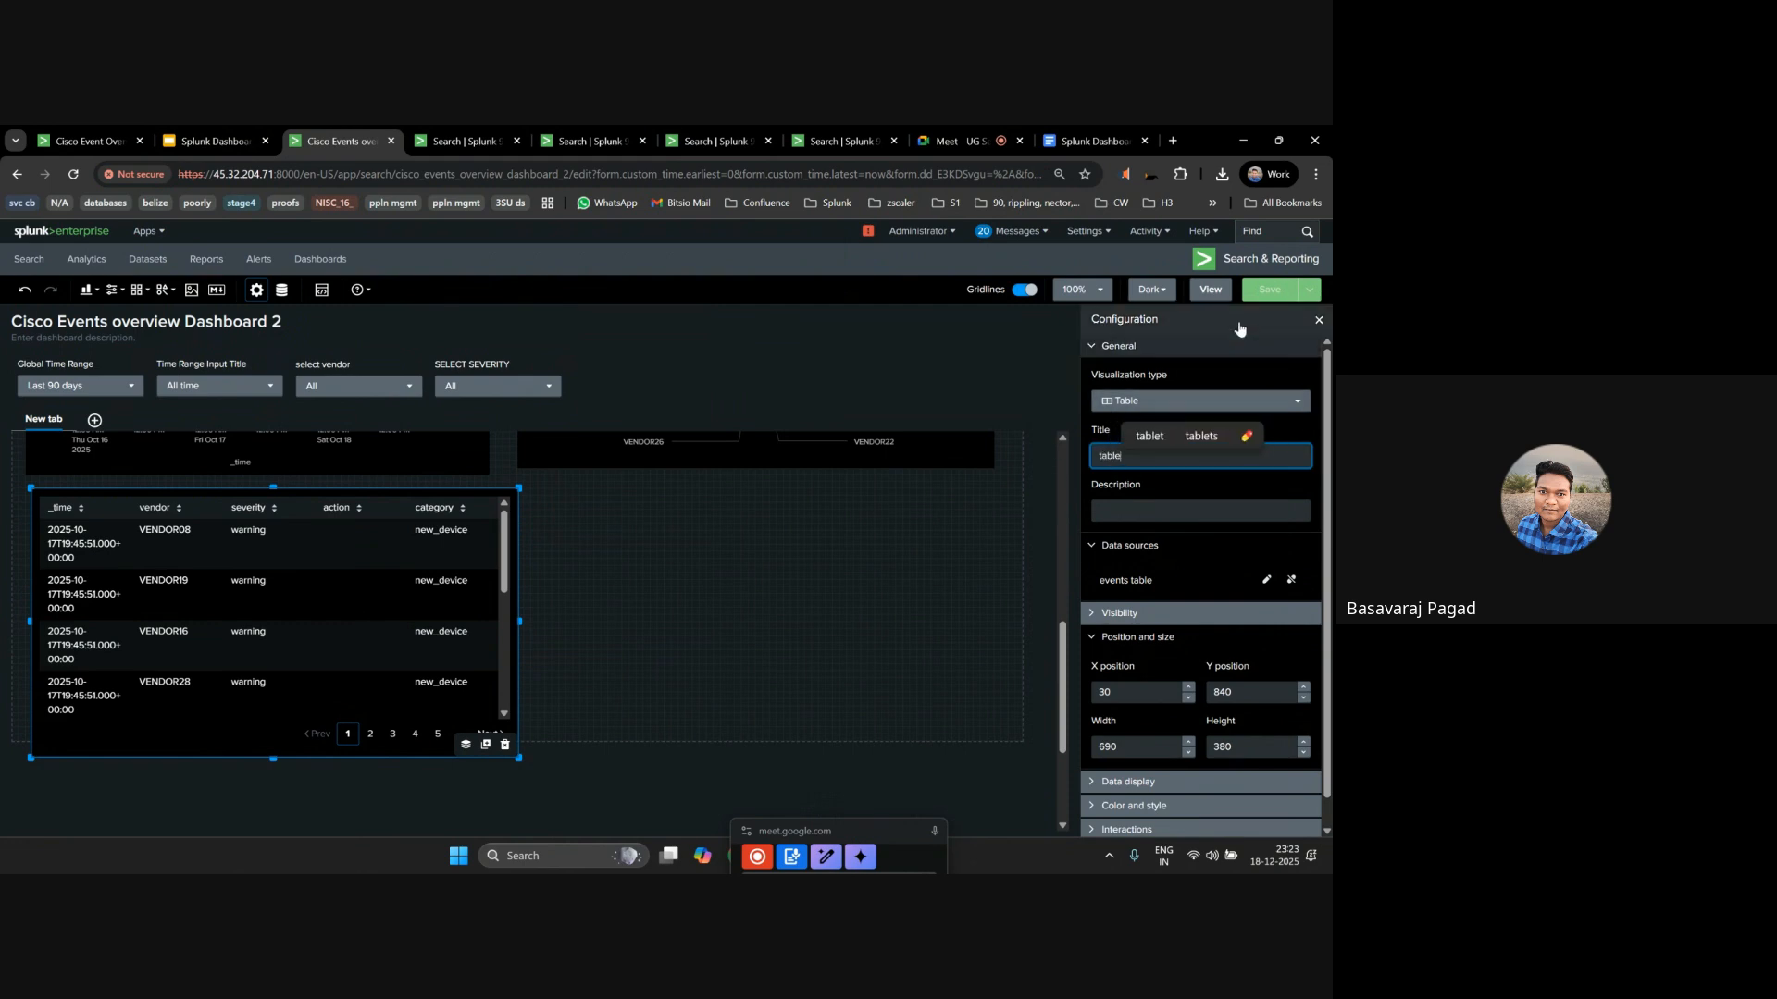
{"action": "left_click", "coordinate": [882, 496]}
{"action": "left_click", "coordinate": [387, 648]}
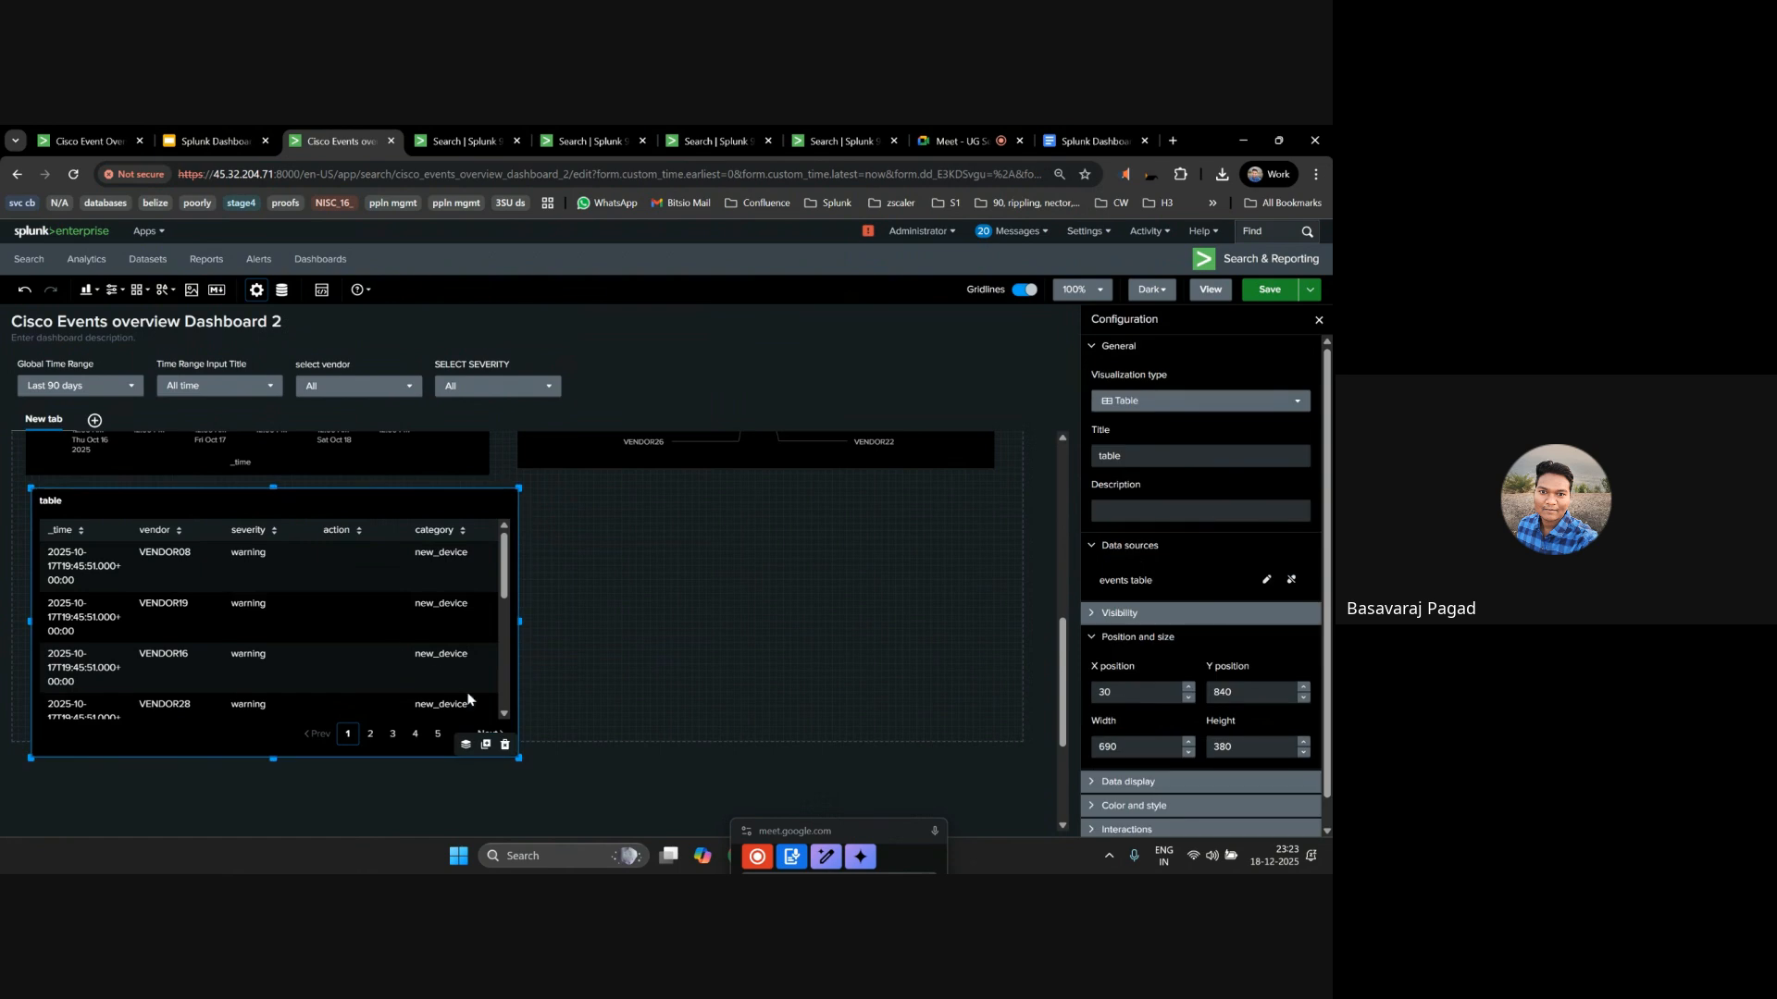
Clone the table within the current tab and place the copy beside the original at X 740, Y 840.
{"action": "left_click", "coordinate": [486, 744]}
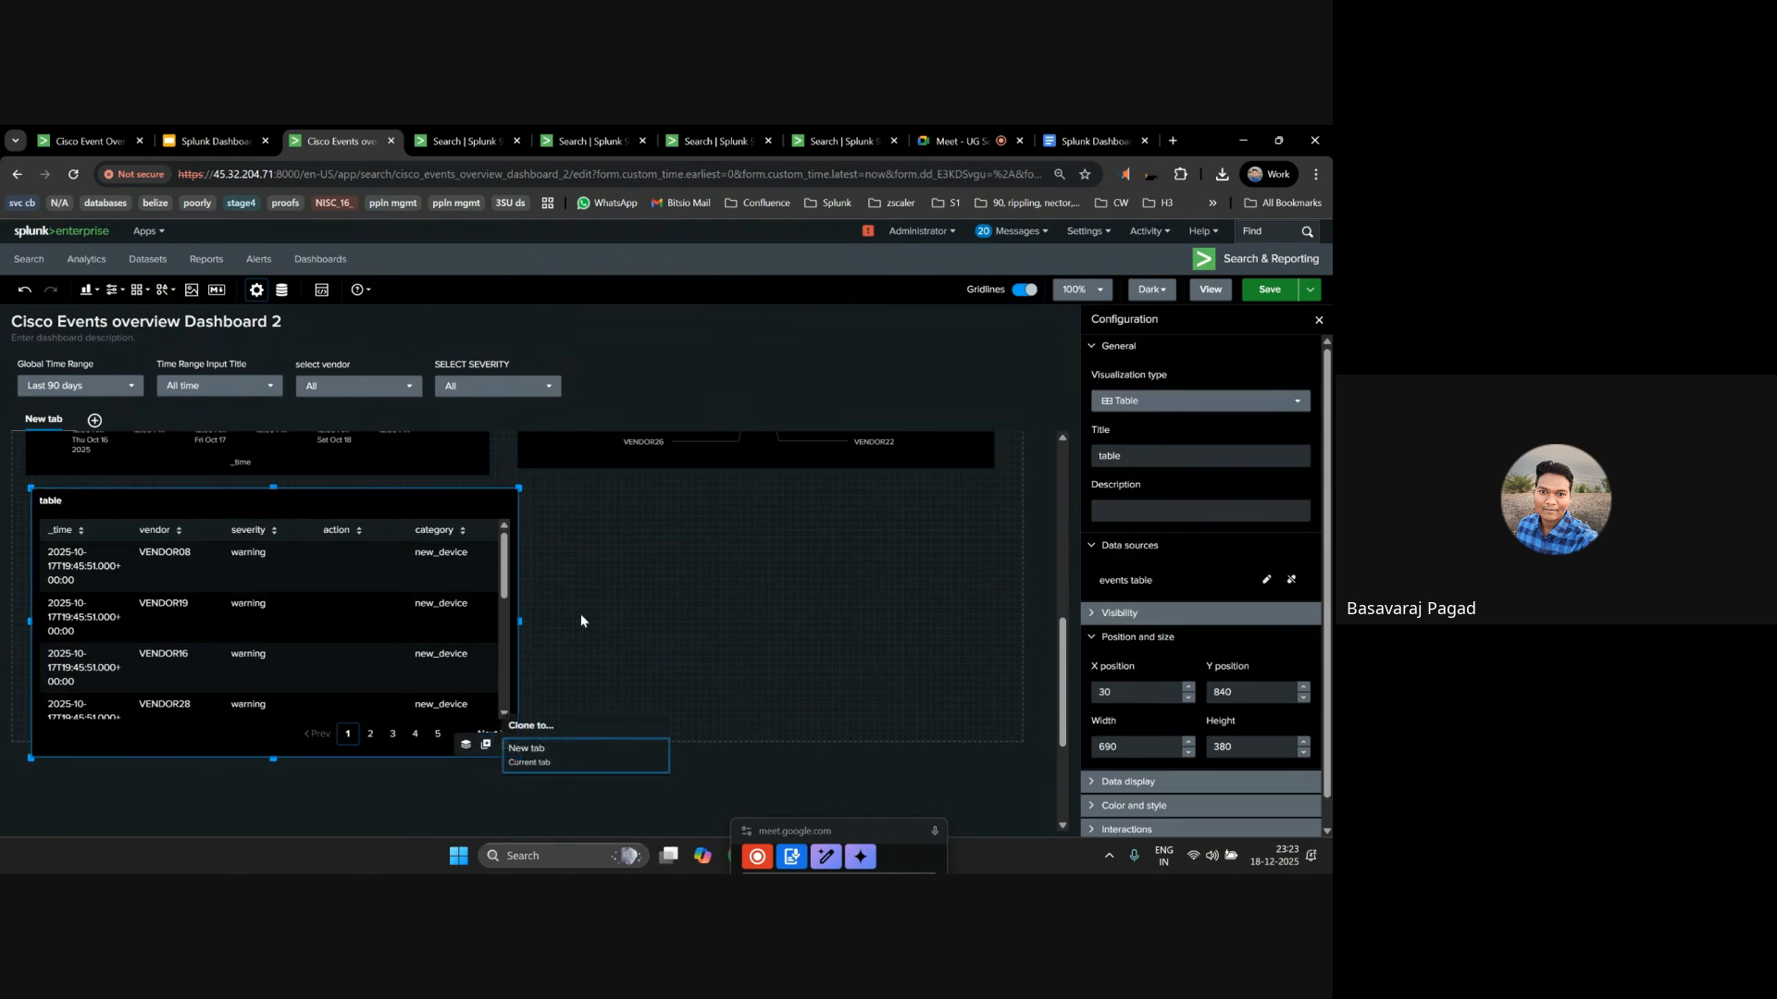
{"action": "left_click", "coordinate": [534, 762]}
{"action": "left_click_drag", "start_coordinate": [436, 614], "coordinate": [921, 604]}
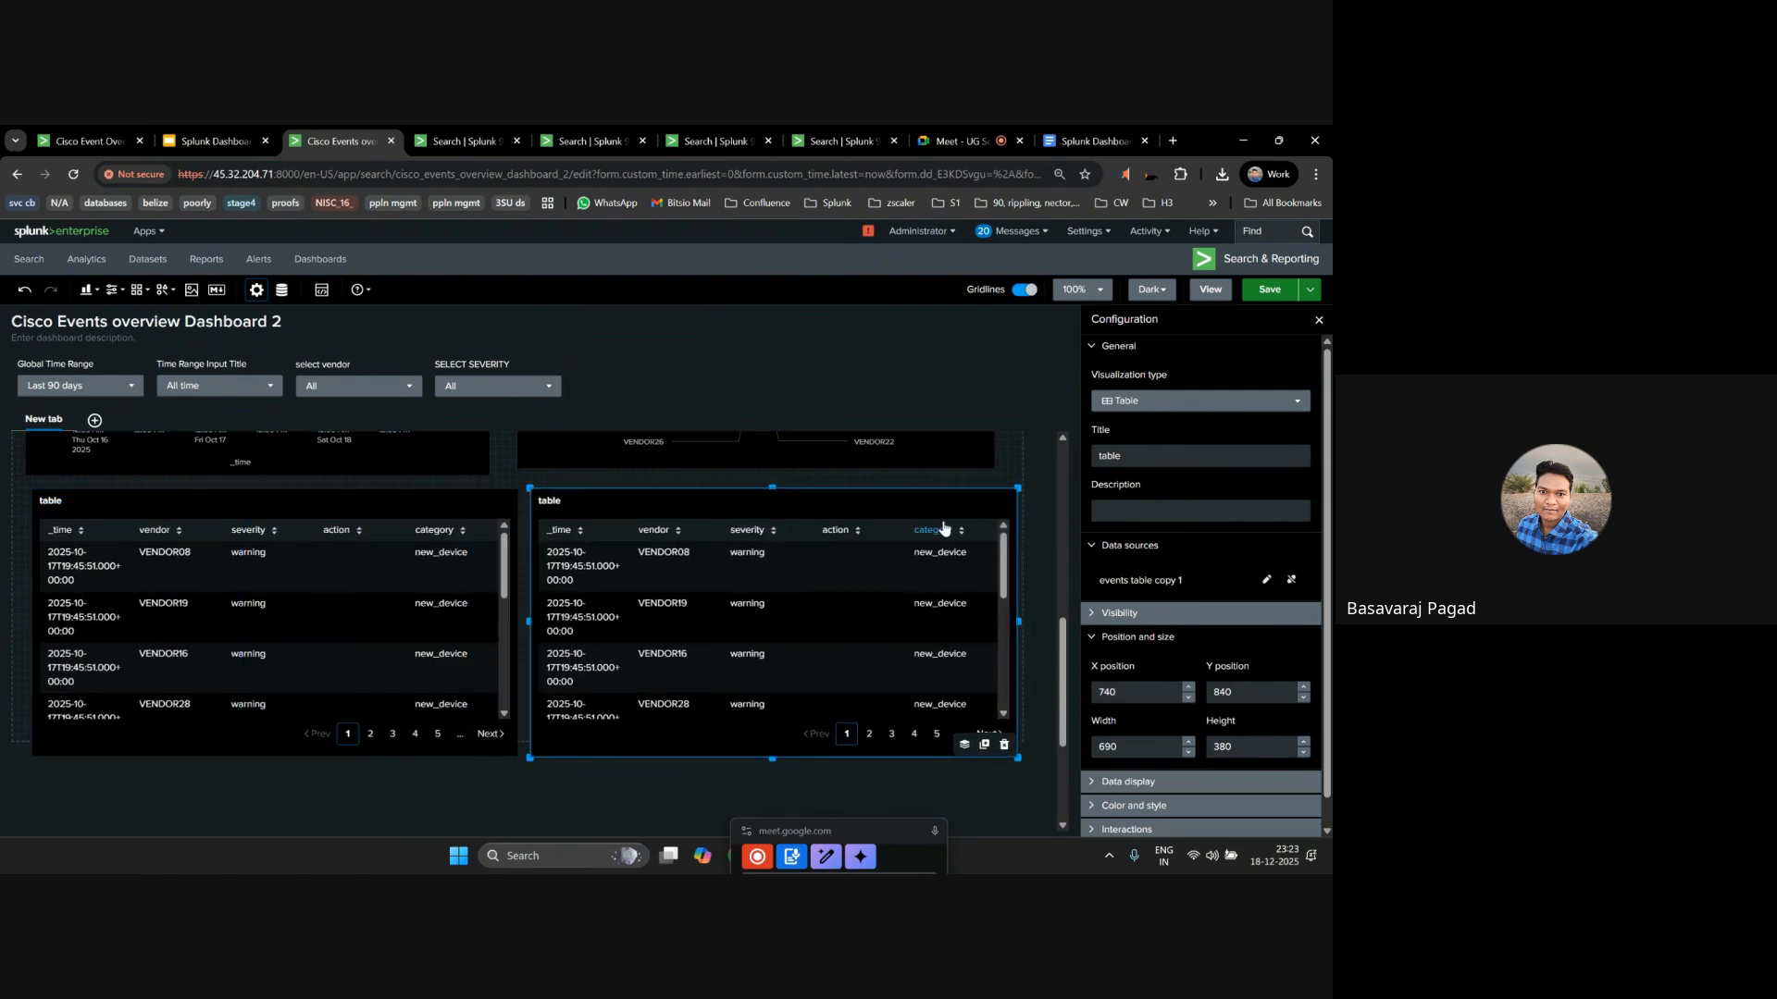
Title the cloned table "events" and rename its data source to events.
{"action": "double_click", "coordinate": [1160, 451]}
{"action": "type", "text": "events"}
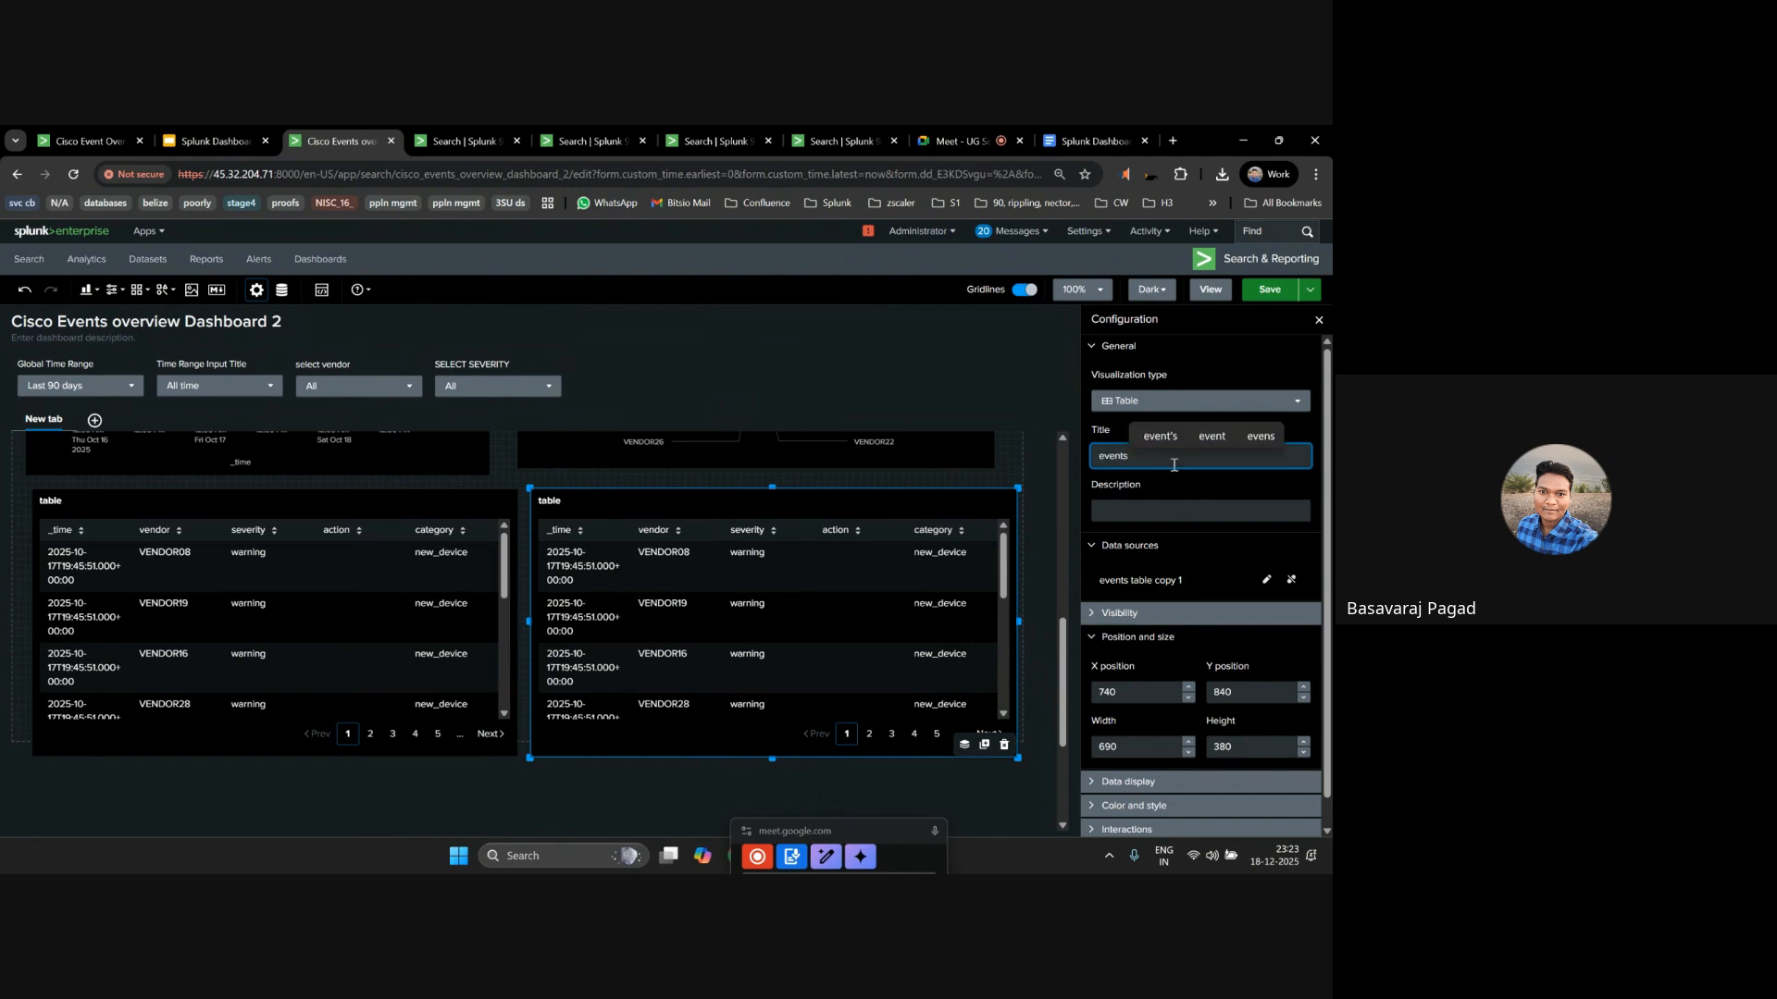
{"action": "left_click", "coordinate": [1266, 580]}
{"action": "left_click_drag", "start_coordinate": [1195, 383], "coordinate": [1161, 383]}
{"action": "key", "text": "BackSpace"}
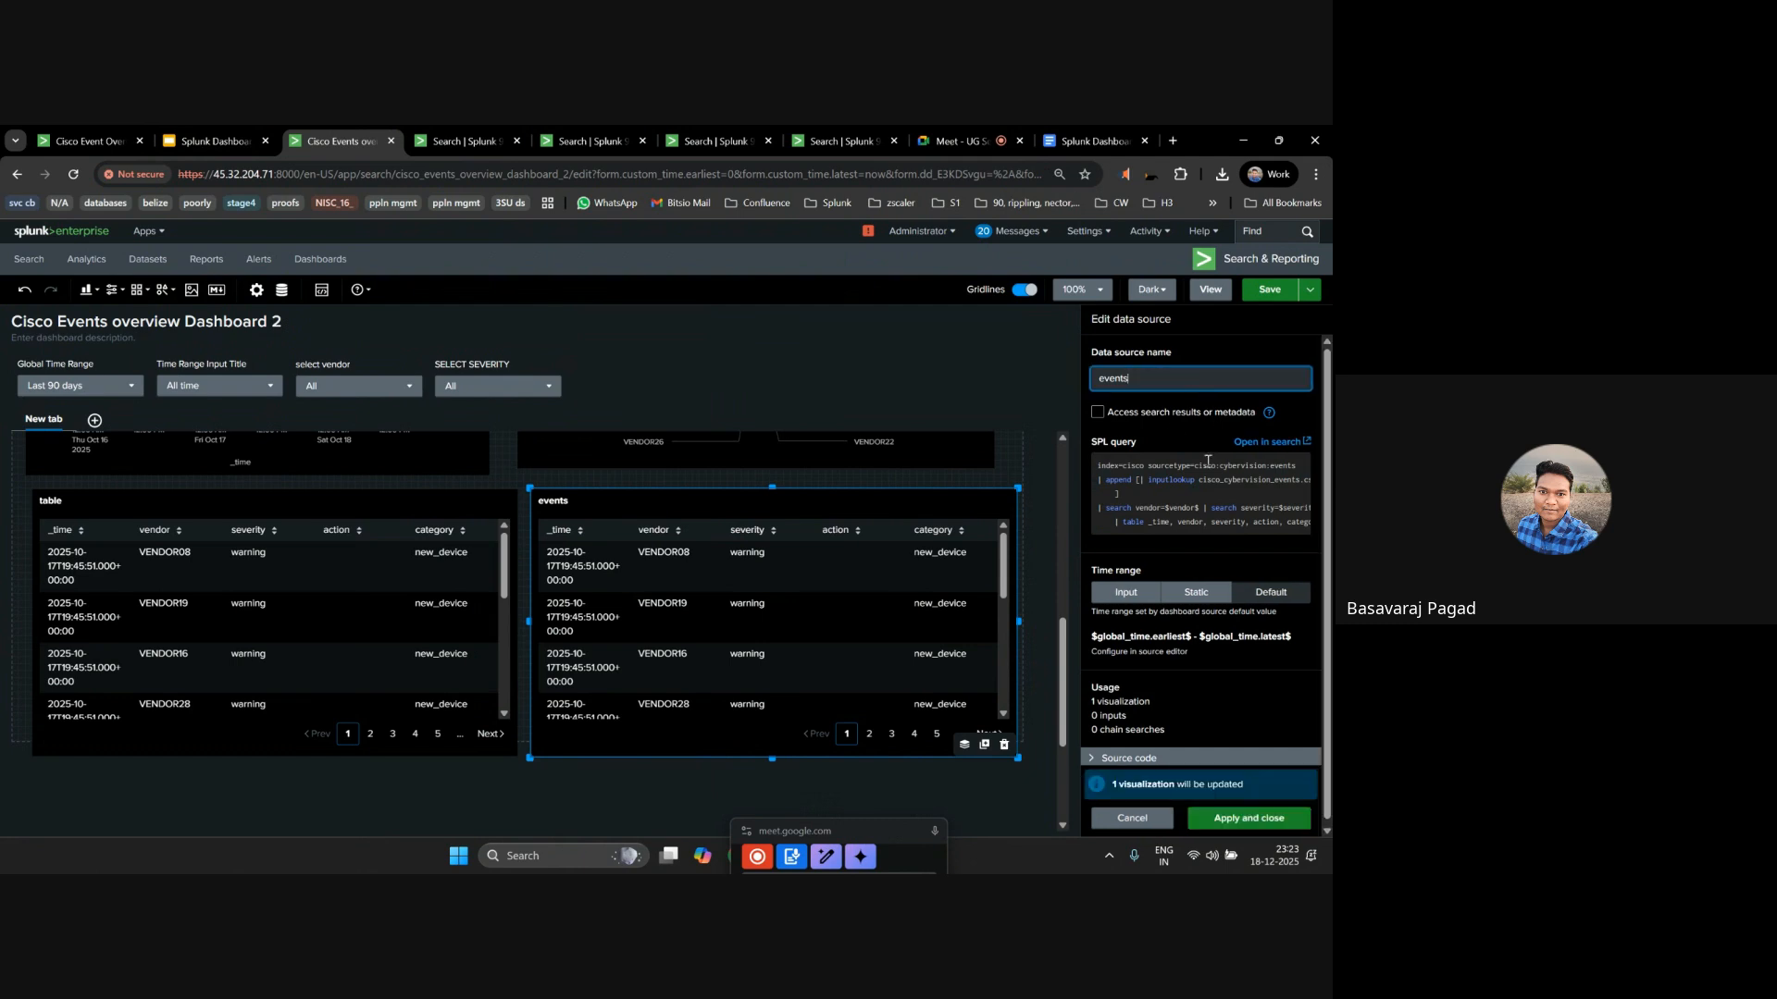
Replace everything after the base search in the events query with | head 20, apply it and save the dashboard.
{"action": "left_click_drag", "start_coordinate": [1203, 534], "coordinate": [1063, 480]}
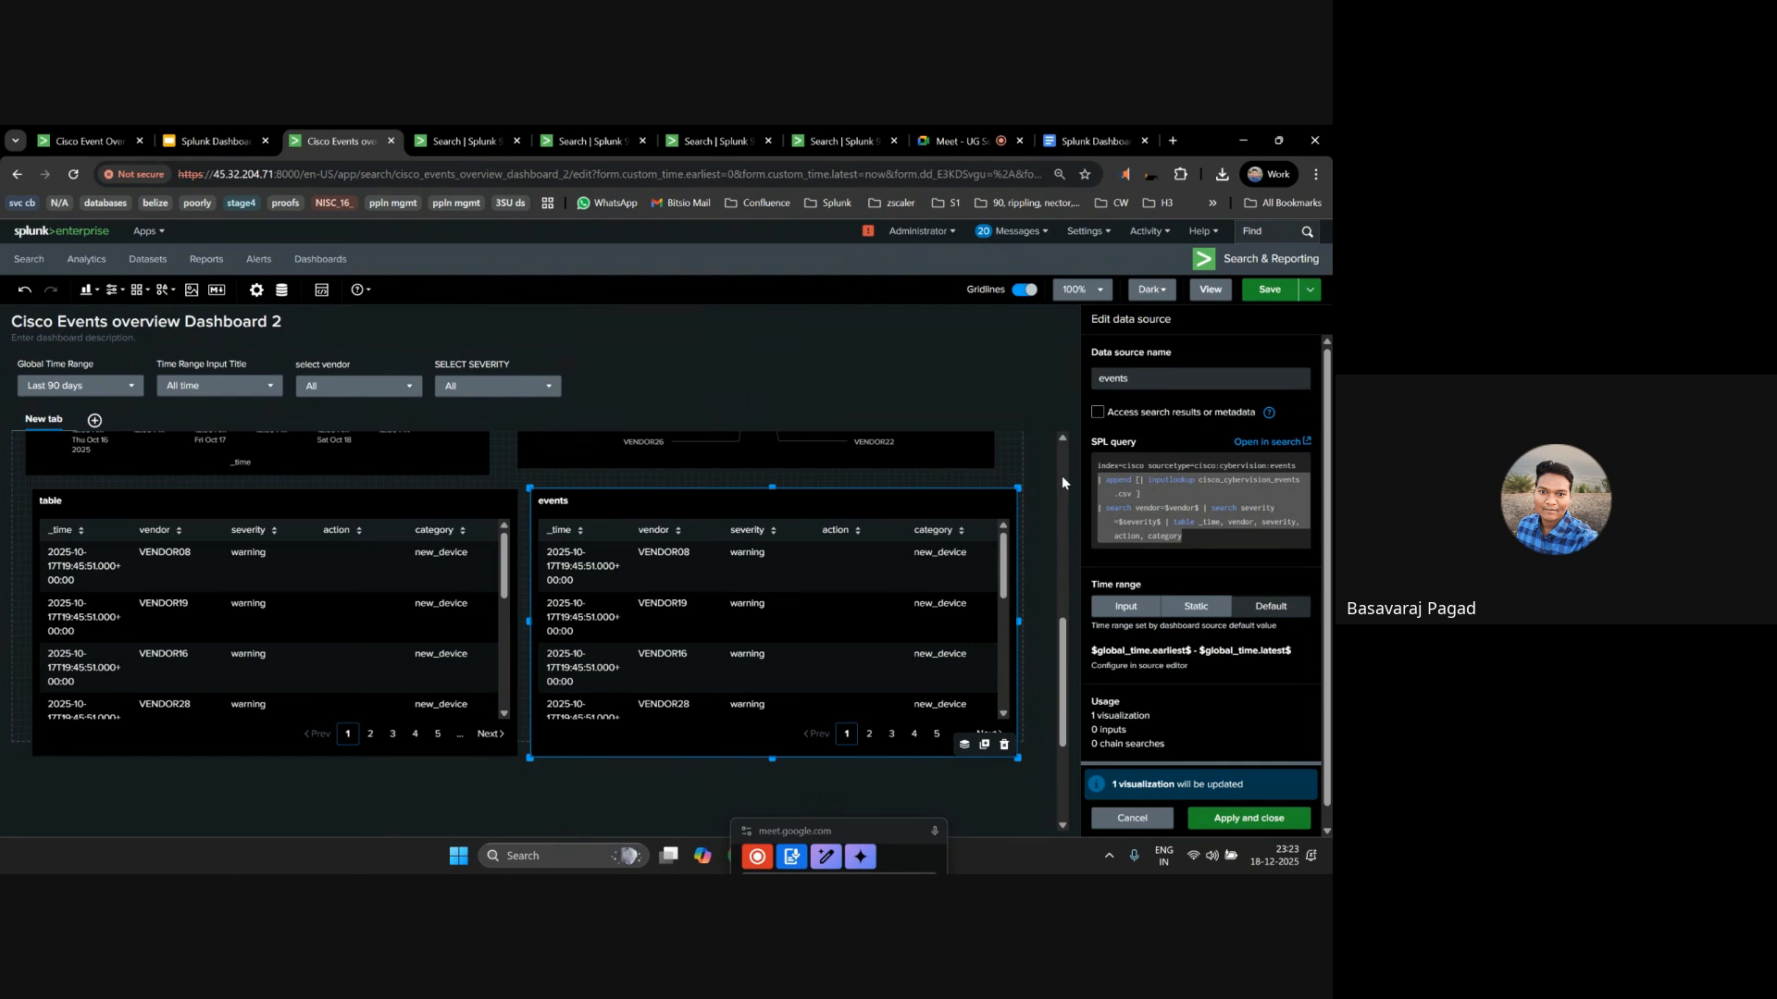
{"action": "key", "text": "BackSpace"}
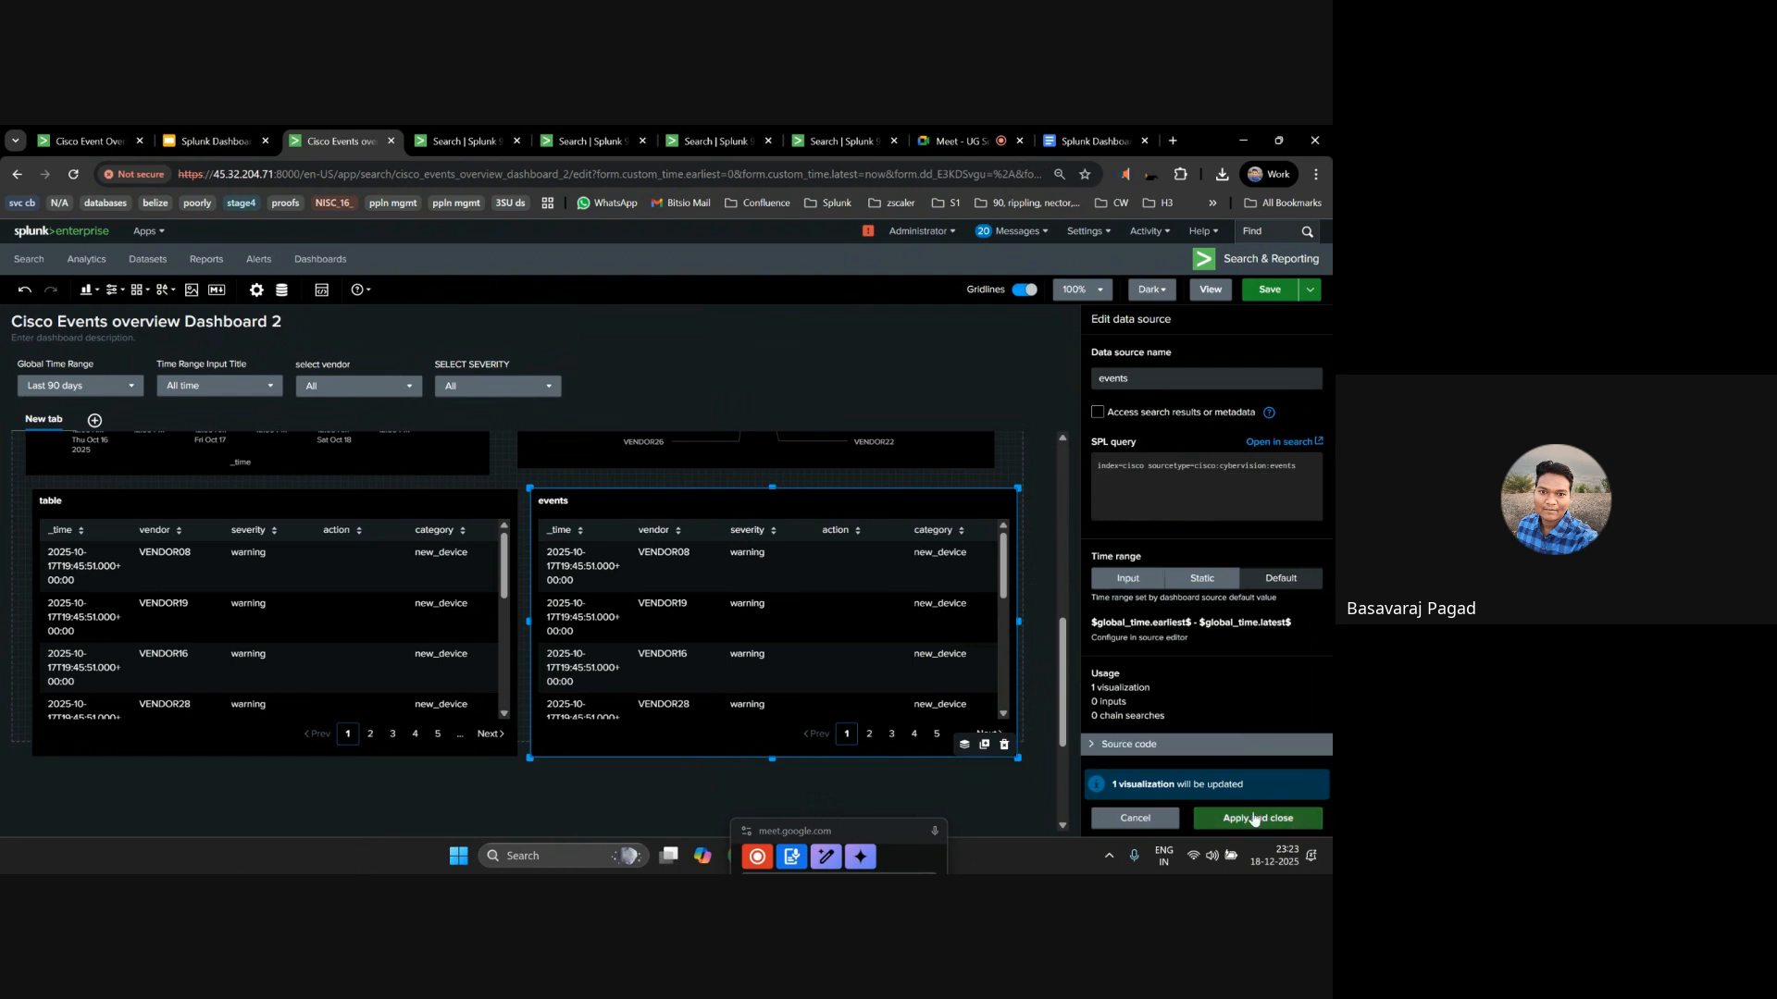
{"action": "type", "text": "| head "}
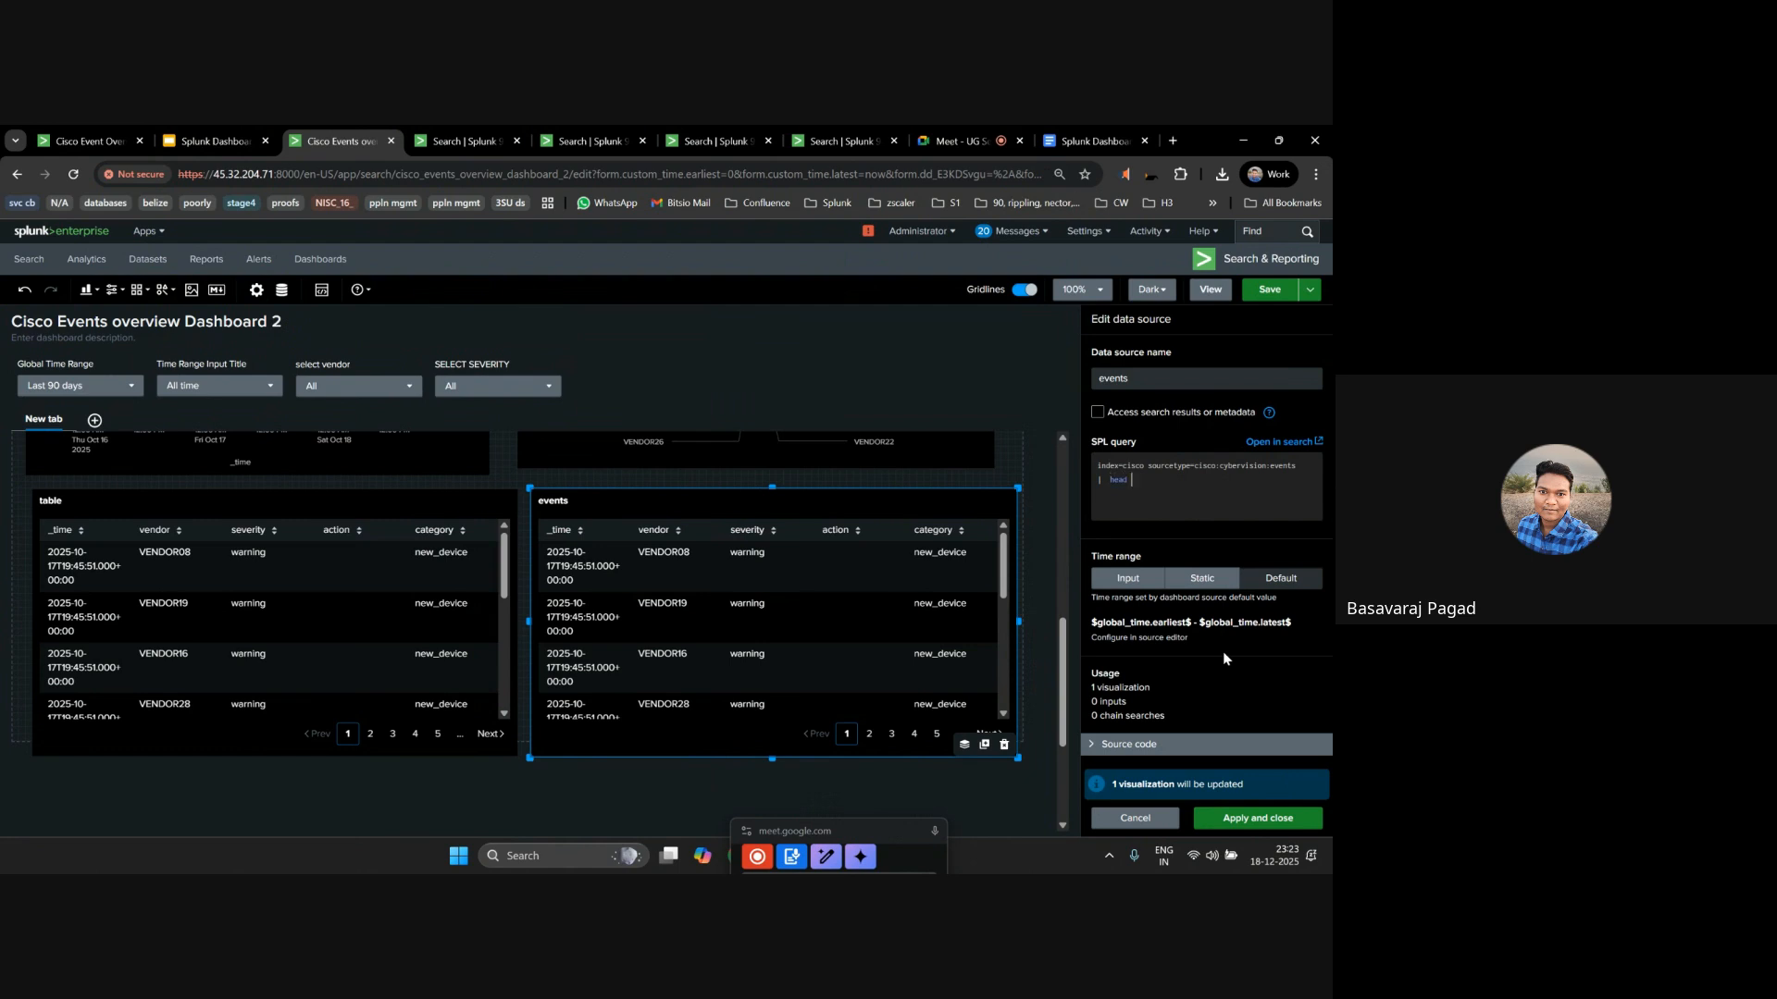
{"action": "type", "text": "20"}
{"action": "left_click", "coordinate": [1249, 820]}
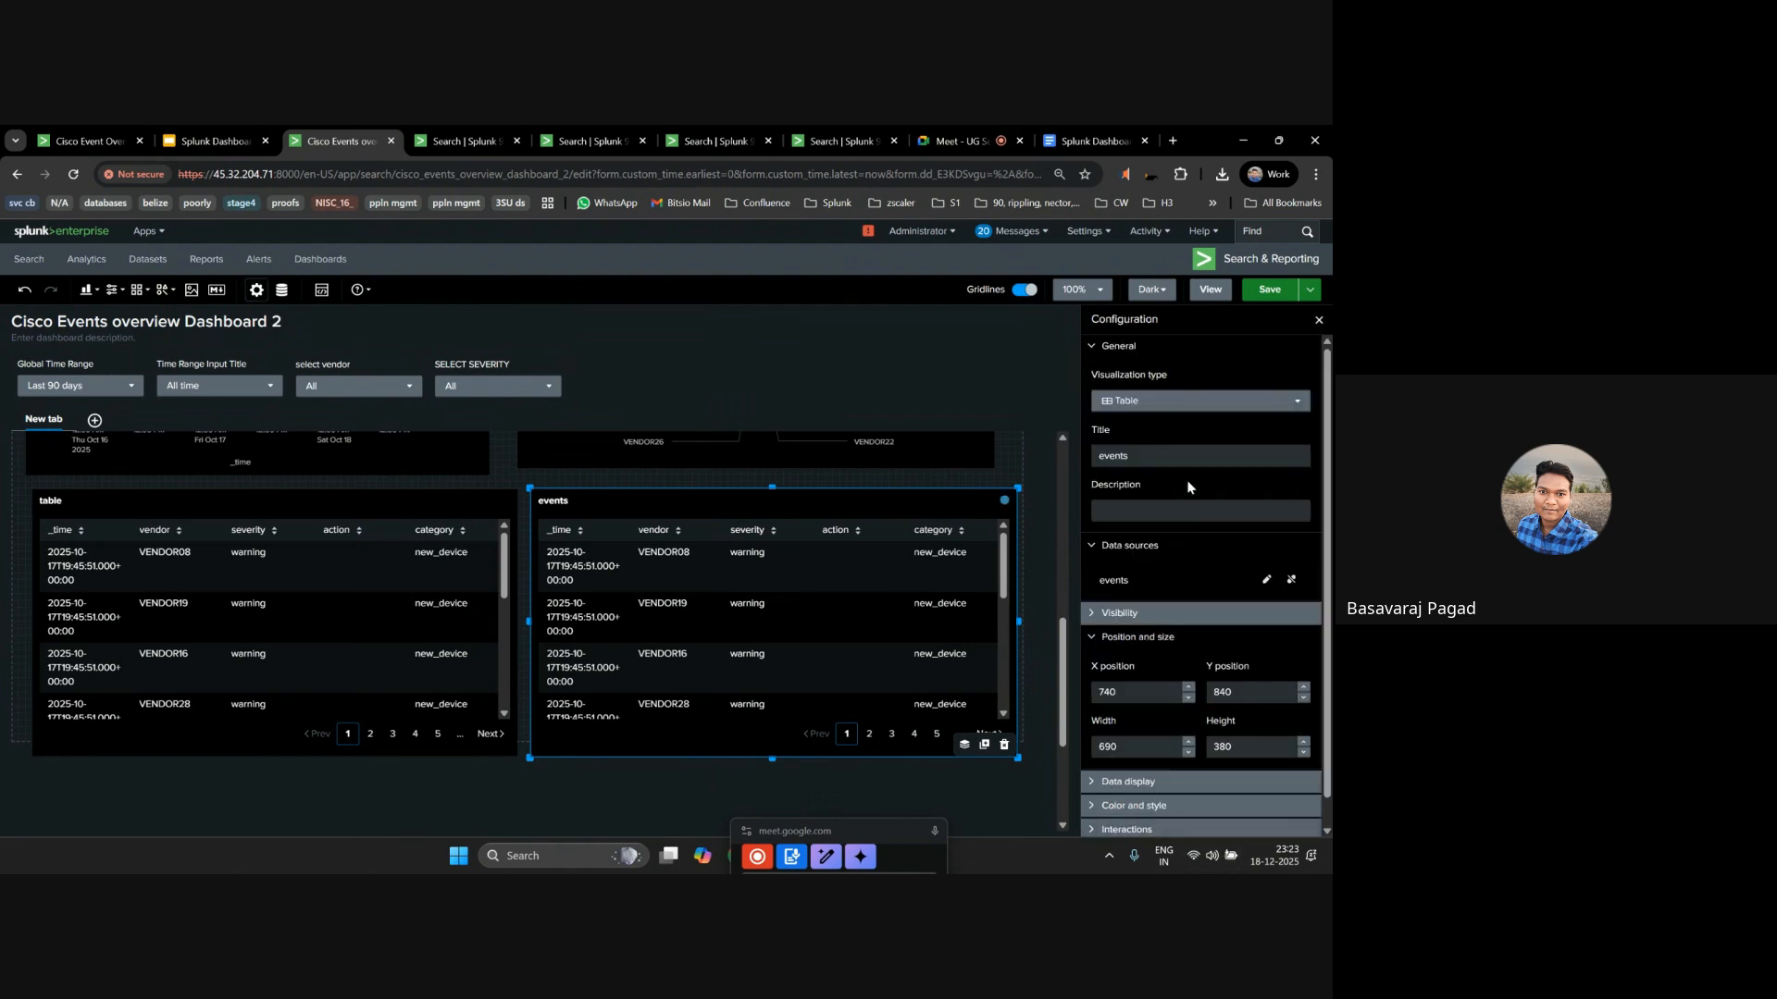
{"action": "left_click", "coordinate": [1261, 294]}
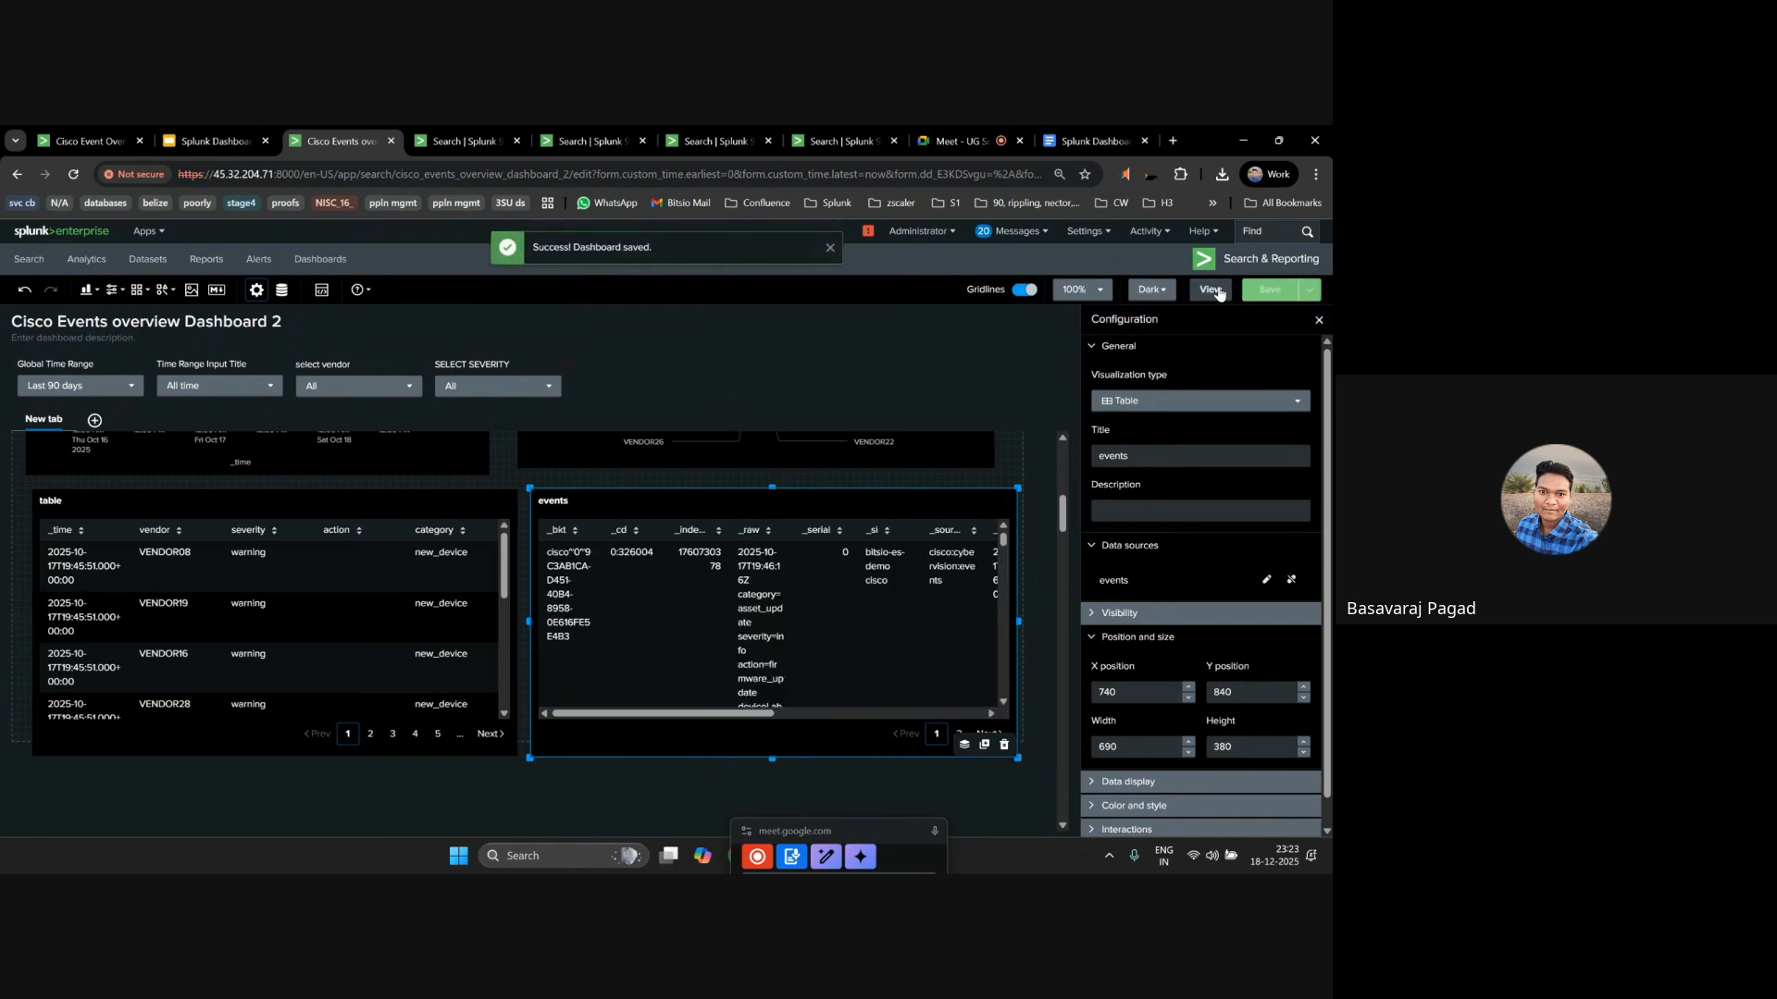
View the dashboard, filter it by VENDOR00 and check how the charts and tables respond.
{"action": "left_click", "coordinate": [1211, 290]}
{"action": "scroll", "coordinate": [1069, 615], "scroll_direction": "up", "scroll_amount": 1}
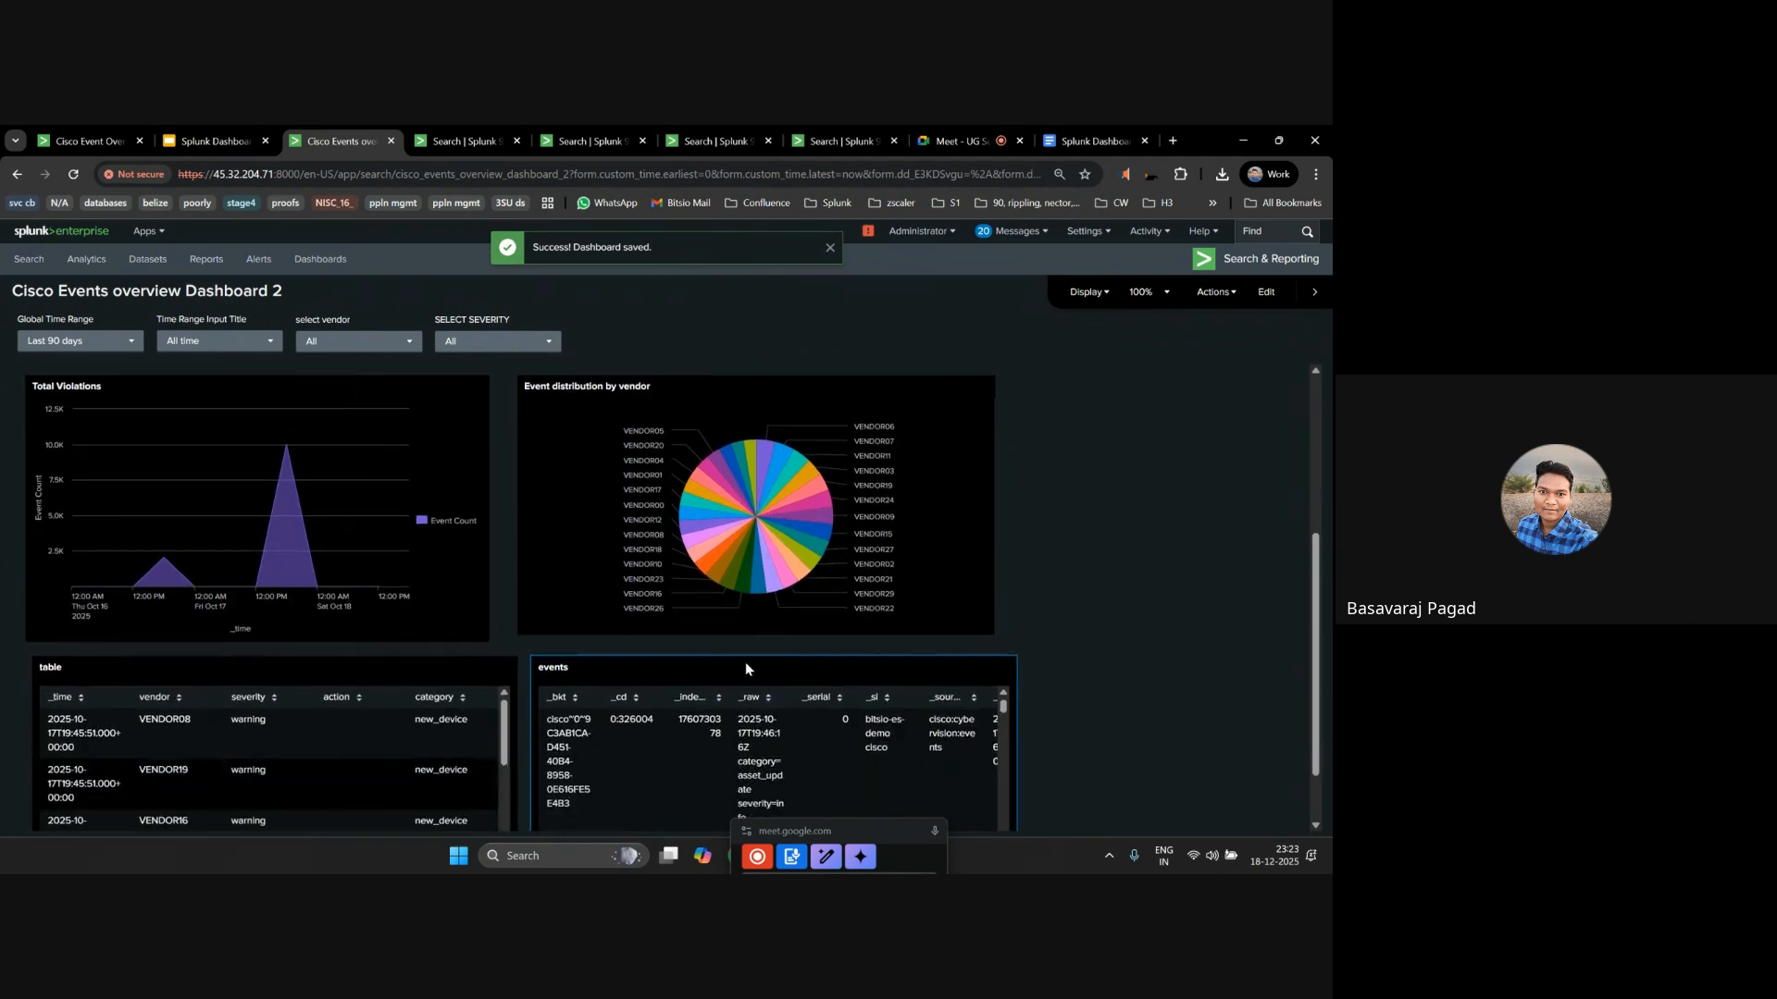
{"action": "scroll", "coordinate": [1097, 583], "scroll_direction": "up", "scroll_amount": 3}
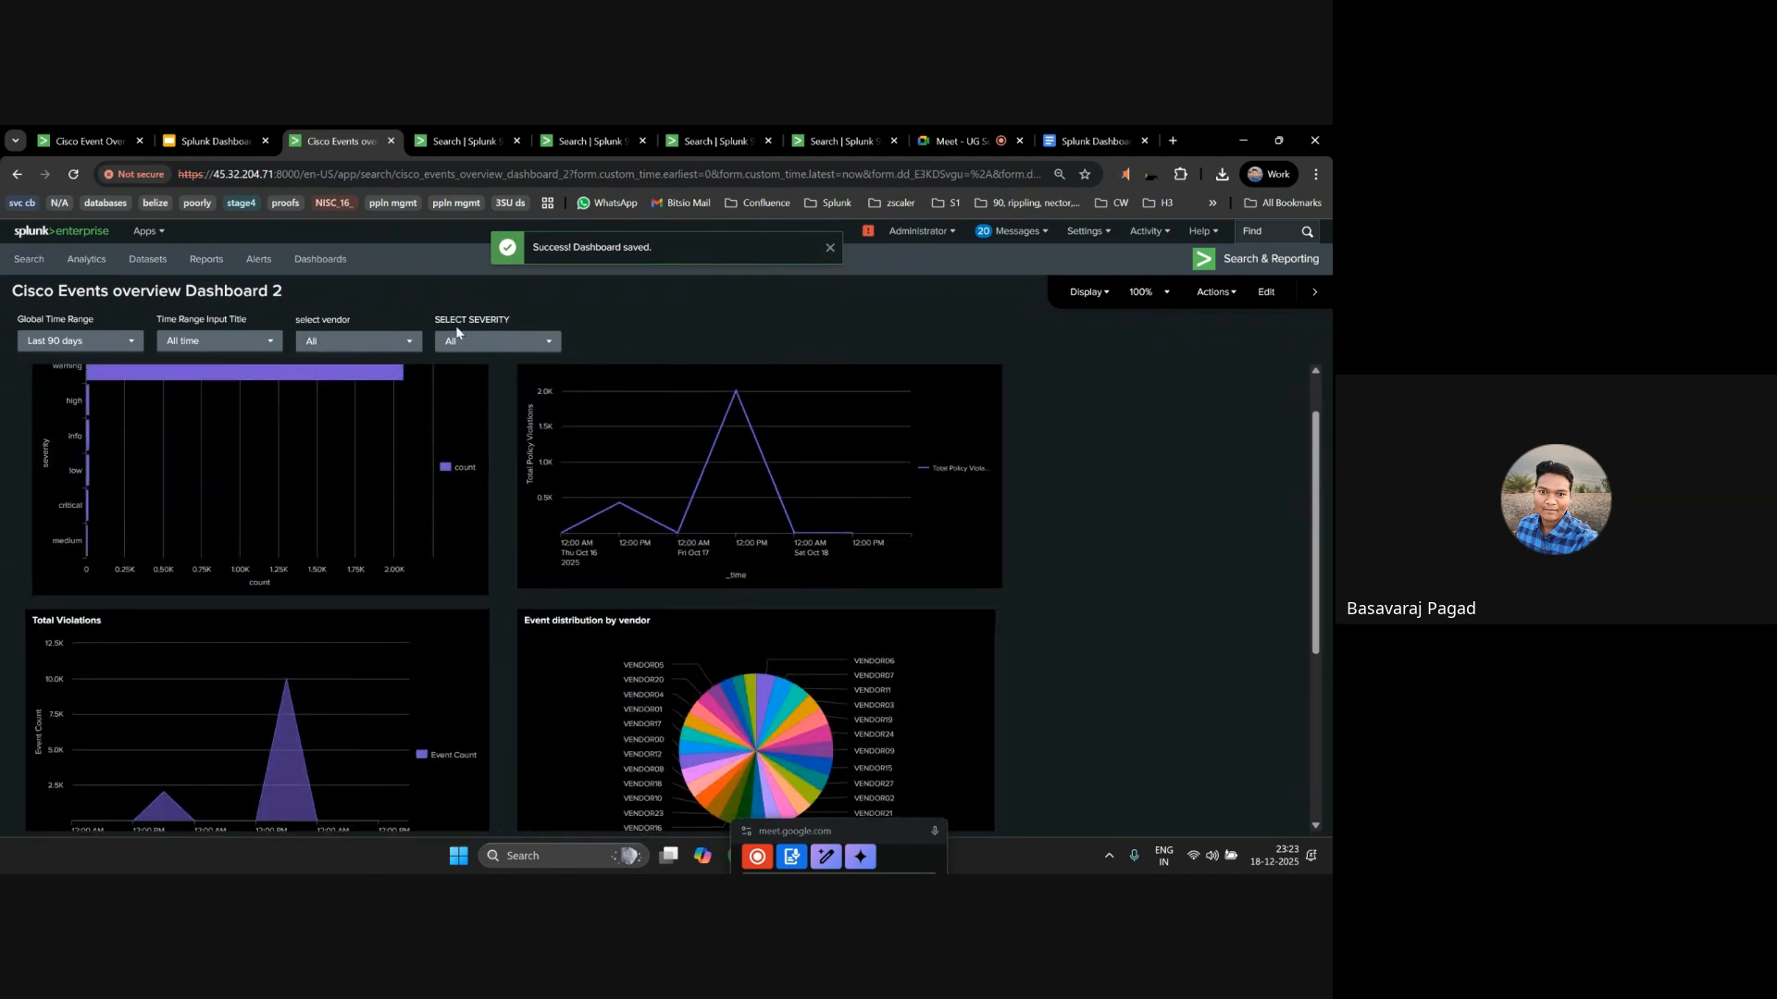
{"action": "left_click", "coordinate": [358, 340]}
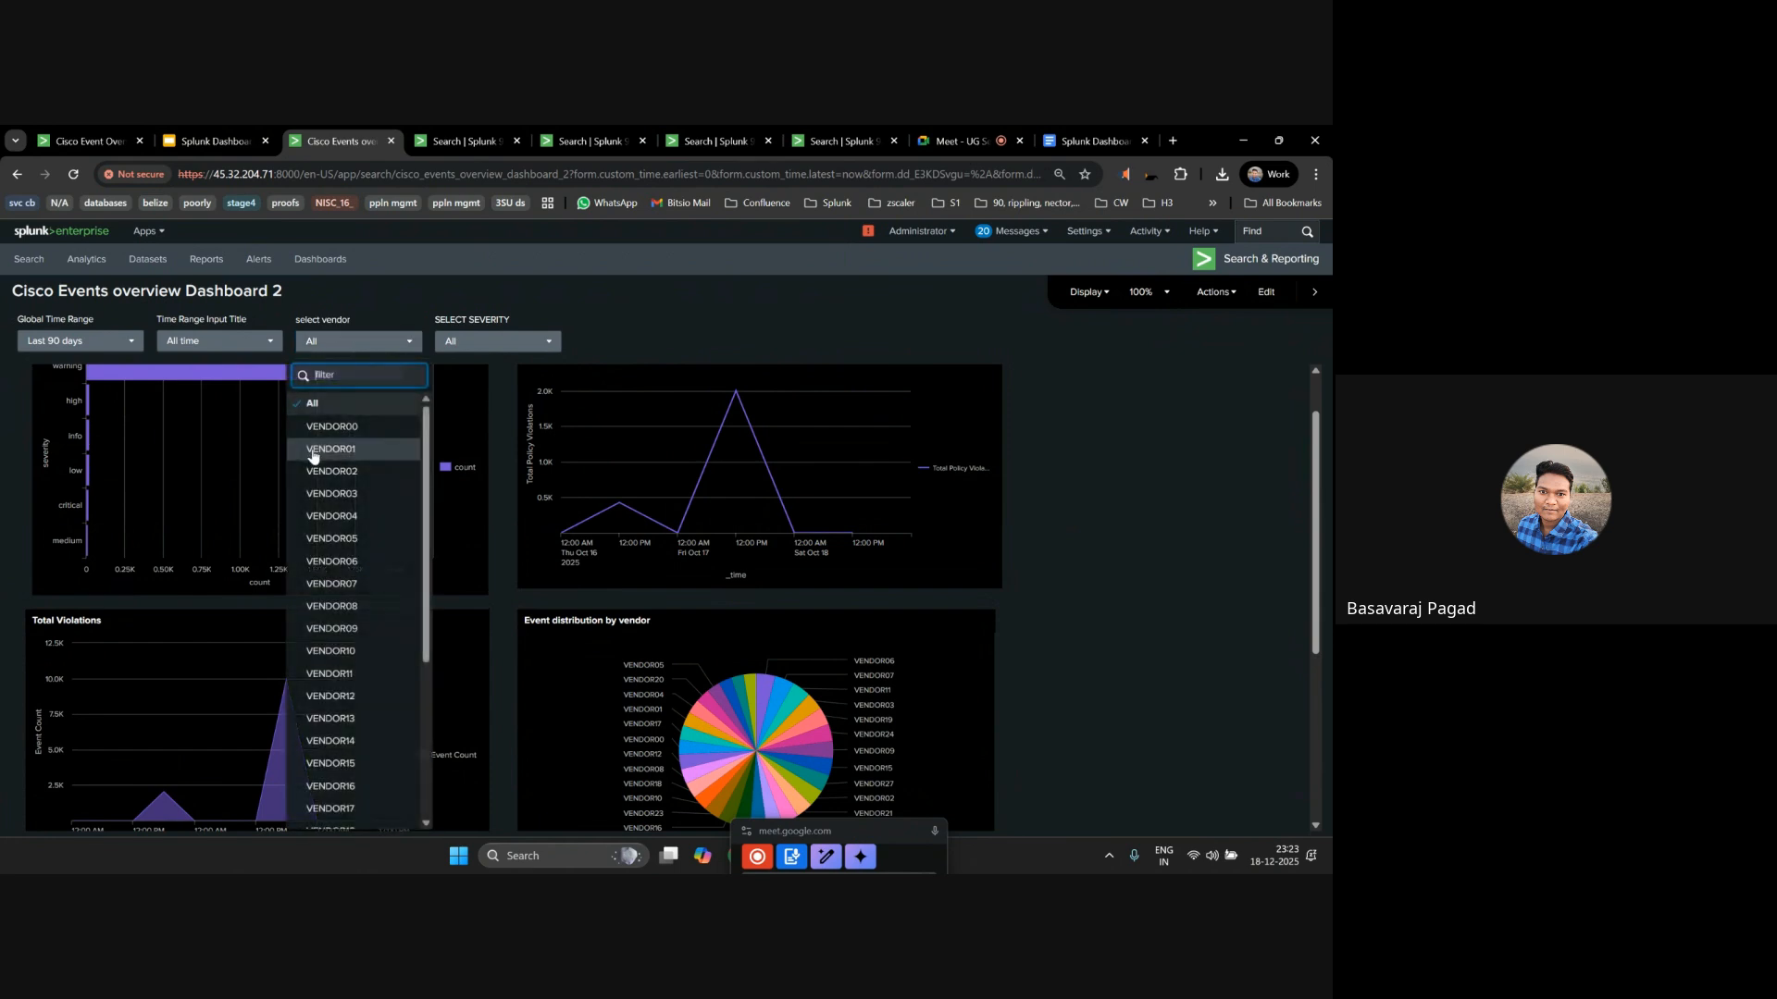
{"action": "left_click", "coordinate": [376, 446]}
{"action": "scroll", "coordinate": [1108, 486], "scroll_direction": "down", "scroll_amount": 4}
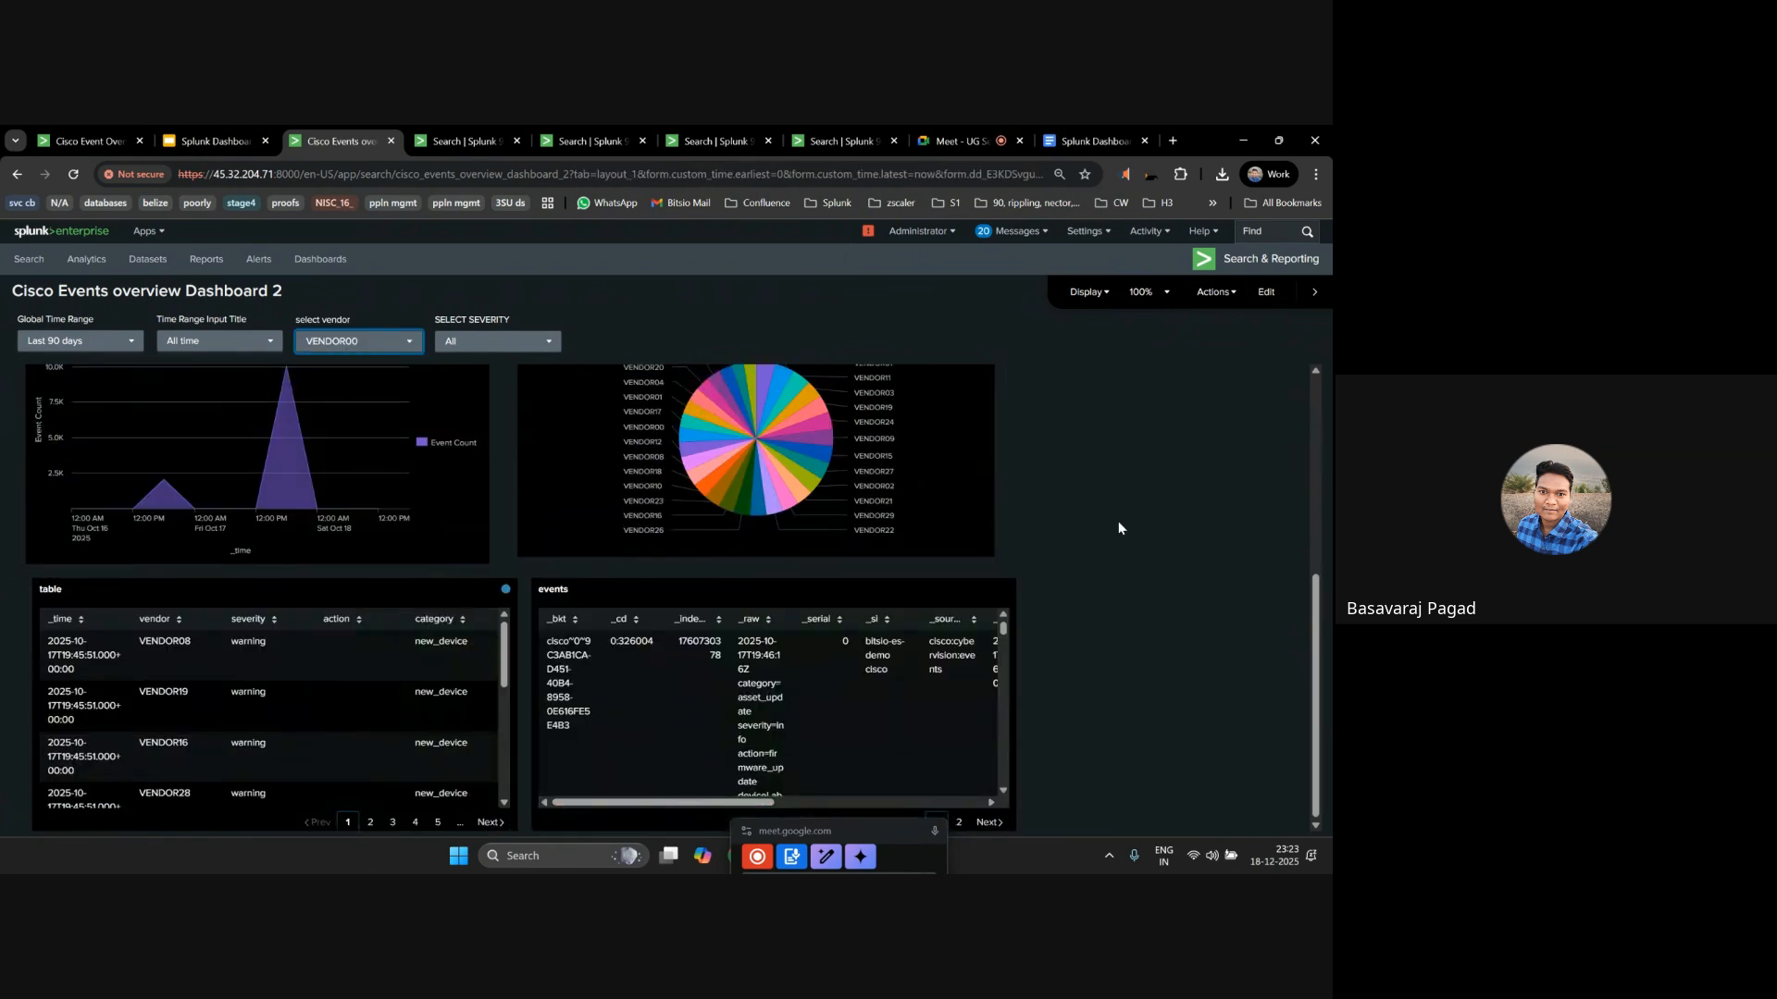
Edit the dashboard and copy the $vendor$ and $severity$ search clauses from the query of the table titled "table".
{"action": "left_click", "coordinate": [1266, 292]}
{"action": "left_click", "coordinate": [438, 684]}
{"action": "left_click", "coordinate": [1266, 580]}
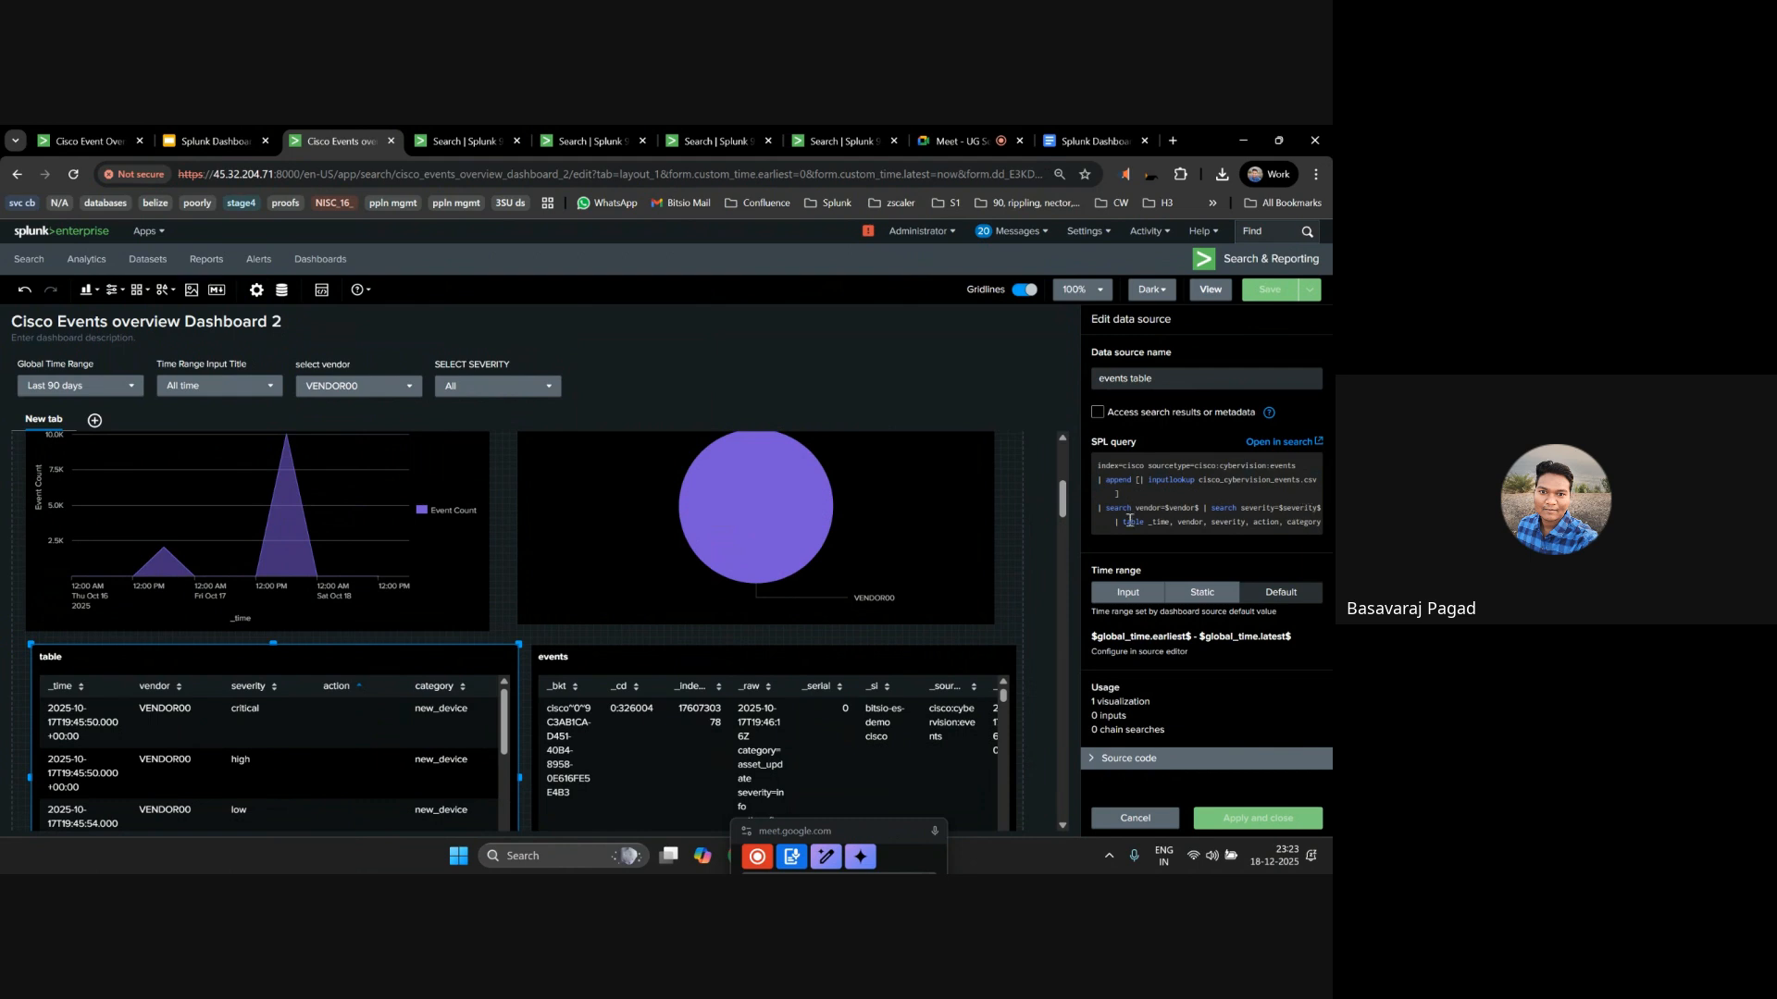
{"action": "left_click_drag", "start_coordinate": [1114, 524], "coordinate": [1090, 509]}
{"action": "key", "text": "ctrl+c"}
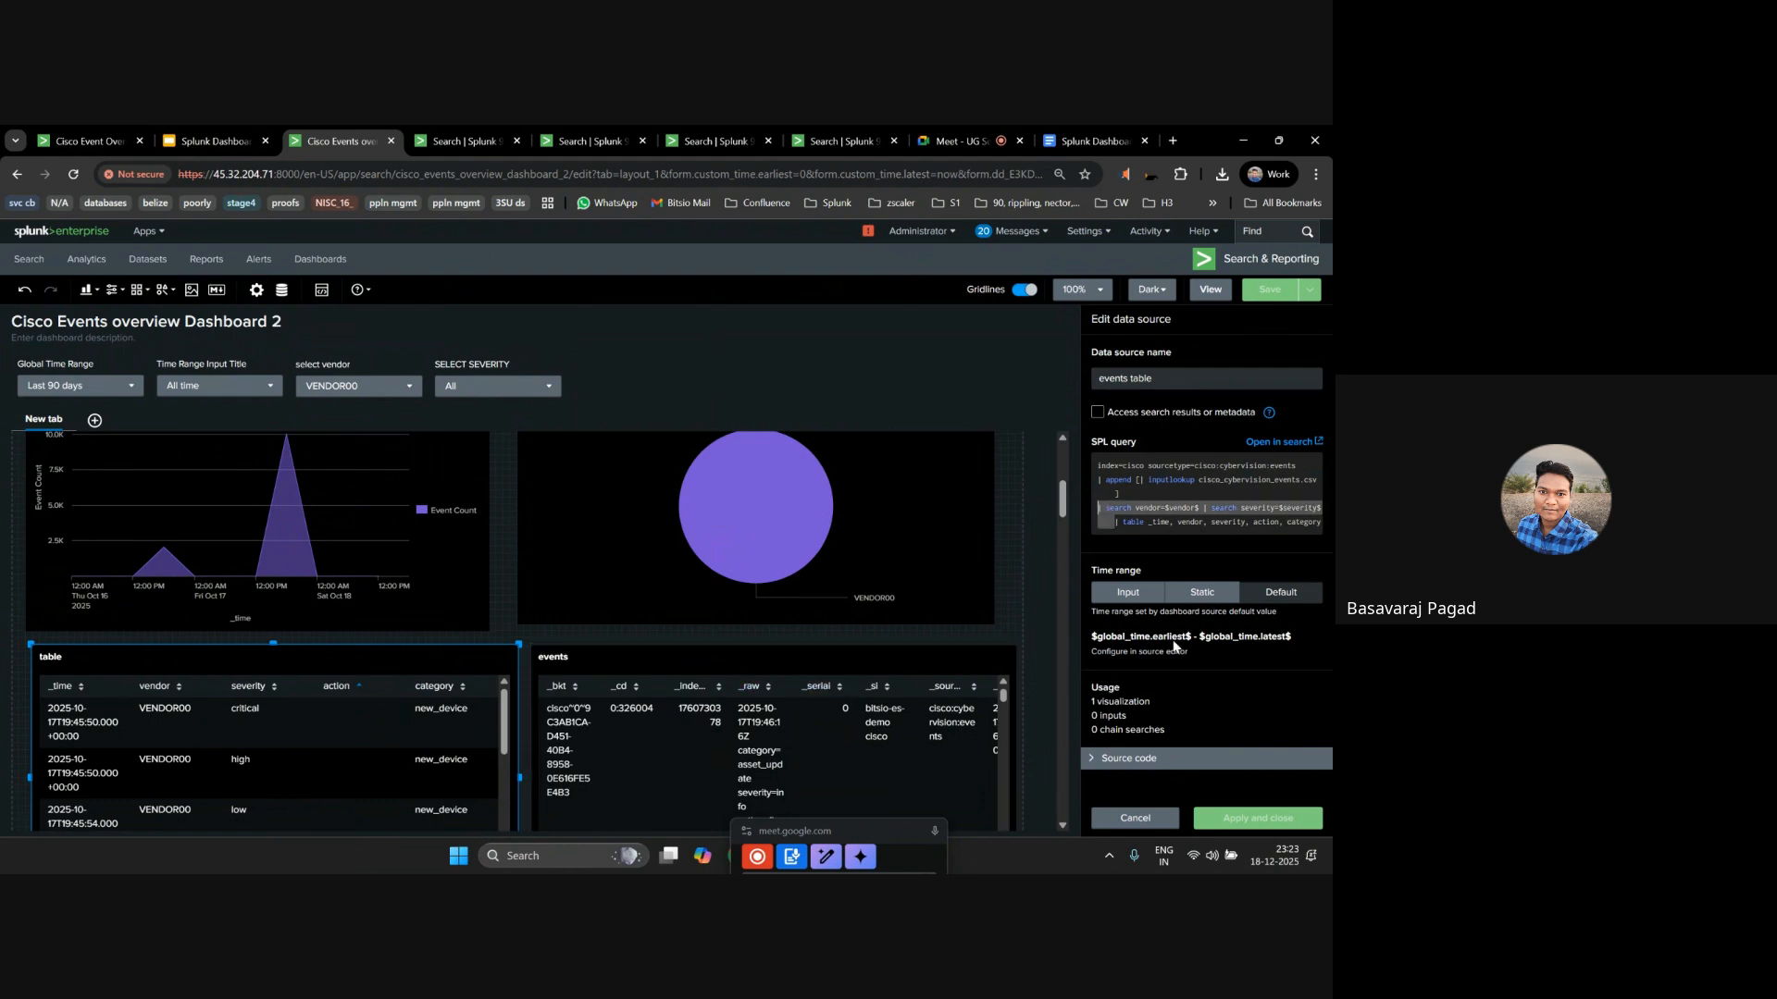
Paste the vendor and severity search clauses before | head 20 in the events query, apply the change and save the dashboard.
{"action": "left_click", "coordinate": [818, 728]}
{"action": "left_click", "coordinate": [1264, 584]}
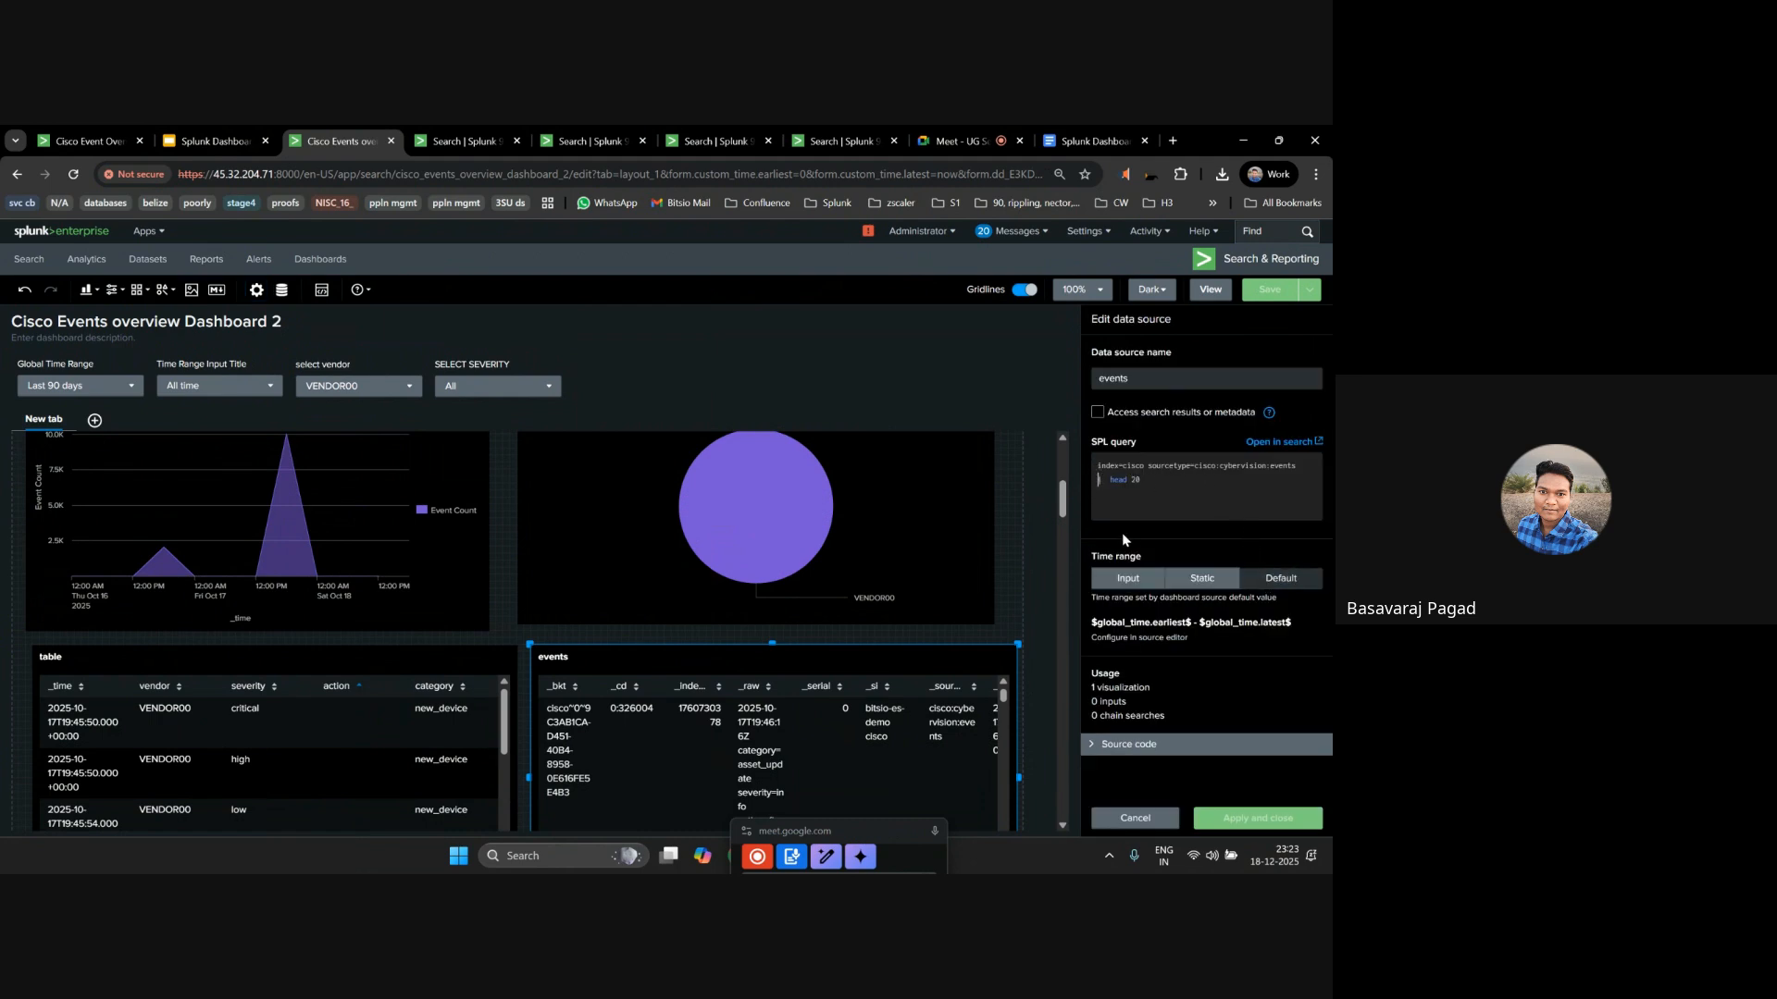
{"action": "key", "text": "Return"}
{"action": "key", "text": "Return"}
{"action": "key", "text": "Up"}
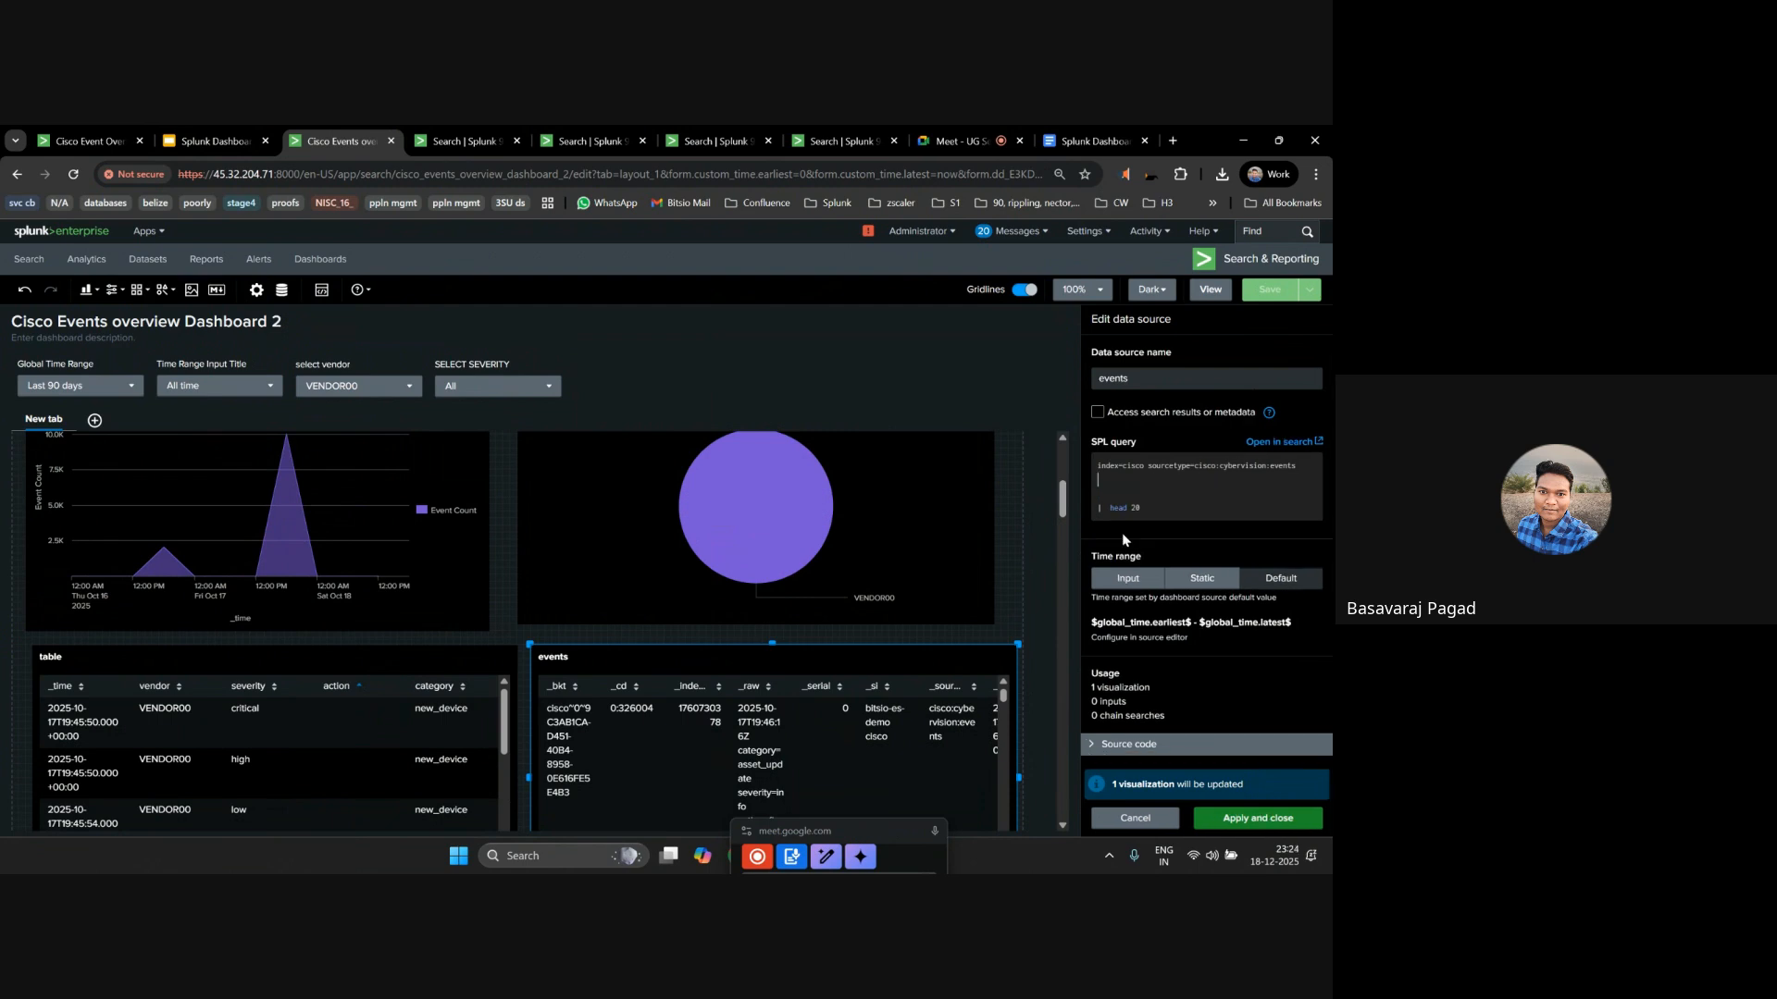
{"action": "key", "text": "ctrl+v"}
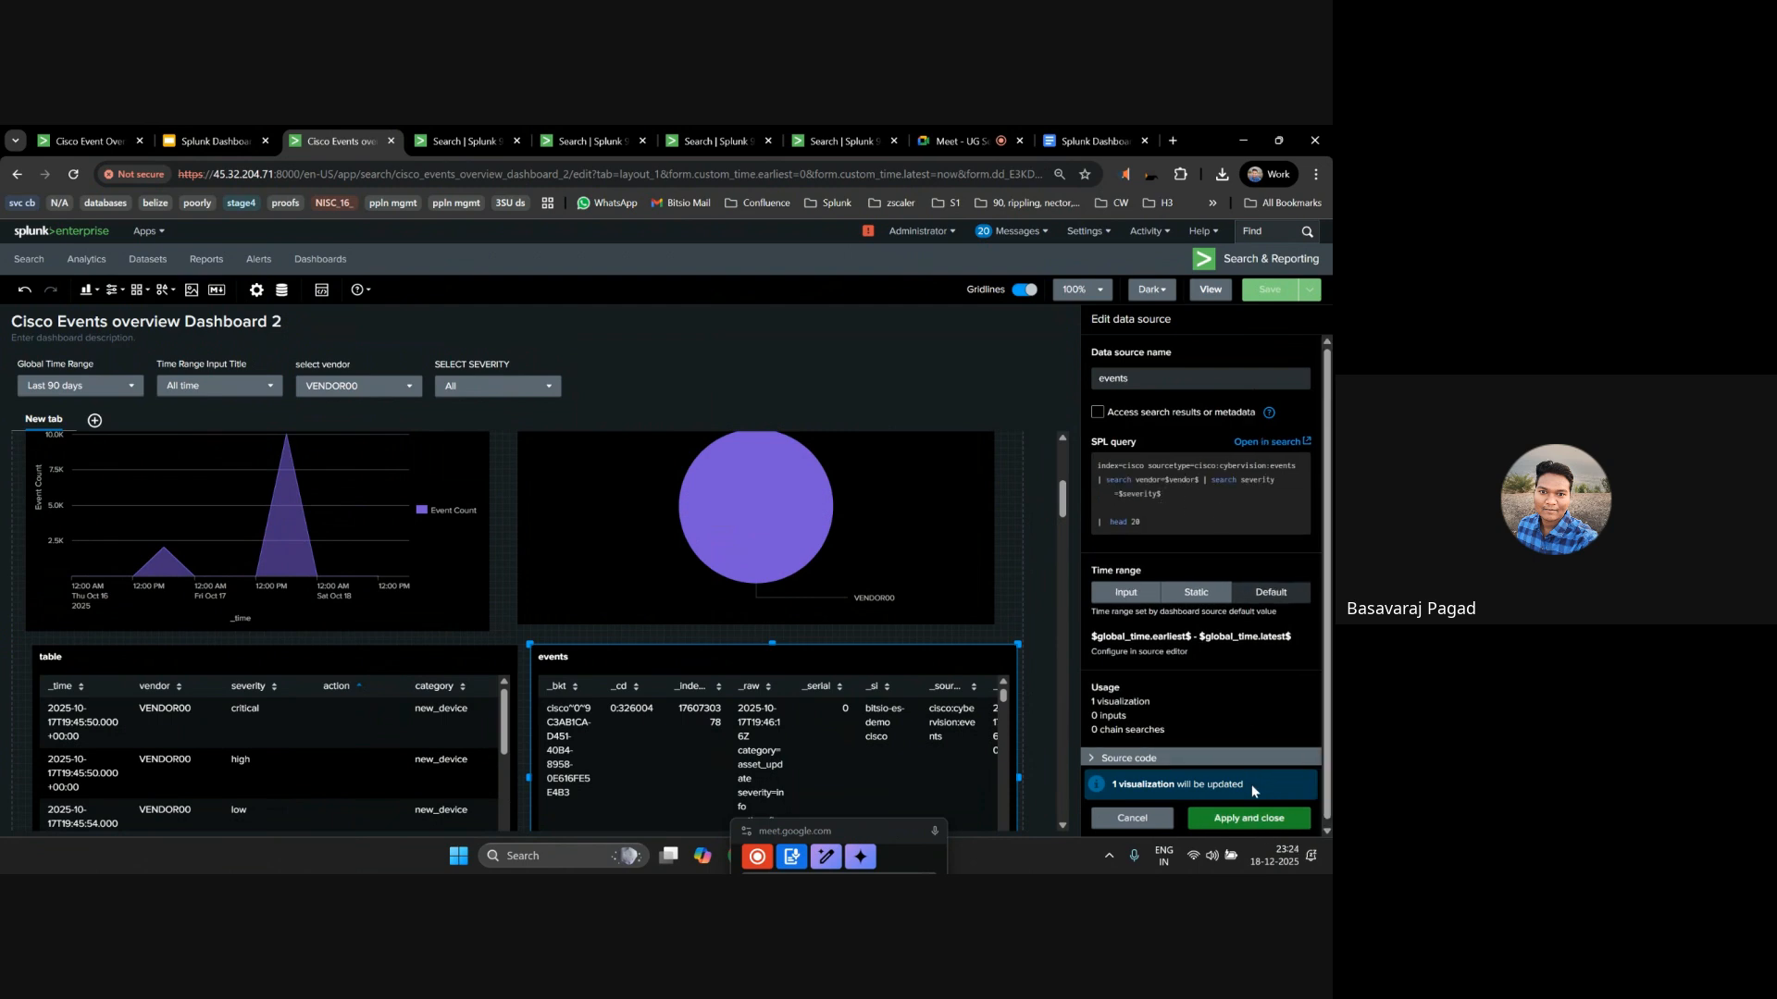
{"action": "left_click", "coordinate": [1249, 818]}
{"action": "left_click", "coordinate": [1272, 291]}
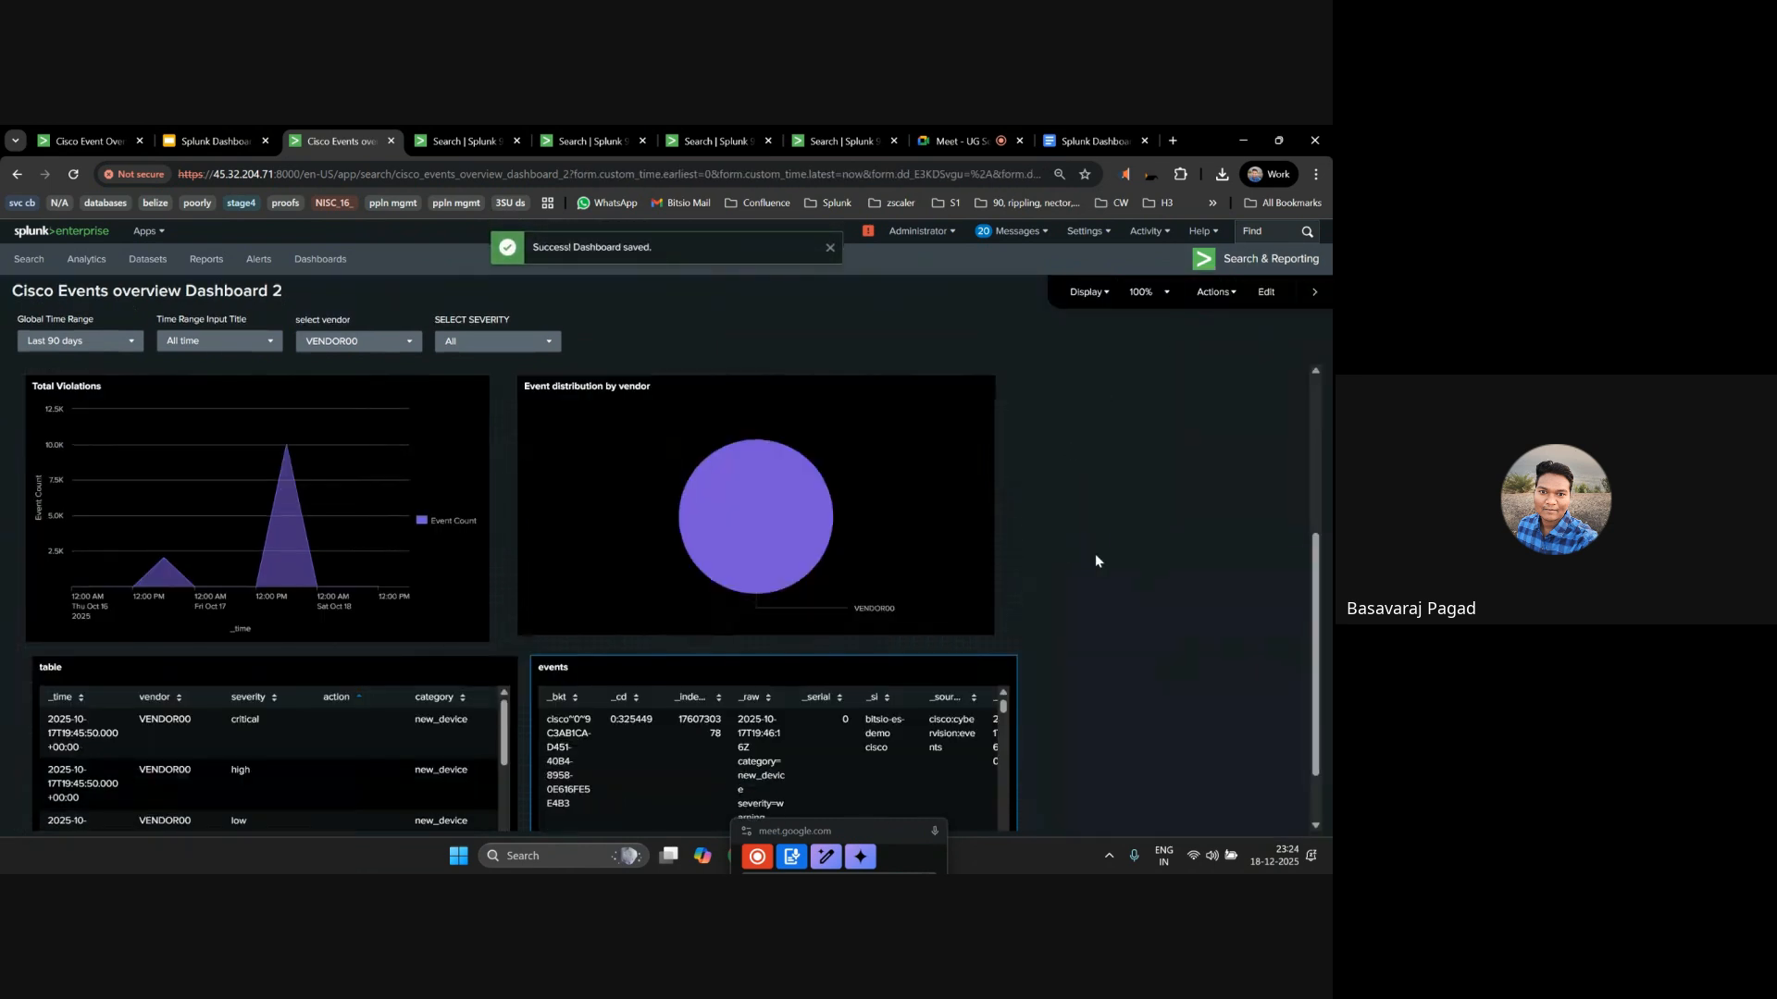
Reopen the dashboard for editing and set the canvas height to 1300.
{"action": "scroll", "coordinate": [1095, 554], "scroll_direction": "down", "scroll_amount": 1}
{"action": "left_click", "coordinate": [1266, 292]}
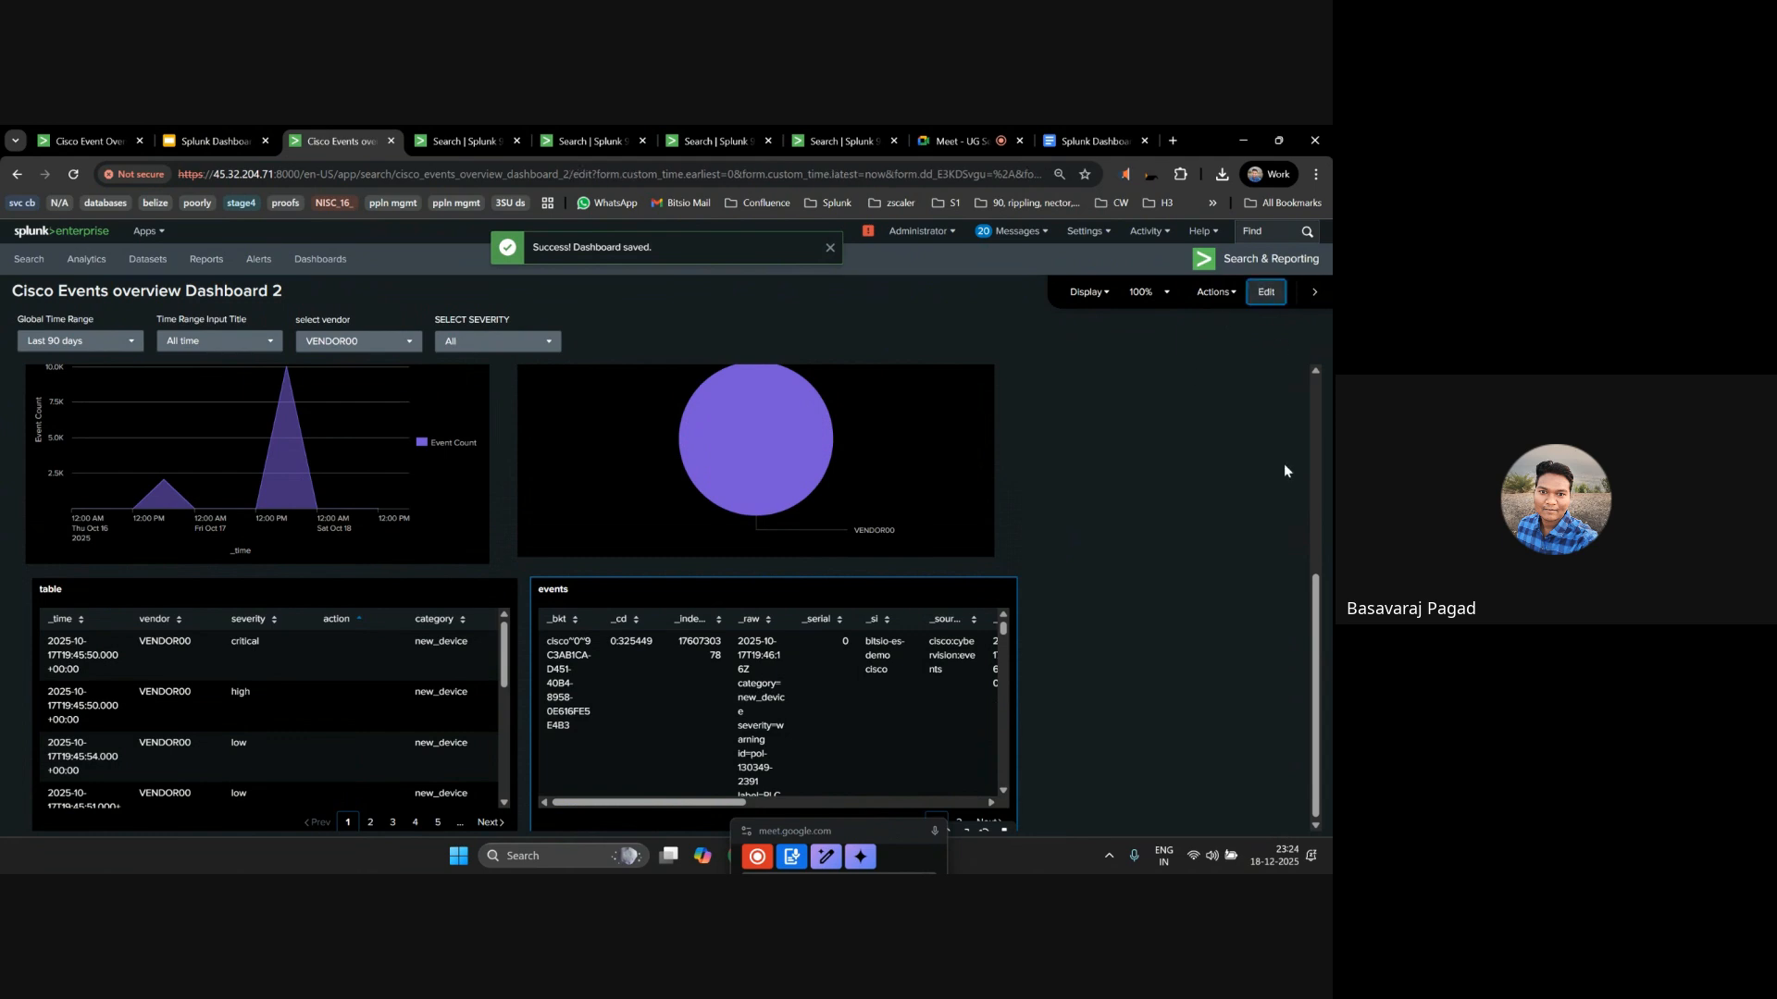
{"action": "scroll", "coordinate": [1047, 576], "scroll_direction": "down", "scroll_amount": 3}
{"action": "scroll", "coordinate": [1029, 555], "scroll_direction": "up", "scroll_amount": 2}
{"action": "scroll", "coordinate": [1029, 546], "scroll_direction": "down", "scroll_amount": 2}
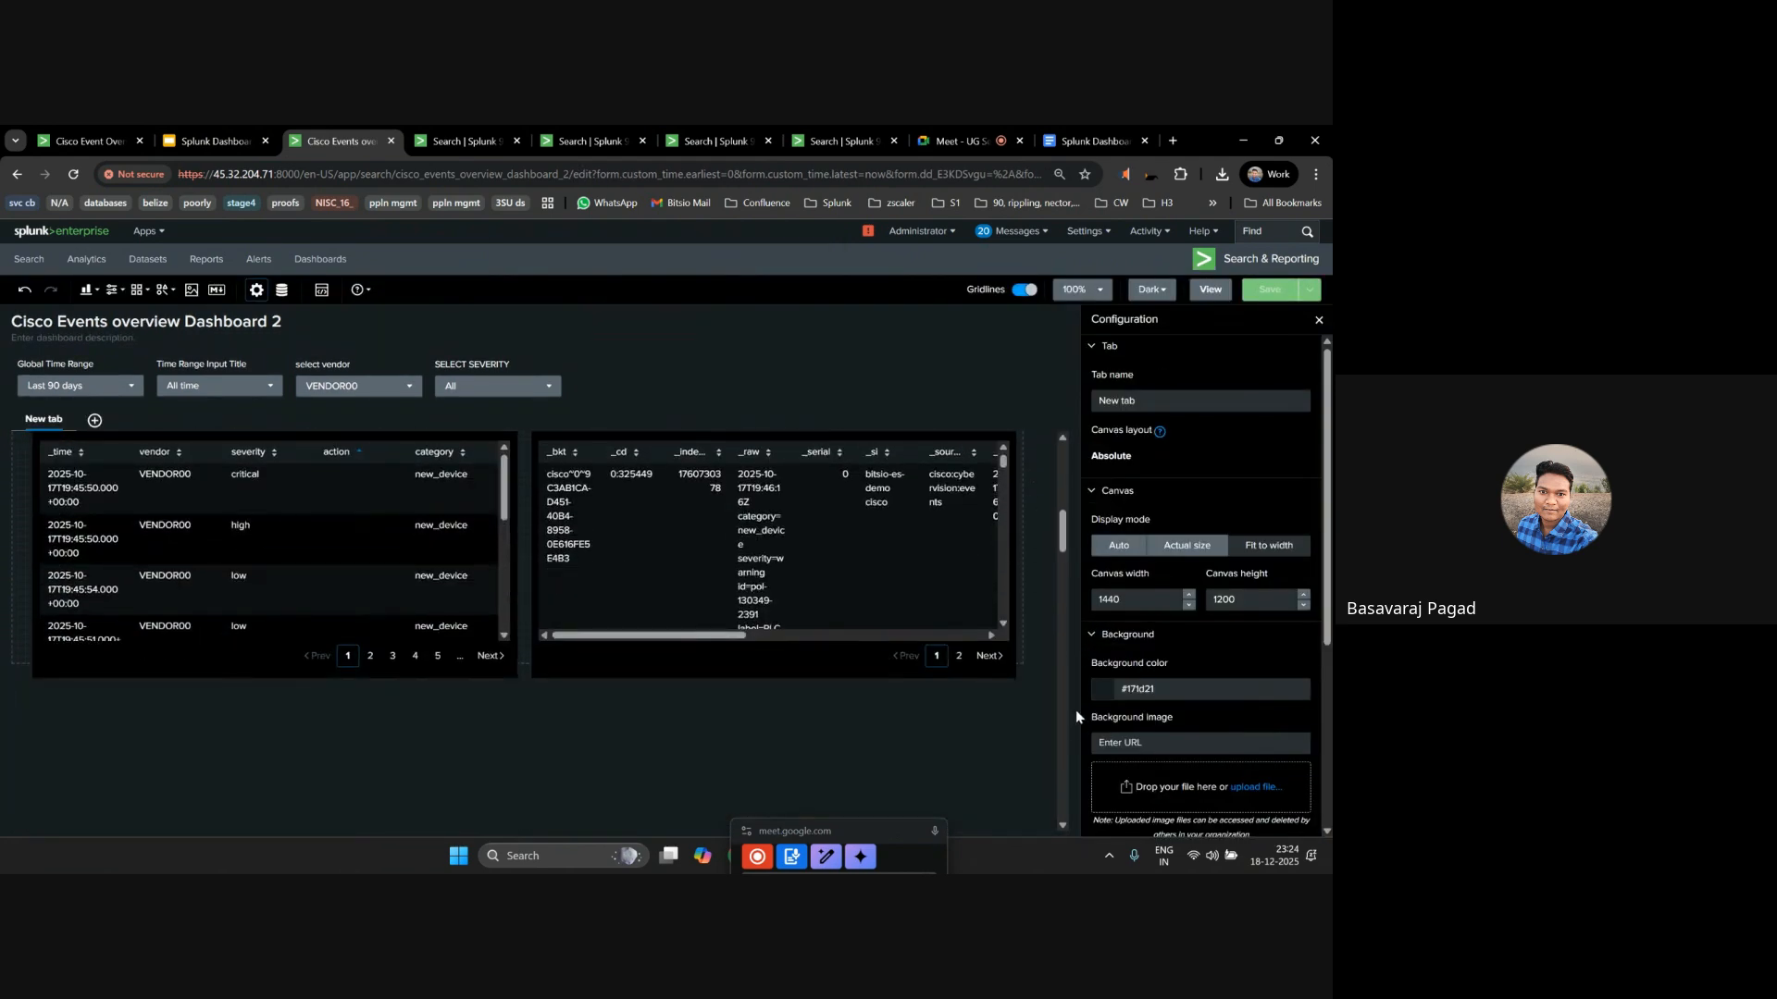
{"action": "double_click", "coordinate": [1248, 607]}
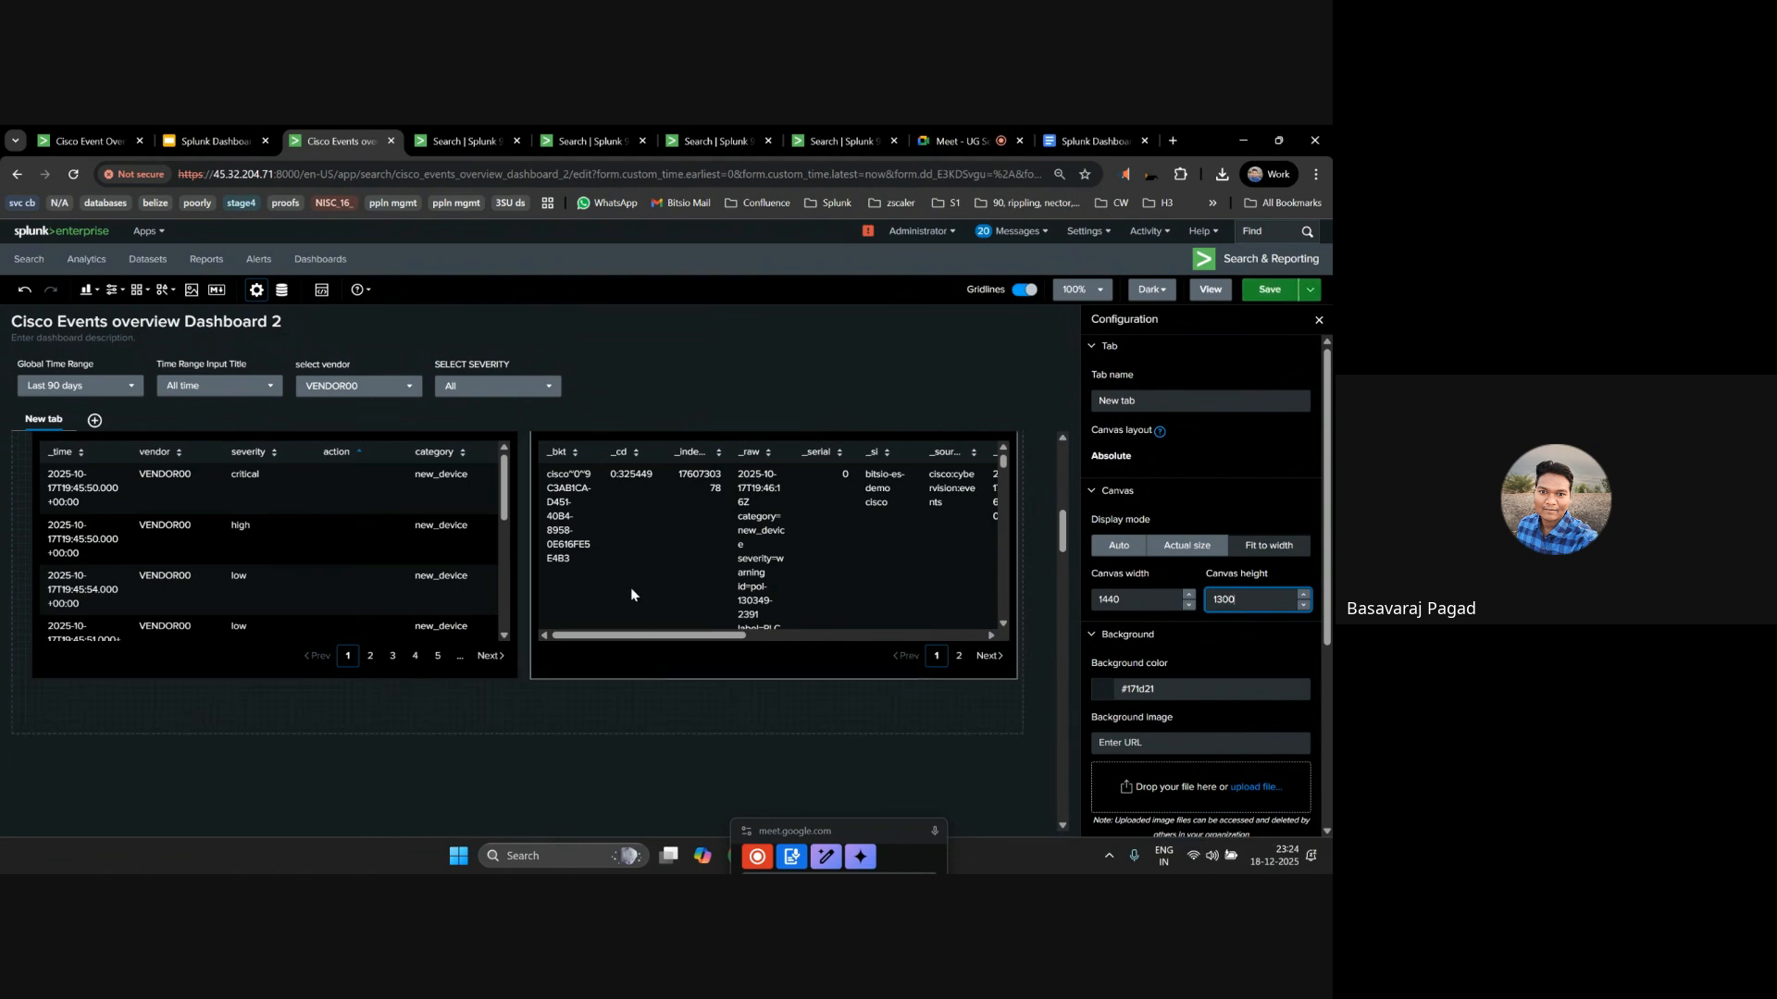
Save the dashboard with the new canvas height and review the two bottom tables in view mode.
{"action": "scroll", "coordinate": [965, 483], "scroll_direction": "up", "scroll_amount": 2}
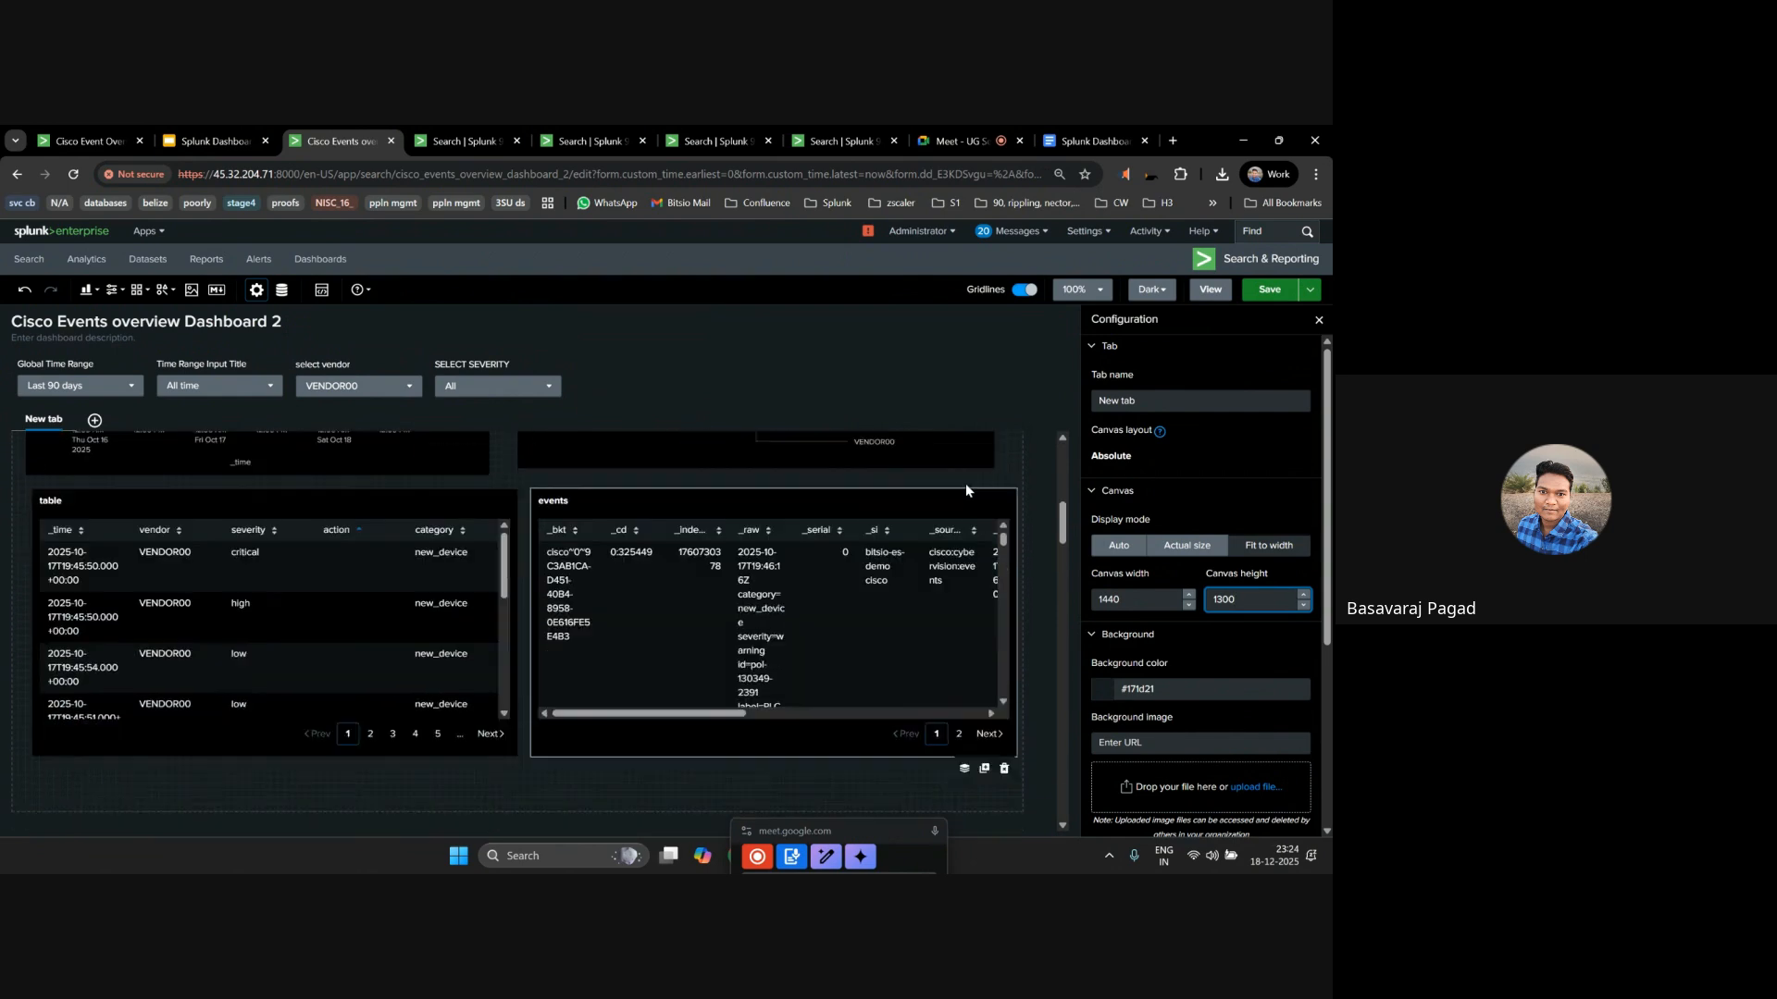
{"action": "left_click", "coordinate": [496, 678]}
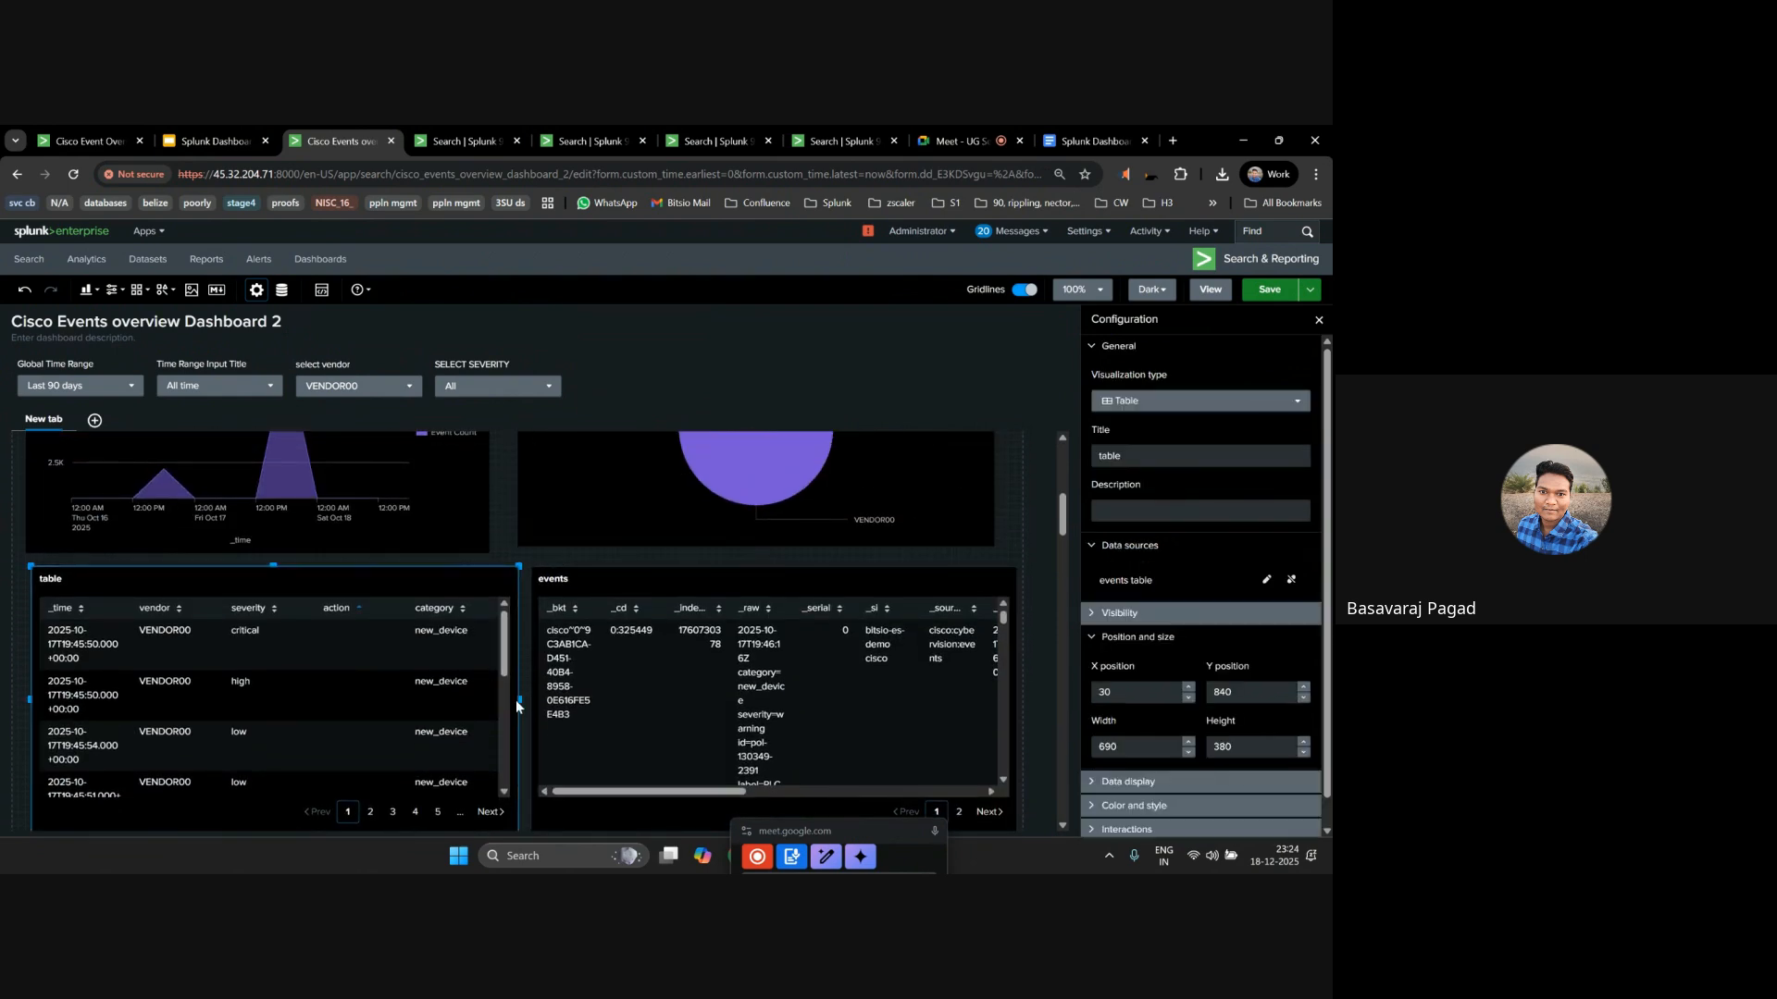
{"action": "left_click", "coordinate": [1264, 297]}
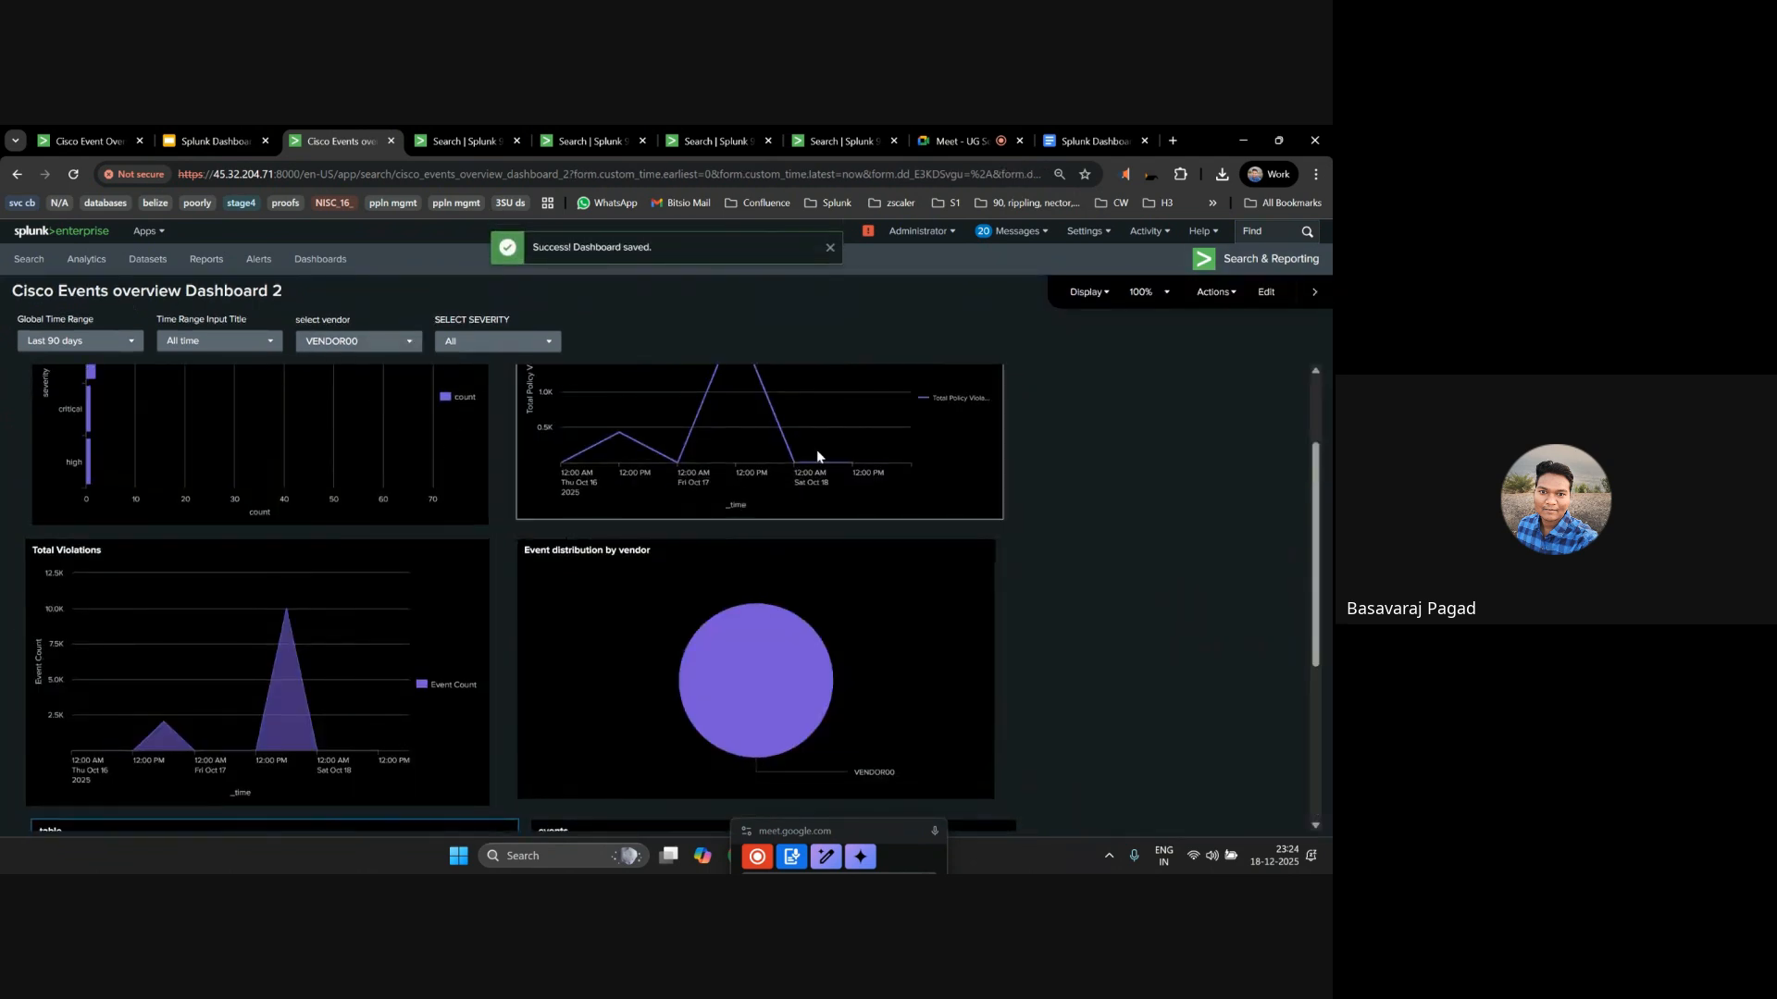
{"action": "scroll", "coordinate": [1114, 523], "scroll_direction": "down", "scroll_amount": 3}
{"action": "scroll", "coordinate": [1114, 526], "scroll_direction": "up", "scroll_amount": 1}
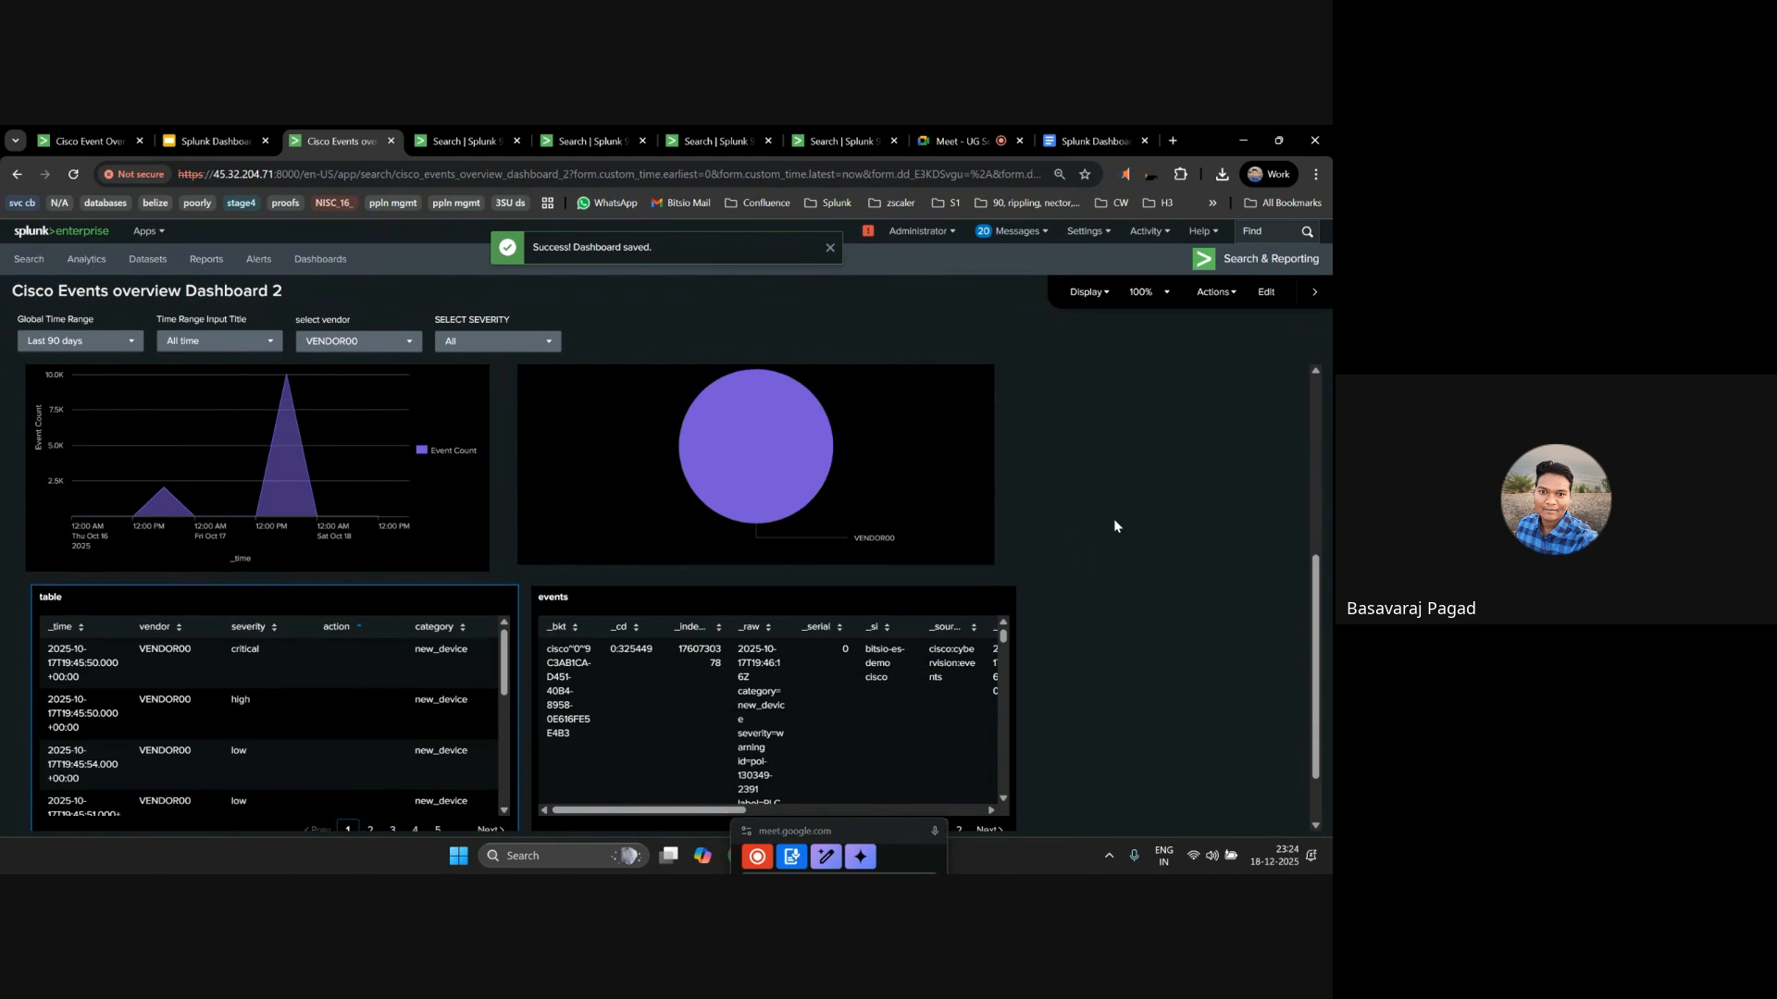
Filter the dashboard to vendor VENDOR01 and review the charts and the two bottom tables.
{"action": "left_click", "coordinate": [359, 341]}
{"action": "left_click", "coordinate": [349, 456]}
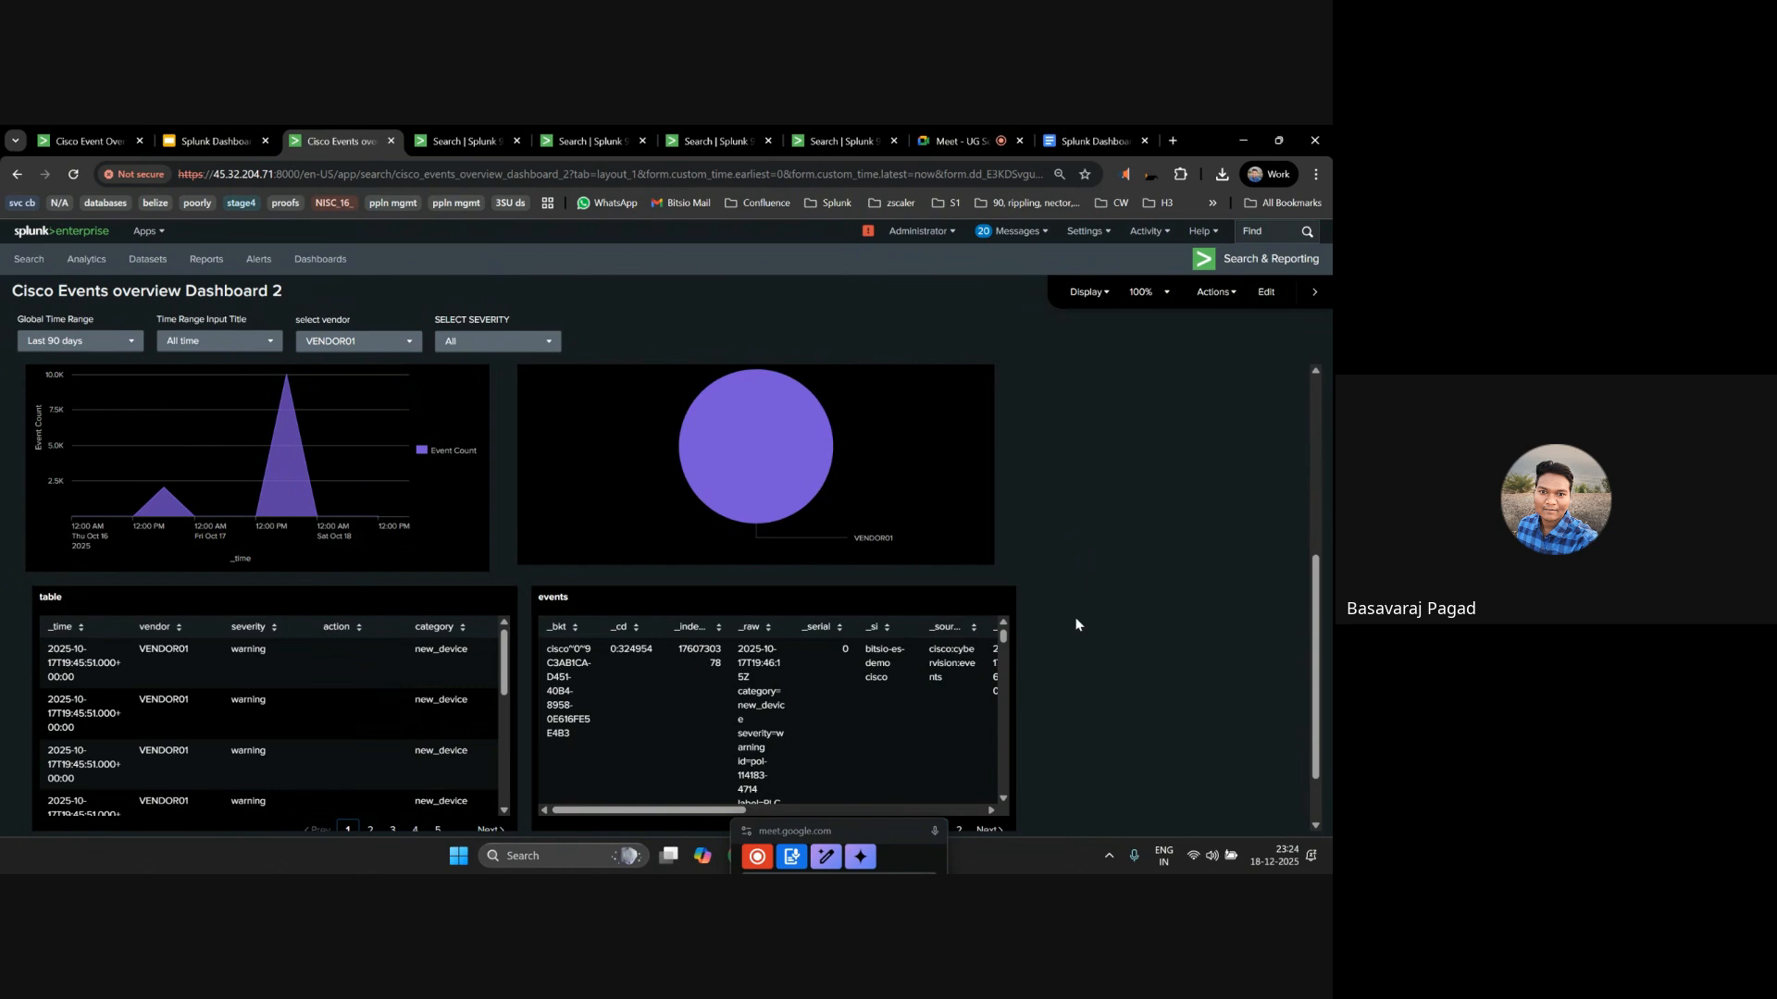
{"action": "scroll", "coordinate": [1076, 623], "scroll_direction": "up", "scroll_amount": 4}
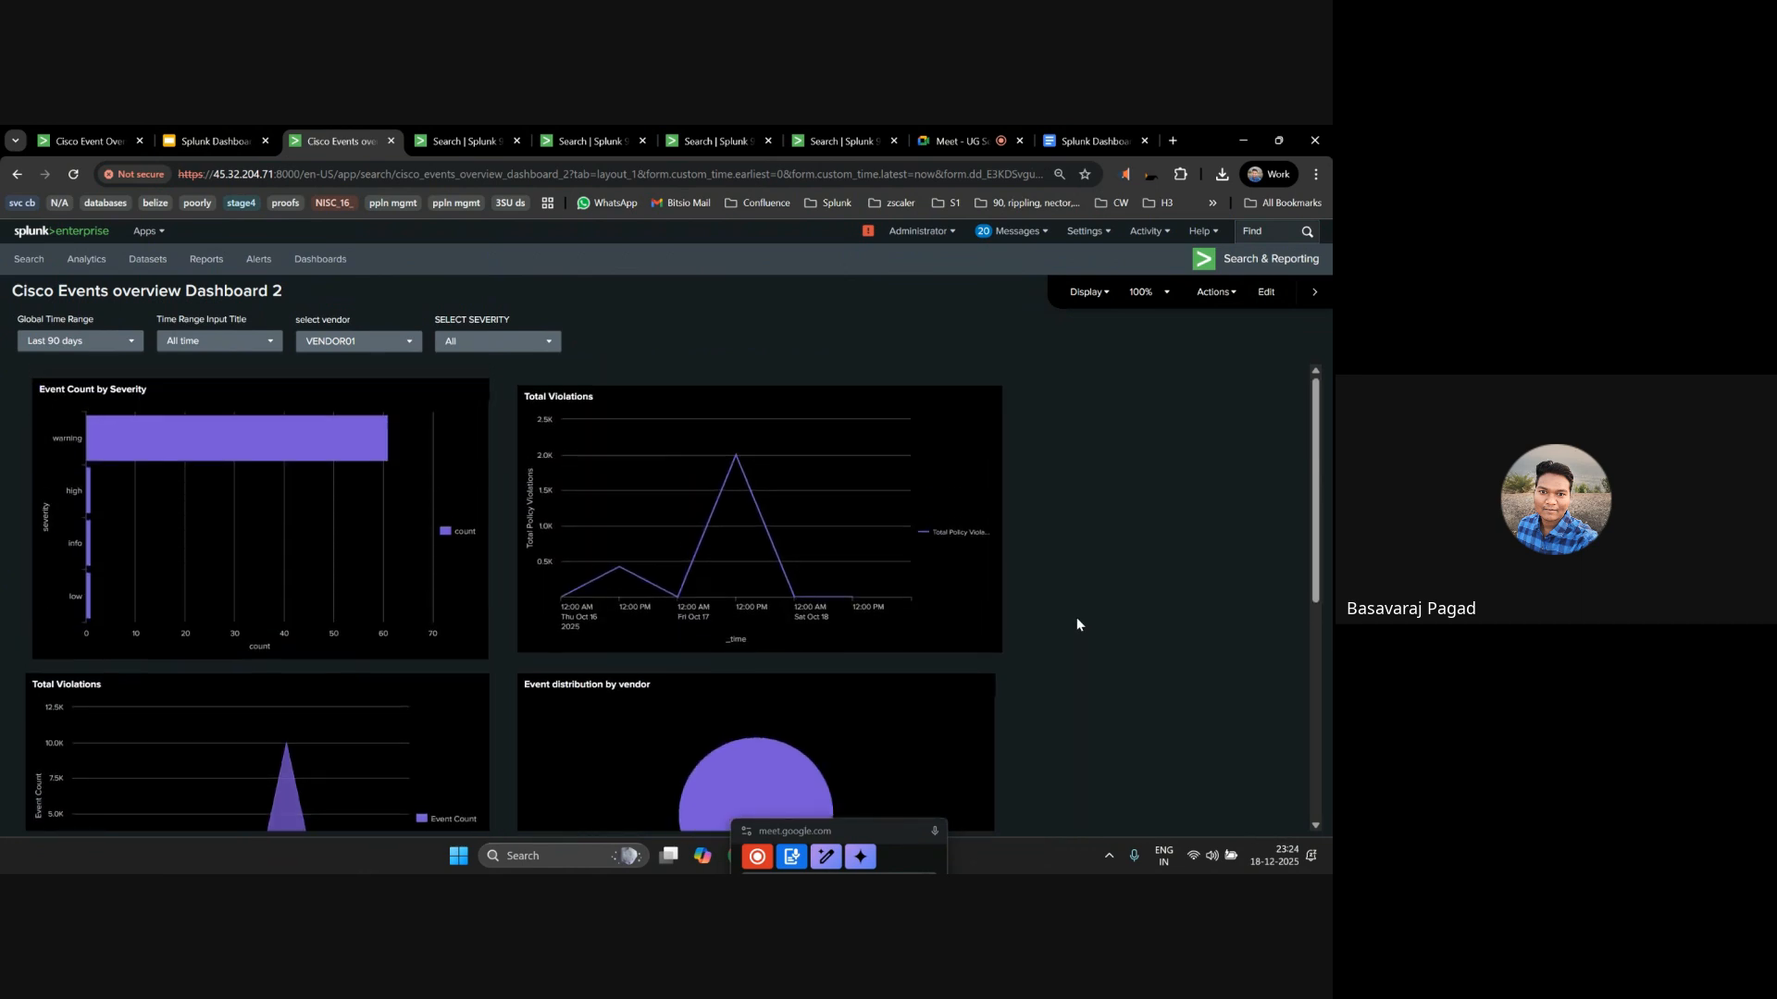
{"action": "scroll", "coordinate": [1041, 516], "scroll_direction": "down", "scroll_amount": 5}
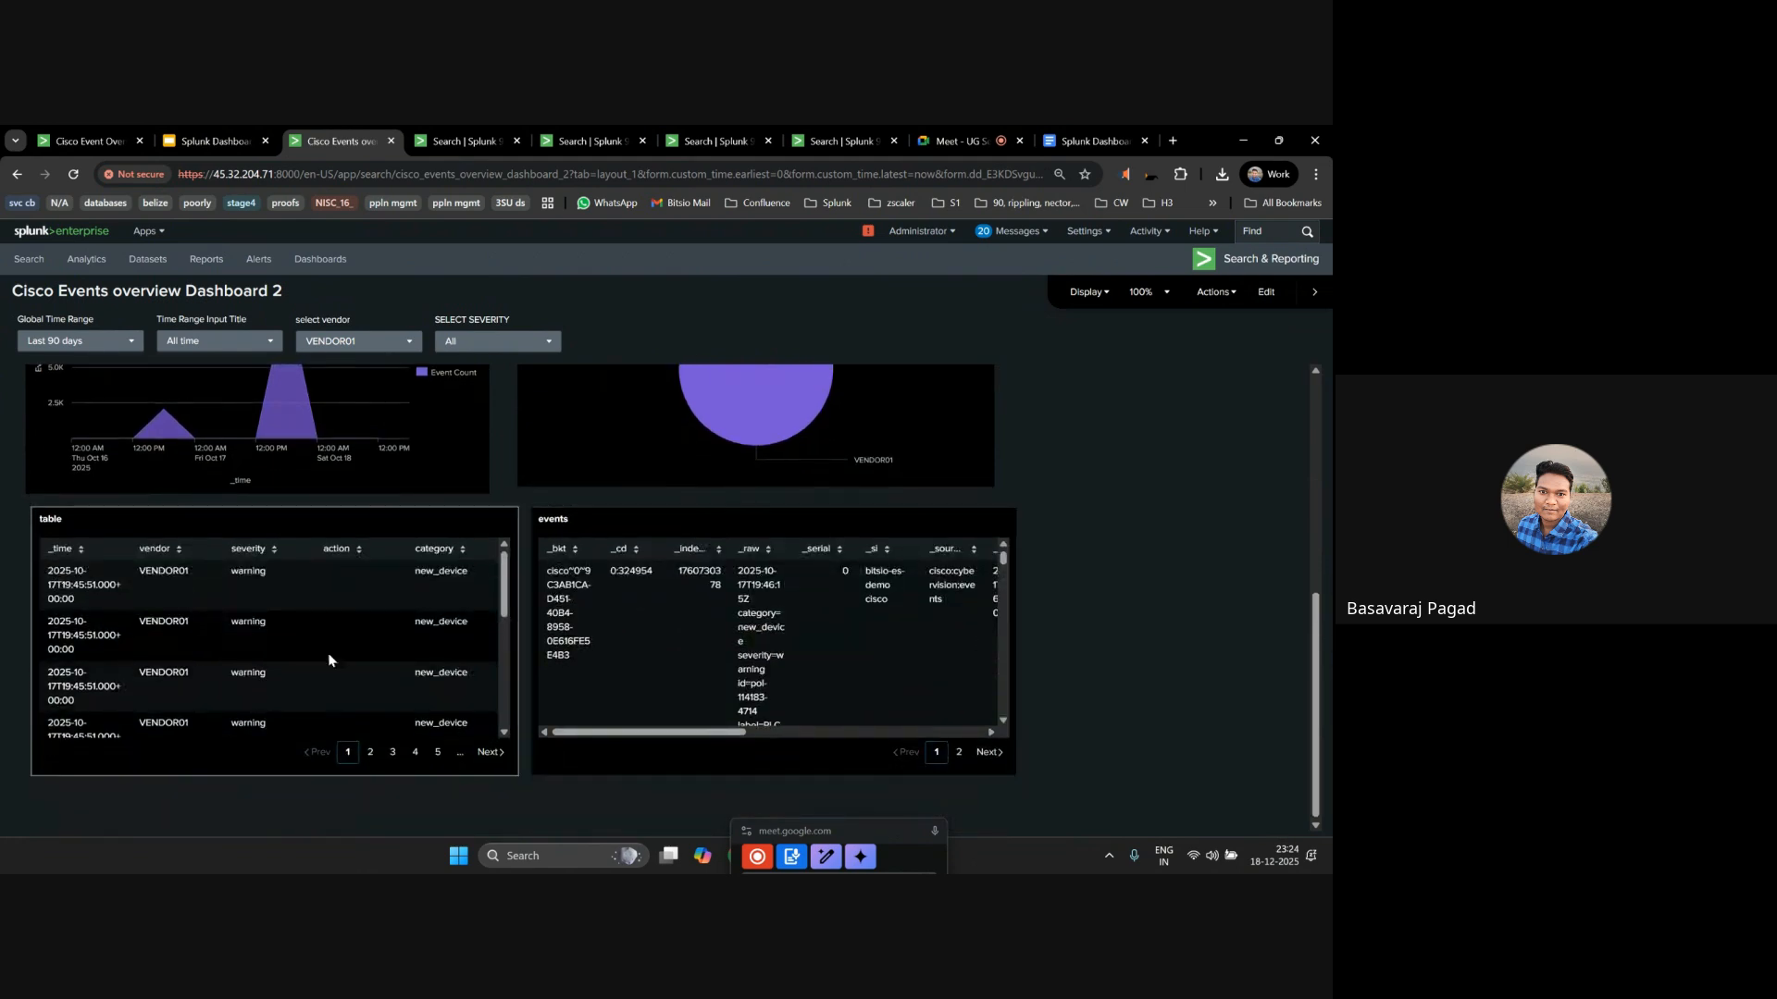
{"action": "scroll", "coordinate": [259, 532], "scroll_direction": "up", "scroll_amount": 5}
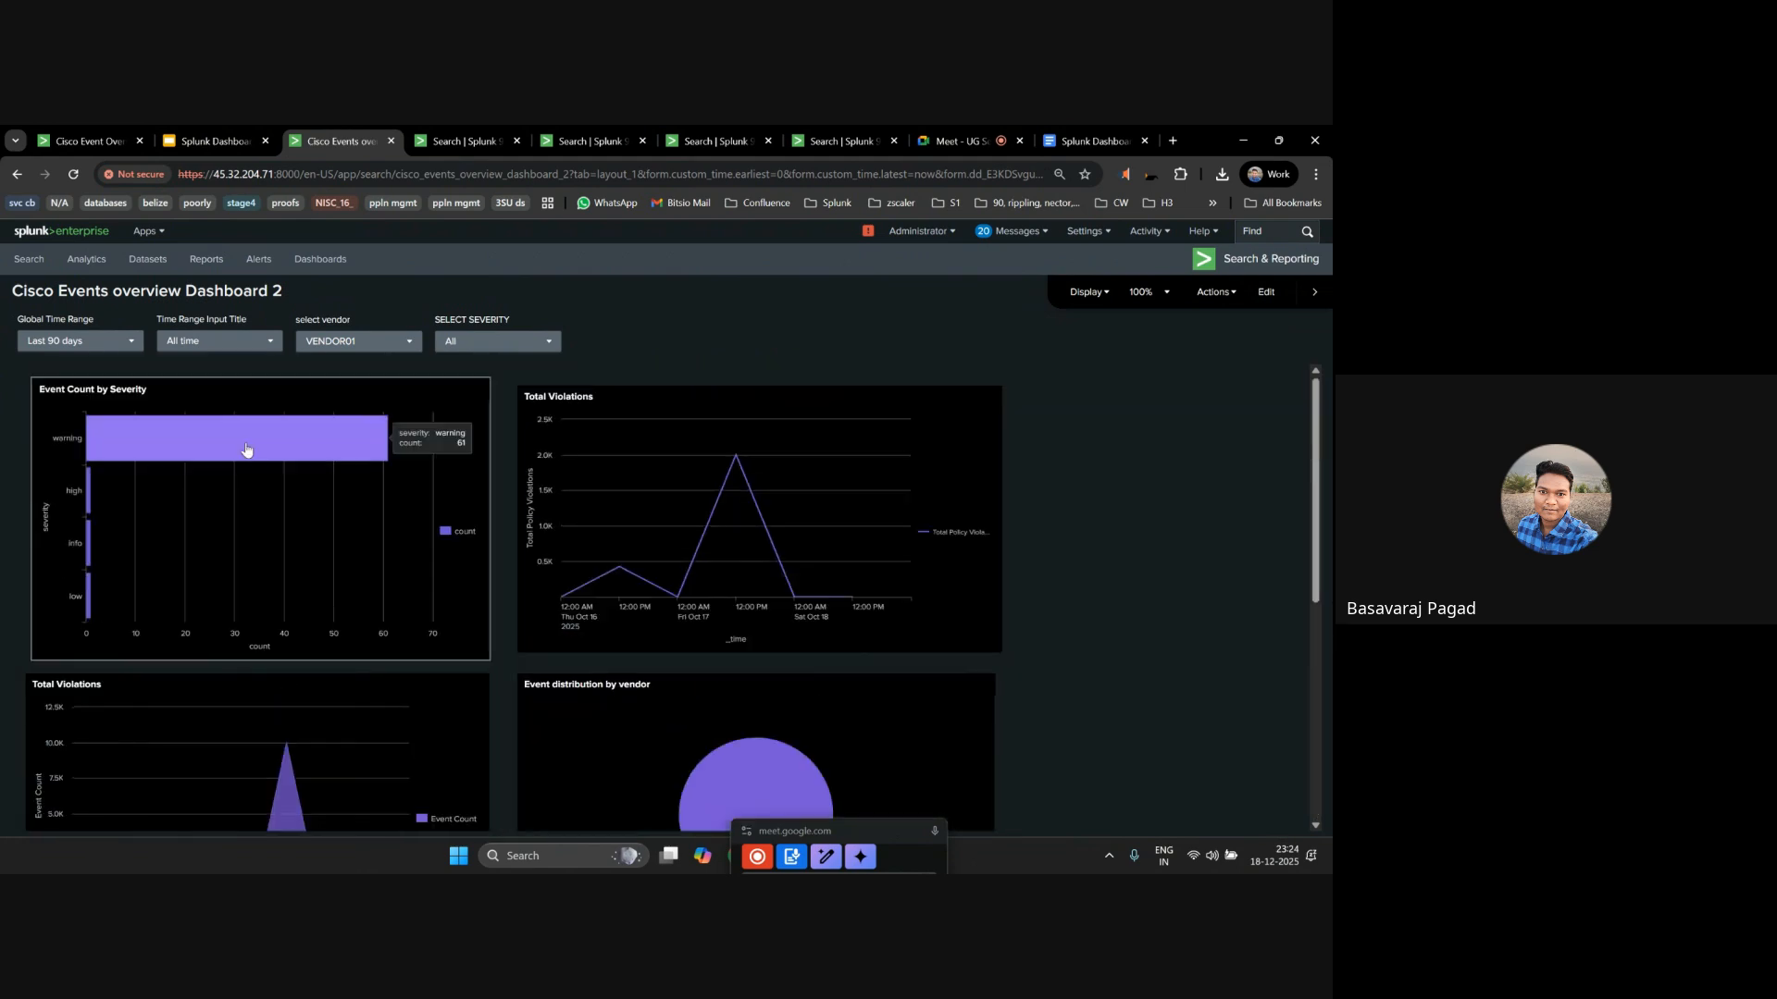
{"action": "scroll", "coordinate": [357, 480], "scroll_direction": "down", "scroll_amount": 5}
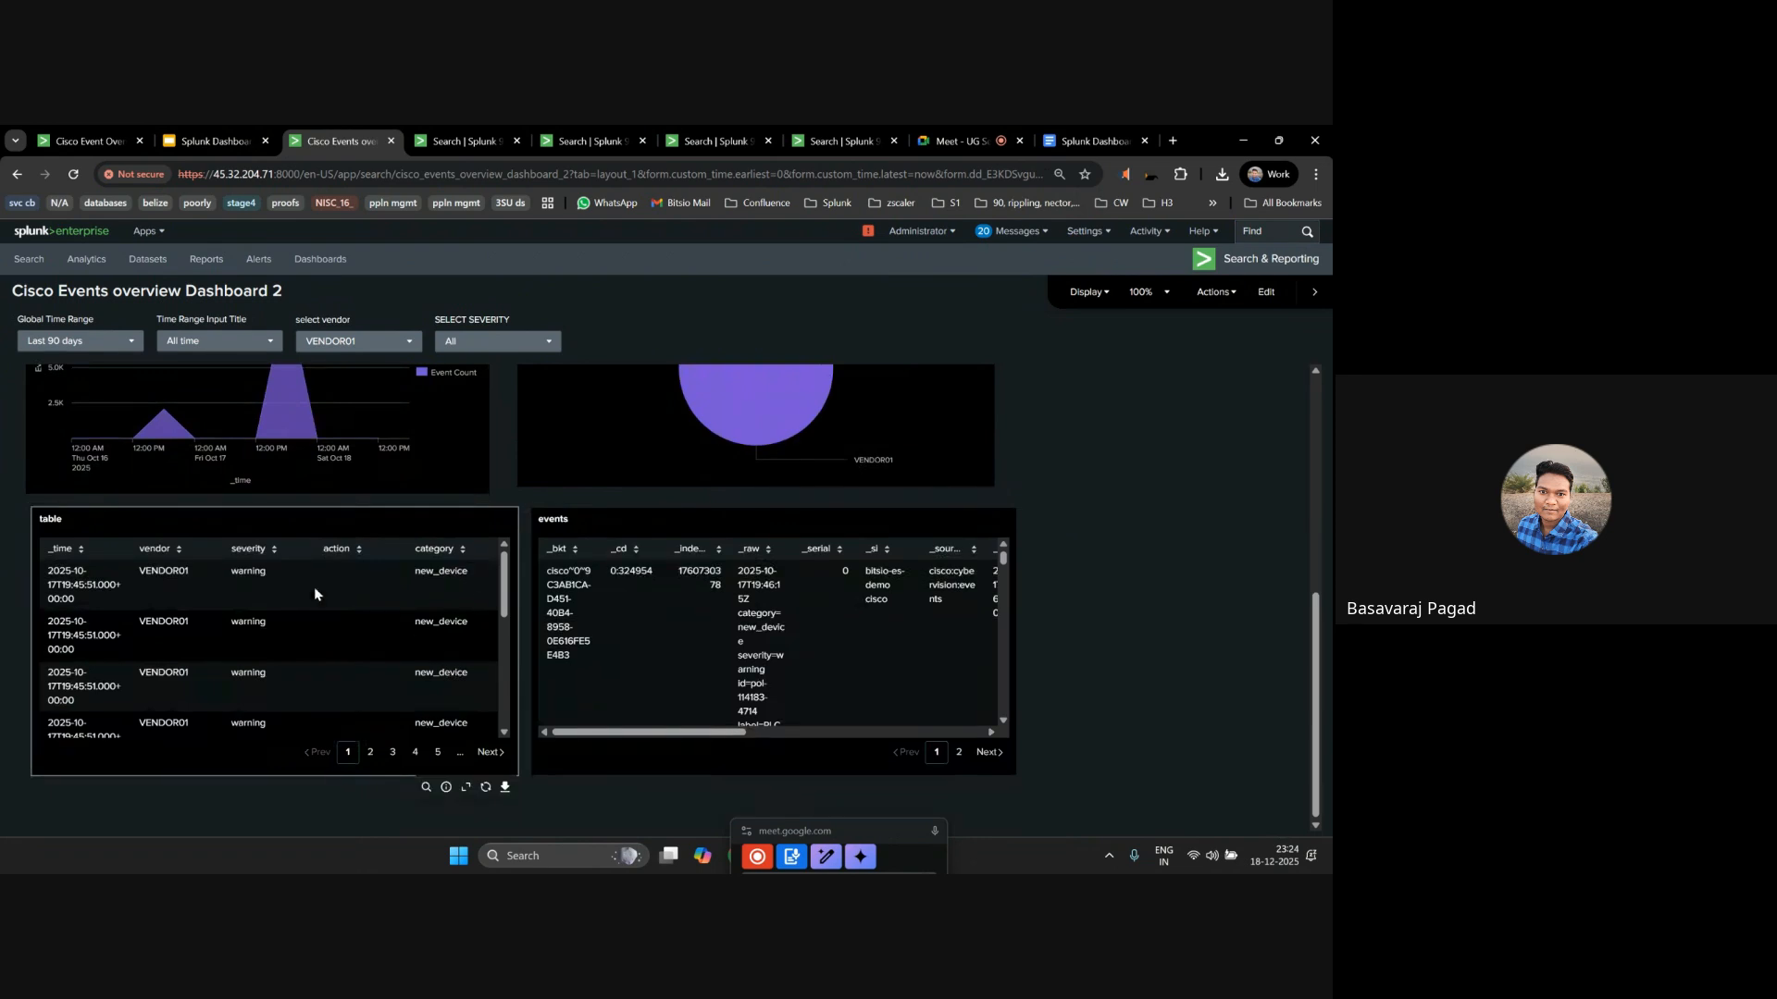
{"action": "scroll", "coordinate": [1120, 547], "scroll_direction": "up", "scroll_amount": 5}
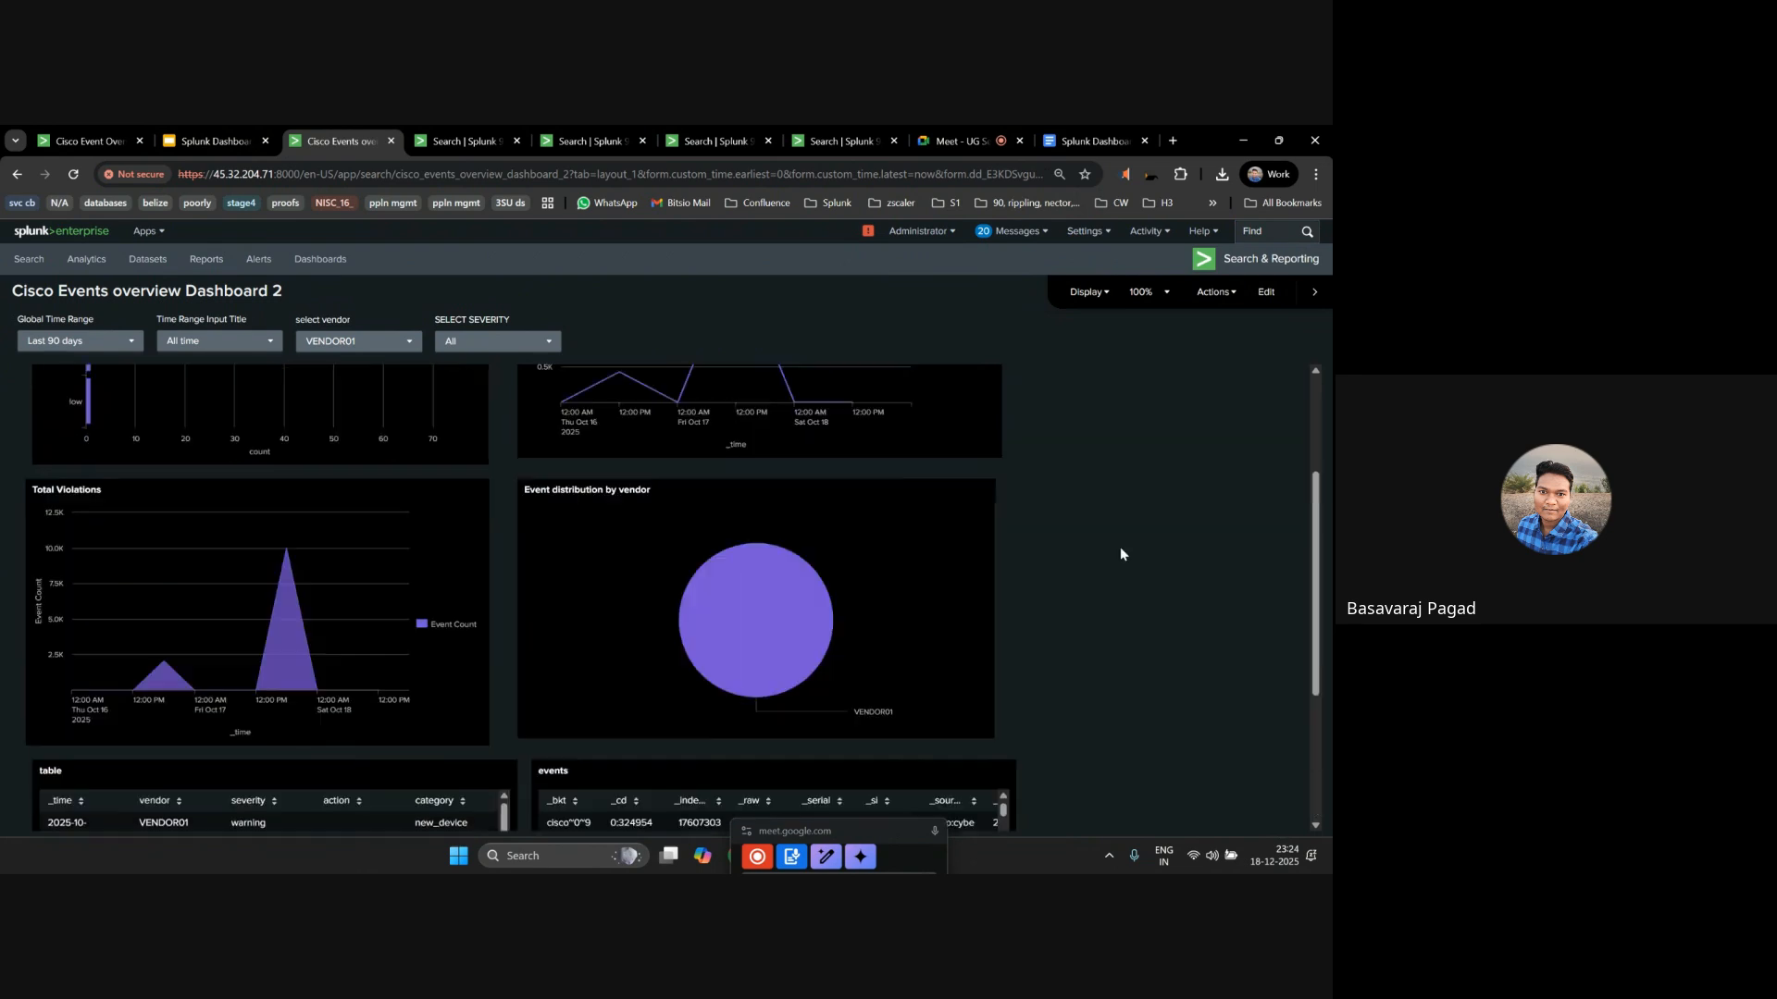
Edit the dashboard and add an interaction to the Event Count by Severity chart with the Set tokens action.
{"action": "left_click", "coordinate": [1266, 293]}
{"action": "left_click", "coordinate": [222, 576]}
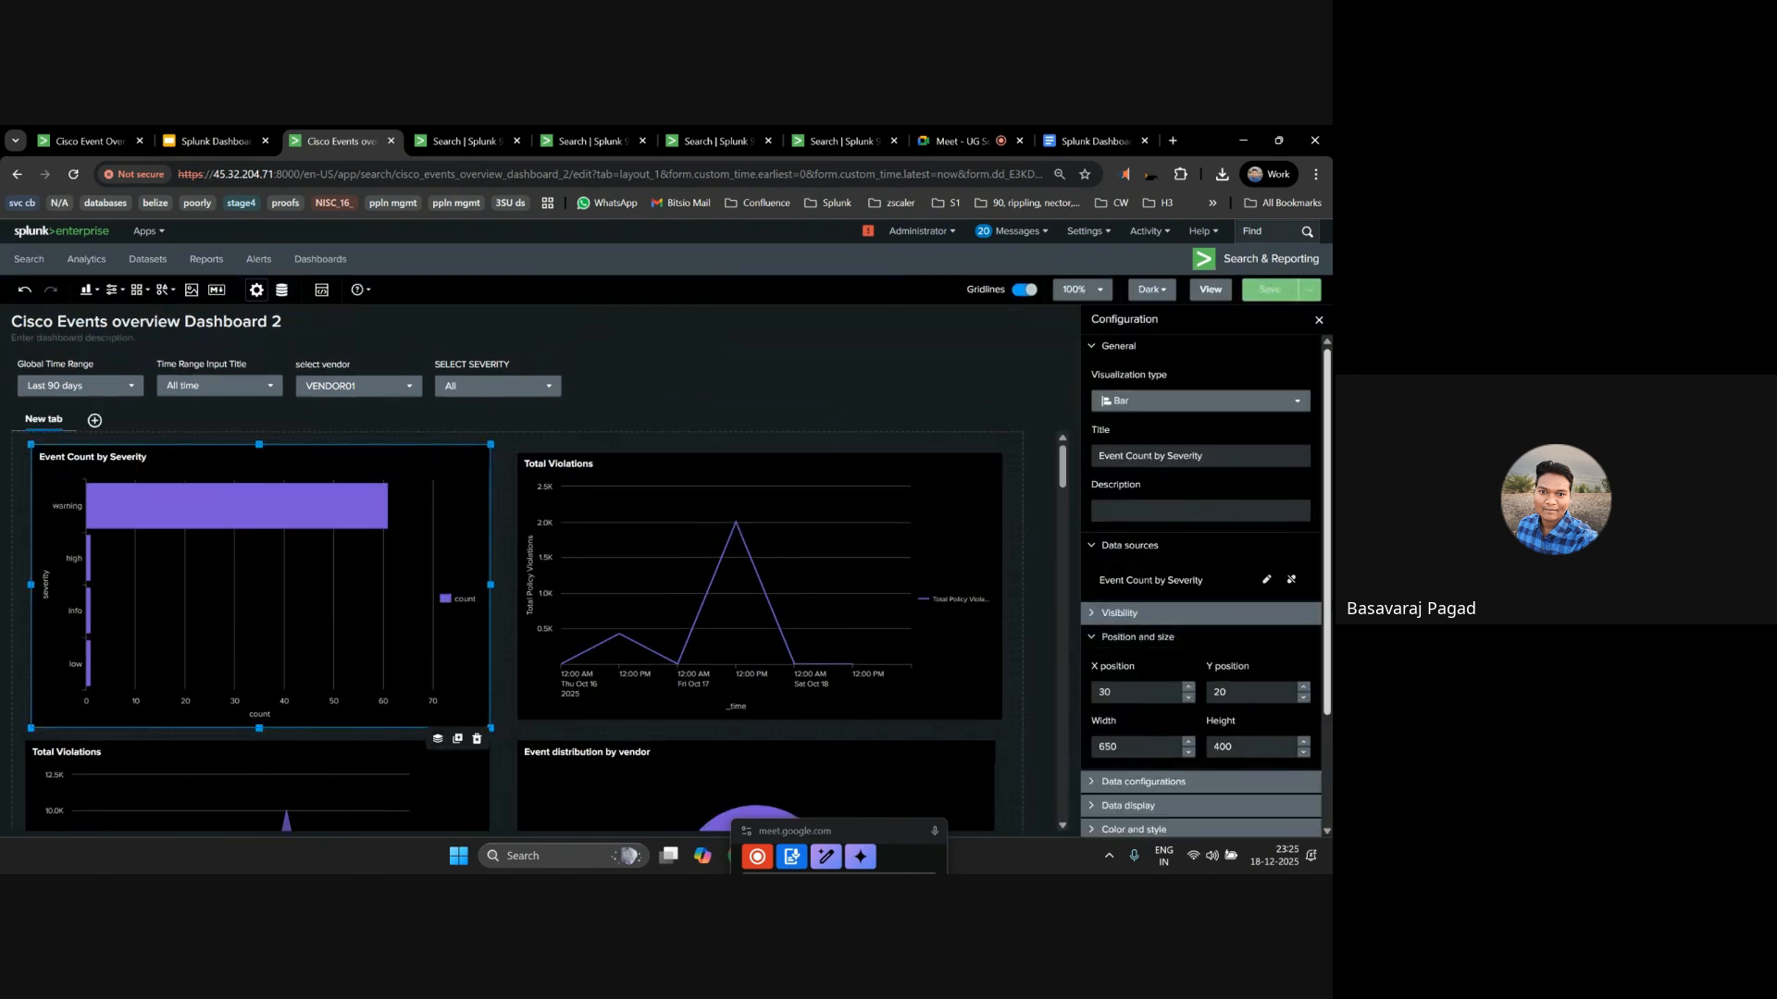
{"action": "scroll", "coordinate": [1165, 801], "scroll_direction": "down", "scroll_amount": 2}
{"action": "left_click", "coordinate": [1165, 802]}
{"action": "scroll", "coordinate": [1178, 675], "scroll_direction": "down", "scroll_amount": 1}
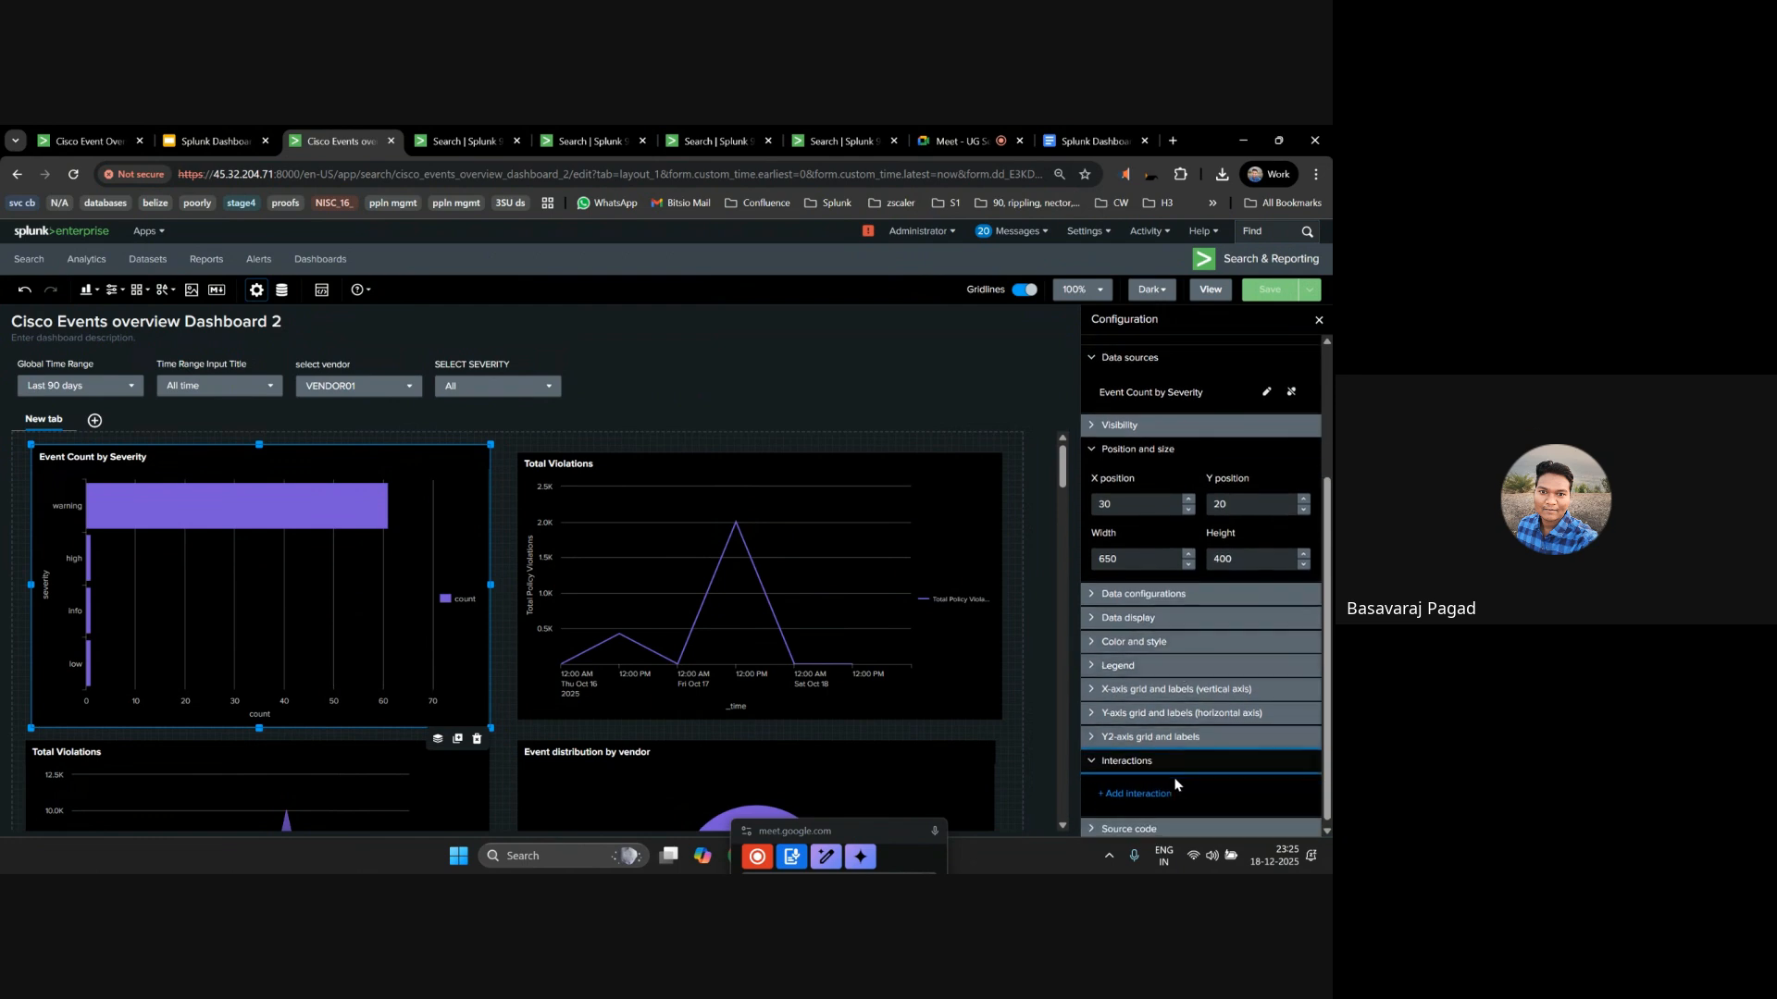
{"action": "left_click", "coordinate": [1182, 782]}
{"action": "left_click", "coordinate": [1157, 373]}
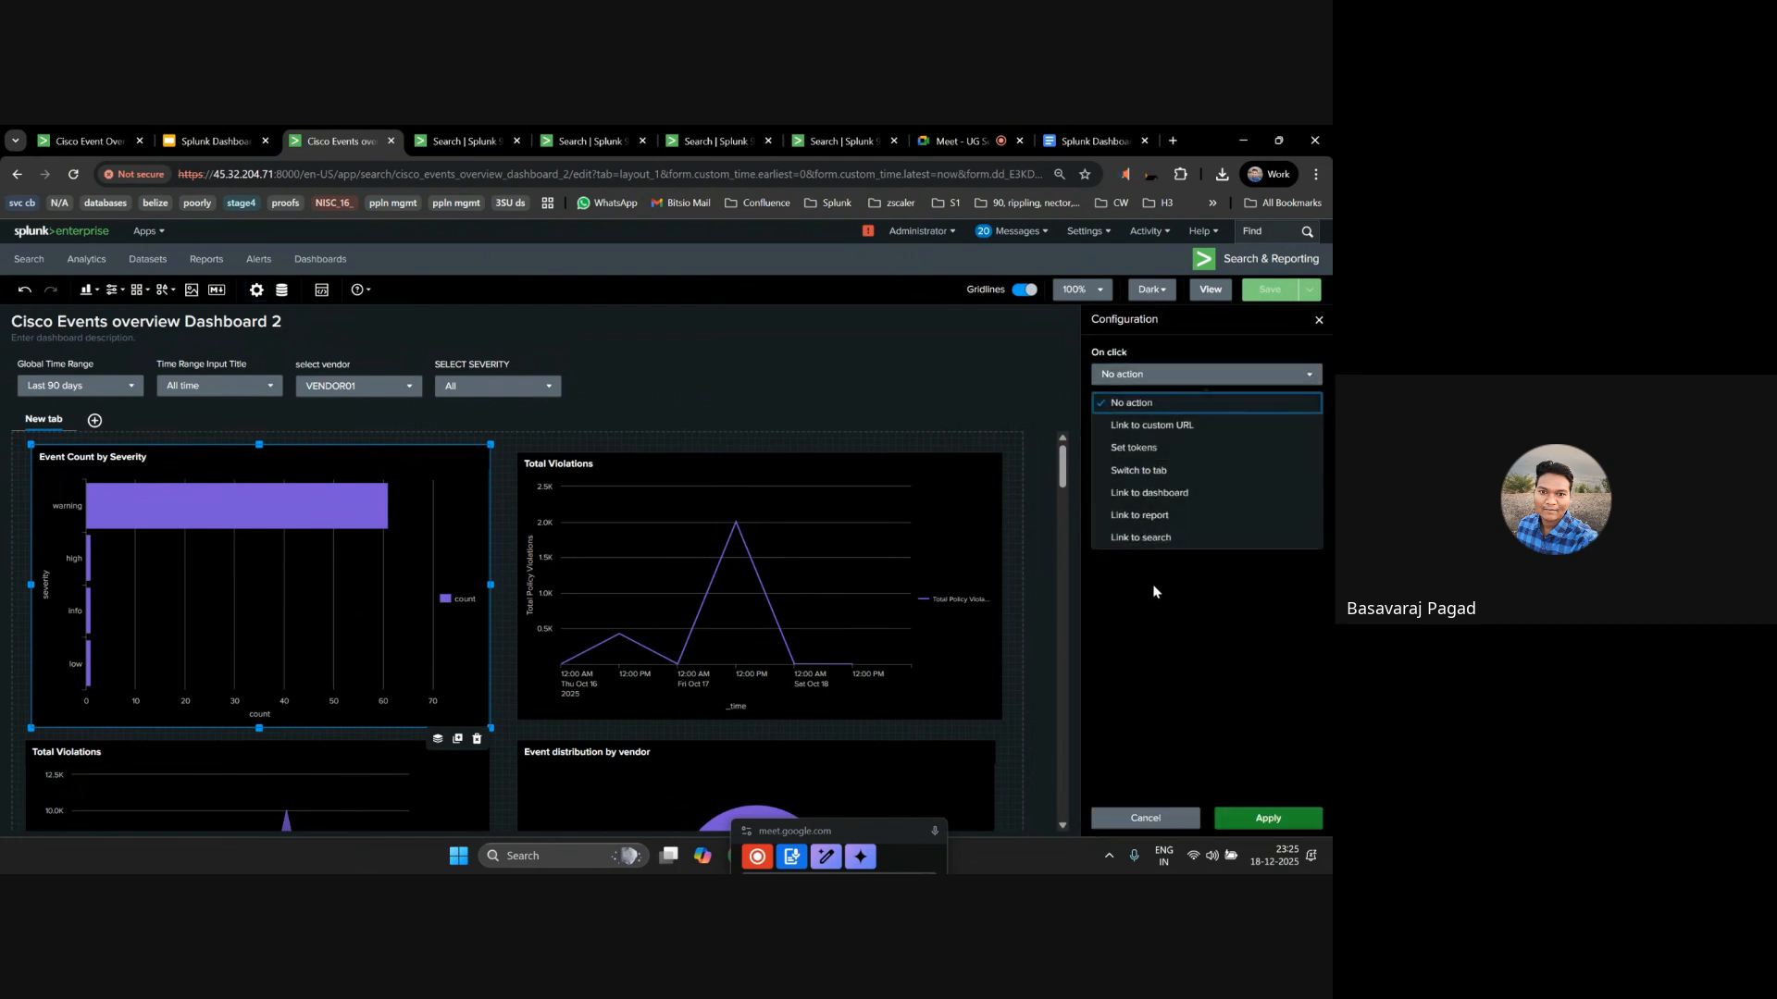
{"action": "left_click", "coordinate": [1173, 447]}
Set the interaction's token value to row.severity.value, based on the predefined row.<fieldname>.value key.
{"action": "left_click", "coordinate": [1231, 591]}
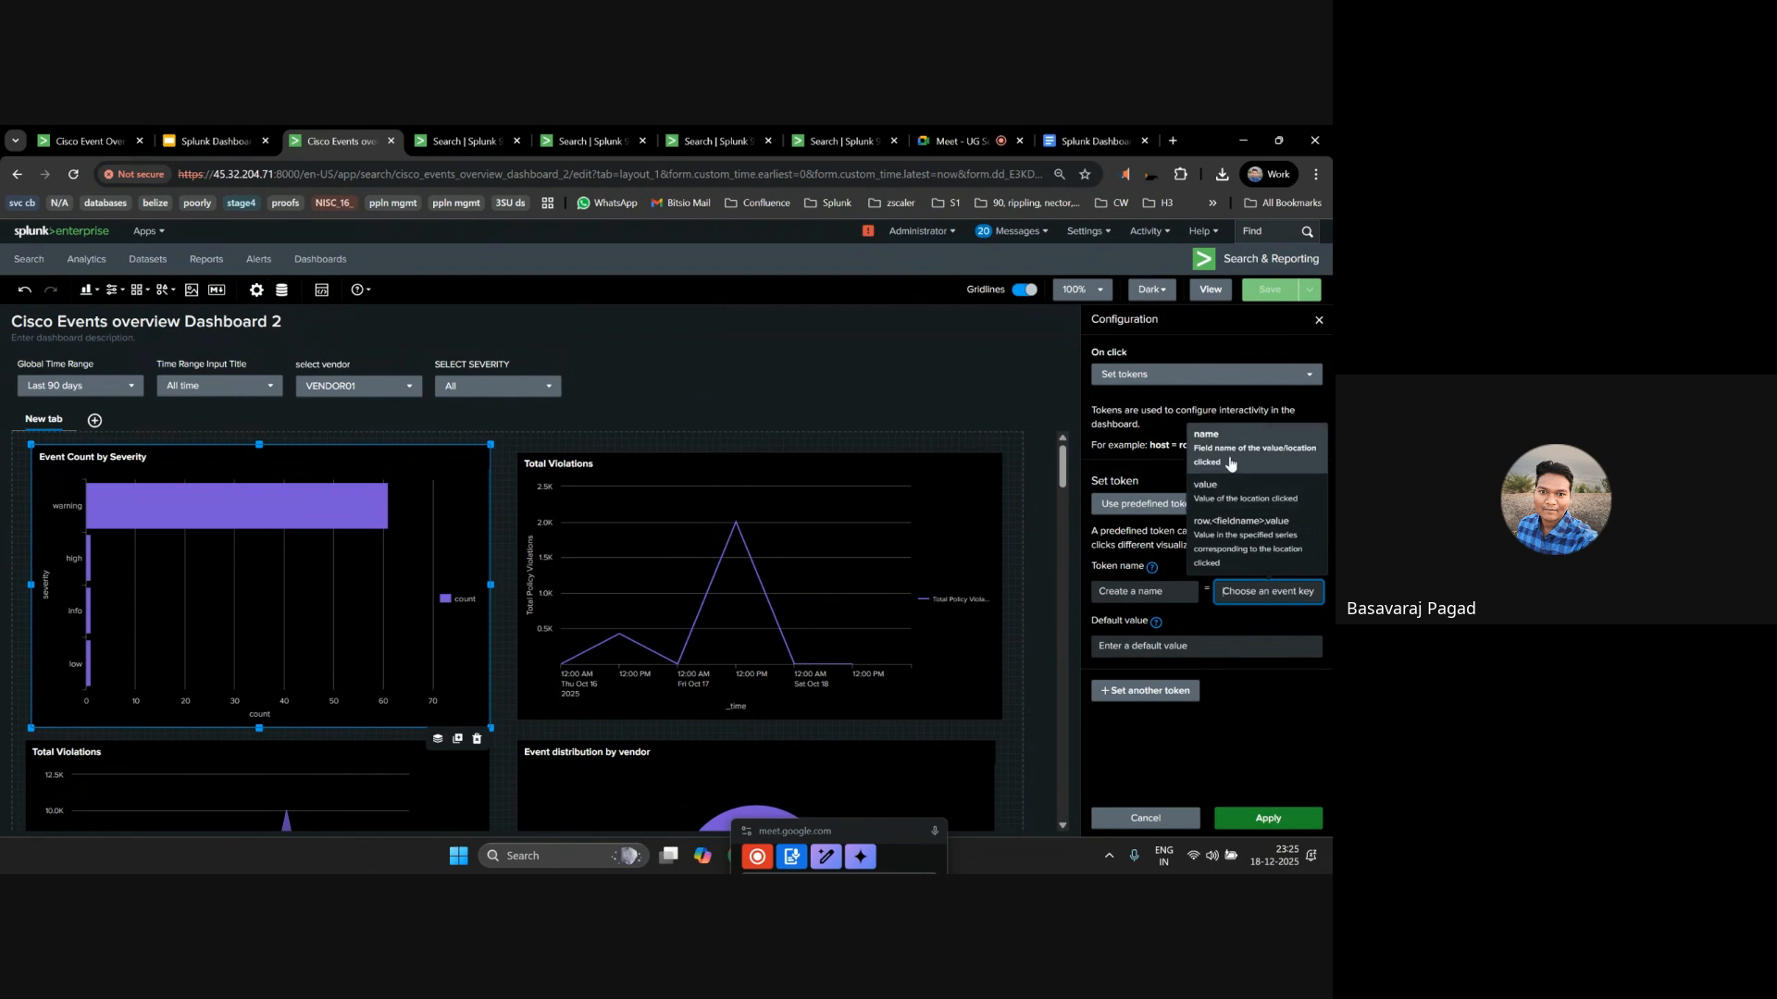
{"action": "left_click", "coordinate": [1263, 537]}
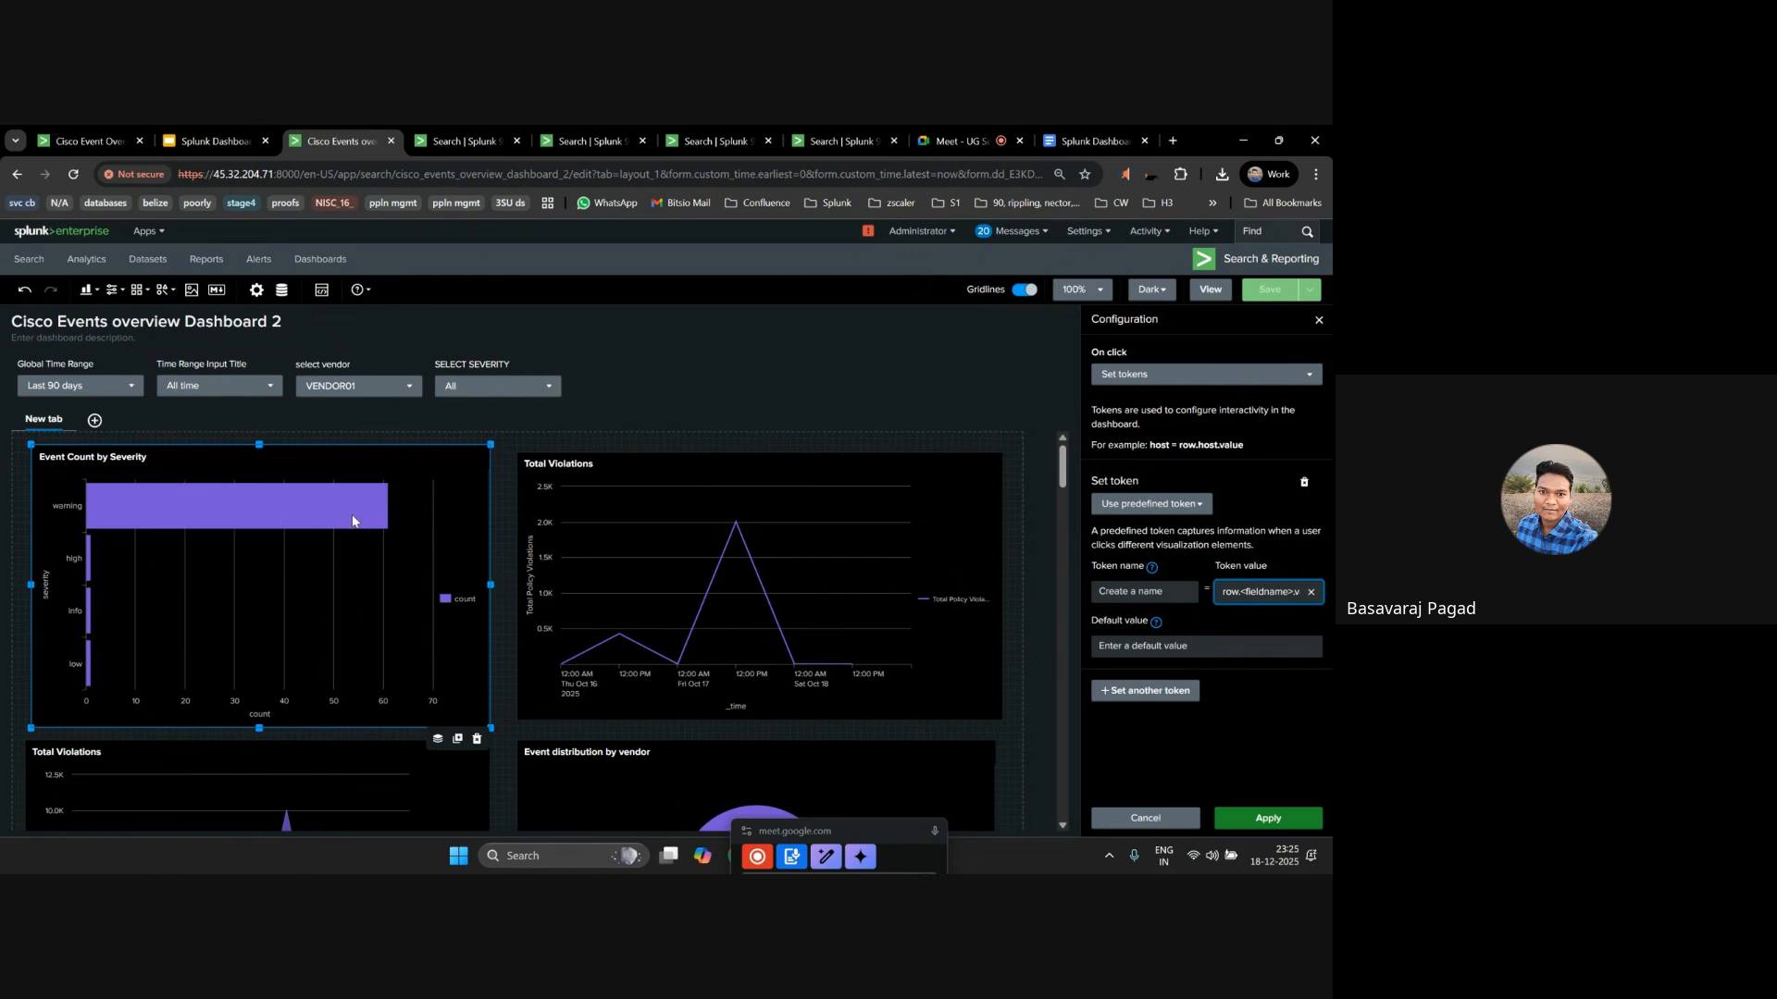
{"action": "left_click_drag", "start_coordinate": [1295, 593], "coordinate": [1240, 593]}
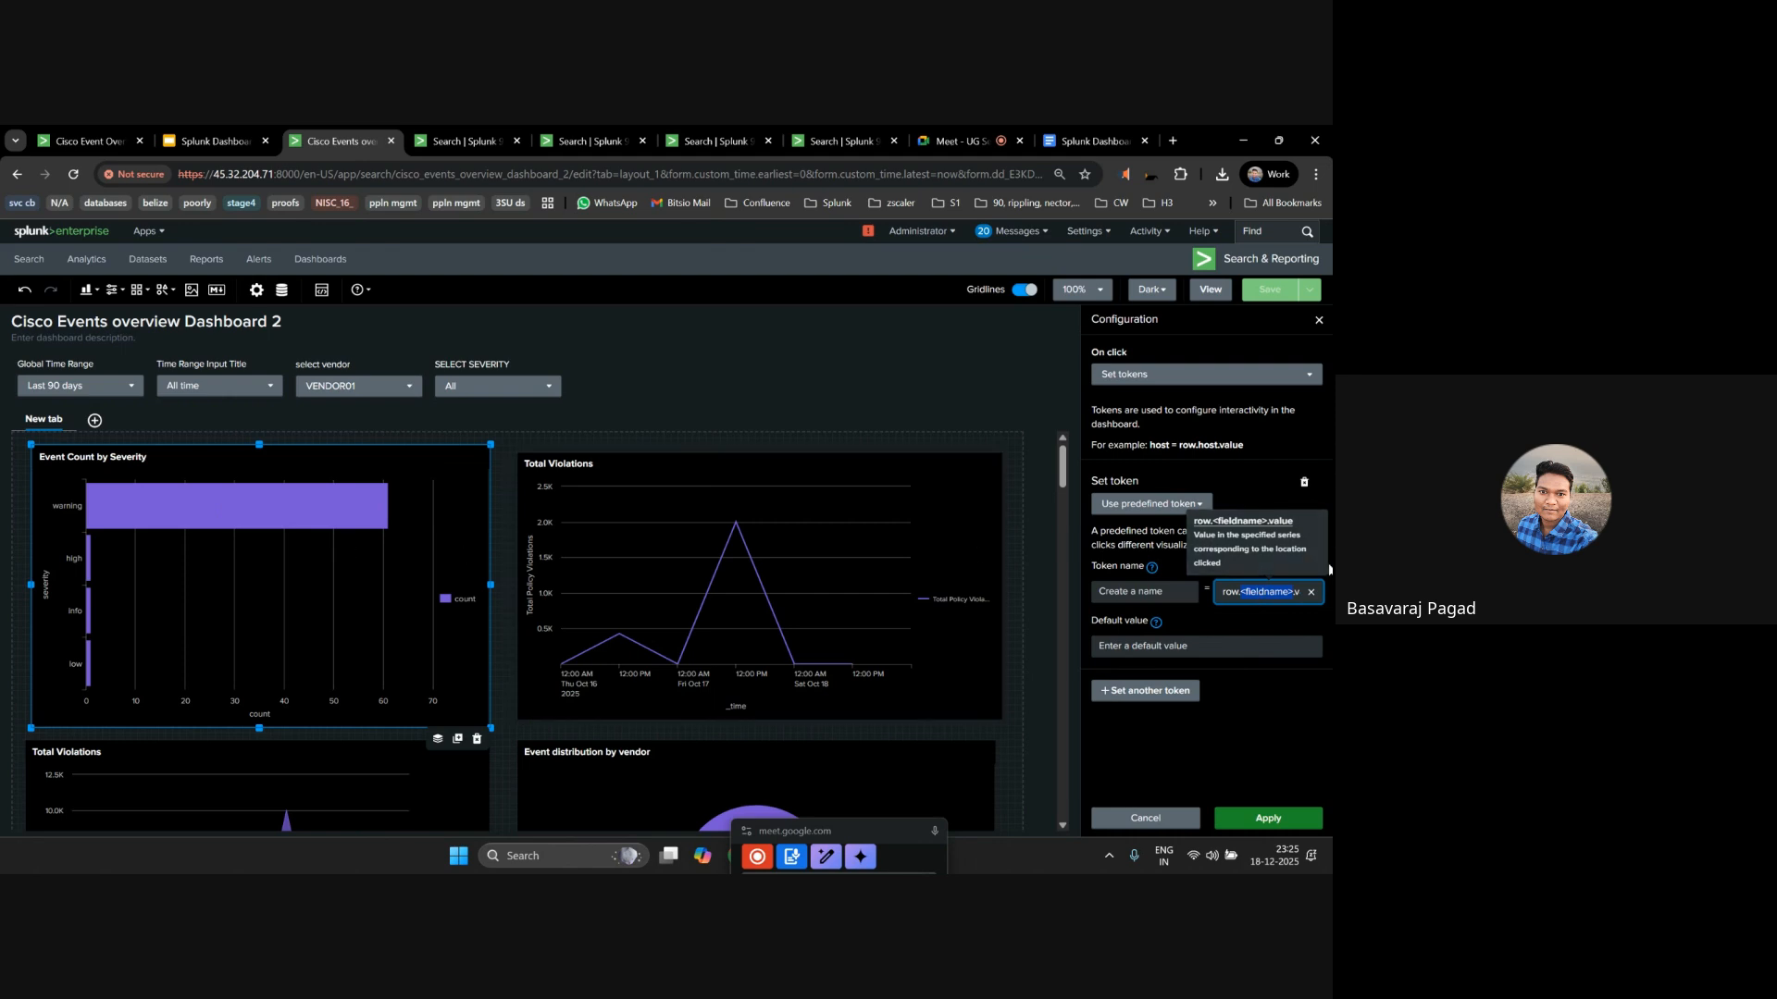
{"action": "key", "text": "BackSpace"}
{"action": "type", "text": "severit"}
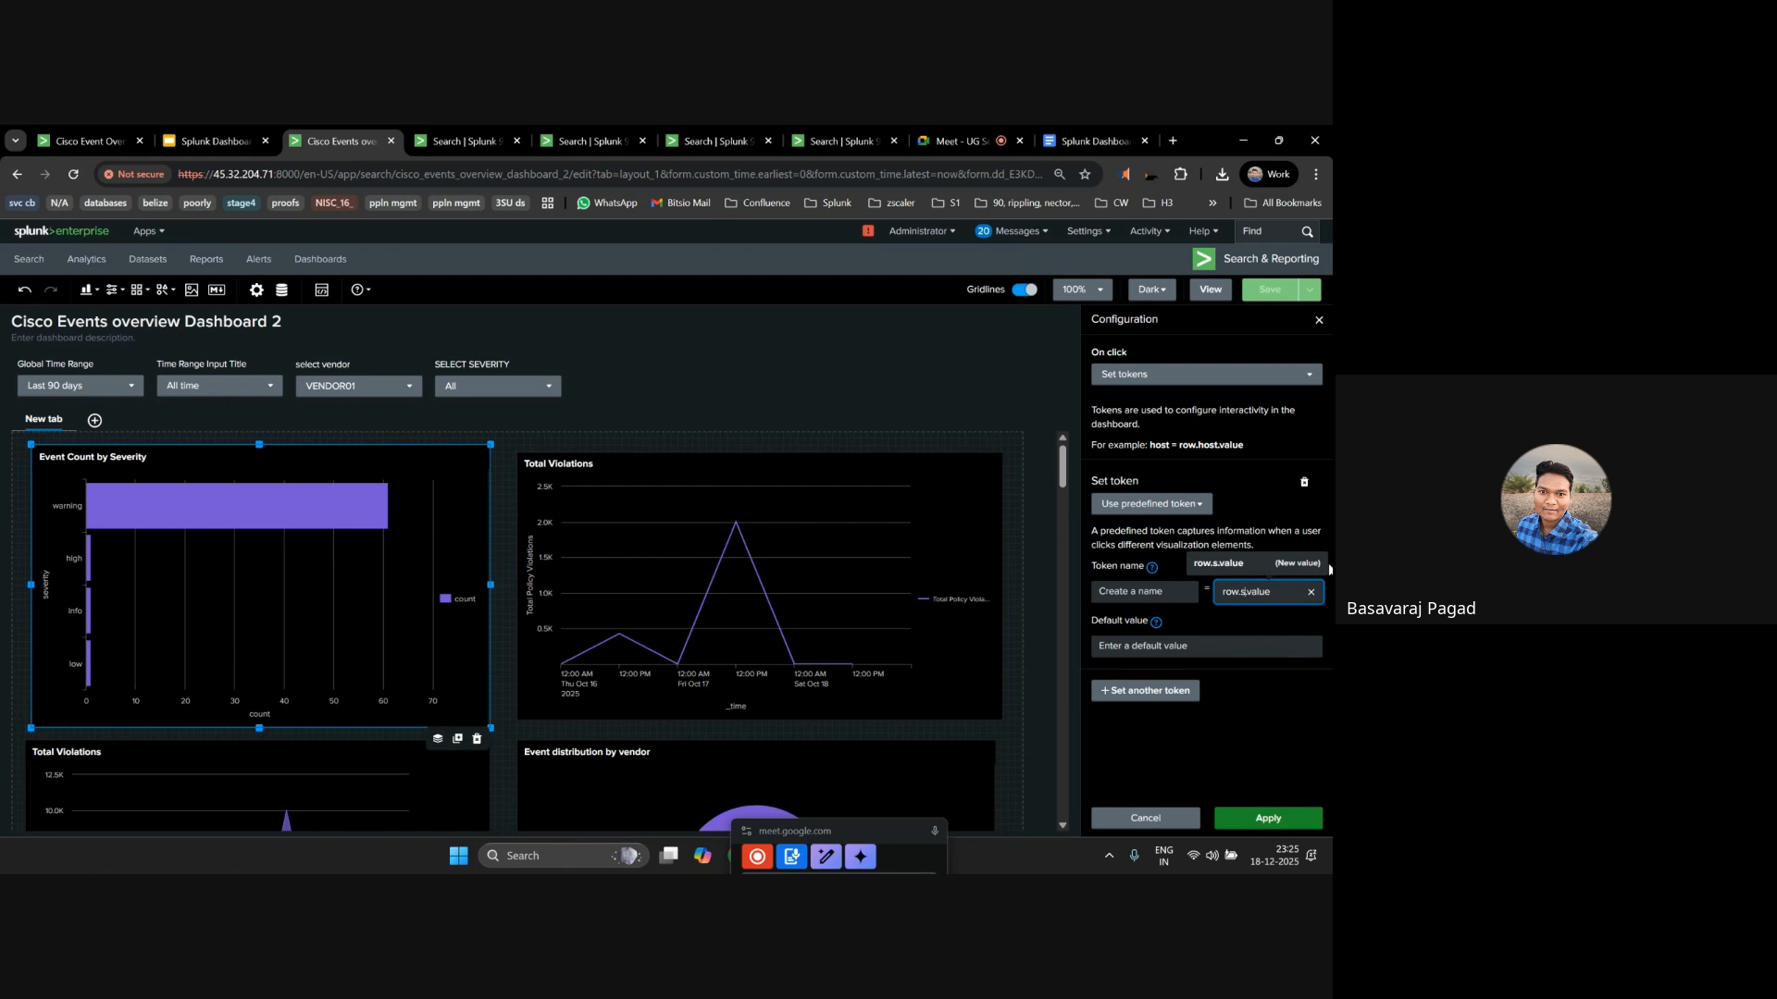
{"action": "type", "text": "y"}
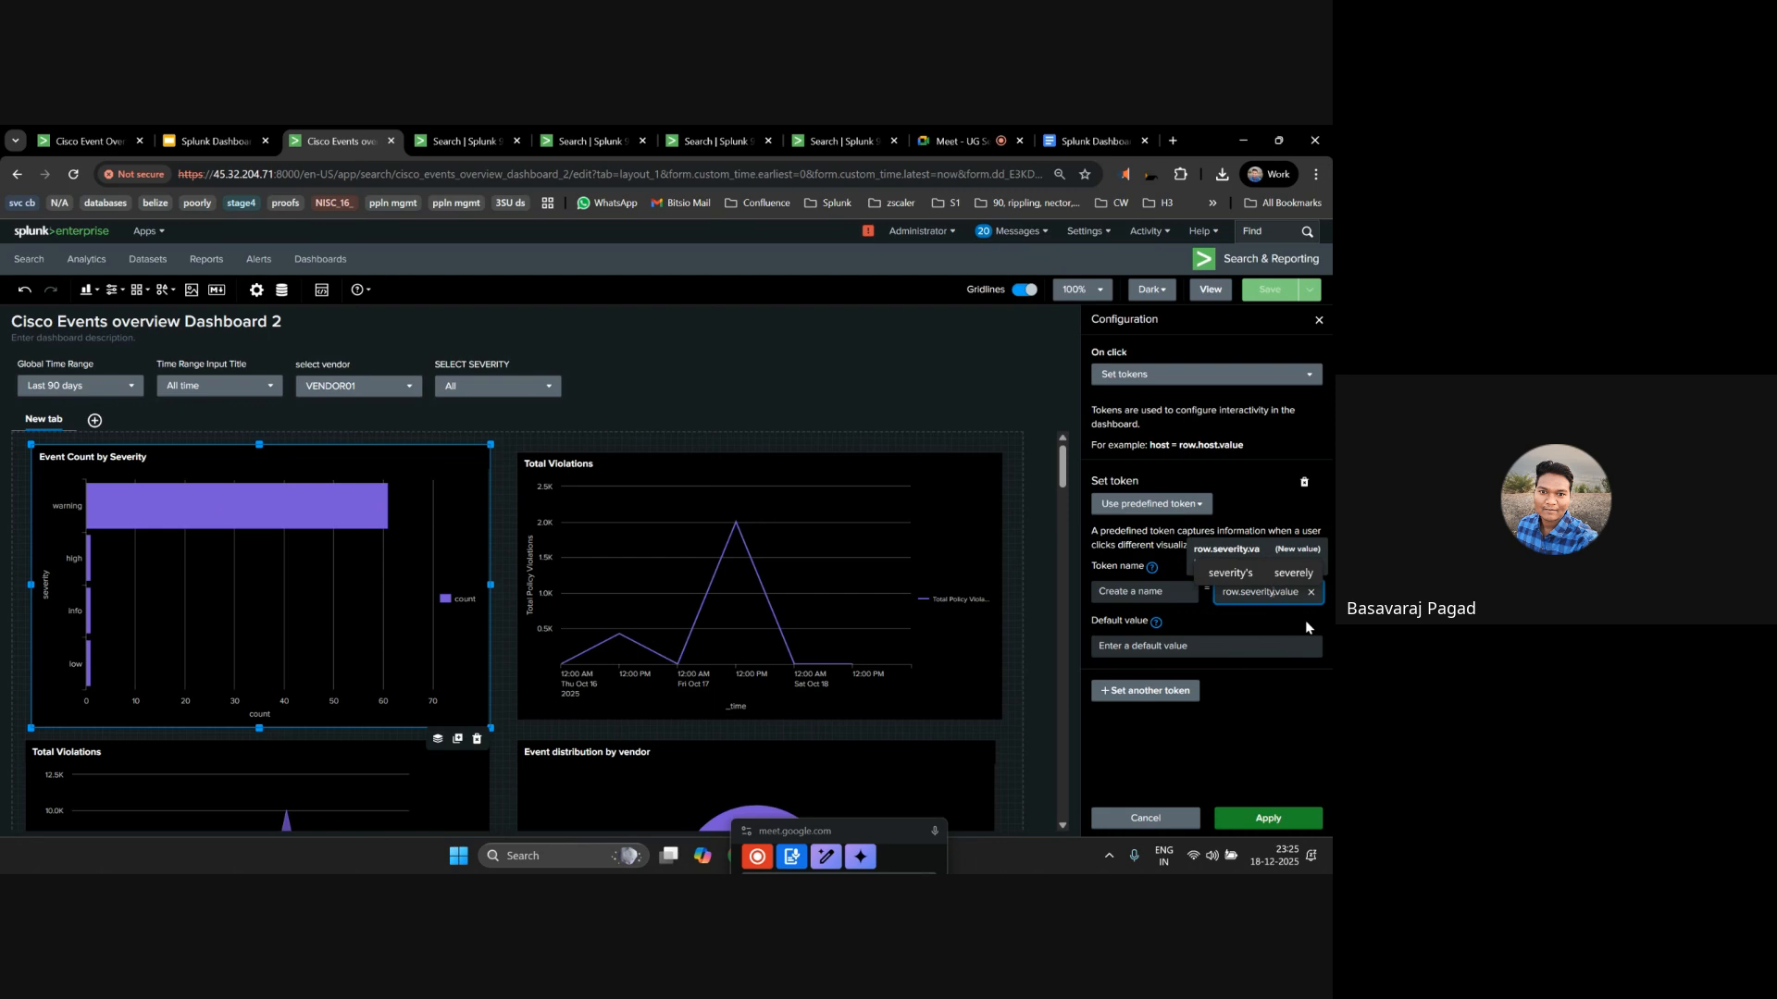
Name the interaction's token severity, apply the interaction and save the dashboard.
{"action": "left_click", "coordinate": [1160, 599]}
{"action": "type", "text": "sev"}
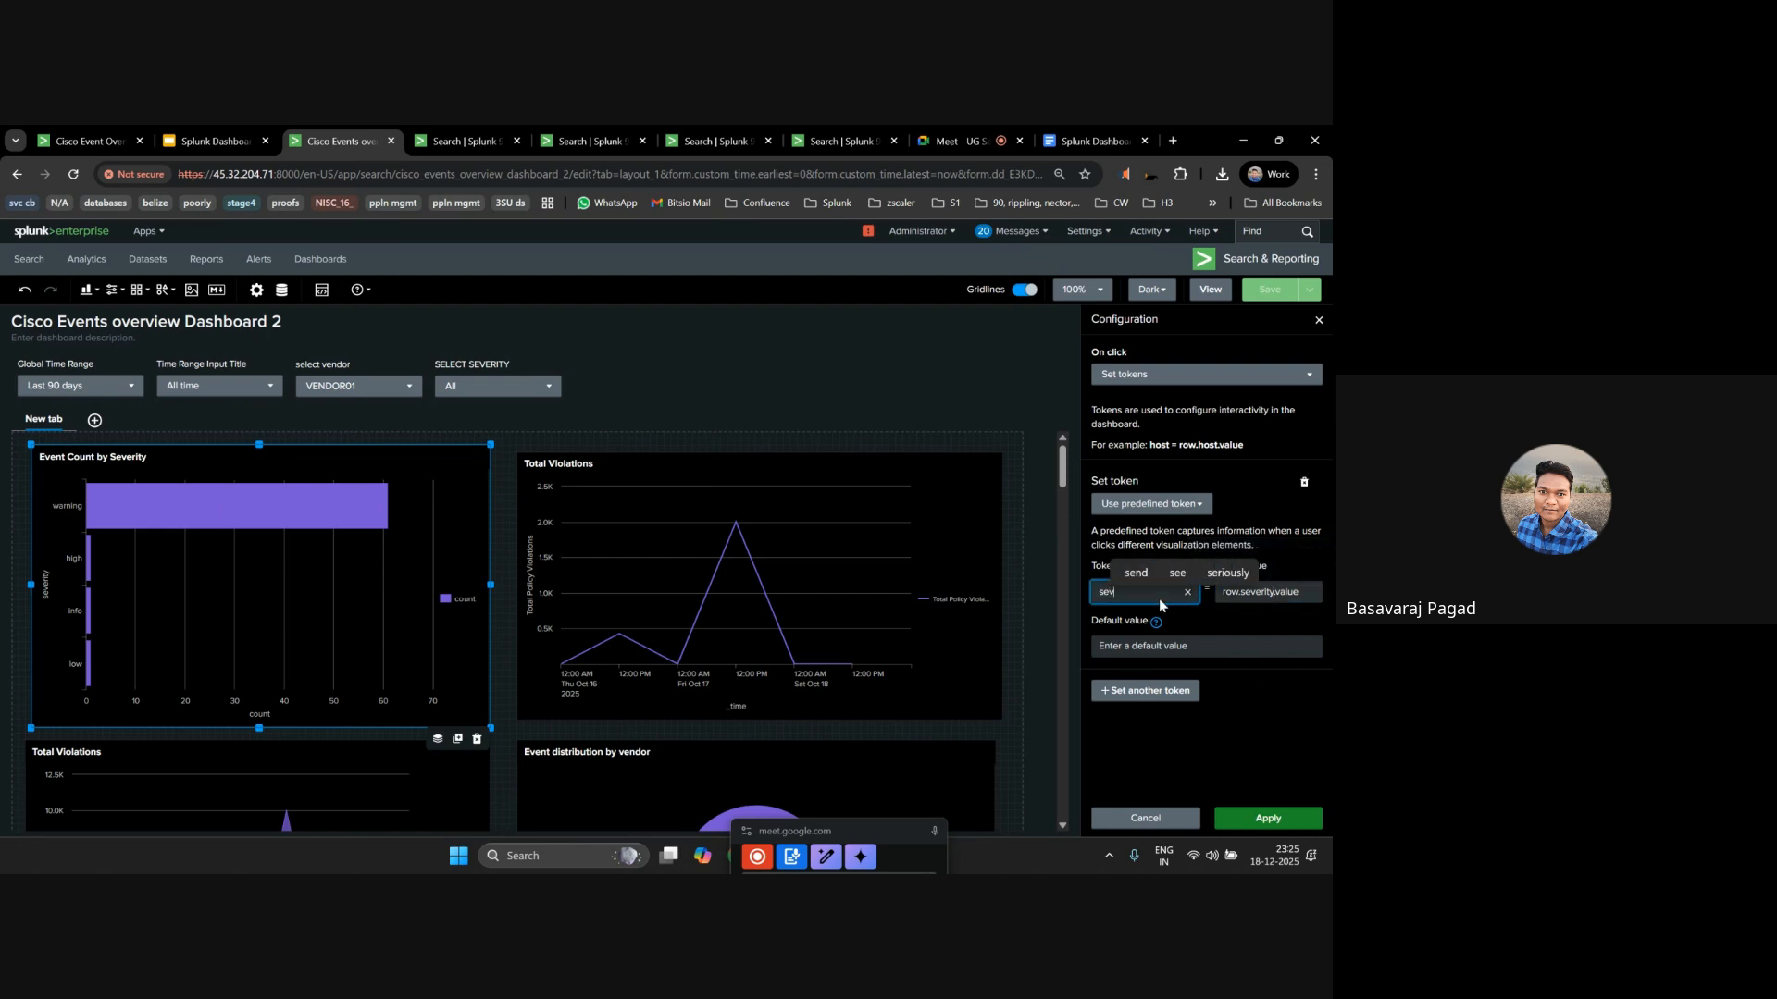
{"action": "type", "text": "erity"}
{"action": "left_click", "coordinate": [1263, 813]}
{"action": "left_click", "coordinate": [1270, 290]}
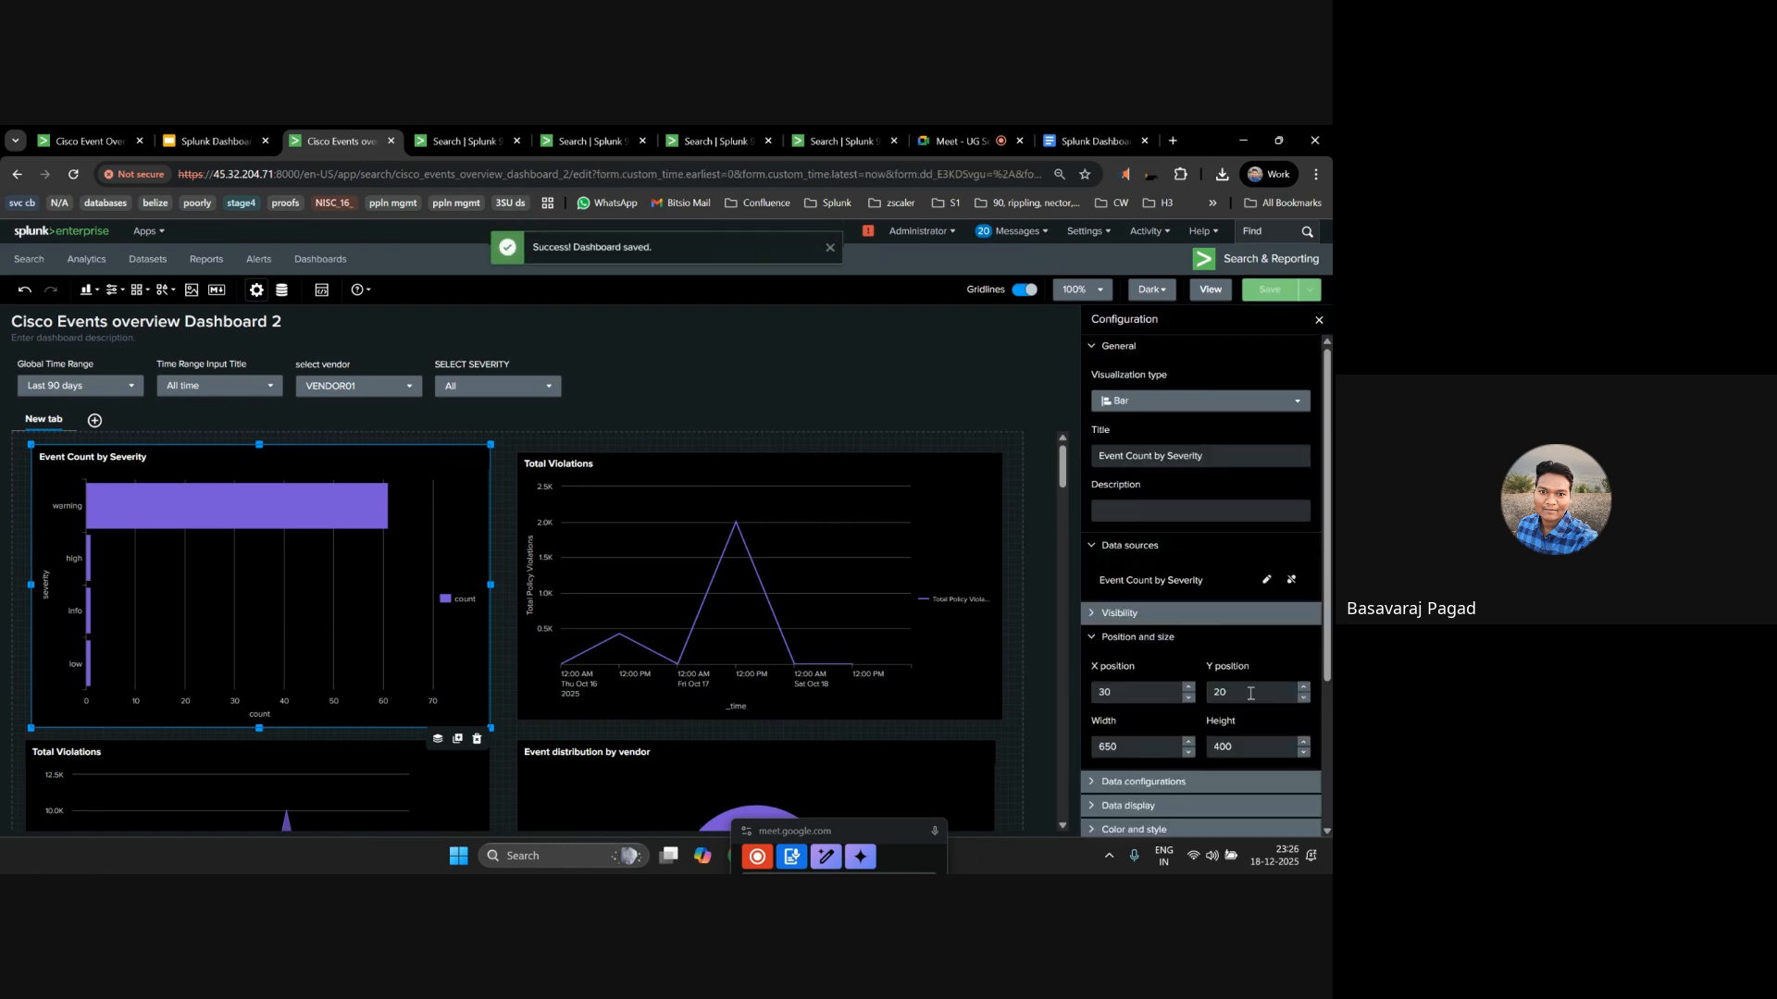
Switch to view mode and review the severity chart and the two bottom tables.
{"action": "left_click", "coordinate": [1210, 290]}
{"action": "mouse_move", "coordinate": [144, 449]}
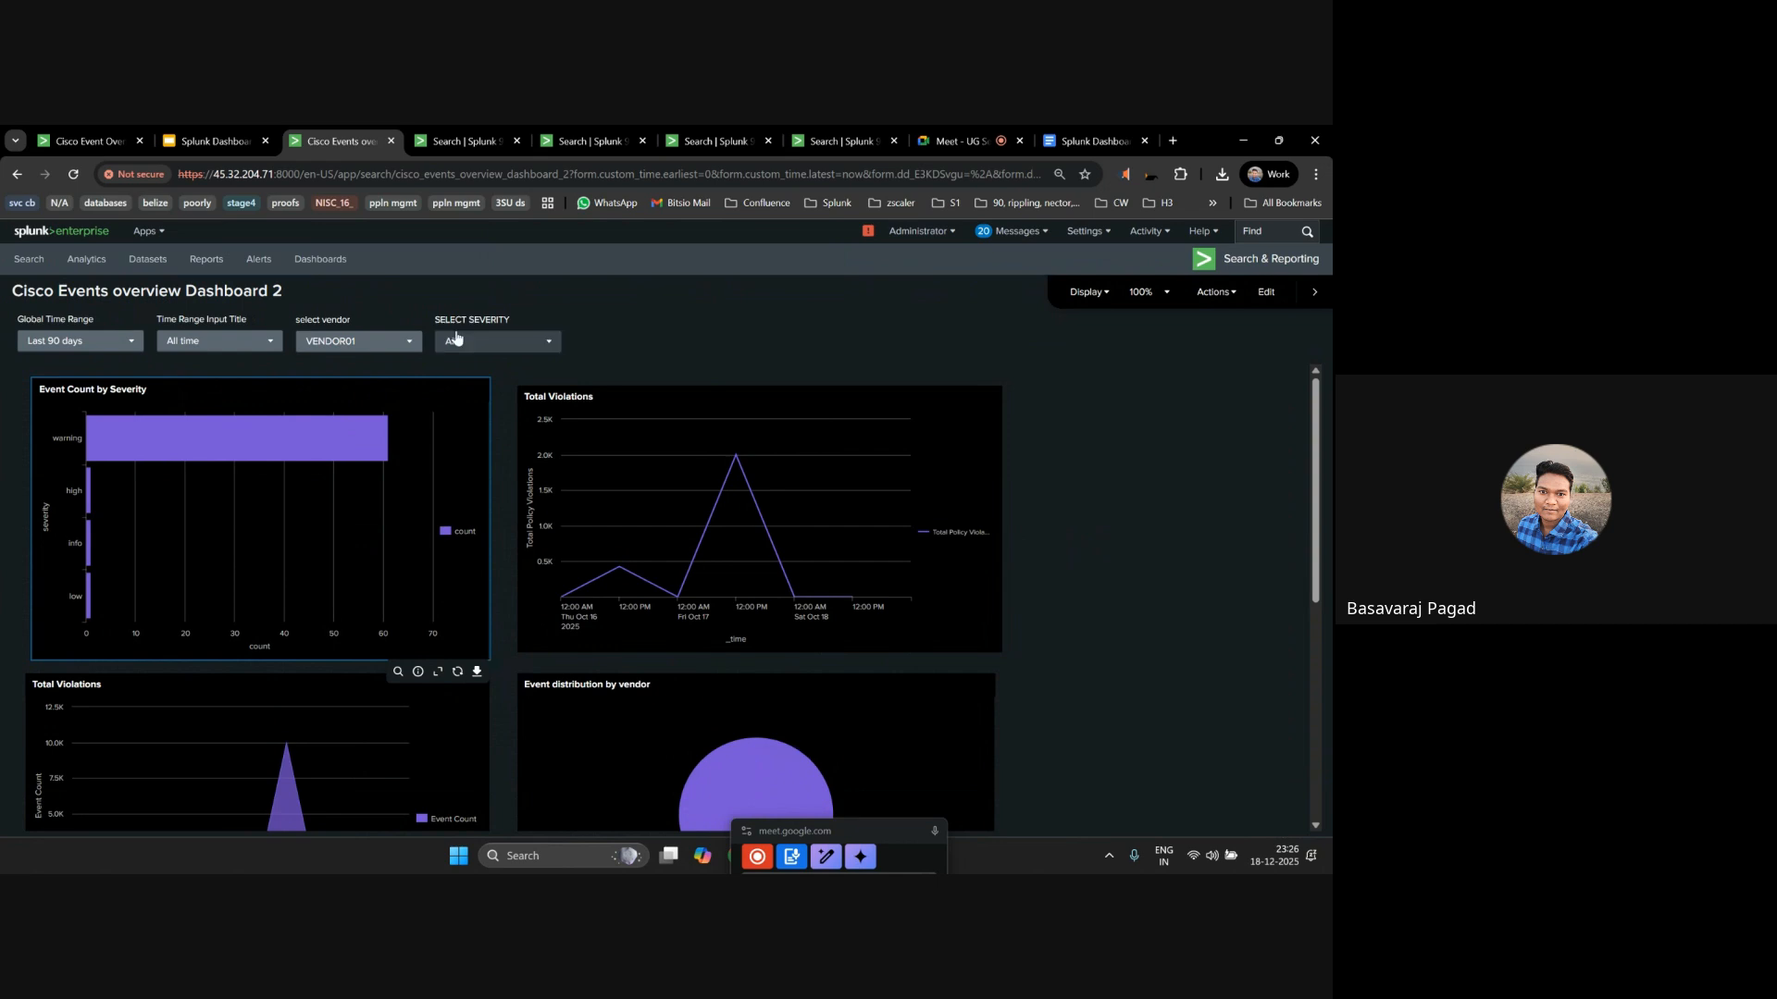
{"action": "scroll", "coordinate": [1129, 515], "scroll_direction": "down", "scroll_amount": 5}
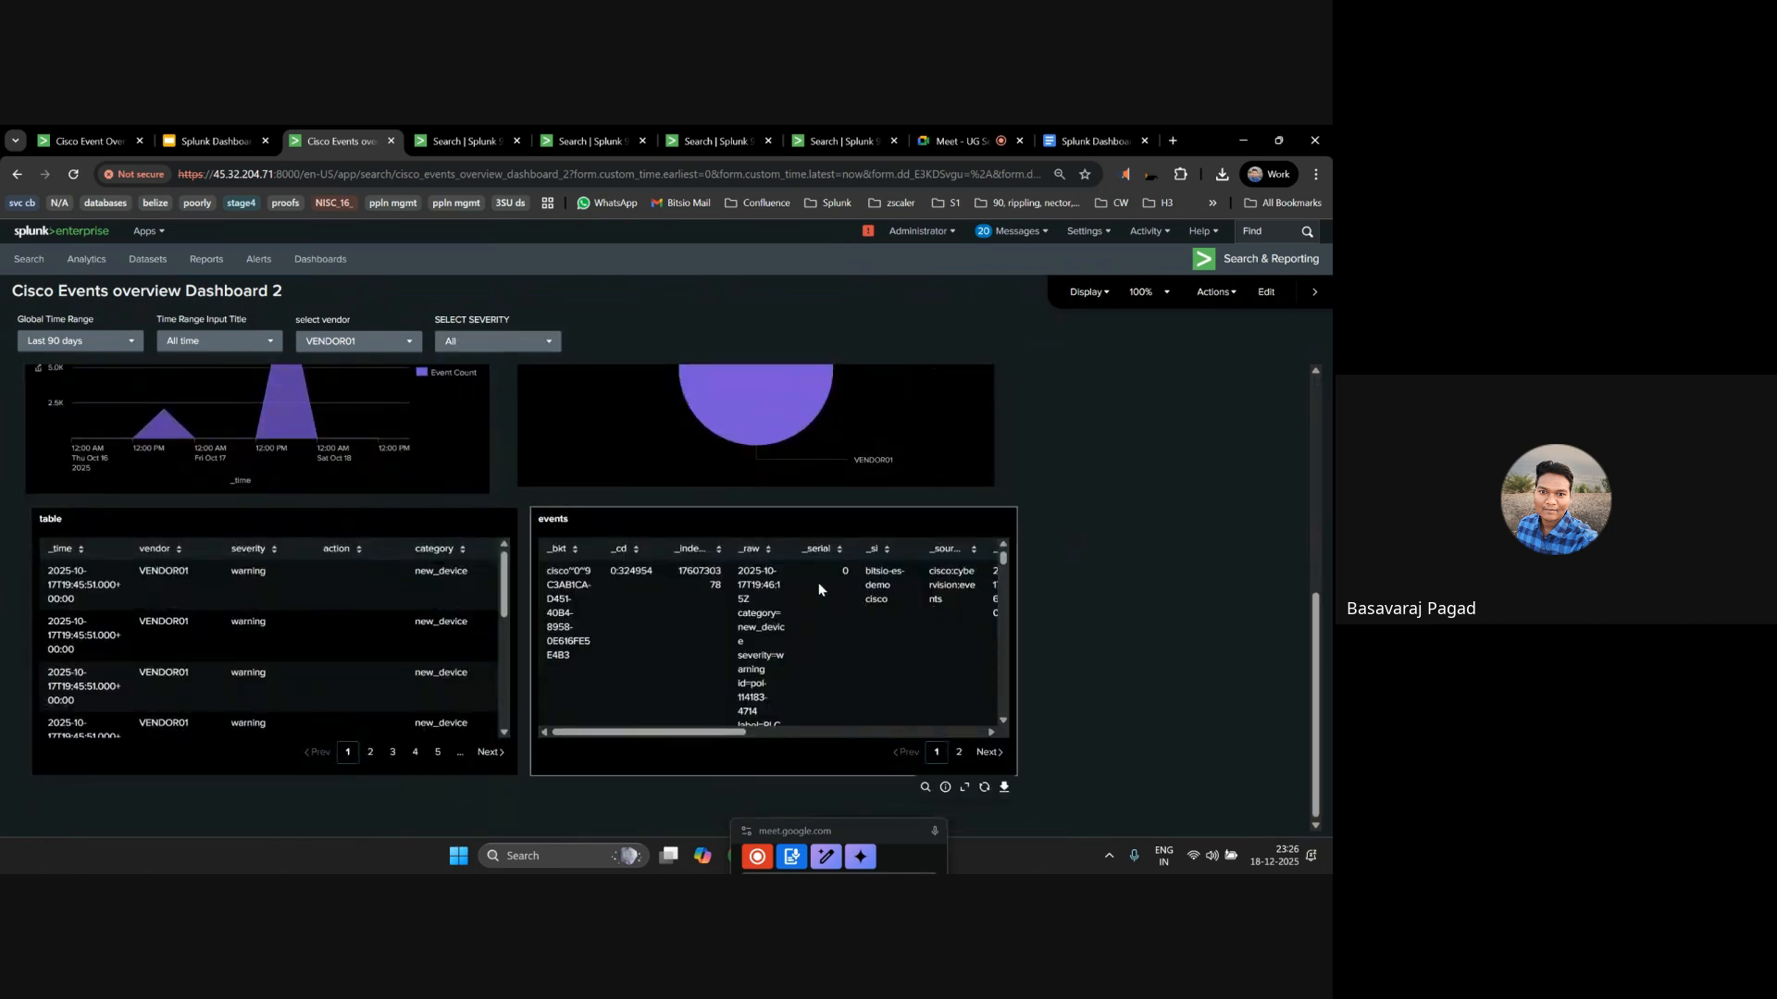
{"action": "scroll", "coordinate": [797, 572], "scroll_direction": "up", "scroll_amount": 2}
{"action": "scroll", "coordinate": [904, 755], "scroll_direction": "down", "scroll_amount": 1}
{"action": "scroll", "coordinate": [904, 755], "scroll_direction": "up", "scroll_amount": 2}
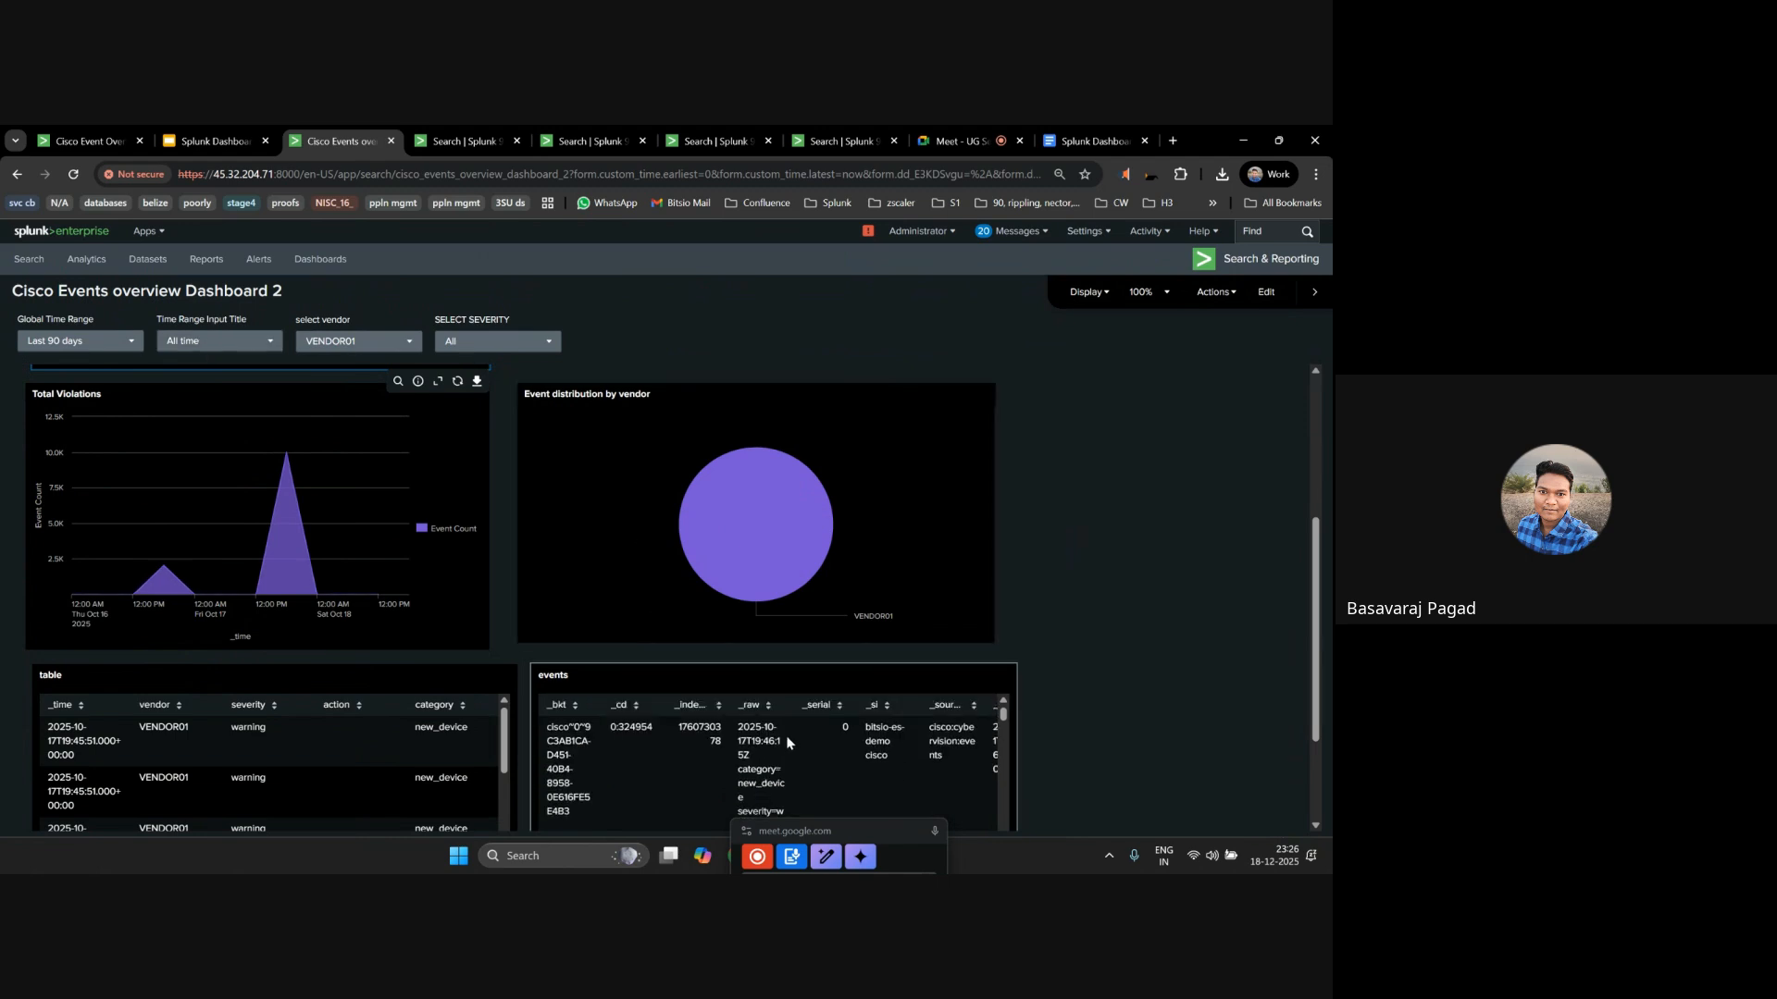
Reopen the dashboard for editing, change the events table's visualization type to Events and save.
{"action": "left_click", "coordinate": [1266, 291]}
{"action": "left_click", "coordinate": [894, 739]}
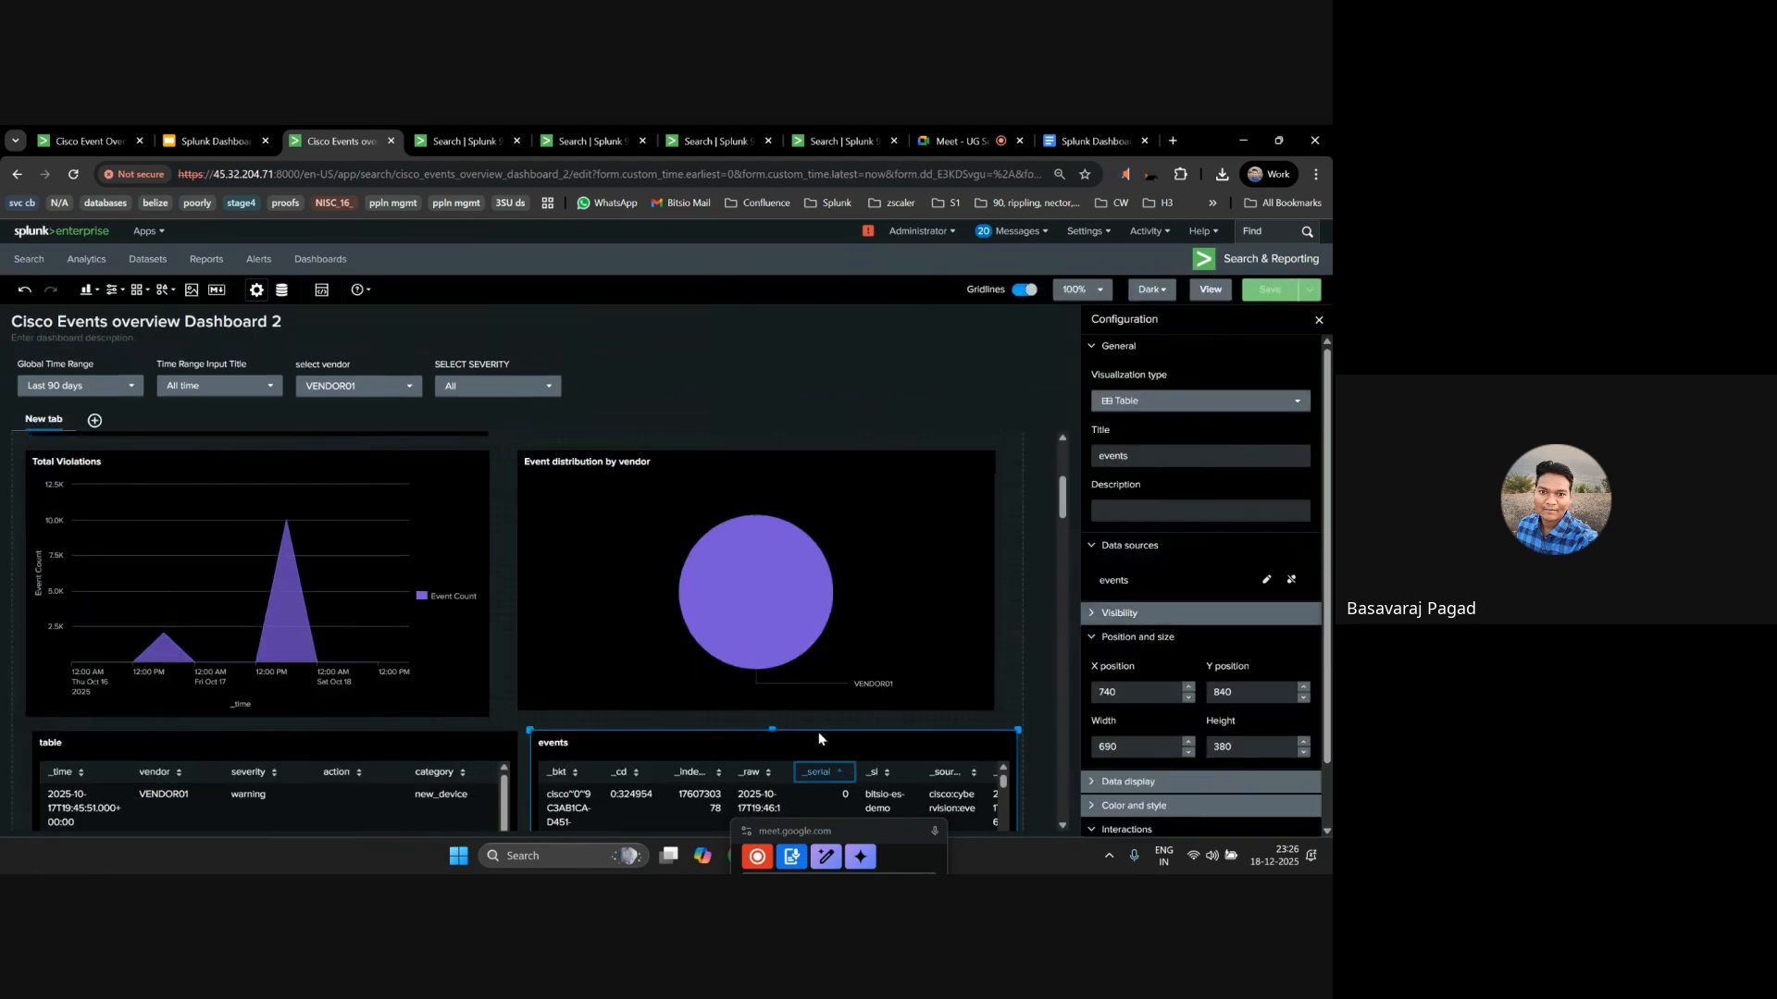
{"action": "left_click", "coordinate": [1143, 405]}
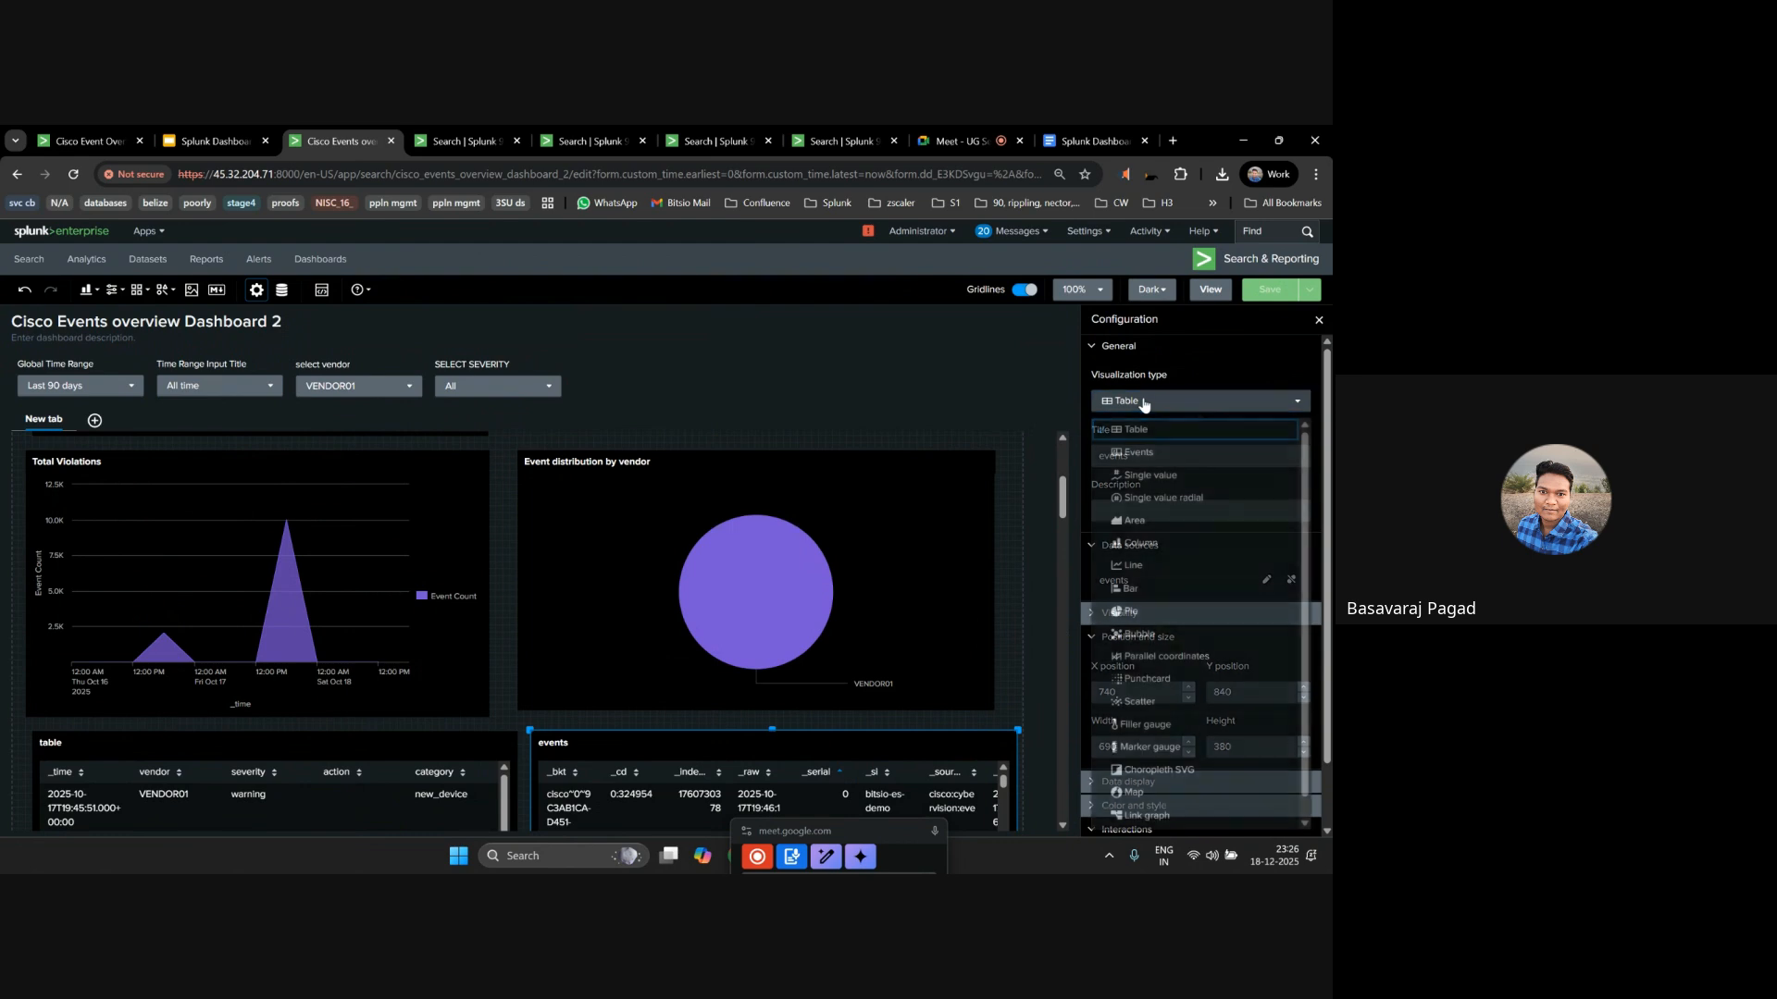
{"action": "left_click", "coordinate": [1148, 453]}
{"action": "left_click", "coordinate": [1269, 290]}
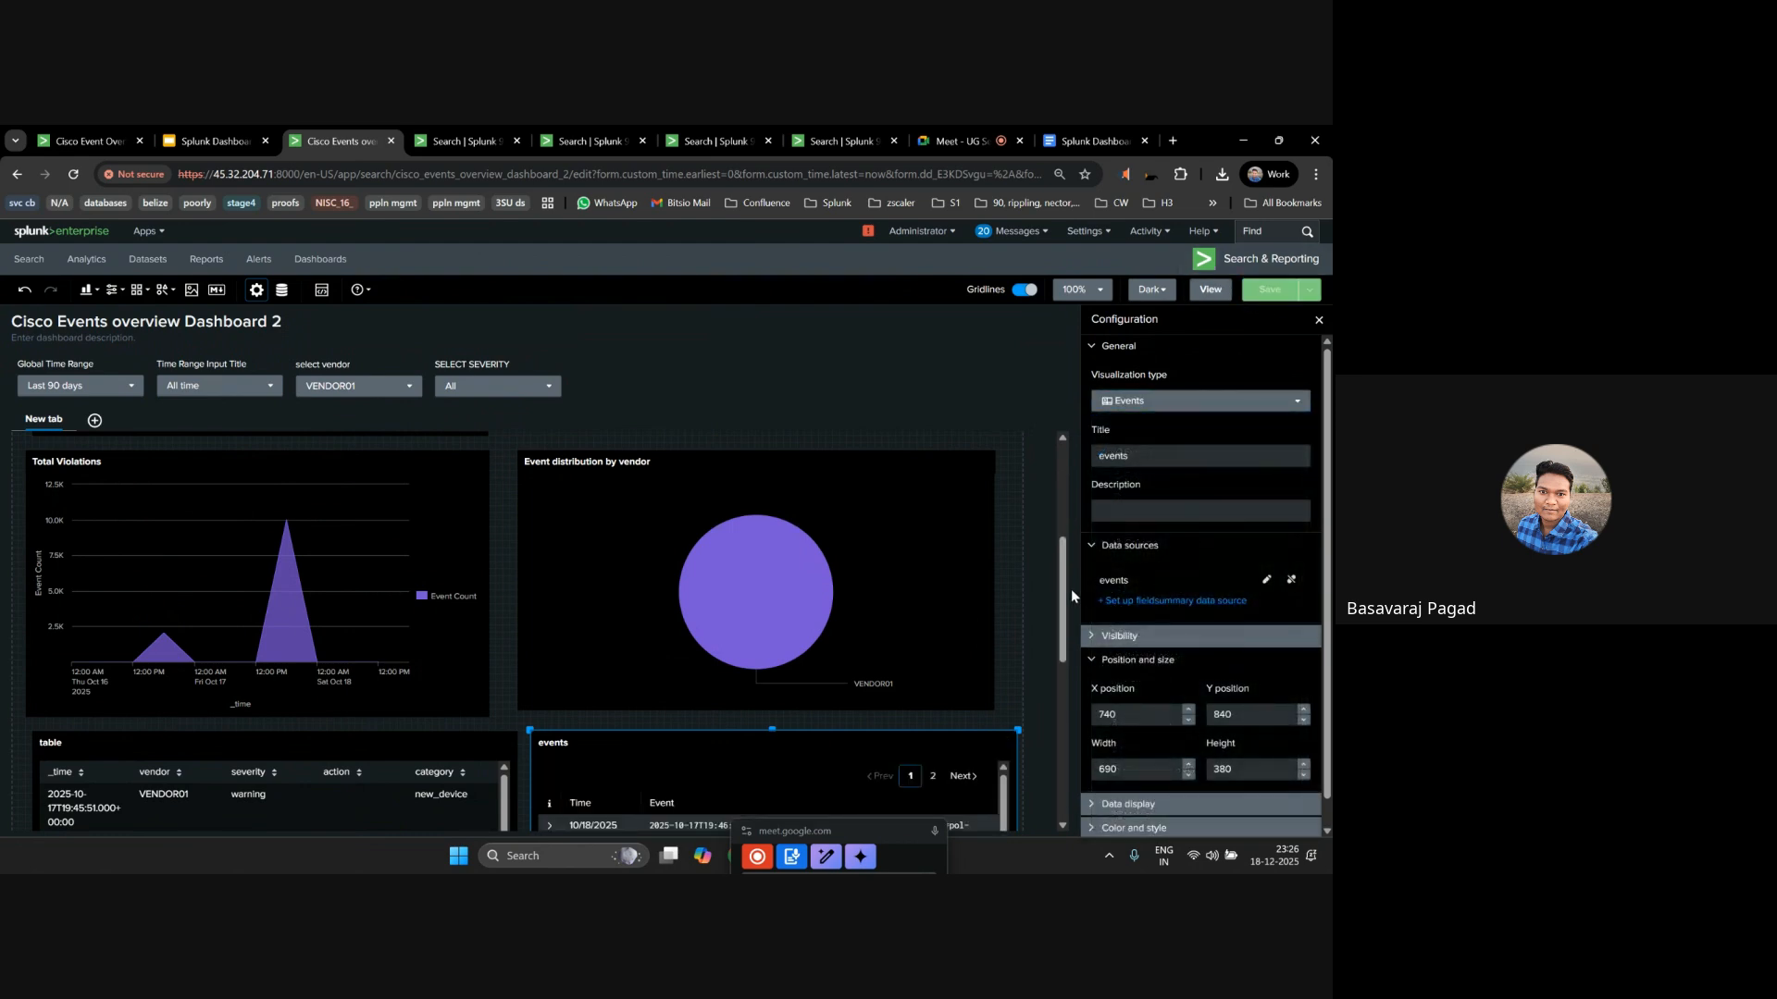
Examine the reformatted events panel, return to view mode and compare the bottom panels with the severity chart.
{"action": "scroll", "coordinate": [1035, 530], "scroll_direction": "down", "scroll_amount": 3}
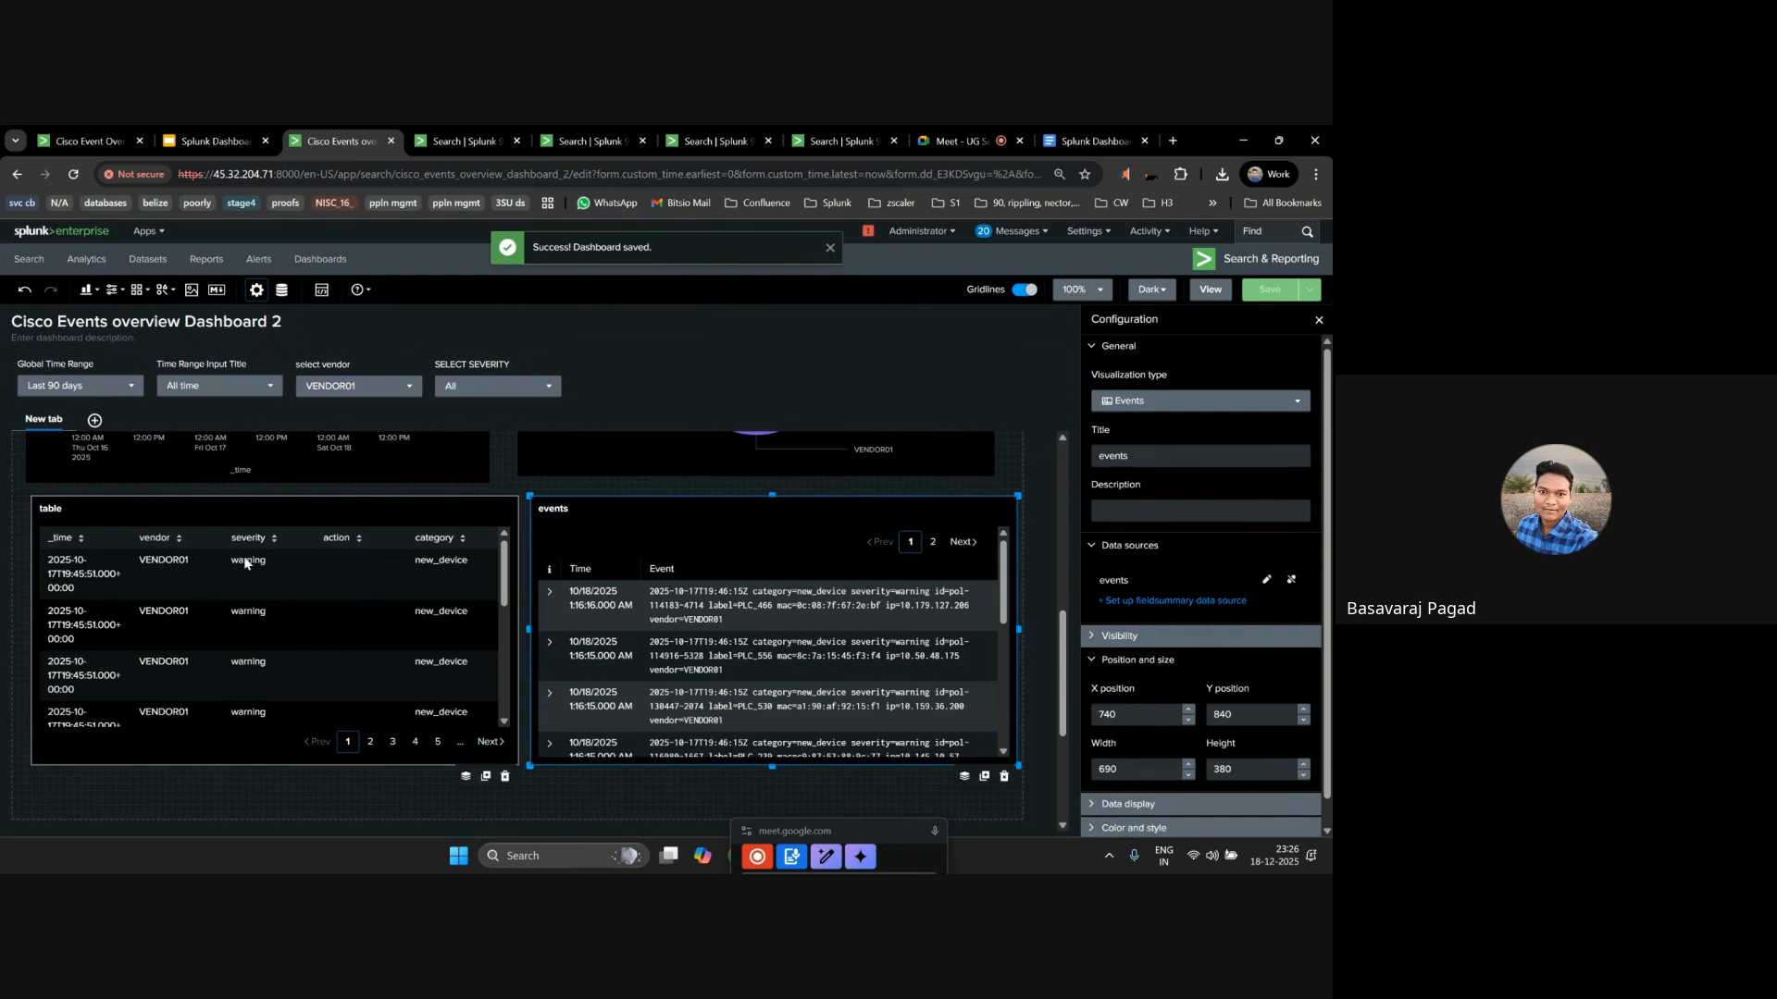
{"action": "scroll", "coordinate": [245, 559], "scroll_direction": "up", "scroll_amount": 1}
{"action": "scroll", "coordinate": [246, 666], "scroll_direction": "down", "scroll_amount": 3}
{"action": "scroll", "coordinate": [242, 664], "scroll_direction": "up", "scroll_amount": 3}
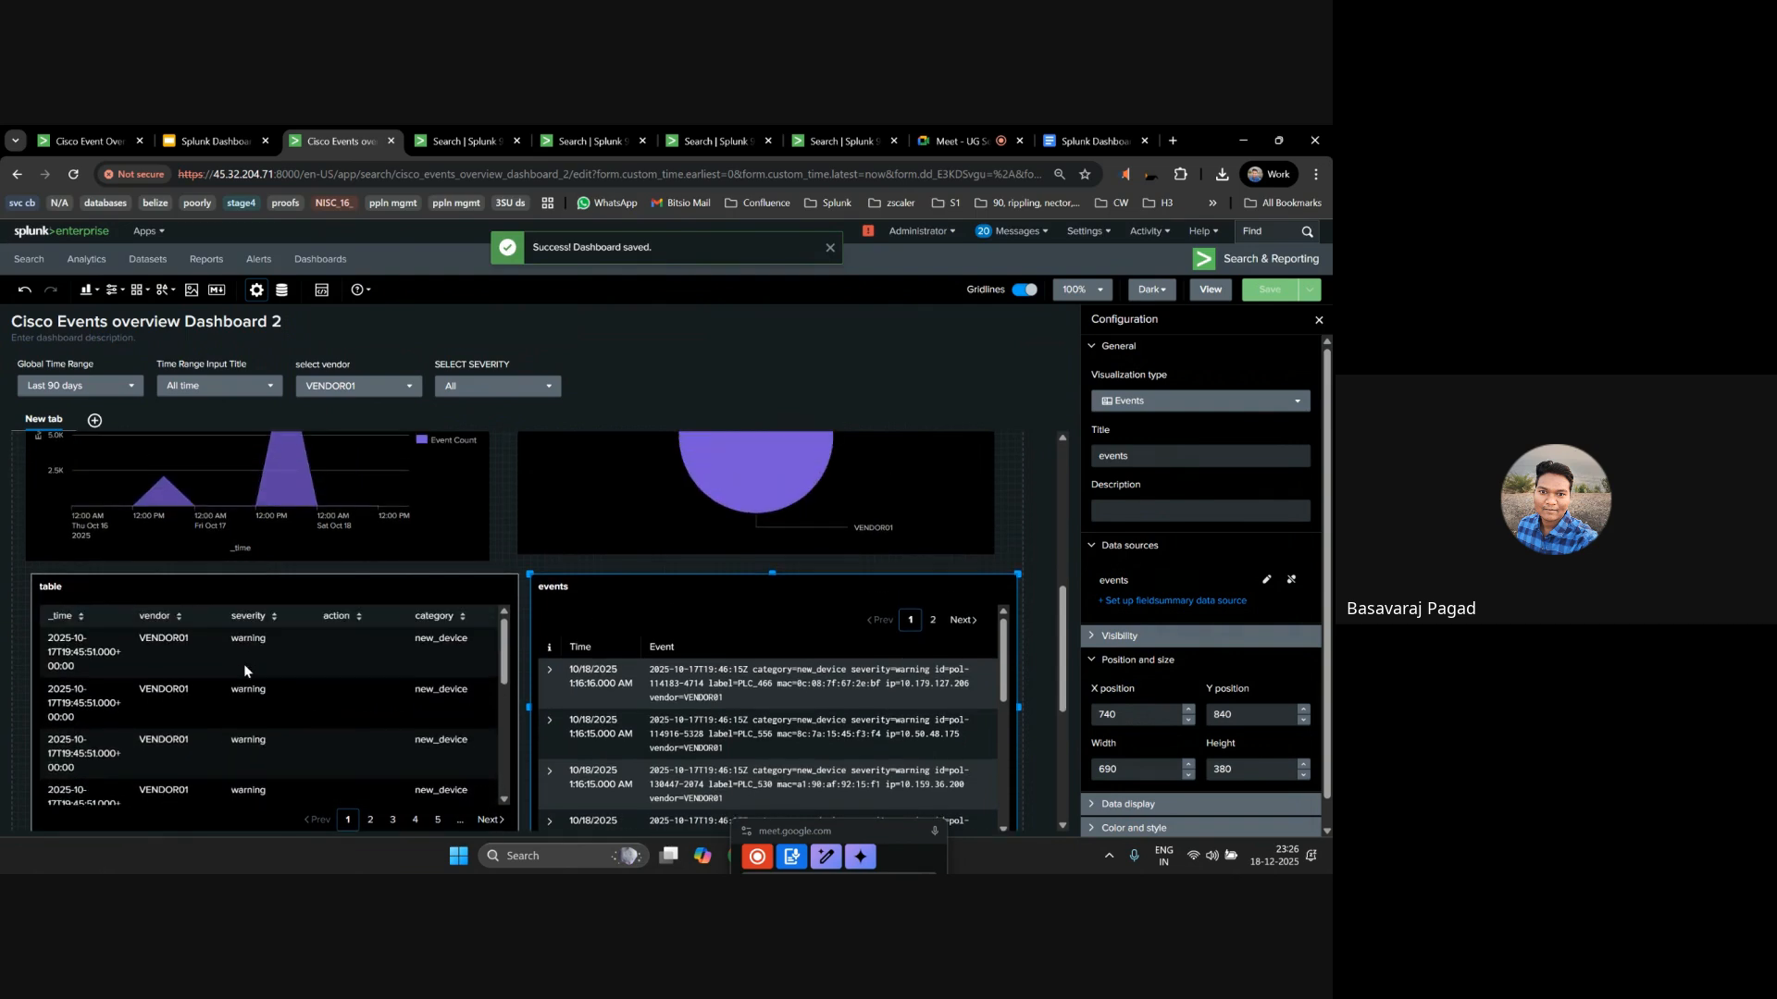
{"action": "left_click", "coordinate": [1211, 290]}
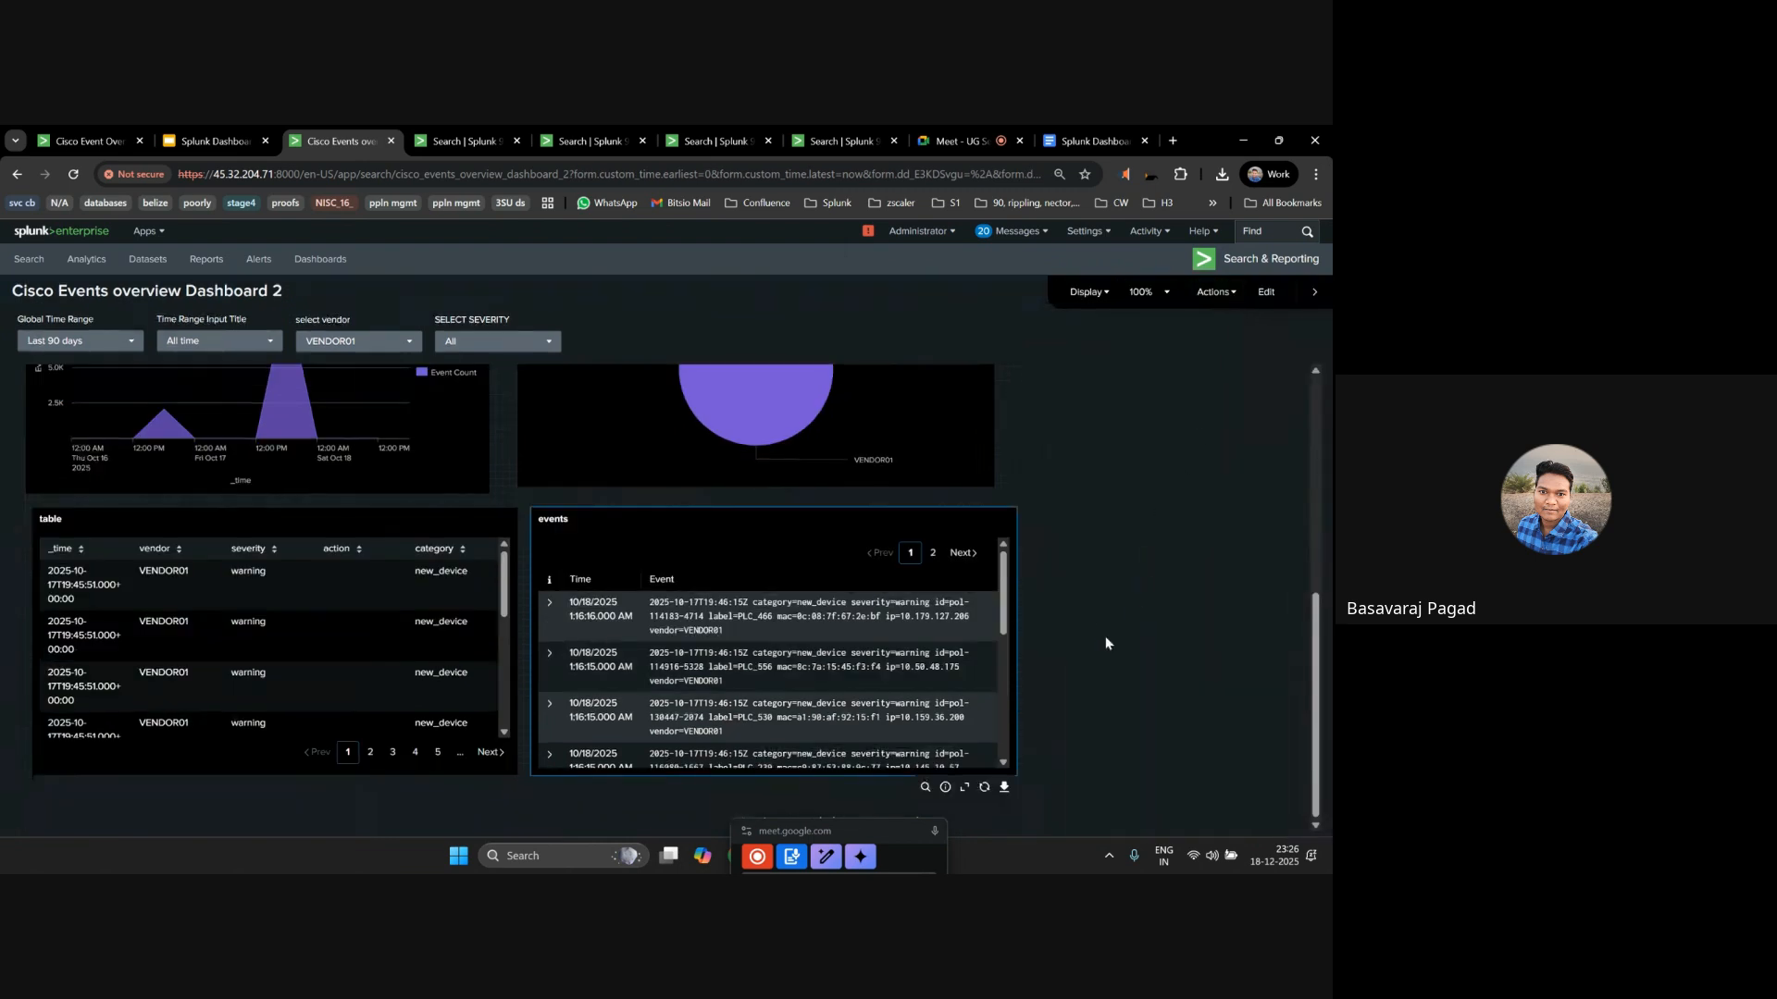
{"action": "scroll", "coordinate": [1080, 613], "scroll_direction": "down", "scroll_amount": 1}
{"action": "scroll", "coordinate": [245, 444], "scroll_direction": "up", "scroll_amount": 5}
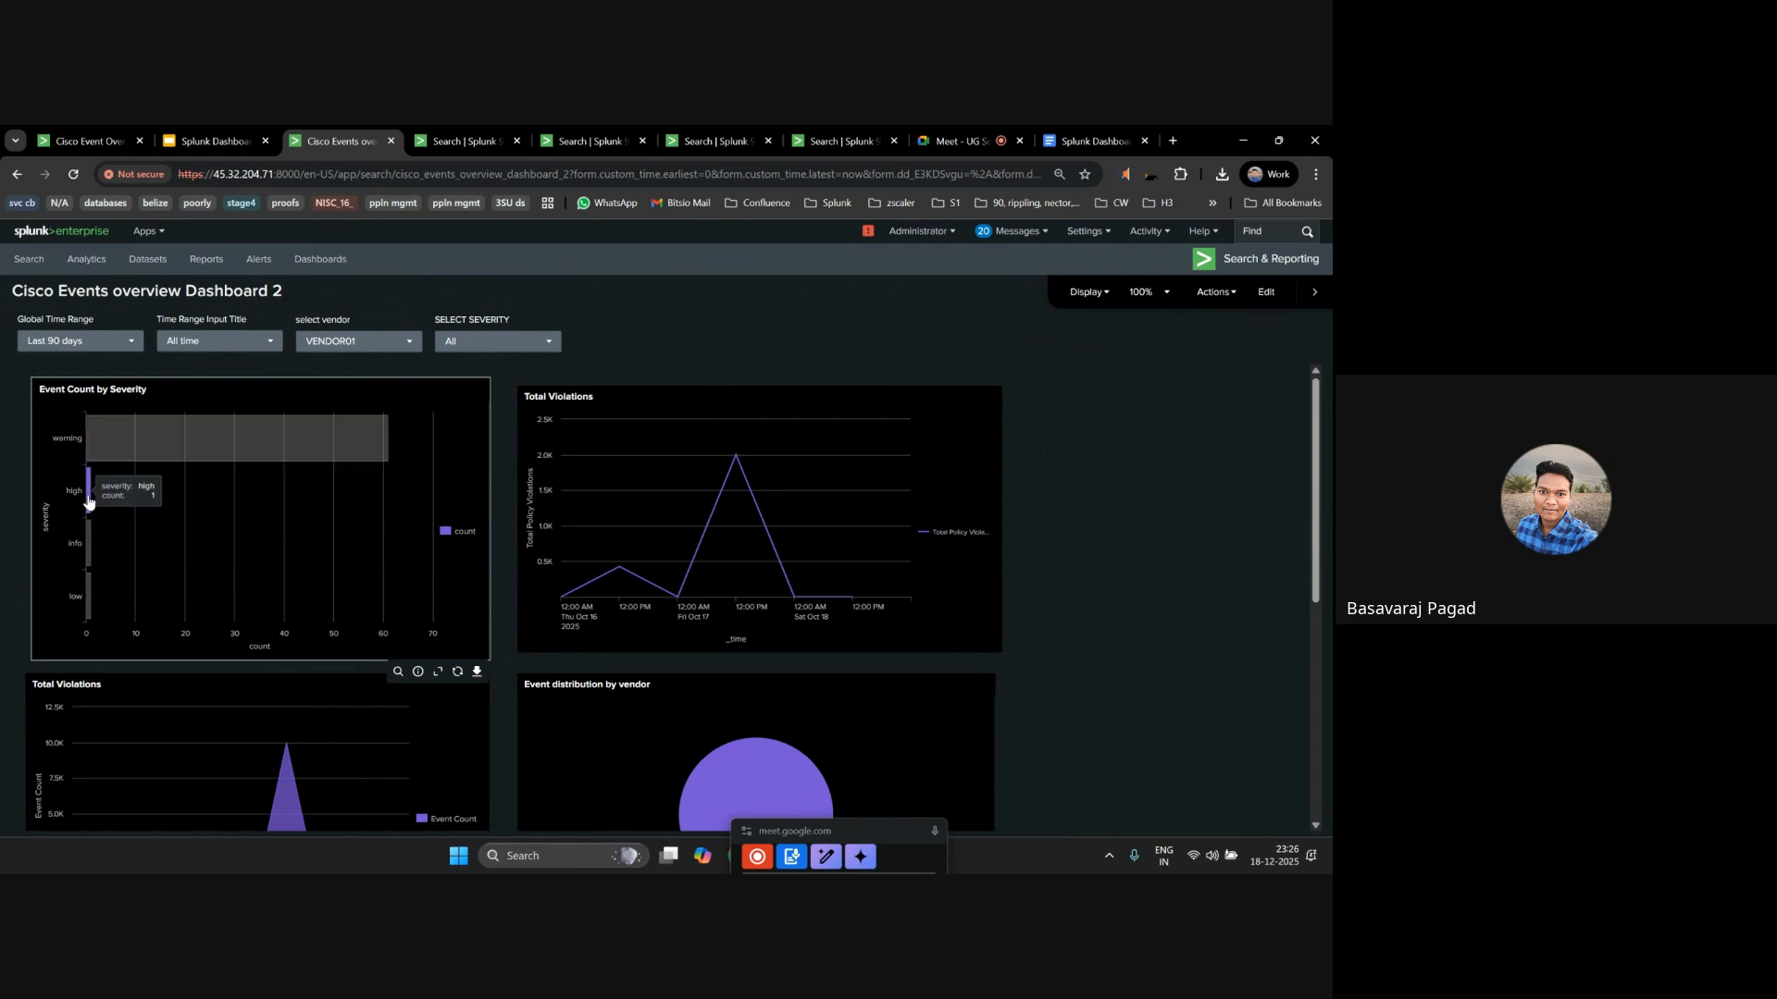
{"action": "scroll", "coordinate": [506, 706], "scroll_direction": "down", "scroll_amount": 5}
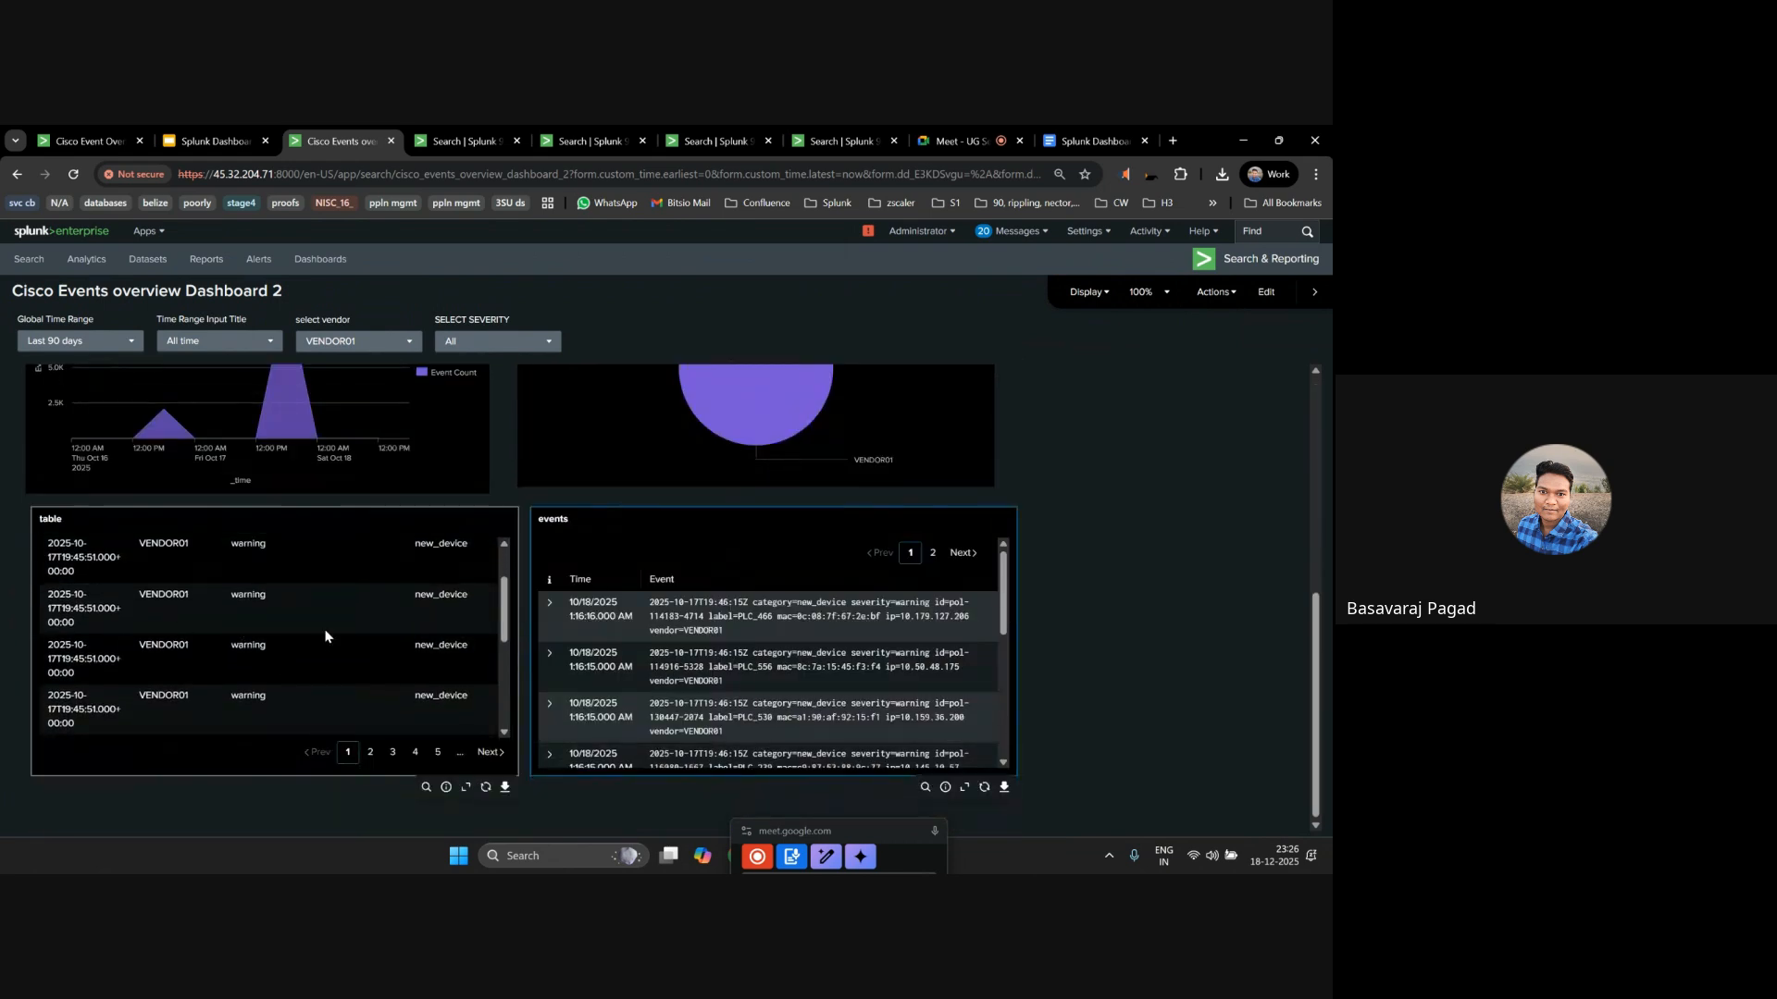
{"action": "scroll", "coordinate": [1212, 585], "scroll_direction": "up", "scroll_amount": 5}
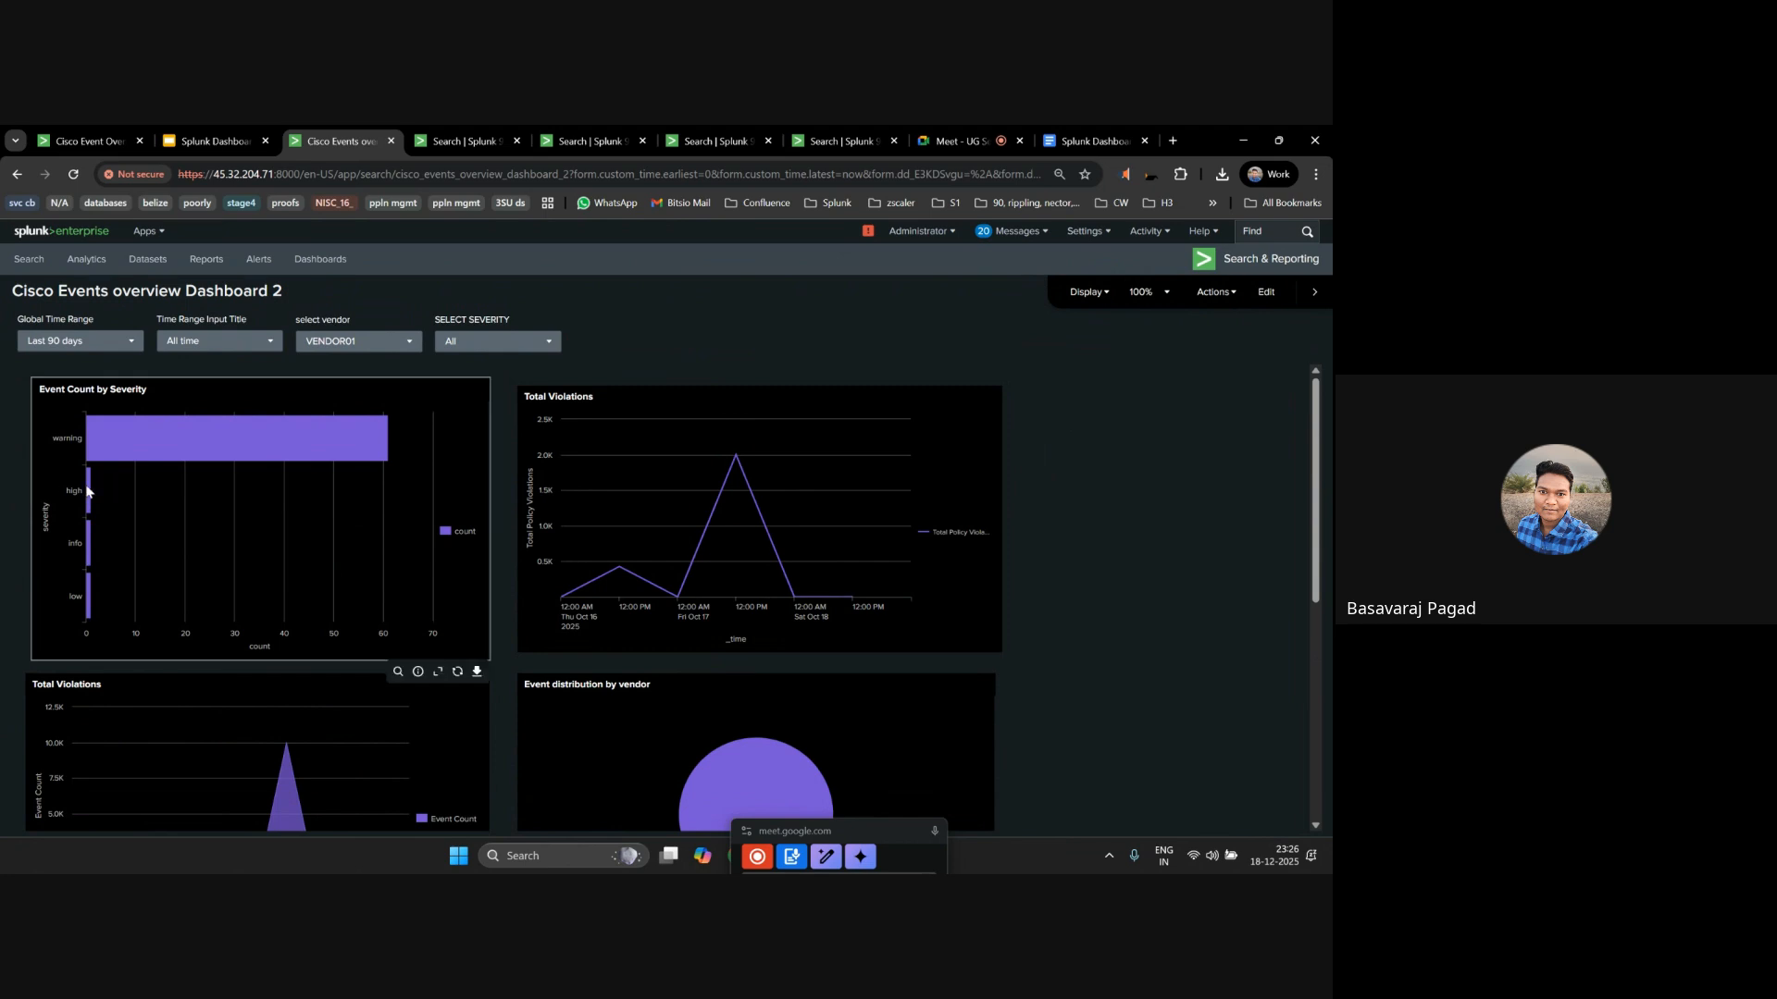
Test the interaction on the high bar of the Event Count by Severity chart and review the bottom panels.
{"action": "mouse_move", "coordinate": [91, 486]}
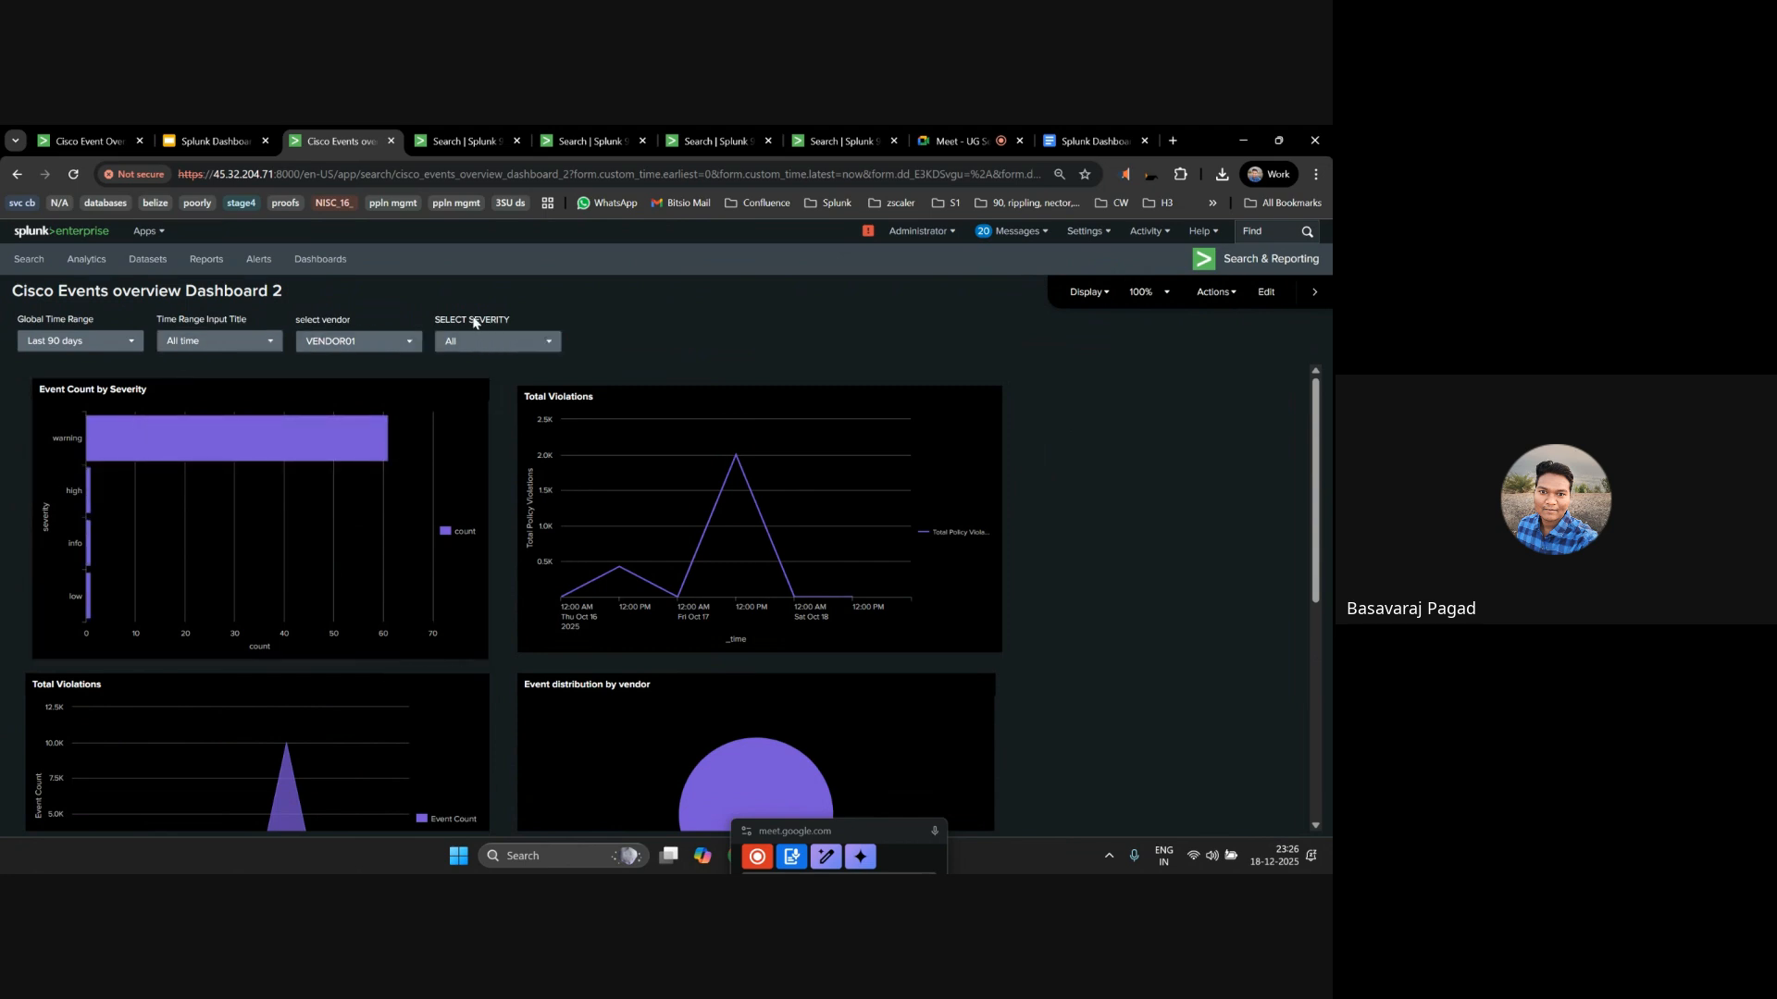
{"action": "mouse_move", "coordinate": [90, 498]}
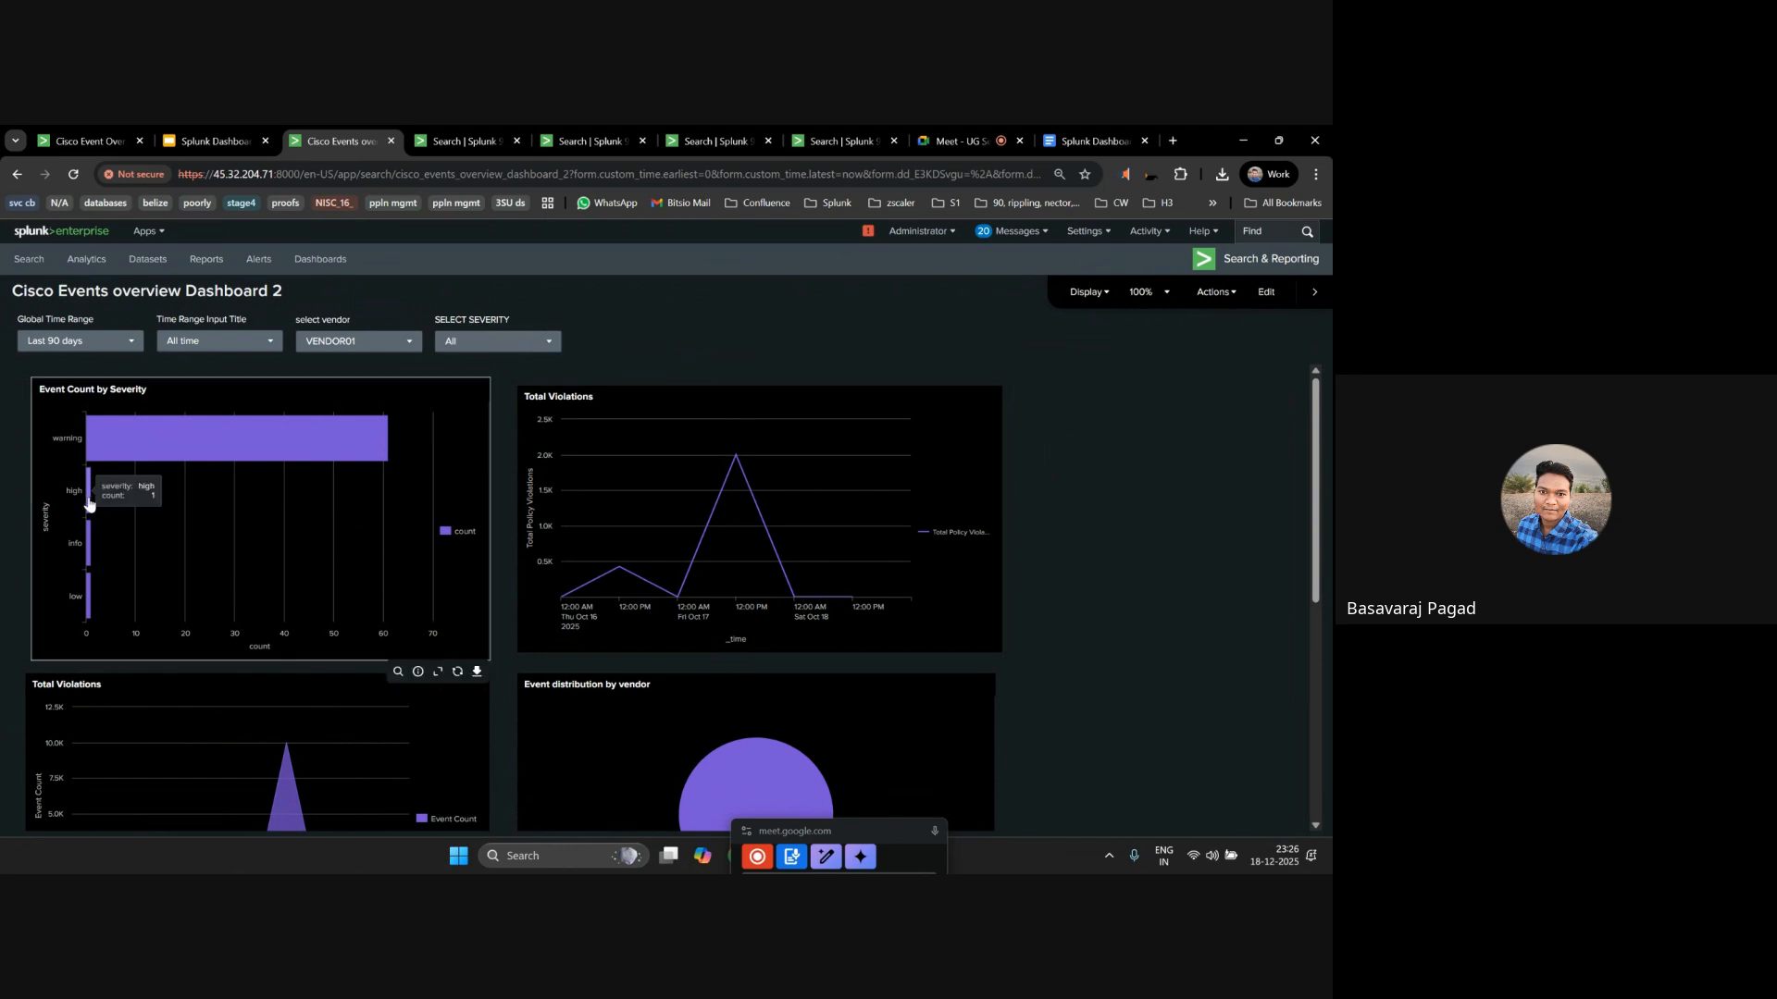
{"action": "left_click", "coordinate": [90, 497]}
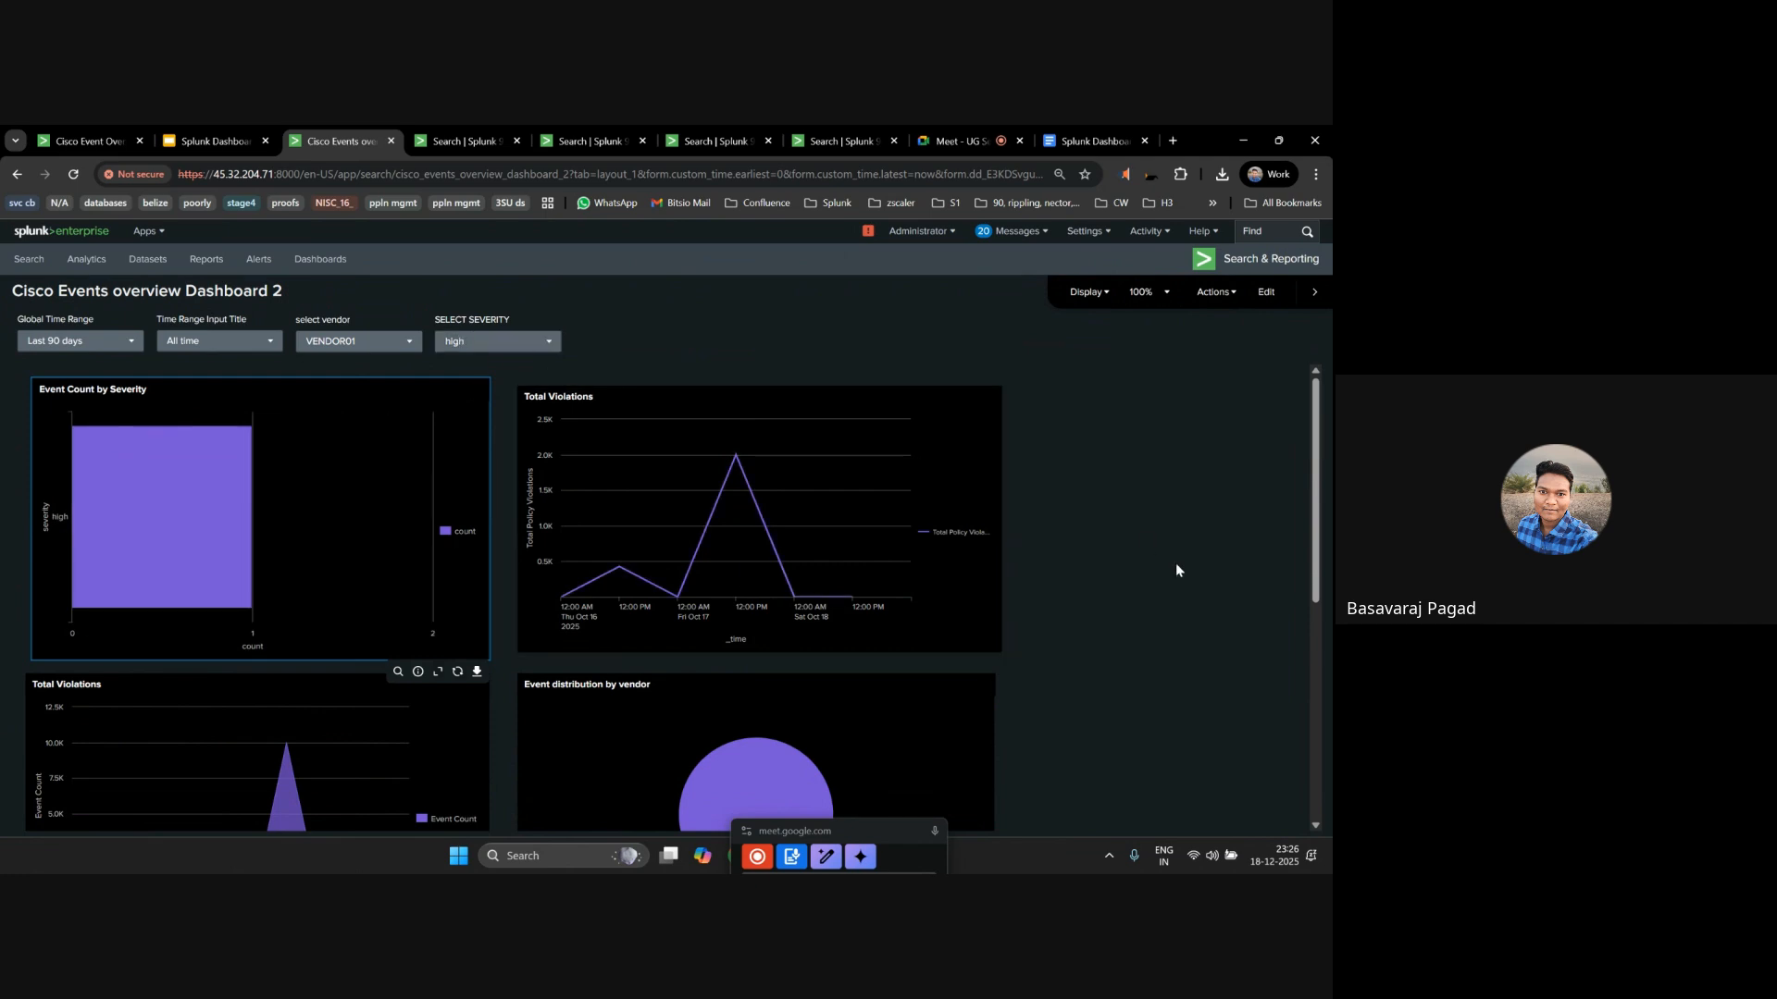
{"action": "scroll", "coordinate": [1139, 562], "scroll_direction": "down", "scroll_amount": 5}
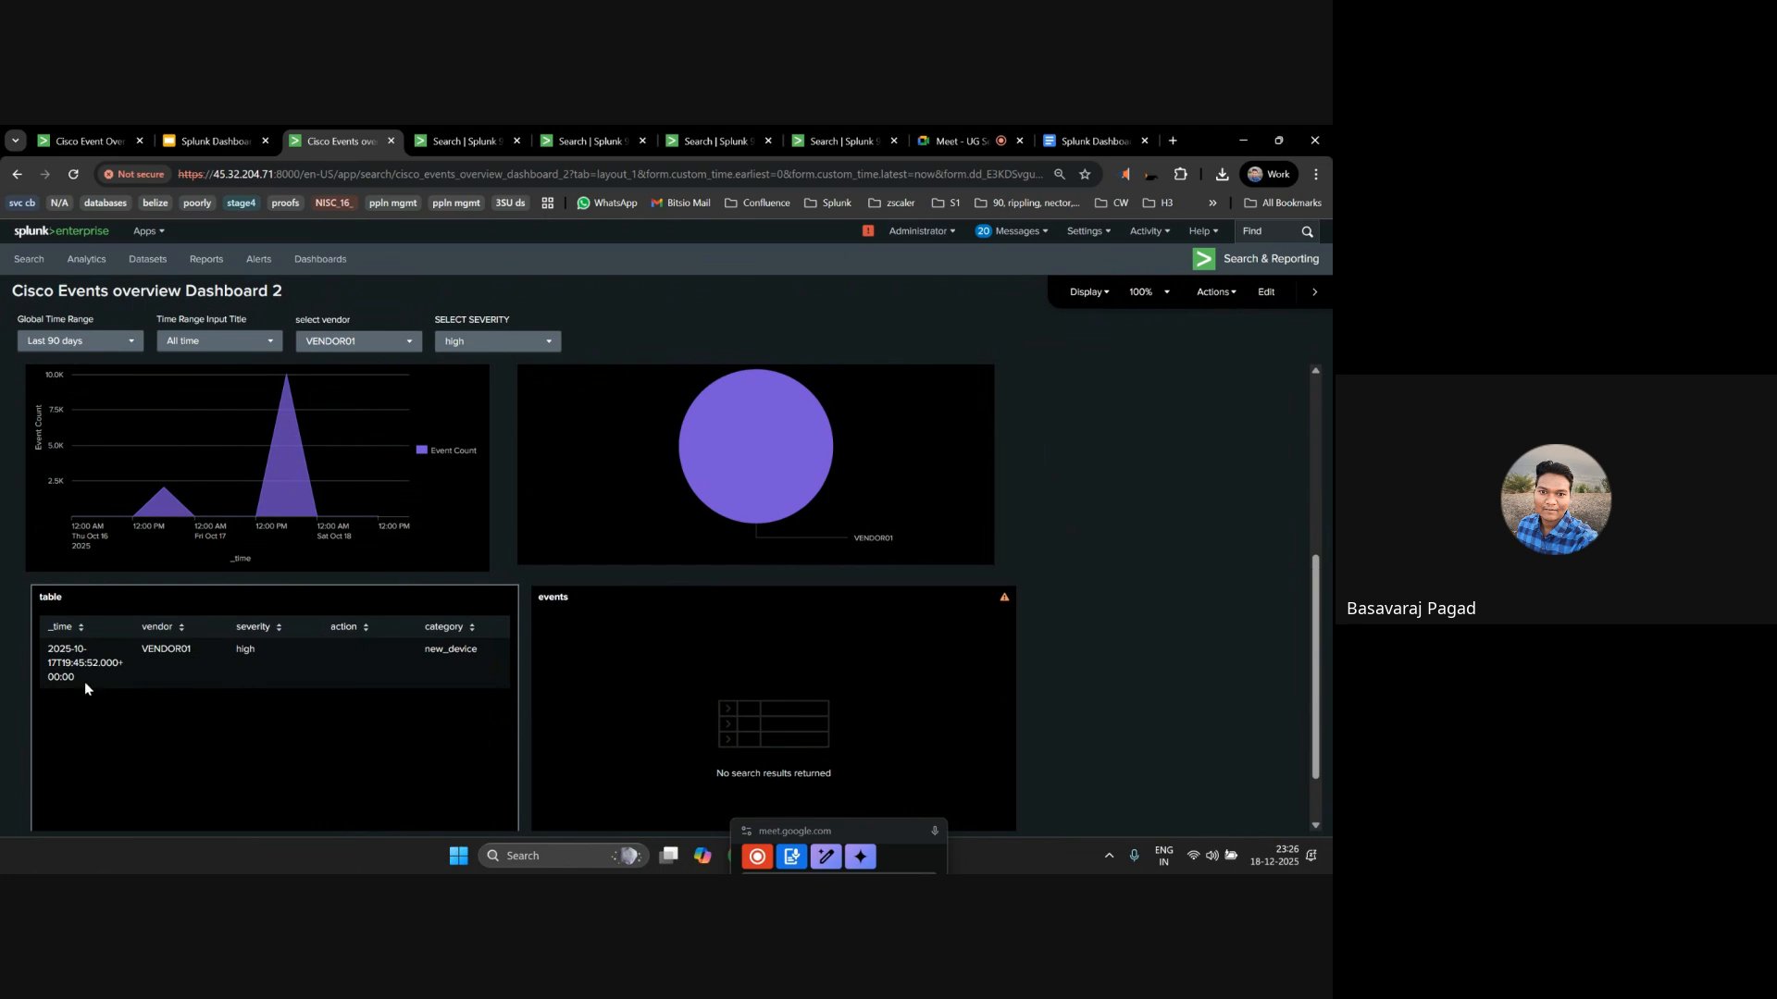
{"action": "scroll", "coordinate": [293, 444], "scroll_direction": "up", "scroll_amount": 5}
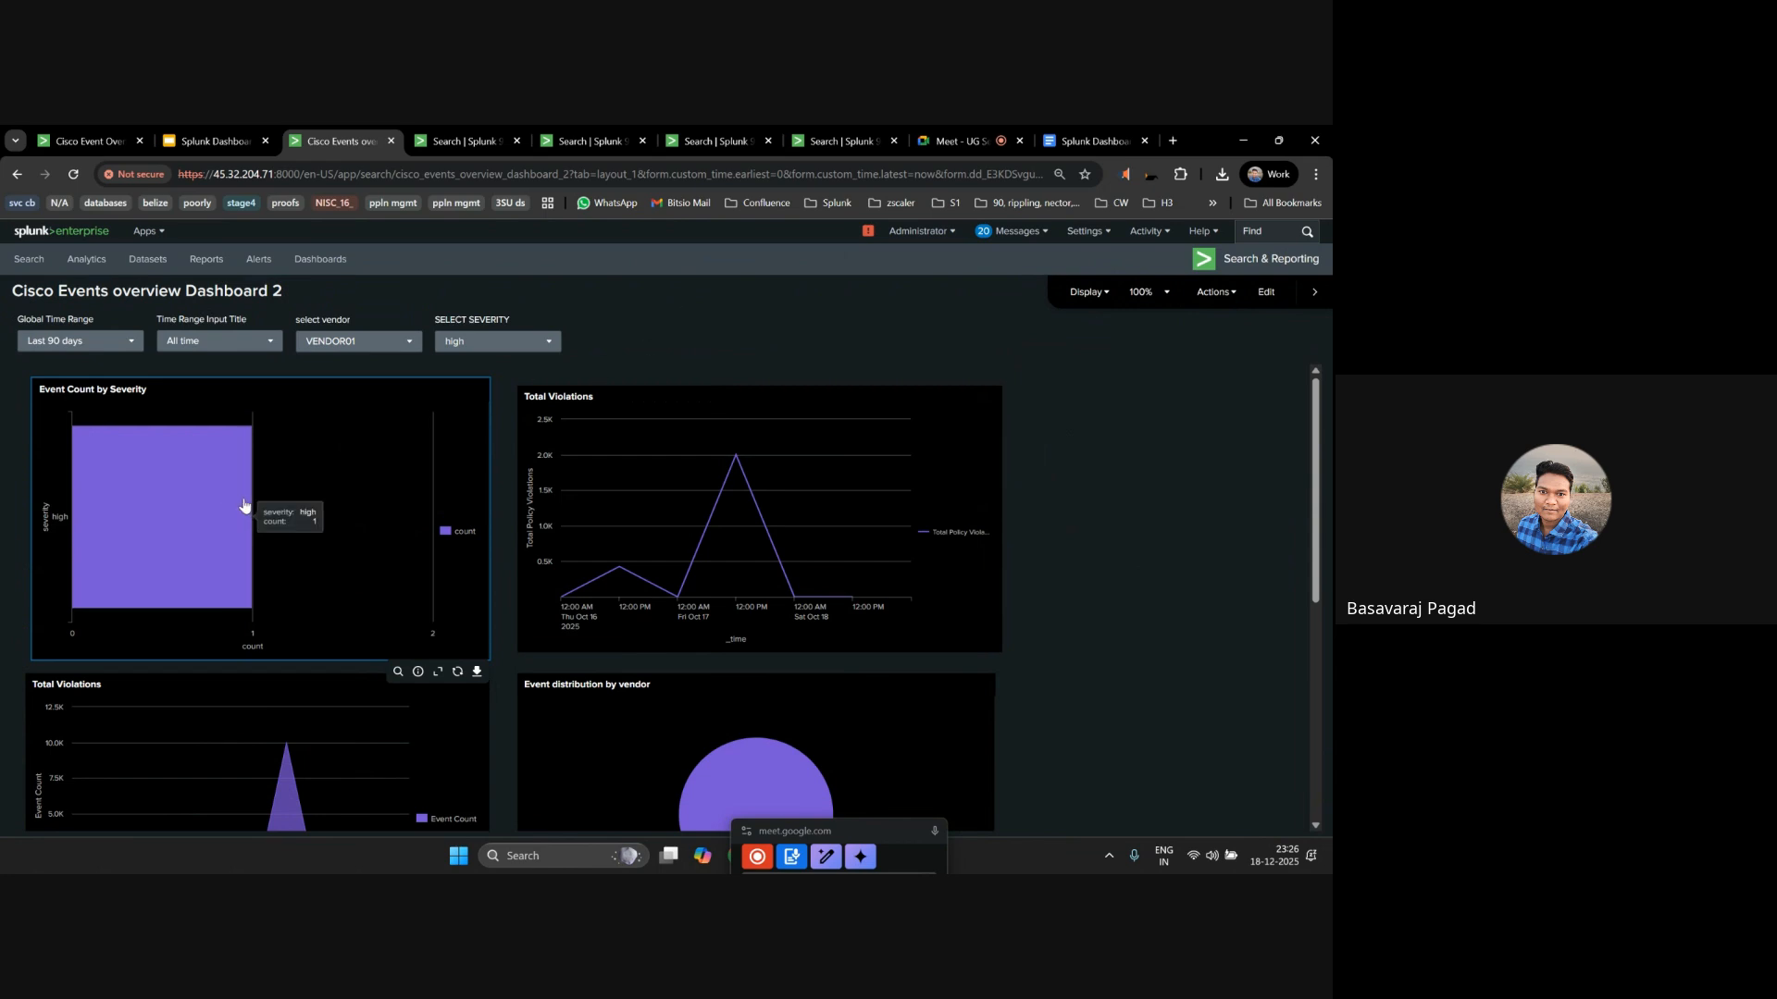
Set the severity filter back to All.
{"action": "left_click", "coordinate": [491, 341]}
{"action": "left_click", "coordinate": [461, 426]}
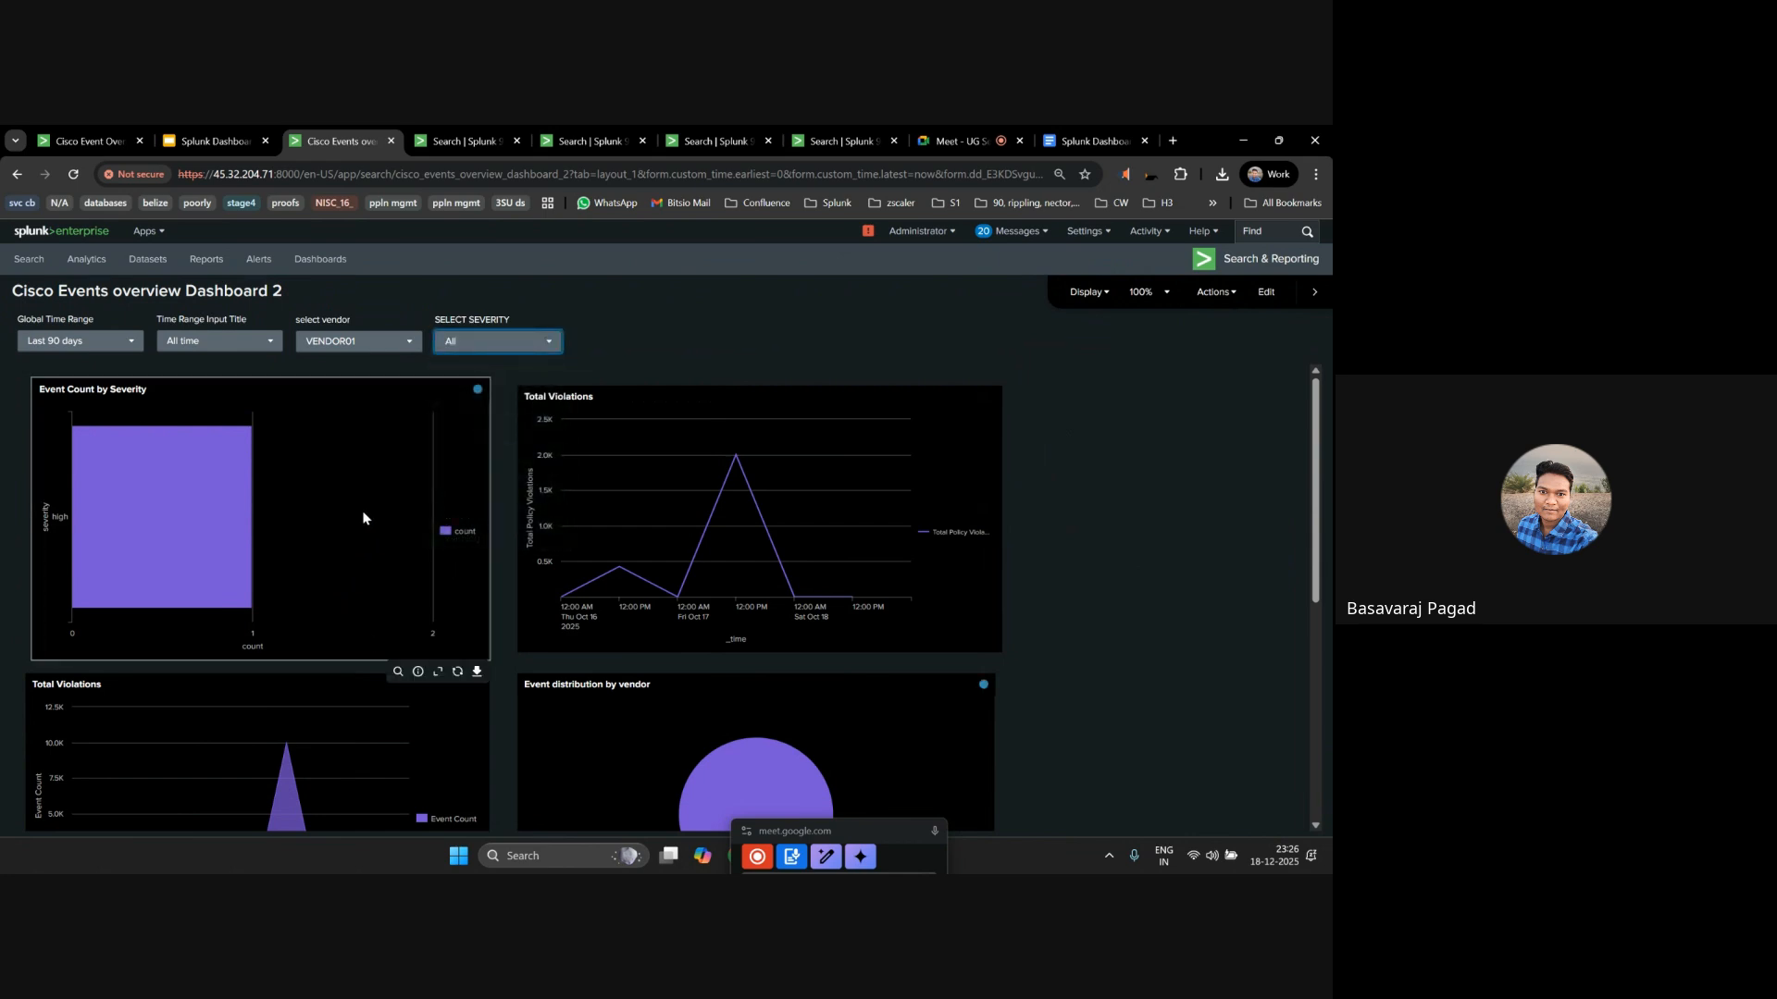
{"action": "left_click", "coordinate": [503, 345]}
{"action": "left_click", "coordinate": [666, 418]}
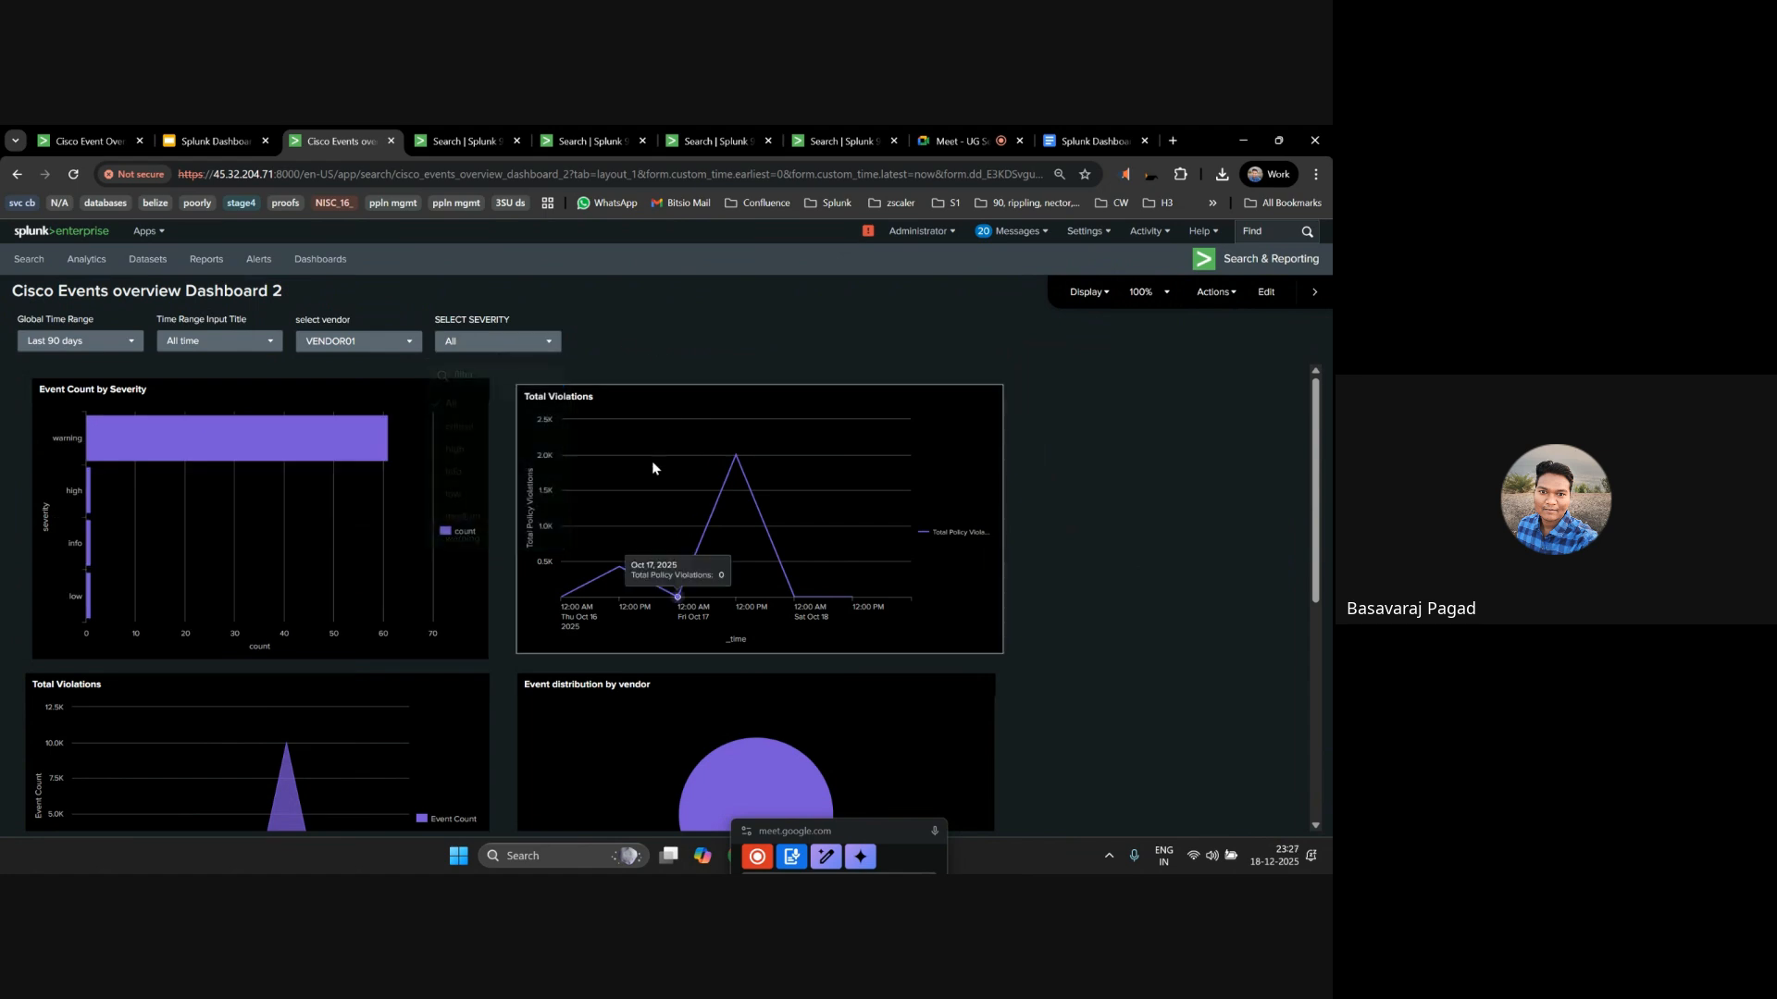
Test the interaction on the warning bar of the Event Count by Severity chart and review the table and events panels.
{"action": "mouse_move", "coordinate": [136, 447]}
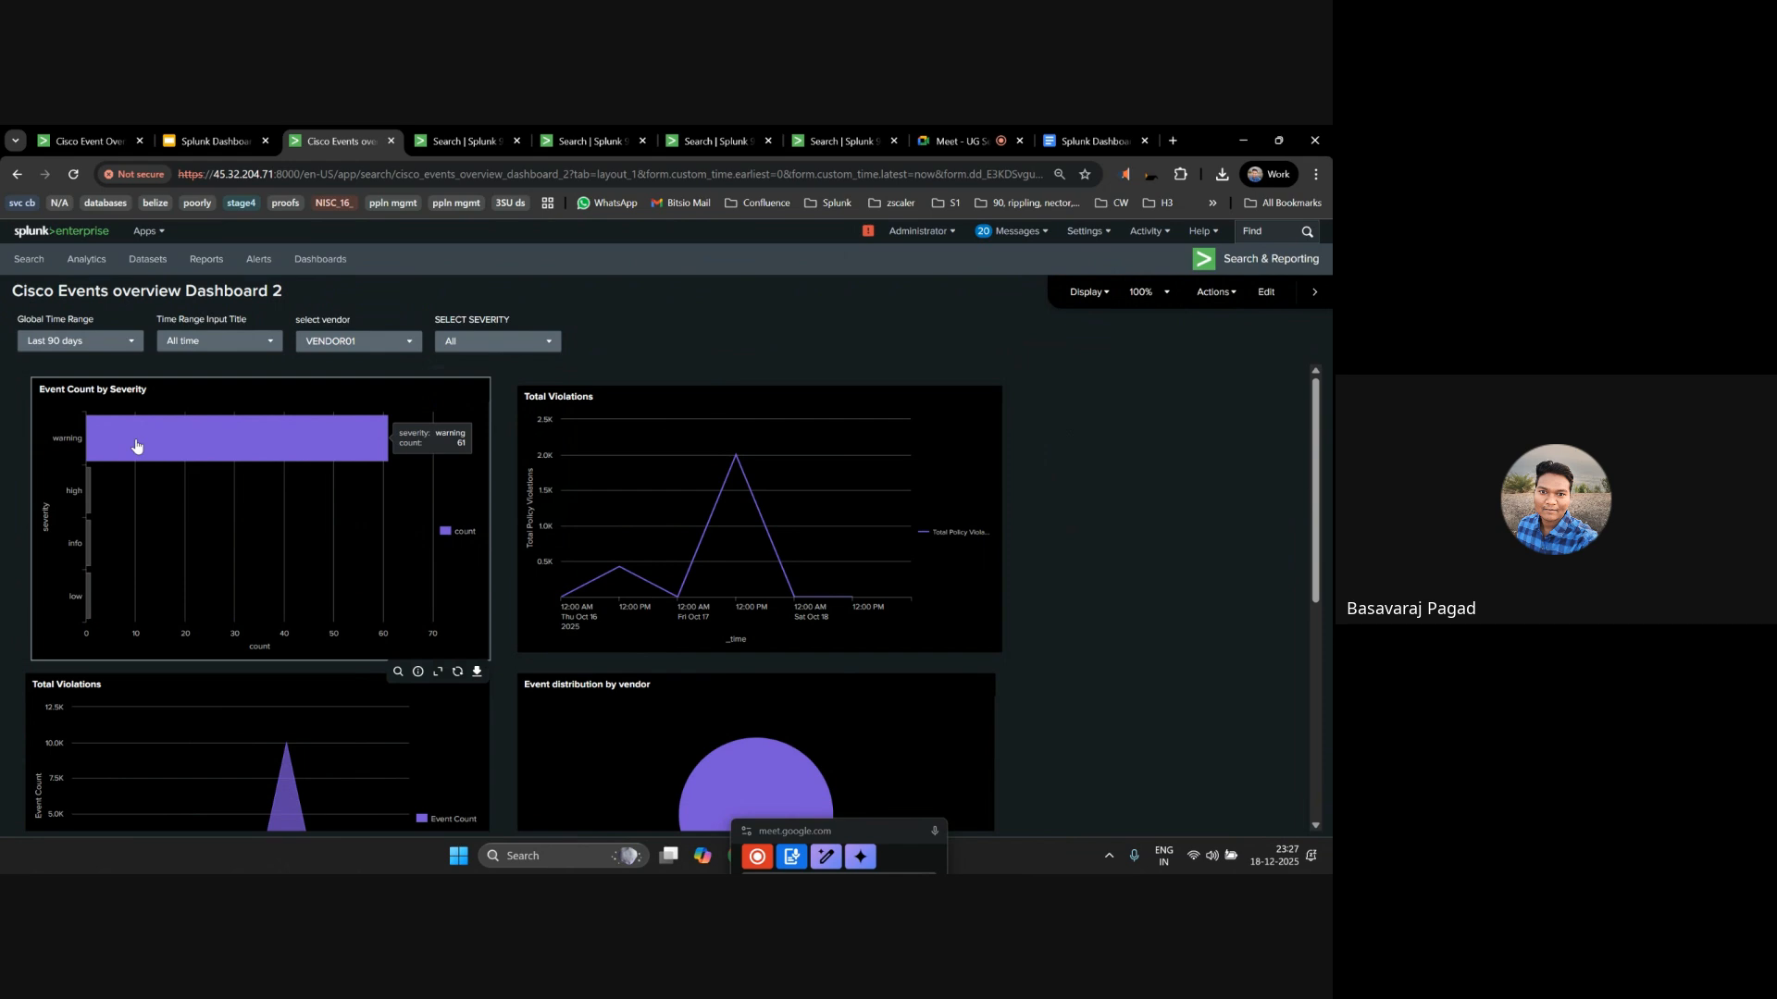
{"action": "scroll", "coordinate": [130, 481], "scroll_direction": "down", "scroll_amount": 1}
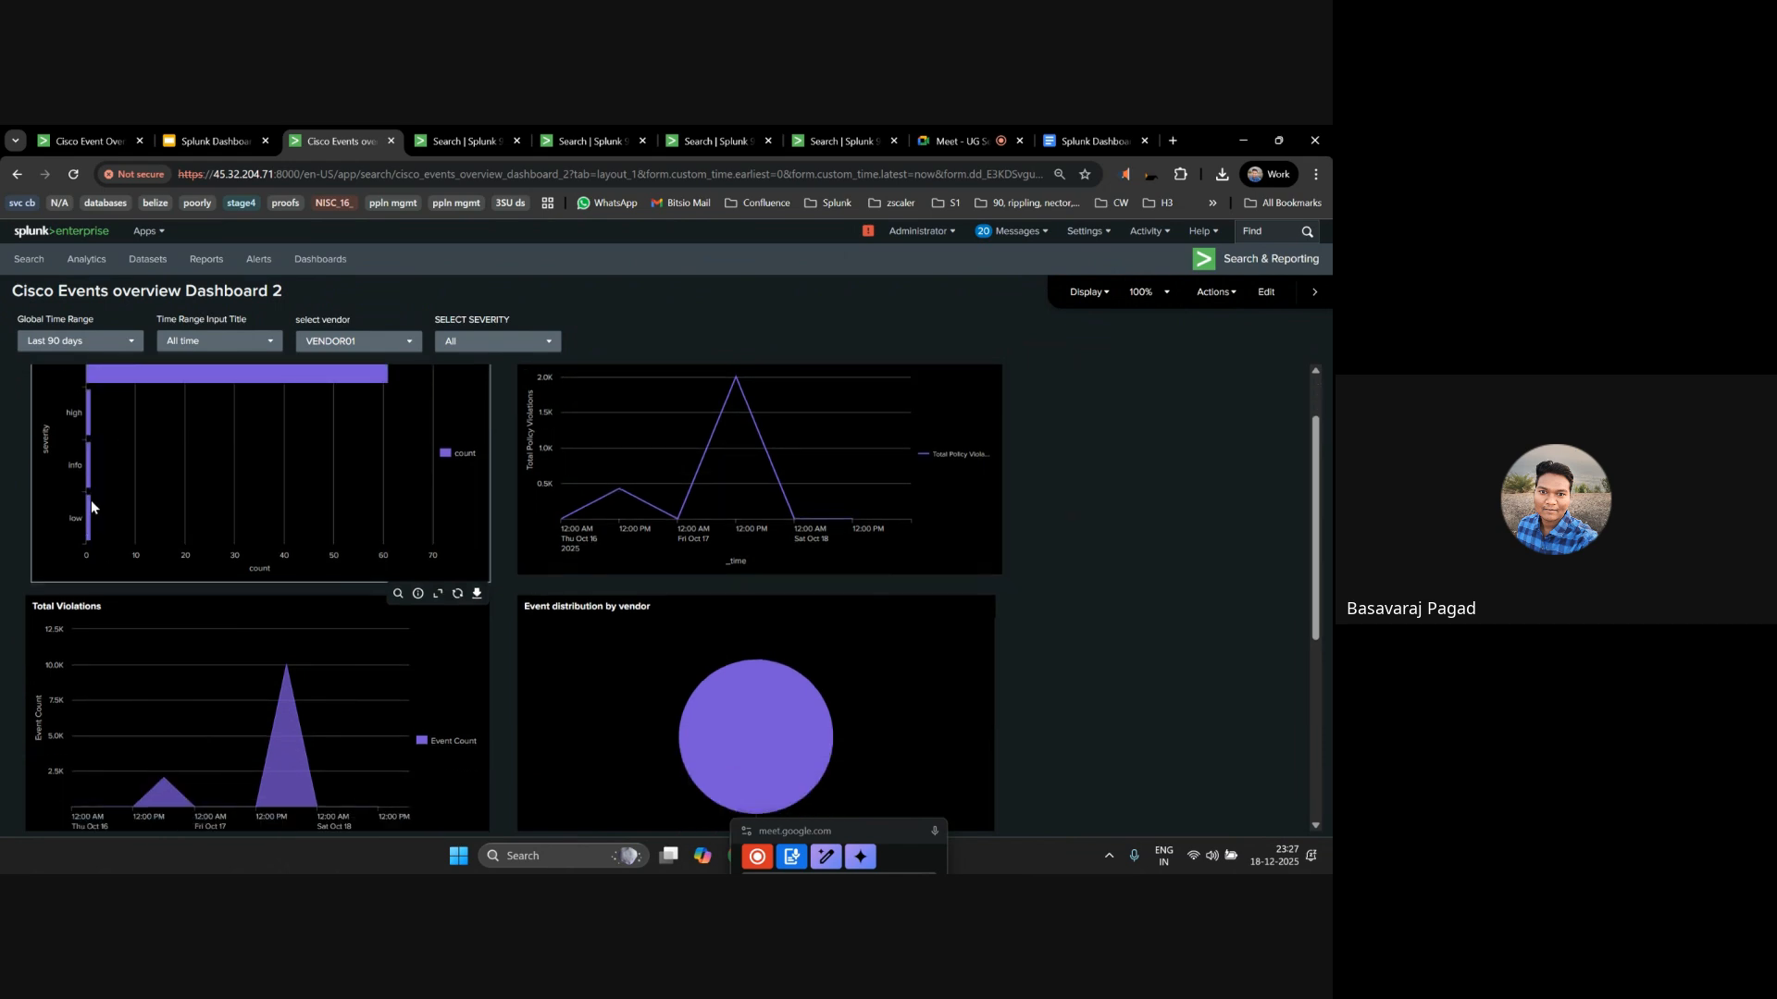
{"action": "scroll", "coordinate": [103, 437], "scroll_direction": "up", "scroll_amount": 1}
{"action": "left_click", "coordinate": [104, 437]}
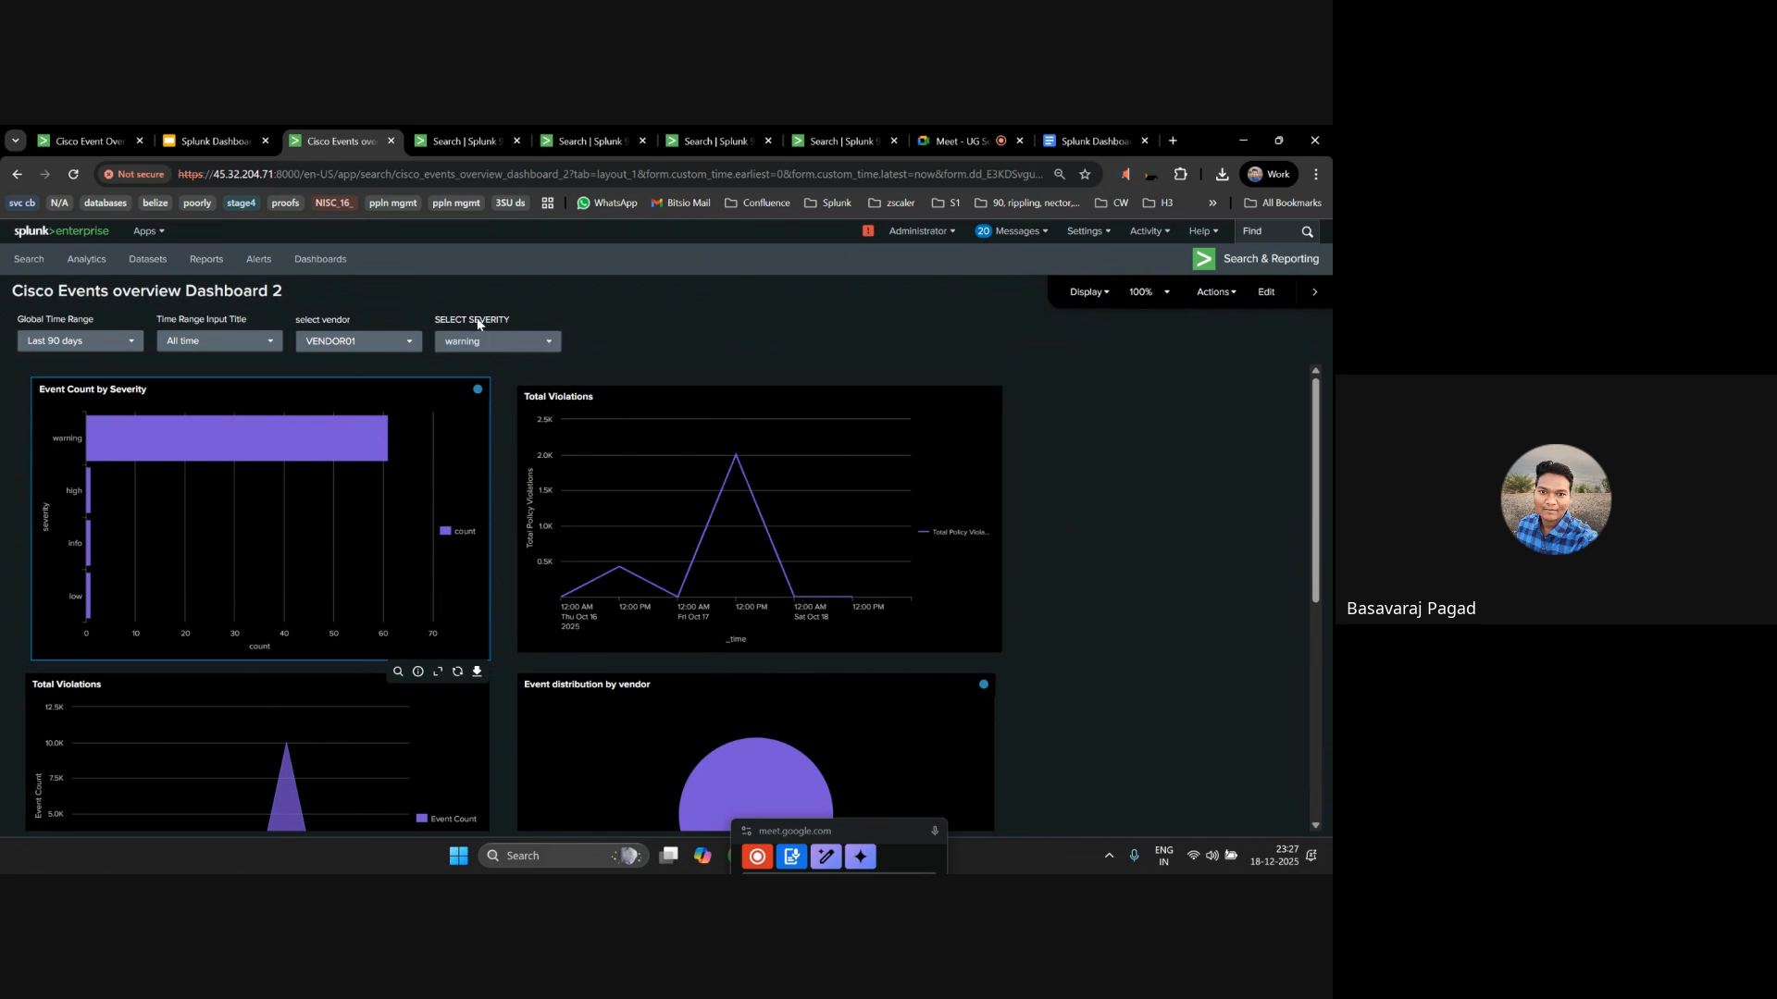
{"action": "scroll", "coordinate": [1087, 625], "scroll_direction": "down", "scroll_amount": 4}
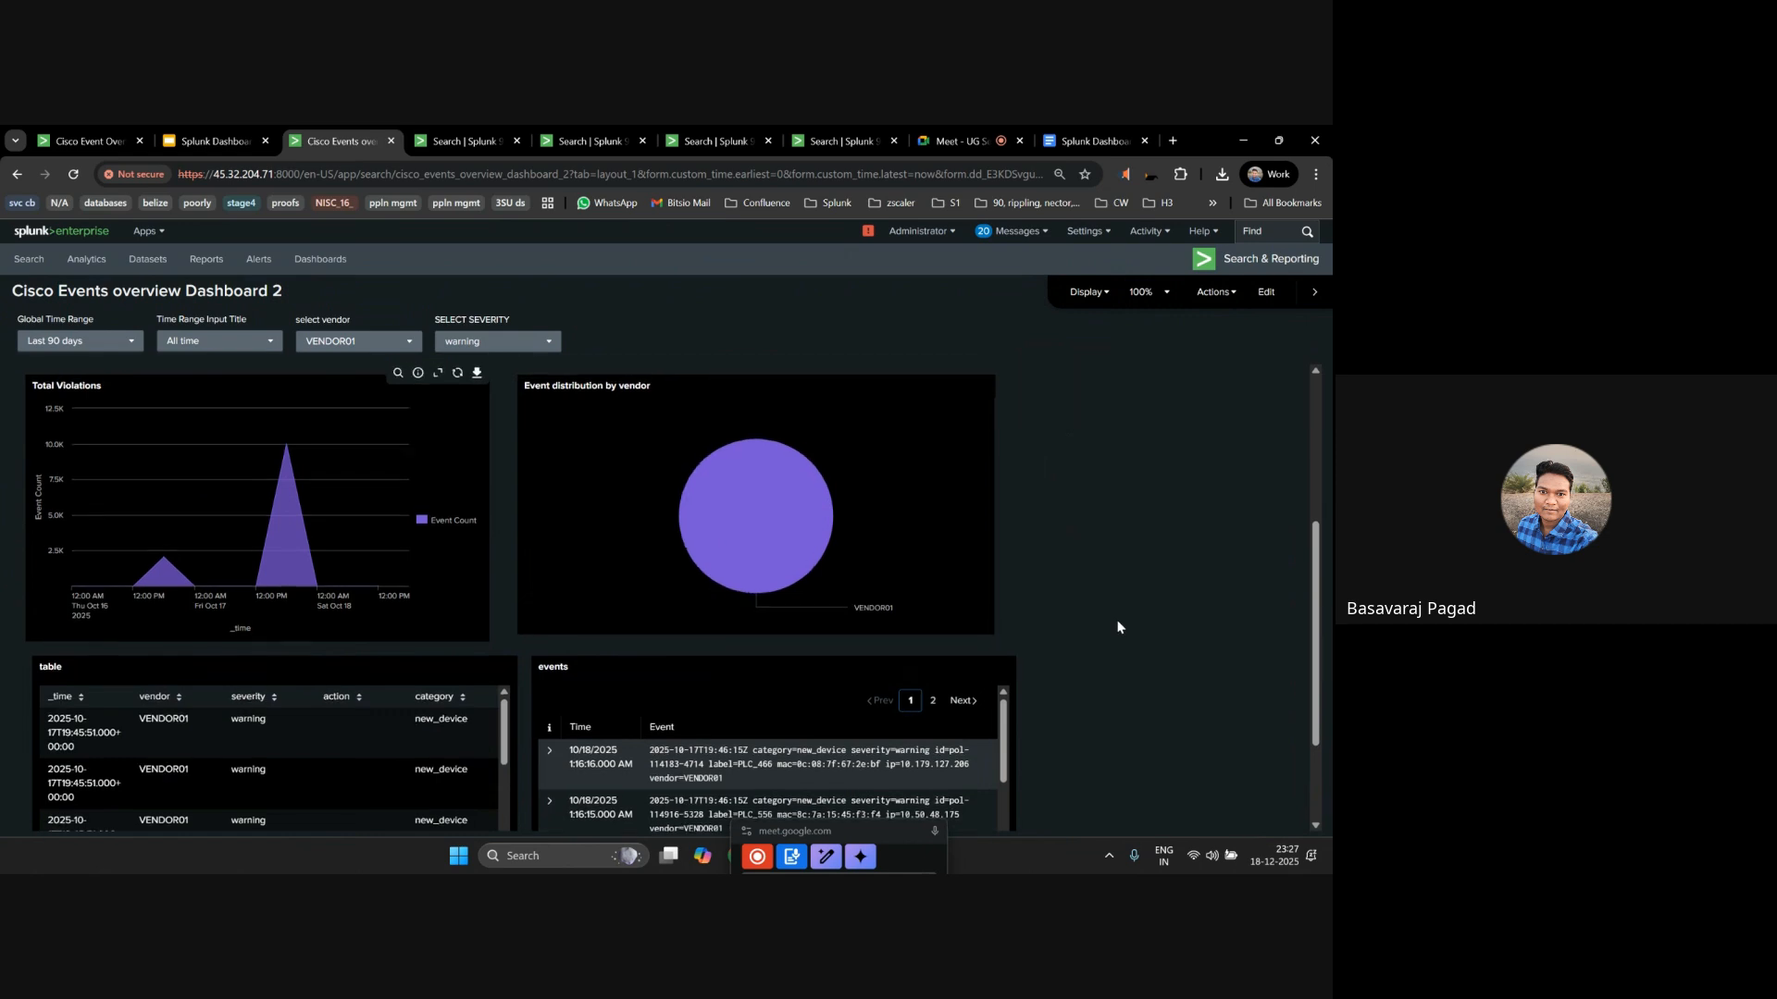
{"action": "scroll", "coordinate": [1117, 627], "scroll_direction": "up", "scroll_amount": 2}
{"action": "scroll", "coordinate": [1117, 628], "scroll_direction": "down", "scroll_amount": 4}
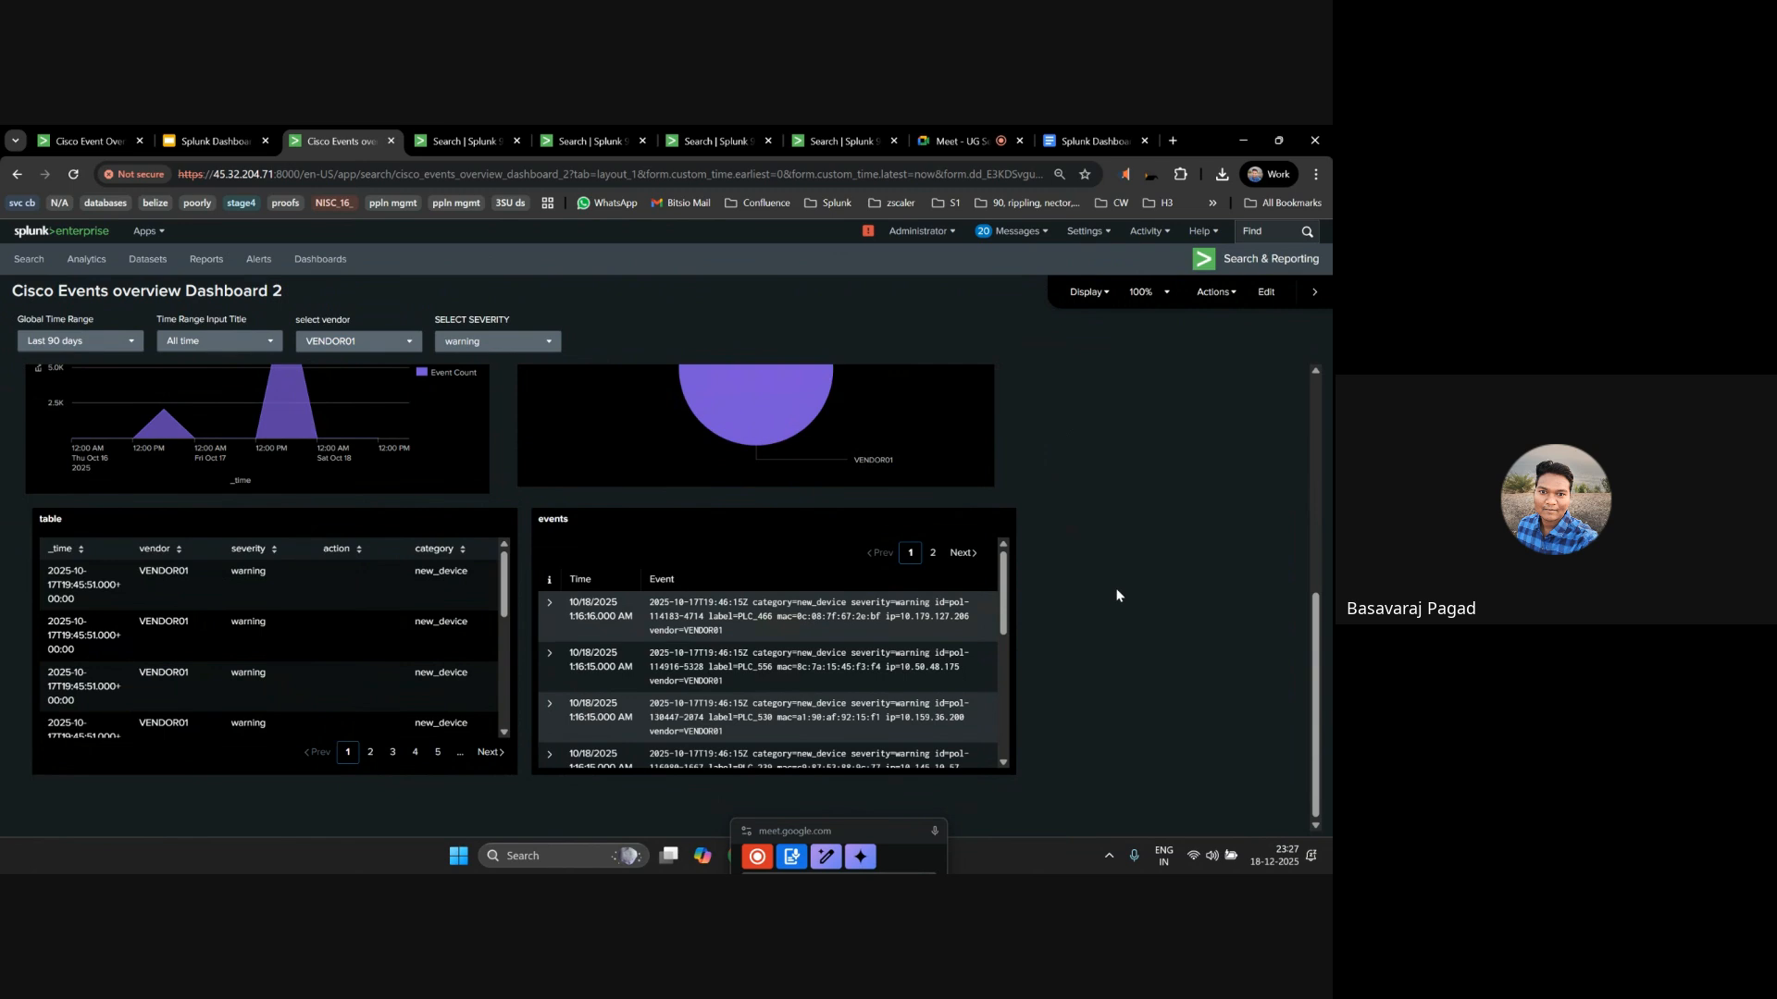
Reset both the vendor and severity filters to All.
{"action": "scroll", "coordinate": [1117, 595], "scroll_direction": "up", "scroll_amount": 3}
{"action": "left_click", "coordinate": [357, 342]}
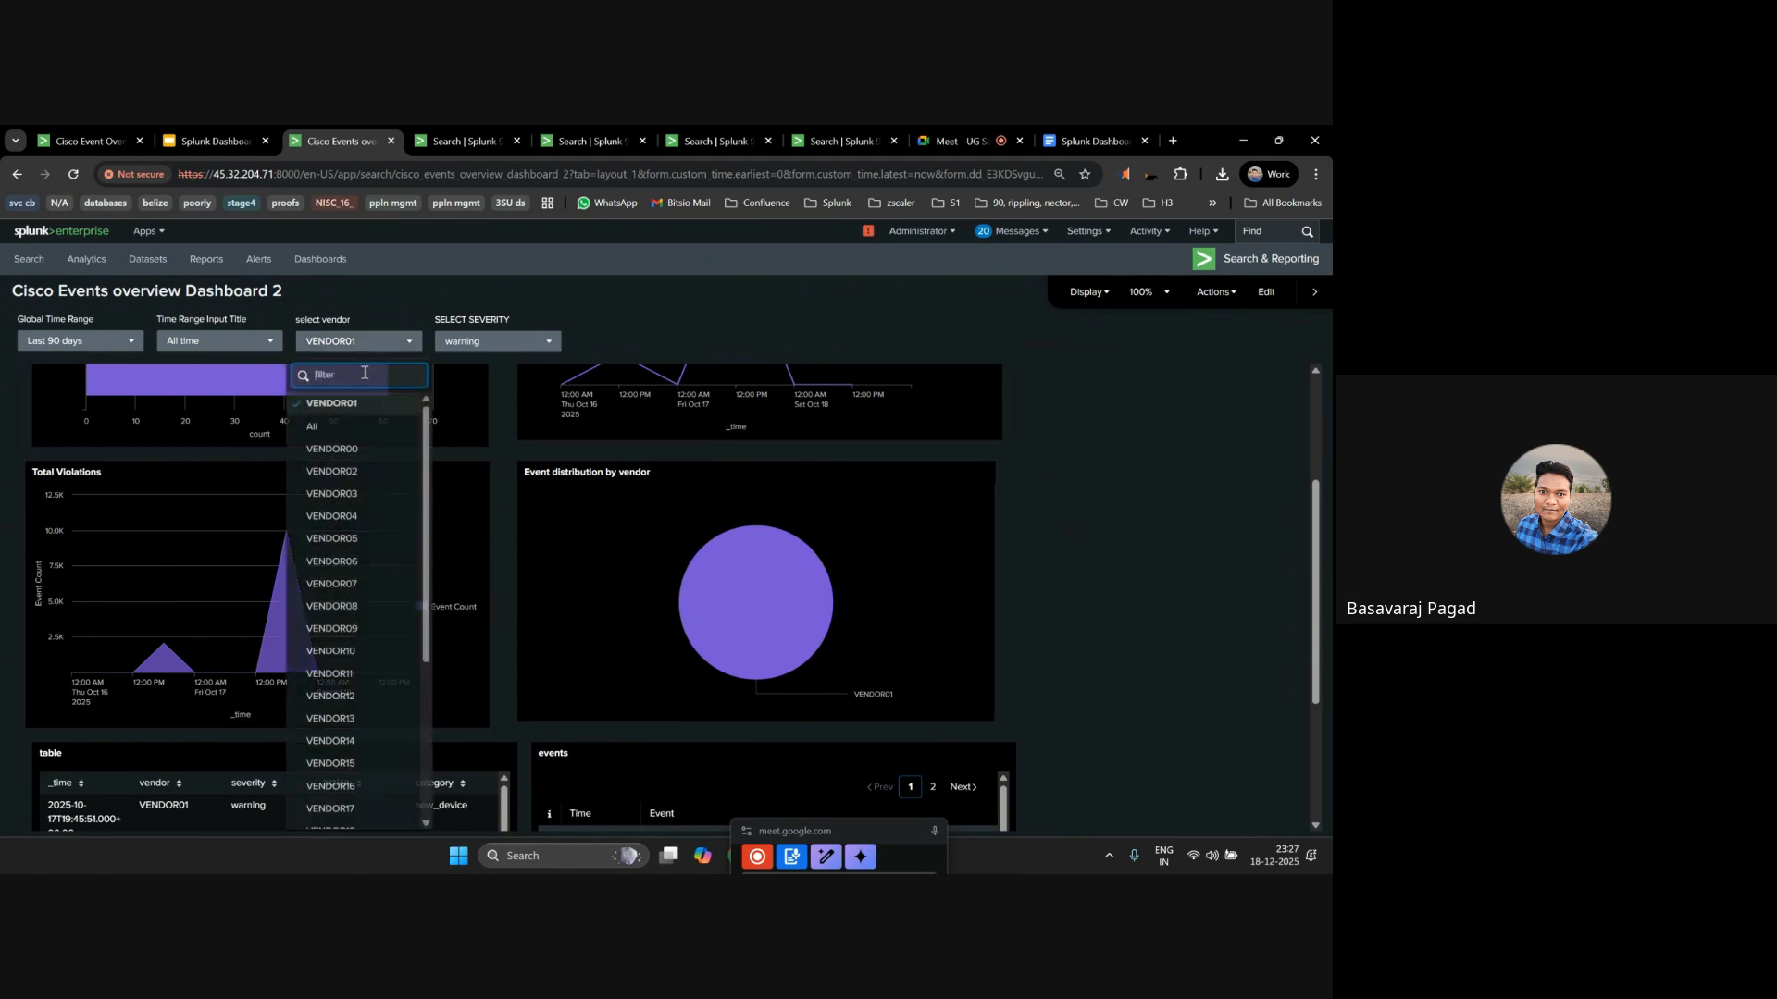
{"action": "left_click", "coordinate": [319, 400]}
{"action": "left_click", "coordinate": [503, 343]}
{"action": "left_click", "coordinate": [455, 379]}
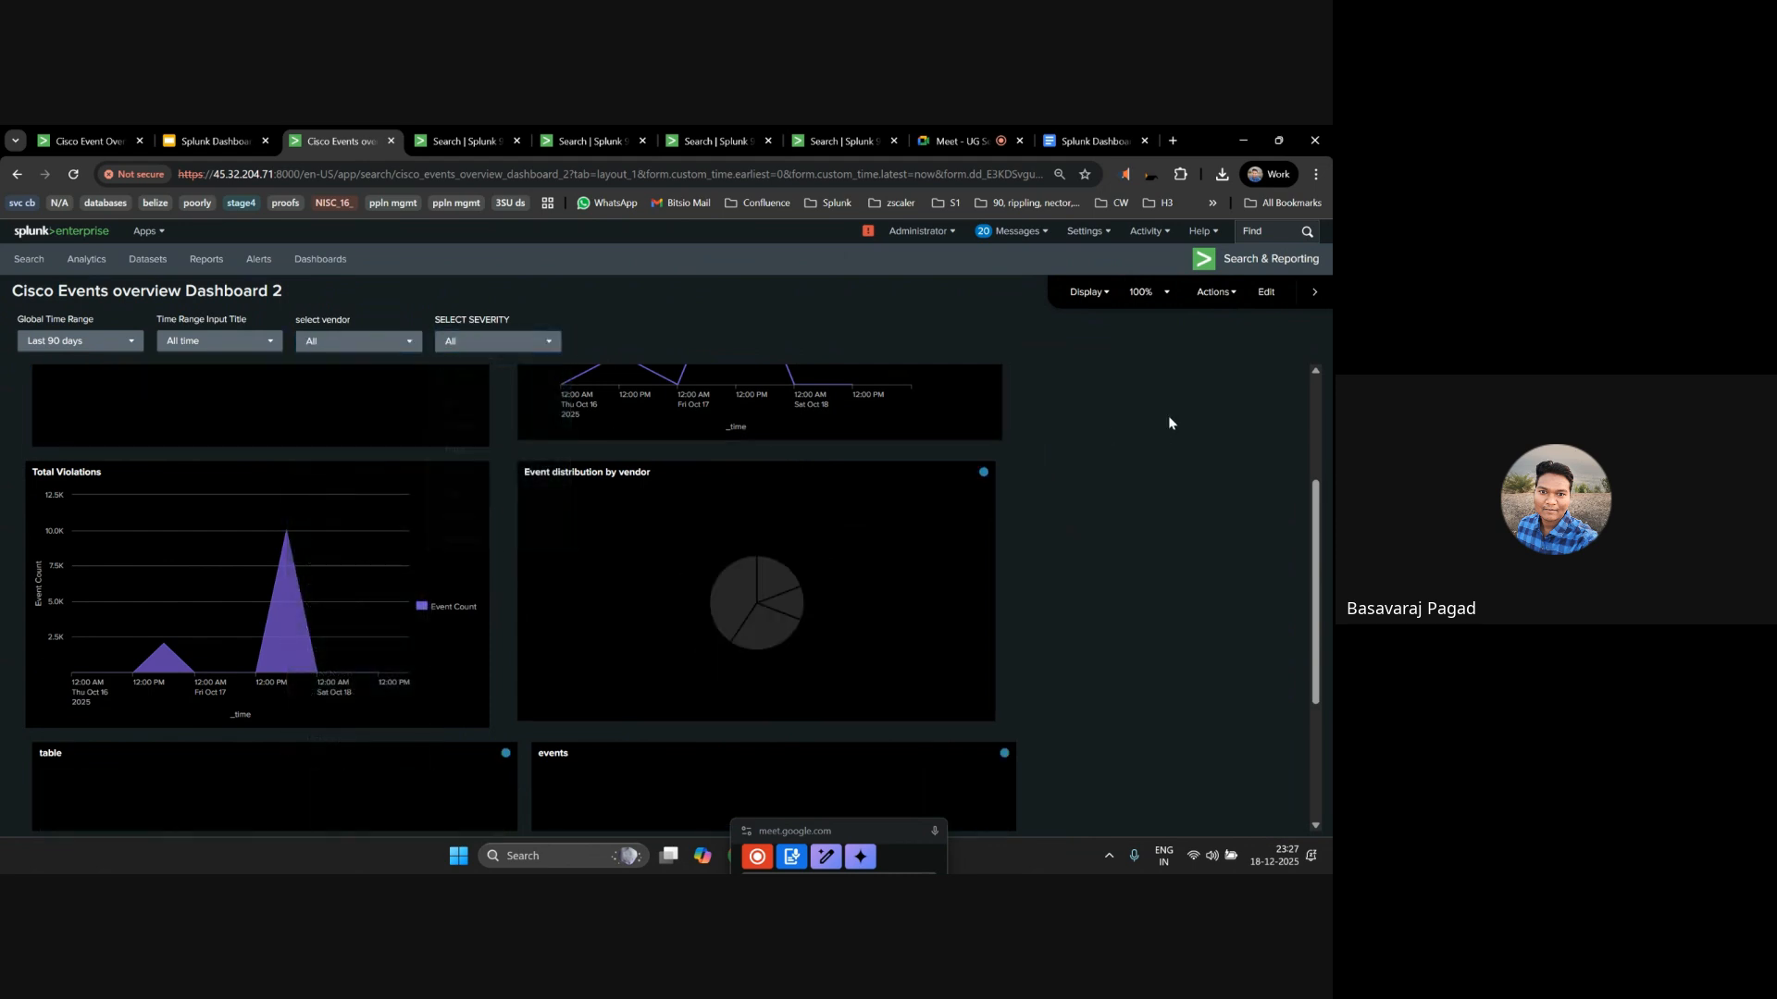
Reopen the dashboard for editing and add a Link to search interaction with a custom query to the Event distribution by vendor chart.
{"action": "left_click", "coordinate": [1280, 295]}
{"action": "left_click", "coordinate": [925, 567]}
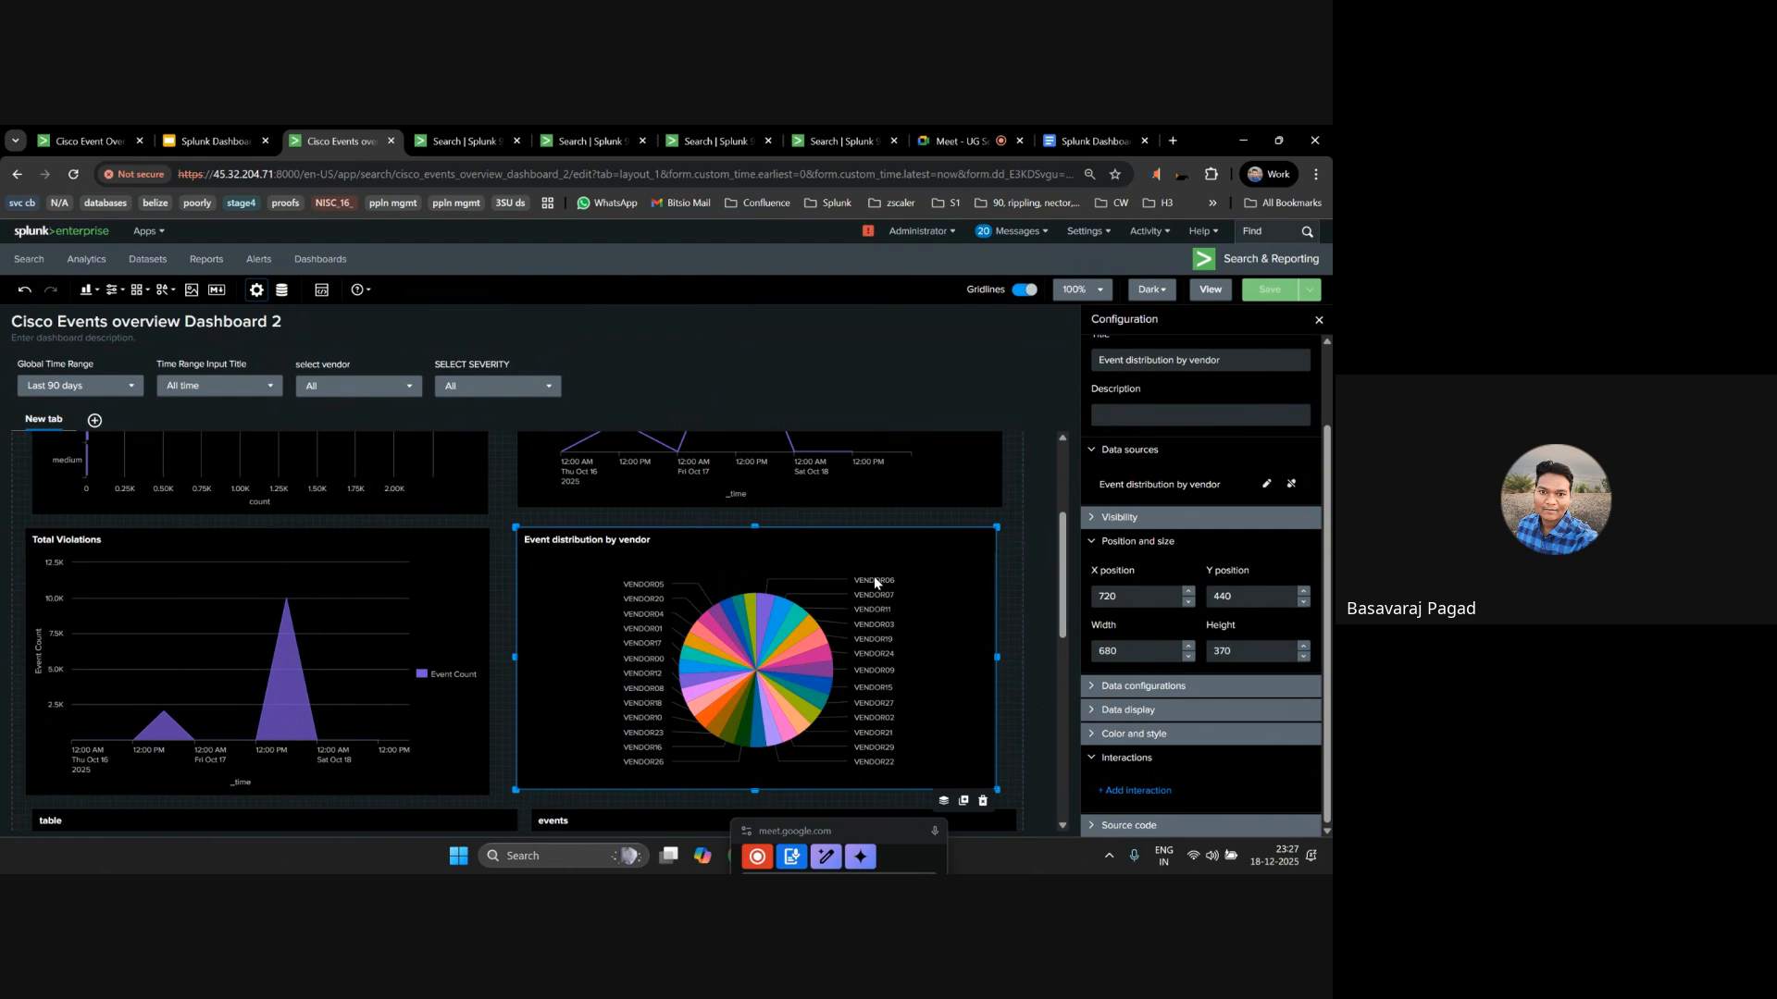
{"action": "left_click", "coordinate": [1137, 790]}
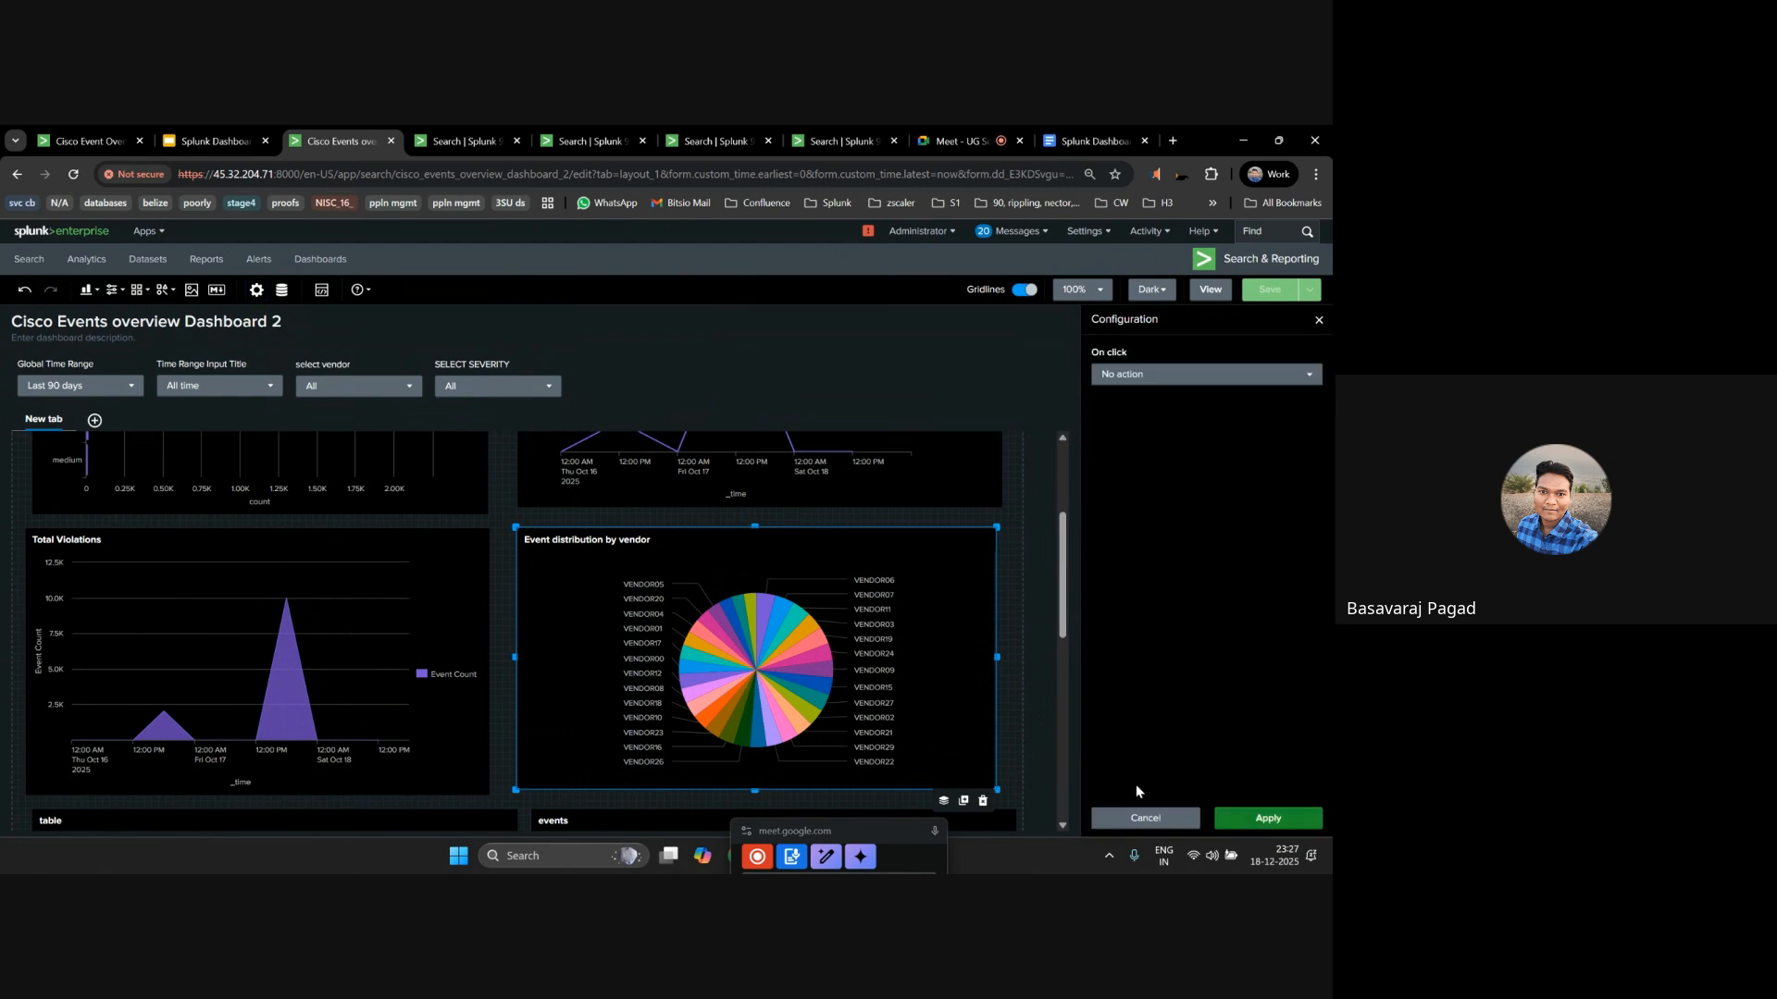
{"action": "left_click", "coordinate": [1157, 374]}
{"action": "left_click", "coordinate": [1164, 538]}
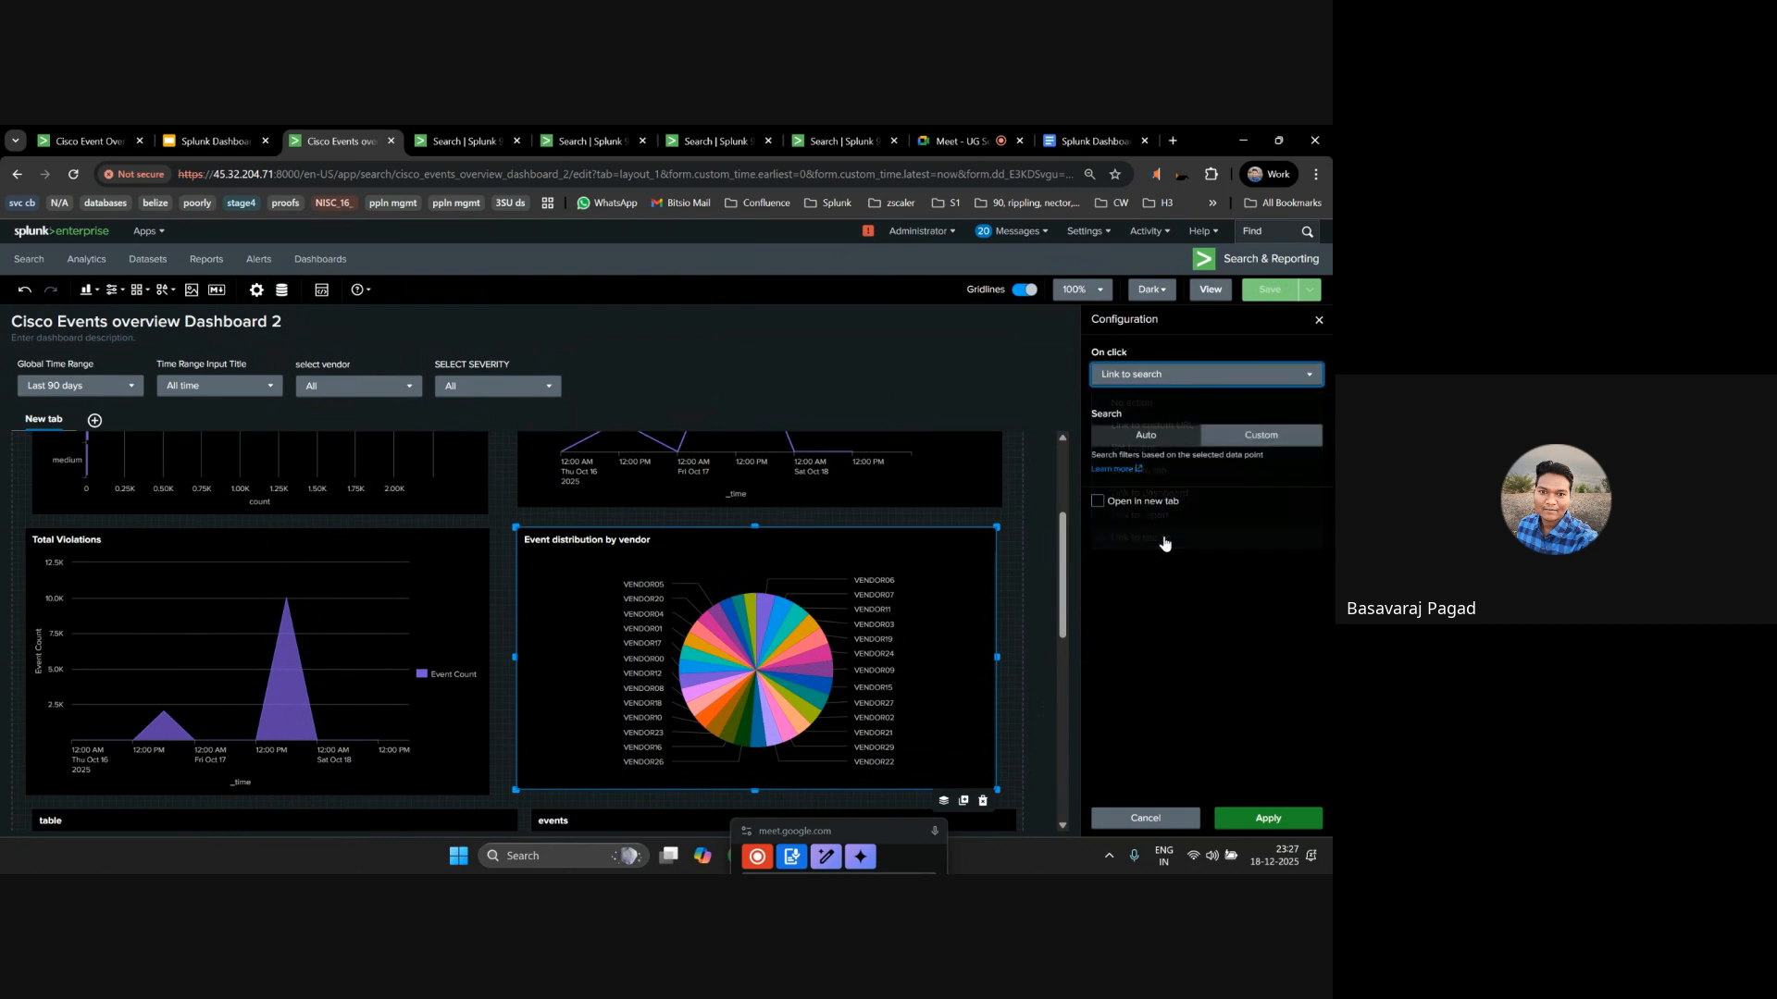
{"action": "left_click", "coordinate": [1251, 446]}
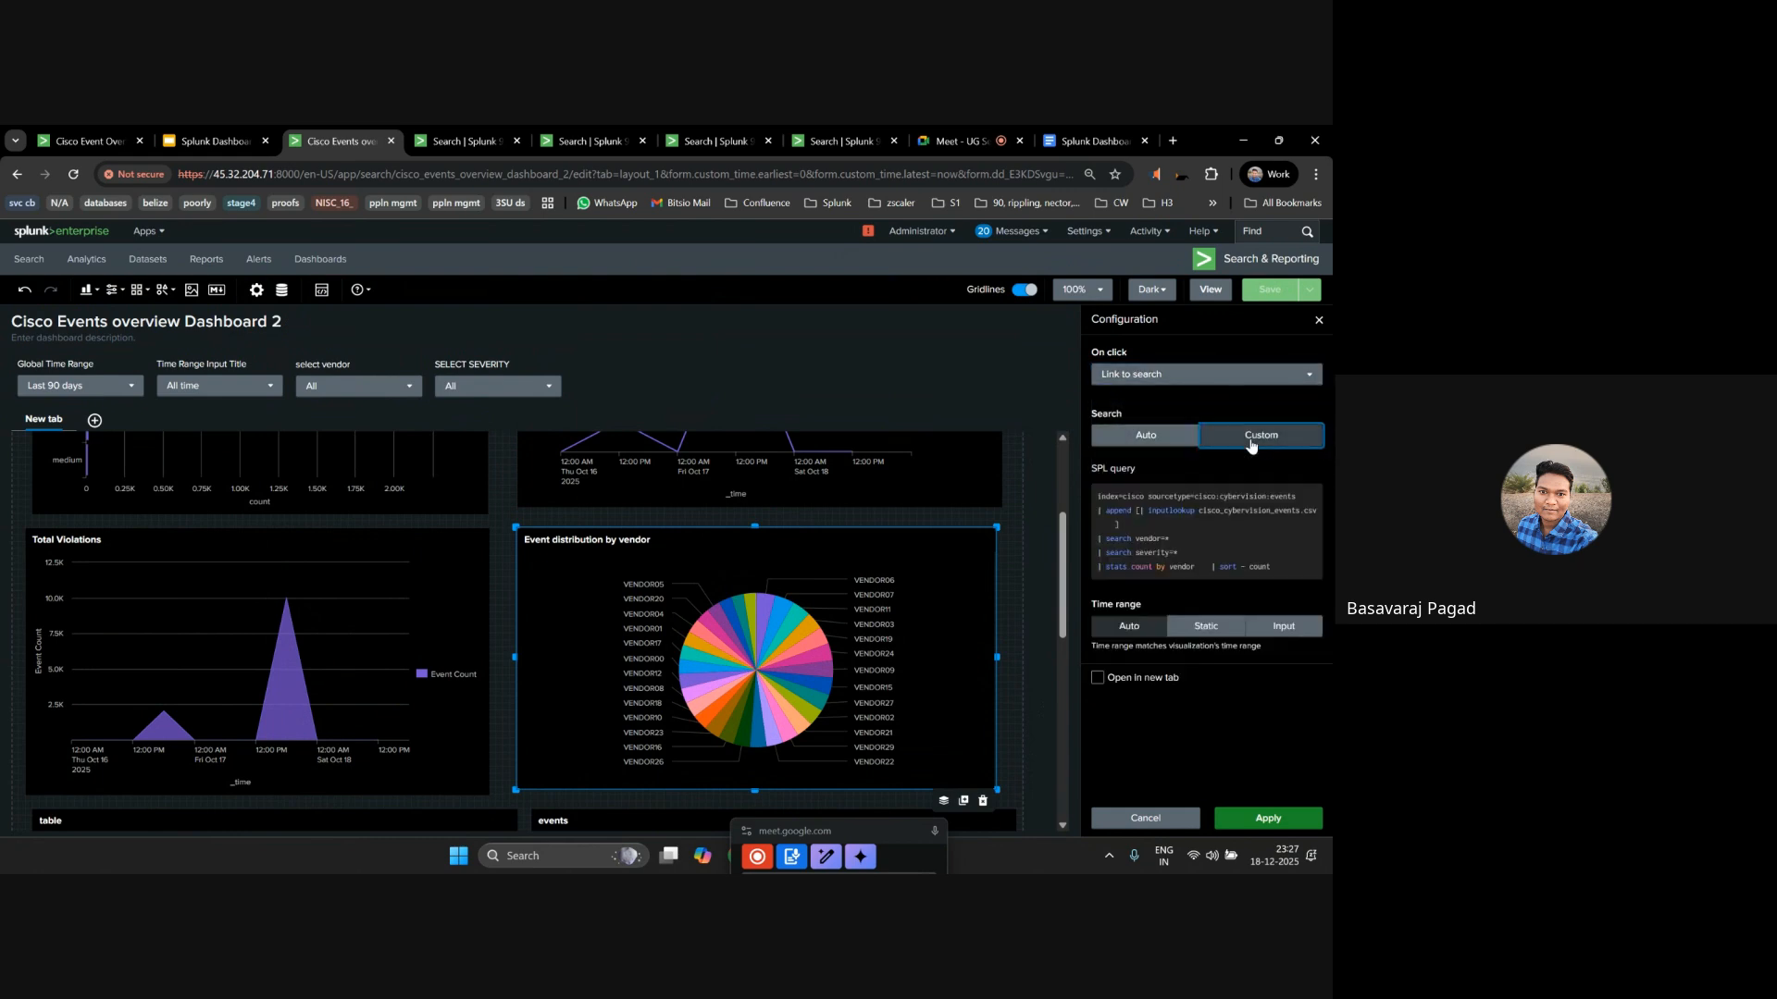
{"action": "type", "text": "w"}
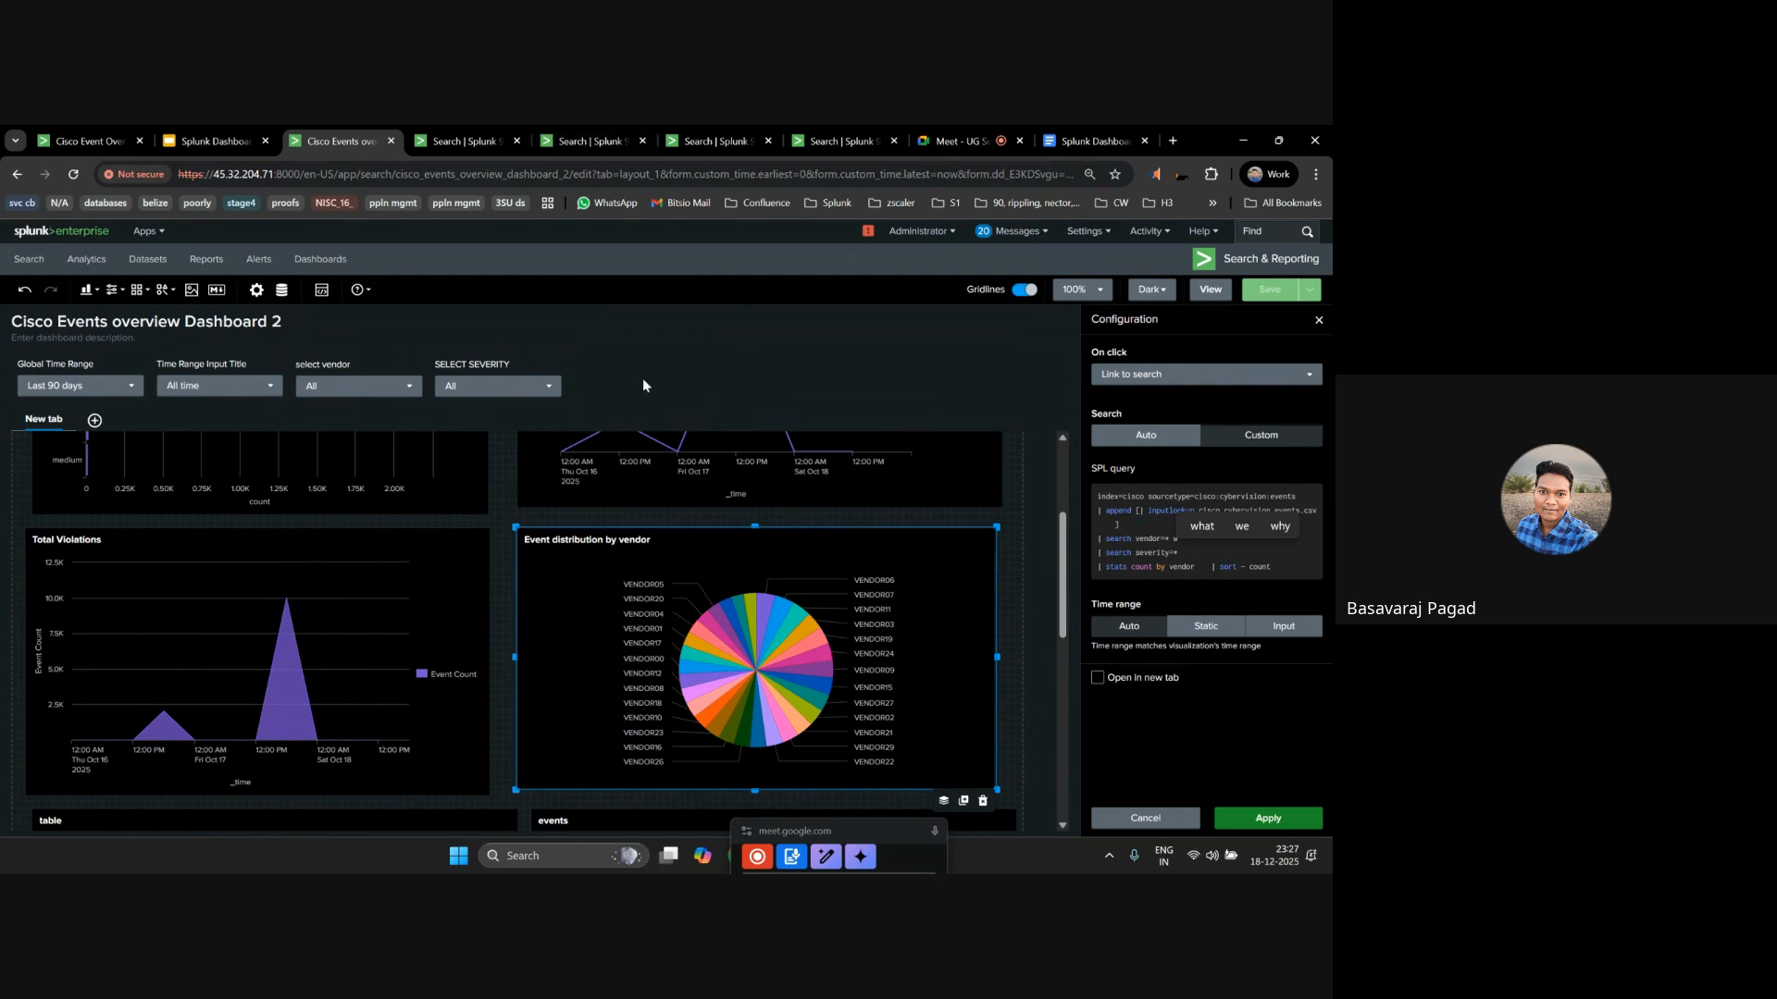
Replace the interaction's SPL query with the one copied from the Demo Notes slide: index=cisco sourcetype=cisco:cybervision:events | search vendor = $row.vendor.value$.
{"action": "left_click", "coordinate": [213, 141]}
{"action": "left_click", "coordinate": [625, 683]}
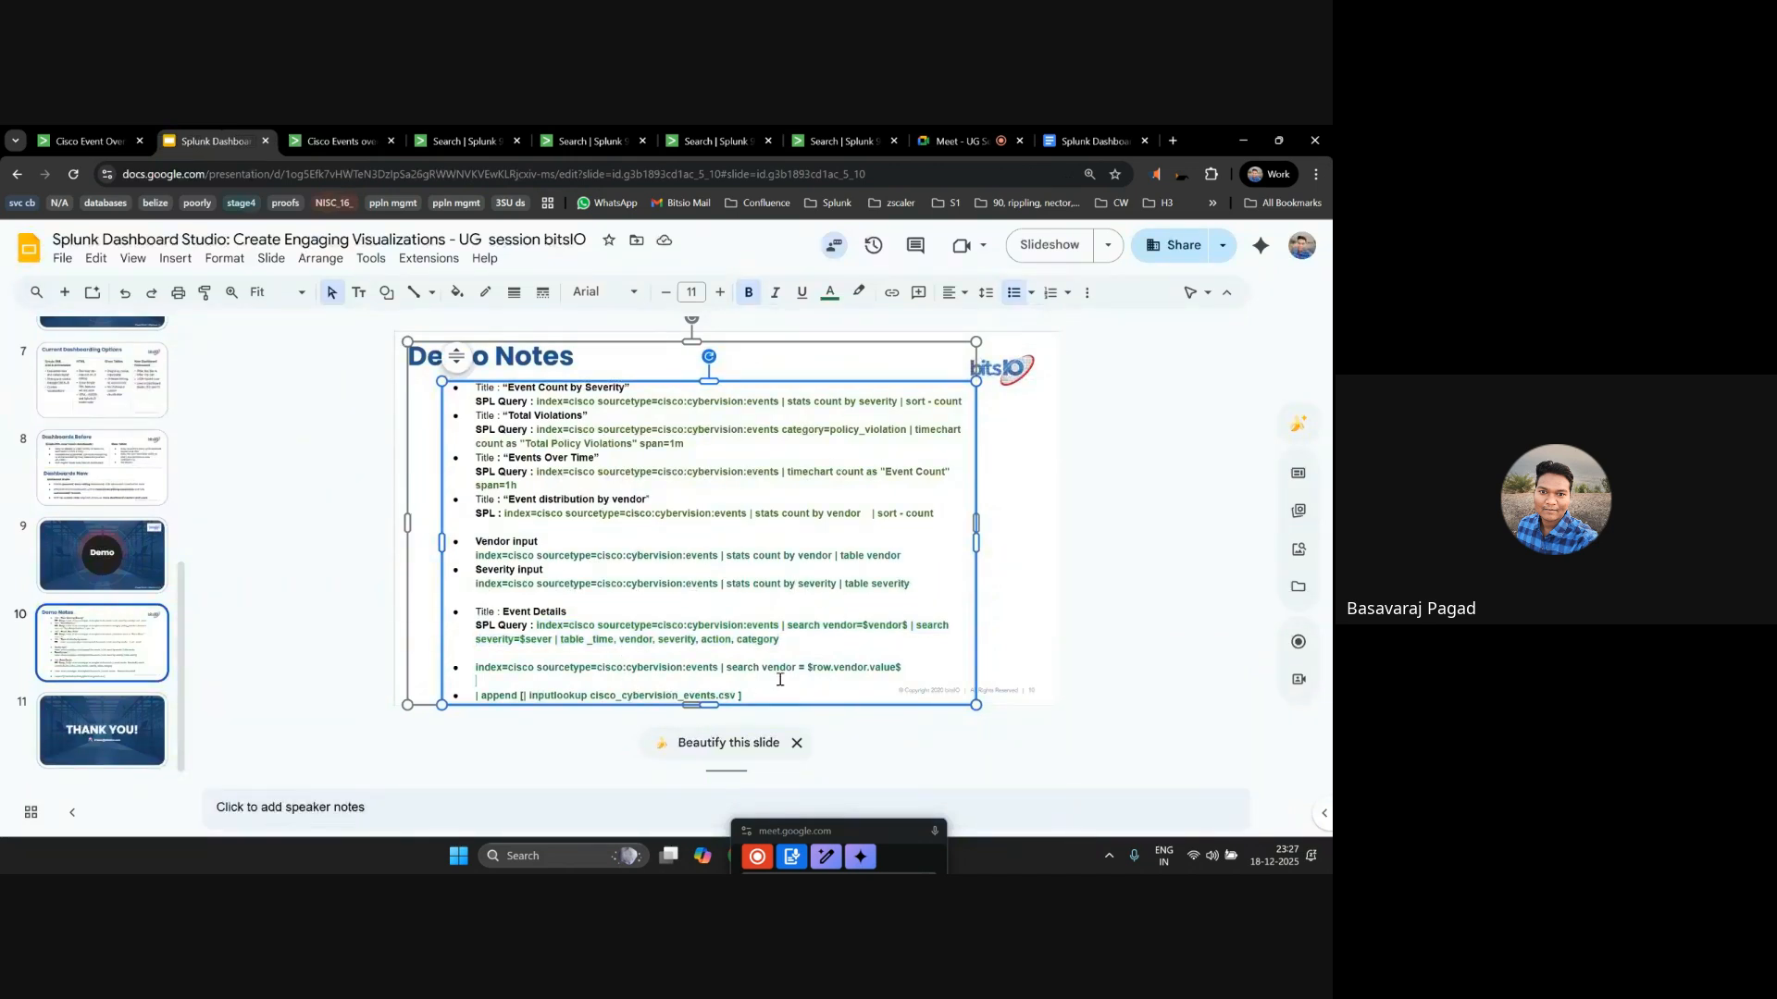
{"action": "left_click_drag", "start_coordinate": [903, 668], "coordinate": [464, 666]}
{"action": "key", "text": "ctrl+c"}
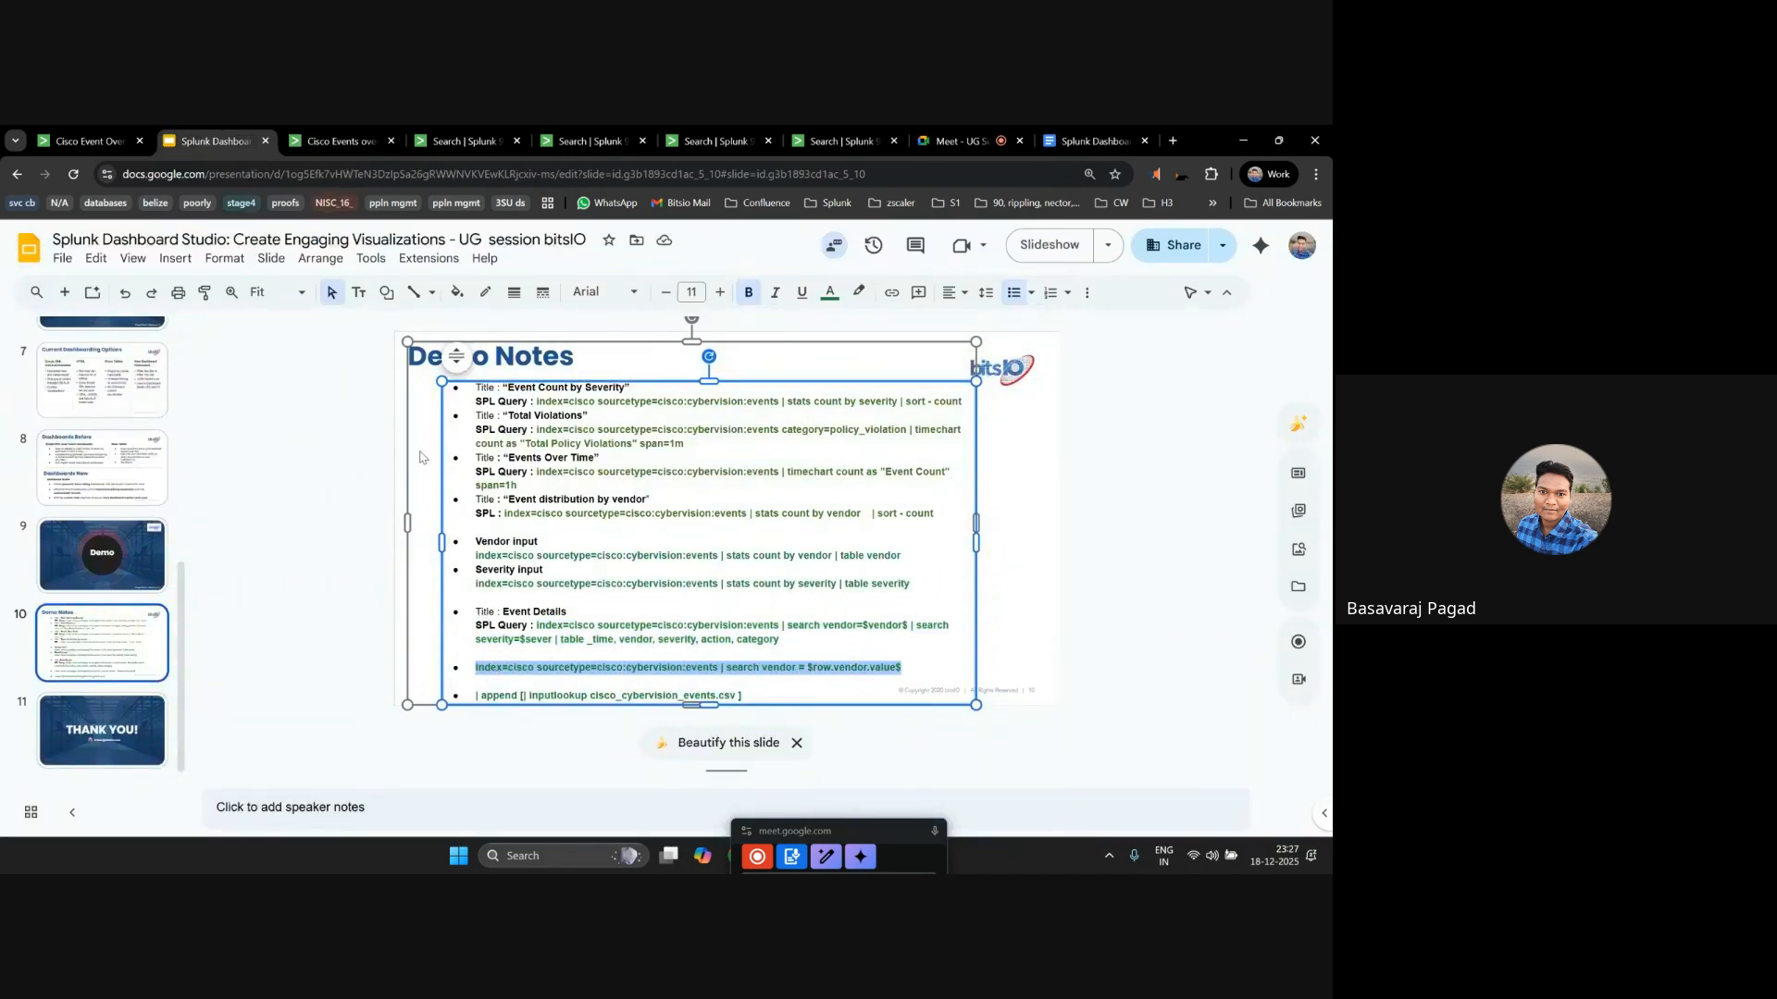
{"action": "left_click", "coordinate": [341, 141]}
{"action": "left_click", "coordinate": [1293, 568]}
{"action": "key", "text": "ctrl+a"}
{"action": "key", "text": "BackSpace"}
{"action": "key", "text": "ctrl+v"}
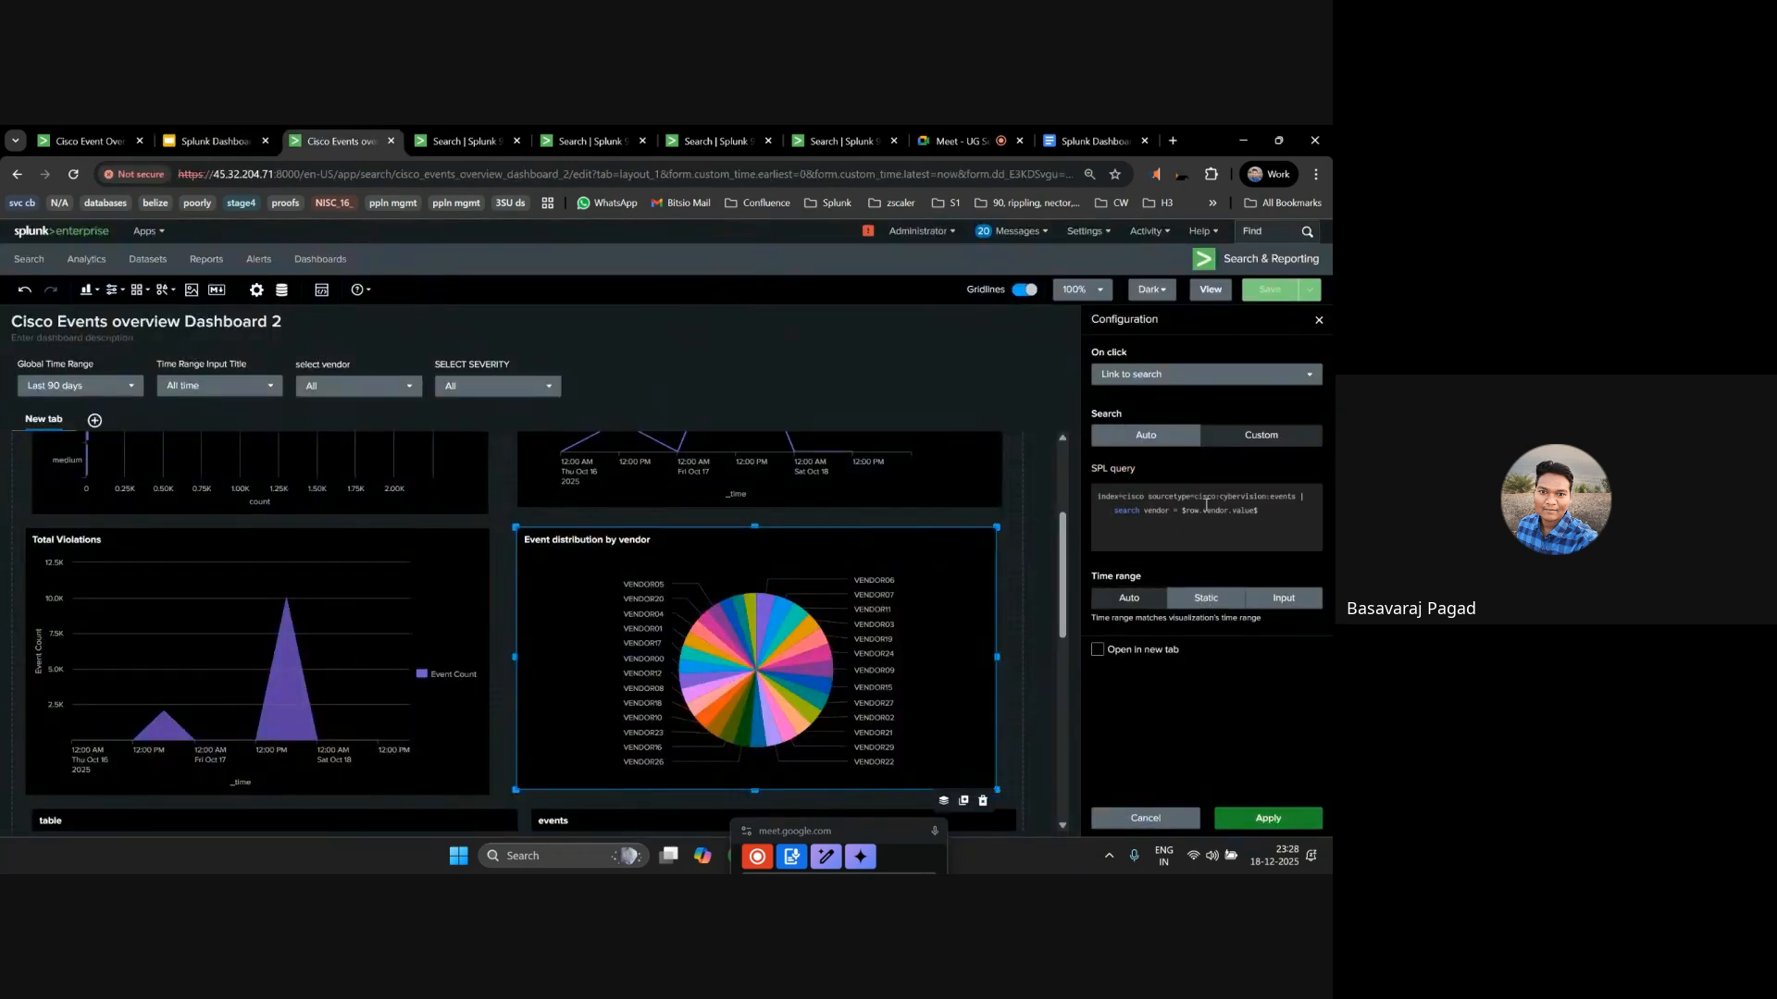
Check the $row.vendor.value$ token in the custom query, apply the interaction and save the dashboard.
{"action": "left_click_drag", "start_coordinate": [1260, 510], "coordinate": [1177, 513]}
{"action": "mouse_move", "coordinate": [1183, 511]}
{"action": "left_mouse_down"}
{"action": "mouse_move", "coordinate": [1259, 512]}
{"action": "mouse_move", "coordinate": [1183, 514]}
{"action": "left_mouse_up"}
{"action": "double_click", "coordinate": [1215, 511]}
{"action": "left_click", "coordinate": [1240, 521]}
{"action": "double_click", "coordinate": [1157, 512]}
{"action": "left_click", "coordinate": [1292, 520]}
{"action": "left_click", "coordinate": [1263, 821]}
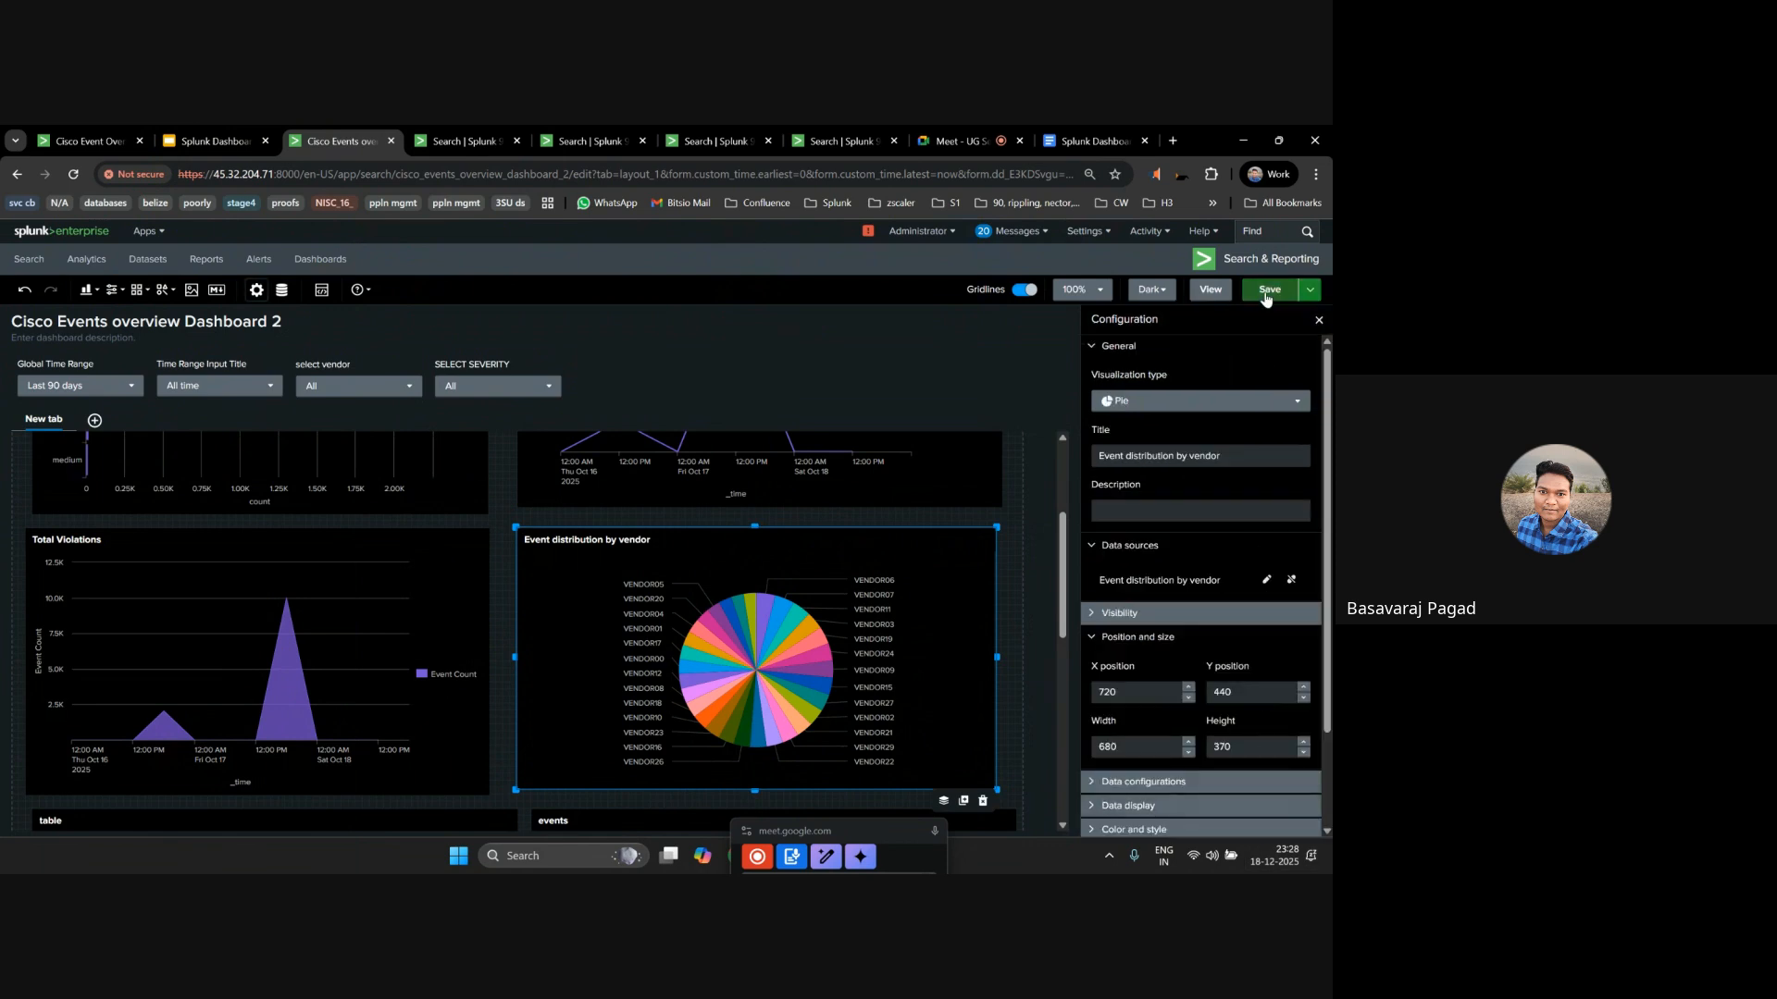
{"action": "left_click", "coordinate": [1260, 298]}
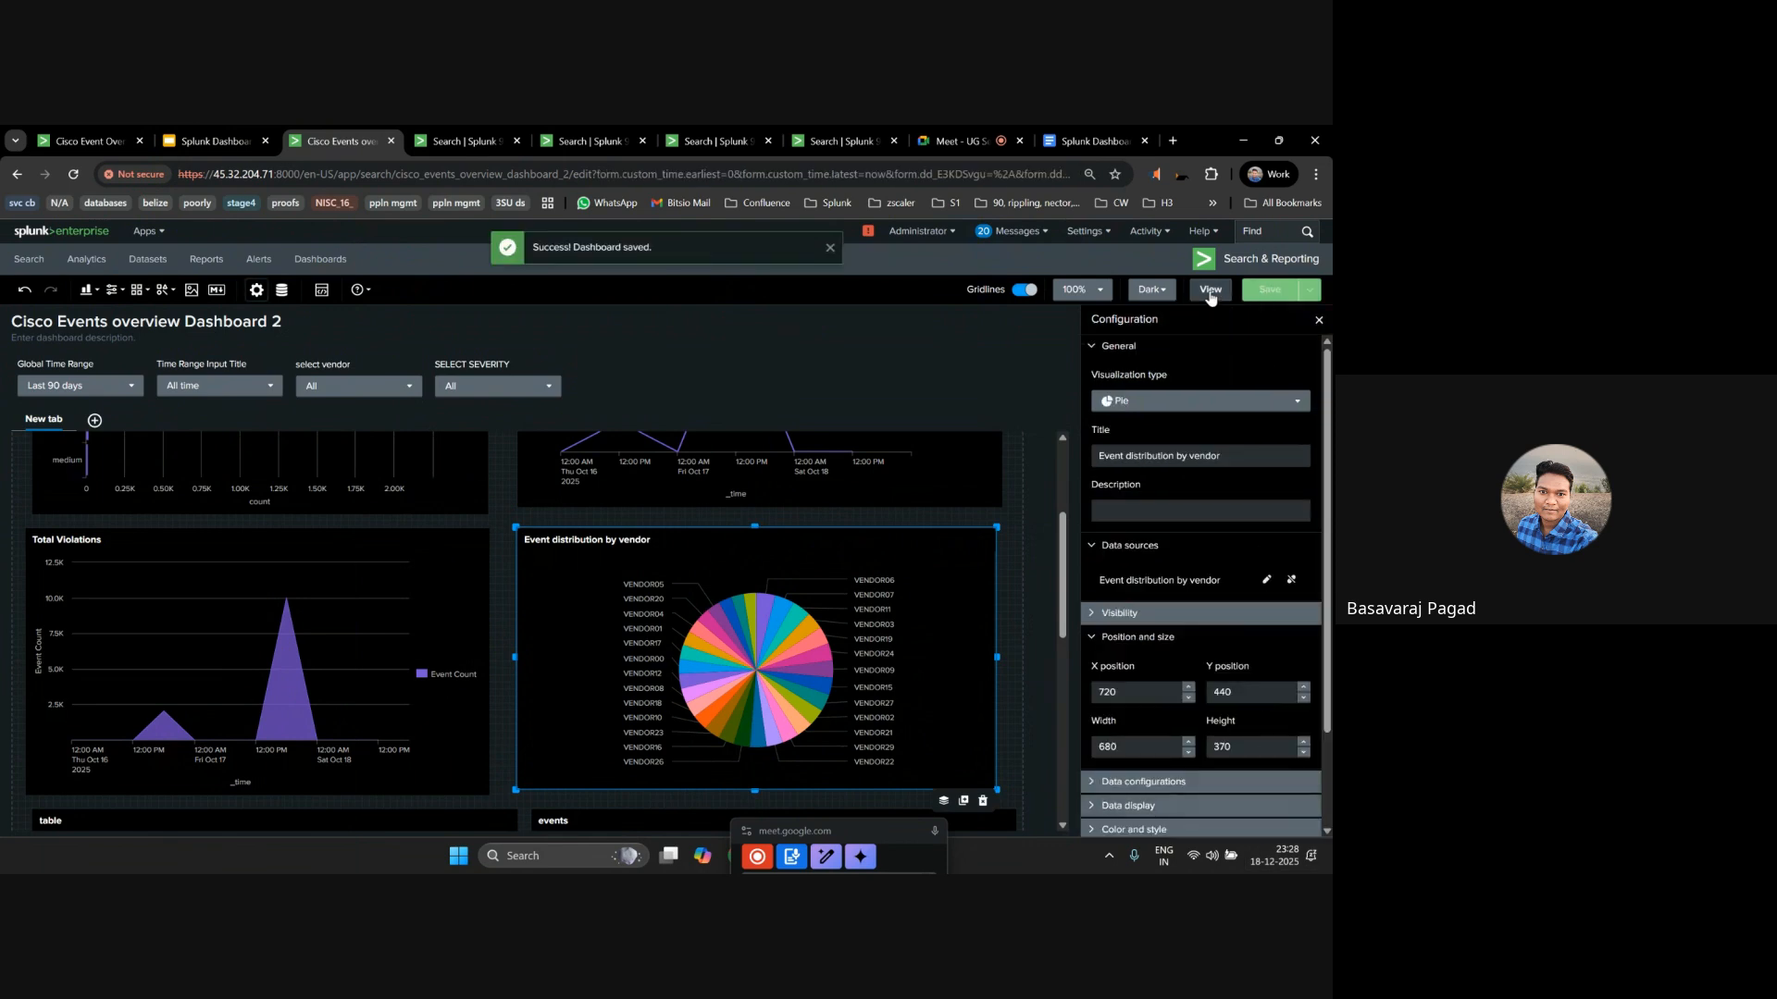
Edit the vendor pie chart's Link to search interaction so it opens in a new tab, apply it and save the dashboard.
{"action": "left_click", "coordinate": [1266, 291]}
{"action": "scroll", "coordinate": [1257, 729], "scroll_direction": "down", "scroll_amount": 2}
{"action": "left_click", "coordinate": [1266, 770]}
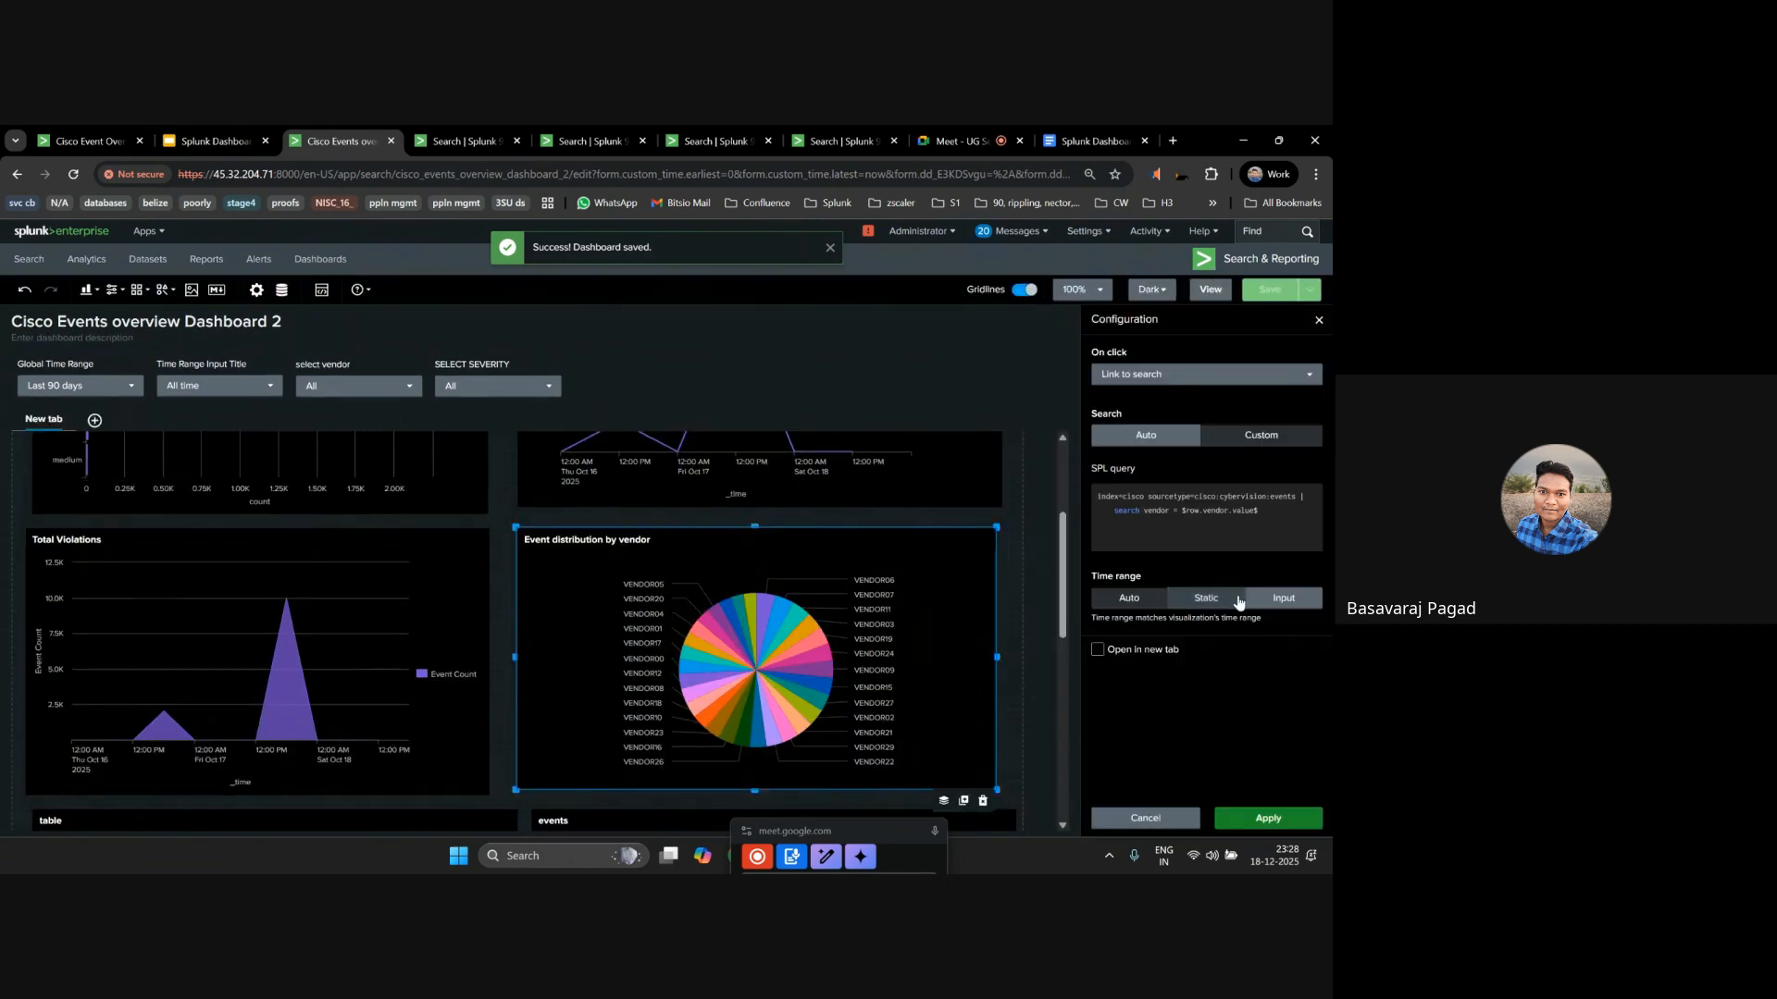
{"action": "left_click", "coordinate": [1096, 653]}
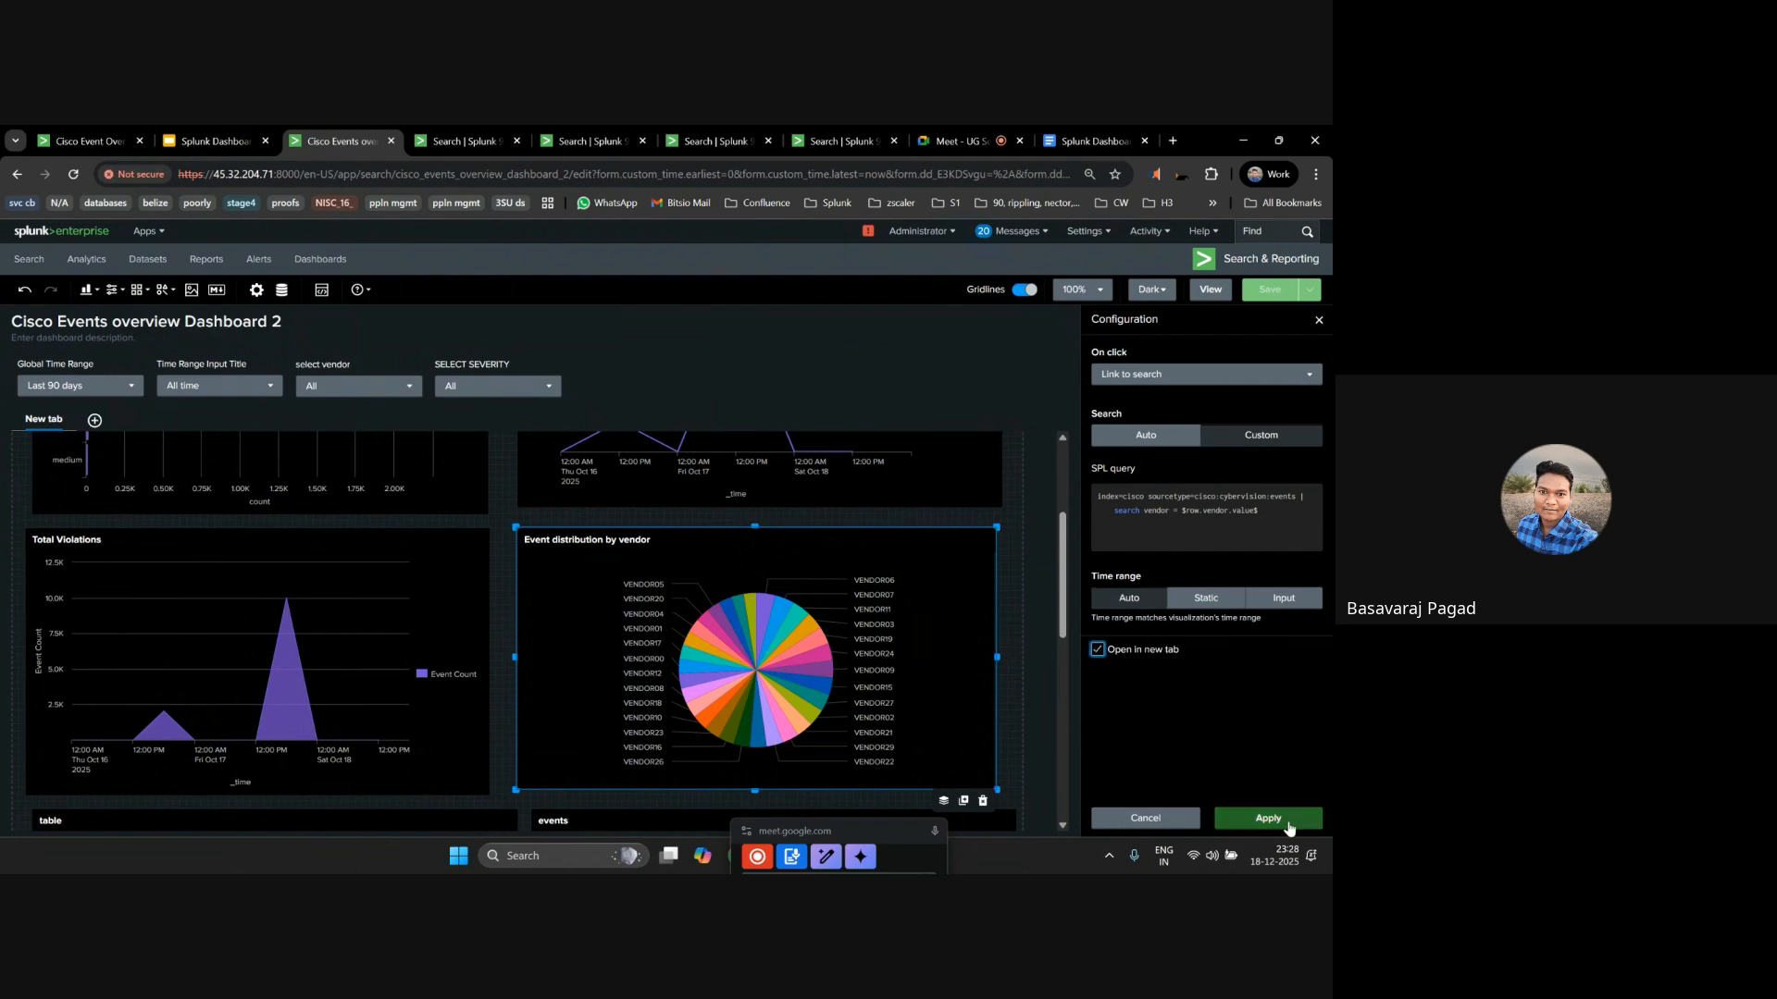
{"action": "left_click", "coordinate": [1268, 818]}
{"action": "left_click", "coordinate": [1265, 291]}
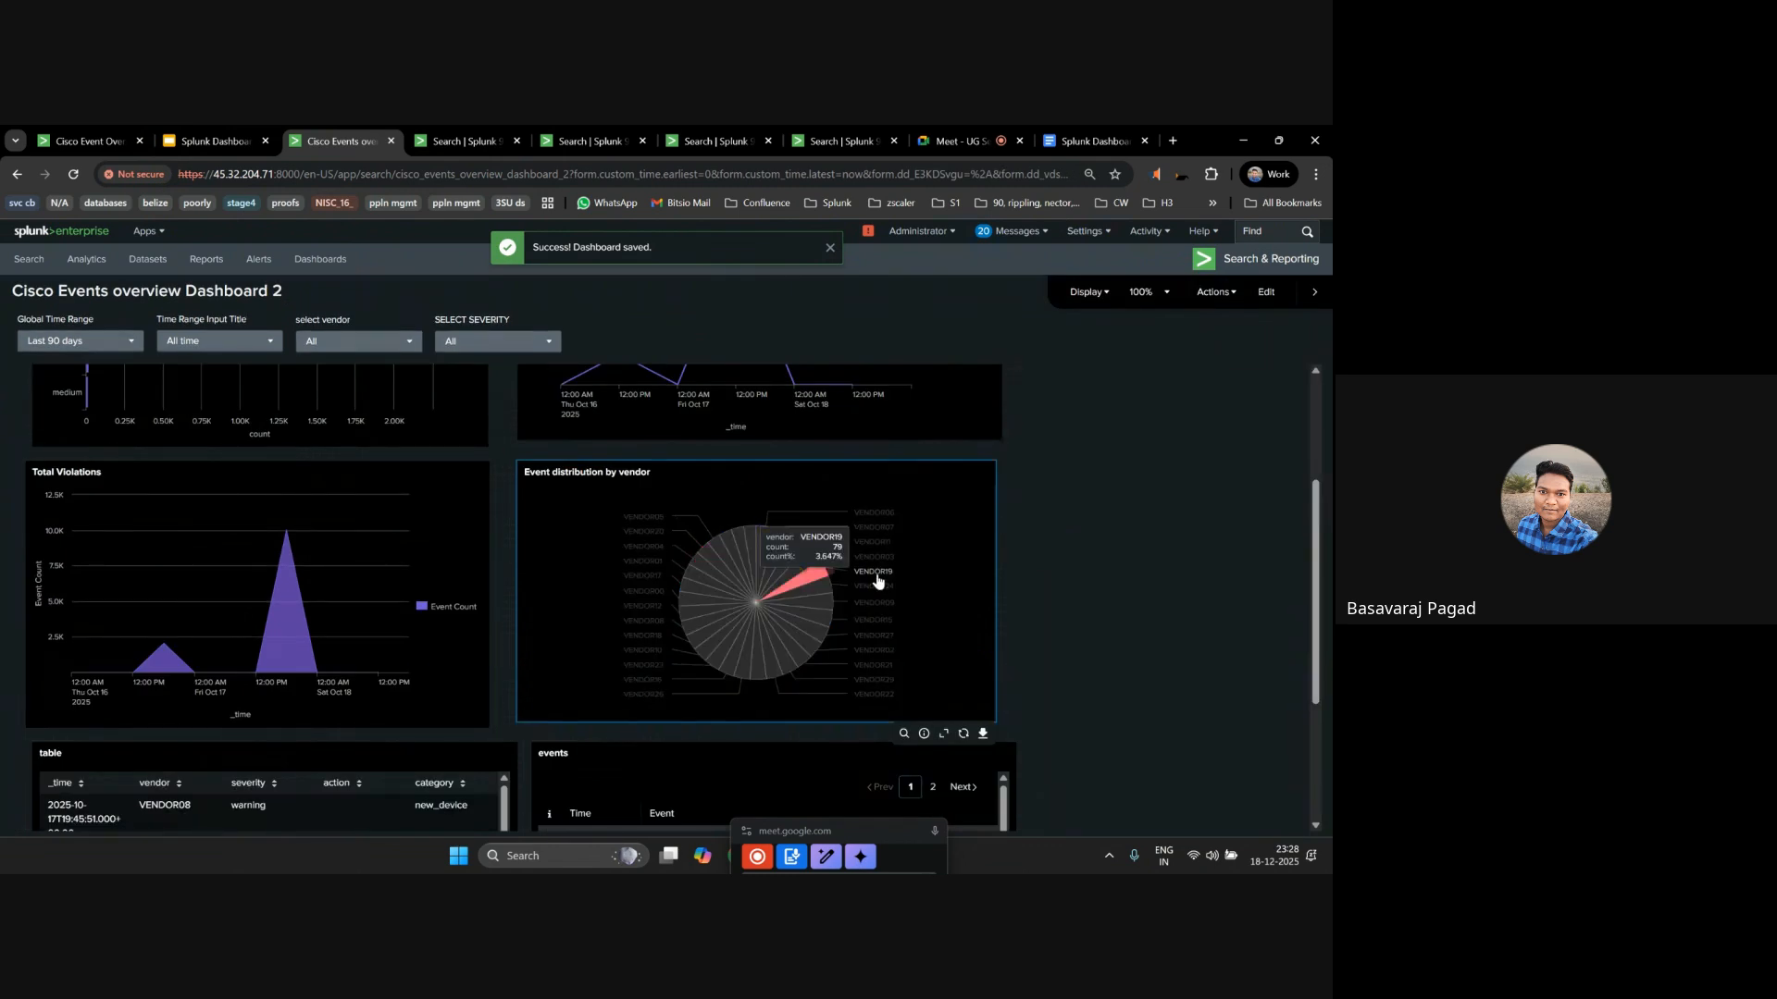
Test the vendor pie chart's drilldown on VENDOR19 and examine the vendor filter in the resulting search.
{"action": "left_click", "coordinate": [878, 580]}
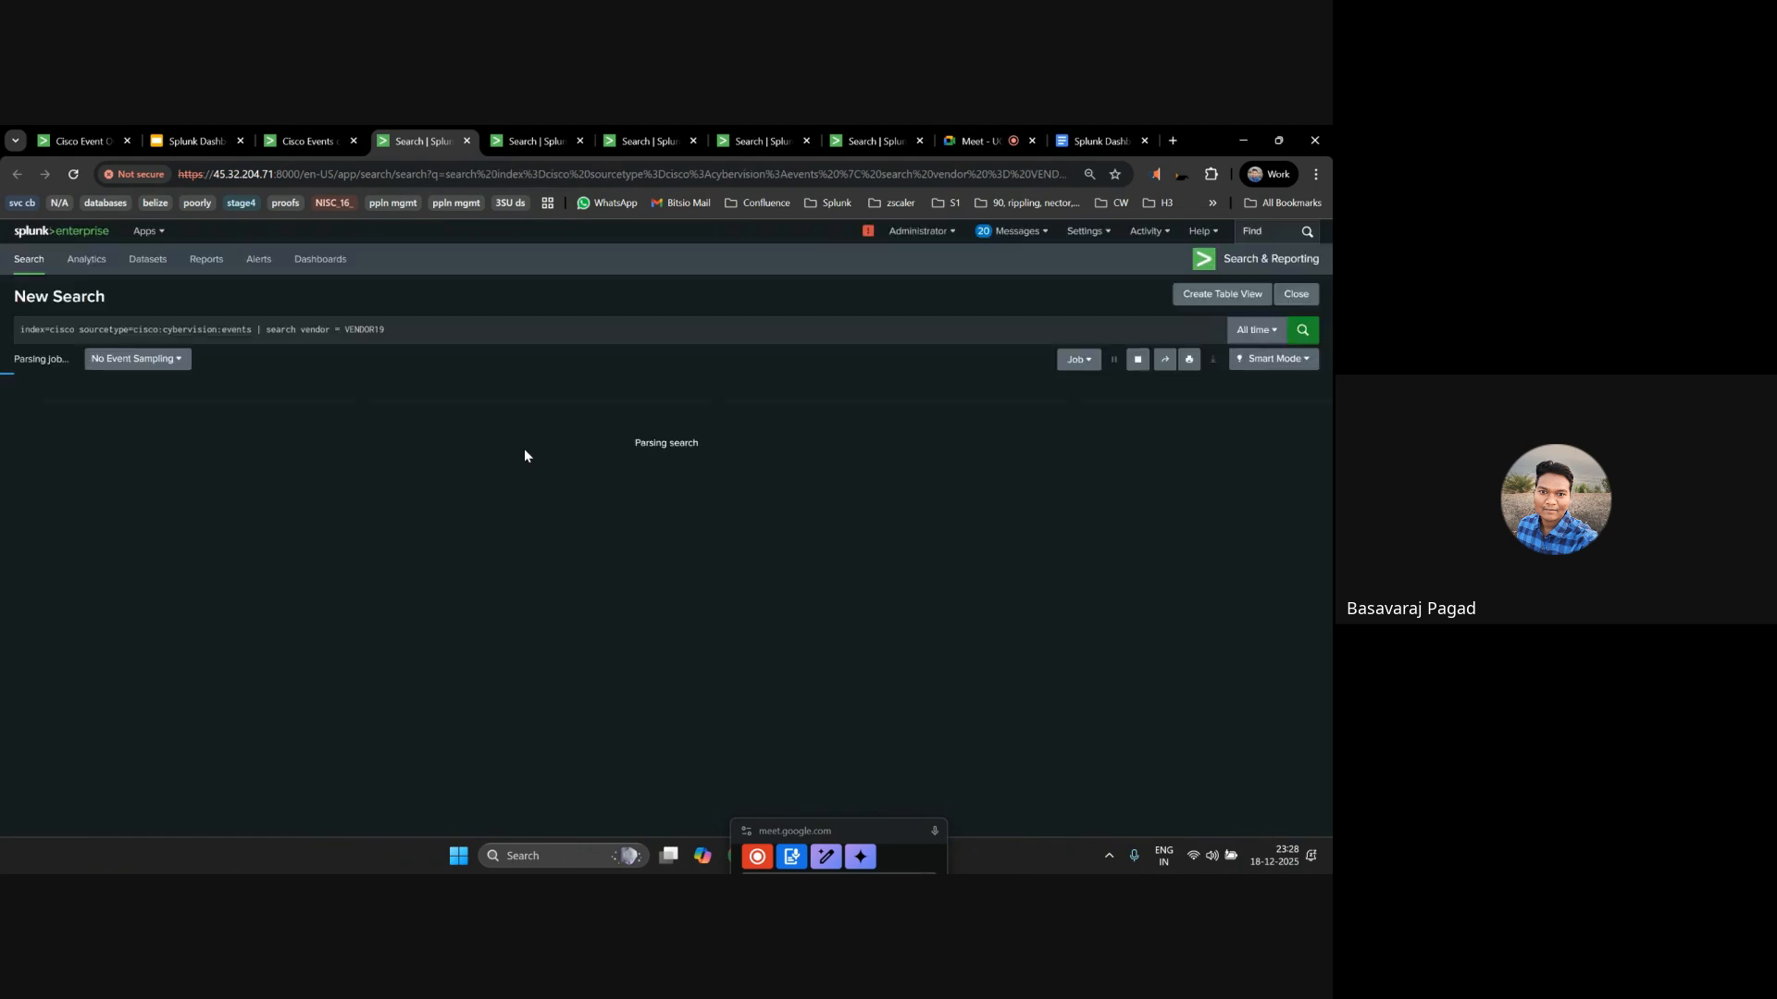
{"action": "left_click_drag", "start_coordinate": [835, 832], "coordinate": [1160, 805]}
{"action": "left_click_drag", "start_coordinate": [398, 330], "coordinate": [297, 331]}
{"action": "left_click", "coordinate": [484, 333]}
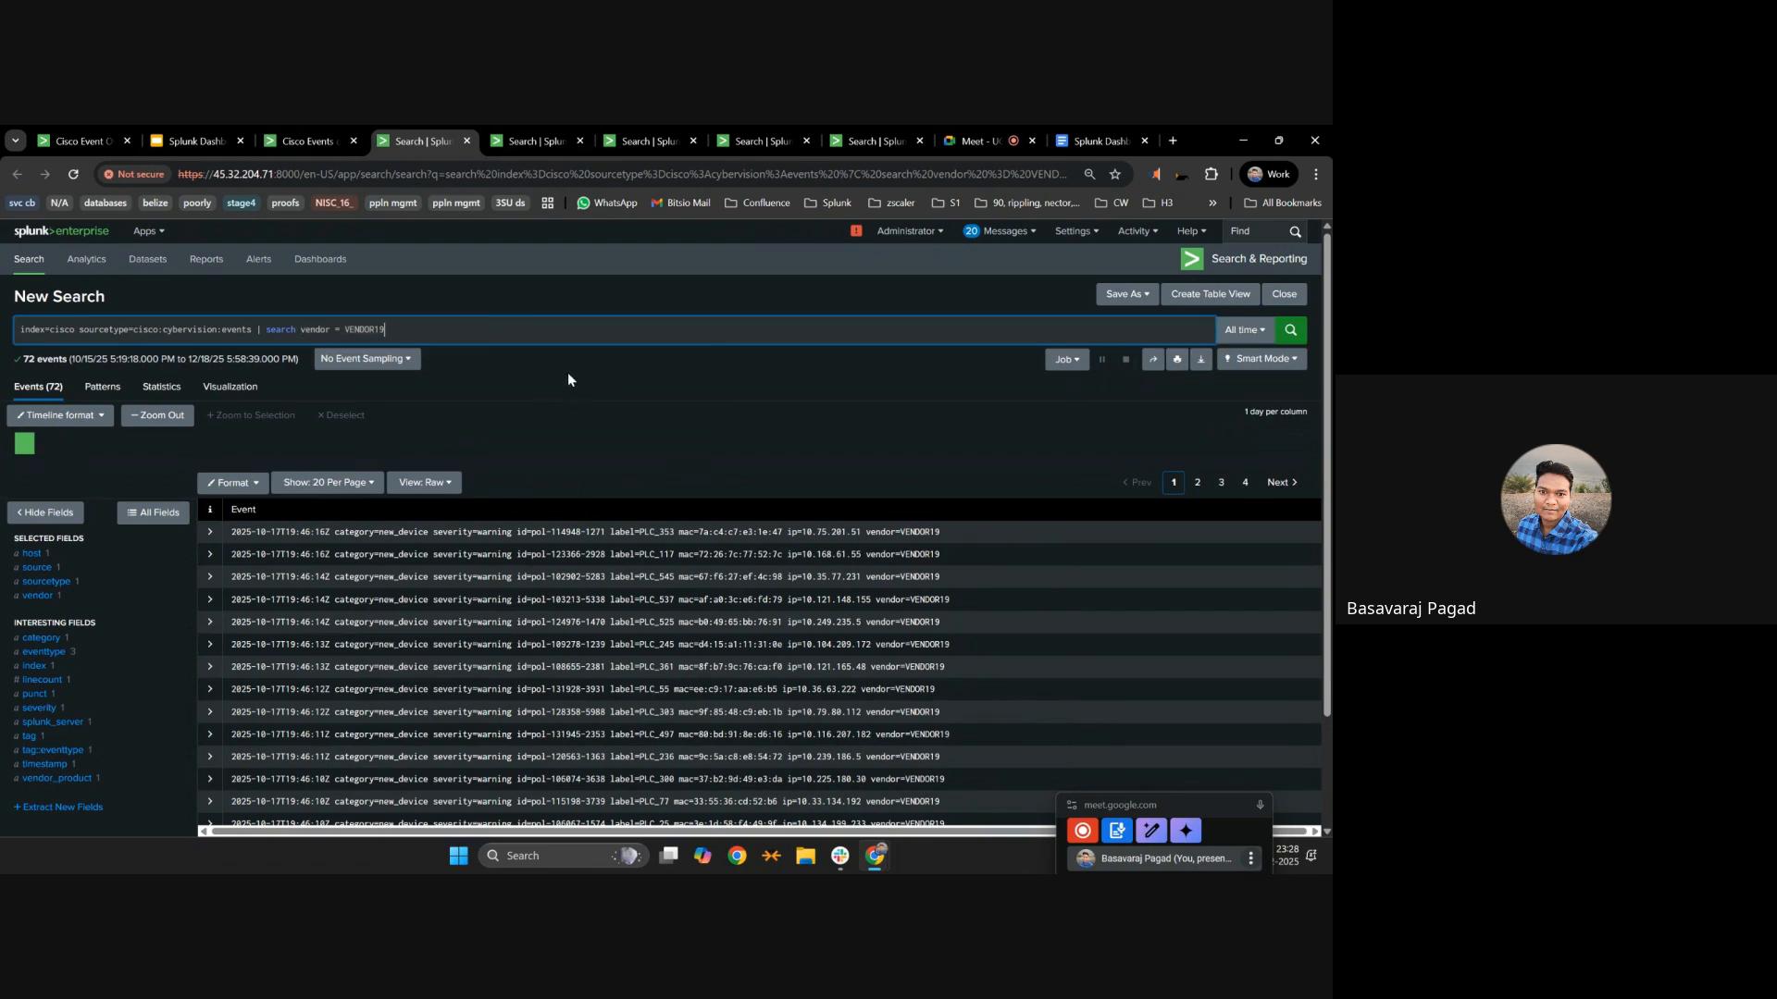
Return to the dashboard, reopen it for editing and review the vendor pie chart's color and style options.
{"action": "left_click", "coordinate": [349, 130]}
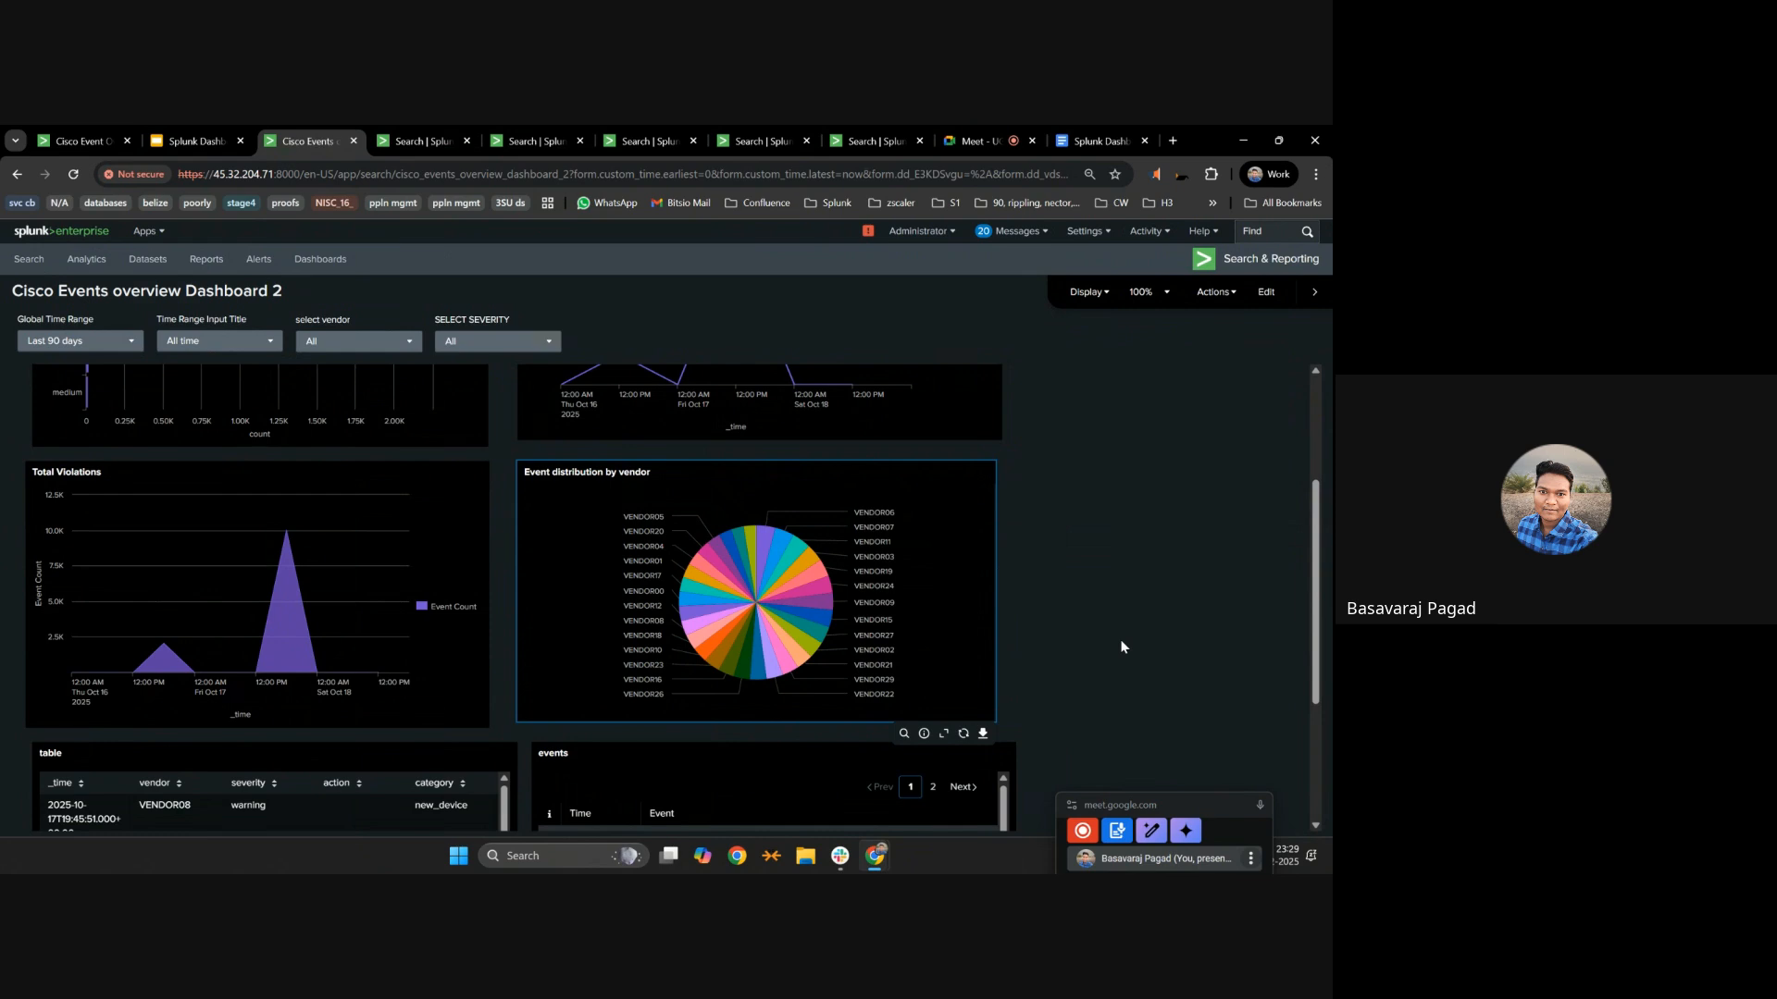
{"action": "left_click", "coordinate": [1266, 291]}
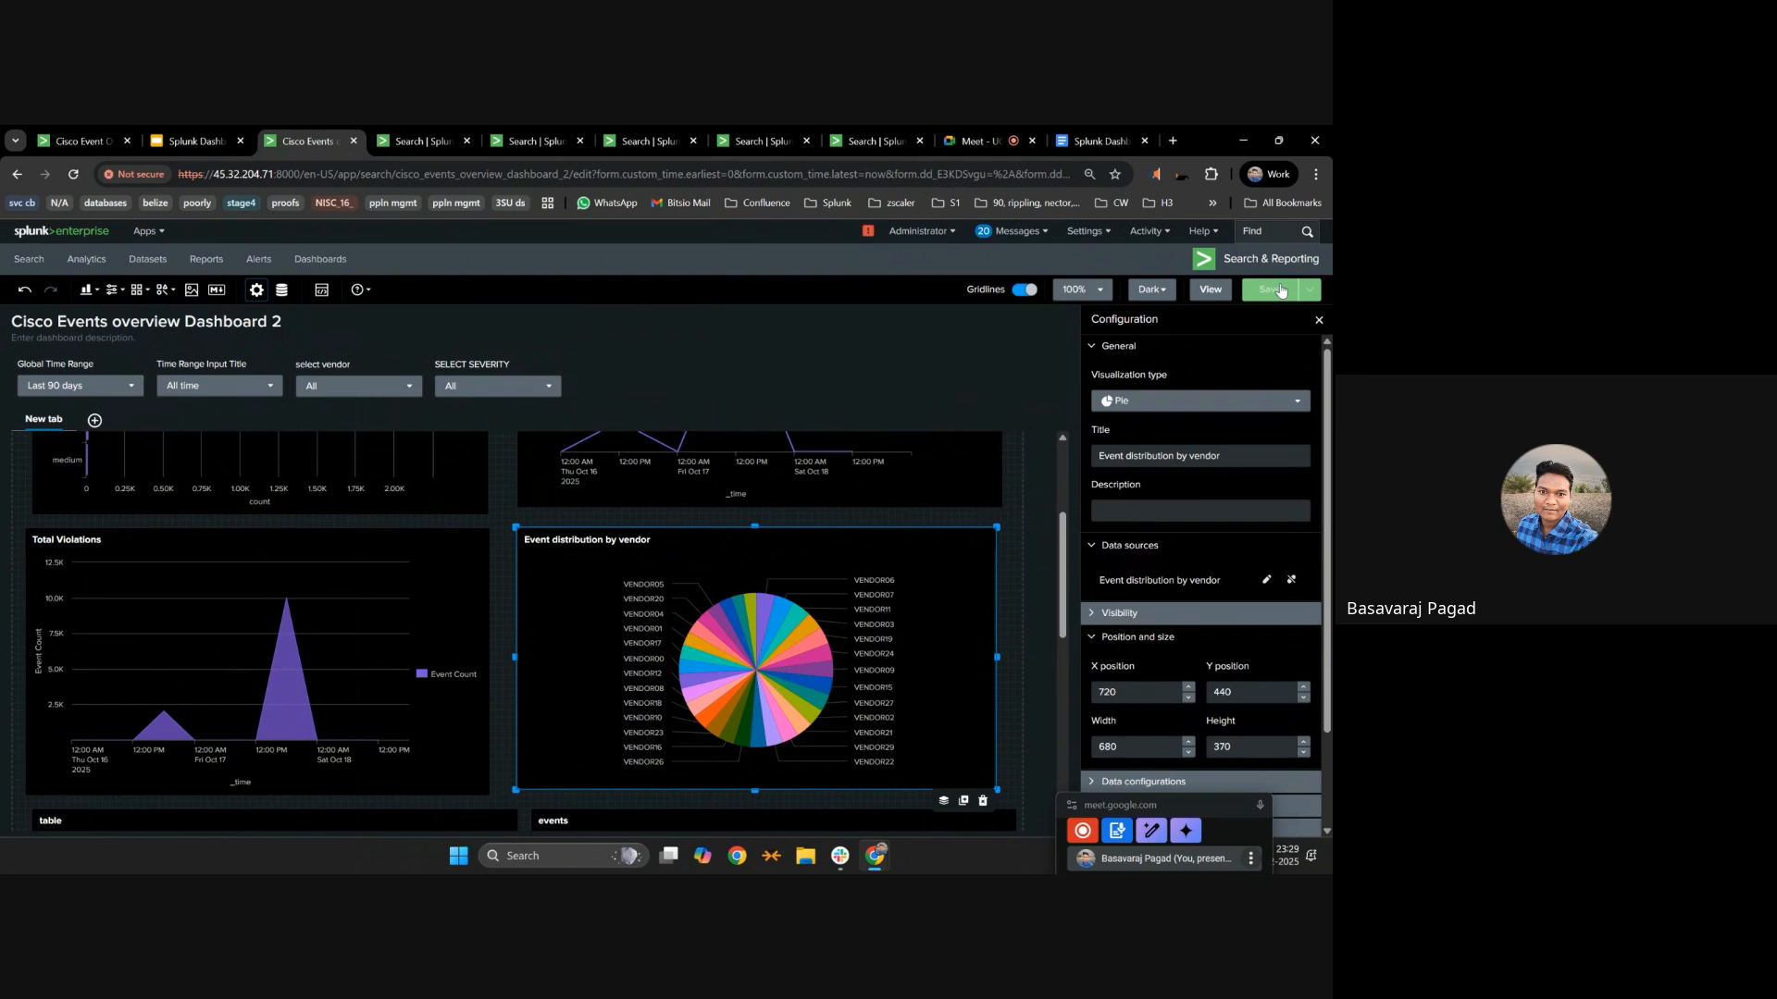
{"action": "scroll", "coordinate": [1252, 630], "scroll_direction": "down", "scroll_amount": 1}
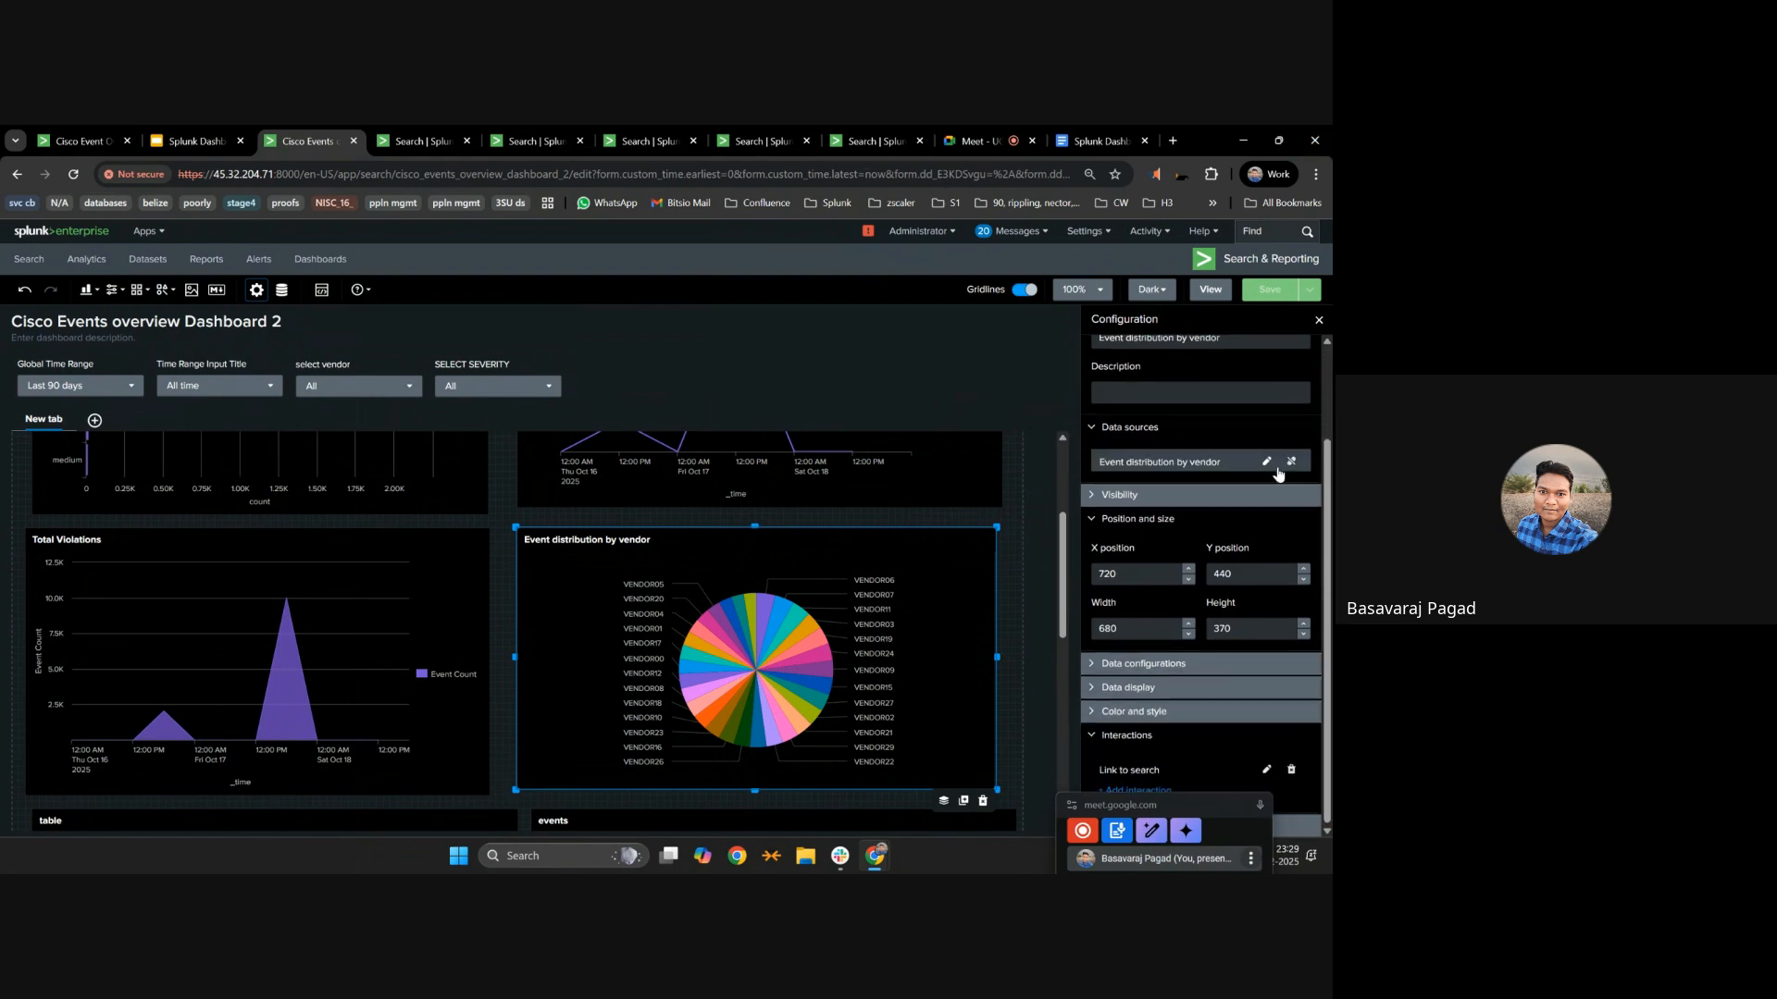
{"action": "left_click", "coordinate": [1133, 711]}
{"action": "scroll", "coordinate": [1164, 542], "scroll_direction": "down", "scroll_amount": 2}
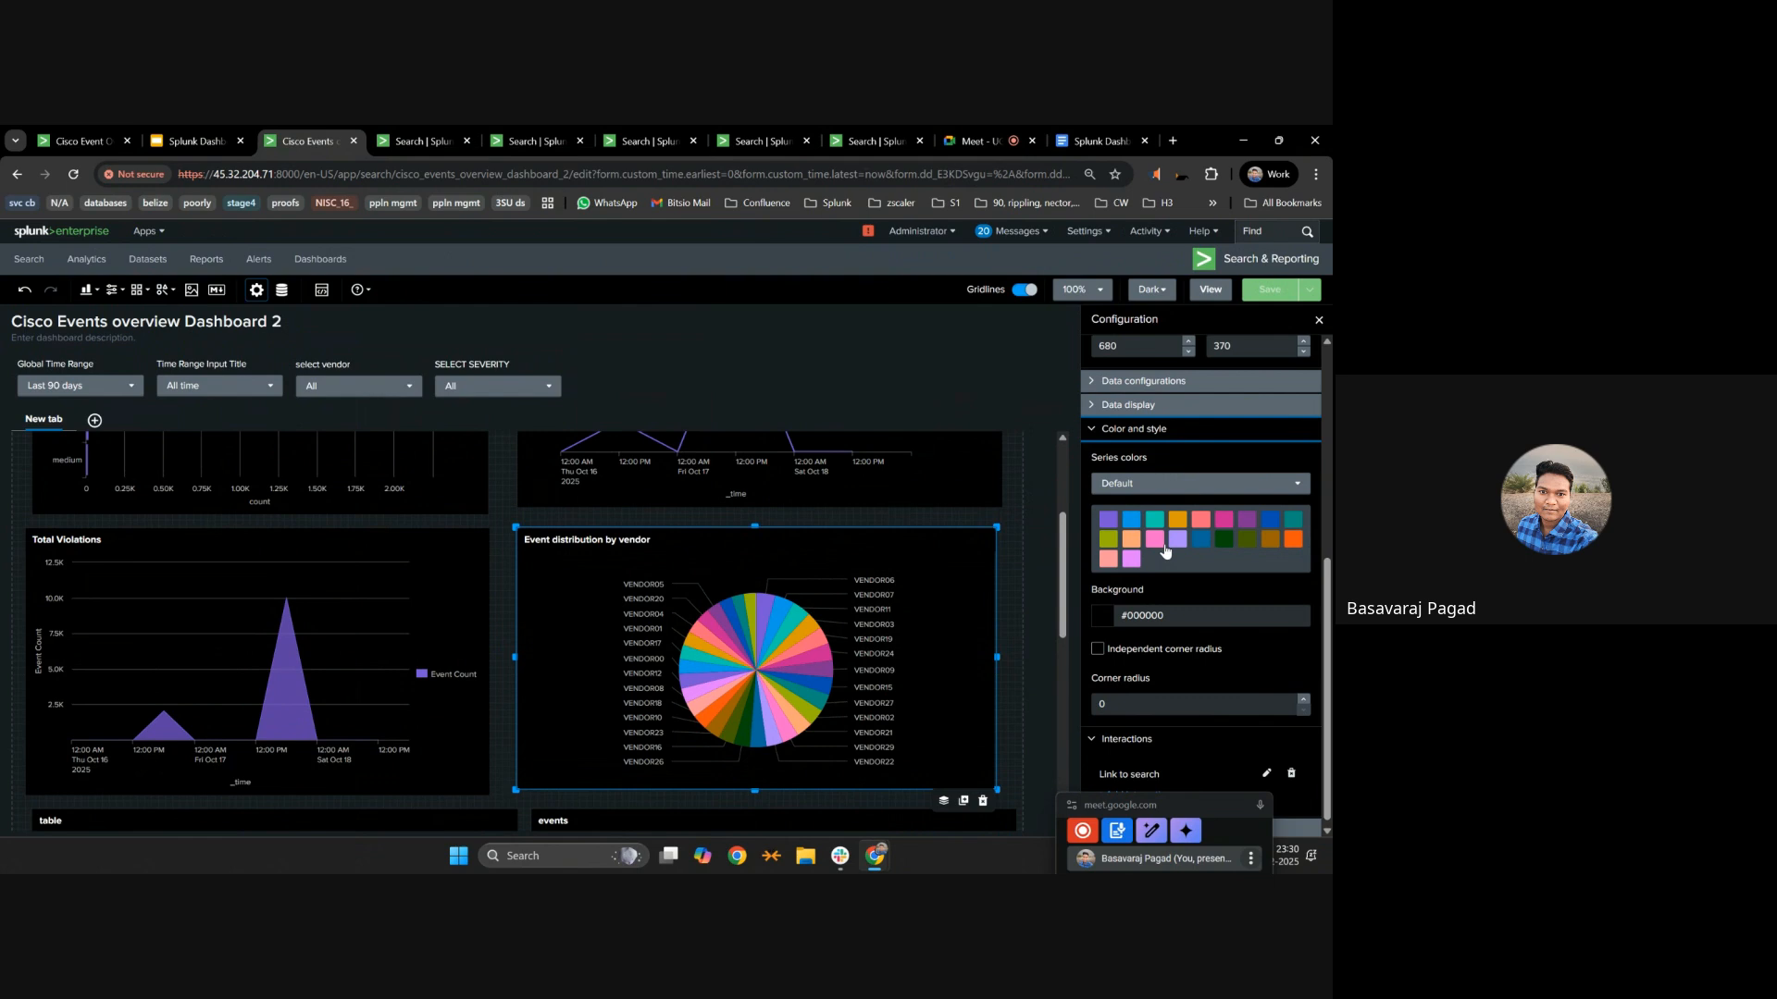
{"action": "scroll", "coordinate": [1052, 585], "scroll_direction": "down", "scroll_amount": 3}
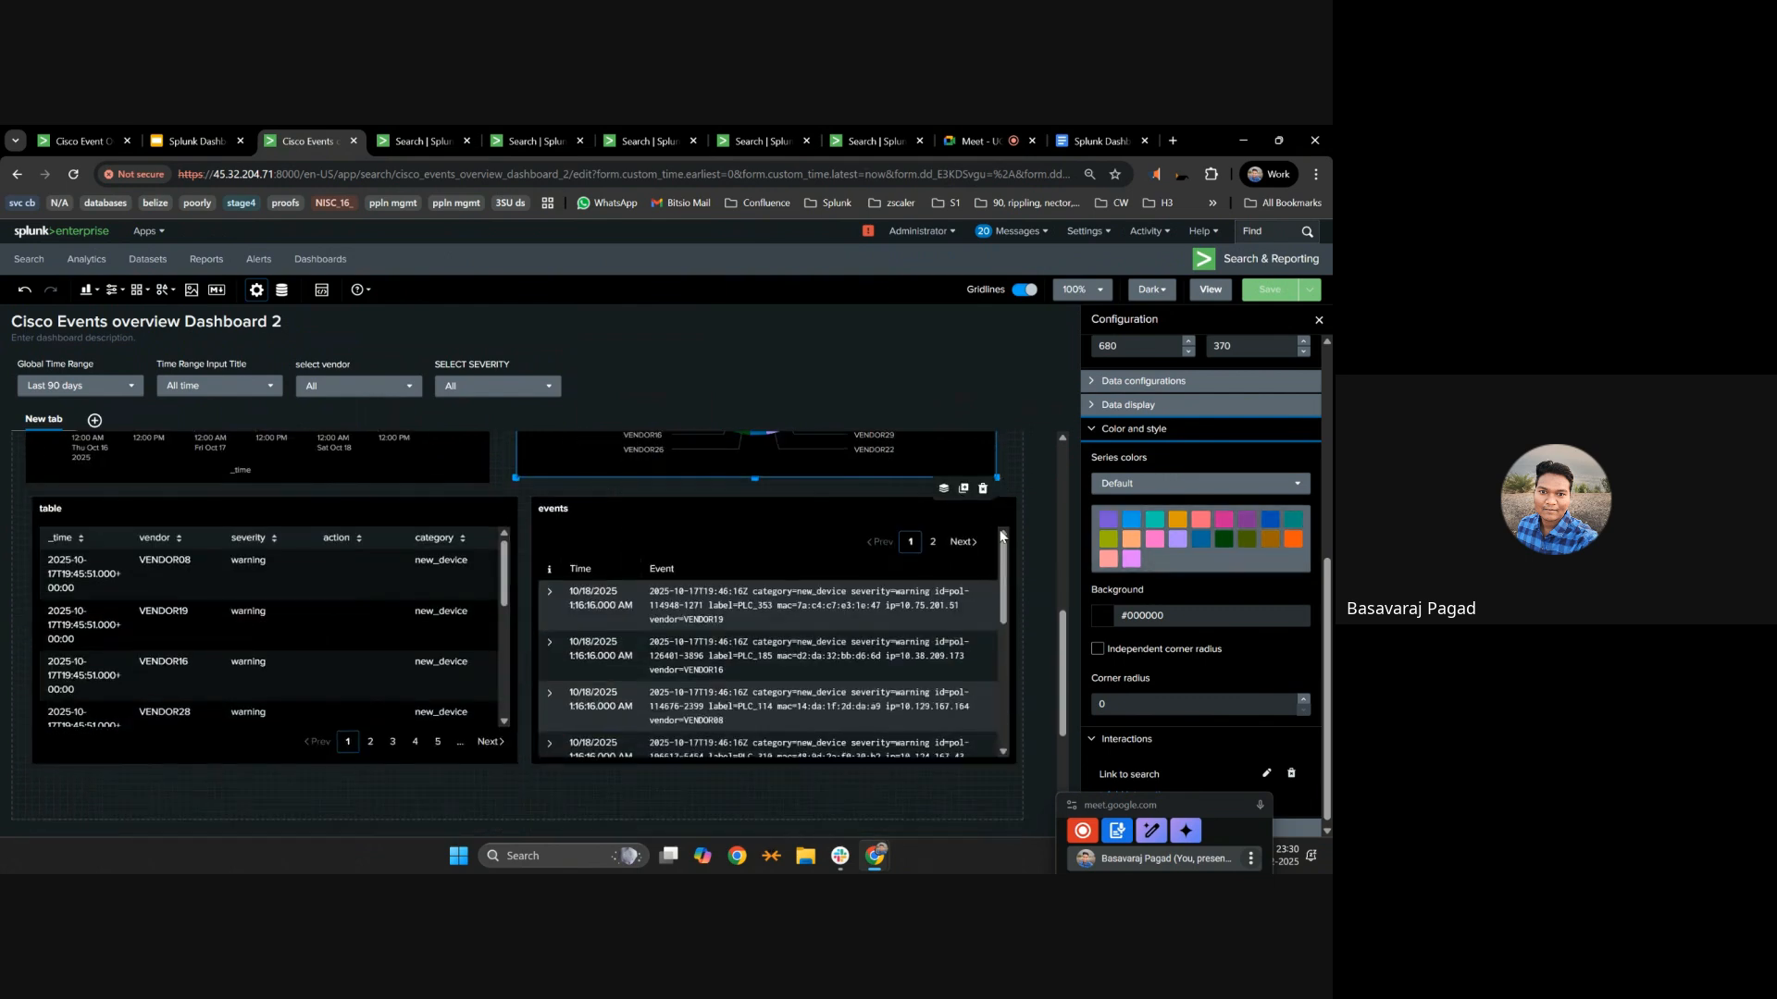
Insert | head 5 after the base search in the table panel's events table data source, apply it and check the updated table.
{"action": "left_click", "coordinate": [292, 639]}
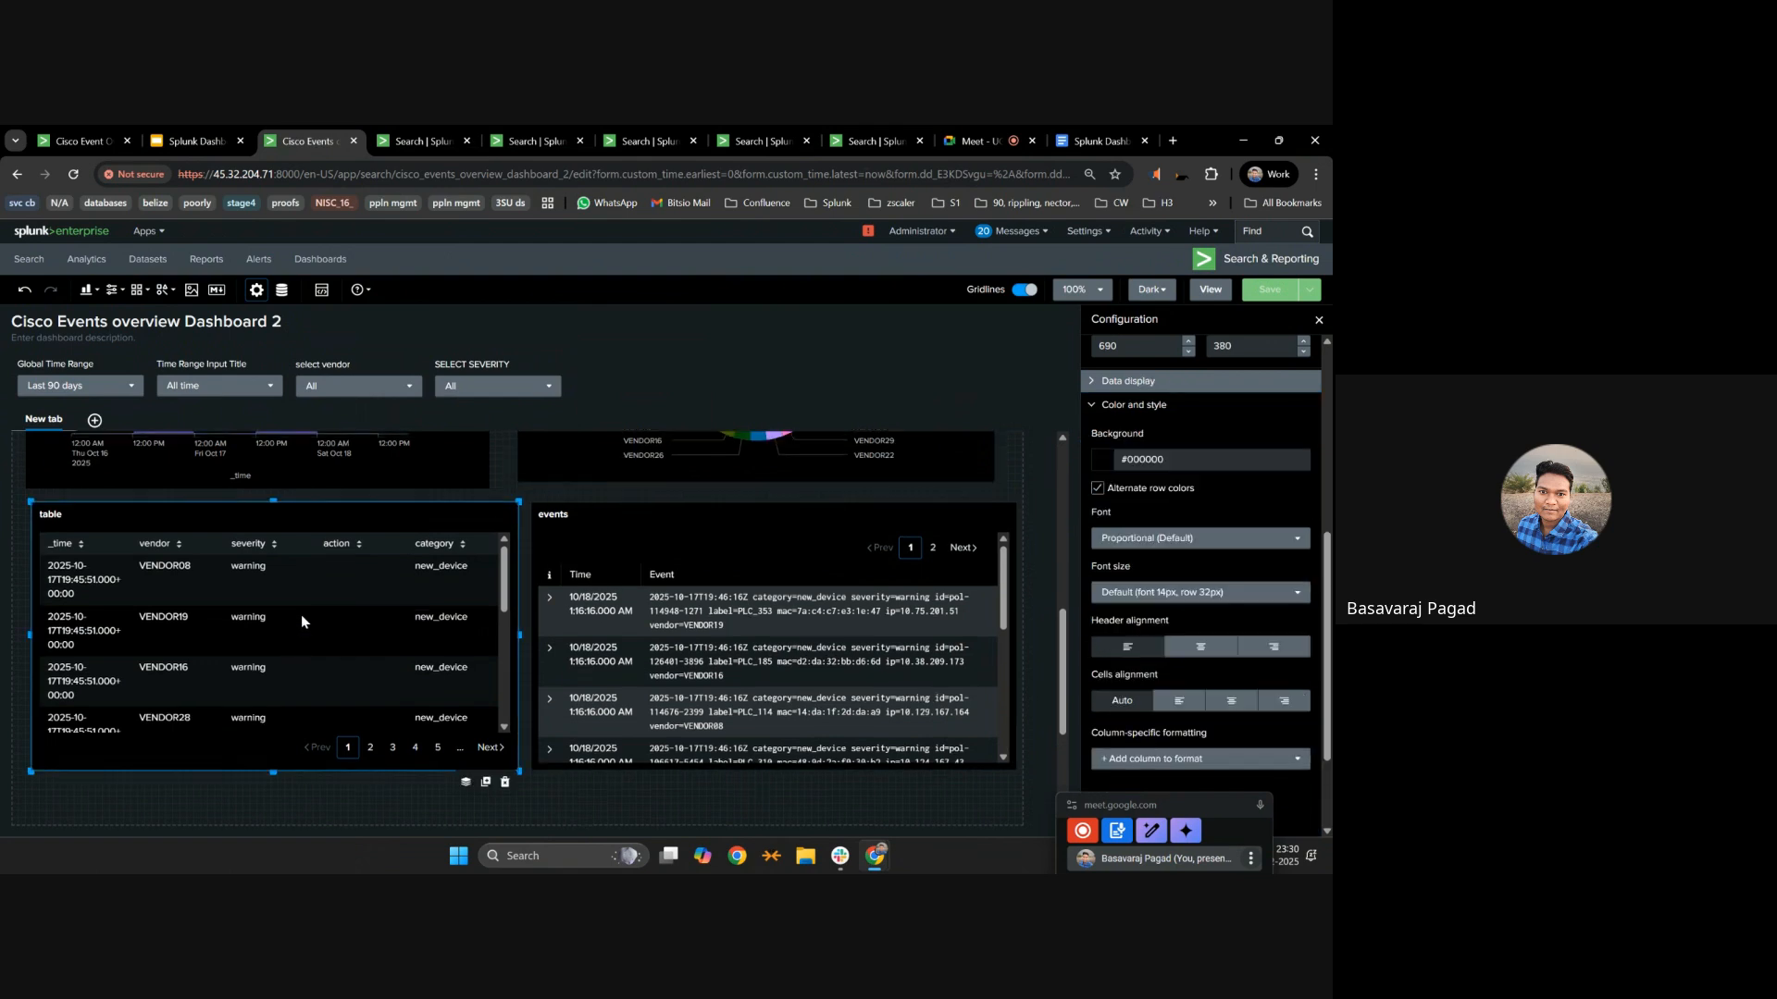
{"action": "scroll", "coordinate": [302, 614], "scroll_direction": "down", "scroll_amount": 4}
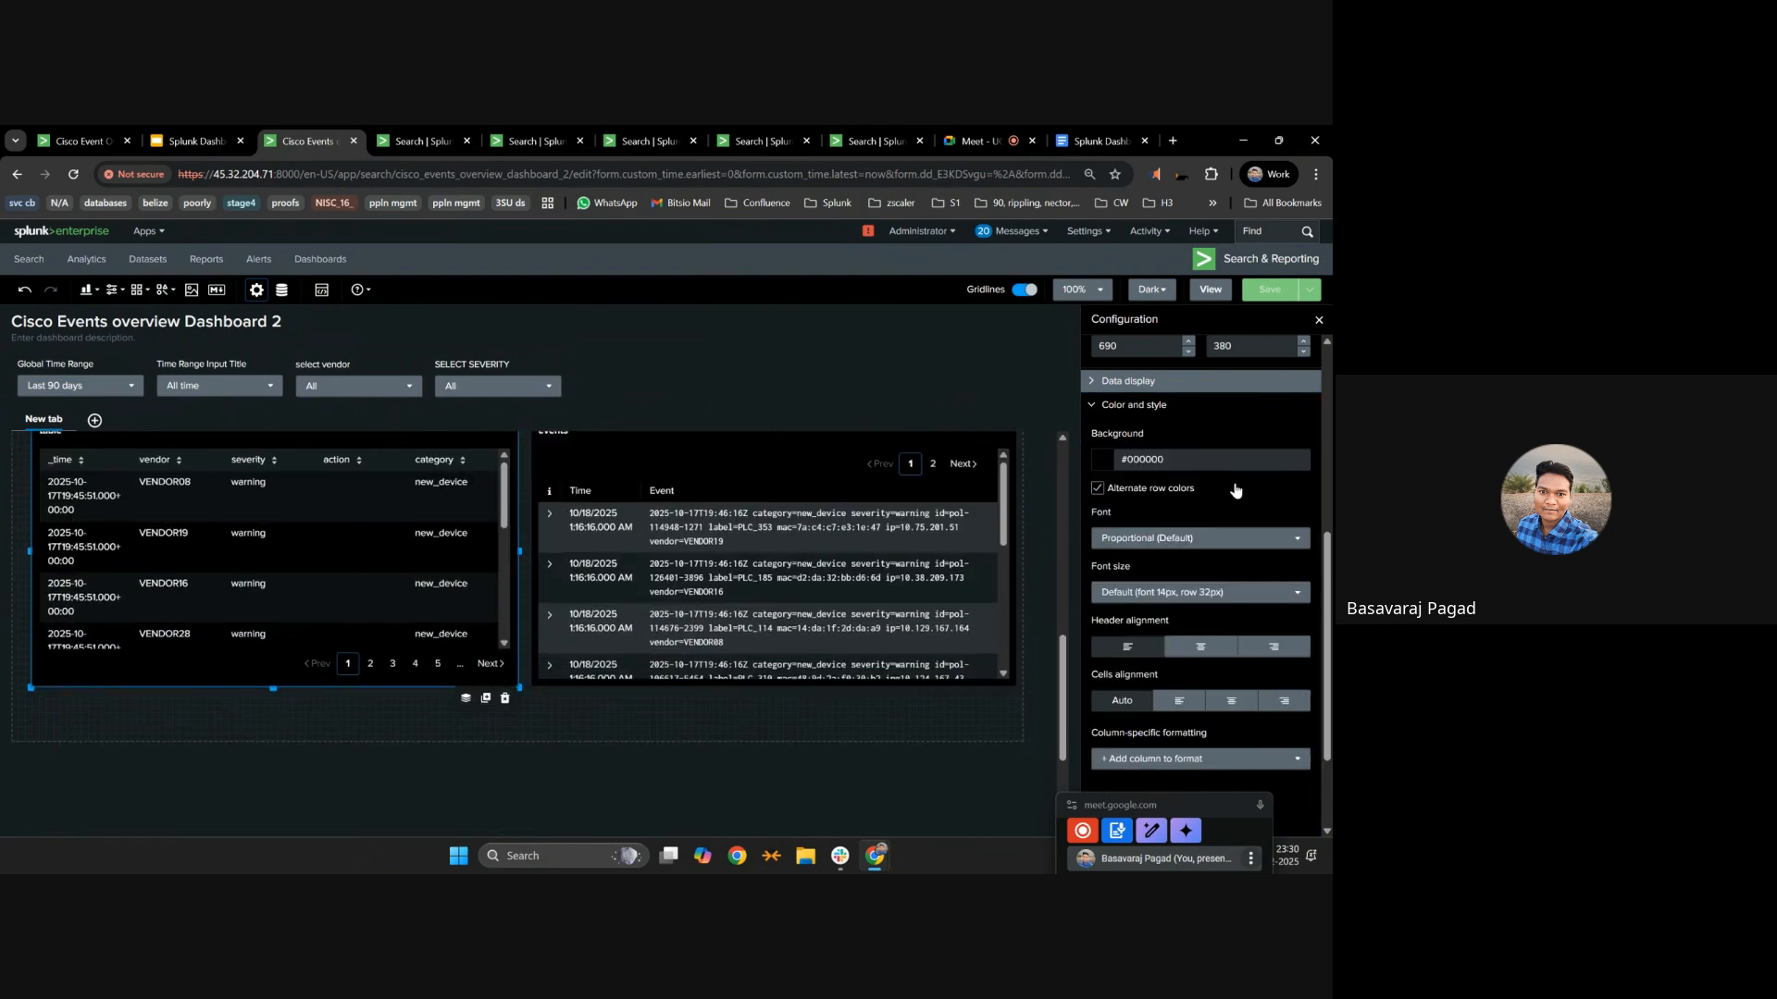
{"action": "scroll", "coordinate": [1192, 444], "scroll_direction": "up", "scroll_amount": 5}
{"action": "left_click", "coordinate": [1266, 569]}
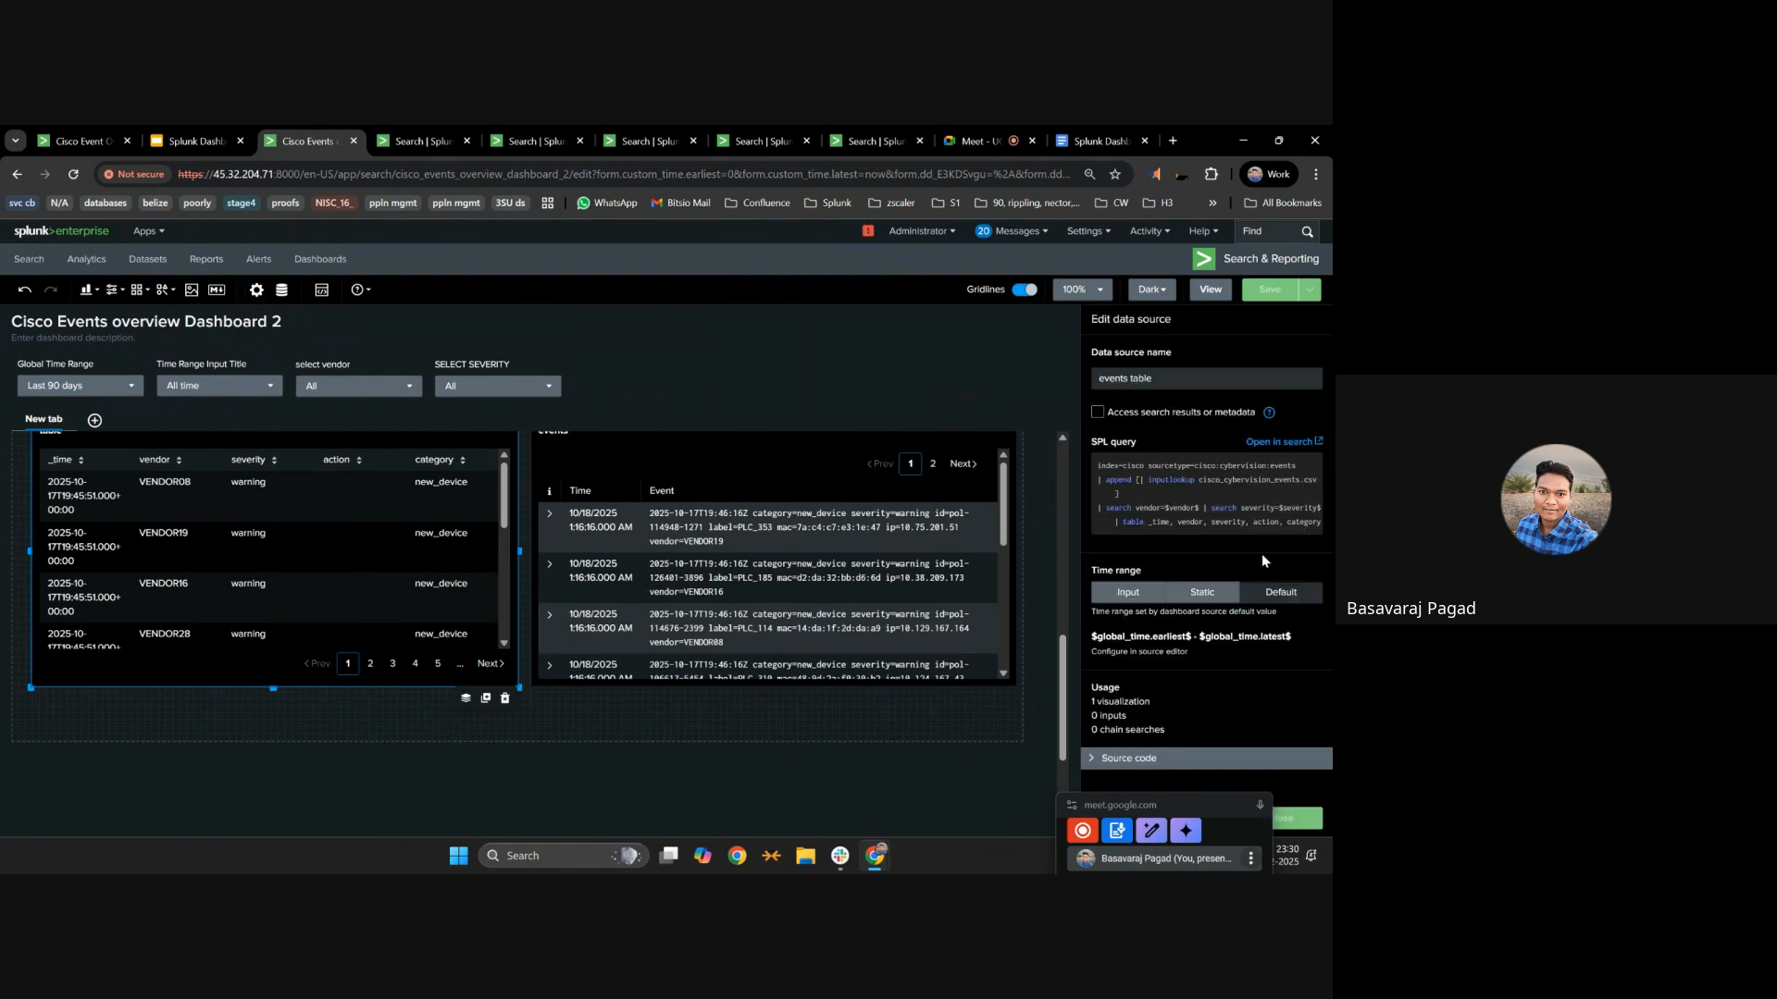
{"action": "left_click", "coordinate": [1319, 508]}
{"action": "left_click", "coordinate": [1313, 468]}
{"action": "key", "text": "Return"}
{"action": "type", "text": "| hea"}
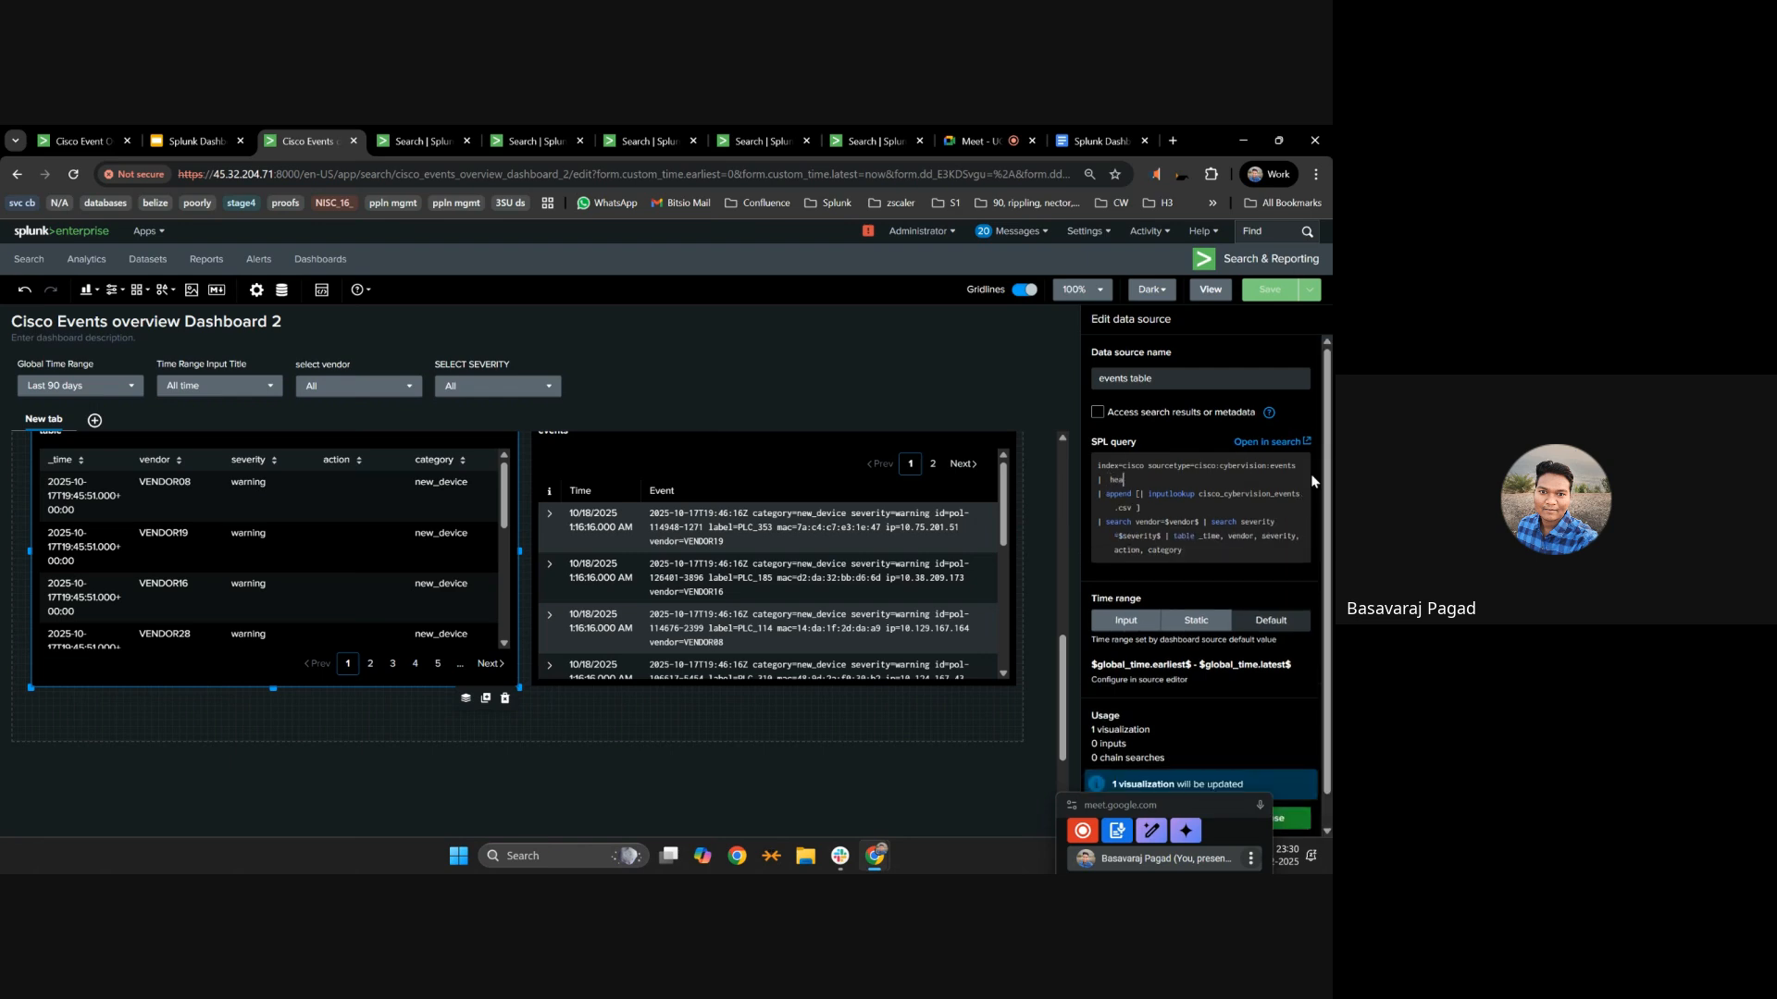
{"action": "type", "text": "d 5"}
{"action": "scroll", "coordinate": [1286, 780], "scroll_direction": "down", "scroll_amount": 1}
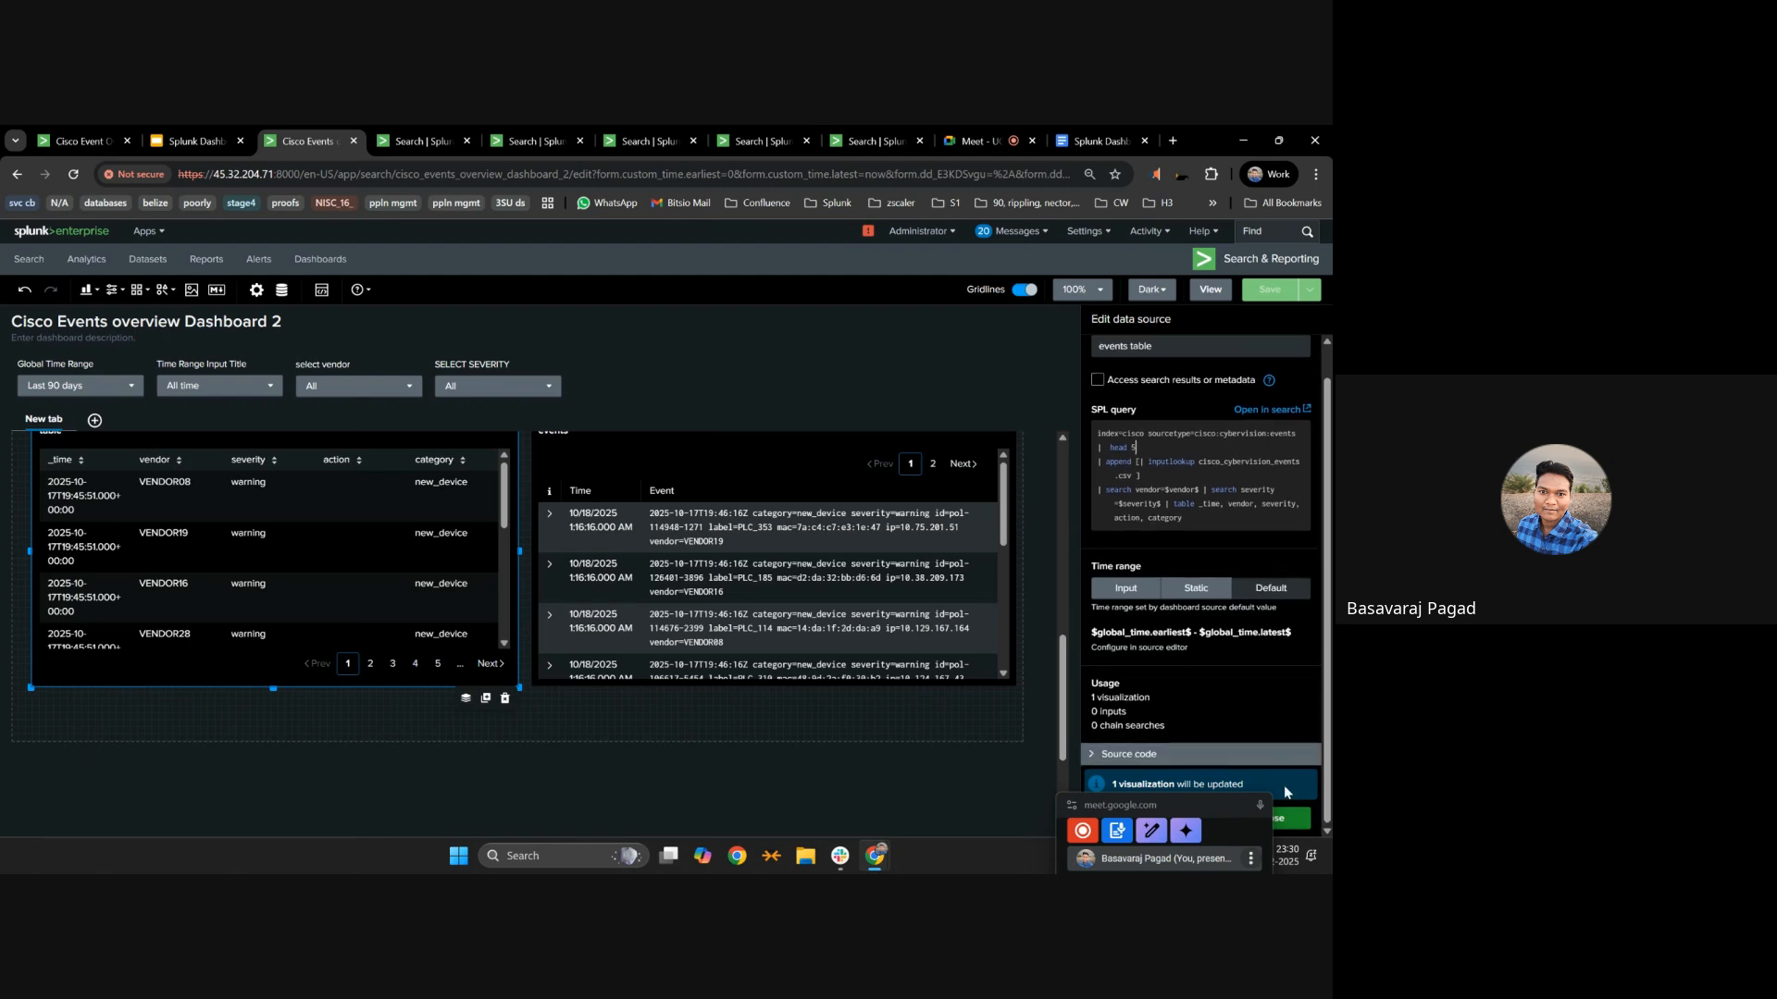
{"action": "left_click", "coordinate": [1284, 822]}
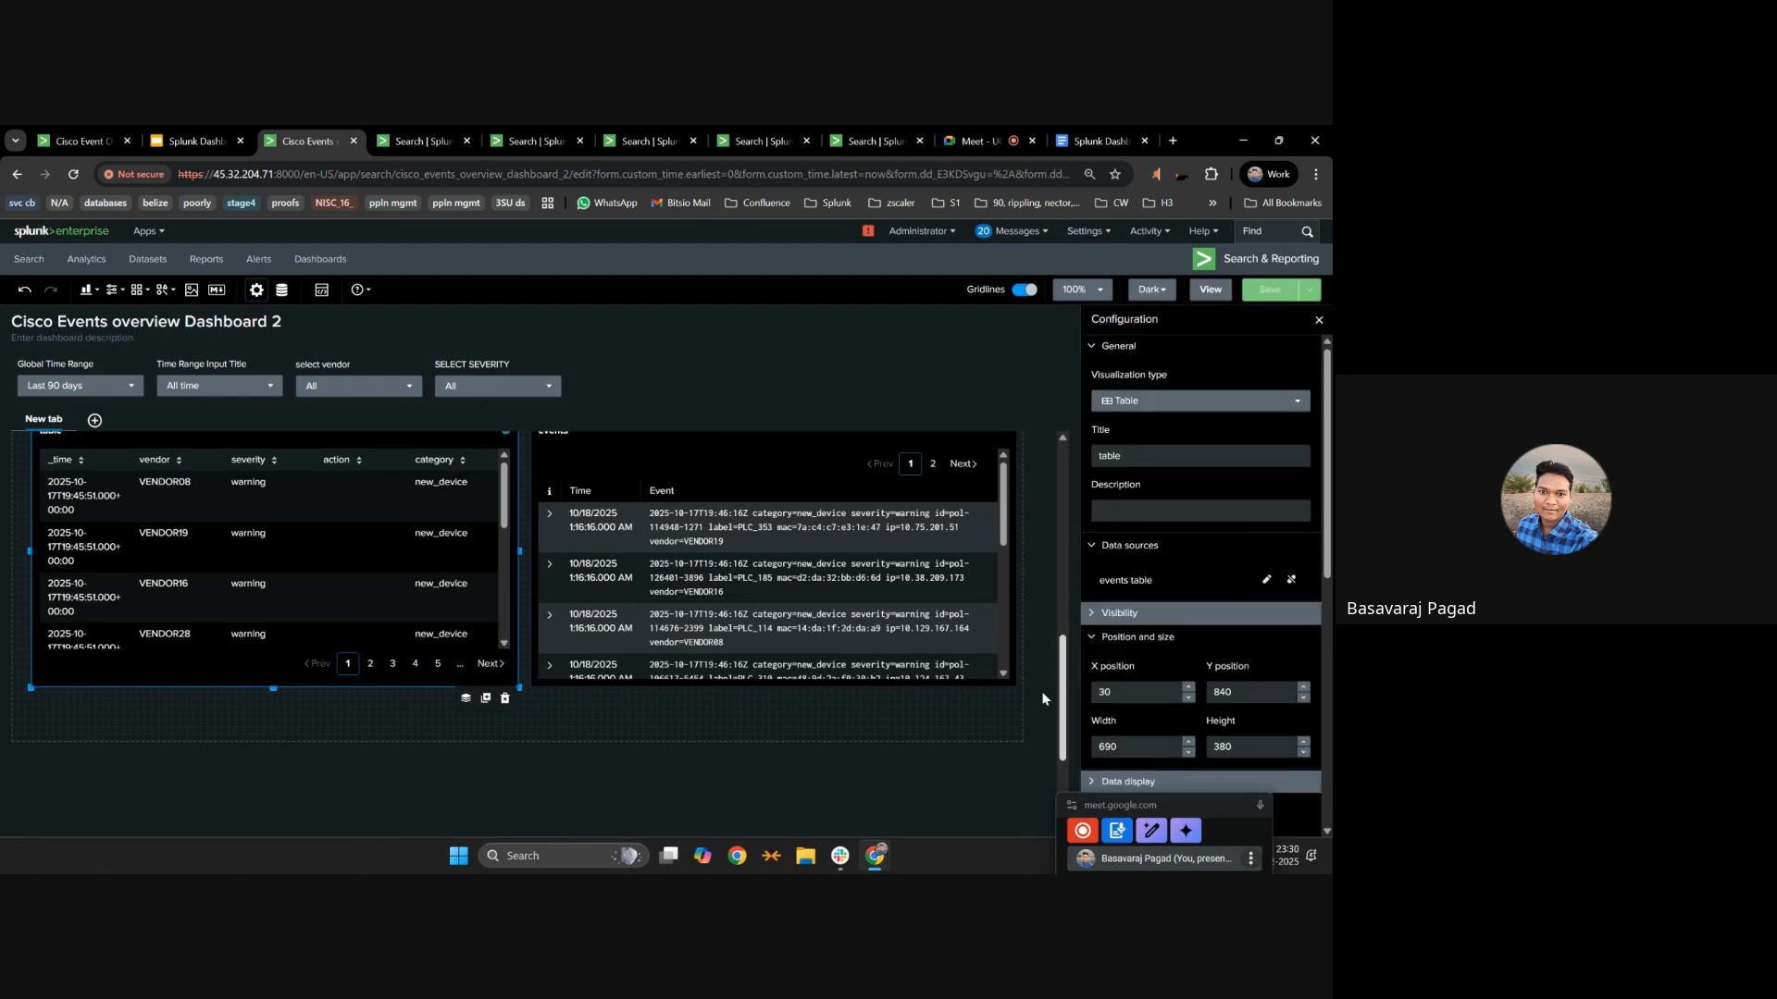
{"action": "scroll", "coordinate": [672, 755], "scroll_direction": "up", "scroll_amount": 2}
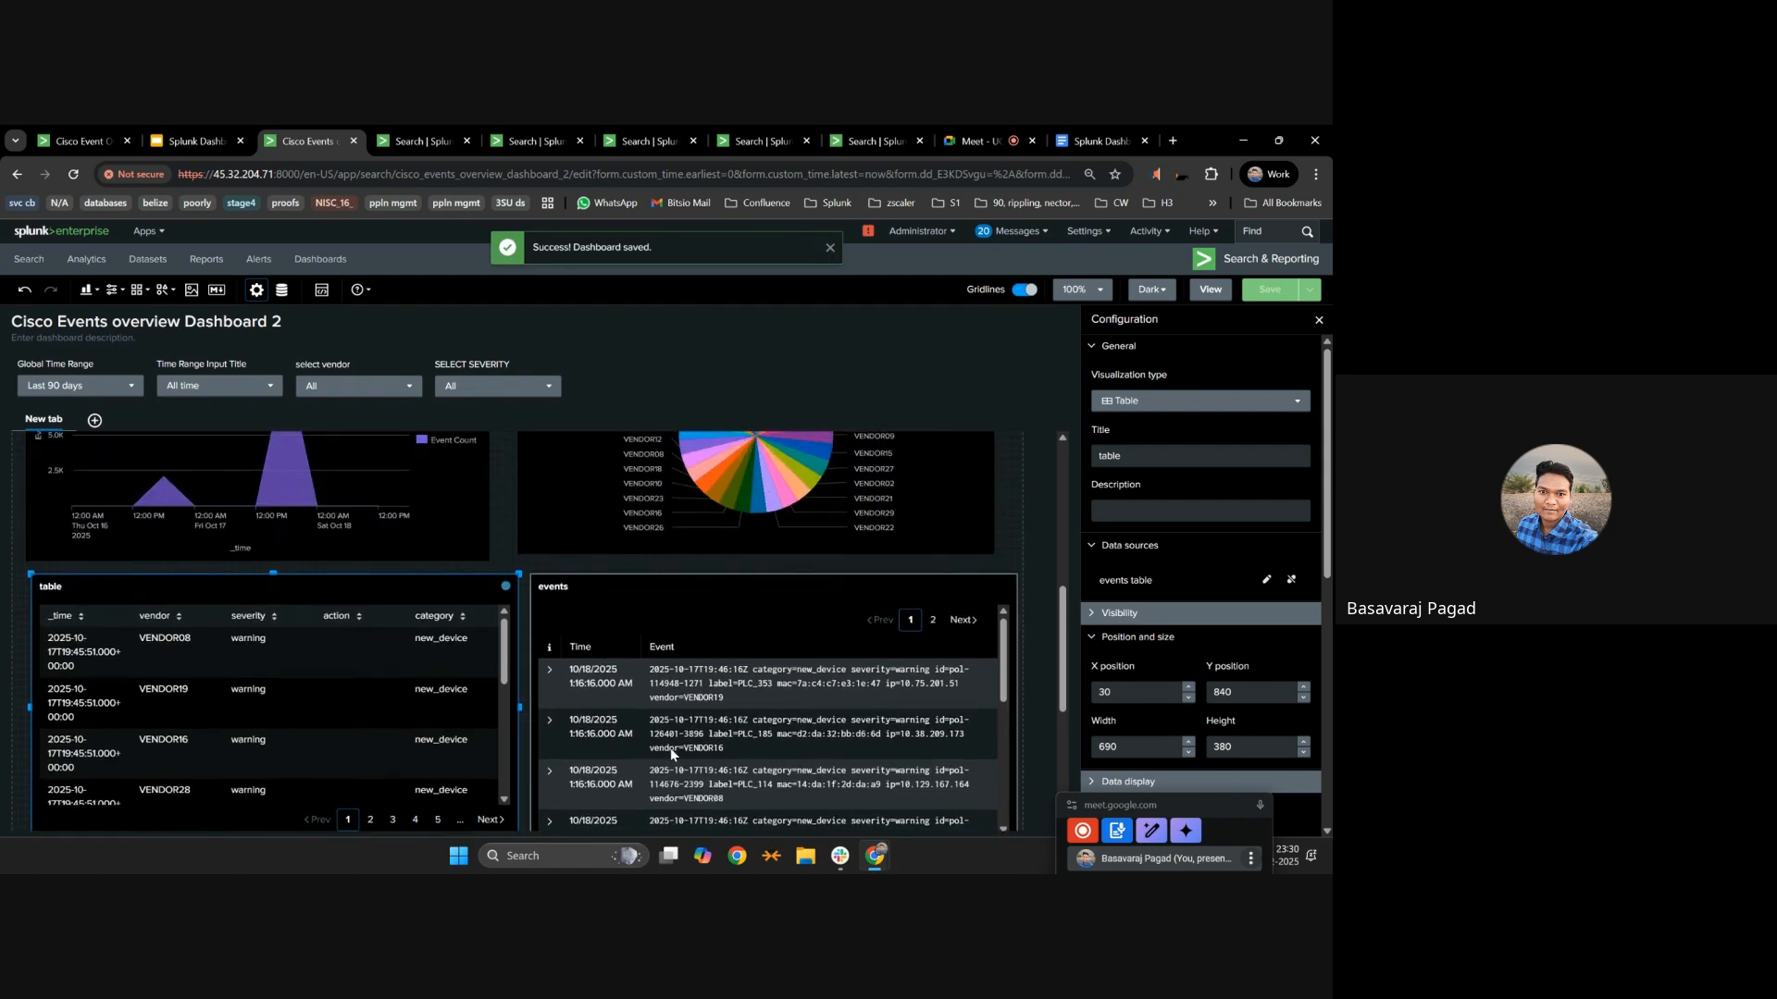
{"action": "scroll", "coordinate": [670, 748], "scroll_direction": "down", "scroll_amount": 3}
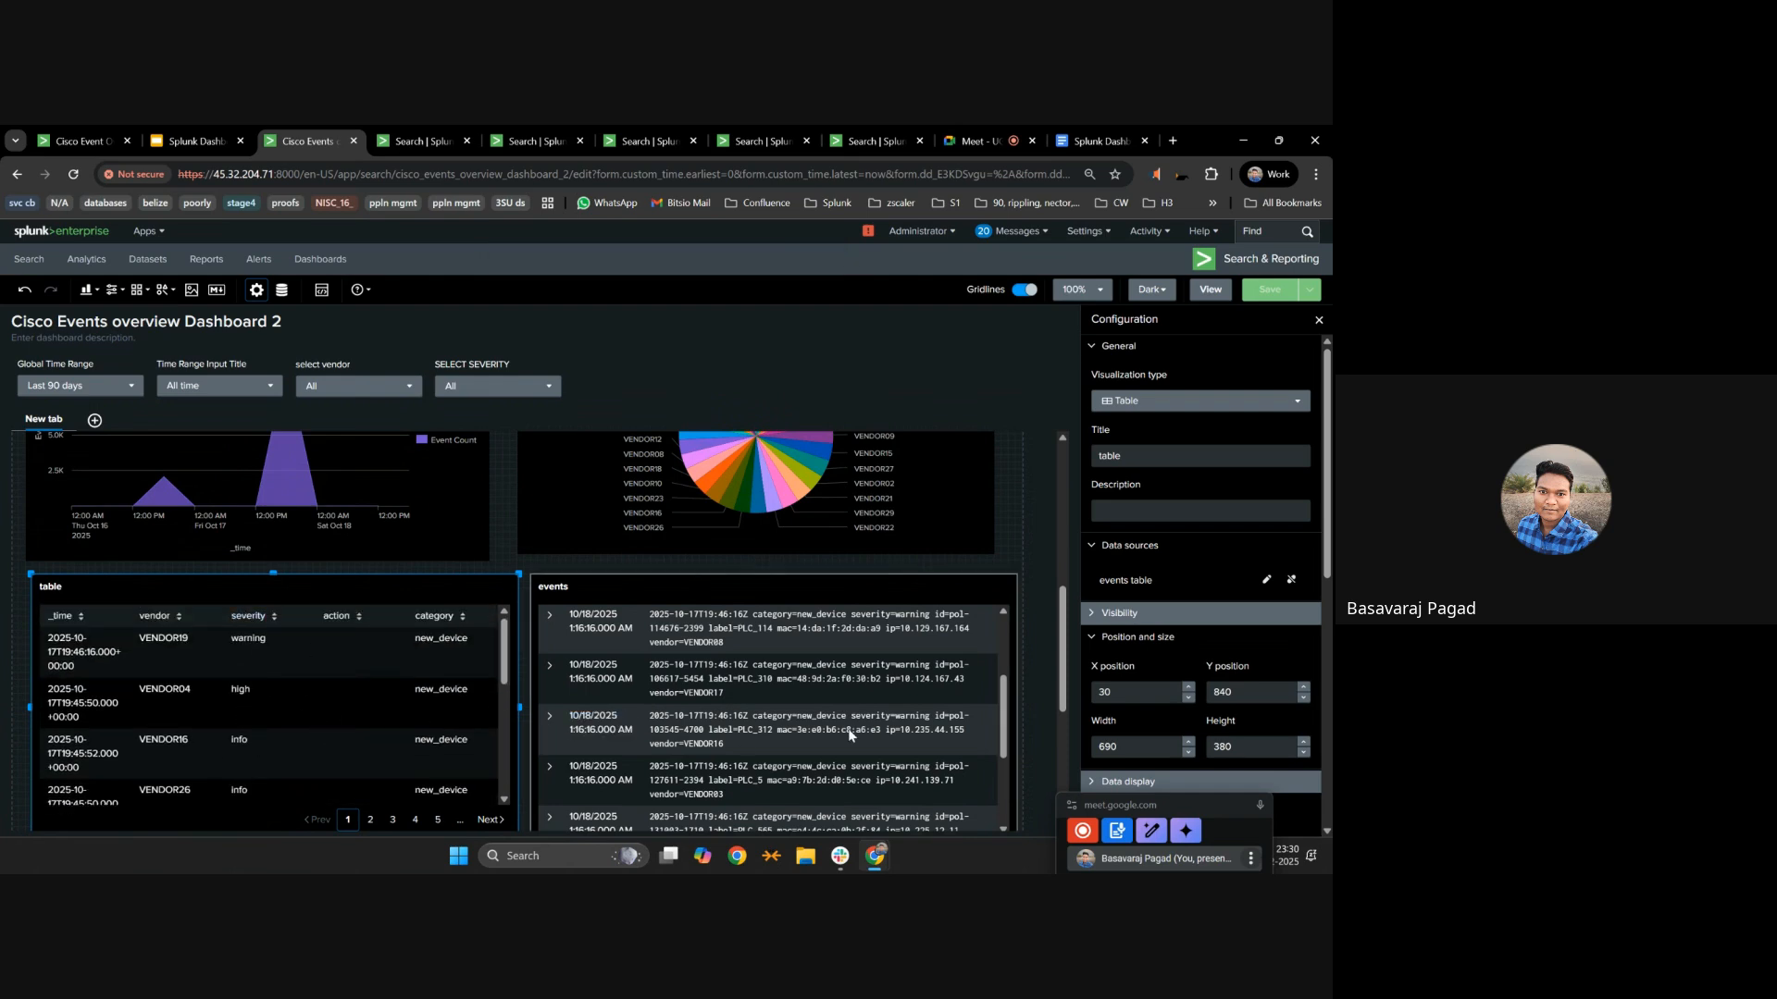
Review the table panel's color and style options, including the background color, fonts, alignment and column-specific formatting.
{"action": "scroll", "coordinate": [1264, 601], "scroll_direction": "down", "scroll_amount": 3}
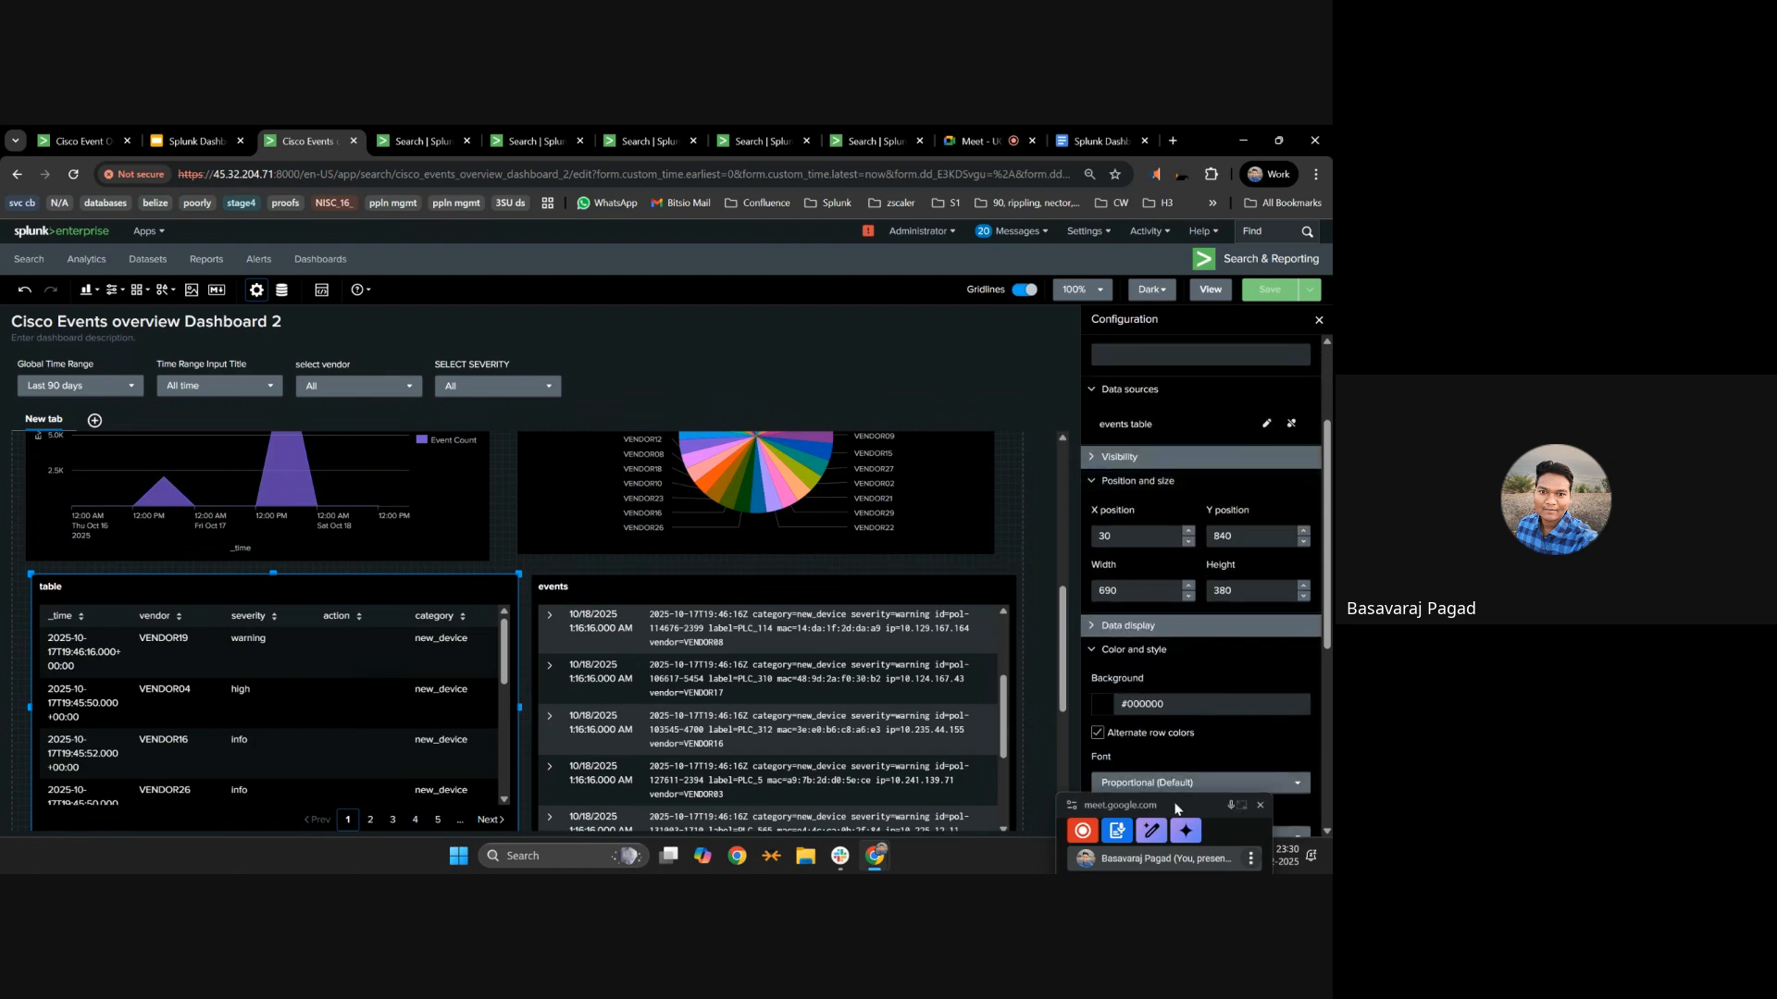
{"action": "left_click_drag", "start_coordinate": [1166, 801], "coordinate": [740, 818]}
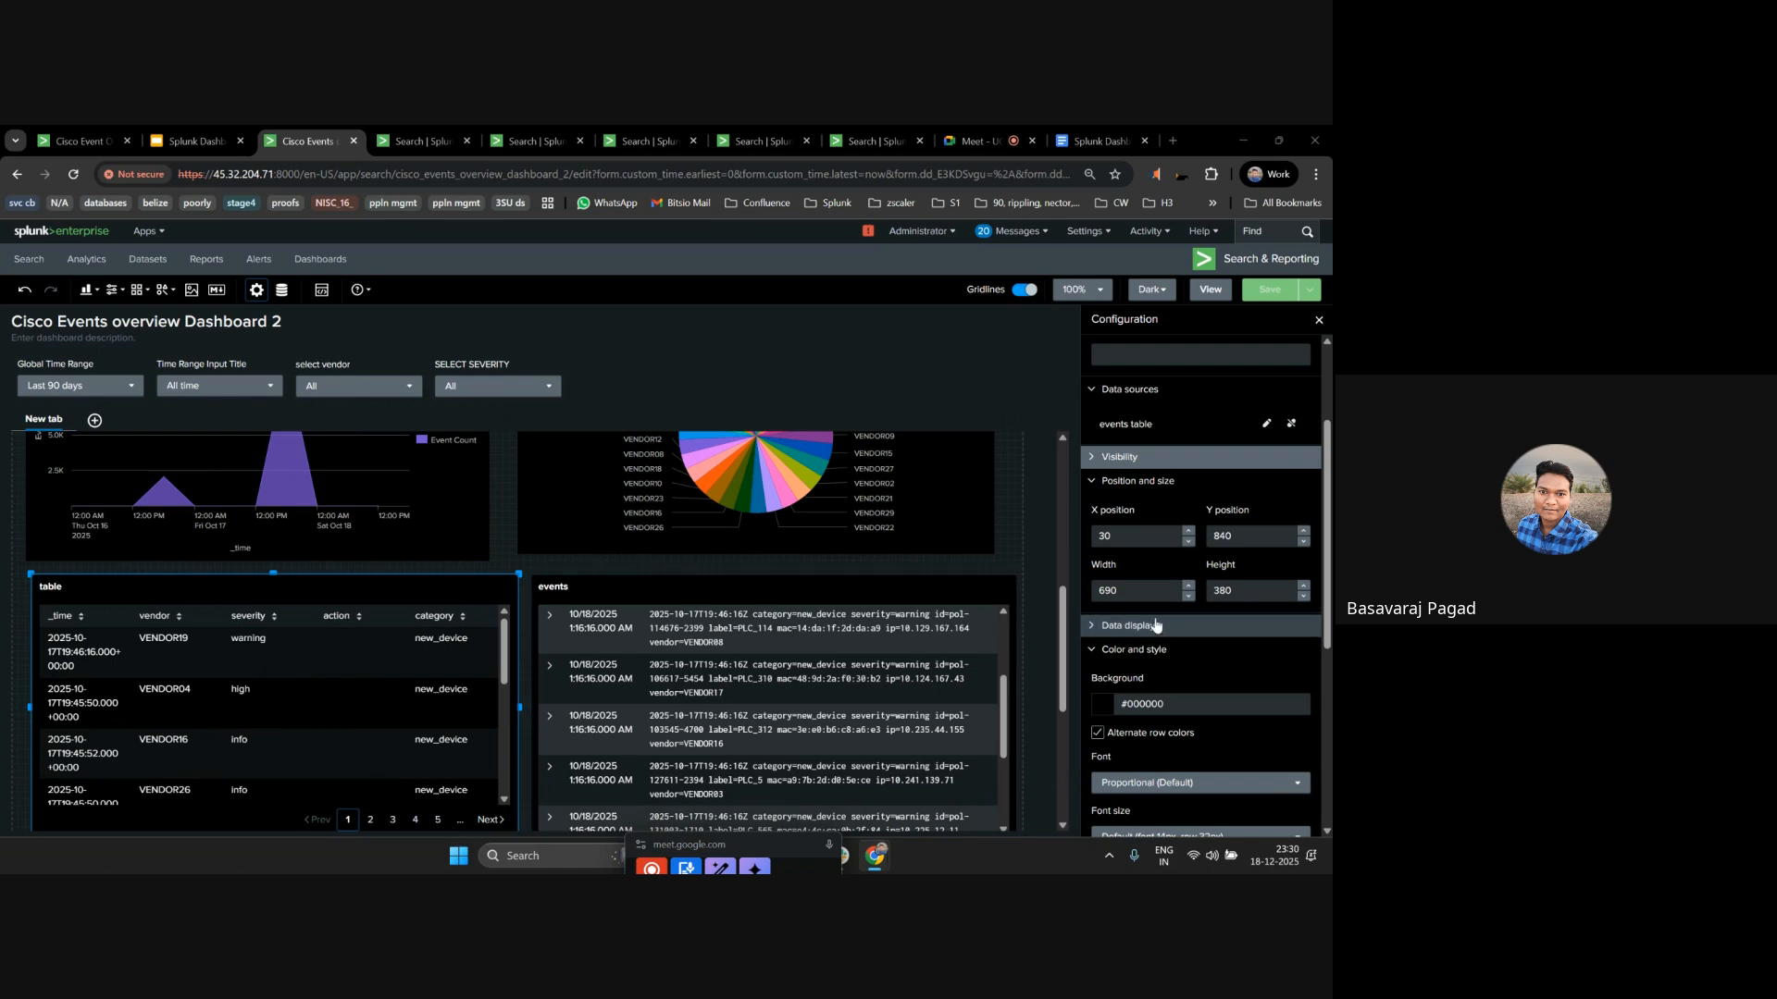
{"action": "scroll", "coordinate": [1288, 610], "scroll_direction": "down", "scroll_amount": 3}
{"action": "scroll", "coordinate": [1288, 611], "scroll_direction": "down", "scroll_amount": 2}
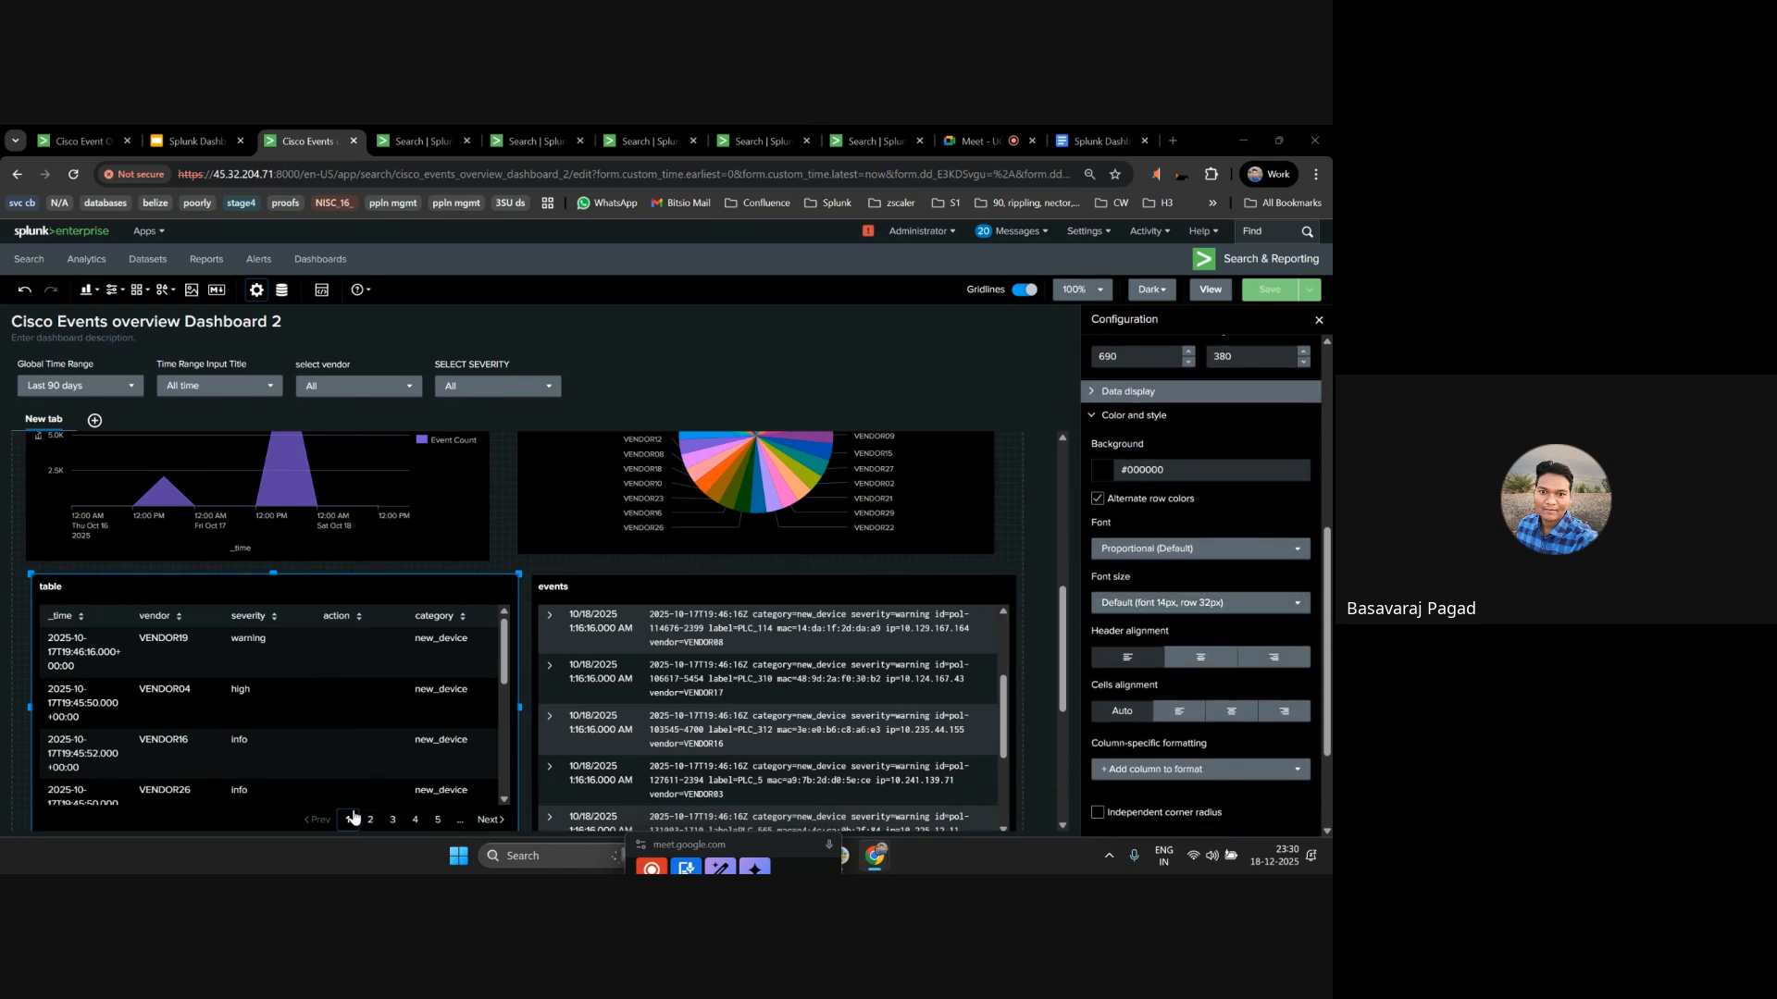
{"action": "scroll", "coordinate": [1327, 648], "scroll_direction": "down", "scroll_amount": 3}
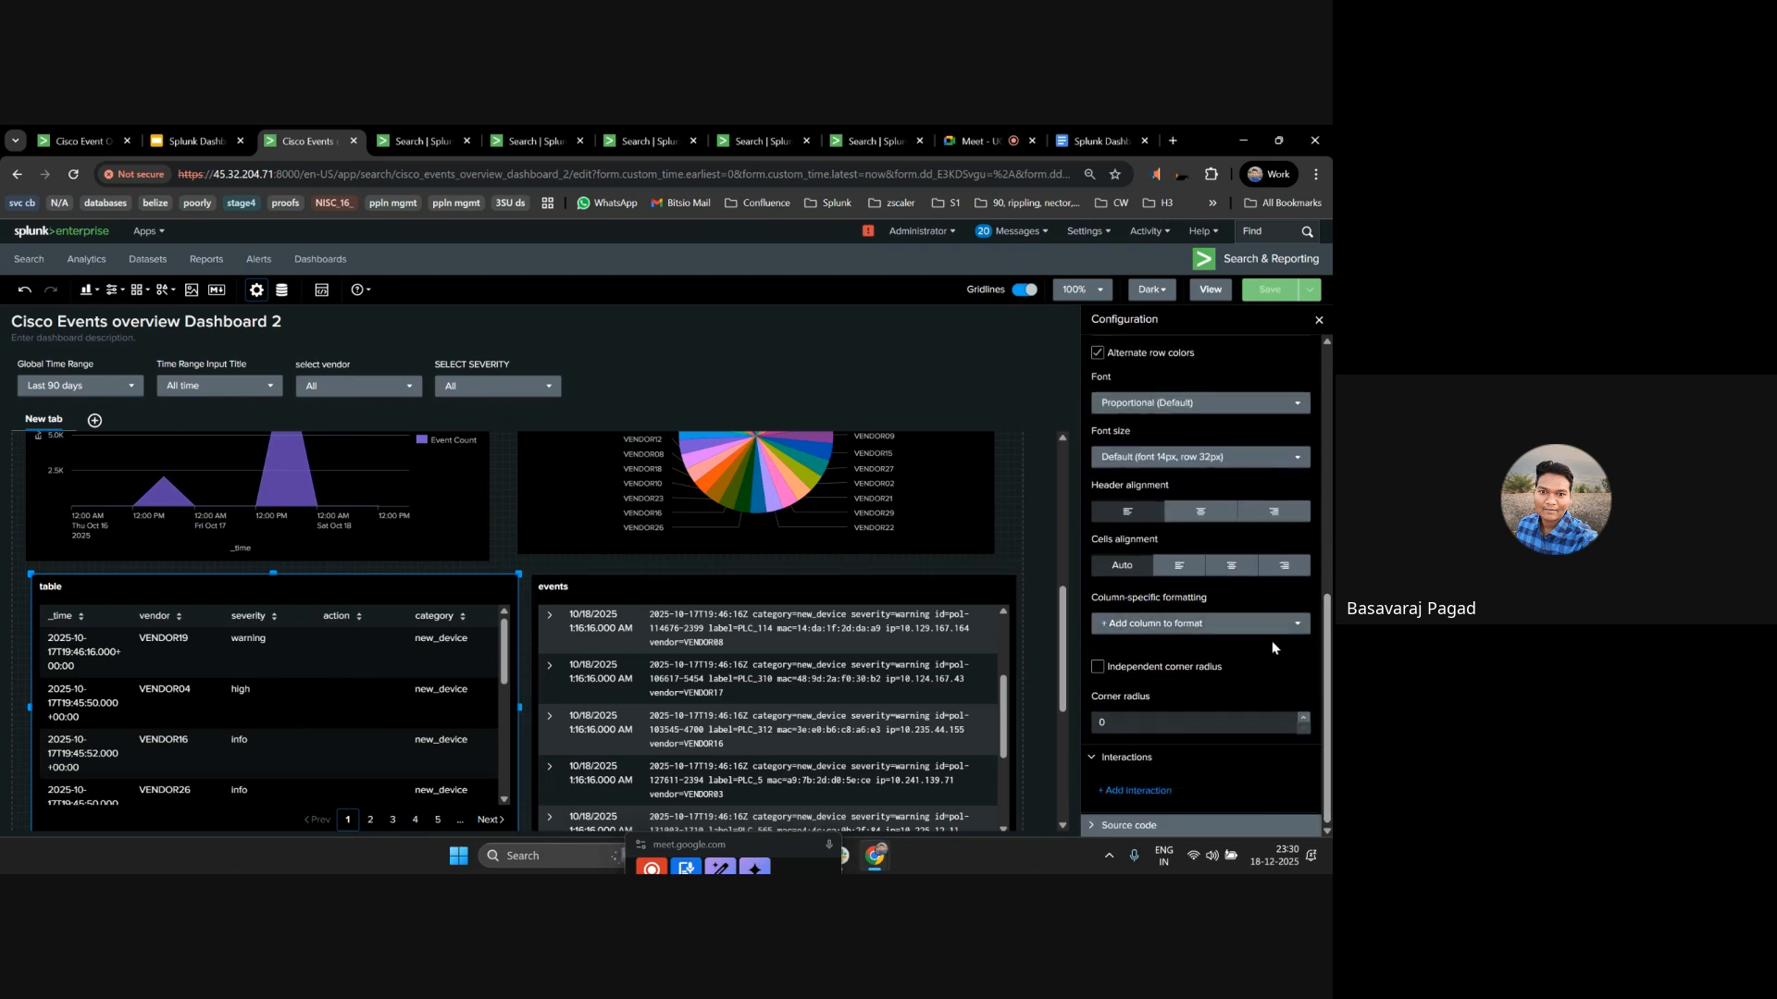
{"action": "scroll", "coordinate": [1208, 555], "scroll_direction": "up", "scroll_amount": 2}
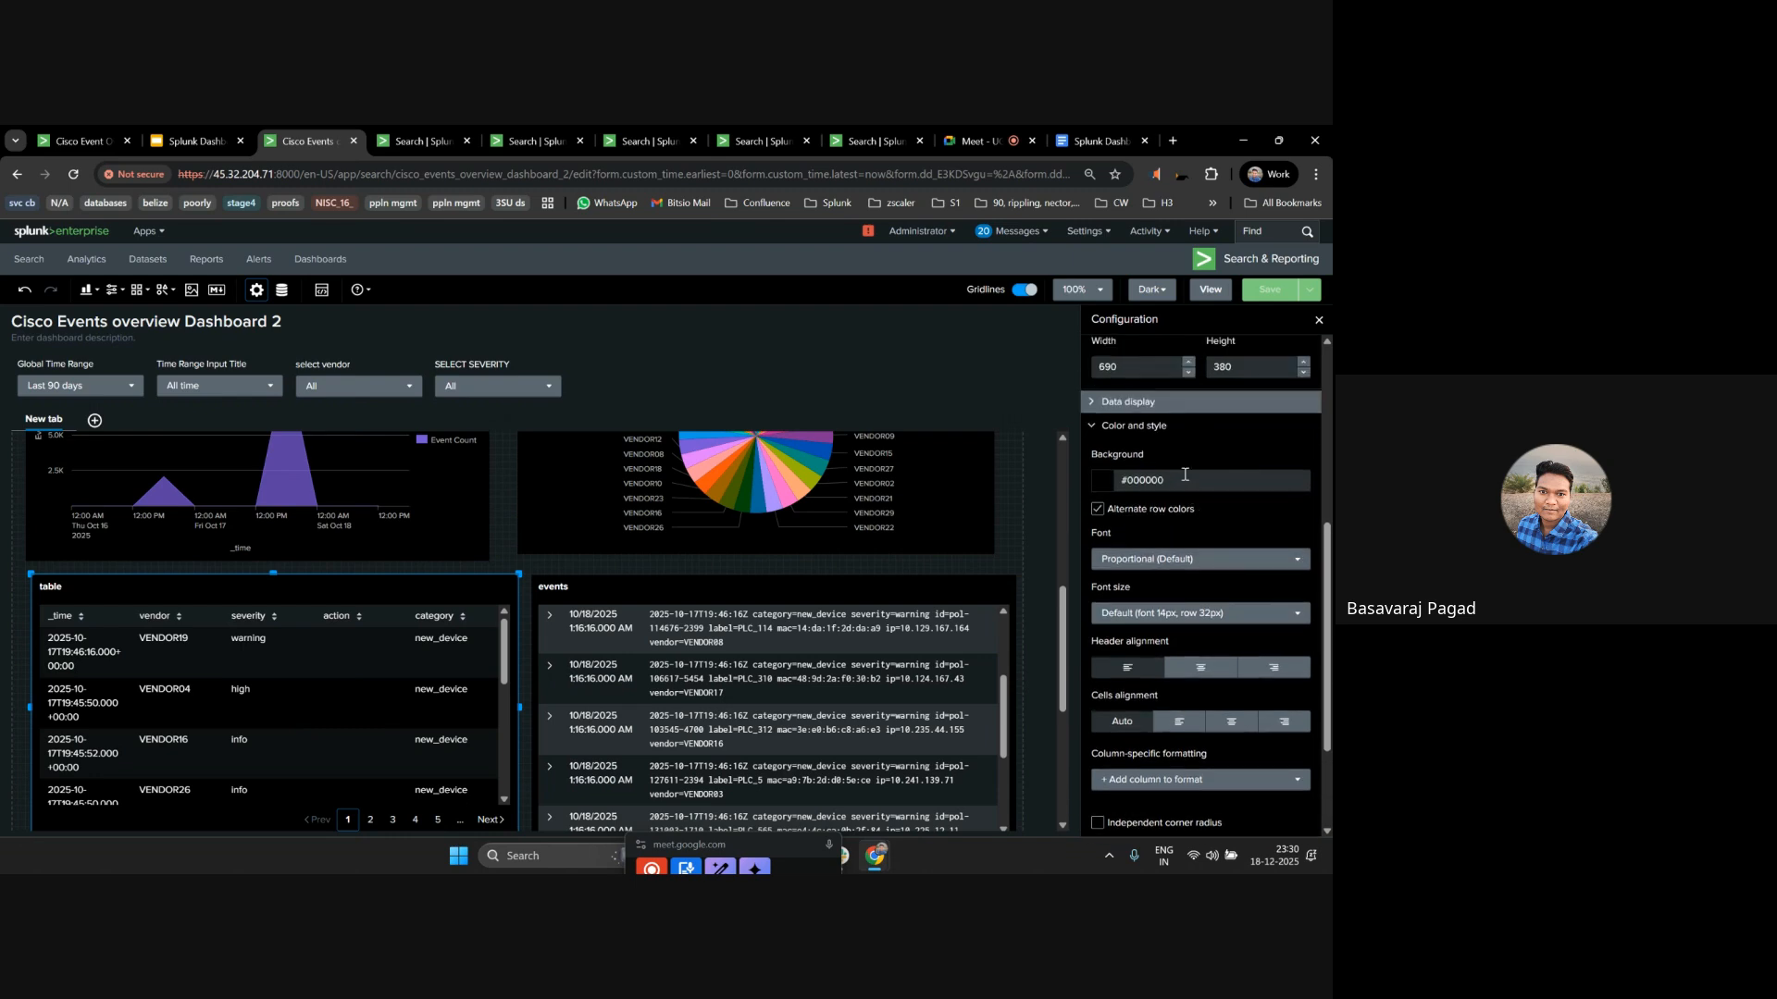
{"action": "scroll", "coordinate": [1191, 692], "scroll_direction": "down", "scroll_amount": 1}
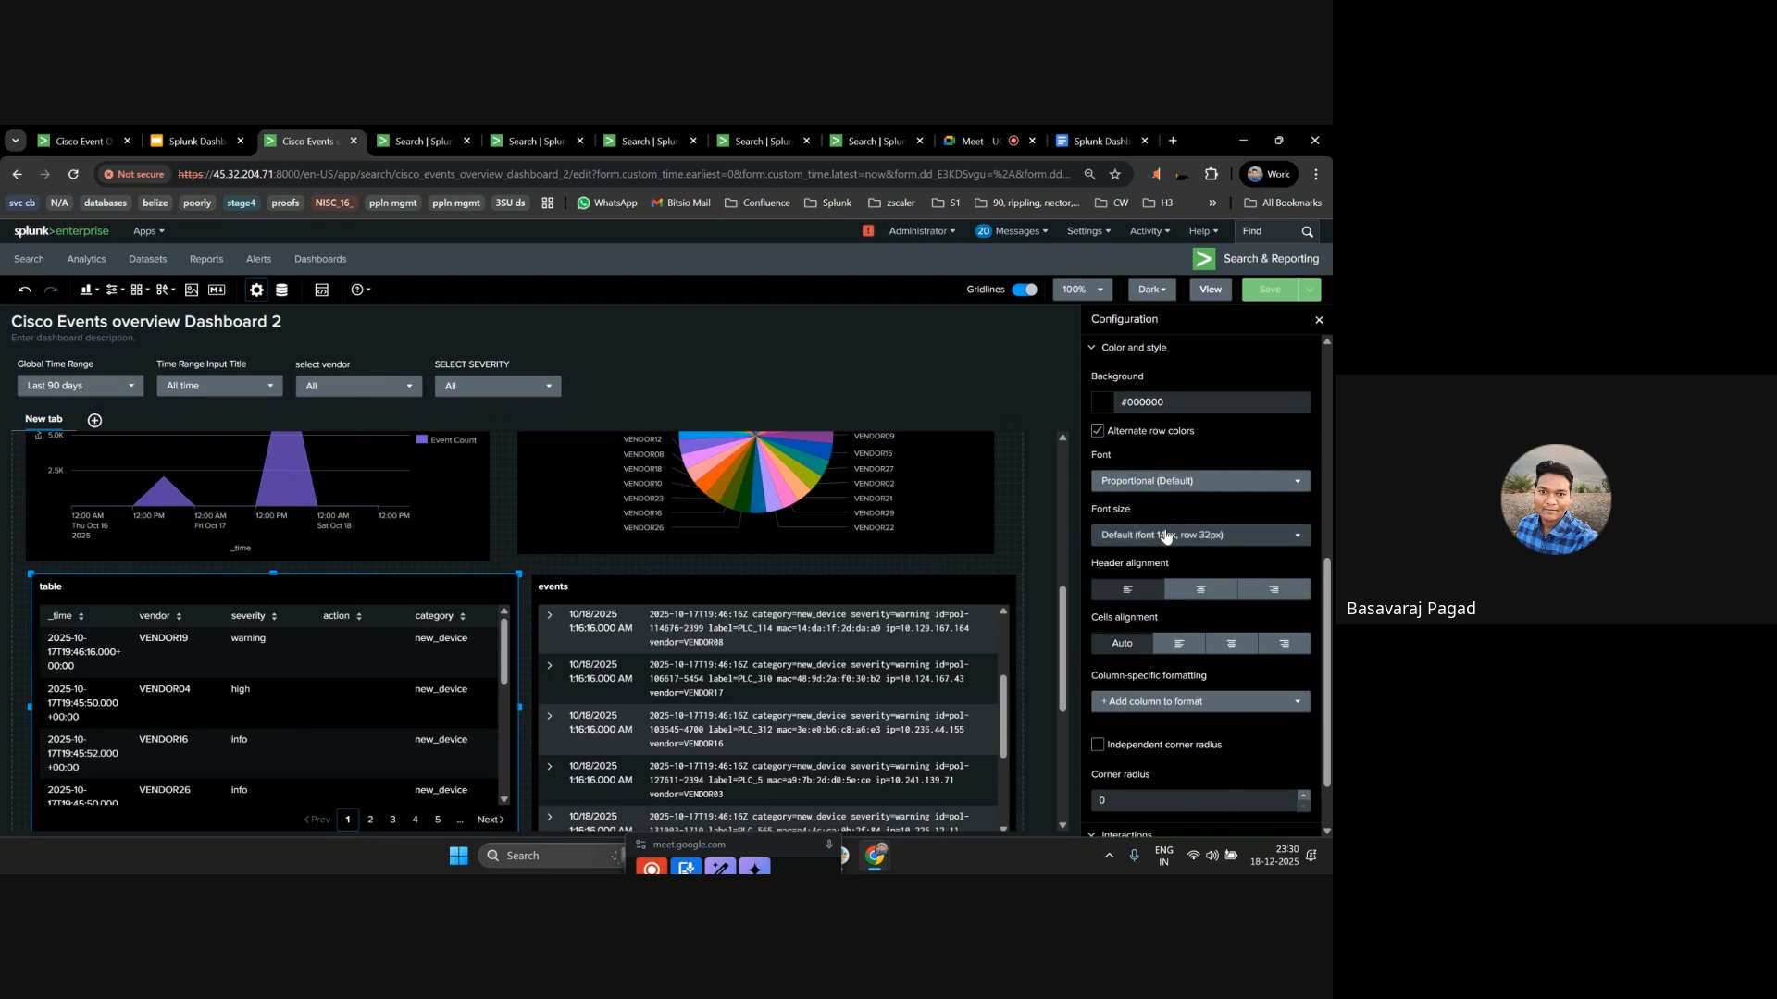
{"action": "scroll", "coordinate": [1129, 482], "scroll_direction": "up", "scroll_amount": 1}
{"action": "left_click", "coordinate": [1101, 481]}
{"action": "left_click", "coordinate": [1092, 521]}
{"action": "left_click", "coordinate": [1101, 480]}
{"action": "left_click", "coordinate": [1086, 516]}
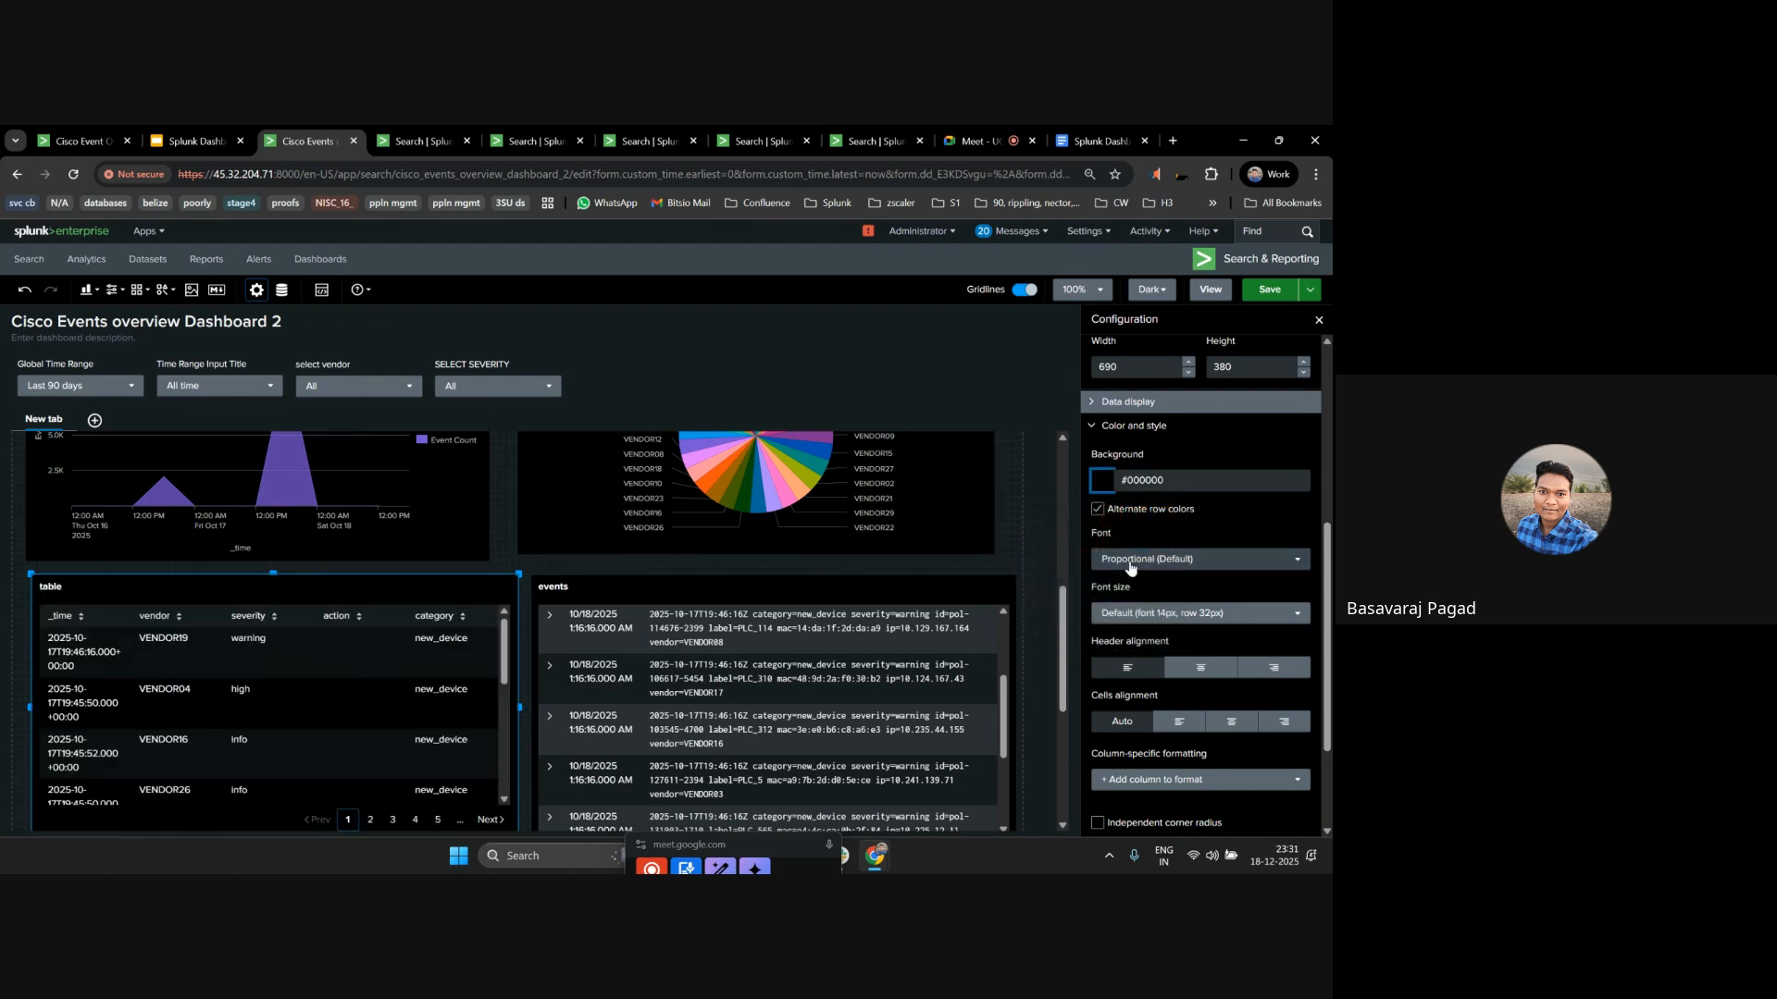
{"action": "scroll", "coordinate": [1142, 482], "scroll_direction": "down", "scroll_amount": 2}
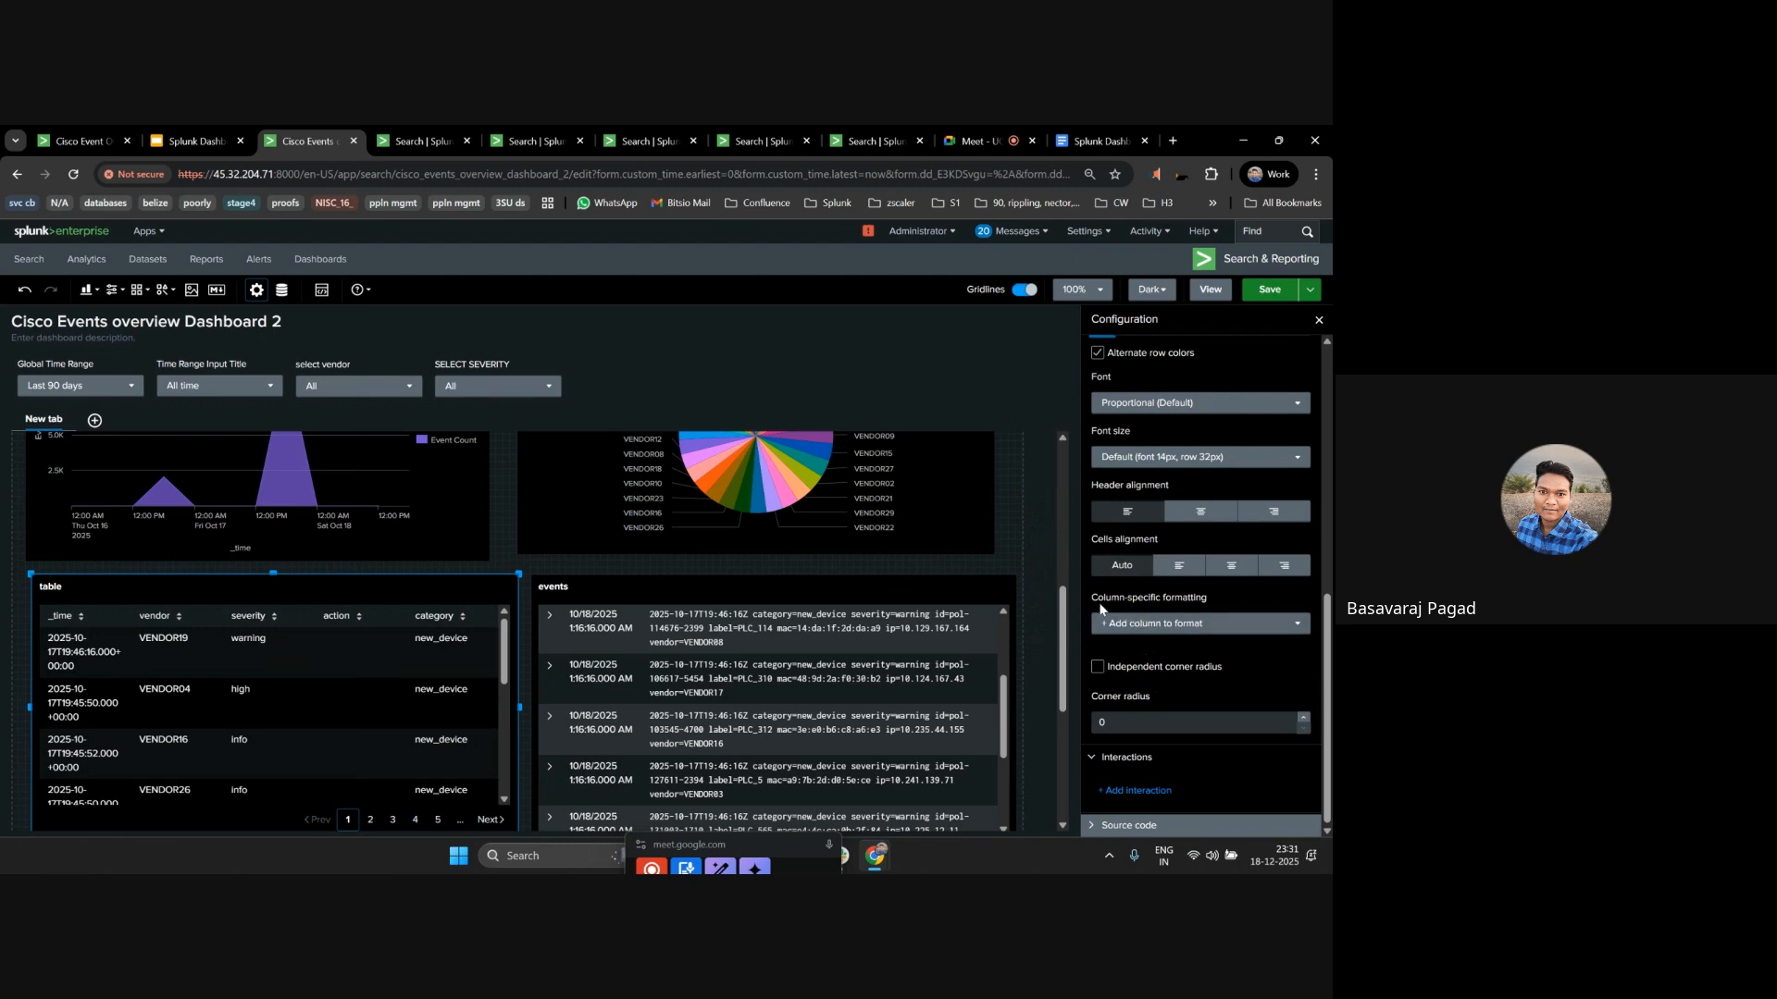
Add the severity column to the table's column-specific formatting and open its formatting options.
{"action": "left_click", "coordinate": [1177, 625]}
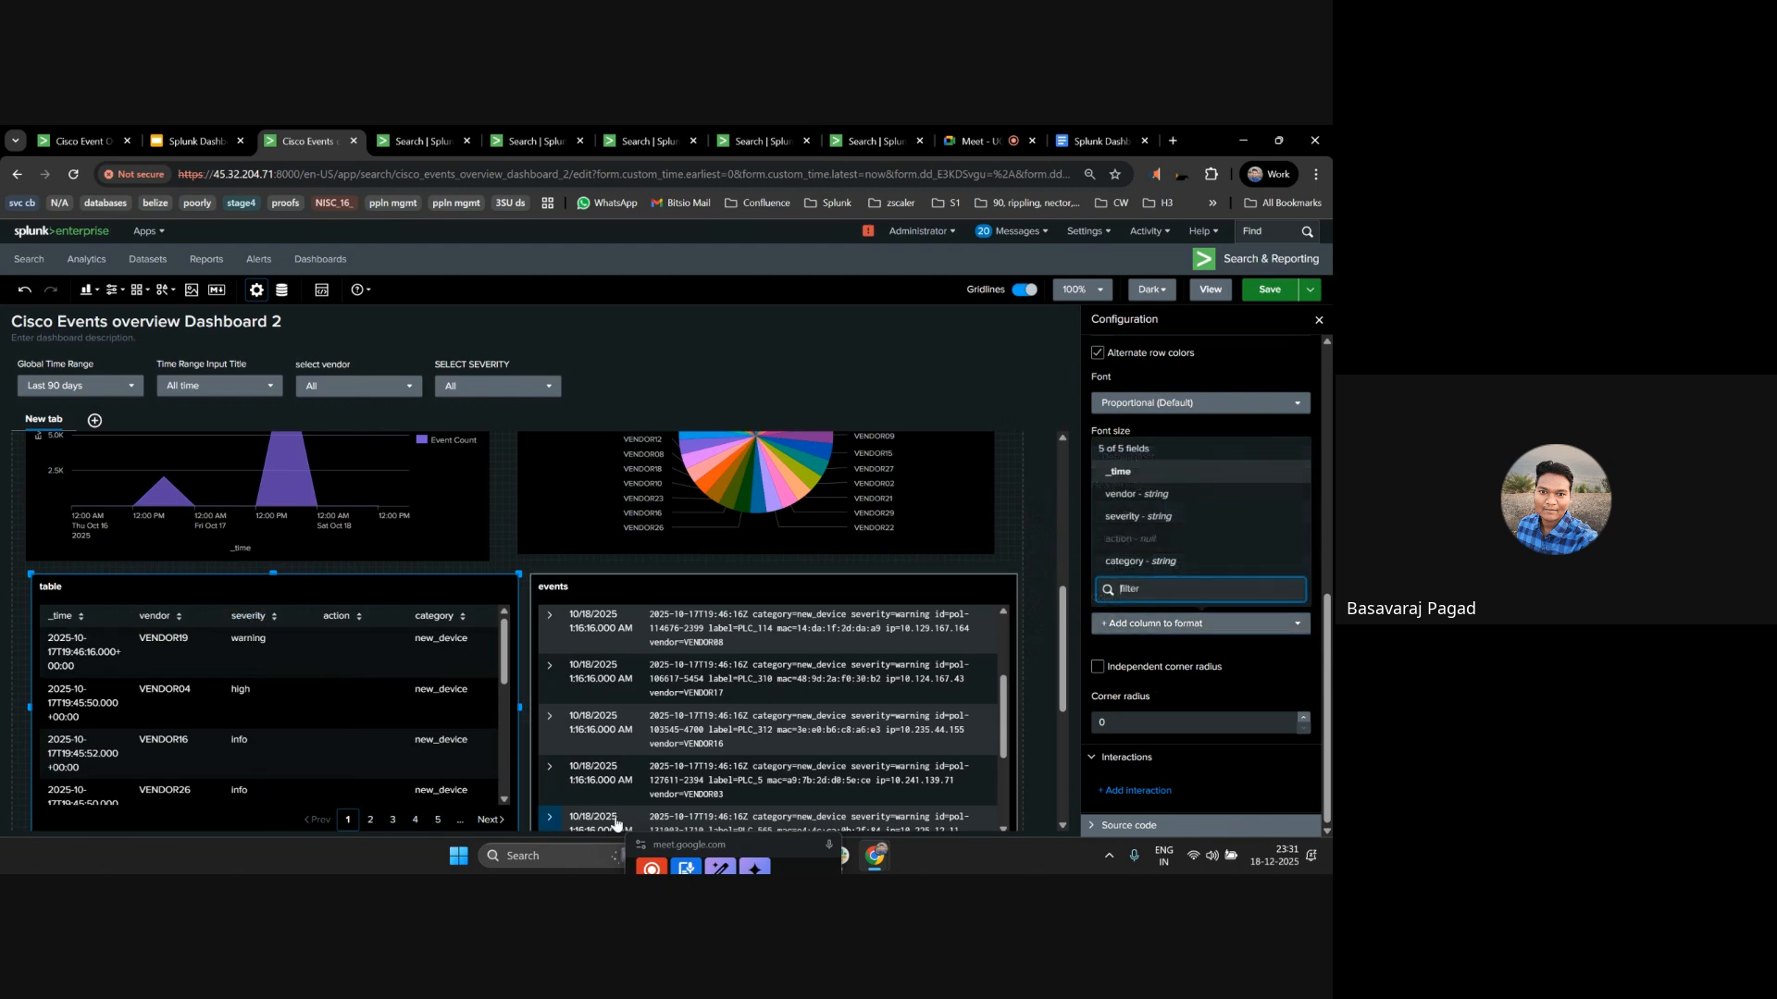
{"action": "left_click", "coordinate": [1164, 521]}
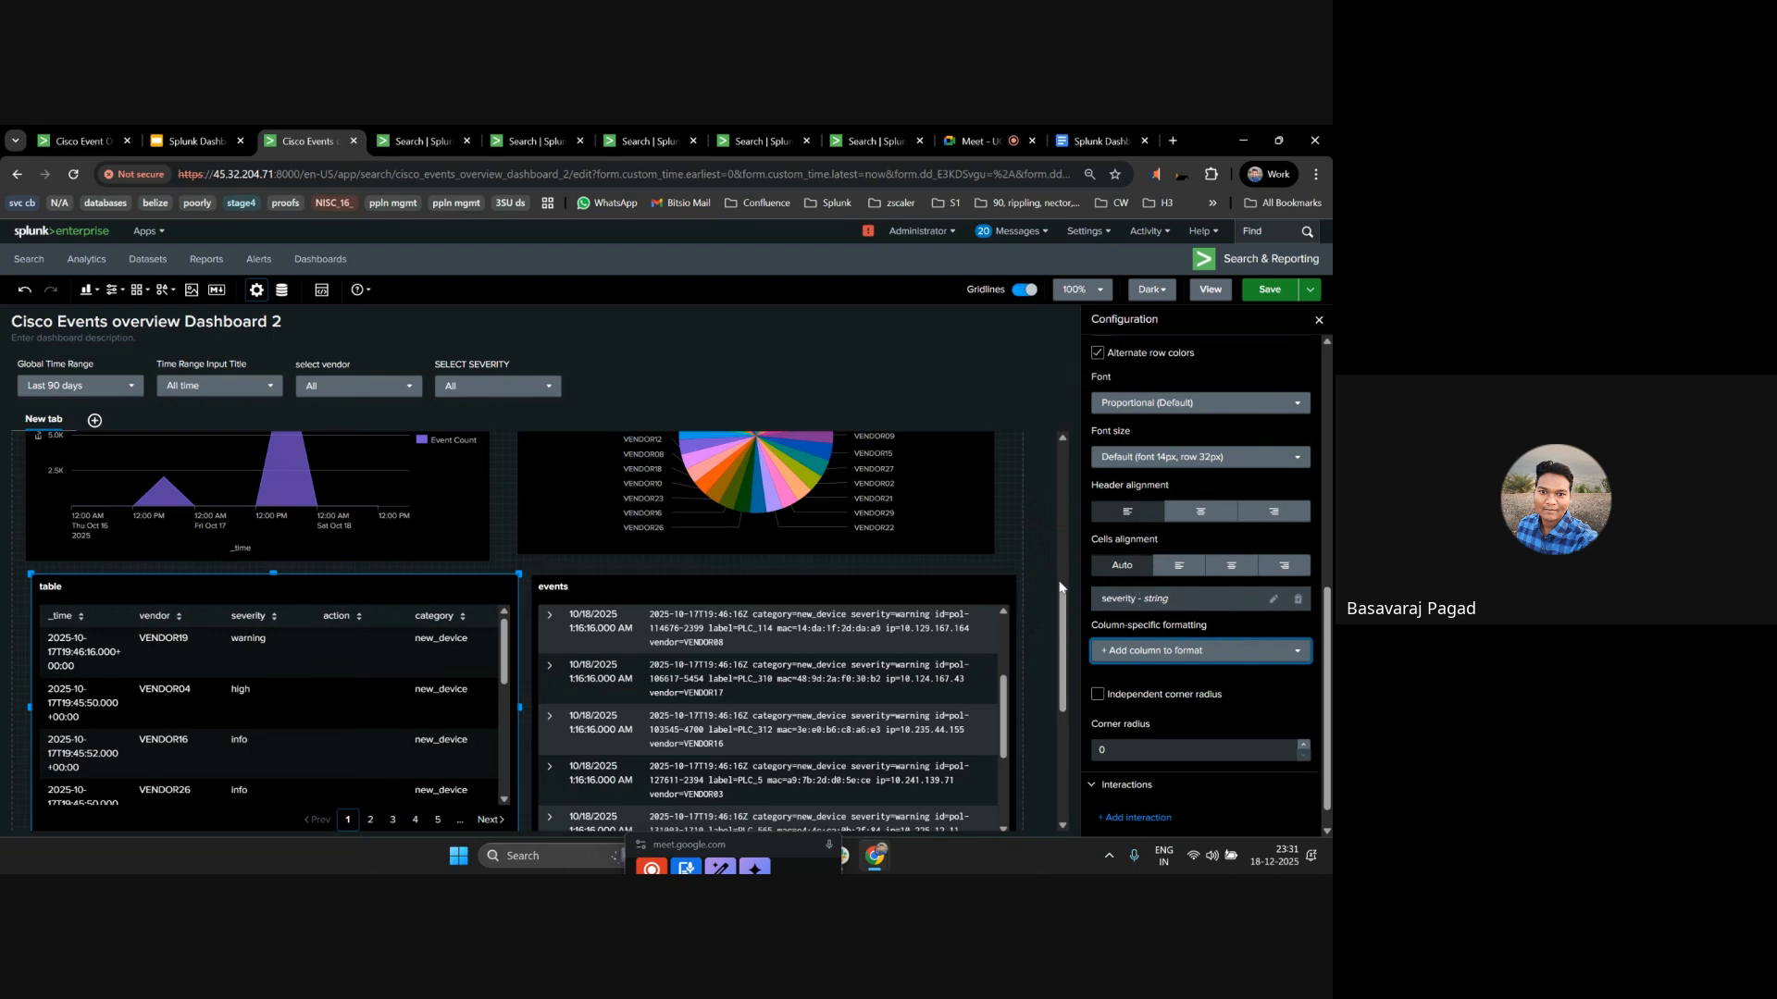
{"action": "left_click", "coordinate": [1273, 603]}
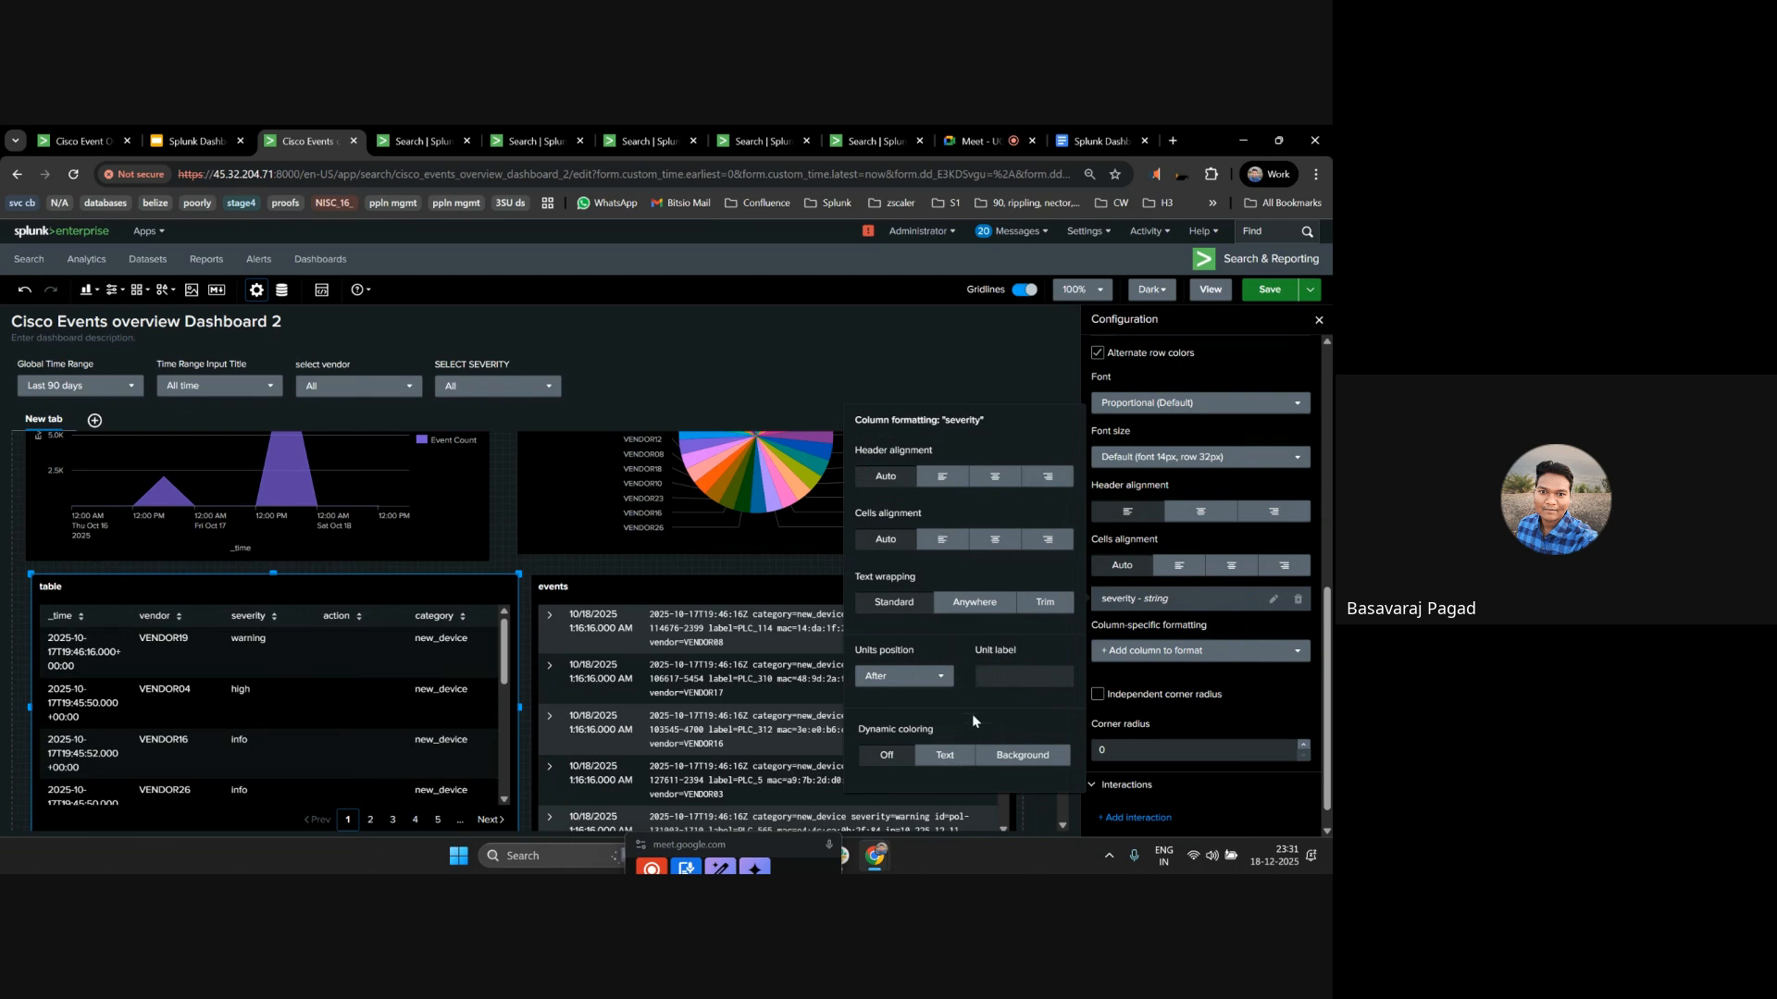
Try out the units position and unit label settings for the severity column.
{"action": "left_click", "coordinate": [891, 681]}
{"action": "left_click", "coordinate": [888, 737]}
{"action": "left_click", "coordinate": [1000, 674]}
{"action": "left_click", "coordinate": [1003, 705]}
{"action": "left_click", "coordinate": [1029, 675]}
{"action": "key", "text": "BackSpace"}
{"action": "left_click", "coordinate": [873, 679]}
{"action": "left_click", "coordinate": [895, 731]}
Turn on Text dynamic coloring for the severity column with the Light Colors sequential red-to-green palette.
{"action": "left_click", "coordinate": [1005, 765]}
{"action": "left_click", "coordinate": [939, 757]}
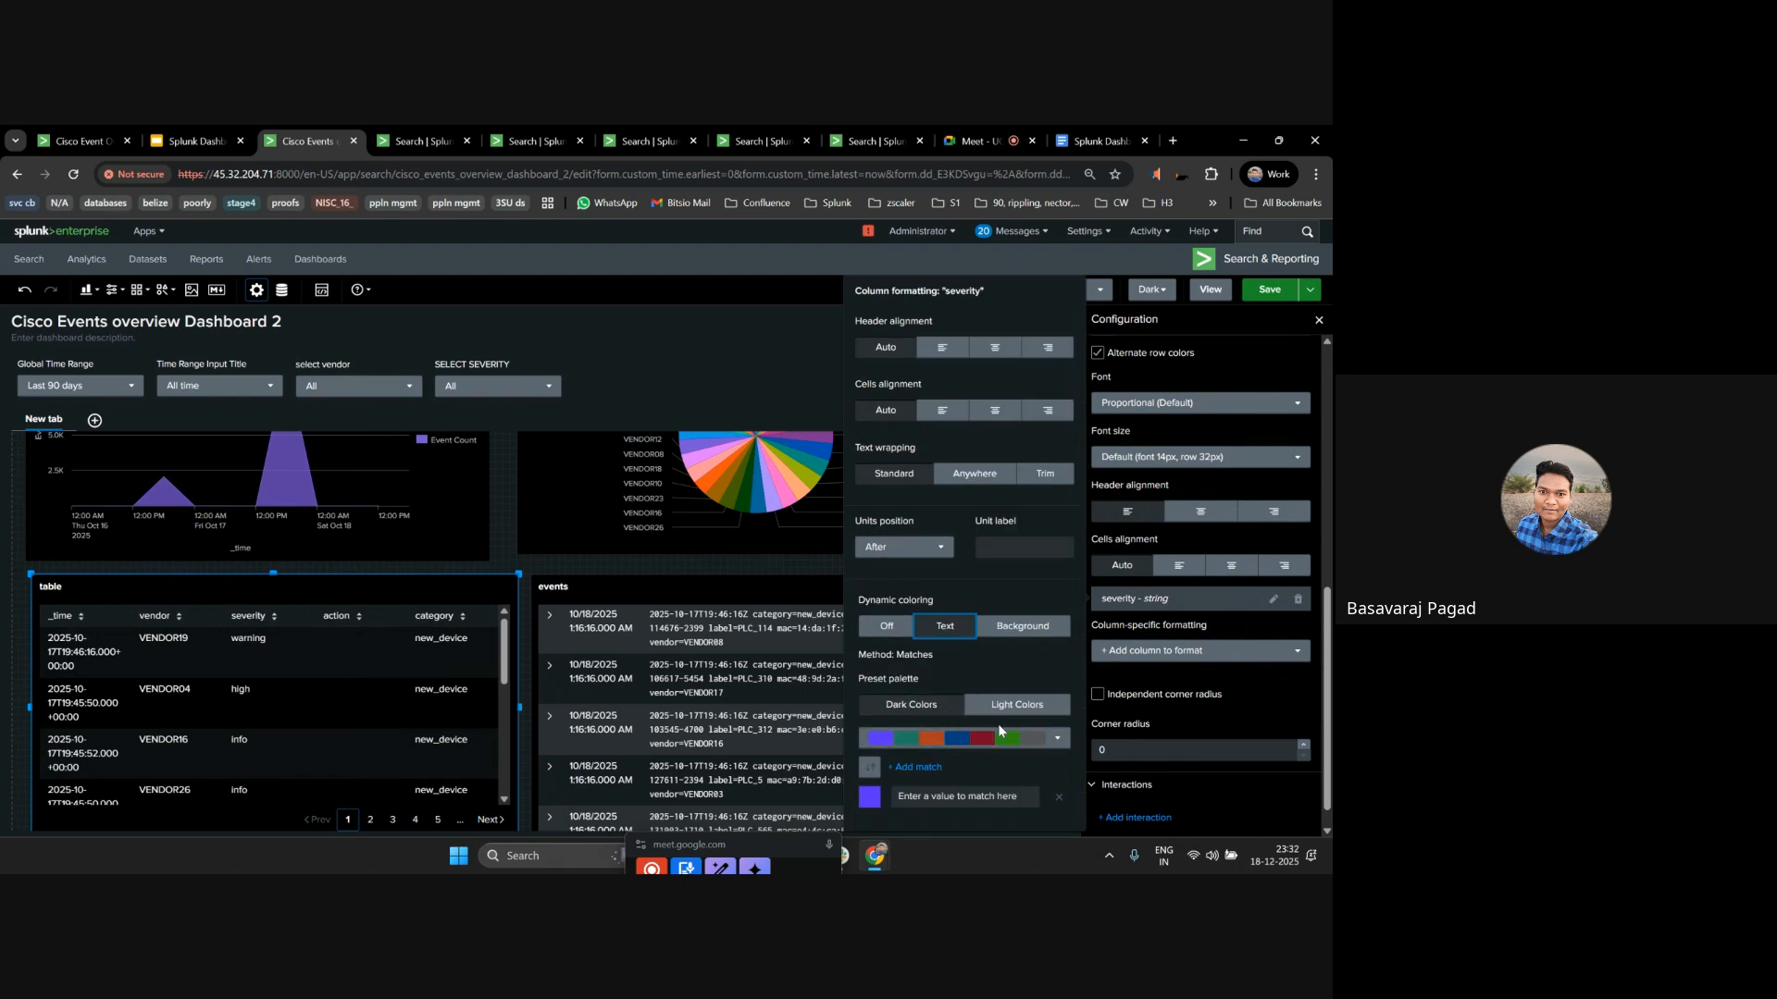
{"action": "left_click", "coordinate": [1017, 706]}
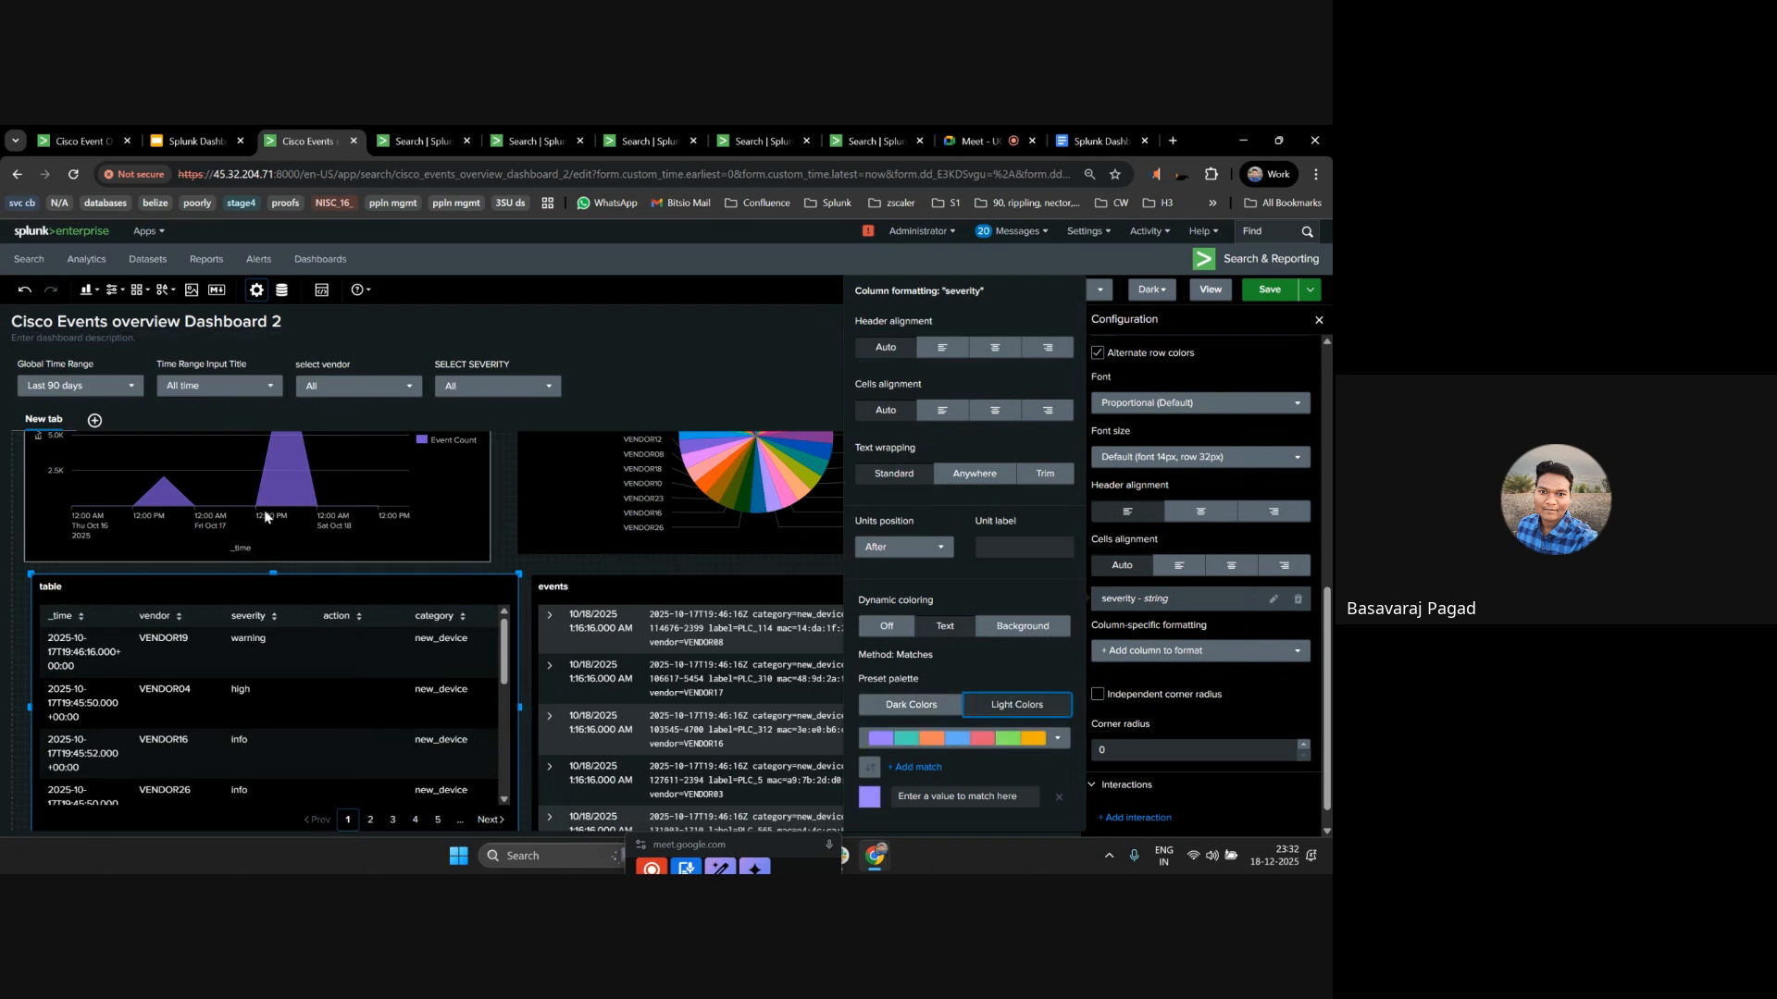
{"action": "left_click", "coordinate": [970, 735]}
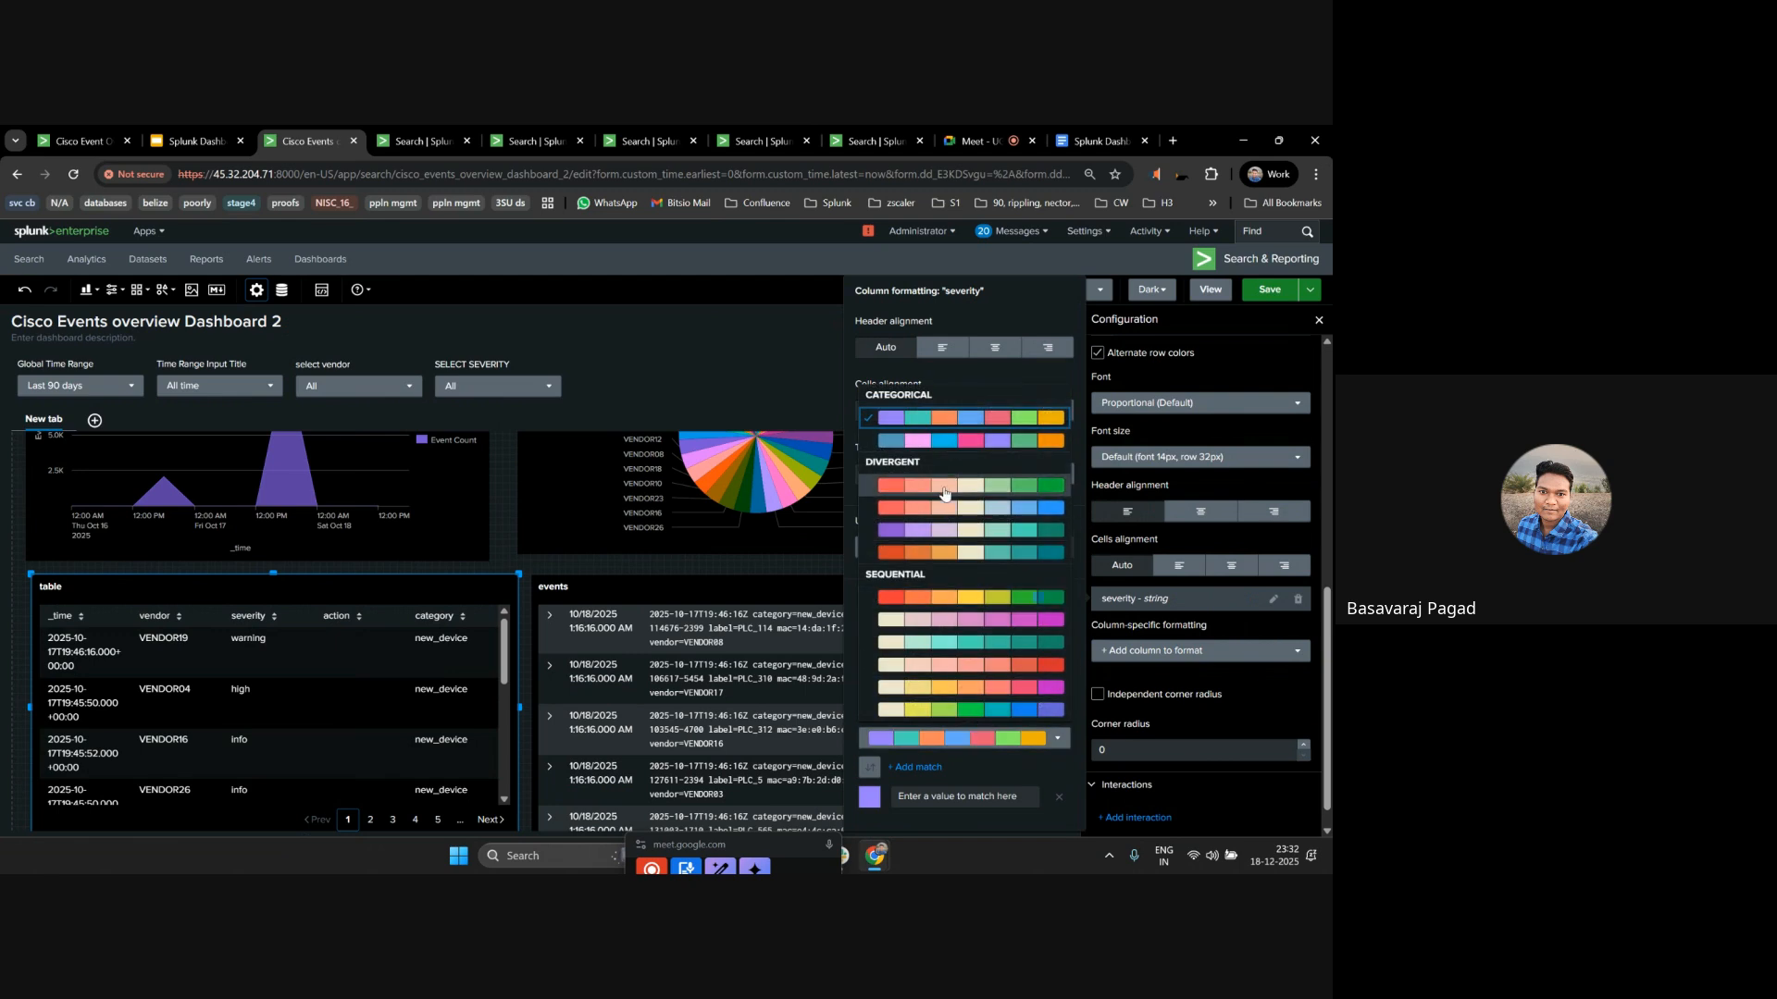
{"action": "left_click", "coordinate": [950, 598]}
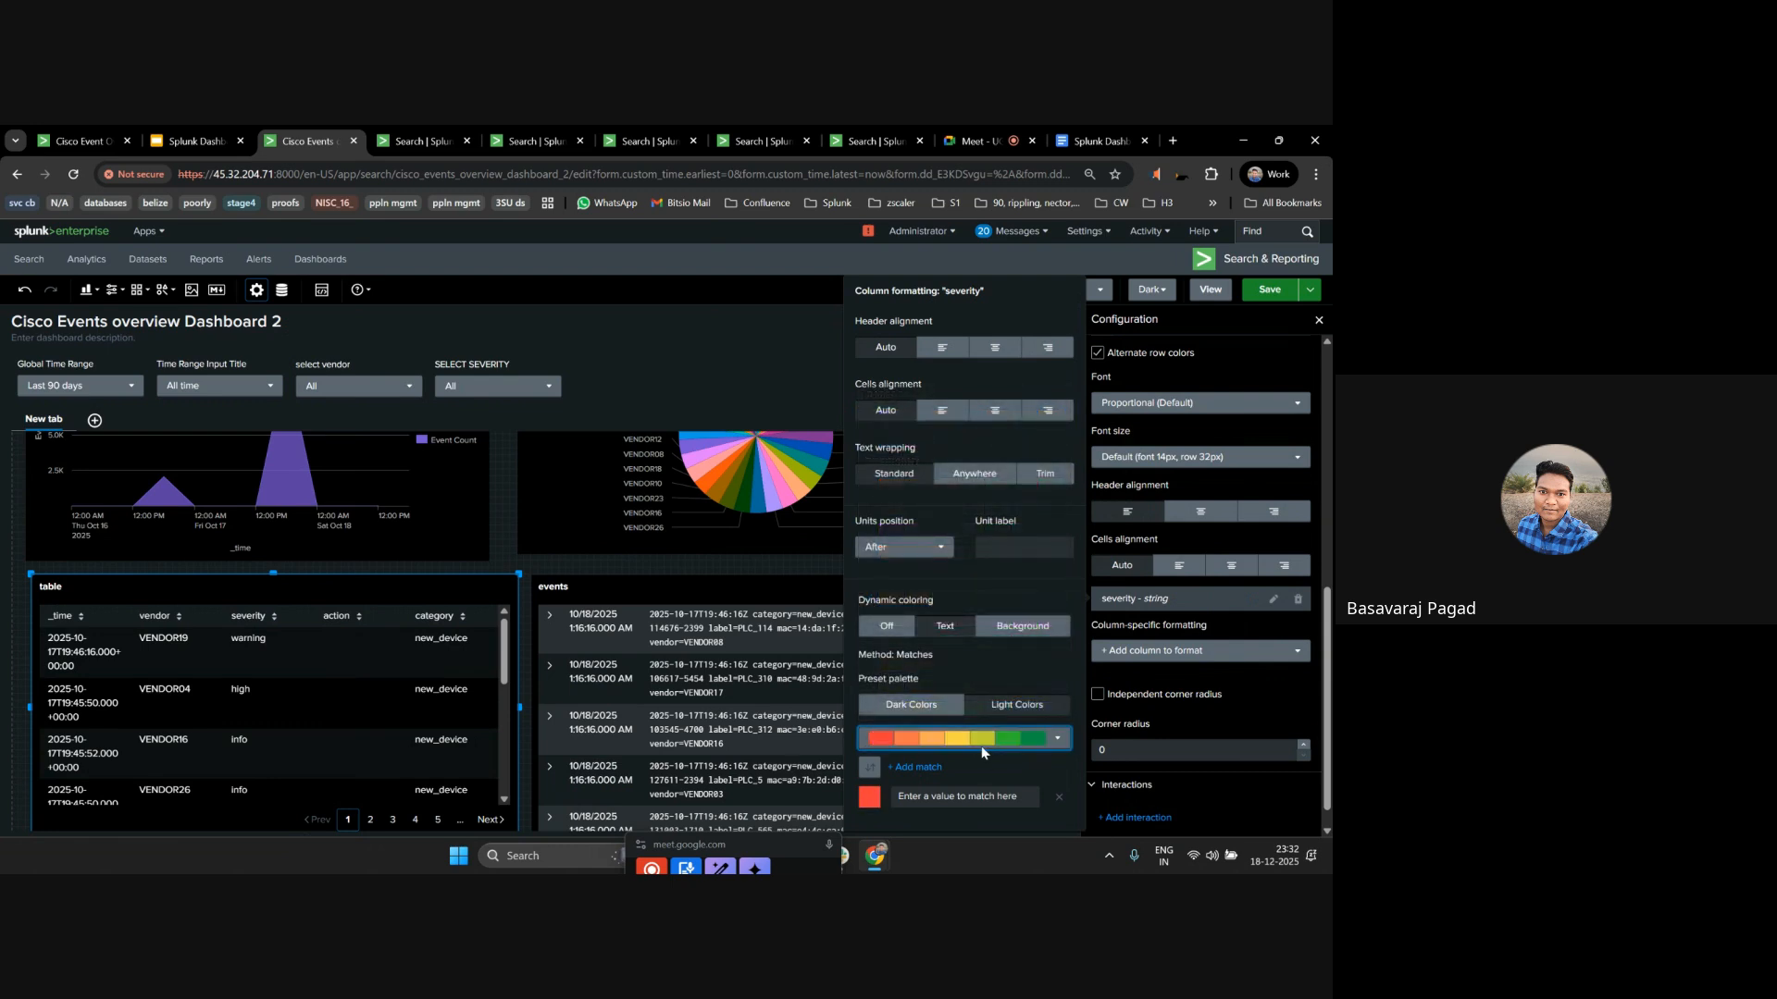
Add four more color matches to the severity column and set the yellow match's value to warning.
{"action": "left_click", "coordinate": [916, 766]}
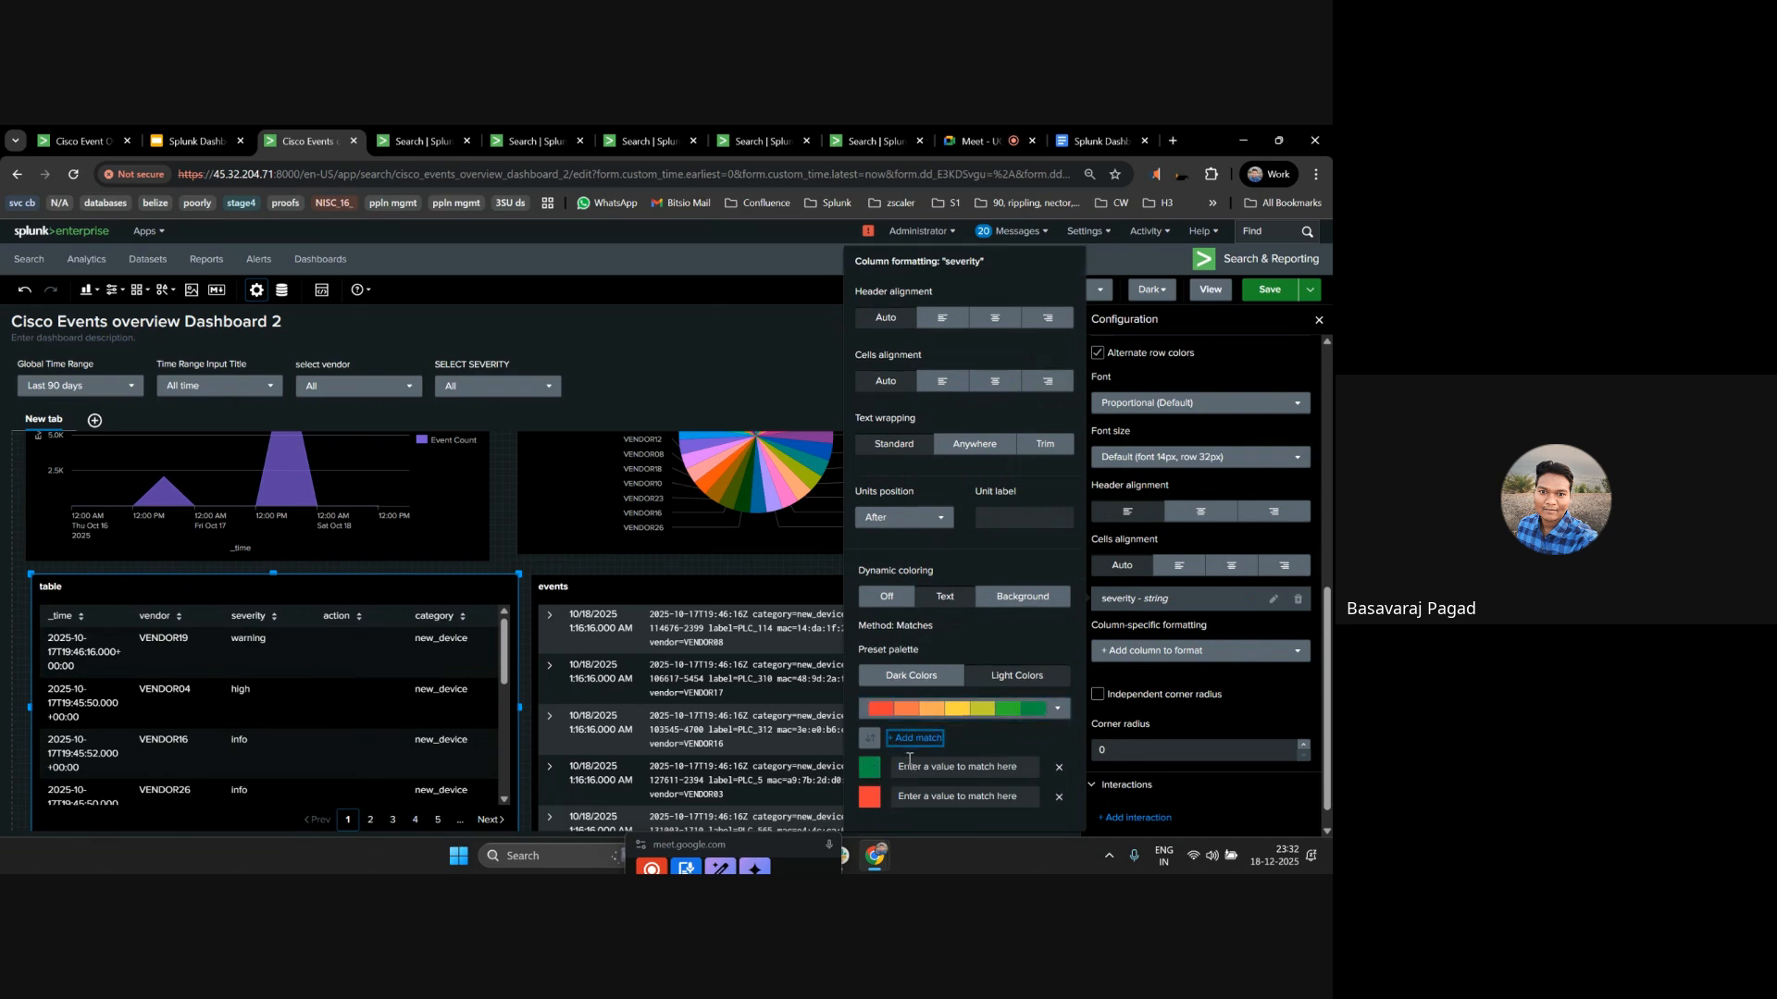
{"action": "left_click", "coordinate": [909, 727]}
{"action": "left_click", "coordinate": [908, 727]}
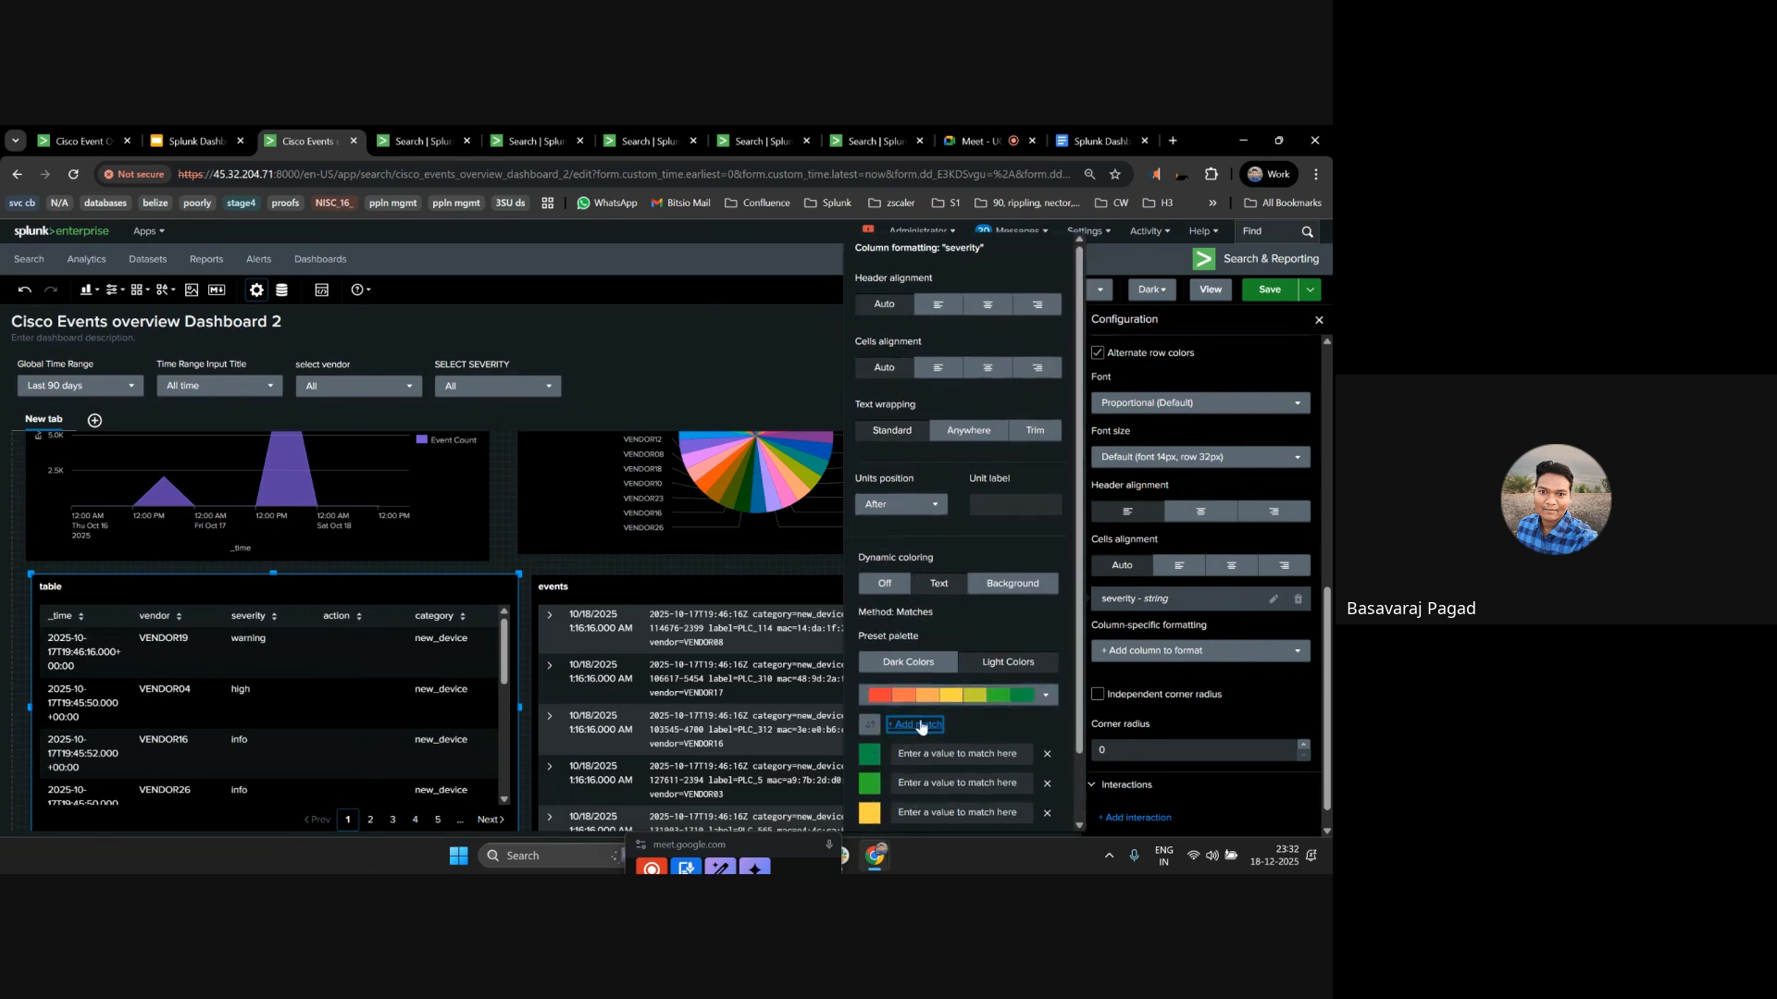
{"action": "scroll", "coordinate": [986, 822], "scroll_direction": "down", "scroll_amount": 1}
{"action": "left_click", "coordinate": [936, 740]}
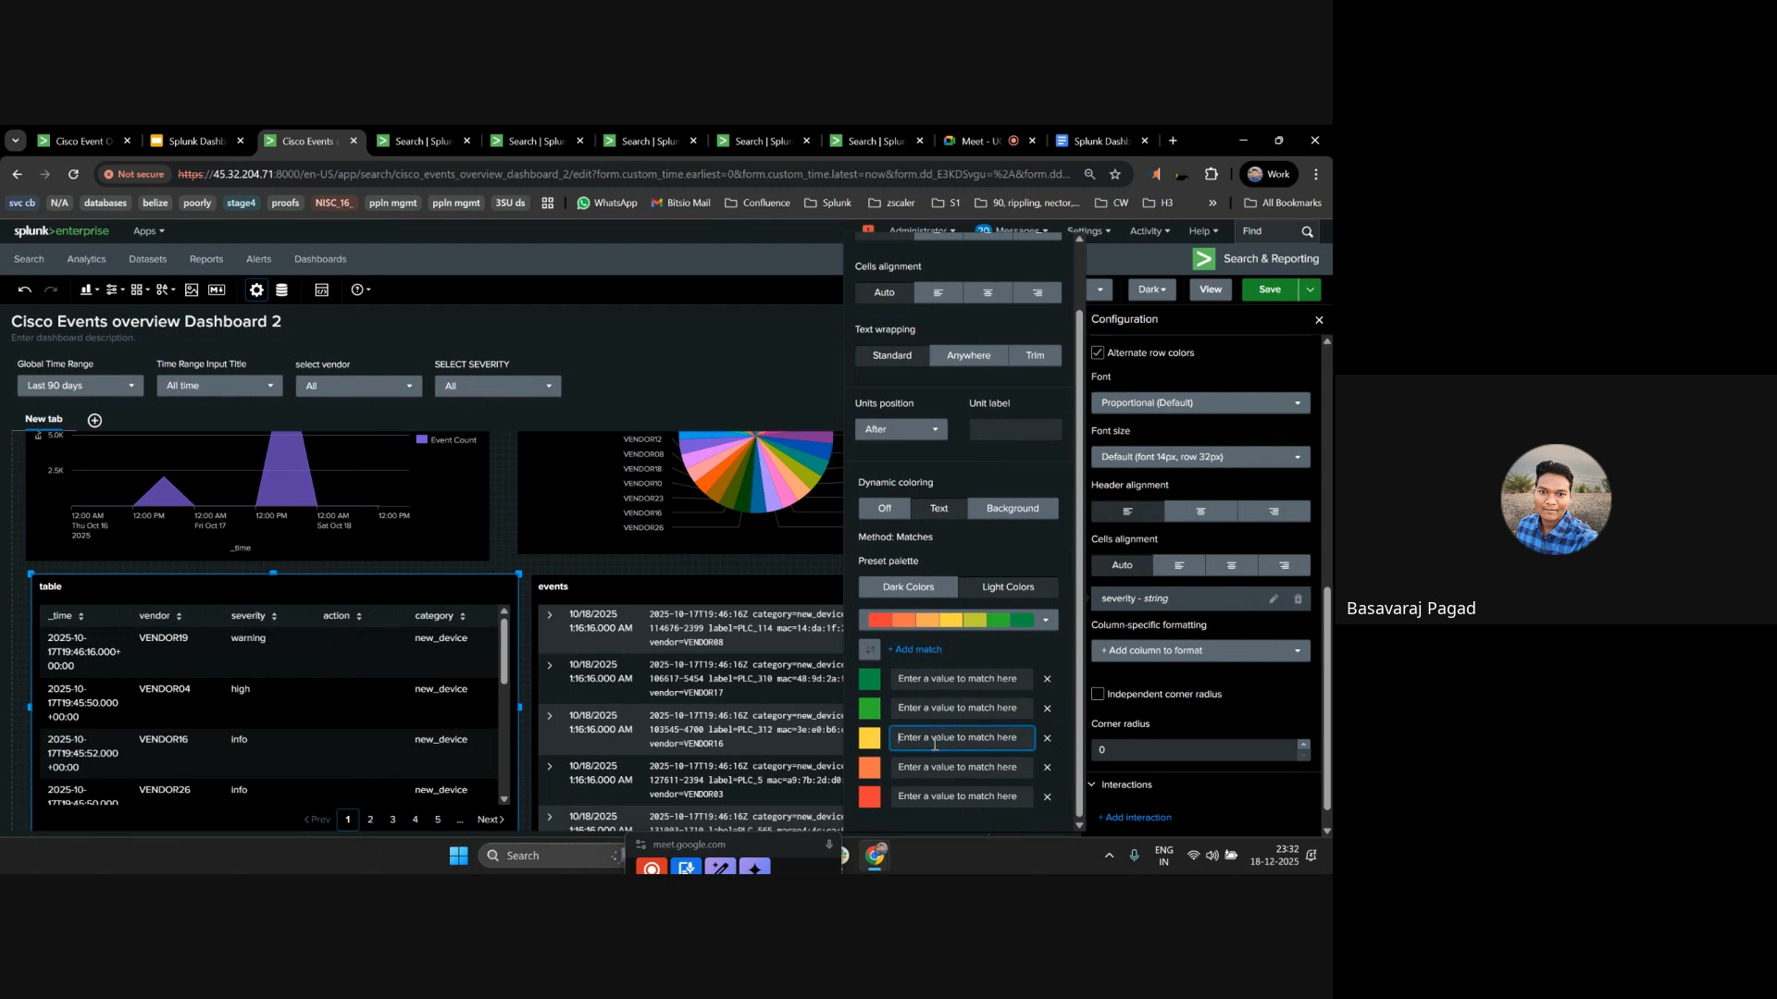
{"action": "type", "text": "warning"}
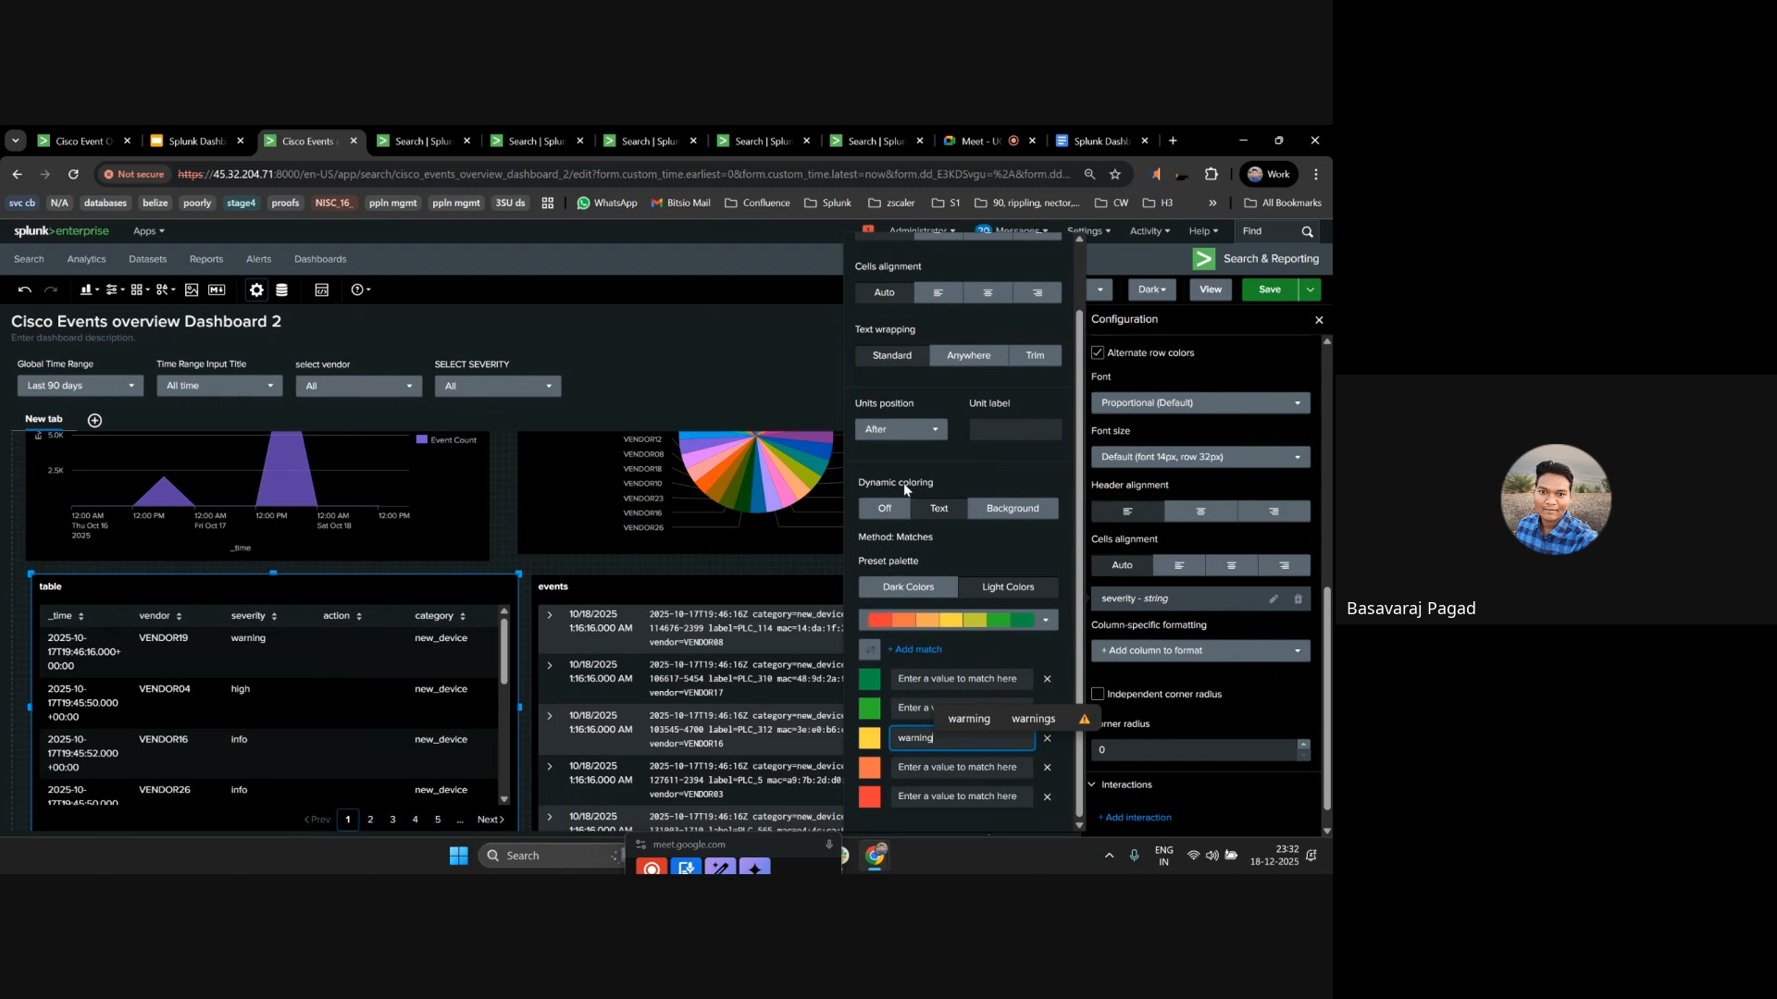
{"action": "left_click", "coordinate": [942, 557]}
{"action": "scroll", "coordinate": [934, 675], "scroll_direction": "up", "scroll_amount": 1}
{"action": "scroll", "coordinate": [933, 675], "scroll_direction": "up", "scroll_amount": 1}
{"action": "left_click_drag", "start_coordinate": [858, 250], "coordinate": [1014, 248]}
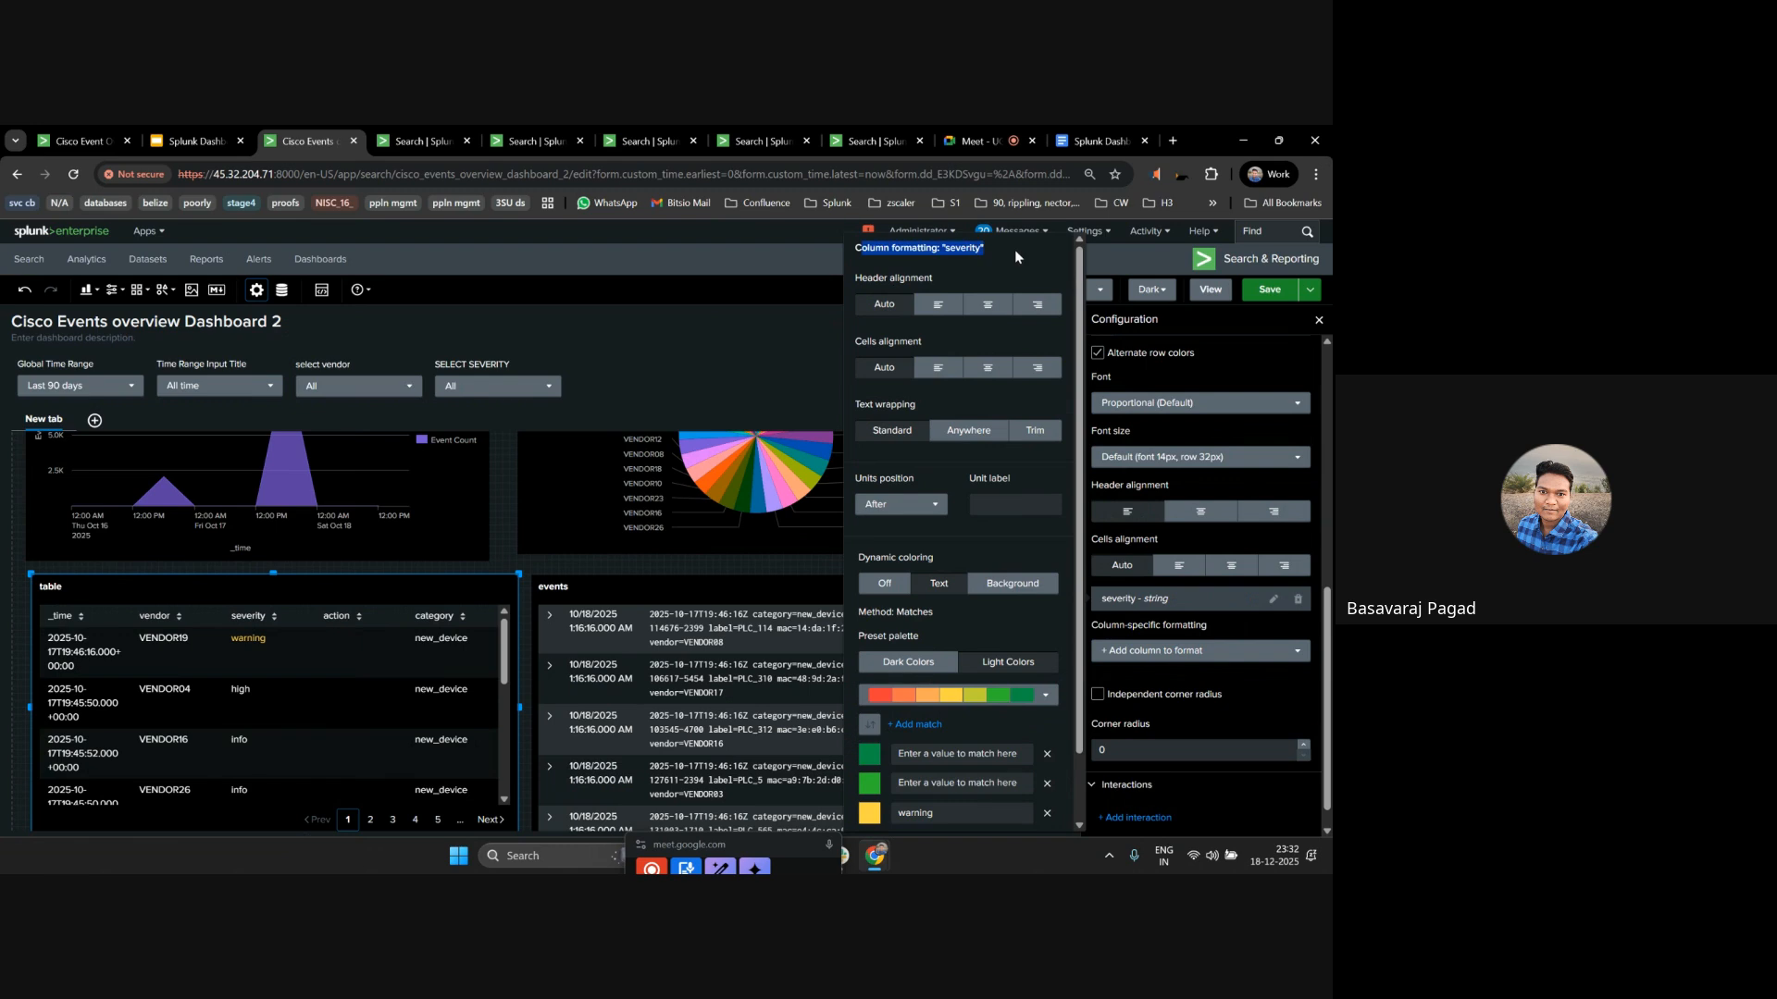
{"action": "scroll", "coordinate": [946, 728], "scroll_direction": "down", "scroll_amount": 2}
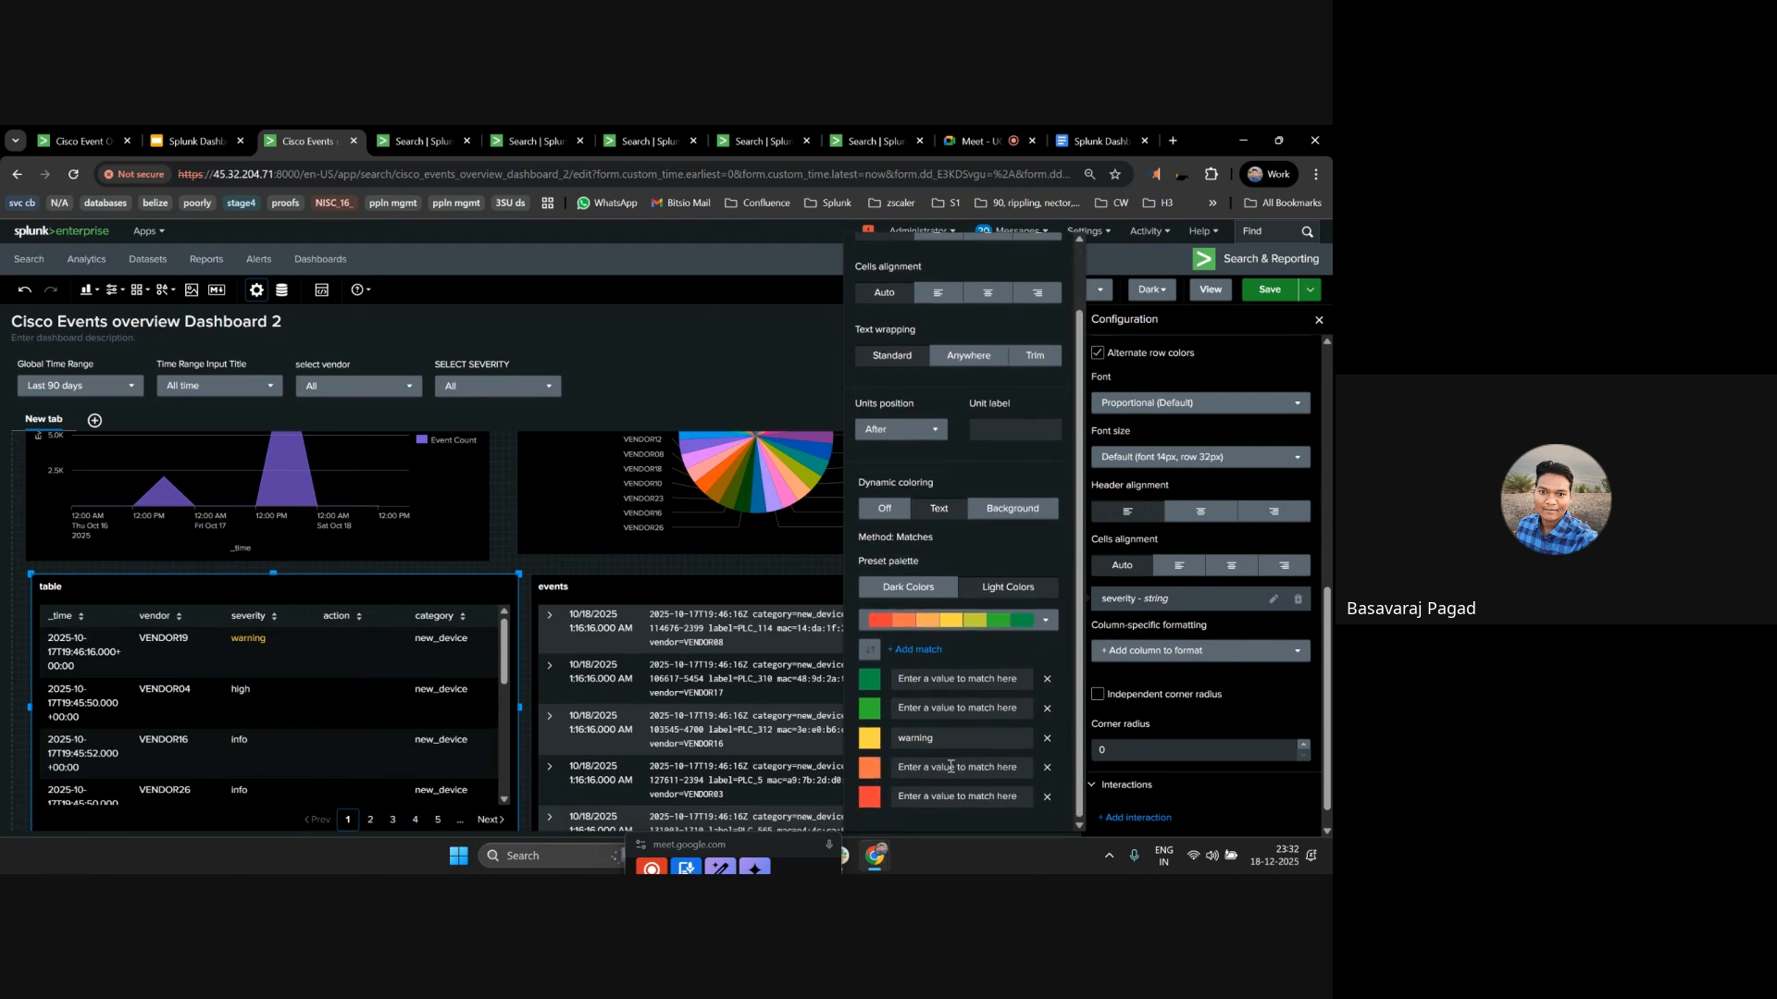
Set the red match's value to critical and the orange match's value to high.
{"action": "left_click", "coordinate": [938, 705]}
{"action": "scroll", "coordinate": [252, 642], "scroll_direction": "down", "scroll_amount": 1}
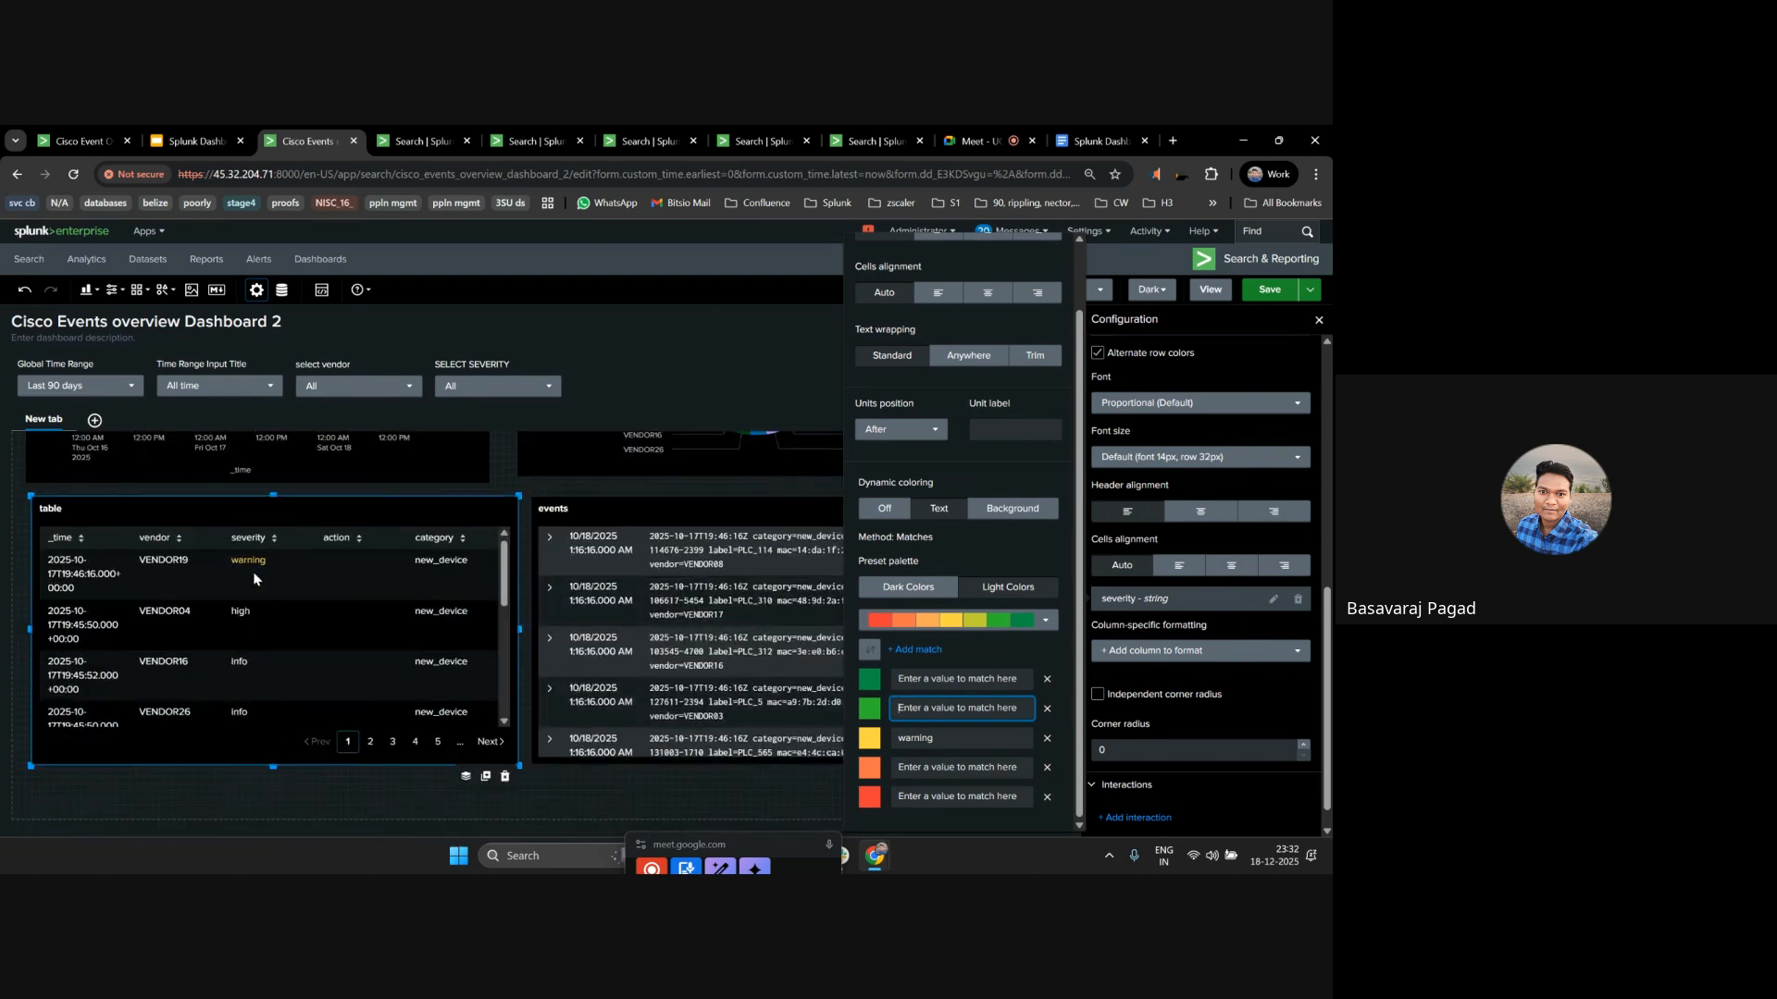
{"action": "left_click", "coordinate": [917, 794]}
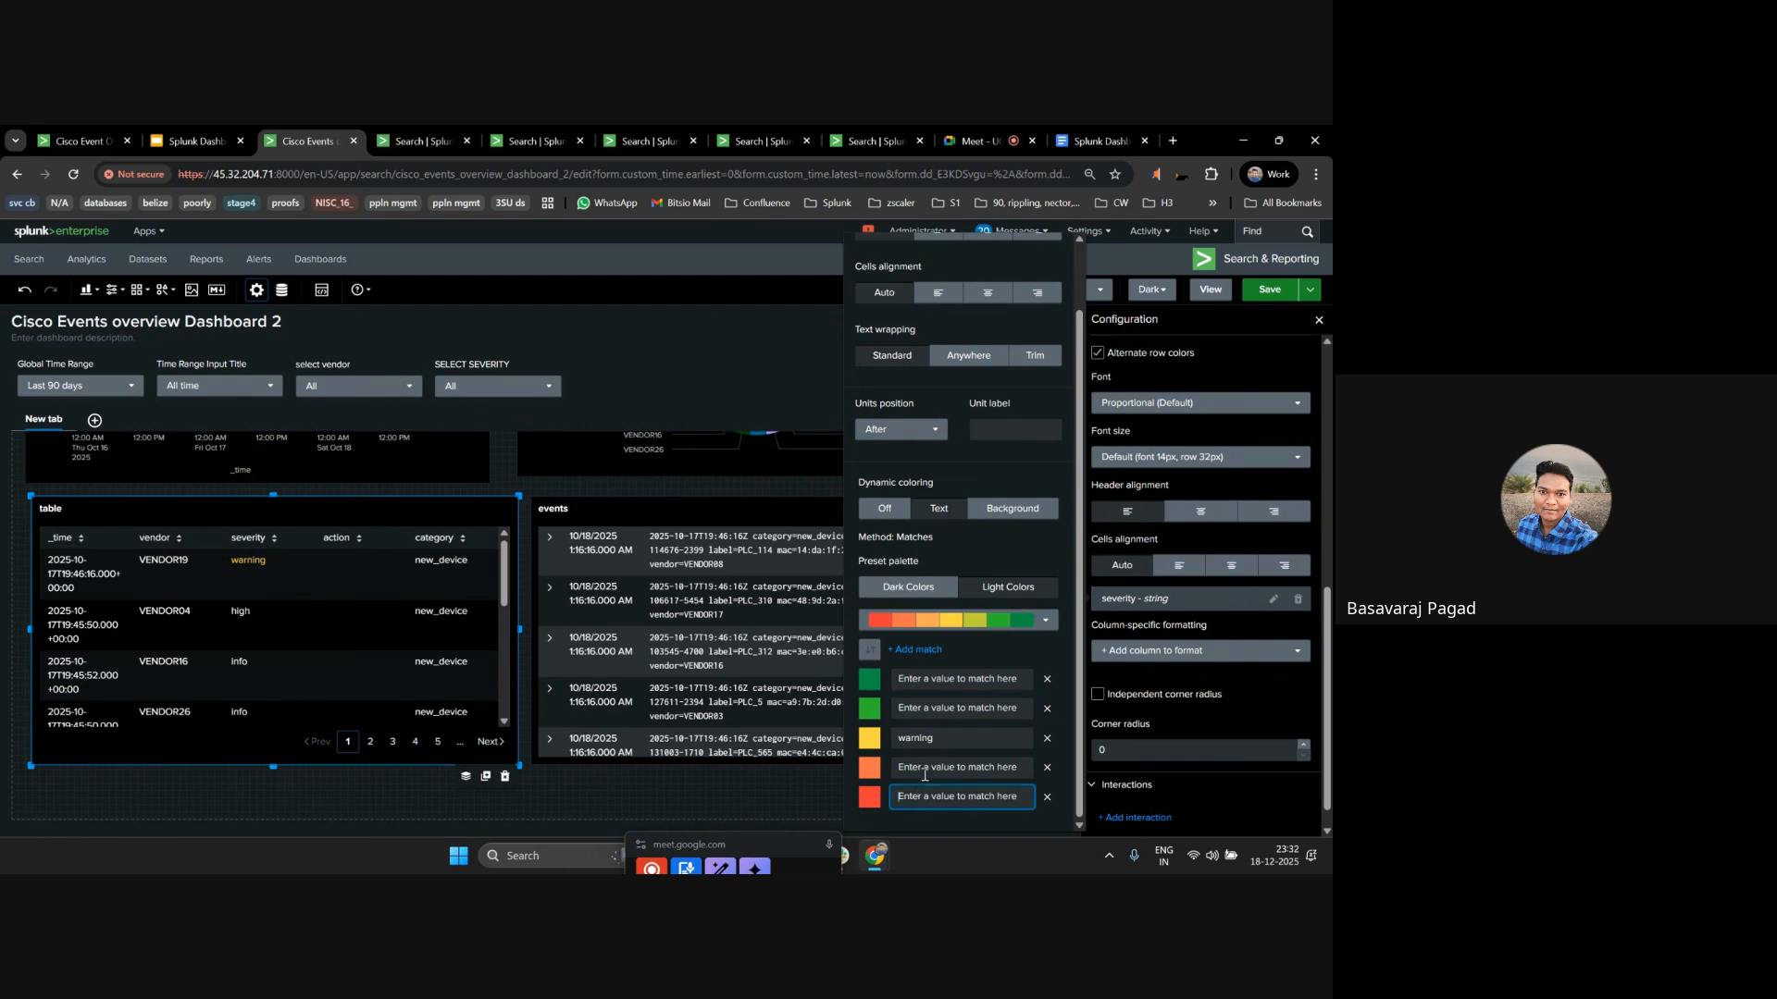
{"action": "type", "text": "critical"}
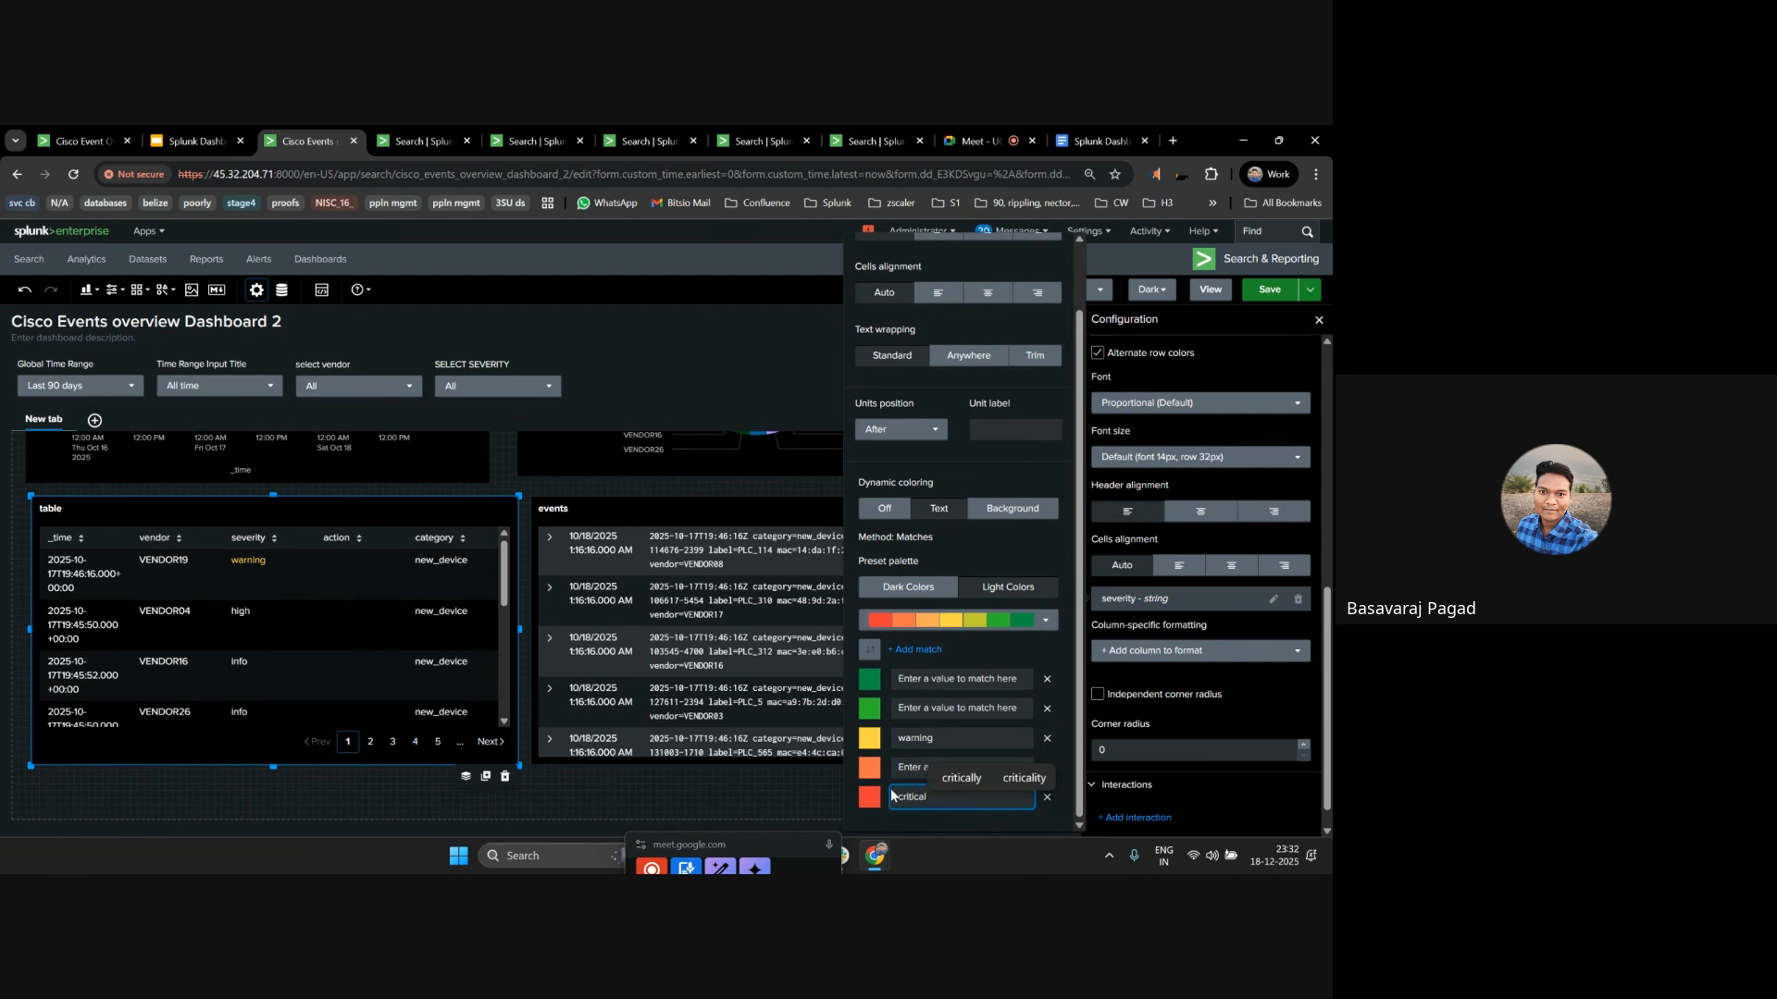
{"action": "left_click", "coordinate": [919, 769]}
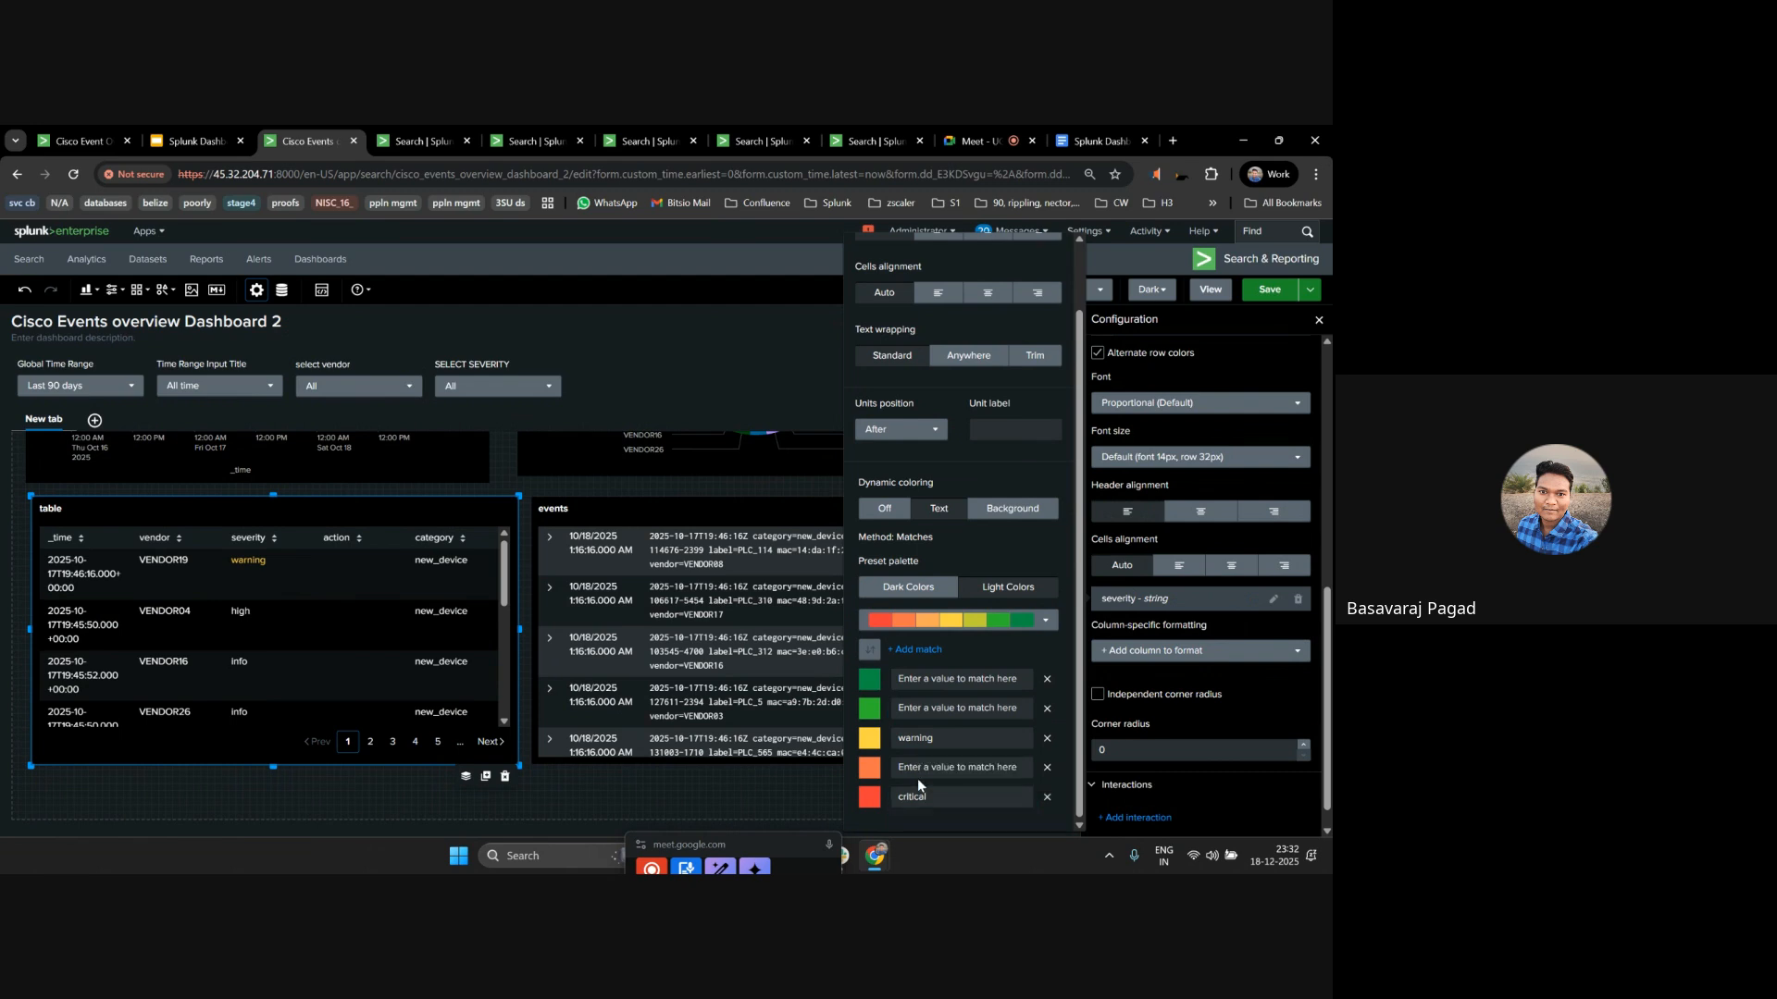
{"action": "left_click", "coordinate": [921, 769]}
{"action": "type", "text": "high"}
Set the light green match's value to low and the dark green match's value to info.
{"action": "left_click", "coordinate": [914, 706]}
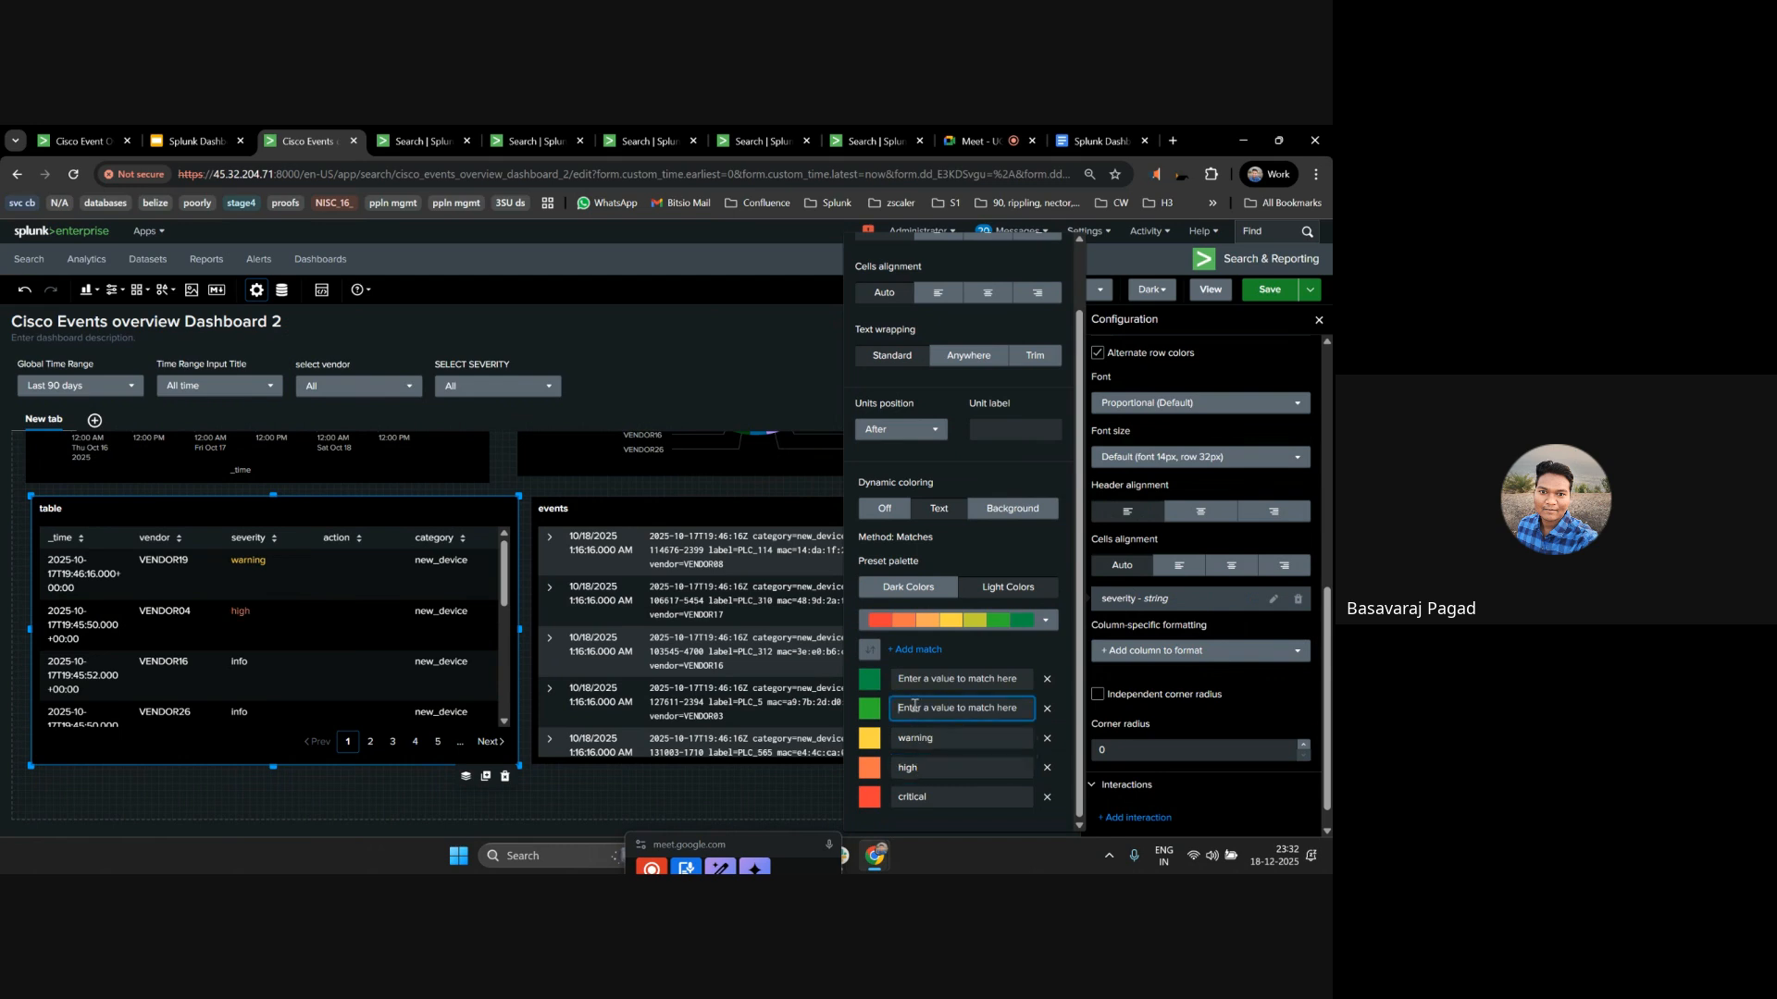
{"action": "type", "text": "low"}
{"action": "key", "text": "BackSpace"}
{"action": "type", "text": "low"}
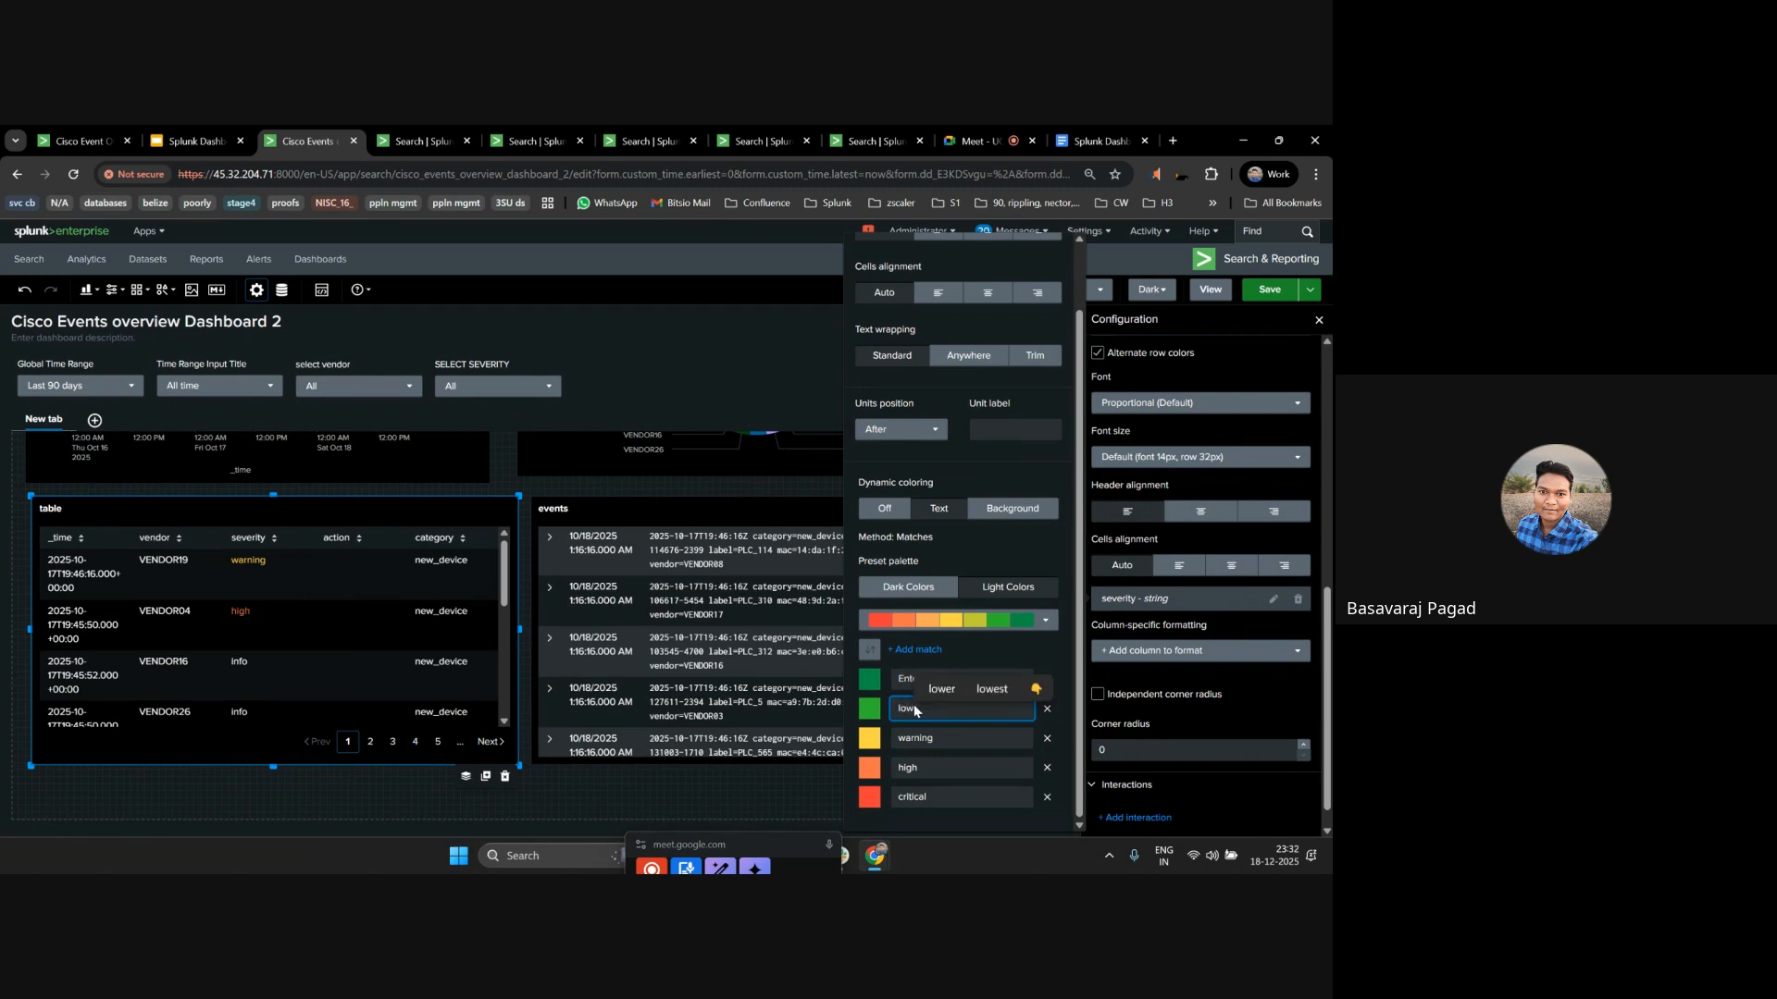
{"action": "left_click", "coordinate": [905, 679]}
{"action": "type", "text": "info"}
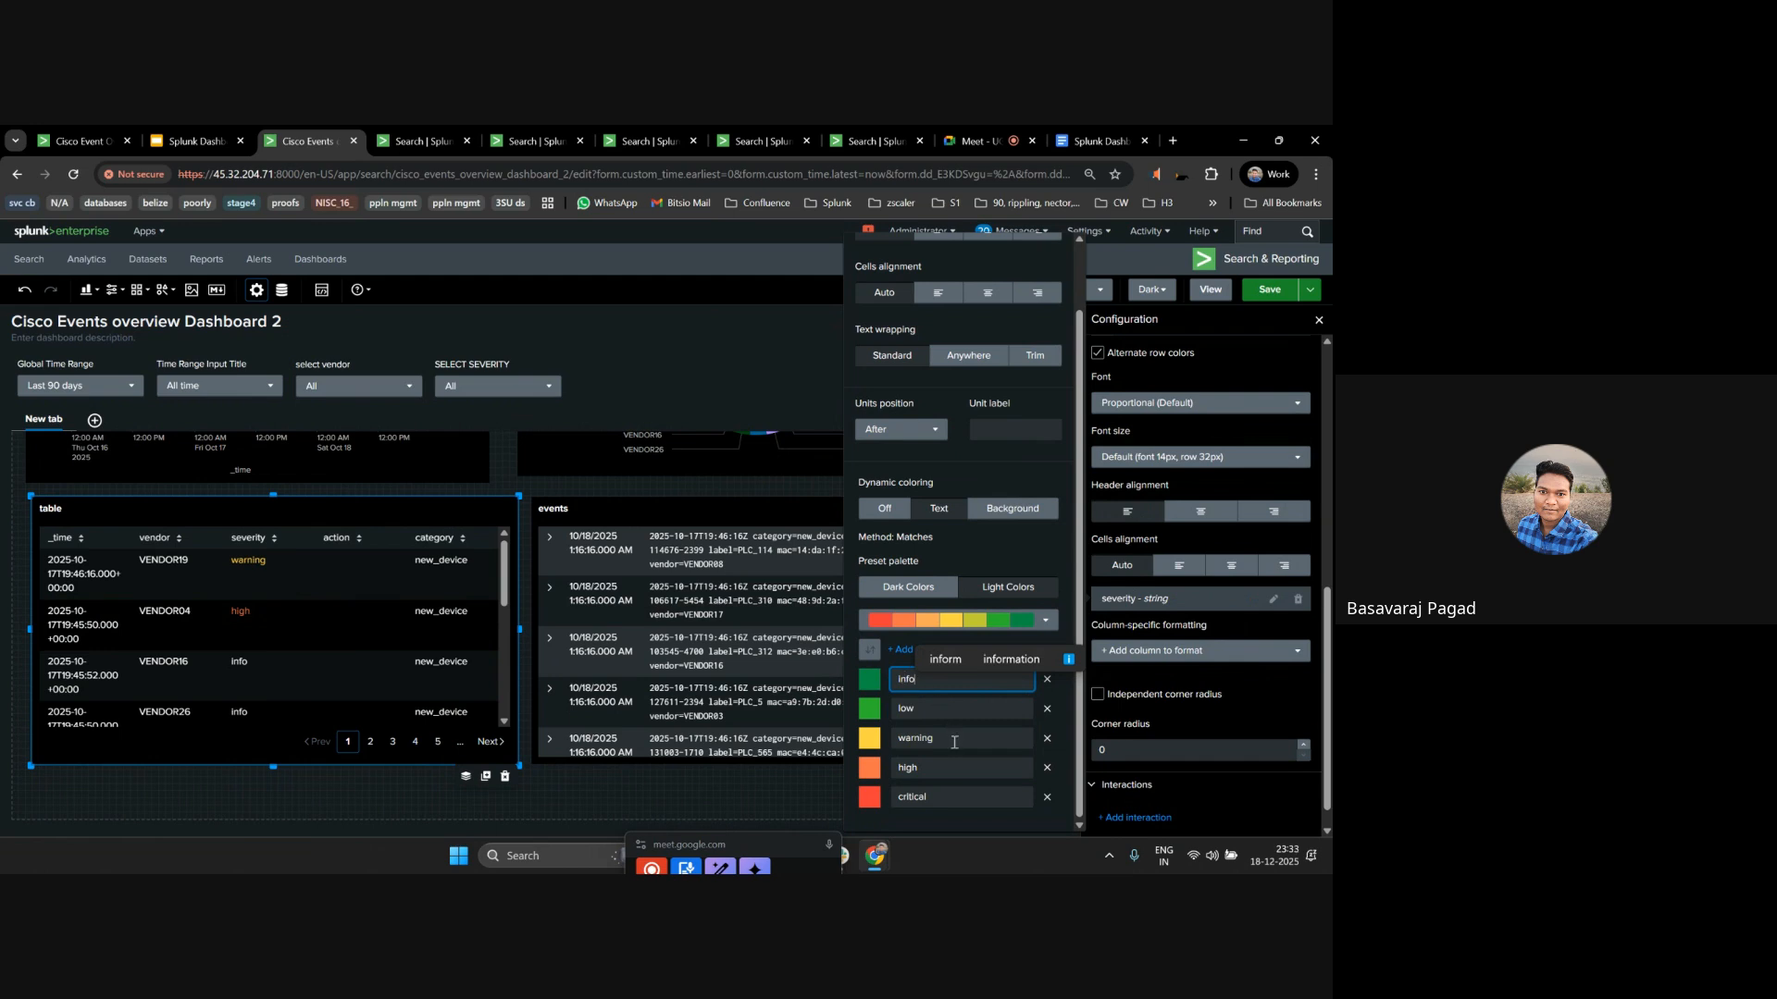
Look over the available colors for the info match and the preset palette choices.
{"action": "left_click", "coordinate": [869, 678]}
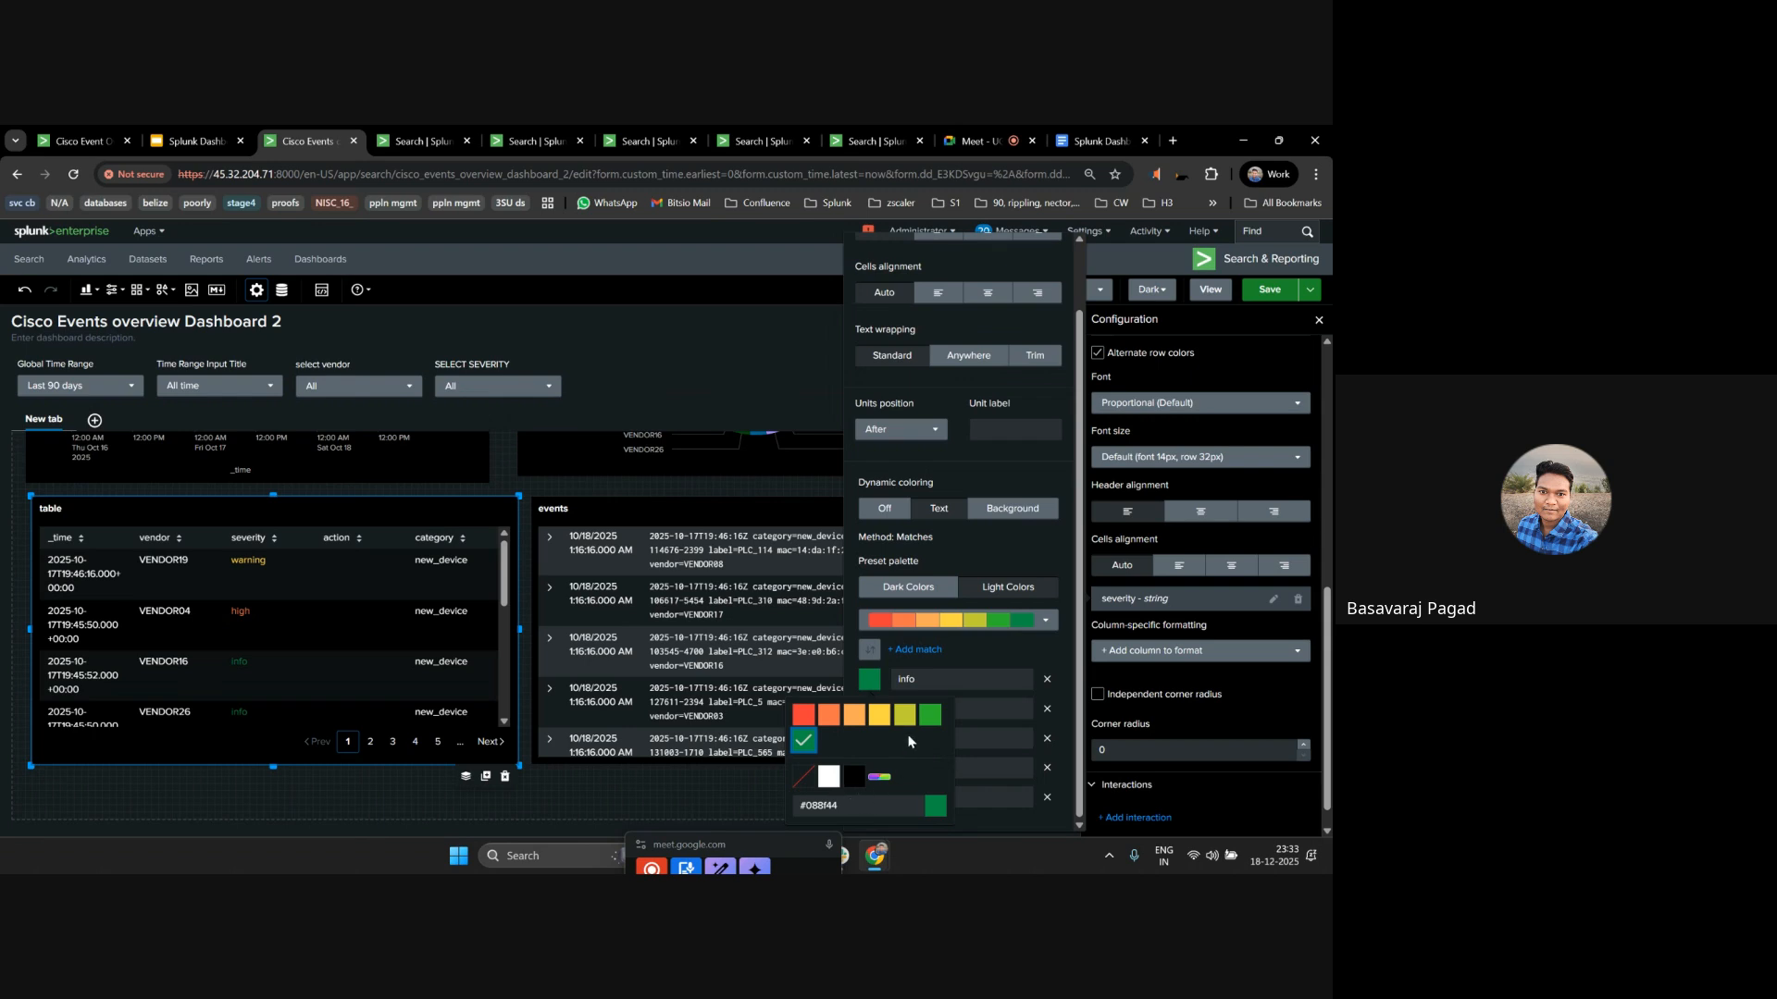
{"action": "left_click", "coordinate": [947, 621]}
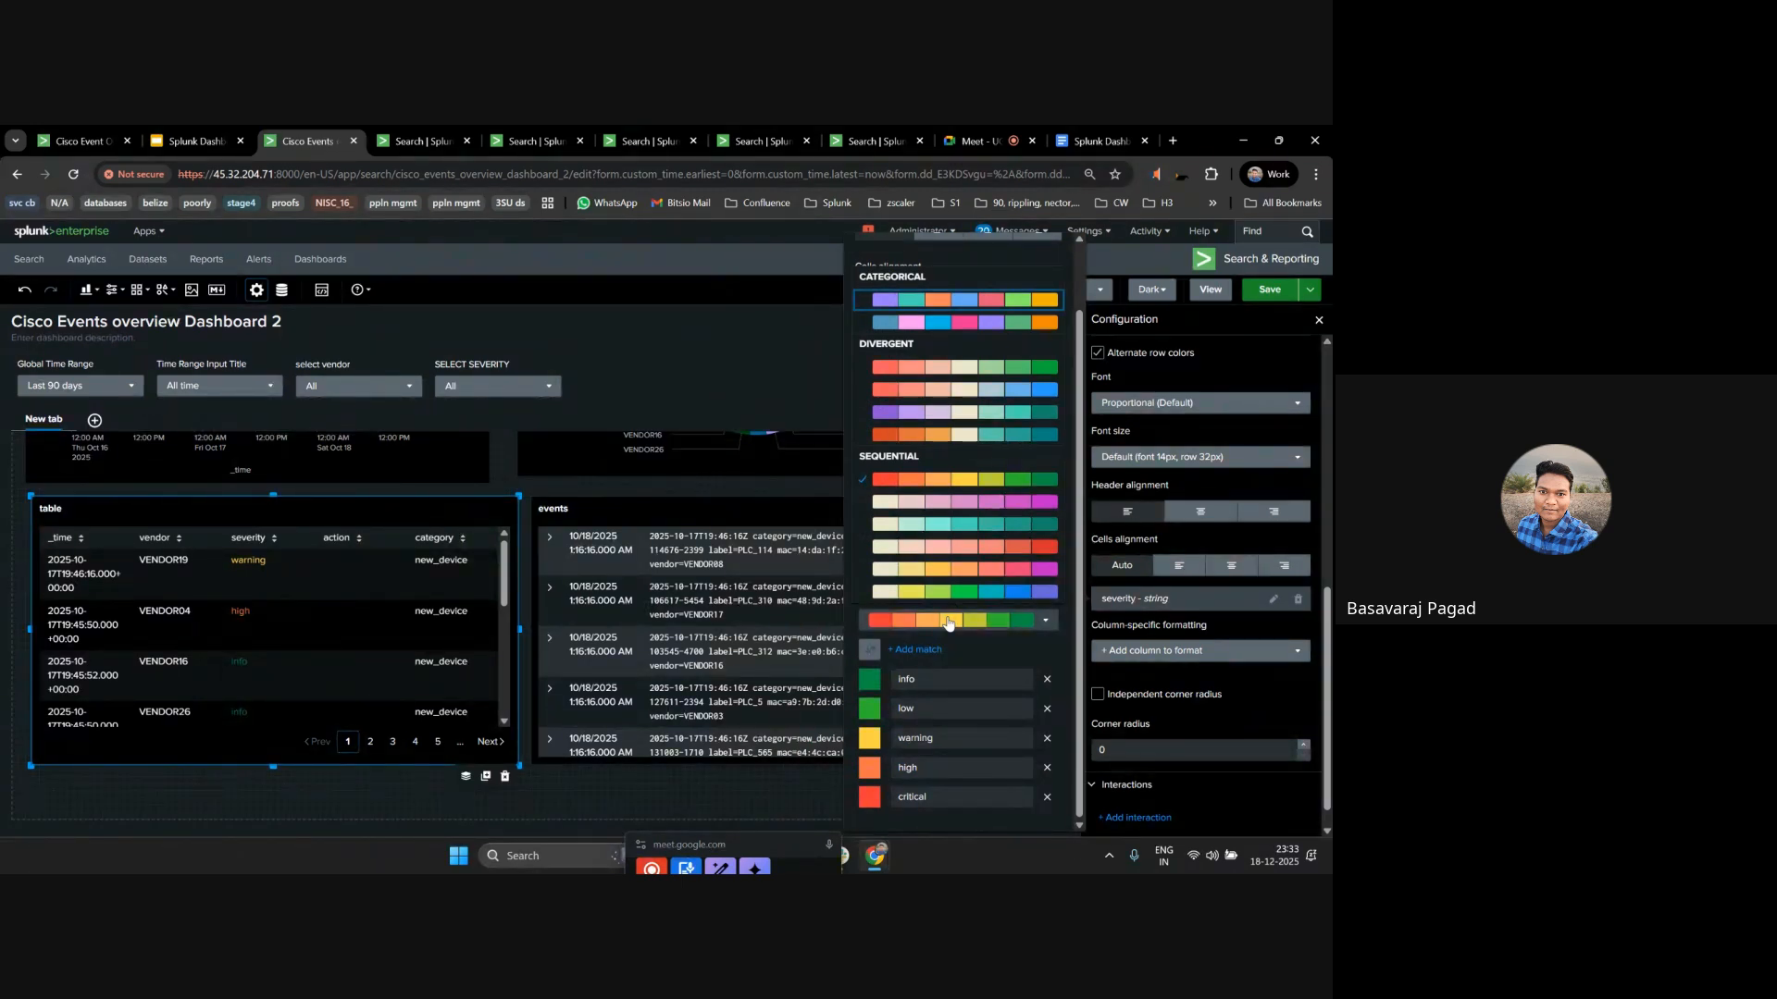
{"action": "left_click", "coordinate": [993, 765]}
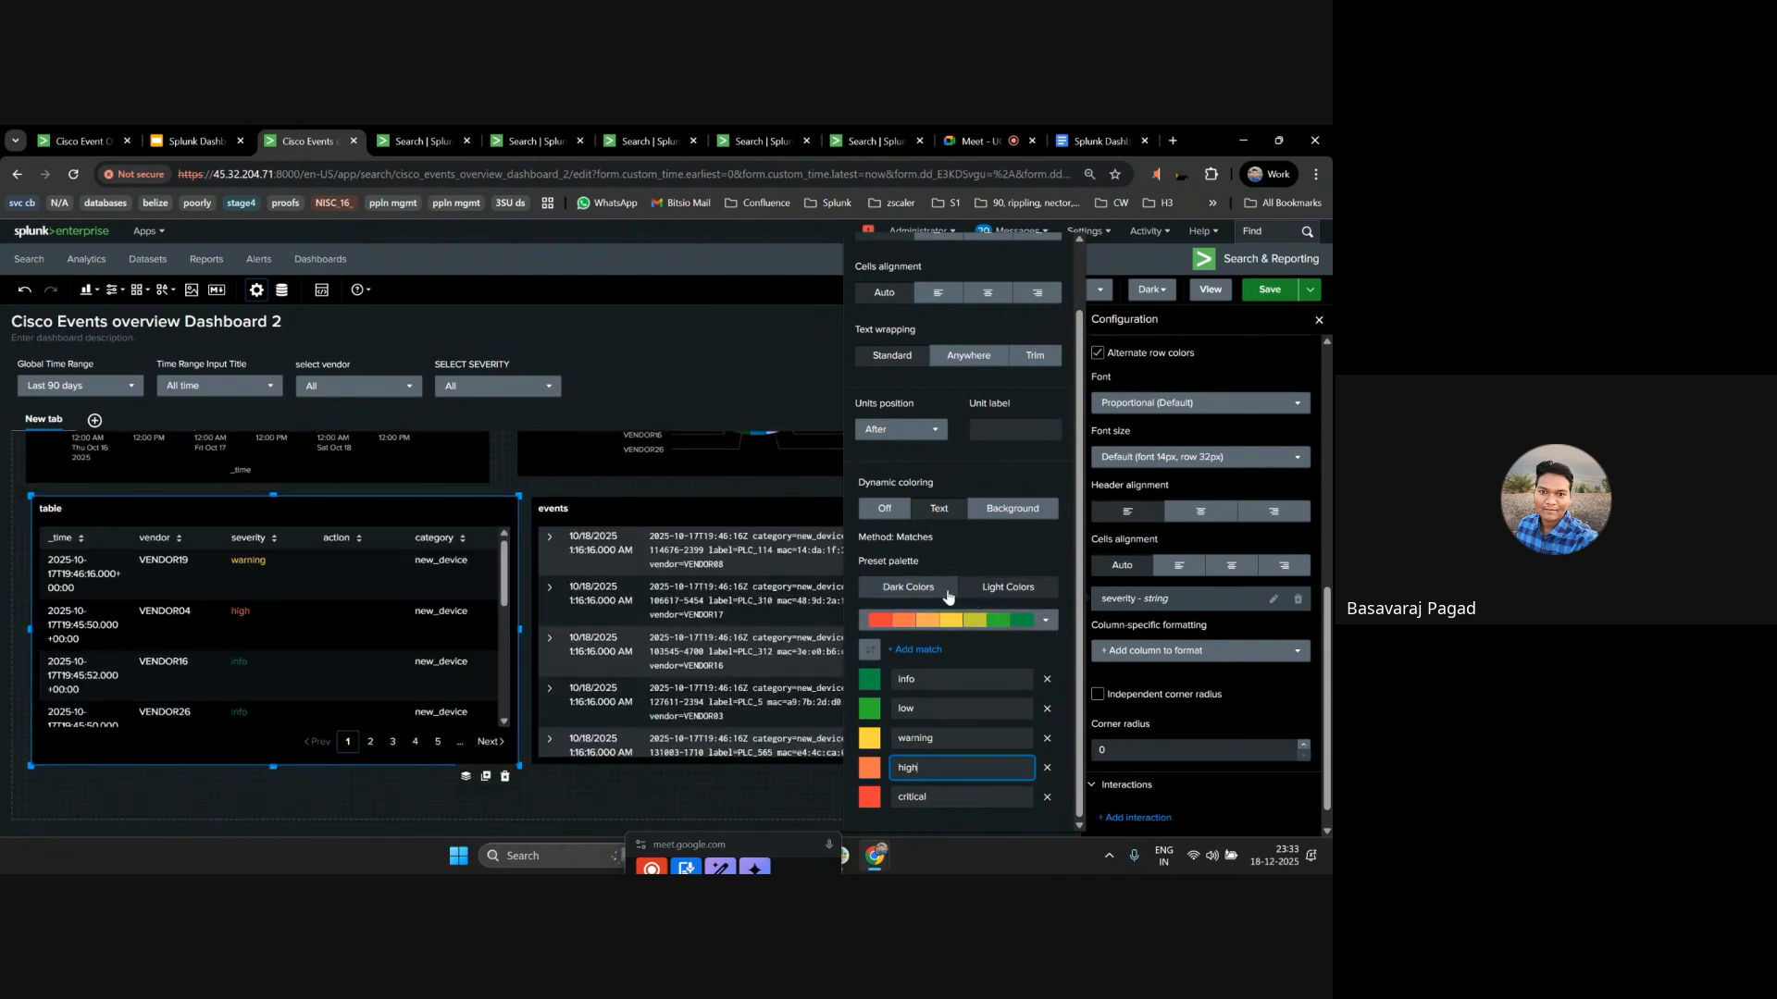
Compare the severity column's Background and Off dynamic coloring modes, return to Text coloring and save the dashboard.
{"action": "left_click", "coordinate": [1025, 512]}
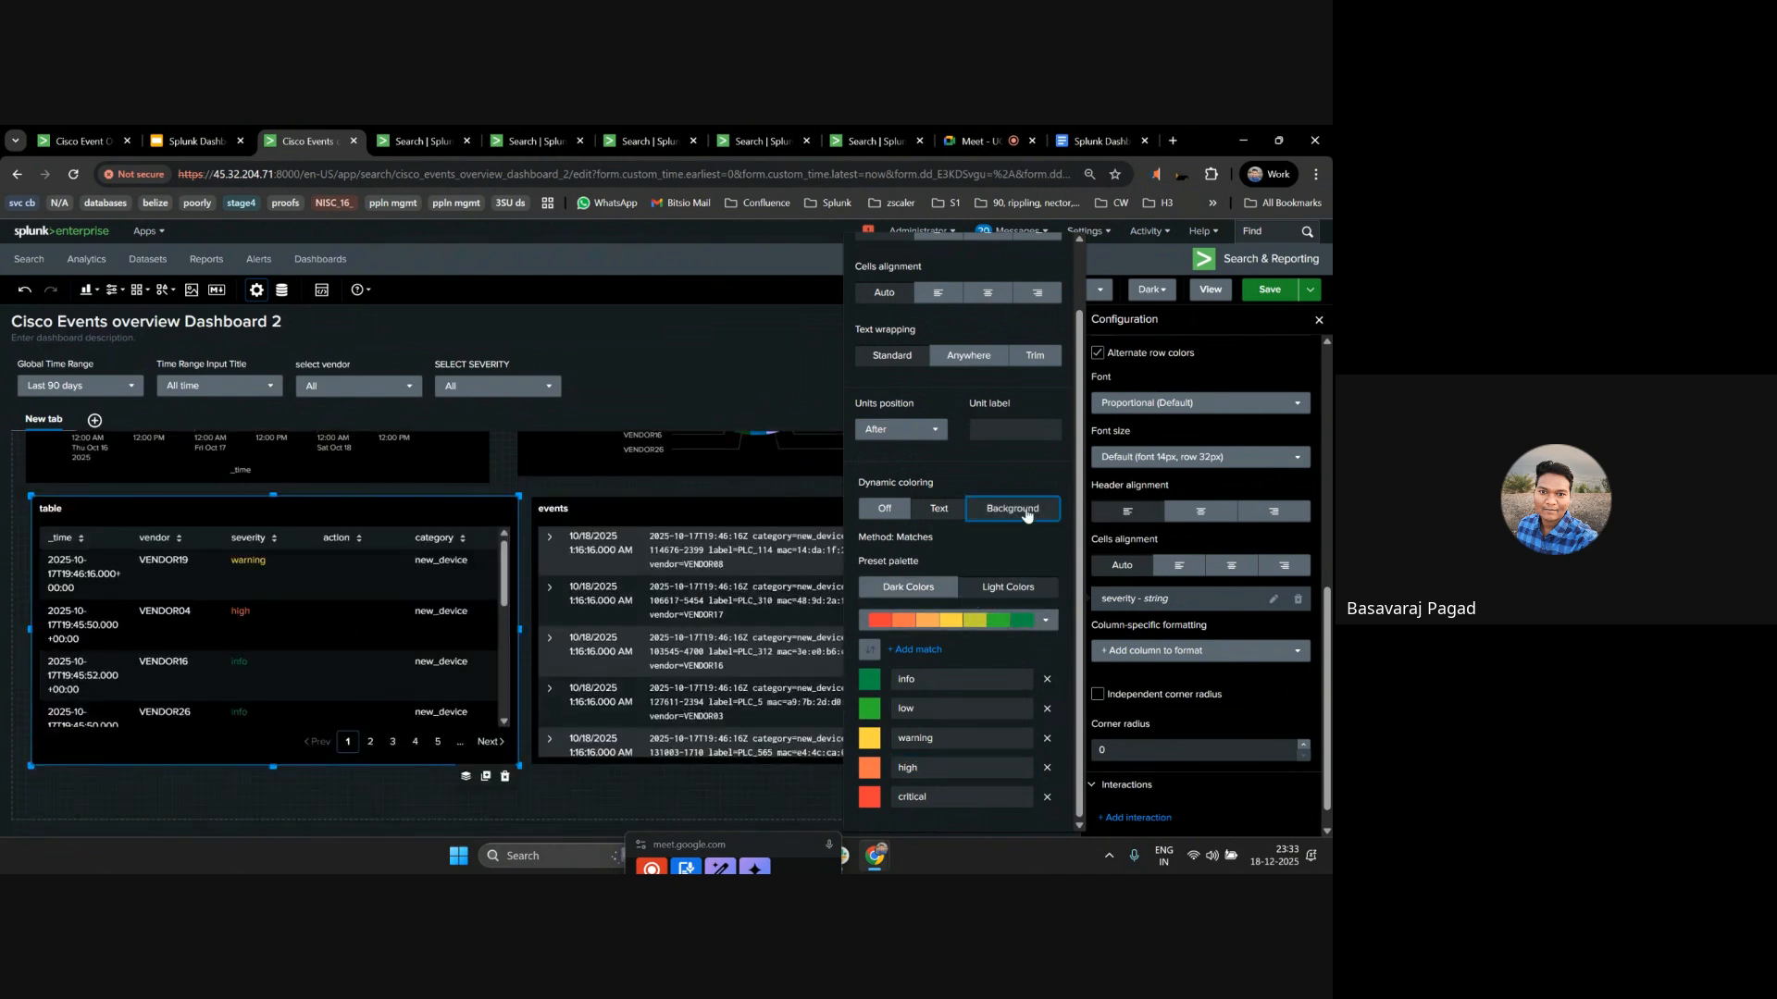
{"action": "left_click", "coordinate": [931, 516]}
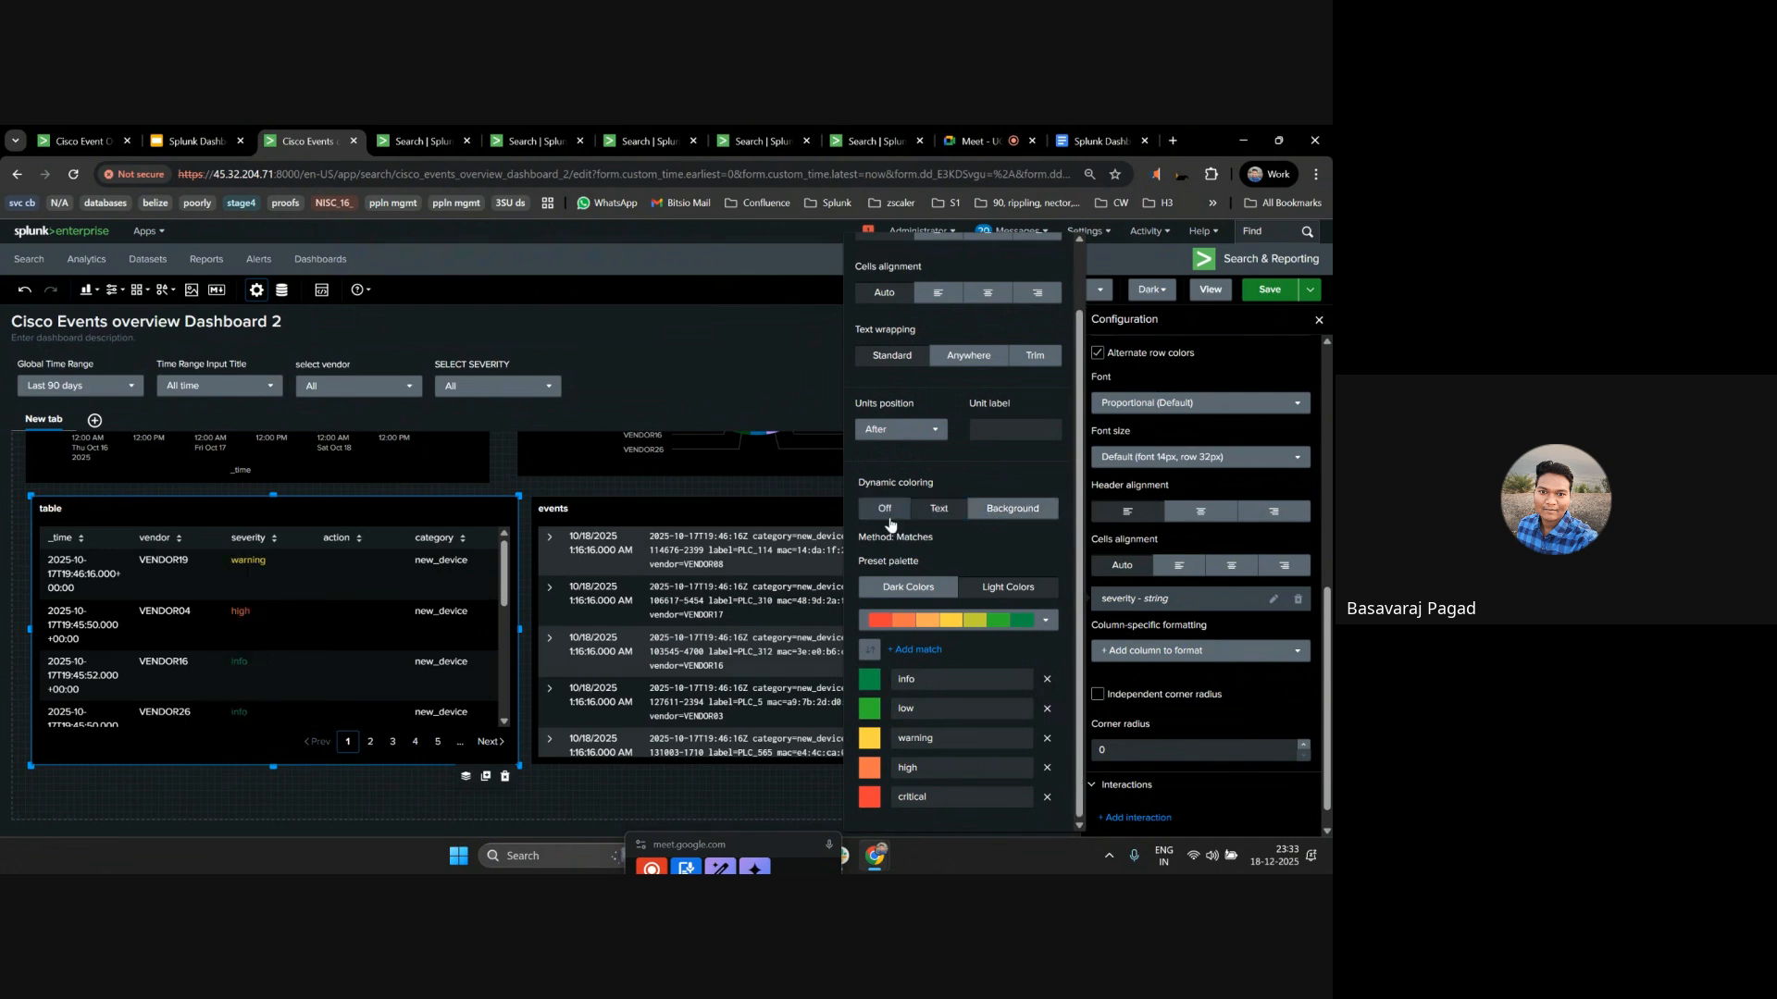
{"action": "left_click", "coordinate": [888, 510]}
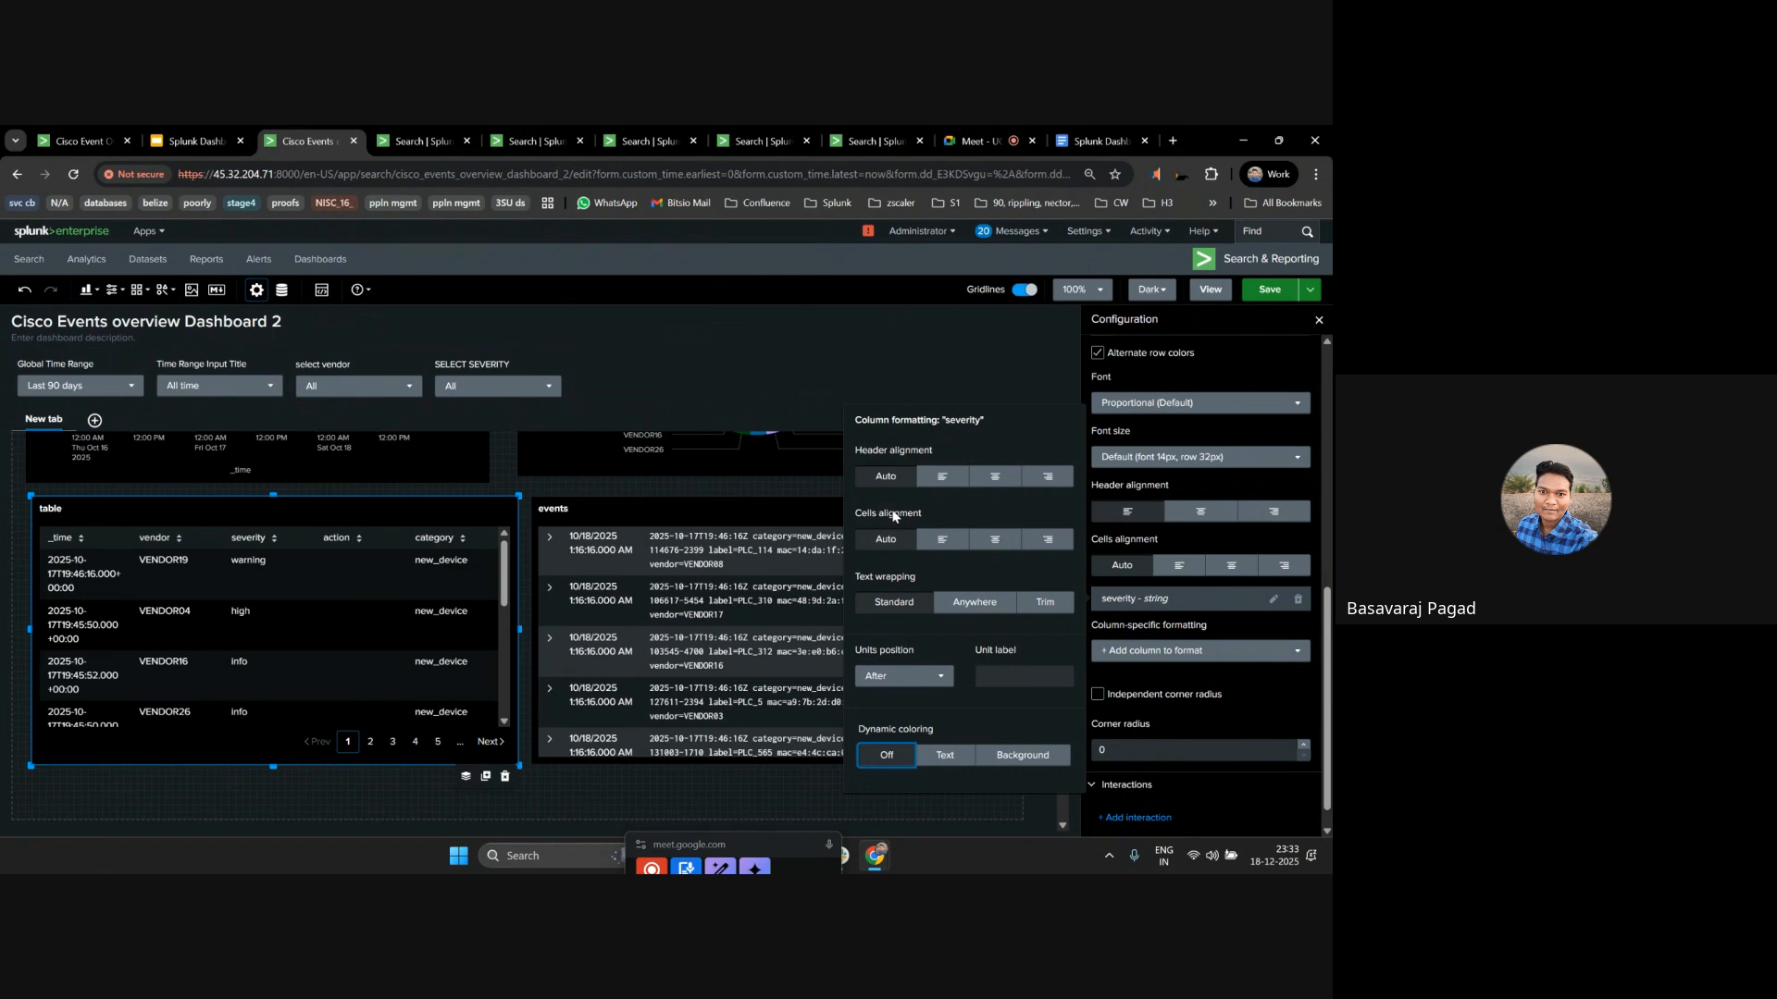
{"action": "left_click", "coordinate": [944, 772]}
{"action": "scroll", "coordinate": [308, 684], "scroll_direction": "up", "scroll_amount": 3}
{"action": "scroll", "coordinate": [308, 685], "scroll_direction": "down", "scroll_amount": 2}
{"action": "left_click", "coordinate": [1269, 290]}
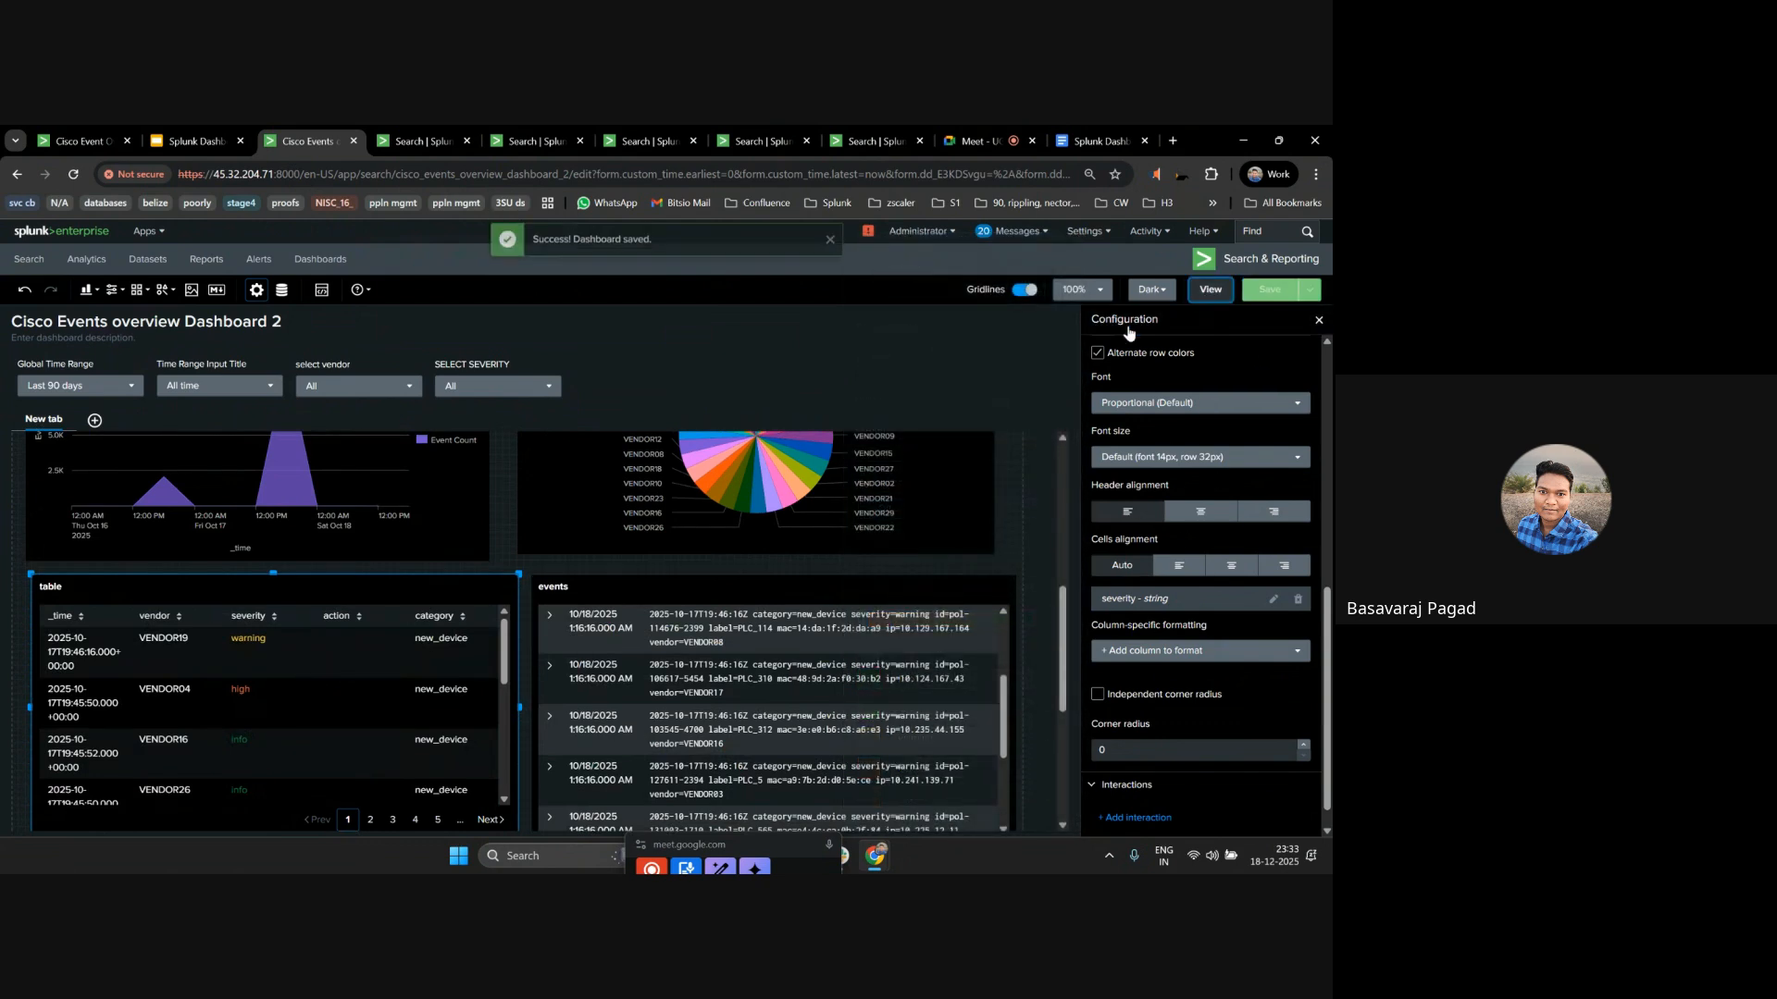
Check the saved dashboard in view mode and return to editing it.
{"action": "left_click", "coordinate": [1208, 289]}
{"action": "scroll", "coordinate": [791, 532], "scroll_direction": "up", "scroll_amount": 5}
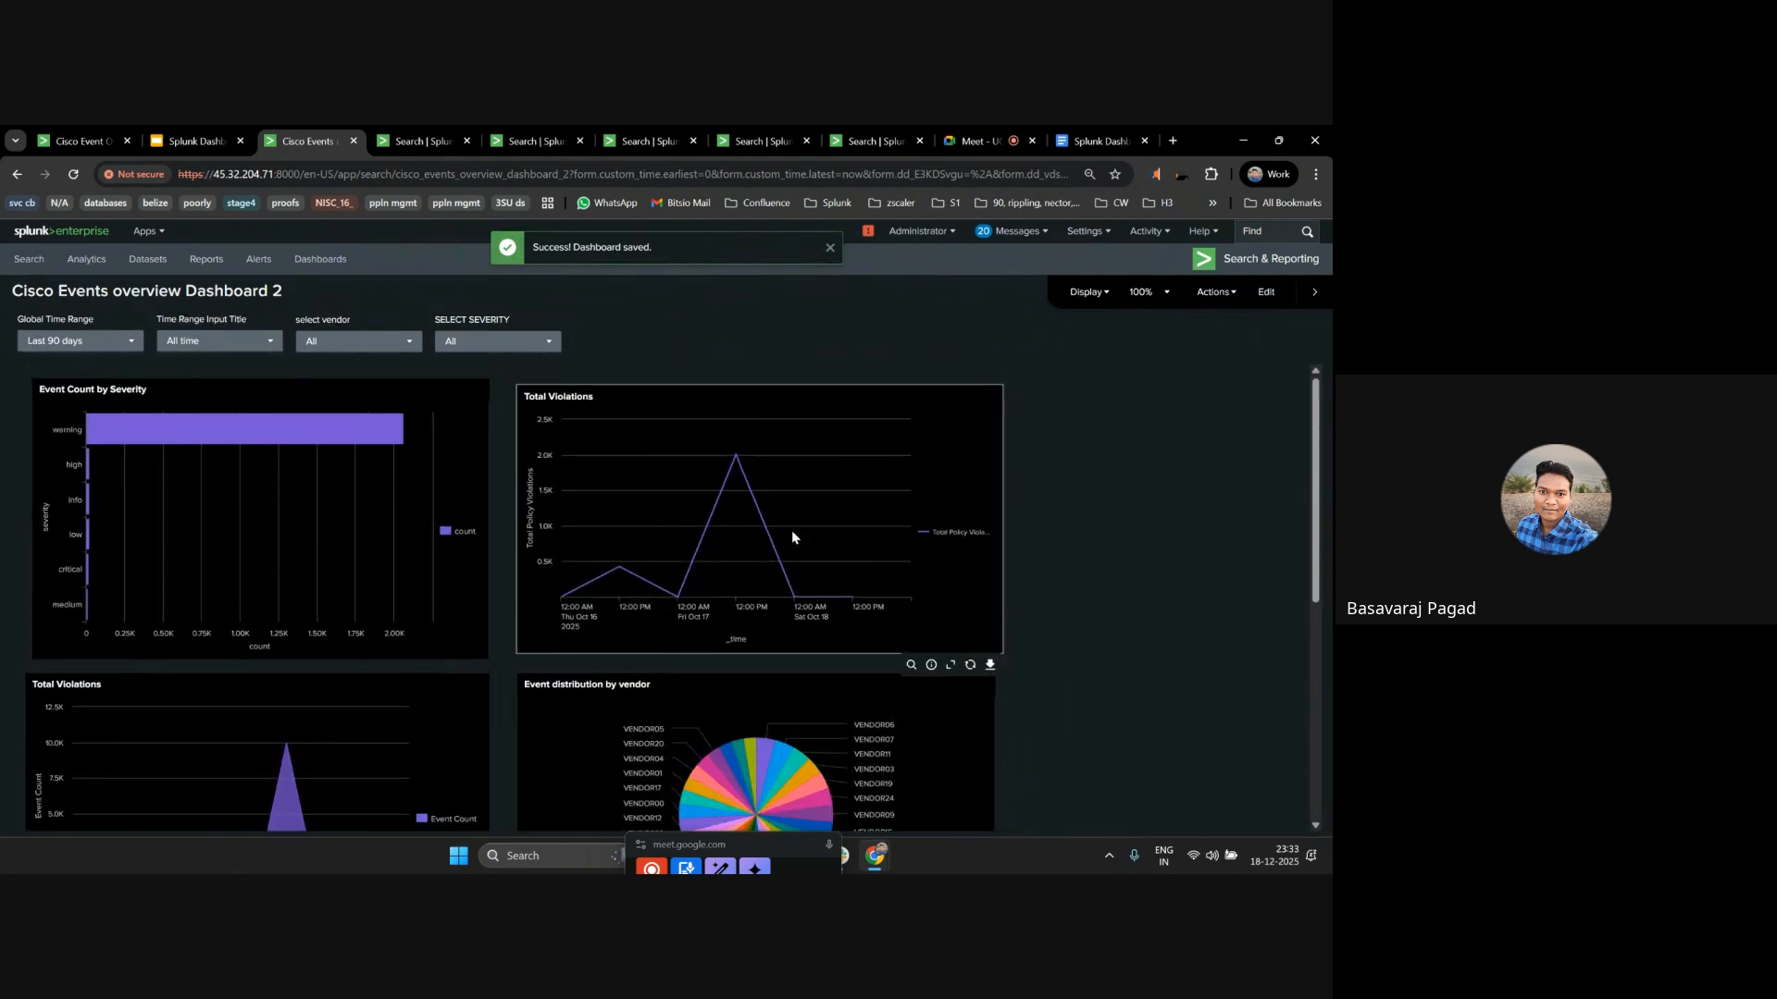
{"action": "left_click", "coordinate": [1262, 292]}
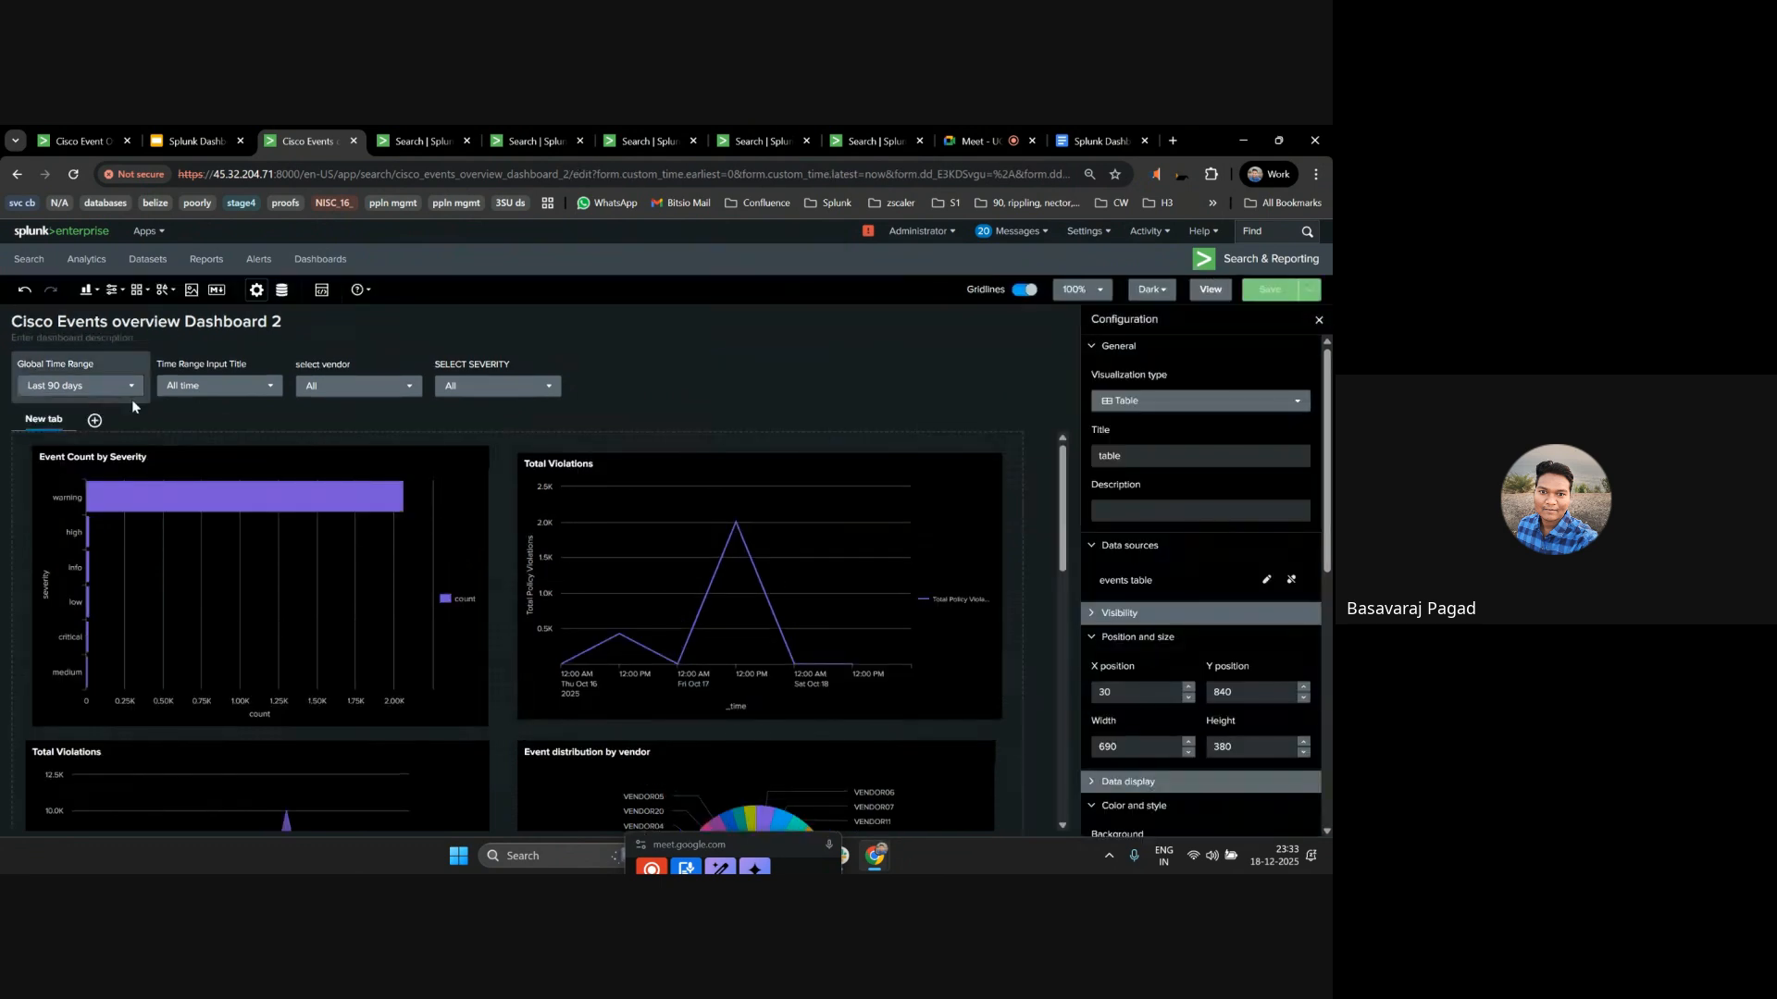
Add a markdown text box about 300 by 50 over the upper part of the Total Violations line chart.
{"action": "left_click", "coordinate": [217, 290]}
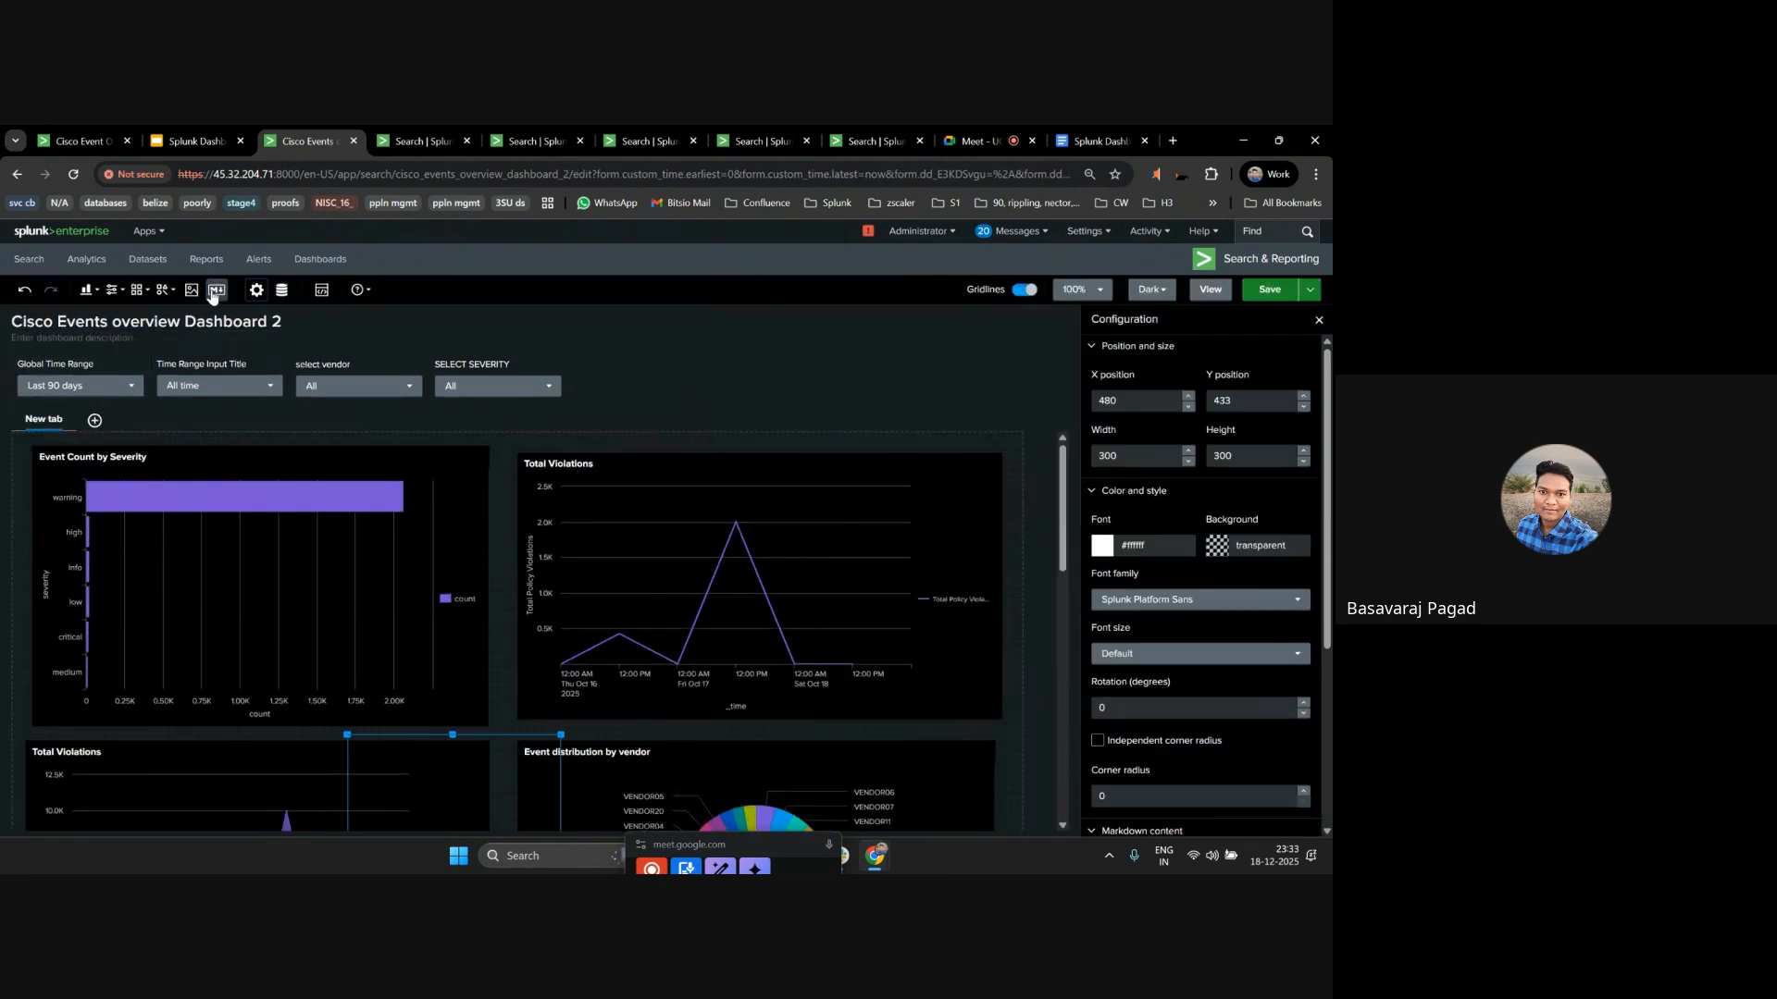
{"action": "left_click_drag", "start_coordinate": [463, 764], "coordinate": [702, 485]}
{"action": "scroll", "coordinate": [518, 744], "scroll_direction": "down", "scroll_amount": 4}
{"action": "scroll", "coordinate": [481, 630], "scroll_direction": "up", "scroll_amount": 2}
{"action": "scroll", "coordinate": [567, 663], "scroll_direction": "down", "scroll_amount": 4}
{"action": "scroll", "coordinate": [572, 569], "scroll_direction": "up", "scroll_amount": 5}
{"action": "left_click_drag", "start_coordinate": [692, 658], "coordinate": [727, 469]}
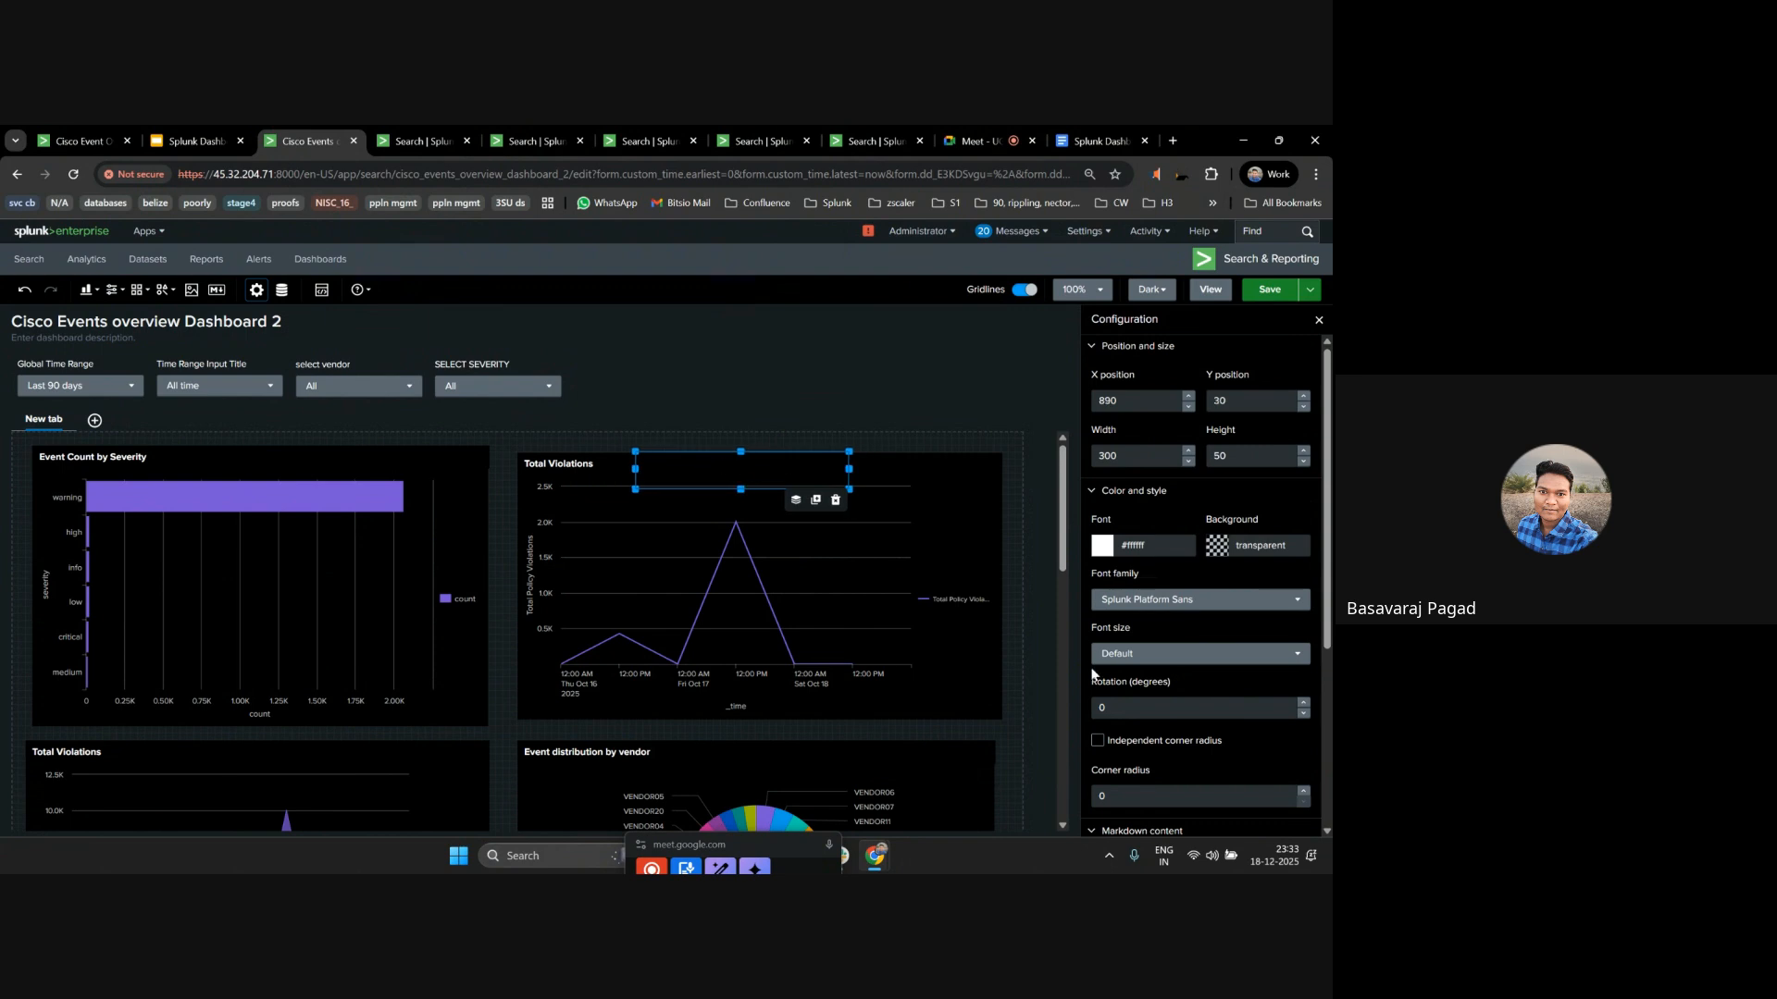
Enter "time range is between" as the text box's markdown content and shift the box to about X 940, Y 40.
{"action": "scroll", "coordinate": [1203, 574], "scroll_direction": "down", "scroll_amount": 3}
{"action": "left_click", "coordinate": [1143, 609]}
{"action": "type", "text": "time range is between"}
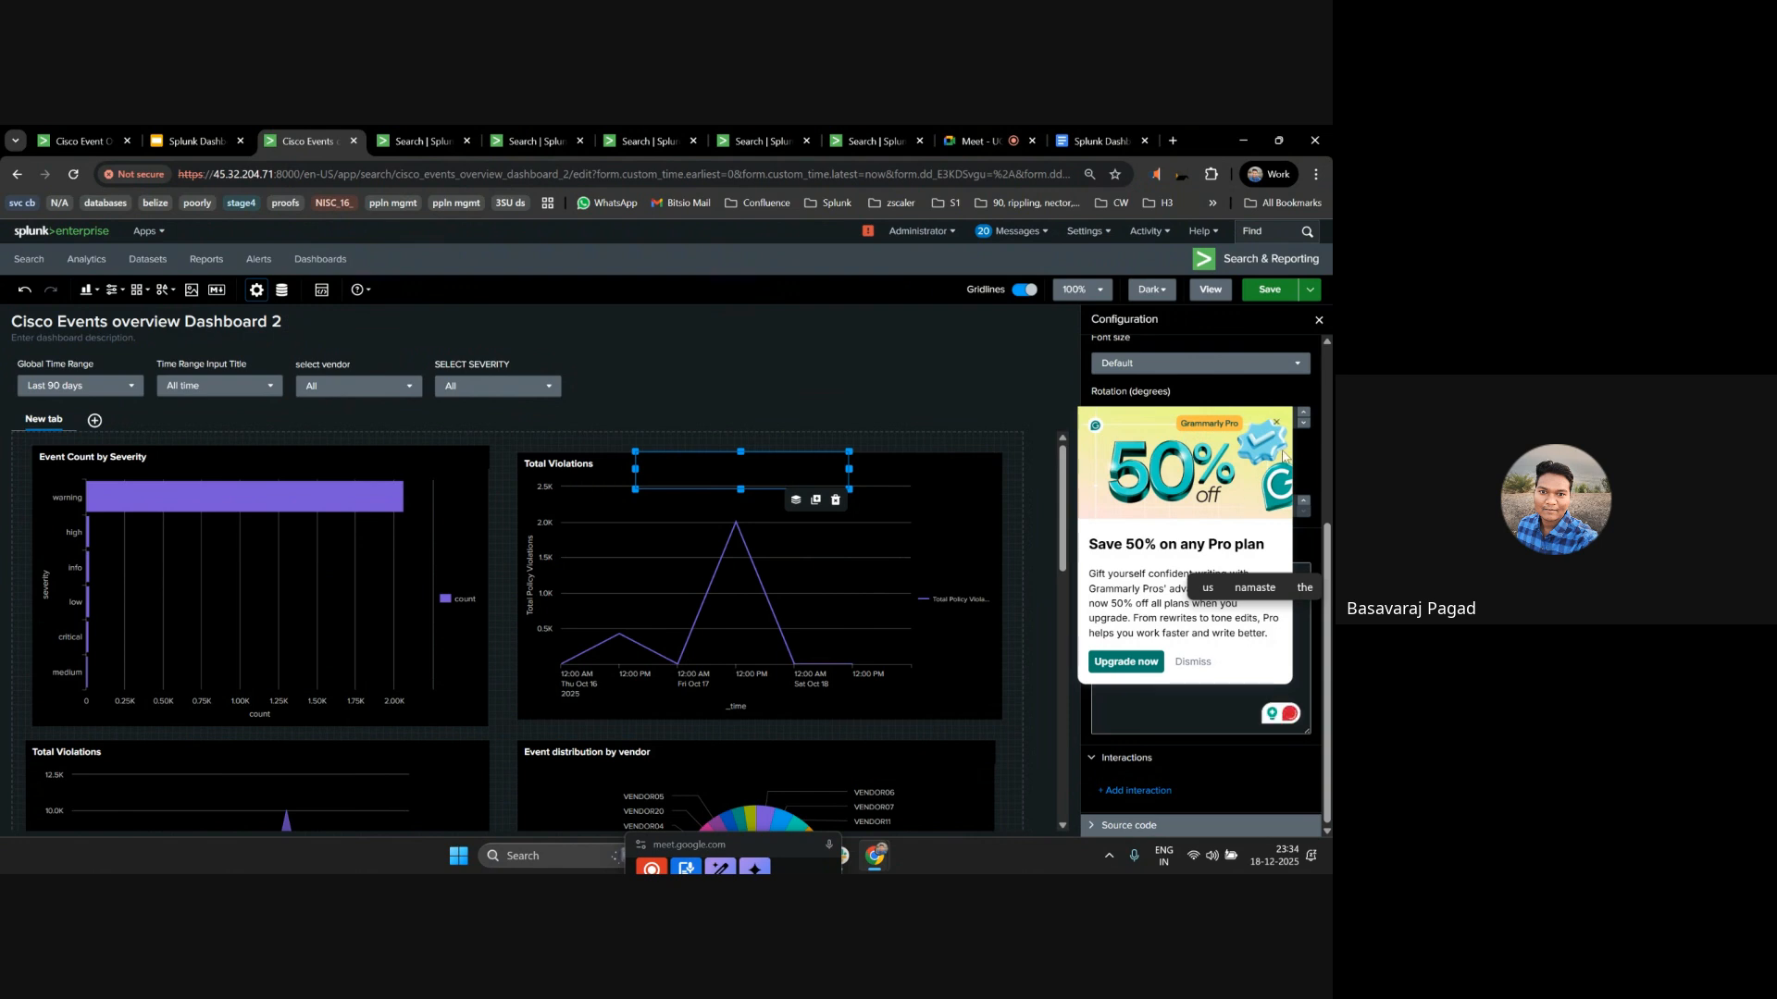
{"action": "left_click", "coordinate": [1202, 663]}
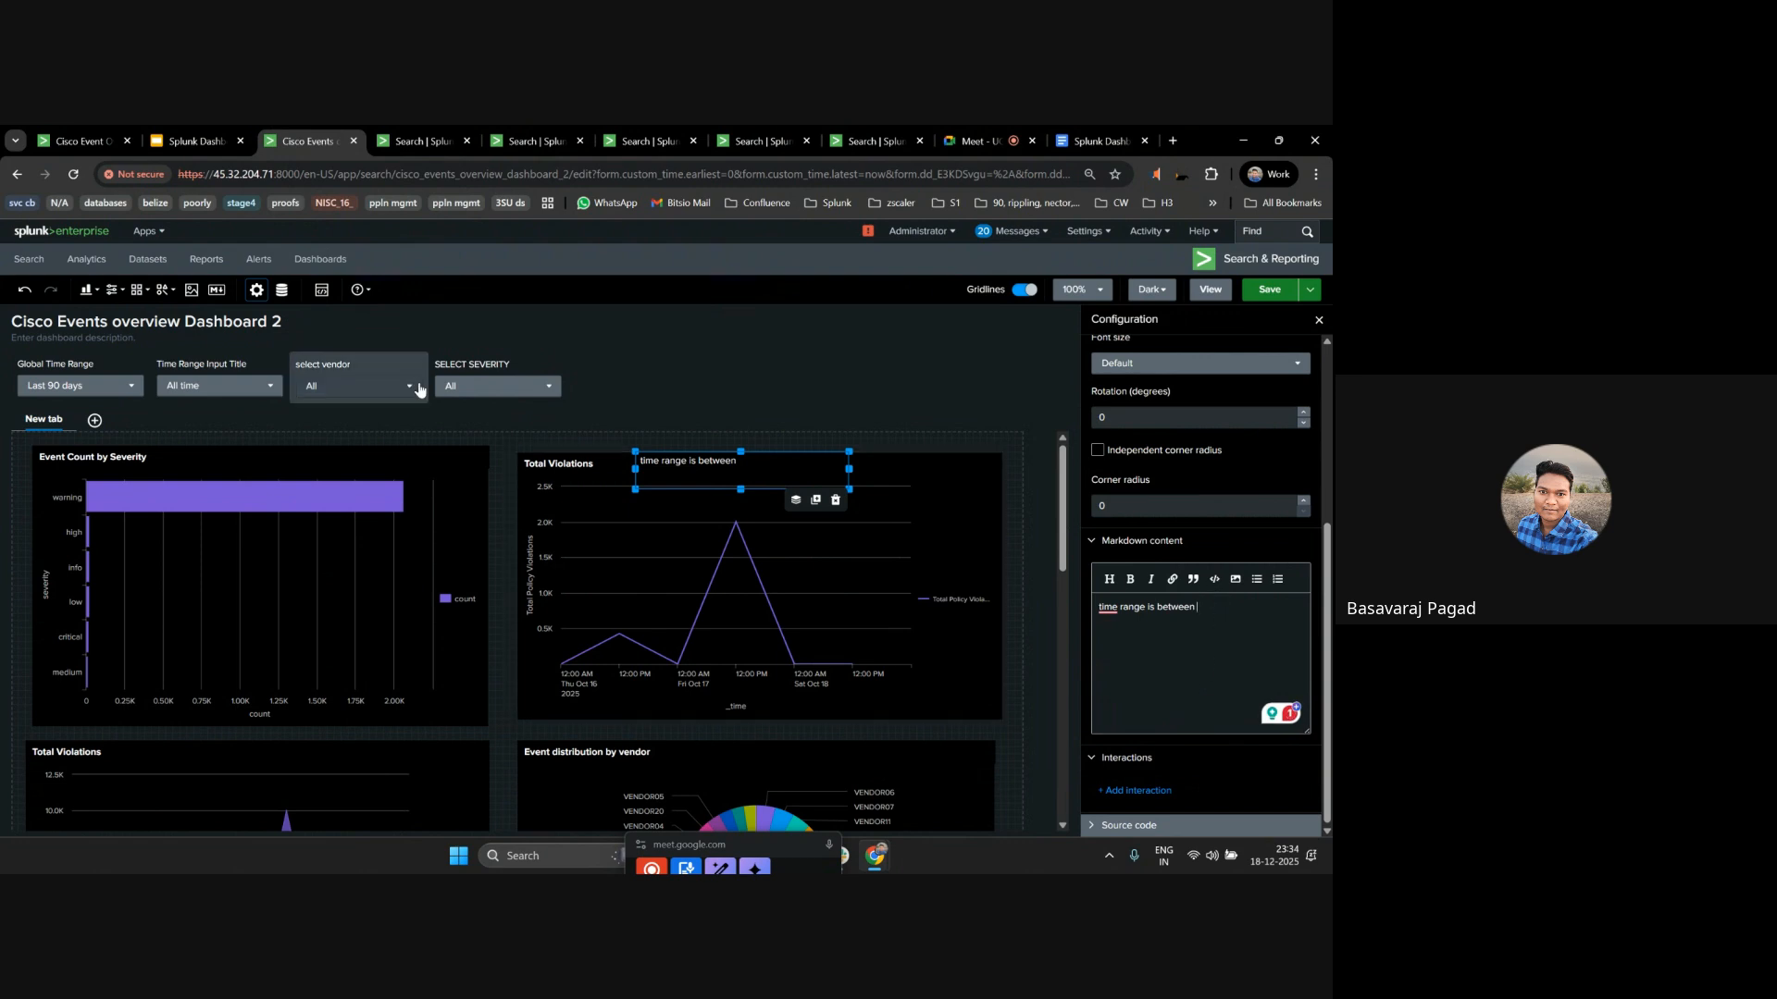
{"action": "mouse_move", "coordinate": [752, 478]}
{"action": "left_mouse_down"}
{"action": "mouse_move", "coordinate": [567, 472]}
{"action": "mouse_move", "coordinate": [781, 482]}
{"action": "left_mouse_up"}
{"action": "left_click", "coordinate": [1244, 615]}
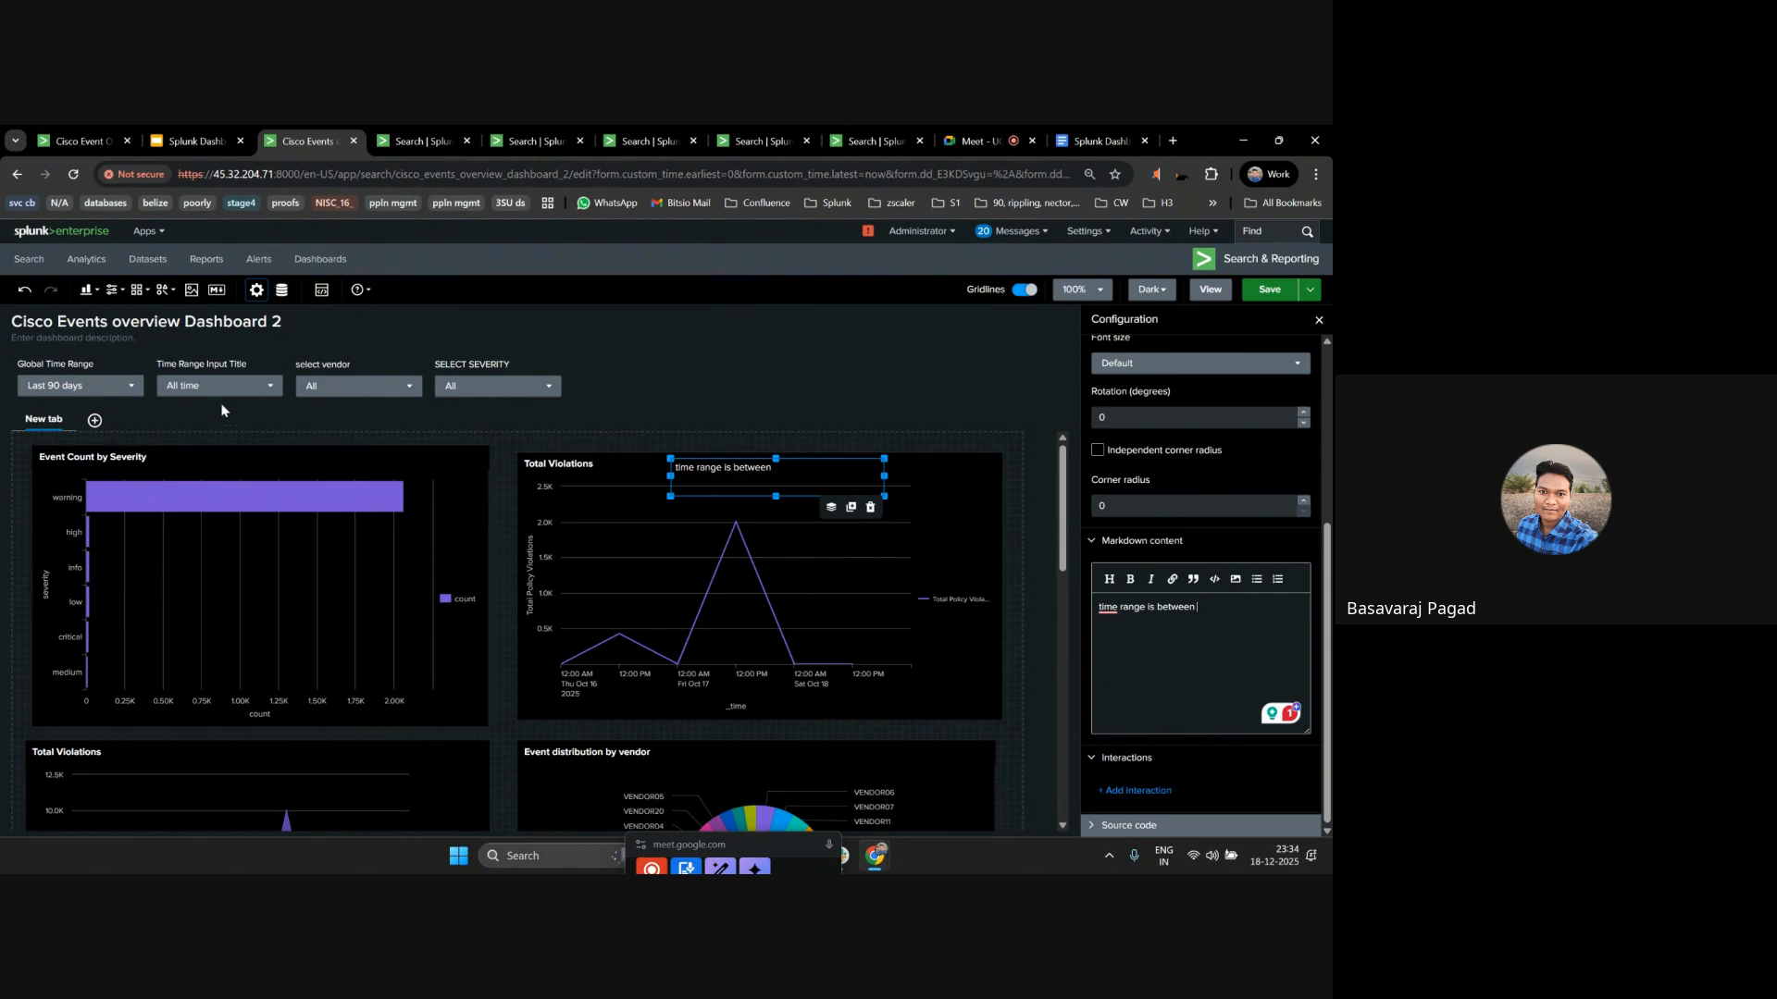
Look up the Global Time Range input's token name and add "$global_time.earliest$ And" to the markdown text.
{"action": "left_click", "coordinate": [74, 363]}
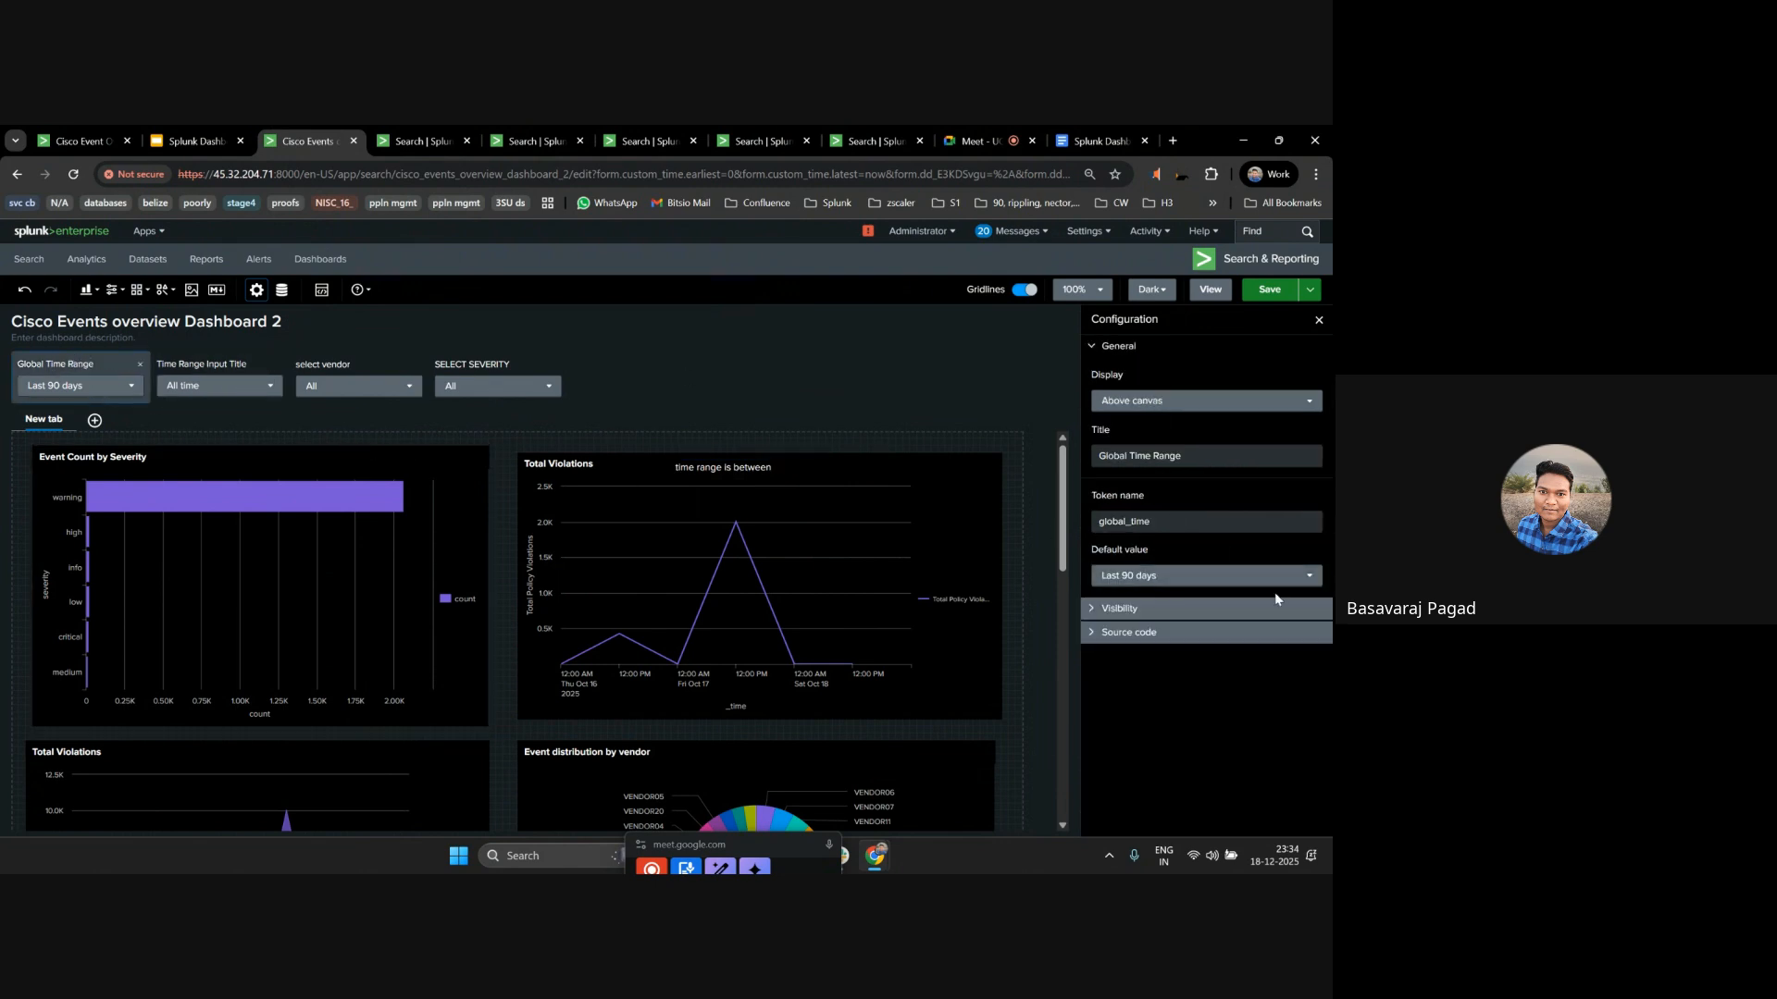
{"action": "double_click", "coordinate": [1157, 521]}
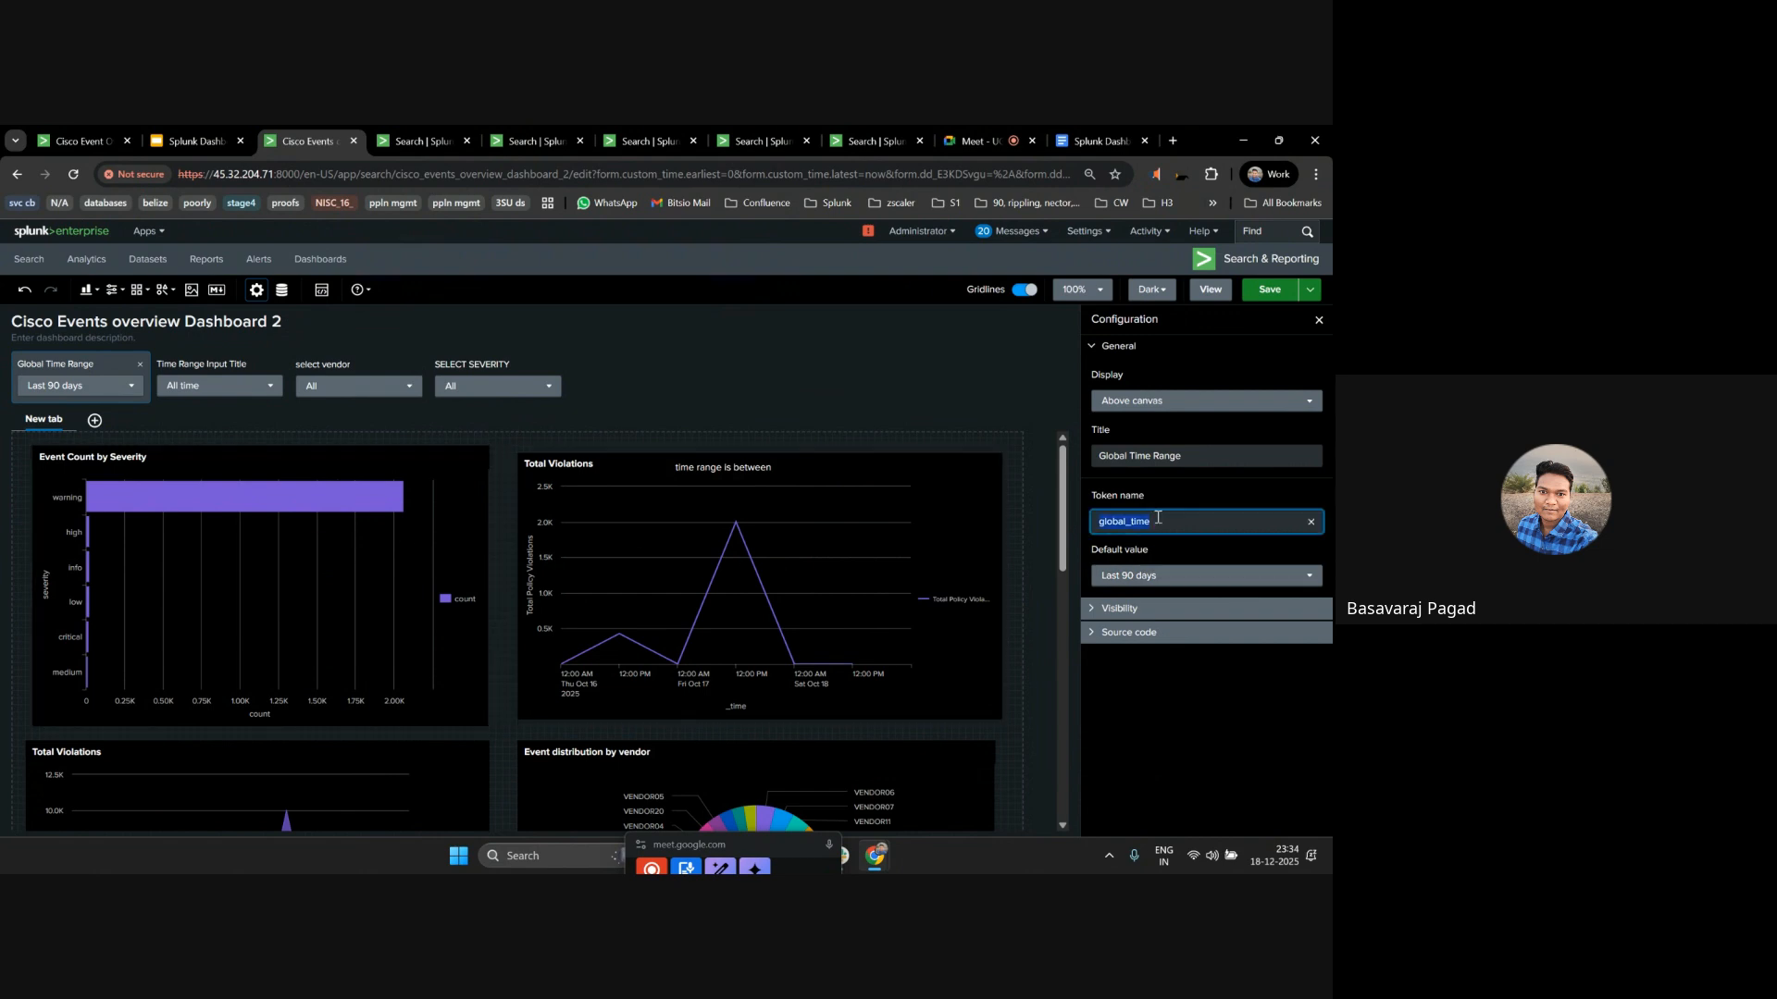
{"action": "left_click", "coordinate": [719, 468]}
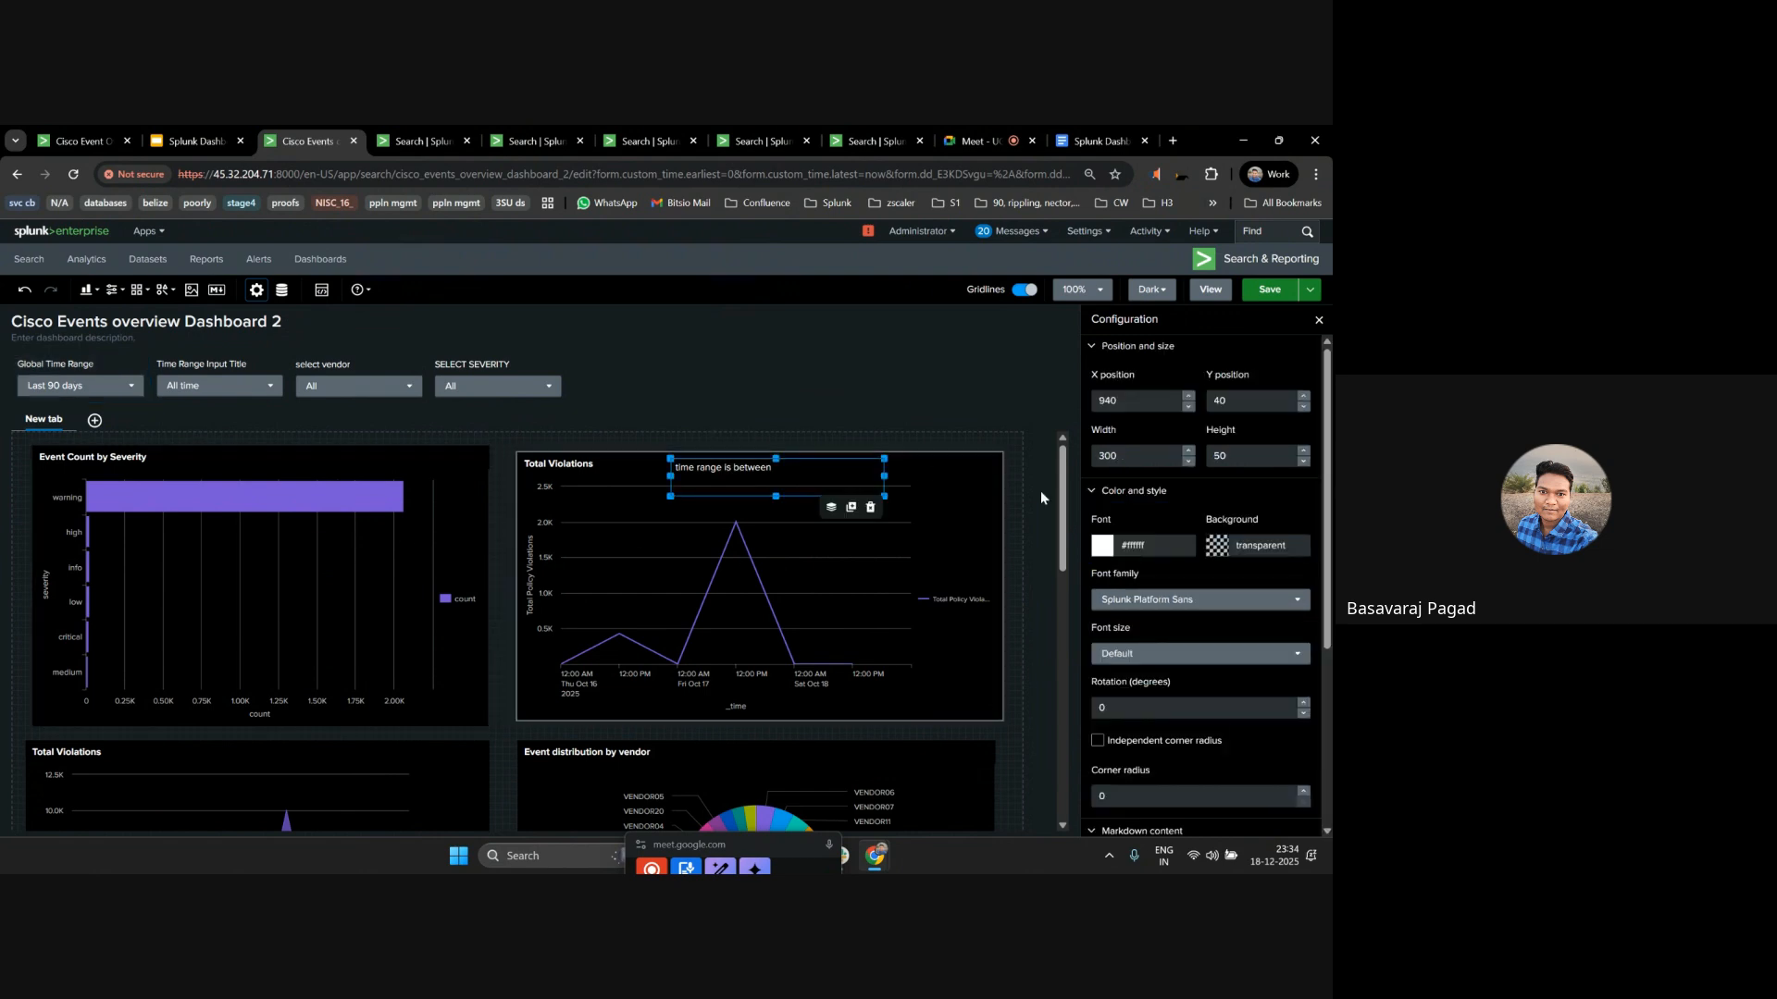
{"action": "scroll", "coordinate": [1229, 615], "scroll_direction": "down", "scroll_amount": 3}
{"action": "left_click", "coordinate": [1233, 618]}
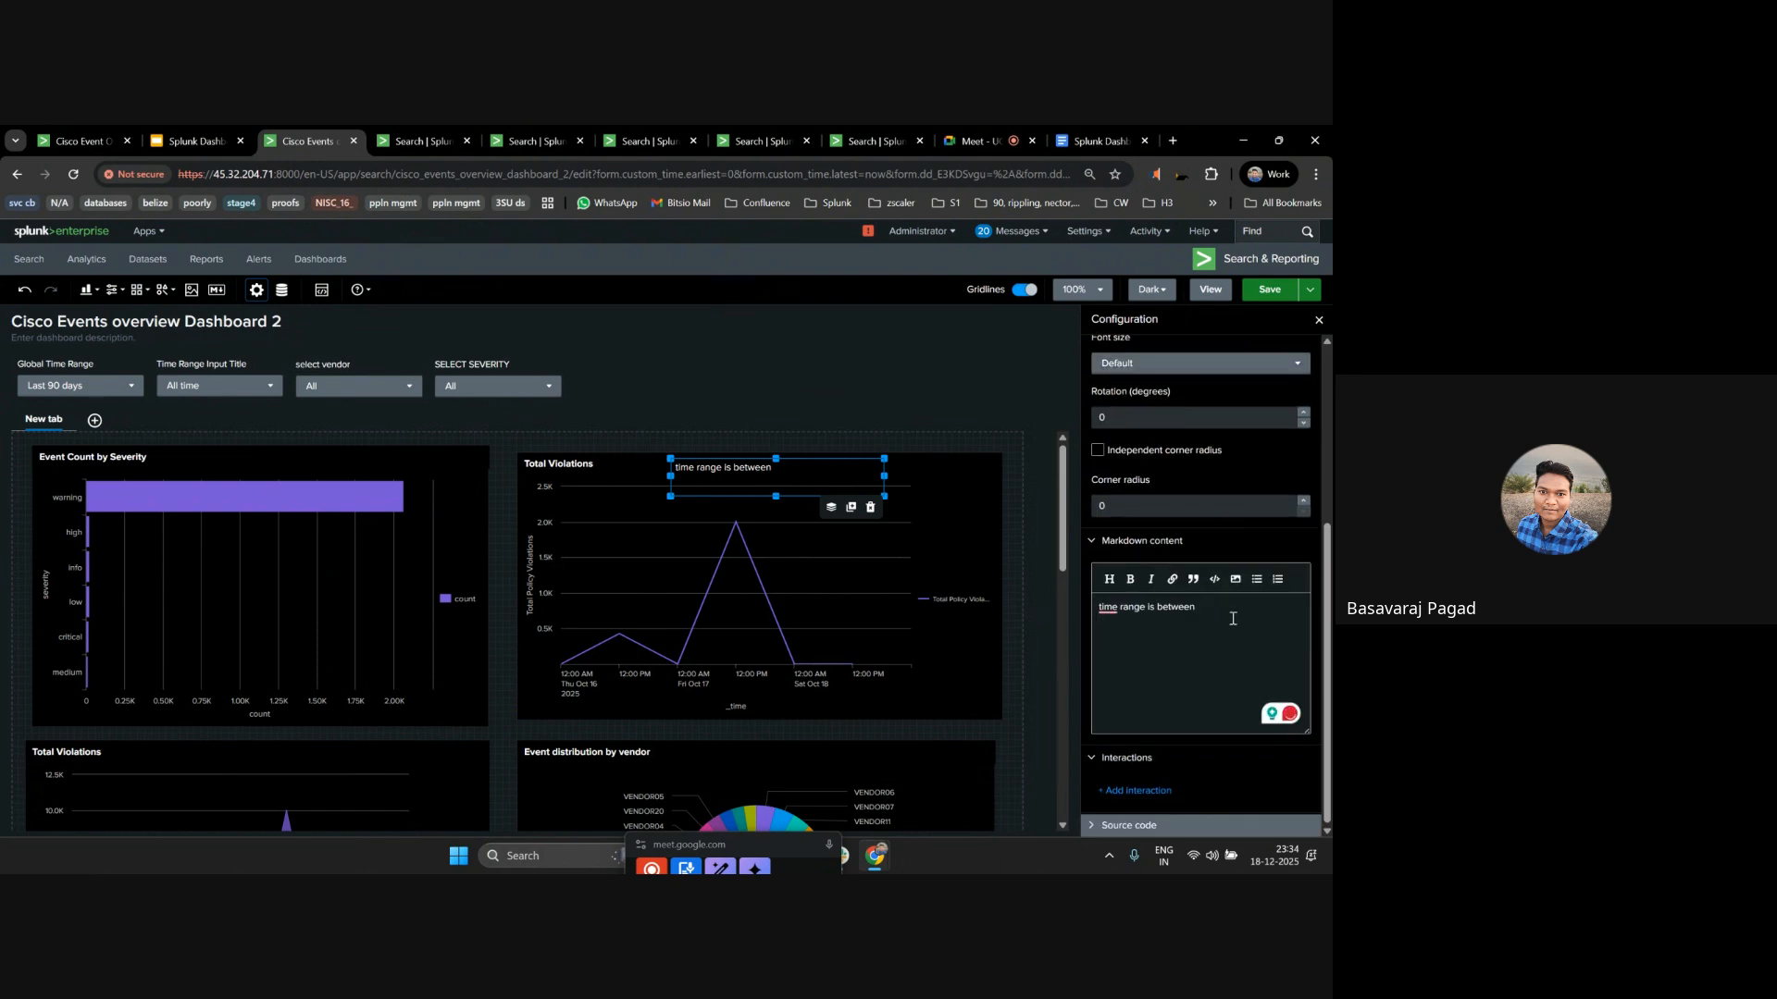
{"action": "type", "text": "$global_time.earl"}
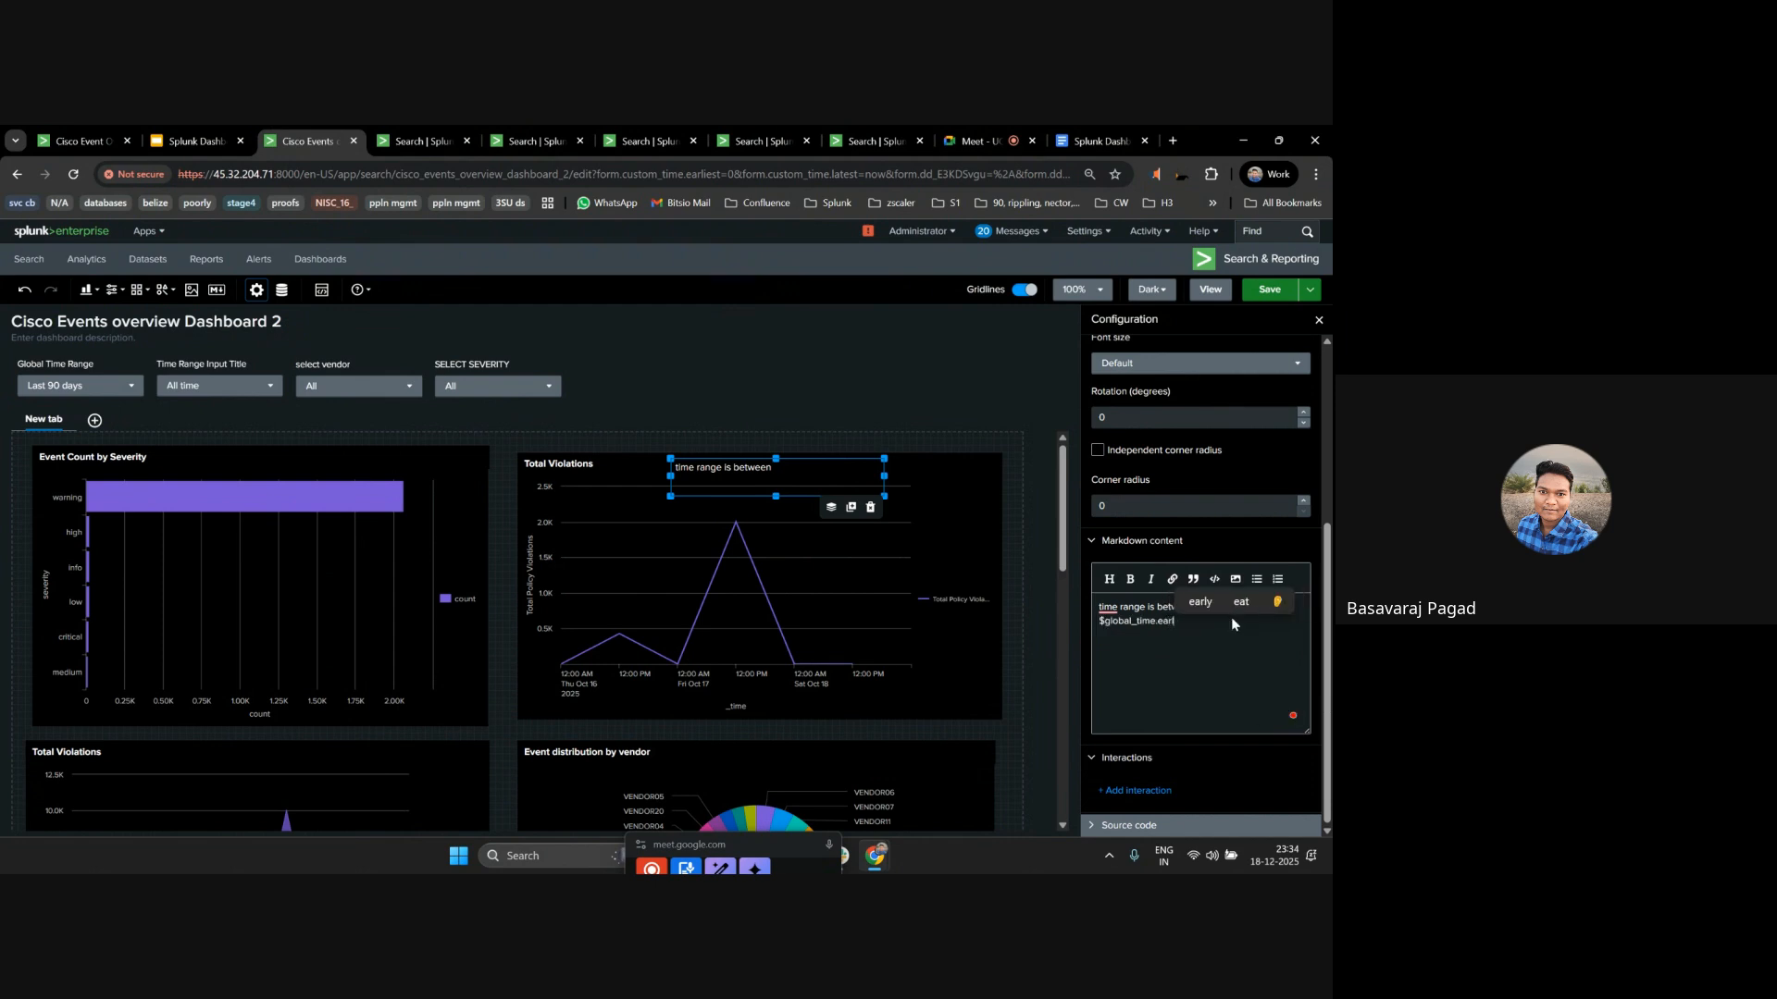
{"action": "type", "text": "iest"}
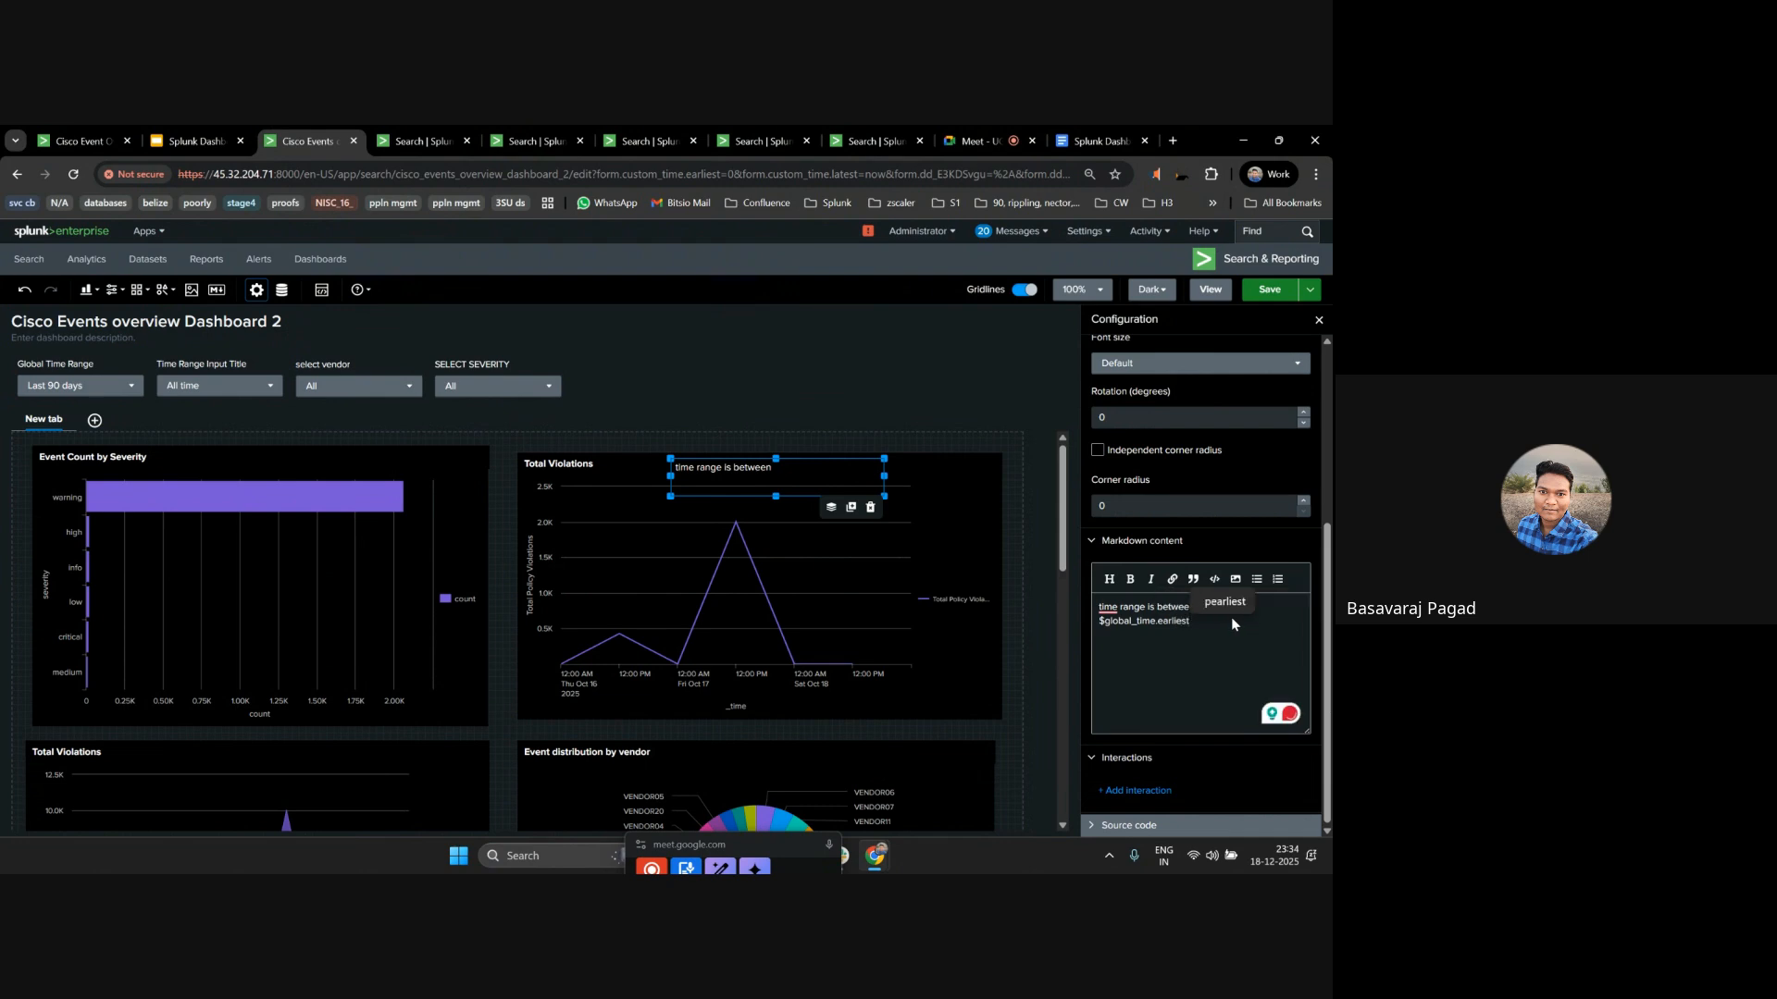
{"action": "type", "text": "$ And"}
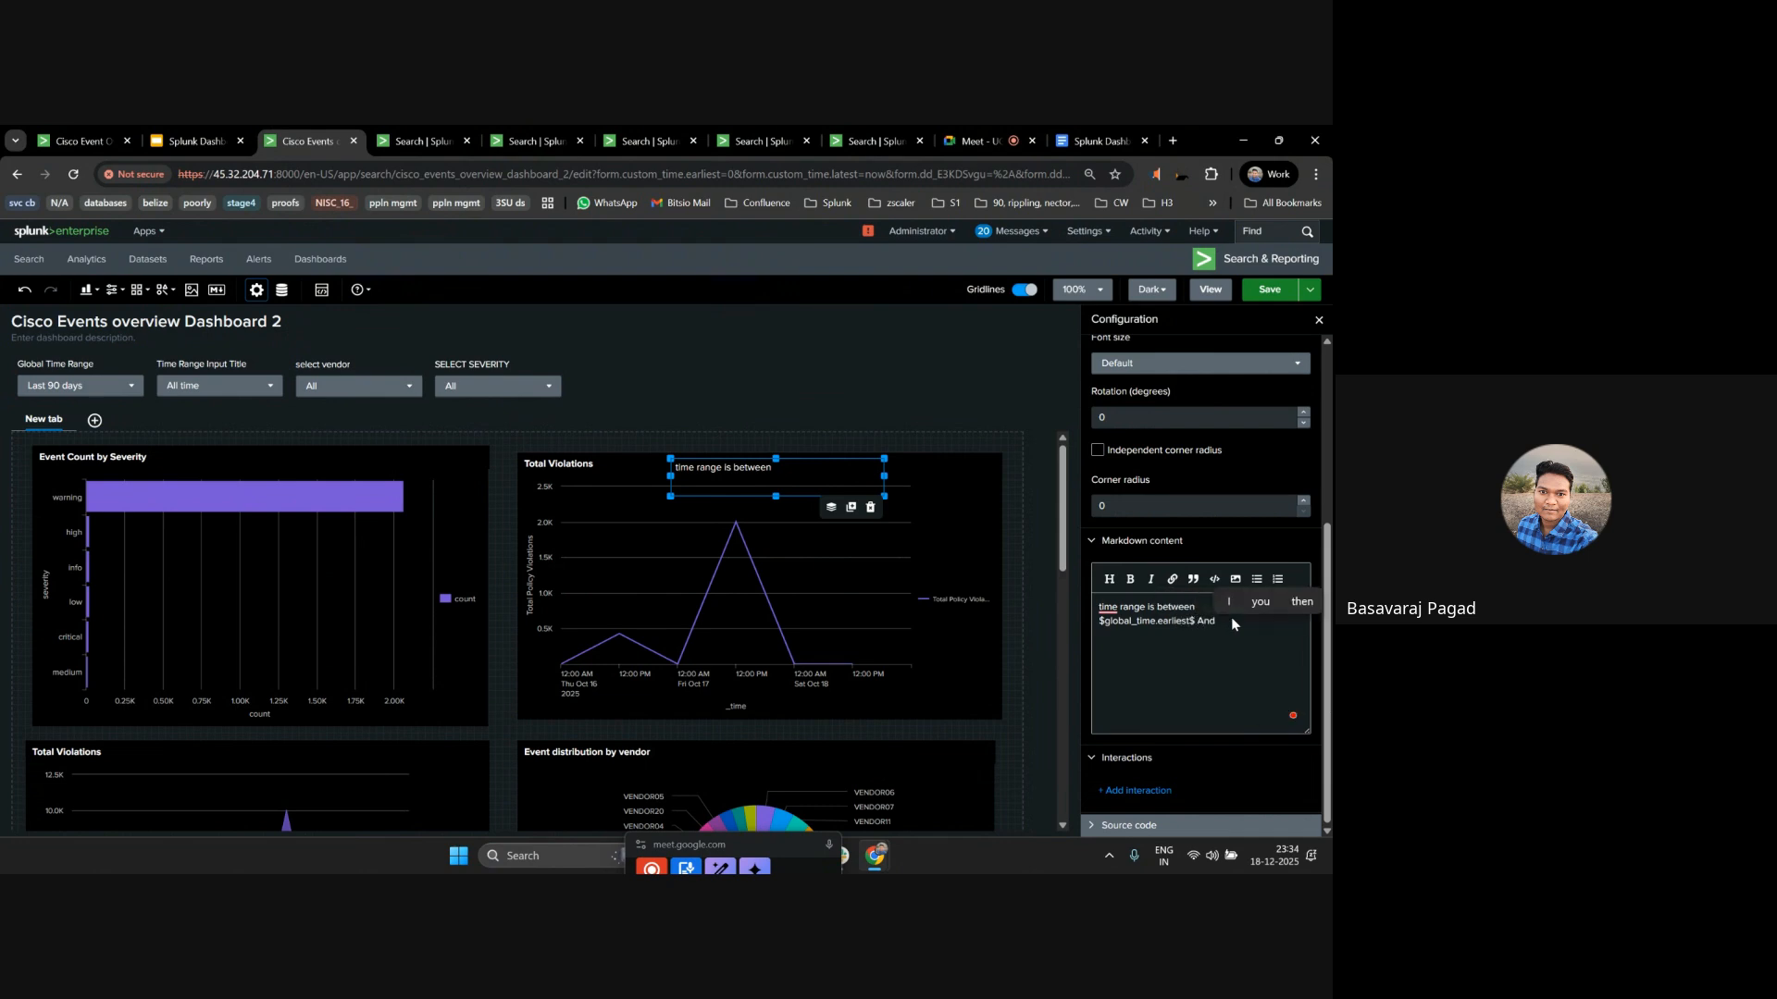
Append $global_time.latest$ to the markdown text by reusing the earliest token, and save the dashboard.
{"action": "left_click_drag", "start_coordinate": [1195, 621], "coordinate": [1099, 623]}
{"action": "key", "text": "ctrl+c"}
{"action": "key", "text": "End"}
{"action": "key", "text": "ctrl+v"}
{"action": "left_click_drag", "start_coordinate": [1177, 635], "coordinate": [1155, 636]}
{"action": "type", "text": "la"}
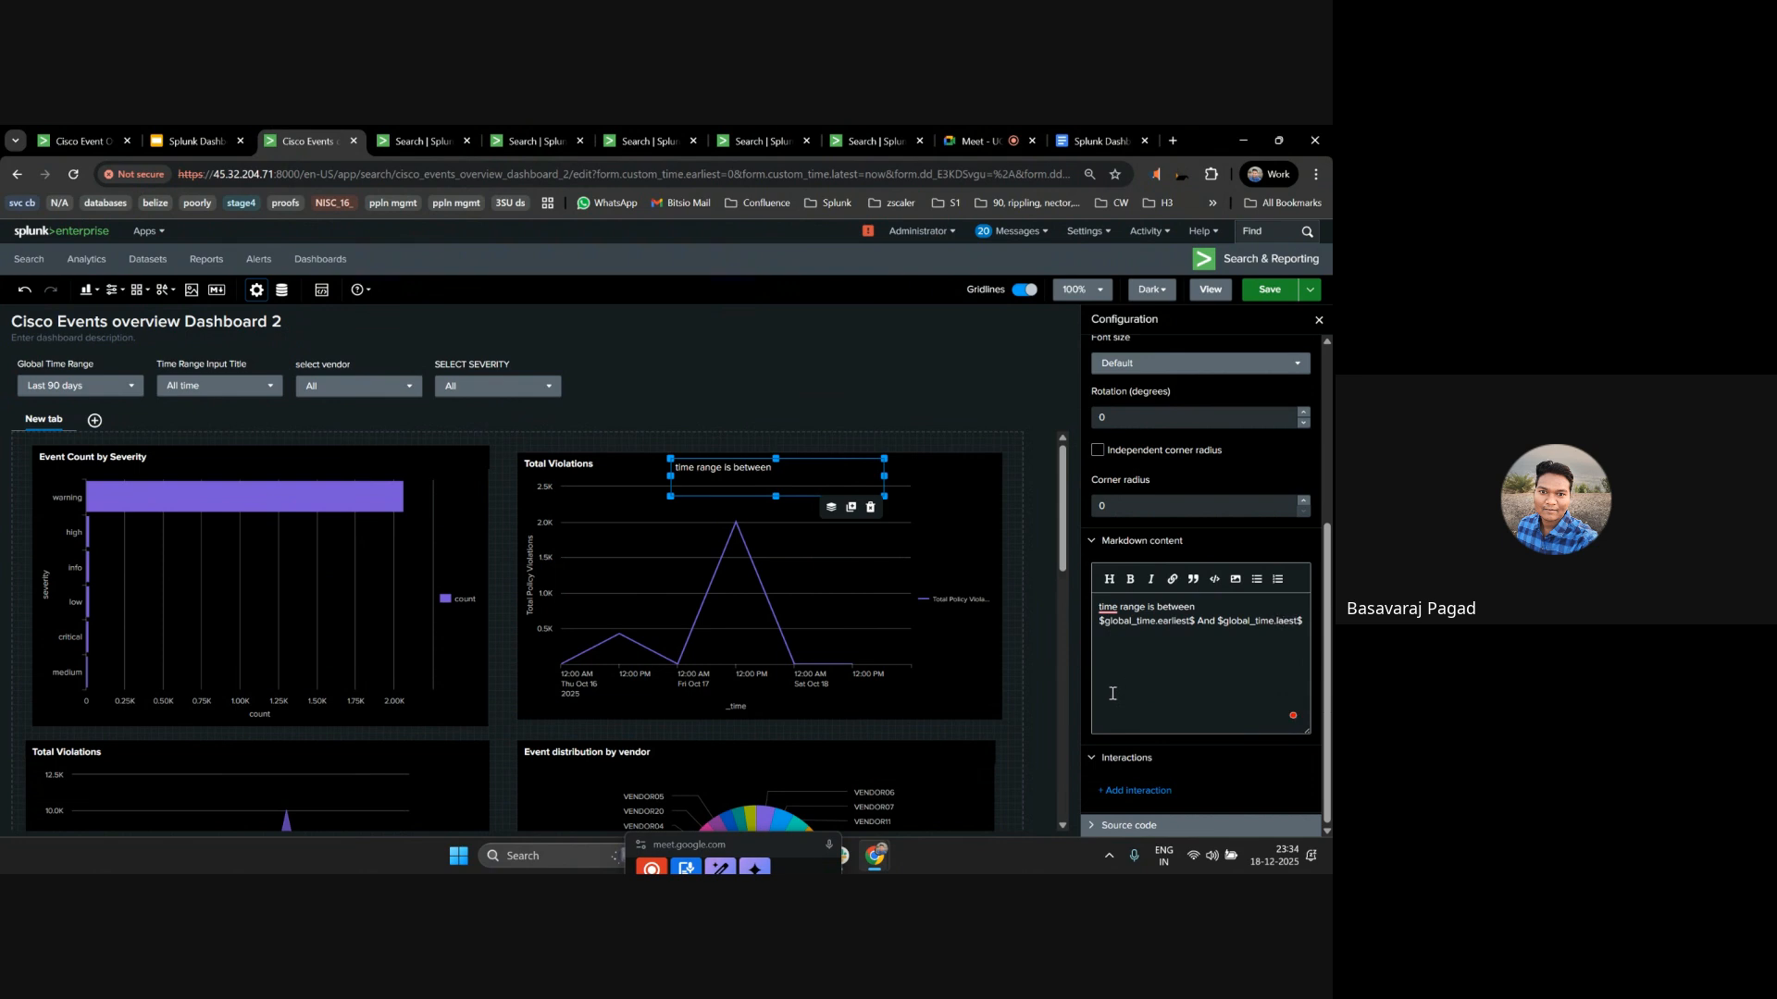
{"action": "type", "text": "t"}
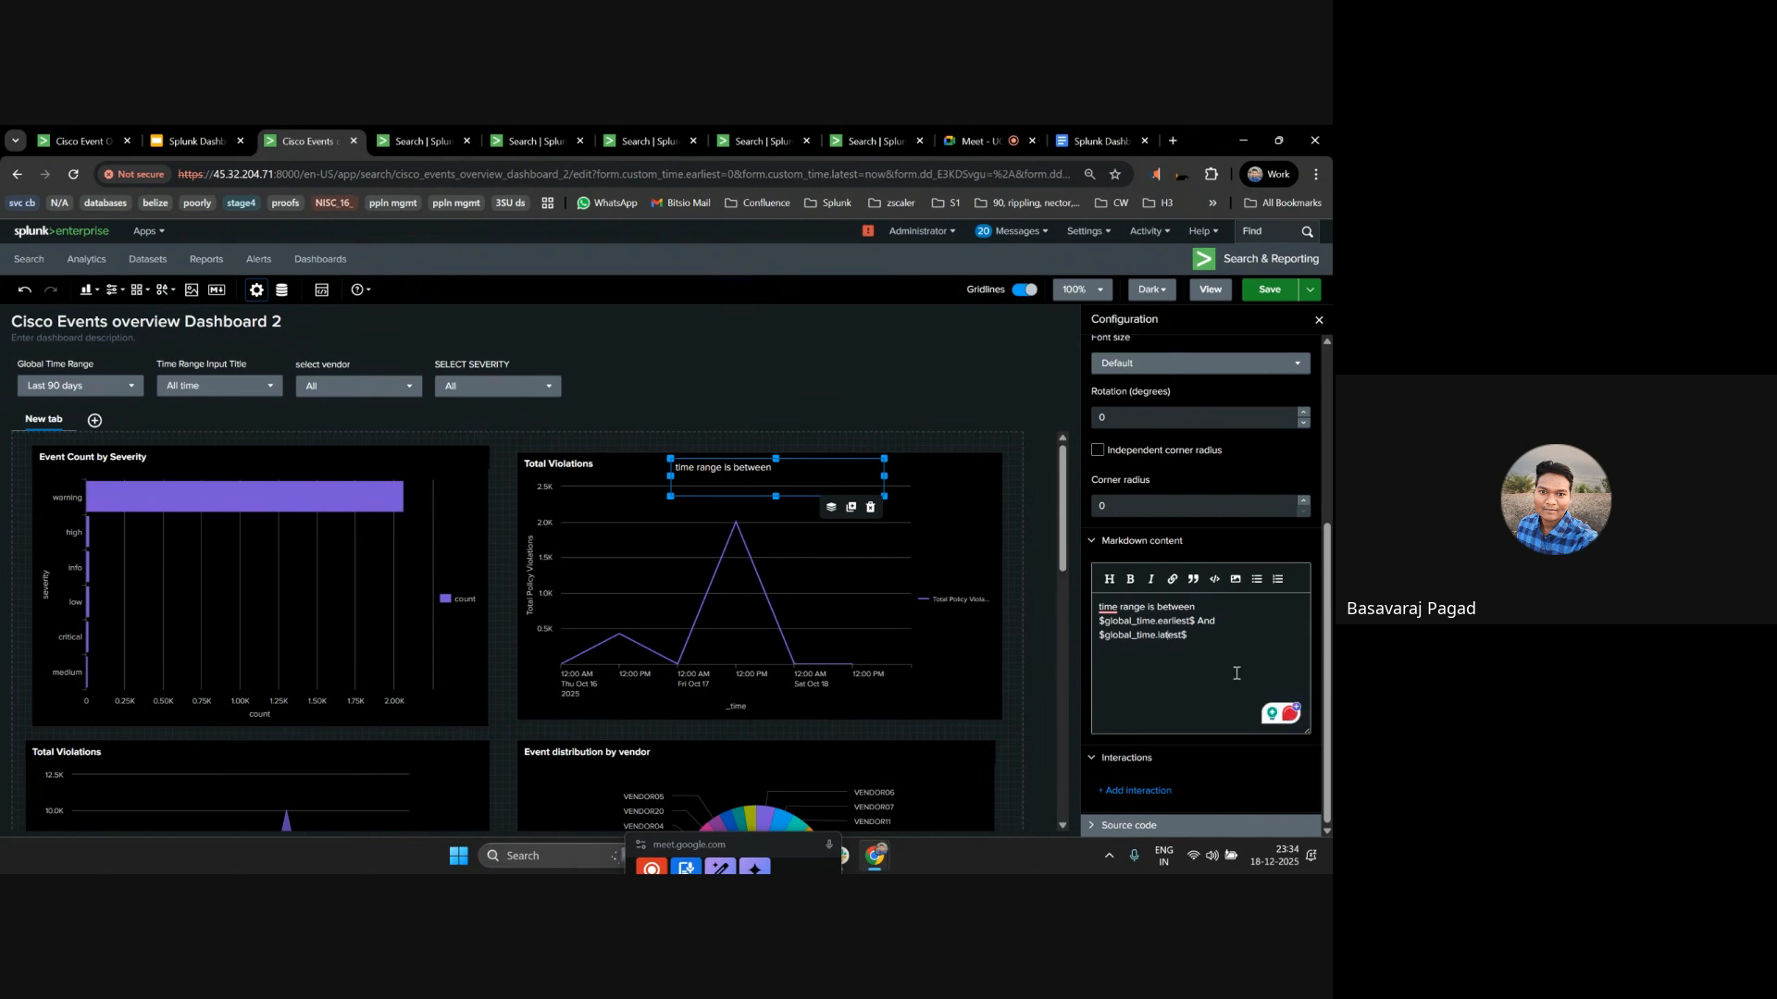
{"action": "left_click", "coordinate": [1263, 298]}
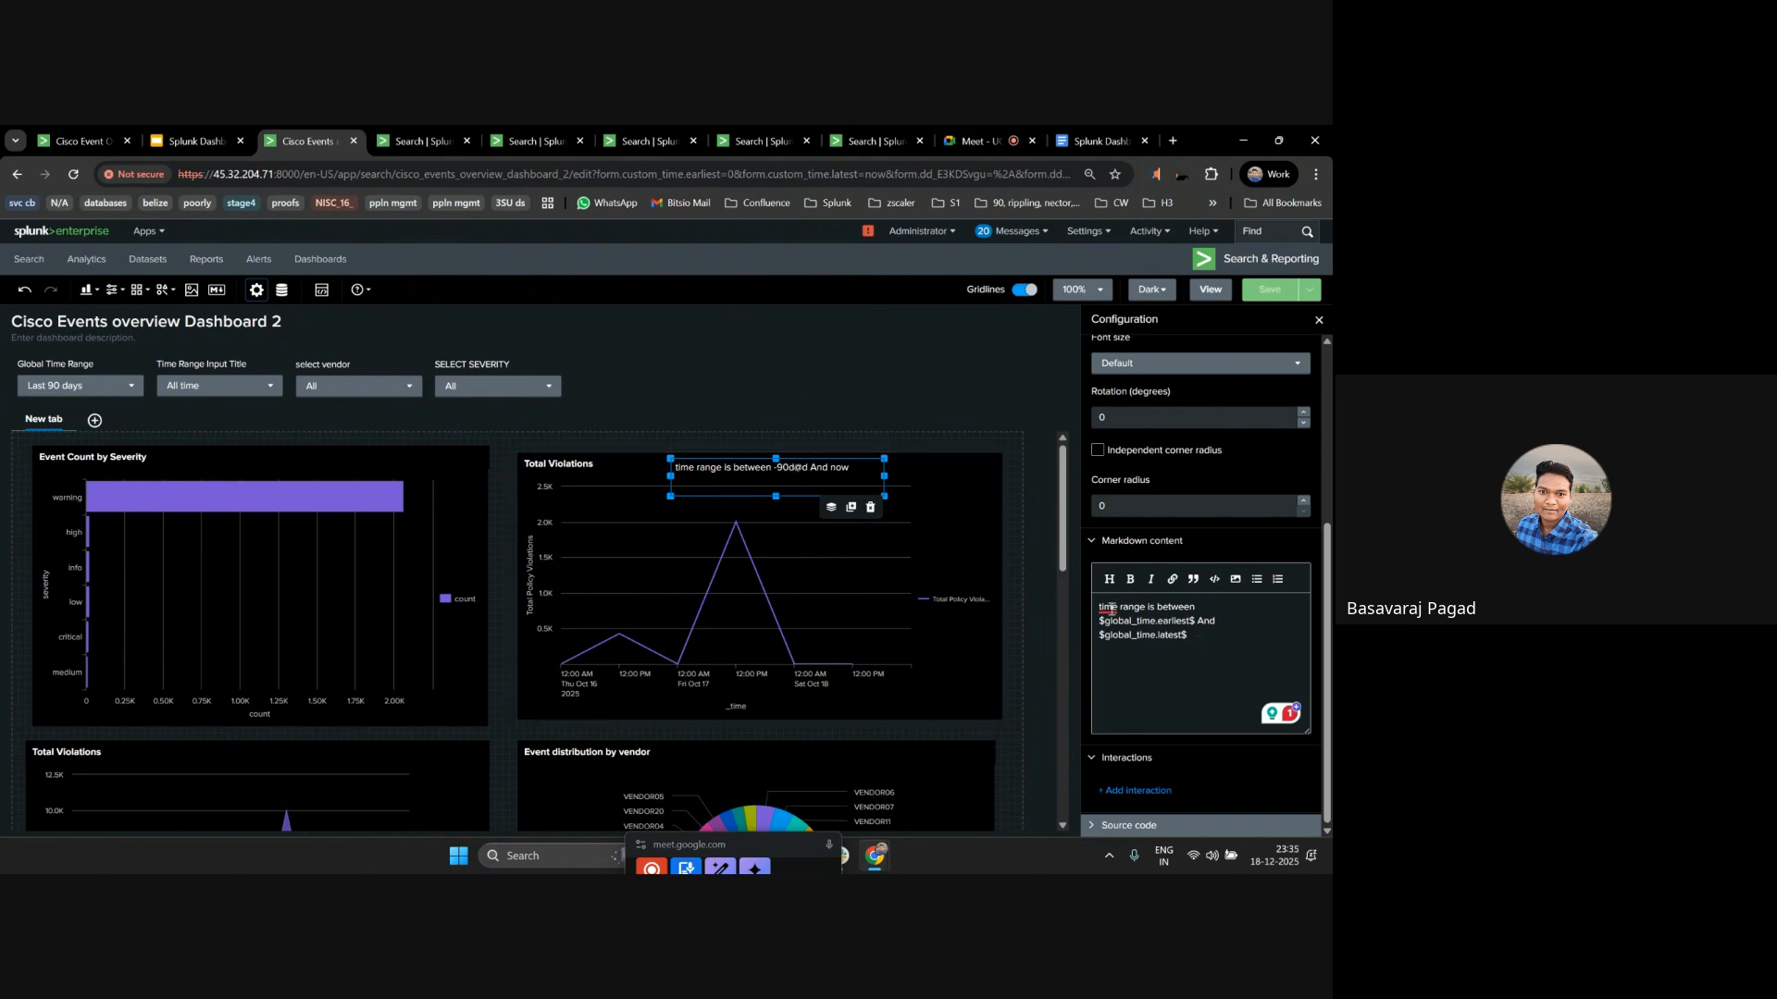
Try bold on "time range is between", undo it, and format the phrase as a ### heading instead.
{"action": "left_click_drag", "start_coordinate": [1098, 607], "coordinate": [1198, 608]}
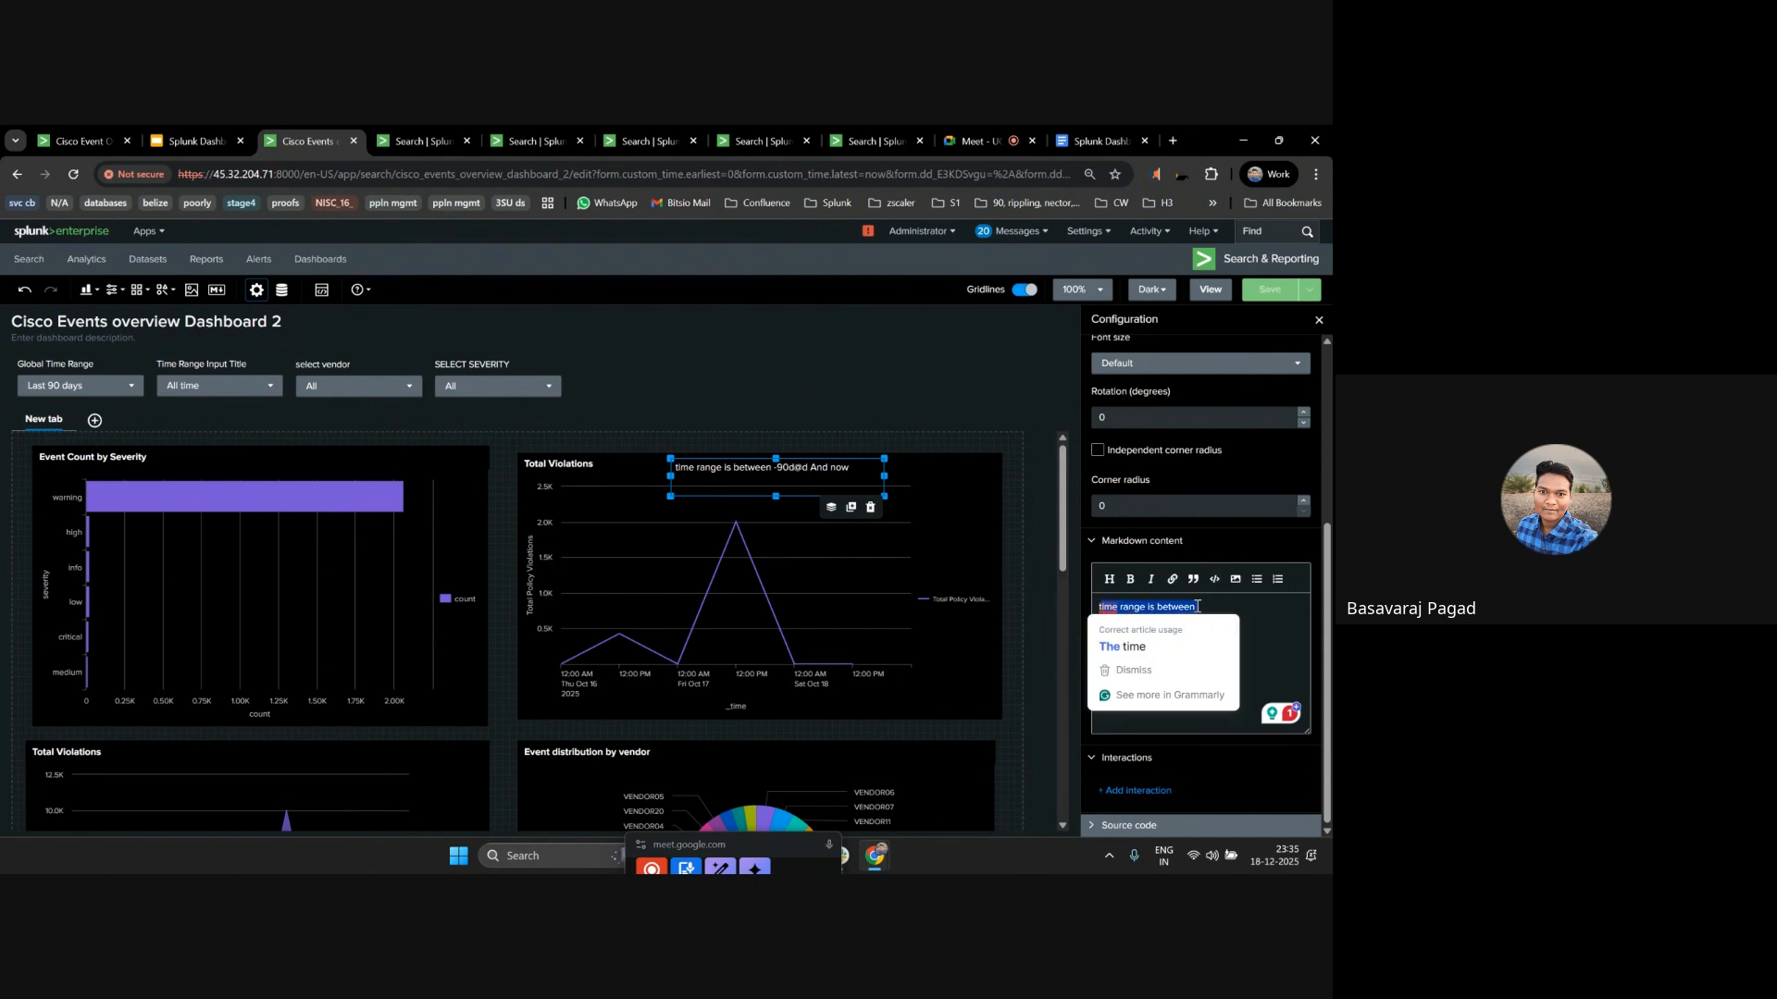
{"action": "left_click", "coordinate": [1129, 579]}
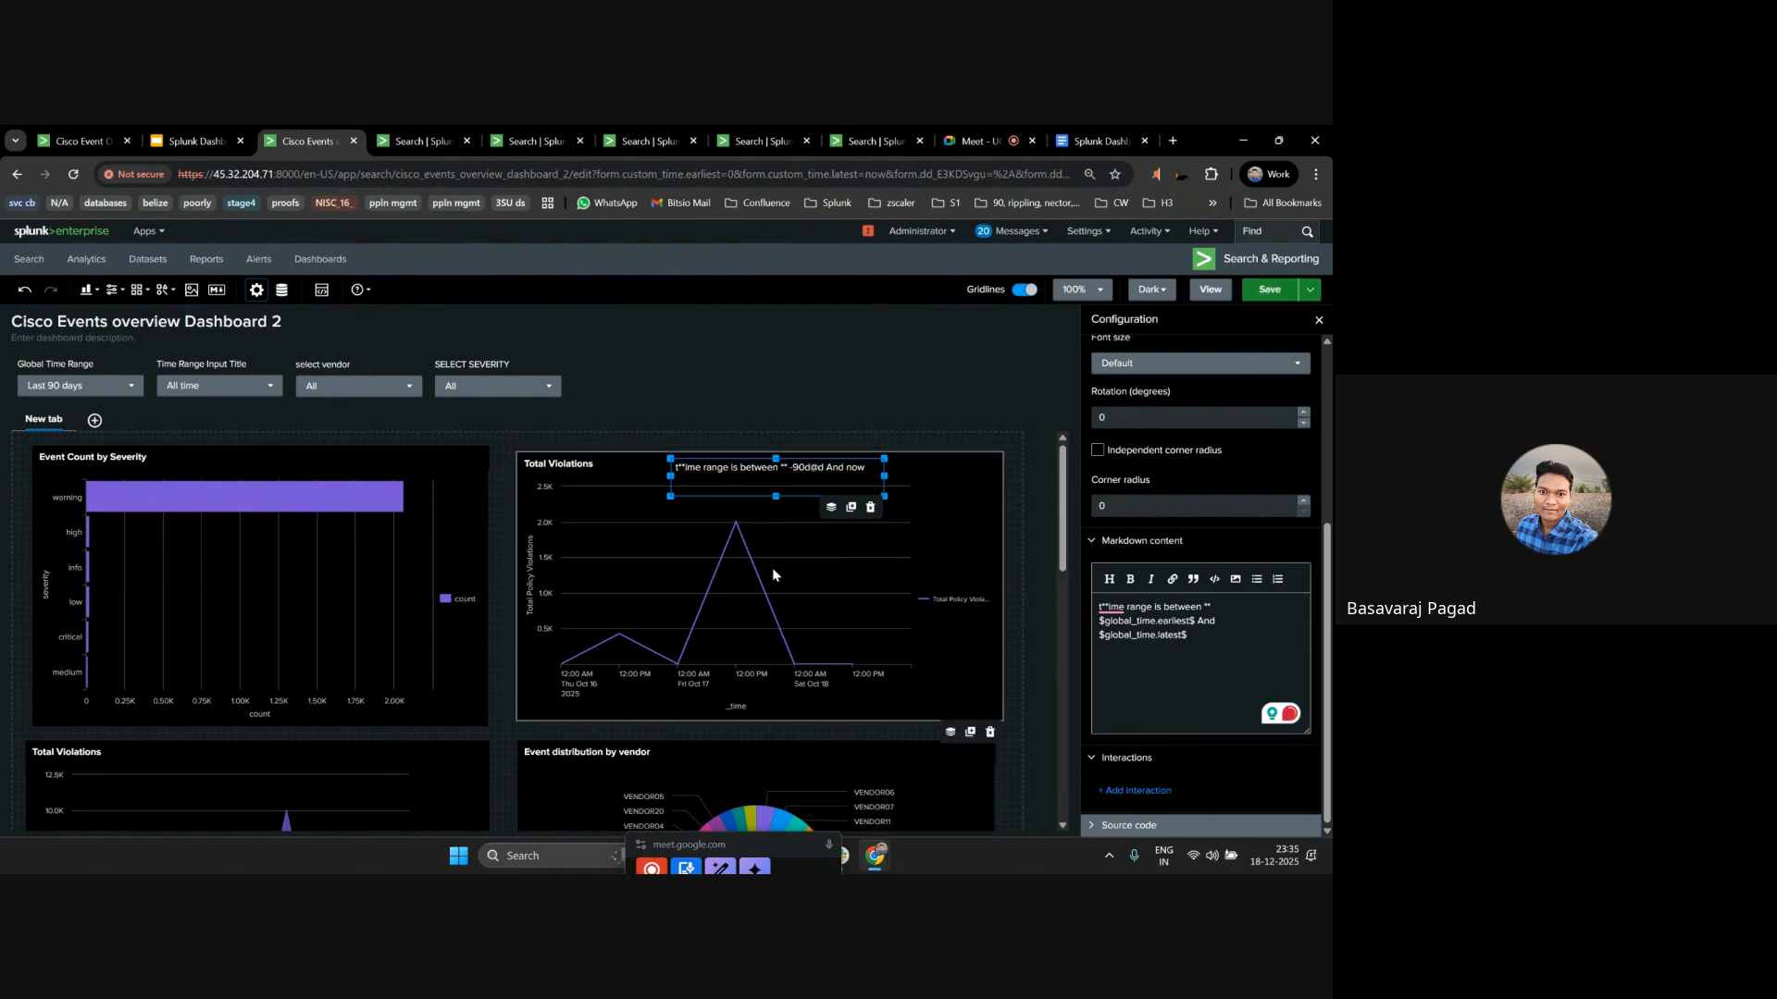
{"action": "key", "text": "ctrl+z"}
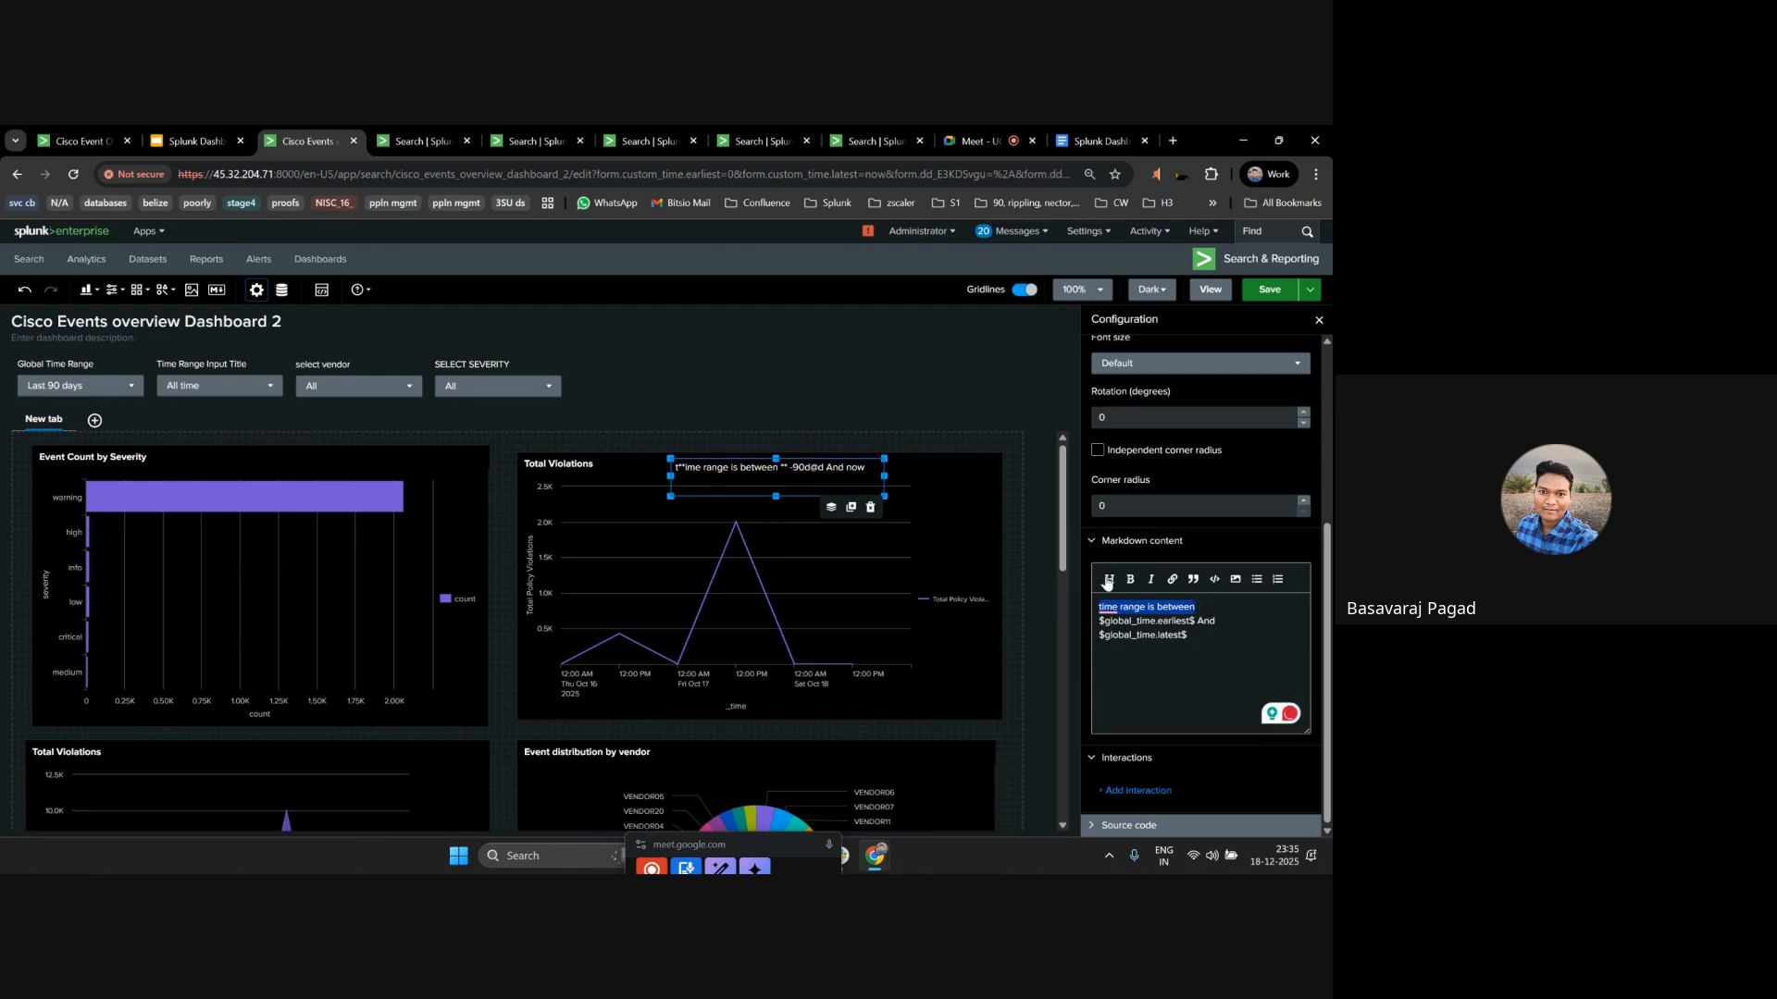
{"action": "left_click", "coordinate": [1108, 580]}
{"action": "left_click", "coordinate": [1177, 668]}
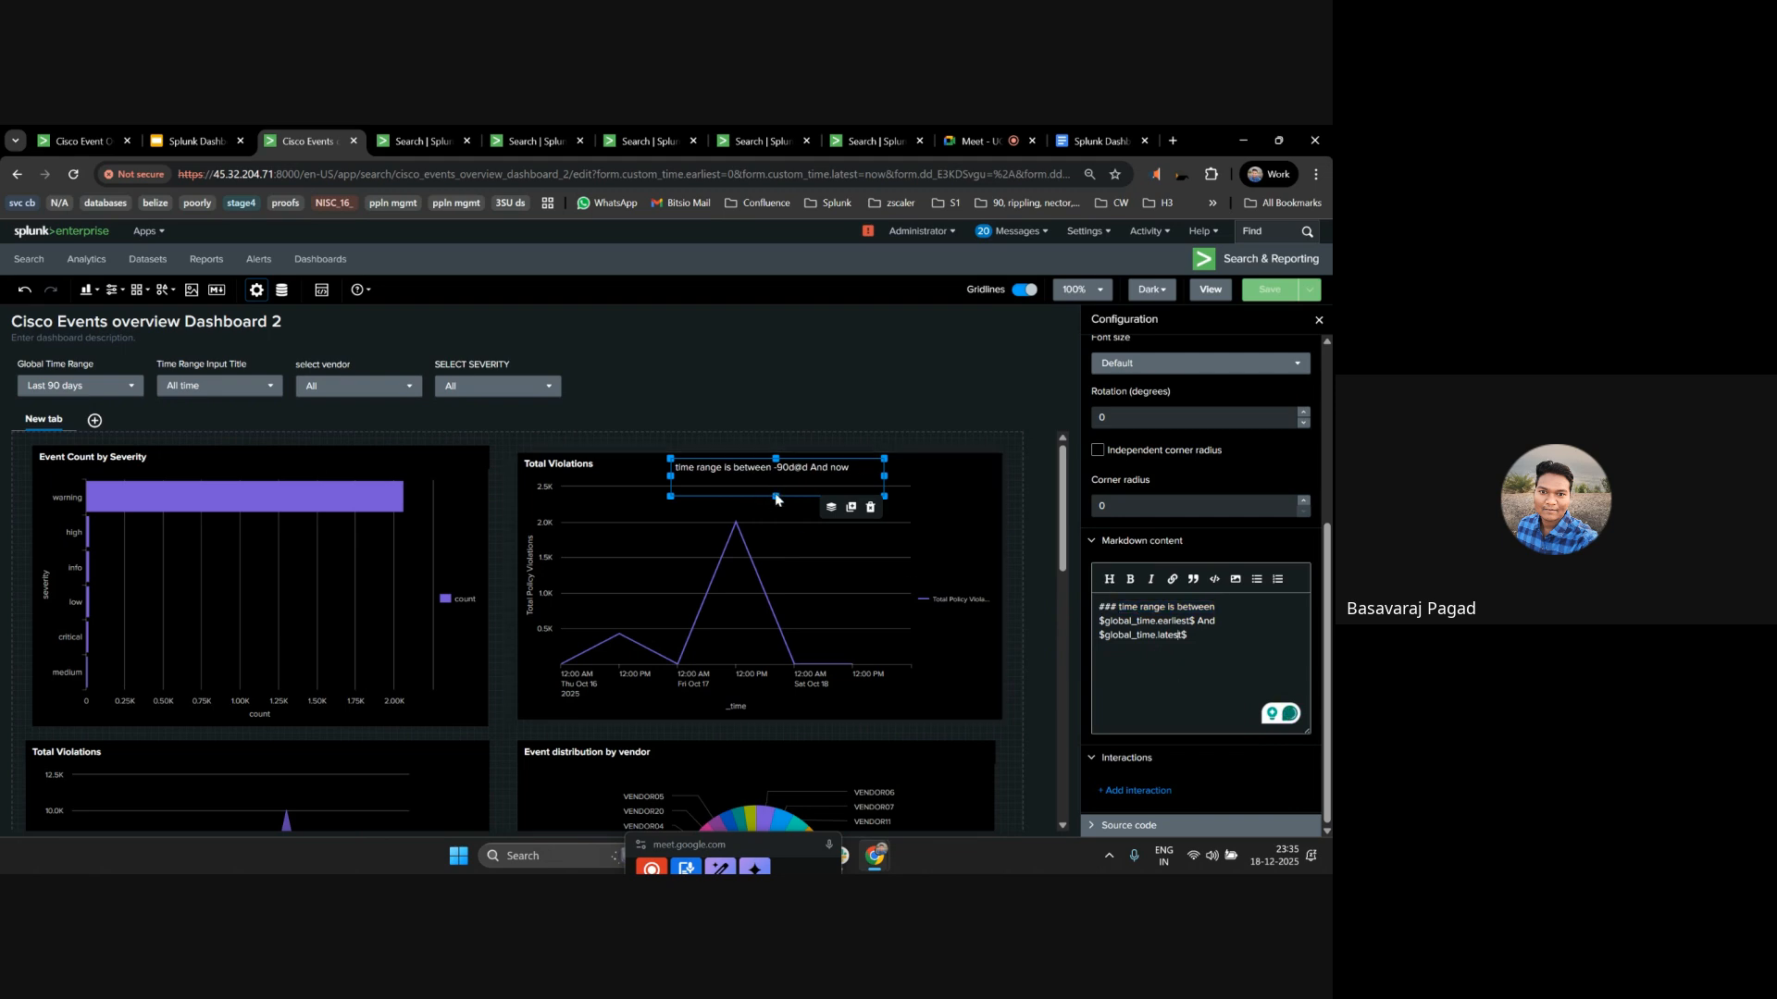
Make the text box taller and turn the phrase into a ## heading on its own line above the time tokens.
{"action": "left_click_drag", "start_coordinate": [776, 518], "coordinate": [777, 623]}
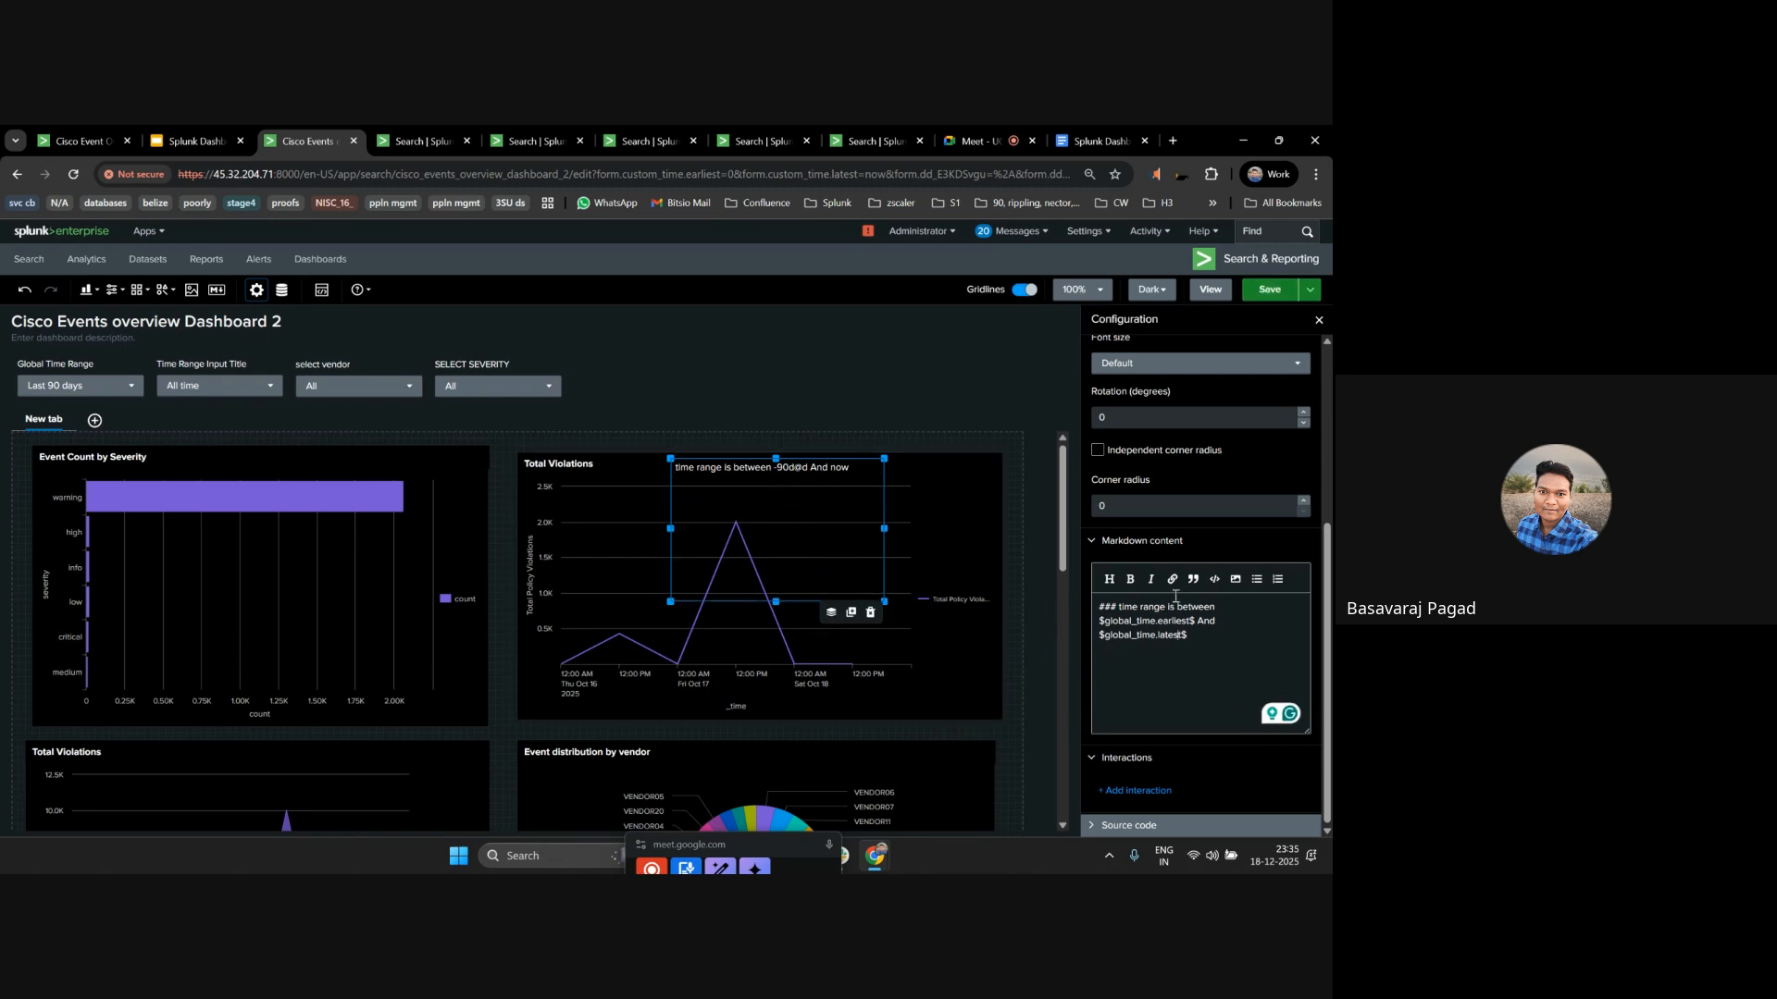
{"action": "left_click", "coordinate": [1225, 612]}
{"action": "key", "text": "BackSpace"}
{"action": "left_click", "coordinate": [1253, 625]}
{"action": "left_click", "coordinate": [1226, 604]}
{"action": "key", "text": "Return"}
{"action": "left_click", "coordinate": [1111, 607]}
{"action": "triple_click", "coordinate": [1181, 610]}
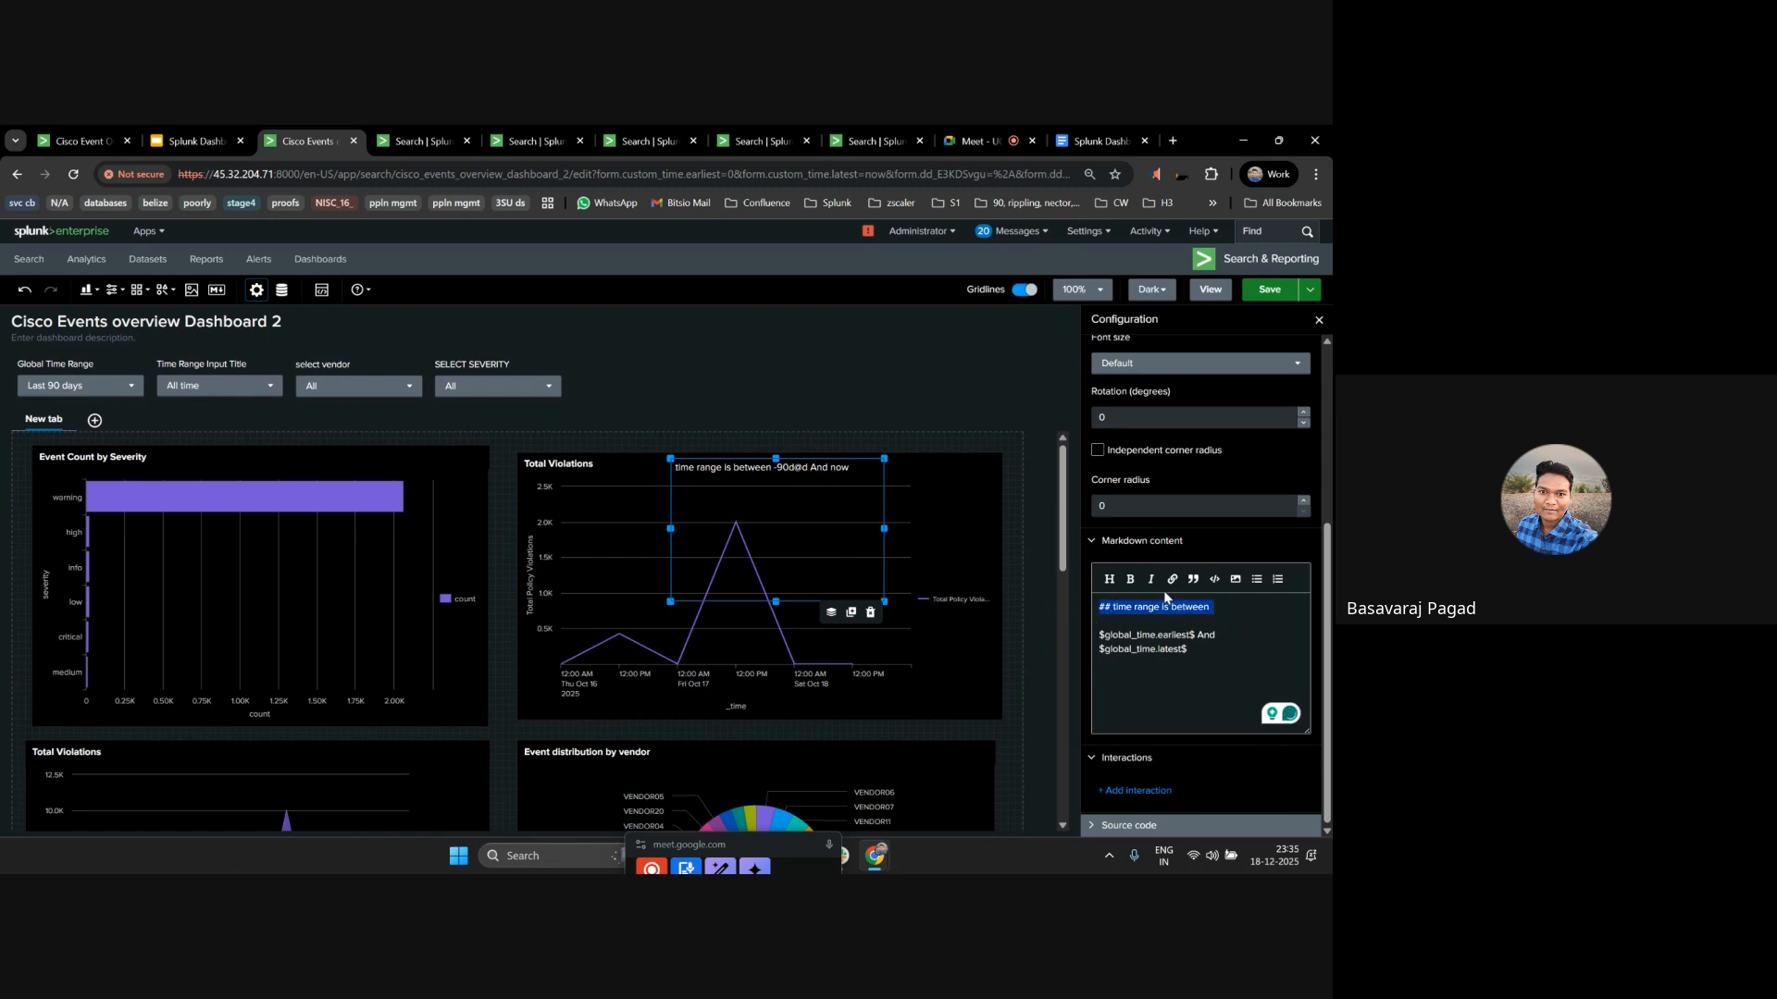
{"action": "left_click", "coordinate": [1225, 617]}
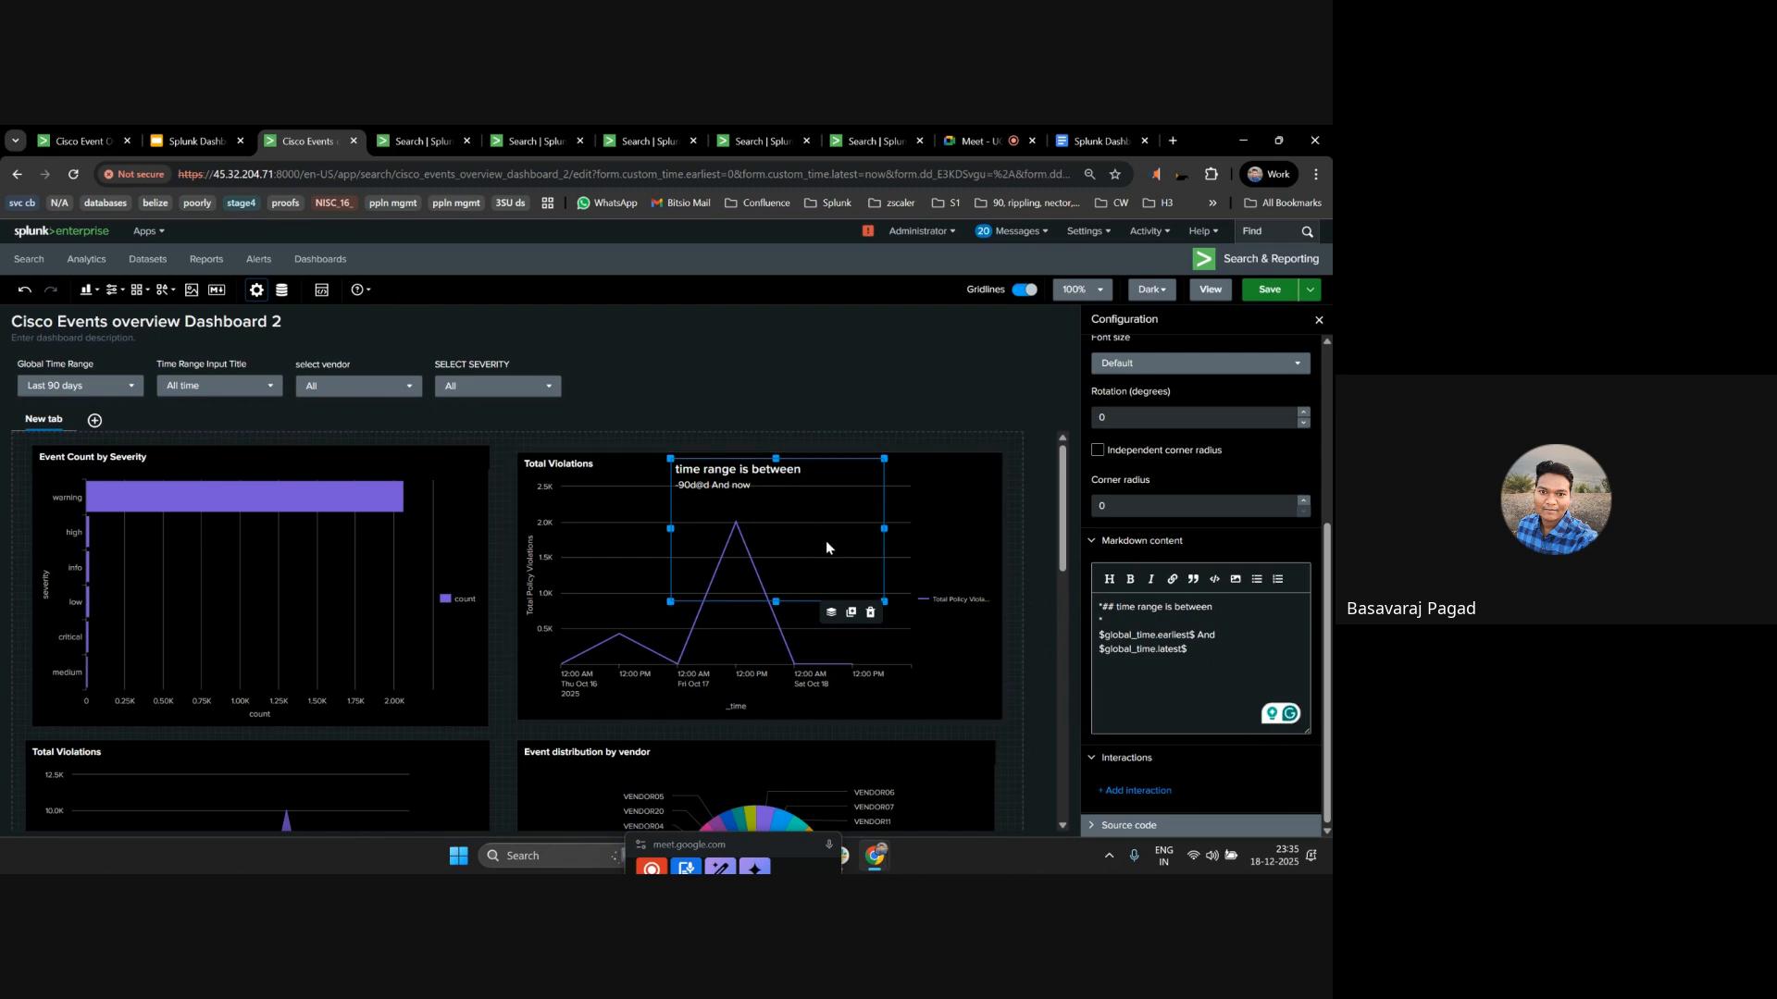
Delete the time range text box and switch to the Google Slides presentation, opening its closing THANK YOU slide.
{"action": "left_click", "coordinate": [870, 613]}
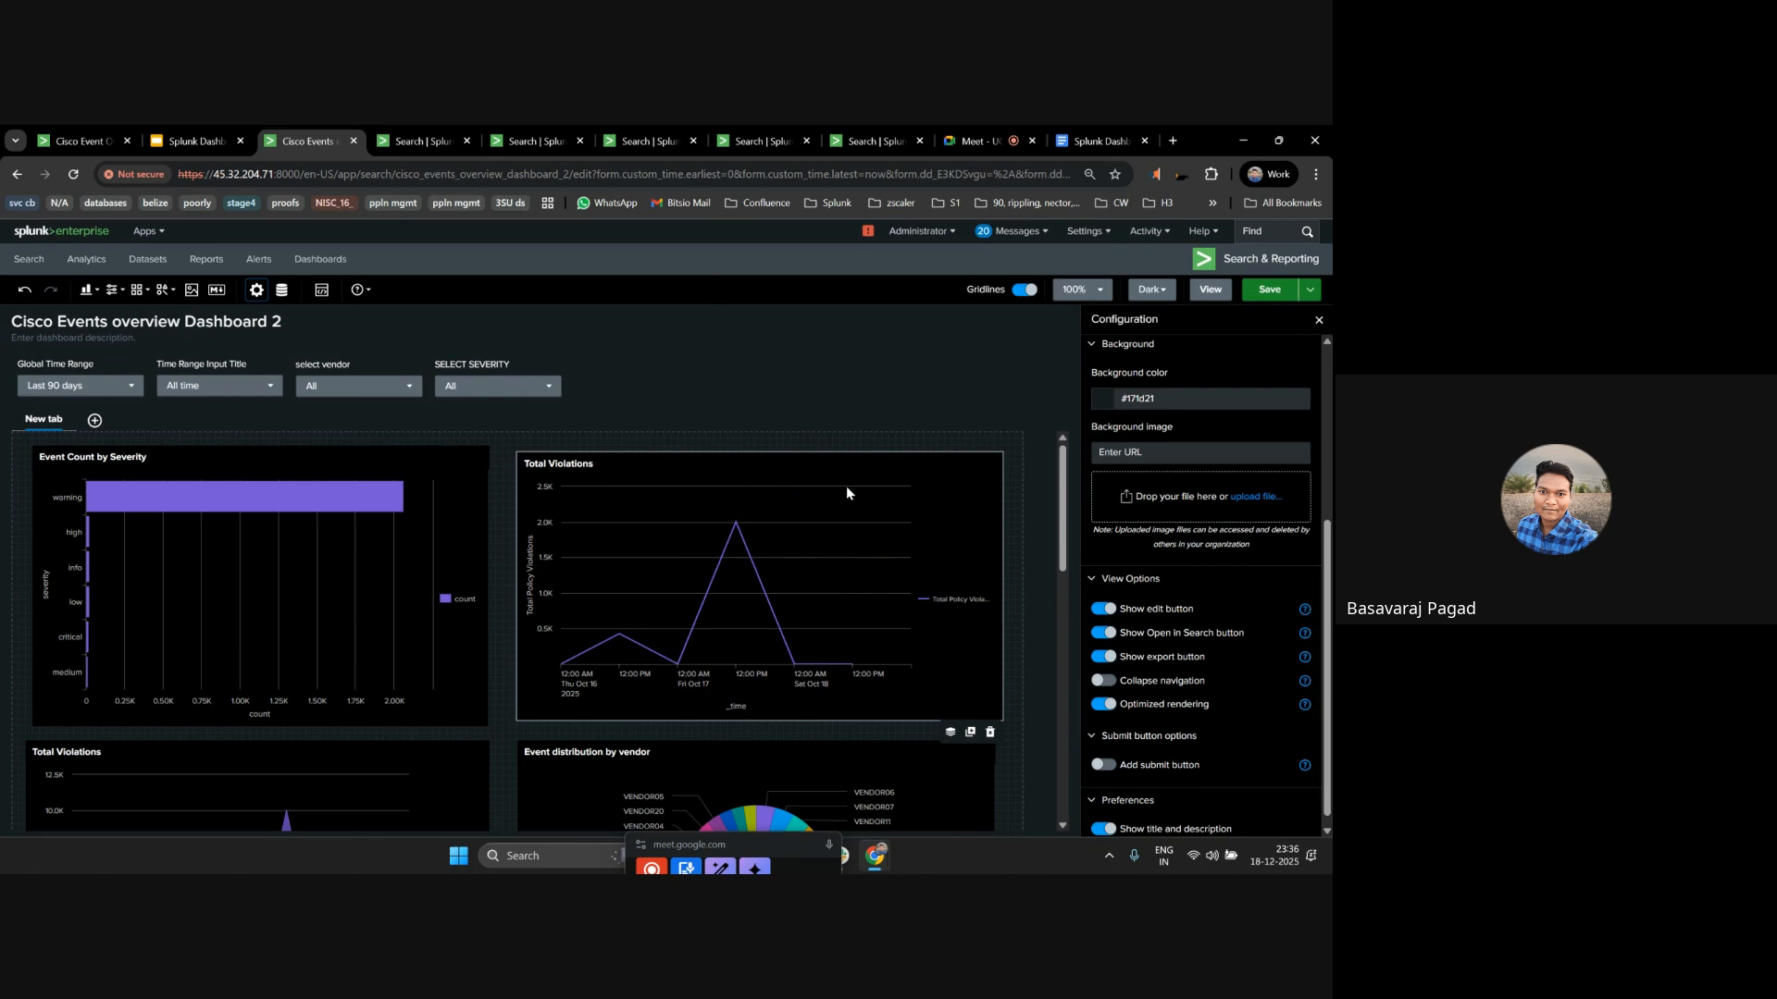
{"action": "left_click", "coordinate": [190, 140]}
{"action": "left_click", "coordinate": [107, 717]}
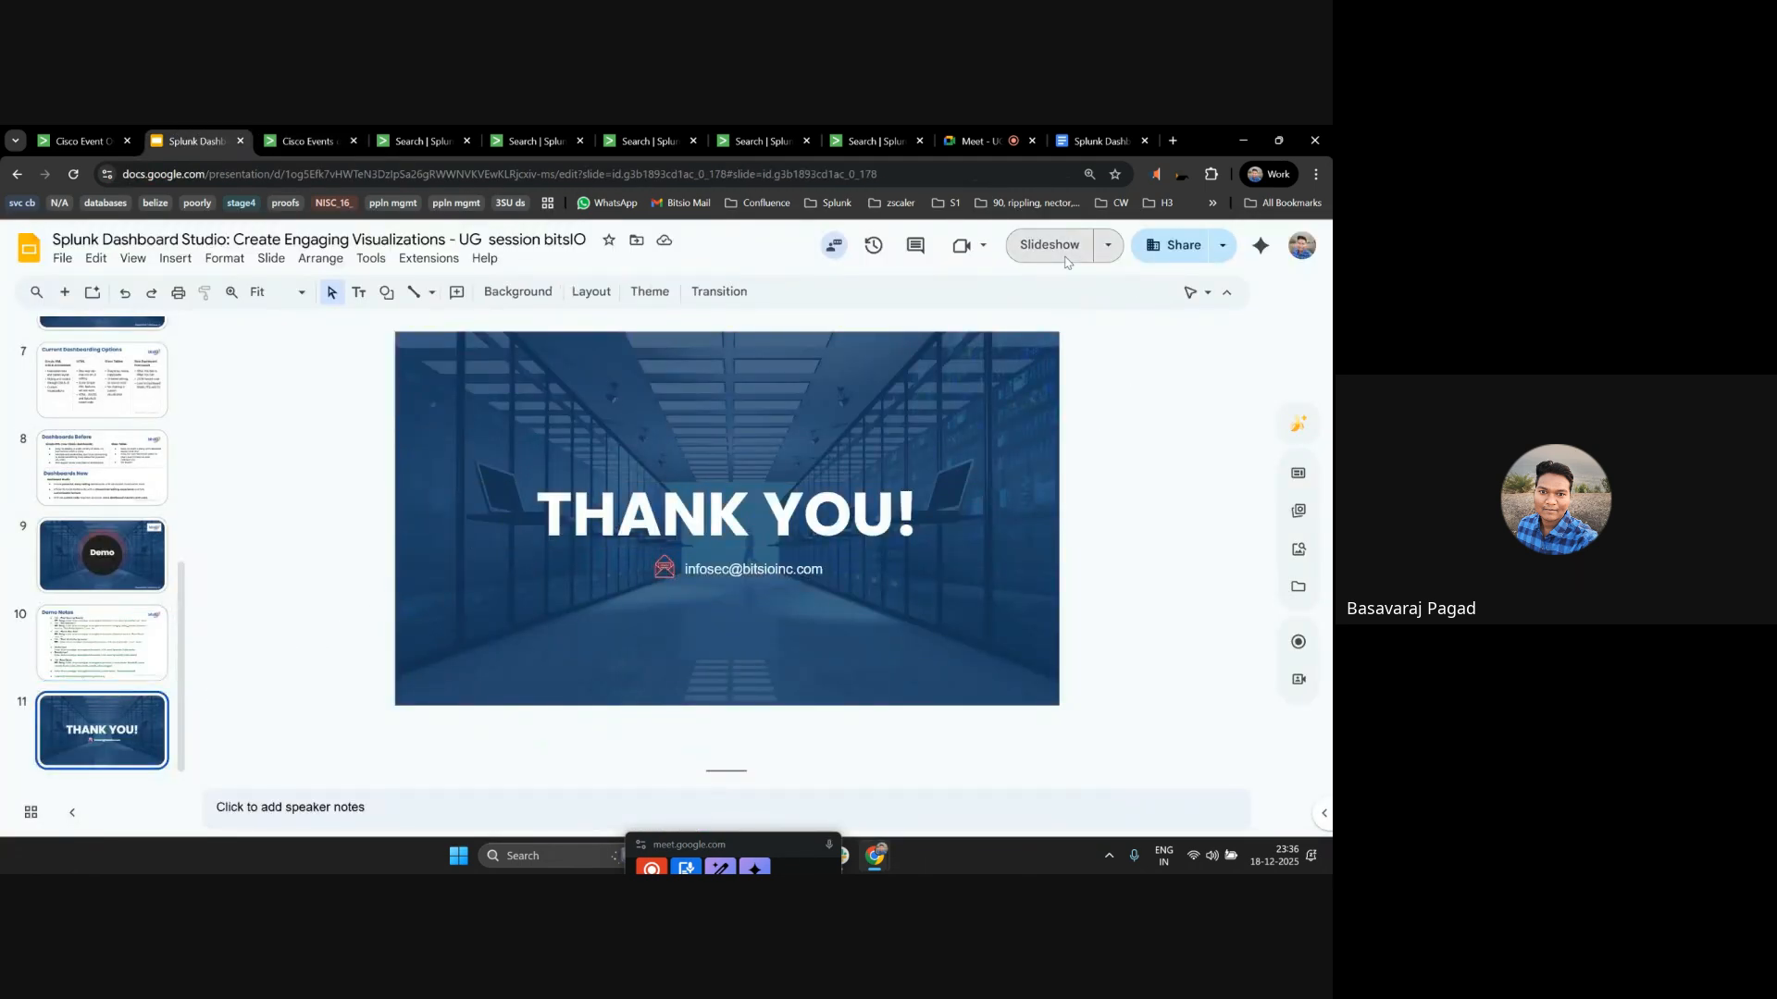